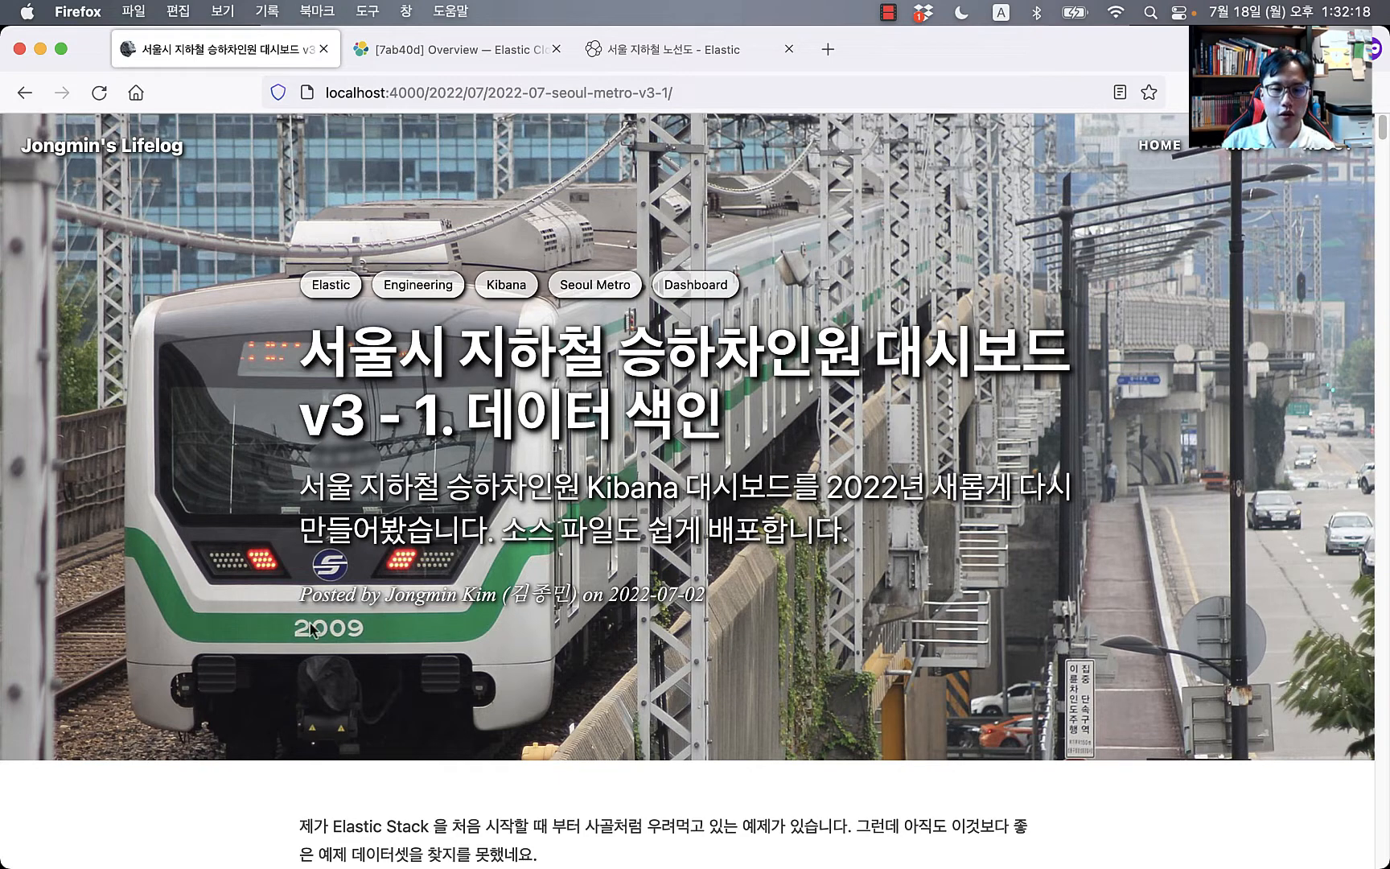
Step: Scroll the blog post down to its intro and the 2015/2019 dashboard version links
scroll(312, 629, down, 8)
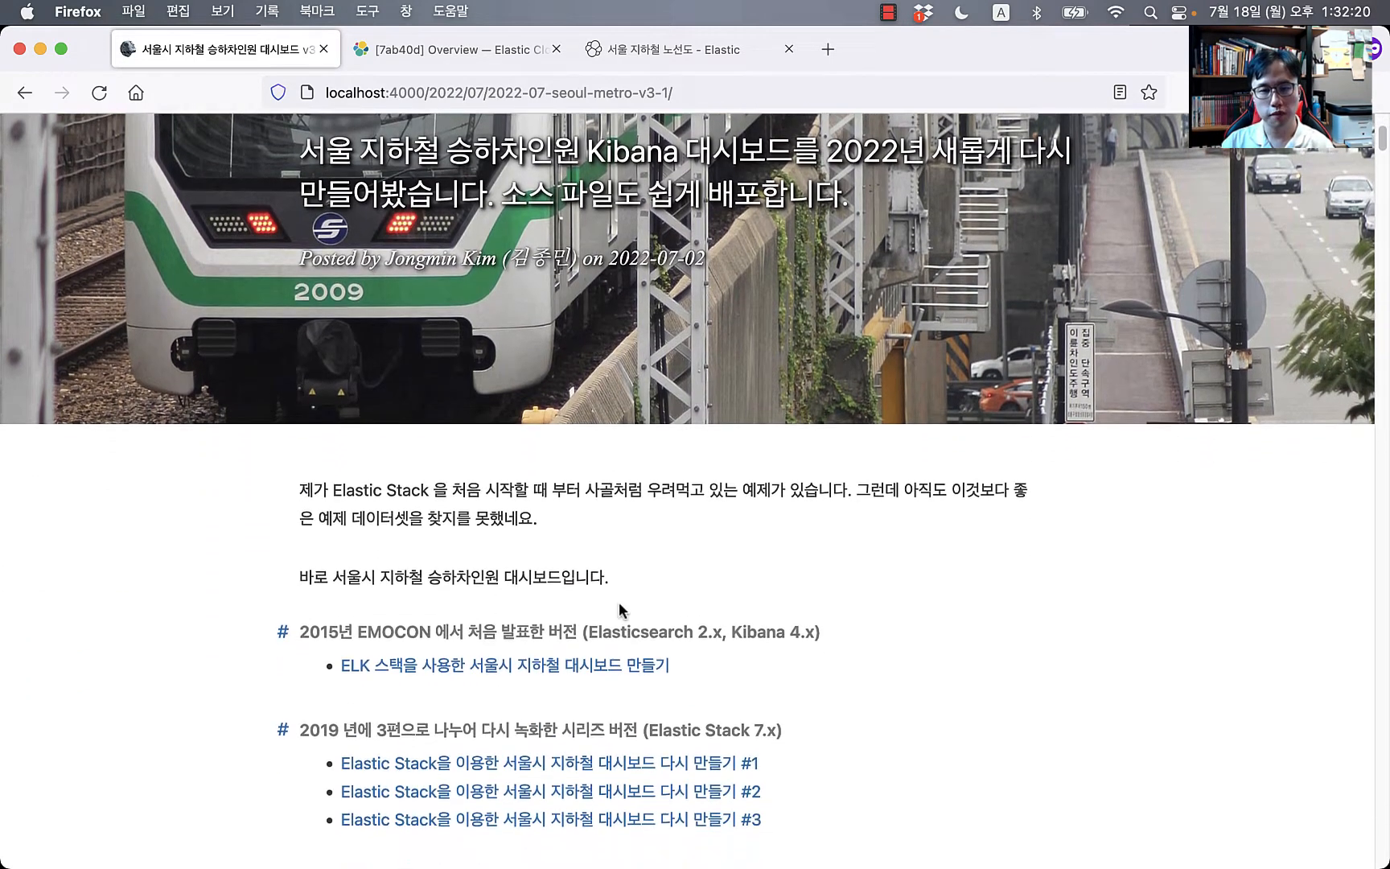
scroll(619, 602, down, 5)
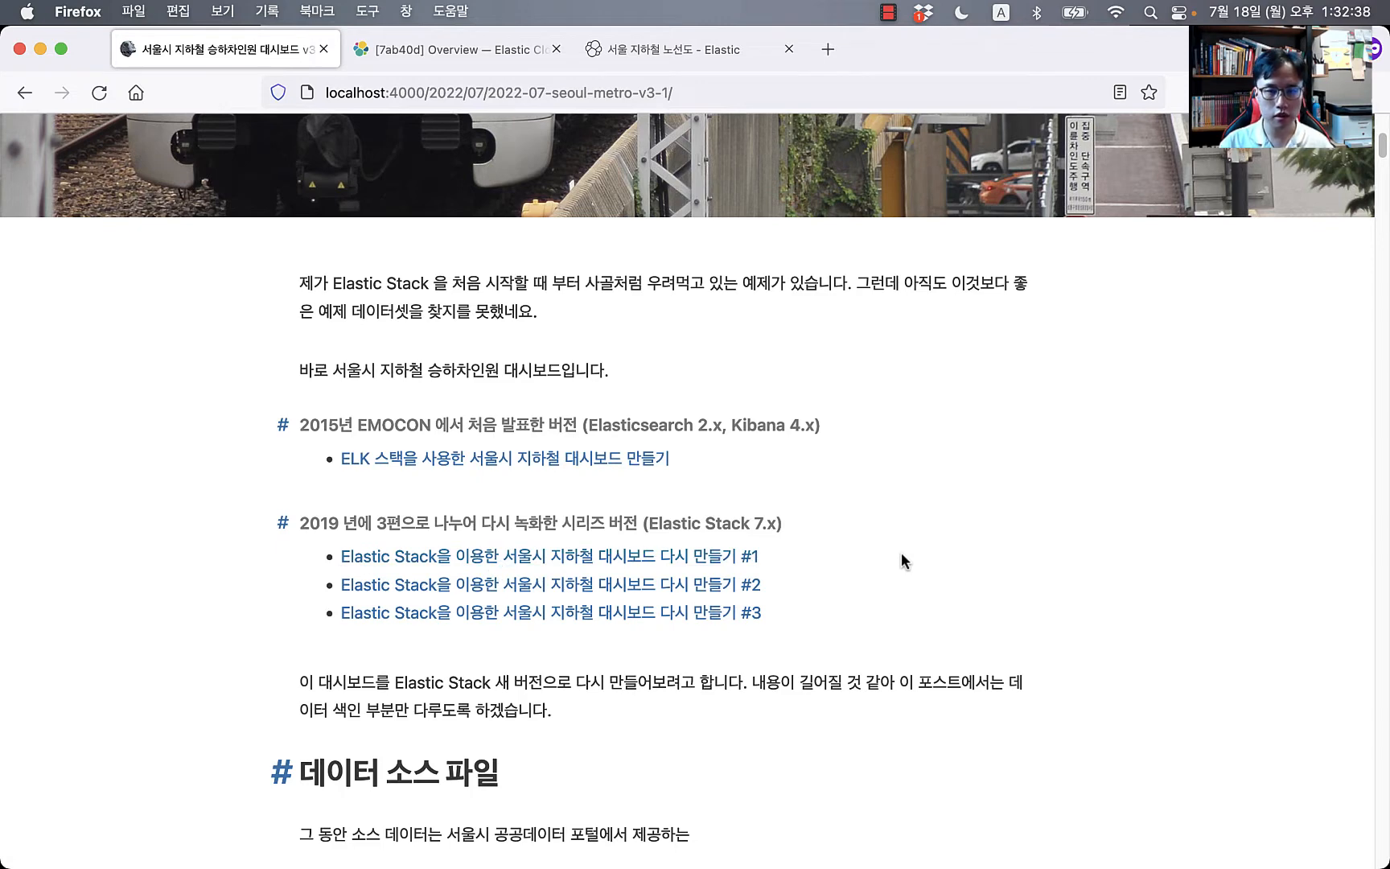
super+click(555, 473)
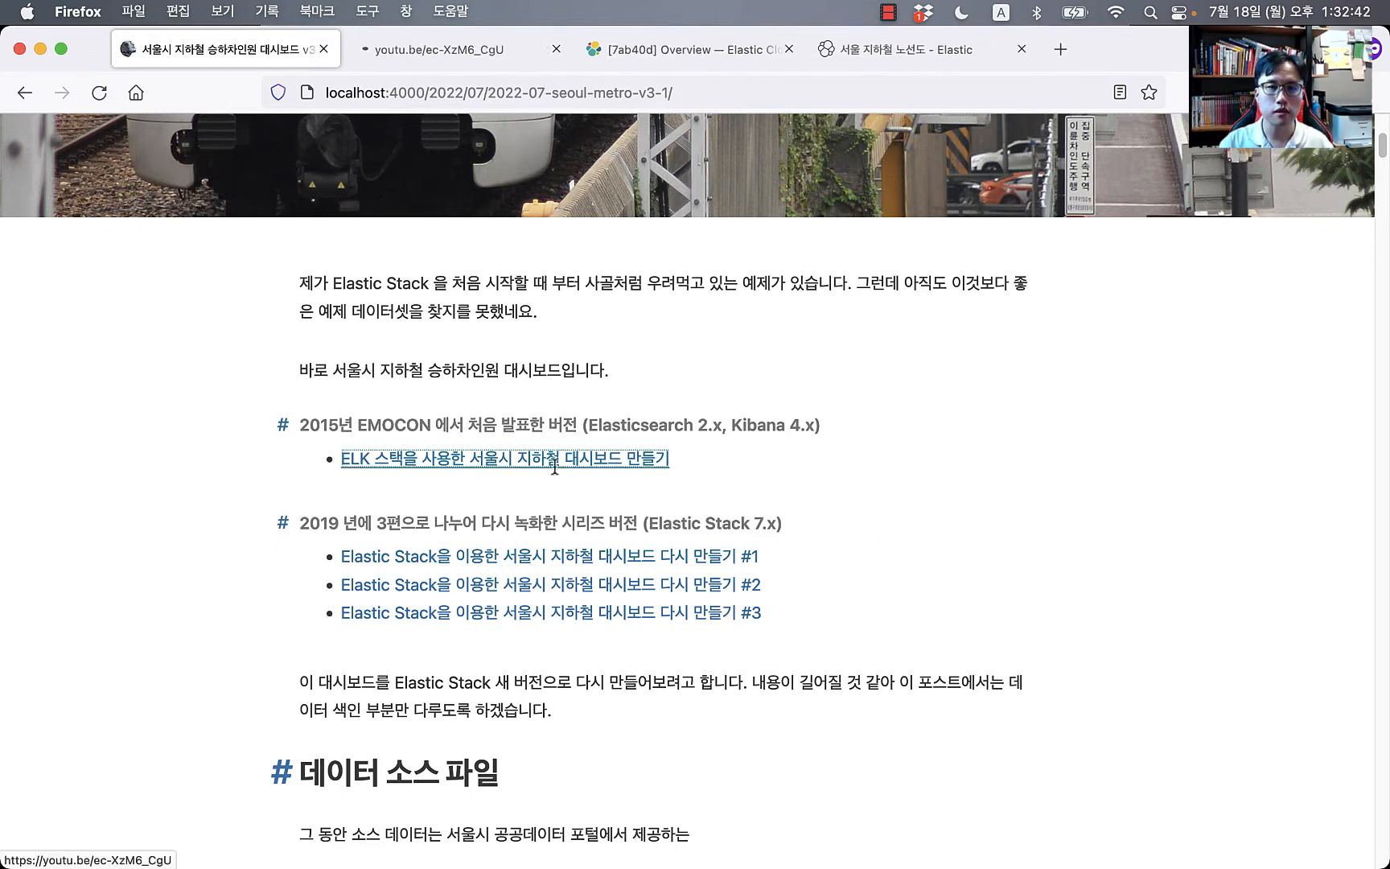
click(455, 48)
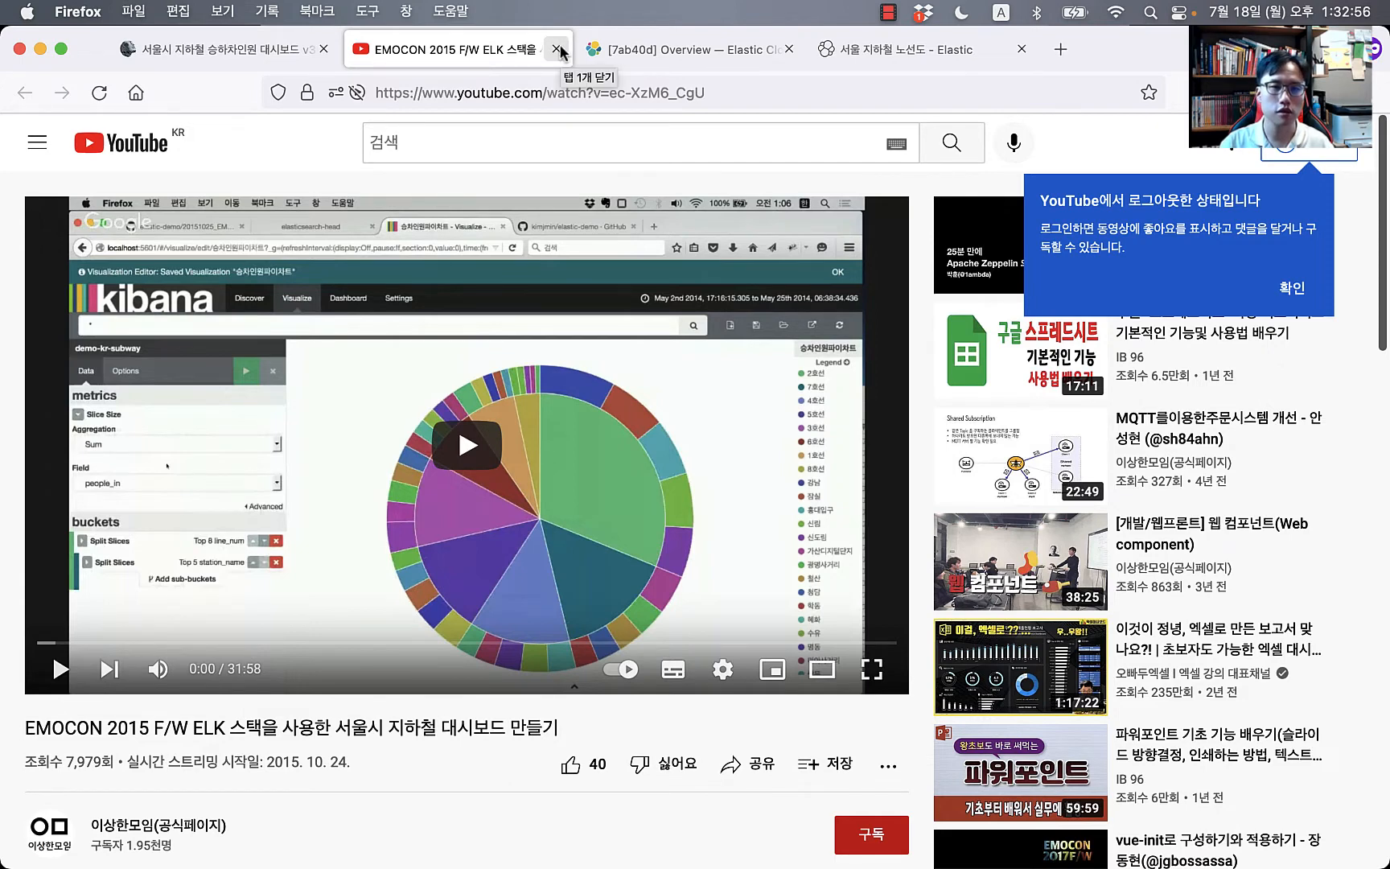
click(557, 50)
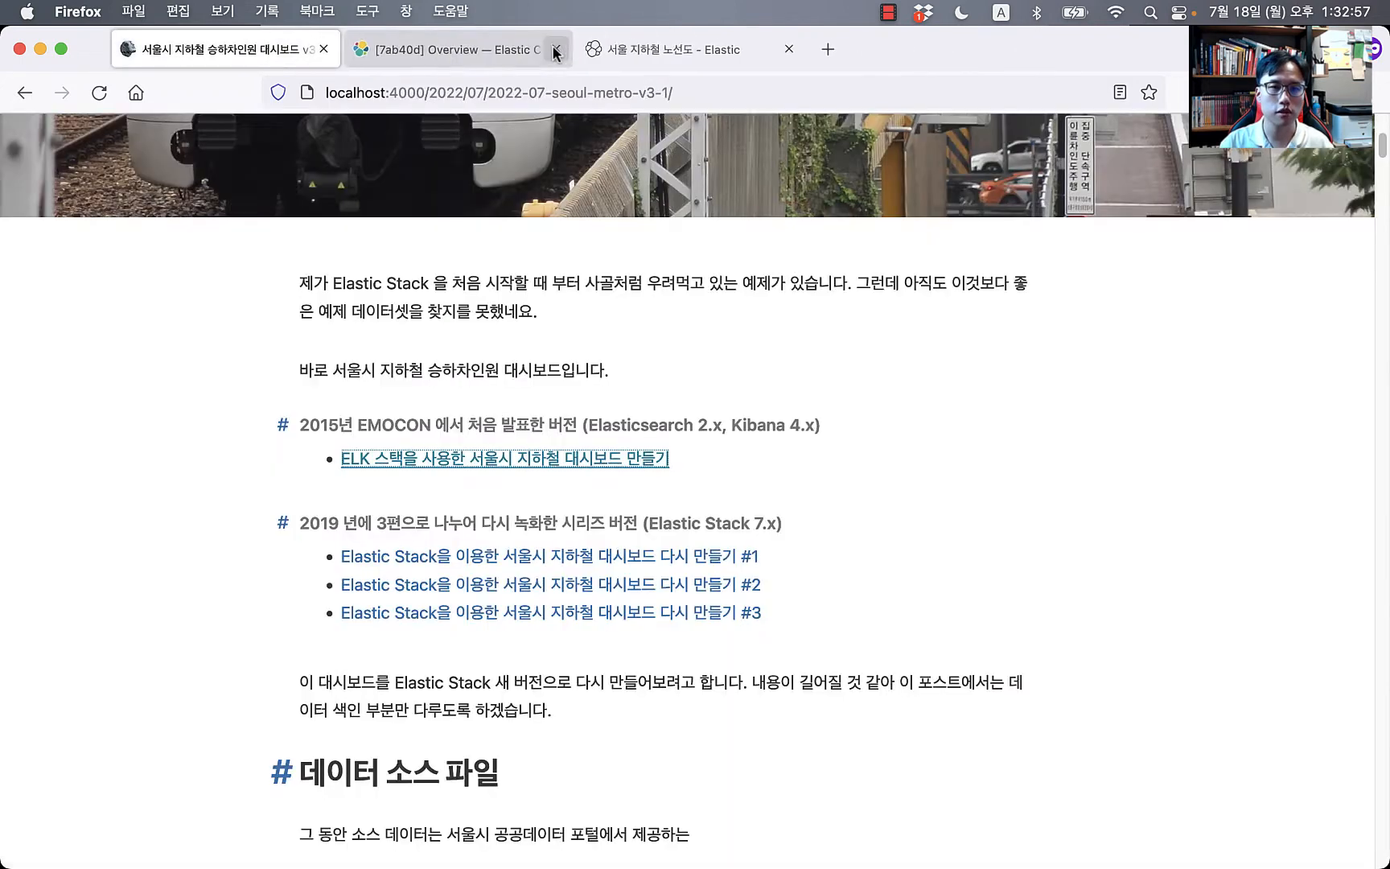
super+click(531, 614)
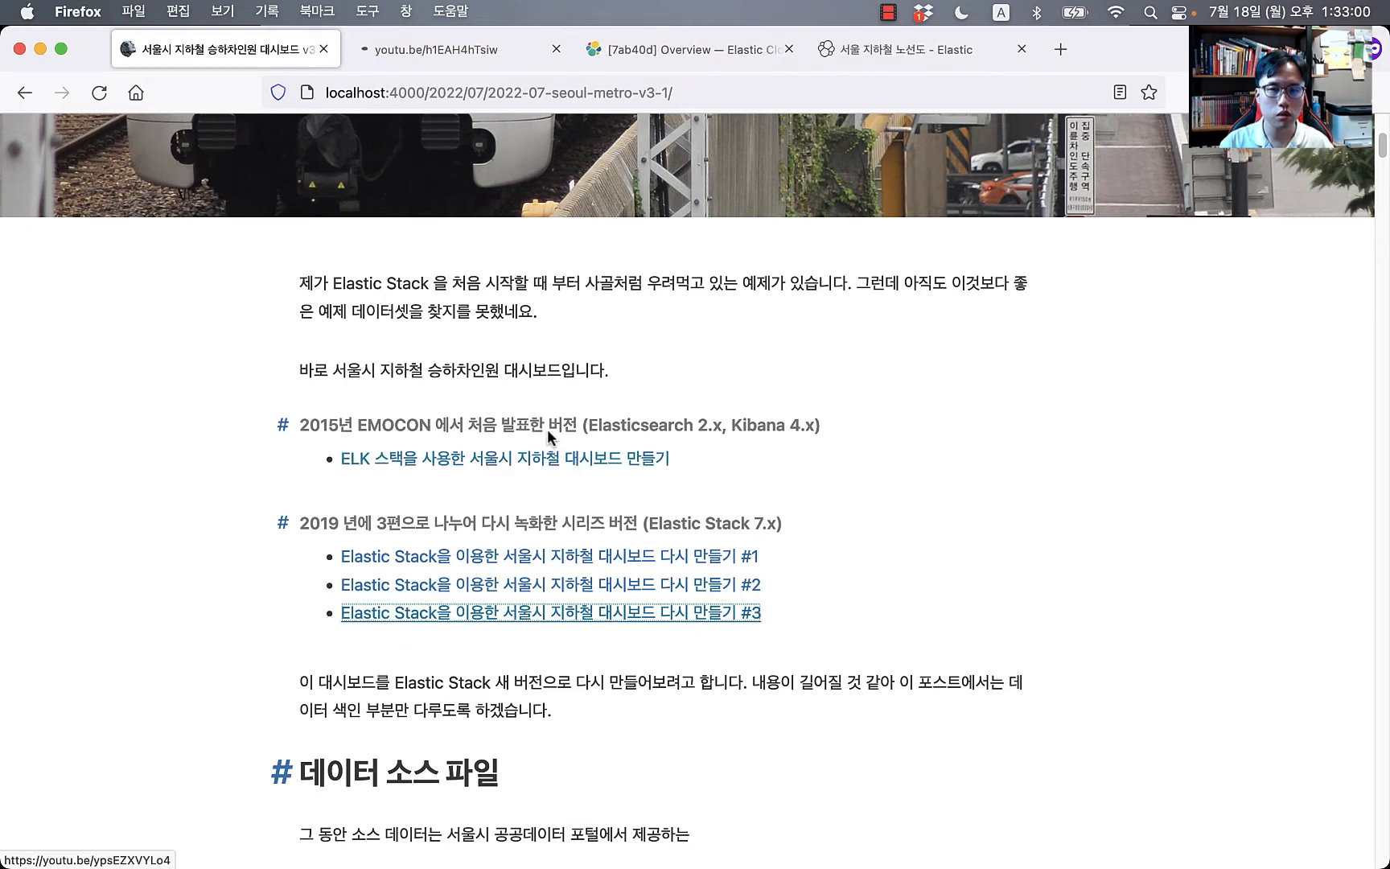
click(427, 49)
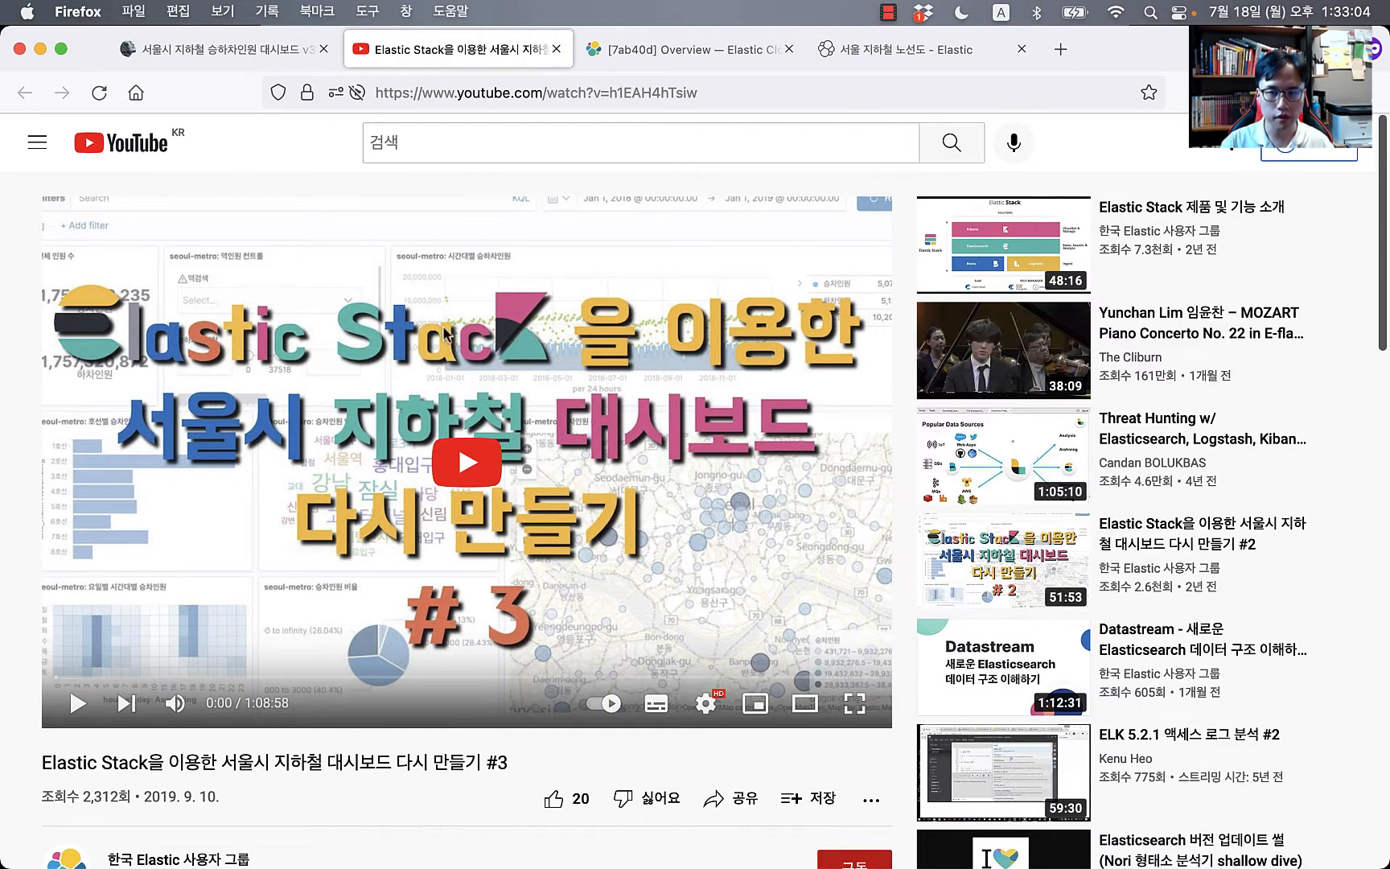
click(554, 51)
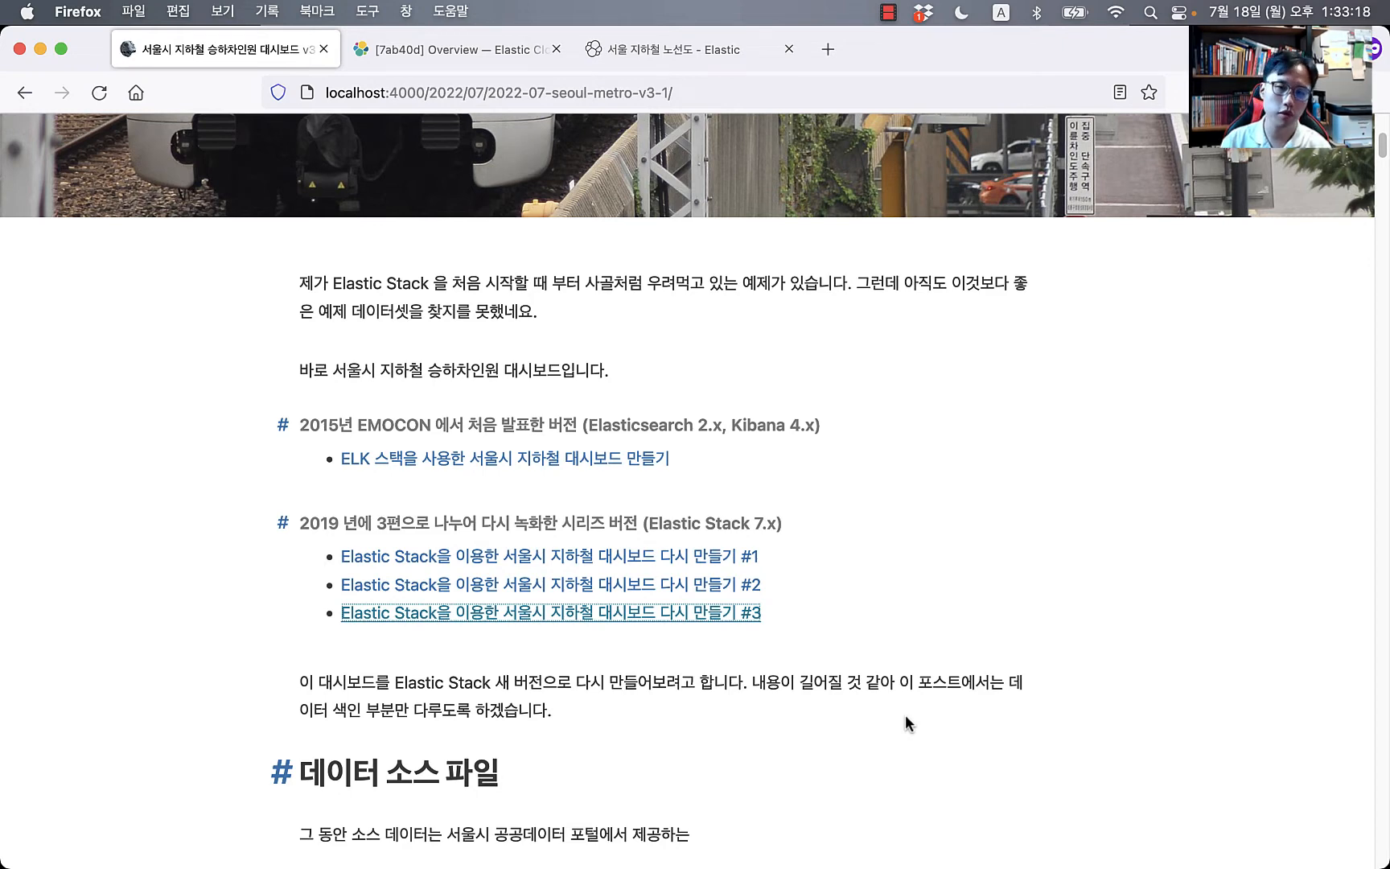
Step: Scroll past the download table and open the Kaggle seoul-metro-usage link in a new tab
scroll(907, 722, down, 2)
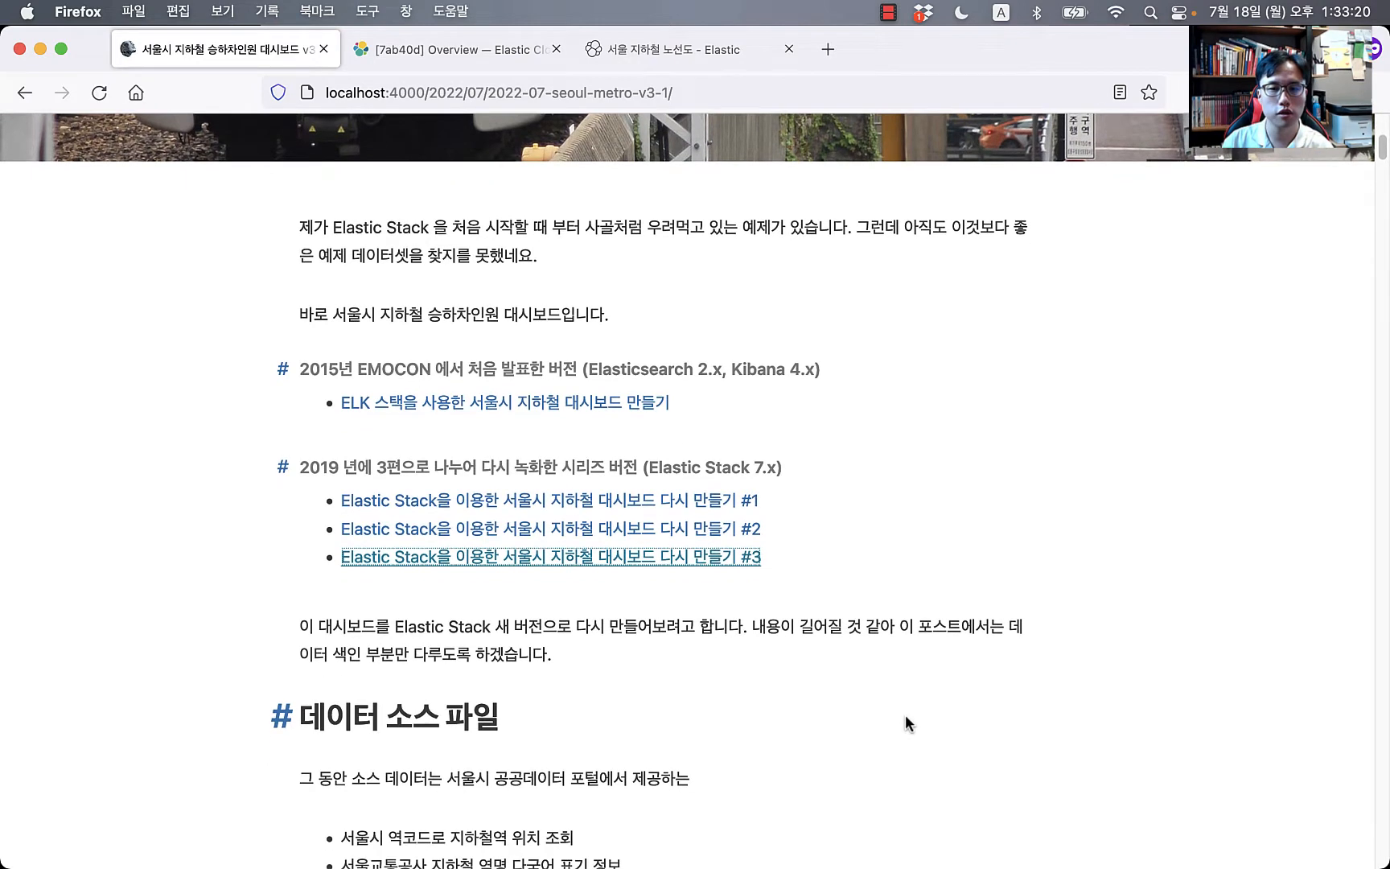
scroll(907, 723, down, 2)
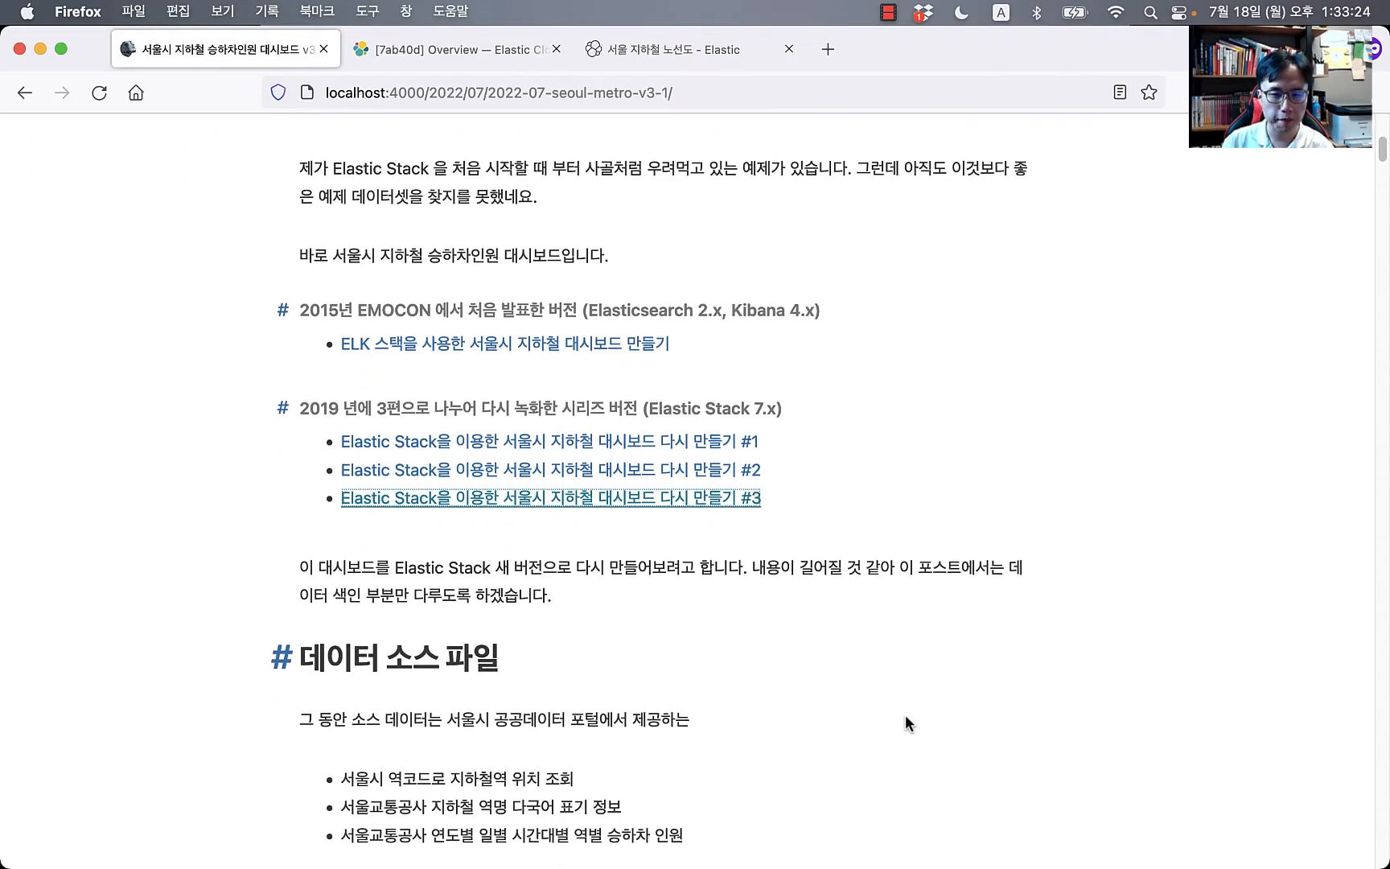
scroll(906, 722, down, 5)
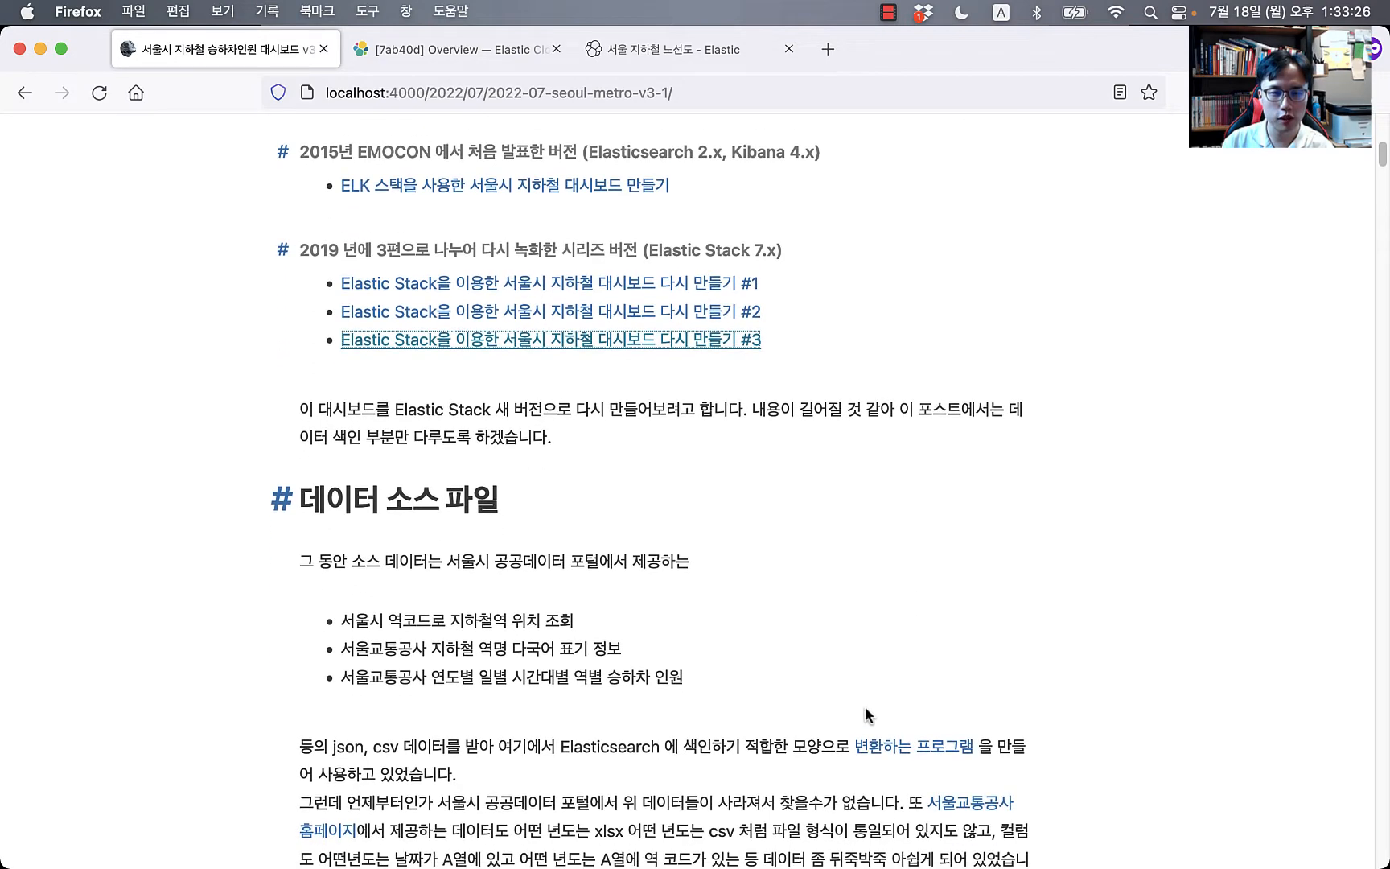
scroll(866, 708, down, 2)
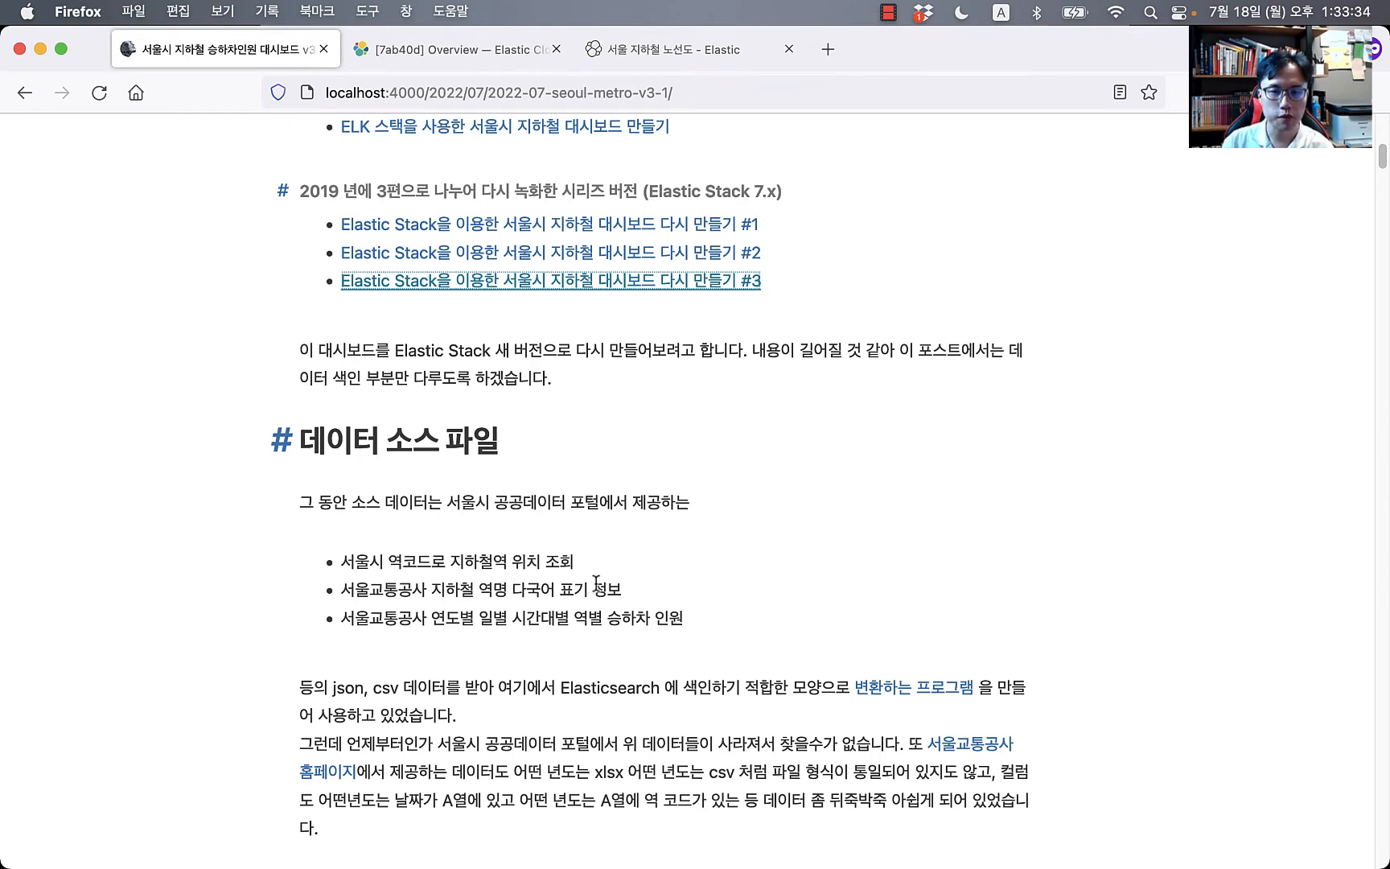
scroll(597, 585, down, 4)
scroll(596, 585, down, 10)
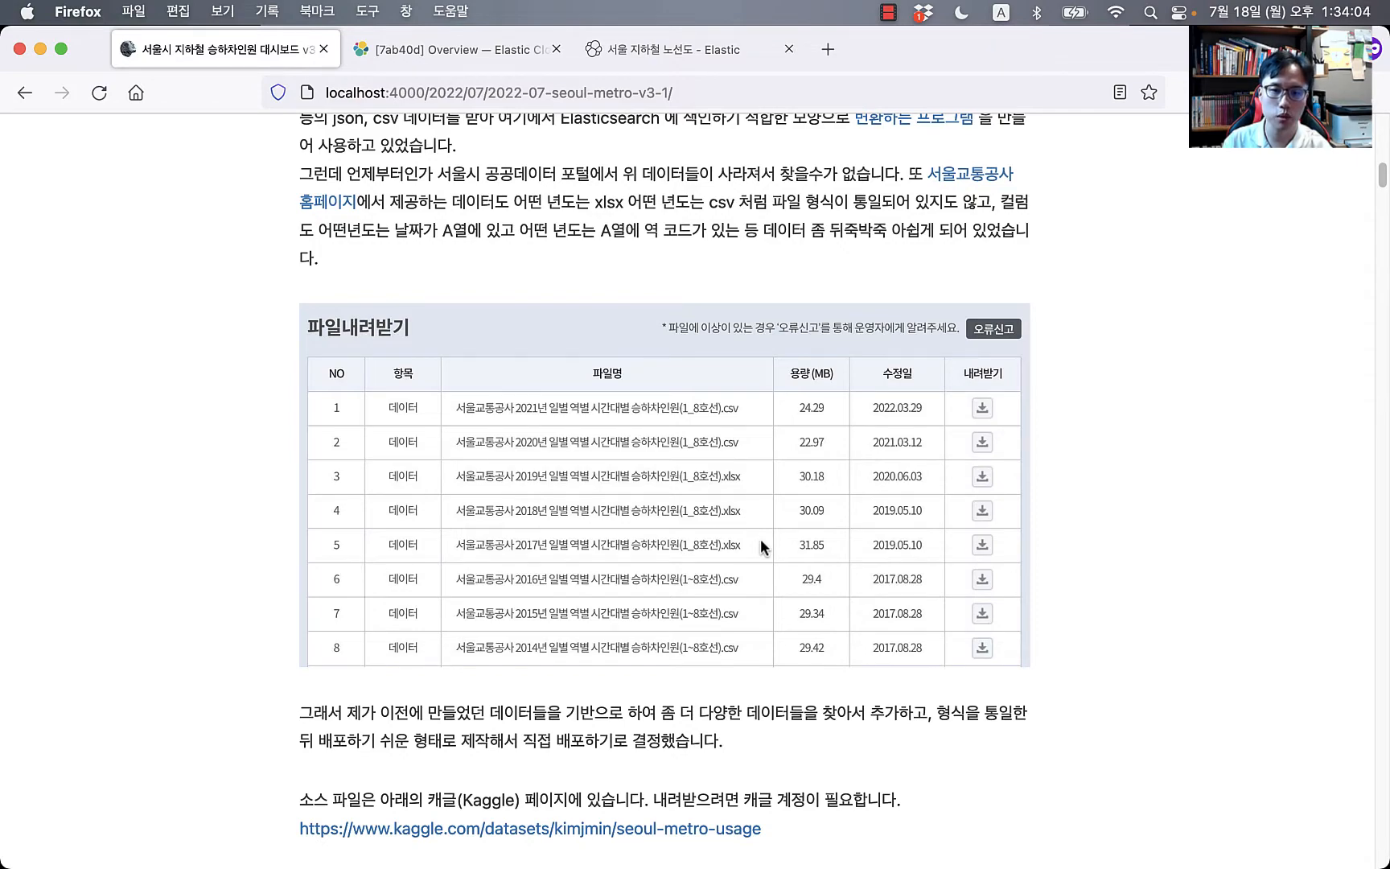
scroll(760, 540, down, 5)
scroll(760, 541, down, 8)
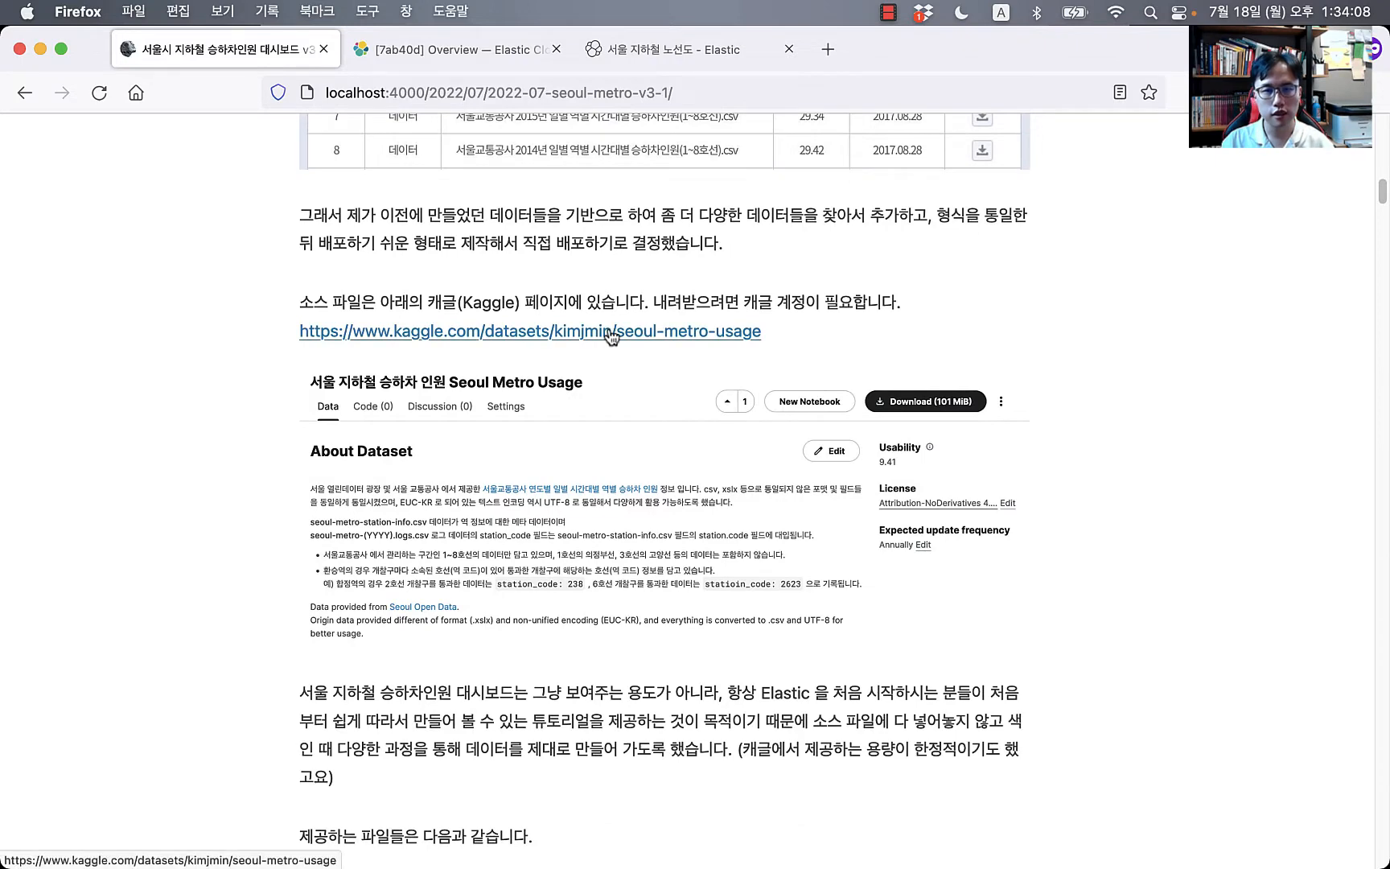
super+click(612, 332)
Step: Switch to the Kaggle tab and scroll down to the seoul-metro-2015.logs.csv preview
click(438, 50)
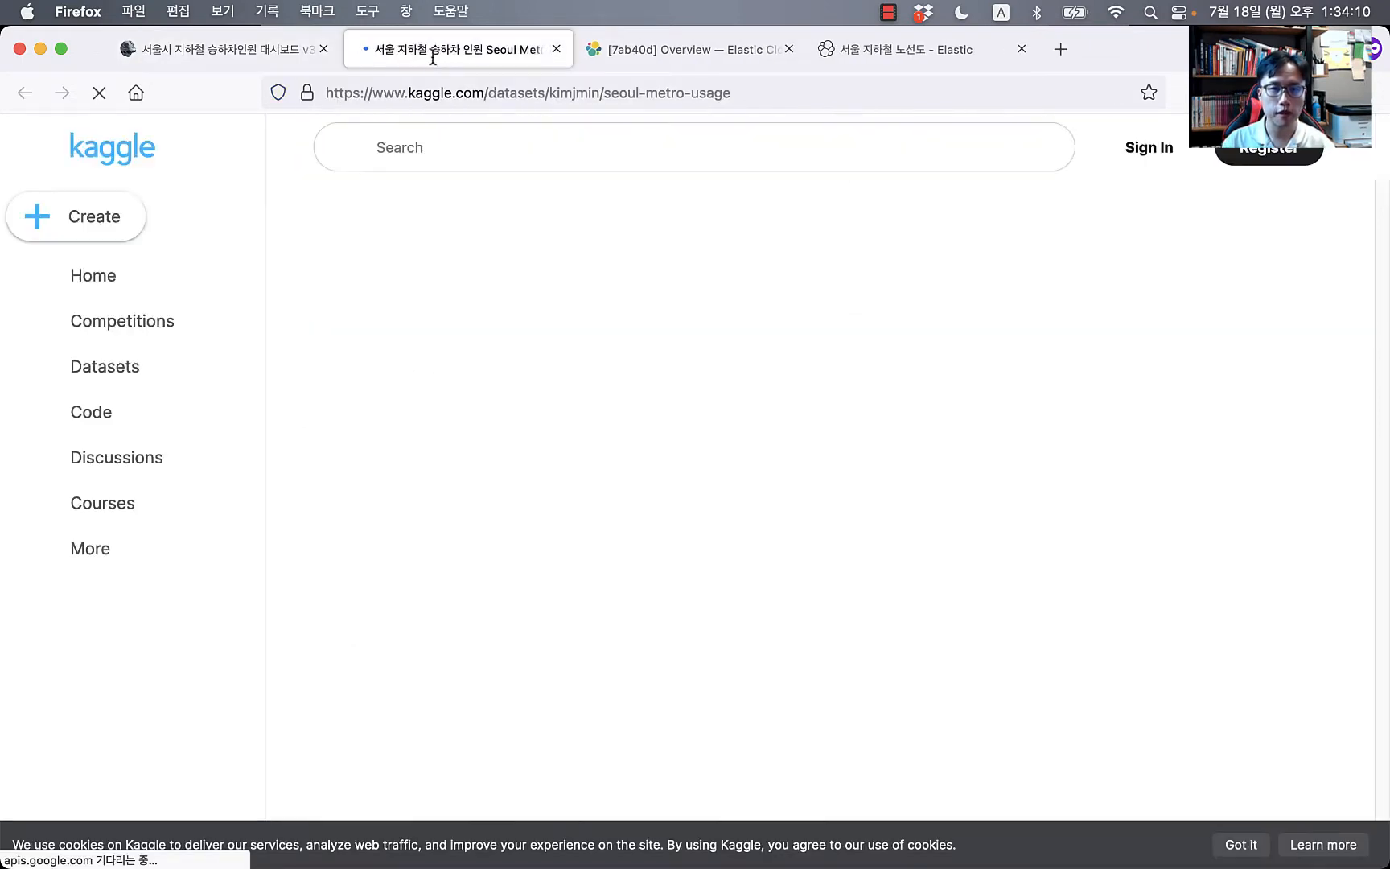
click(289, 50)
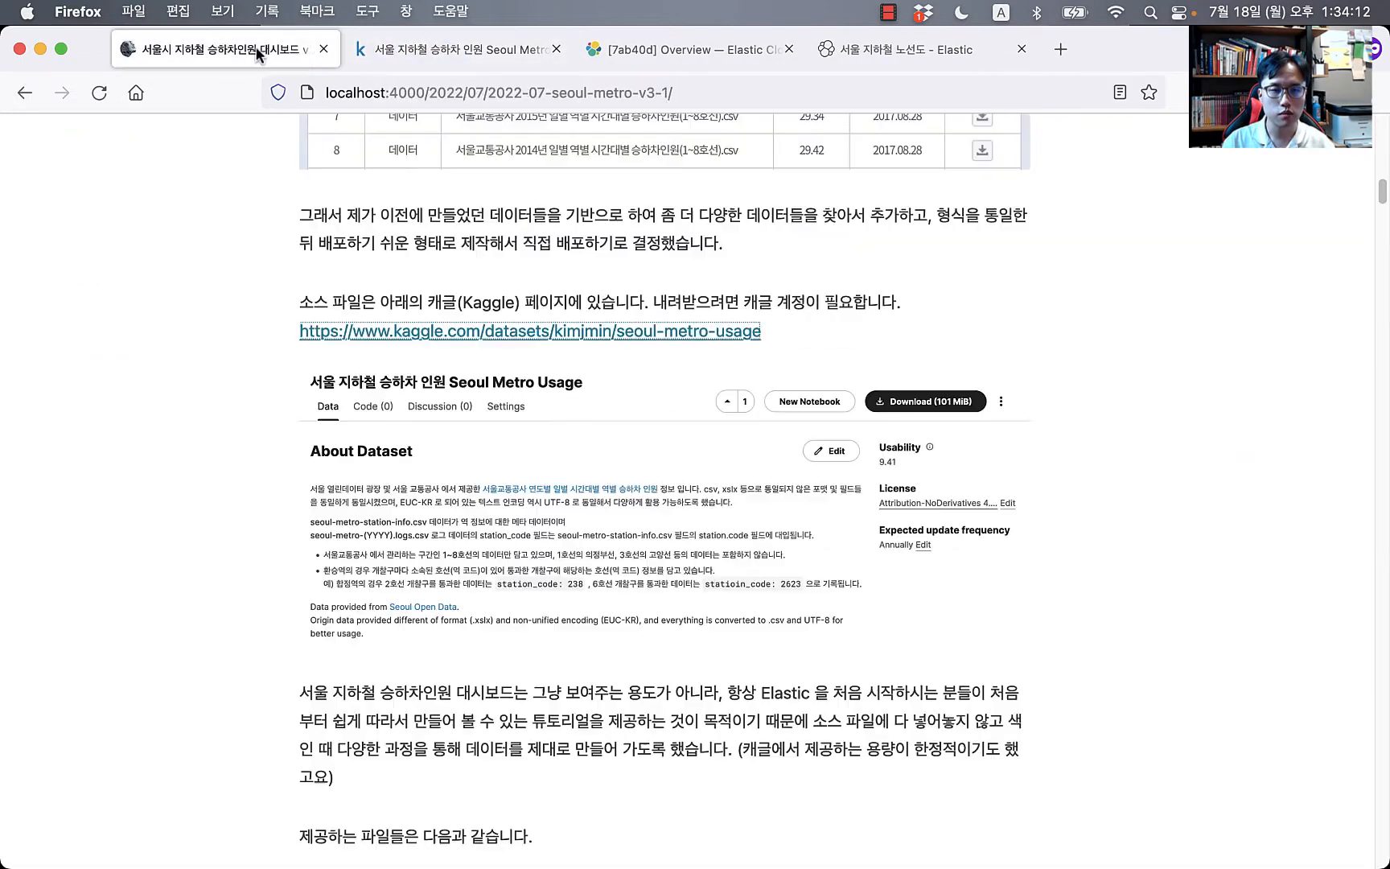
click(449, 50)
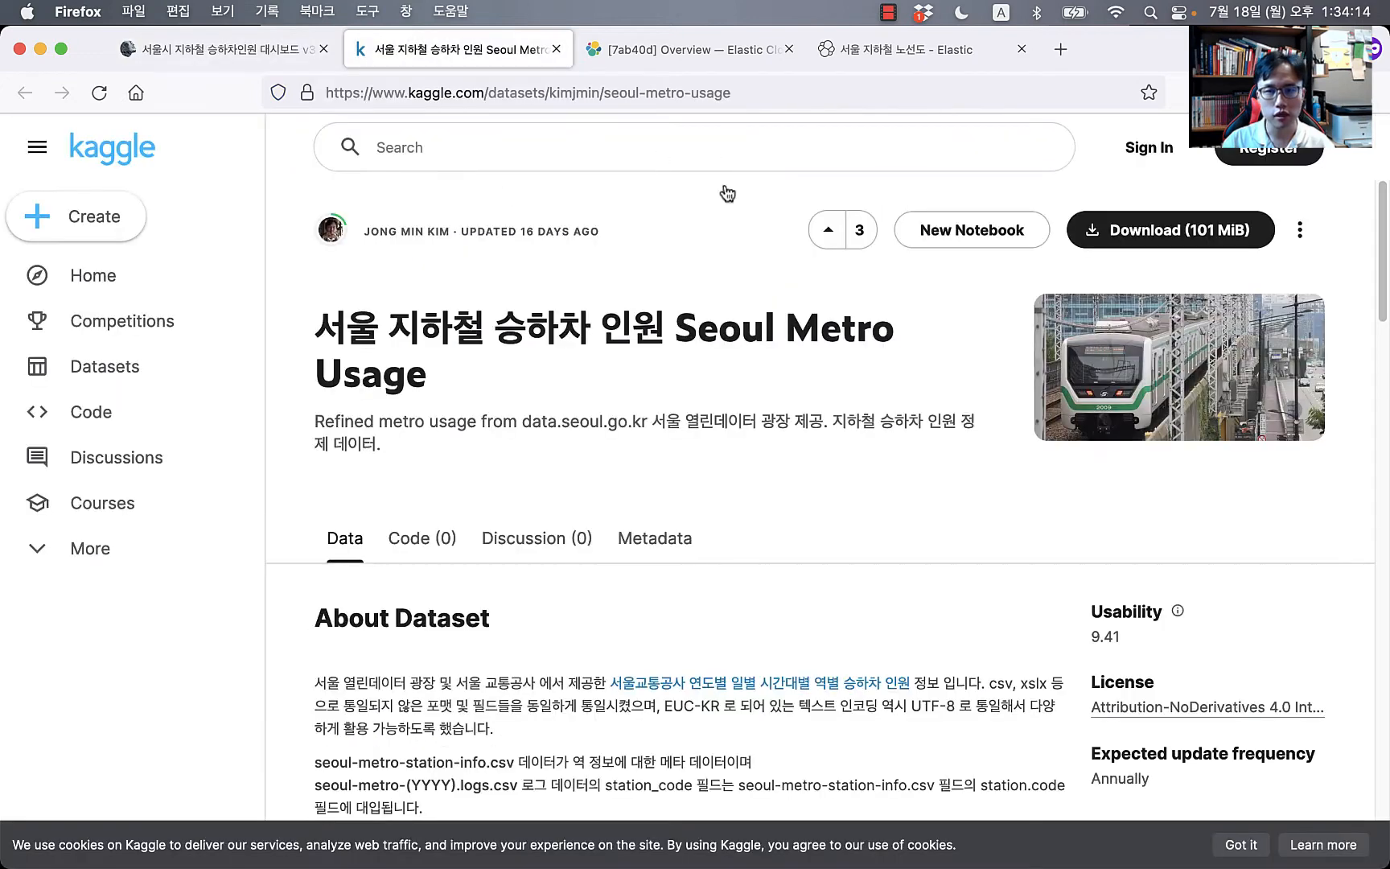
scroll(791, 515, down, 1)
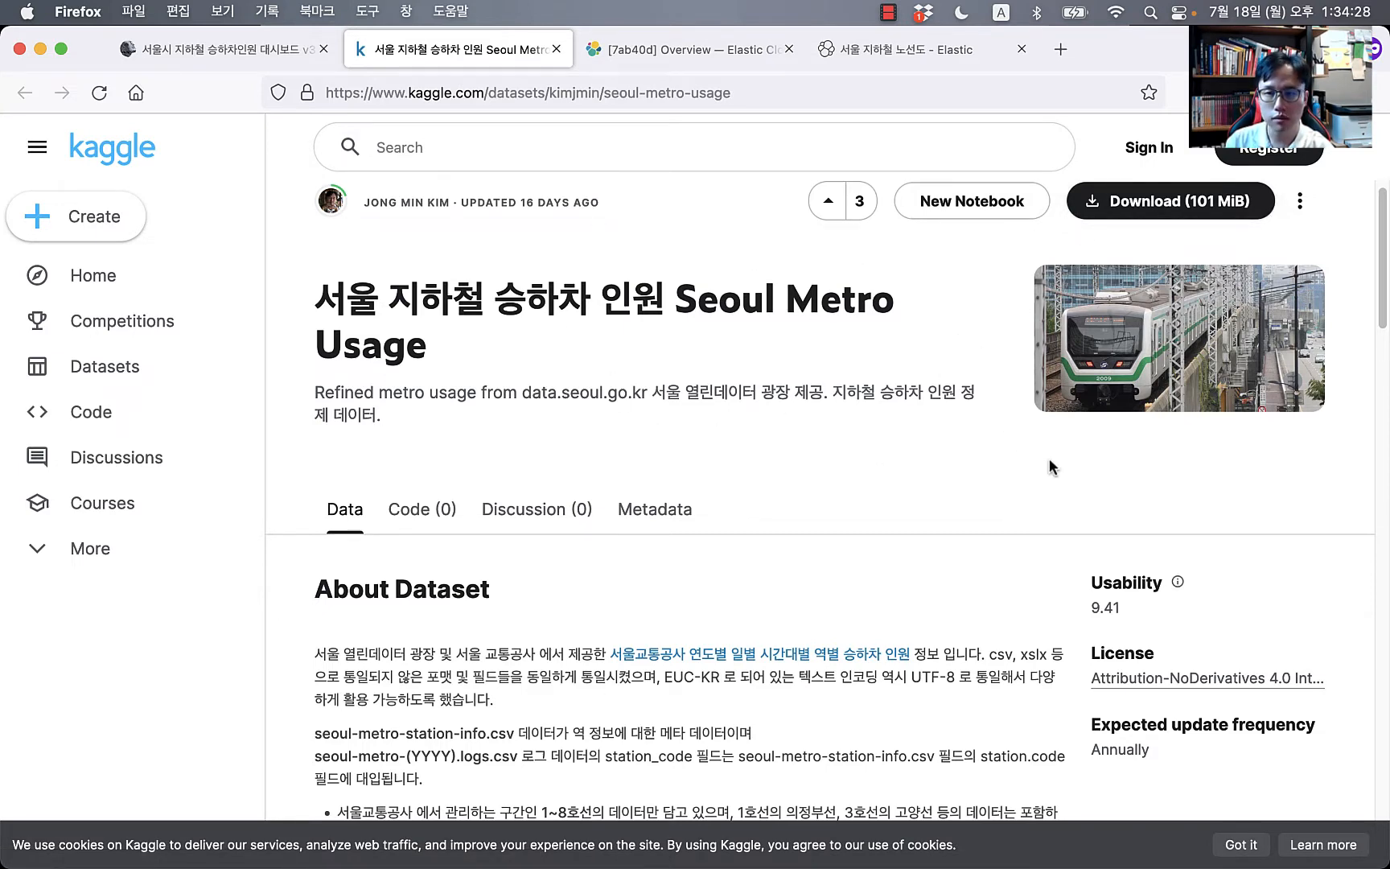
scroll(1049, 459, down, 4)
scroll(1049, 470, down, 15)
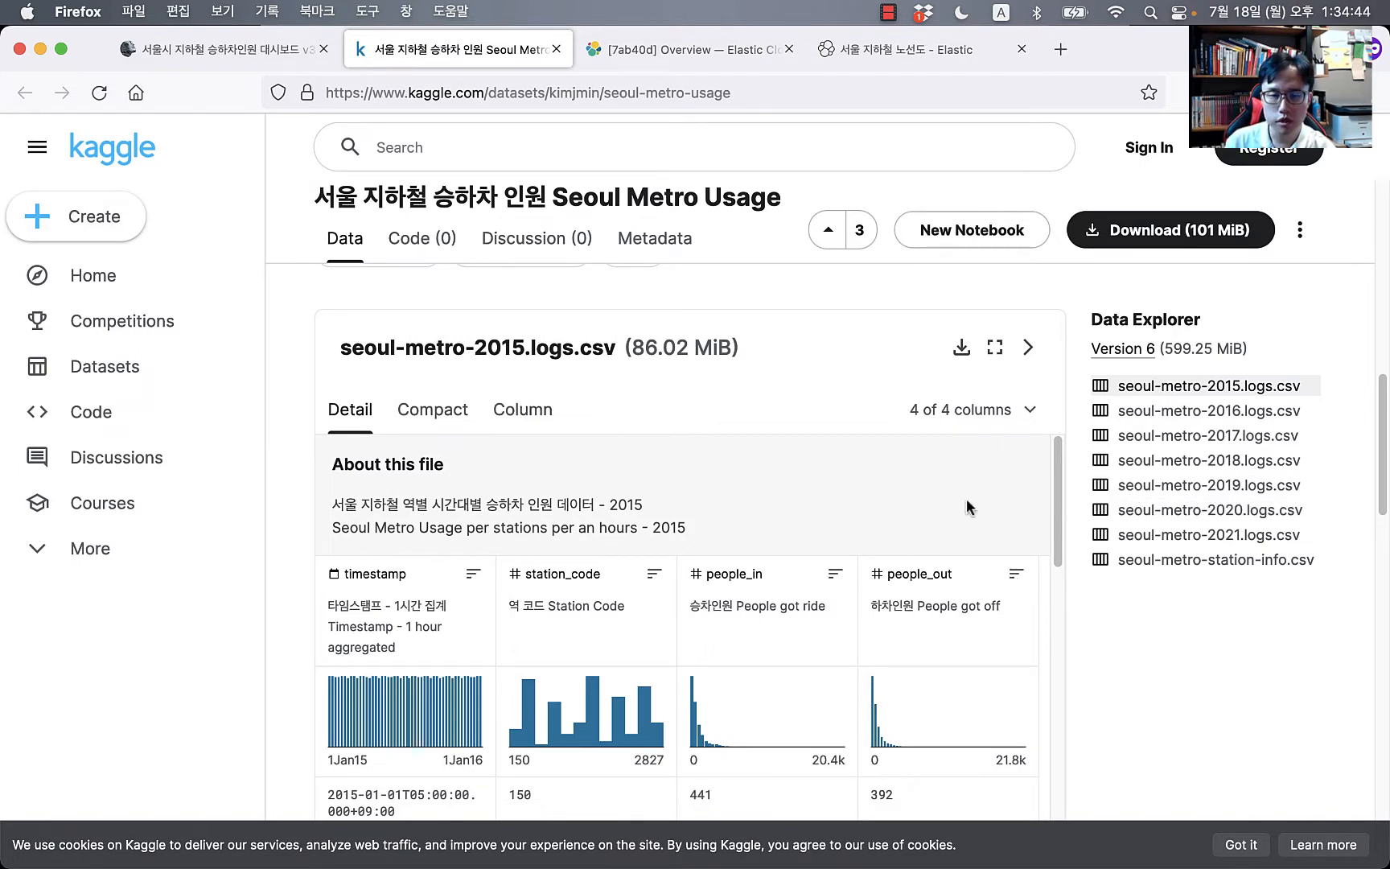
scroll(612, 423, down, 3)
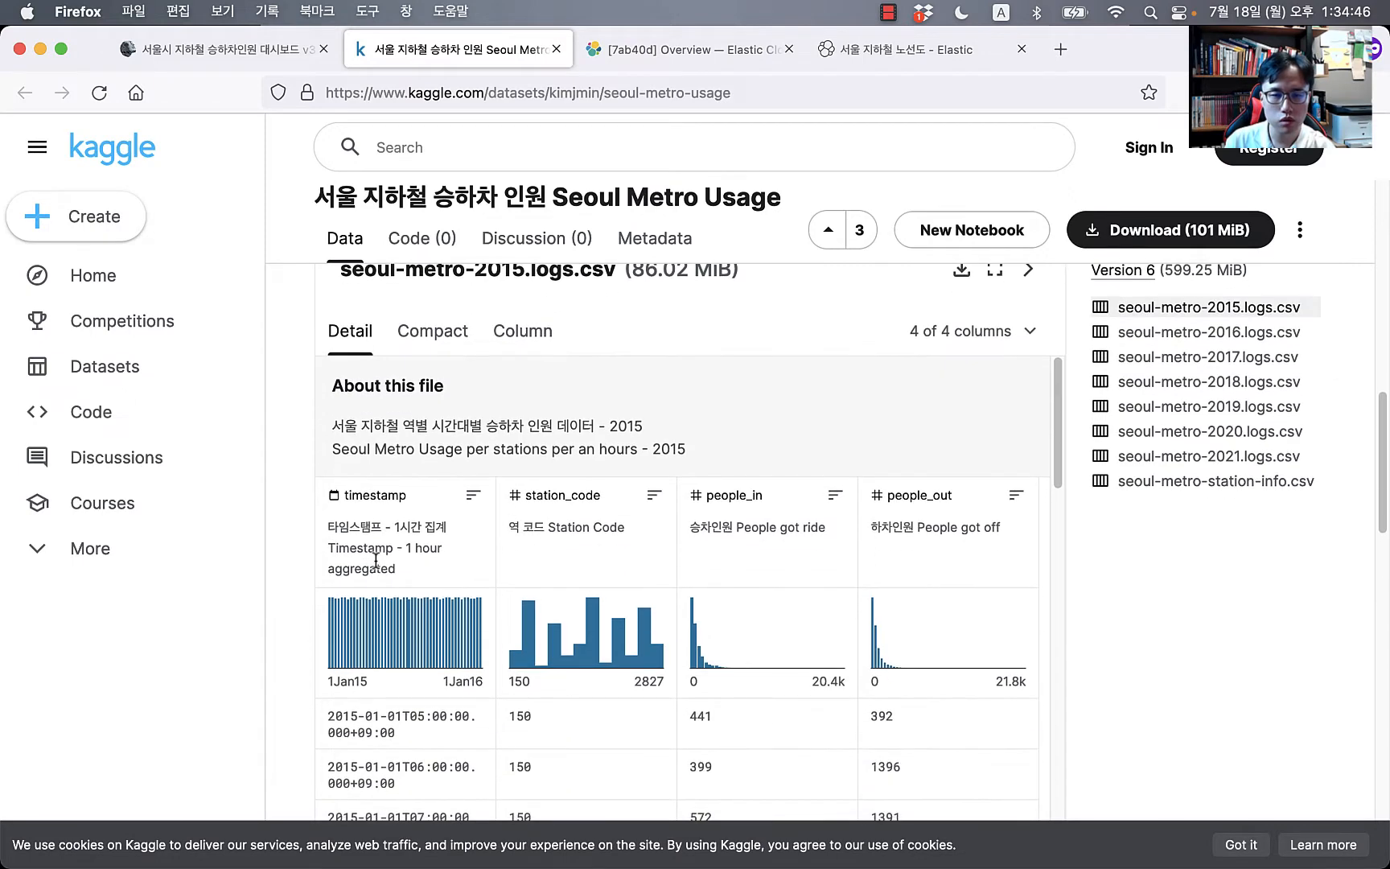
scroll(1079, 398, up, 3)
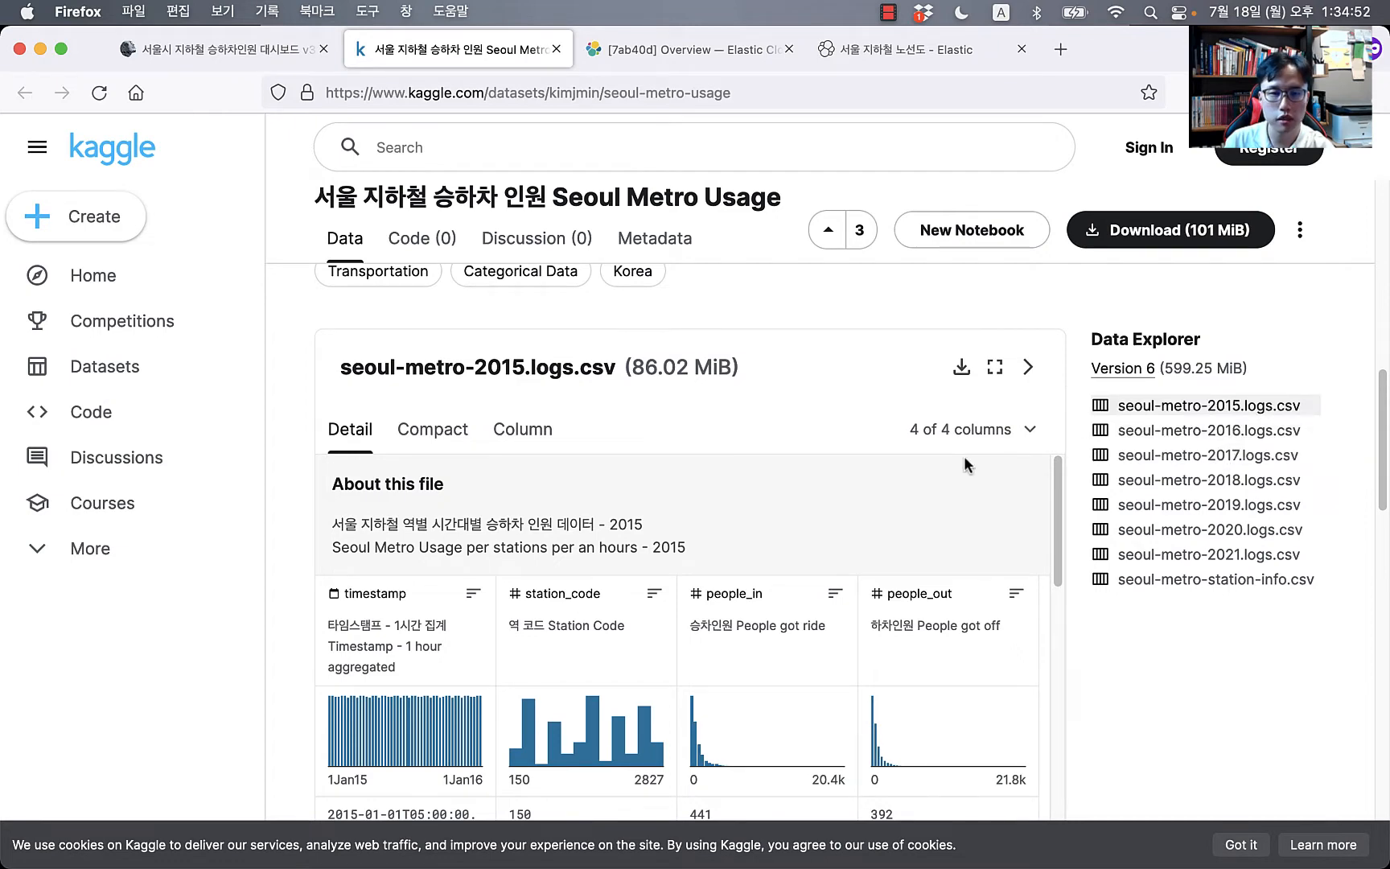
scroll(756, 455, down, 5)
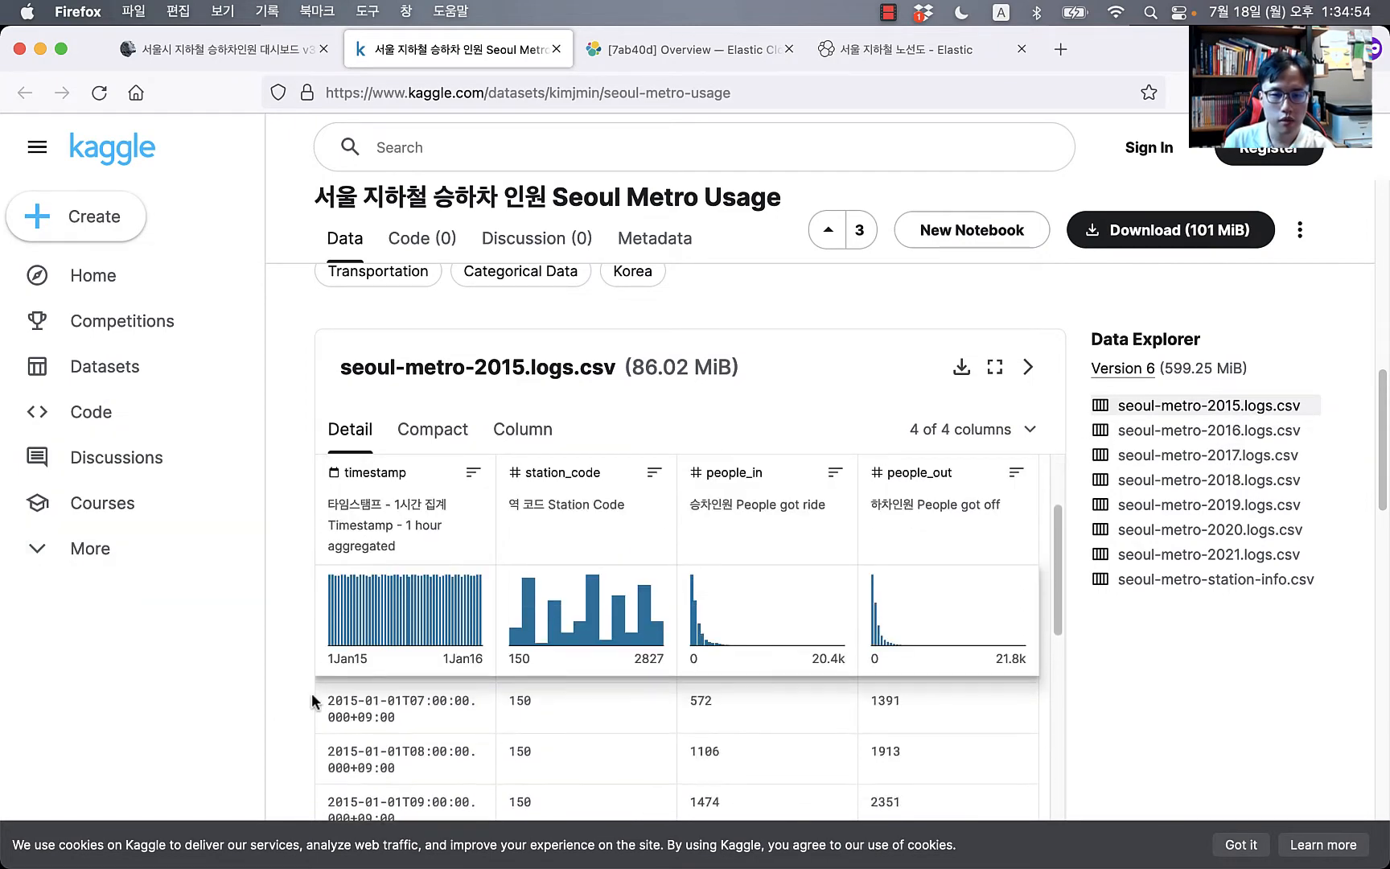
scroll(311, 693, down, 4)
mouse_move(435, 440)
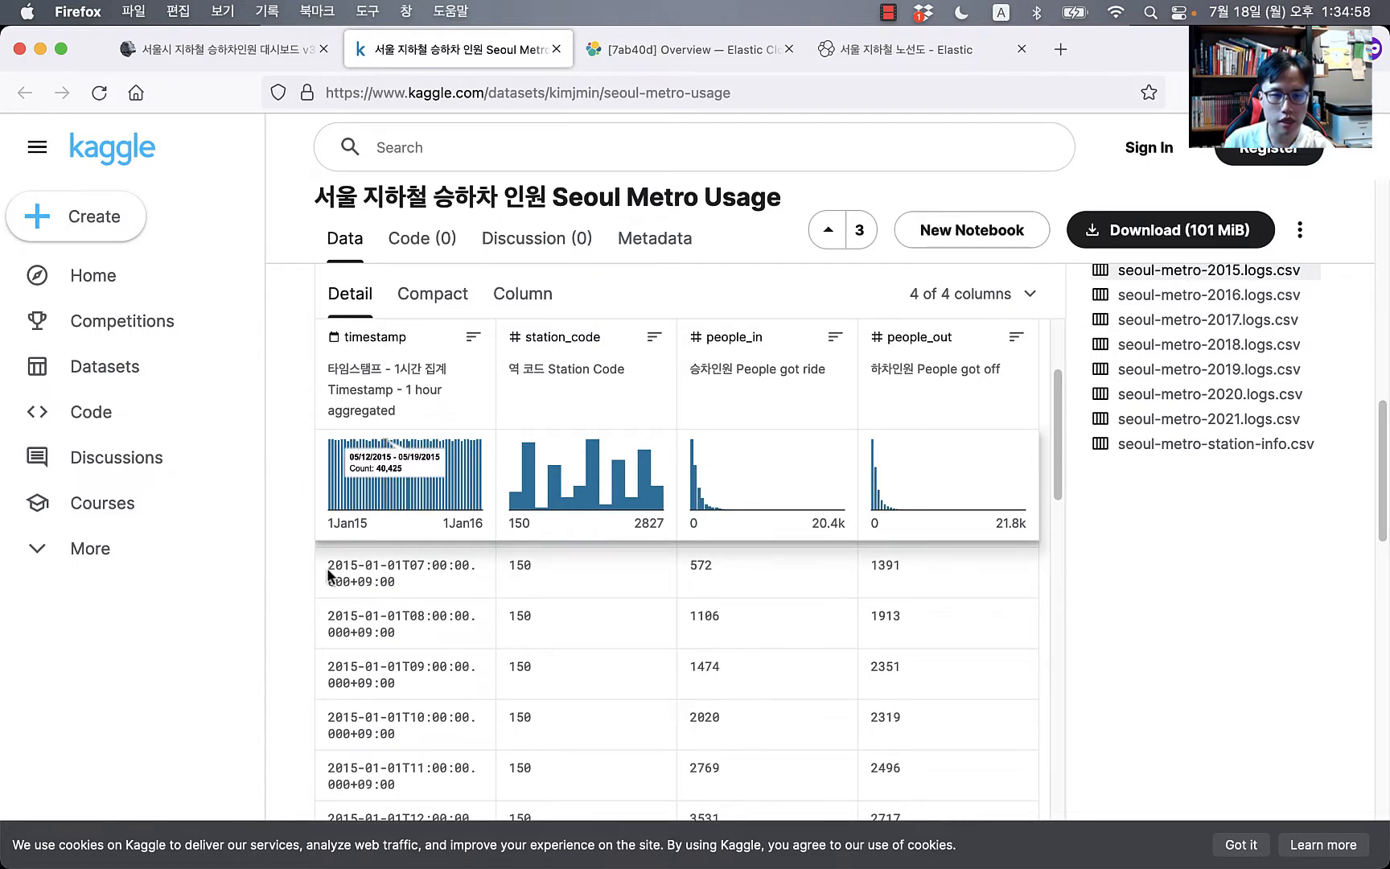
drag(328, 567, 370, 576)
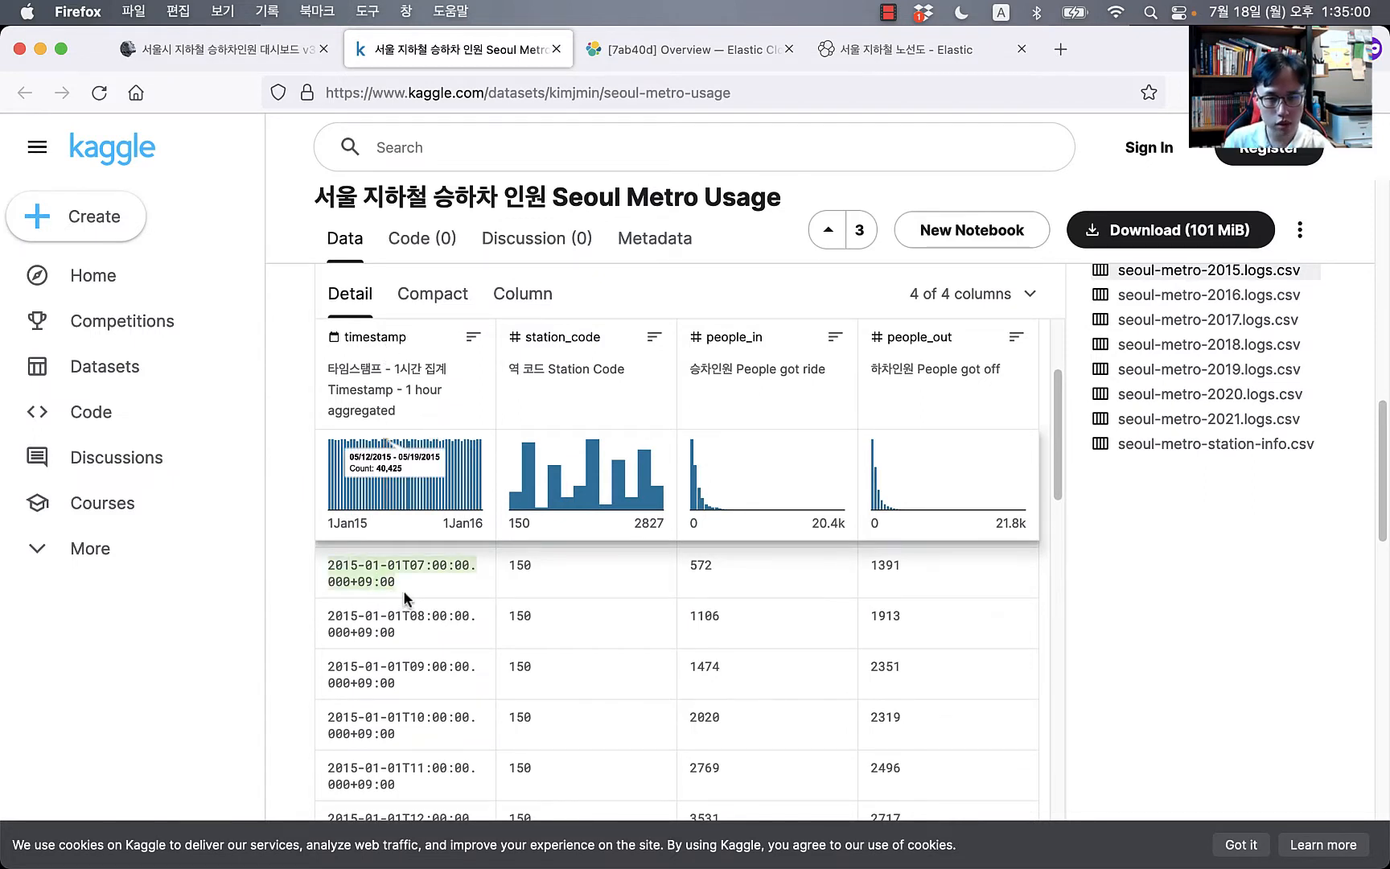
click(559, 581)
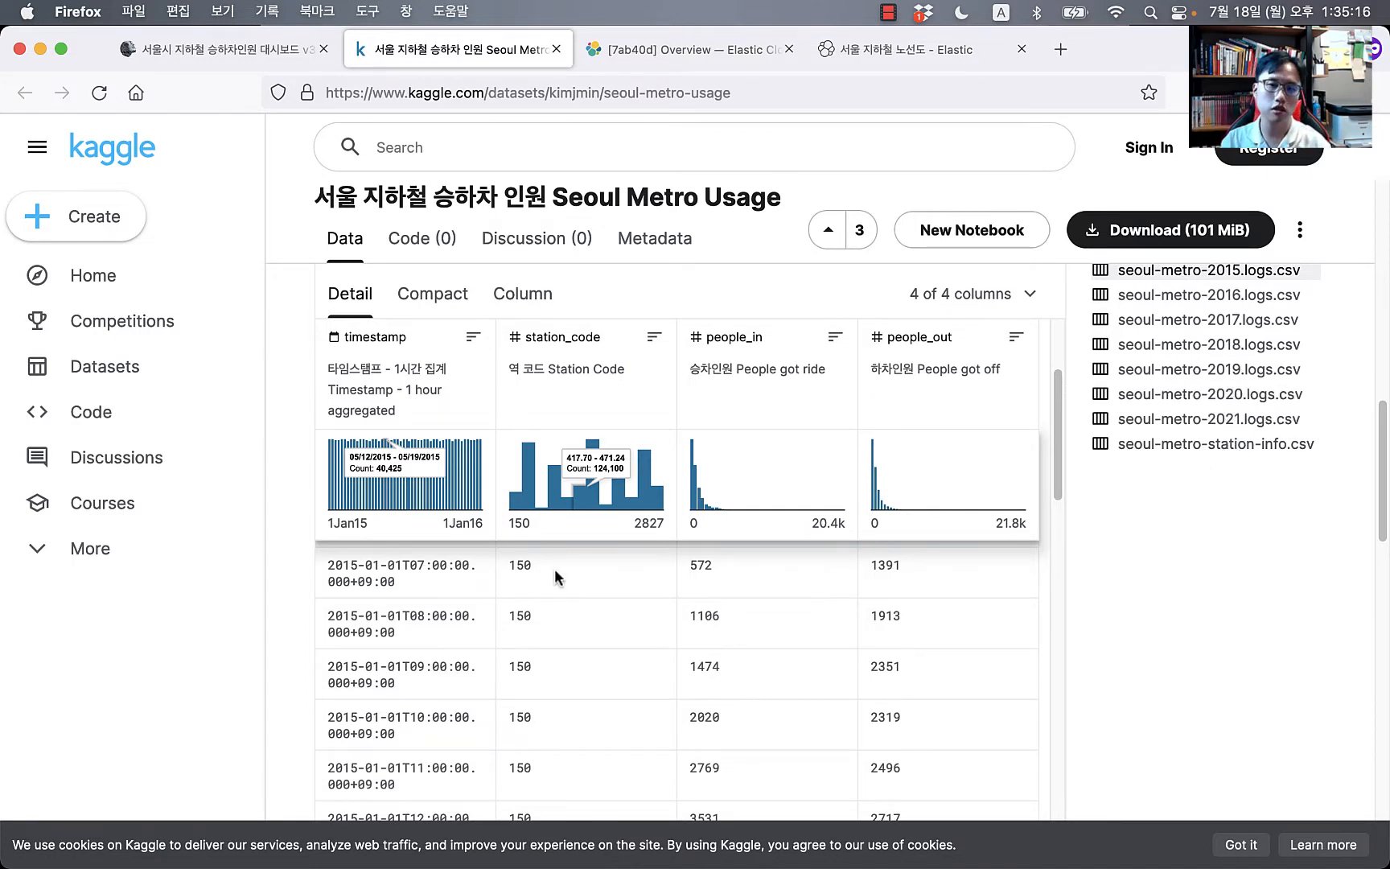
scroll(666, 578, up, 2)
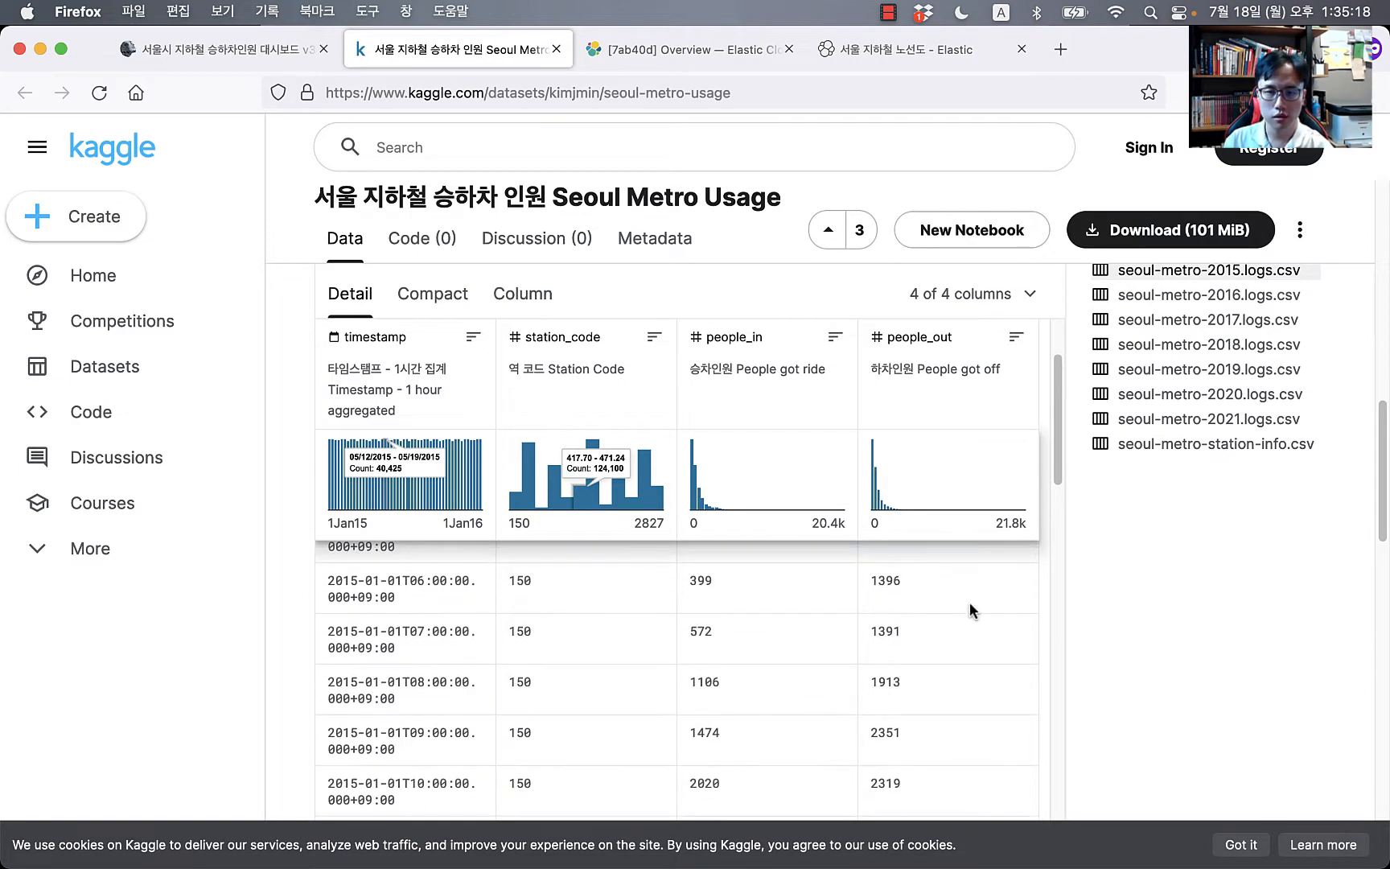
Step: Preview seoul-metro-station-info.csv with all 19 columns shown
click(1178, 457)
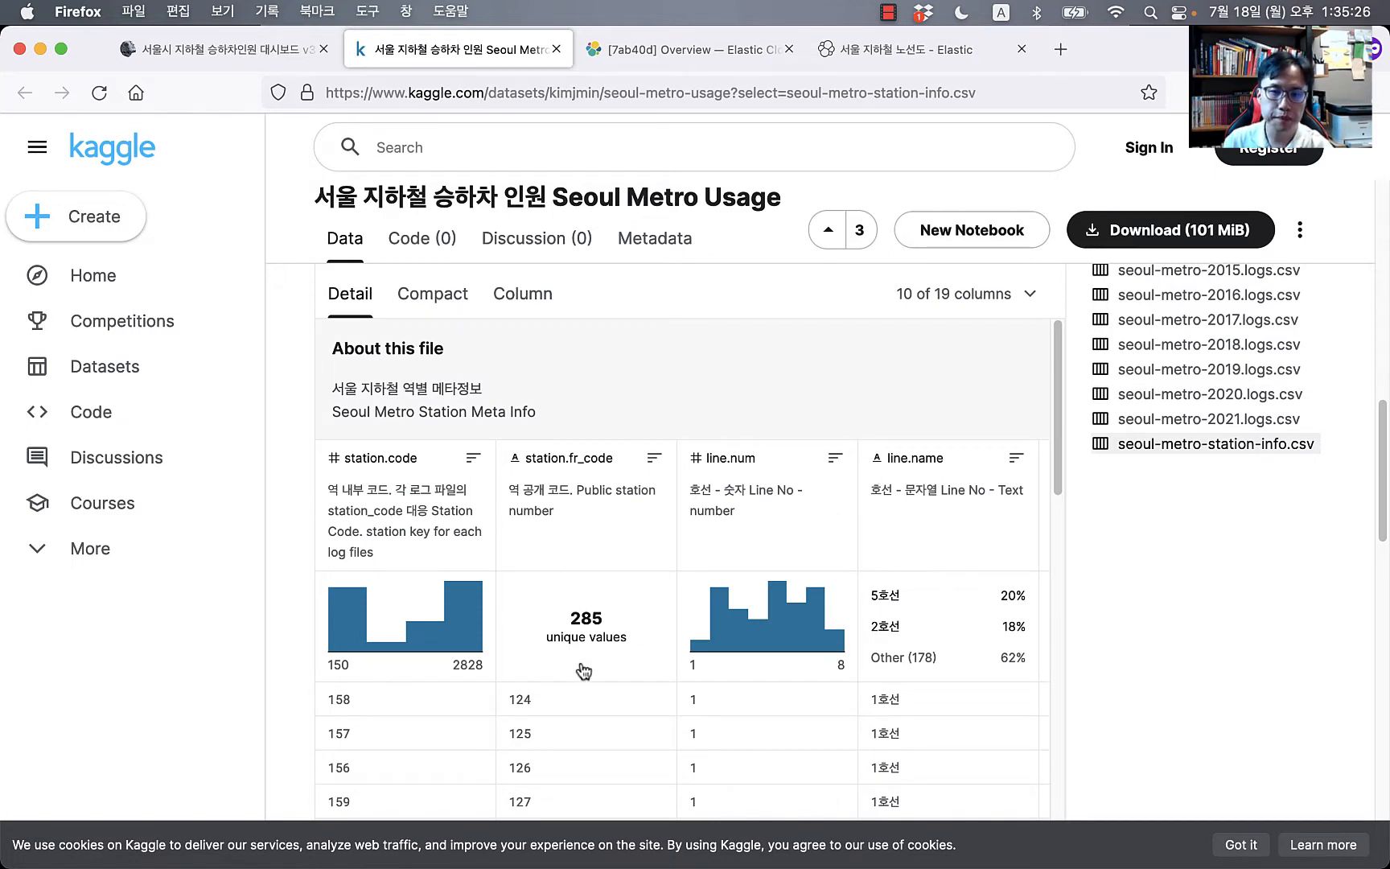
scroll(620, 628, down, 1)
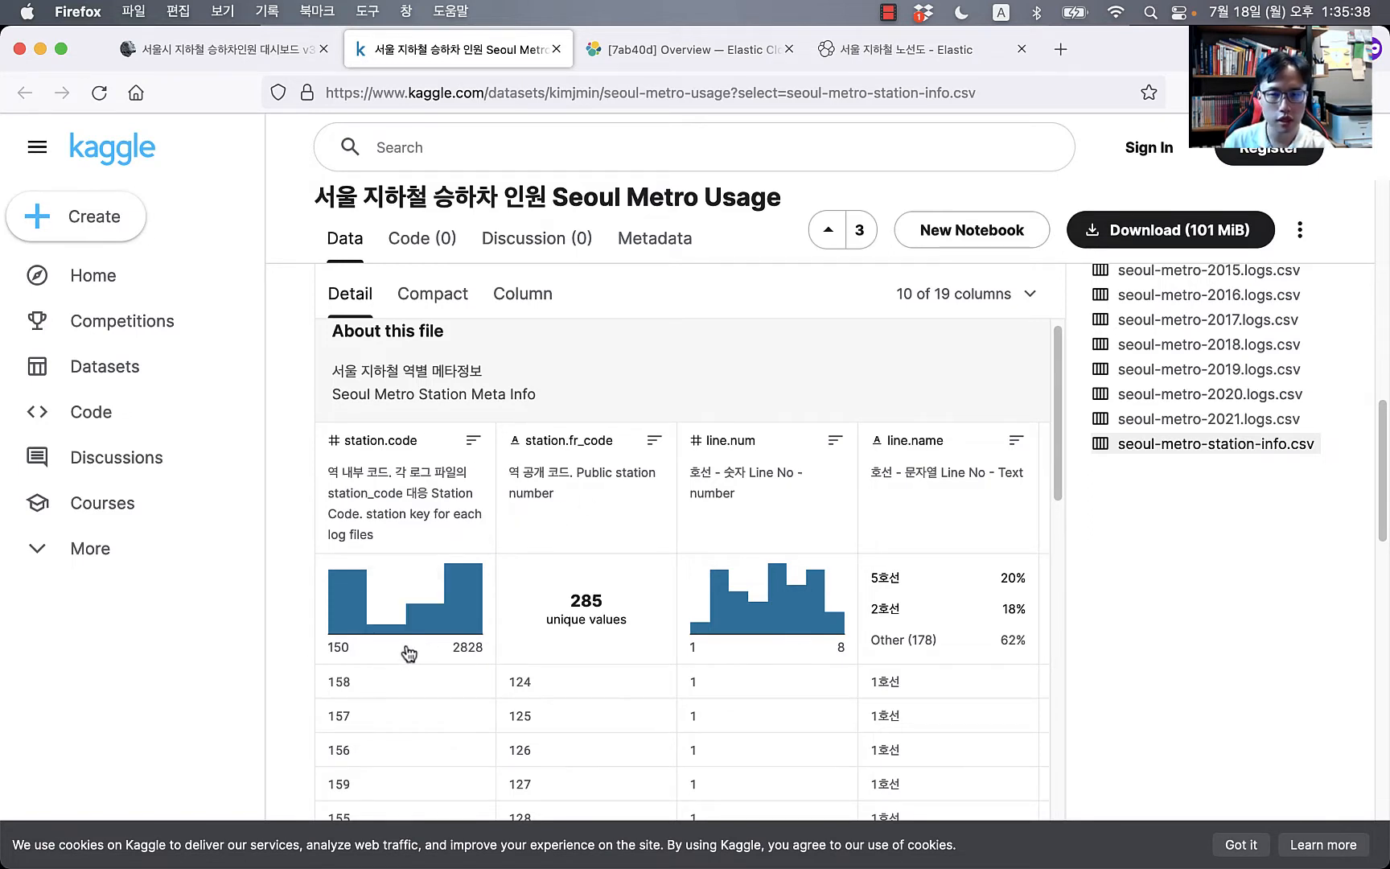
click(981, 299)
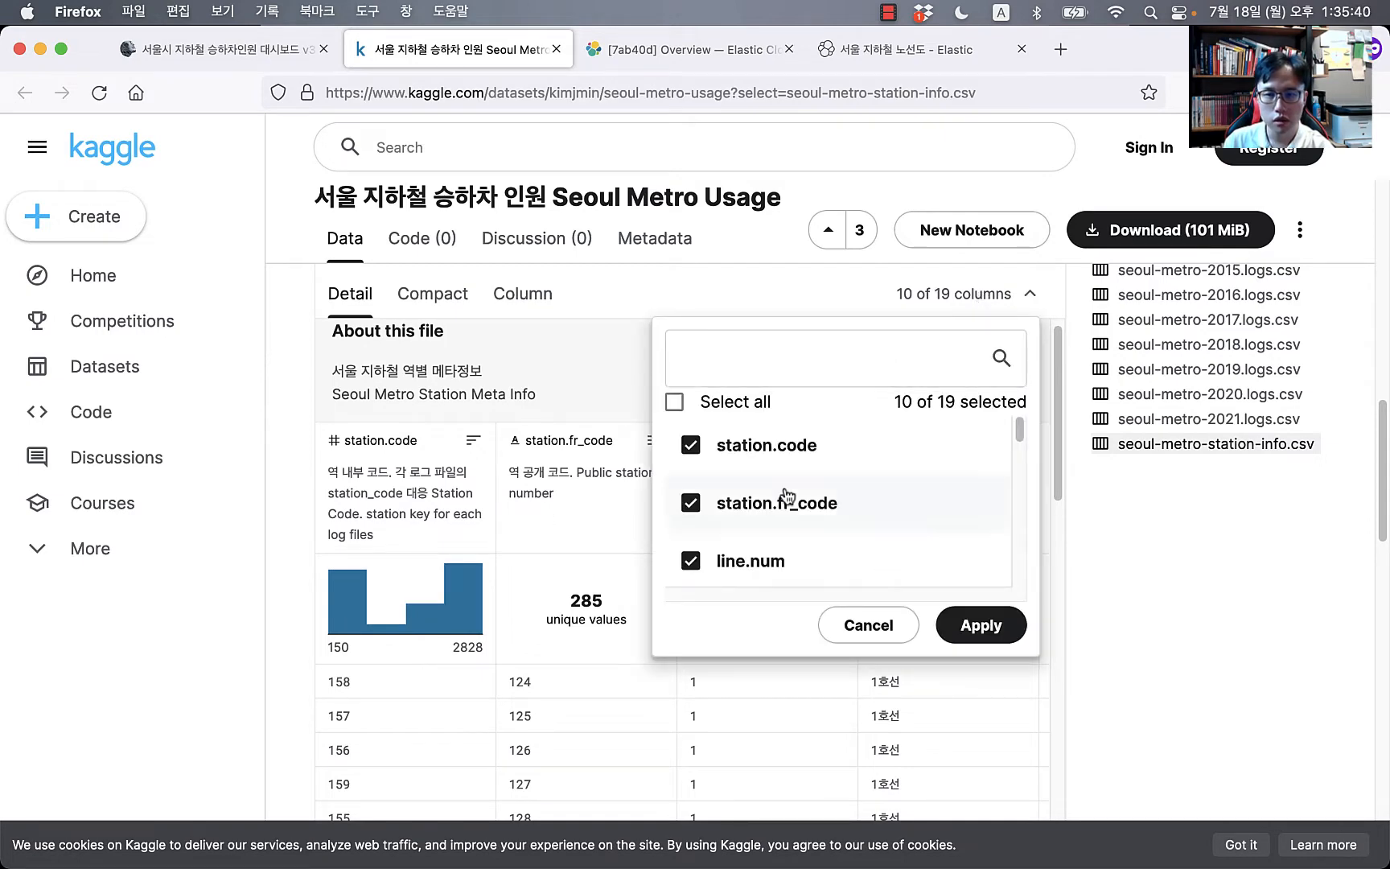
click(672, 403)
click(981, 626)
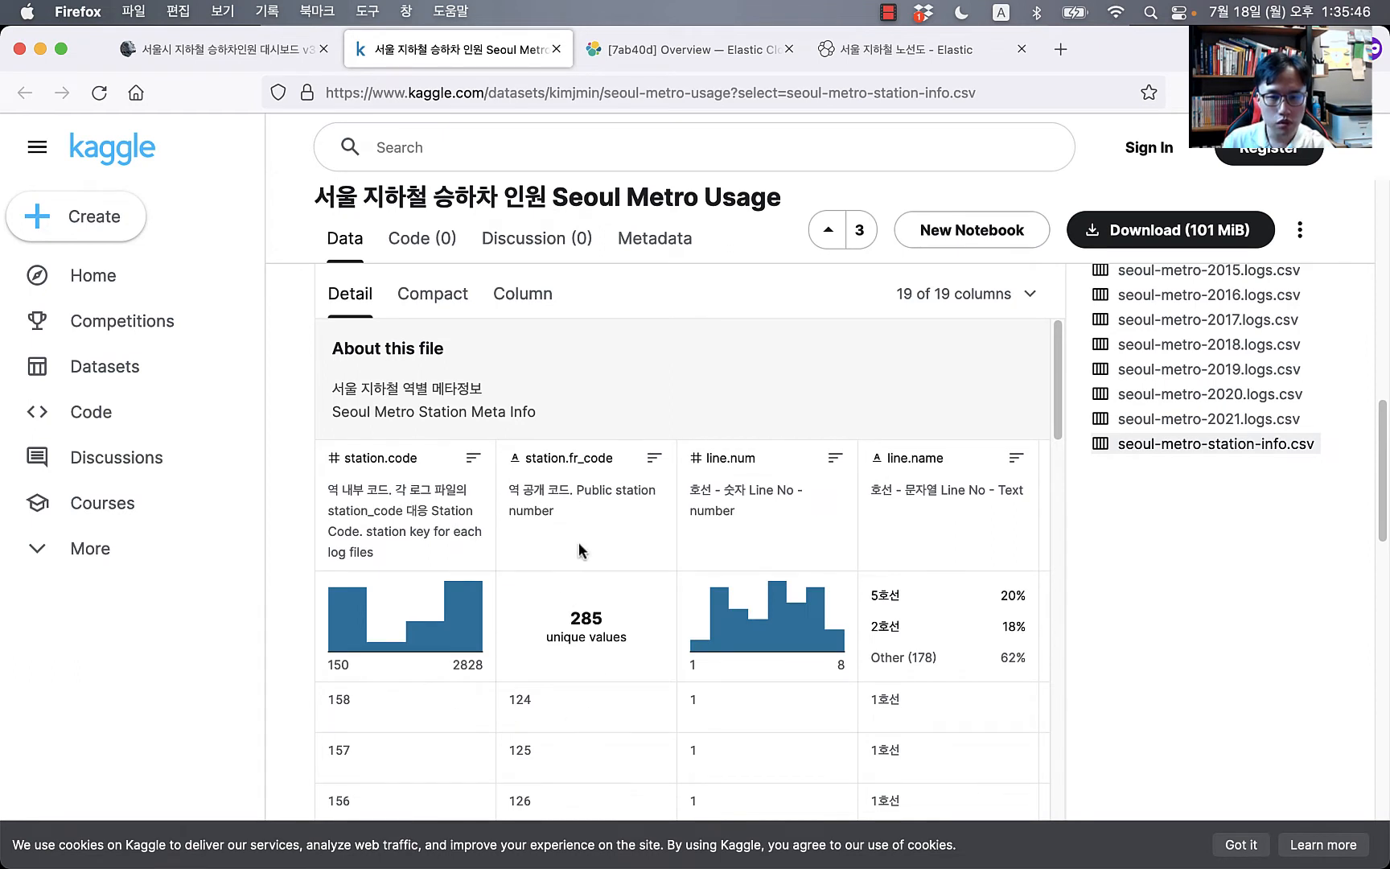
Step: Scroll the station preview table to the line.num and line.name columns for Line 1
scroll(585, 639, down, 6)
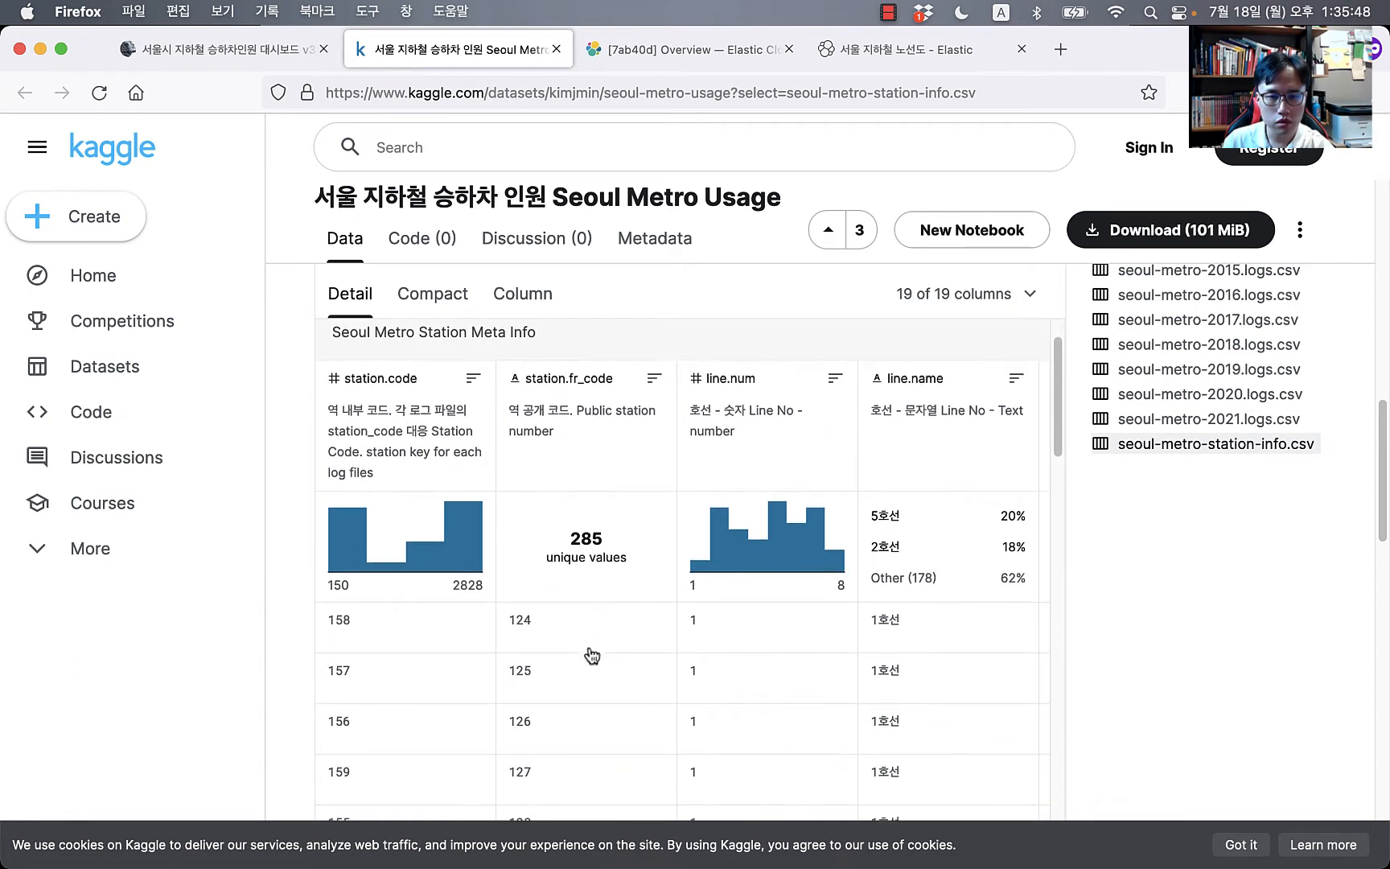
scroll(1150, 636, down, 2)
scroll(644, 708, down, 15)
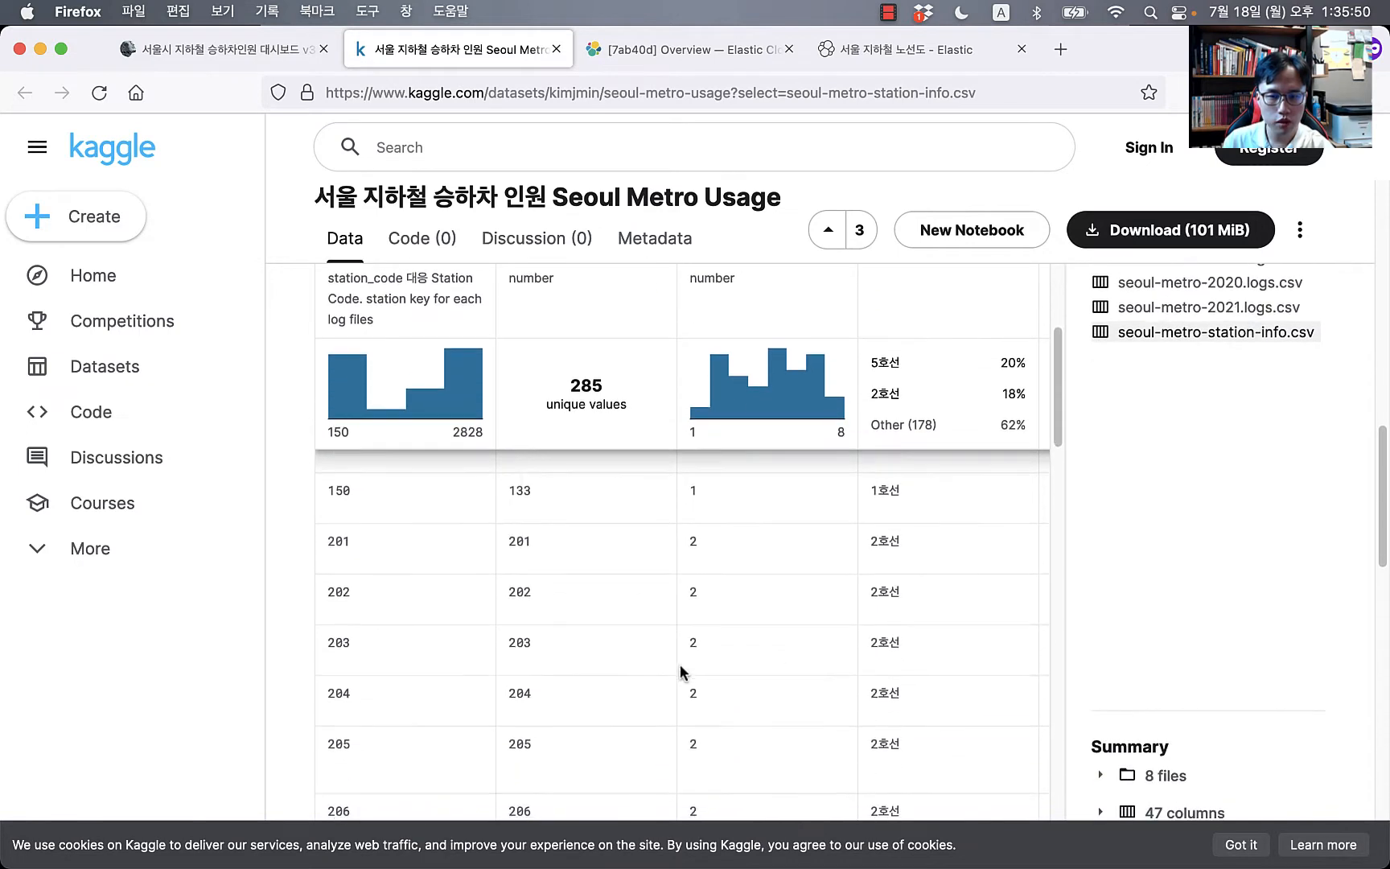
scroll(610, 672, down, 15)
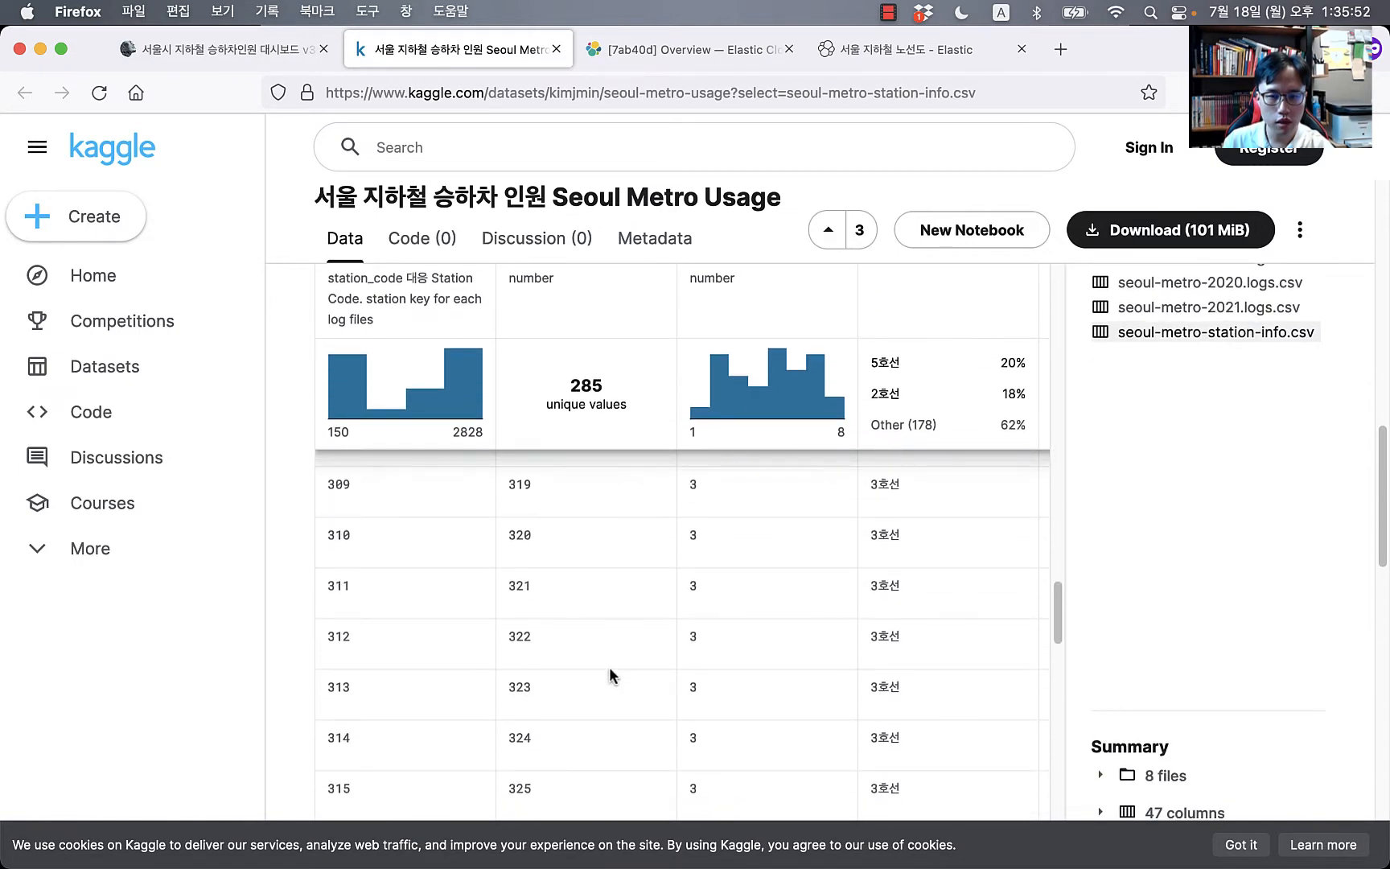
scroll(609, 666, up, 5)
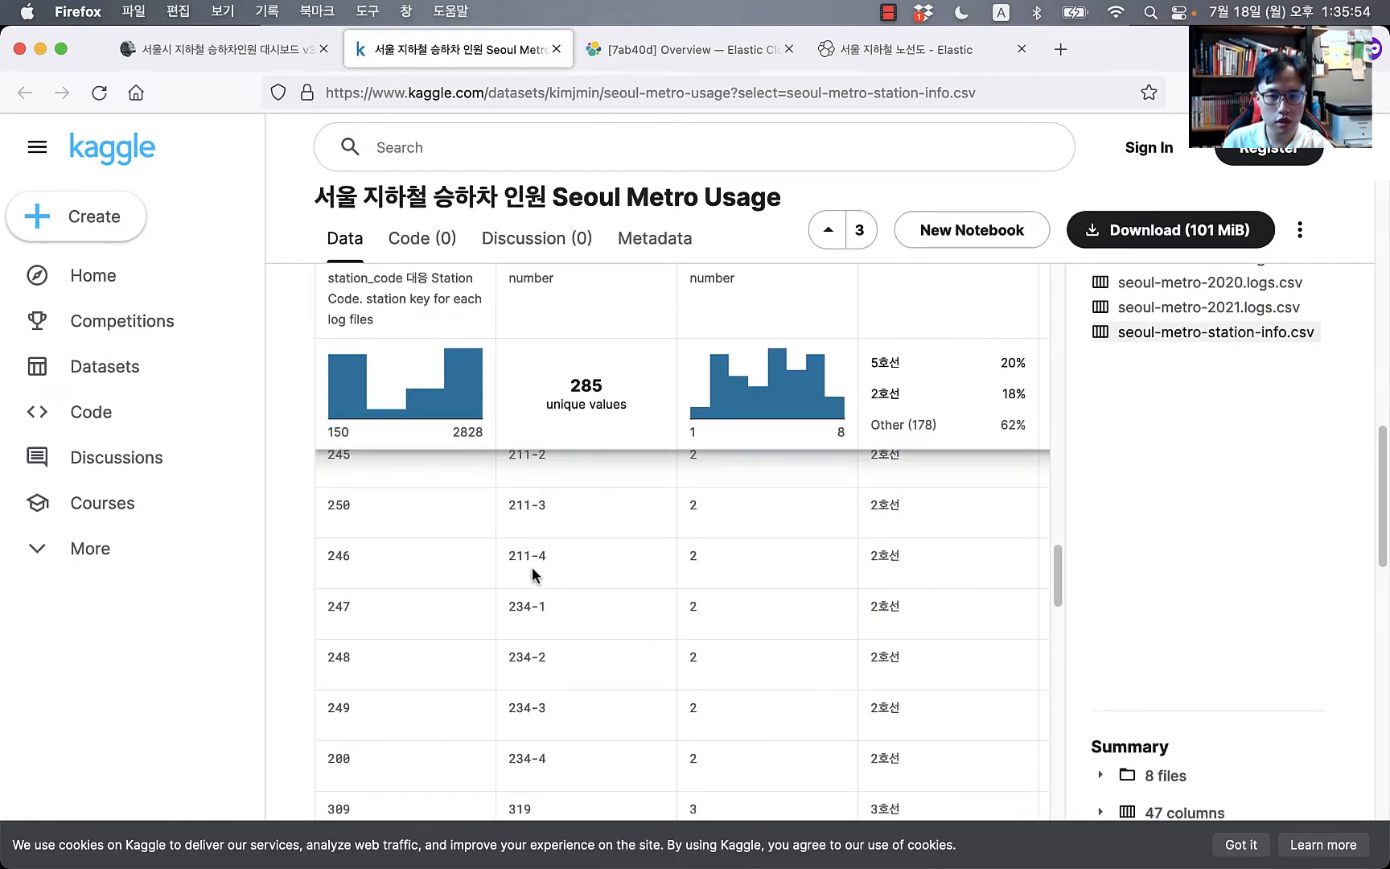
scroll(555, 608, up, 4)
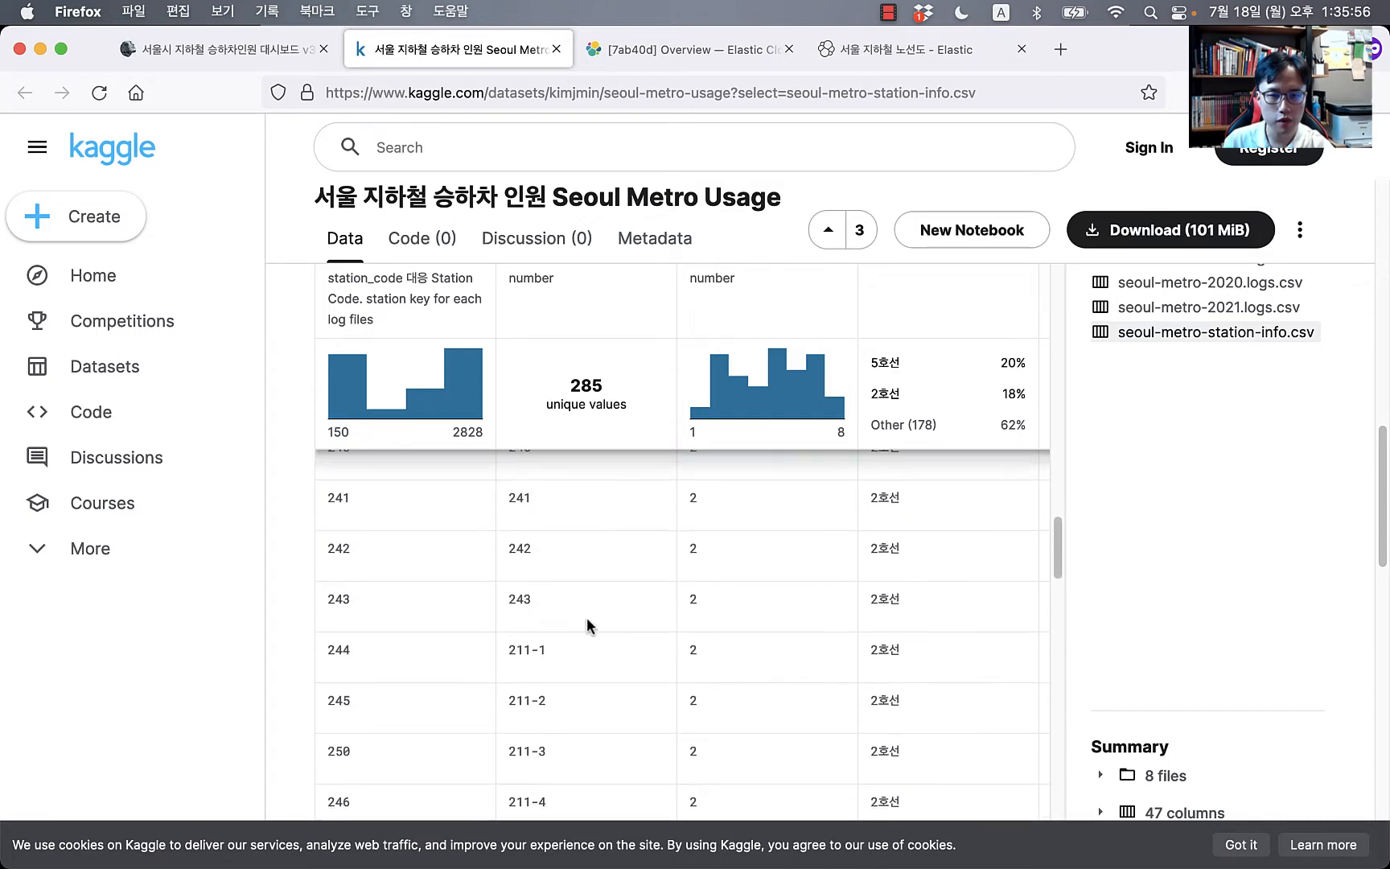
scroll(596, 626, down, 1)
scroll(971, 636, right, 5)
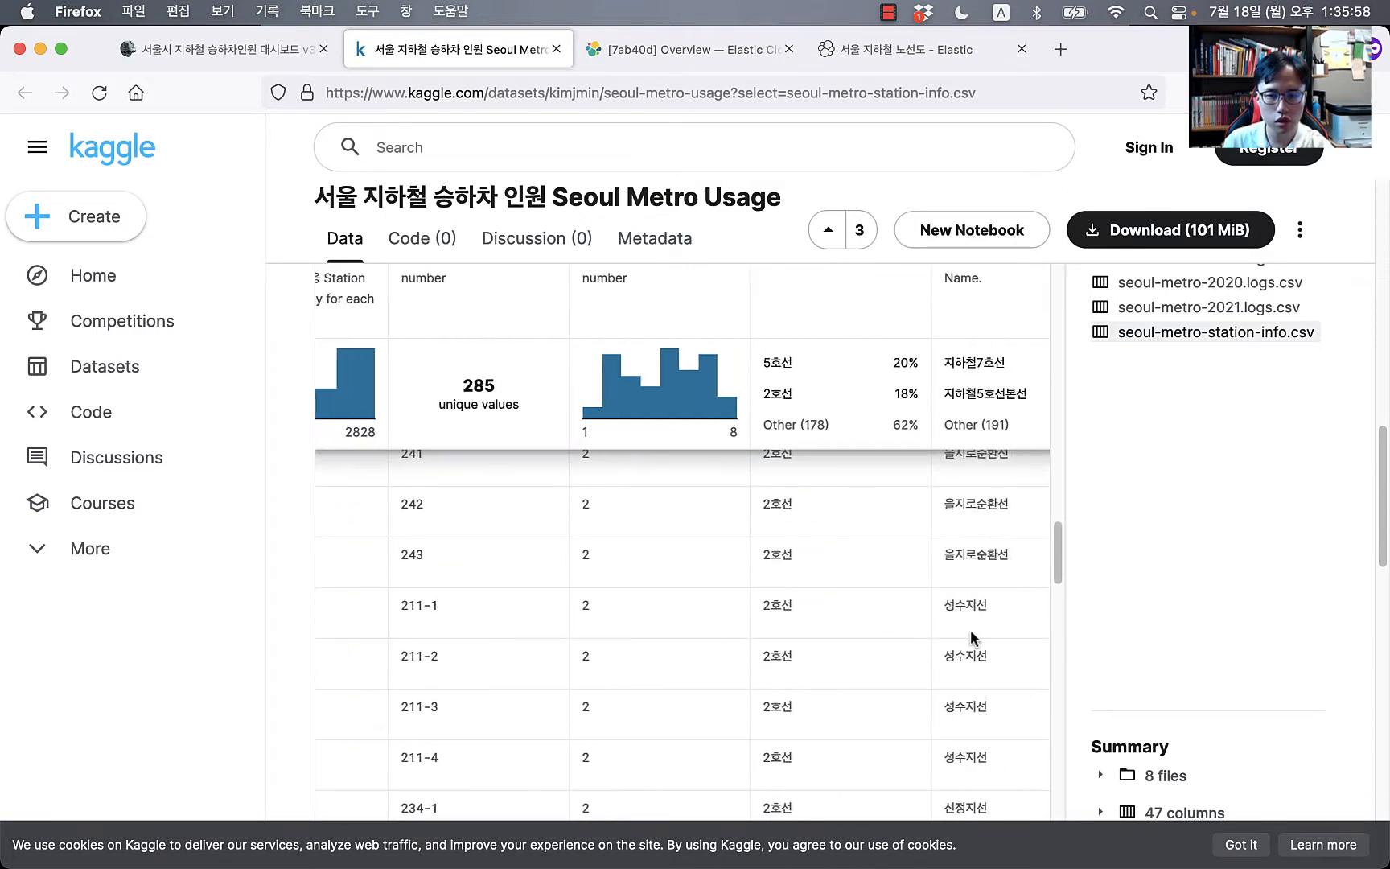
scroll(749, 612, left, 2)
scroll(724, 611, down, 1)
scroll(699, 611, left, 3)
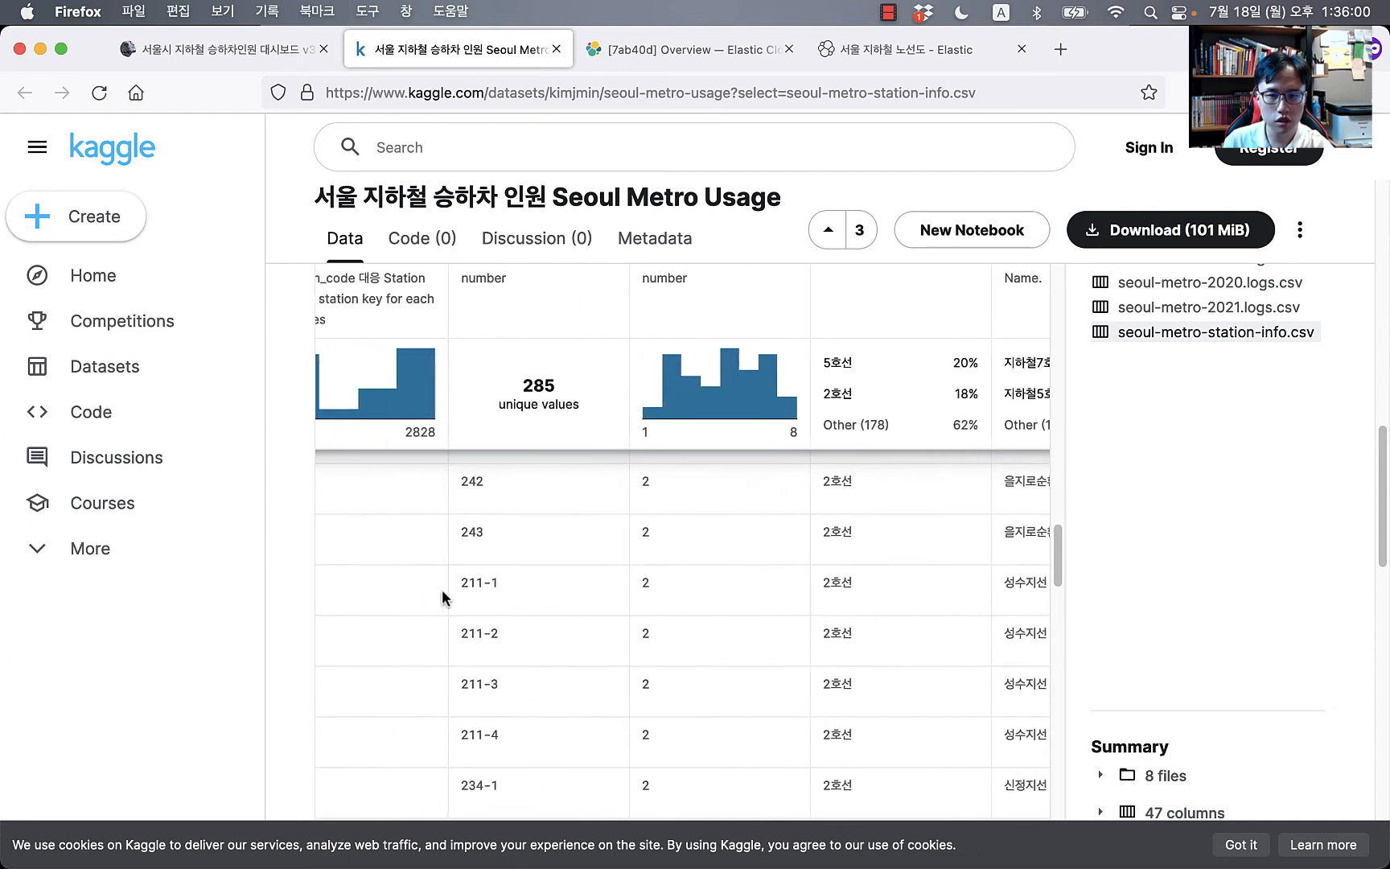
scroll(566, 600, up, 20)
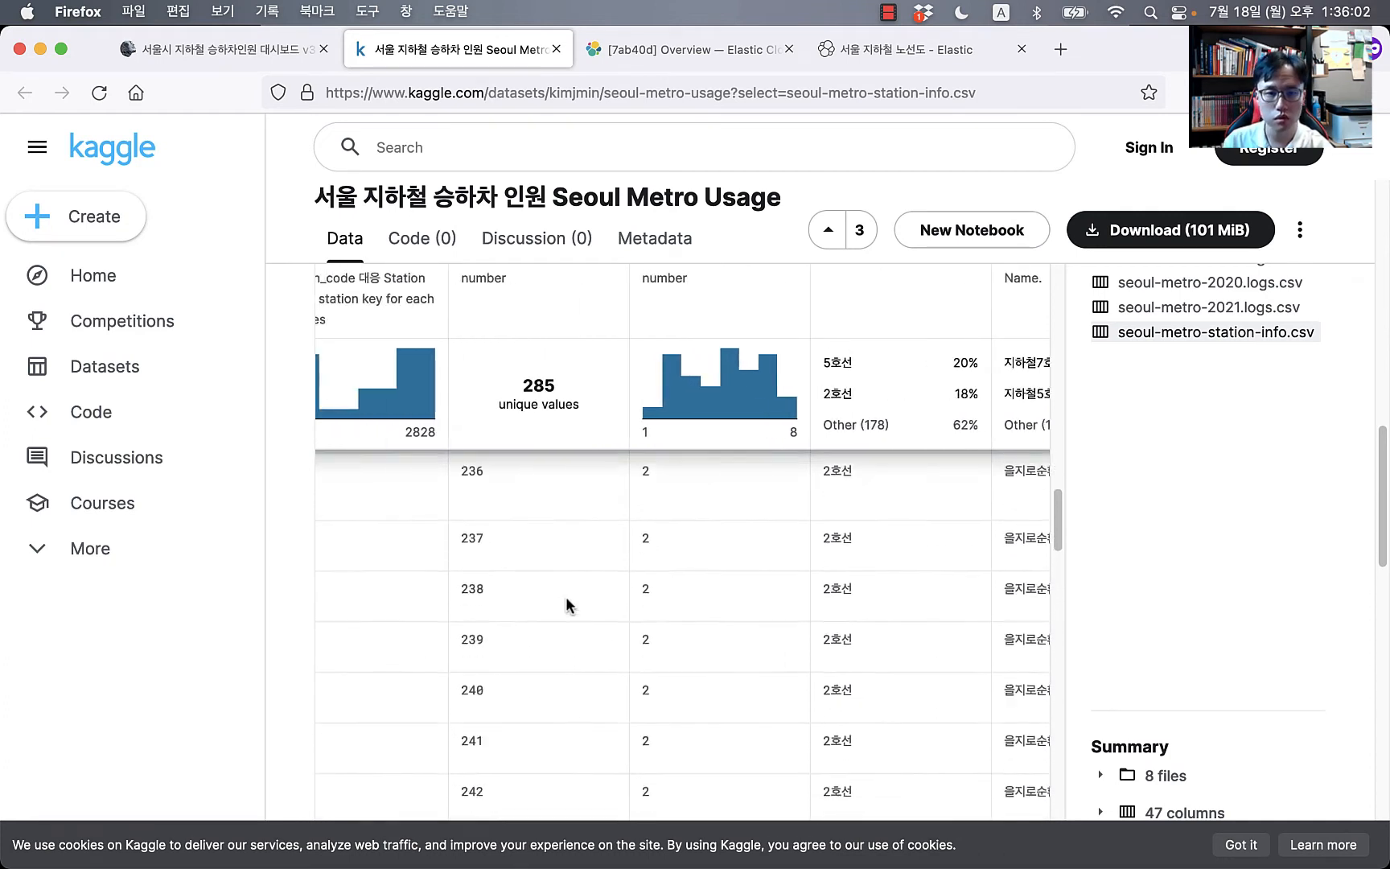
scroll(566, 600, up, 20)
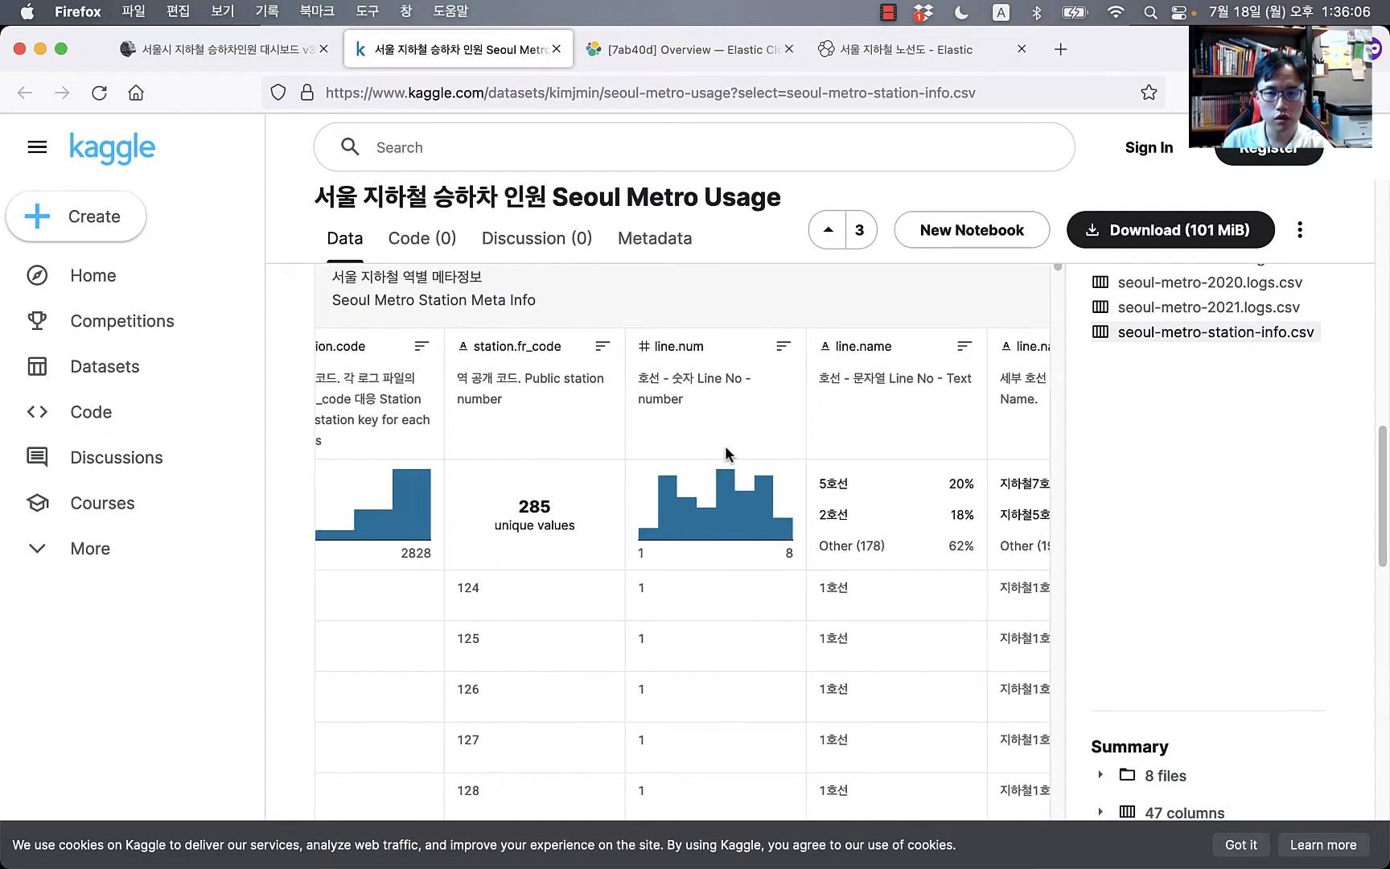
scroll(725, 462, right, 3)
scroll(734, 507, right, 1)
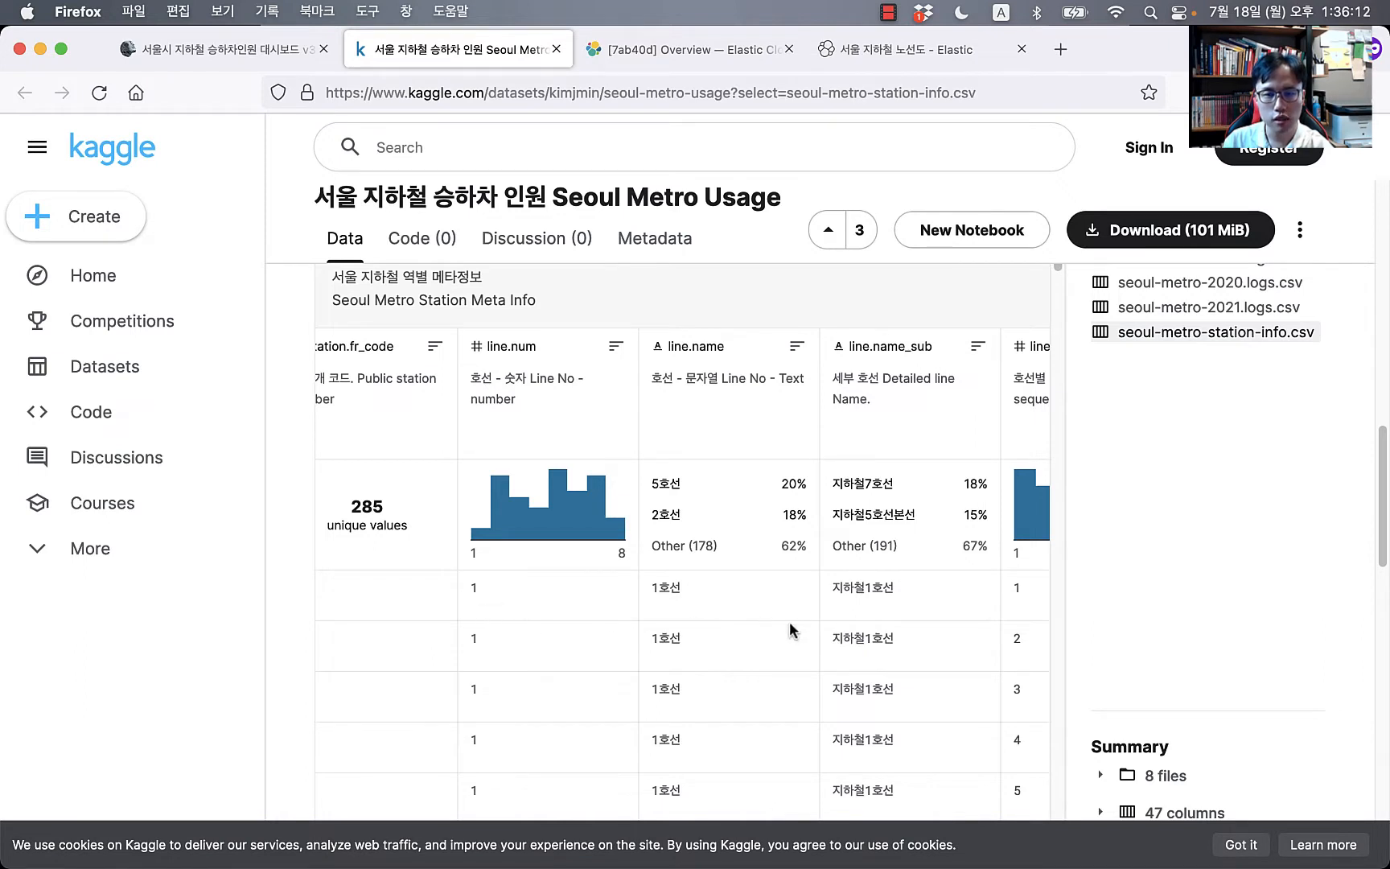
scroll(929, 593, right, 1)
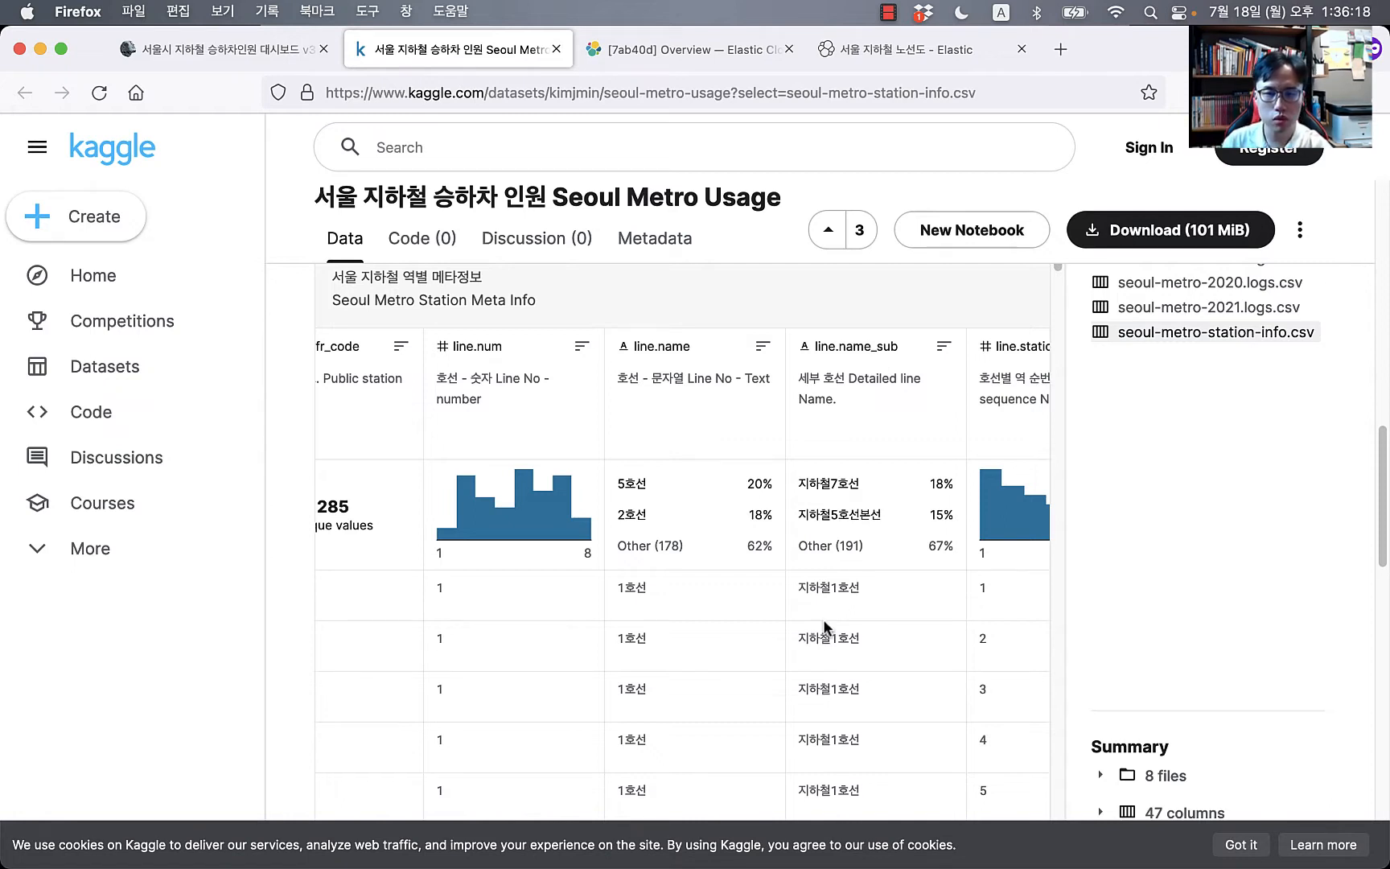
scroll(823, 620, right, 1)
scroll(750, 676, down, 3)
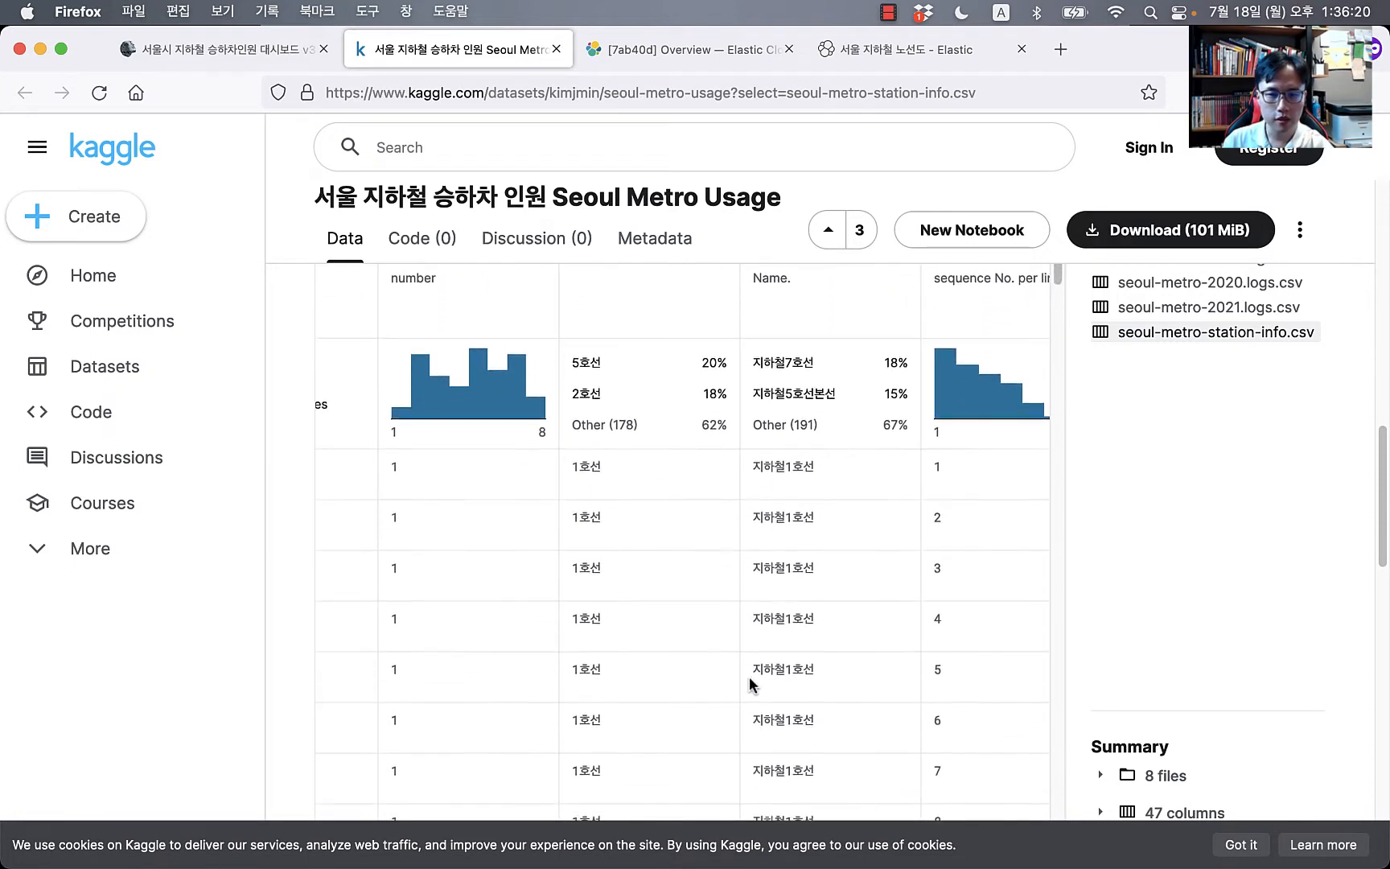
scroll(750, 684, down, 10)
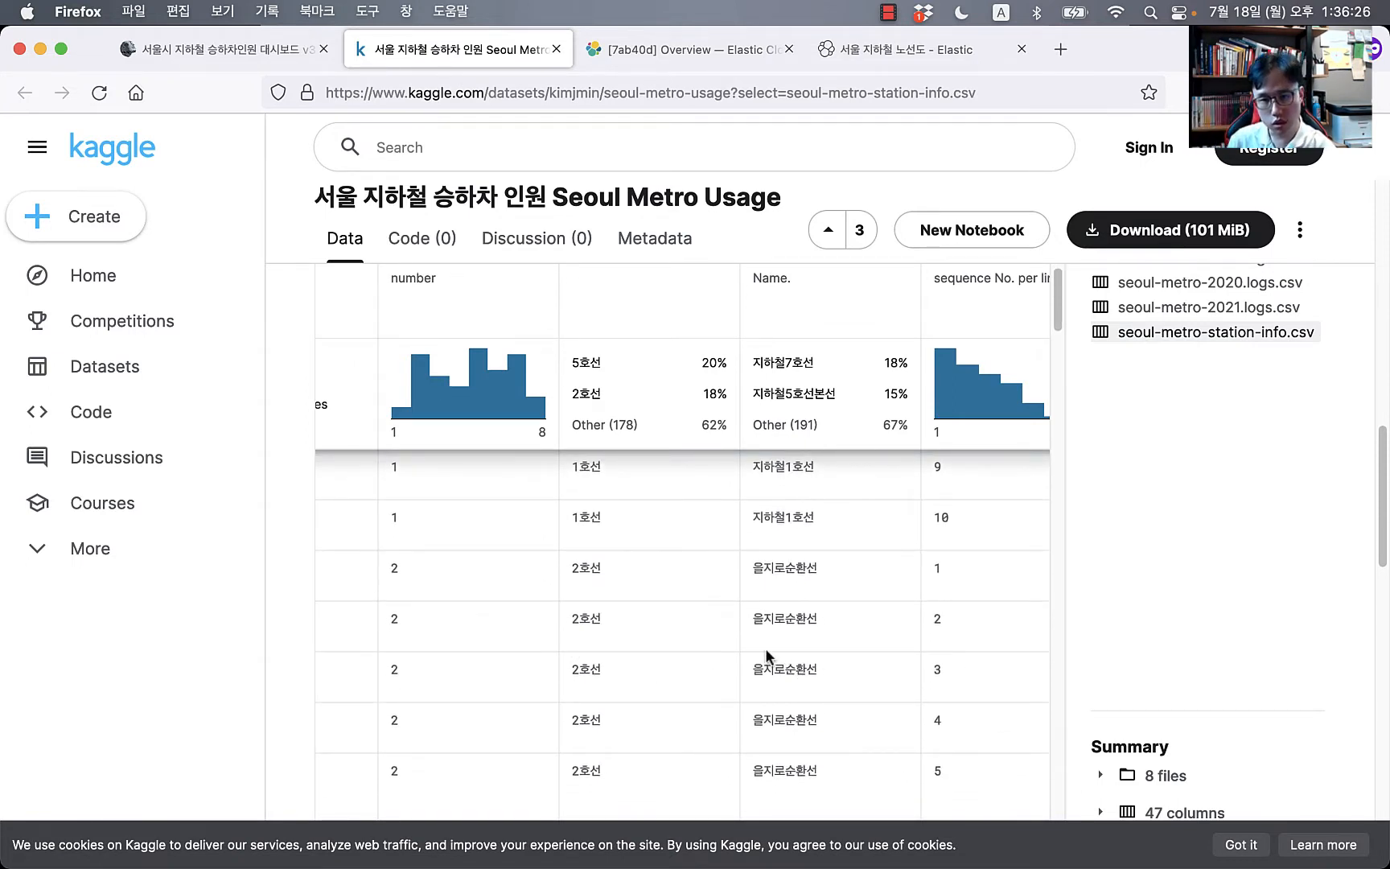
scroll(766, 656, down, 9)
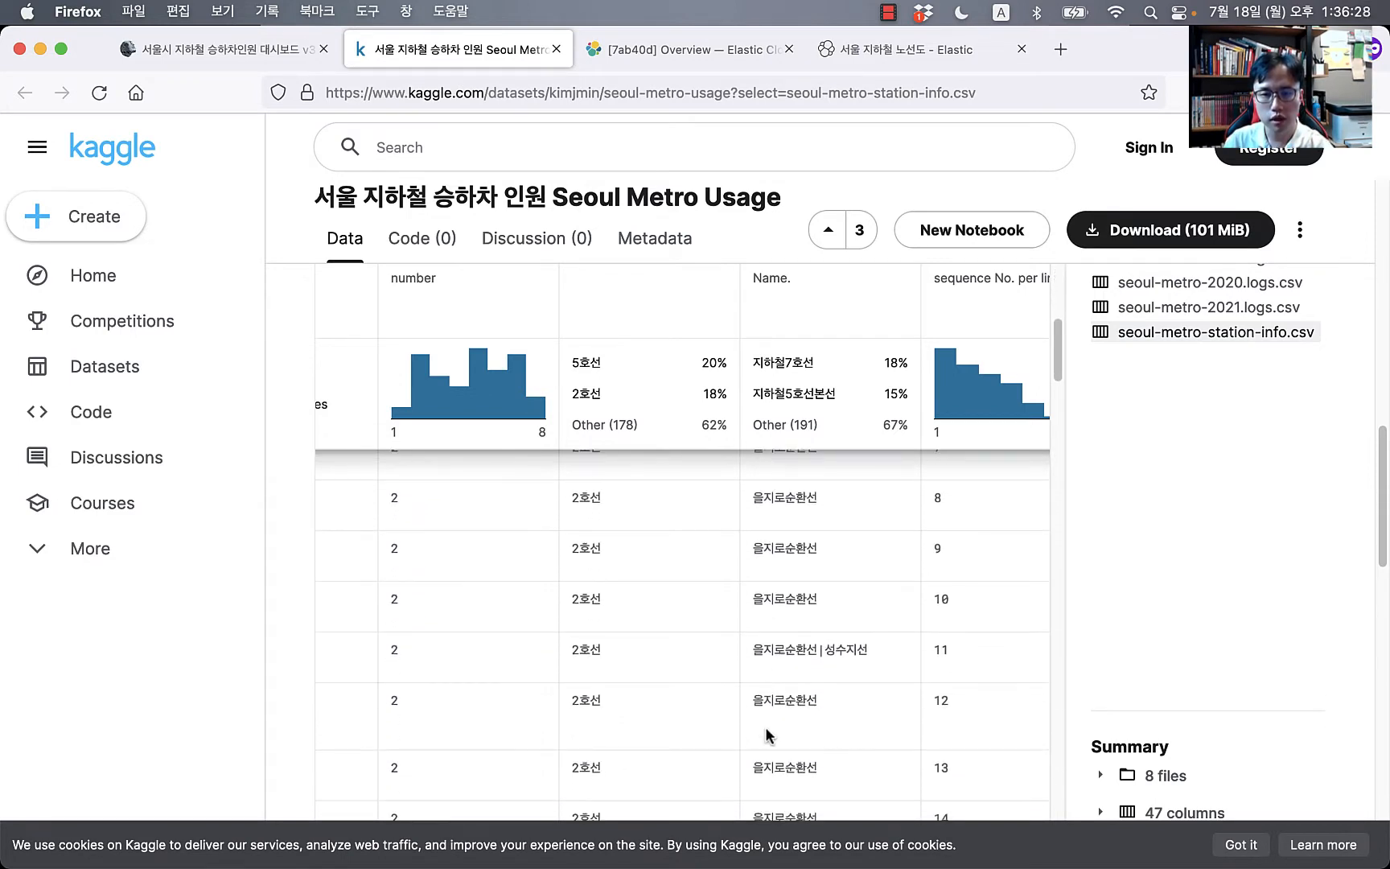
scroll(766, 735, down, 15)
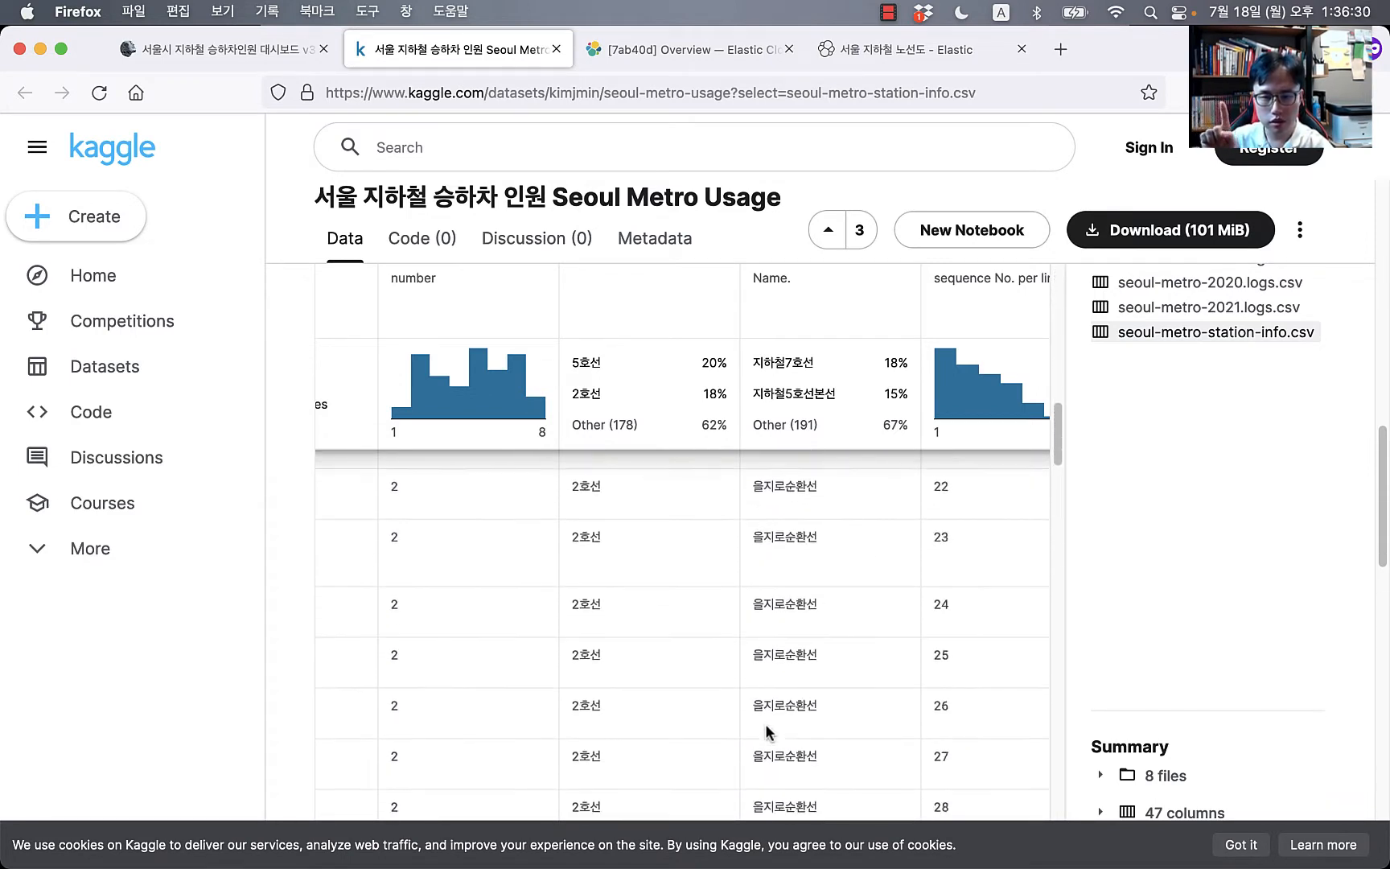
scroll(766, 732, down, 10)
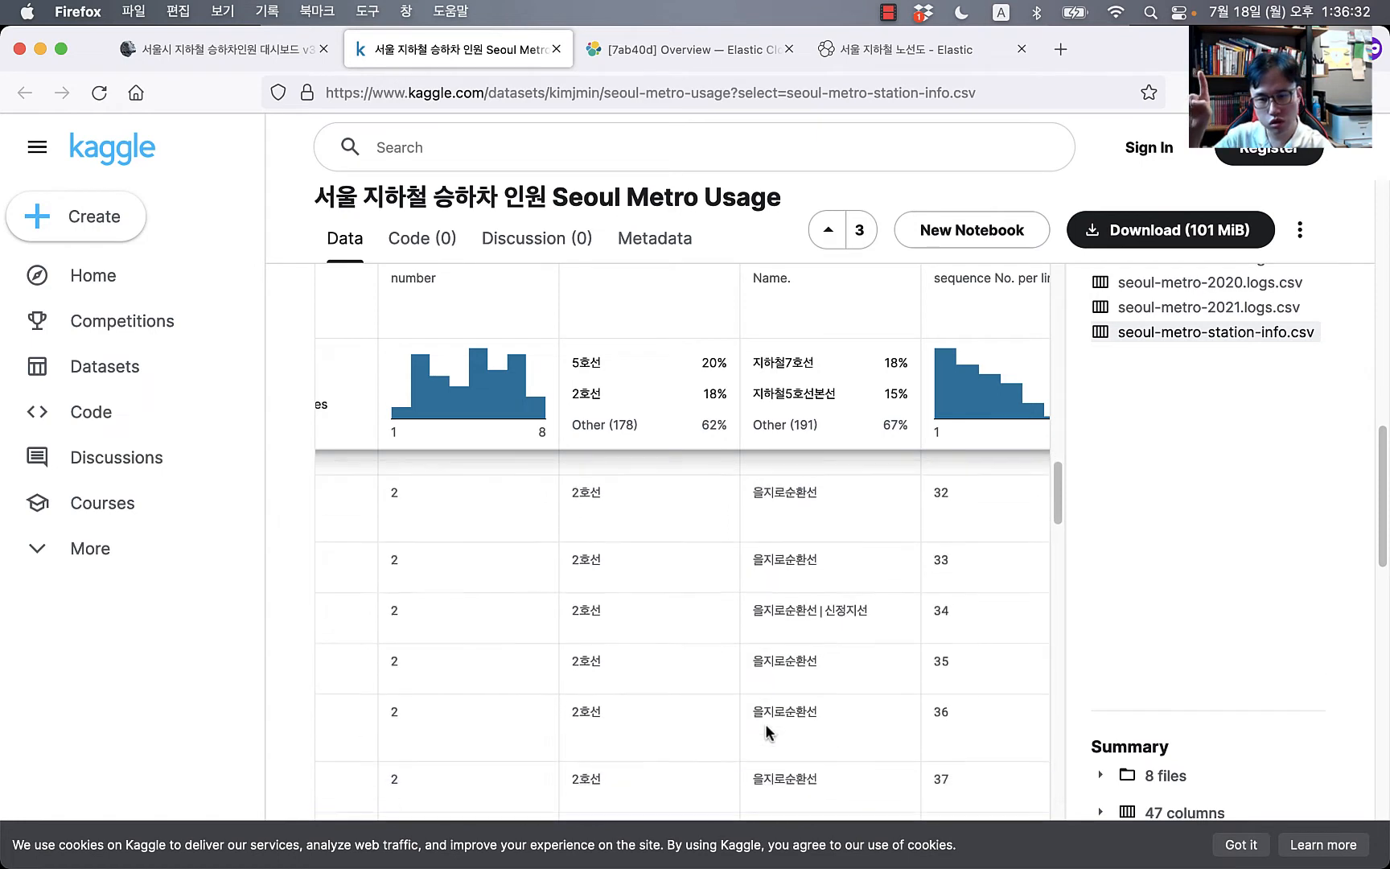
scroll(768, 732, down, 4)
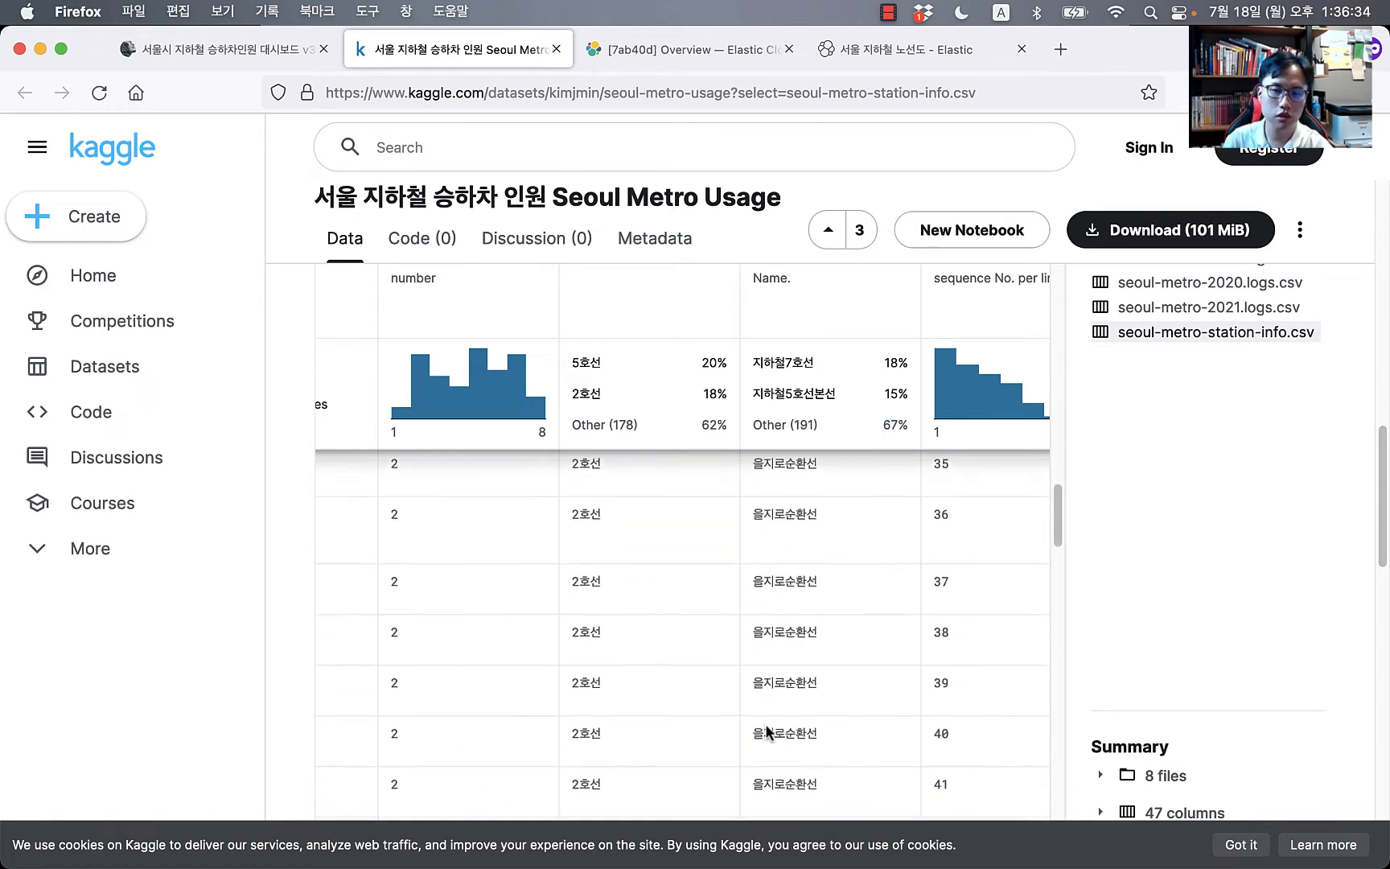
scroll(843, 725, down, 11)
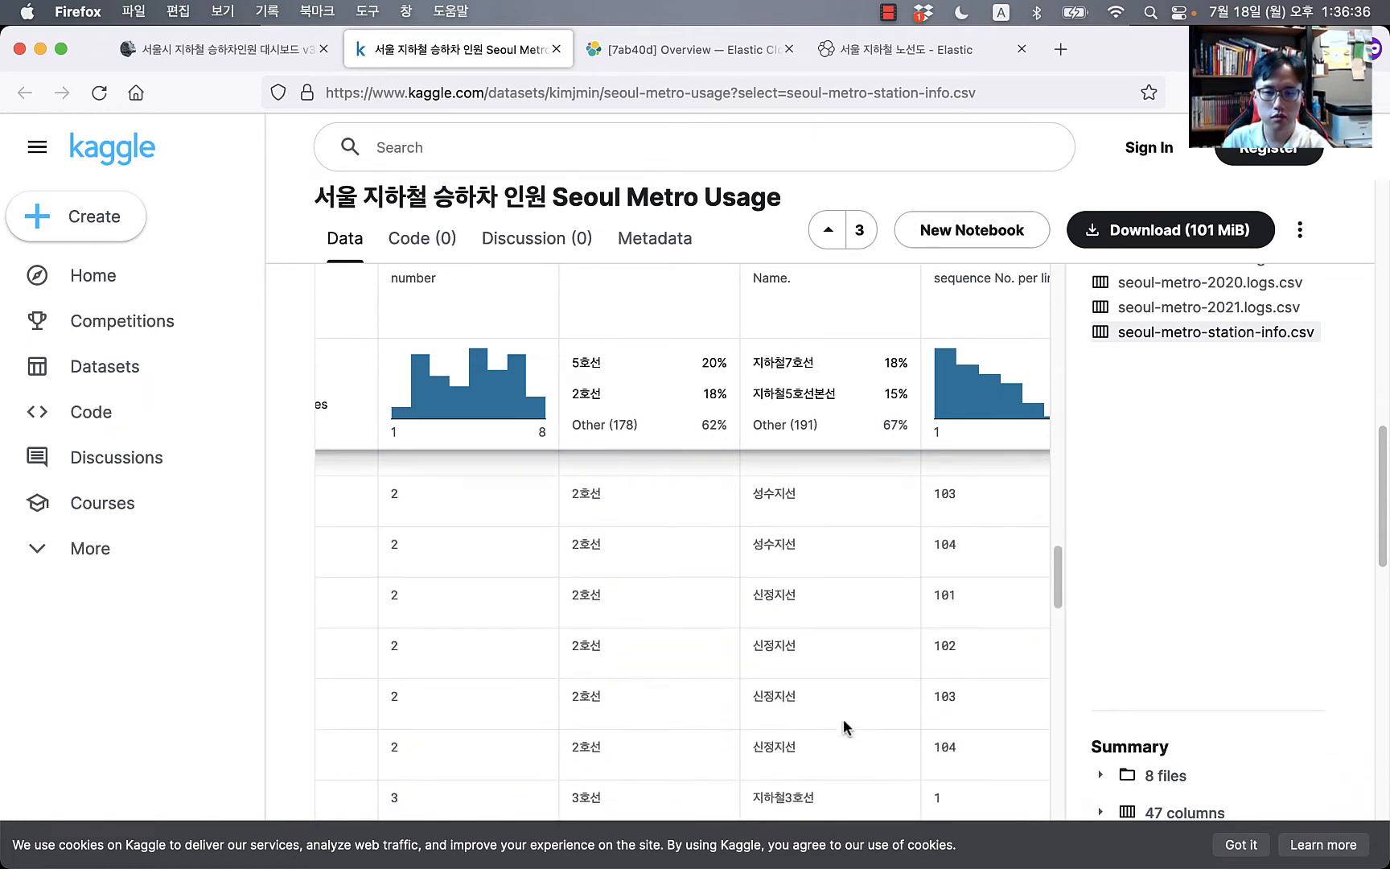
scroll(844, 721, down, 1)
scroll(788, 642, up, 1)
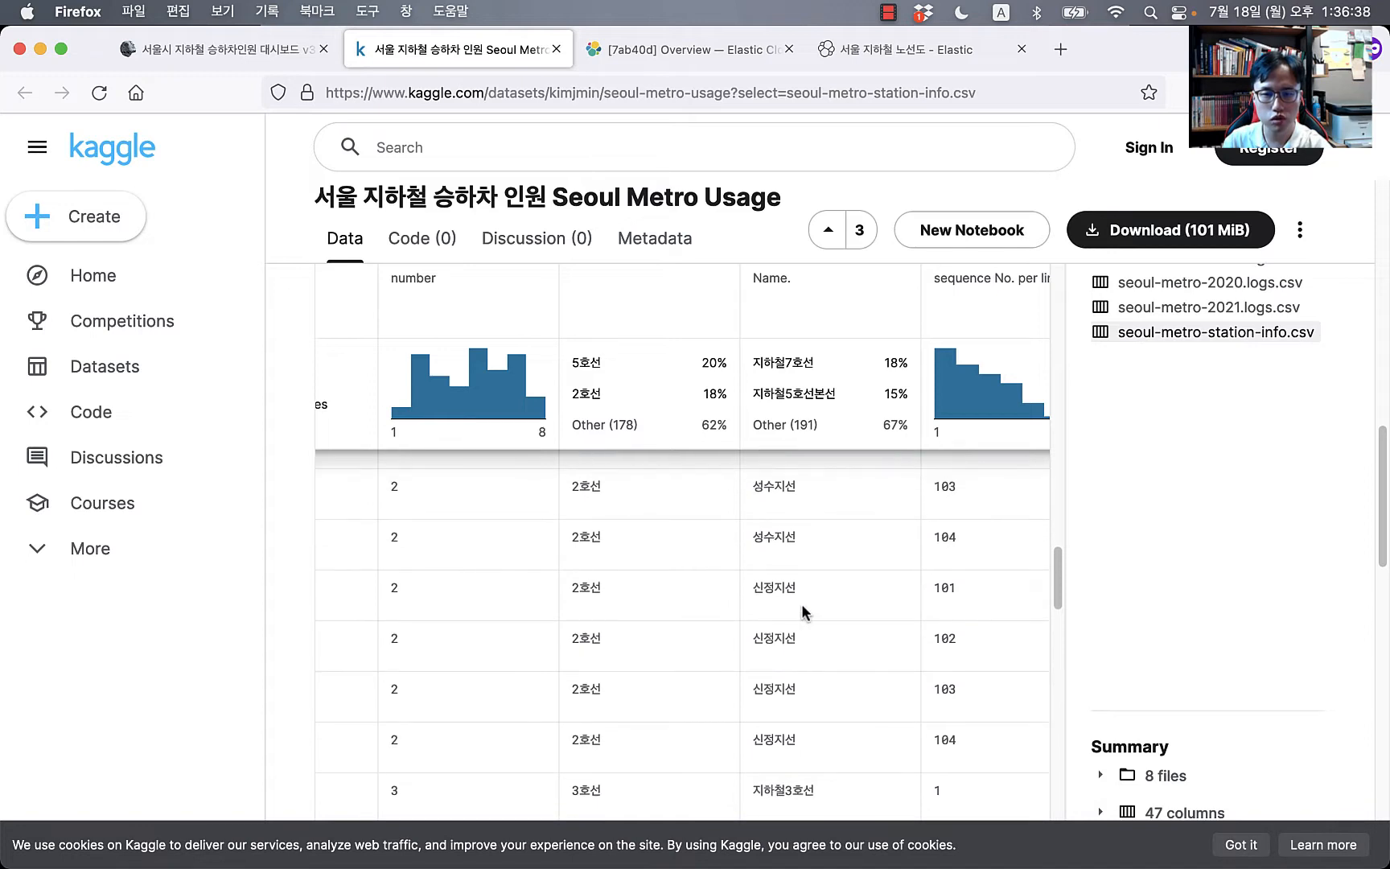
scroll(804, 698, up, 7)
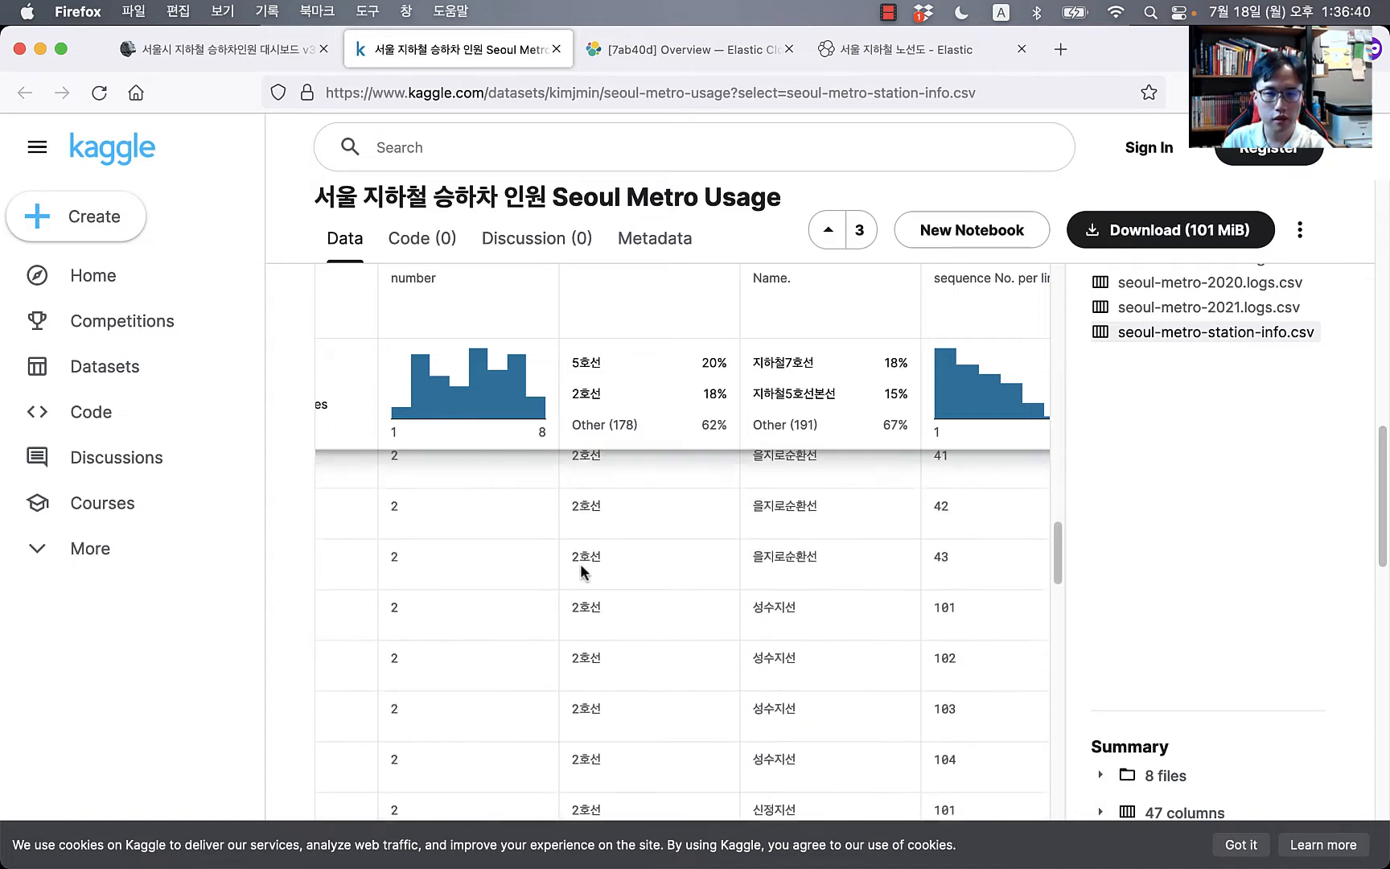
scroll(1223, 483, up, 3)
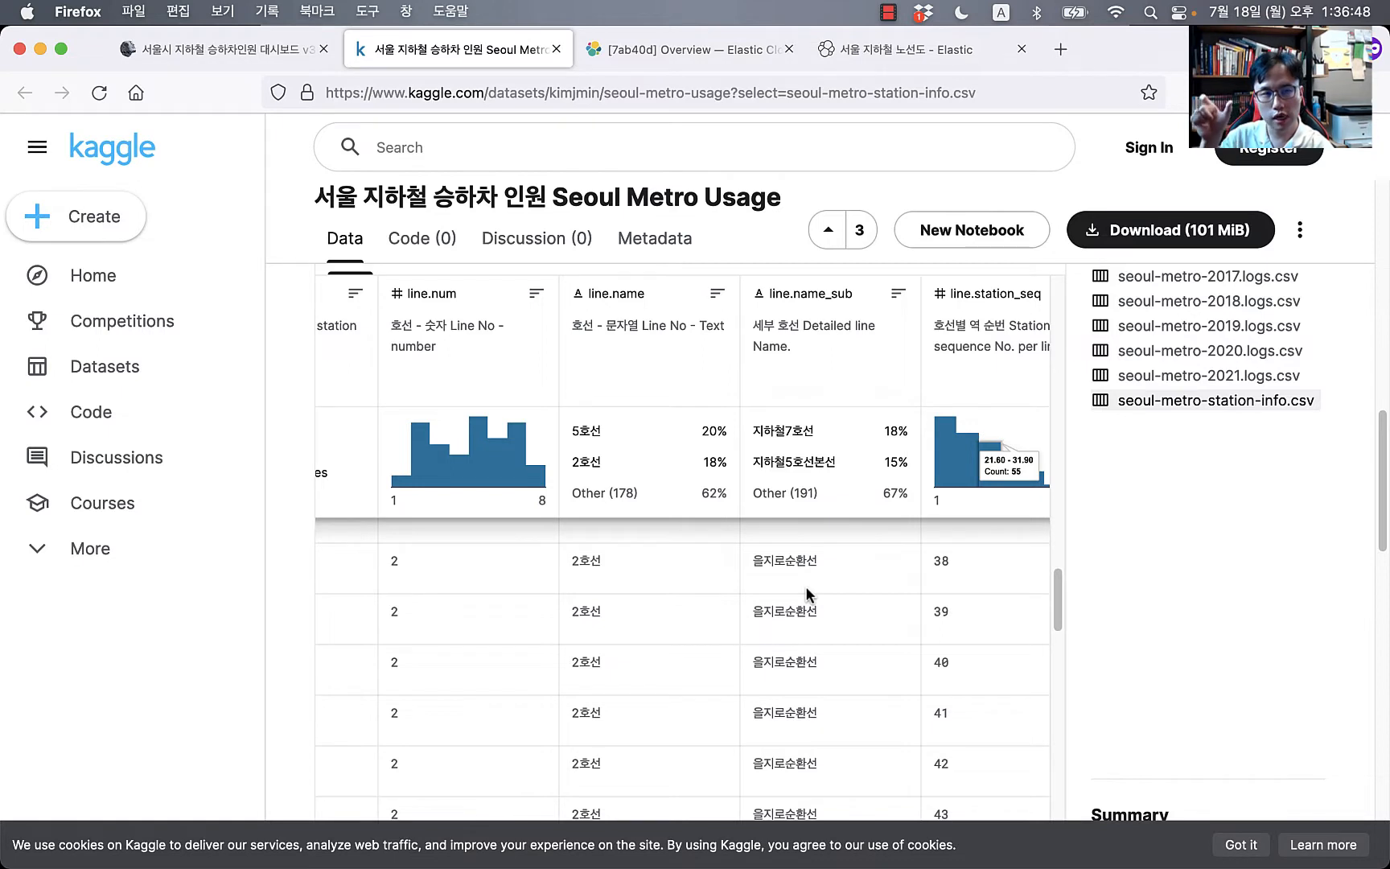
scroll(805, 586, right, 2)
scroll(805, 585, up, 2)
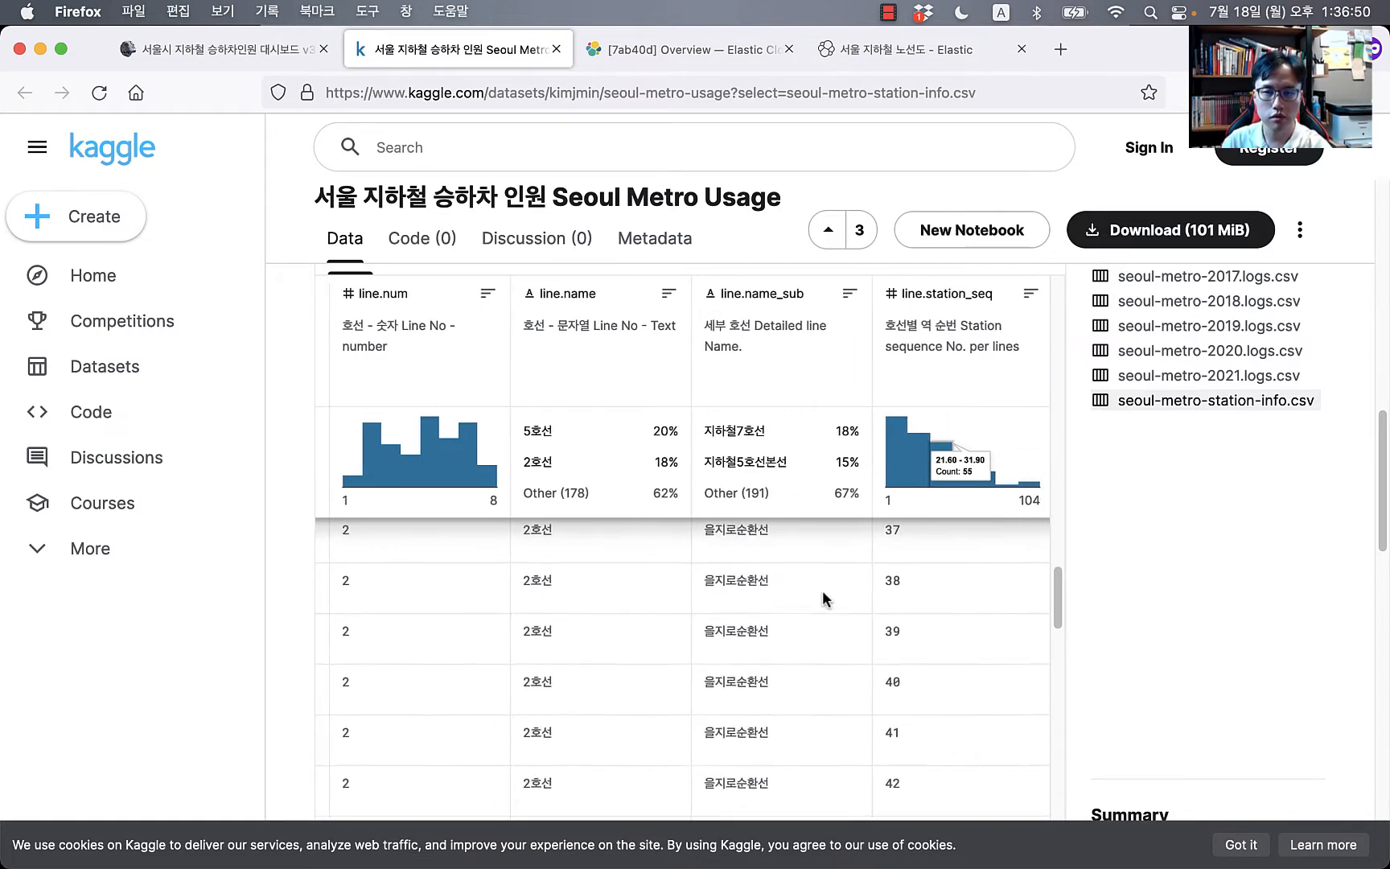
scroll(941, 610, up, 15)
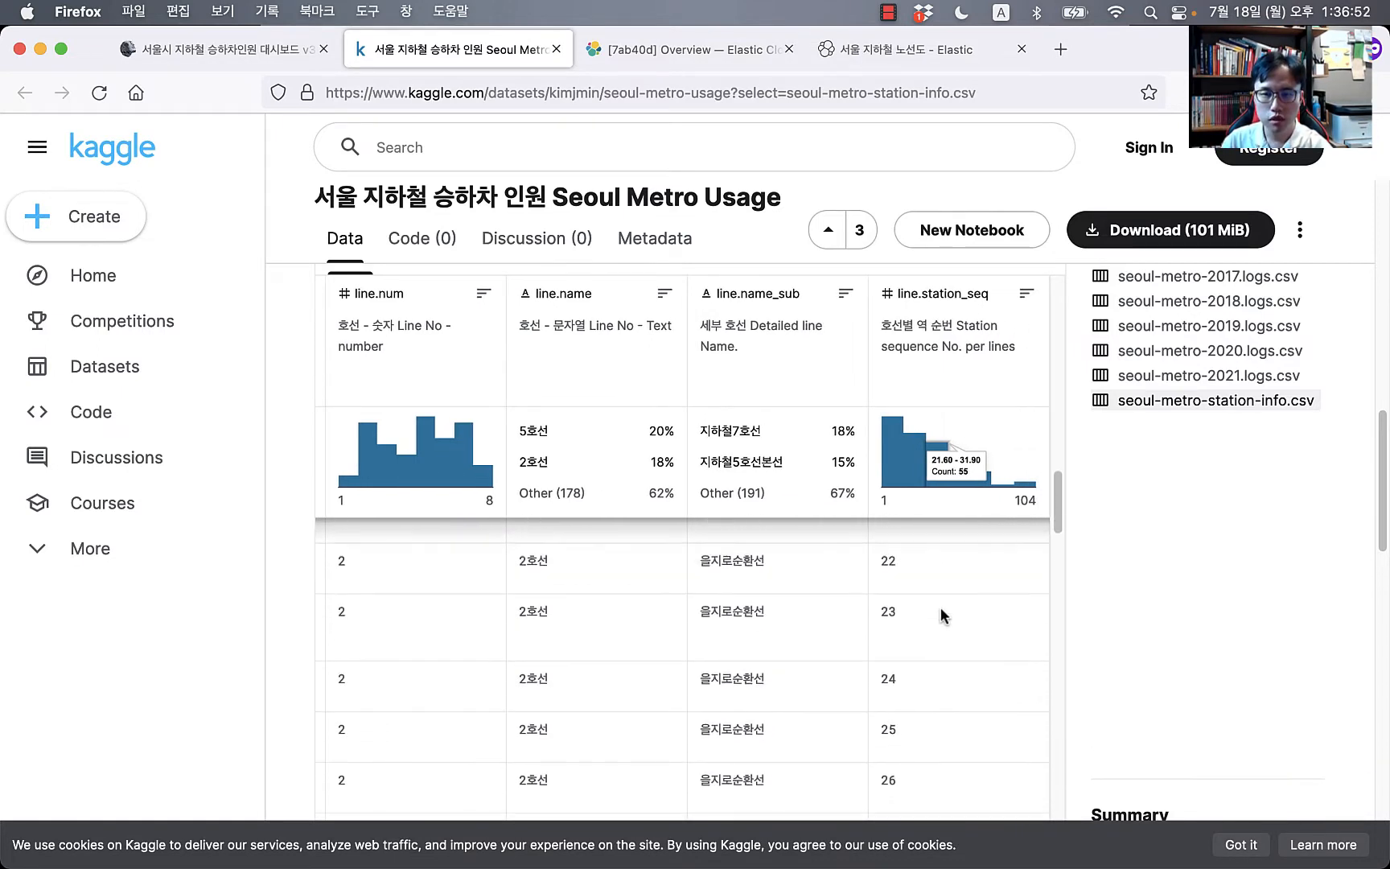
scroll(941, 607, up, 5)
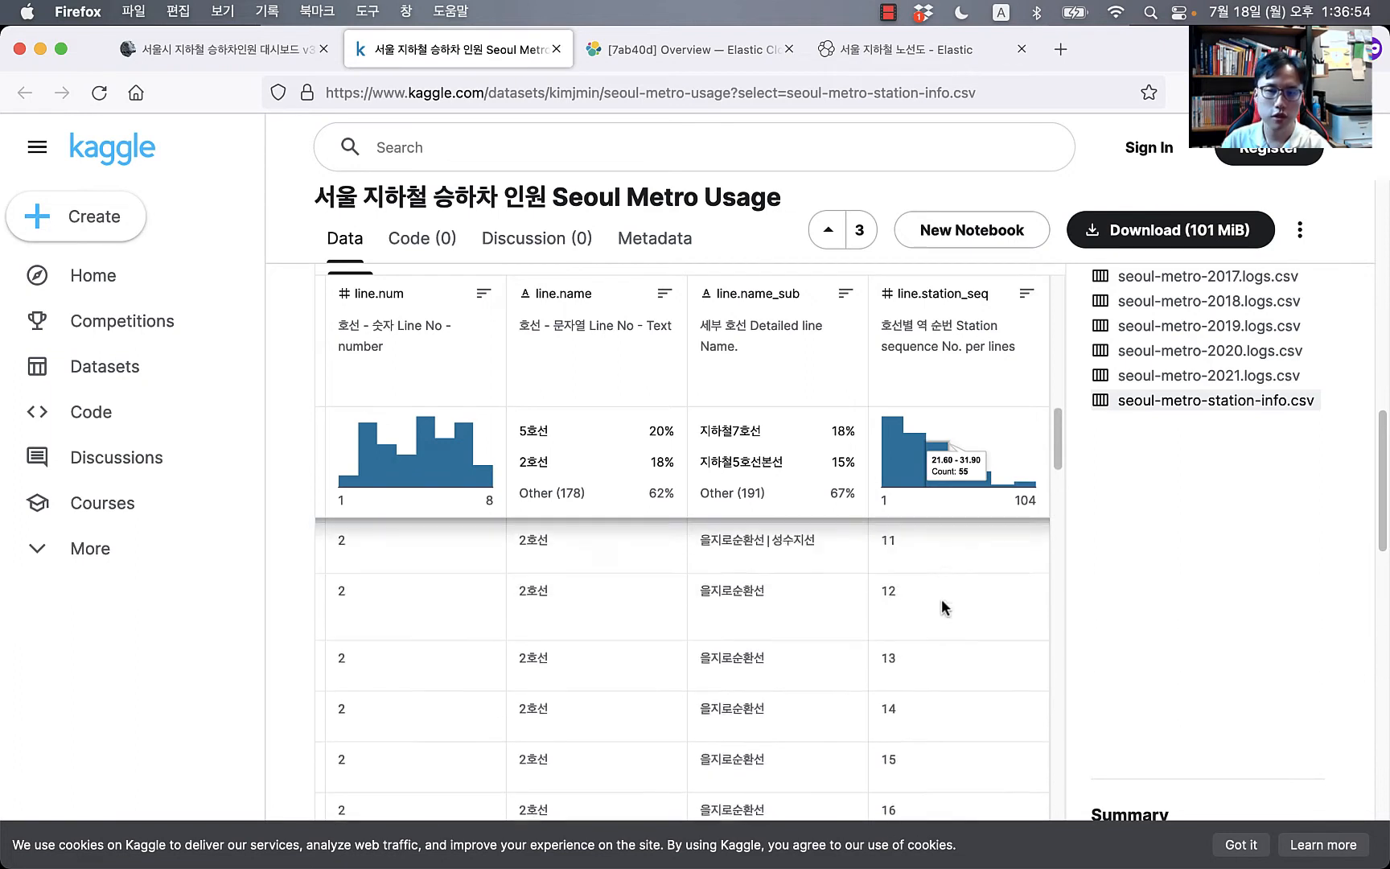
scroll(943, 608, up, 8)
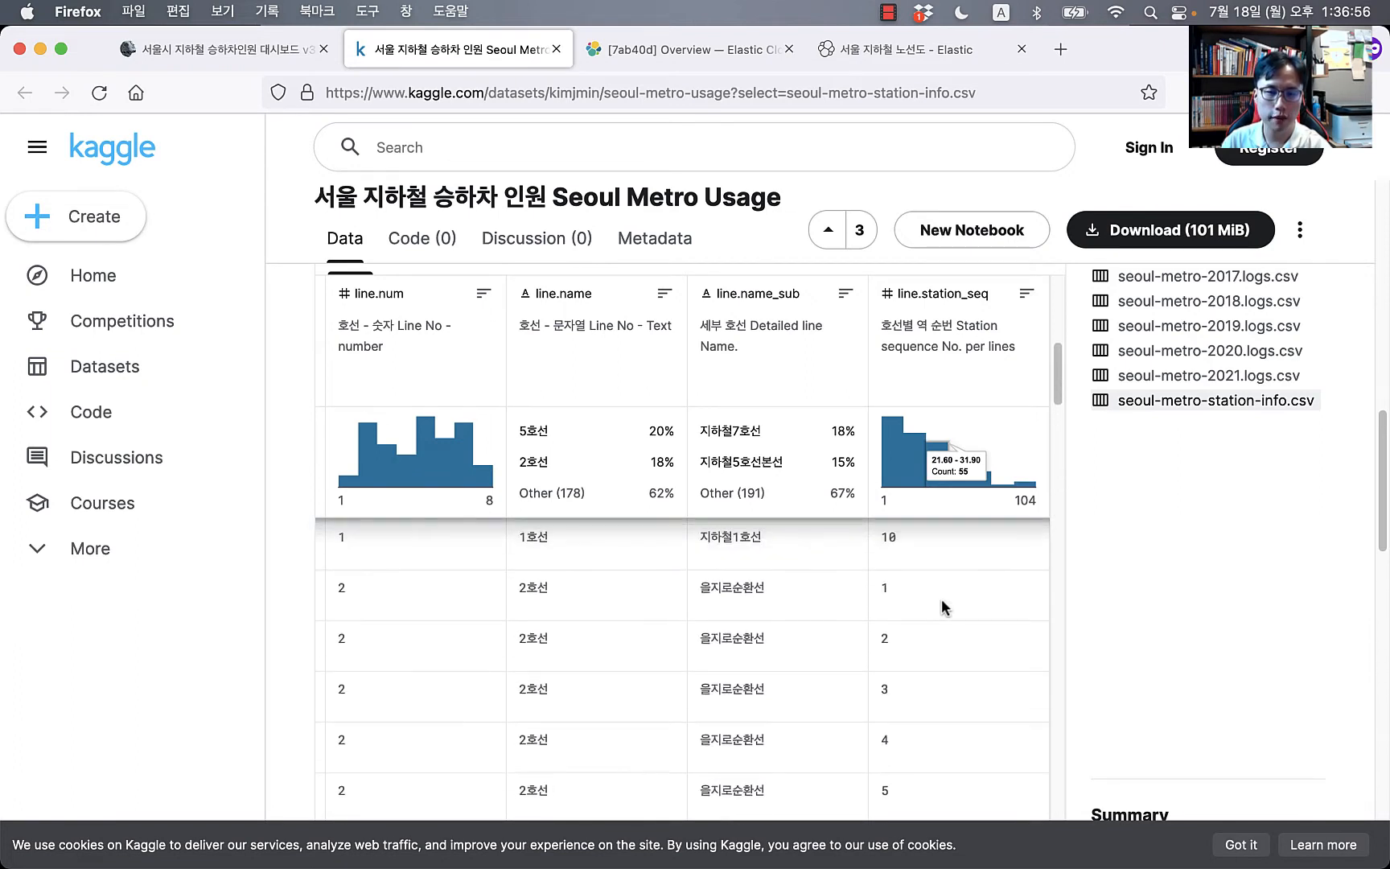
scroll(941, 603, up, 5)
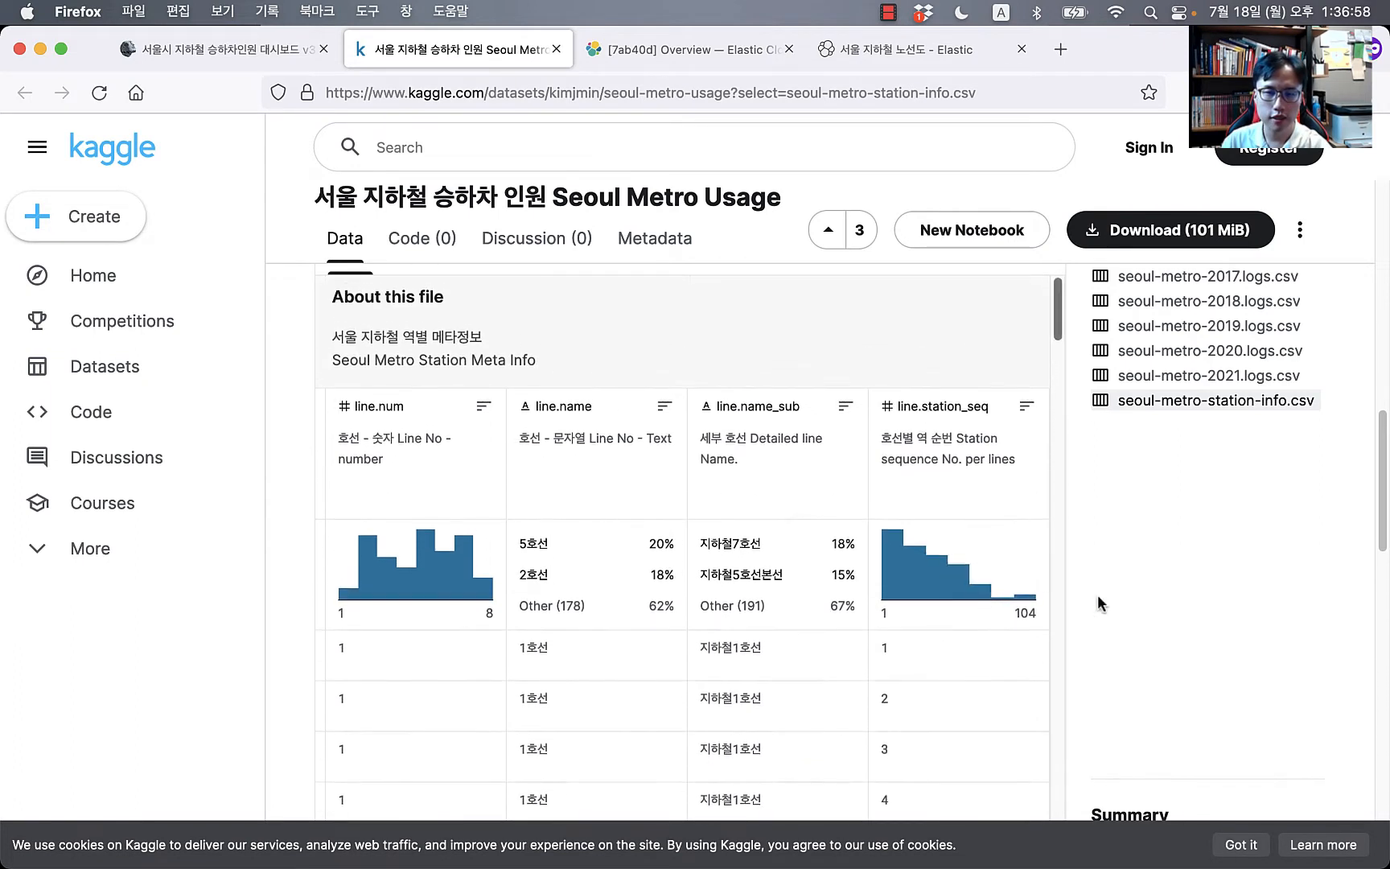
scroll(781, 455, down, 3)
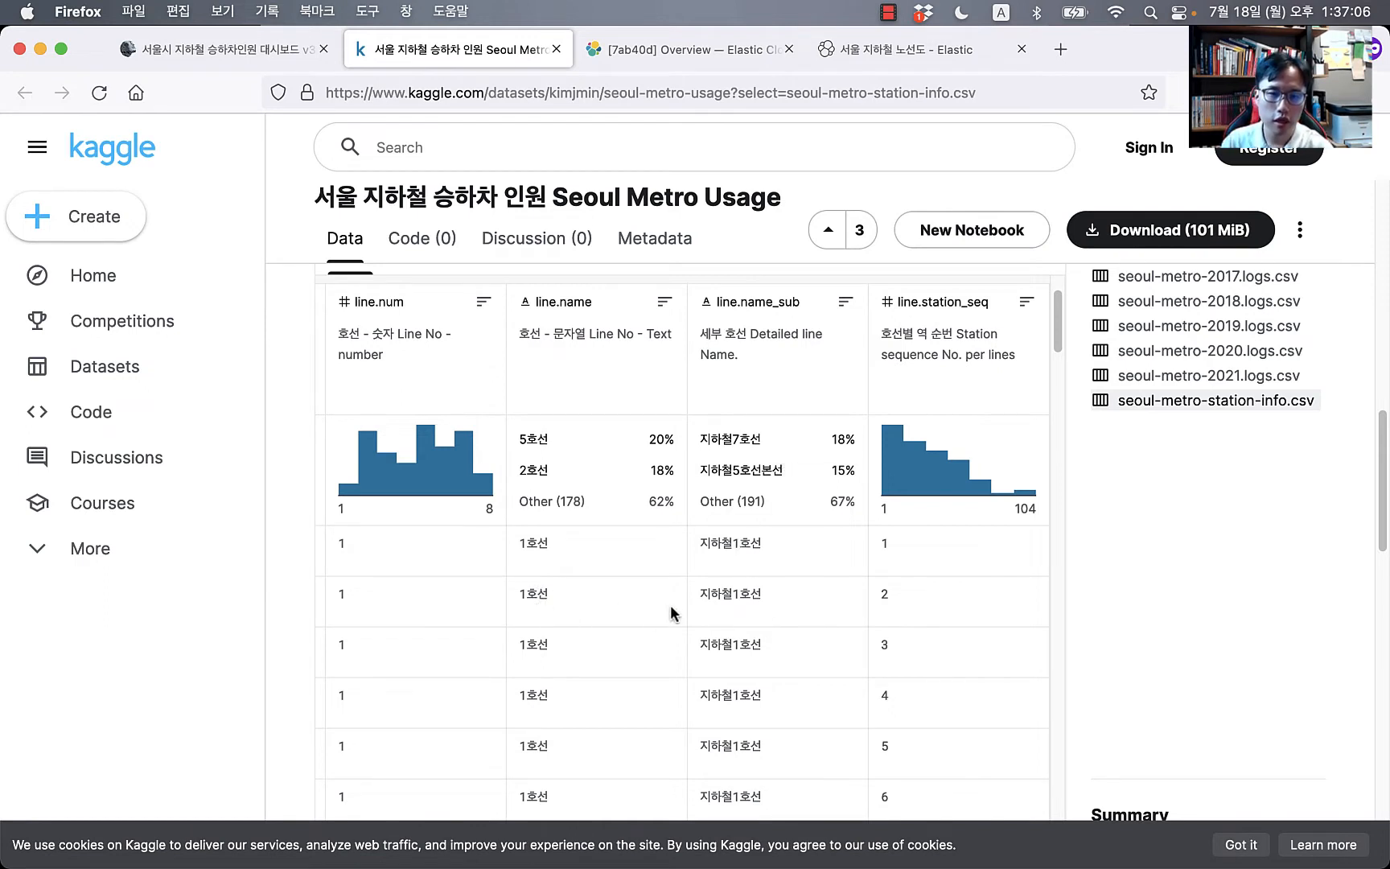
scroll(670, 604, left, 5)
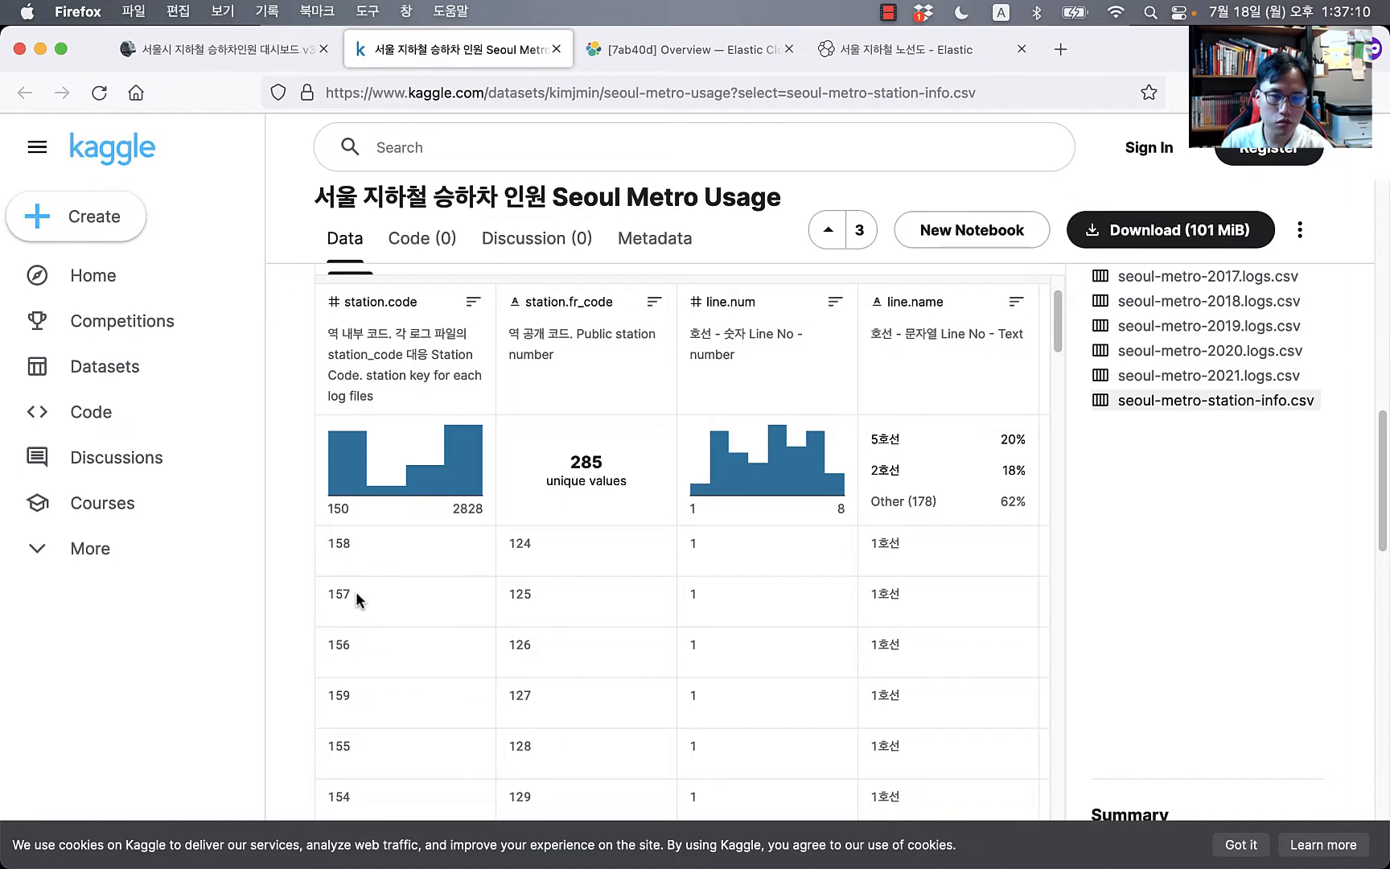
scroll(445, 733, right, 8)
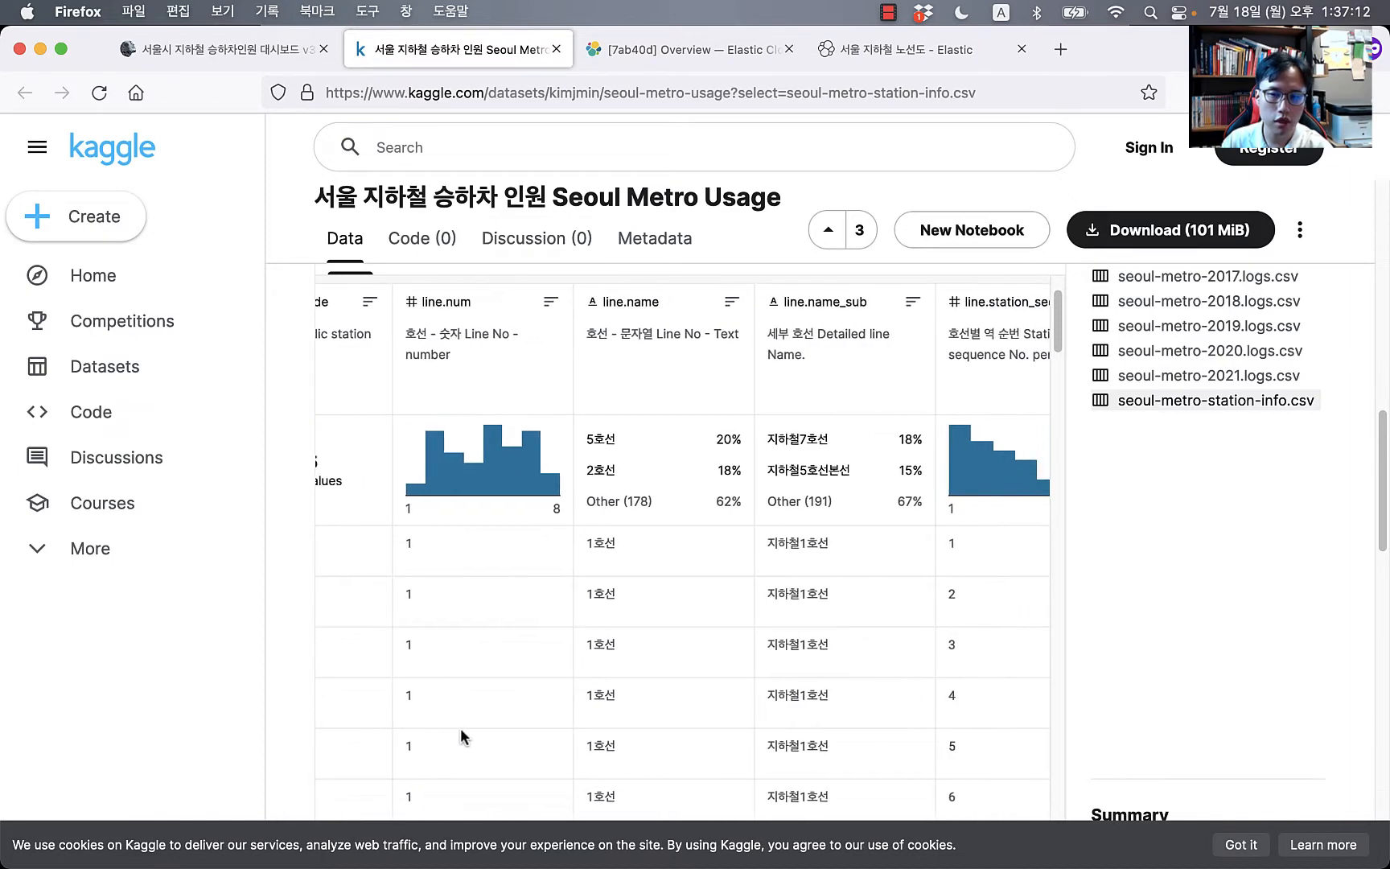
scroll(533, 722, right, 2)
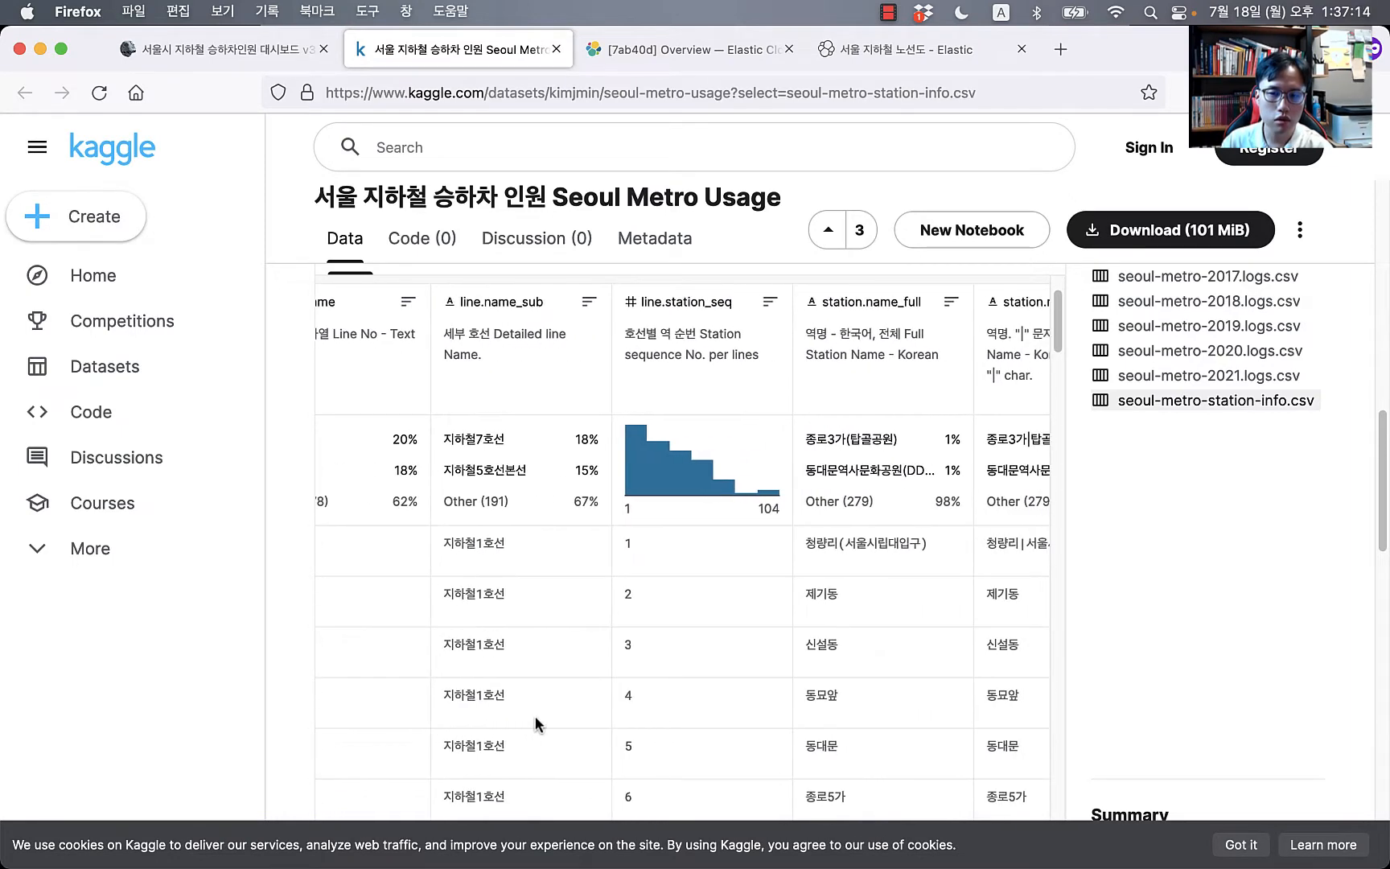
scroll(536, 723, left, 5)
scroll(536, 720, left, 2)
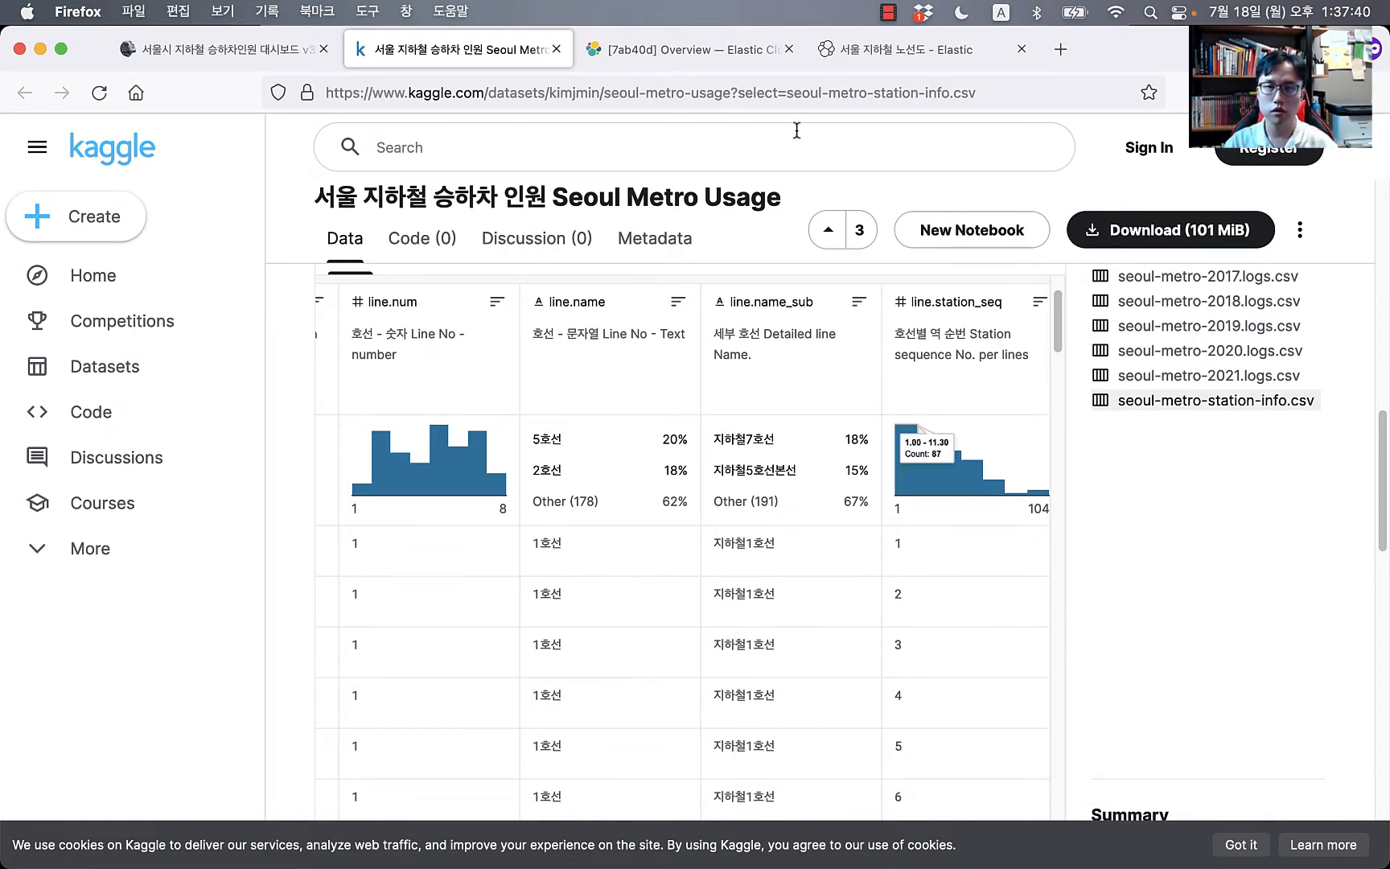
click(901, 51)
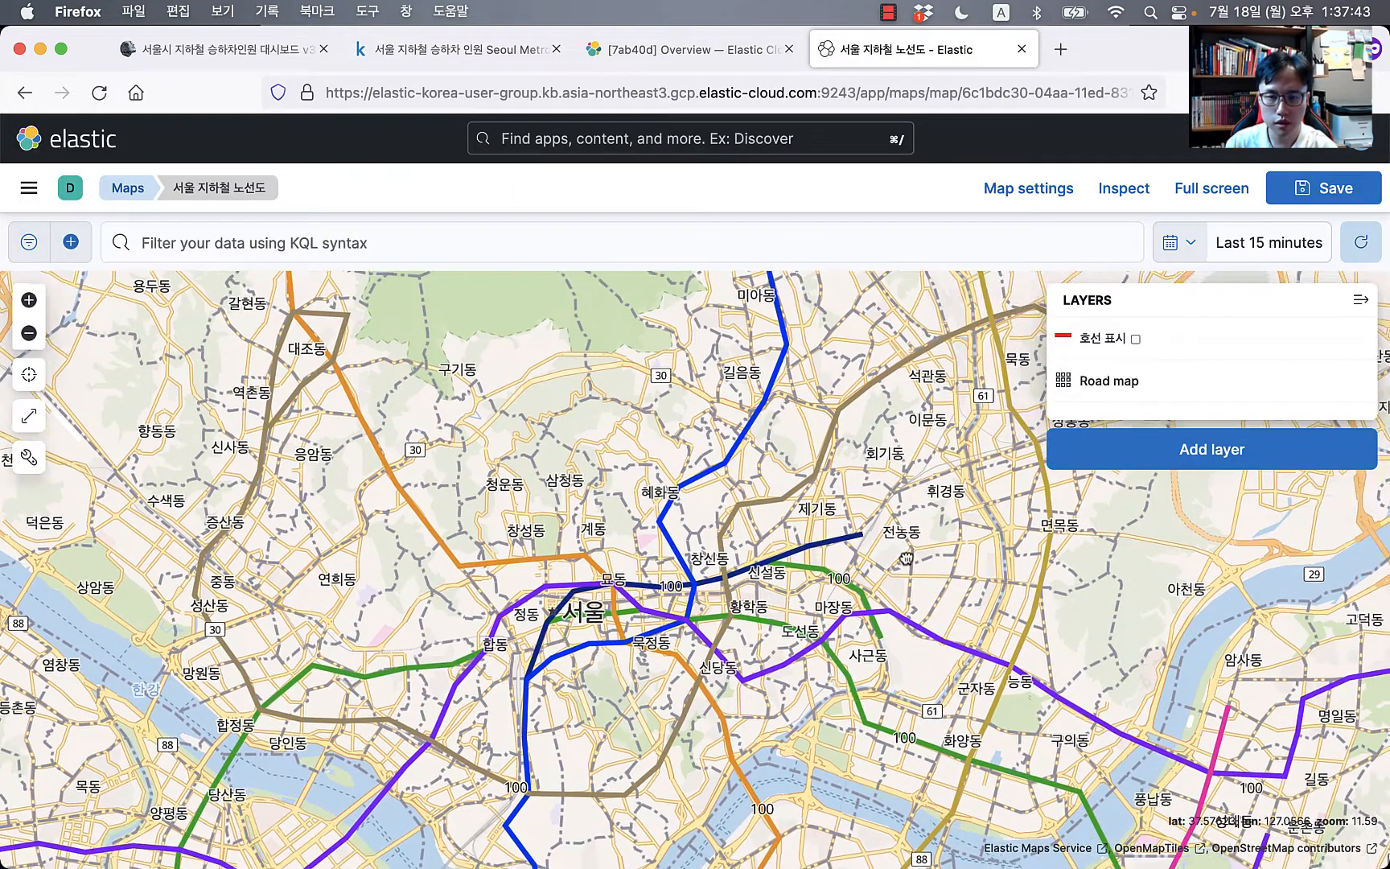
drag(907, 557, 900, 478)
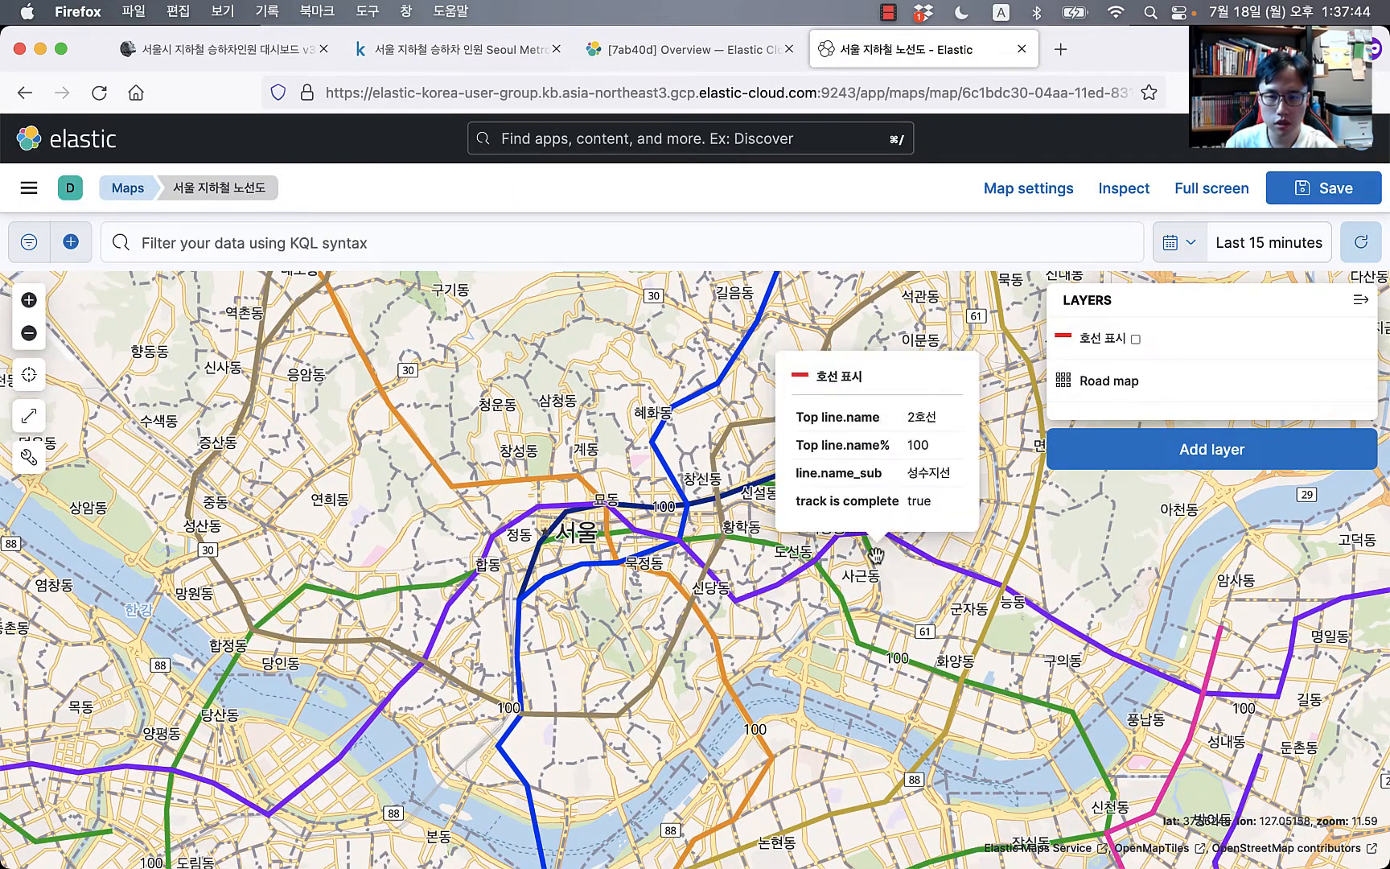
drag(742, 527, 714, 527)
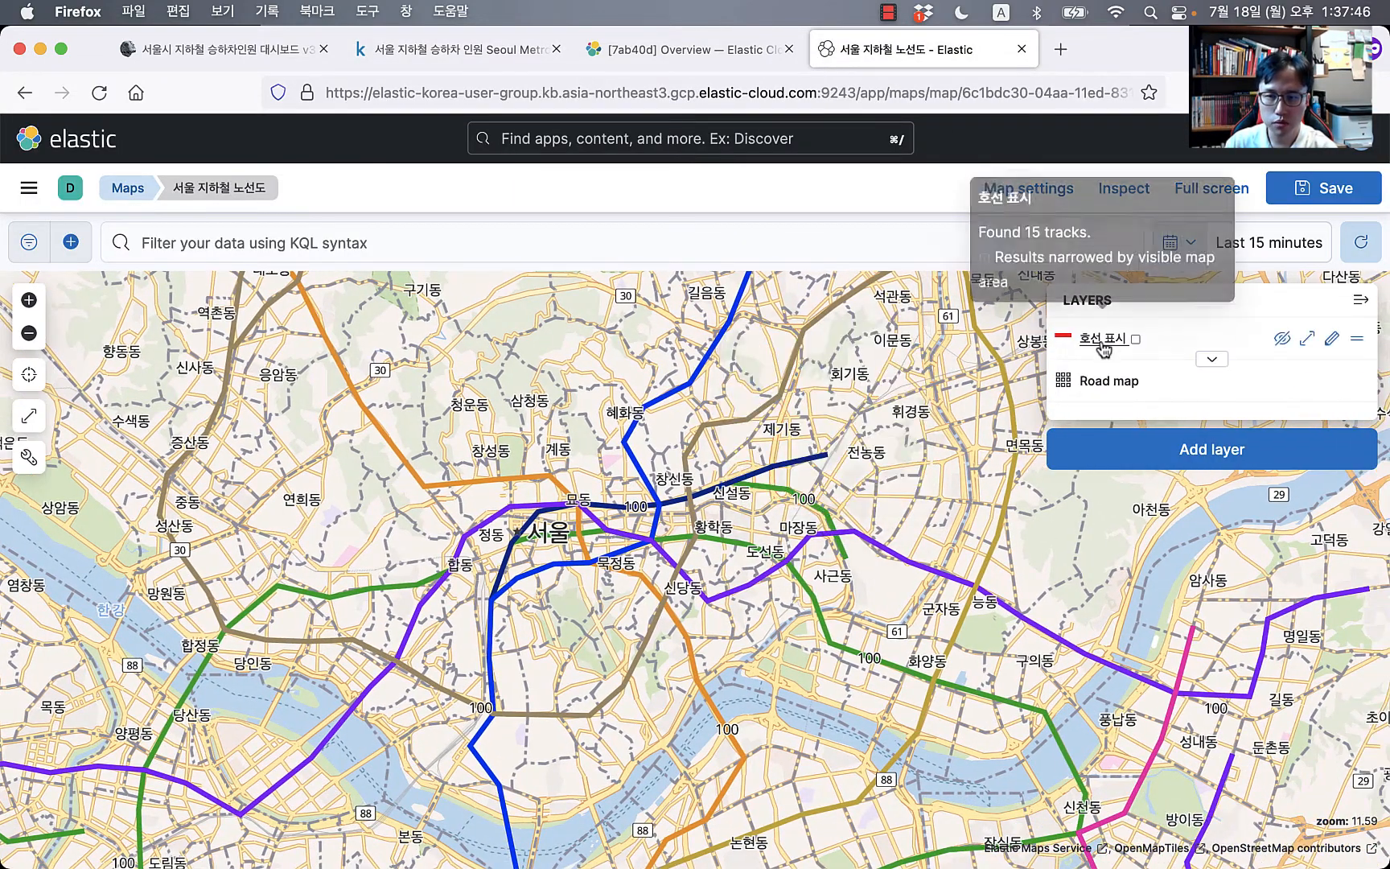
click(1333, 339)
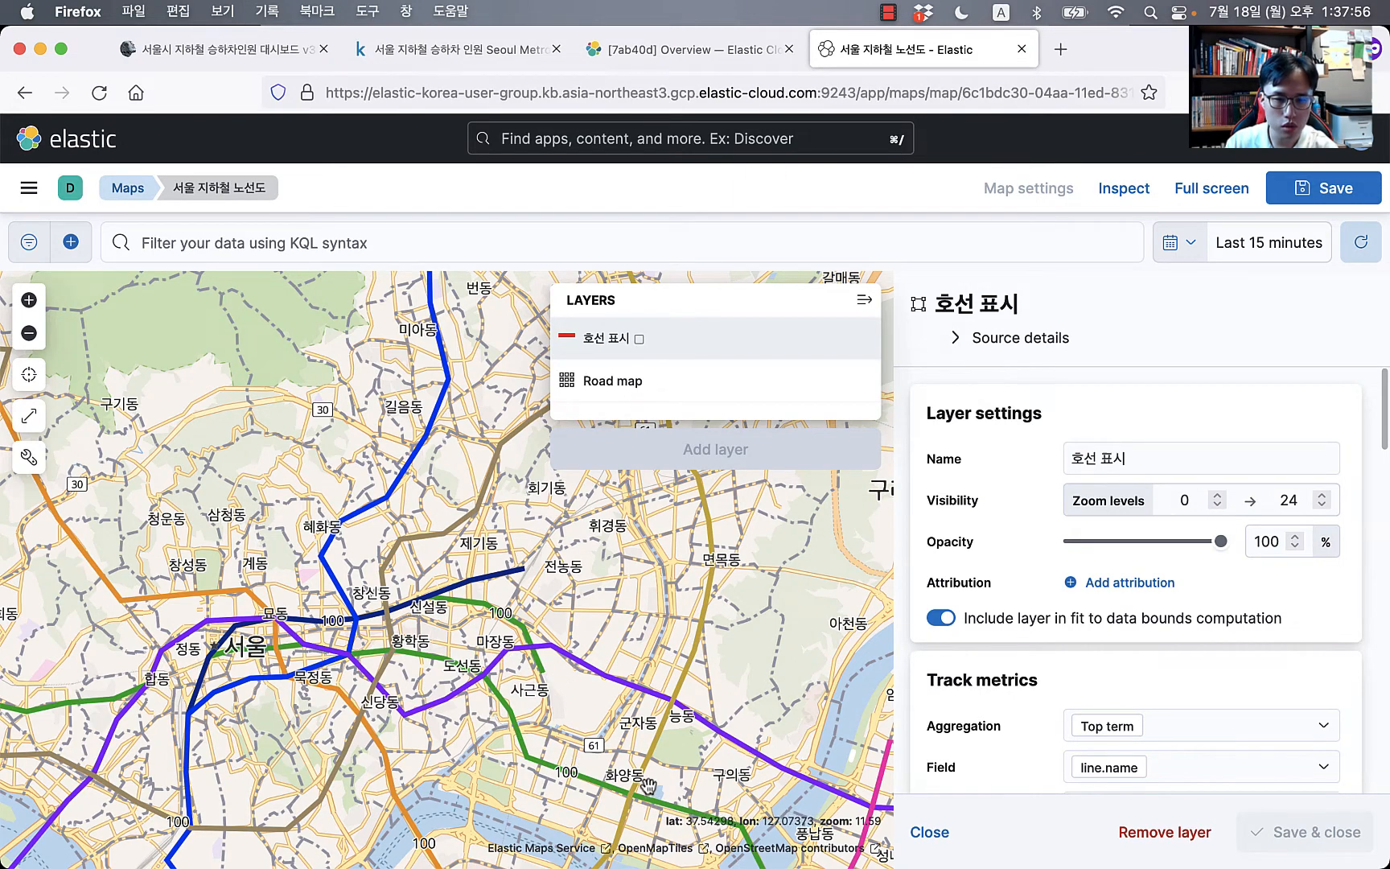
scroll(1229, 614, down, 10)
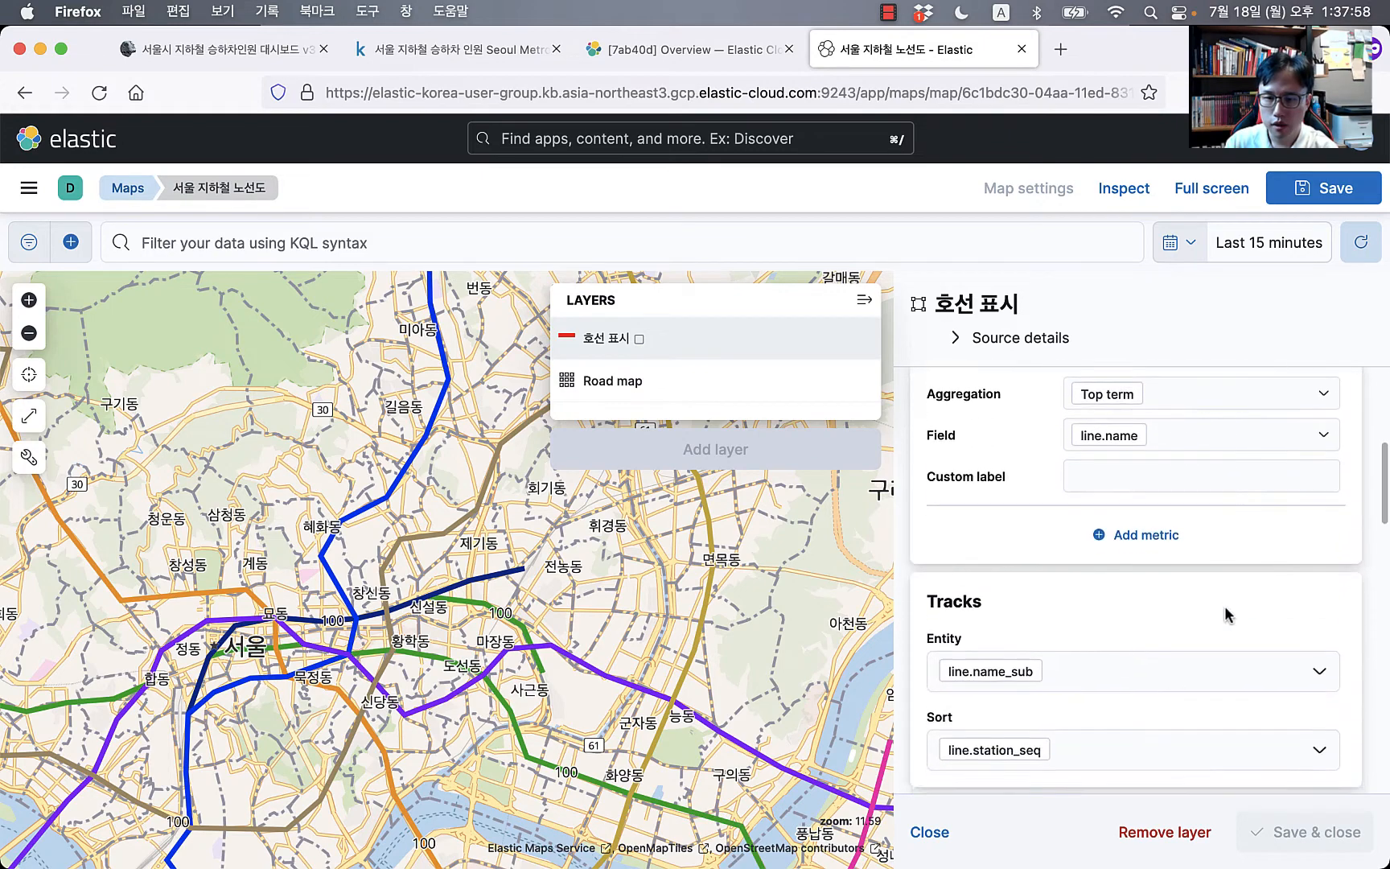
scroll(1181, 640, up, 5)
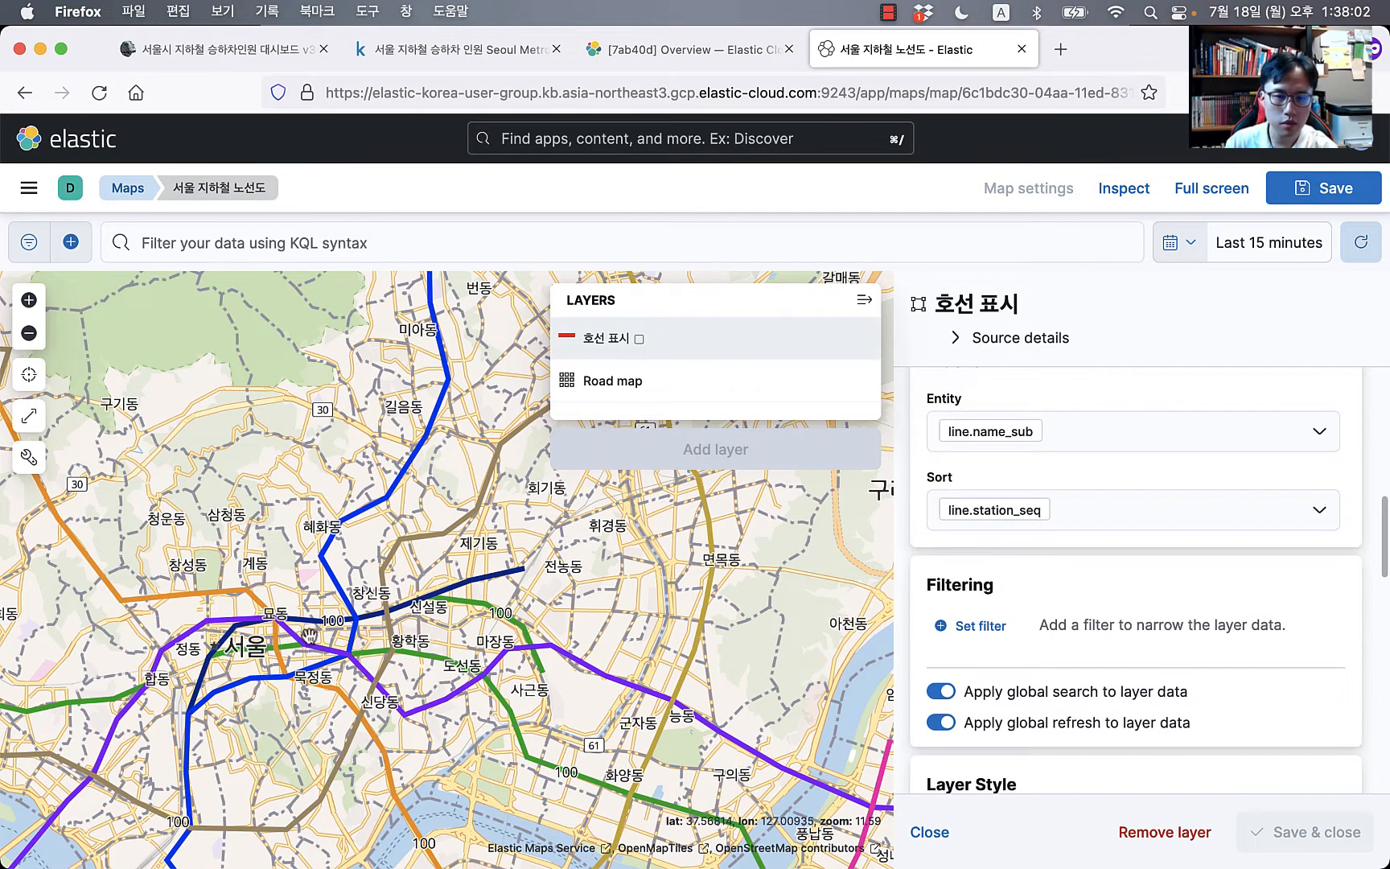
click(1115, 515)
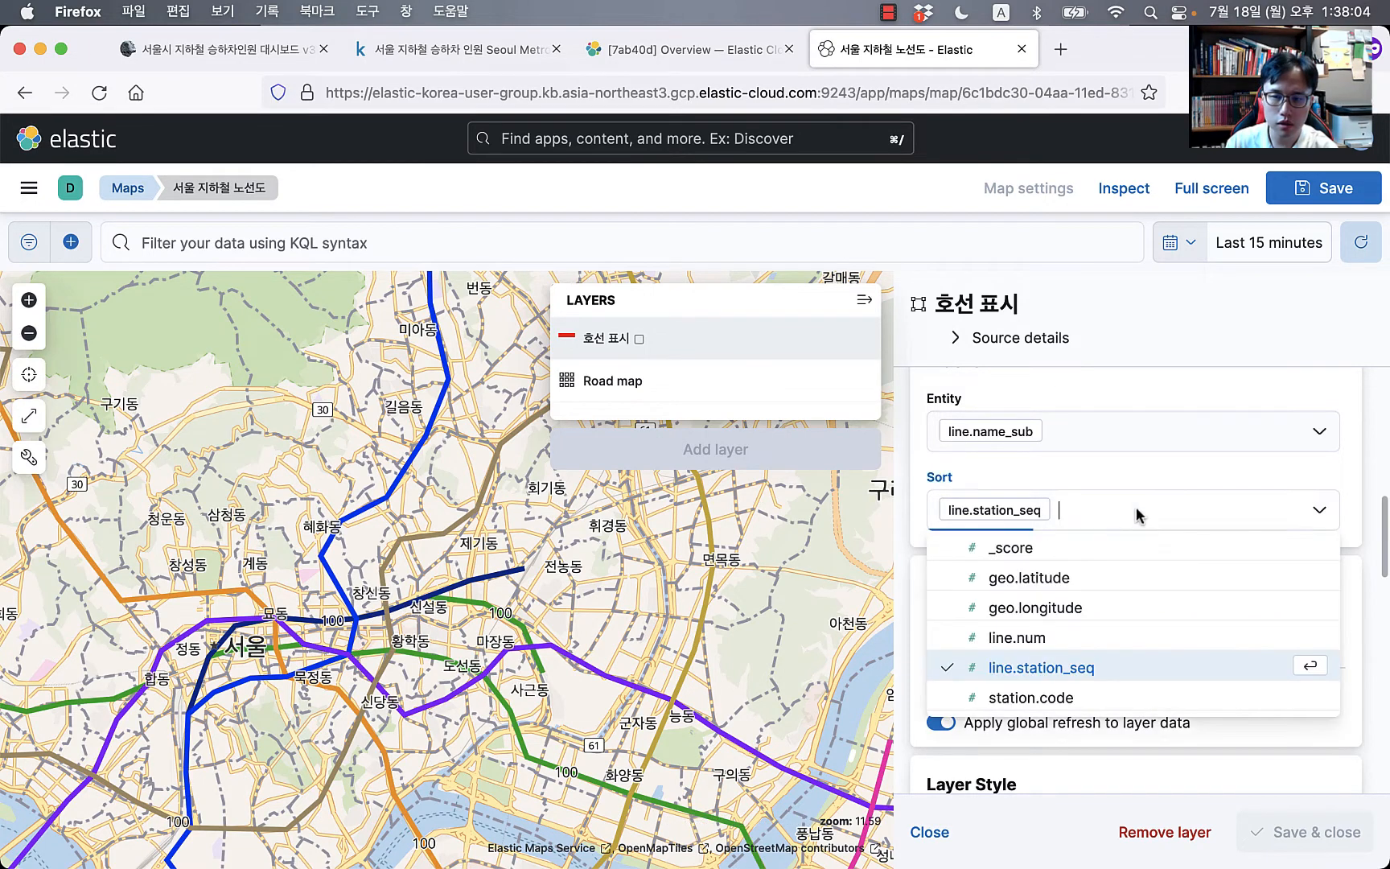
click(1044, 700)
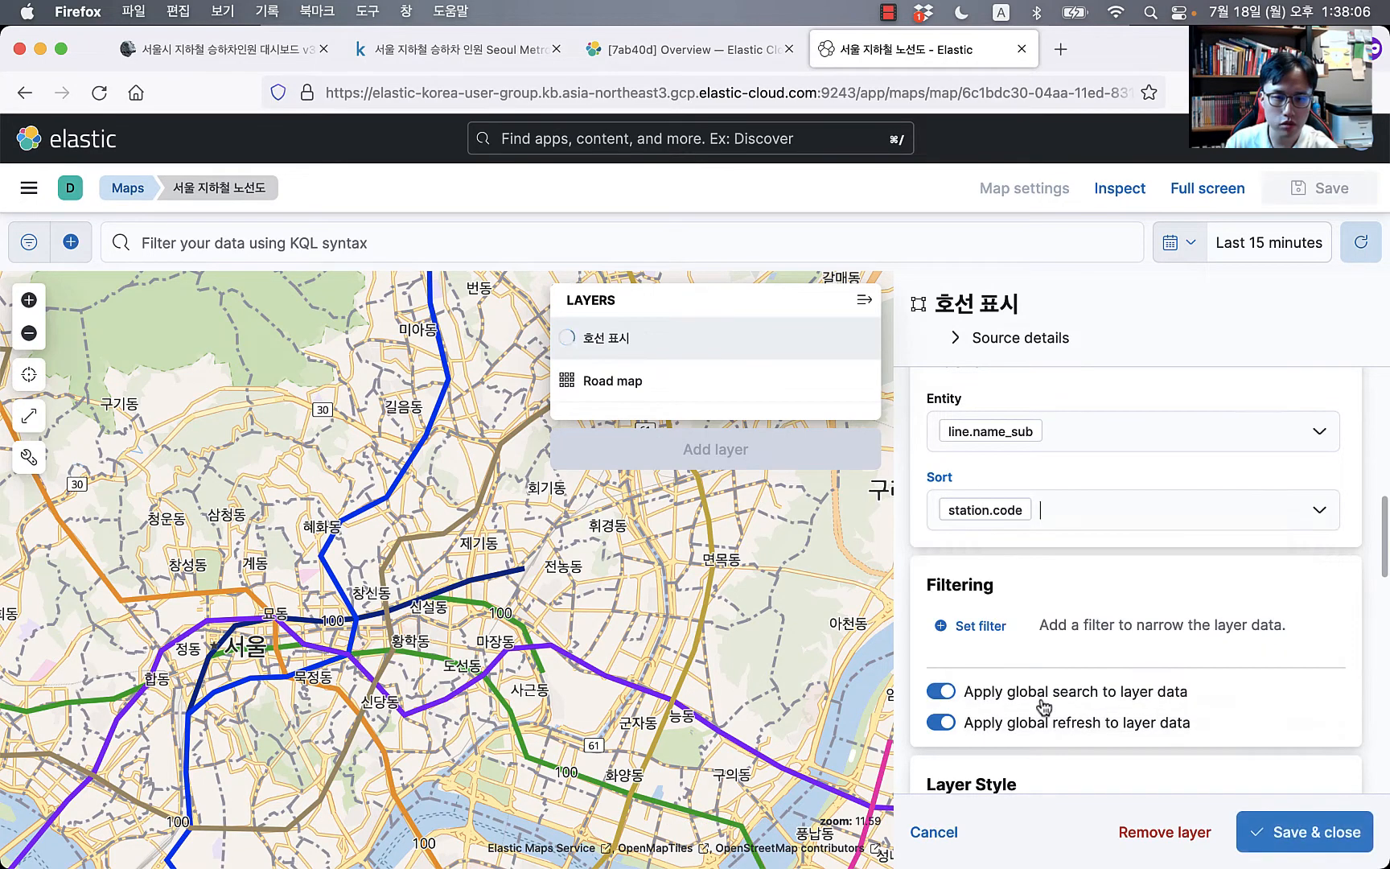
scroll(455, 611, up, 2)
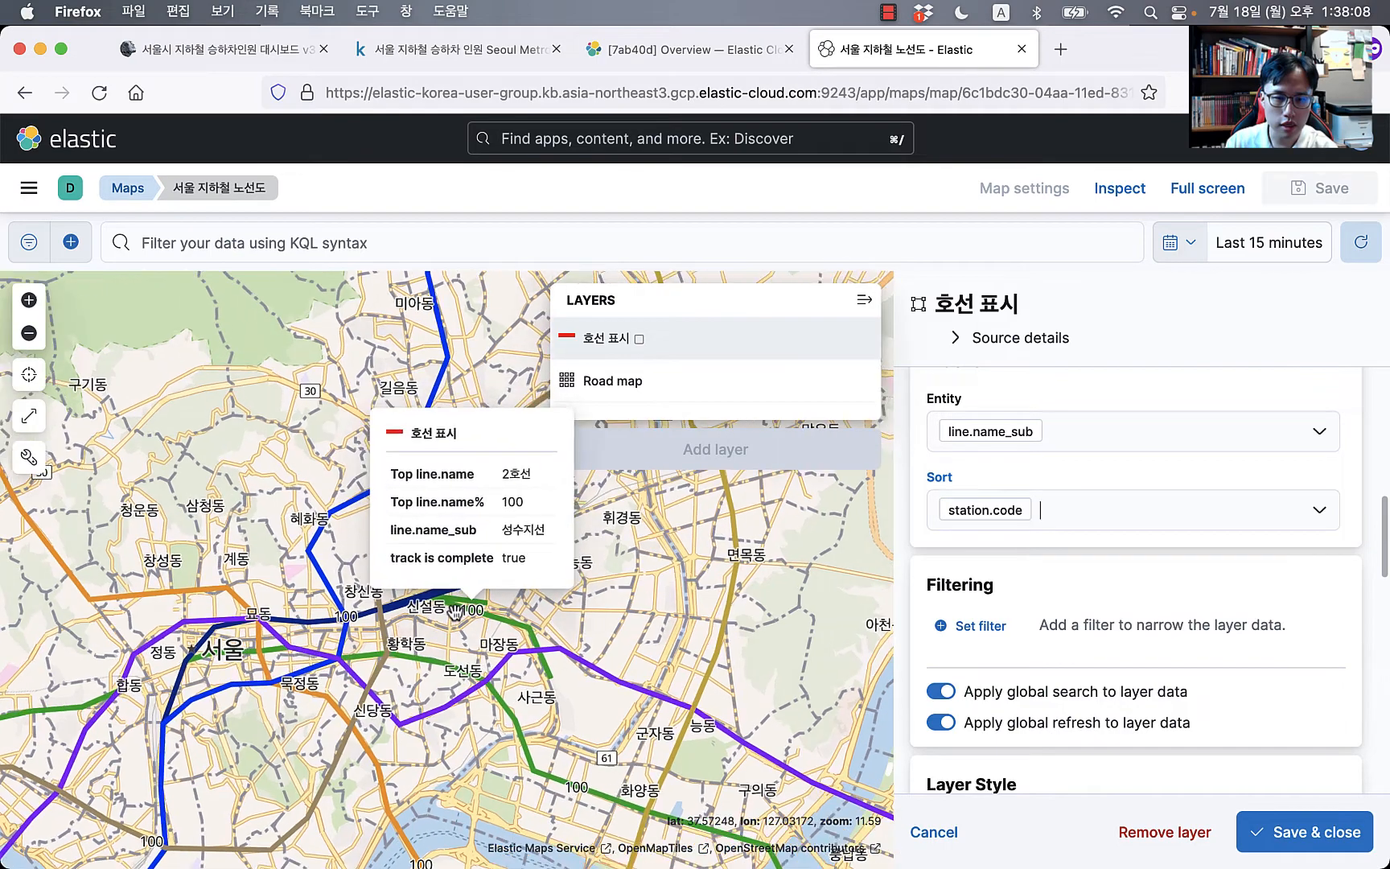
scroll(452, 610, up, 6)
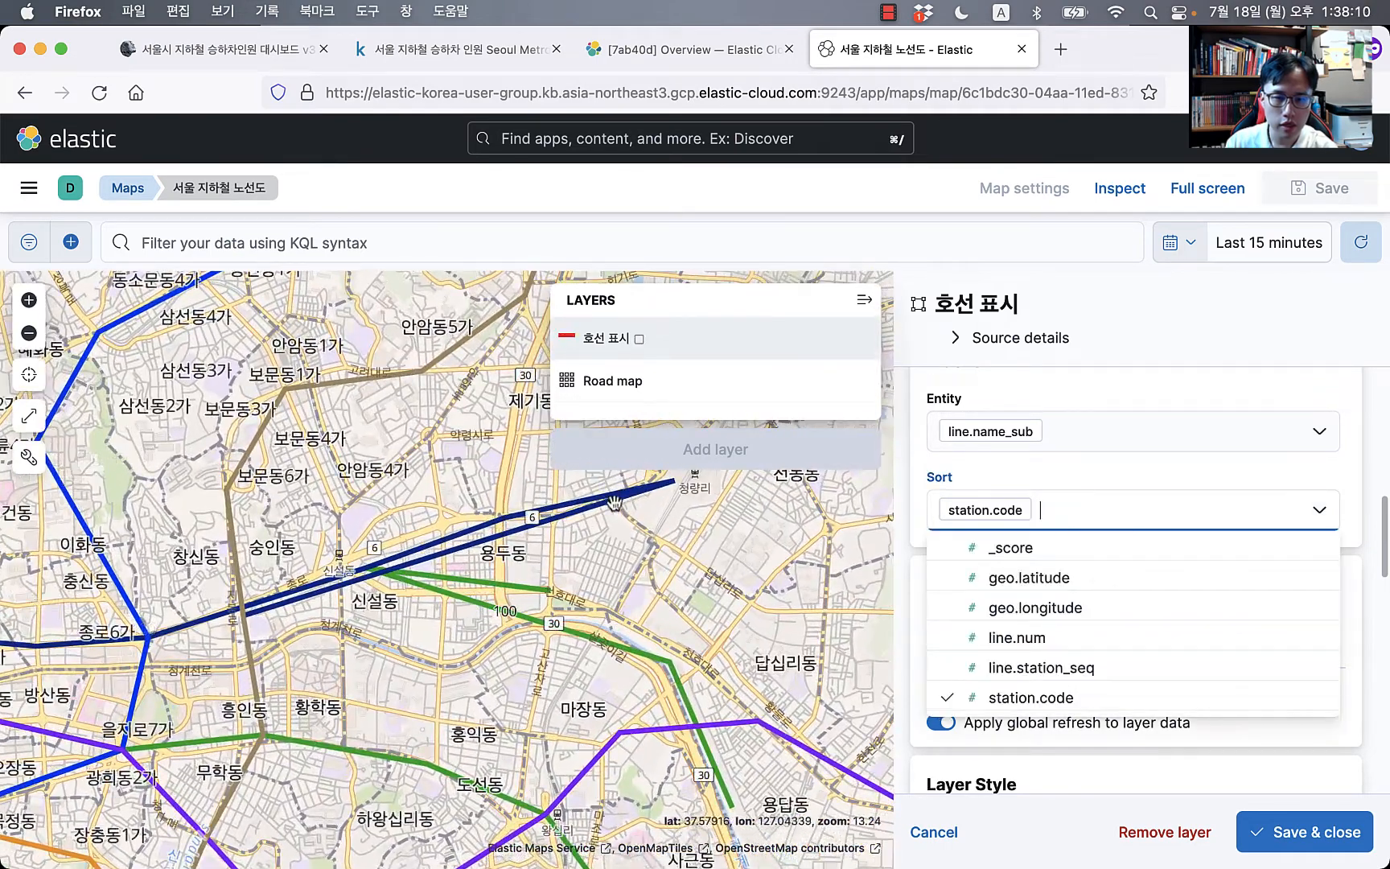
click(1090, 668)
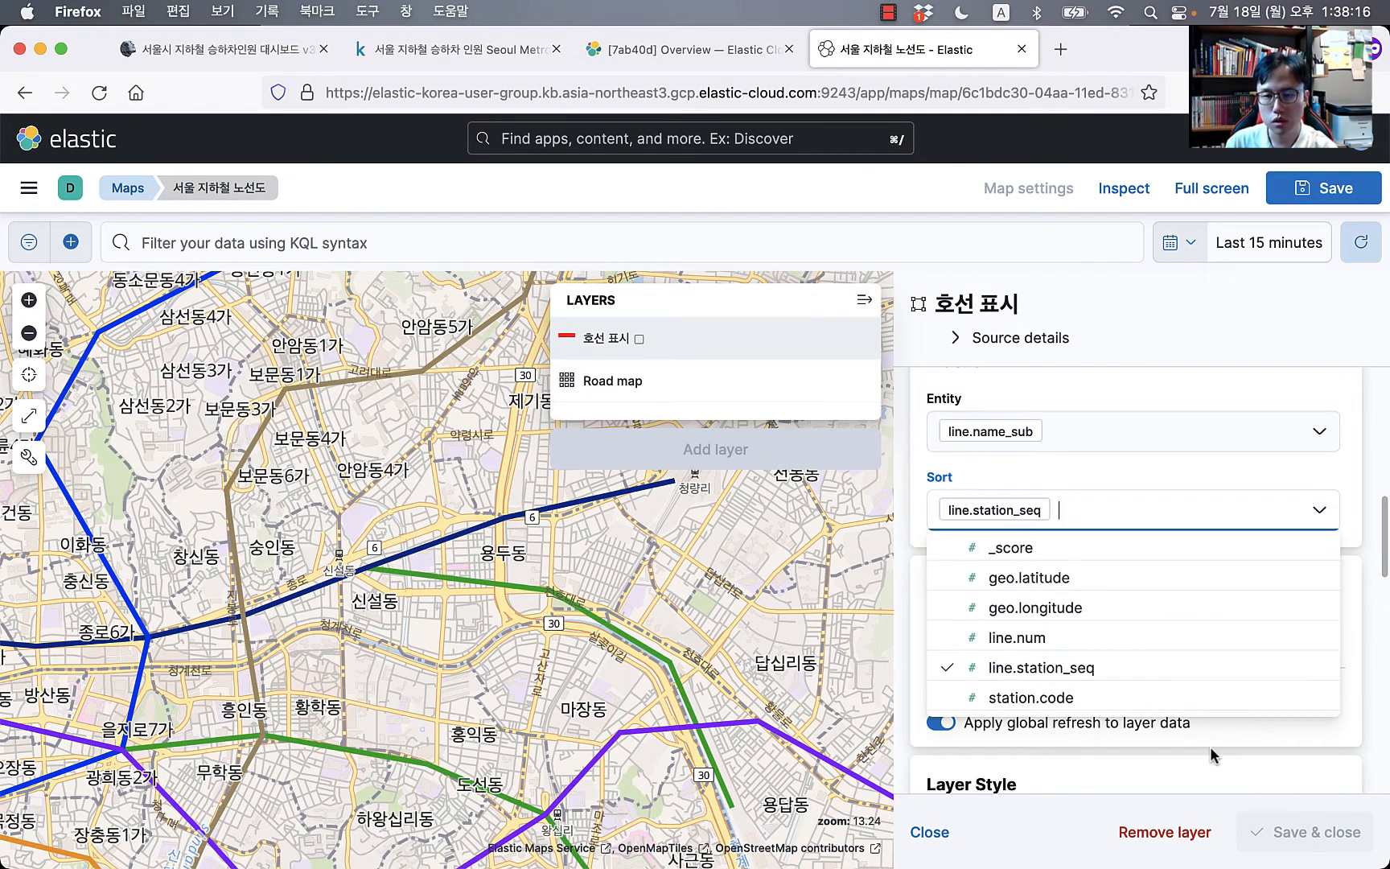
click(527, 61)
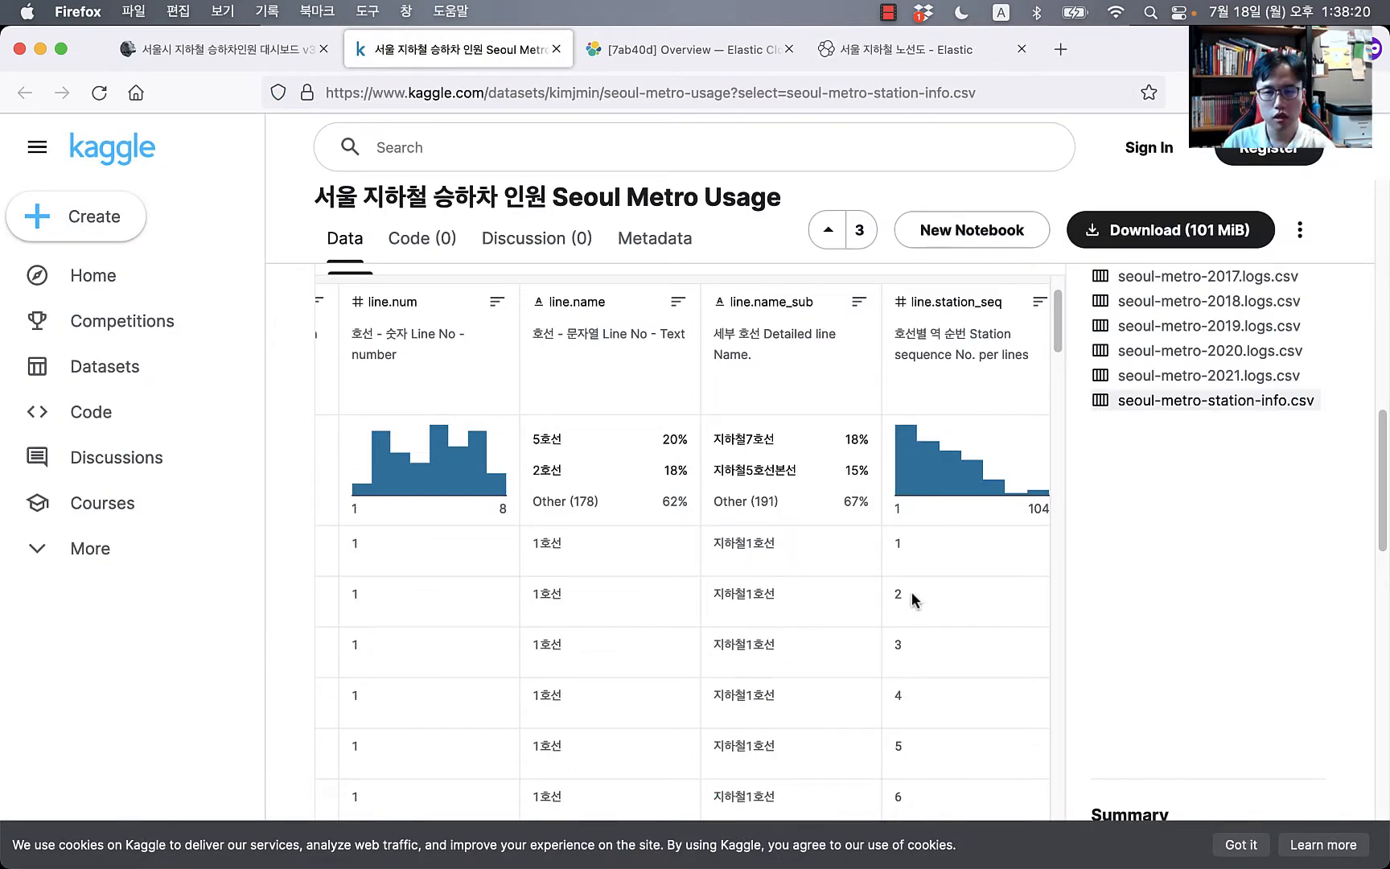
Step: Scroll to the station name column and briefly select the 종로3가(탑골공원) name
scroll(913, 599, right, 5)
scroll(917, 590, right, 5)
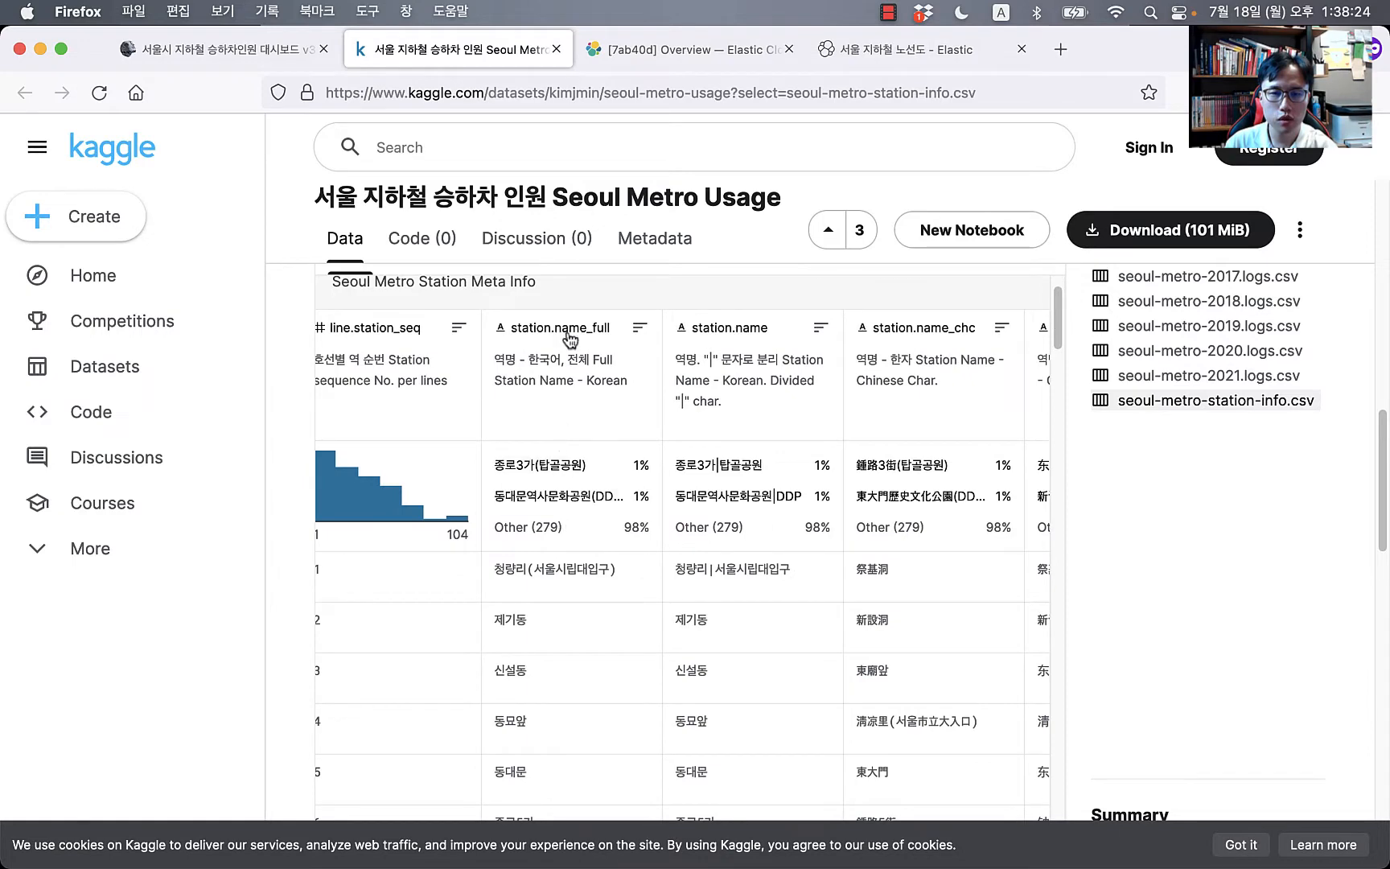
scroll(507, 499, right, 2)
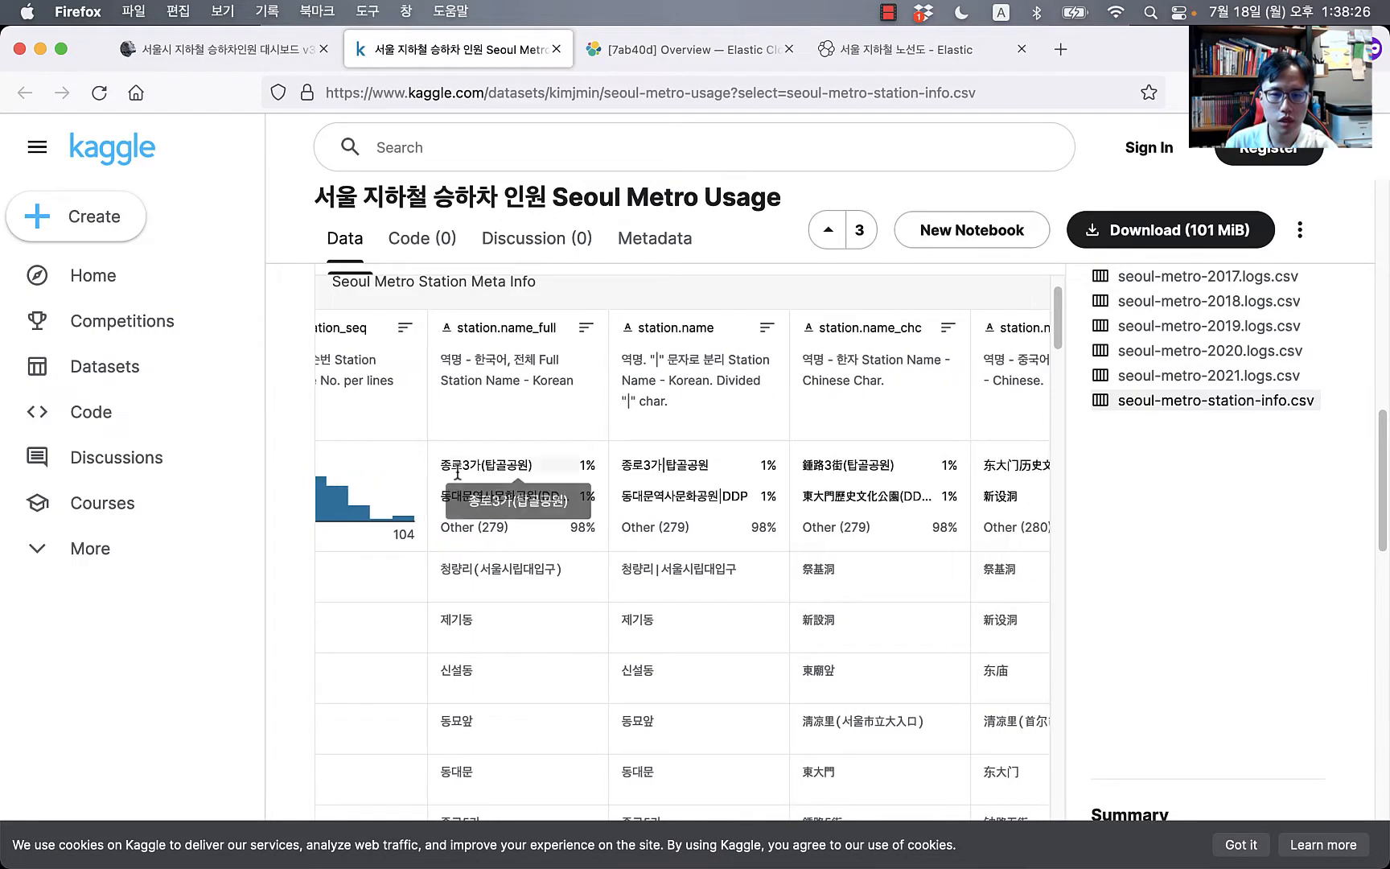
scroll(508, 619, down, 1)
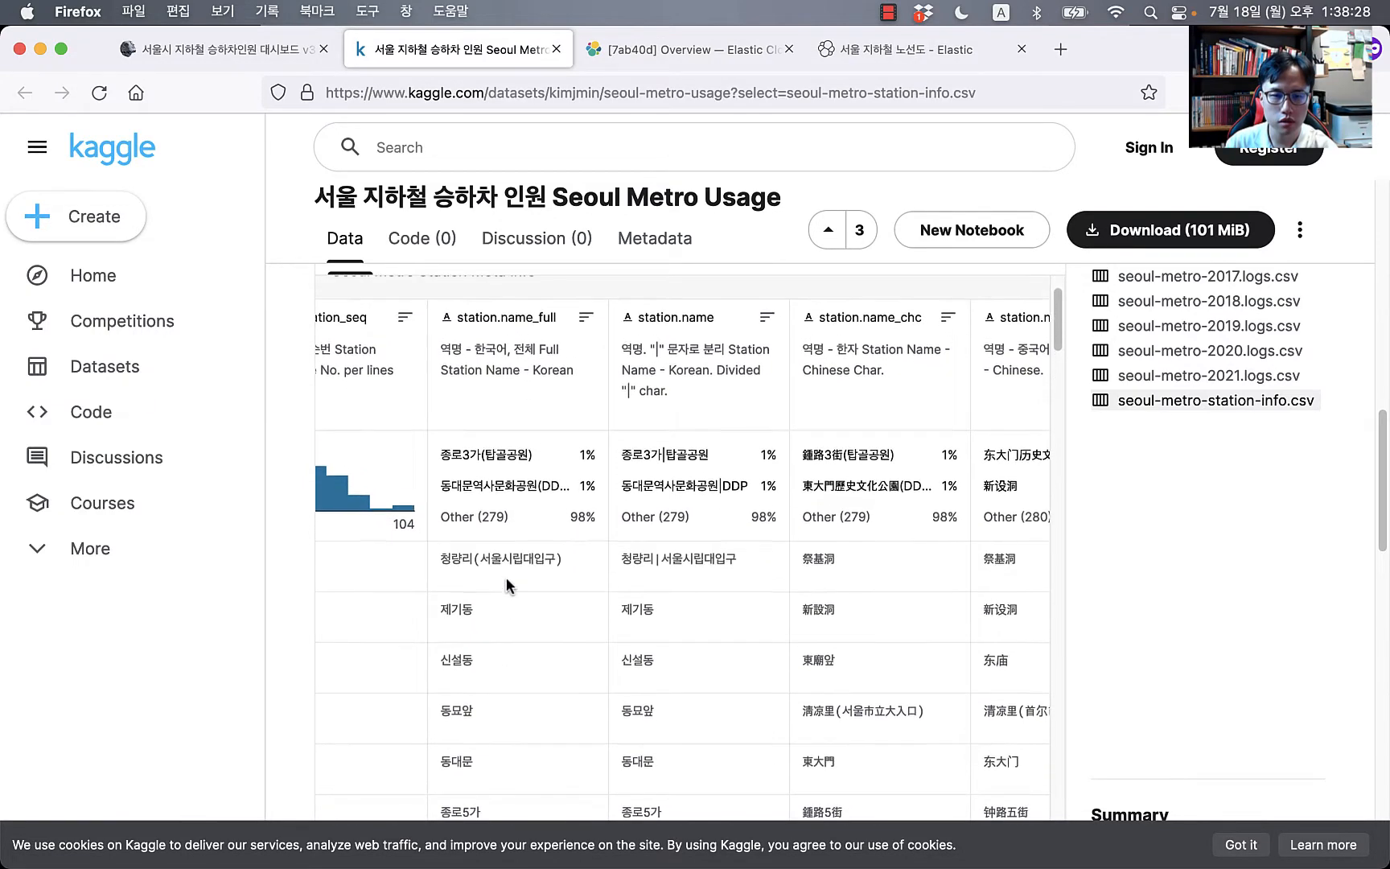
scroll(1191, 537, down, 2)
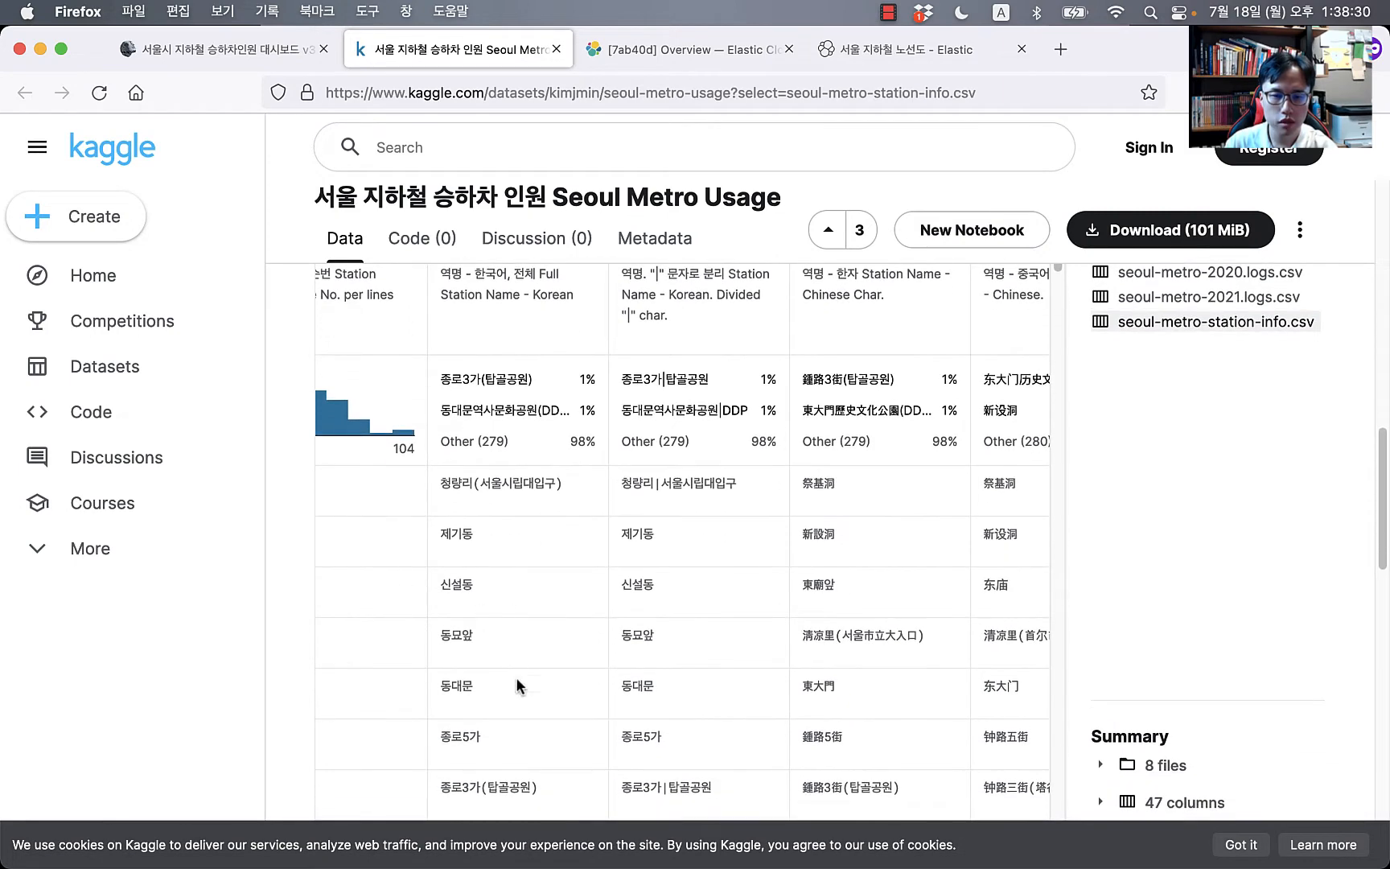
scroll(517, 685, down, 2)
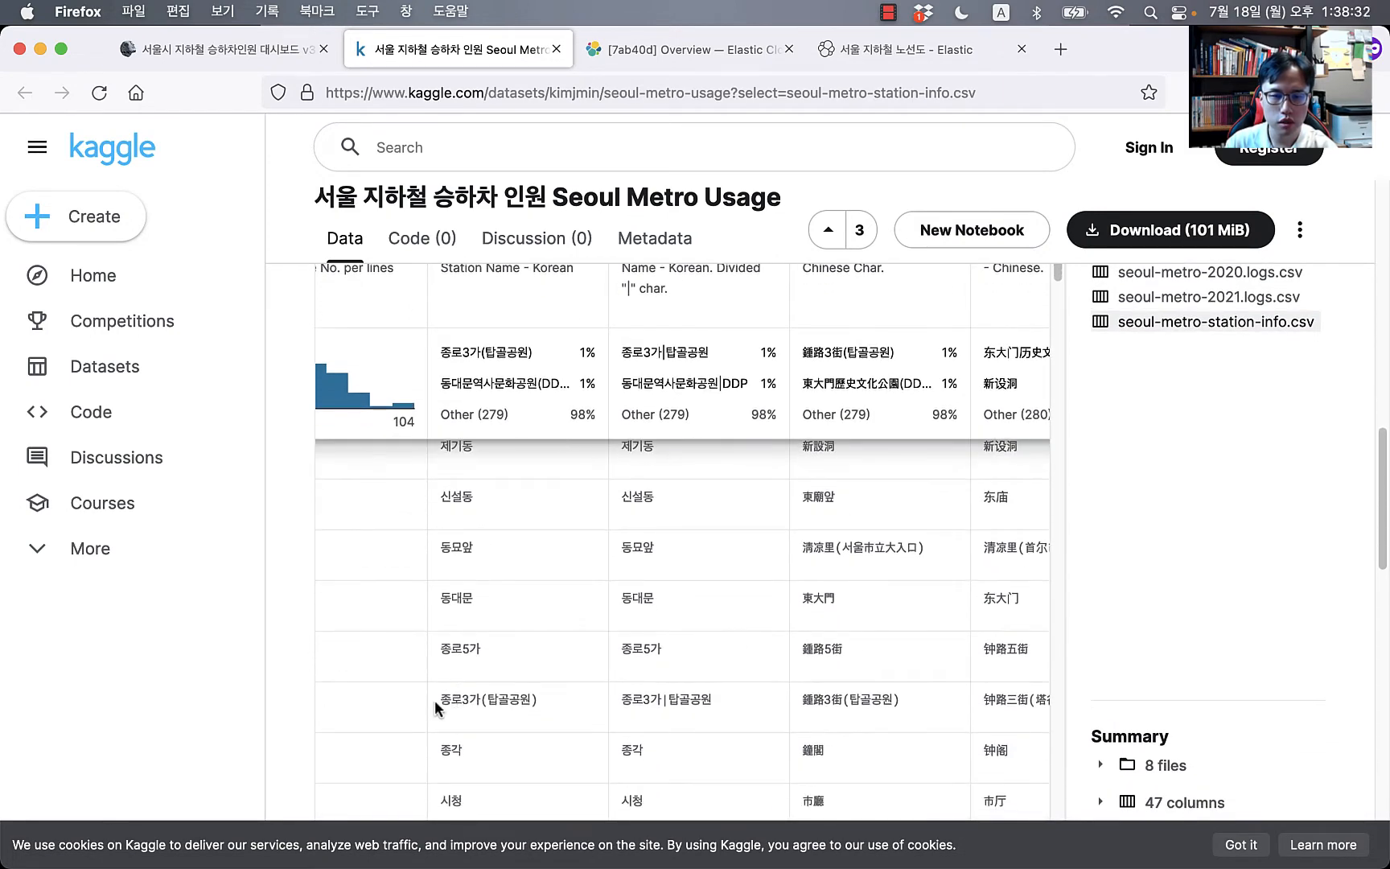
drag(435, 699, 537, 705)
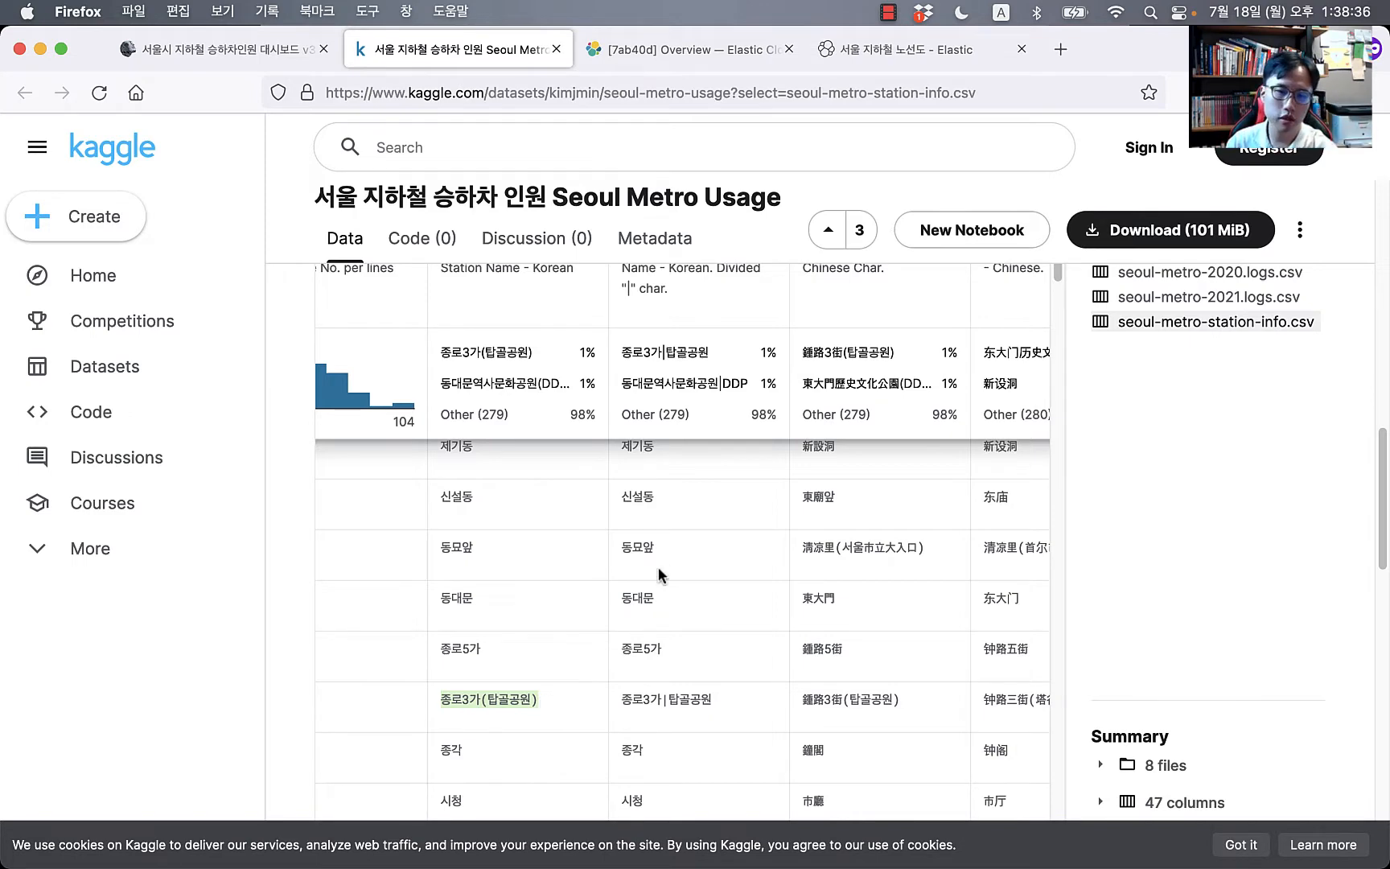
scroll(673, 498, up, 3)
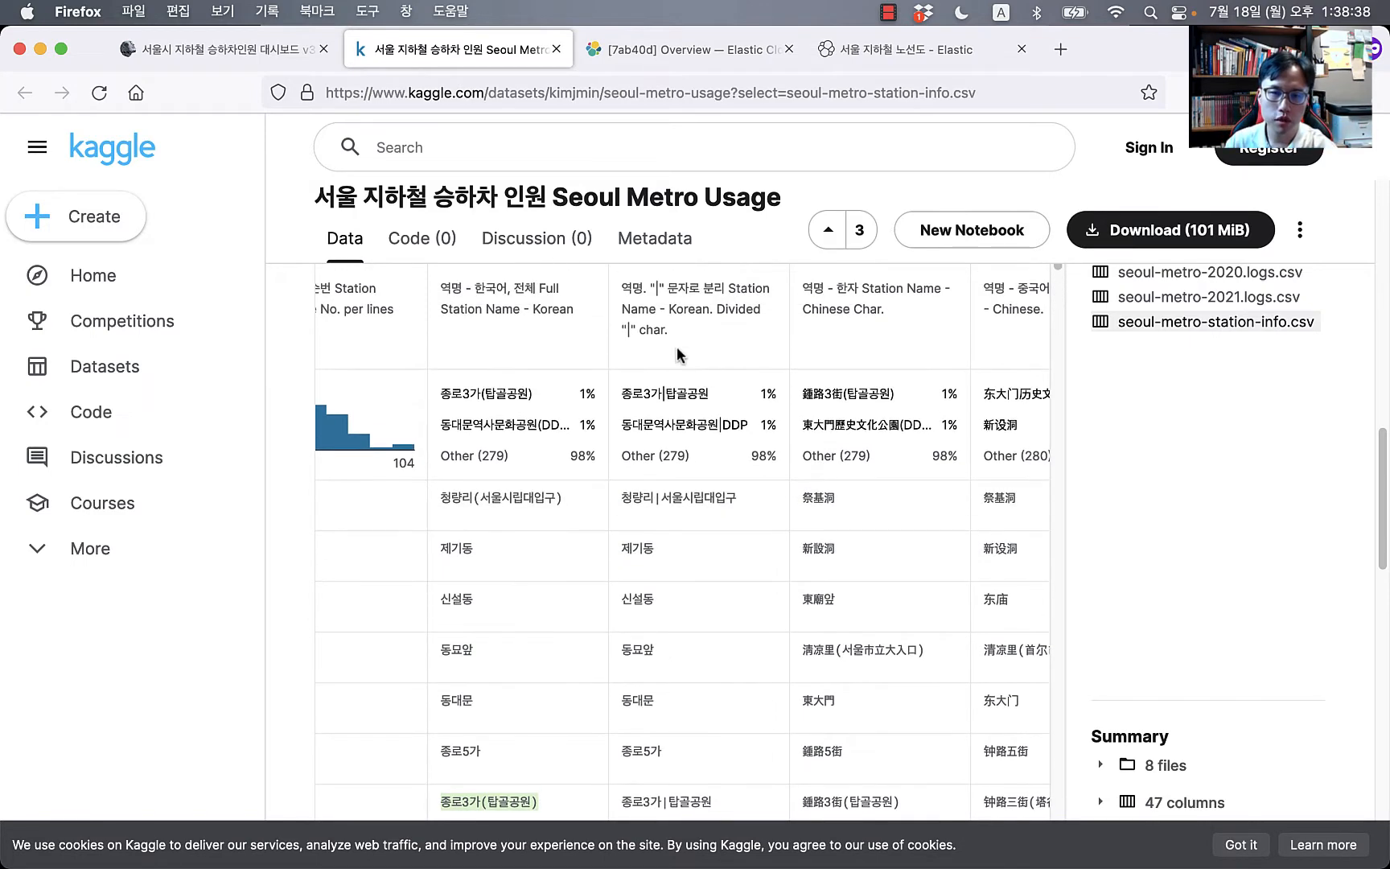
scroll(683, 724, down, 3)
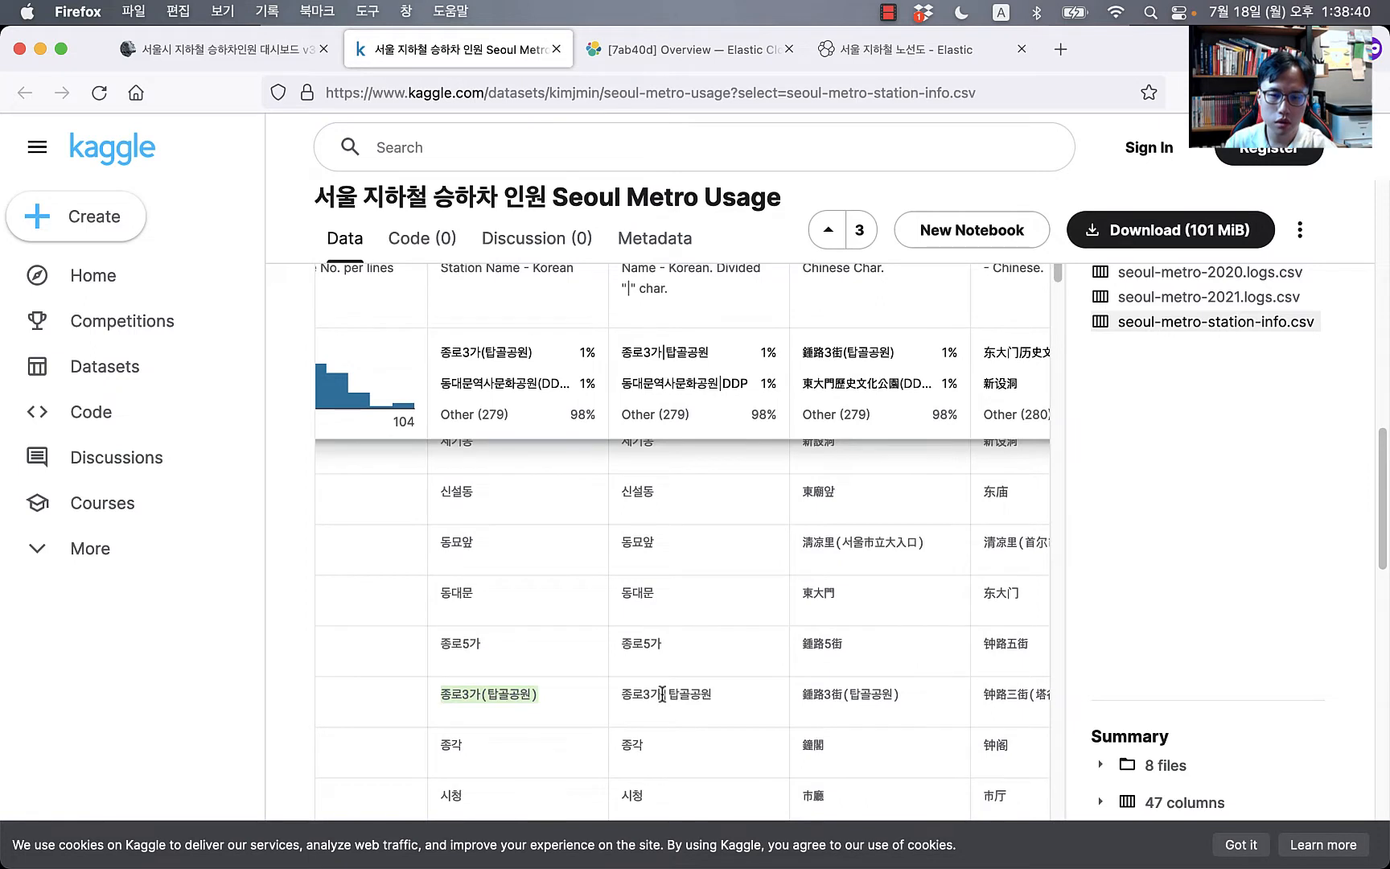
click(625, 696)
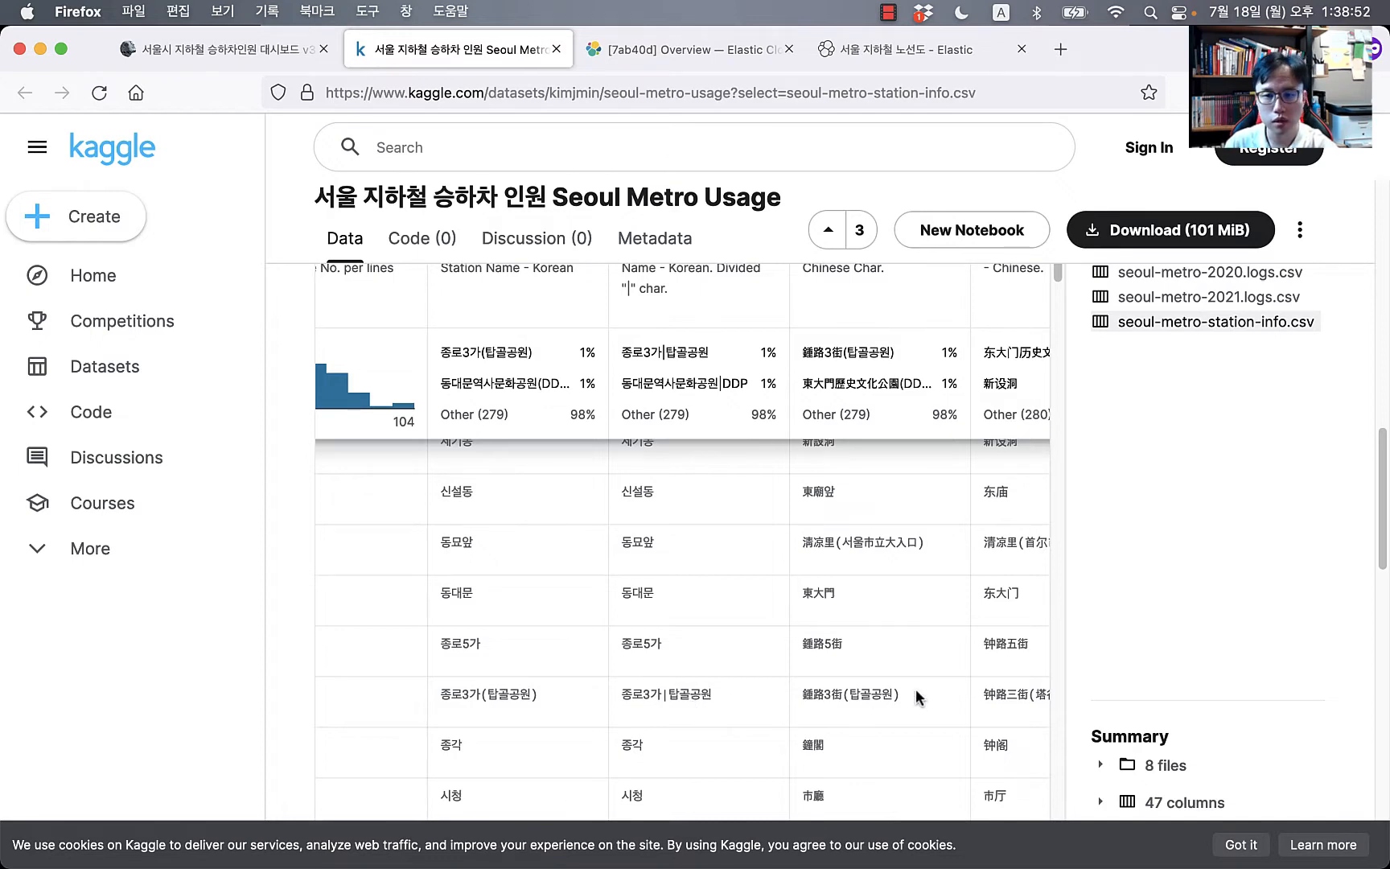
Step: Review the latitude/longitude and geo.sigungu columns, then open a new private browsing window
scroll(917, 697, right, 6)
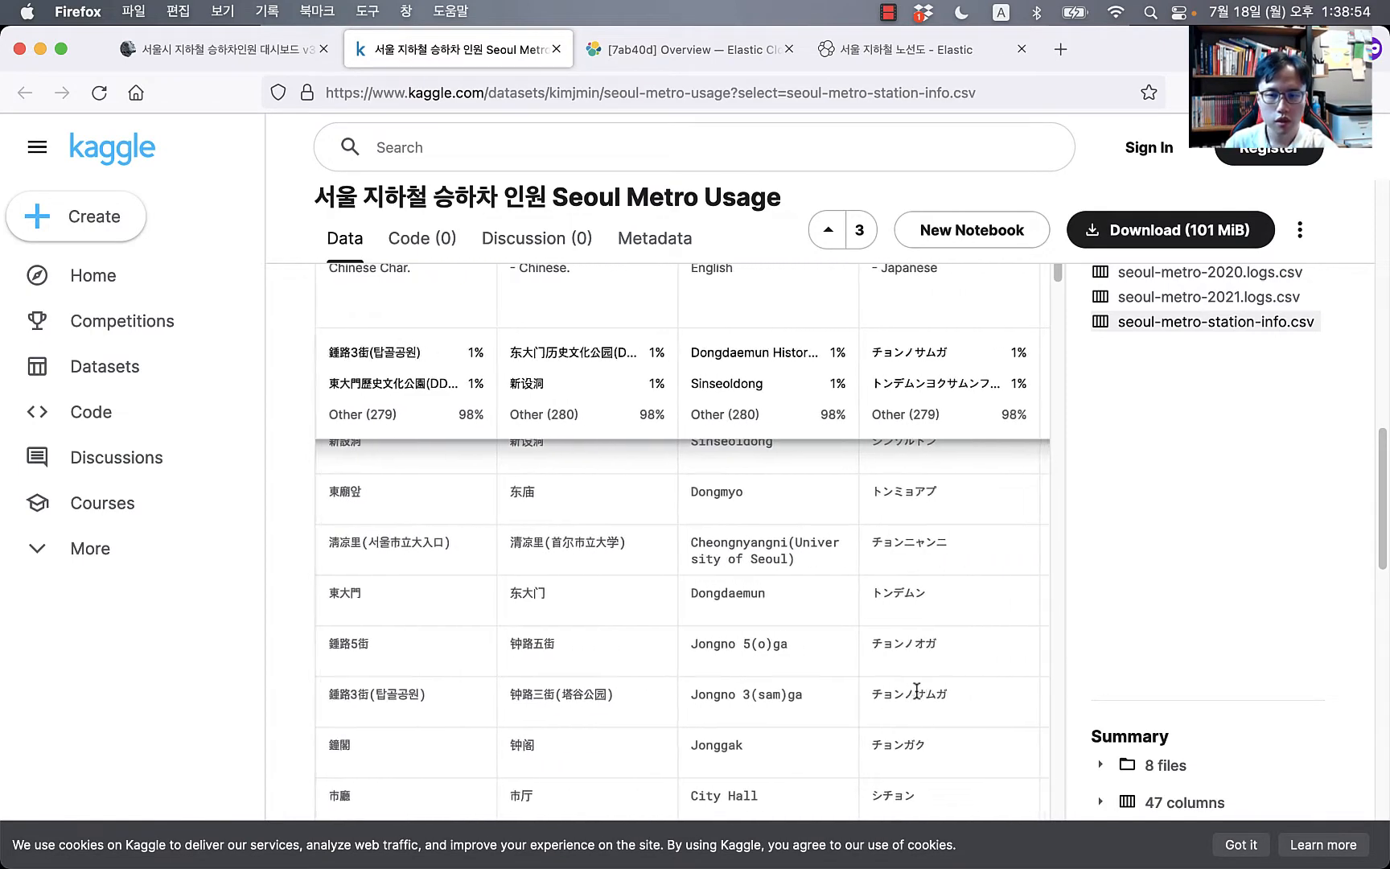
scroll(916, 691, right, 2)
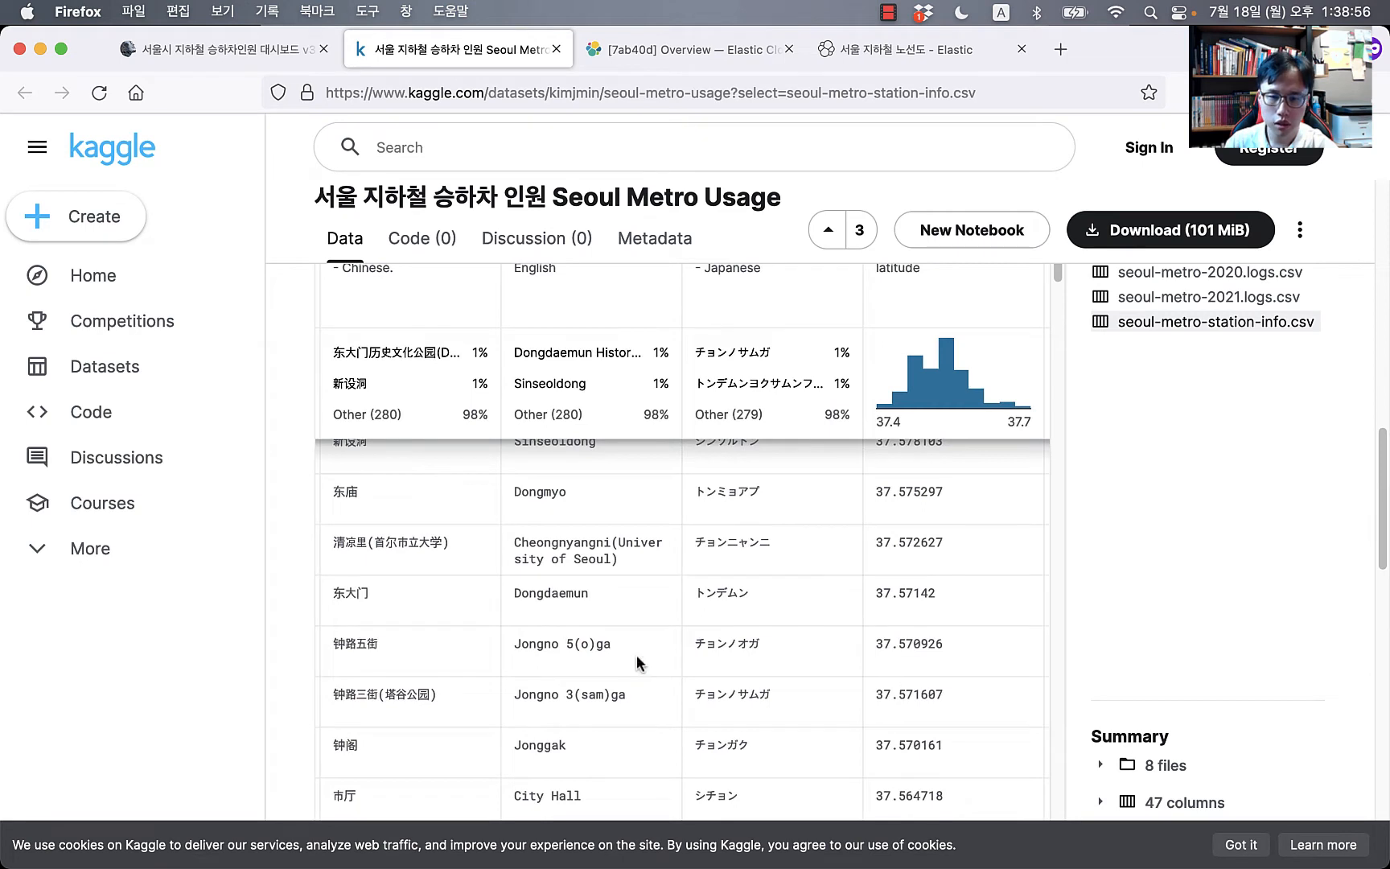
scroll(714, 668, right, 5)
scroll(708, 655, left, 2)
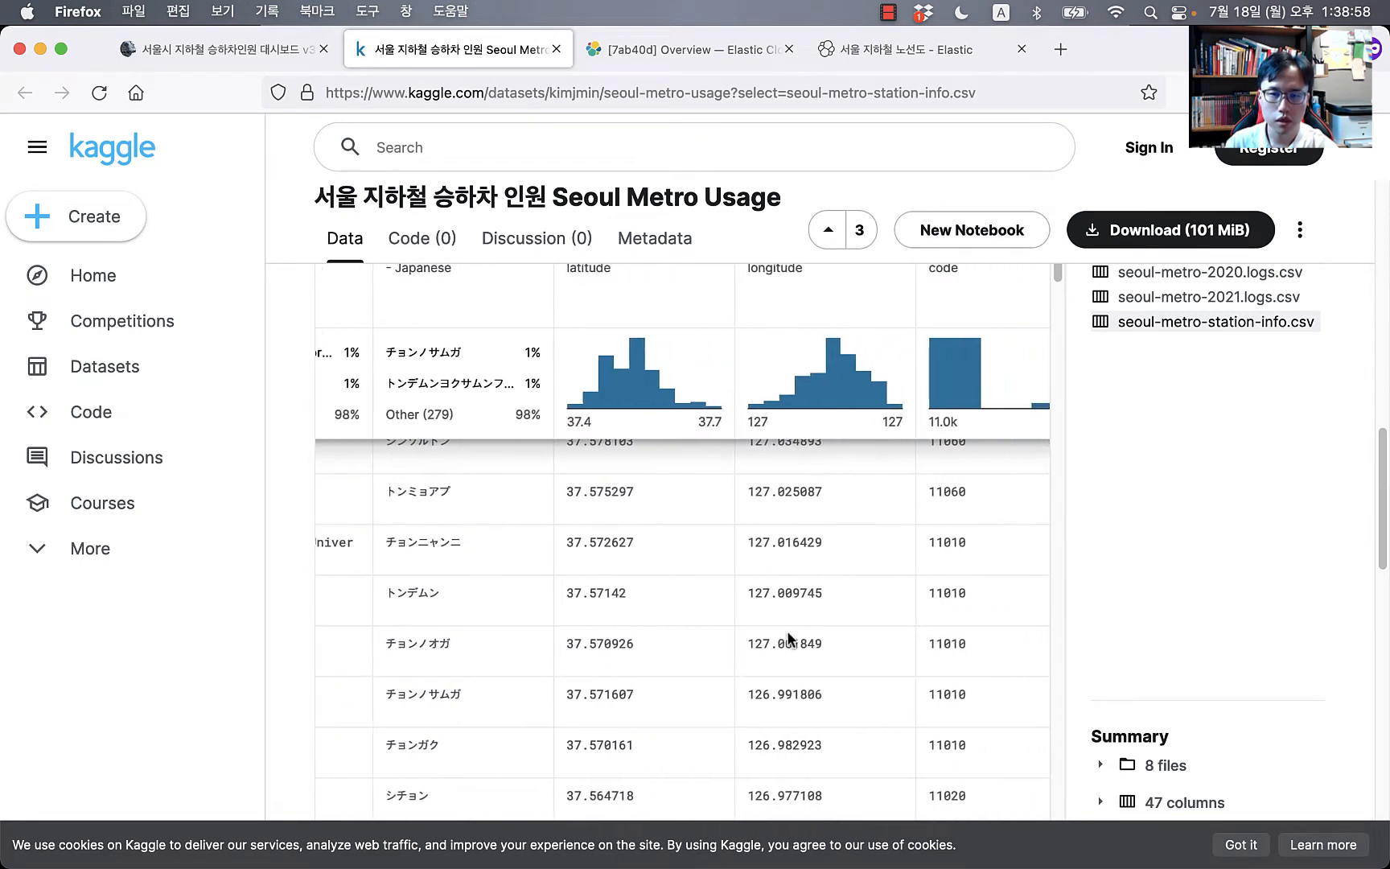
scroll(804, 366, up, 2)
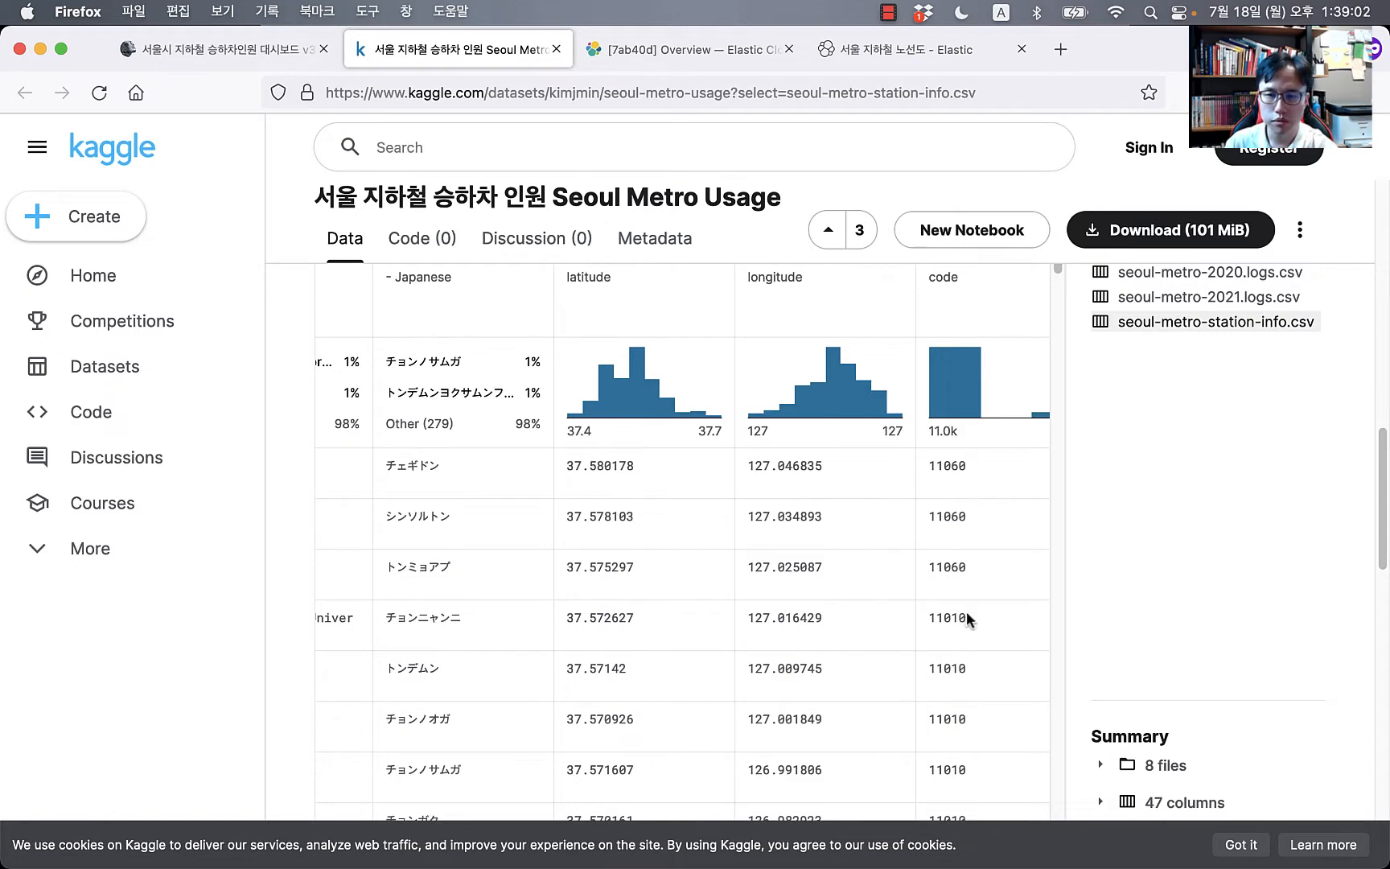
scroll(967, 610, right, 3)
scroll(1177, 514, up, 2)
scroll(1177, 516, up, 1)
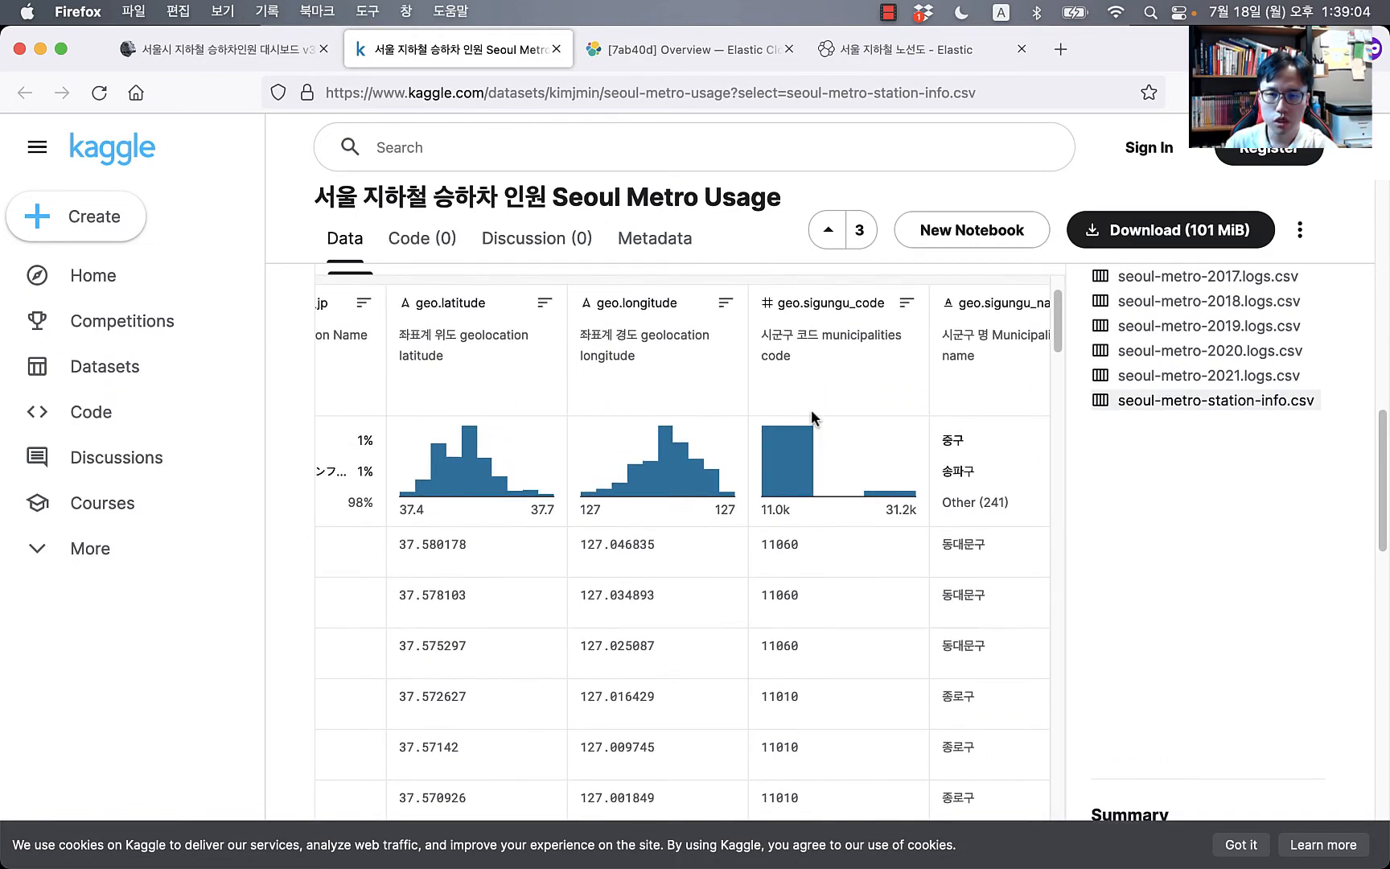
scroll(858, 658, down, 1)
scroll(868, 377, down, 2)
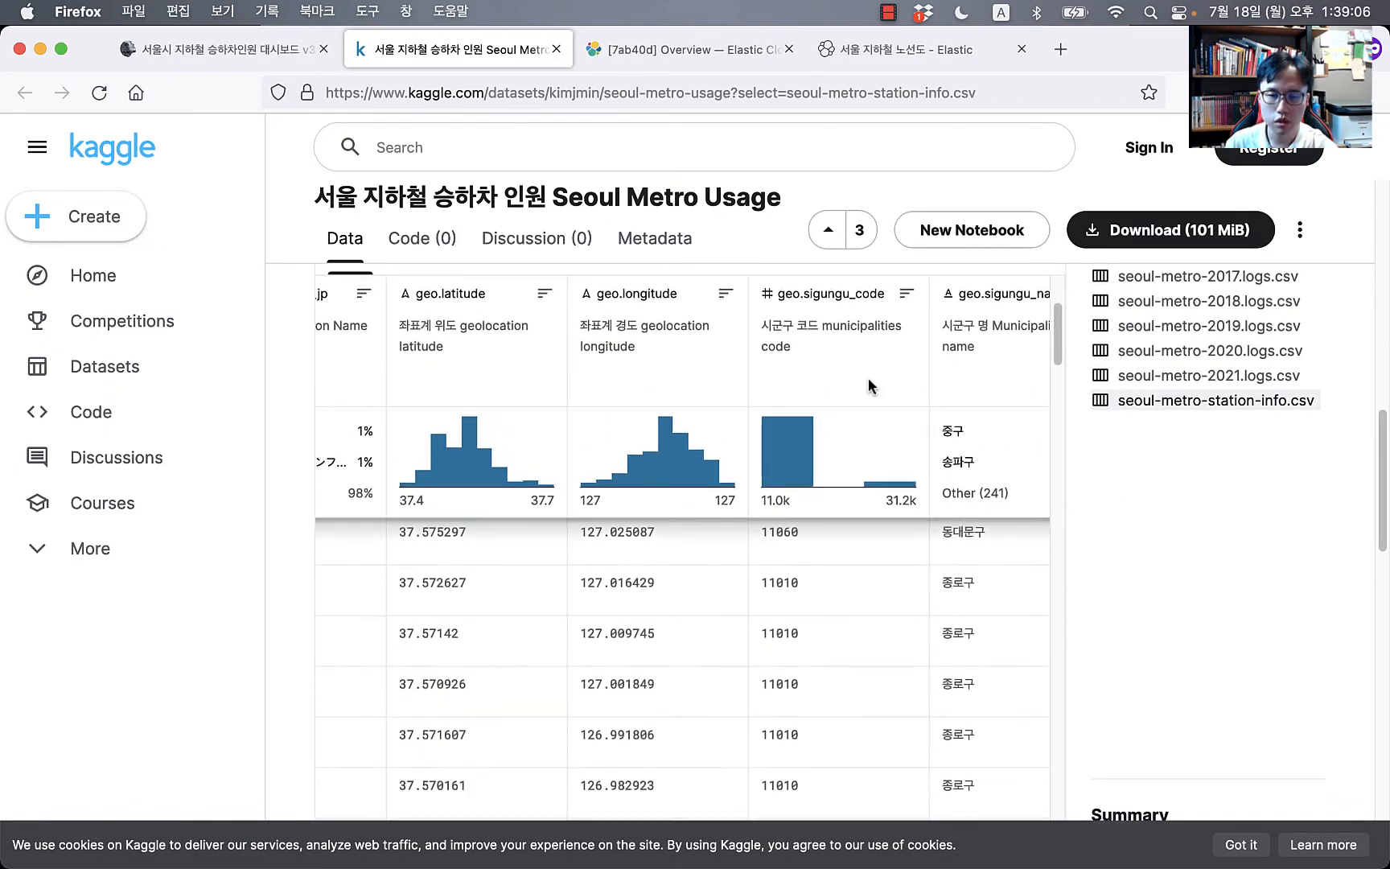
scroll(846, 453, right, 3)
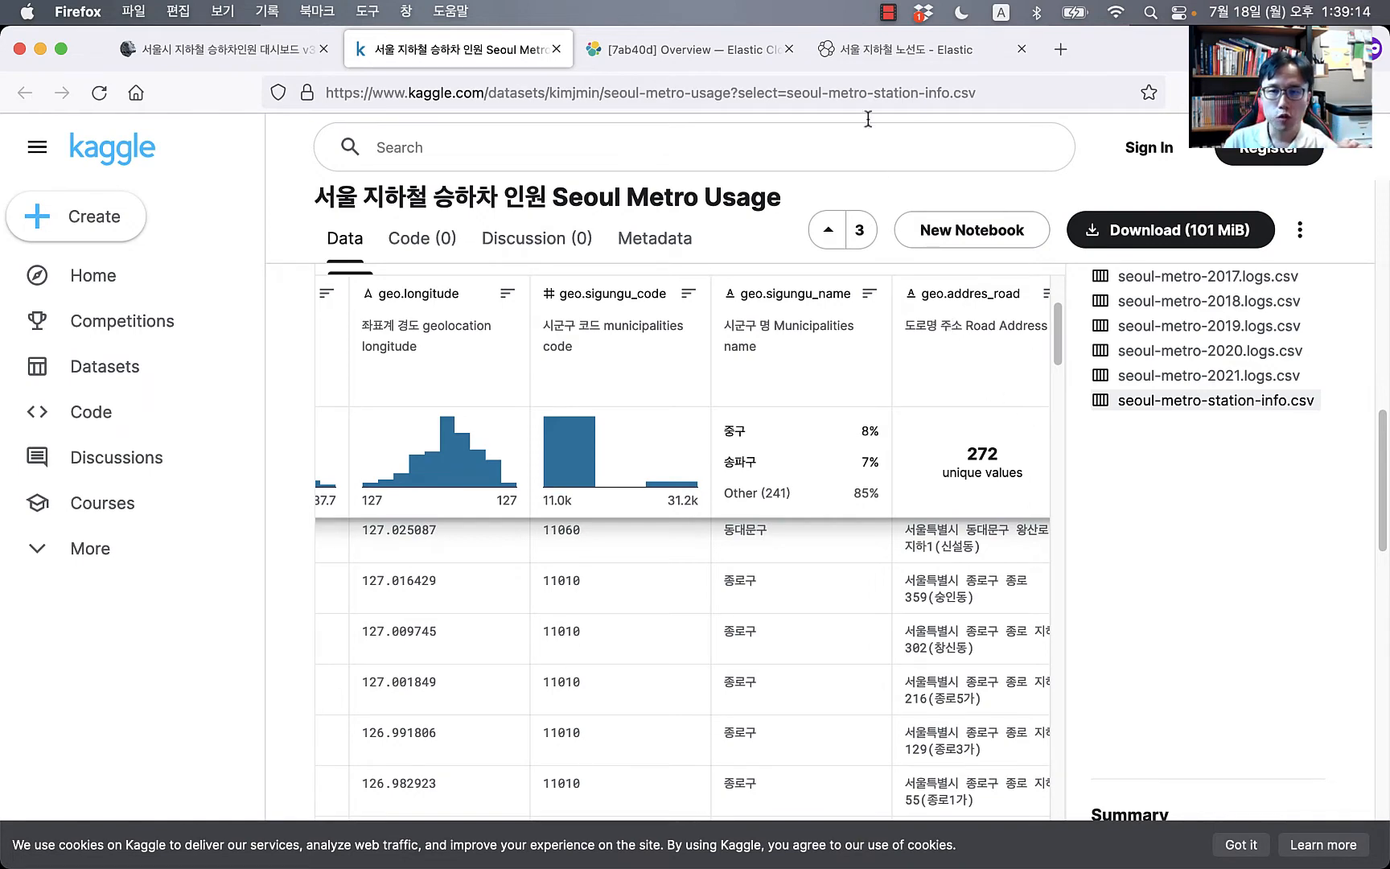
click(1061, 49)
Step: Load the Elastic Maps Service site at maps.elastic.co
text(m)
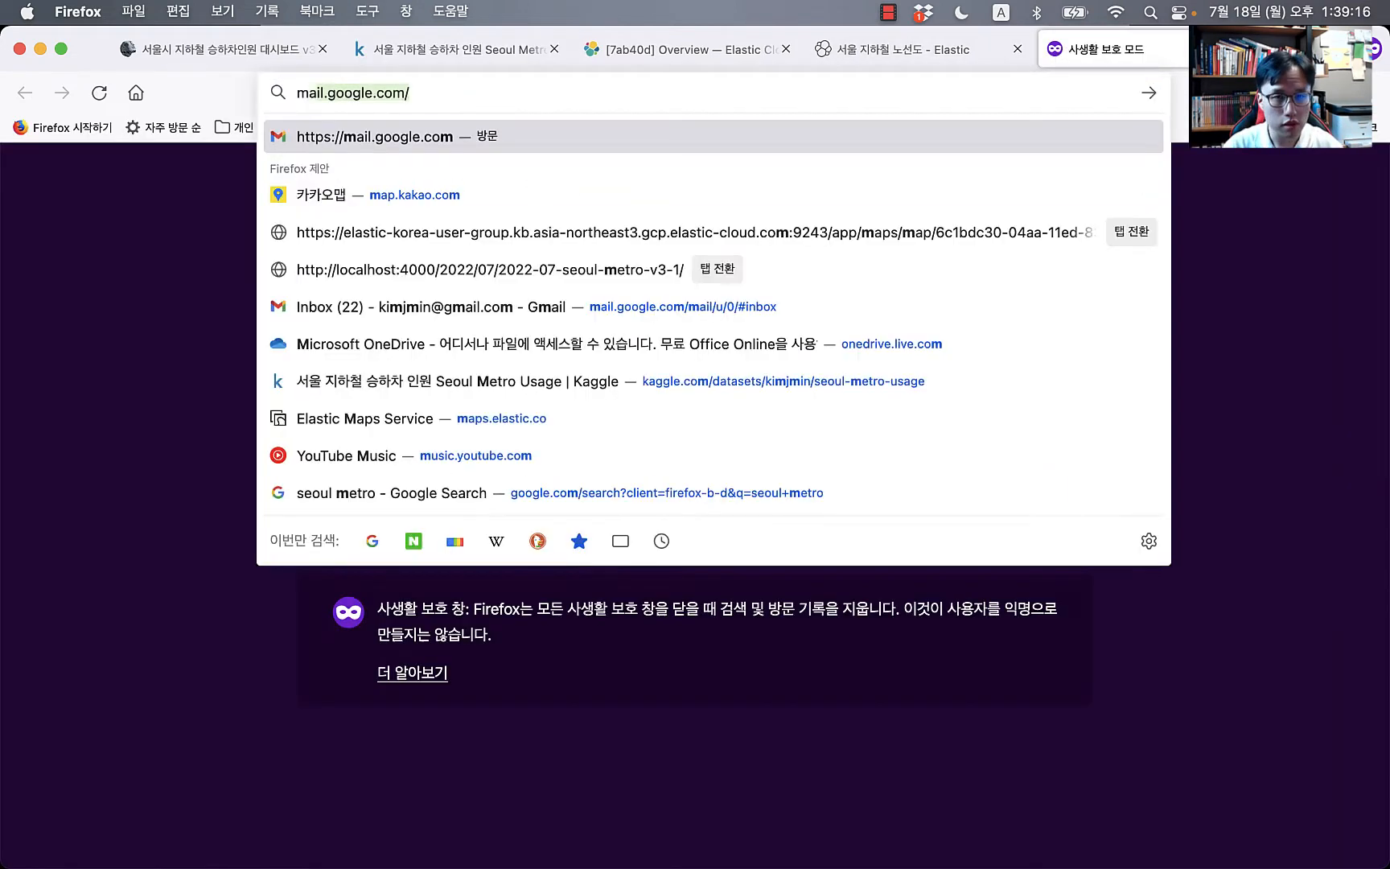
text(aps.ki)
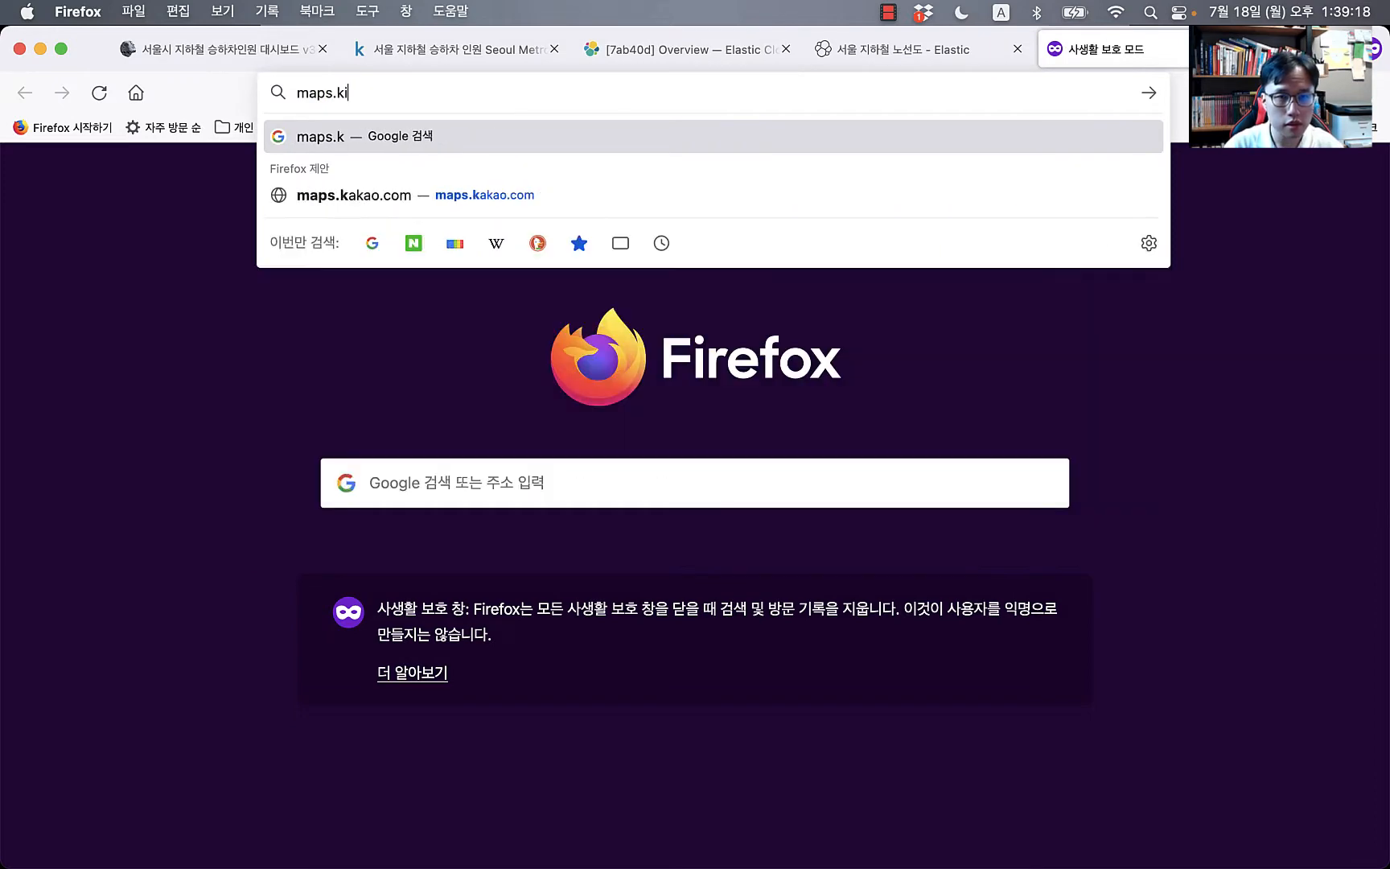
text(ban)
key(BackSpace)
key(BackSpace)
key(BackSpace)
key(BackSpace)
key(BackSpace)
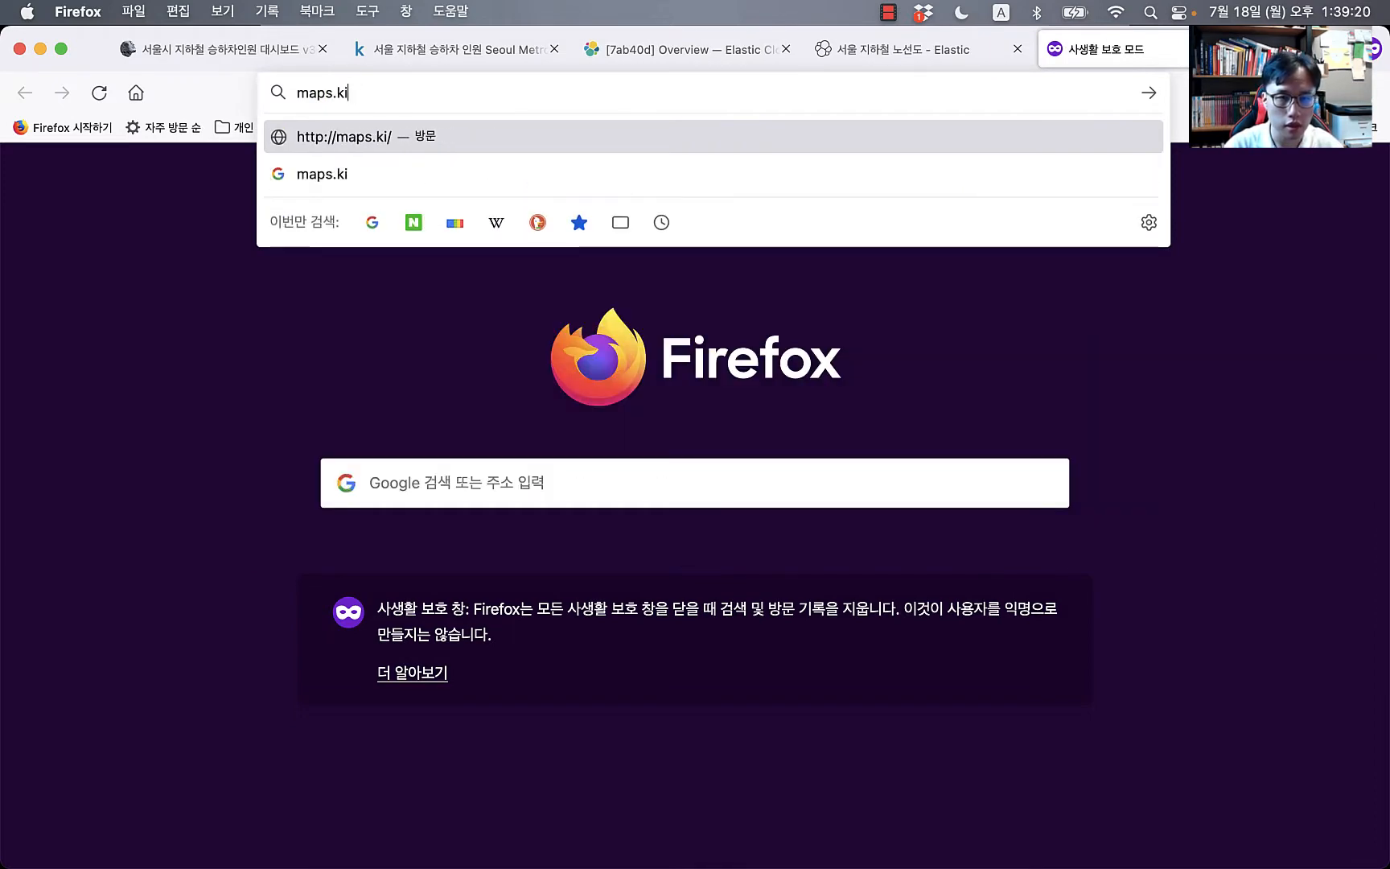
text(elastic.)
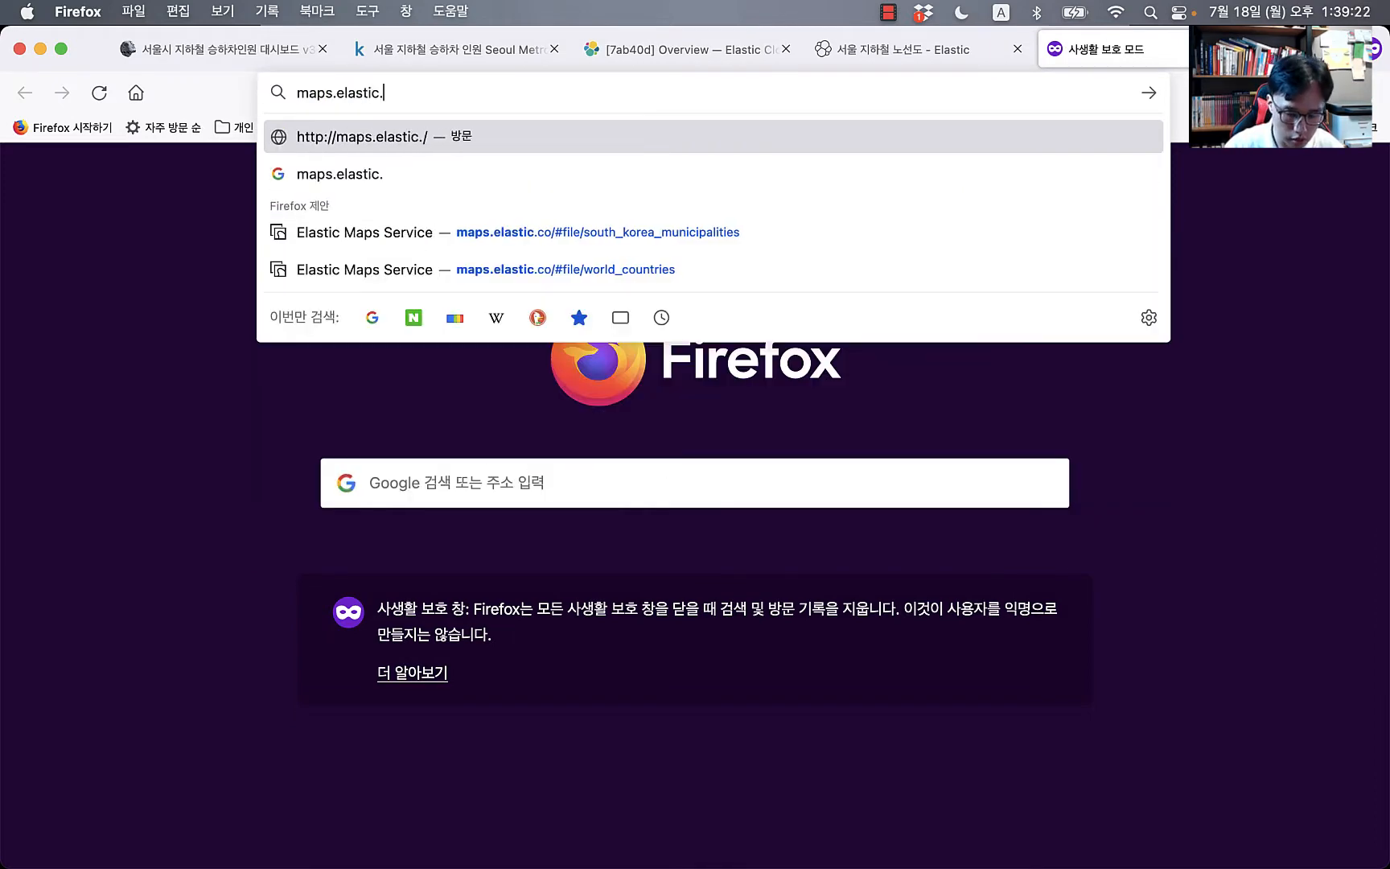
text(co)
key(Return)
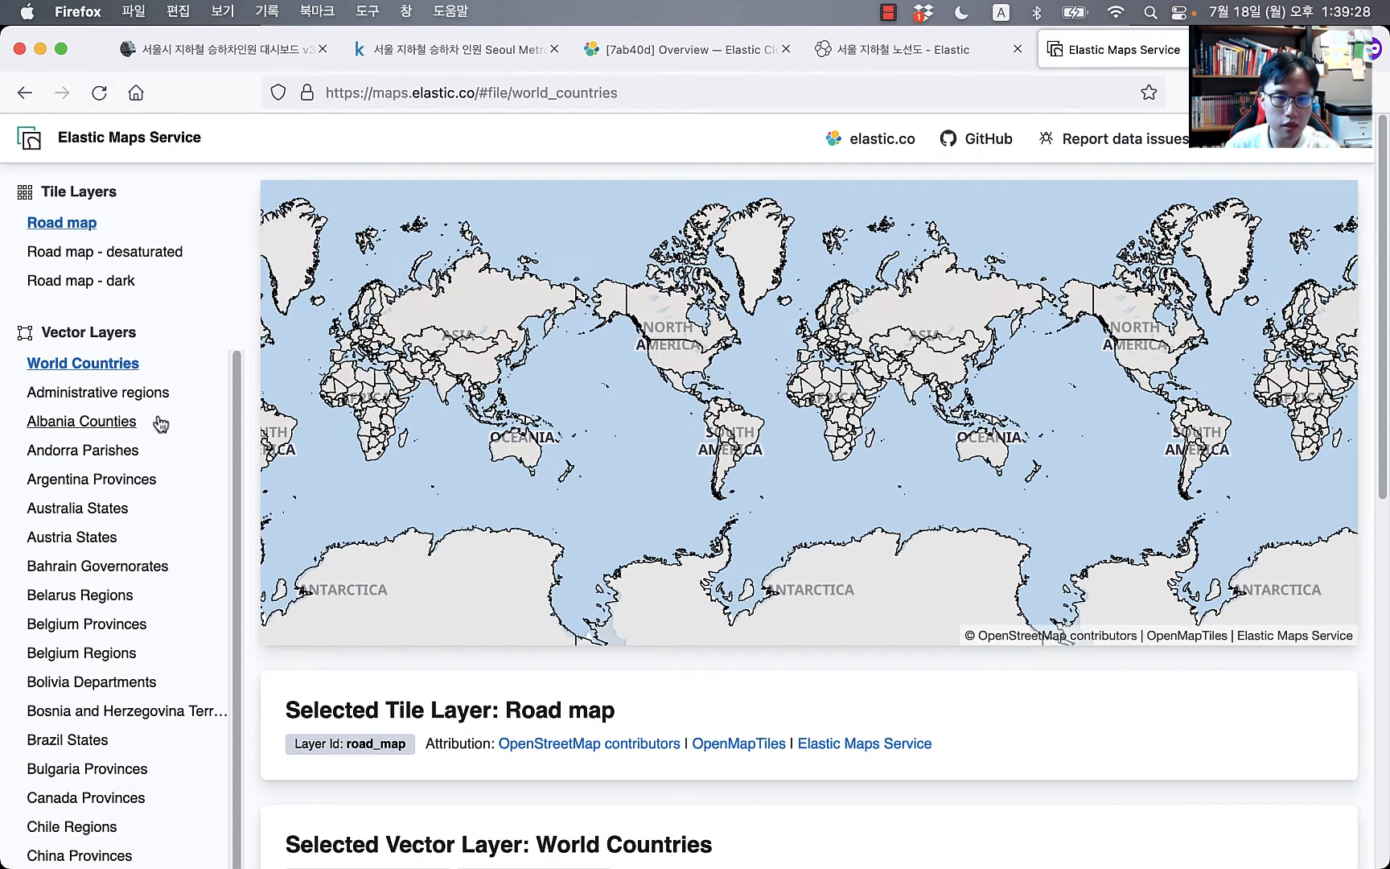
Step: Switch the map to the South Korea Municipalities vector layer
click(492, 309)
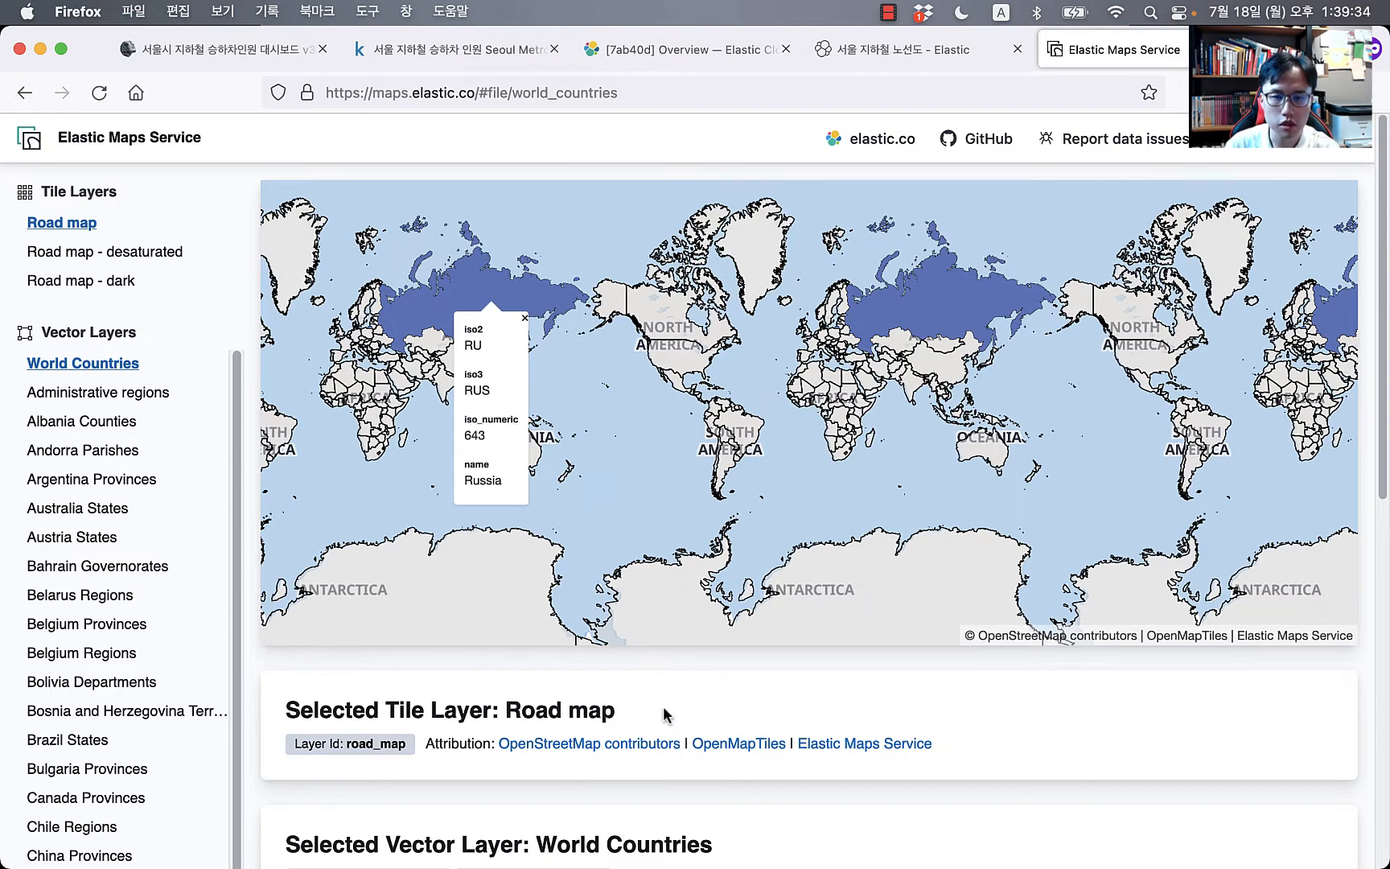
scroll(674, 781, down, 5)
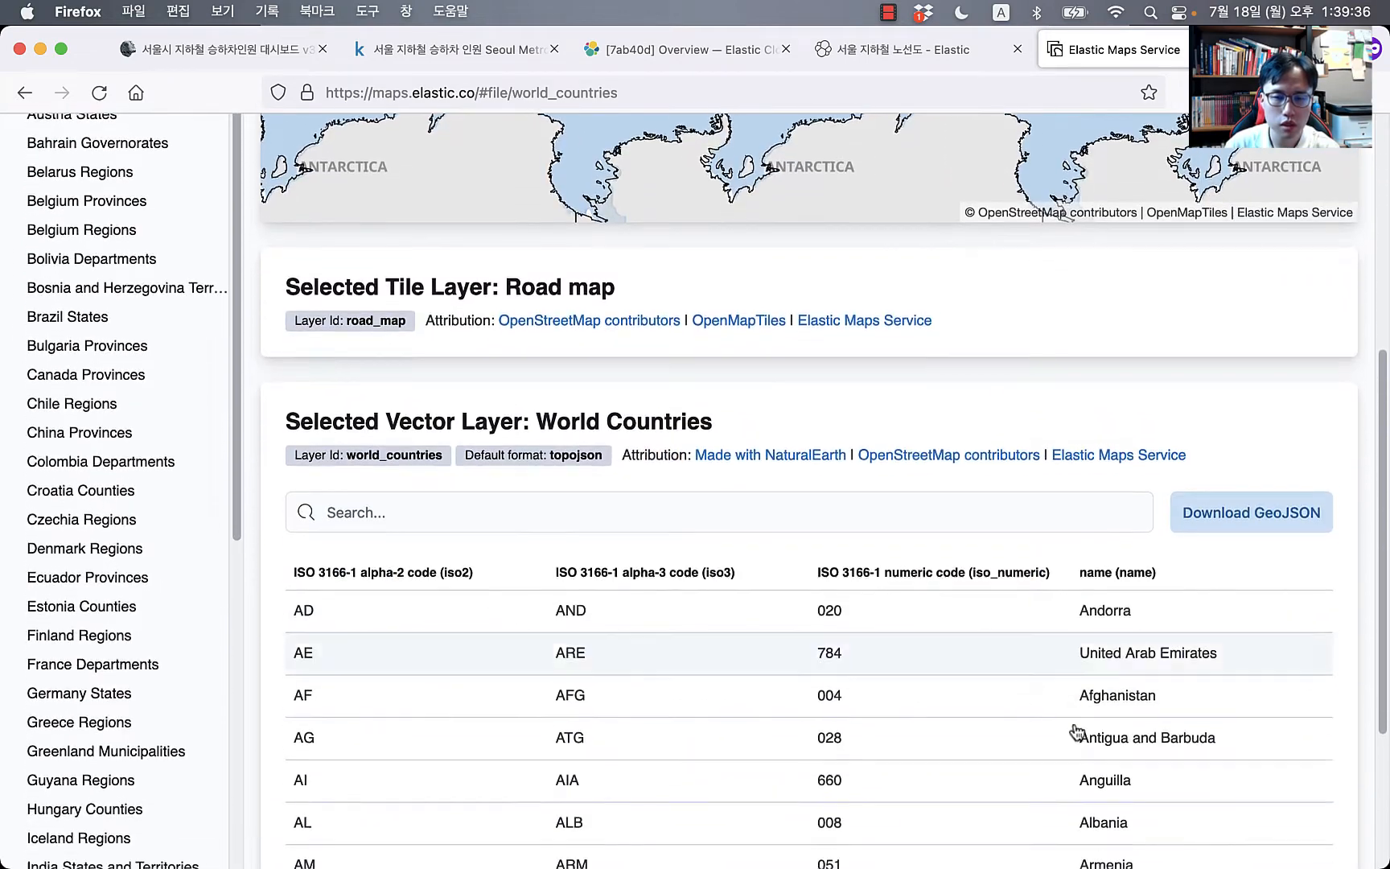
scroll(142, 567, down, 6)
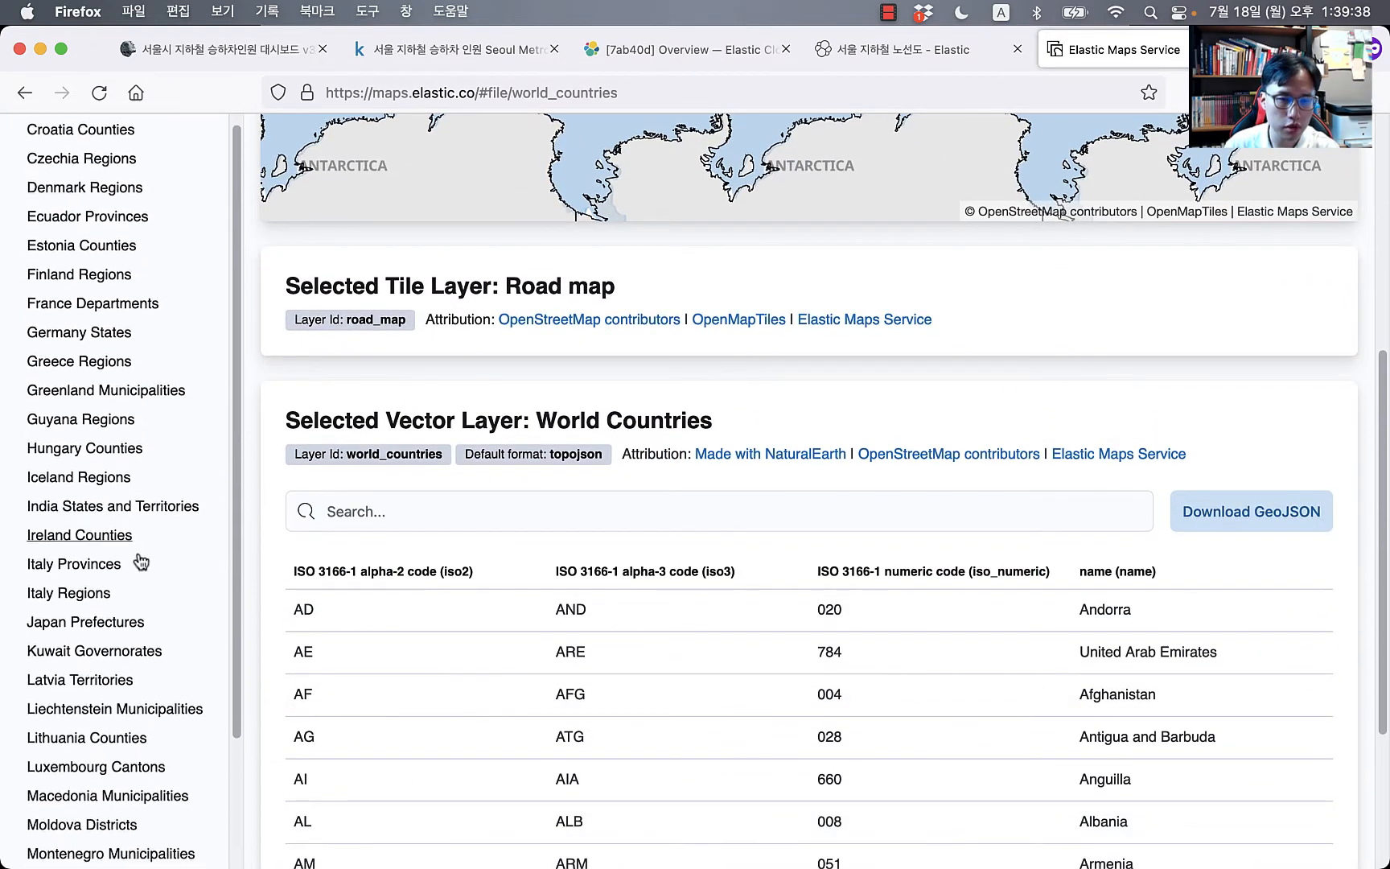
scroll(140, 563, down, 6)
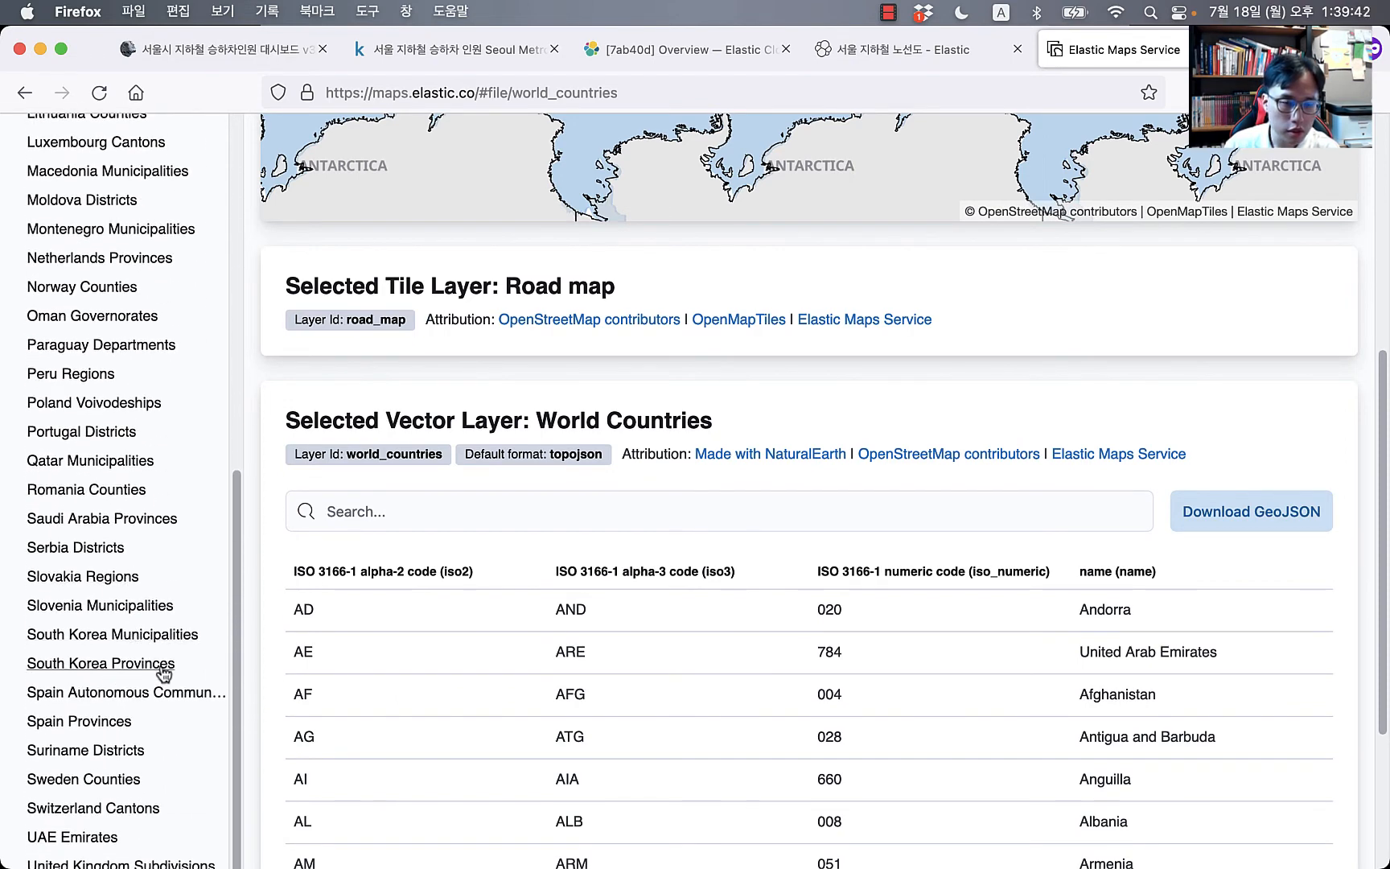
click(192, 637)
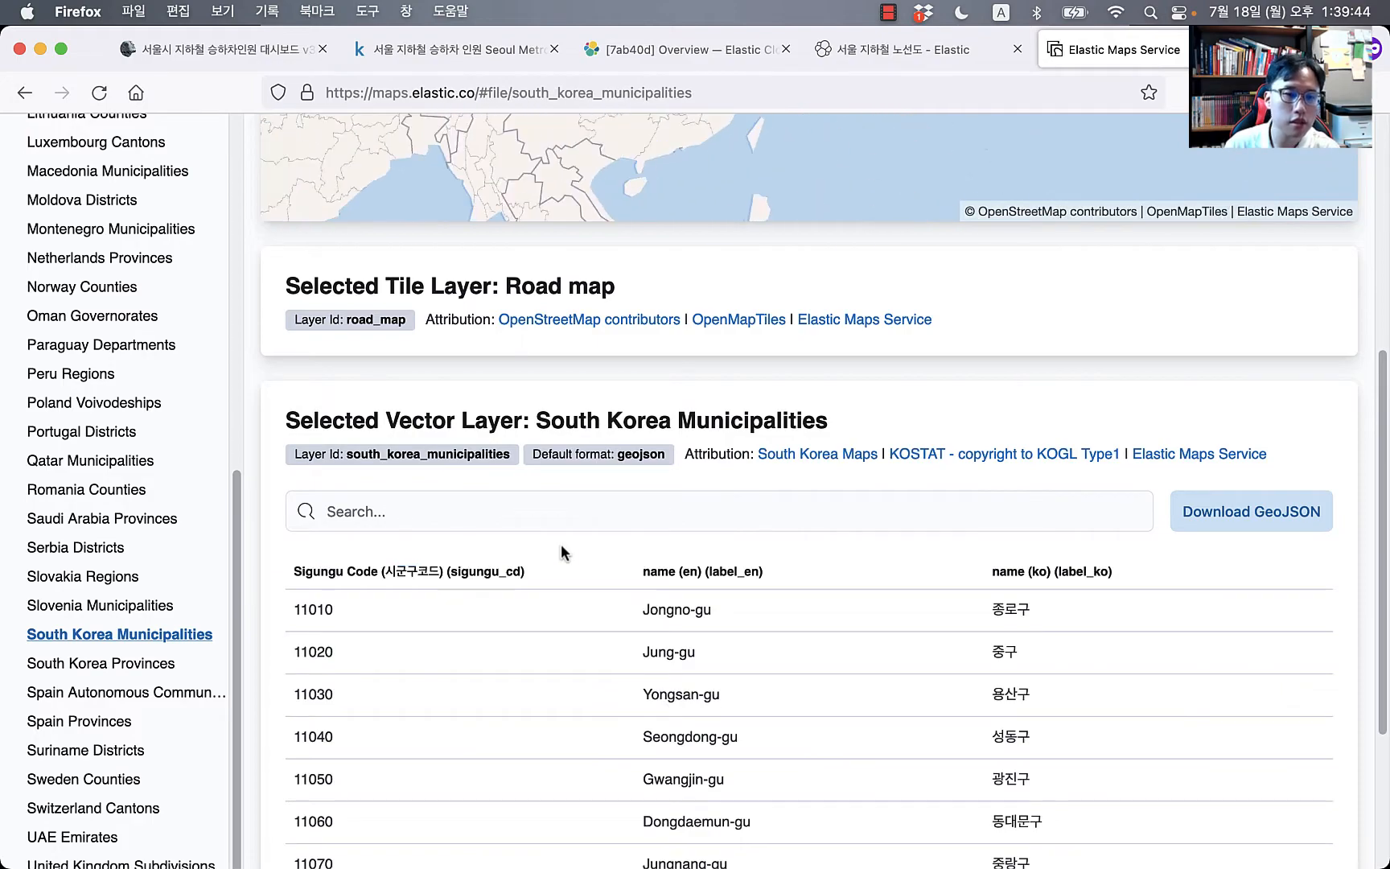
scroll(718, 297, up, 5)
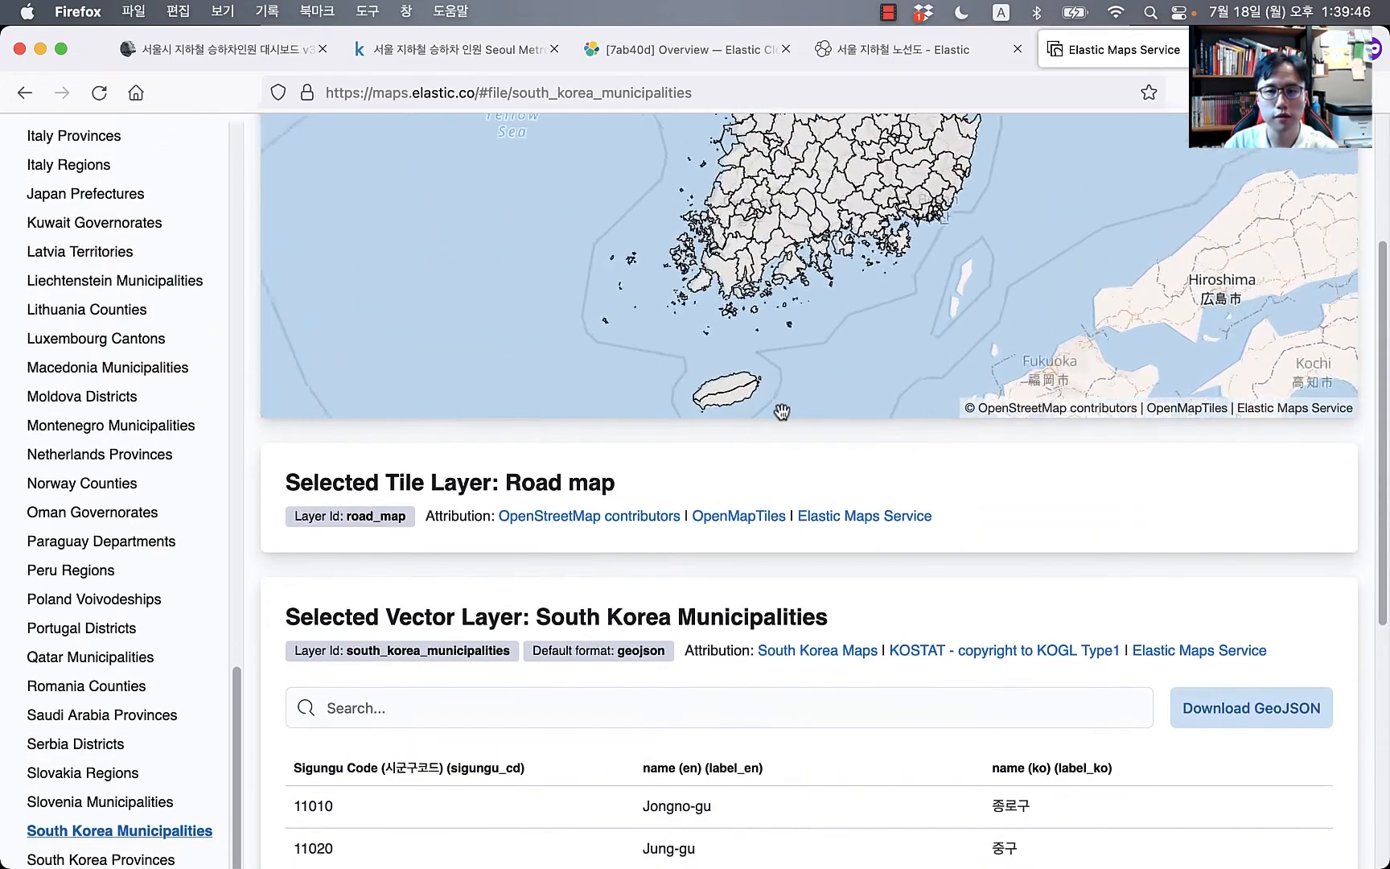
scroll(783, 412, up, 3)
scroll(791, 454, down, 4)
scroll(835, 510, up, 8)
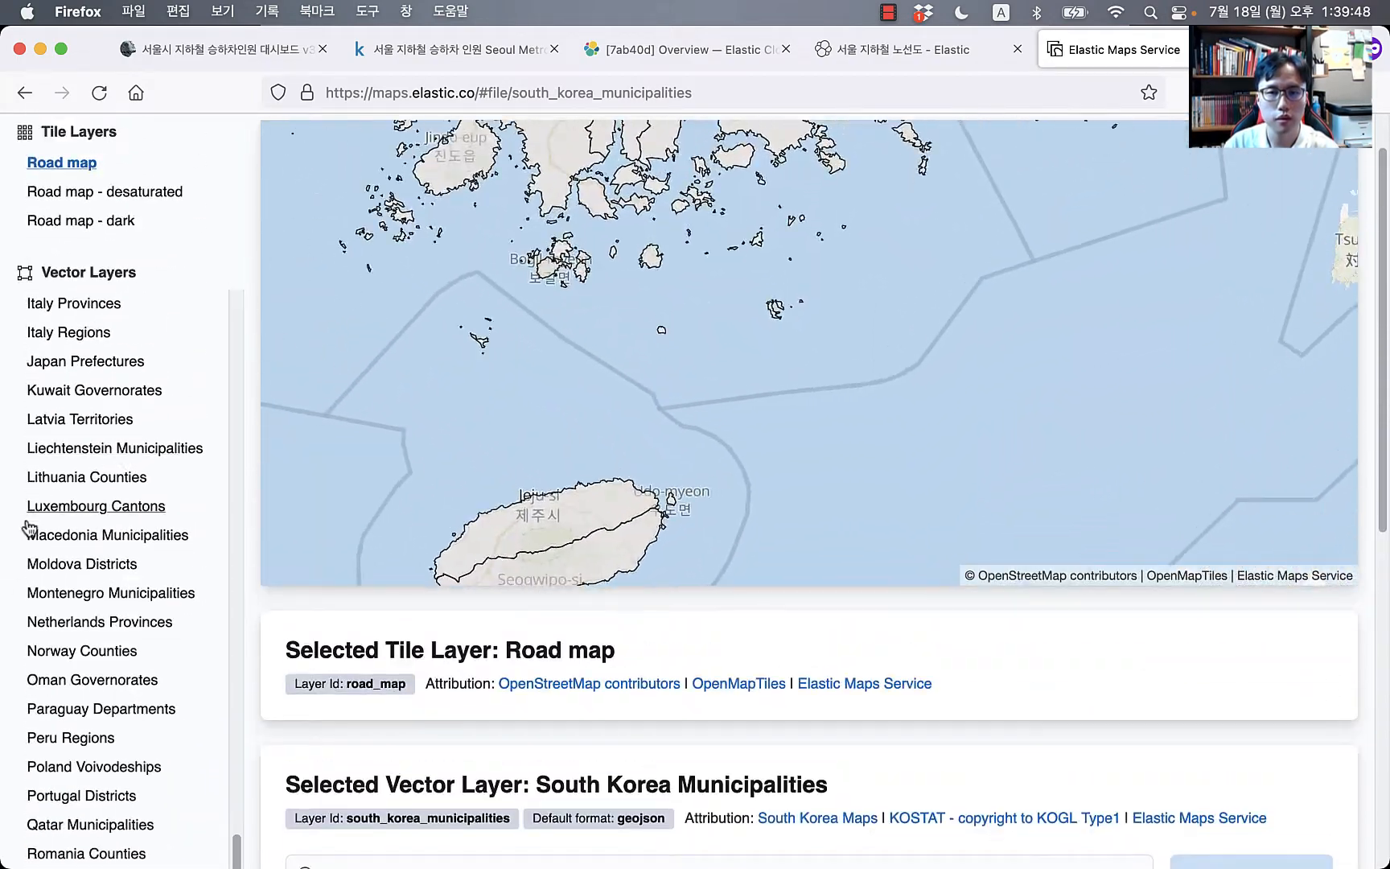
scroll(701, 301, down, 8)
drag(655, 262, 637, 486)
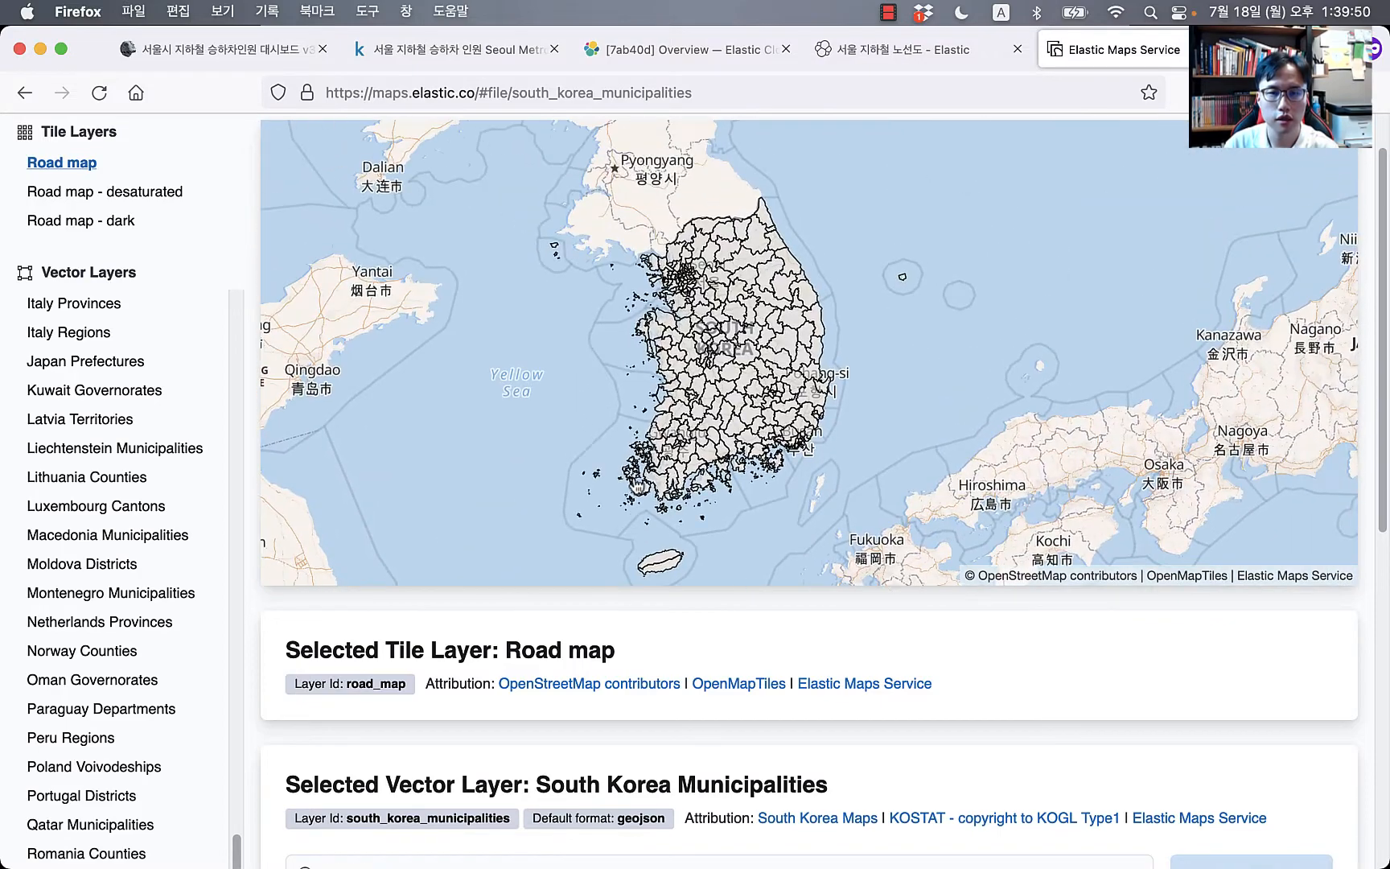
scroll(690, 274, up, 8)
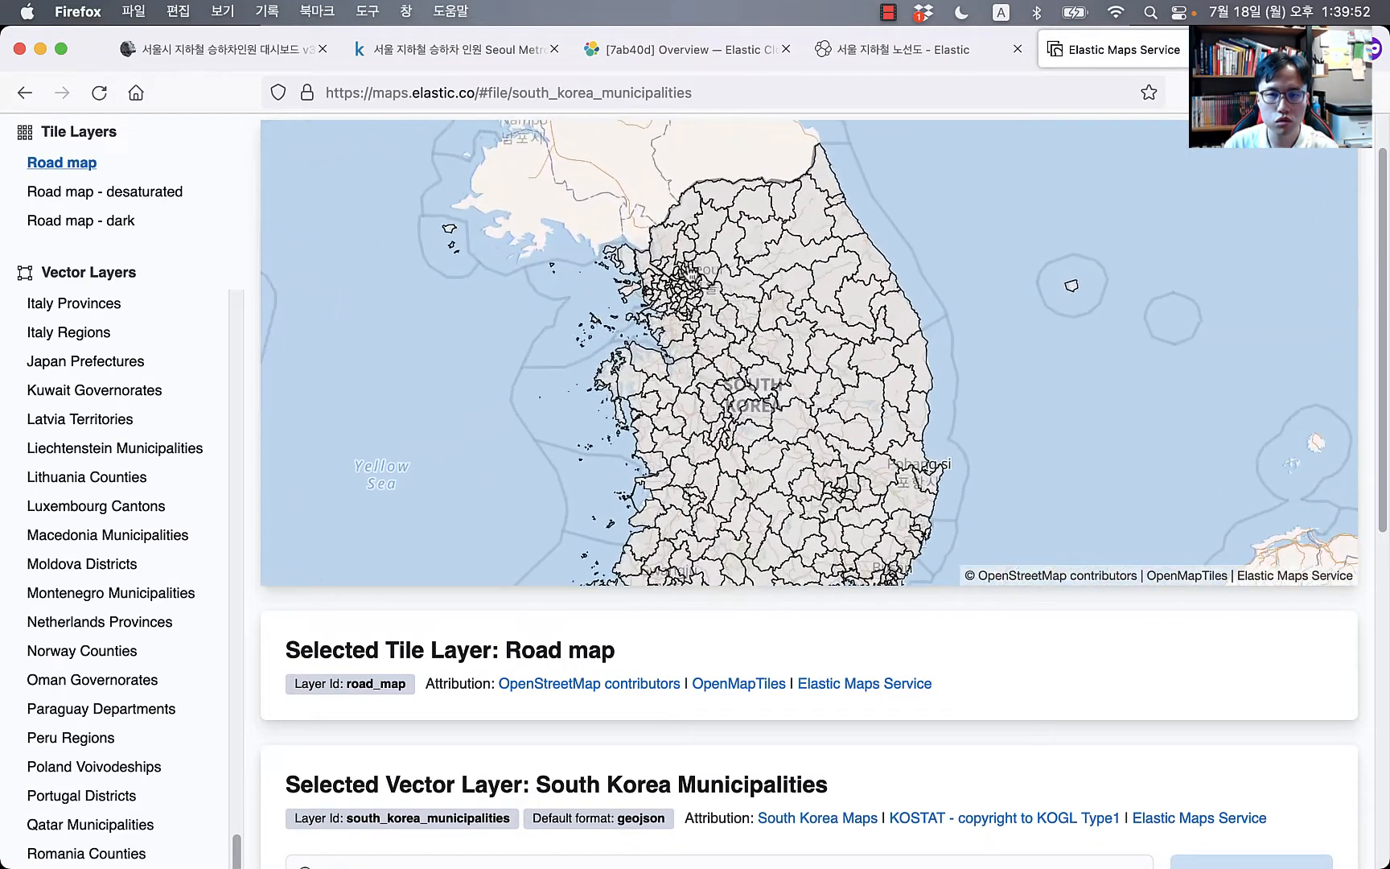
scroll(690, 274, up, 4)
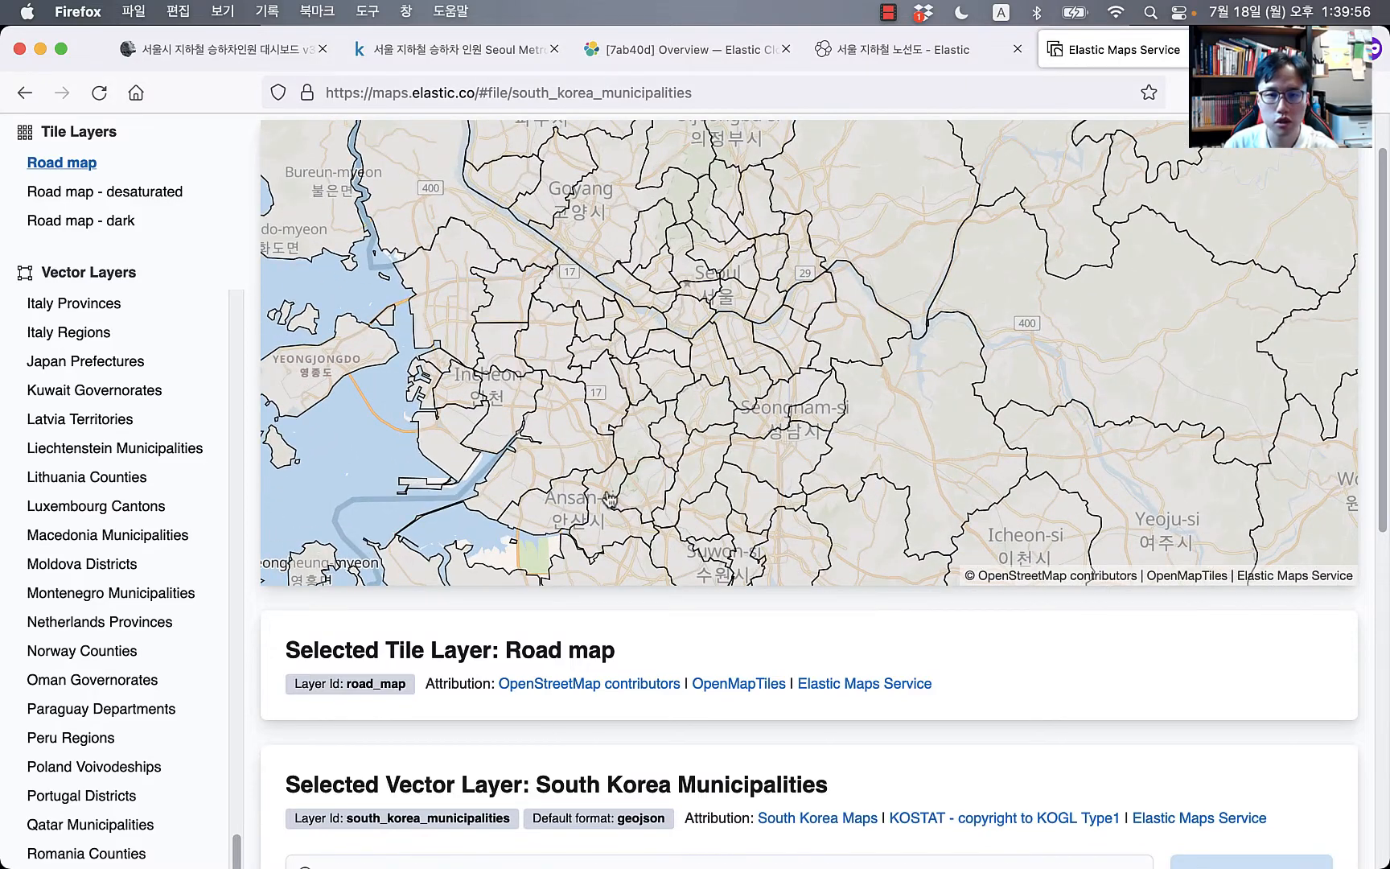
scroll(671, 773, down, 10)
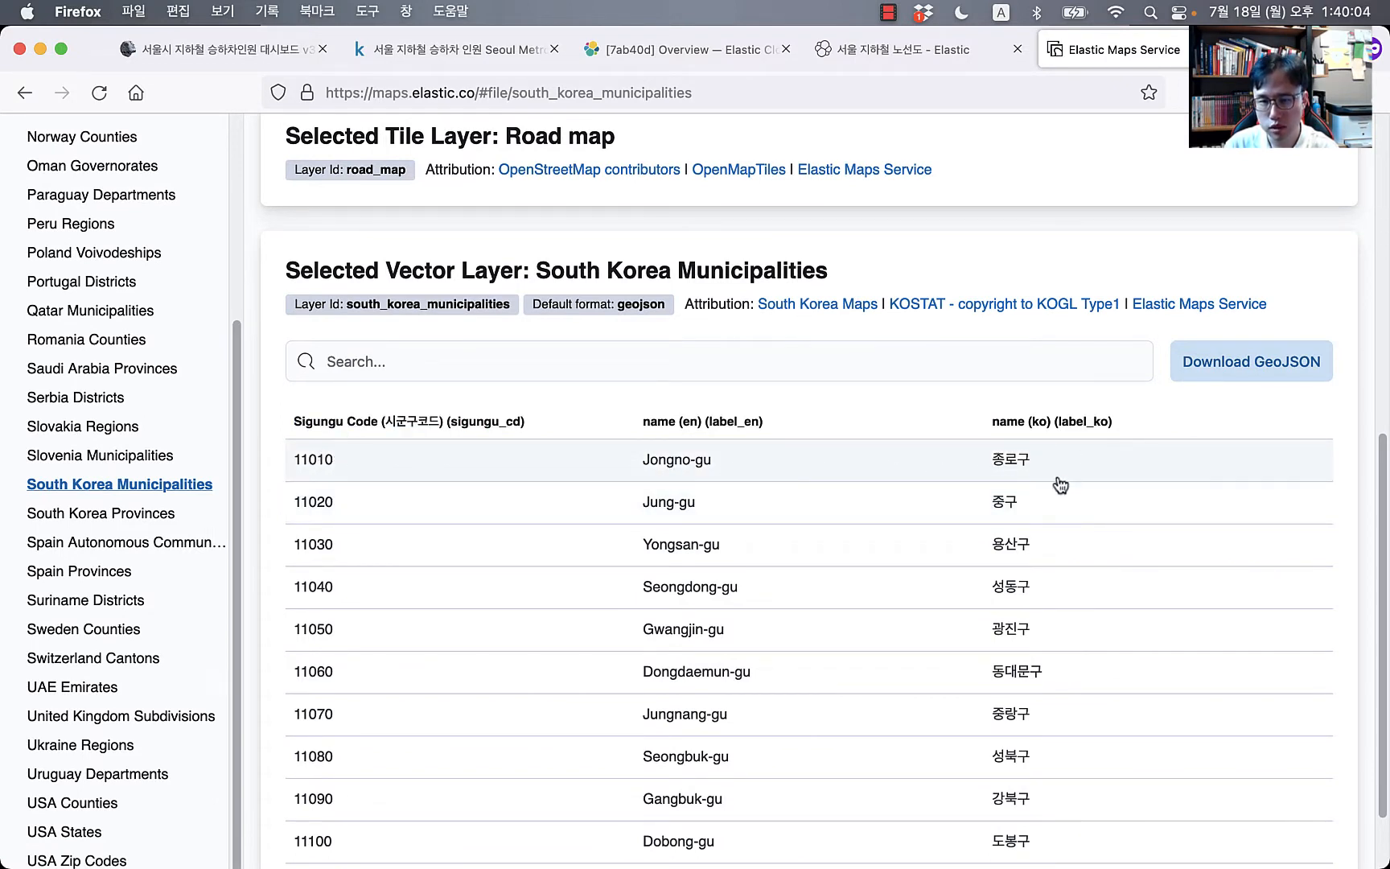
scroll(1000, 459, up, 5)
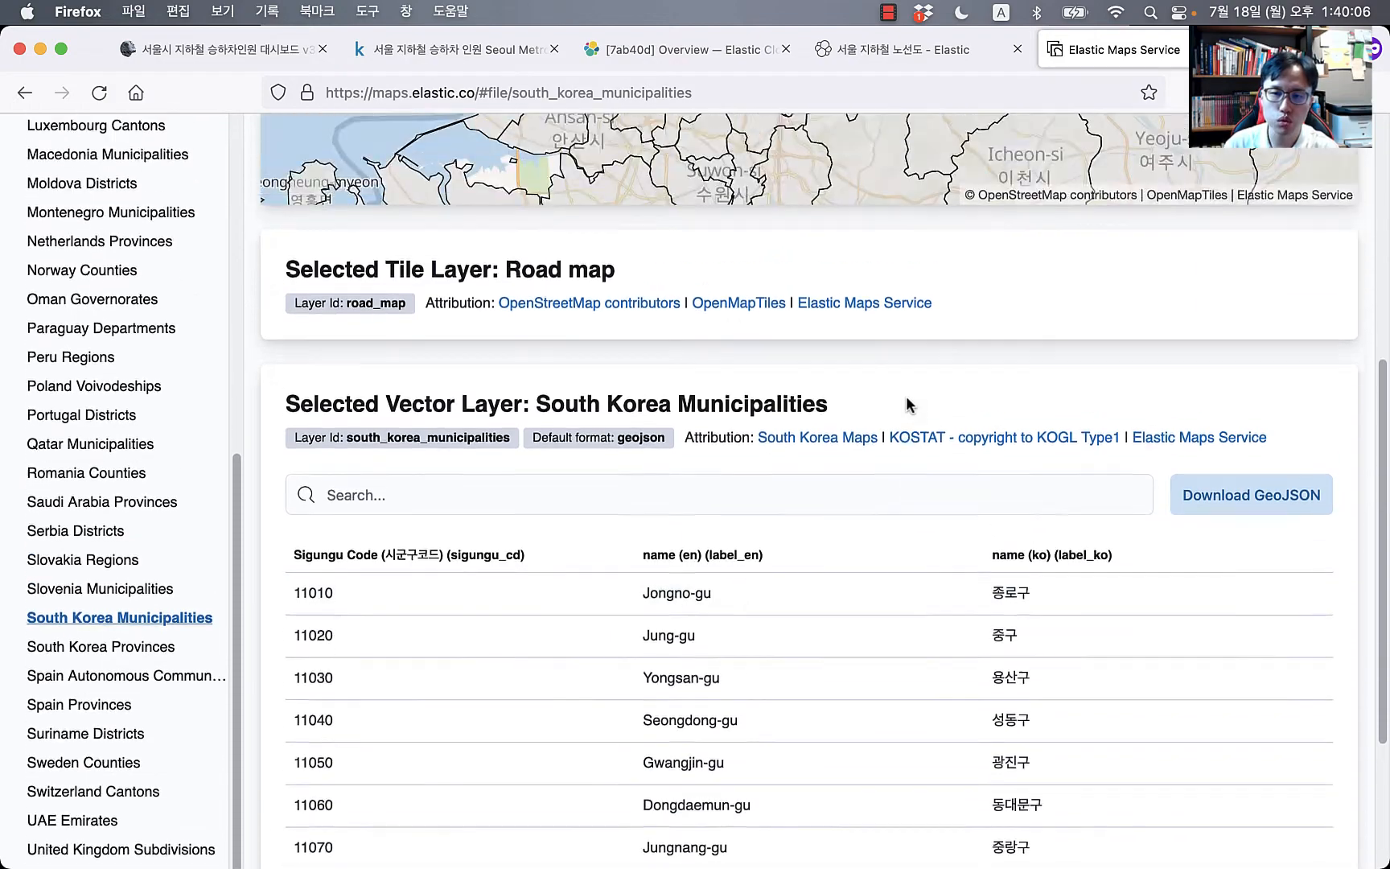
scroll(761, 312, down, 5)
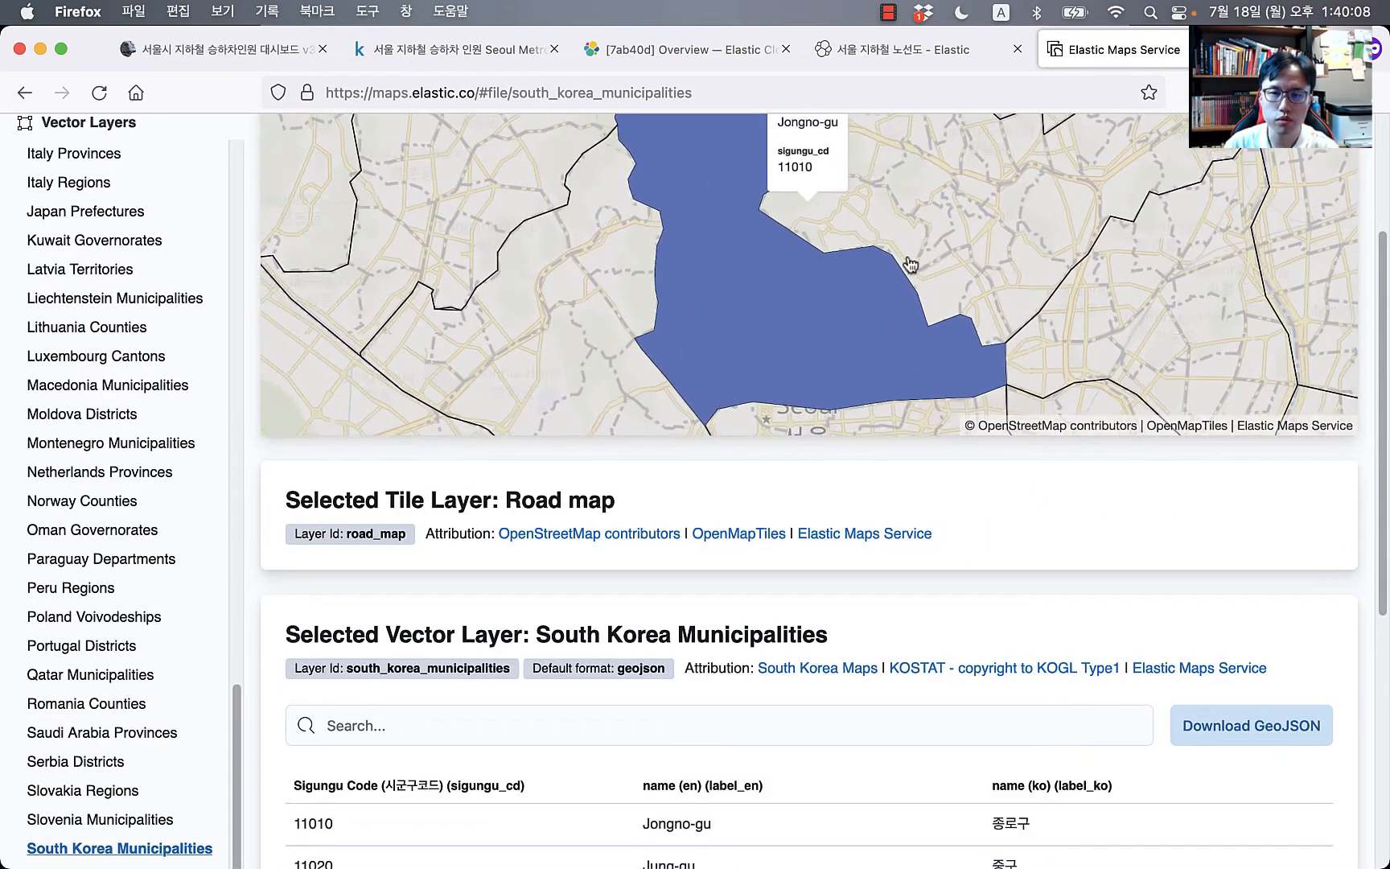
click(1009, 858)
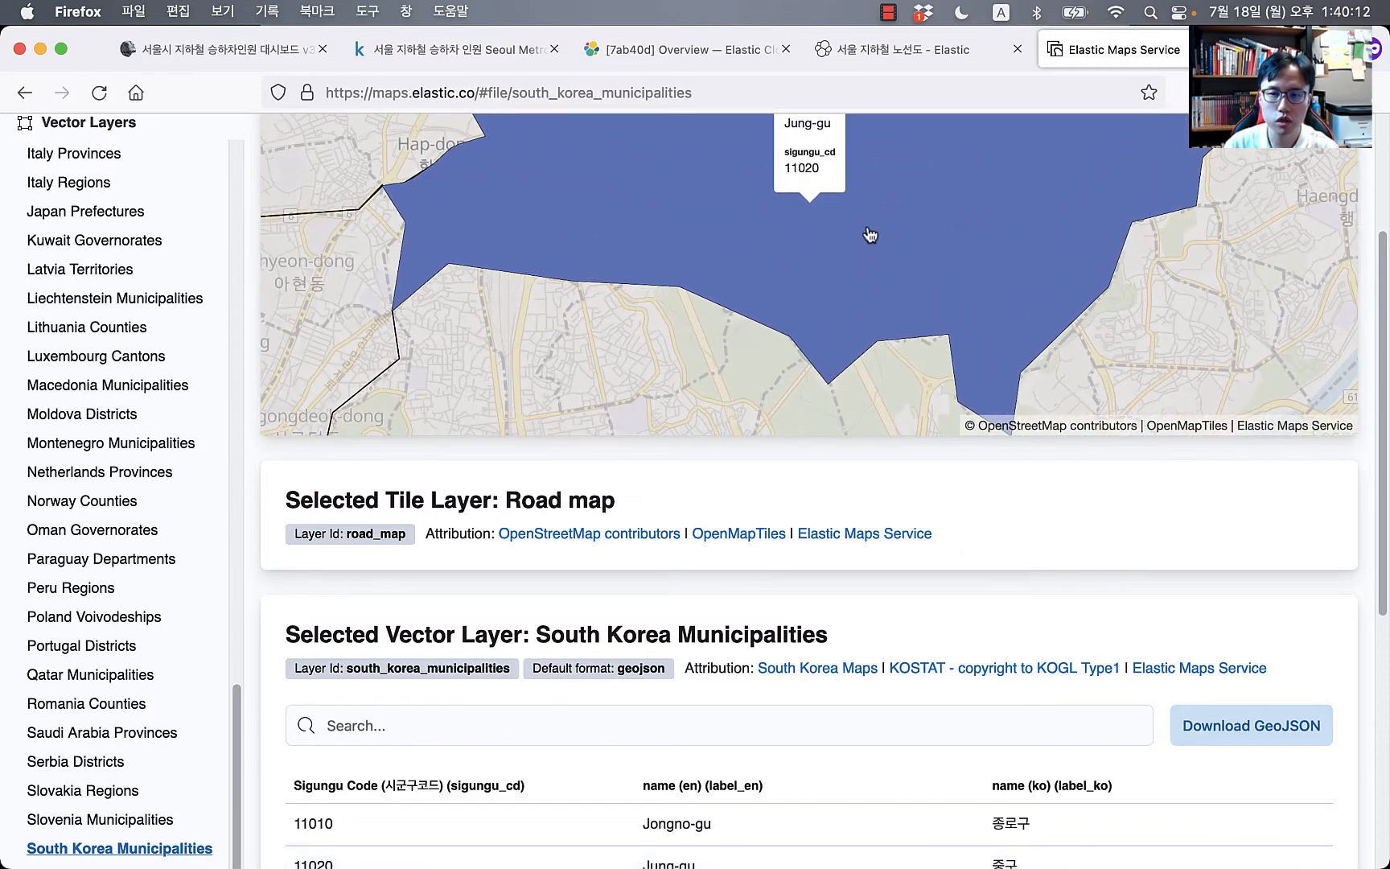
scroll(912, 705, down, 3)
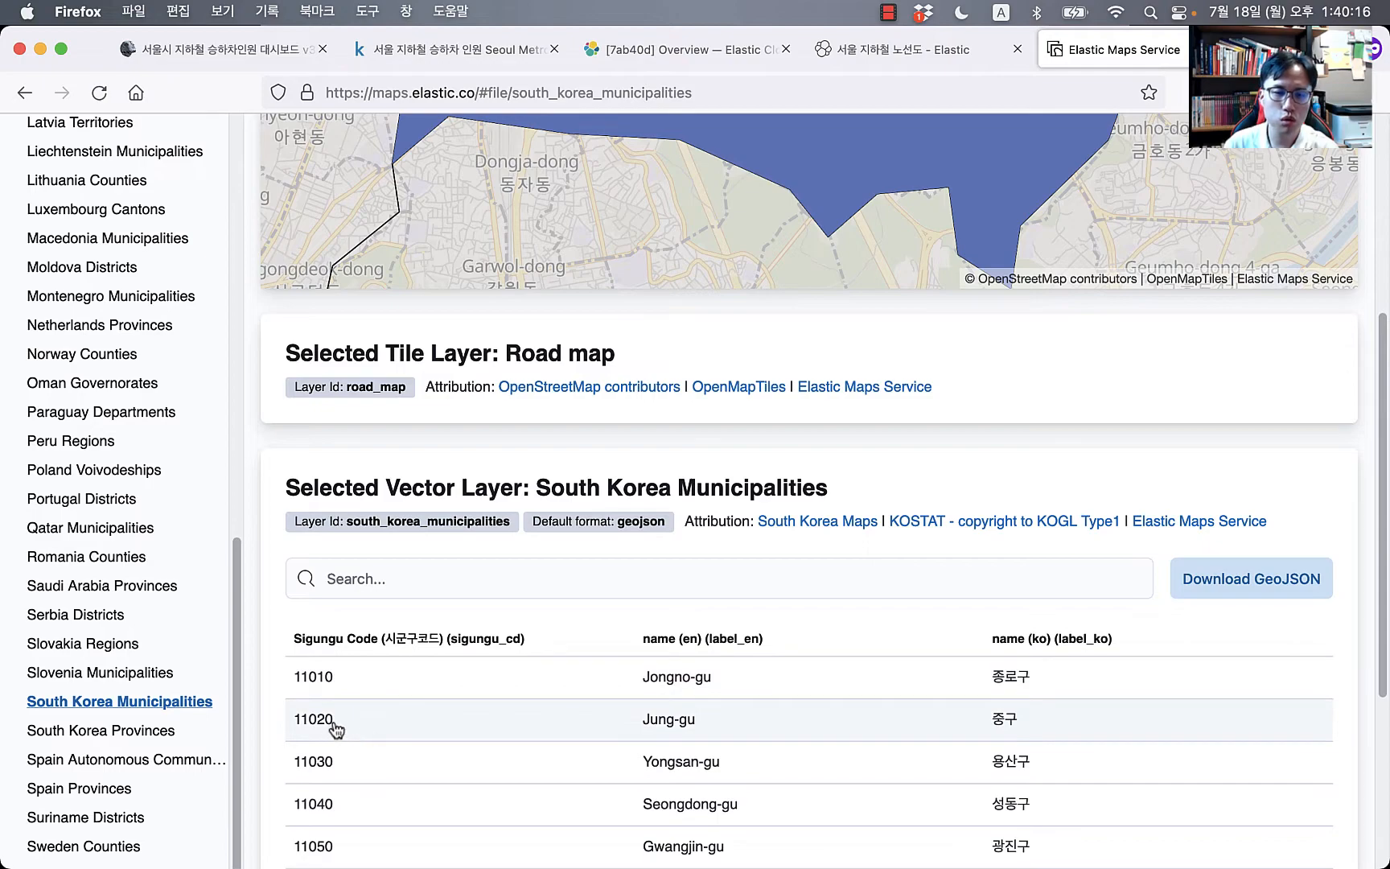
scroll(962, 732, up, 7)
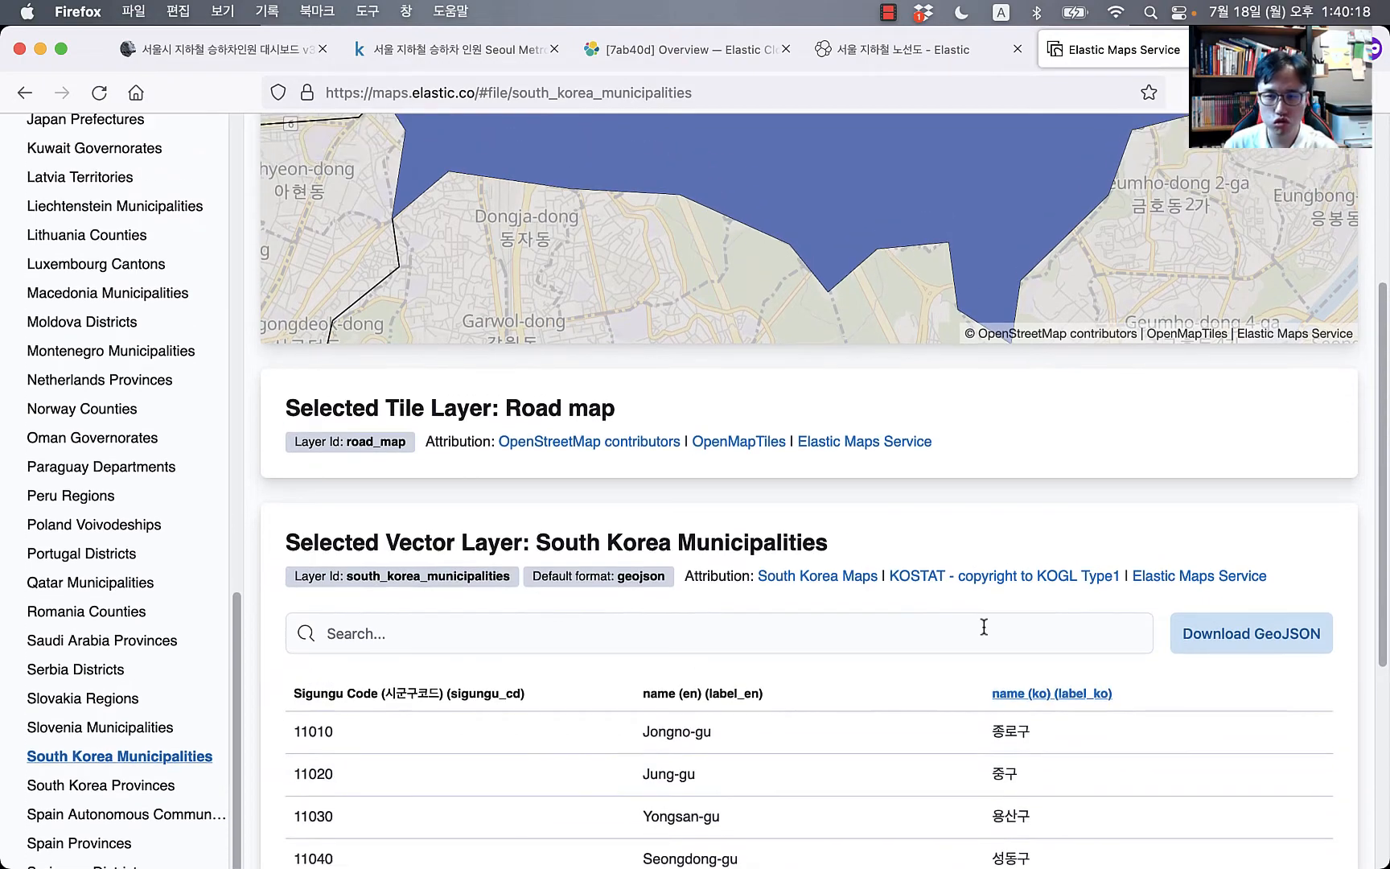
scroll(873, 370, down, 2)
scroll(873, 370, down, 5)
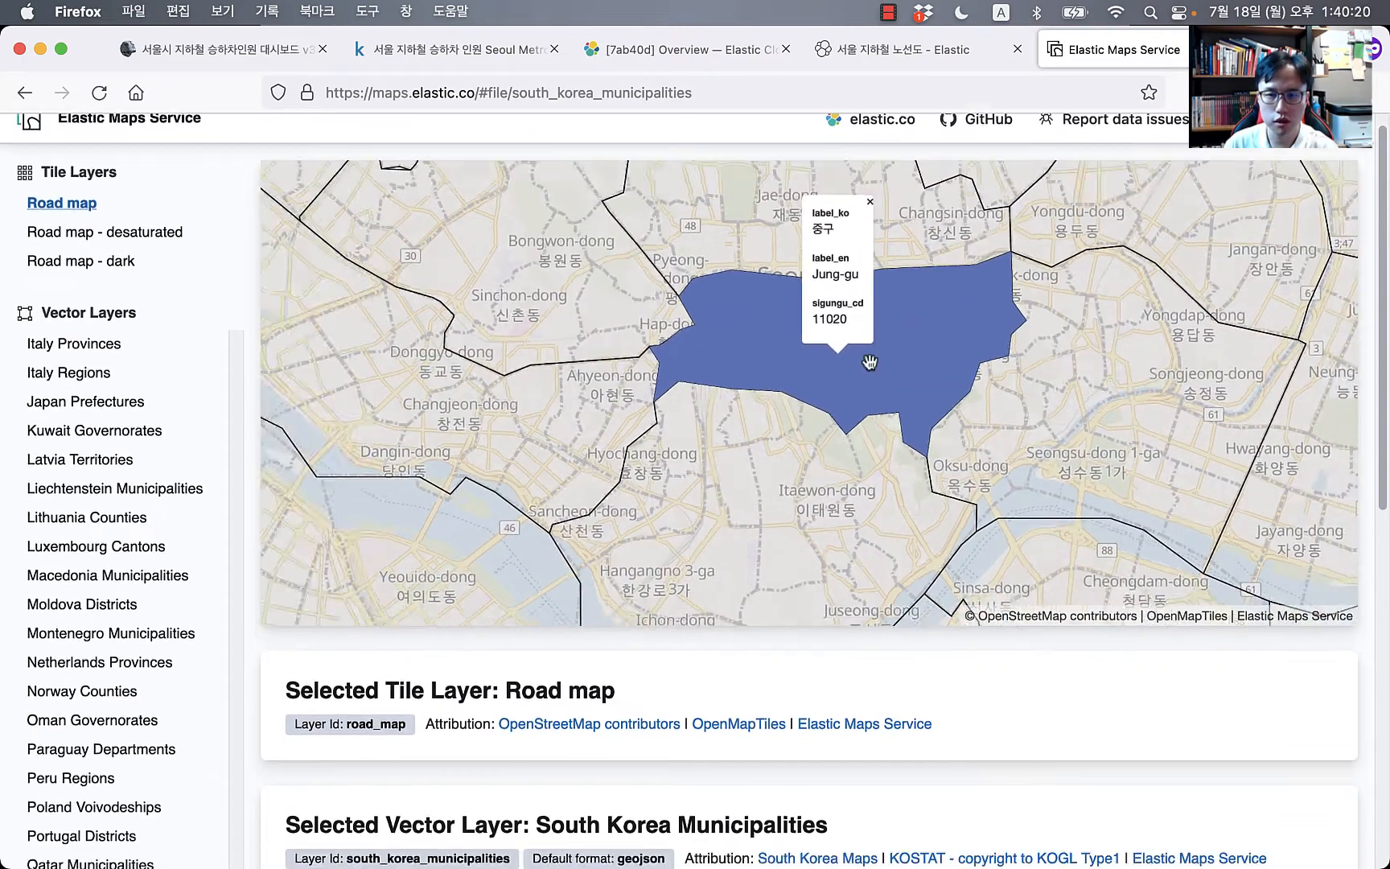
scroll(984, 547, down, 2)
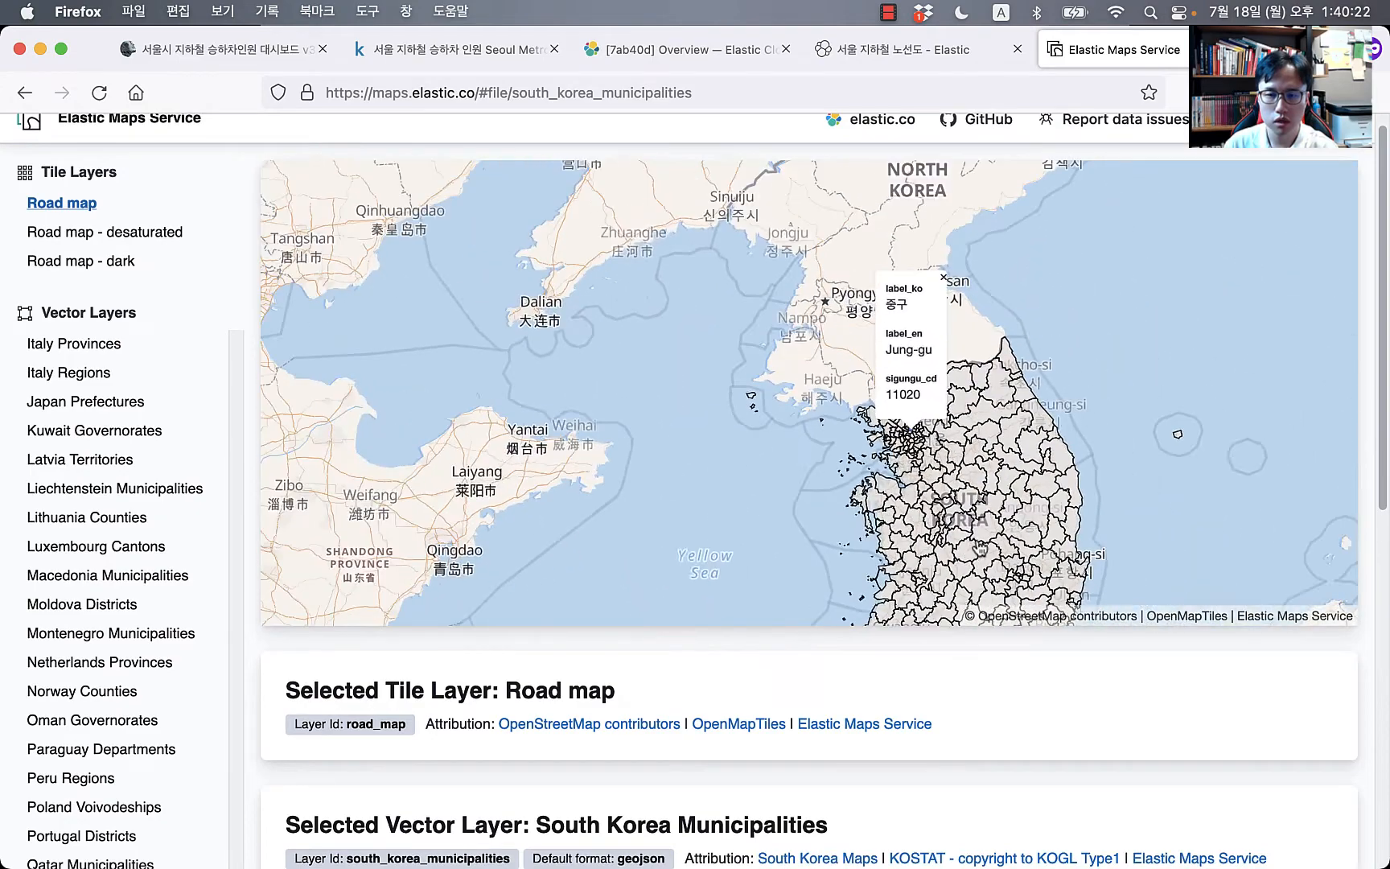
drag(983, 547, 819, 443)
scroll(833, 426, up, 1)
scroll(883, 439, up, 5)
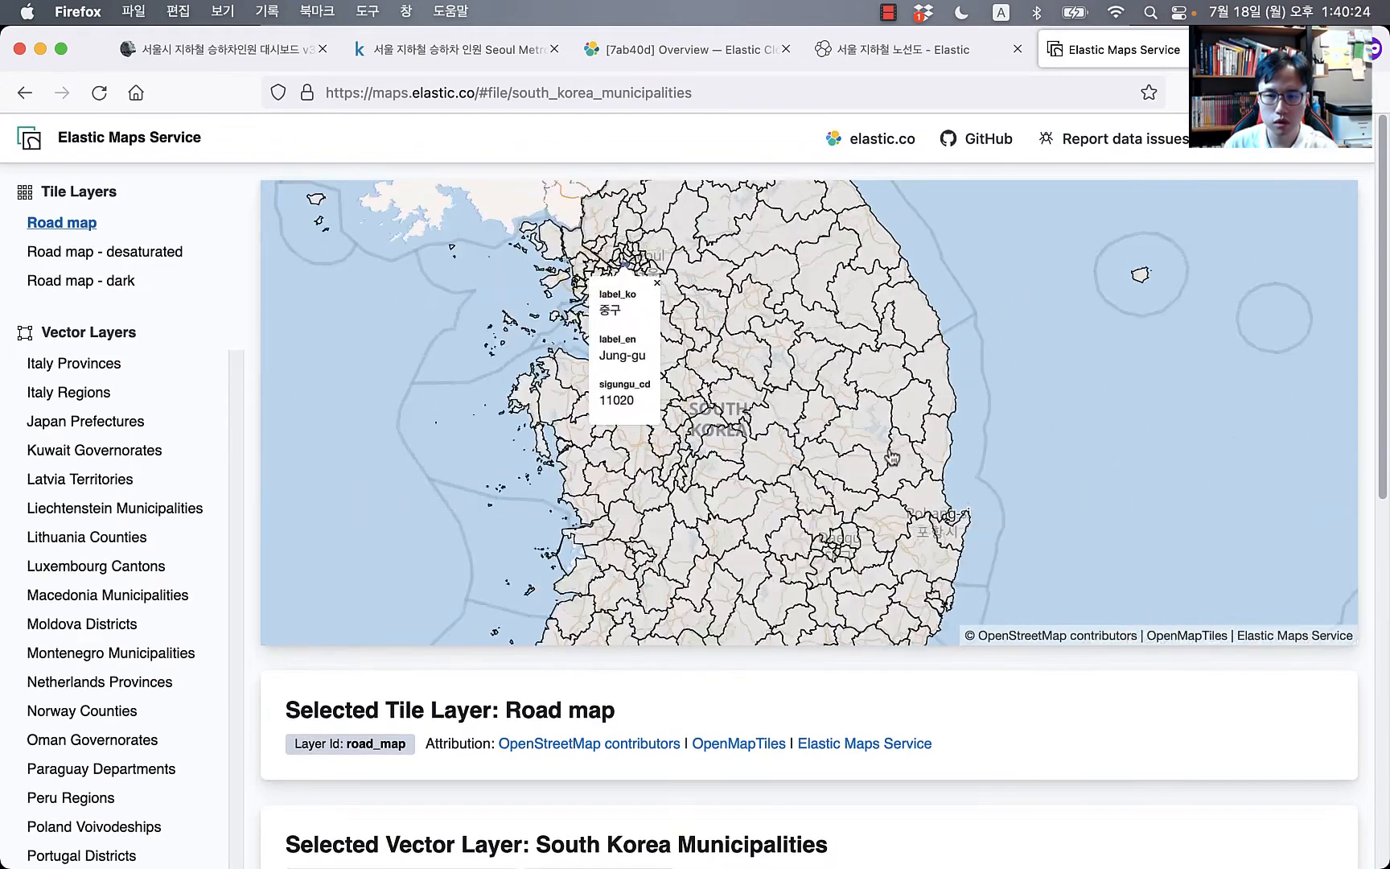
drag(838, 497, 1303, 339)
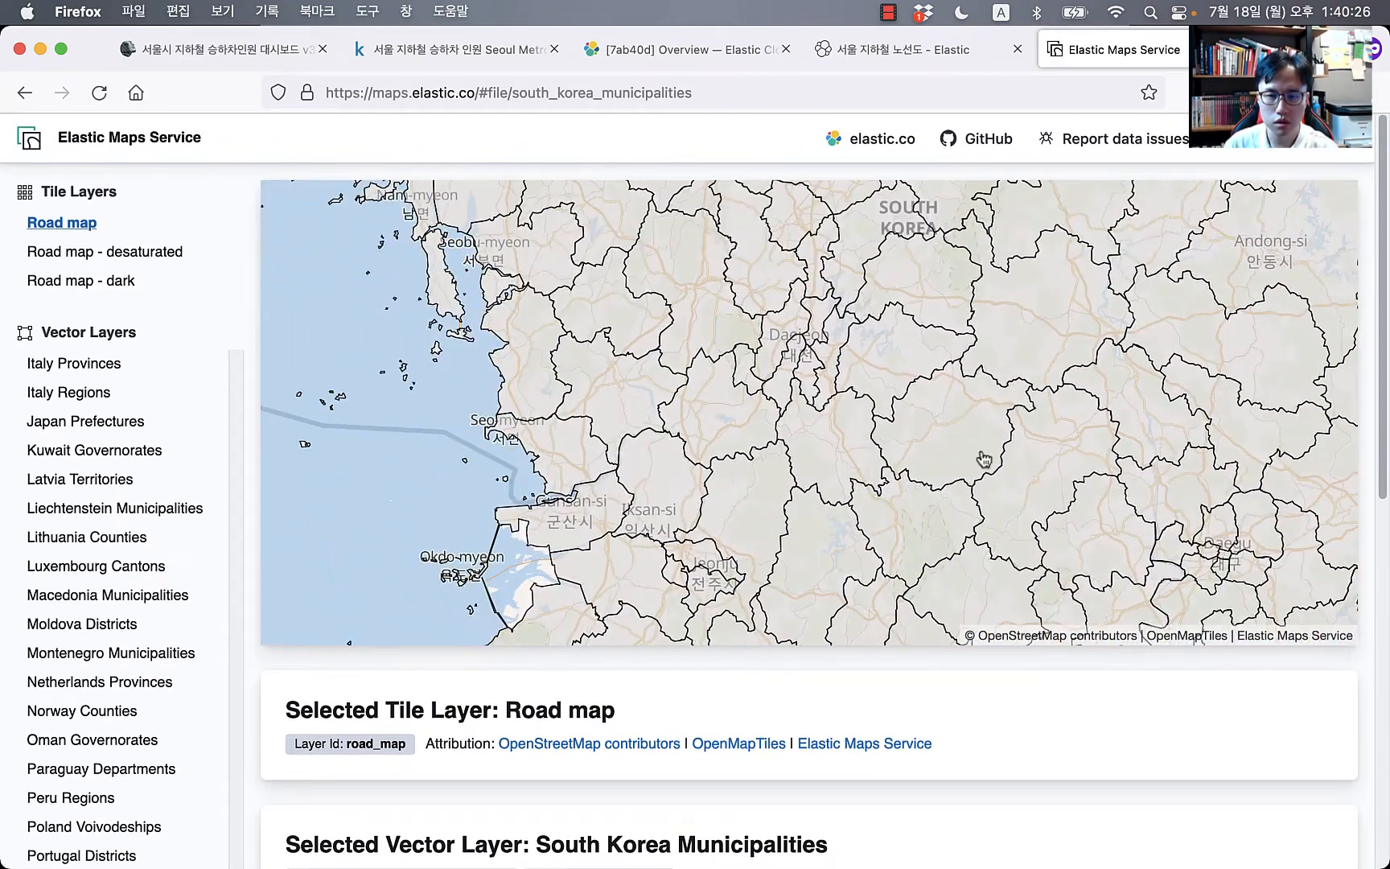
drag(863, 362, 875, 584)
scroll(876, 487, up, 2)
scroll(869, 482, down, 4)
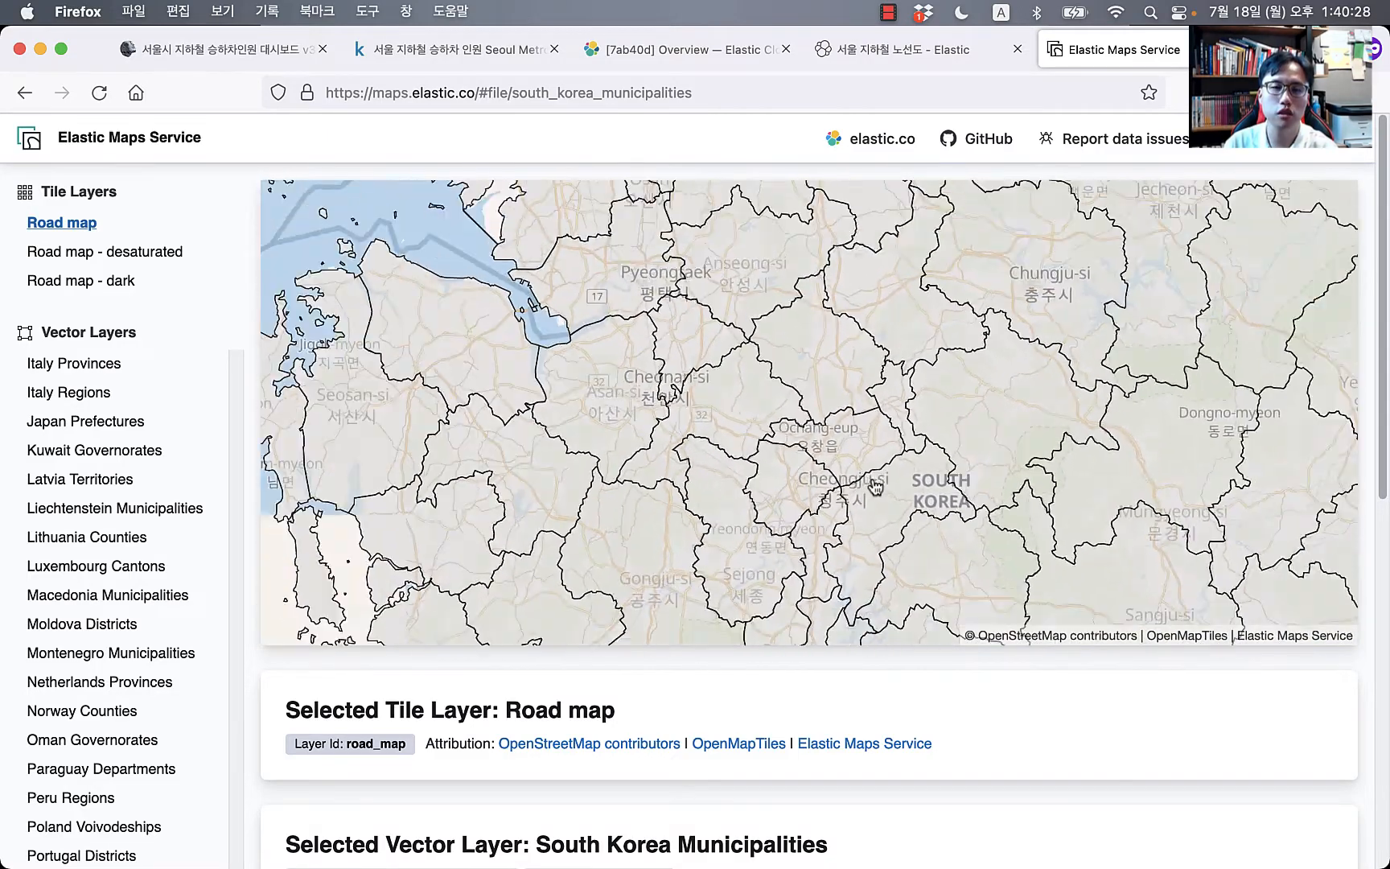
click(508, 331)
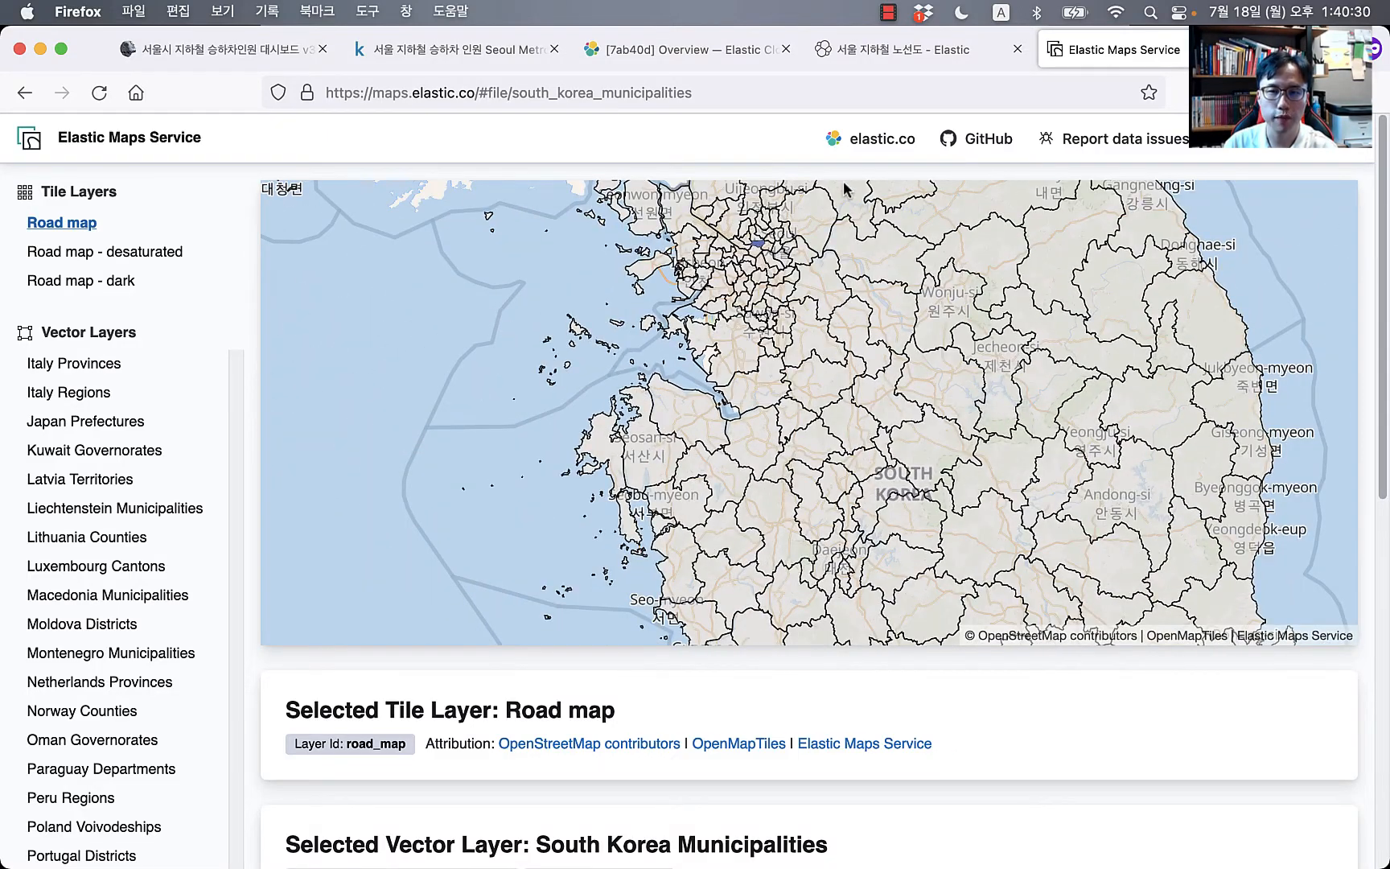
Step: Close the maps window and scroll the station preview to the road address, land address and phone columns
key(super+w)
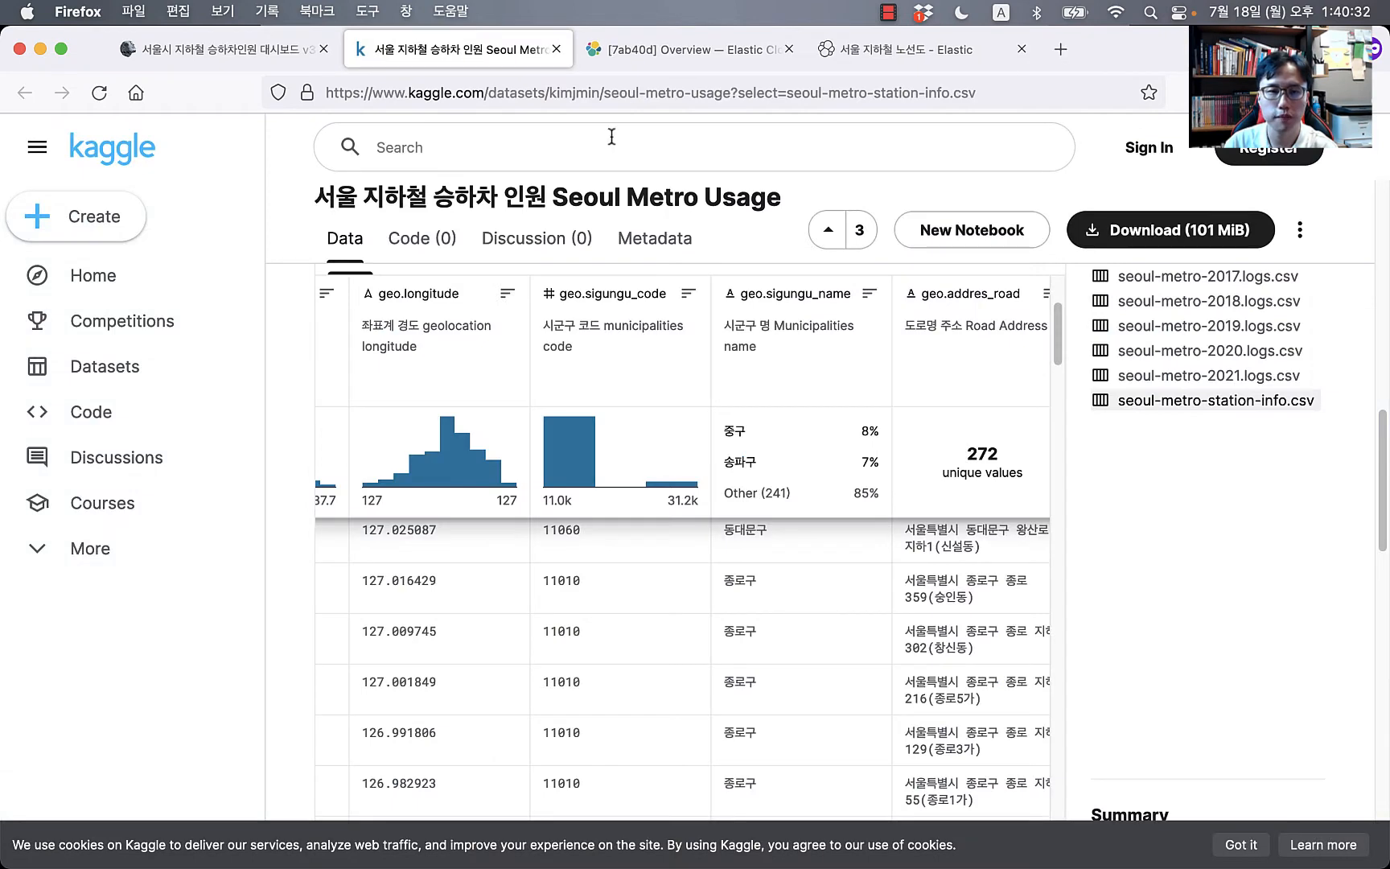
scroll(917, 467, right, 5)
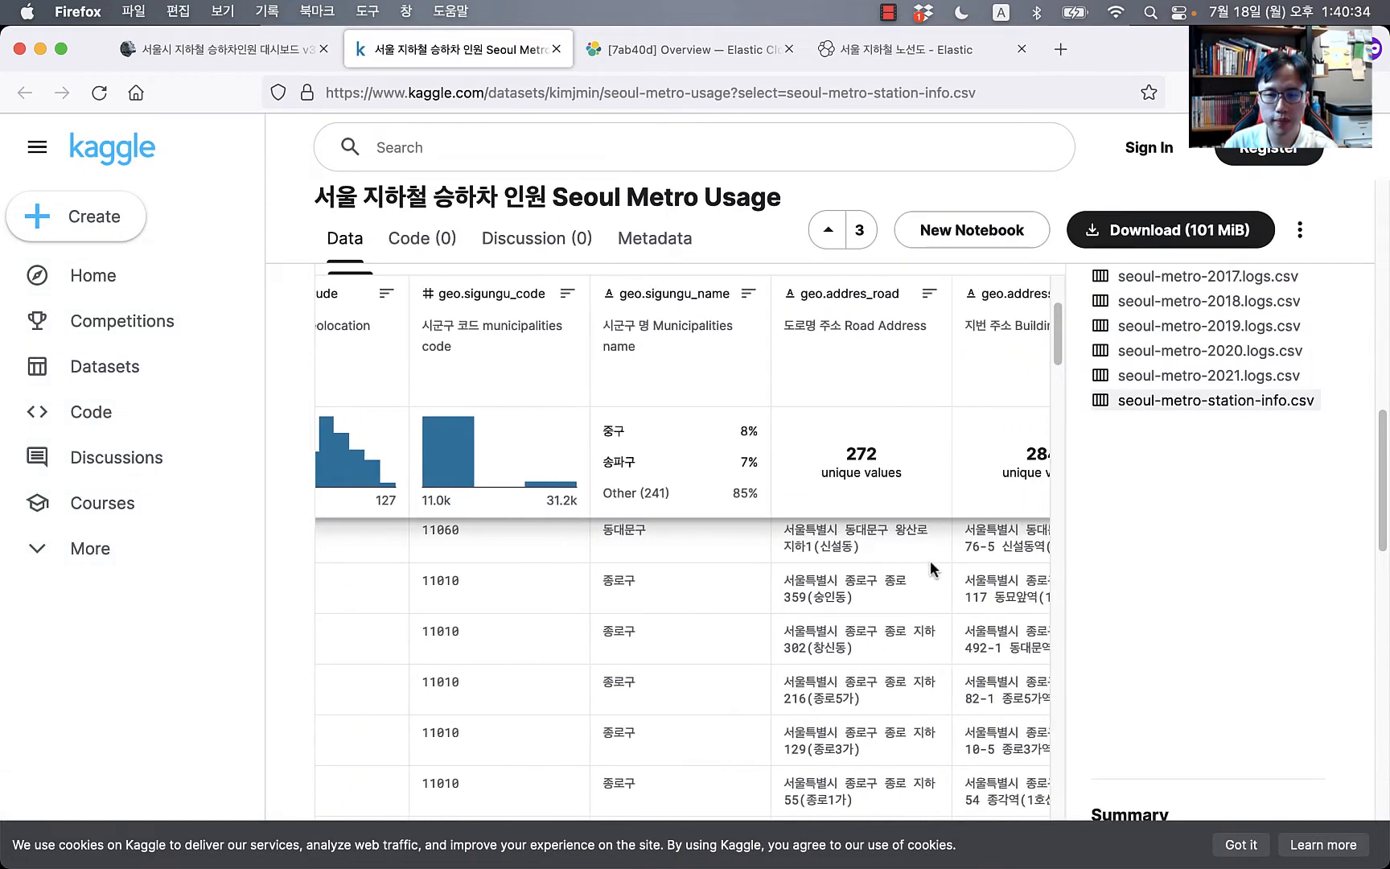
scroll(818, 624, right, 3)
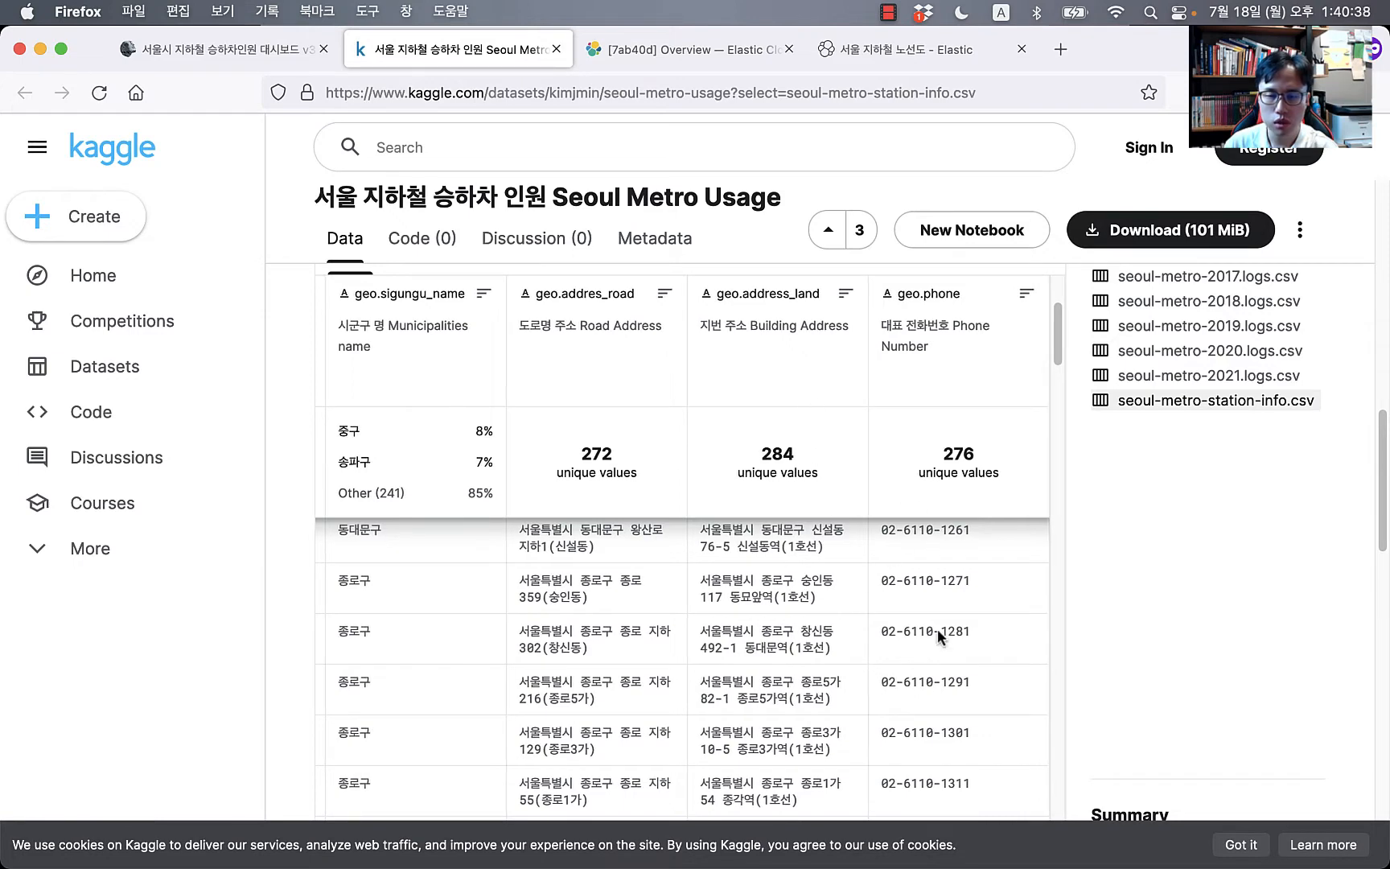
scroll(940, 646, down, 2)
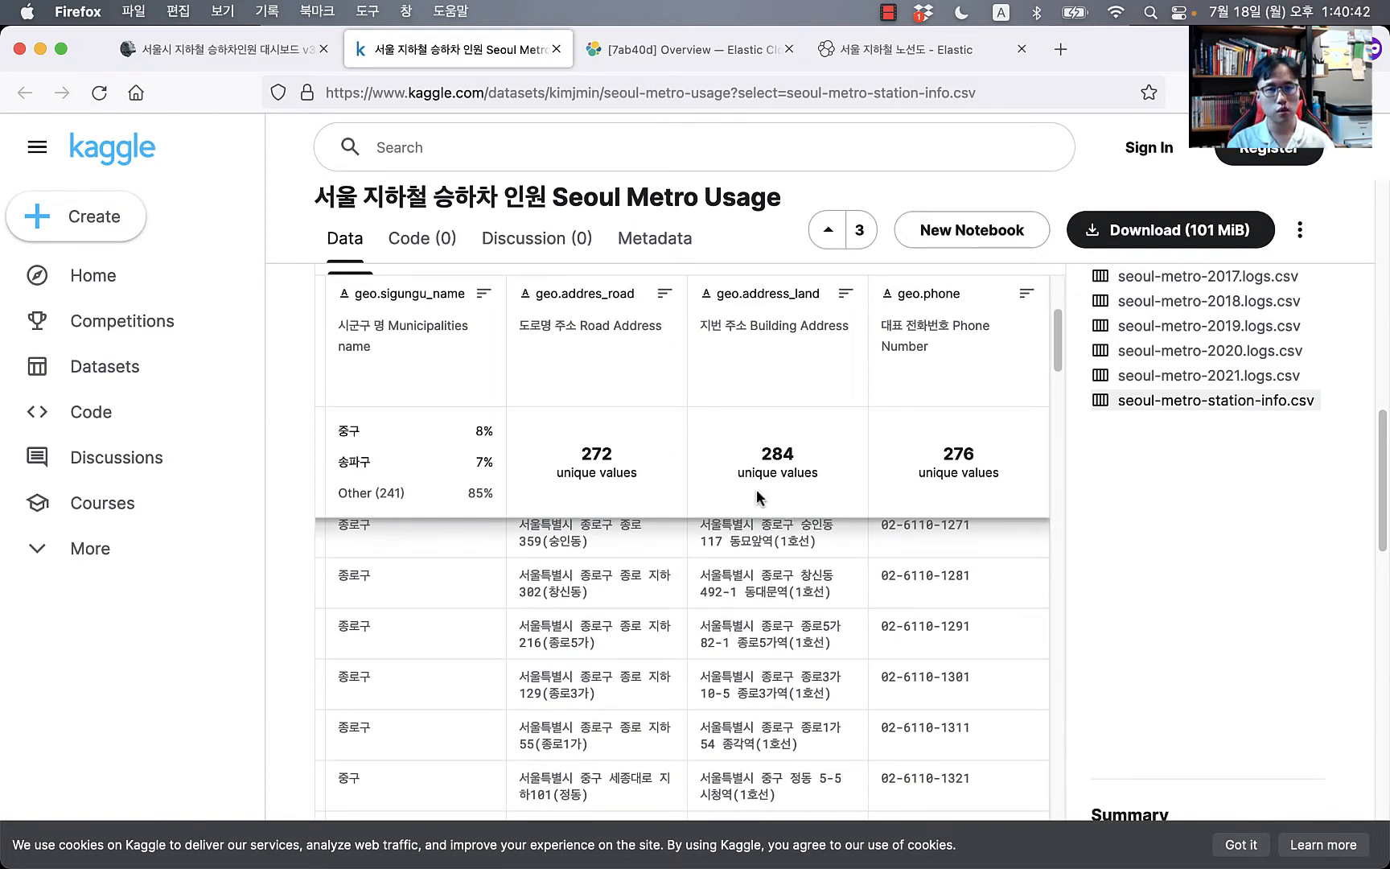
Step: Scroll the blog to the seoul-metro-station-info.csv indexing section, then bring up the seoul-metro Finder folder
click(229, 58)
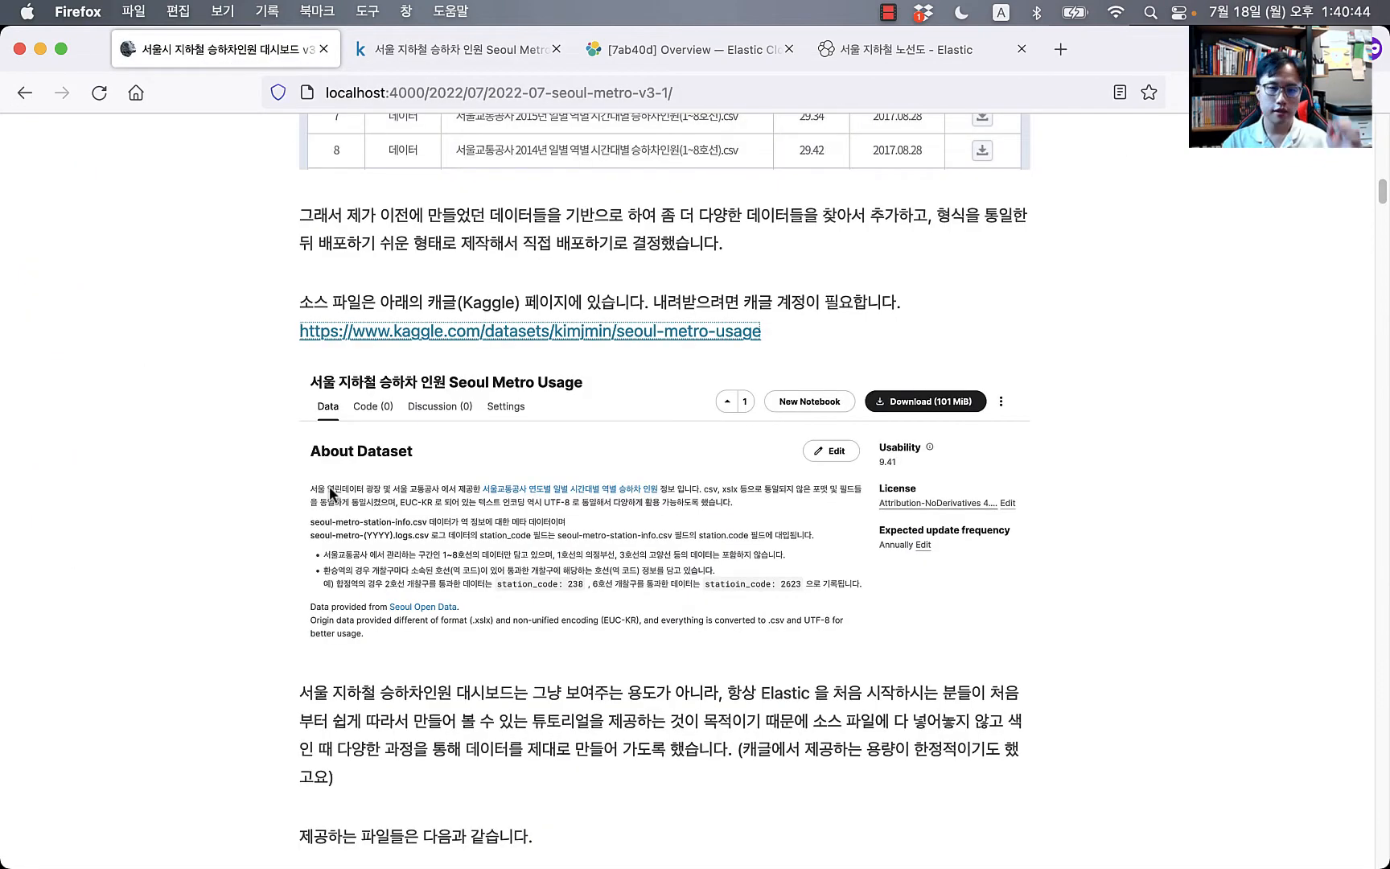
scroll(178, 651, down, 10)
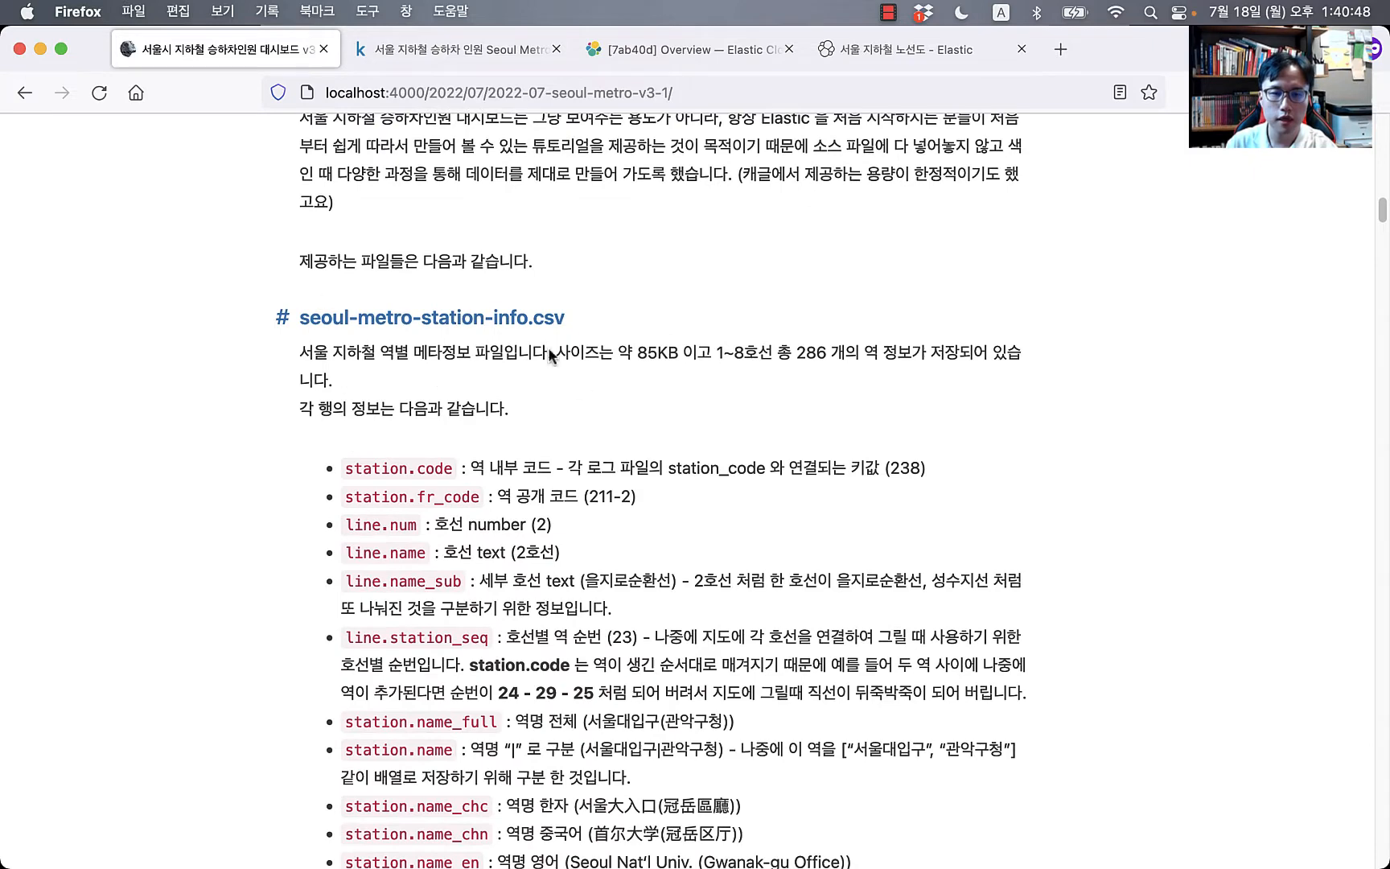
click(485, 48)
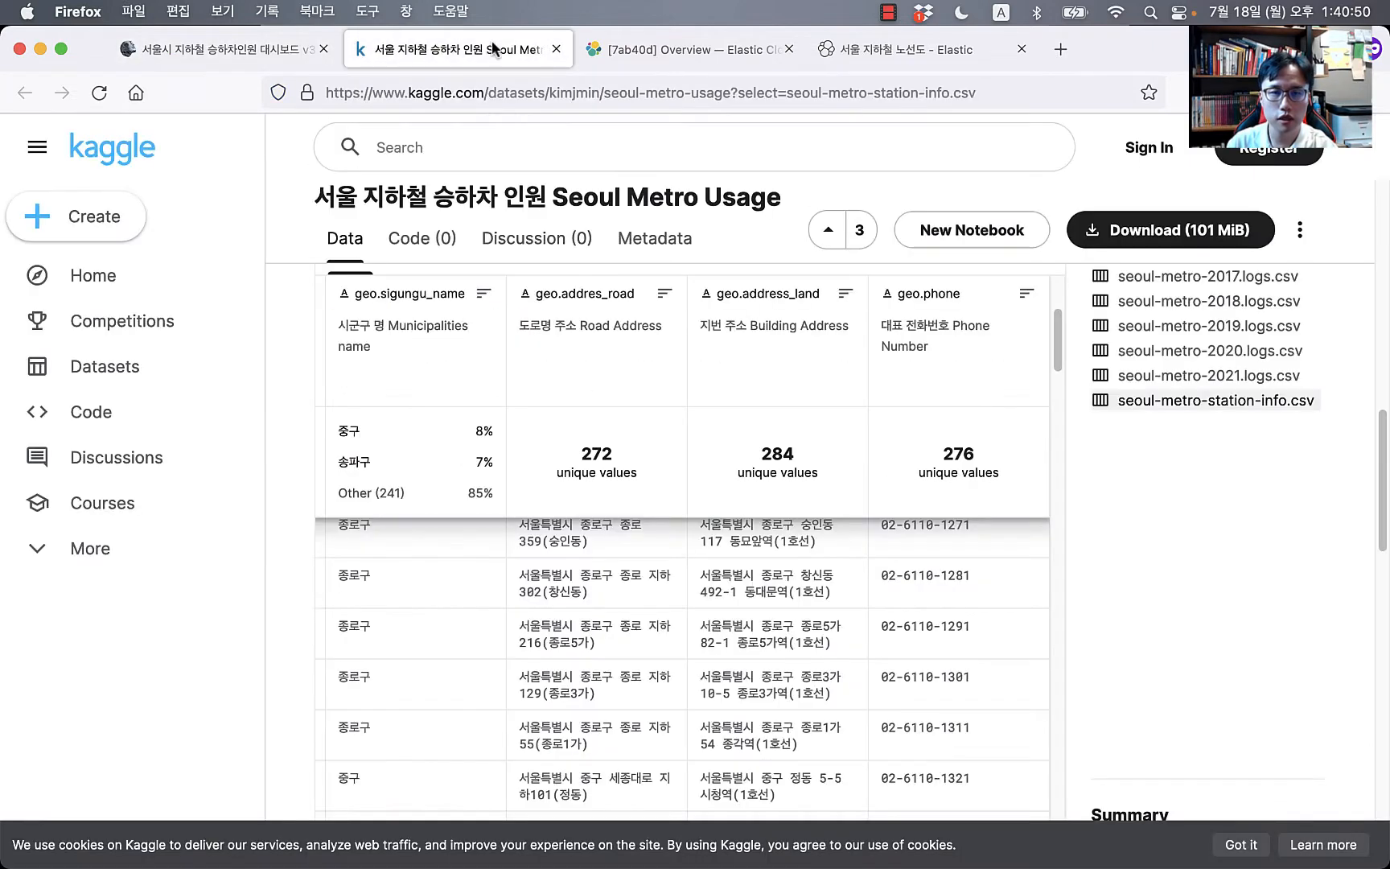
click(230, 56)
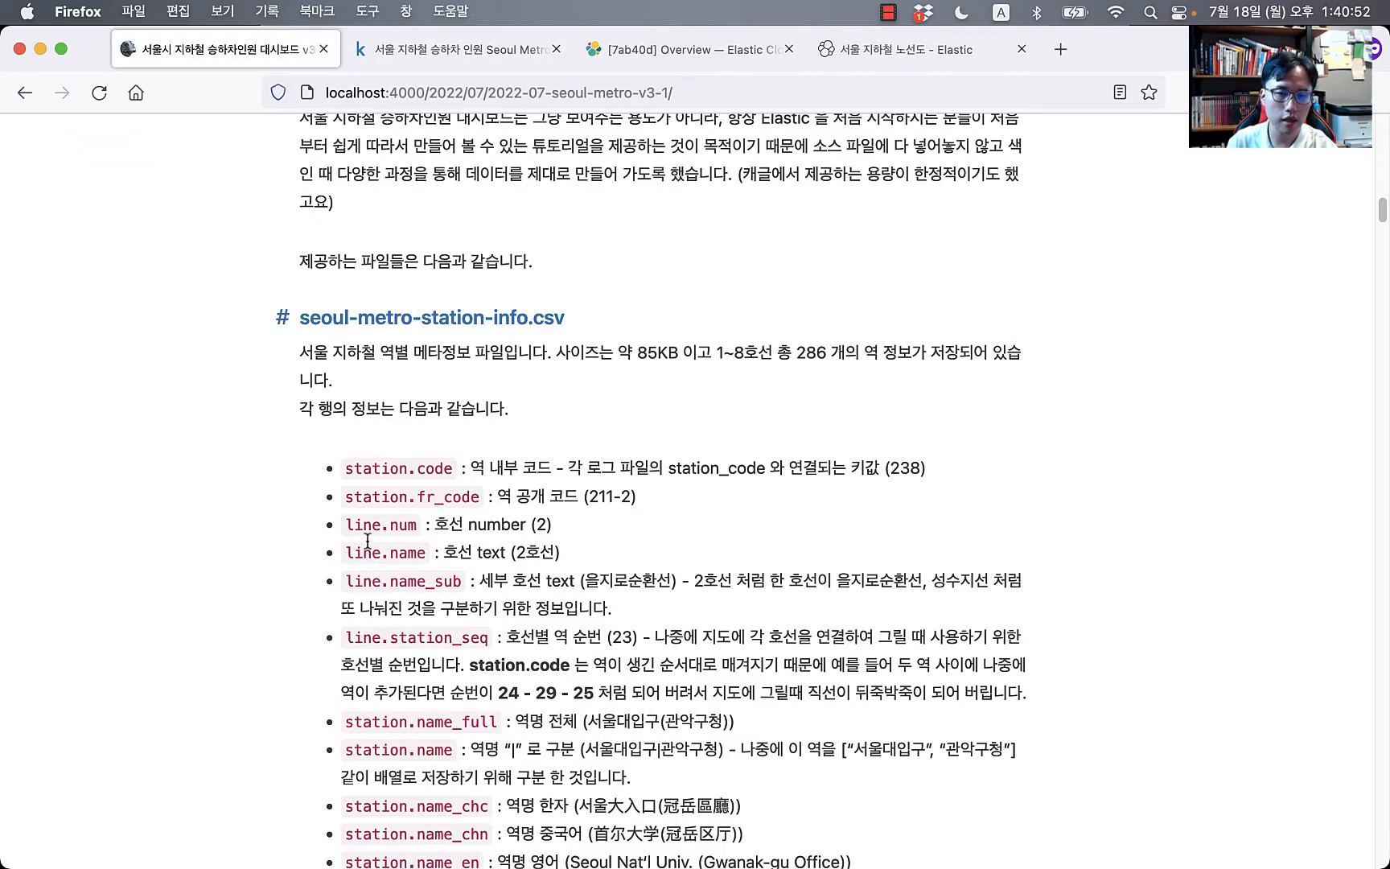
scroll(464, 543, down, 2)
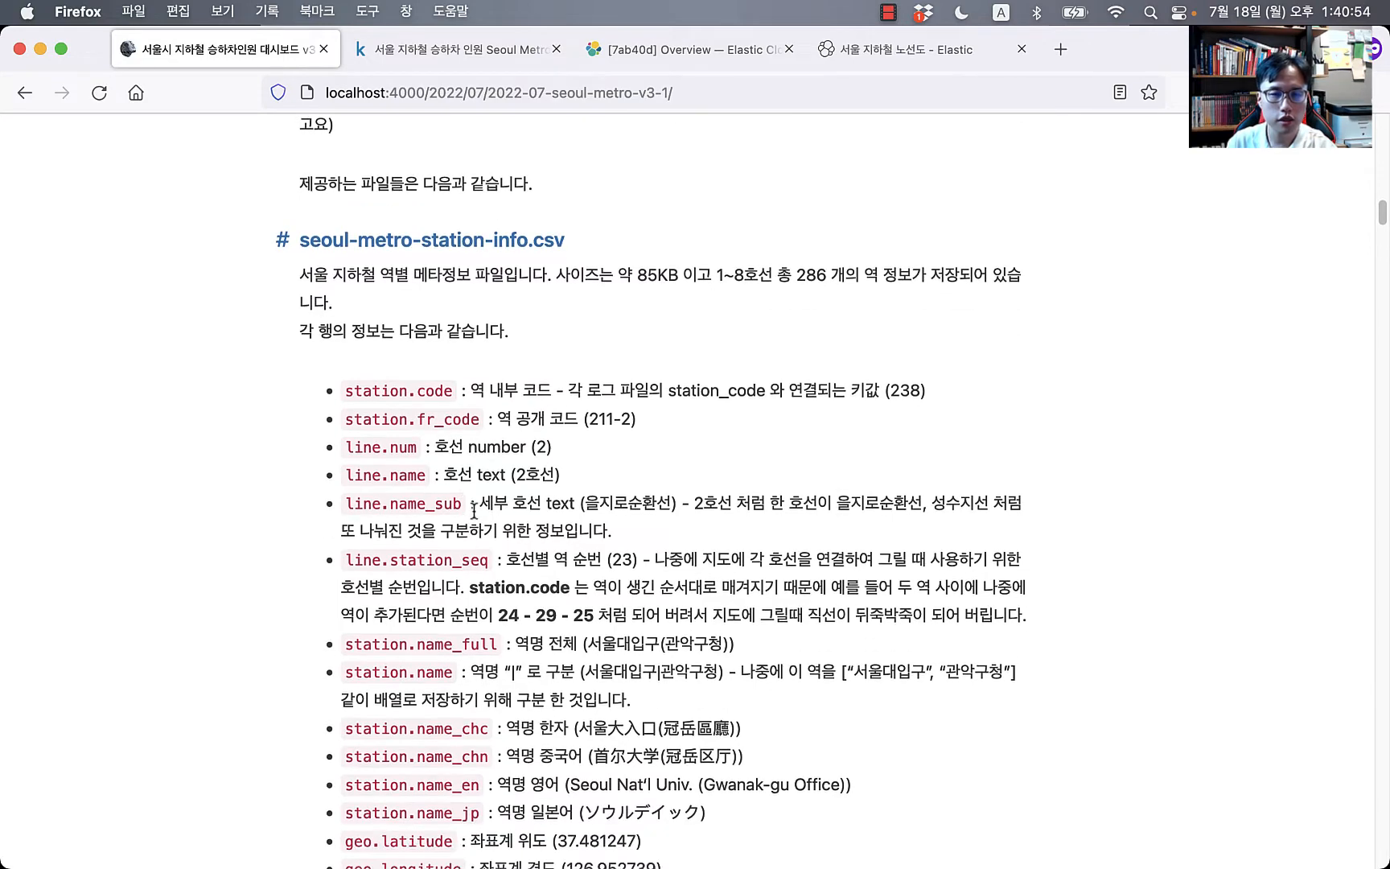
scroll(484, 441, down, 9)
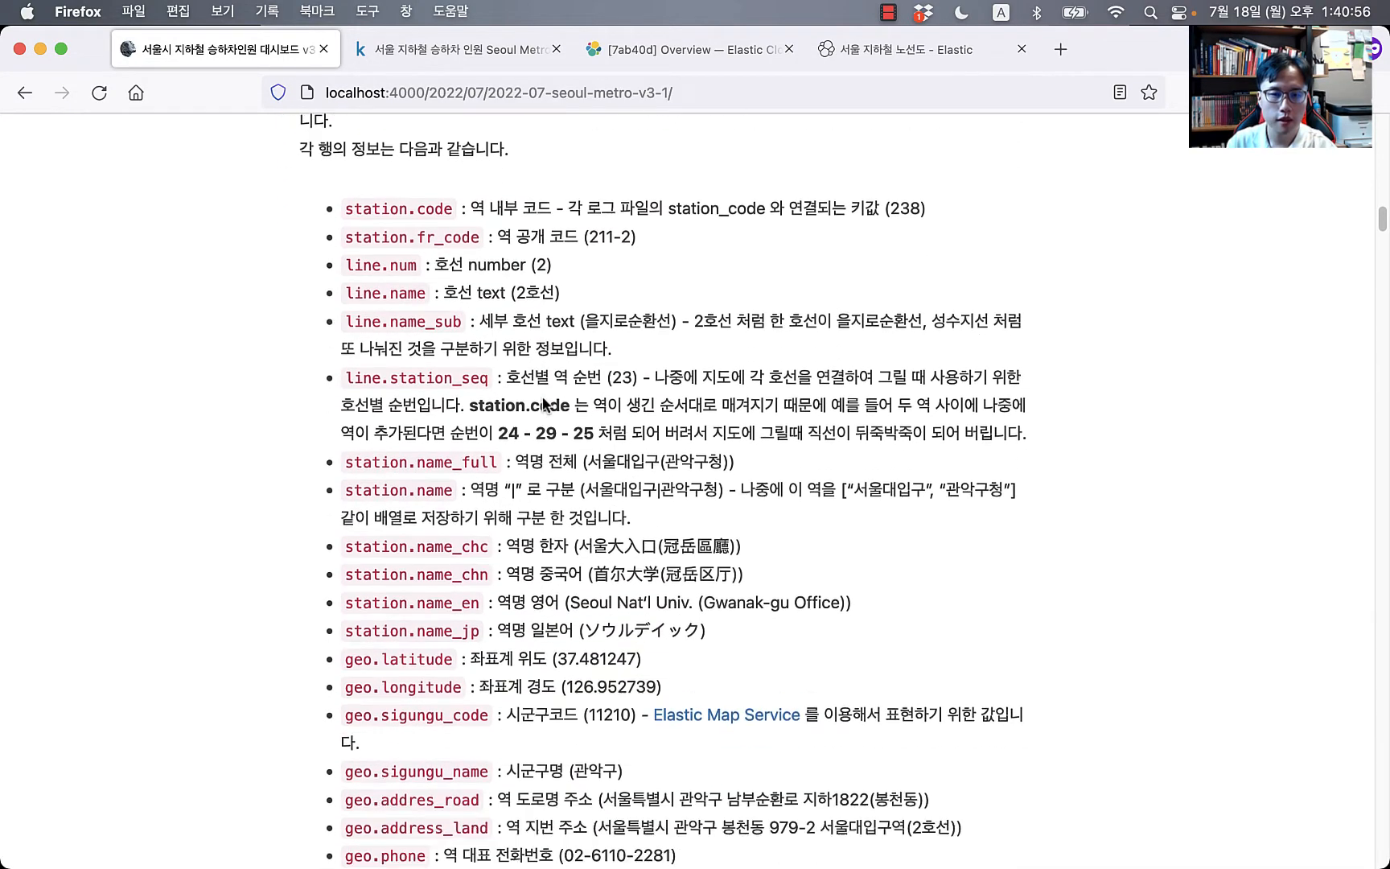
scroll(443, 447, up, 8)
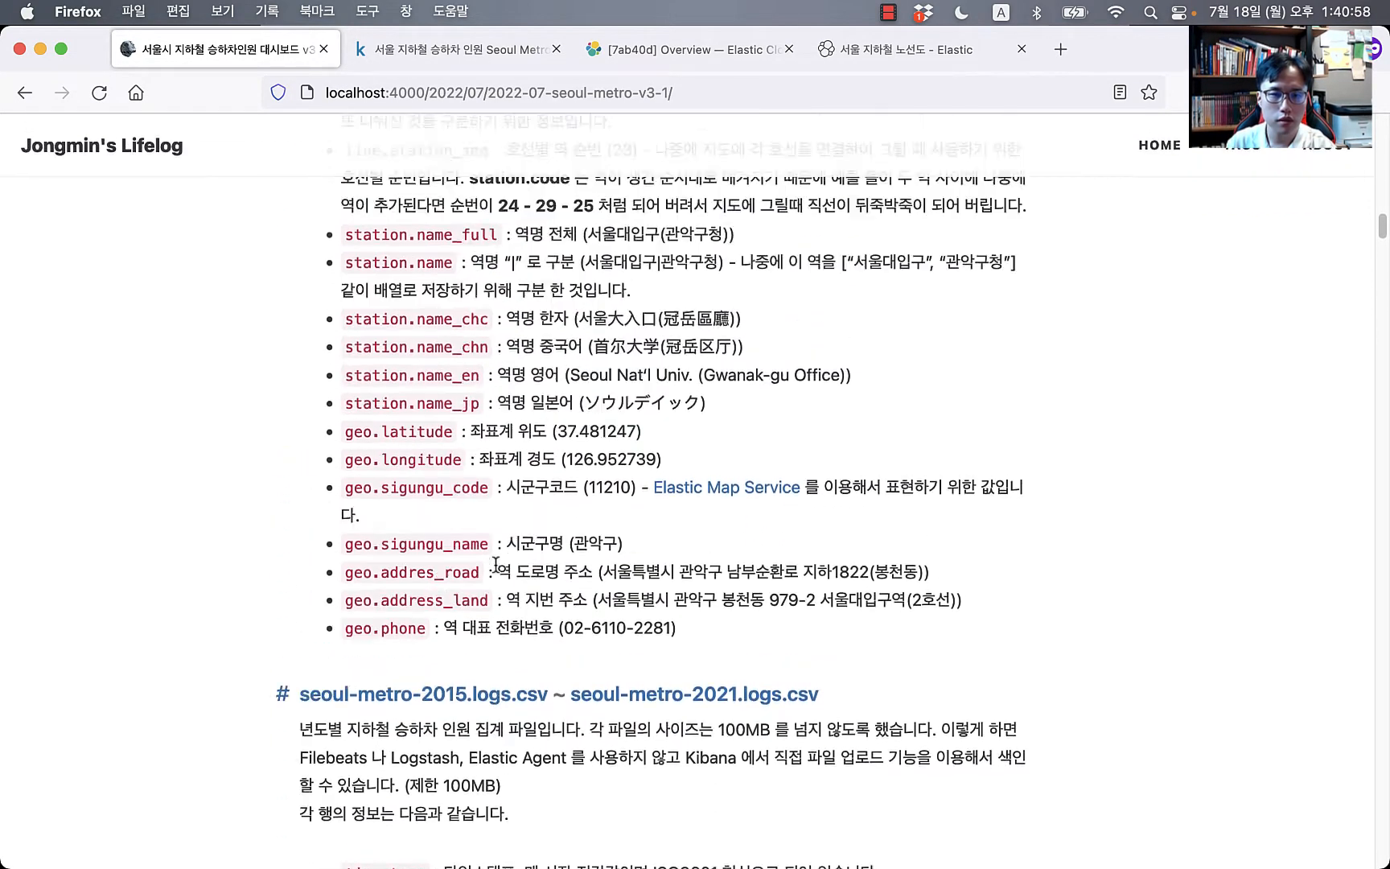
scroll(427, 427, up, 2)
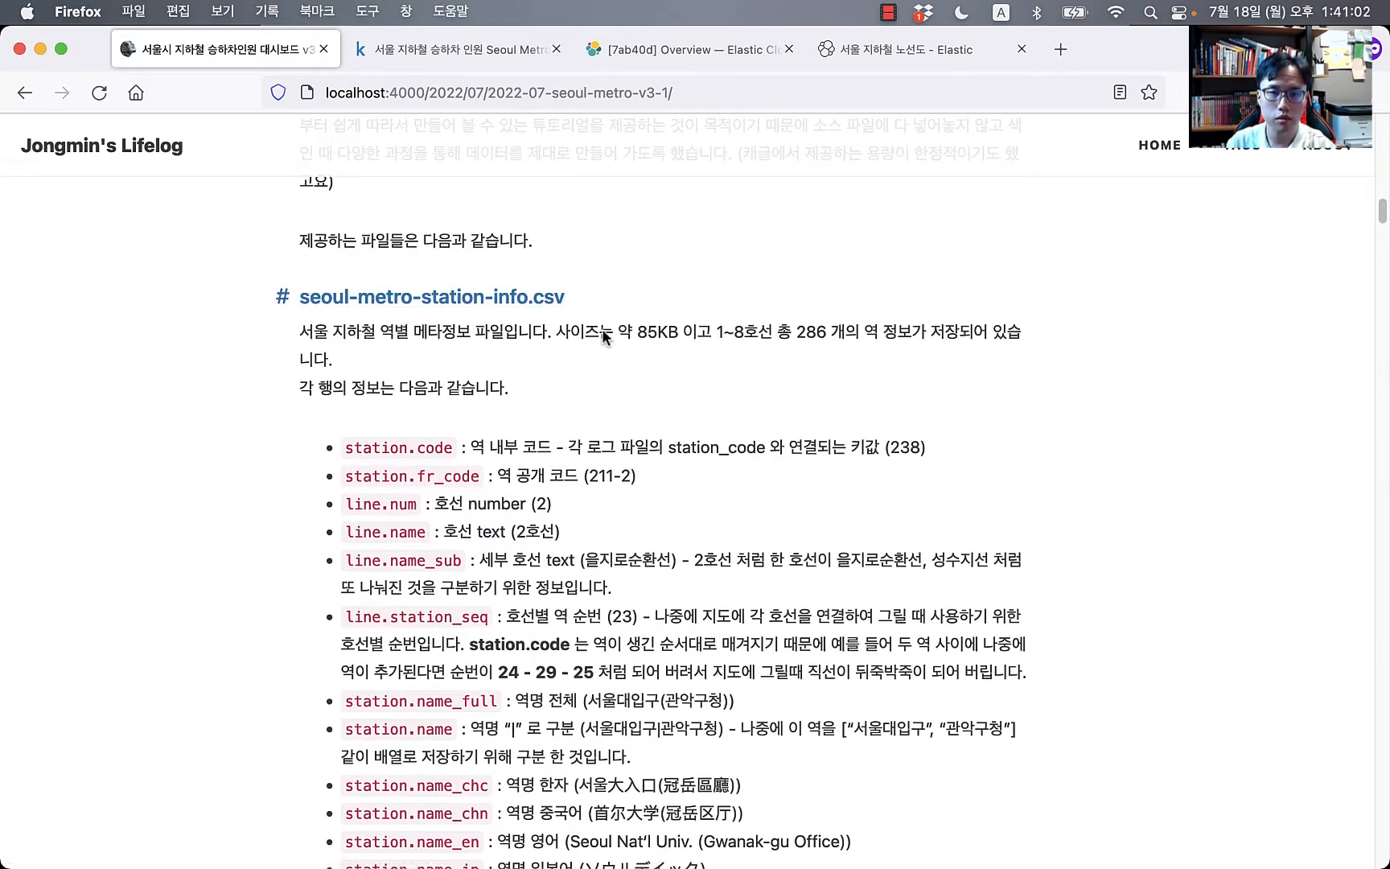
scroll(635, 507, down, 9)
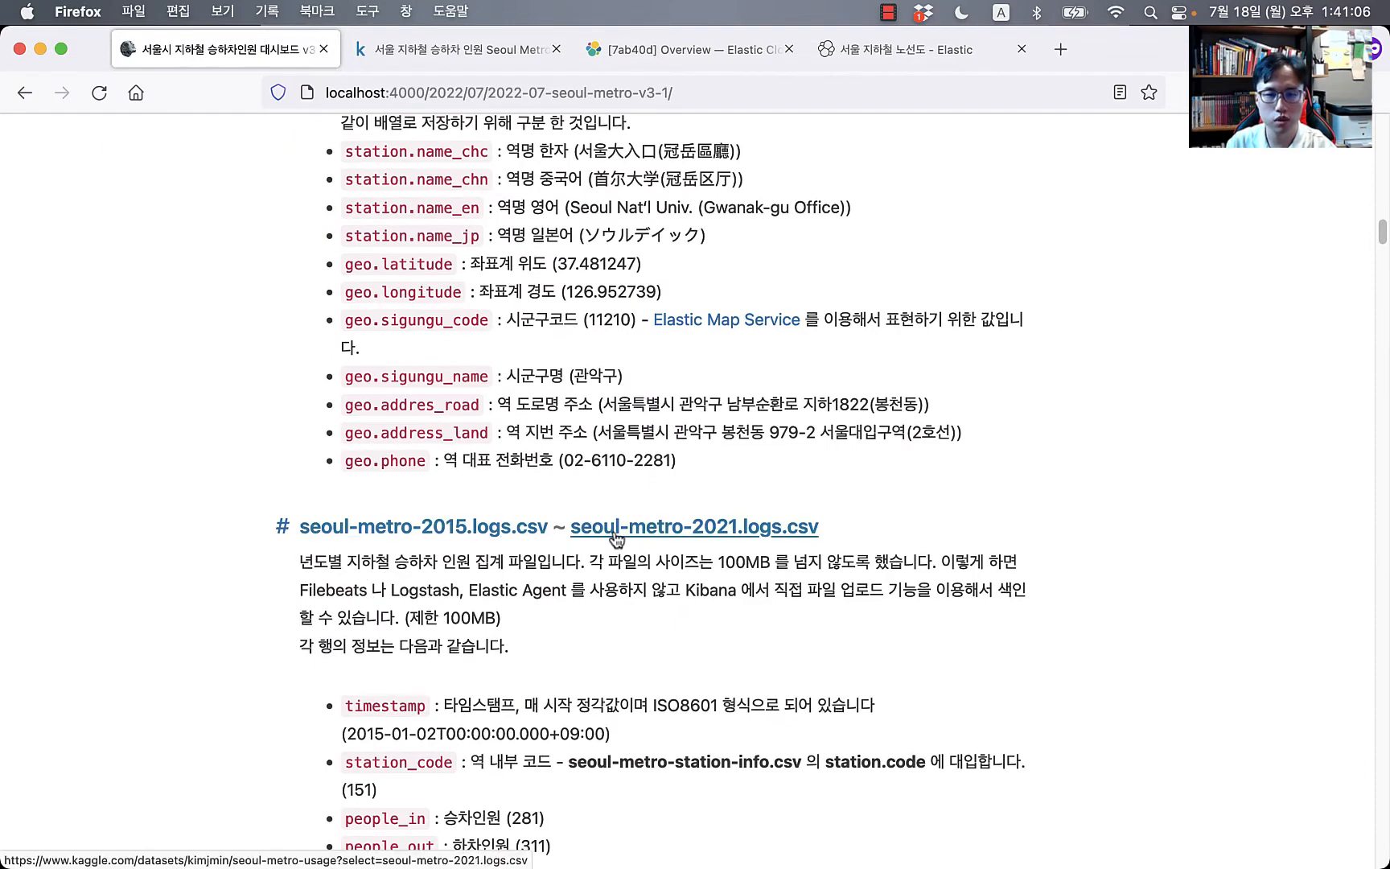
scroll(643, 636, down, 3)
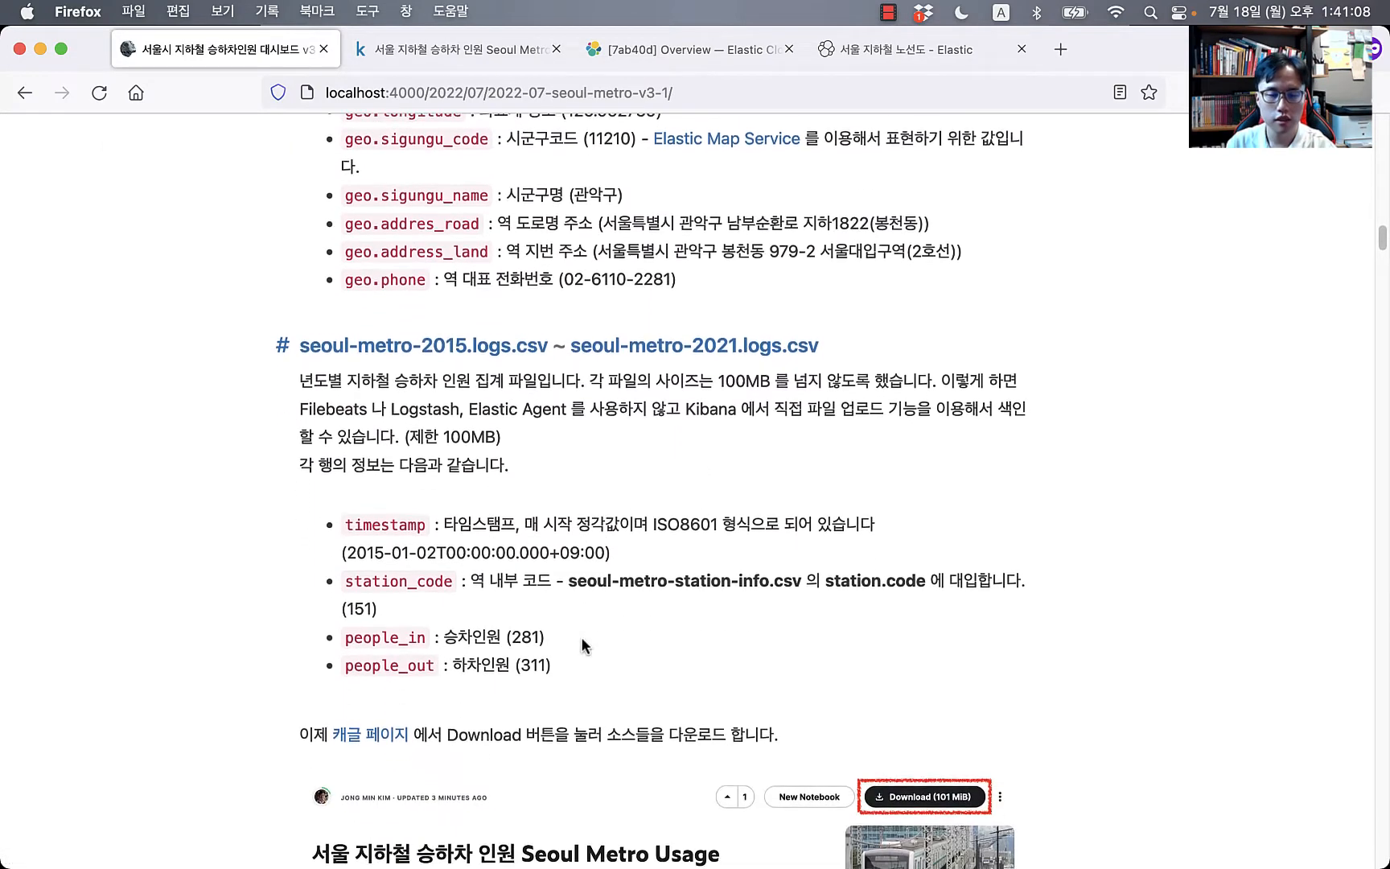
scroll(805, 564, down, 4)
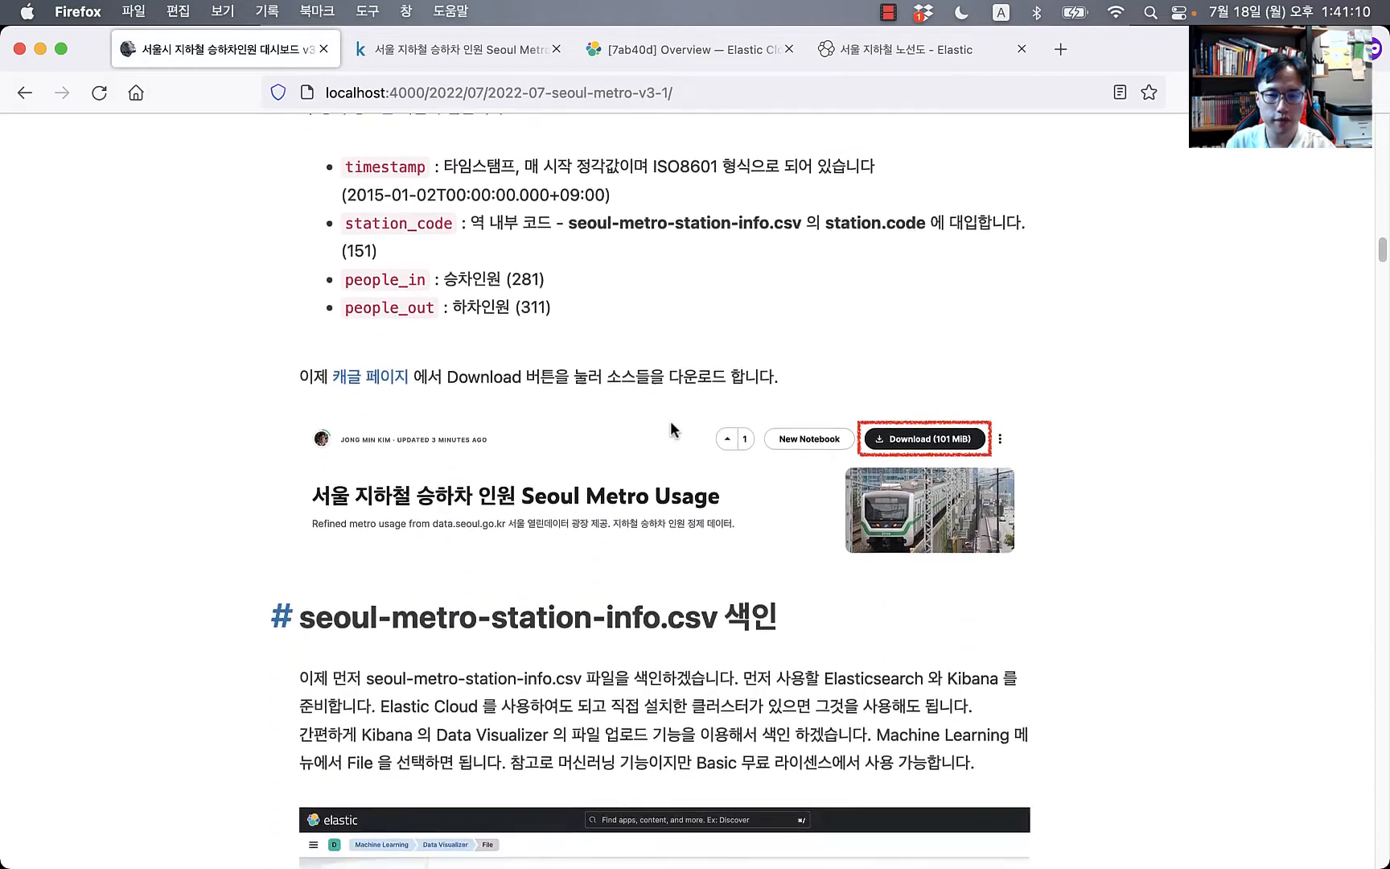
scroll(920, 442, down, 2)
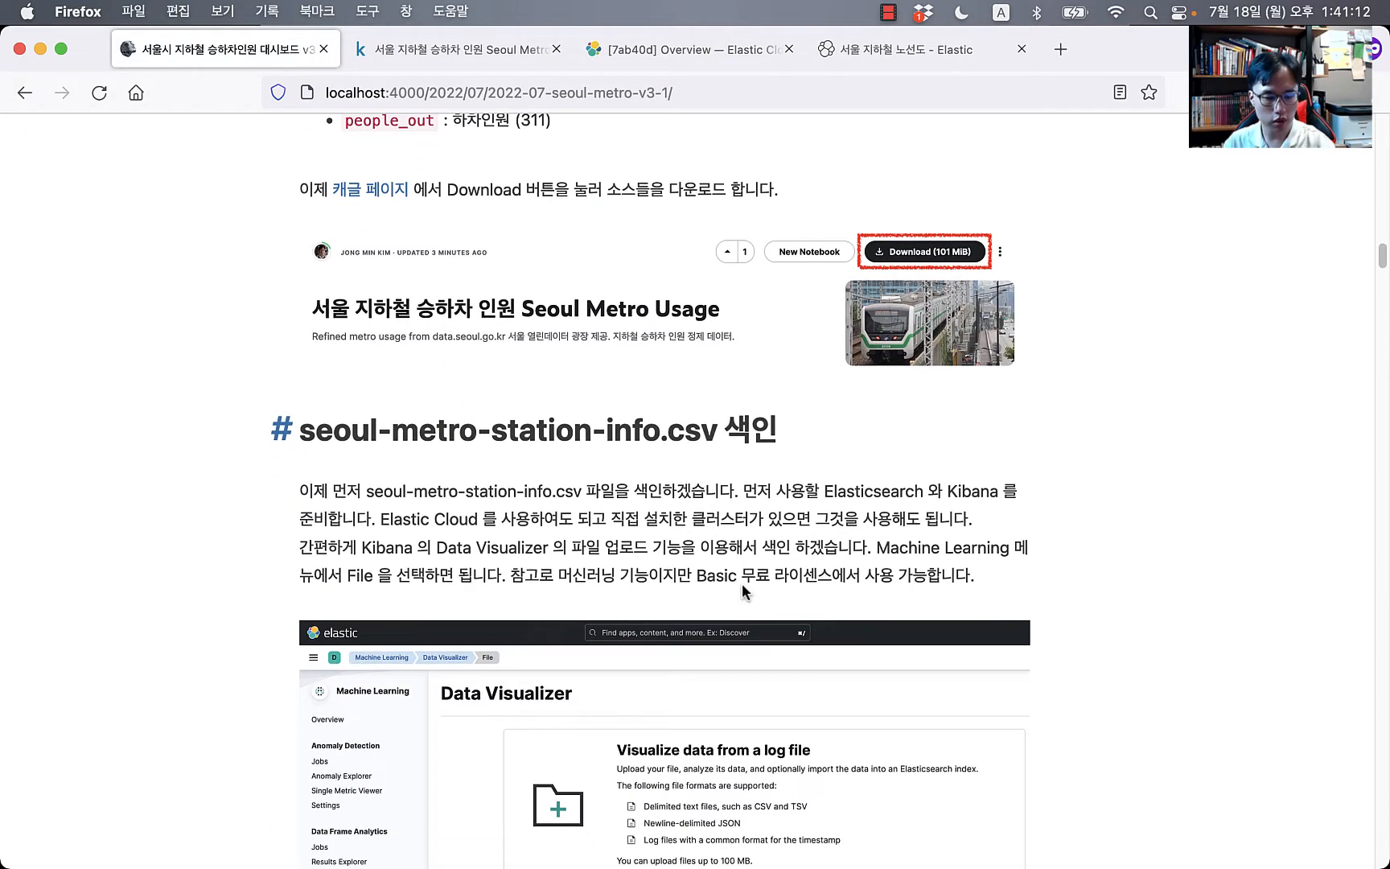
key(super+Tab)
key(super+Tab)
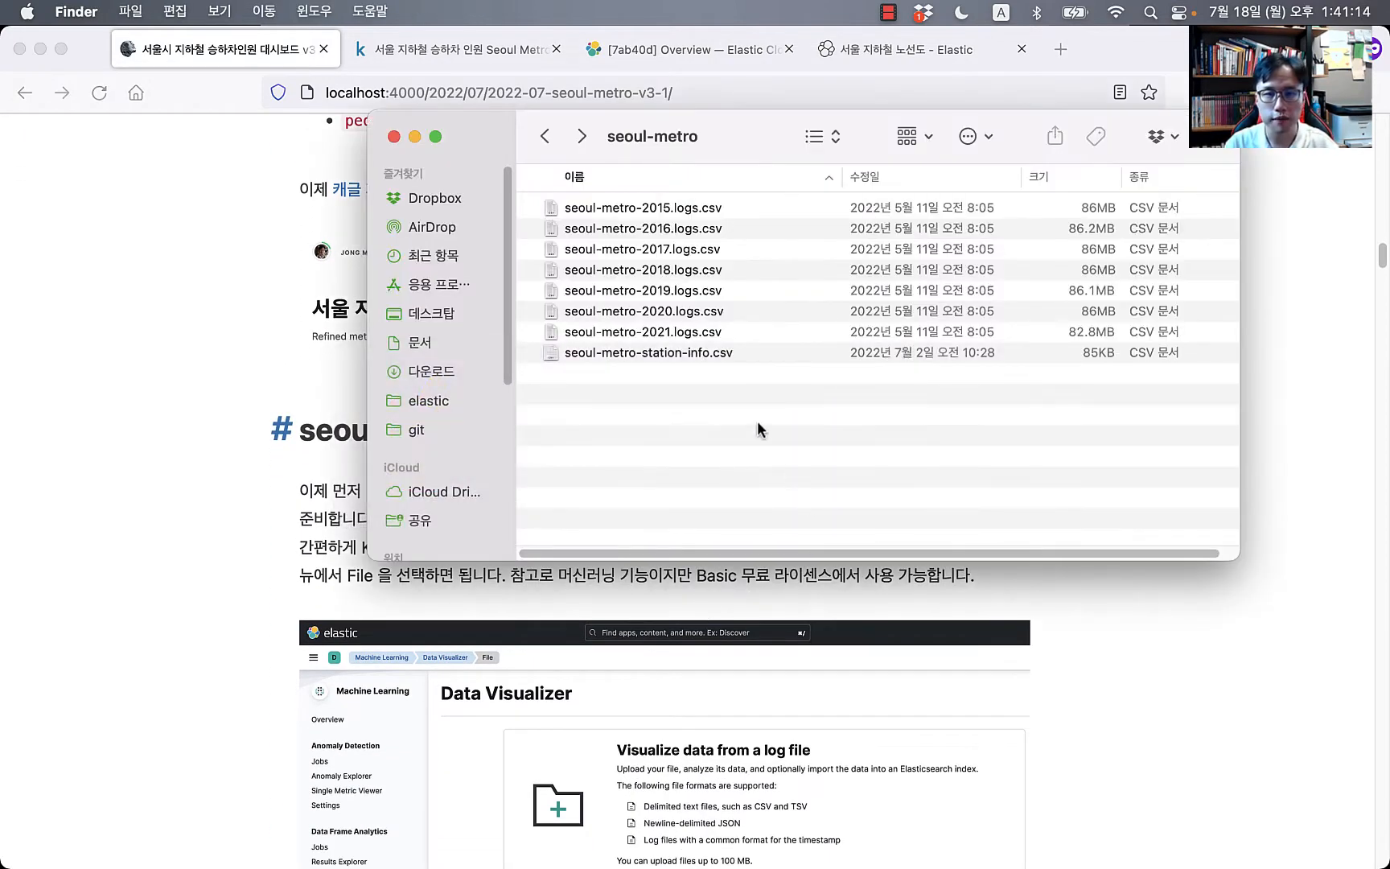
Step: Look over the yearly logs CSVs and seoul-metro-station-info.csv by selecting them, then deselect
click(629, 213)
shift+click(683, 330)
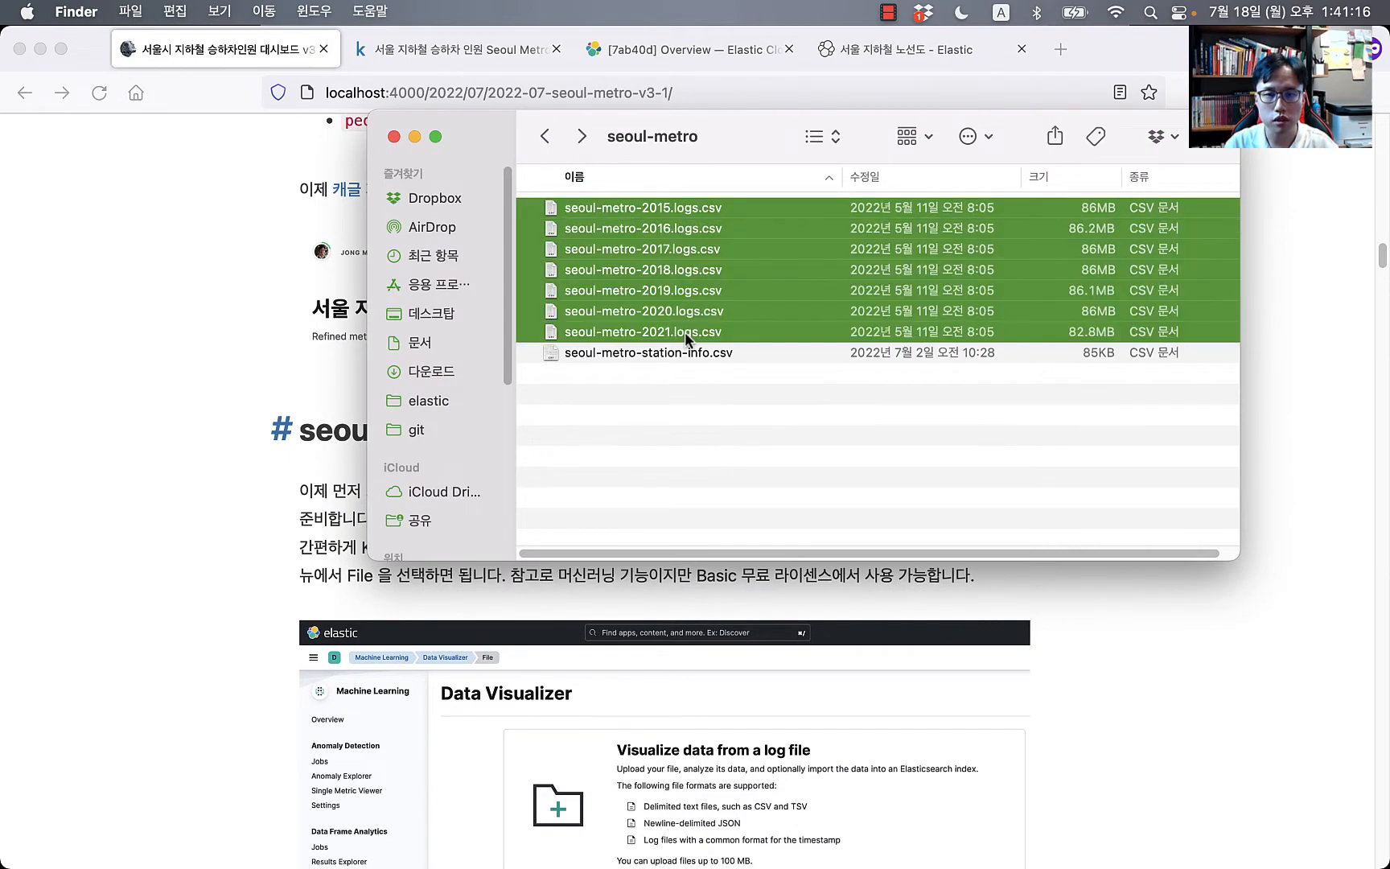
click(690, 351)
click(735, 464)
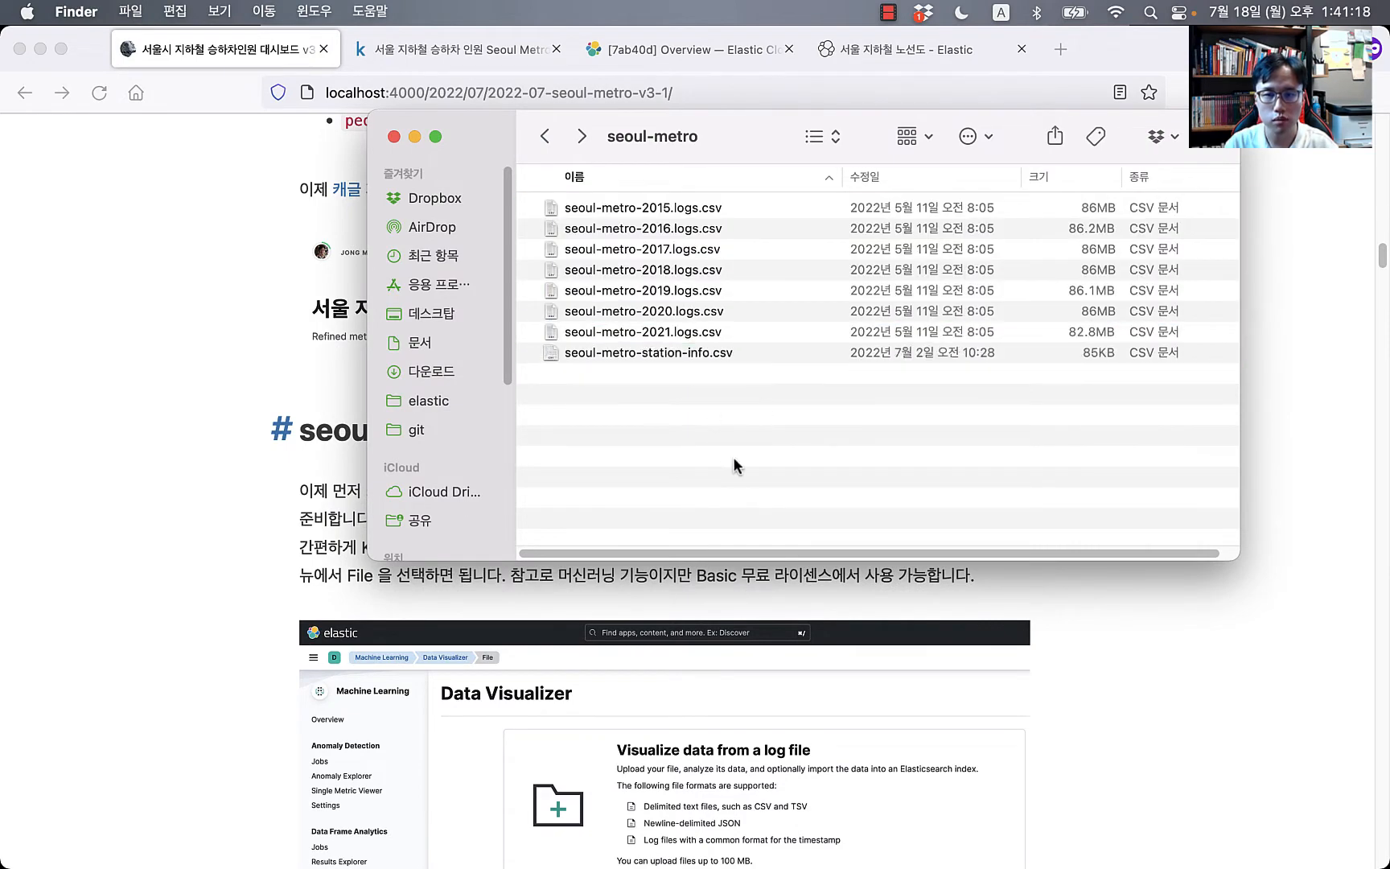
Step: Move the Finder window aside and return to the blog's Data Visualizer indexing section
drag(764, 154, 1087, 141)
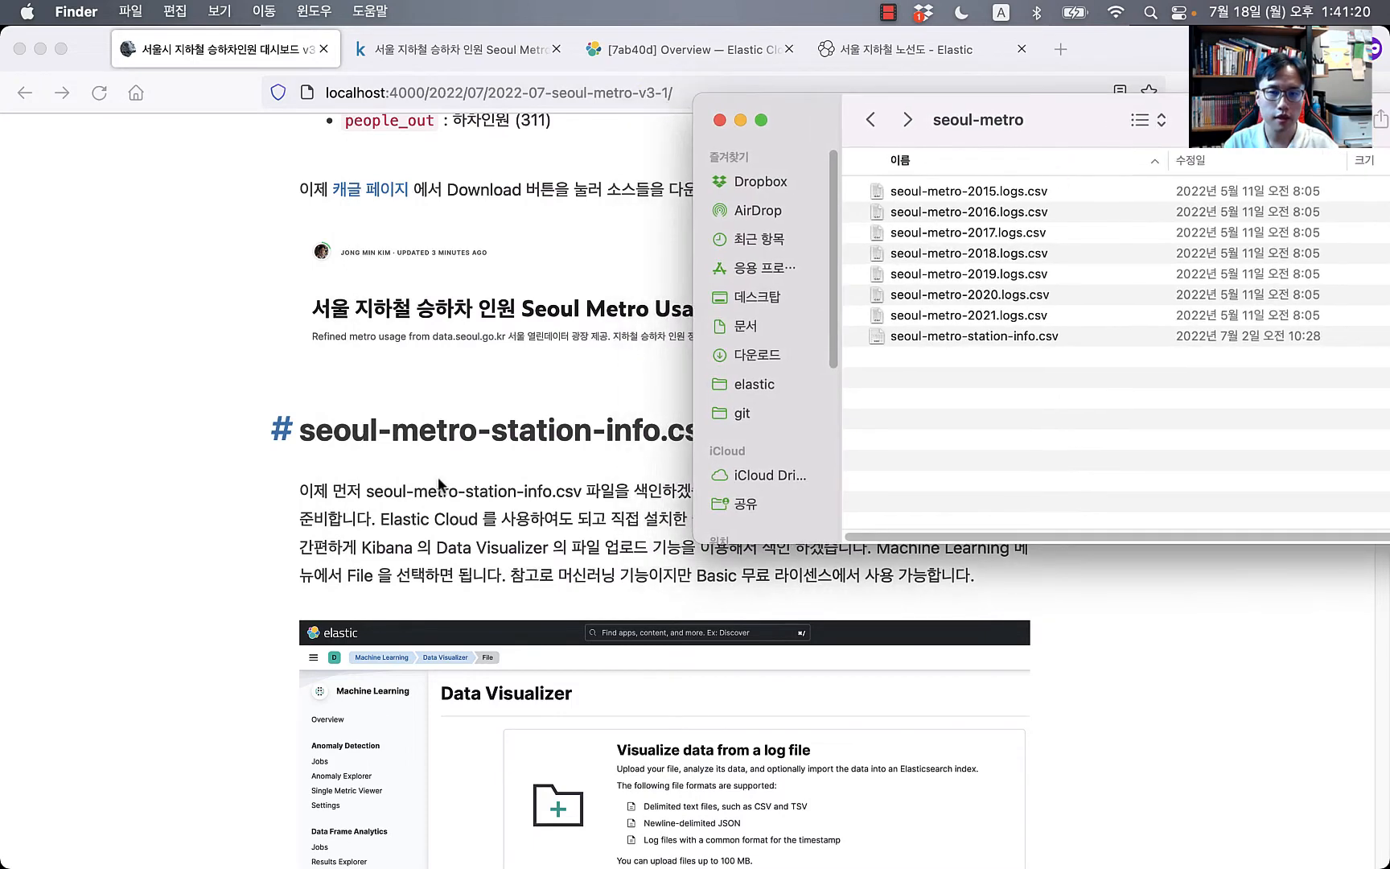
click(177, 563)
scroll(455, 555, down, 3)
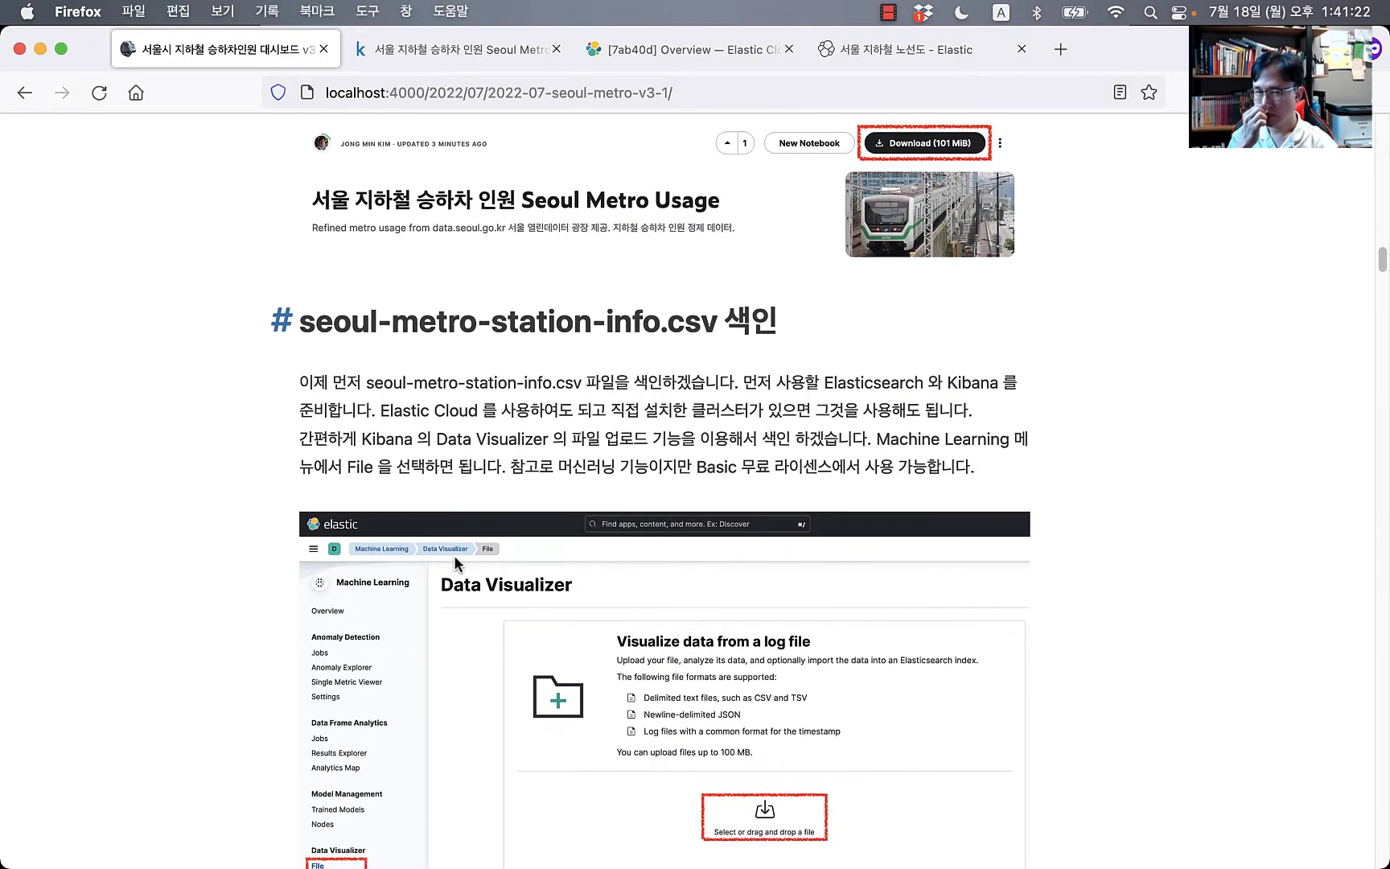
Step: Launch Kibana from the seoul-metro-test deployment overview and go to its new tab
click(675, 52)
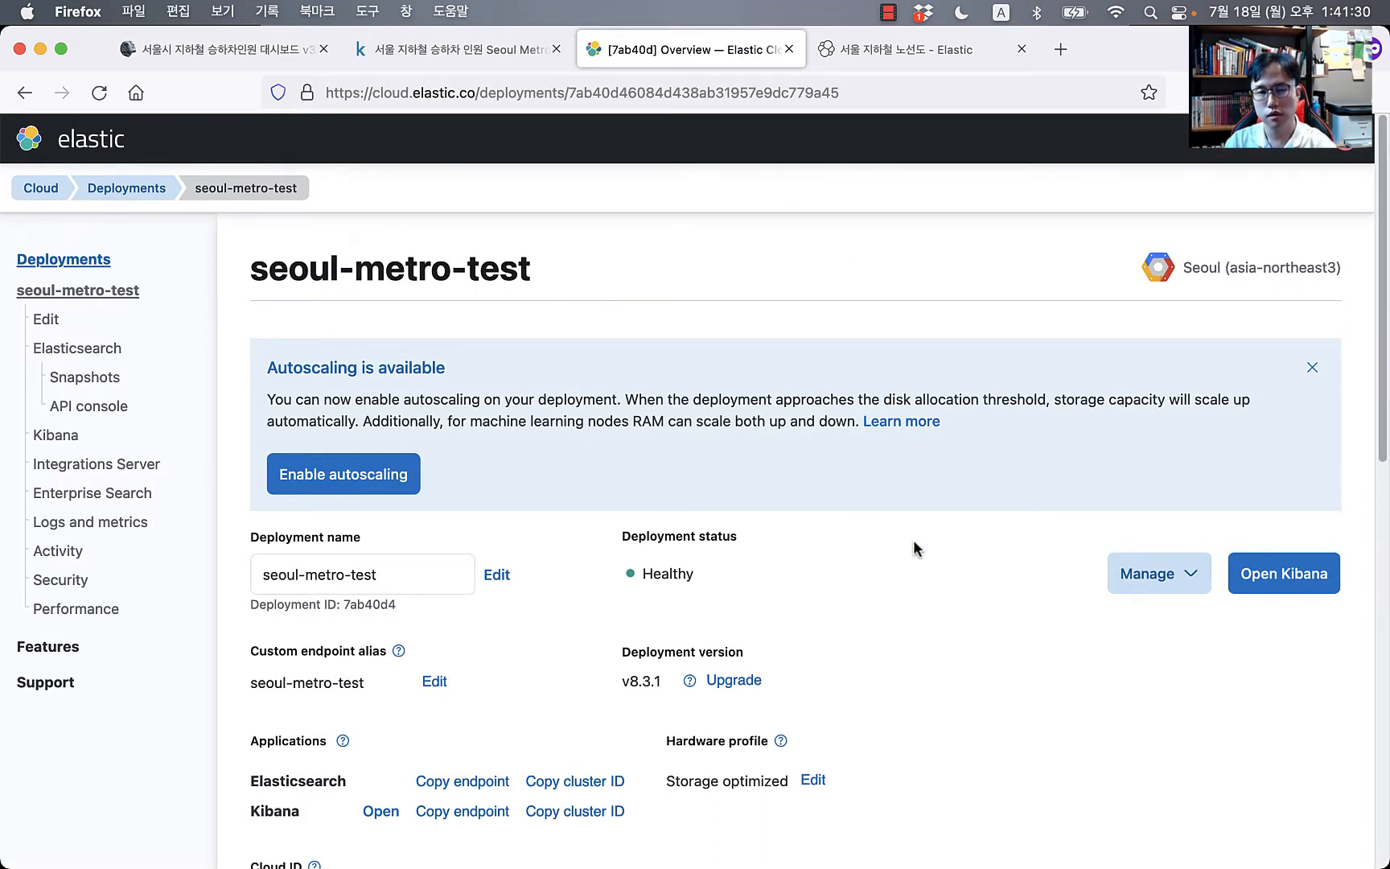
scroll(881, 561, down, 1)
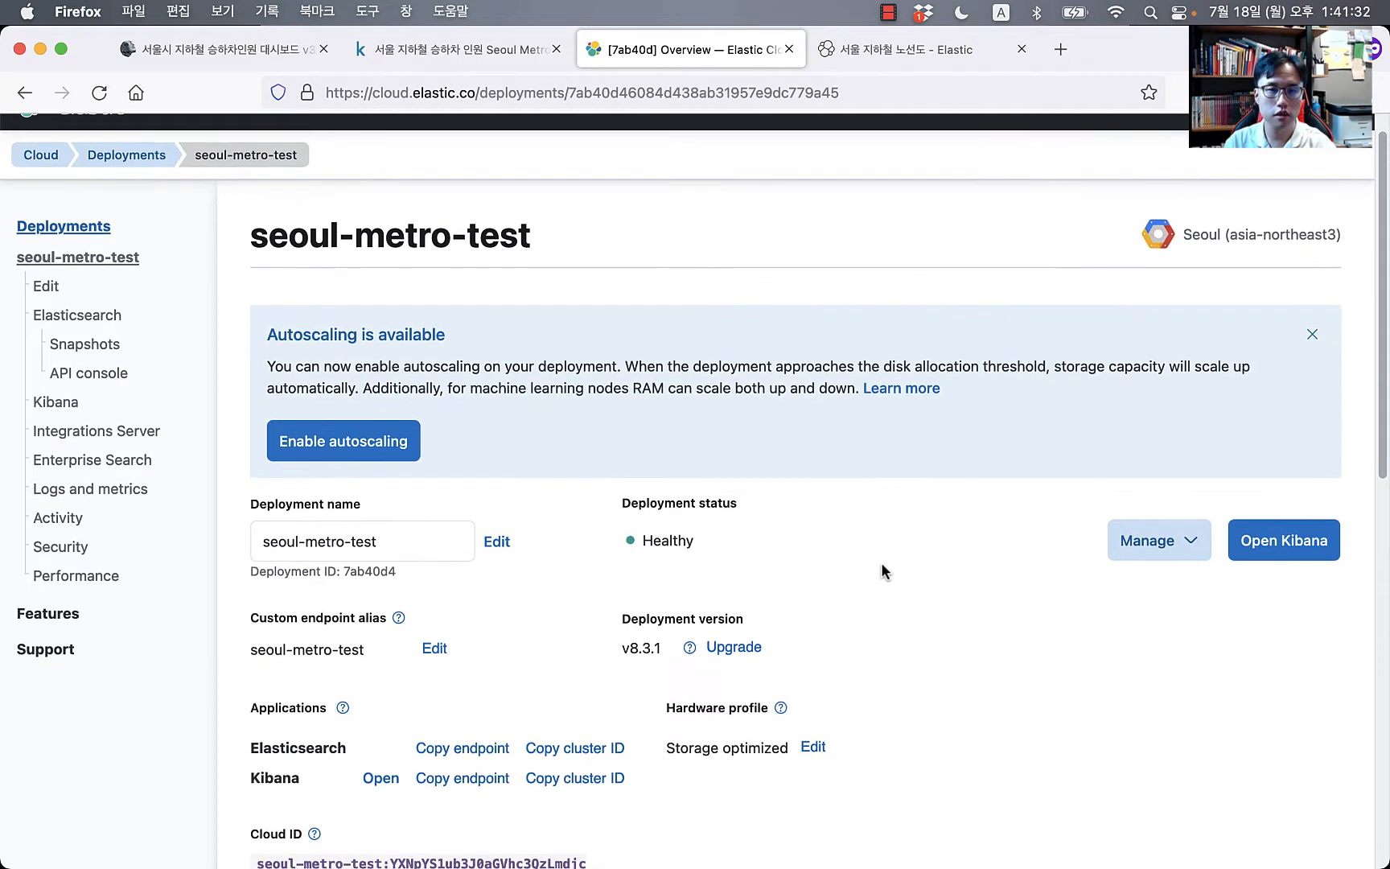
scroll(793, 555, down, 2)
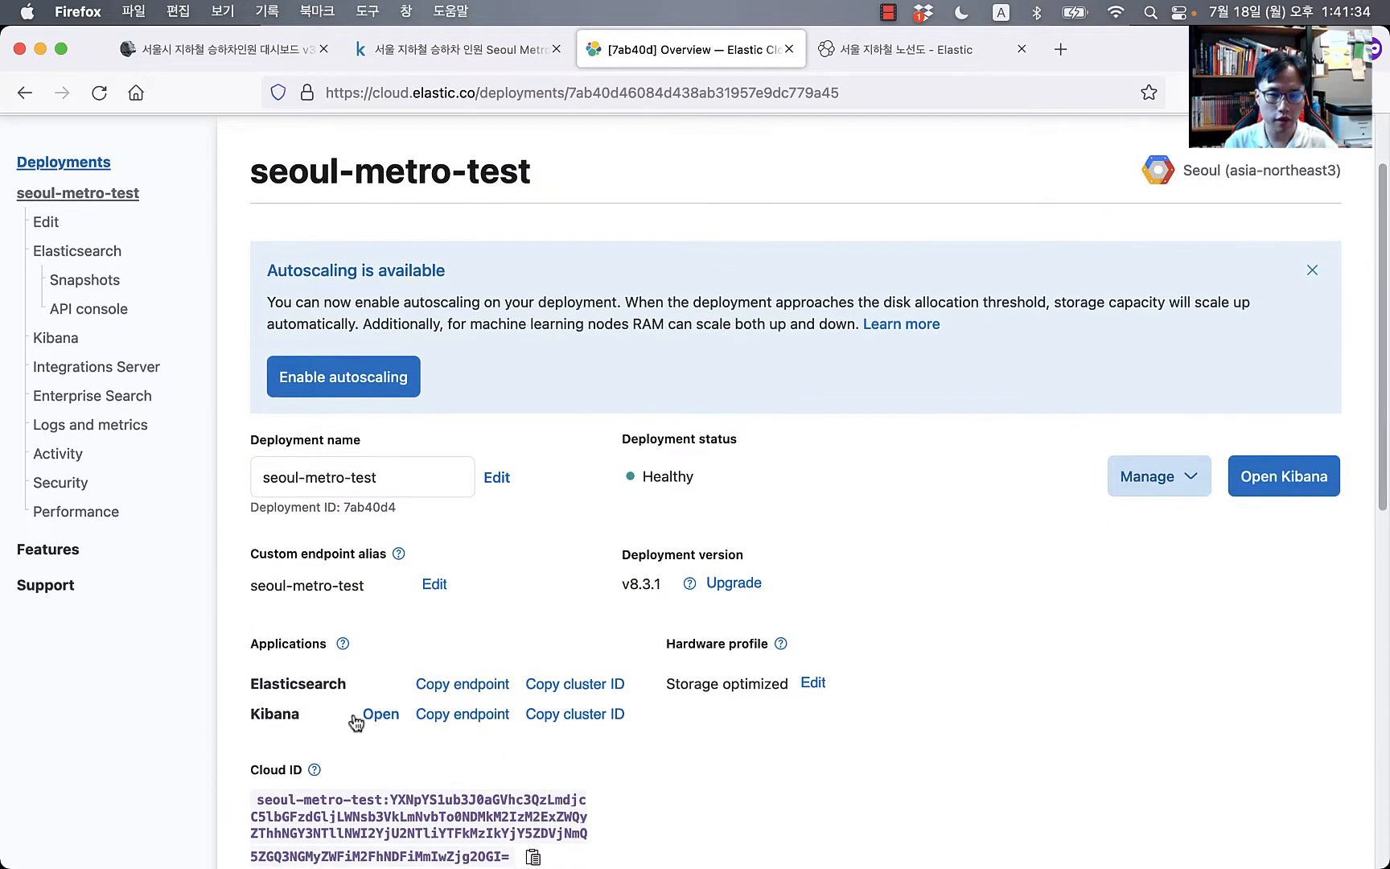
click(381, 716)
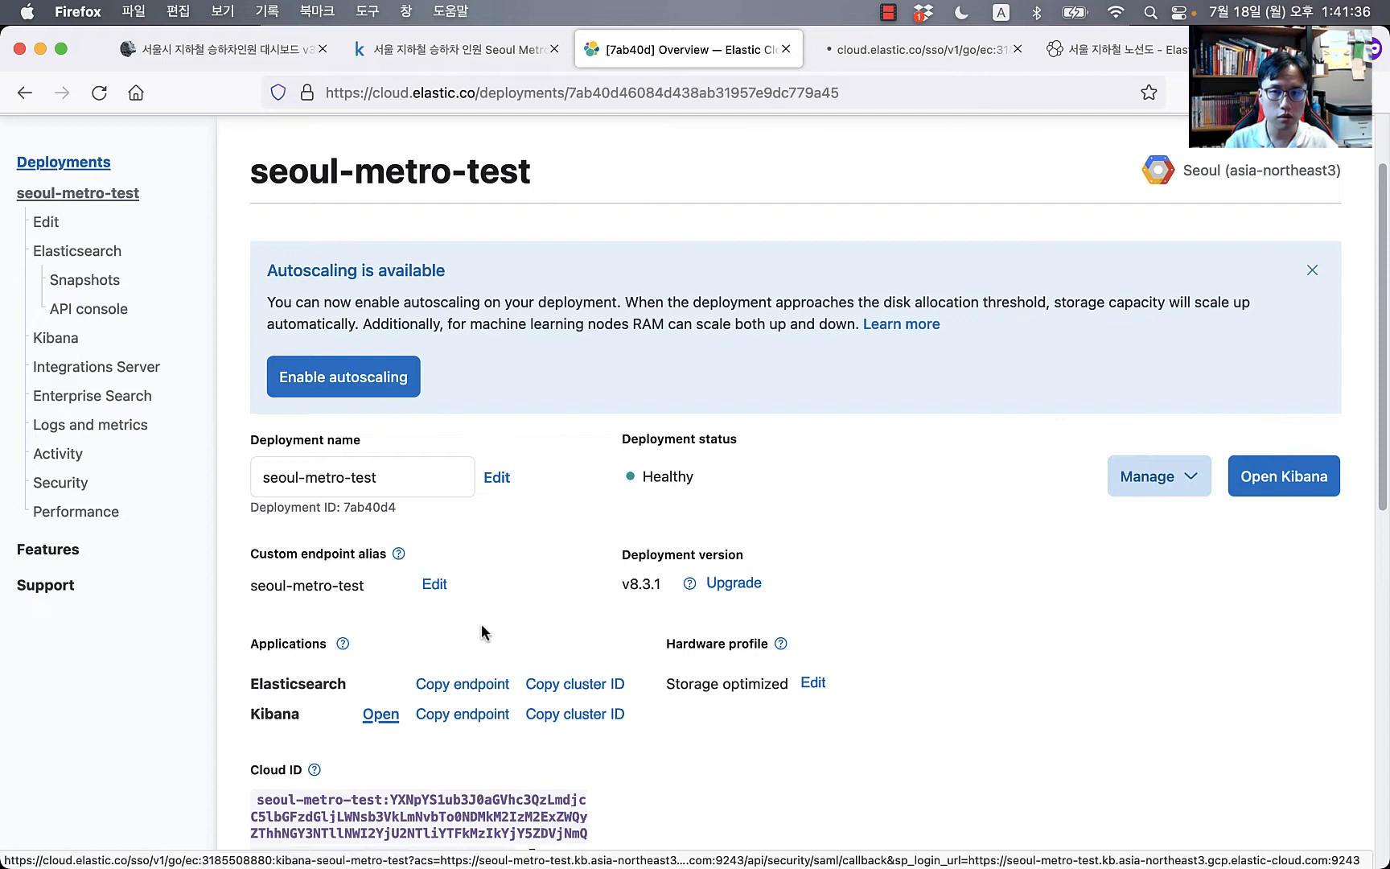
click(913, 50)
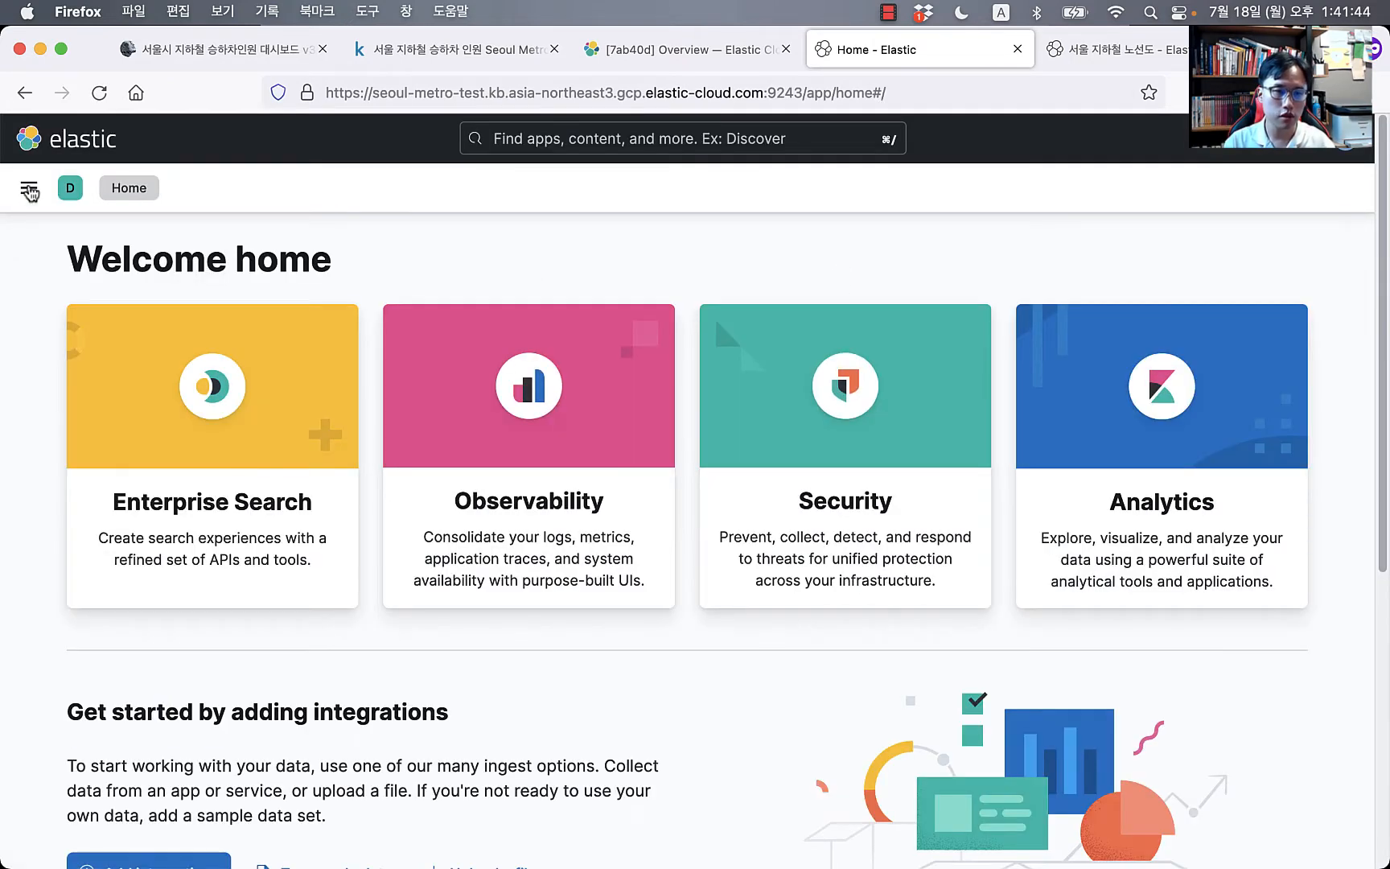
Step: Open the Dev Tools console from the main navigation and run the sample match_all search
click(29, 188)
scroll(87, 558, down, 10)
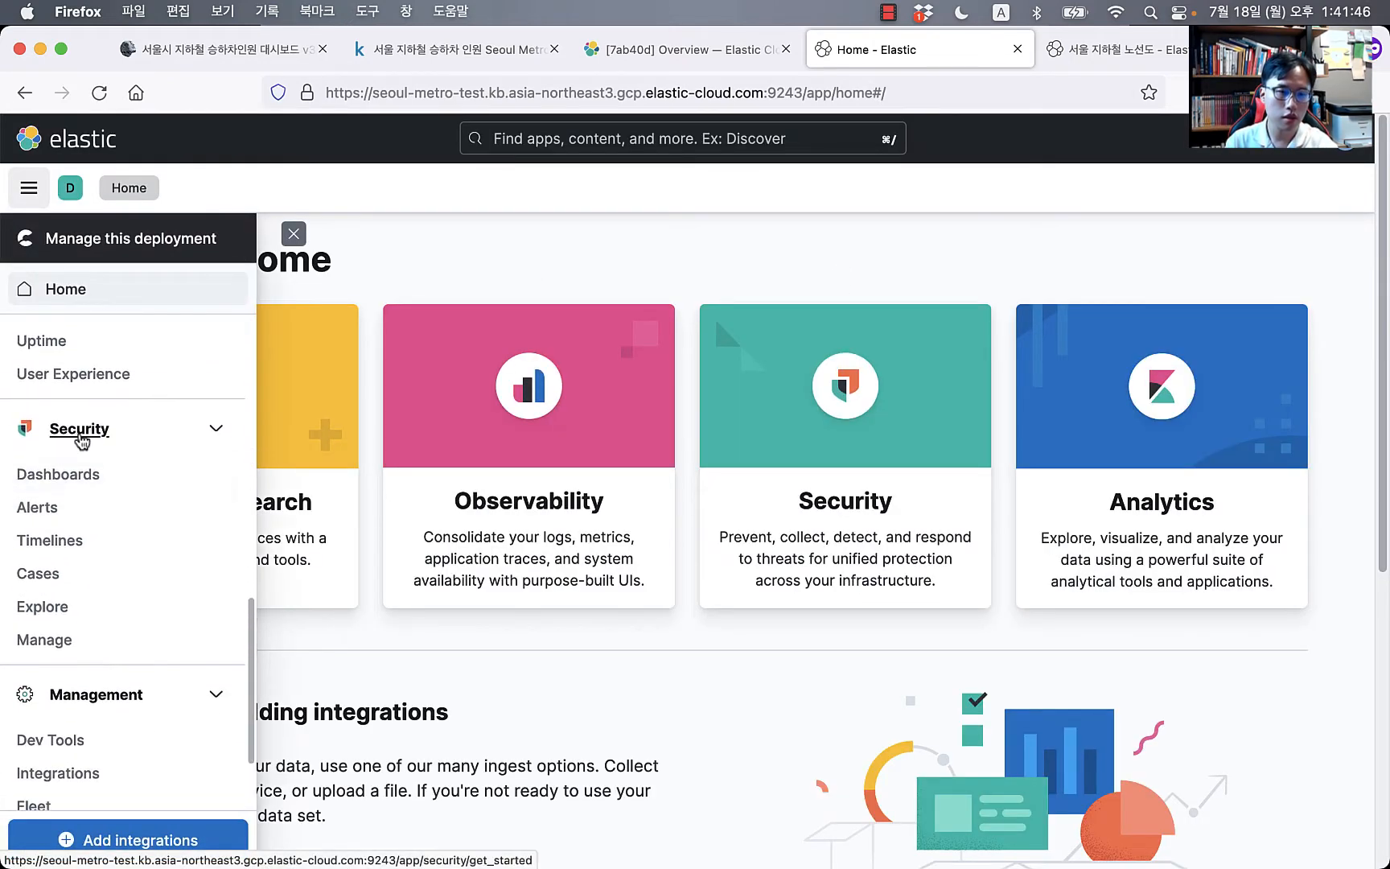
scroll(78, 503, down, 3)
click(73, 621)
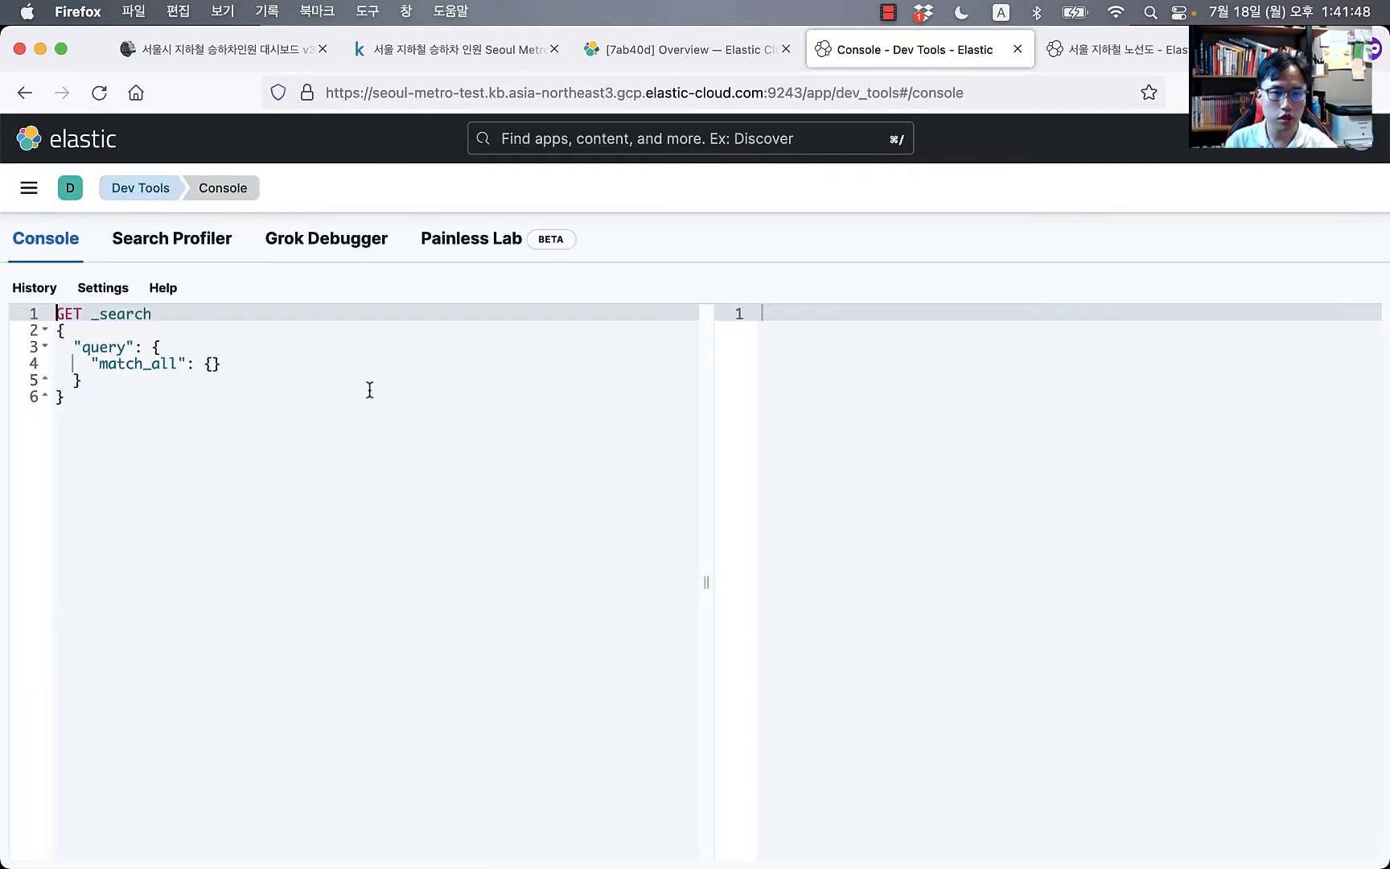
click(424, 422)
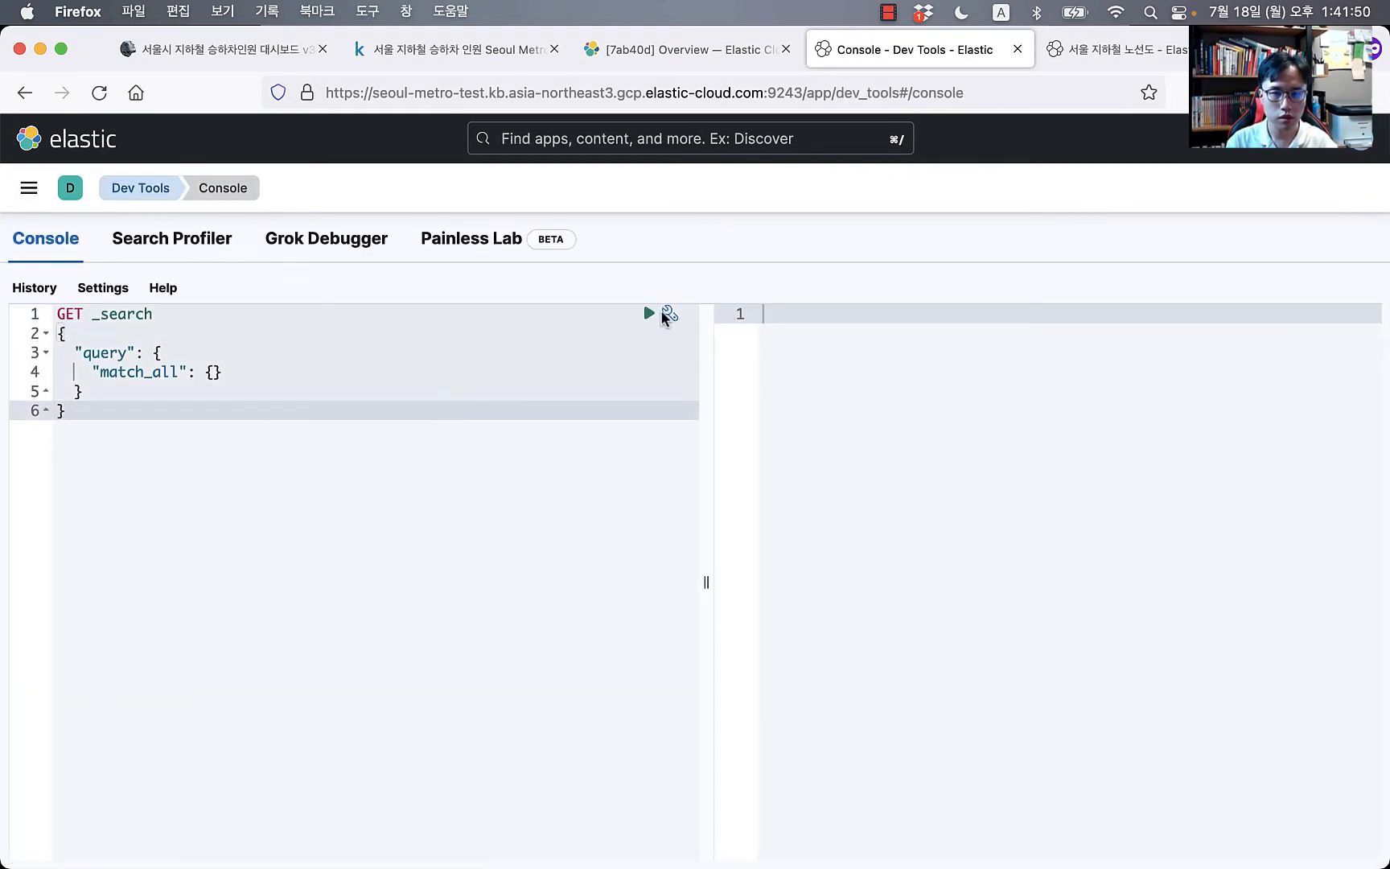
click(650, 313)
Step: Replace the sample request with GET _cat/indices, run it, then bring the subway map tab forward
key(super+a)
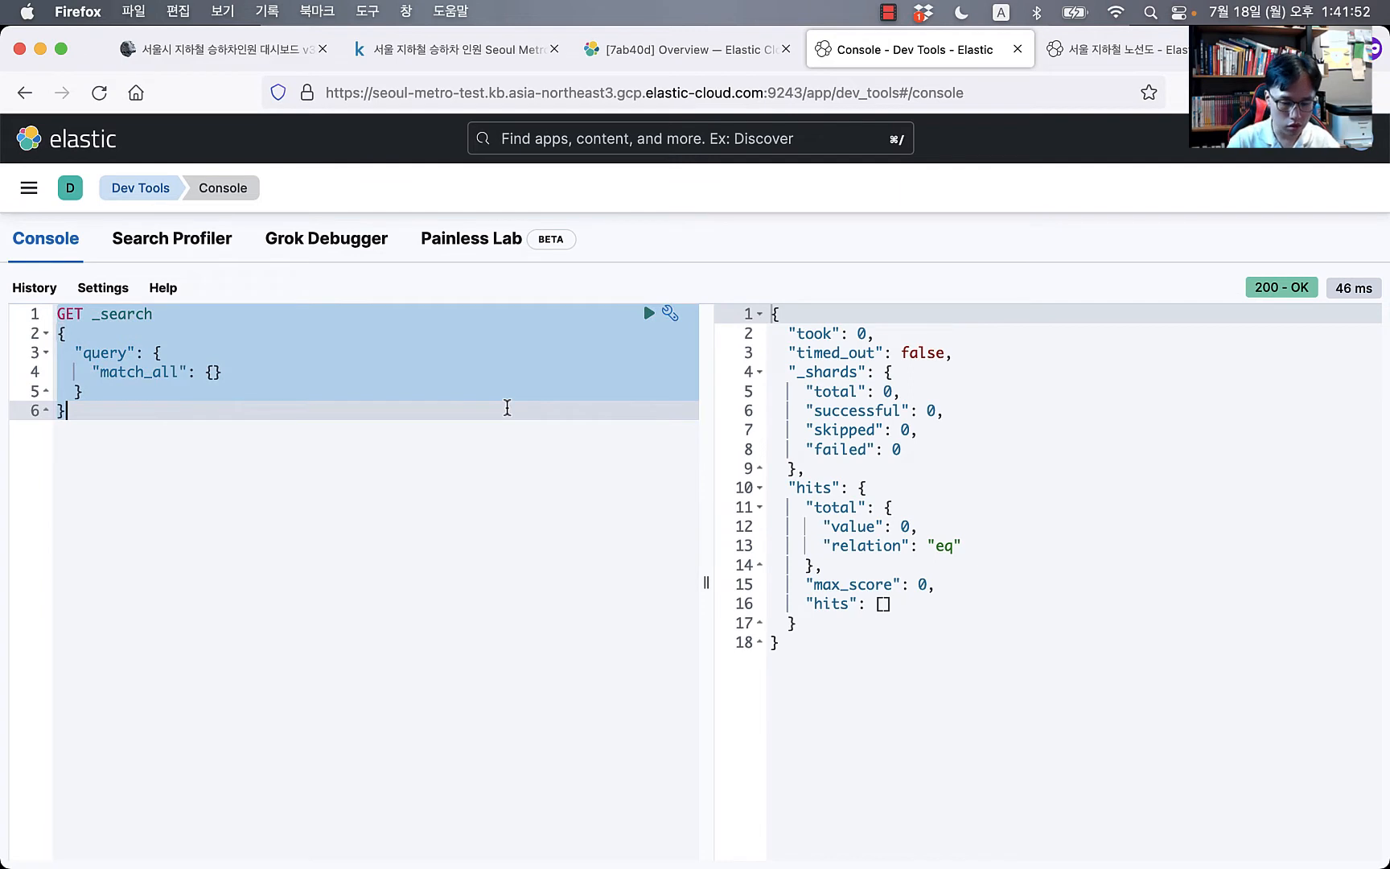
key(BackSpace)
text(GET )
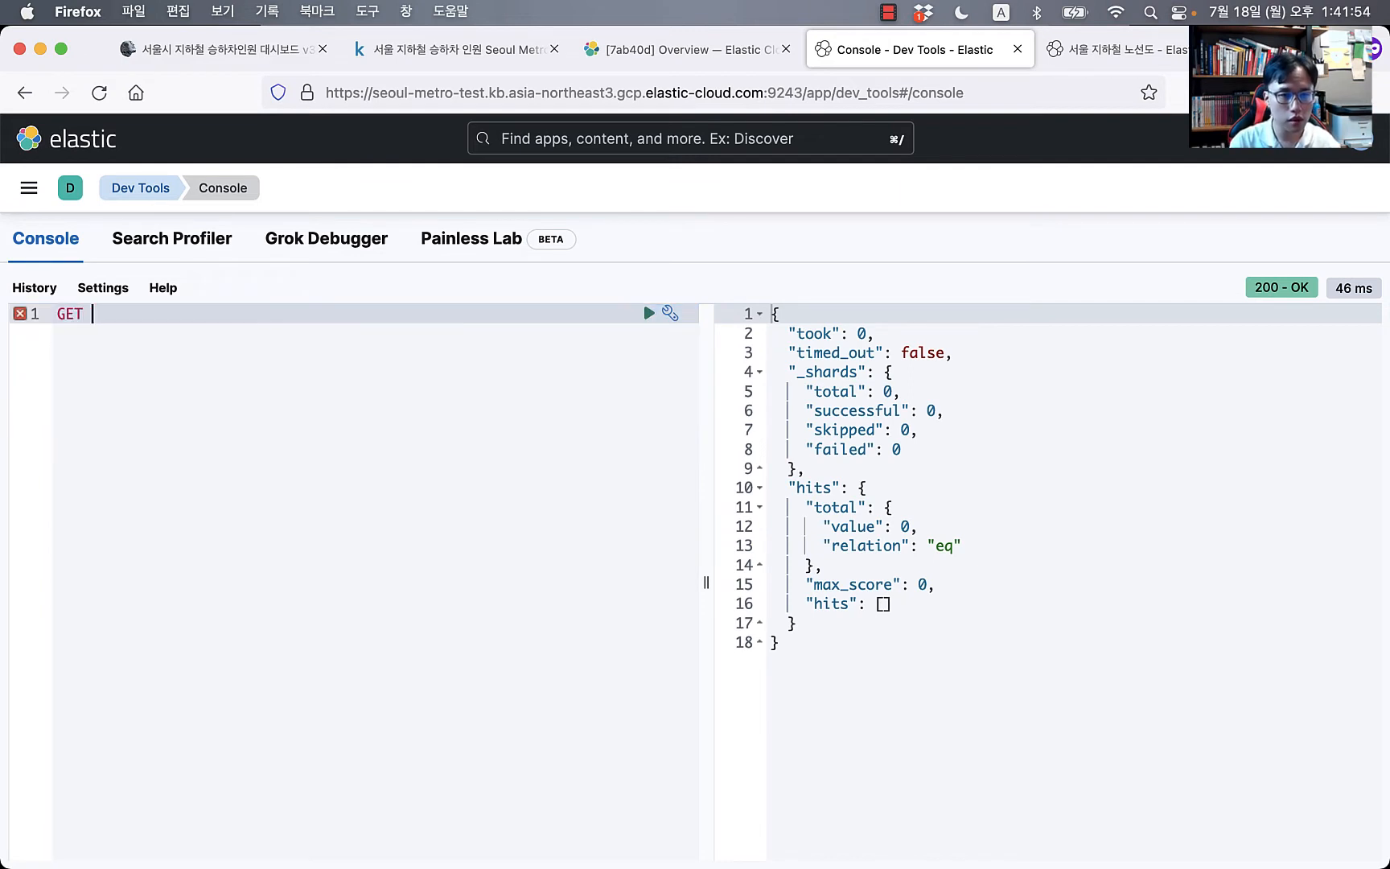
text(_cat)
key(Return)
text(/on)
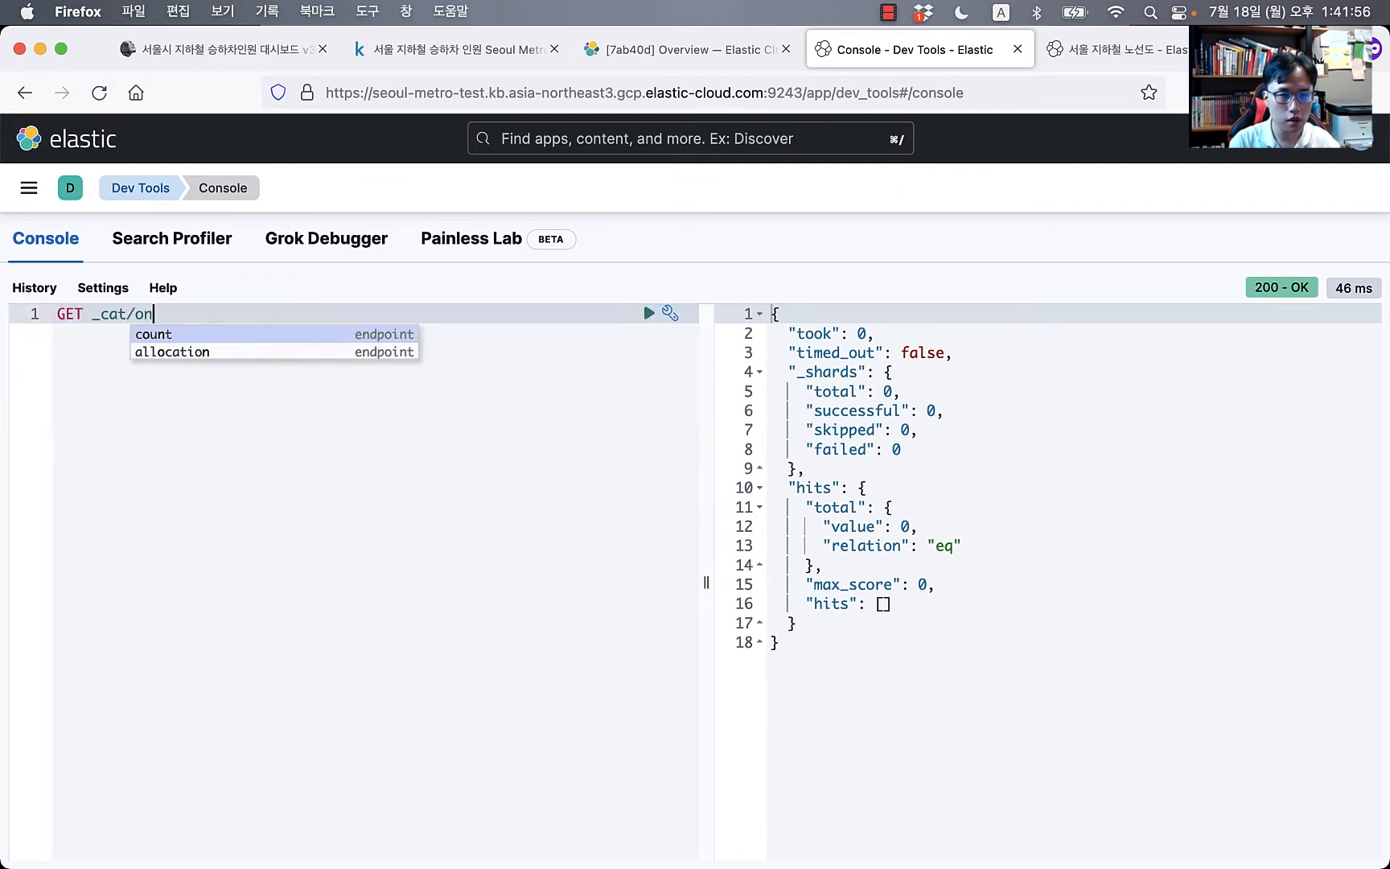
key(BackSpace)
key(BackSpace)
text(in)
key(Return)
key(super+Return)
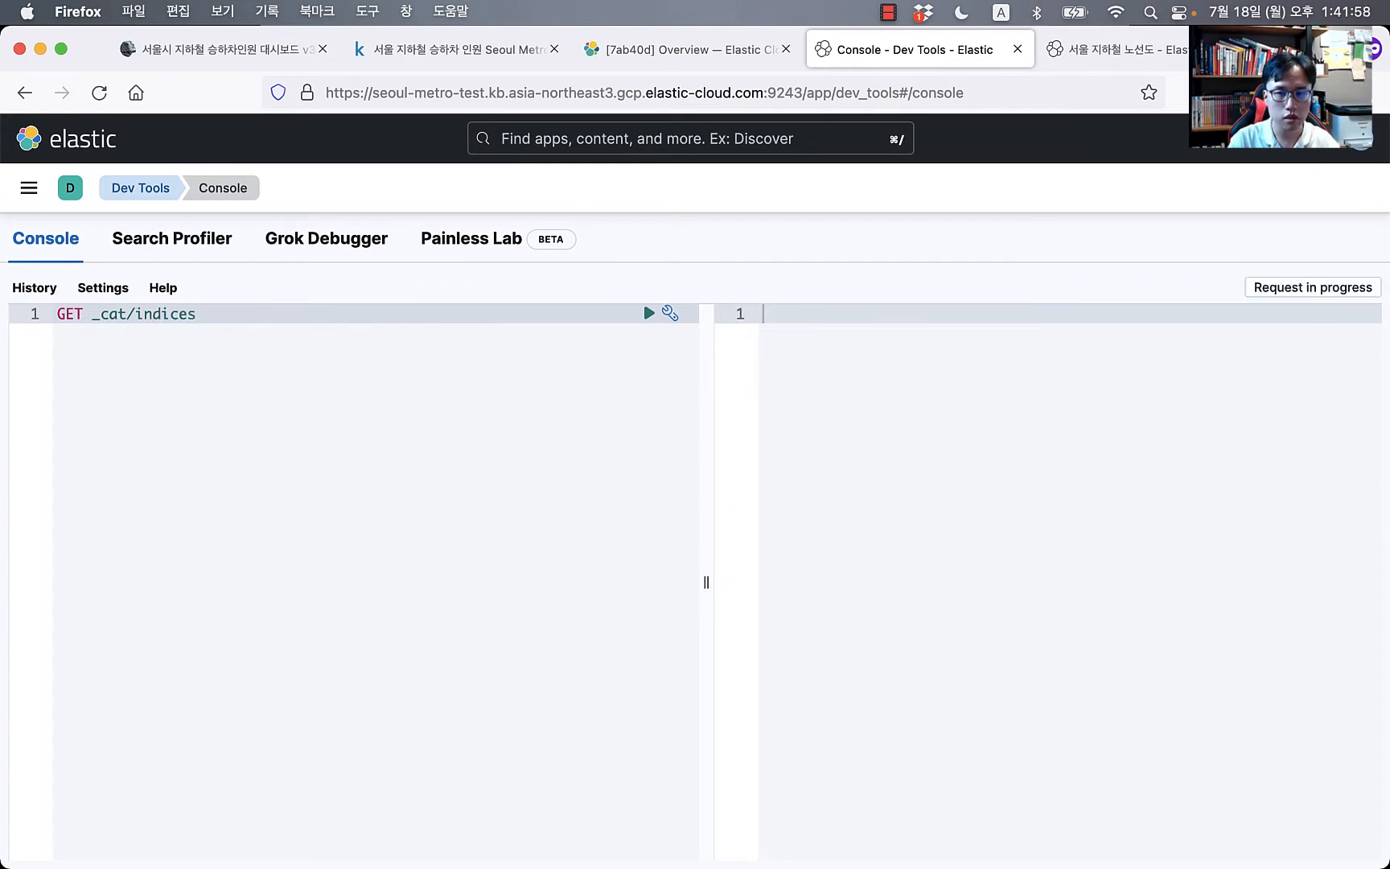
key(Return)
key(Return)
key(Return)
key(Return)
key(Up)
key(Up)
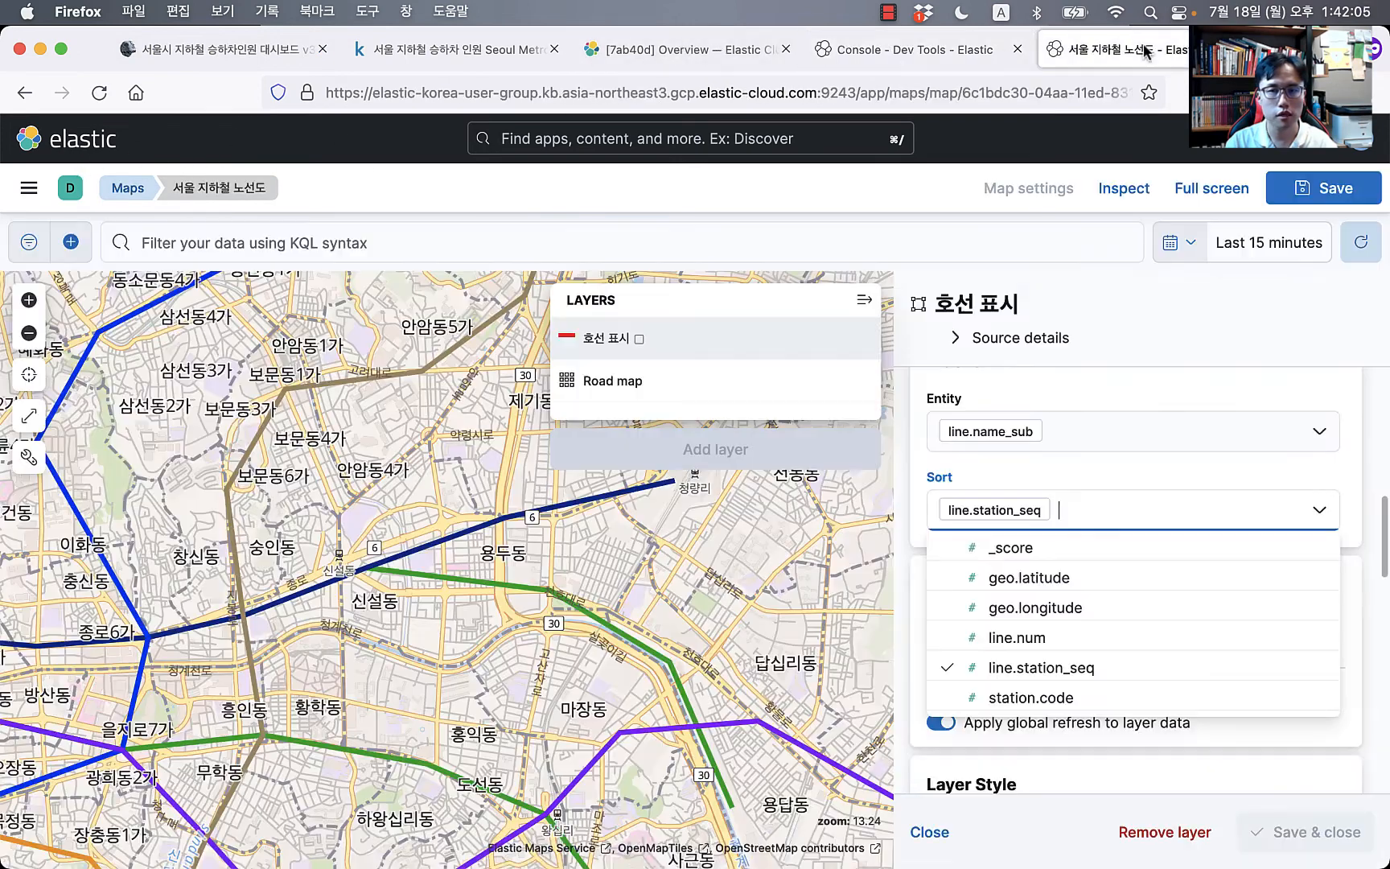
click(1144, 51)
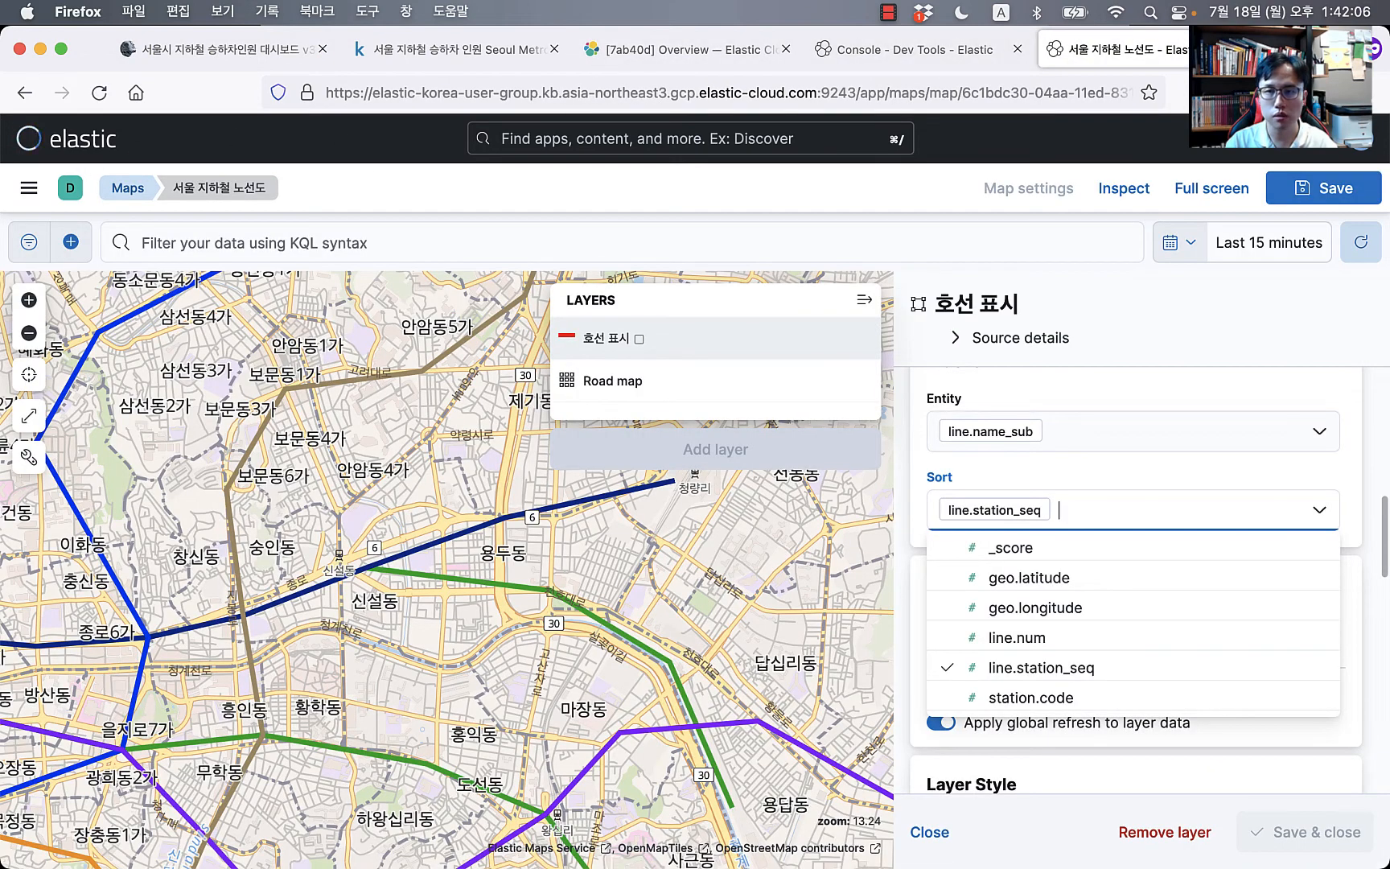
Step: Close the 서울 지하철 노선도 map tab and the Seoul Metro dataset tab, leaving the blog post showing
click(1249, 49)
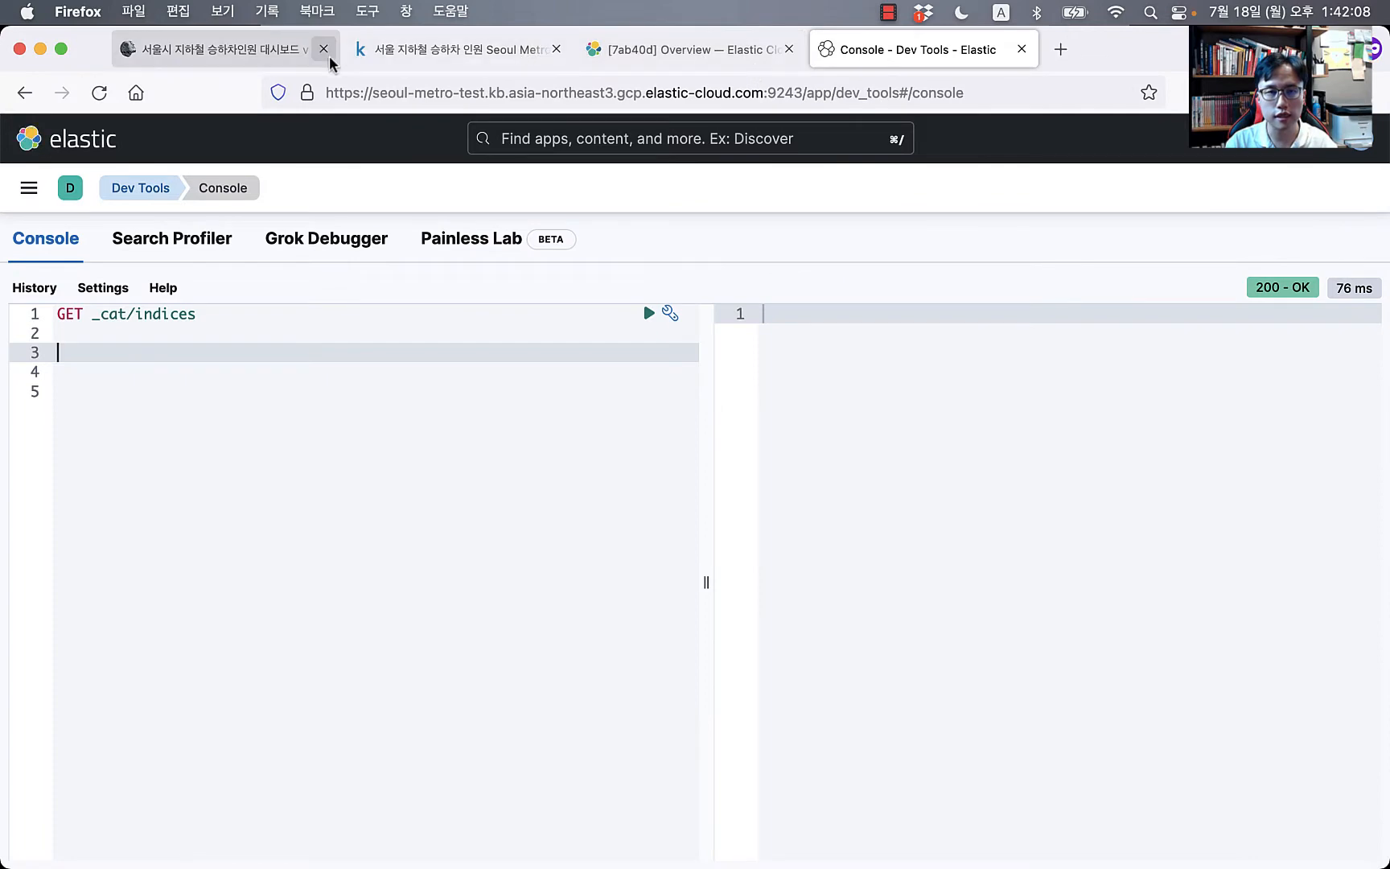
click(556, 49)
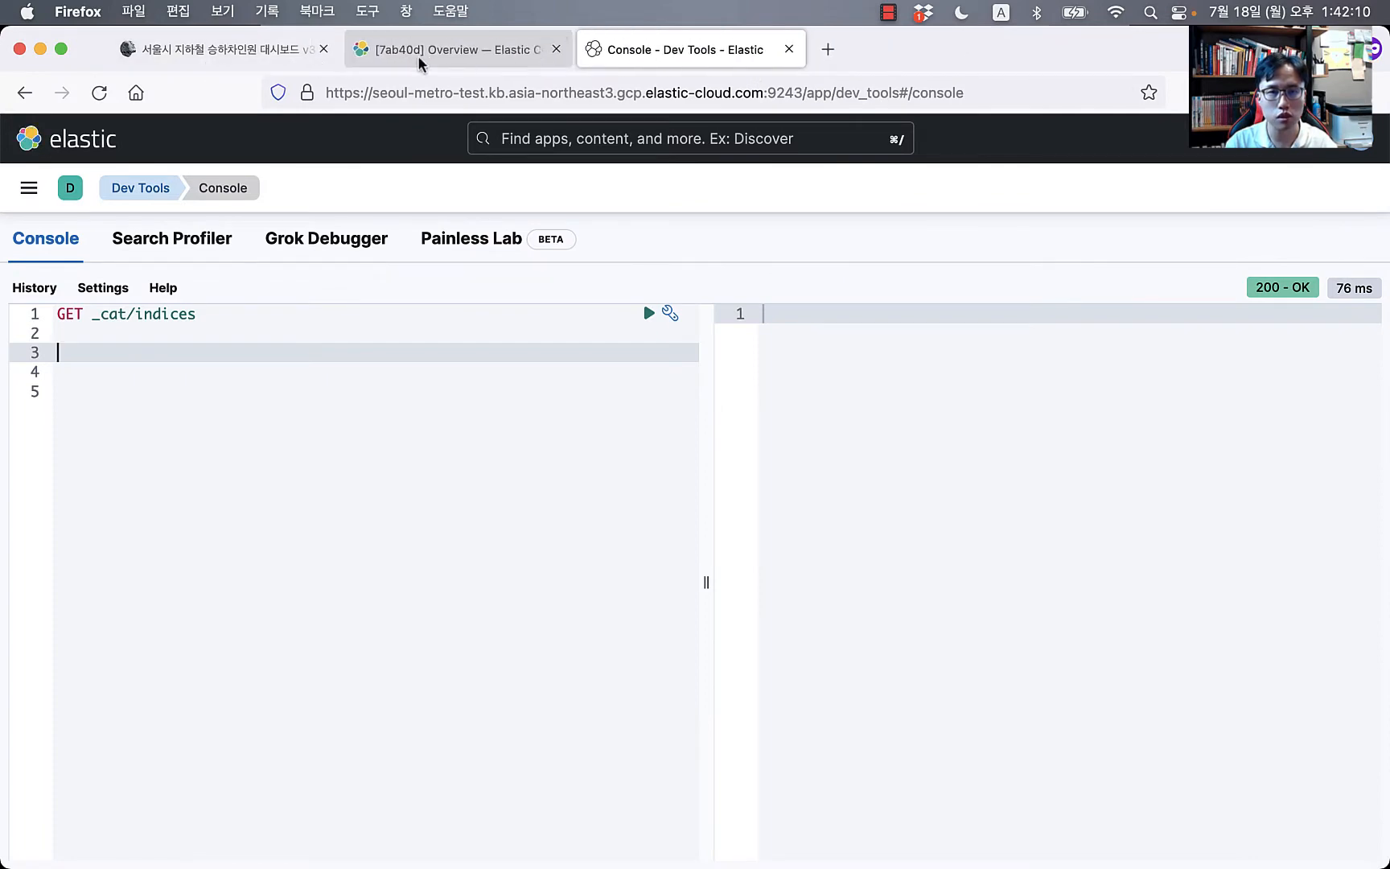
click(239, 56)
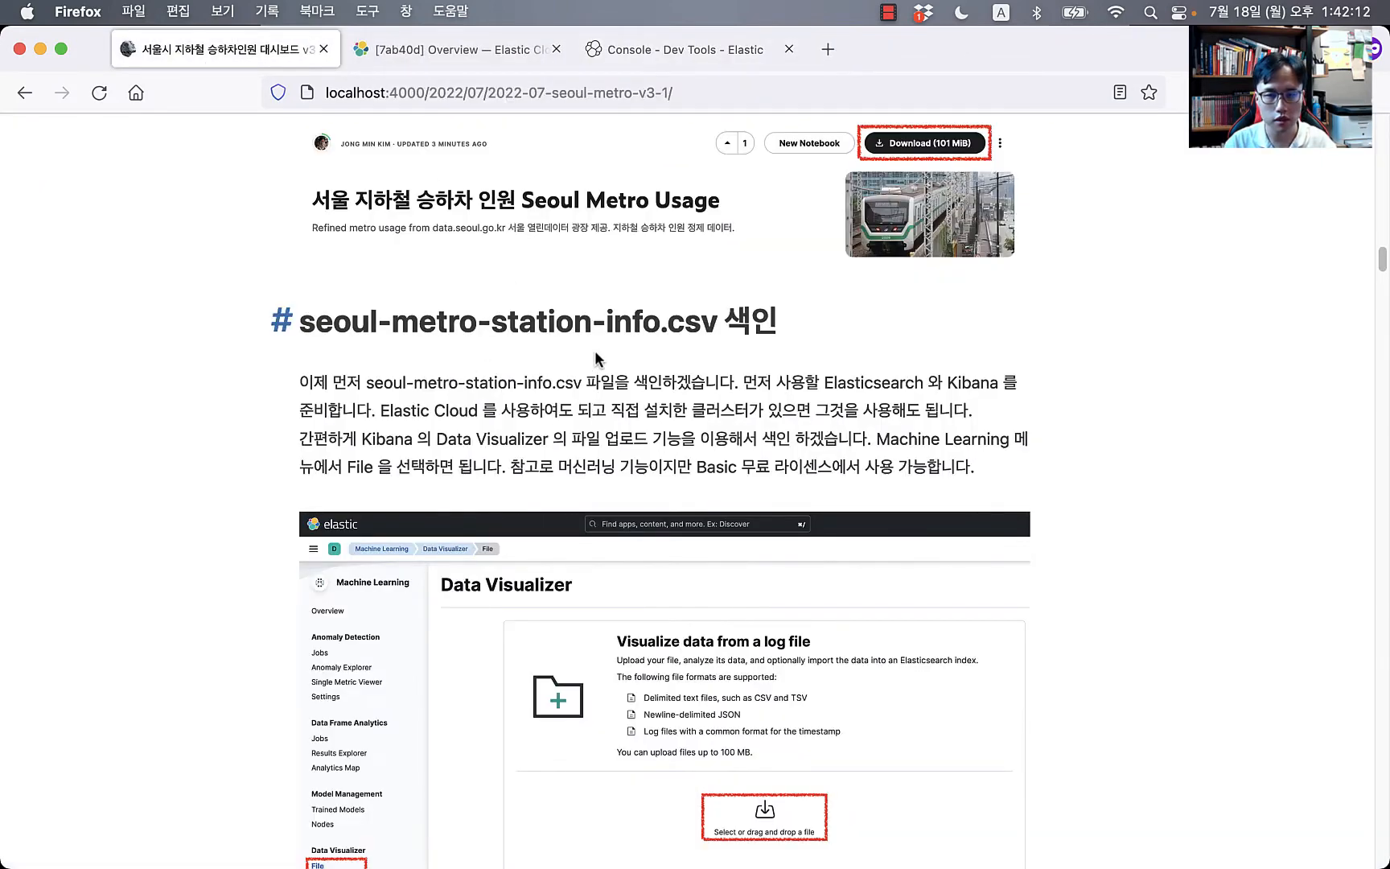
scroll(558, 595, down, 2)
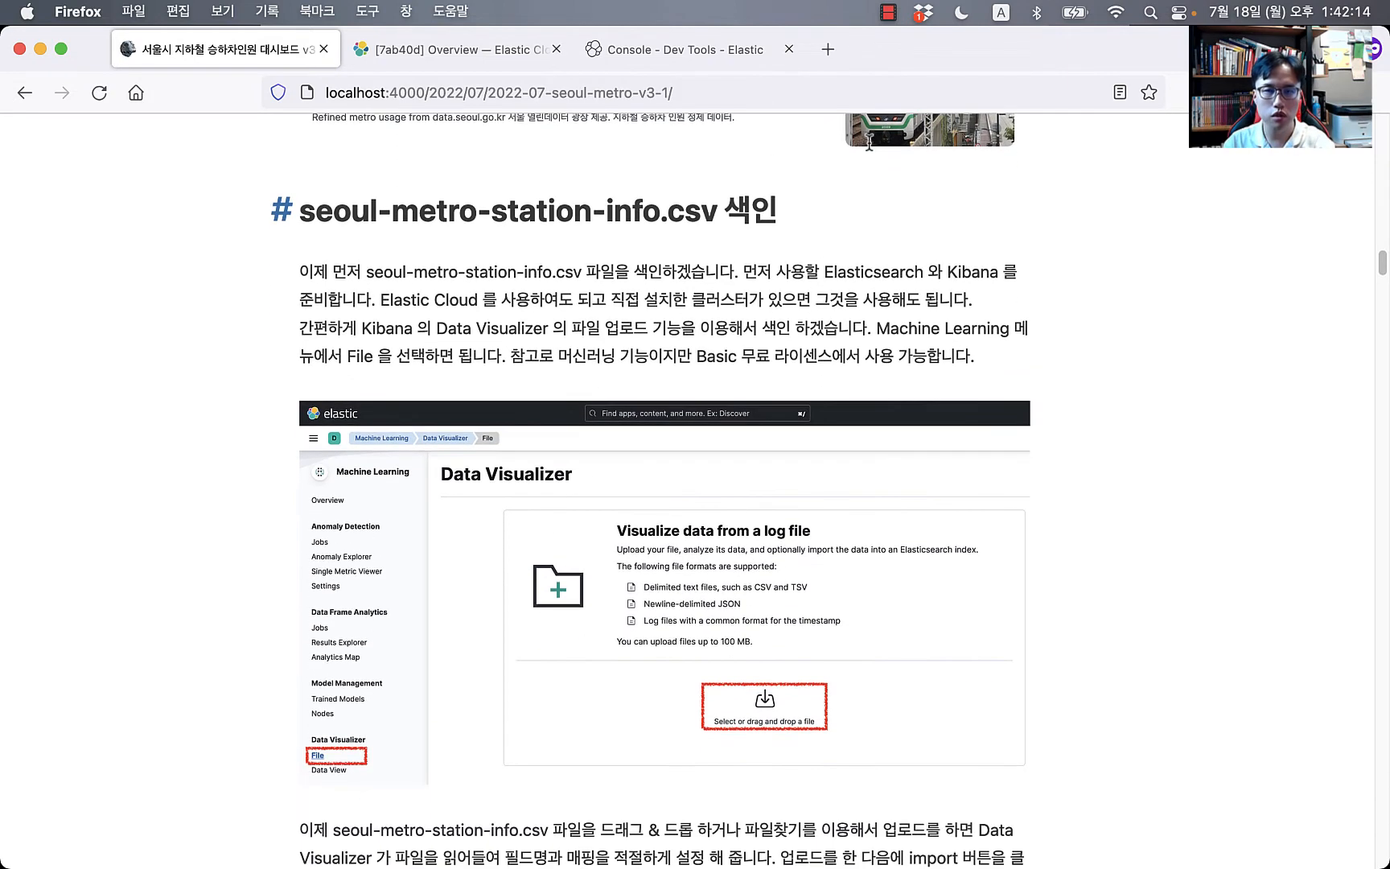
Step: Return to the Dev Tools tab and go to the Kibana home page
click(691, 50)
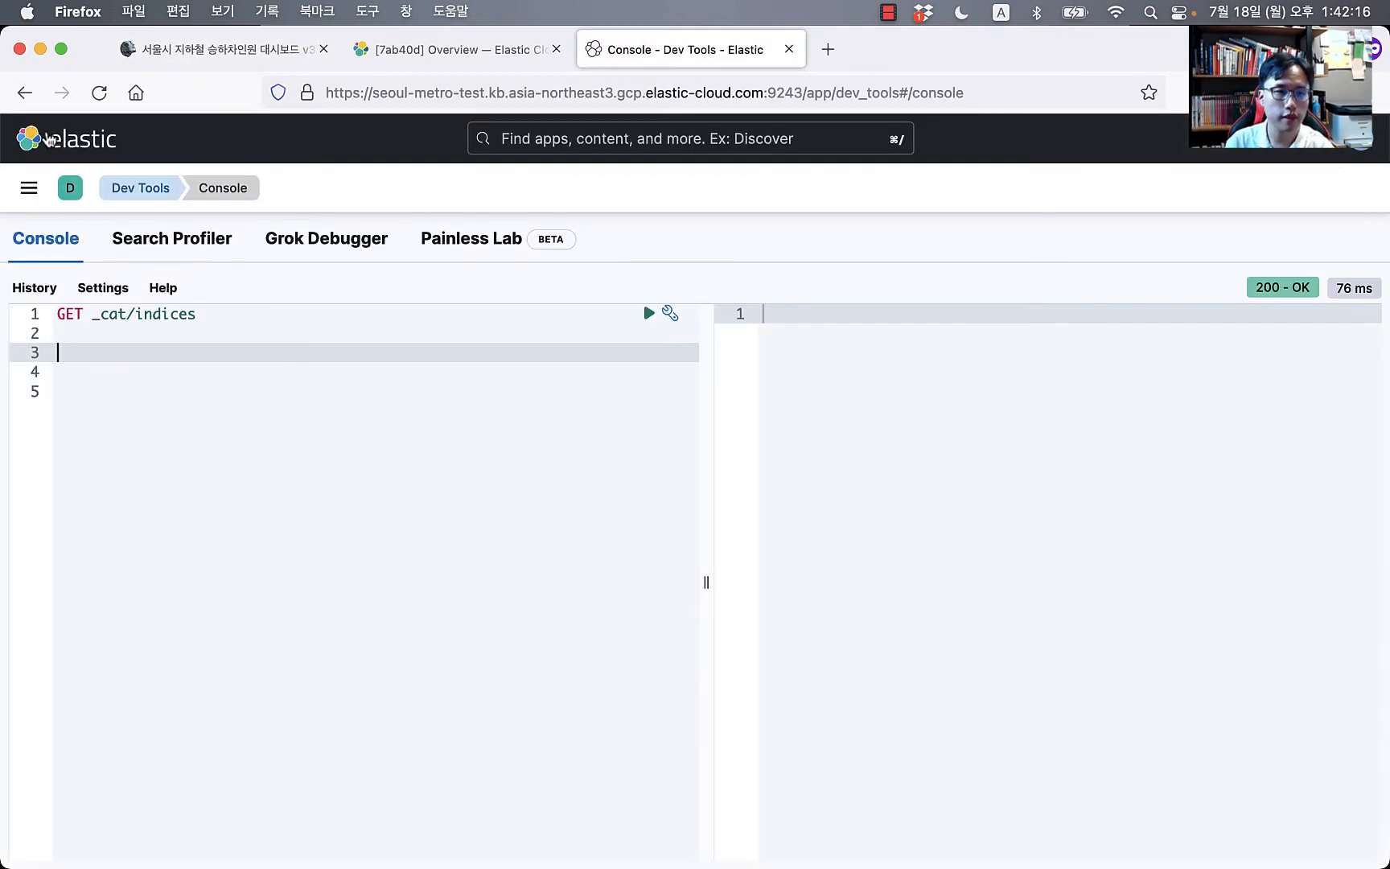
click(30, 138)
scroll(382, 499, down, 3)
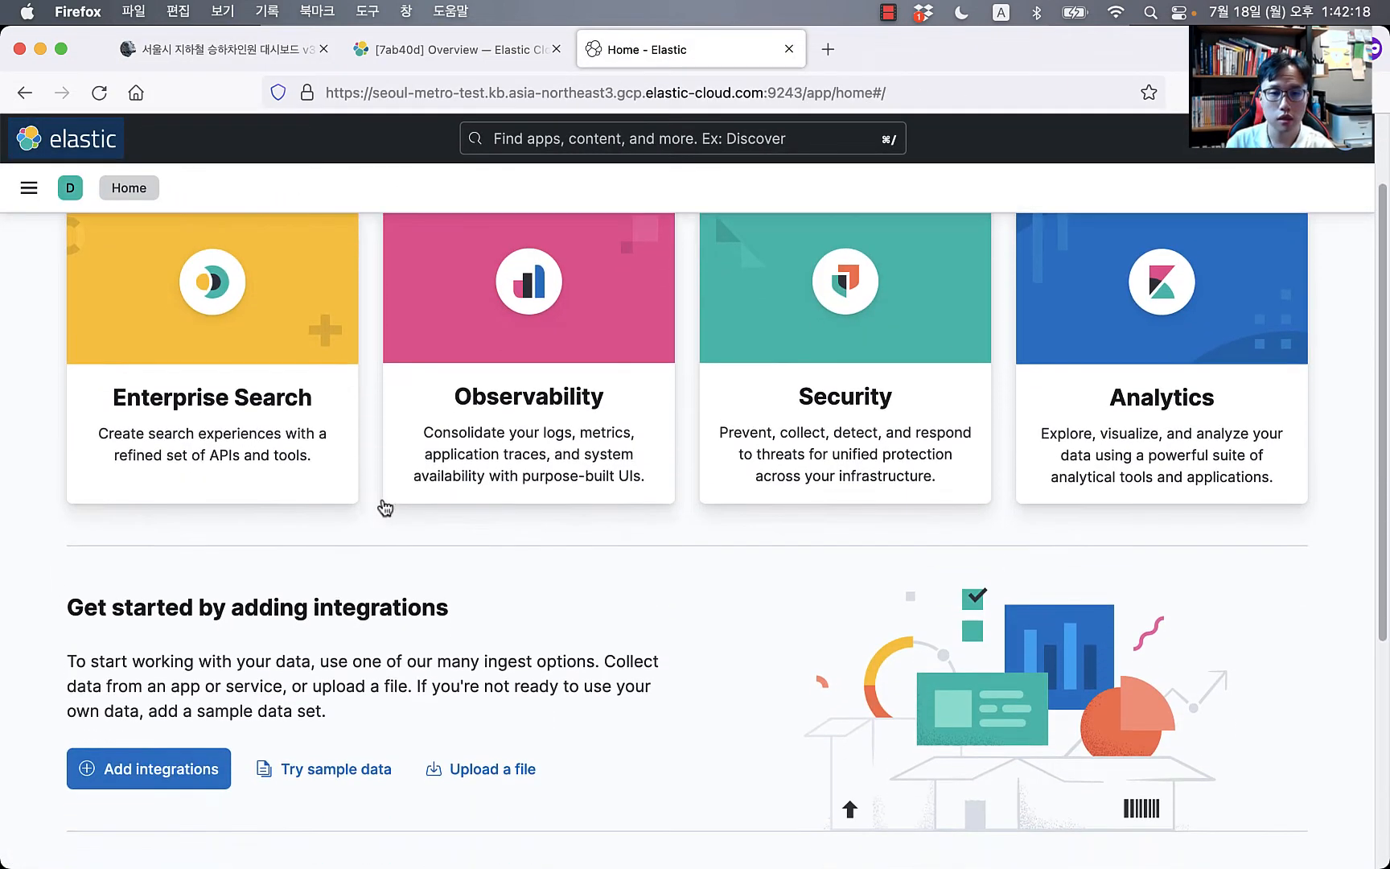
Step: Open the File Data Visualizer via Machine Learning > Data Visualizer > File
click(515, 770)
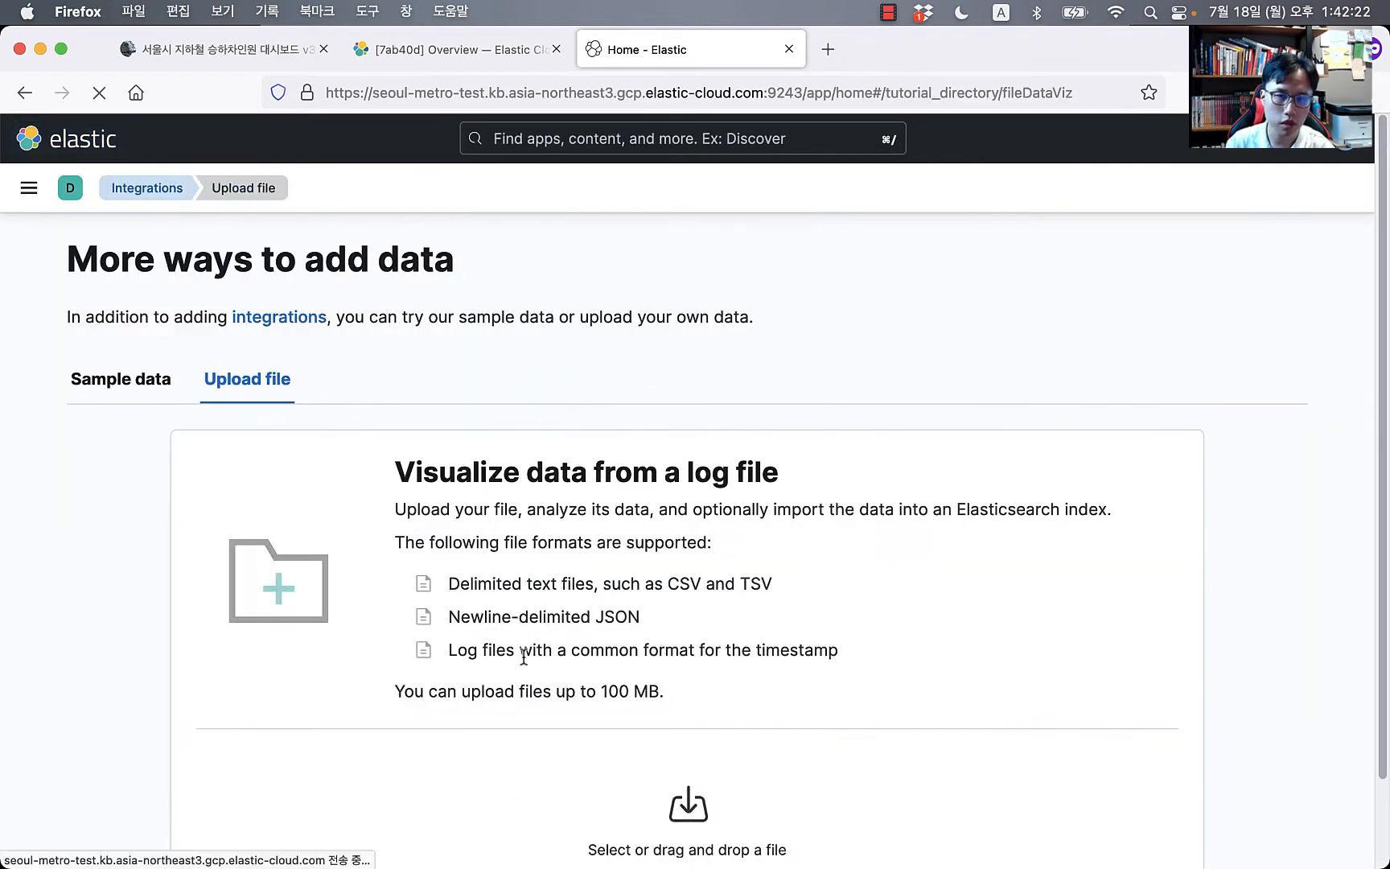
scroll(425, 640, down, 3)
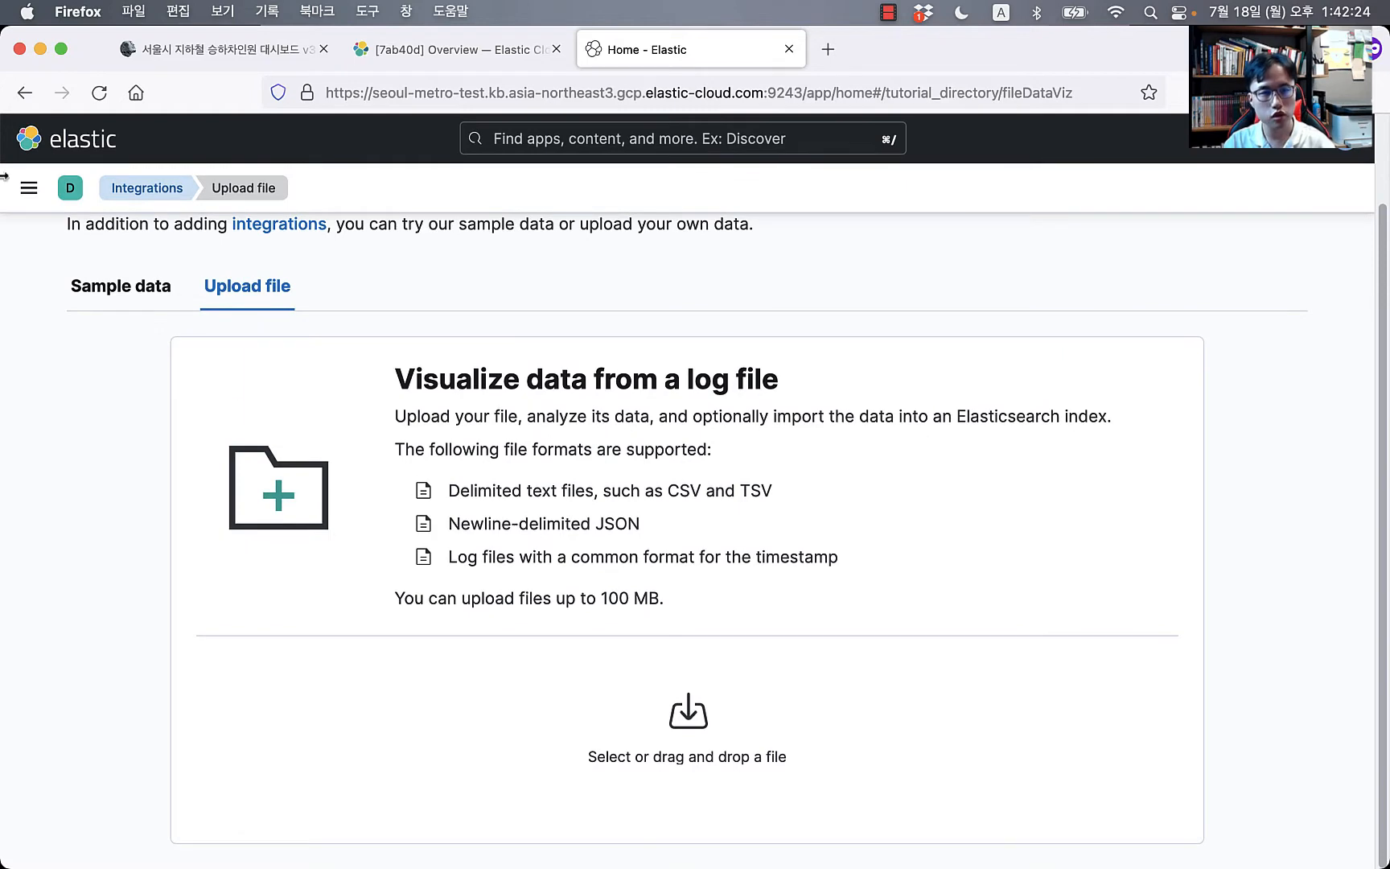
click(29, 190)
scroll(72, 499, down, 1)
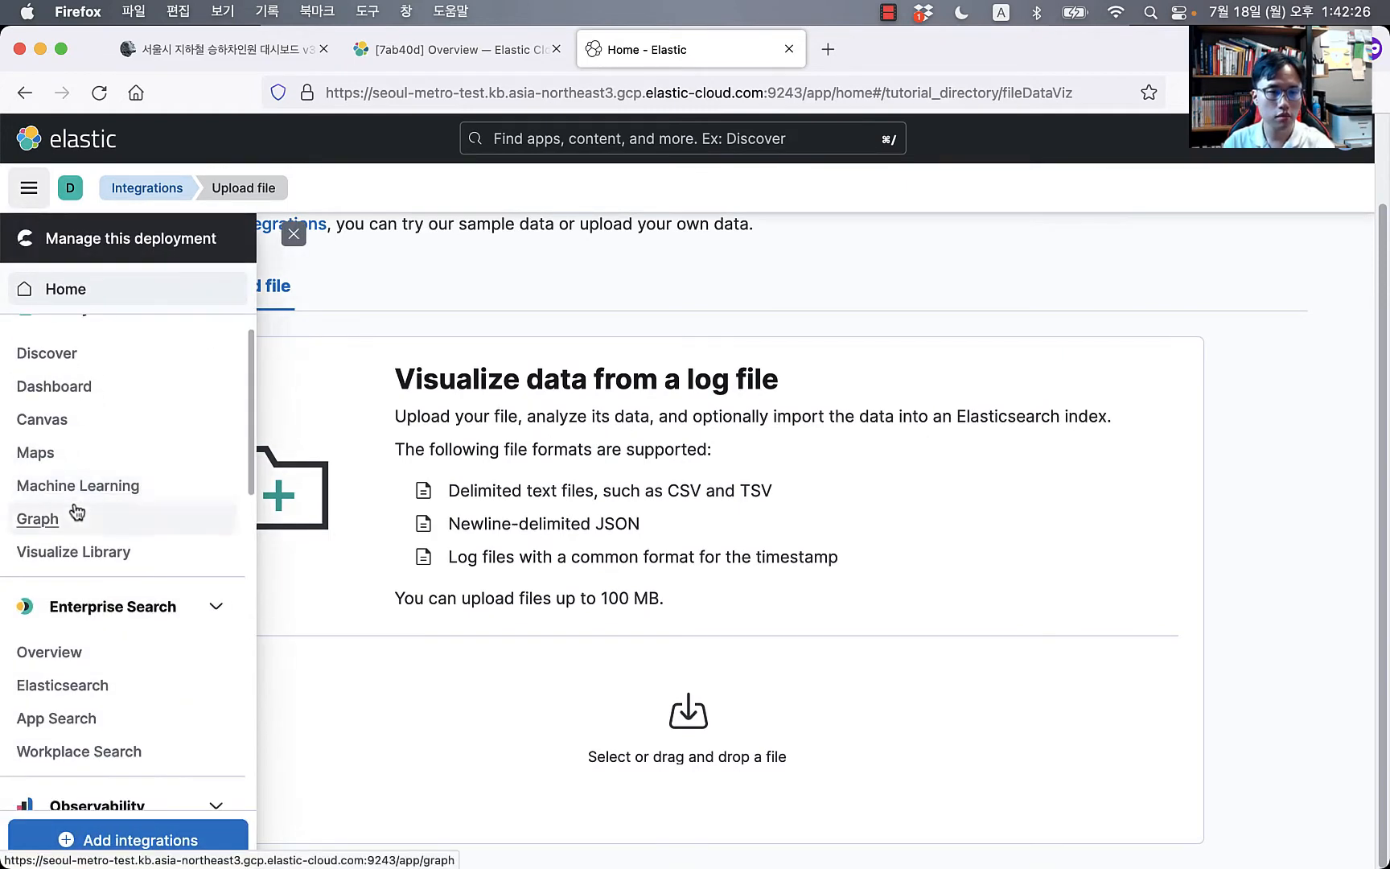
click(117, 490)
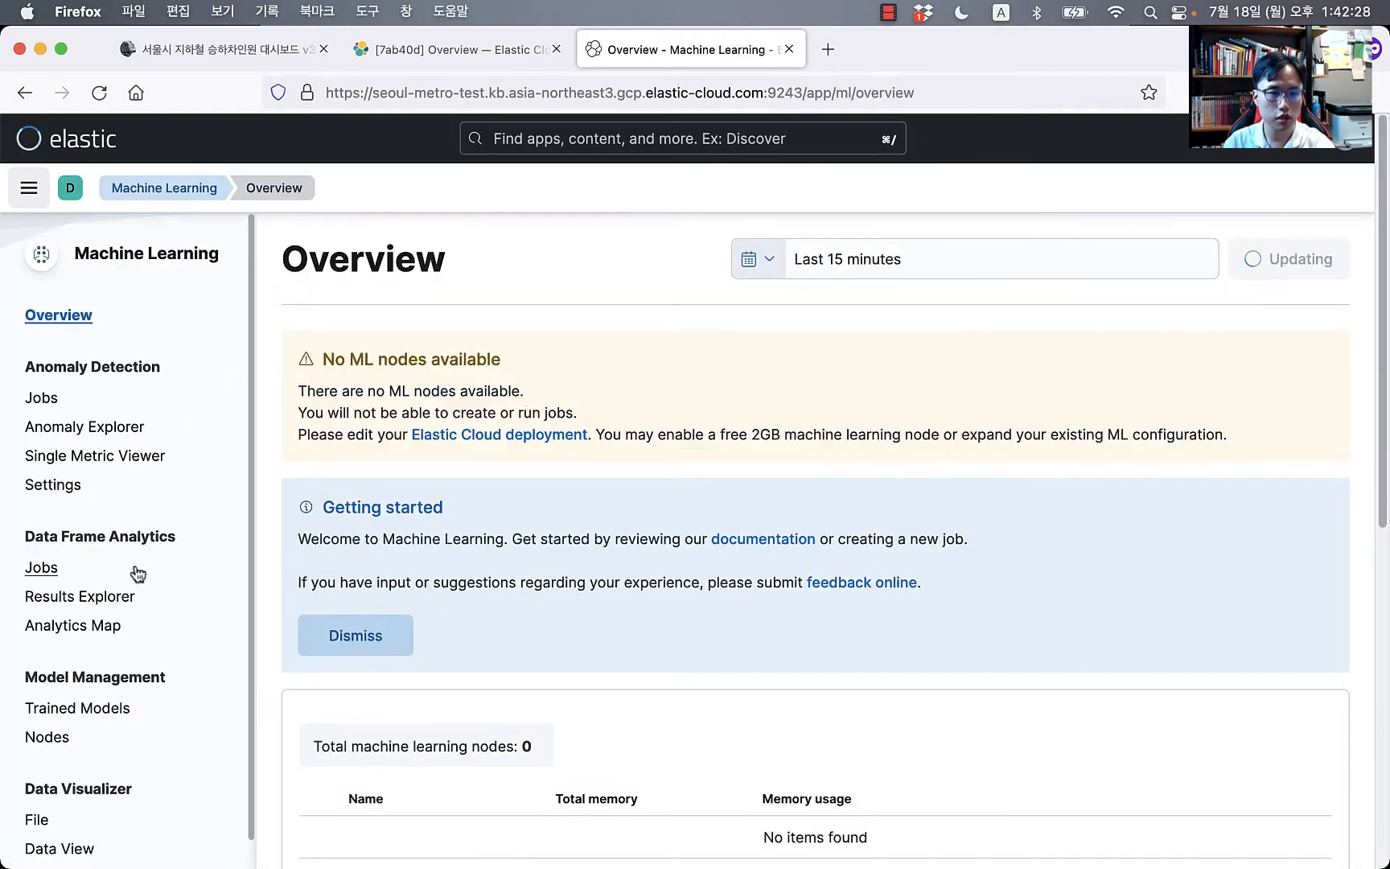
scroll(109, 604, down, 1)
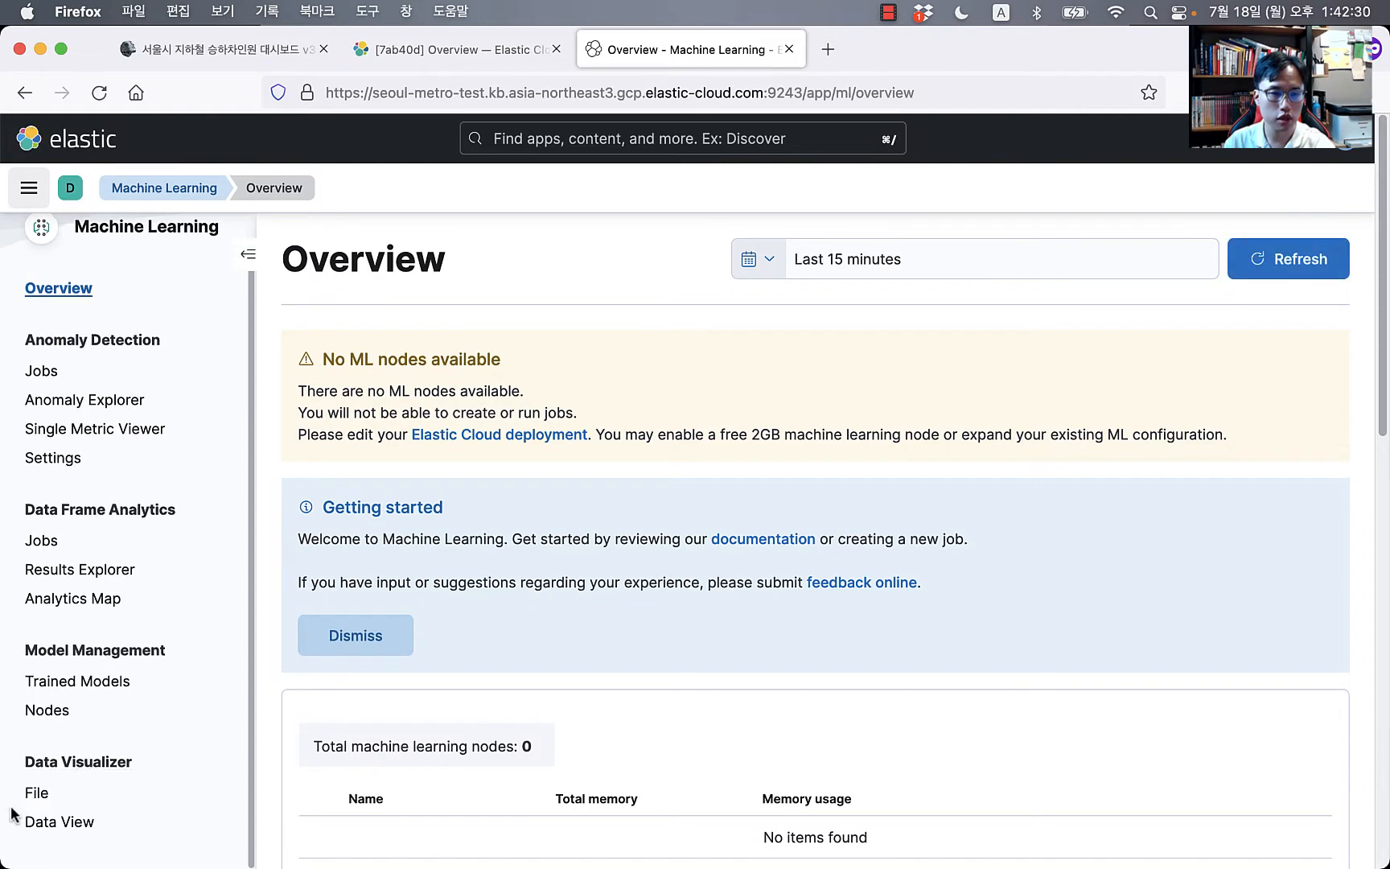
click(29, 795)
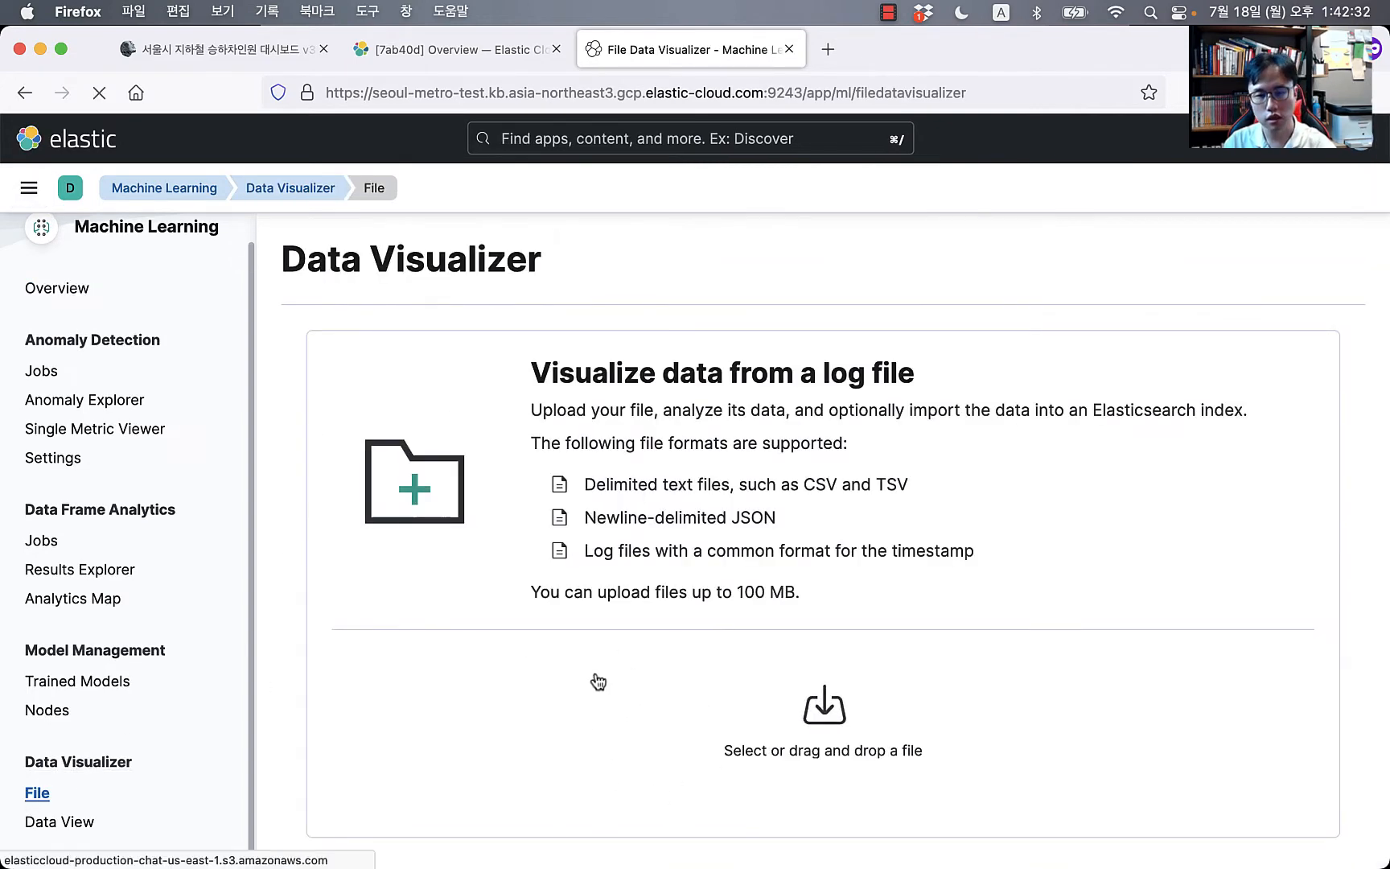
Step: Drag seoul-metro-station-info.csv from Finder onto the upload area and return to the browser
key(super+Tab)
key(super+Tab)
key(super+Tab)
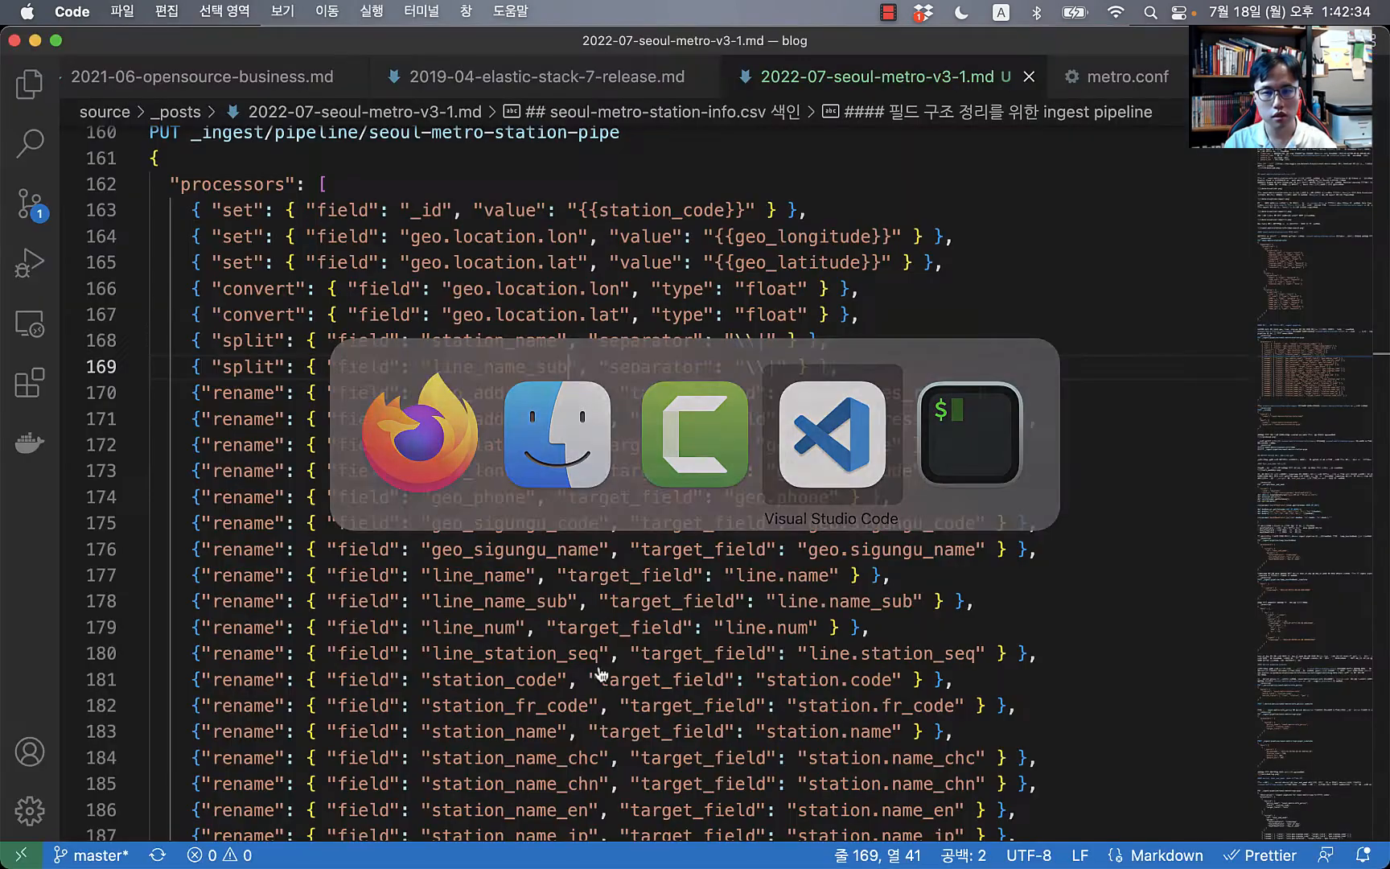
key(super+Tab)
key(super+Tab)
key(super+Tab)
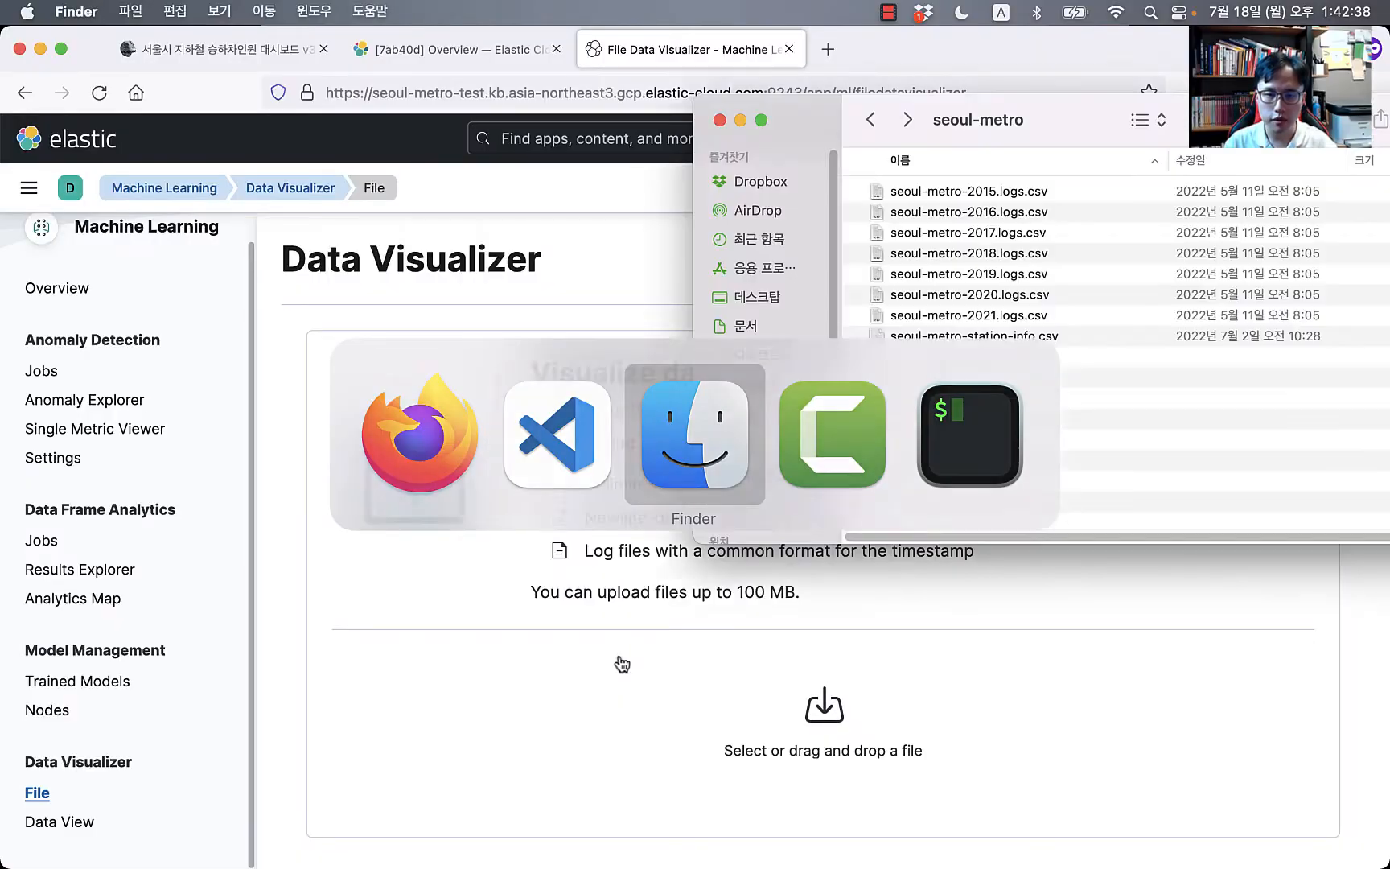
drag(980, 336, 845, 732)
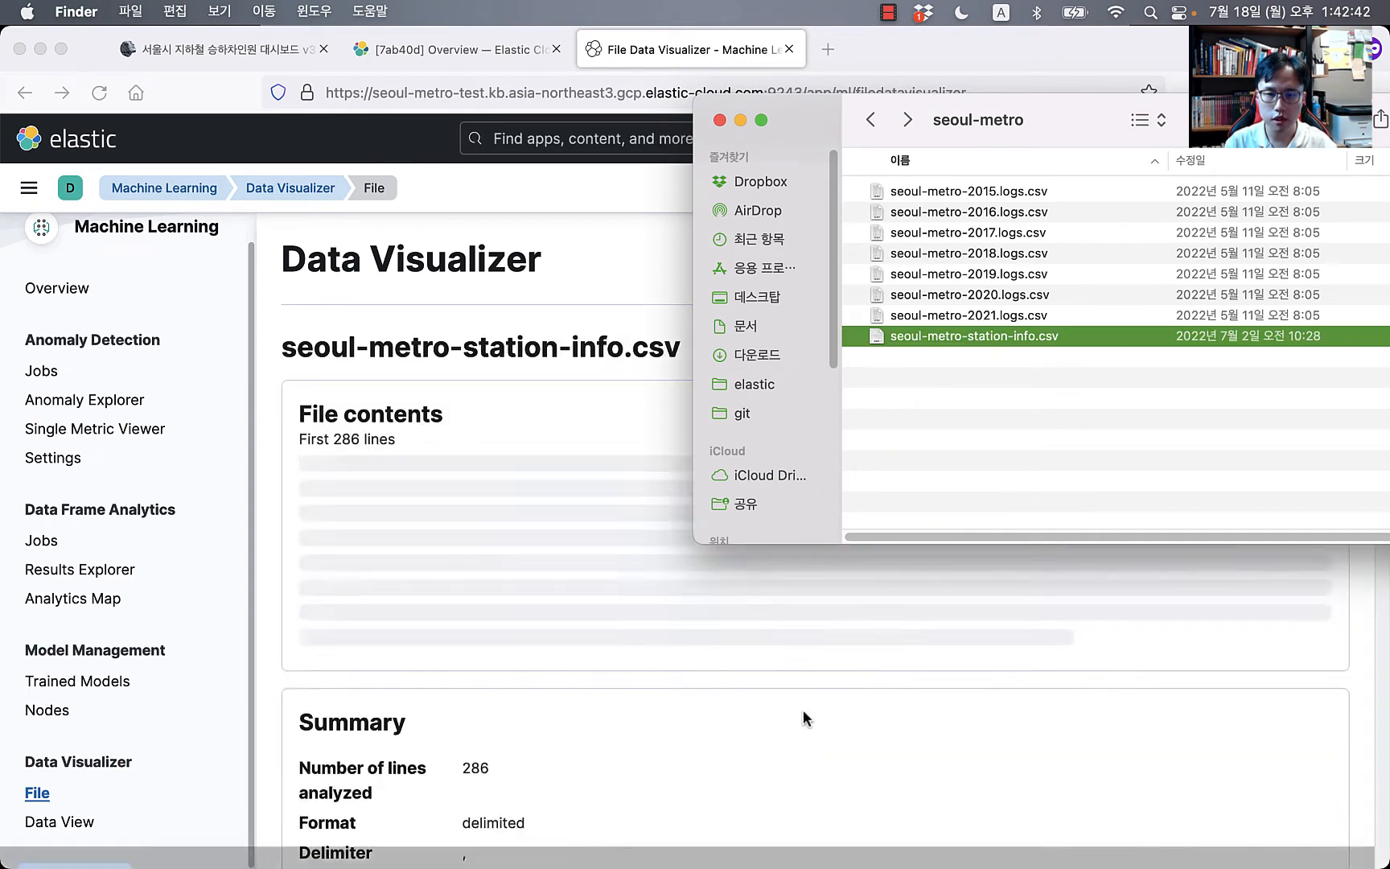
click(499, 314)
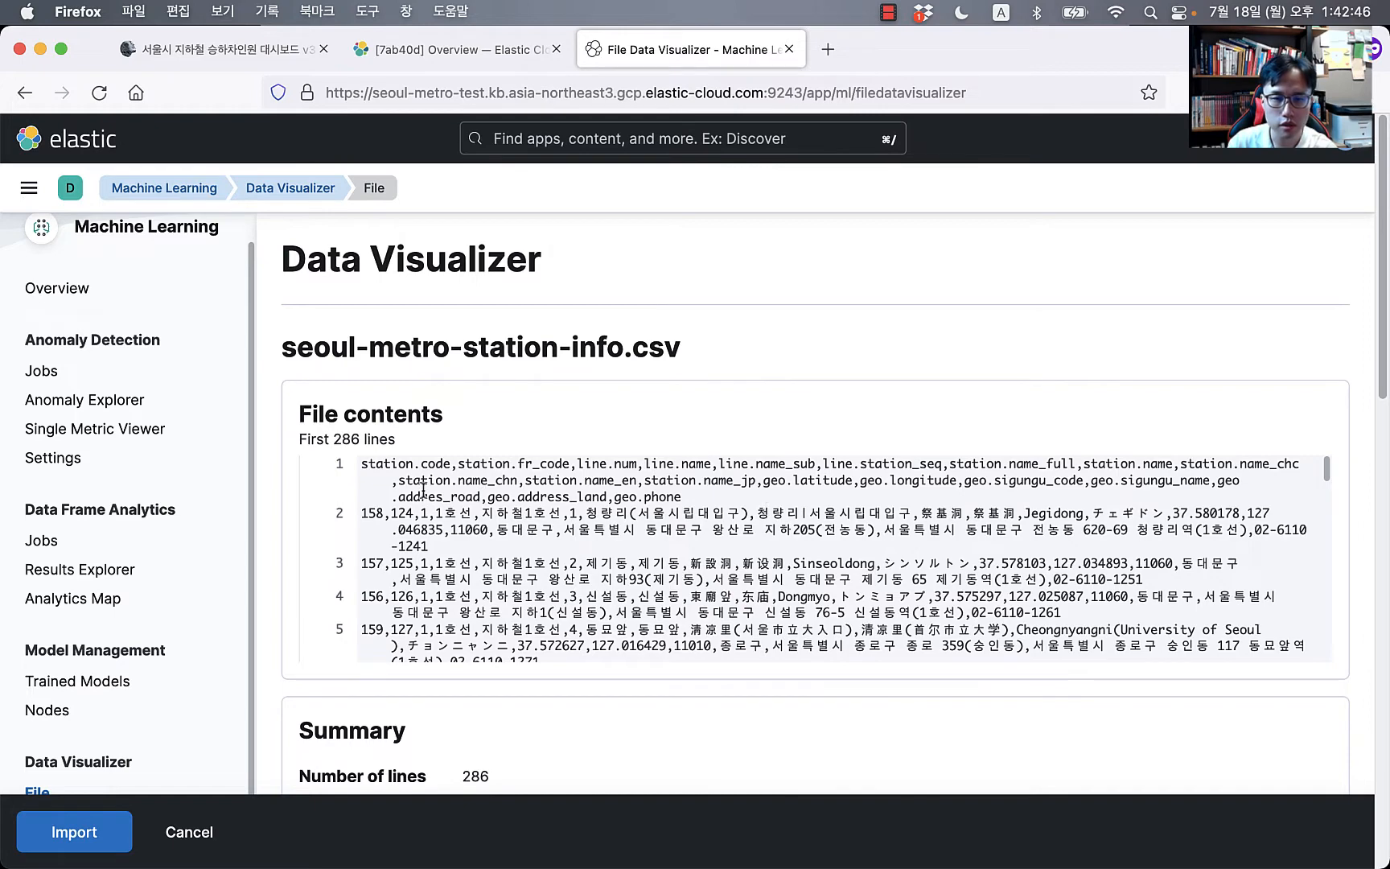
scroll(621, 561, down, 3)
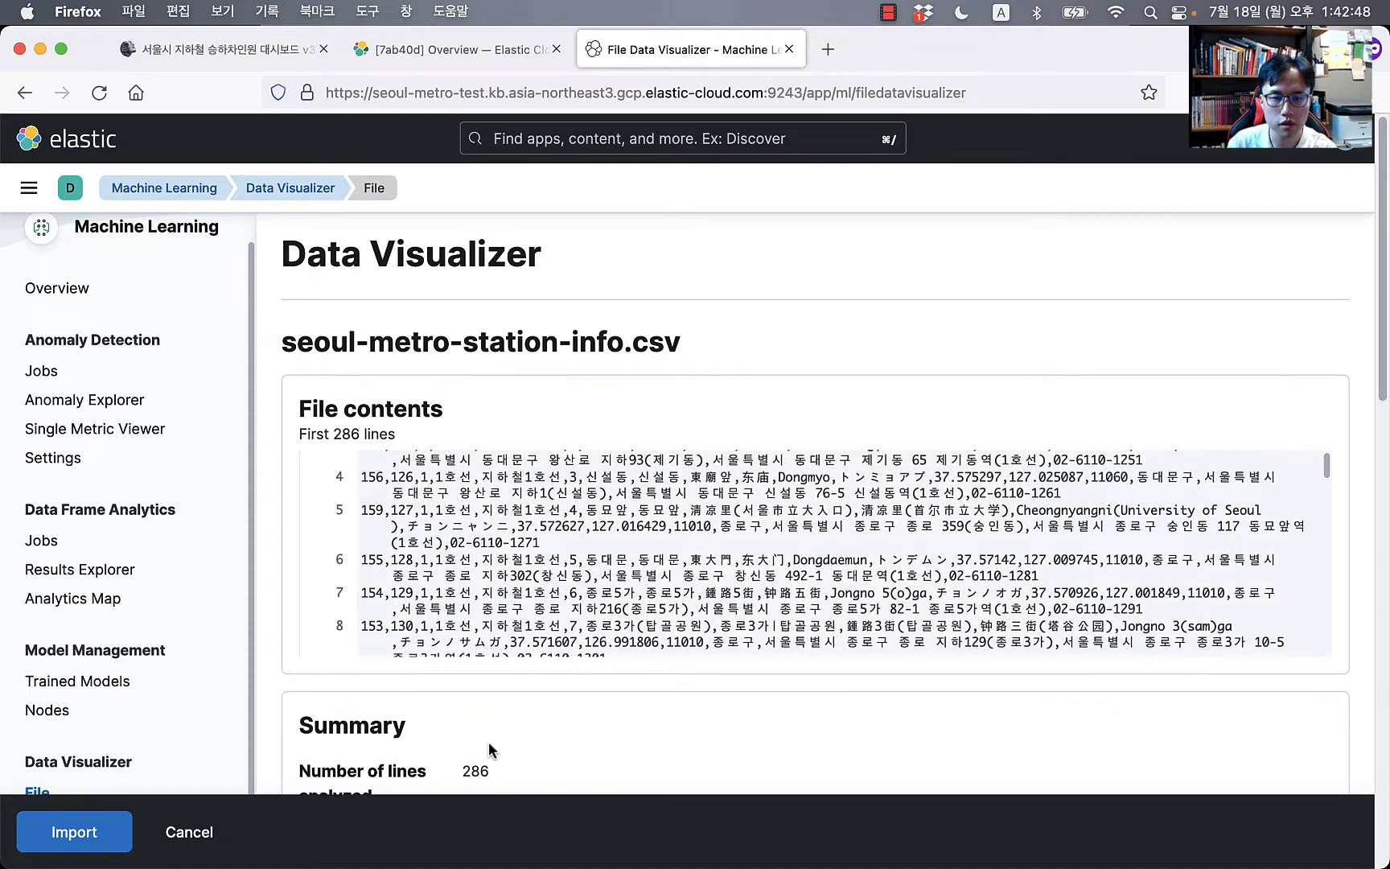
scroll(489, 741, down, 3)
scroll(499, 741, down, 2)
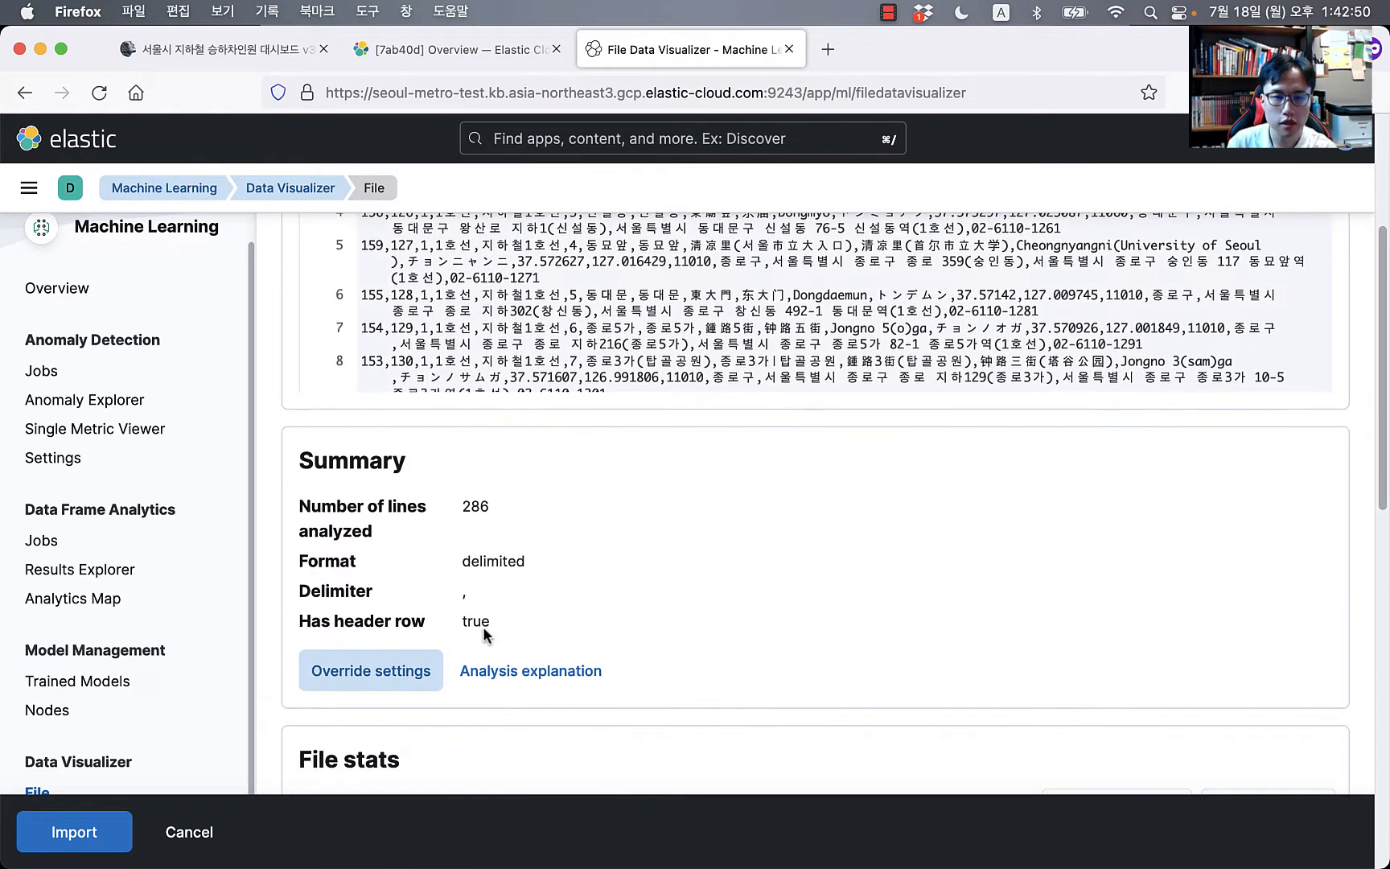
scroll(616, 535, down, 5)
scroll(615, 534, up, 1)
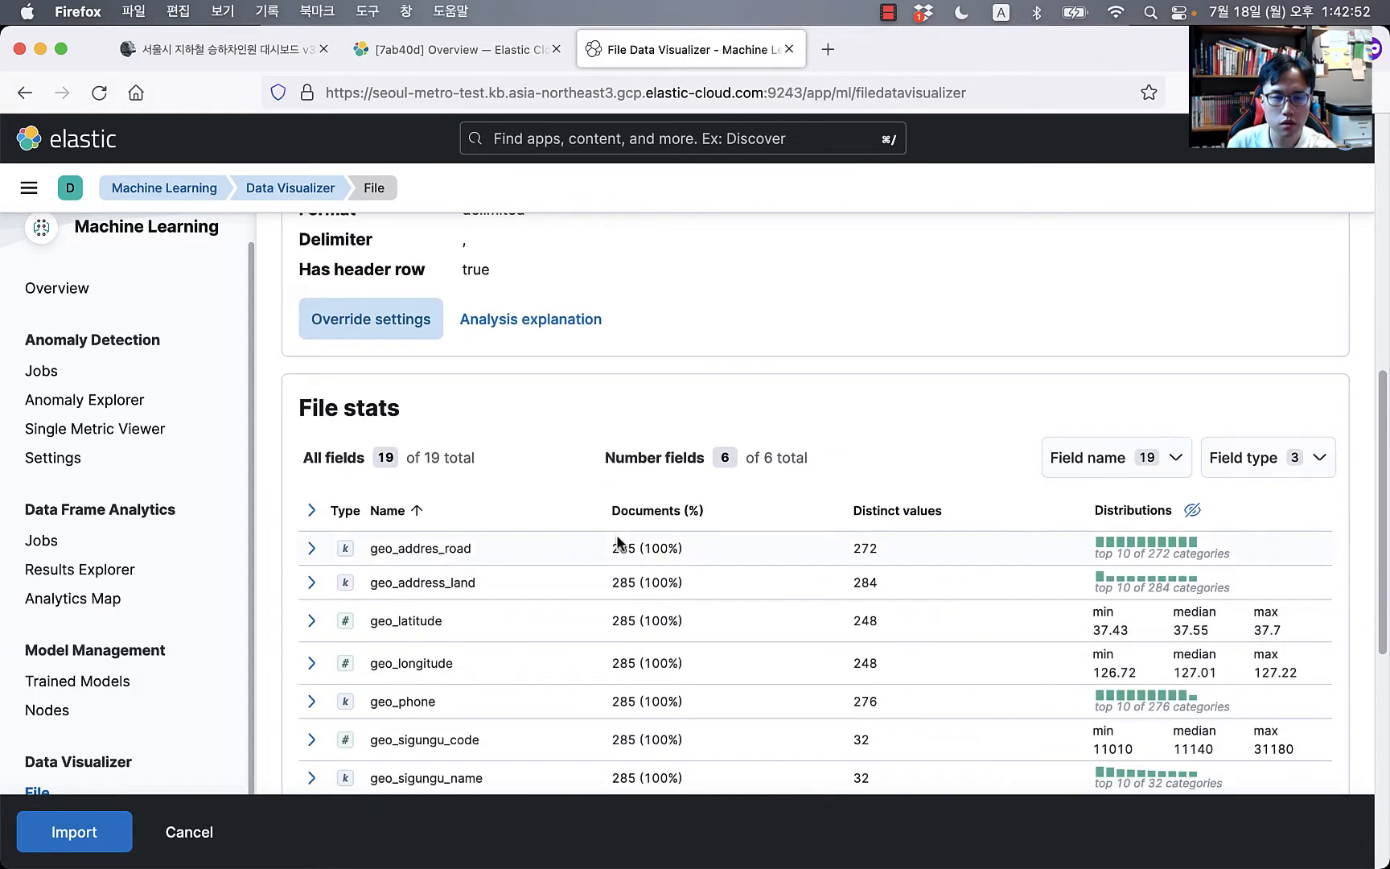
scroll(615, 534, down, 3)
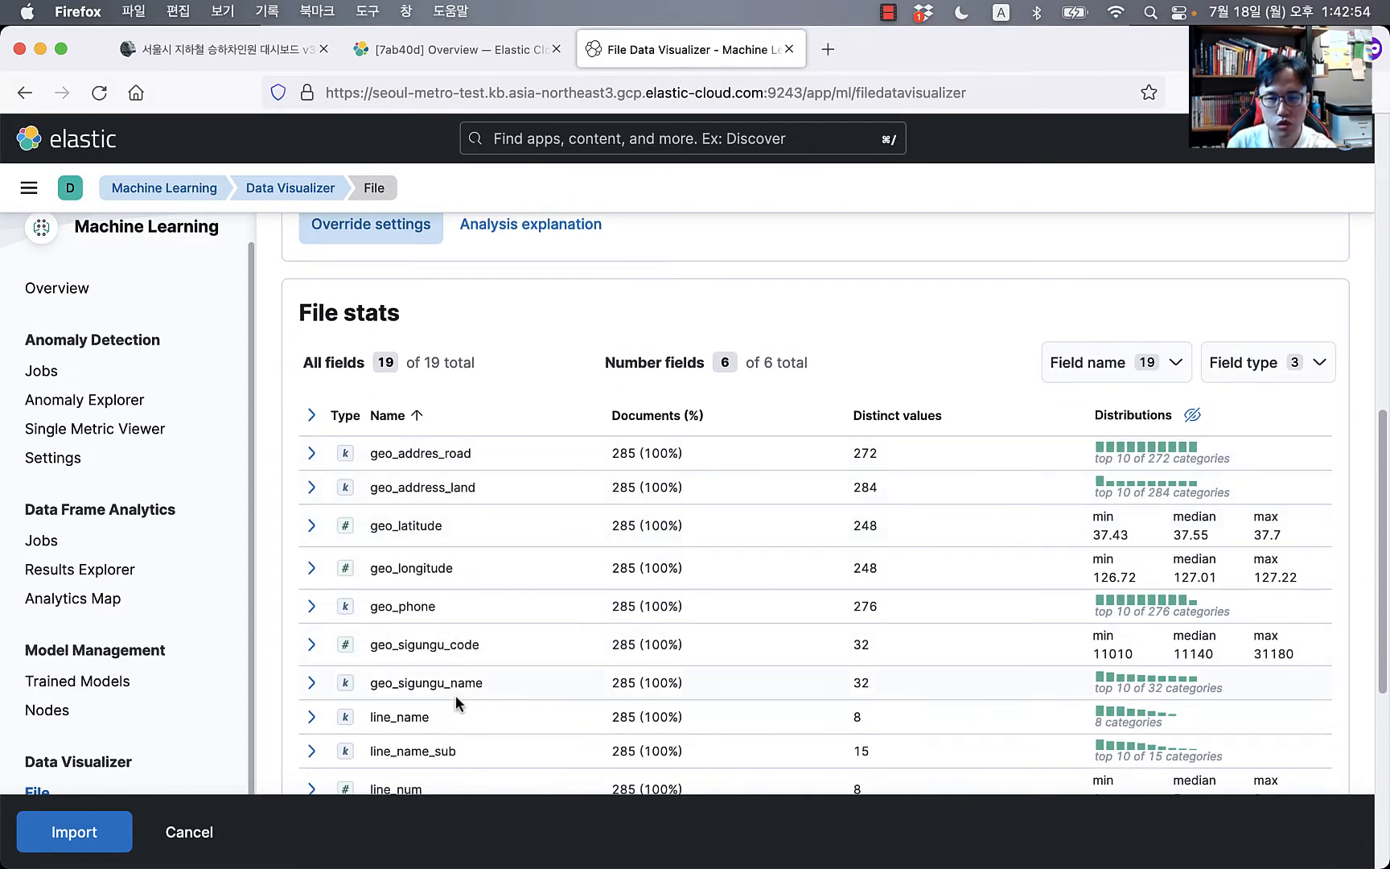
scroll(815, 484, up, 5)
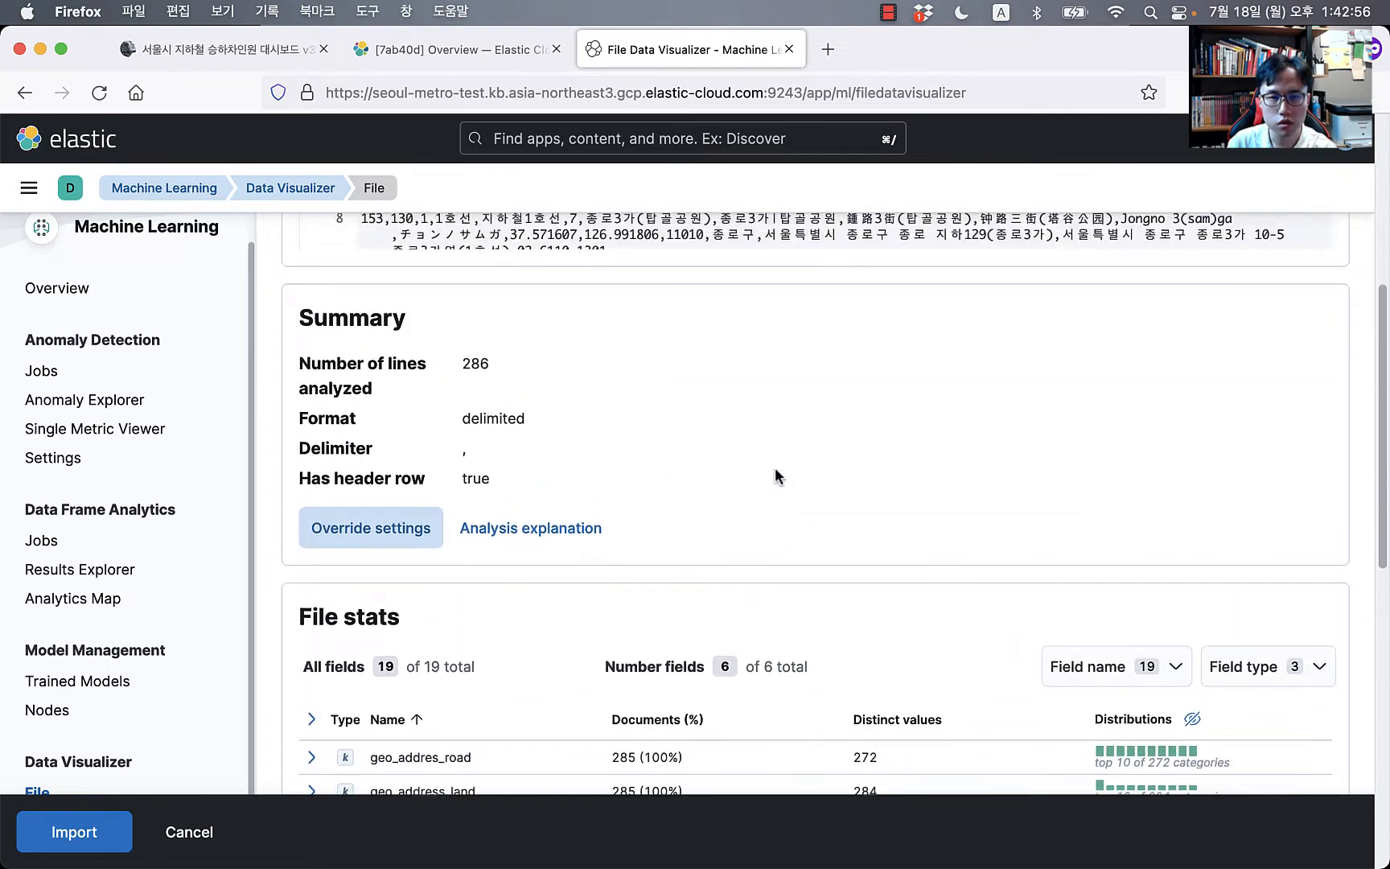
scroll(761, 501, down, 10)
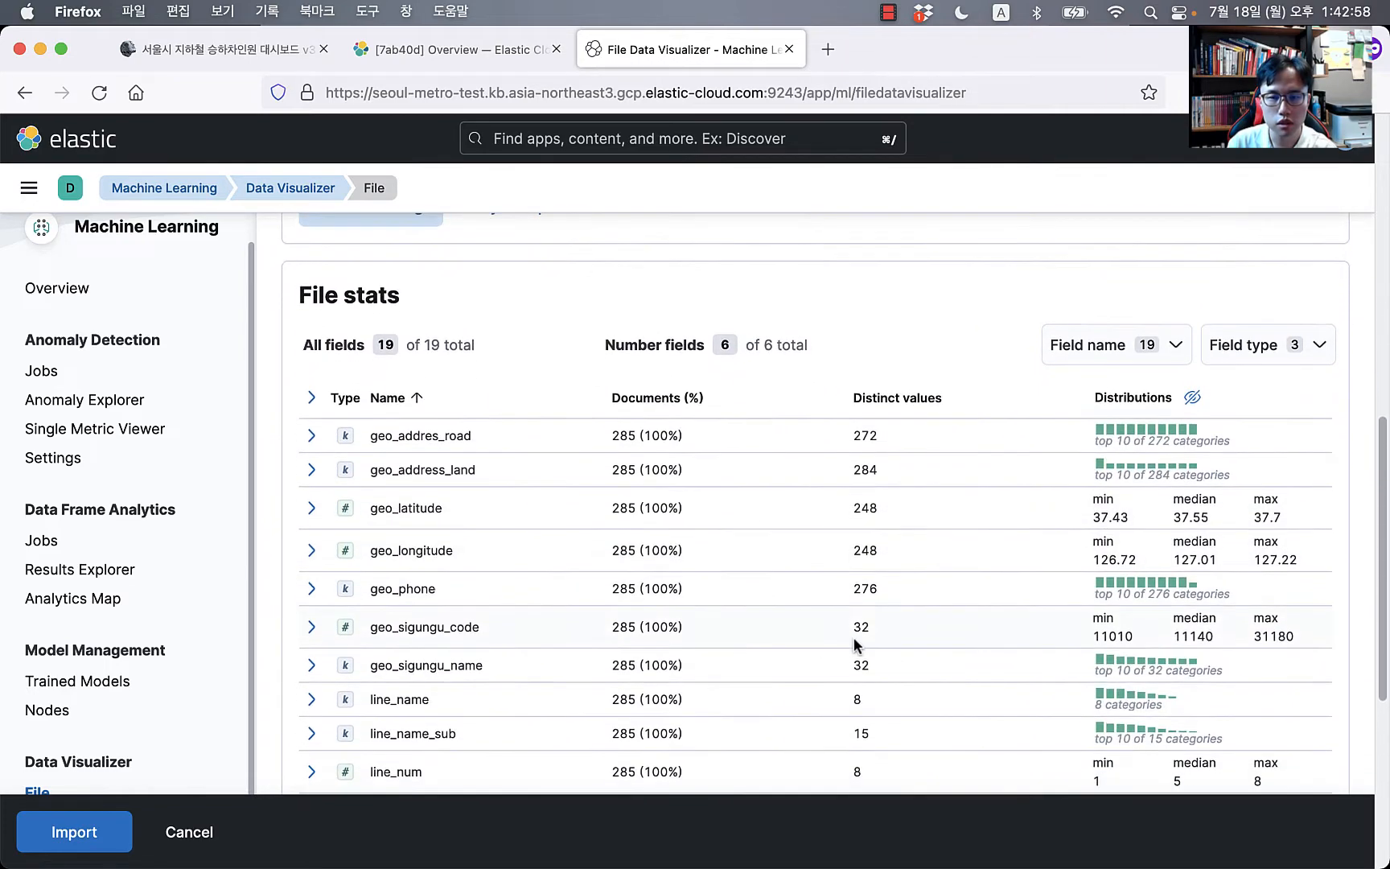
scroll(1055, 660, down, 3)
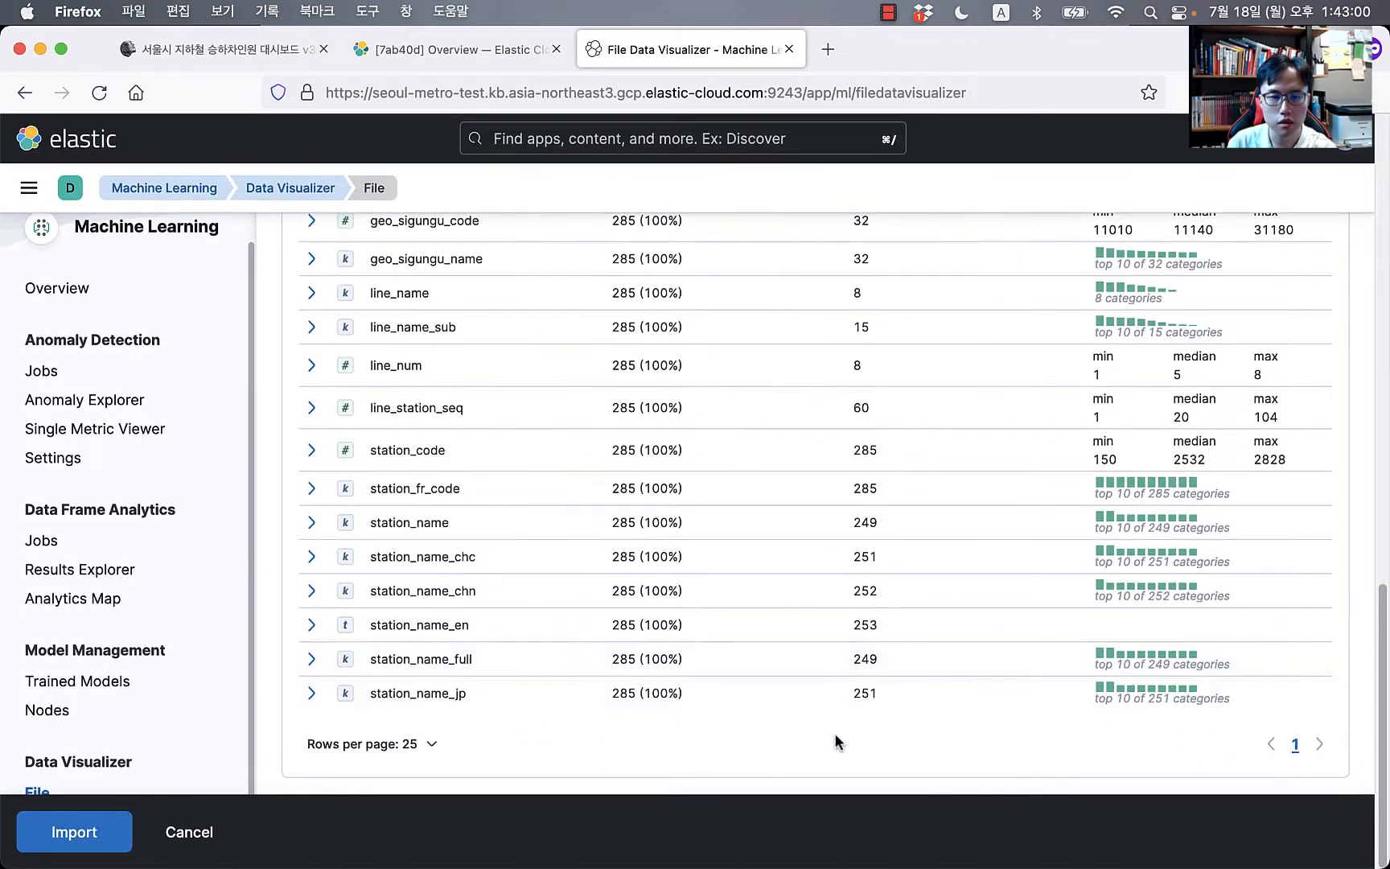
click(94, 815)
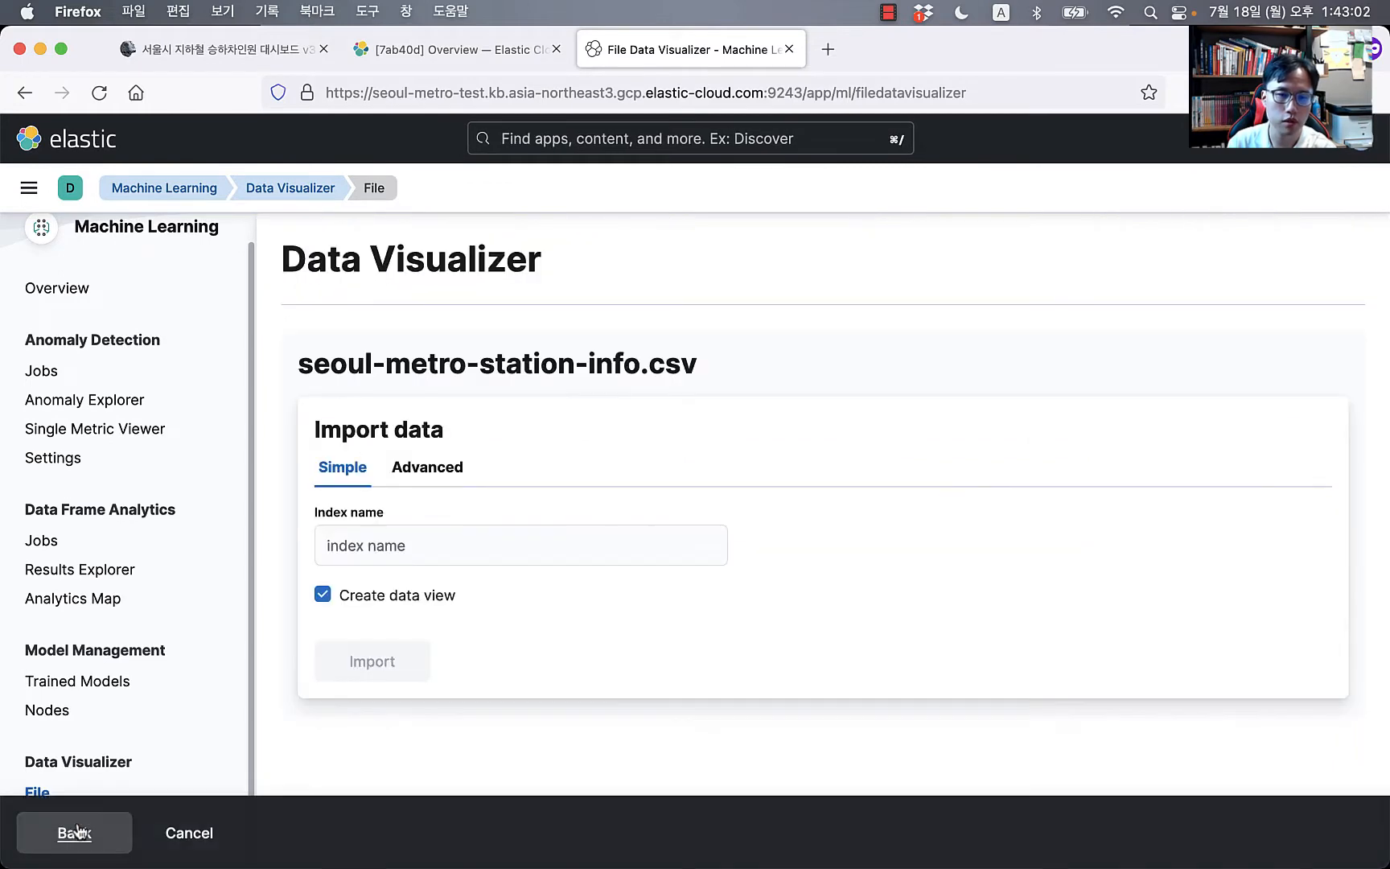
click(477, 536)
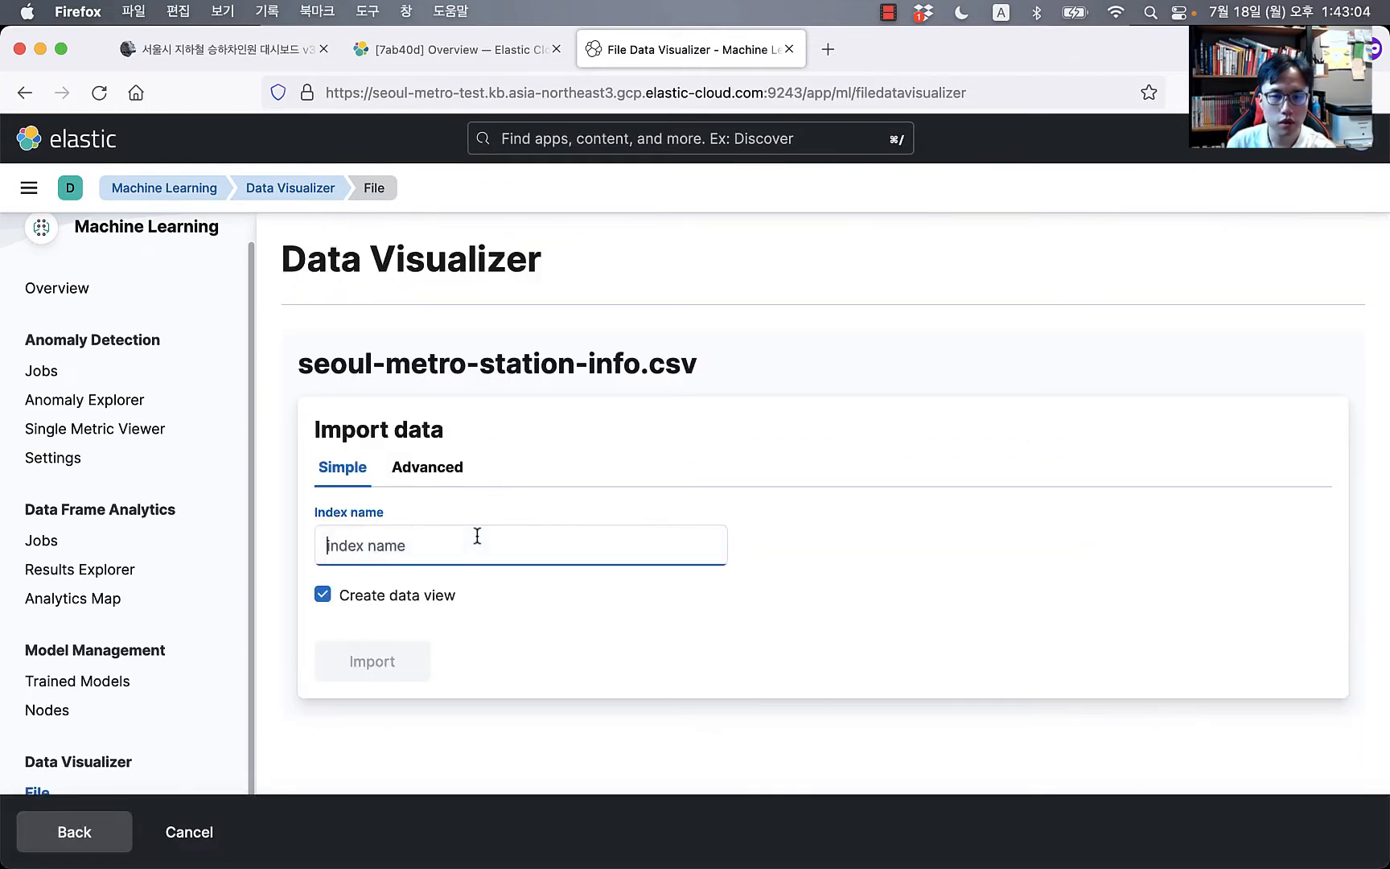
click(435, 463)
scroll(580, 546, down, 5)
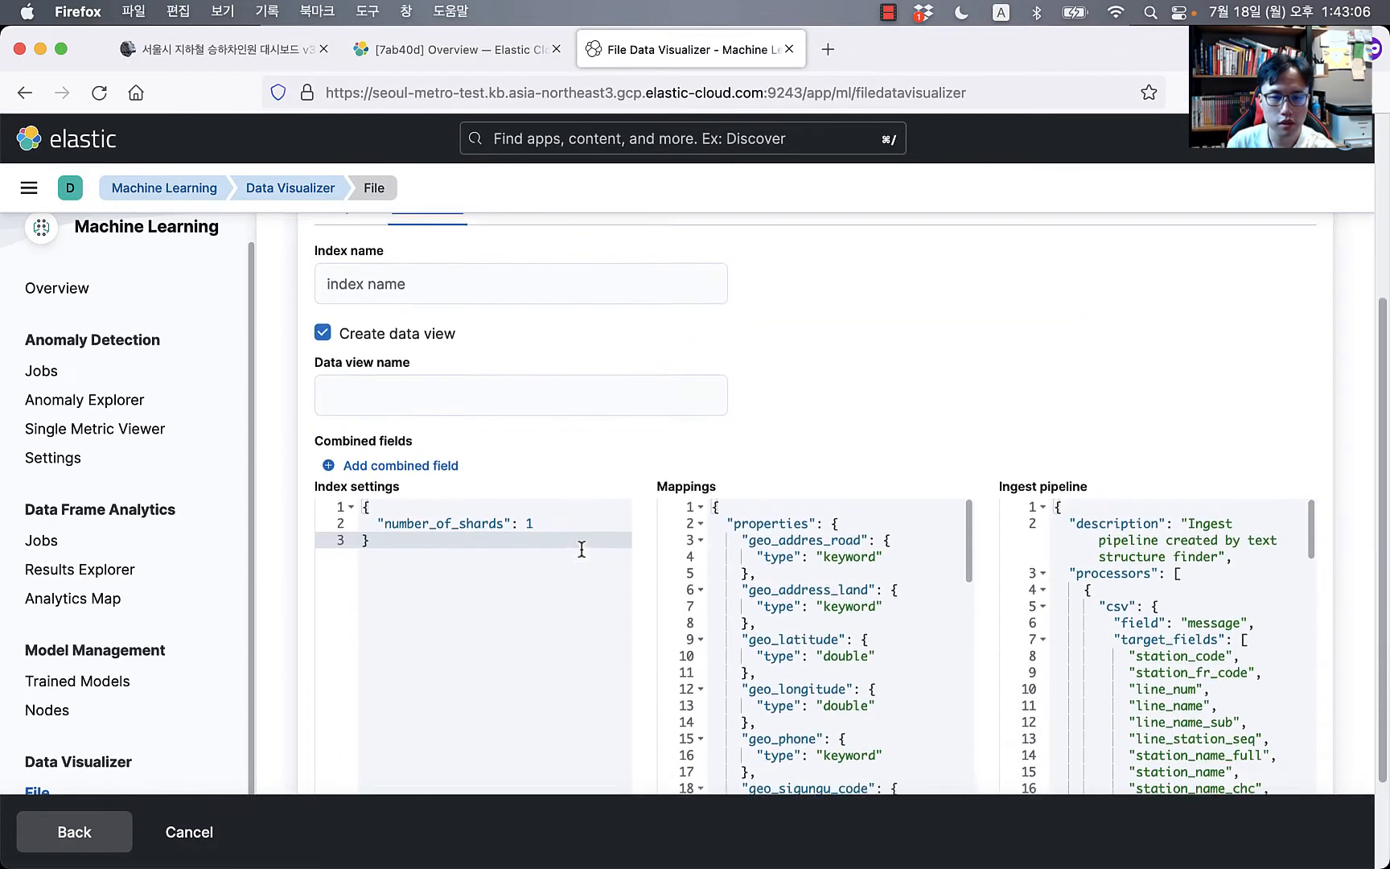
scroll(854, 547, down, 3)
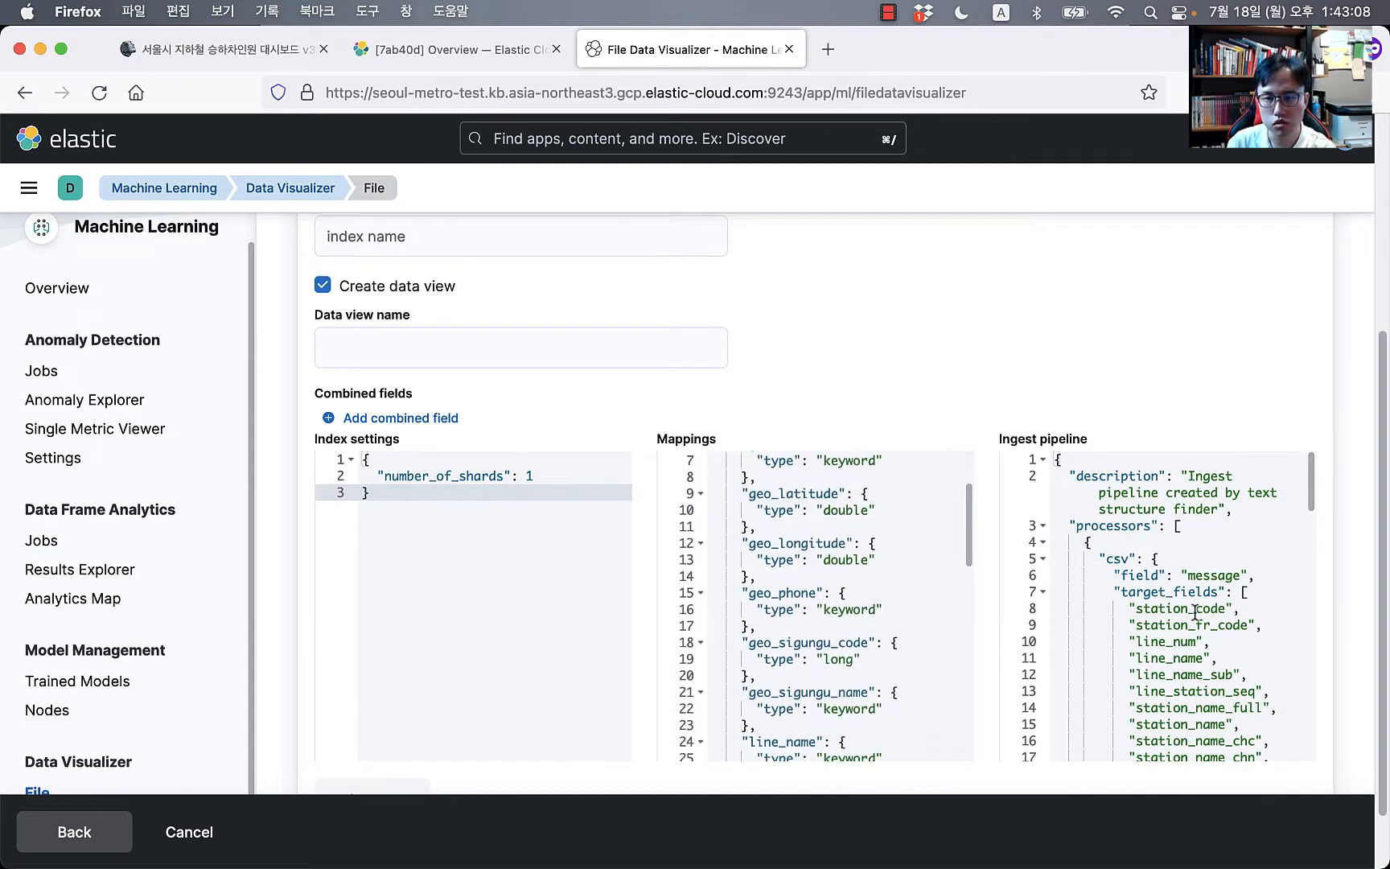
scroll(1189, 577, down, 3)
scroll(1189, 578, up, 3)
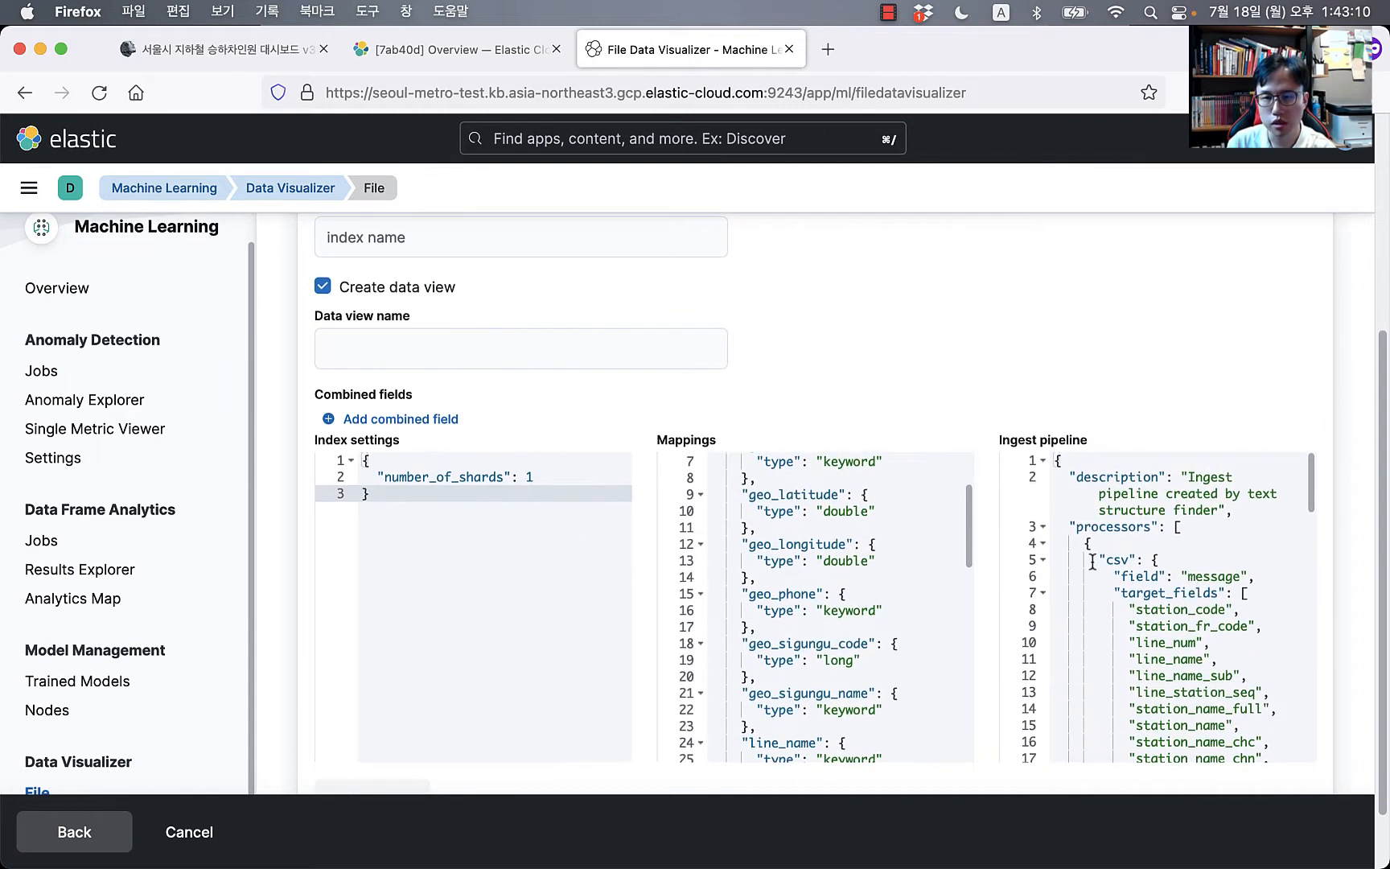
drag(1093, 559, 1182, 694)
scroll(1187, 687, down, 5)
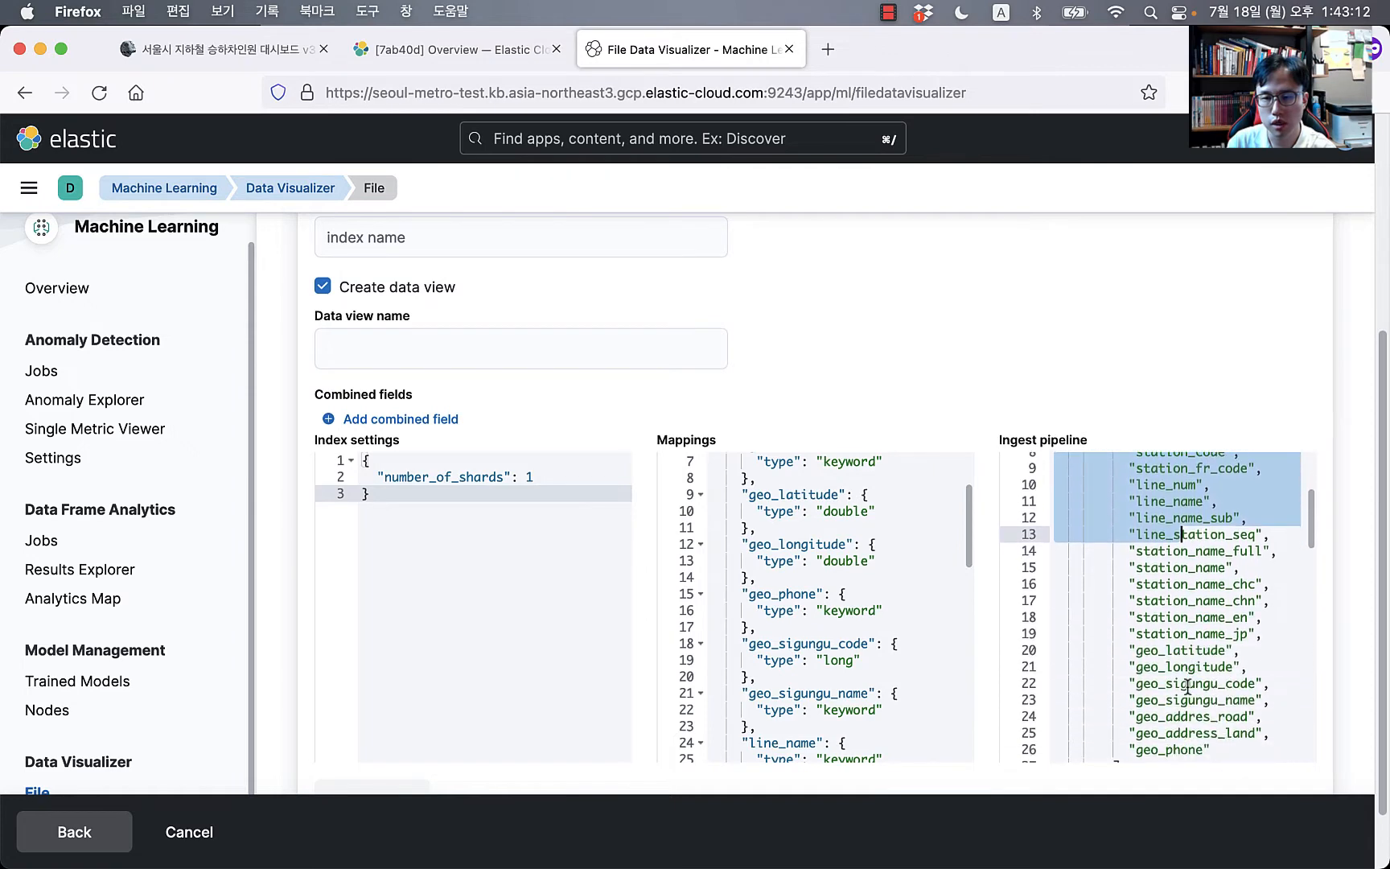
scroll(1188, 686, down, 3)
click(1188, 686)
scroll(1187, 686, down, 3)
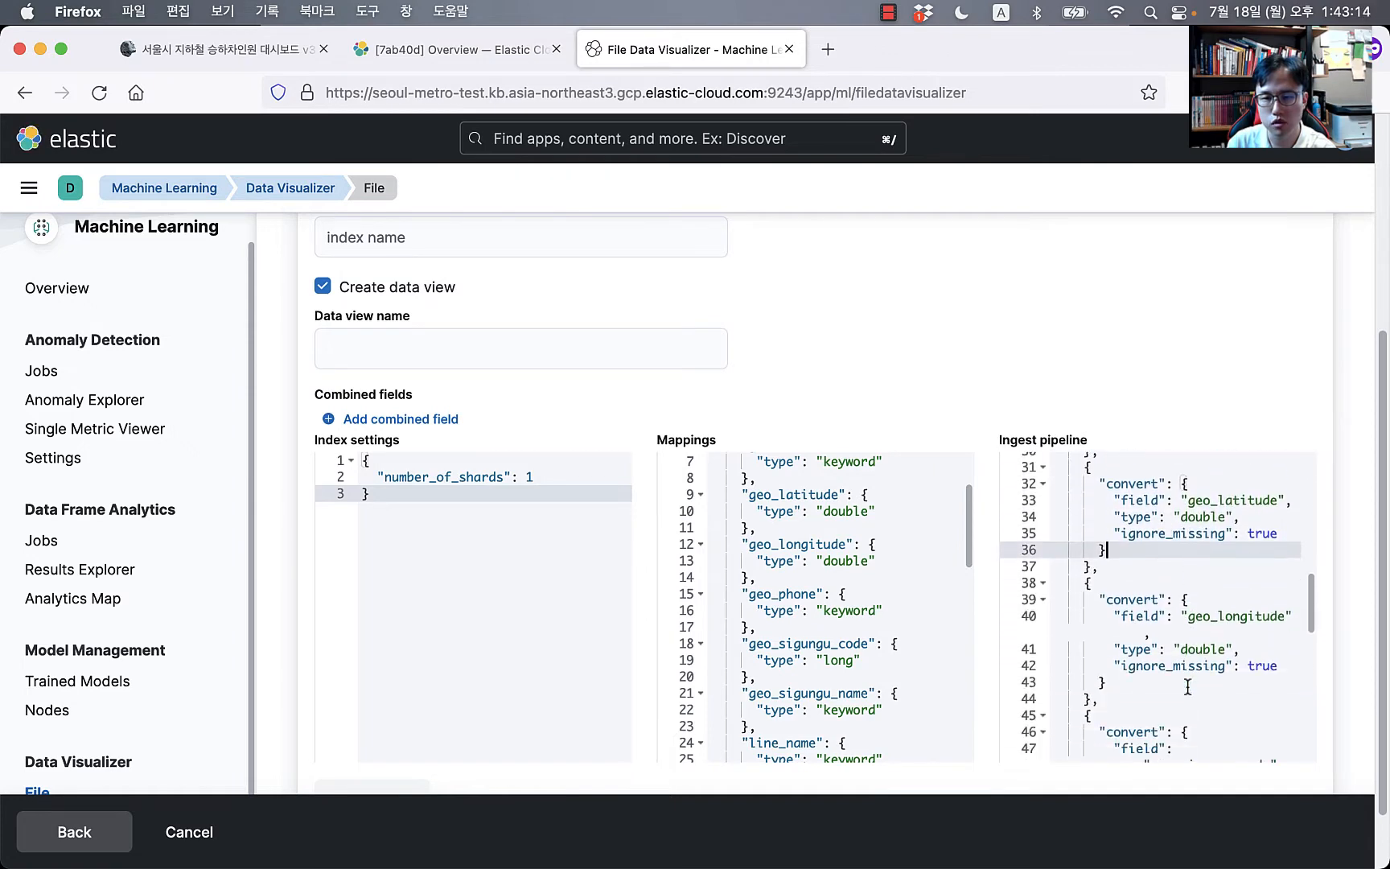
scroll(861, 624, up, 2)
scroll(416, 403, up, 5)
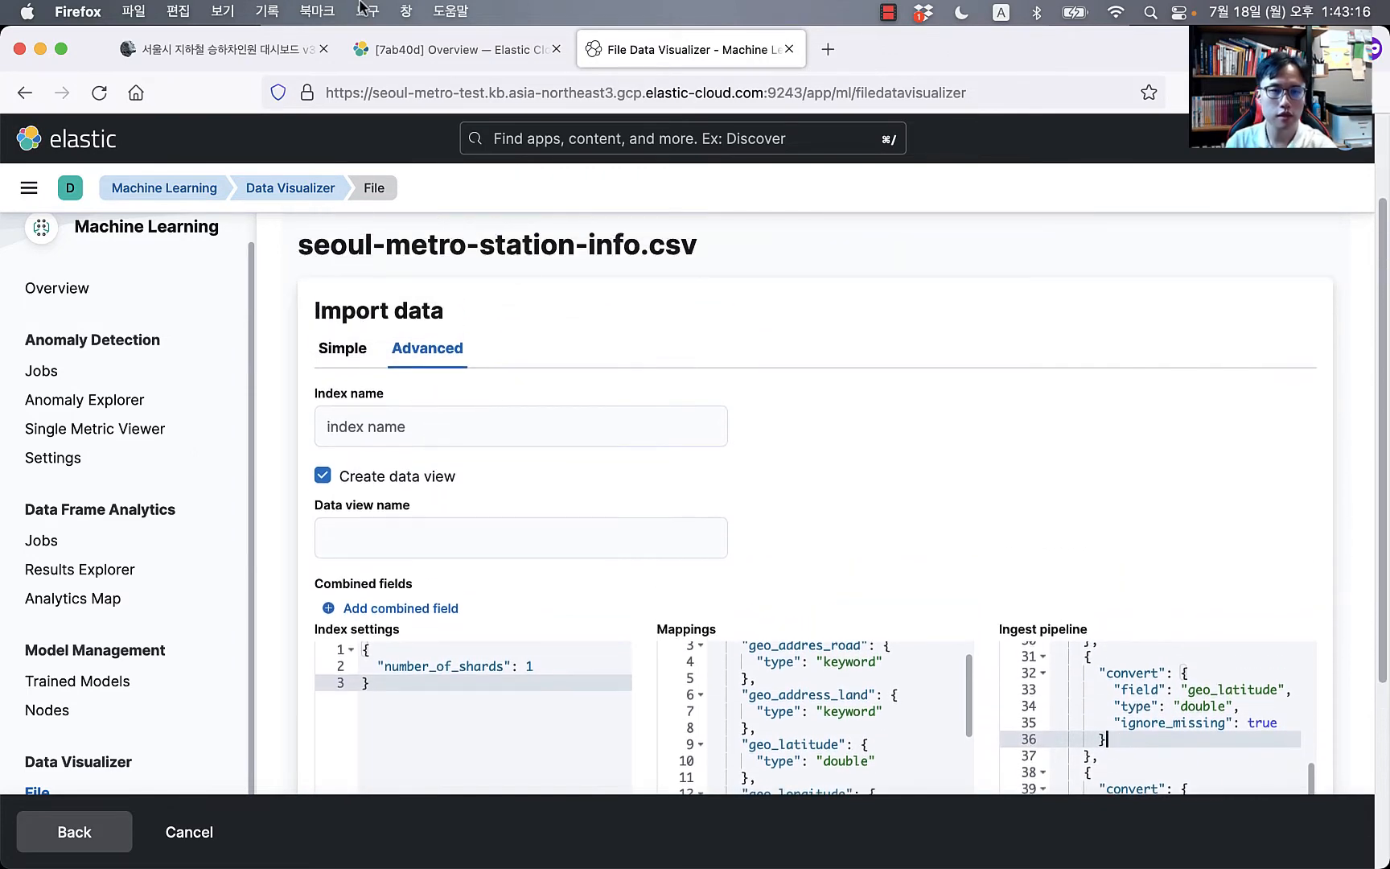
click(200, 48)
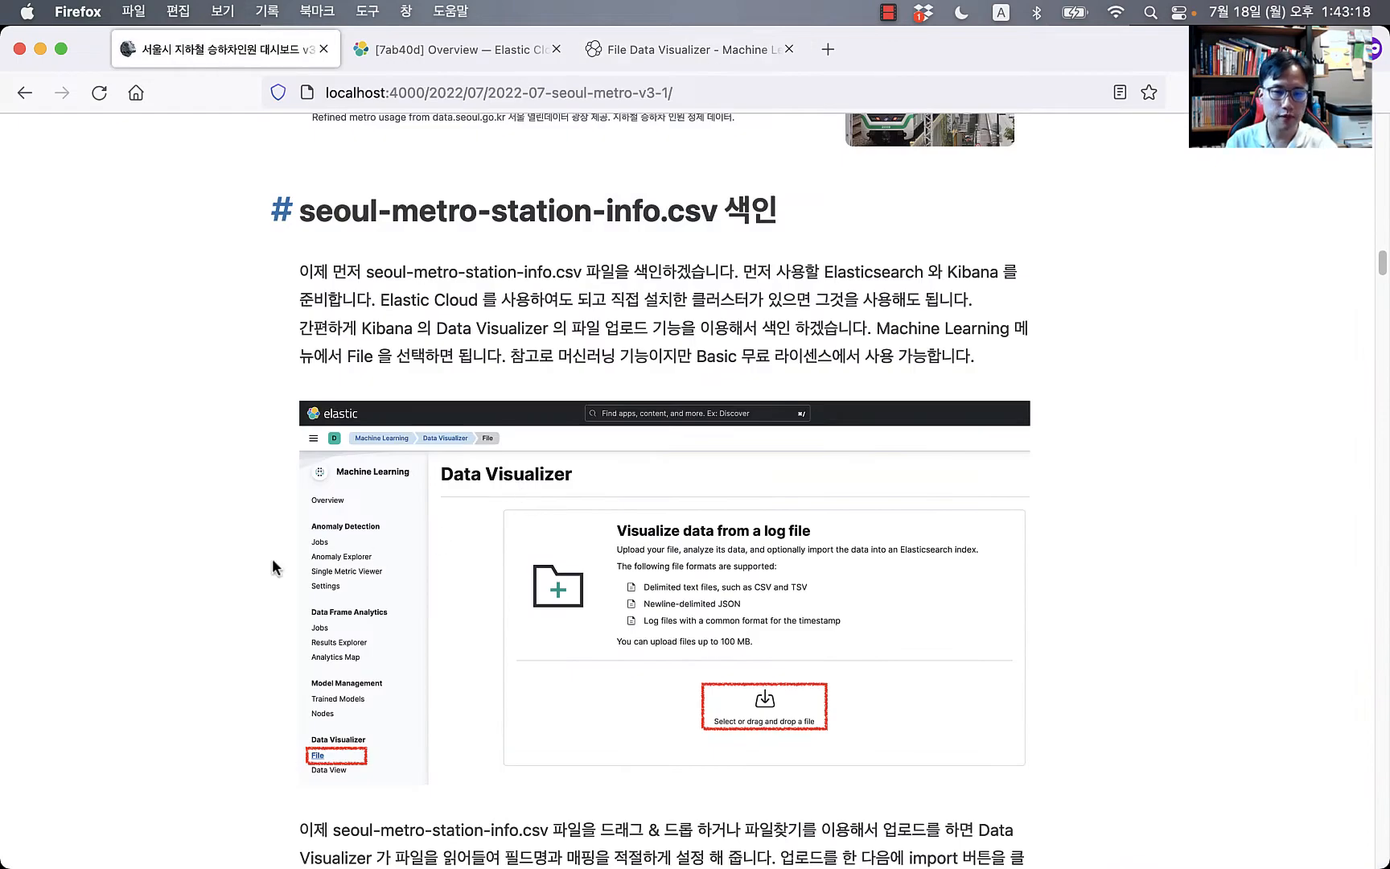
Step: Enter index name seoul-metro-station-info-temp, uncheck Create data view, and switch to the Simple view
scroll(271, 567, down, 12)
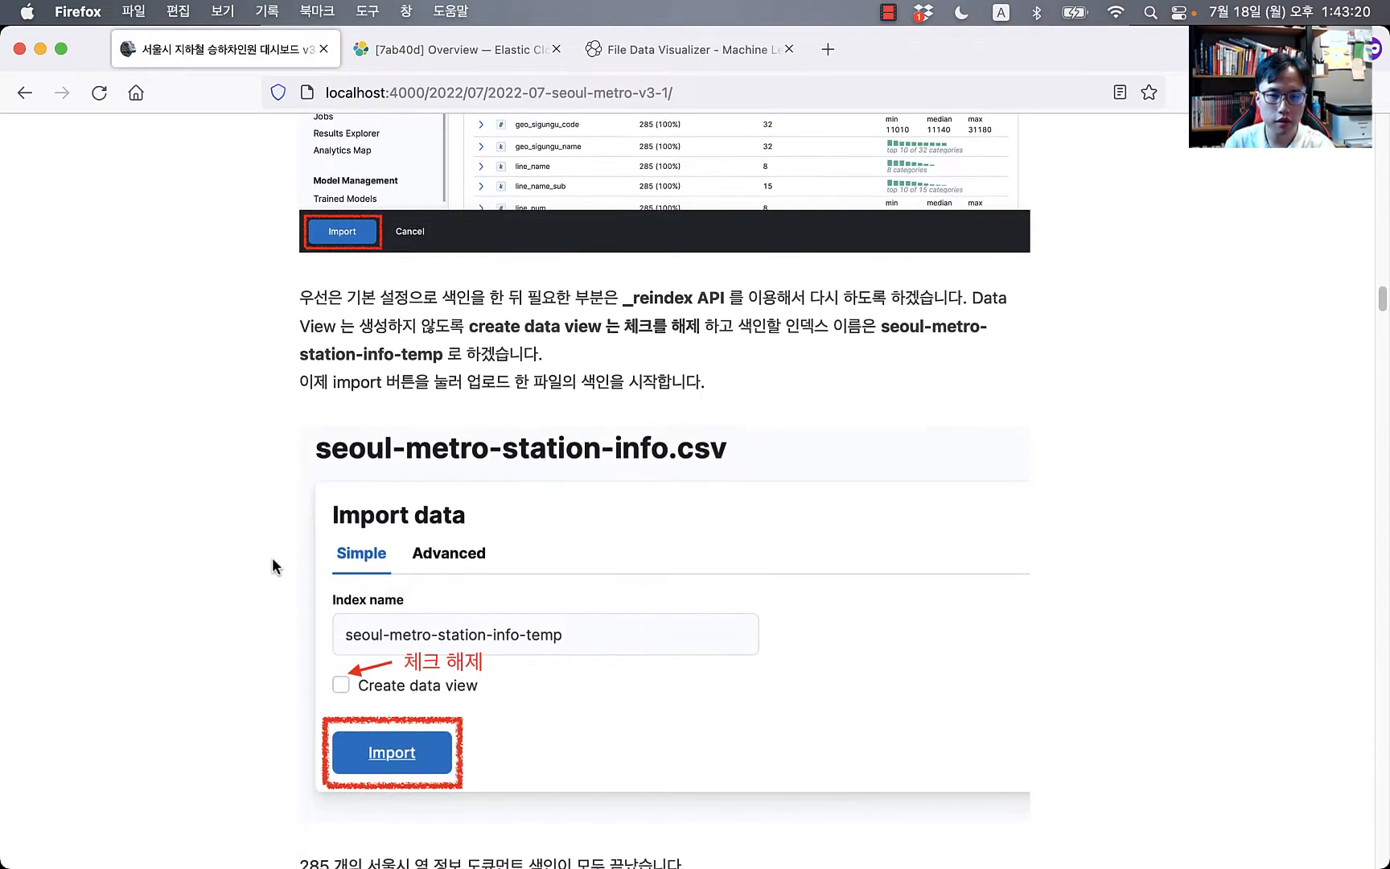
scroll(417, 606, down, 2)
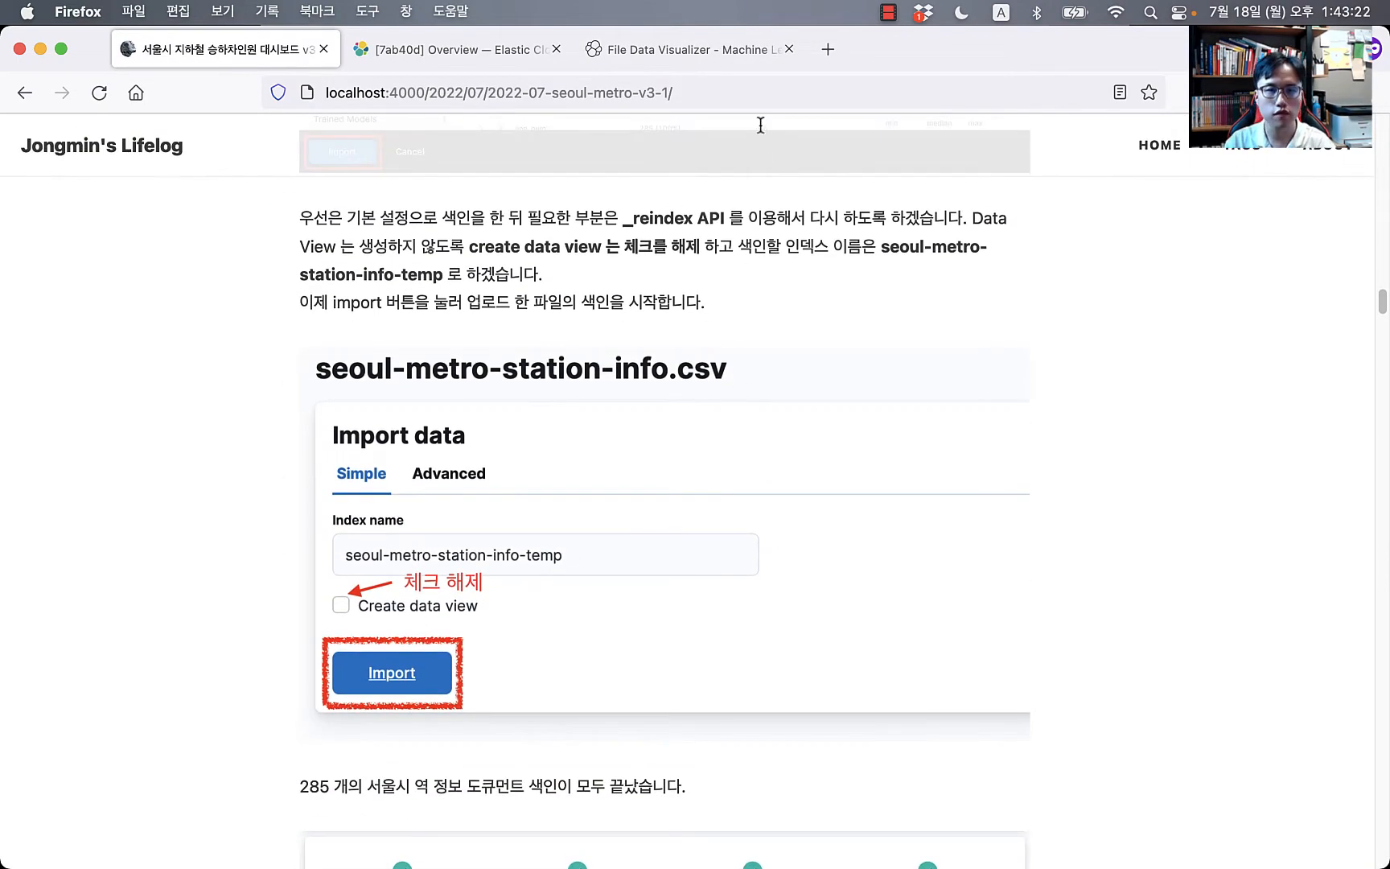
click(706, 46)
click(427, 426)
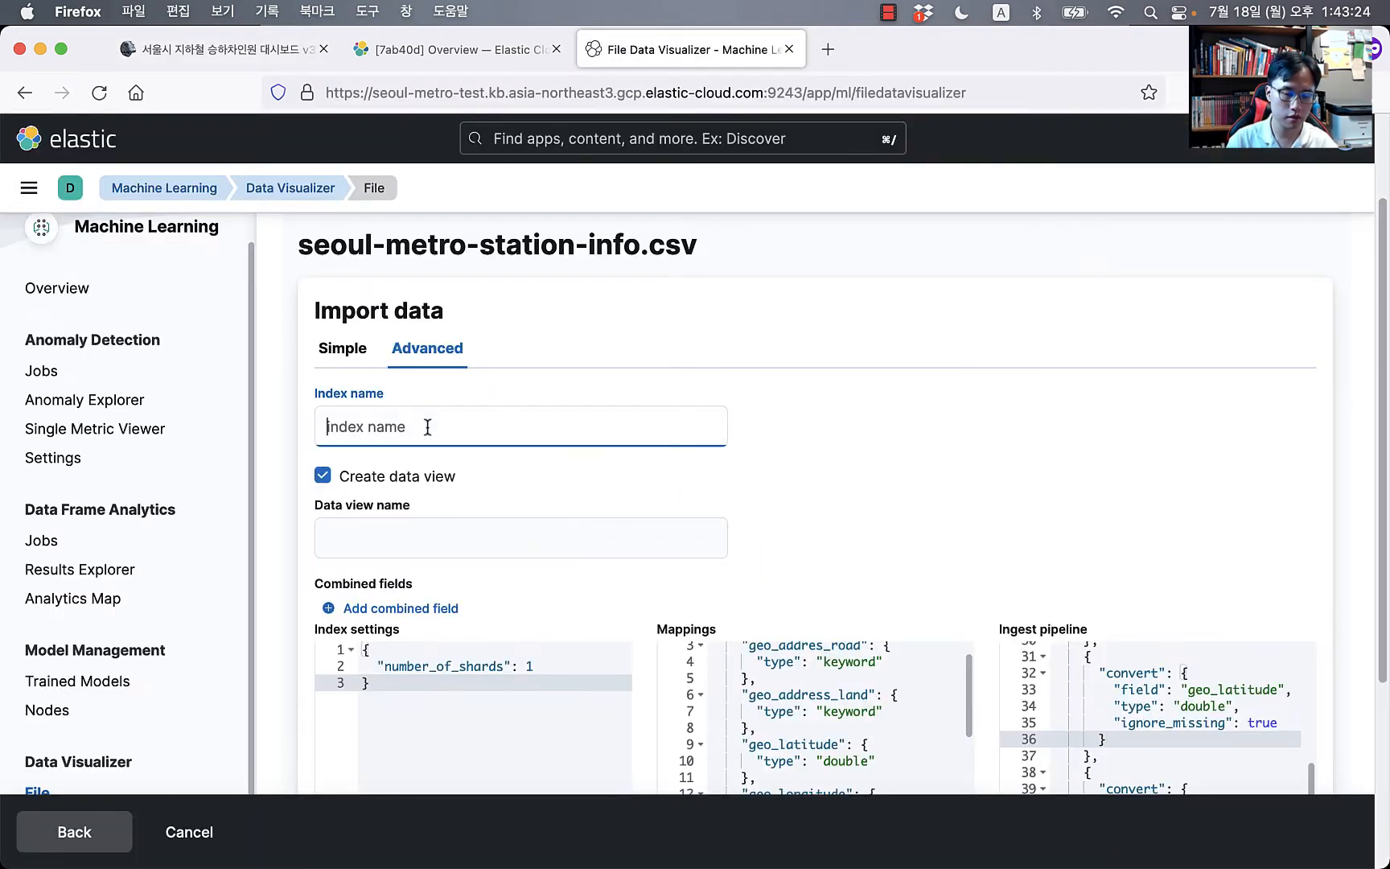
text(se)
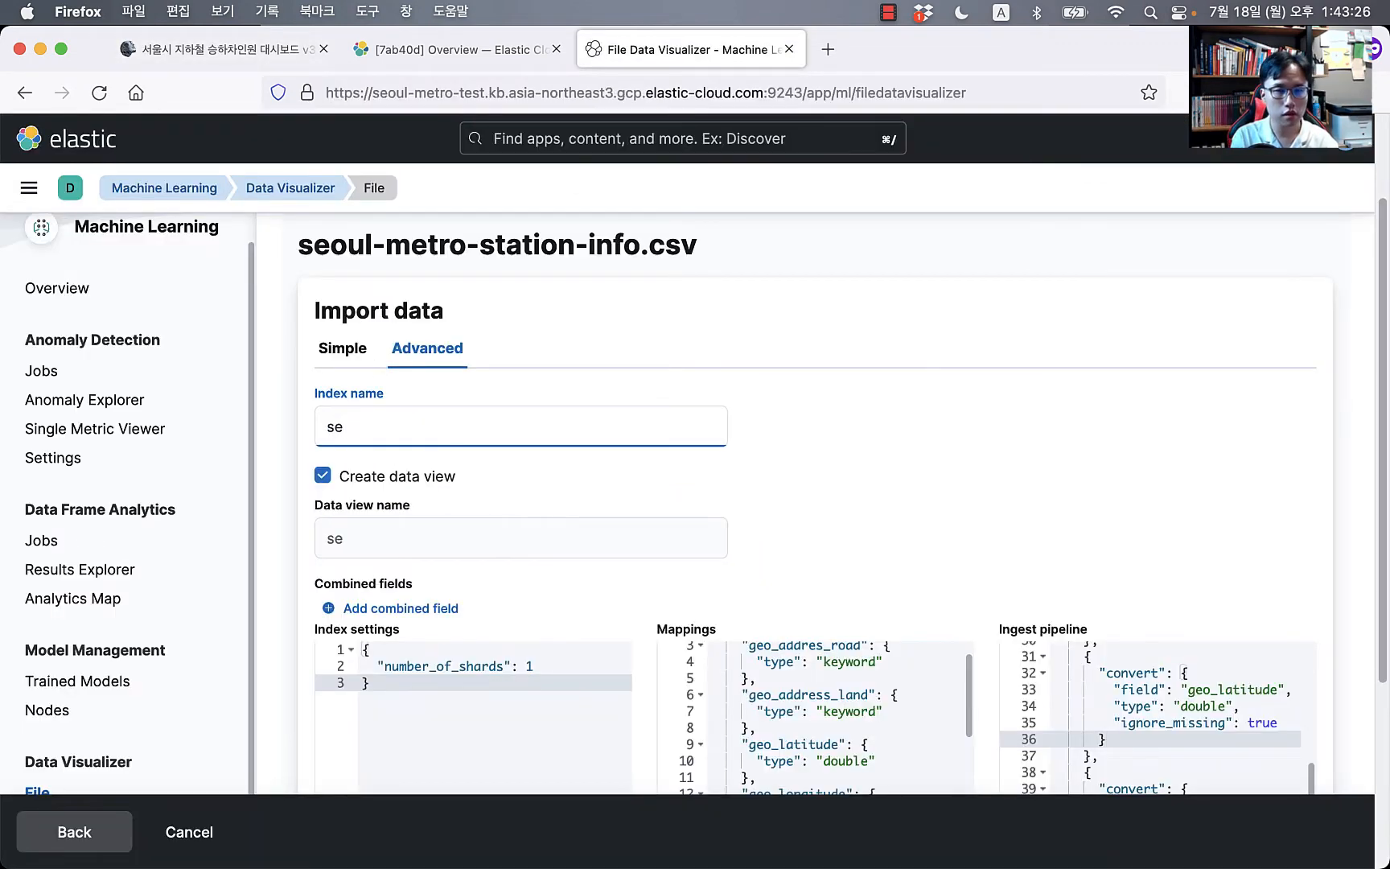
text(oul-metro-station-info-temp)
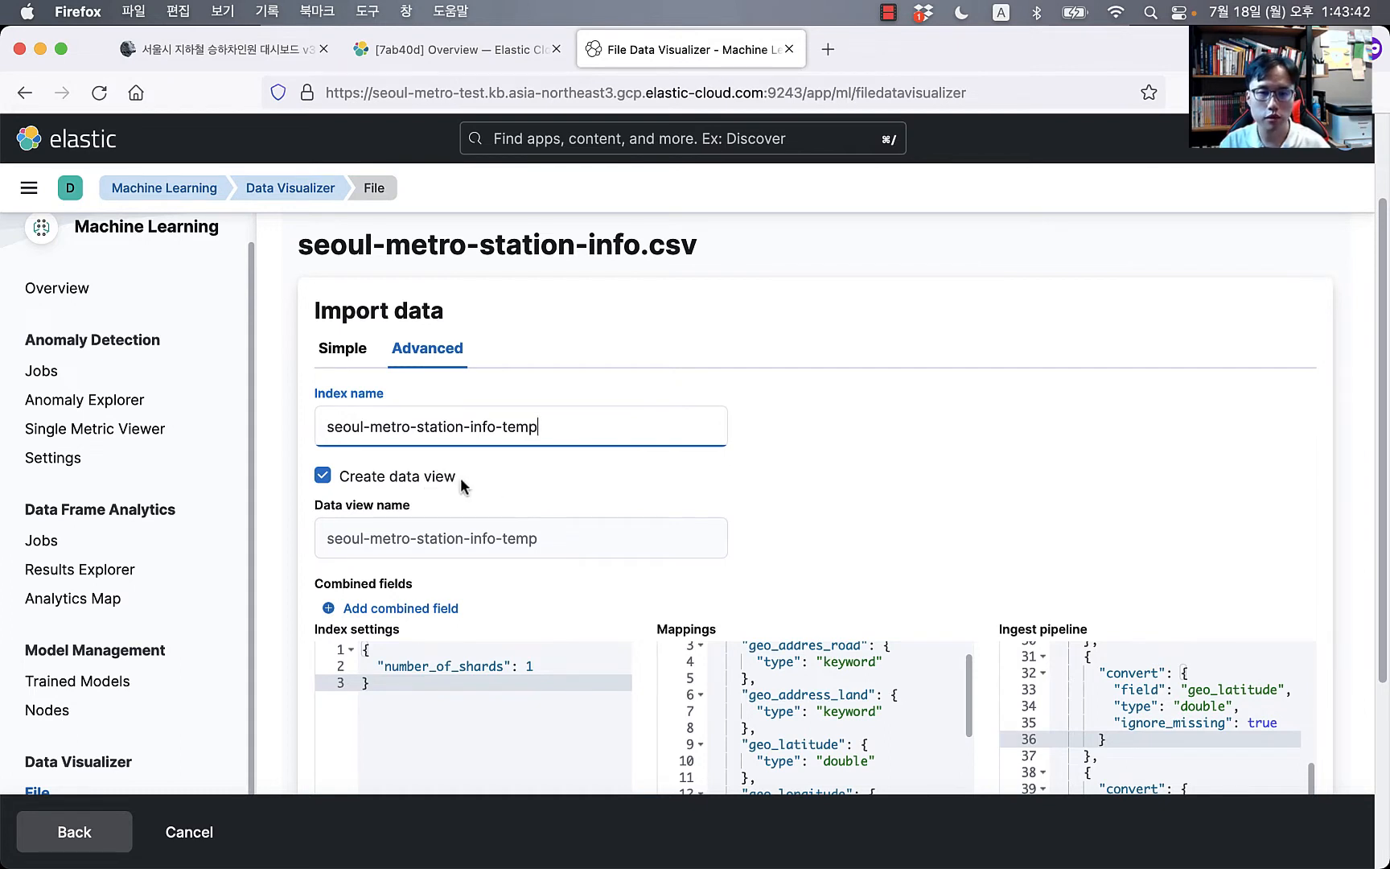
click(324, 478)
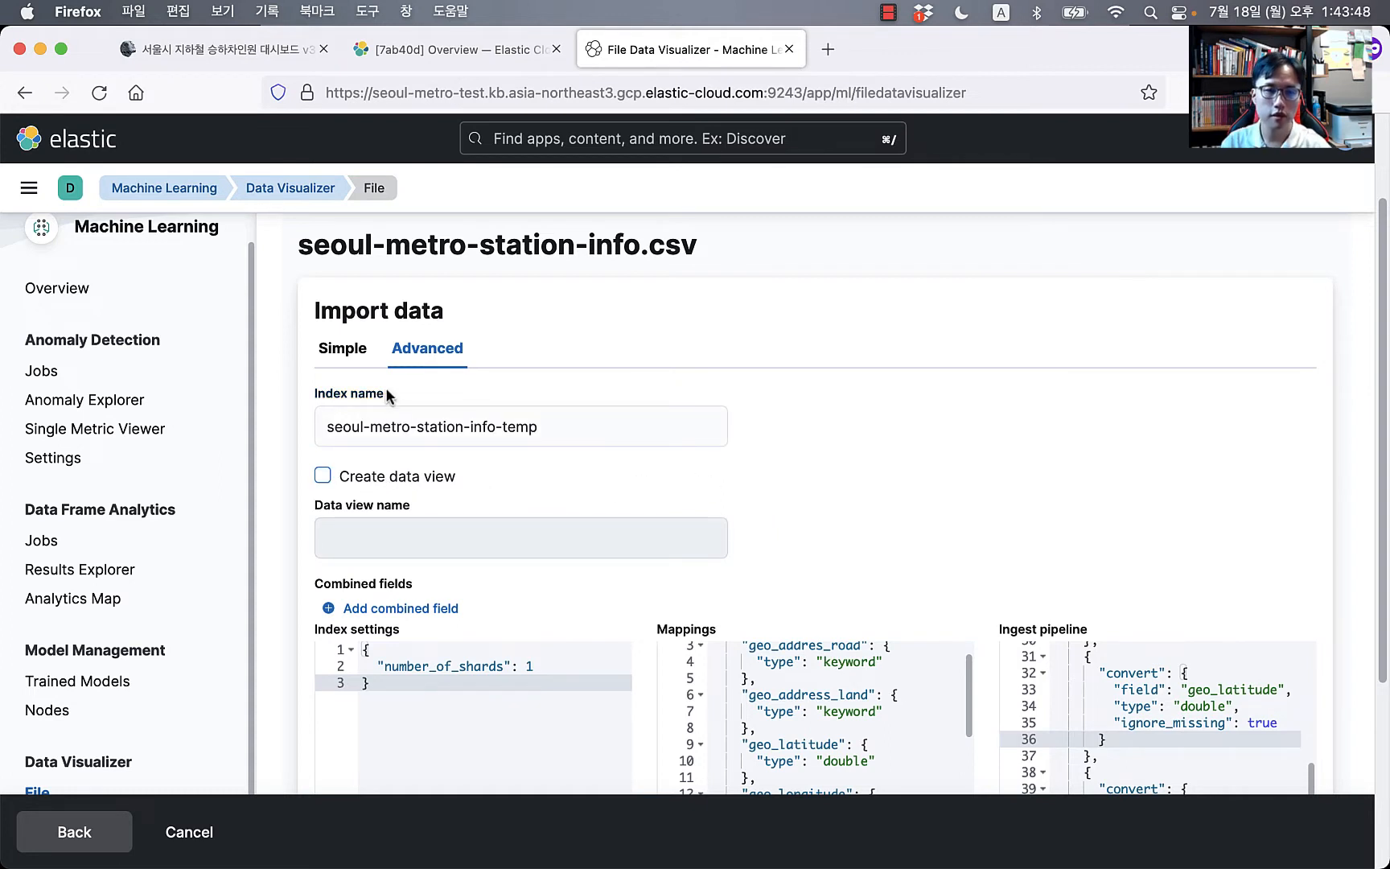
click(343, 348)
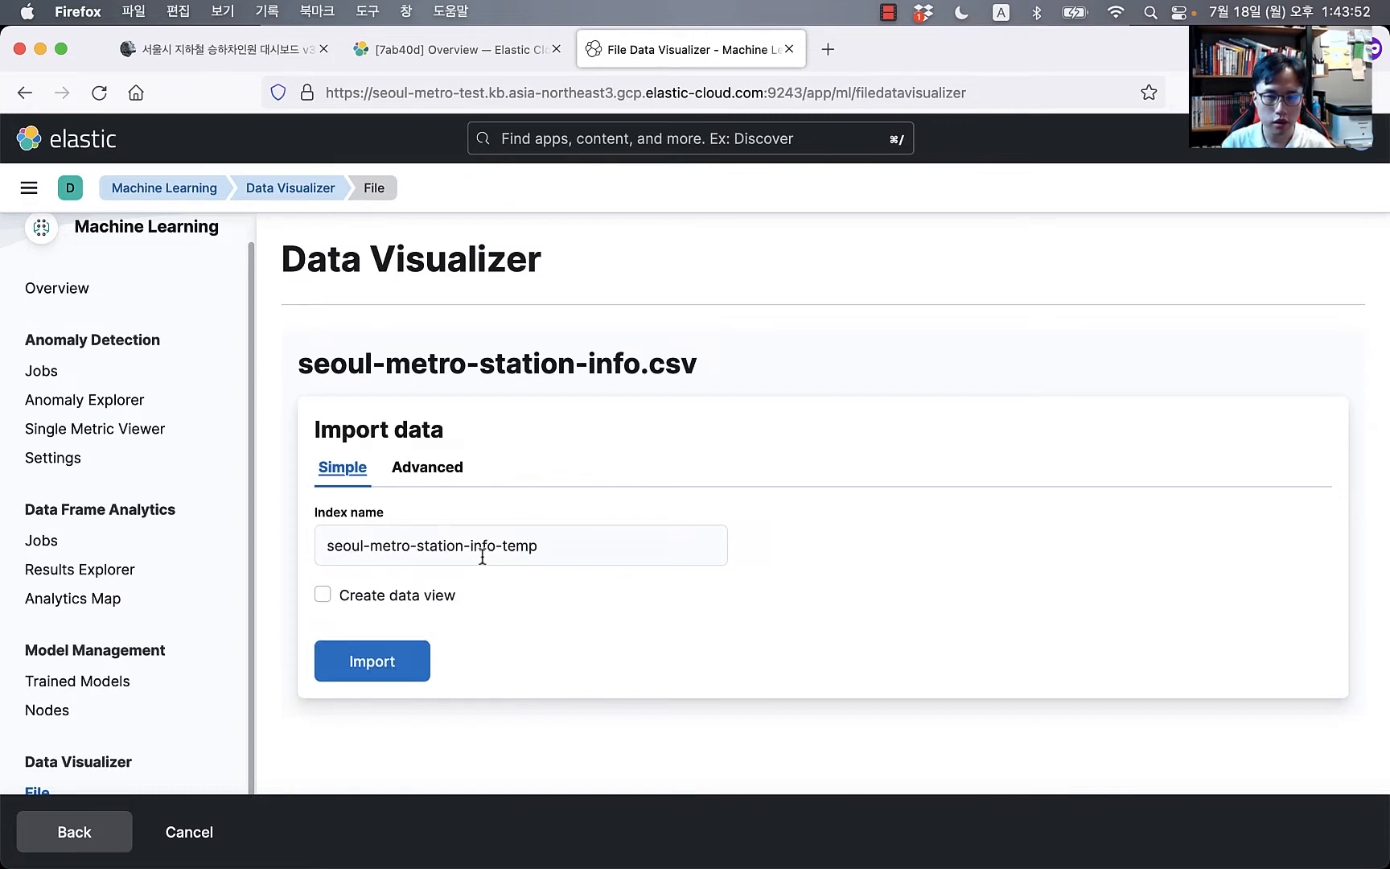
Step: Import the station CSV into seoul-metro-station-info-temp, waiting until 285 documents are ingested
click(397, 664)
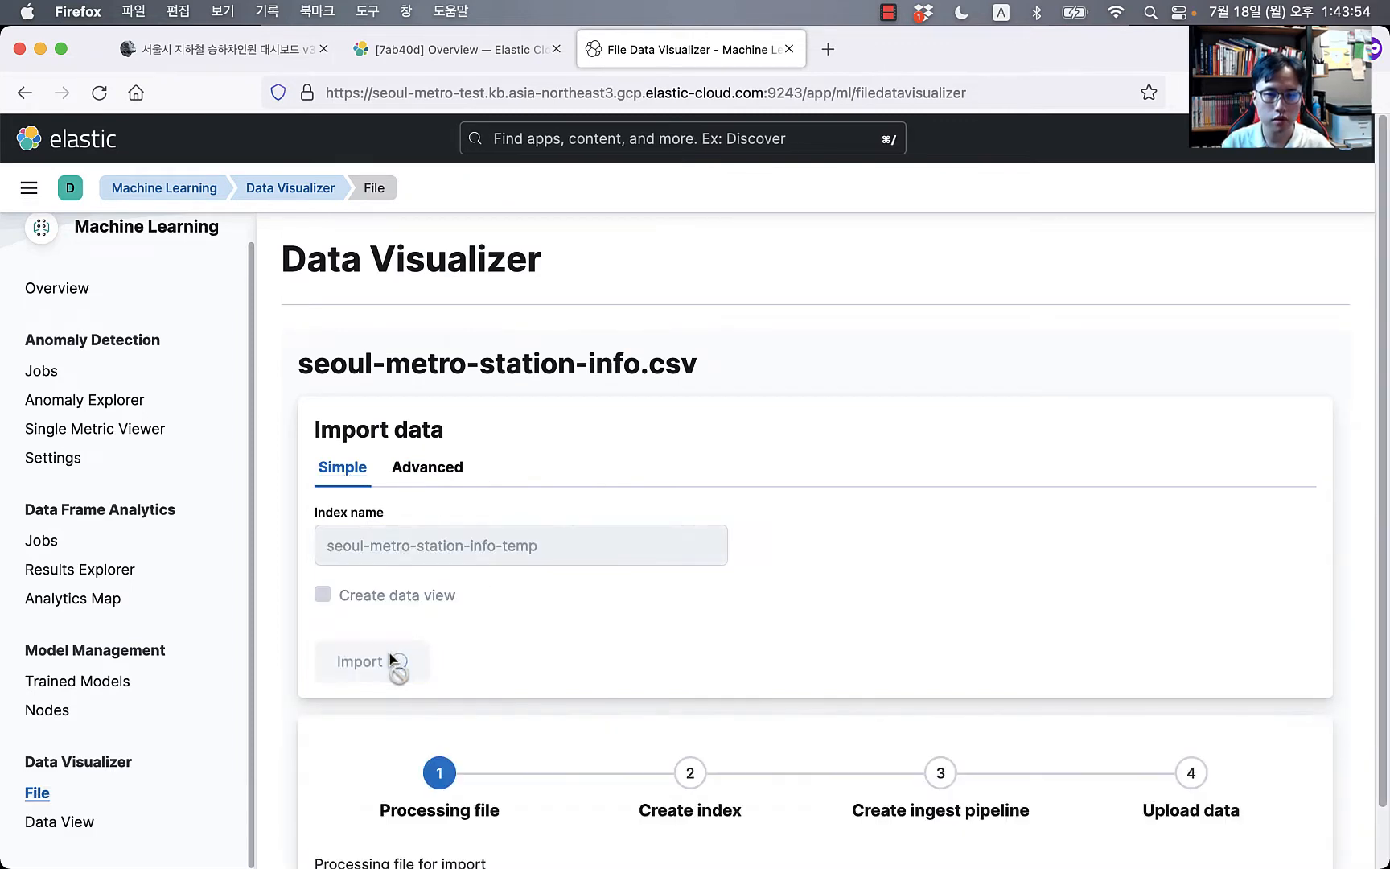
scroll(718, 568, down, 2)
scroll(719, 573, down, 3)
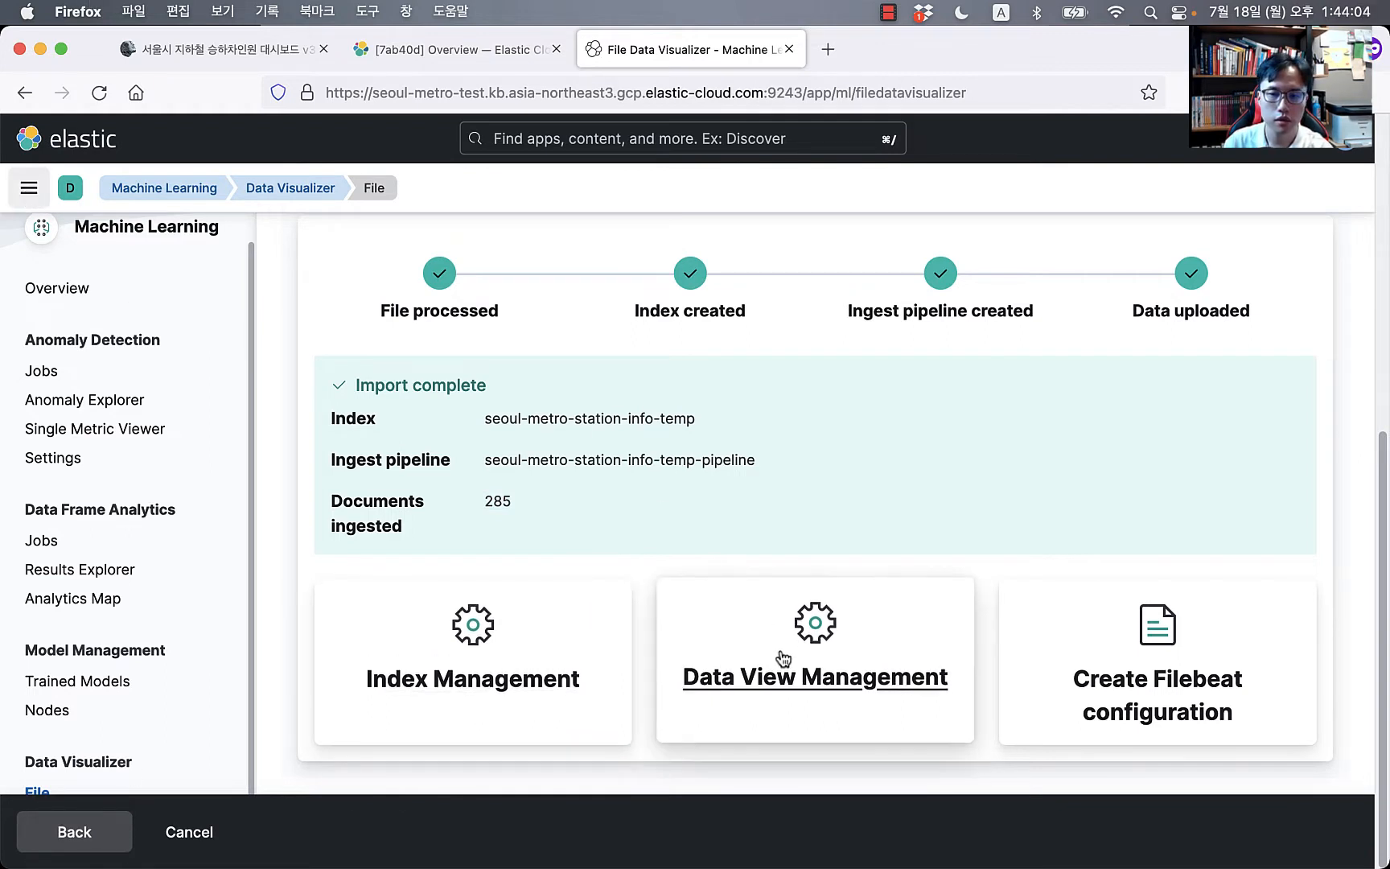
Step: Open the main Kibana navigation and scroll down toward Management
click(29, 188)
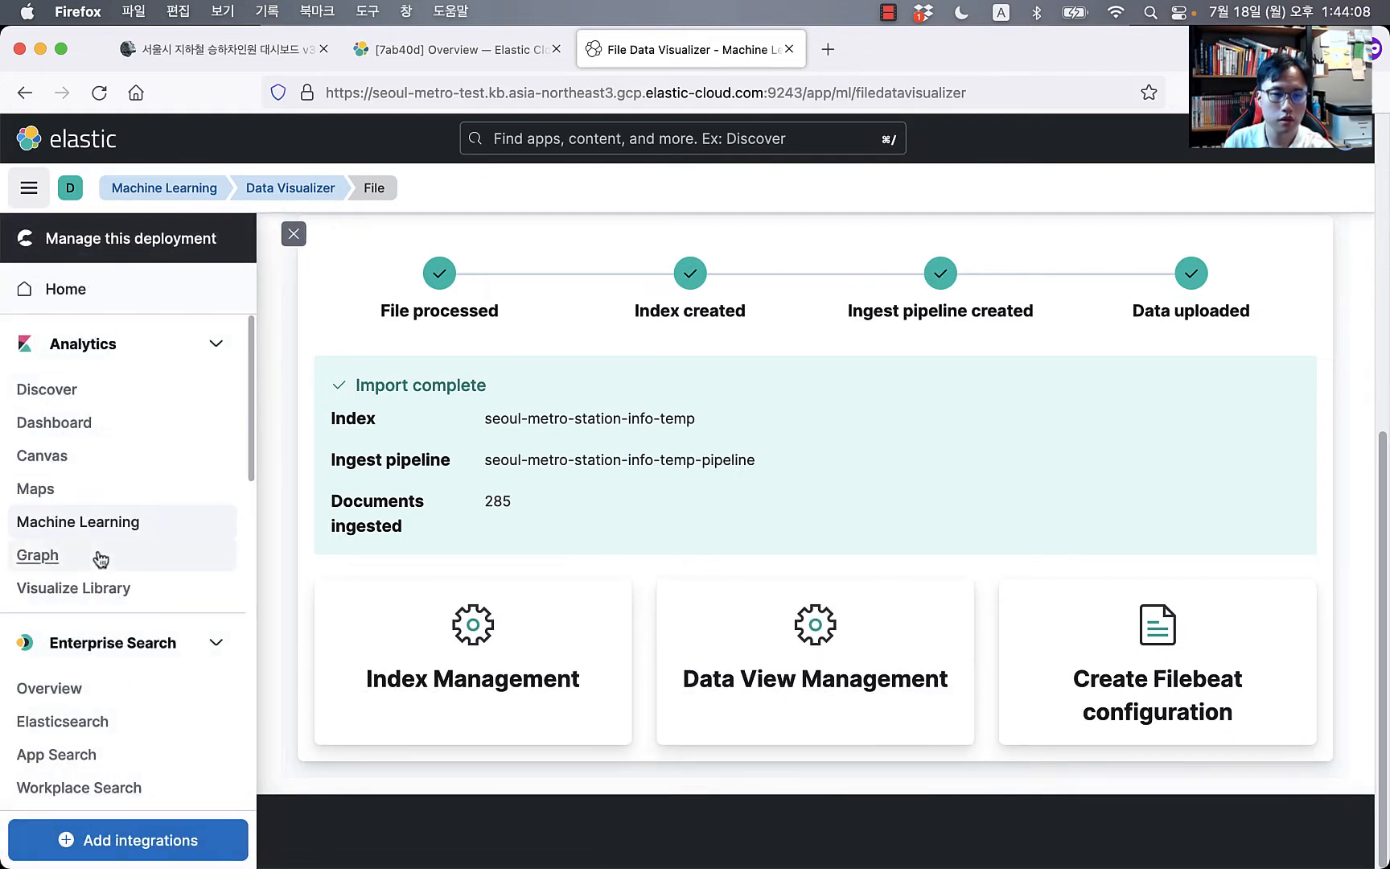
scroll(100, 555, down, 5)
scroll(99, 561, down, 5)
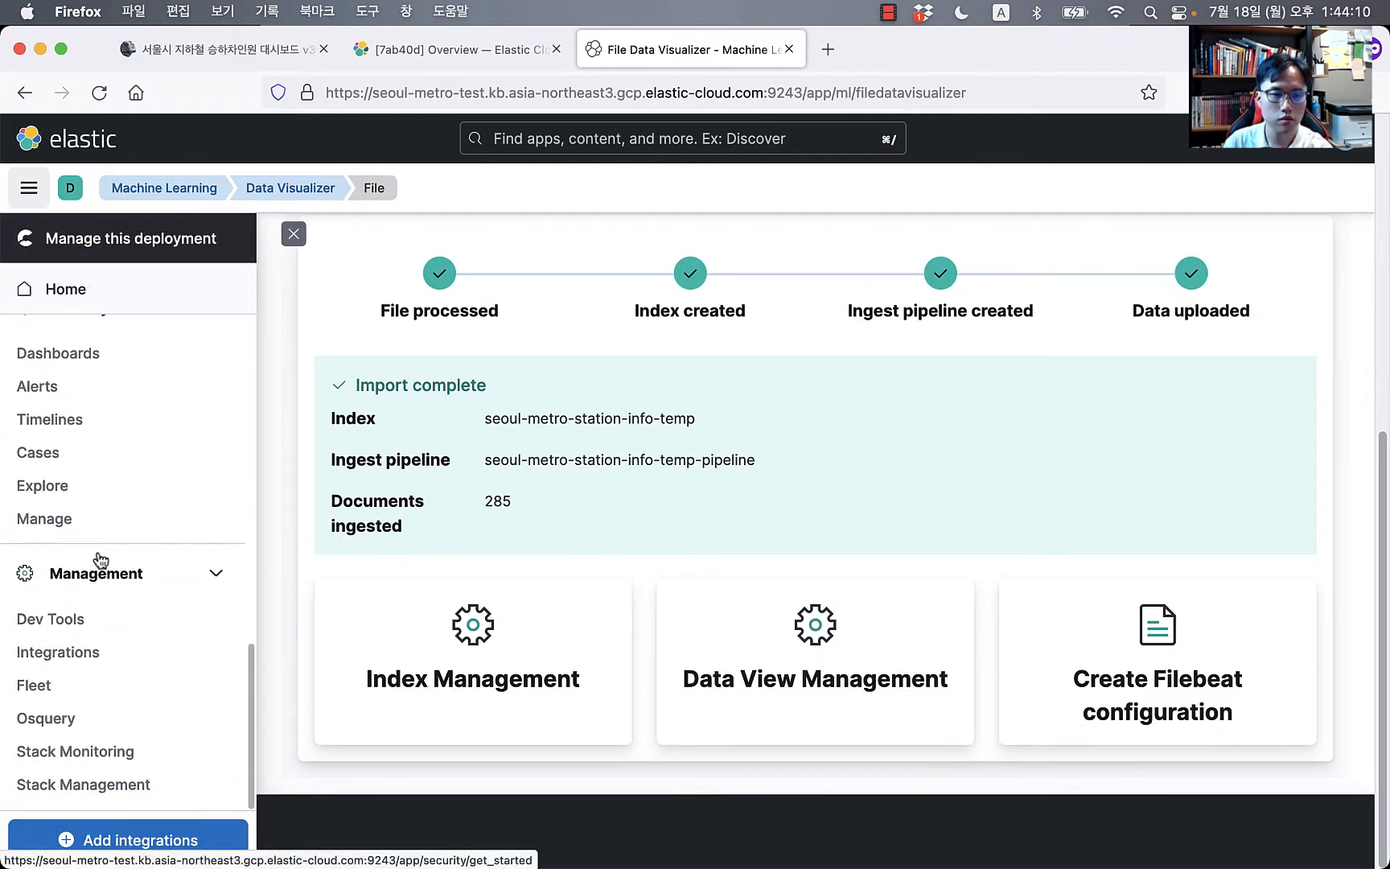
Step: Open Dev Tools and rerun GET _cat/indices to list all indices
click(78, 617)
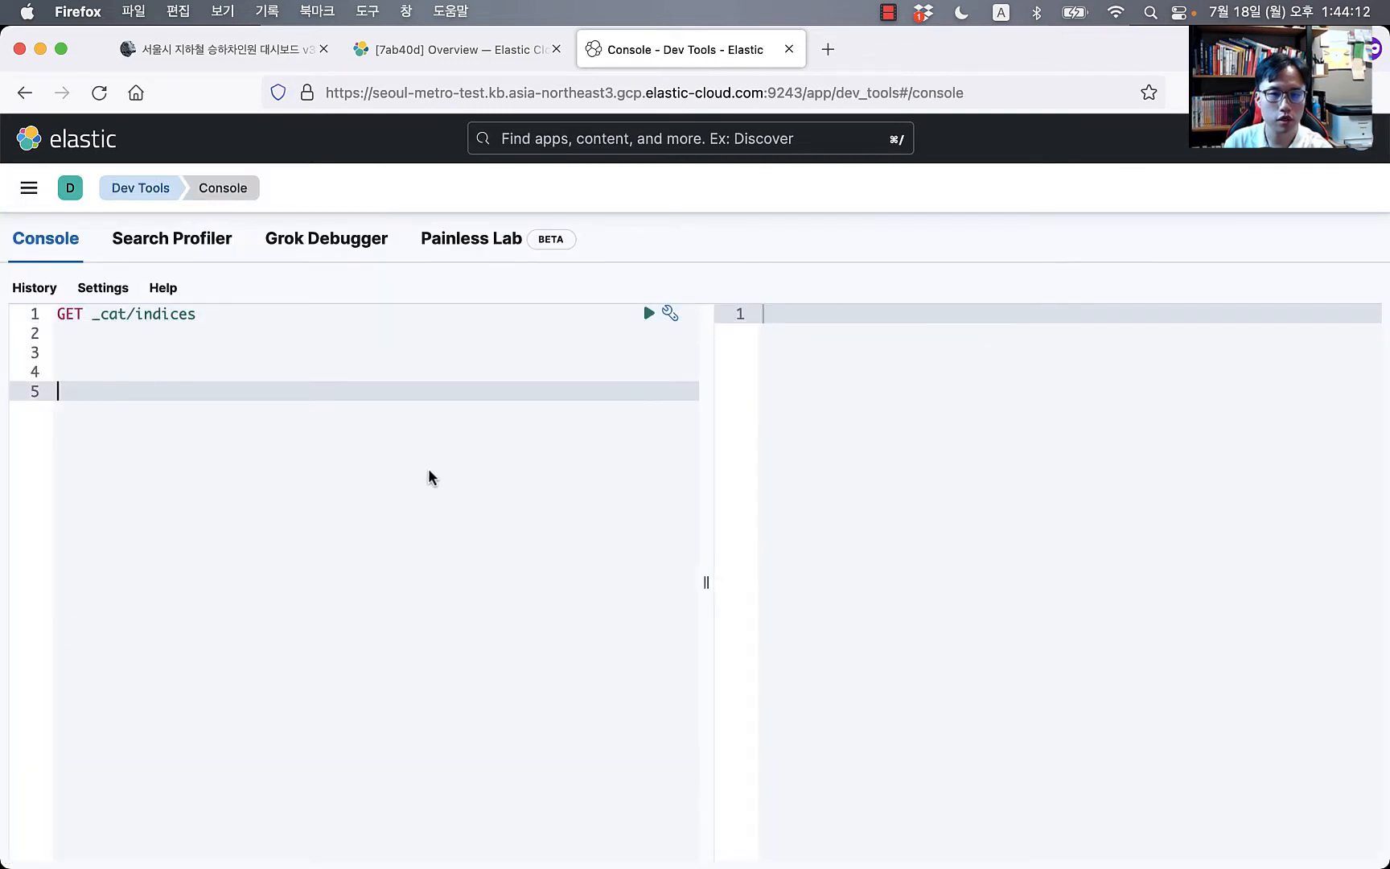
key(Up)
key(Up)
key(Up)
key(Up)
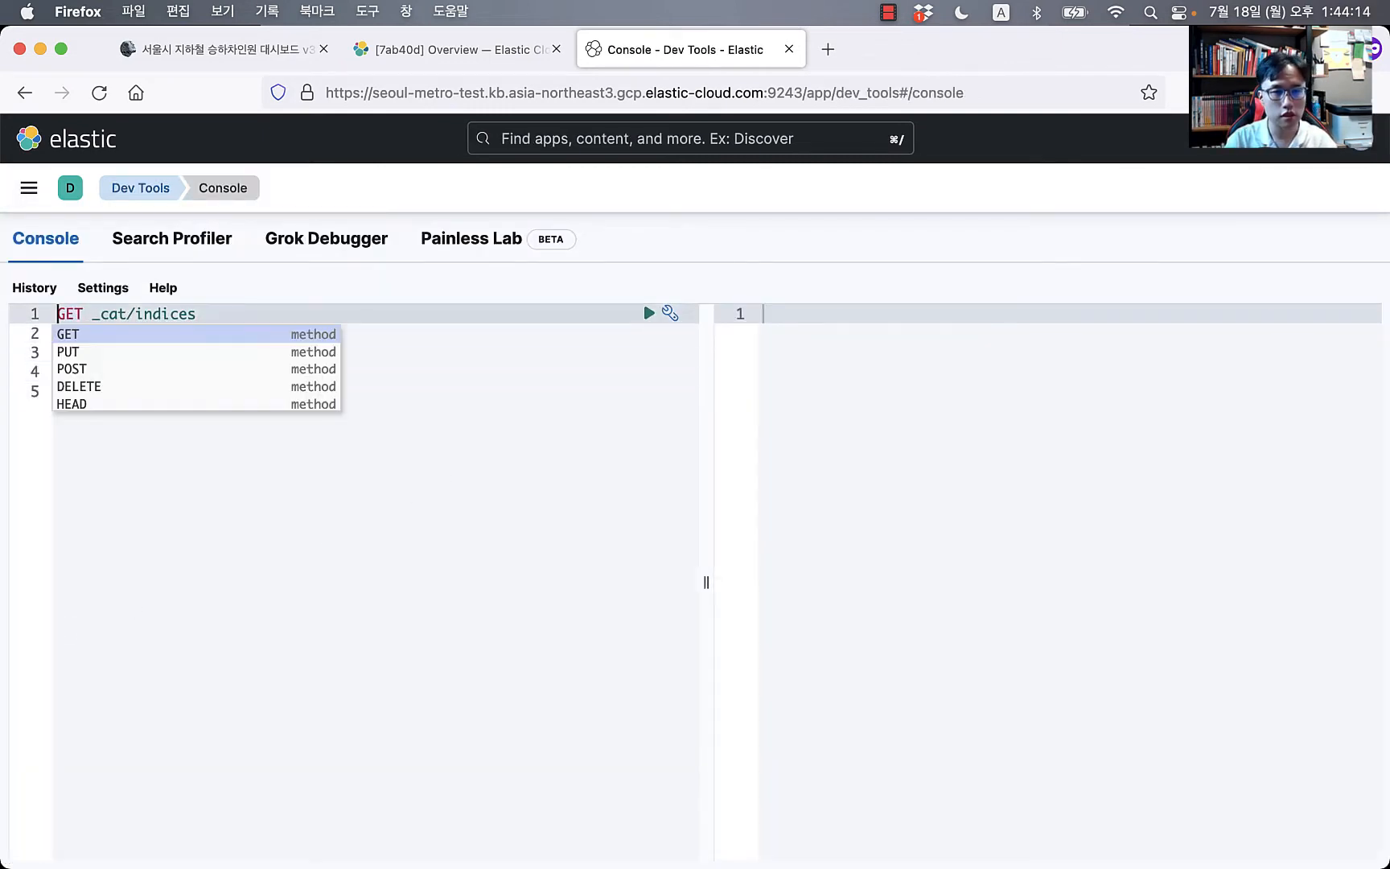
key(super+Return)
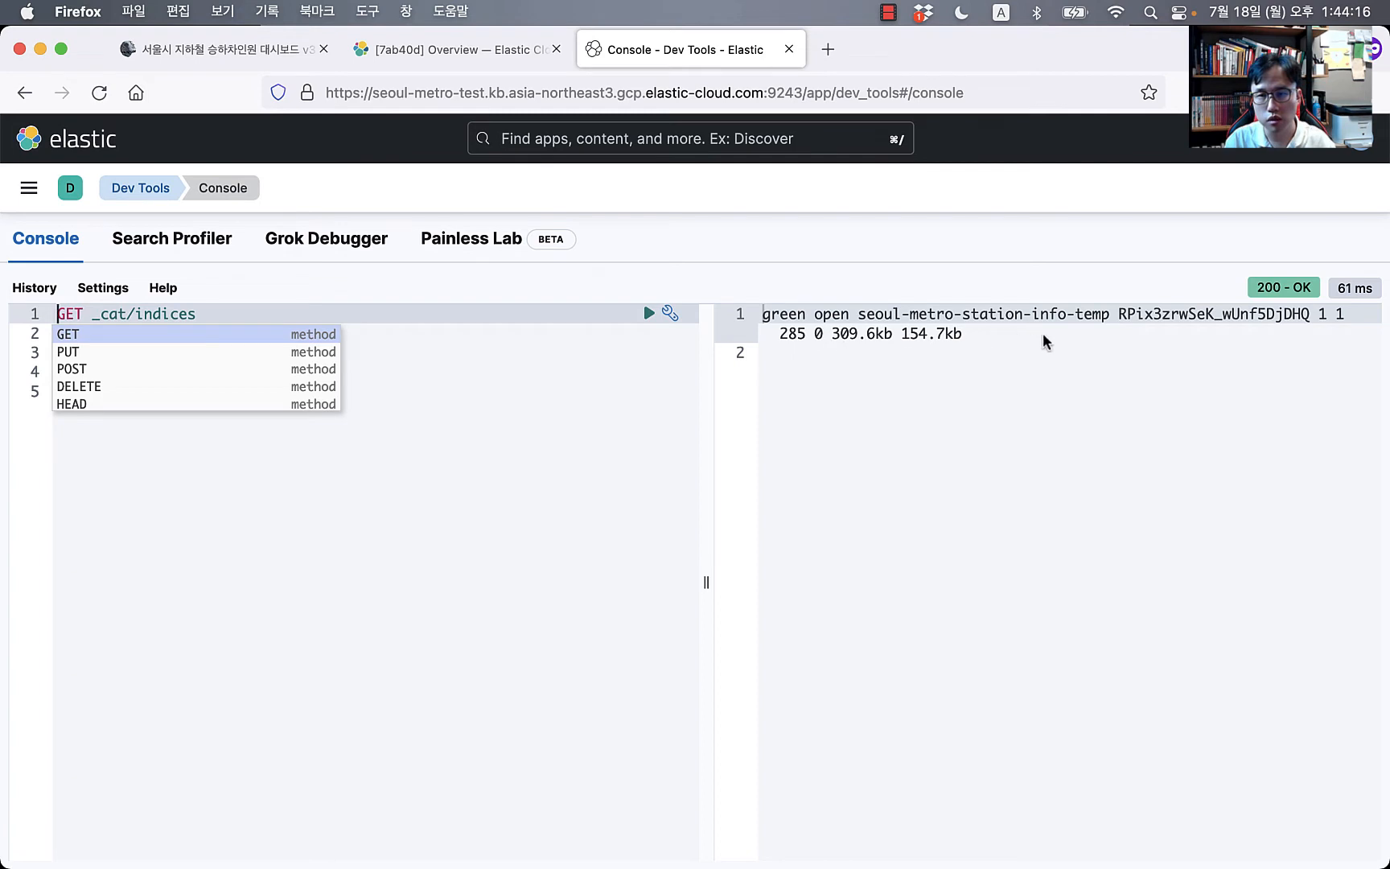
Step: Run GET seoul-metro-station-info-temp/_search and review the 285 station hits
click(342, 508)
key(Up)
key(Up)
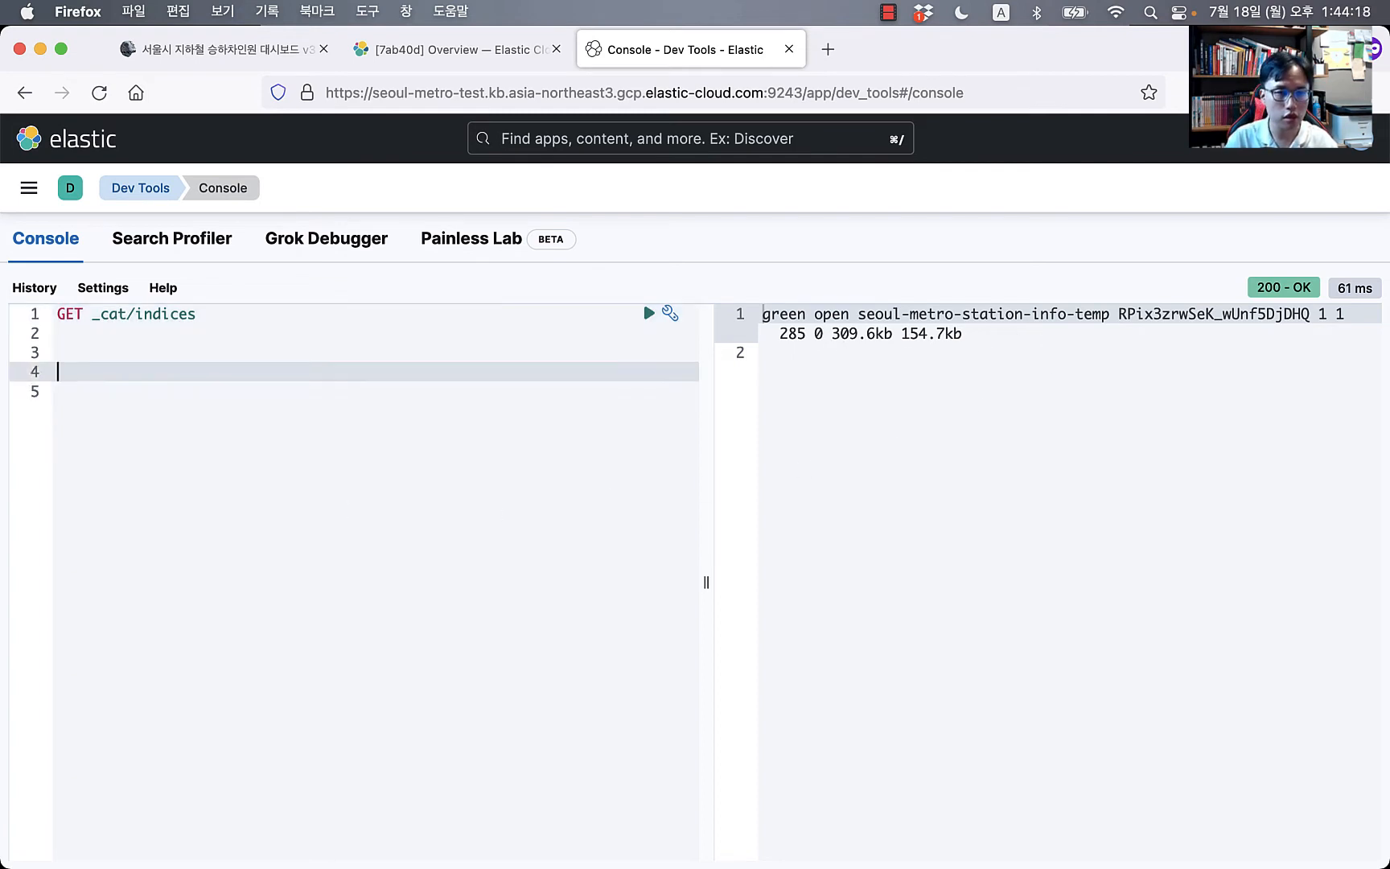
text(GET seoul-metro-station-info-temp/_search)
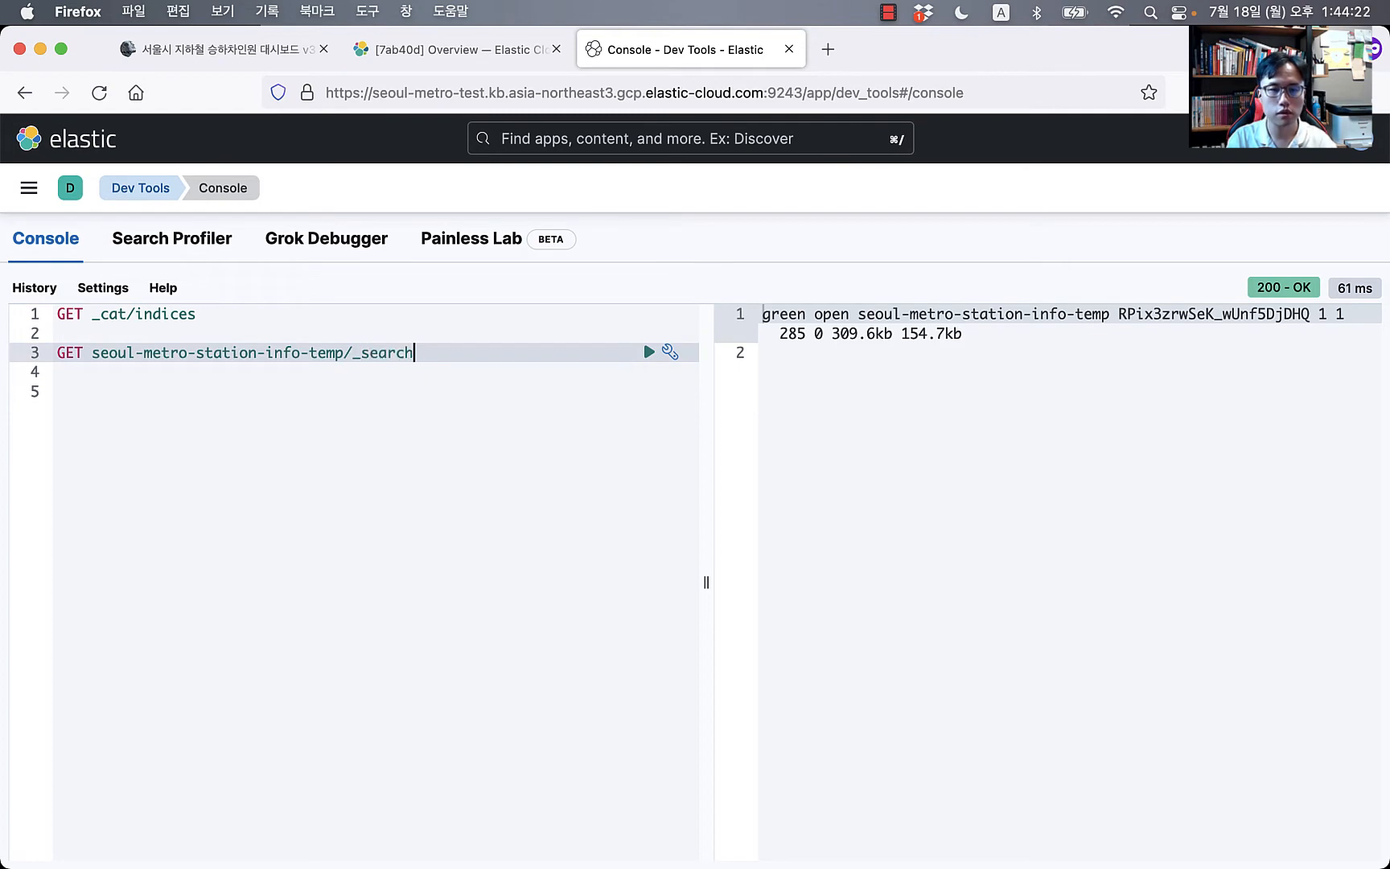
key(super+Return)
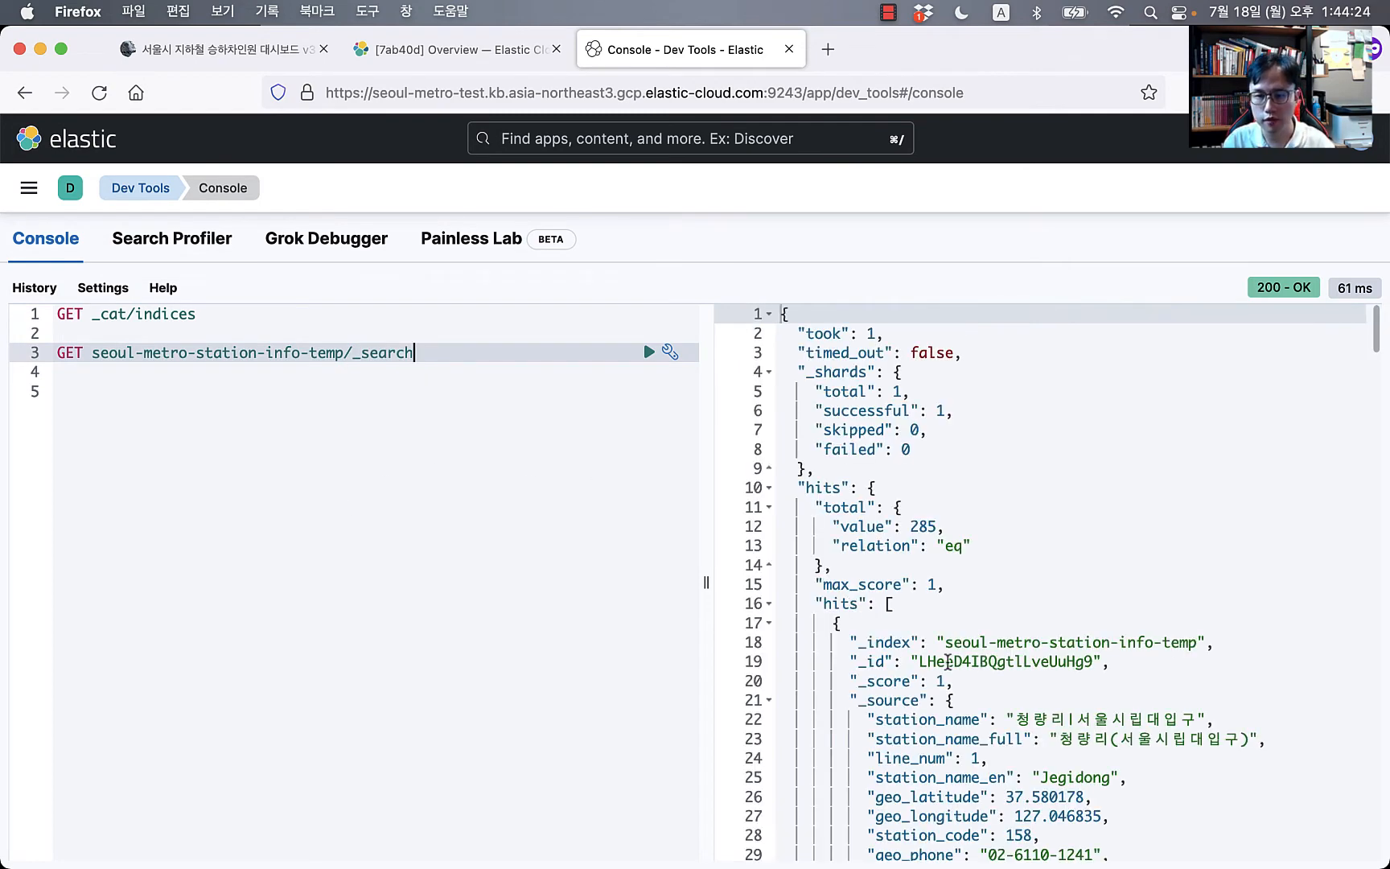
scroll(990, 660, down, 8)
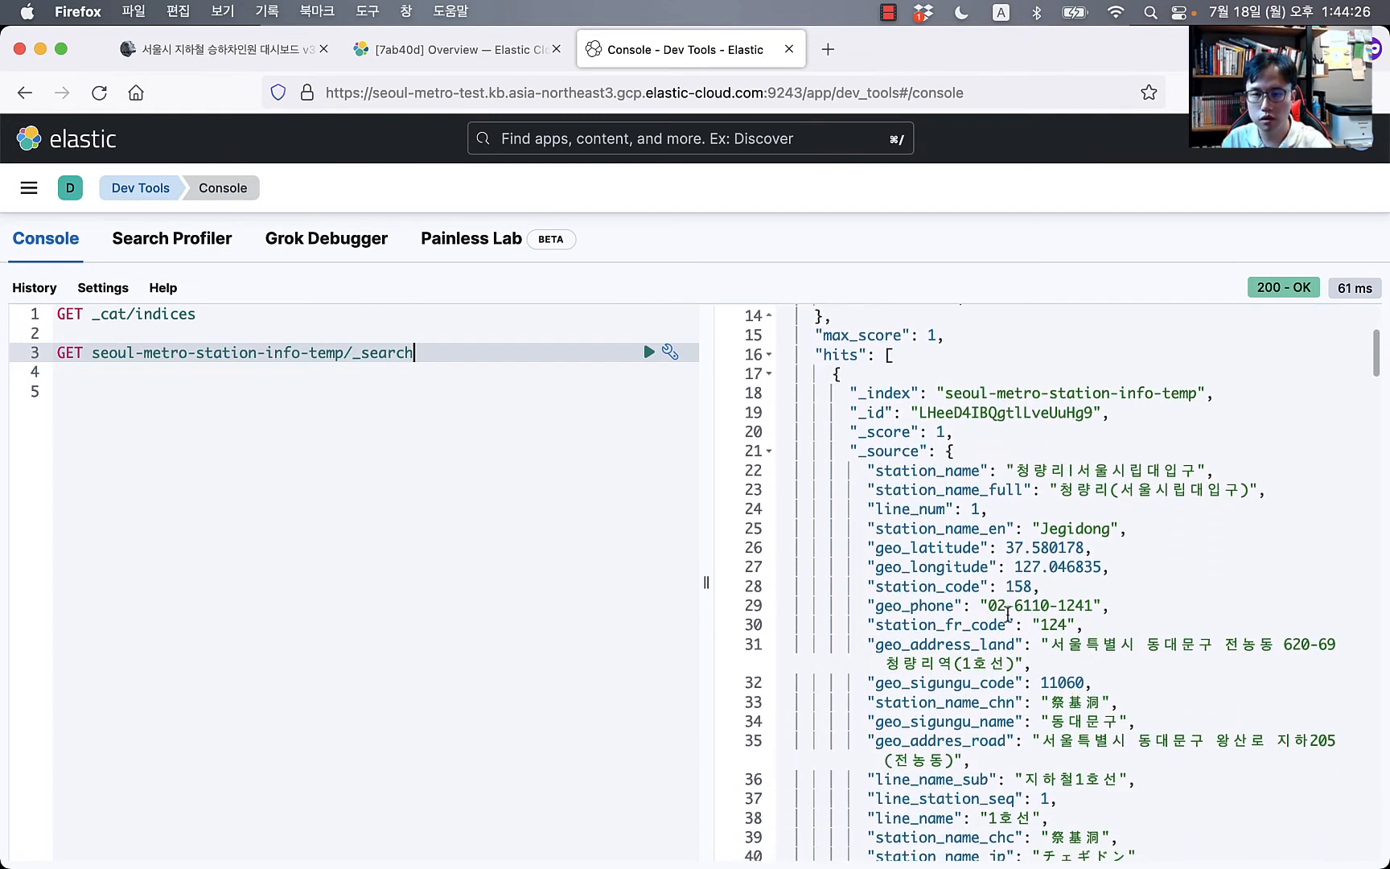
scroll(905, 556, down, 2)
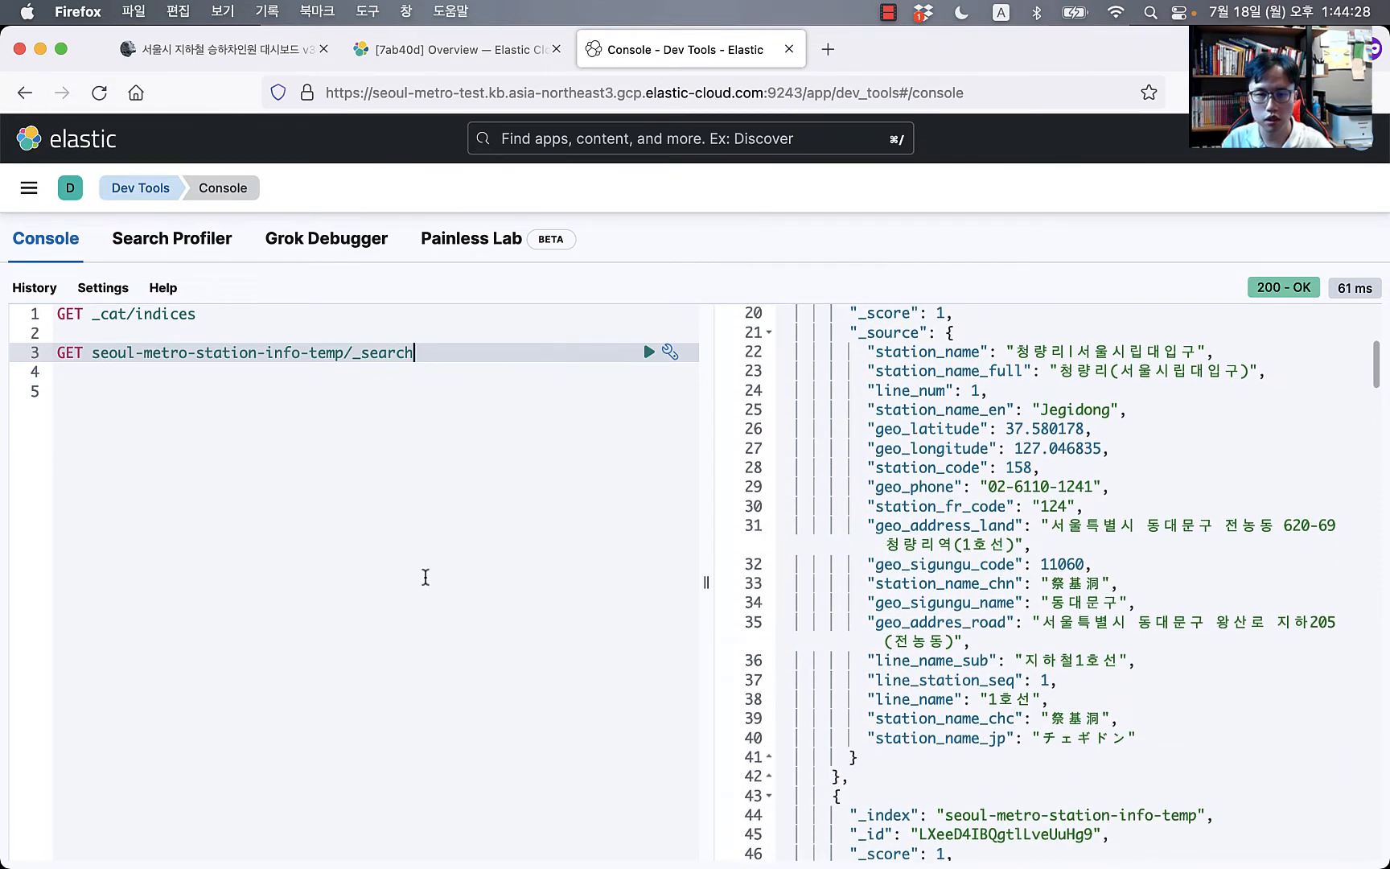
click(426, 577)
key(Up)
key(Up)
key(shift+End)
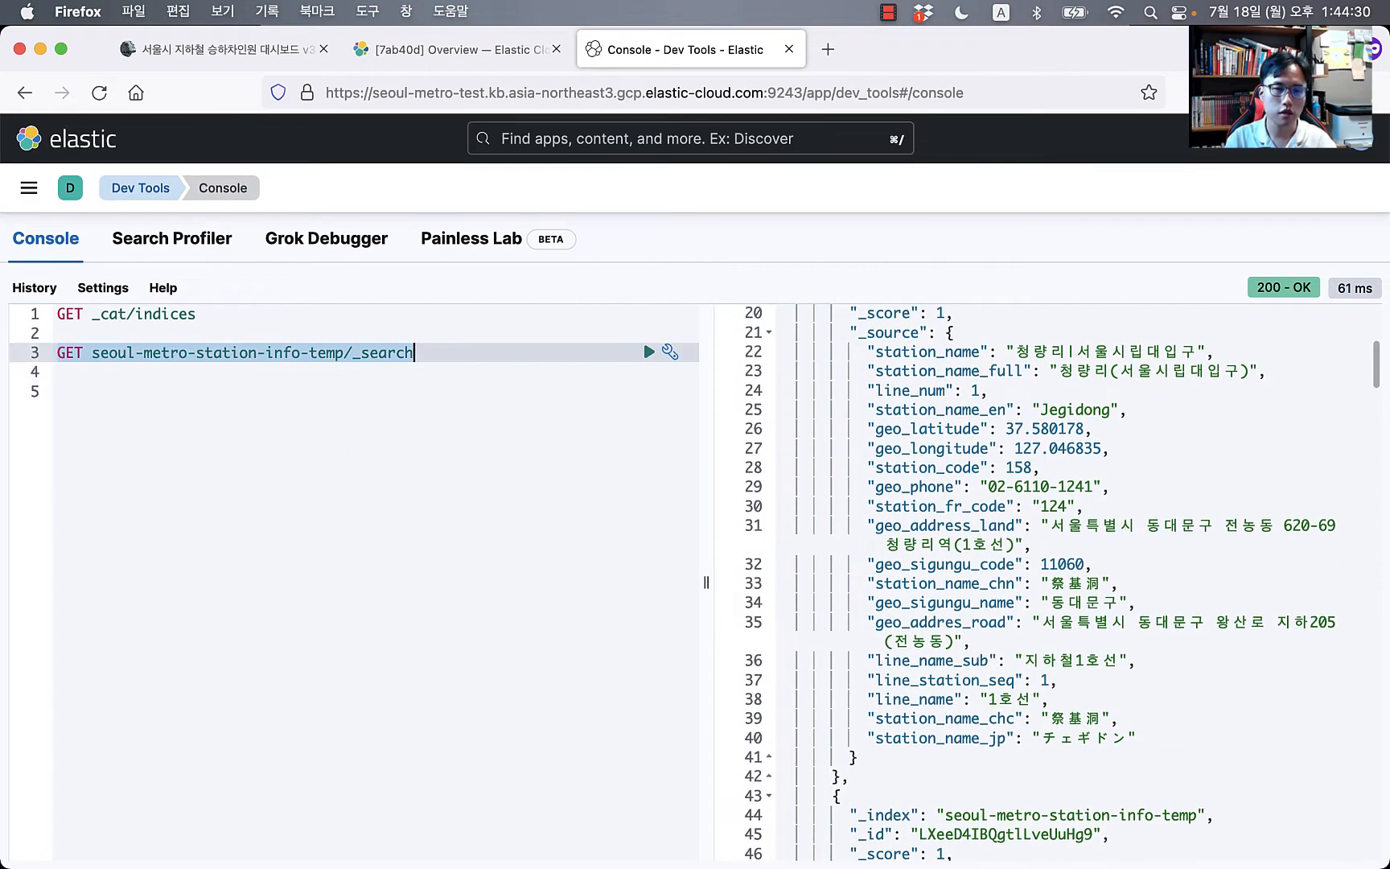
key(super+c)
key(Right)
key(Right)
key(Return)
key(Return)
key(super+v)
key(Up)
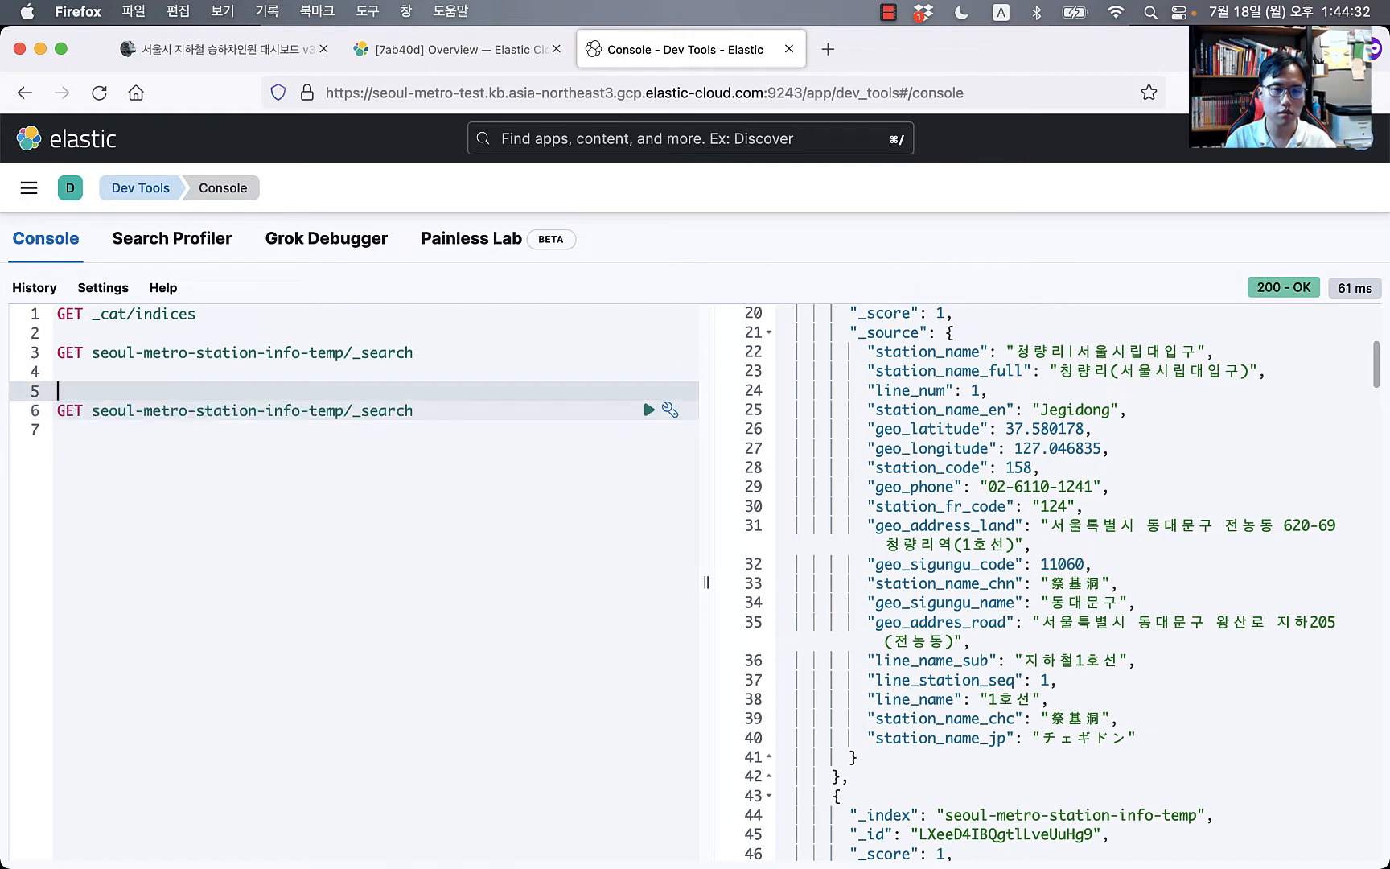
key(Delete)
key(super+Right)
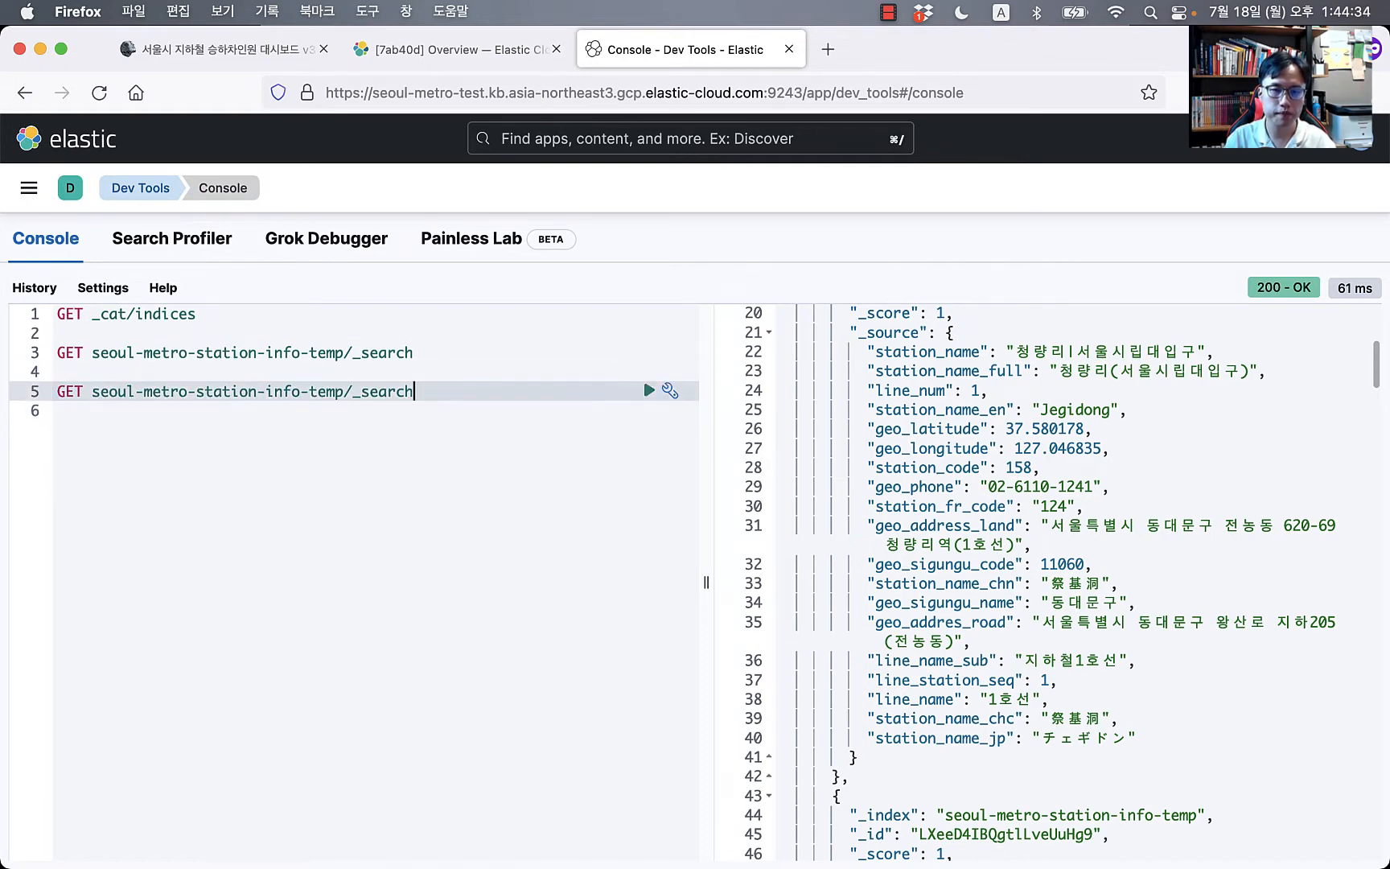
key(BackSpace)
key(BackSpace)
key(BackSpace)
key(BackSpace)
key(BackSpace)
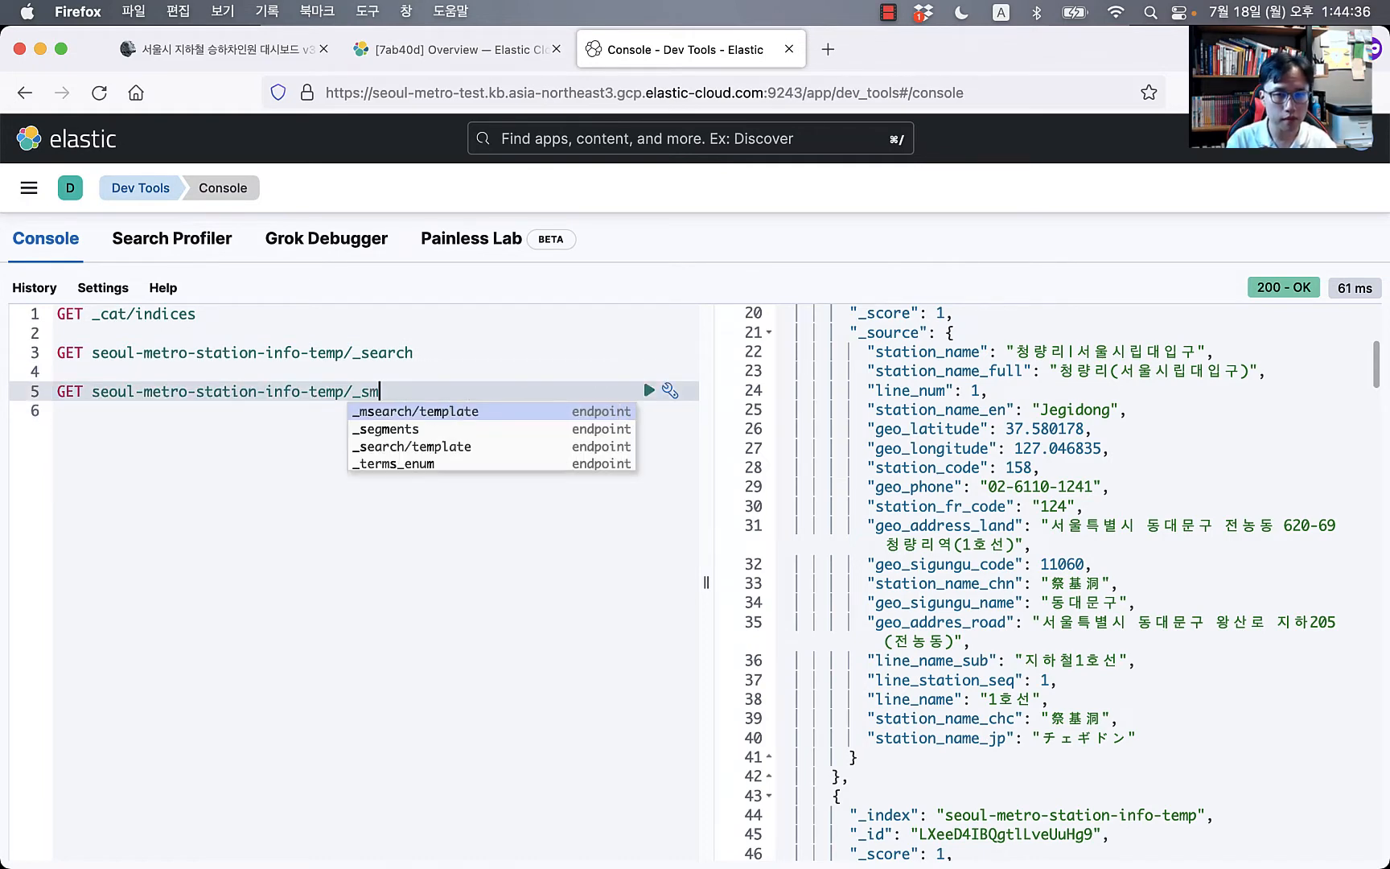
key(BackSpace)
text(mapping)
key(super+Return)
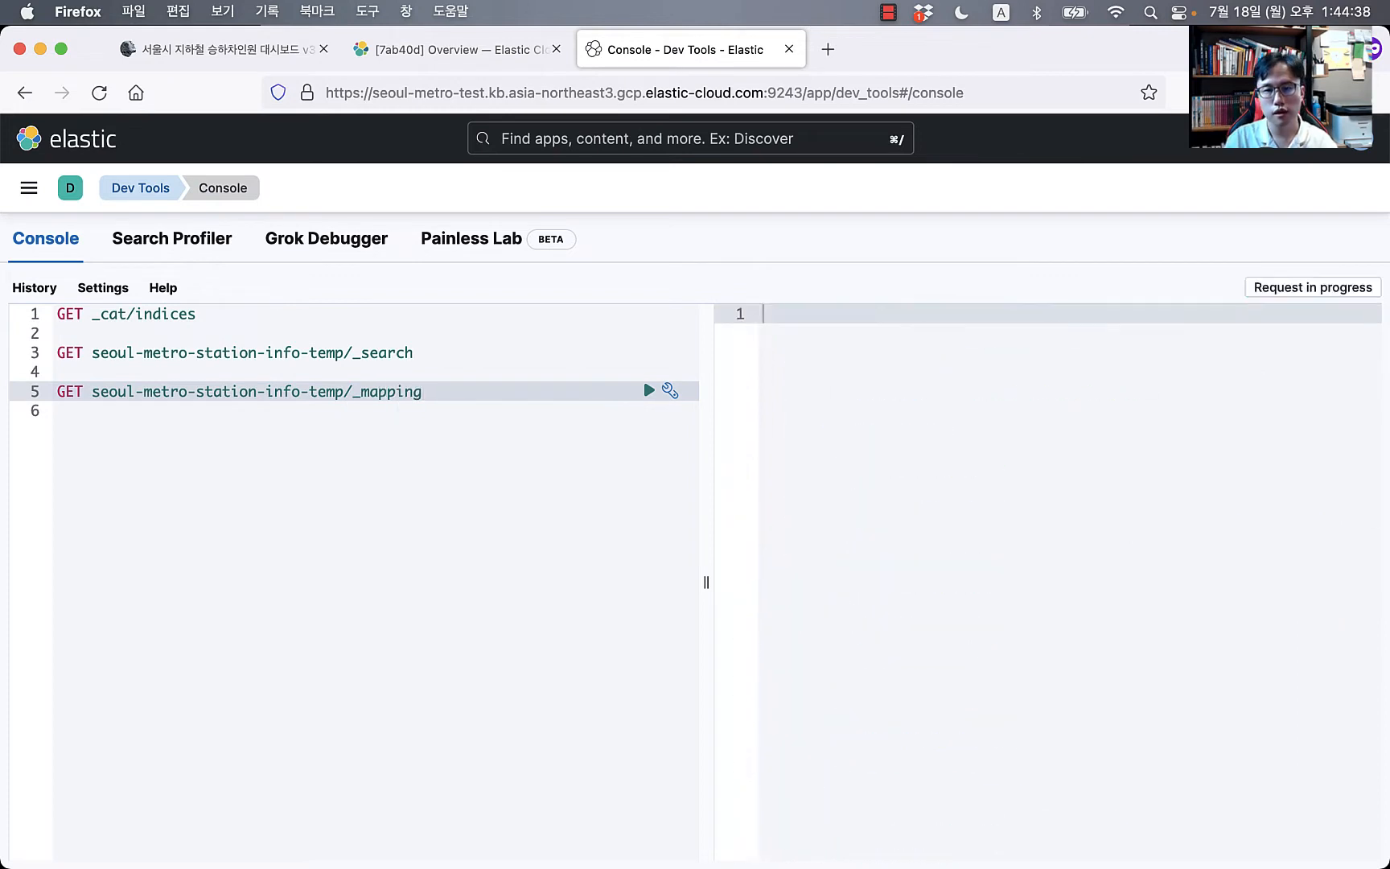
scroll(1013, 641, down, 6)
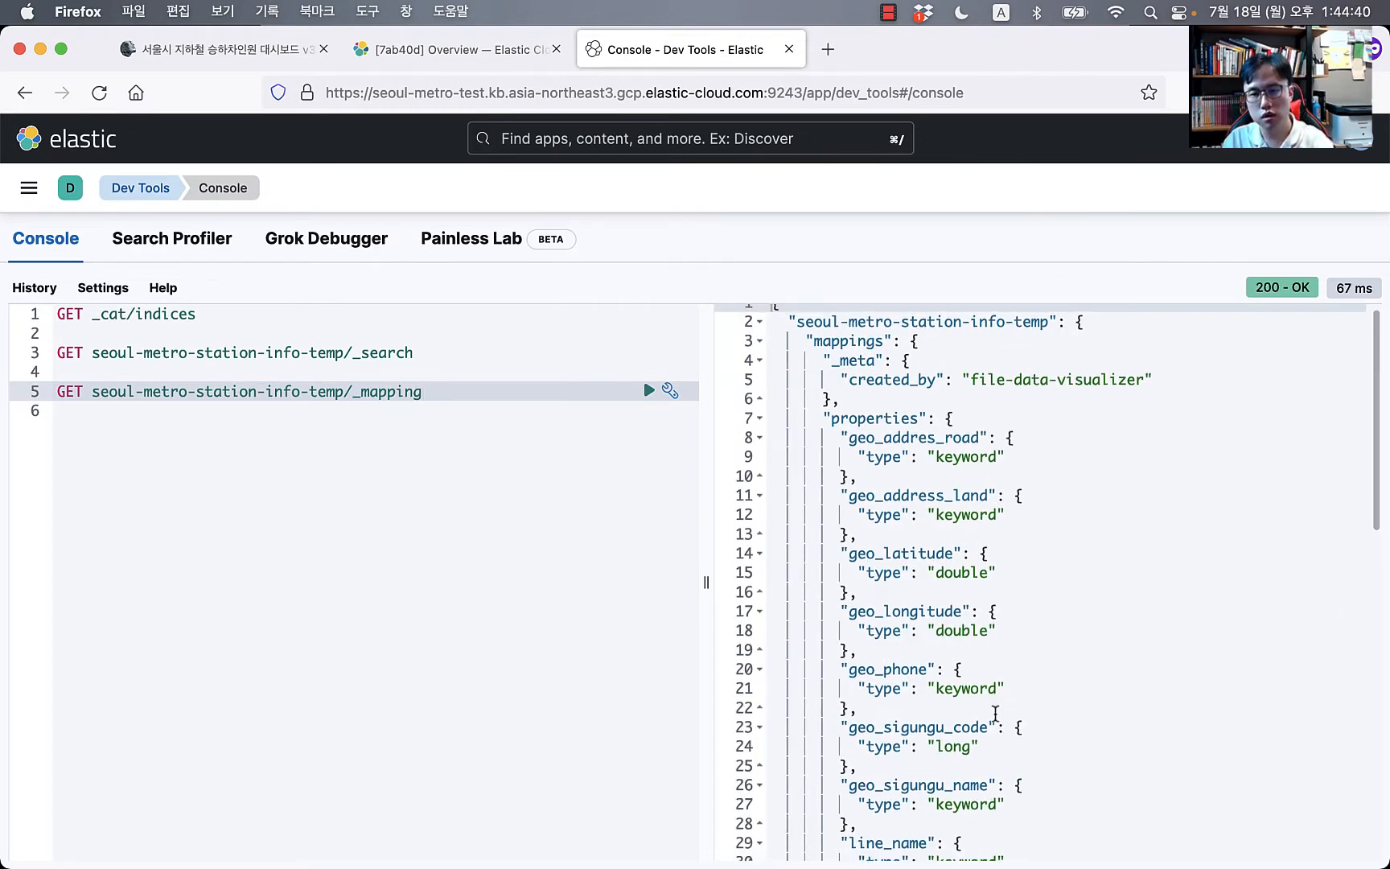
scroll(995, 715, down, 5)
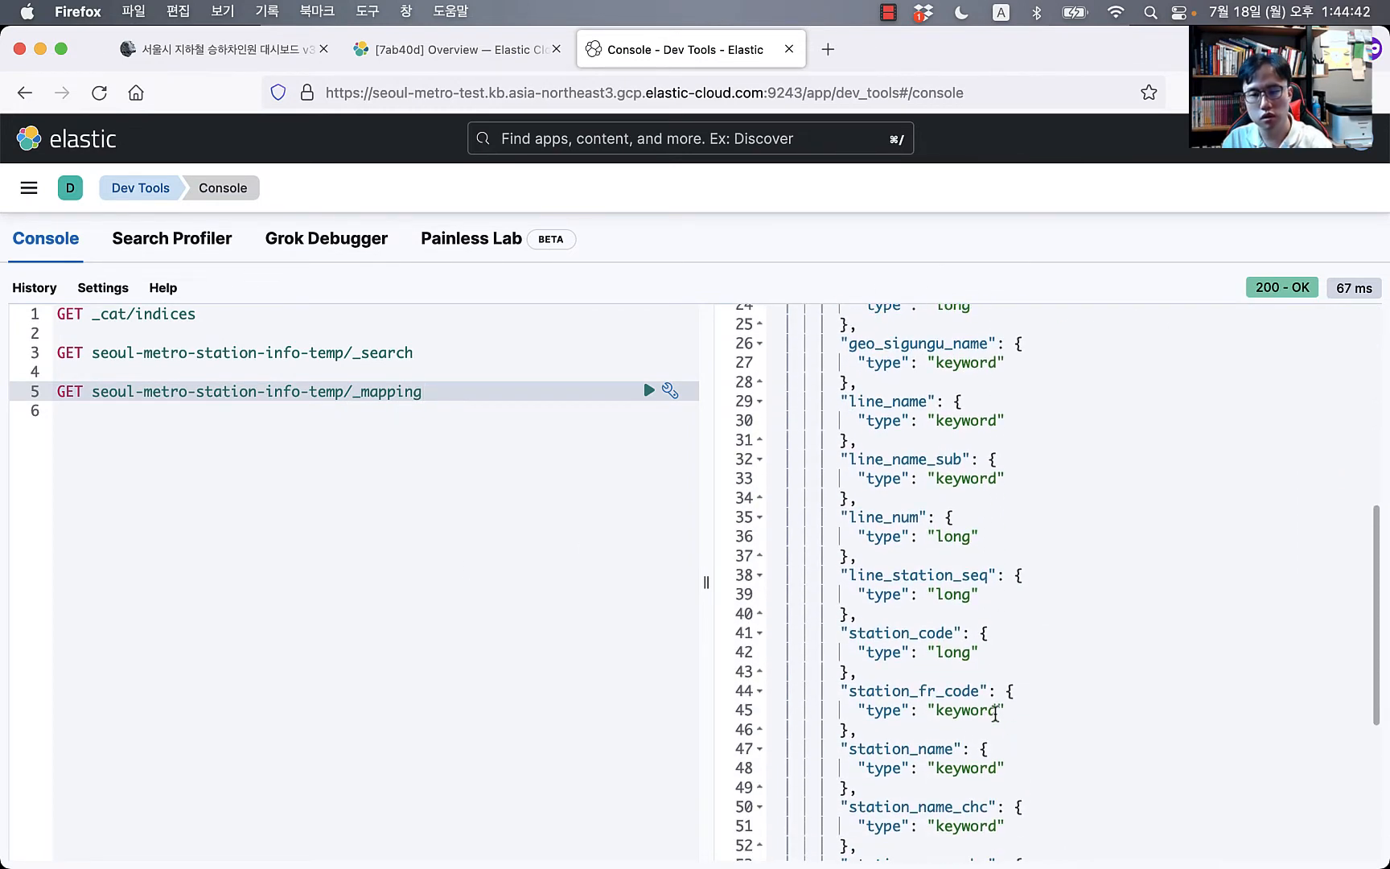
scroll(993, 704, up, 9)
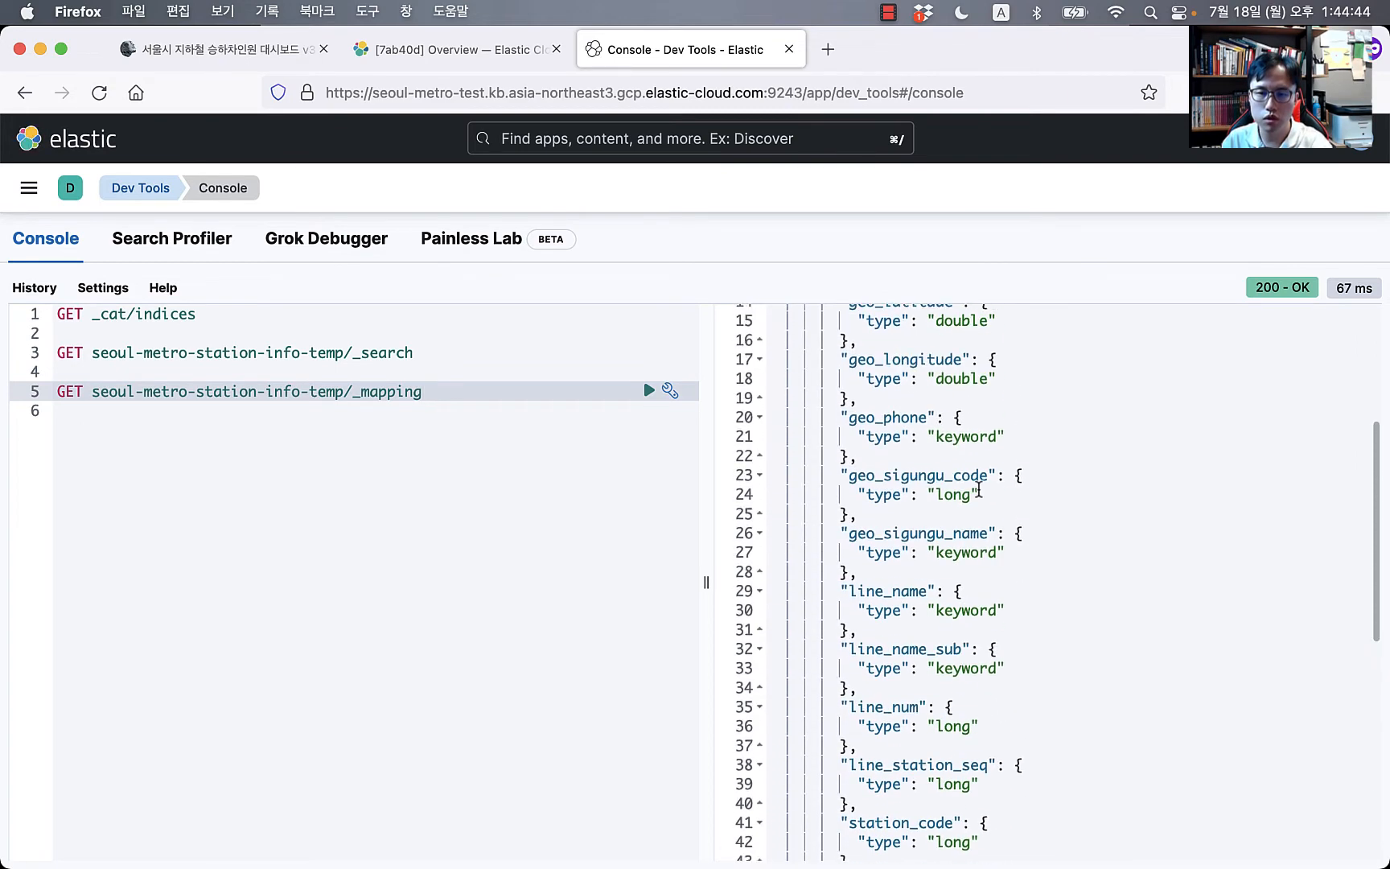
scroll(911, 409, up, 2)
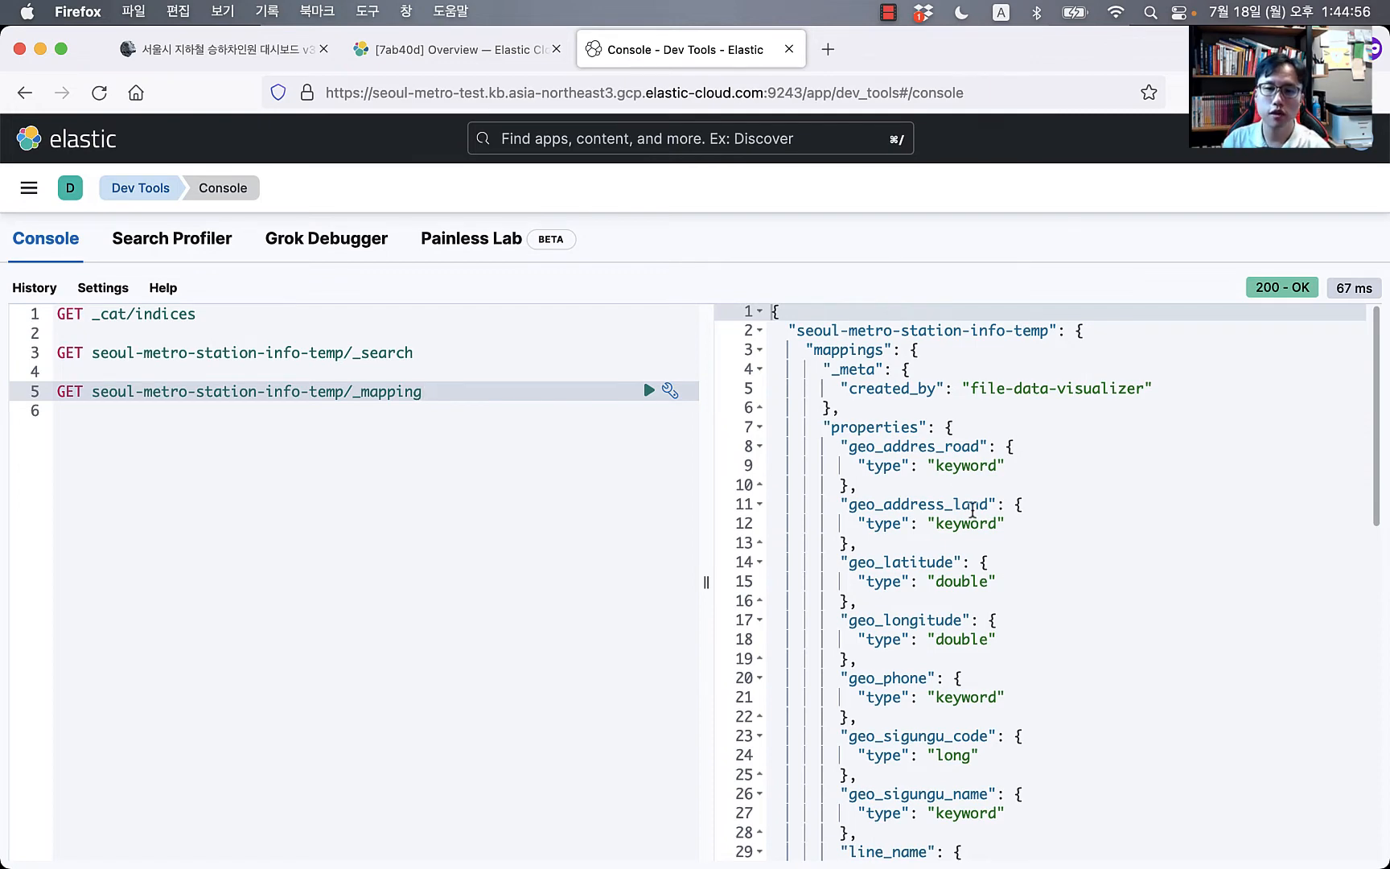
Step: Scroll through the blog post guide, then glance back at the Dev Tools console
click(233, 58)
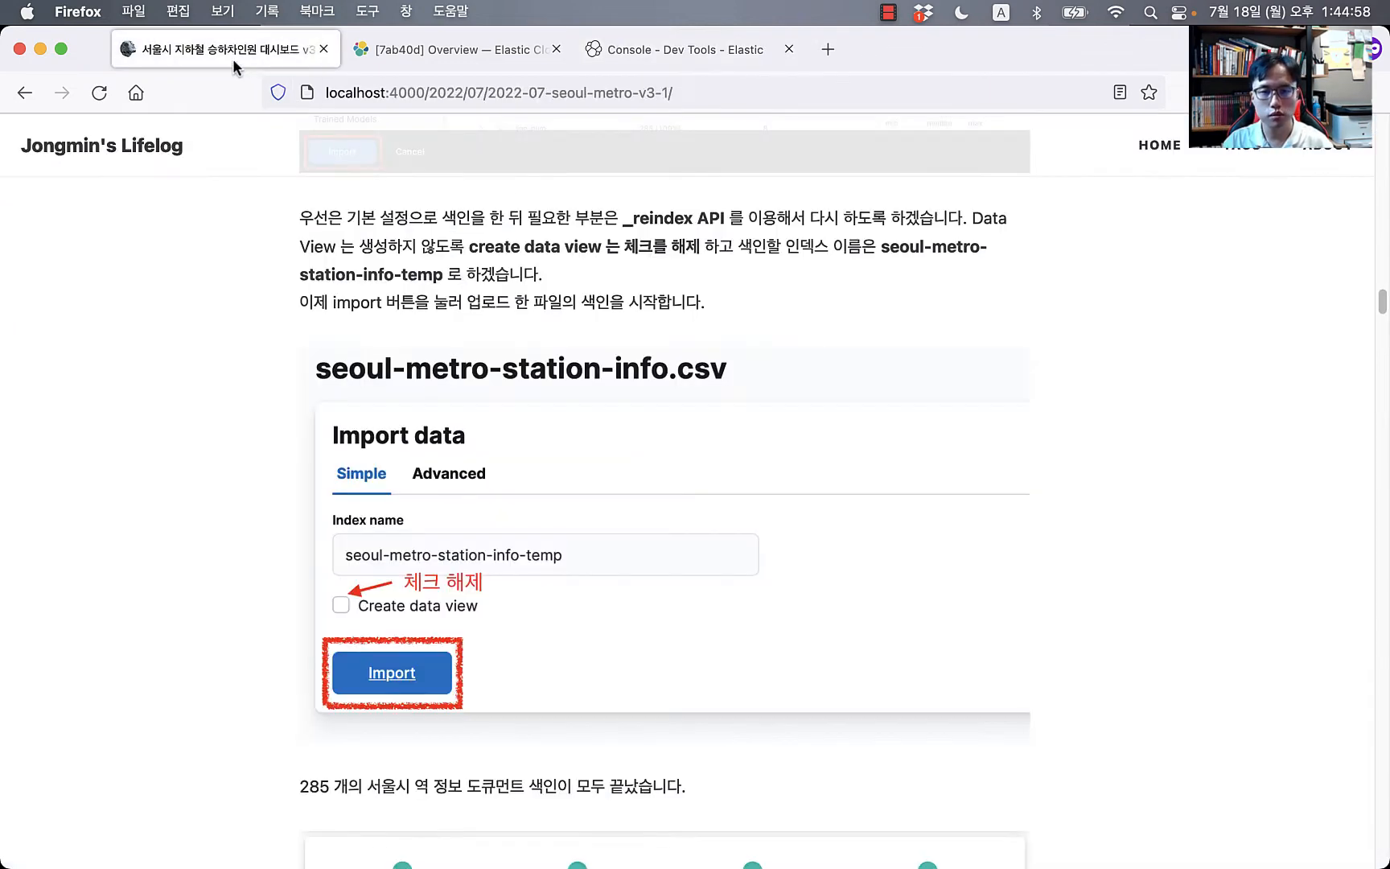
scroll(178, 685, down, 10)
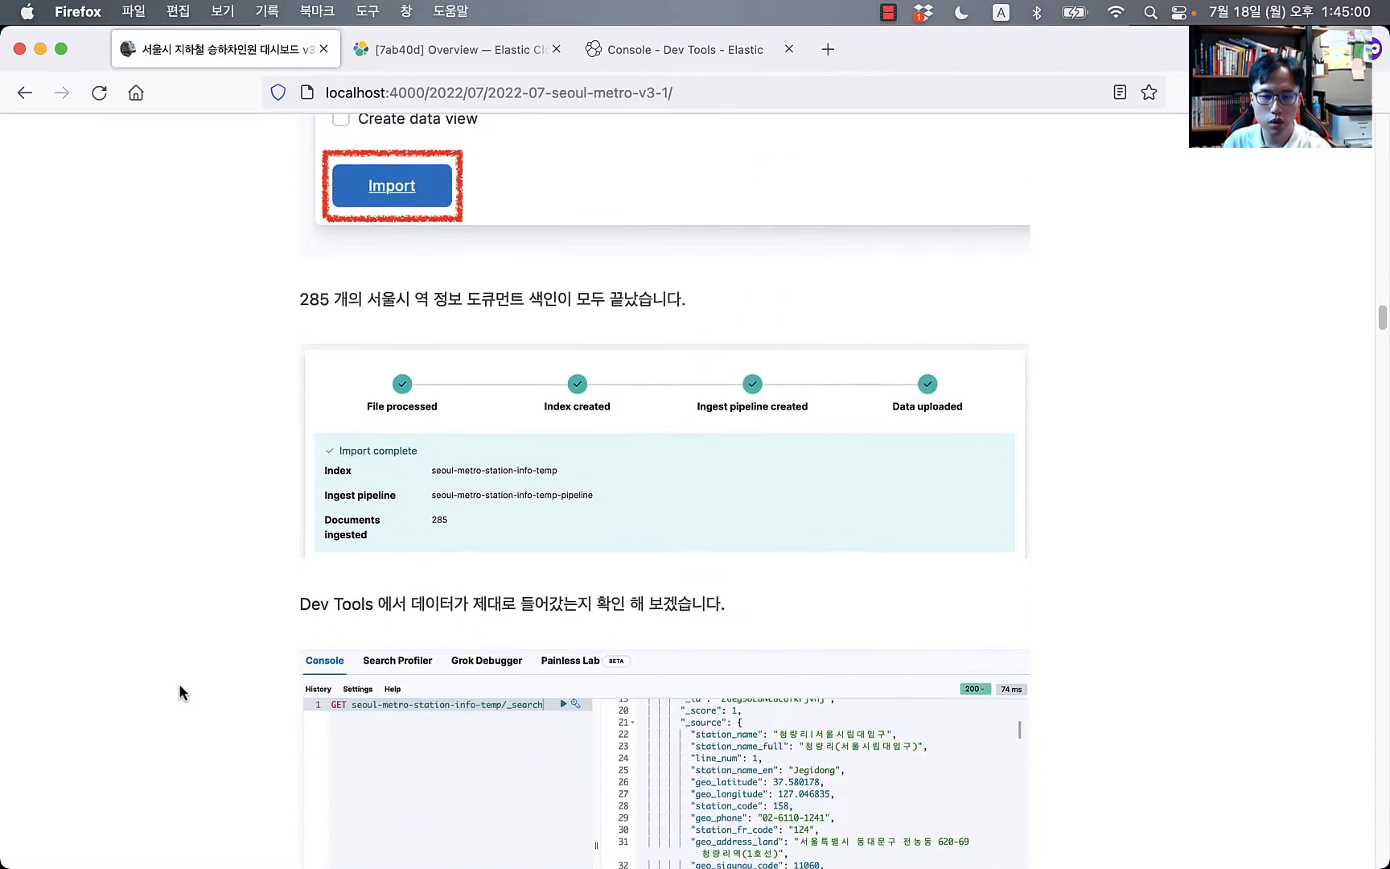
scroll(181, 692, down, 12)
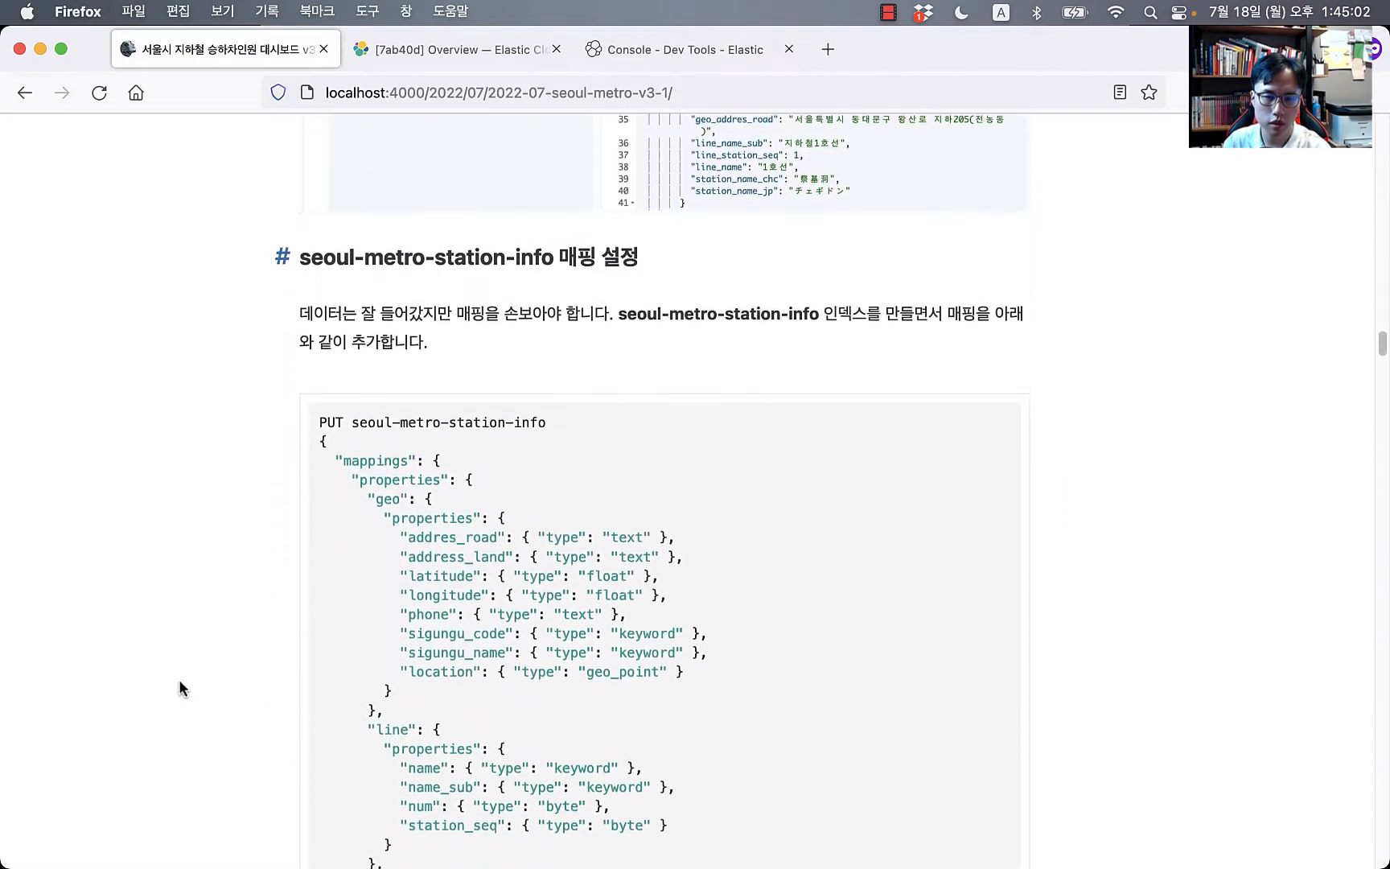
scroll(358, 561, down, 3)
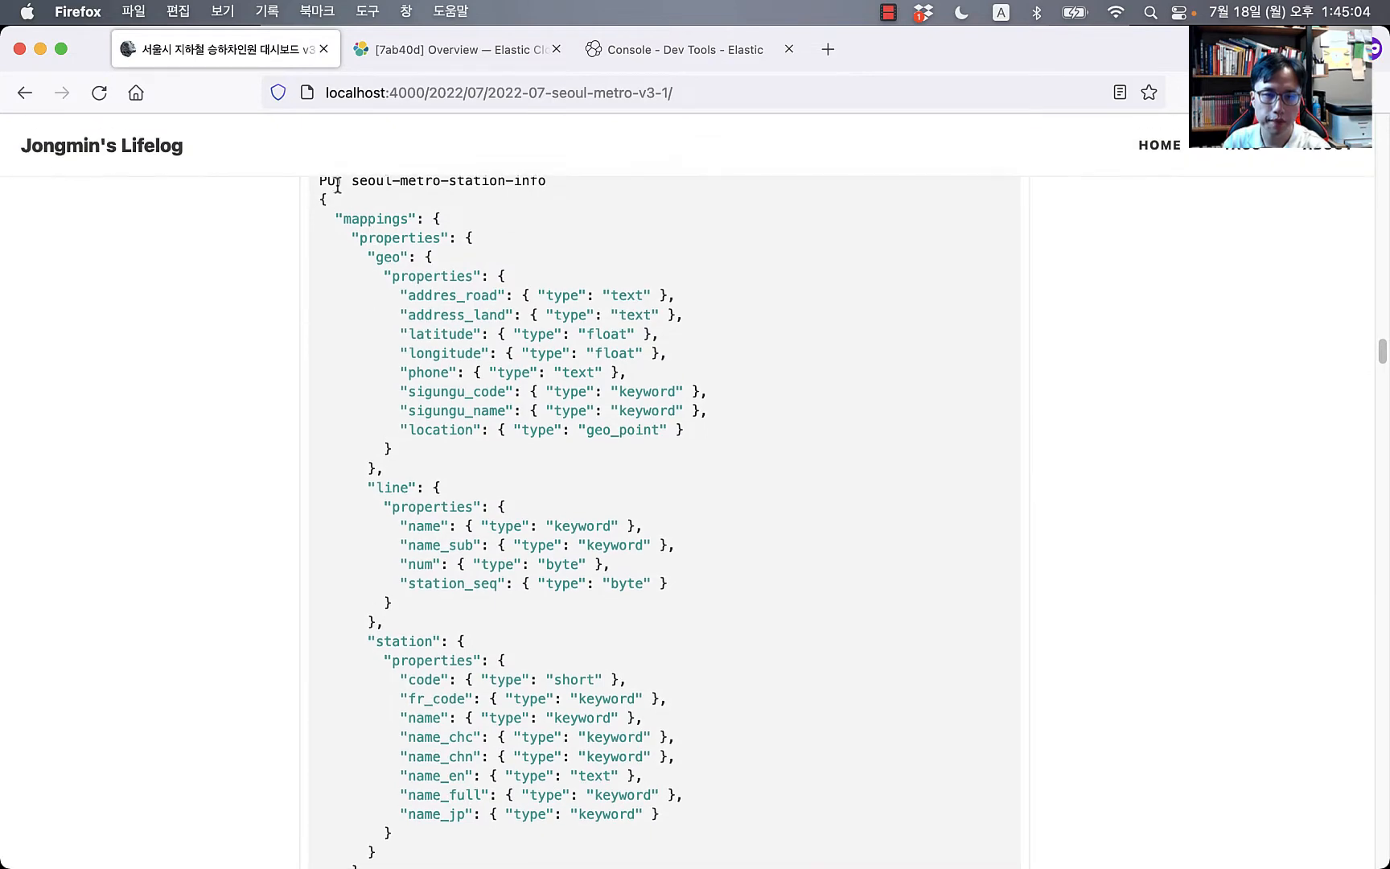
click(677, 63)
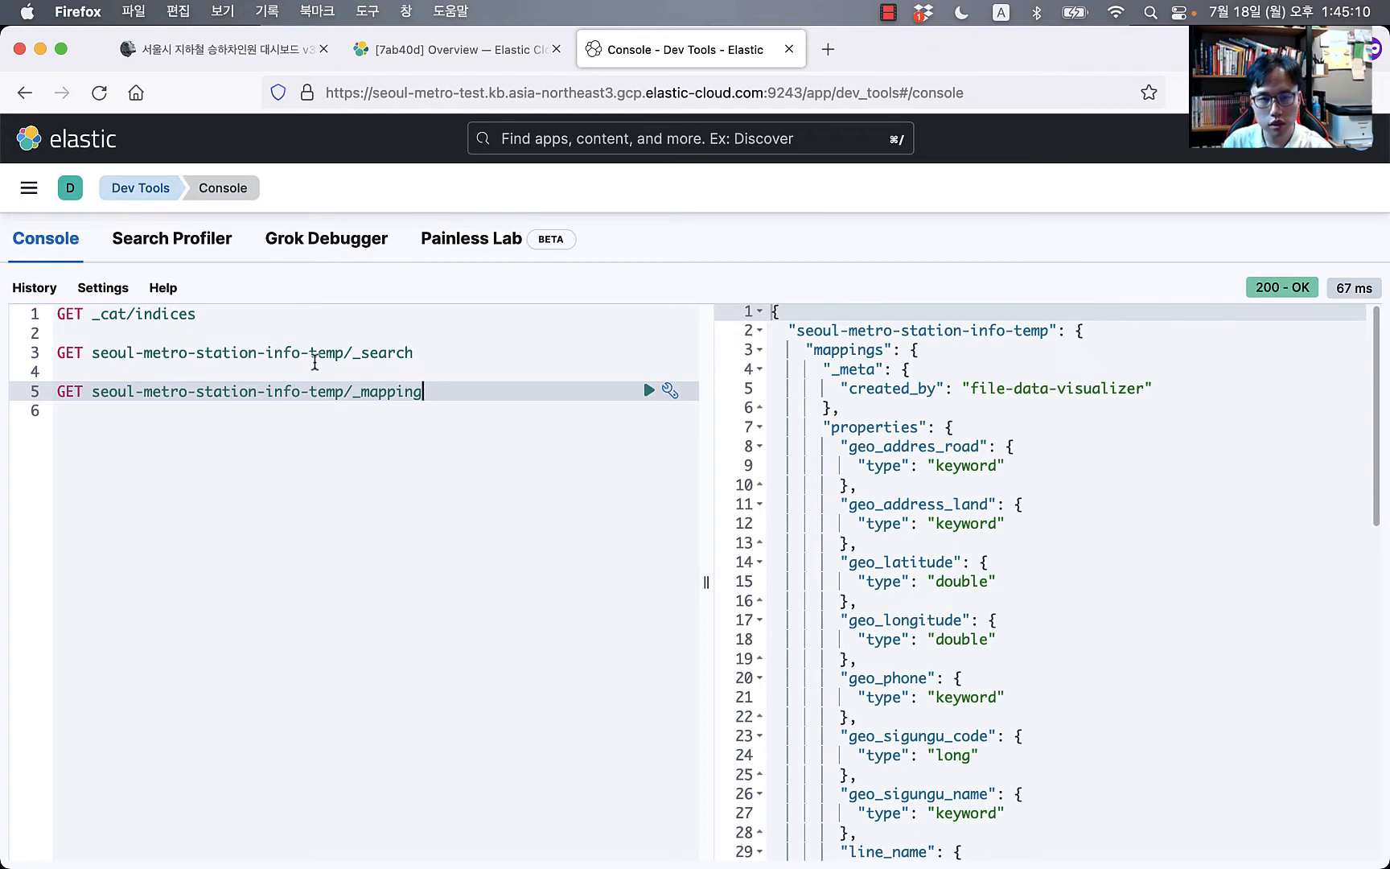
Step: Copy the seoul-metro-station-info PUT mapping code block from the blog post
click(243, 58)
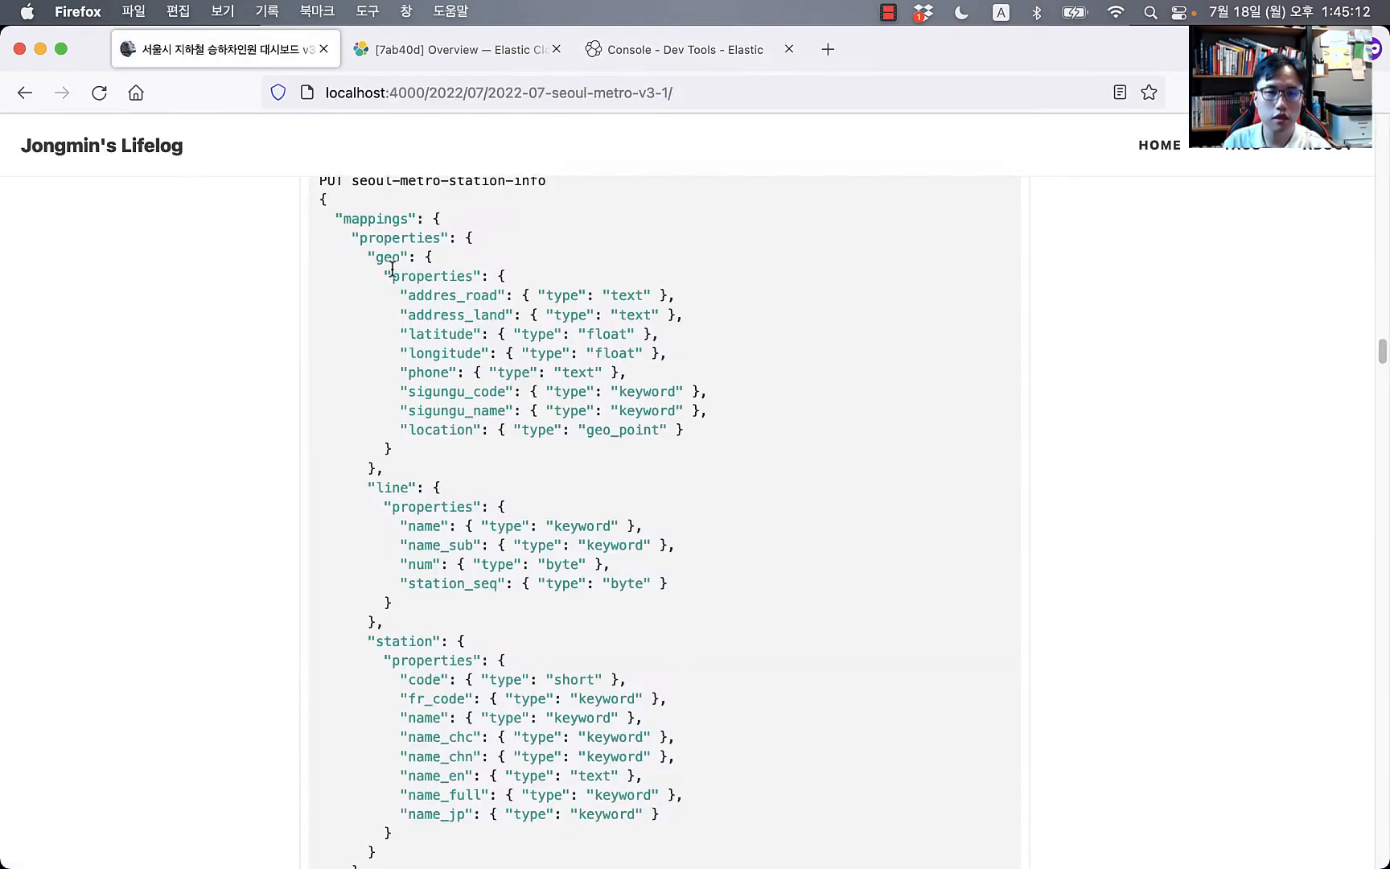
scroll(336, 207, up, 1)
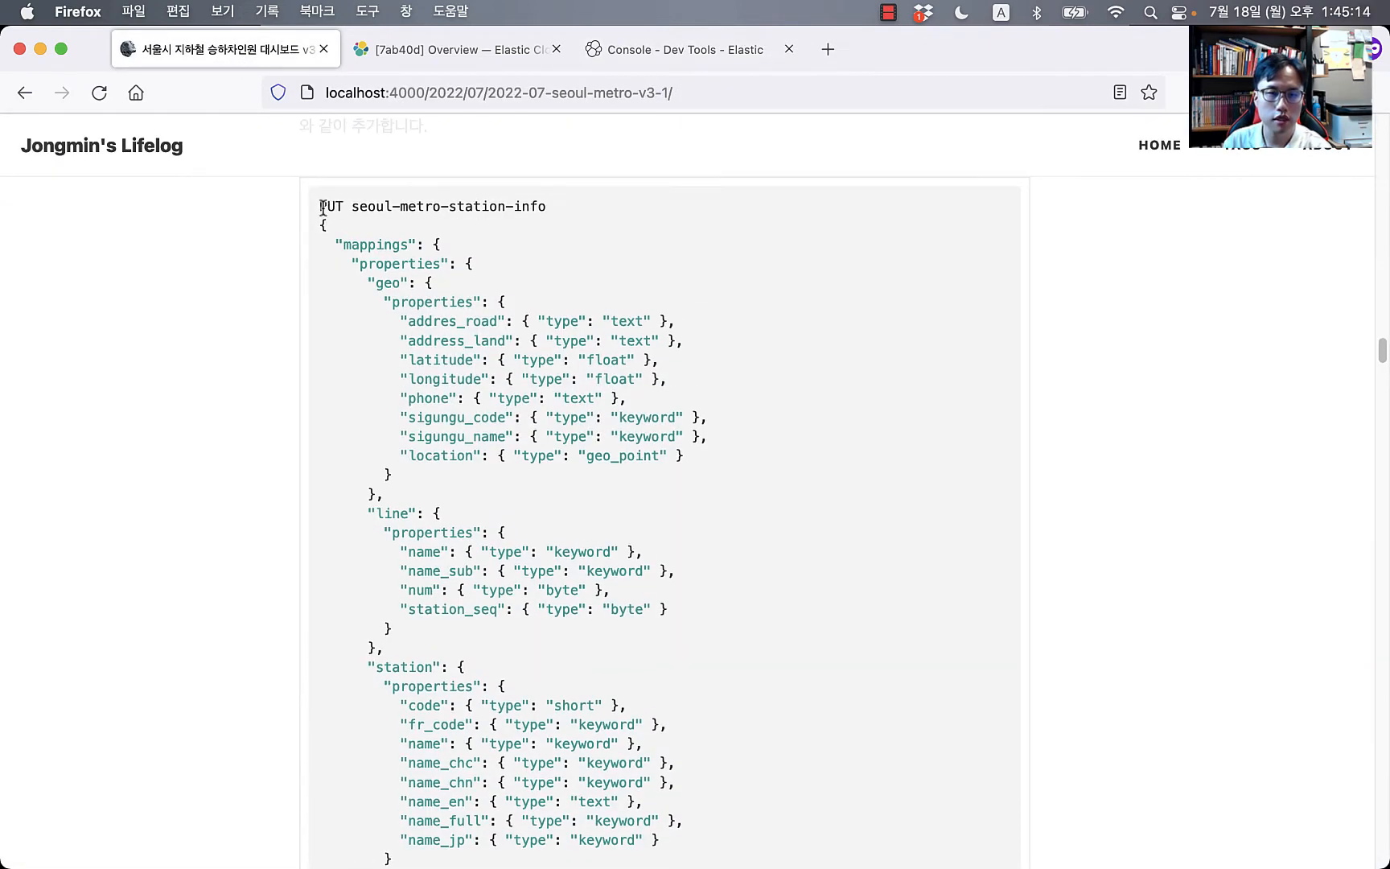
drag(322, 207, 530, 744)
scroll(452, 735, down, 5)
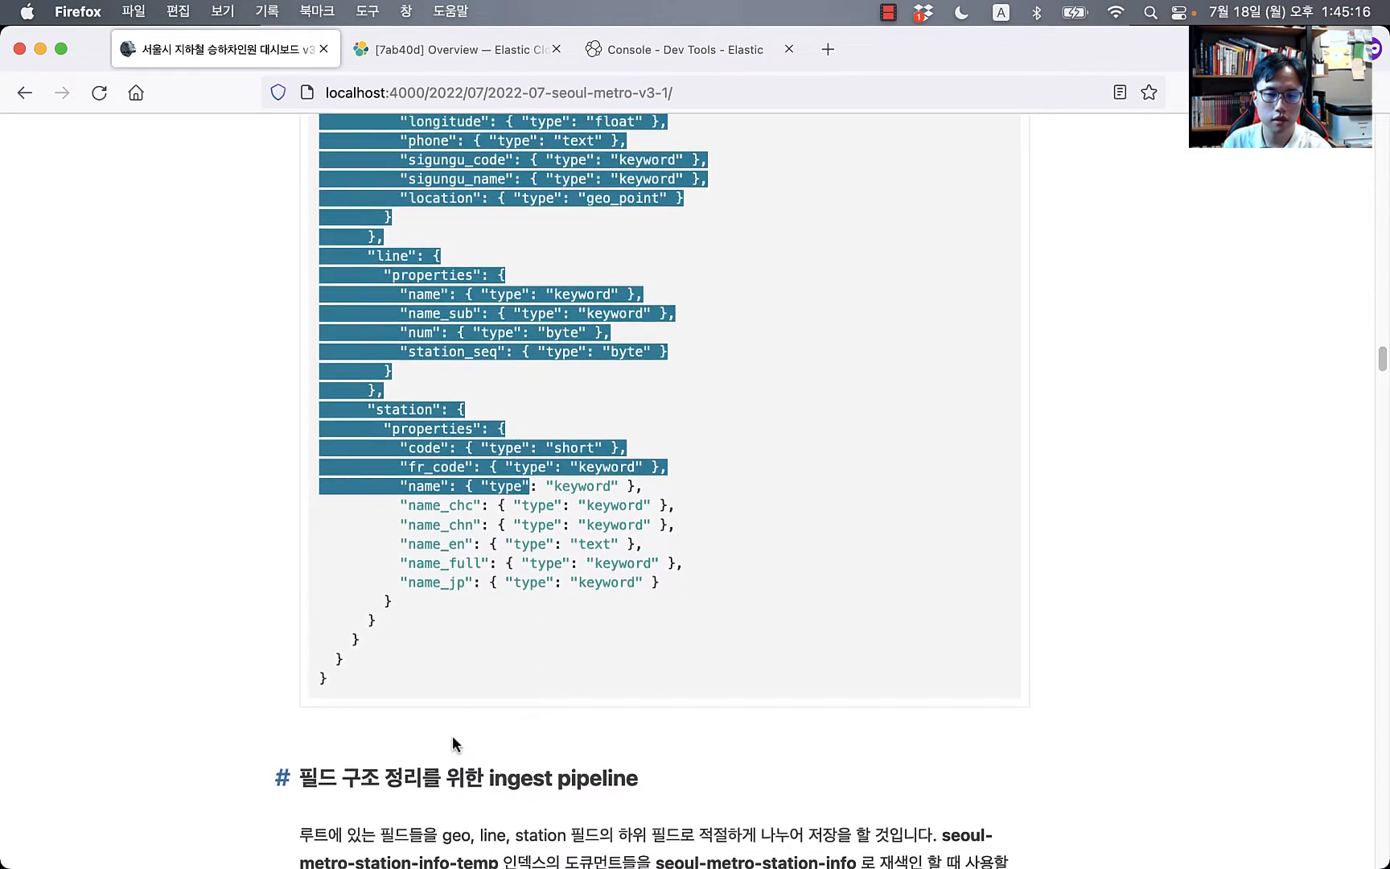
shift+click(373, 661)
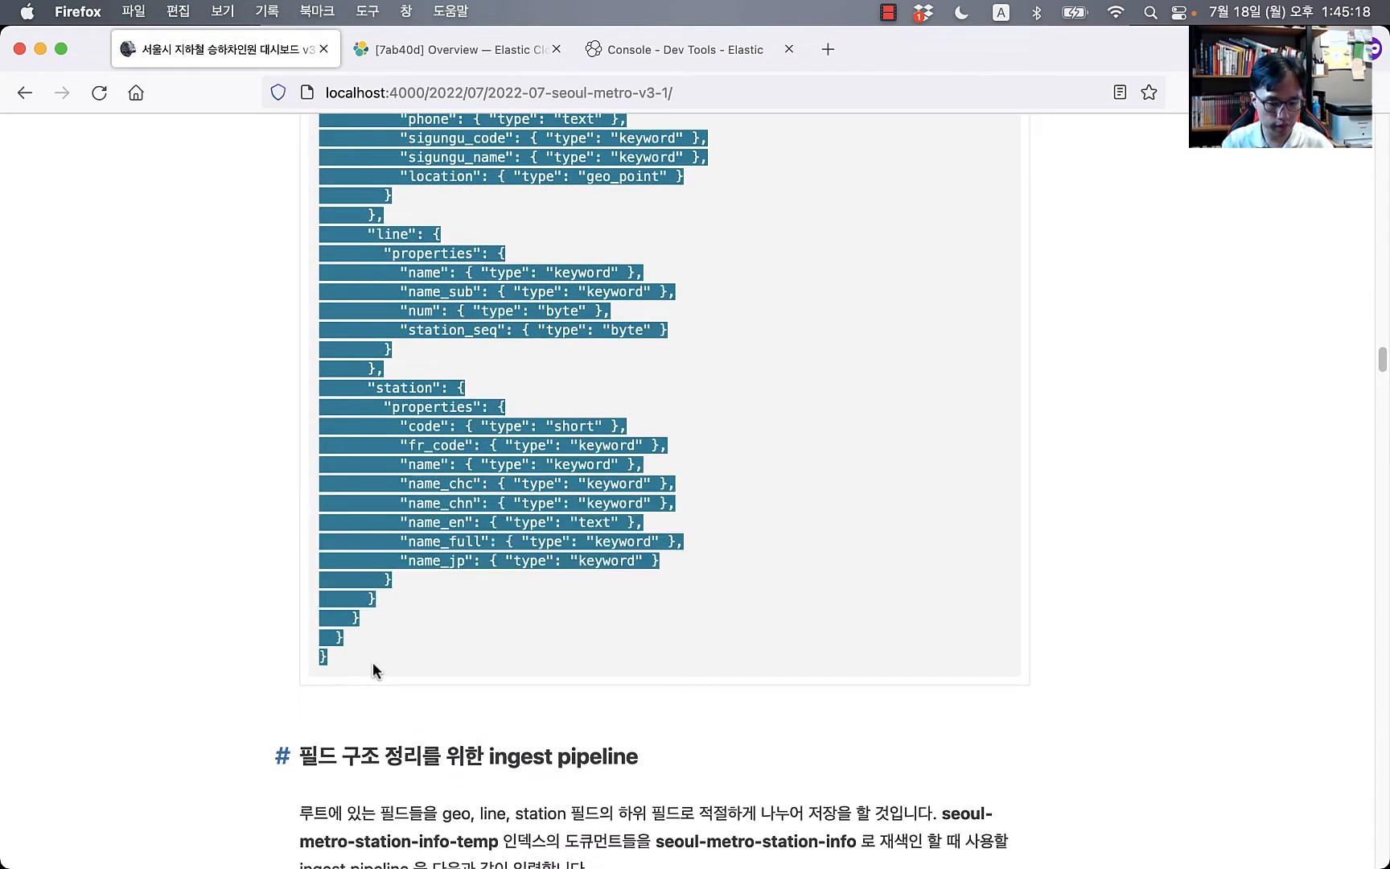
key(super+c)
click(676, 48)
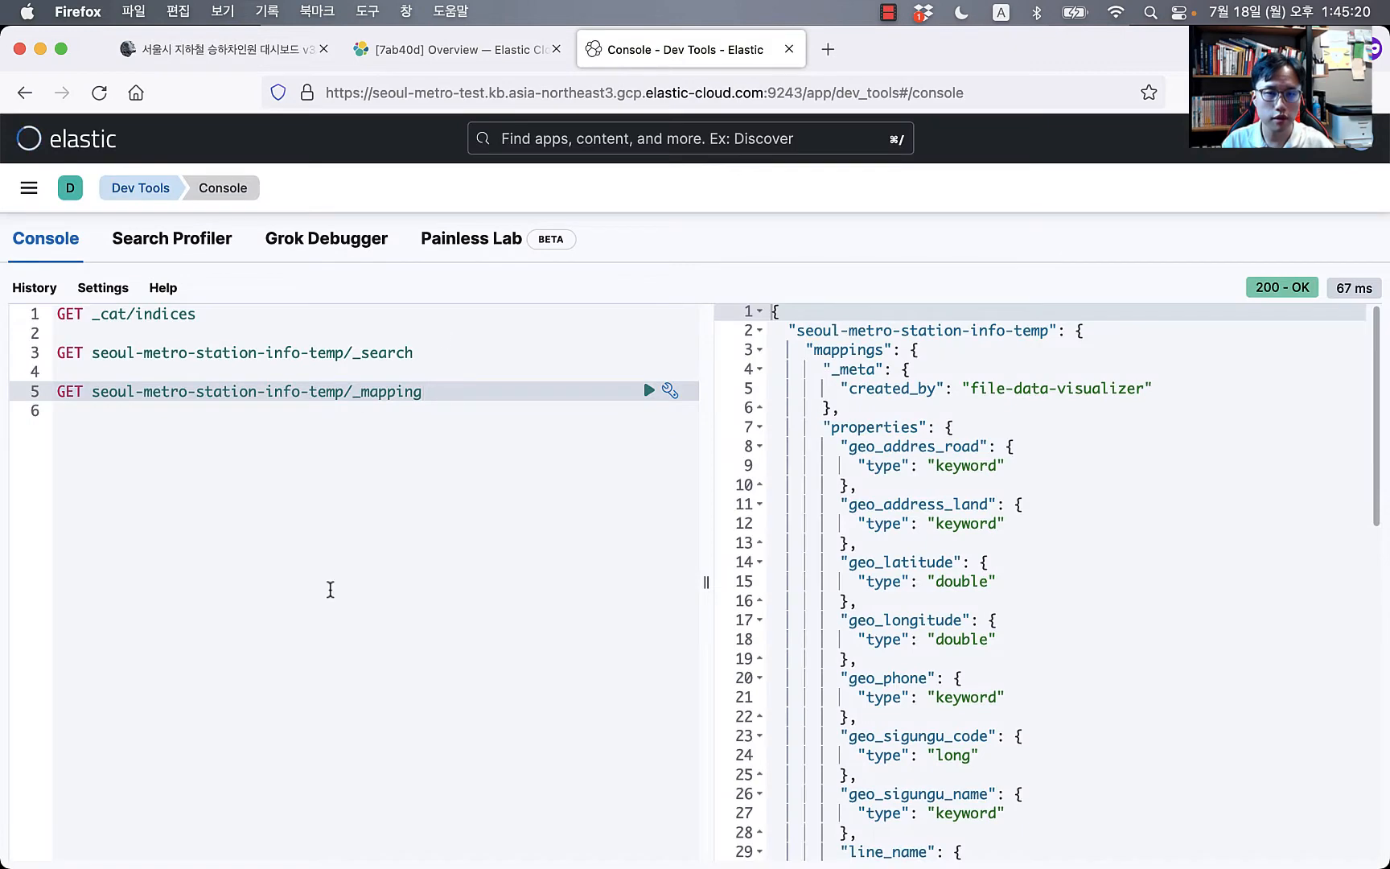
Step: Paste the PUT seoul-metro-station-info mapping request below the existing GET requests
click(330, 590)
key(Return)
key(Return)
key(Return)
key(Up)
key(Up)
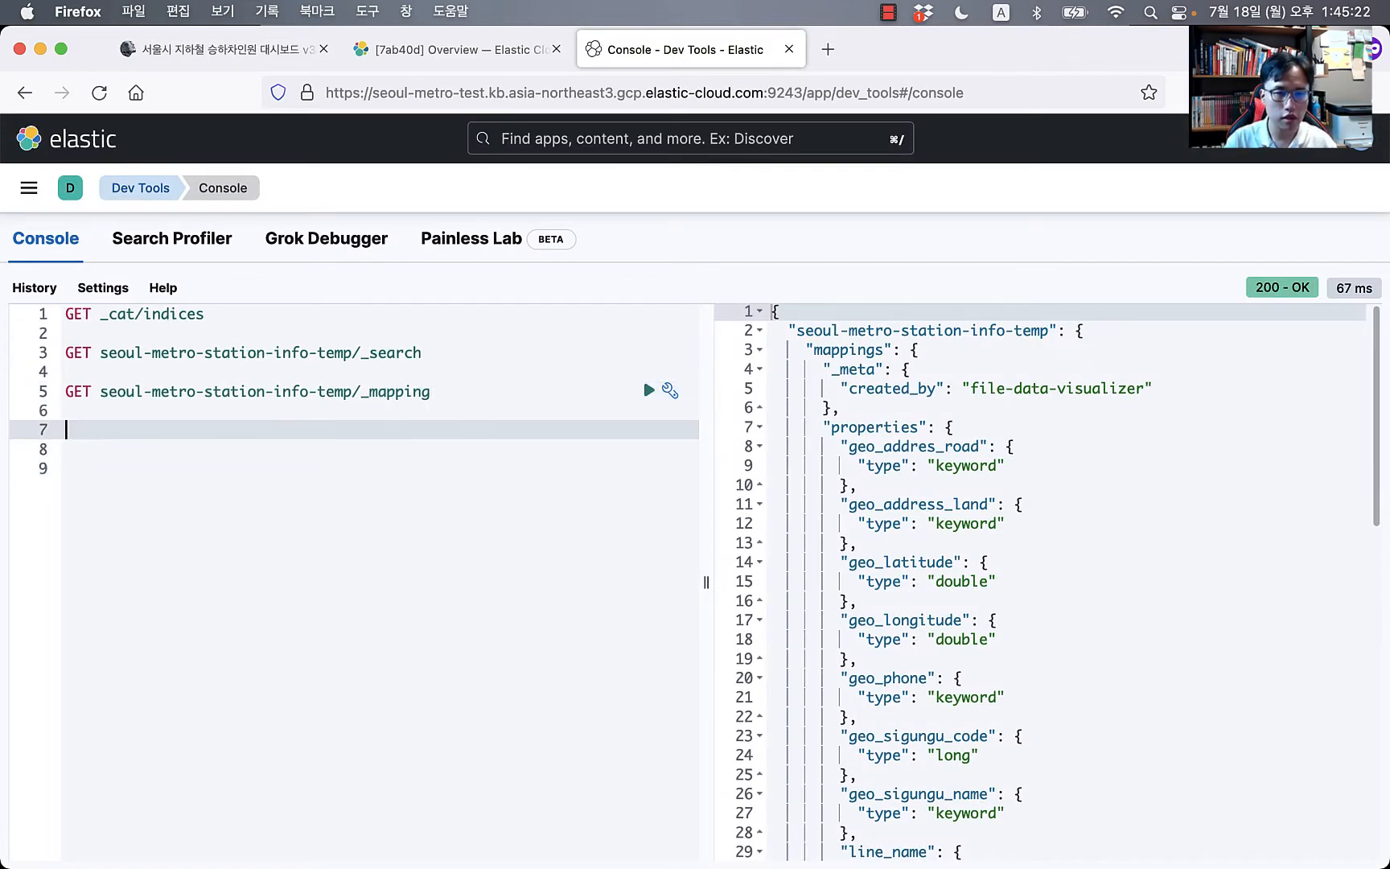
key(super+v)
scroll(297, 498, up, 5)
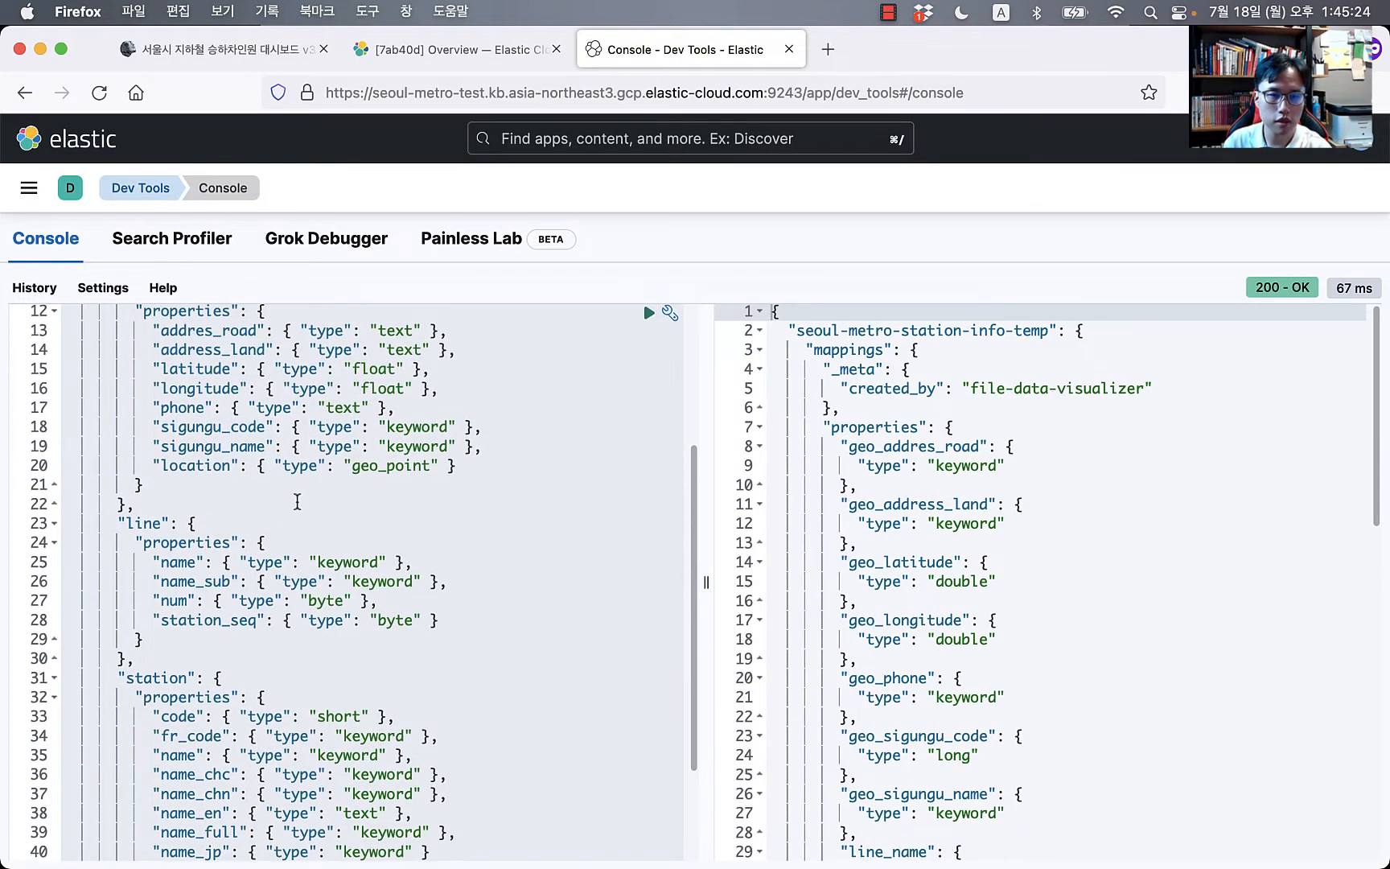
click(350, 432)
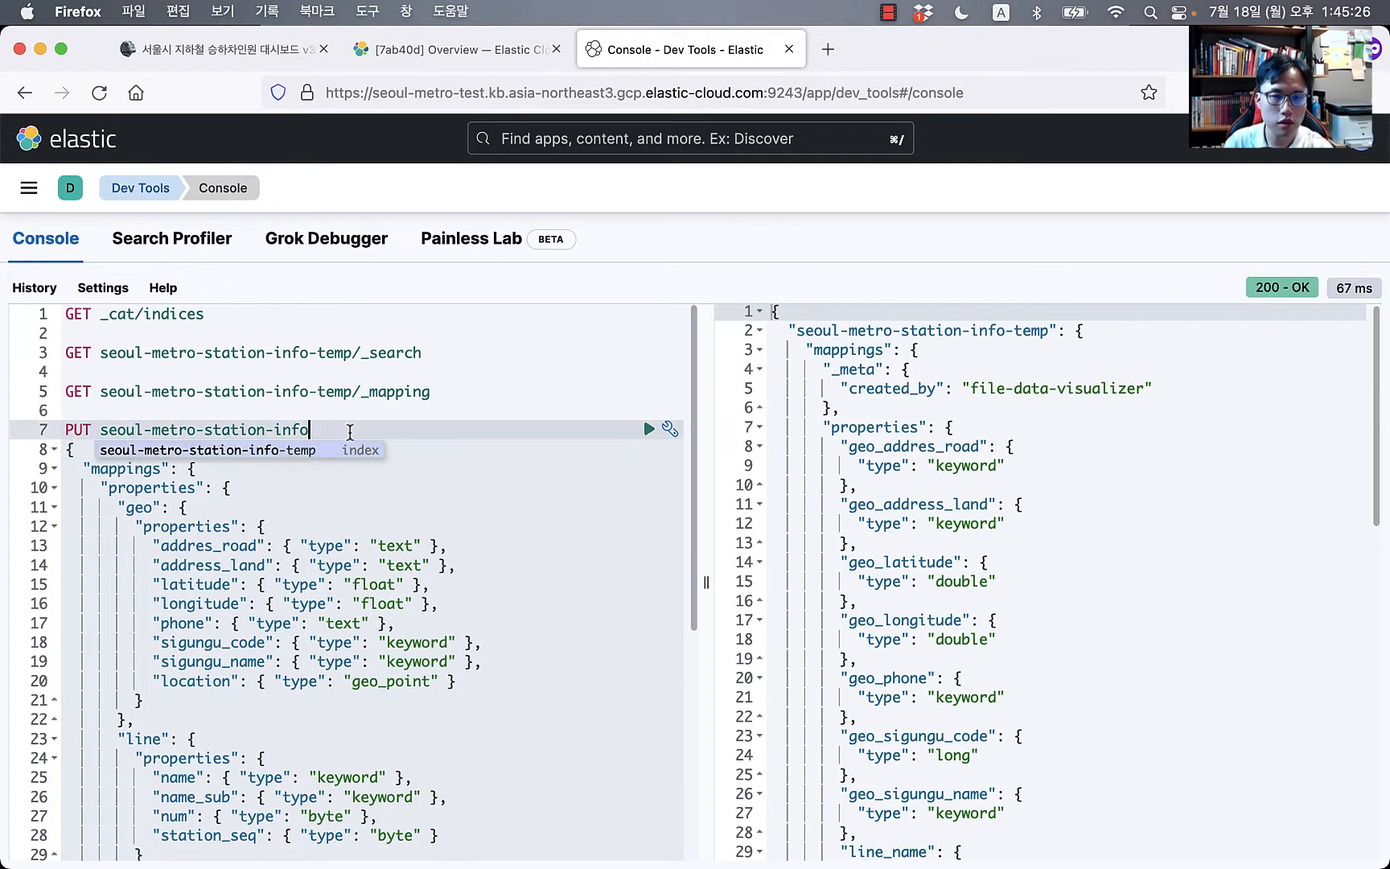
click(379, 625)
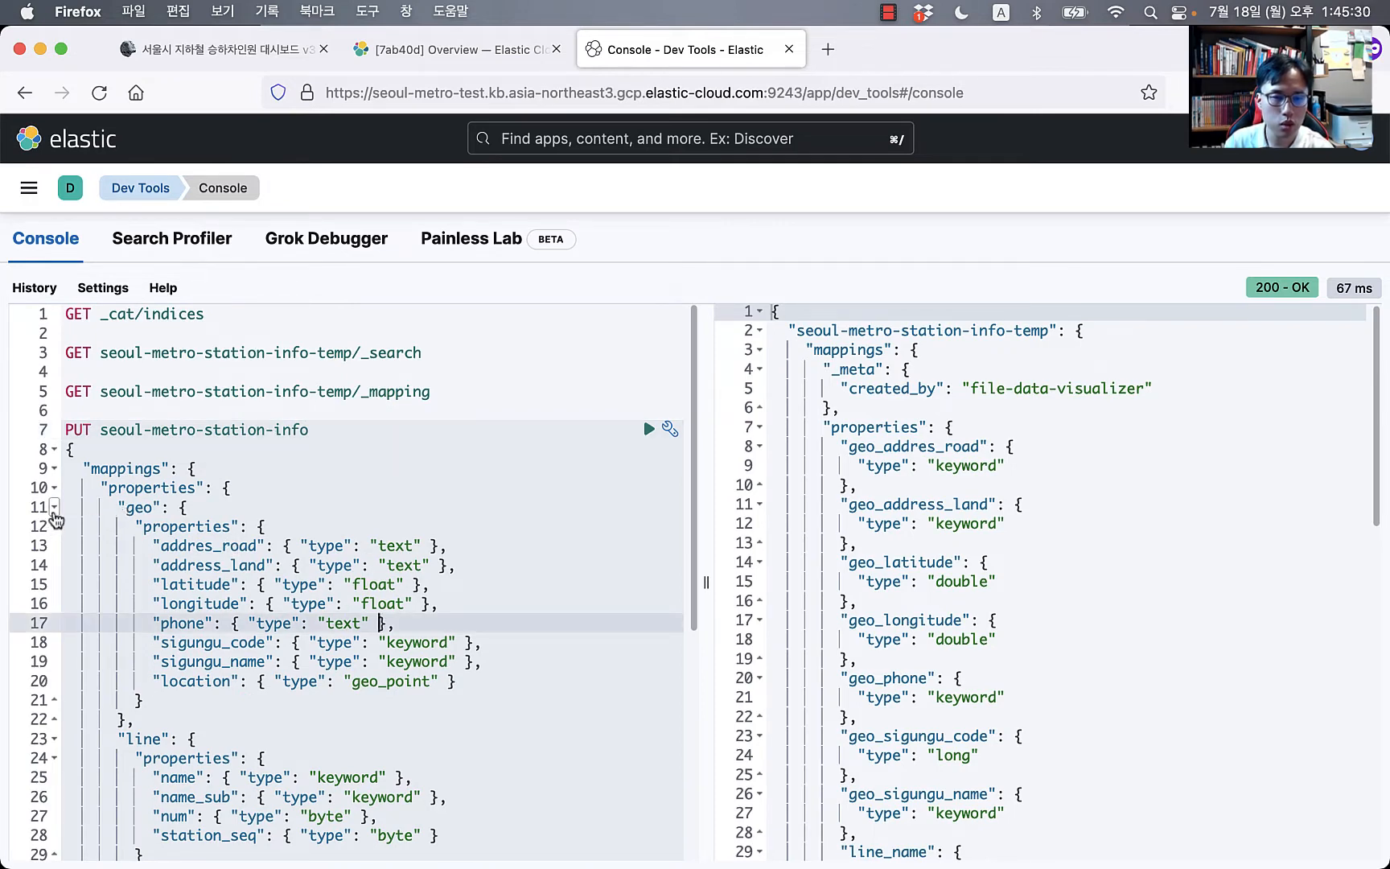
Step: Collapse and re-expand the geo, line and station blocks to review the pasted mapping
click(54, 507)
click(54, 527)
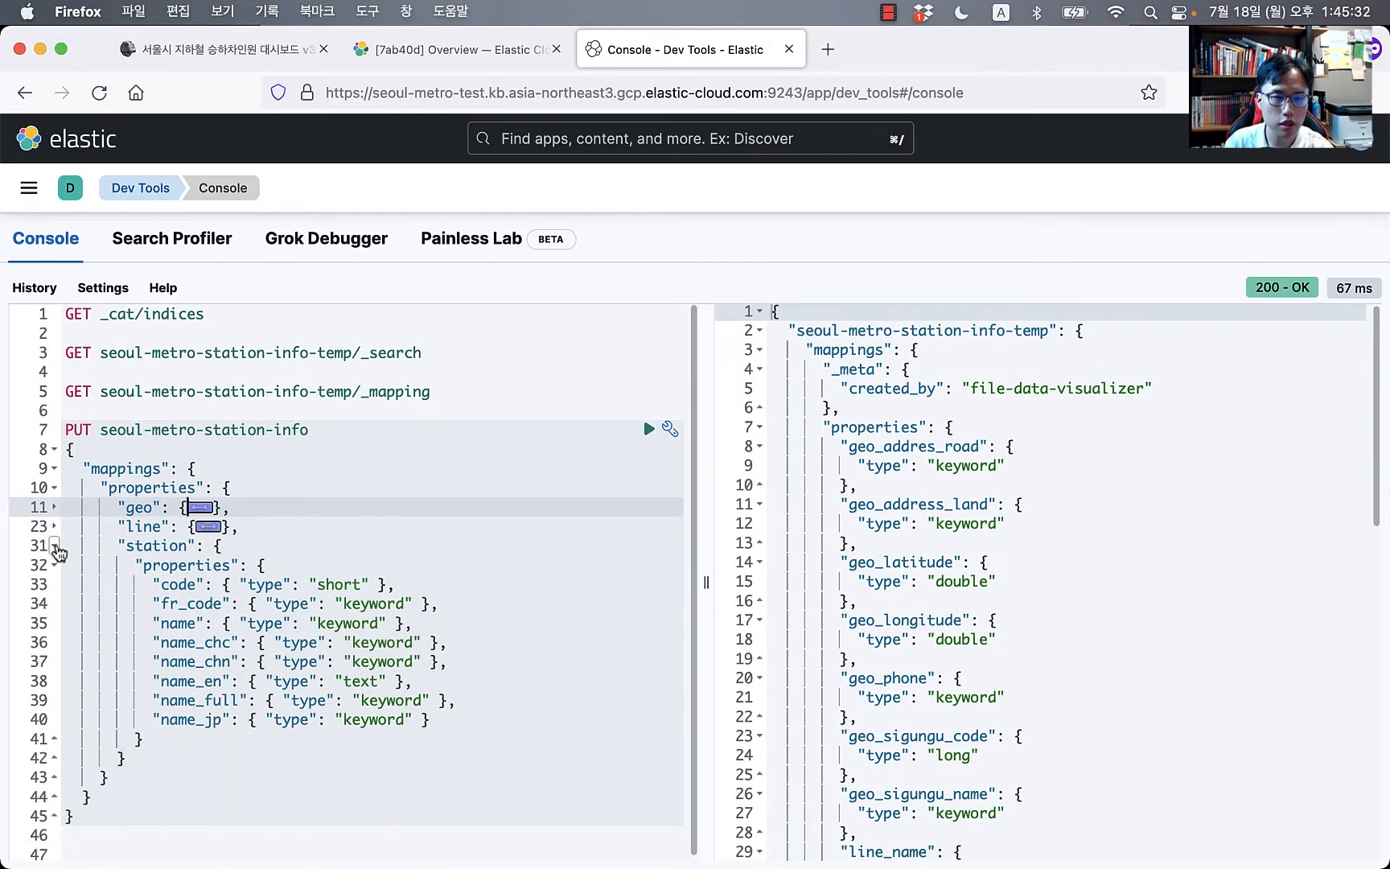
click(55, 547)
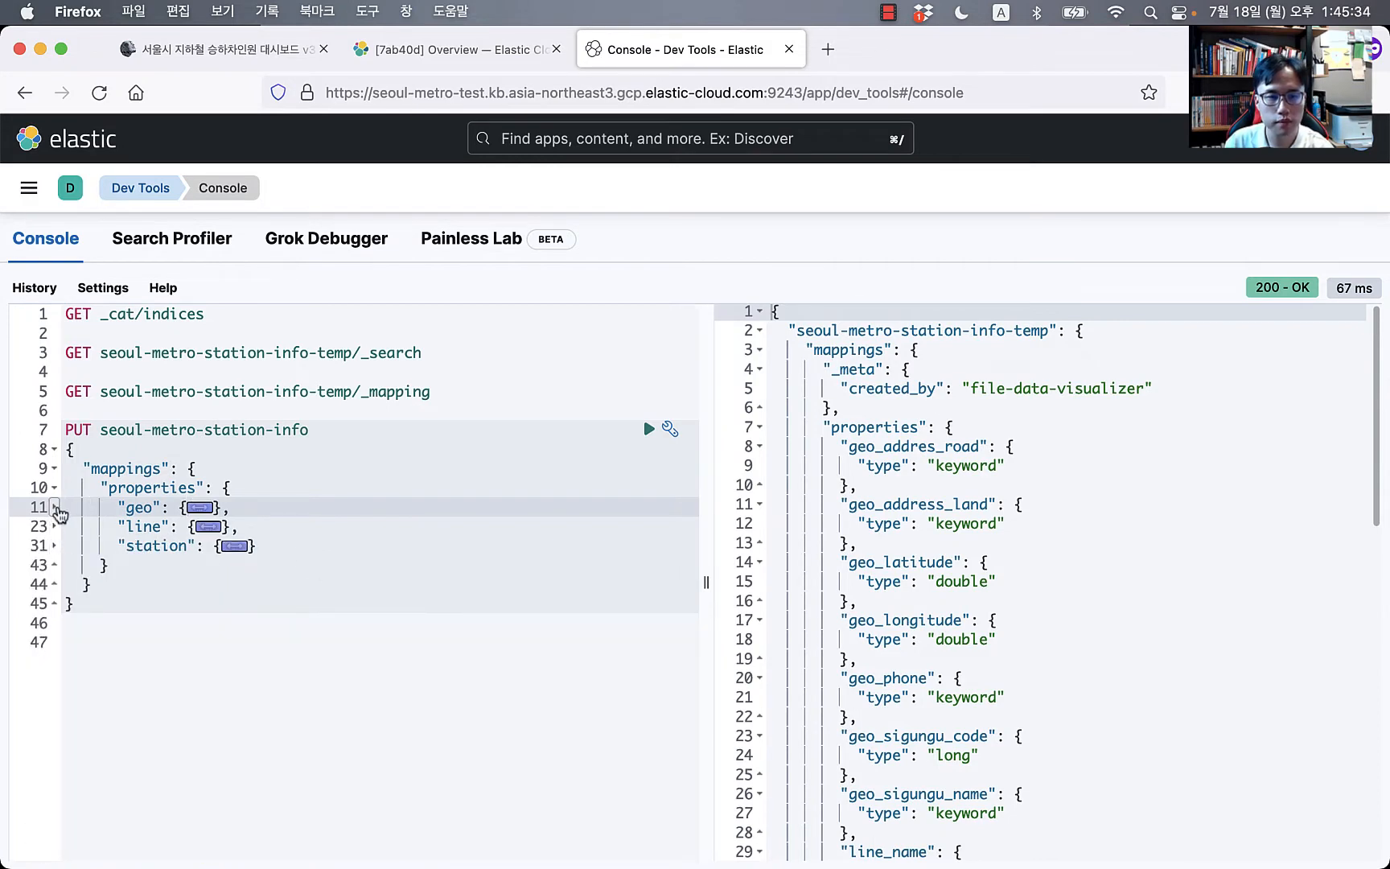
click(53, 506)
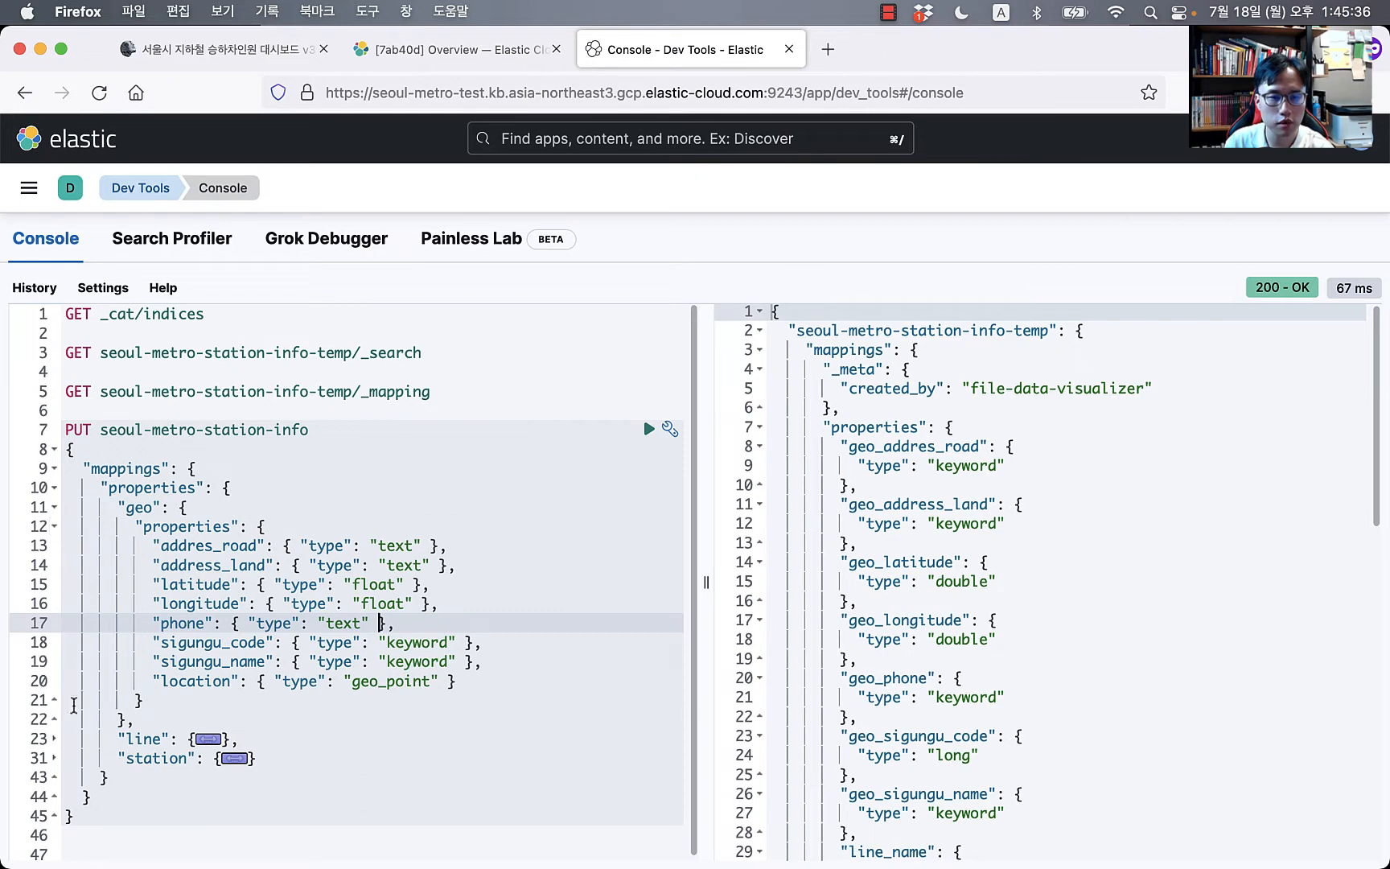
click(54, 739)
scroll(58, 752, down, 3)
scroll(57, 752, down, 1)
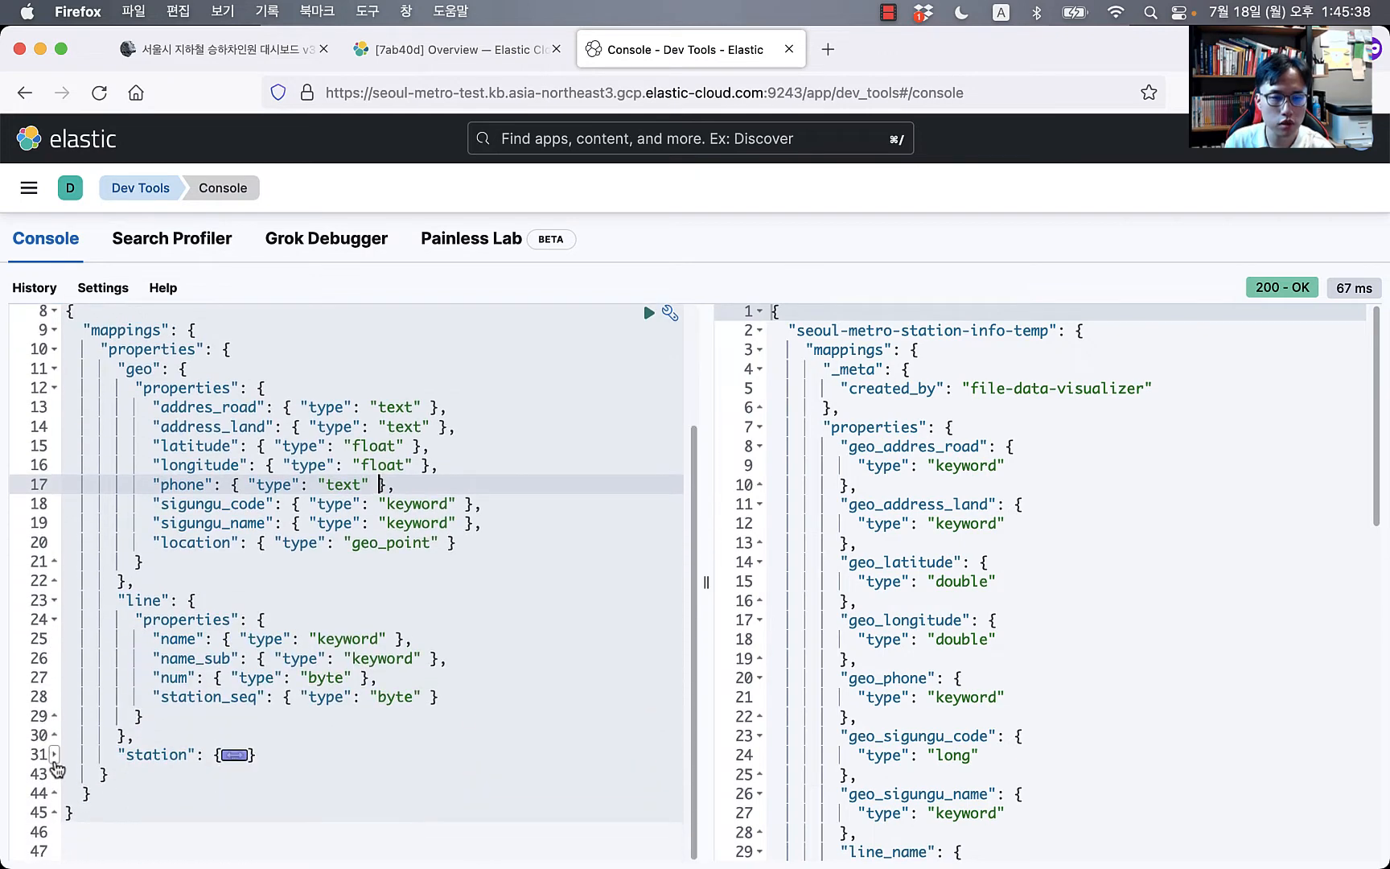
click(53, 756)
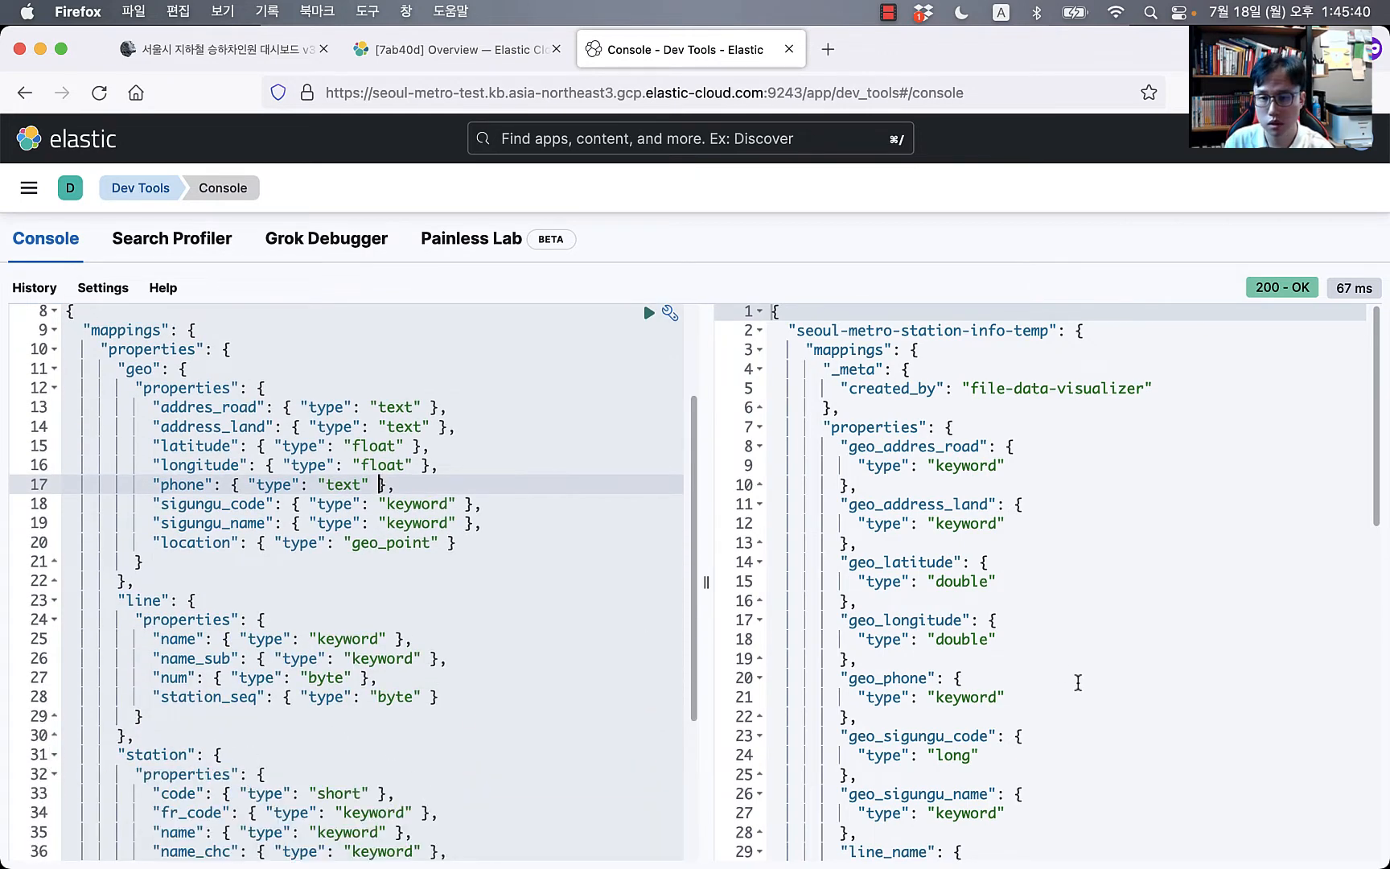
scroll(1038, 660, down, 3)
scroll(696, 491, up, 4)
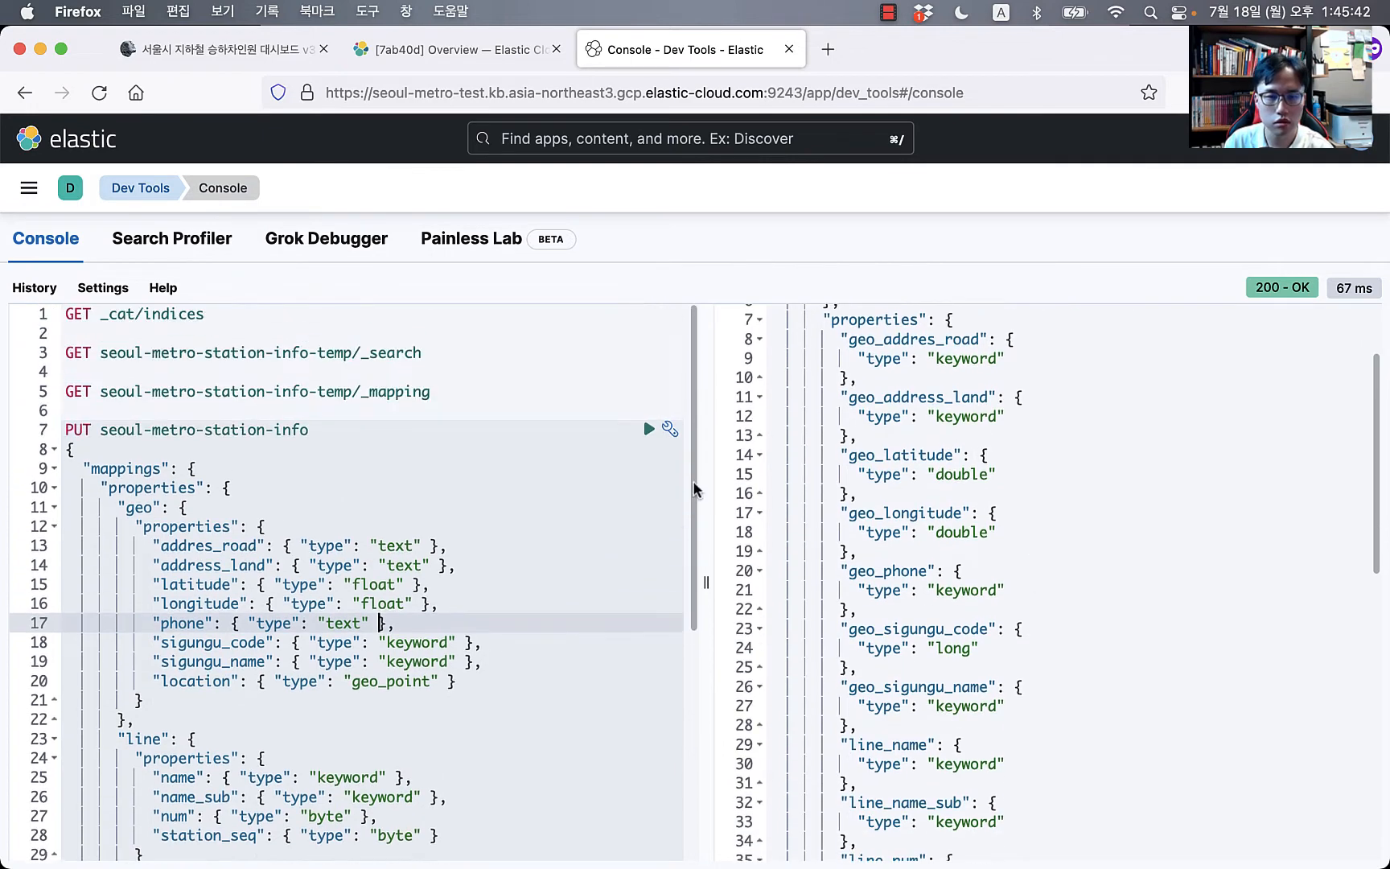
scroll(211, 553, down, 2)
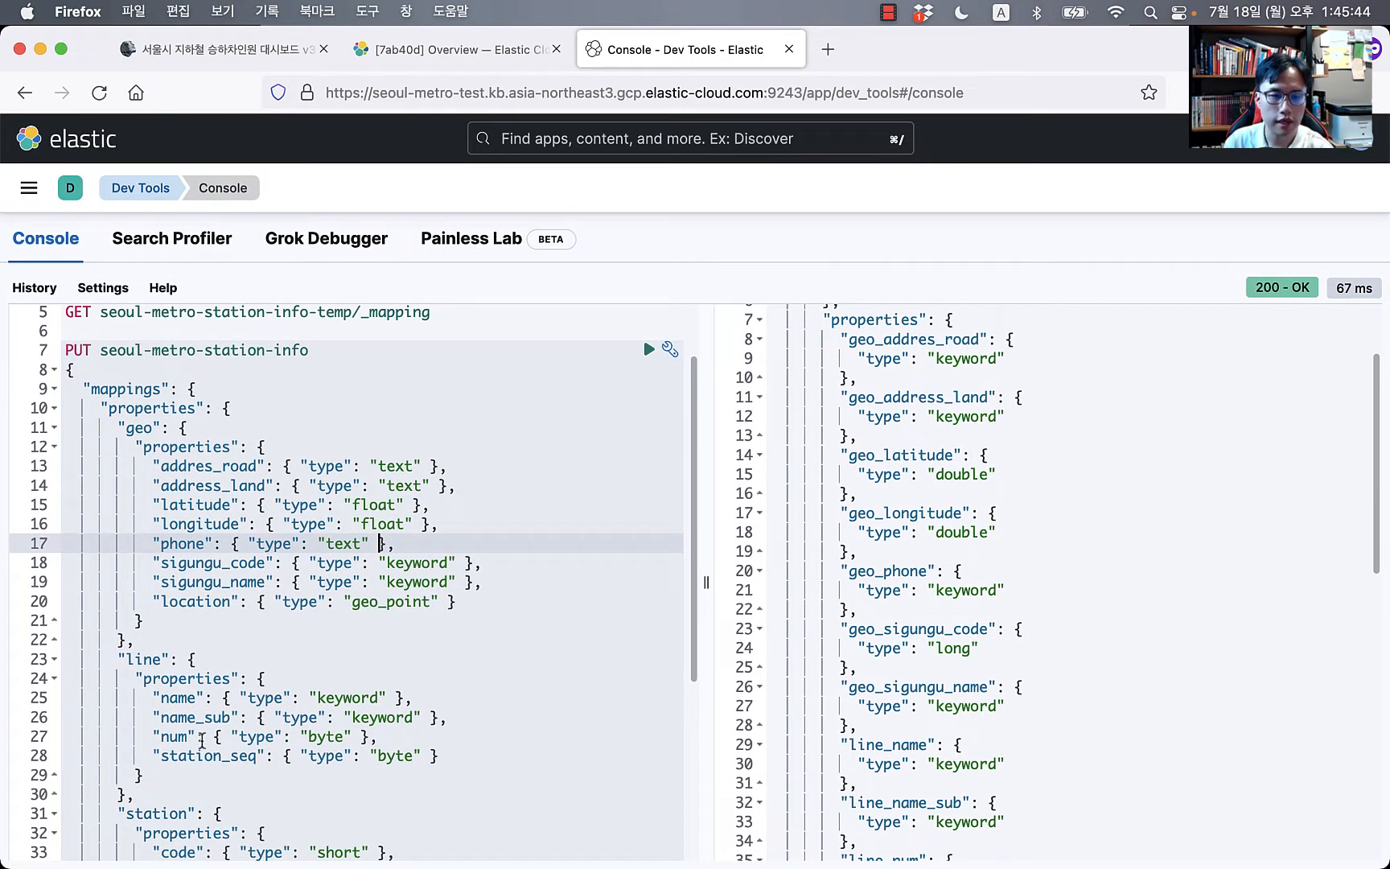
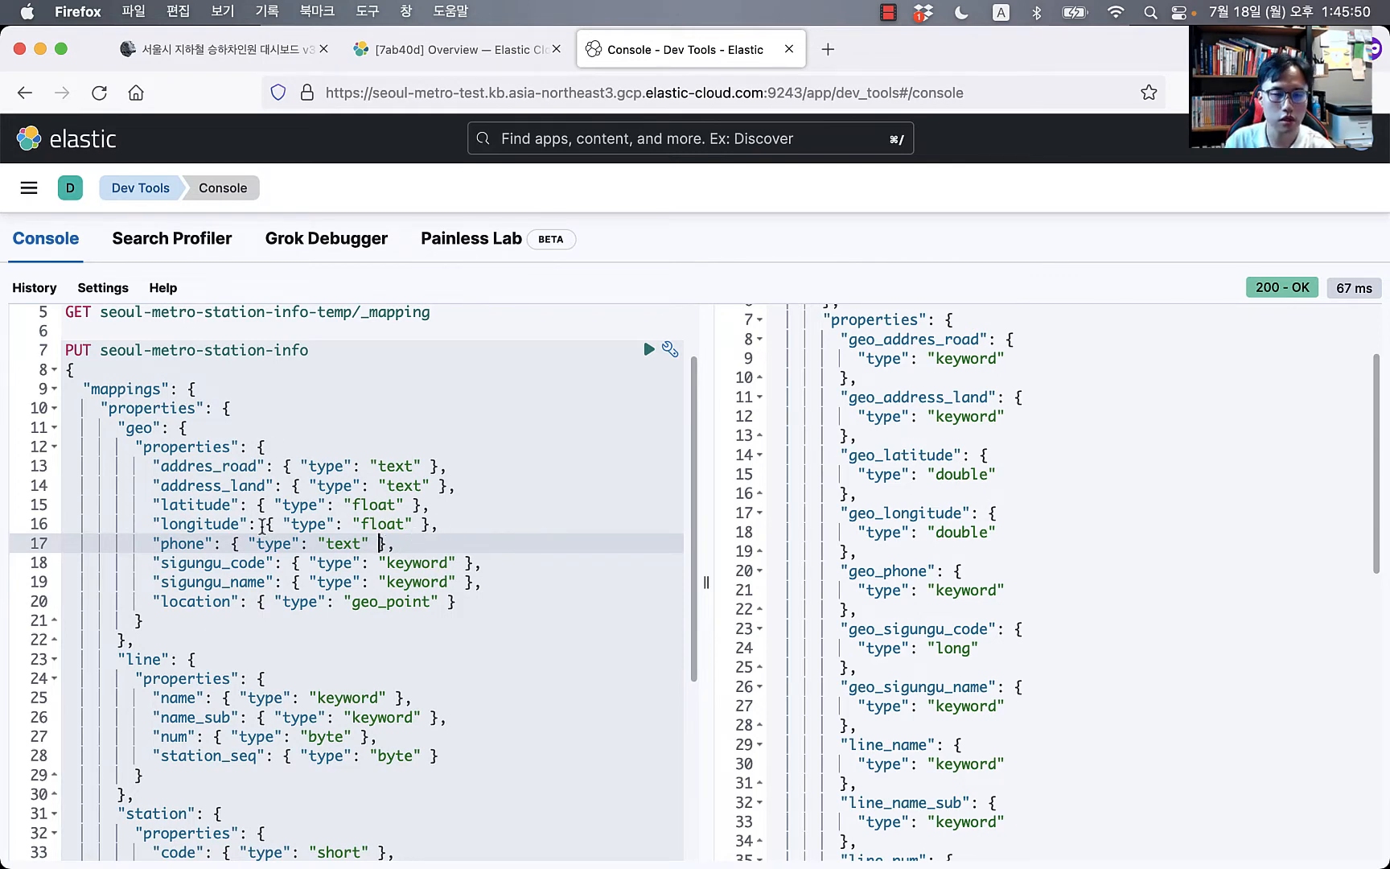
Step: Check the geo_point location mapping, then send the PUT seoul-metro-station-info request
scroll(282, 539, down, 1)
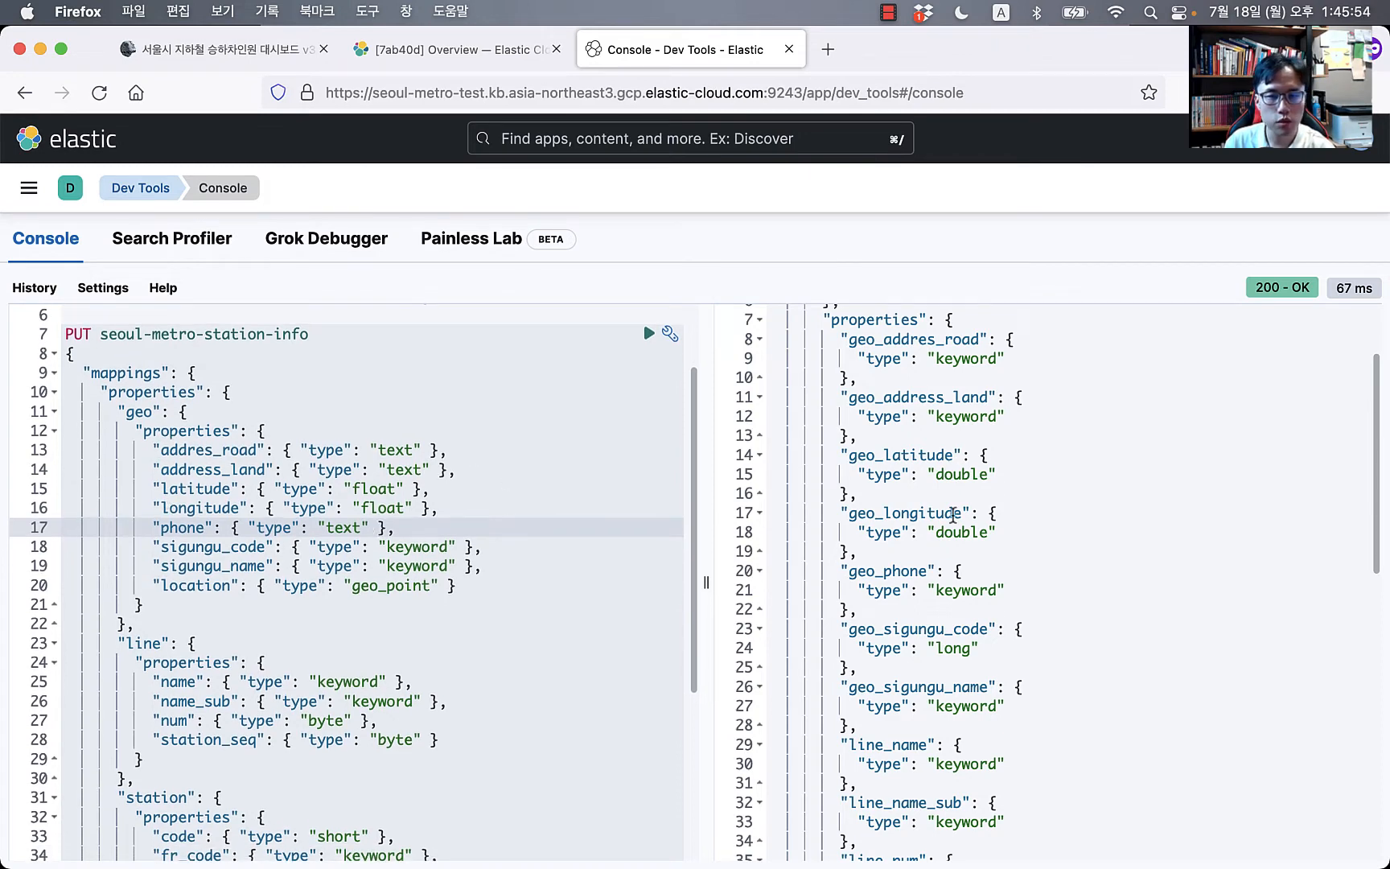
click(255, 545)
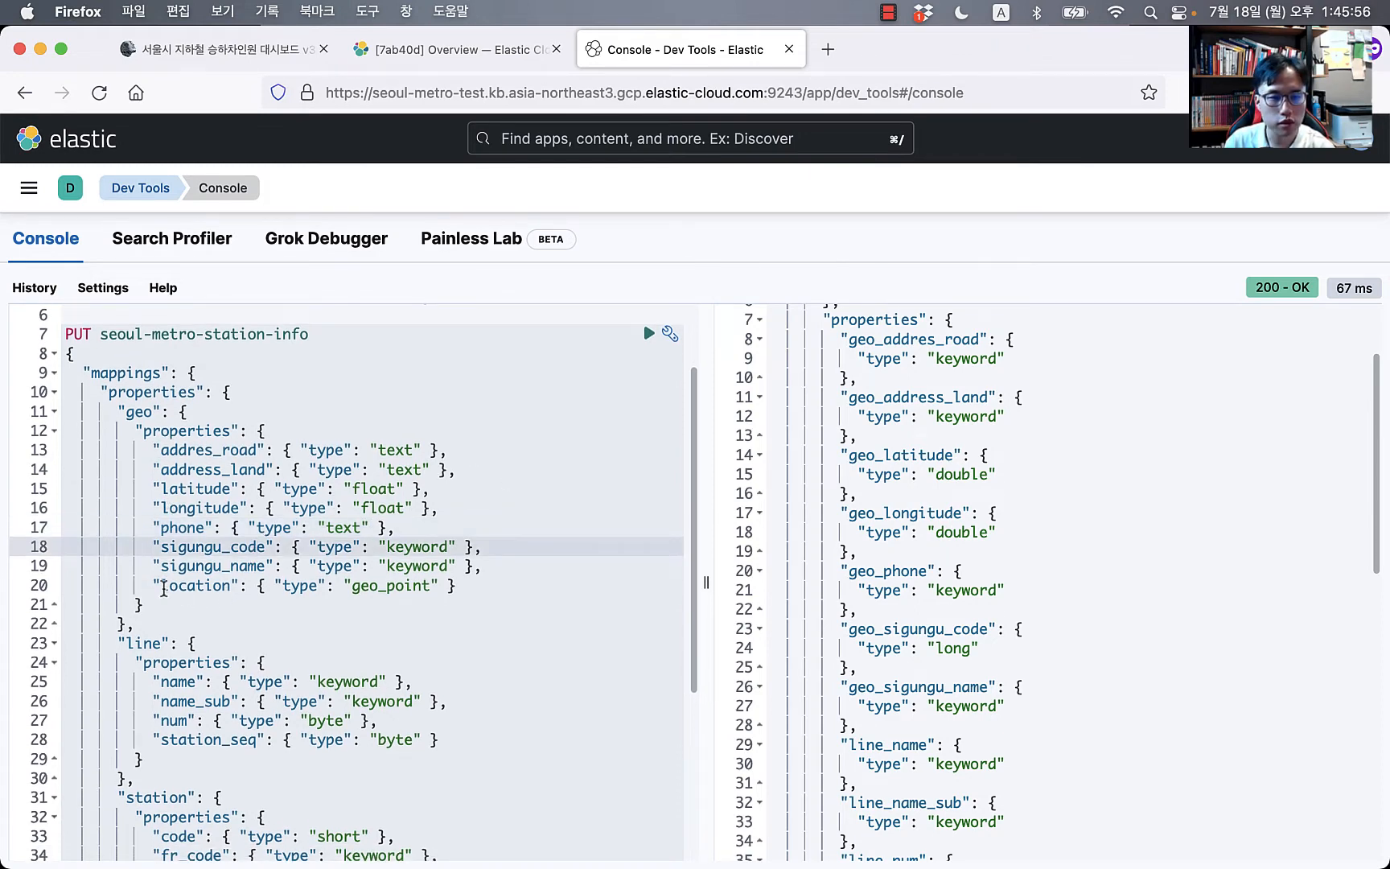
drag(151, 584, 525, 590)
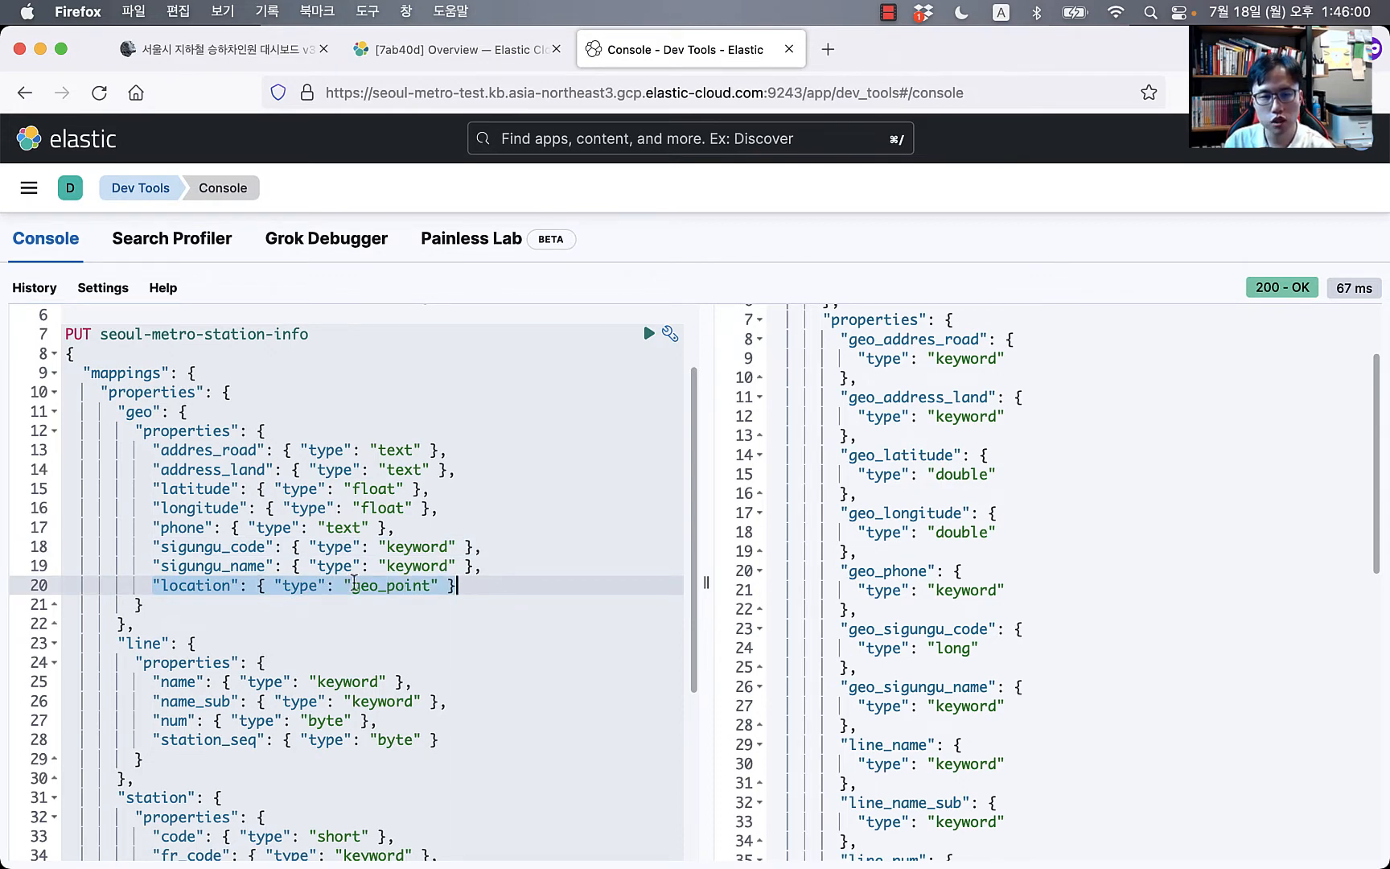
click(360, 585)
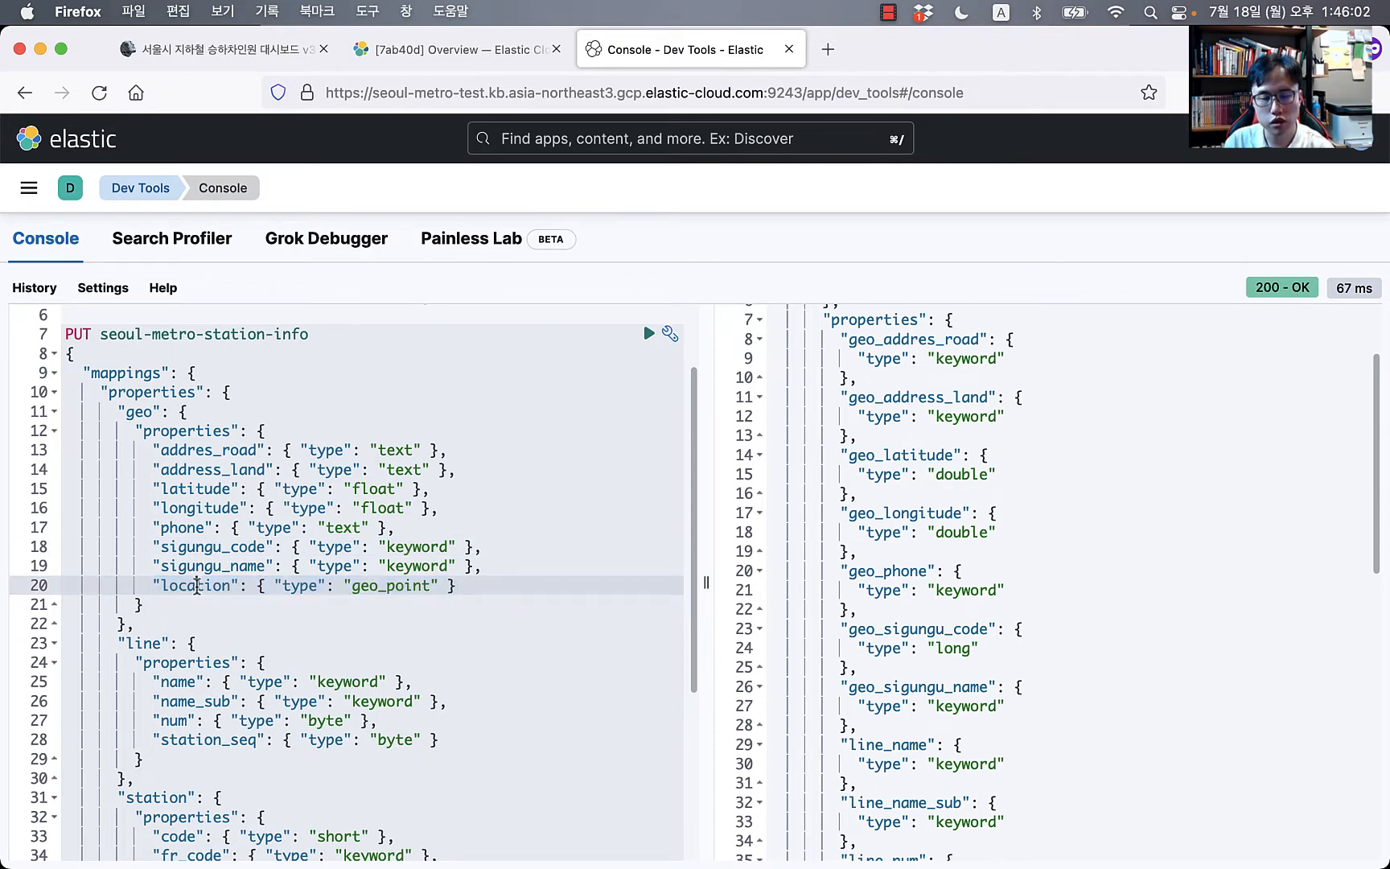
click(474, 593)
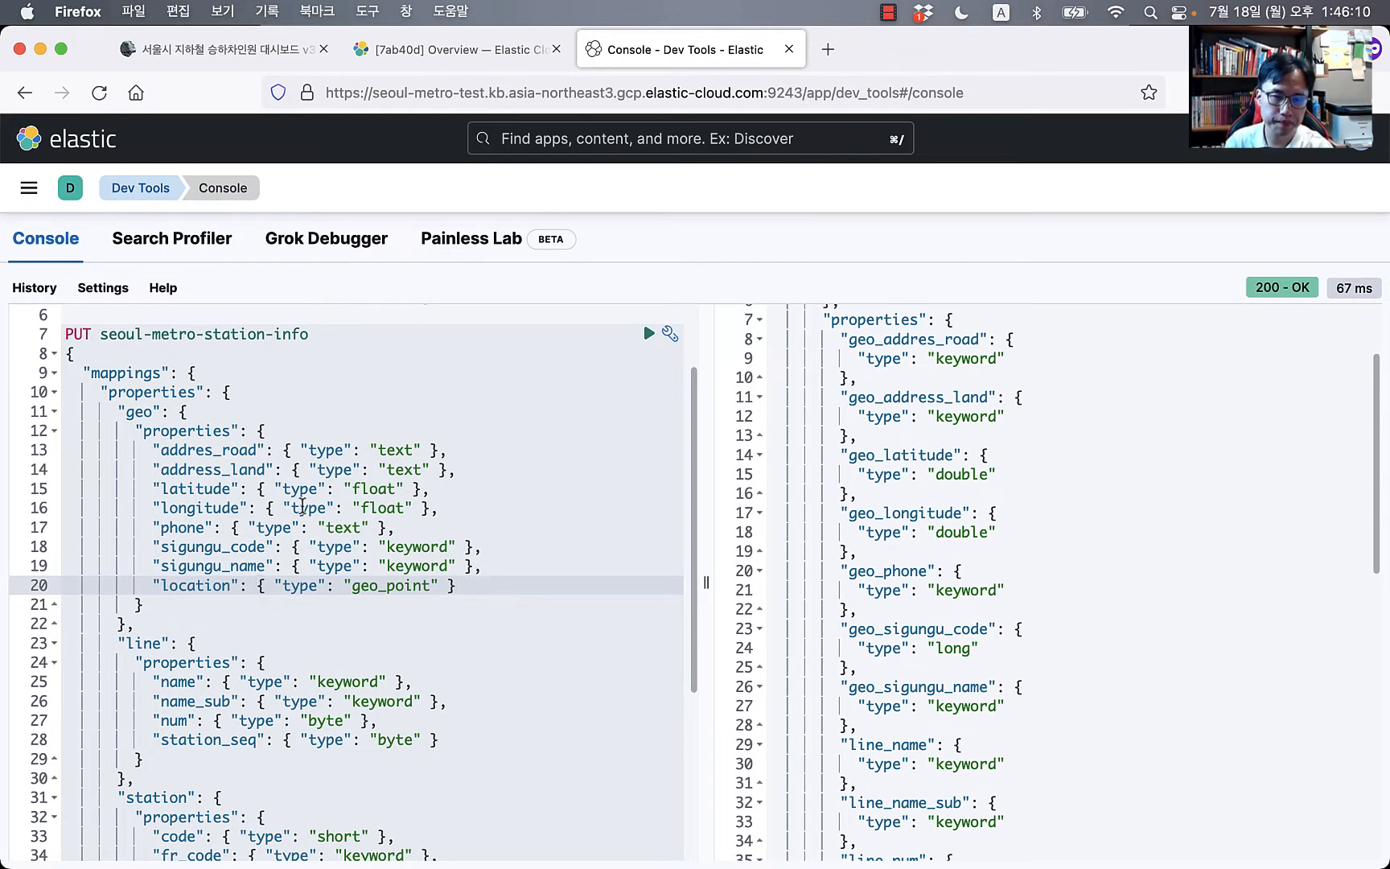
scroll(305, 501, down, 3)
scroll(555, 432, up, 3)
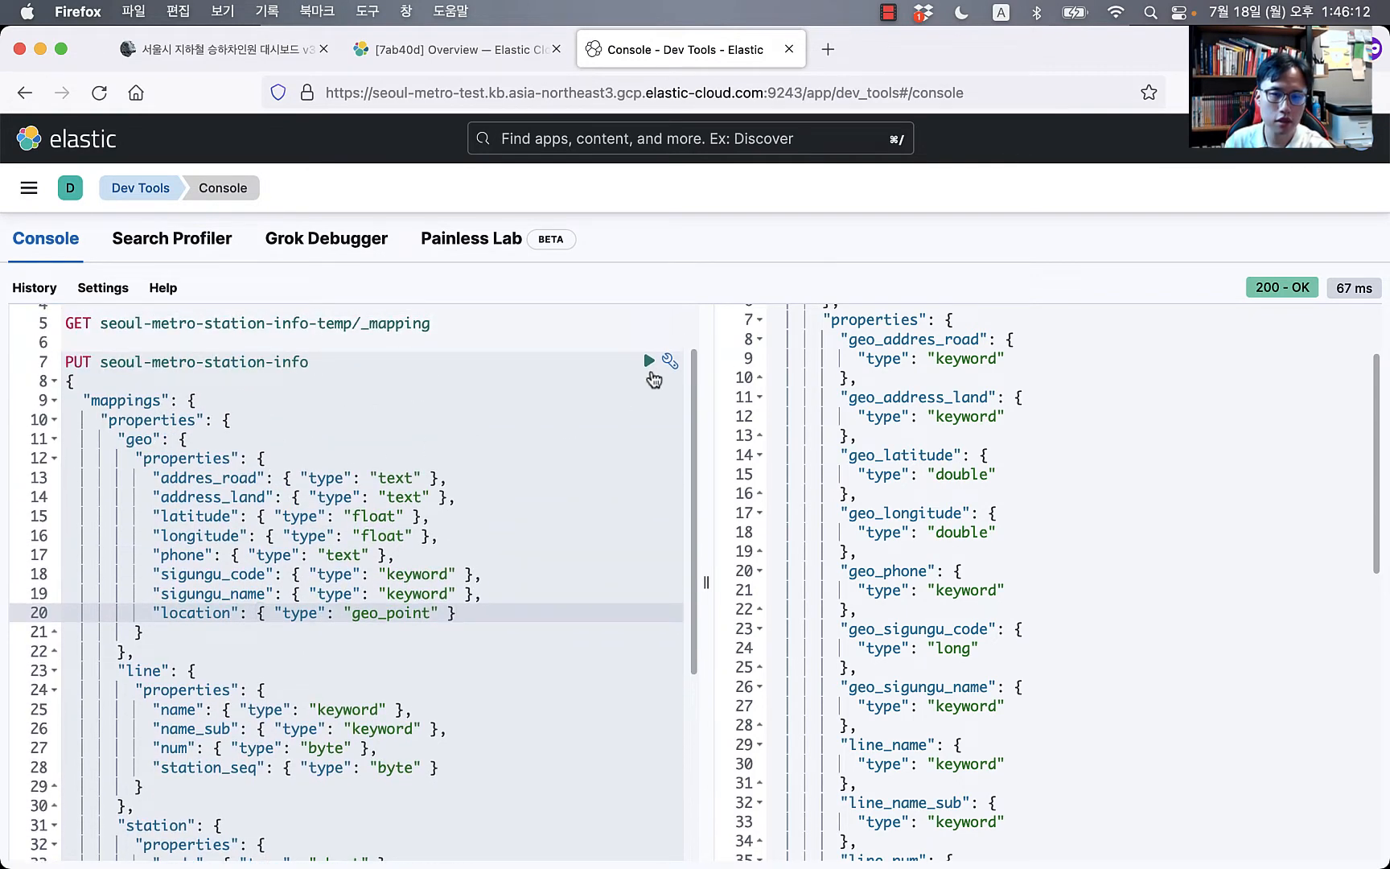
click(648, 360)
Step: Add blank lines above the PUT request, discard a started POST _reindex line, and return to the blog
scroll(357, 407, up, 2)
click(364, 411)
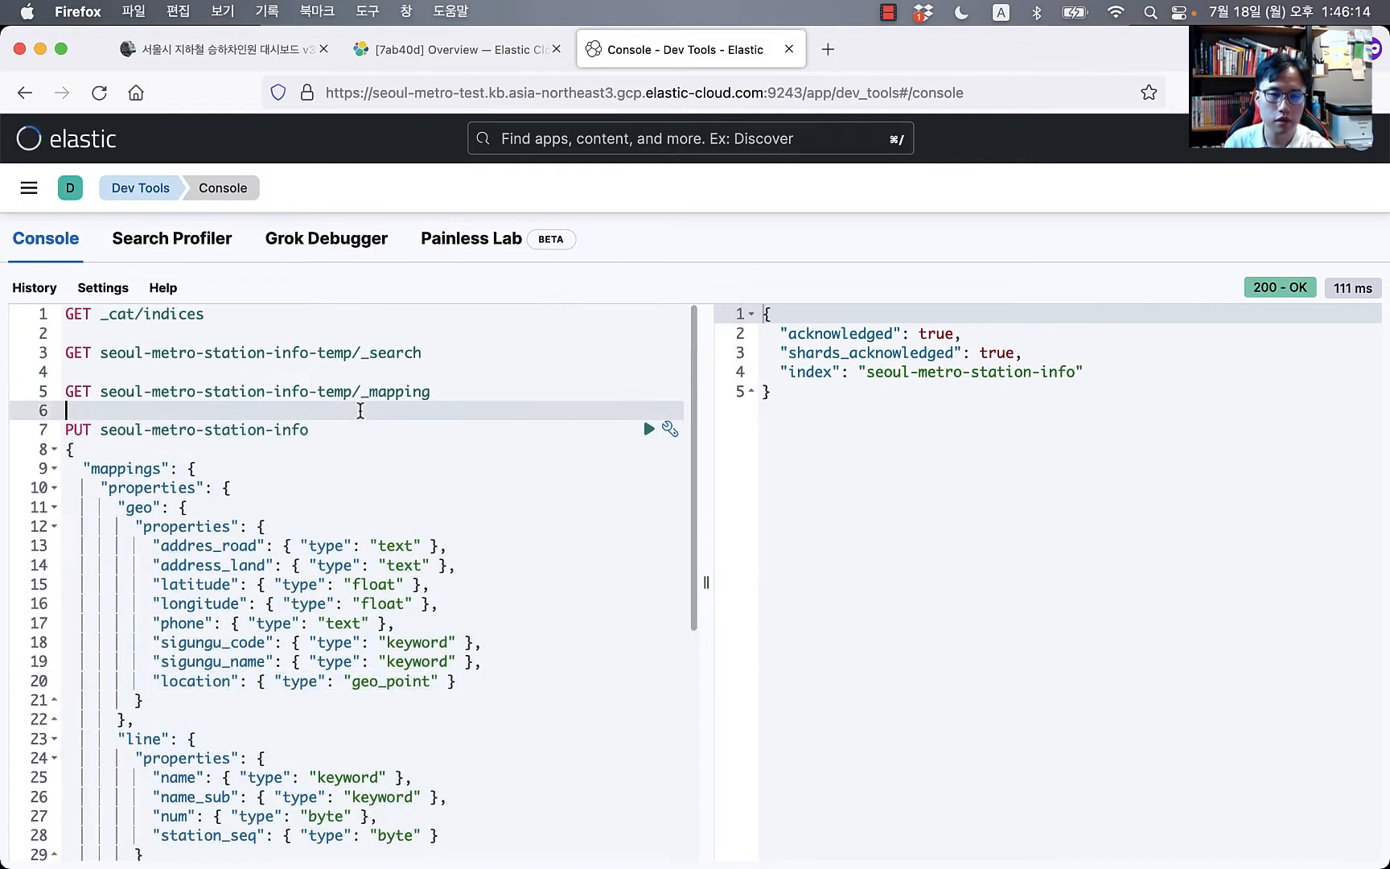
key(Return)
key(Return)
key(Return)
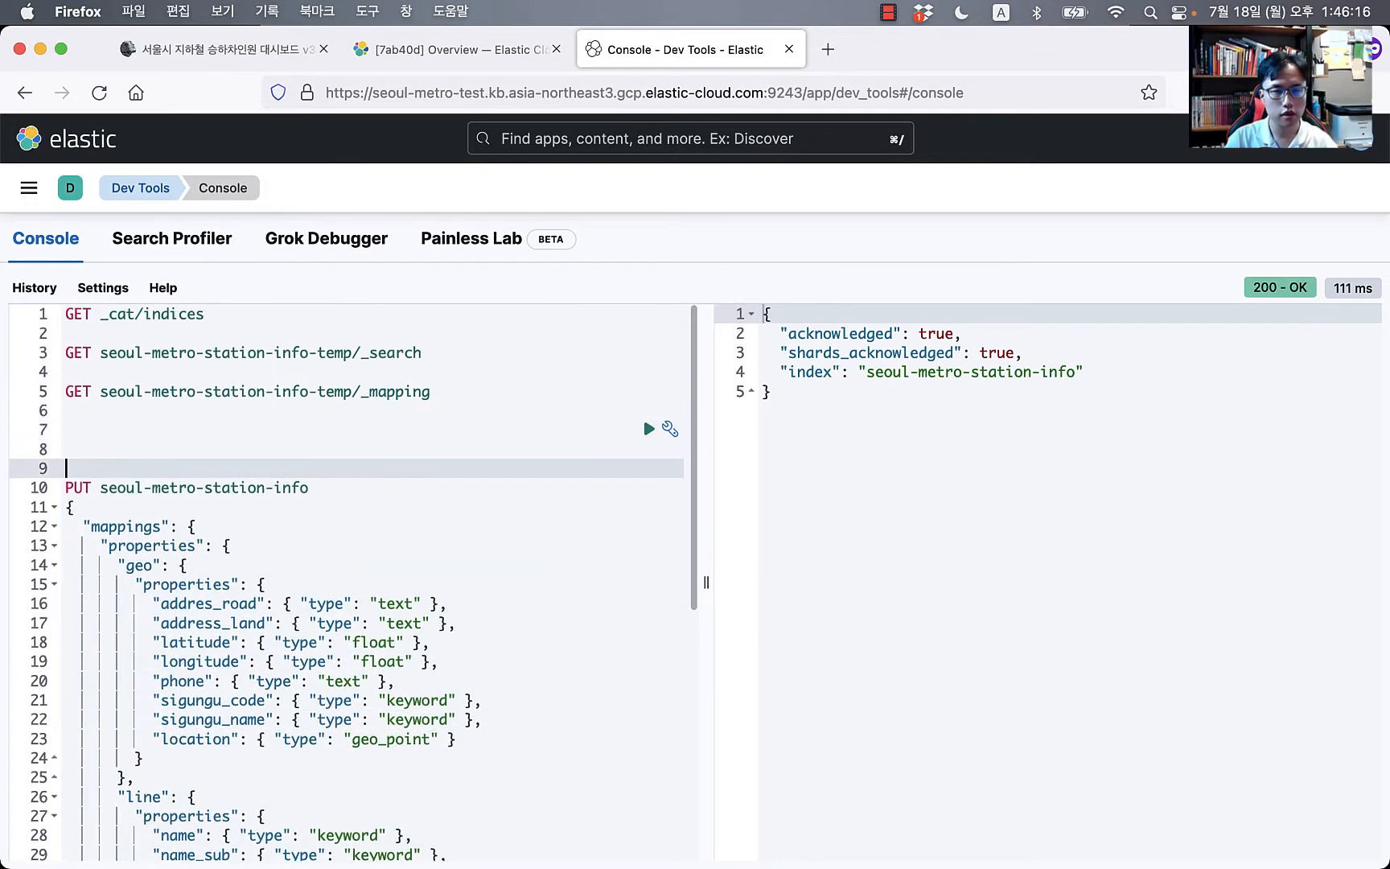
key(Up)
key(Up)
text(POST )
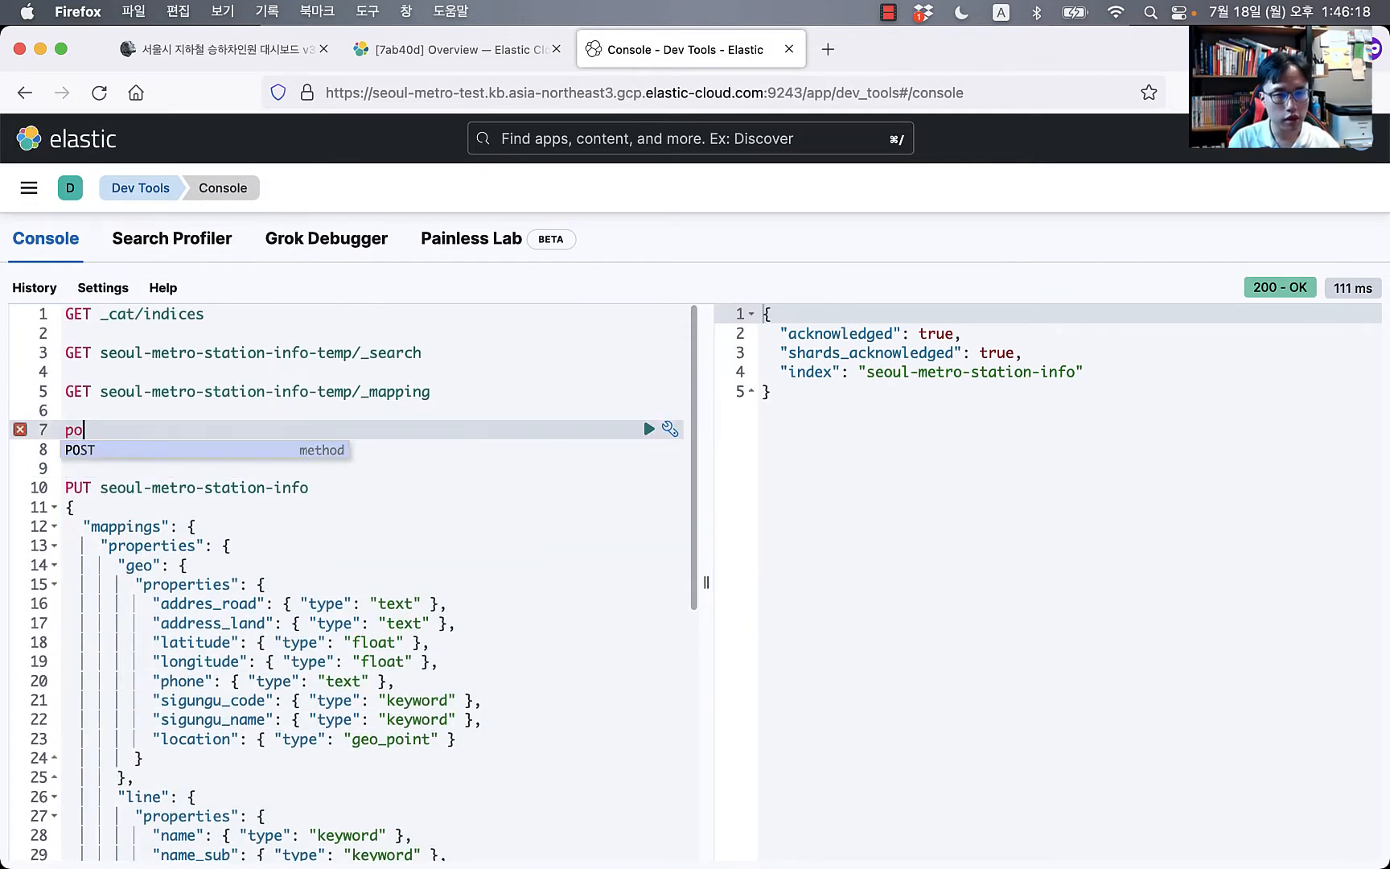
text(_re)
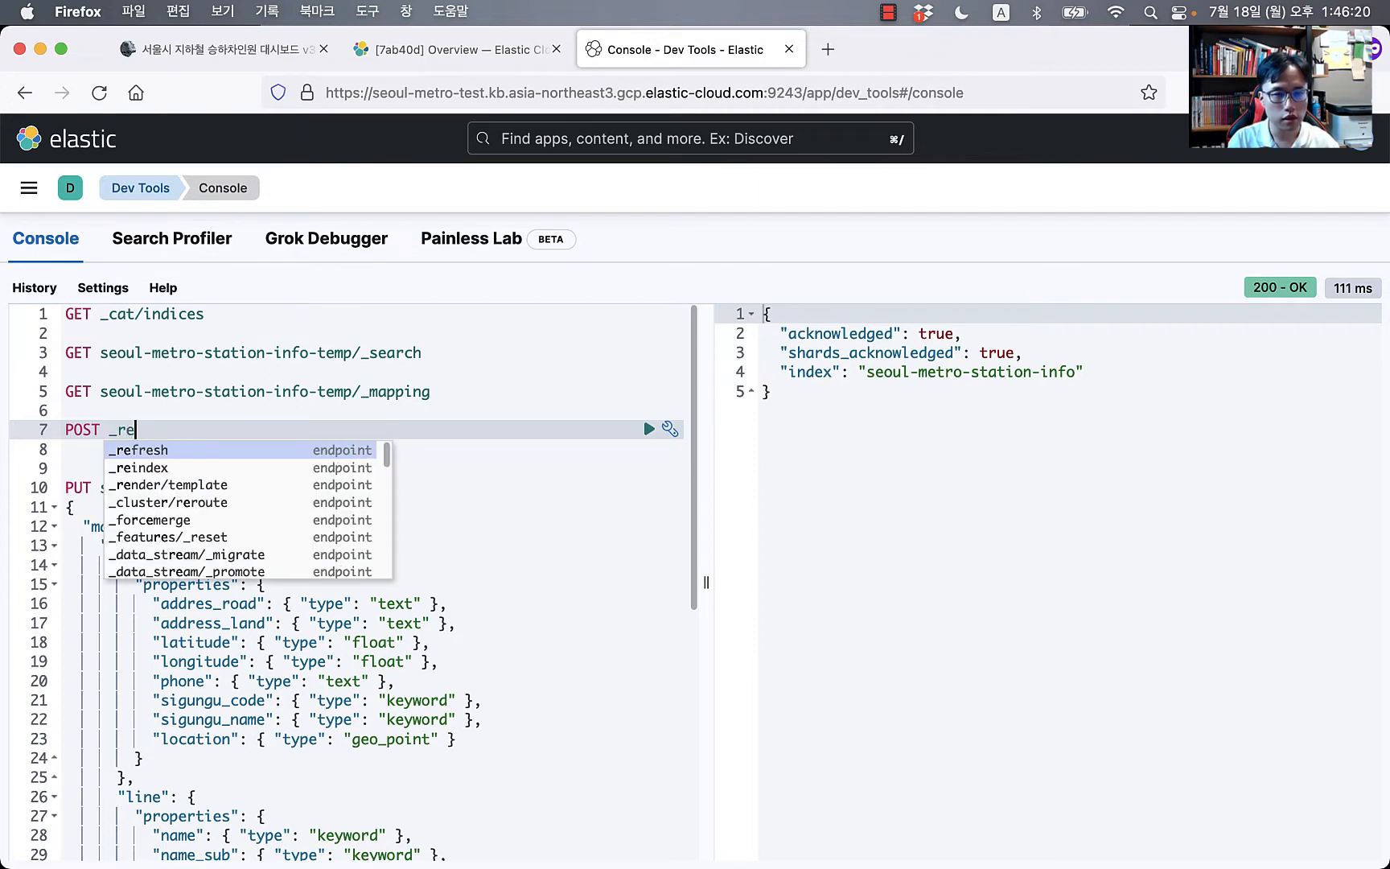
text(index)
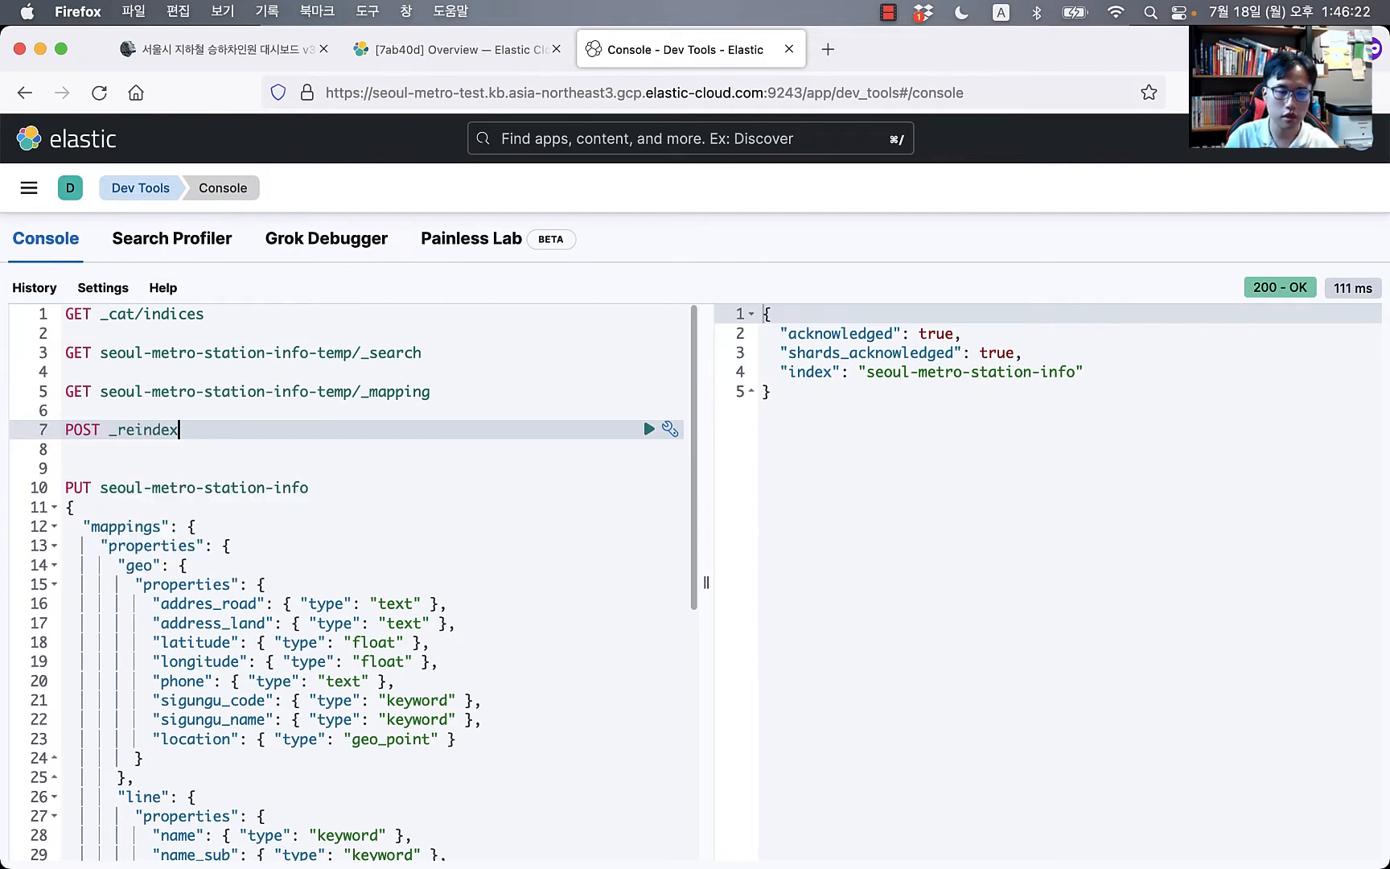
key(shift+super+Left)
key(BackSpace)
click(205, 44)
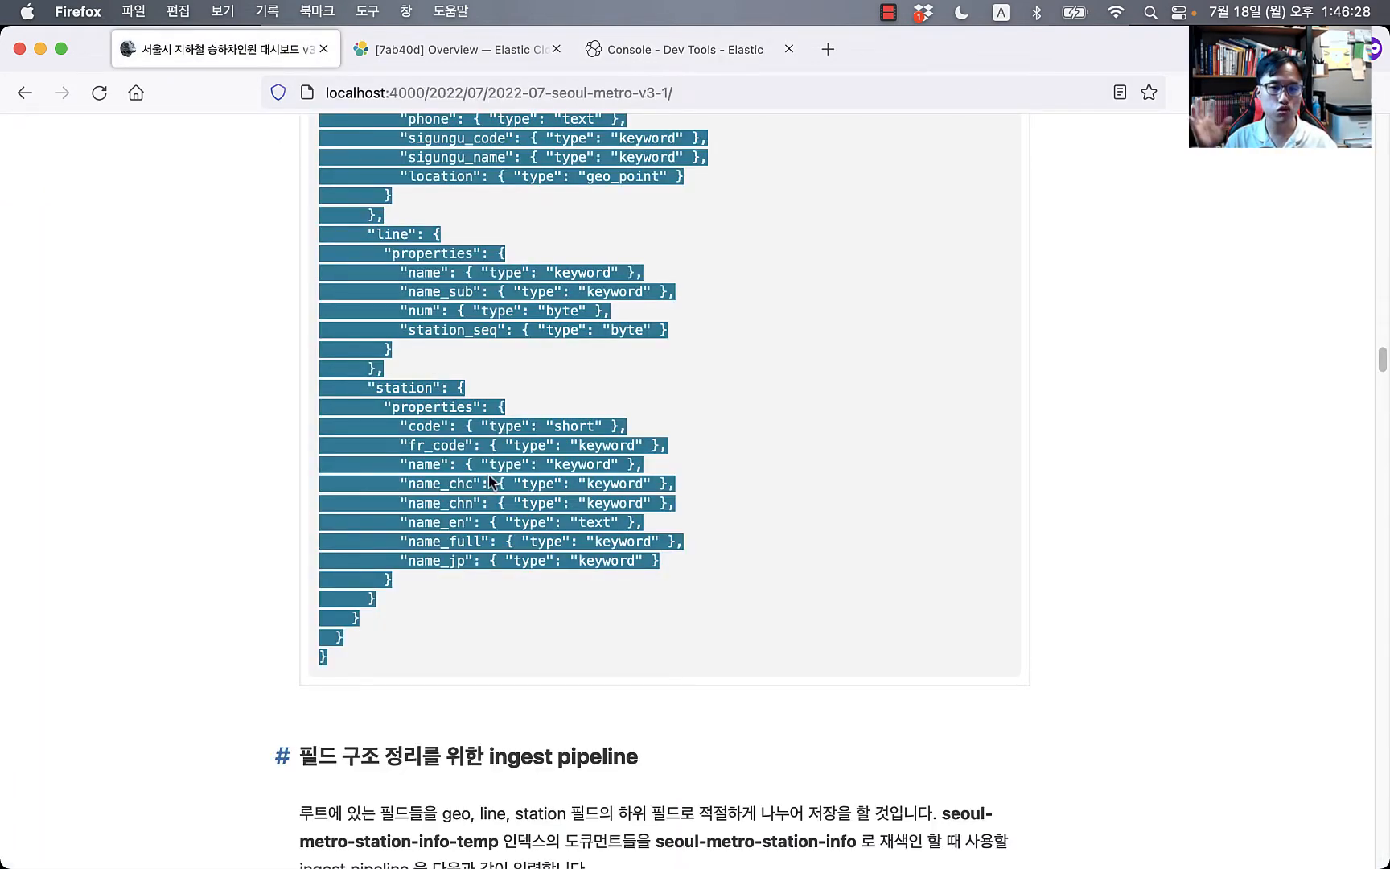
Step: Copy the blog's PUT _ingest/pipeline seoul-metro-station-pipe code block and return to Dev Tools
click(206, 561)
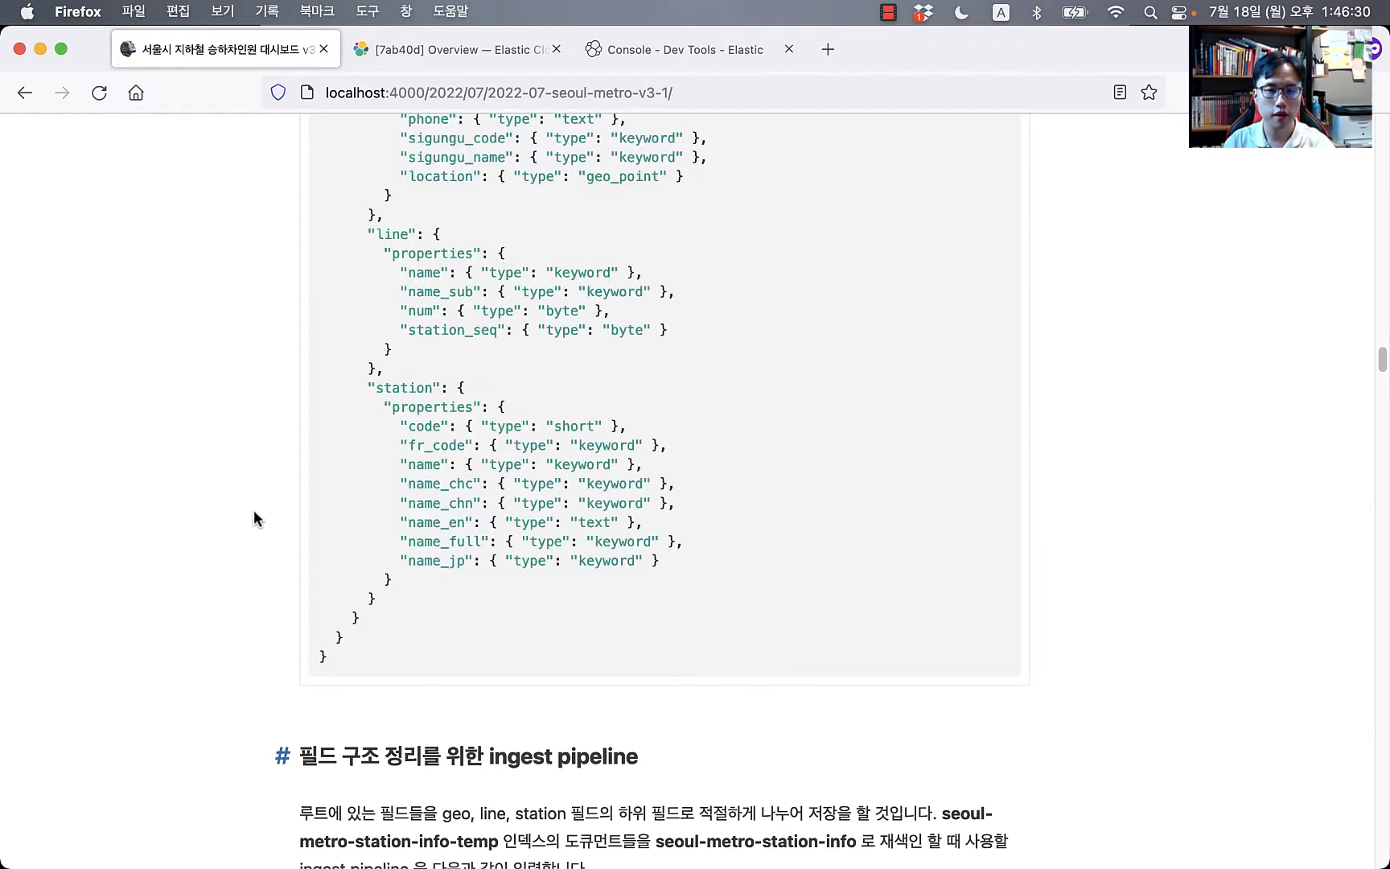
scroll(257, 515, down, 7)
scroll(562, 558, down, 2)
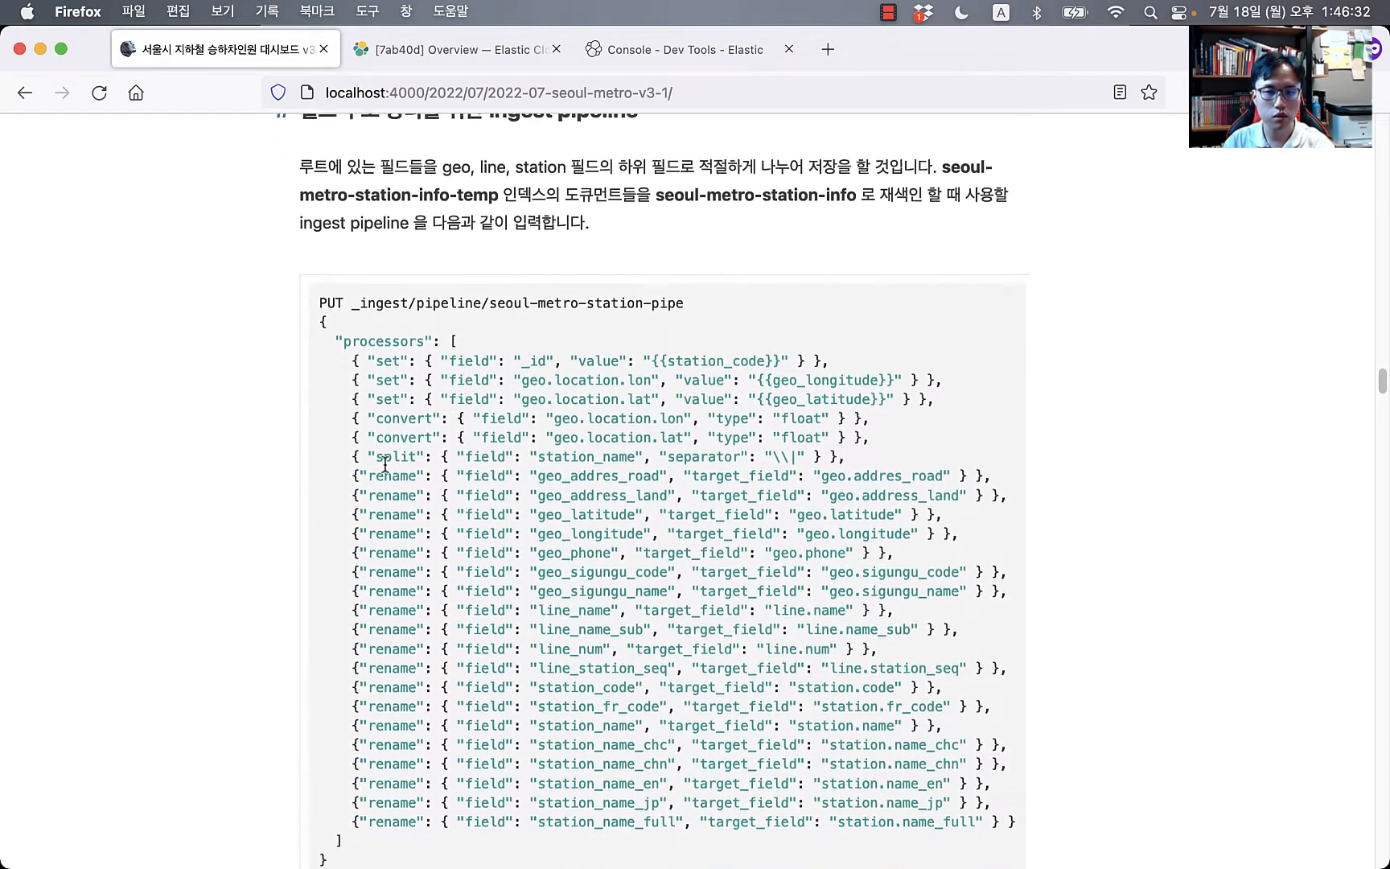
drag(320, 270, 387, 837)
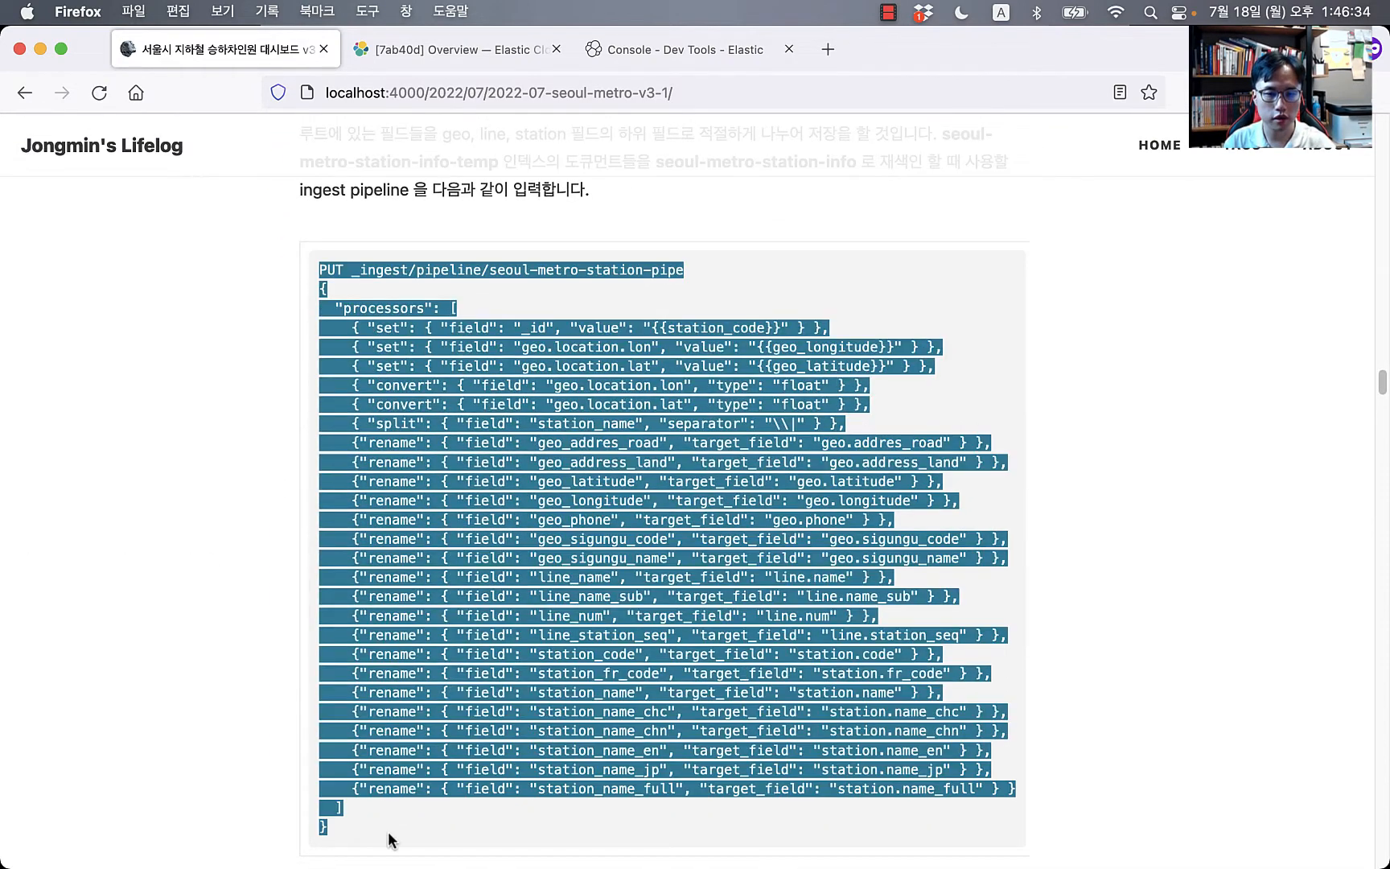
click(667, 66)
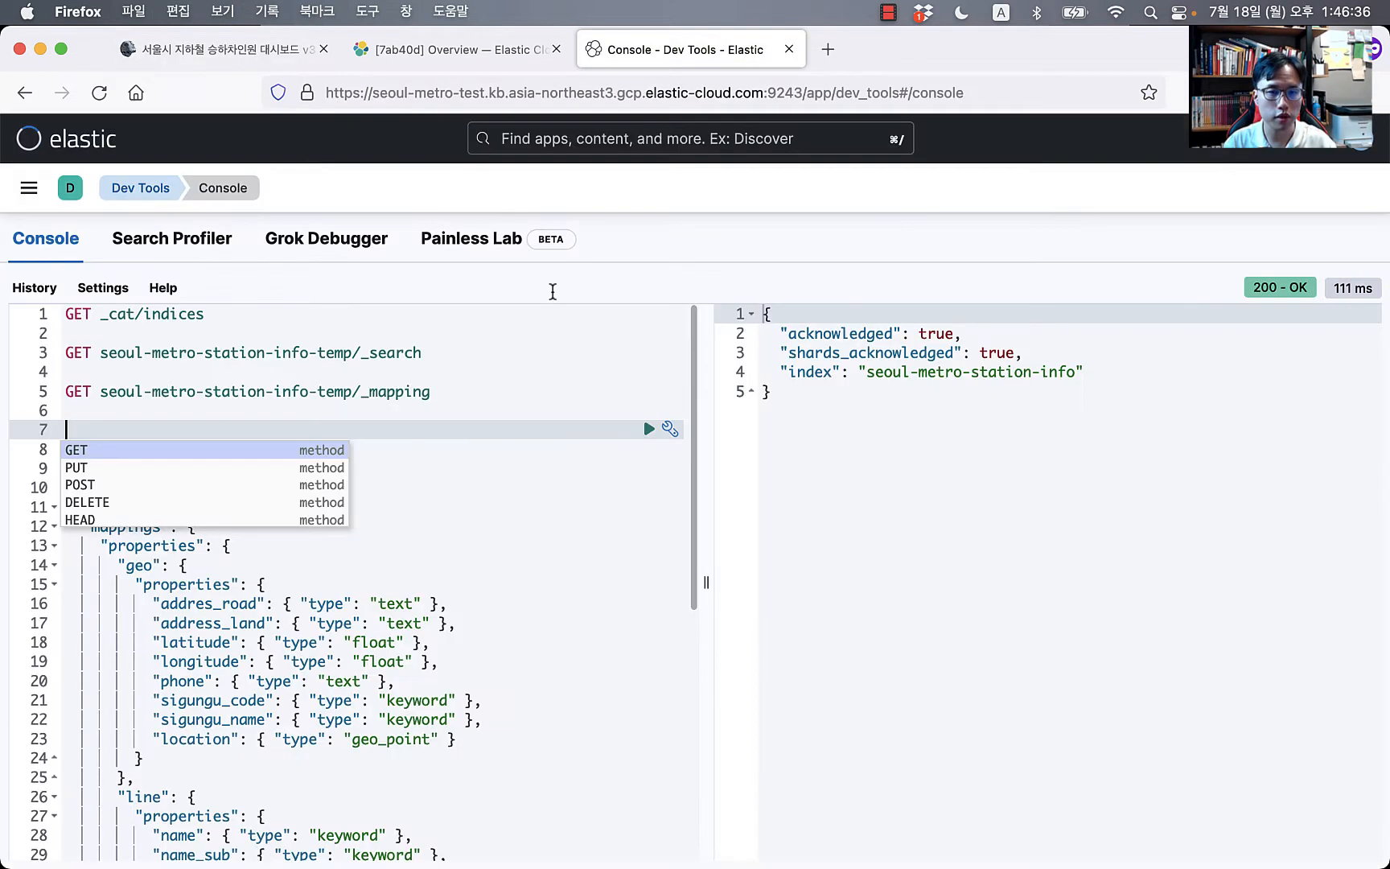
Step: Paste the seoul-metro-station-pipe pipeline request onto empty line 7
click(293, 438)
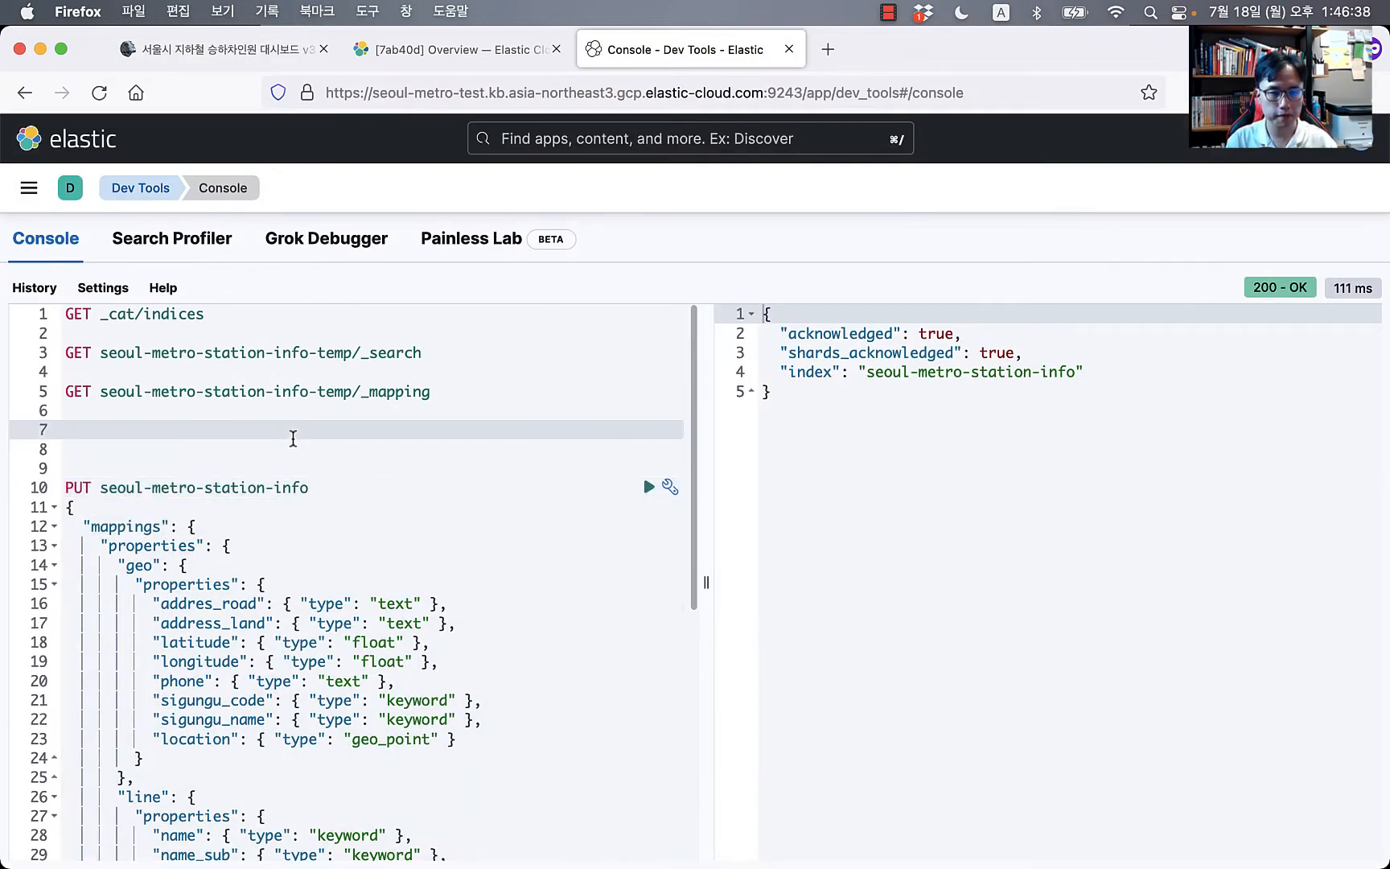
key(cmd+v)
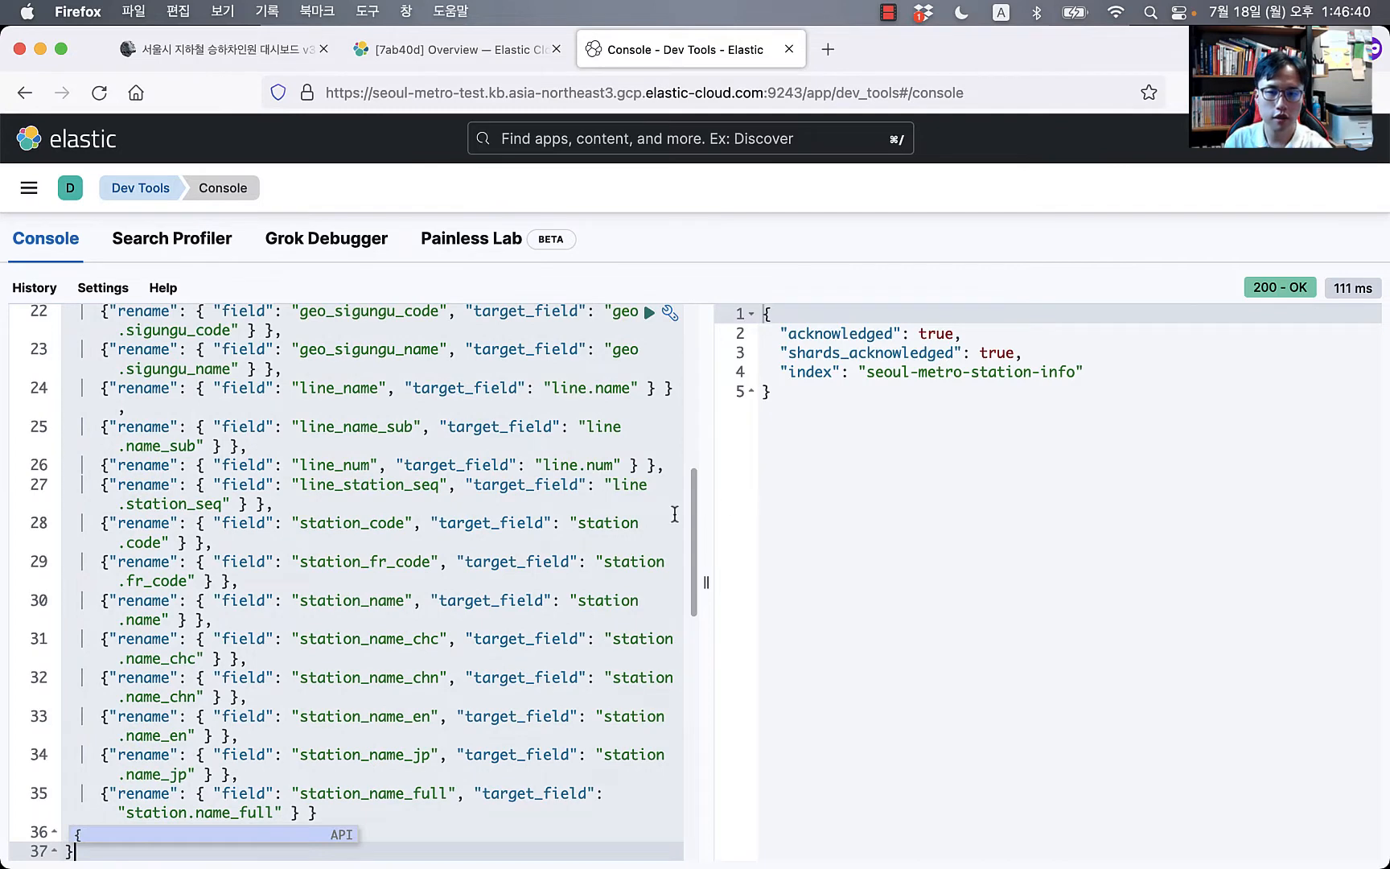
drag(706, 515, 857, 523)
scroll(629, 555, up, 5)
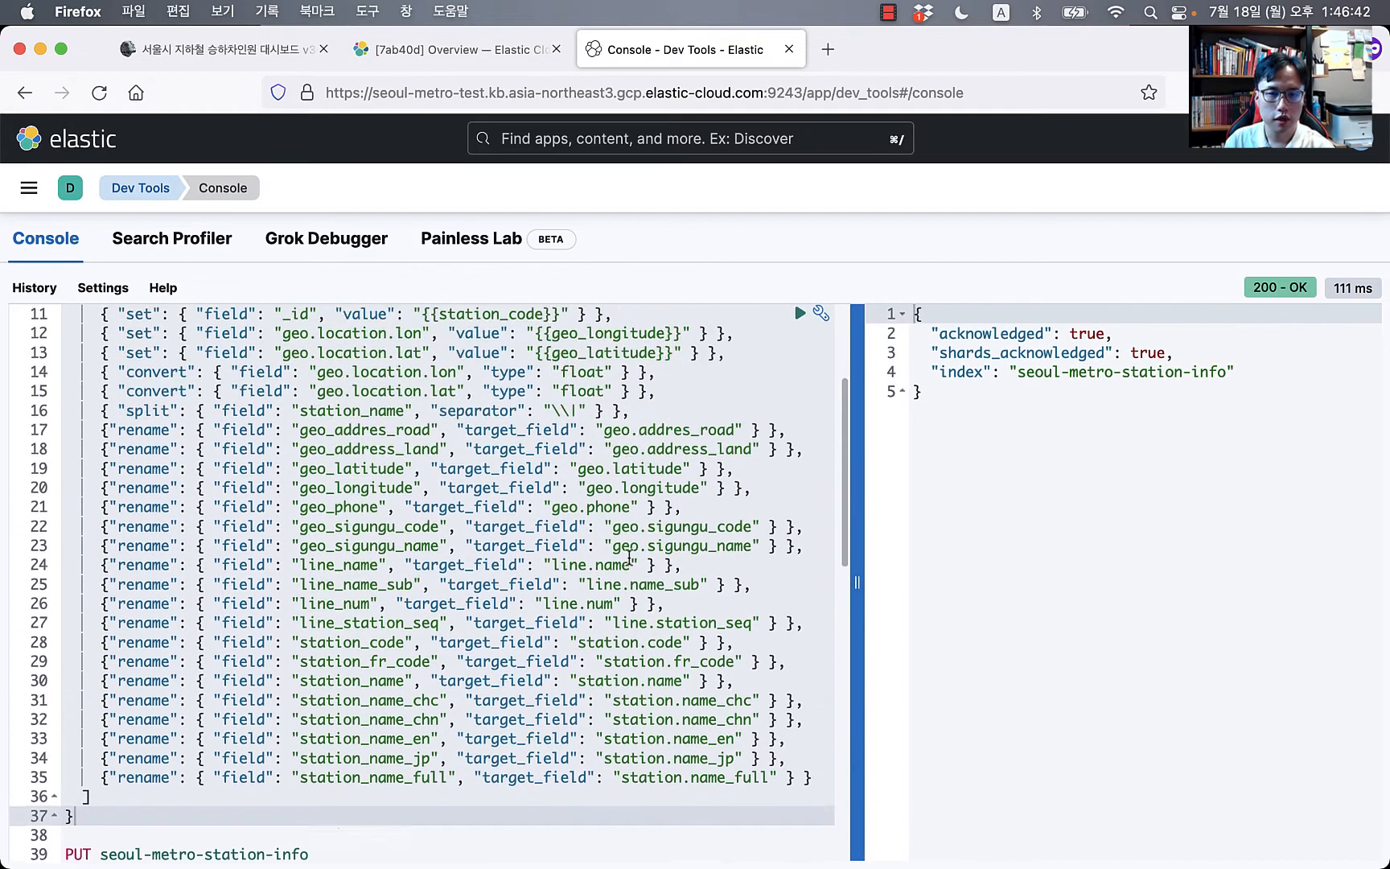
scroll(629, 555, up, 3)
scroll(355, 551, down, 2)
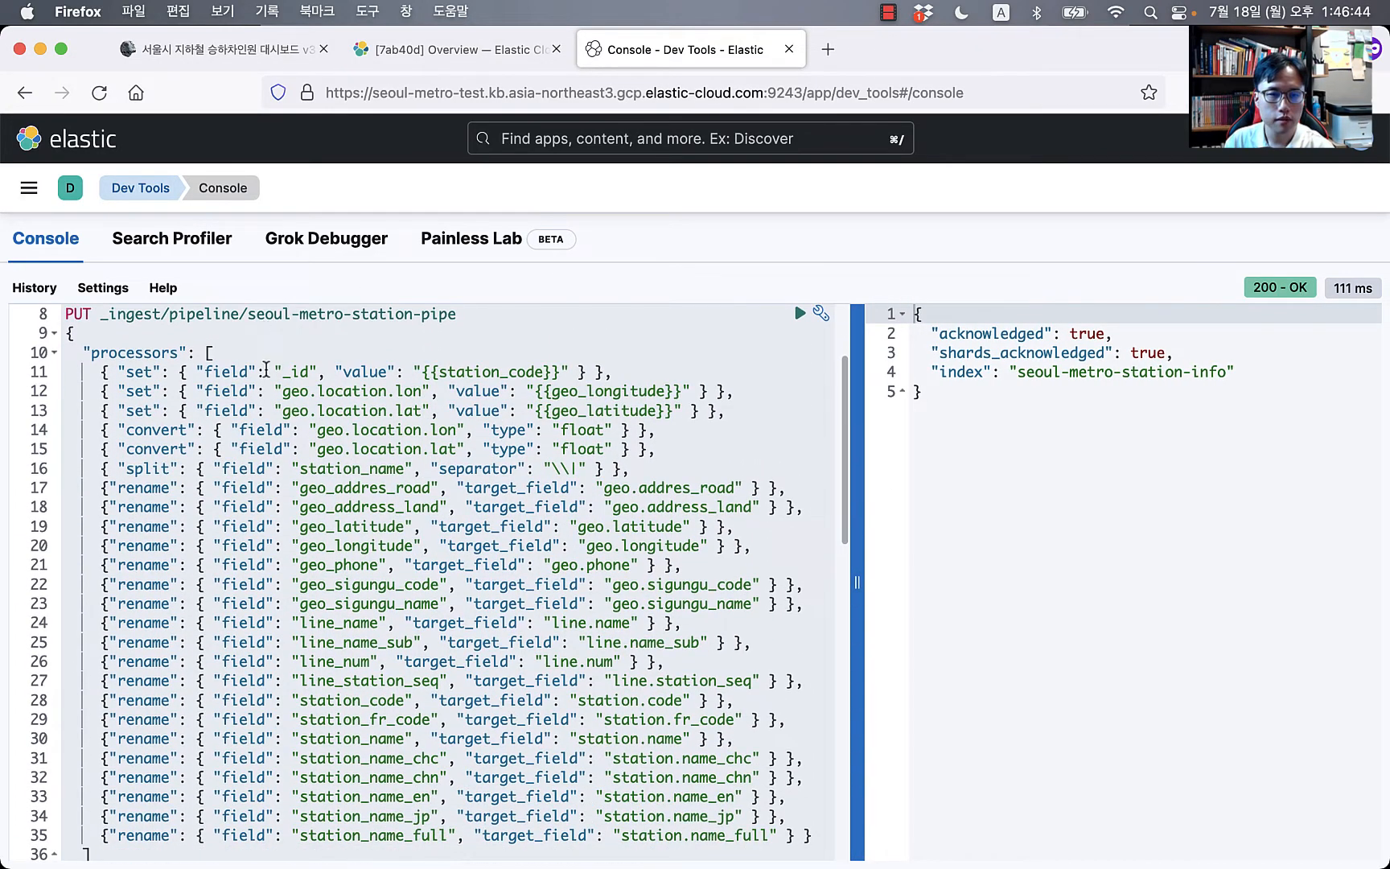
Step: Review the geo.location lon/lat set processors sourced from geo_longitude and geo_latitude
click(310, 391)
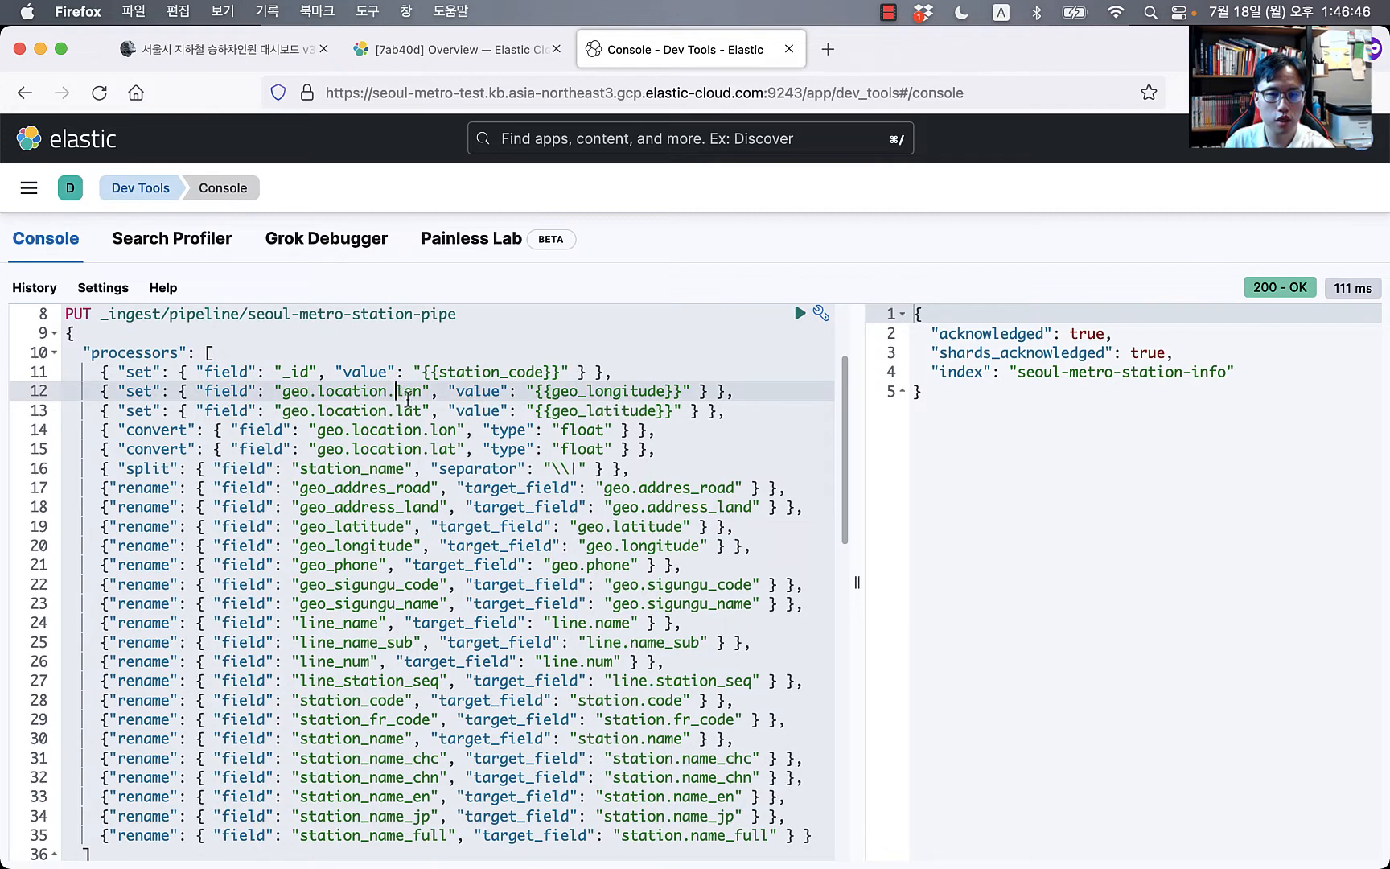
click(346, 410)
drag(387, 392, 272, 384)
double_click(580, 392)
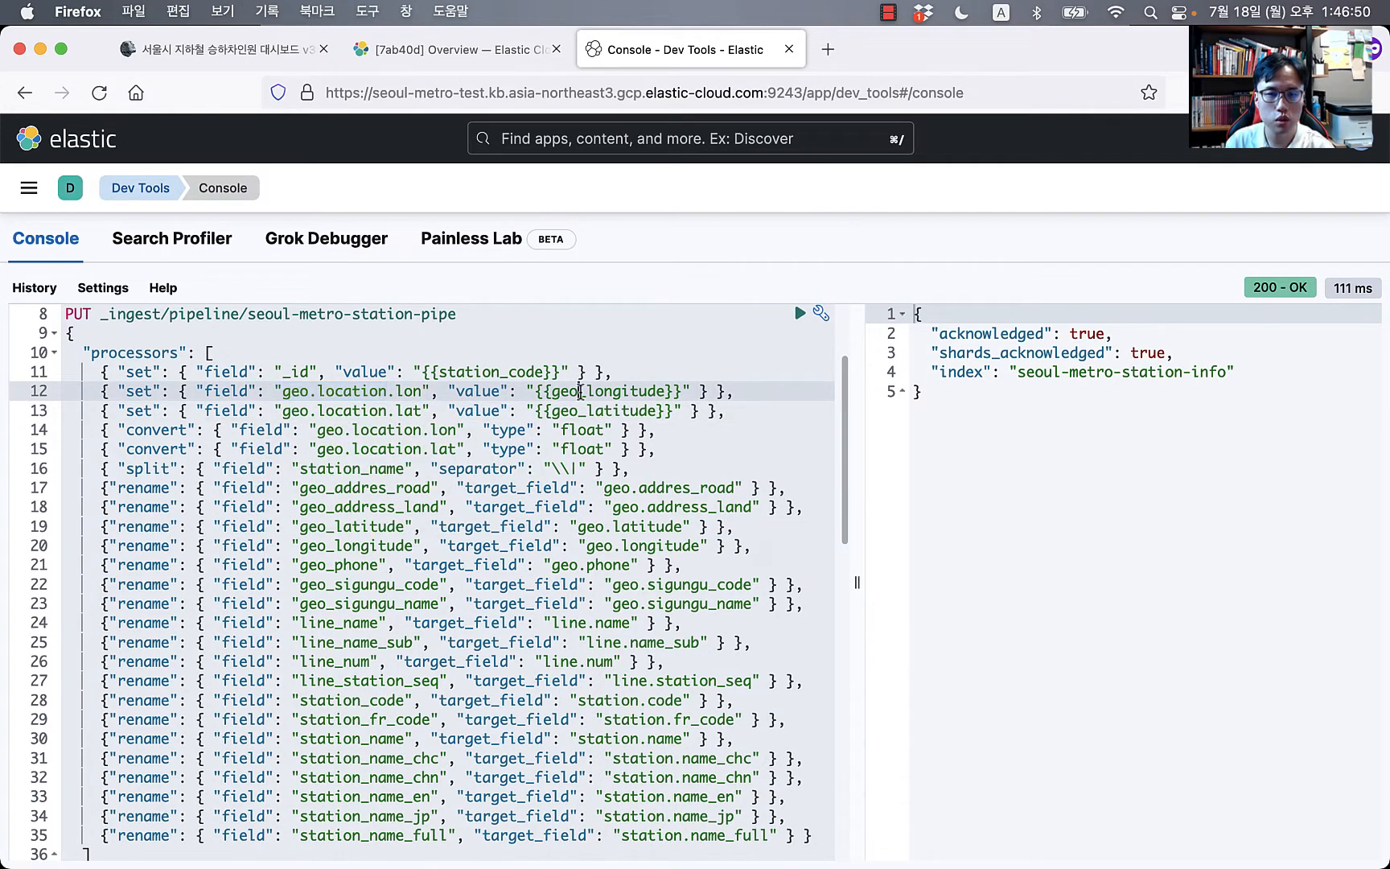
double_click(631, 412)
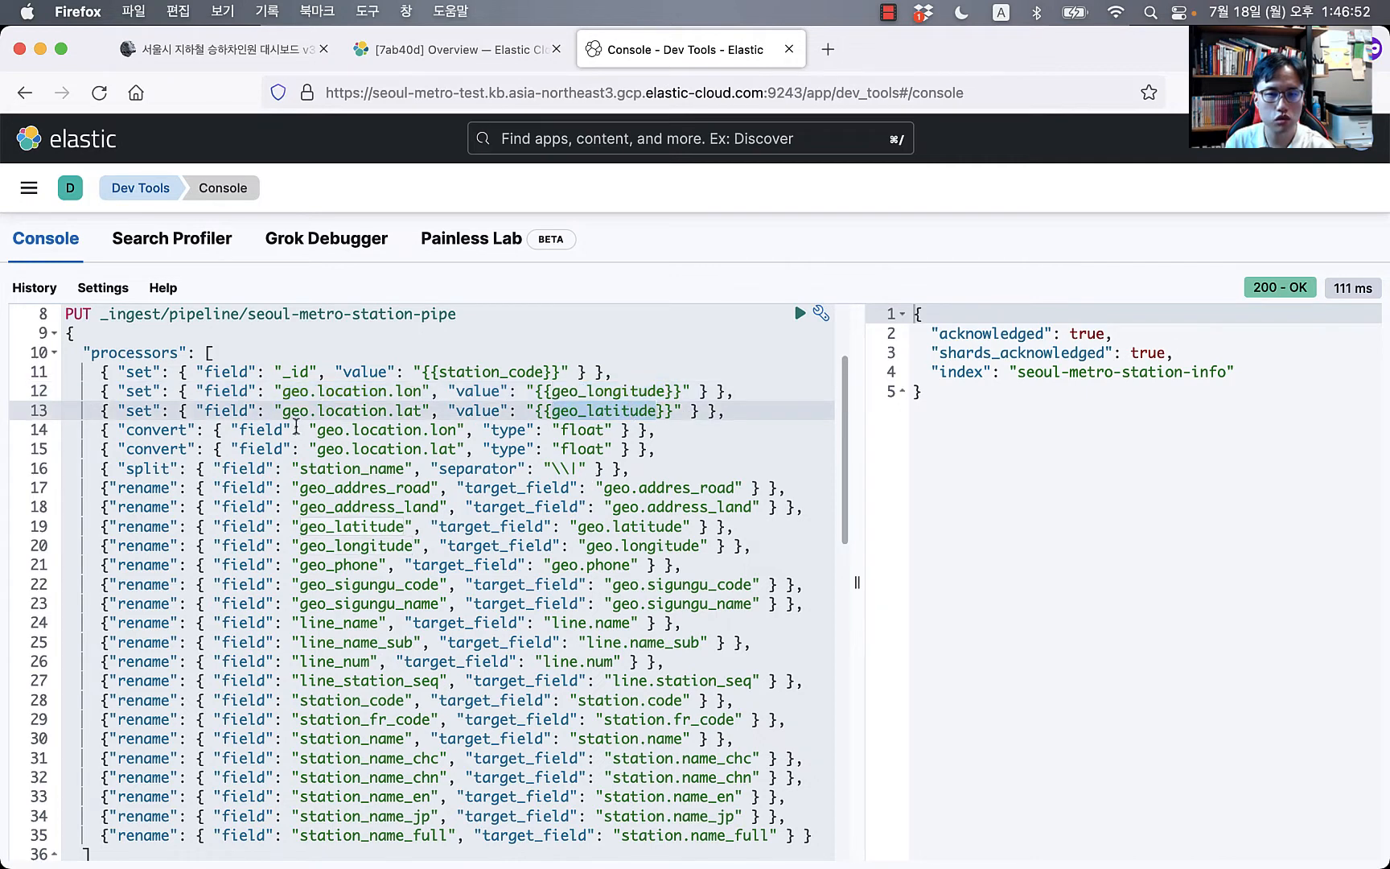
click(211, 392)
click(149, 396)
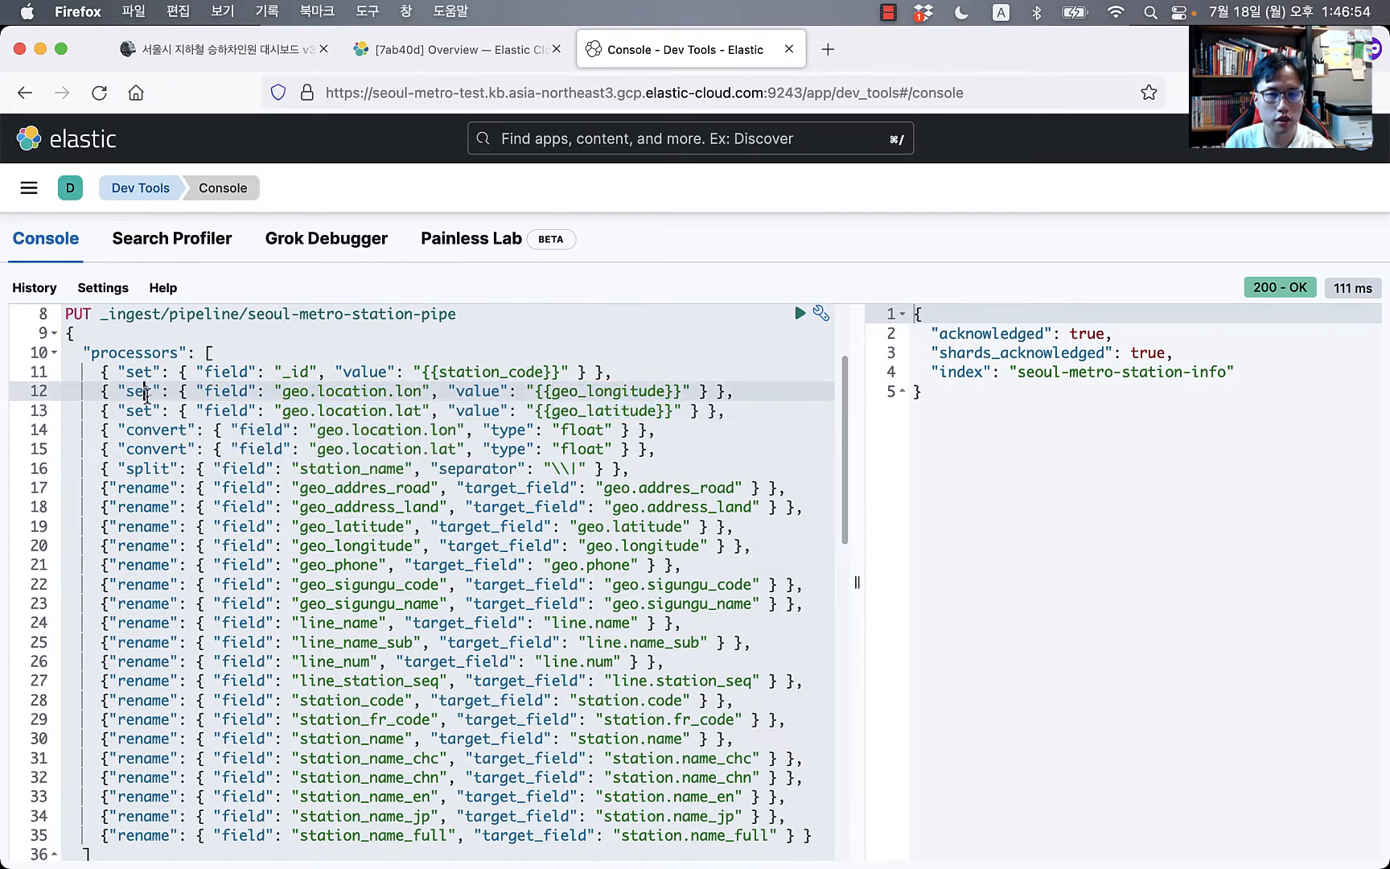
click(429, 432)
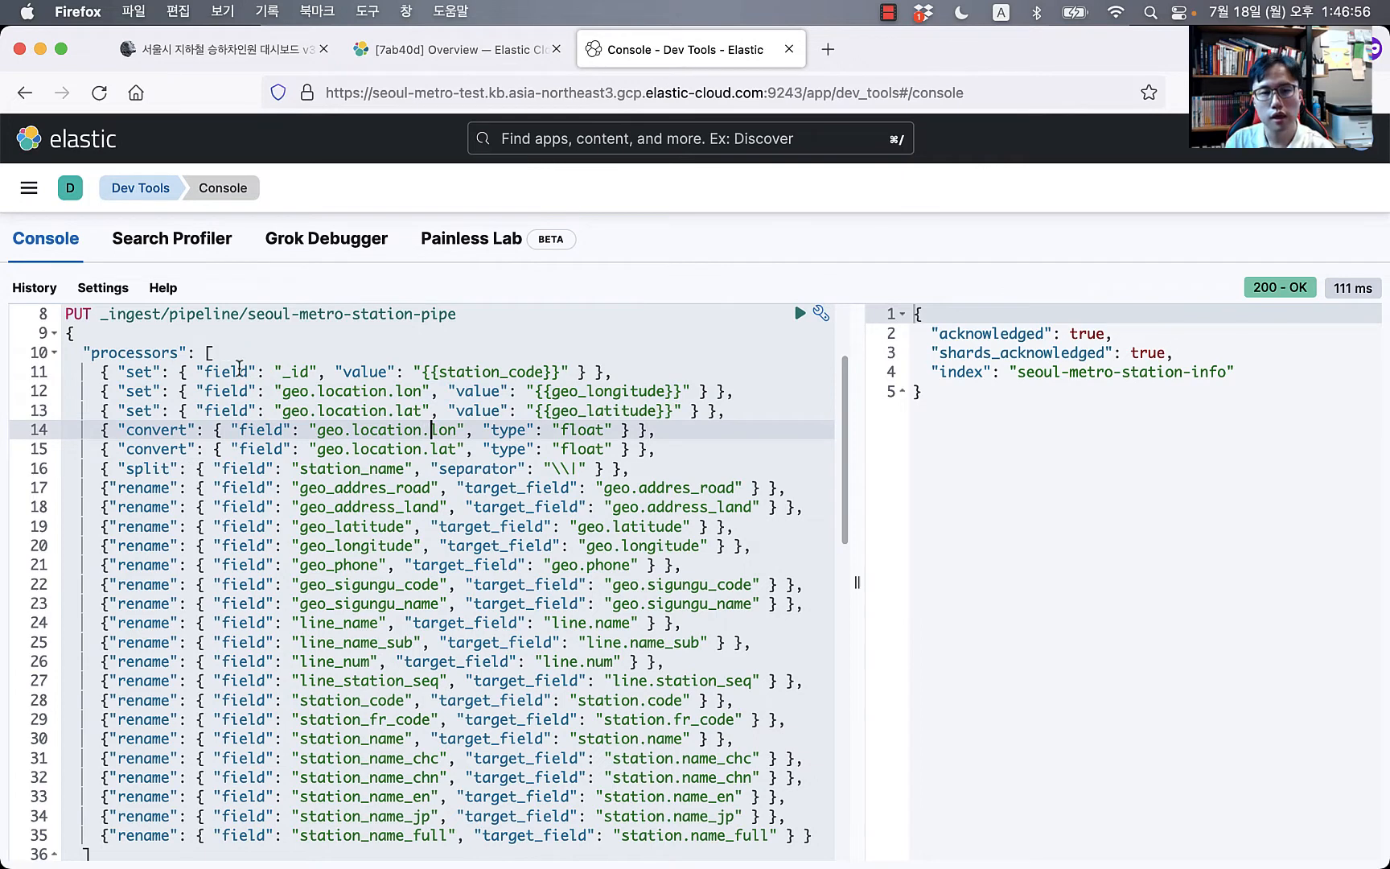
Step: Review the set processor that assigns _id from station_code
scroll(253, 378, up, 2)
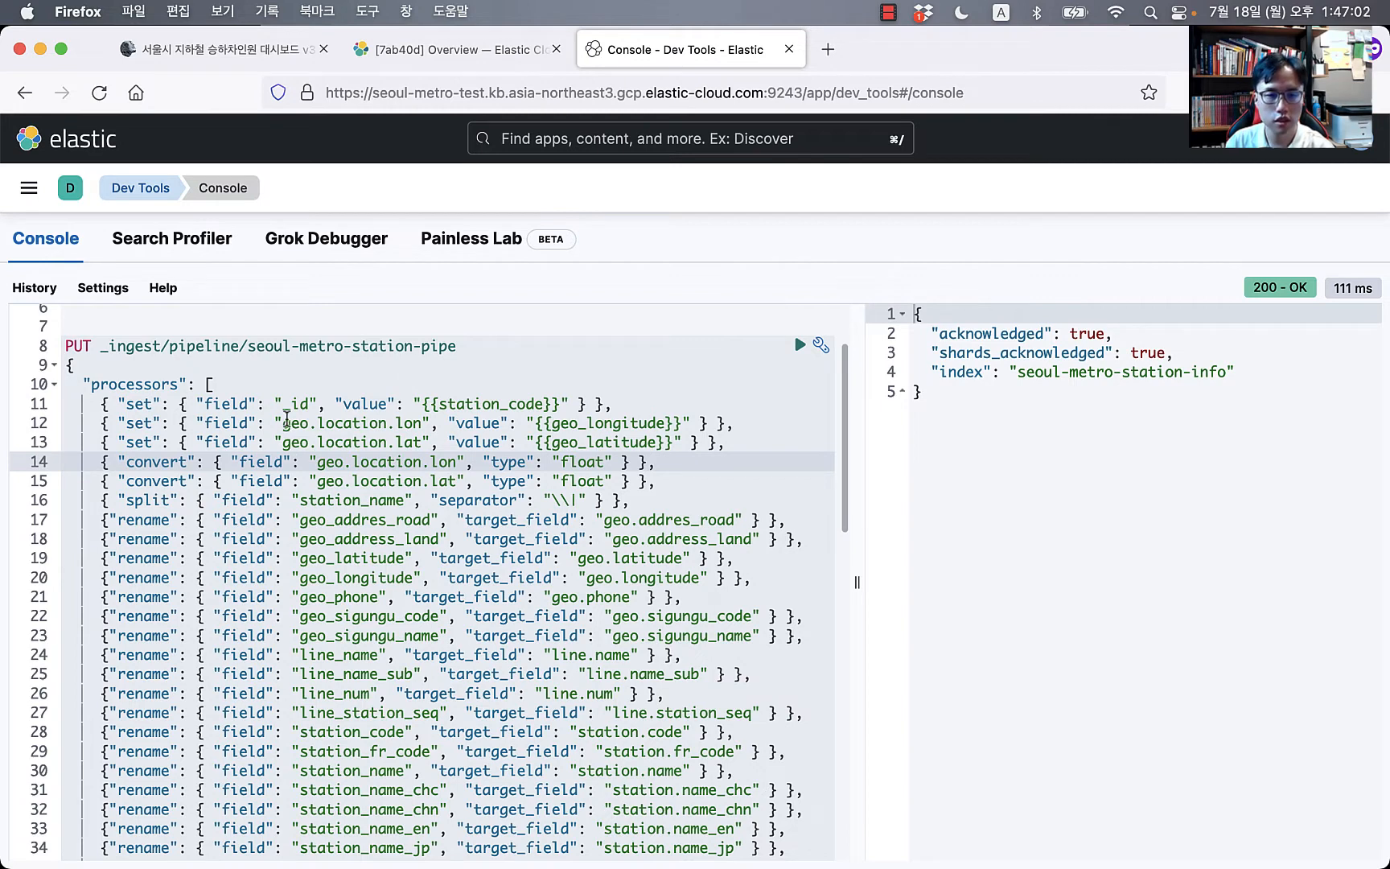
double_click(288, 406)
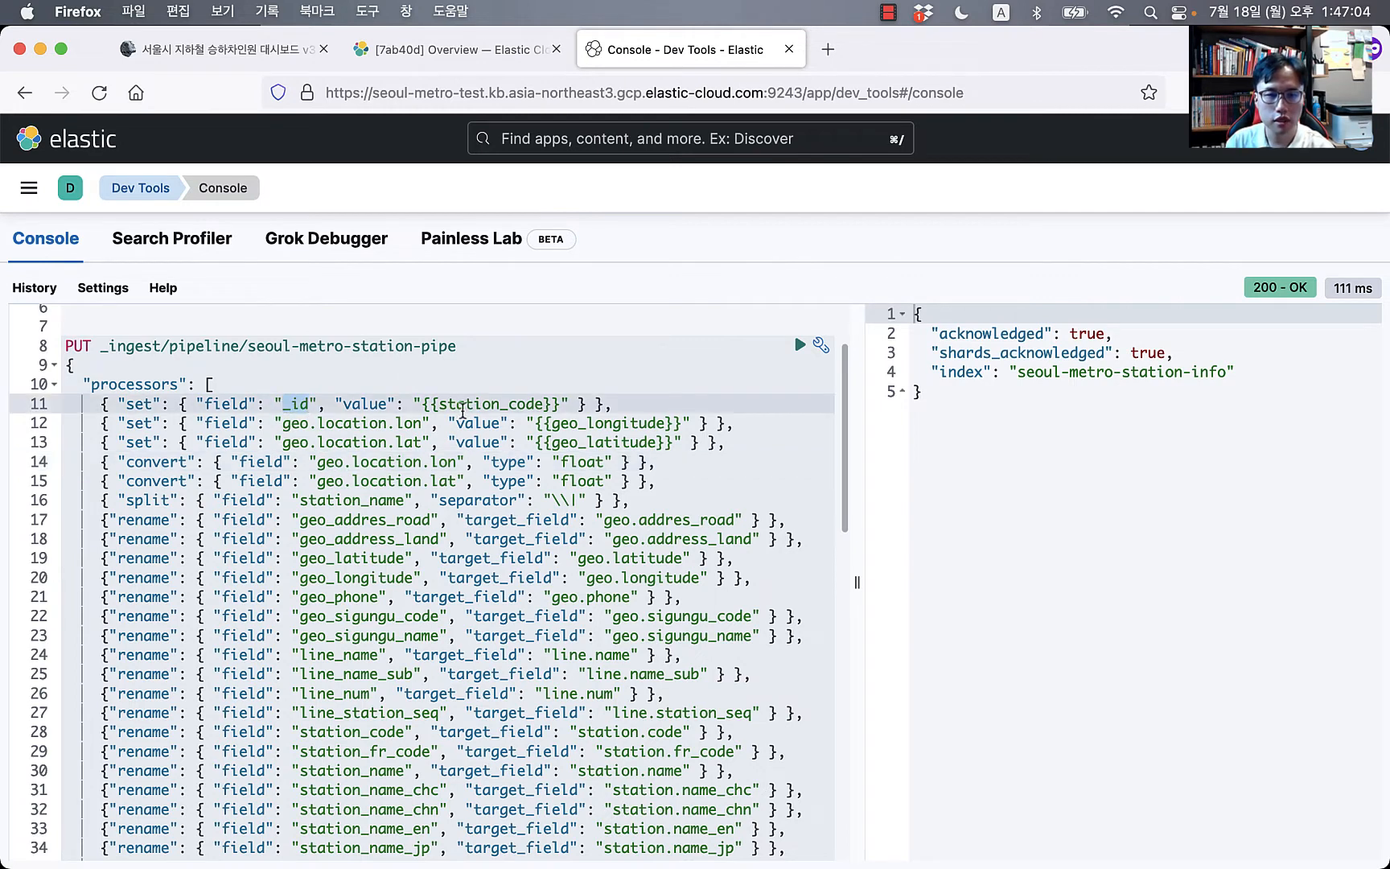
double_click(463, 405)
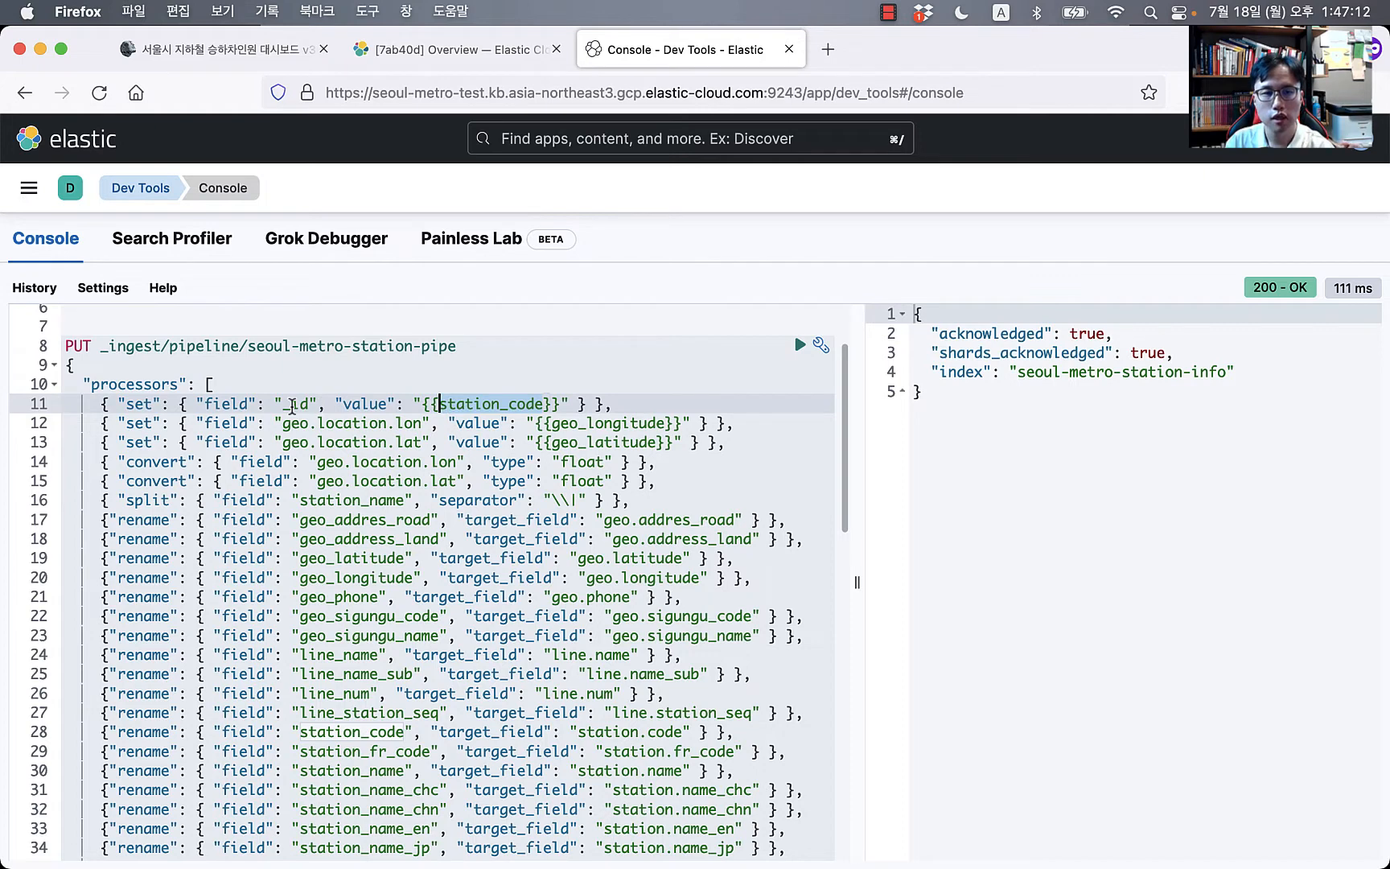
click(290, 403)
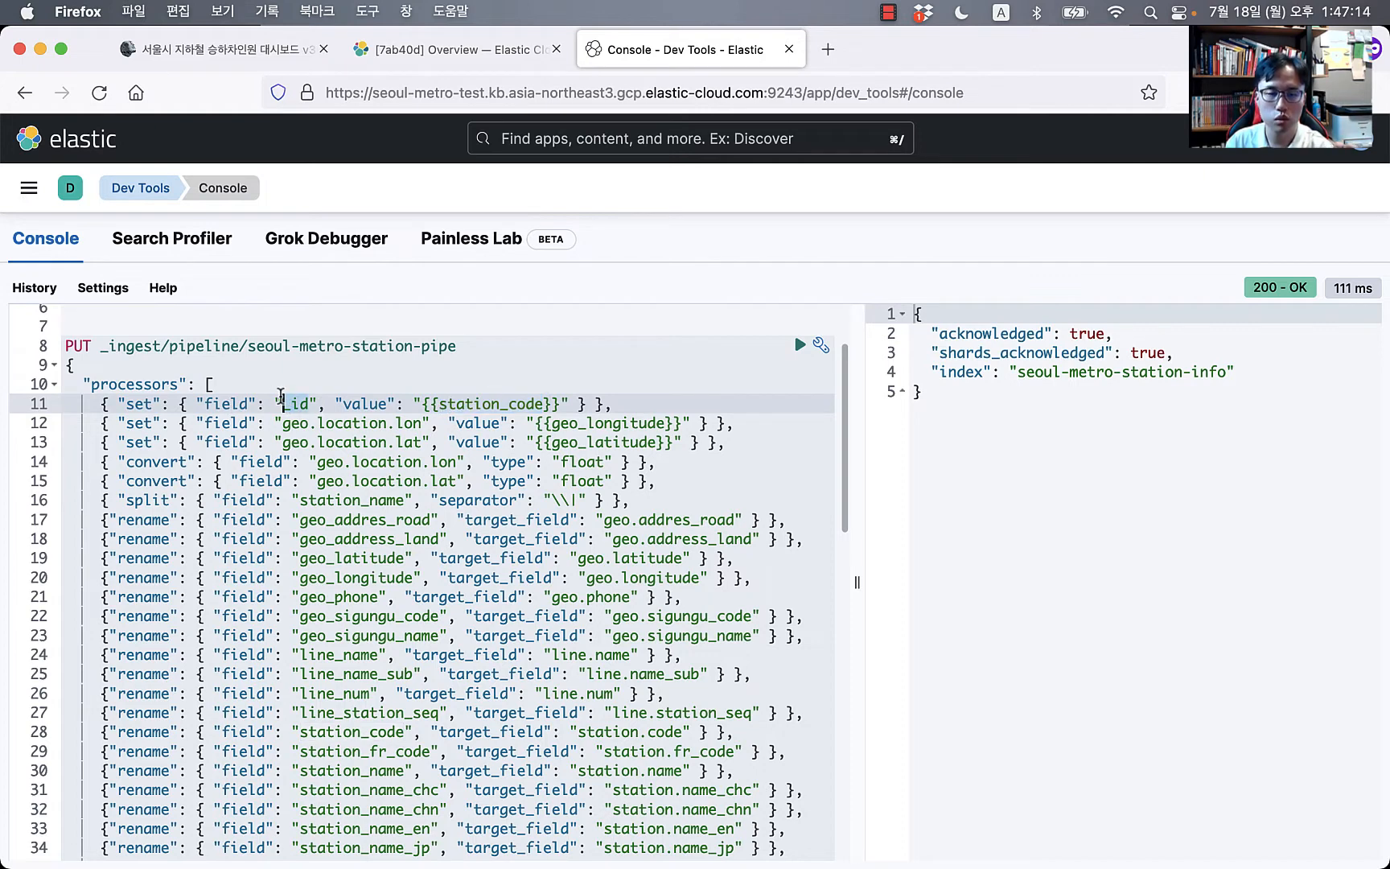
scroll(281, 395, up, 3)
scroll(314, 394, down, 1)
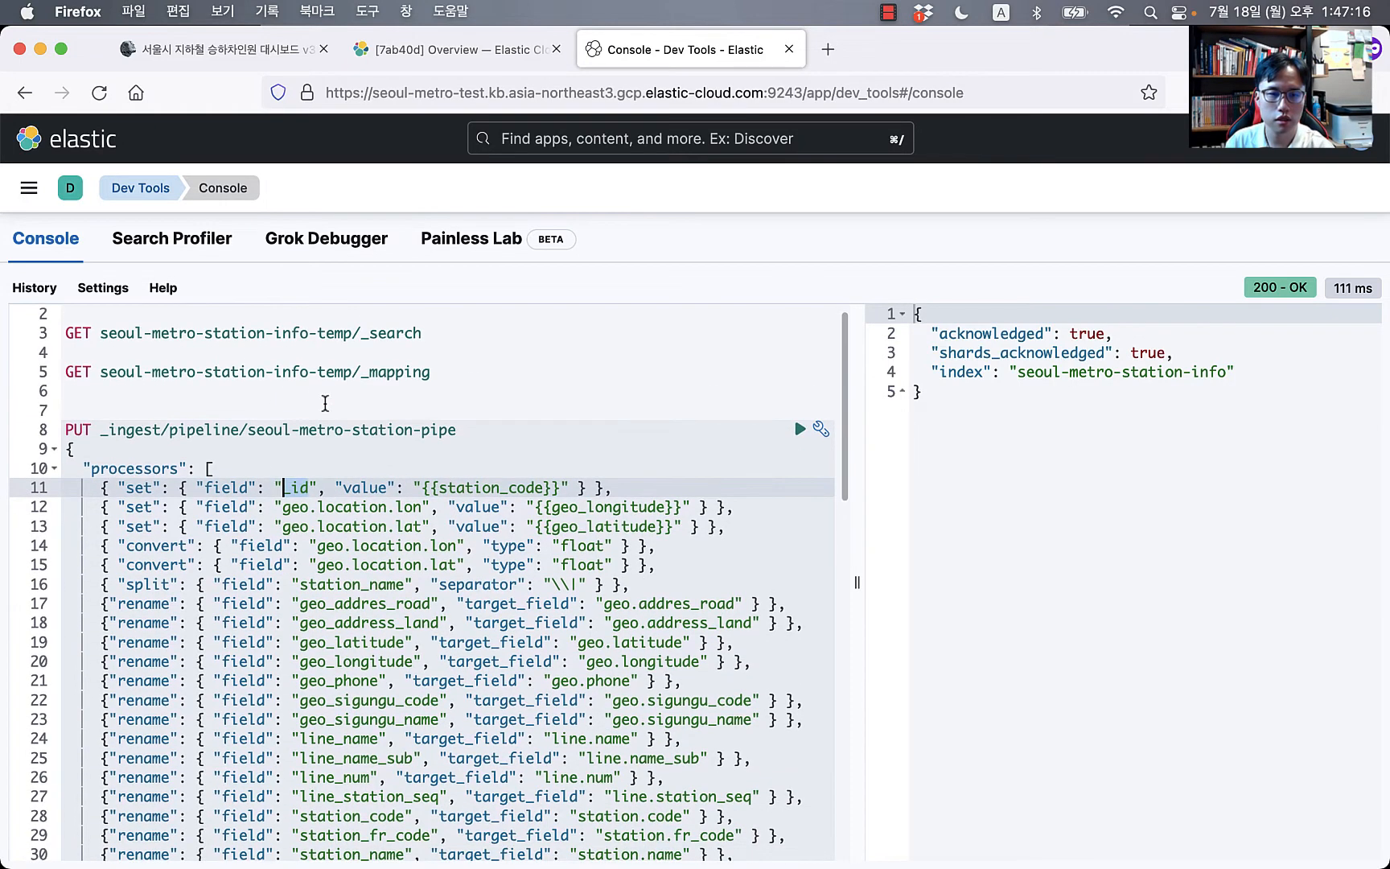
Step: Type a GET seoul-metro-station-info/_doc/153 lookup on line 6, then delete it
click(292, 403)
click(264, 389)
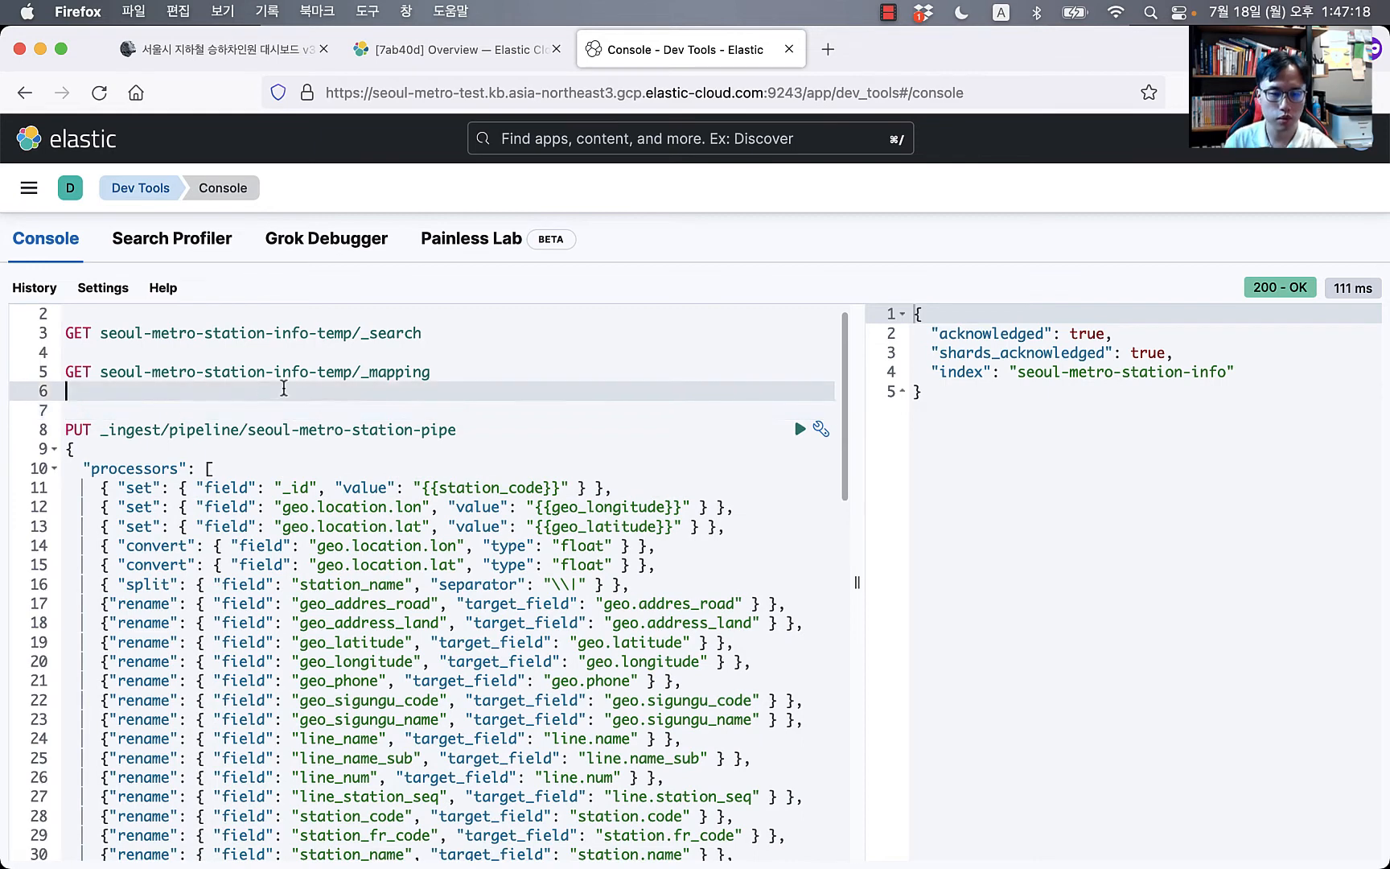
key(Return)
text(GET se)
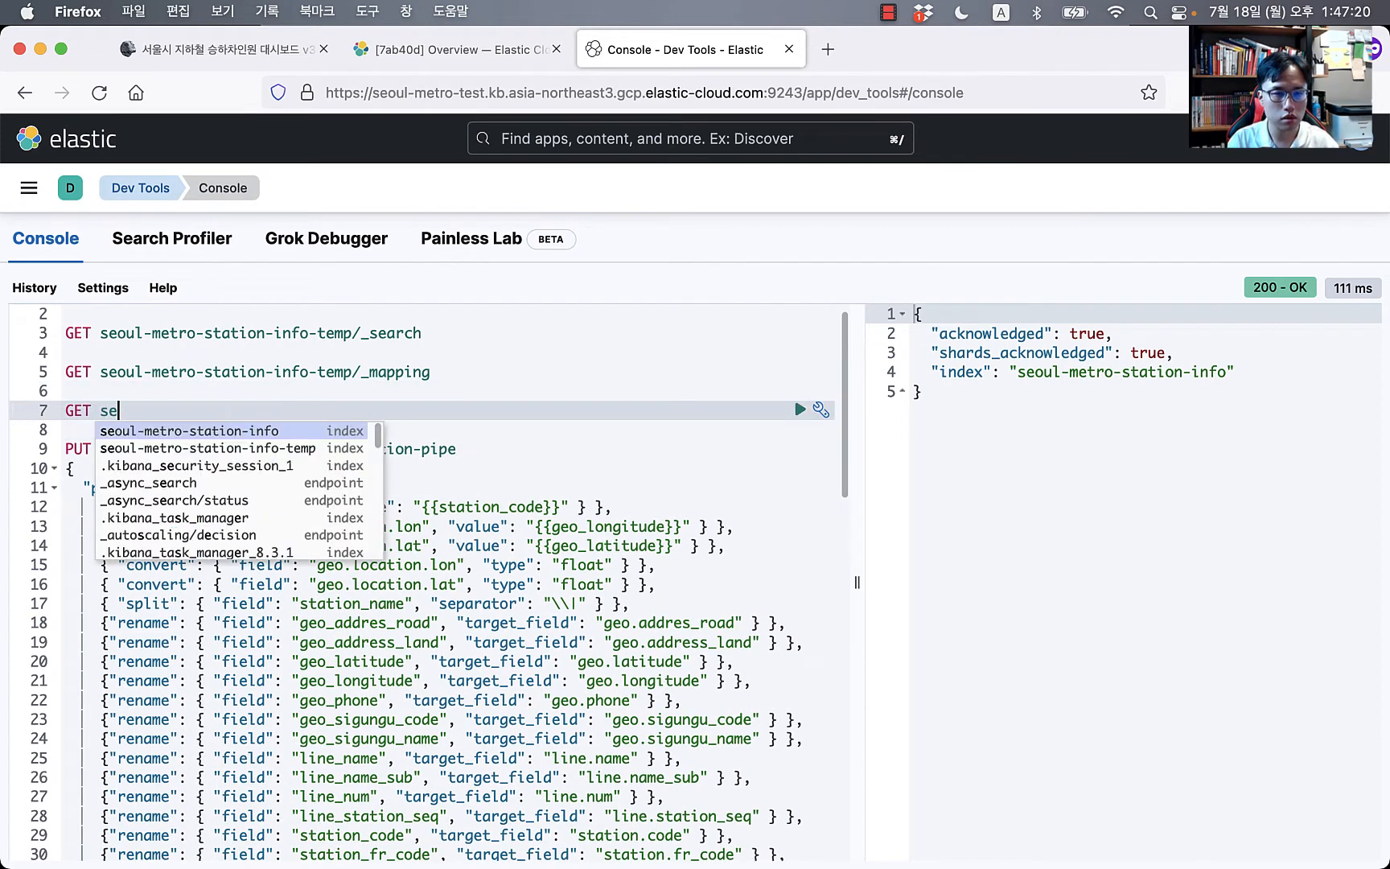
key(Return)
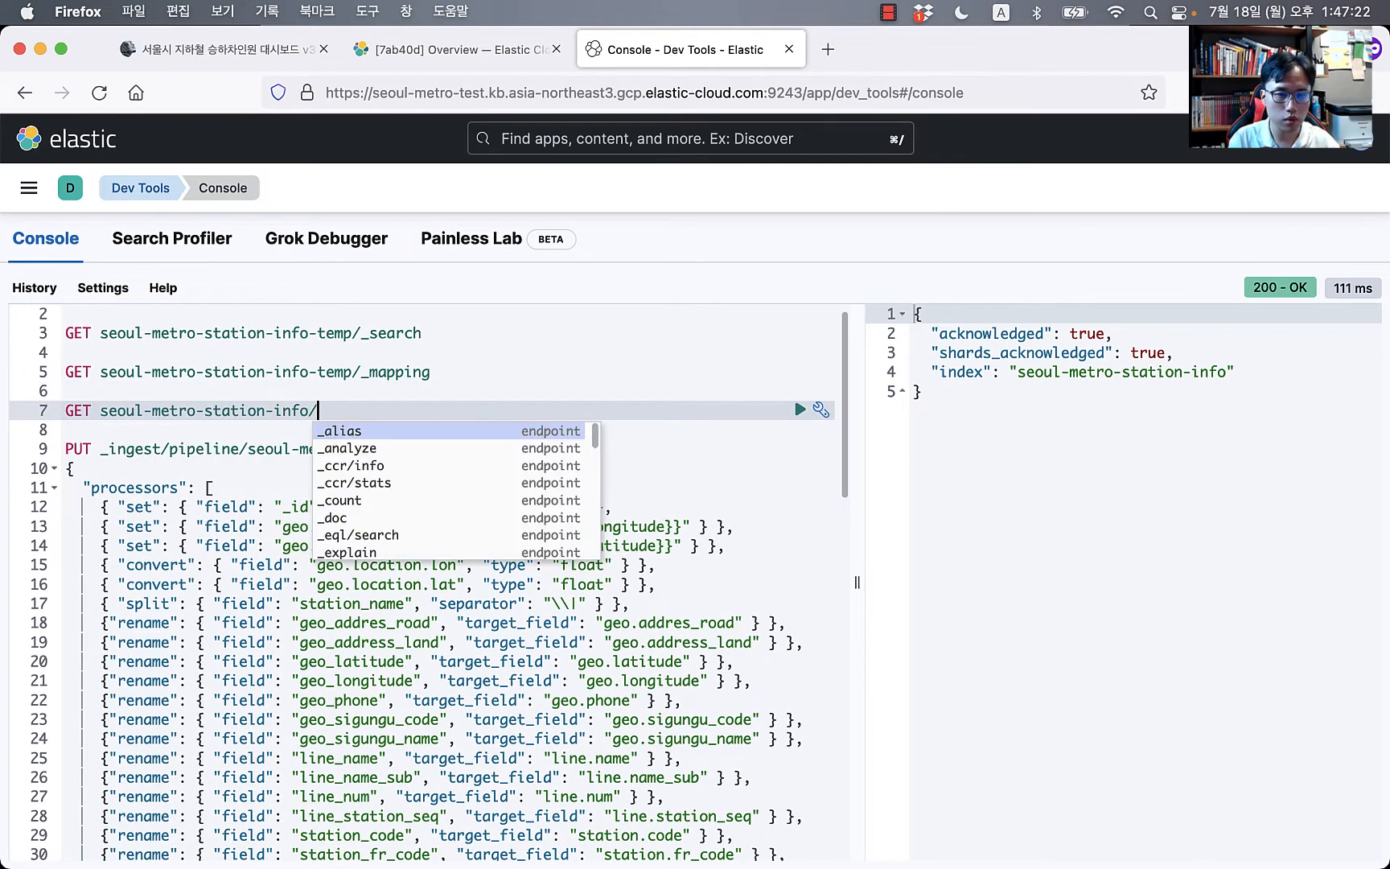
text(/_do)
key(BackSpace)
text(doc/)
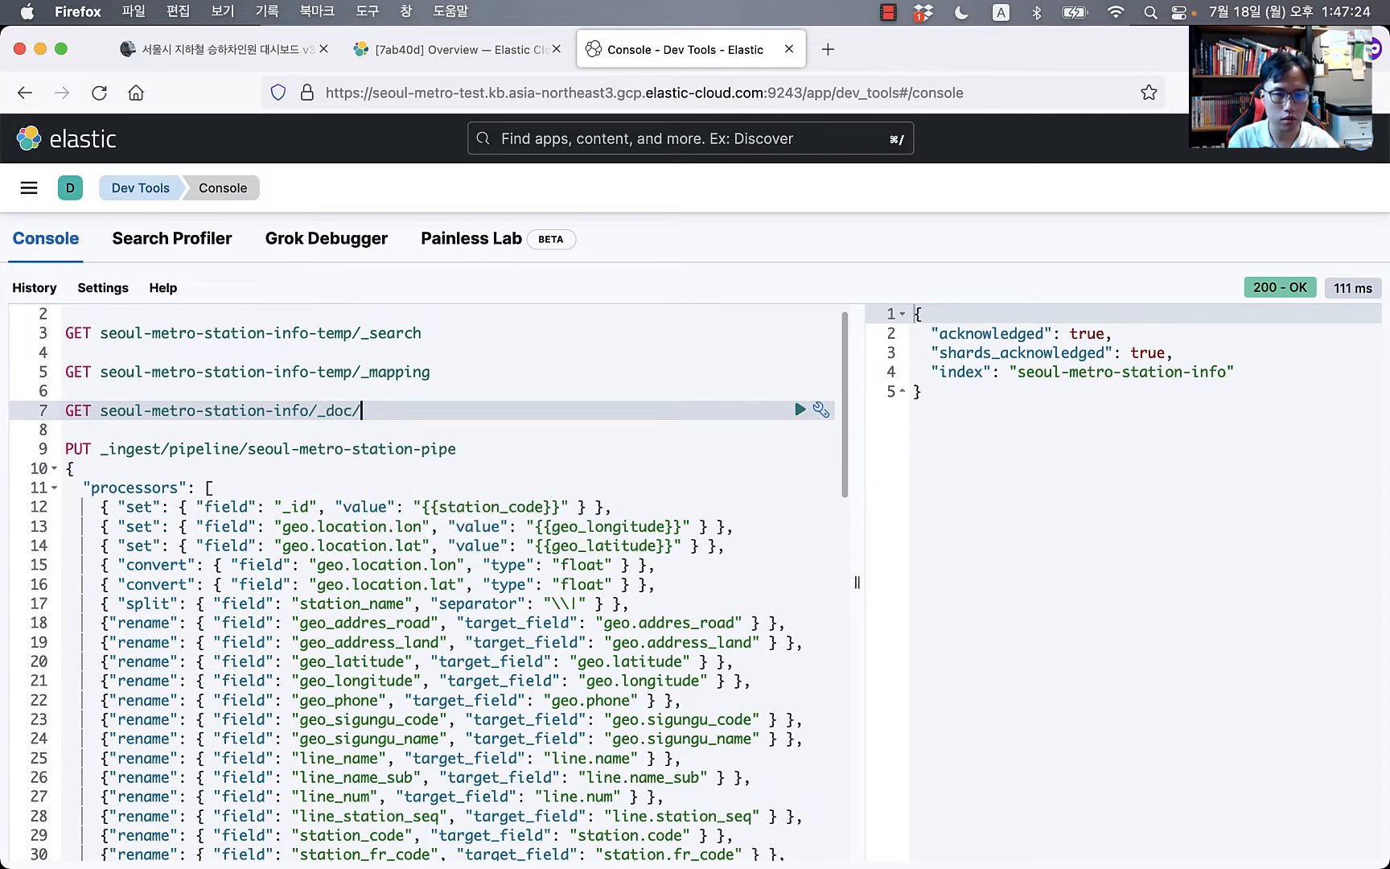
text(145)
key(BackSpace)
key(BackSpace)
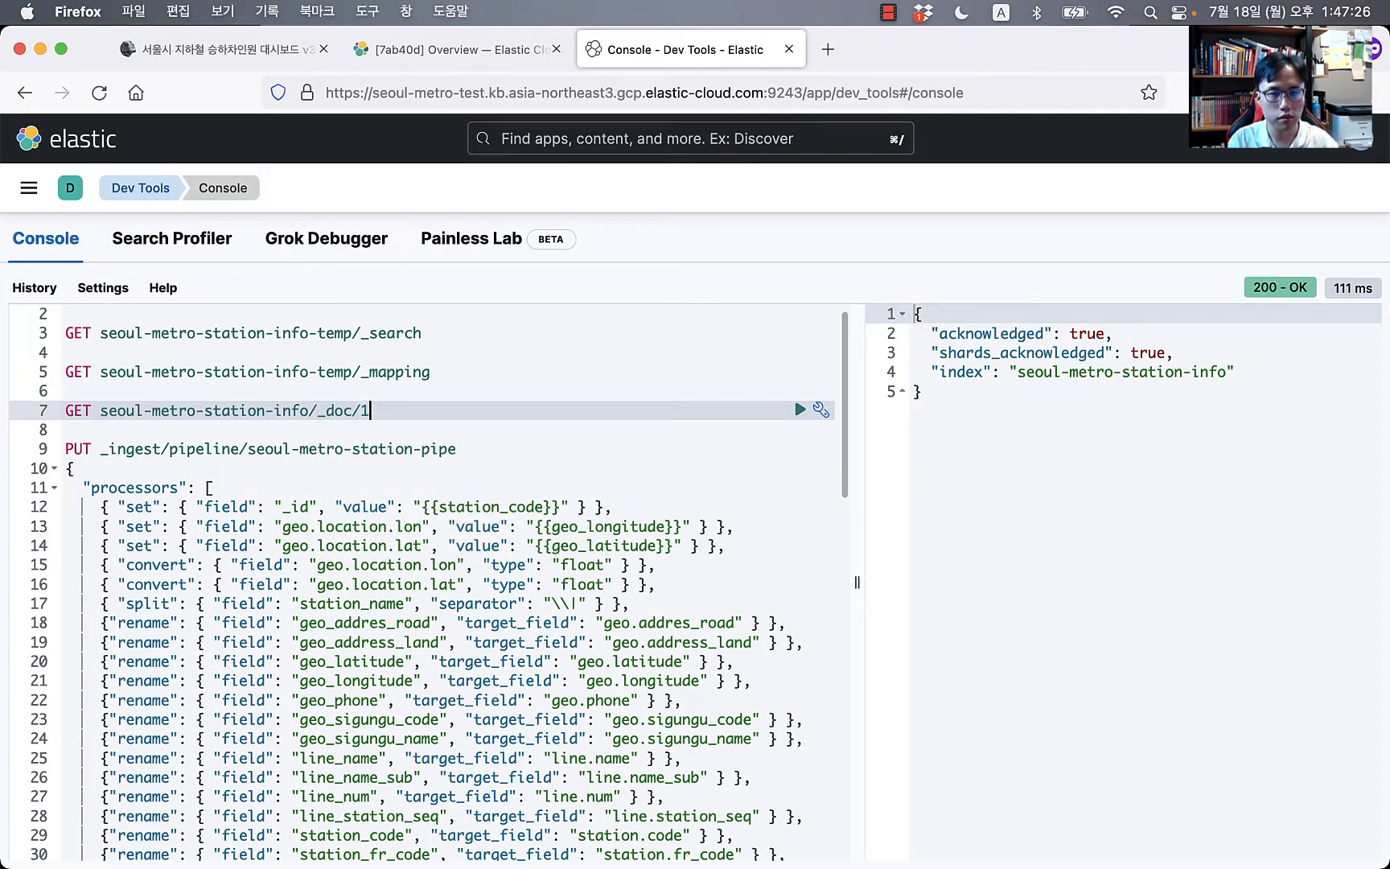
text(53)
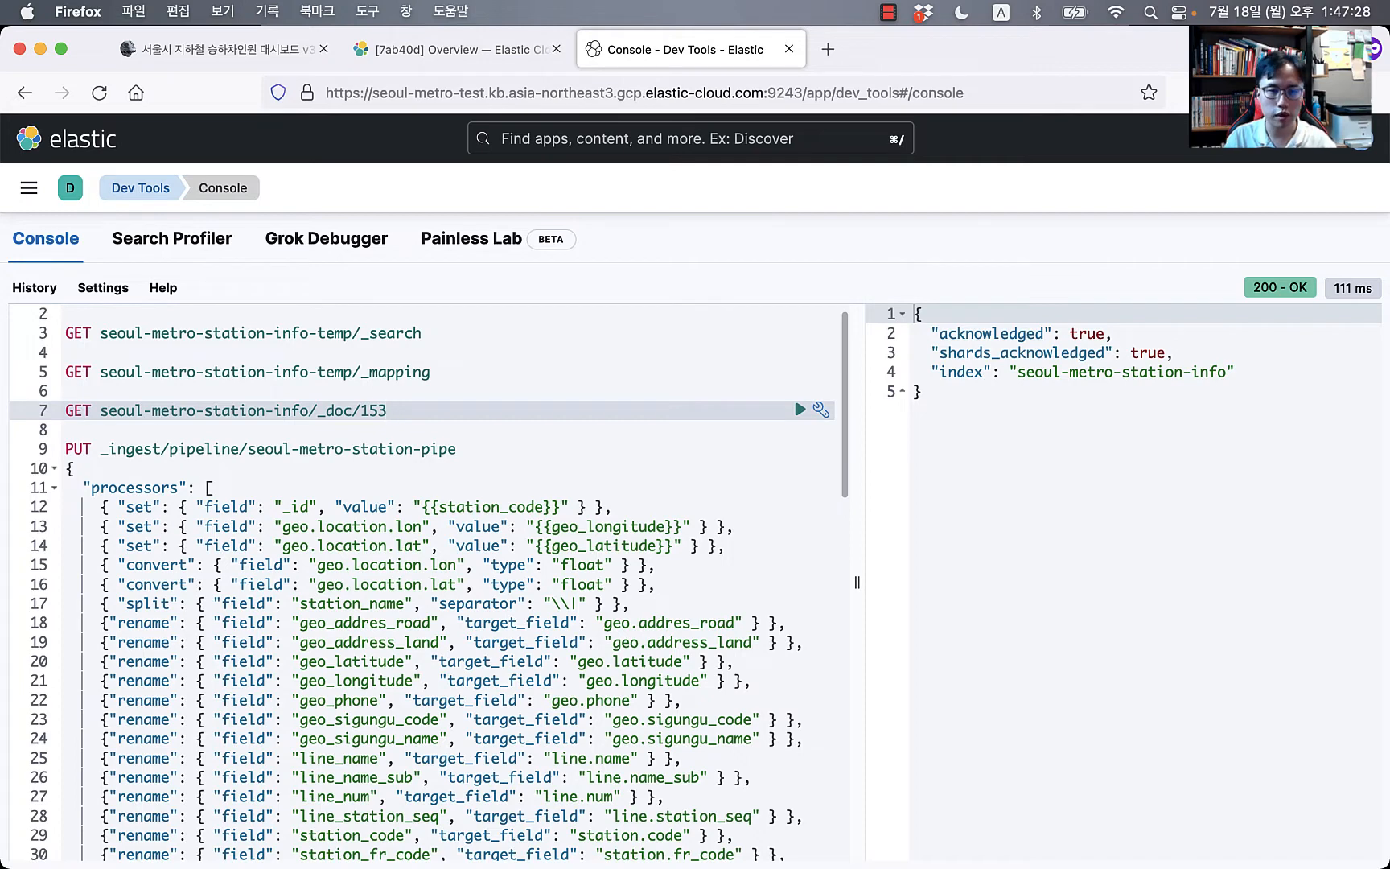
key(super+shift+Left)
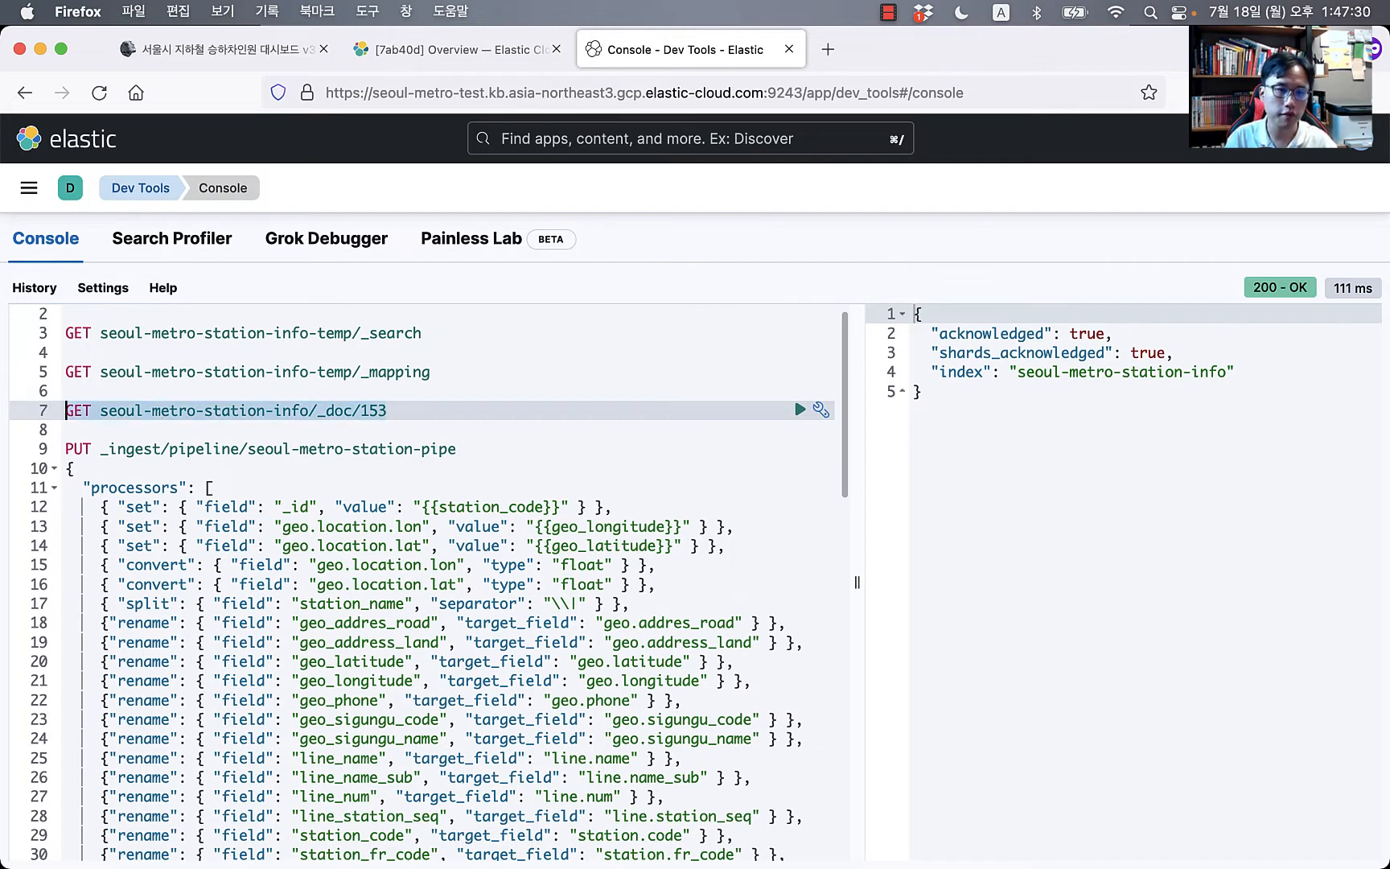
key(BackSpace)
key(BackSpace)
key(BackSpace)
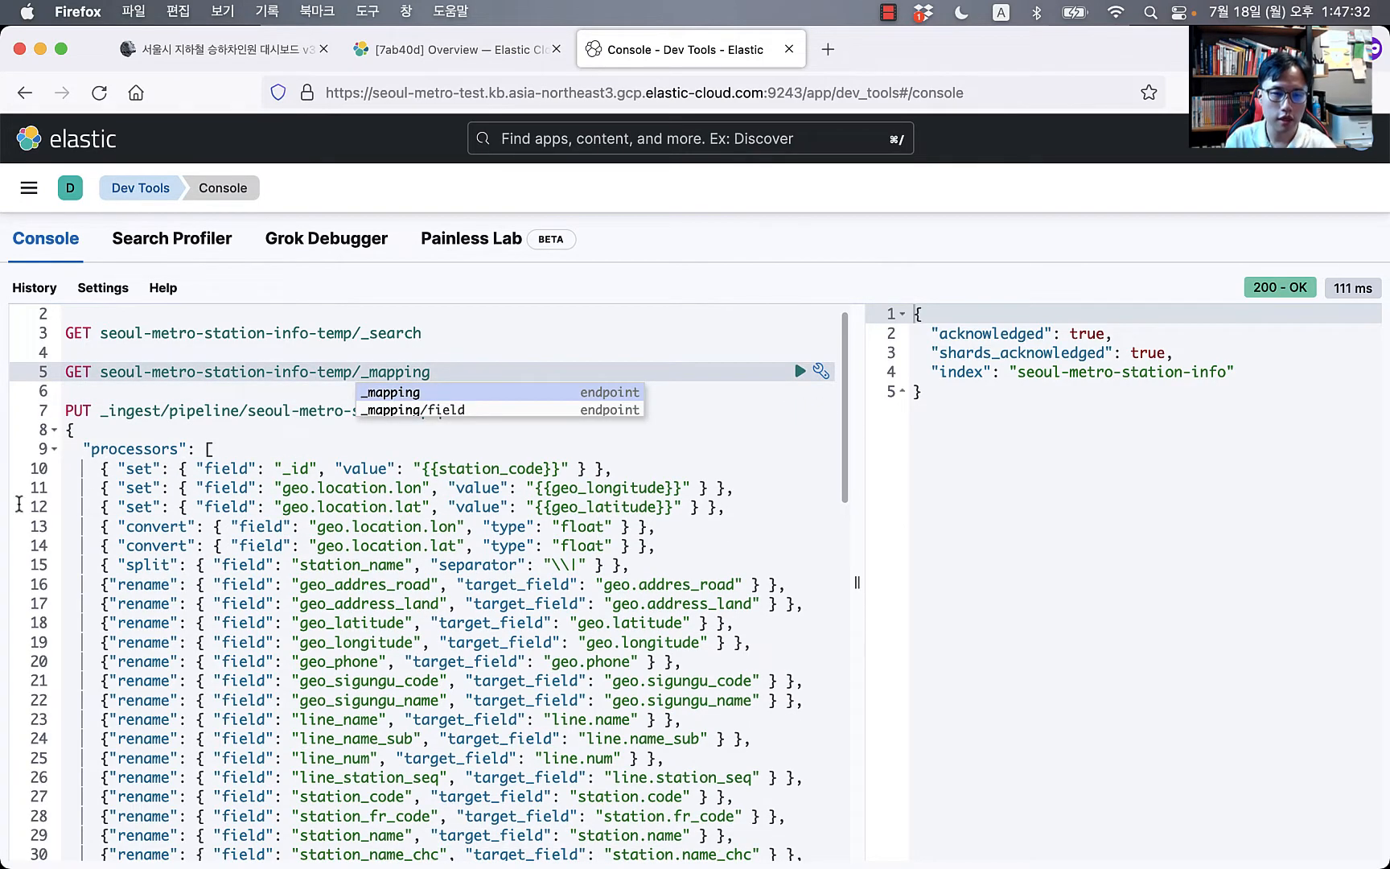
Step: Review the float convert processors for geo.location and the station_name split processor
click(125, 538)
click(366, 530)
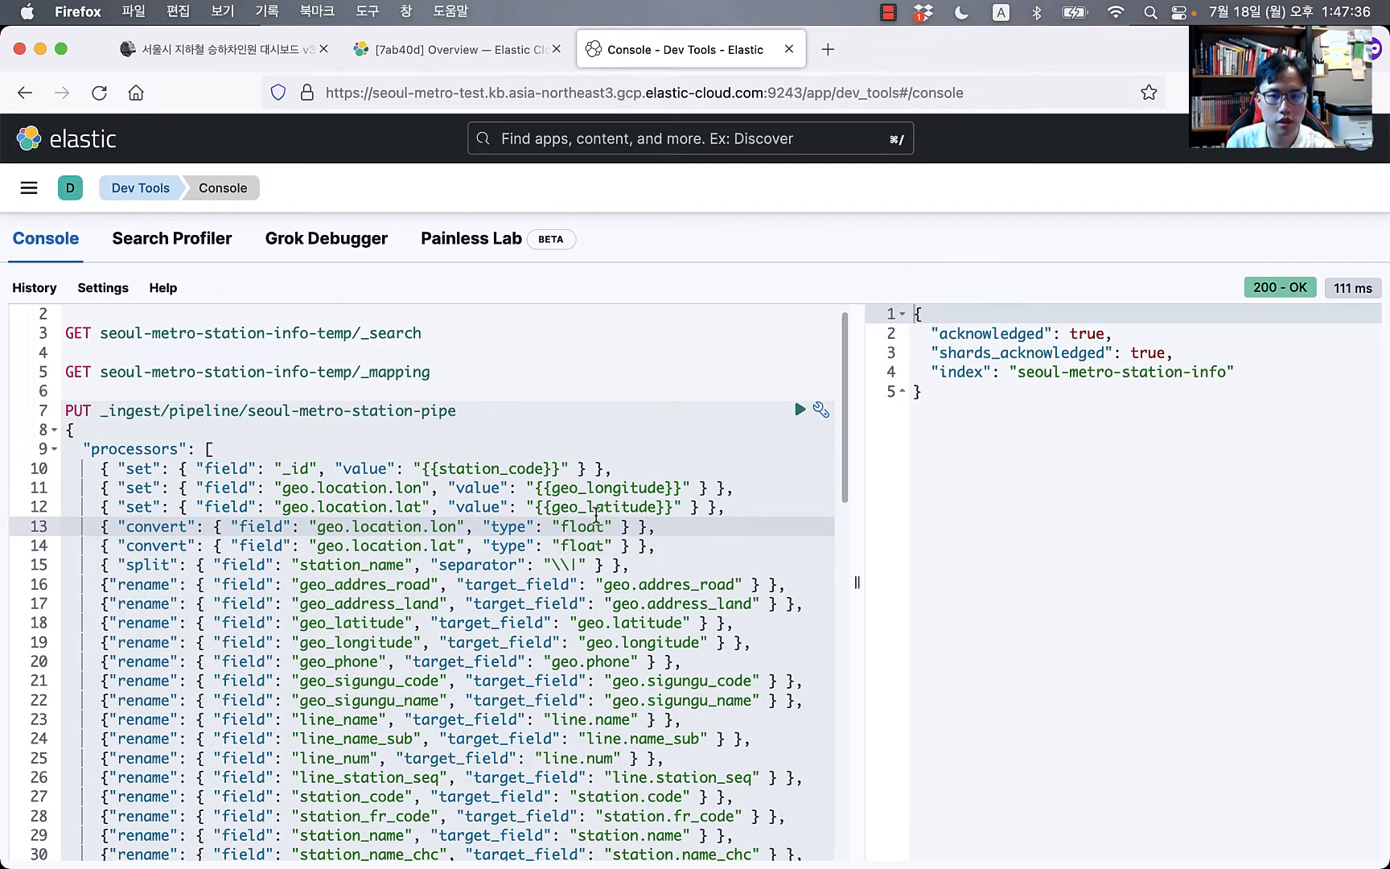
double_click(571, 547)
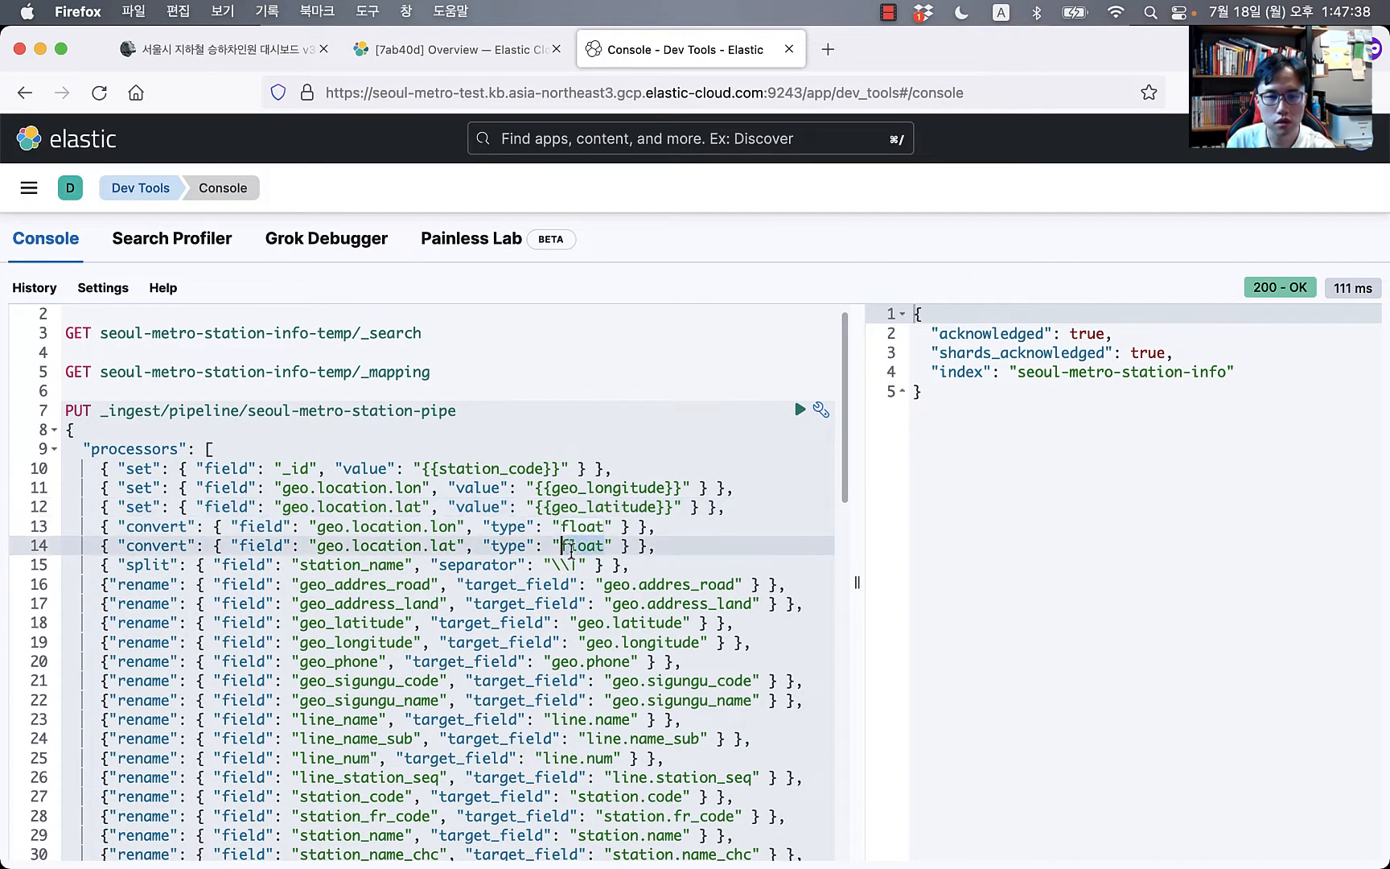
click(301, 624)
scroll(279, 550, down, 2)
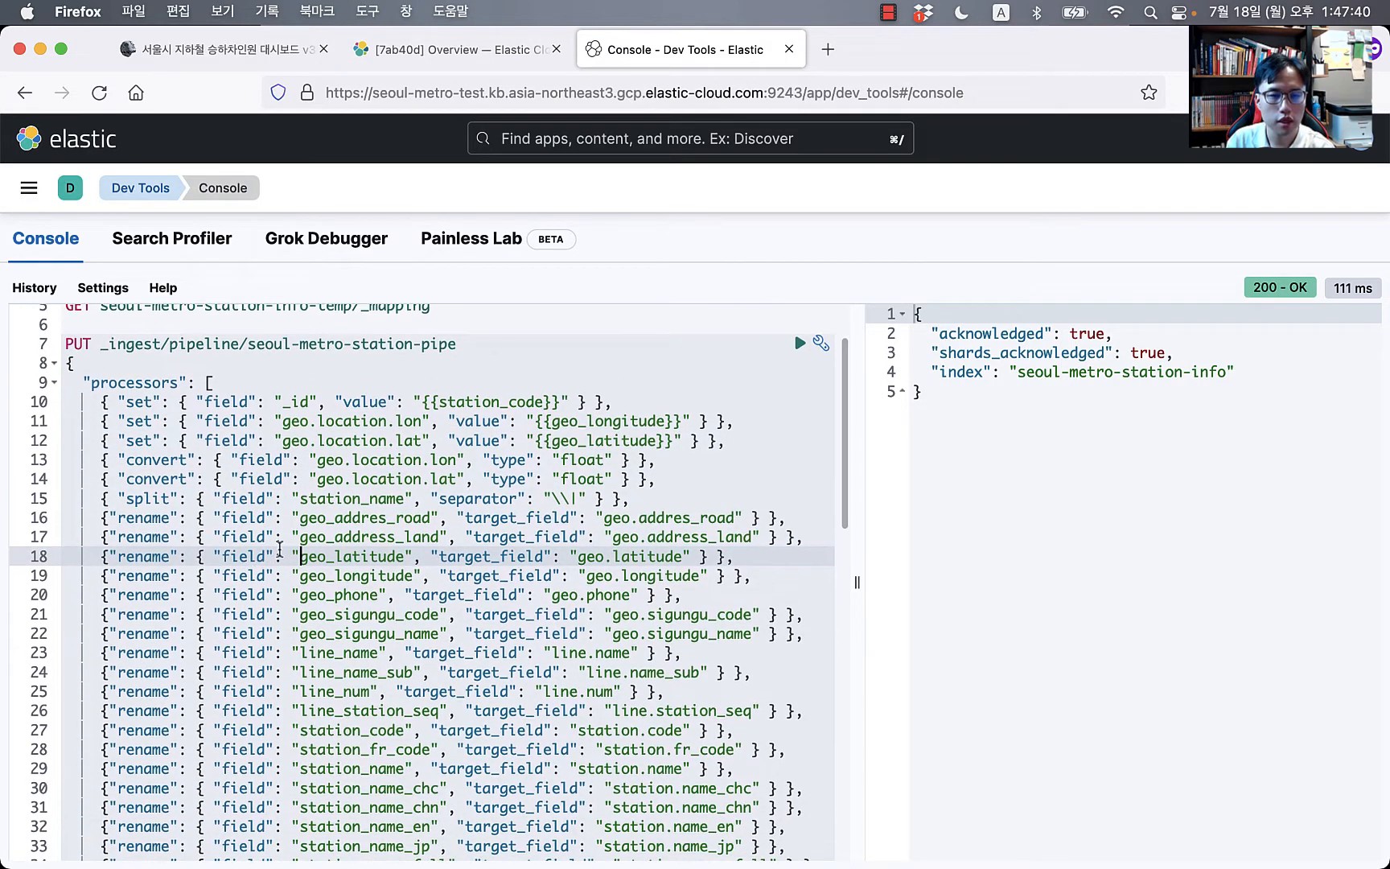
double_click(318, 499)
click(628, 499)
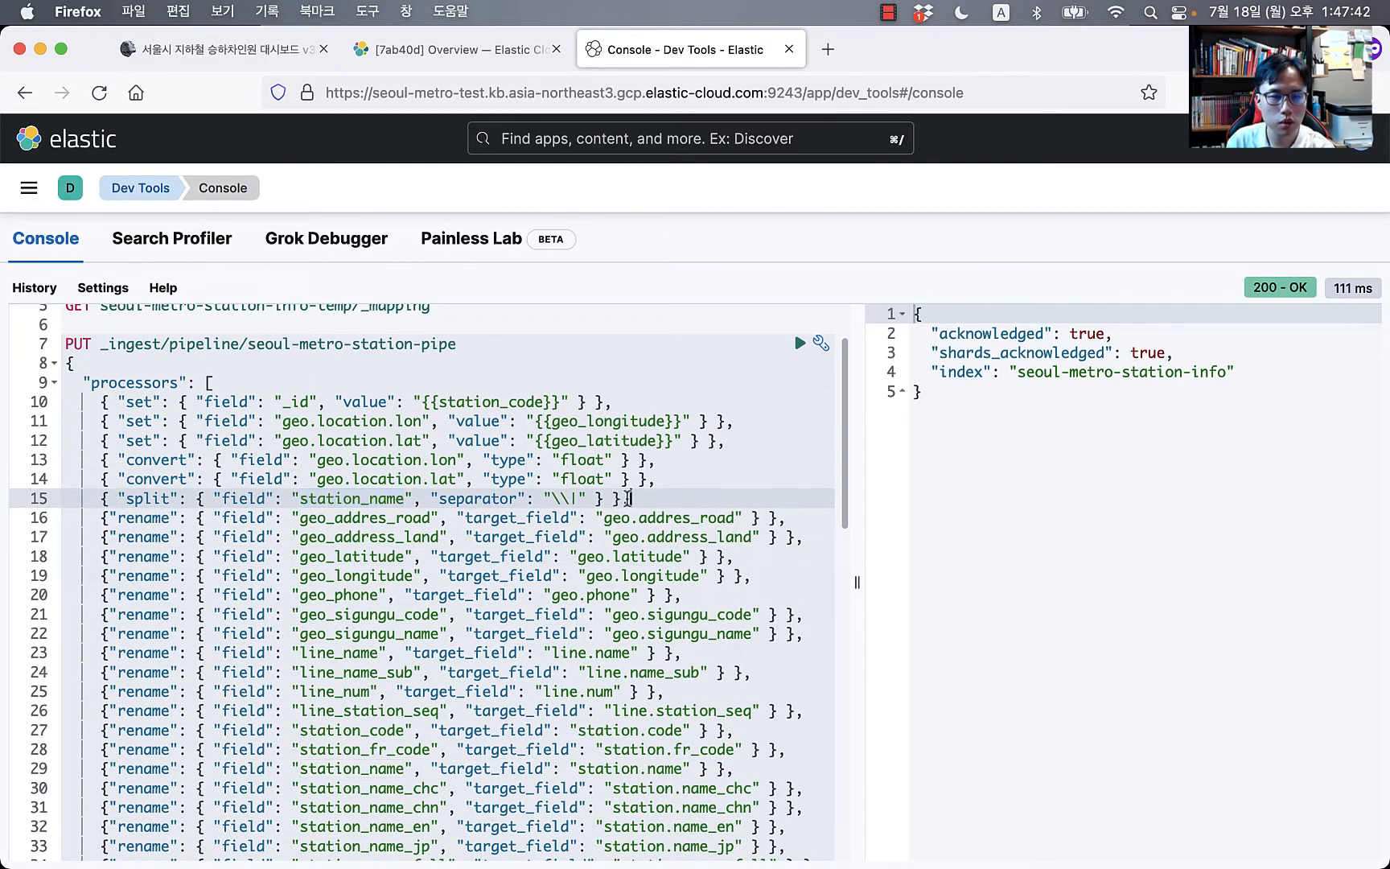
scroll(611, 602, down, 2)
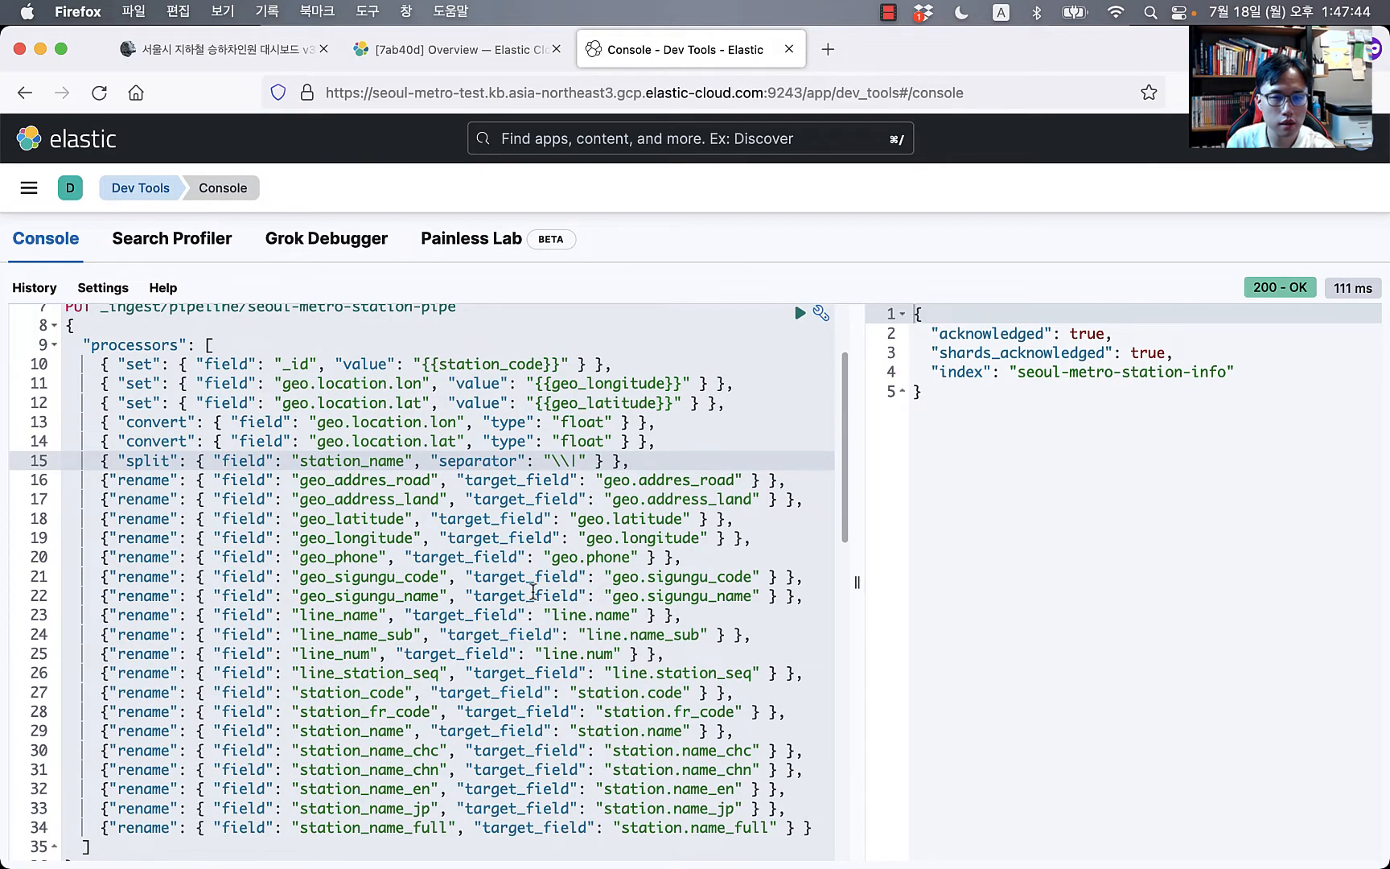
scroll(532, 507, up, 1)
Step: Reload the blog post to get its updated pipeline code
click(237, 50)
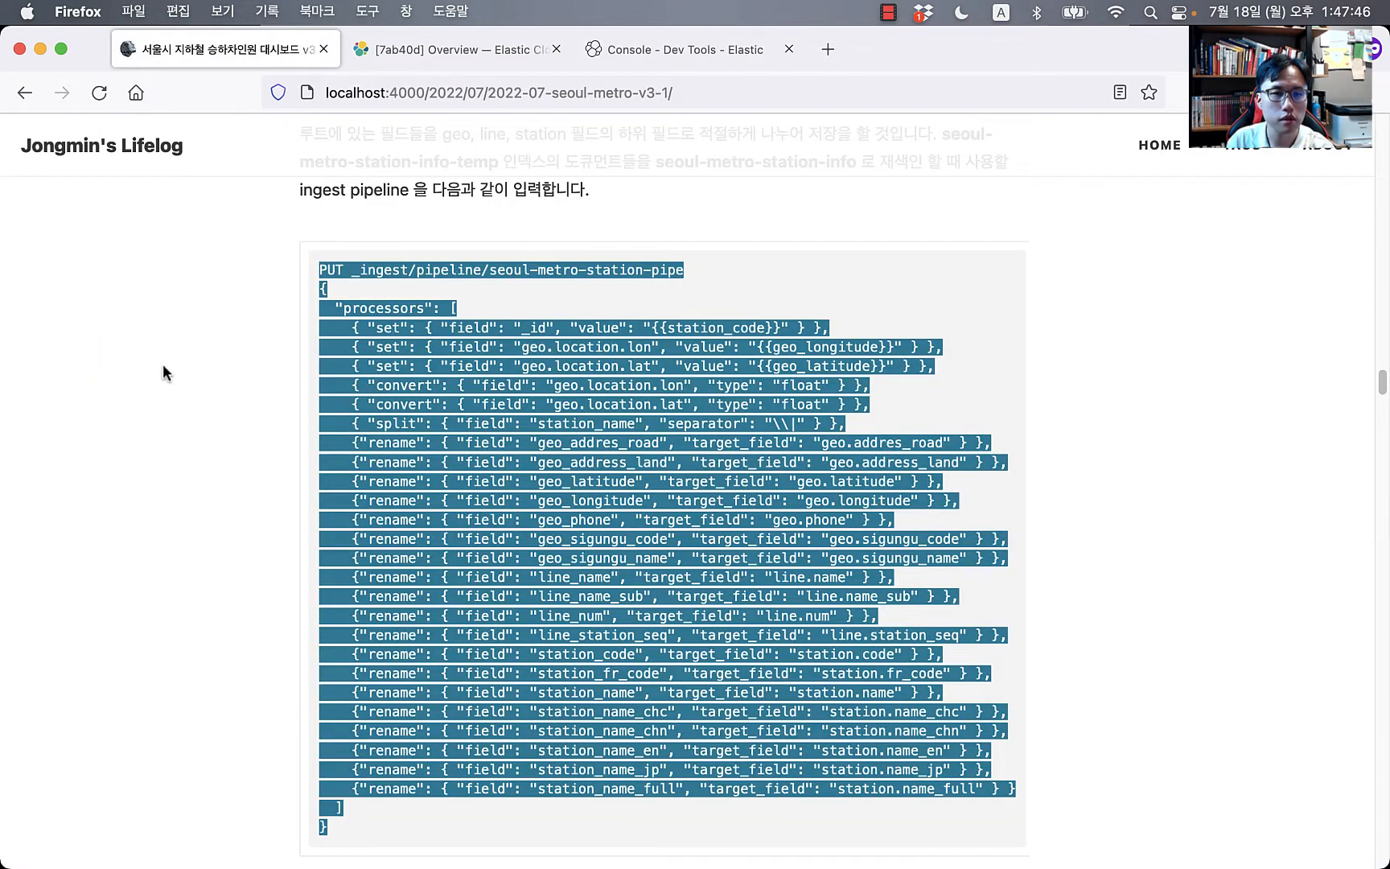
click(162, 373)
click(99, 93)
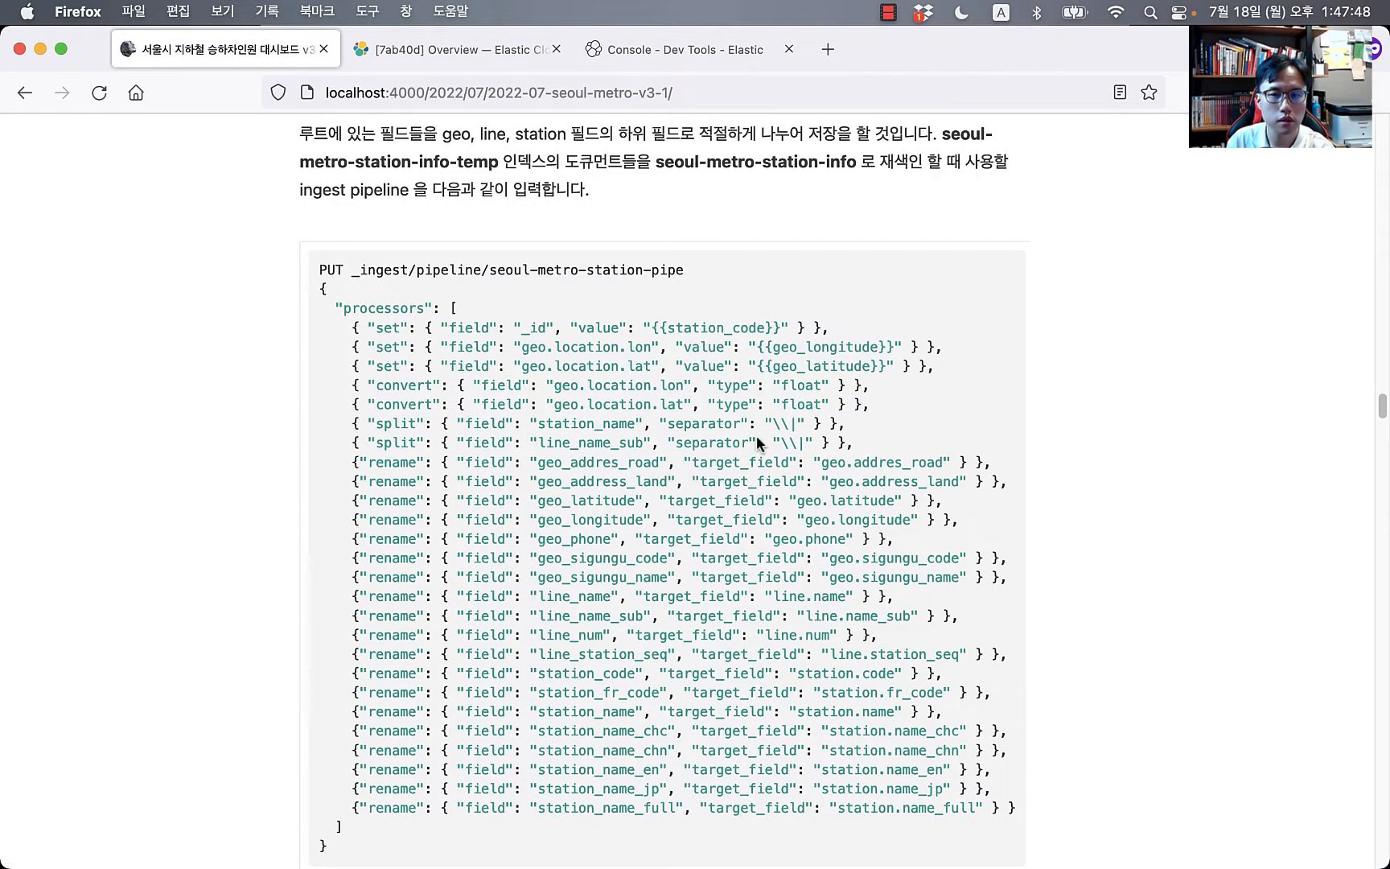
scroll(776, 450, down, 10)
scroll(771, 446, up, 10)
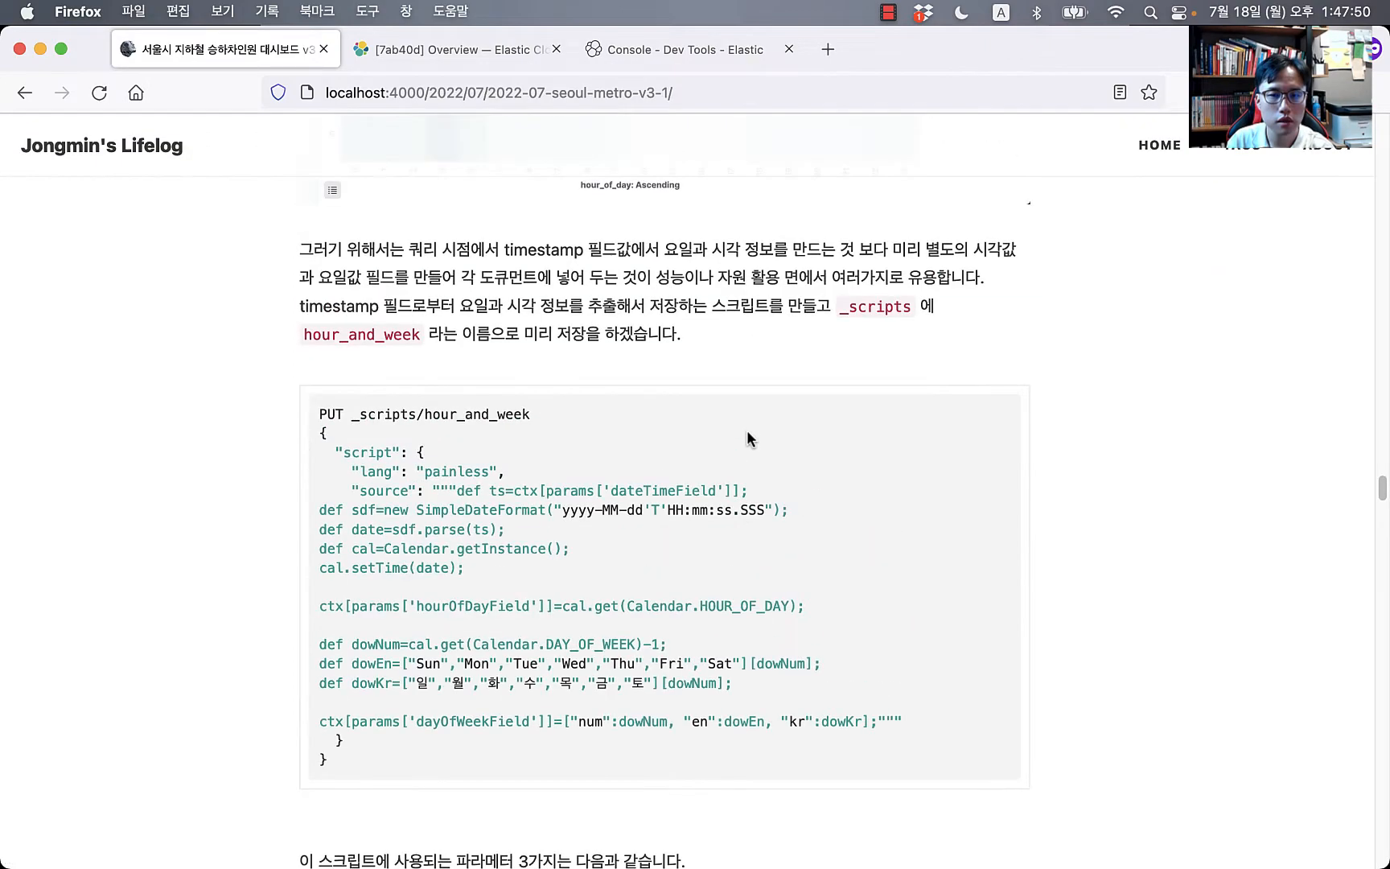
scroll(747, 439, up, 20)
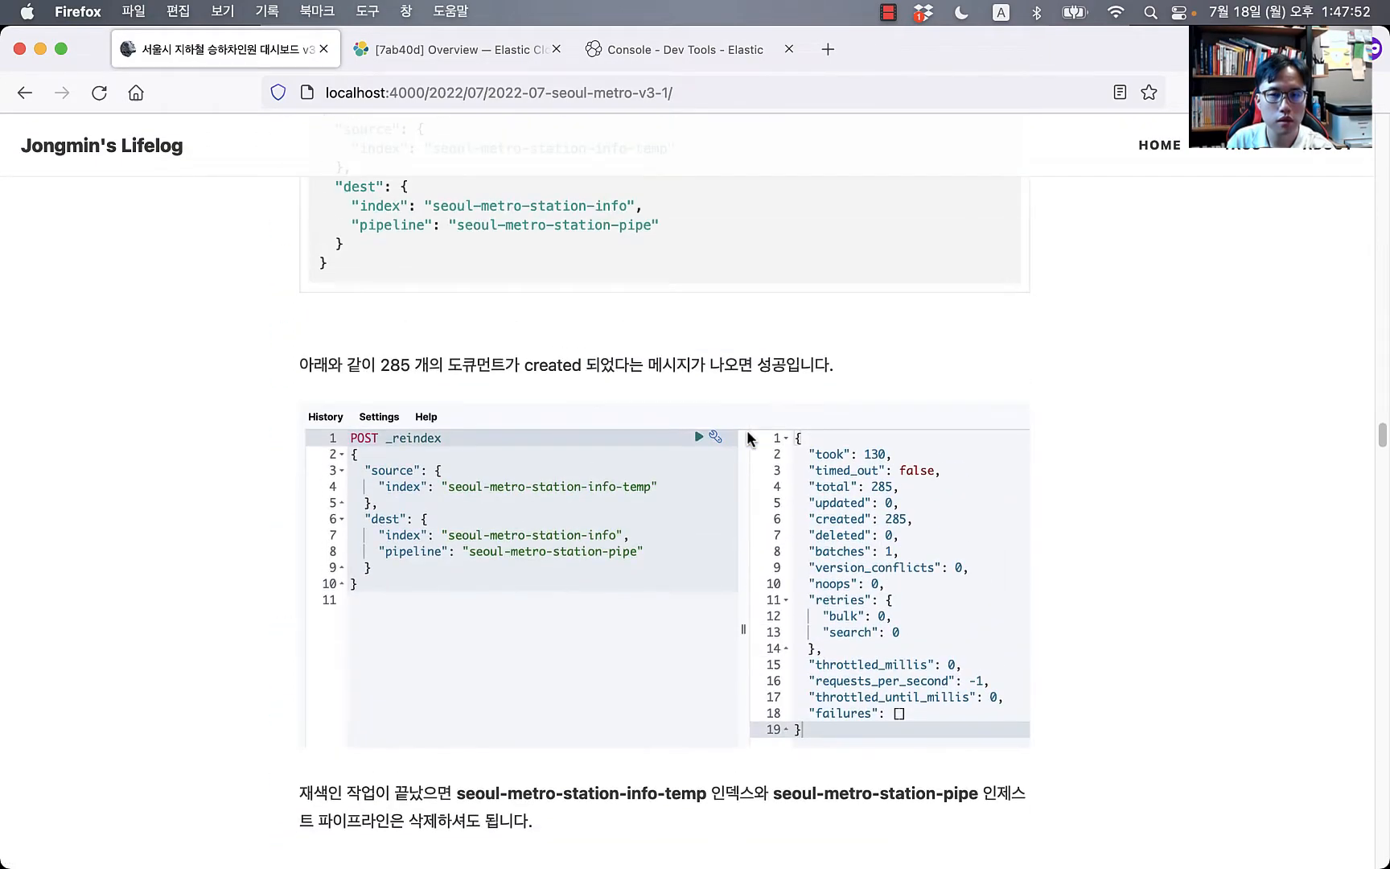
scroll(315, 245, down, 4)
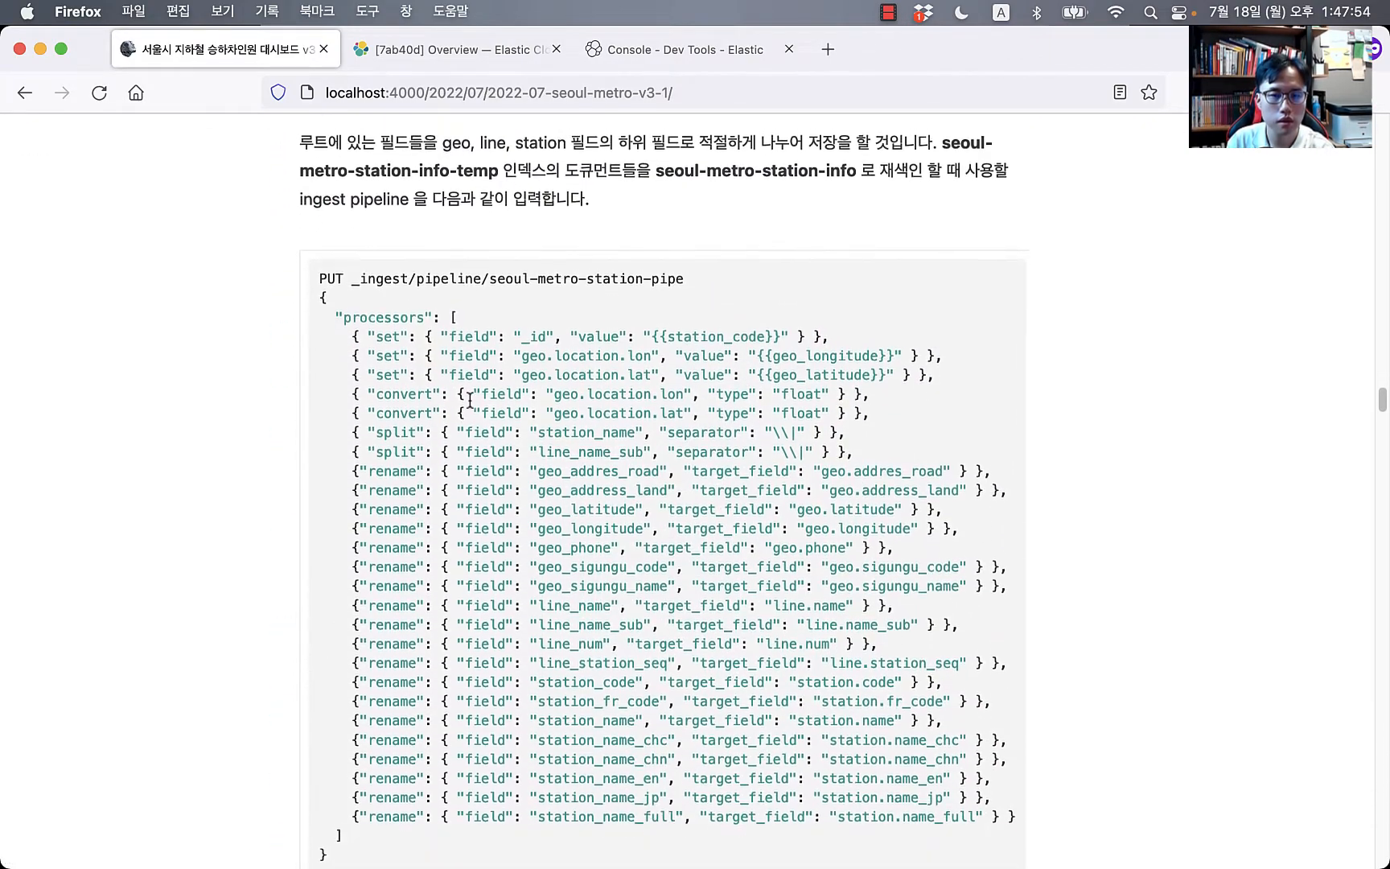
Step: Select the line_name_sub split processor line in the blog's pipeline code
drag(315, 230, 382, 713)
click(649, 576)
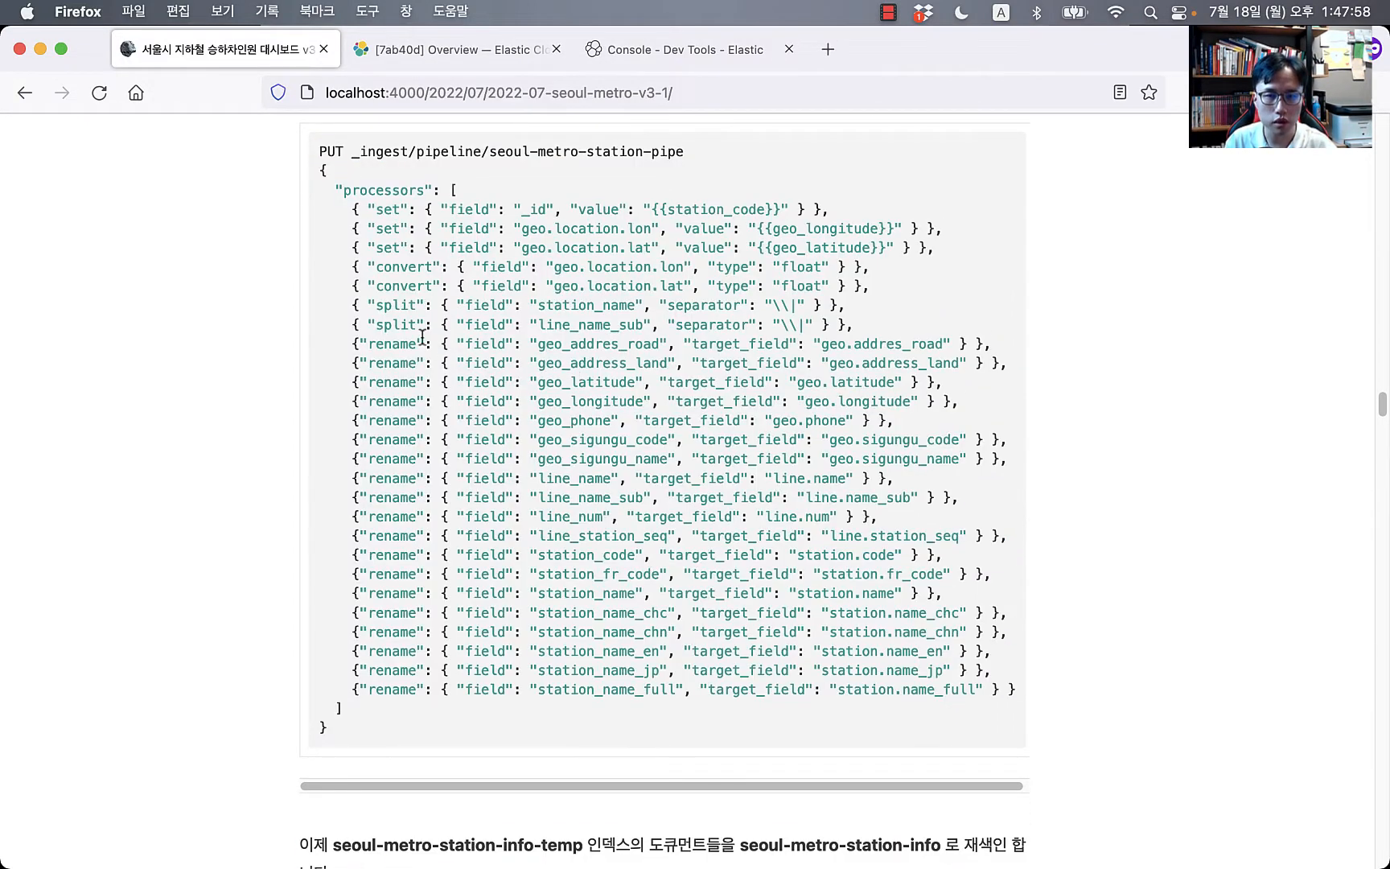
drag(354, 325, 903, 324)
key(super+c)
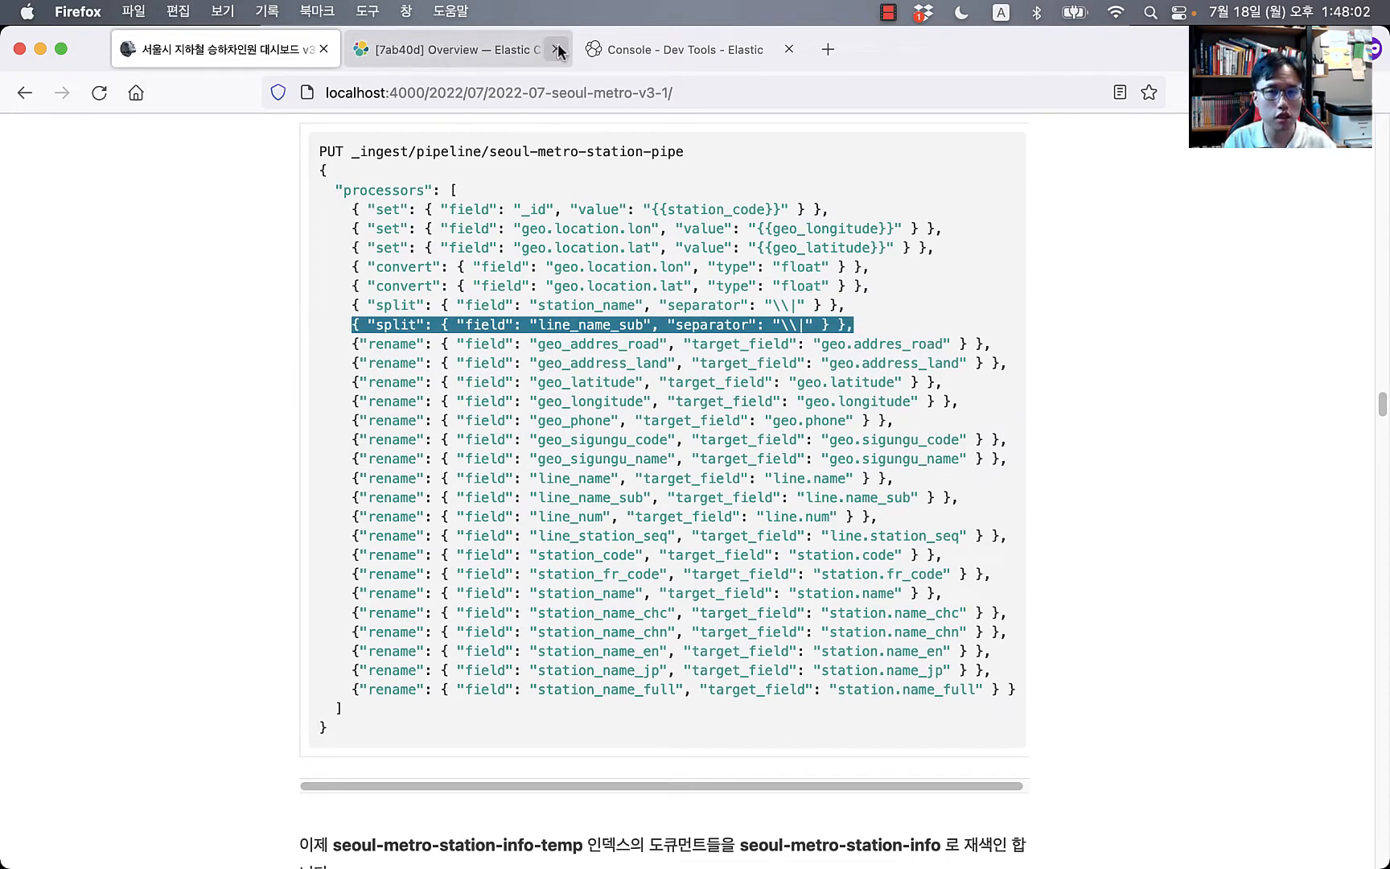
click(591, 50)
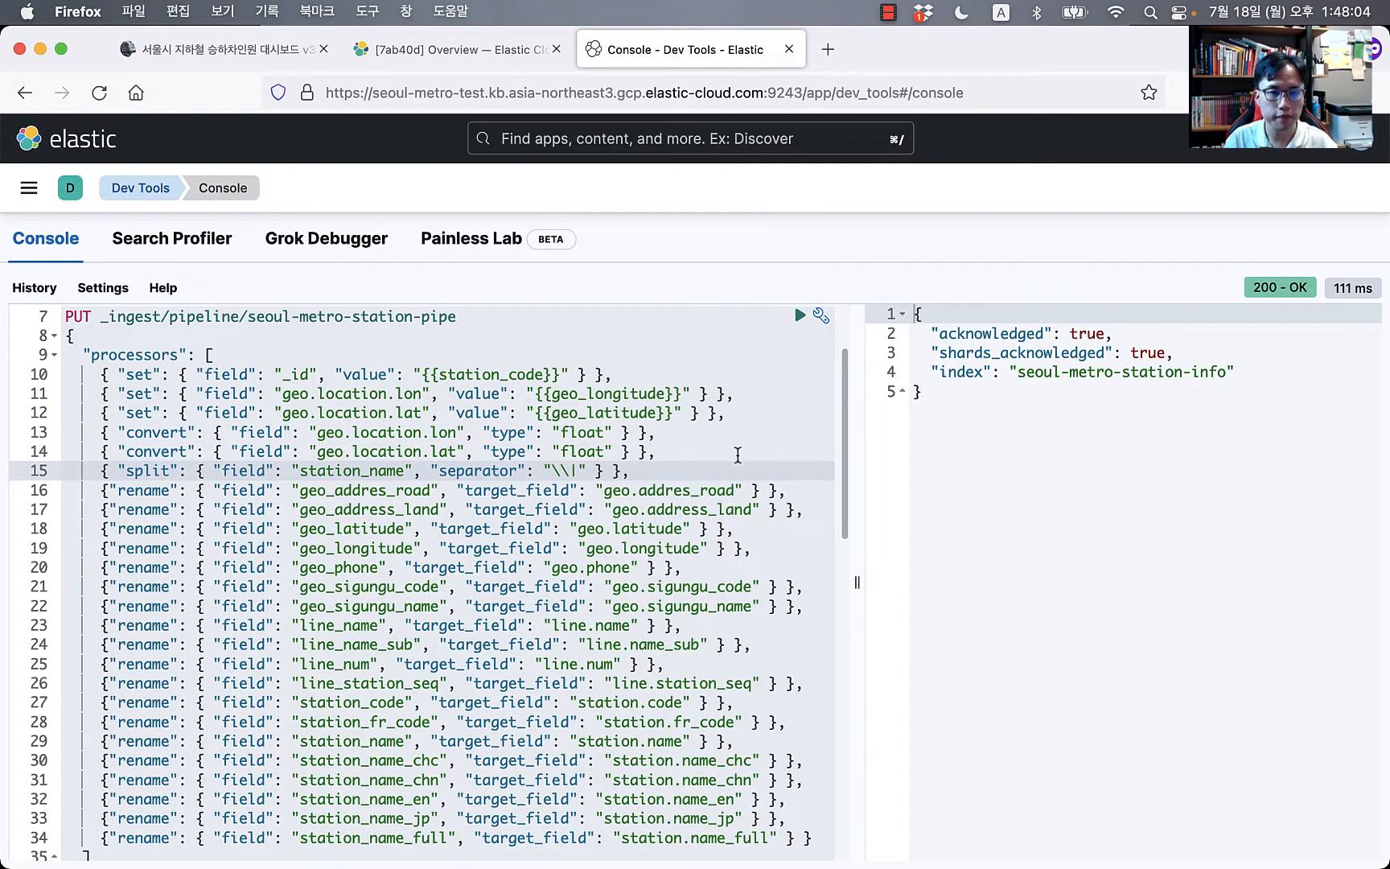
Step: Paste the line_name_sub split processor below the station_name split
key(Return)
key(super+v)
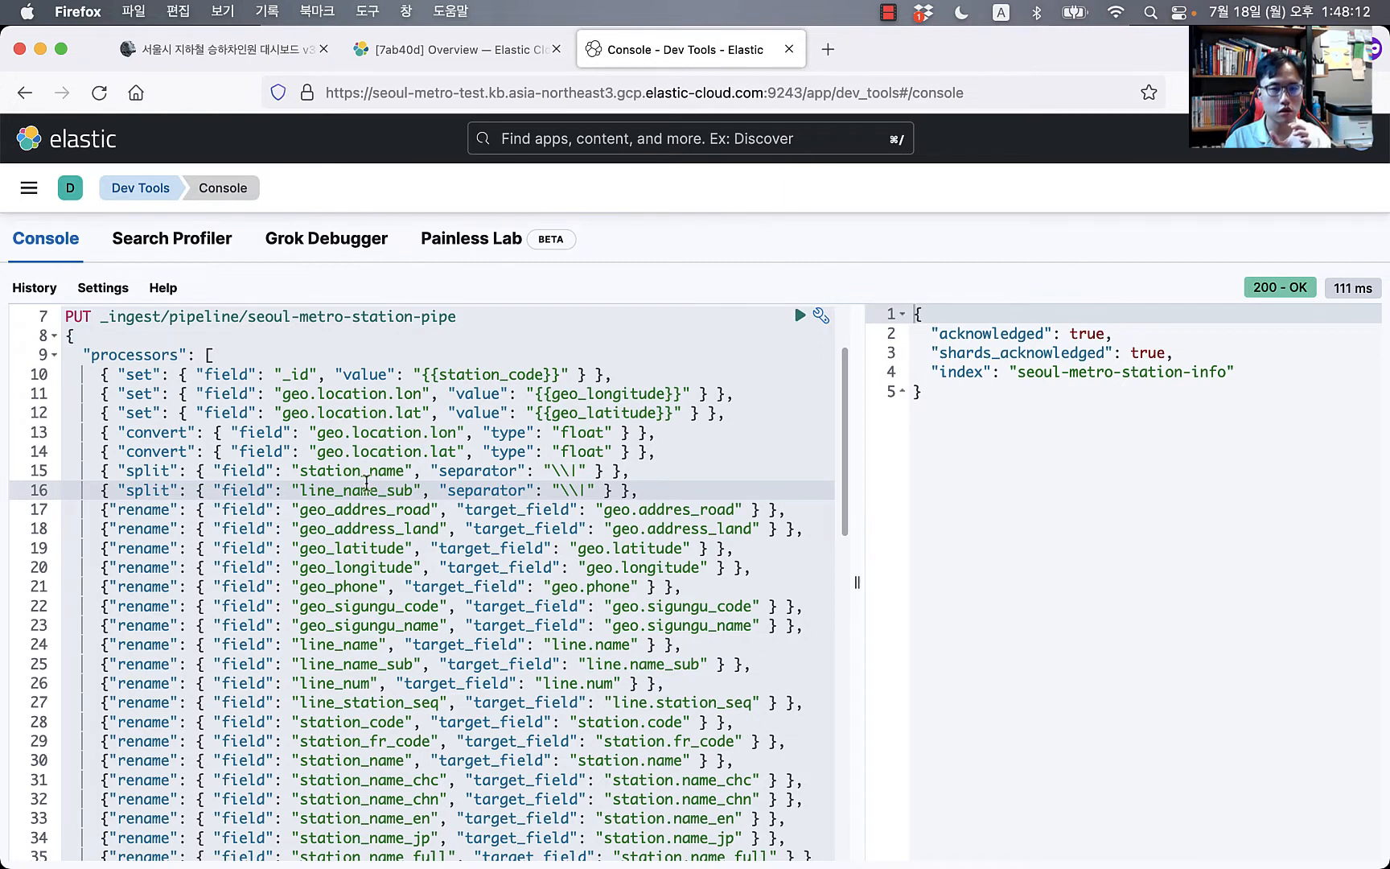
scroll(594, 601, down, 2)
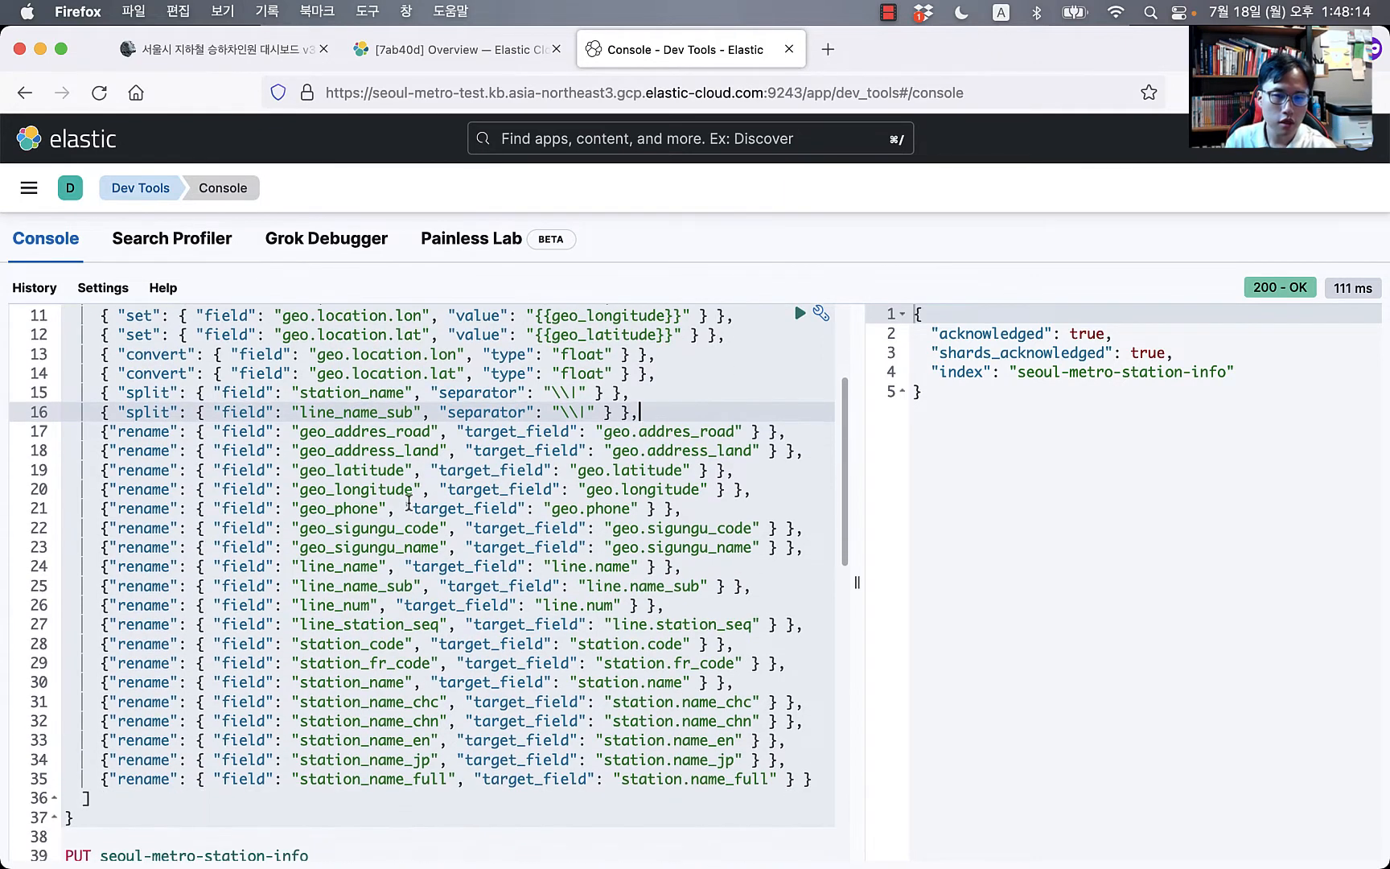
Step: Review the geo address rename processors and send the updated seoul-metro-station-pipe PUT request
click(398, 473)
click(379, 435)
click(666, 449)
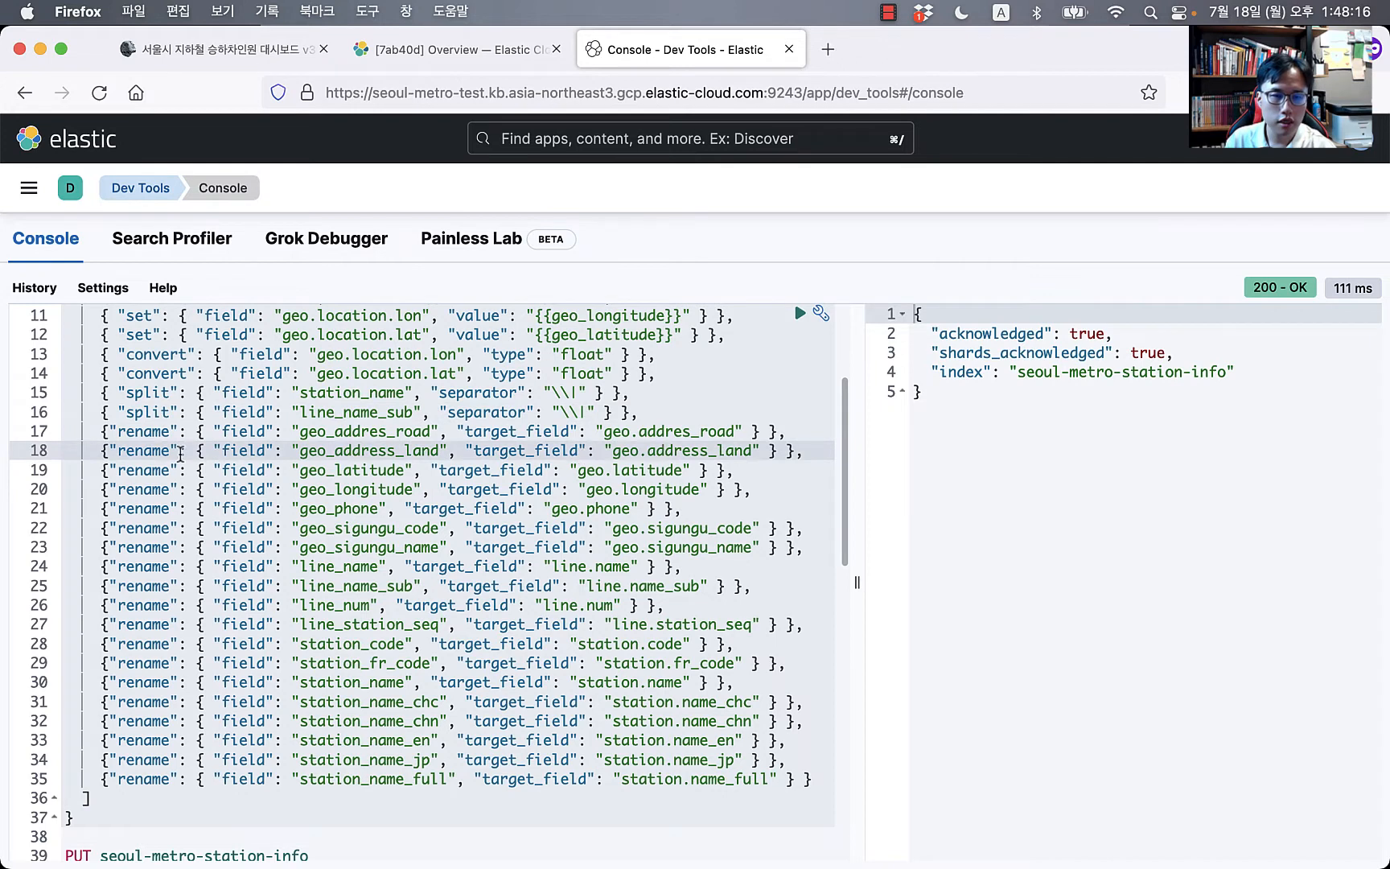
click(341, 470)
click(612, 509)
click(341, 604)
click(588, 624)
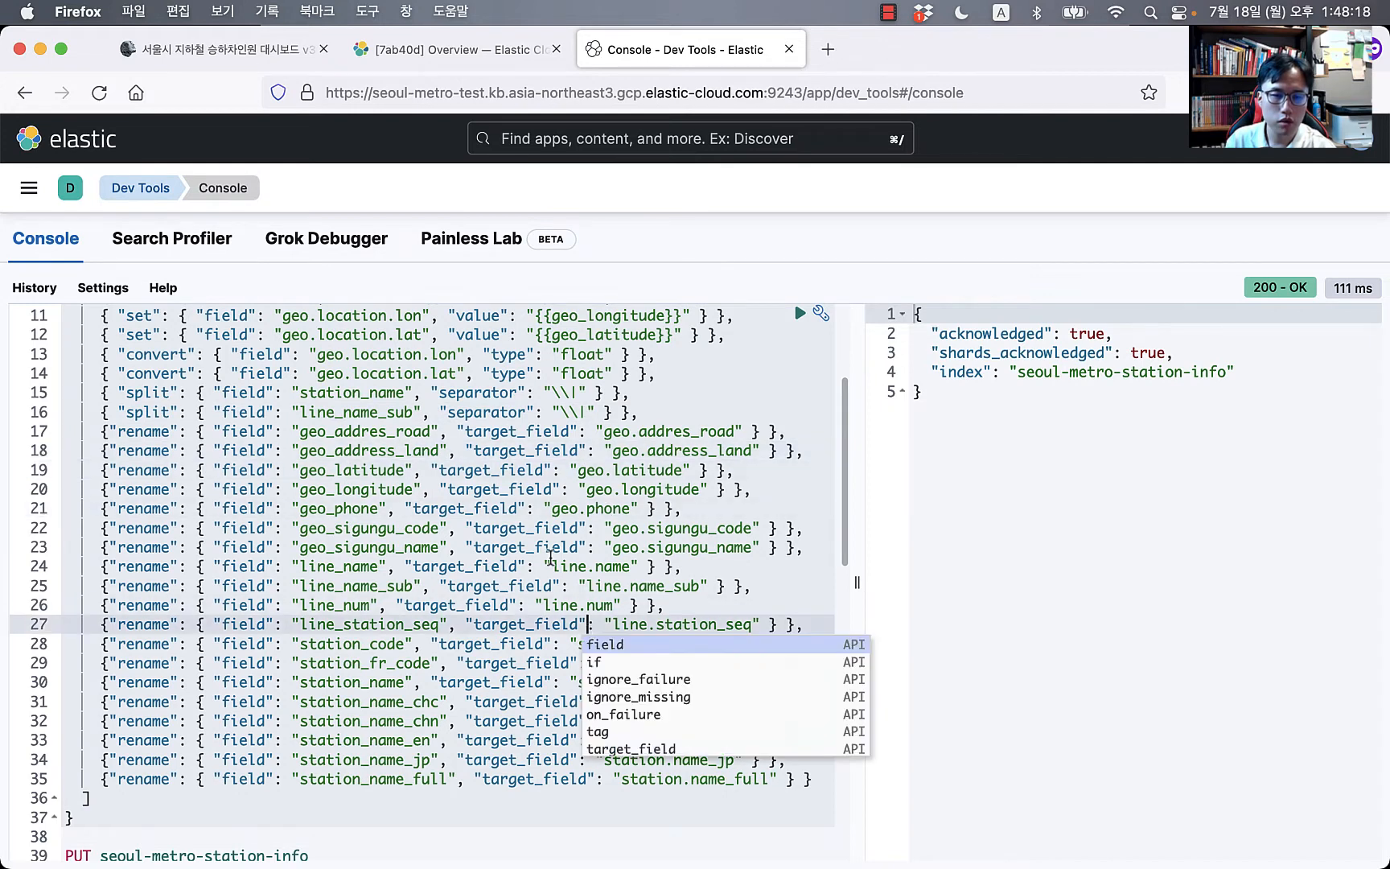
click(555, 509)
scroll(697, 381, up, 5)
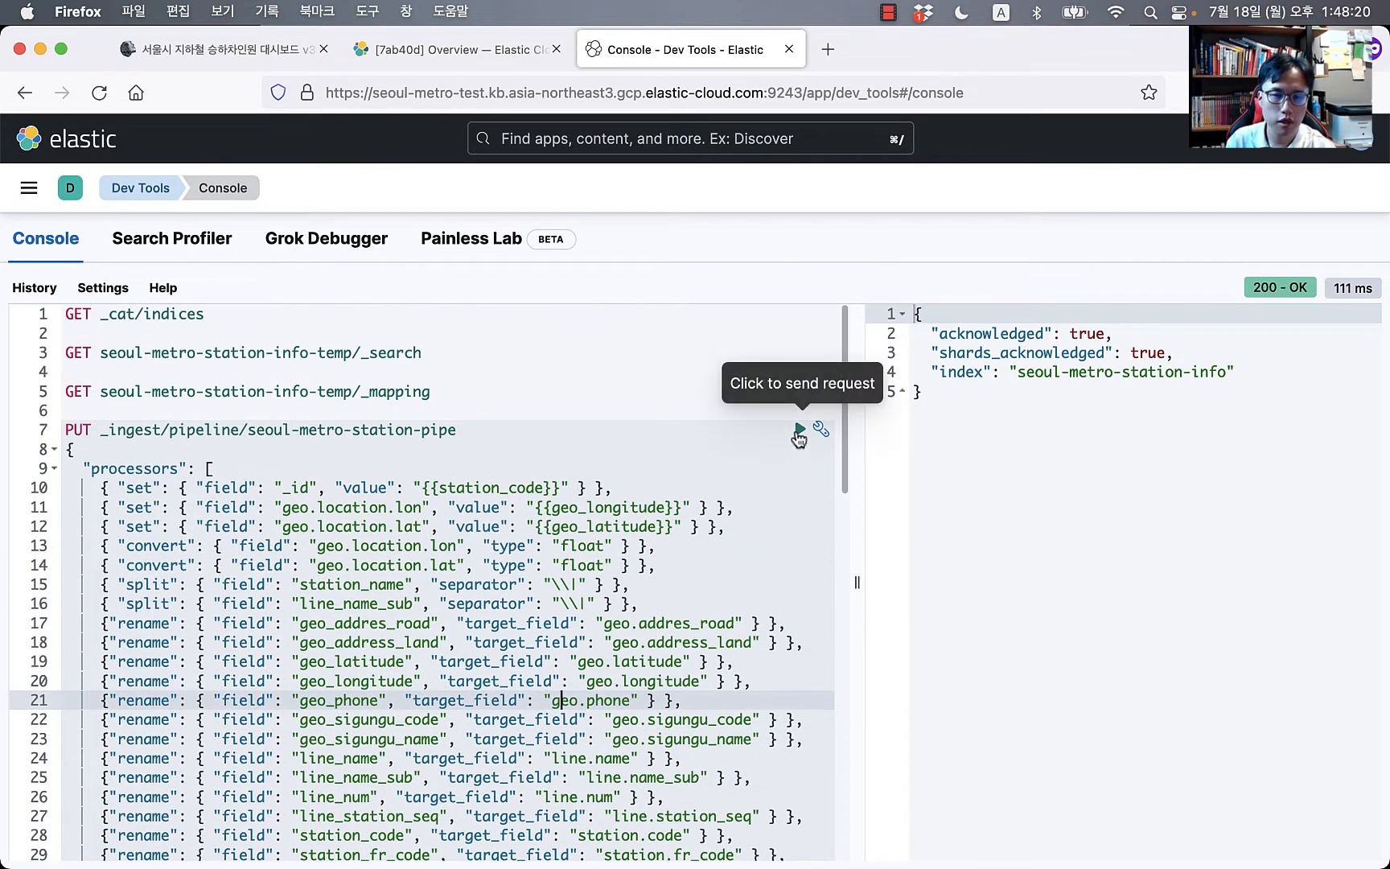
click(799, 431)
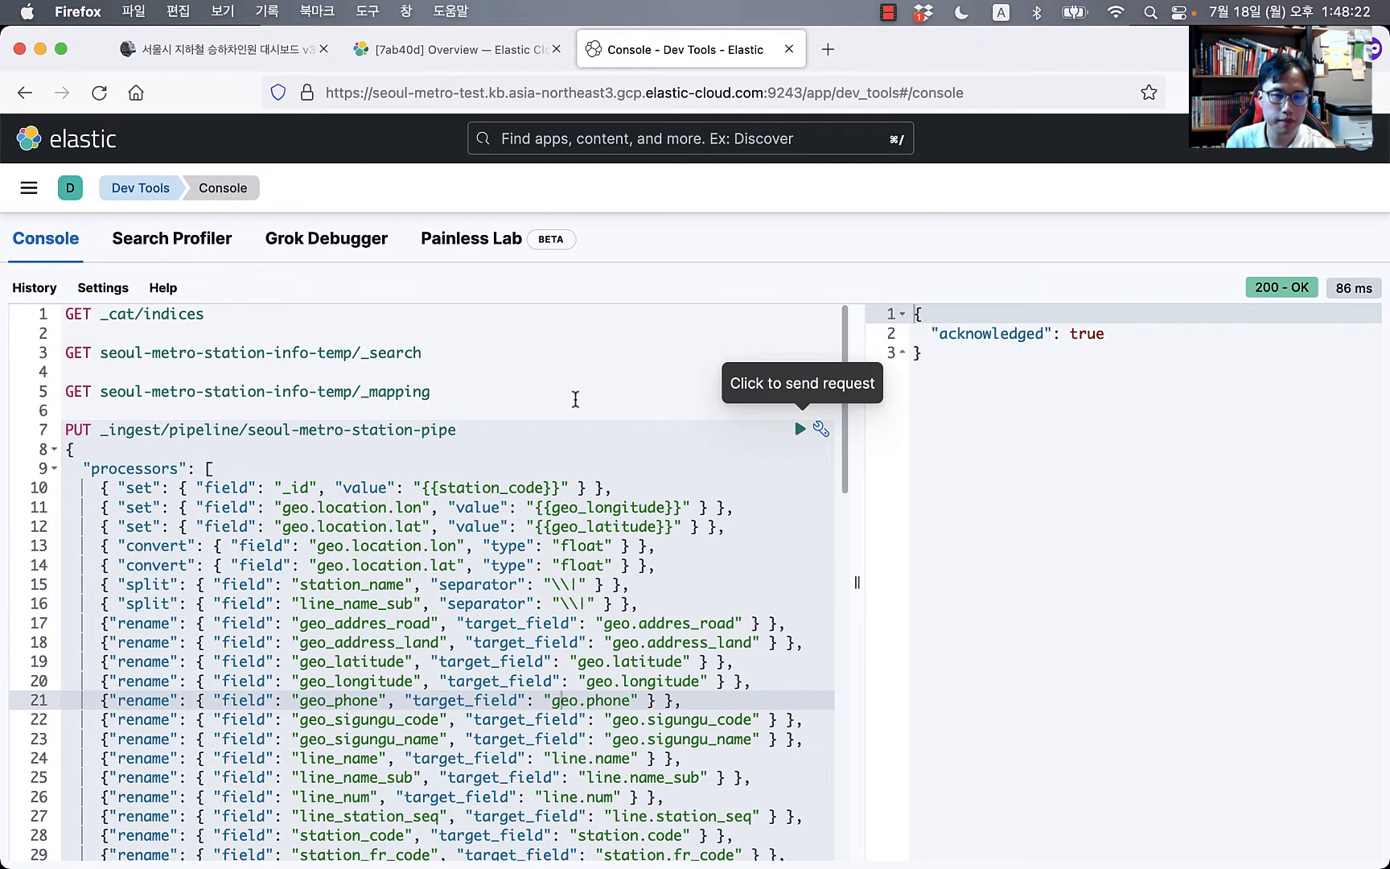
Step: Start a POST _reindex request below the mapping query with a body and source key
click(575, 400)
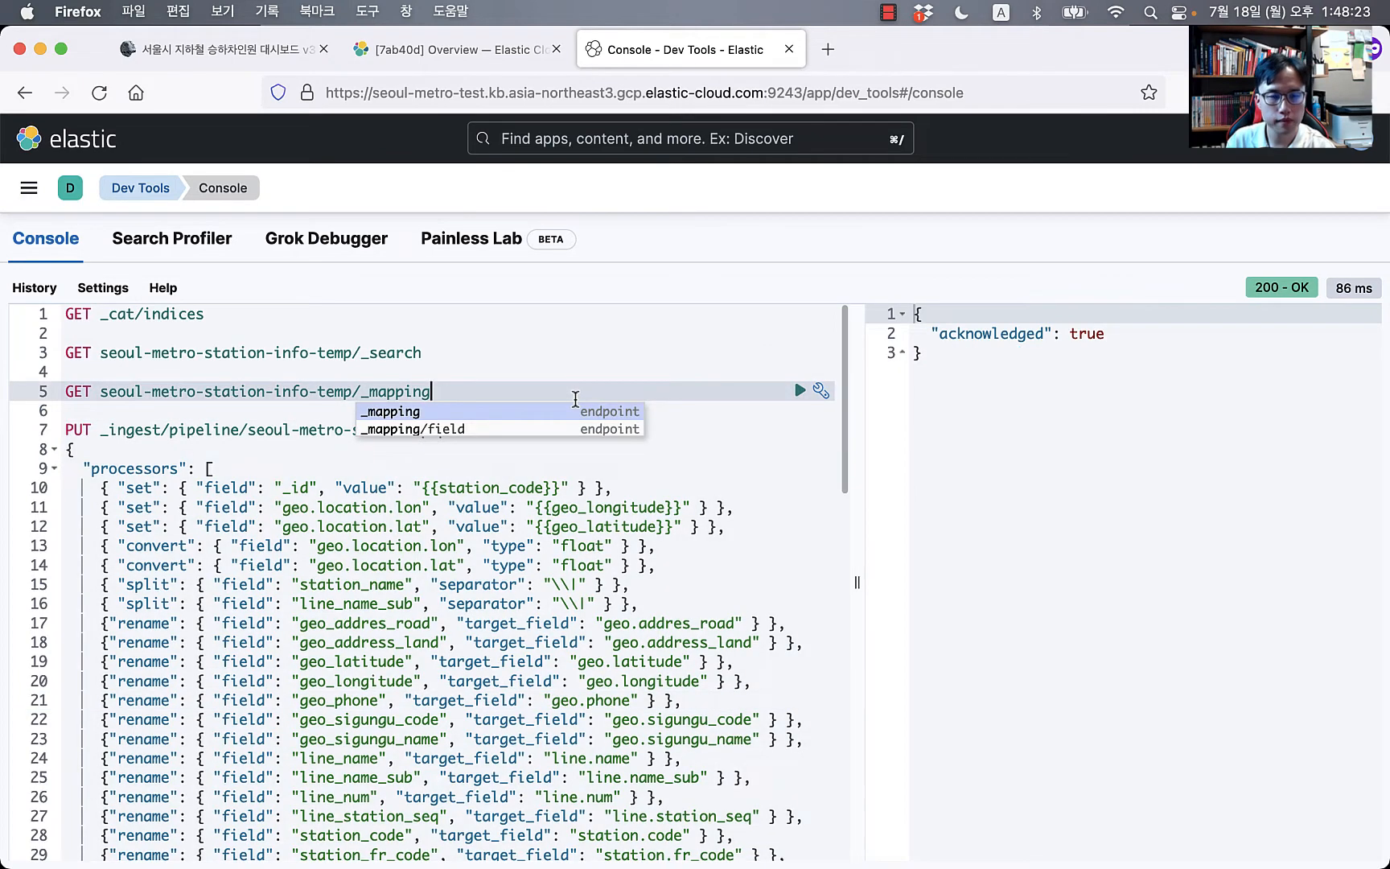
click(146, 405)
key(Return)
key(Return)
key(Down)
key(Up)
key(Up)
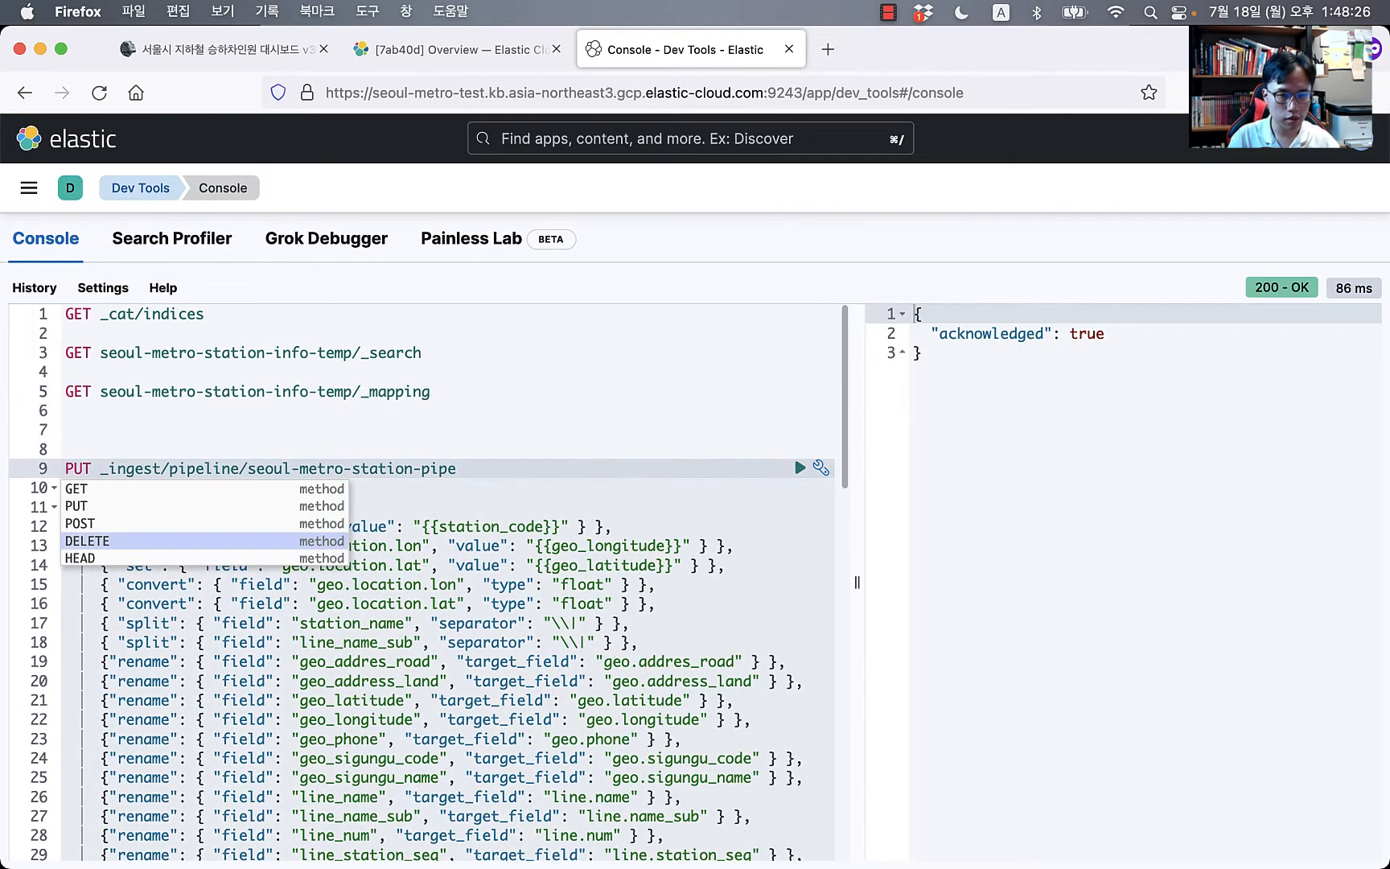
key(Escape)
key(Up)
key(Up)
text(POST )
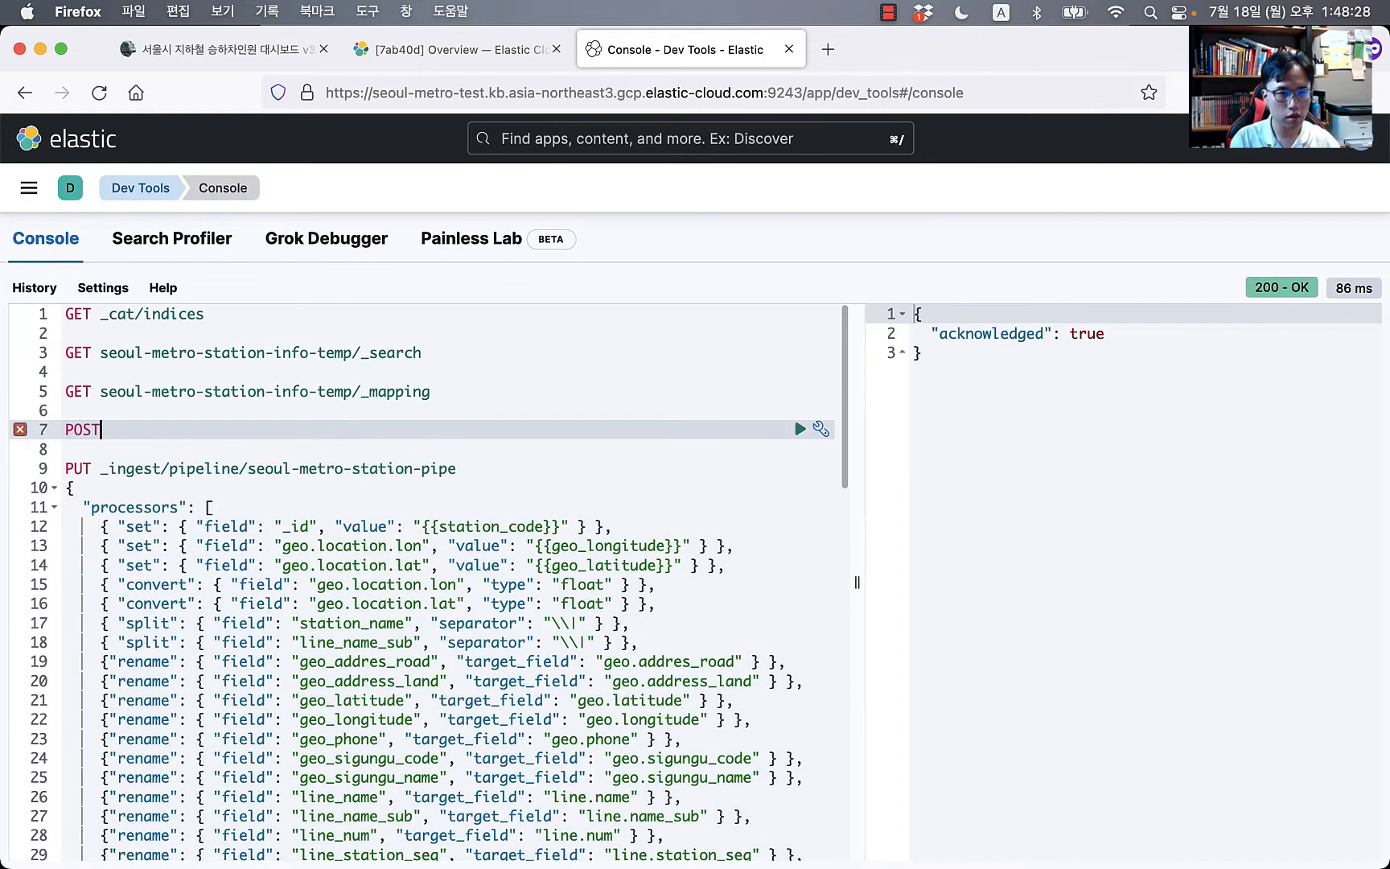
text(_reindex)
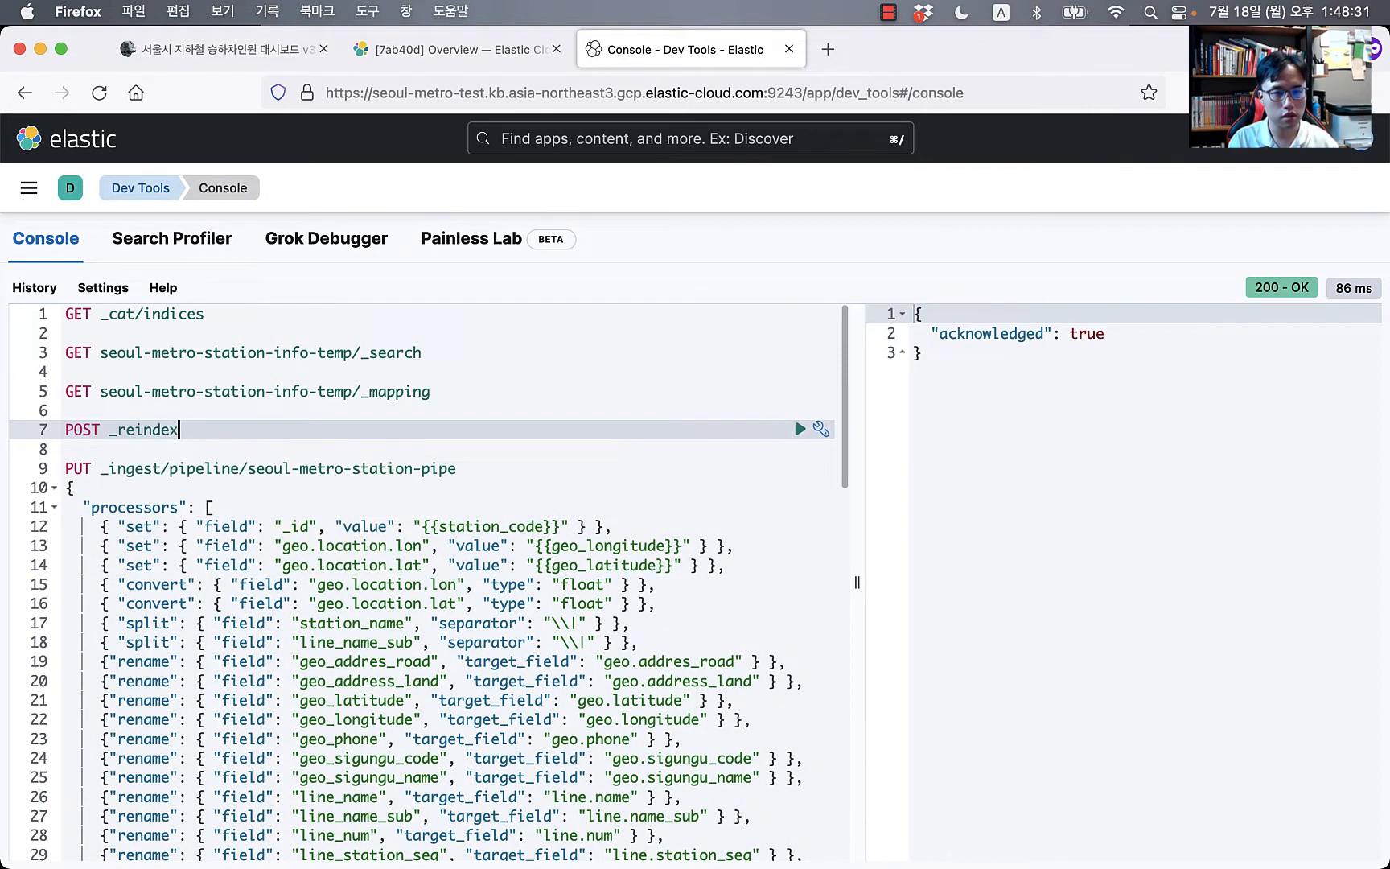
key(Return)
text({)
key(Return)
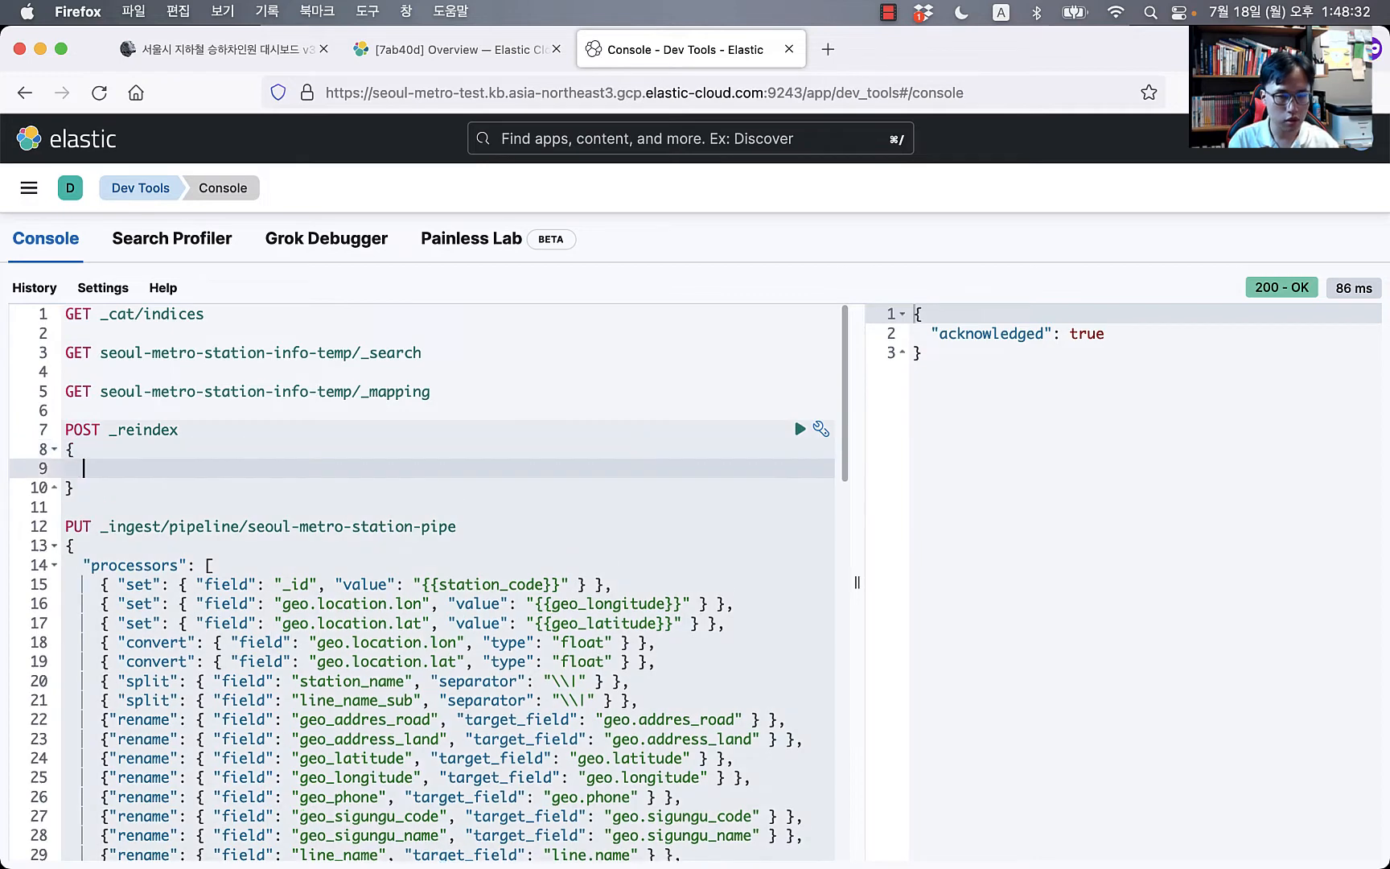
text(sour)
key(Return)
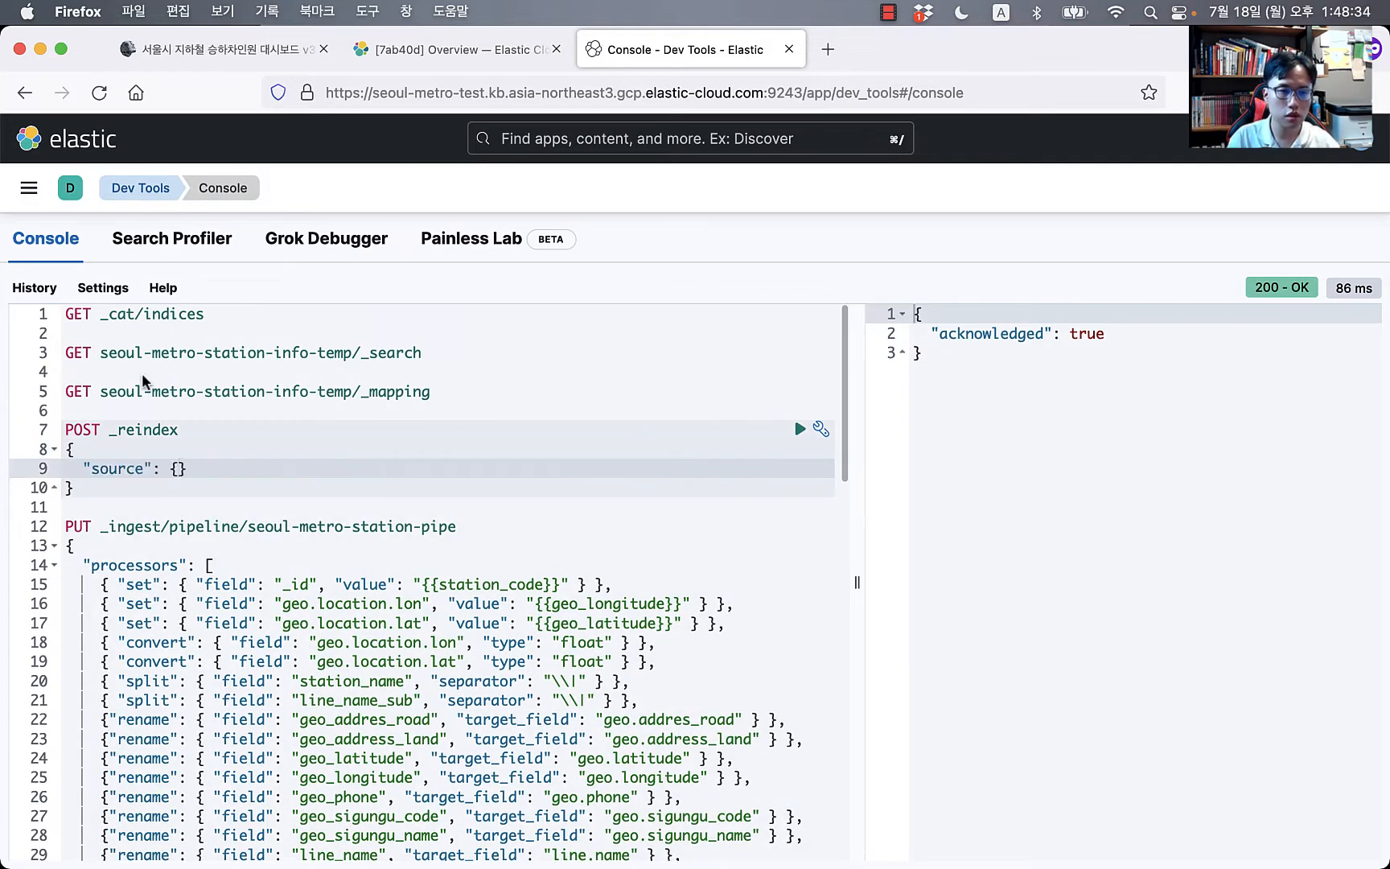
Step: Set the reindex source index to seoul-metro-station-info-temp
click(99, 352)
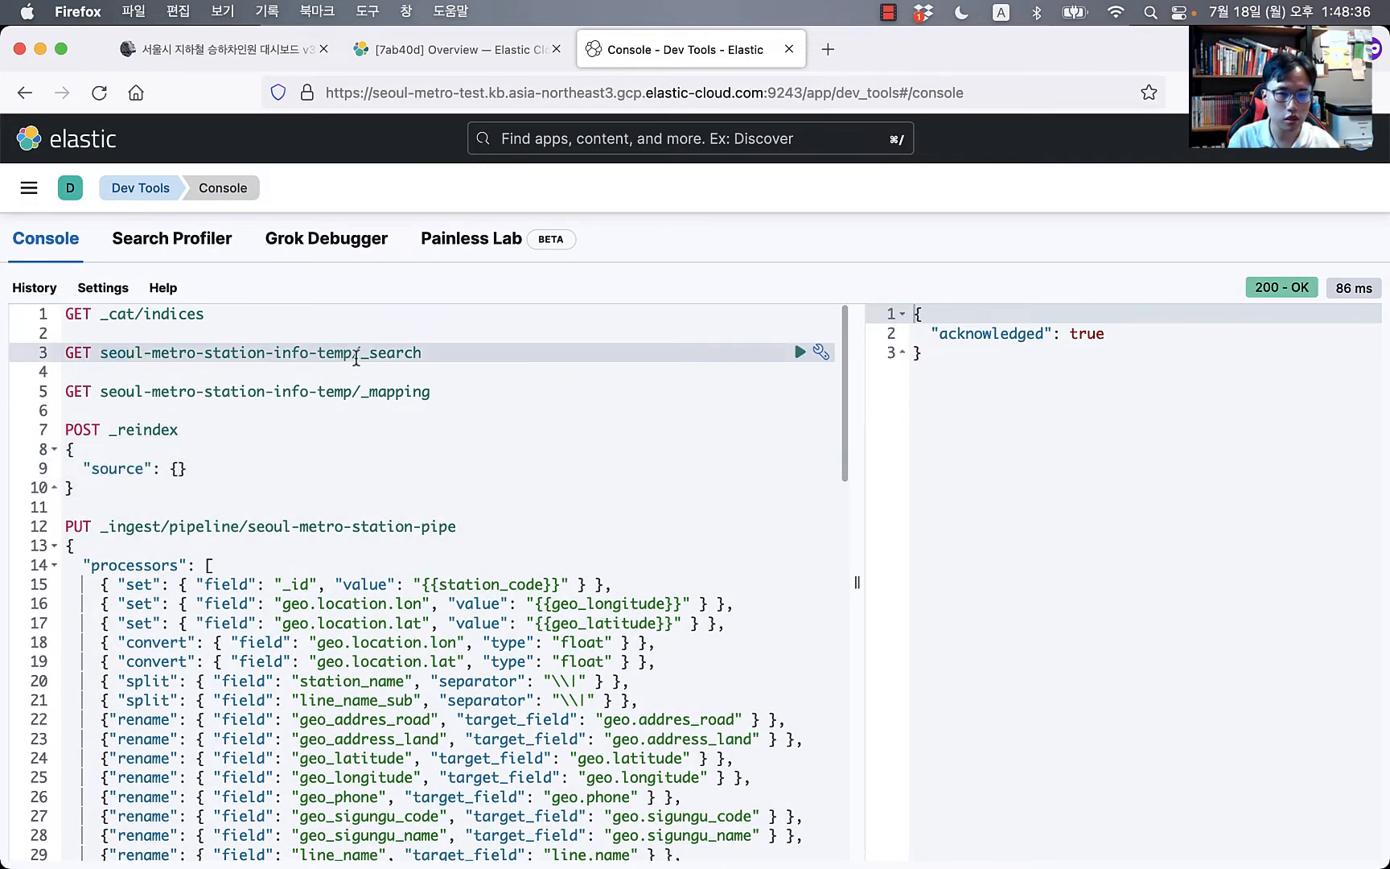
shift+click(356, 359)
key(super+c)
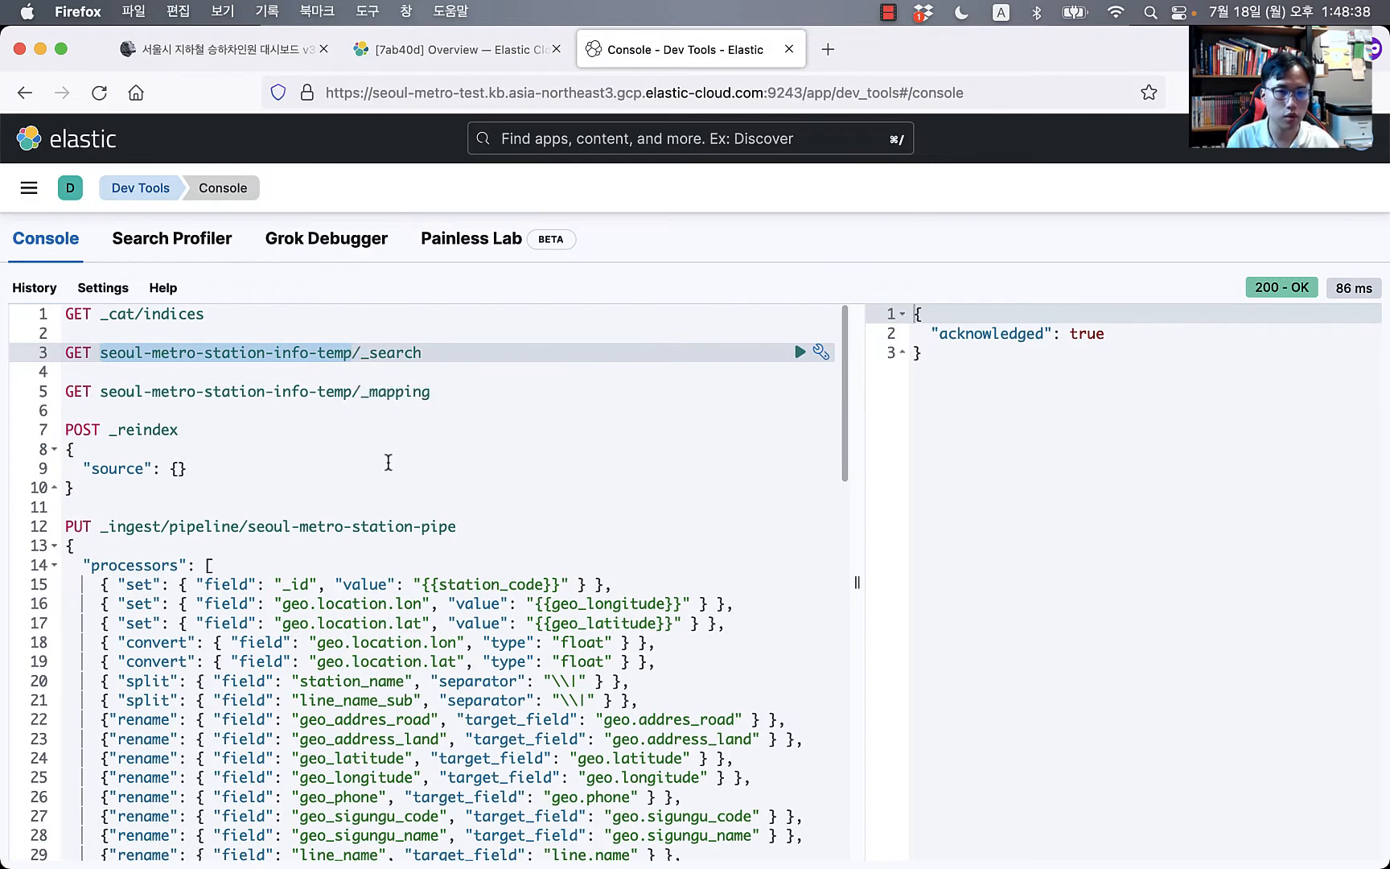
click(344, 469)
key(Left)
key(Return)
text(ind)
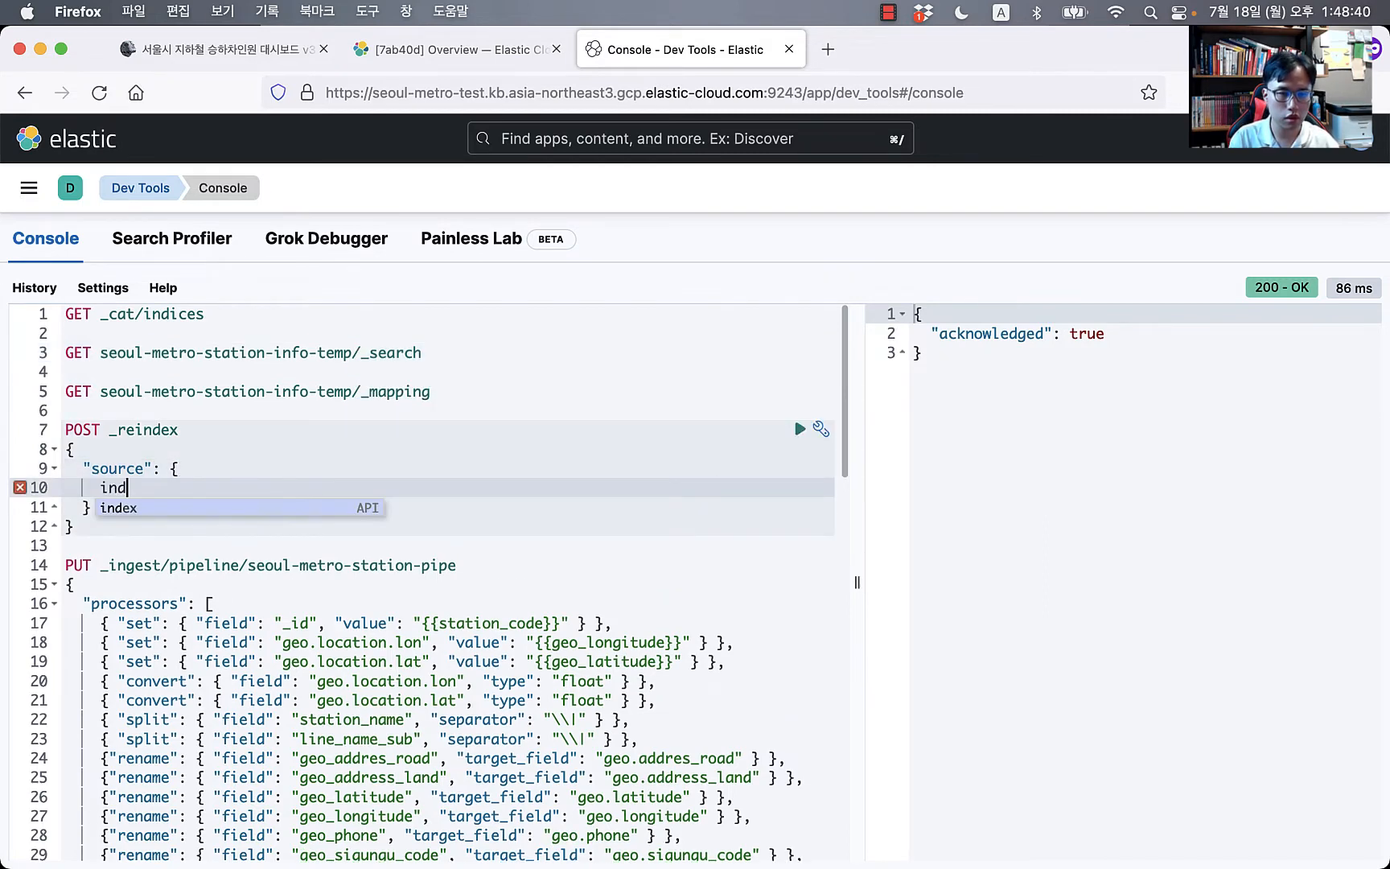
key(Return)
key(super+v)
key(Down)
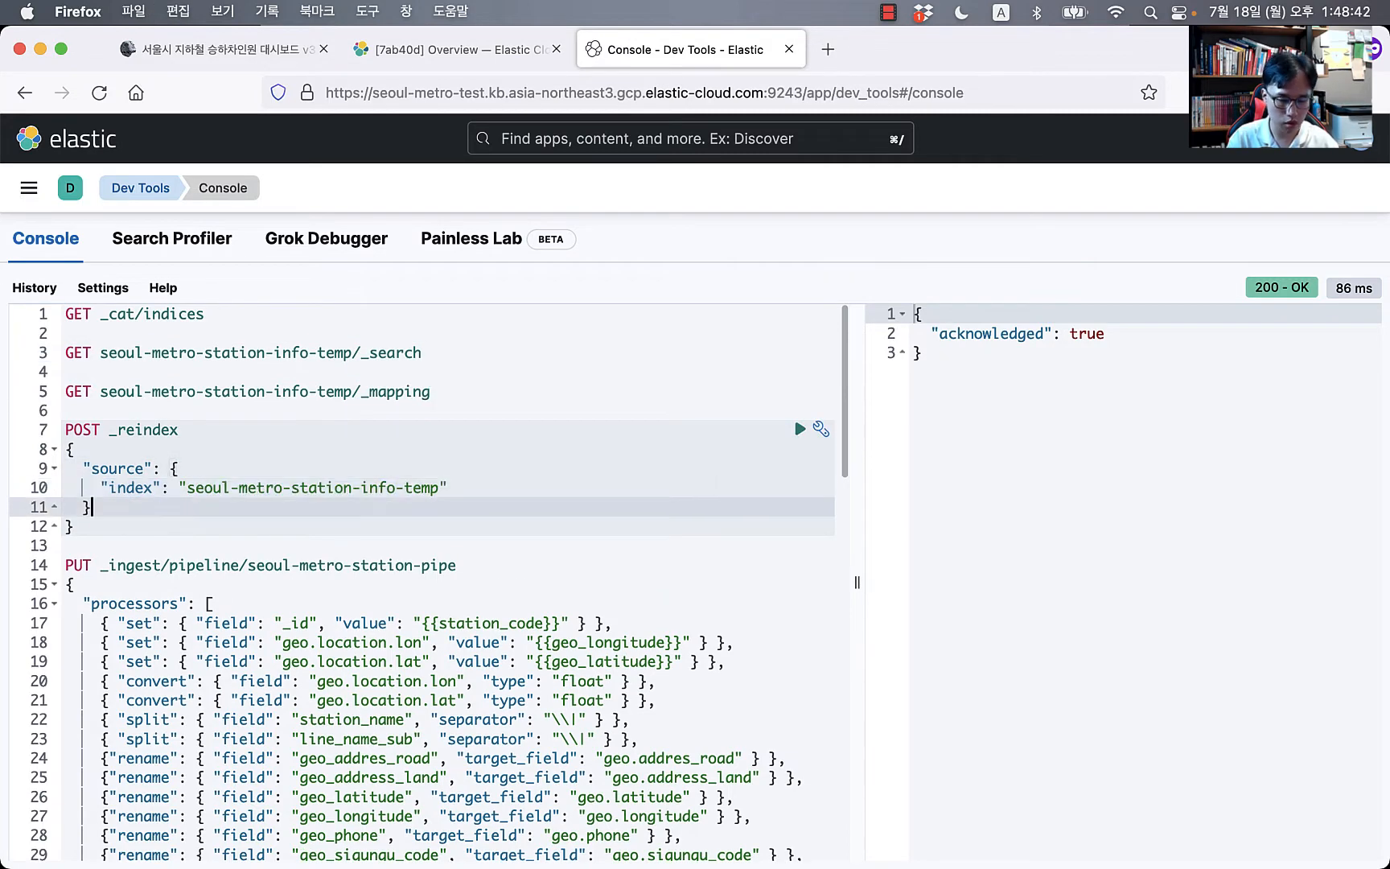
text(,)
key(Return)
Step: Set the reindex destination index to seoul-metro-station-info, folding the long pipeline body
text(de)
key(Return)
key(Return)
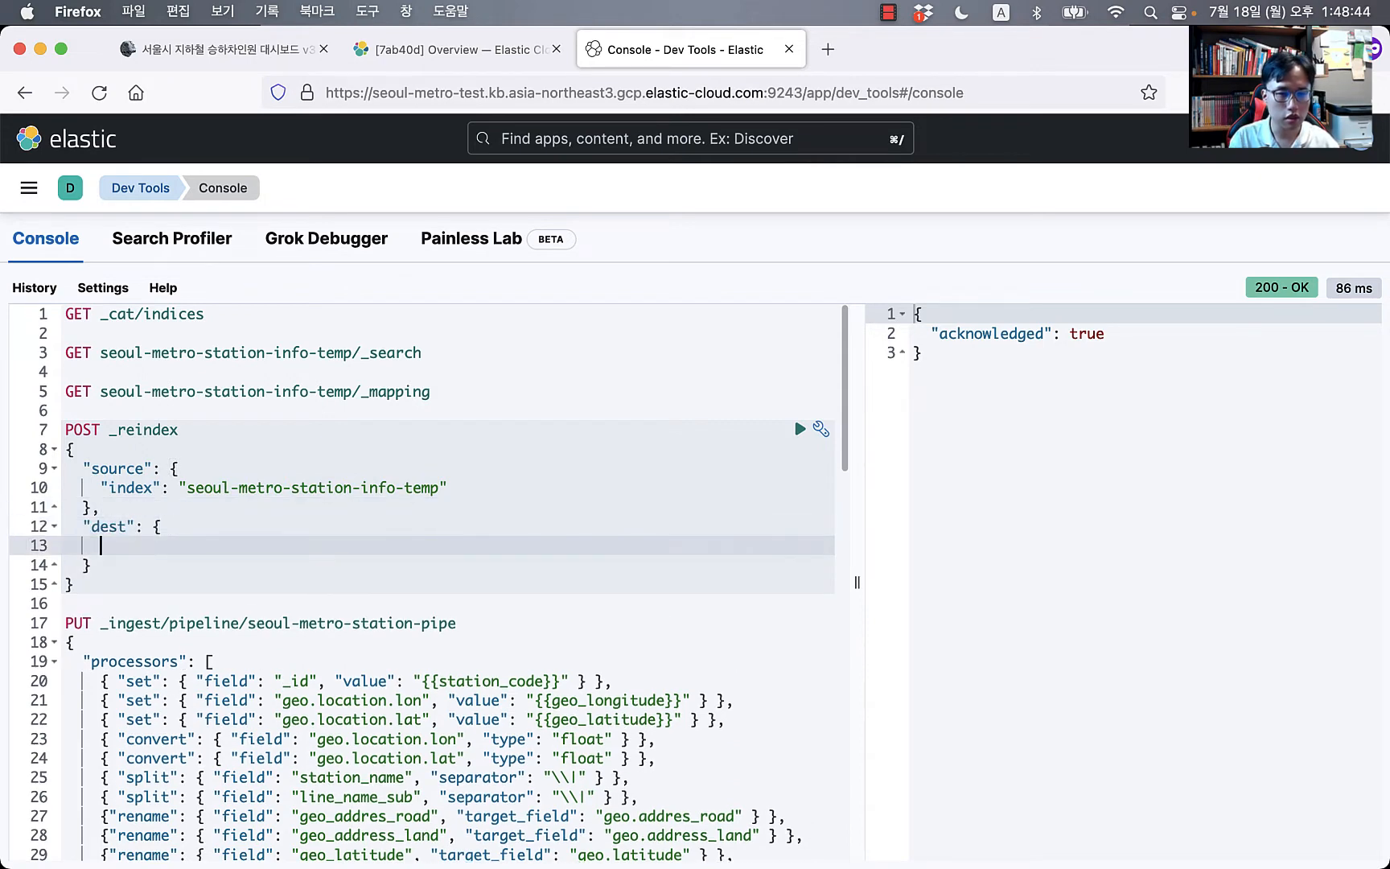
text(inde)
key(Return)
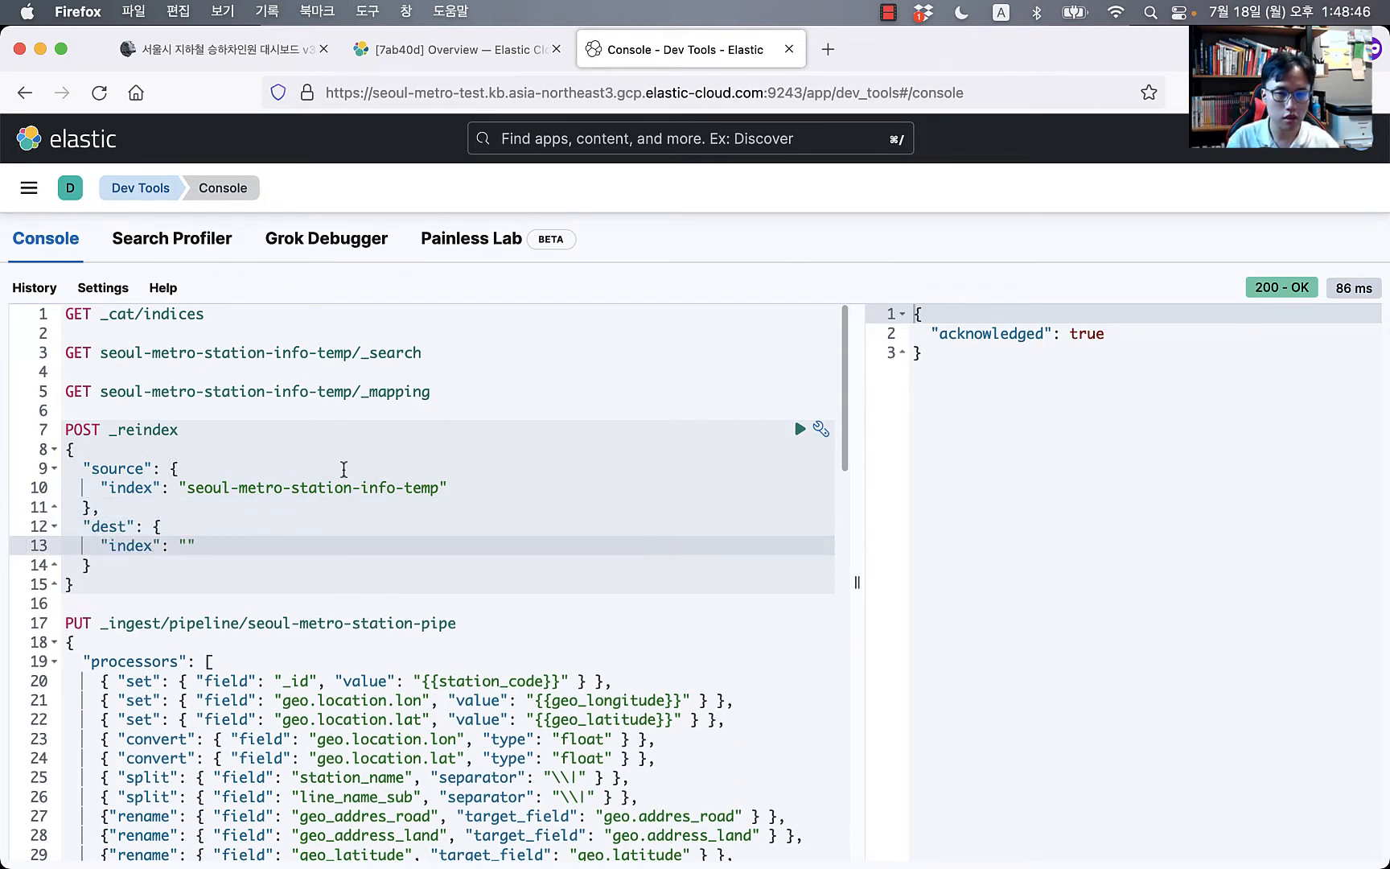
click(56, 642)
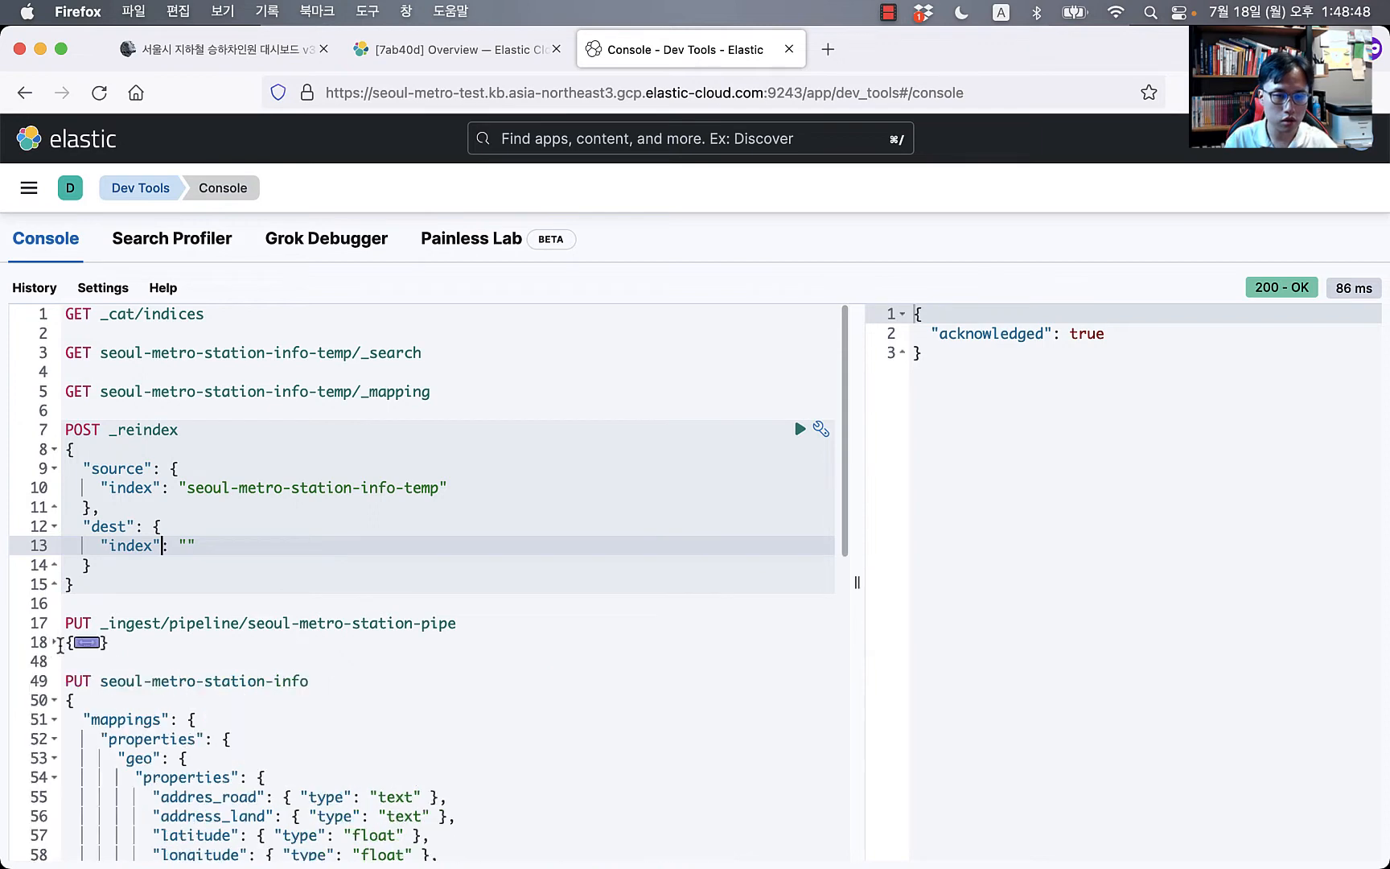
drag(104, 681, 350, 675)
key(super+c)
text(vv)
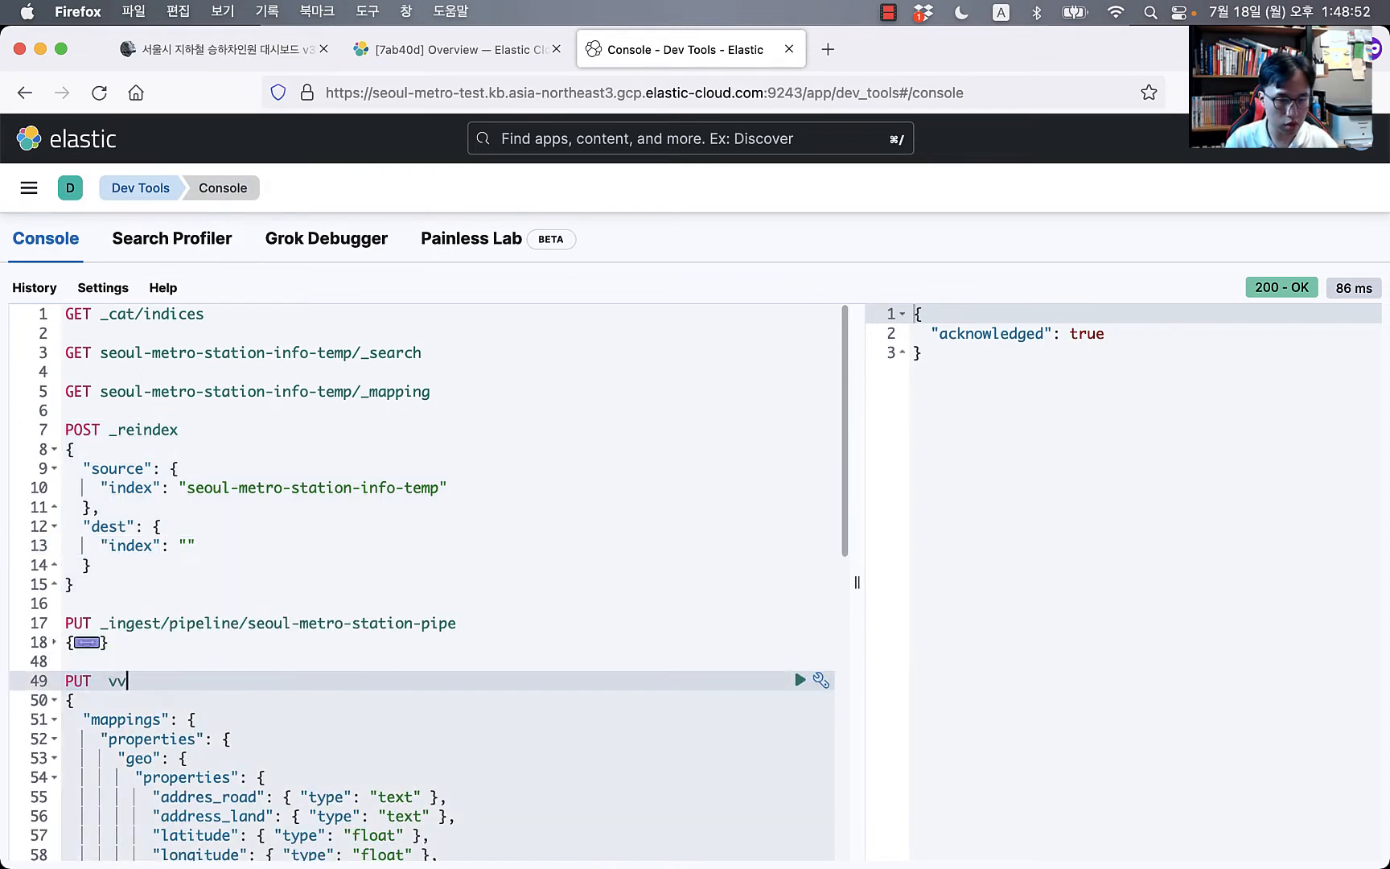
key(super+z)
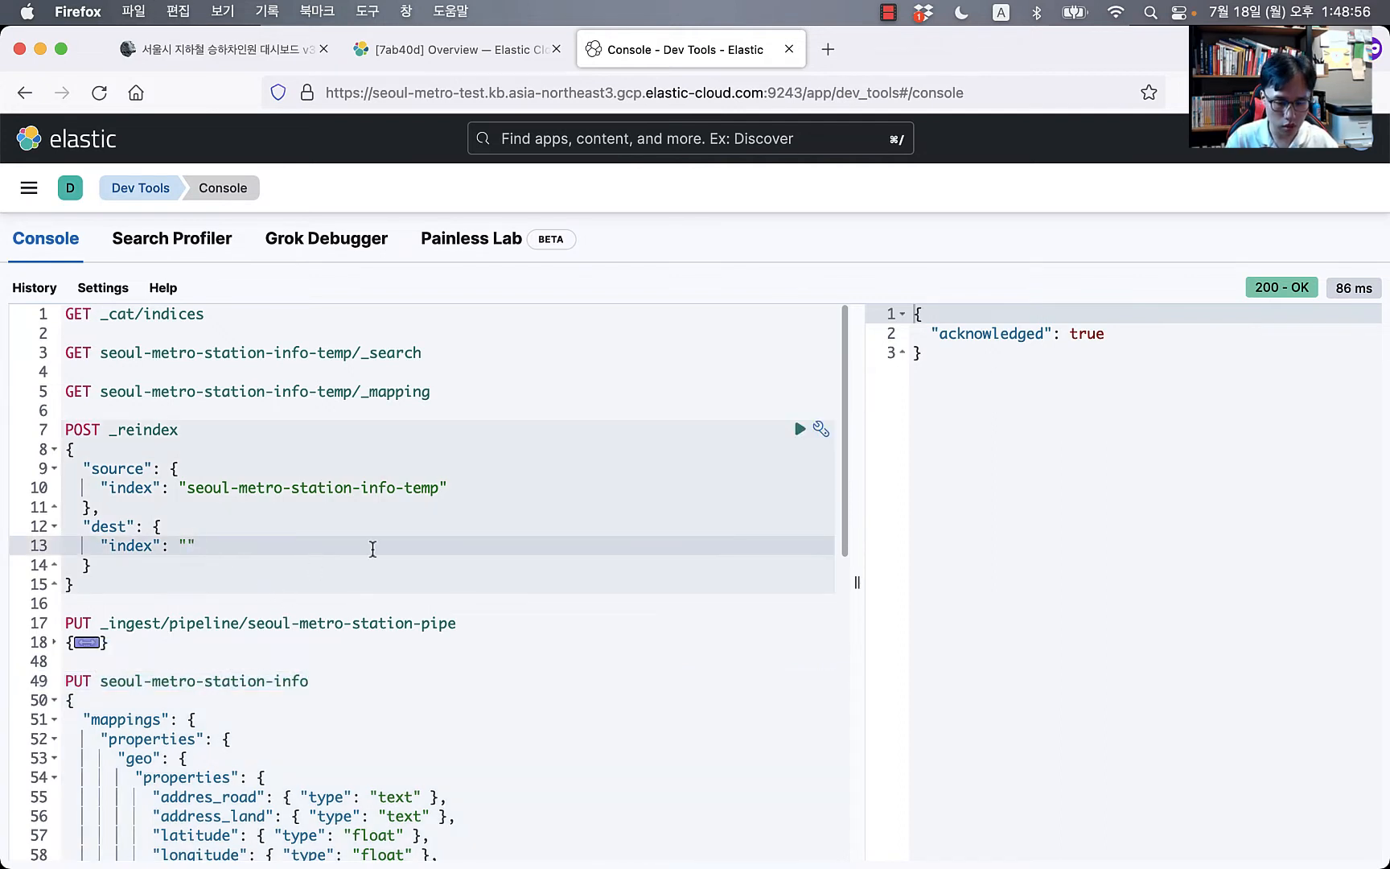
key(super+v)
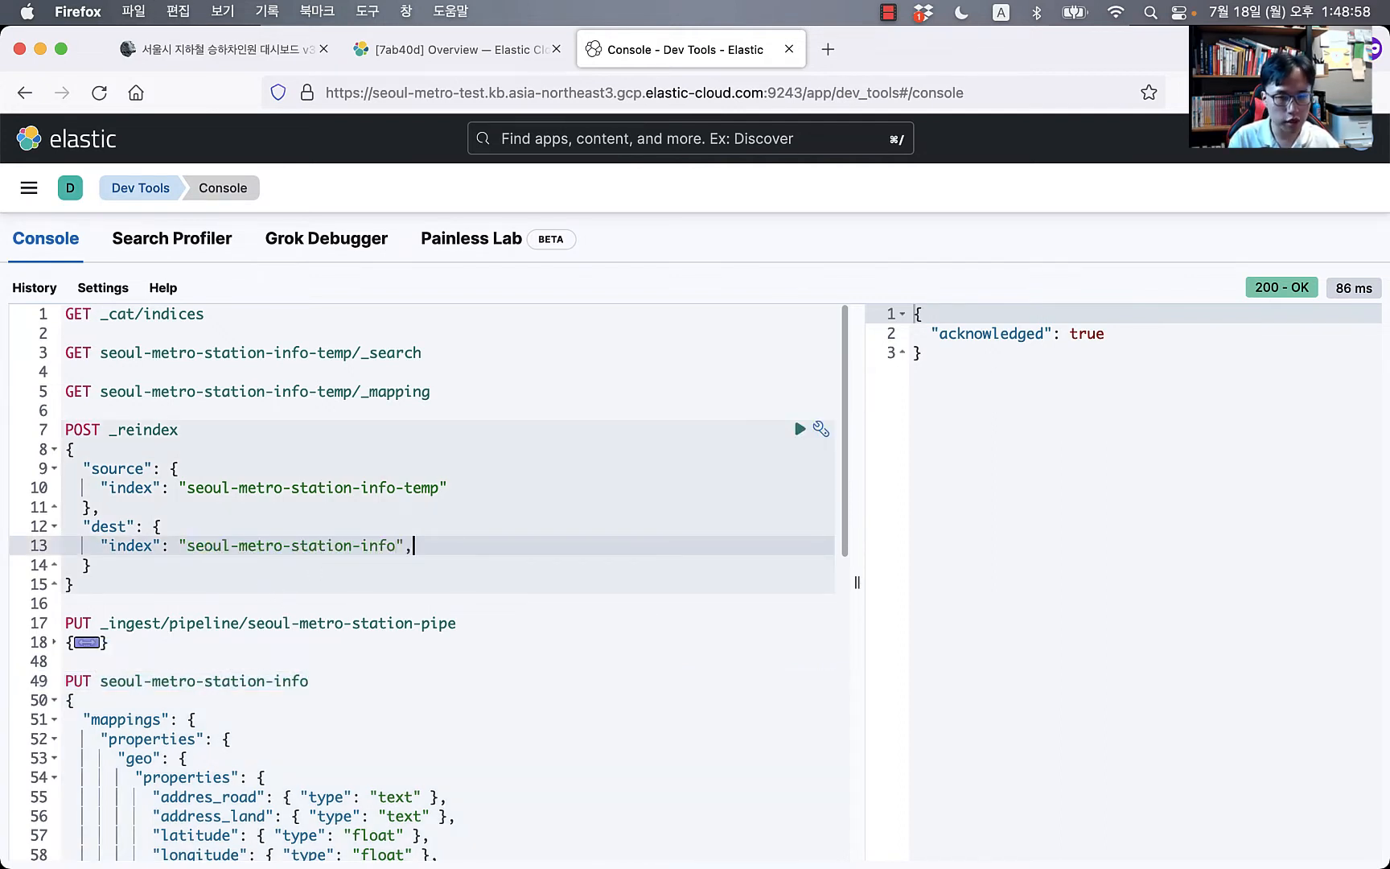
Step: Add pipeline seoul-metro-station-pipe to the reindex request
key(Return)
text(pi)
key(Return)
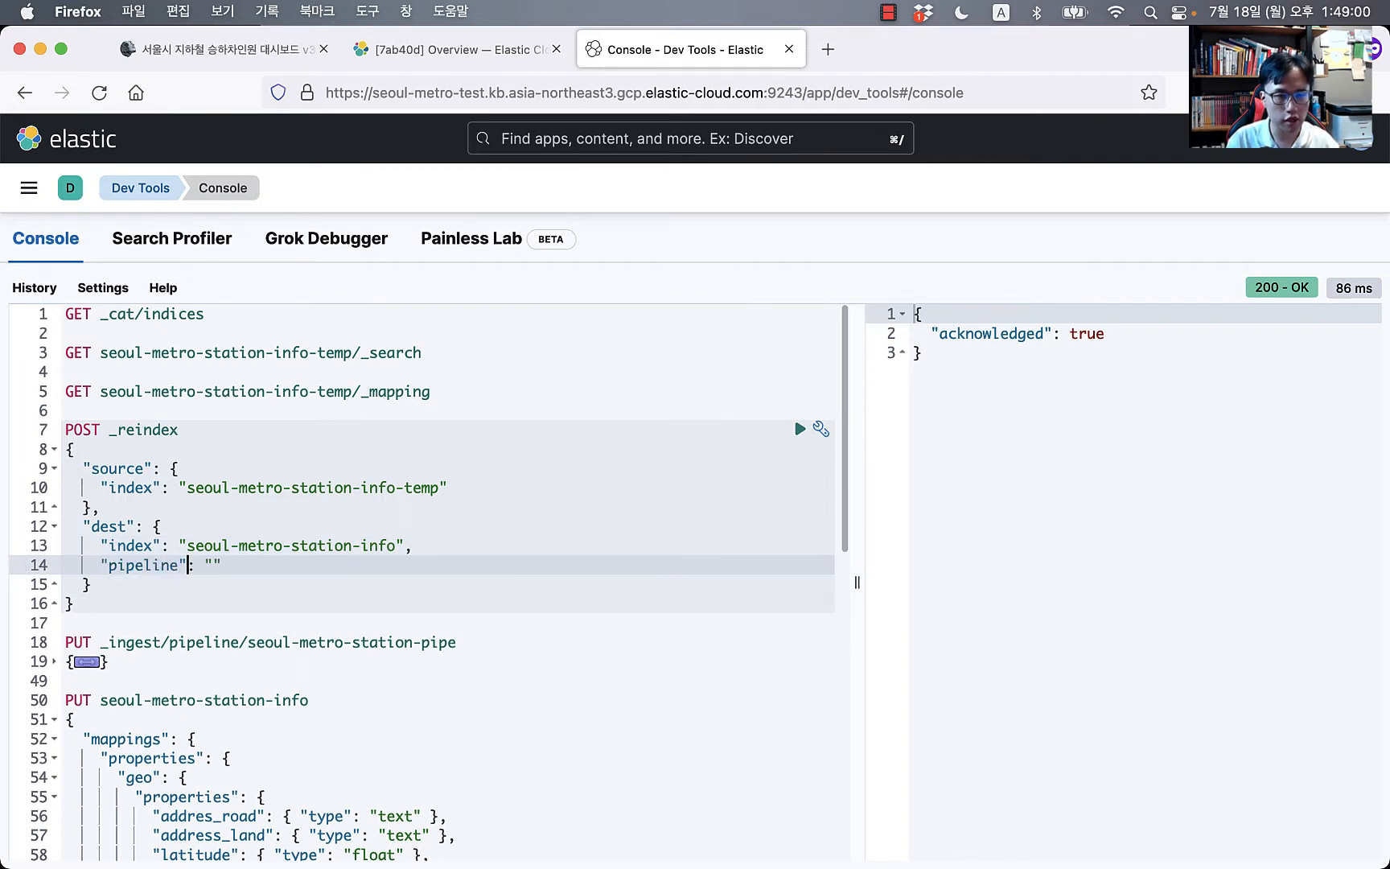
click(256, 641)
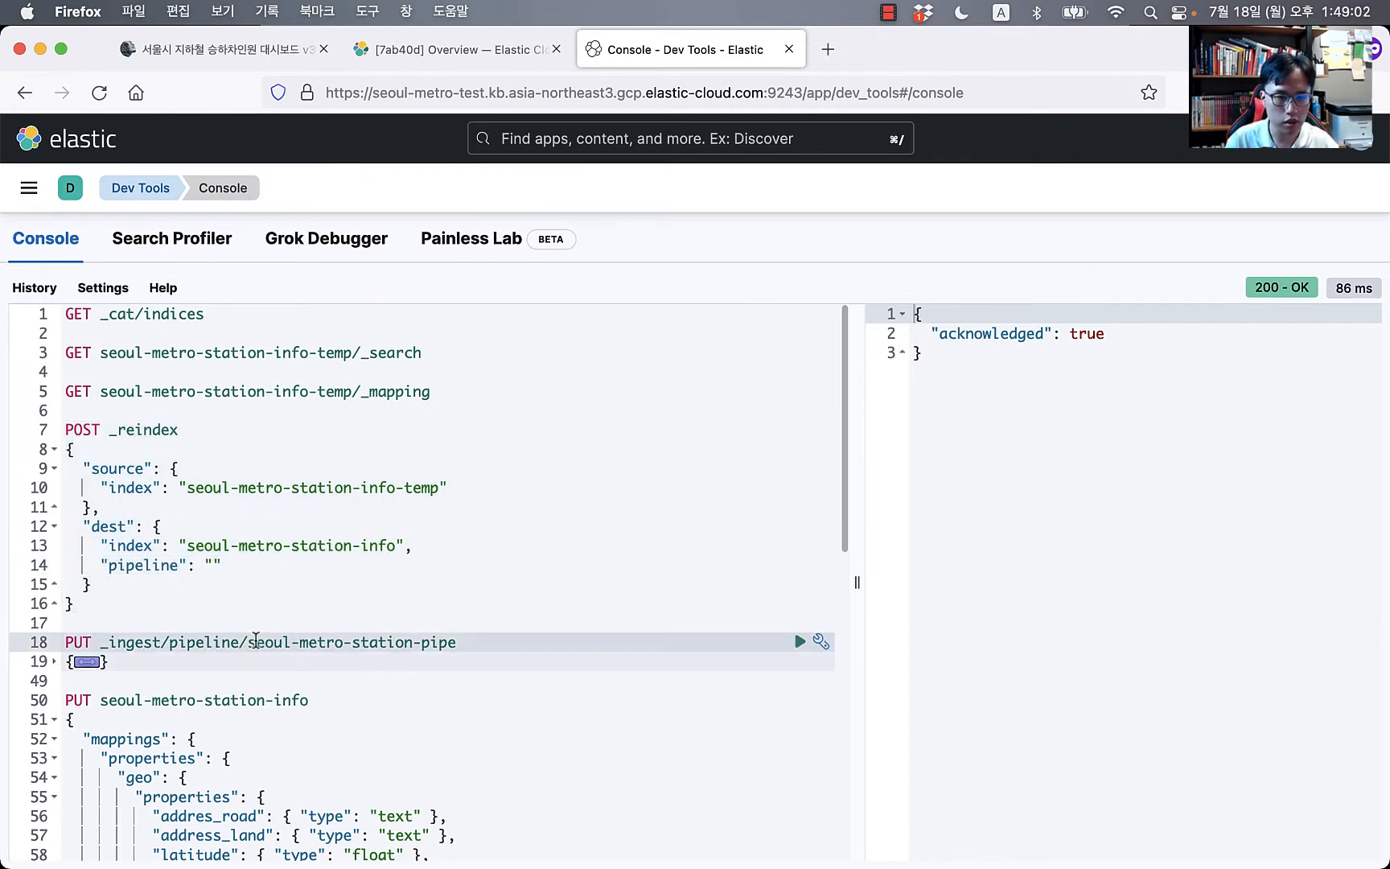
key(super+shift+Right)
key(super+c)
key(Left)
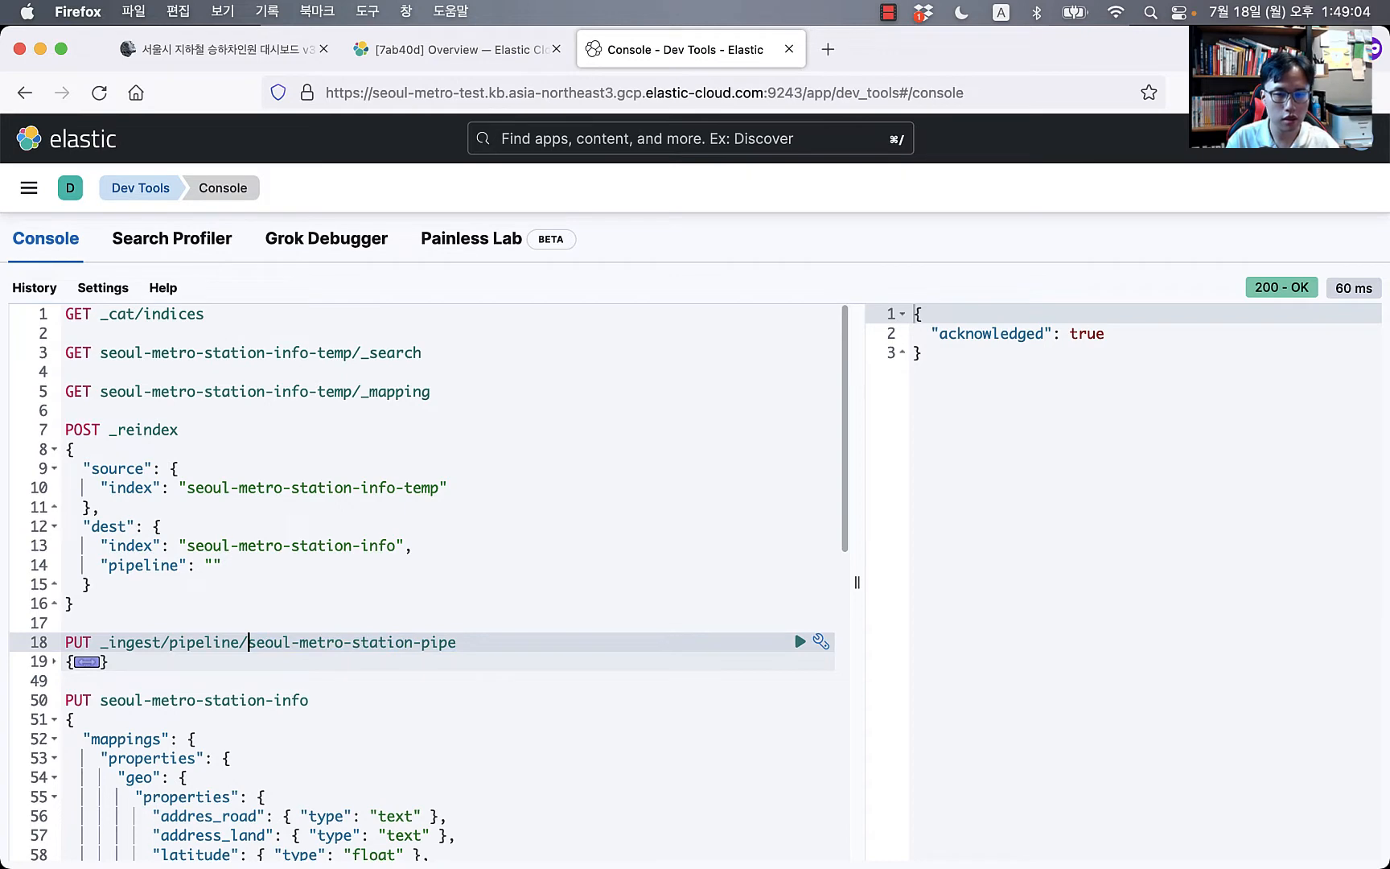
click(209, 565)
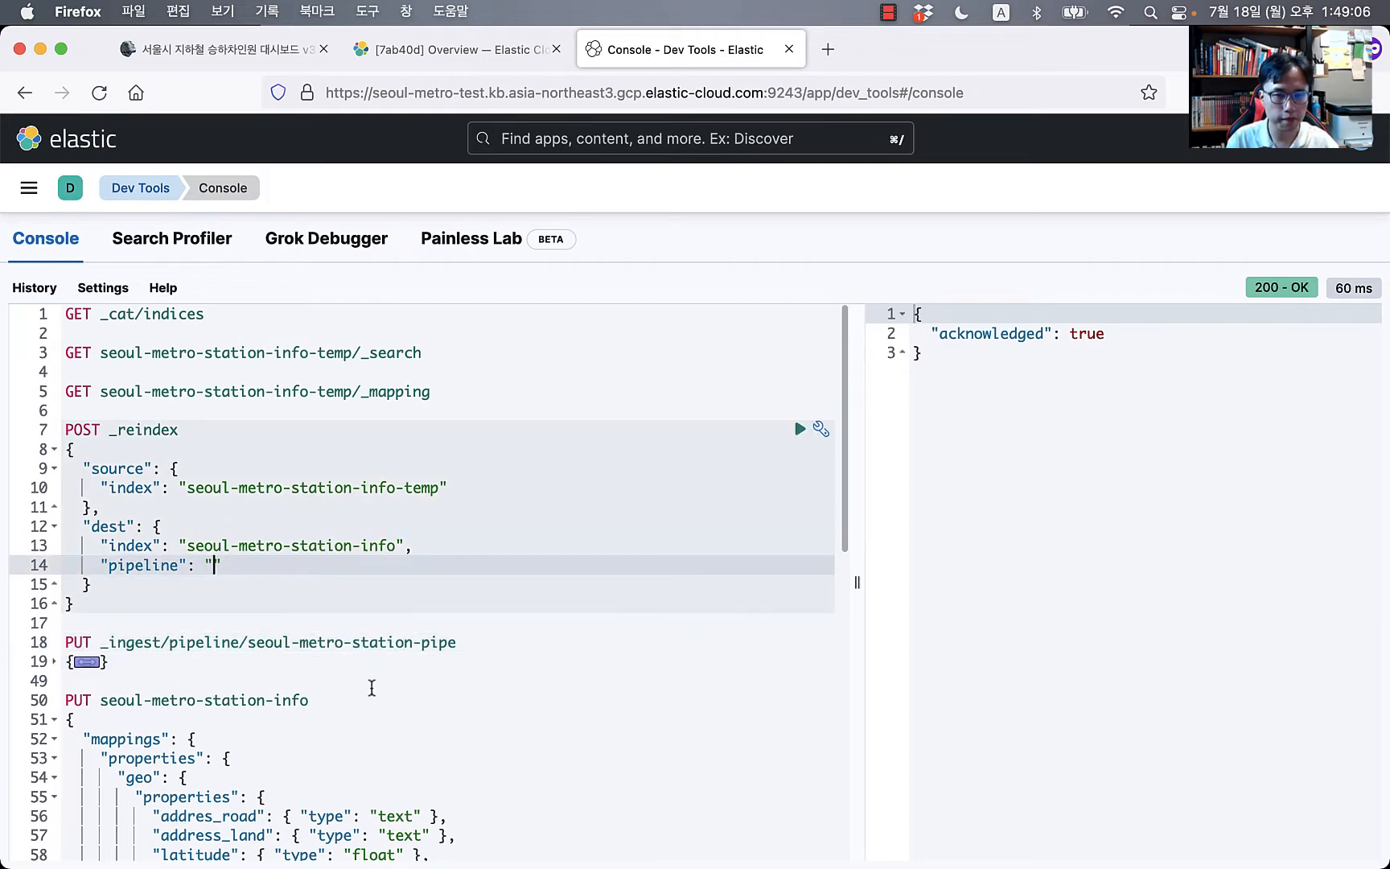
key(super+v)
click(582, 508)
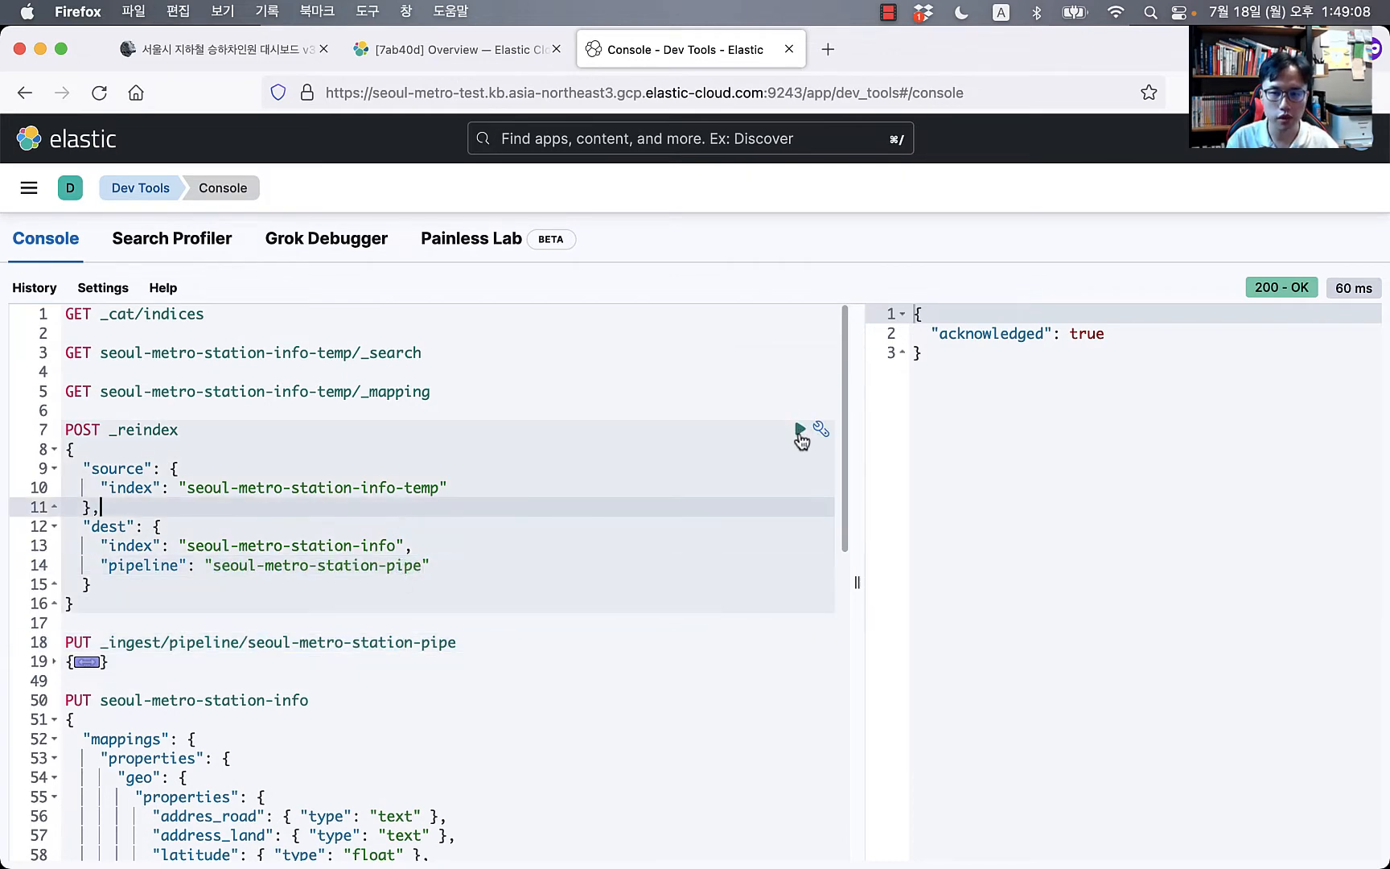
Step: Run the reindex into seoul-metro-station-info and confirm 285 documents were created
click(800, 429)
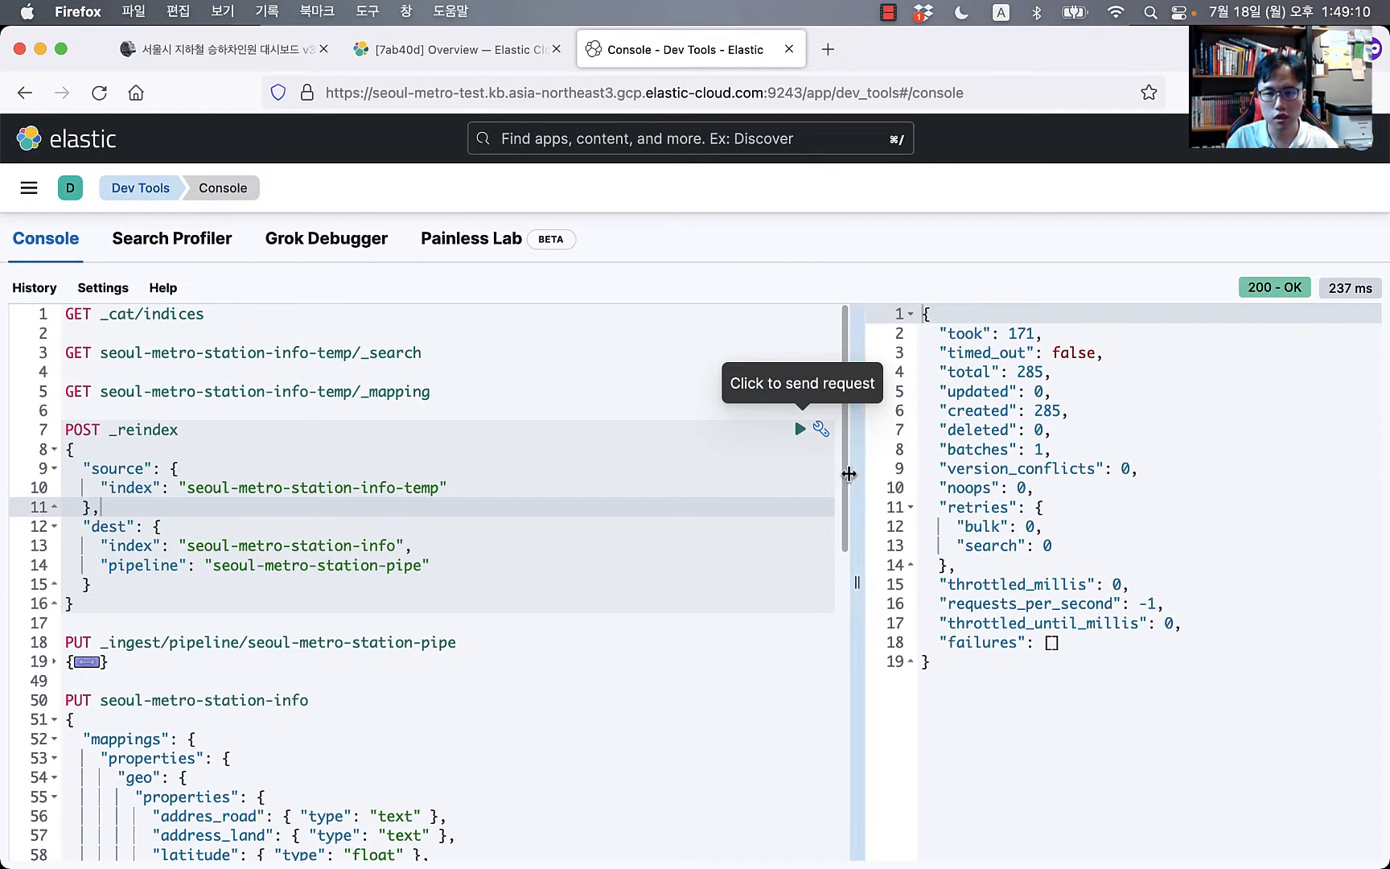
drag(849, 466, 769, 450)
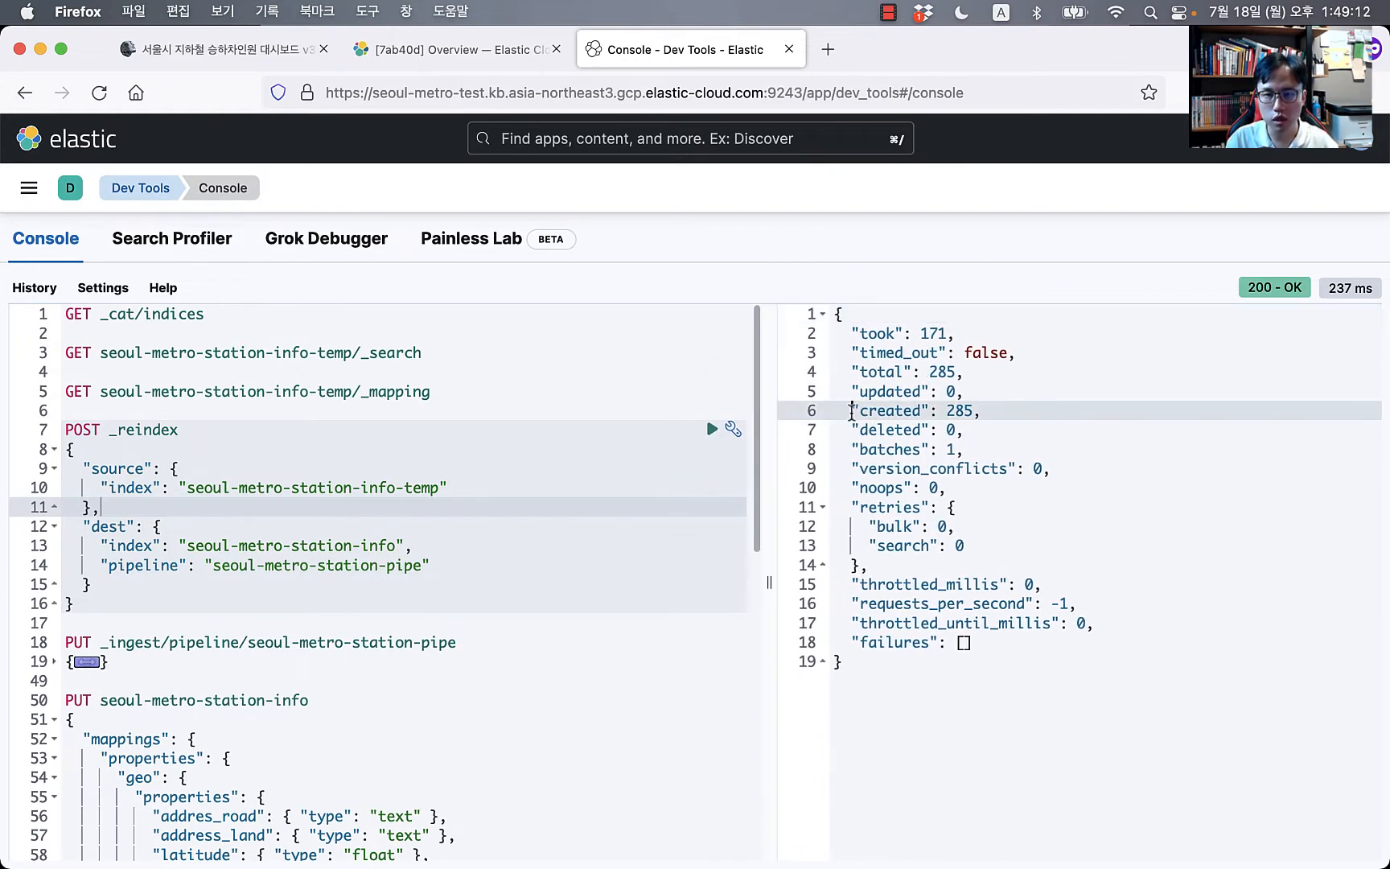
drag(852, 411, 983, 411)
Step: Drop '-temp' from the search request's index so it queries seoul-metro-station-info, and run it
click(255, 324)
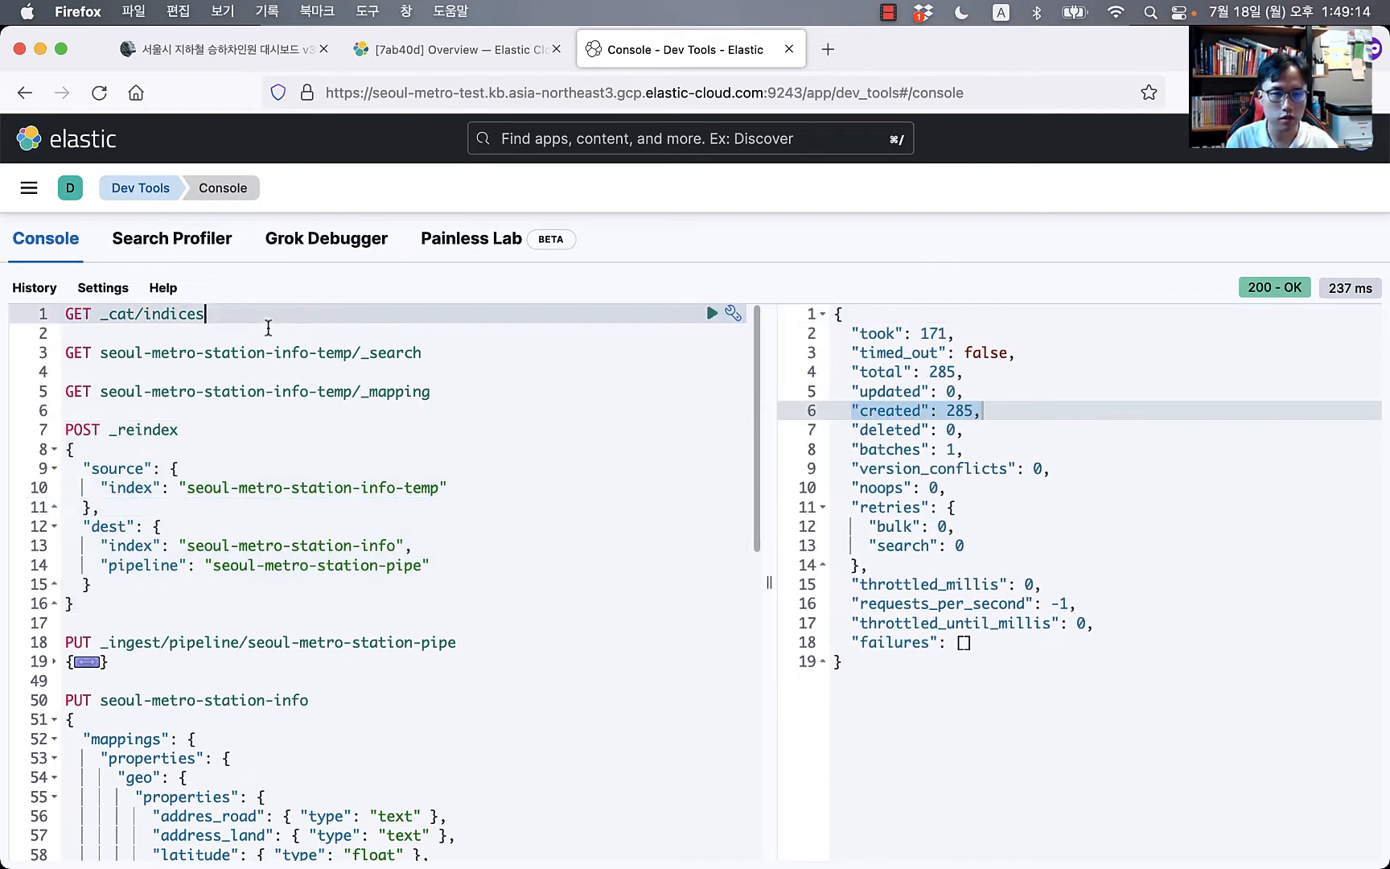
click(292, 354)
key(Right)
key(shift+Right)
key(shift+Right)
key(shift+Right)
key(shift+Right)
key(shift+Right)
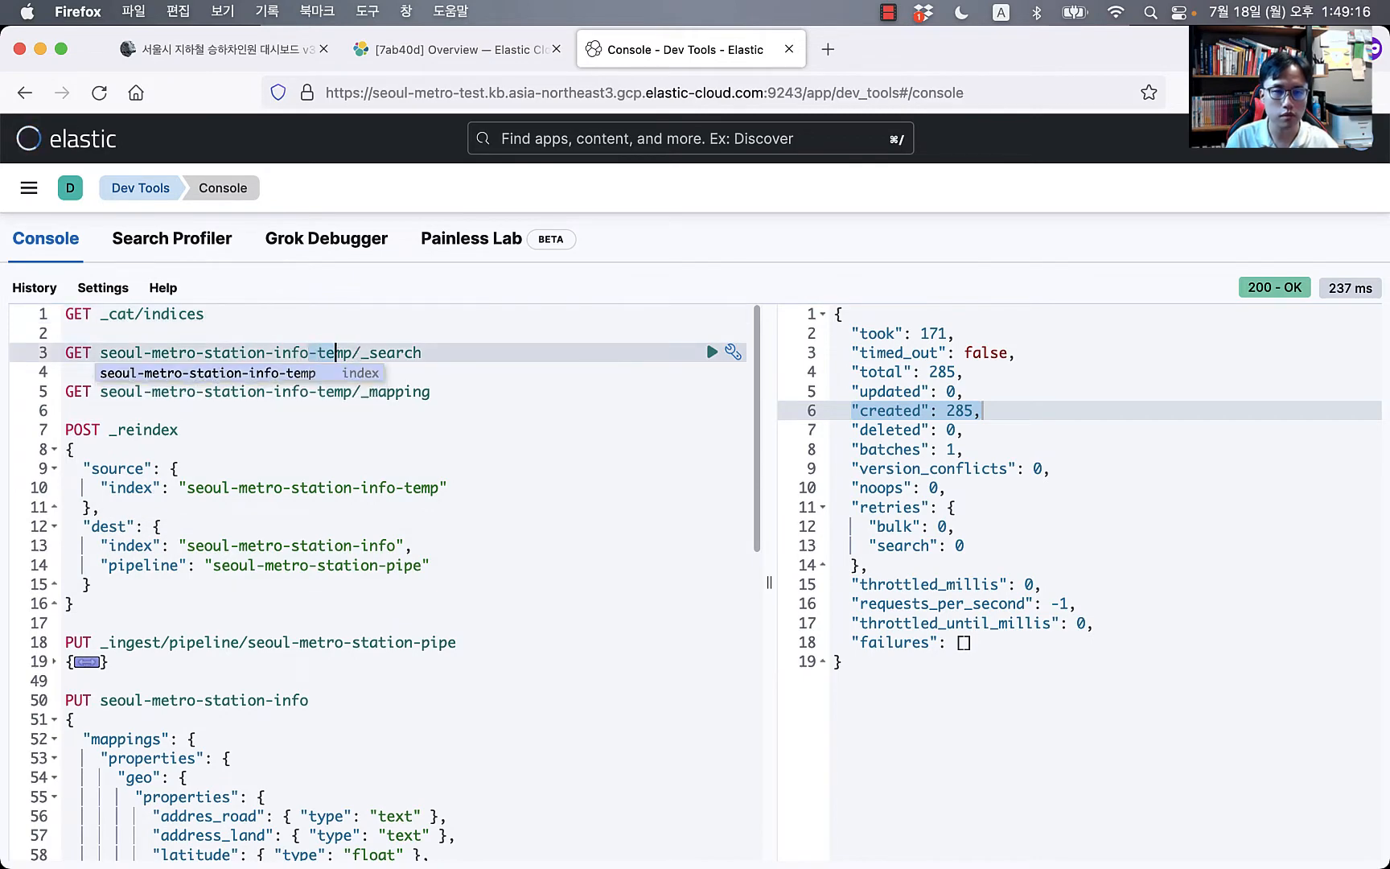
key(BackSpace)
text(p)
key(BackSpace)
key(super+Return)
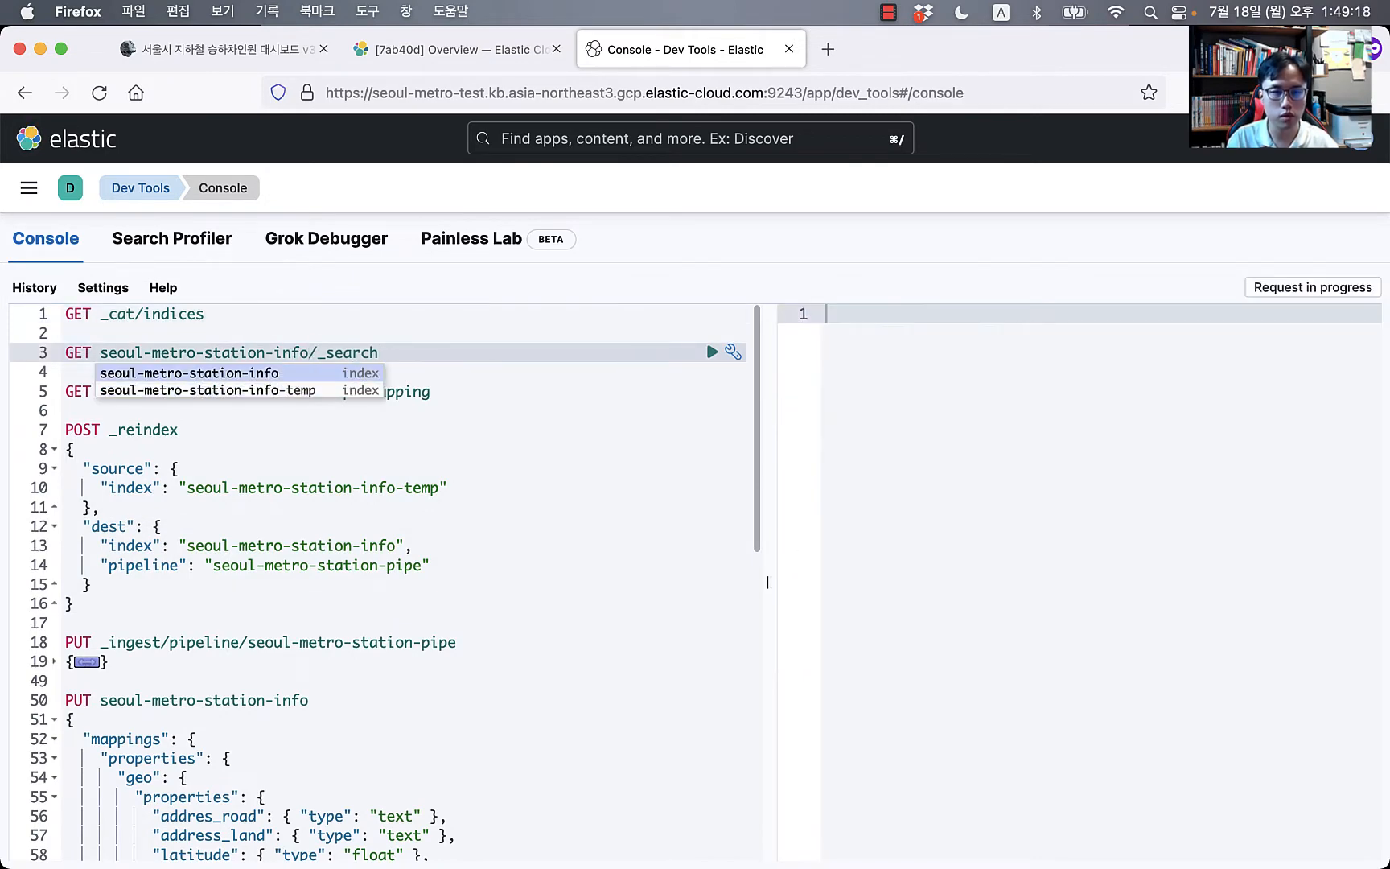
Step: Scroll the hits to check the geo.location coordinates and line.name_sub arrays
scroll(1086, 627, down, 5)
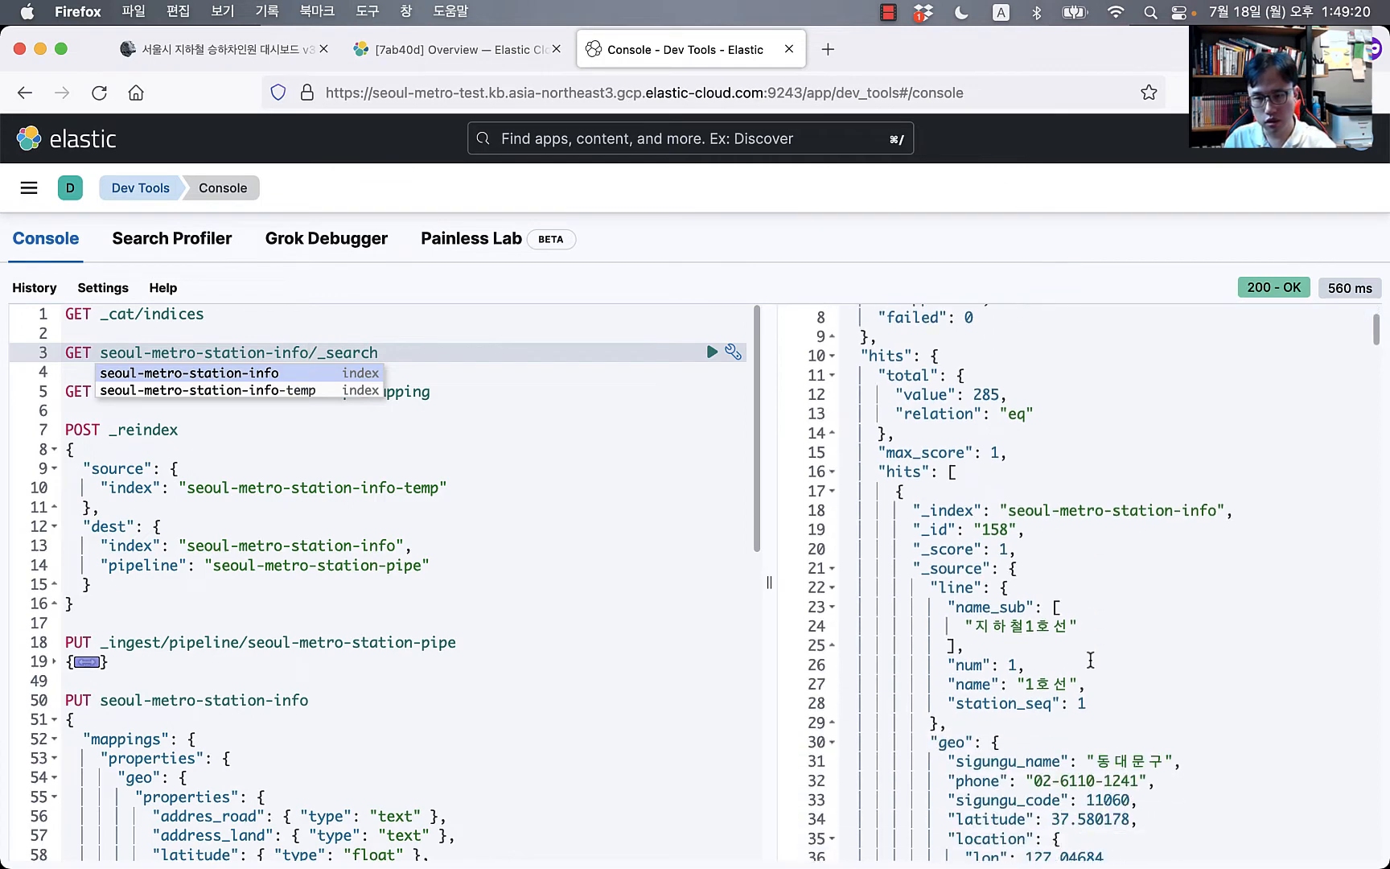
scroll(983, 555, down, 4)
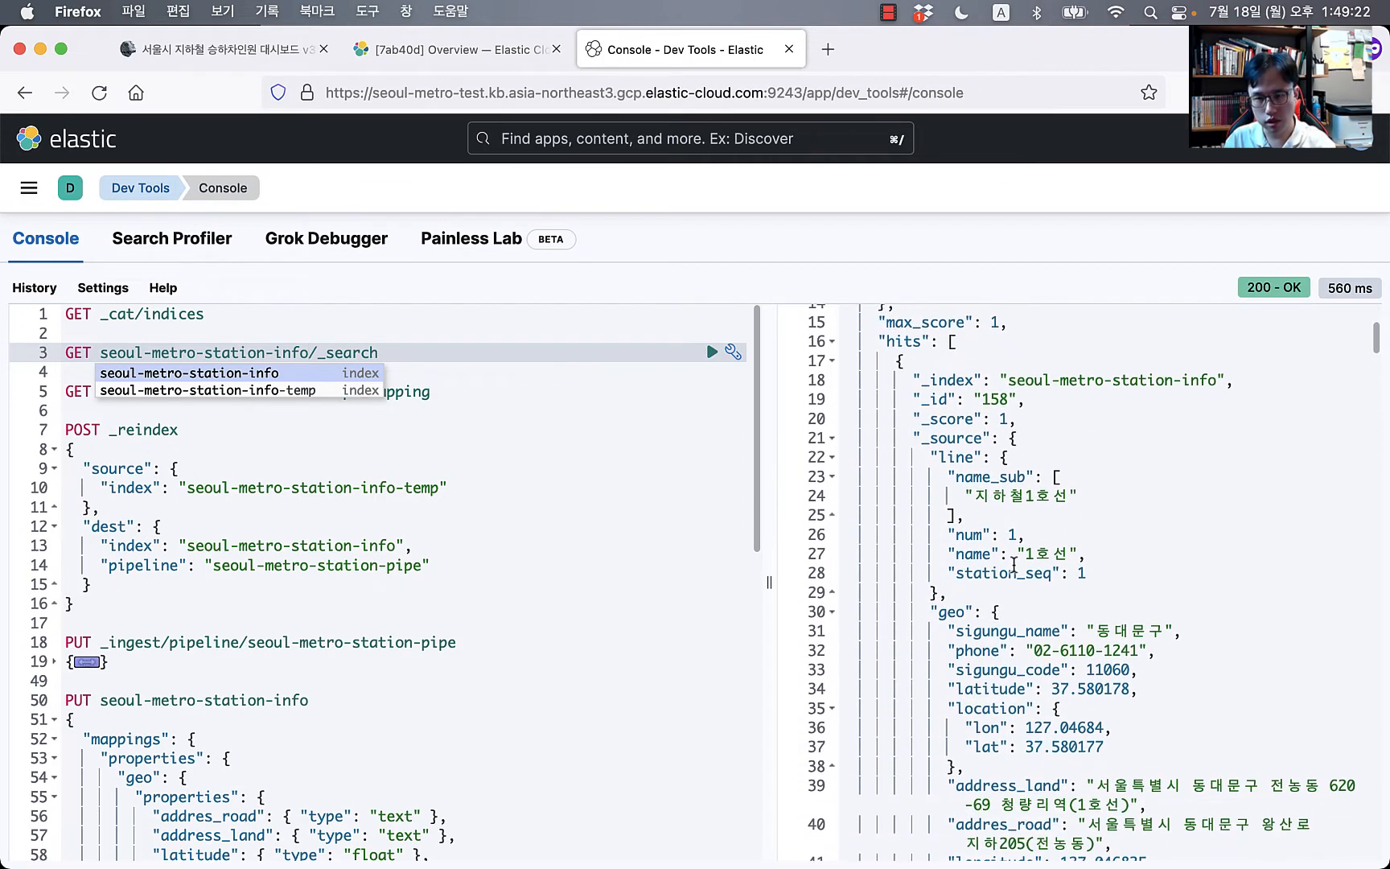
scroll(995, 545, down, 9)
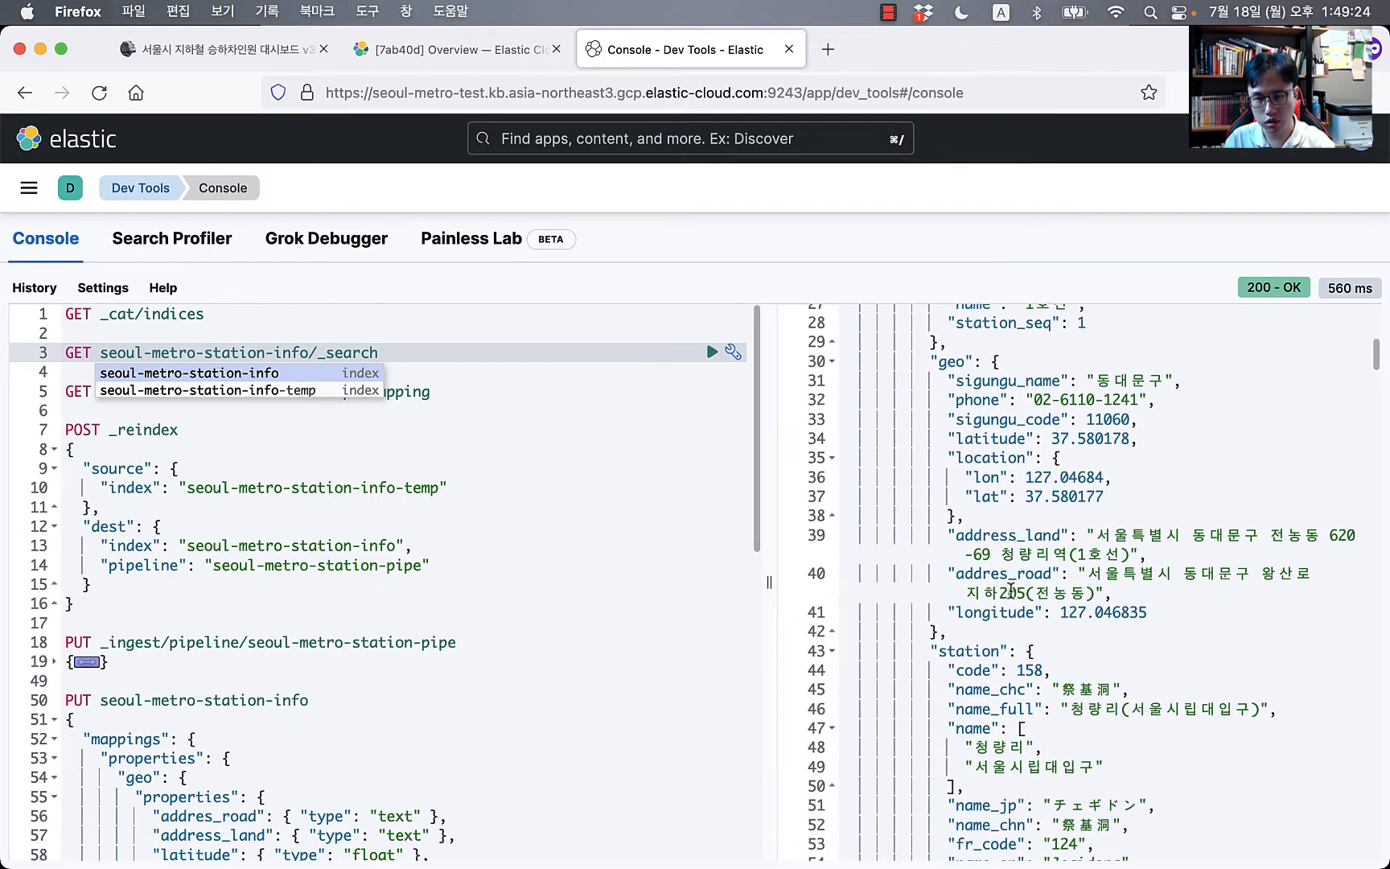
scroll(1012, 586, down, 7)
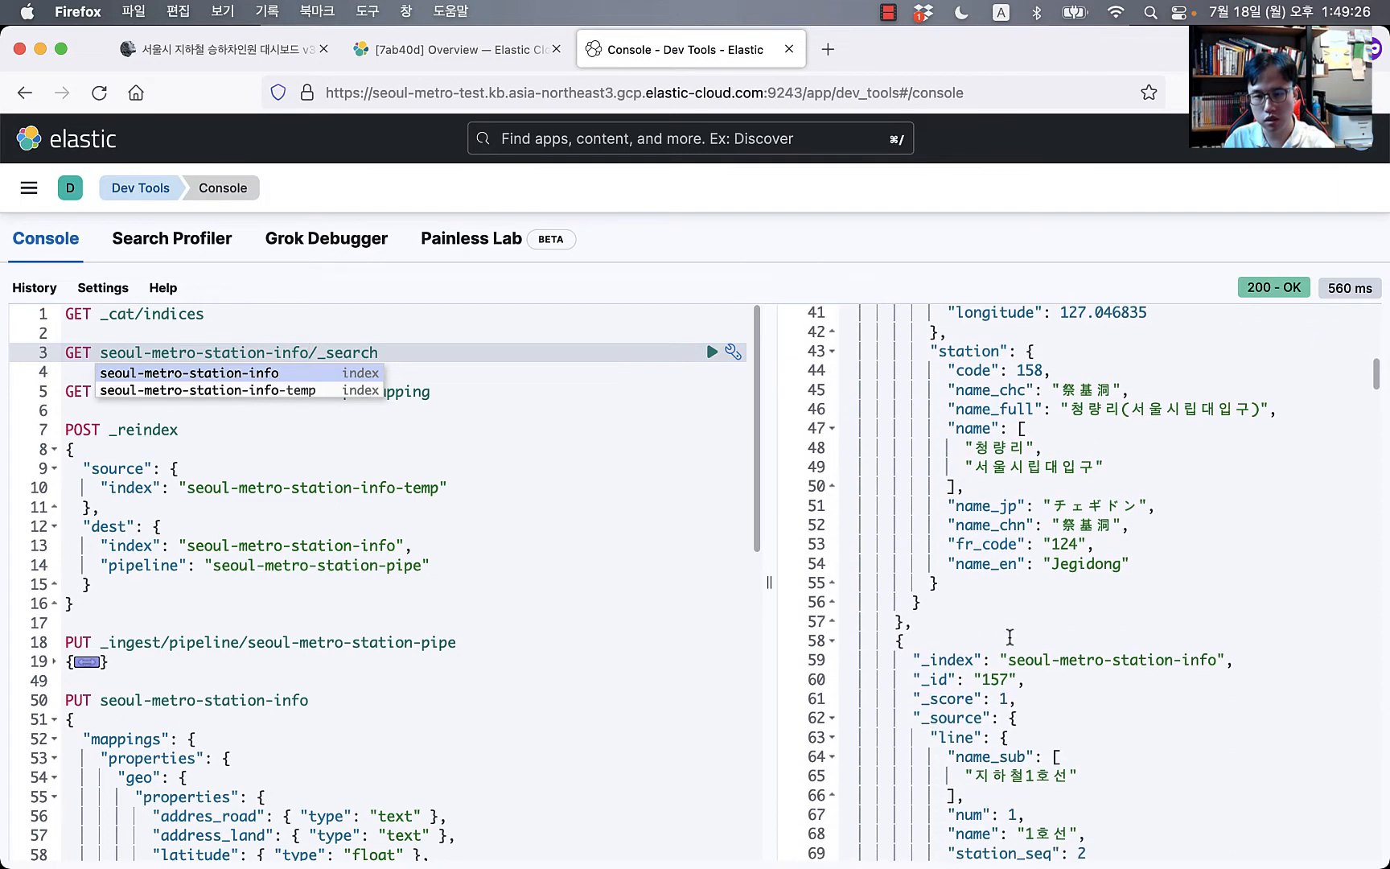
scroll(1009, 635, down, 9)
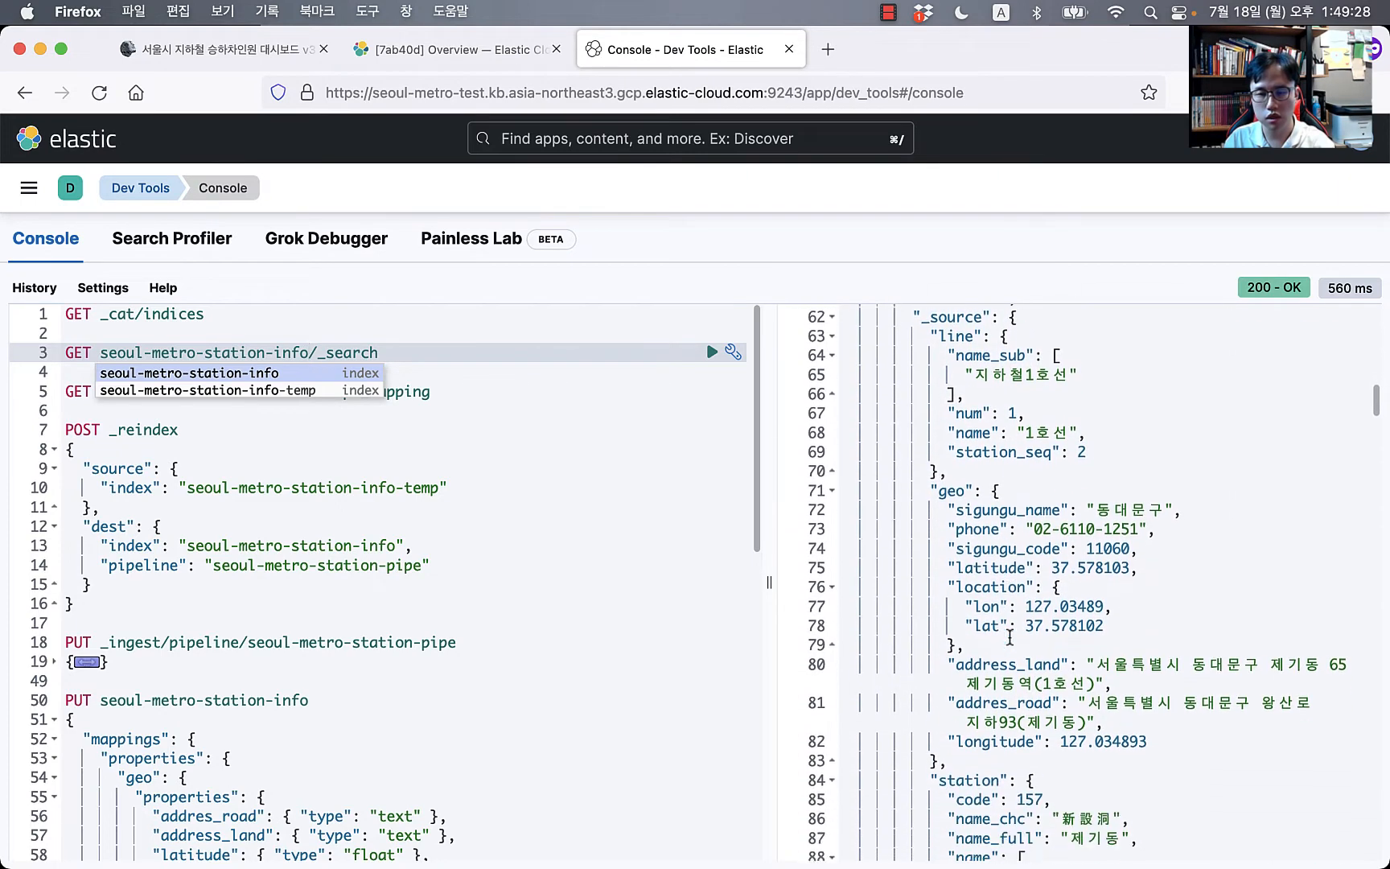
scroll(1009, 635, down, 3)
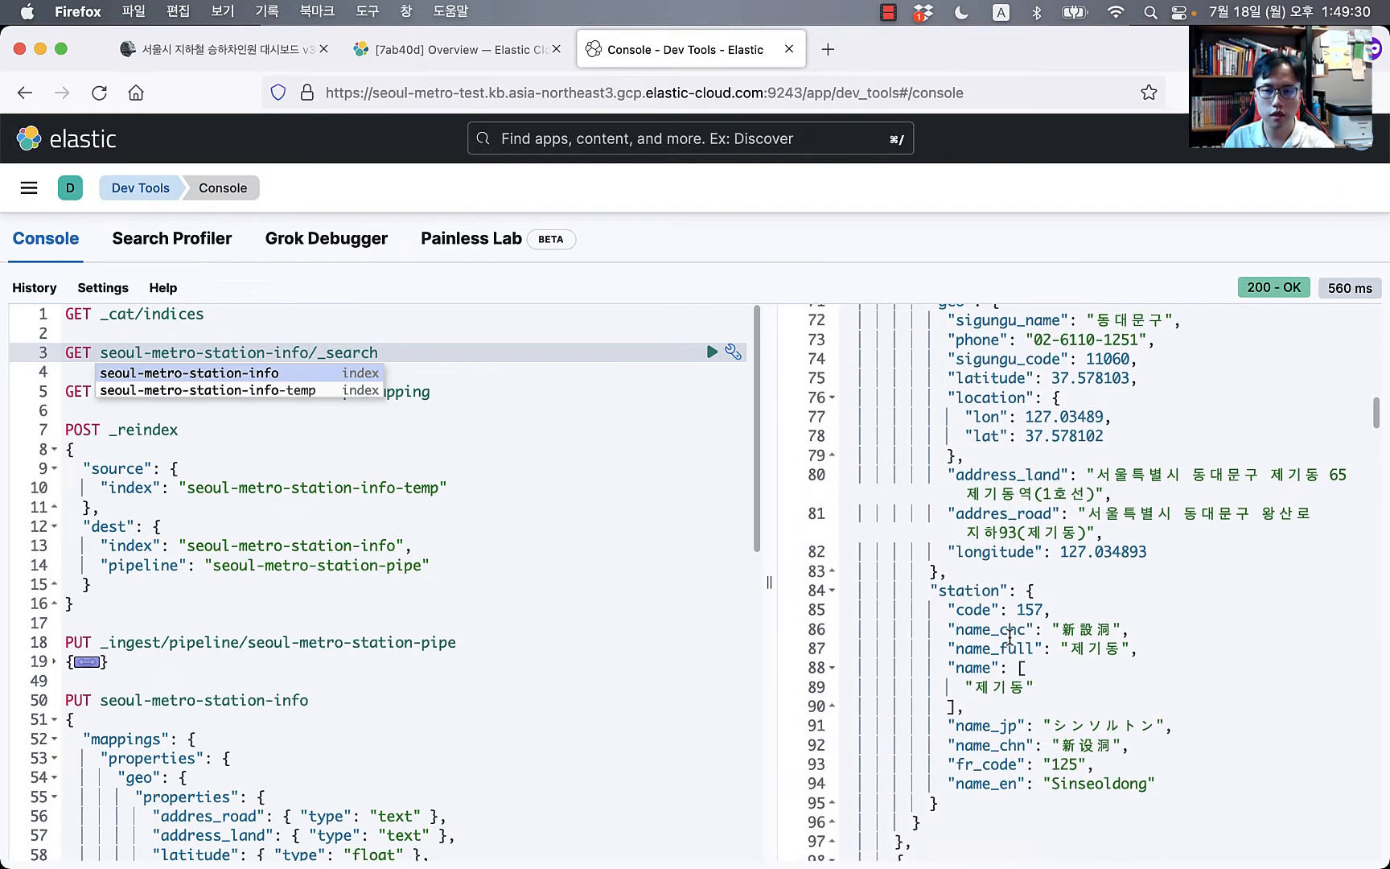
scroll(1010, 636, up, 20)
click(473, 566)
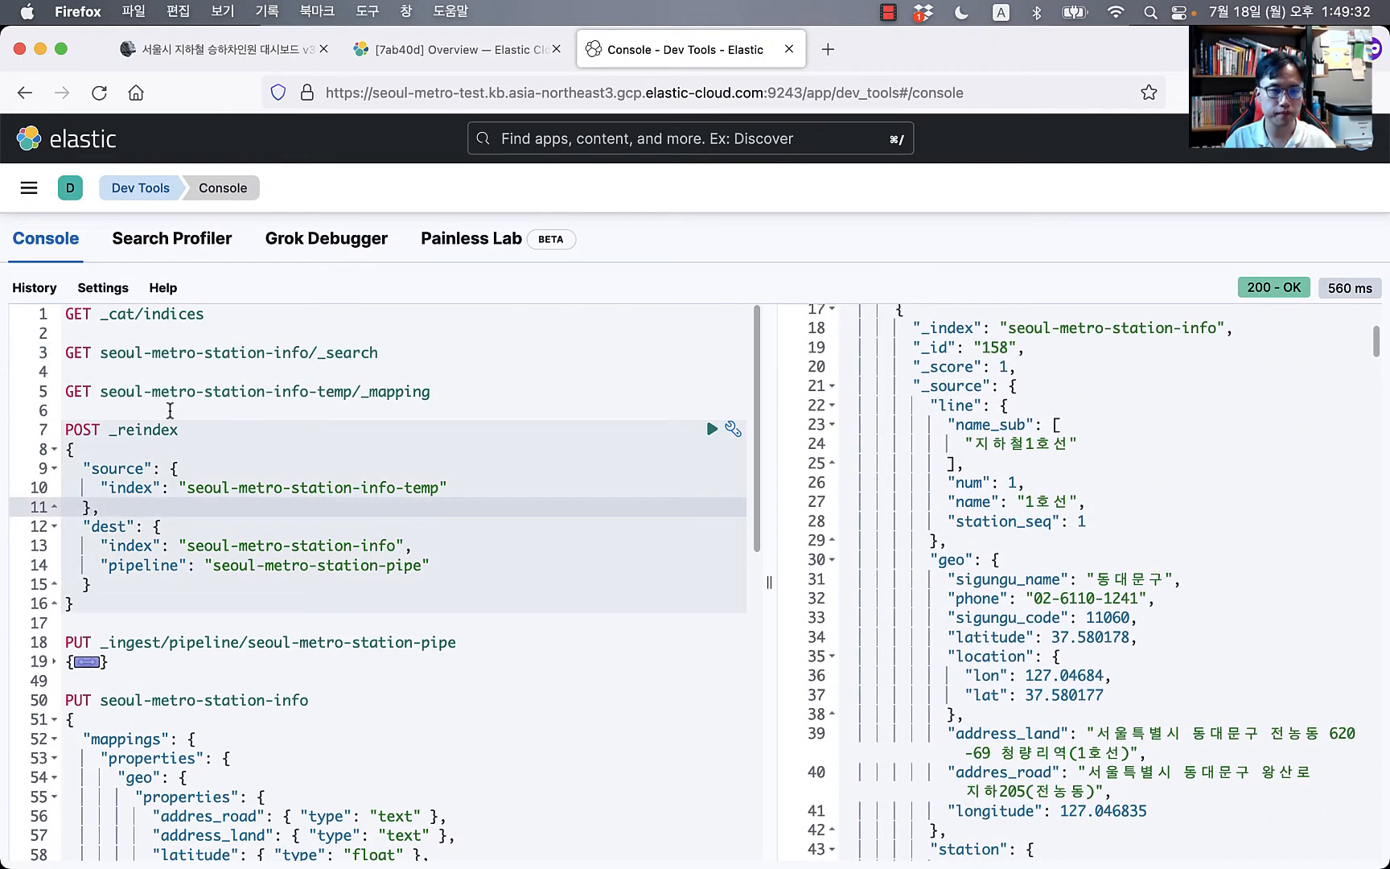
click(169, 410)
click(220, 58)
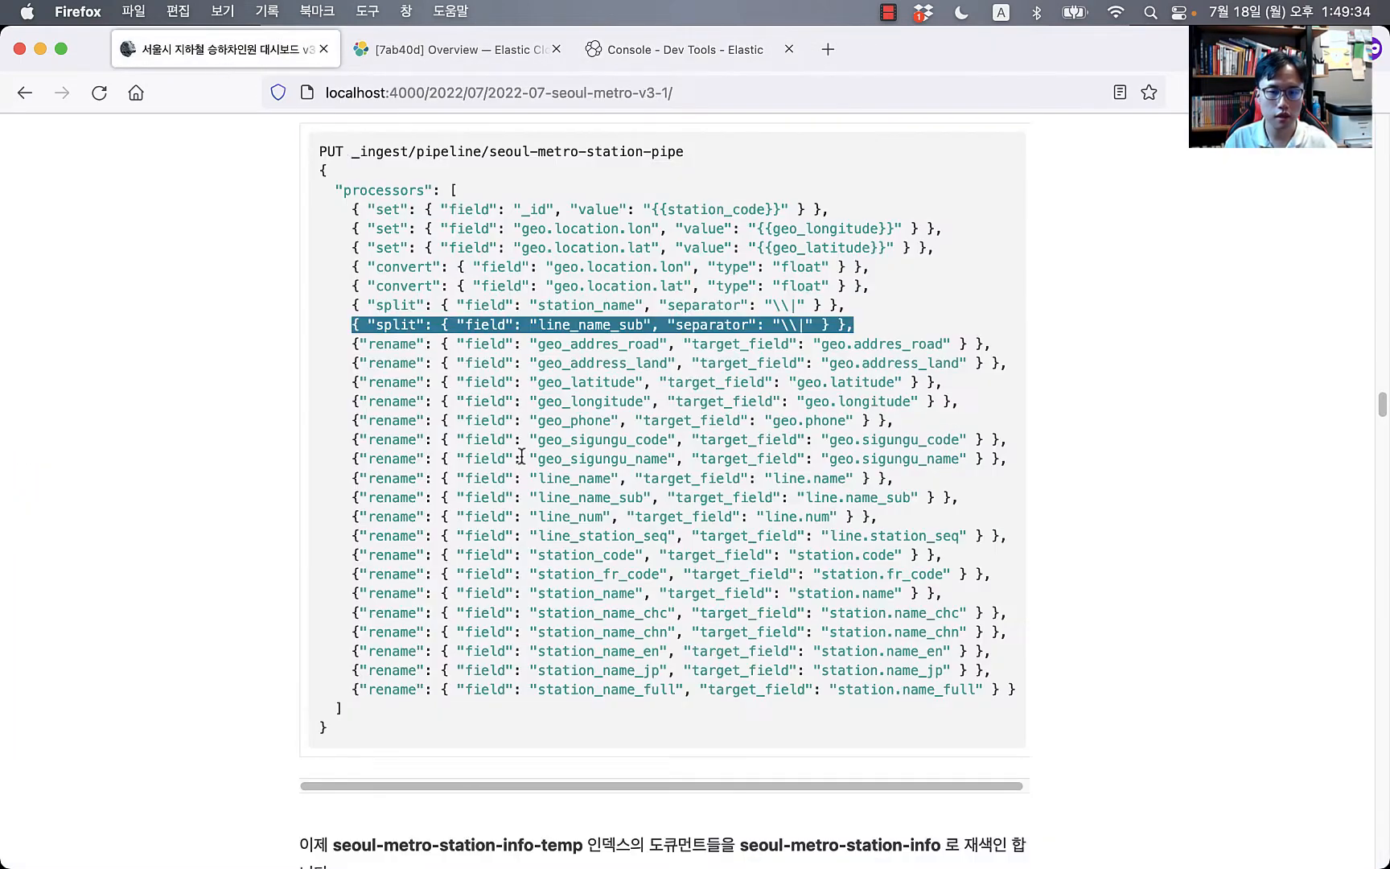
scroll(522, 456, down, 10)
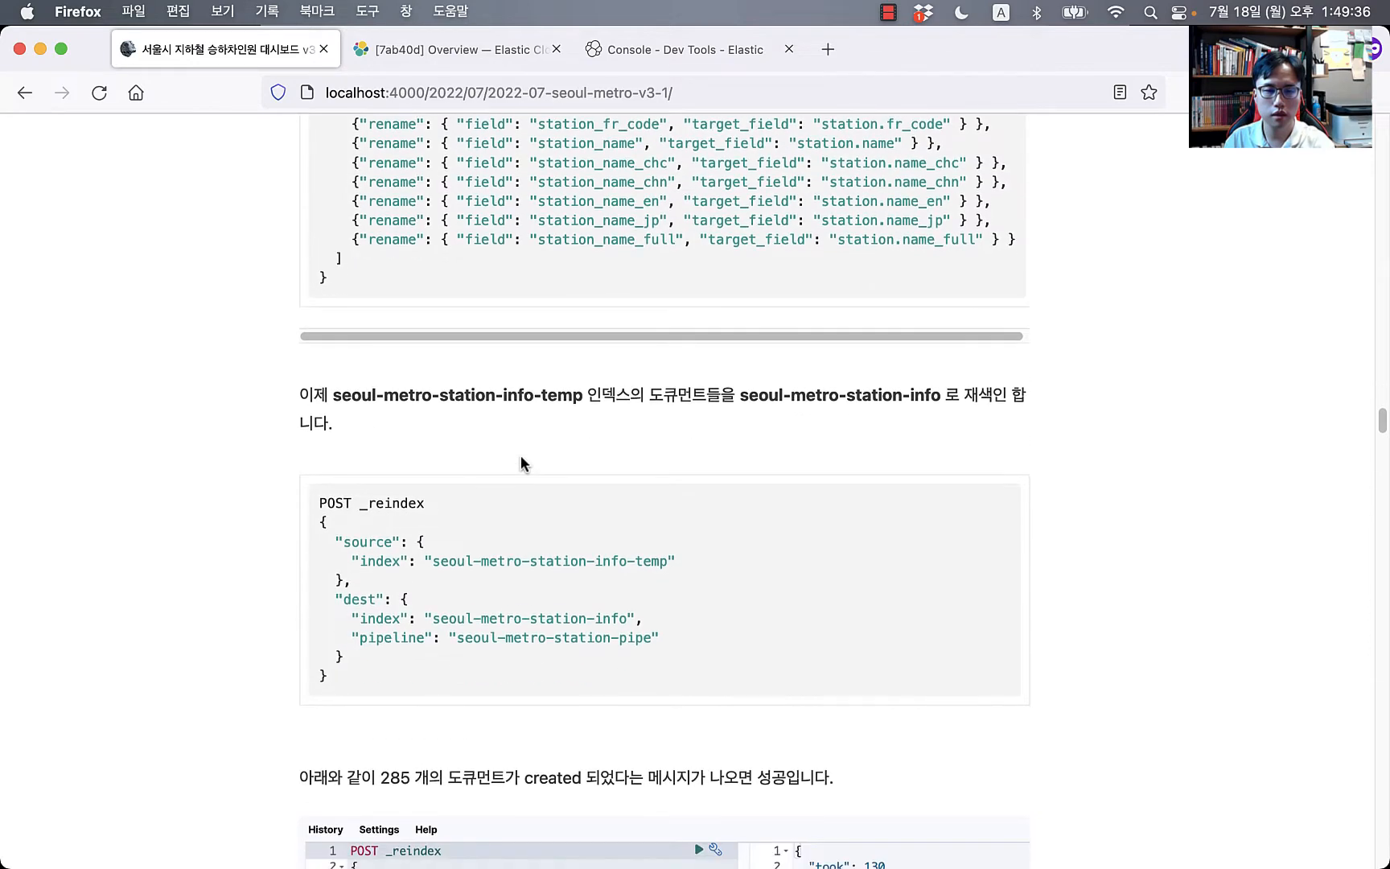
scroll(346, 591, down, 10)
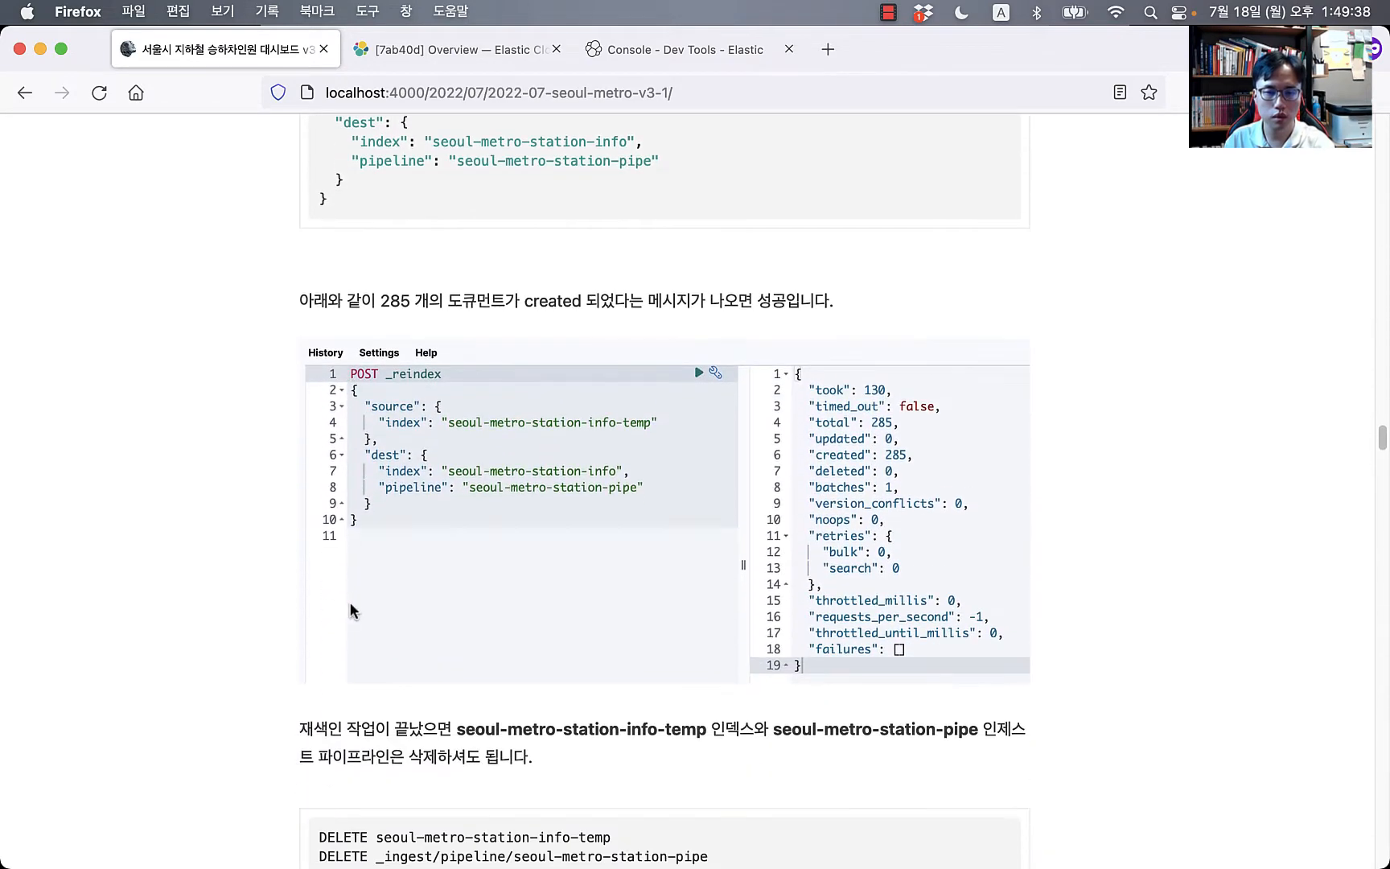
scroll(350, 609, down, 5)
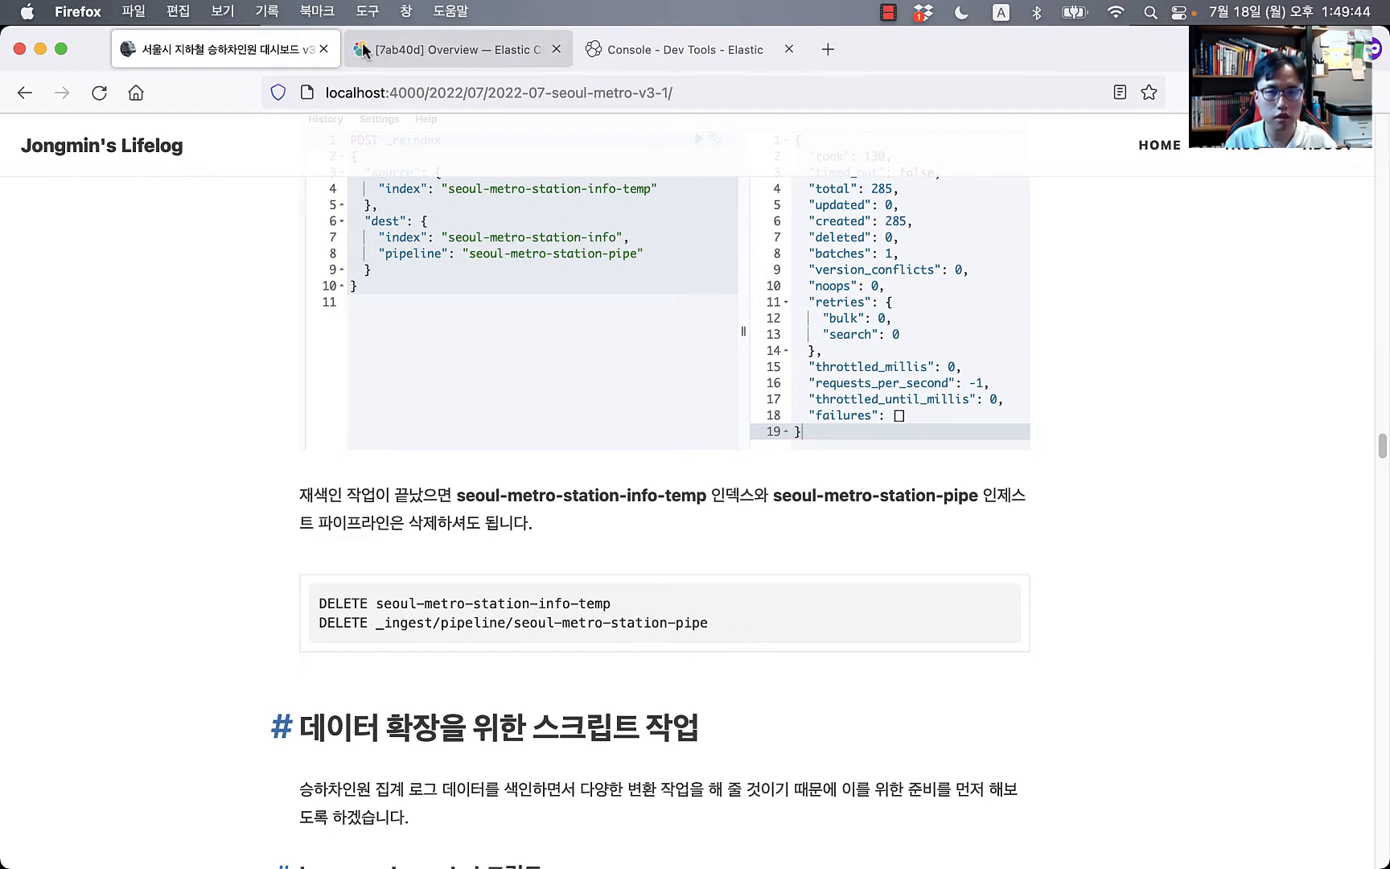
click(673, 50)
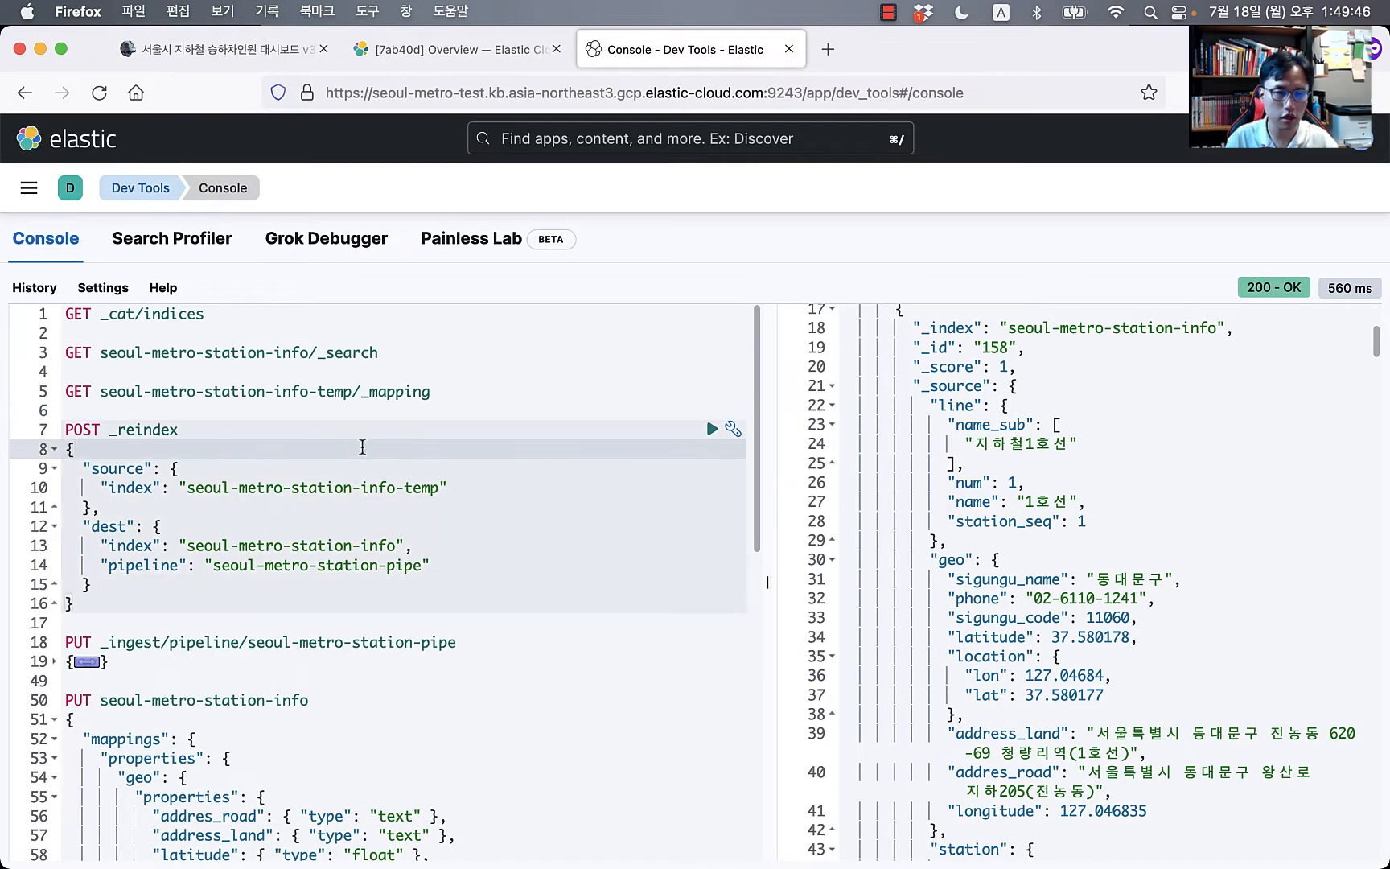
key(Up)
key(Up)
key(Up)
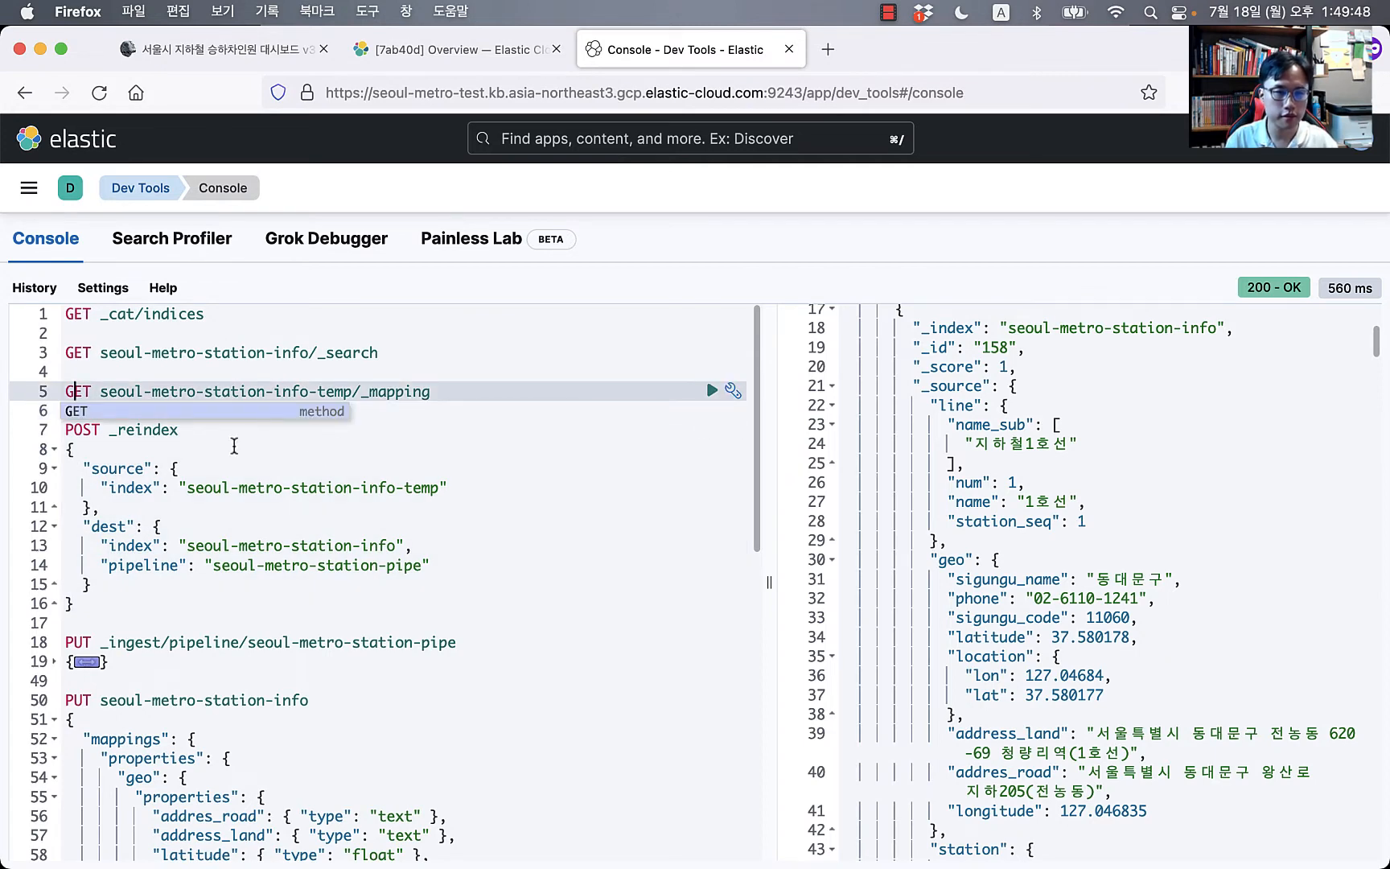
Step: Clear all existing requests from the Dev Tools console editor
key(Up)
key(Up)
key(Up)
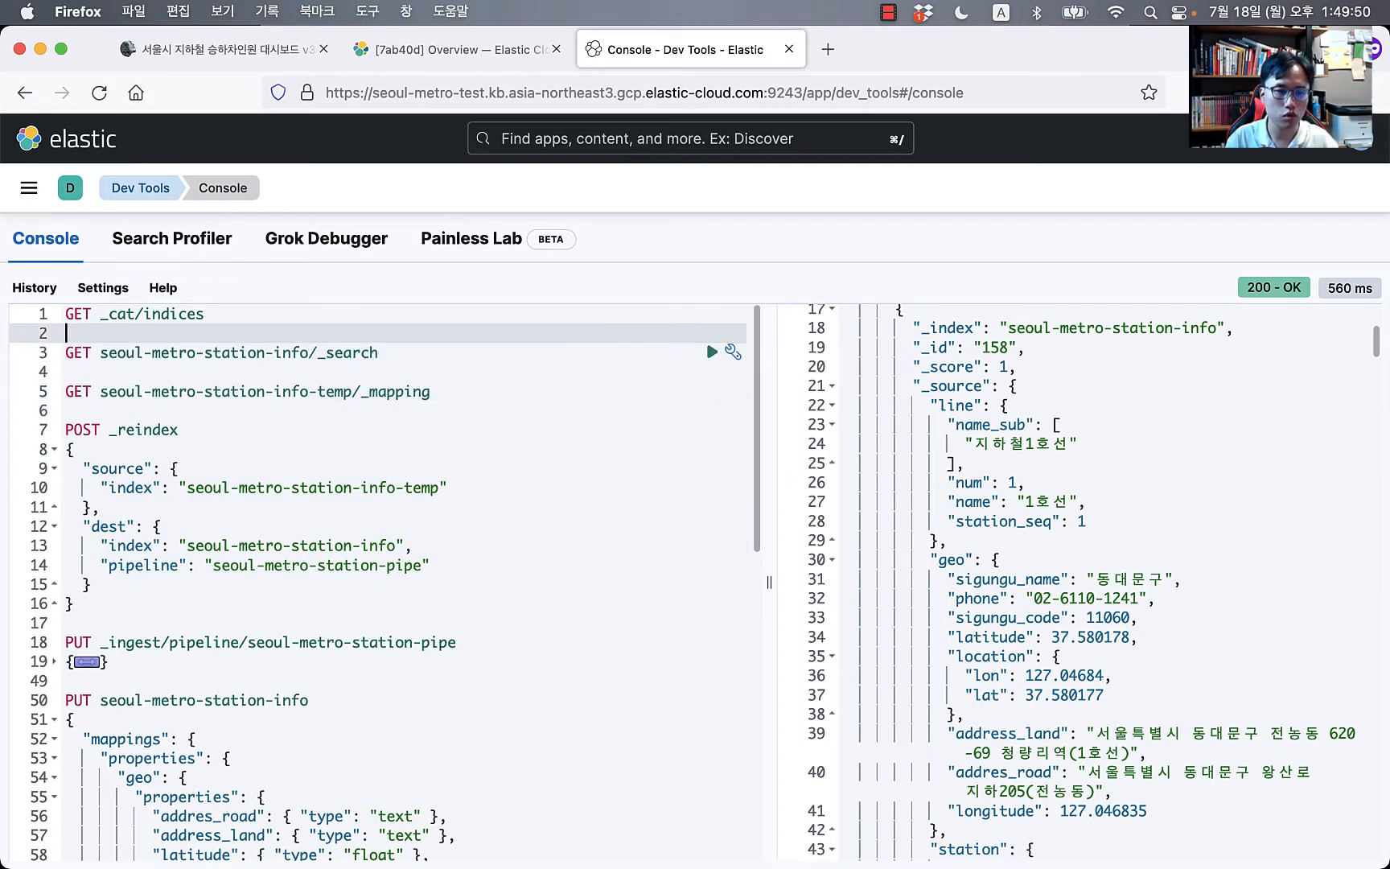
key(super+a)
key(BackSpace)
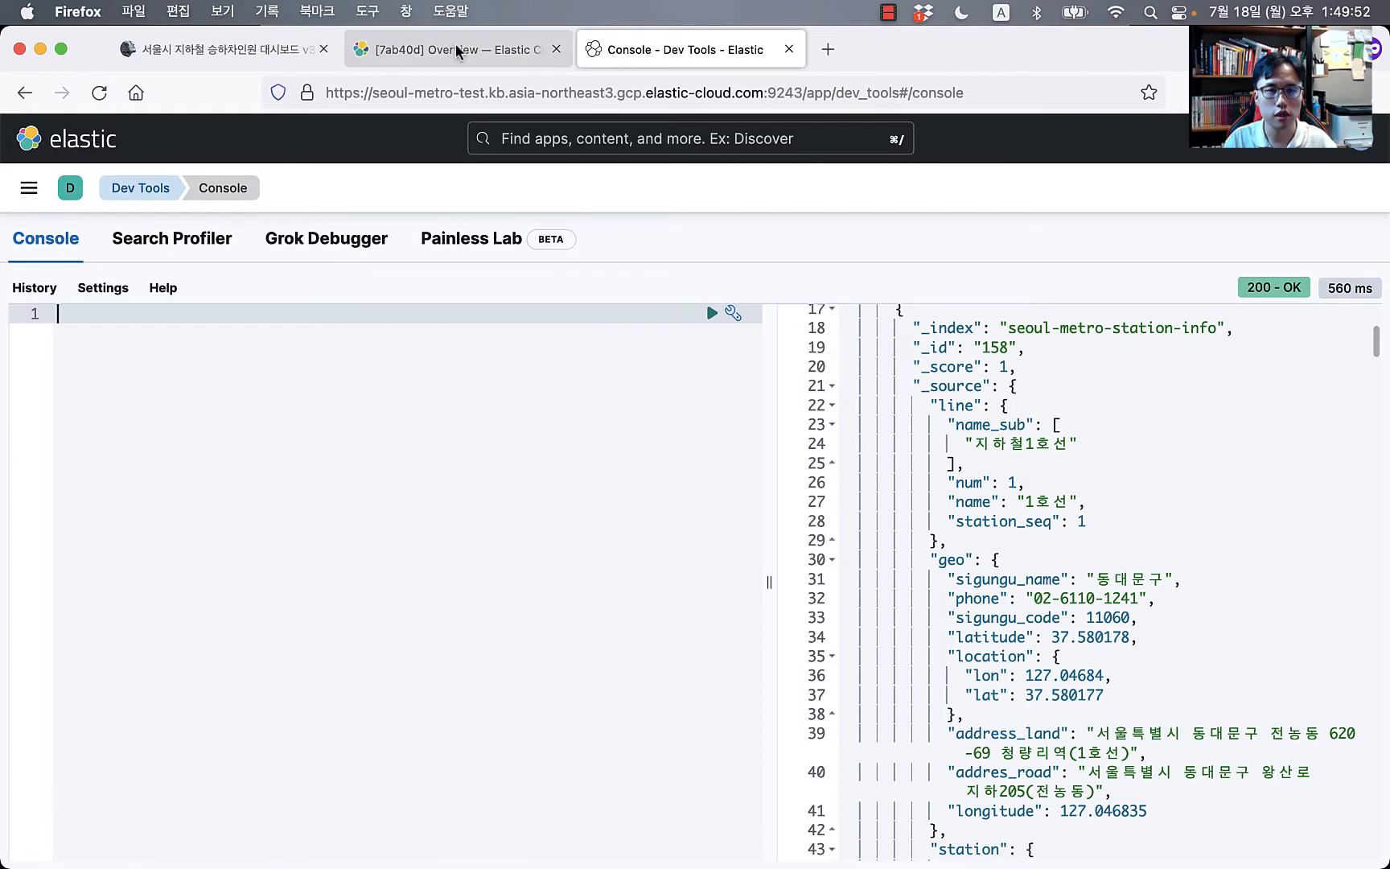
Step: Scroll the blog post to the hour_and_week script section with the weekday-by-hour heatmap
click(233, 49)
scroll(299, 575, down, 3)
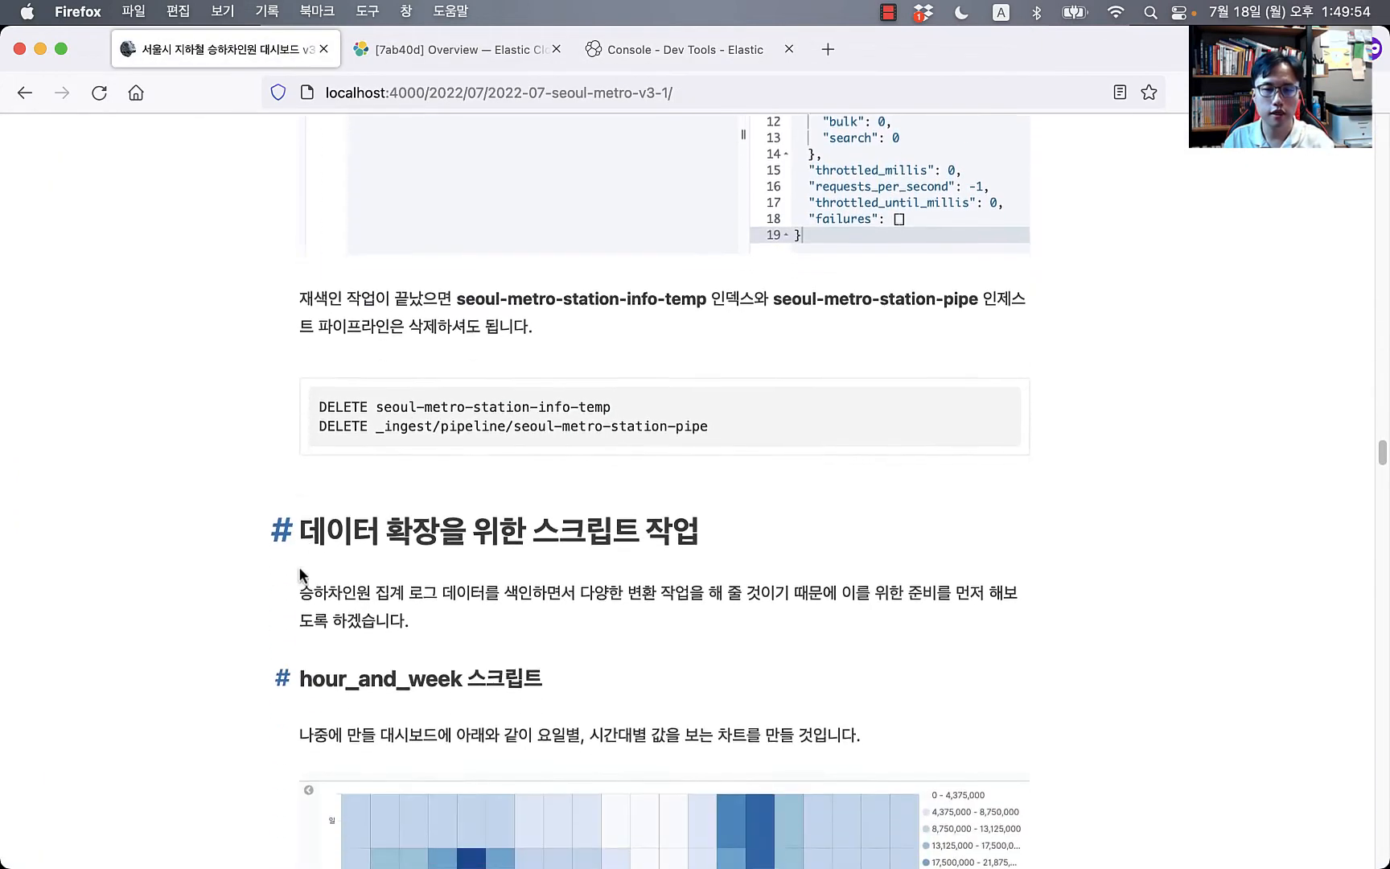
scroll(305, 567, down, 5)
scroll(314, 556, down, 2)
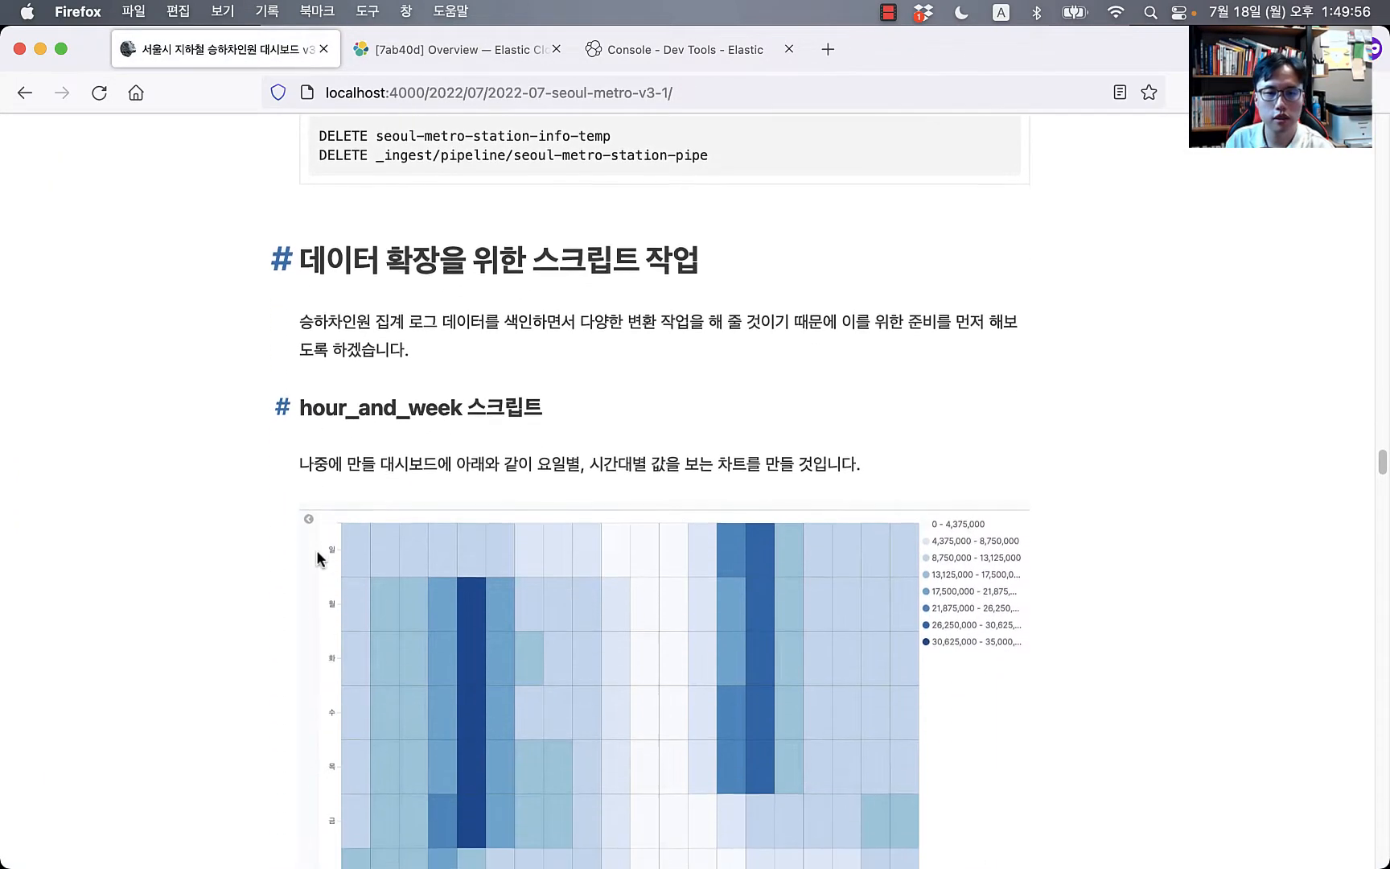
scroll(318, 555, down, 5)
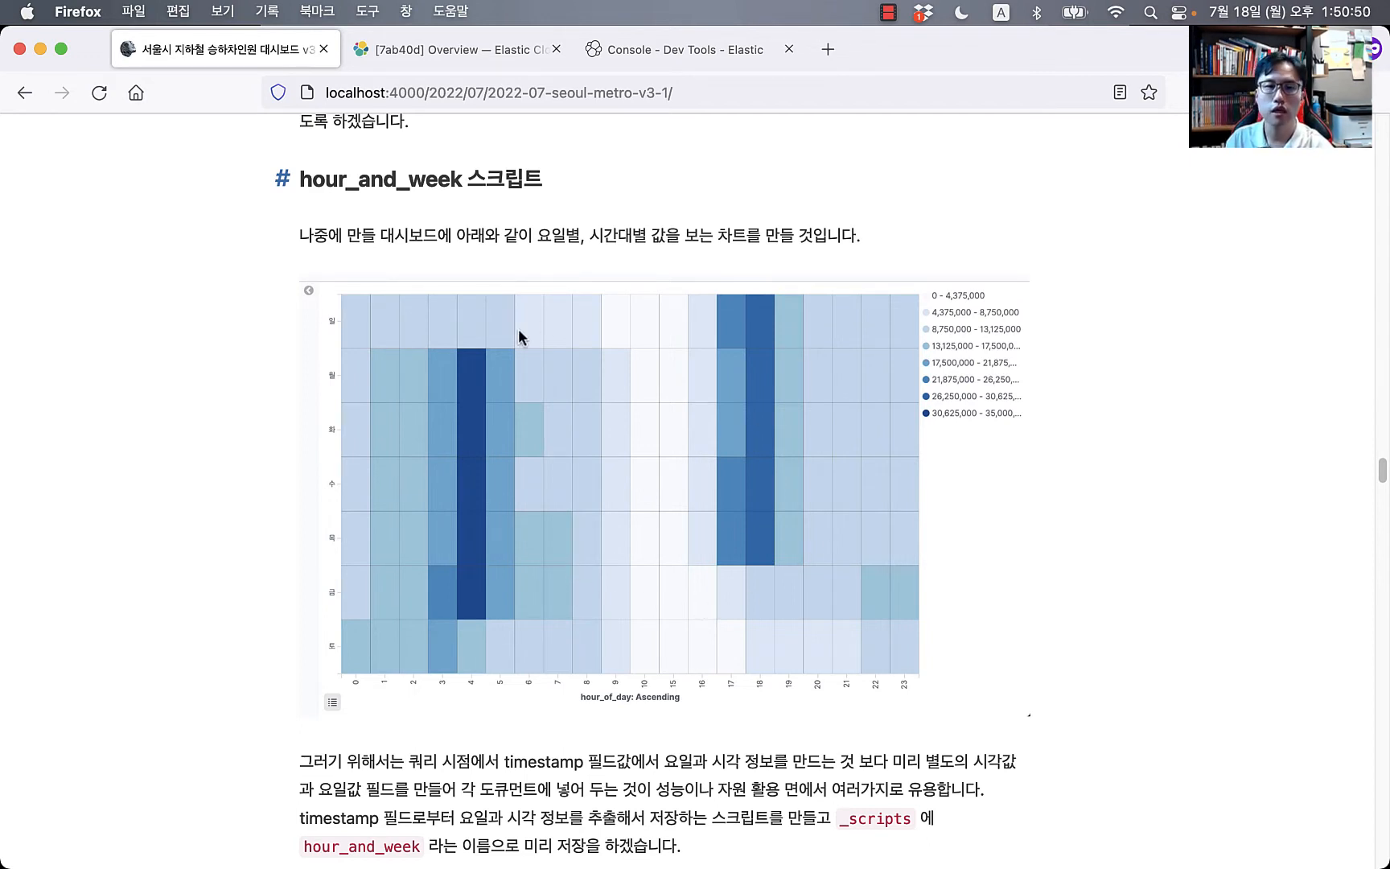
scroll(821, 388, up, 1)
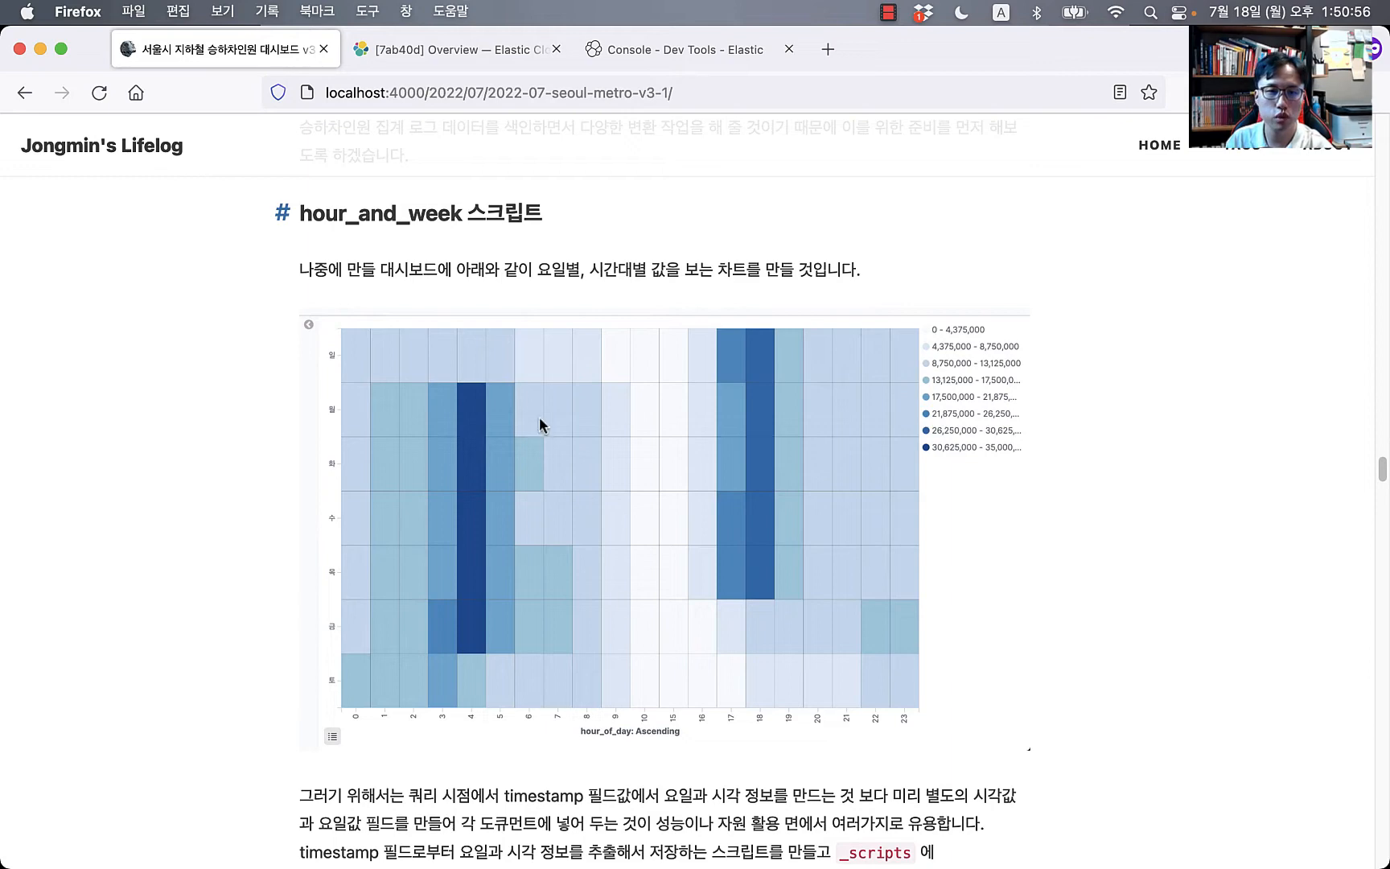
Step: Select the full PUT _scripts/hour_and_week code block from the blog for the console
scroll(355, 272, up, 2)
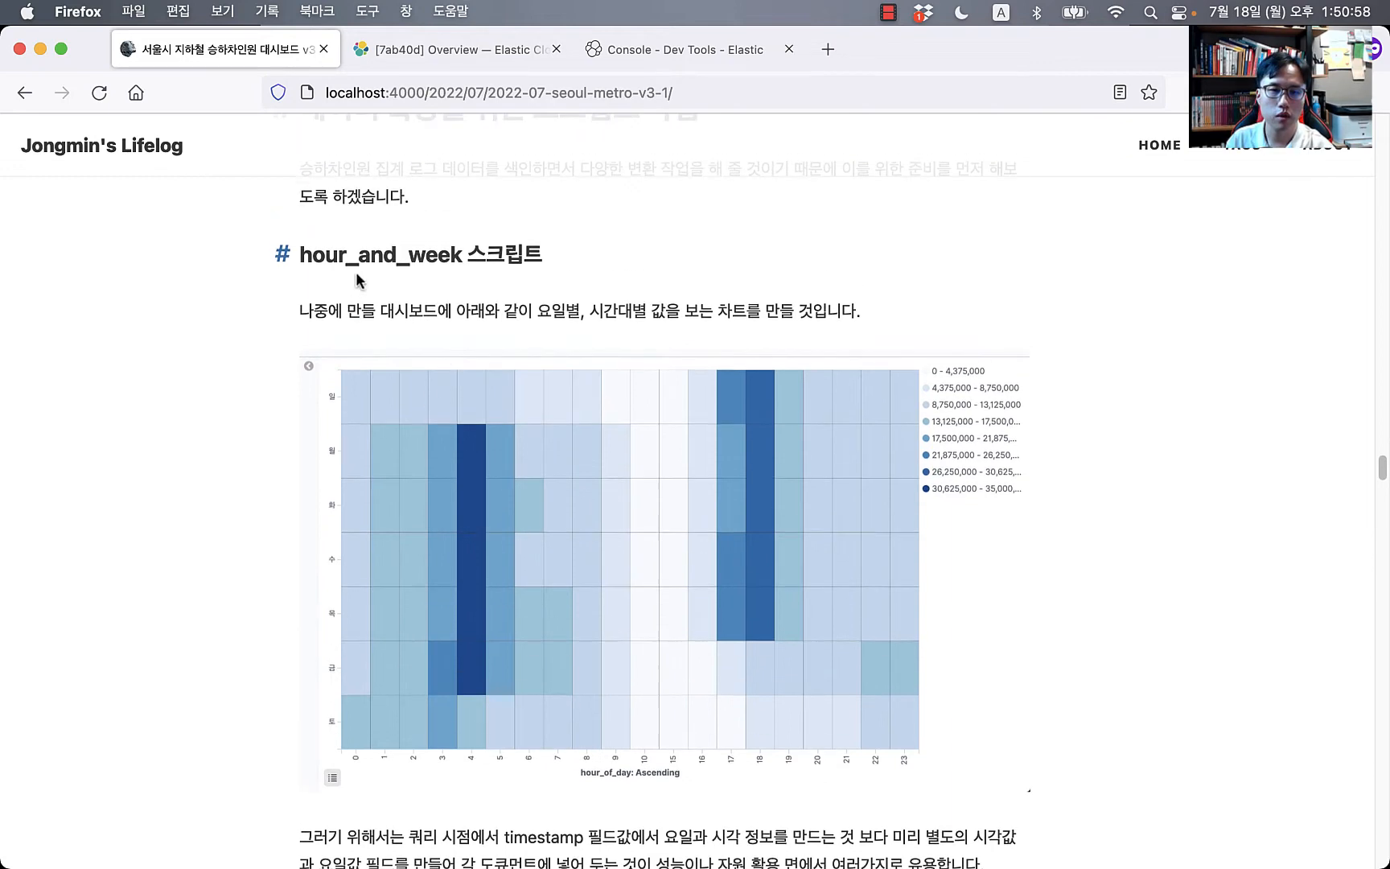
double_click(383, 288)
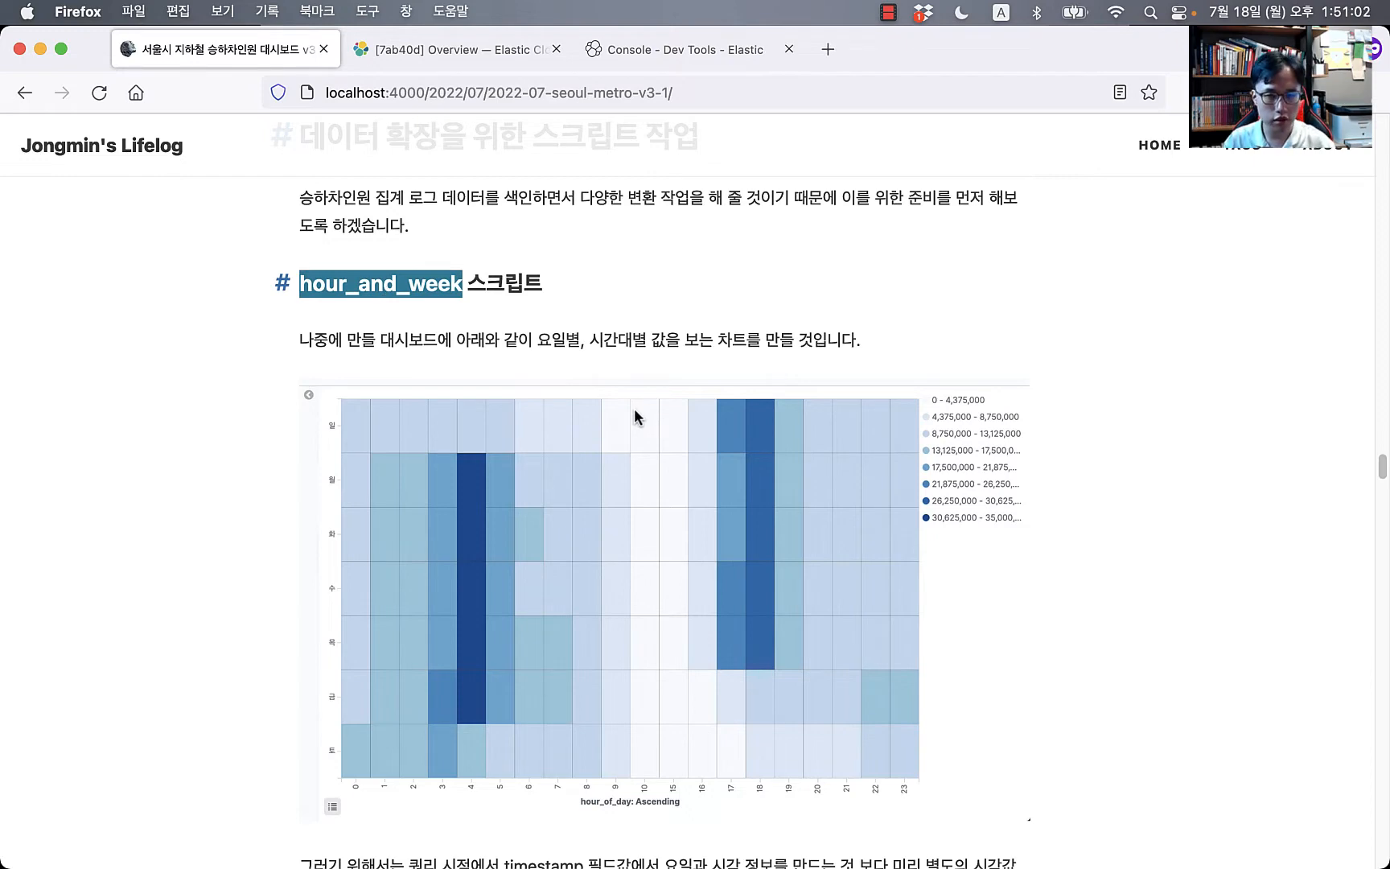
scroll(598, 406, down, 5)
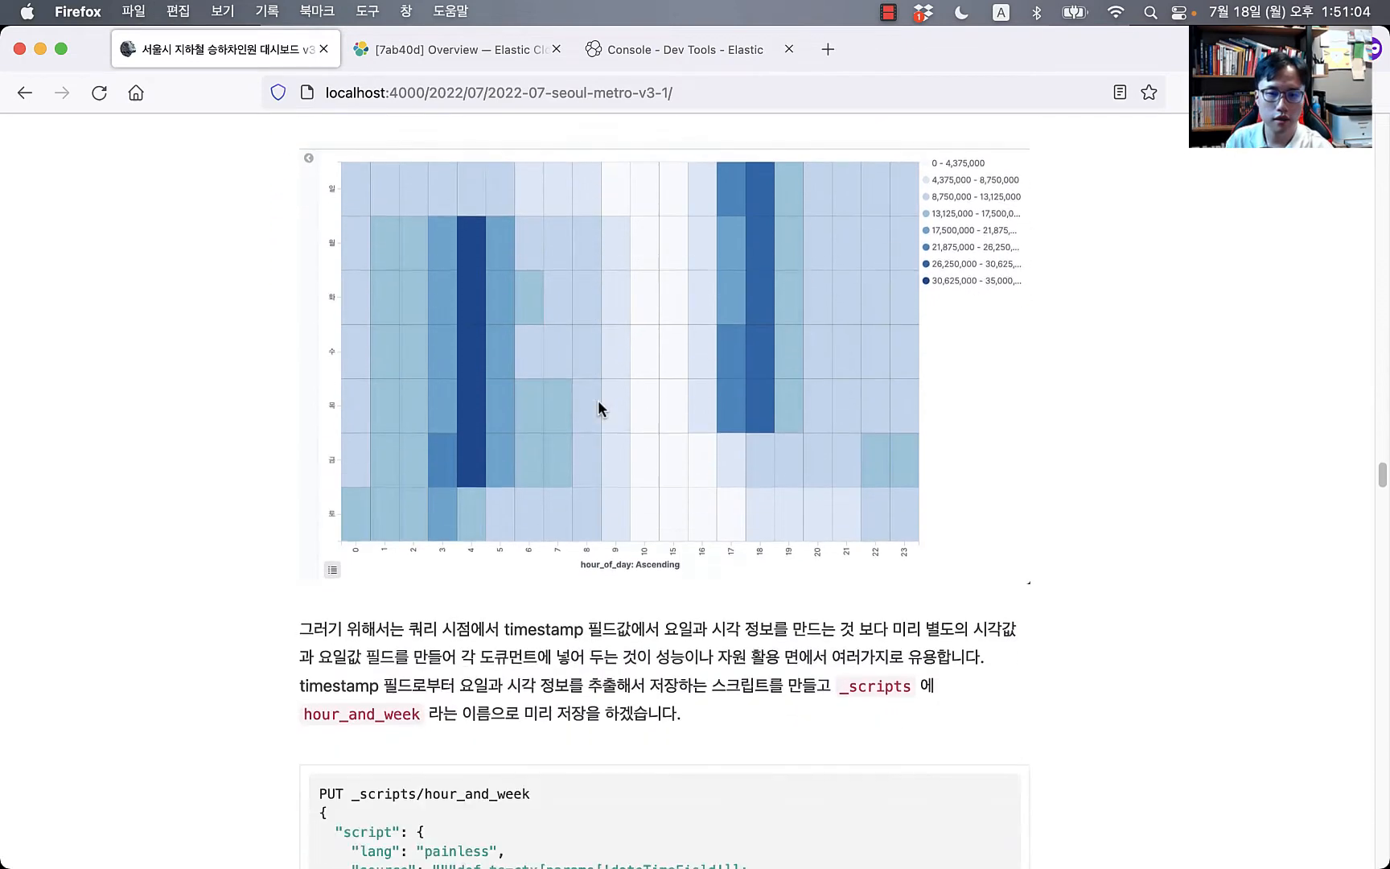
scroll(597, 399, down, 10)
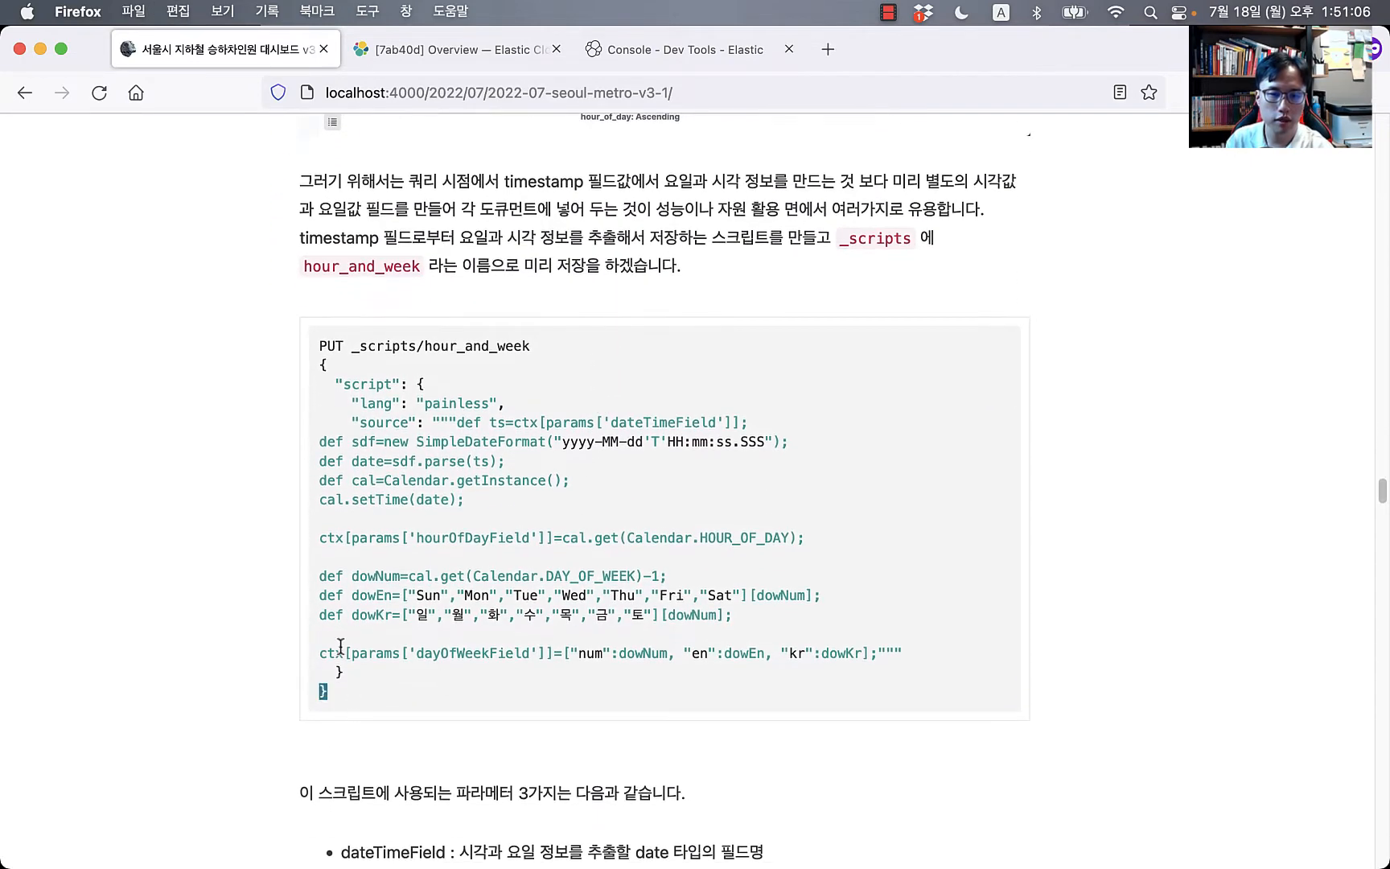
drag(341, 646, 308, 325)
key(cmd+c)
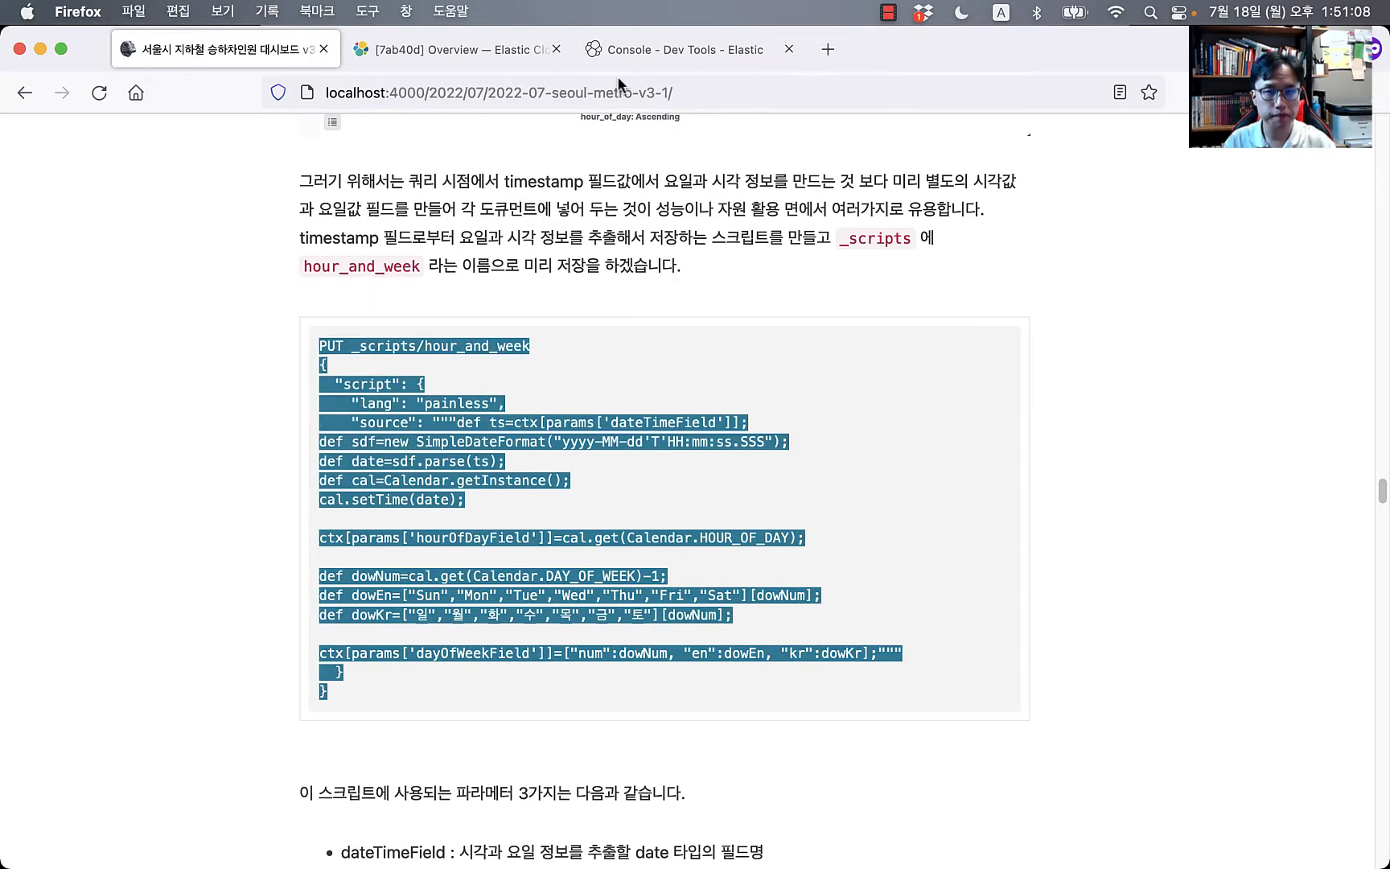
click(635, 50)
click(311, 449)
Step: Paste the hour_and_week script request and highlight its dateTimeField and hourOfDayField parameters
key(cmd+v)
click(354, 470)
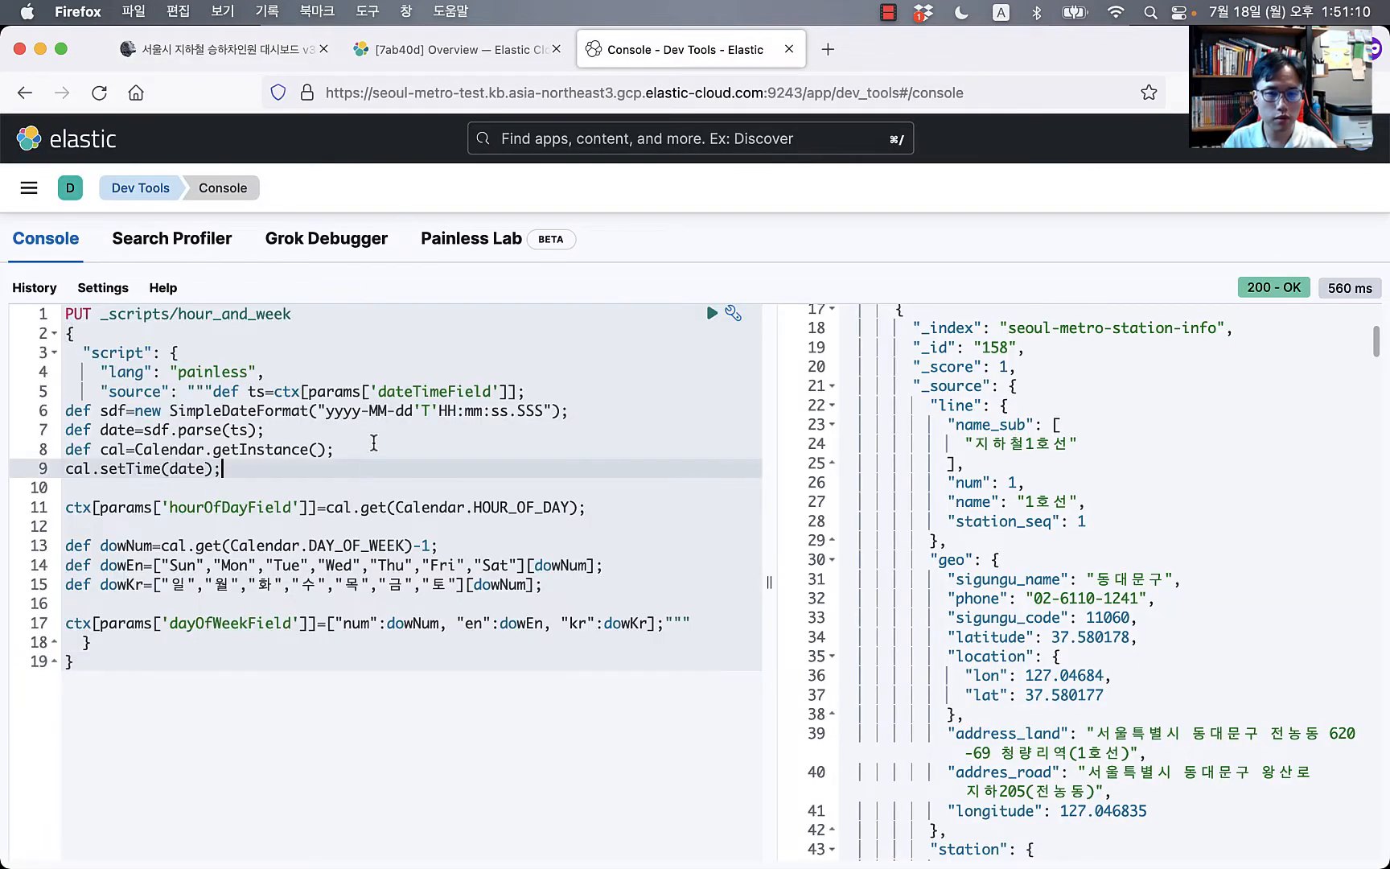
click(413, 391)
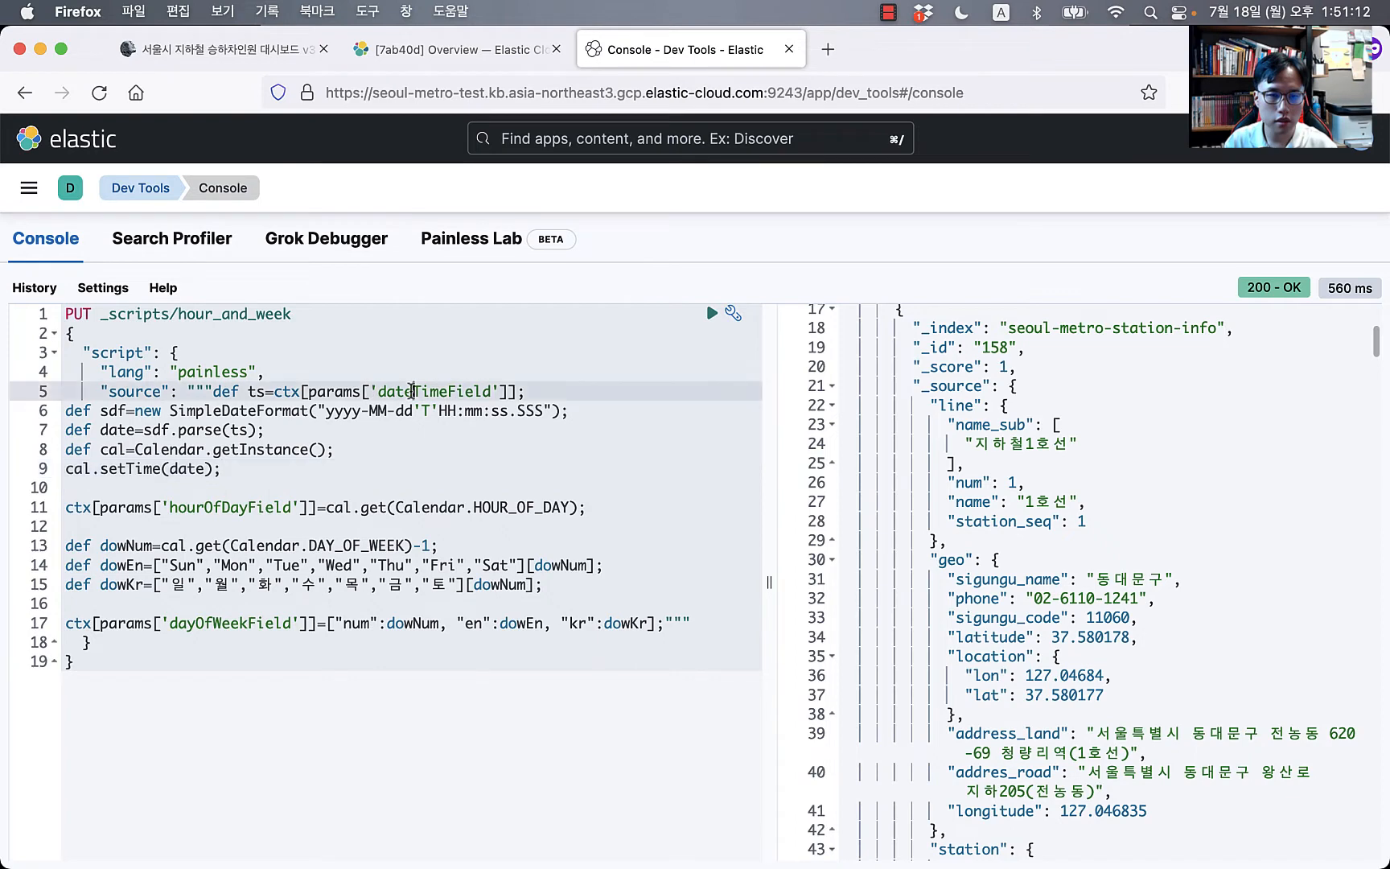
double_click(413, 391)
double_click(229, 507)
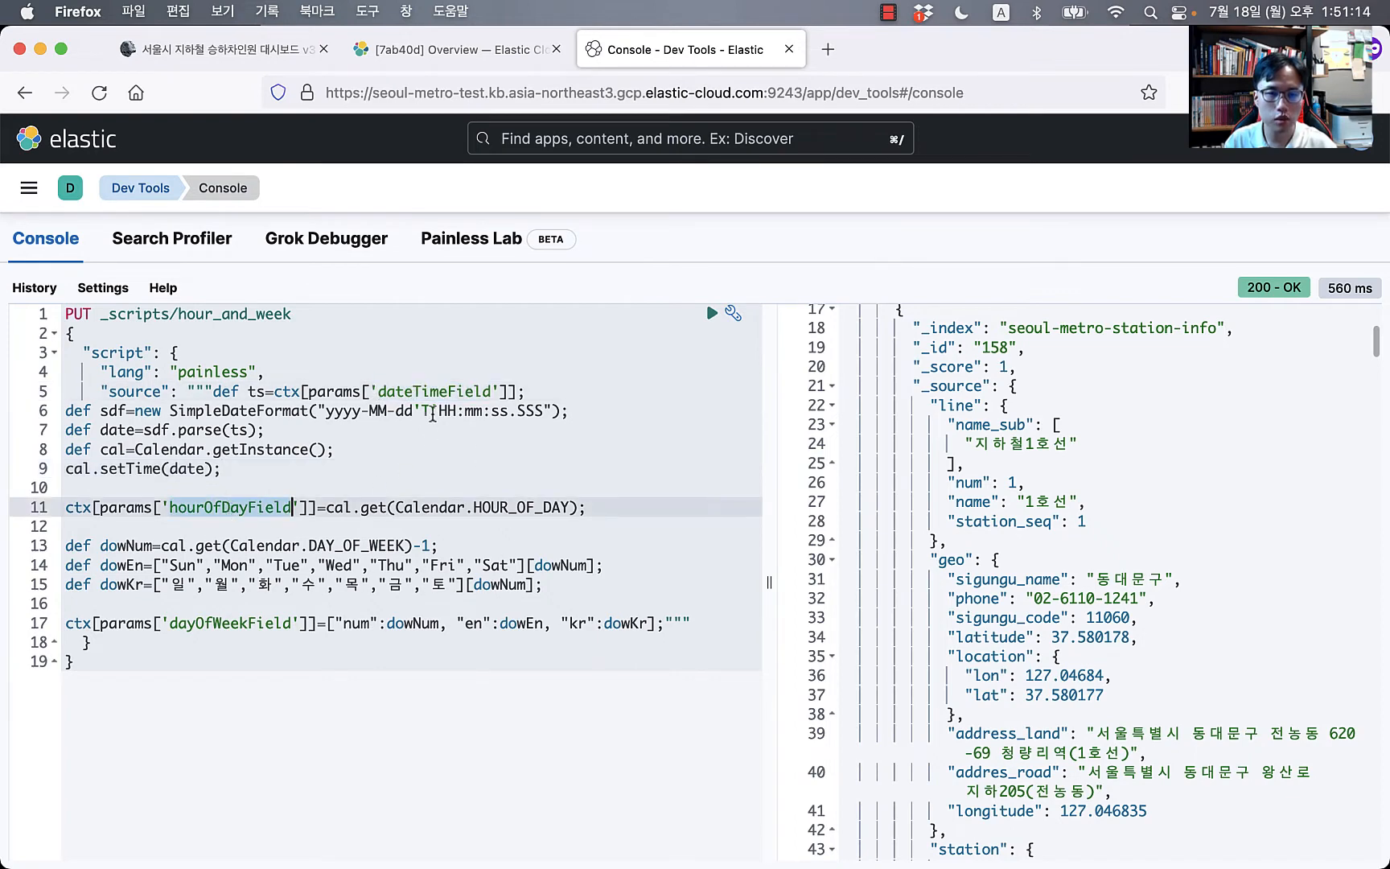
click(240, 565)
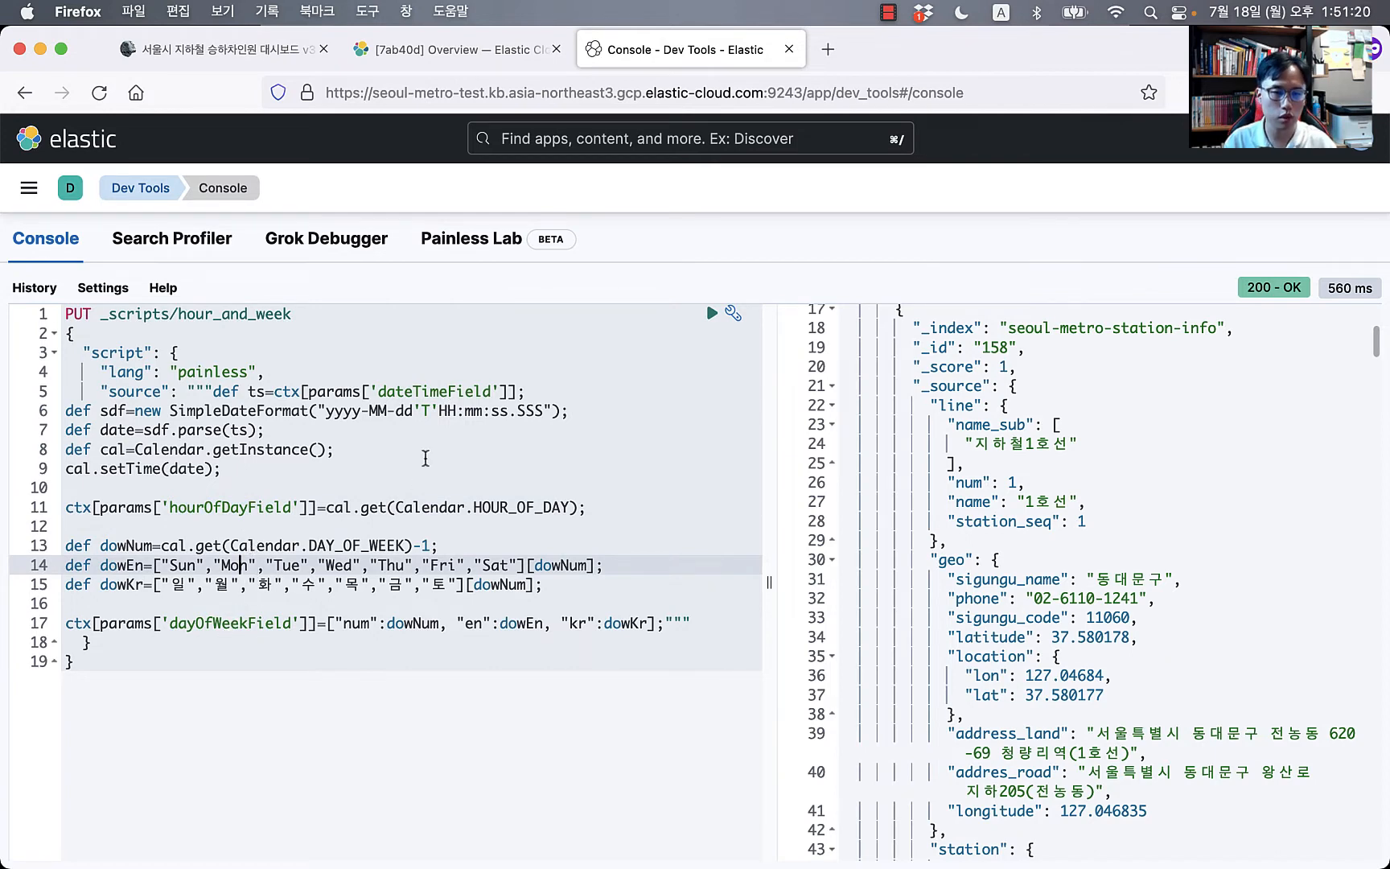
Step: Highlight HOUR_OF_DAY, DAY_OF_WEEK, the English and Korean weekday names, and dayOfWeekField
double_click(448, 391)
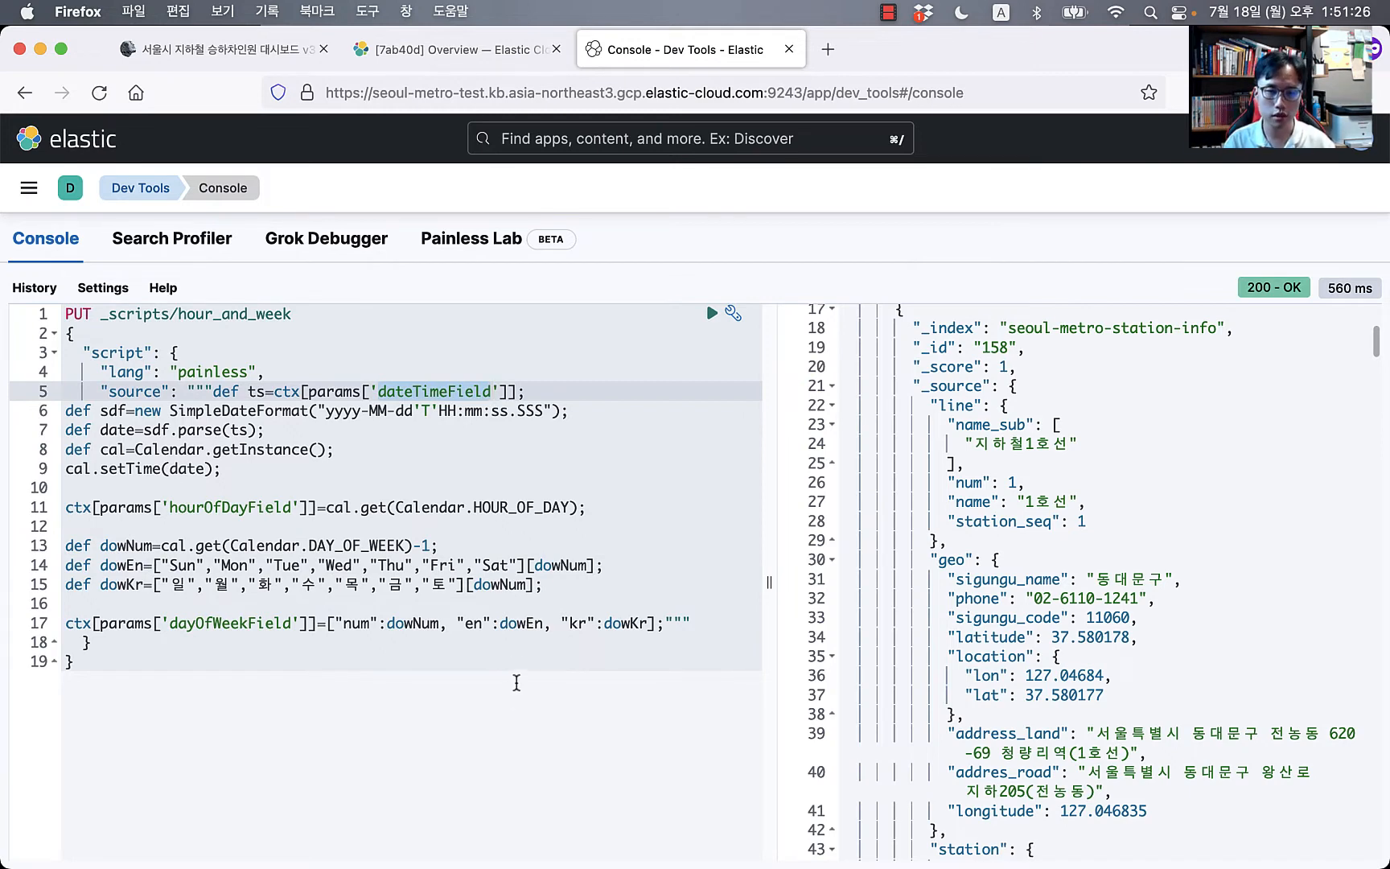
click(375, 466)
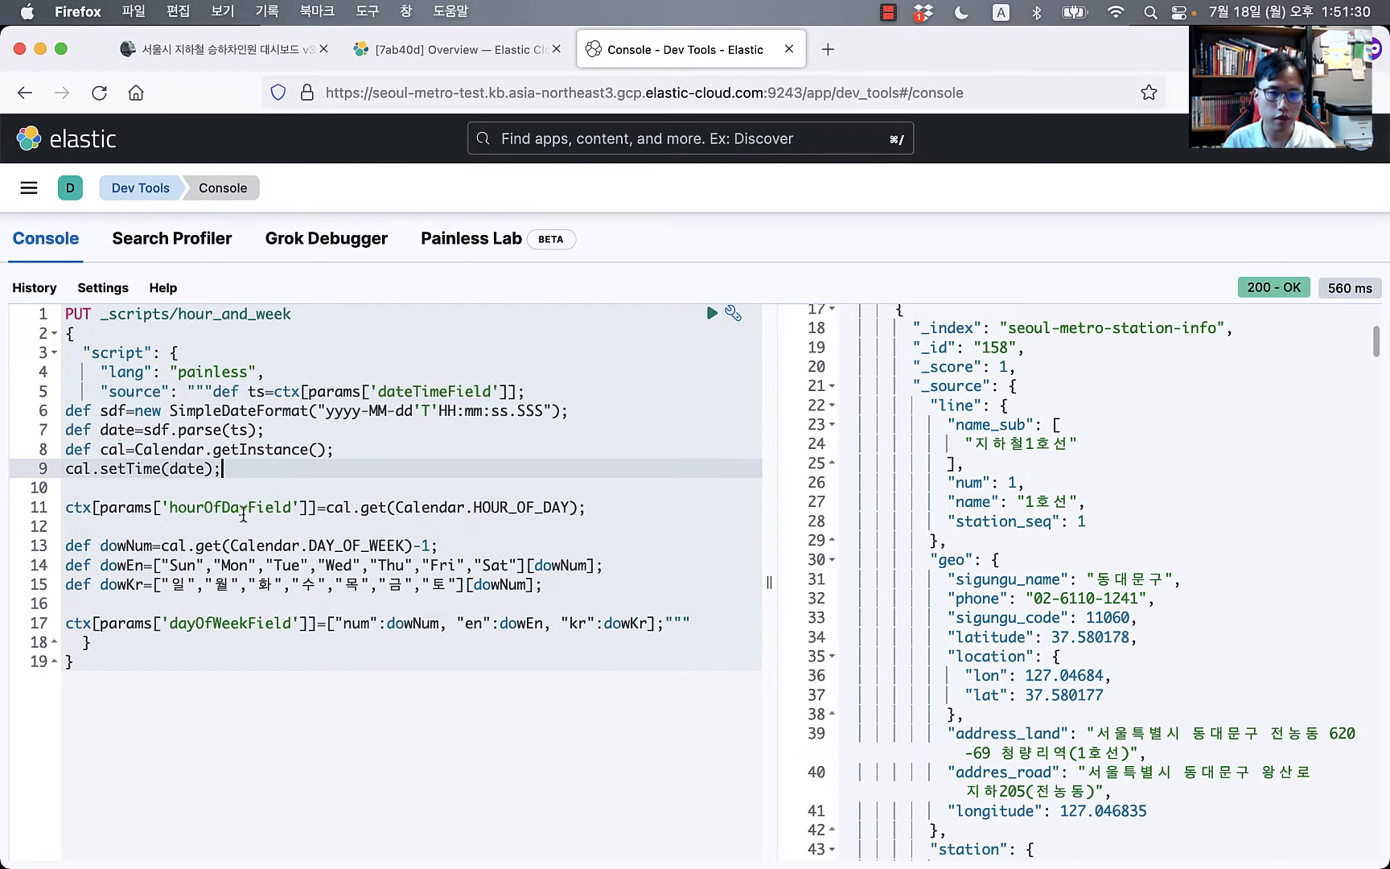
double_click(491, 507)
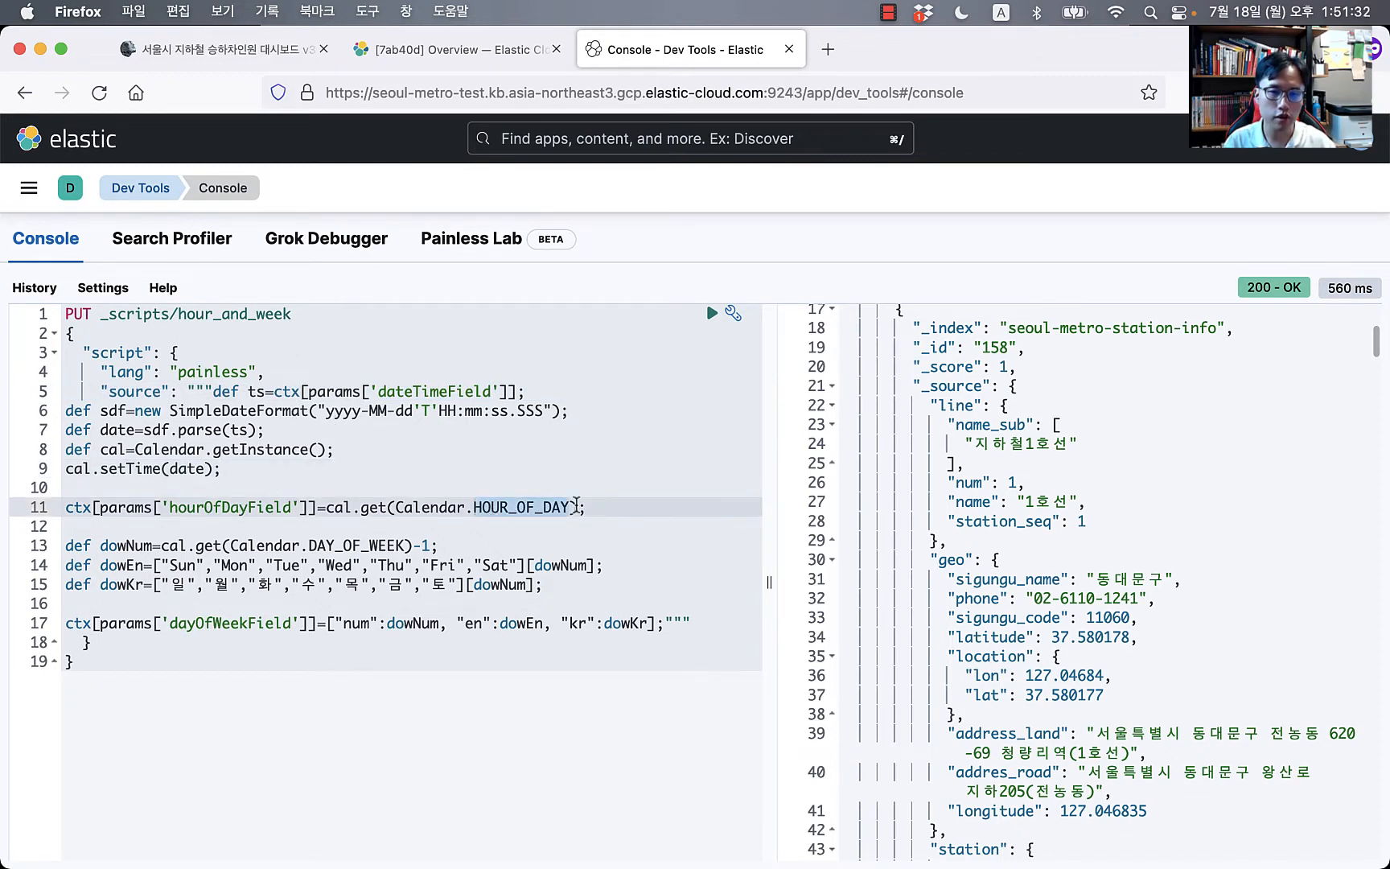
double_click(239, 508)
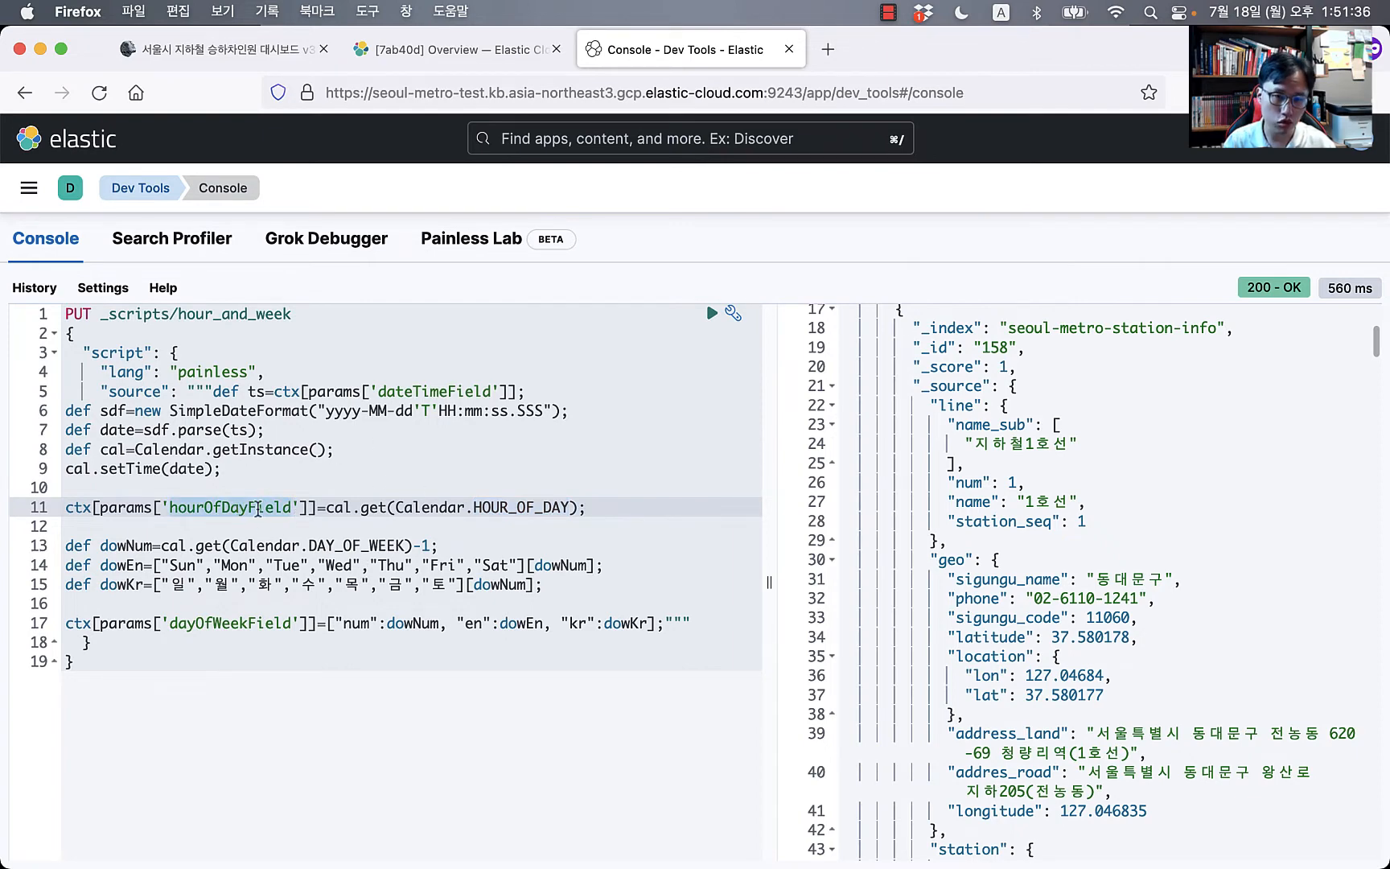
click(465, 623)
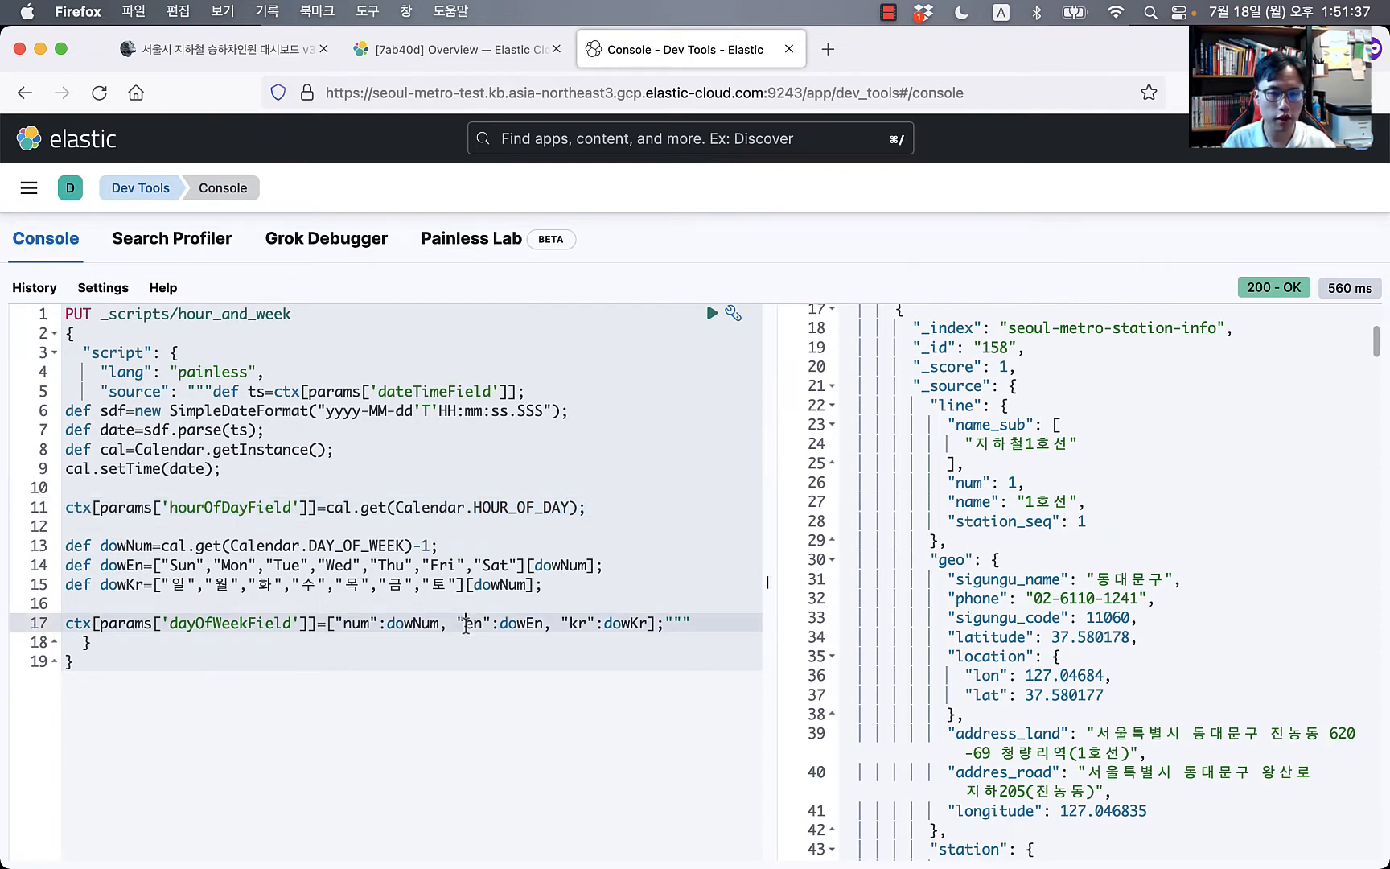
double_click(342, 545)
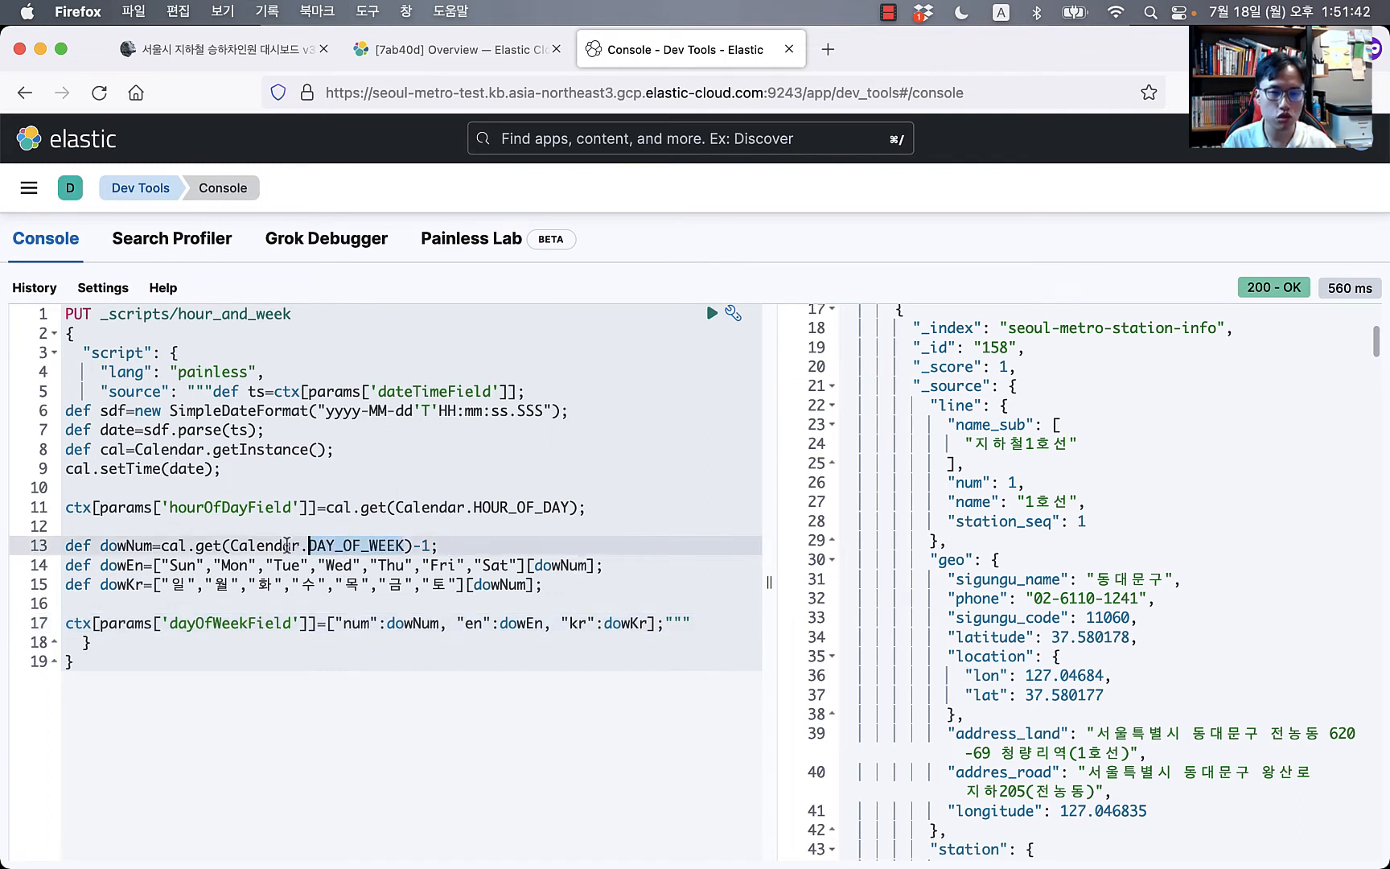
drag(301, 565, 344, 565)
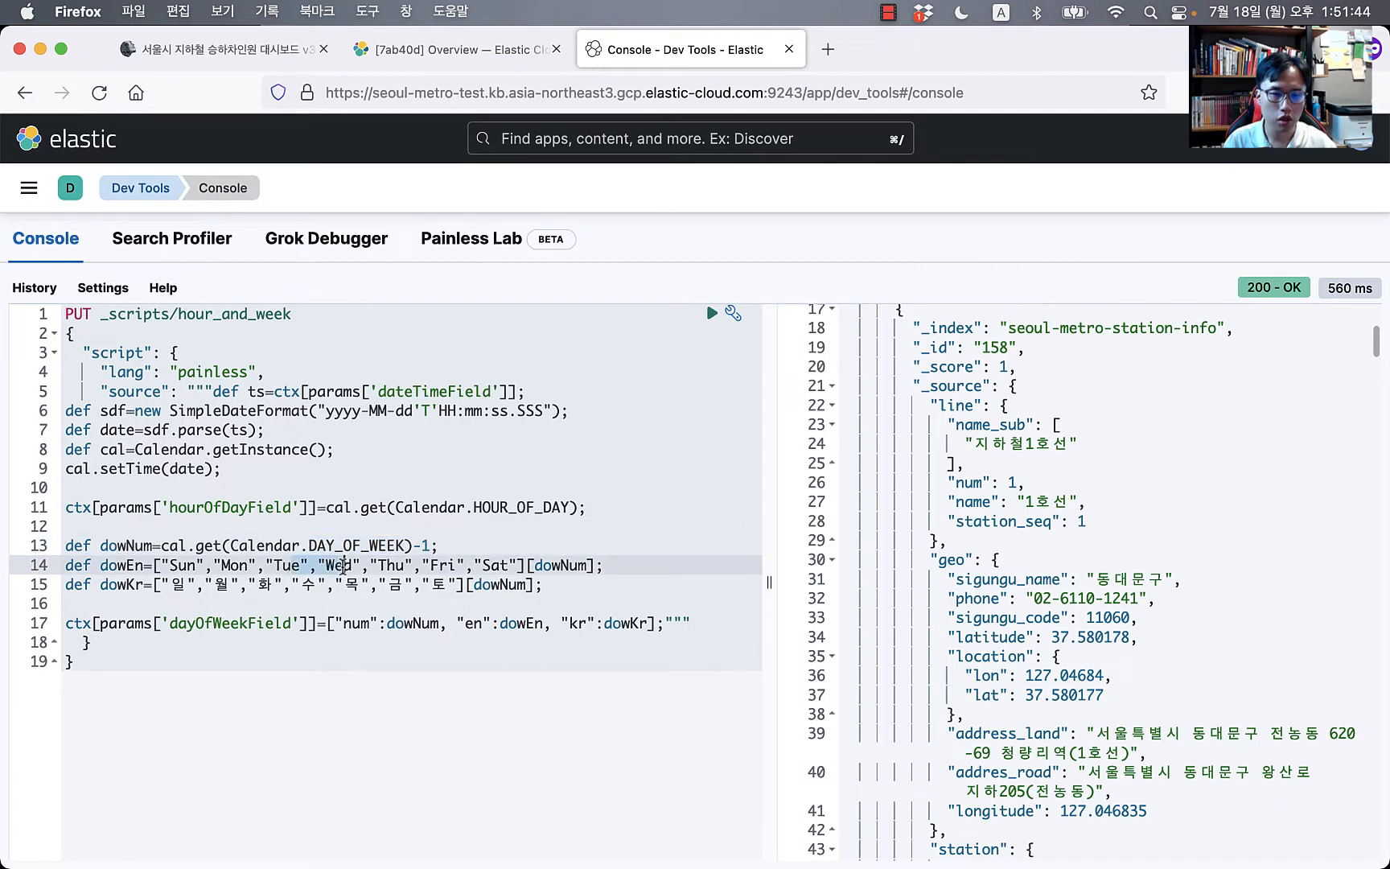
drag(248, 585, 332, 585)
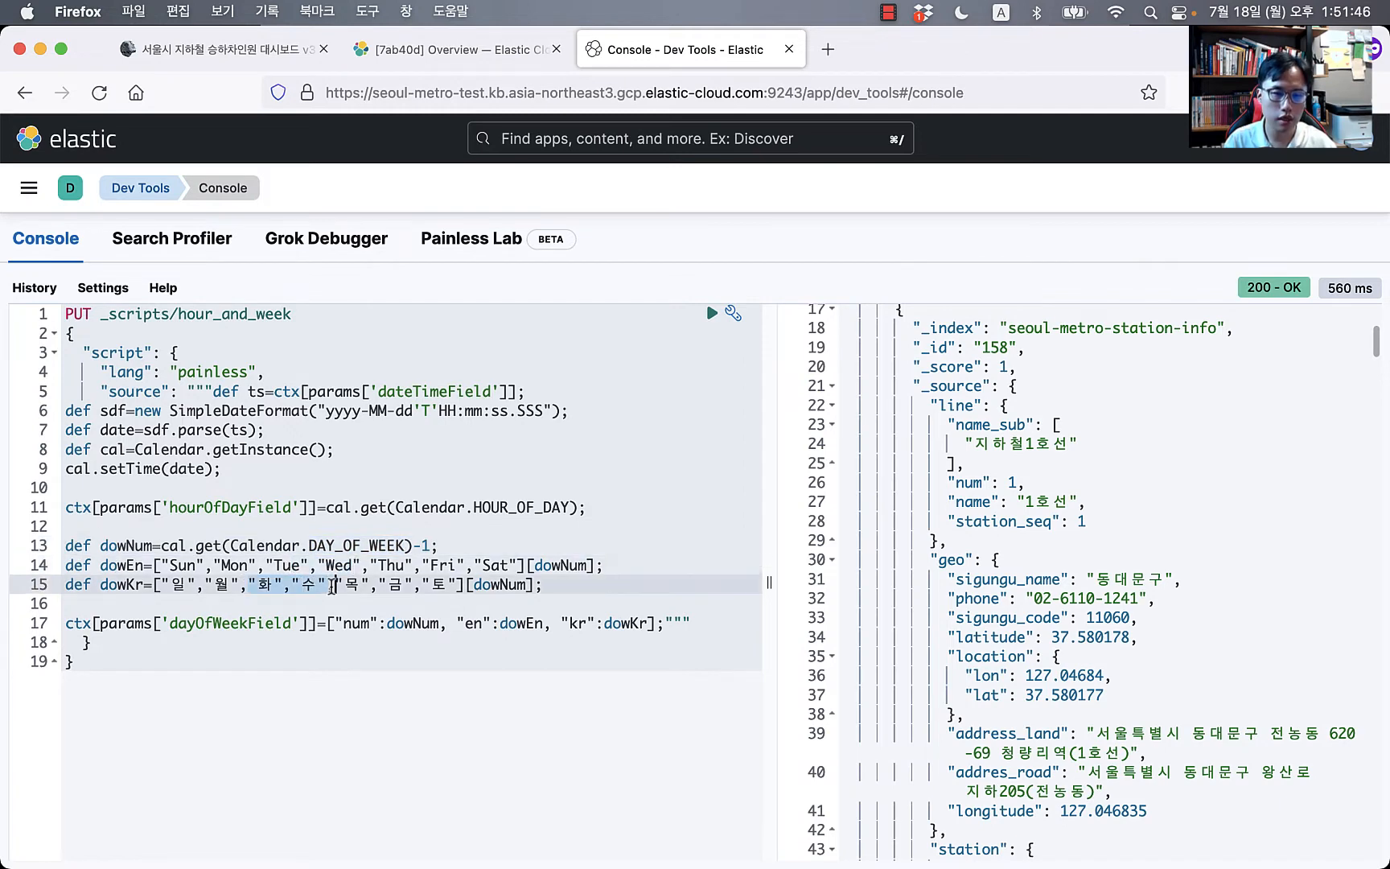
double_click(247, 624)
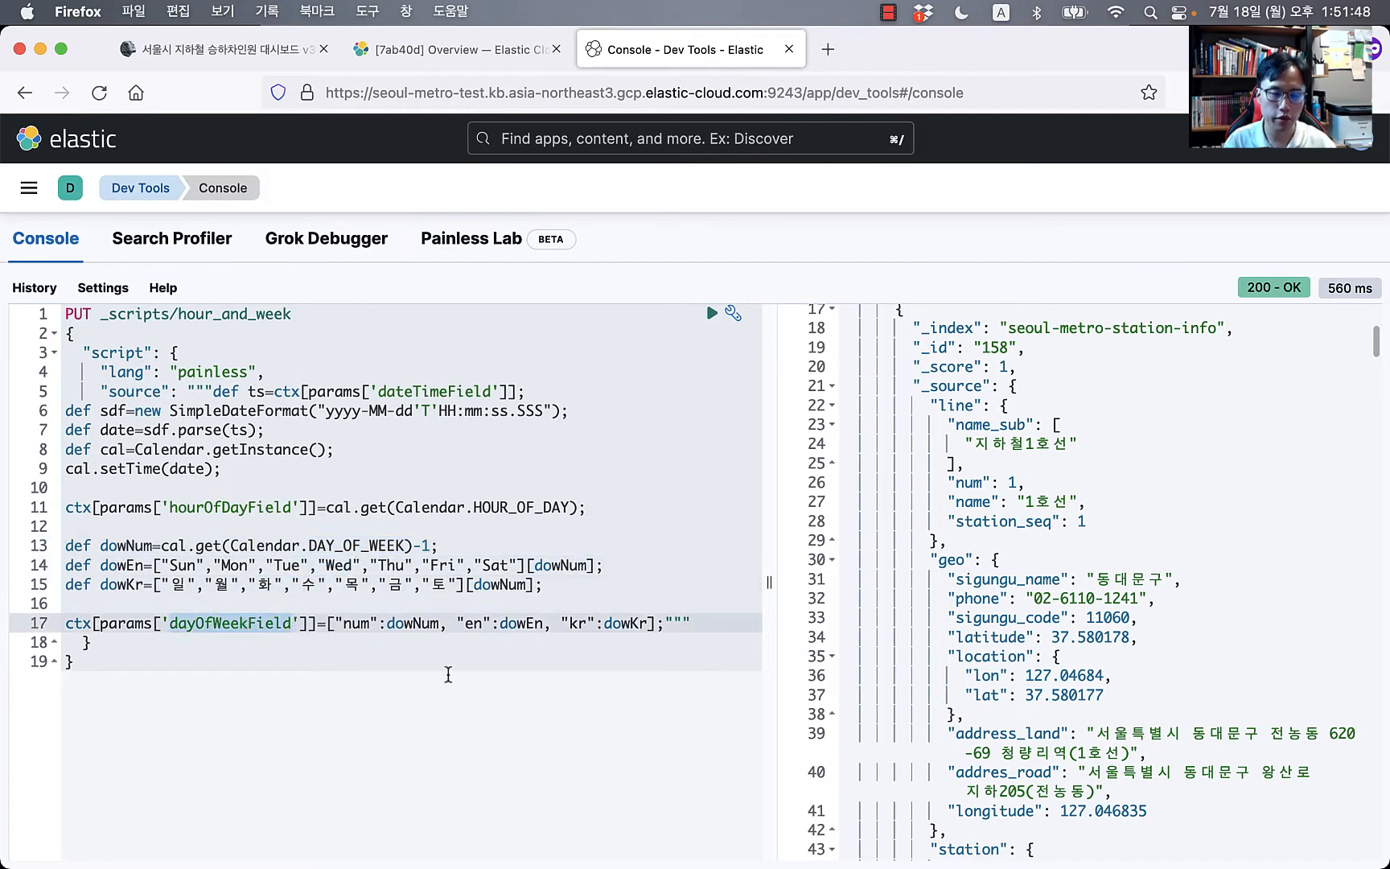
click(416, 621)
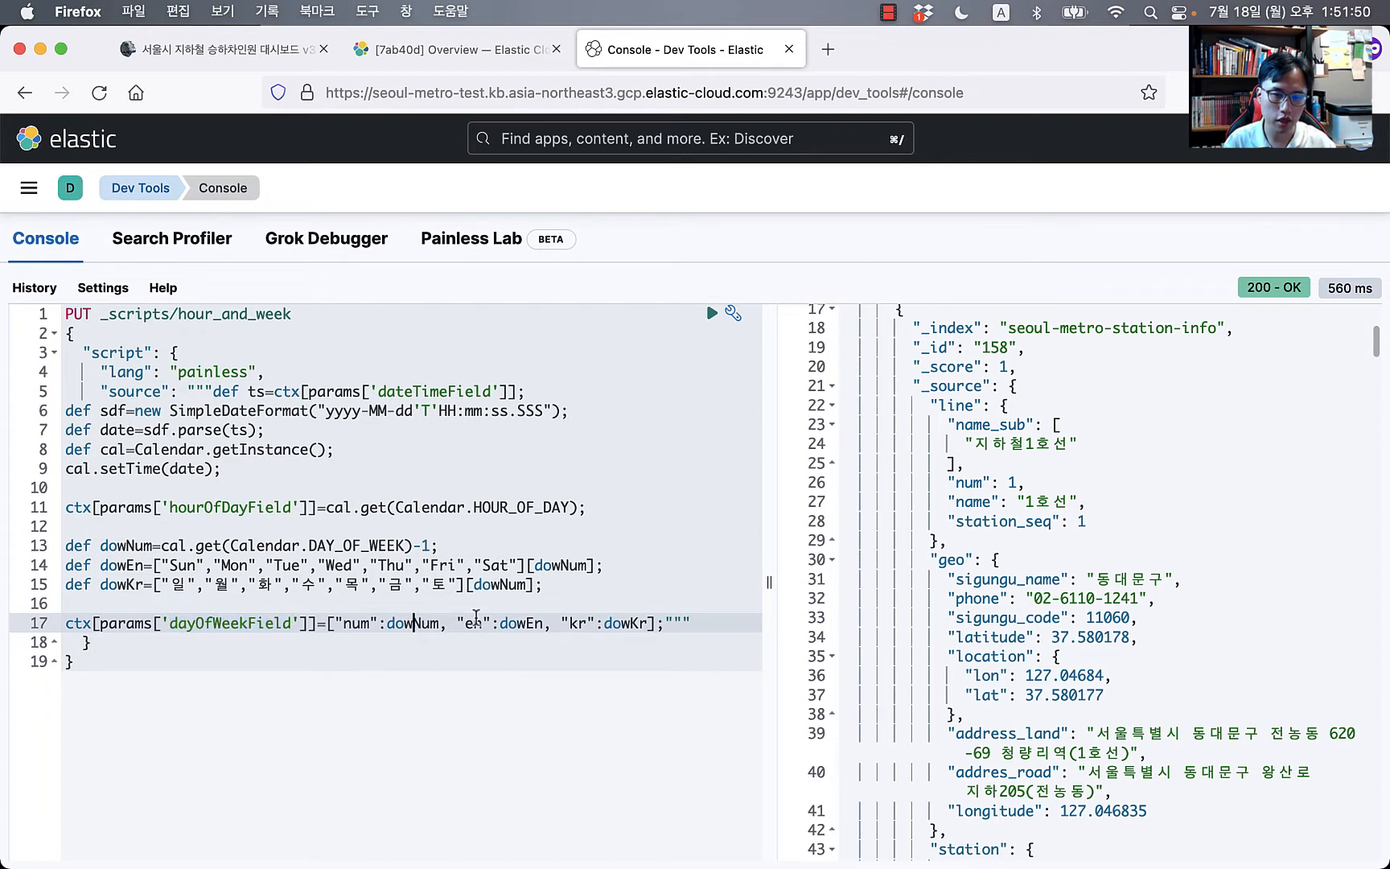
Step: Store the hour_and_week Painless script, getting acknowledged: true
click(636, 640)
click(248, 467)
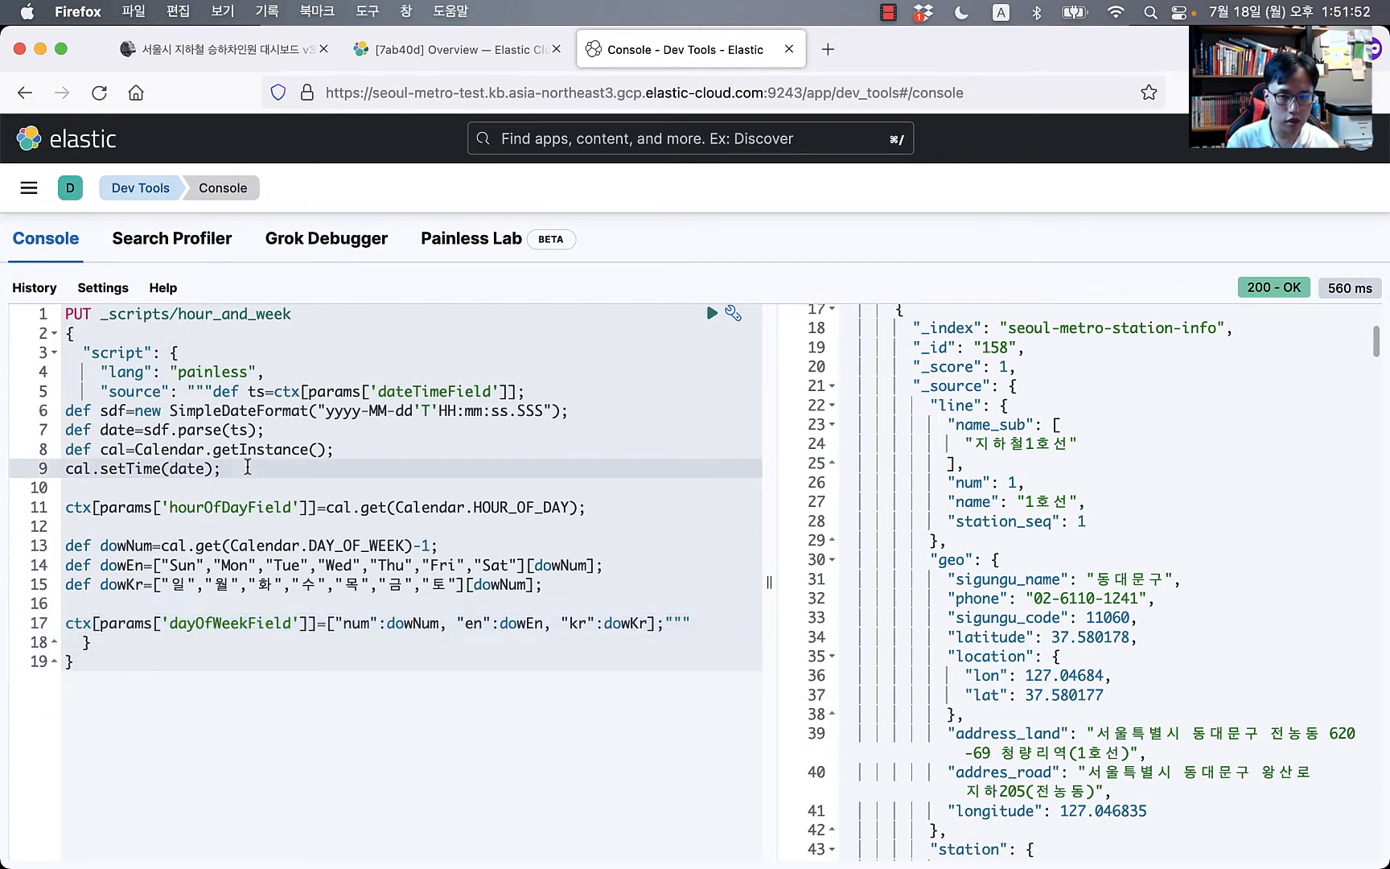
key(super+Return)
Step: Insert blank lines below and above the PUT _scripts/hour_and_week request
key(Up)
key(Up)
key(Up)
key(Up)
key(Up)
key(Up)
key(Up)
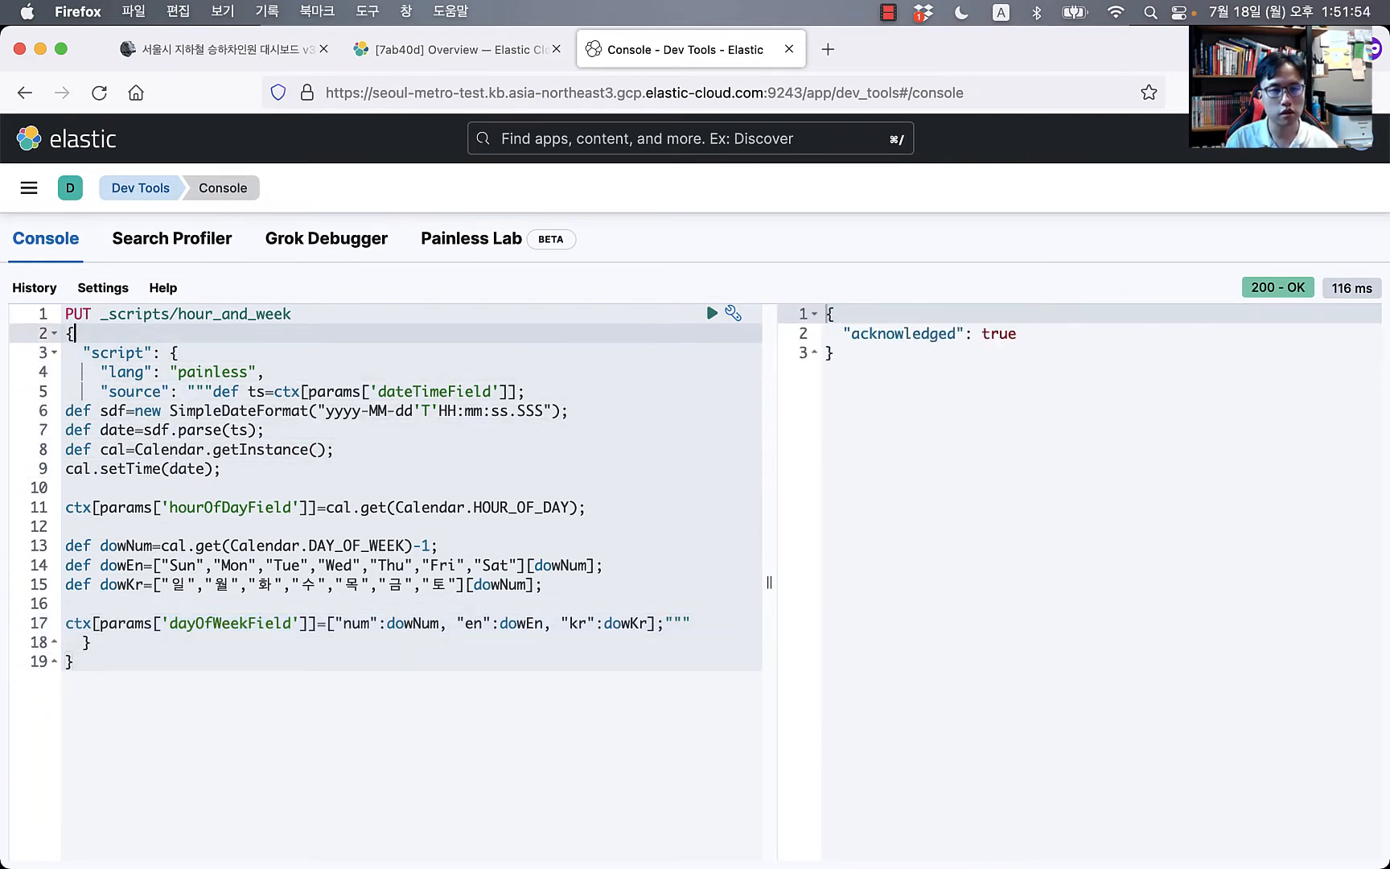
key(Up)
key(super+Left)
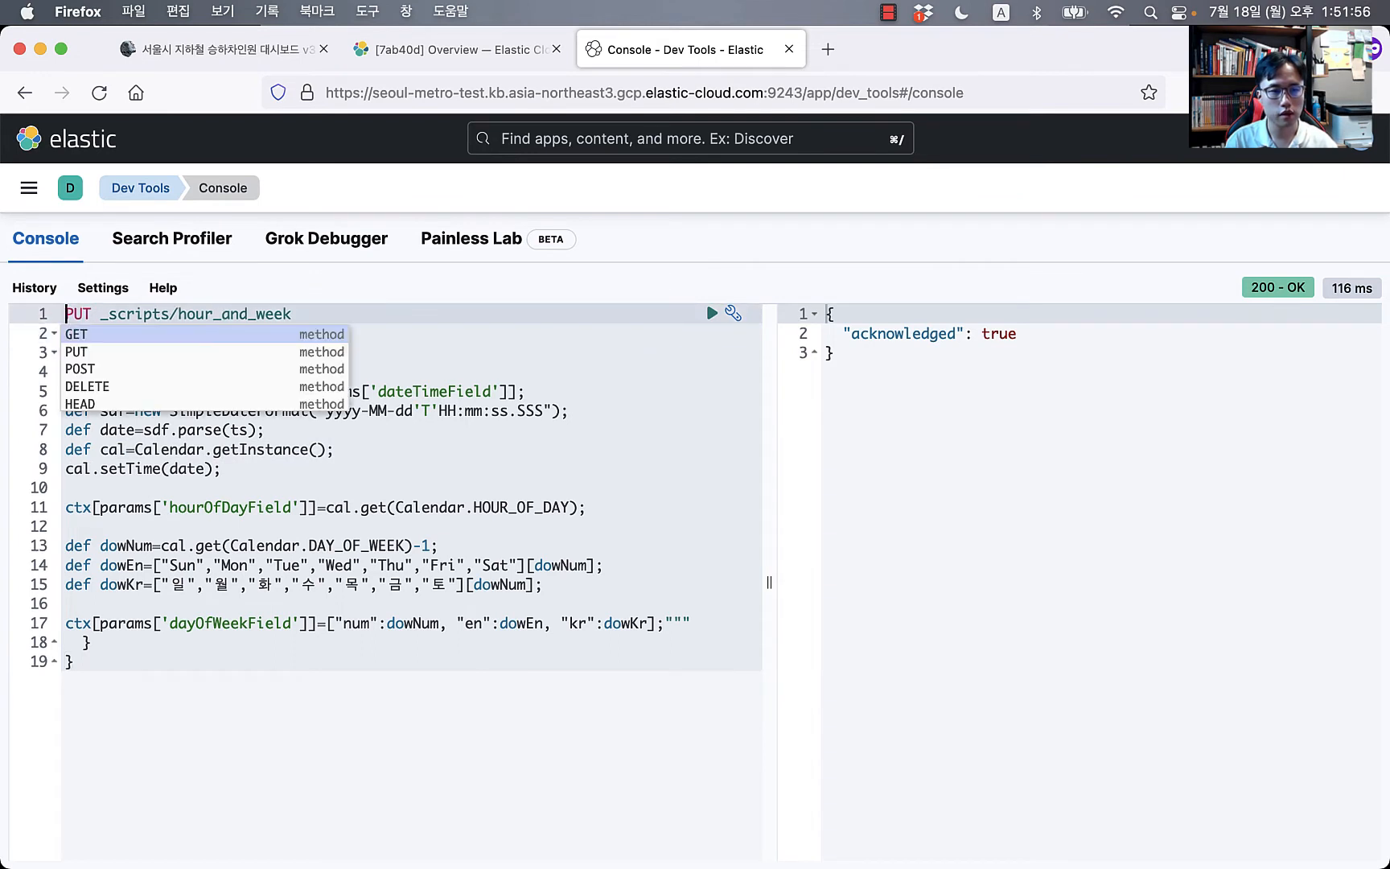
key(Right)
key(super+Right)
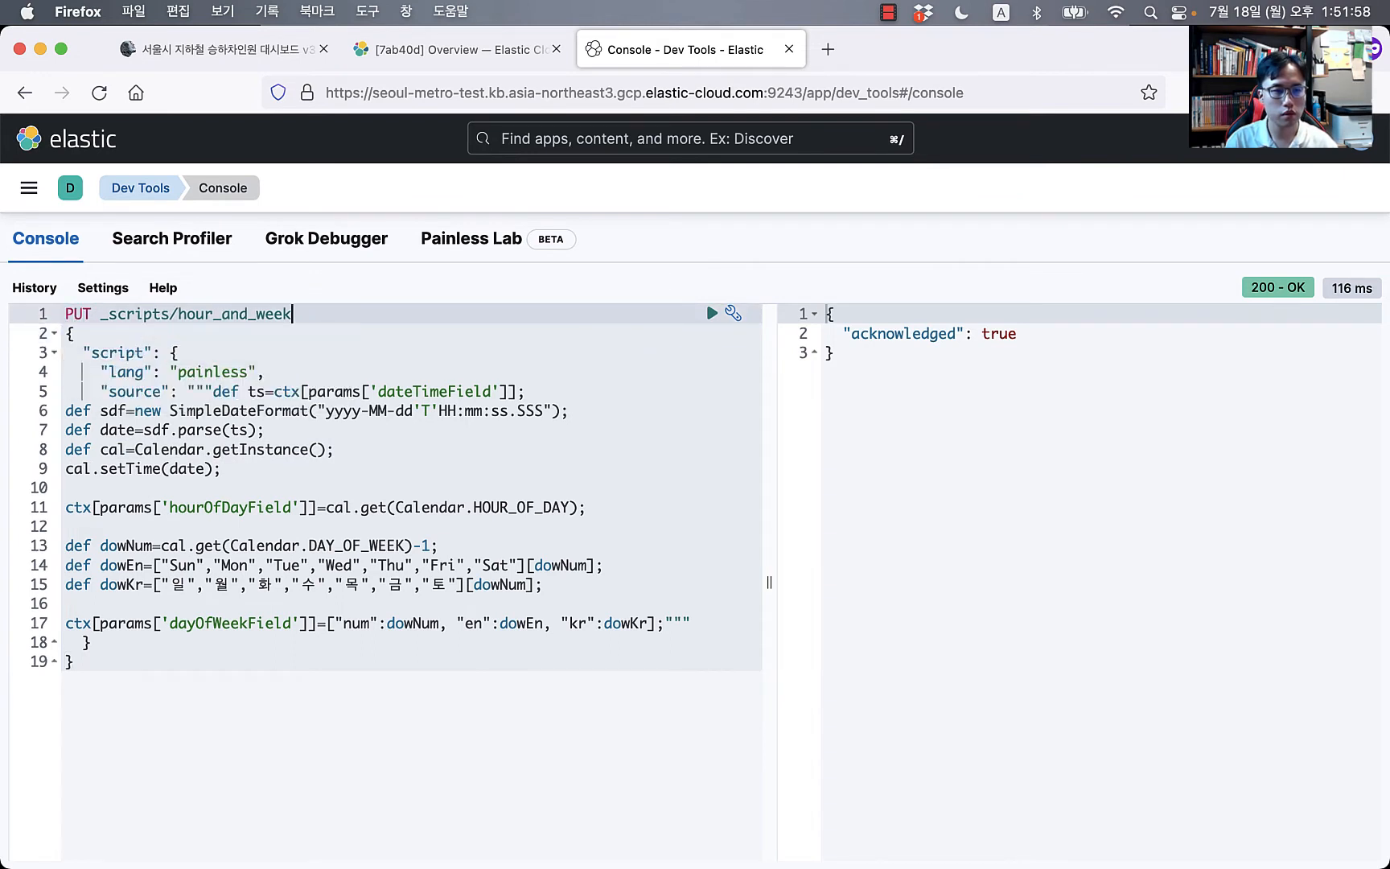
key(super+Down)
key(Return)
key(Return)
key(Return)
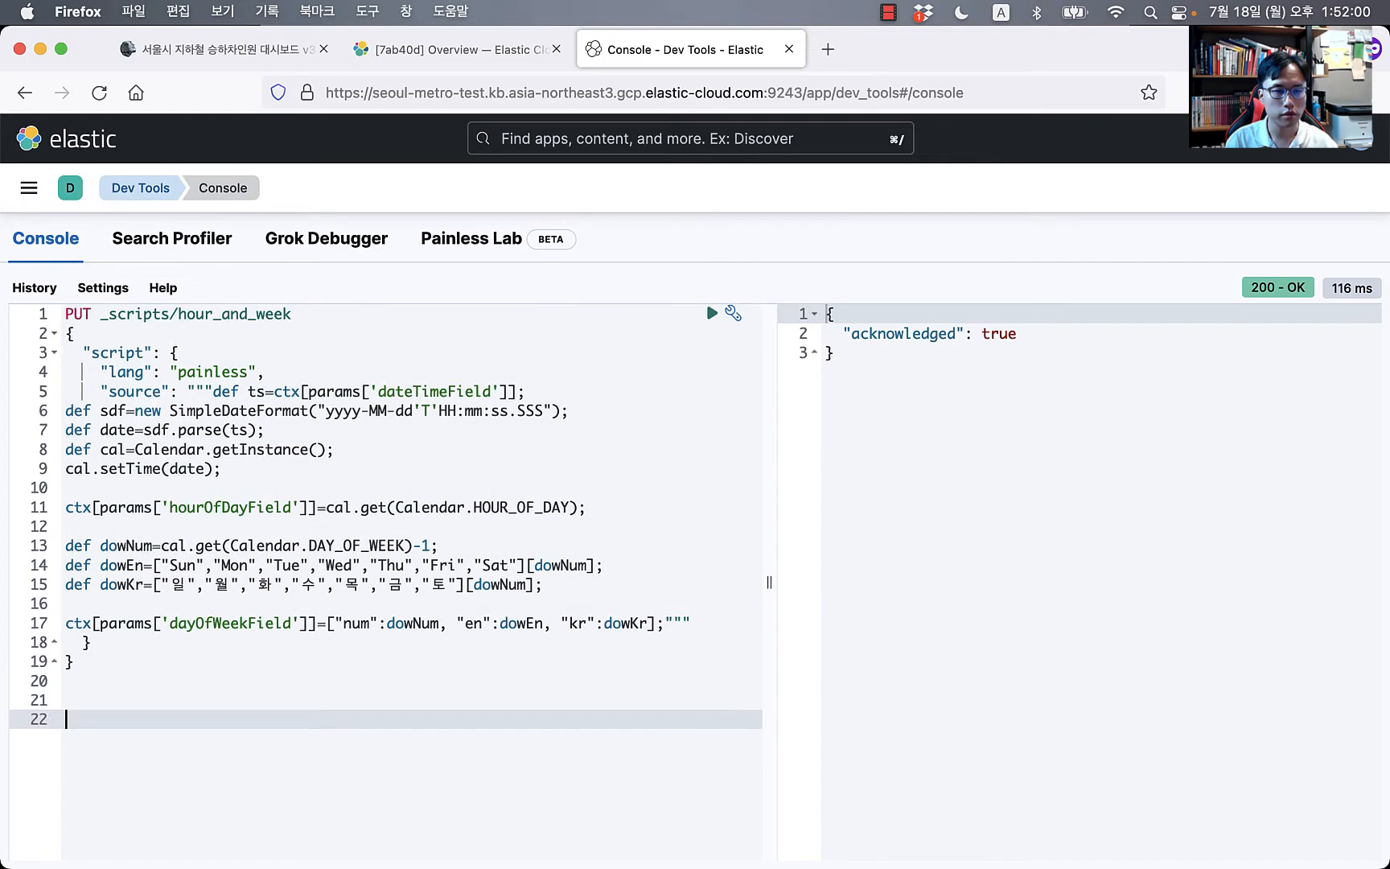
click(130, 334)
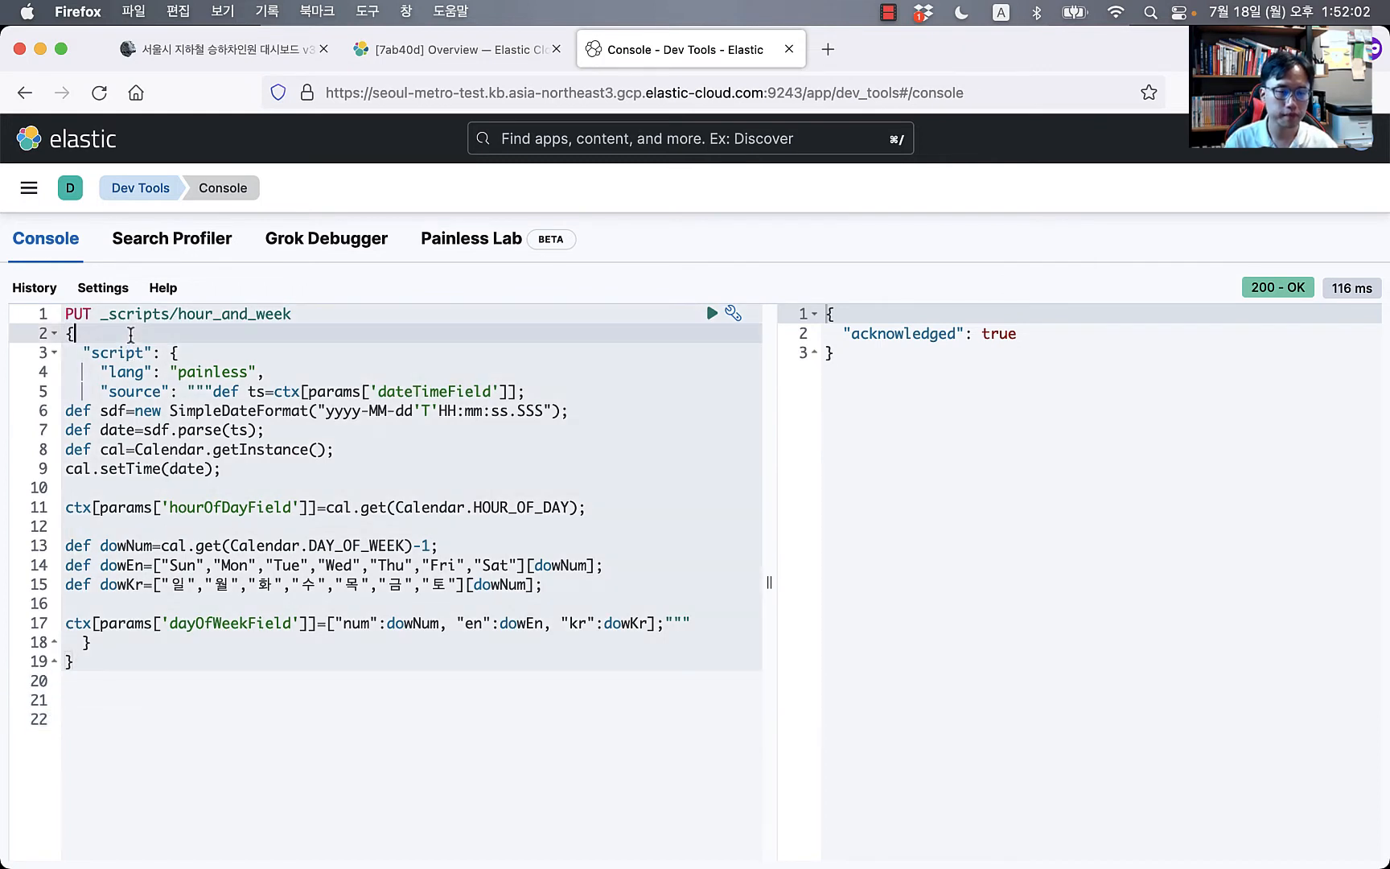
key(Up)
key(Left)
key(Return)
key(Return)
key(Return)
key(Return)
key(Return)
key(Up)
key(Up)
key(Up)
key(Up)
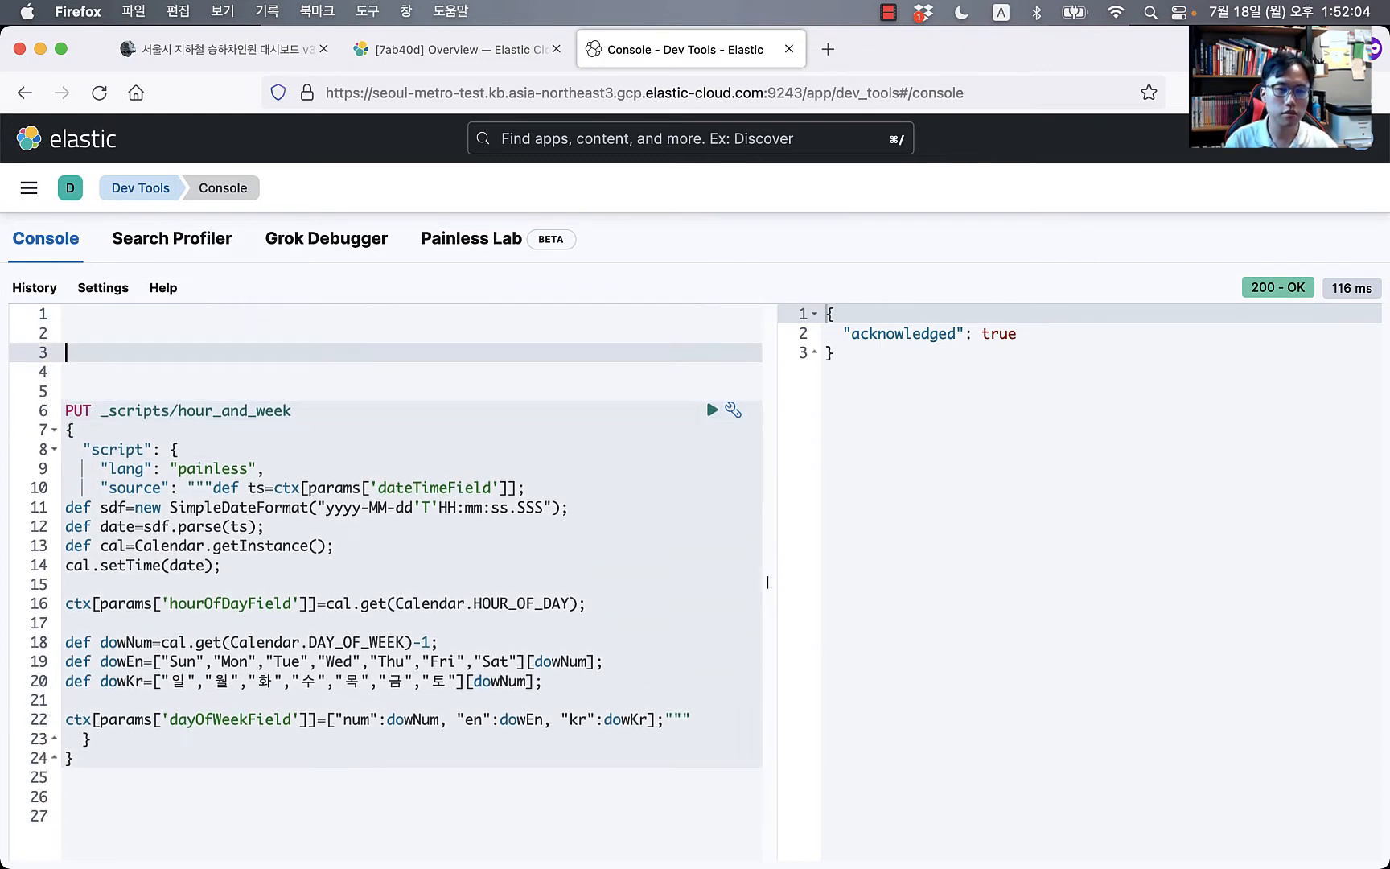
Step: Copy the PUT _ingest/pipeline/temp_hourAndWeek example from the blog post
click(466, 45)
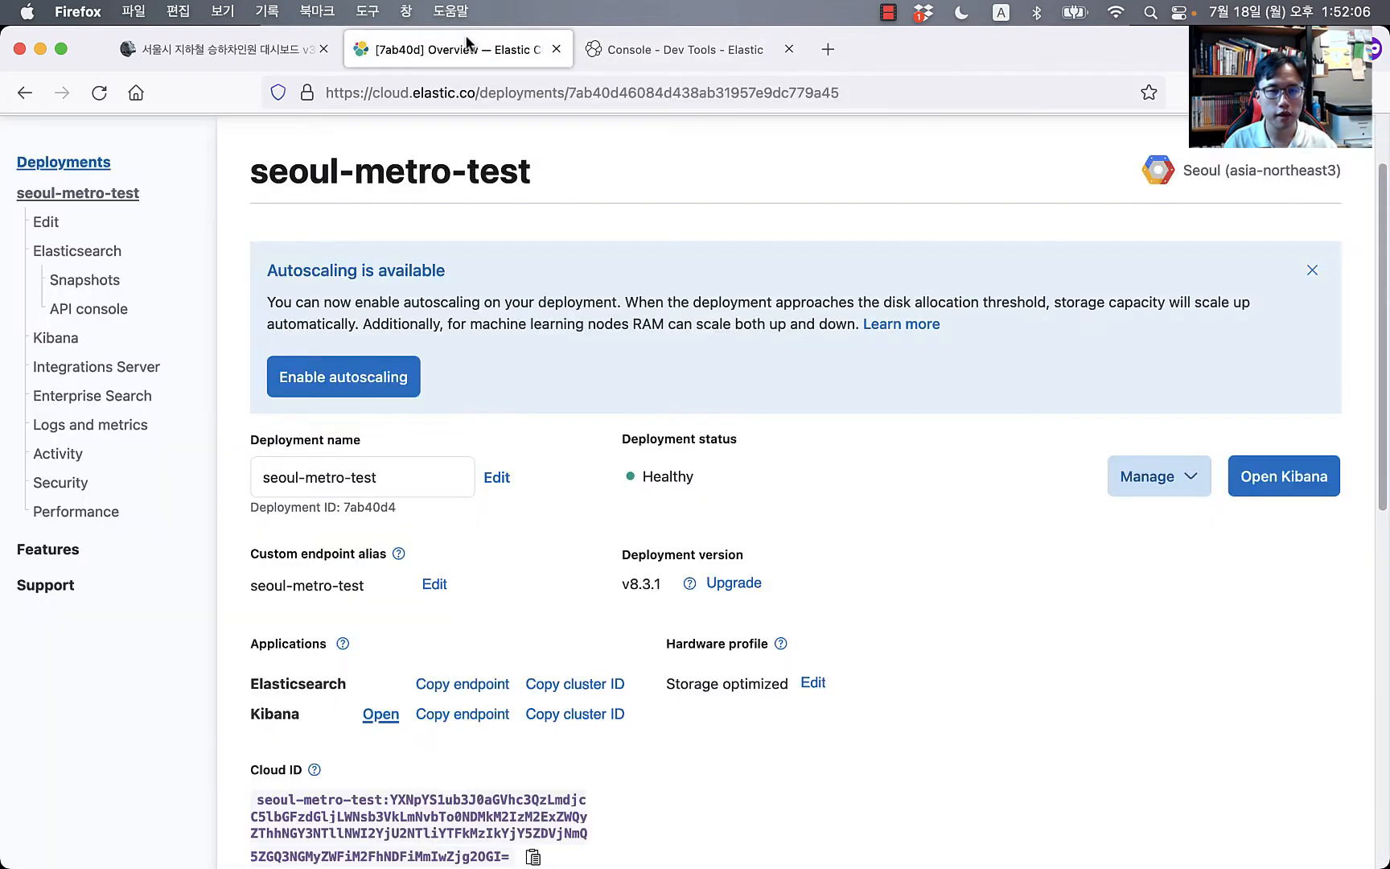
click(225, 50)
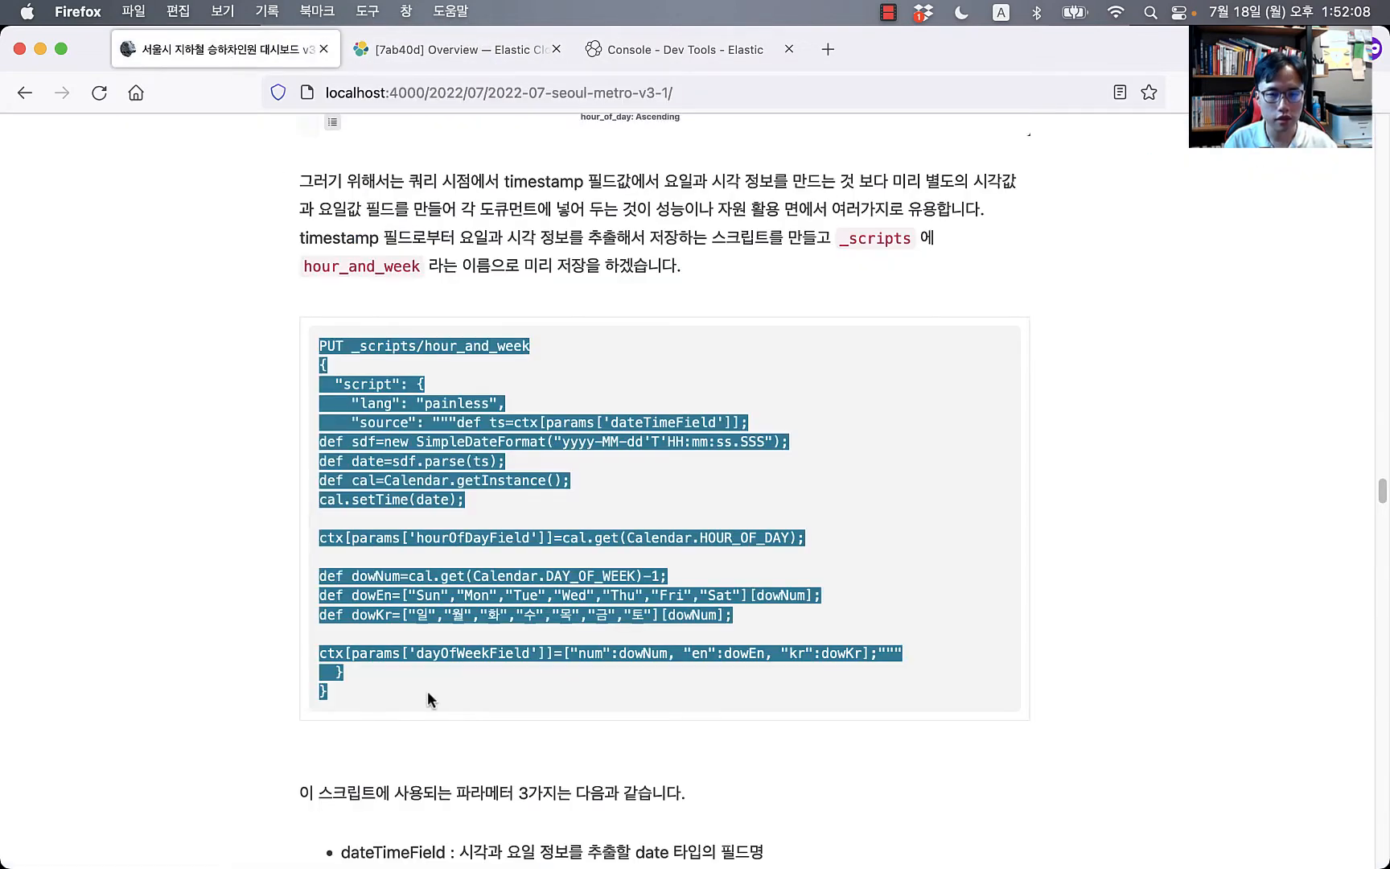
scroll(445, 655, down, 10)
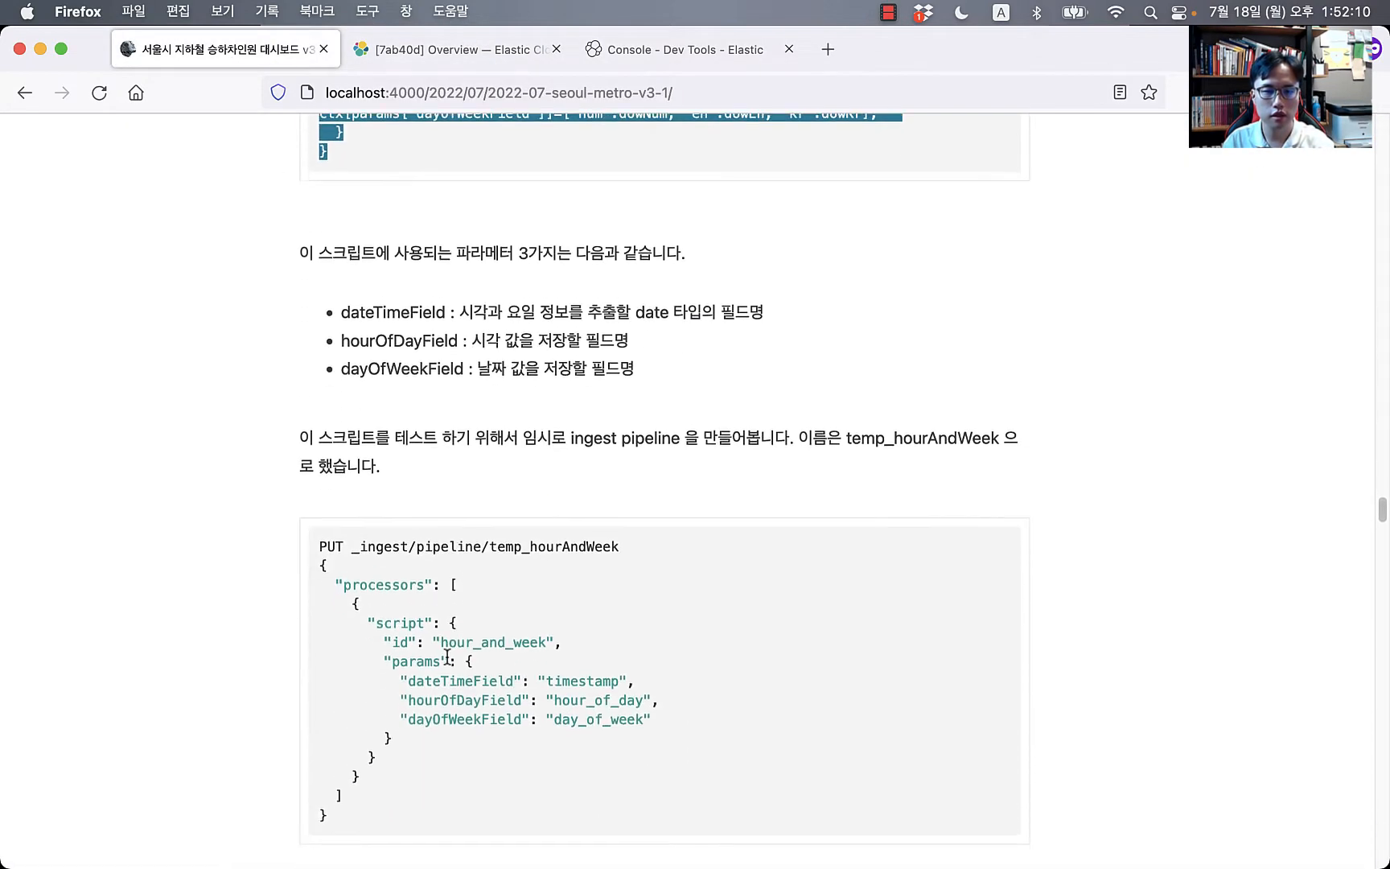
scroll(446, 654, down, 3)
drag(417, 637, 319, 364)
key(super+c)
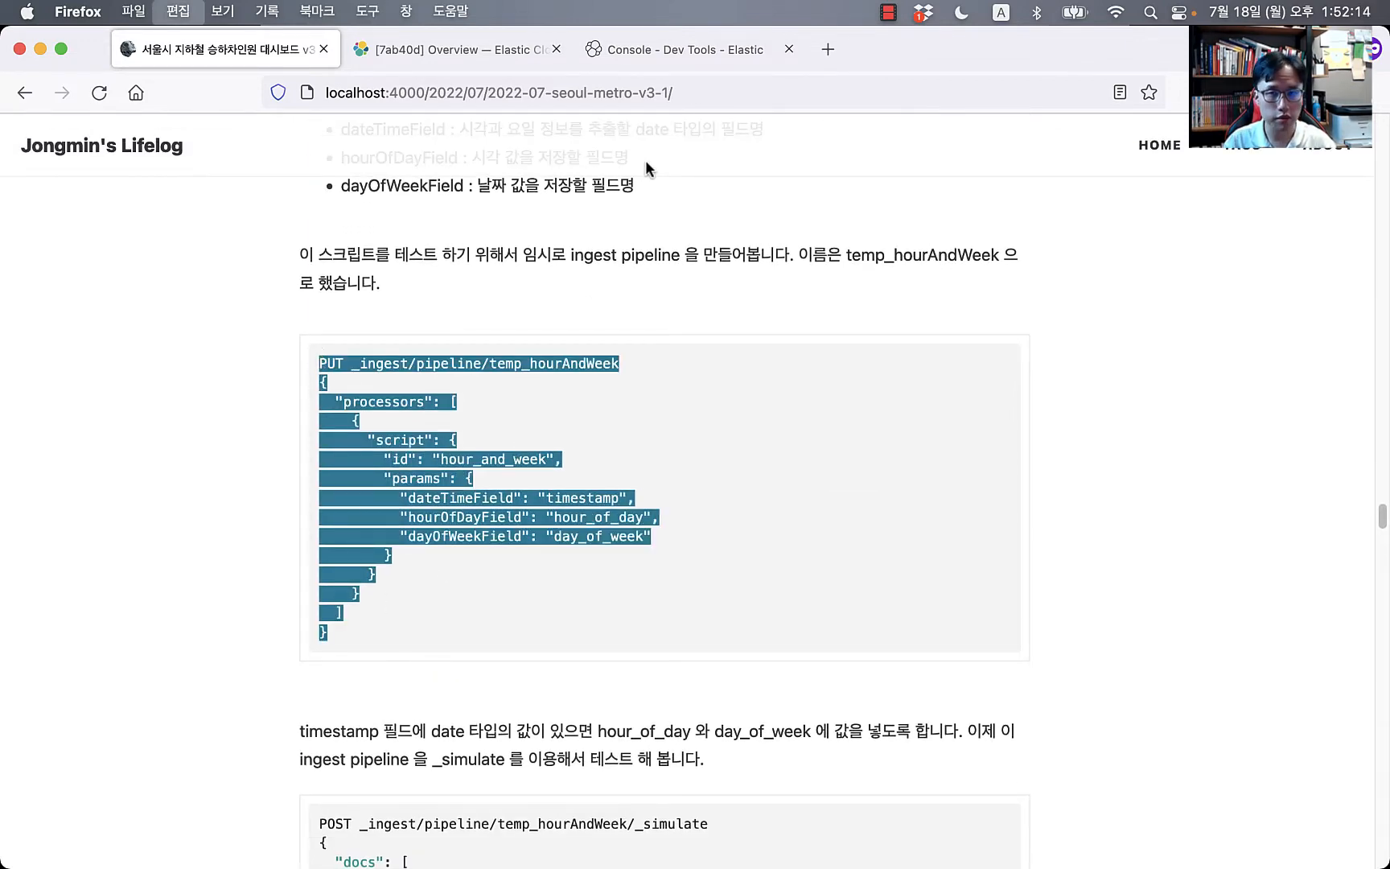
Step: Send the PUT _ingest/pipeline/temp_hourAndWeek request, getting acknowledged: true
click(693, 53)
click(190, 368)
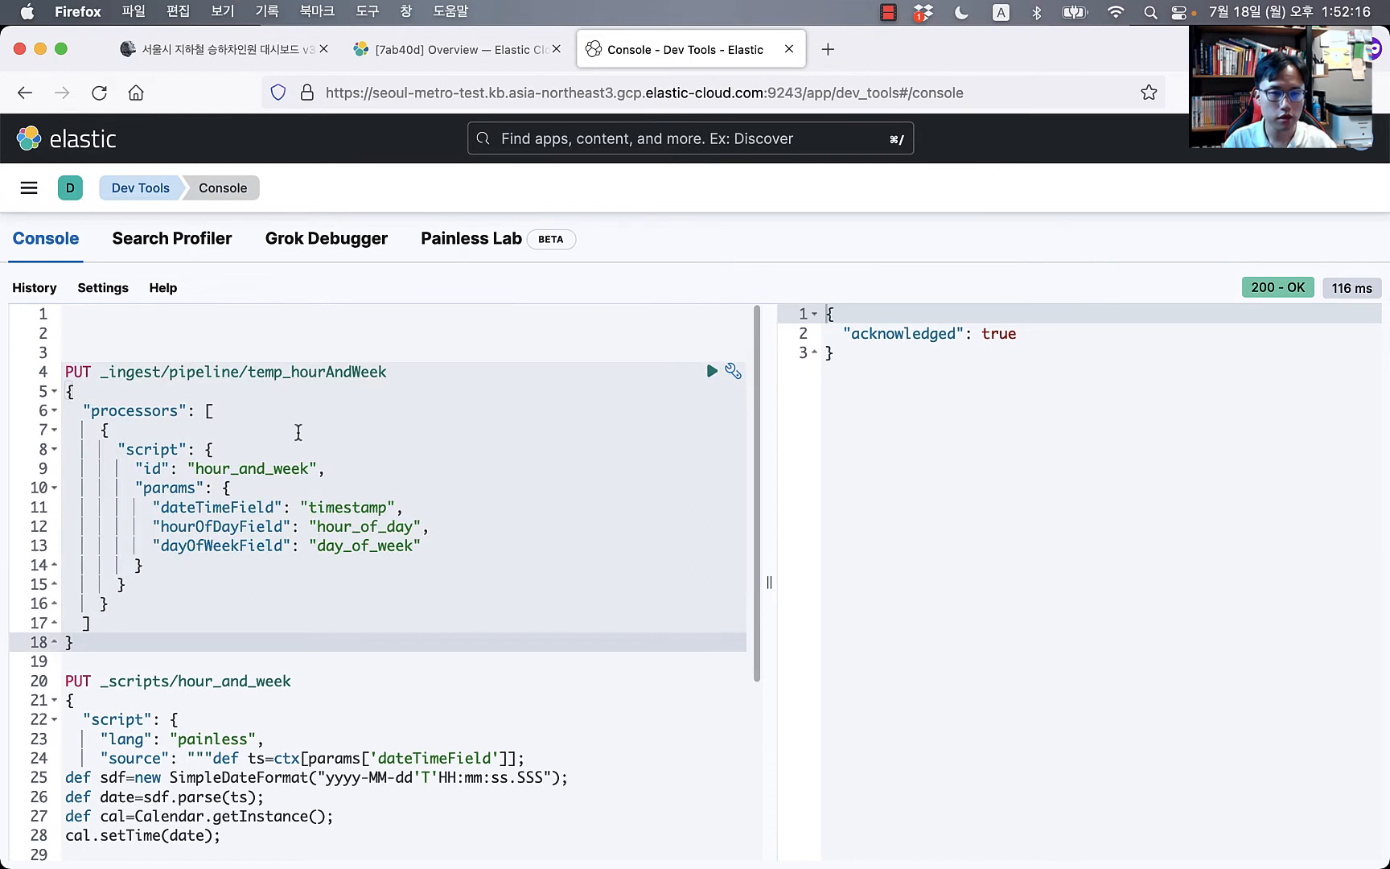
click(269, 374)
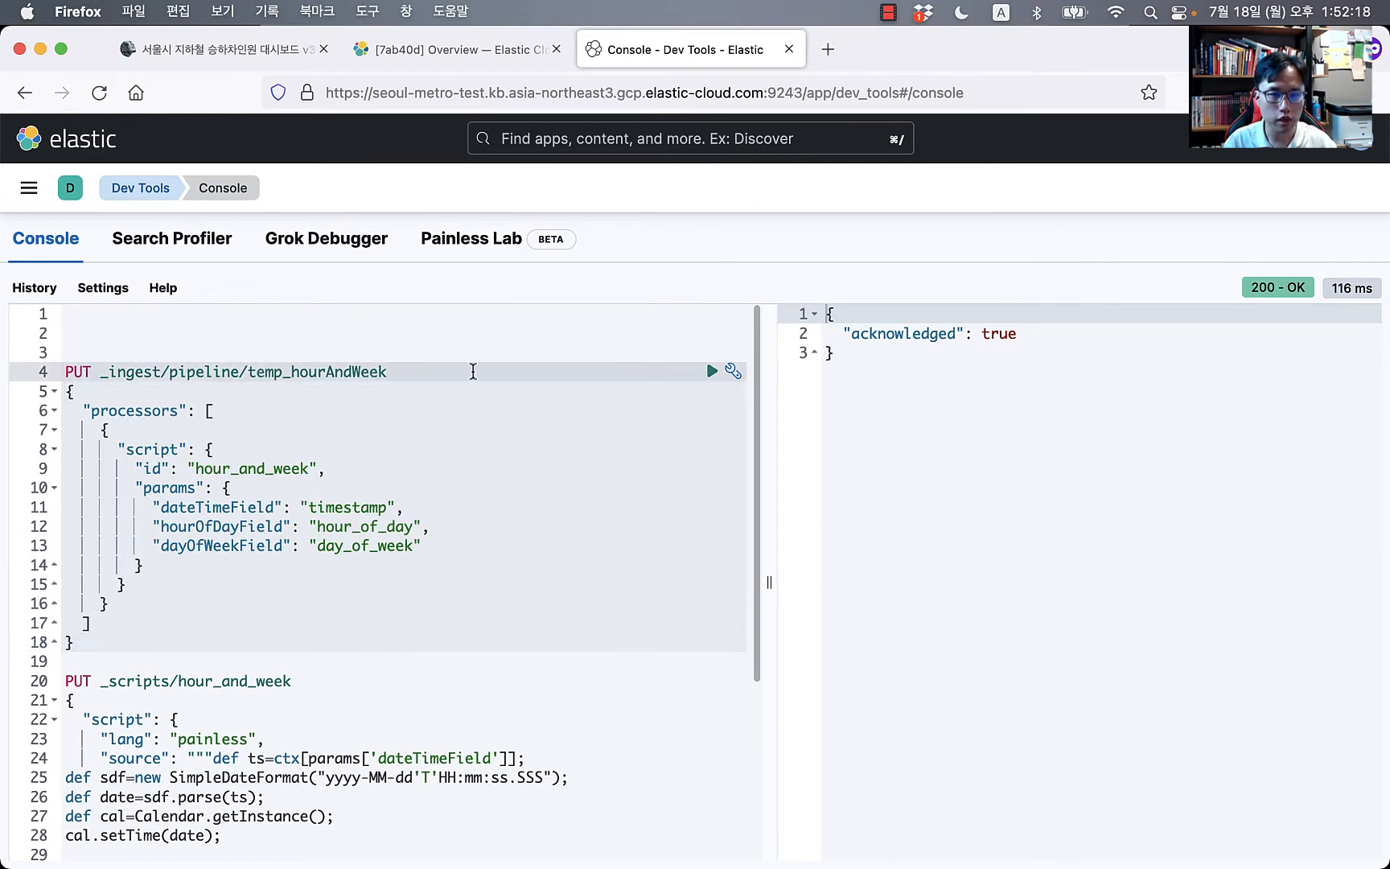
key(super+Return)
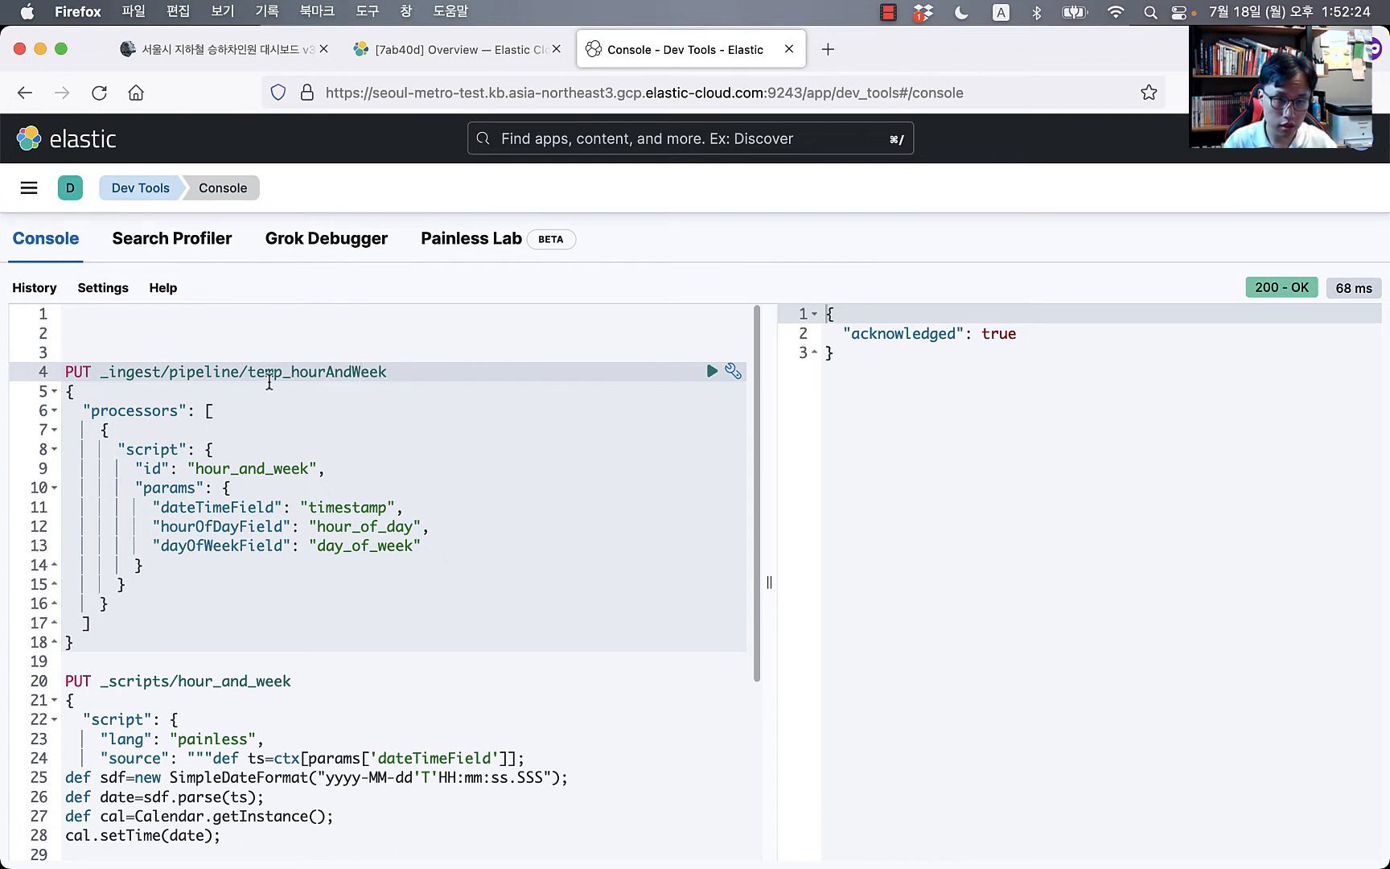
Step: Highlight the script processor's id and the matching hour_and_week stored script name
click(133, 413)
click(151, 450)
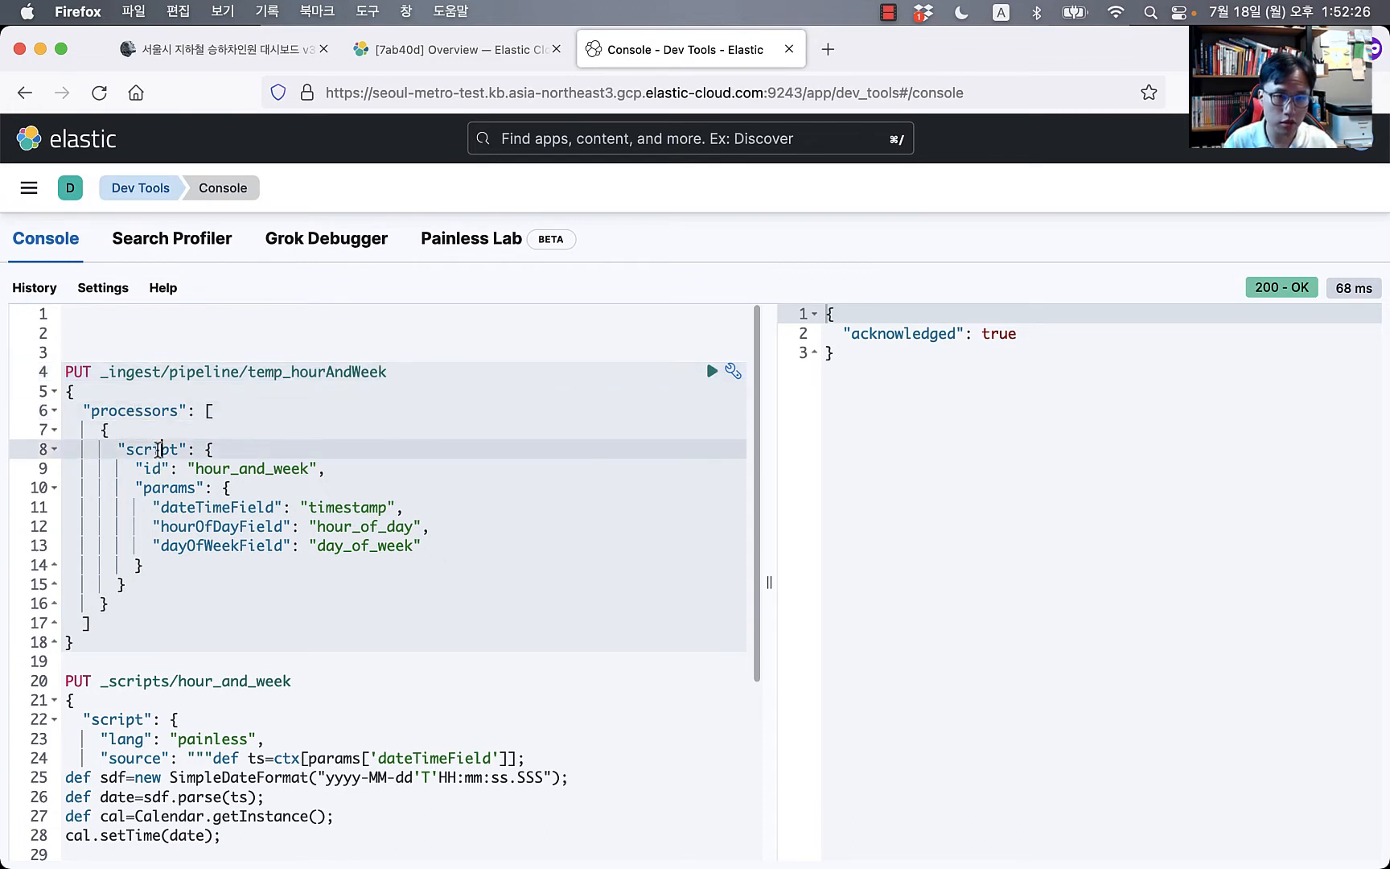
click(217, 589)
drag(193, 468, 326, 469)
click(270, 682)
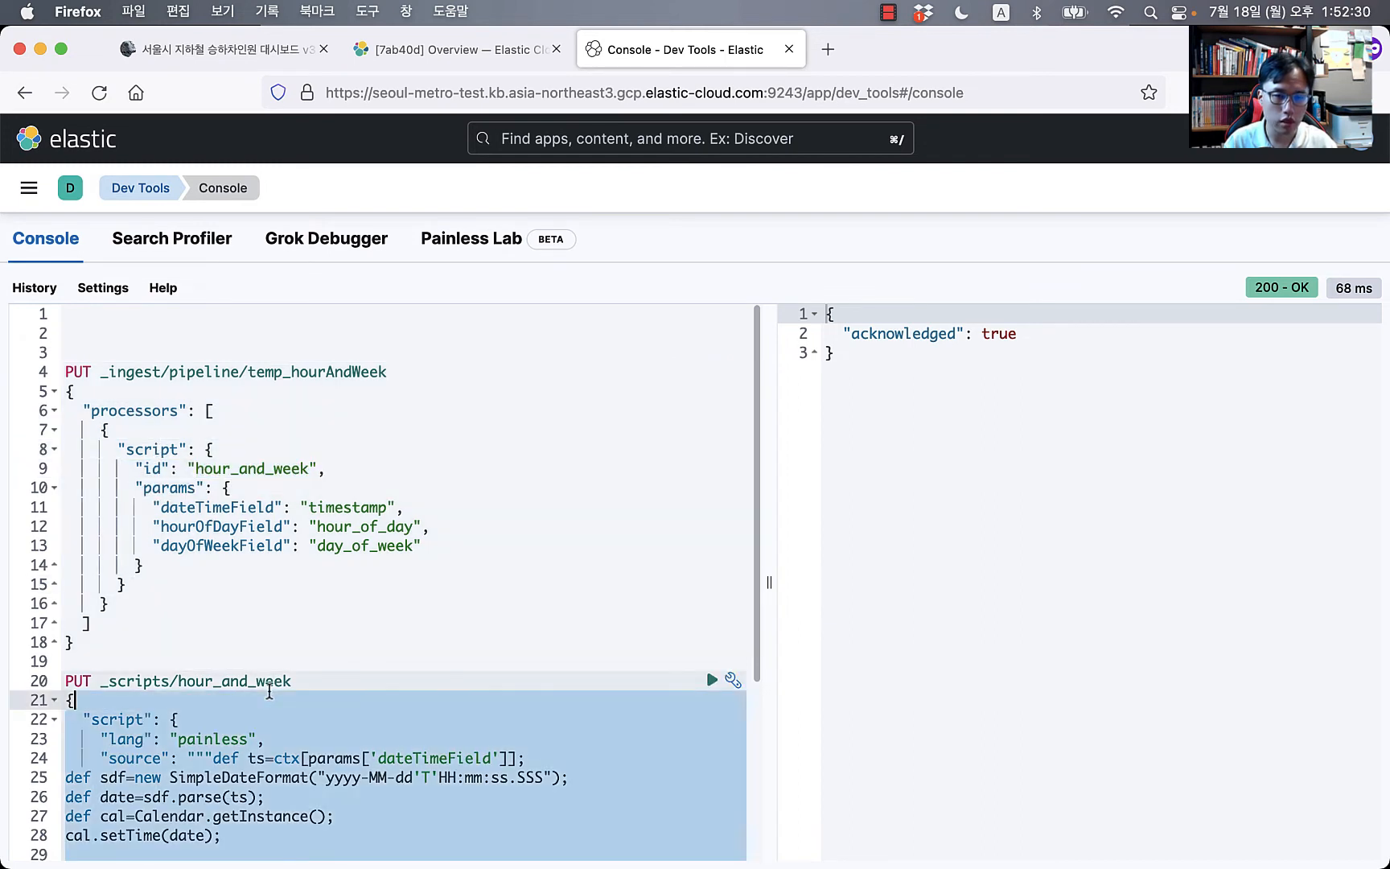
double_click(248, 678)
Step: Try replacing the script id line with a source entry, then undo to restore it
click(258, 486)
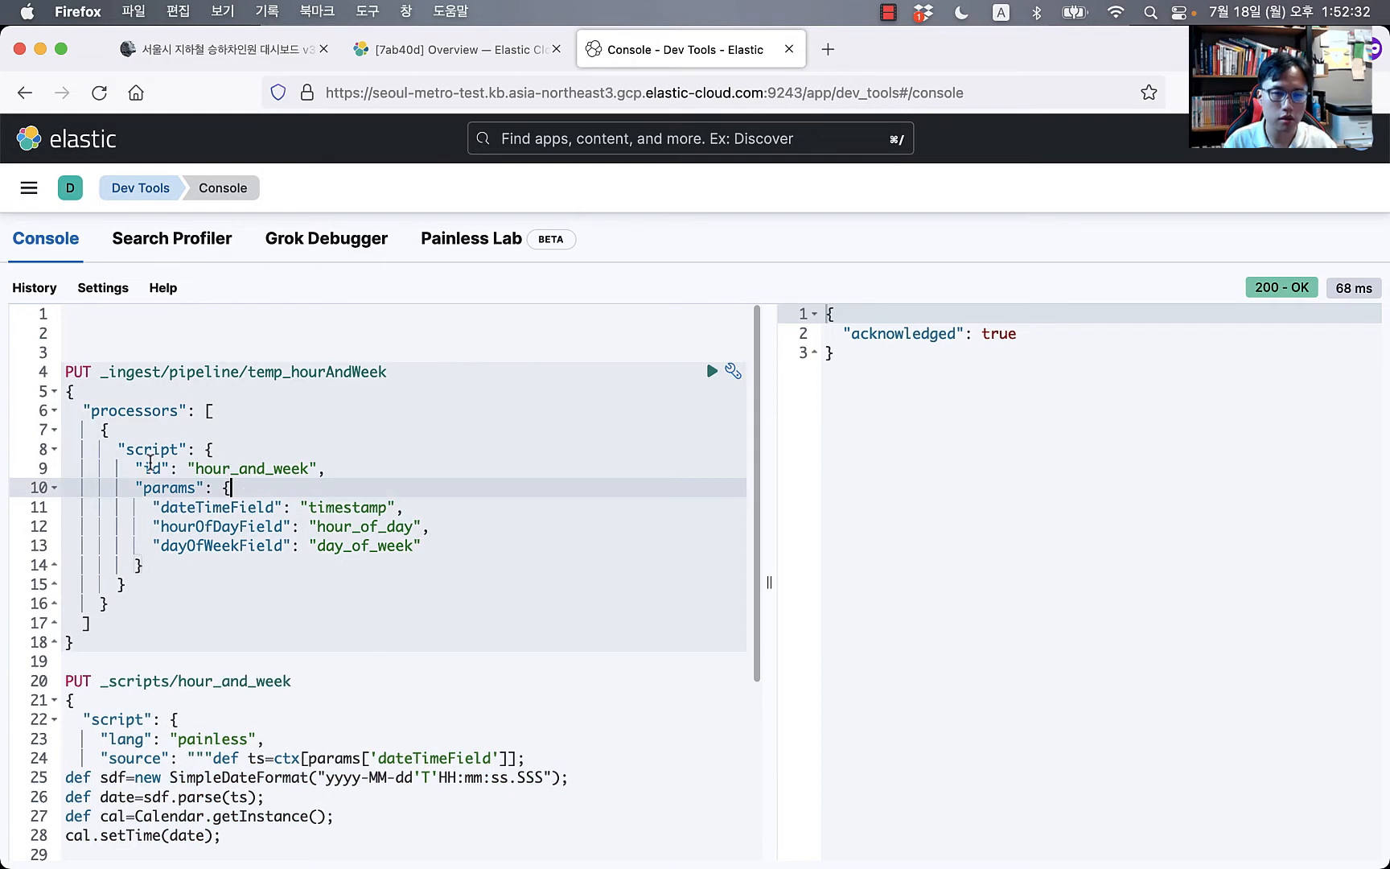
drag(119, 469, 394, 472)
key(BackSpace)
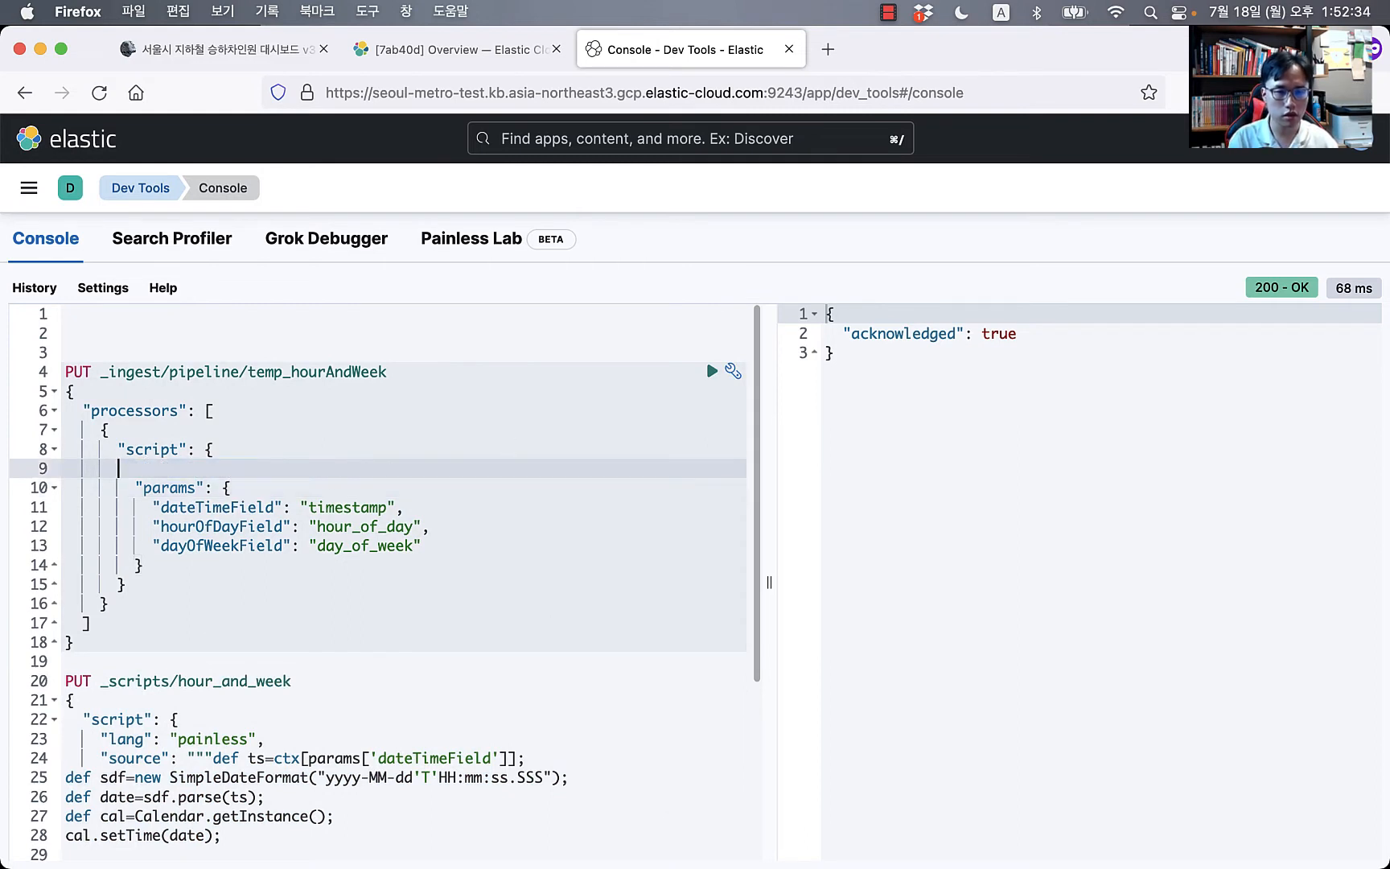
key(Tab)
text(so)
key(Return)
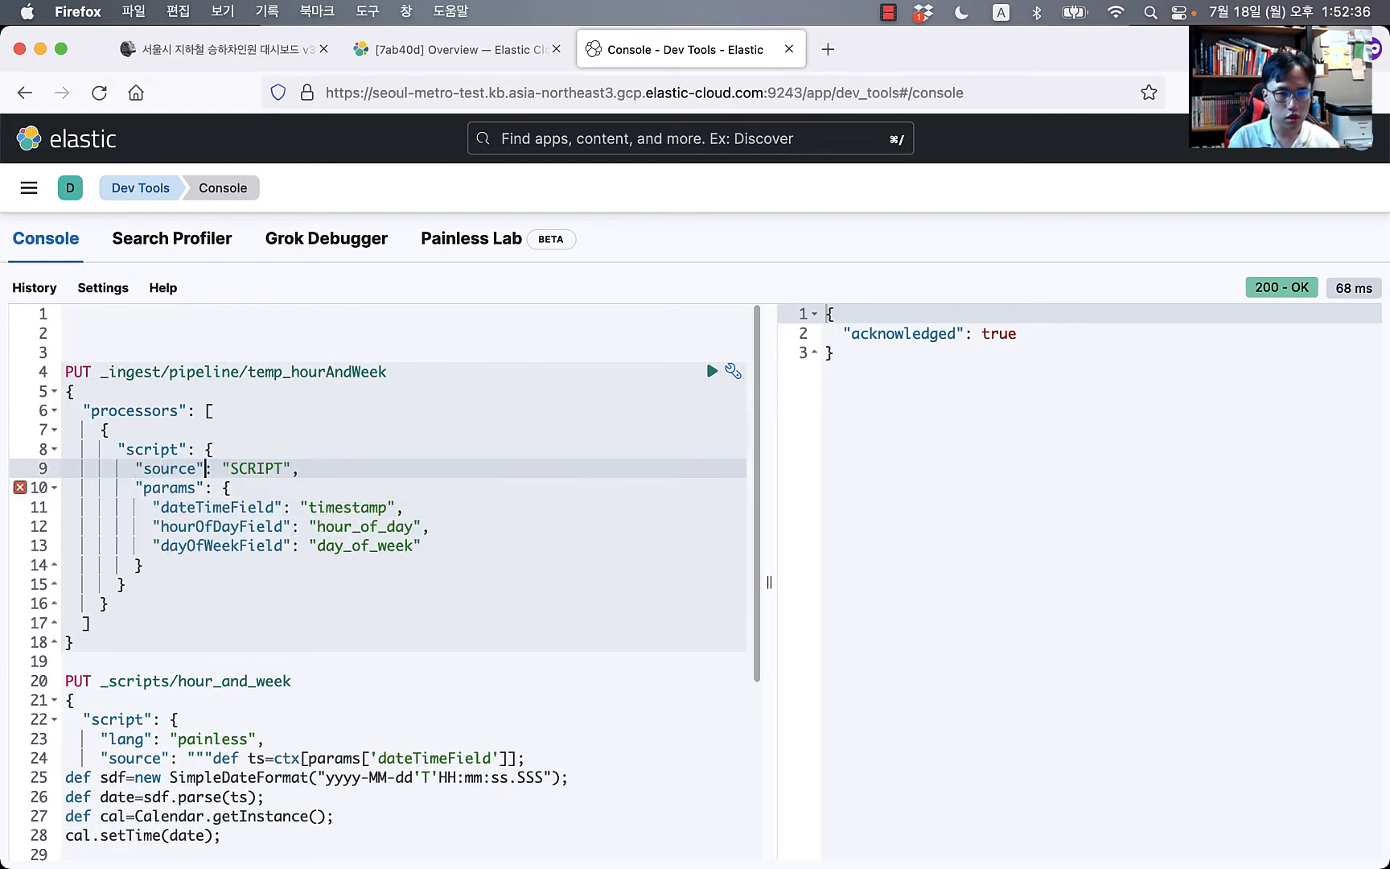
key(shift+Right)
key(shift+super+Right)
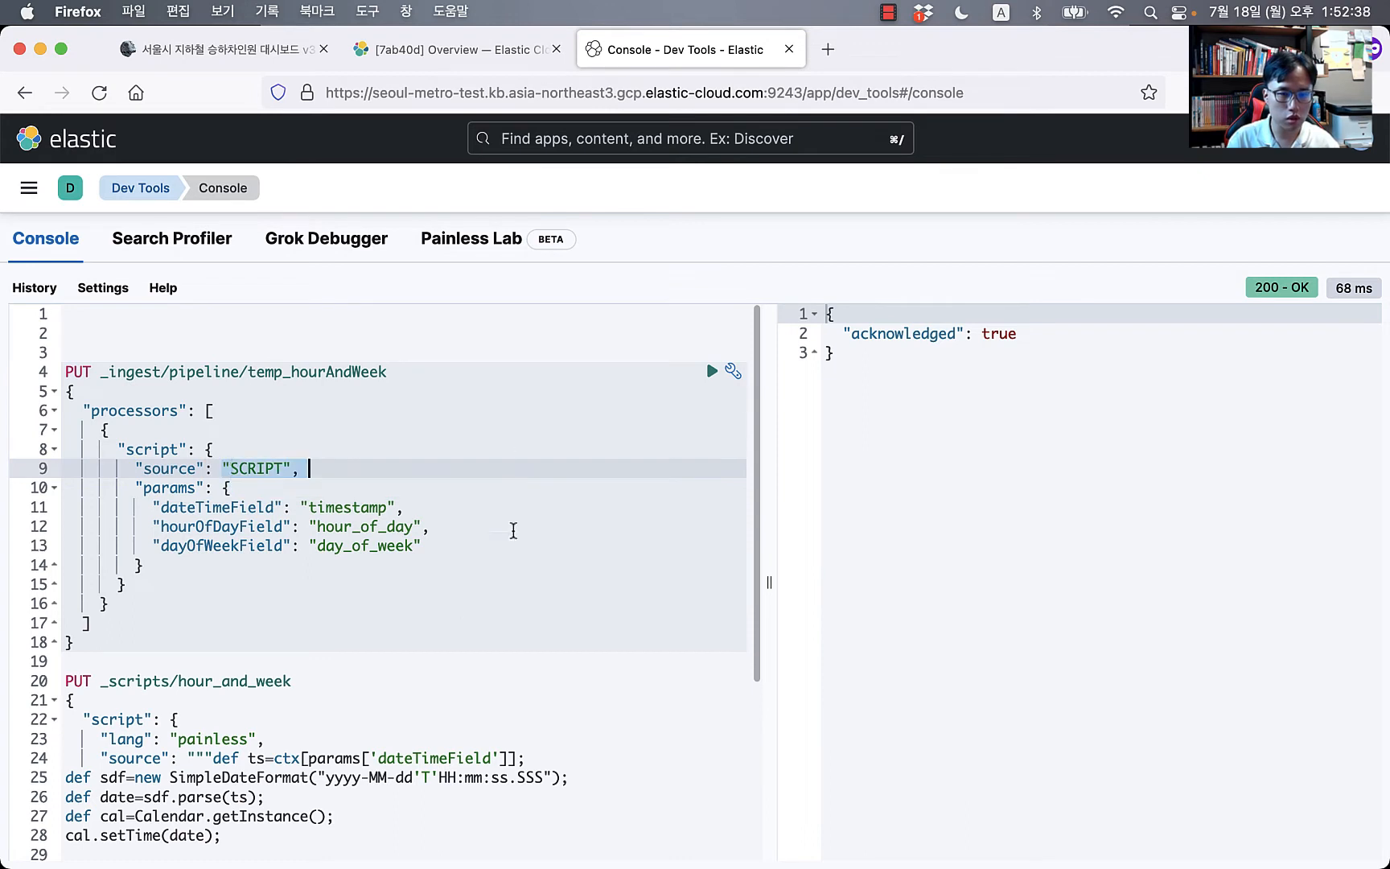
click(351, 604)
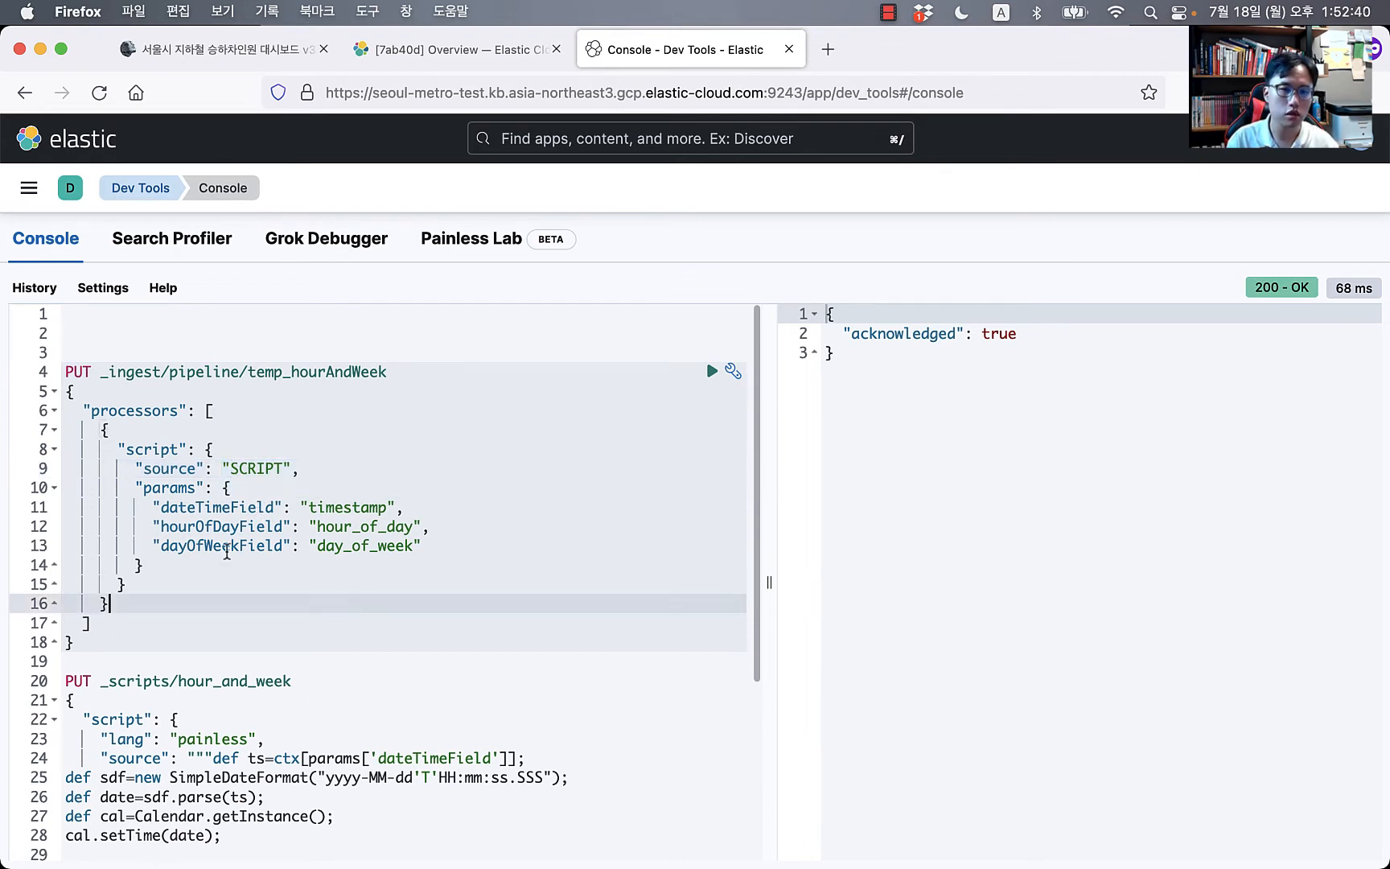
key(super+z)
key(super+z)
key(super+z)
key(super+z)
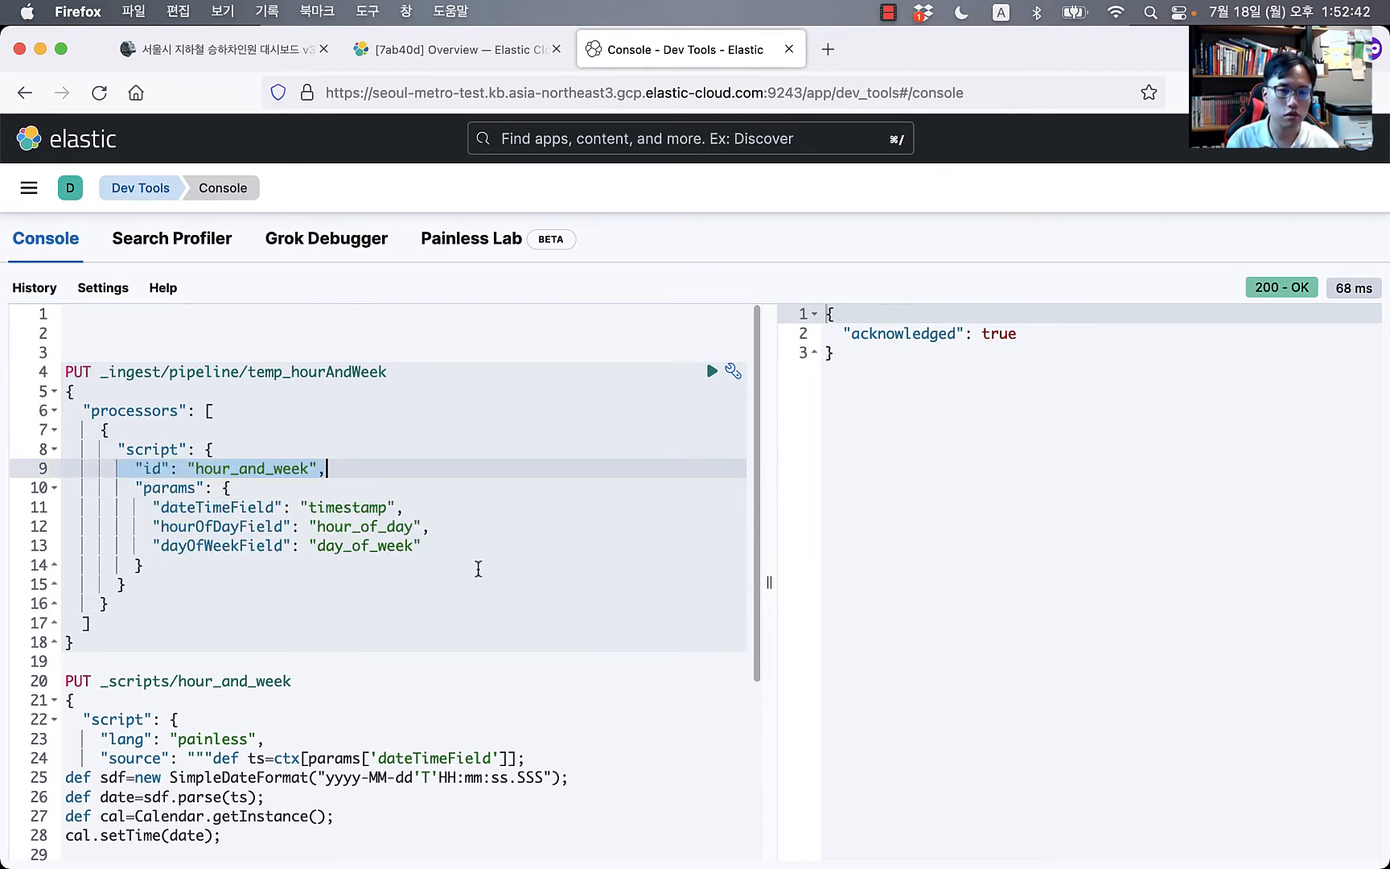
Step: Highlight the timestamp dateTimeField parameter and add an empty line above the pipeline request
click(266, 528)
click(210, 506)
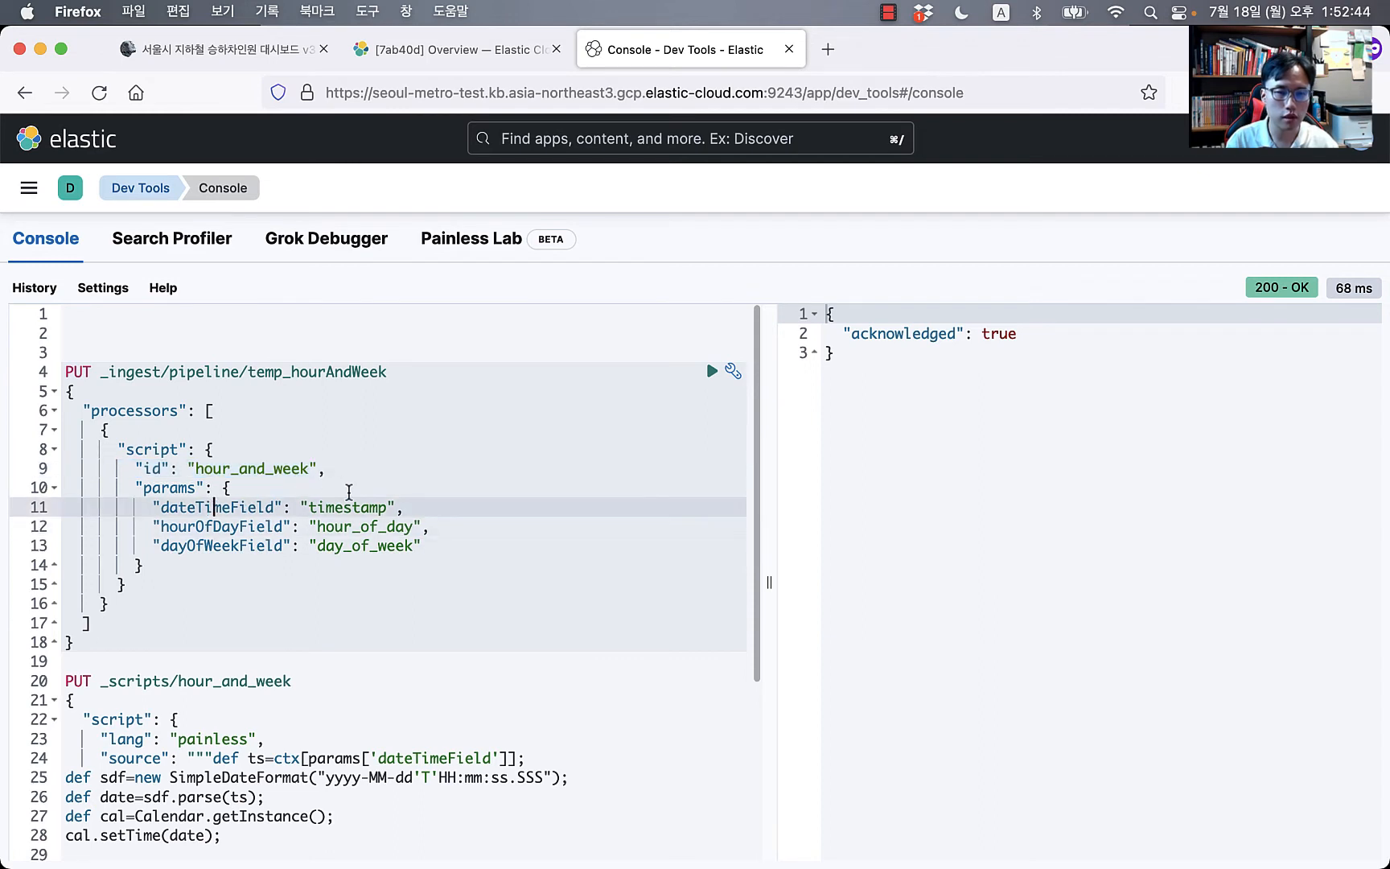
double_click(347, 507)
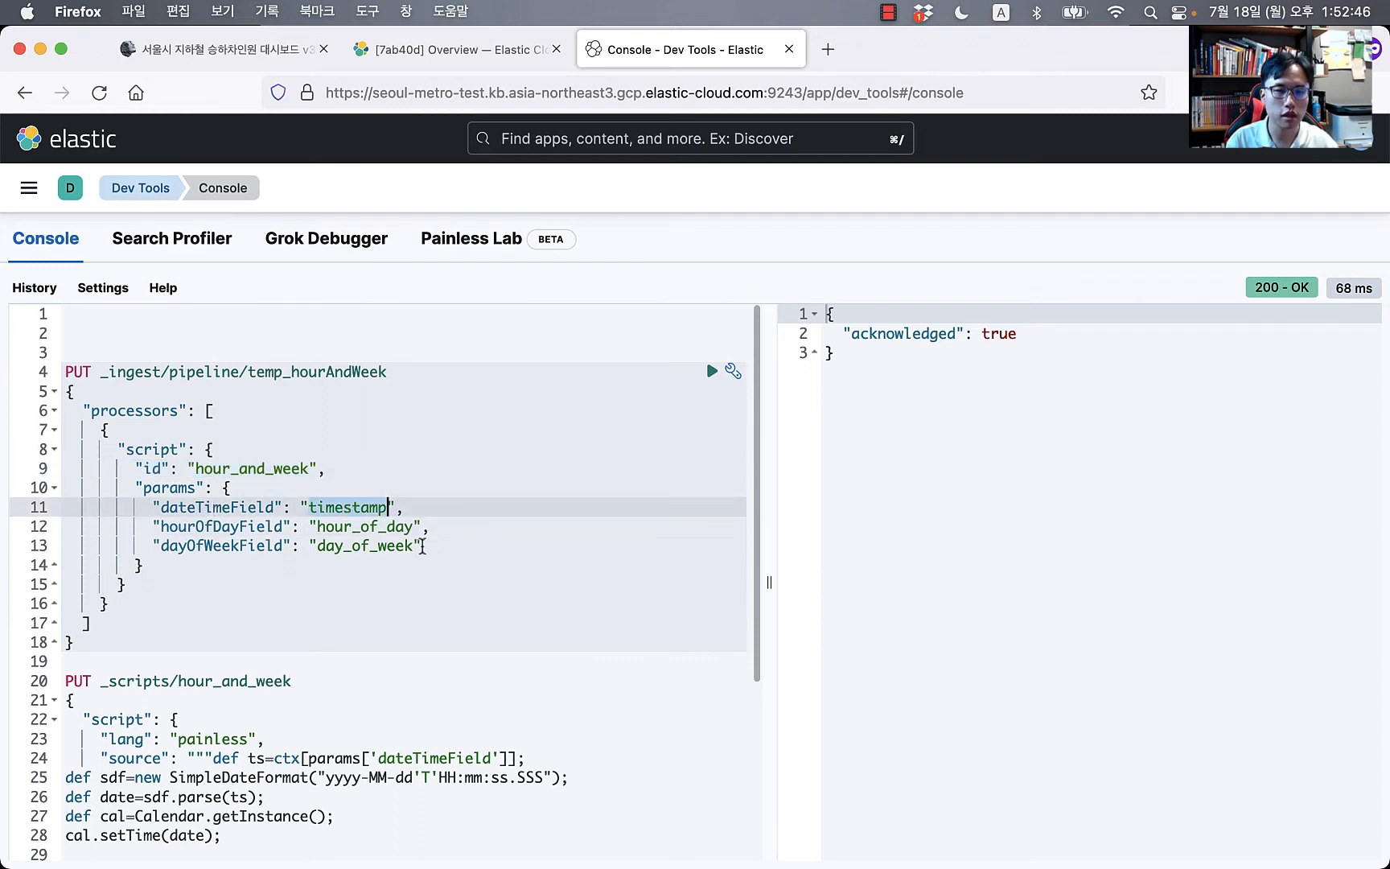
click(259, 325)
text(ge)
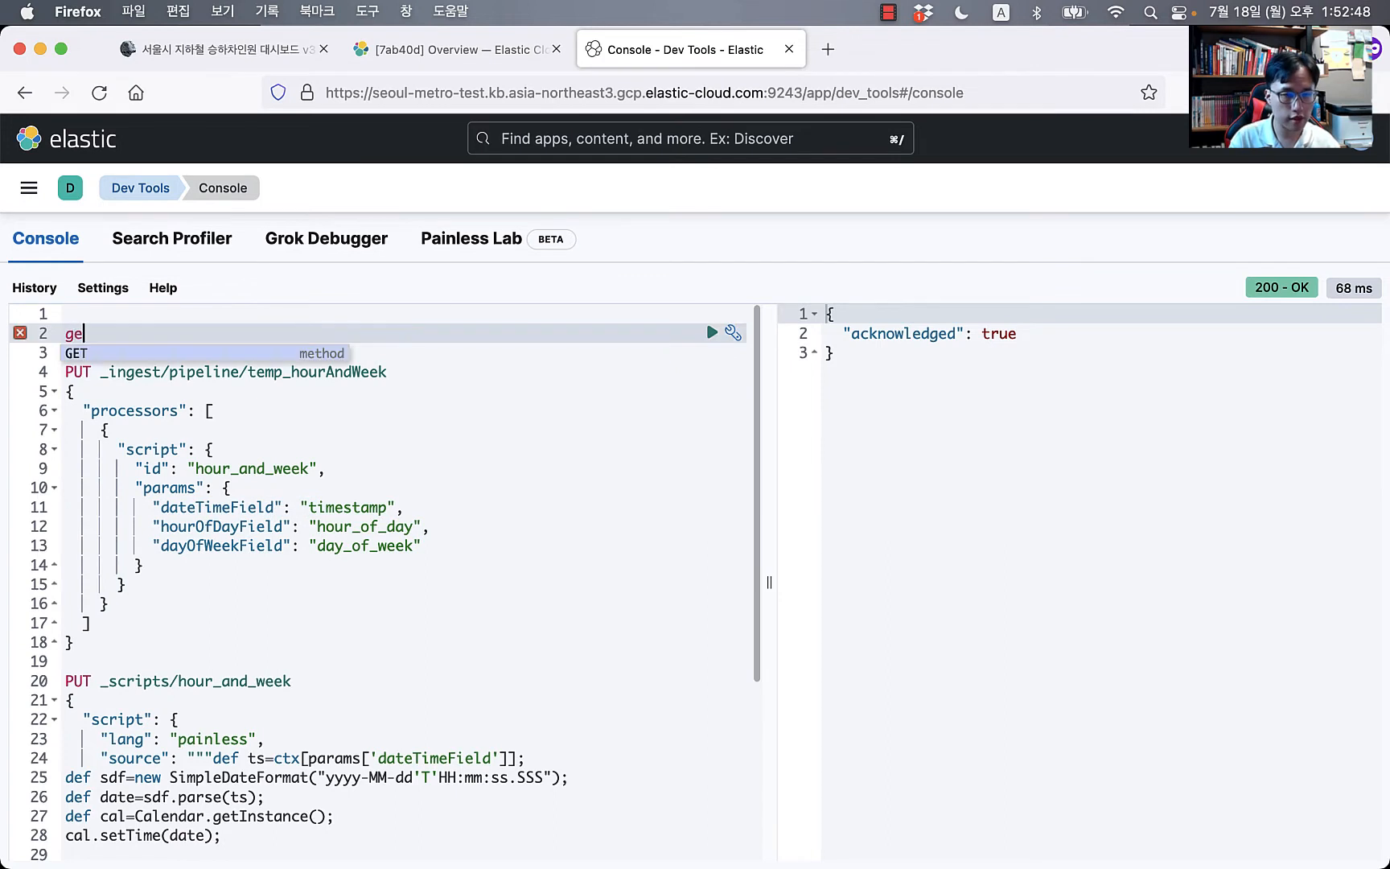
key(Return)
key(BackSpace)
key(BackSpace)
key(BackSpace)
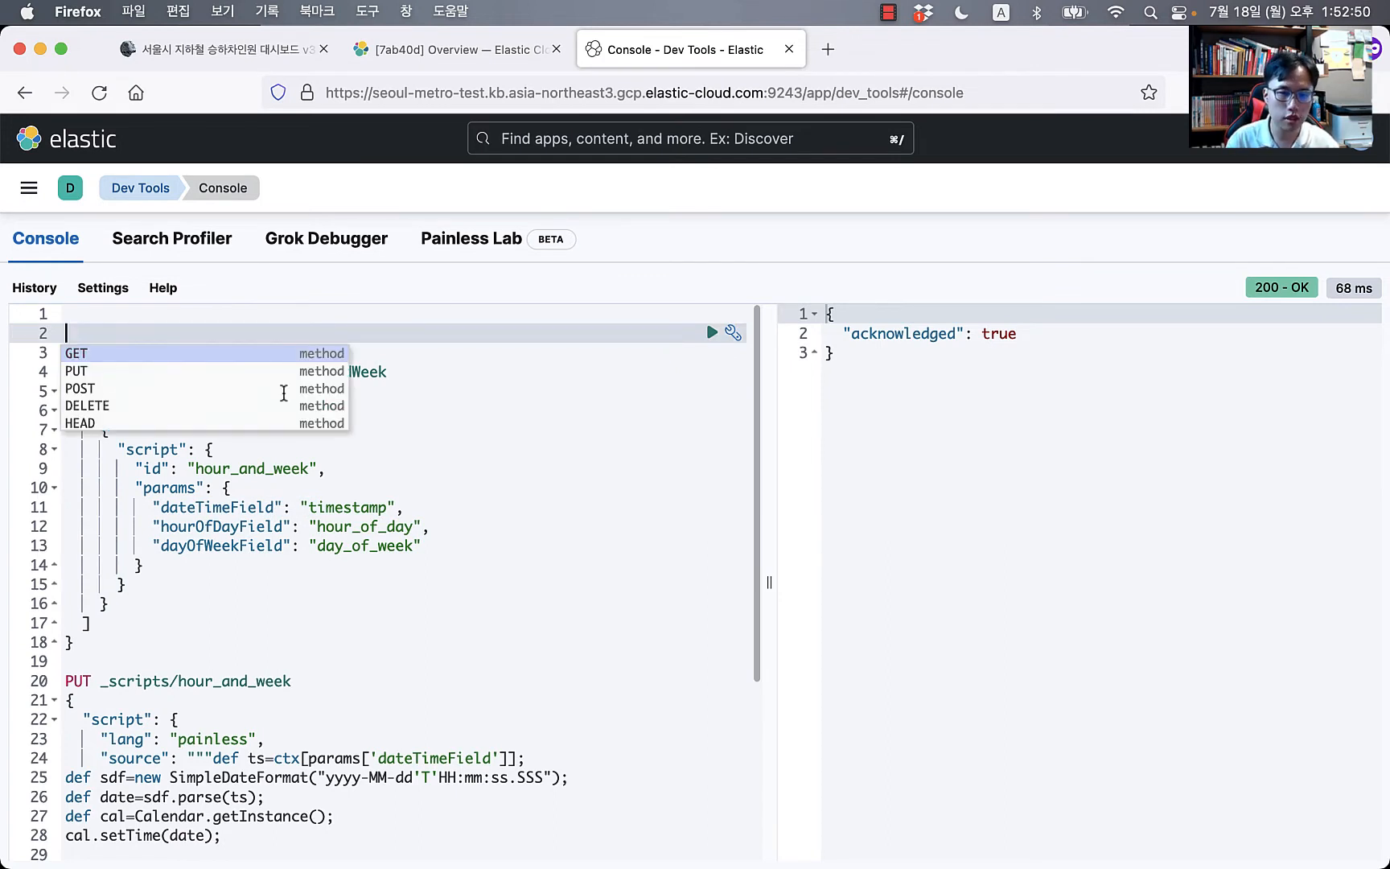
click(362, 527)
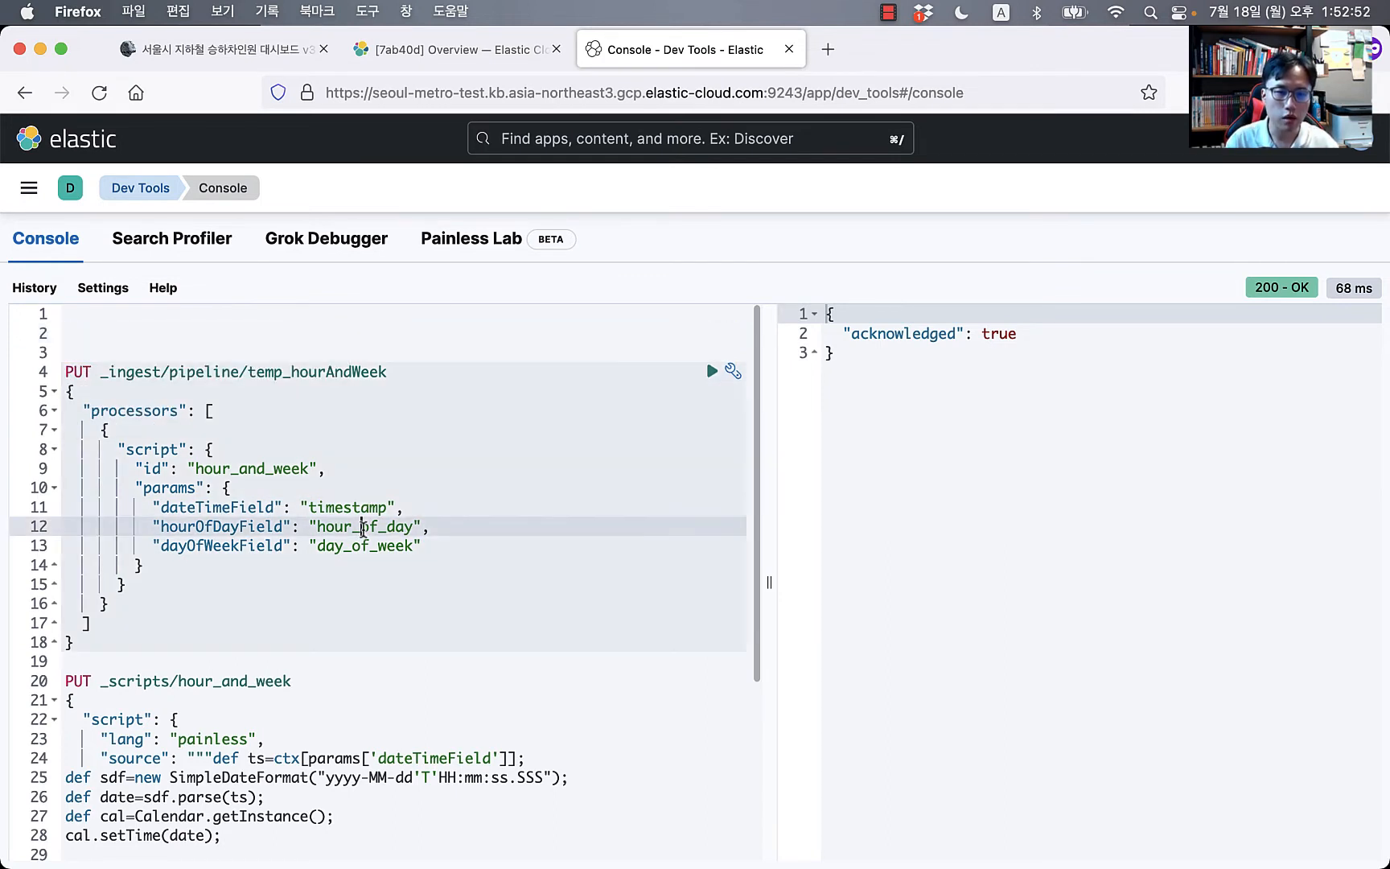
click(397, 568)
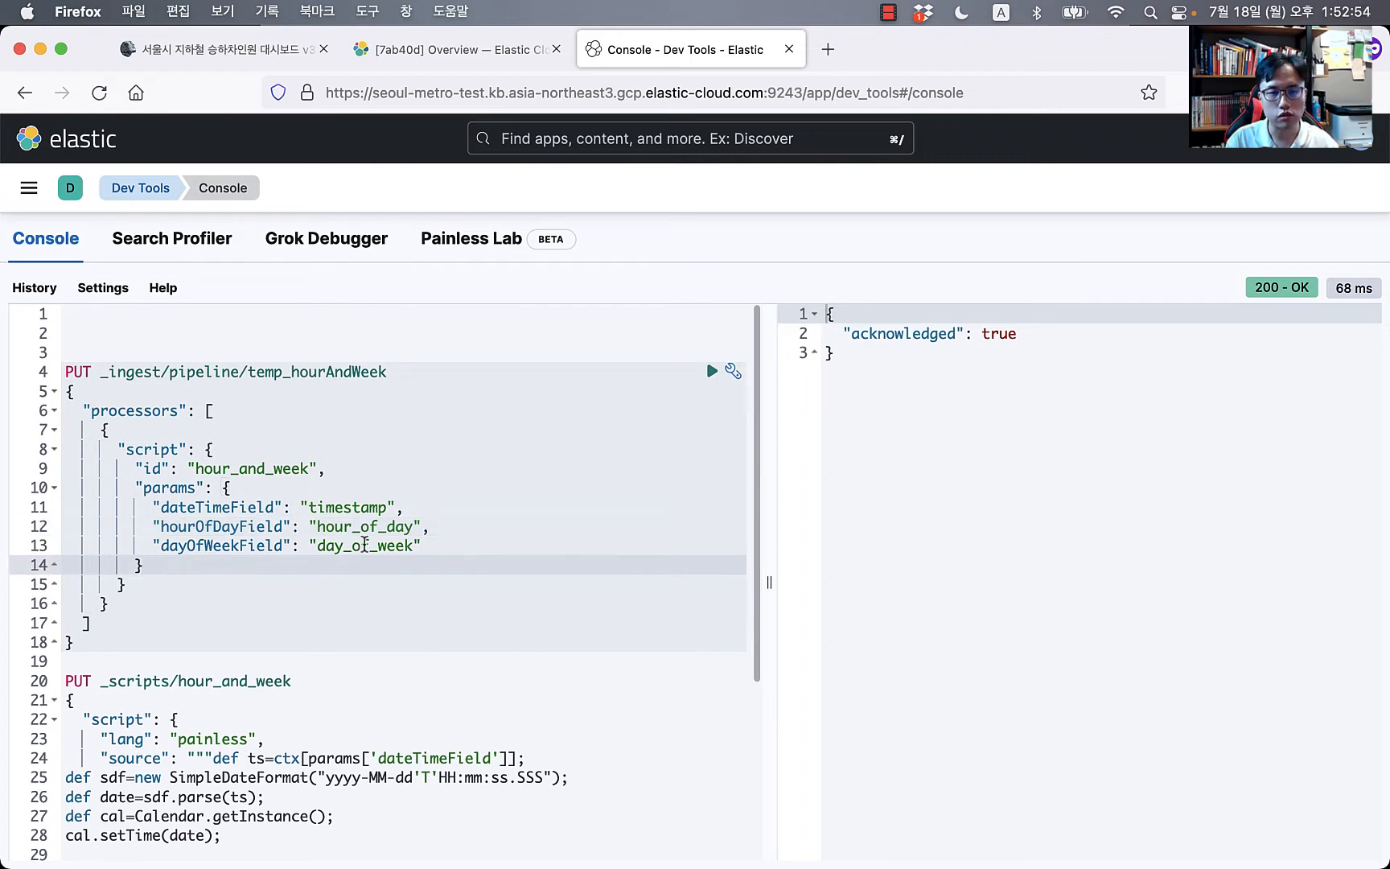
click(282, 377)
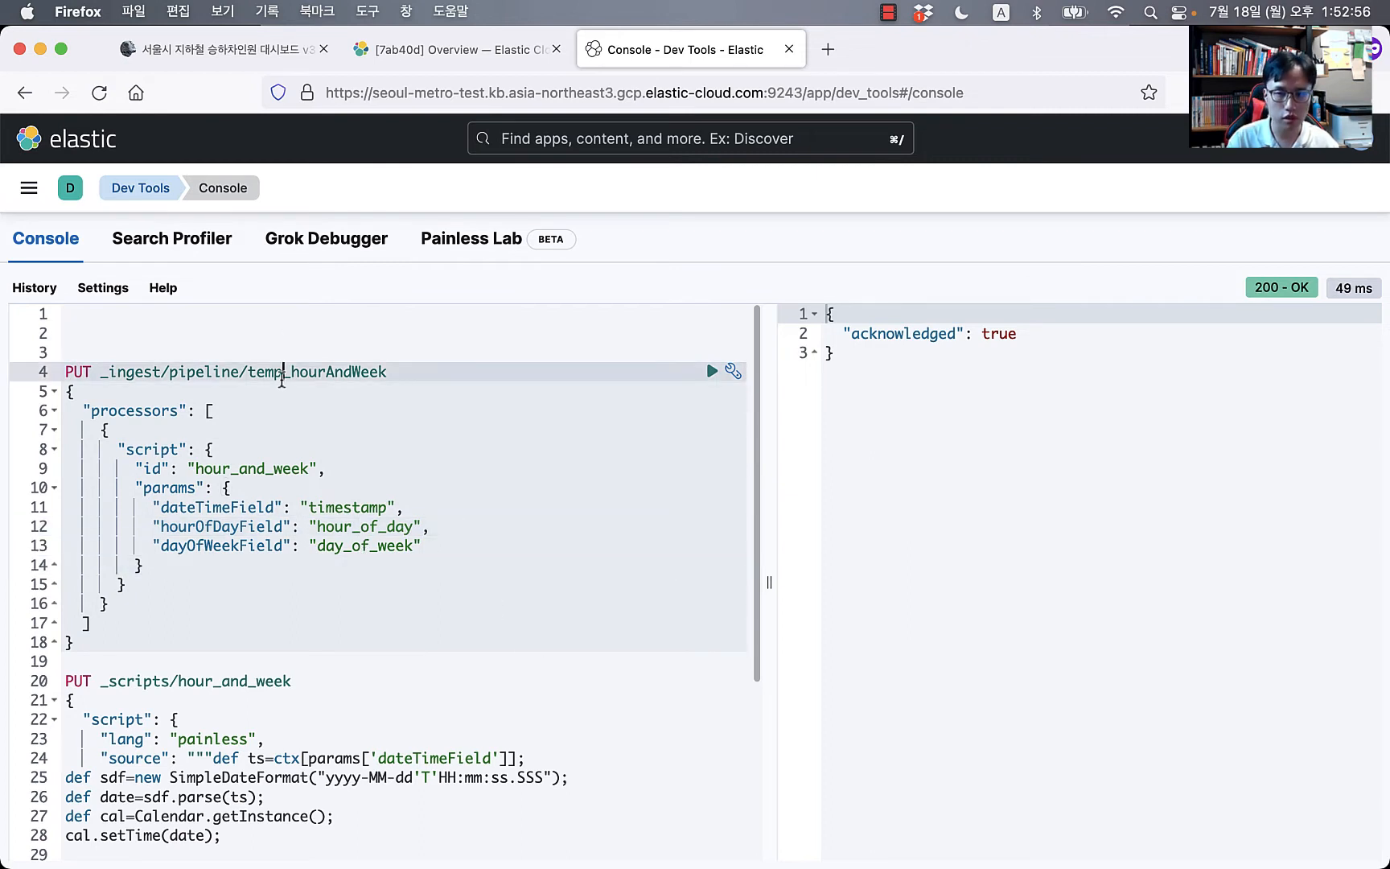
key(Up)
key(Up)
key(Up)
key(Return)
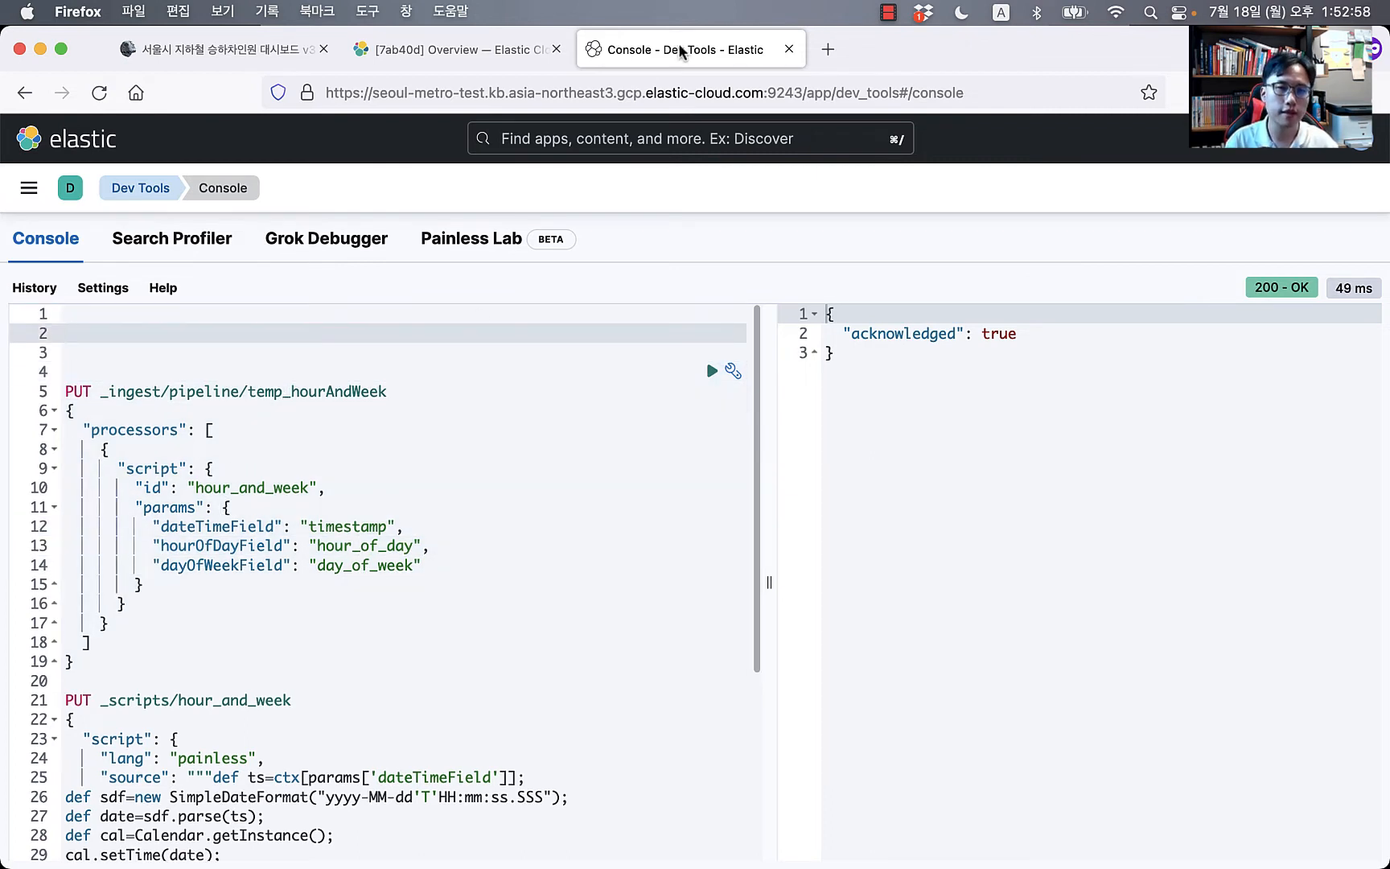
Step: Copy the blog's temp_hourAndWeek _simulate request and paste it at the top of the console
click(231, 51)
scroll(540, 496, down, 5)
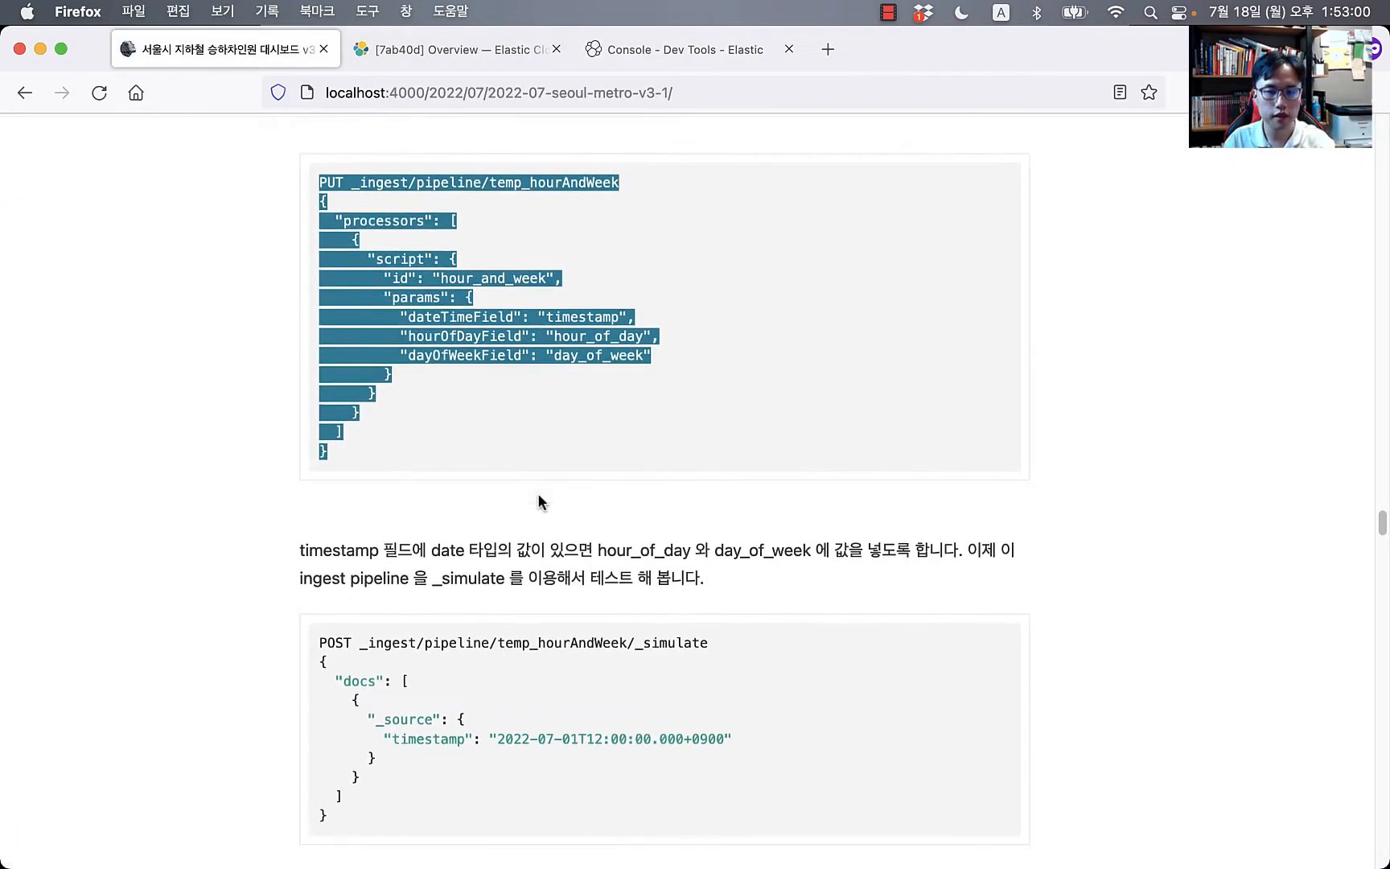
drag(391, 680, 308, 496)
key(super+c)
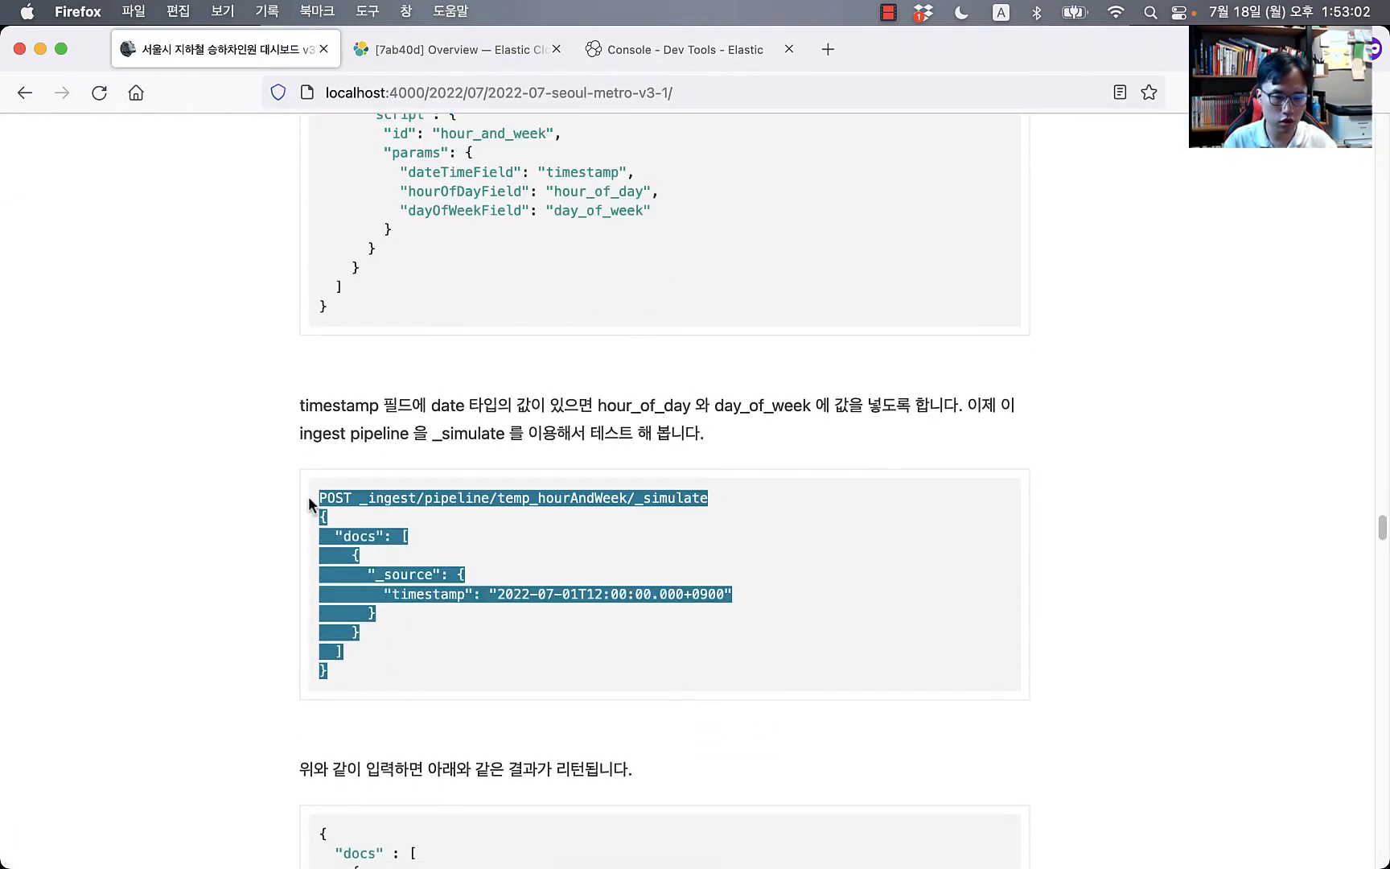
click(666, 53)
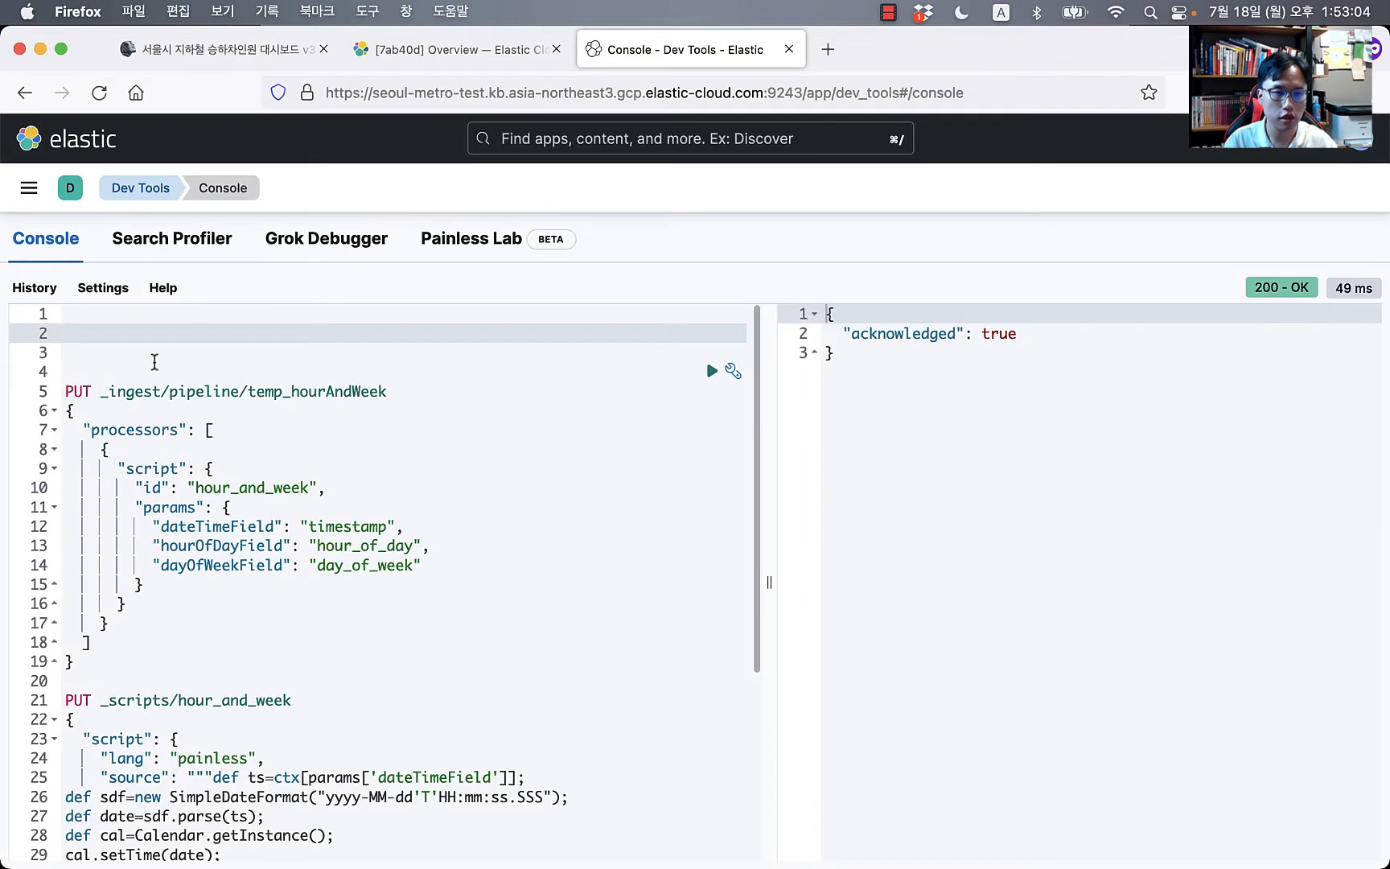
click(152, 354)
key(super+v)
Step: Review the simulate request's pipeline name and its test document's timestamp
click(138, 368)
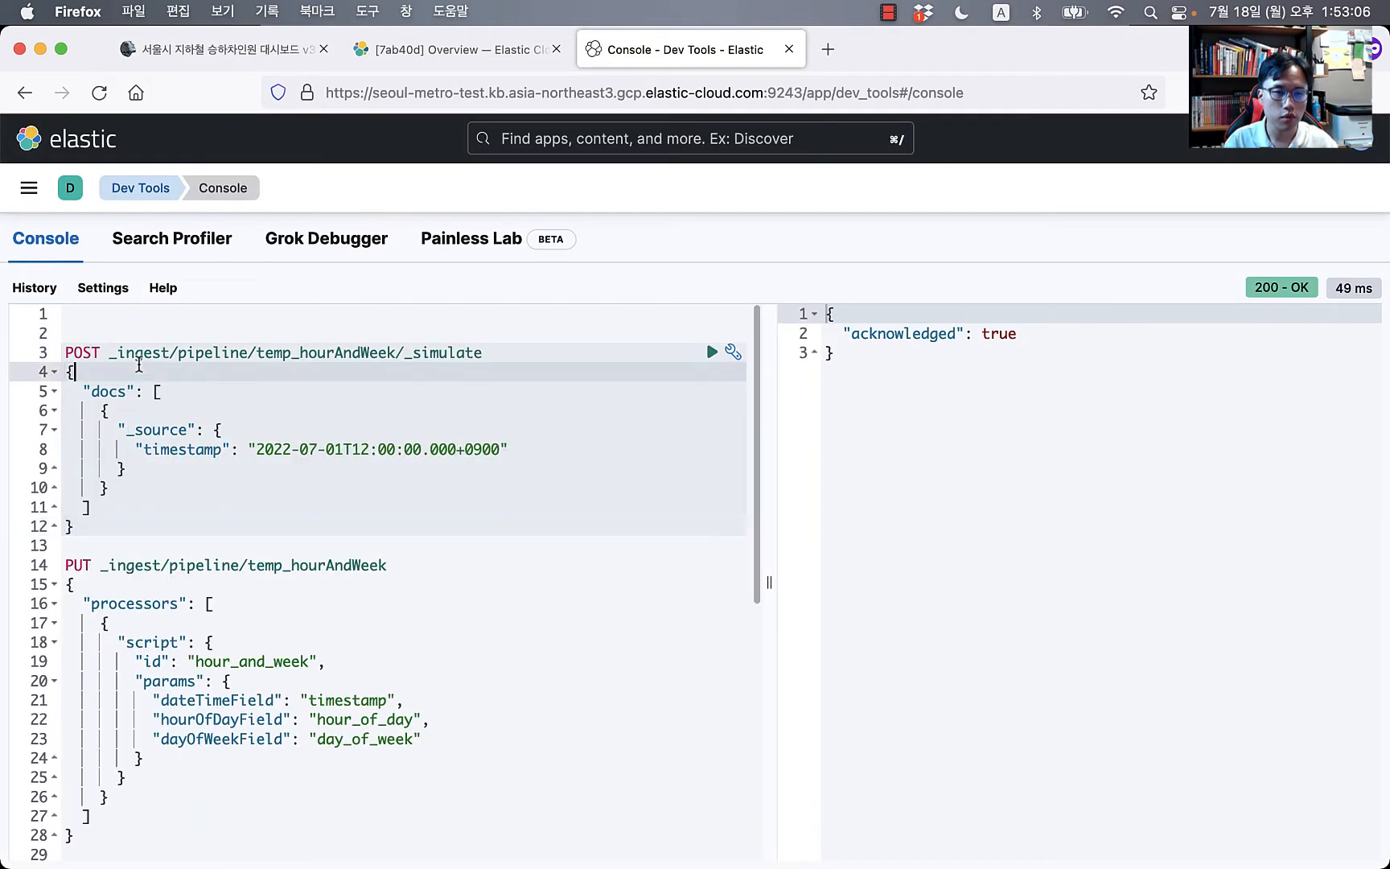
click(230, 354)
click(360, 355)
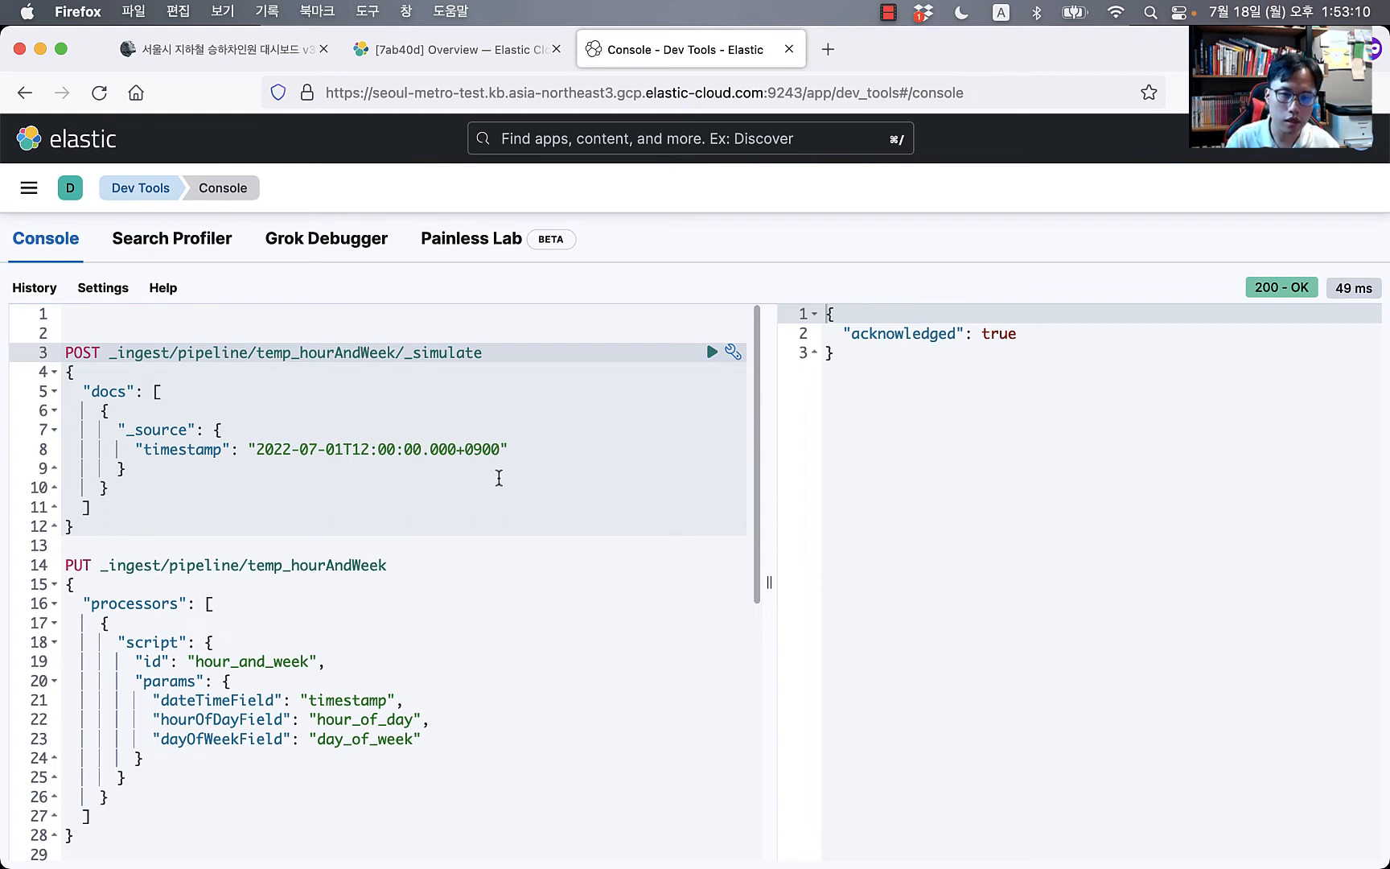
key(Right)
key(Right)
key(Right)
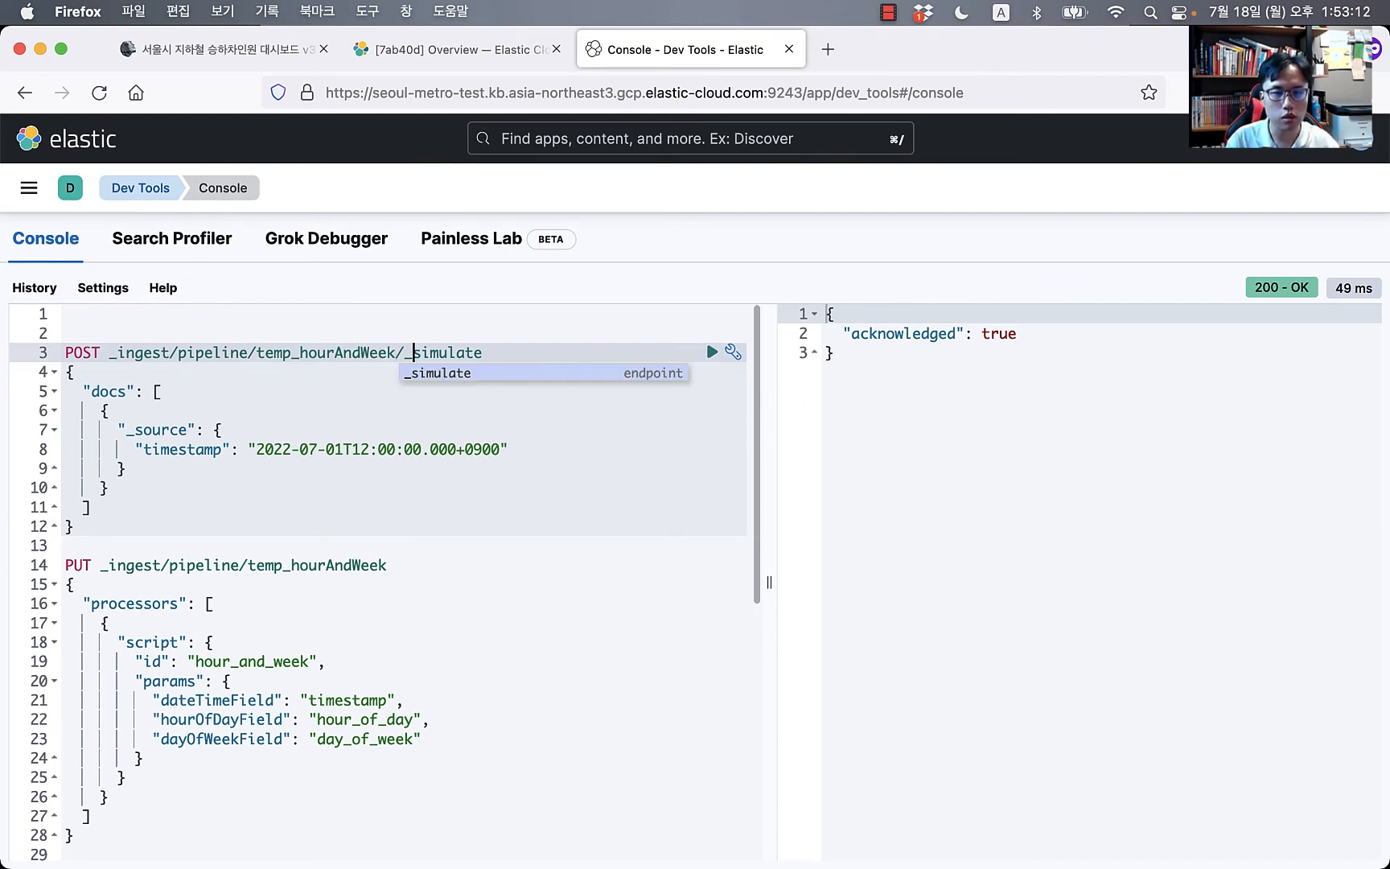
click(139, 408)
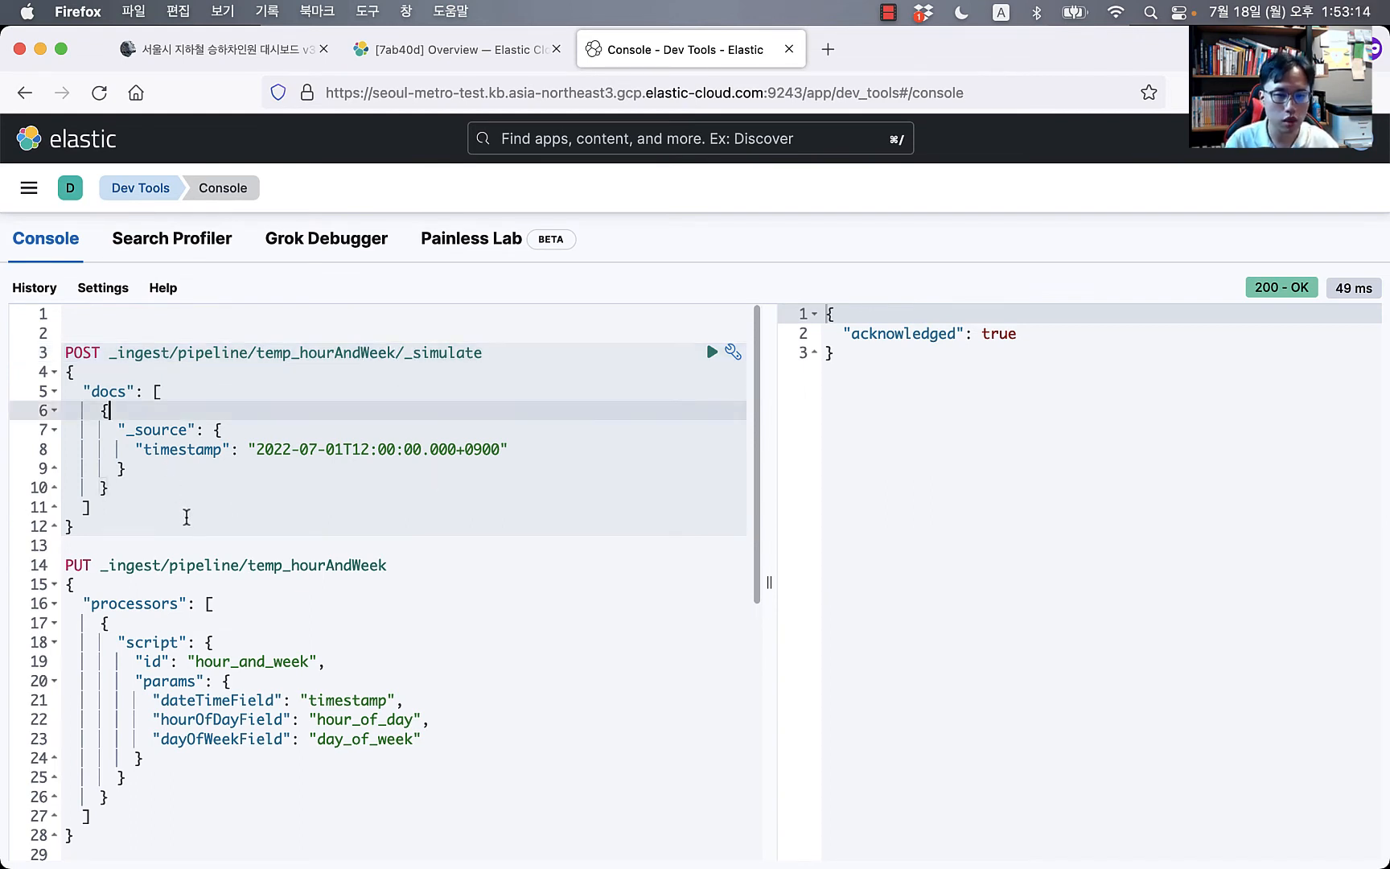
click(195, 452)
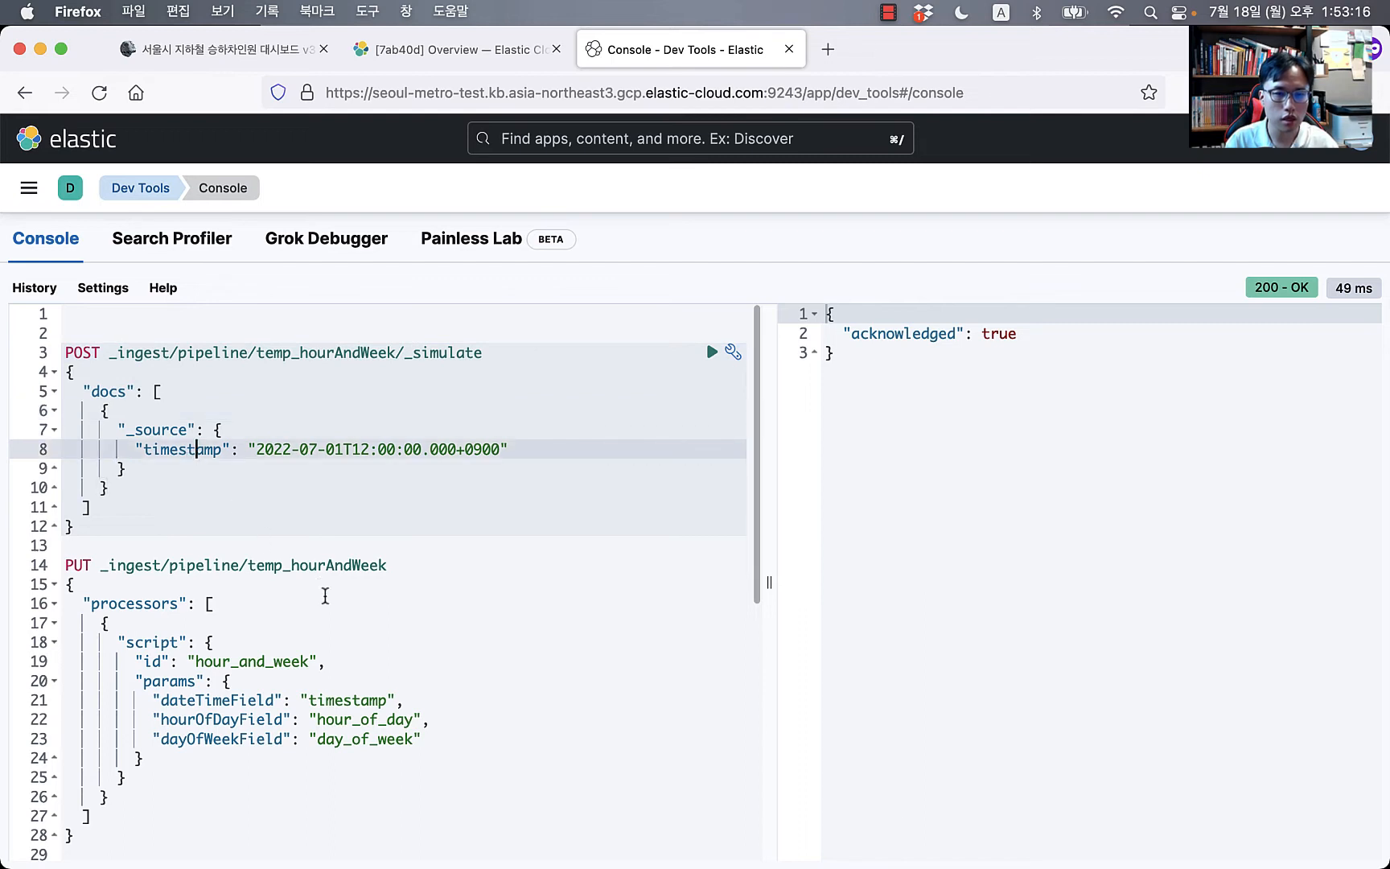
click(356, 702)
Step: Run the simulation on 2022-07-01T12:00, returning hour_of_day 12 and day_of_week Fri
click(257, 434)
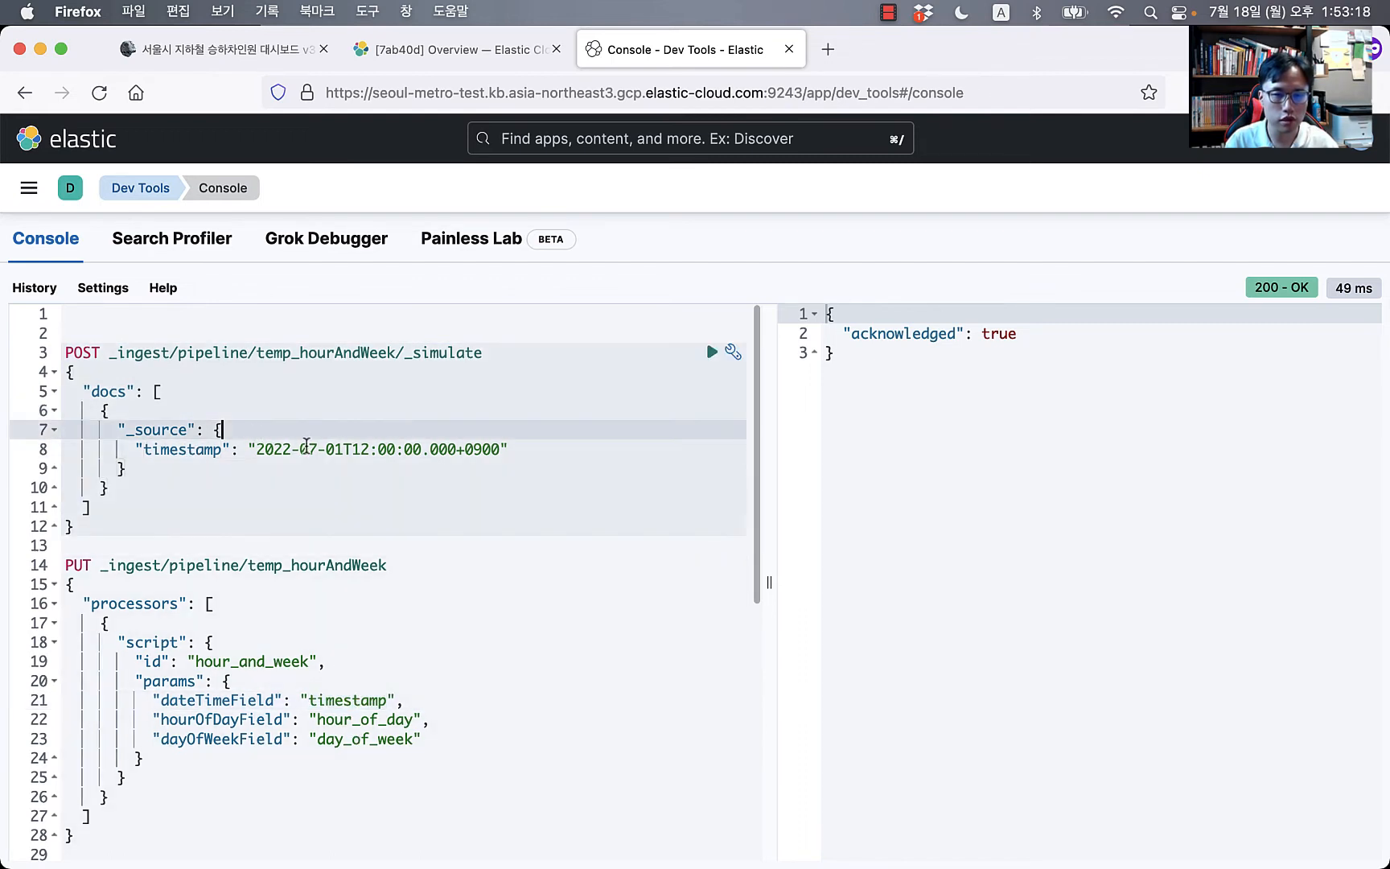
click(309, 449)
key(Right)
key(Right)
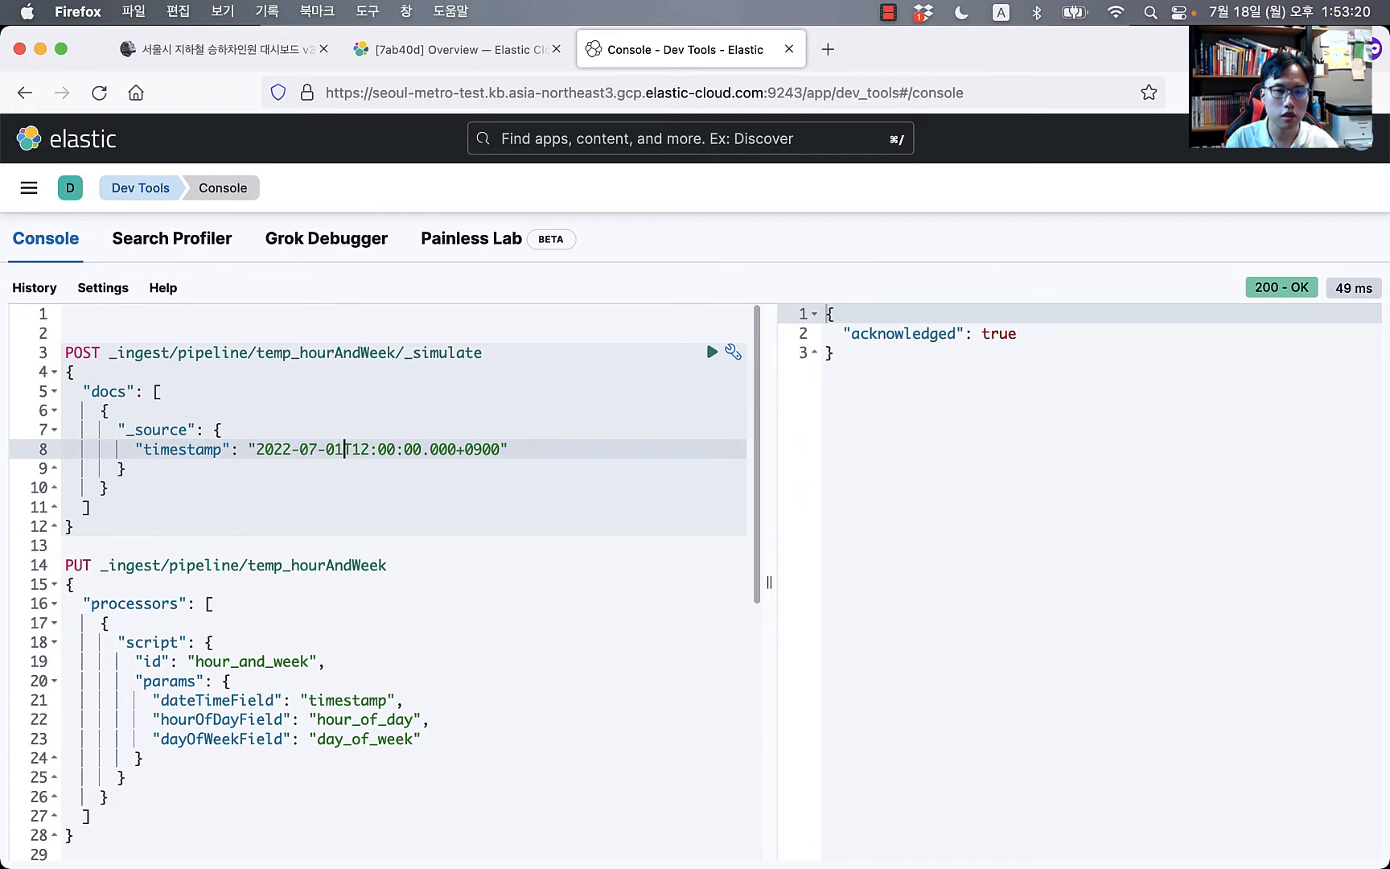
key(Right)
key(Right)
key(Left)
key(Left)
key(Left)
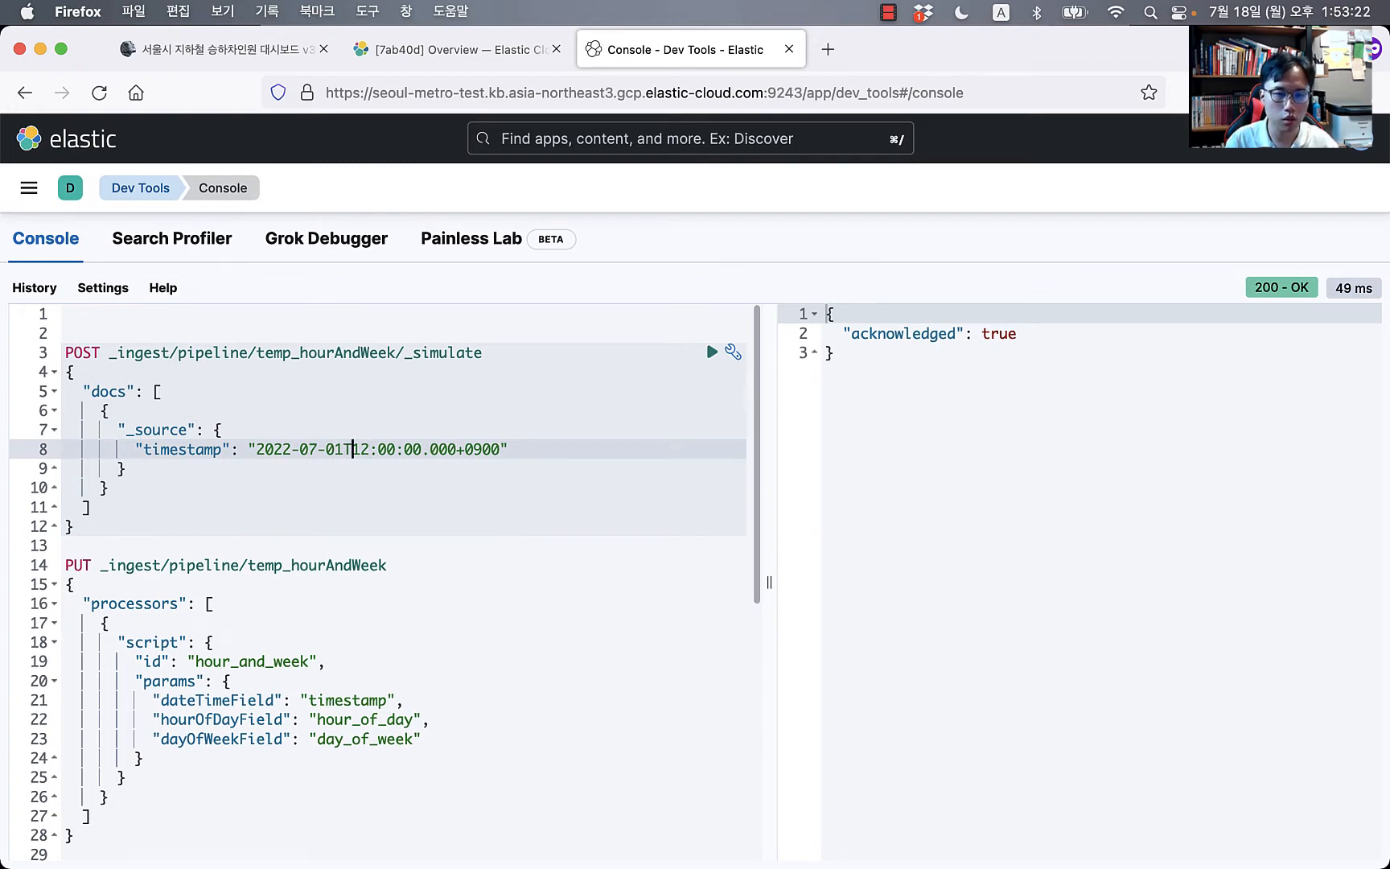
key(super+Return)
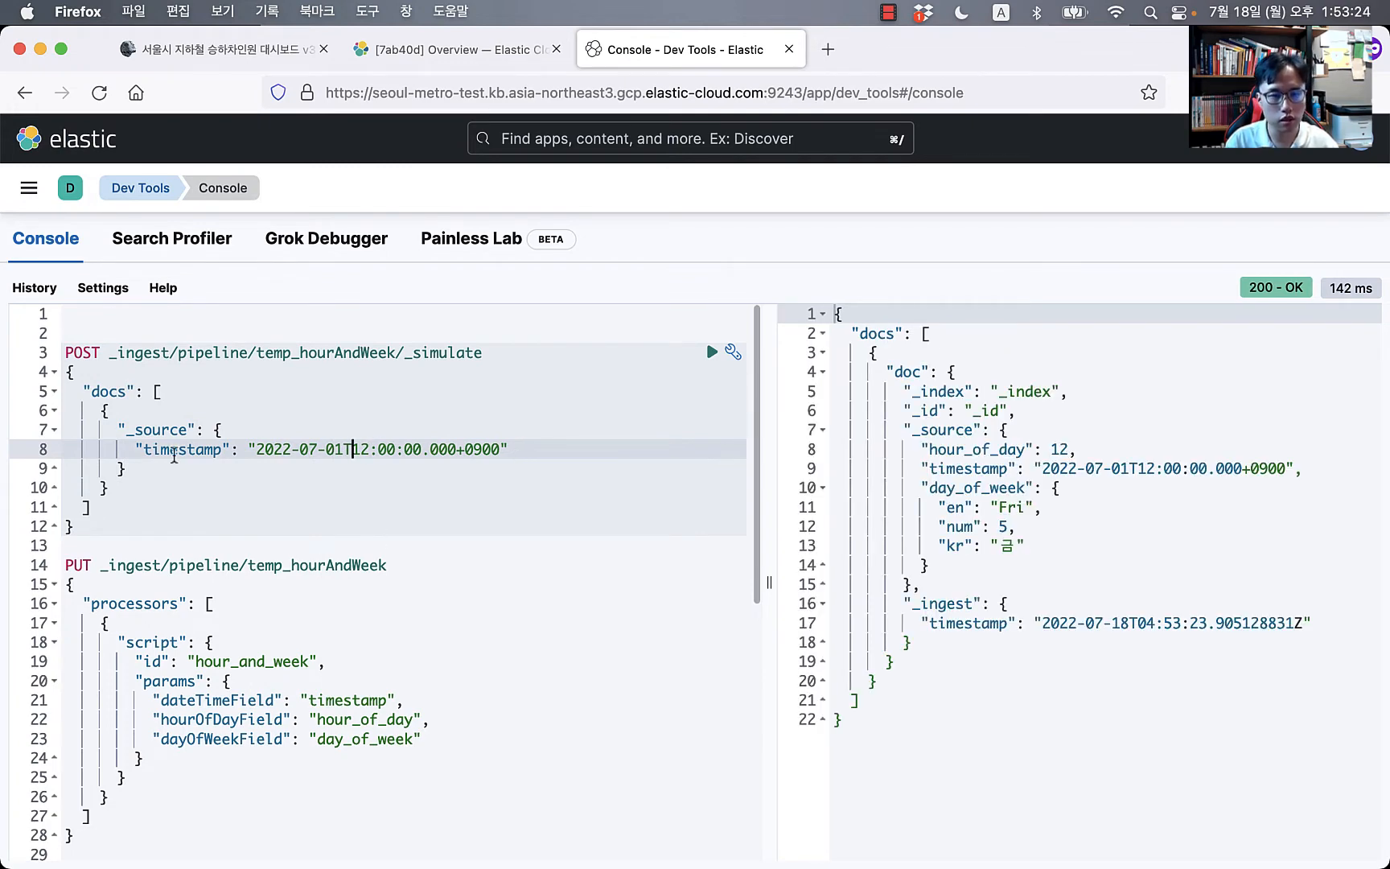
Step: Review the current simulate output showing hour_of_day 12 and day_of_week Fri
drag(211, 431, 128, 469)
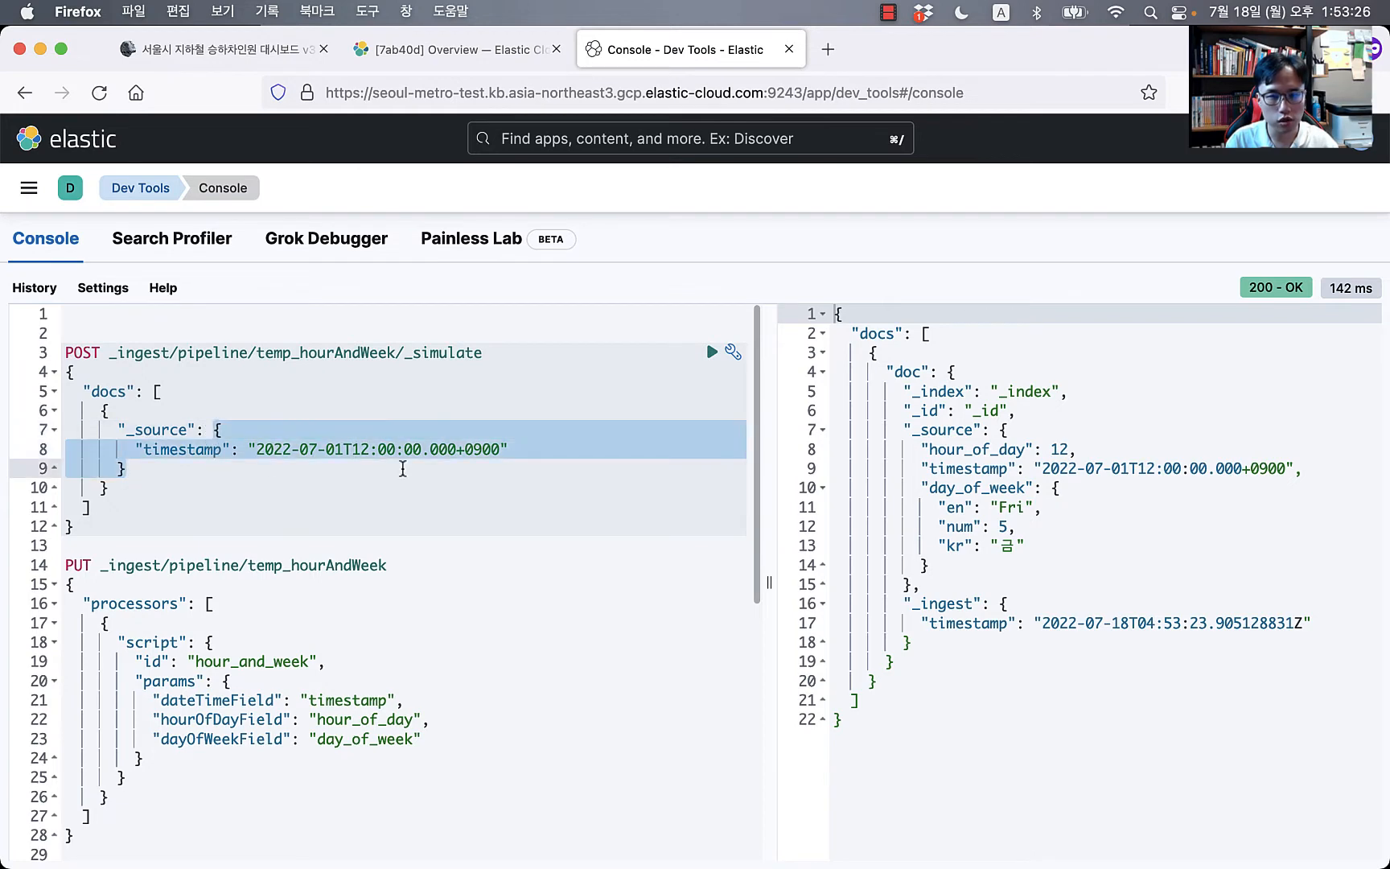
click(1041, 508)
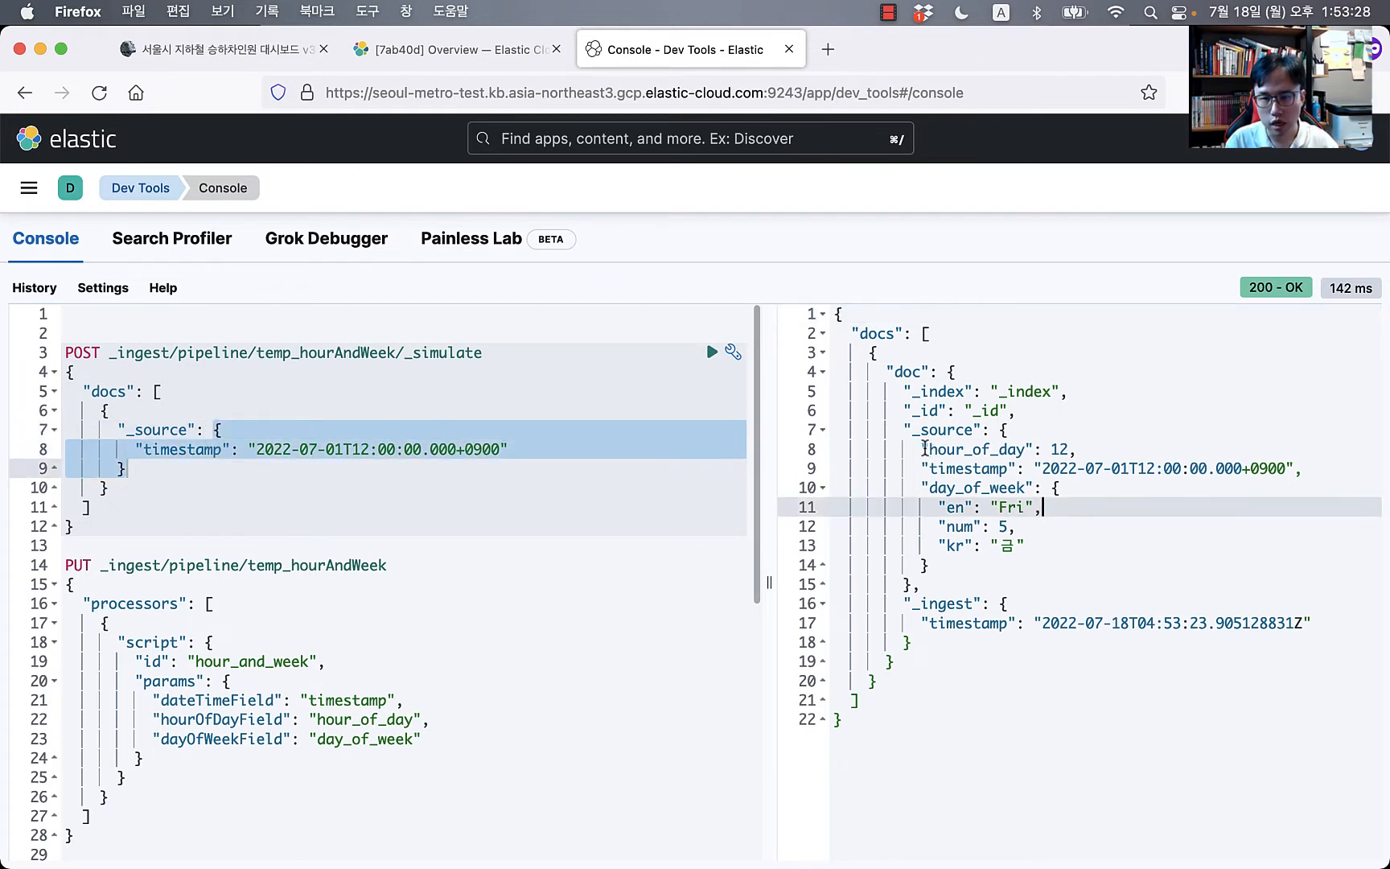
drag(925, 448, 1112, 443)
drag(919, 507, 945, 555)
click(1125, 539)
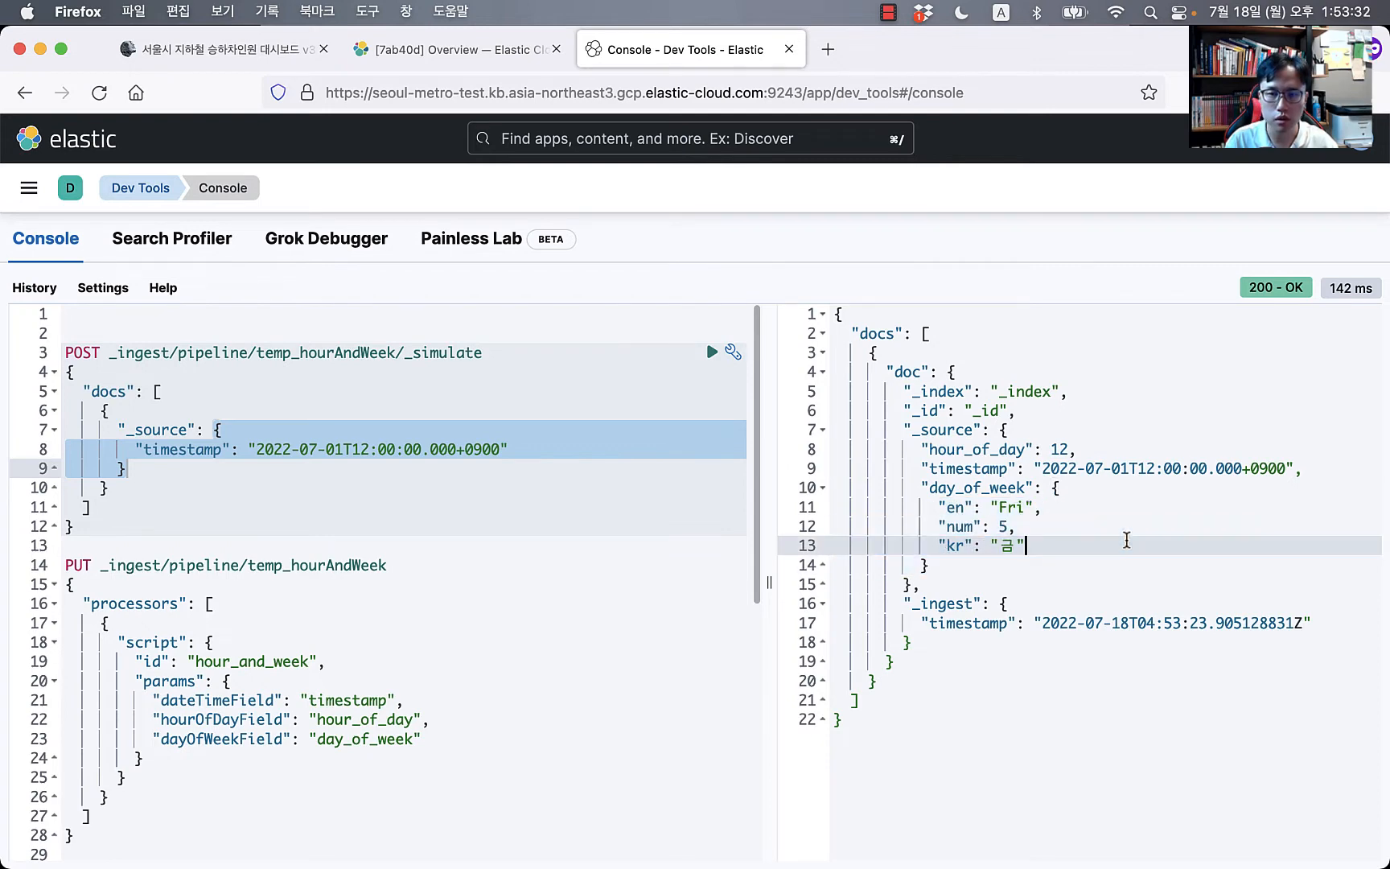
click(299, 445)
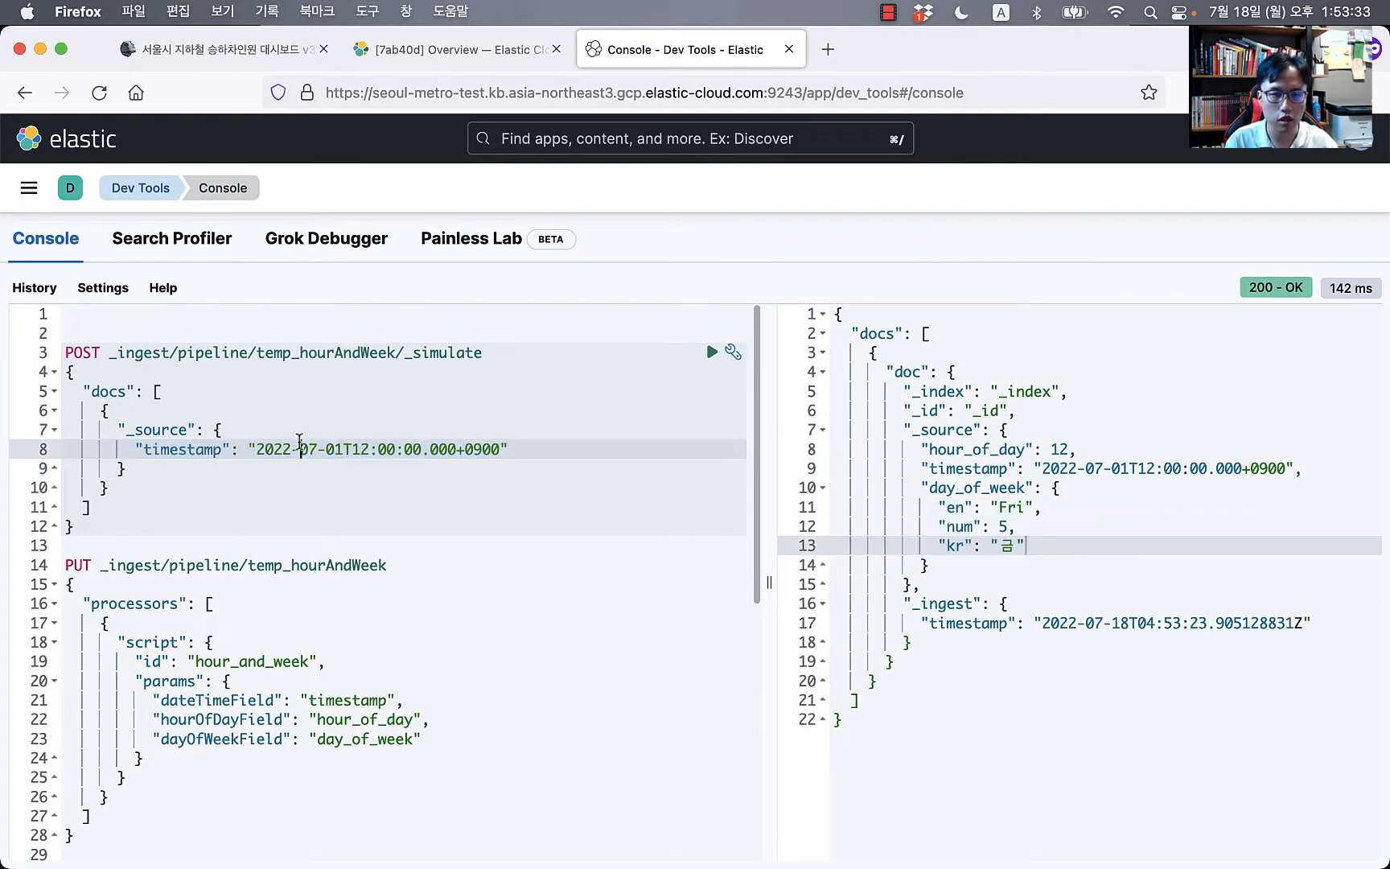
Step: Change the sample timestamp to 2022-07-18T13:53:00.000+0900
click(525, 489)
key(alt+Left)
key(Right)
key(Up)
key(Up)
key(Right)
key(Right)
key(Right)
key(Right)
key(Right)
key(Right)
key(Right)
key(Right)
key(Right)
key(Right)
key(Right)
key(Right)
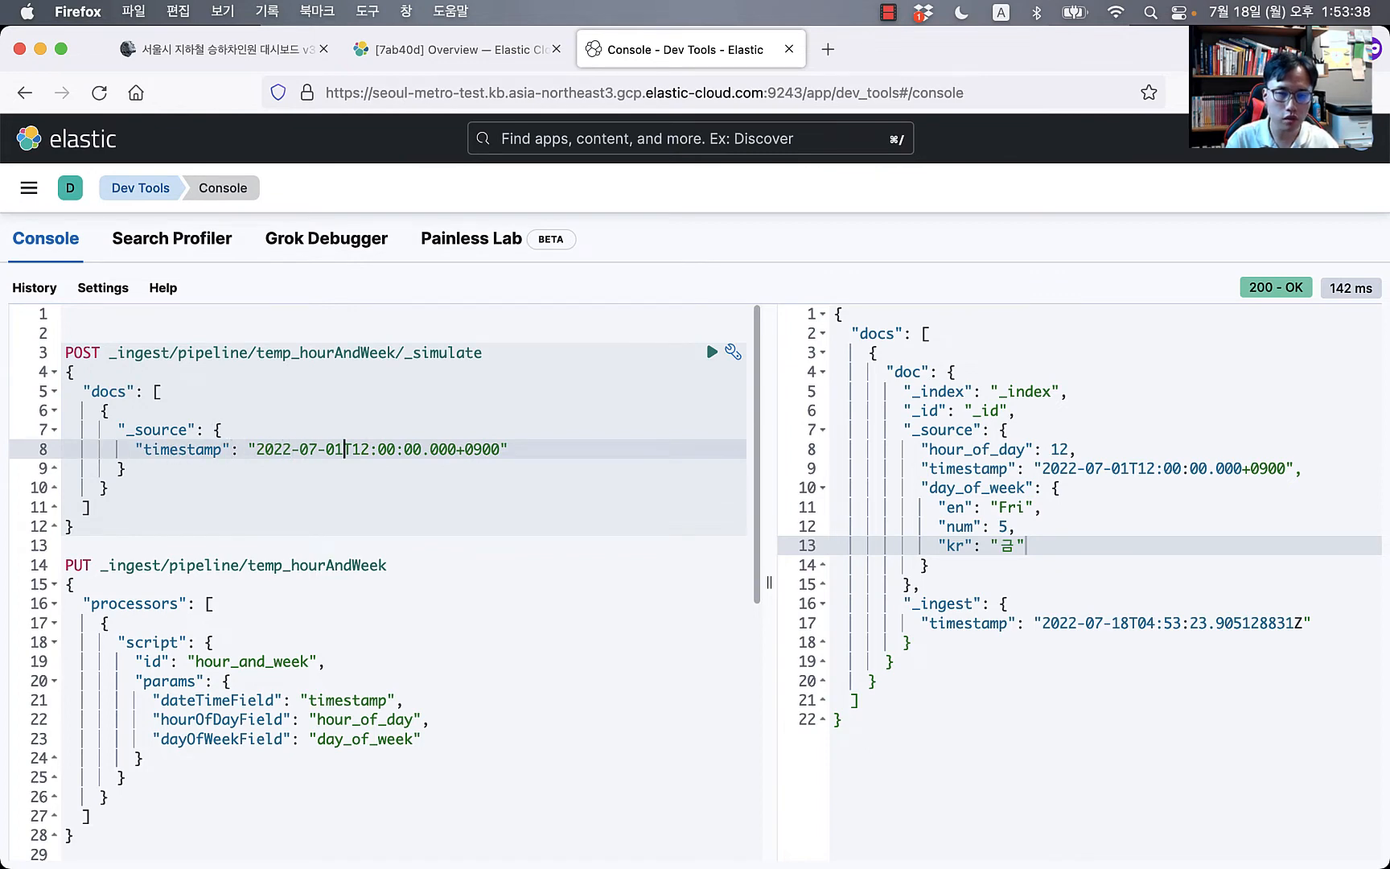
key(BackSpace)
key(BackSpace)
text(18)
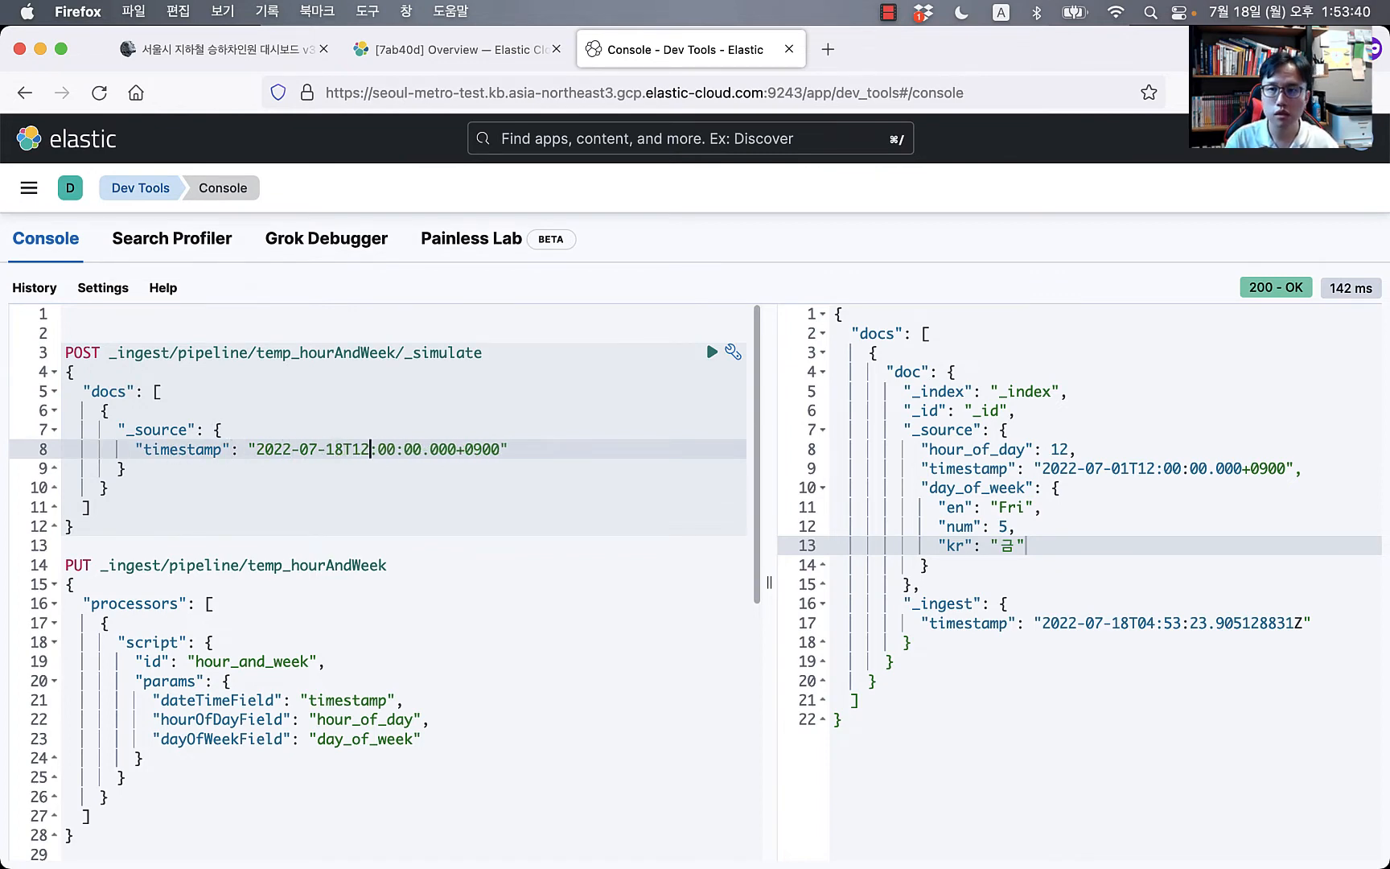
key(Right)
key(BackSpace)
key(BackSpace)
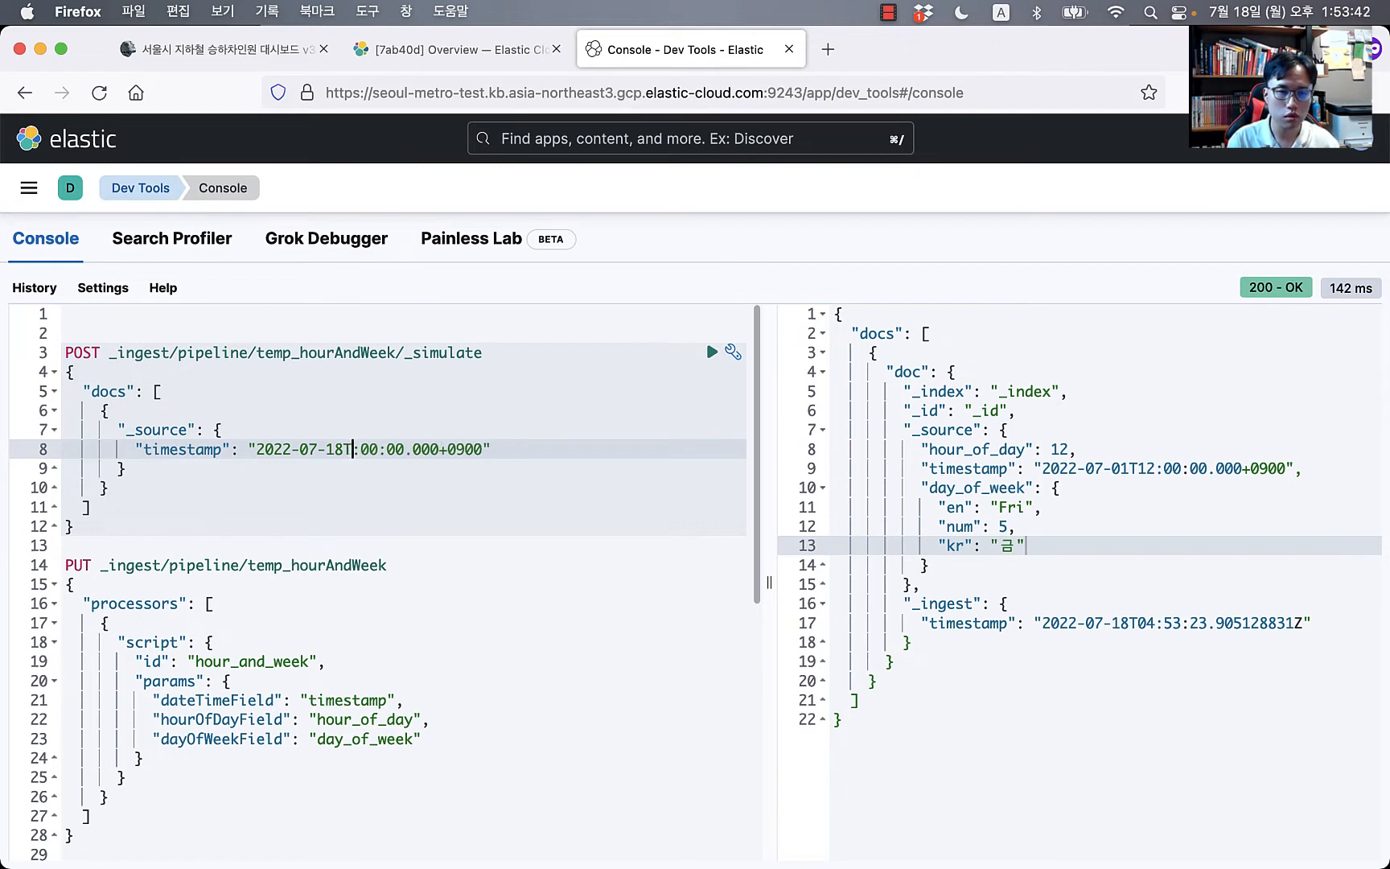
text(13)
key(Right)
key(BackSpace)
key(BackSpace)
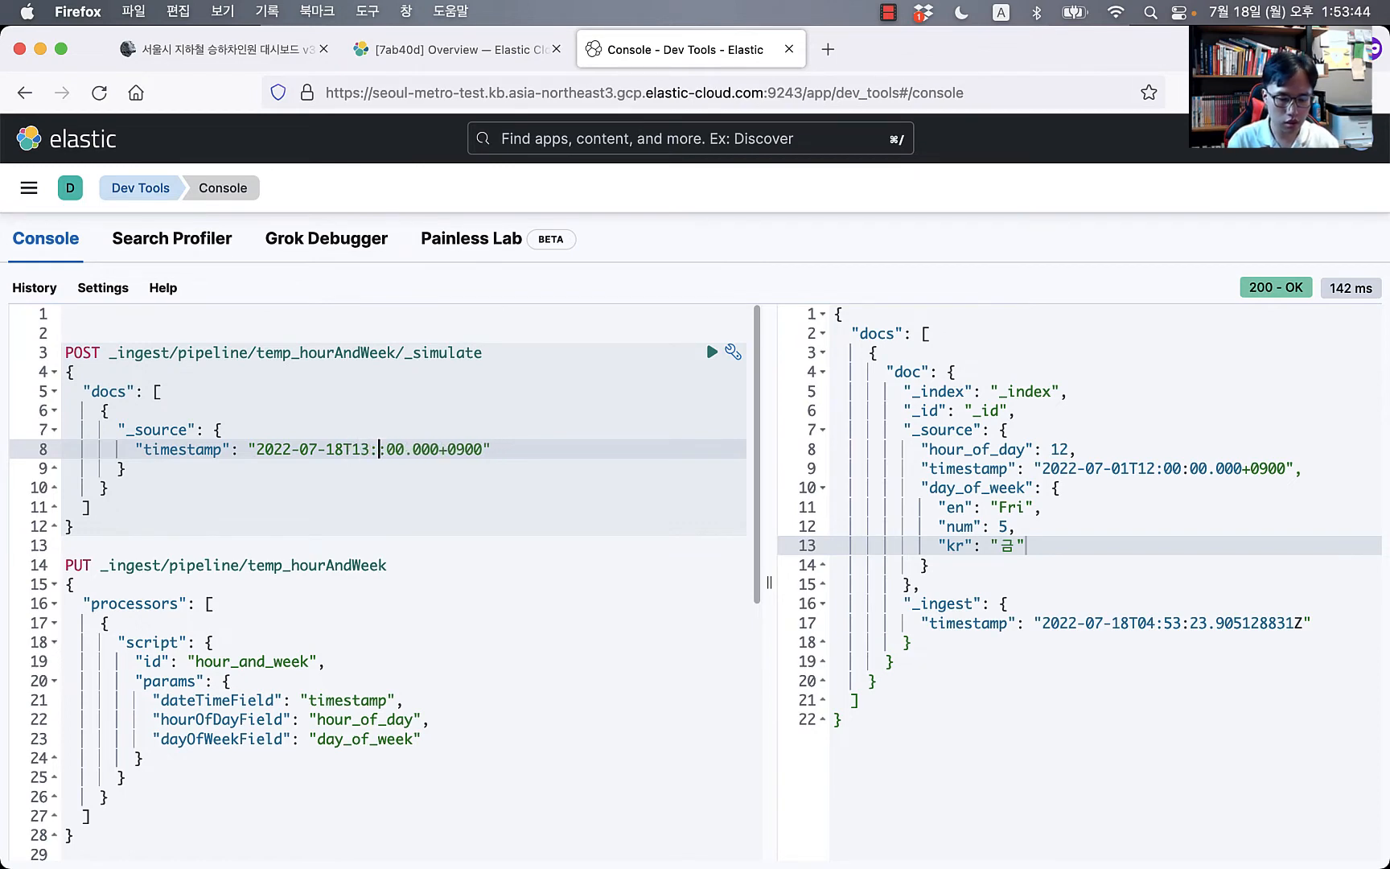
text(53)
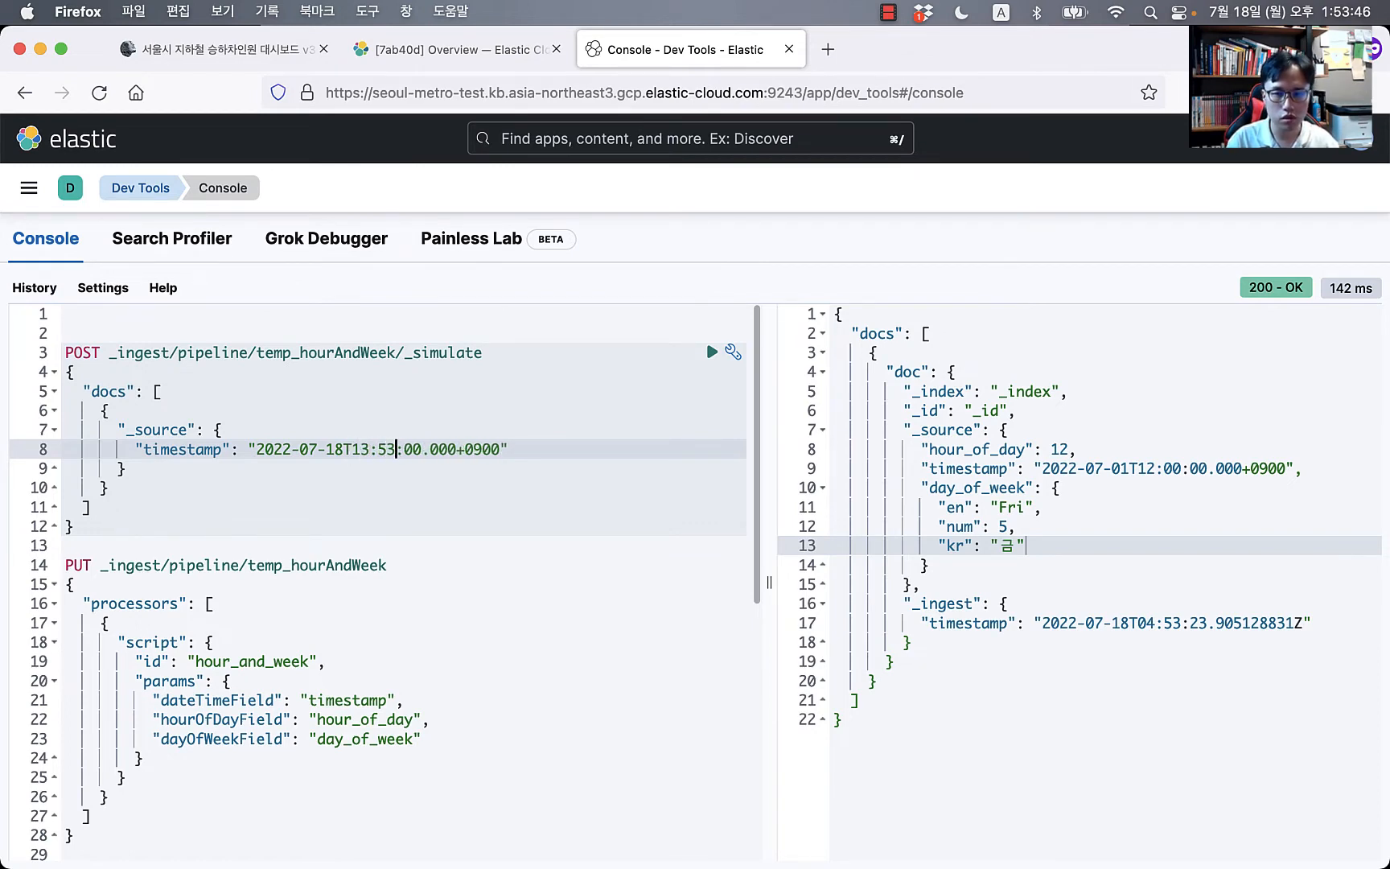
Step: Re-run the simulate and check the output shows hour_of_day 13 and day_of_week Mon
key(super+Return)
drag(836, 507, 931, 565)
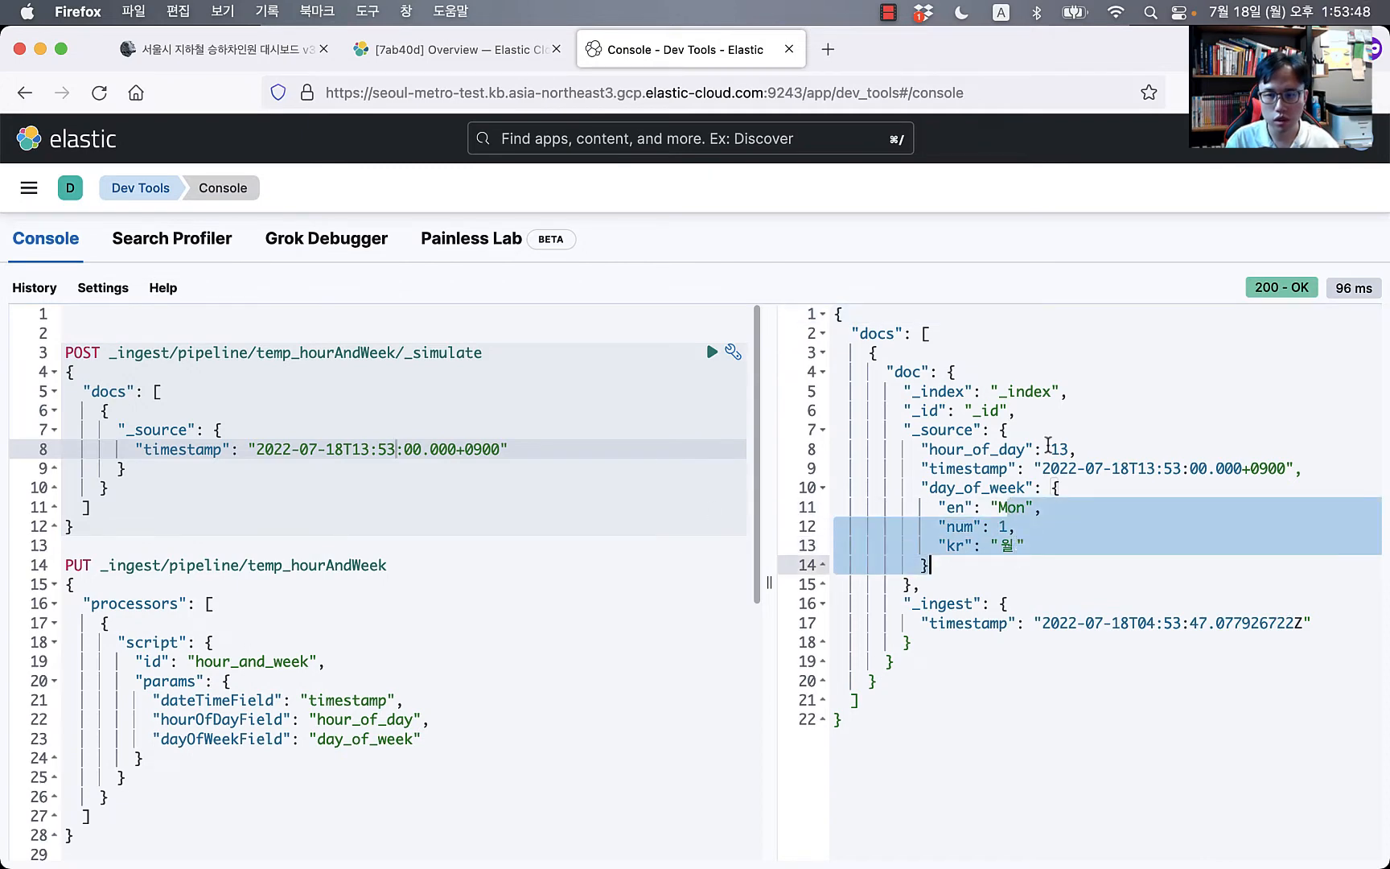
click(1048, 448)
double_click(1061, 449)
click(1061, 590)
click(1040, 682)
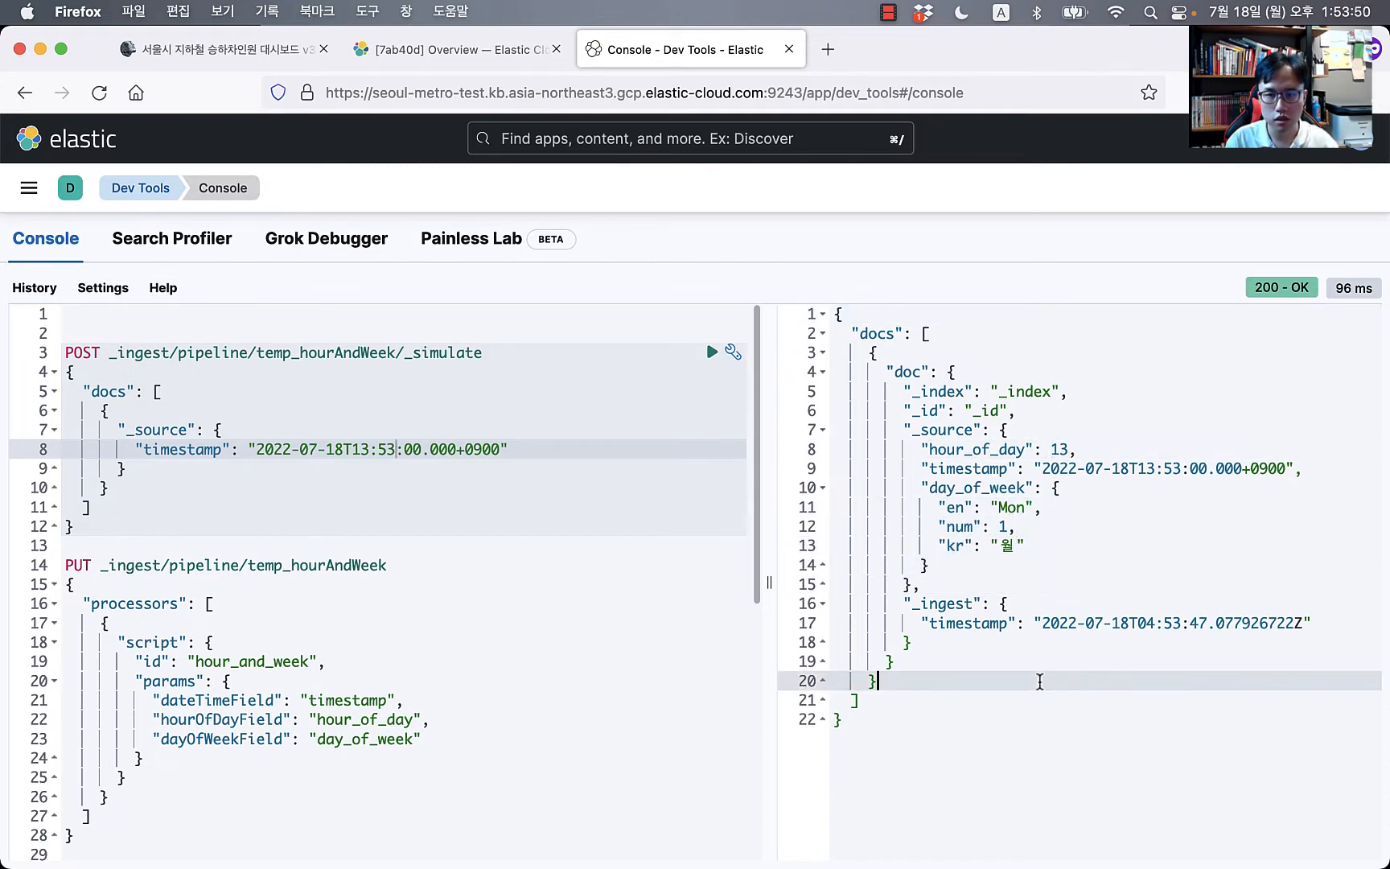
click(353, 449)
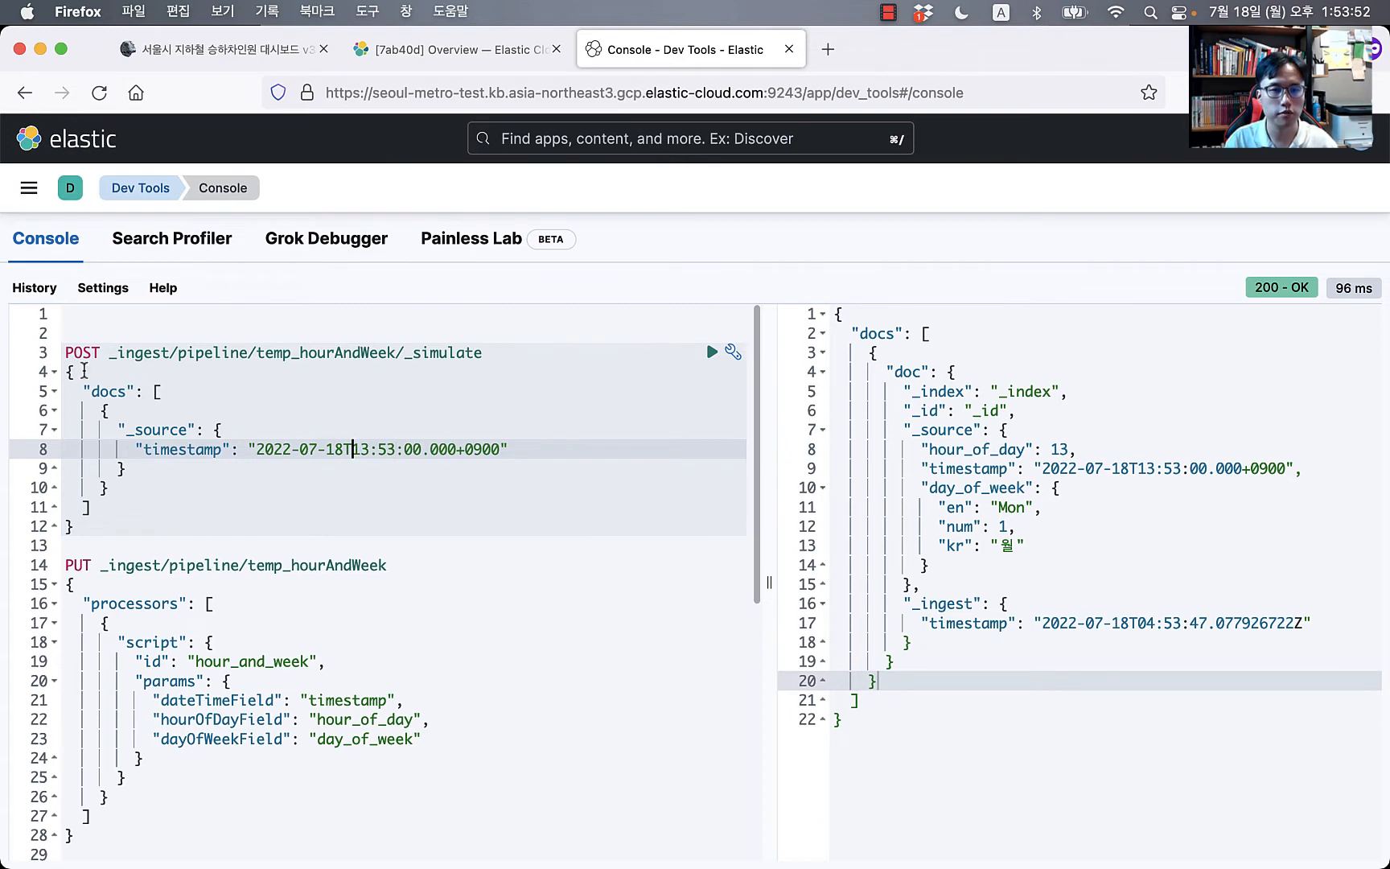
Step: Select the seoul-metro-info_policy enrich policy requests in the blog post's enrich pipeline section
click(189, 55)
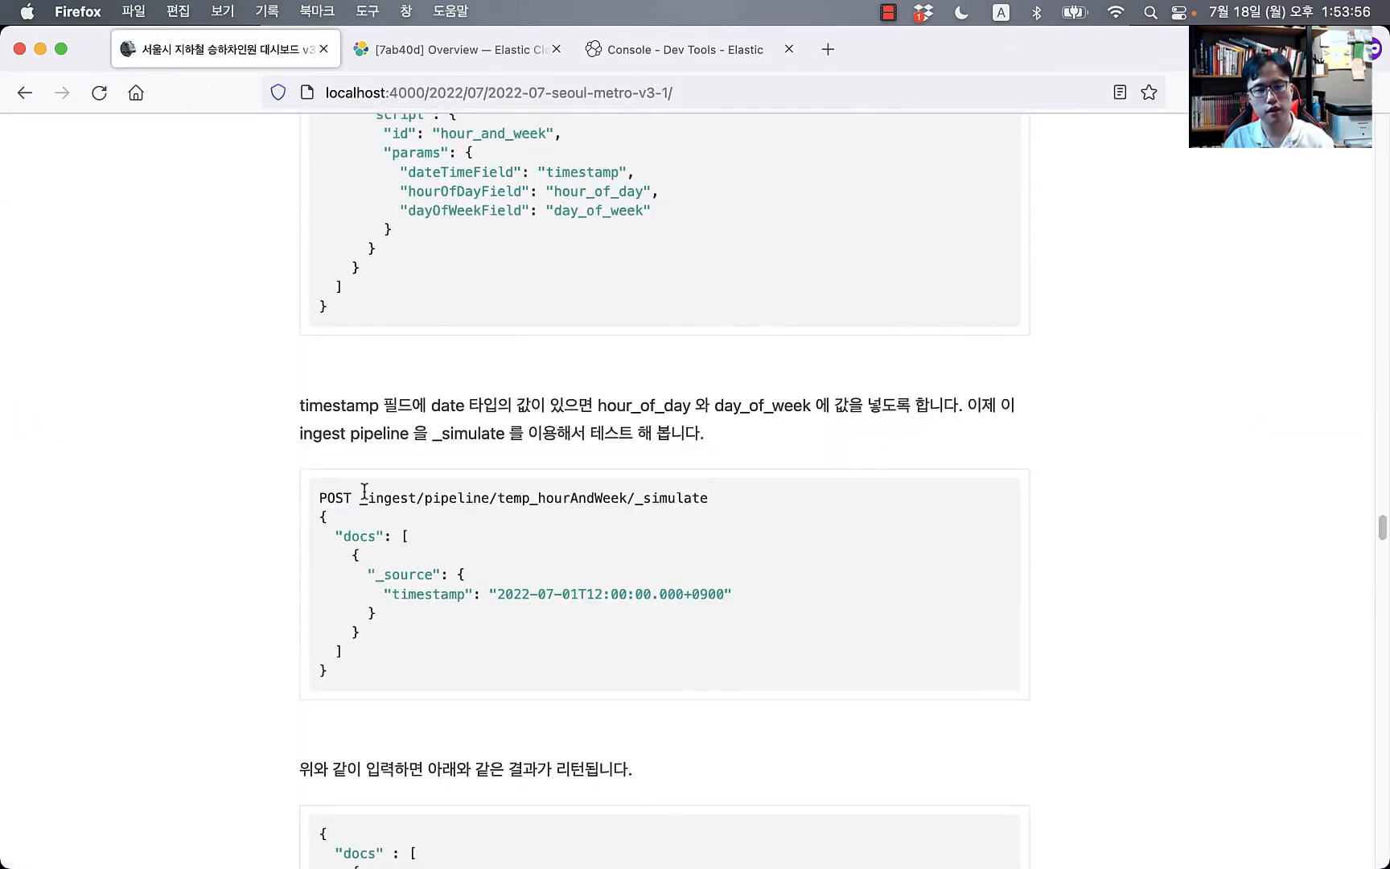
scroll(365, 490, down, 10)
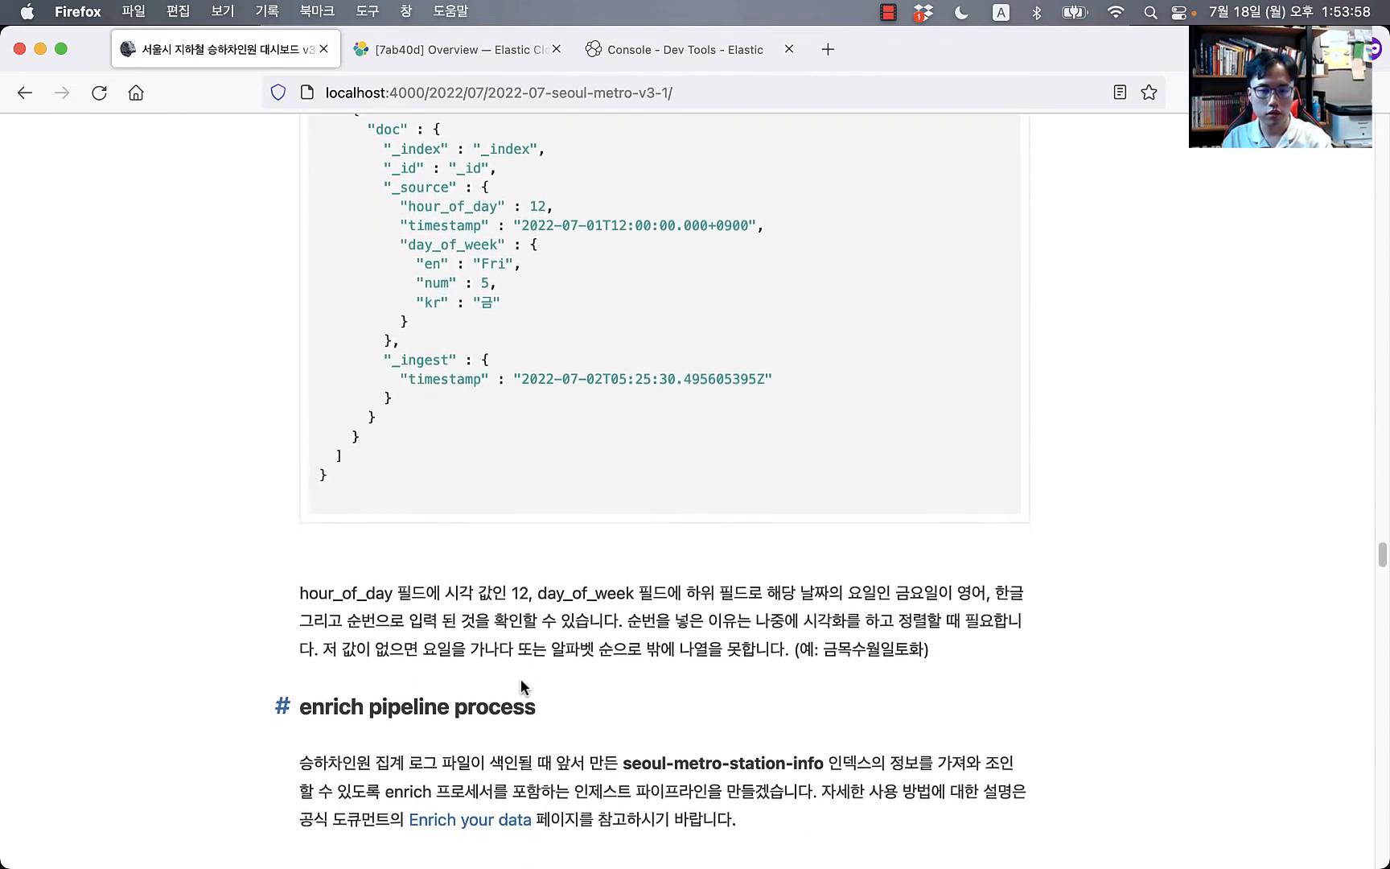
scroll(521, 684, down, 3)
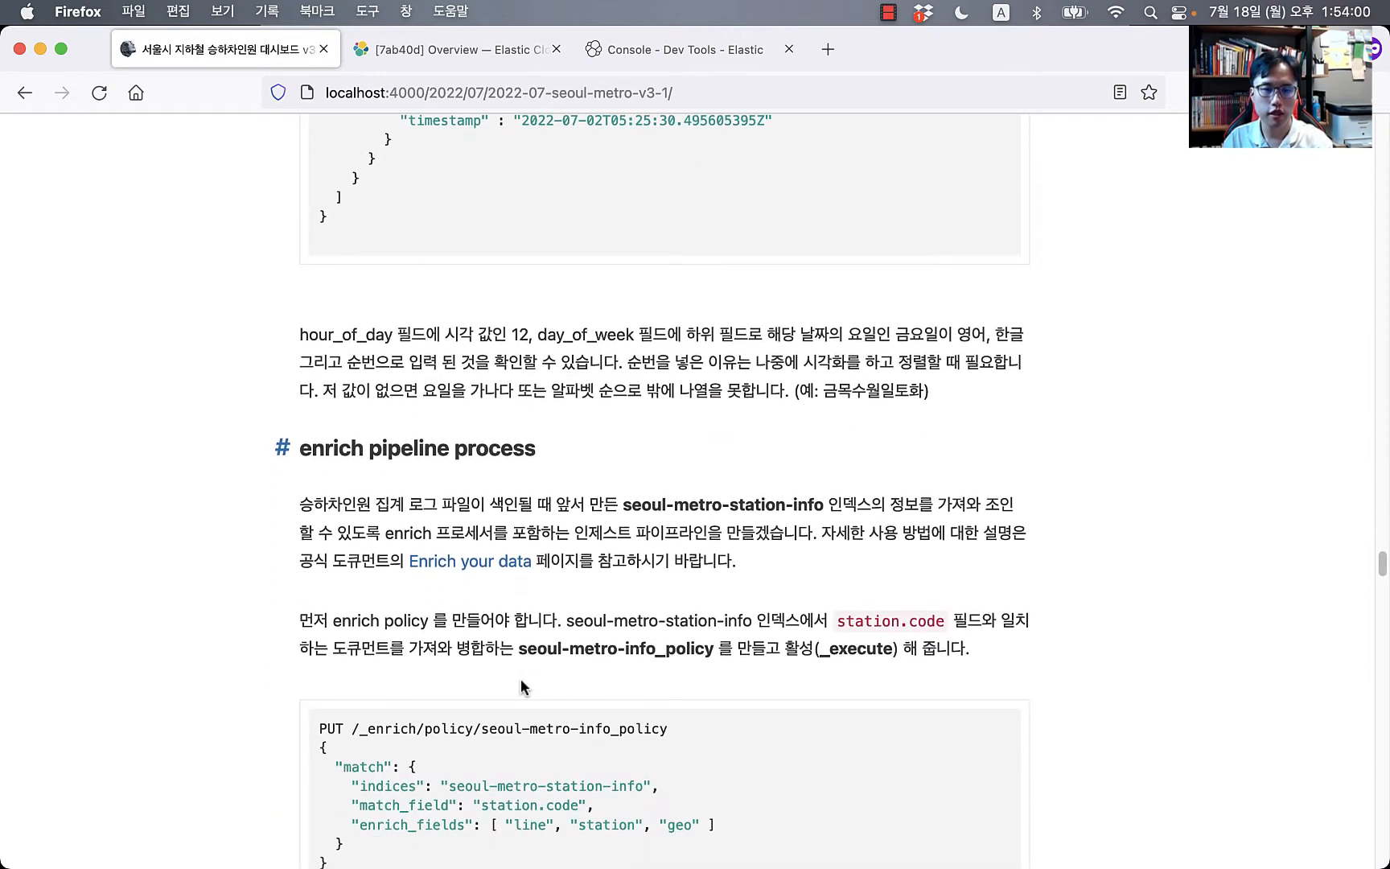
scroll(521, 668, down, 4)
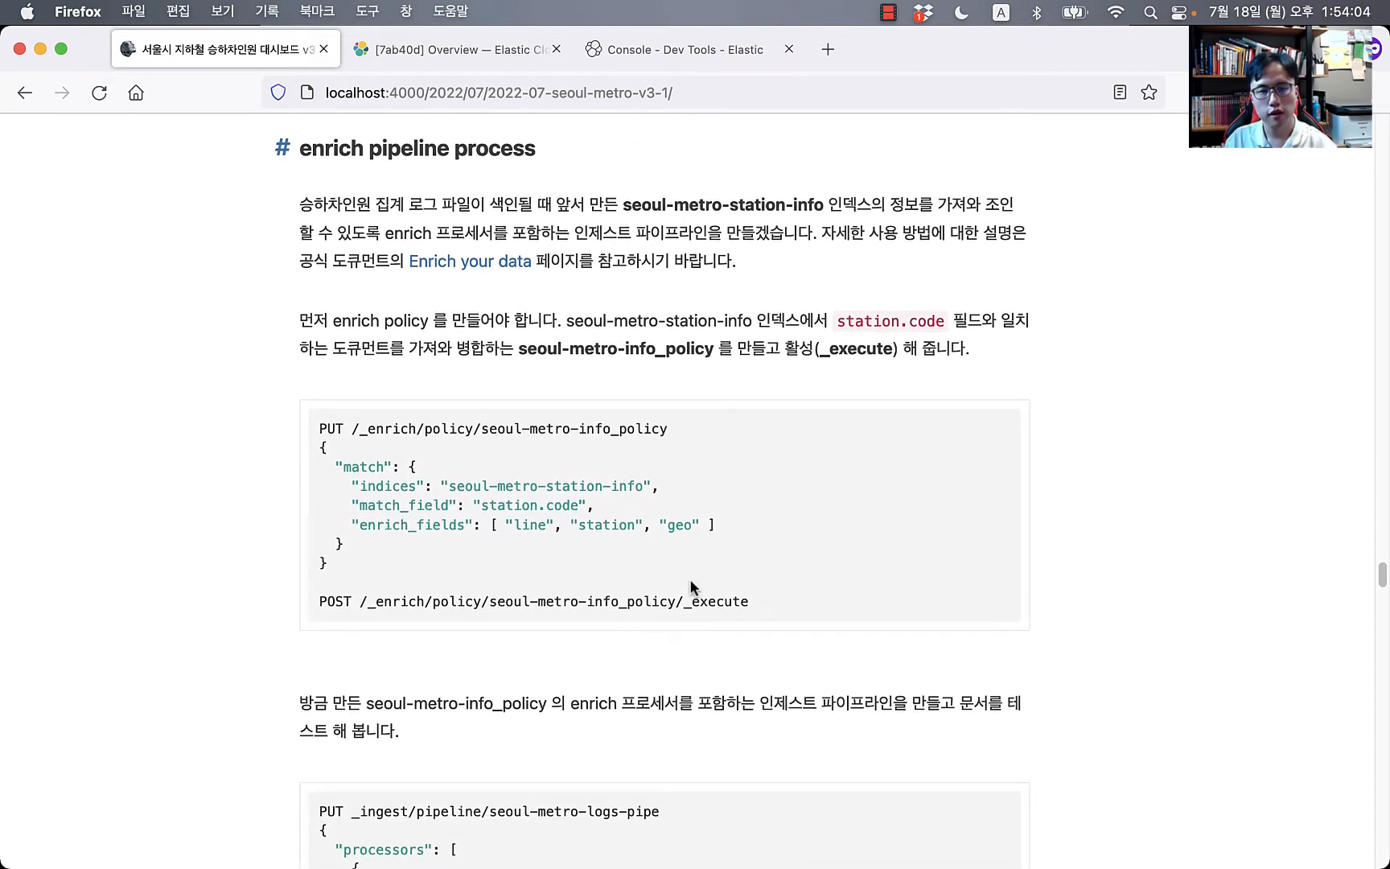
drag(320, 426, 836, 596)
key(super+c)
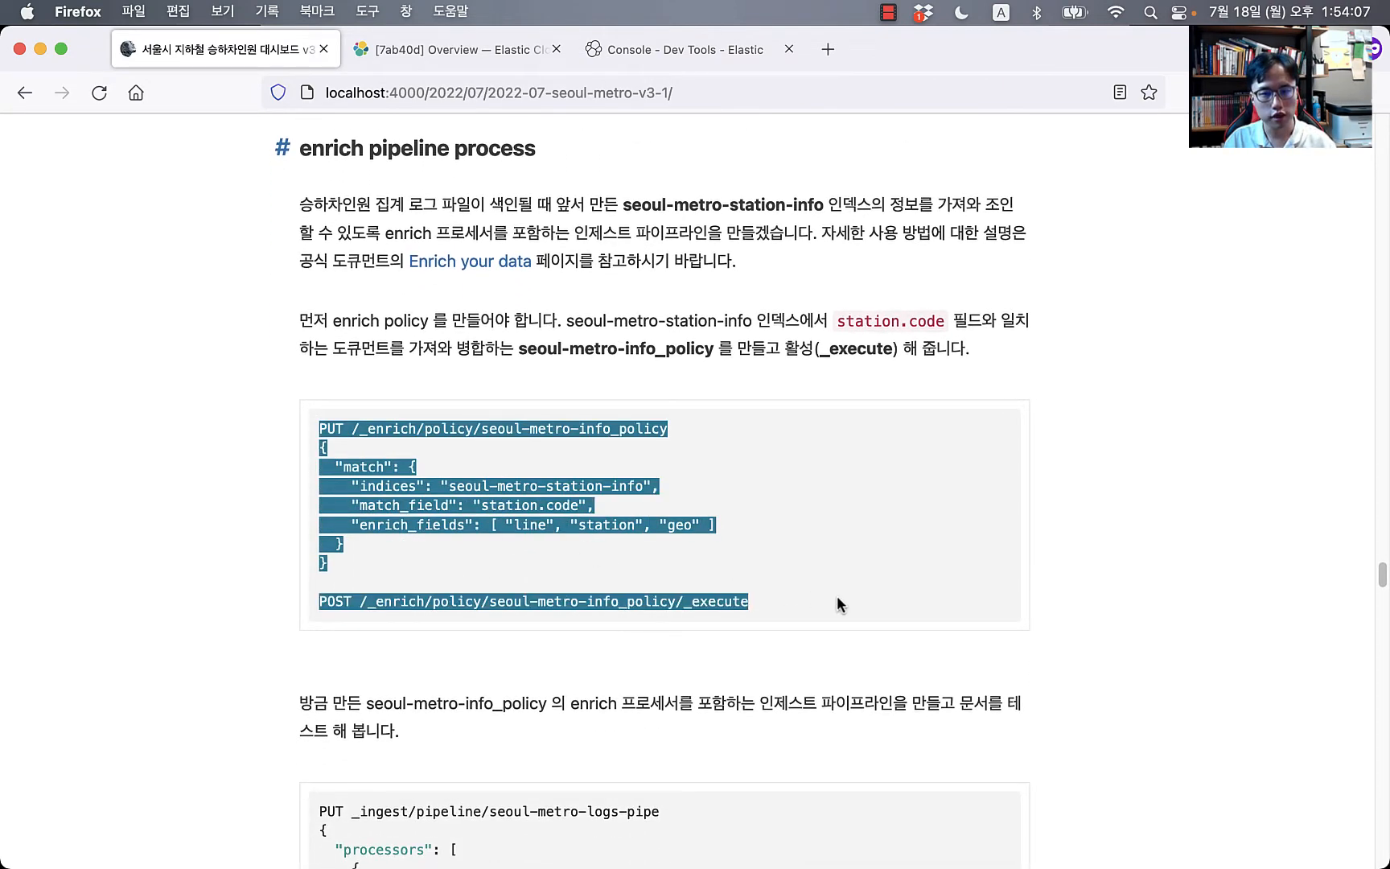
Step: Return to the Dev Tools console and place the caret above the existing requests
click(688, 46)
click(326, 370)
click(328, 331)
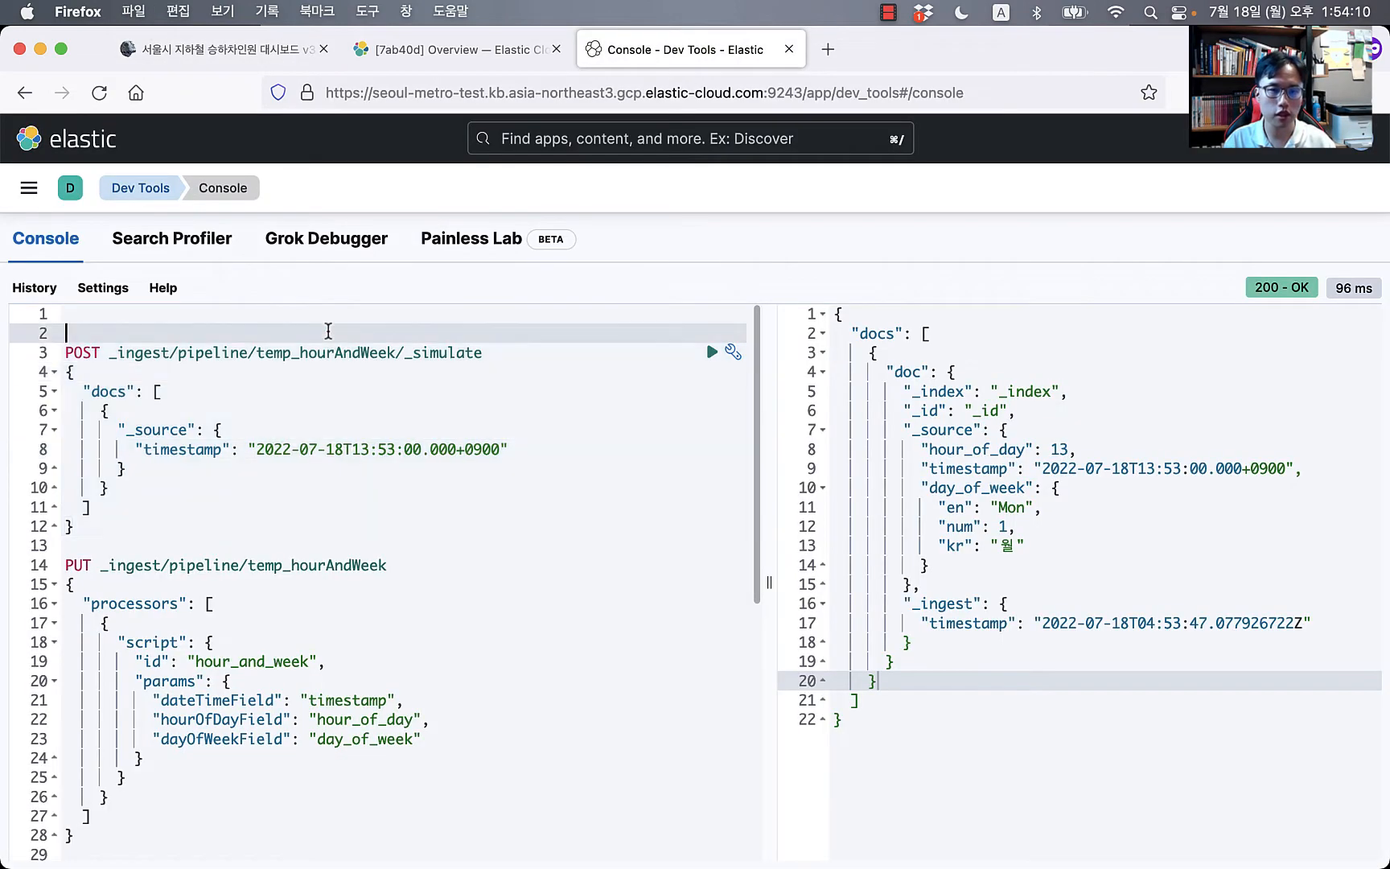
key(super+Tab)
key(super+Tab)
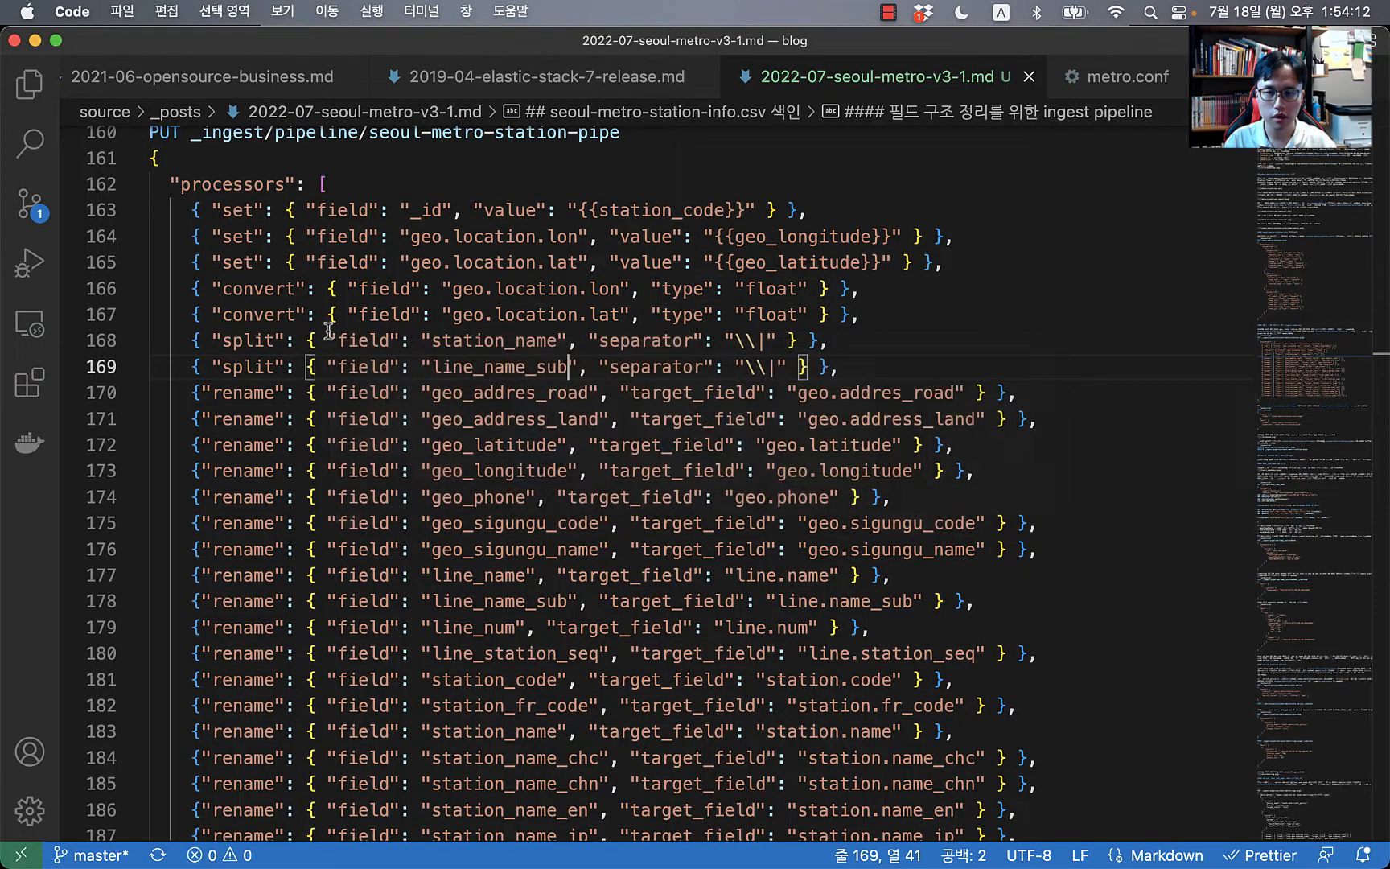
key(super+Tab)
key(super+Tab)
key(super+Tab)
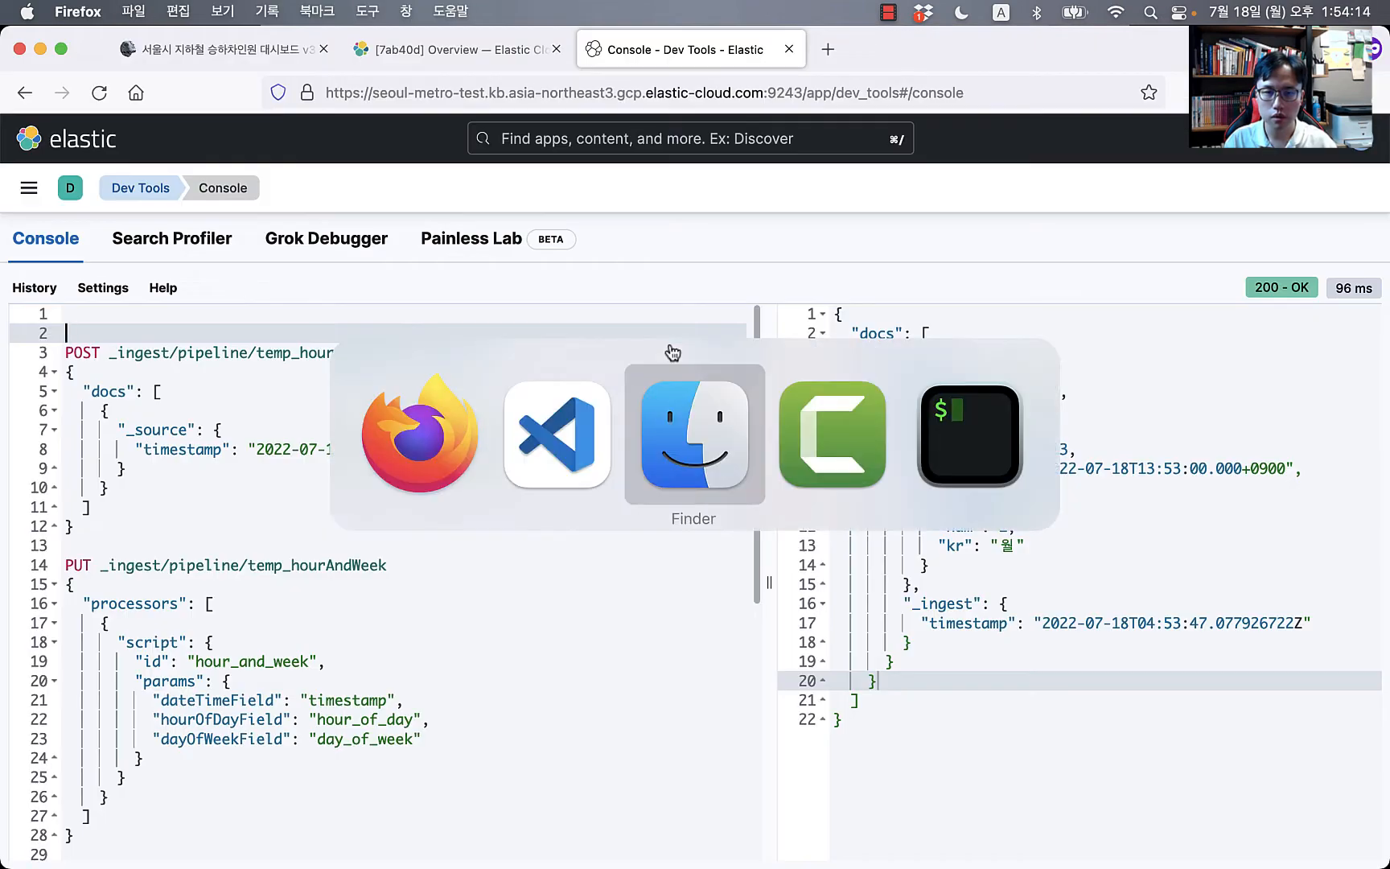
click(685, 447)
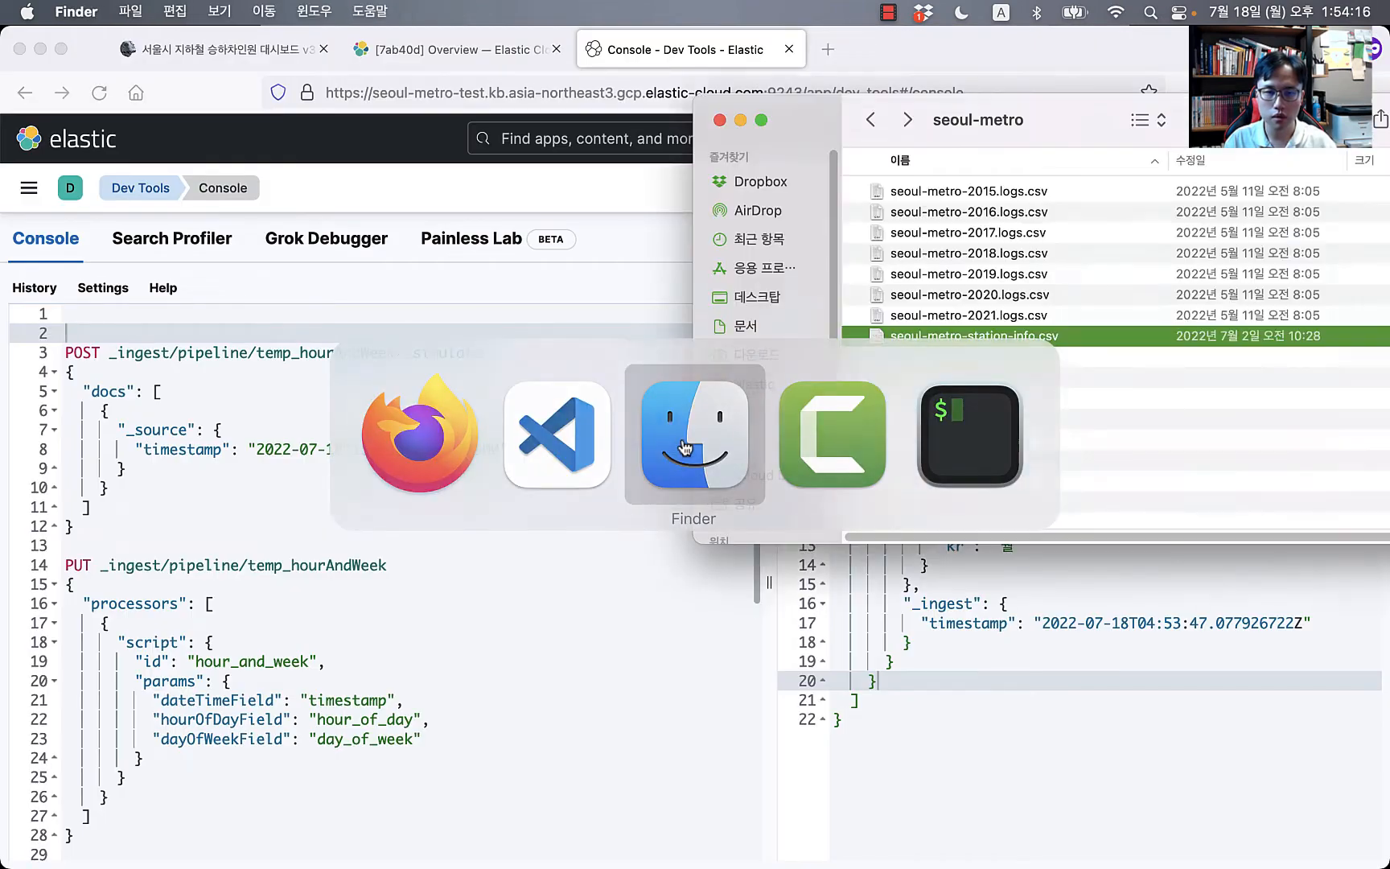
click(979, 197)
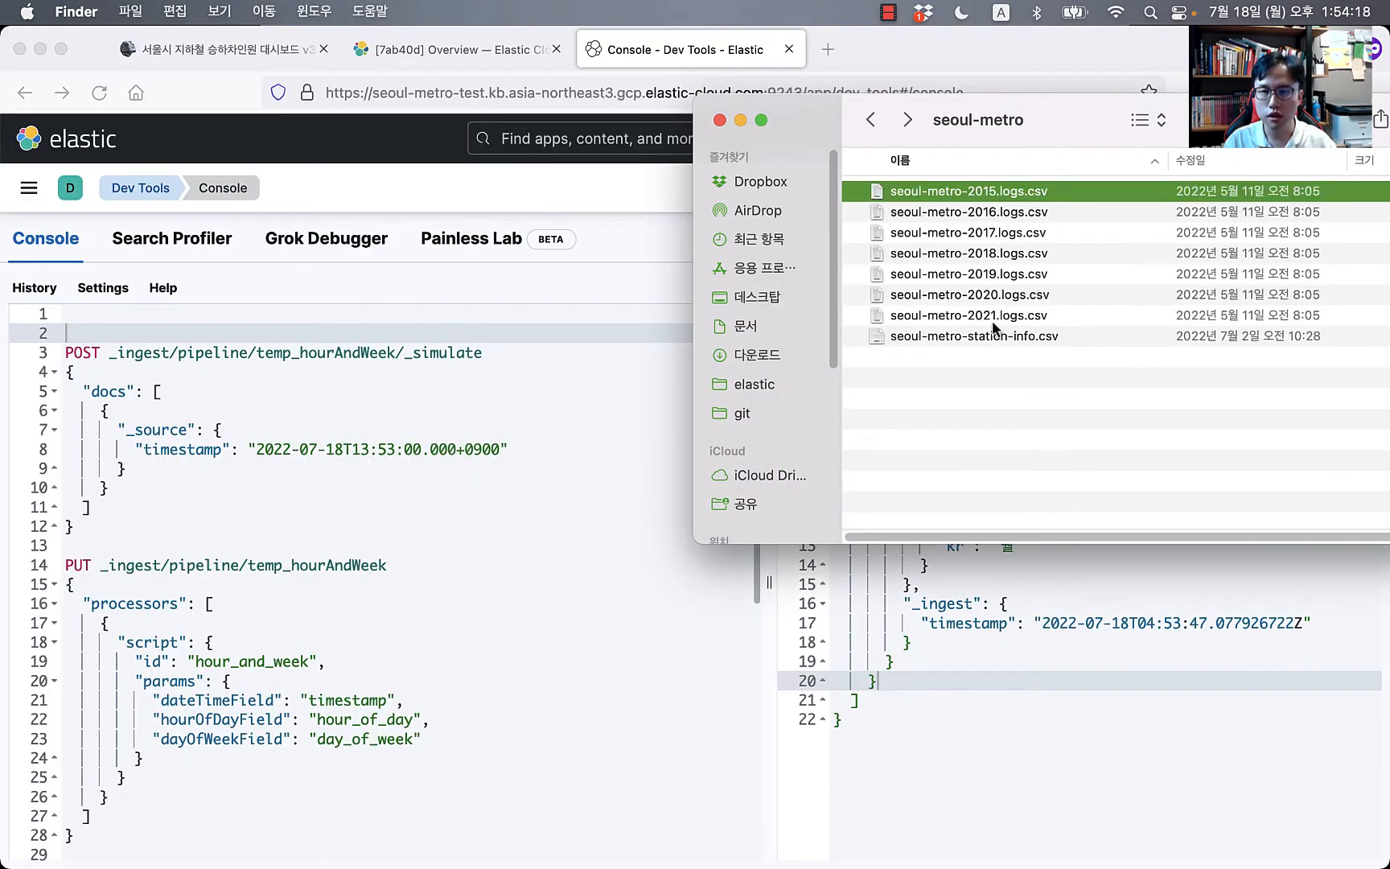
click(989, 338)
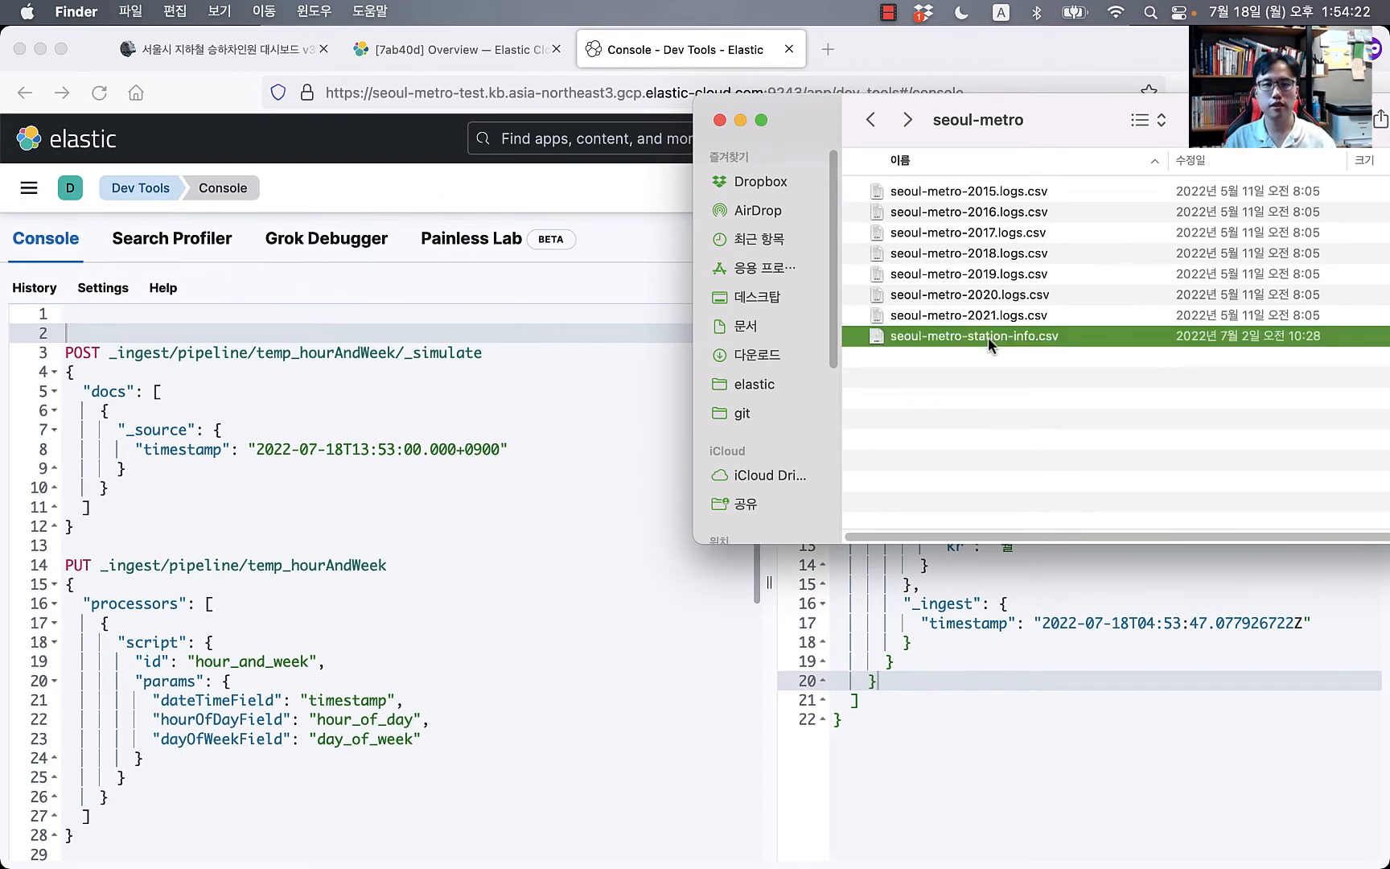
key(super+Tab)
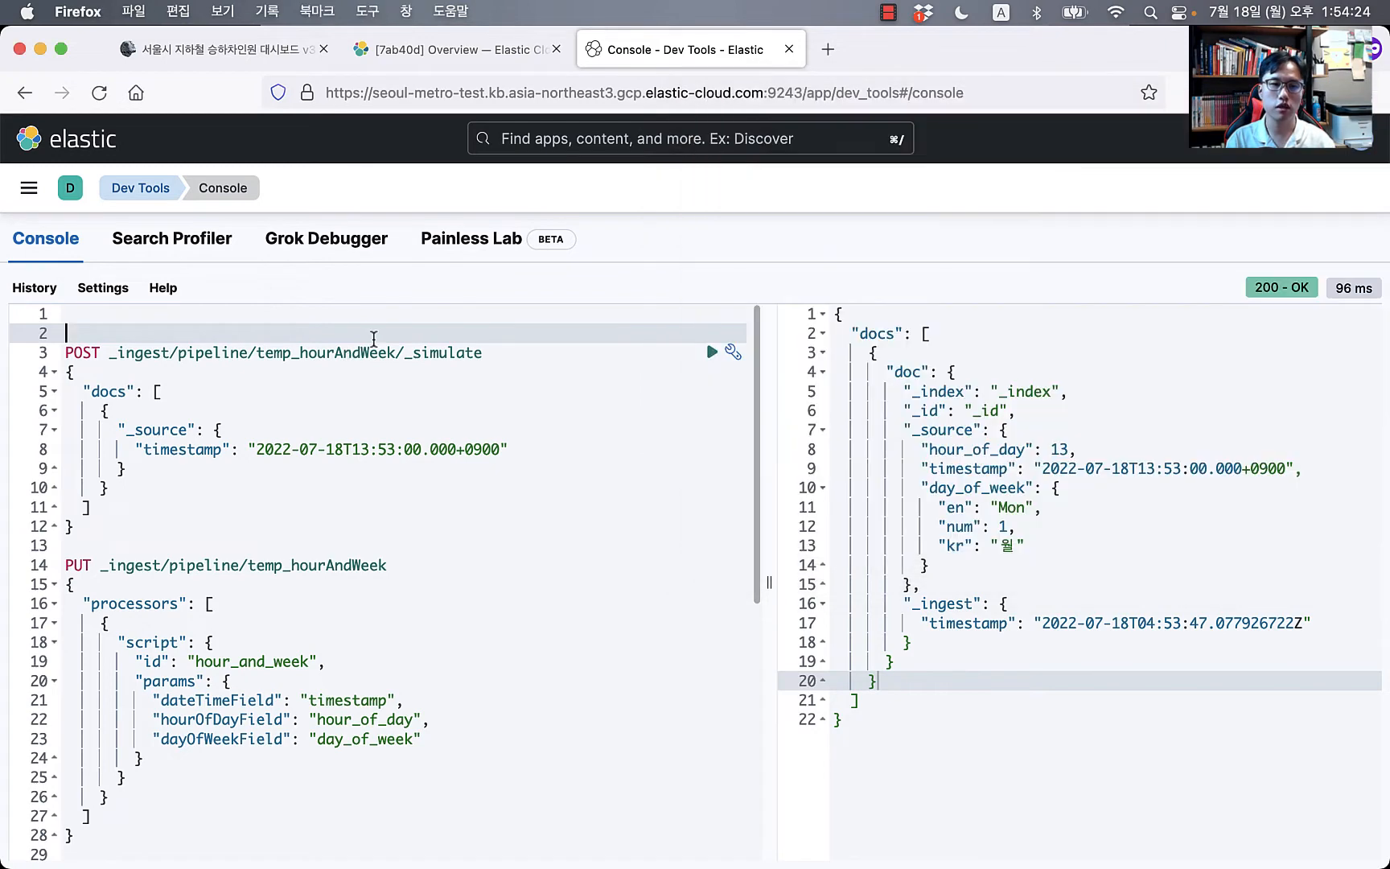
Step: Replace the console contents with the pasted enrich policy requests, removing a stray GET line
key(super+a)
key(BackSpace)
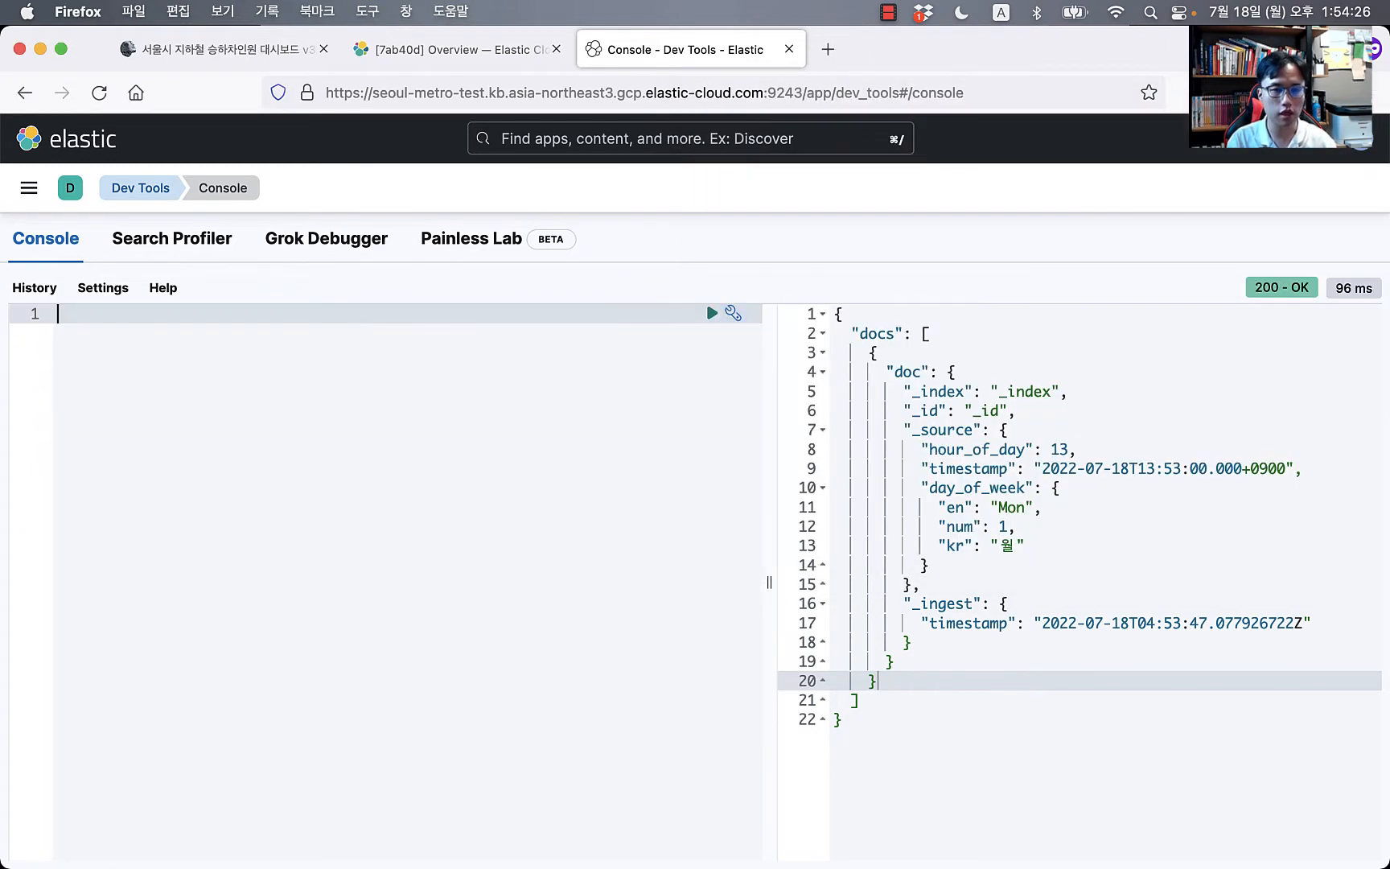
key(super+v)
key(Return)
key(Return)
key(Return)
key(Return)
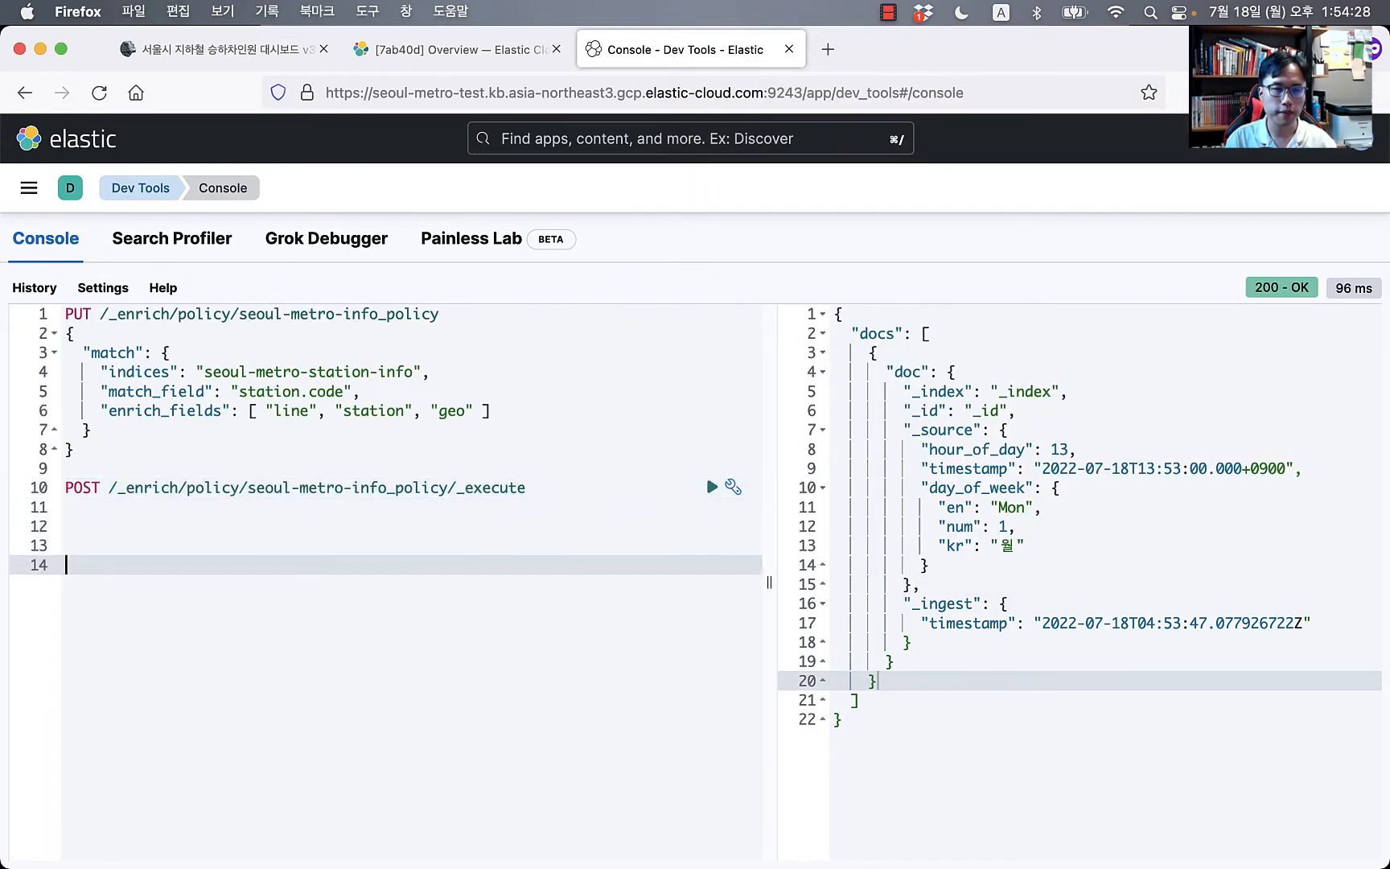
key(Up)
key(Up)
key(Up)
key(Up)
key(Up)
key(Up)
key(Up)
key(Up)
key(Up)
key(Up)
key(Up)
key(Up)
key(Up)
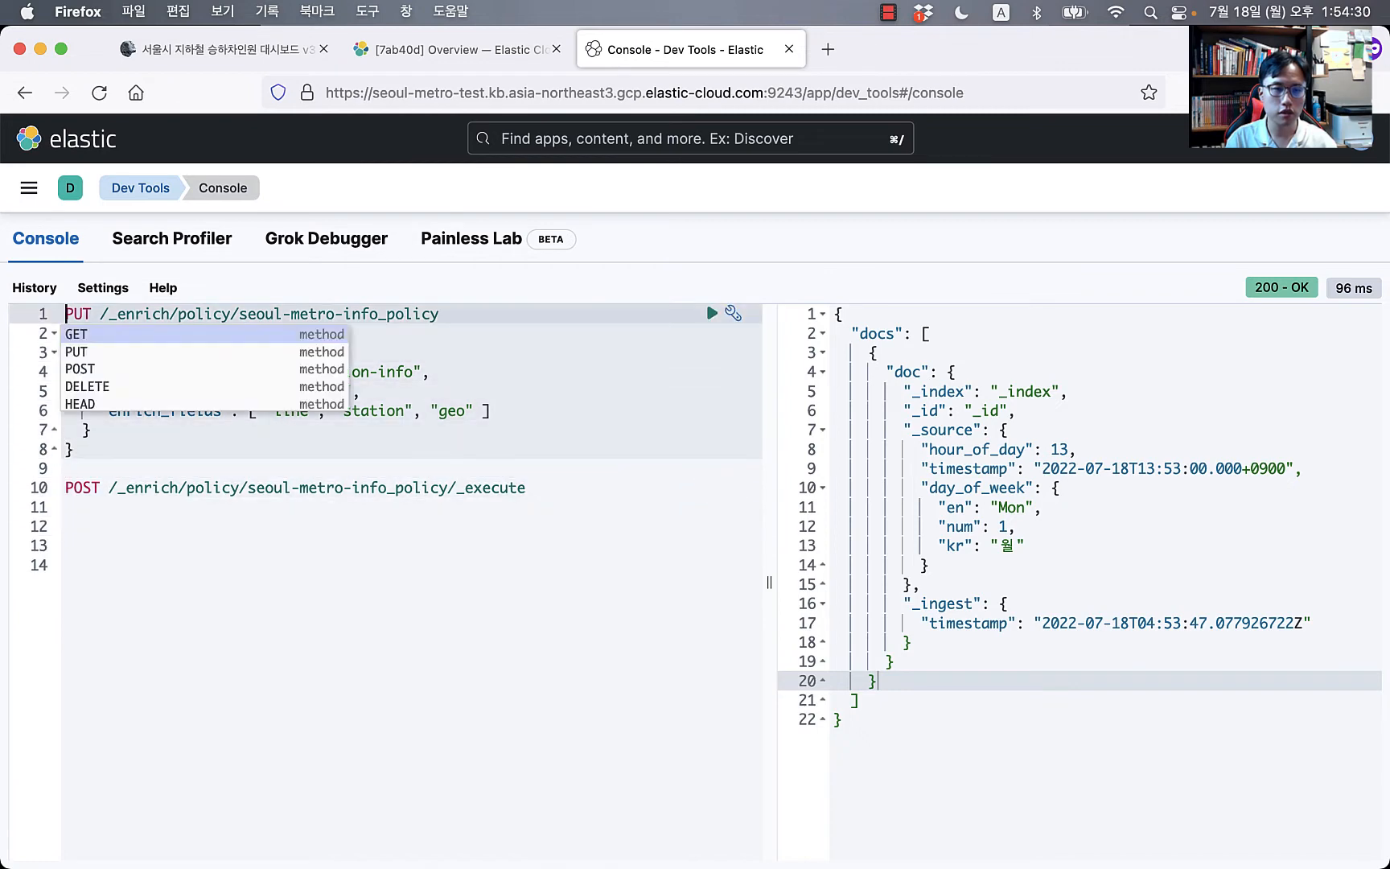
text(GET)
key(Return)
key(Return)
key(Return)
key(Up)
key(shift+Up)
key(BackSpace)
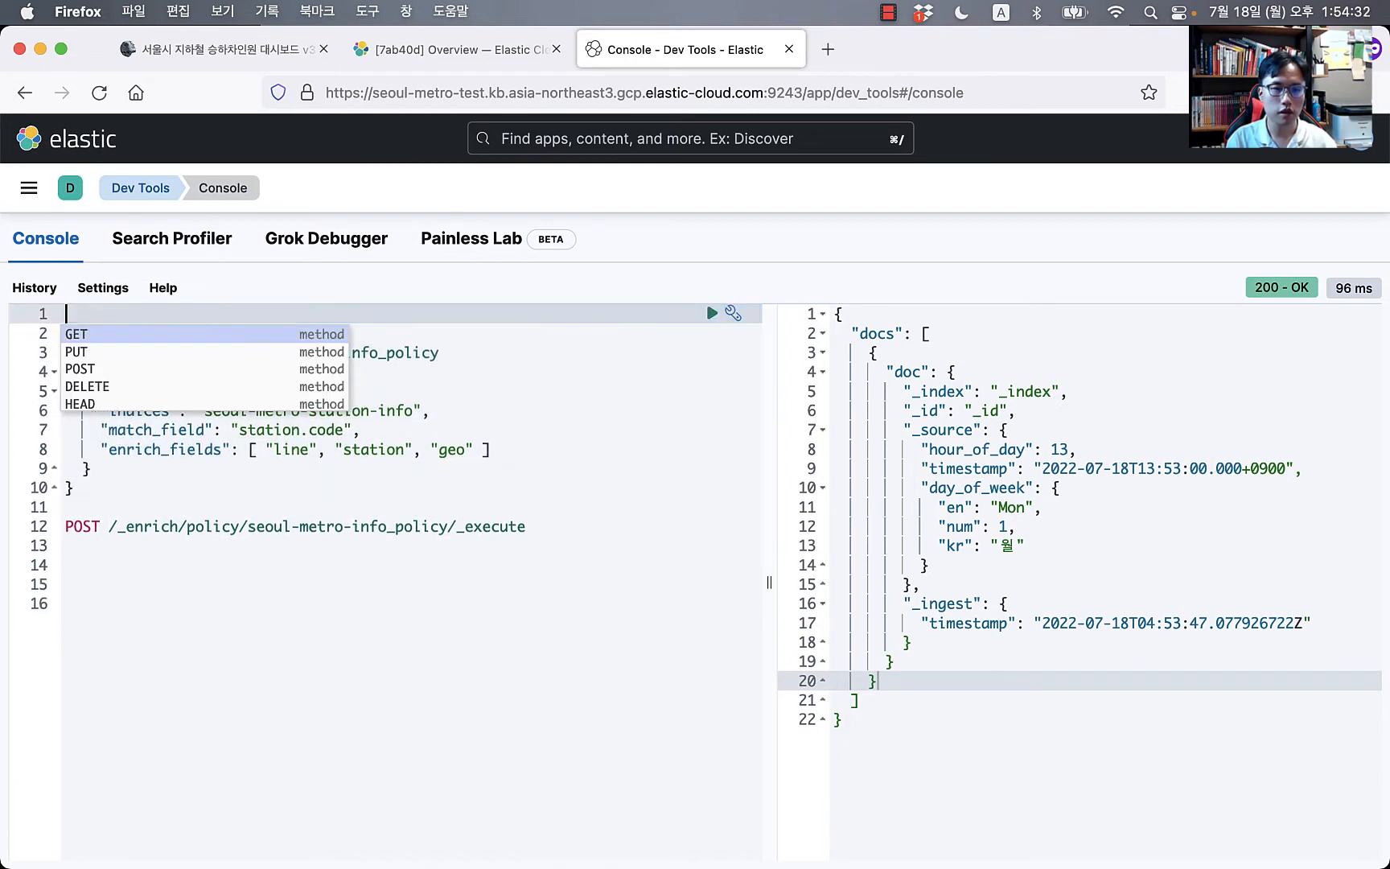
Step: Send the policy request matching station.code on seoul-metro-station-info, getting acknowledged: true
click(497, 507)
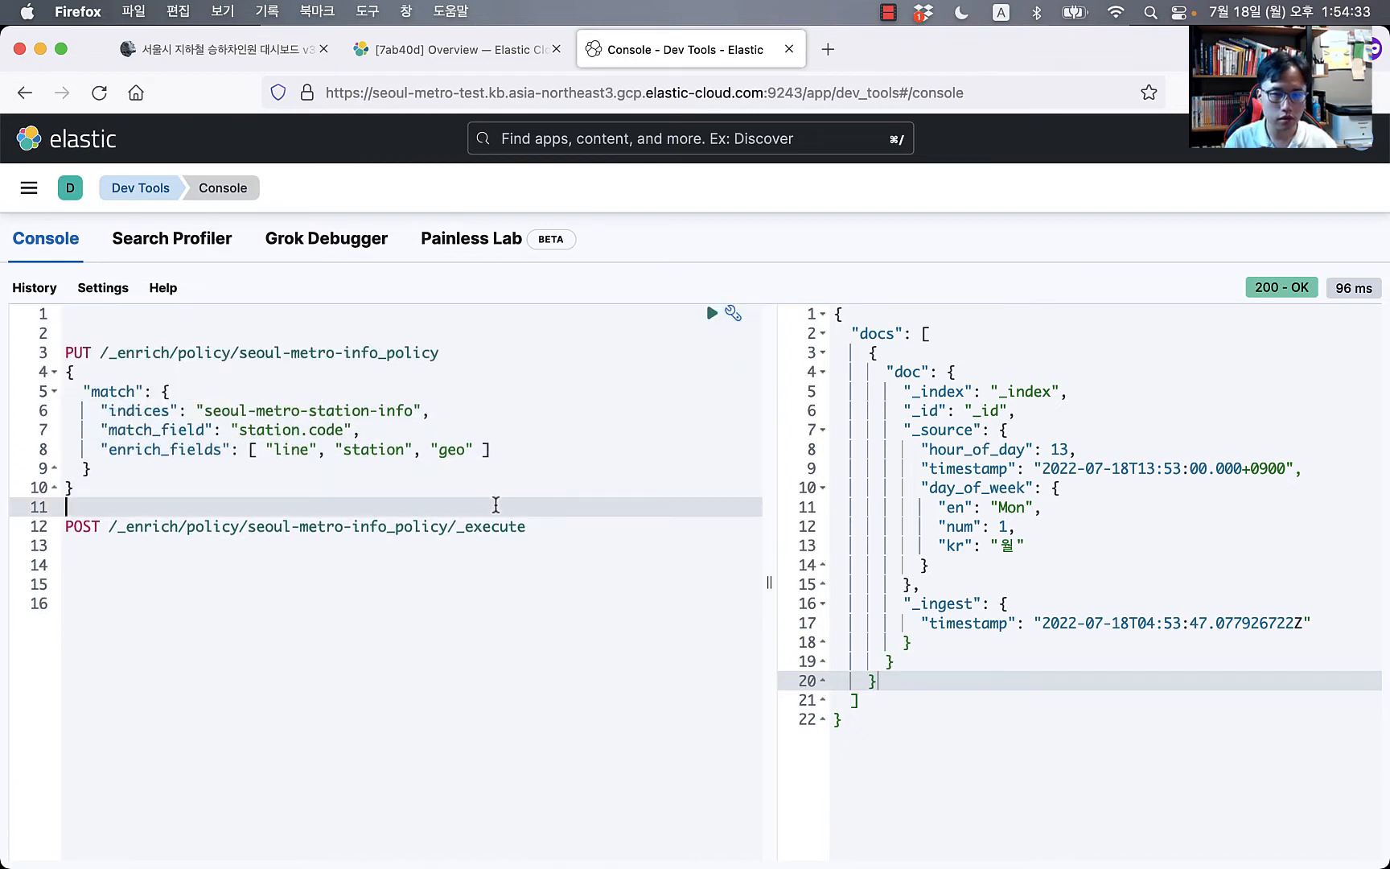
click(247, 373)
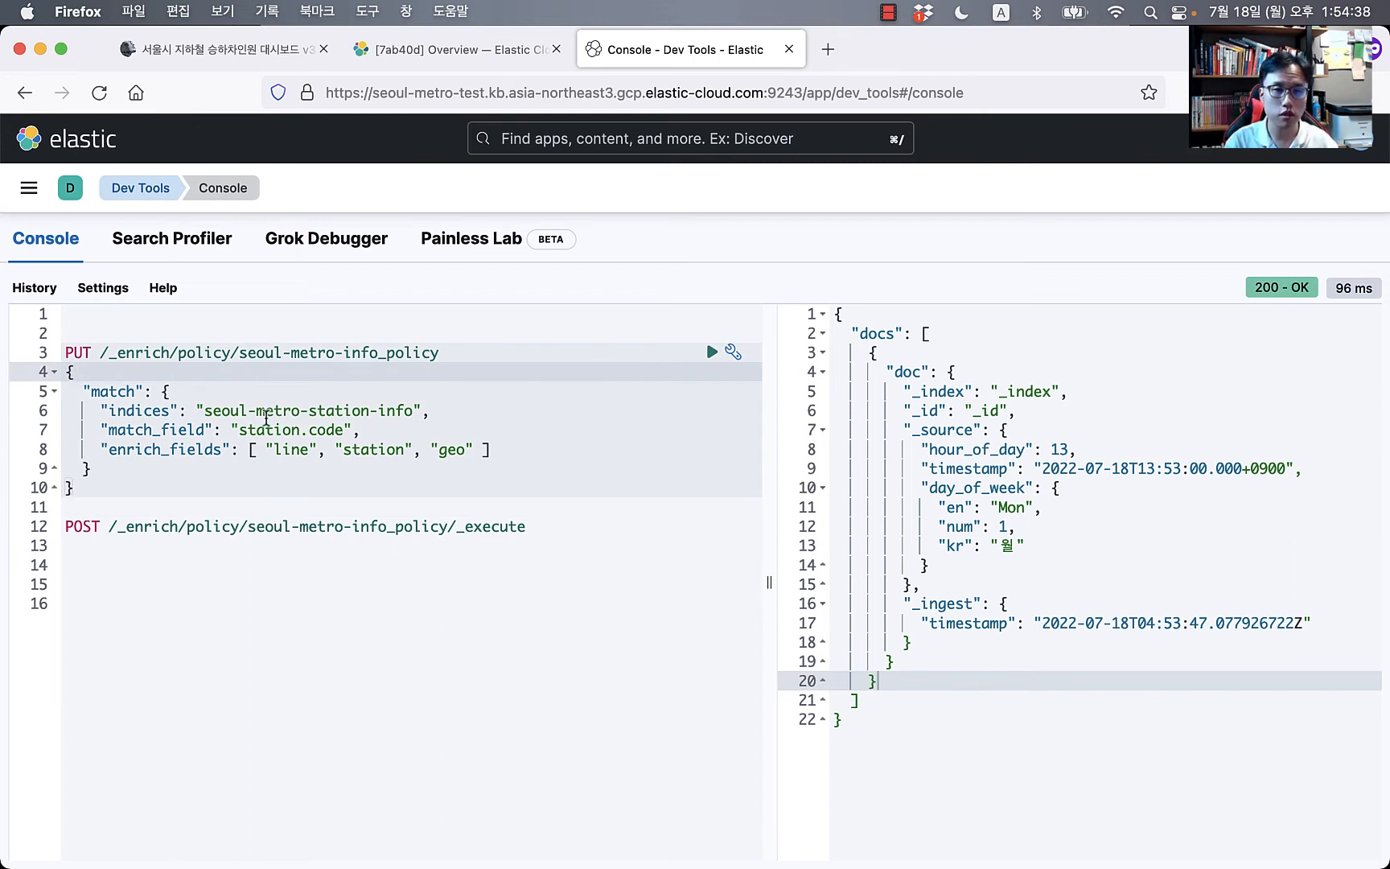
key(Left)
key(Down)
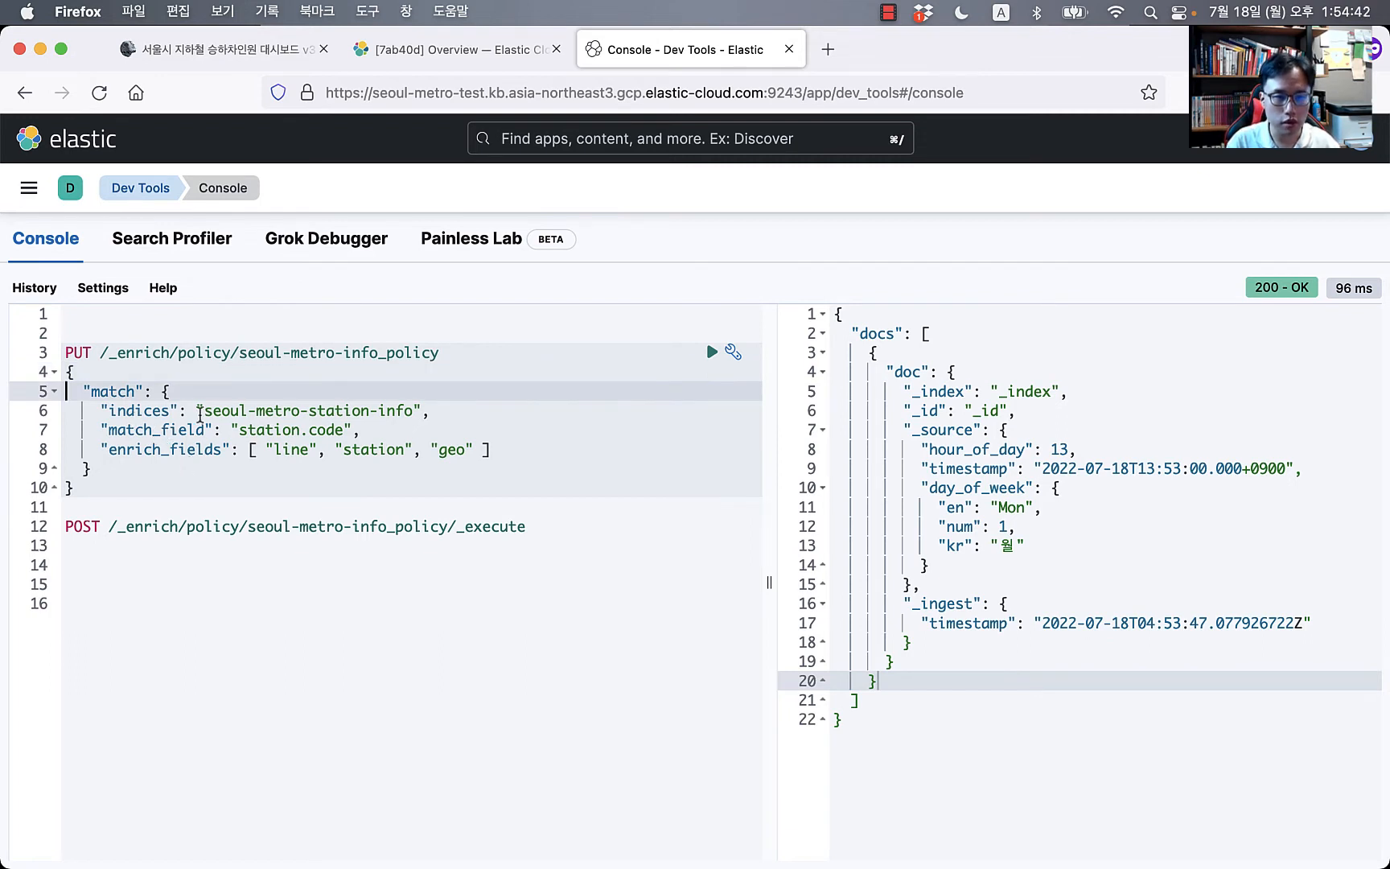
click(204, 412)
shift+click(414, 411)
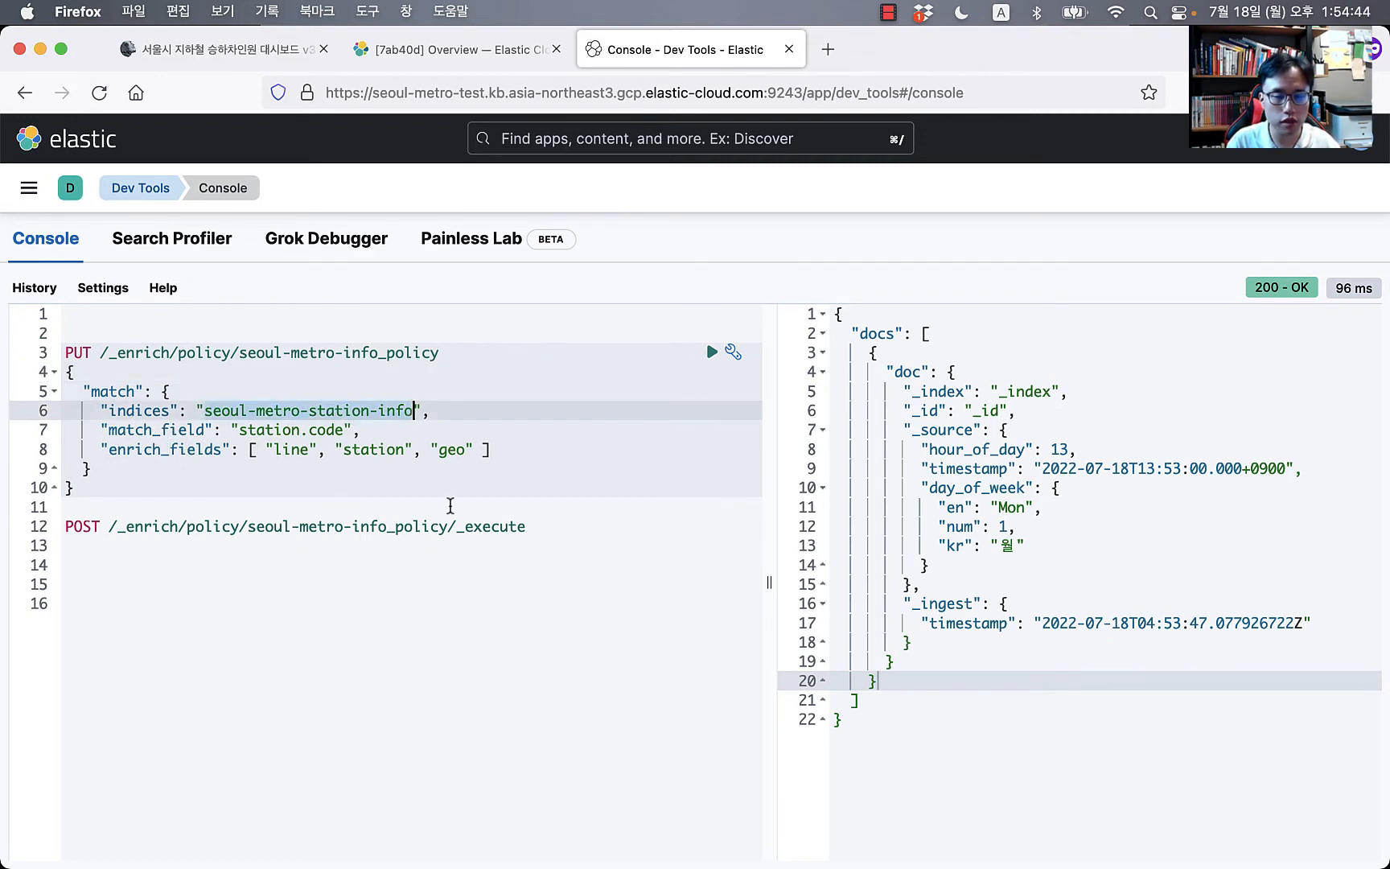
click(290, 430)
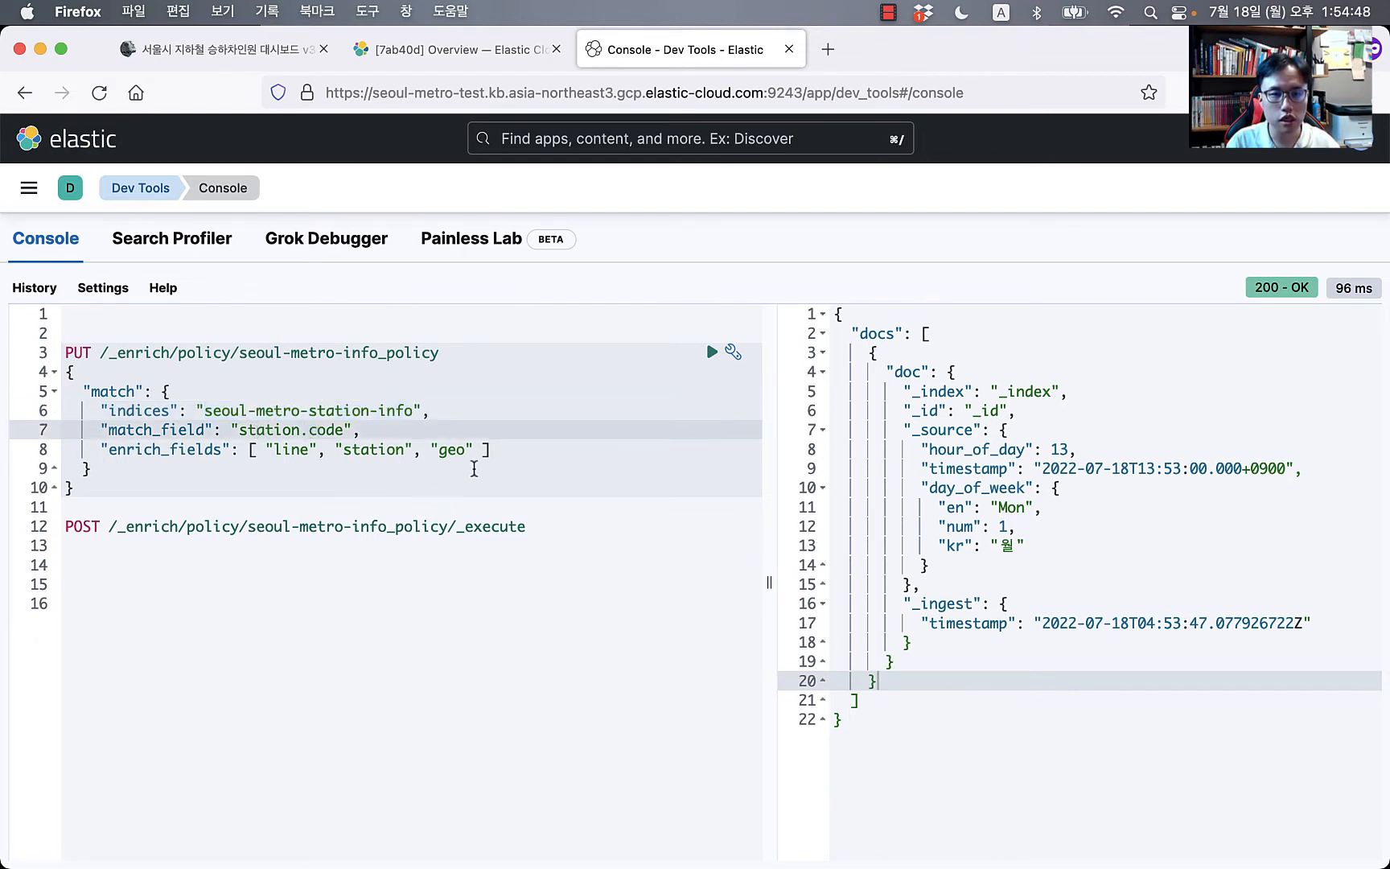
click(387, 449)
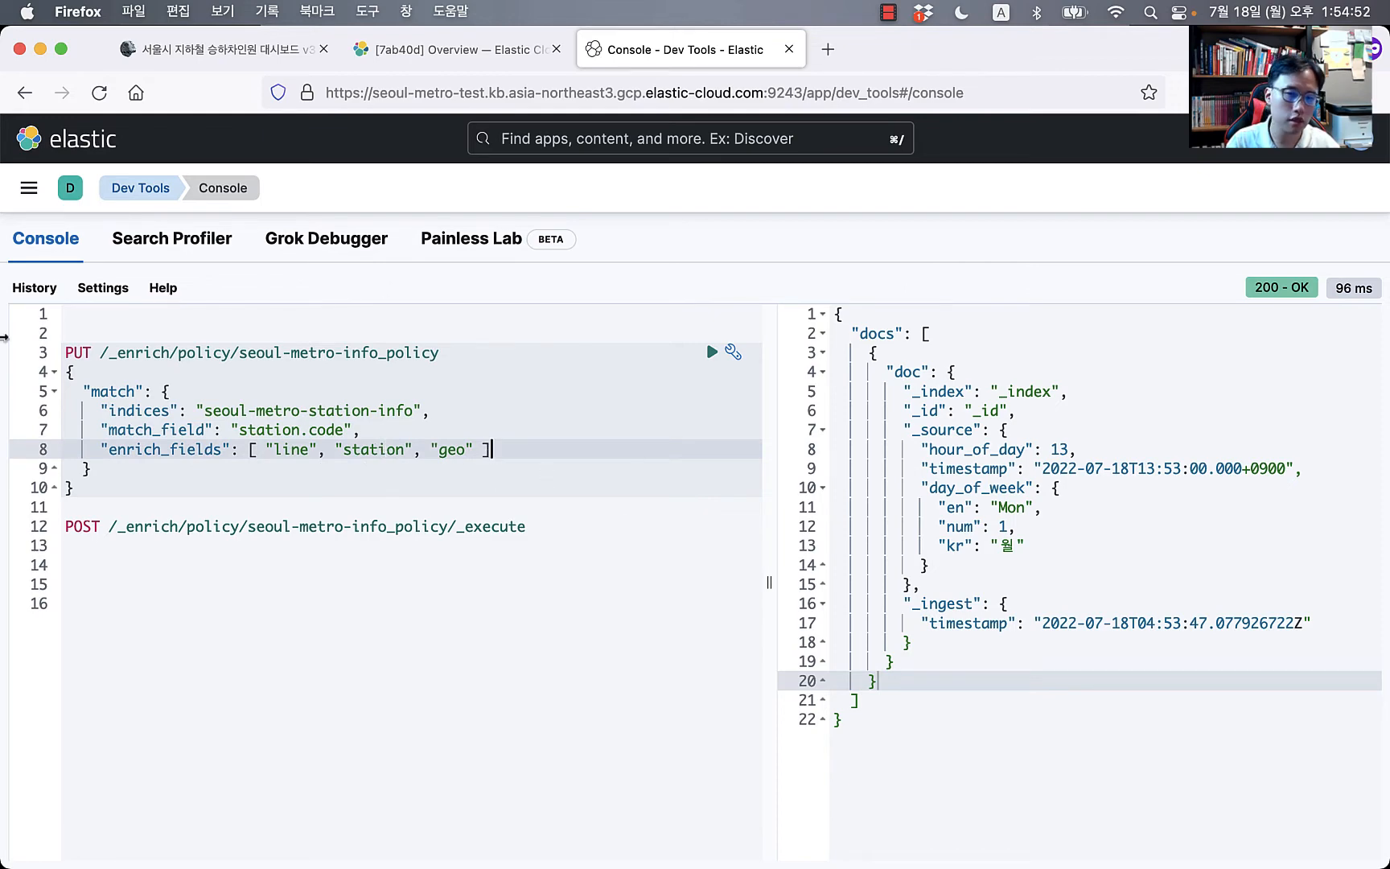
click(412, 410)
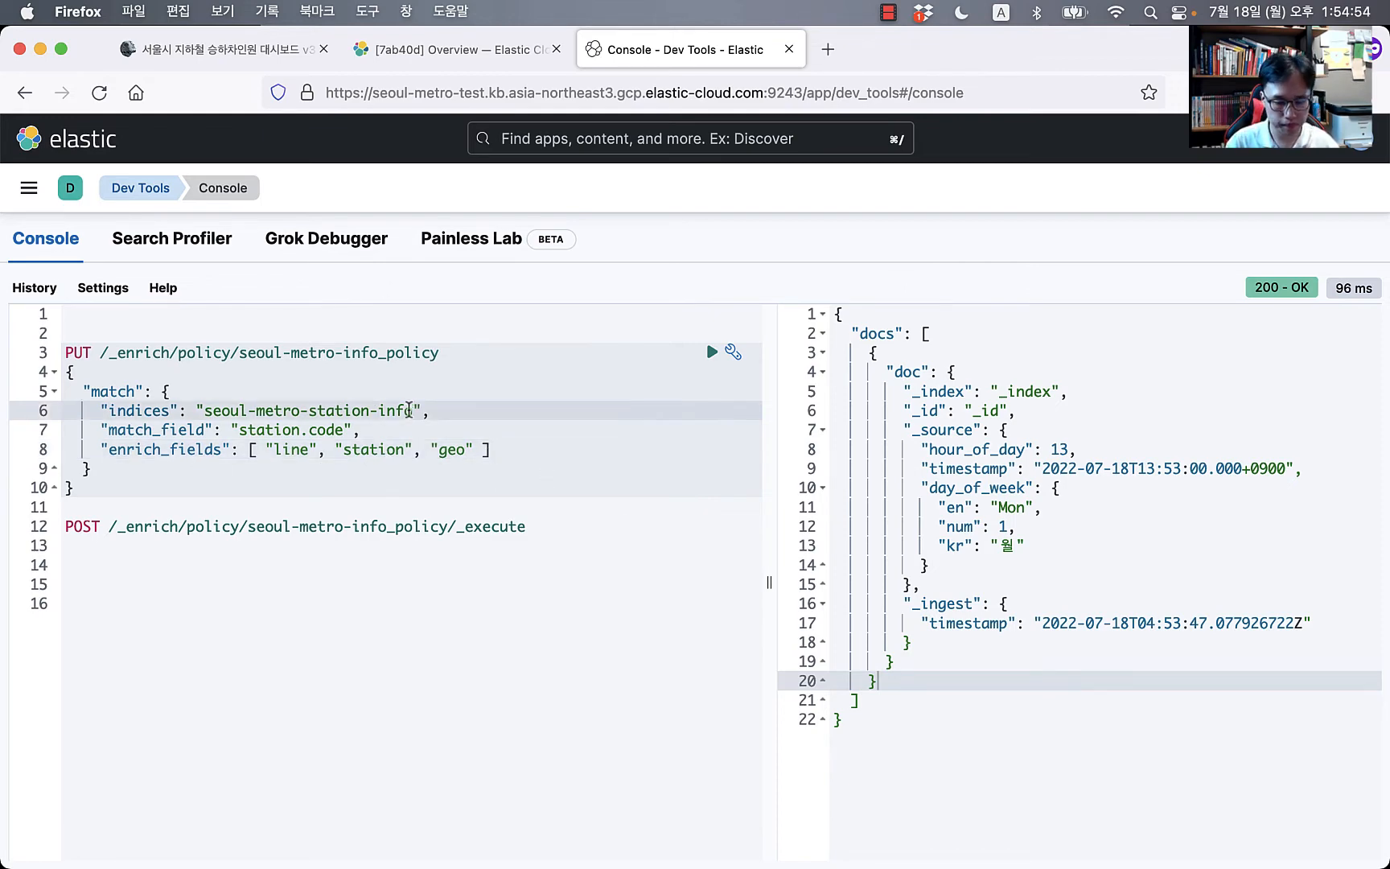
key(super+Return)
key(Down)
key(Down)
key(Down)
key(Down)
key(Down)
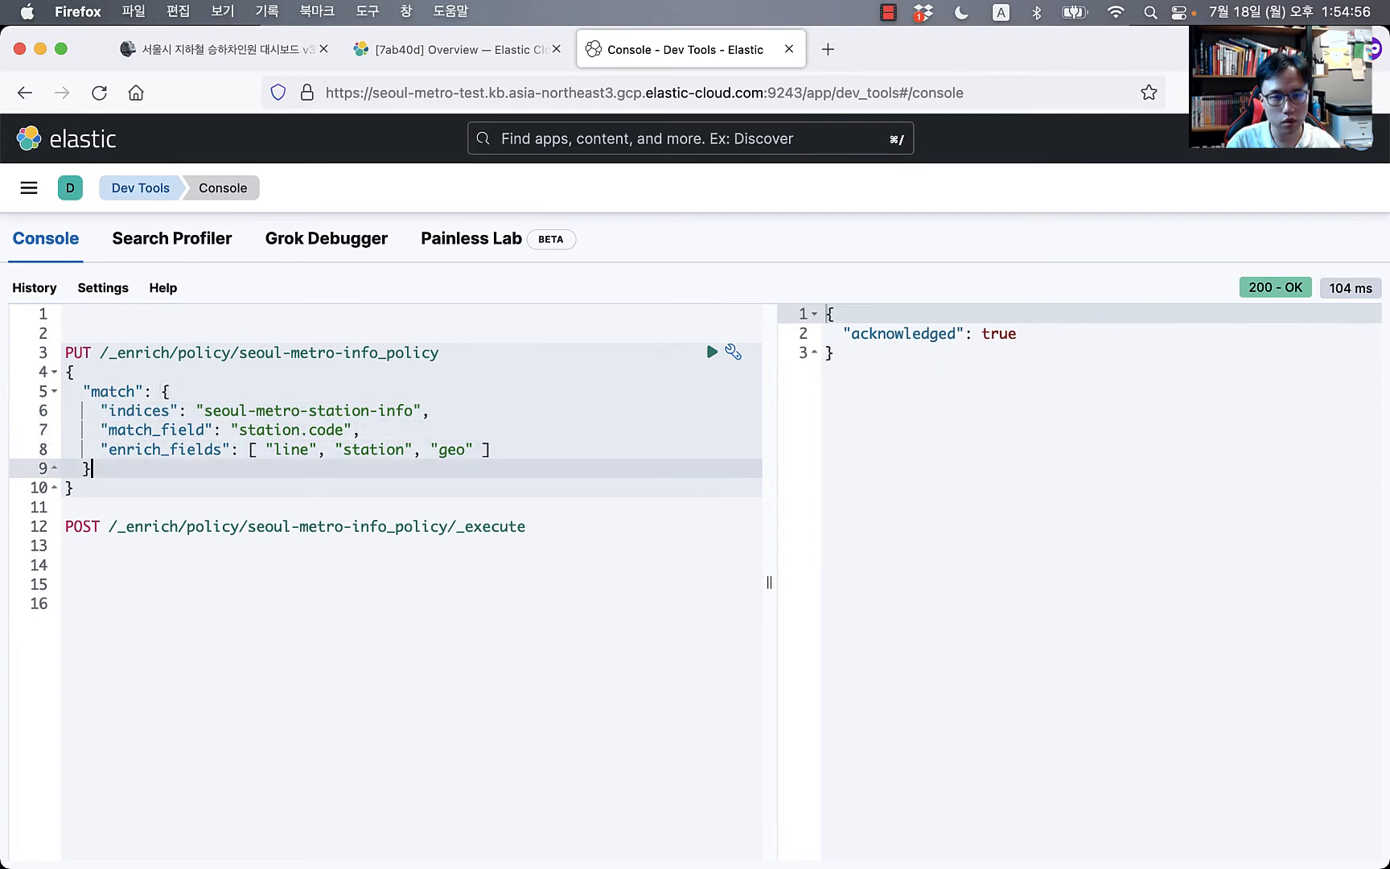
Step: Execute the seoul-metro-info_policy enrich policy so it reports phase COMPLETE
click(178, 526)
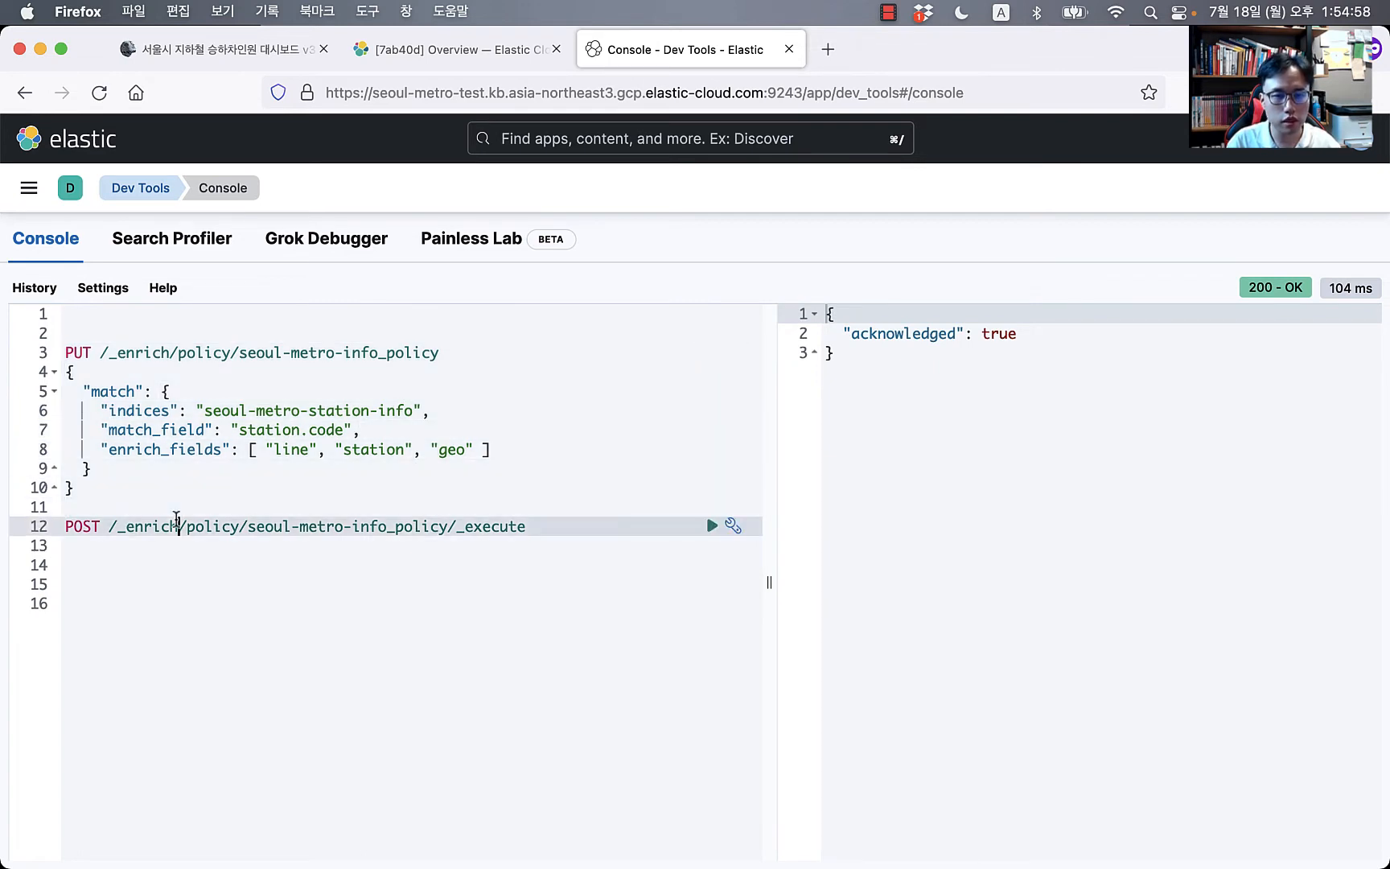
key(super+Return)
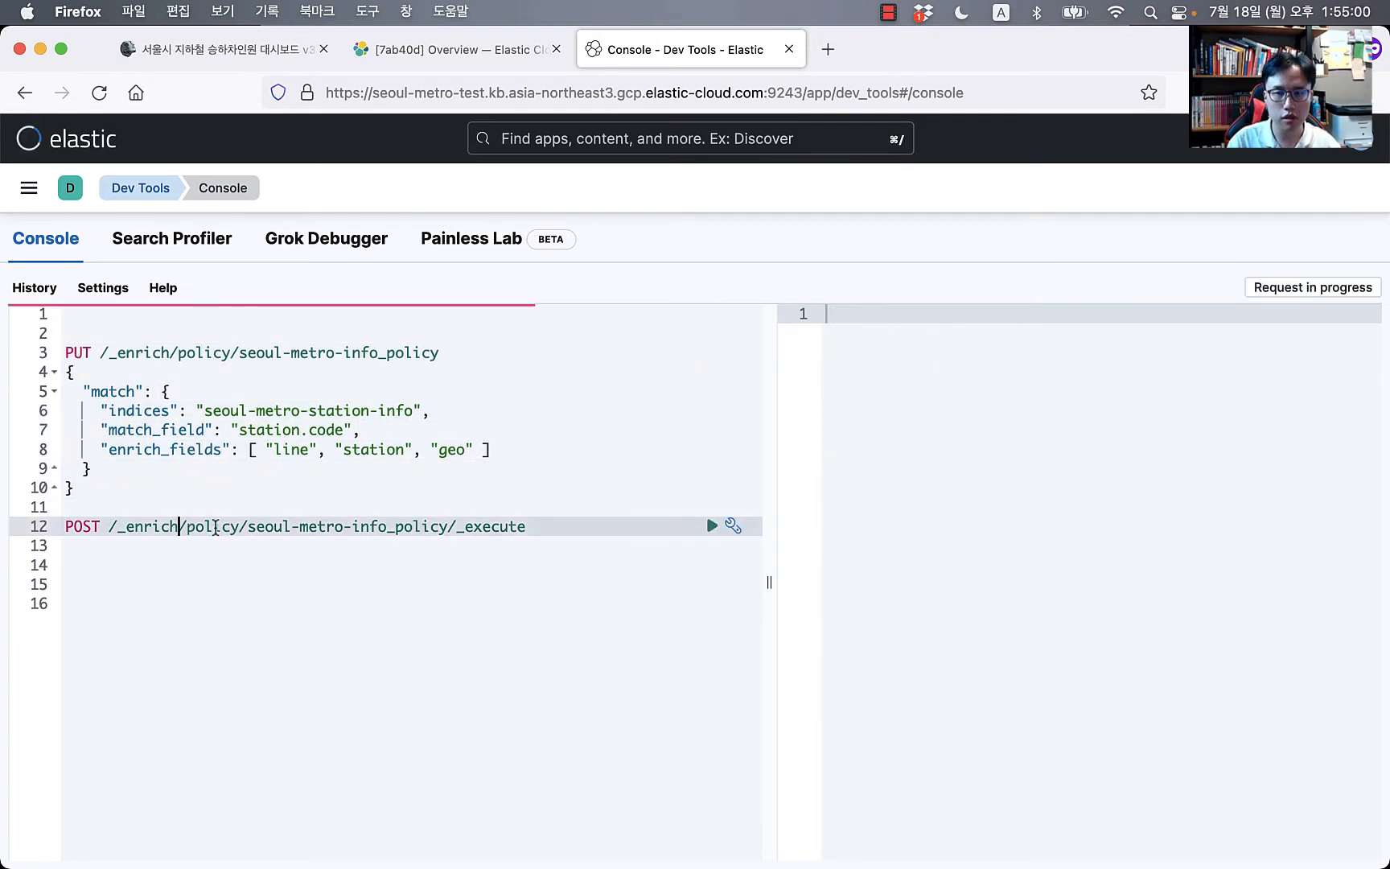
key(Up)
key(Up)
key(Up)
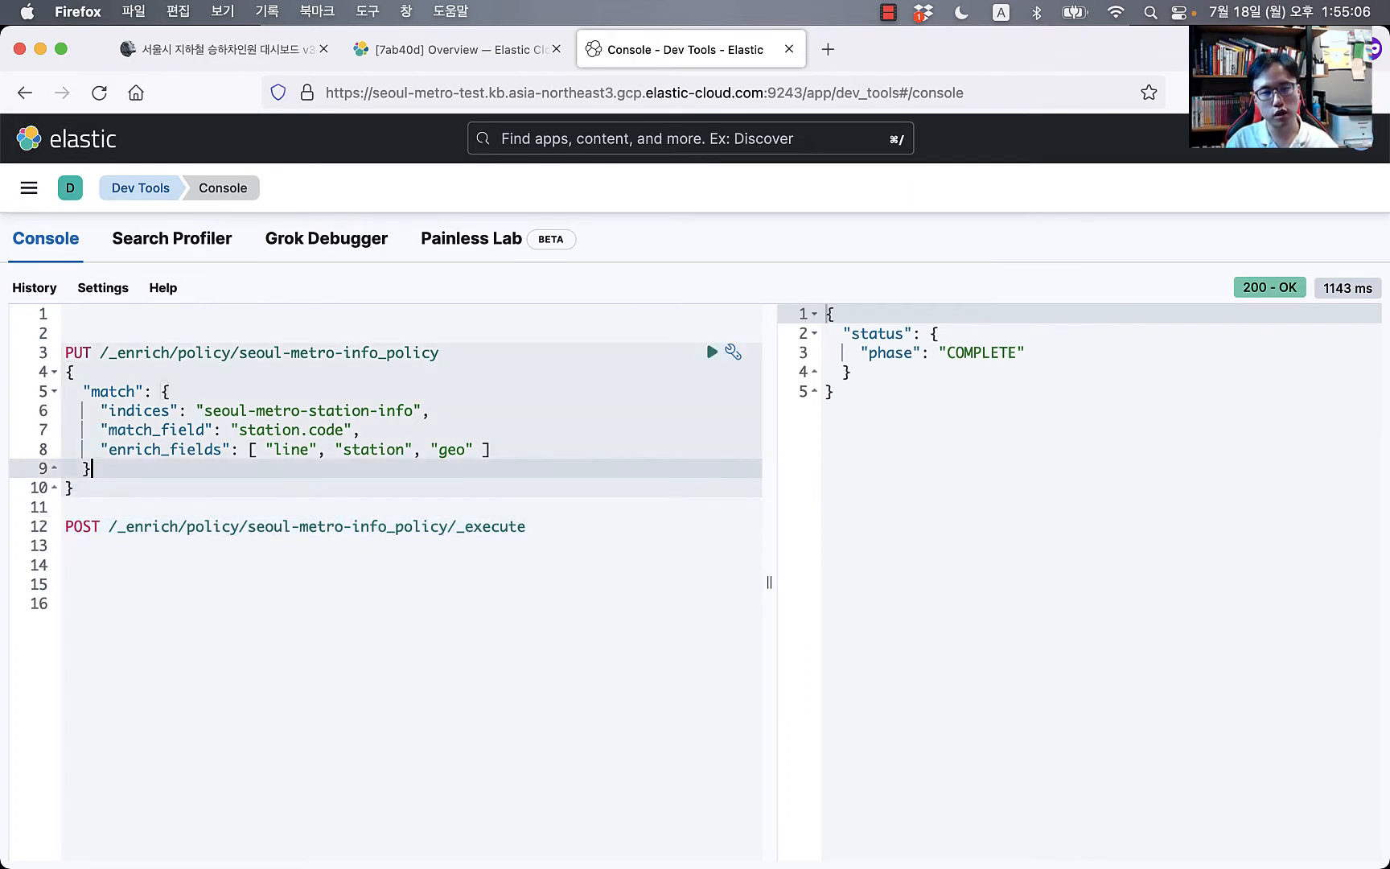
key(Up)
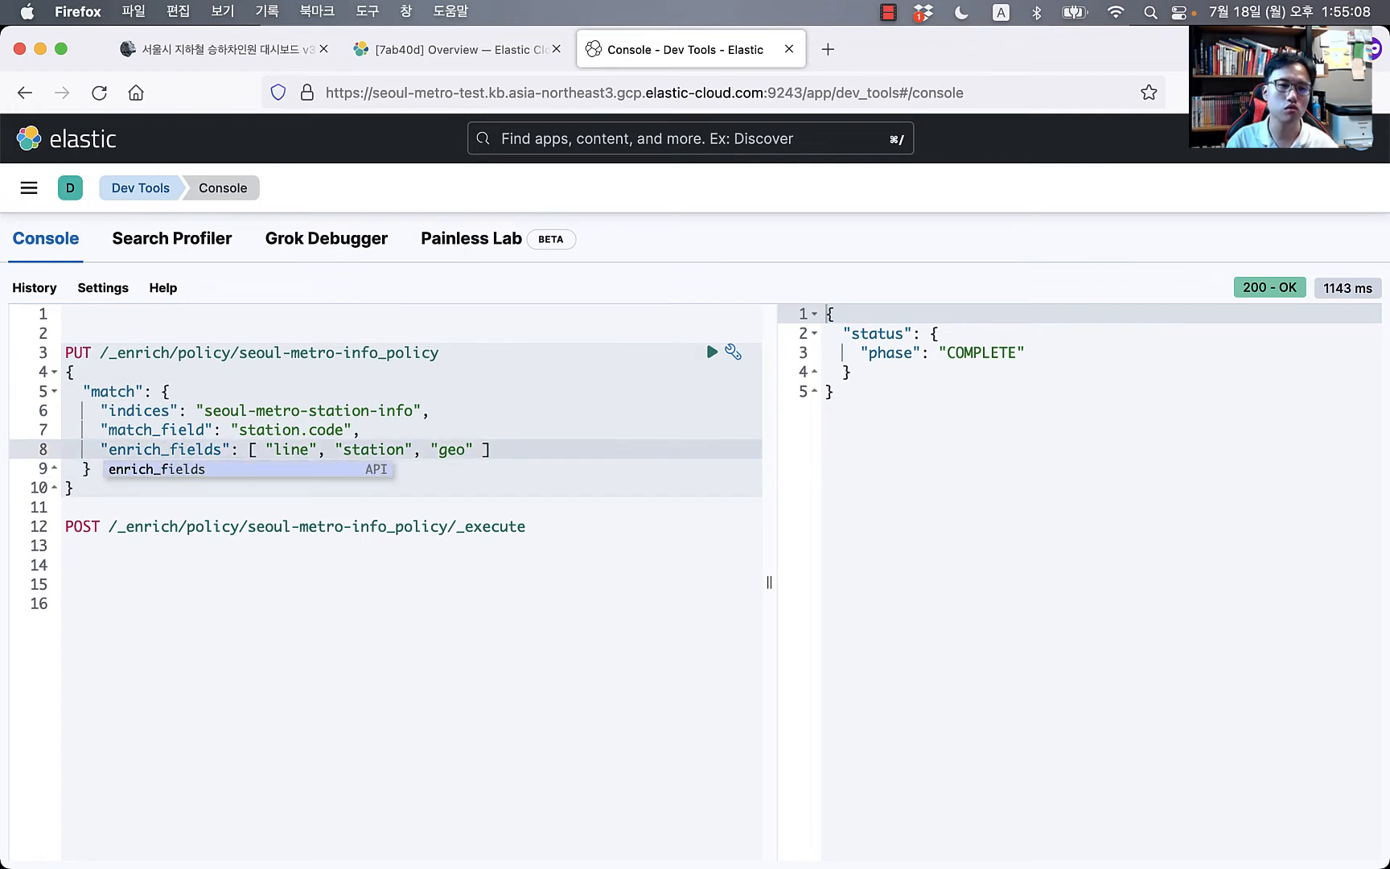
Step: Insert blank lines above the enrich policy request
click(183, 323)
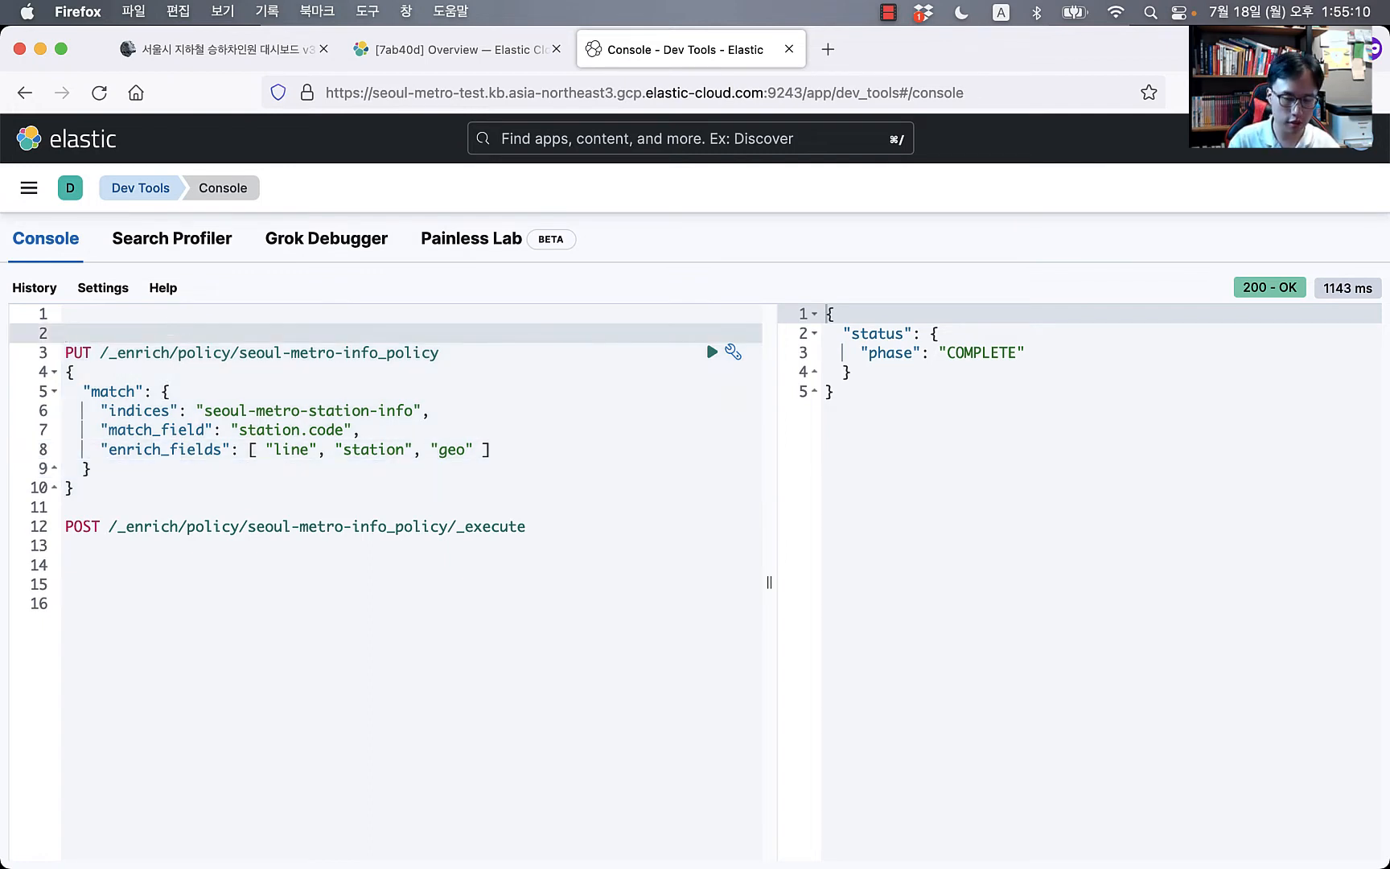
key(Return)
key(Return)
key(Up)
key(Up)
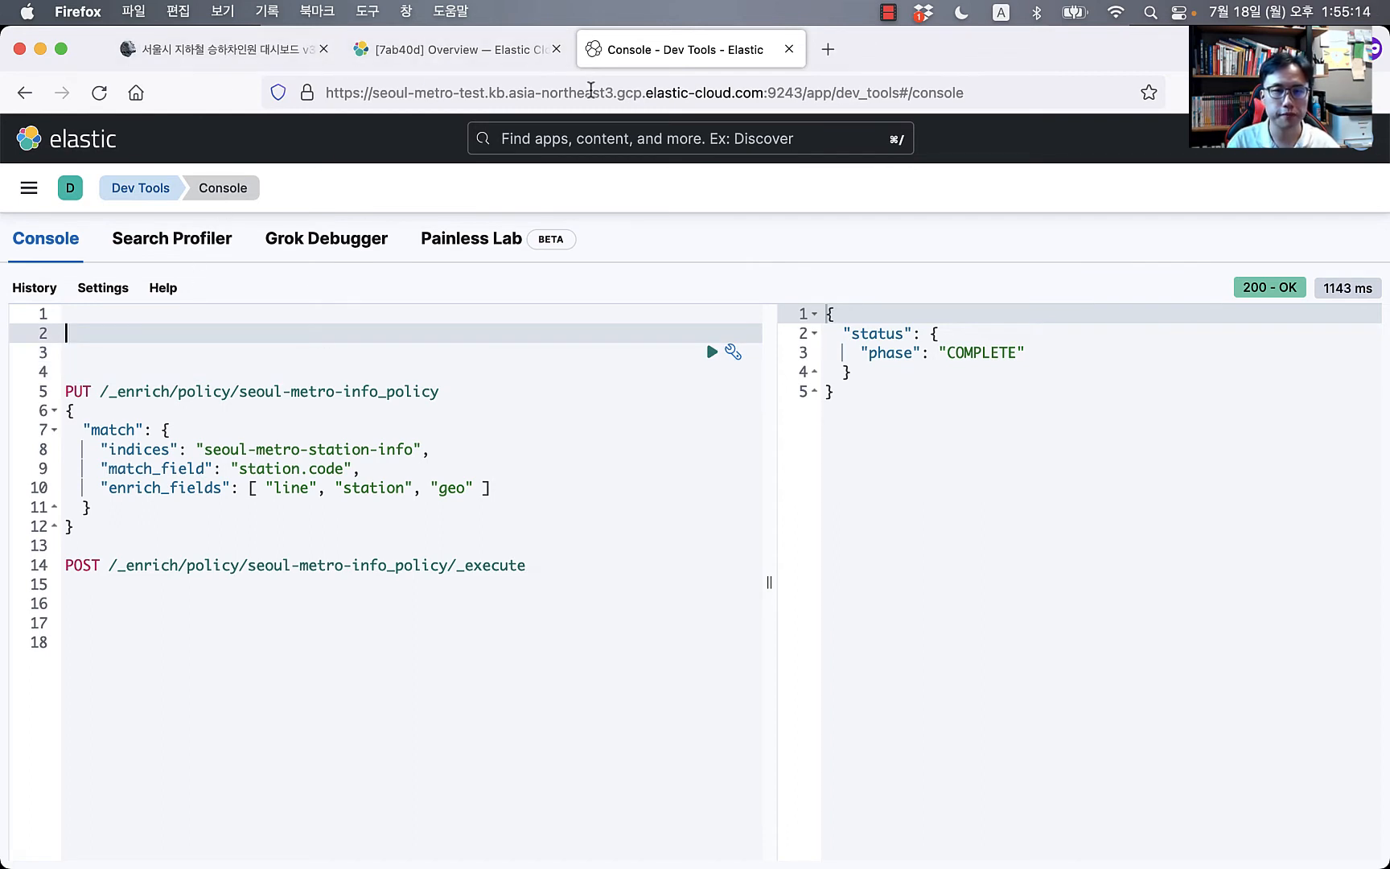
key(super+Tab)
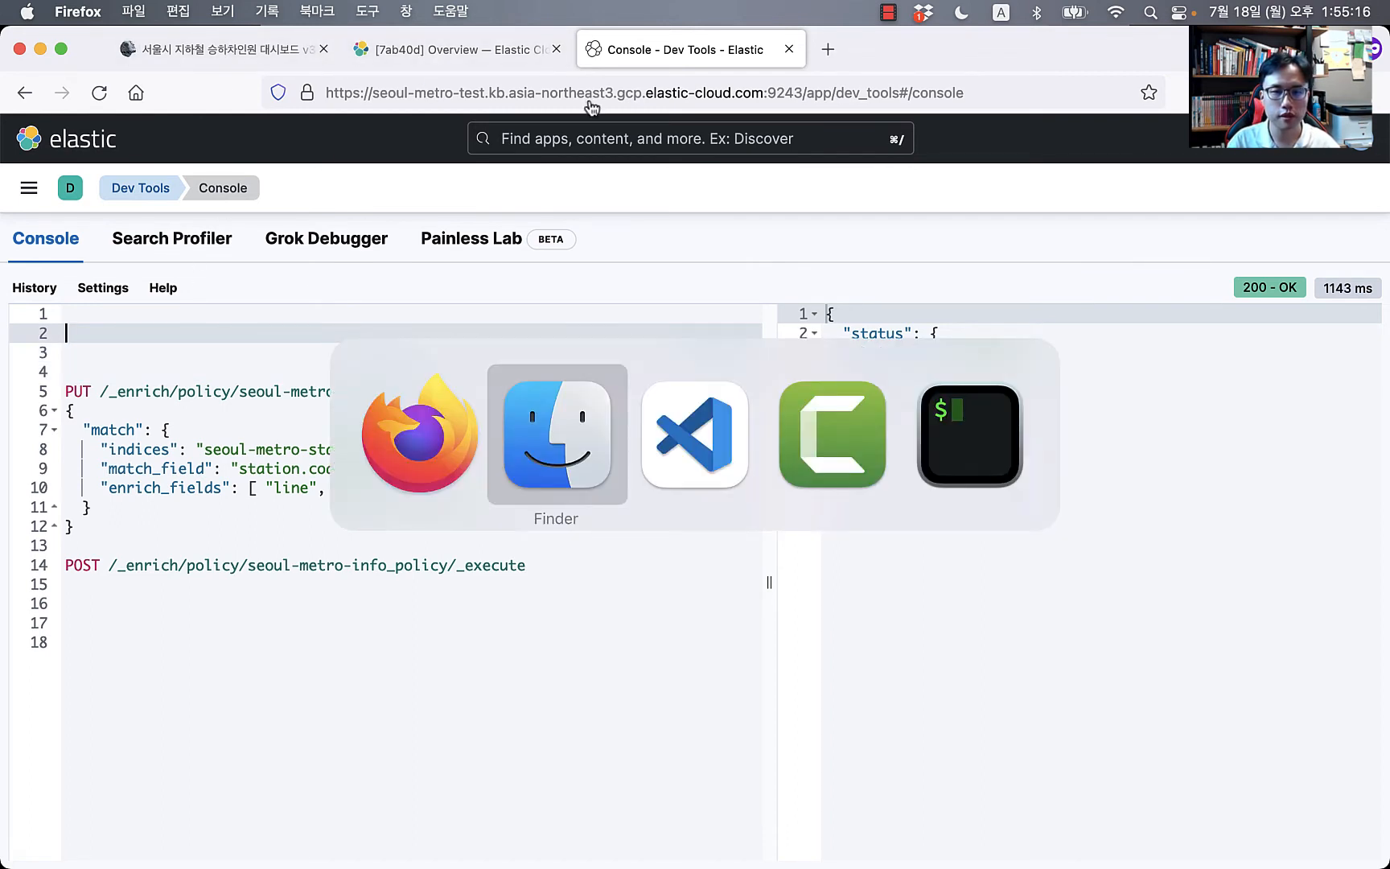
Step: Copy the seoul-metro-logs-pipe pipeline and simulate code from the blog post
key(super+shift+Tab)
click(236, 58)
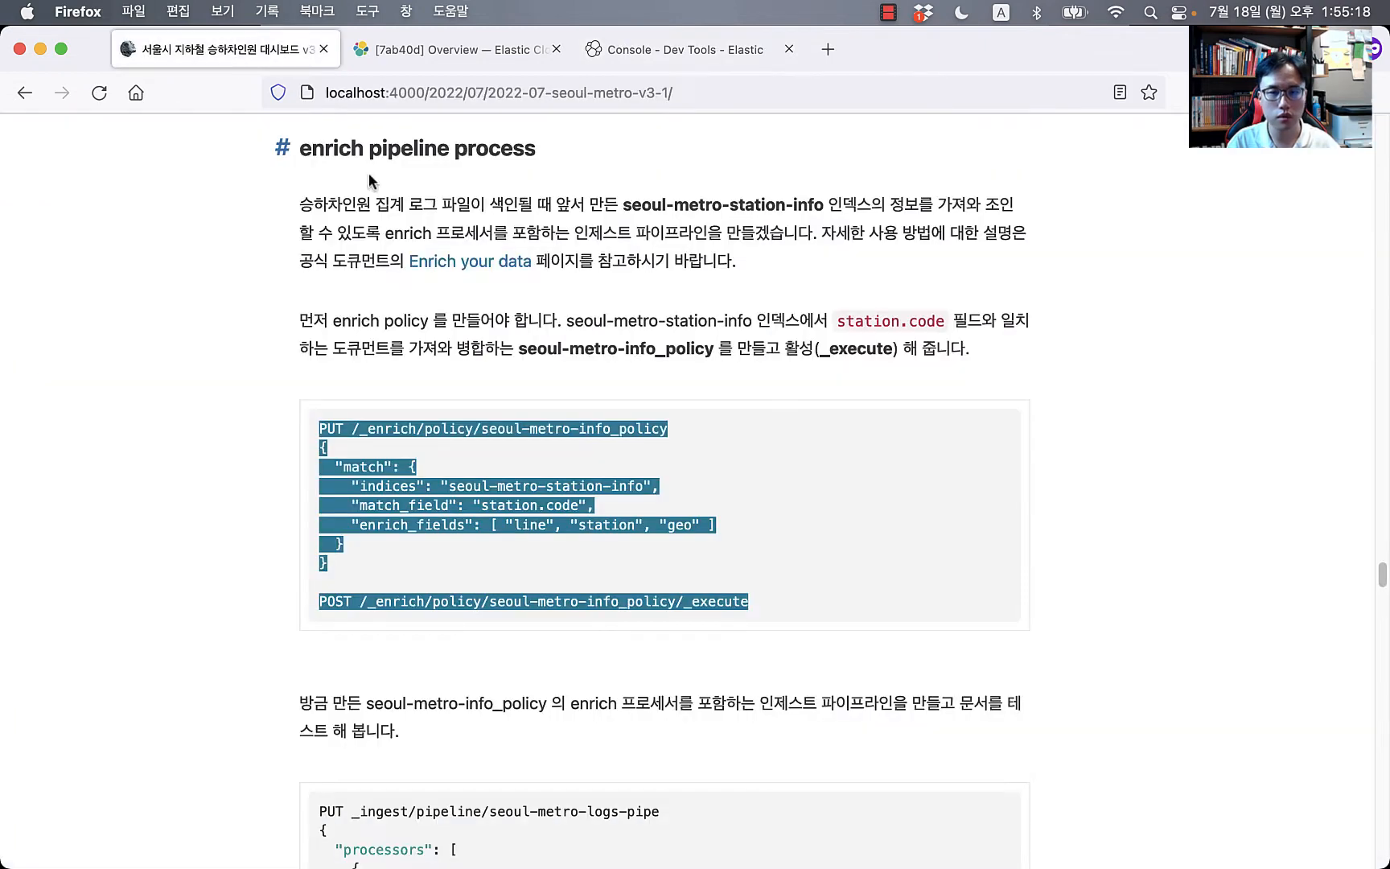
scroll(569, 612, down, 6)
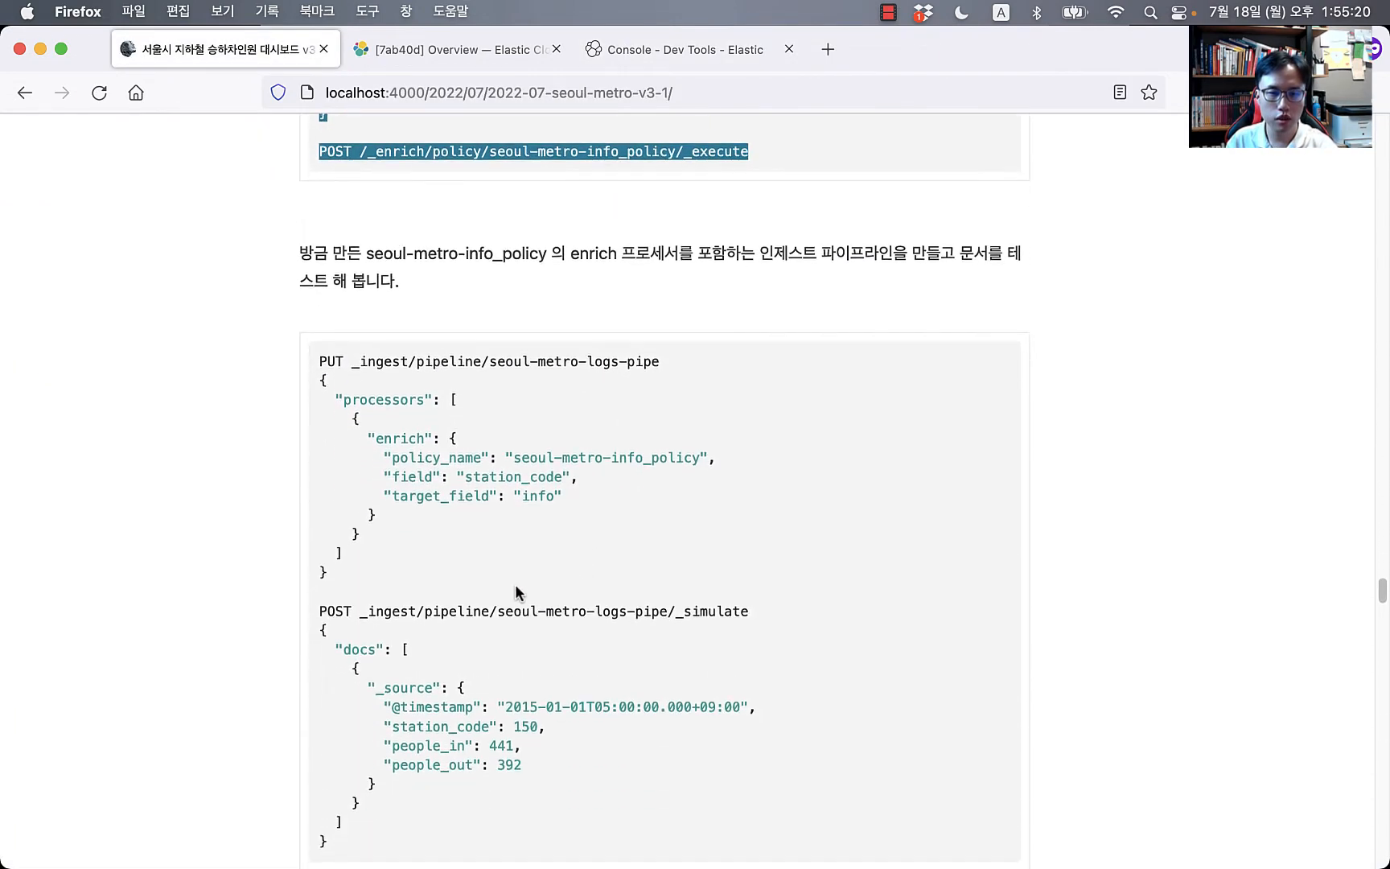
scroll(516, 593, down, 2)
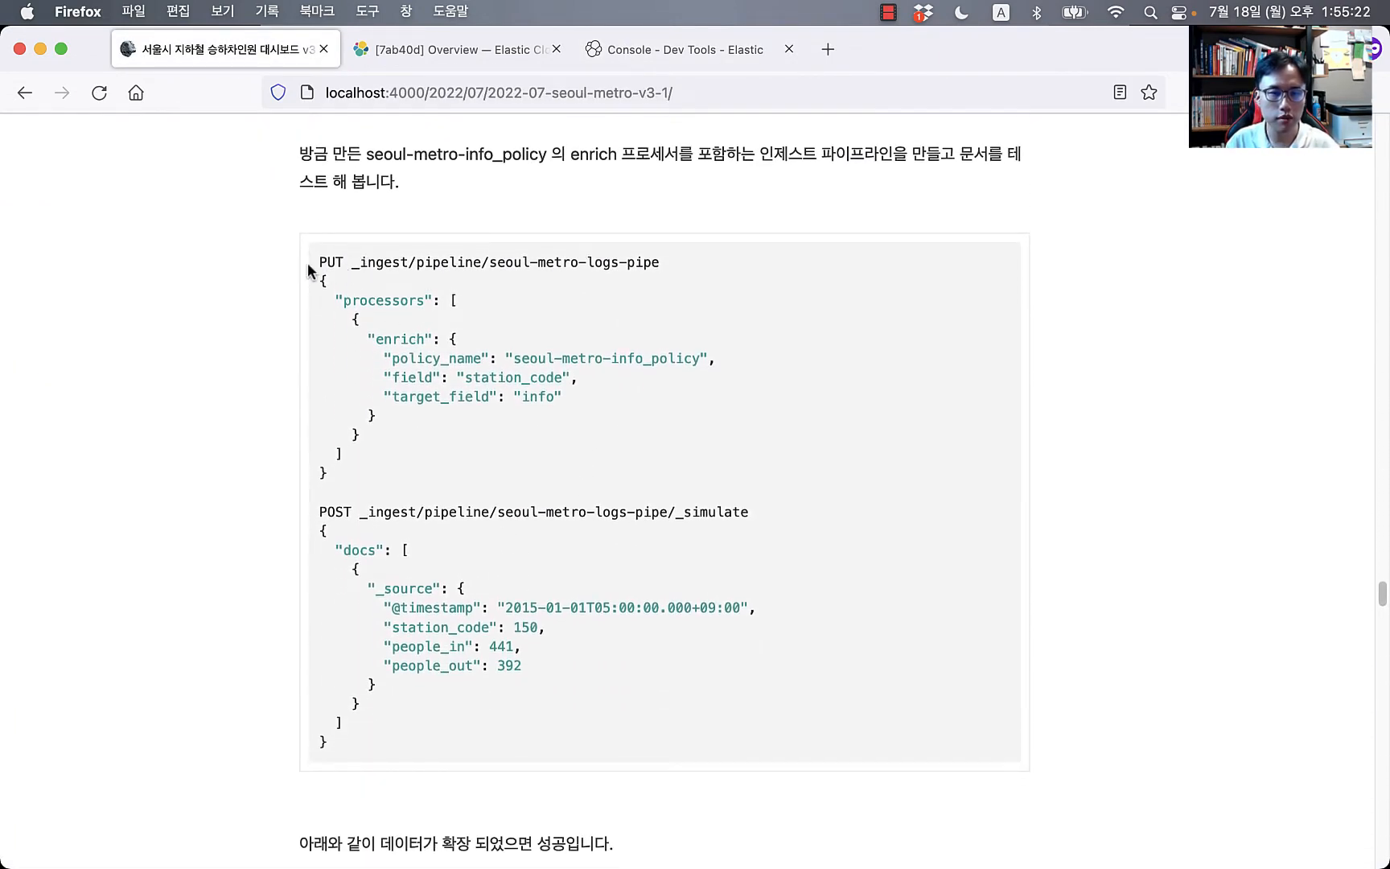
drag(308, 263, 431, 746)
key(super+c)
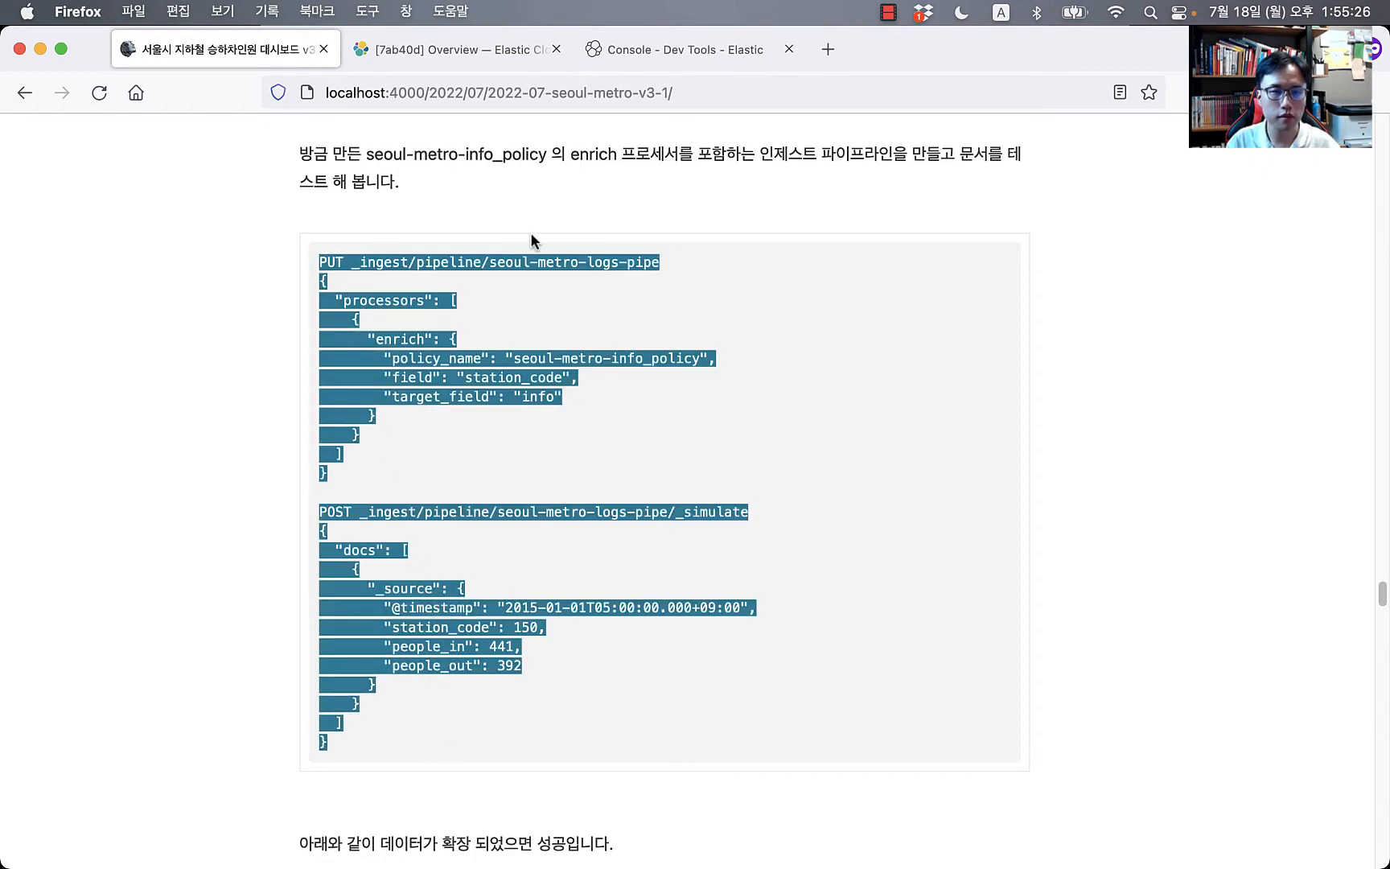
Step: Paste the copied pipeline code over the Kibana console contents
click(652, 50)
key(super+a)
key(super+v)
Step: Review the enrich processor's policy_name, station_code field and target_field settings
click(286, 351)
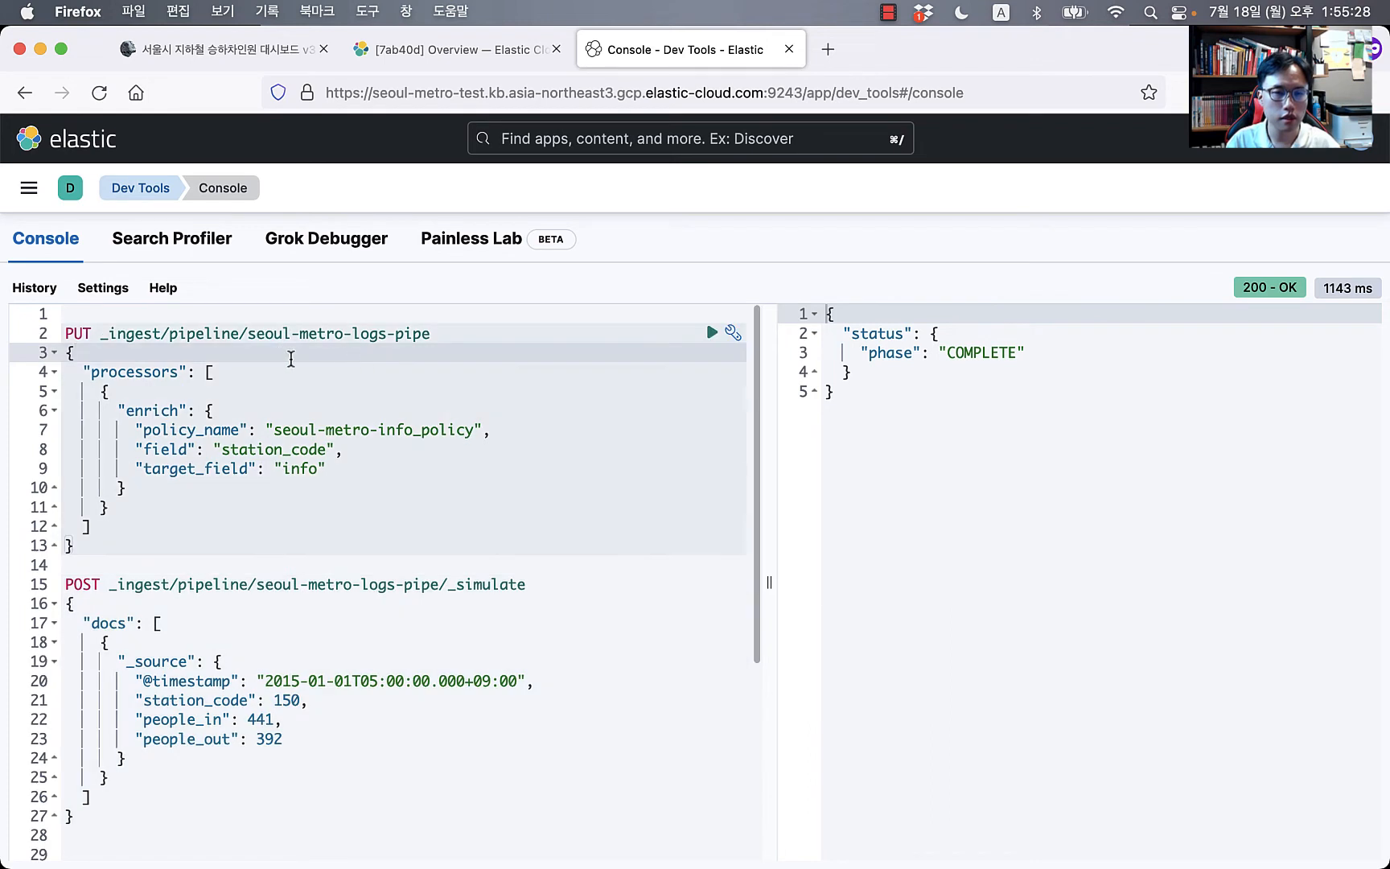
click(336, 331)
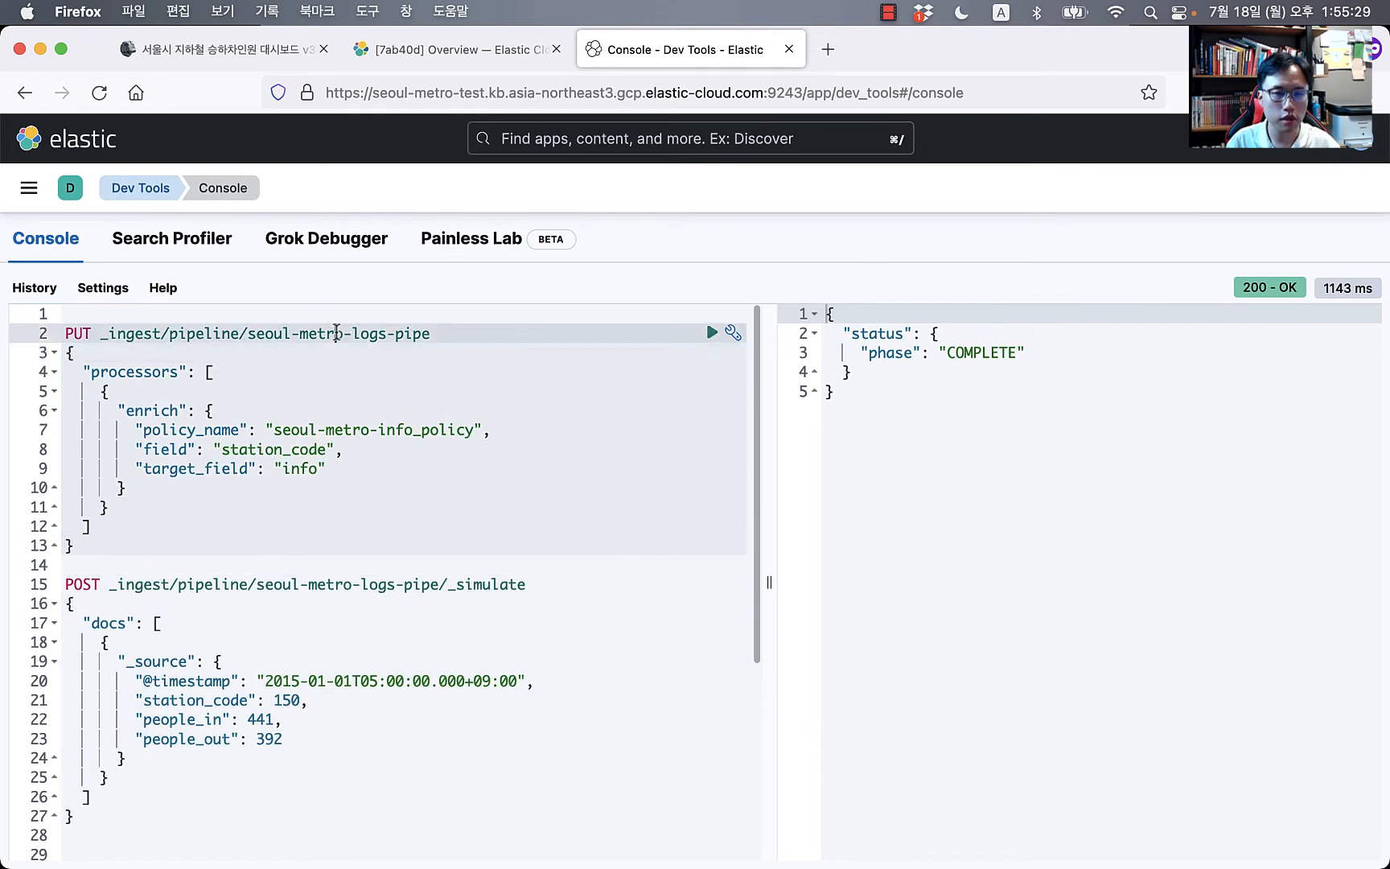
click(435, 371)
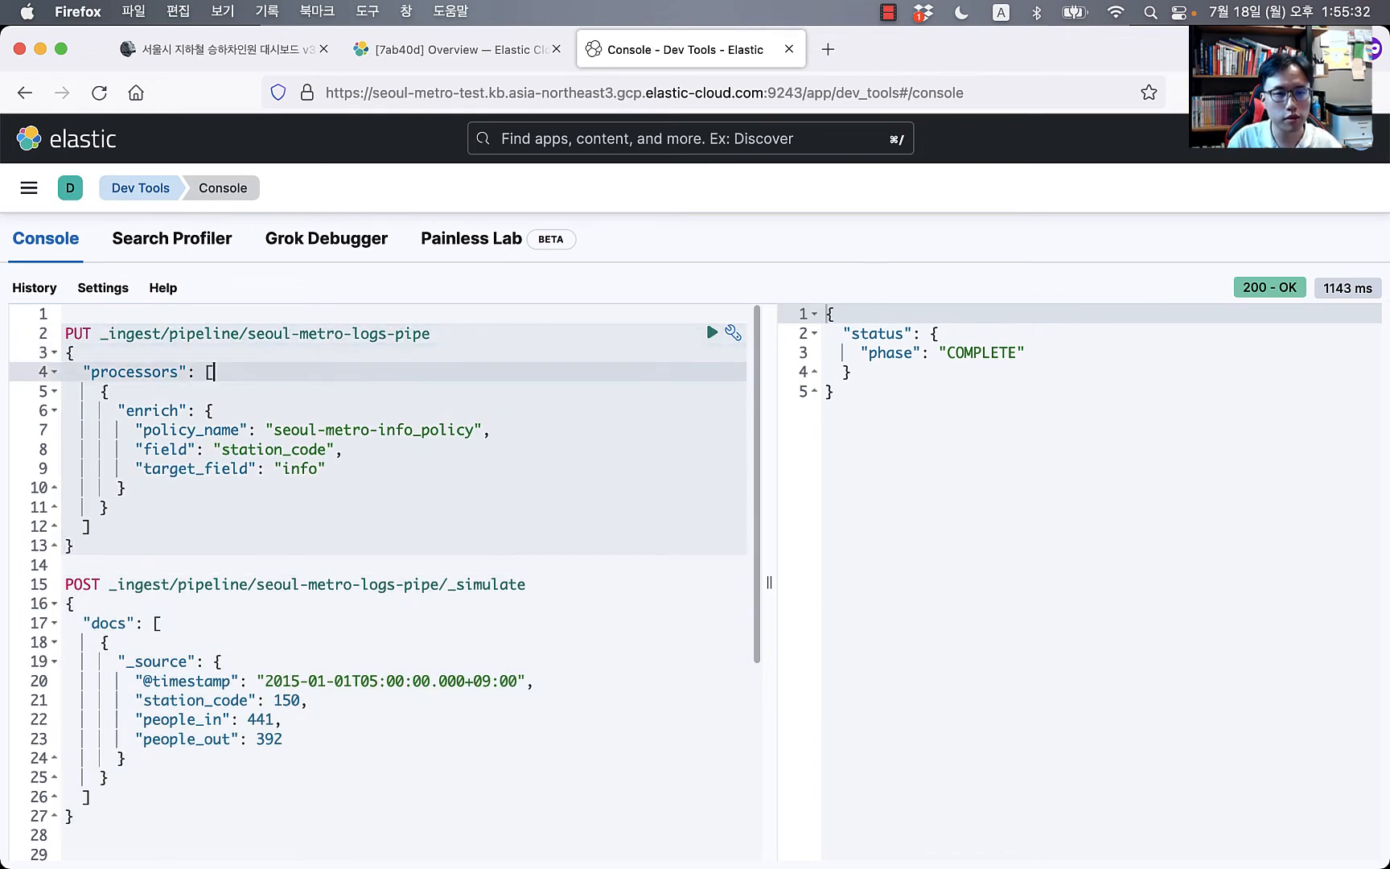
key(Down)
key(Right)
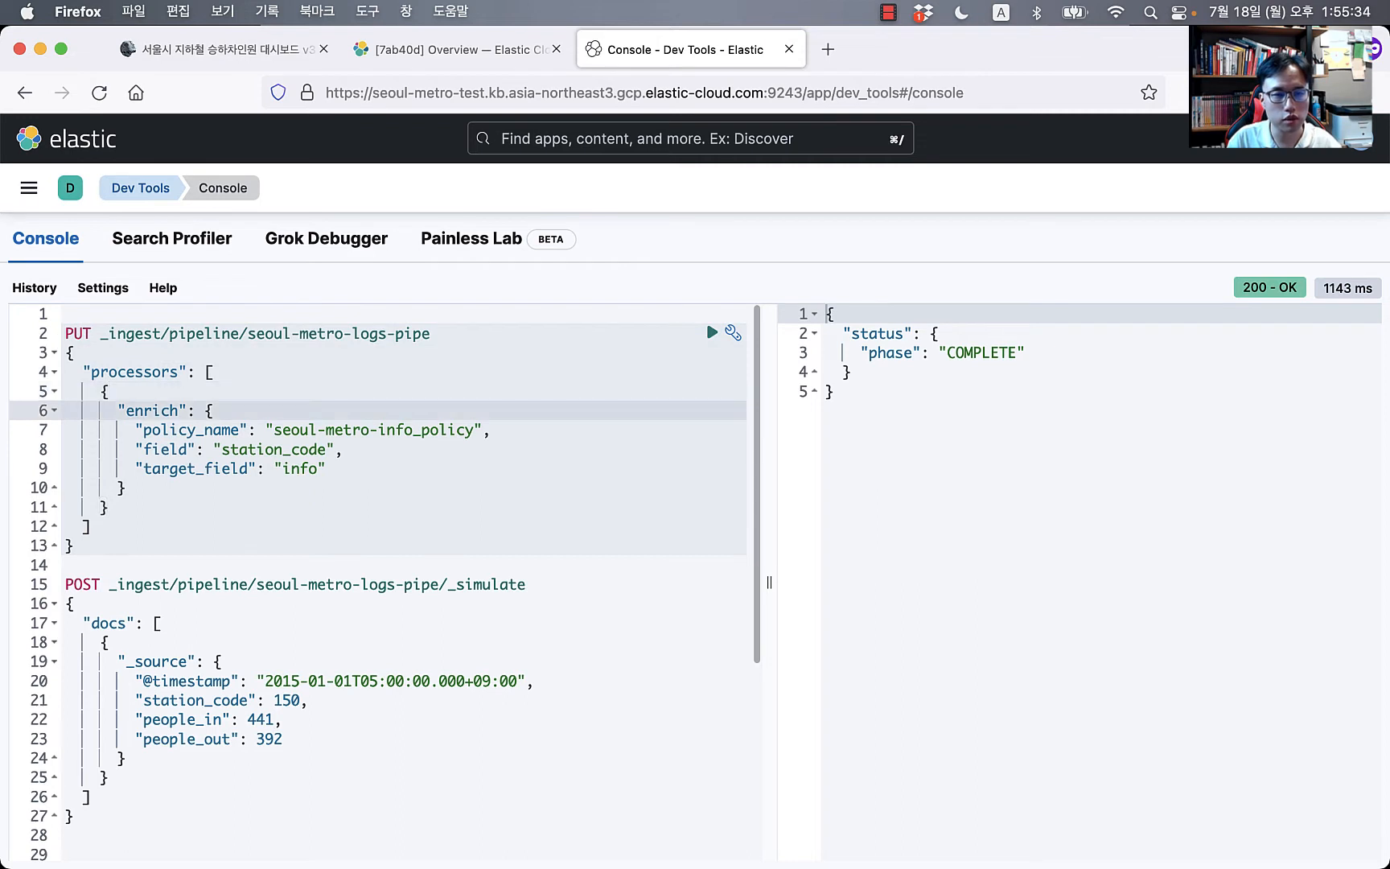
key(Down)
key(shift+Home)
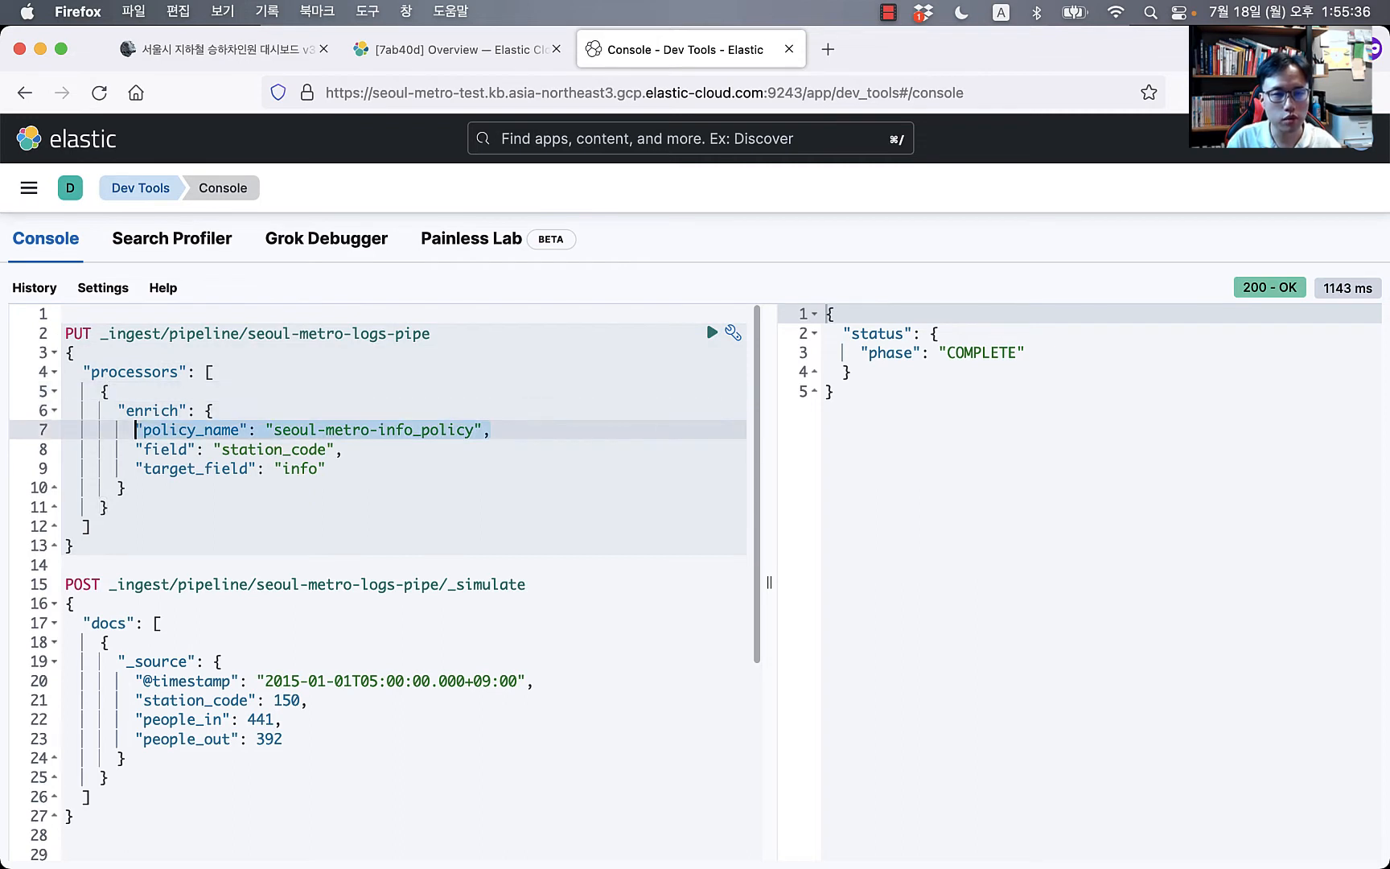
key(Down)
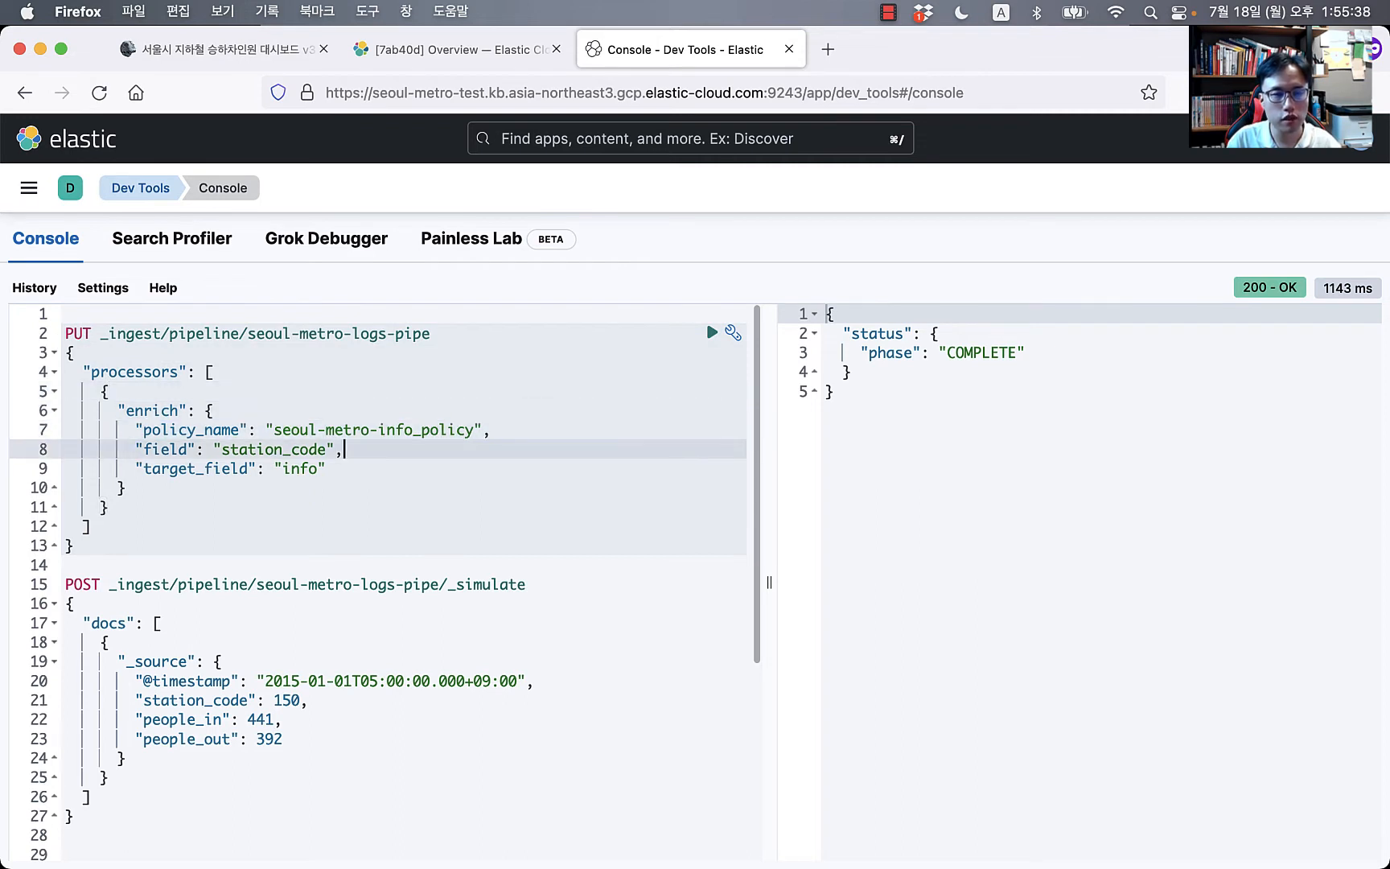
key(shift+Home)
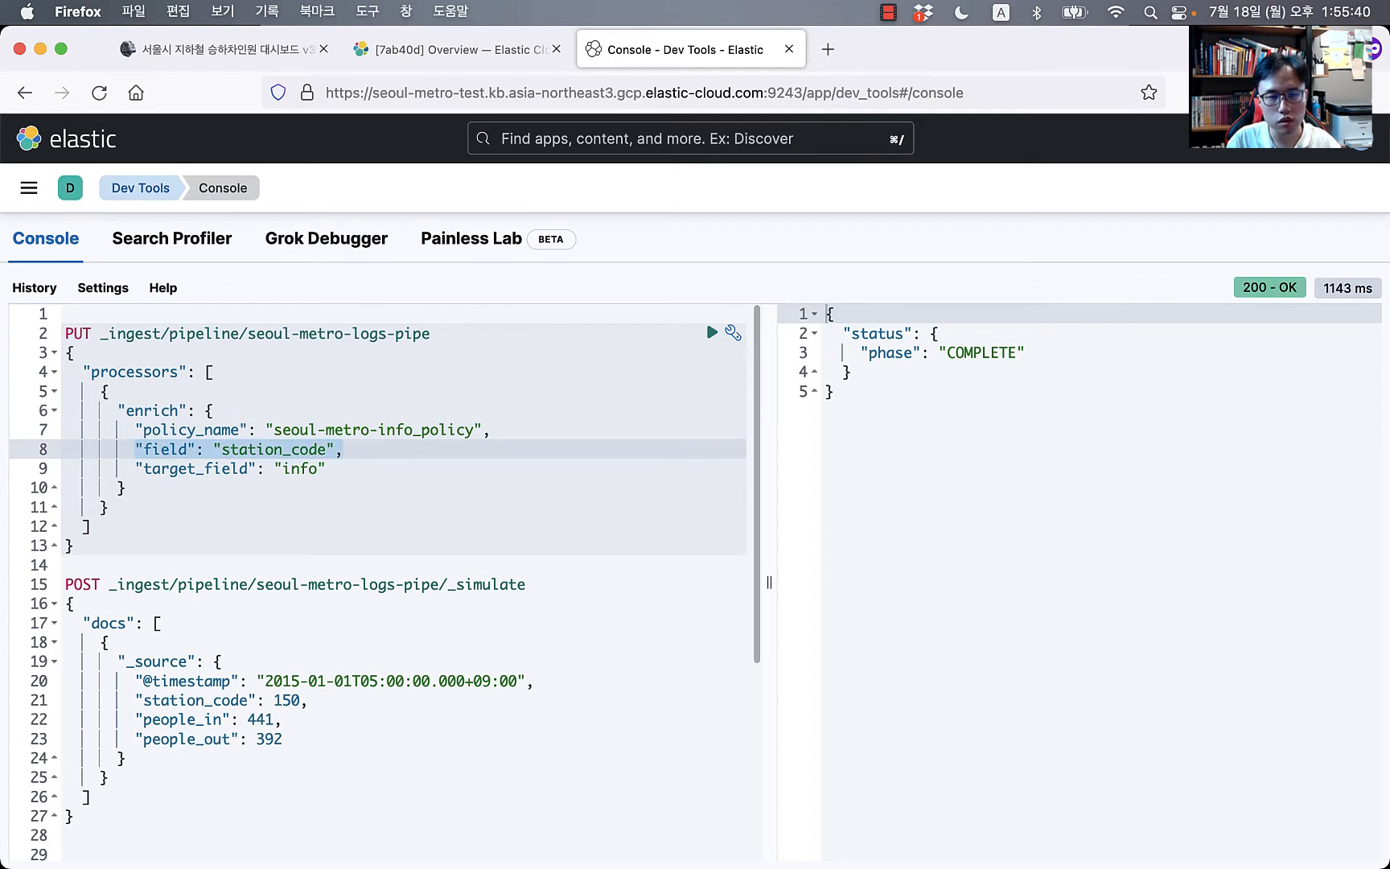
key(Up)
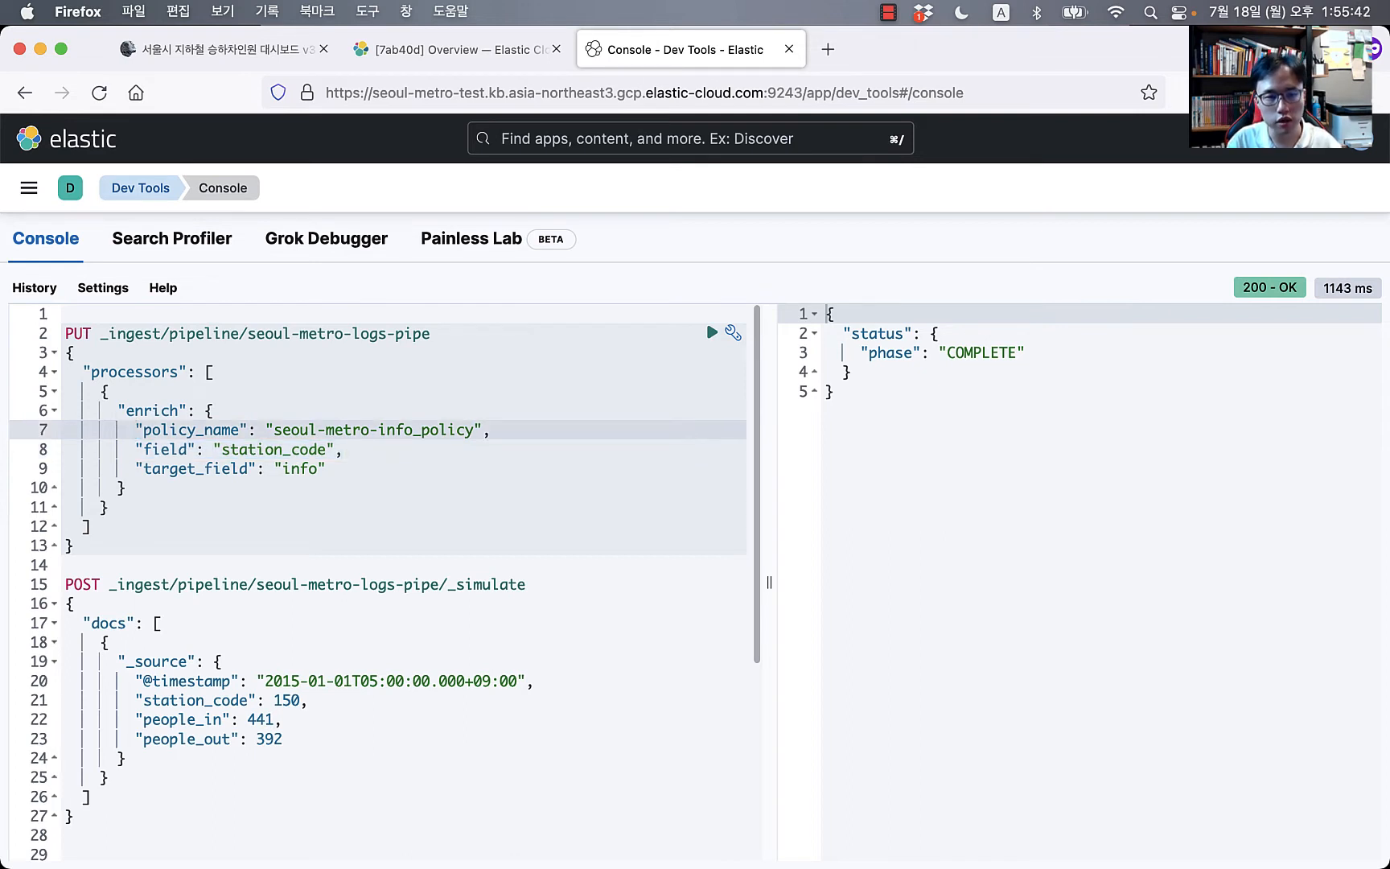
click(235, 463)
double_click(235, 454)
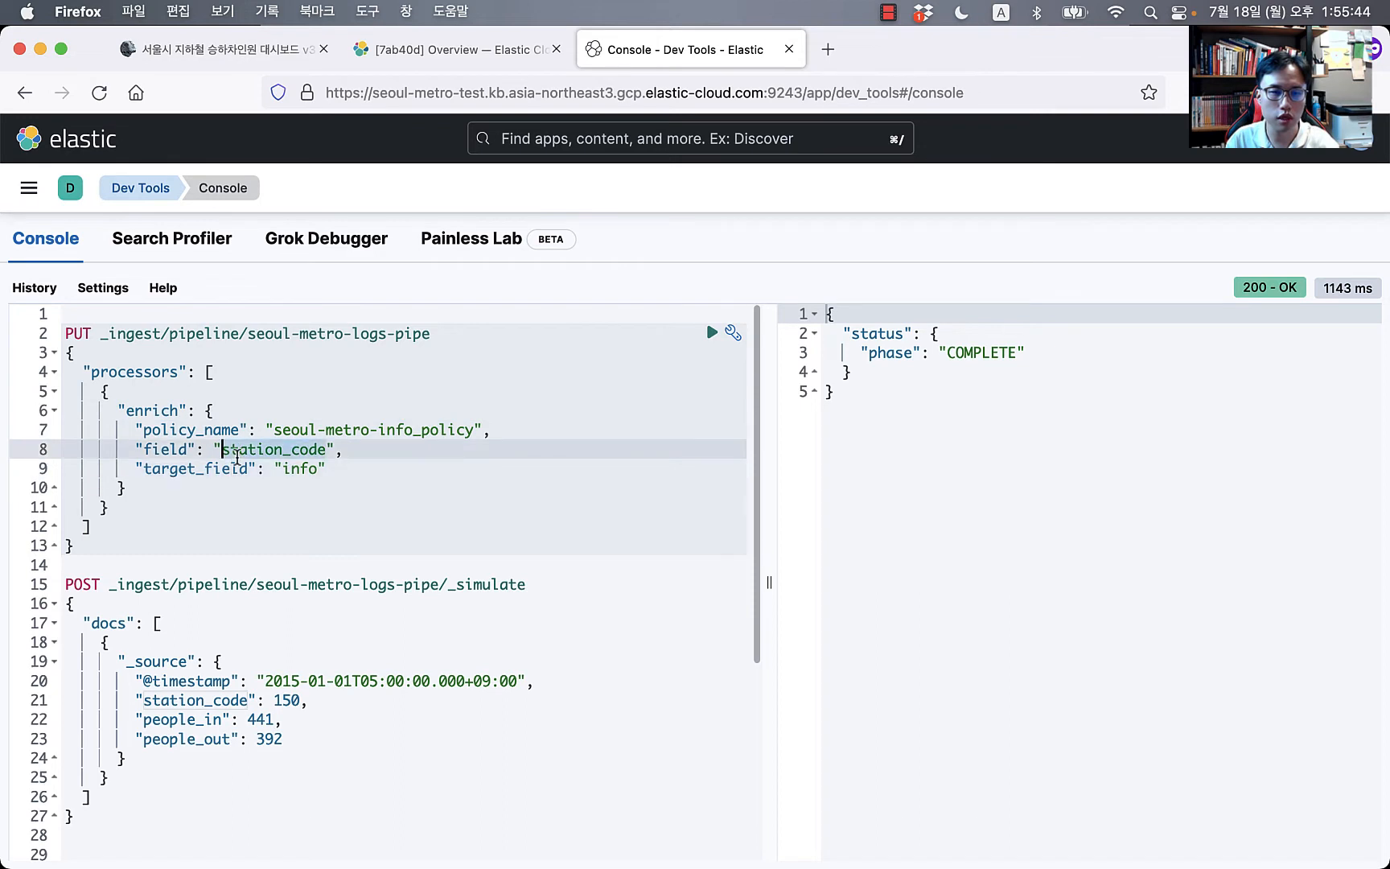
Step: Check the policy's station.code match field, then send the seoul-metro-logs-pipe pipeline request
scroll(323, 505, down, 1)
scroll(323, 505, down, 5)
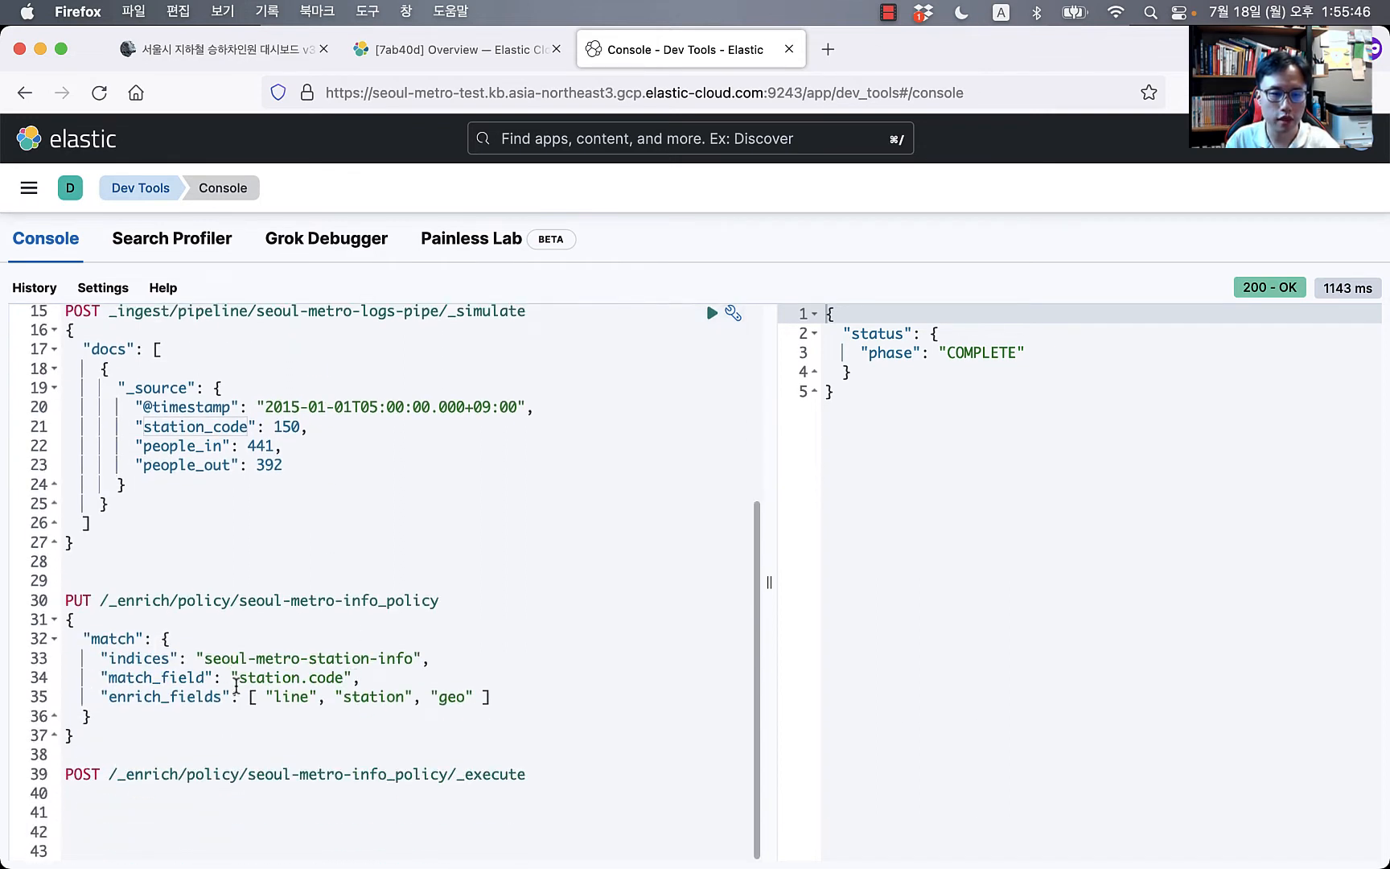
drag(235, 680, 367, 677)
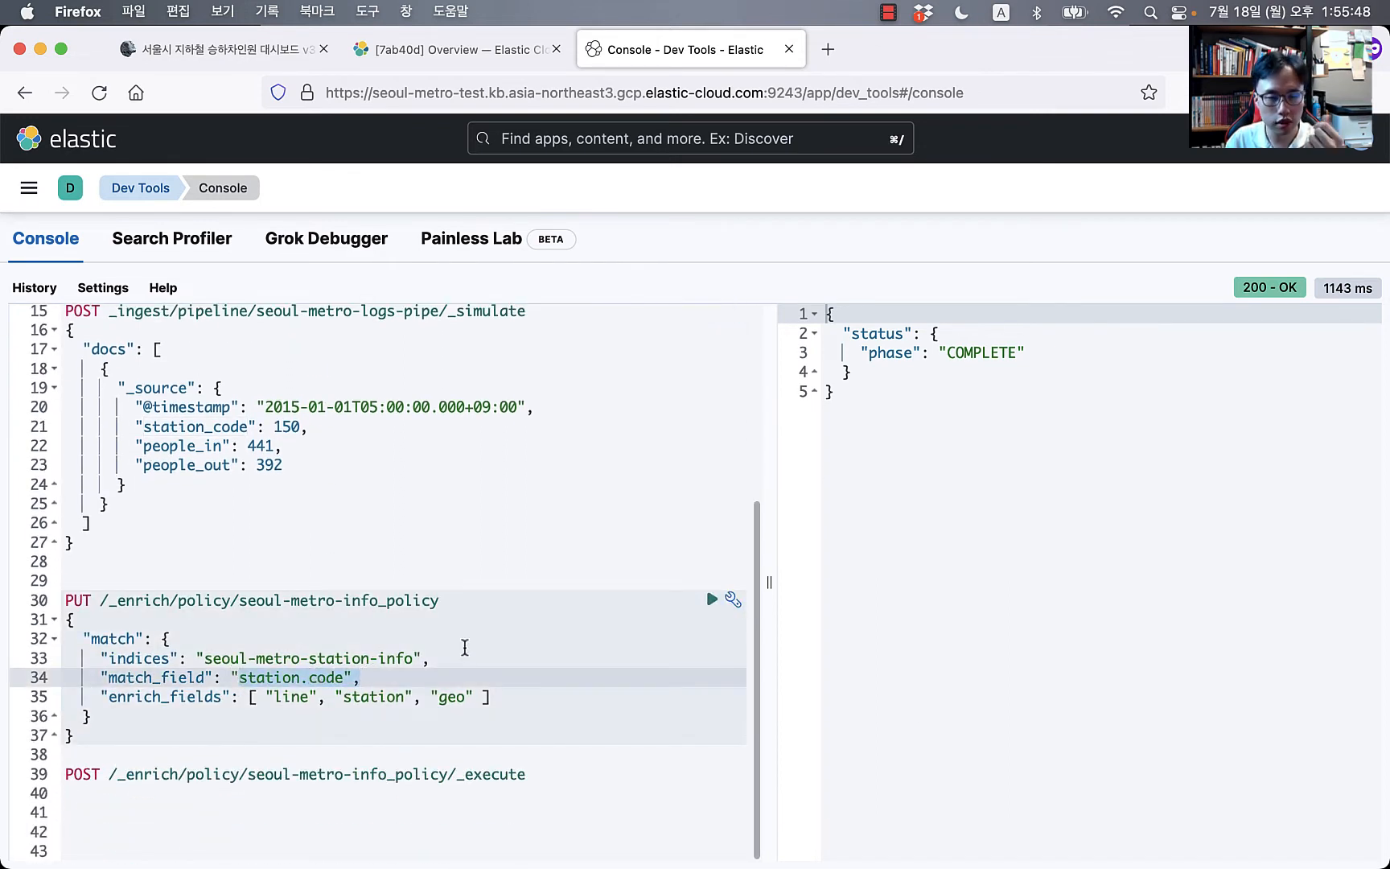
scroll(464, 634, up, 1)
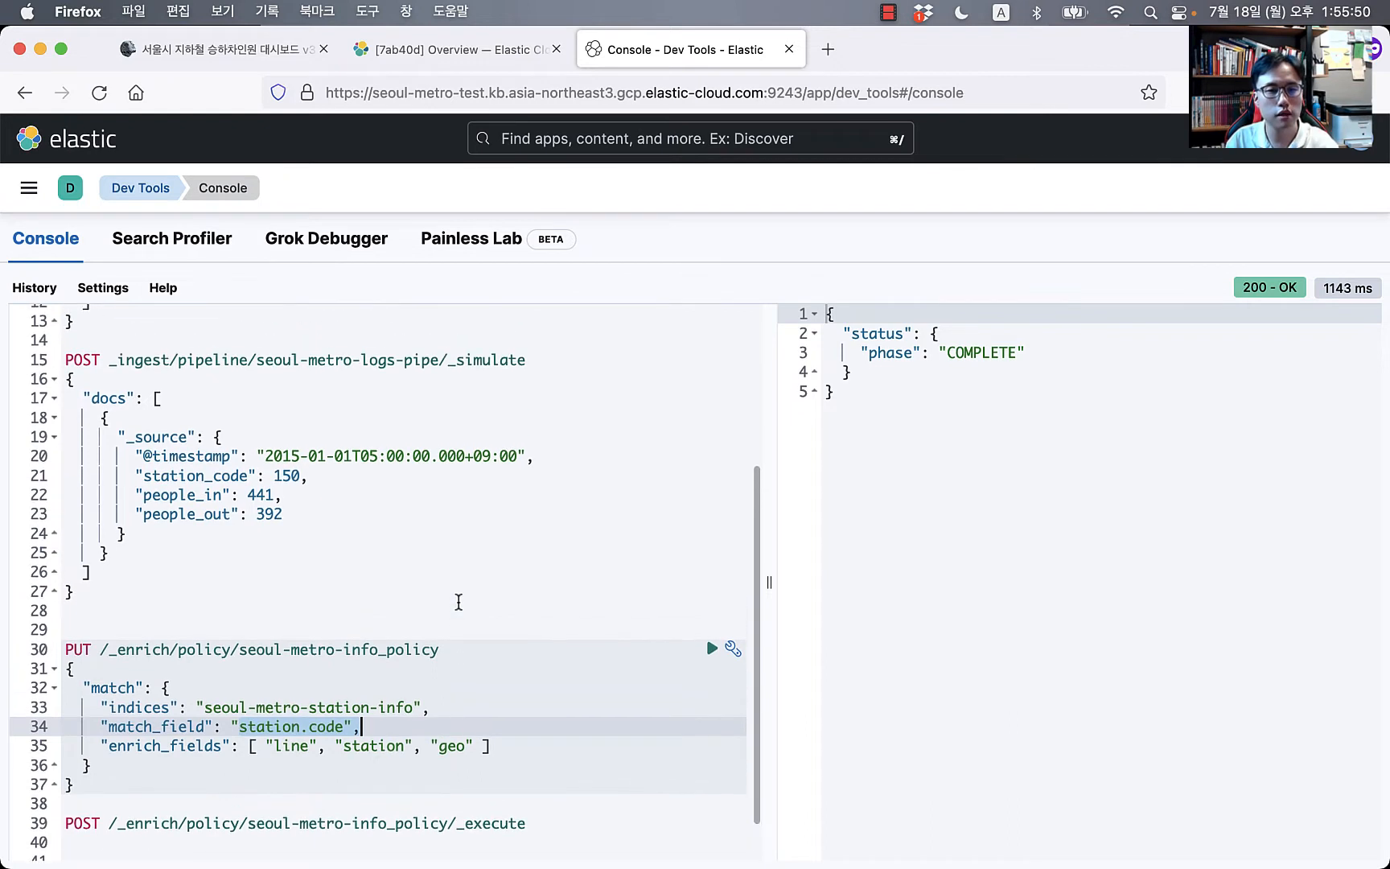
scroll(485, 550, up, 3)
scroll(485, 550, up, 2)
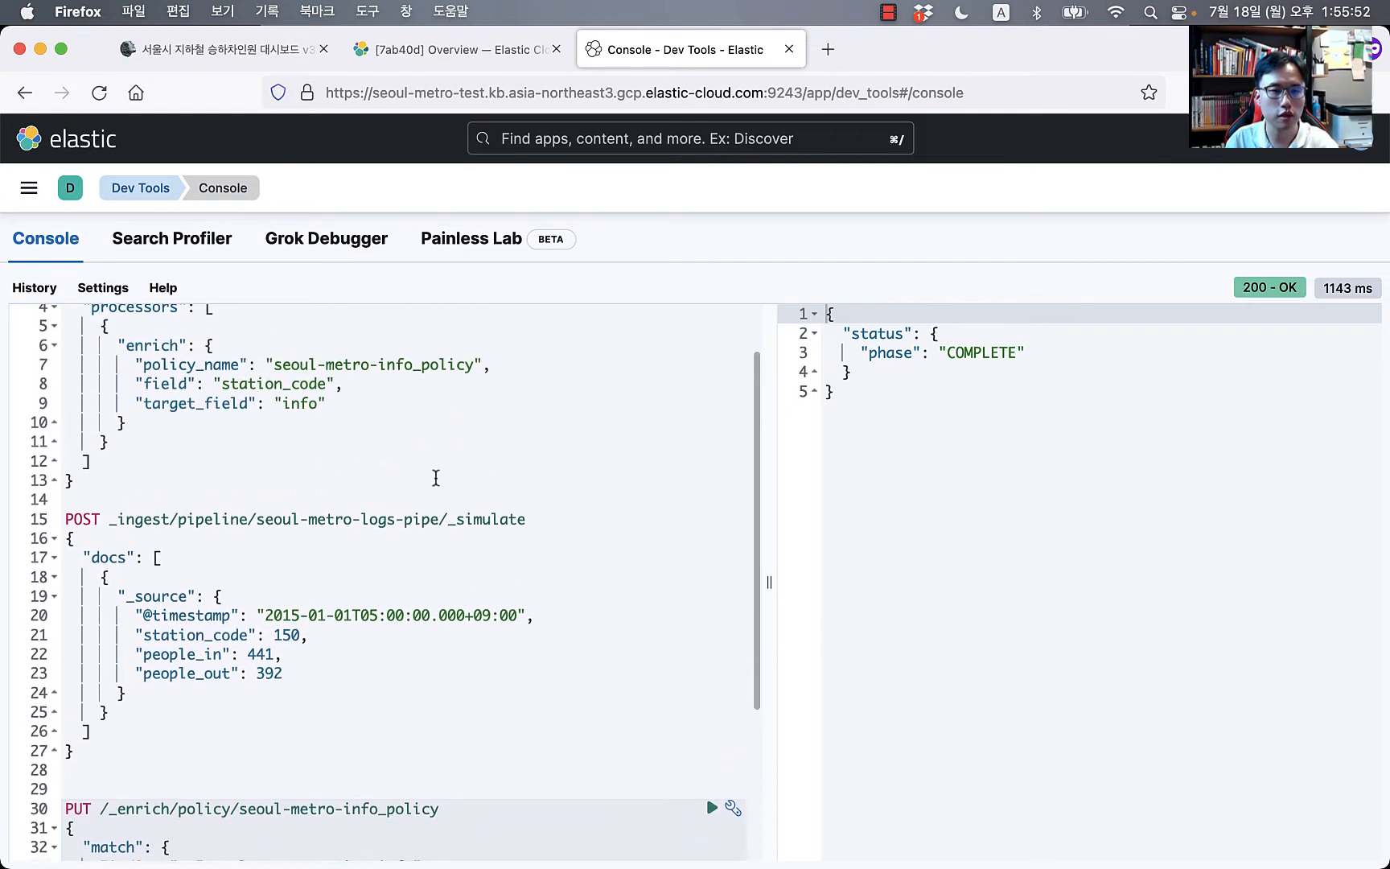
click(319, 432)
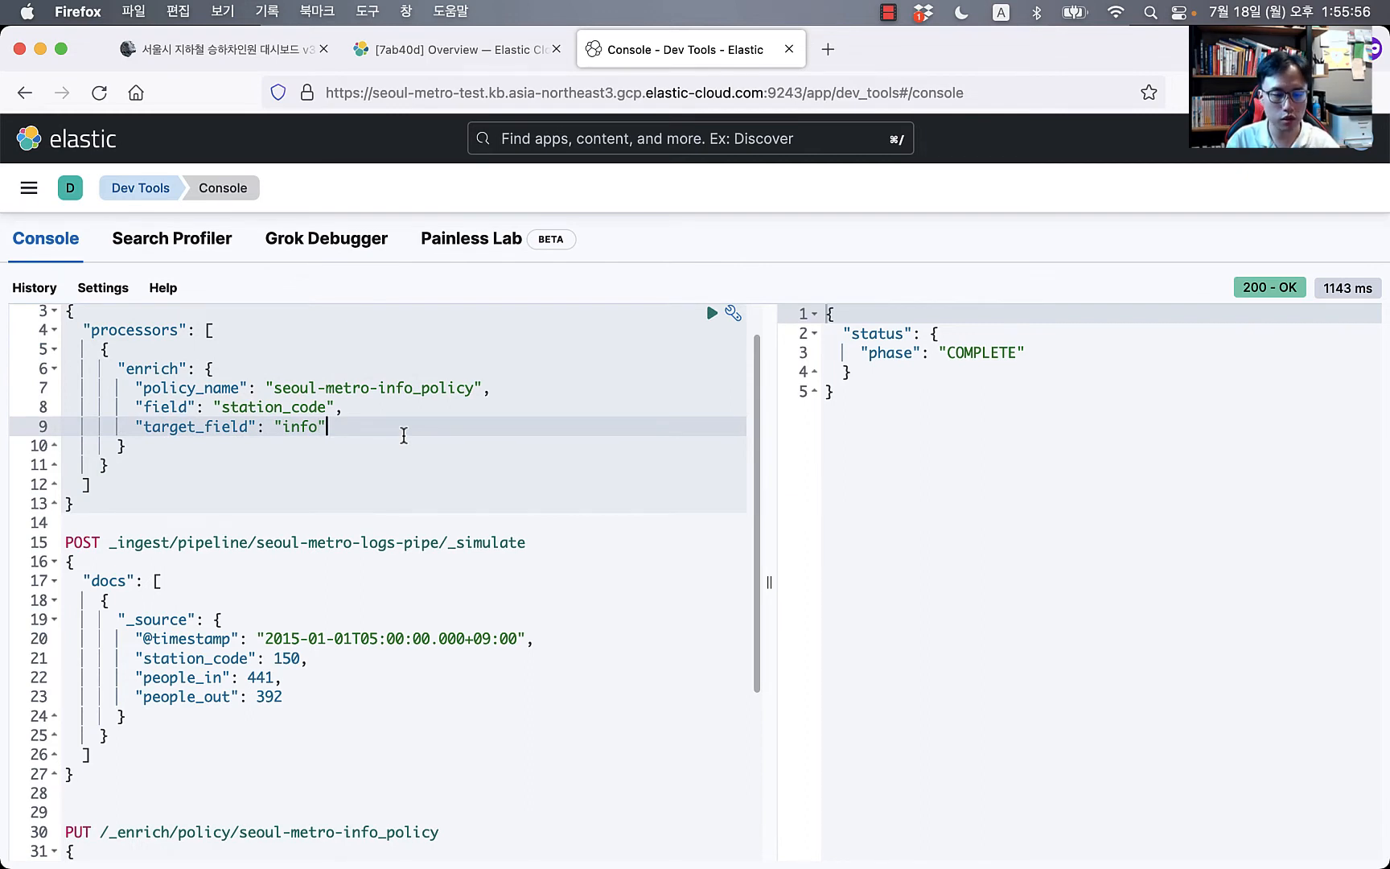
key(super+Return)
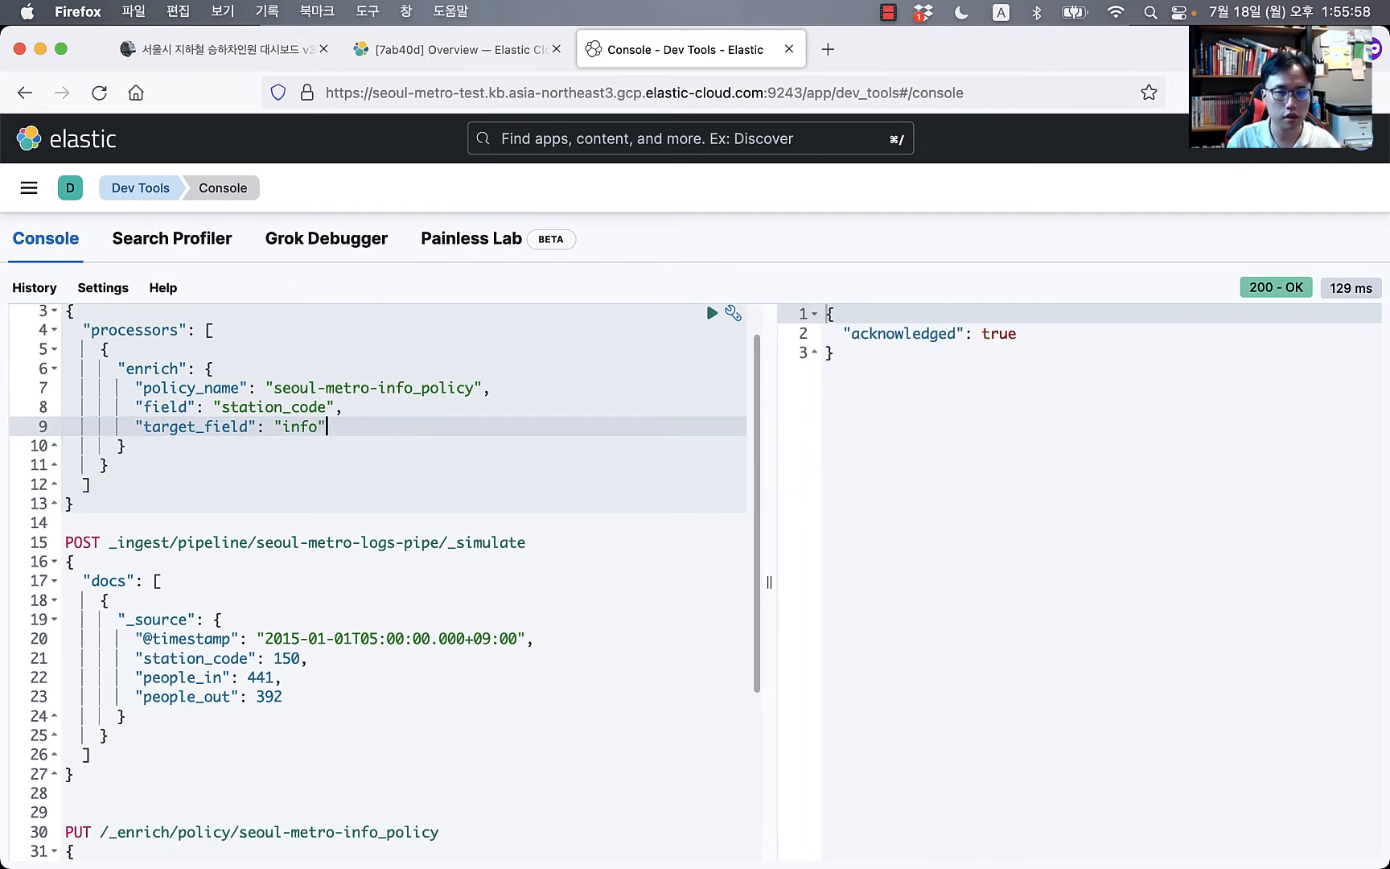
key(Down)
key(Down)
key(Down)
key(Down)
key(Down)
scroll(369, 511, down, 5)
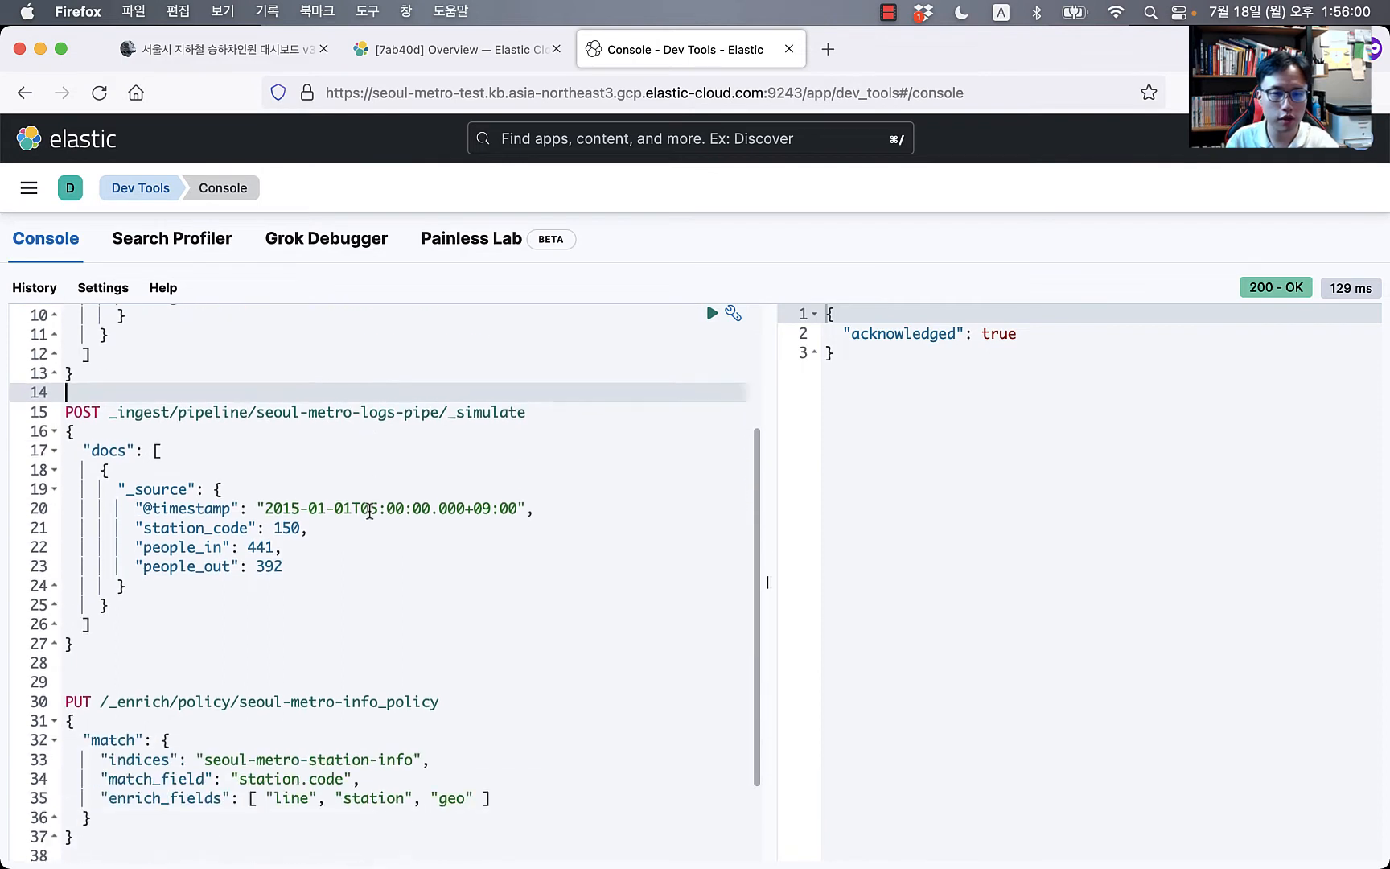
Step: Note the sample's station_code 150 and select the seoul-metro-station-info index name
scroll(374, 482, up, 1)
click(262, 479)
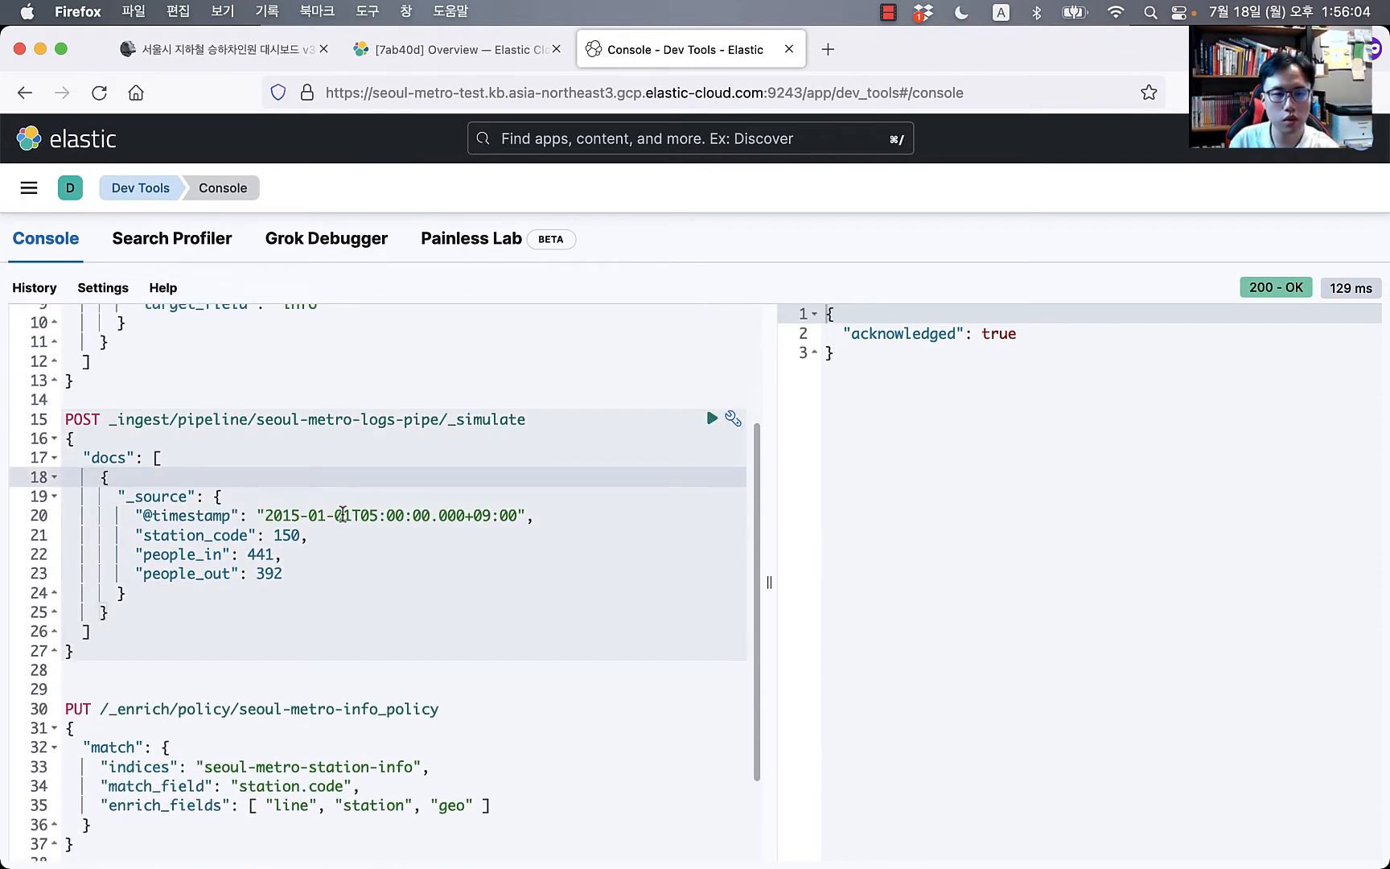
click(186, 533)
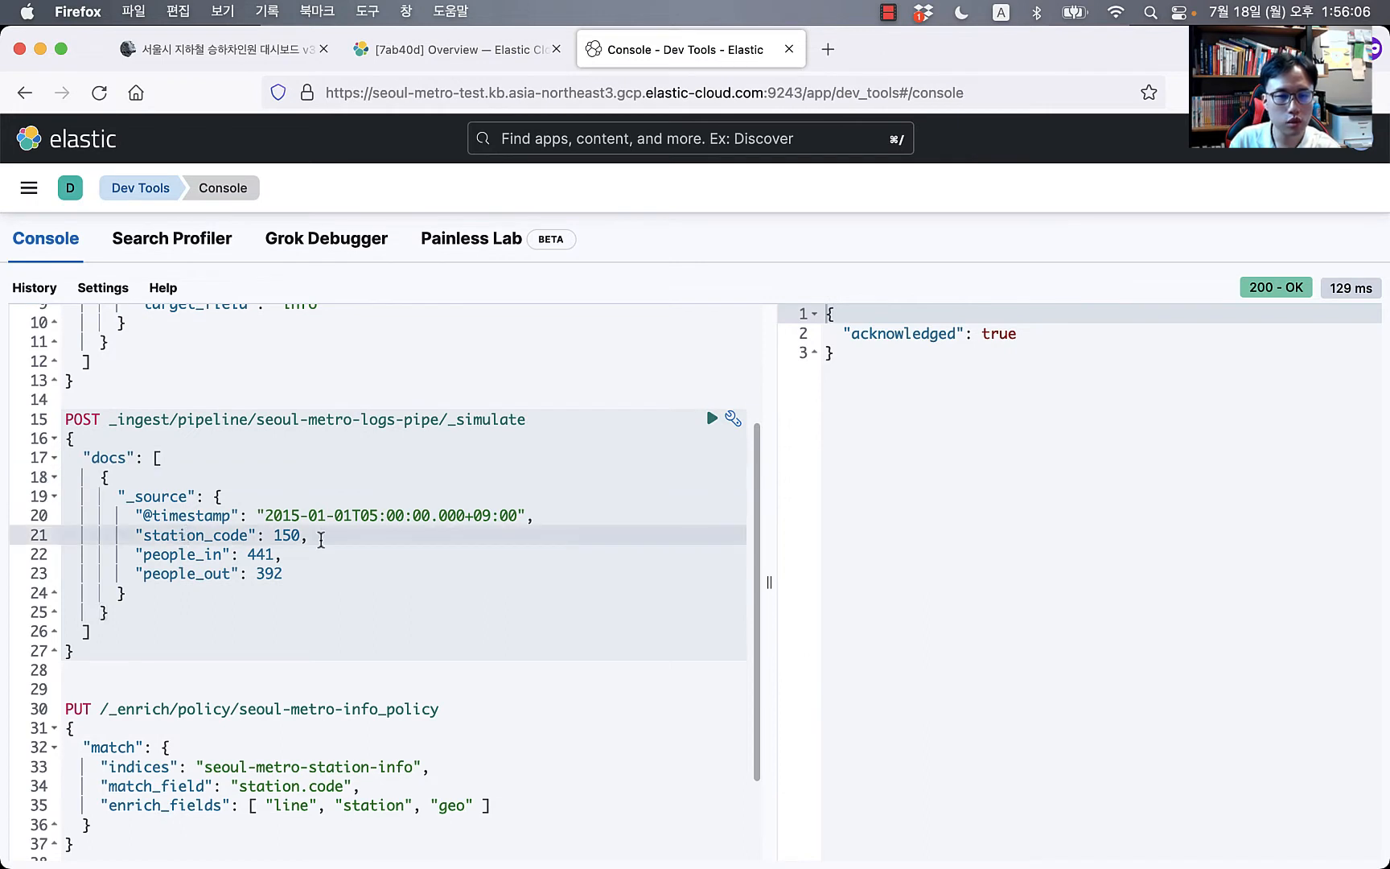
double_click(288, 535)
drag(204, 766, 413, 767)
key(super+c)
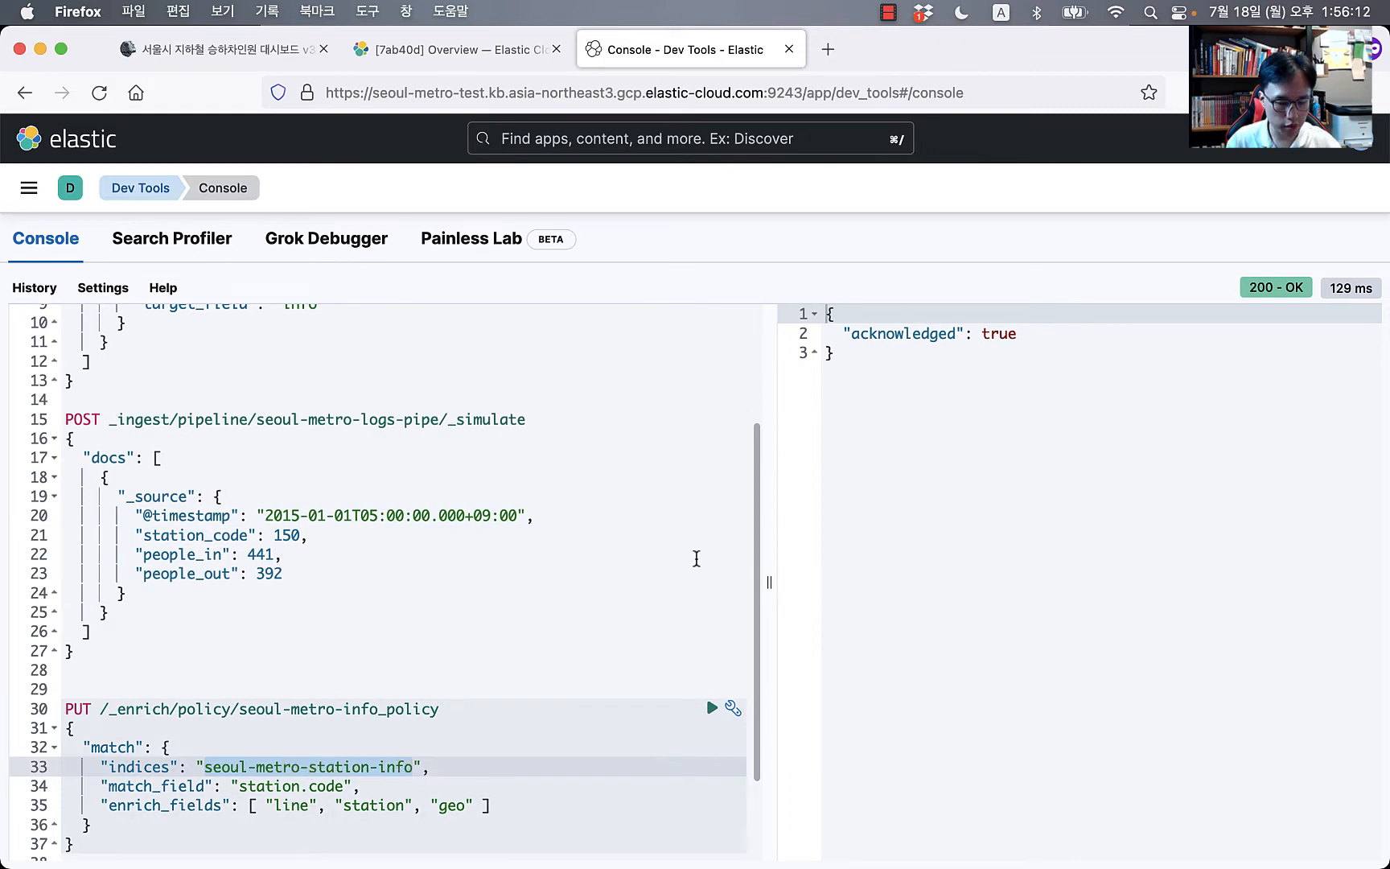
Step: Add and run GET seoul-metro-station-info/_doc/150 above the policy request
key(Up)
key(Up)
key(Up)
key(Up)
key(Up)
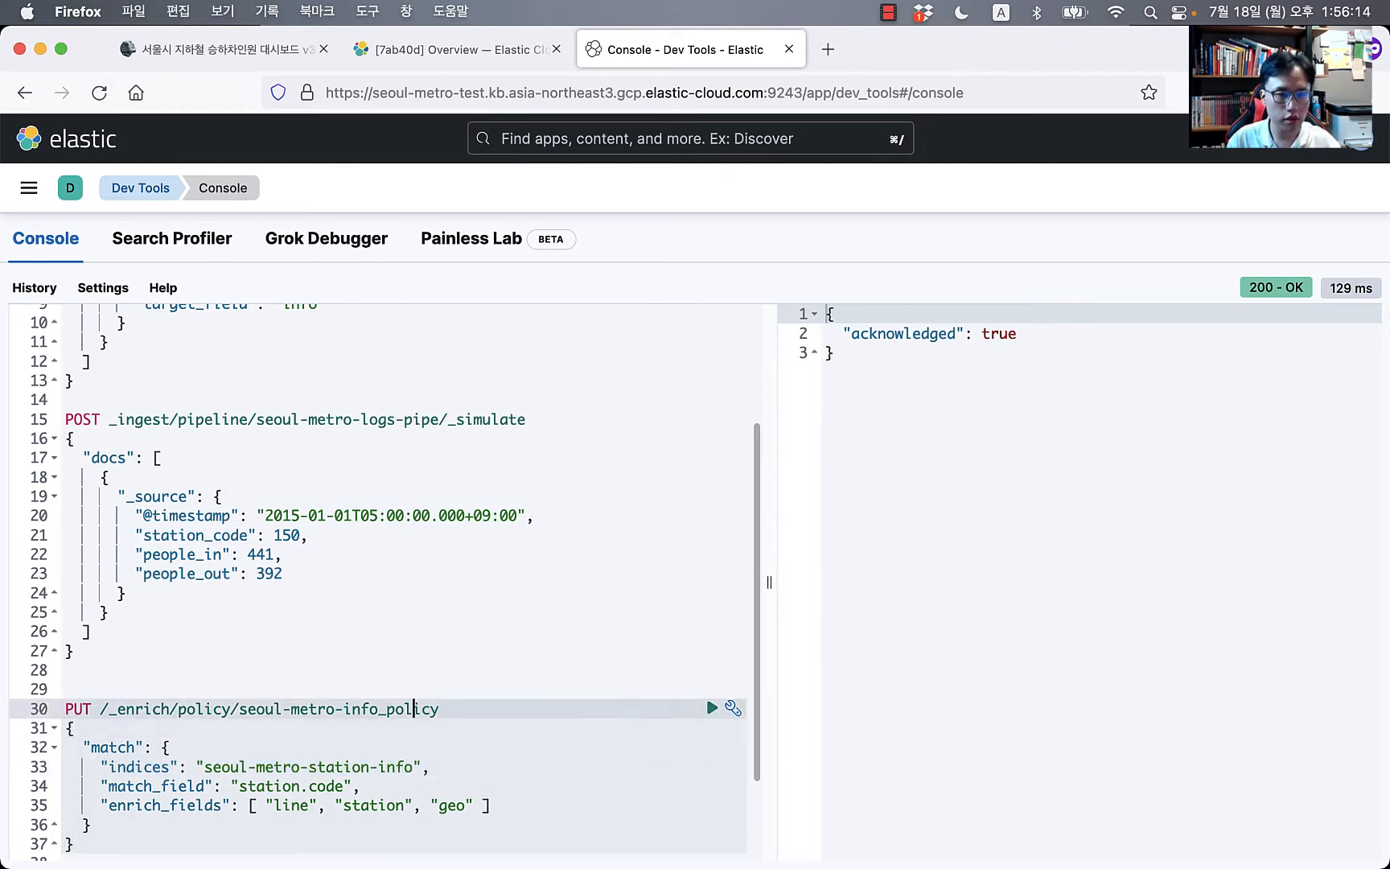
key(Return)
text(GET)
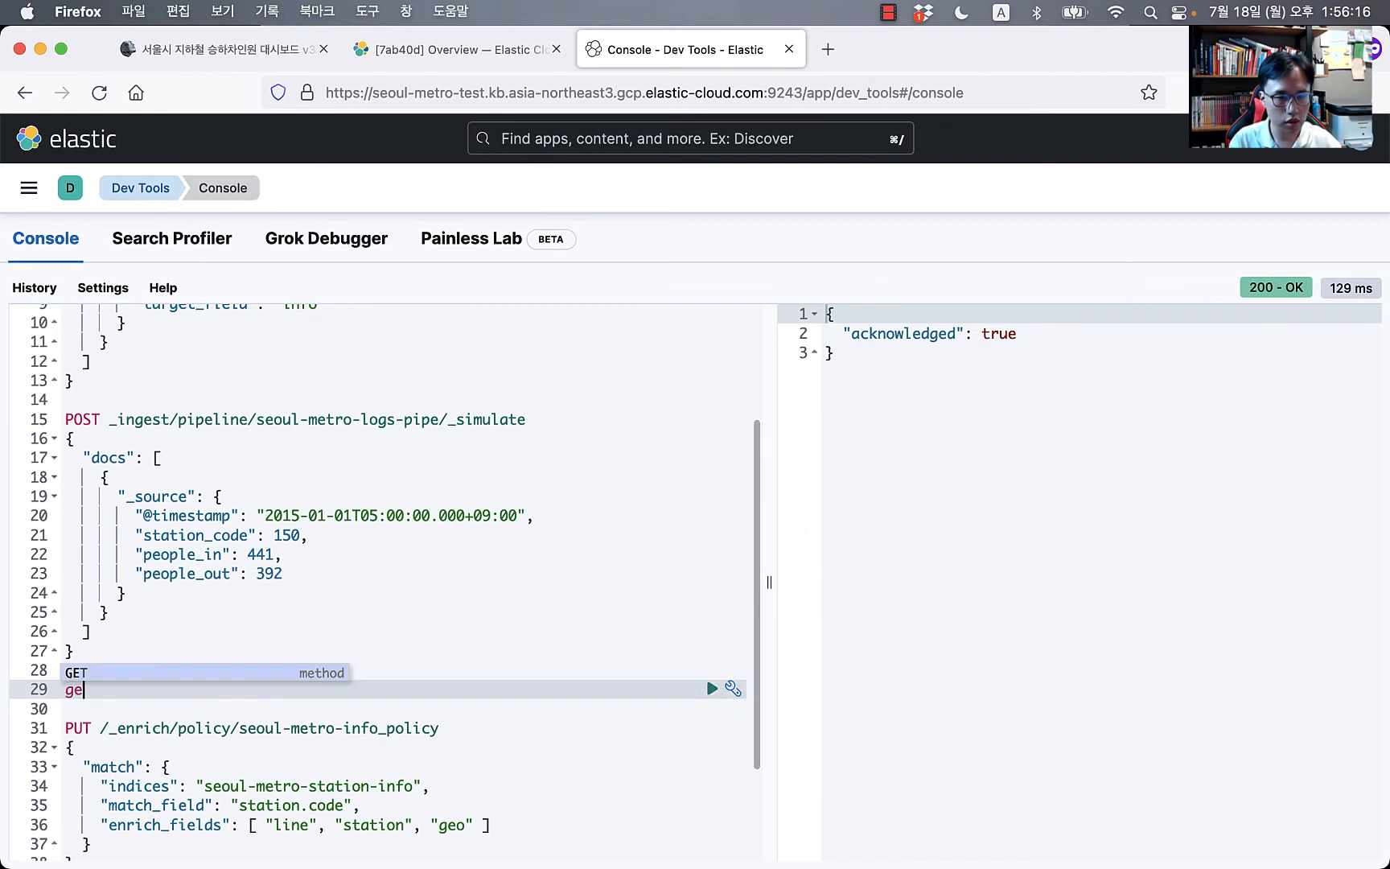
key(super+v)
text(/_)
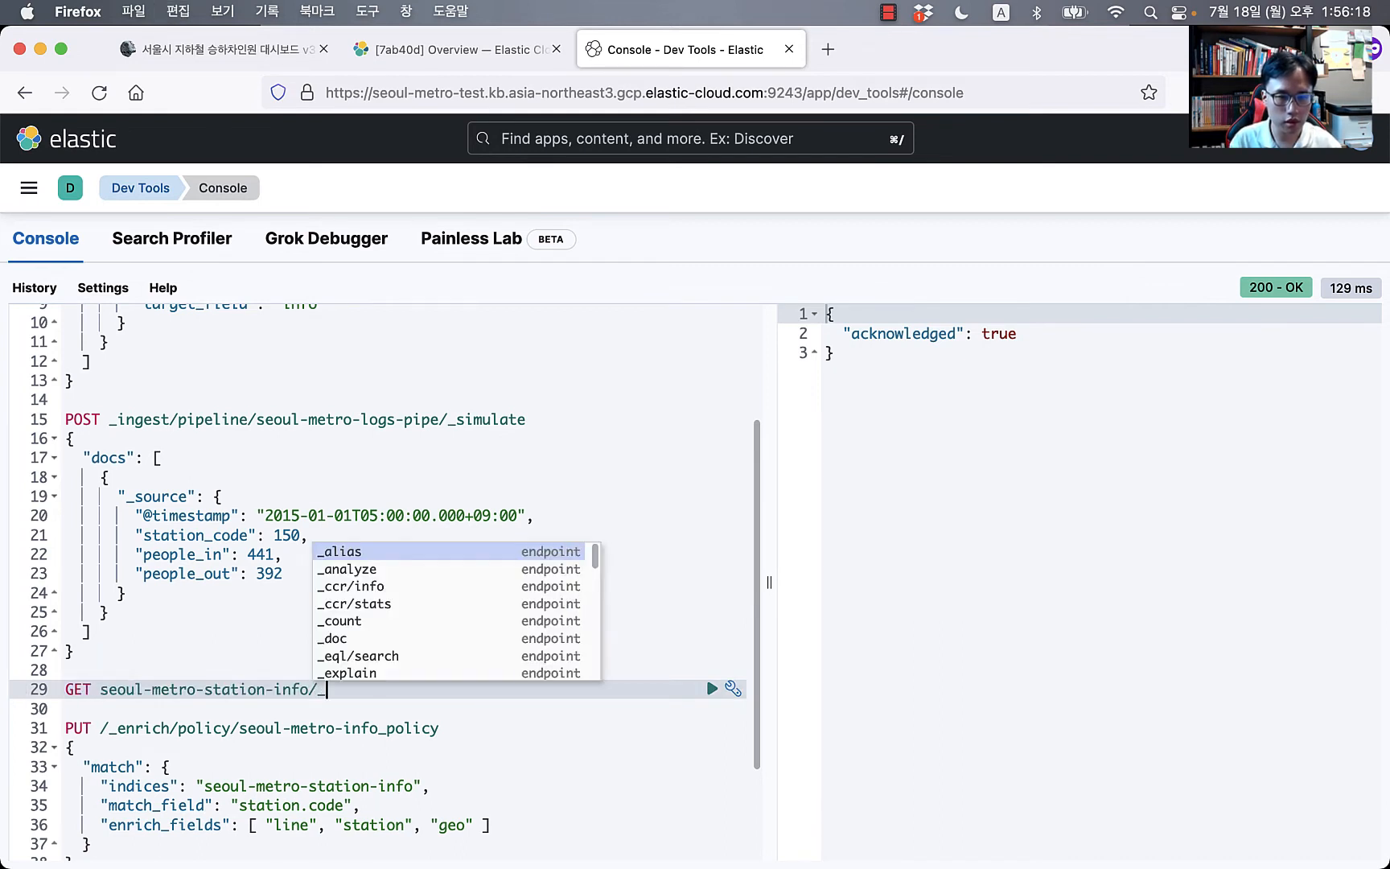
text(doc/1)
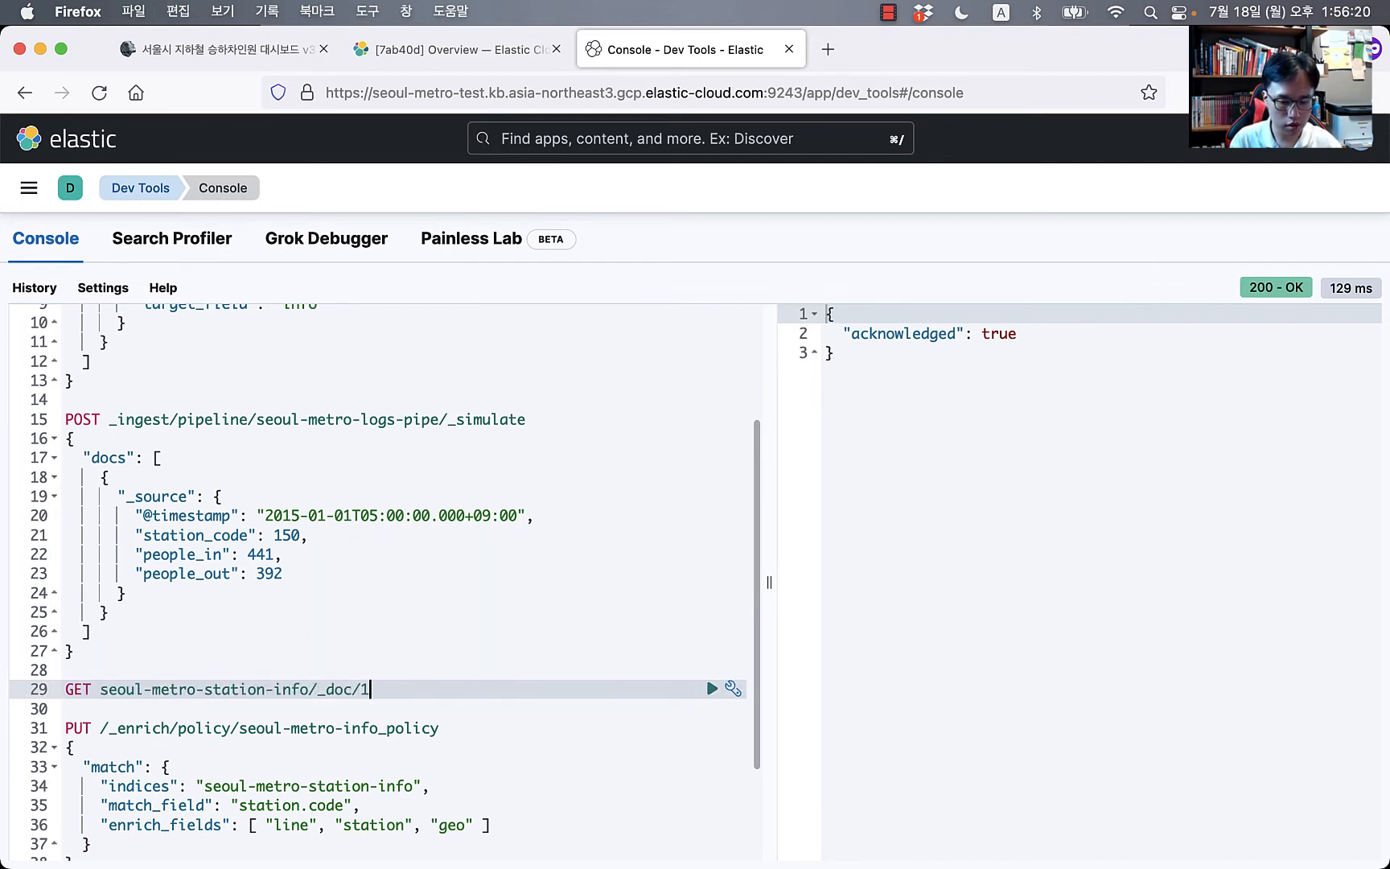
text(50)
key(super+Return)
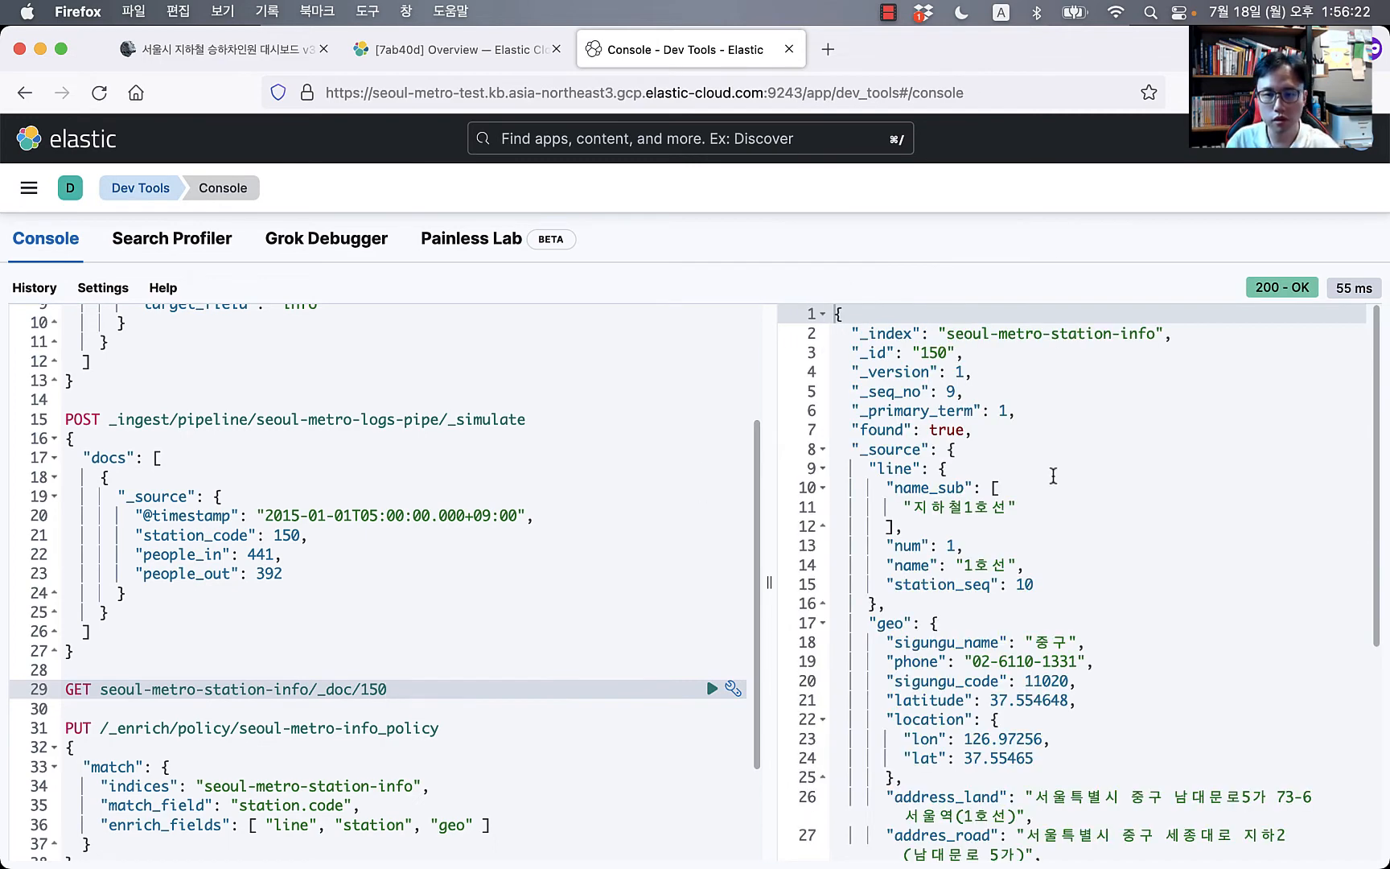
Step: Collapse the station, geo and line objects in the returned station document
scroll(1014, 592, down, 3)
scroll(1046, 579, down, 3)
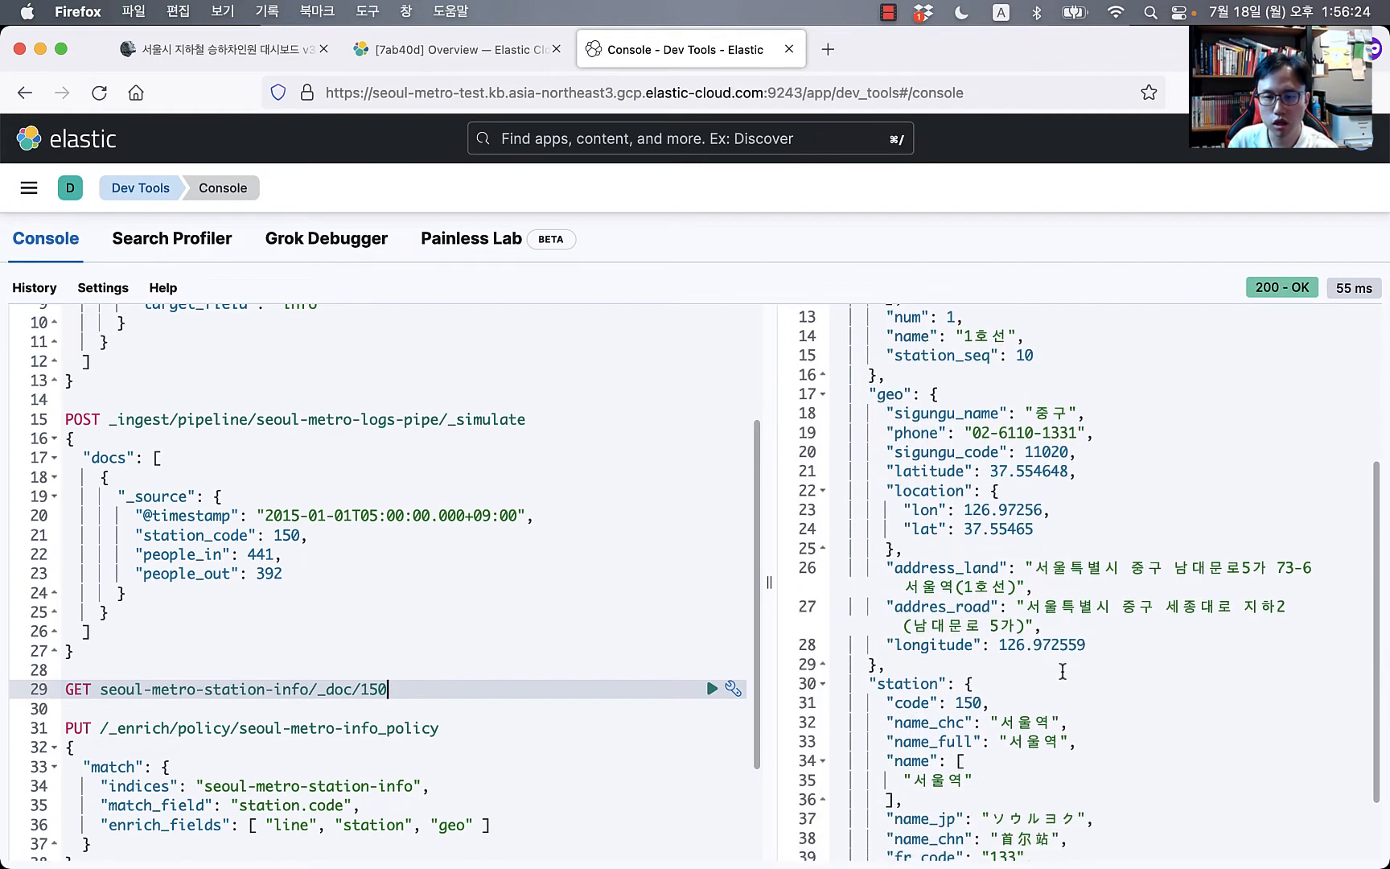
drag(1041, 692, 1050, 785)
scroll(1050, 785, down, 1)
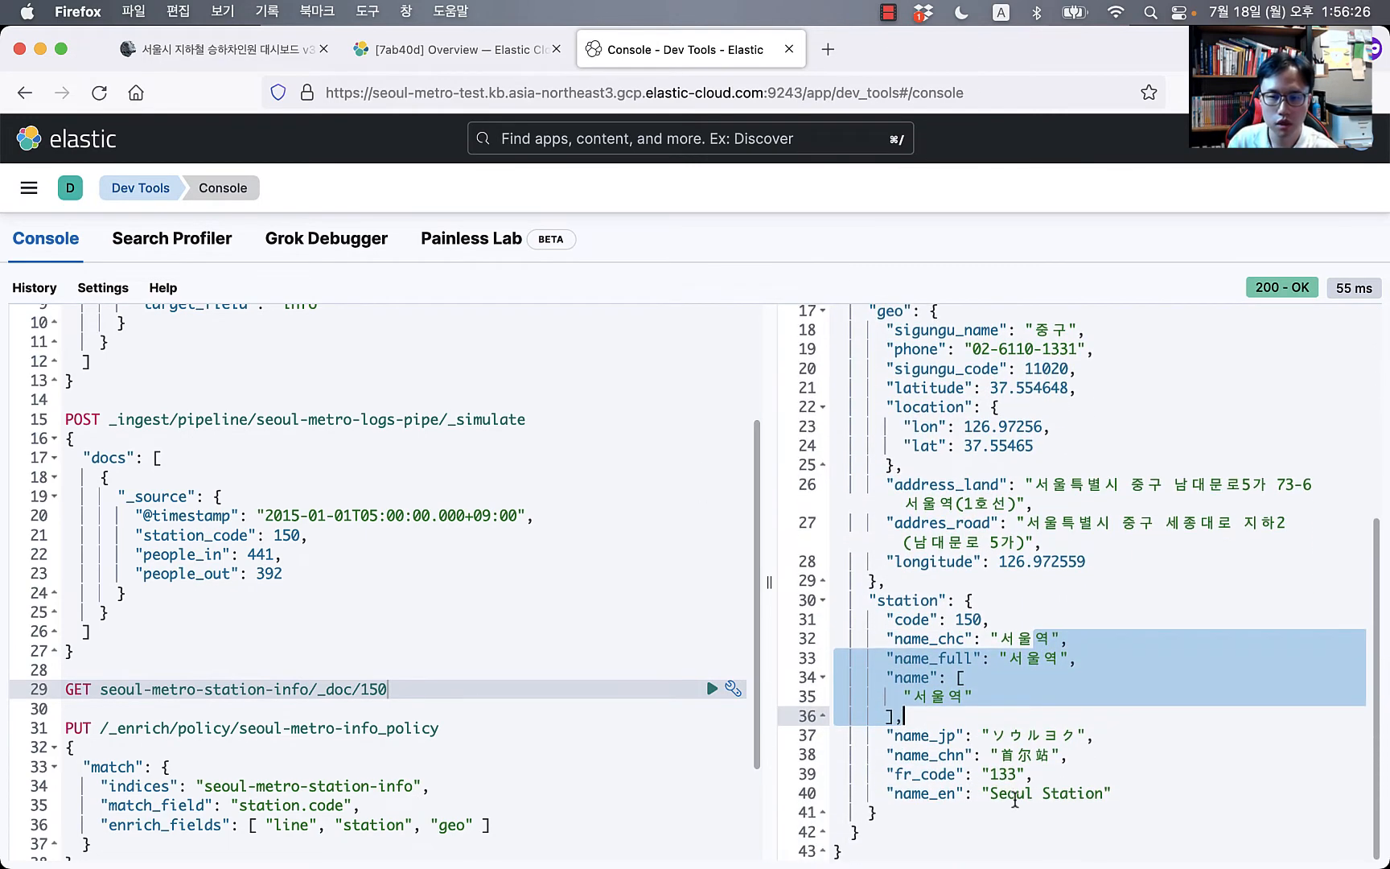
click(821, 600)
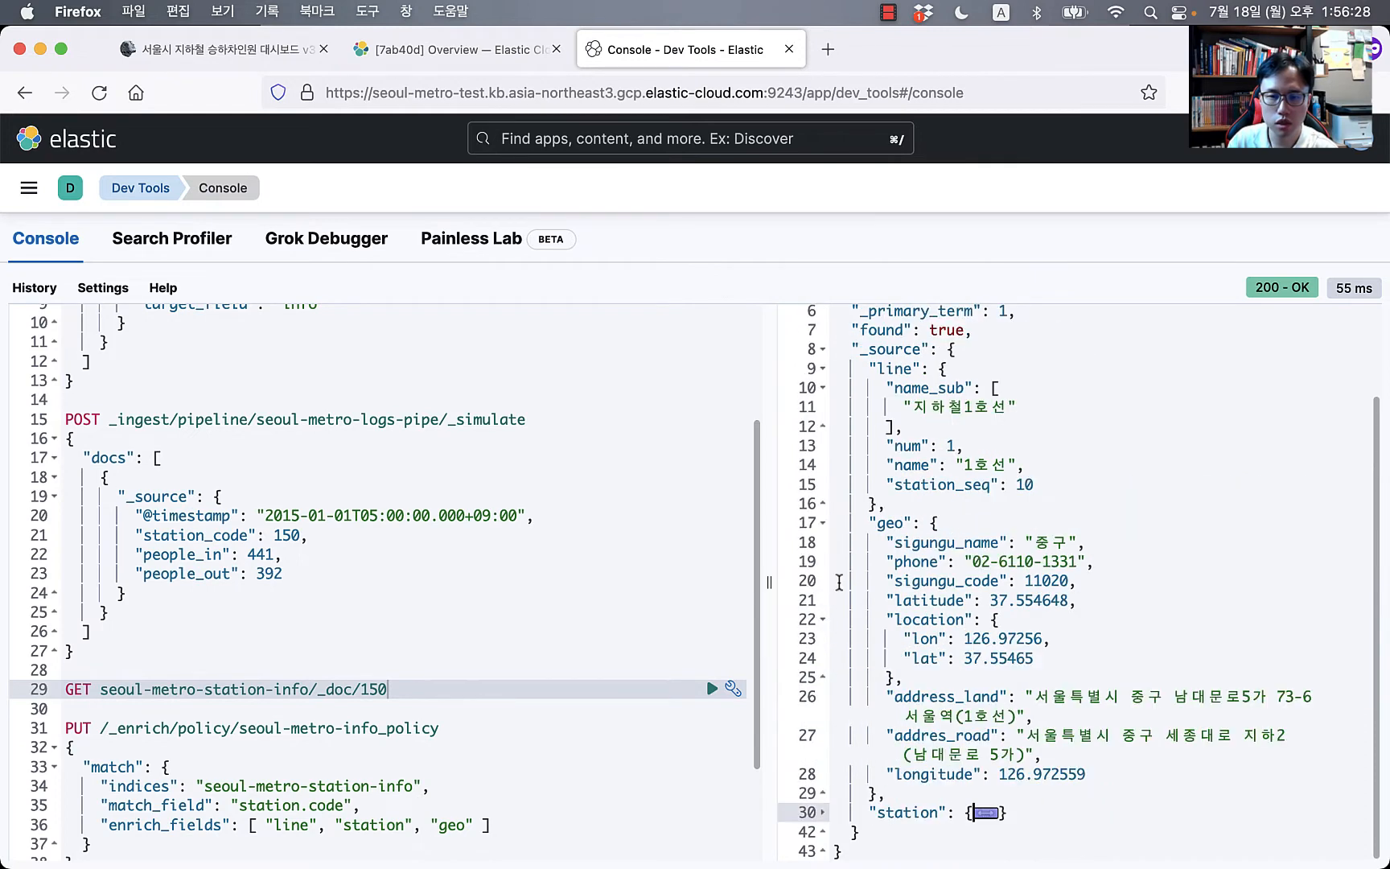
click(822, 523)
click(822, 468)
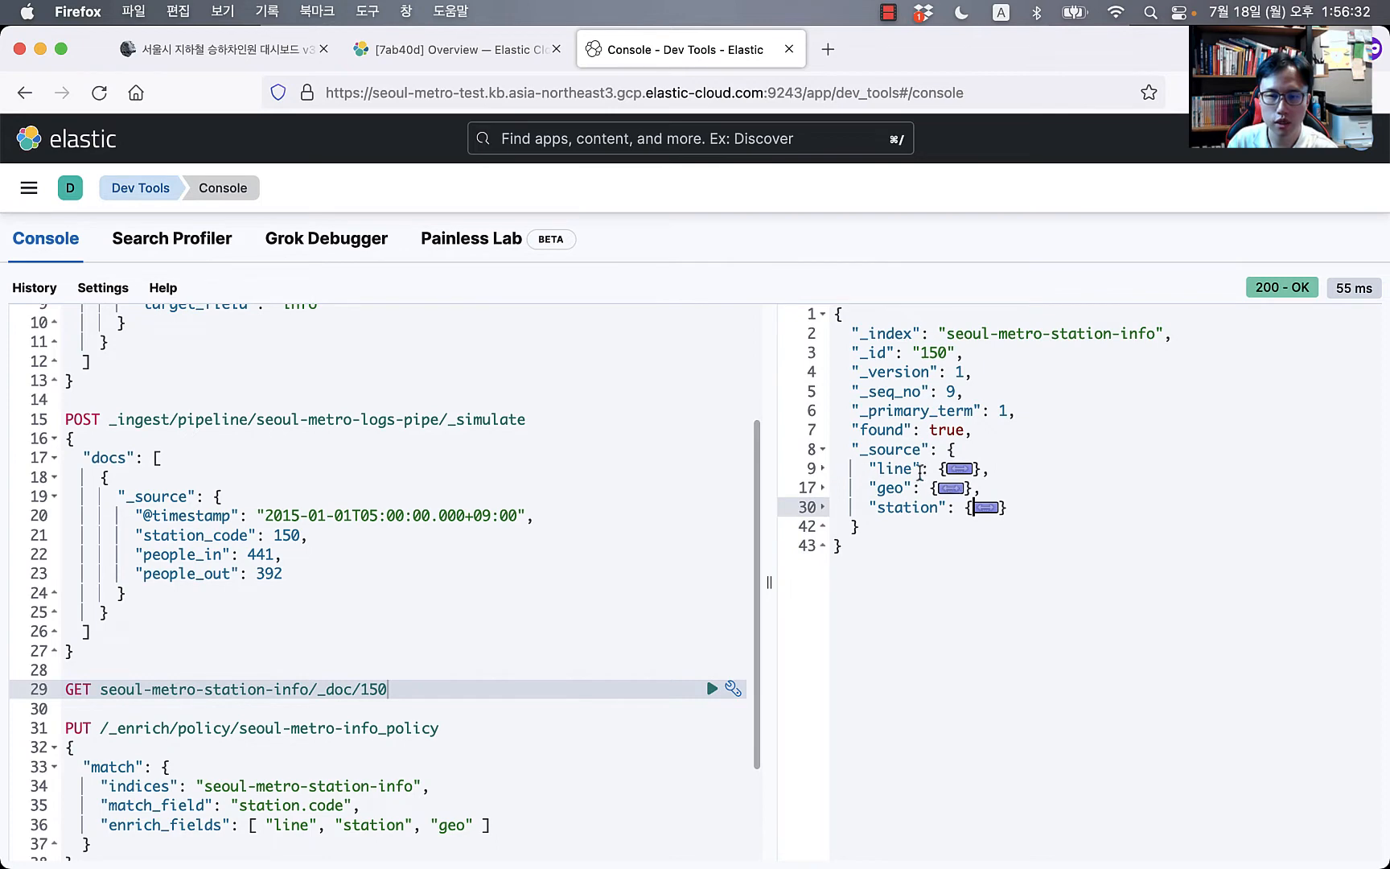
click(409, 573)
click(300, 828)
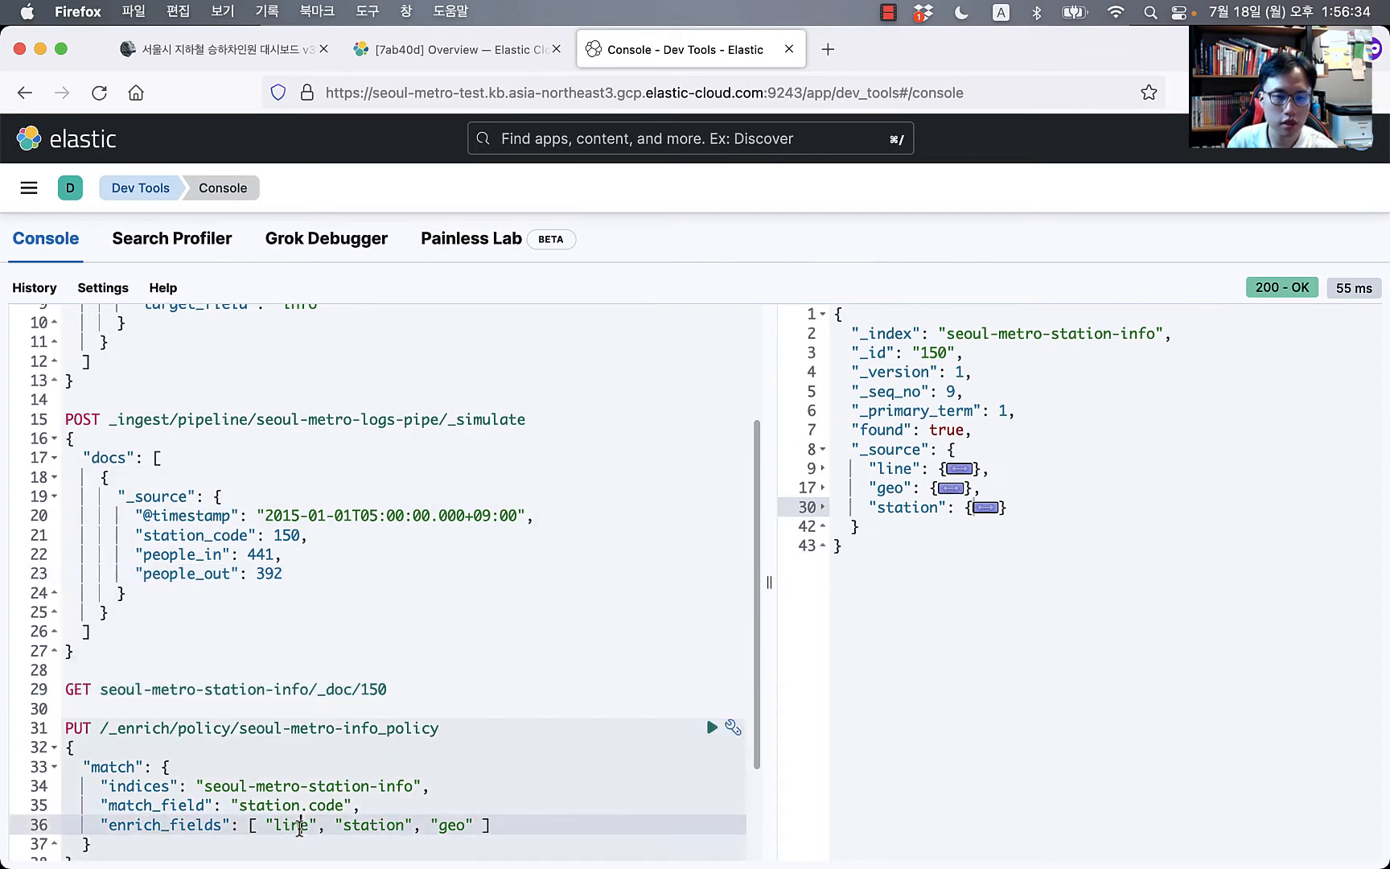
Step: Run the POST _simulate request for seoul-metro-logs-pipe on the station_code 150 sample
scroll(499, 749, up, 2)
scroll(547, 666, up, 1)
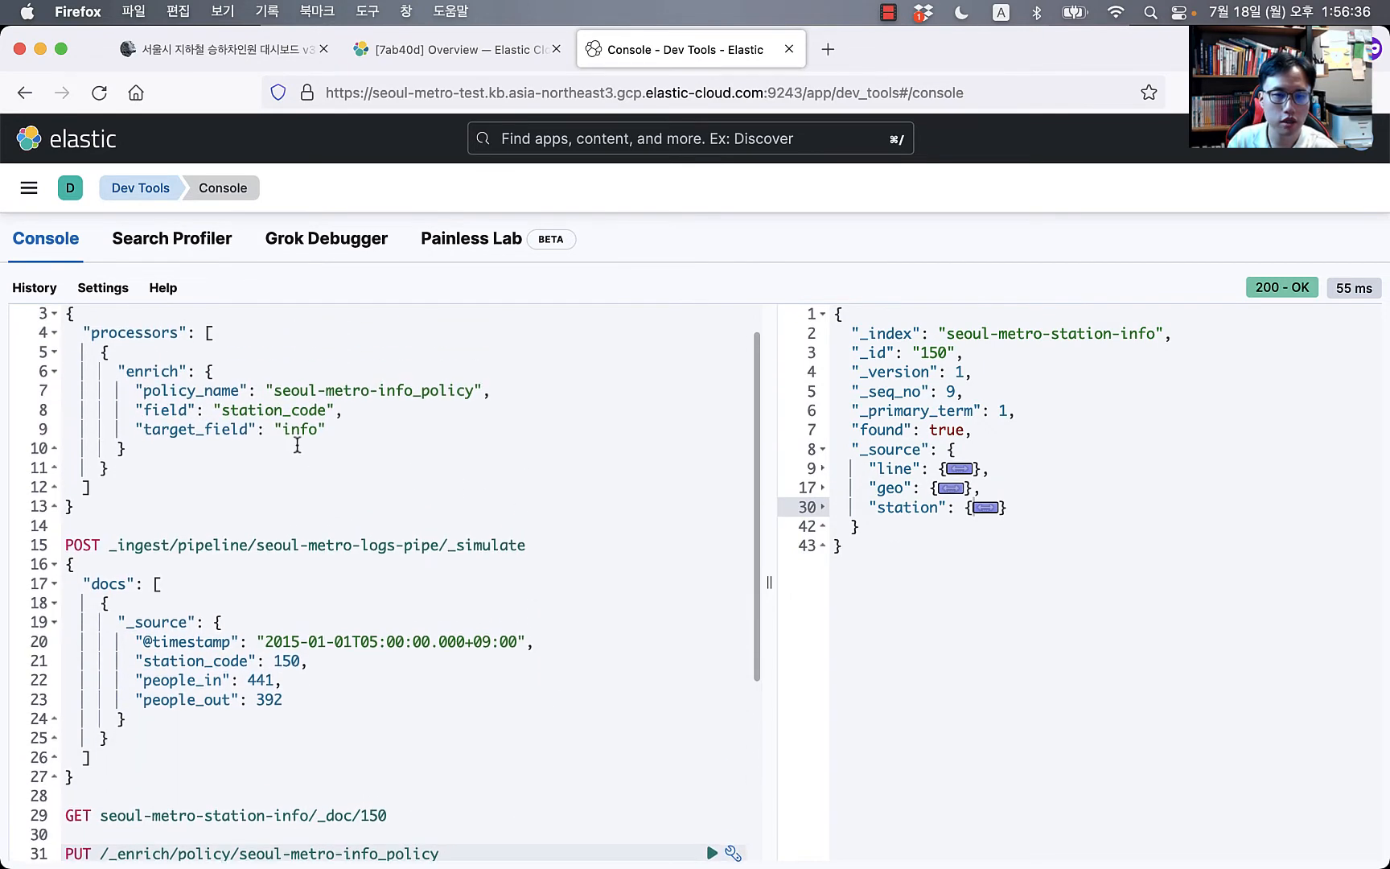
click(293, 430)
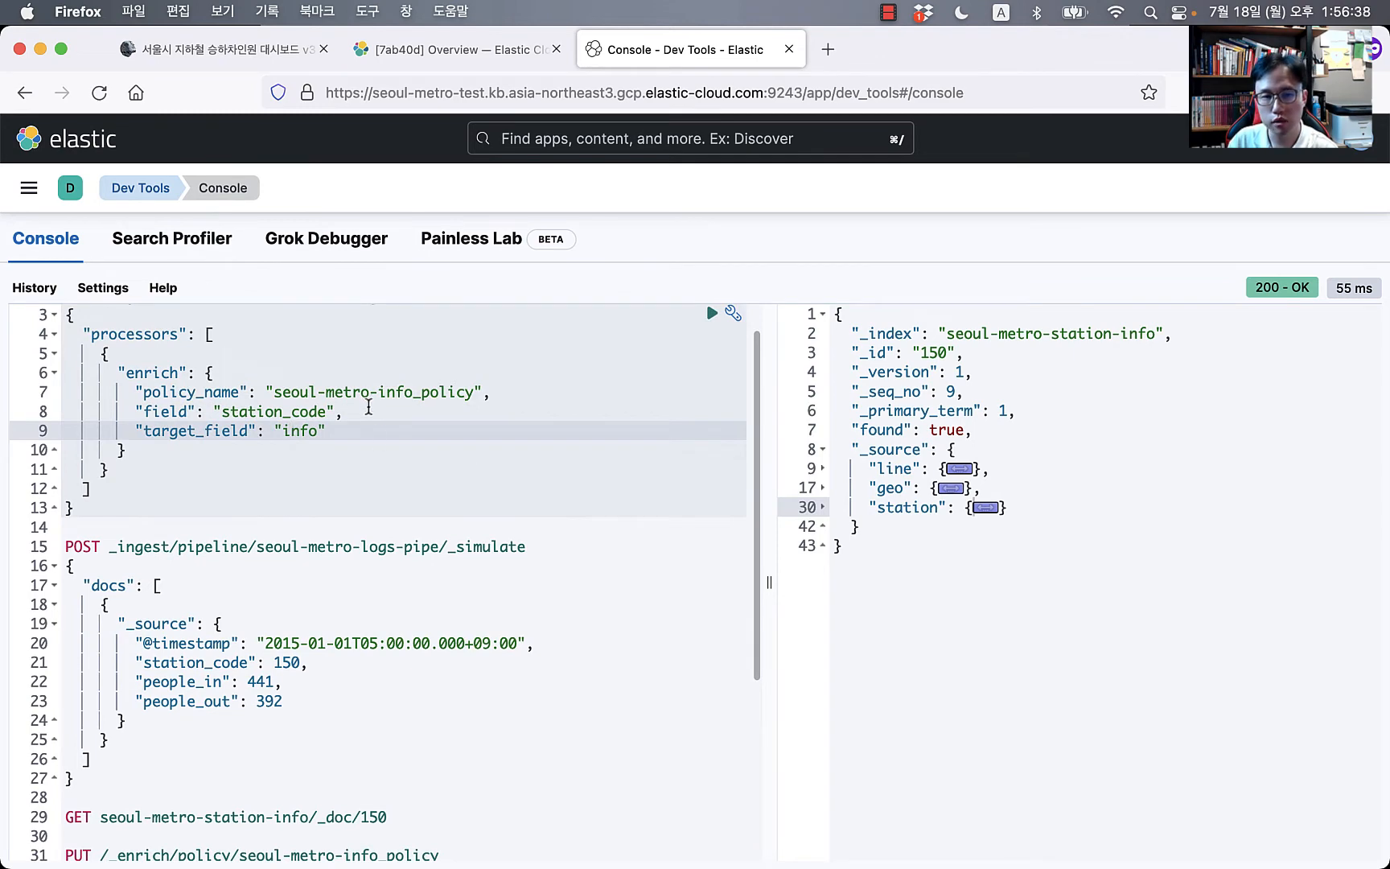
click(364, 642)
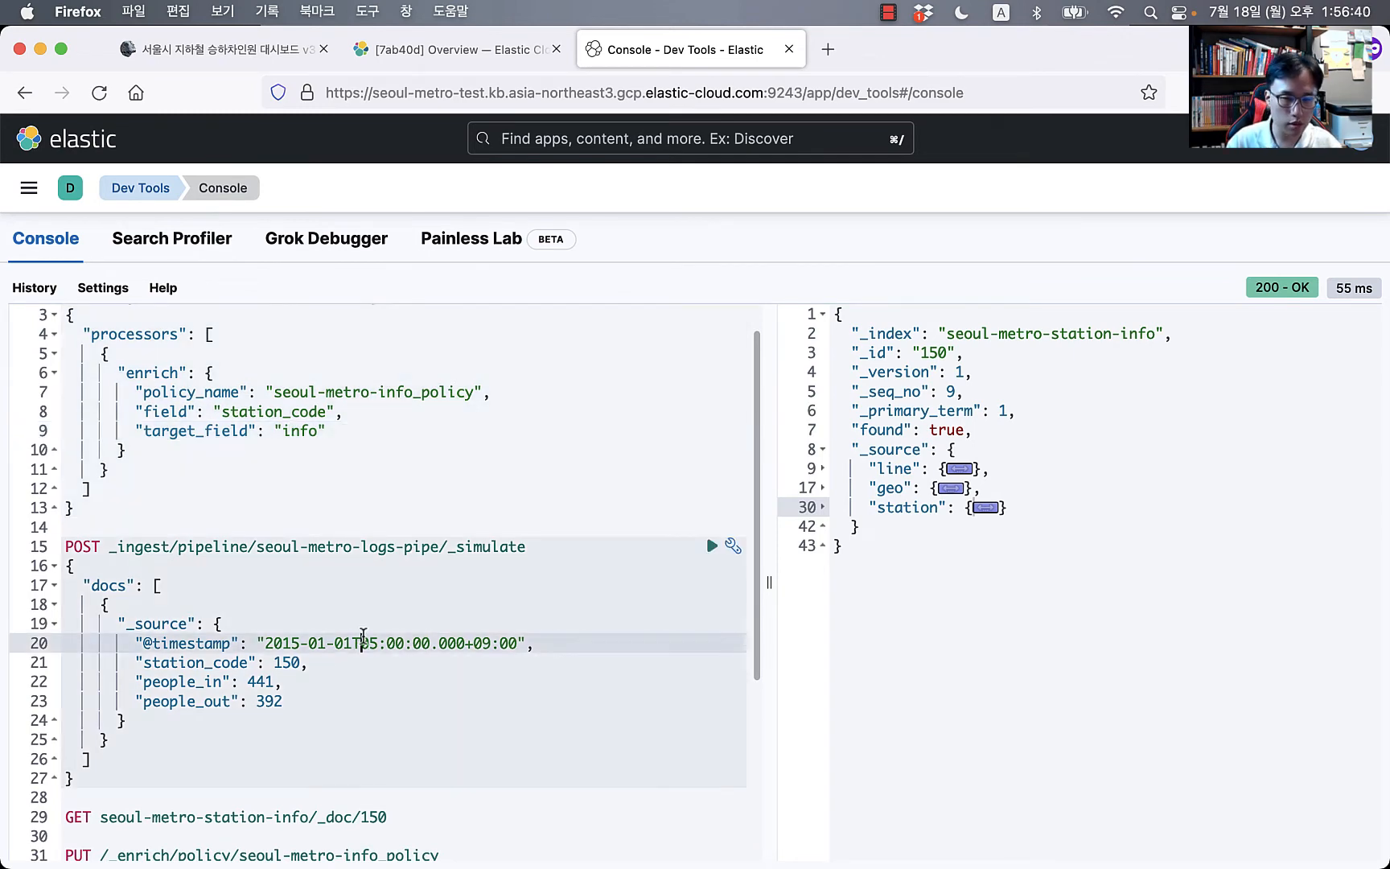
key(super+Return)
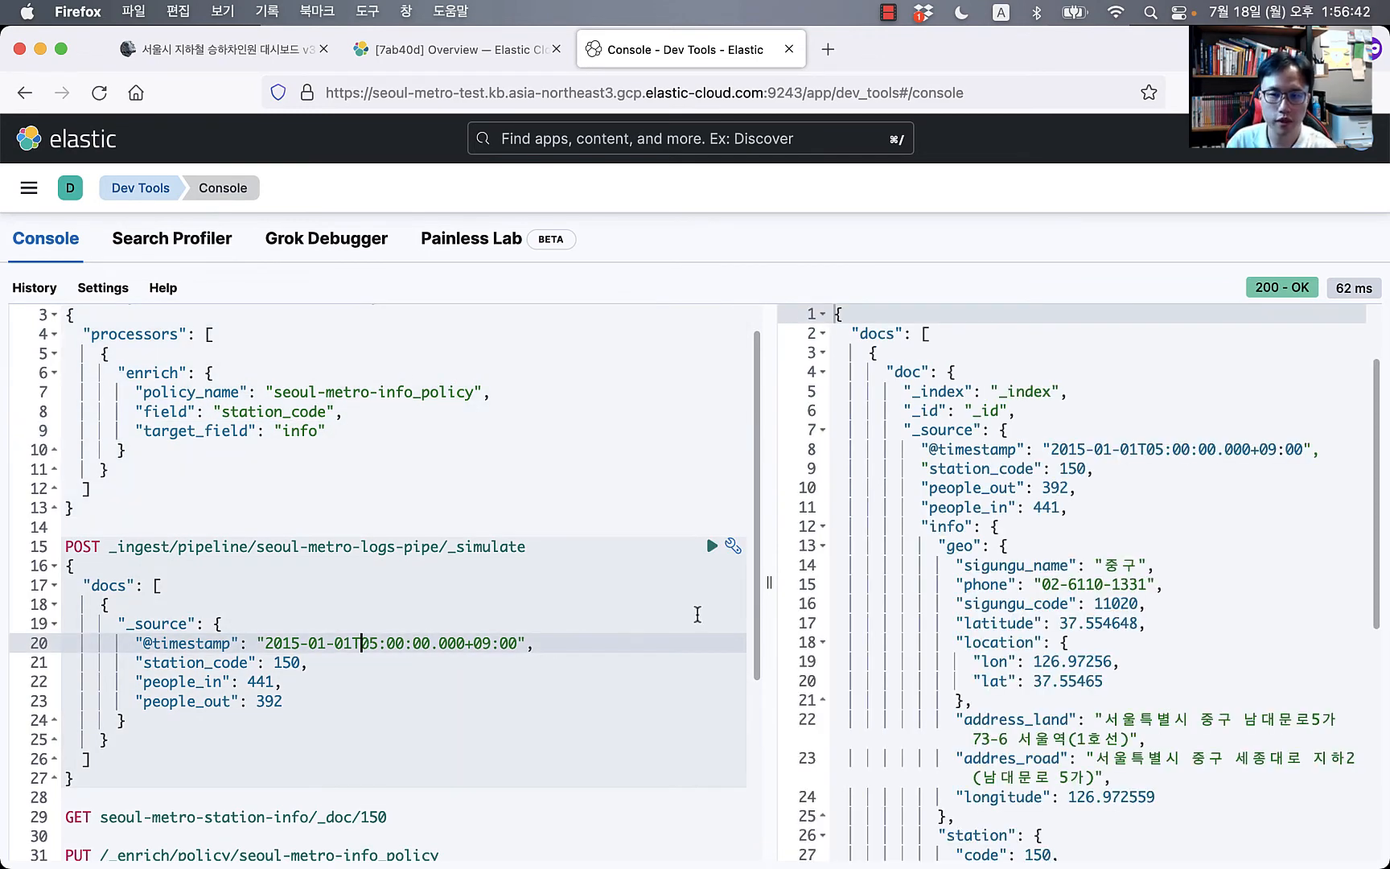
drag(267, 643, 344, 708)
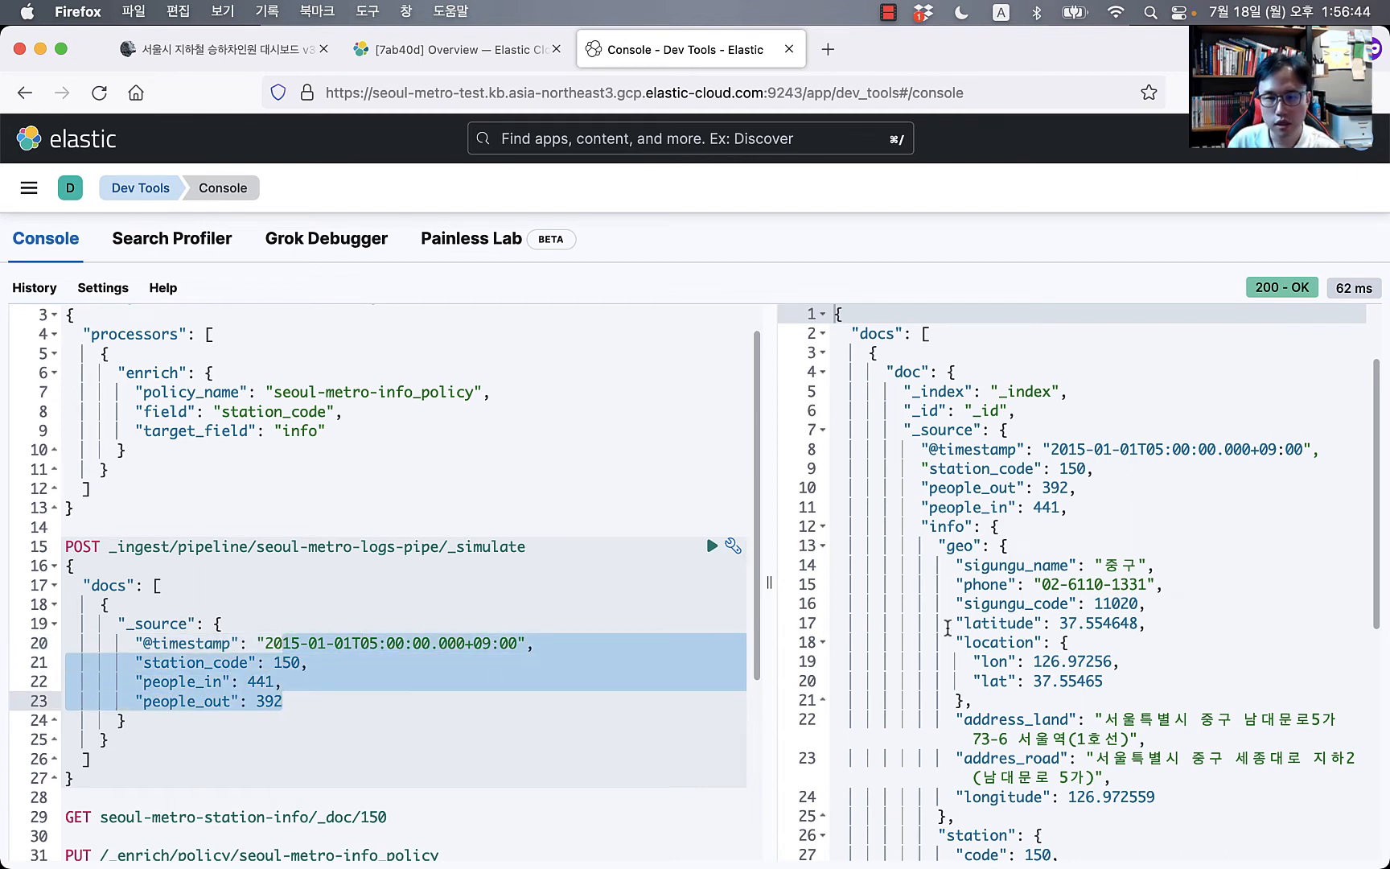
Step: Fold and unfold the enriched info object, then collapse its geo section
click(982, 623)
click(943, 527)
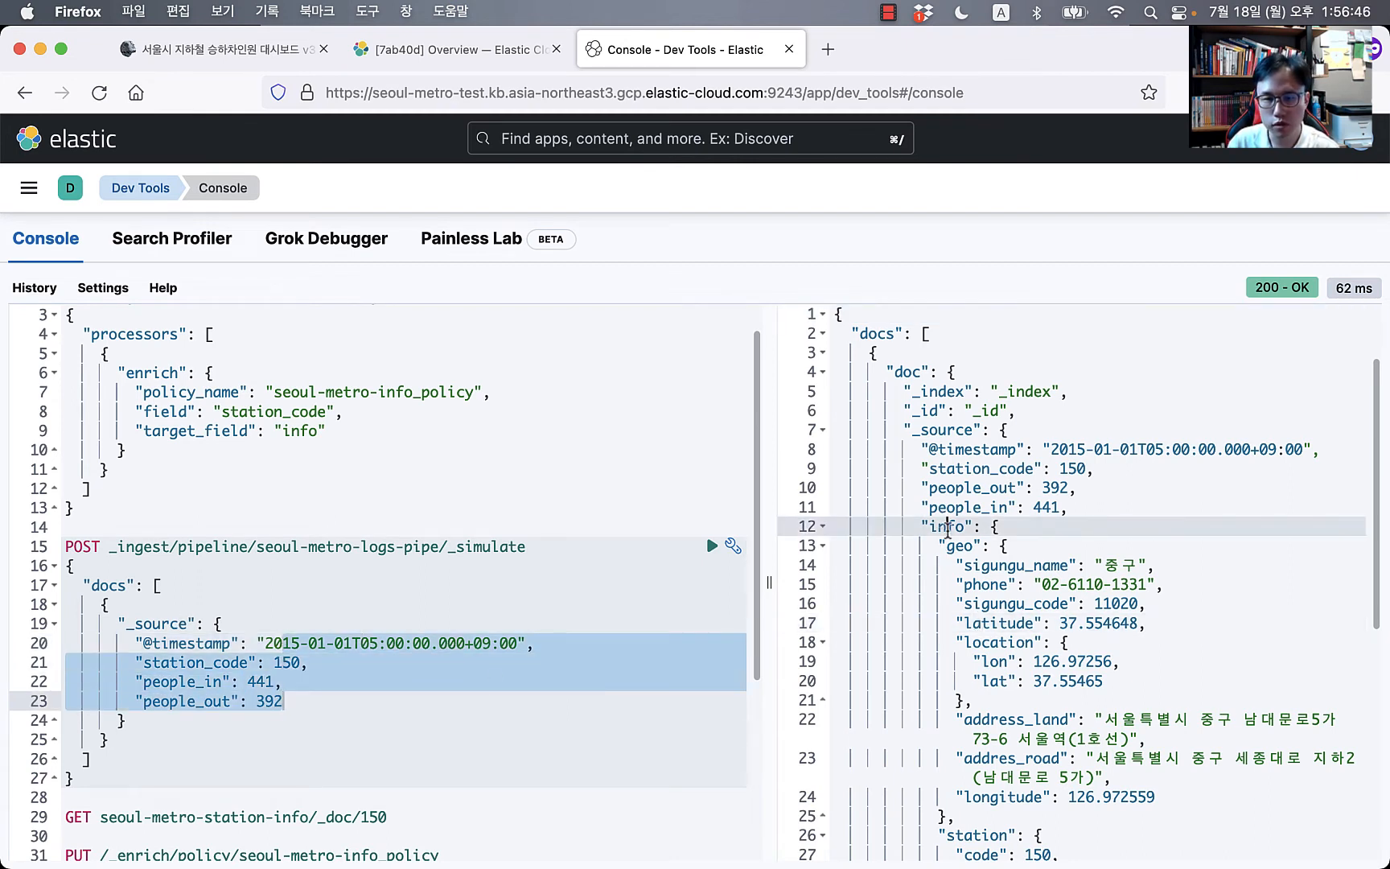
click(822, 527)
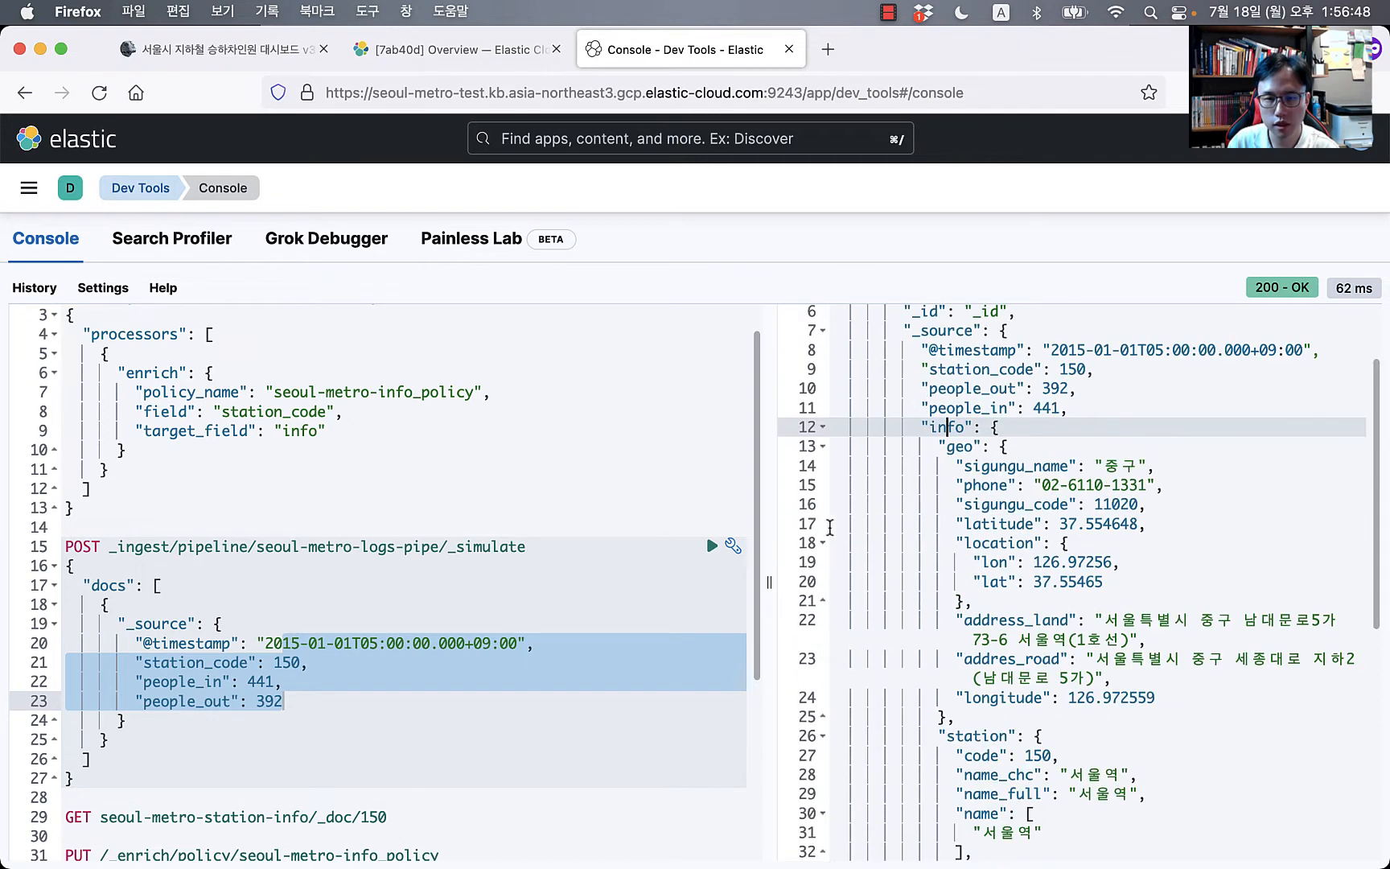
click(823, 526)
click(963, 453)
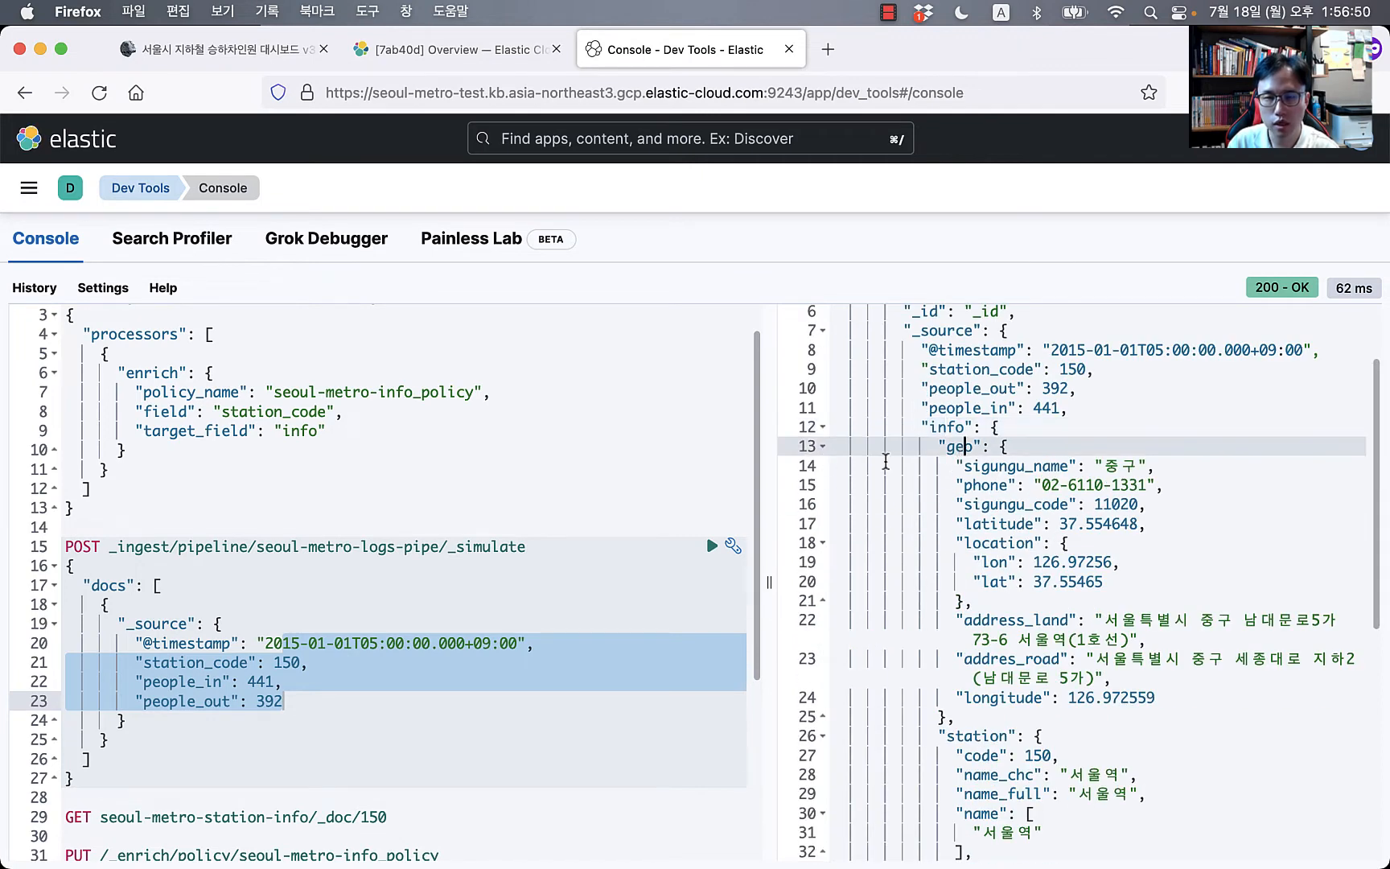
click(823, 447)
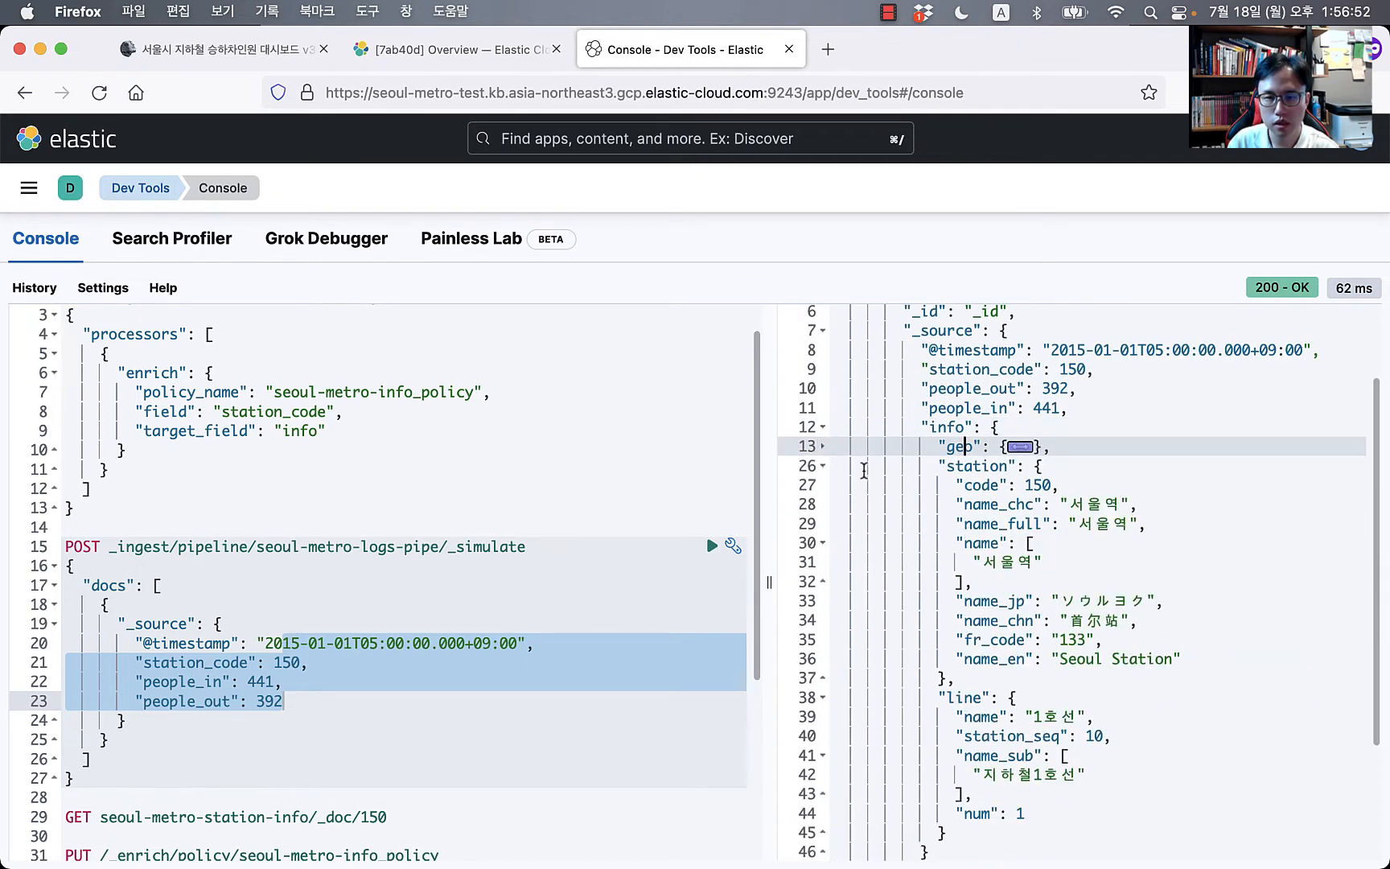
Step: Inspect the info.station and info.line fields, collapsing each section
drag(1050, 508, 1053, 548)
click(1044, 642)
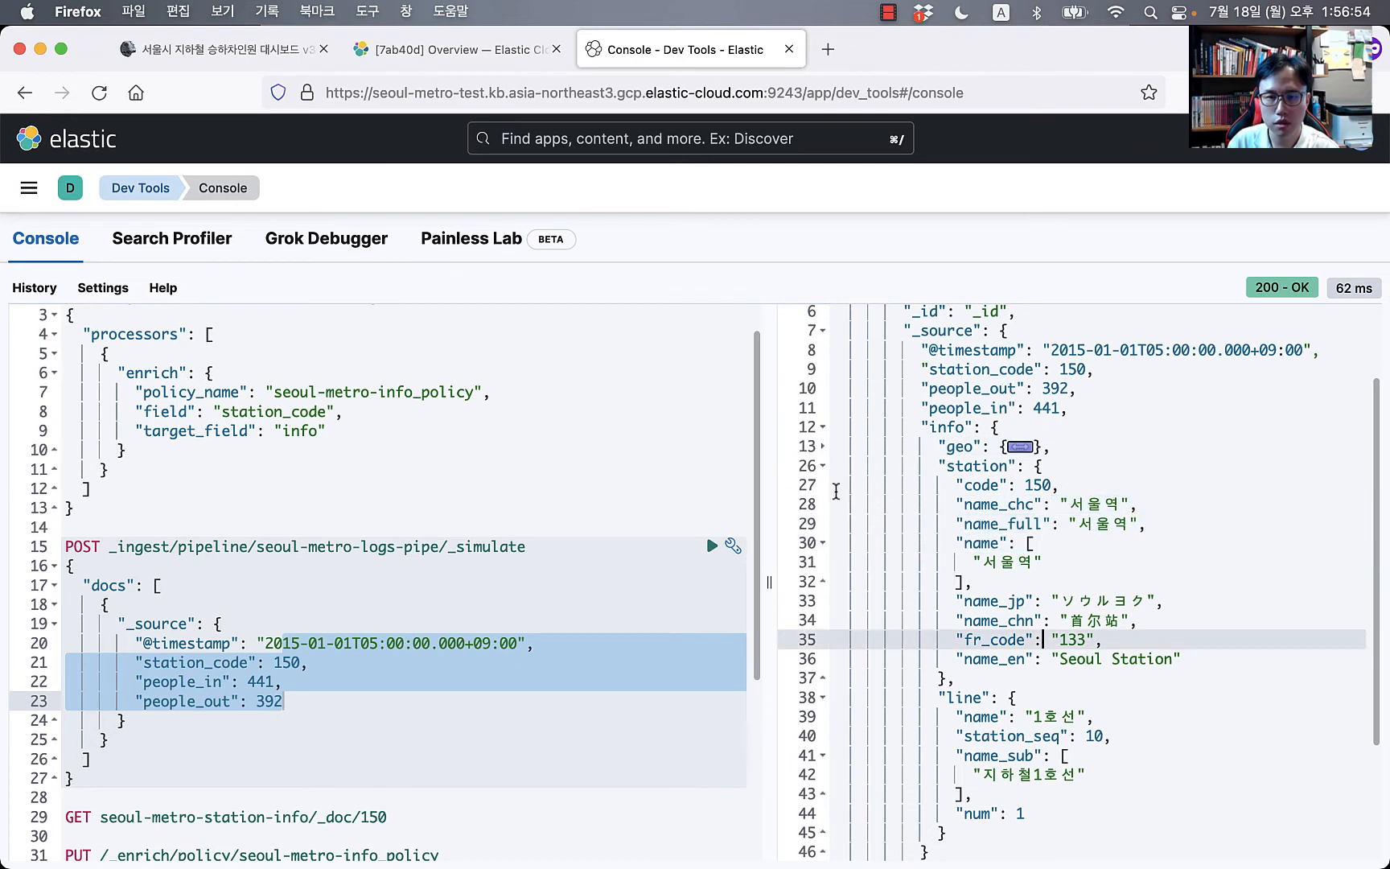
click(827, 467)
click(998, 600)
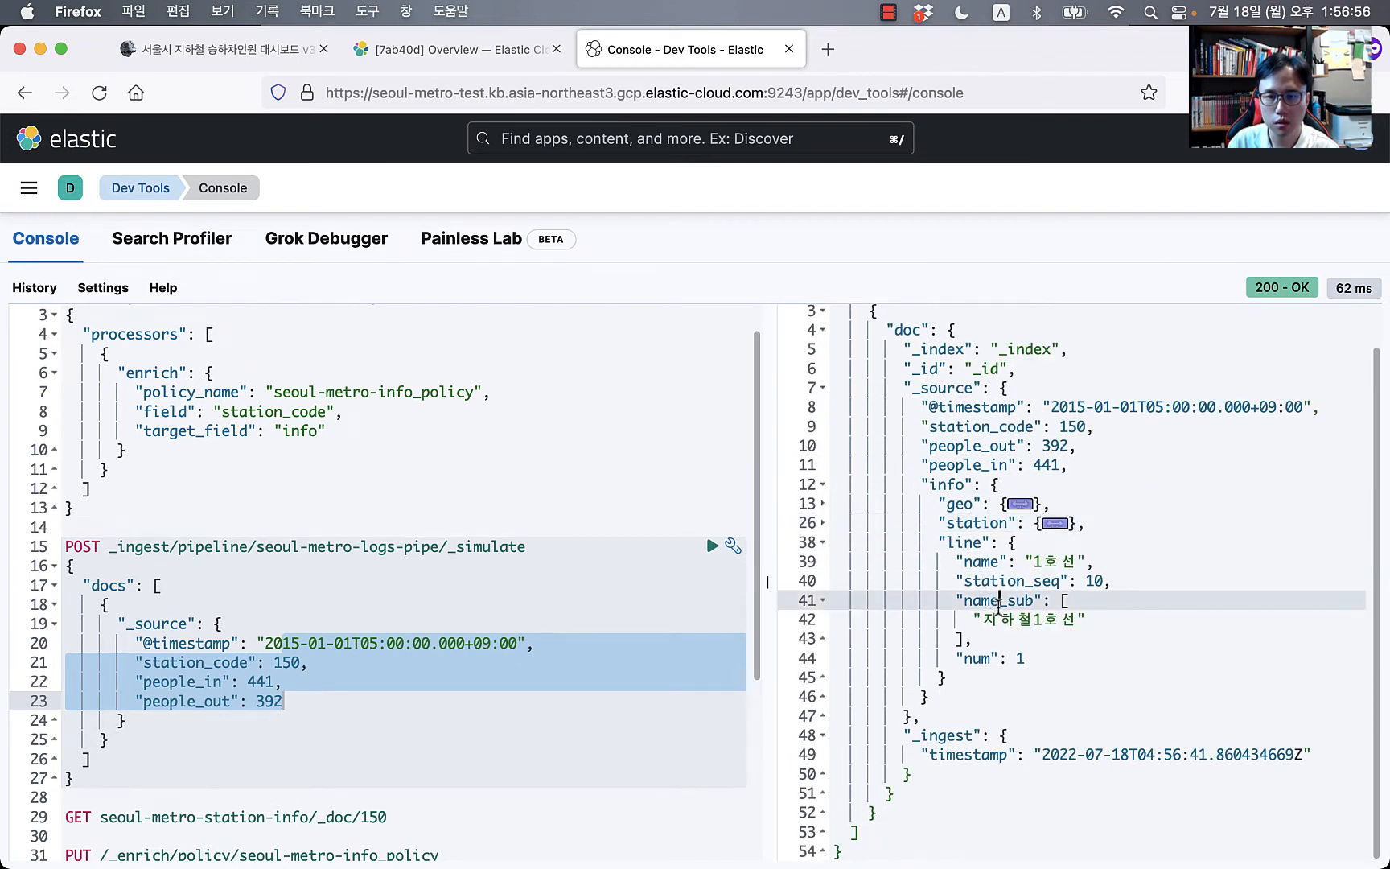
click(823, 543)
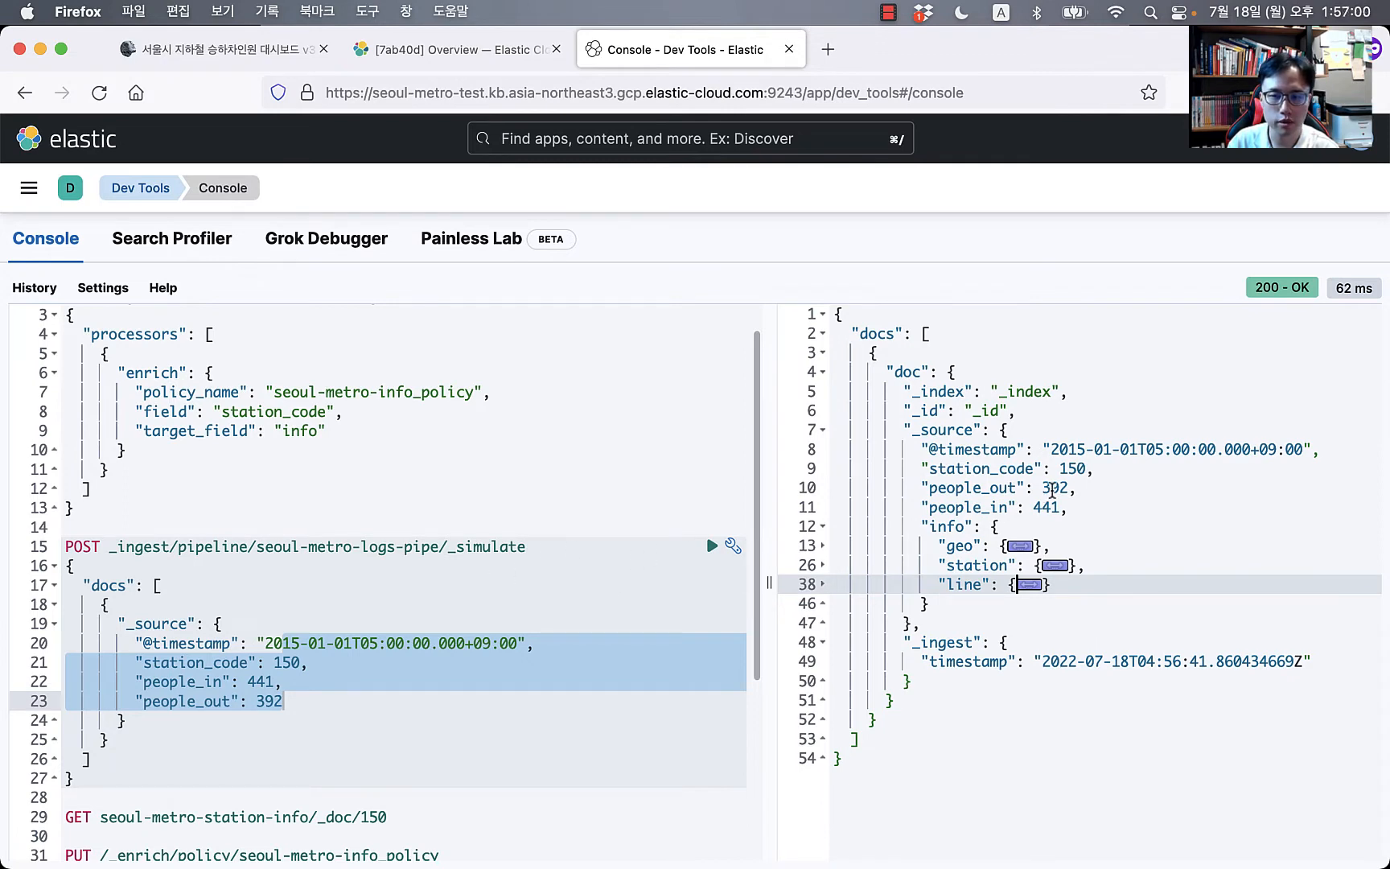
drag(938, 449, 1113, 527)
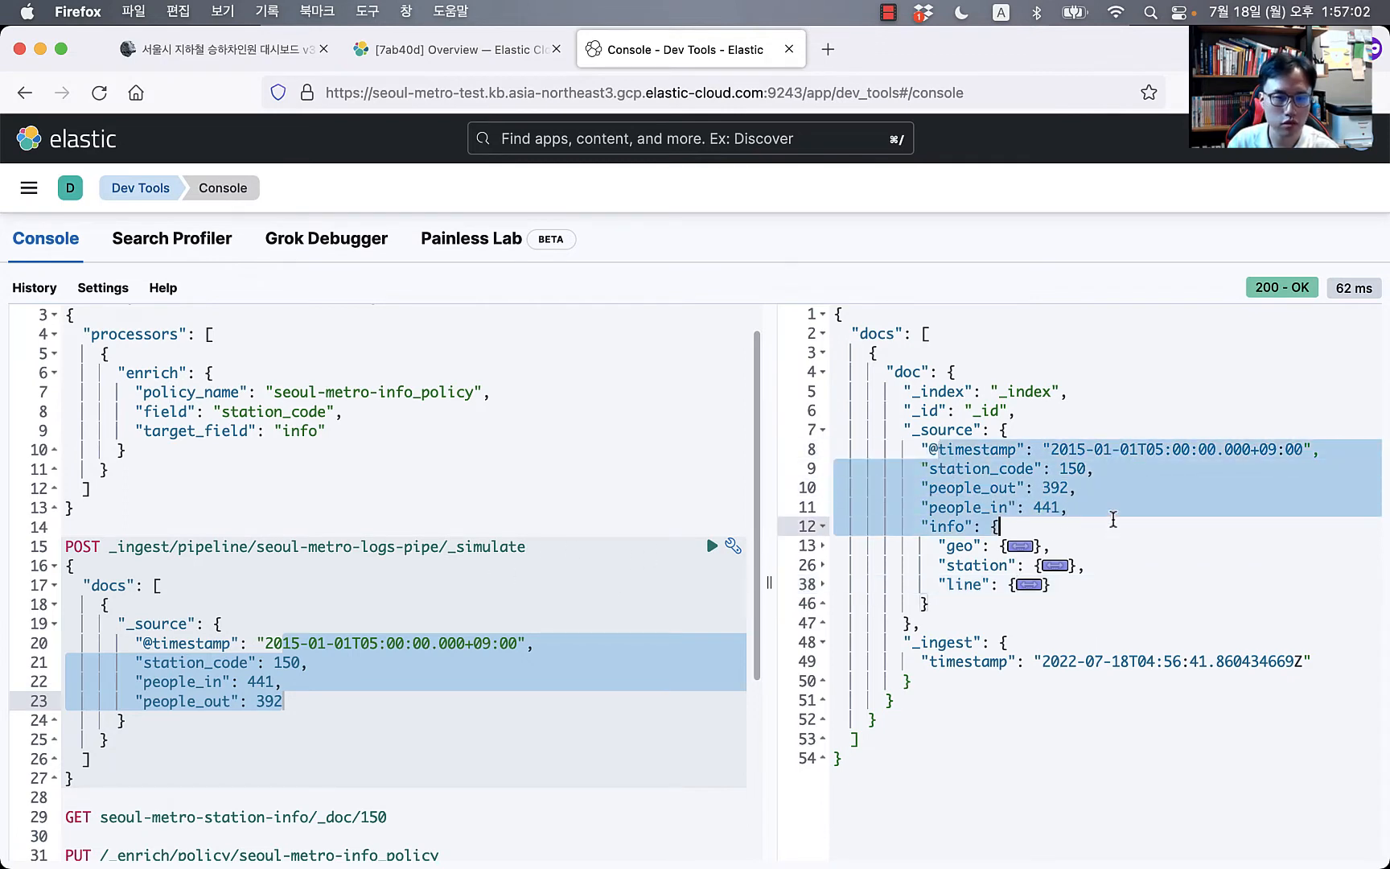
click(161, 624)
click(467, 472)
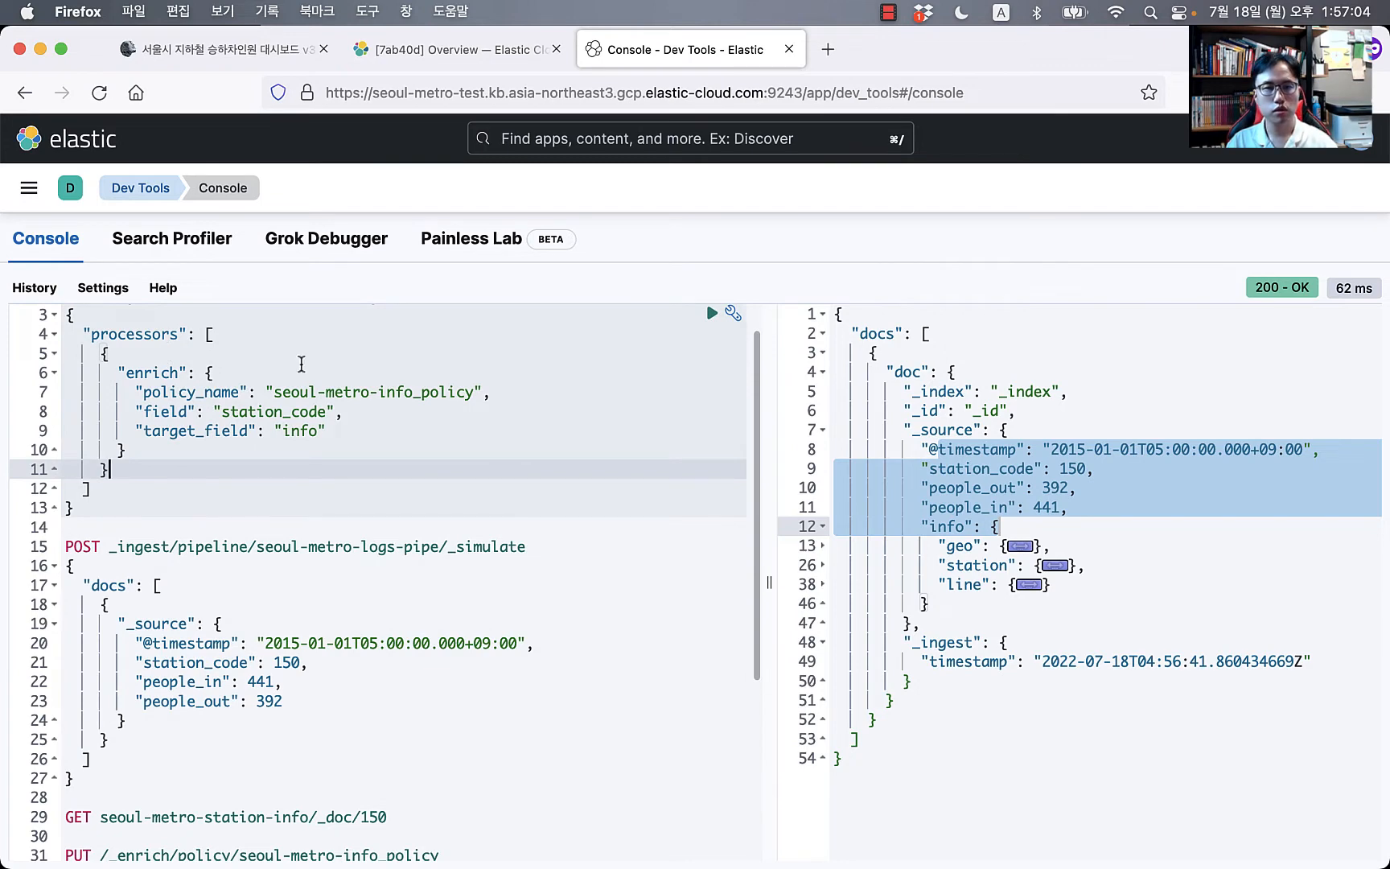
Step: Copy the blog's full PUT _ingest/pipeline/seoul-metro-logs-pipe definition, through its final brace, into Kibana
click(250, 50)
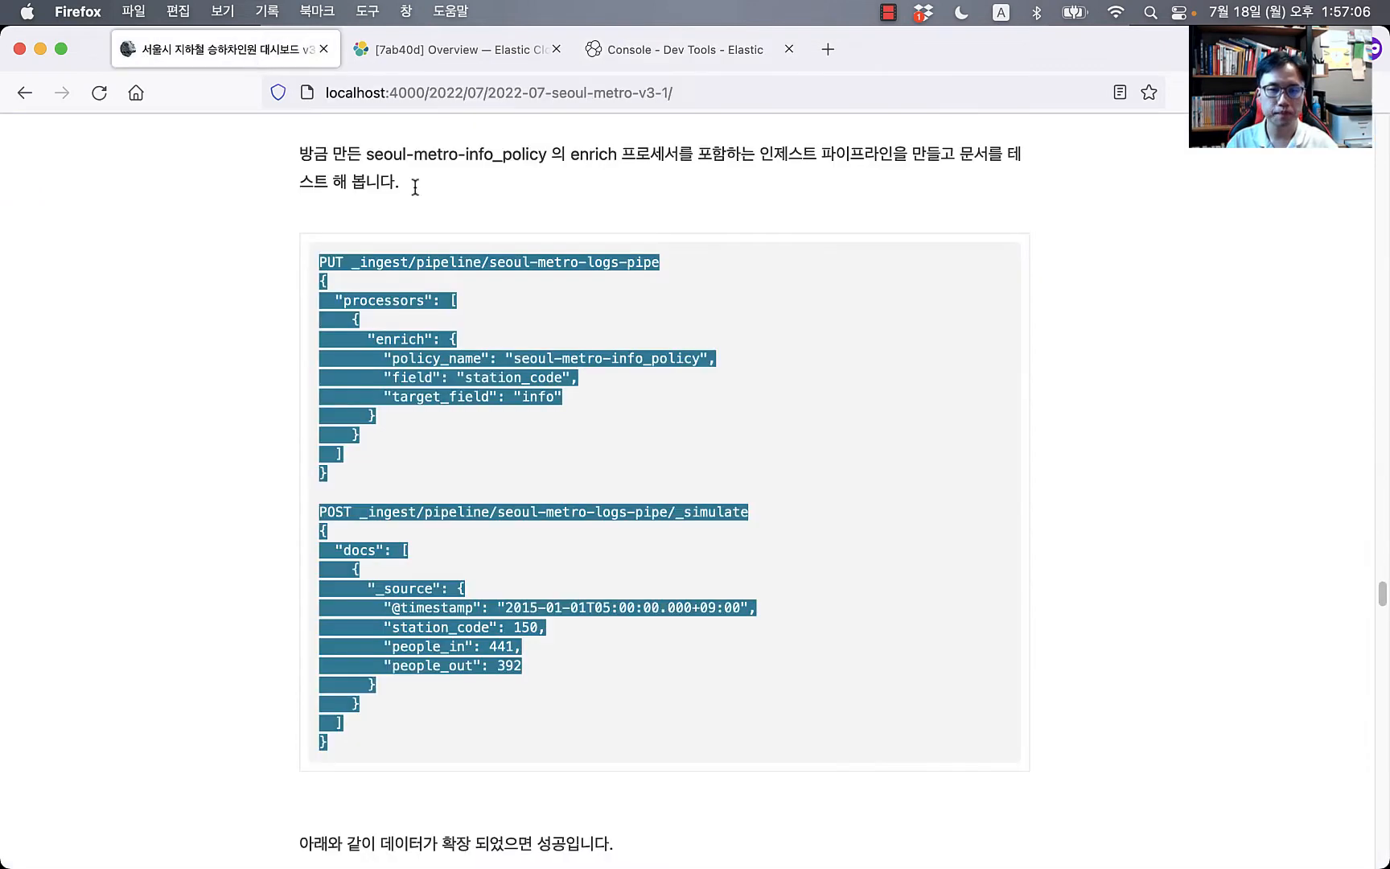
scroll(525, 645, down, 5)
scroll(525, 645, down, 10)
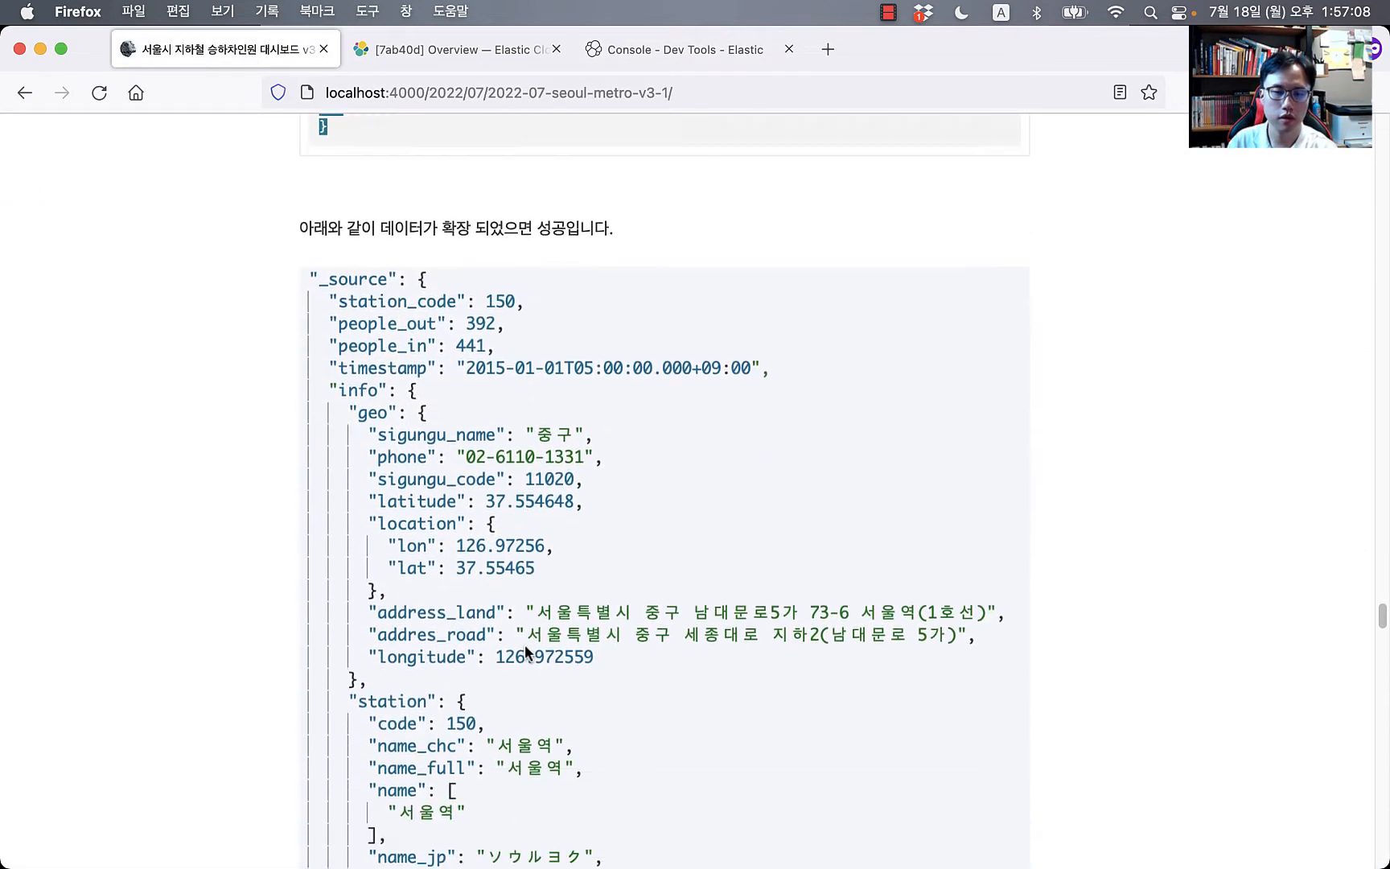
scroll(525, 645, down, 5)
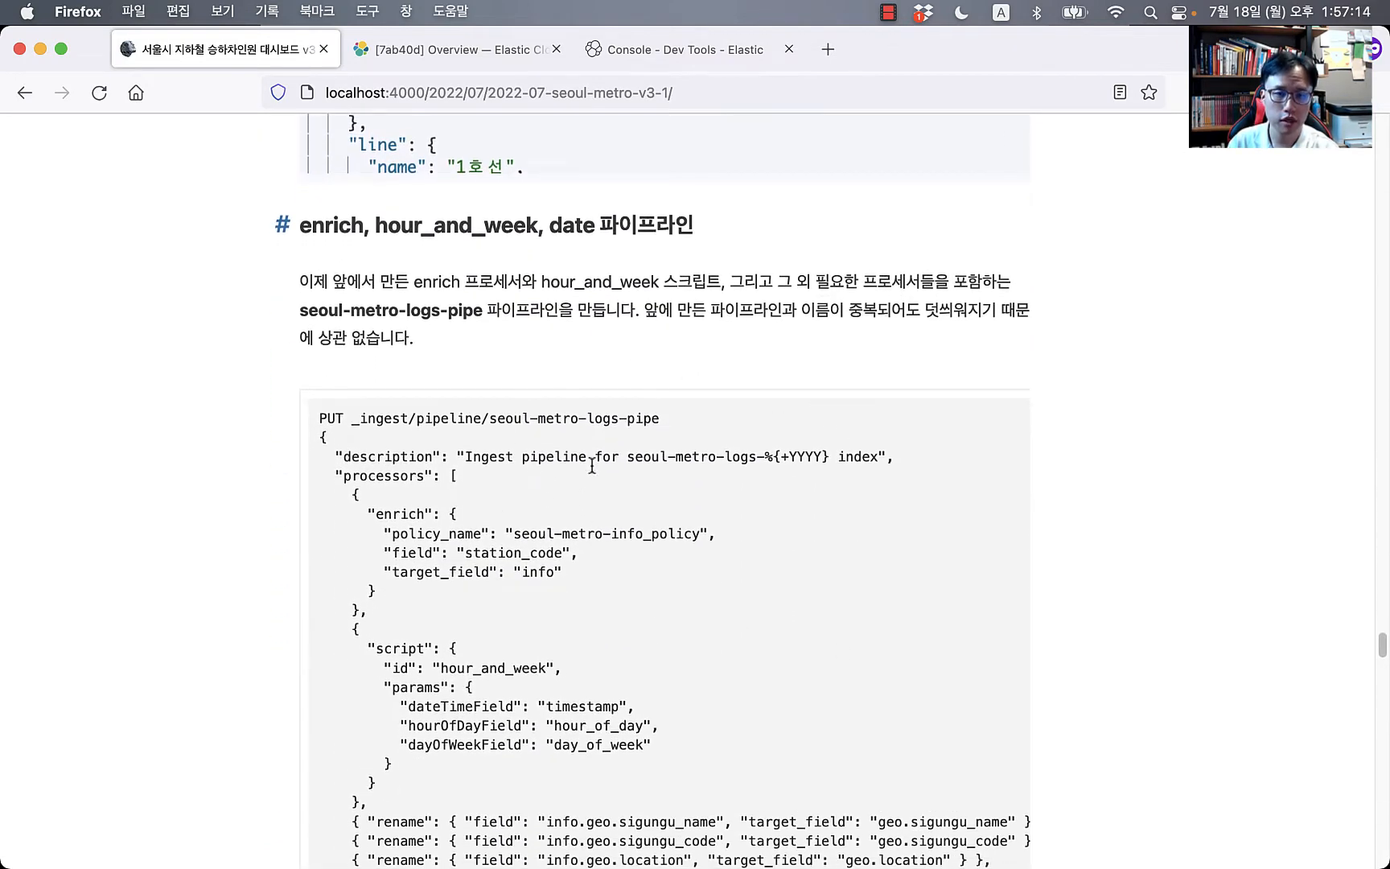
drag(321, 419, 422, 613)
click(332, 417)
drag(315, 419, 488, 725)
scroll(547, 691, down, 5)
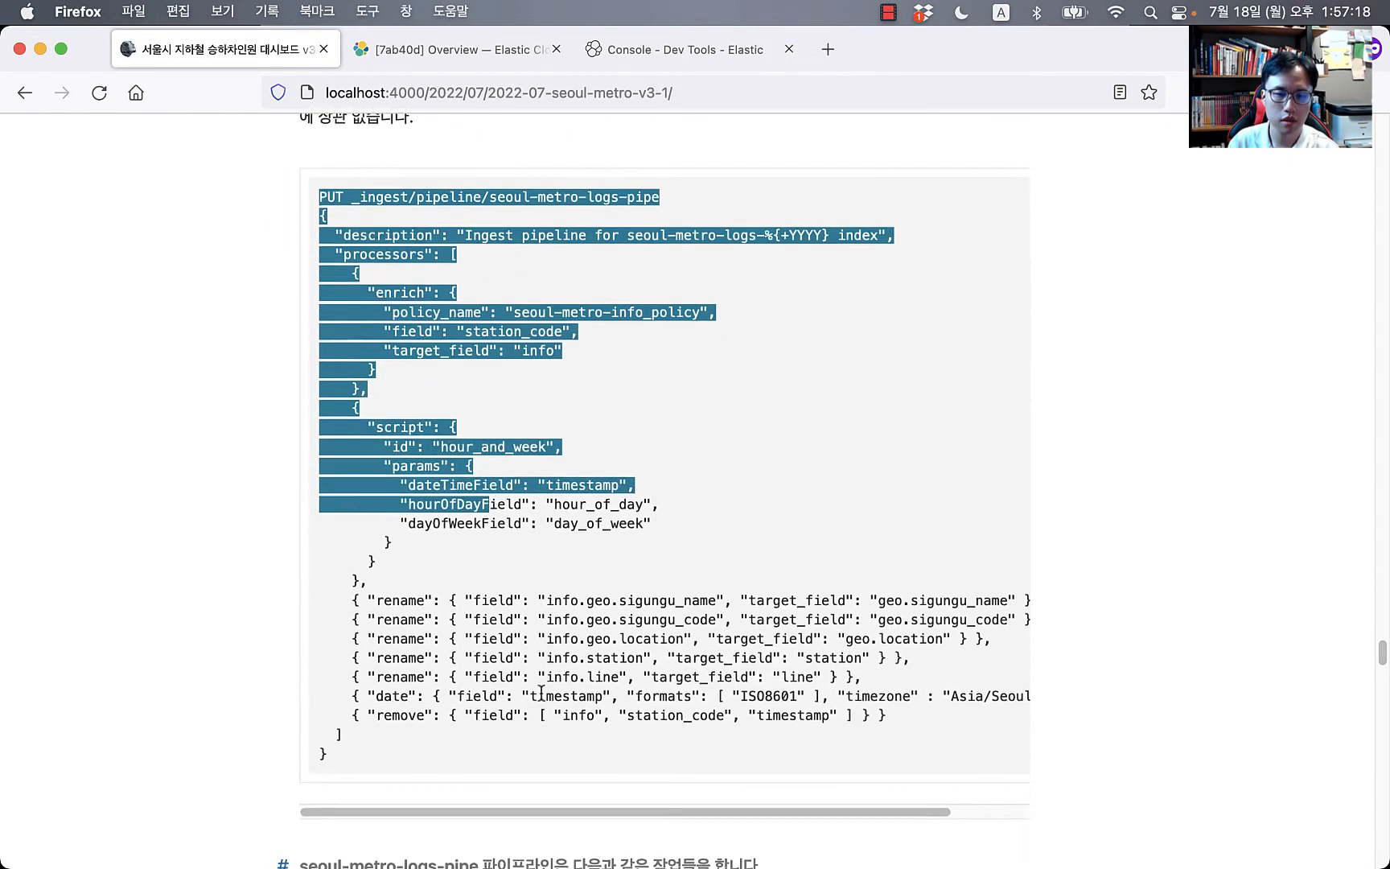
scroll(551, 693, up, 1)
shift+click(413, 633)
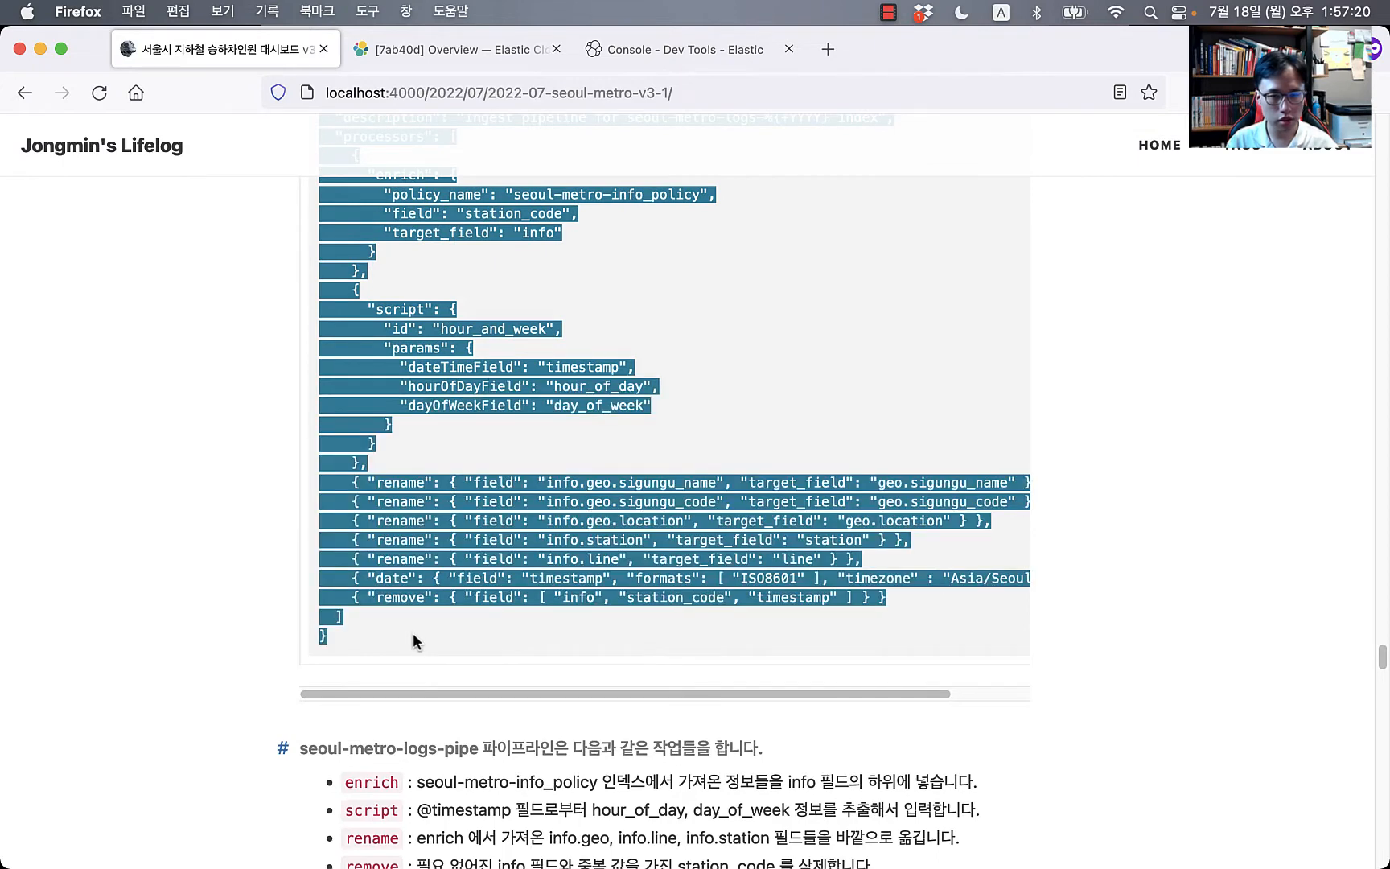
click(680, 49)
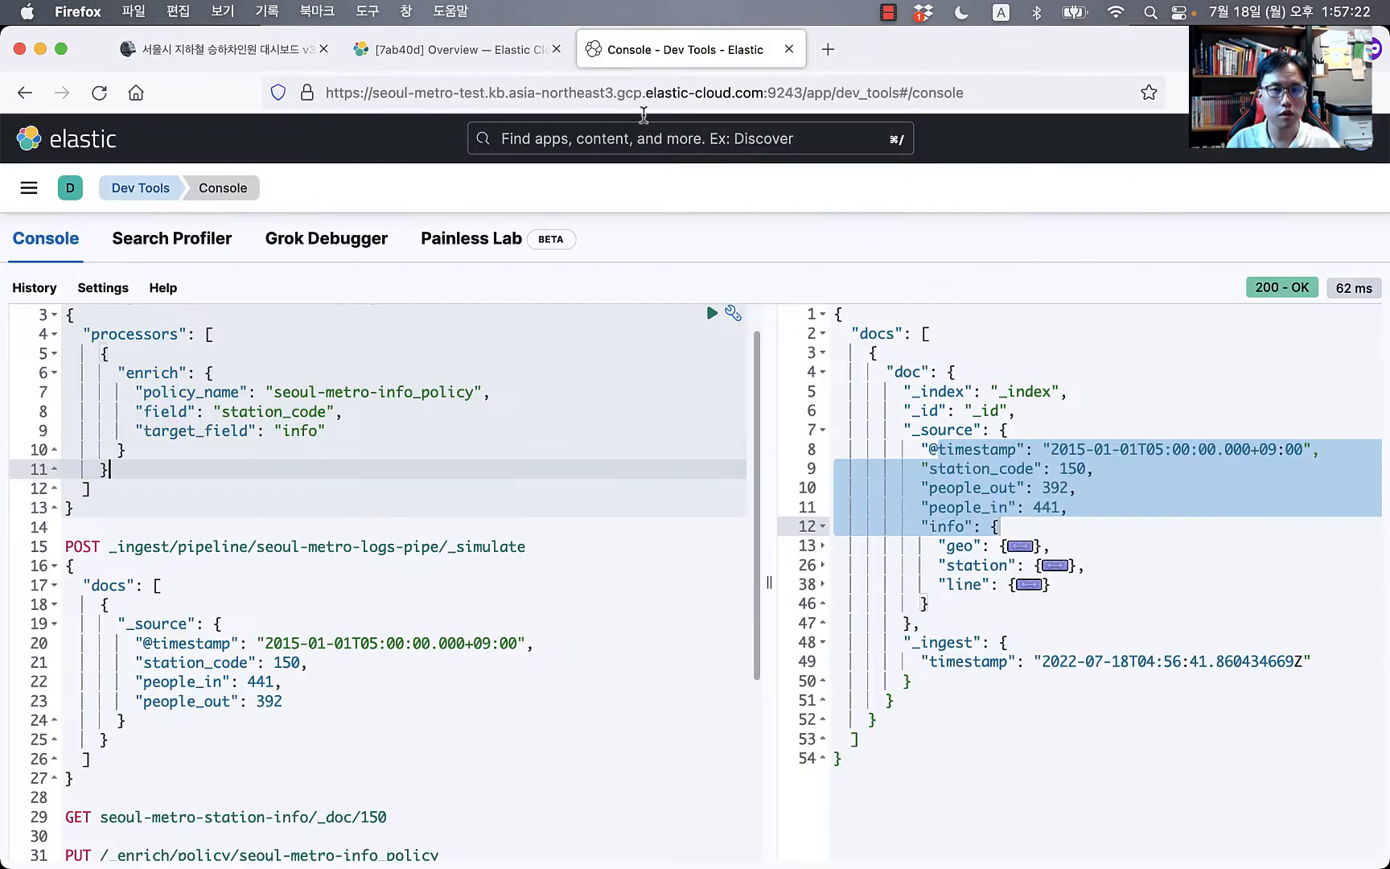
Step: Replace the console contents with the pasted full seoul-metro-logs-pipe pipeline definition
click(253, 581)
key(super+a)
key(super+v)
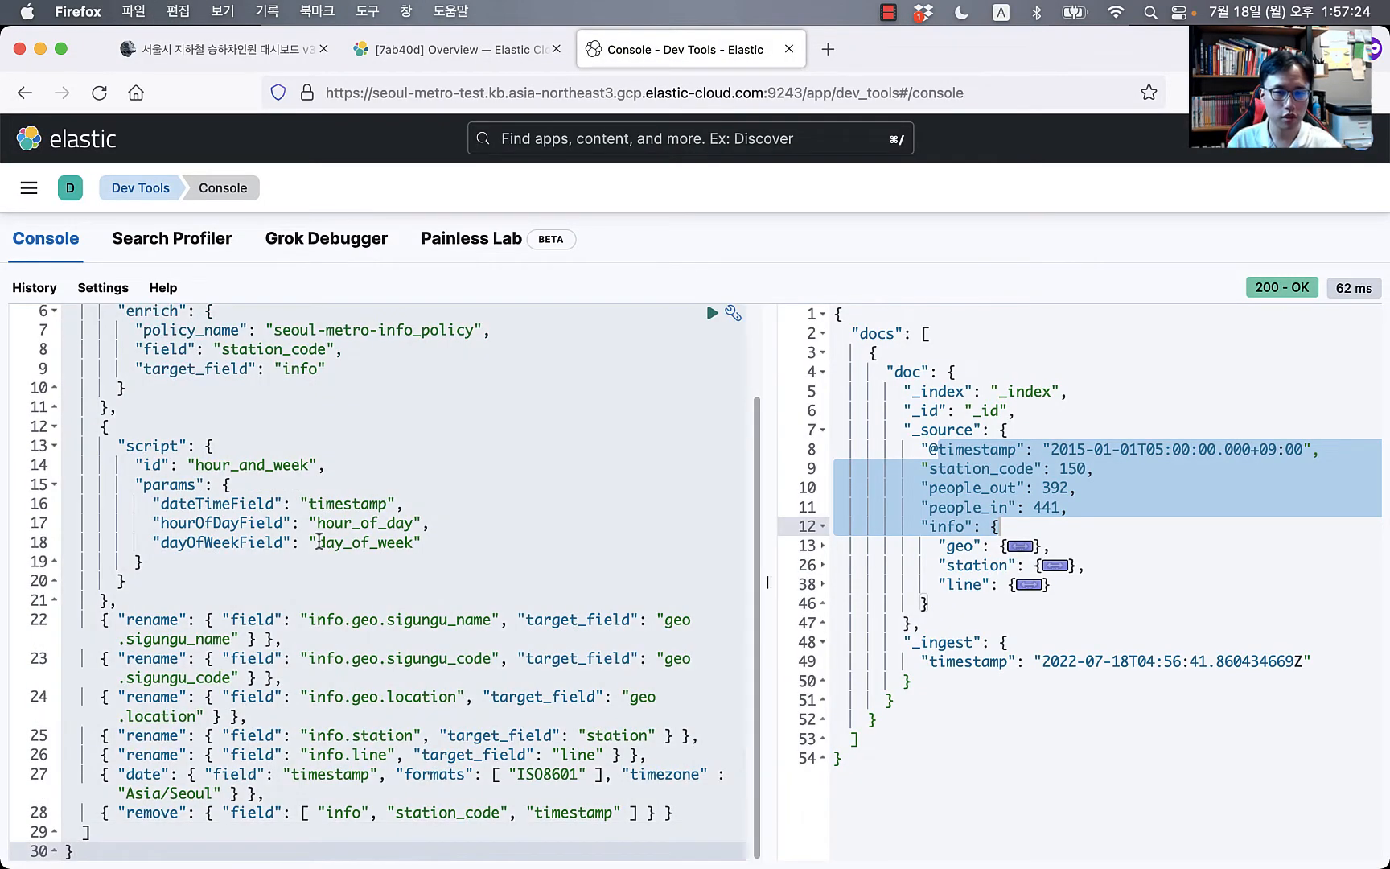
Step: Insert a blank first line above the PUT request for a new command
scroll(313, 547, up, 2)
click(290, 488)
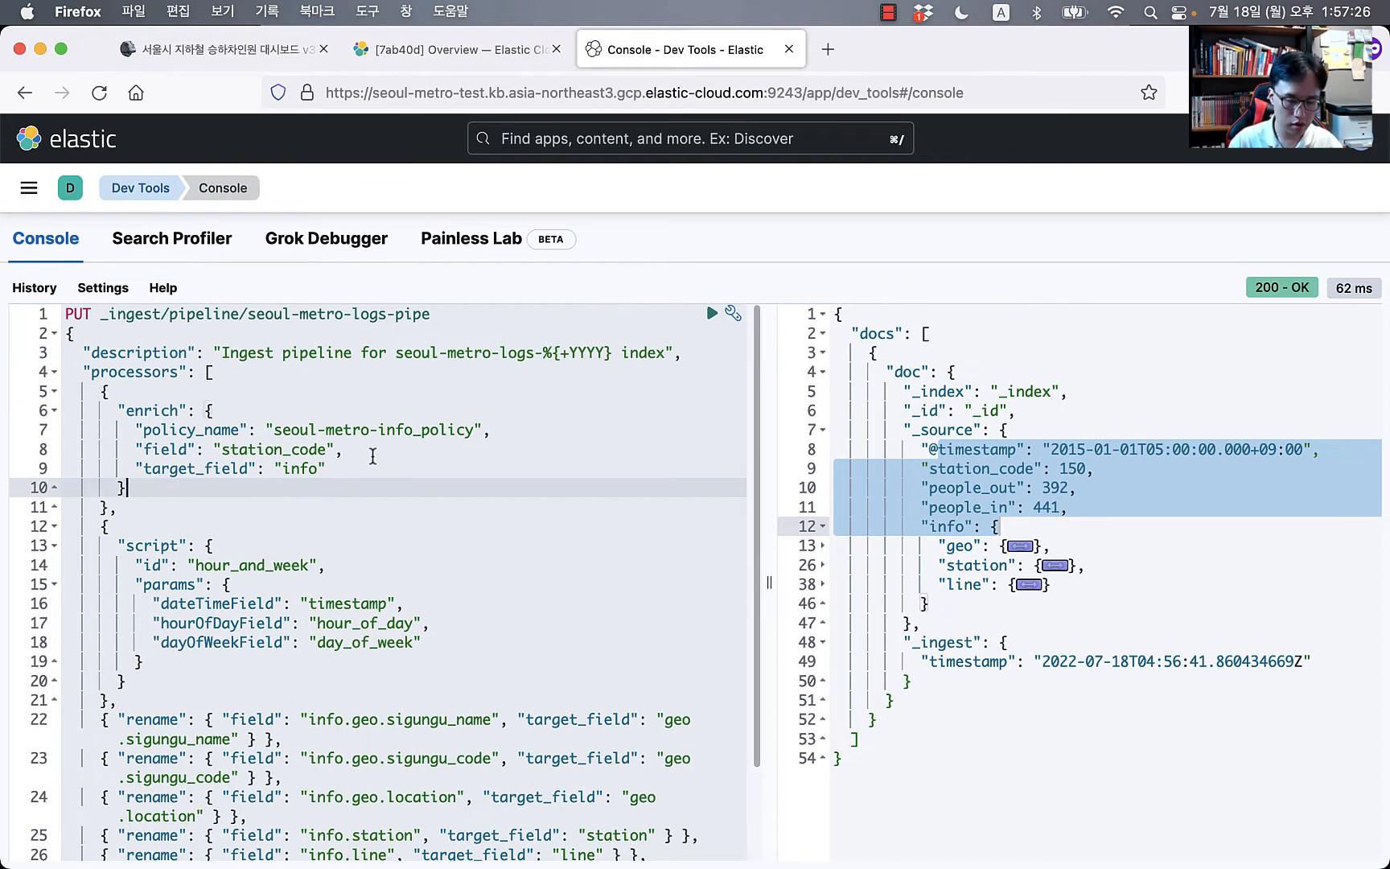
key(Up)
key(Up)
key(Up)
key(Up)
key(Up)
key(Up)
key(Up)
key(Up)
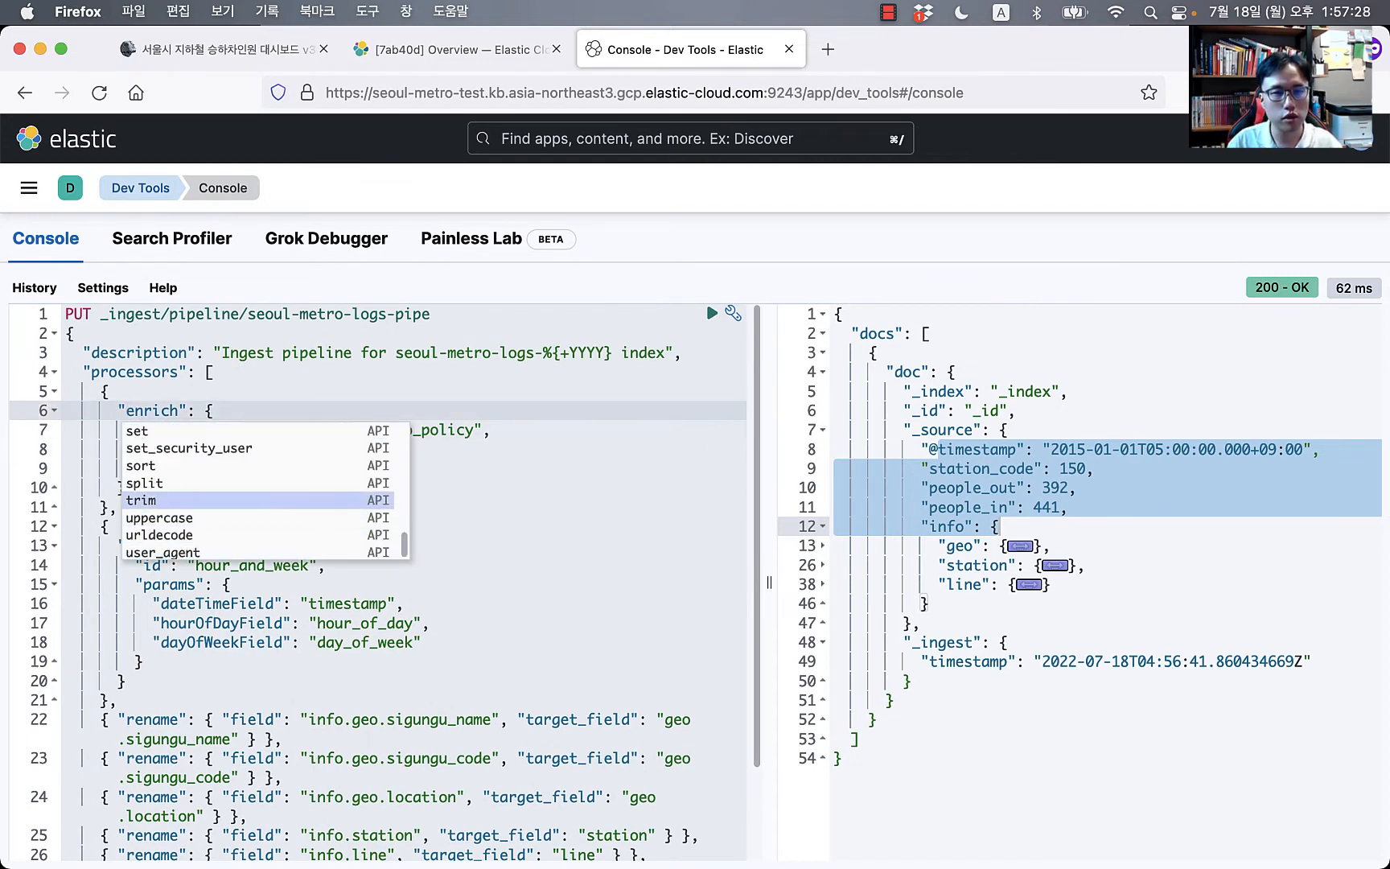
click(479, 320)
key(super+shift+Left)
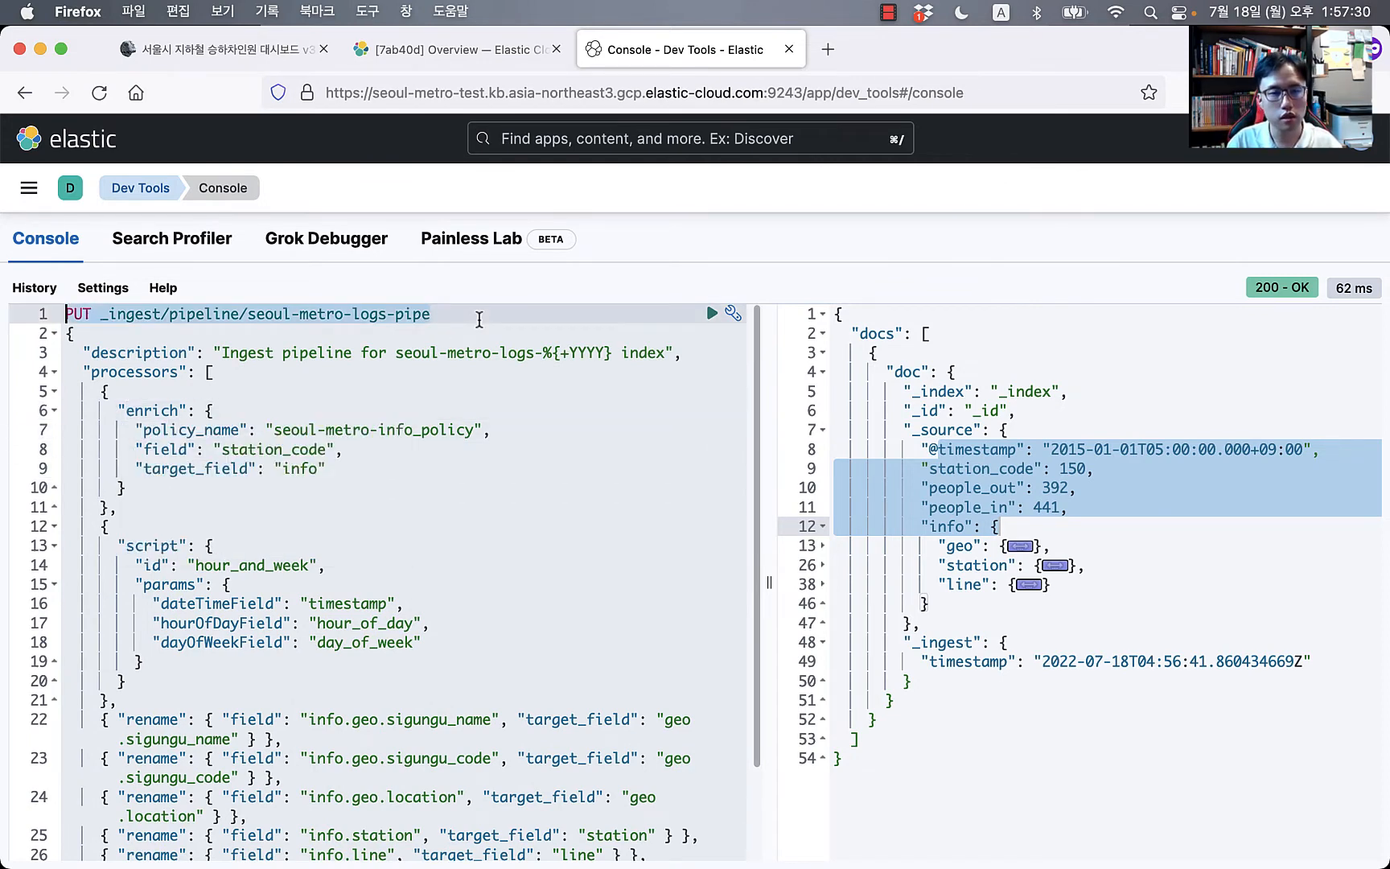
key(Right)
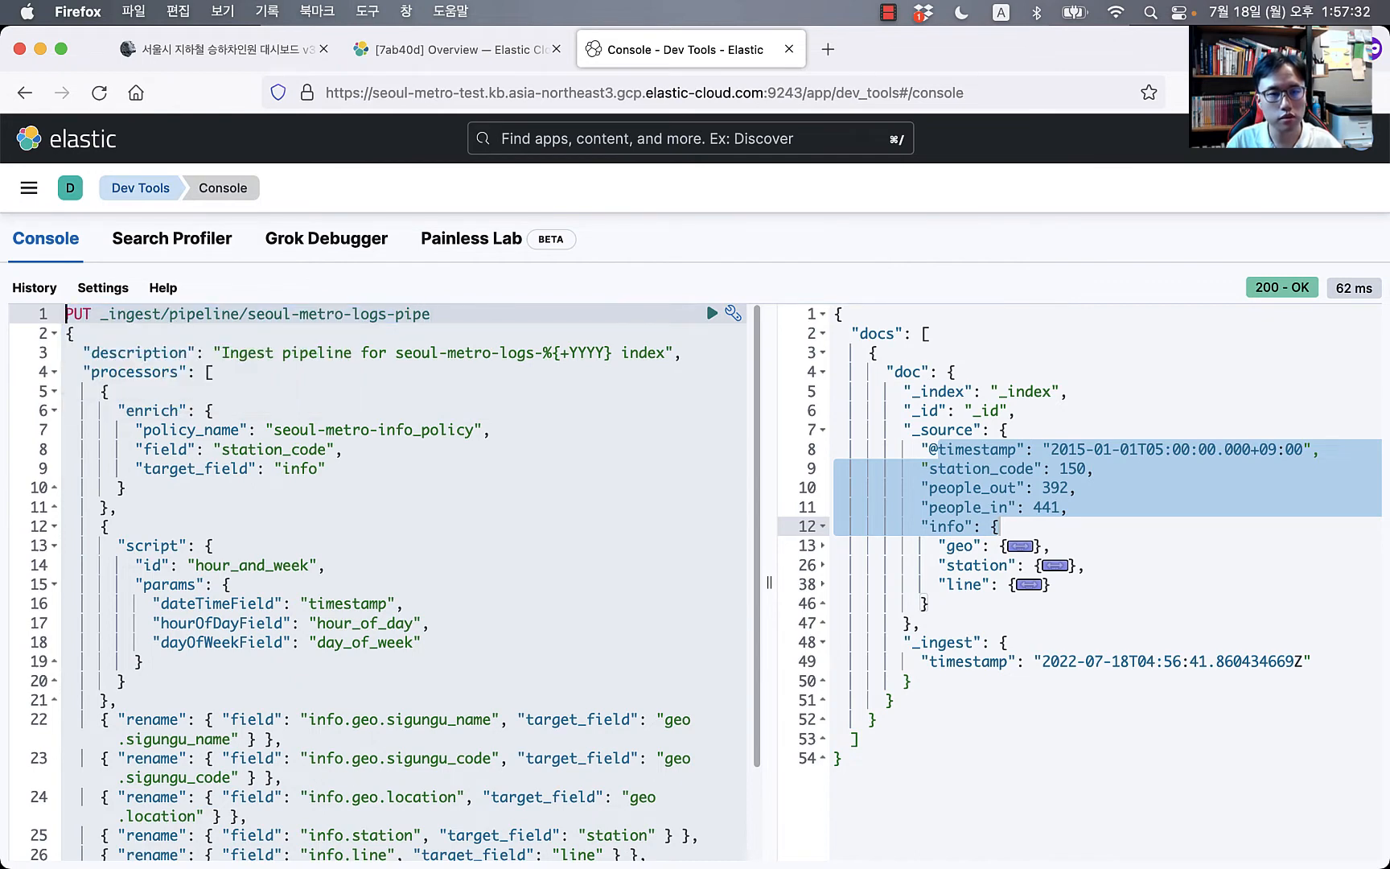
key(Return)
key(Return)
key(Up)
key(Up)
Step: Run GET _ingest/pipeline/seoul-metro-logs-pipe to show the stored enrich-only pipeline
text(GET)
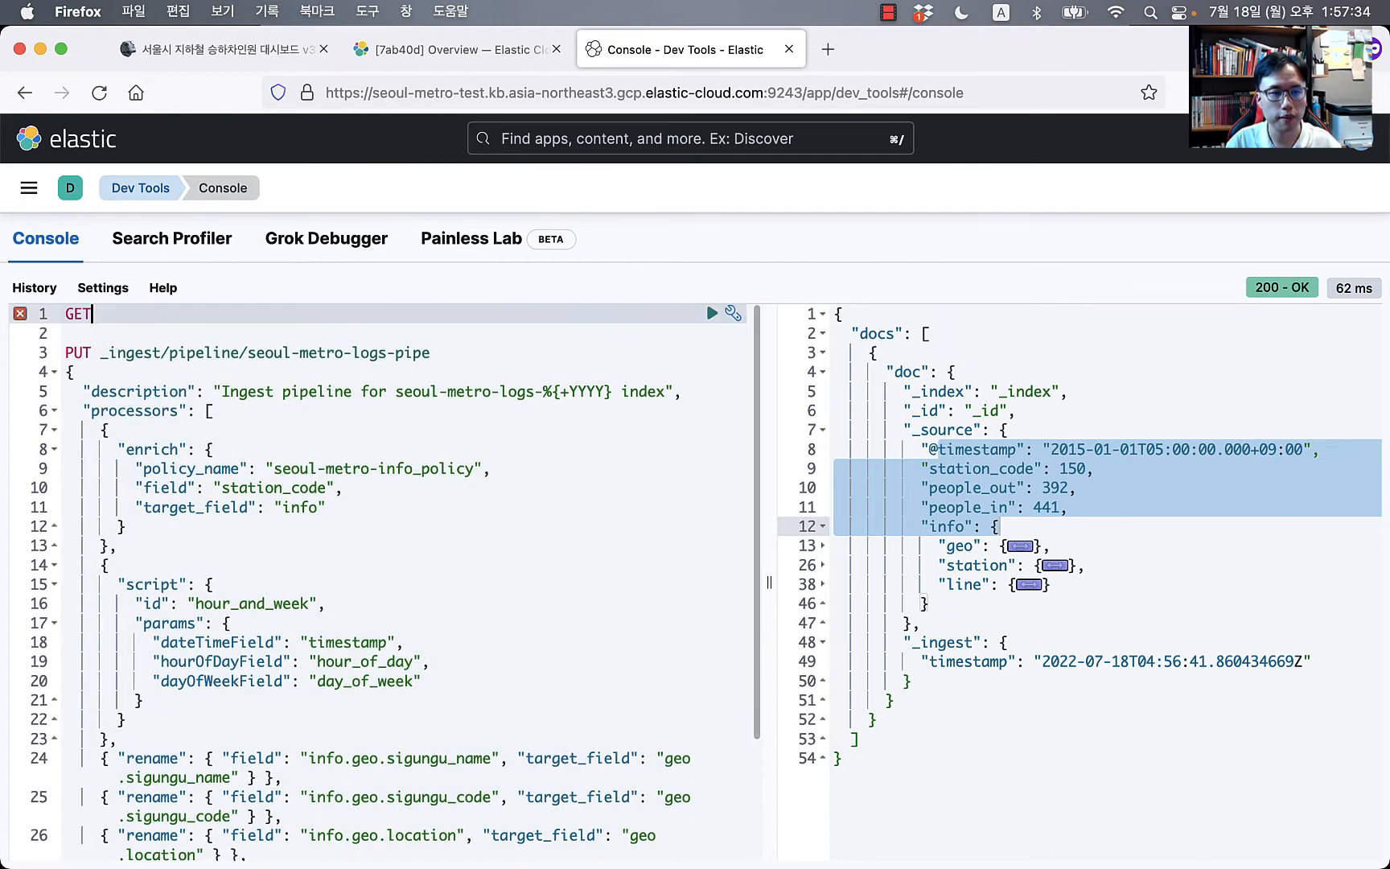
key(Down)
key(Down)
key(shift+super+Right)
key(super+c)
key(Up)
key(Up)
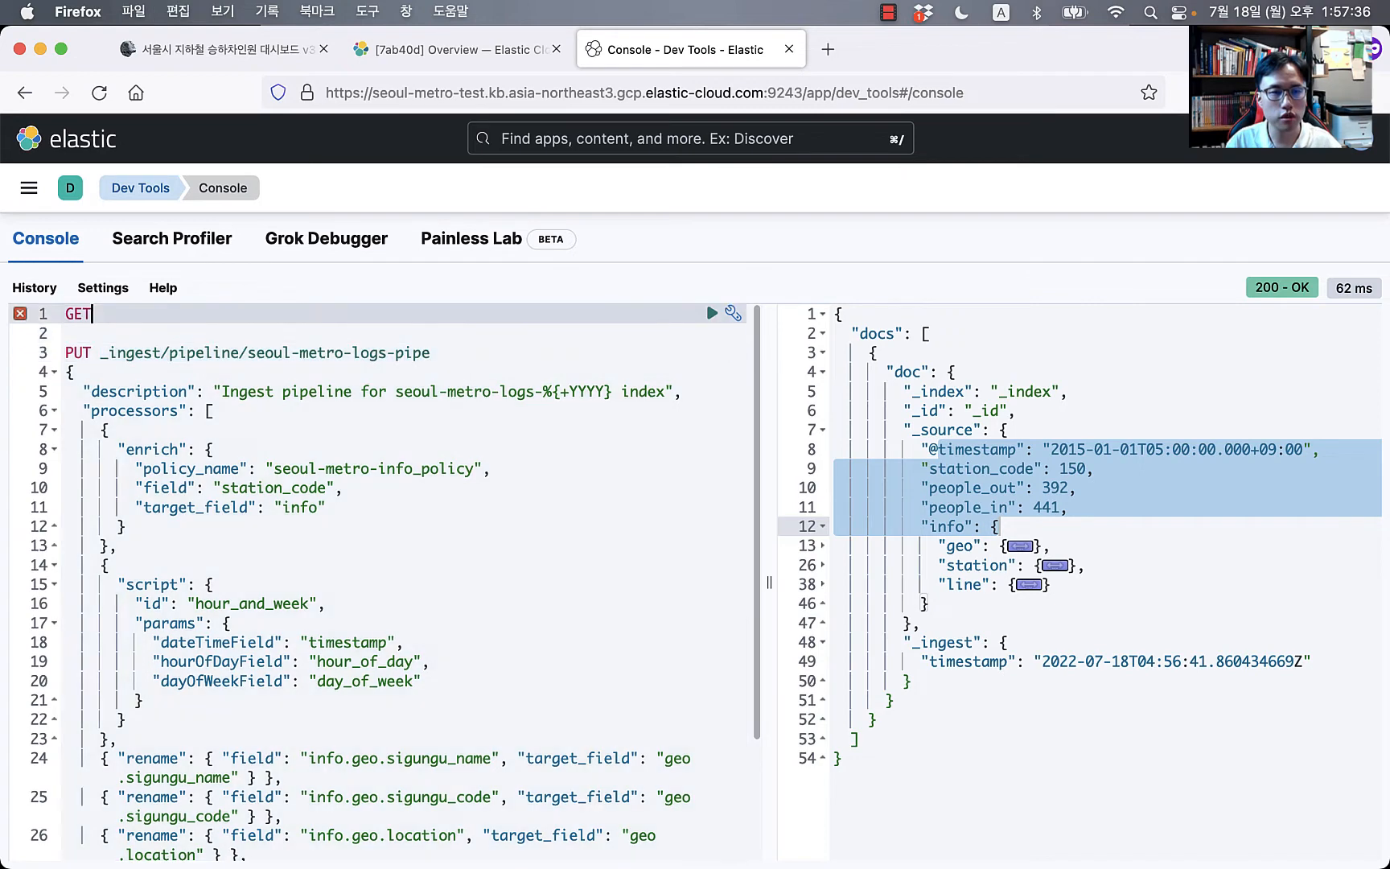
key(super+v)
key(super+Return)
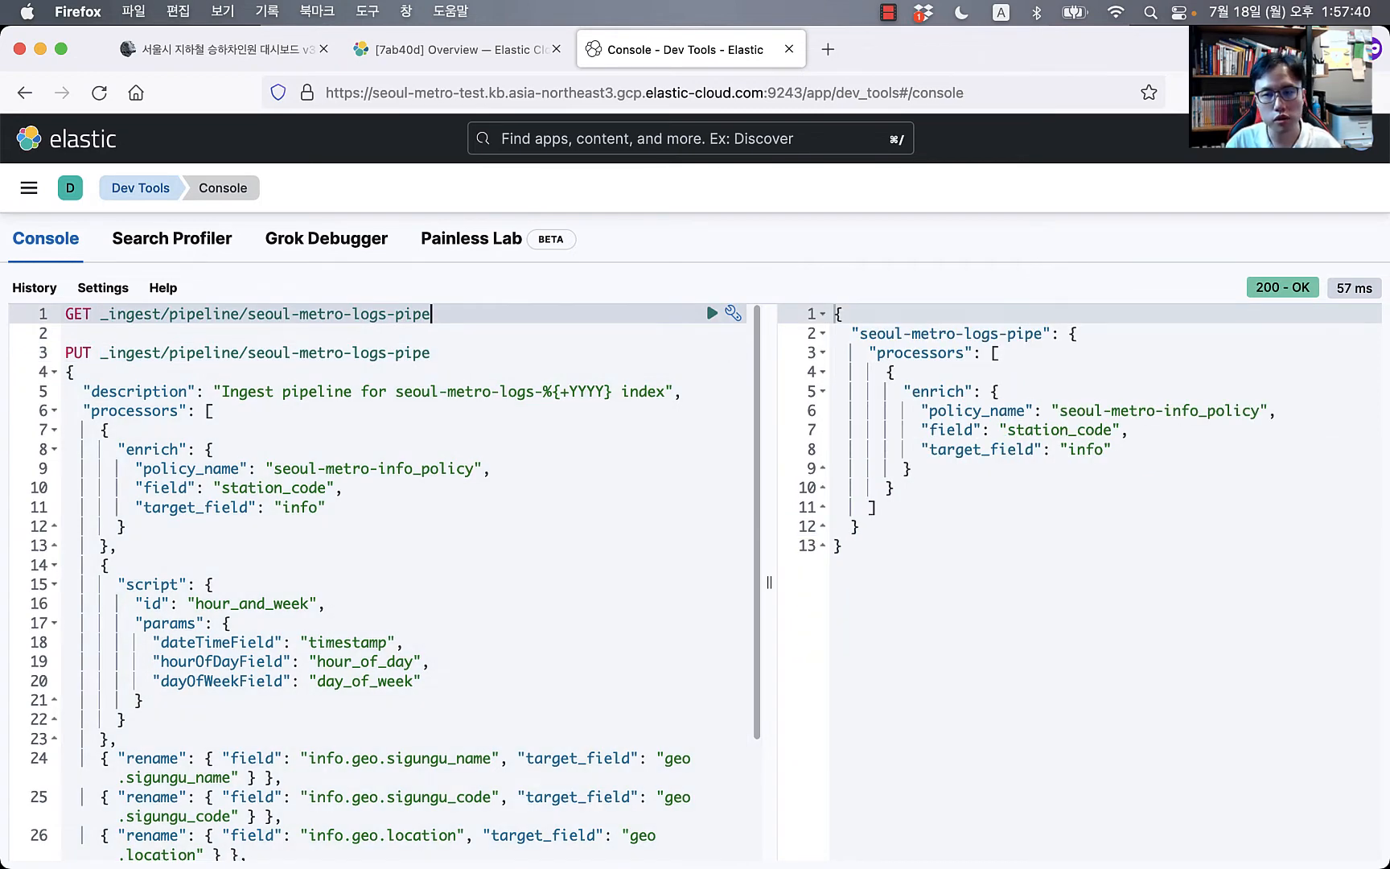
Step: Draft a DELETE request for the pipeline, then remove it and return to the PUT description
key(Return)
key(Return)
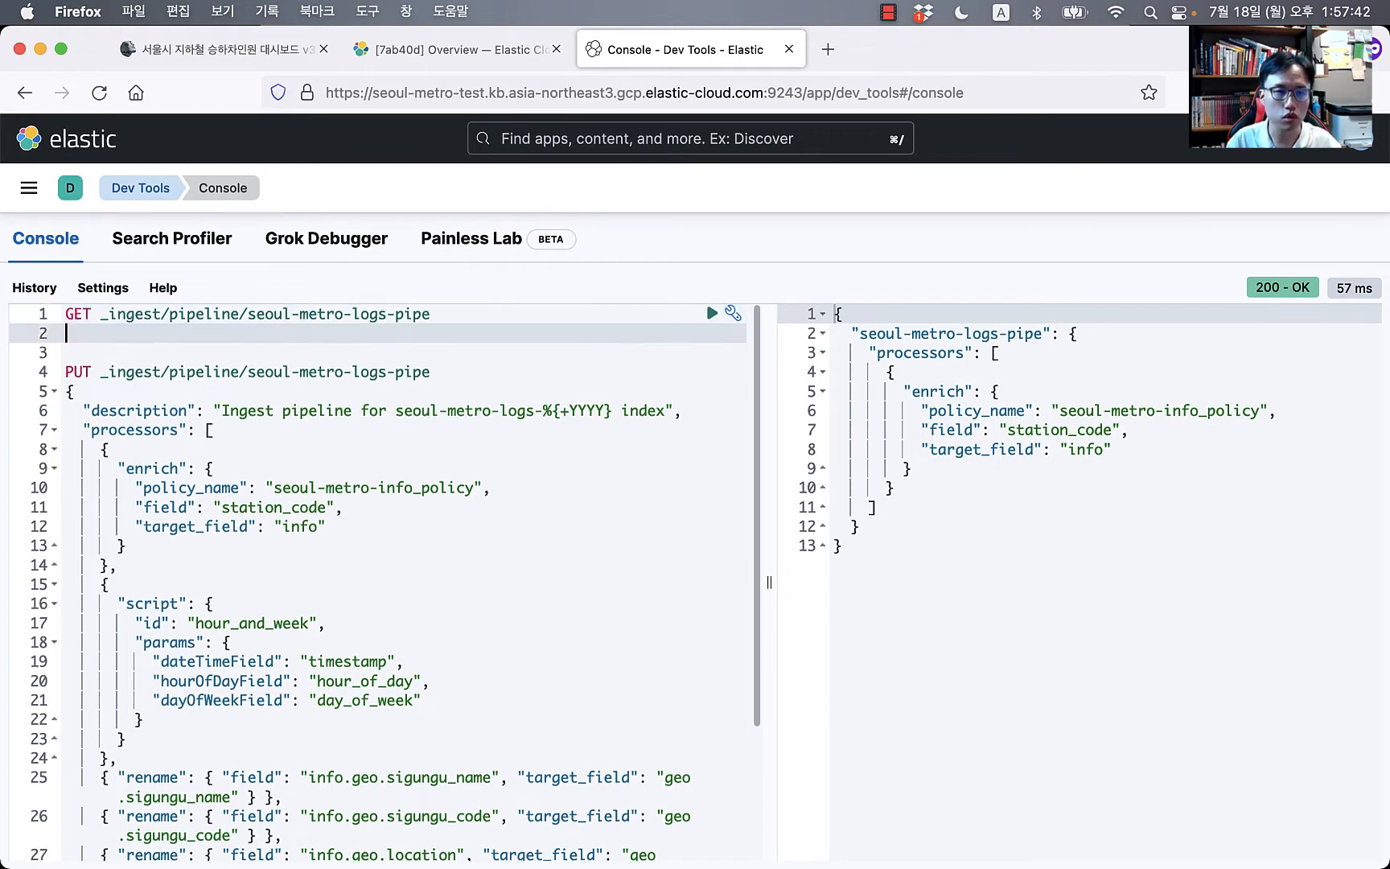
text(de)
key(Return)
key(super+v)
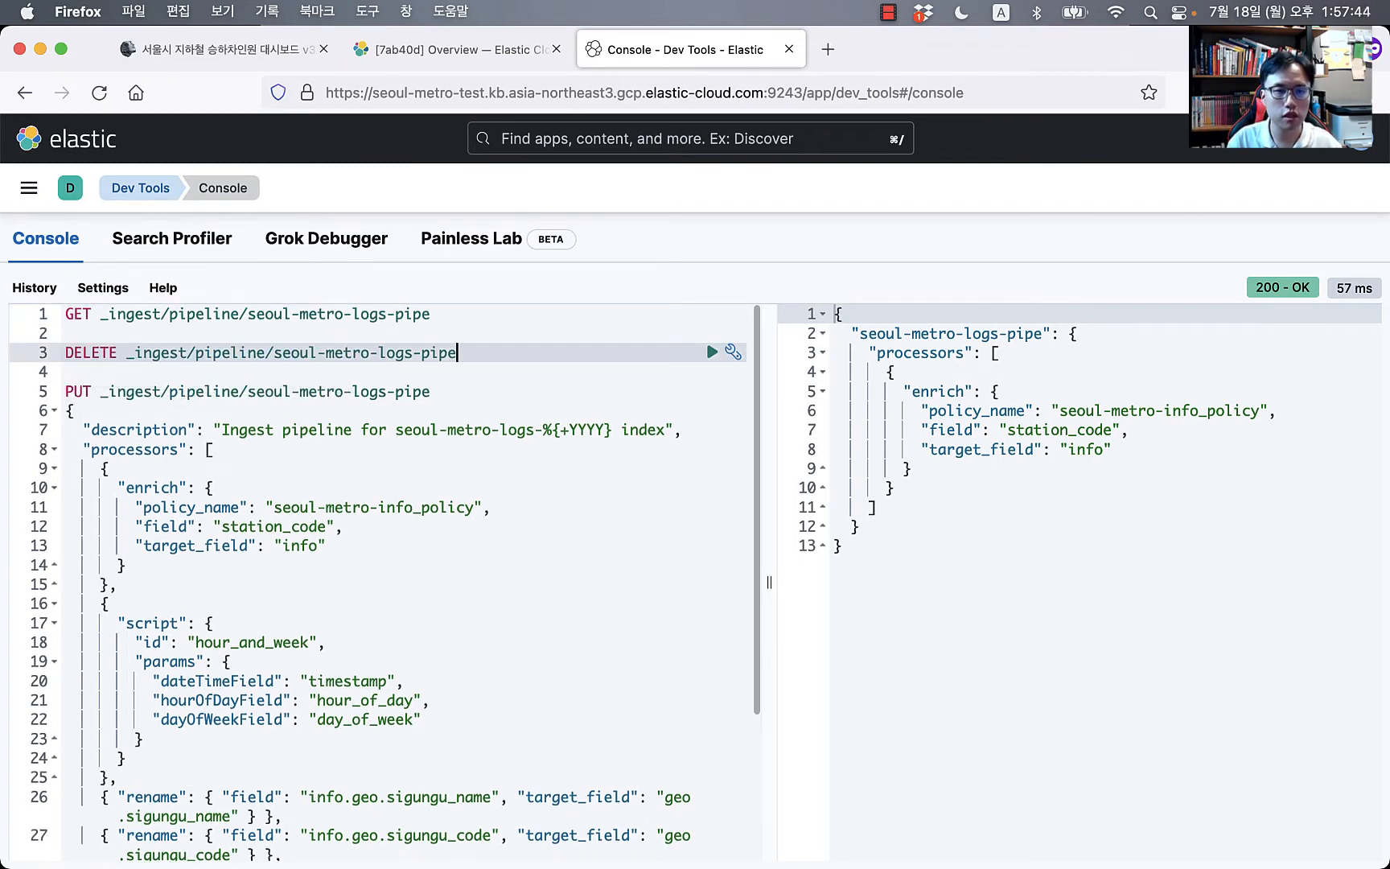
key(super+shift+Left)
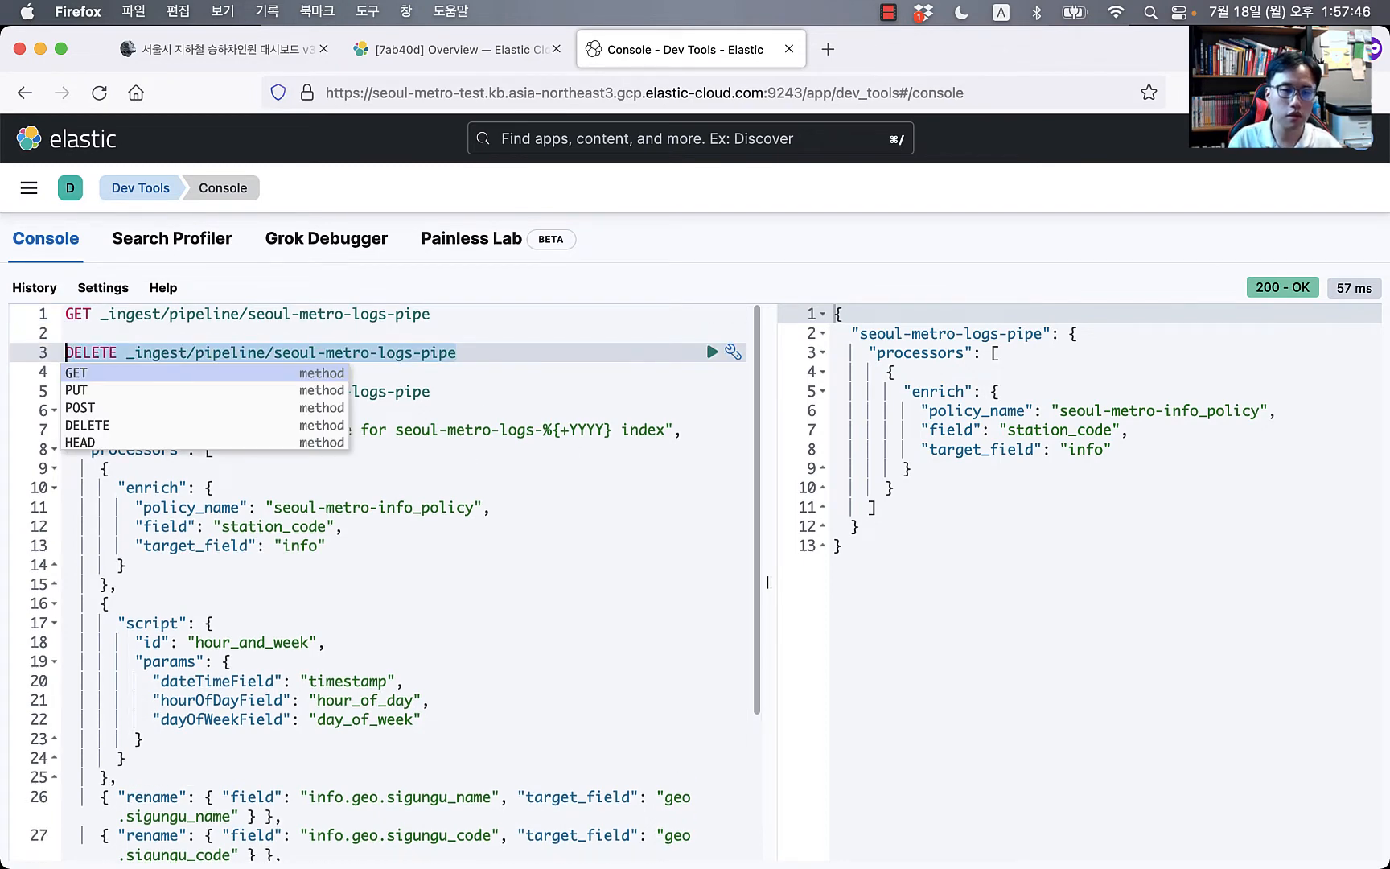
key(BackSpace)
click(587, 430)
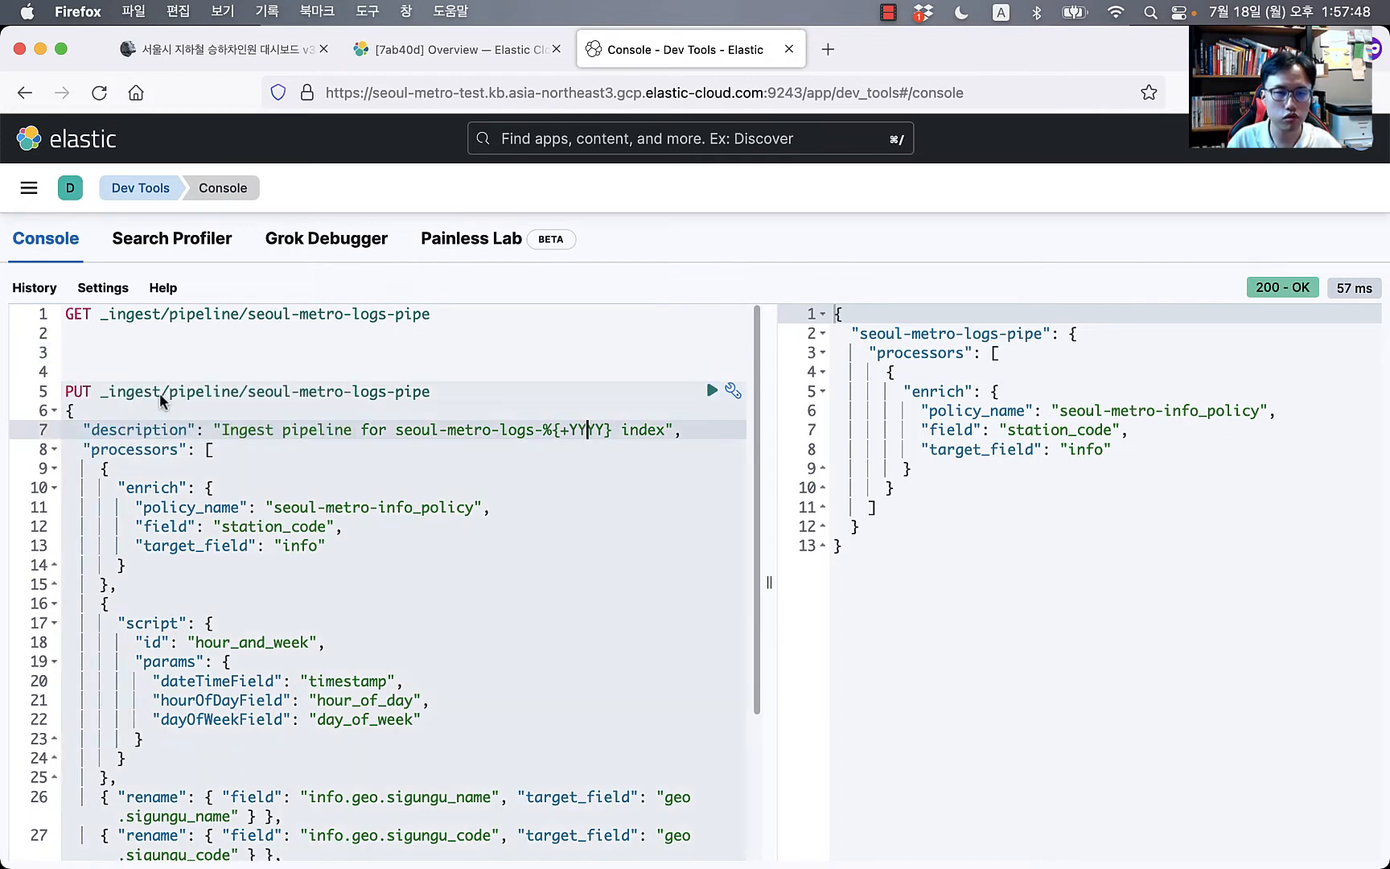
click(130, 418)
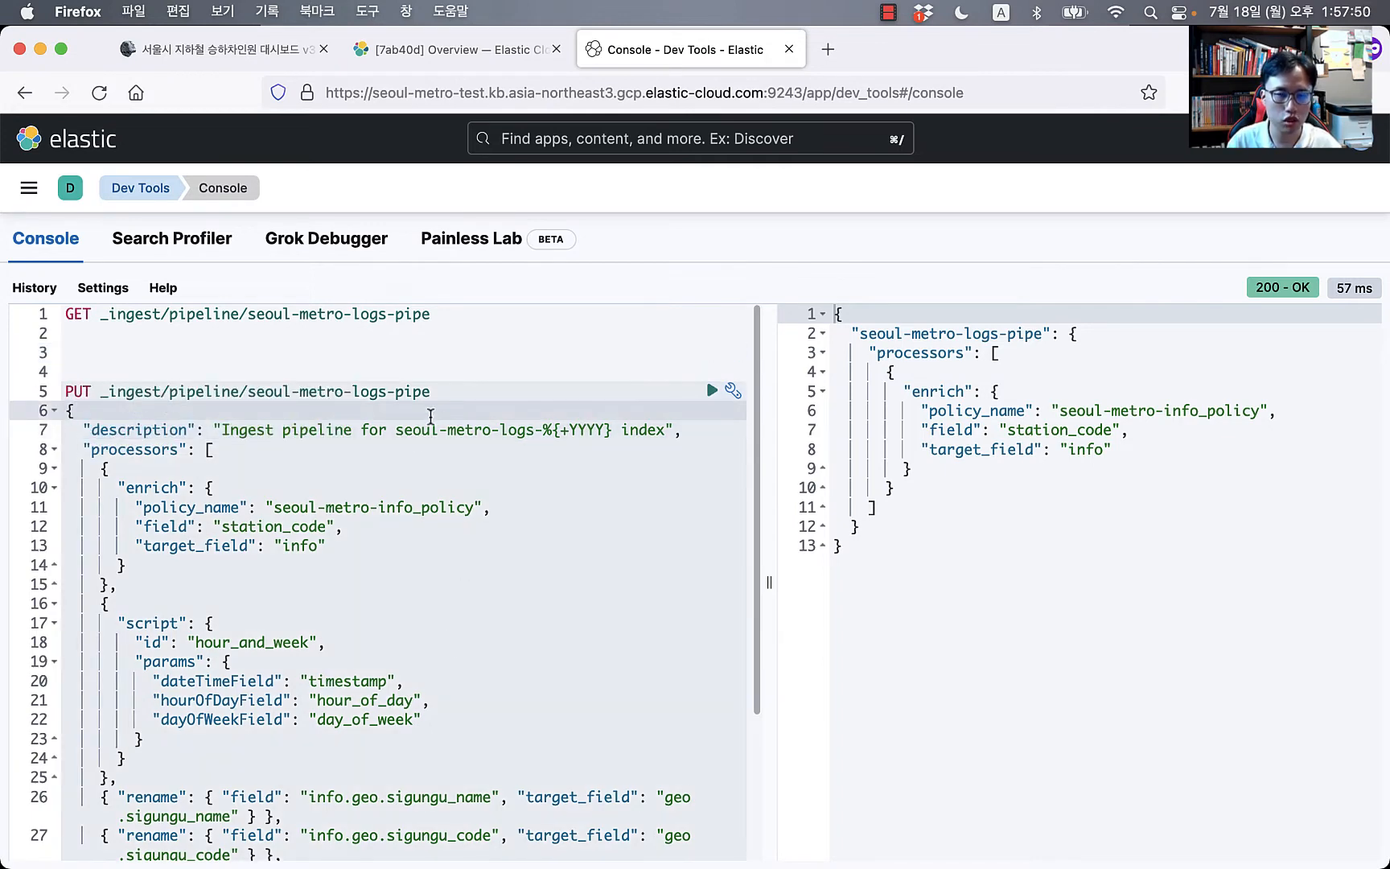
Step: Remove the extra blank line above the PUT request
click(372, 352)
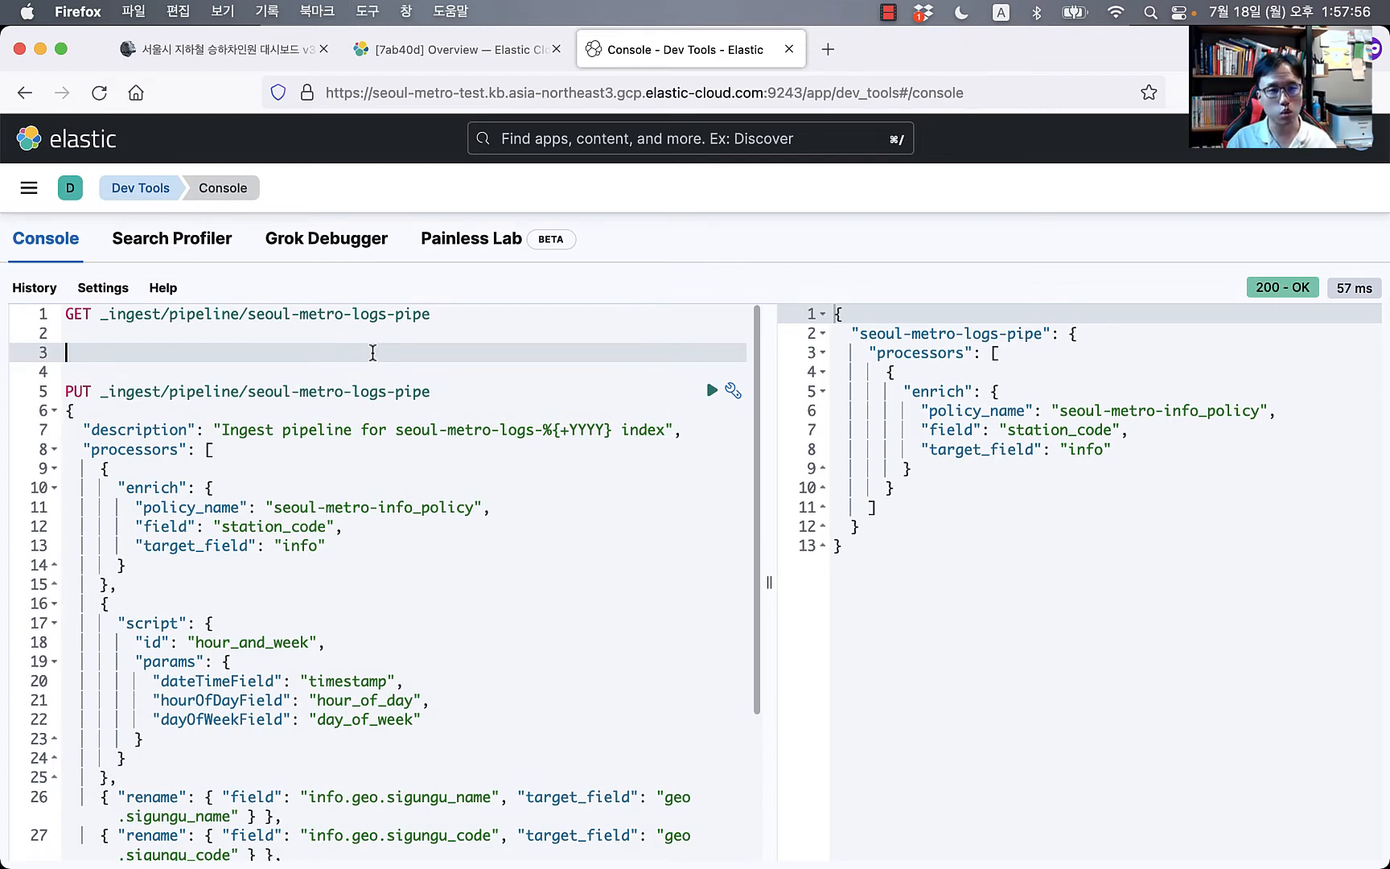
key(BackSpace)
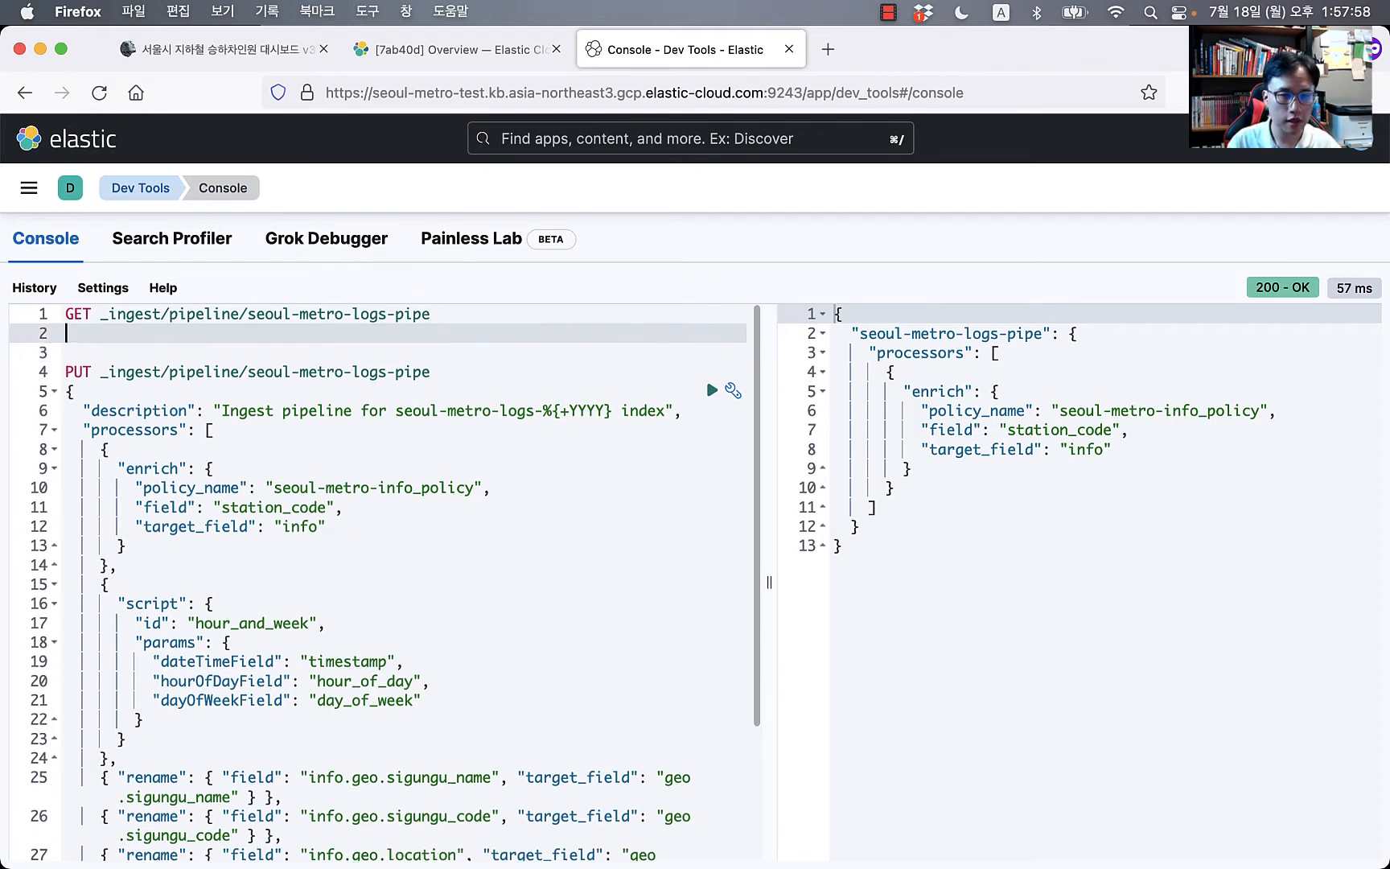
key(Down)
key(Down)
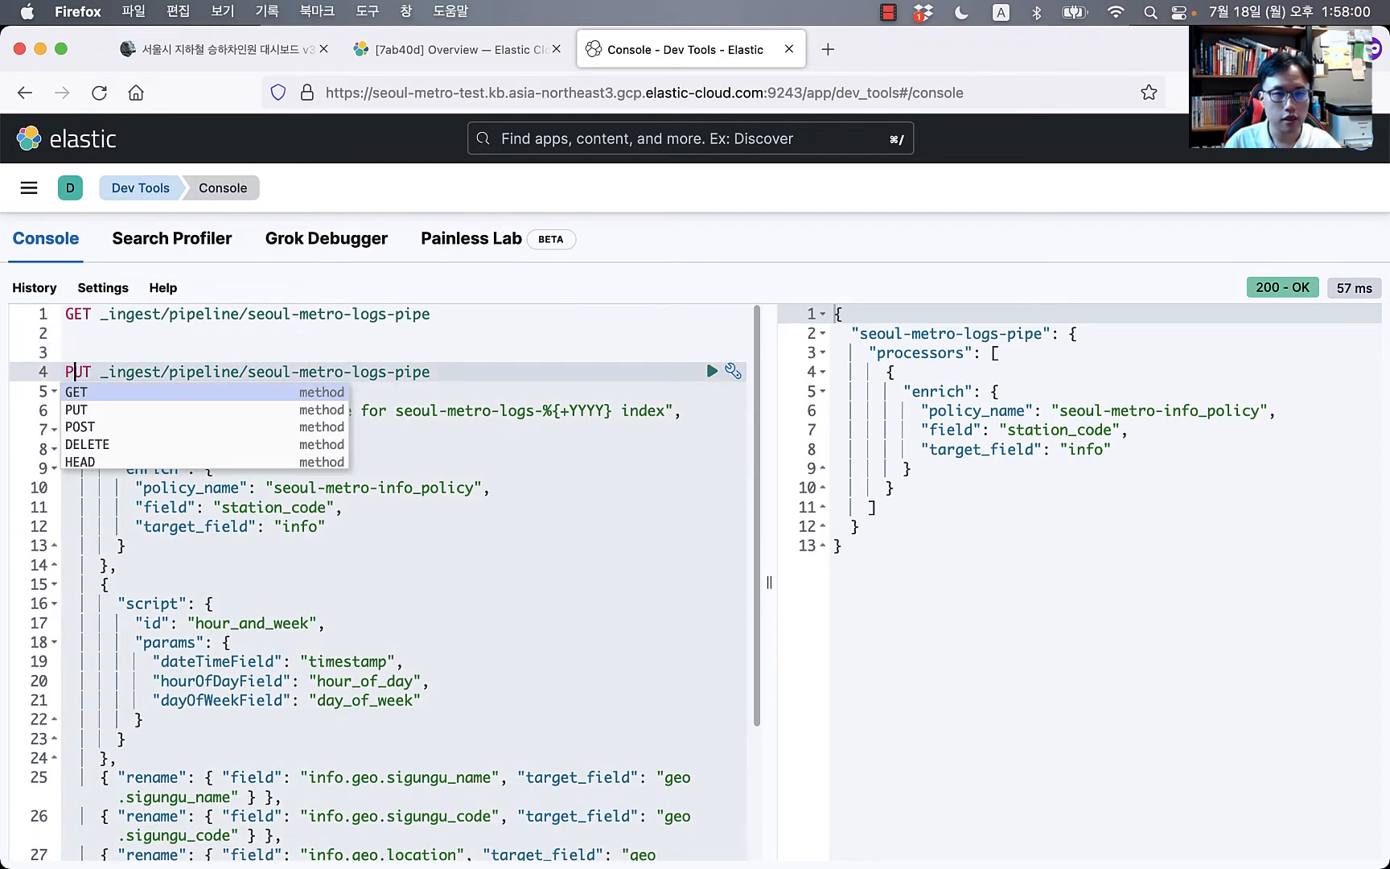
key(Right)
key(Right)
key(Right)
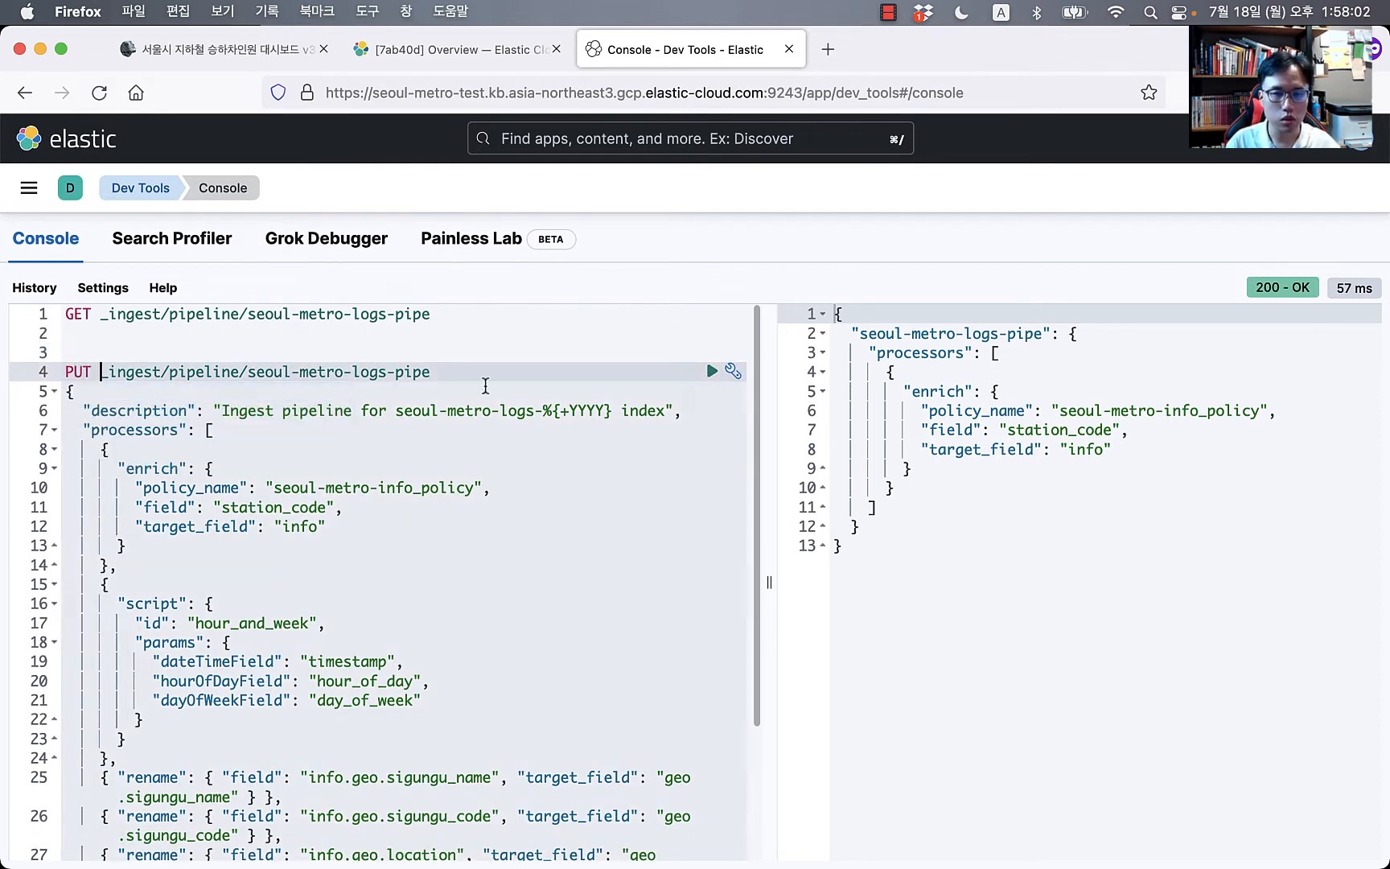
Step: Highlight the enrich processor and the hour_and_week script processor blocks in the request
click(341, 467)
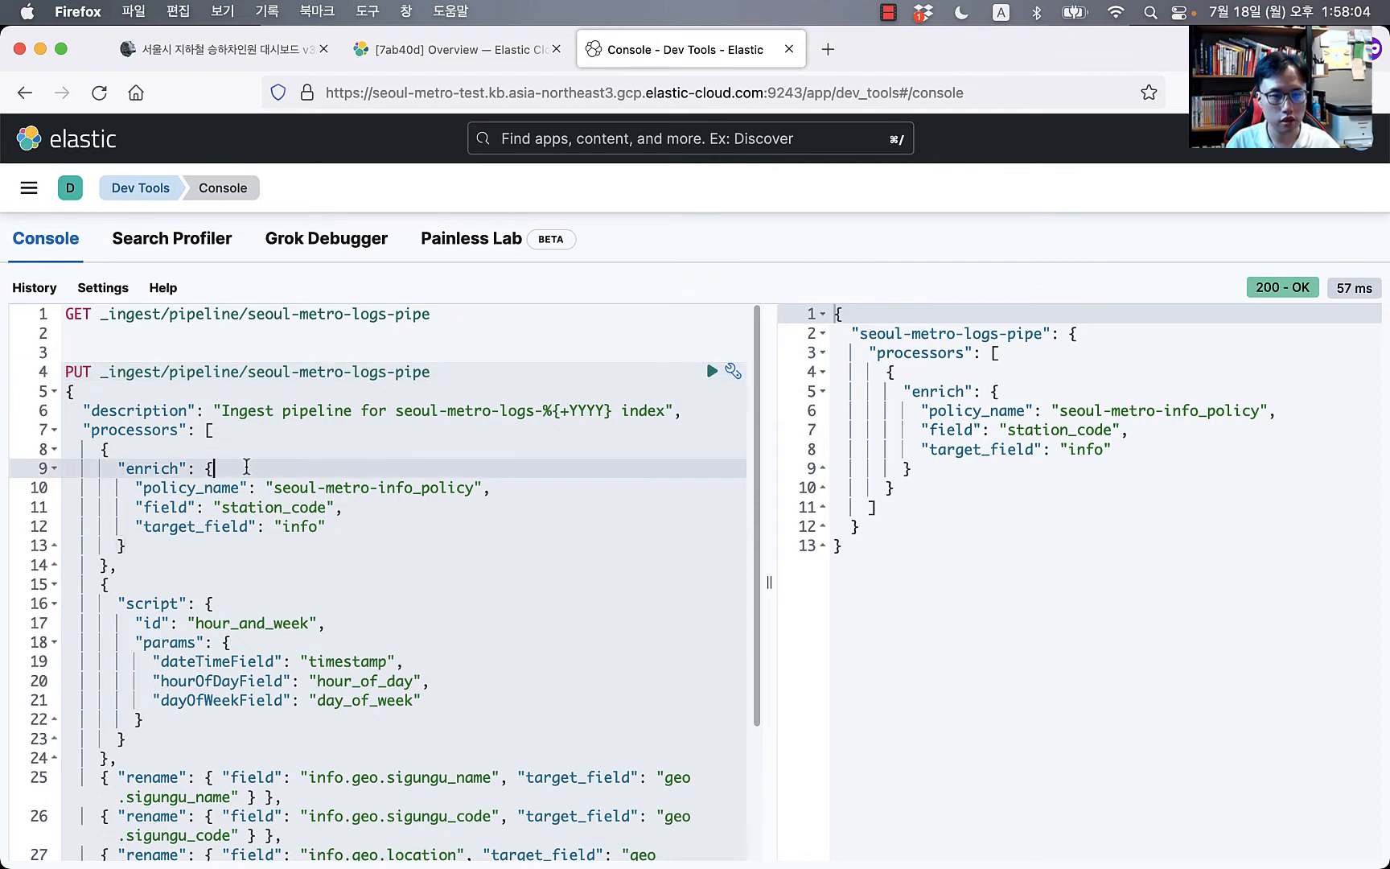
drag(98, 449, 261, 559)
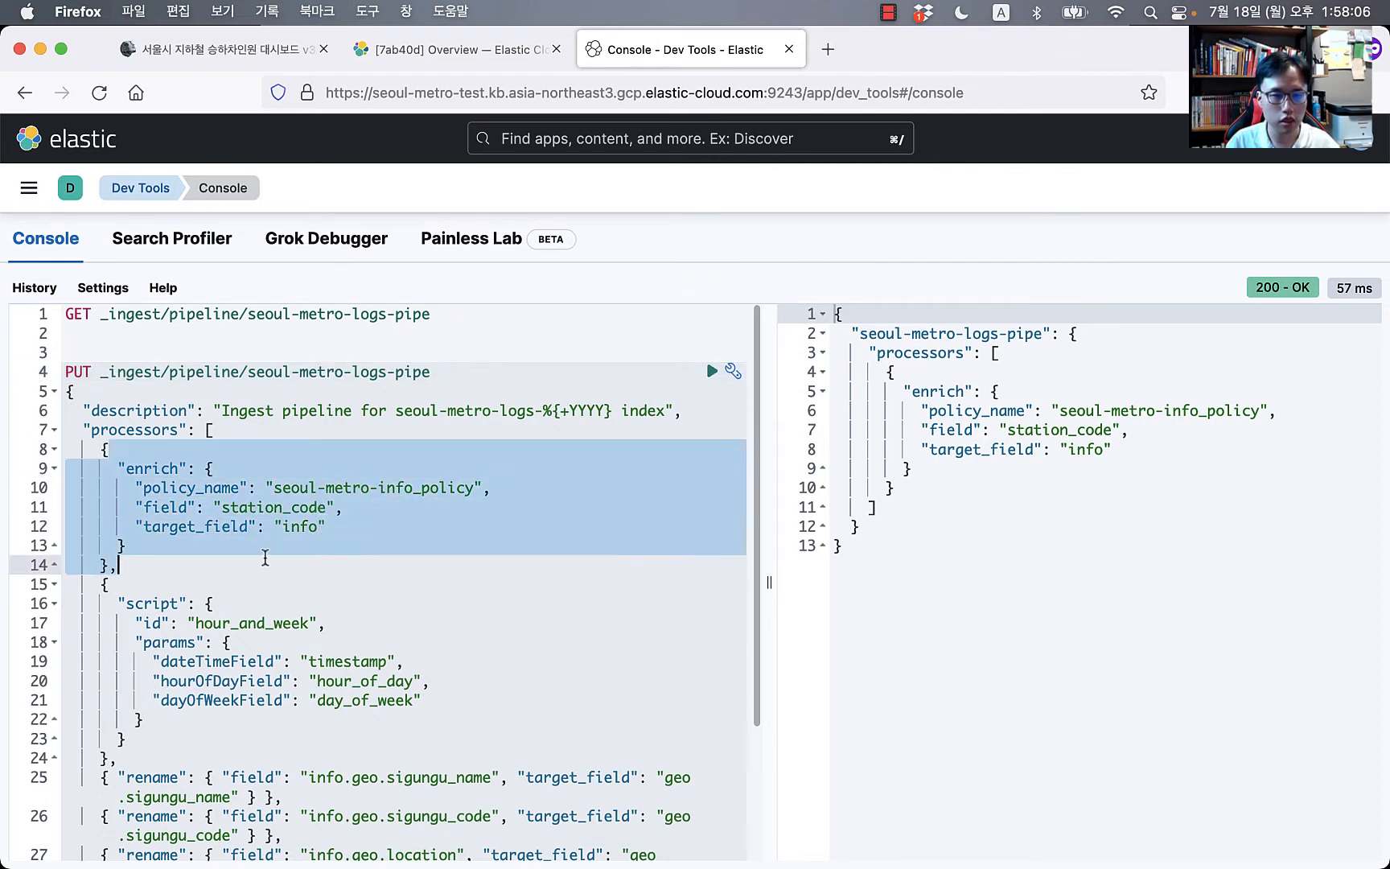
click(158, 527)
click(282, 470)
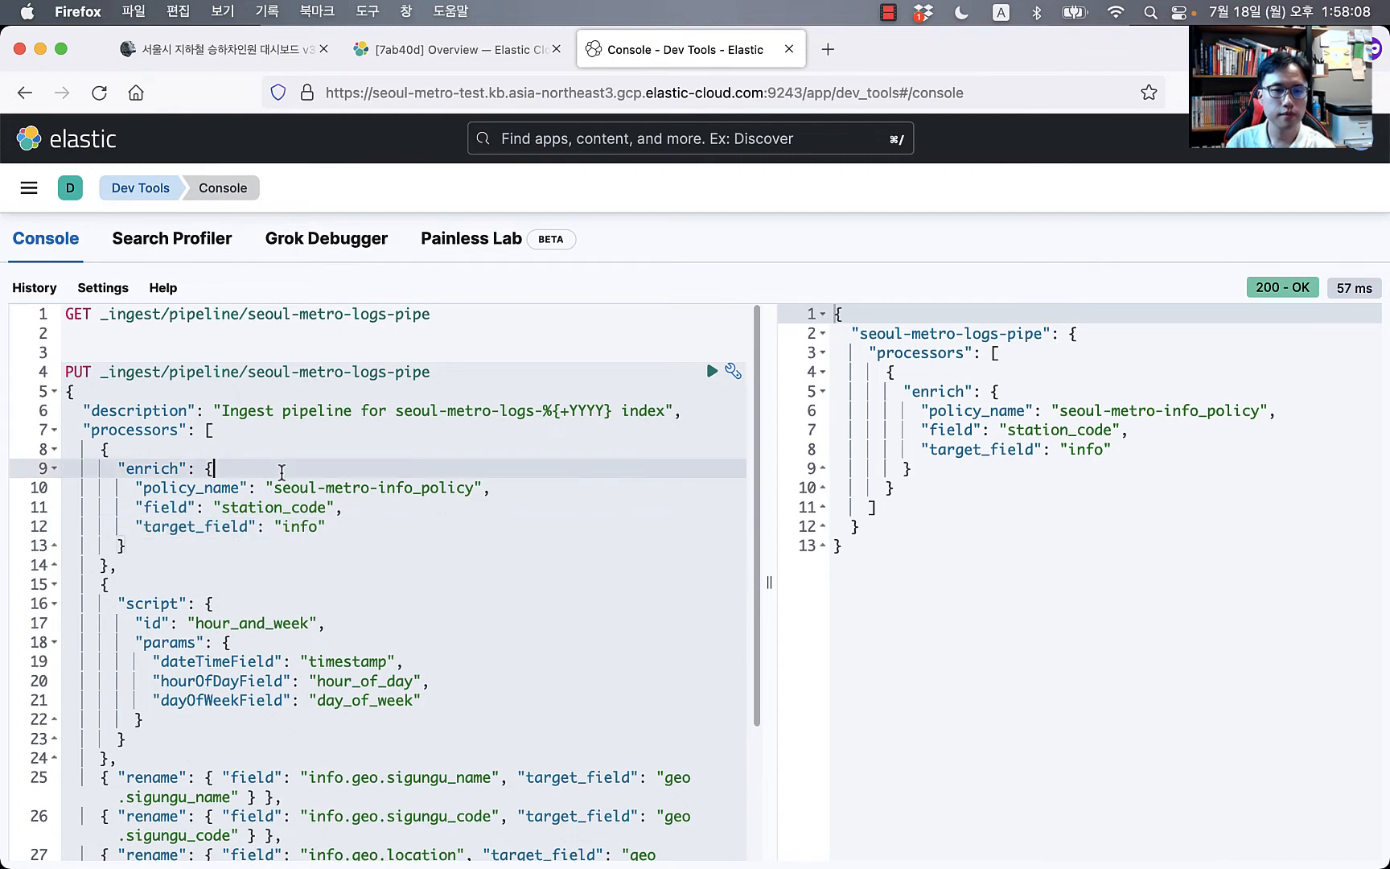
scroll(355, 569, down, 4)
double_click(267, 488)
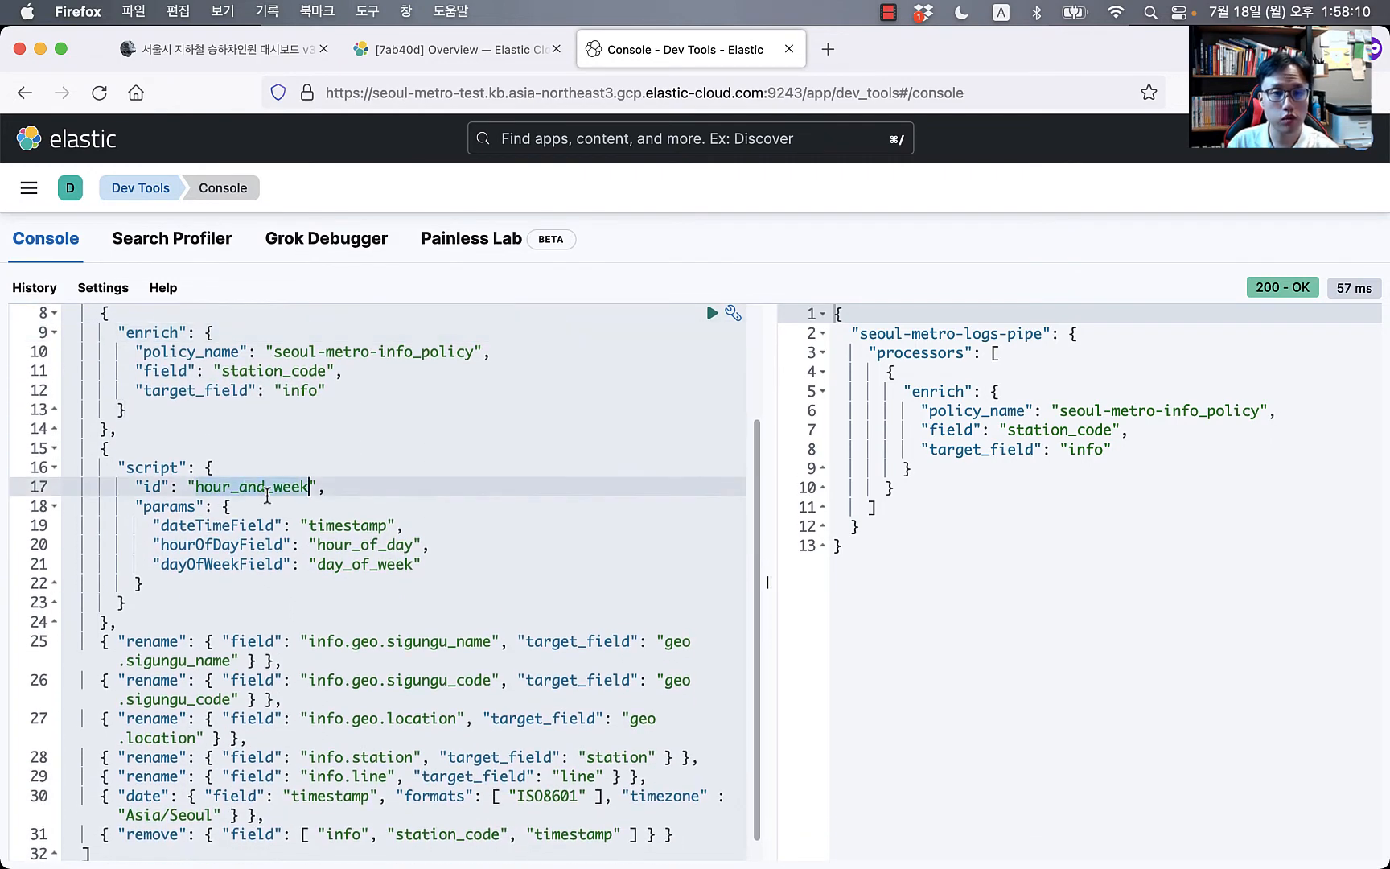
drag(119, 403, 167, 588)
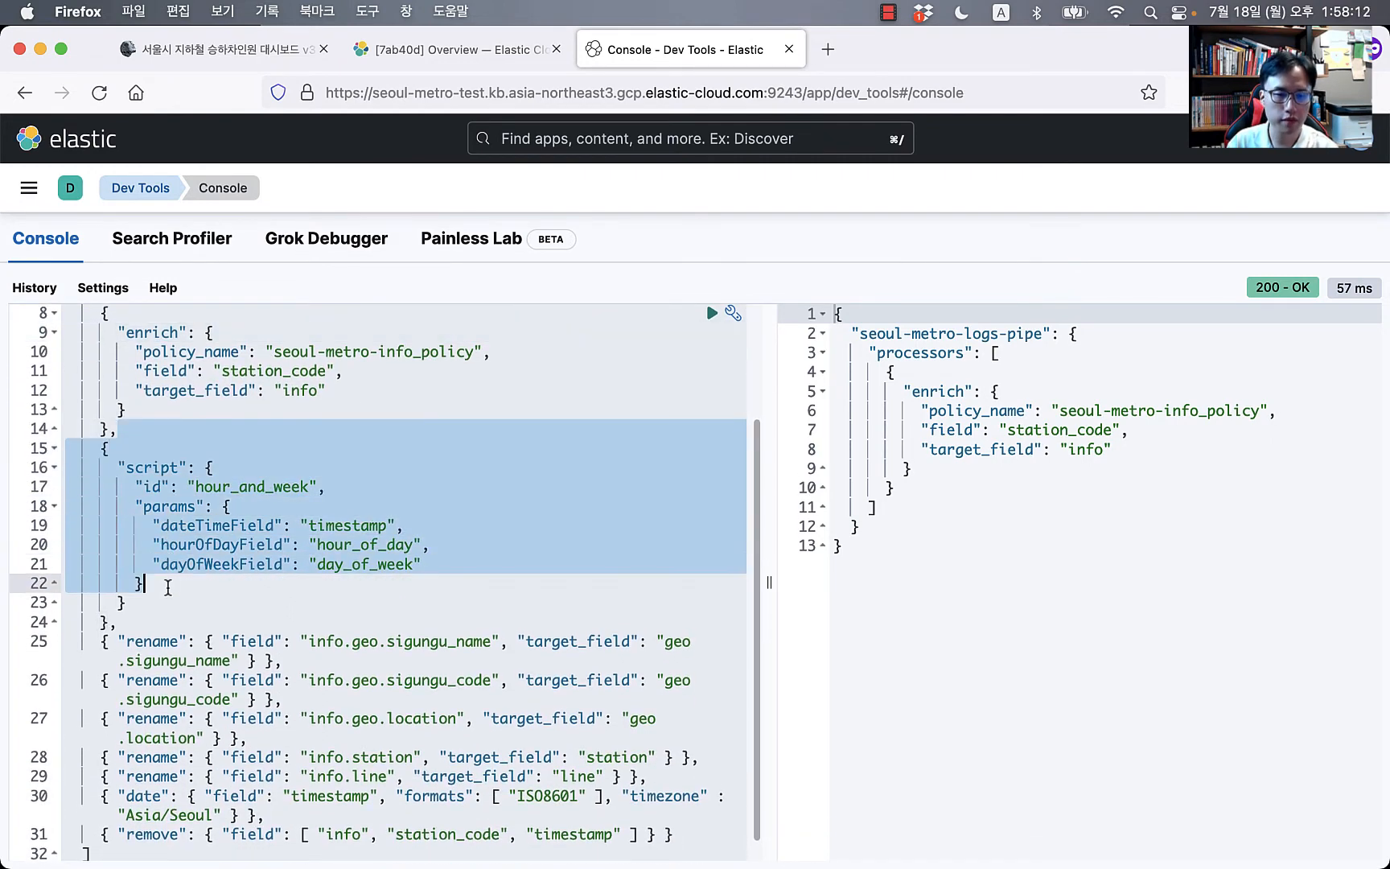
click(178, 630)
Step: Widen the request editor so the rename, date and remove processors fit on single lines
scroll(302, 561, down, 1)
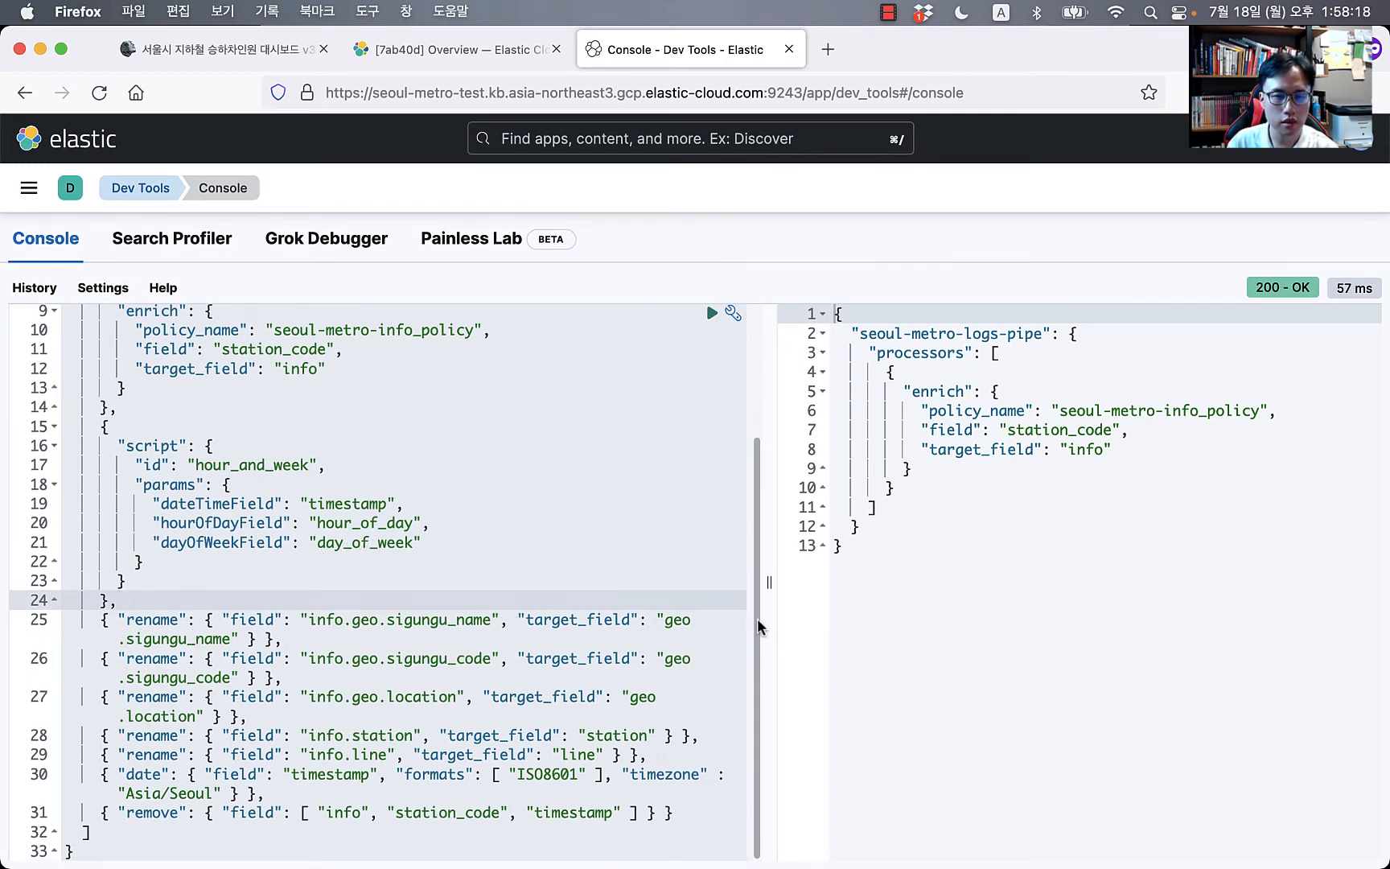
click(342, 625)
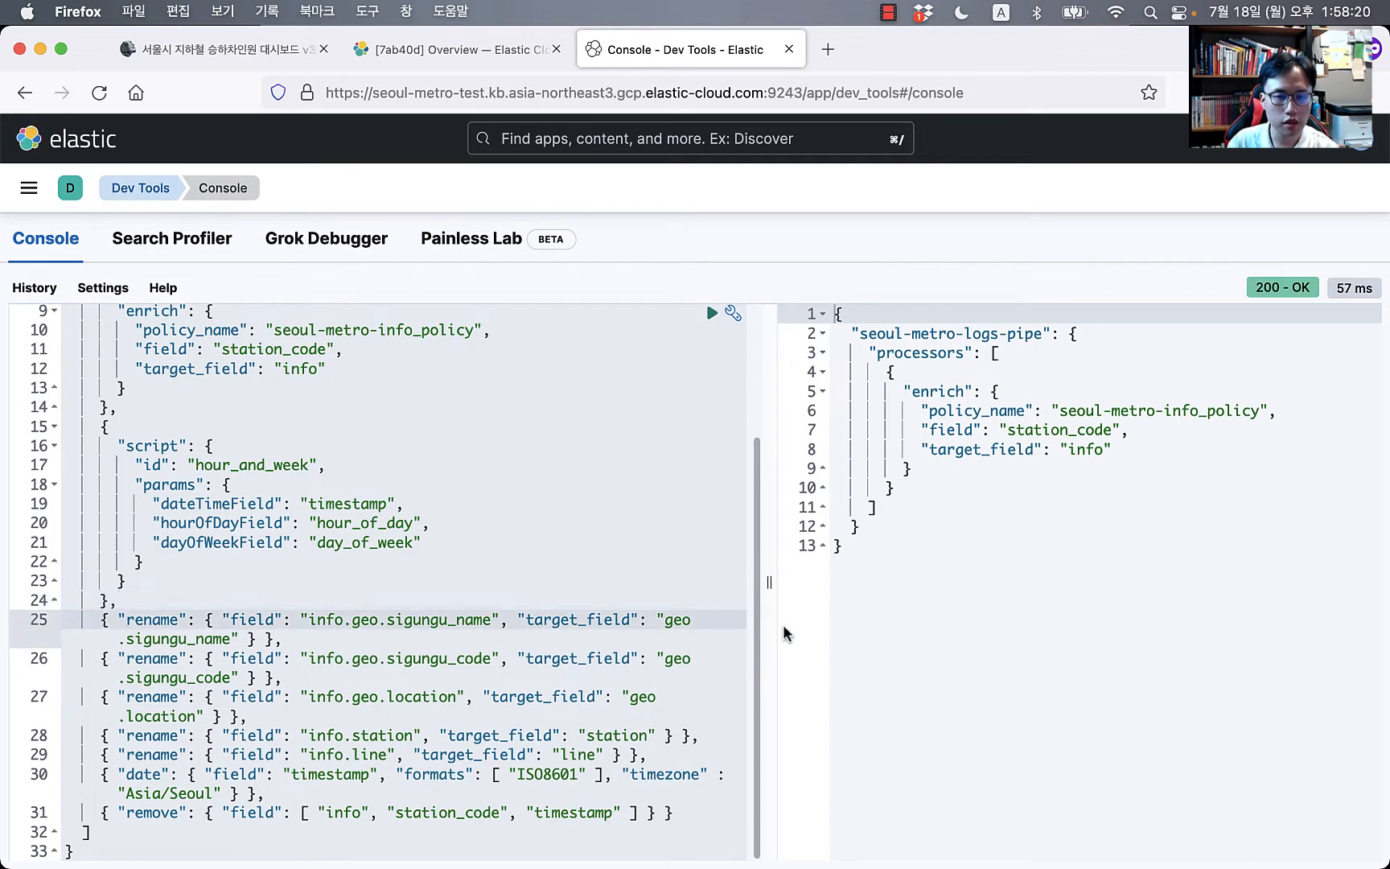
drag(770, 630, 972, 612)
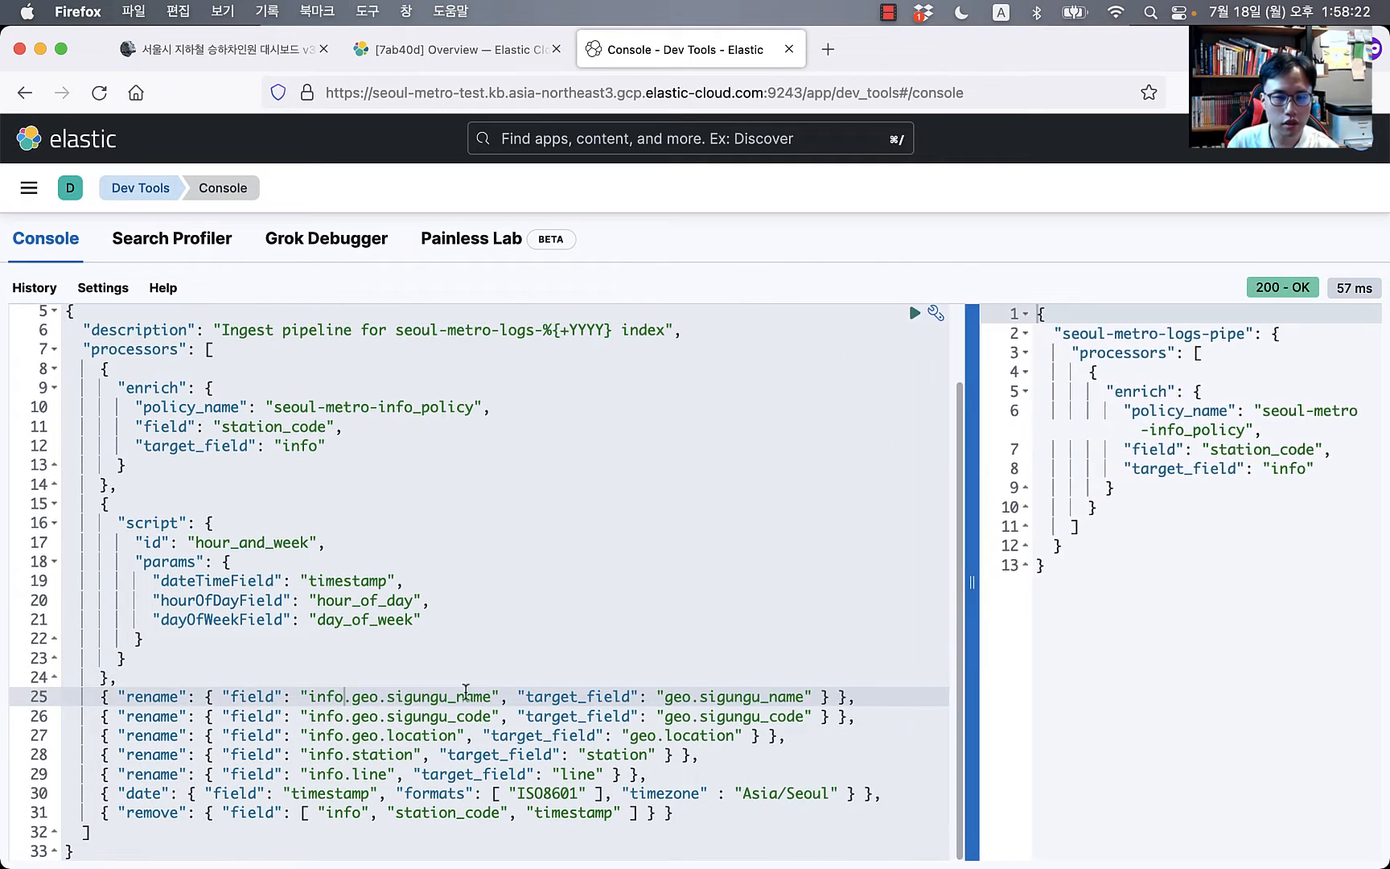
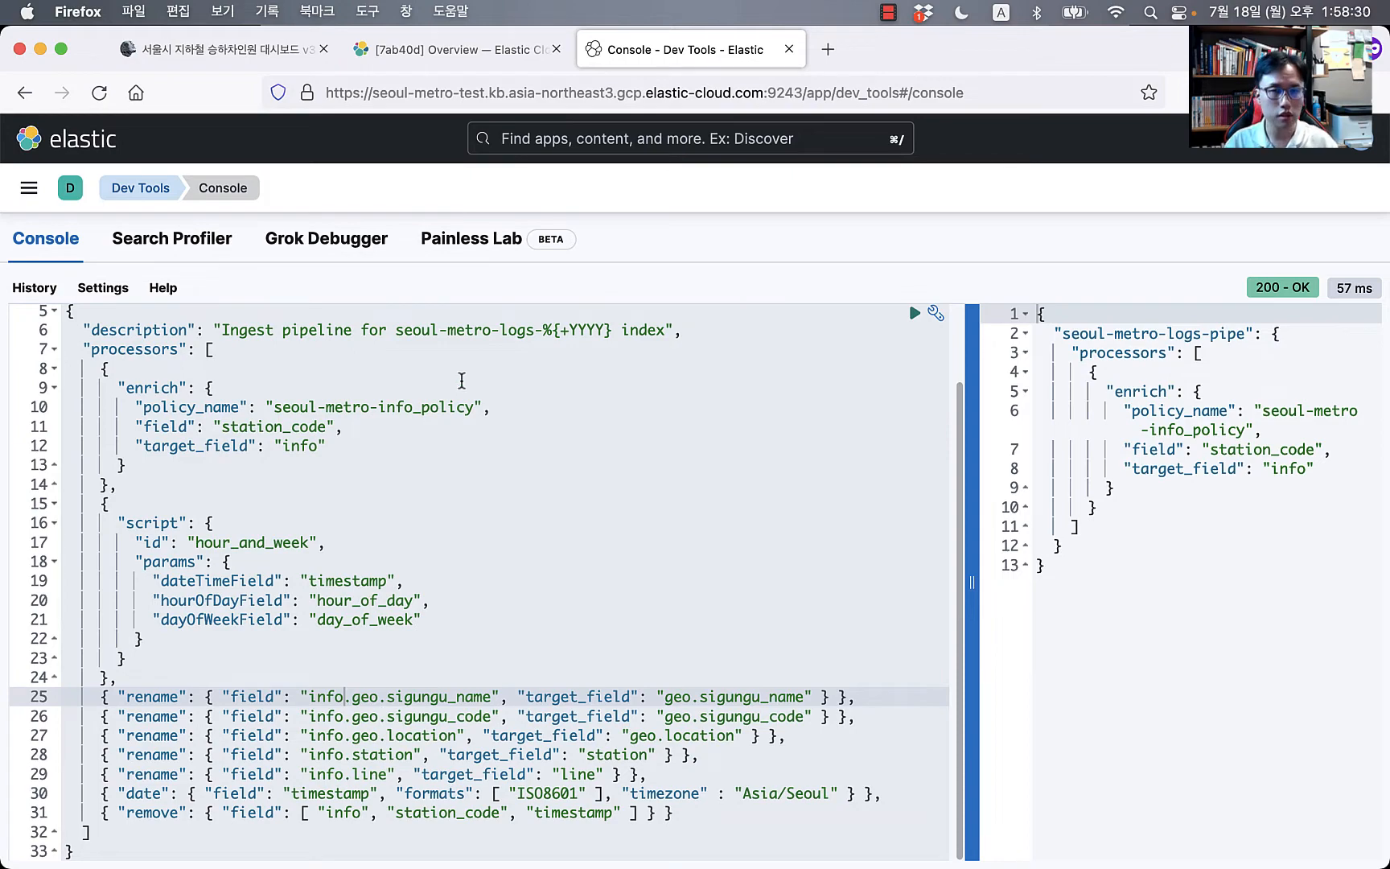
Step: Copy the blog post's POST _simulate code block for seoul-metro-logs-pipe and go back to the console editor
key(super+Tab)
key(super+Tab)
click(462, 45)
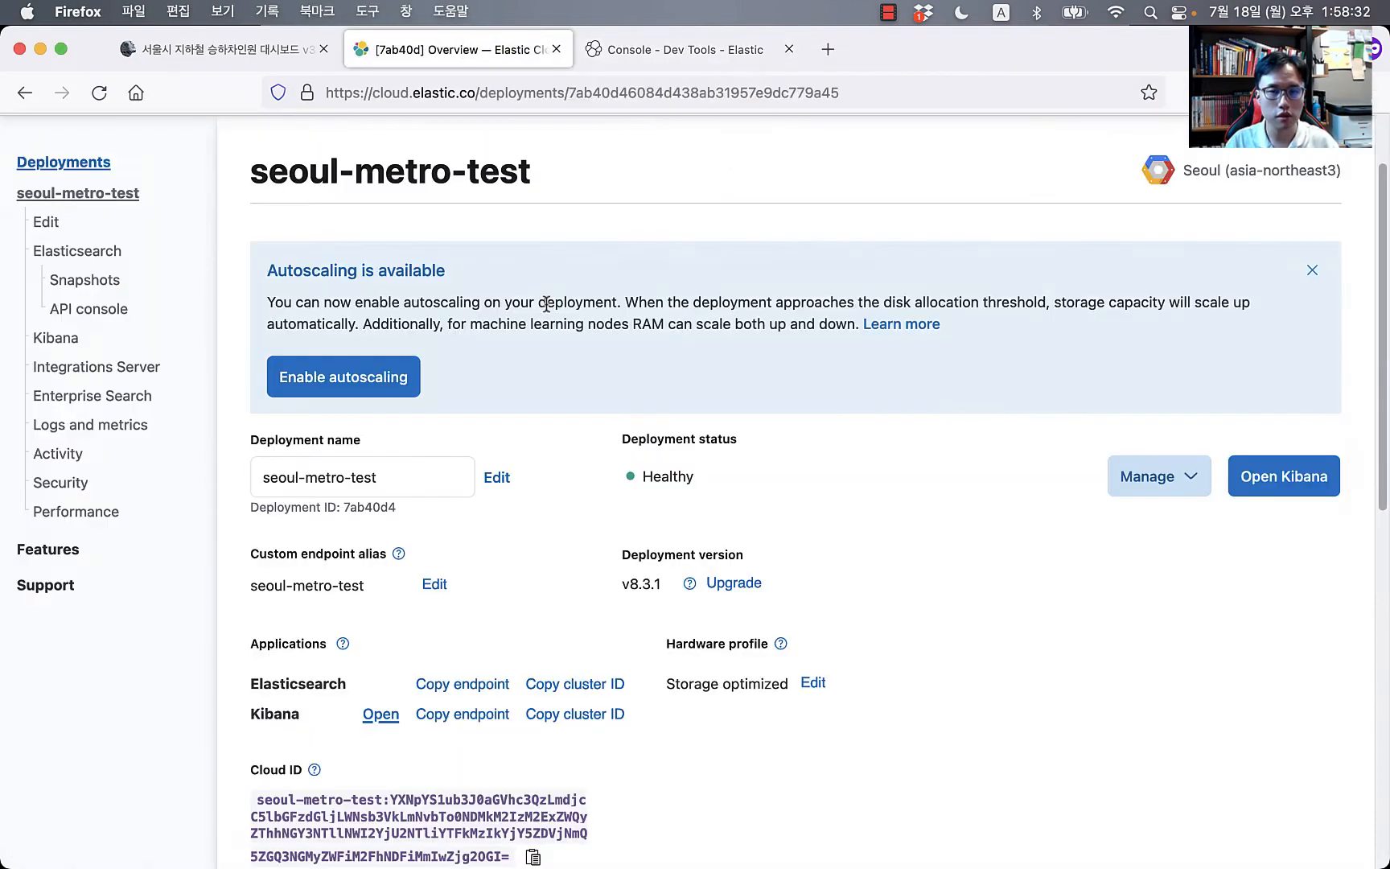
click(252, 65)
scroll(545, 469, up, 15)
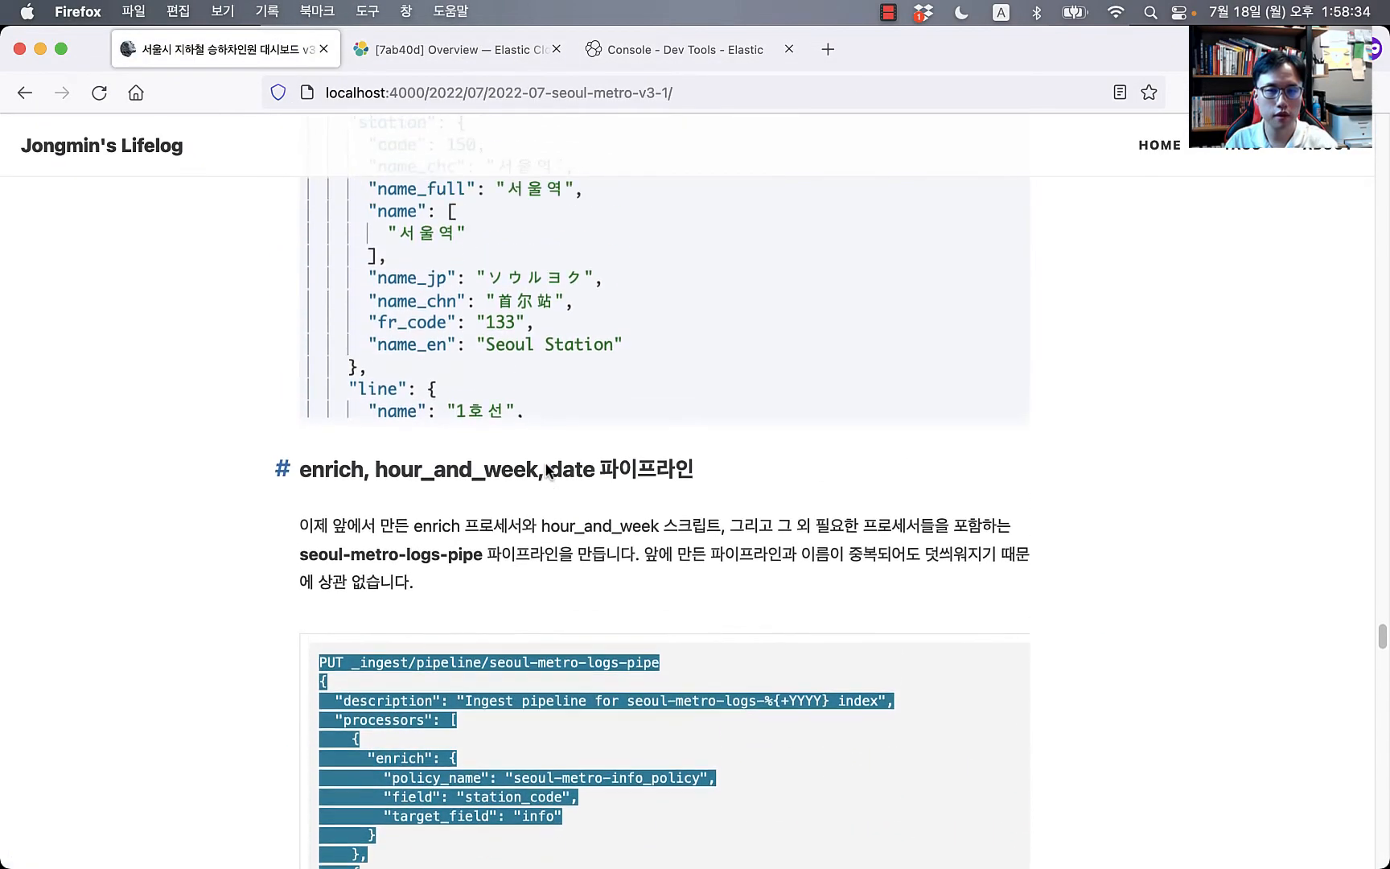
scroll(546, 466, up, 5)
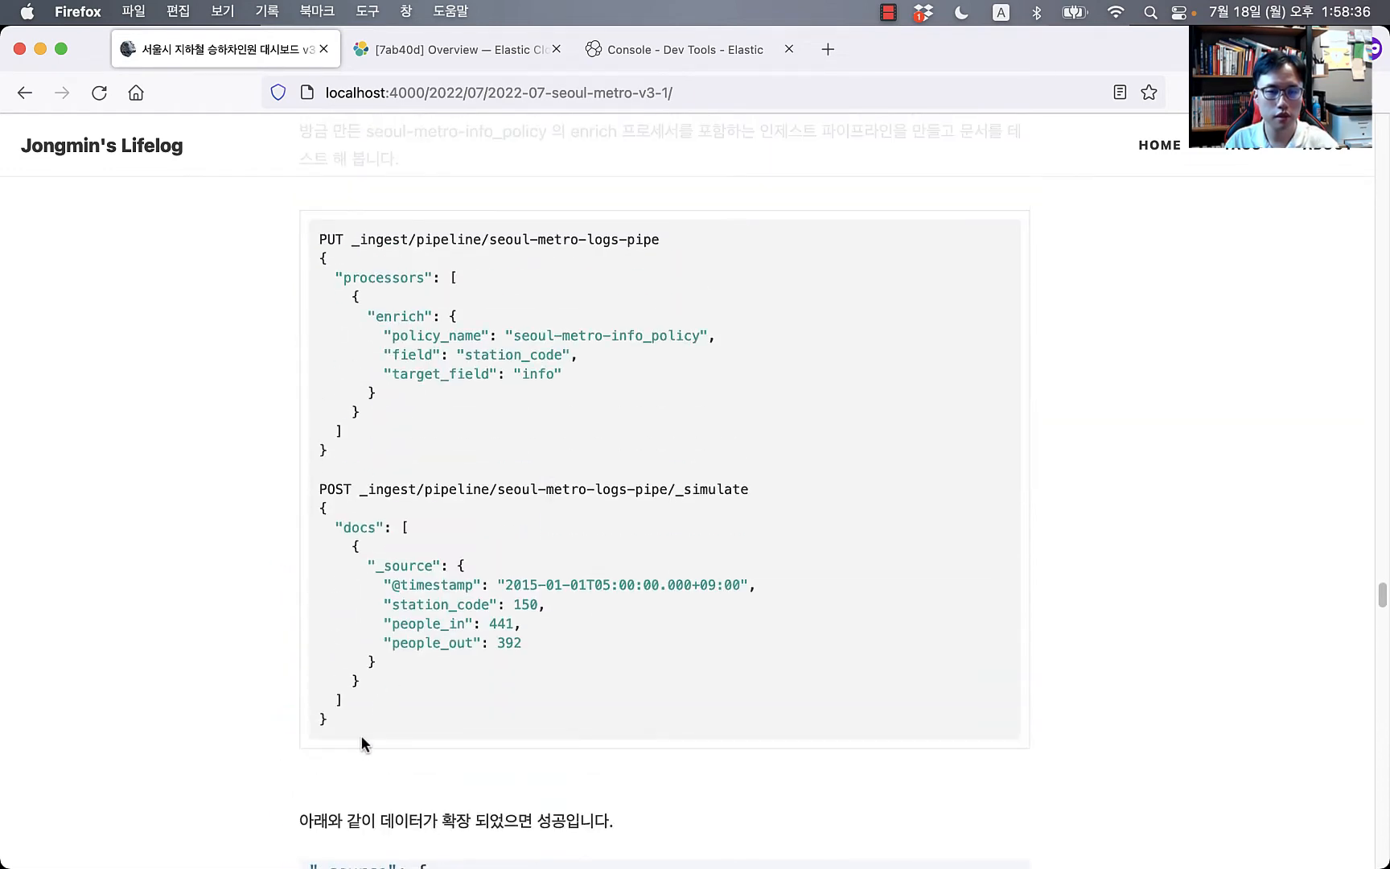
drag(364, 726, 318, 488)
key(super+c)
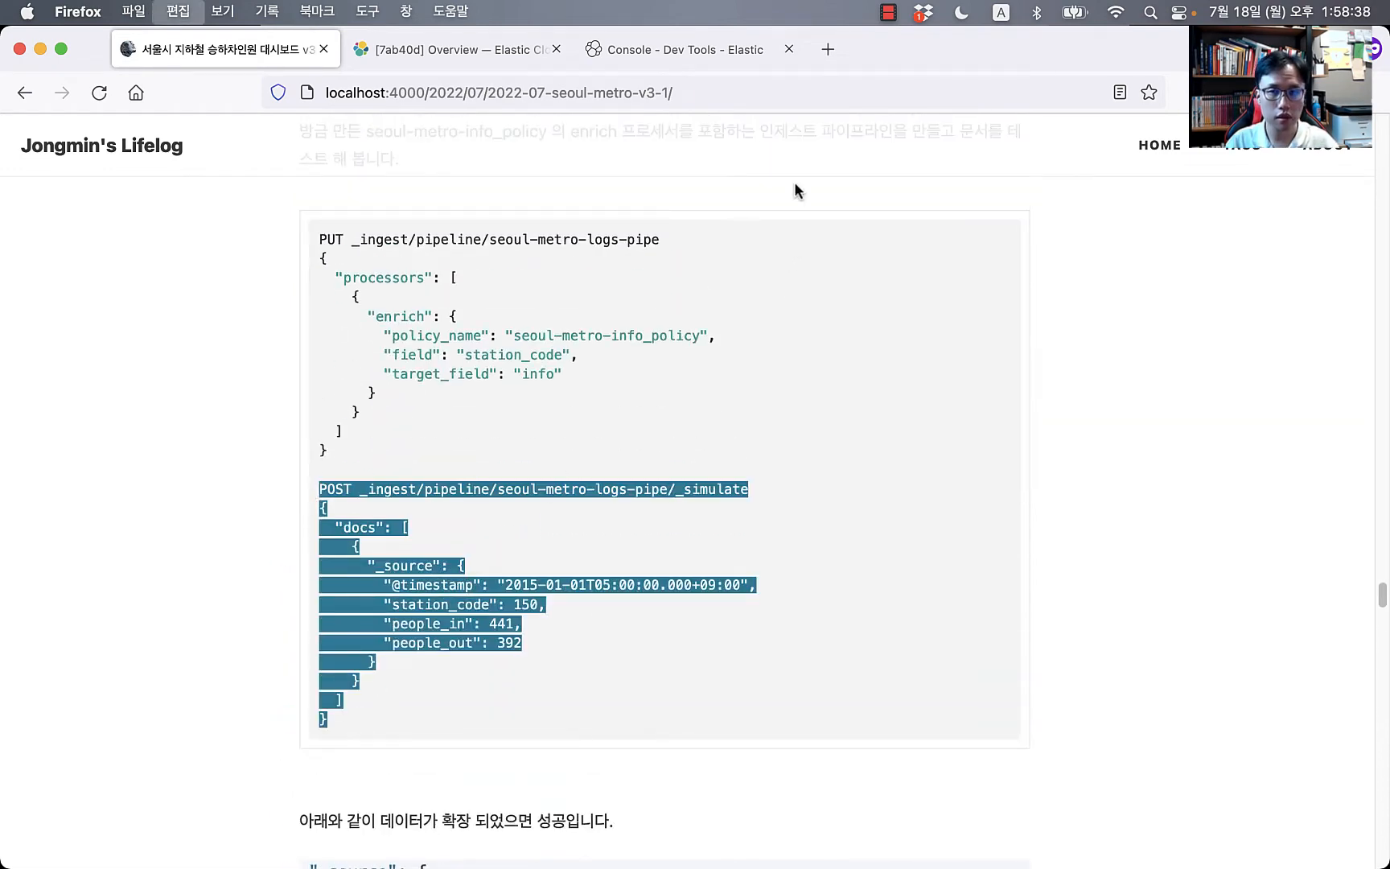
click(682, 51)
click(252, 465)
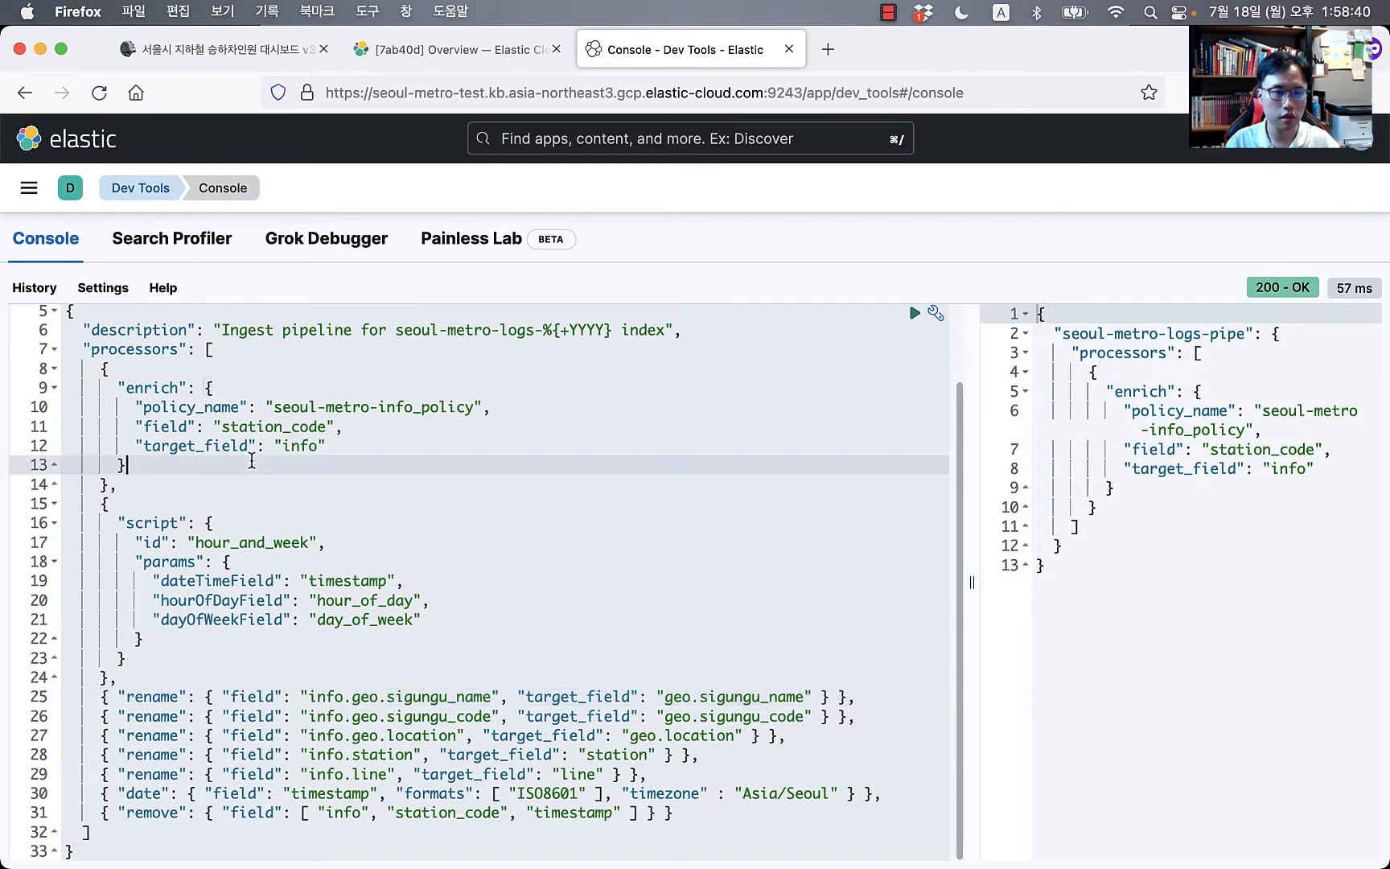
Step: Paste the simulate request below the GET line and run it against the pipeline
scroll(256, 464, up, 2)
click(197, 336)
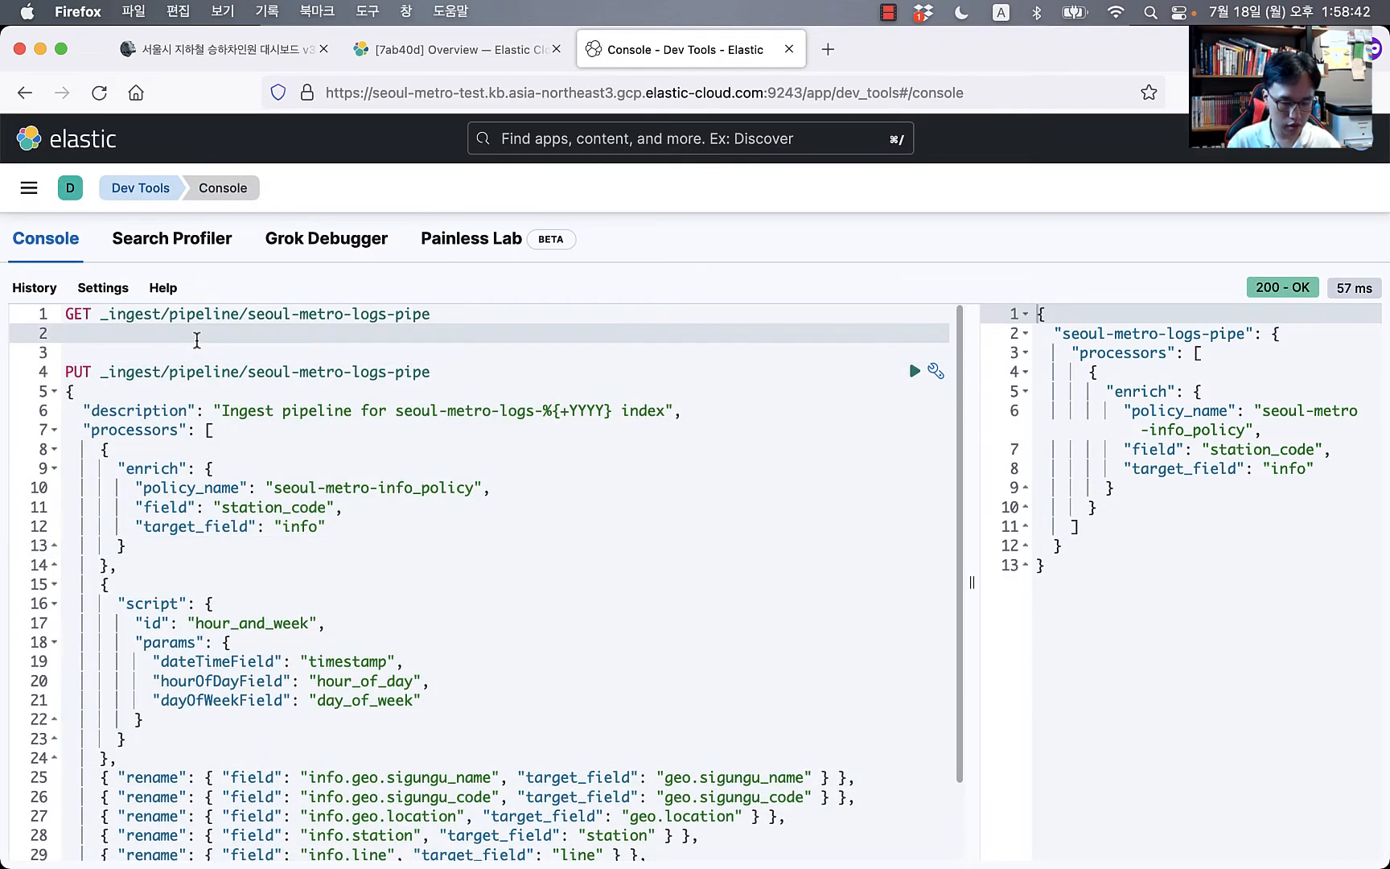
key(super+v)
key(Up)
key(Up)
key(super+Return)
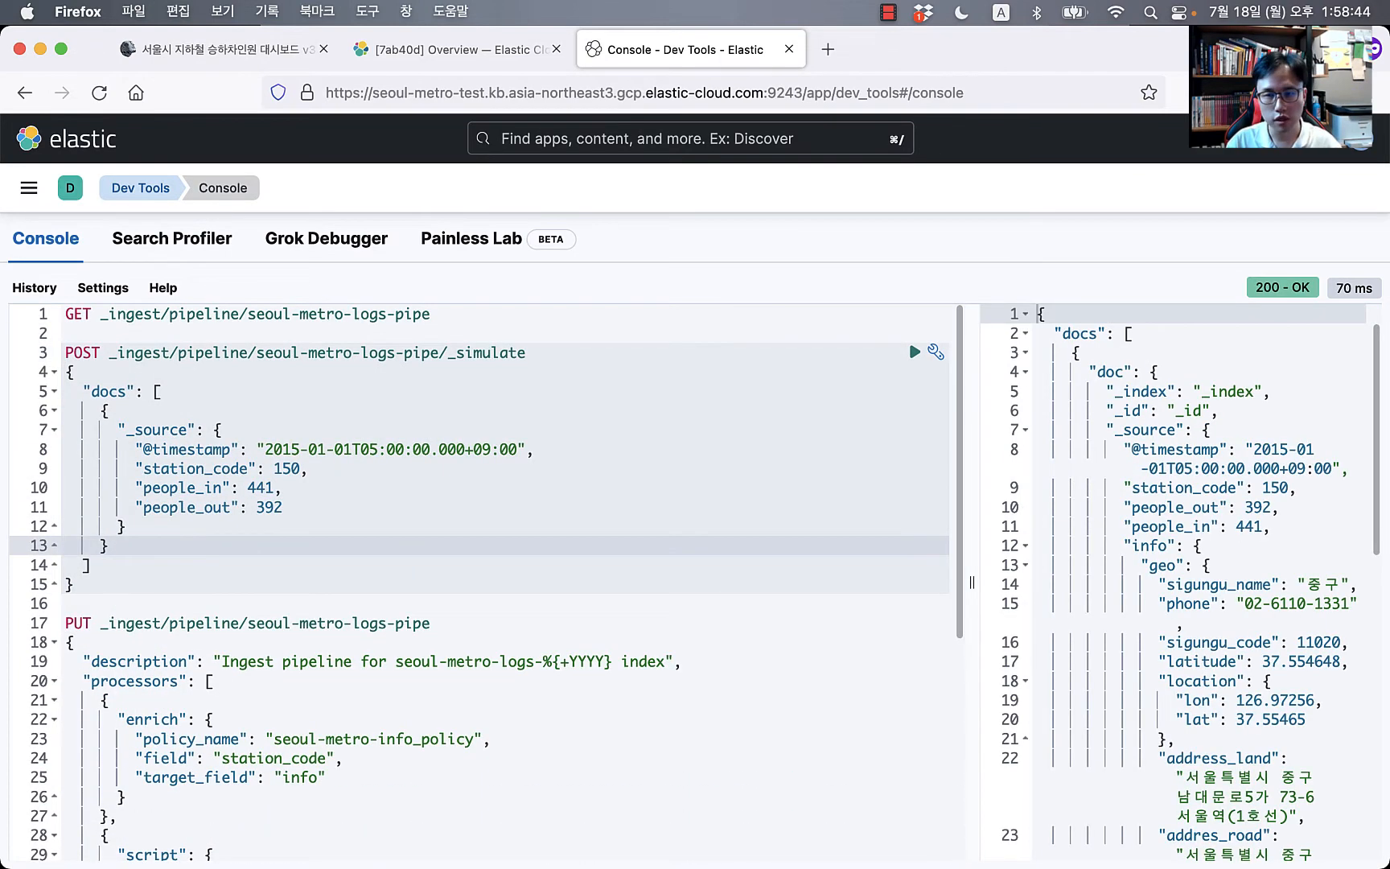
scroll(567, 658, down, 1)
scroll(568, 658, down, 5)
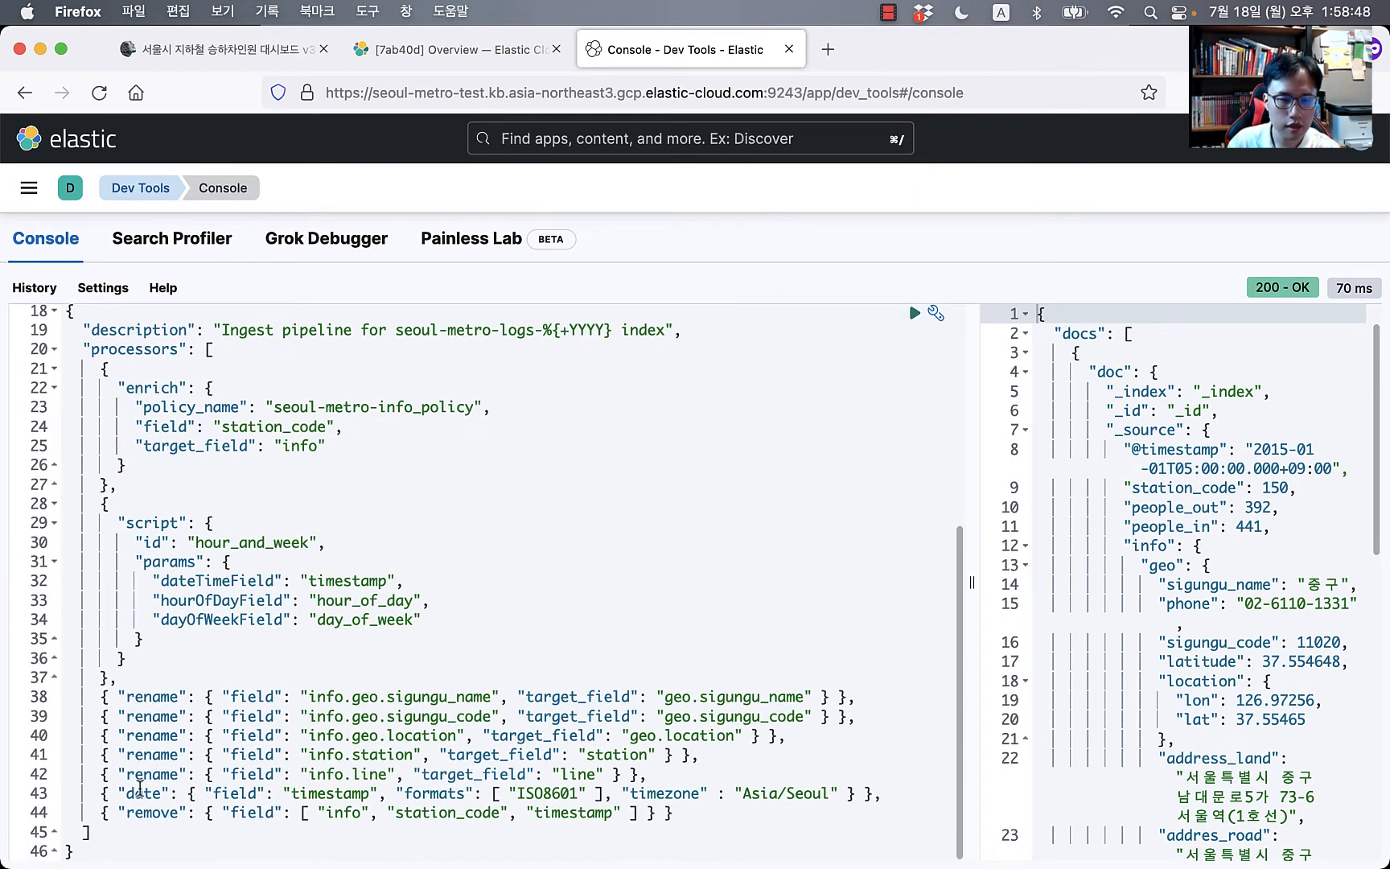
Step: Review the info.station and info.line rename processors and their station and line target fields
click(335, 774)
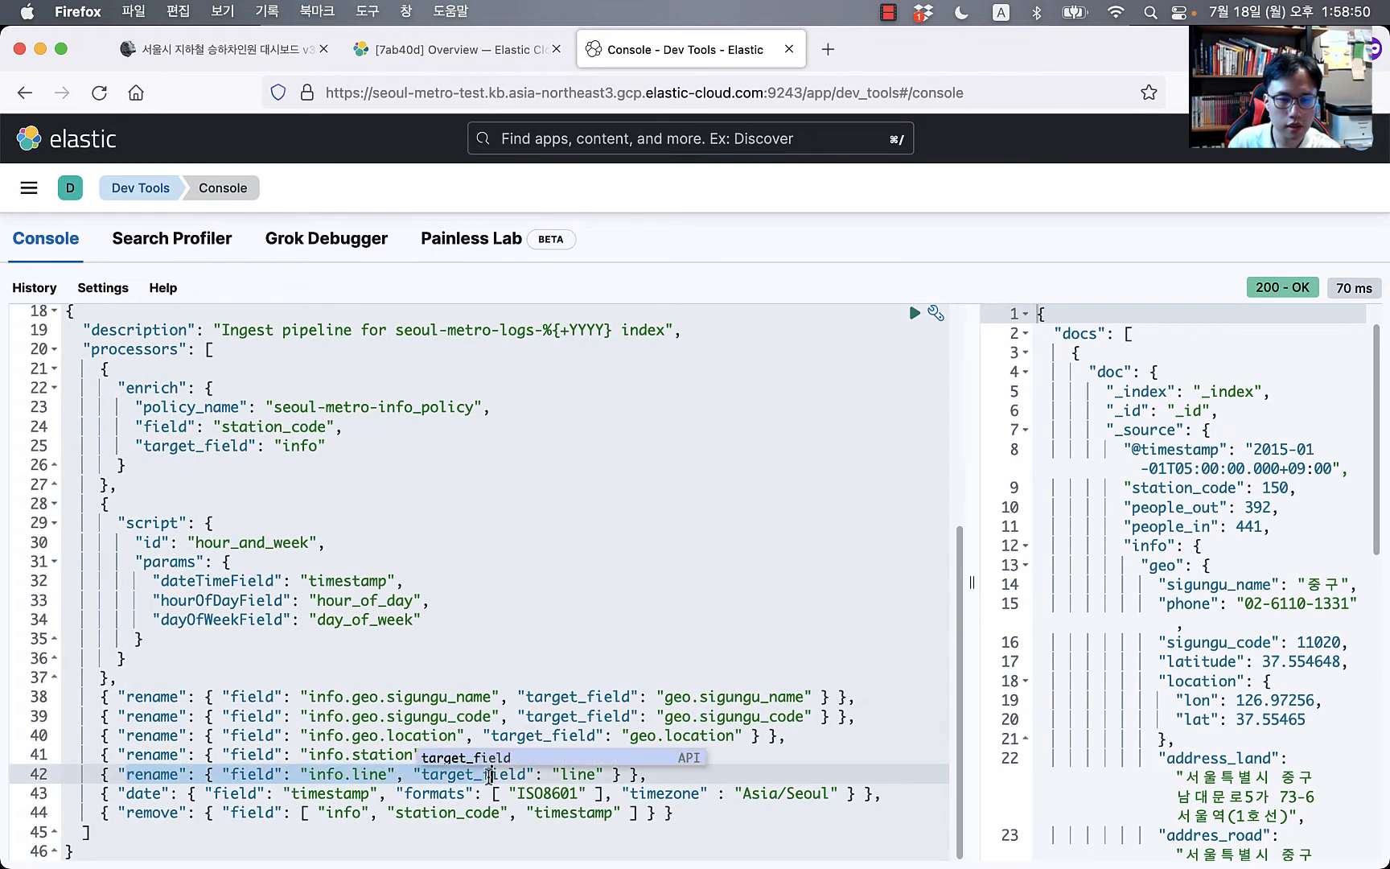
click(384, 755)
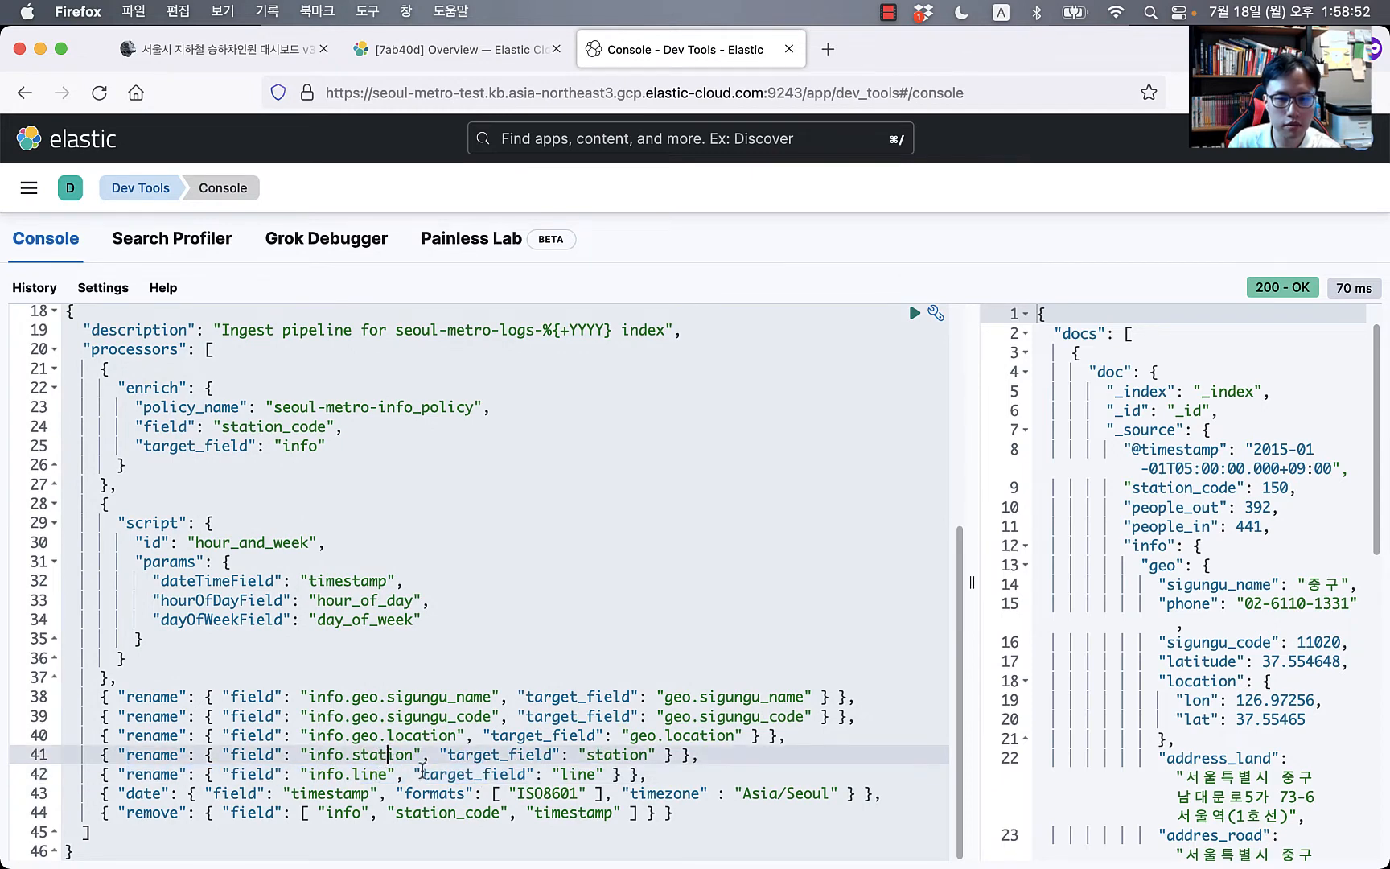
click(579, 775)
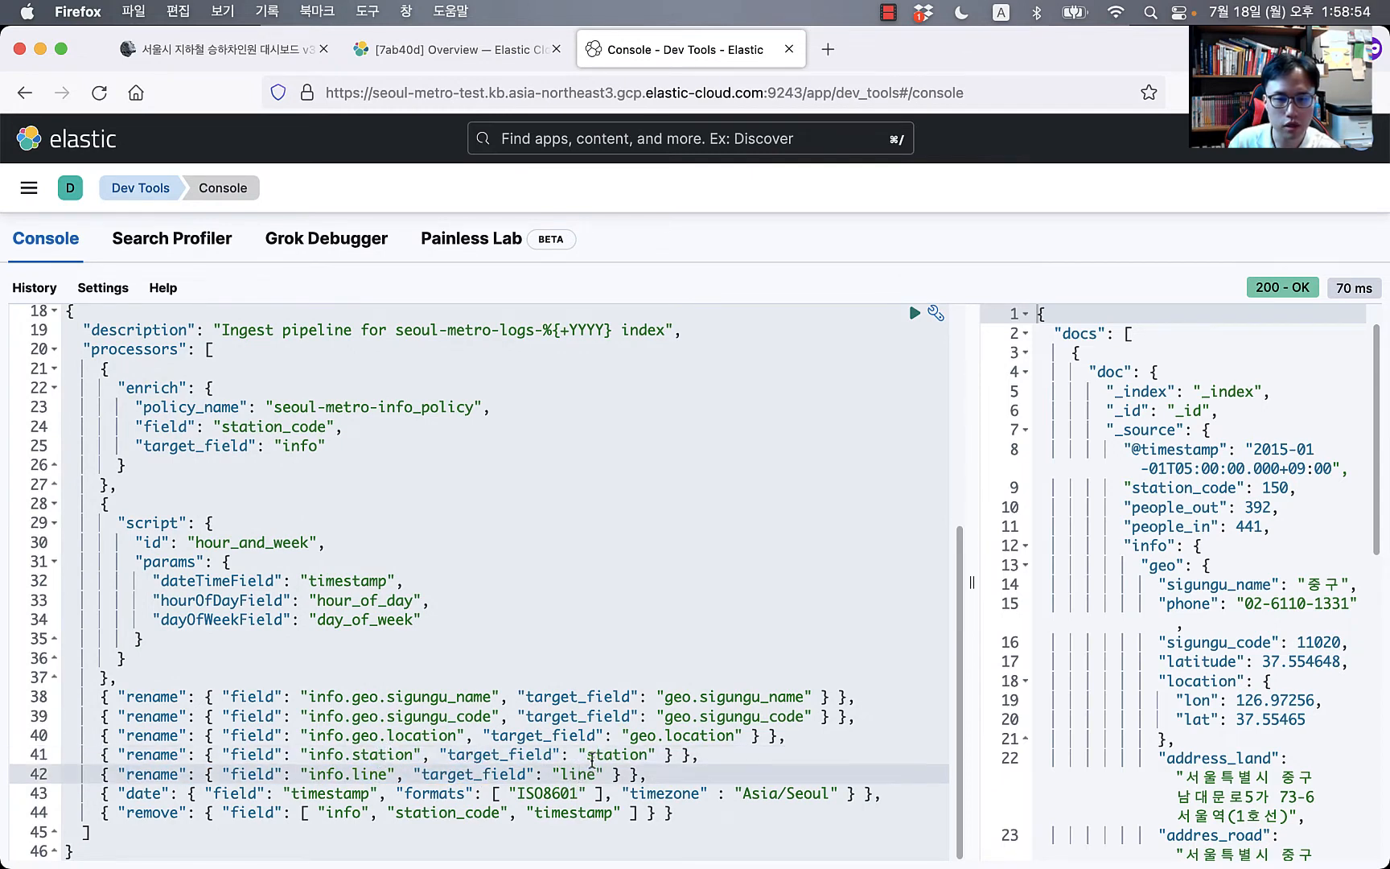
click(377, 755)
click(334, 775)
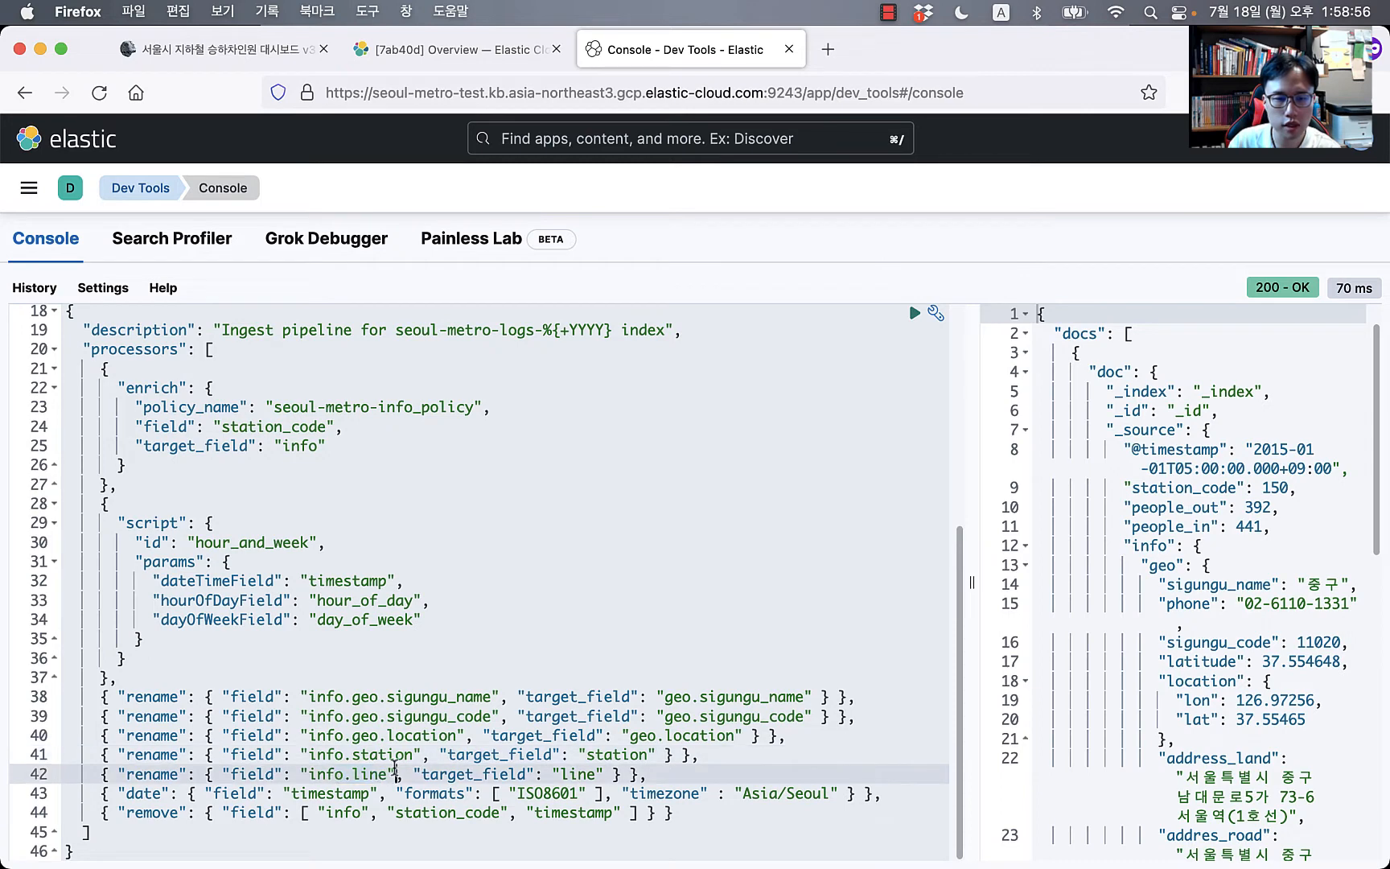
click(604, 756)
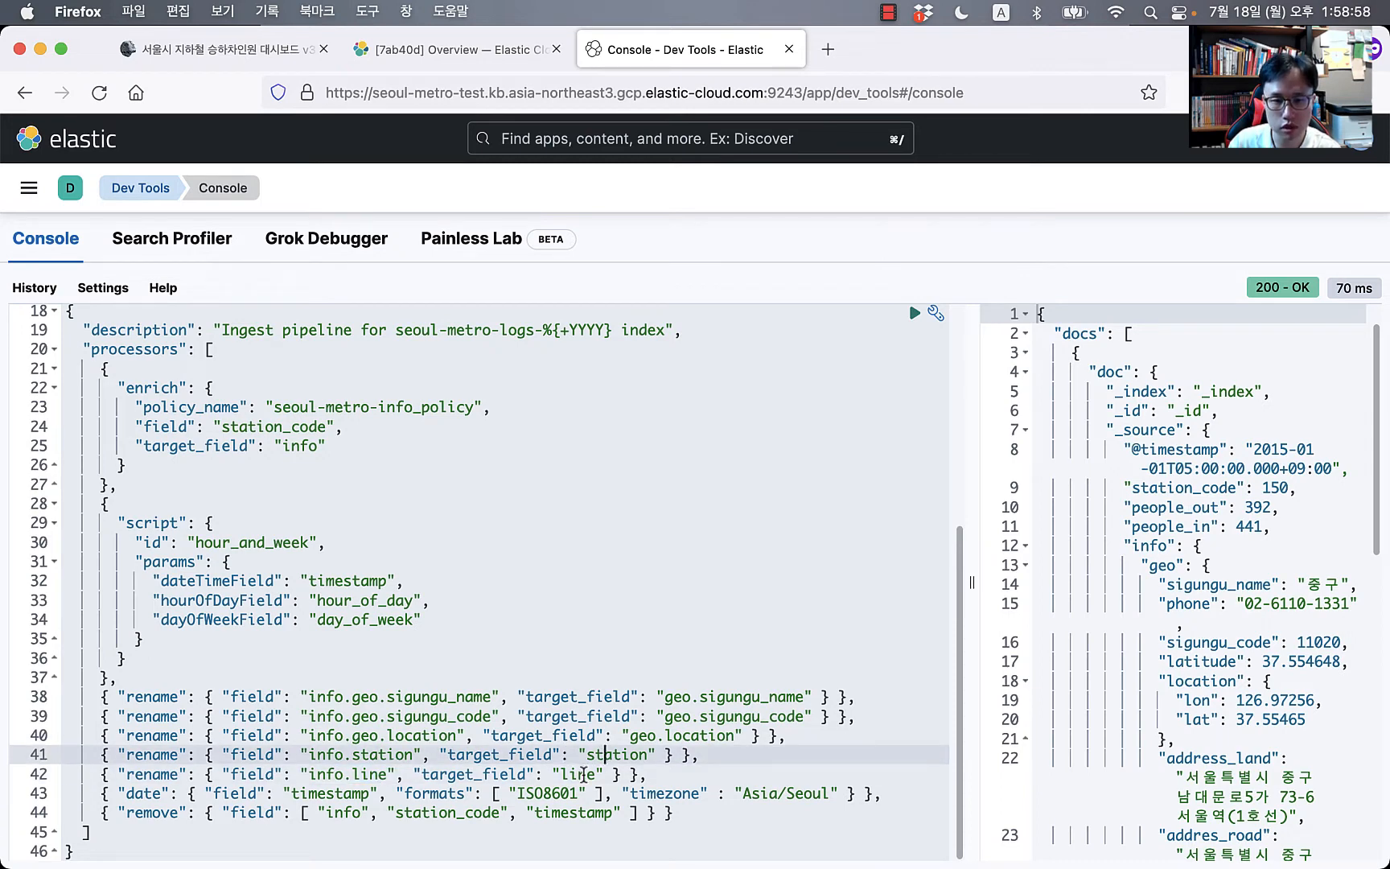
click(593, 774)
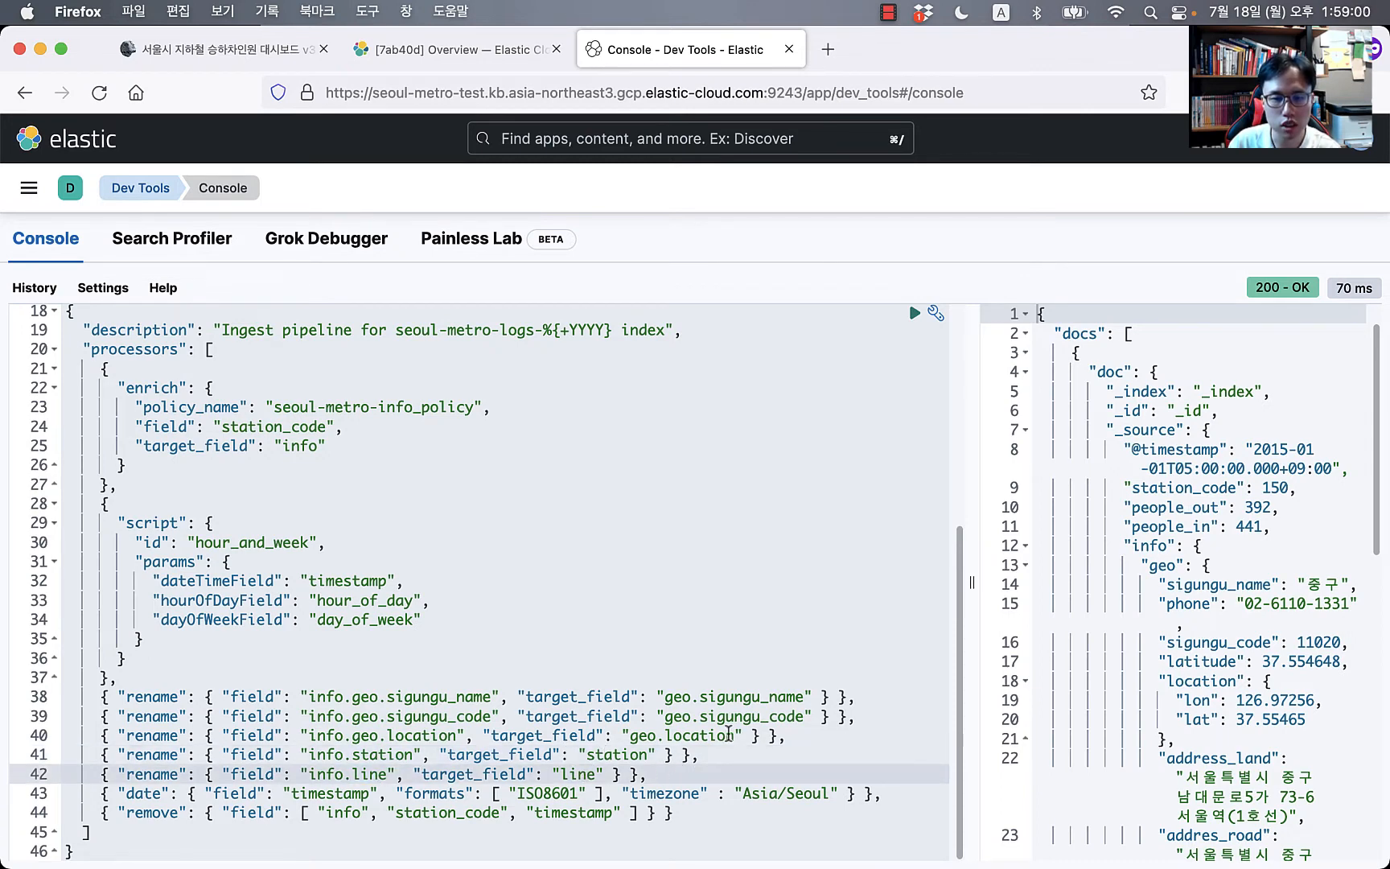
Step: Widen the response pane and inspect the enriched sigungu_name, sigungu_code, location and address fields
drag(971, 650, 668, 656)
scroll(917, 658, down, 3)
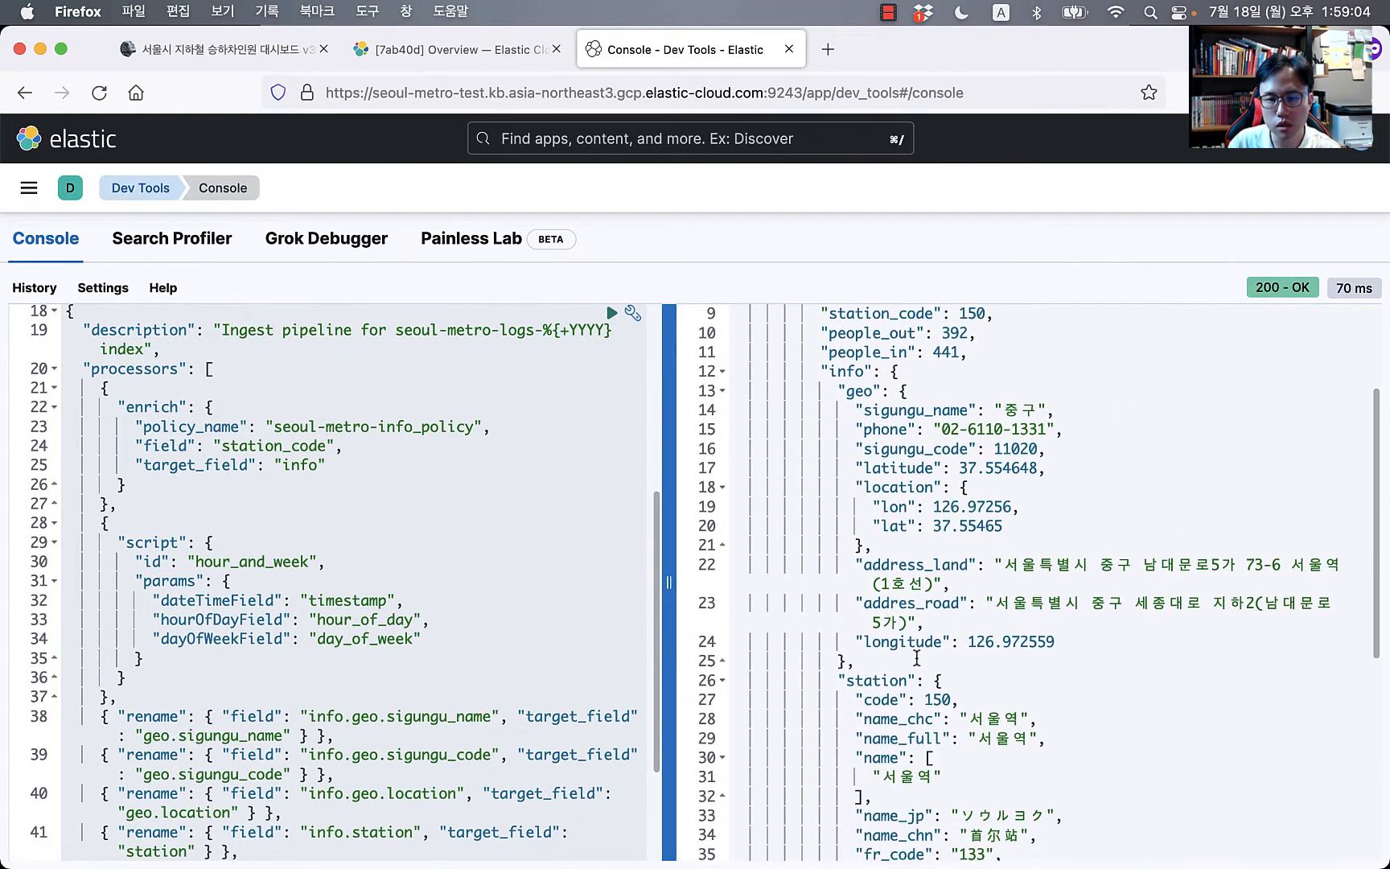
scroll(916, 658, up, 1)
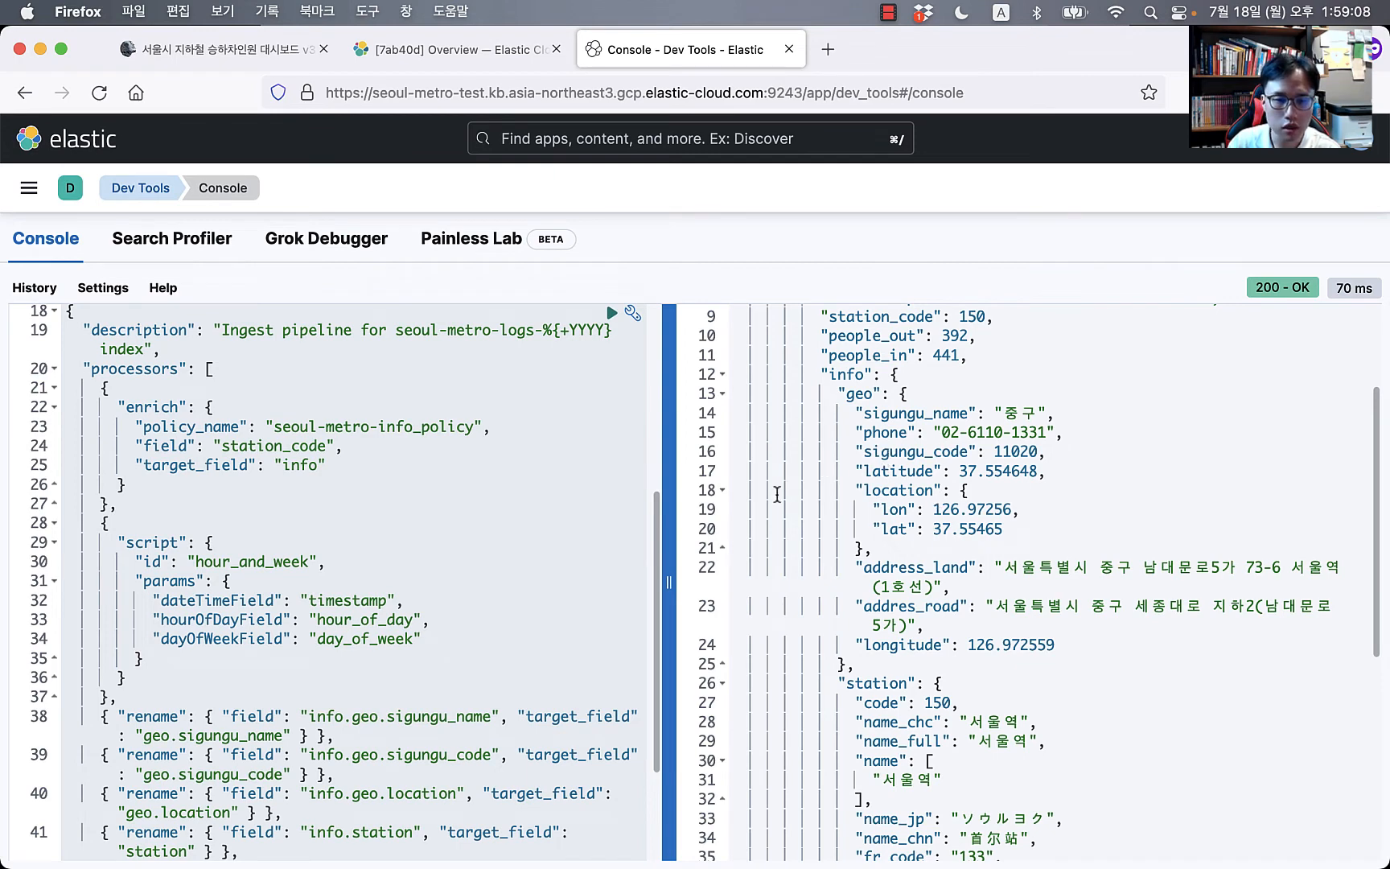
double_click(917, 415)
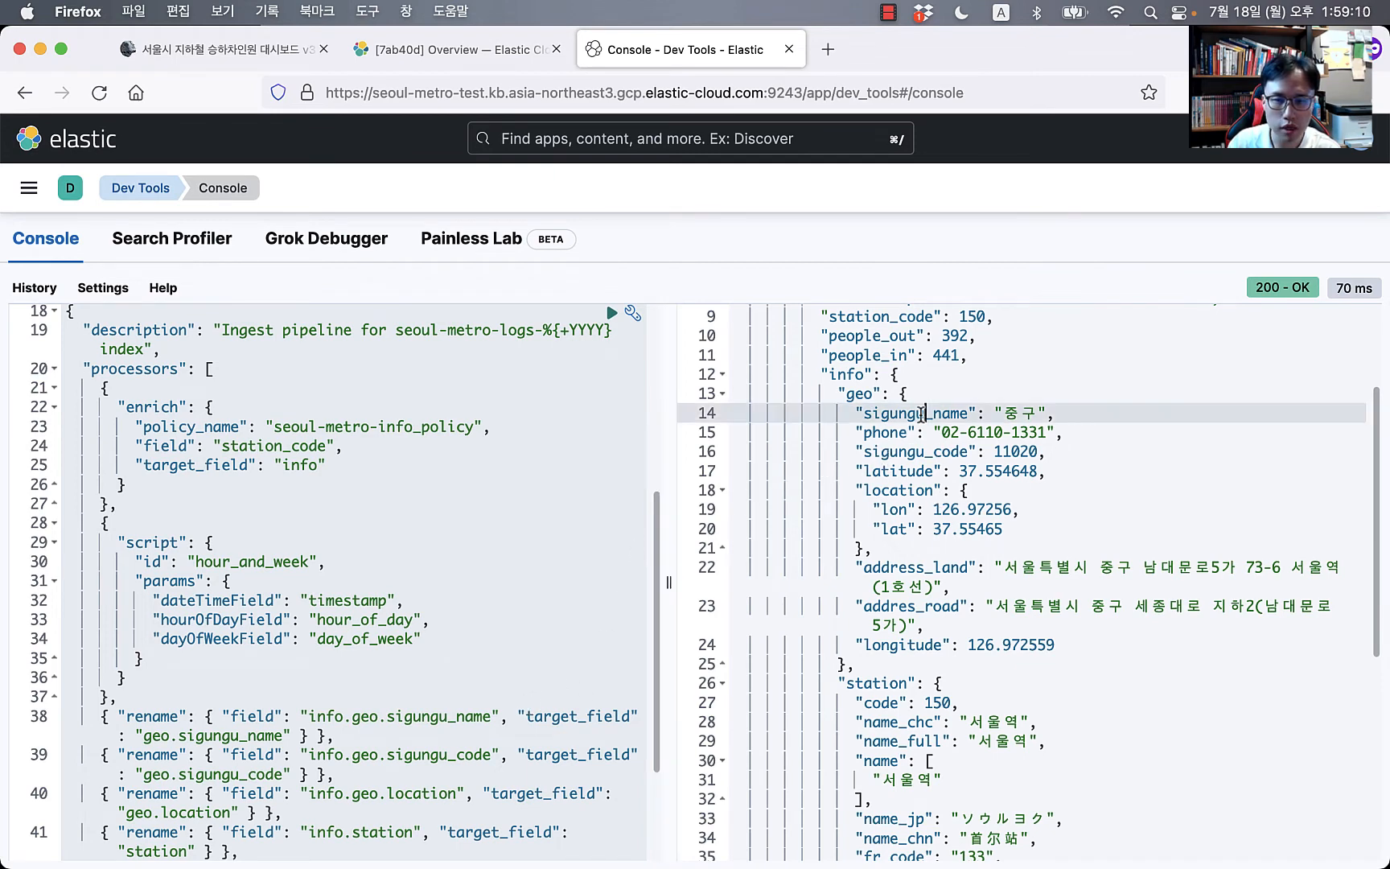
double_click(904, 455)
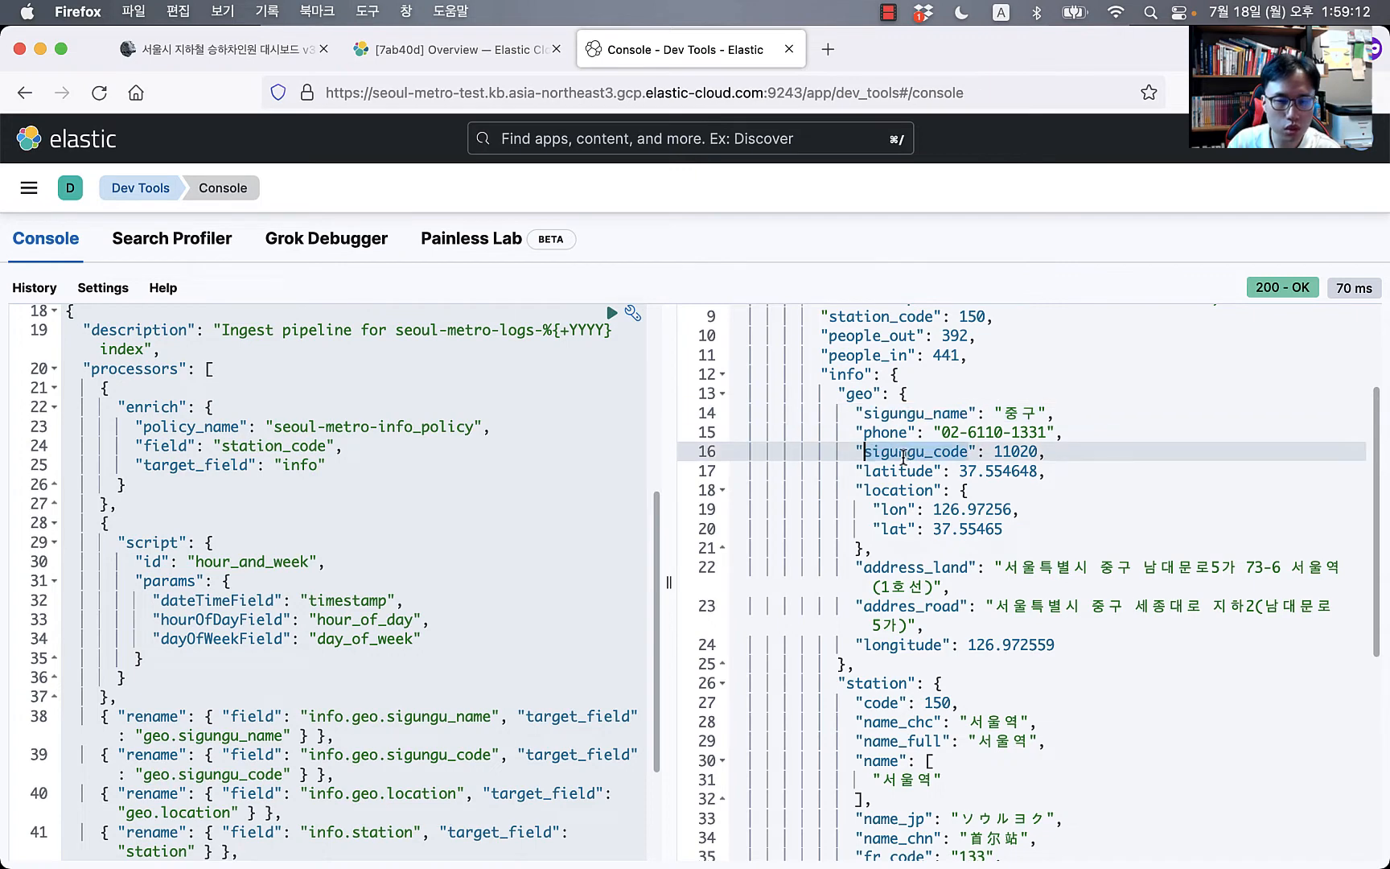
double_click(906, 494)
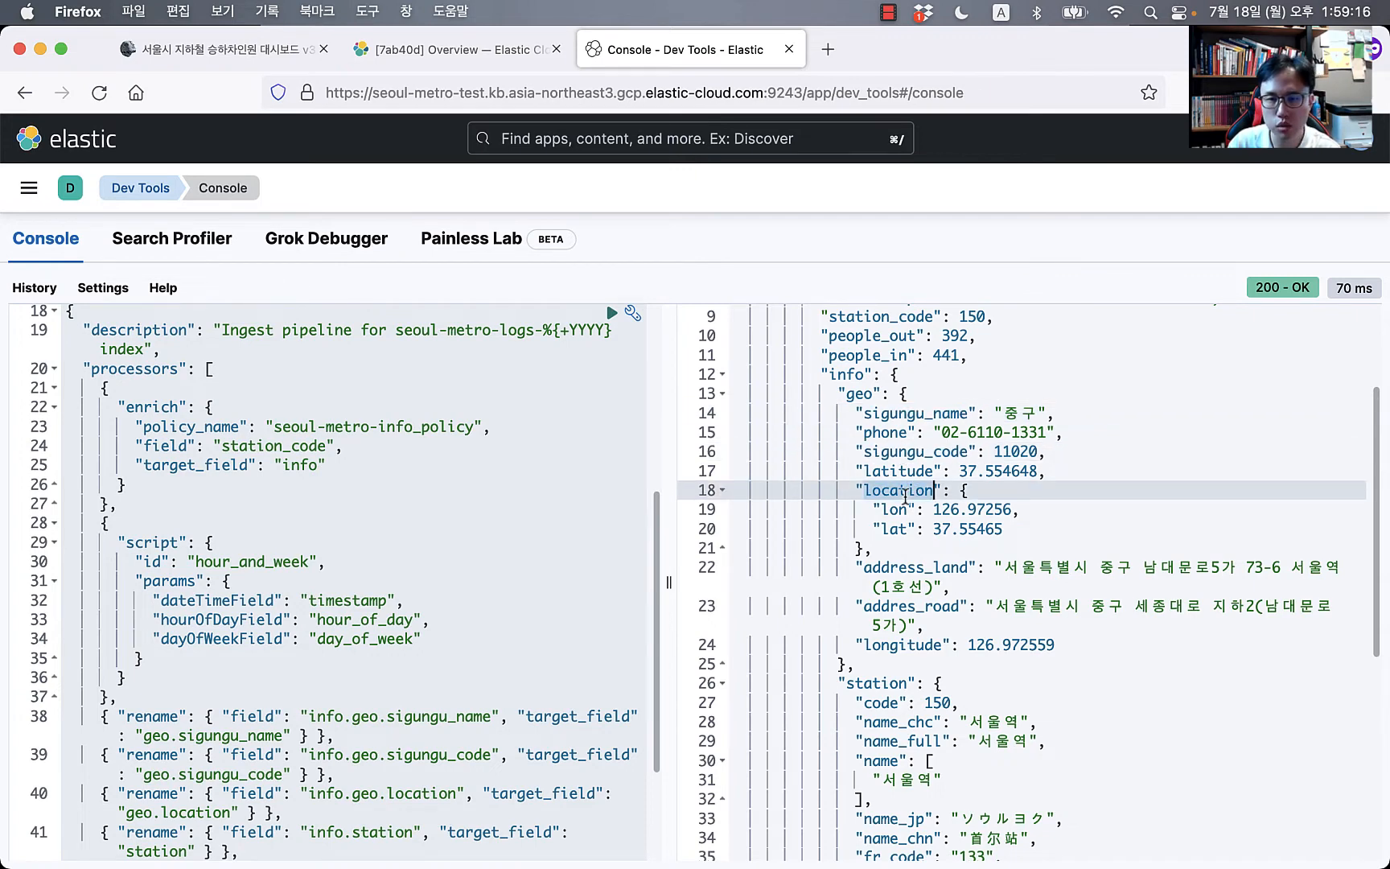
click(900, 433)
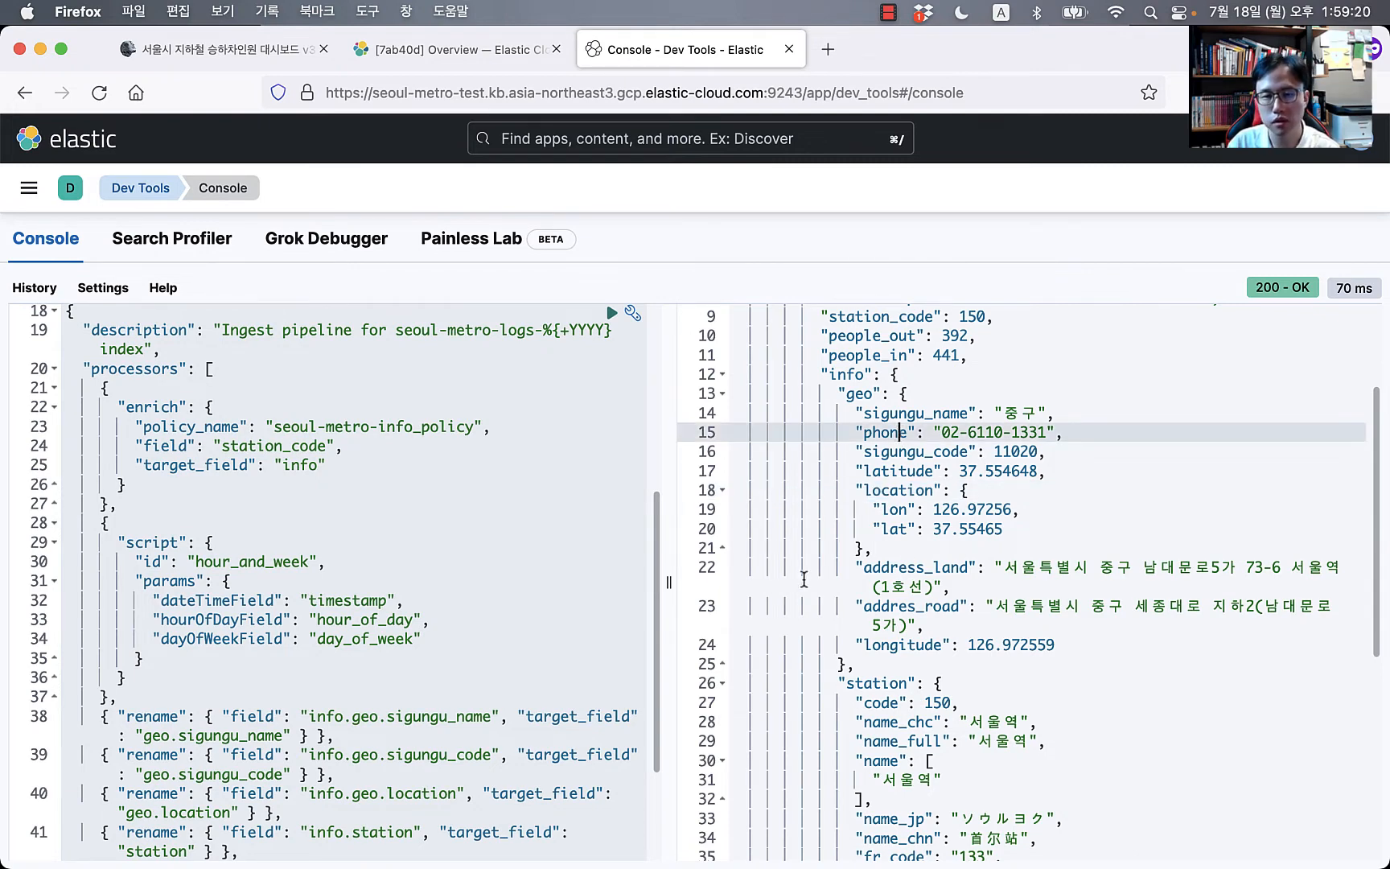
drag(1006, 551, 1007, 624)
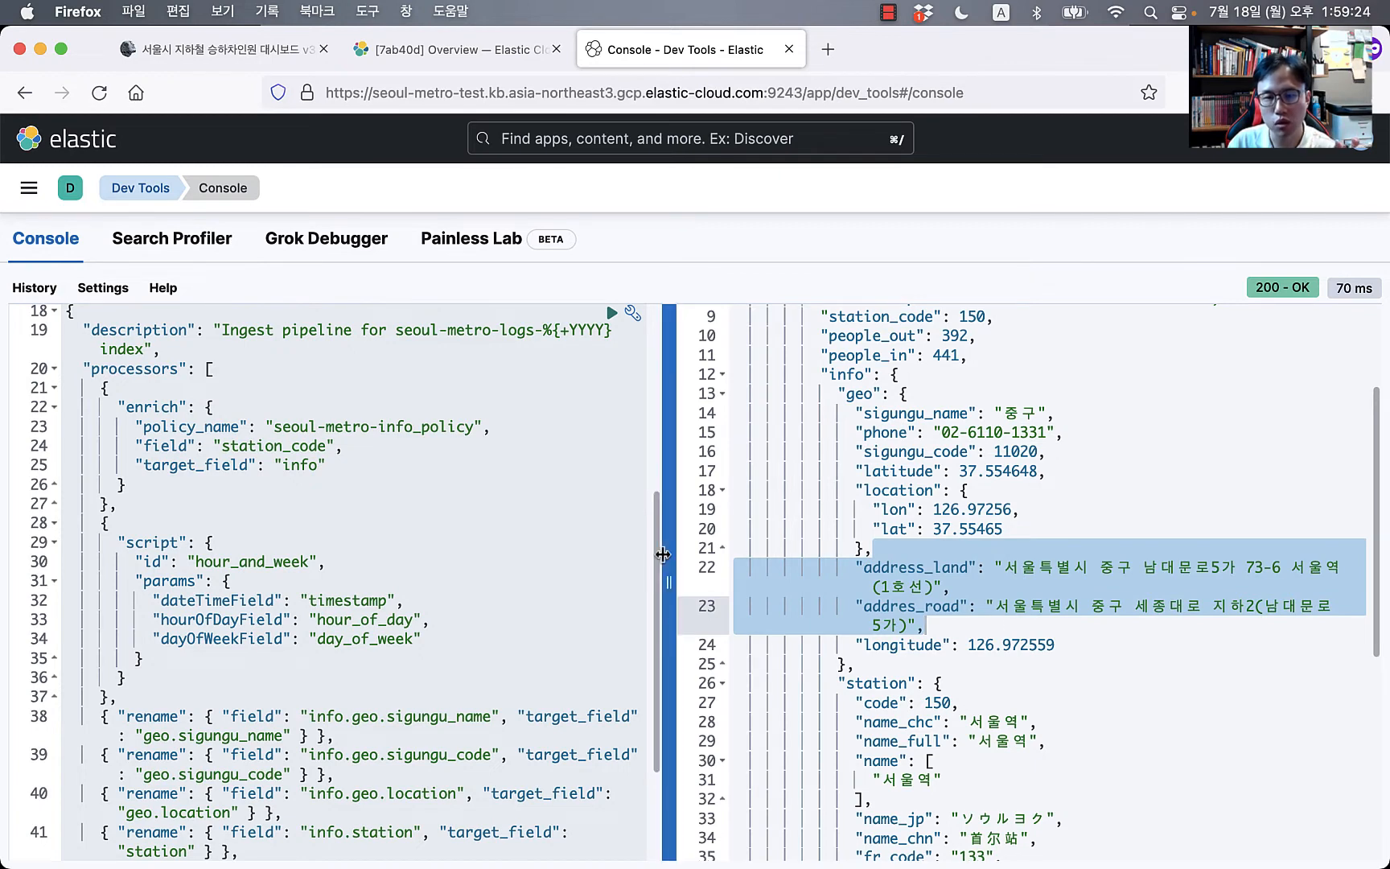
Step: Widen the request editor pane again to make the request easier to read
drag(668, 541, 797, 538)
click(1111, 605)
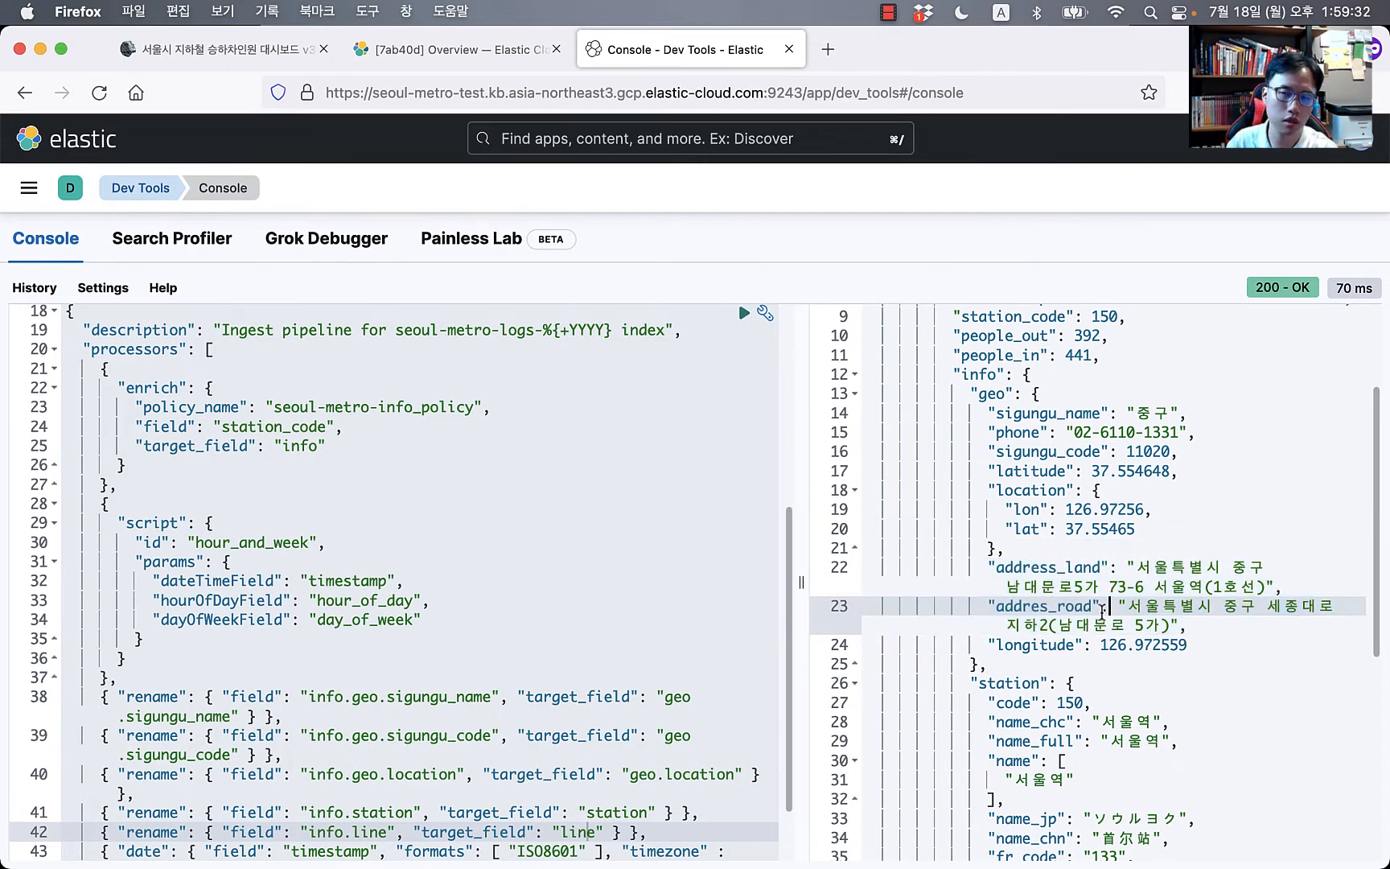
scroll(563, 629, down, 2)
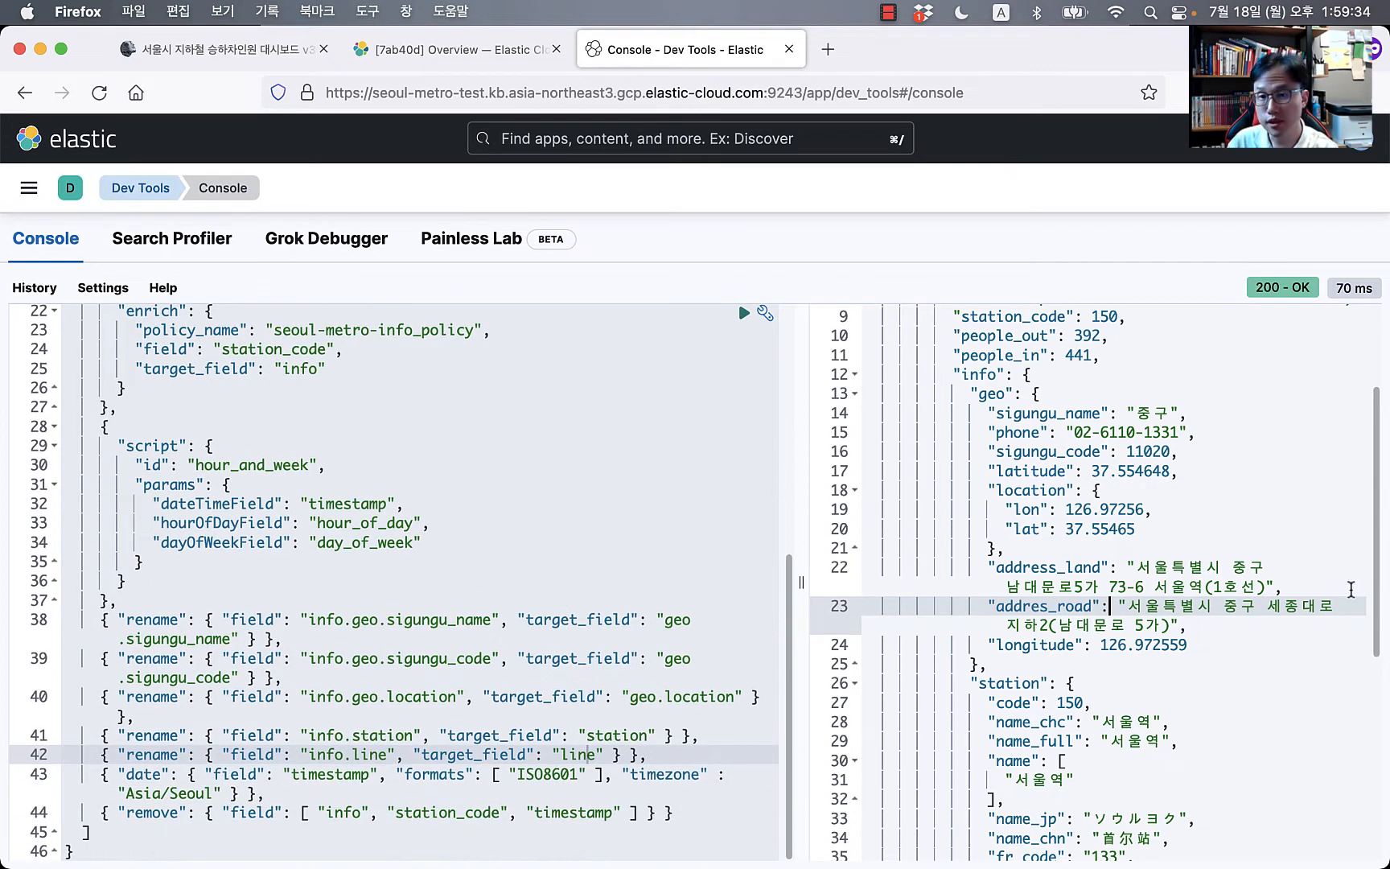
drag(794, 603, 907, 598)
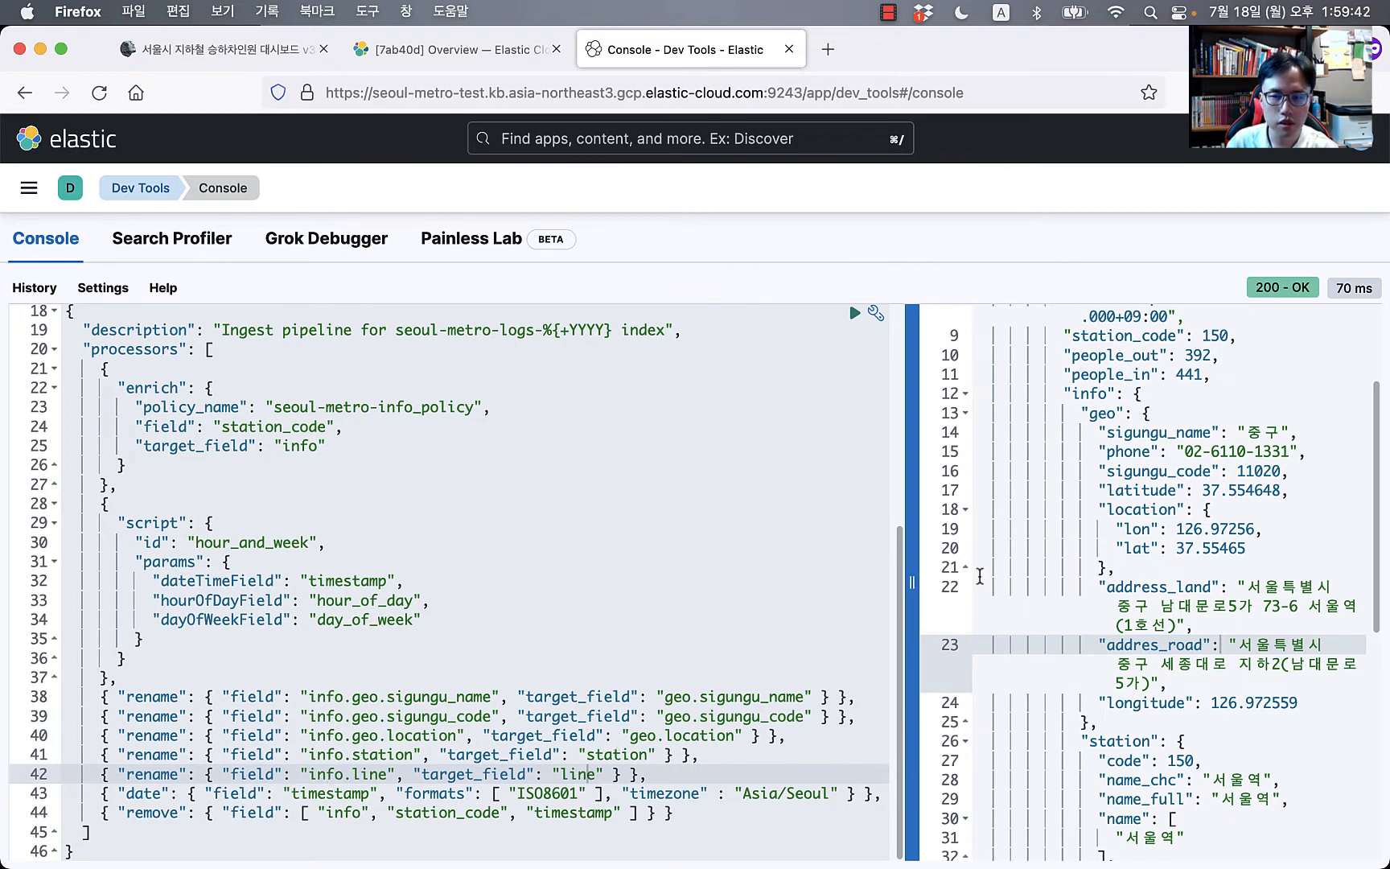
scroll(1167, 558, down, 2)
scroll(1159, 547, up, 5)
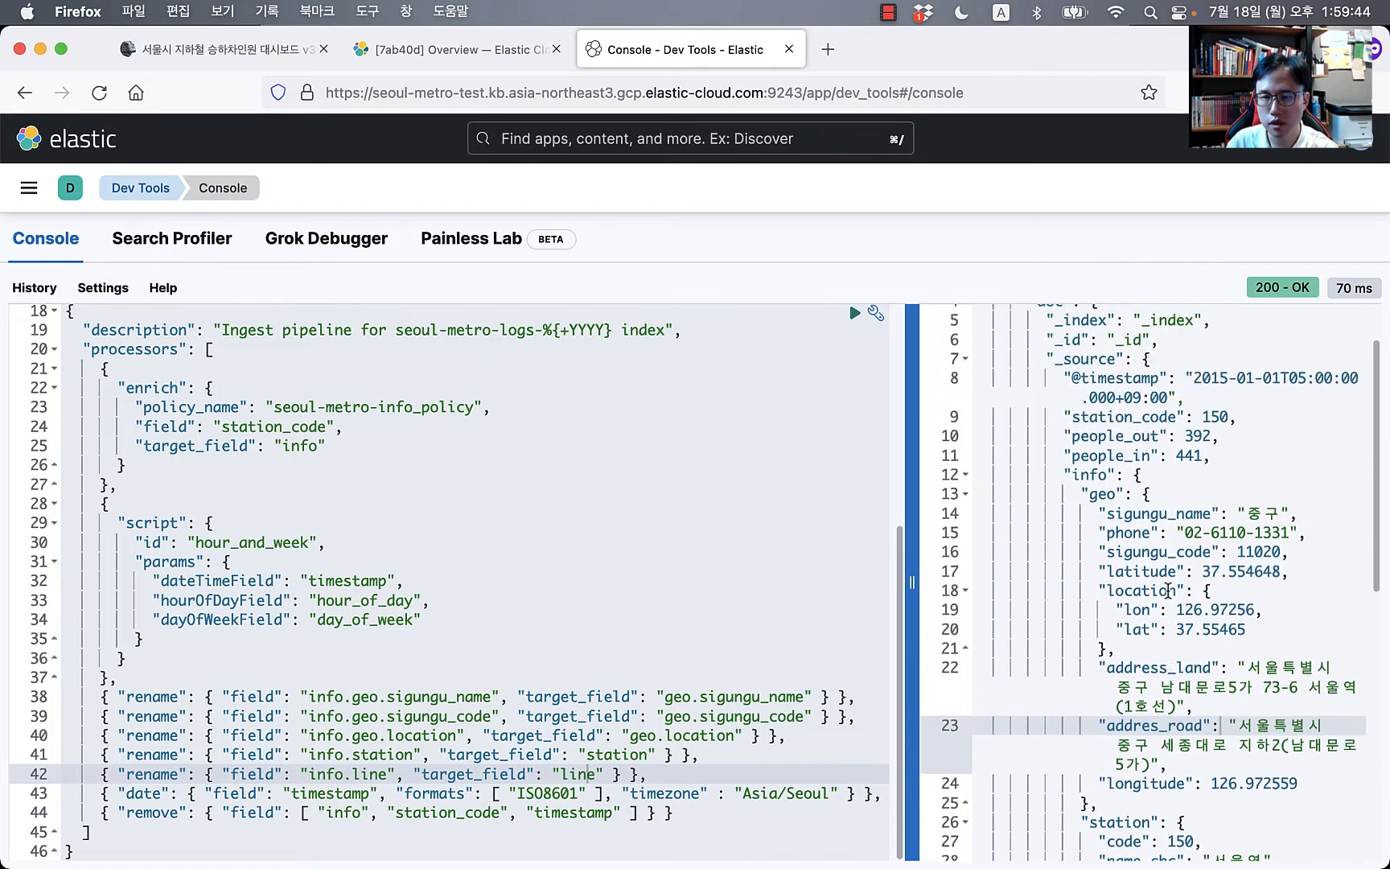
click(1117, 435)
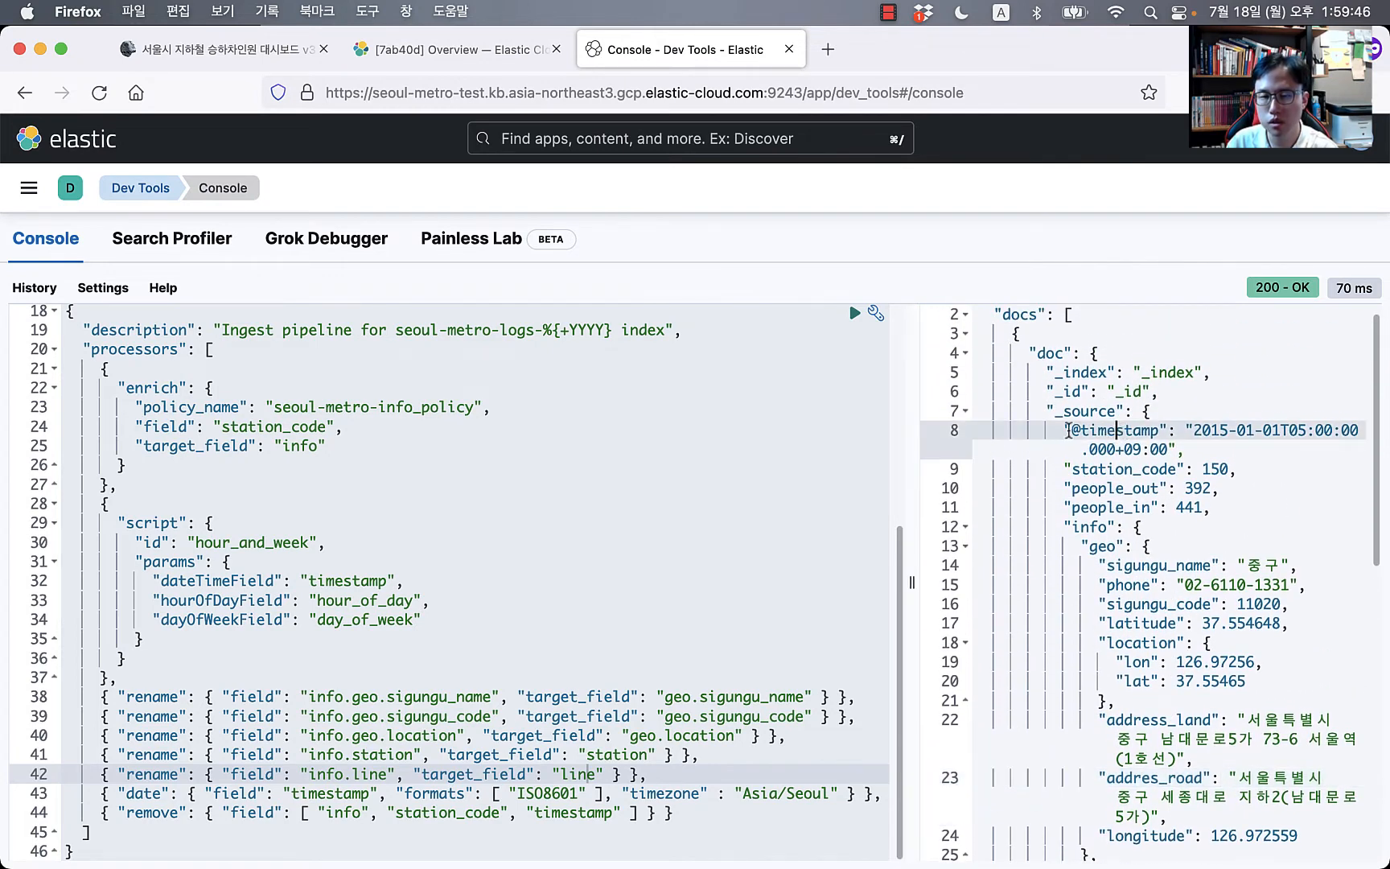
drag(1068, 431, 1255, 448)
click(566, 499)
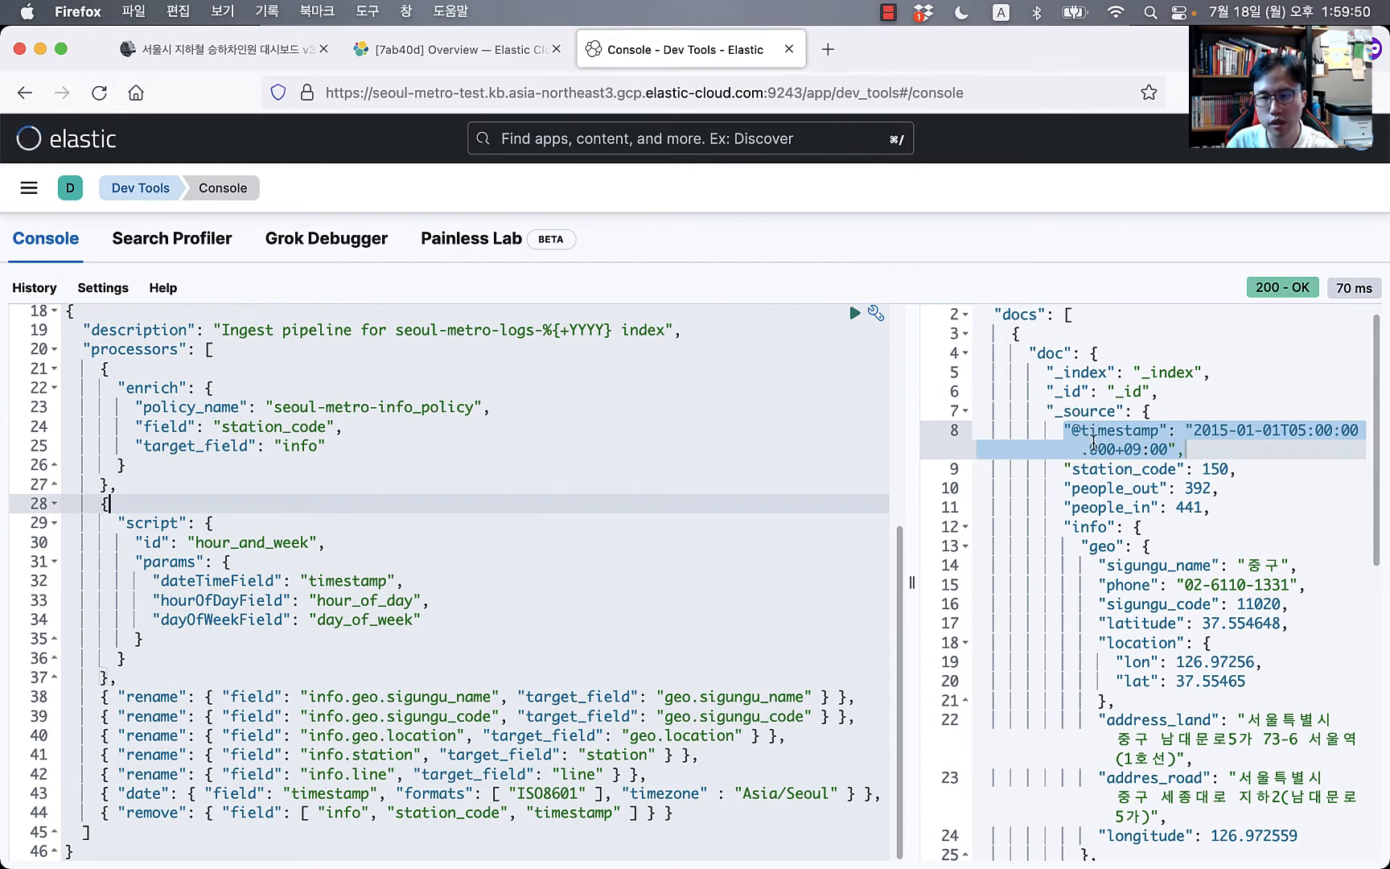
click(328, 795)
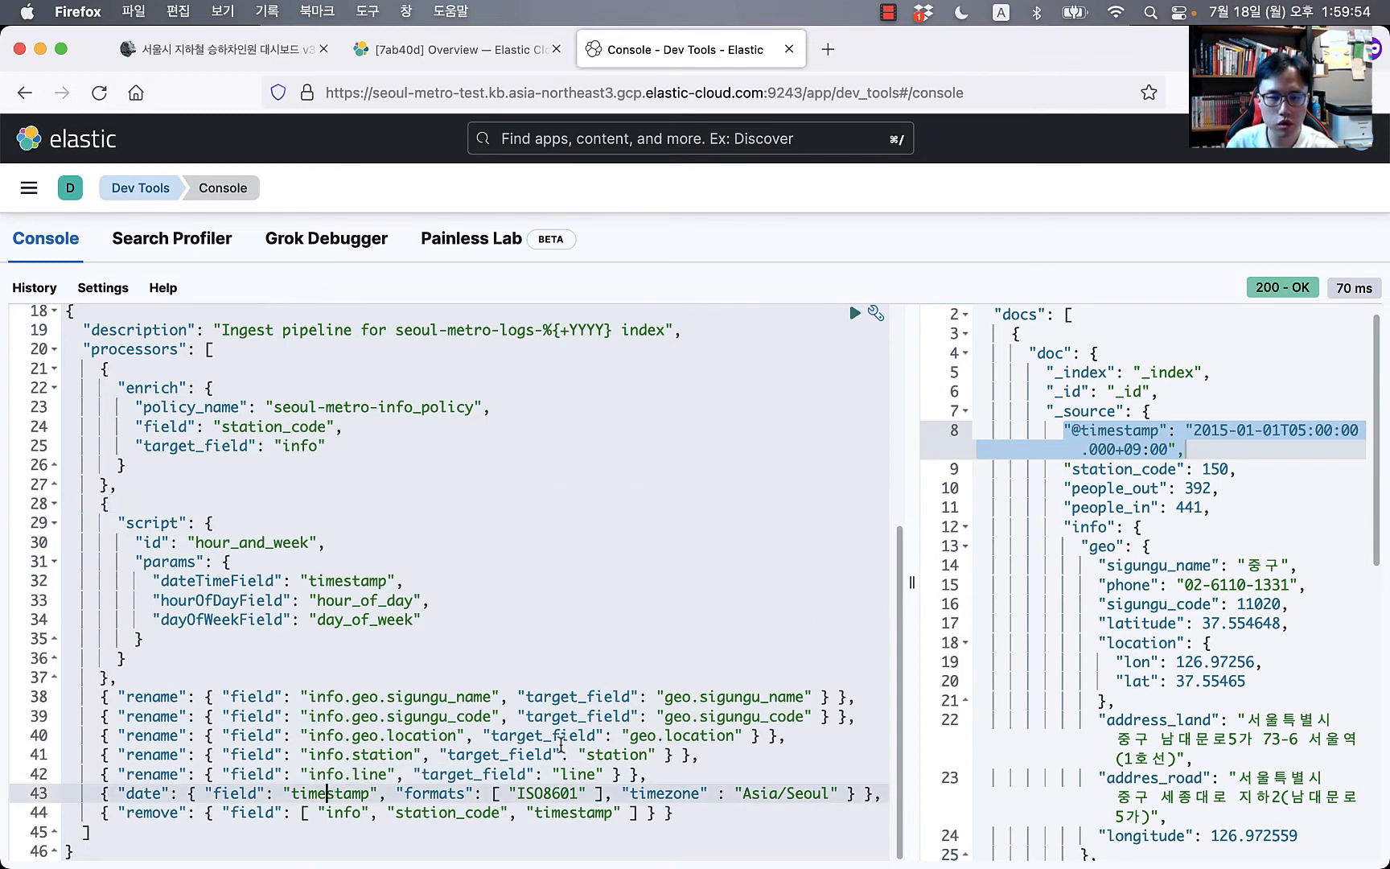
scroll(561, 745, up, 6)
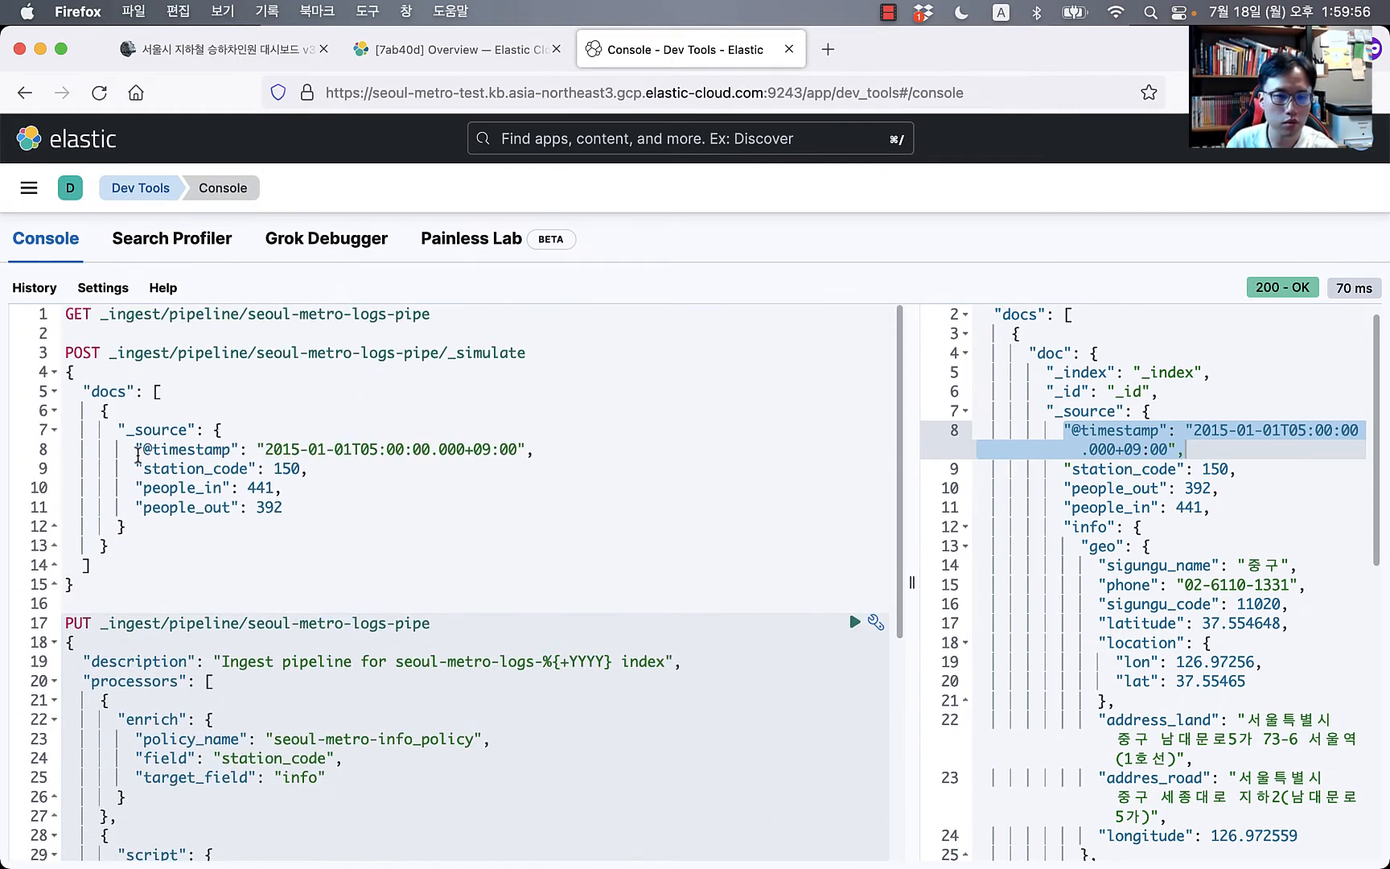
click(148, 450)
key(BackSpace)
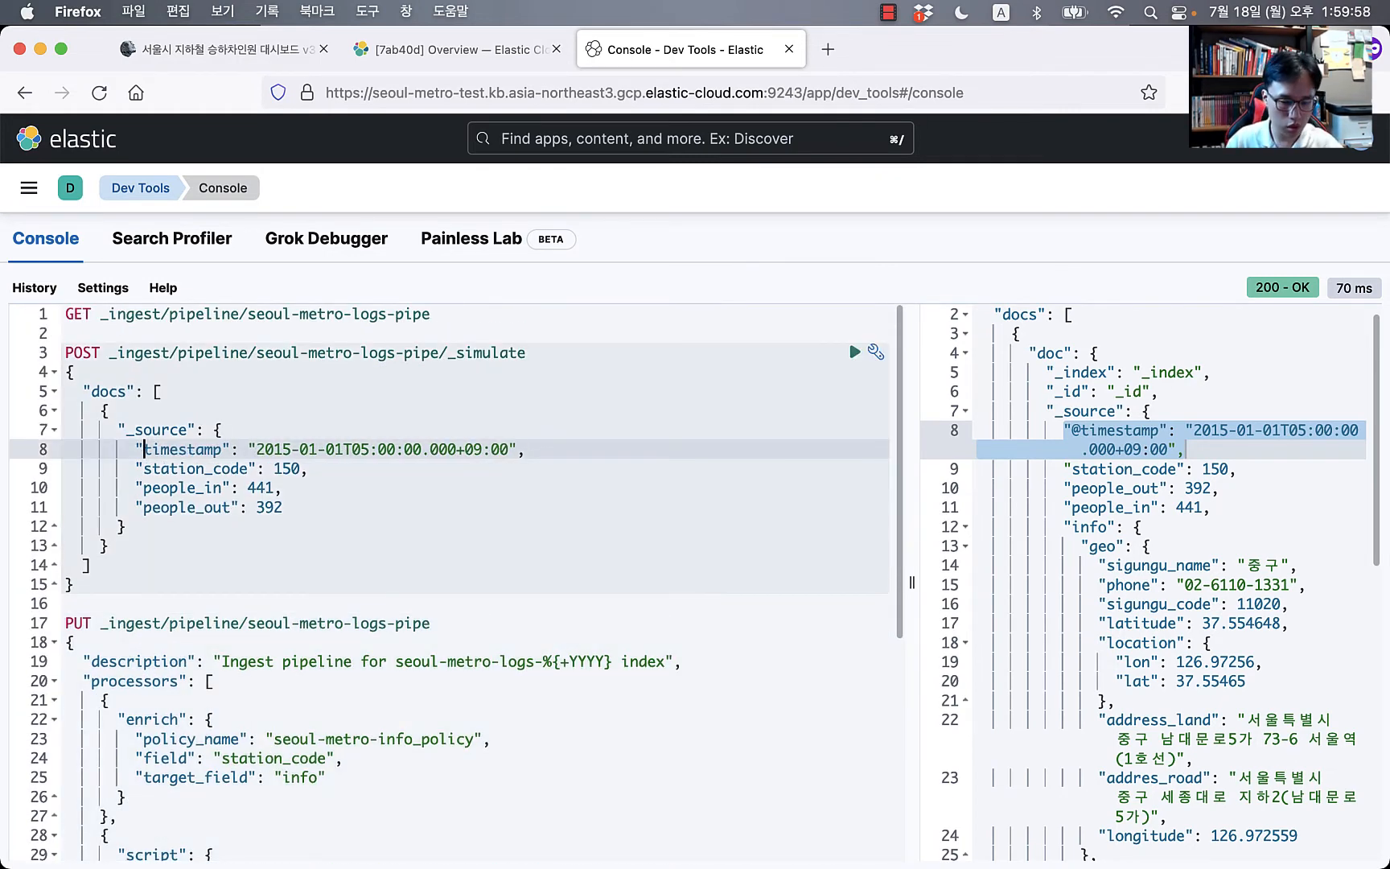
key(super+Return)
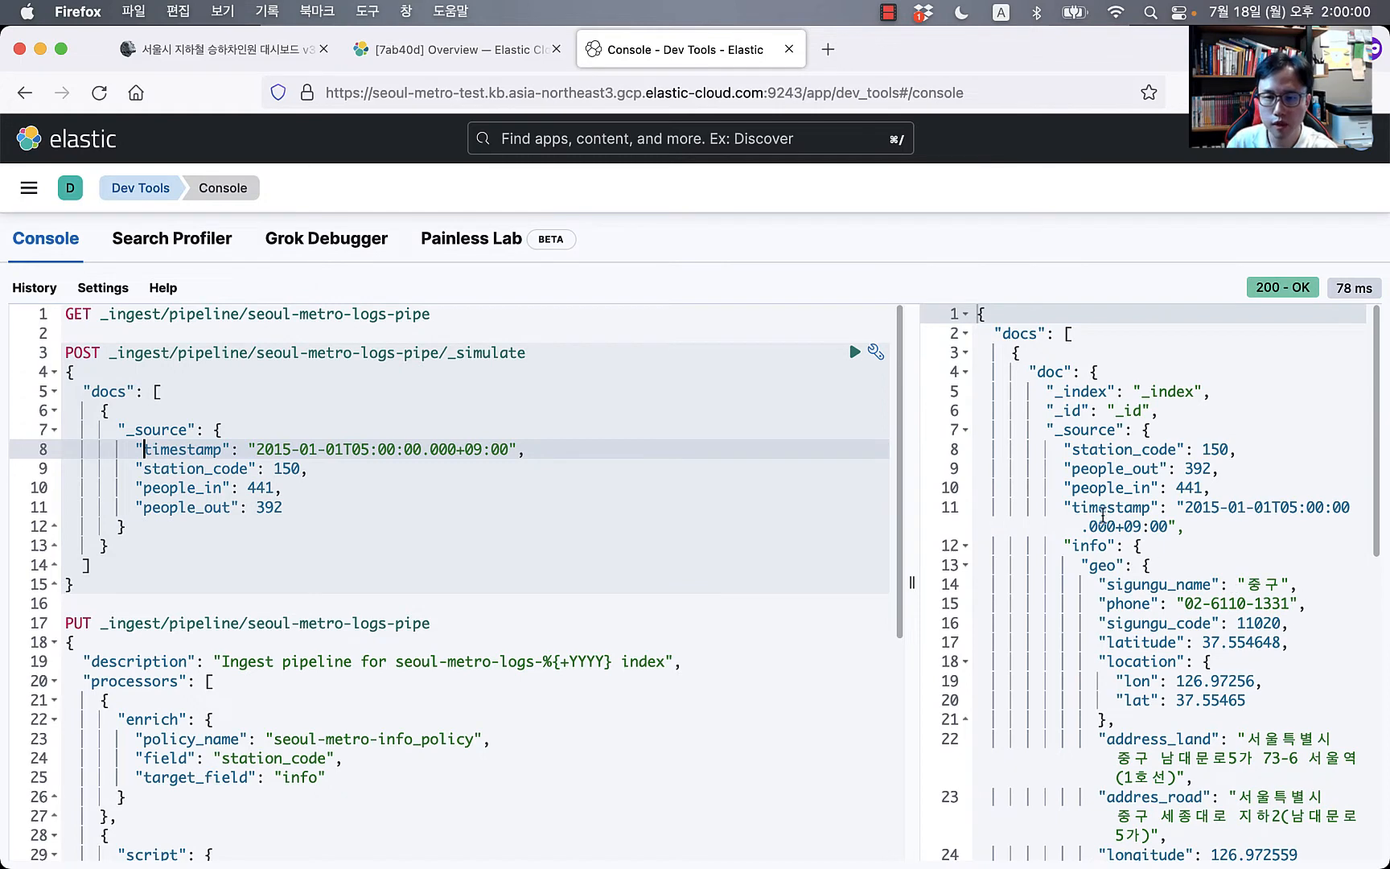
double_click(1103, 509)
scroll(599, 760, down, 8)
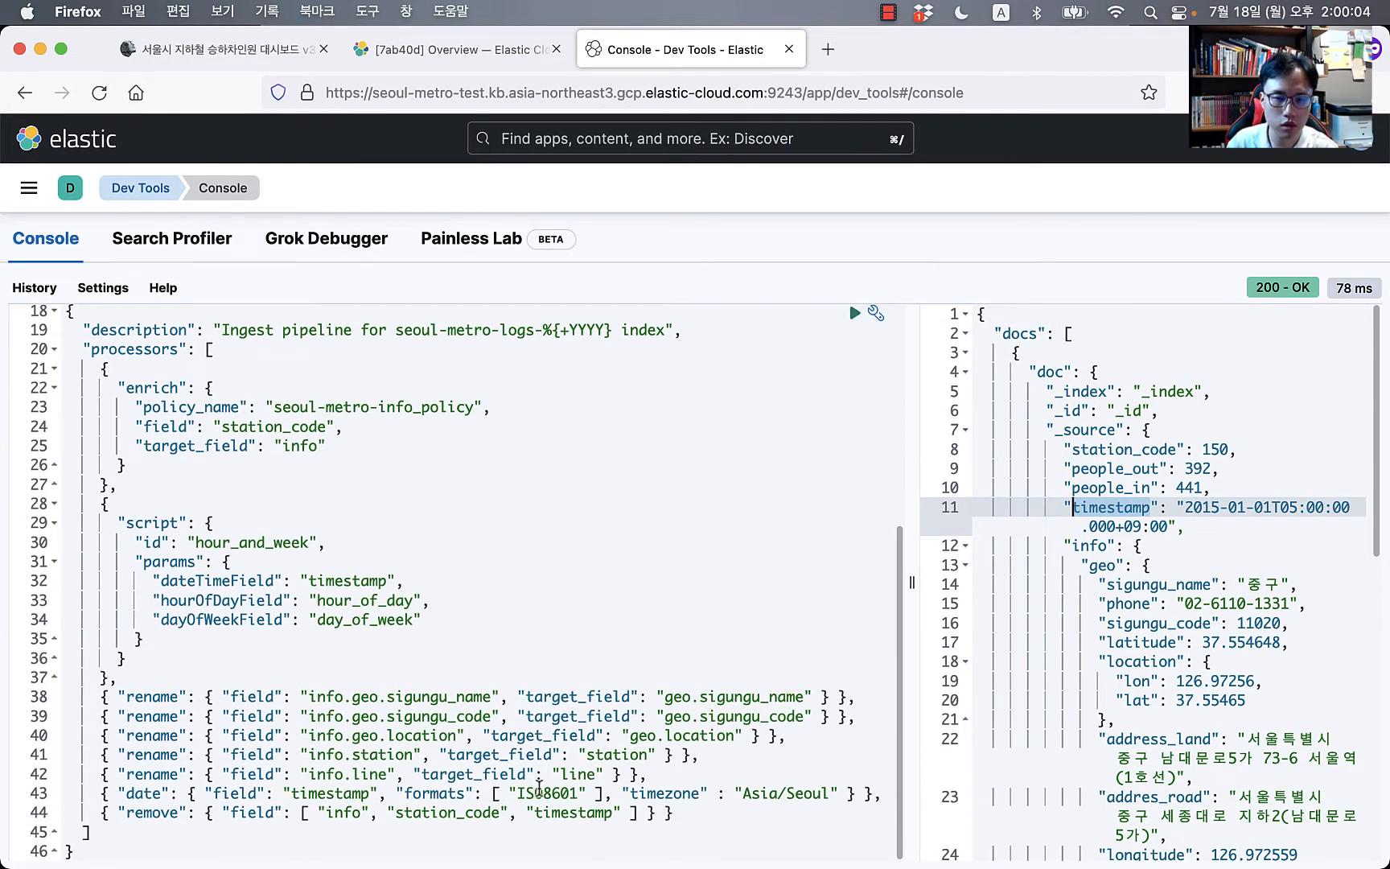
click(542, 792)
click(252, 812)
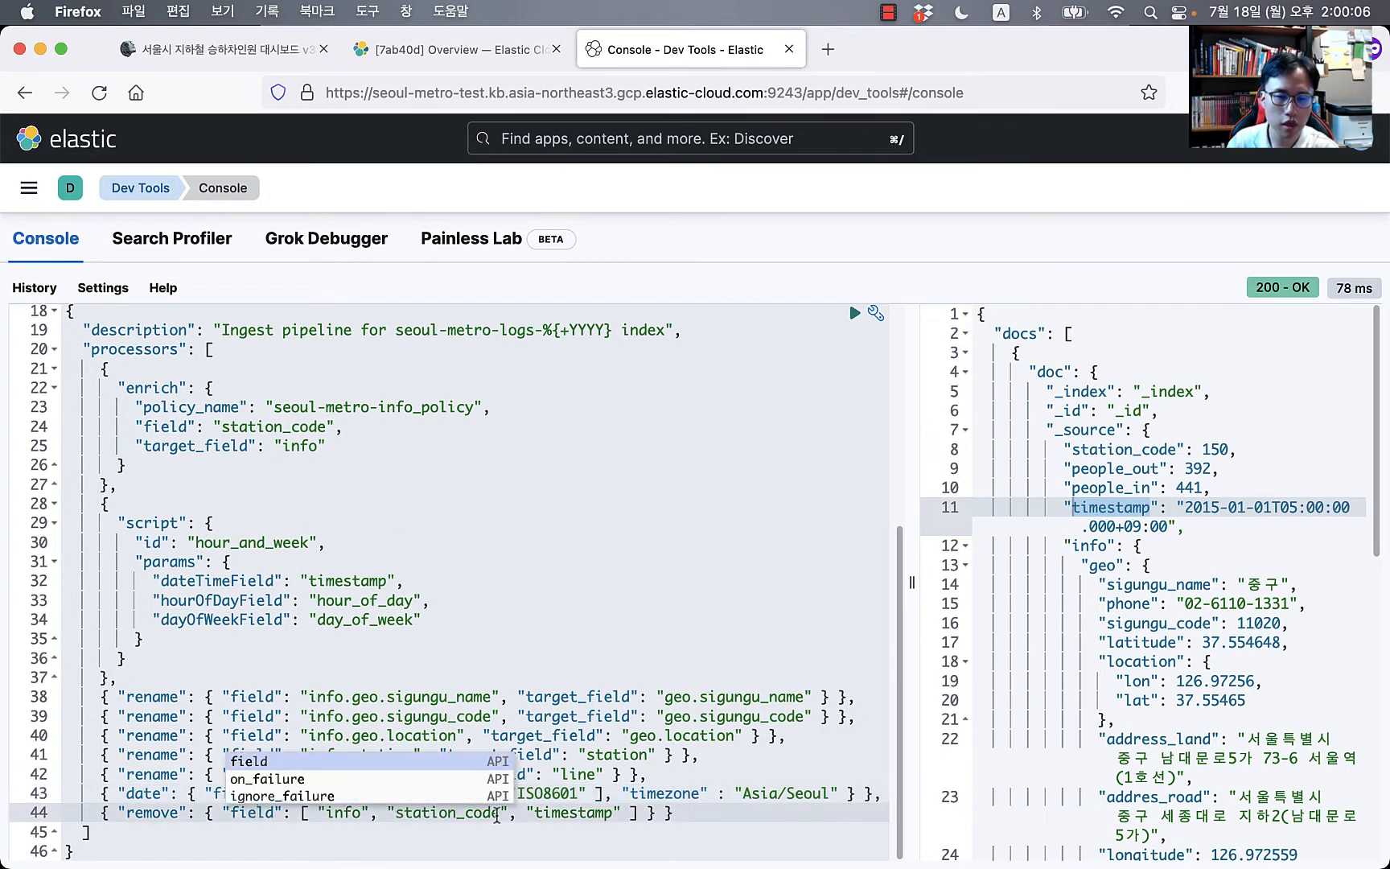
click(754, 814)
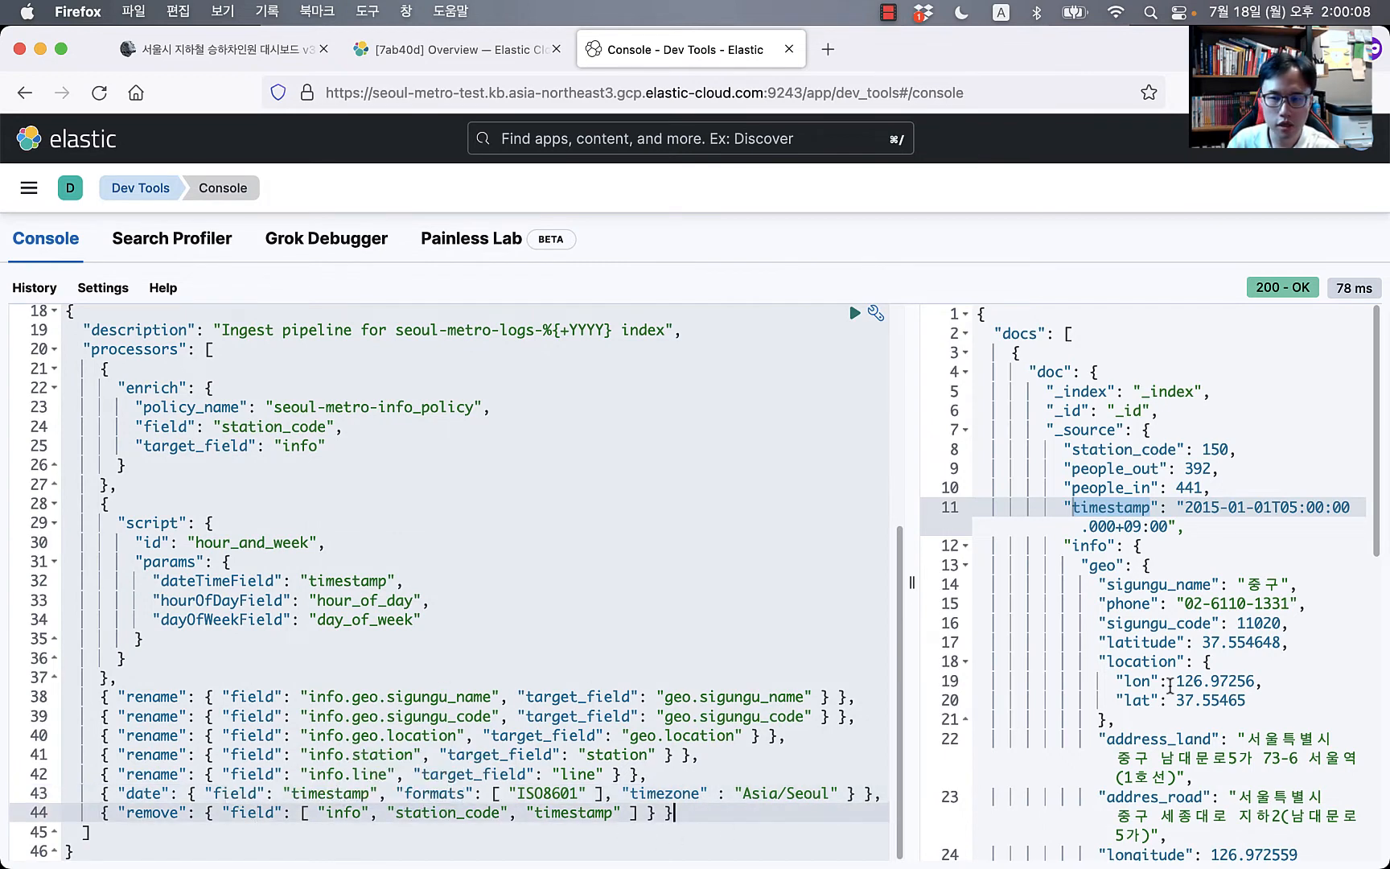
scroll(1180, 715, down, 4)
scroll(1179, 715, down, 8)
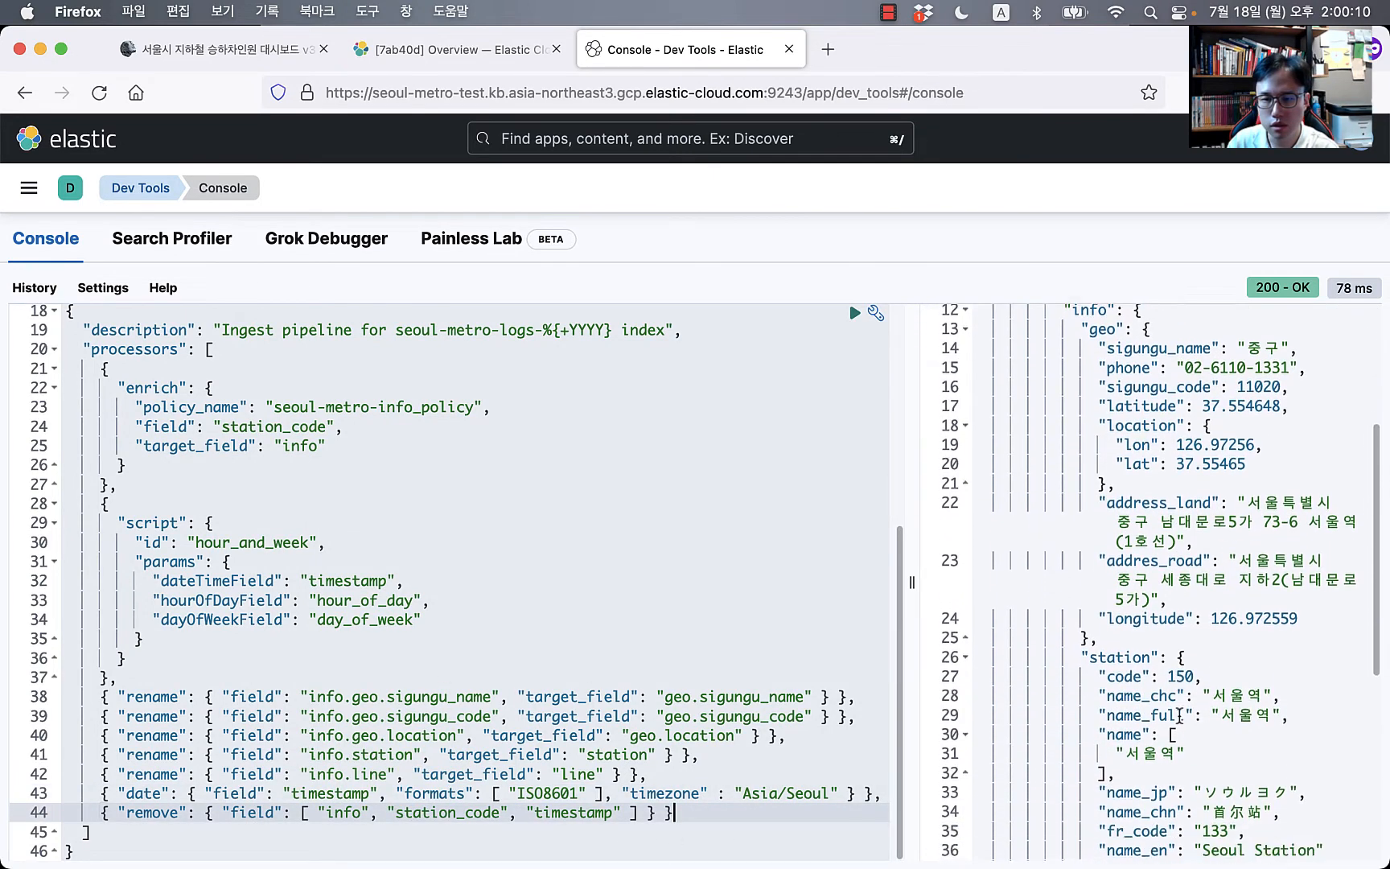
scroll(1179, 715, down, 3)
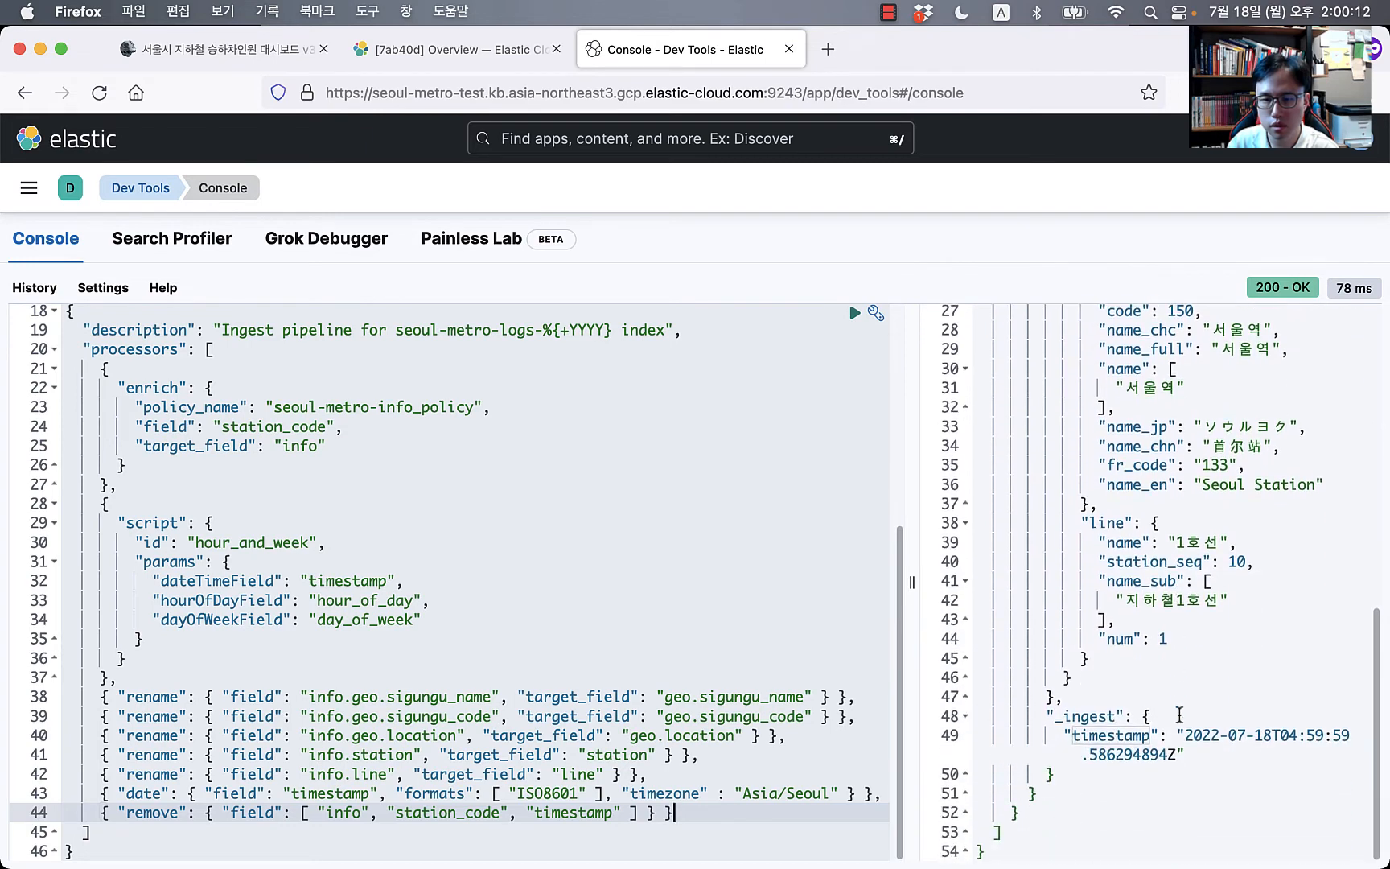
scroll(1179, 715, up, 8)
scroll(1179, 715, up, 3)
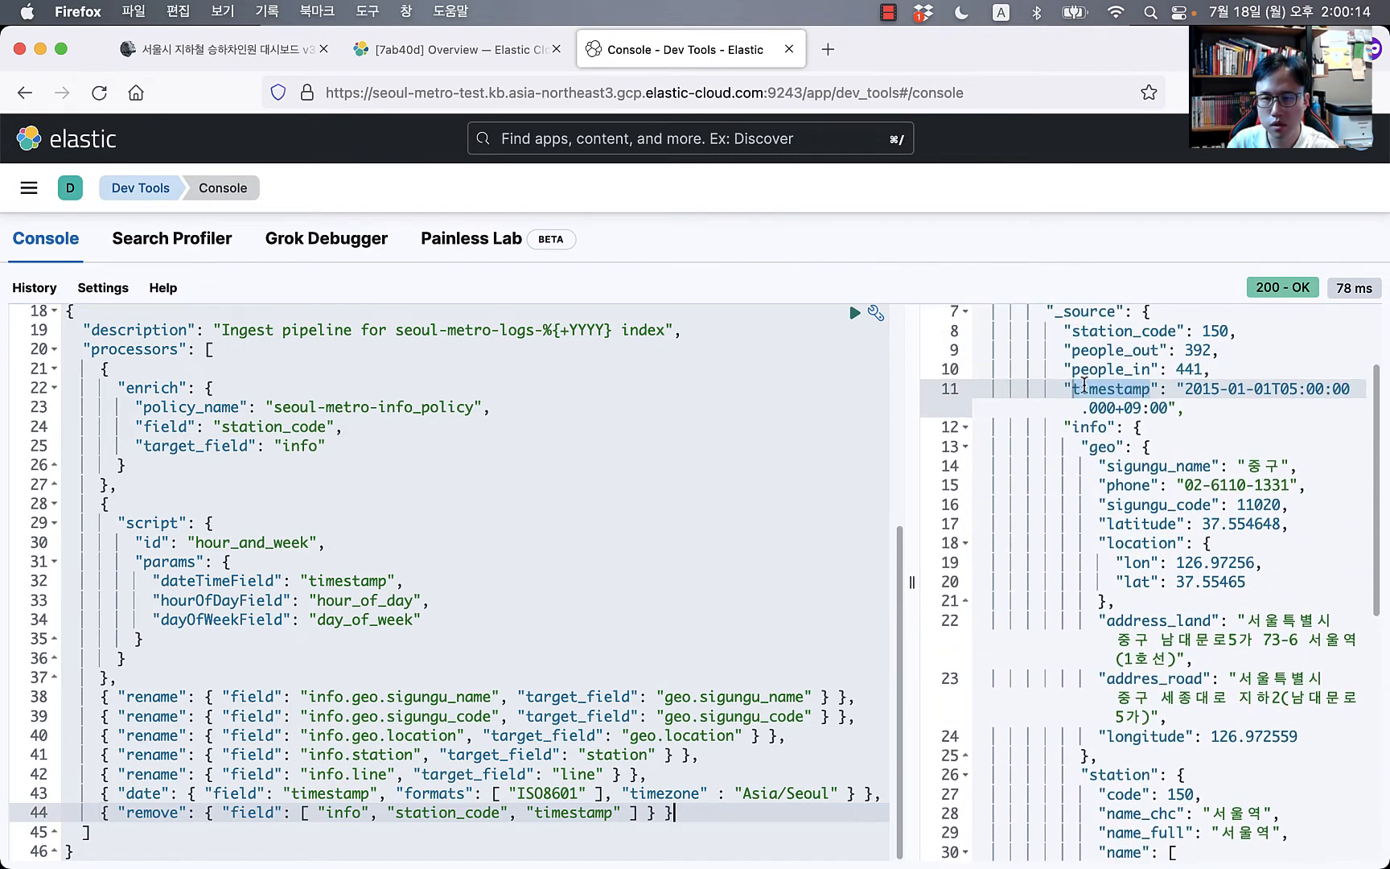
click(1091, 427)
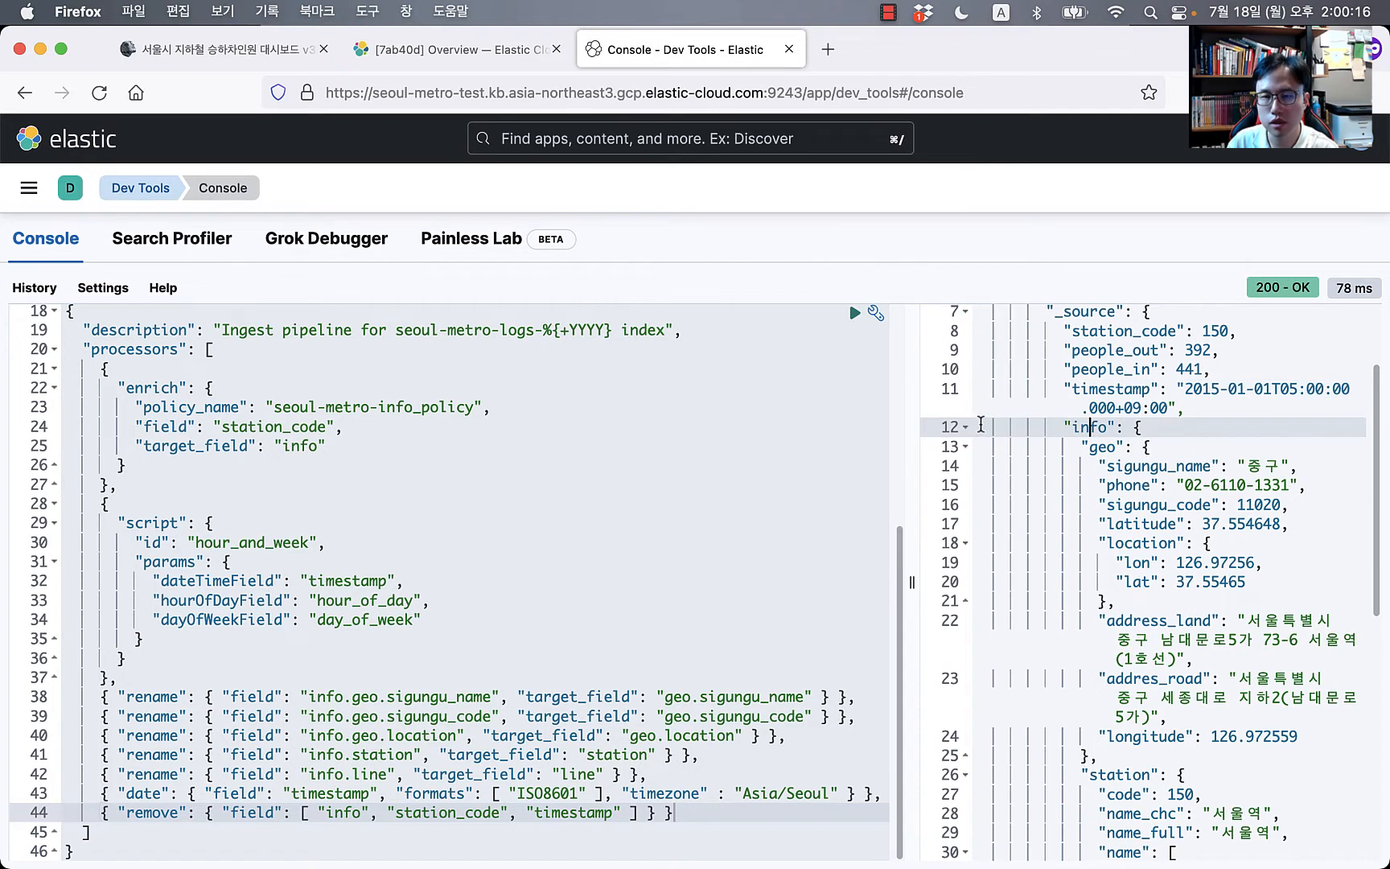
click(966, 429)
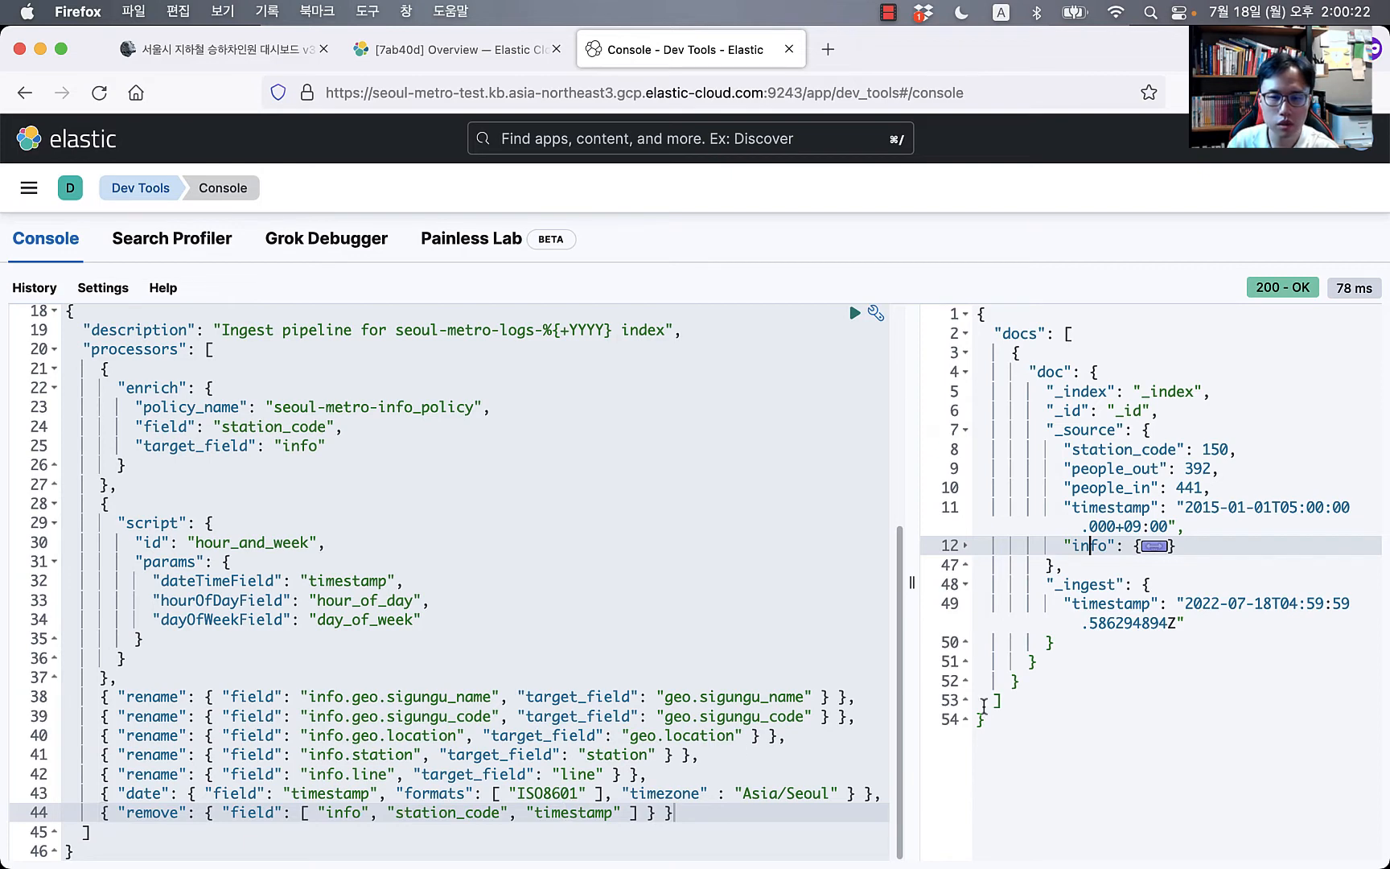
double_click(1096, 452)
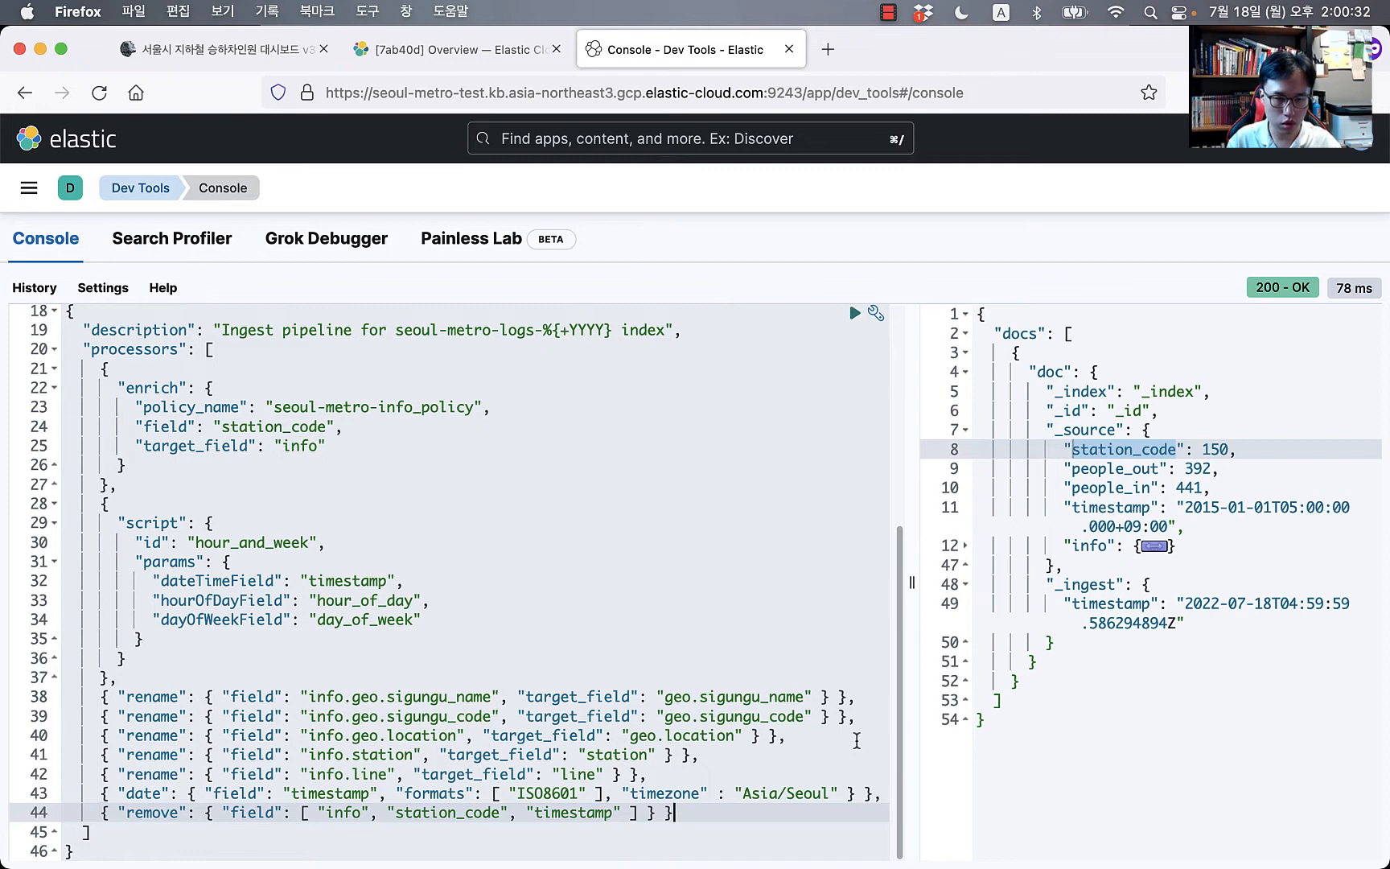
Step: Save the updated seoul-metro-logs-pipe and simulate it on the sample document
key(super+Return)
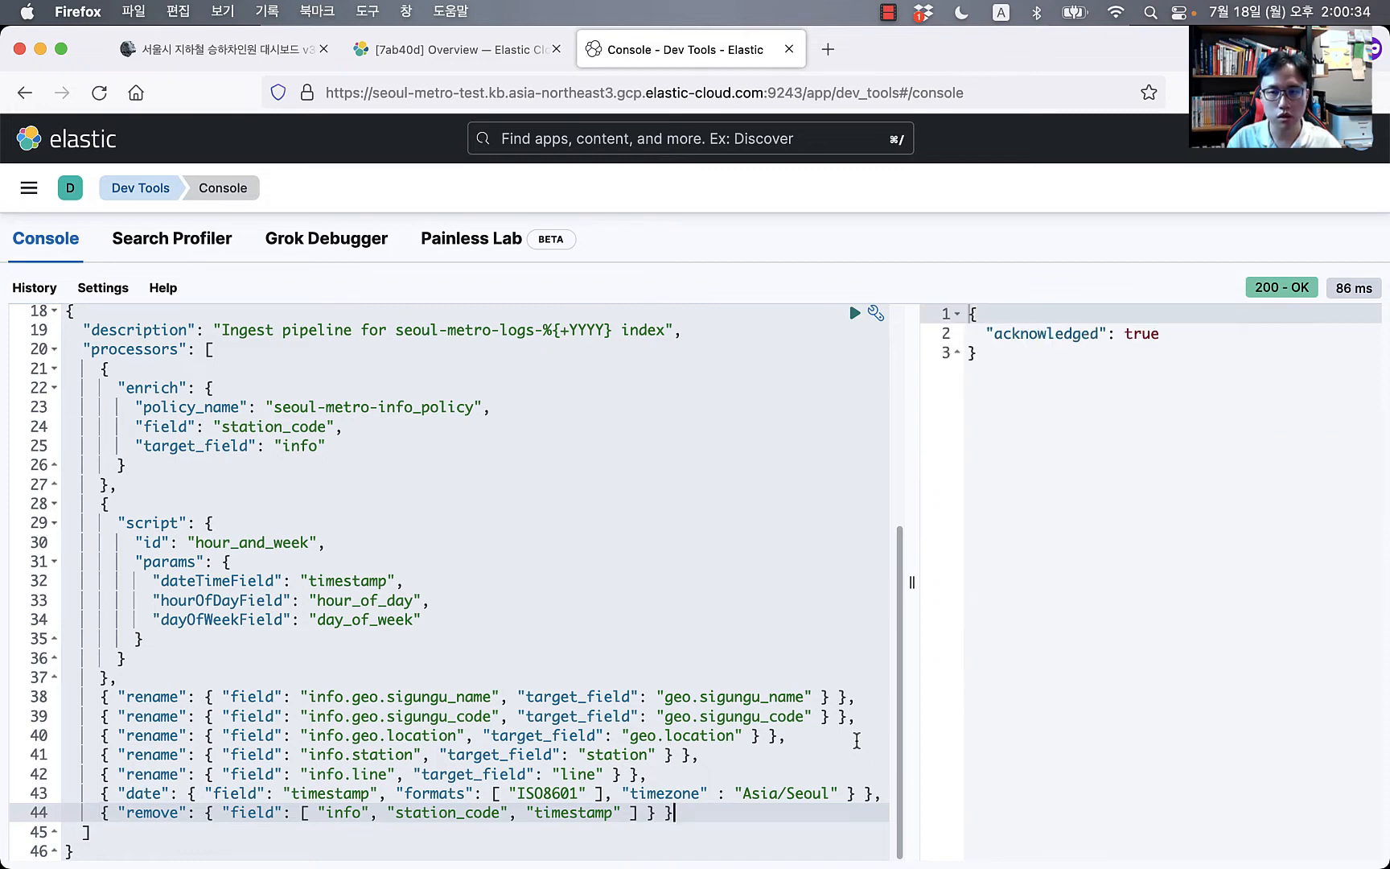
scroll(475, 512, up, 5)
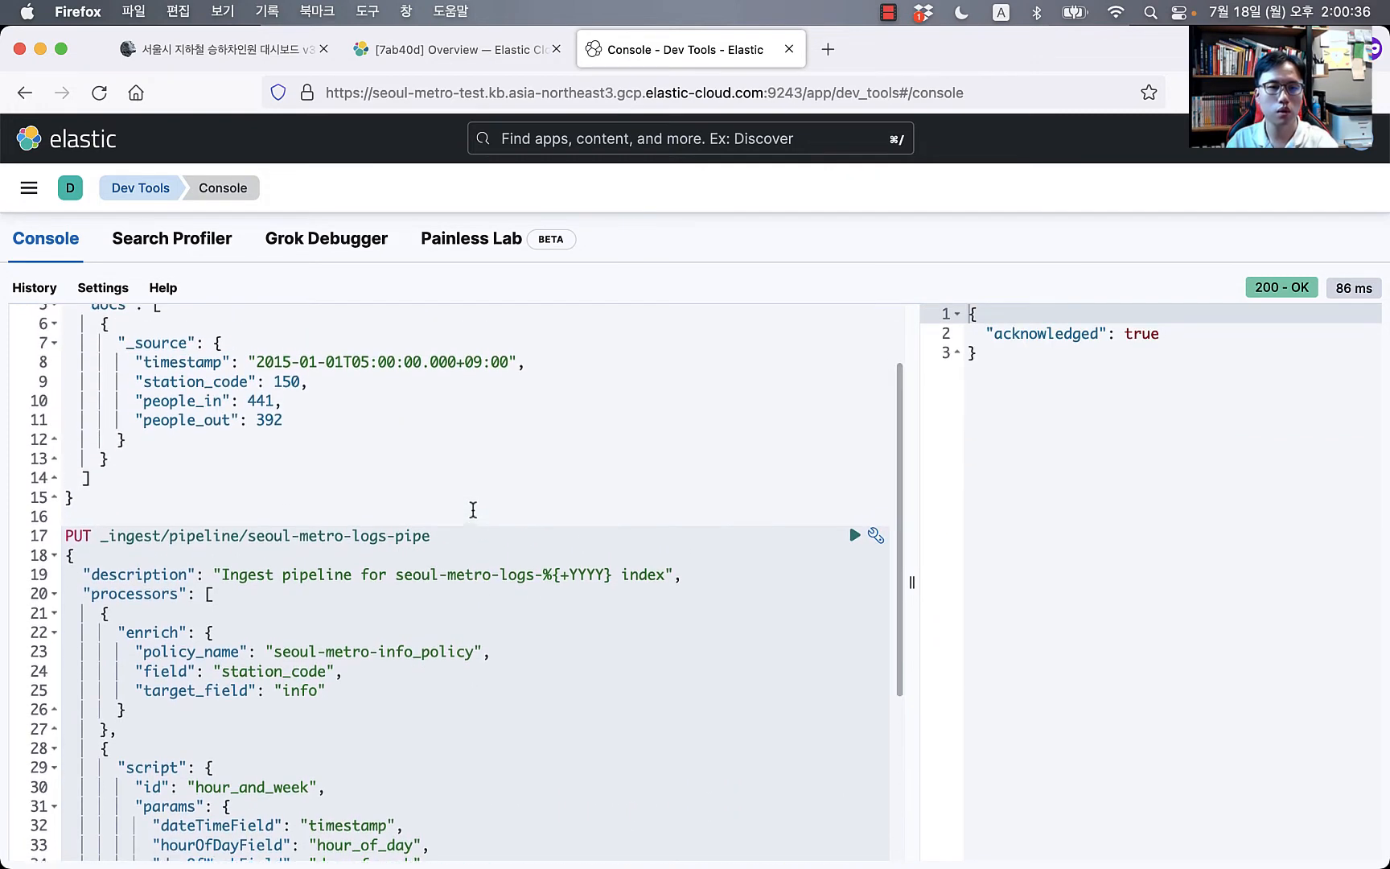
scroll(471, 508, up, 3)
click(456, 448)
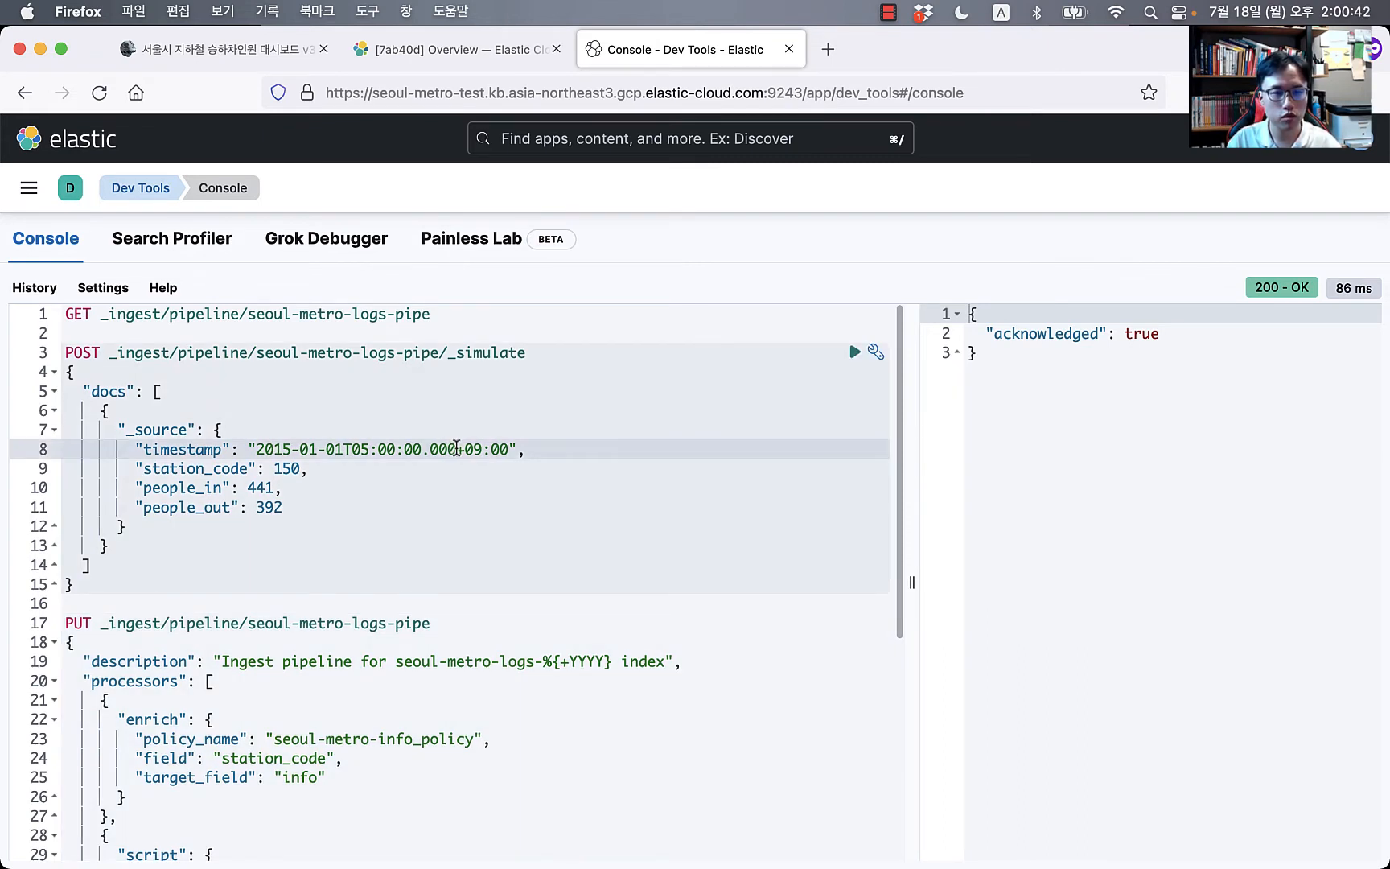
key(super+Return)
drag(911, 492, 644, 505)
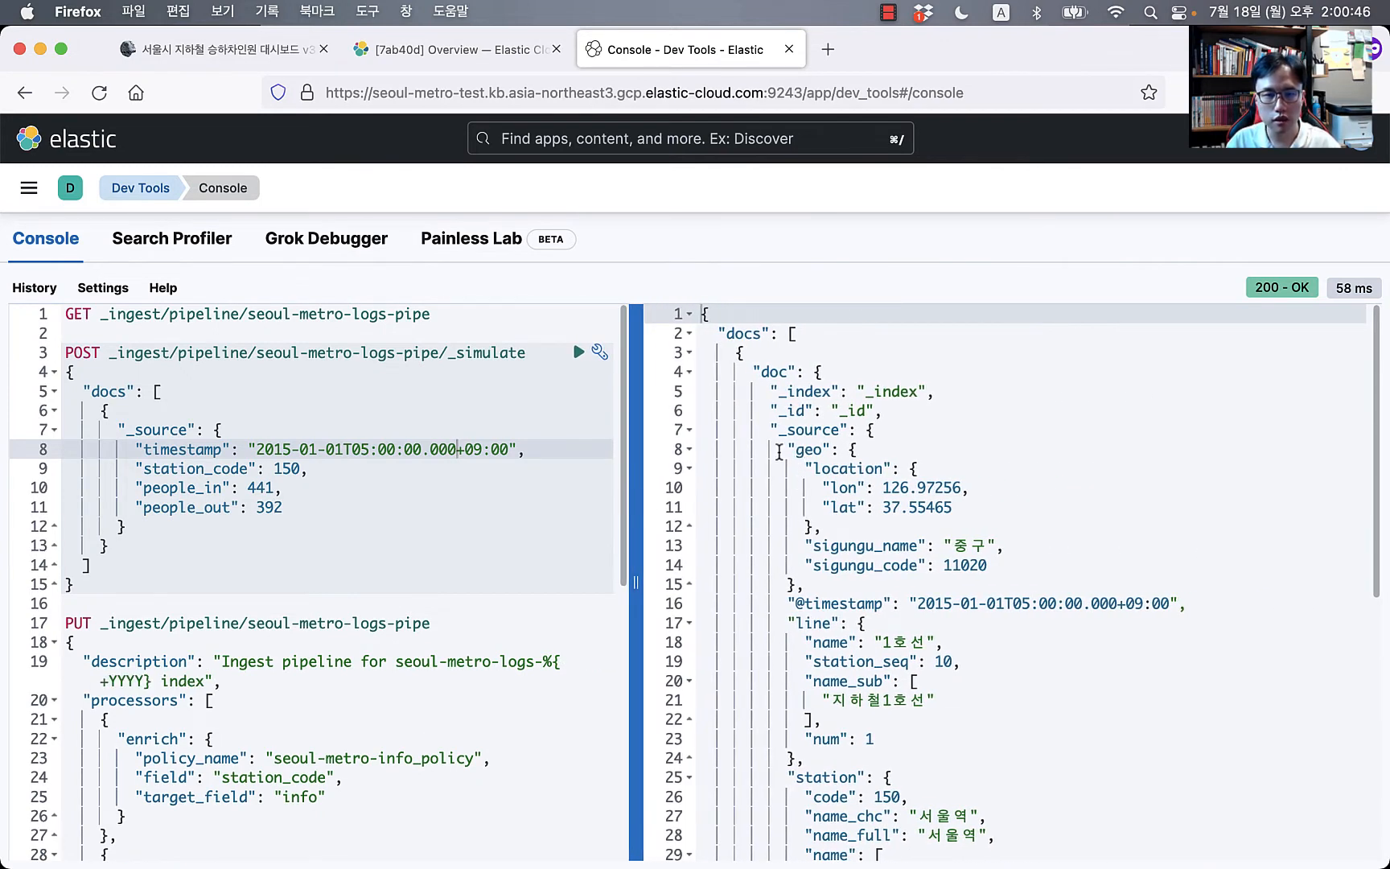
scroll(810, 471, down, 3)
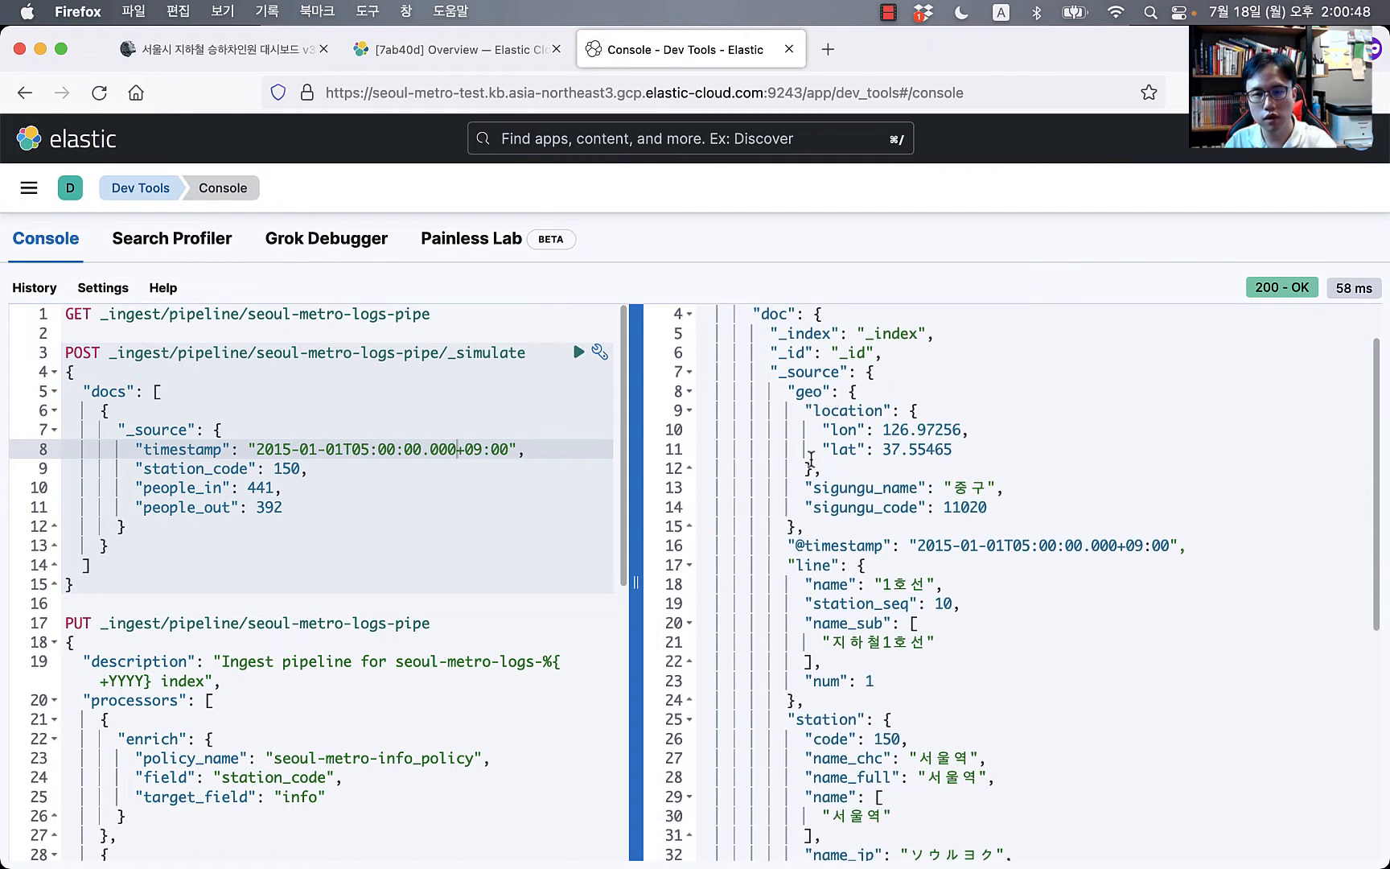
click(691, 392)
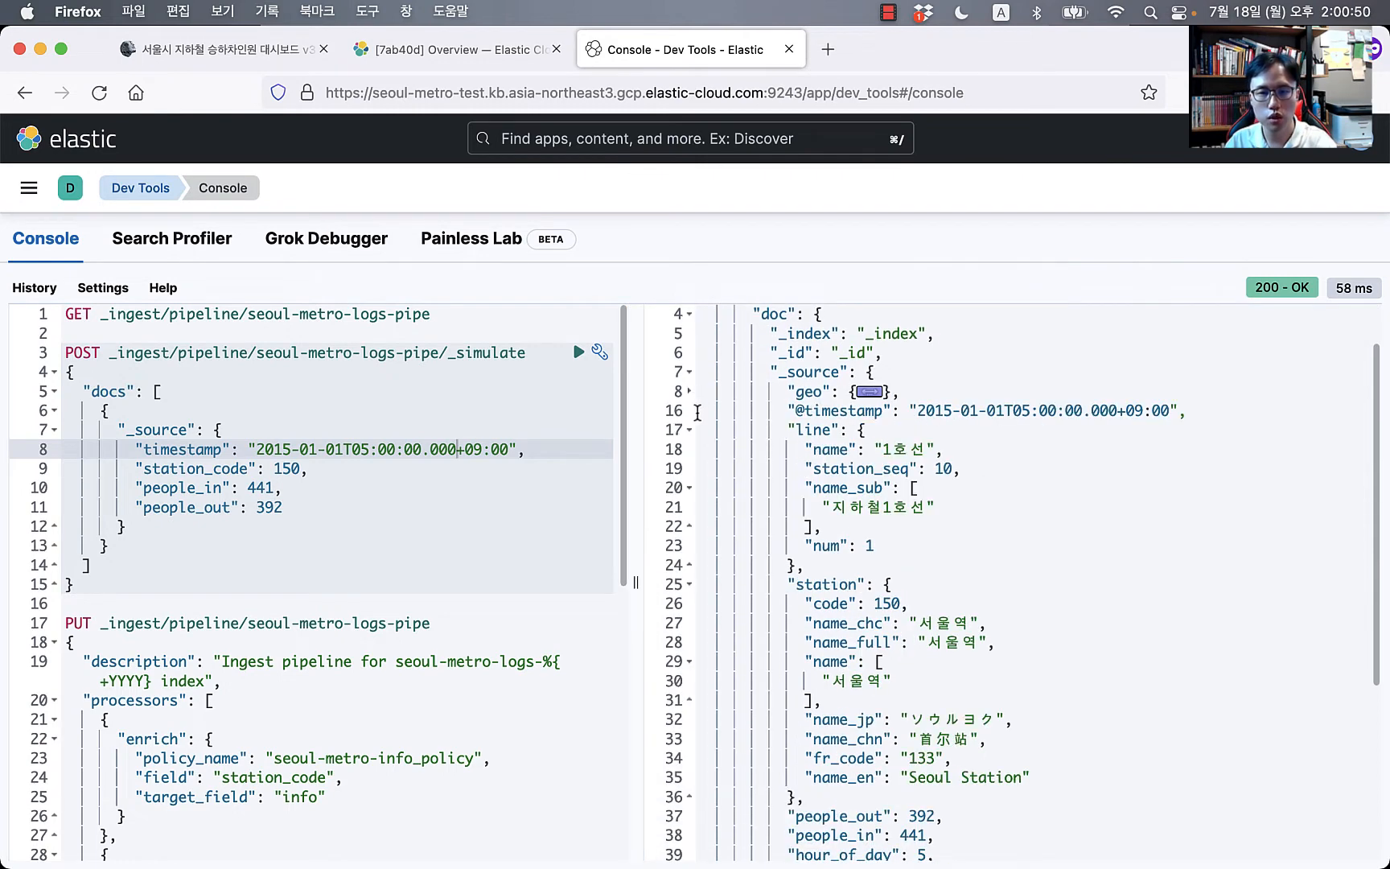
click(690, 392)
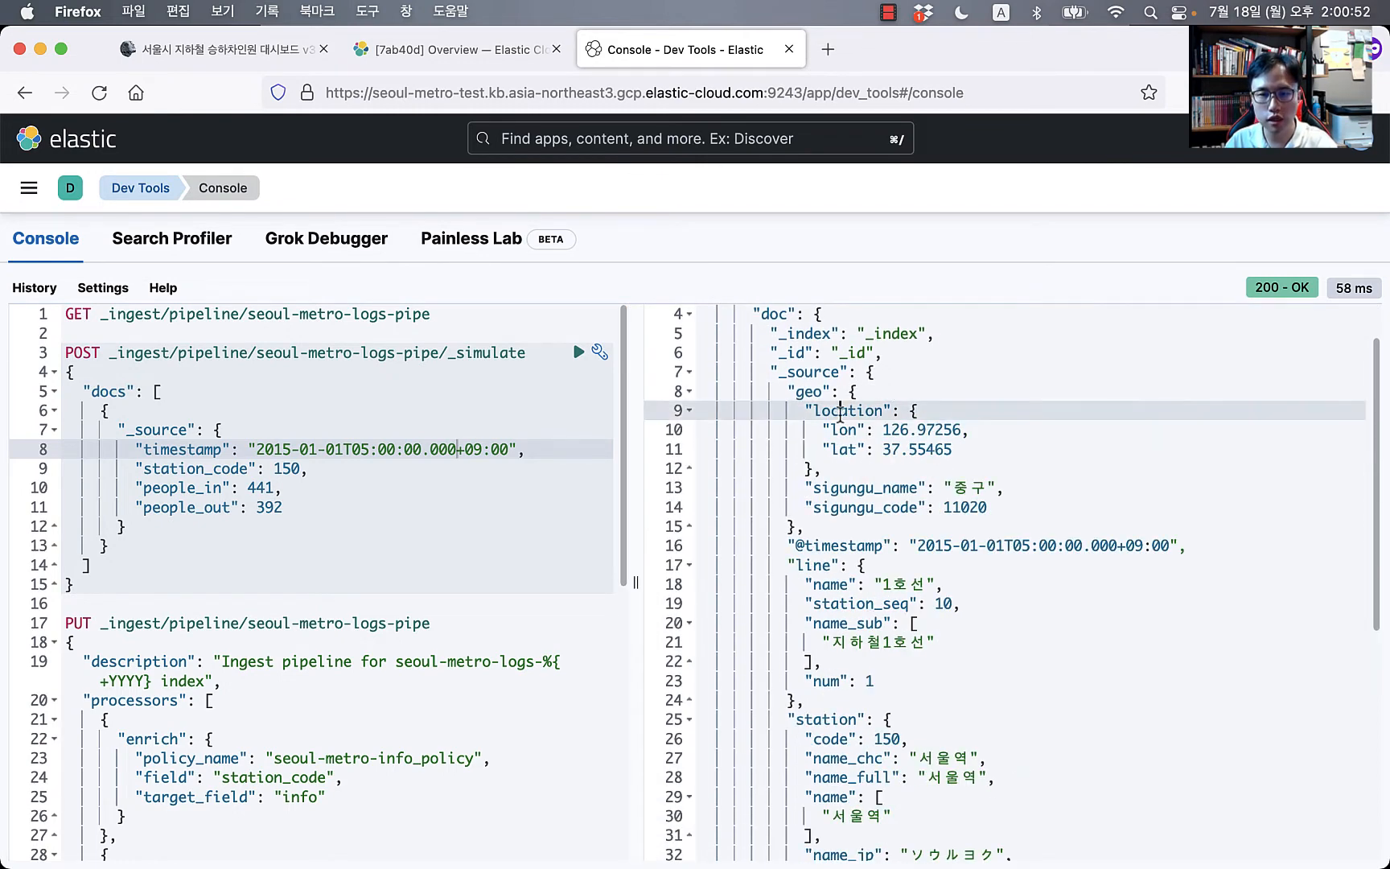
click(847, 491)
click(867, 507)
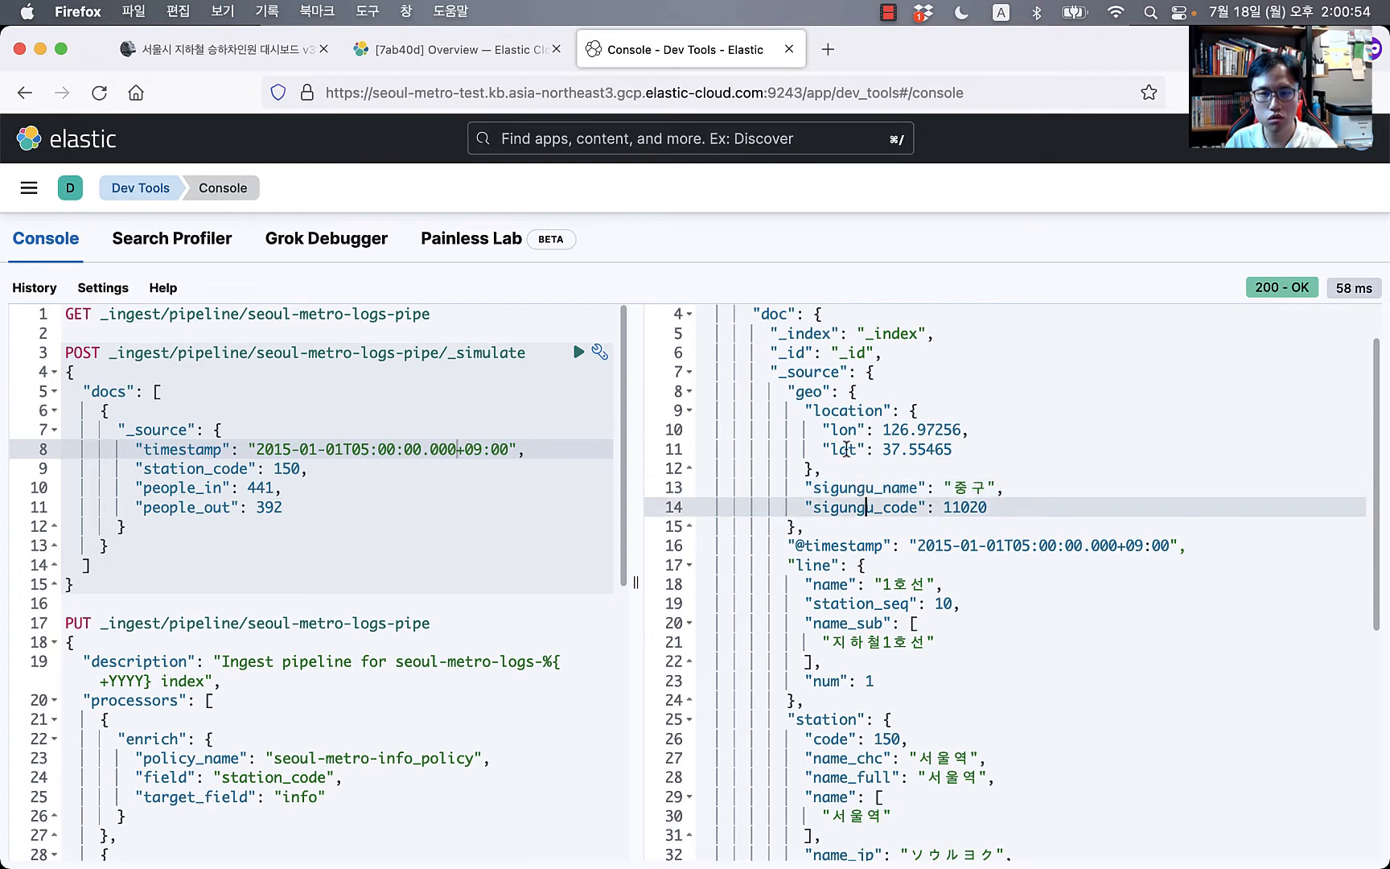
click(690, 392)
click(814, 407)
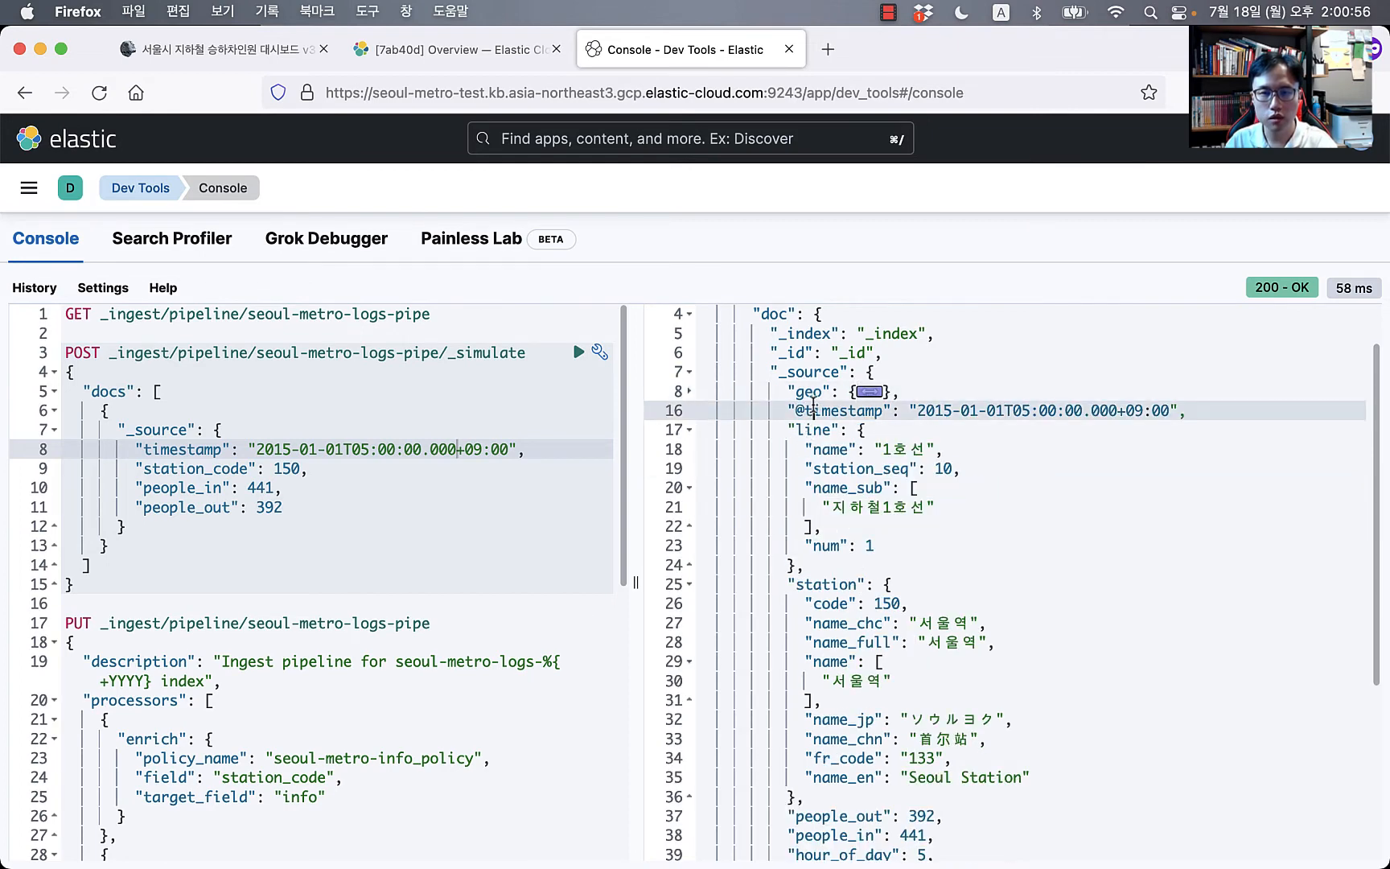
double_click(814, 408)
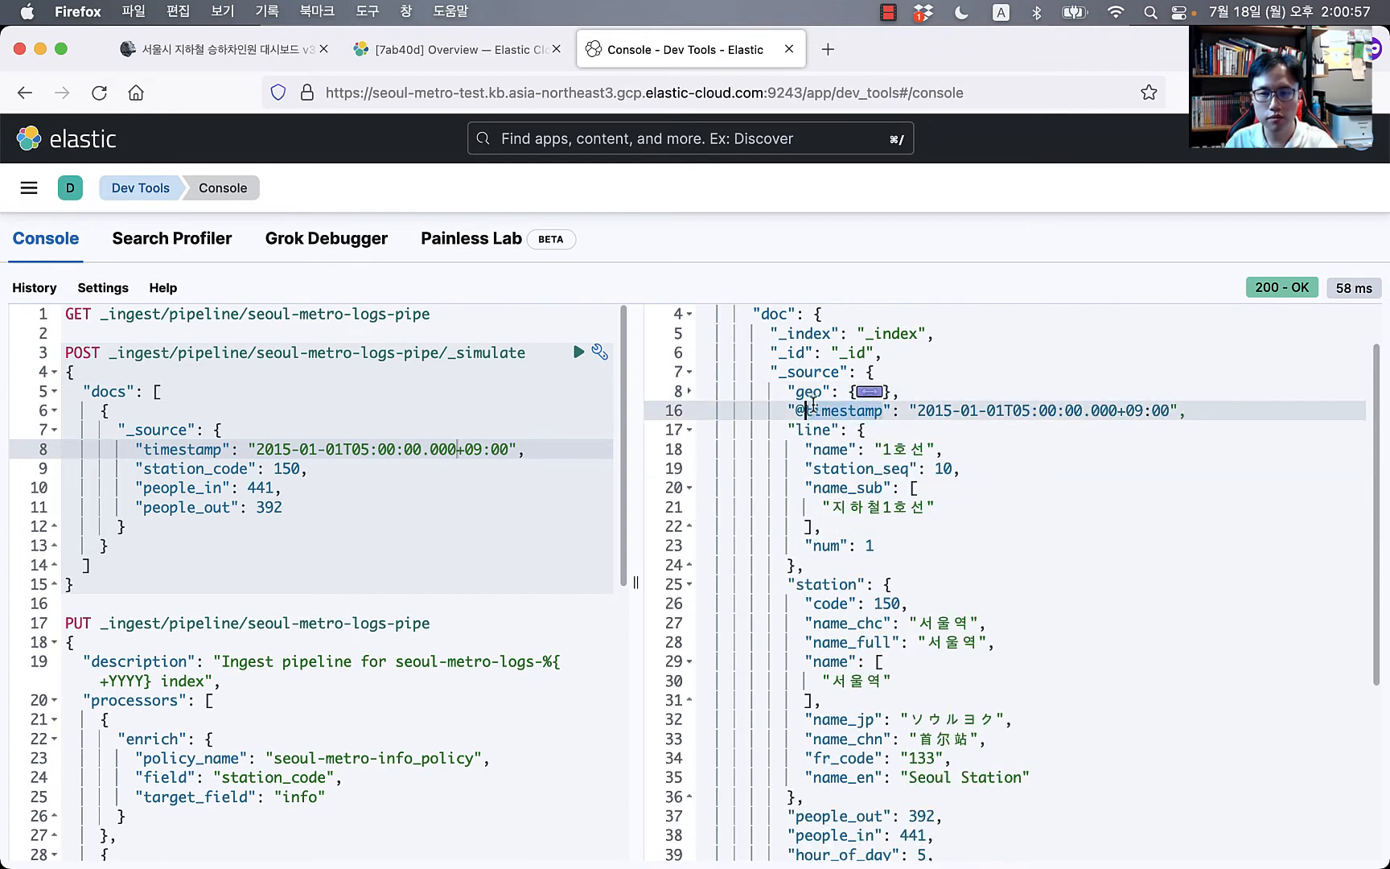
Step: Collapse the line and station objects to check hour_of_day, day_of_week, people_out and people_in
click(690, 430)
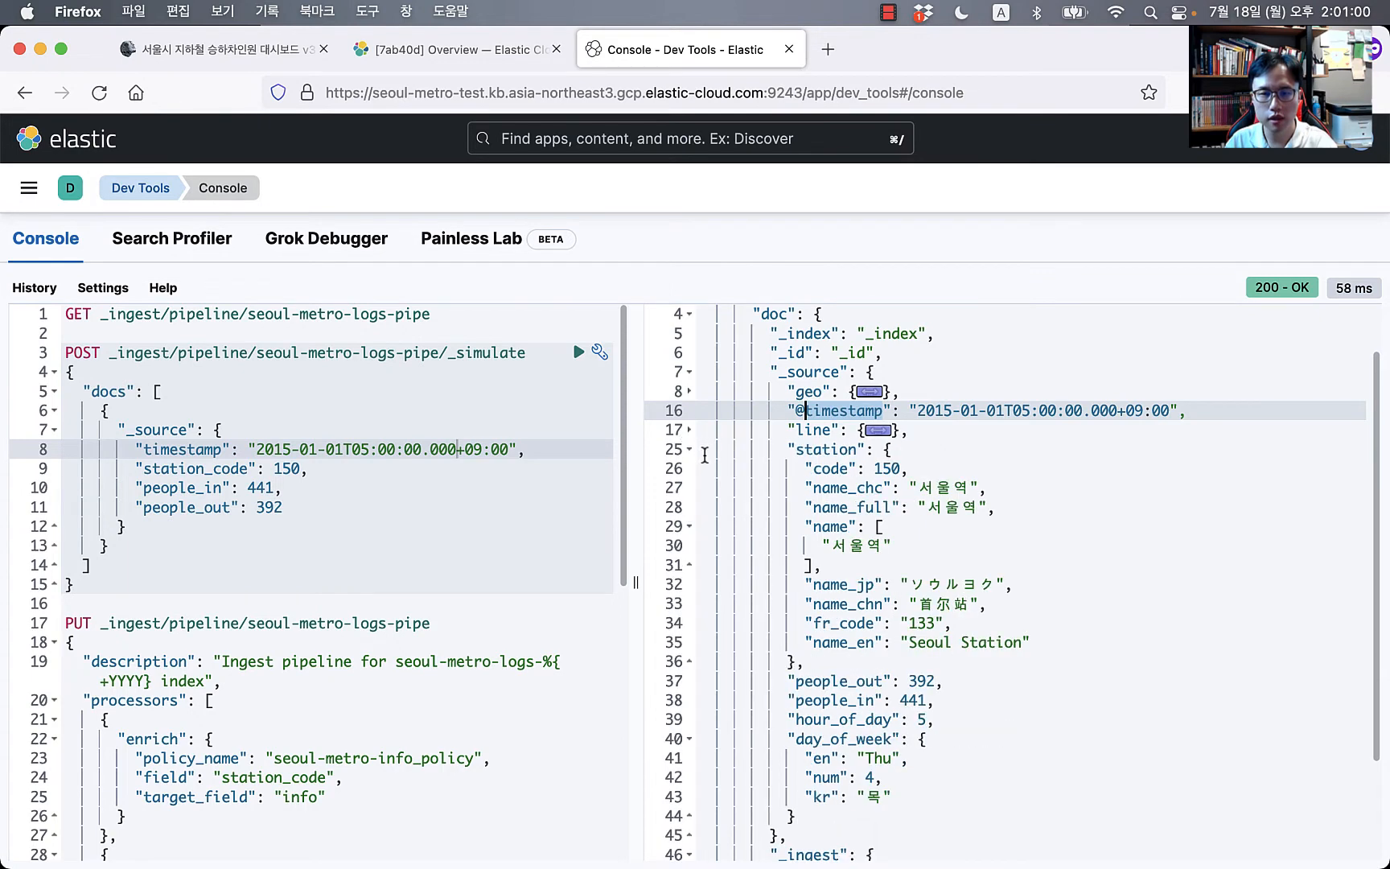
click(692, 449)
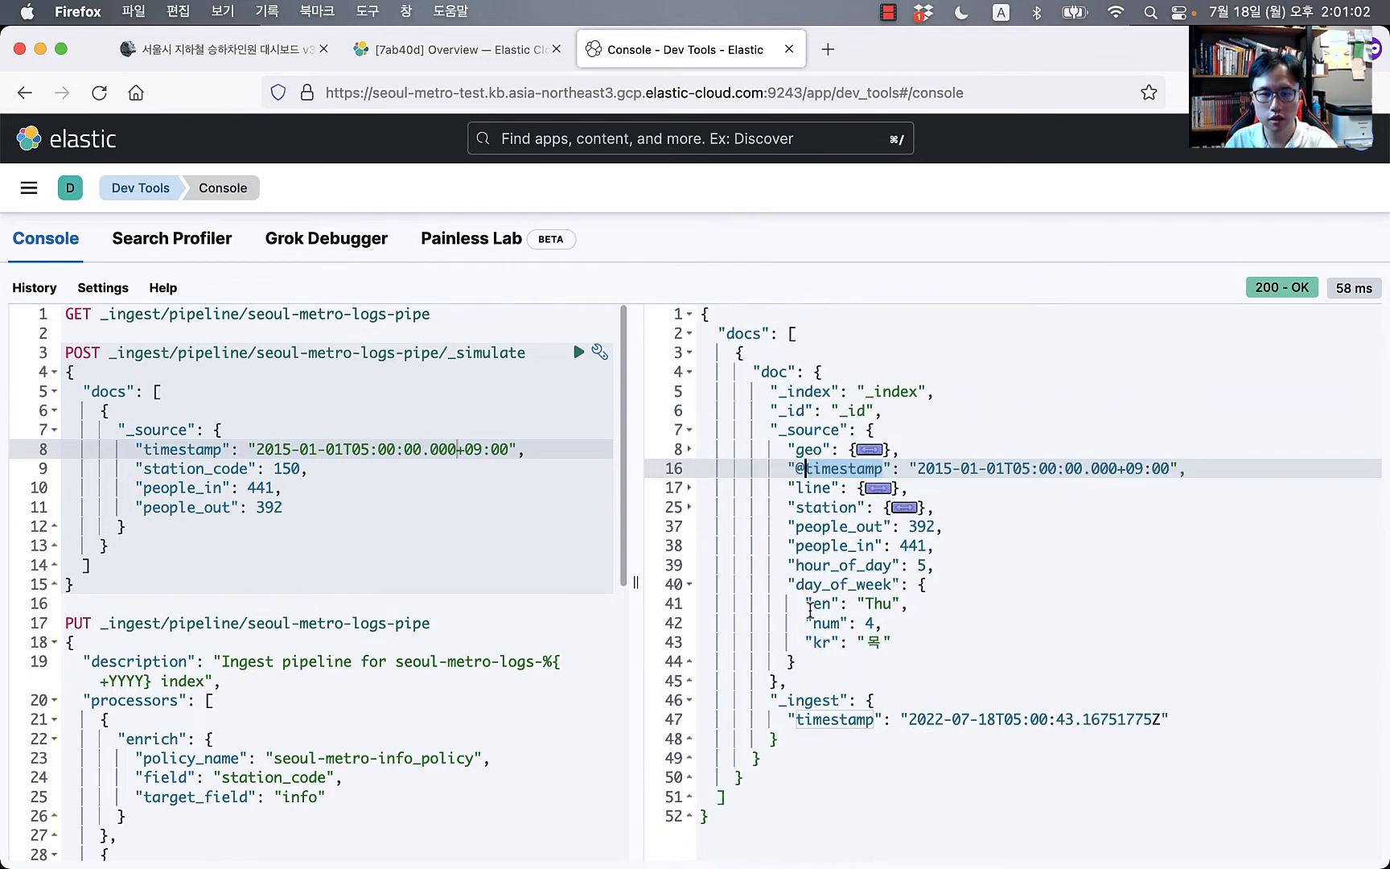
click(855, 563)
click(857, 586)
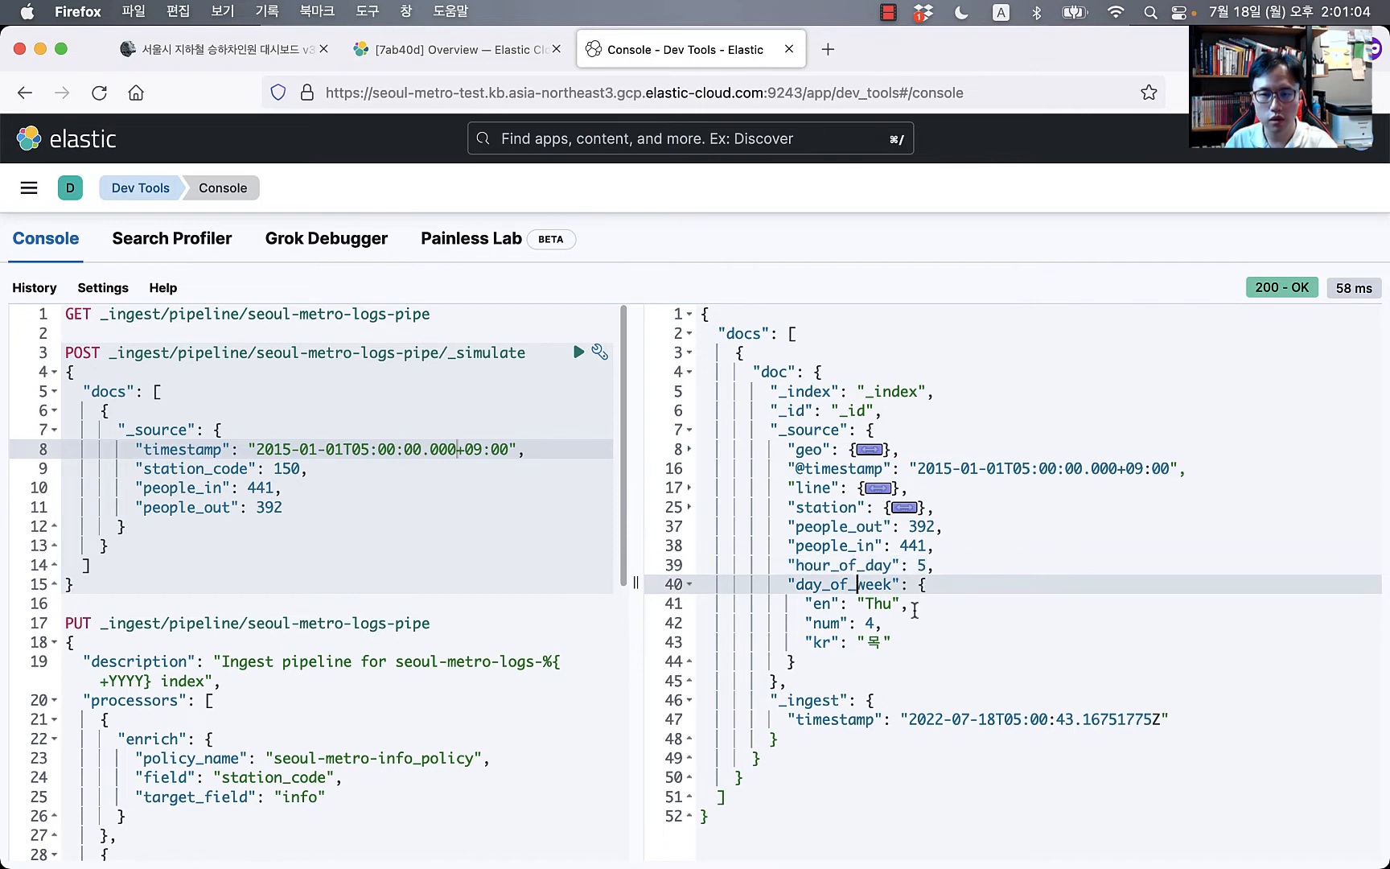
click(837, 529)
click(841, 547)
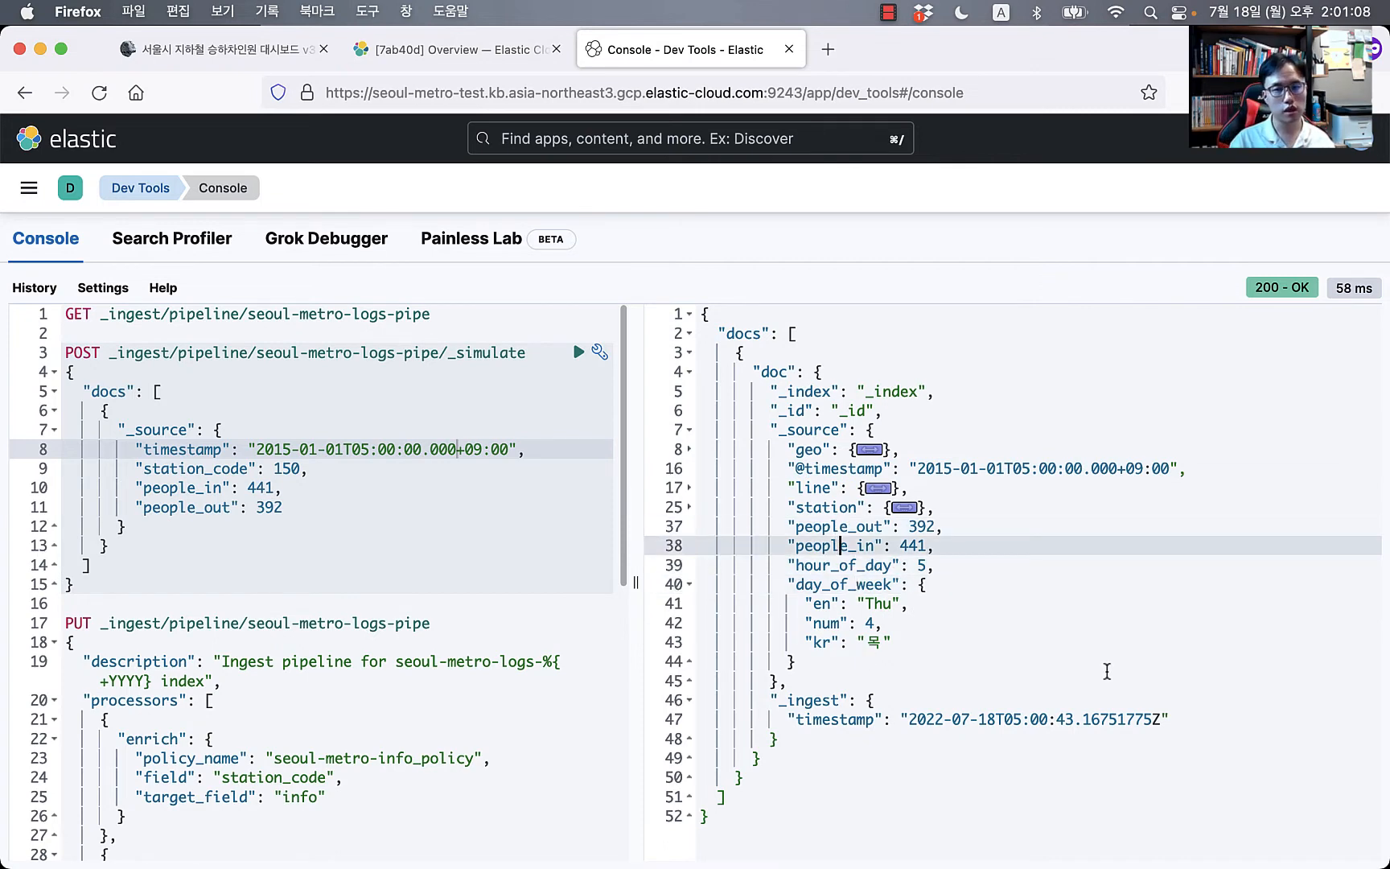
Step: Expand the geo, line and station objects again and check the station's name_chc value
click(689, 449)
click(689, 623)
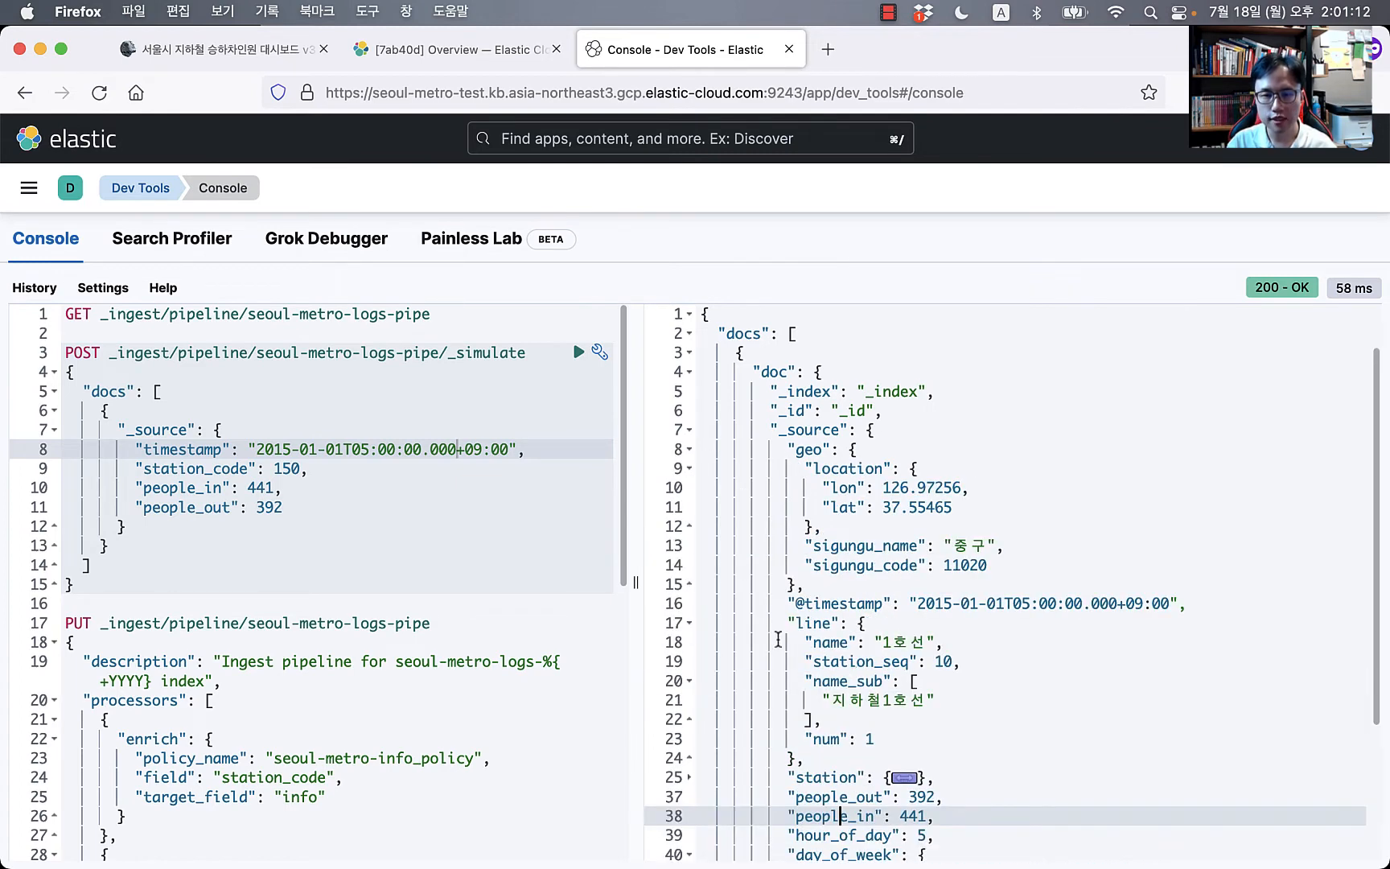
scroll(837, 663, down, 5)
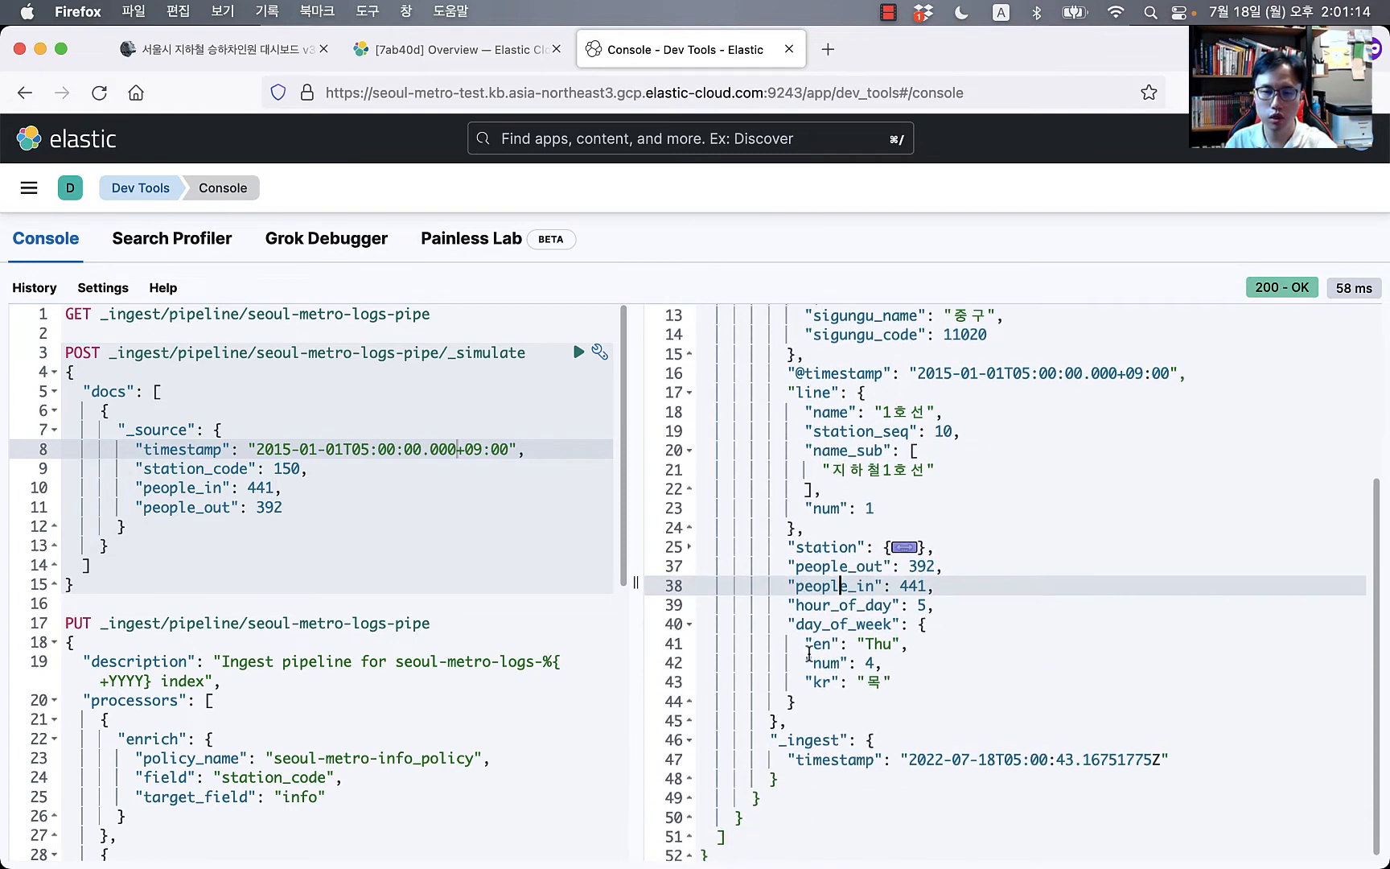
click(689, 548)
click(939, 589)
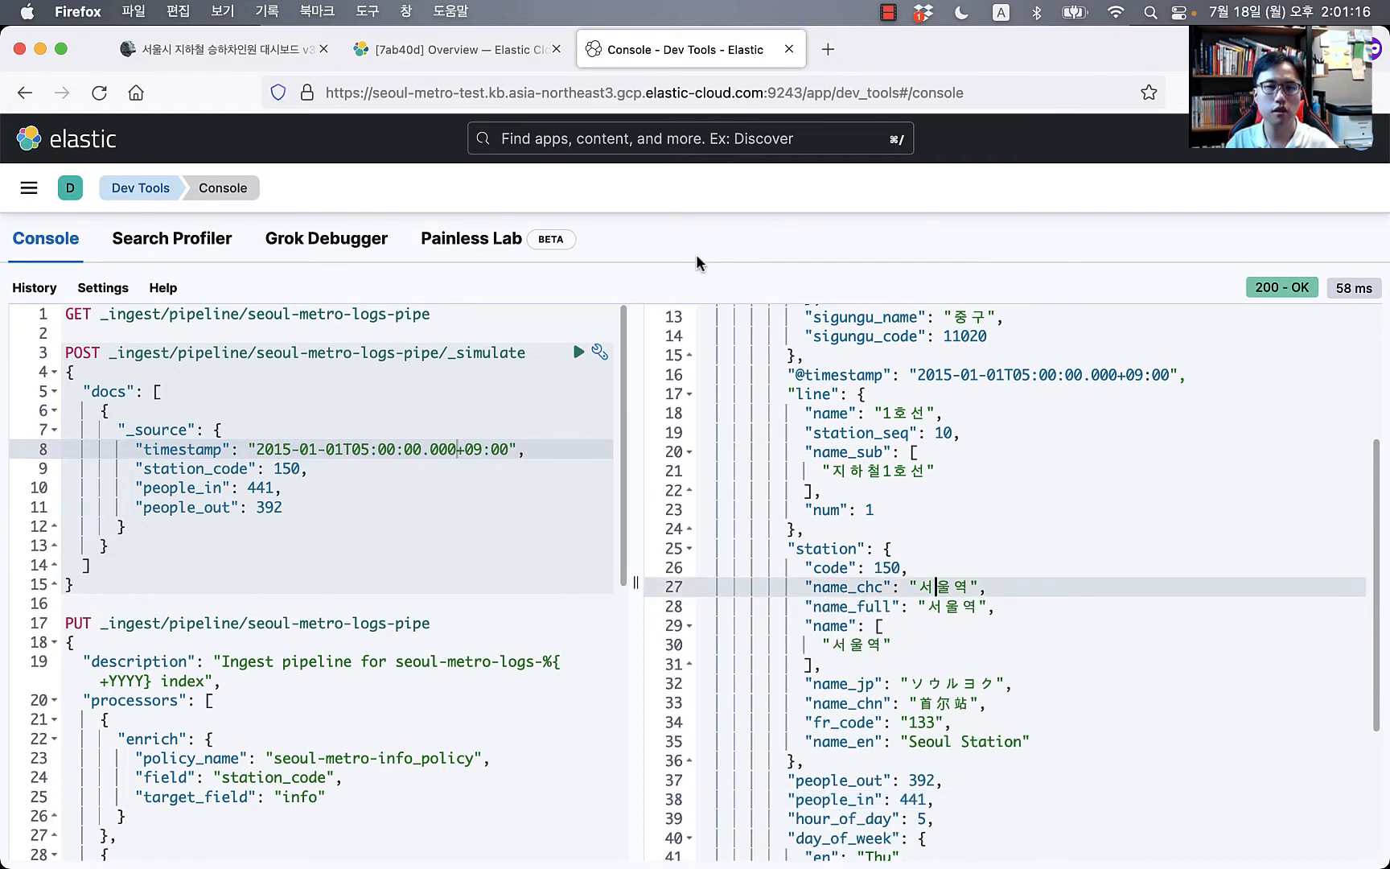
click(224, 55)
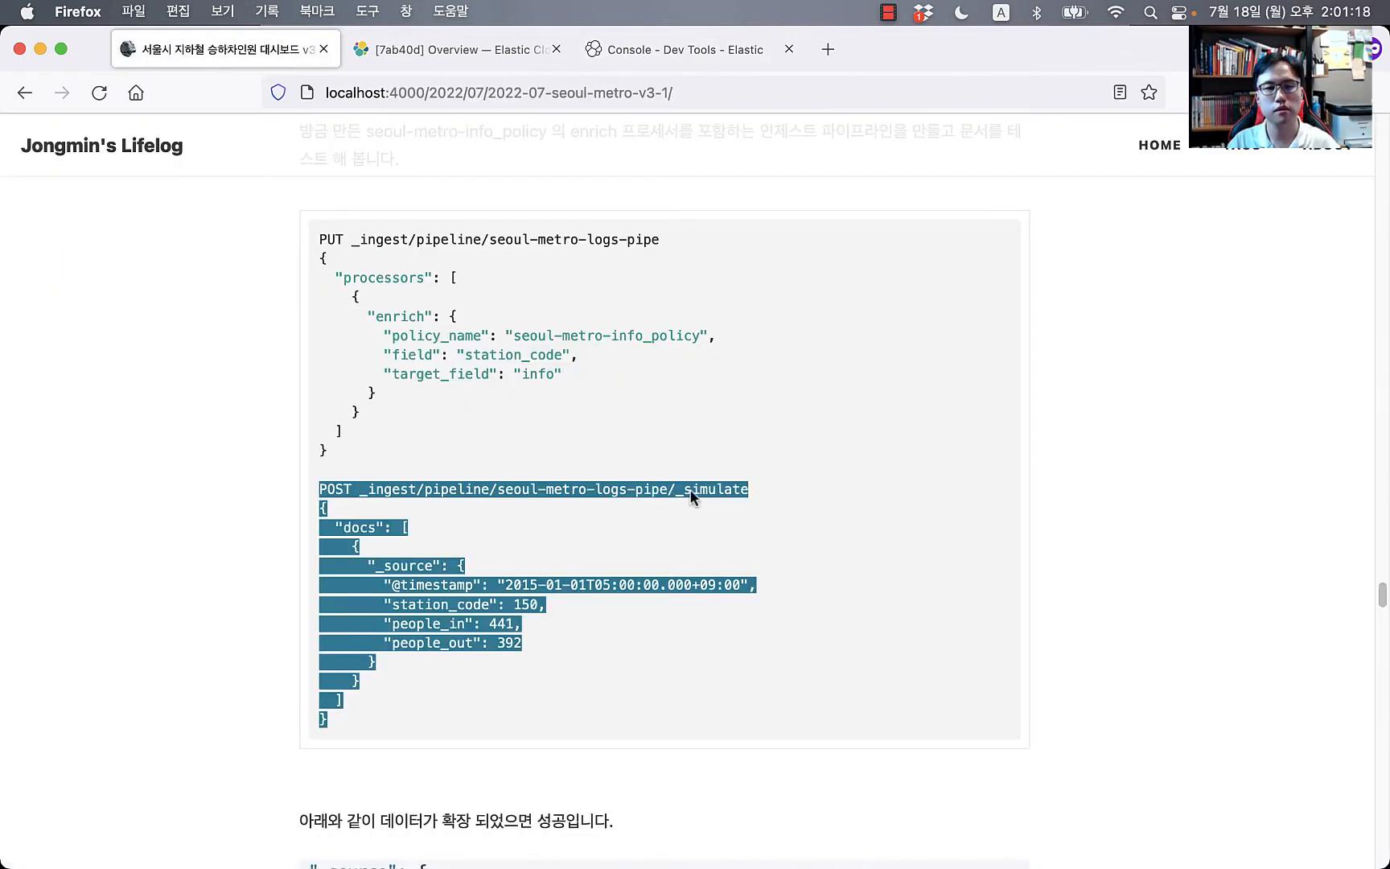
Step: Scroll the blog post down to the seoul-metro-logs_template index template section
click(181, 735)
scroll(181, 734, down, 4)
scroll(183, 741, down, 10)
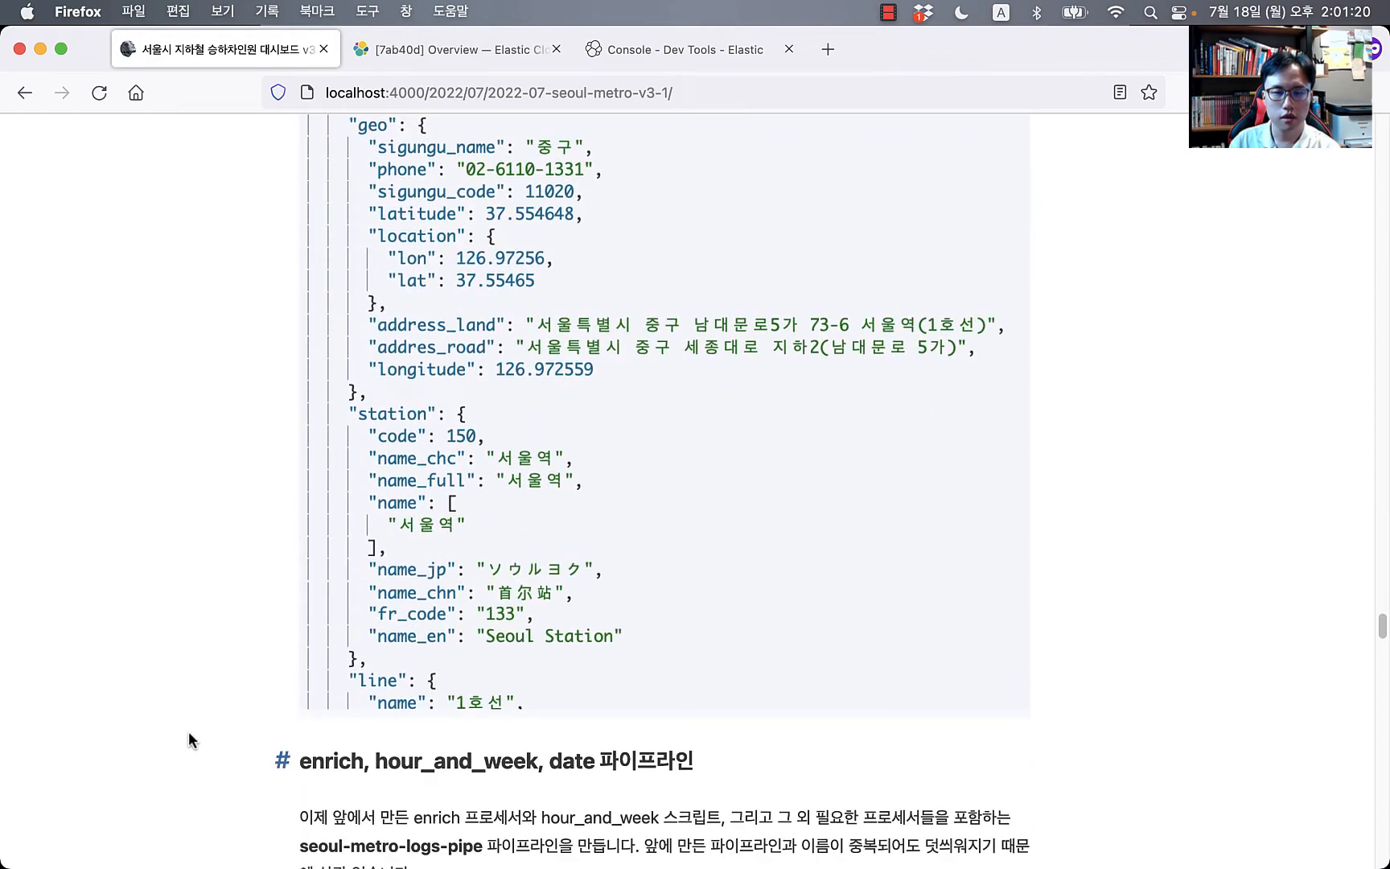
scroll(222, 724, down, 6)
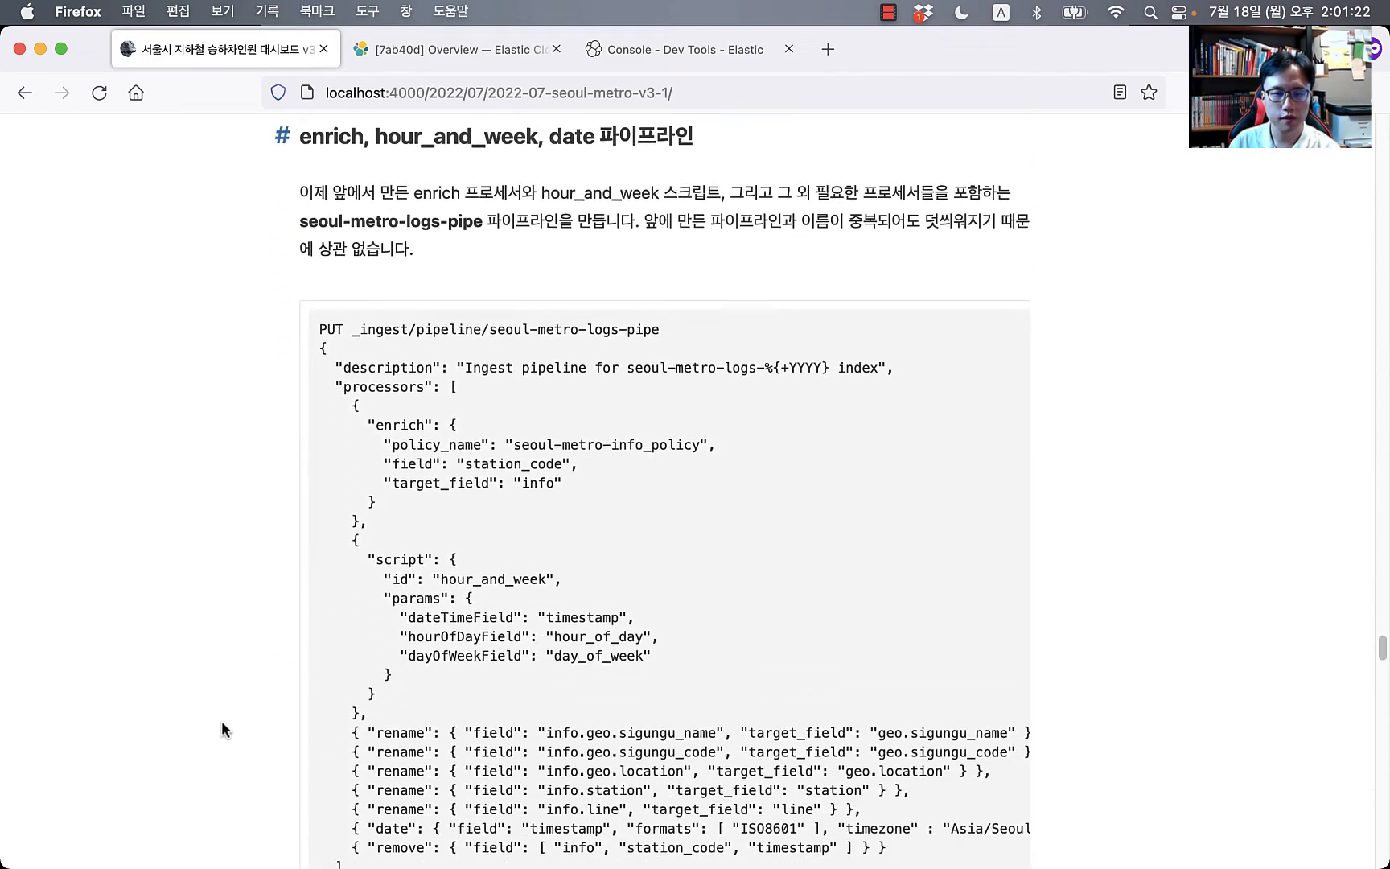
scroll(221, 720, down, 8)
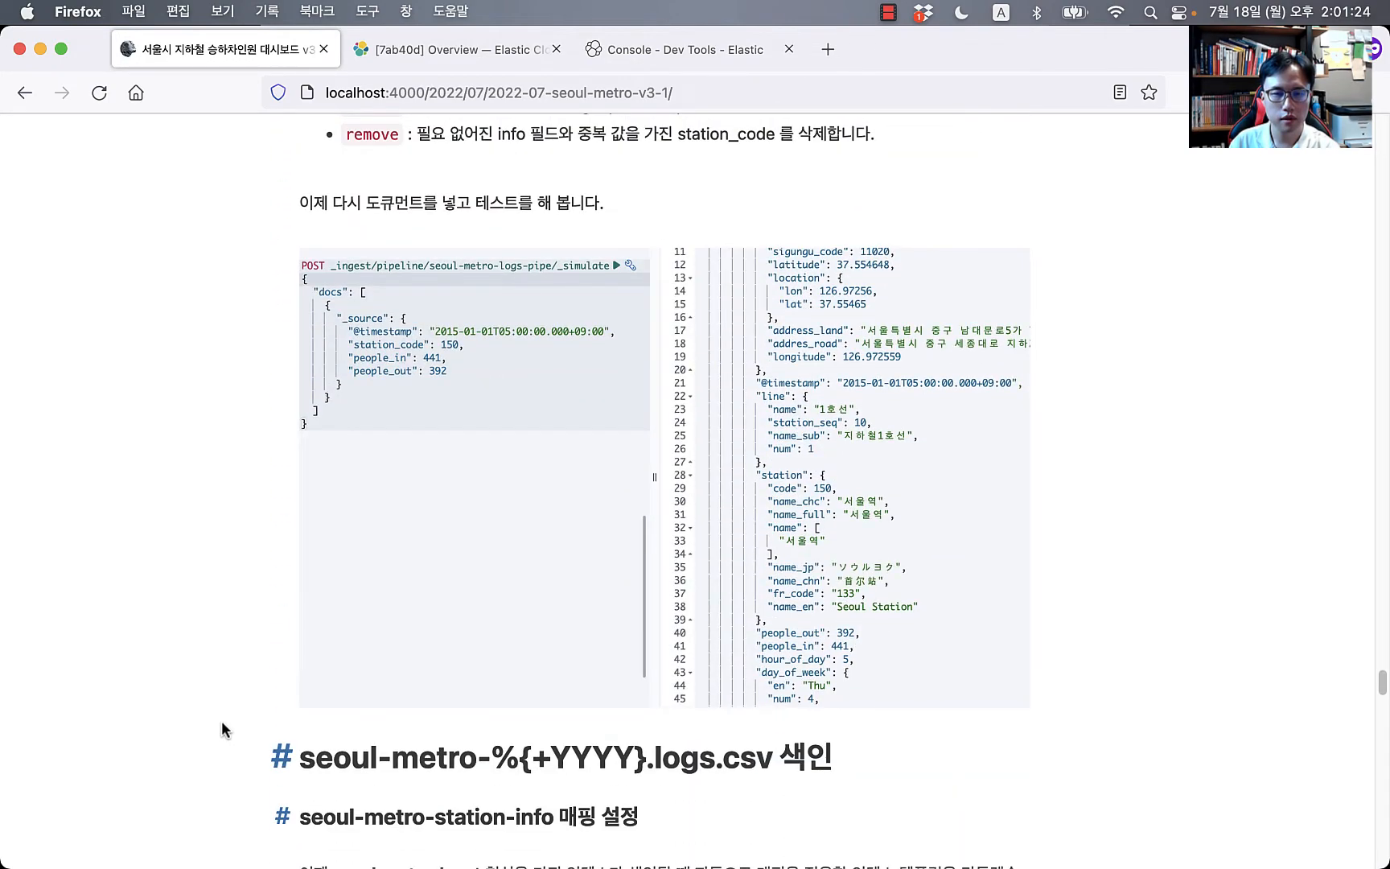
scroll(588, 584, down, 8)
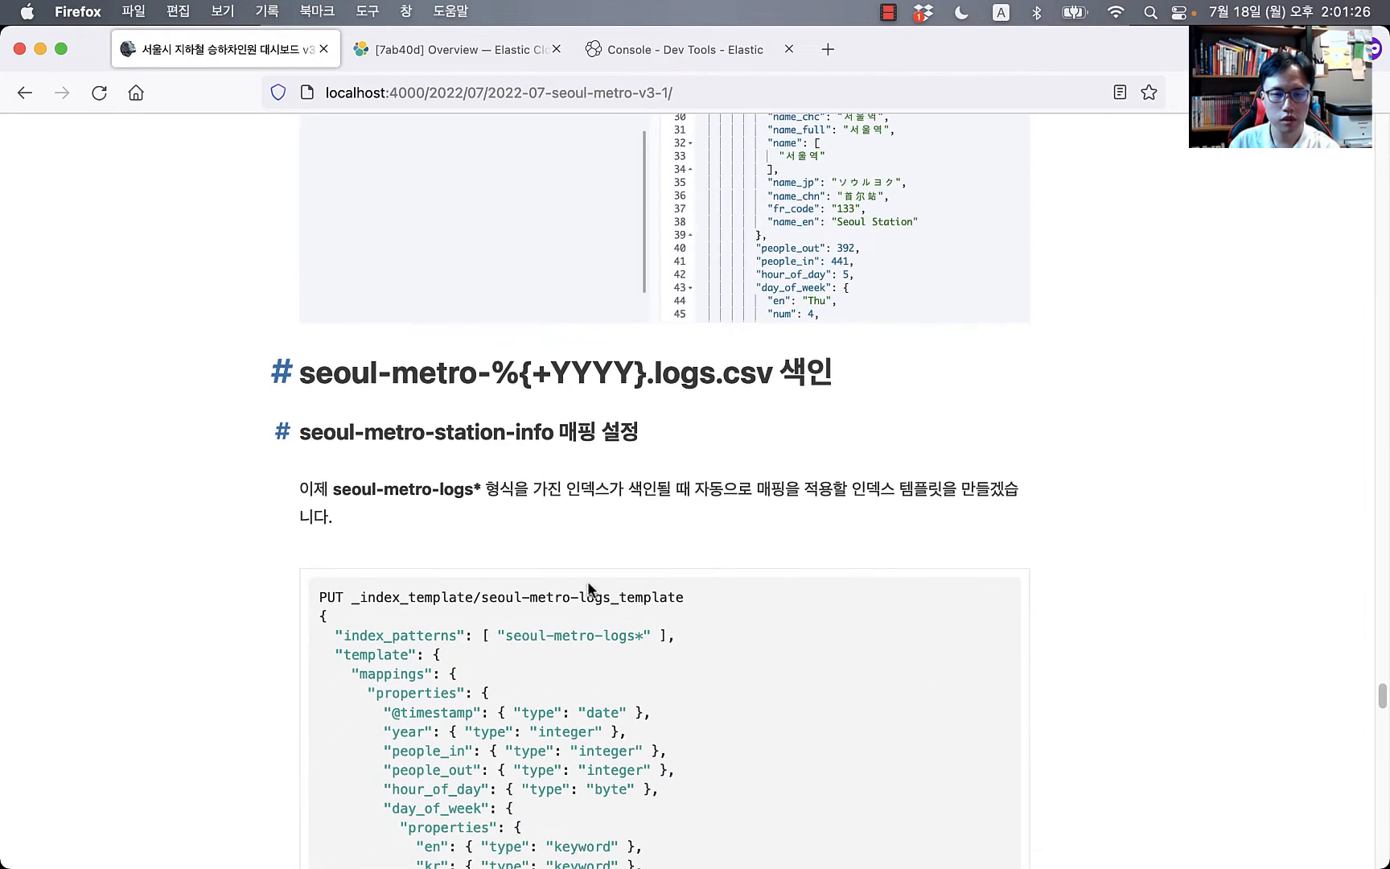
scroll(589, 583, up, 5)
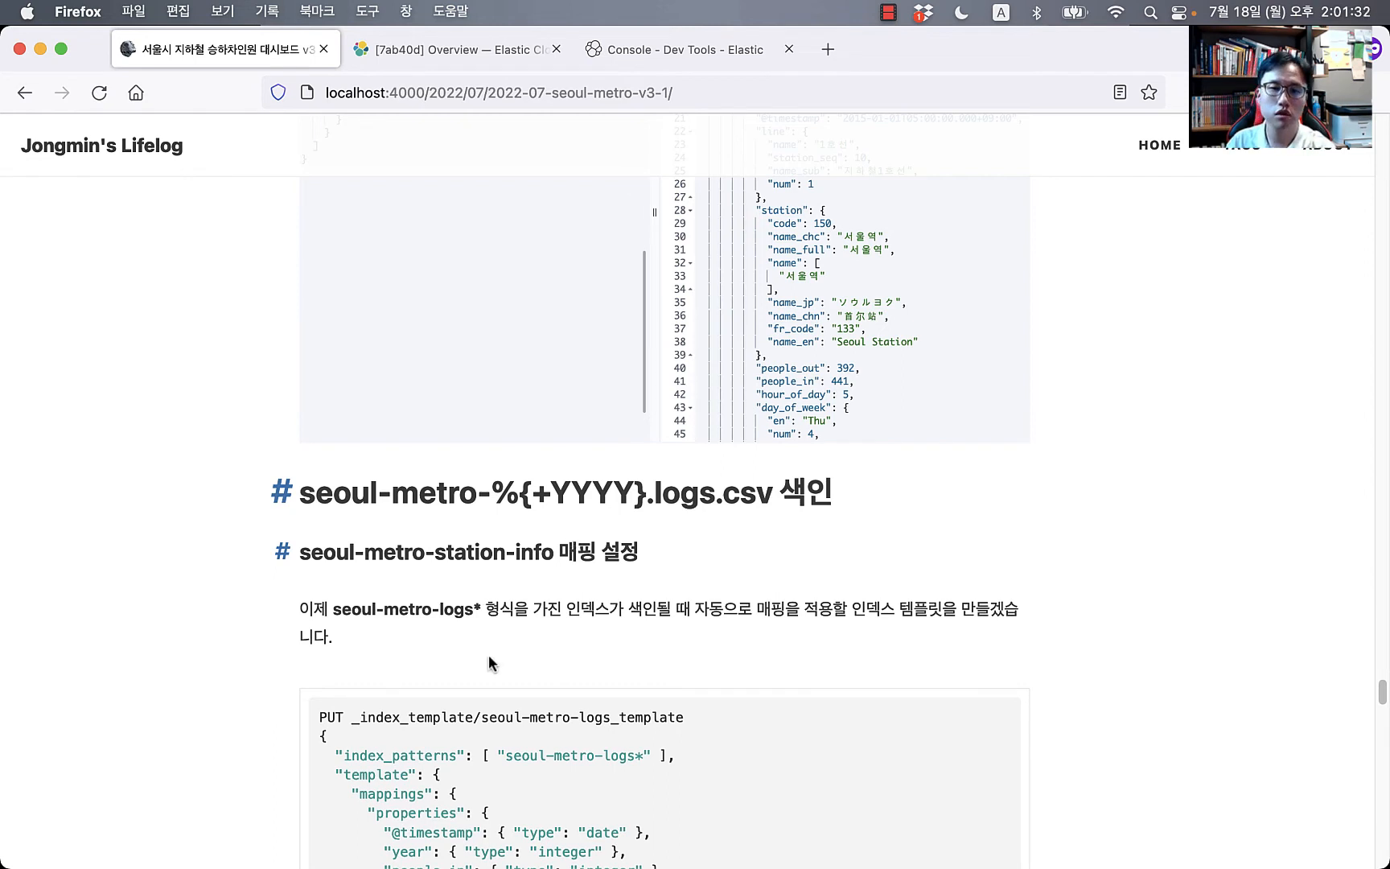
scroll(497, 655, down, 1)
scroll(497, 655, down, 2)
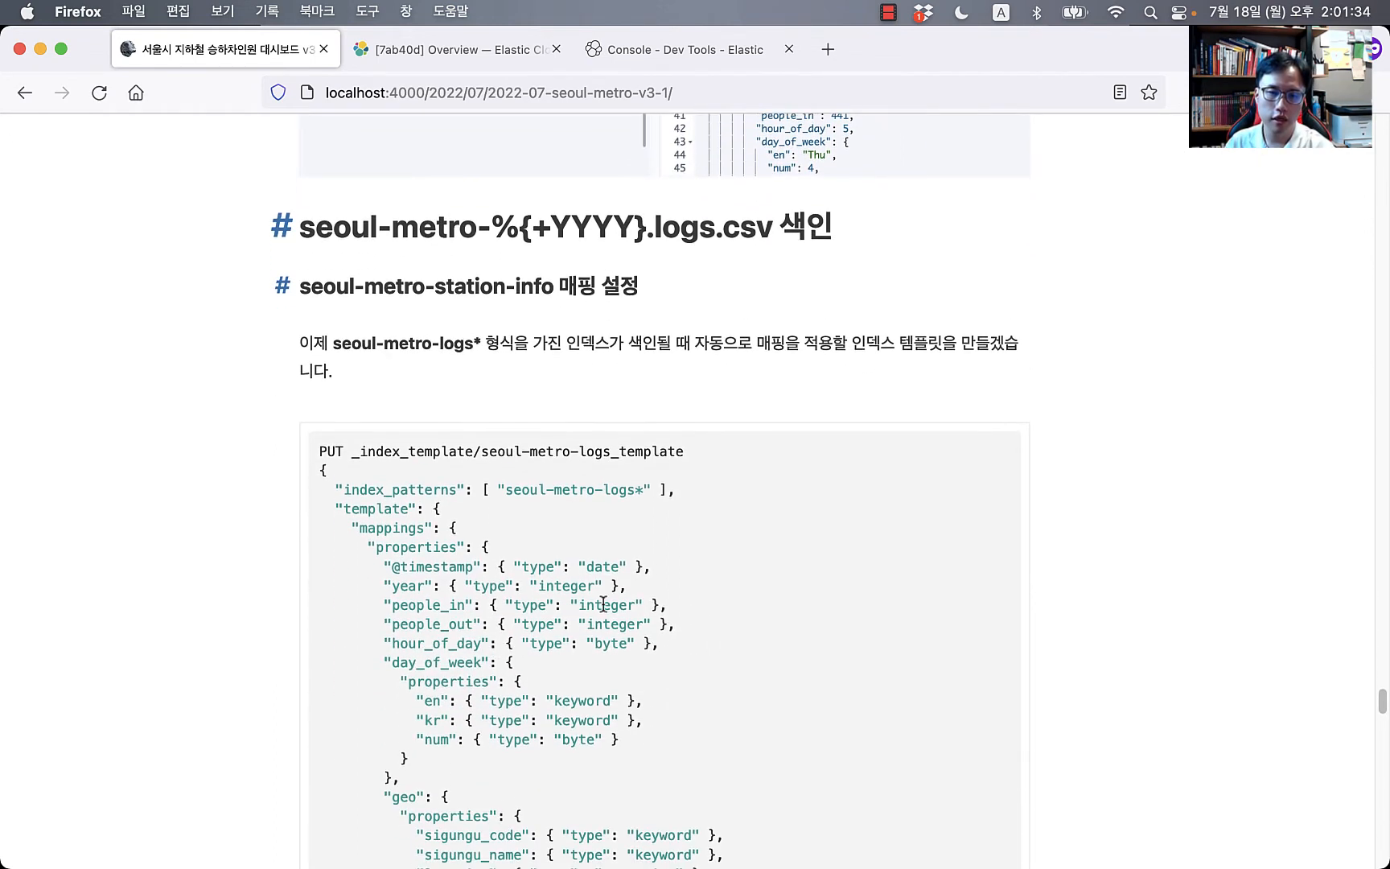
scroll(624, 349, up, 3)
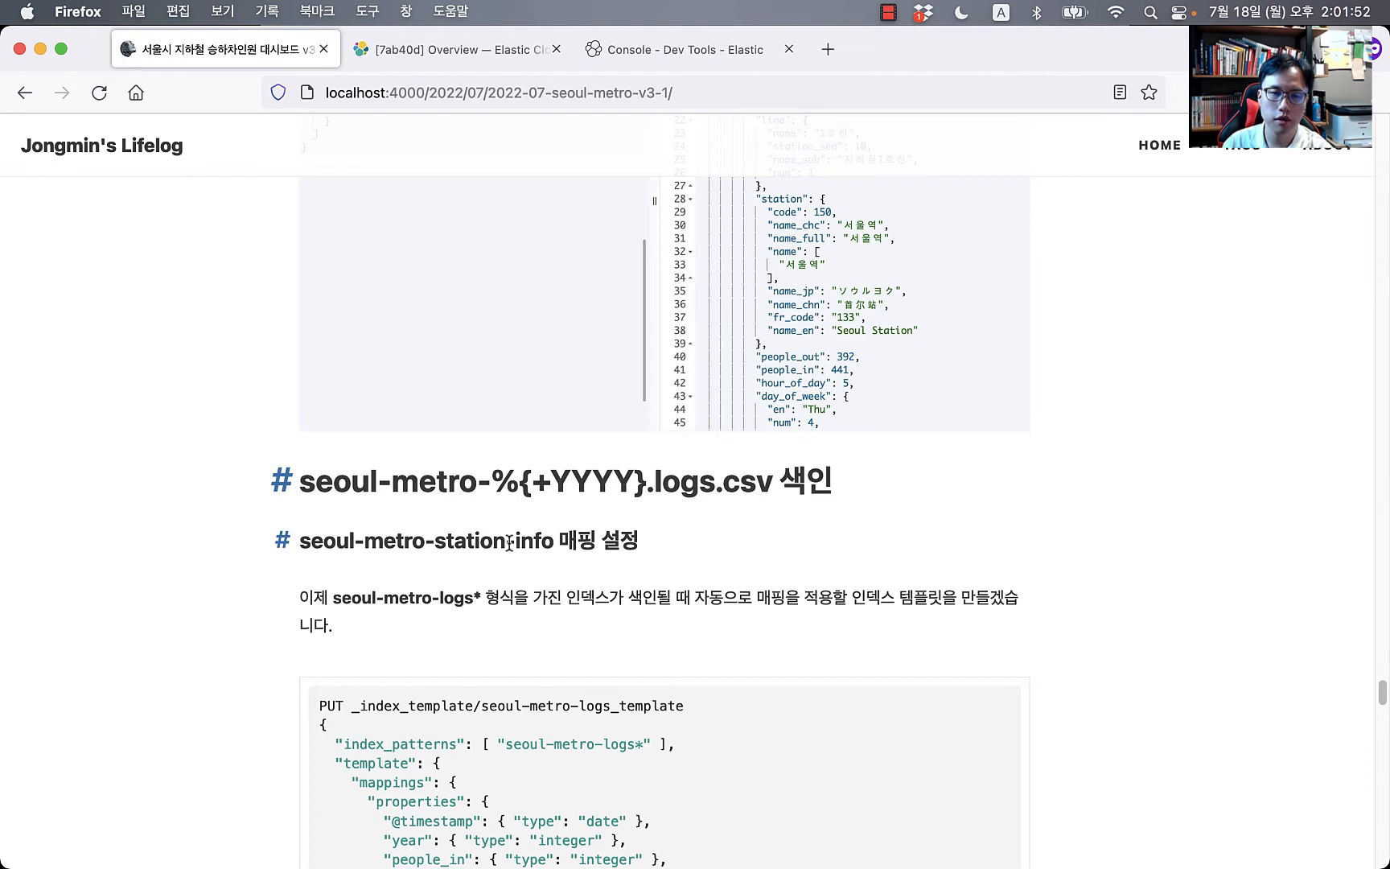
scroll(510, 546, down, 5)
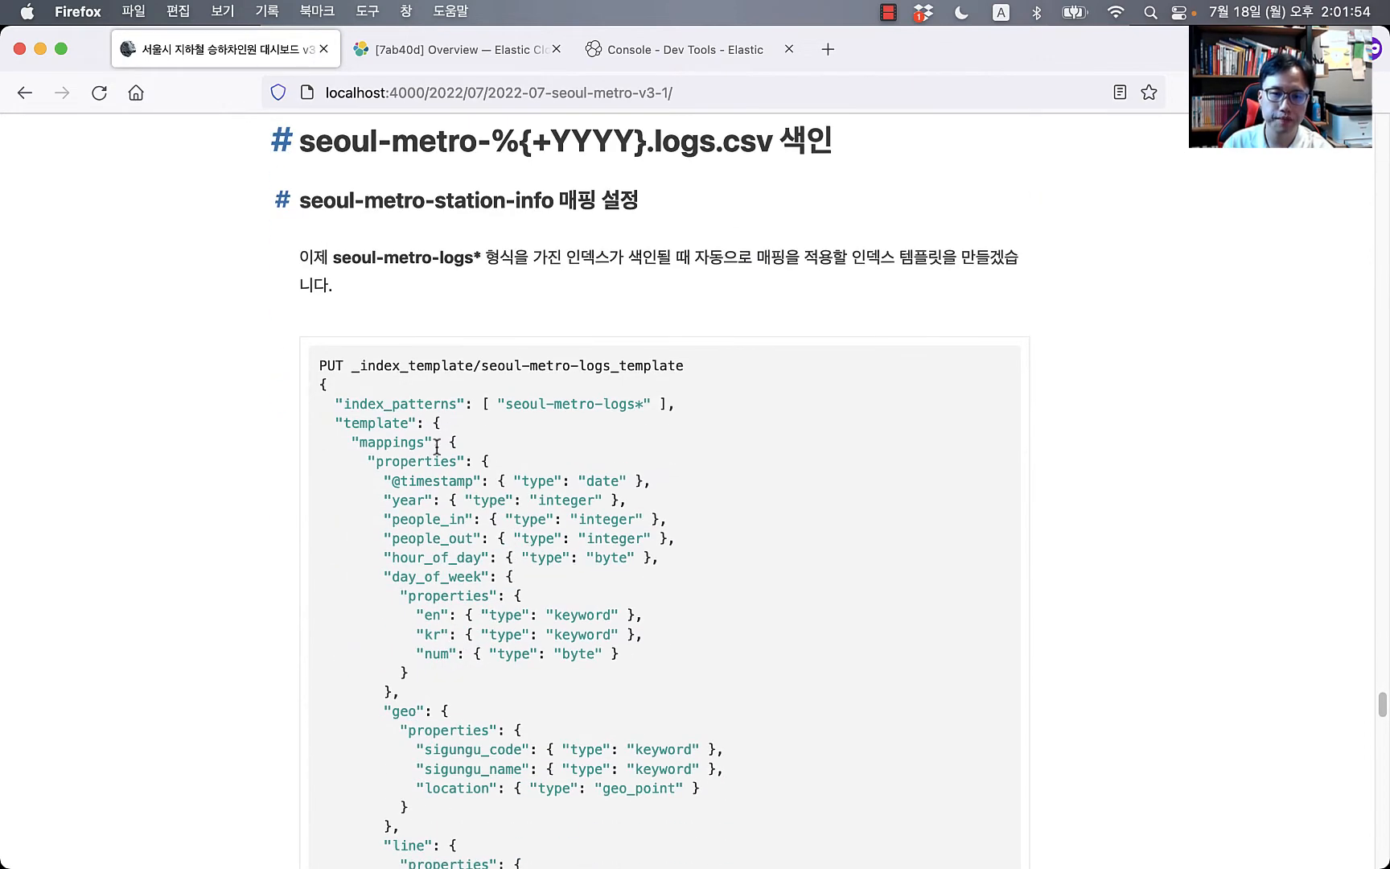
Step: Select the entire PUT _index_template code block through its final brace and copy it
drag(319, 364, 402, 694)
scroll(488, 688, down, 2)
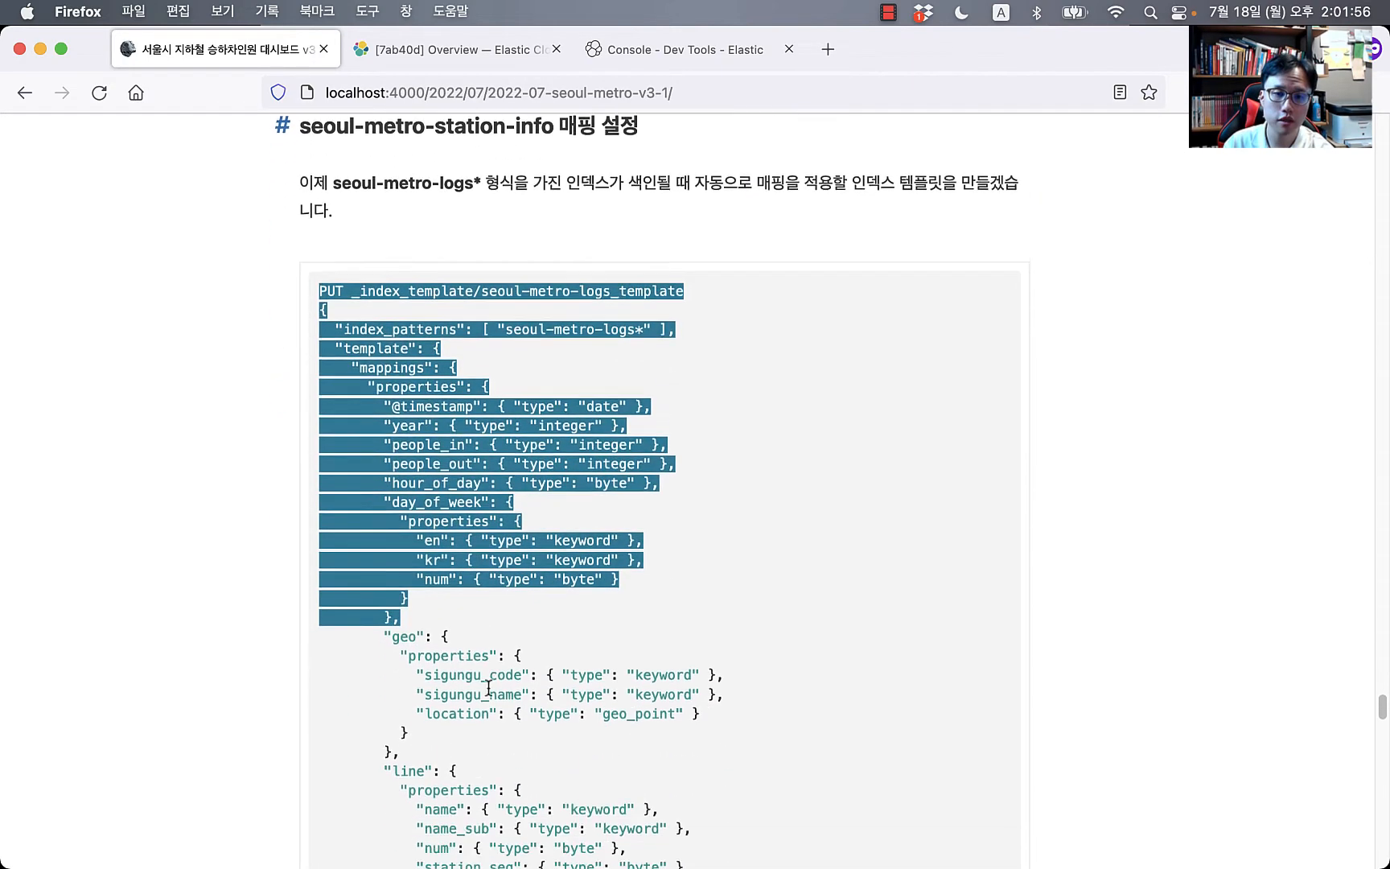
scroll(487, 686, down, 10)
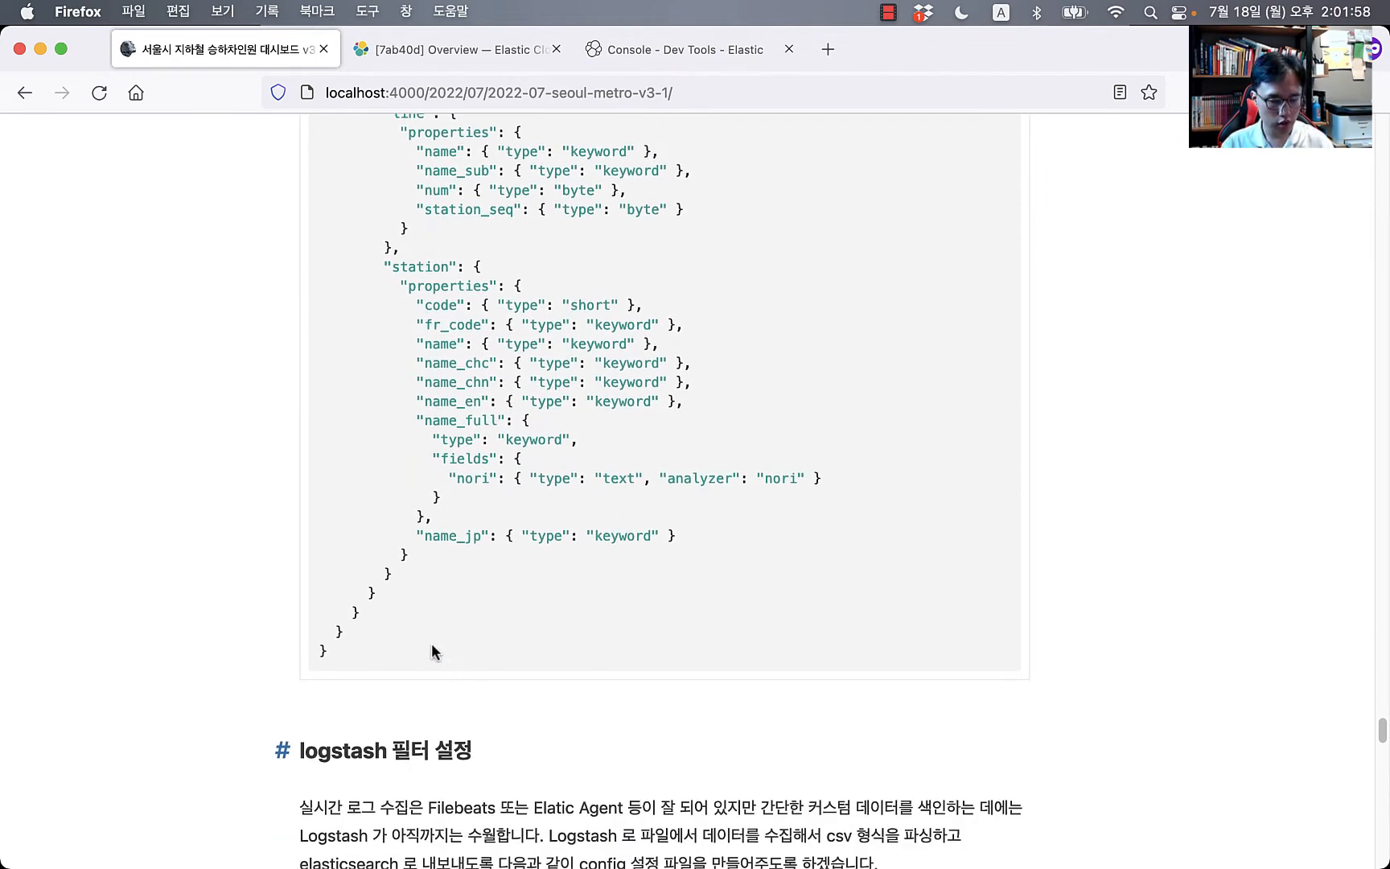
shift+click(431, 652)
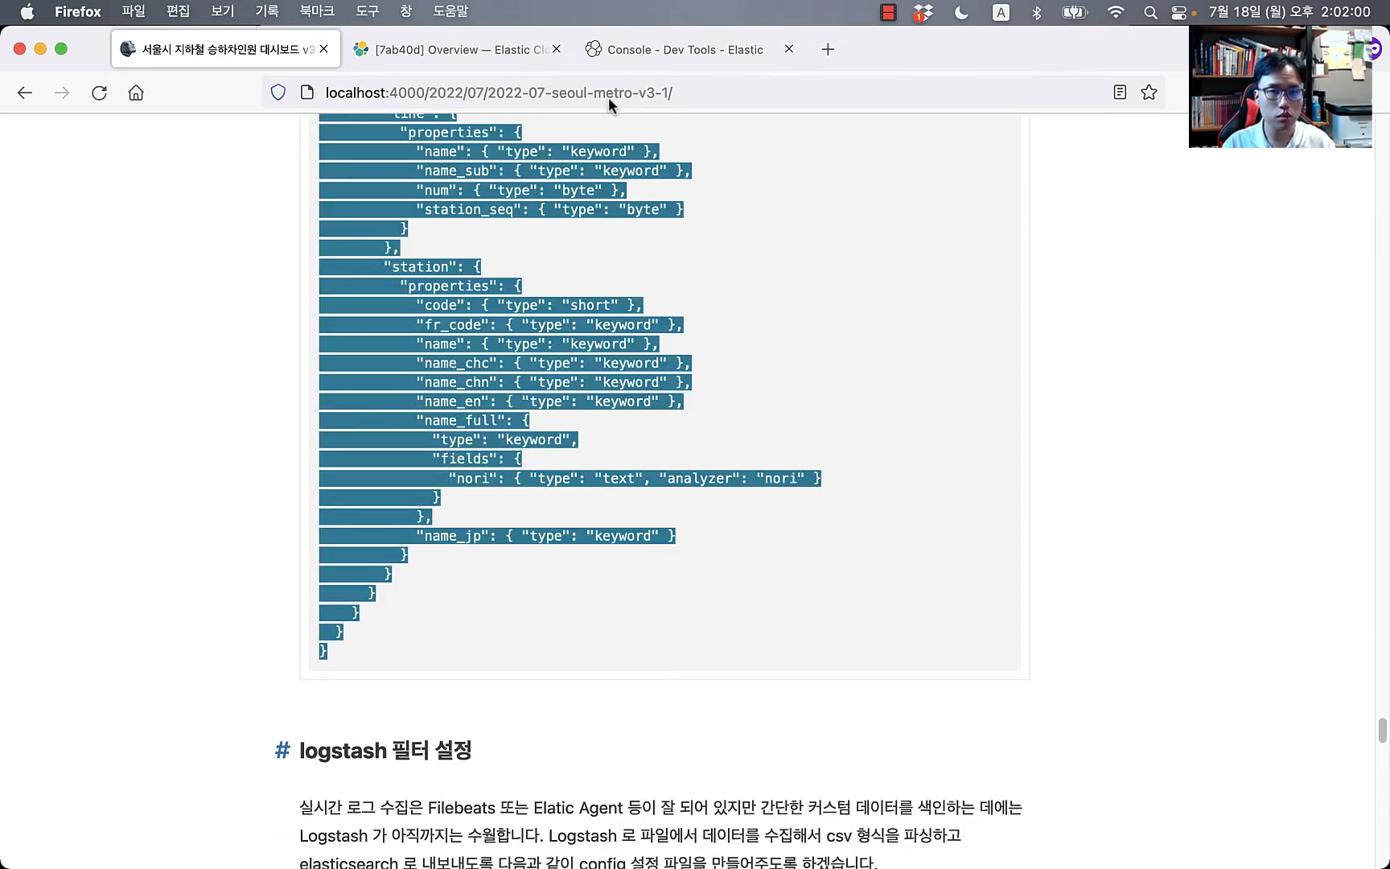
click(662, 51)
click(358, 503)
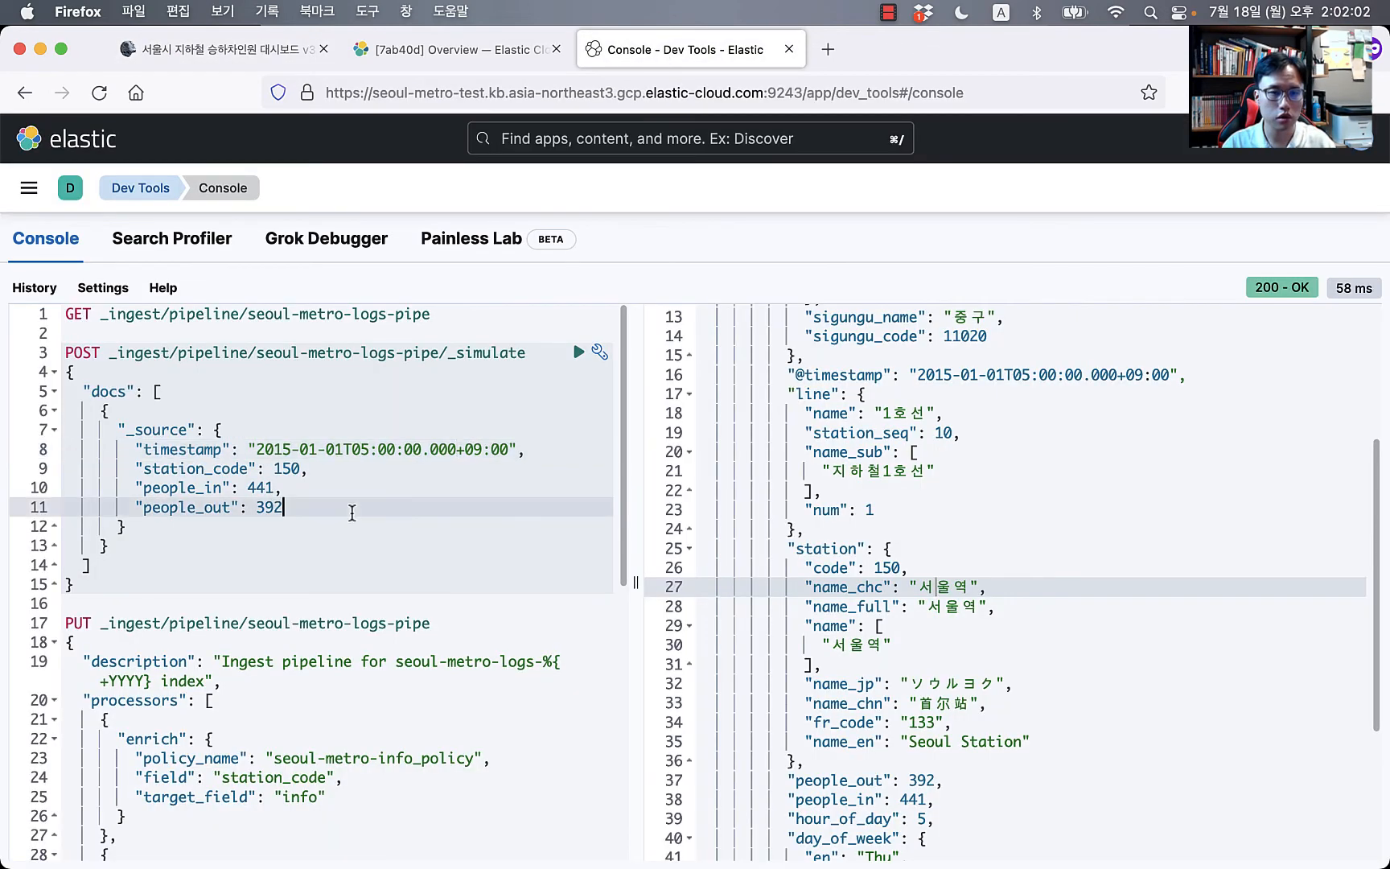
Step: Replace the editor contents with the pasted index template request and widen the editor pane
key(super+a)
key(super+v)
drag(635, 581, 706, 581)
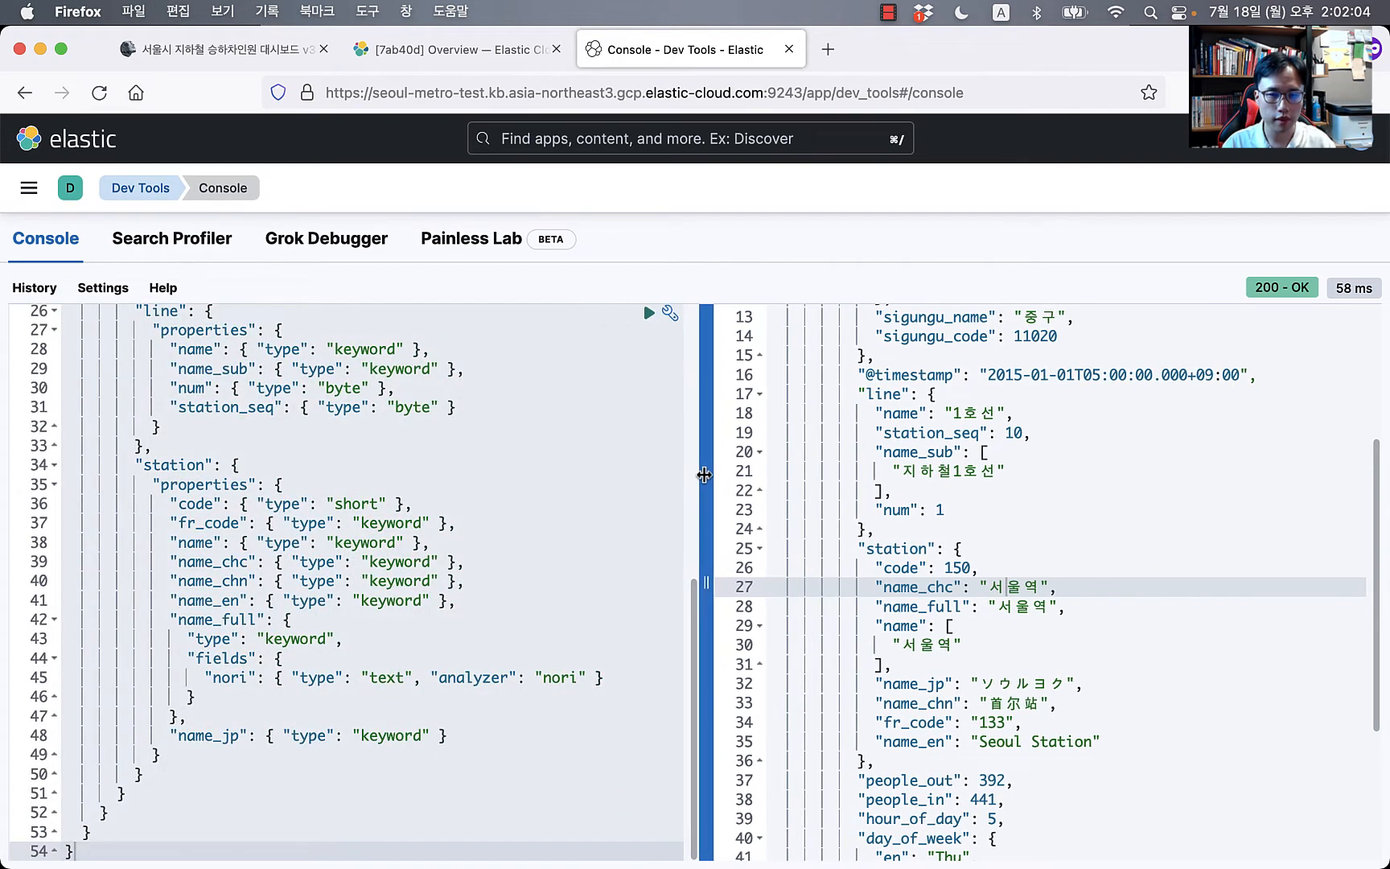
click(461, 580)
scroll(482, 572, up, 10)
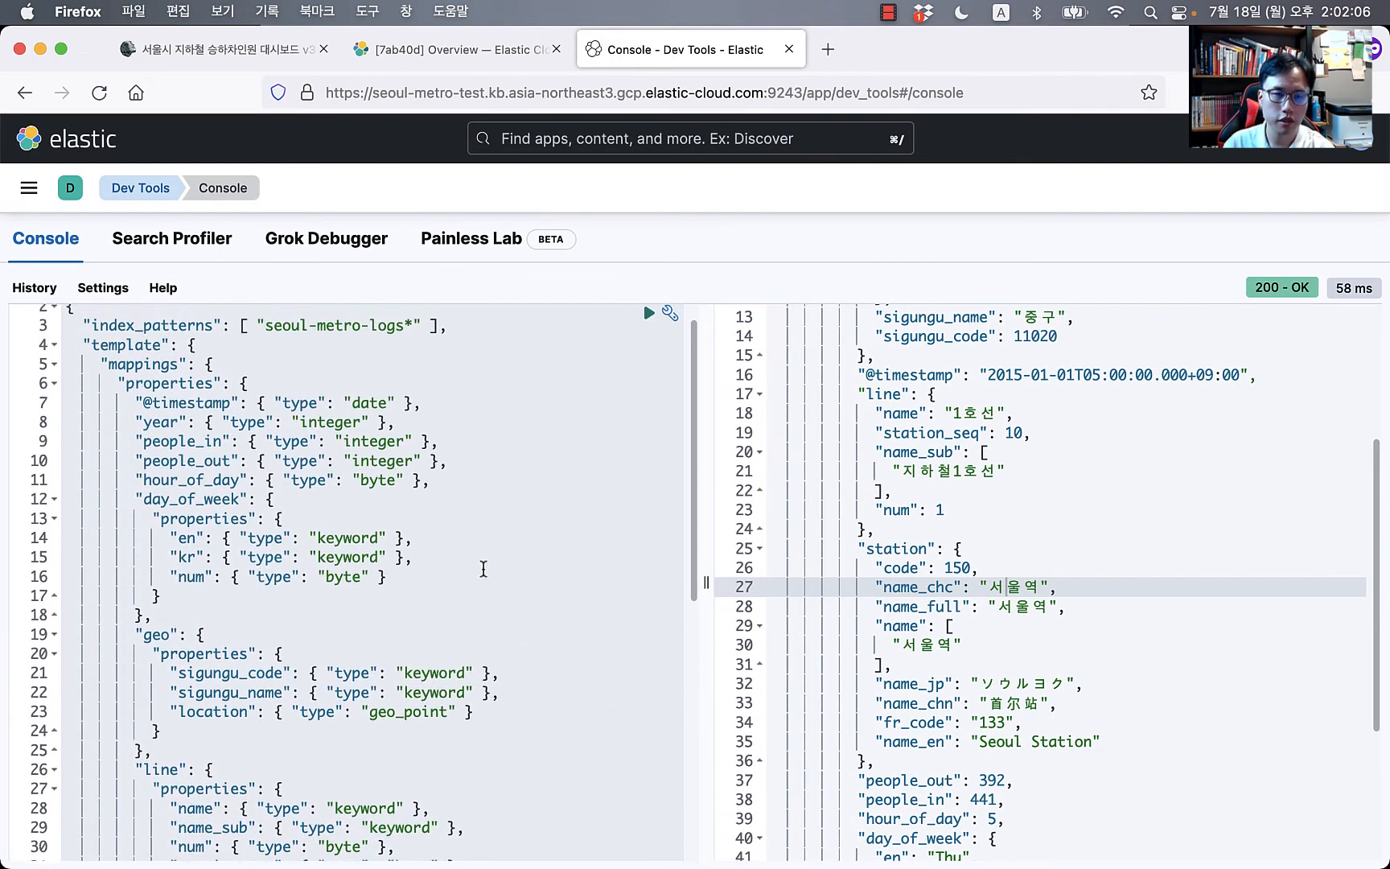
Step: Review the seoul-metro-logs* index pattern and the year, people_out, hour_of_day and day_of_week mappings
click(226, 391)
click(406, 355)
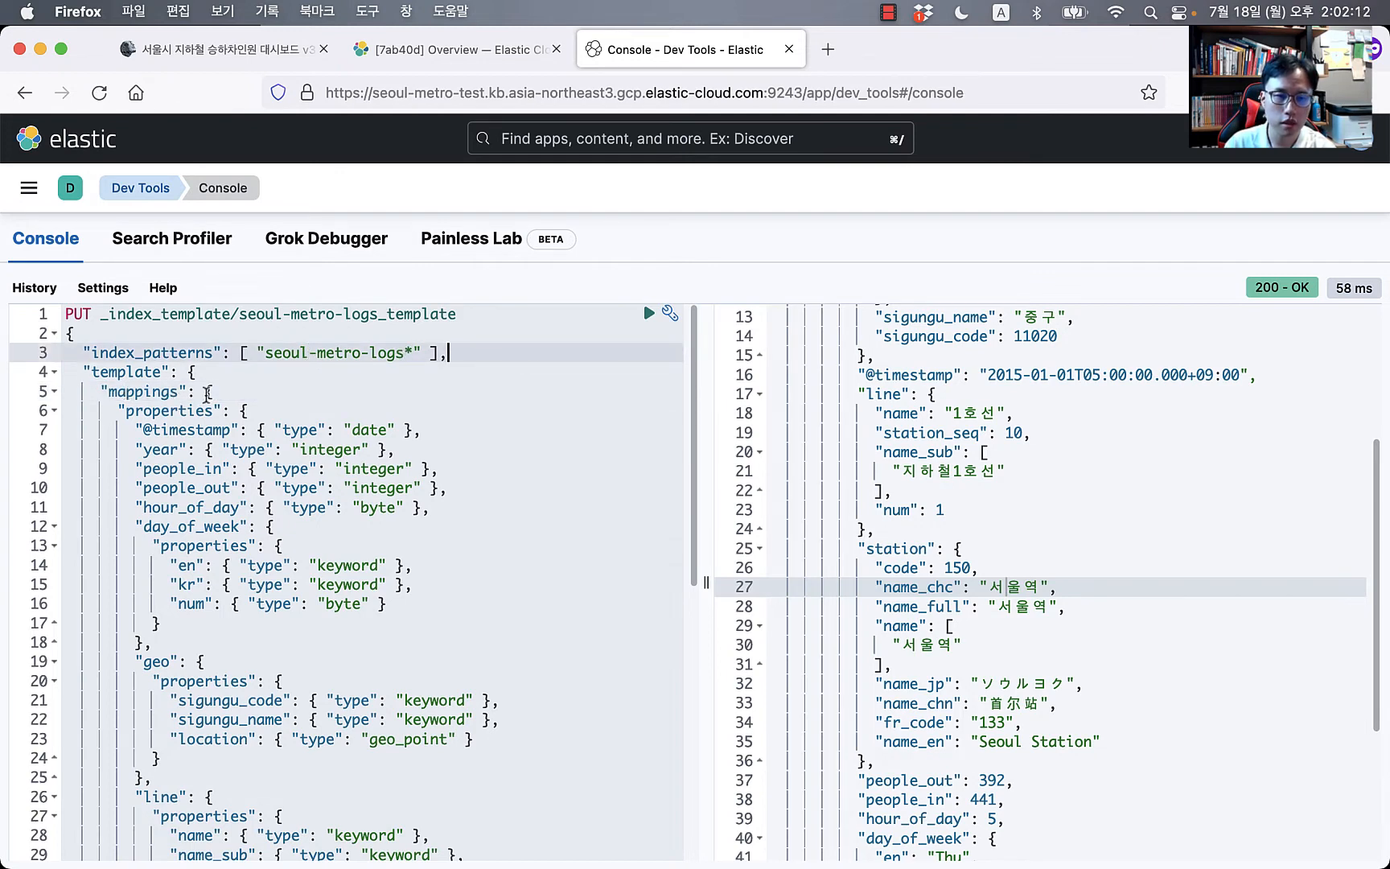
click(208, 393)
scroll(336, 467, down, 1)
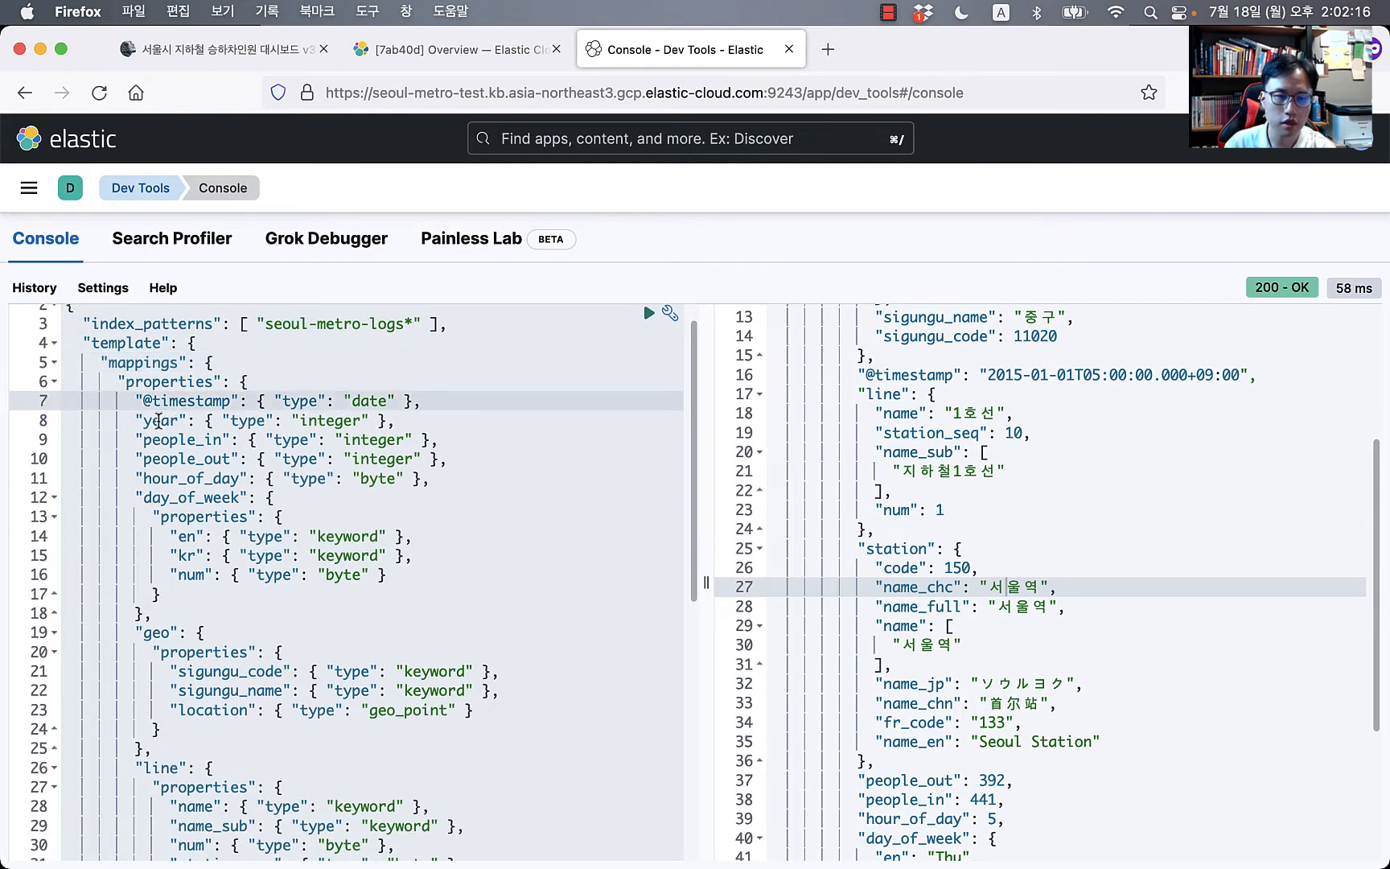
click(158, 420)
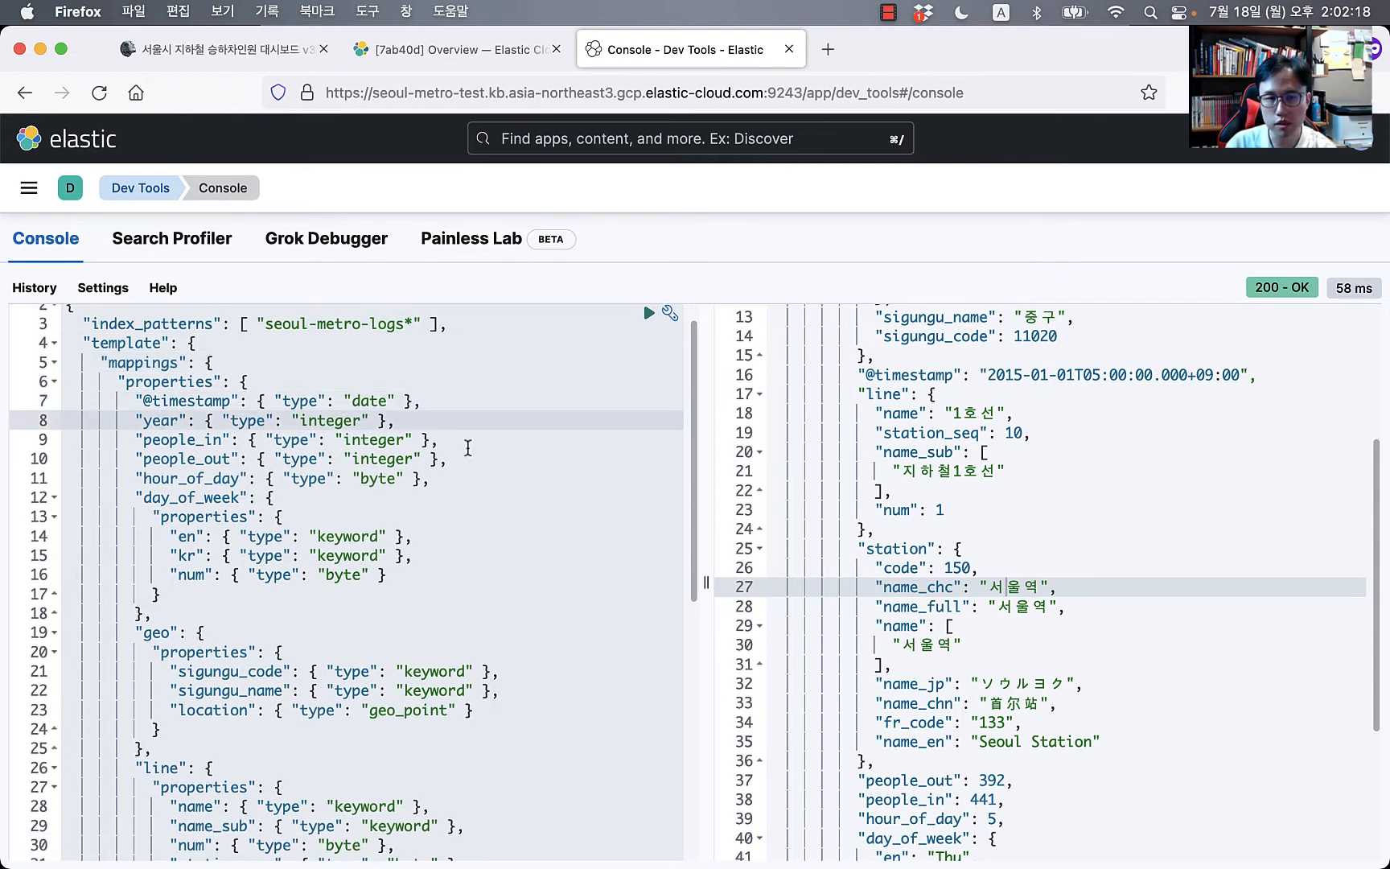
click(176, 458)
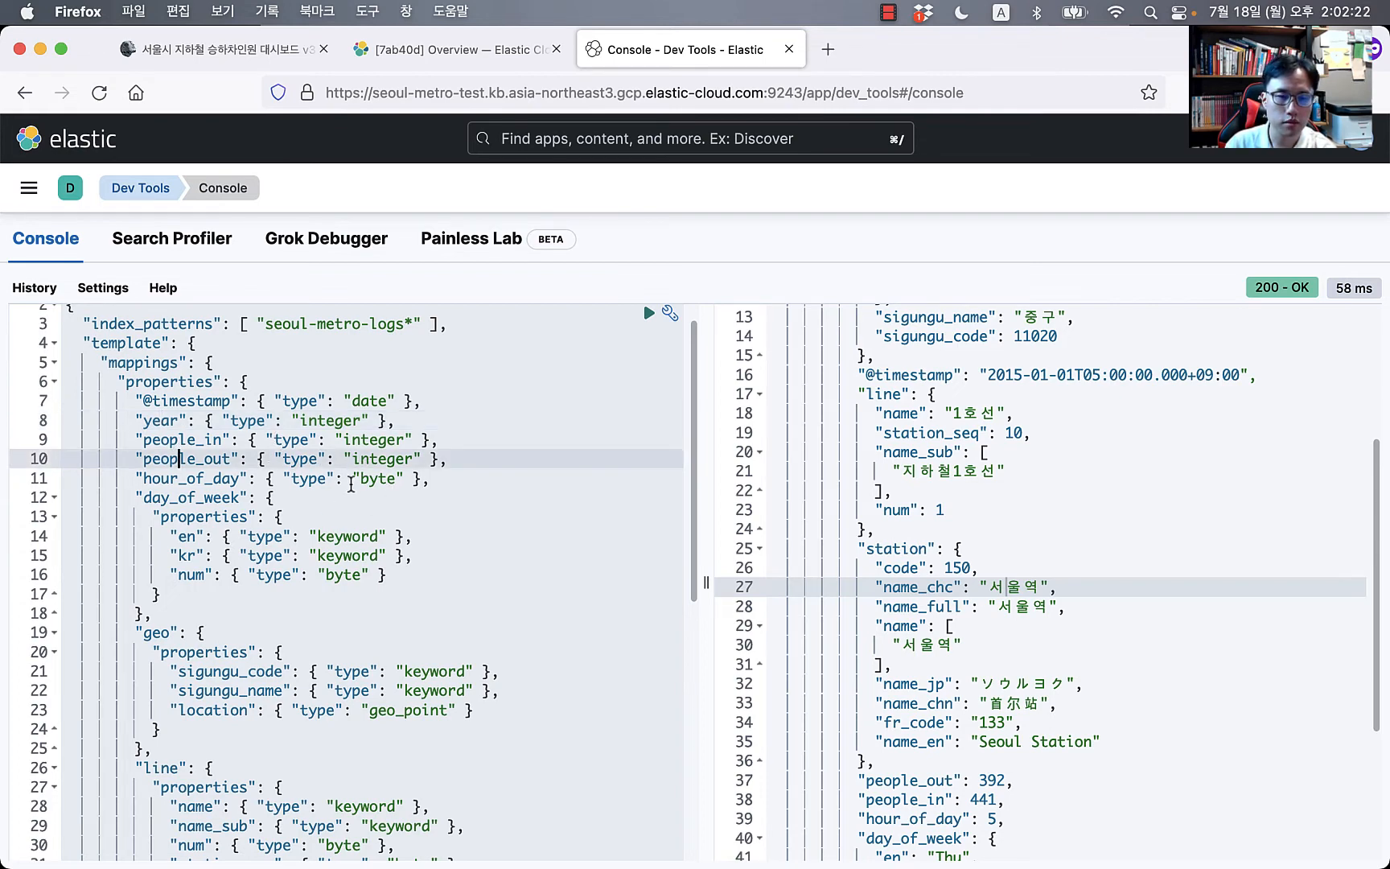
click(231, 477)
click(231, 497)
Step: Review the geo mapping and its geo_point location field
scroll(251, 604, down, 3)
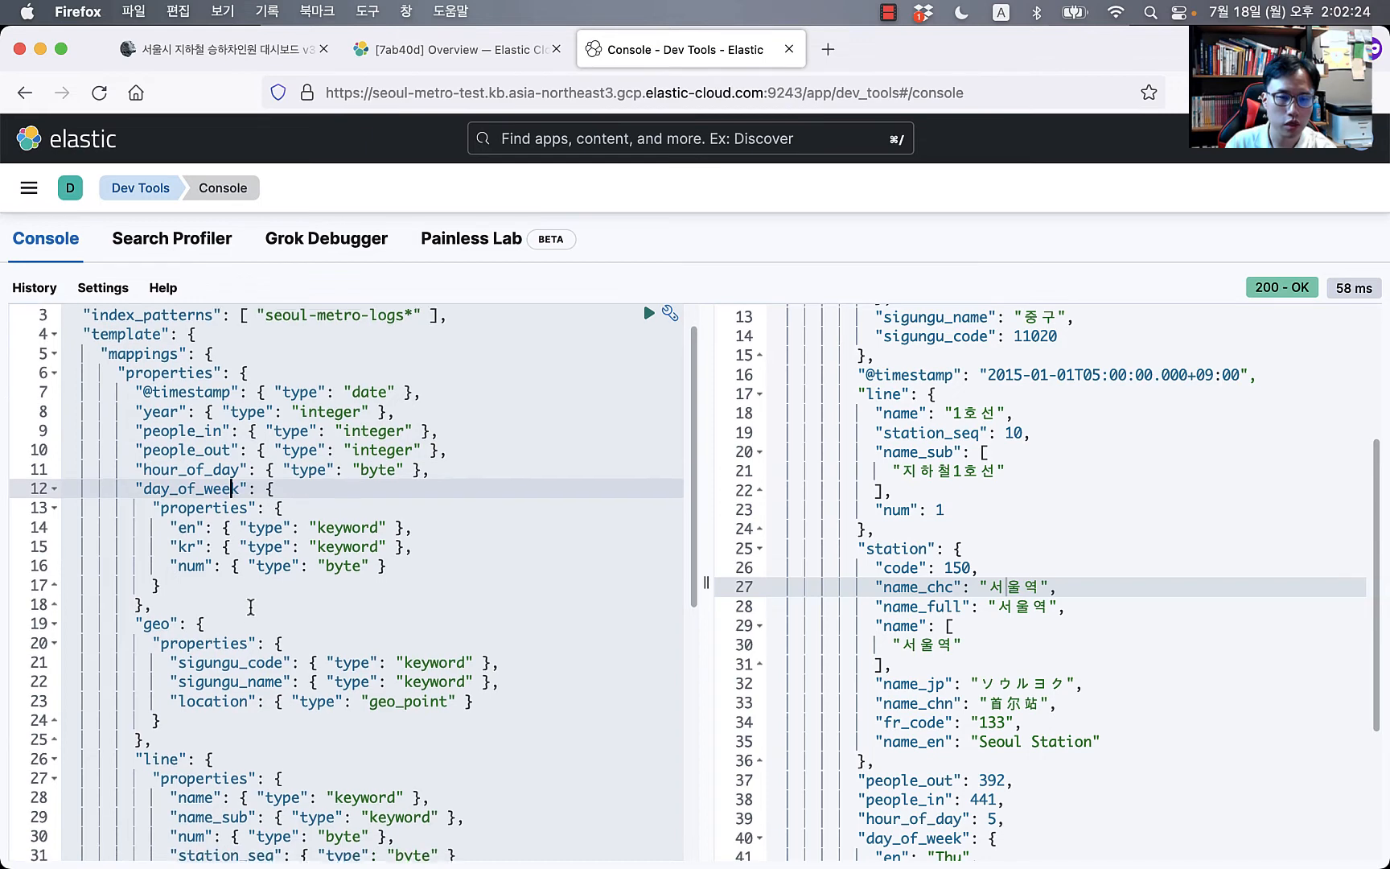
scroll(251, 607, down, 1)
click(149, 509)
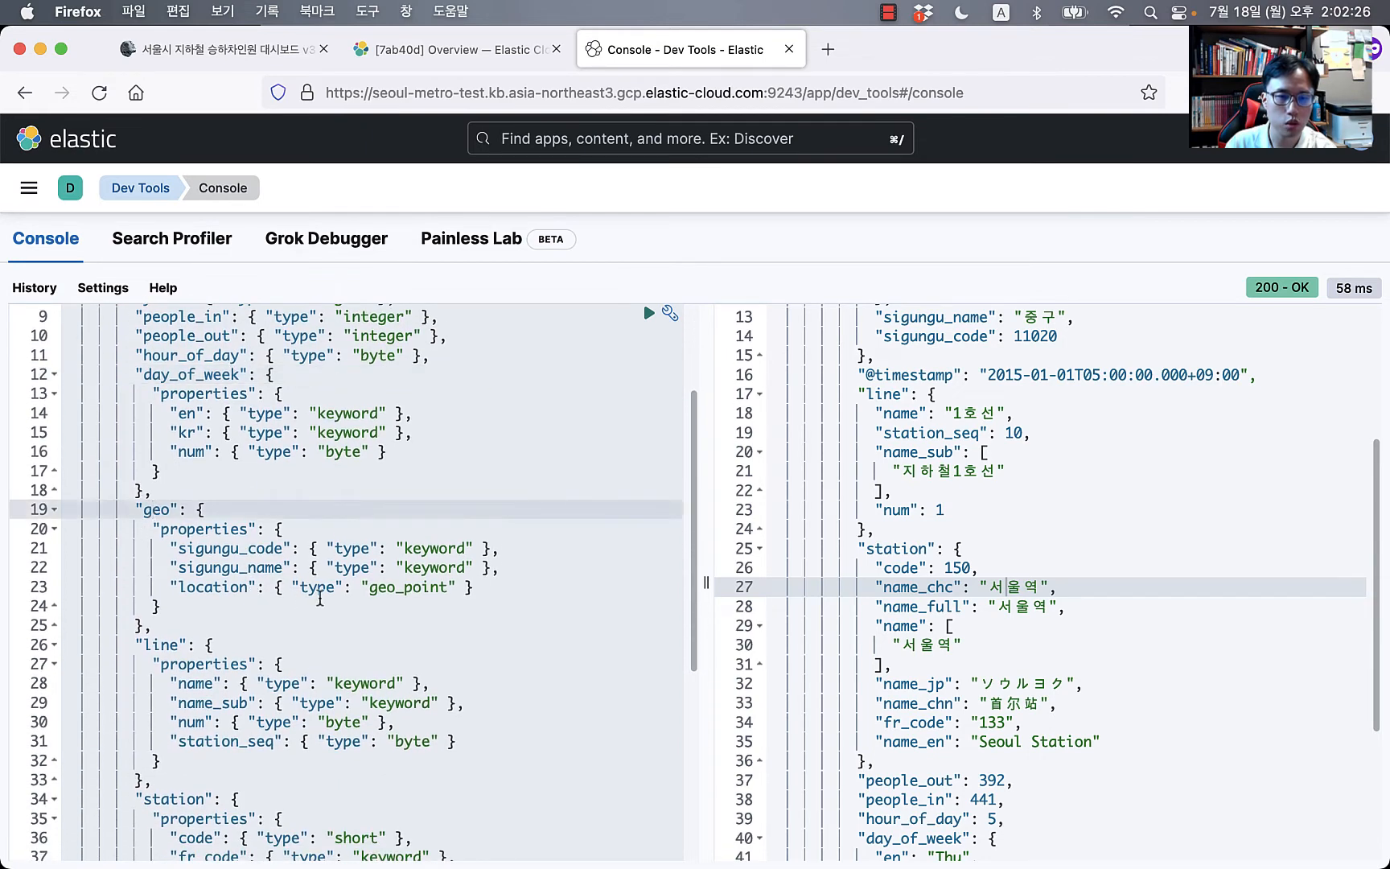
click(375, 588)
scroll(216, 666, down, 7)
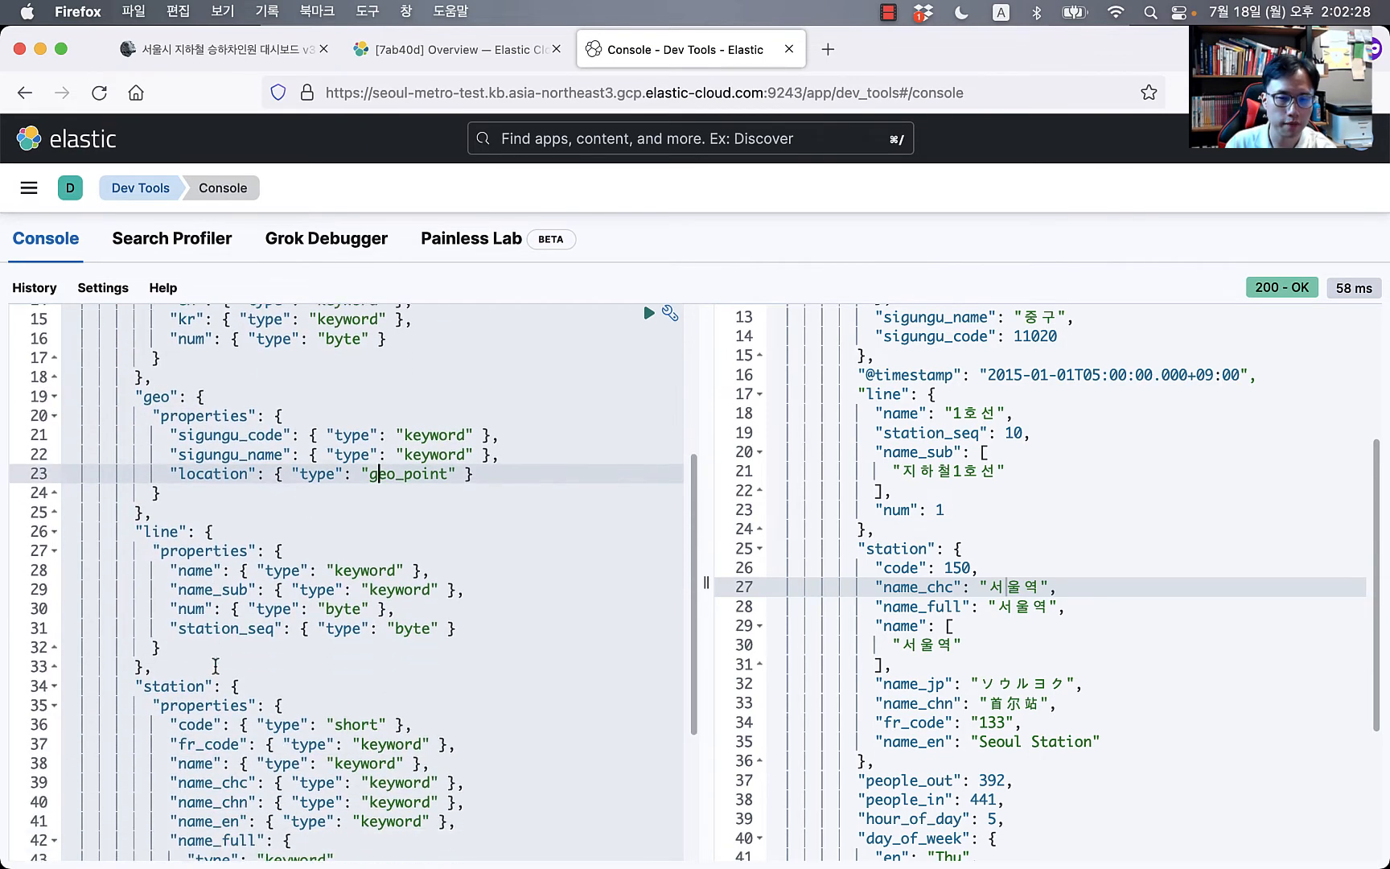
scroll(234, 551, down, 3)
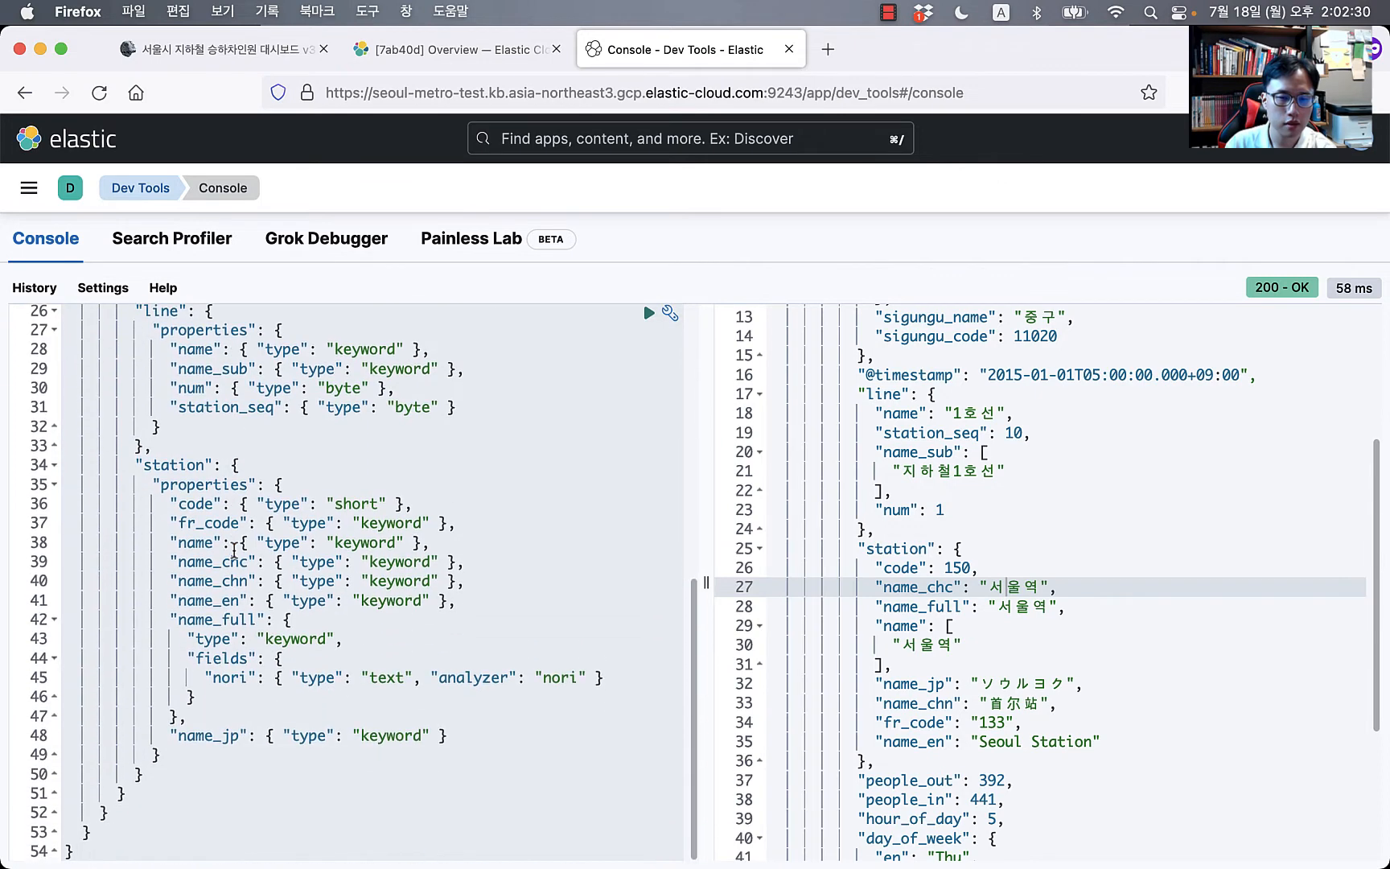
Step: Examine name_full's keyword mapping and its nori analyzer text subfield
click(231, 621)
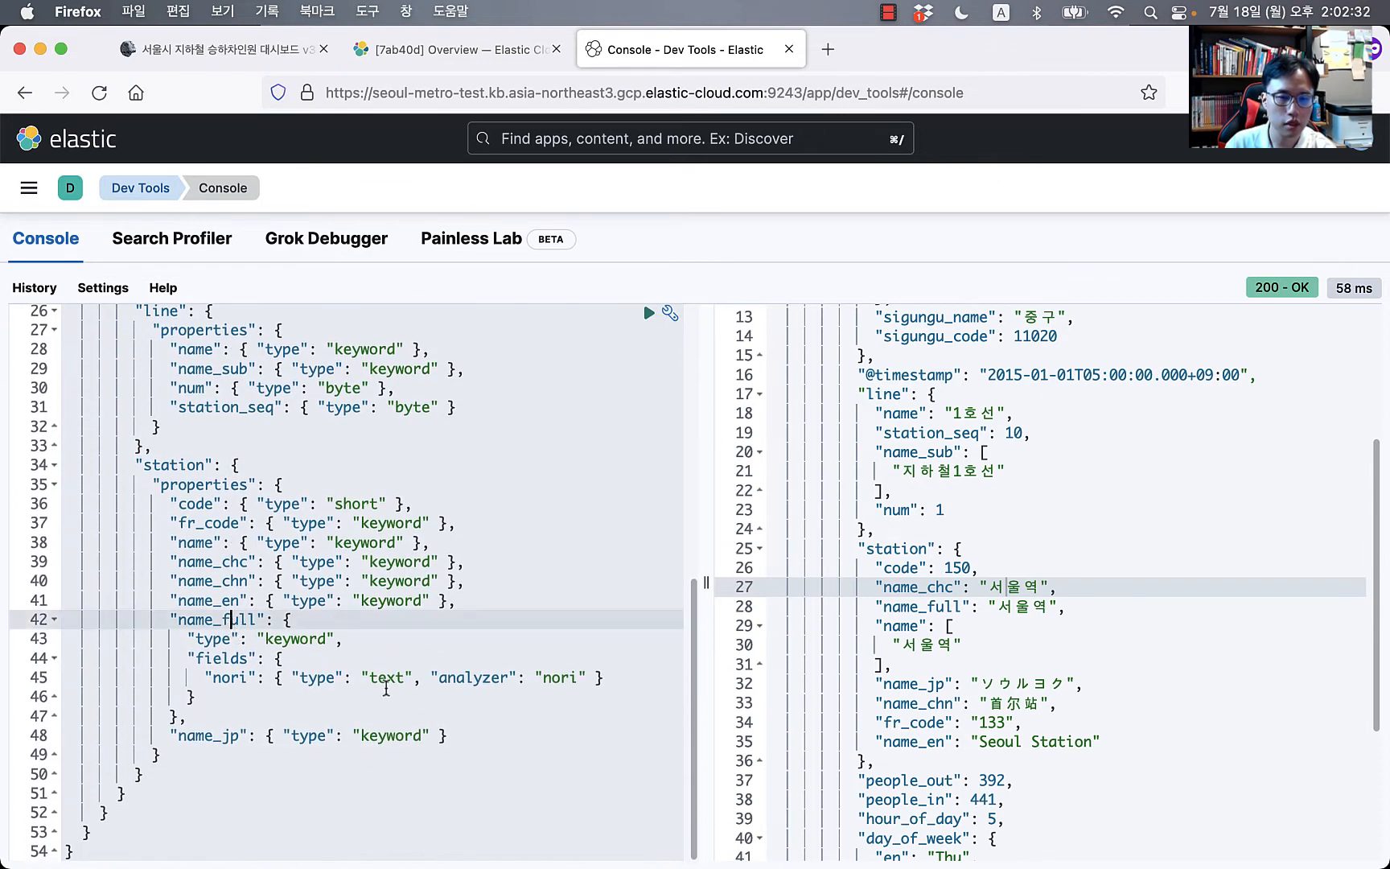
click(552, 681)
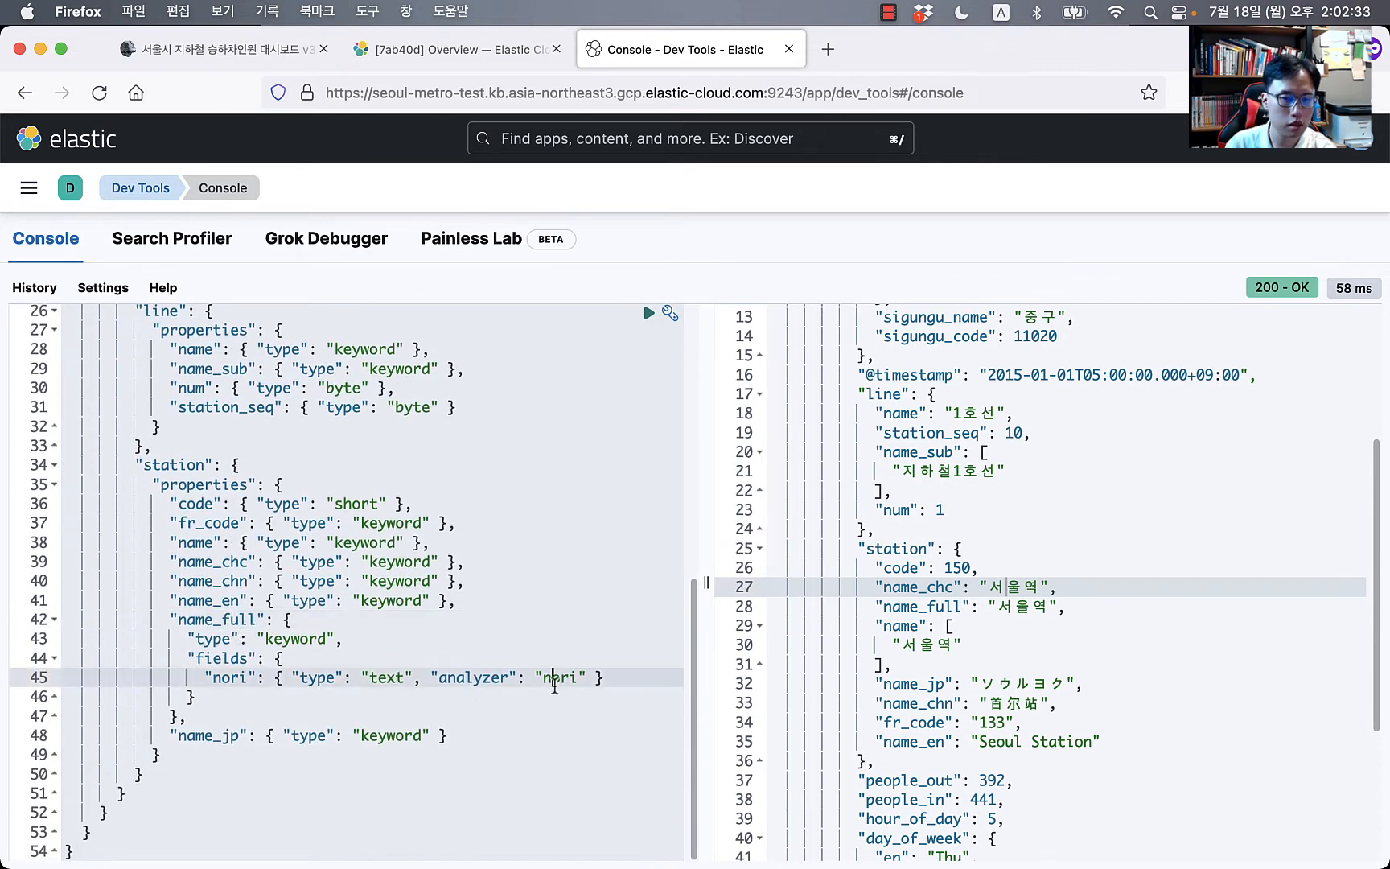
click(278, 638)
click(206, 658)
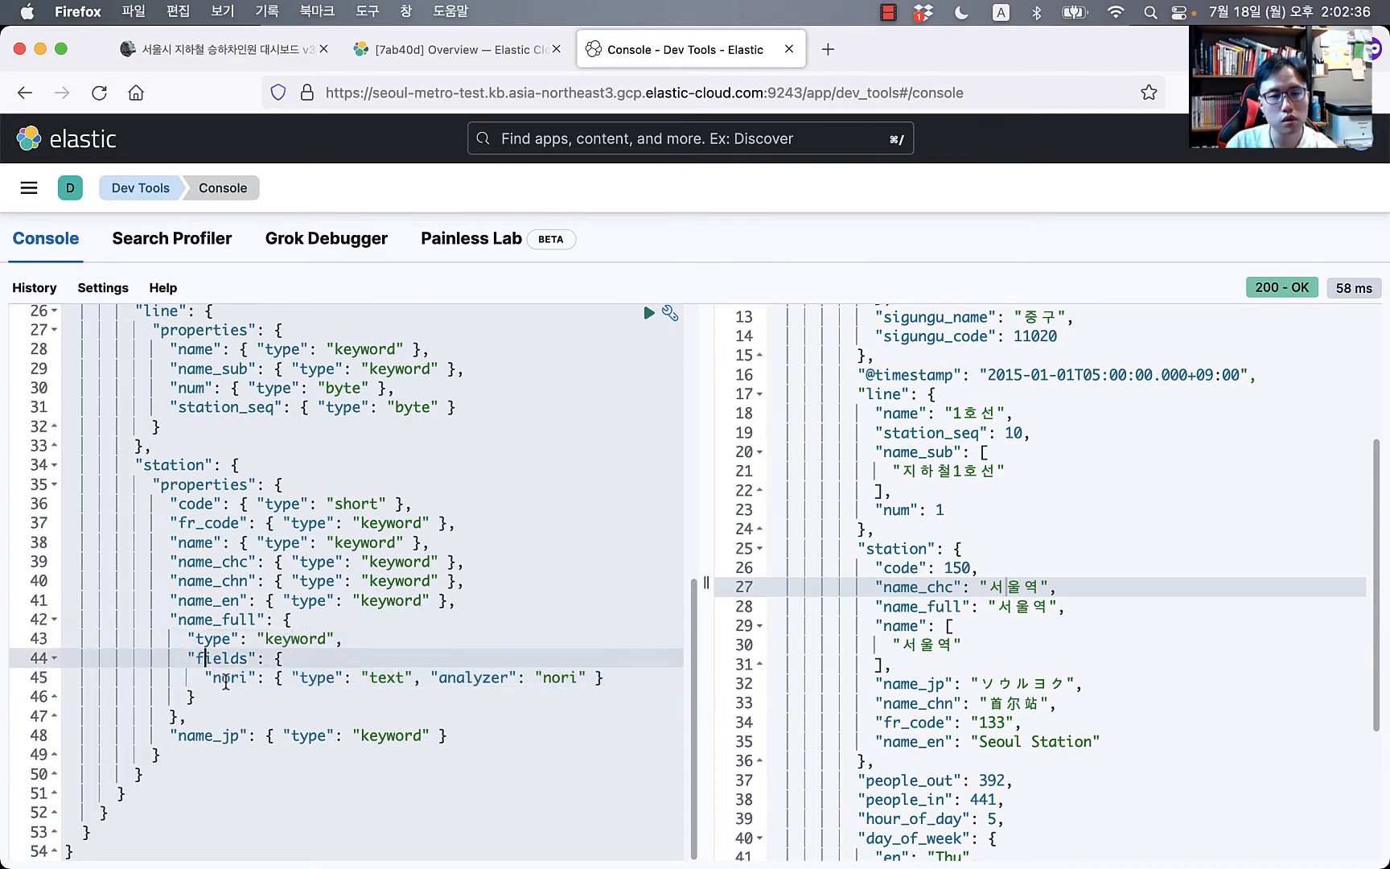
click(231, 680)
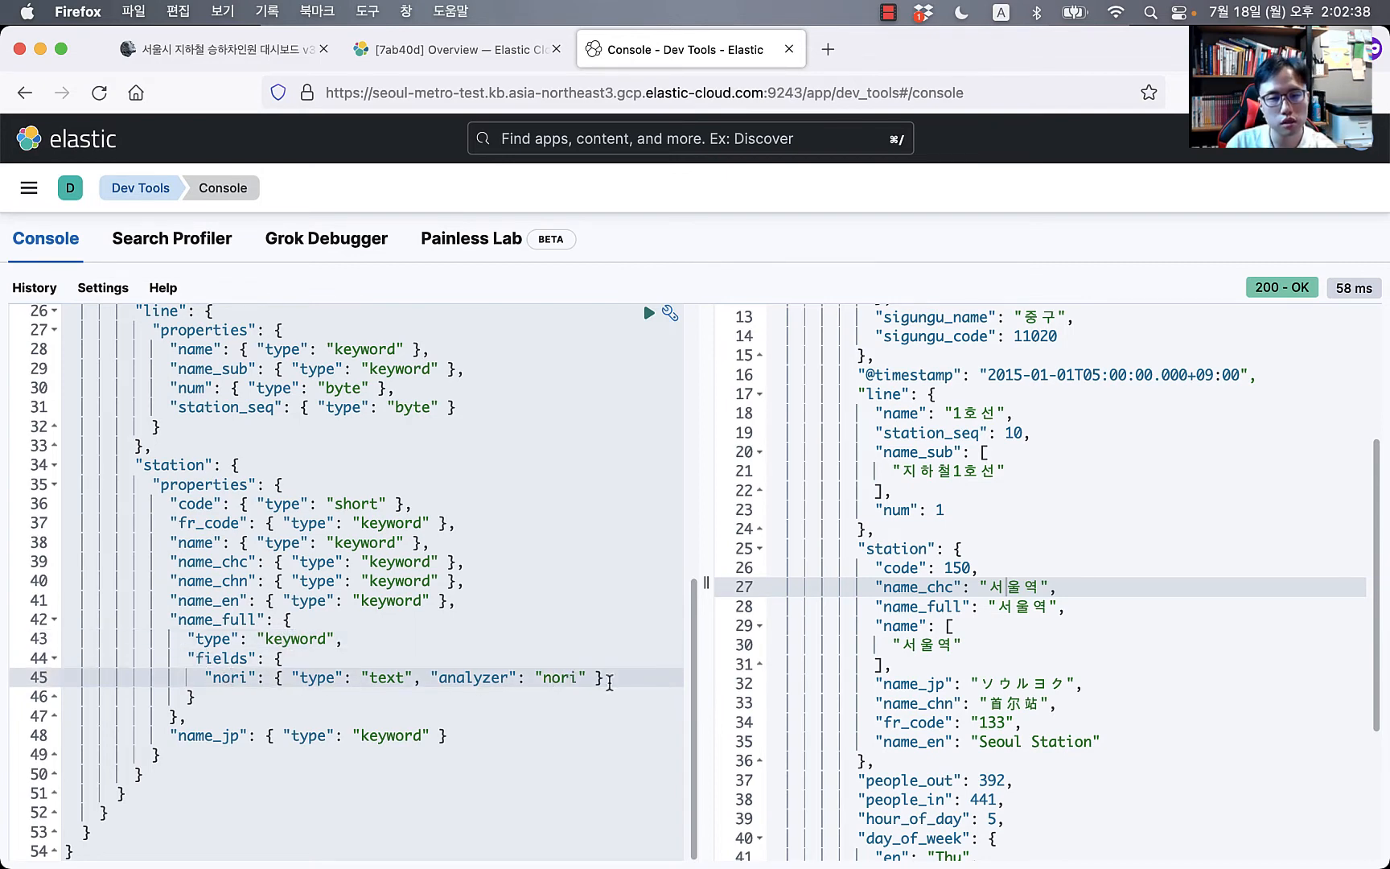
double_click(229, 620)
drag(616, 685, 150, 684)
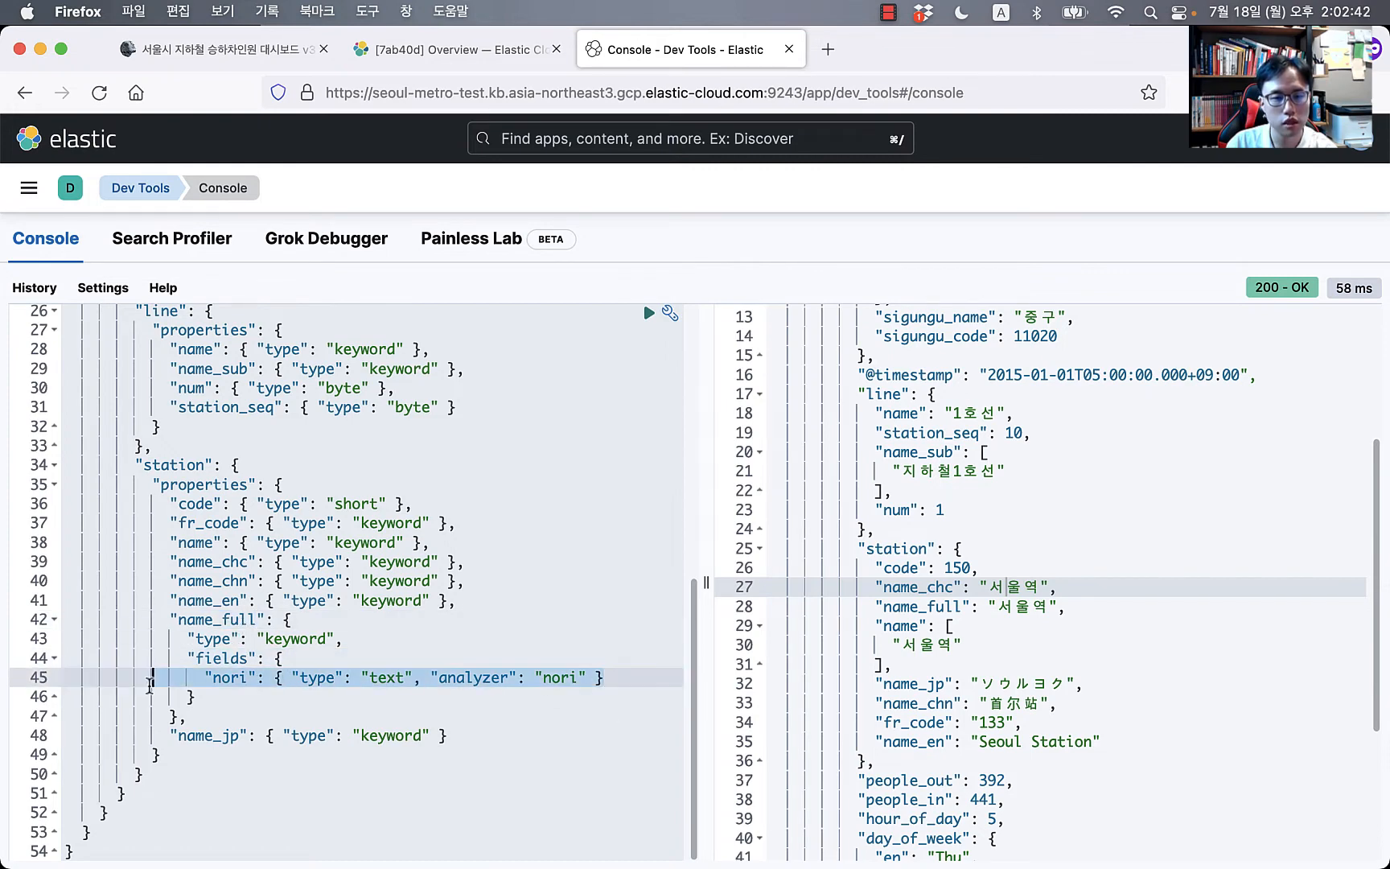
click(259, 688)
scroll(348, 533, up, 6)
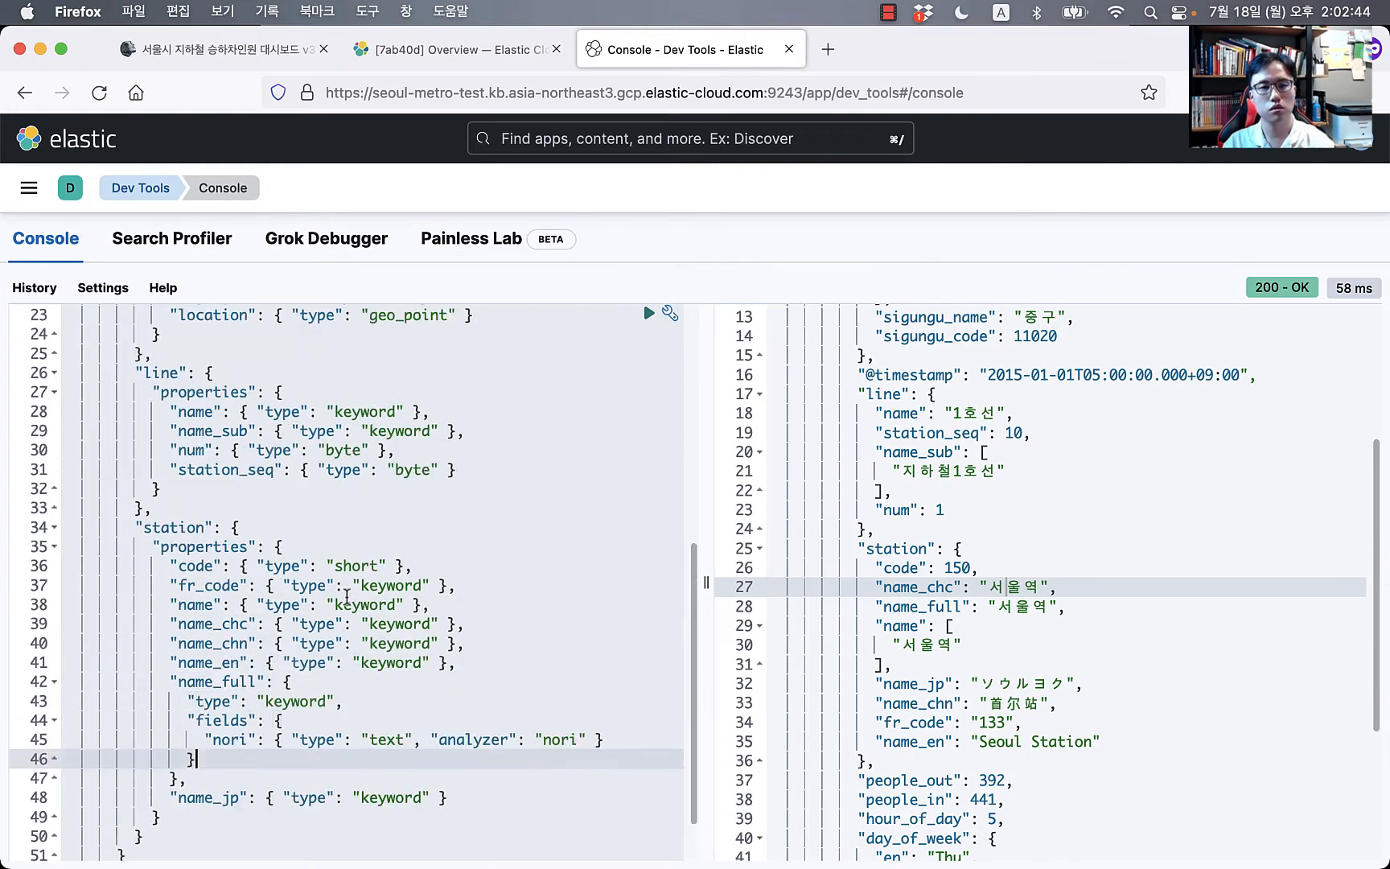
scroll(348, 533, up, 2)
click(395, 430)
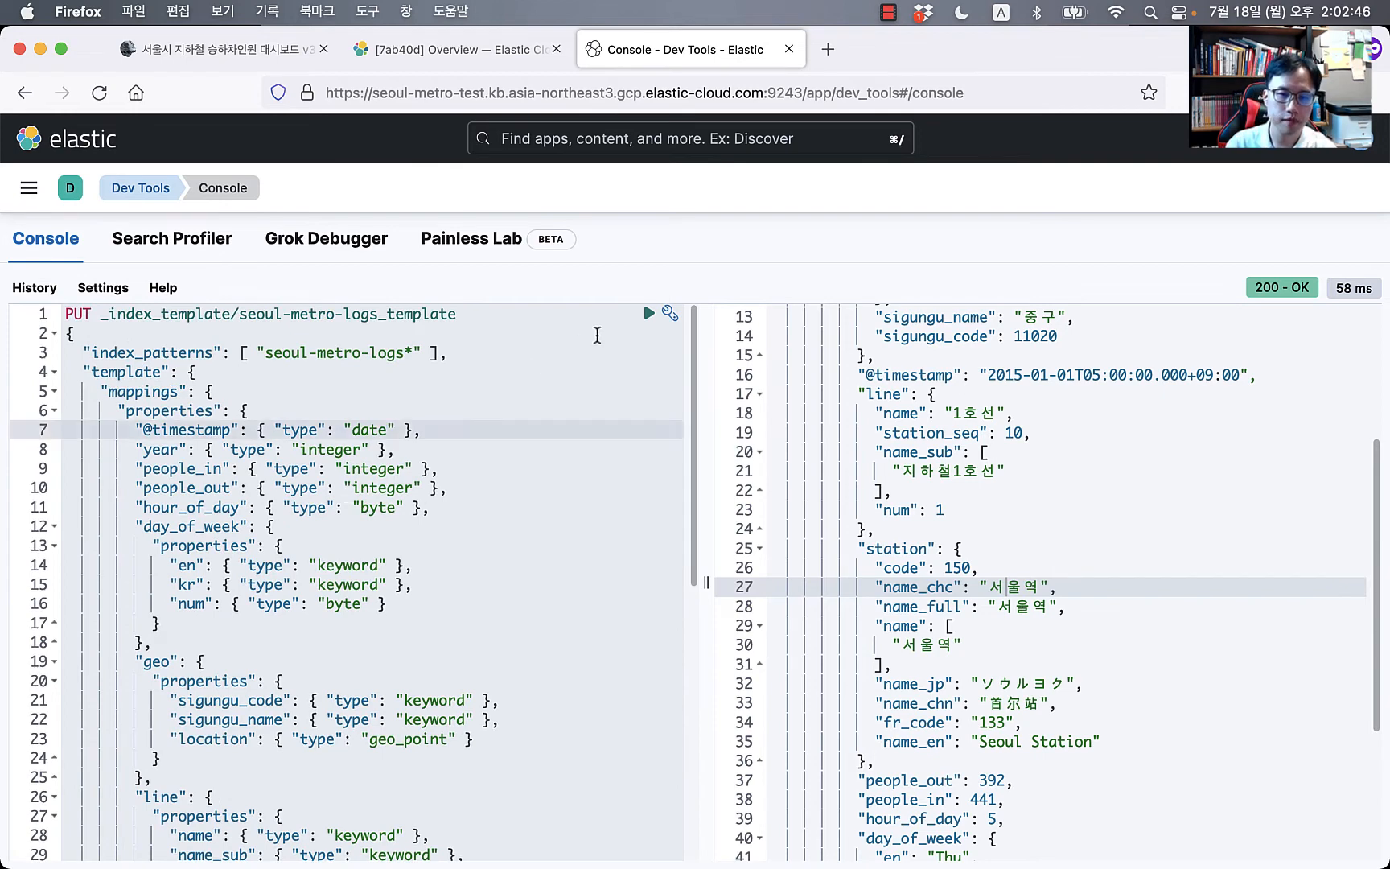
Step: Send the template request and examine the 400 error: analyzer [nori] has not been configured
click(648, 313)
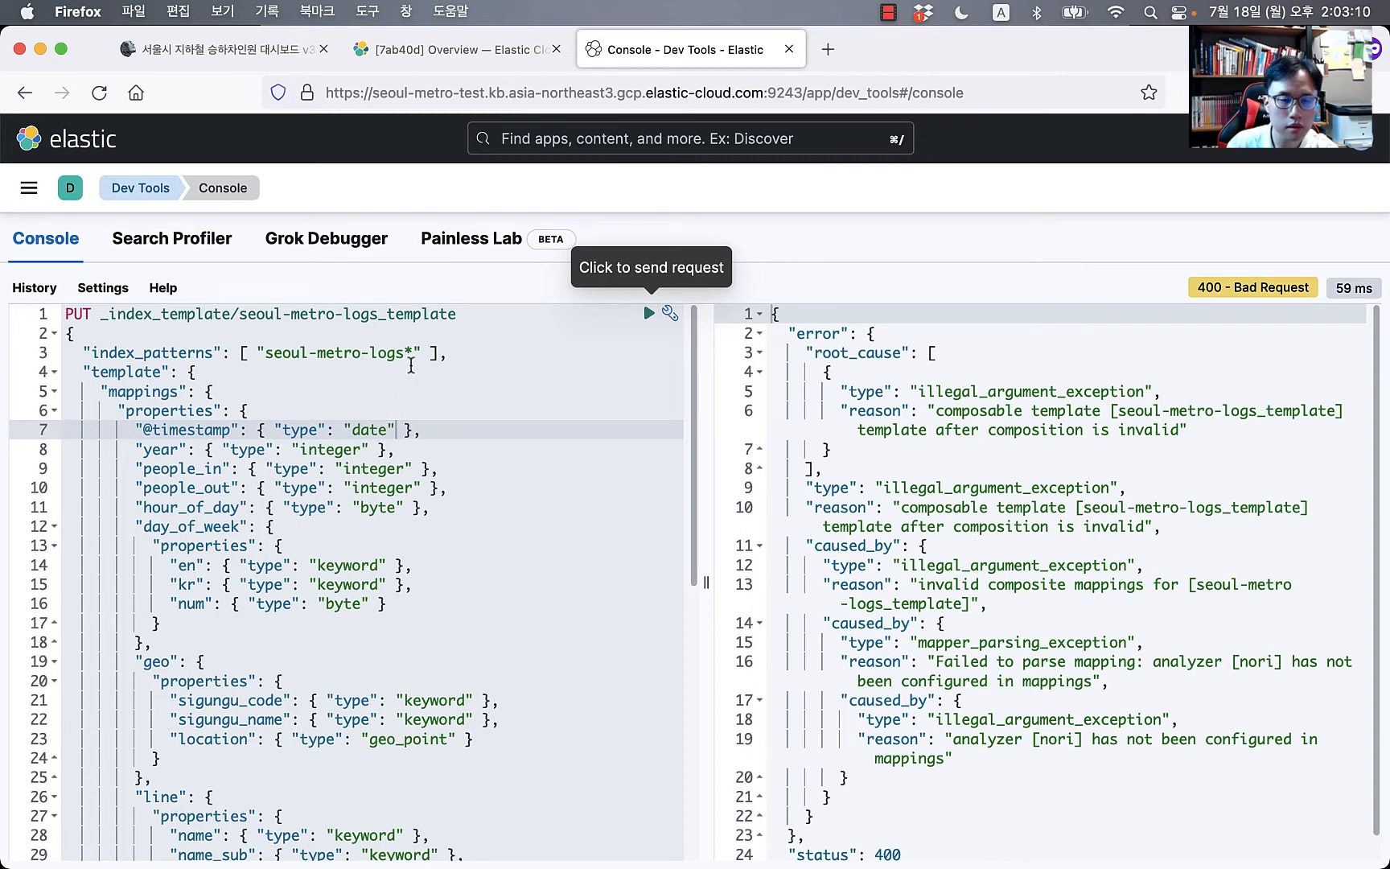
scroll(943, 594, down, 1)
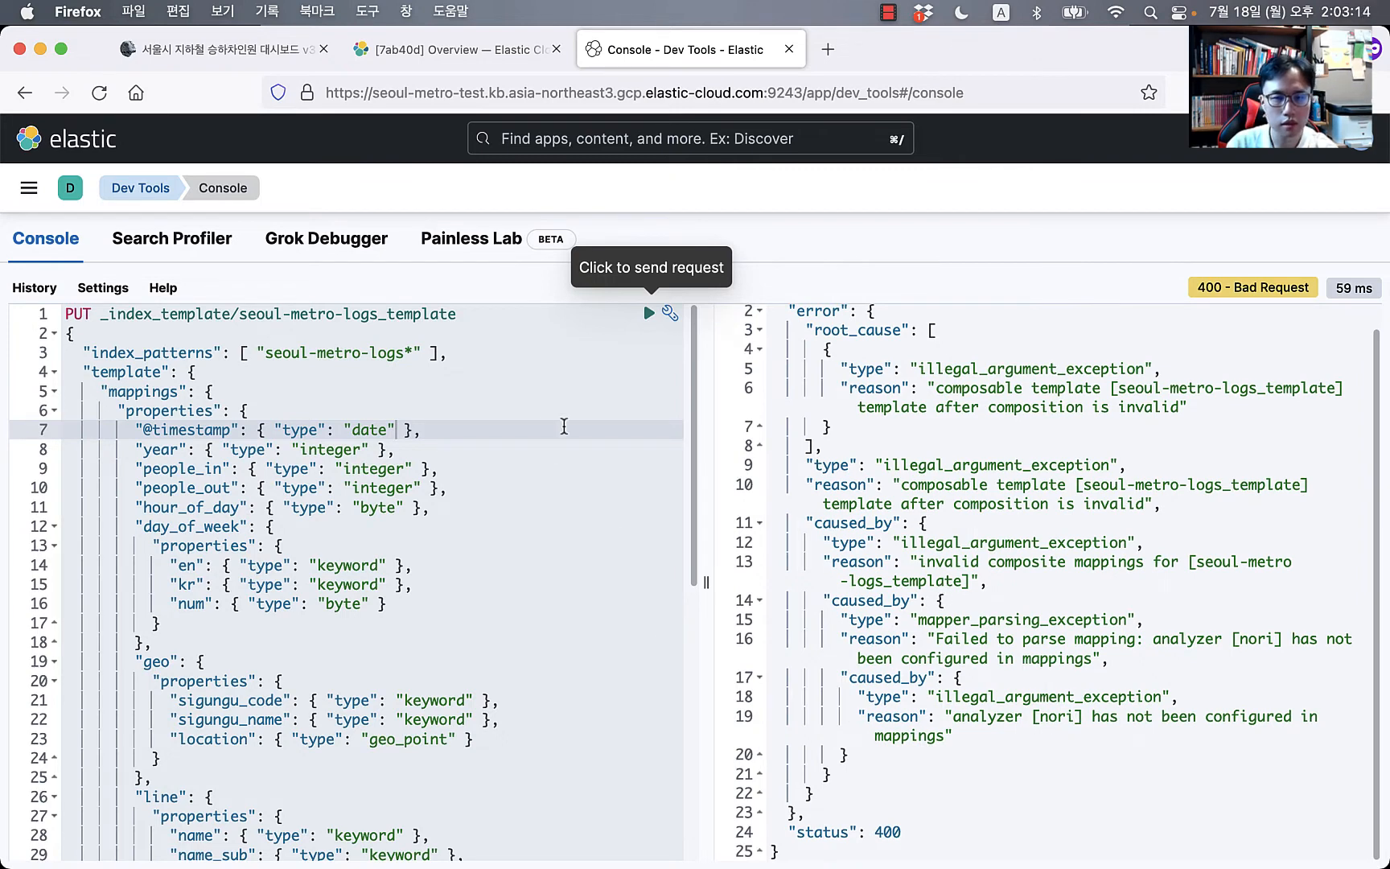
click(883, 699)
drag(902, 720, 946, 774)
click(962, 688)
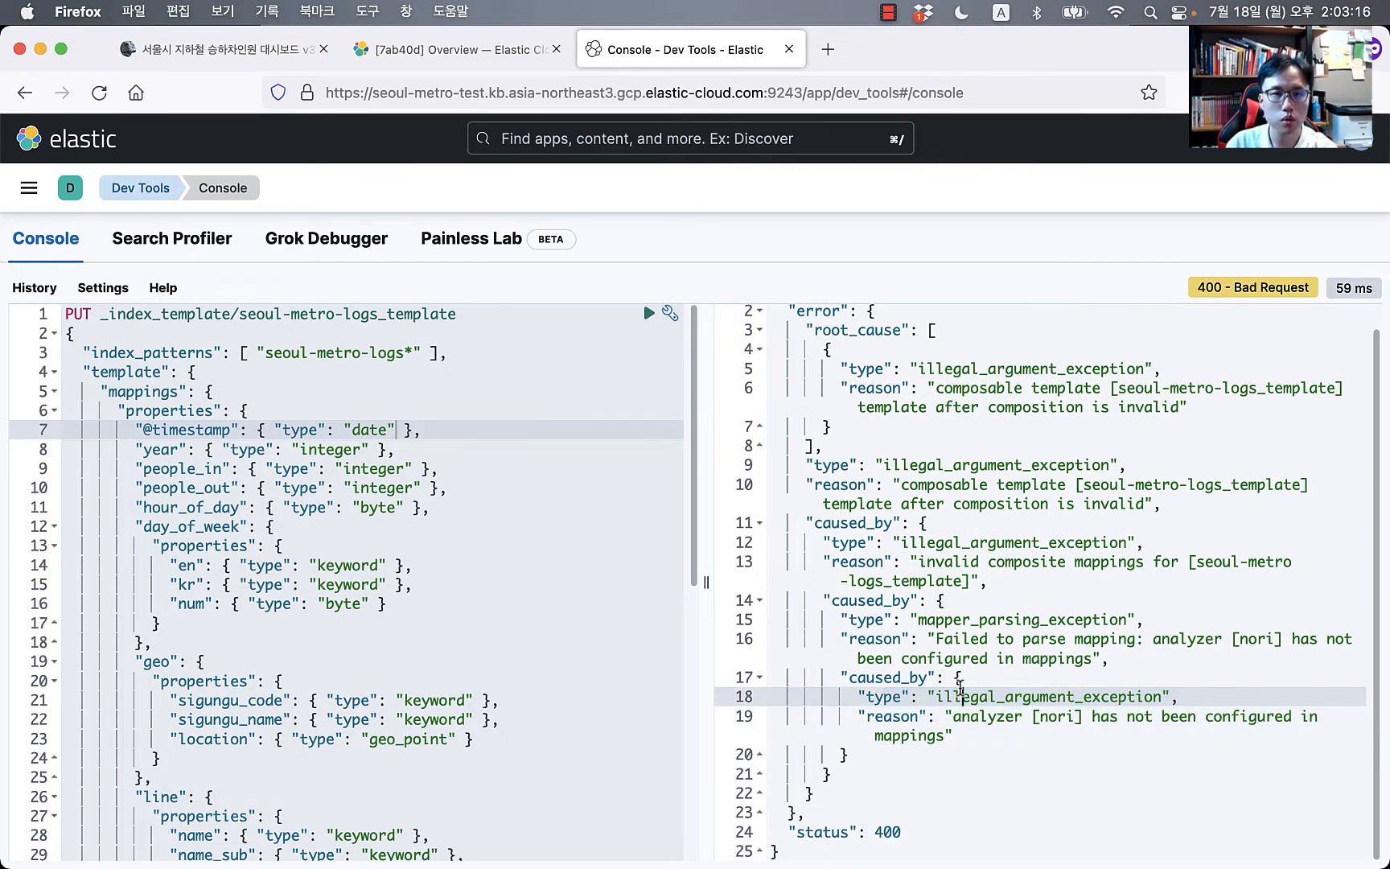
drag(1002, 663, 1013, 749)
click(559, 588)
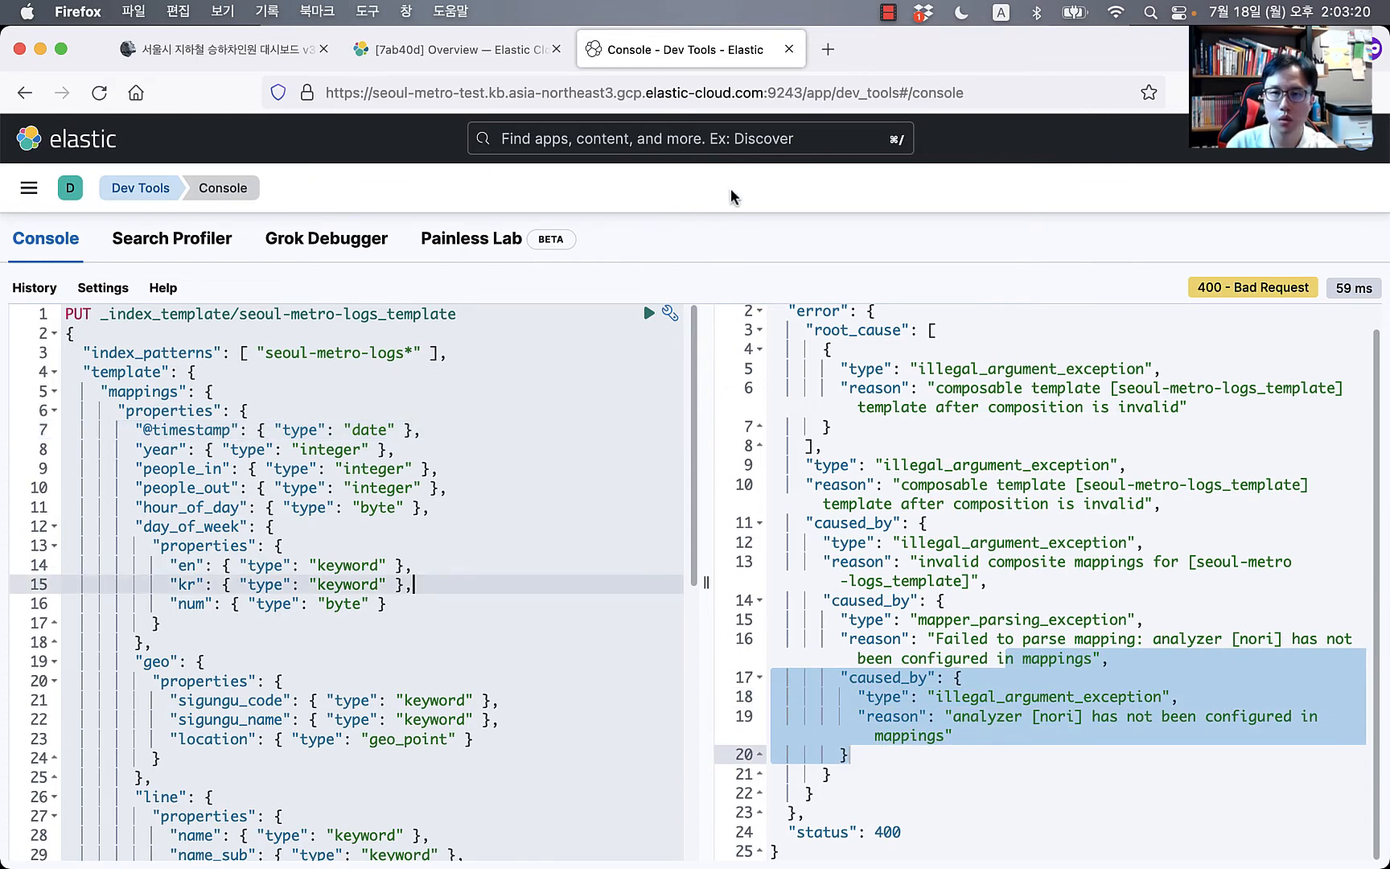
click(458, 49)
Step: In the deployment's Elasticsearch user settings and plugins, tick the analysis-nori plugin
scroll(492, 626, down, 2)
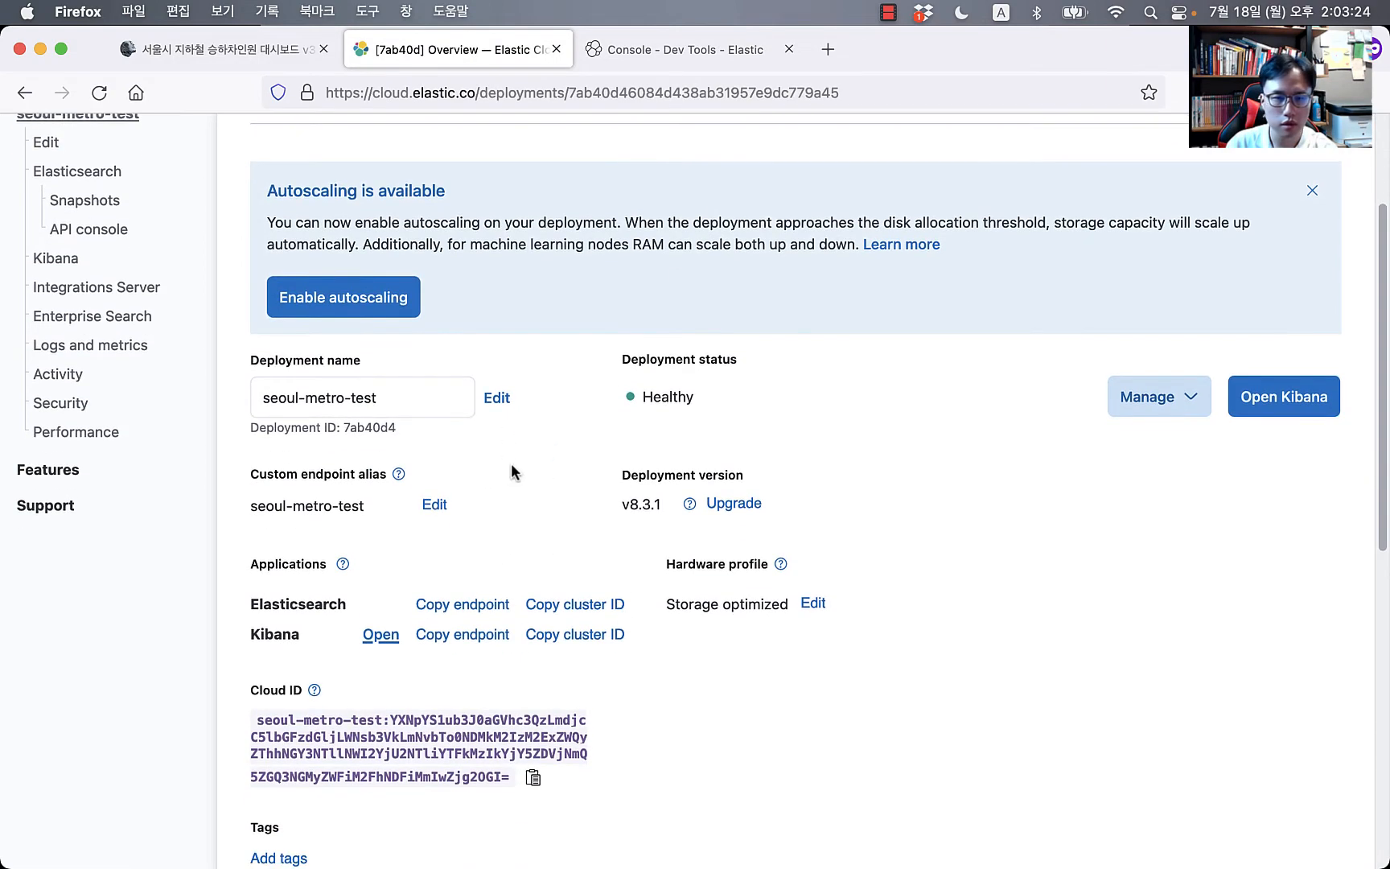
scroll(512, 472, up, 2)
click(44, 204)
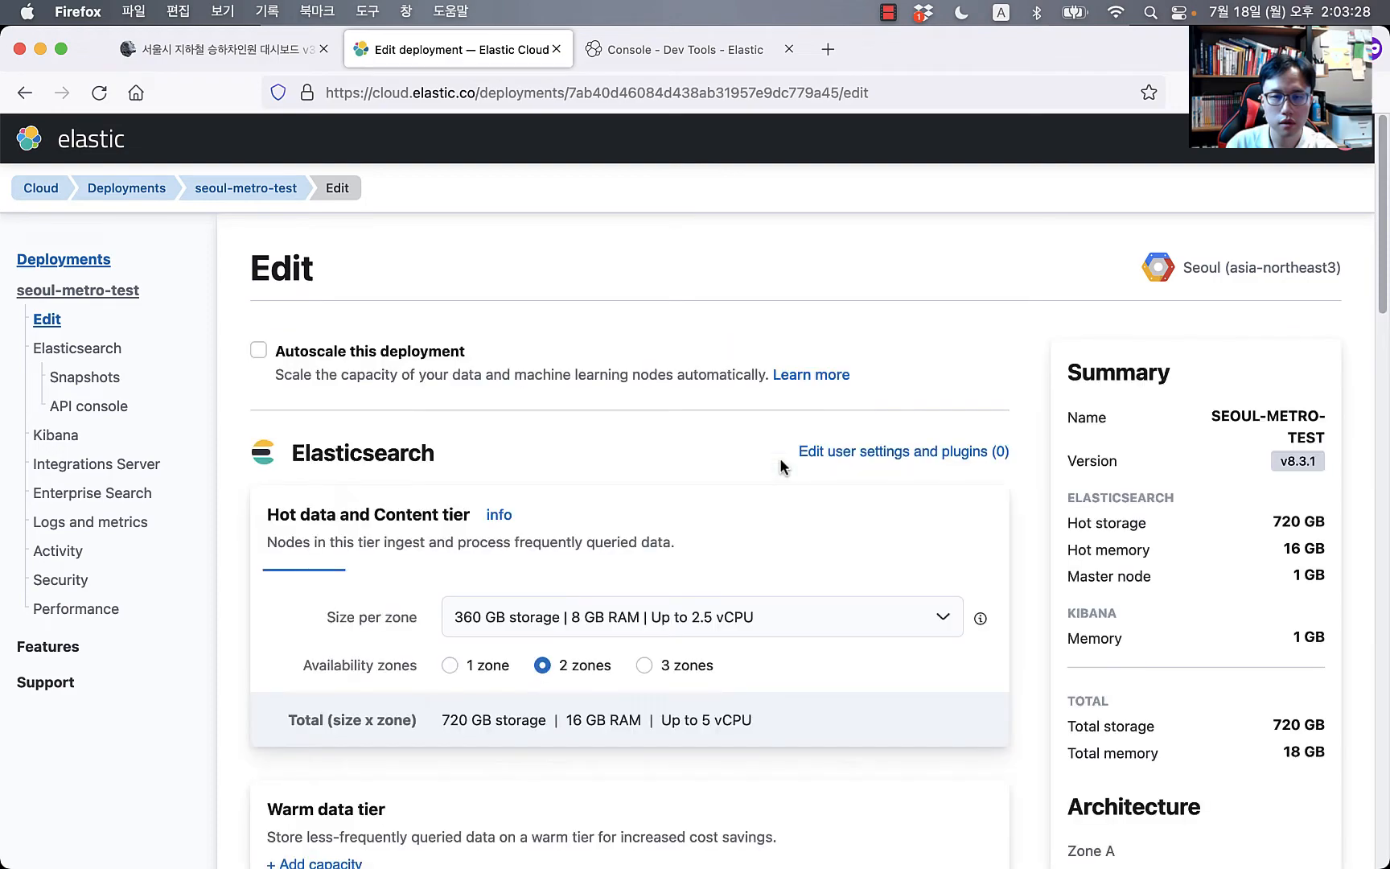
scroll(724, 684, down, 1)
scroll(584, 416, down, 2)
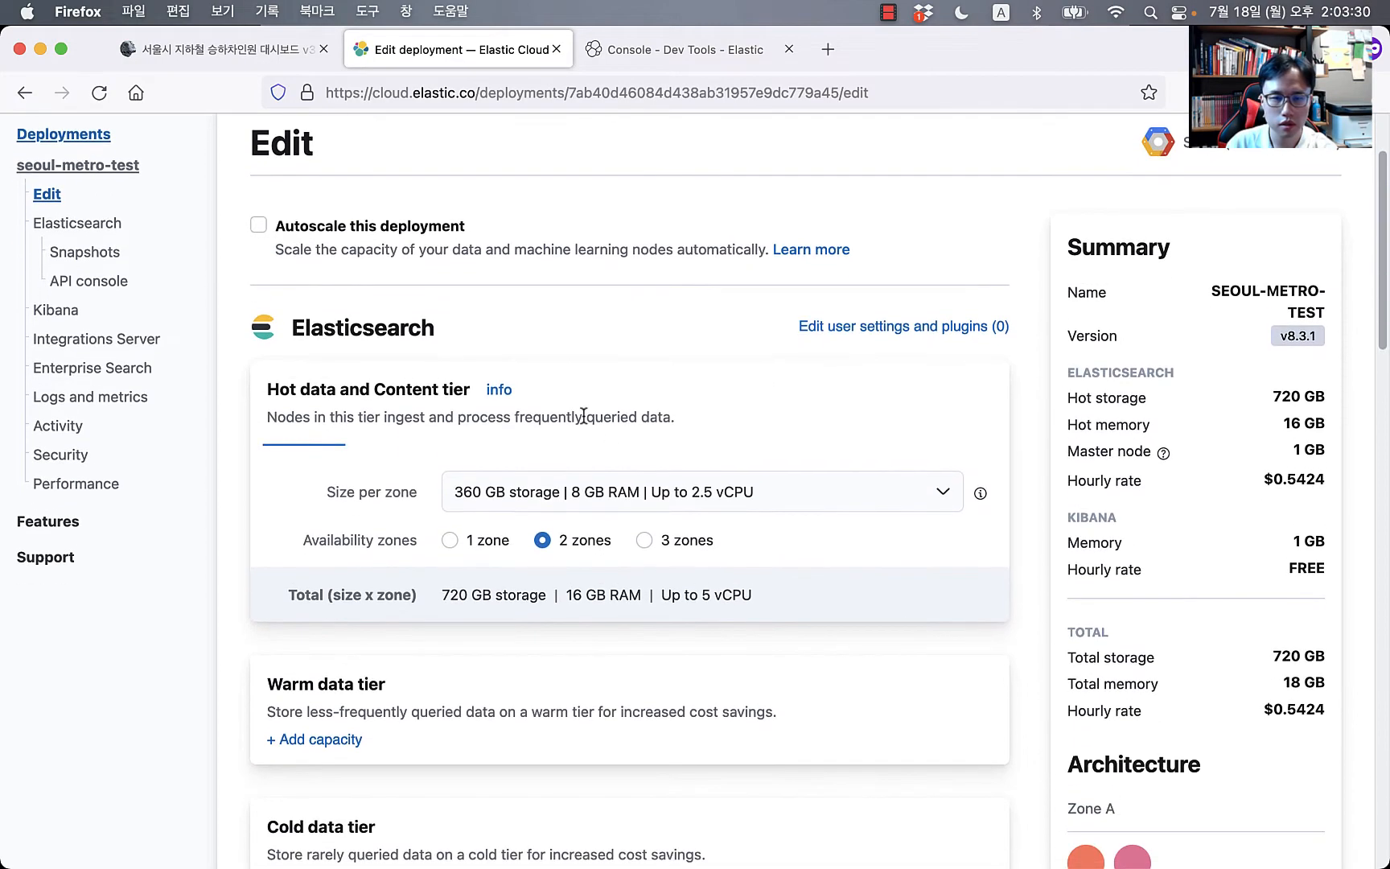
click(943, 328)
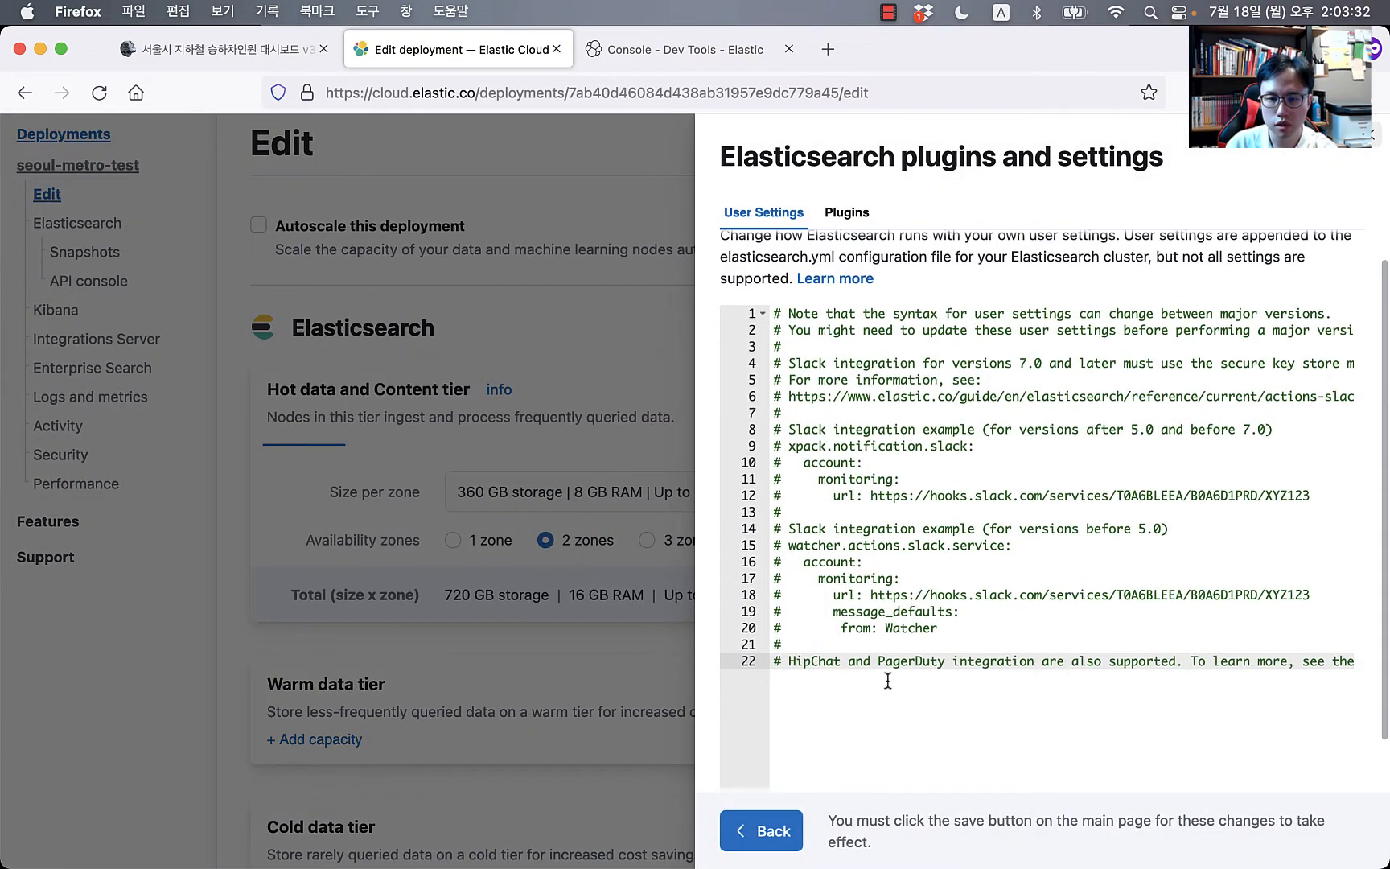
scroll(891, 677, down, 2)
click(846, 212)
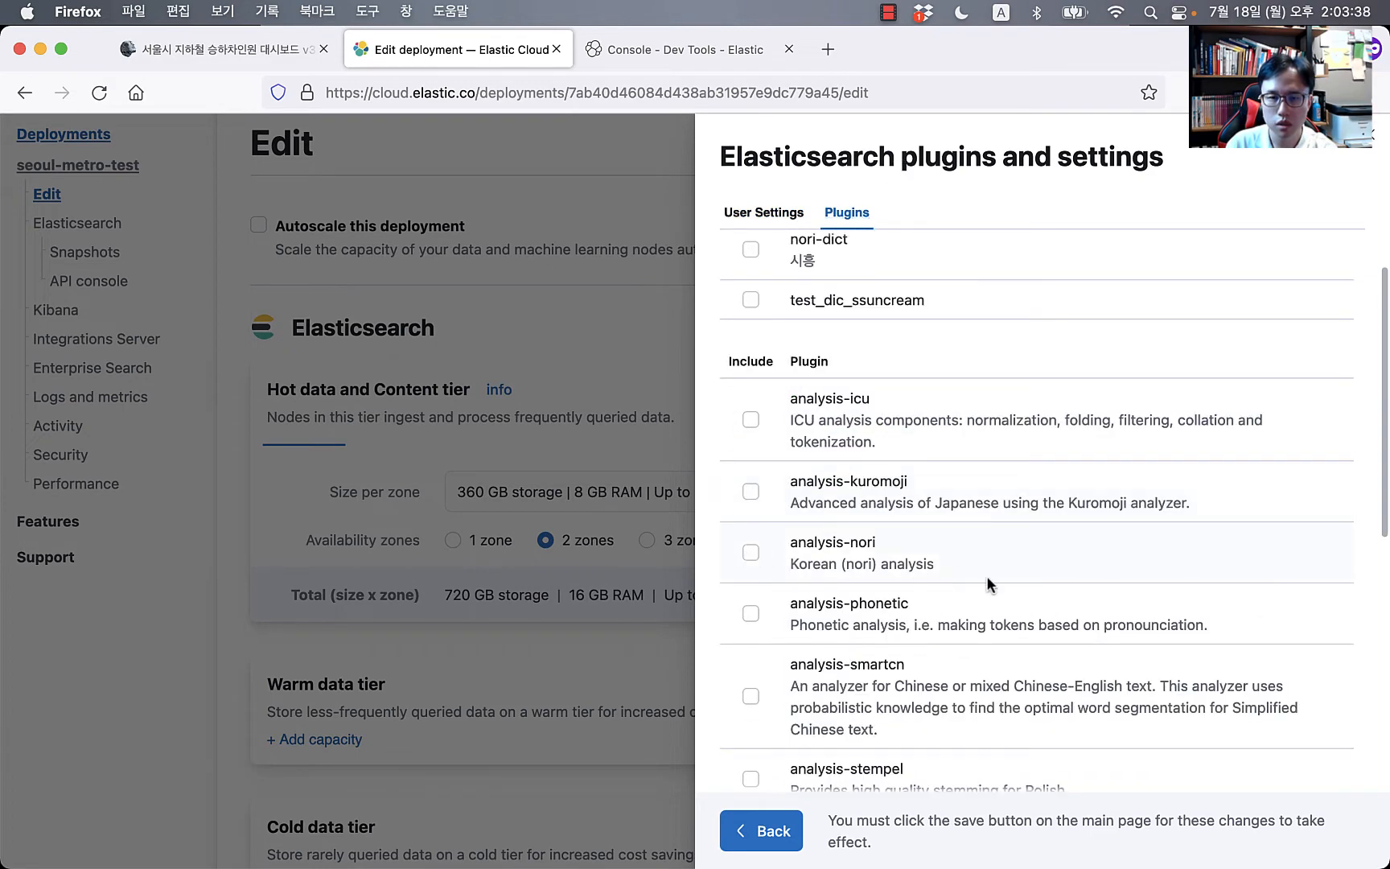
click(755, 561)
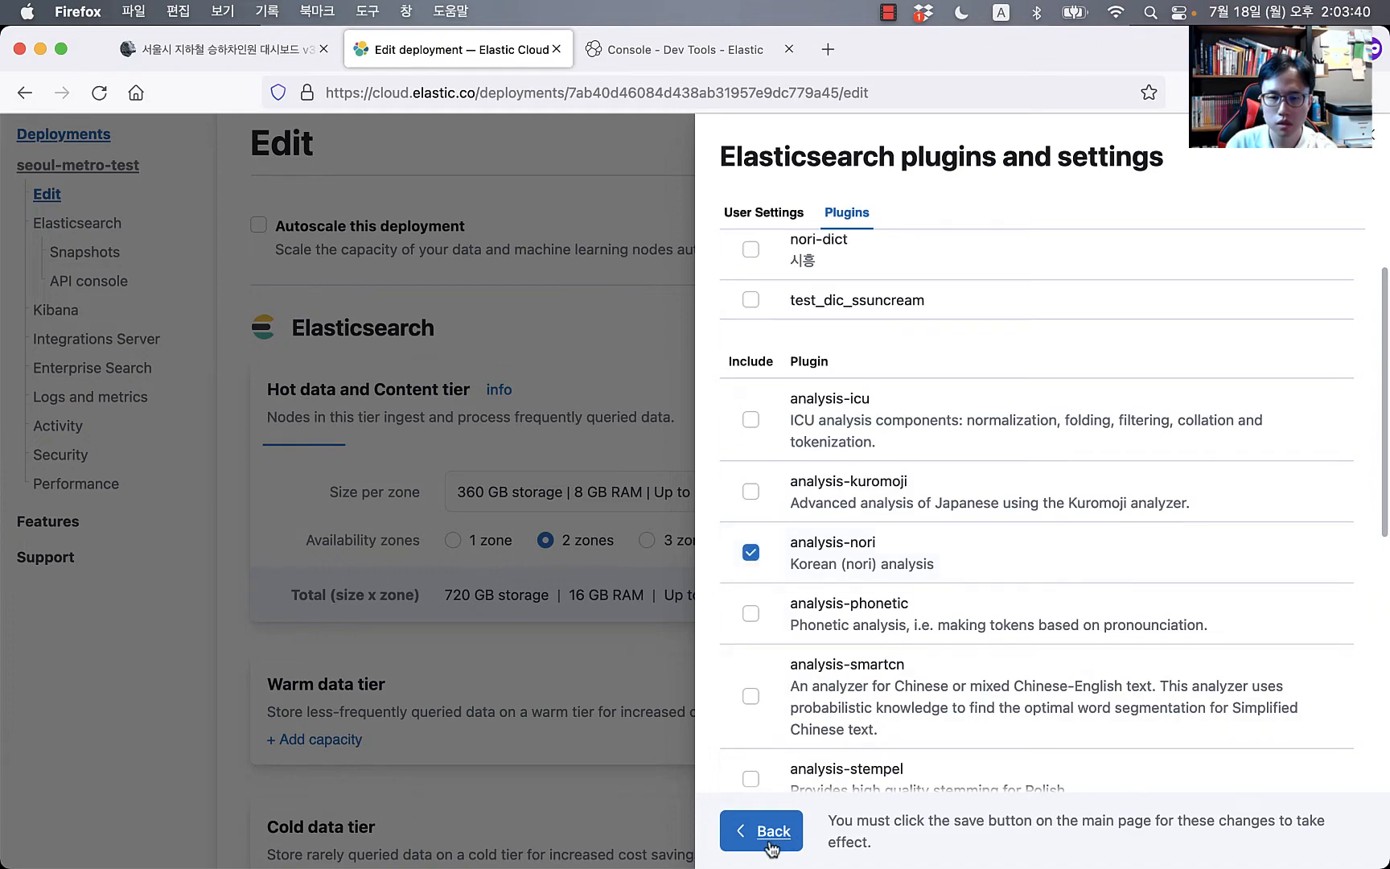
Step: Save and confirm the seoul-metro-test configuration change adding analysis-nori
scroll(1002, 599, down, 6)
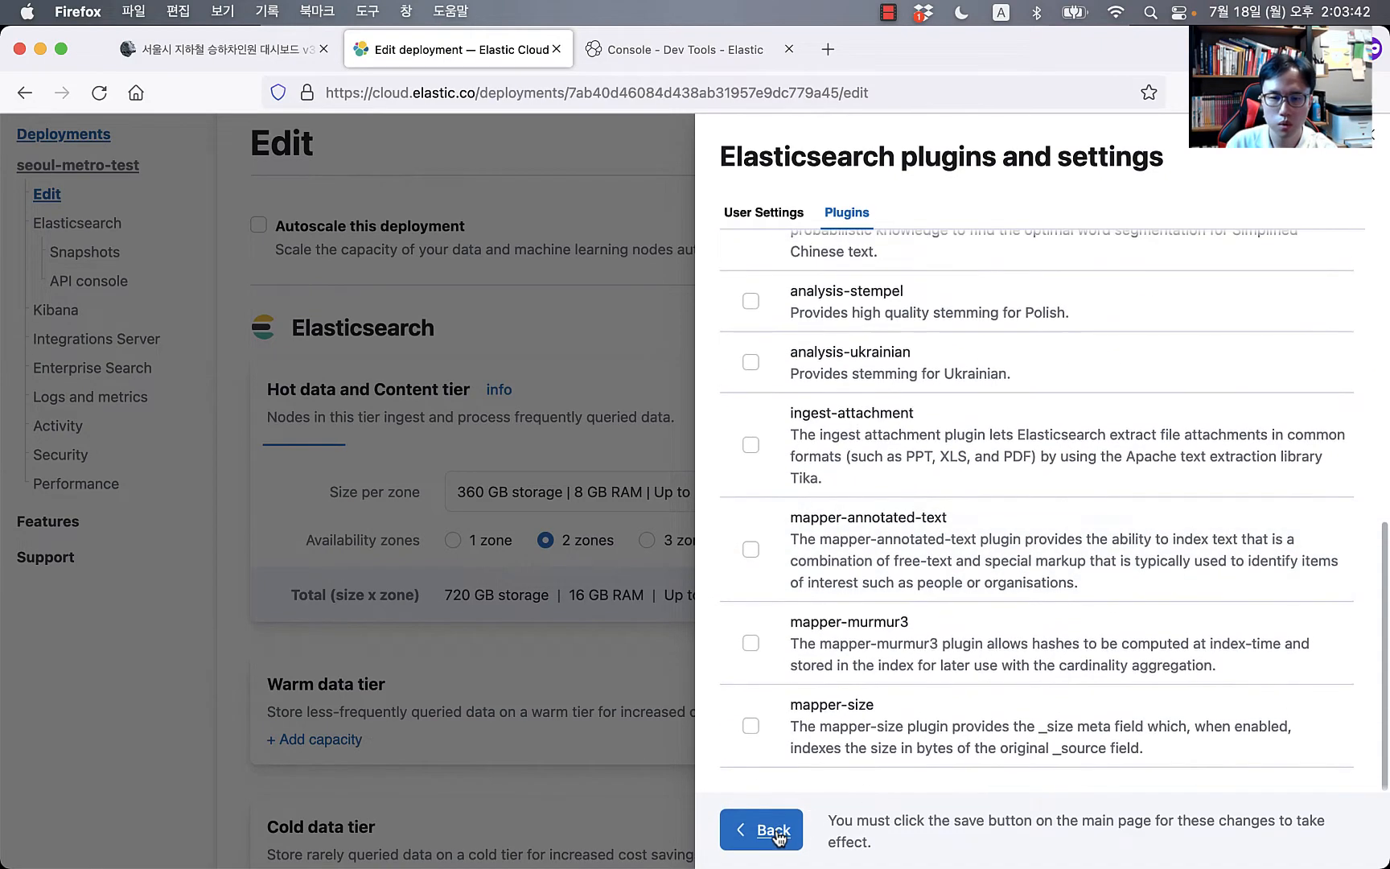
click(774, 831)
scroll(649, 766, down, 7)
scroll(644, 768, down, 10)
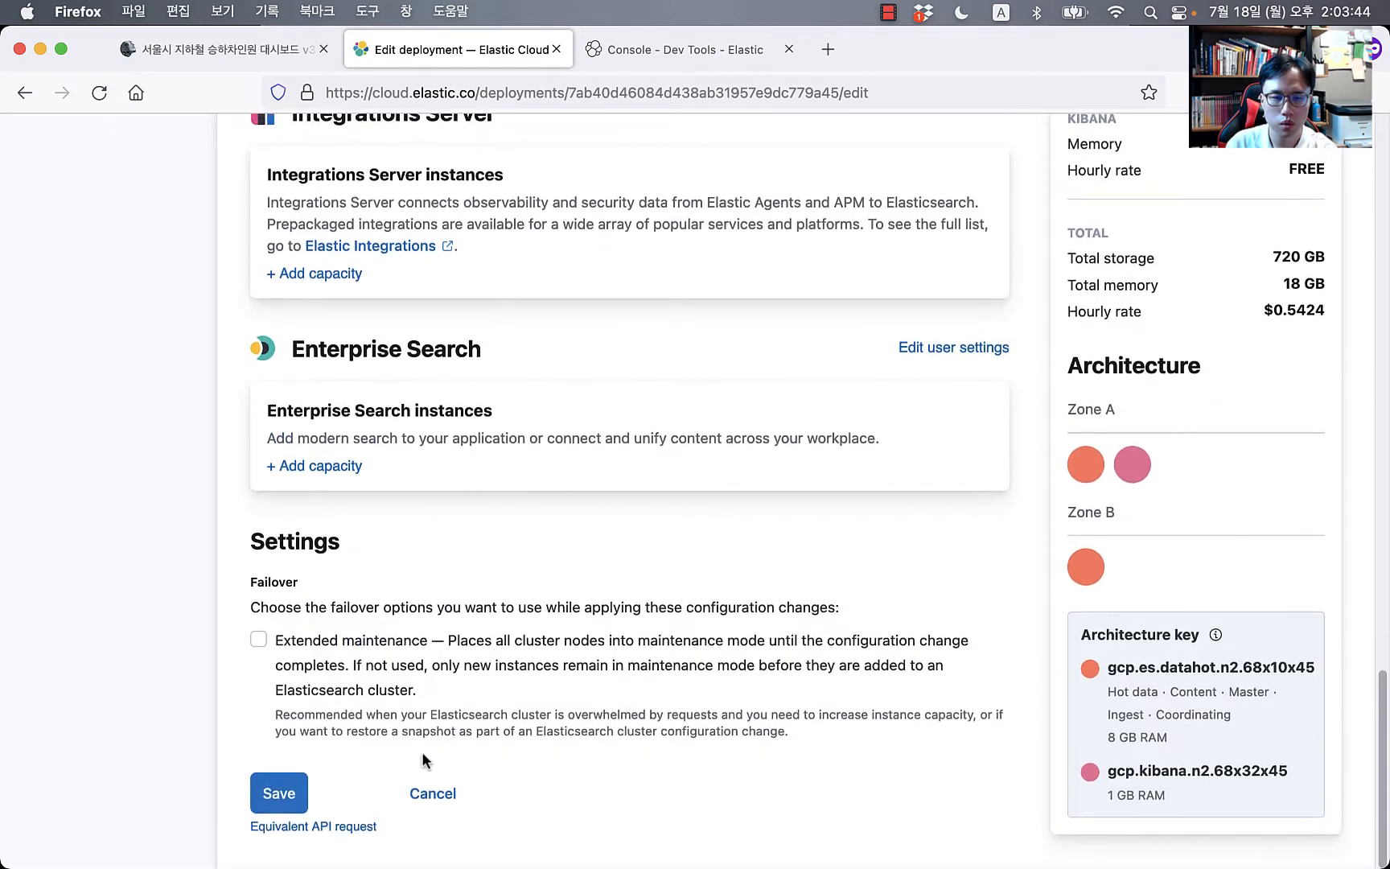
click(266, 793)
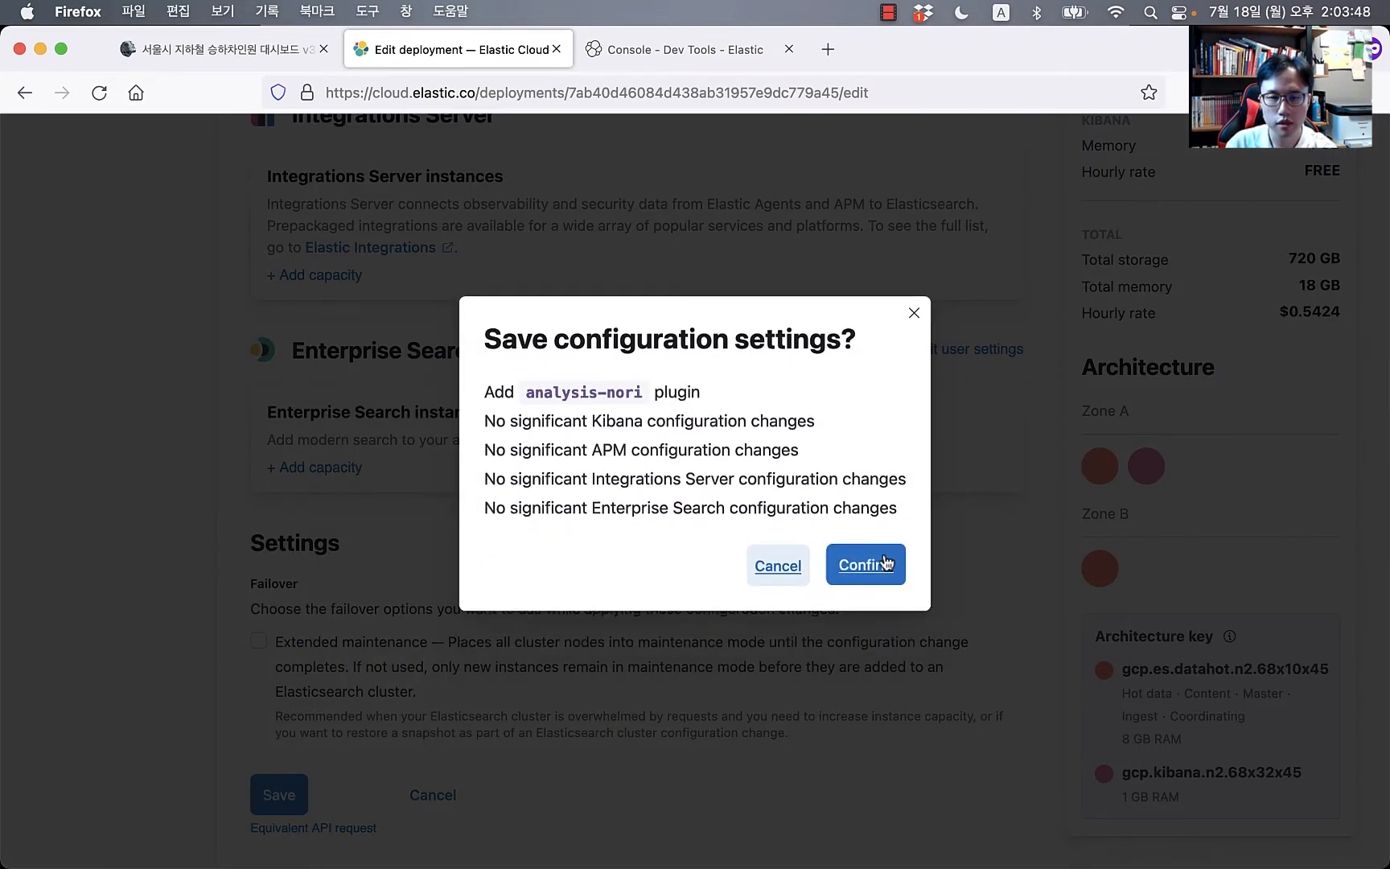
click(866, 566)
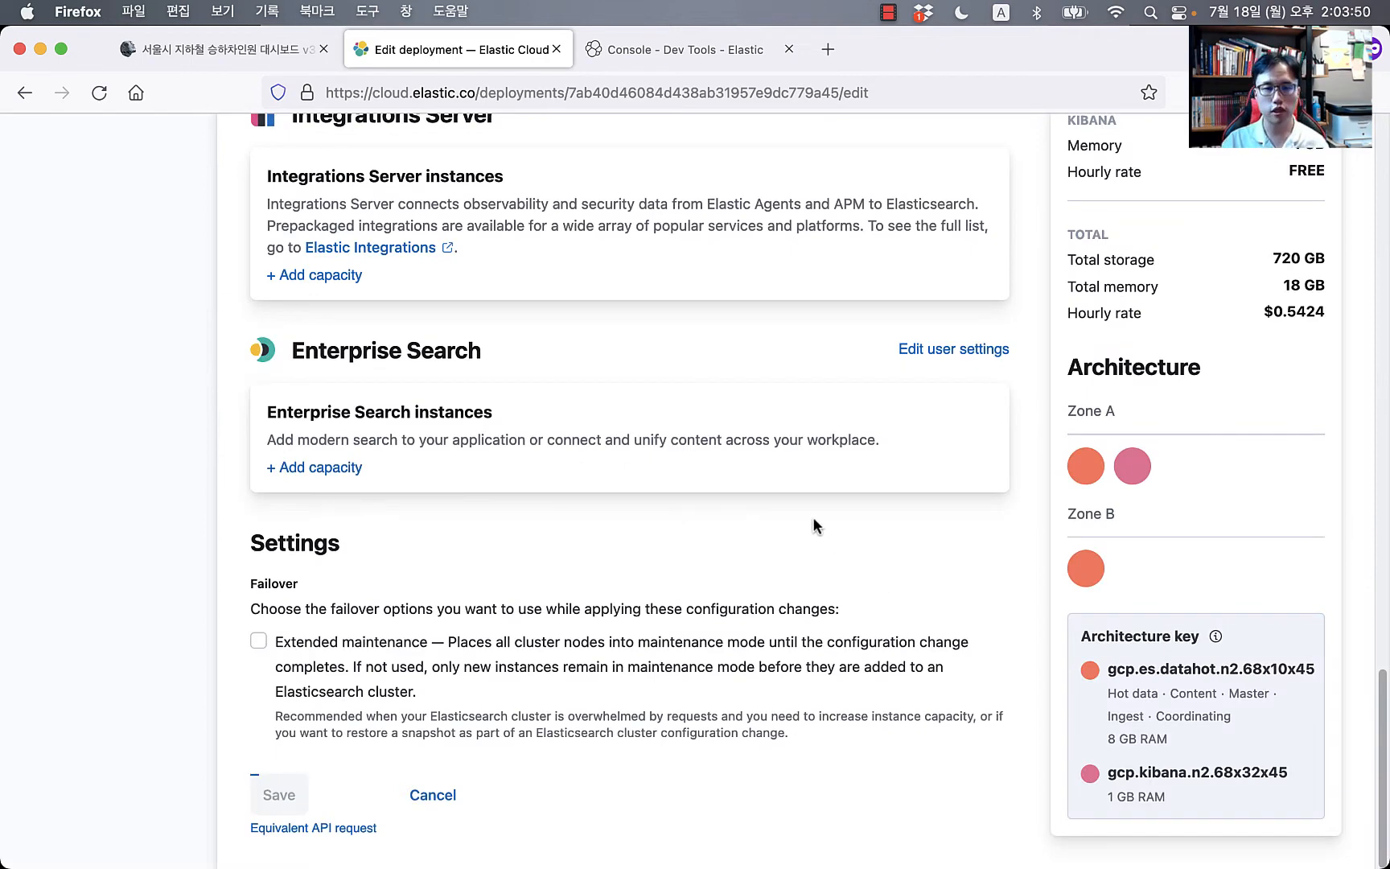
click(682, 40)
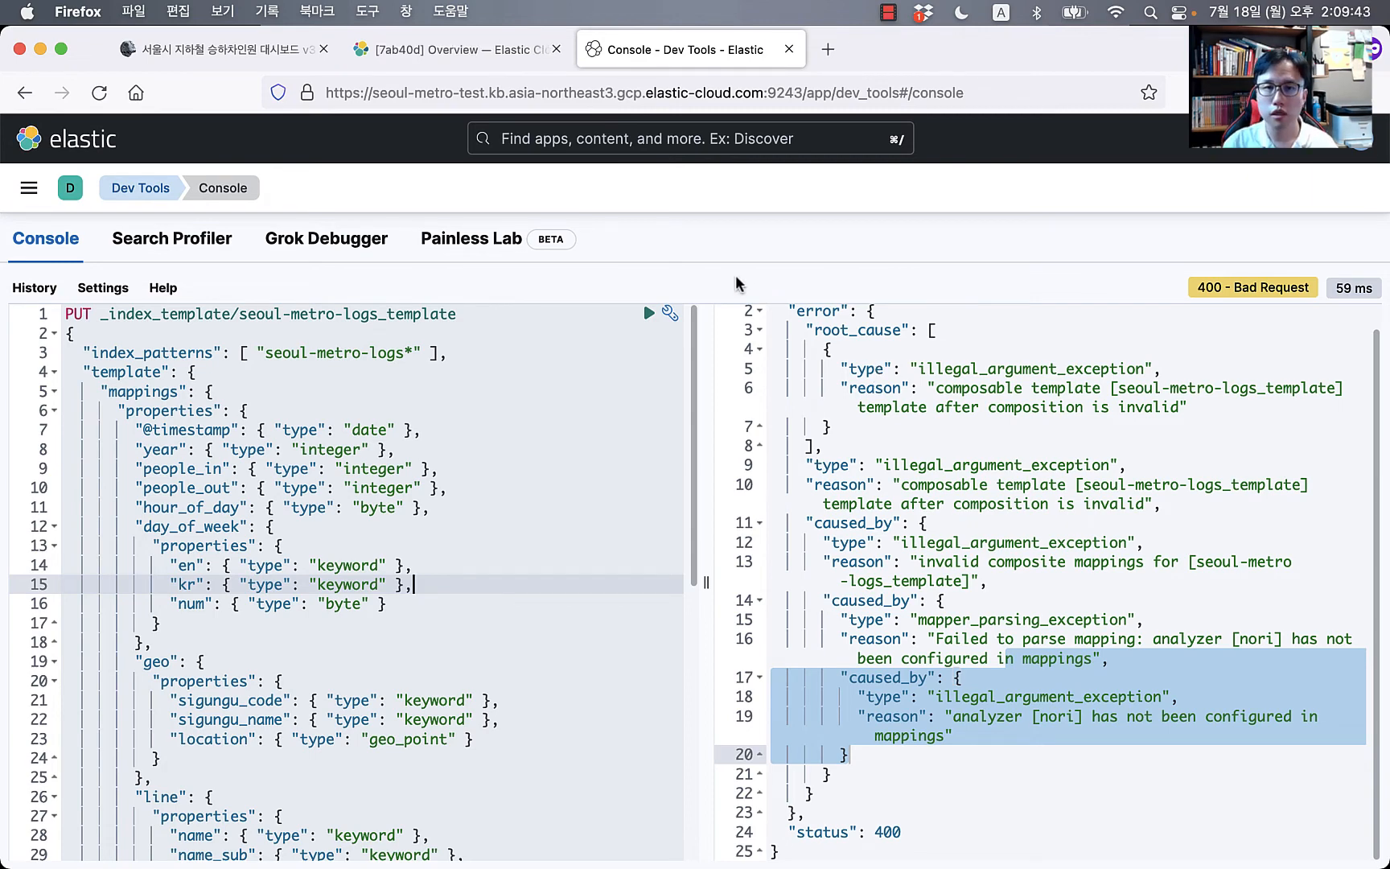
Step: Rerun the PUT _index_template request so seoul-metro-logs_template is acknowledged
click(560, 404)
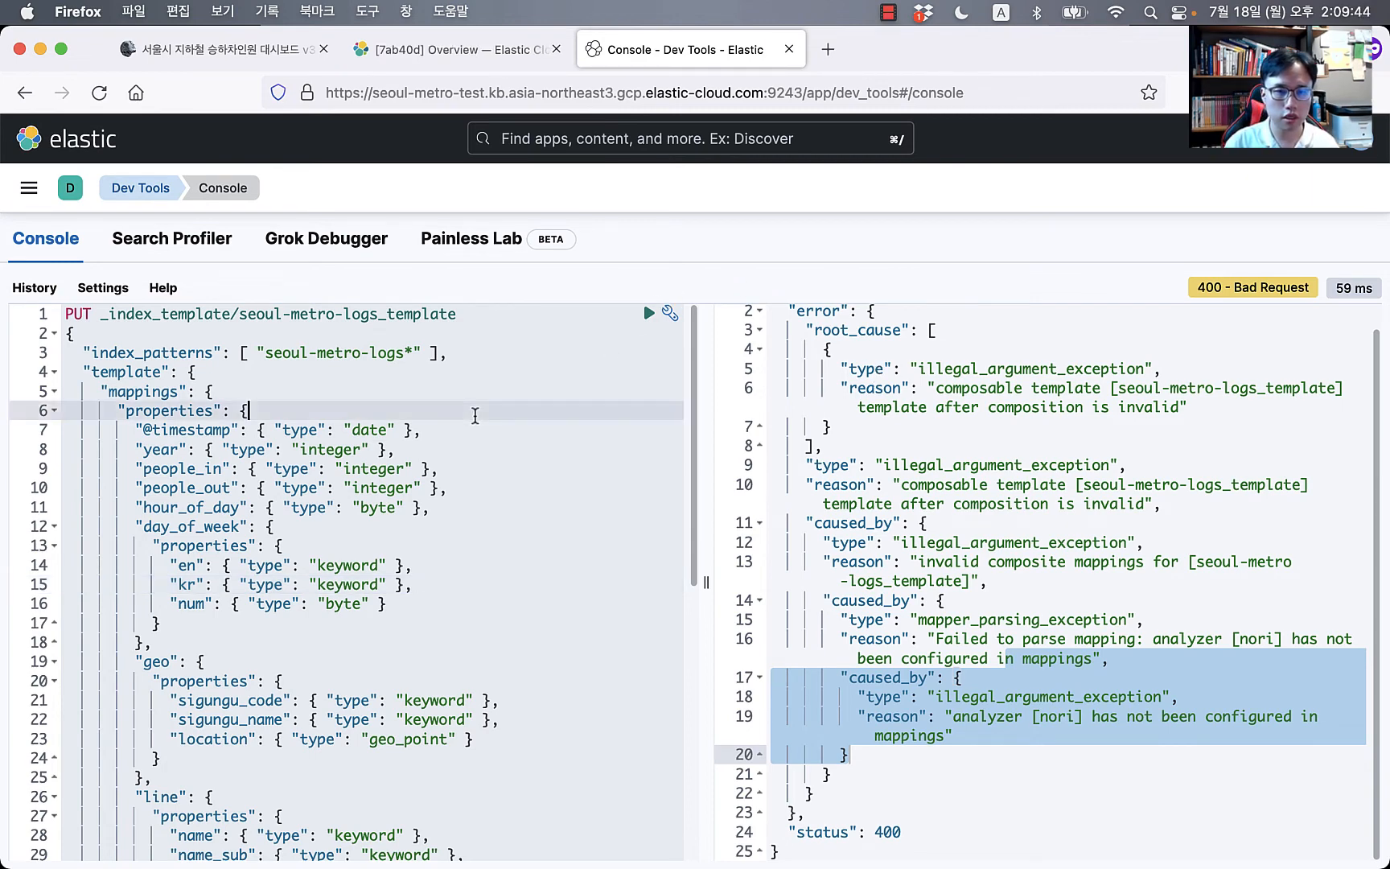
click(647, 315)
click(594, 367)
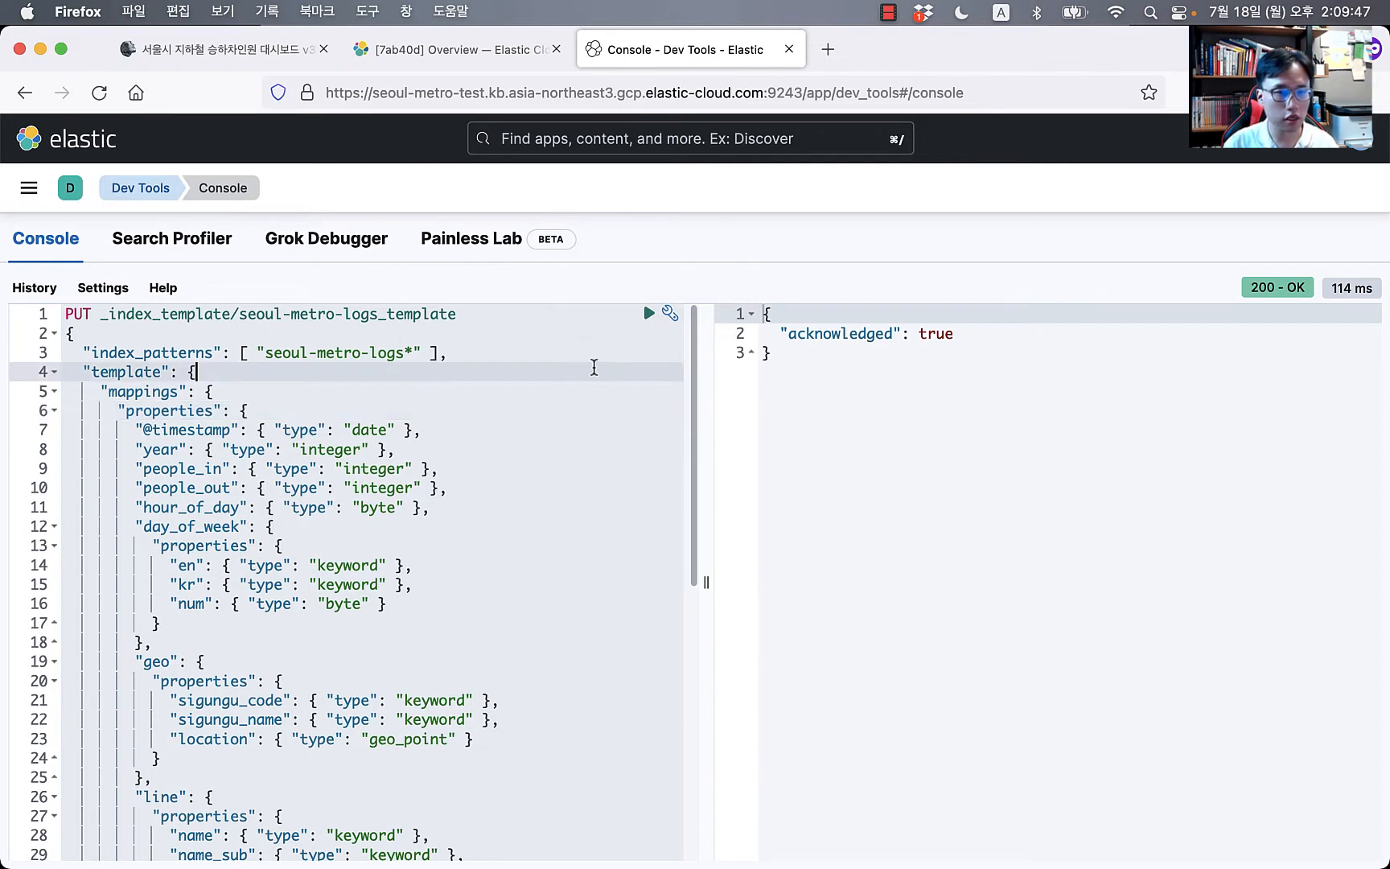
Step: Add GET _cat/indices on line 1 and run it, listing the two seoul-metro-station-info indices
key(Up)
key(Up)
key(Up)
key(Right)
key(Right)
key(Right)
key(Right)
key(Right)
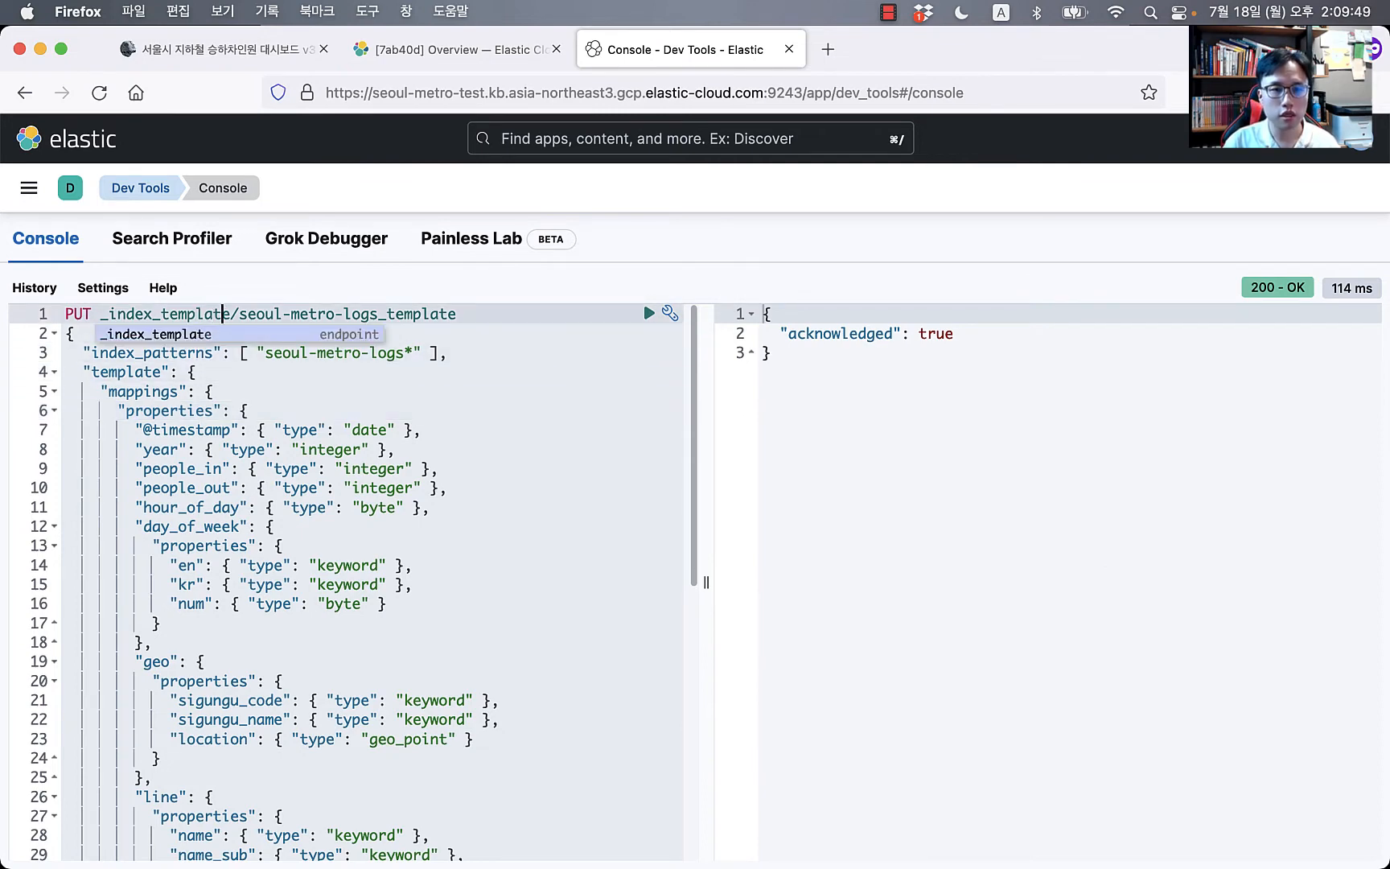
key(shift+End)
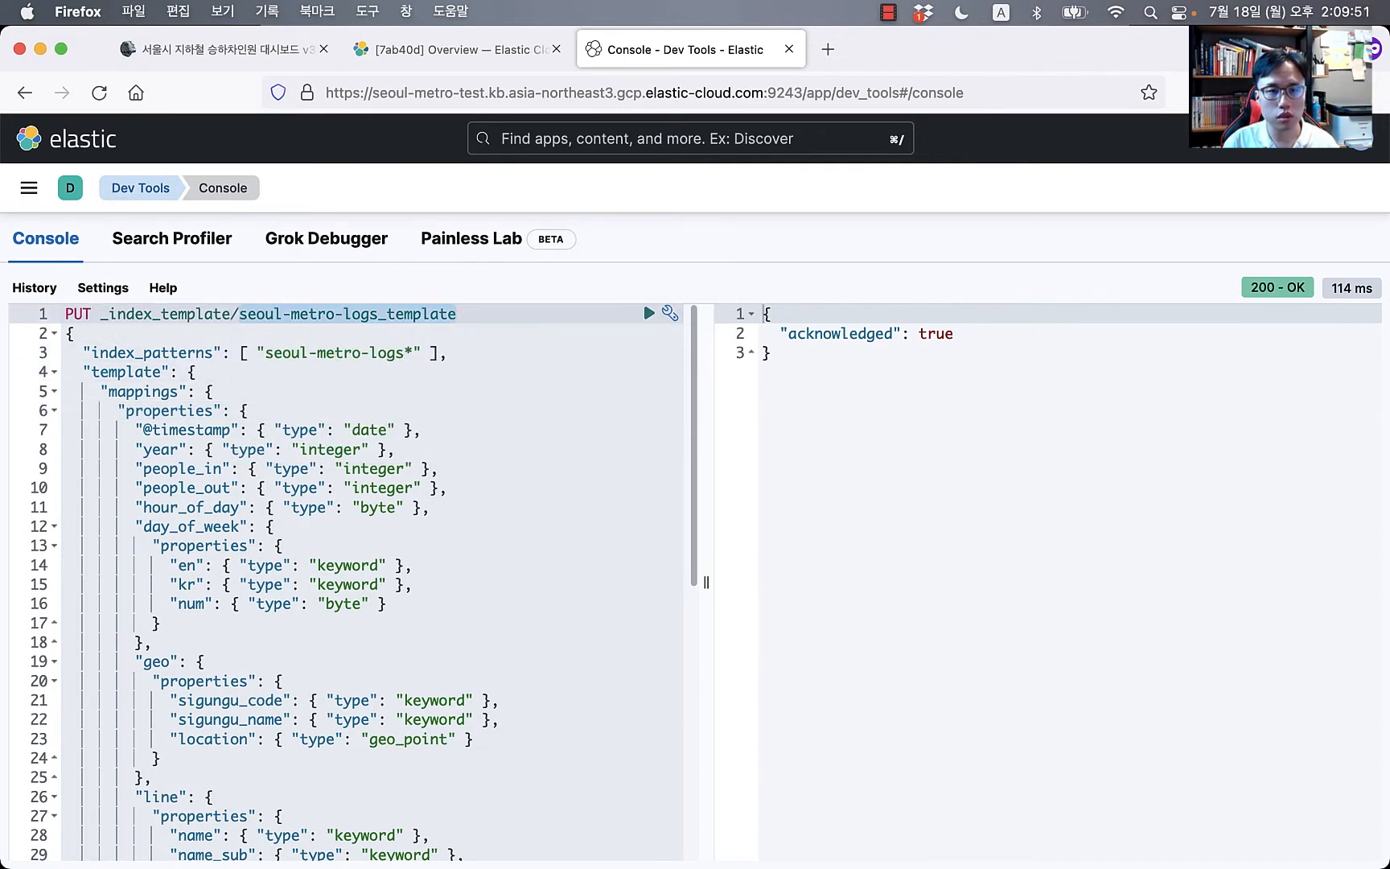
key(Home)
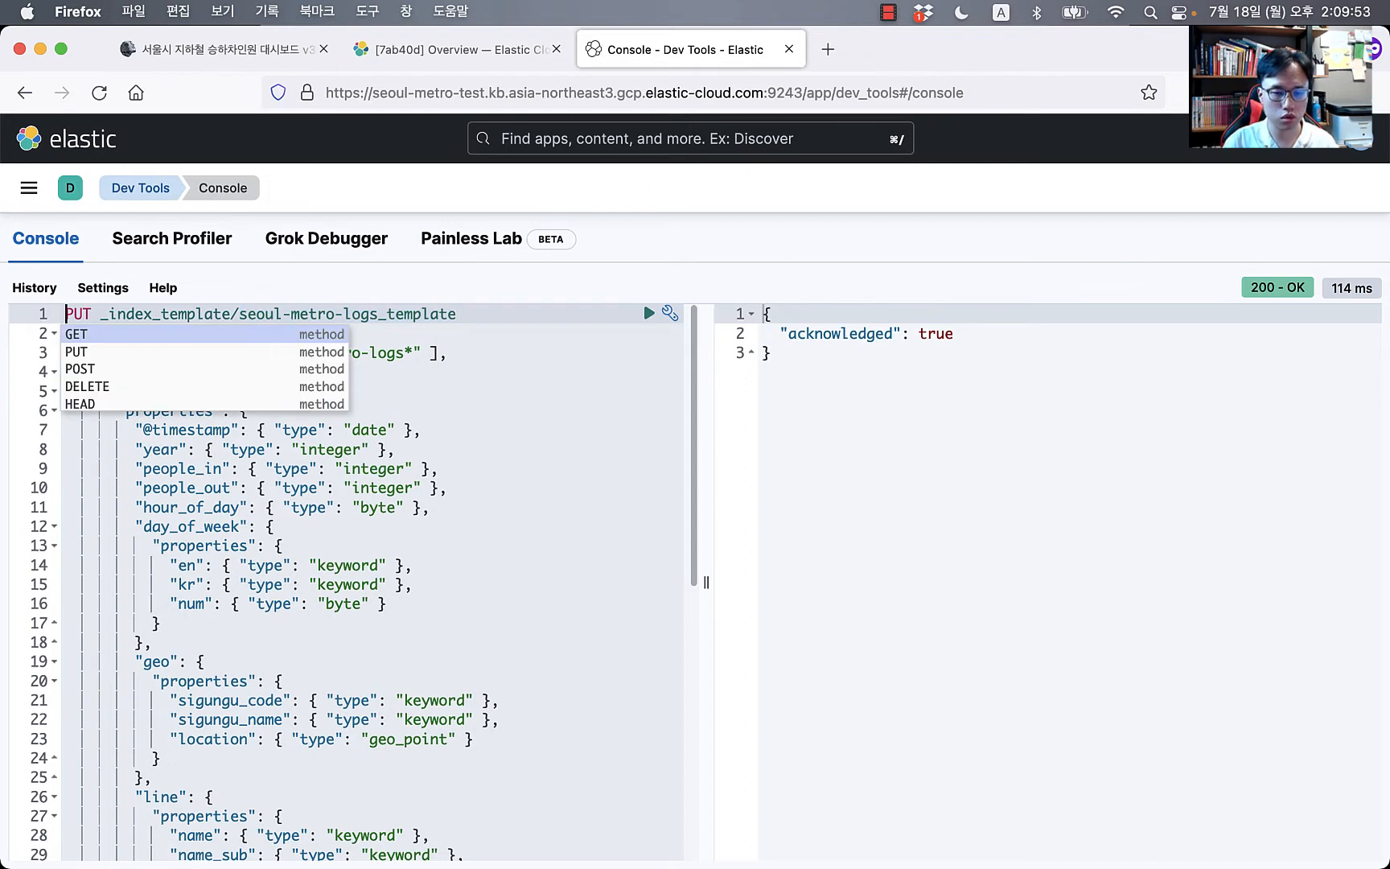
key(Return)
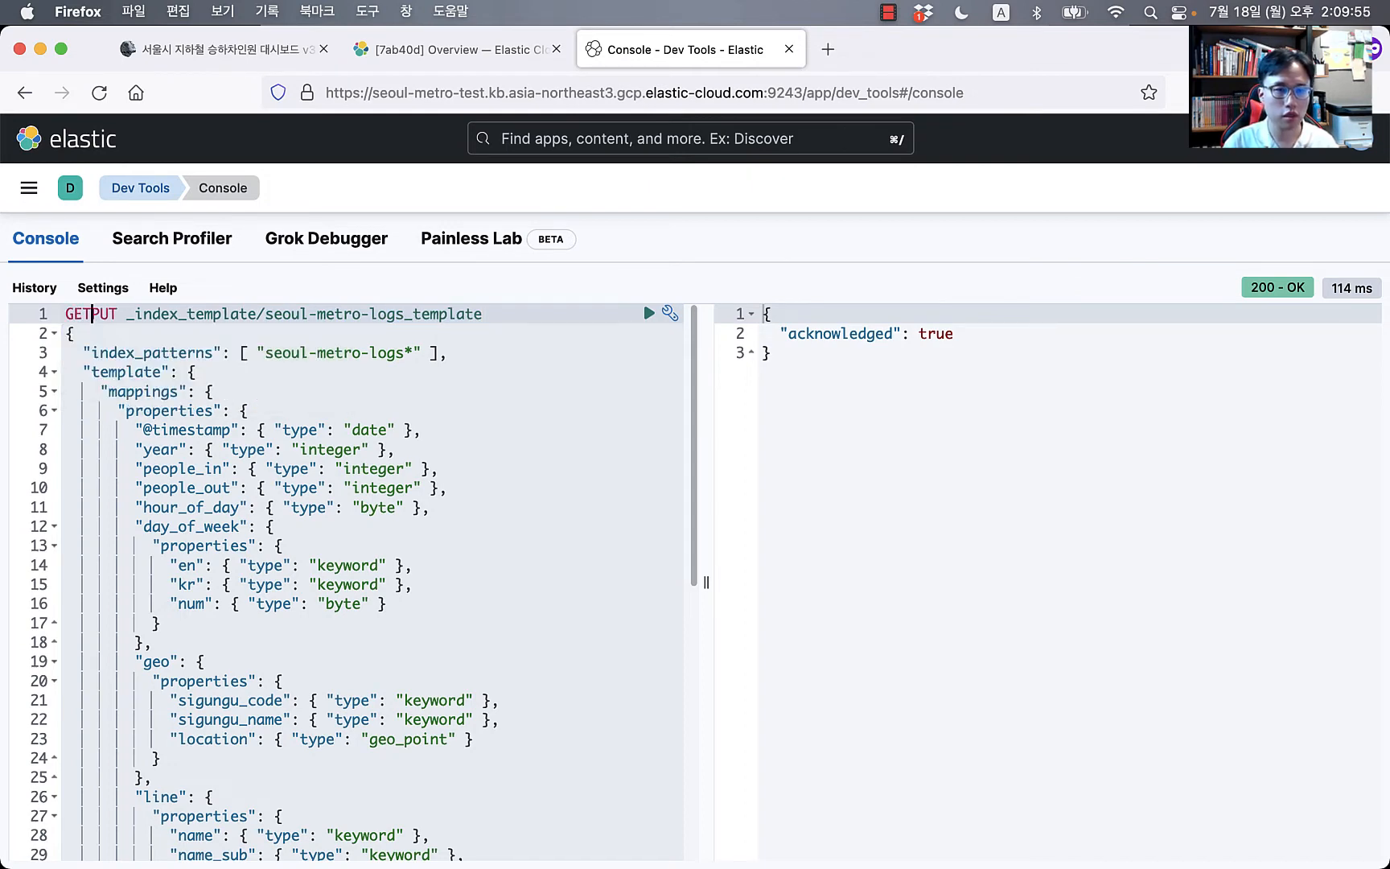
key(Return)
key(Return)
key(Return)
key(Up)
key(Up)
key(Up)
key(End)
key(BackSpace)
key(BackSpace)
key(BackSpace)
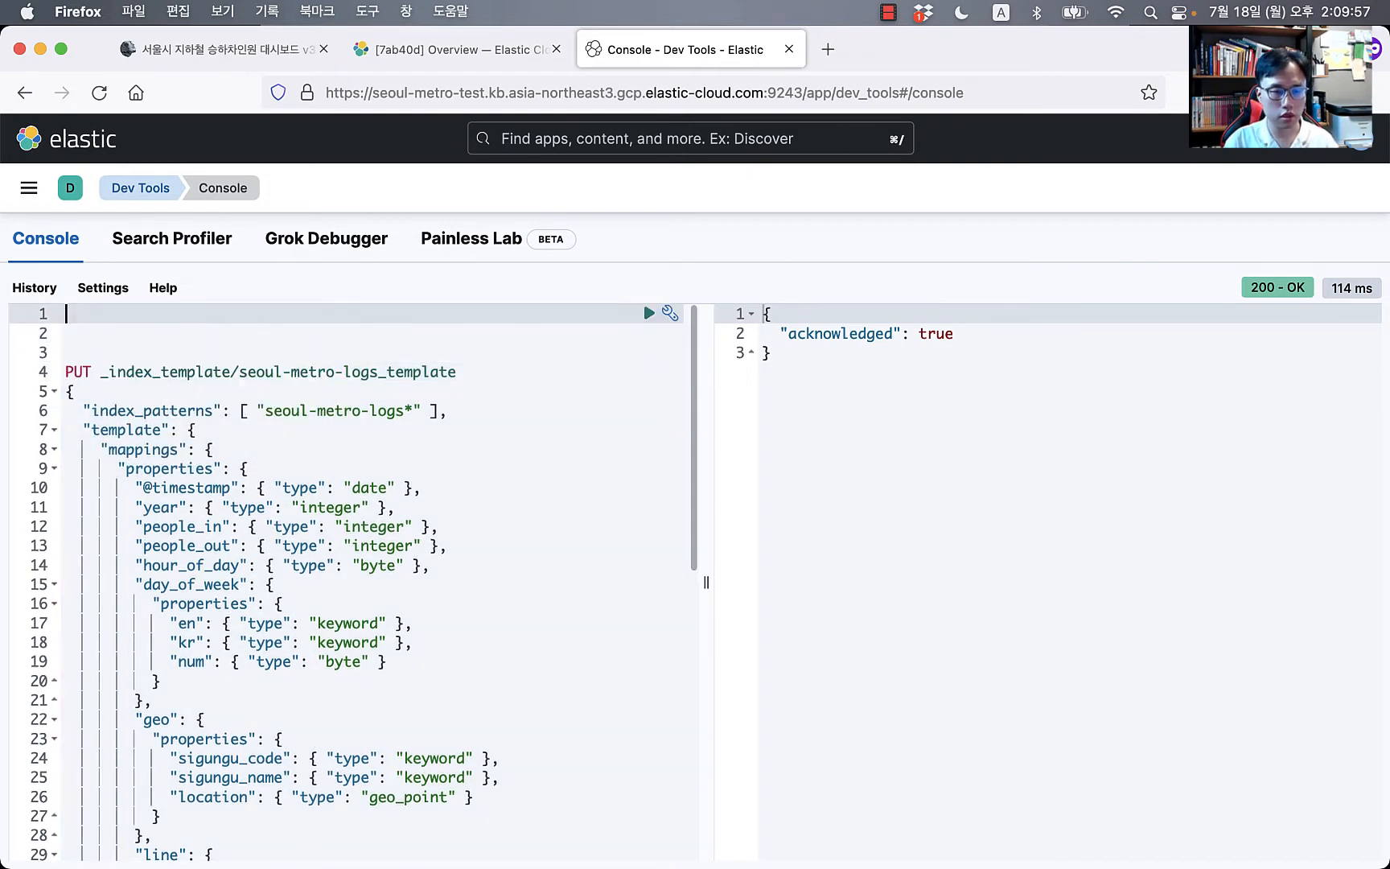
text(g)
key(Return)
text(_)
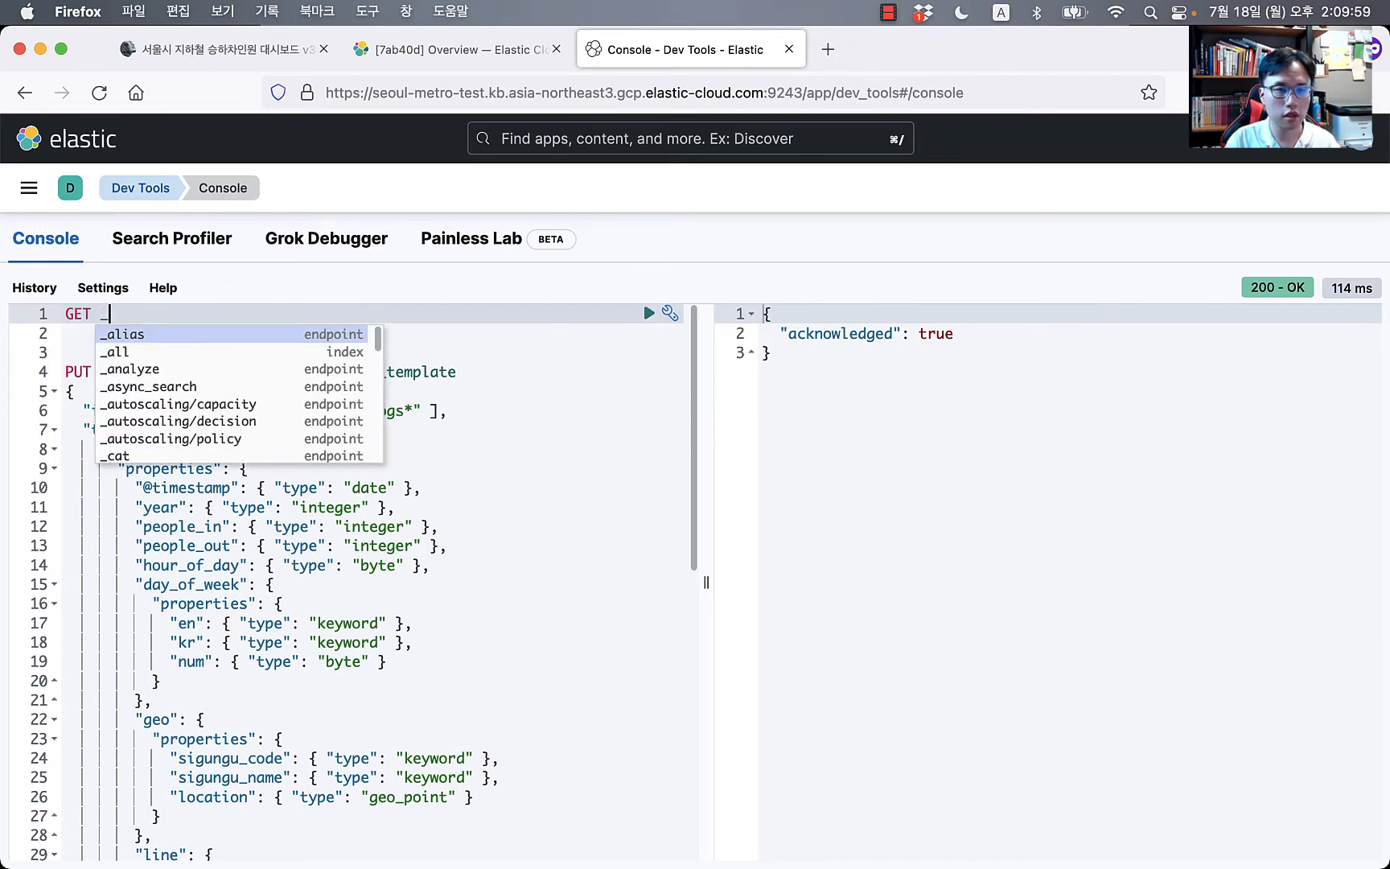
text(ca/)
key(BackSpace)
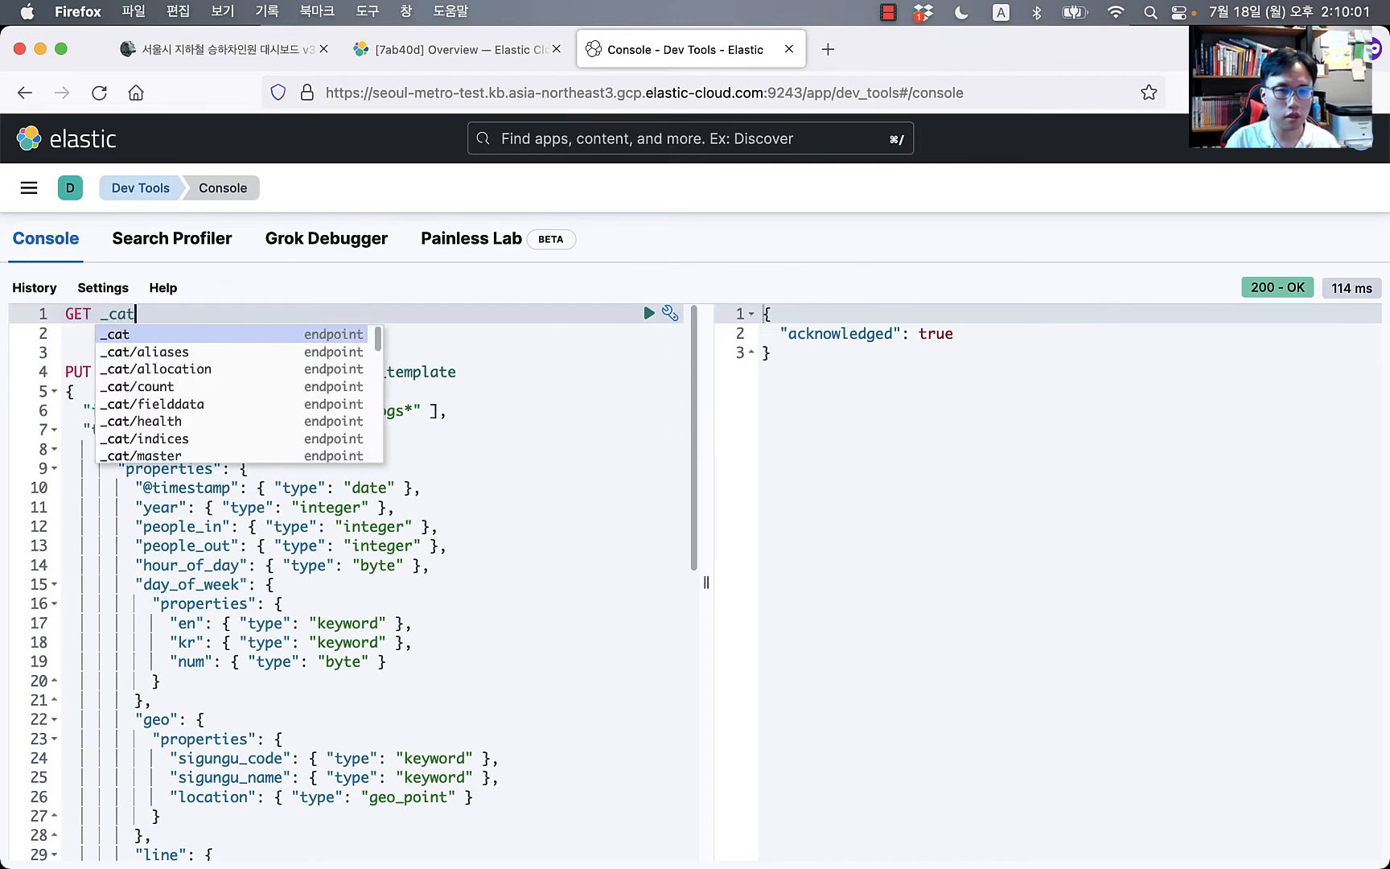
text(t/in)
key(Return)
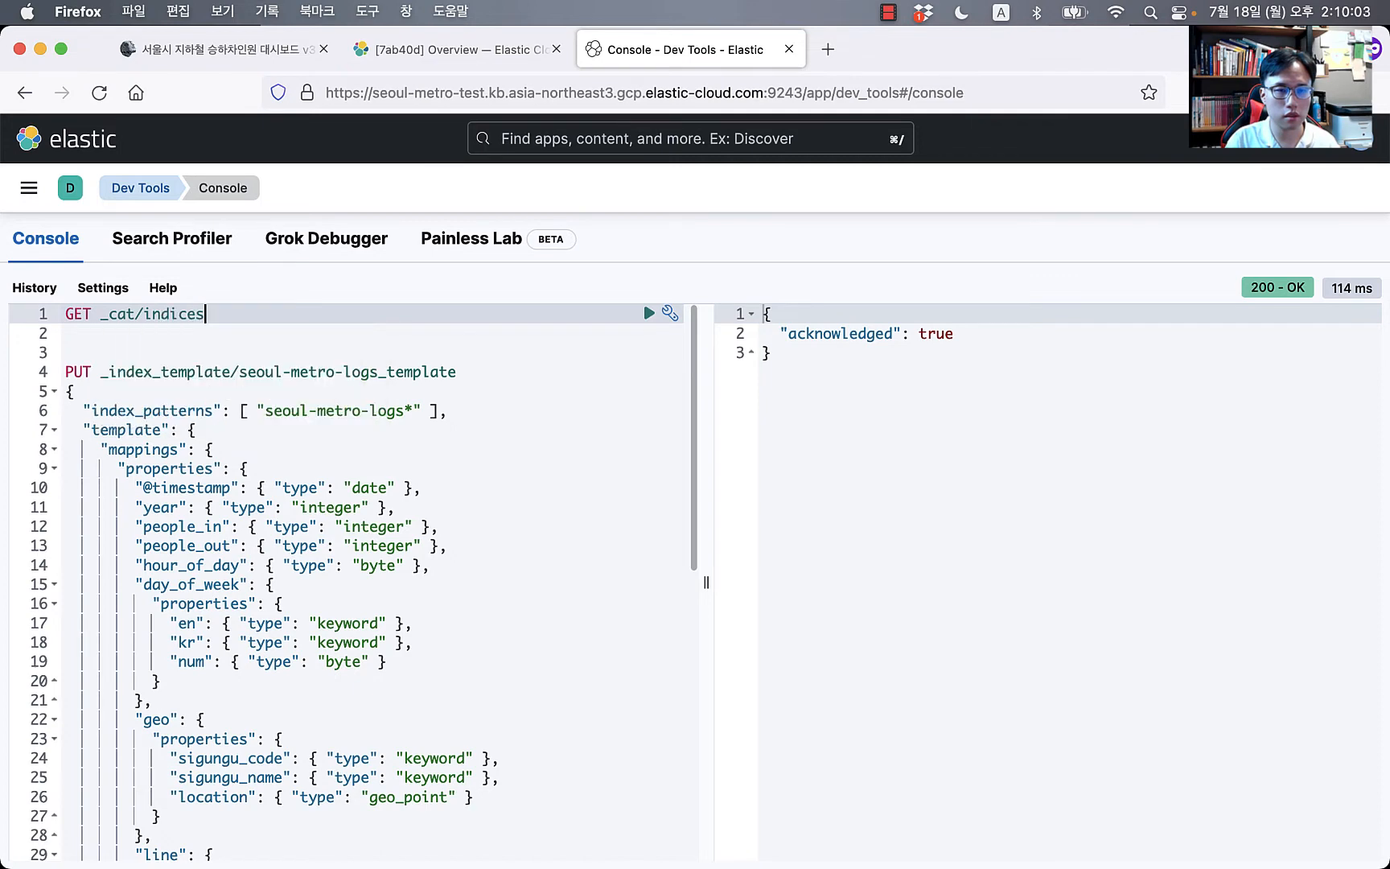
key(super+Return)
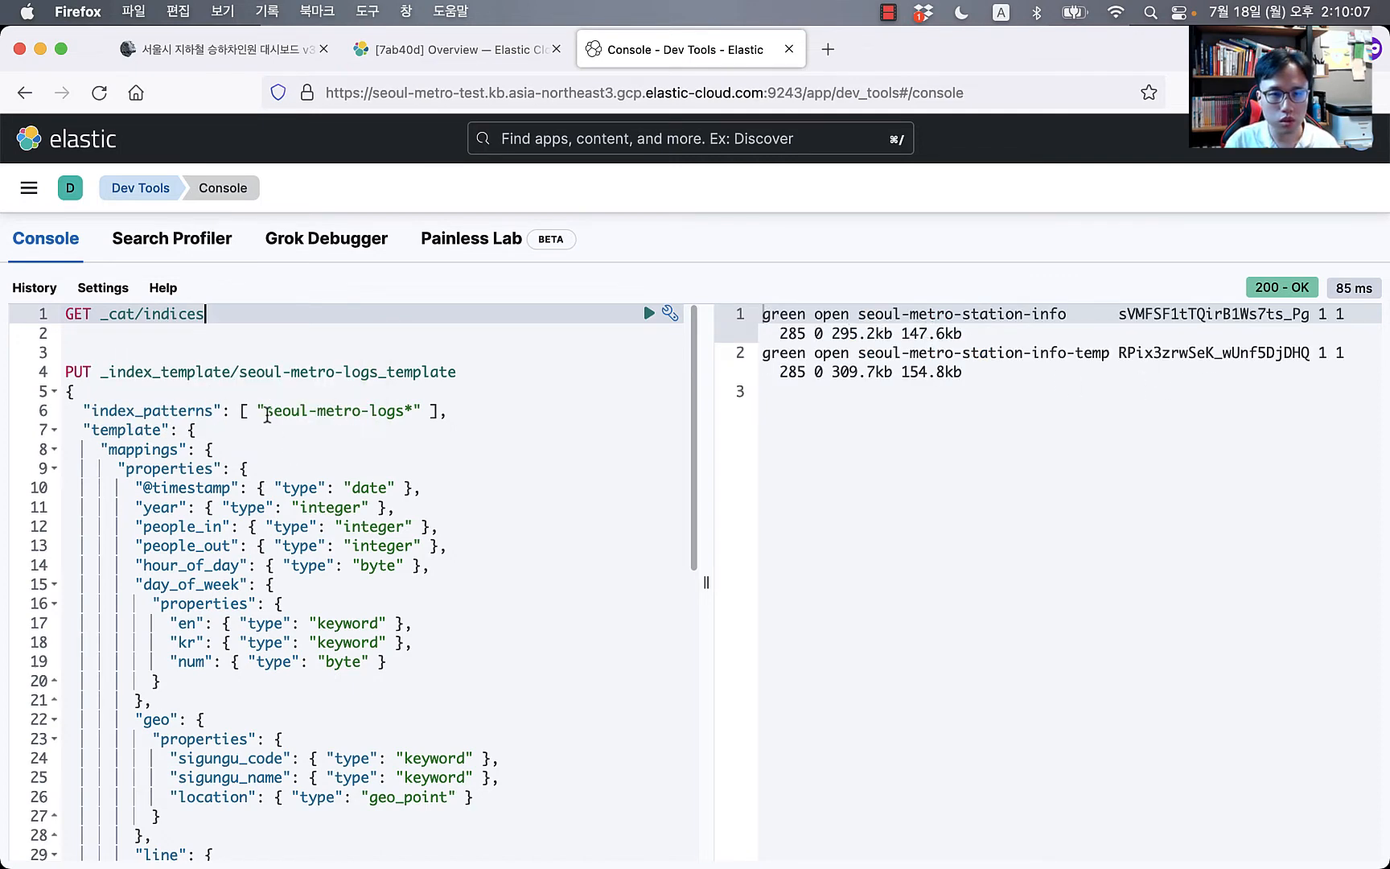
Step: Index a test document {"year": 2015} with PUT seoul-metro-logs-2015/_doc/1
drag(264, 410, 394, 412)
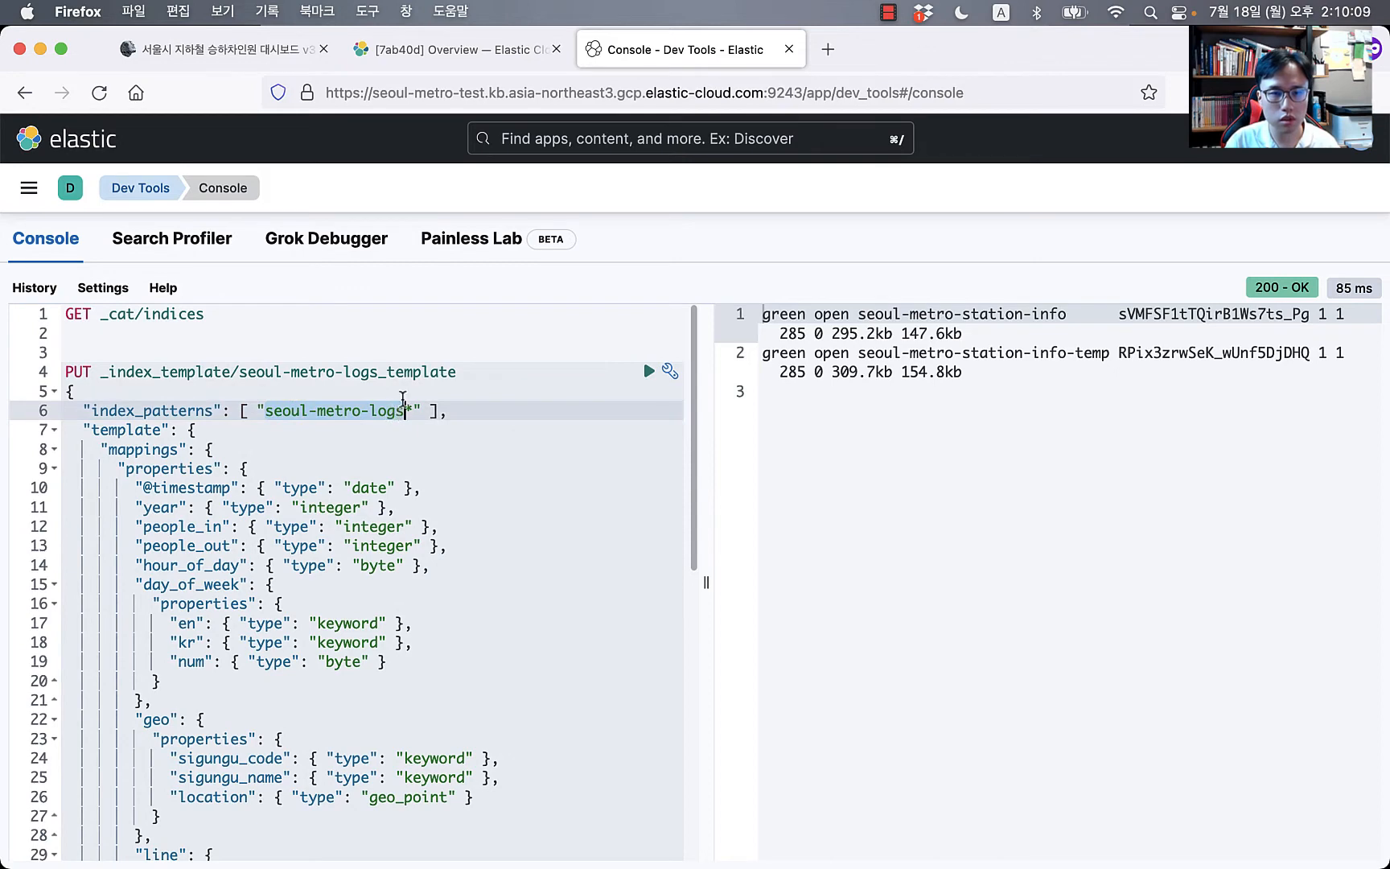
click(330, 333)
key(Return)
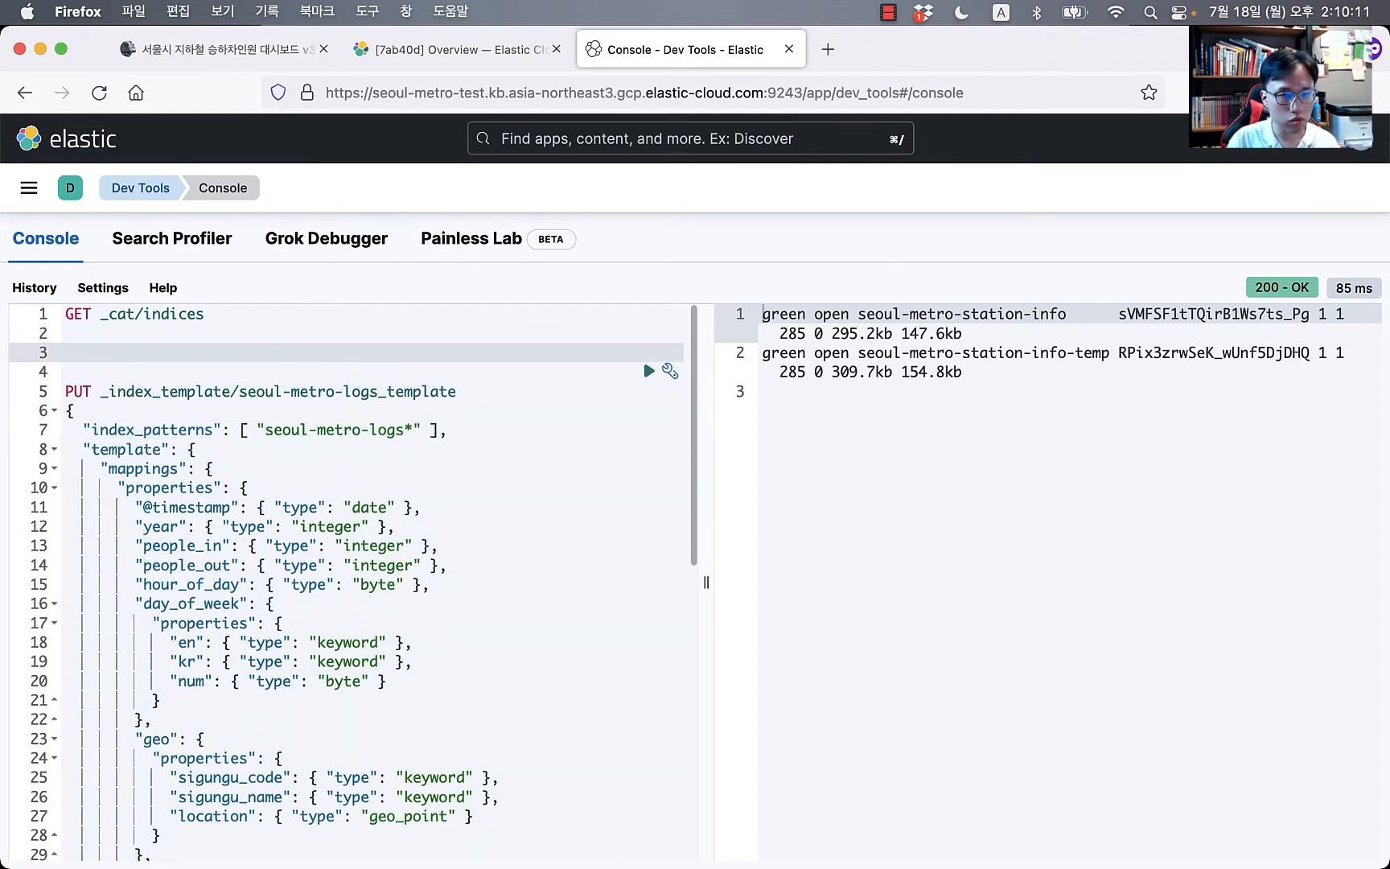
text(PUT se)
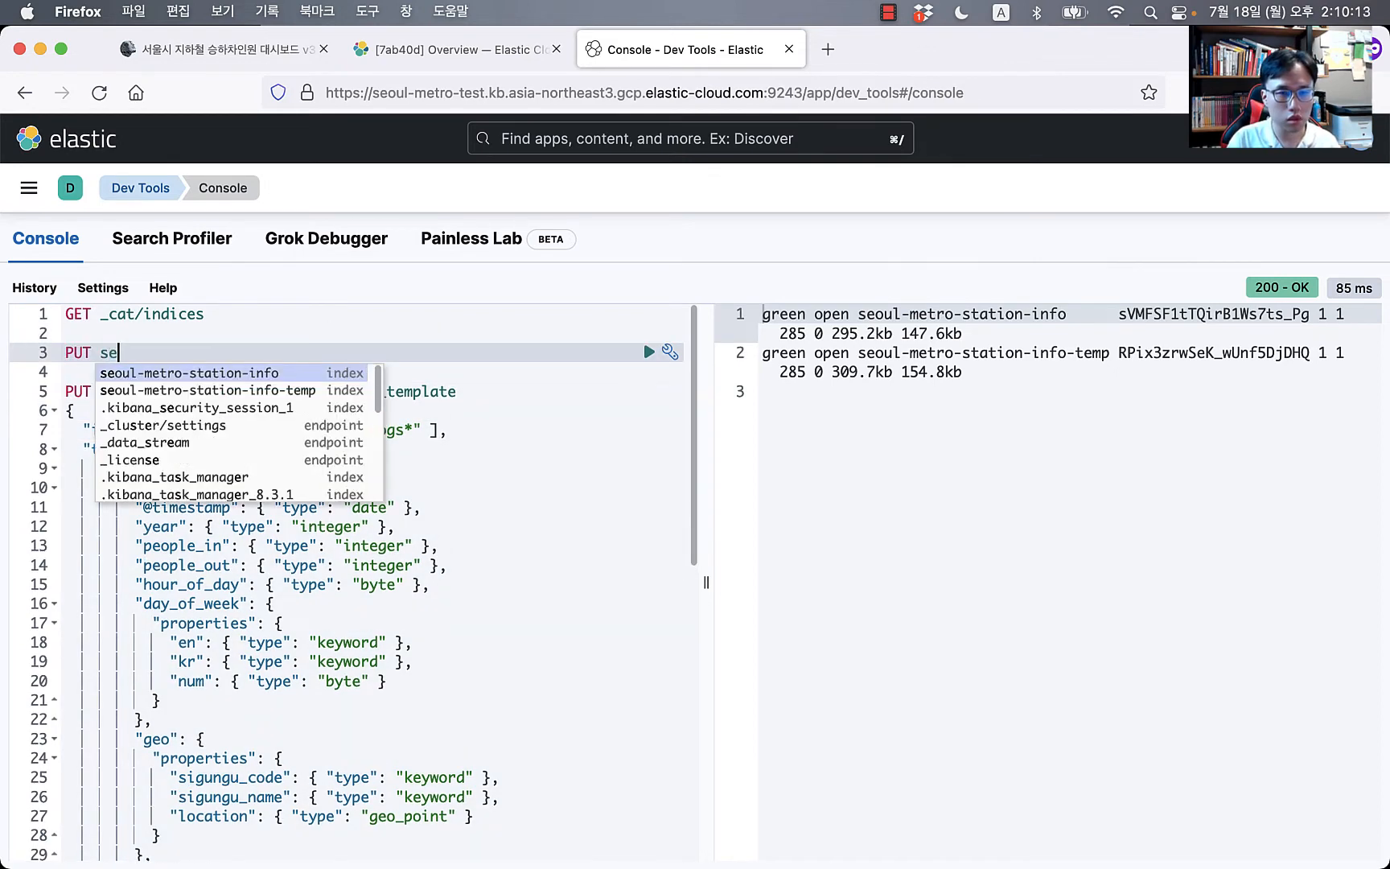
text(oul-metro-logs)
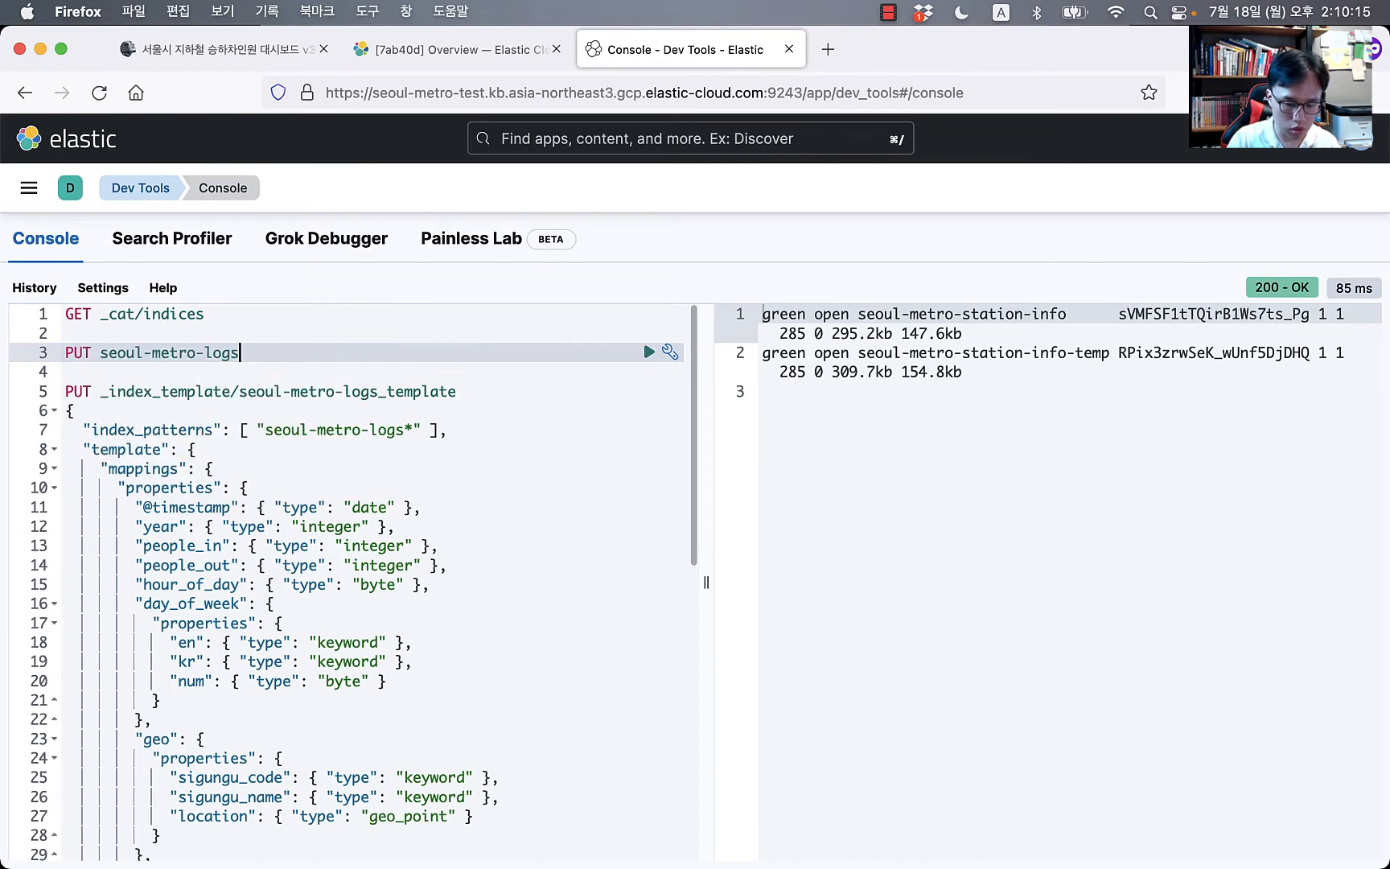
text(-201)
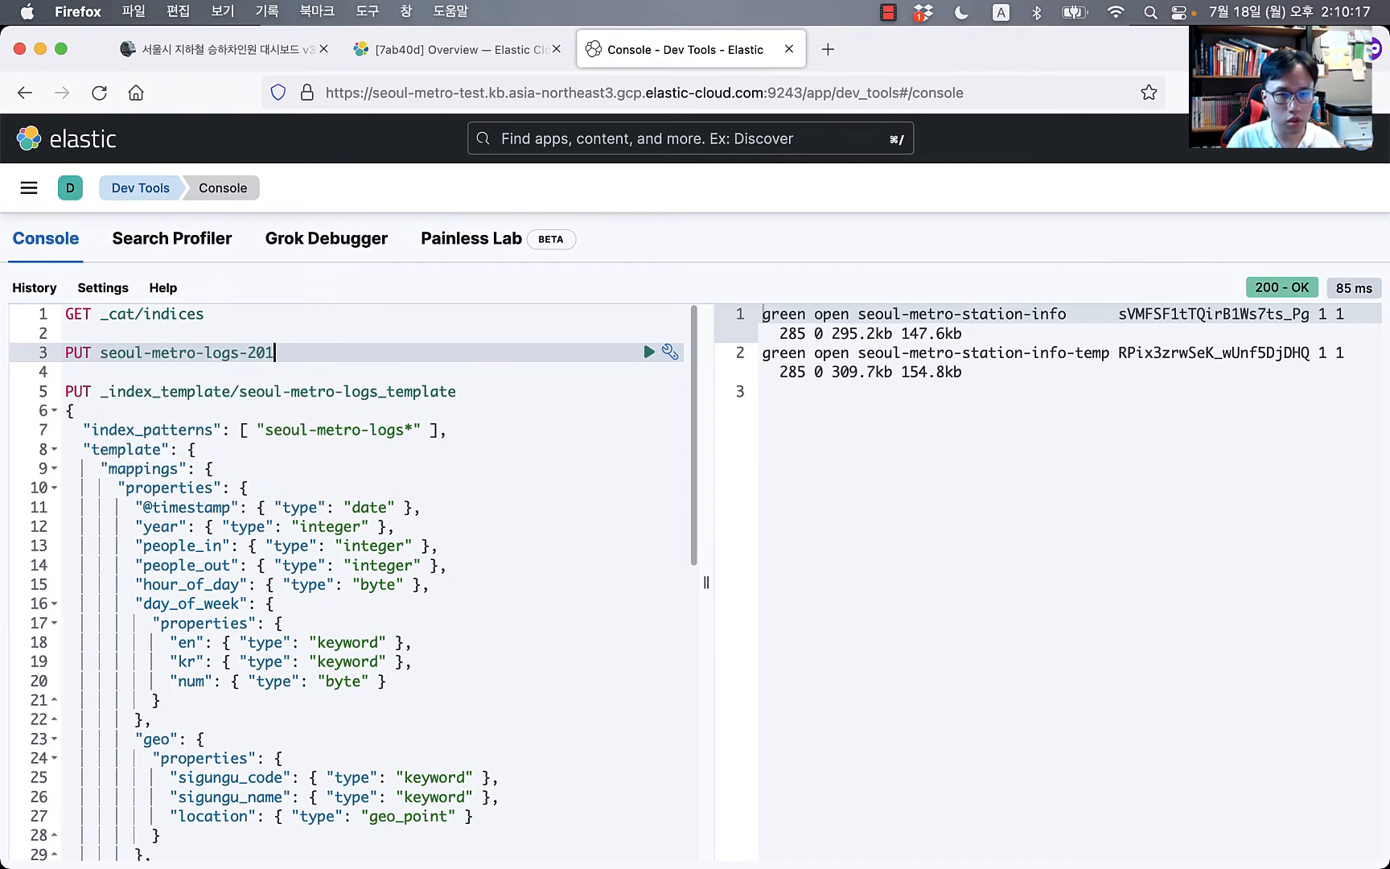
text(5/_)
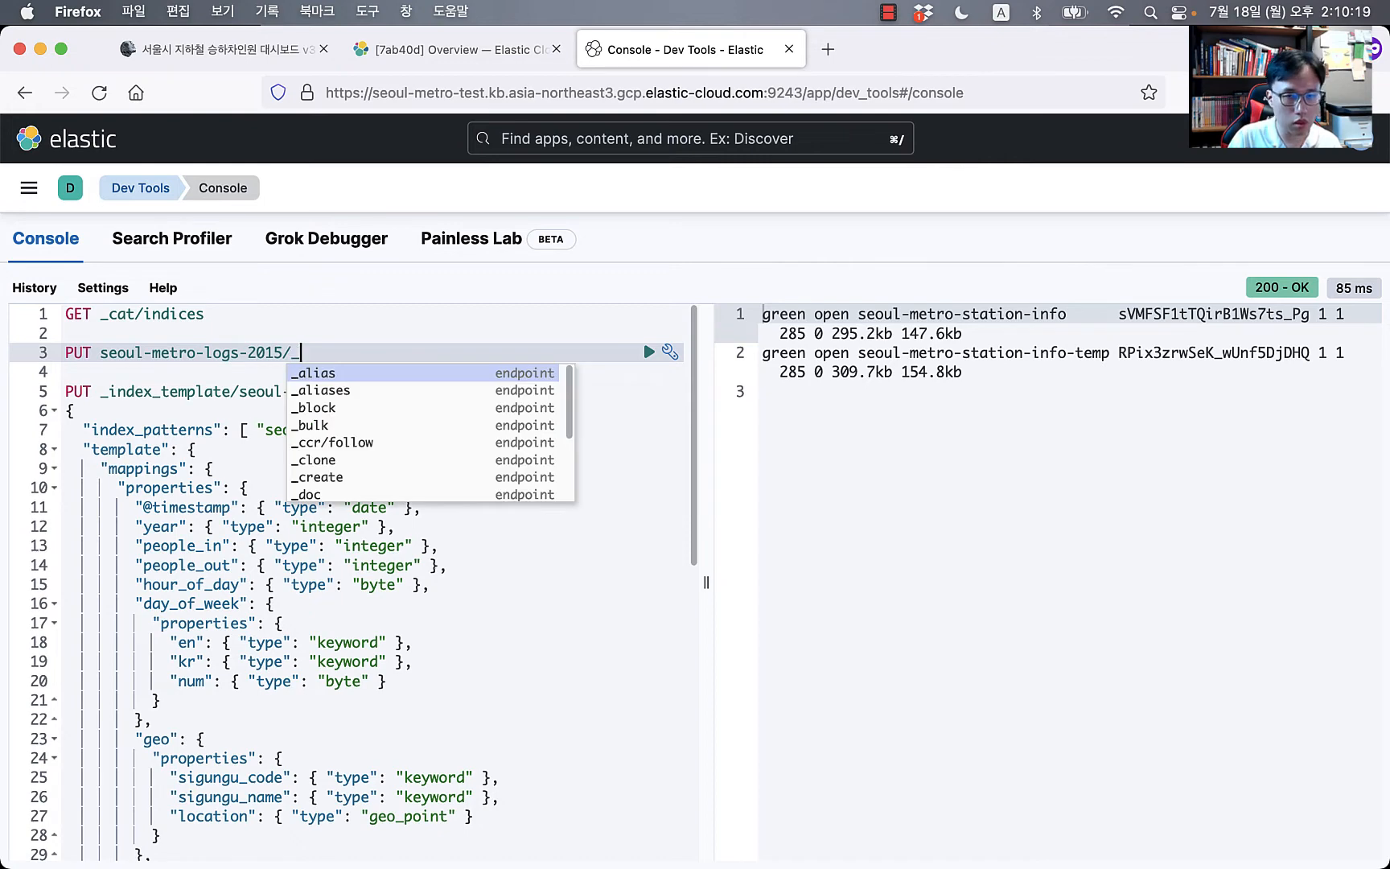
text(doc/1)
key(Return)
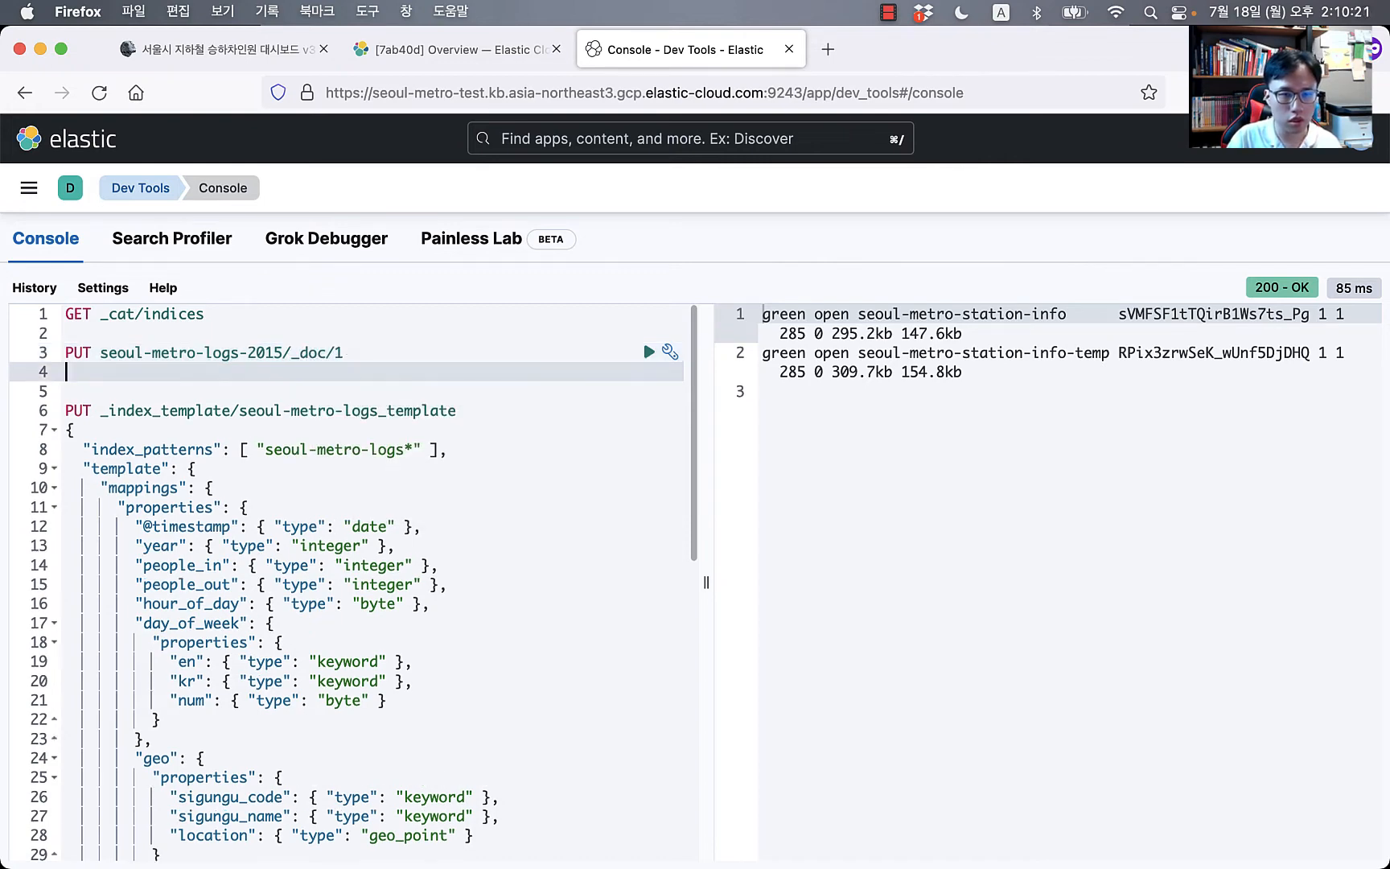
text({)
key(Return)
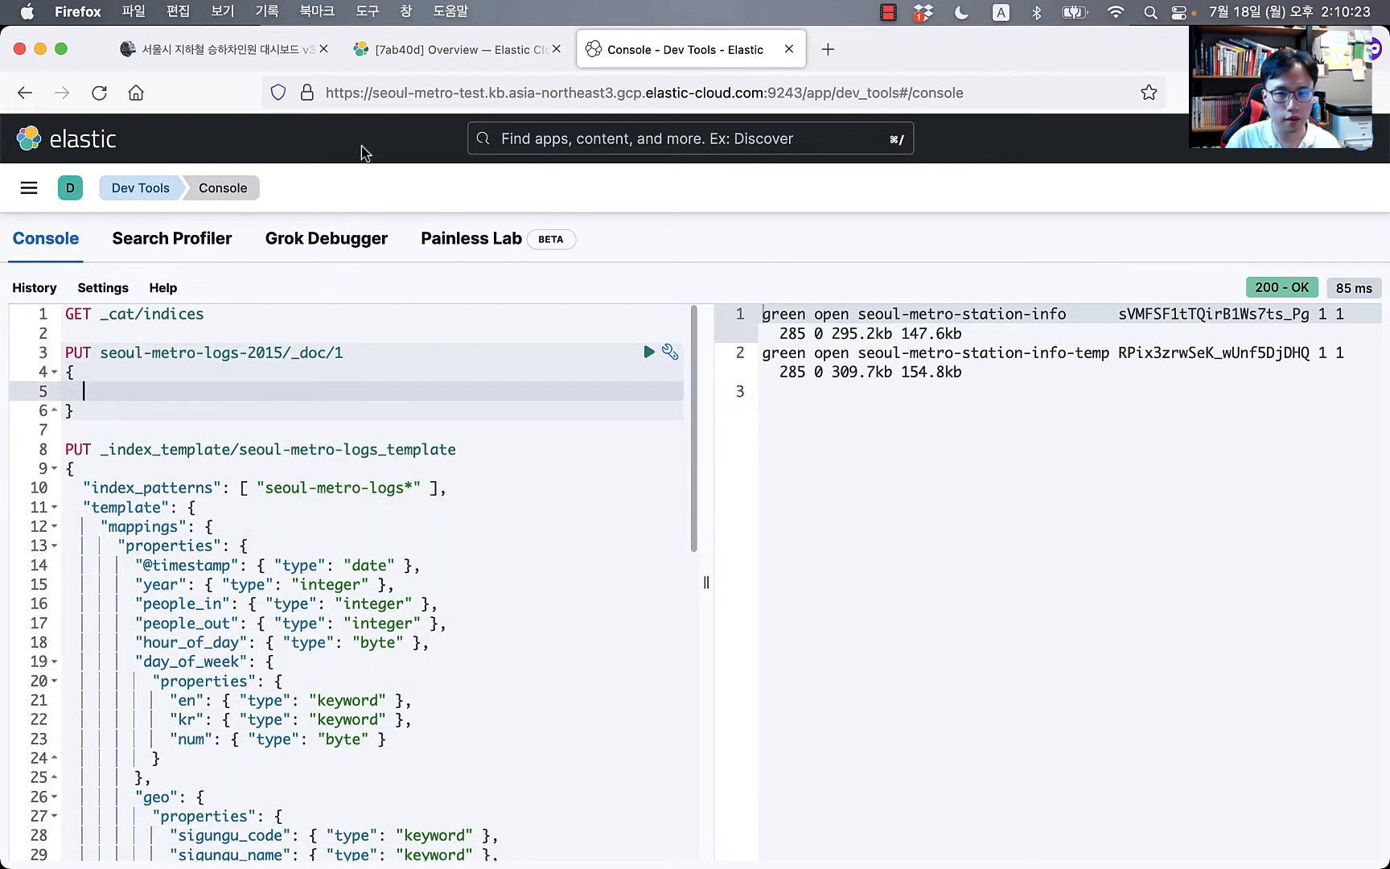
scroll(478, 485, down, 10)
scroll(478, 485, up, 10)
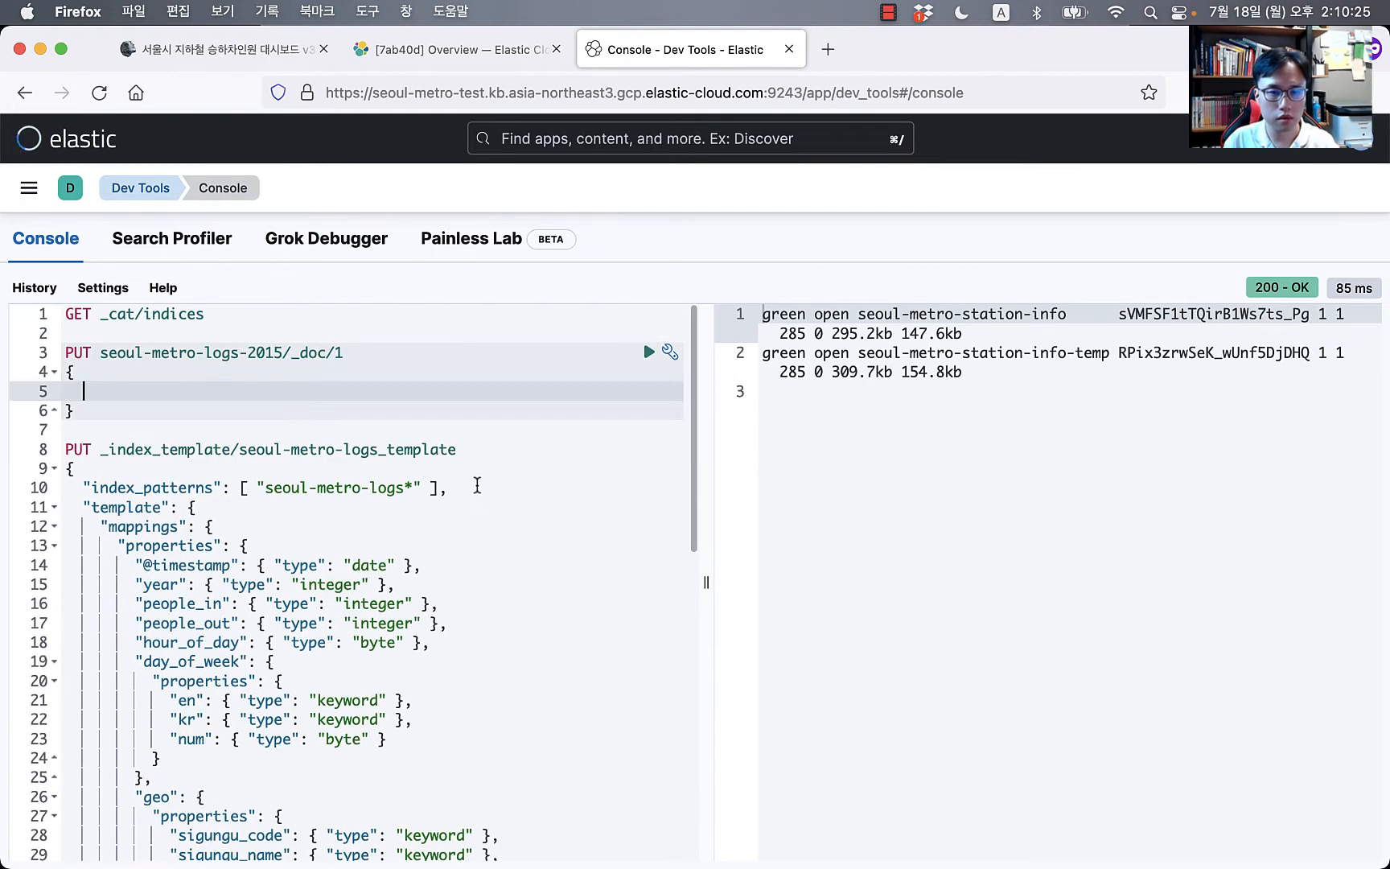
text(")
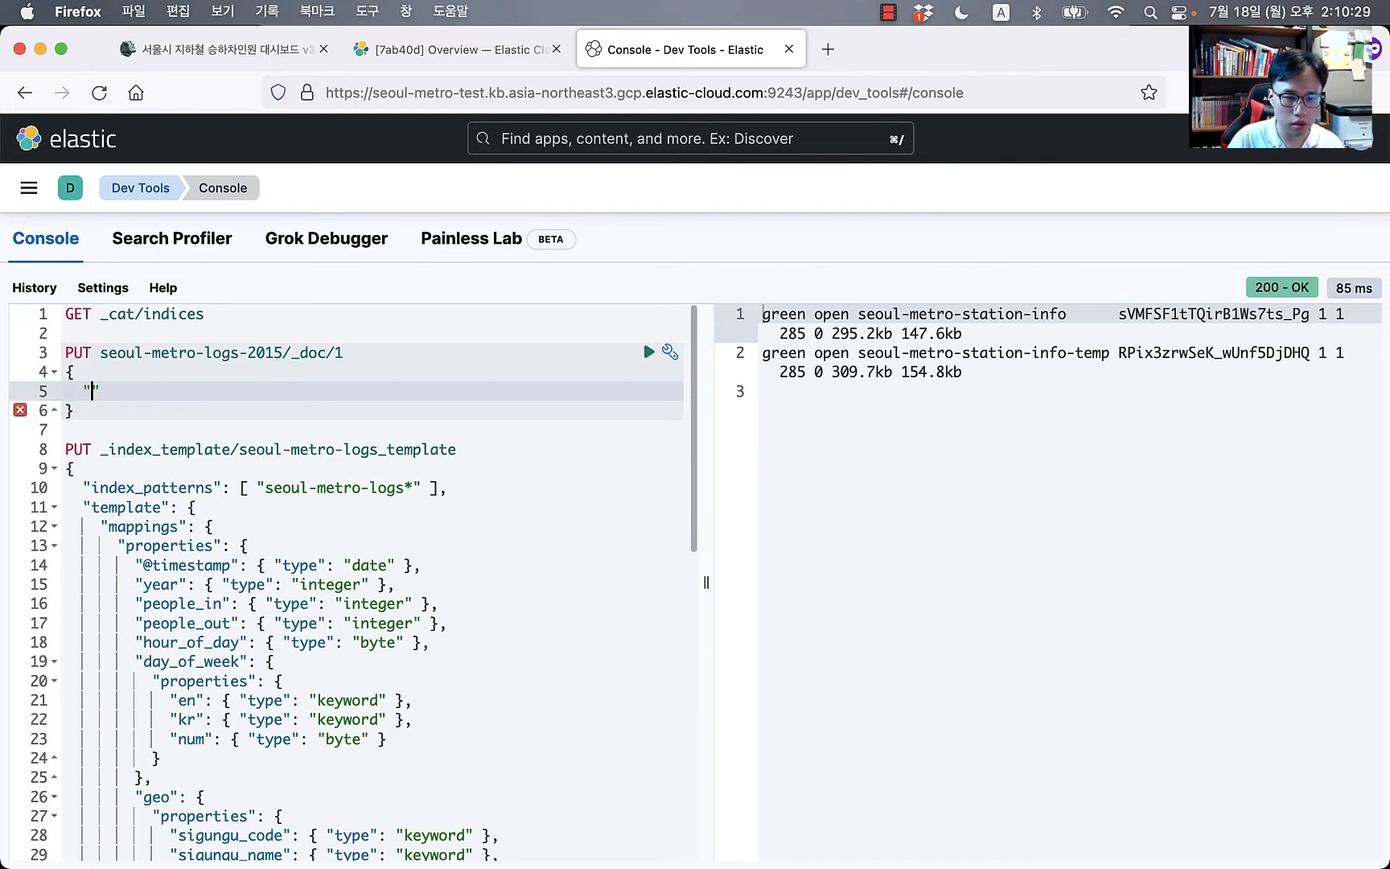
text(year": 2015)
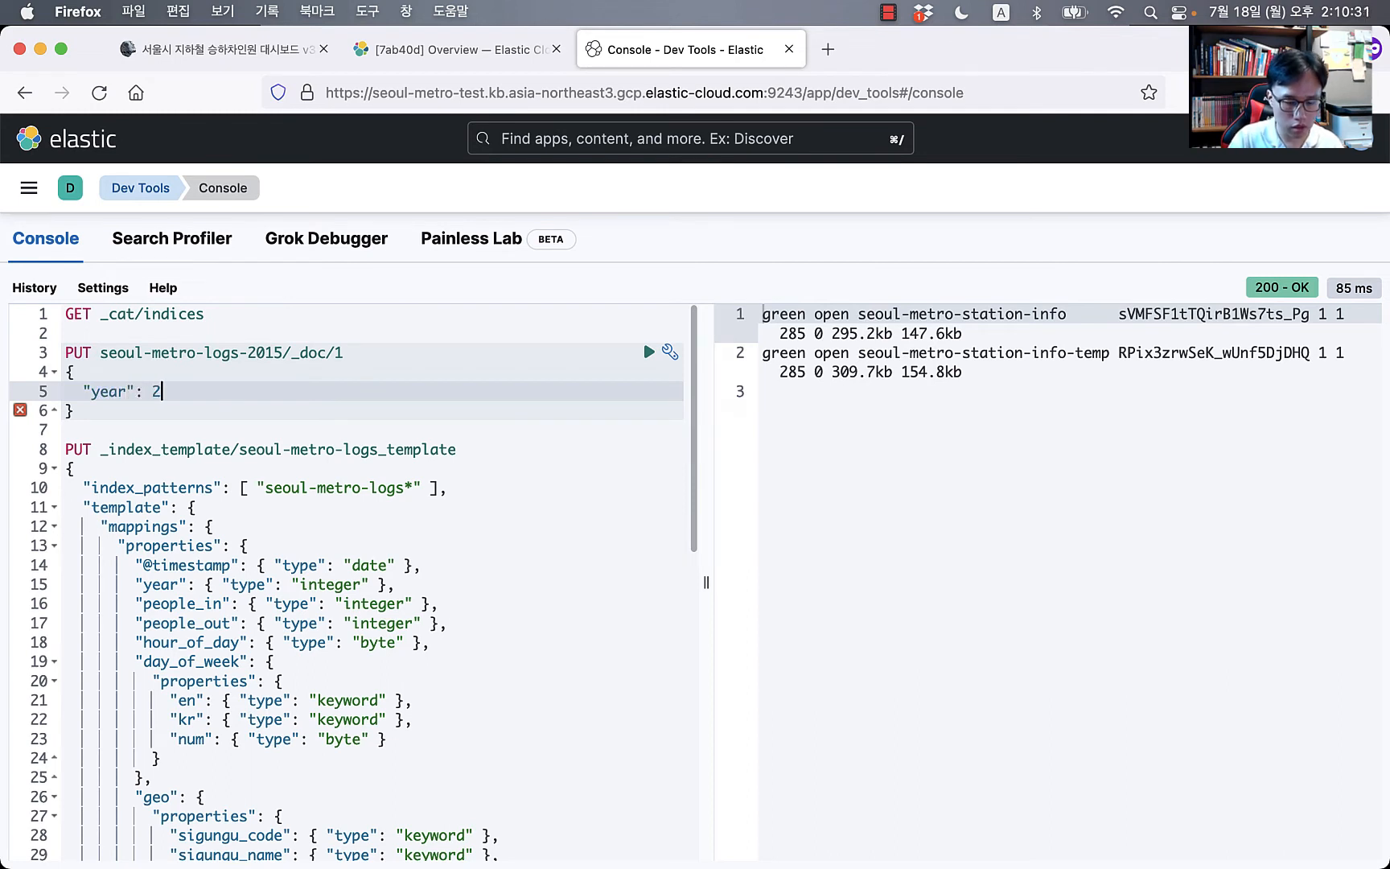
key(super+Return)
Step: Rerun GET _cat/indices to confirm the seoul-metro-logs-2015 index now exists
key(Up)
key(Up)
key(Up)
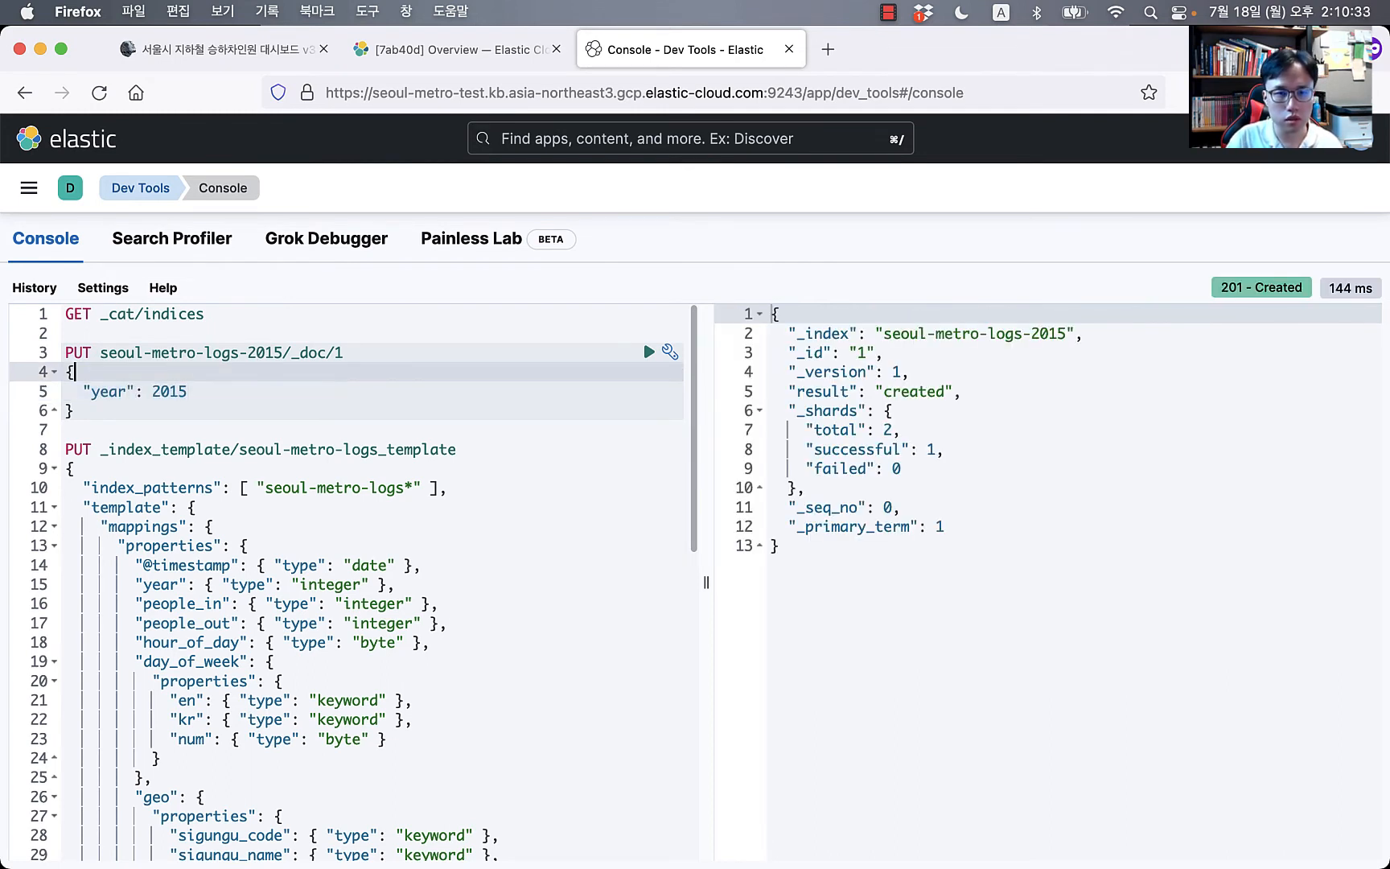
key(Up)
key(Up)
key(Up)
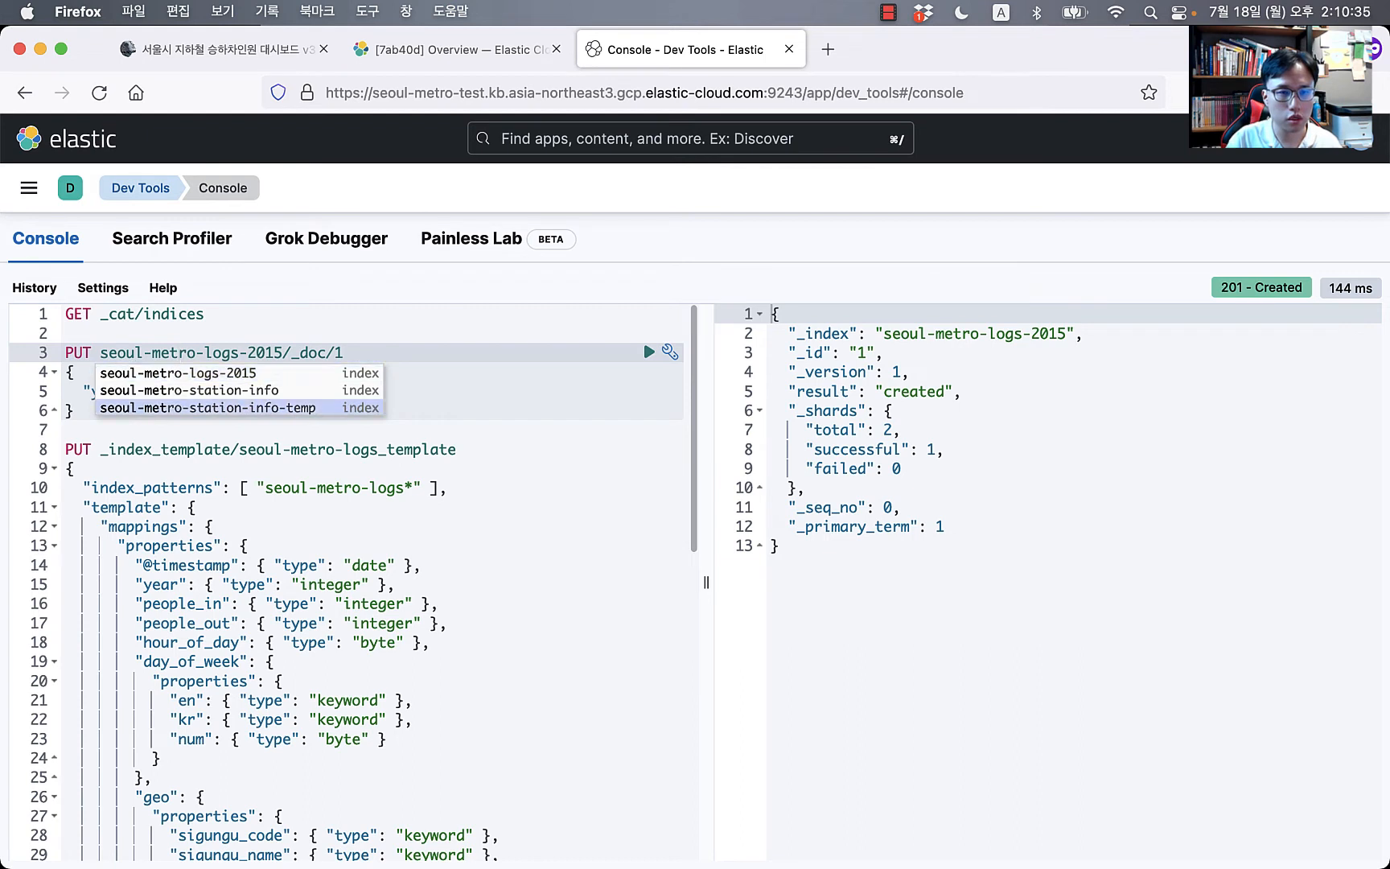
click(312, 312)
key(Return)
key(Return)
text(GET)
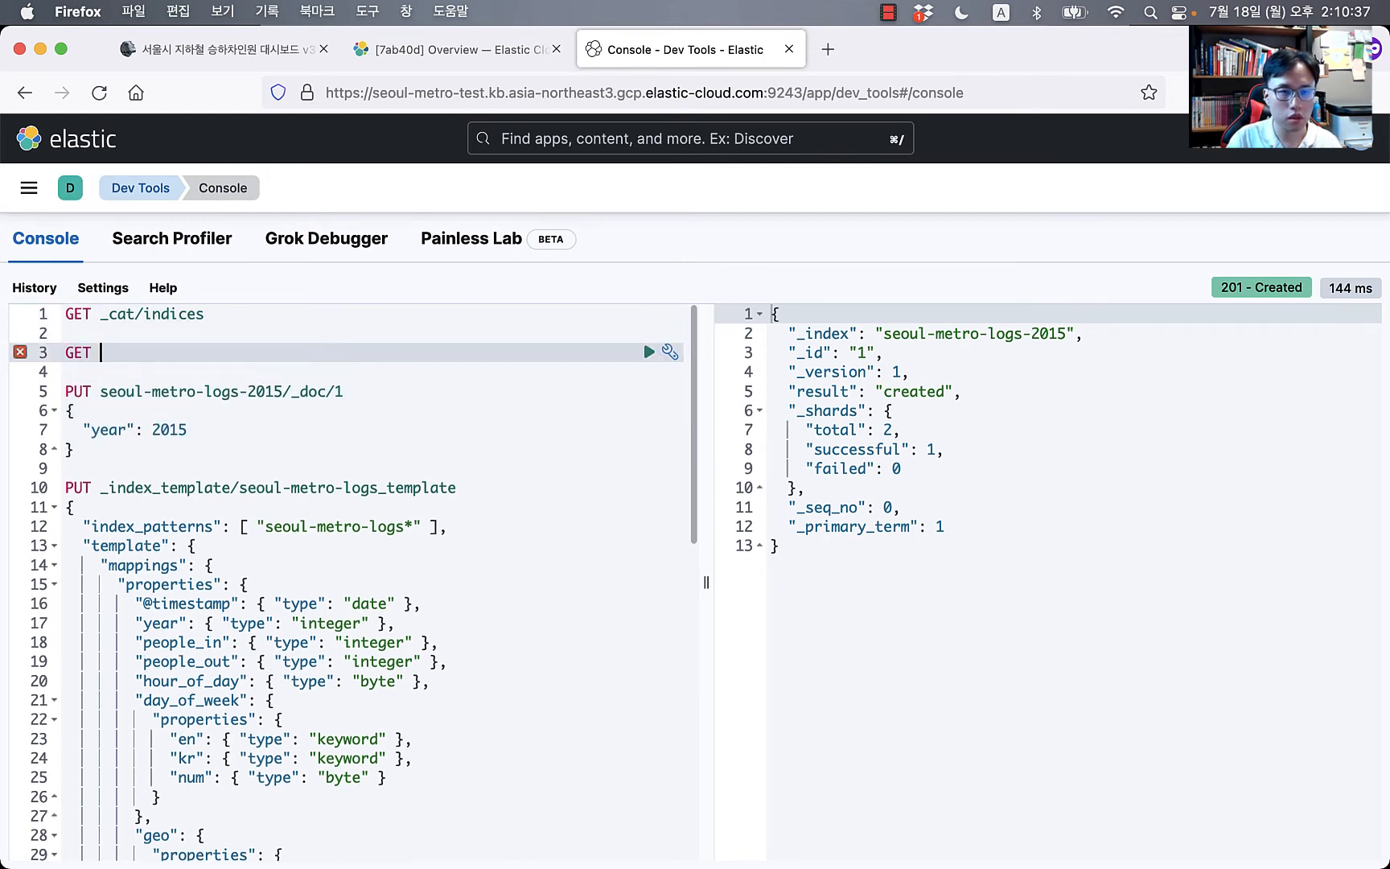
key(super+Up)
key(super+Return)
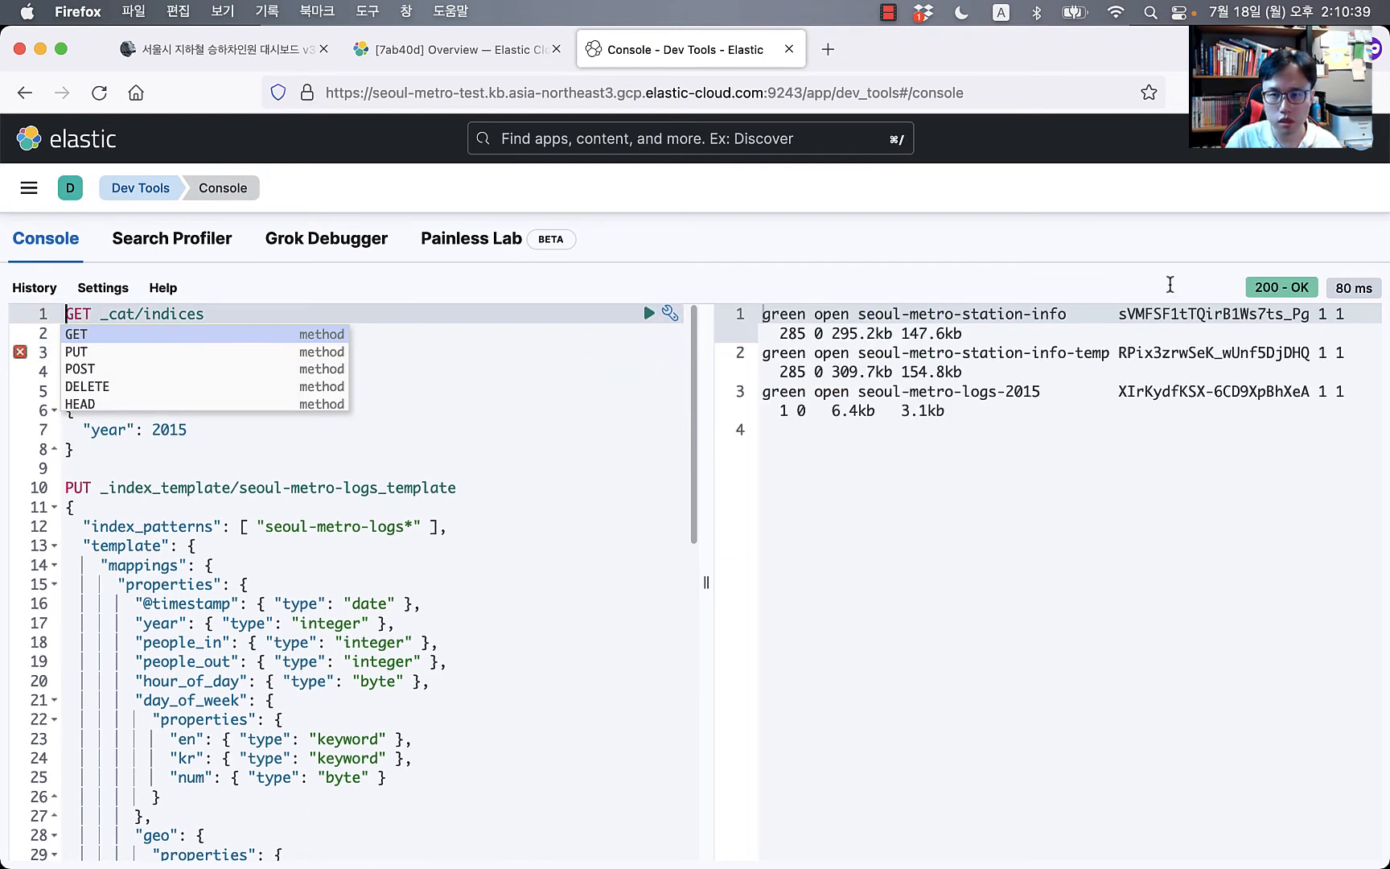
Step: Fetch the mapping with GET seoul-metro-logs-2015/_mapping to check the template was applied
drag(858, 391, 1042, 391)
key(super+c)
click(147, 353)
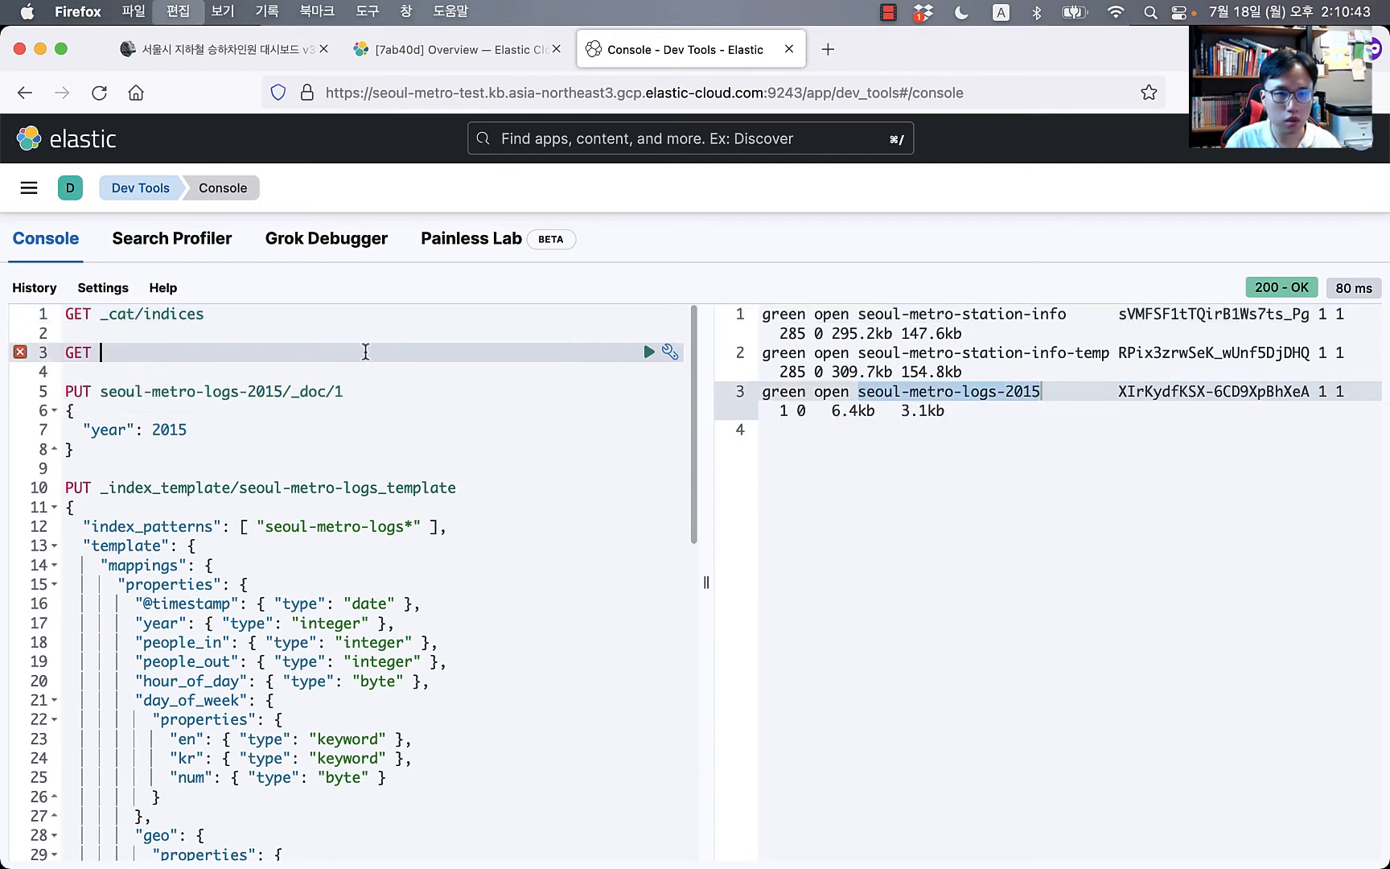
key(super+v)
text(/_)
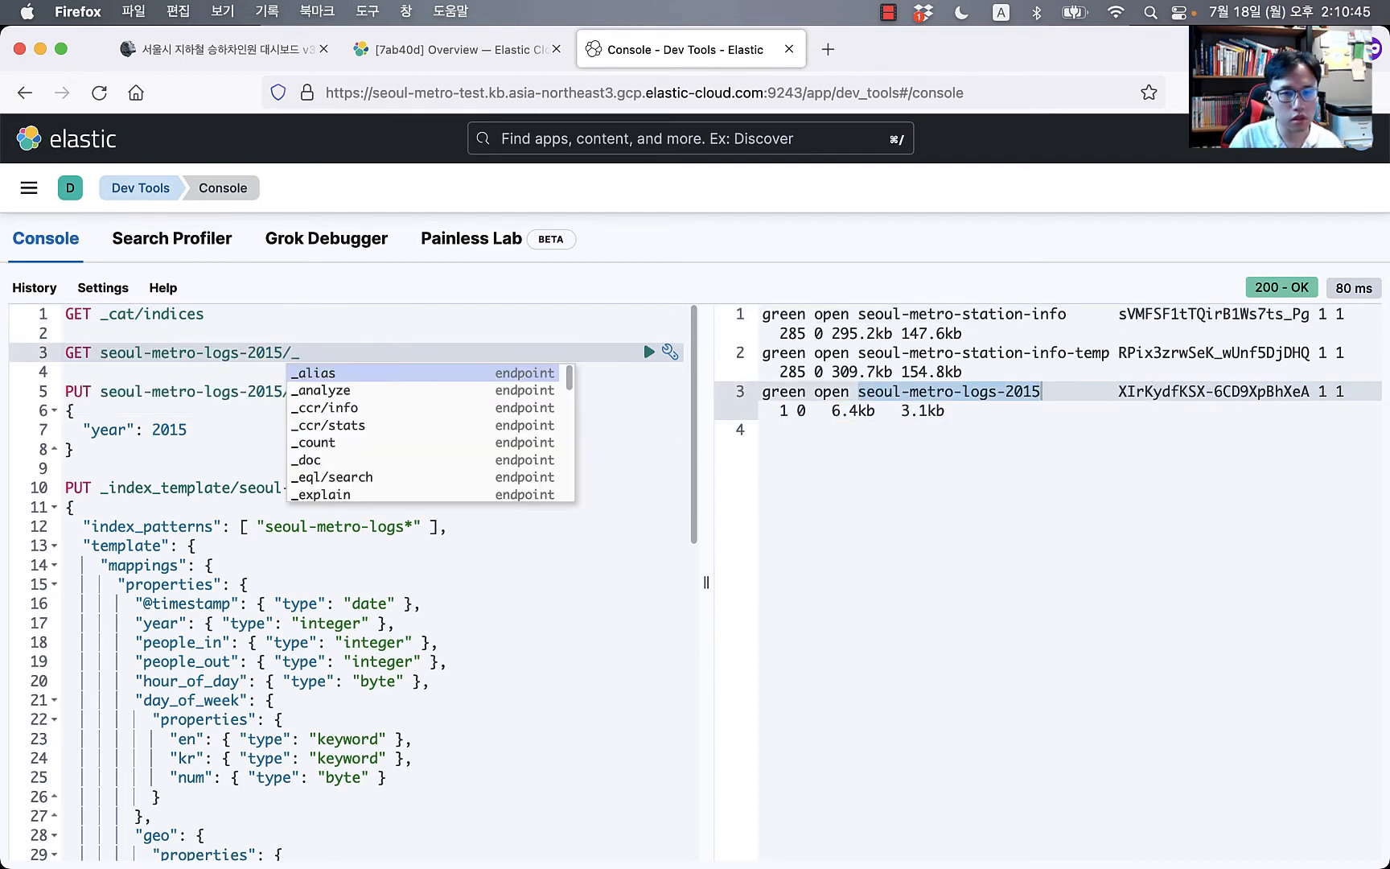
text(m)
key(Return)
key(super+Return)
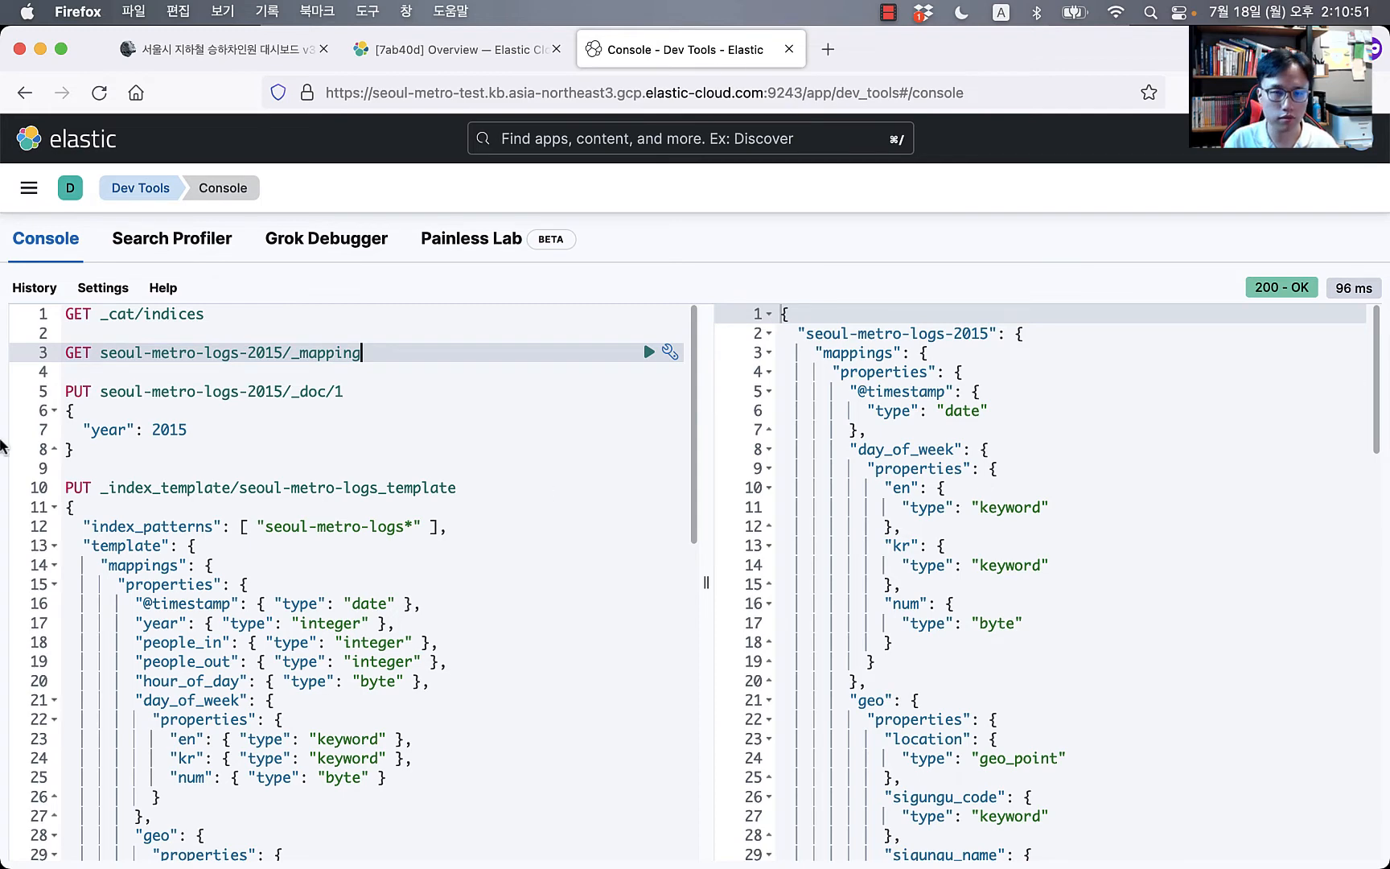
Step: Delete the test index with DELETE seoul-metro-logs-2015
click(292, 465)
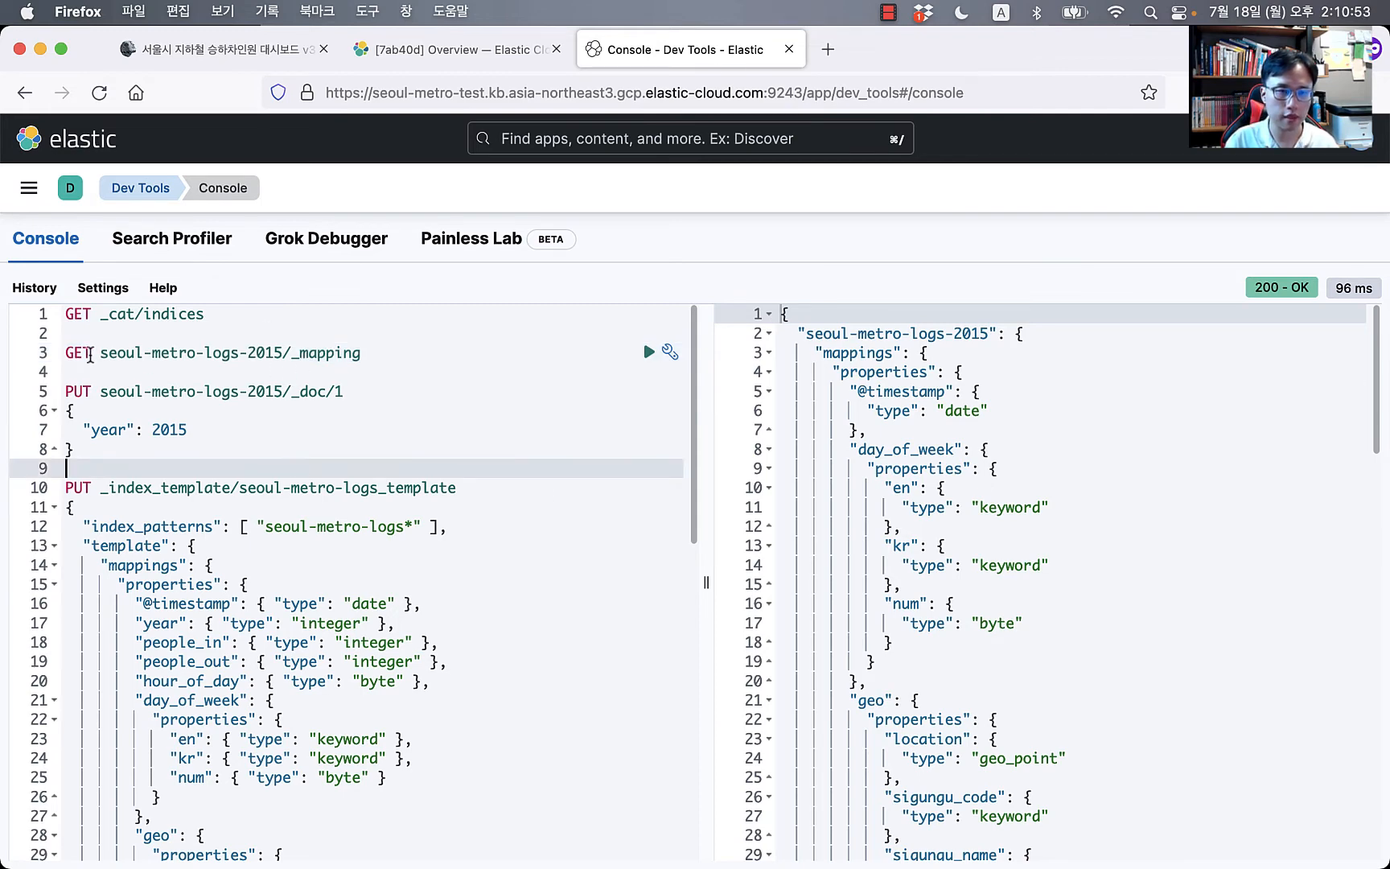
double_click(90, 355)
text(DELETE)
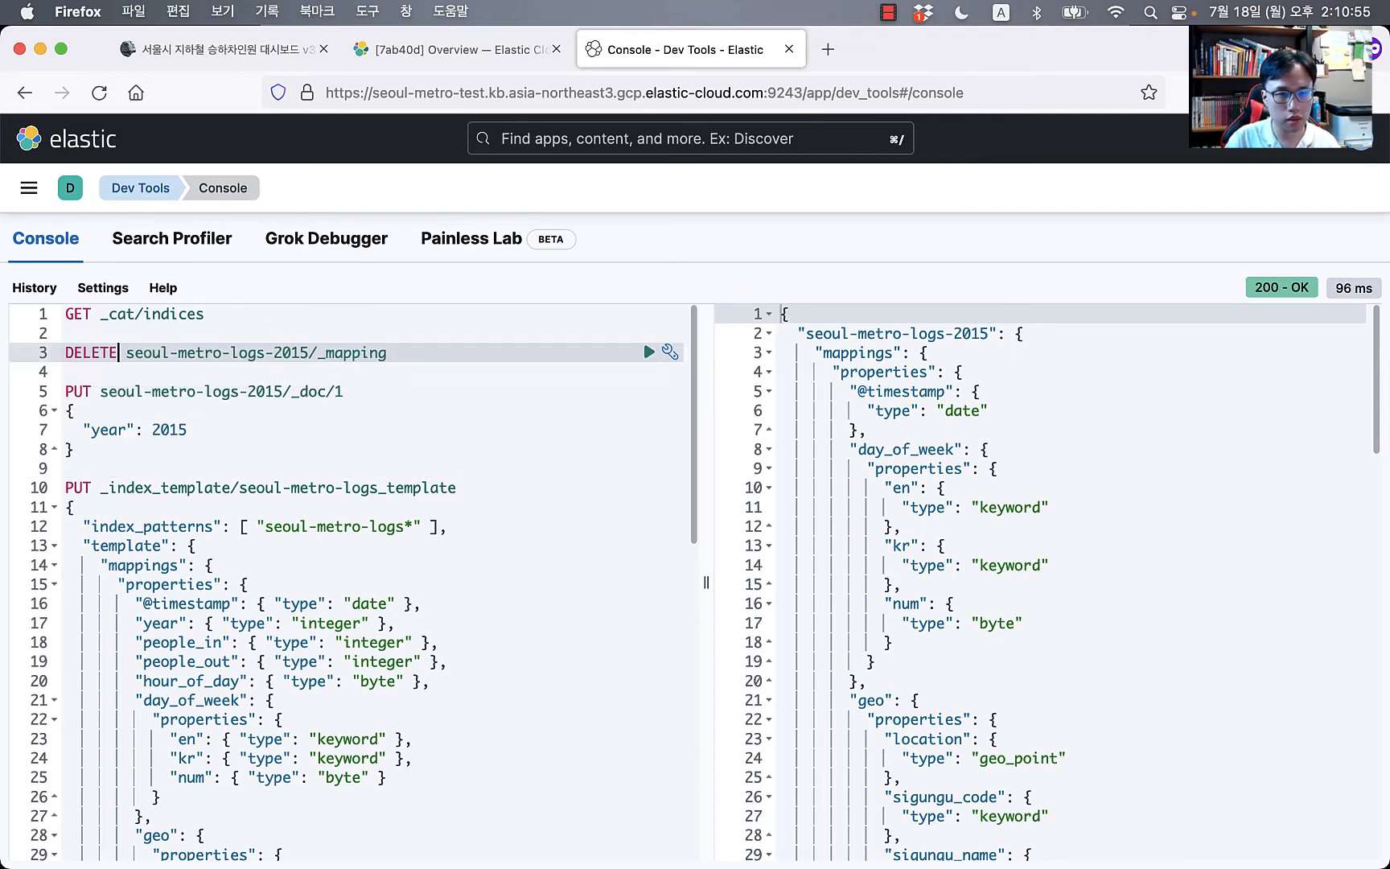
key(Left)
key(Left)
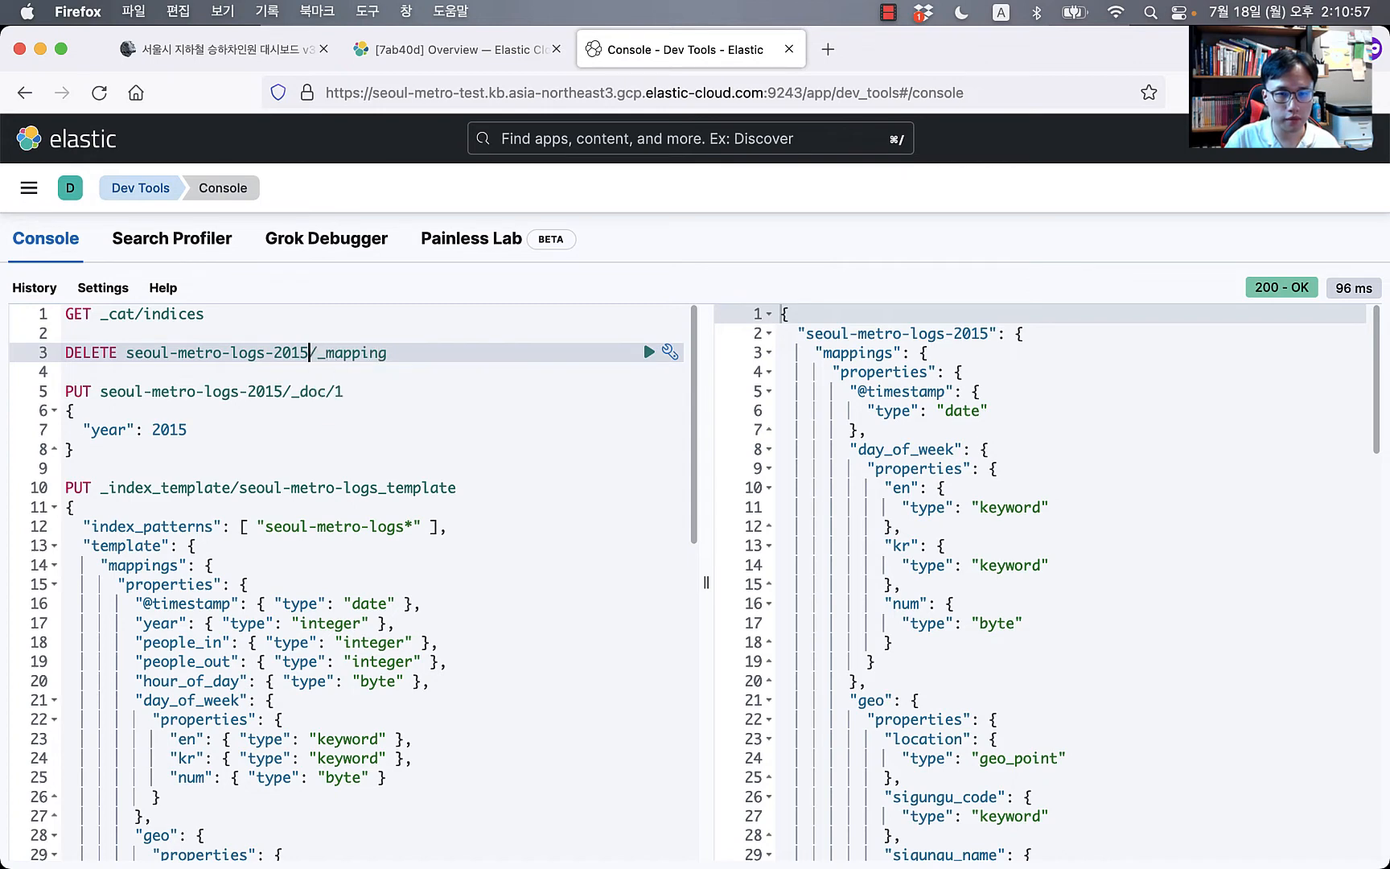
key(shift+super+Right)
key(BackSpace)
key(super+Return)
Step: Remove the test requests above the template request from the console
key(Down)
key(Down)
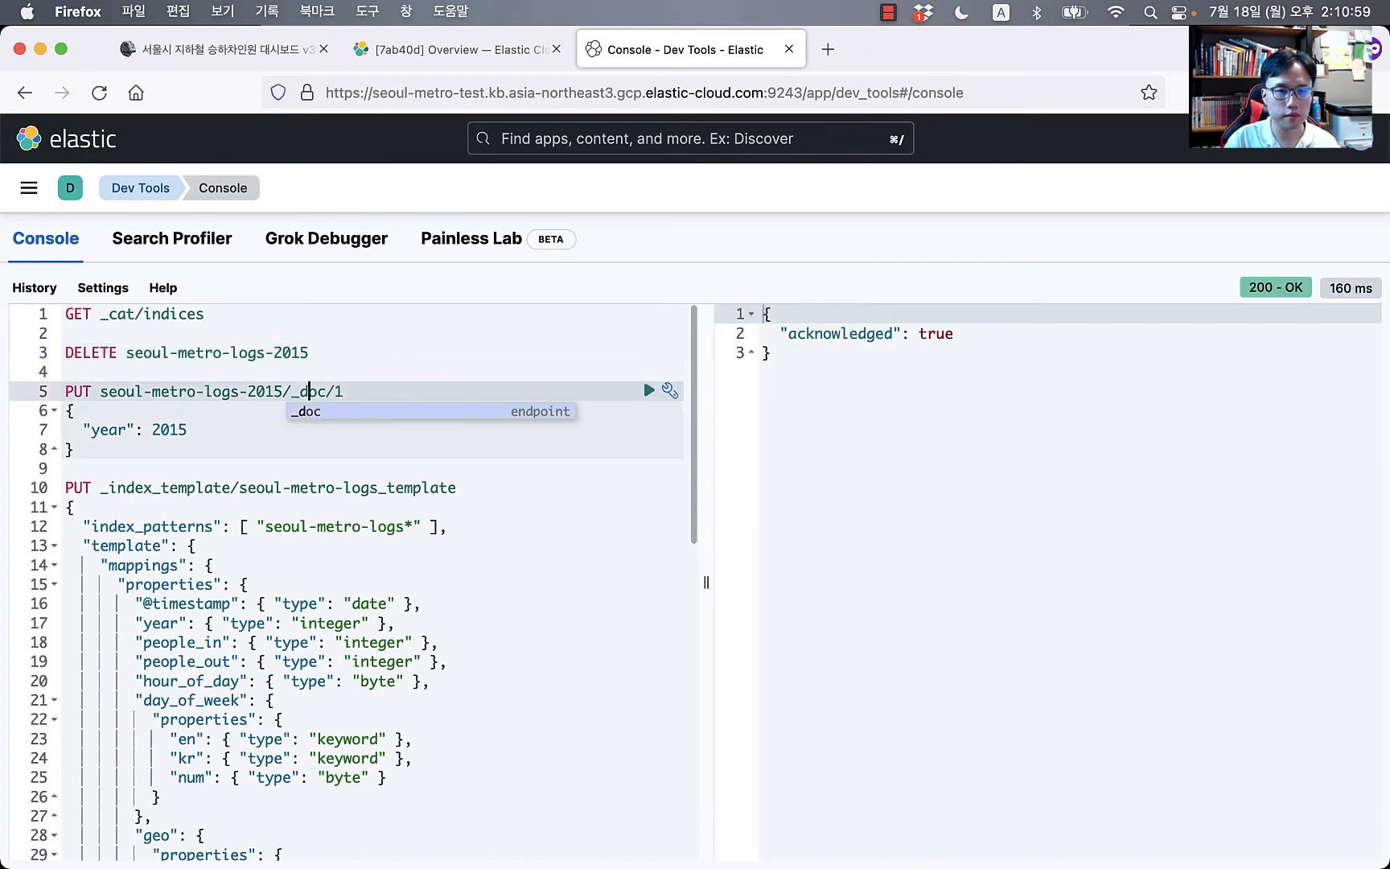
click(125, 454)
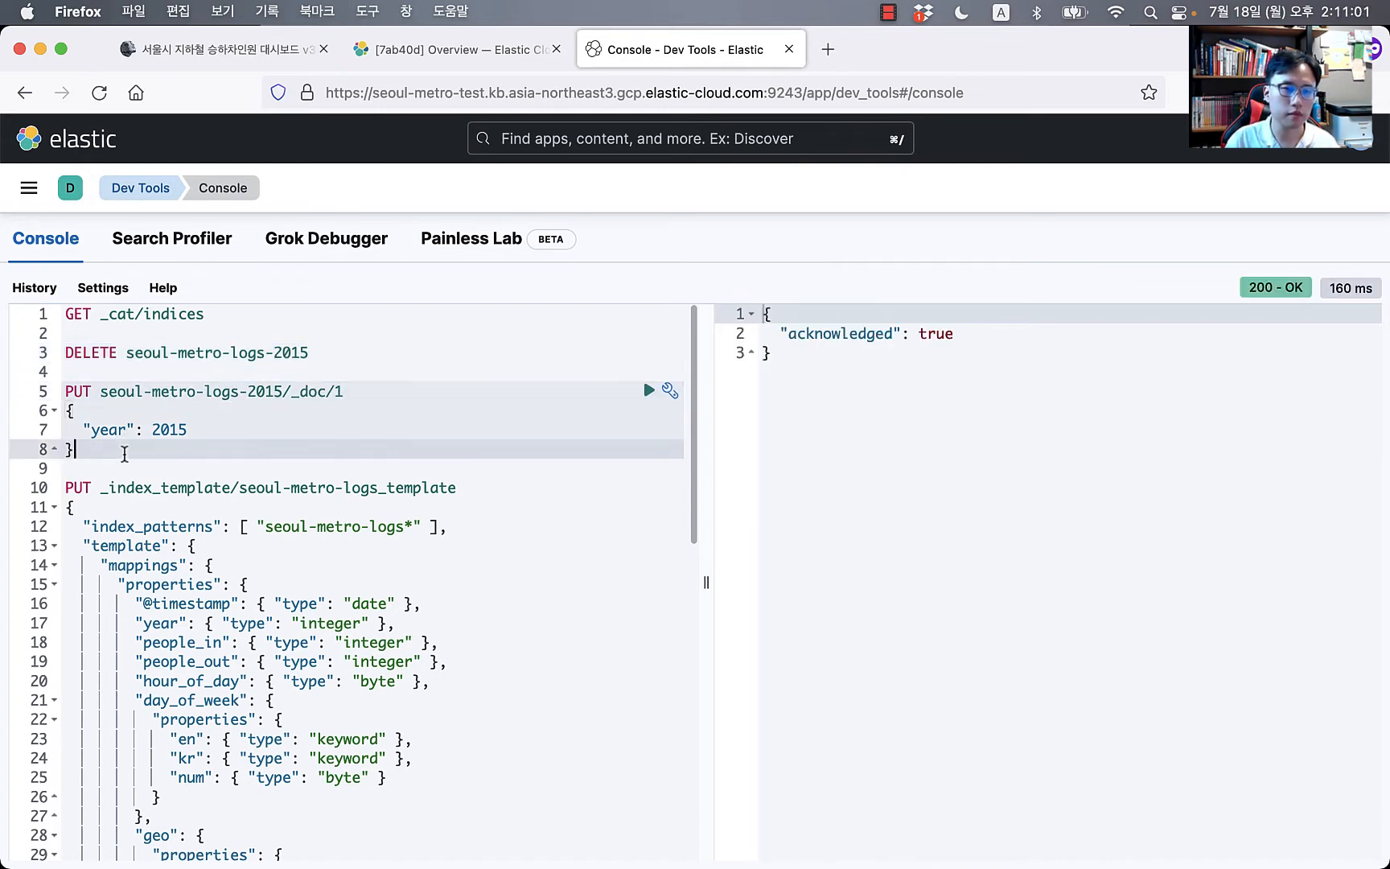
key(shift+super+Up)
key(BackSpace)
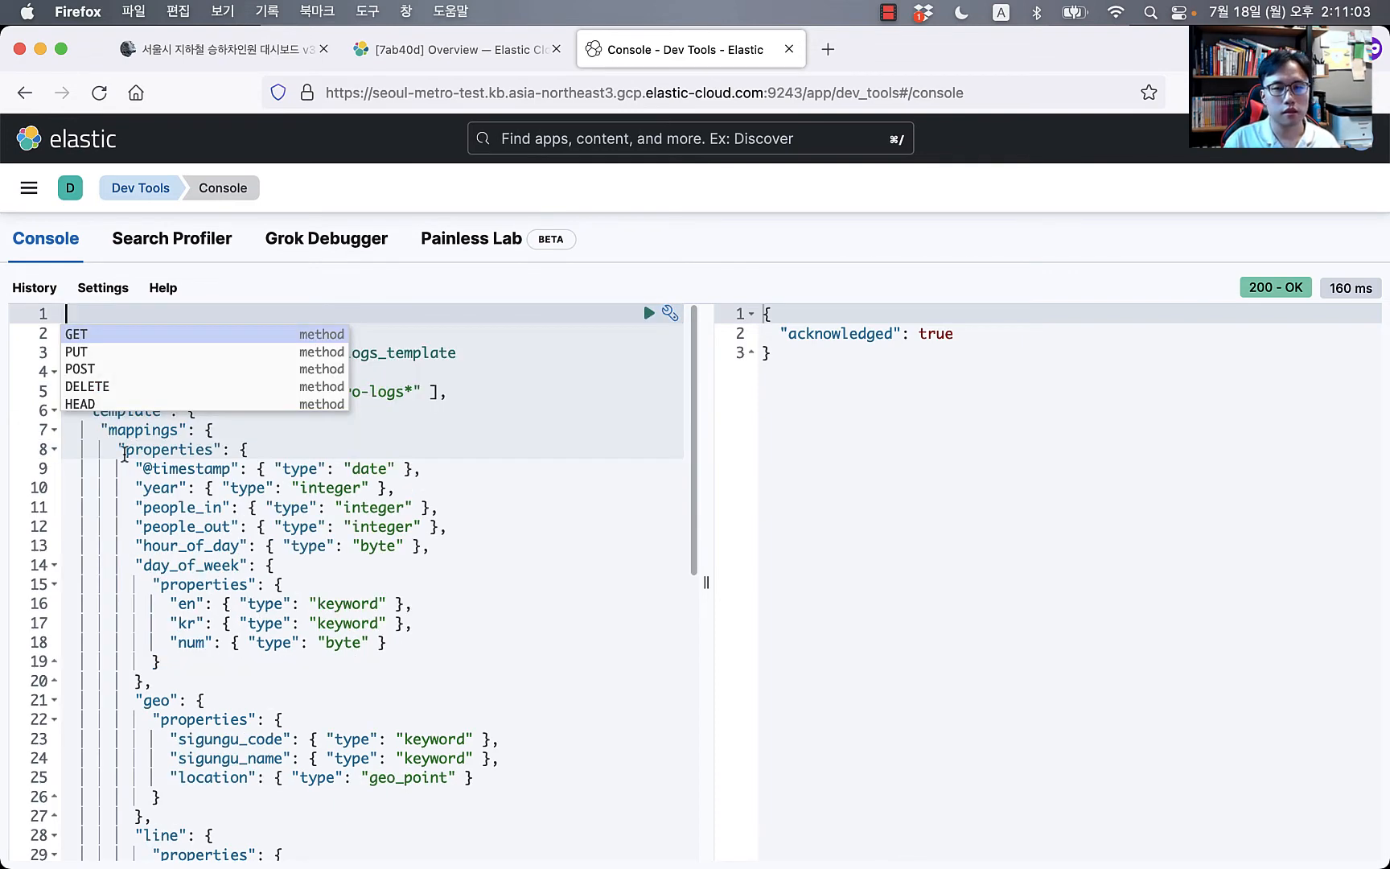
Step: Show the seoul-metro folder's 2015–2021 log CSV files in Finder, selecting seoul-metro-2021.logs.csv
key(super+Tab)
key(super+Tab)
key(super+Tab)
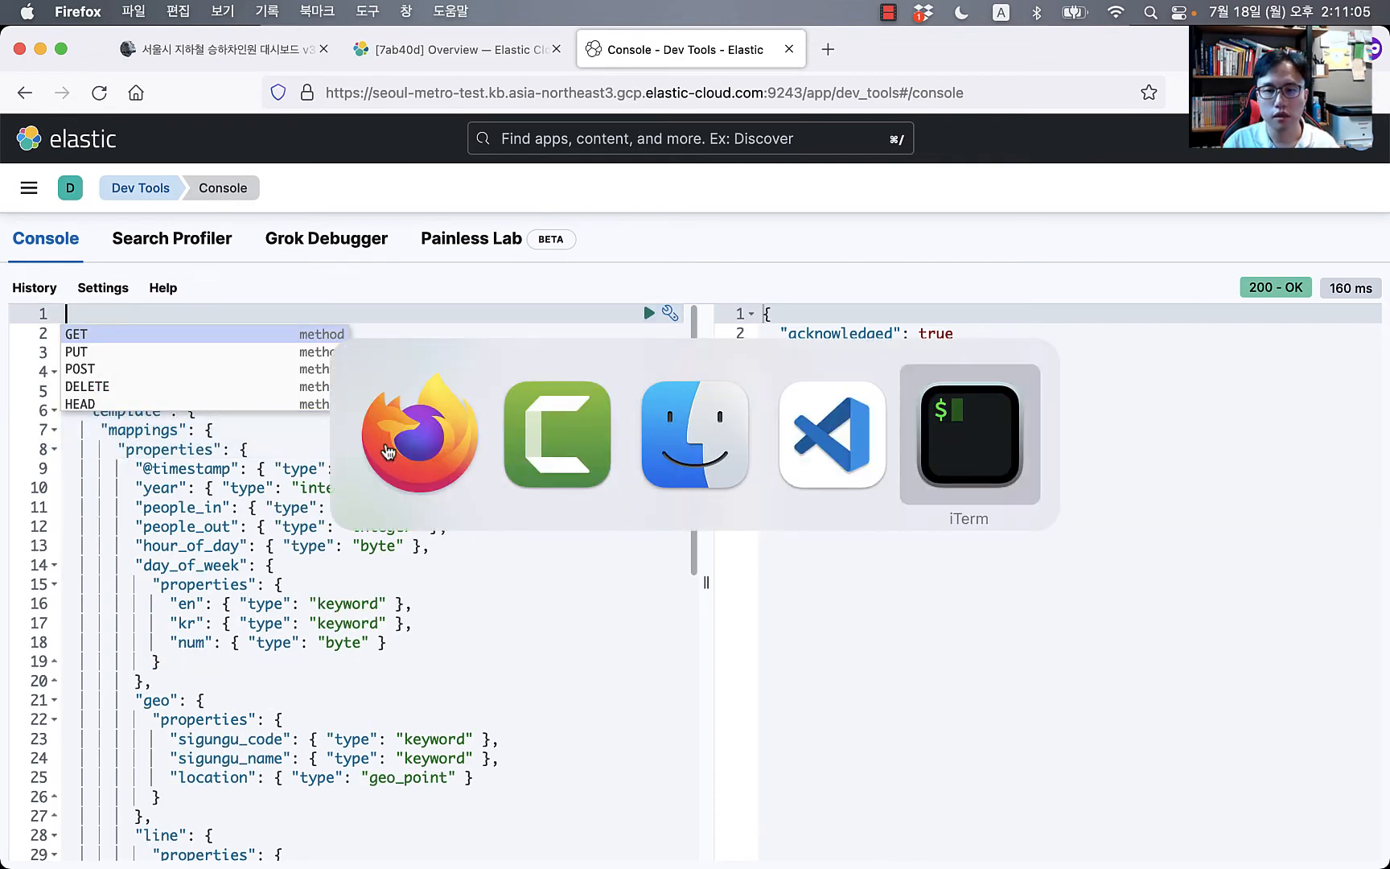
key(shift+super+Tab)
click(1012, 212)
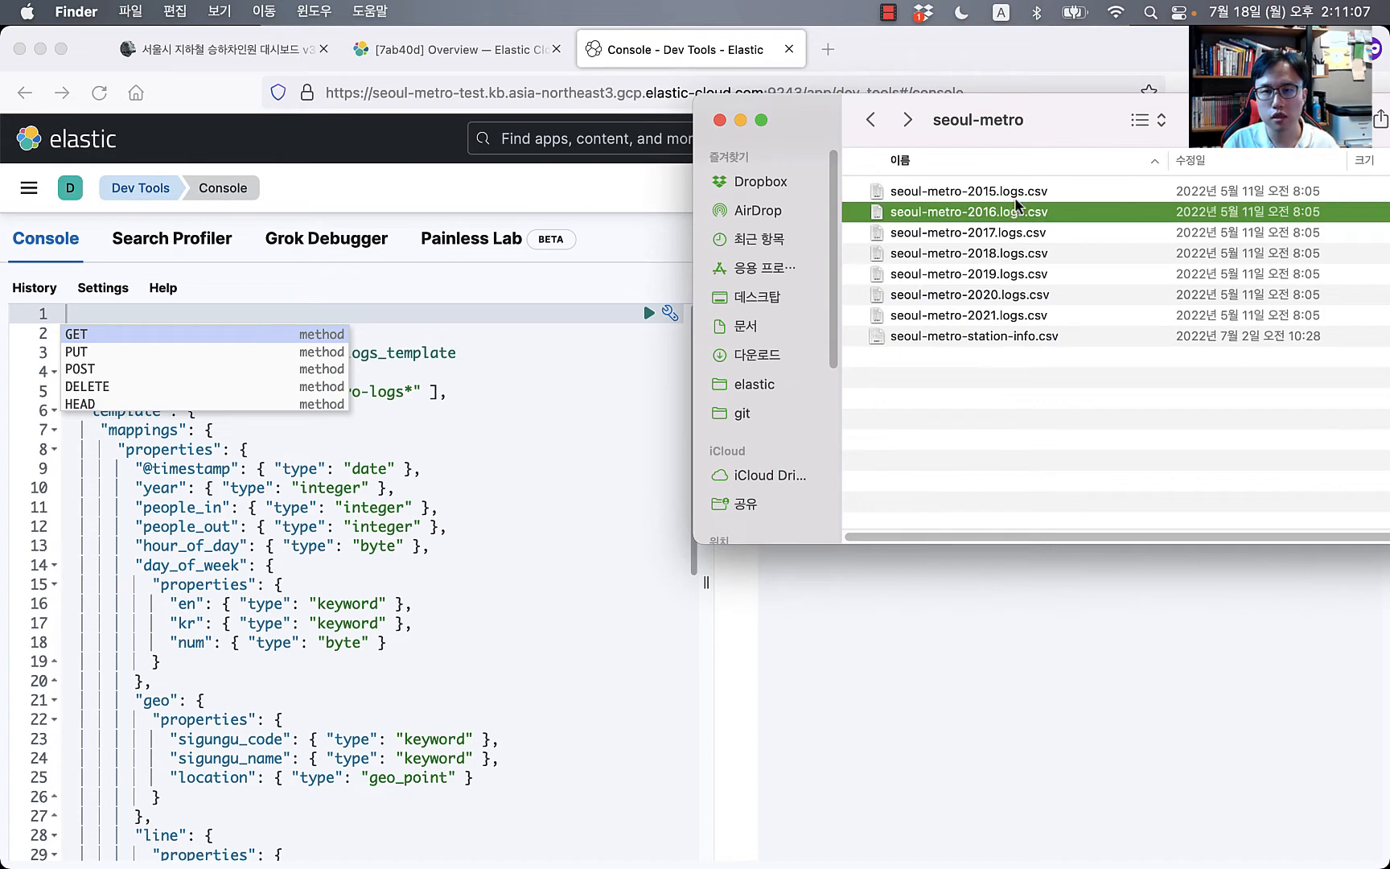
click(1017, 197)
click(1011, 320)
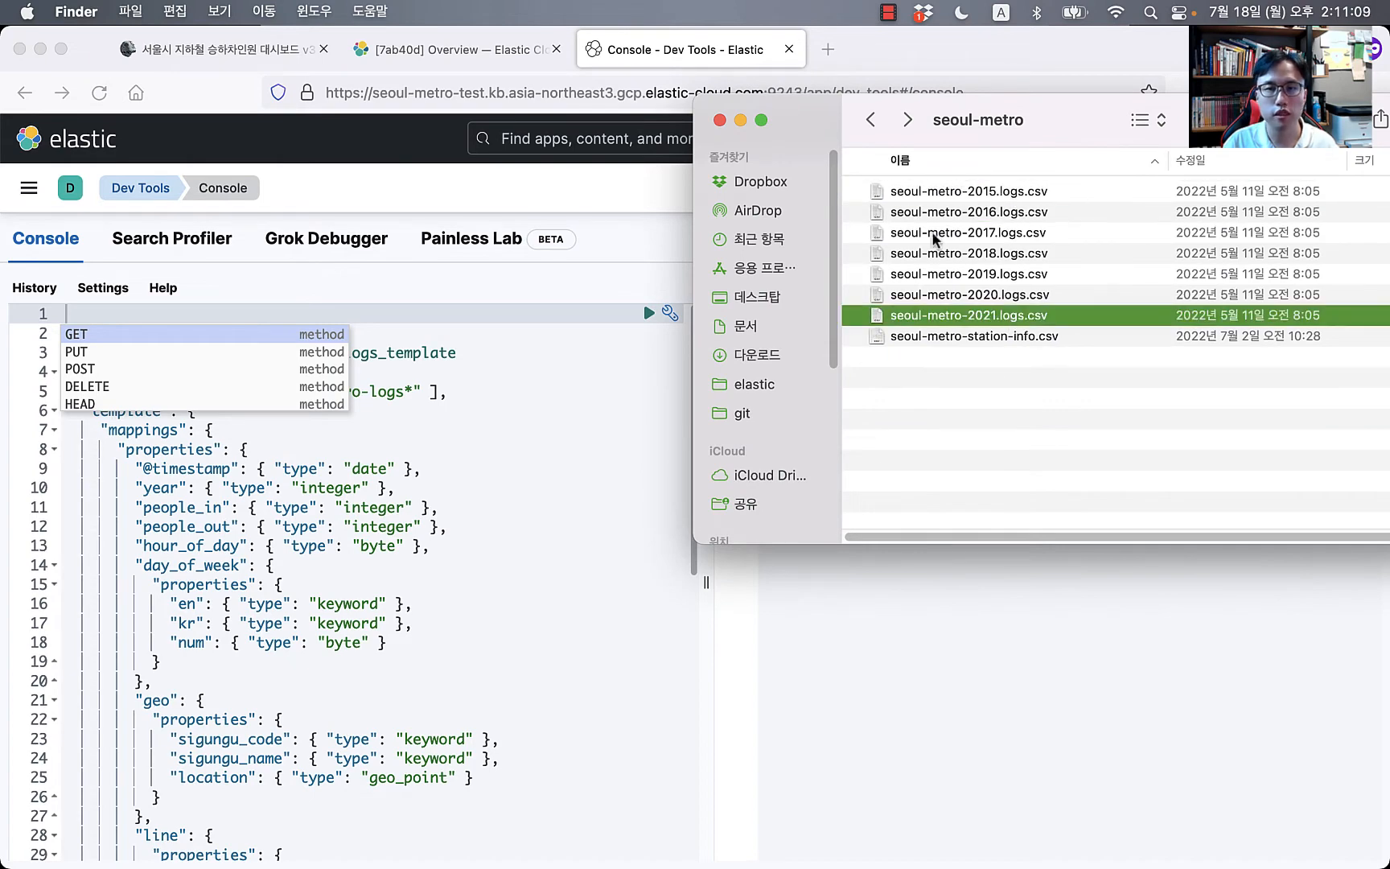
key(super+Tab)
Step: Scroll the blog post to the 'logstash 필터 설정' section and its sample input and filter config
key(shift+super+Tab)
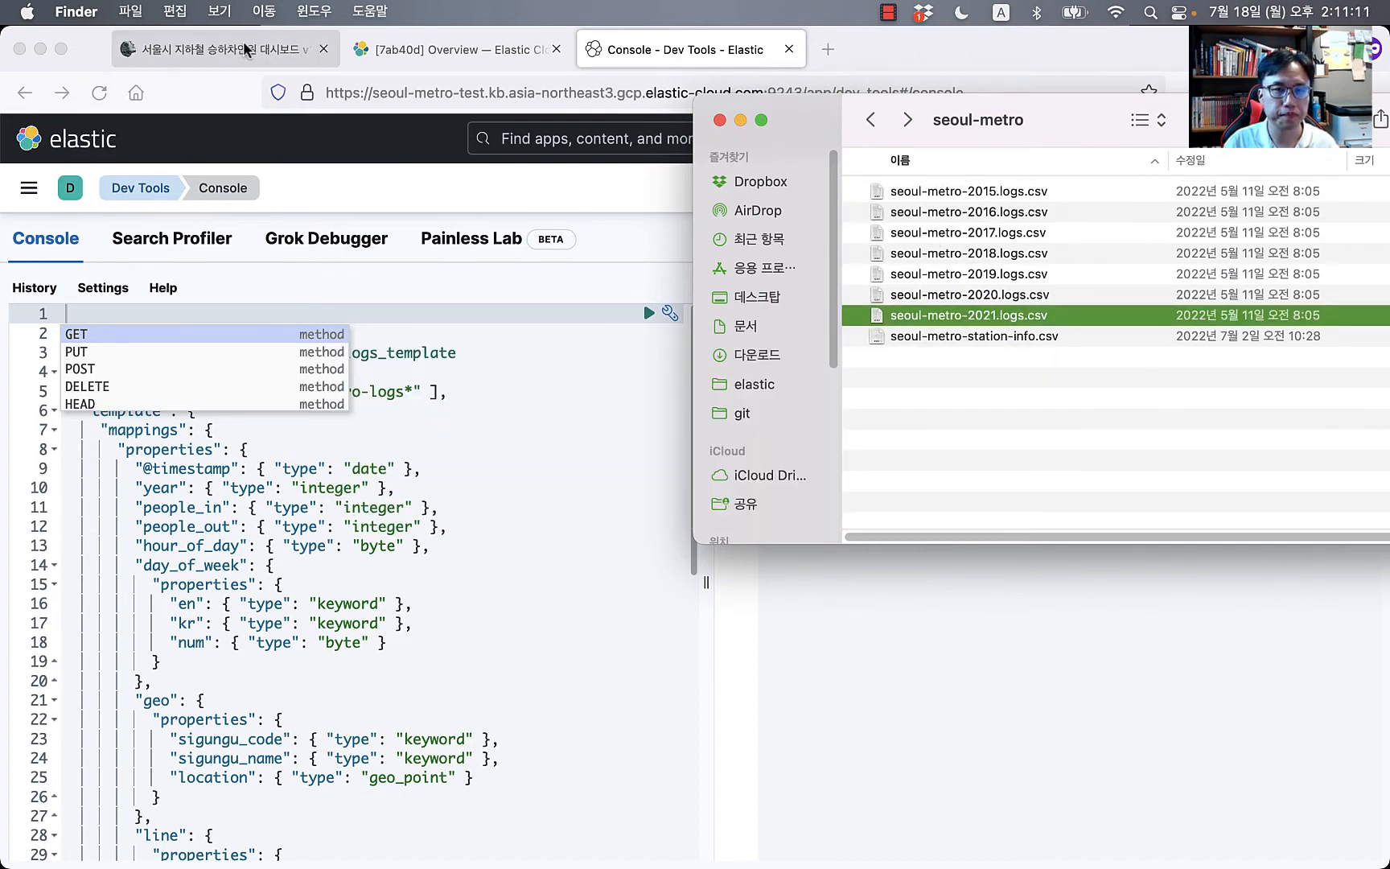
click(243, 41)
click(124, 598)
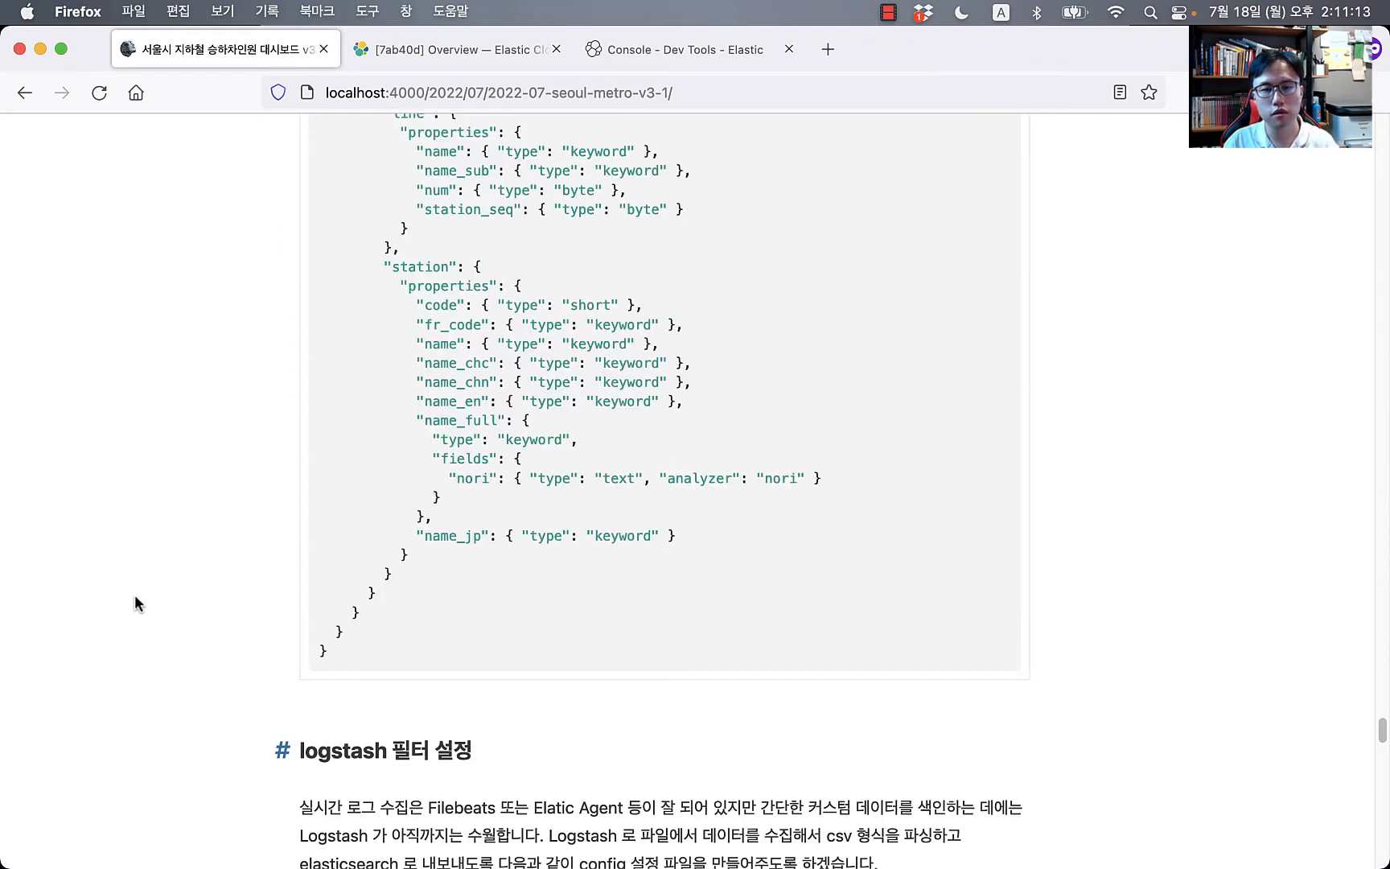
scroll(134, 594, down, 3)
scroll(134, 594, down, 5)
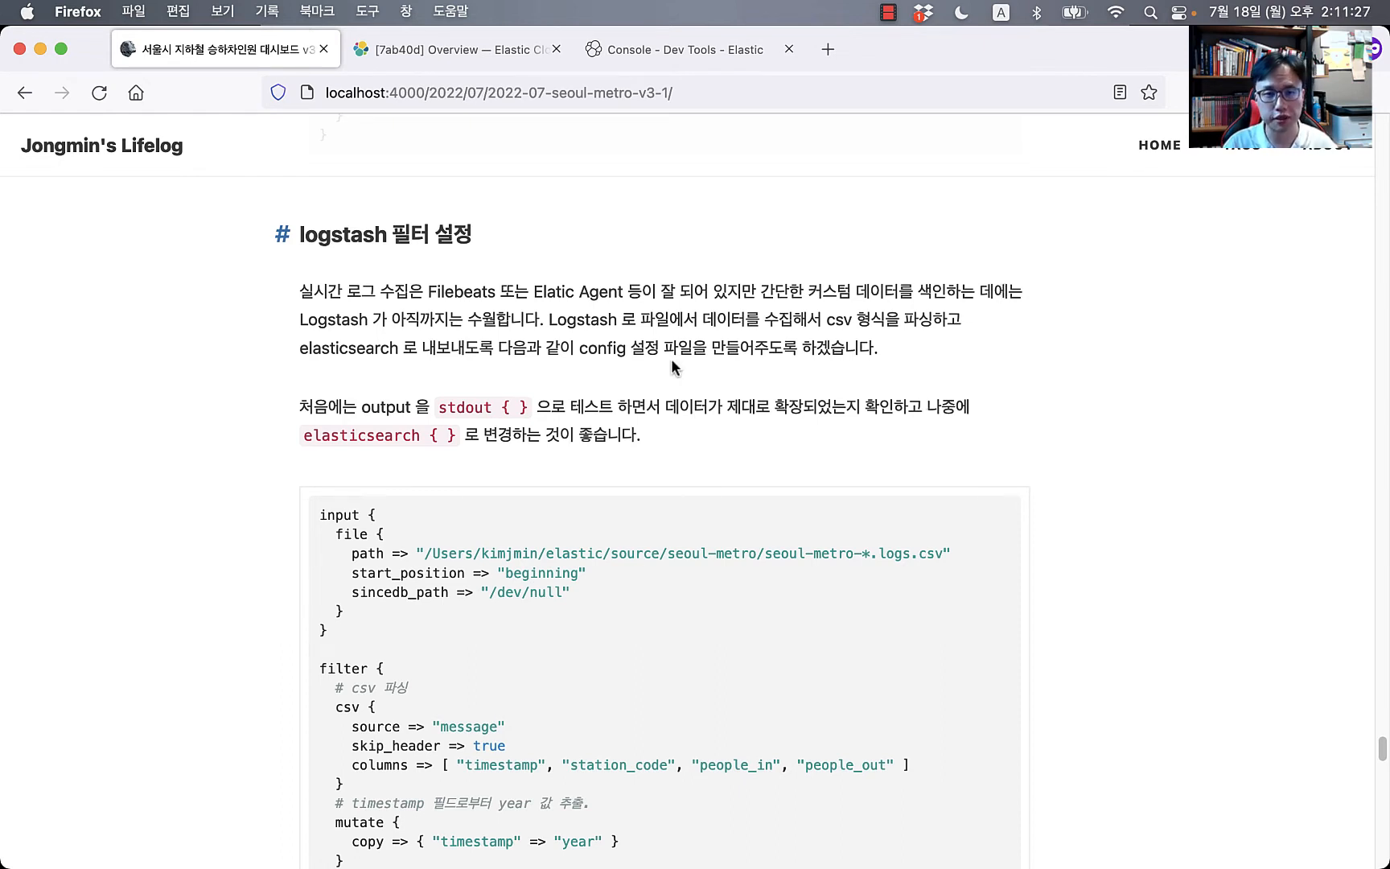
key(super+Tab)
key(super+Tab)
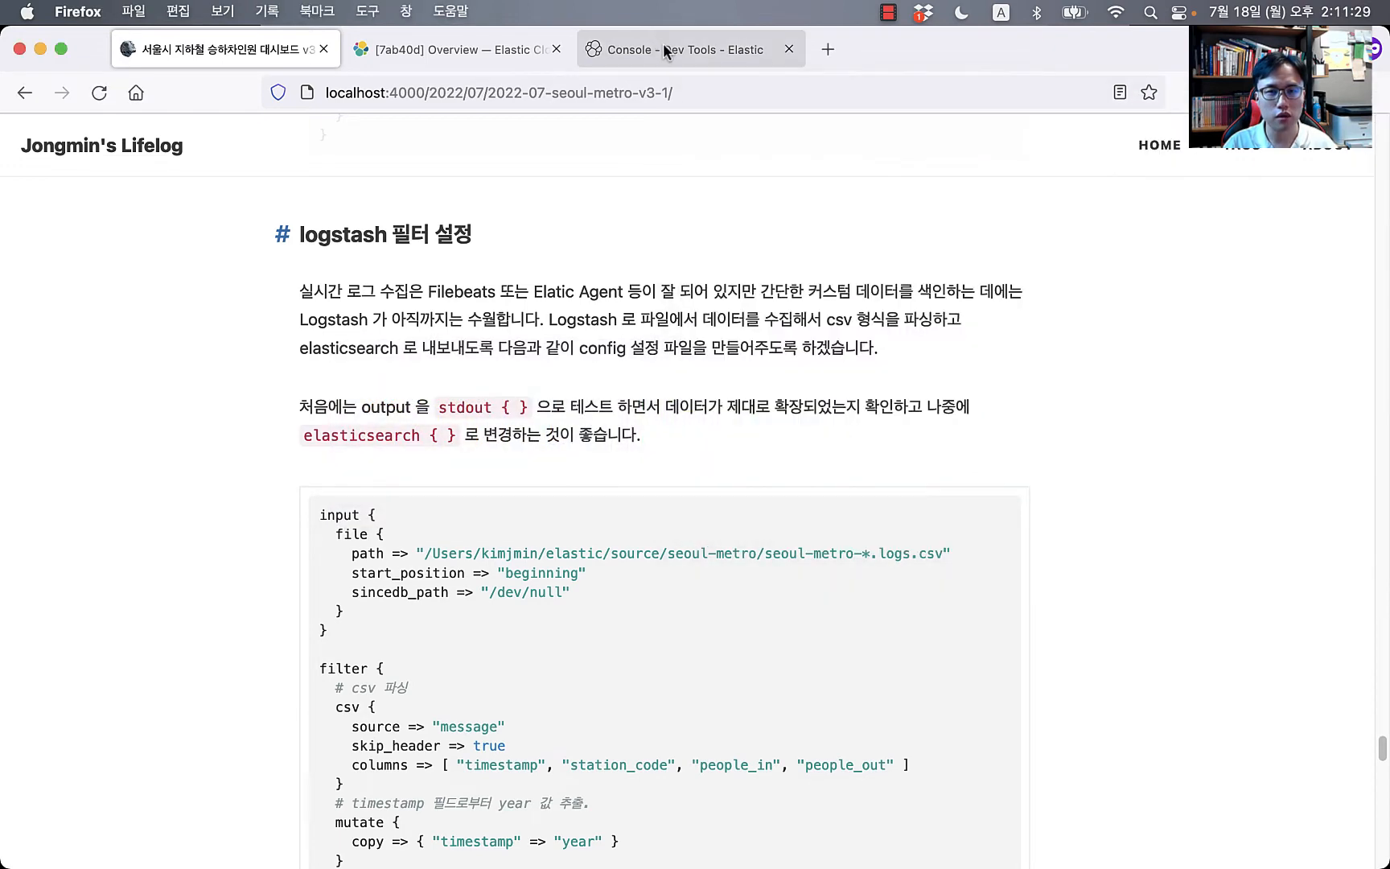
key(super+Tab)
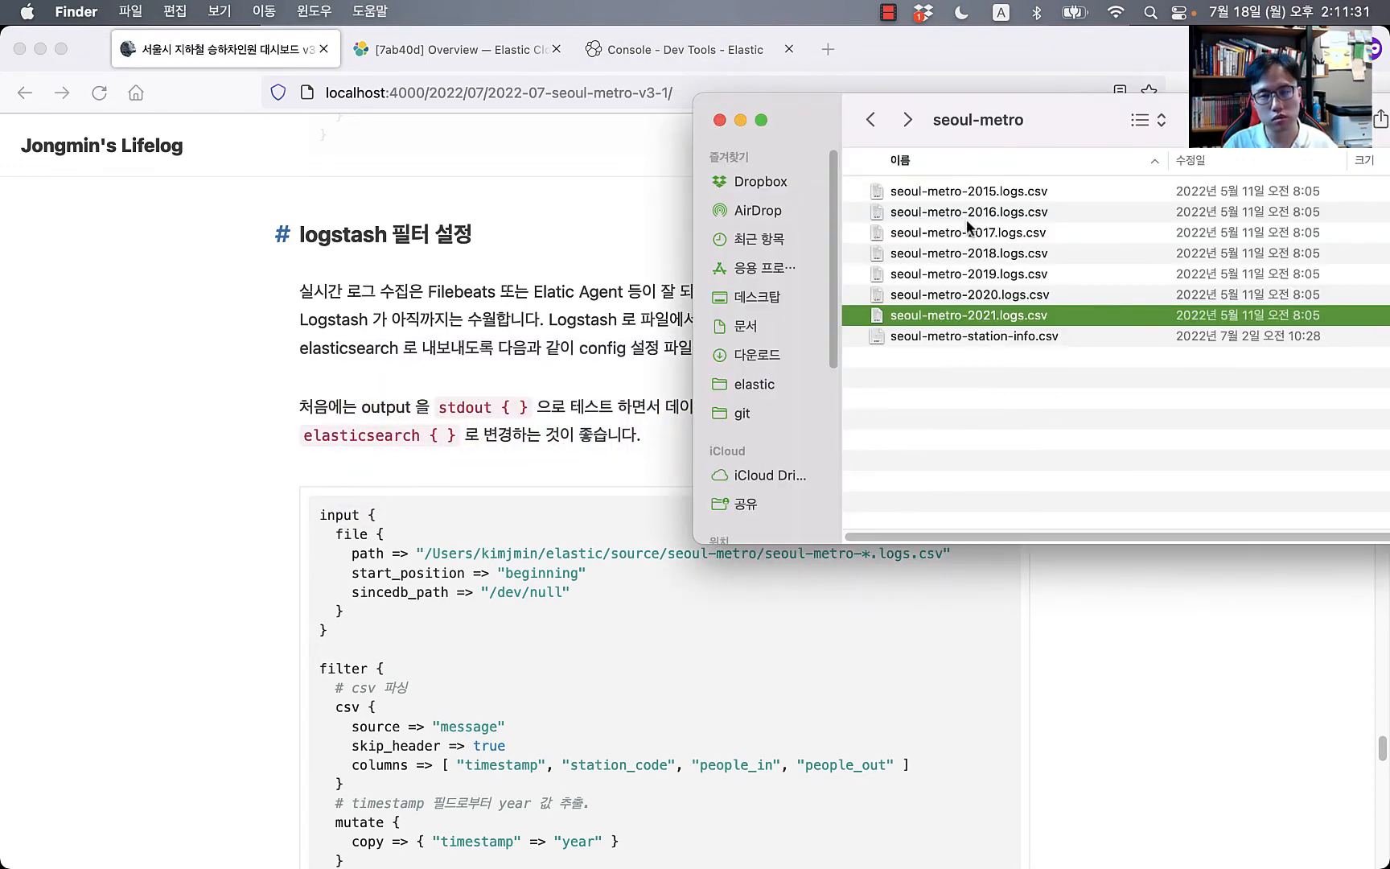
key(super+Tab)
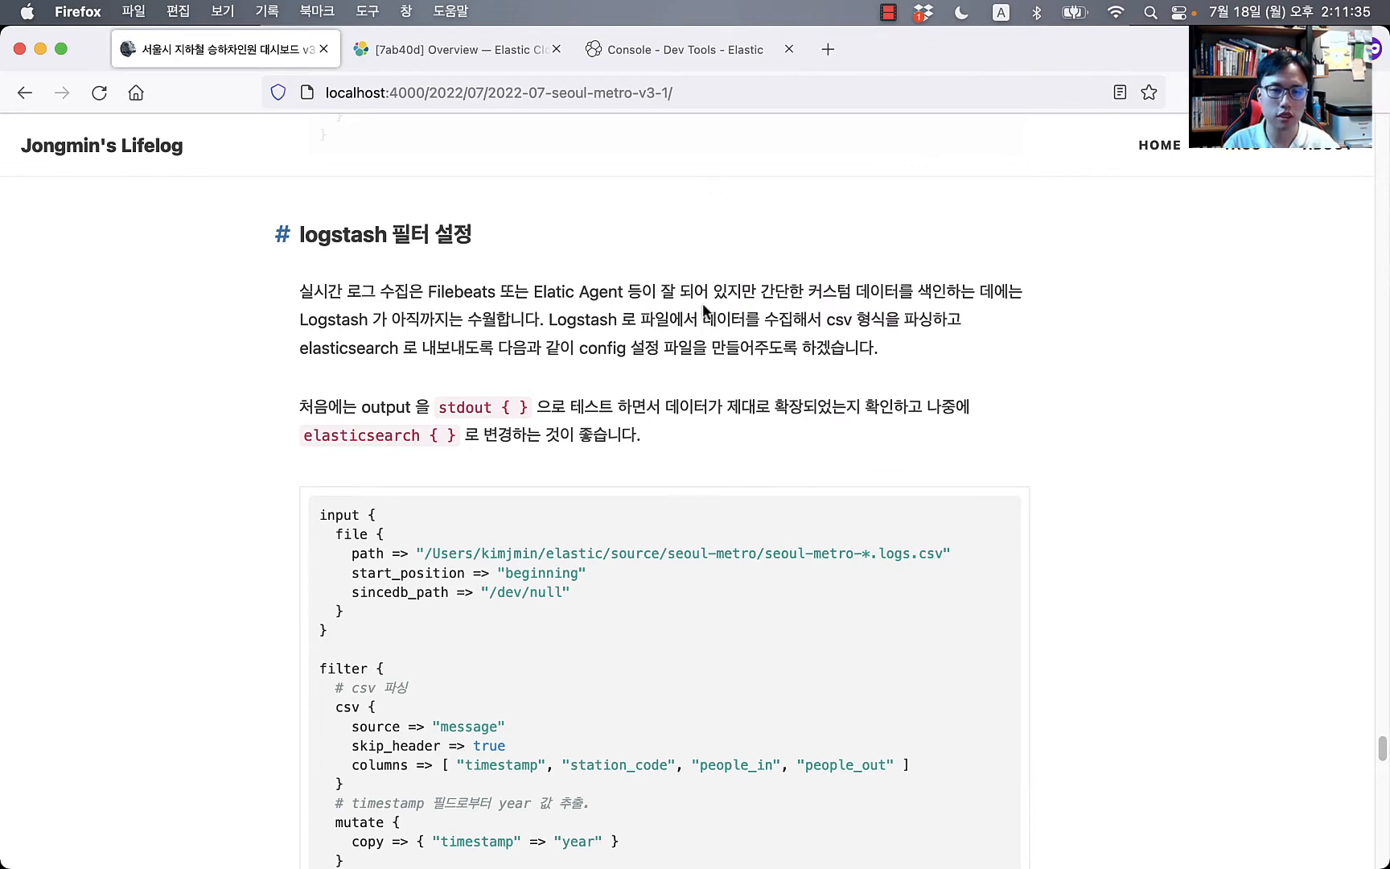
scroll(704, 310, down, 3)
key(super+Tab)
key(super+Tab)
key(super+Tab)
key(super+Tab)
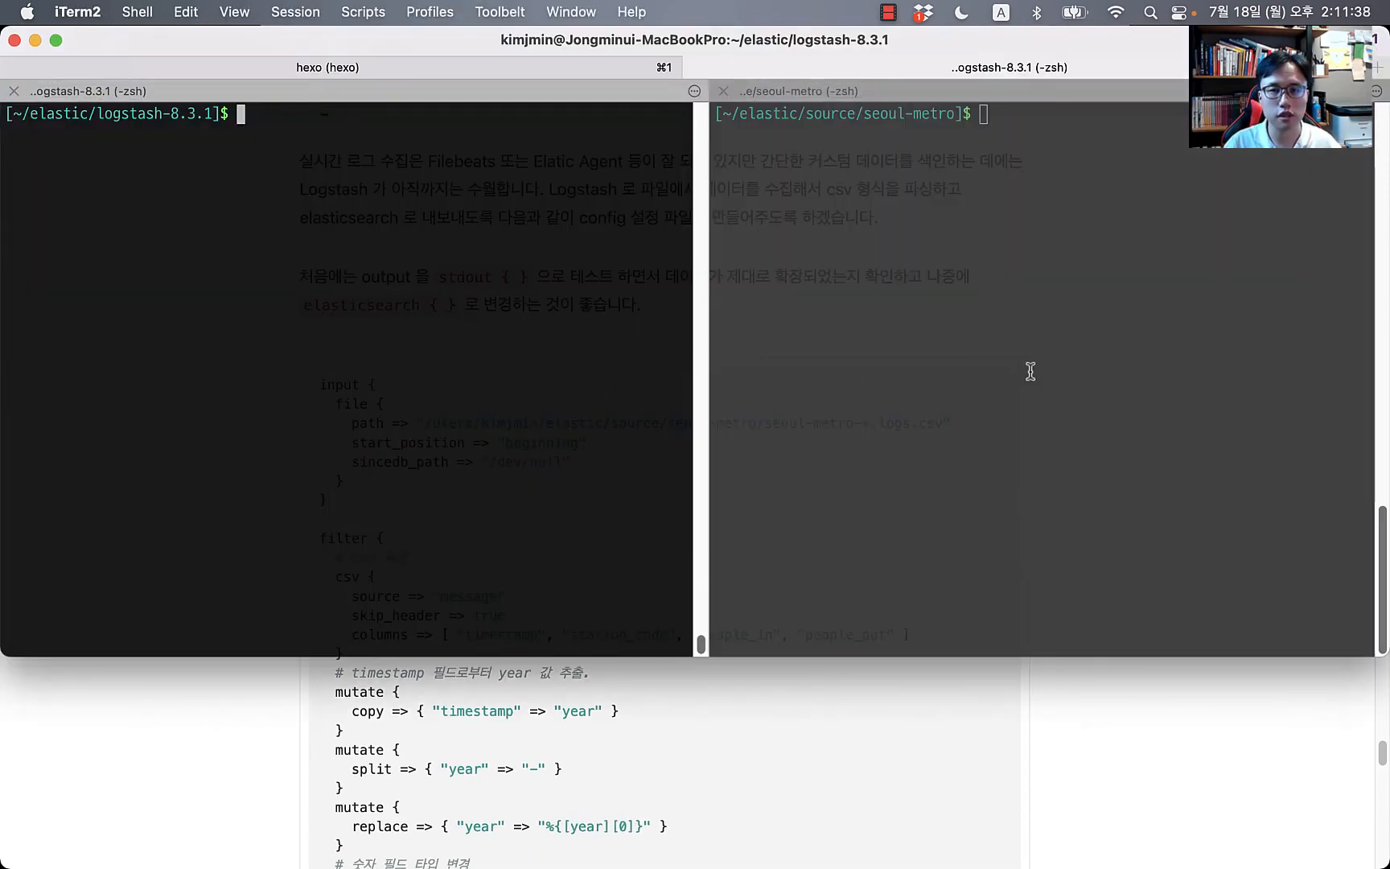
Step: List the seoul-metro folder's CSV log files with ls
click(1031, 371)
text(ls)
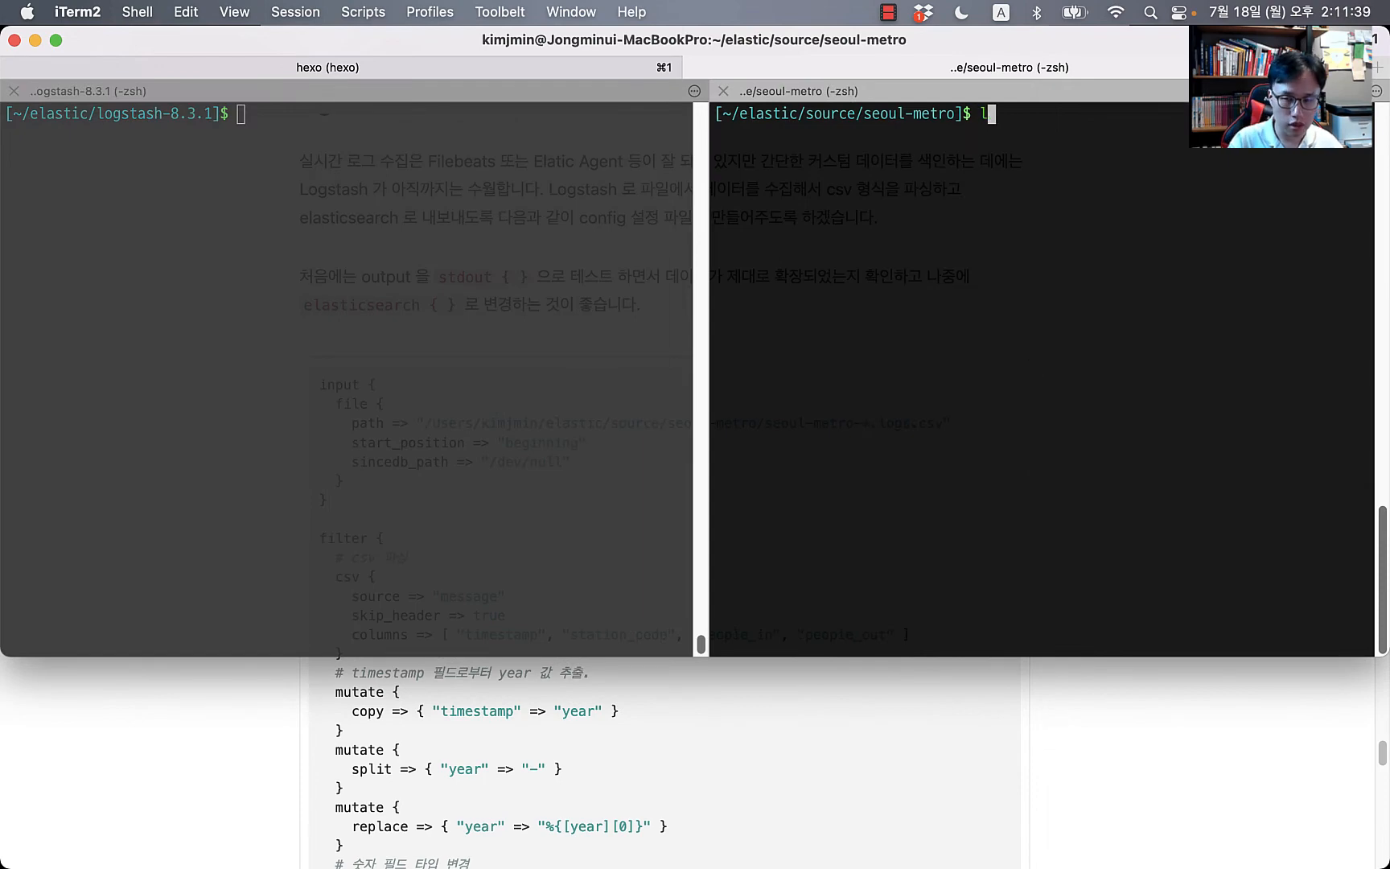
key(Return)
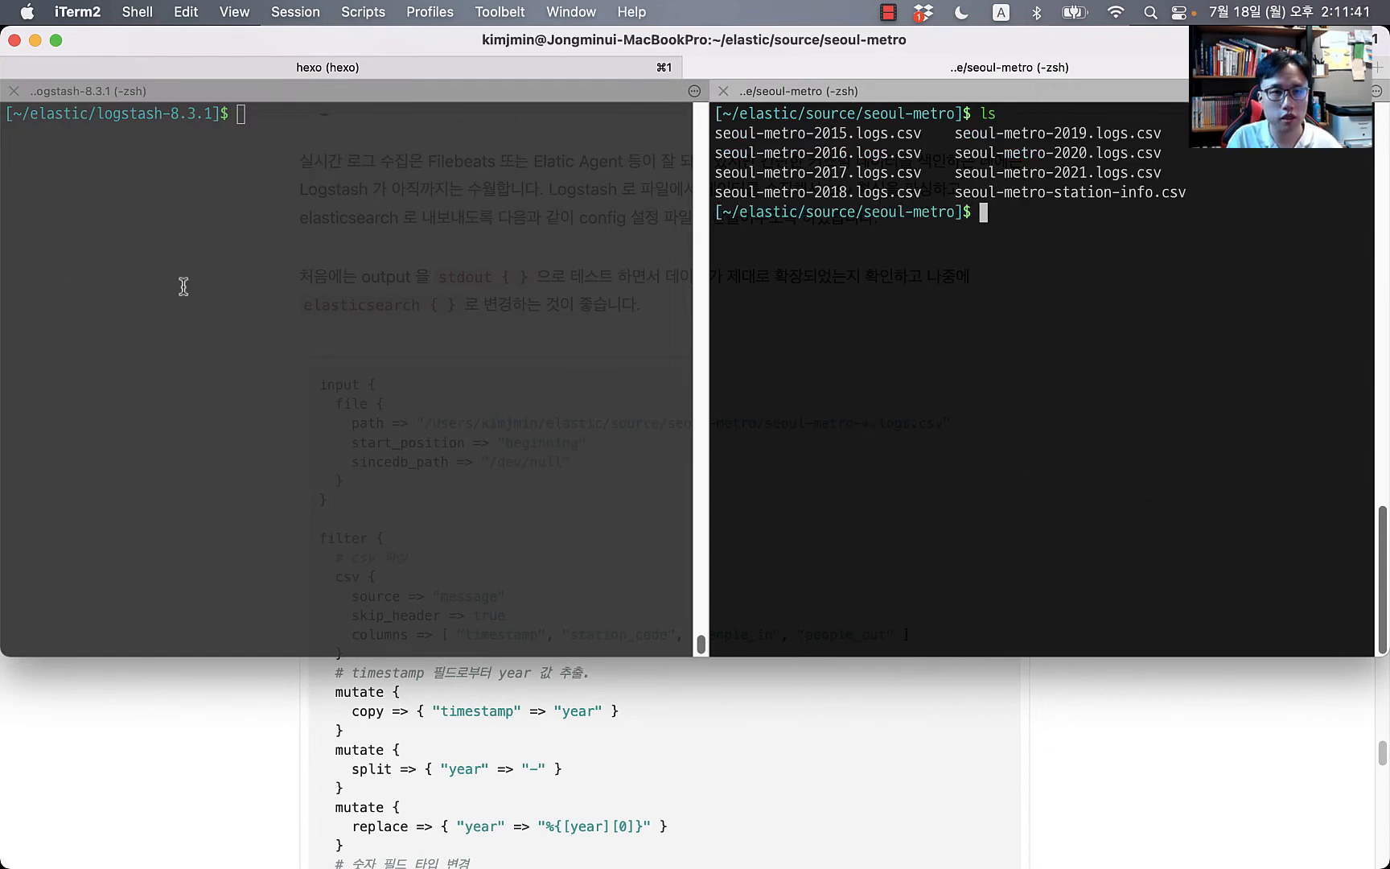
Step: List the logstash-8.3.1 folder and create seoul-metro.conf with 'code seoul-metro.conf'
click(305, 318)
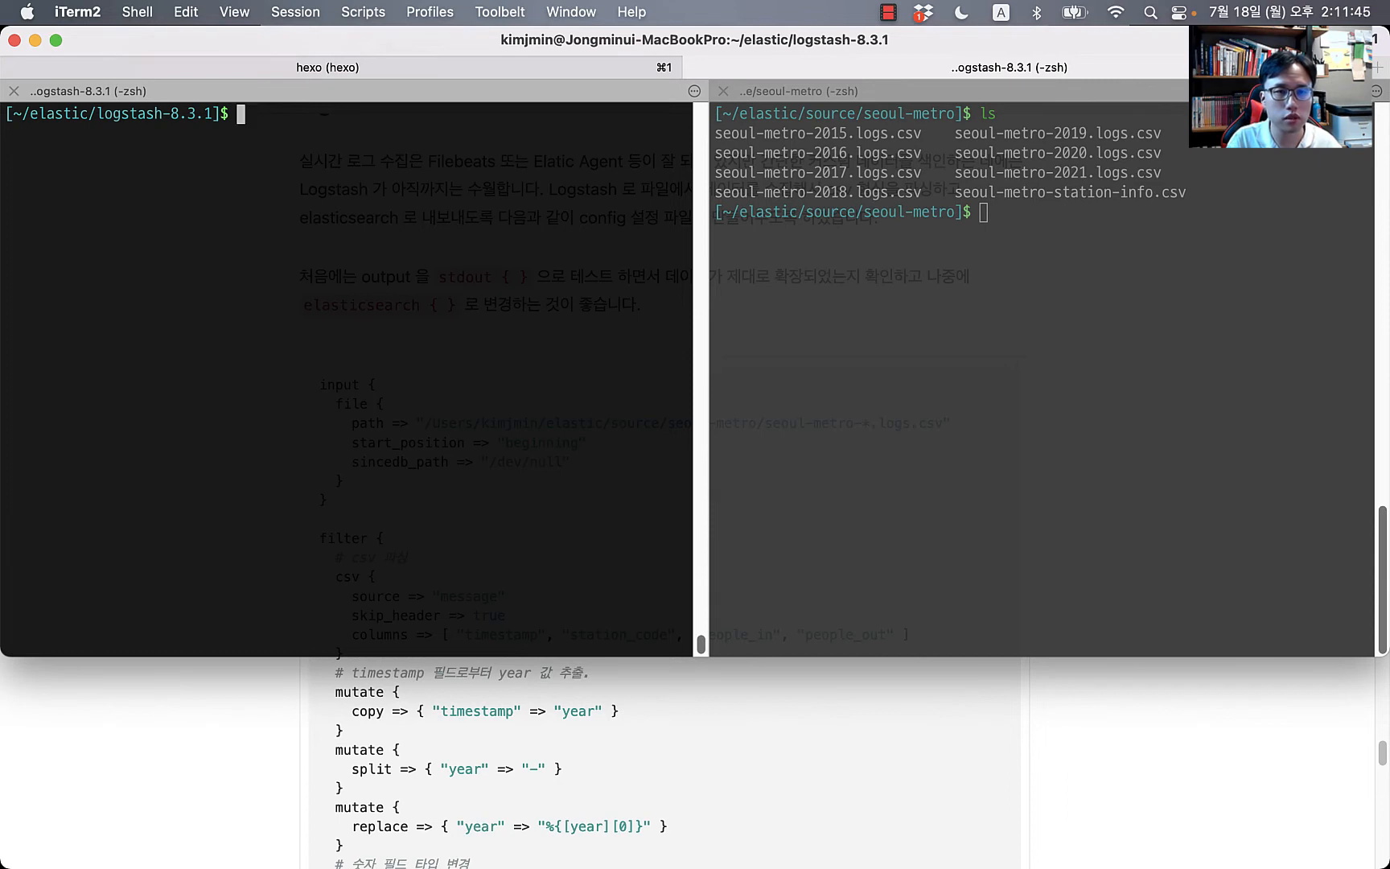
text(ls)
key(Return)
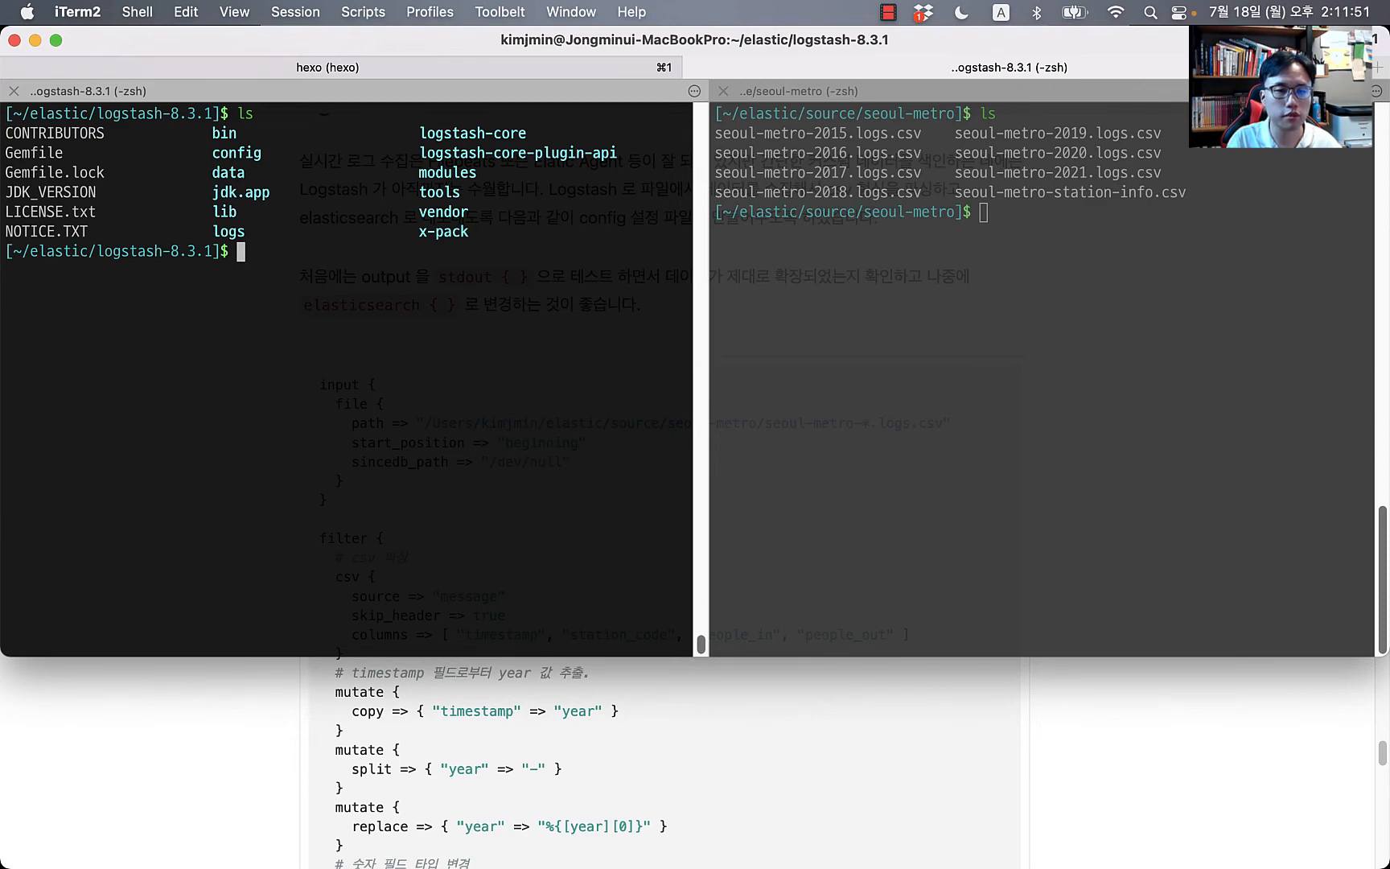
text(code )
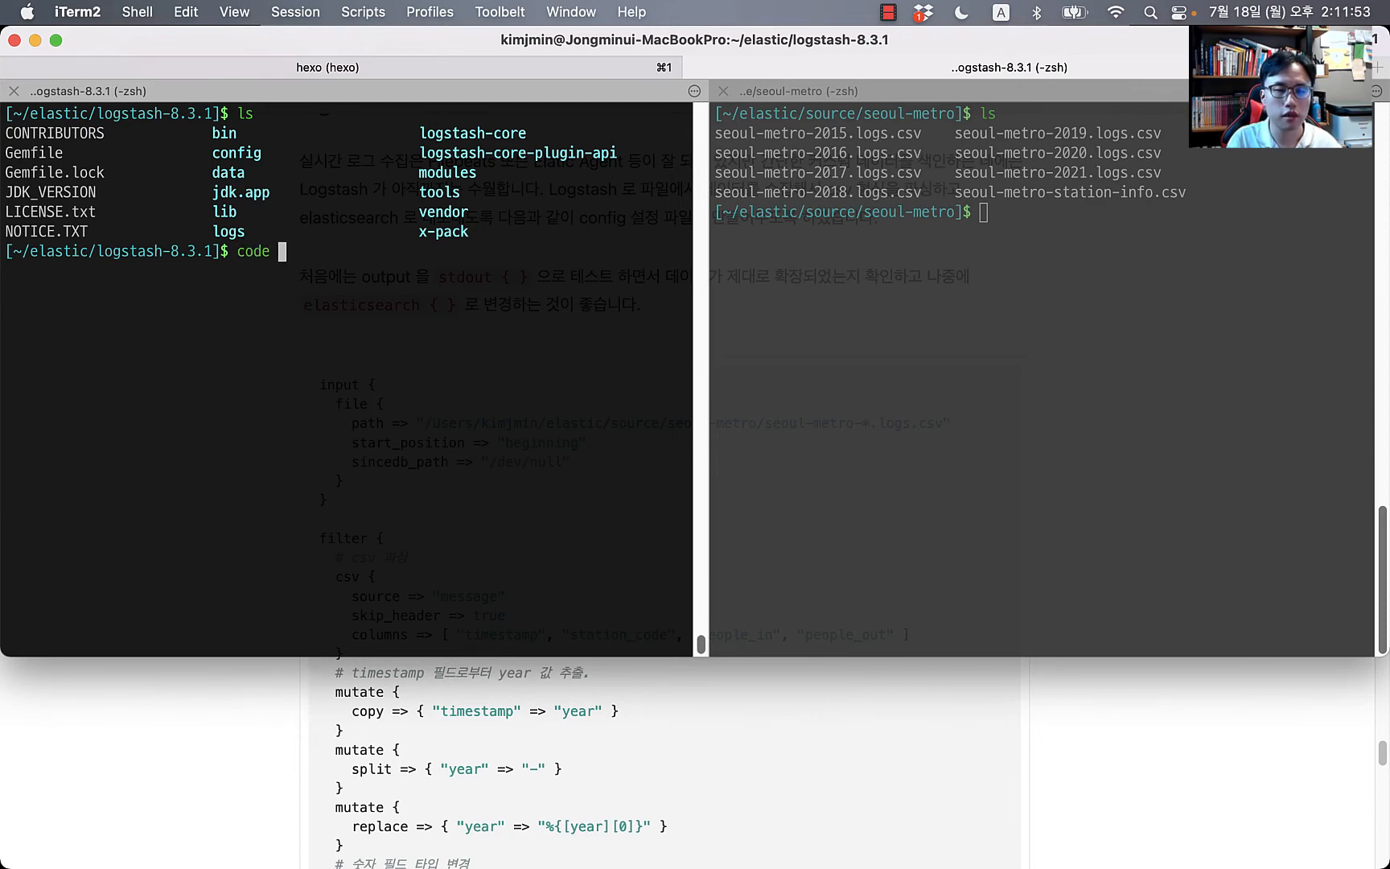
text(seoul-metro.co)
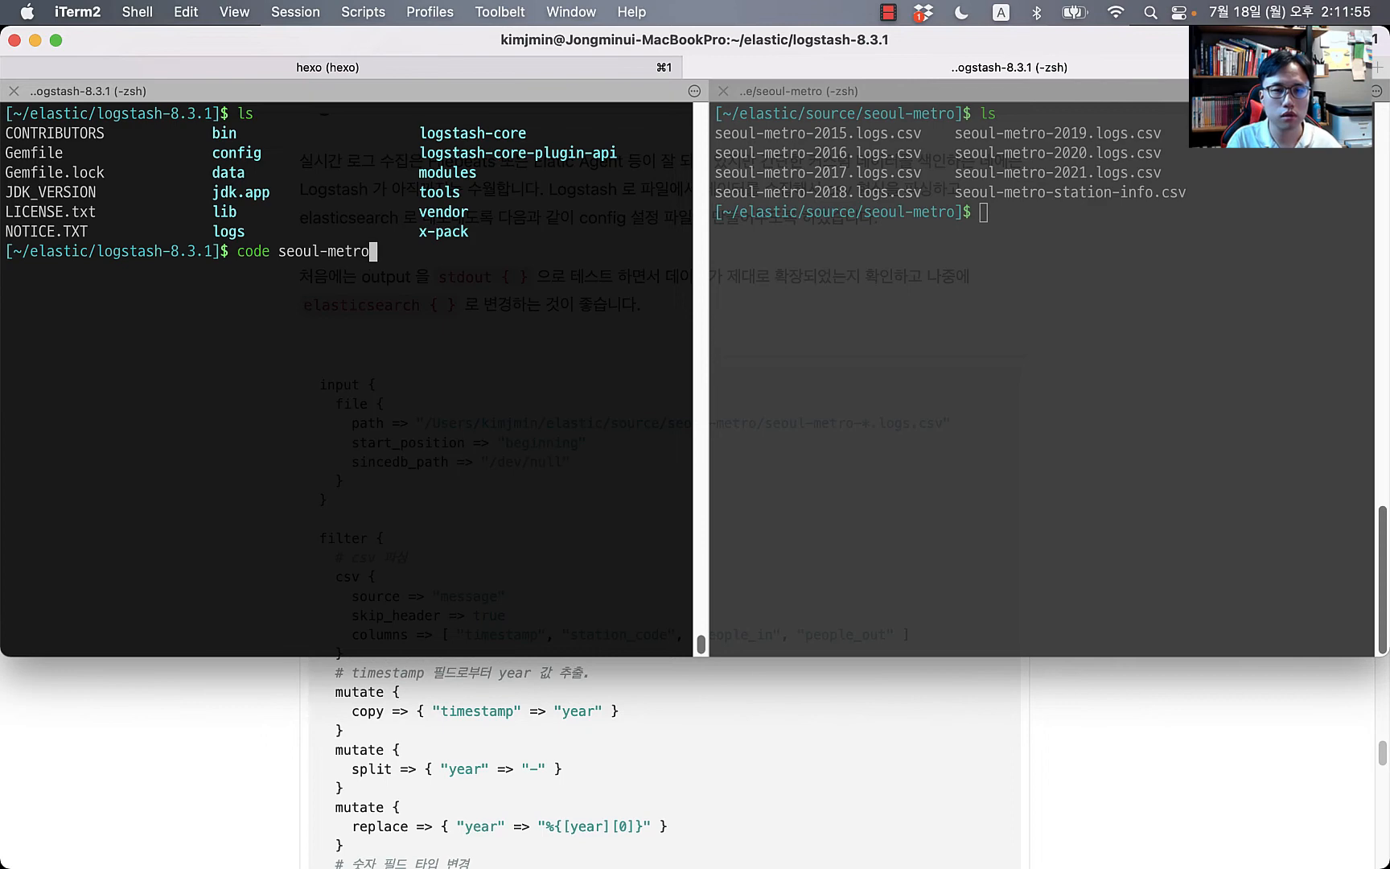
text(nf)
key(Return)
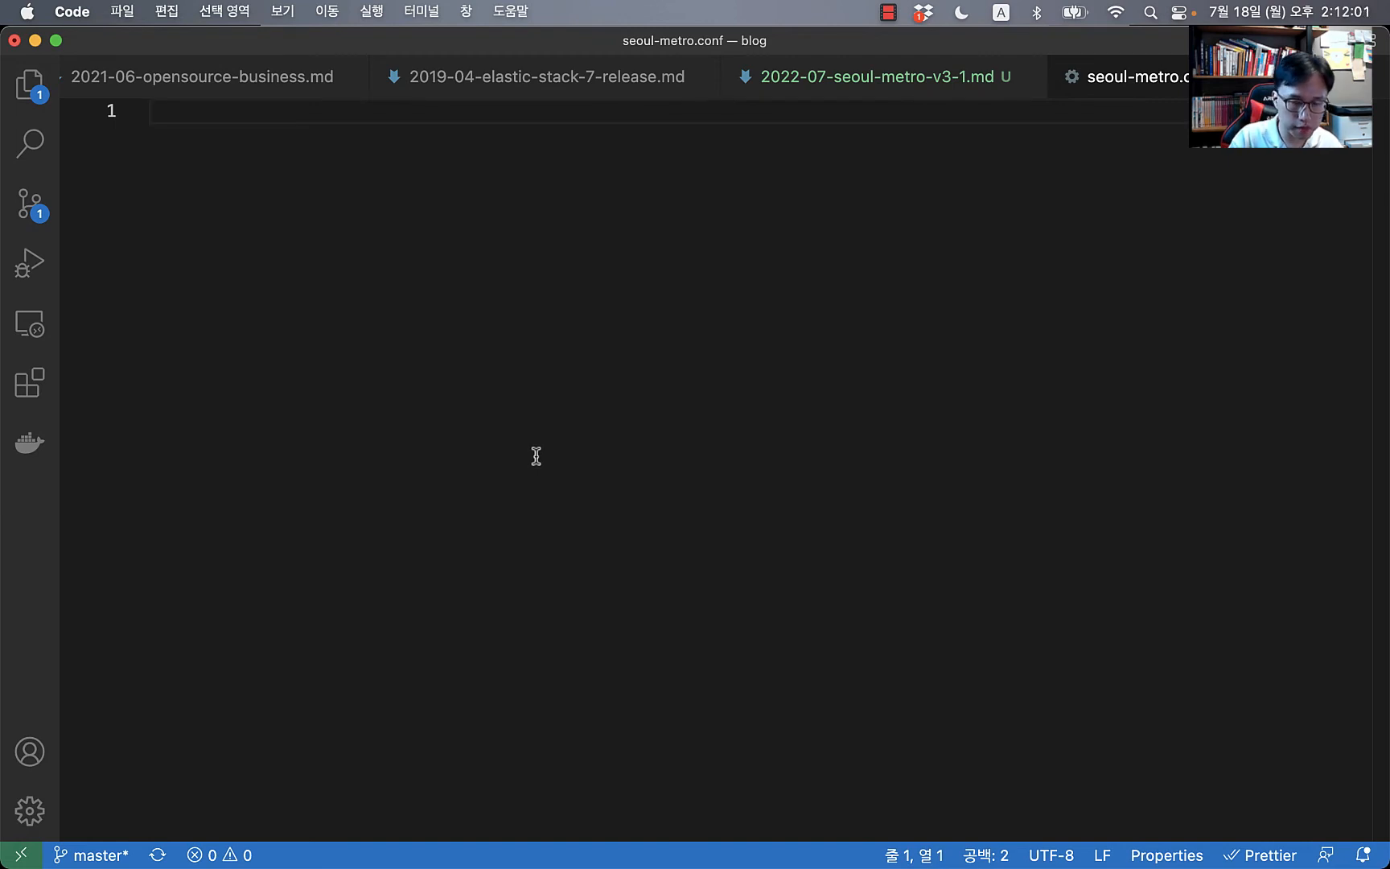
Step: Write empty input { } and filter { } blocks plus output { stdout { } } in seoul-metro.conf
text(input {)
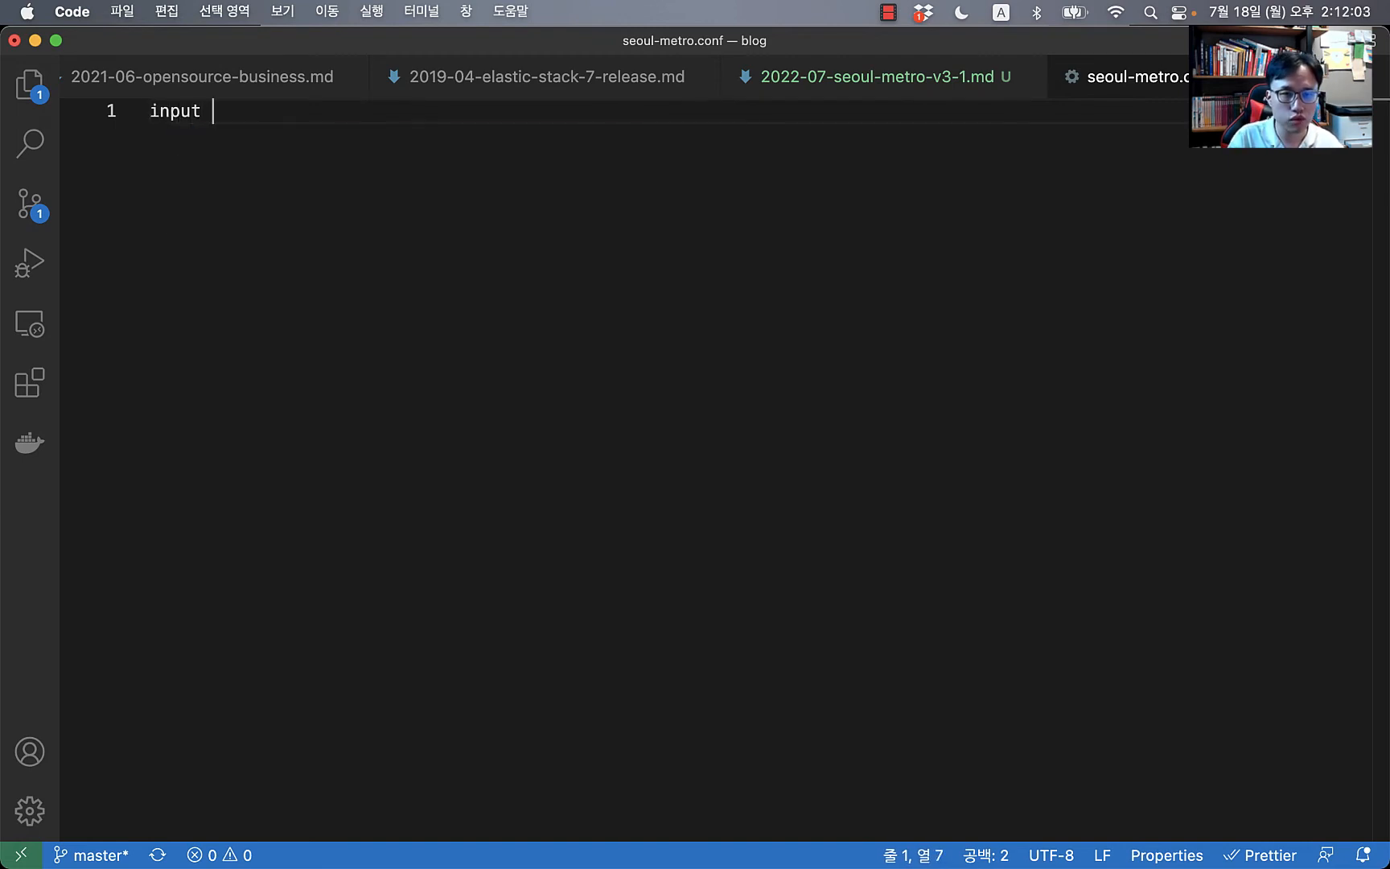
key(Return)
key(Down)
key(Return)
key(Return)
text(fi)
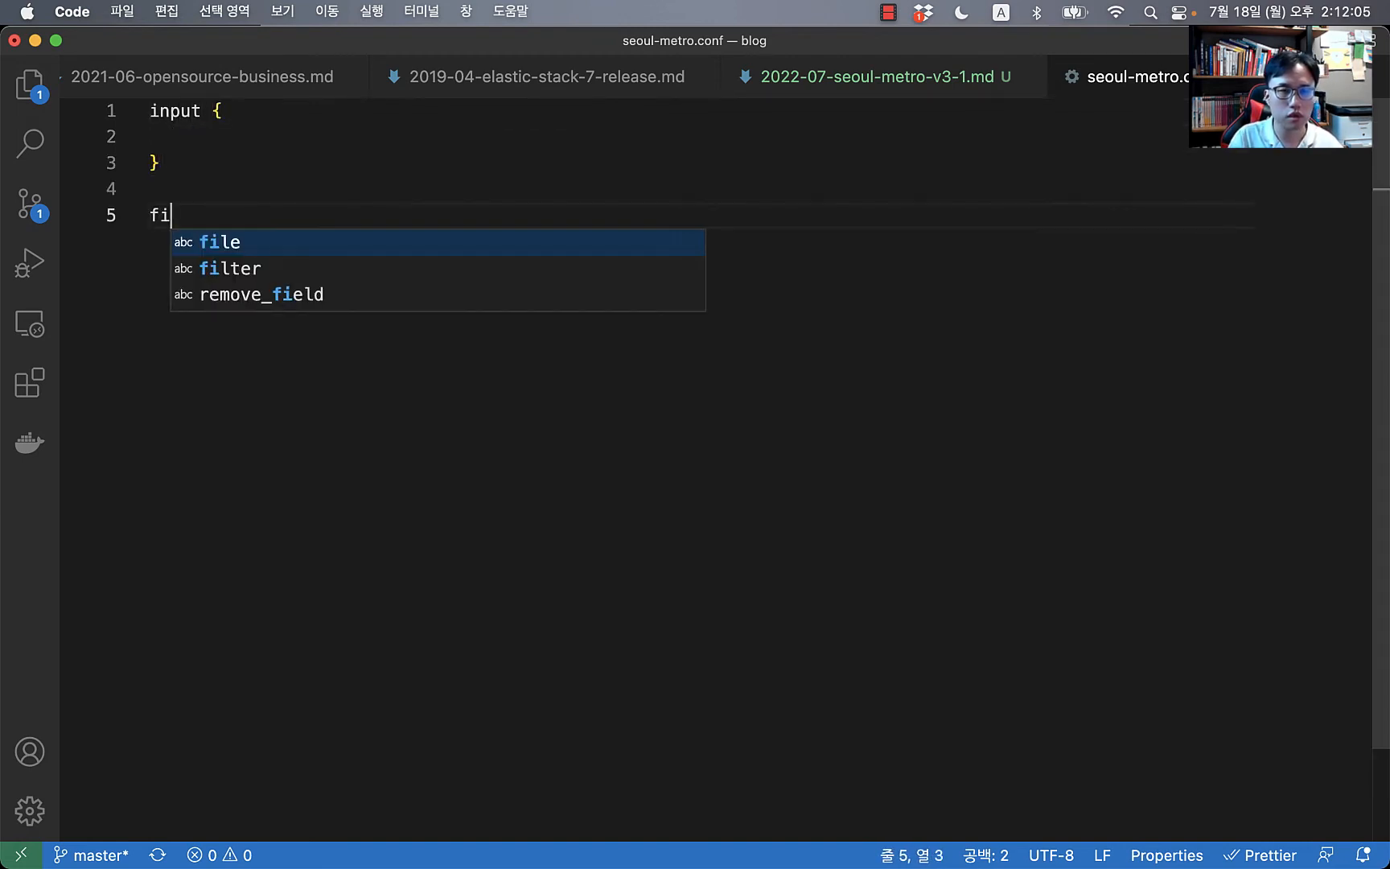
text(lter {)
key(Return)
key(Down)
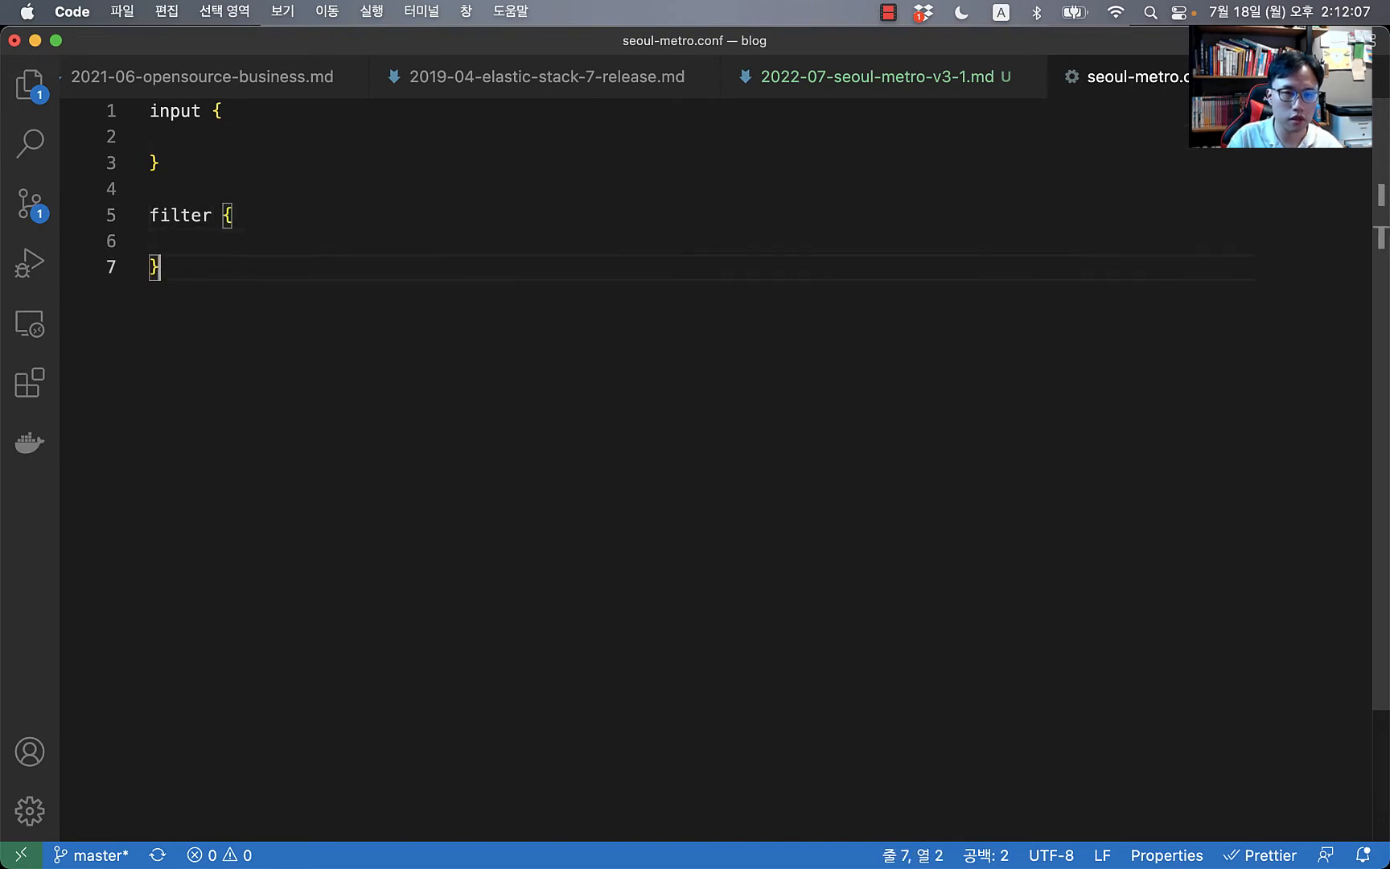
key(Return)
key(Return)
text(out)
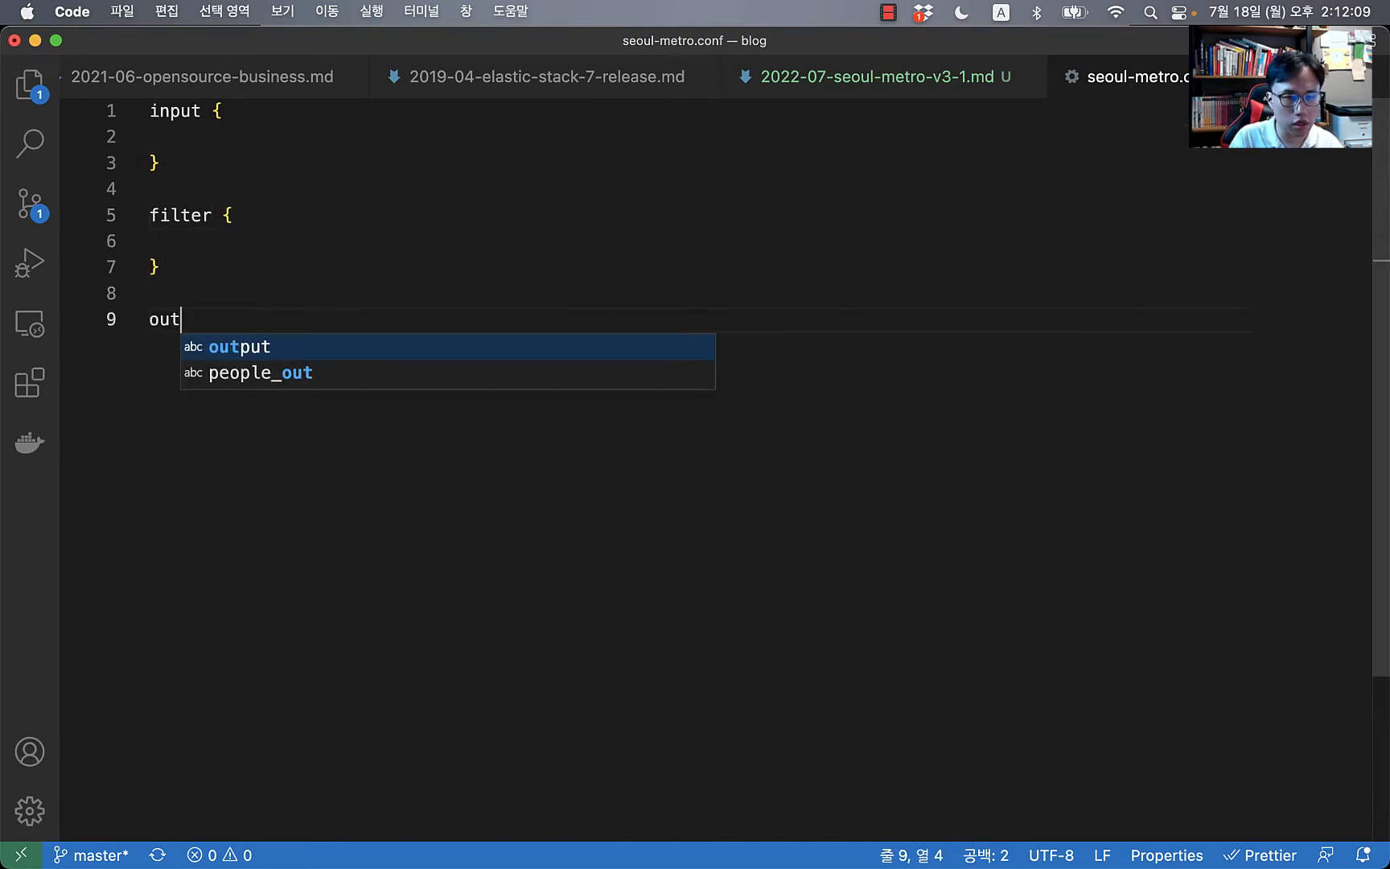
text(put {)
key(Return)
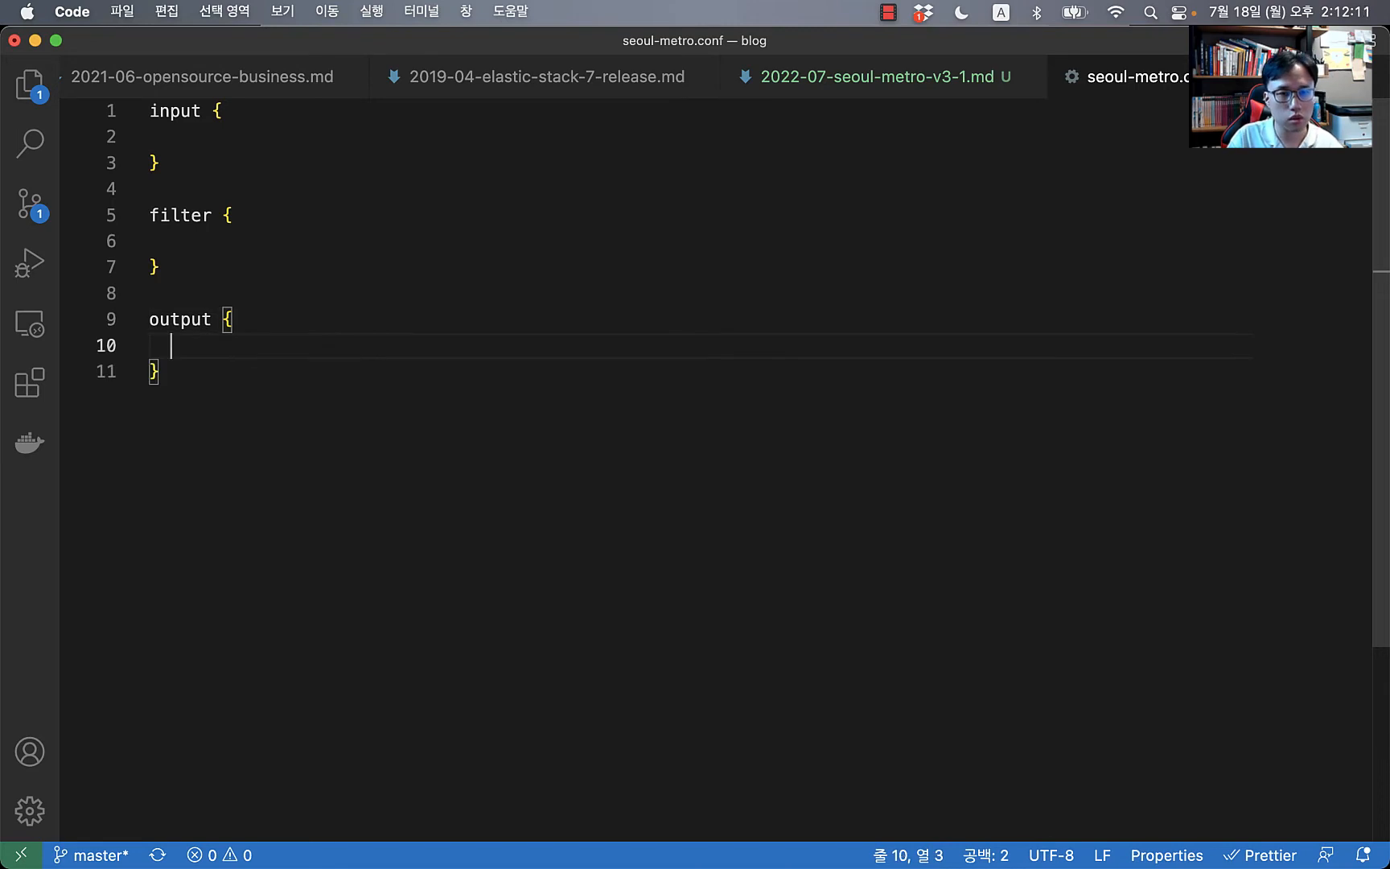
text(st)
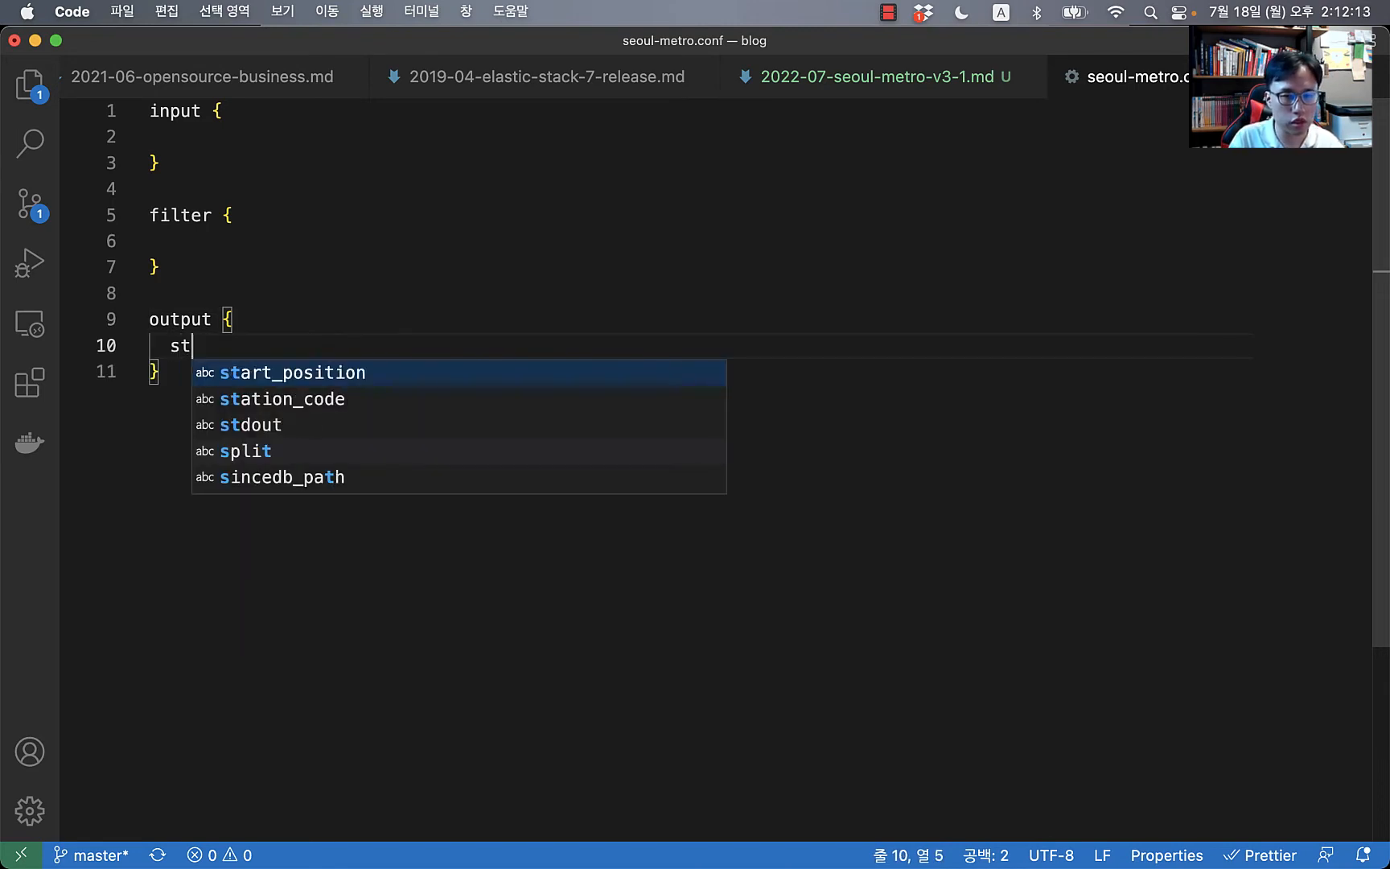
text(dout {)
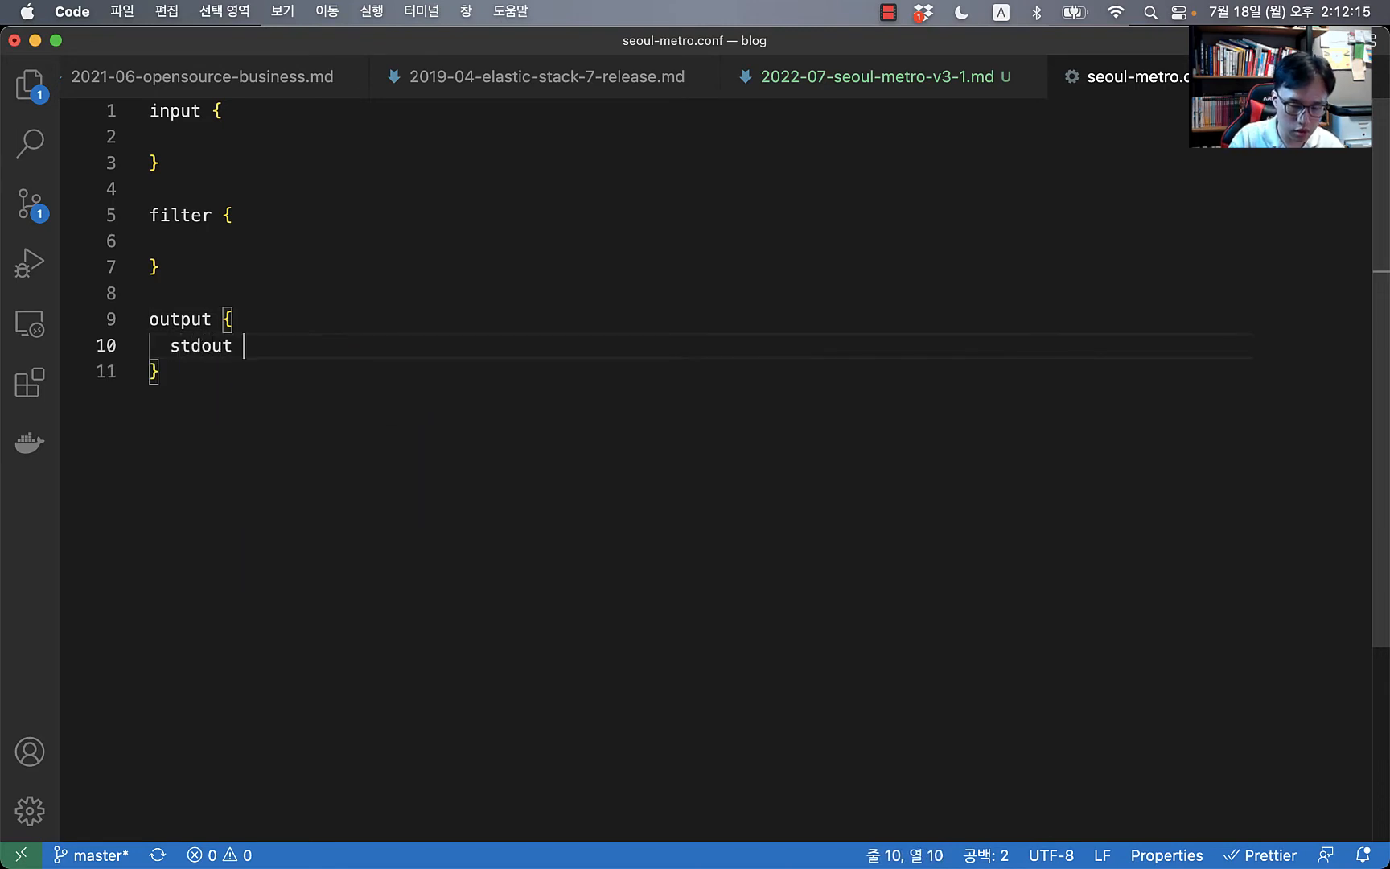
key(Up)
key(Up)
key(Up)
key(Up)
key(Up)
key(Up)
key(Up)
key(Up)
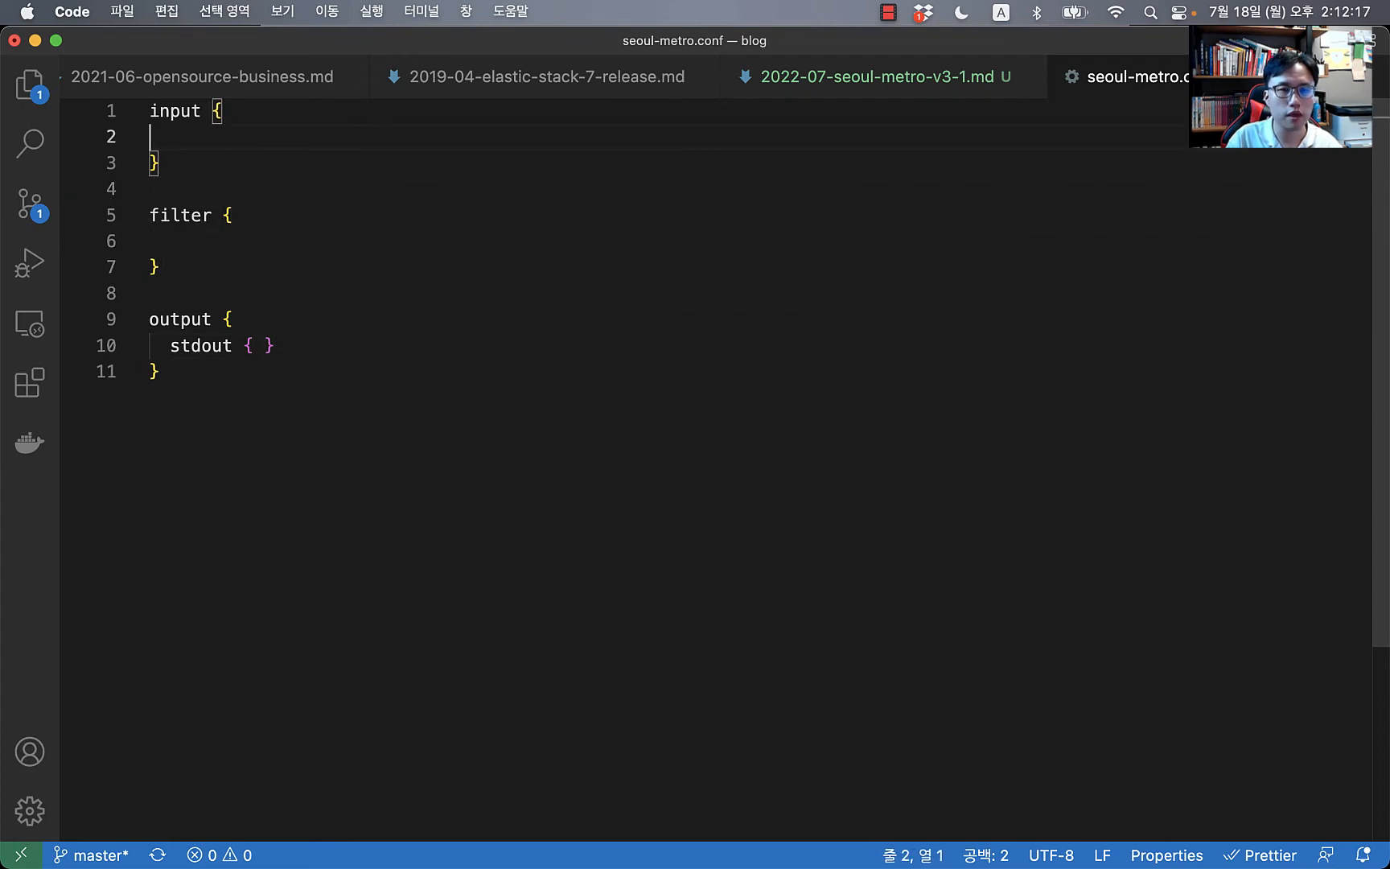
key(super+Tab)
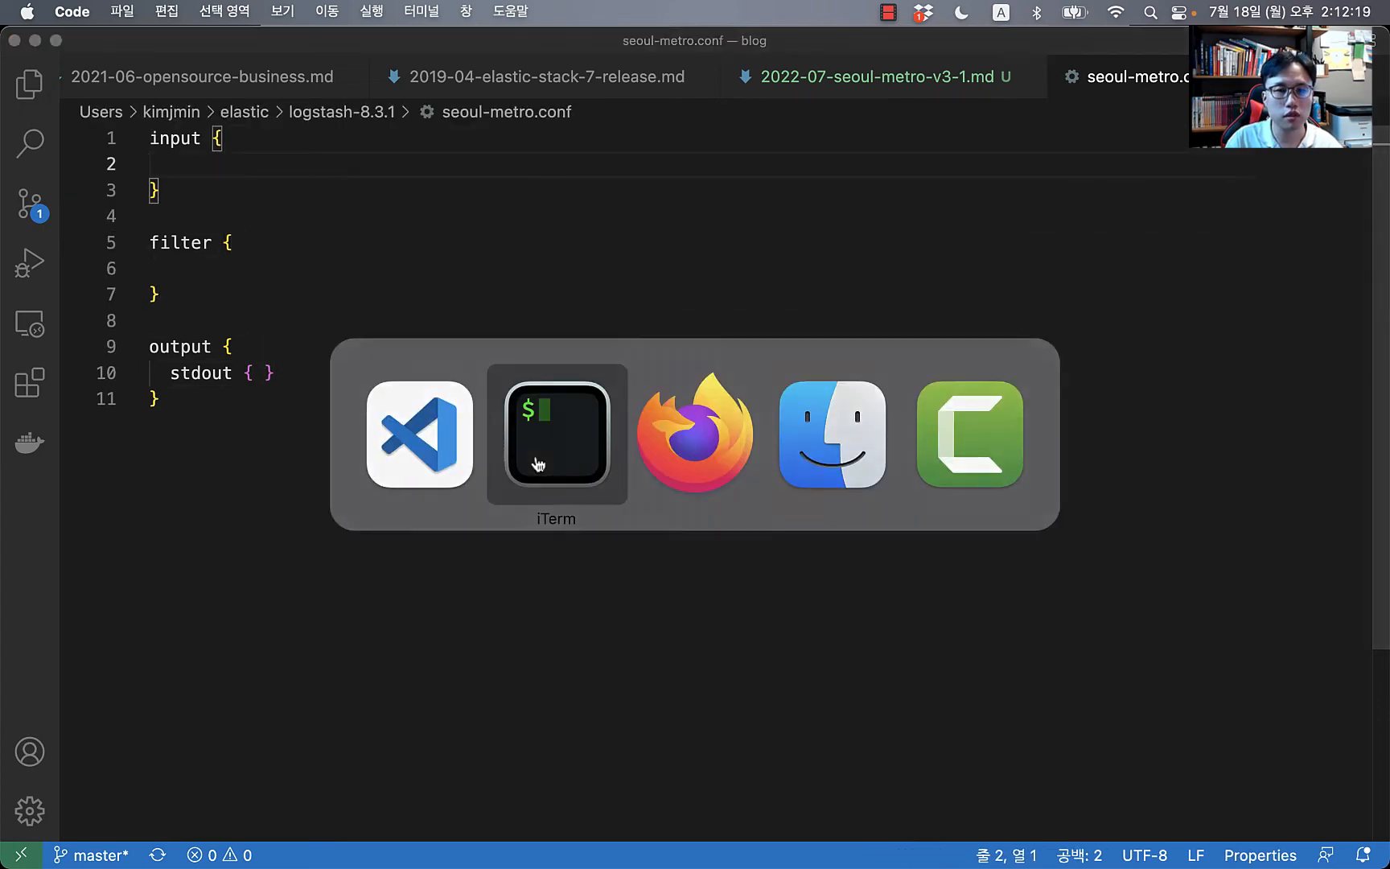
key(super+Tab)
key(super+Tab)
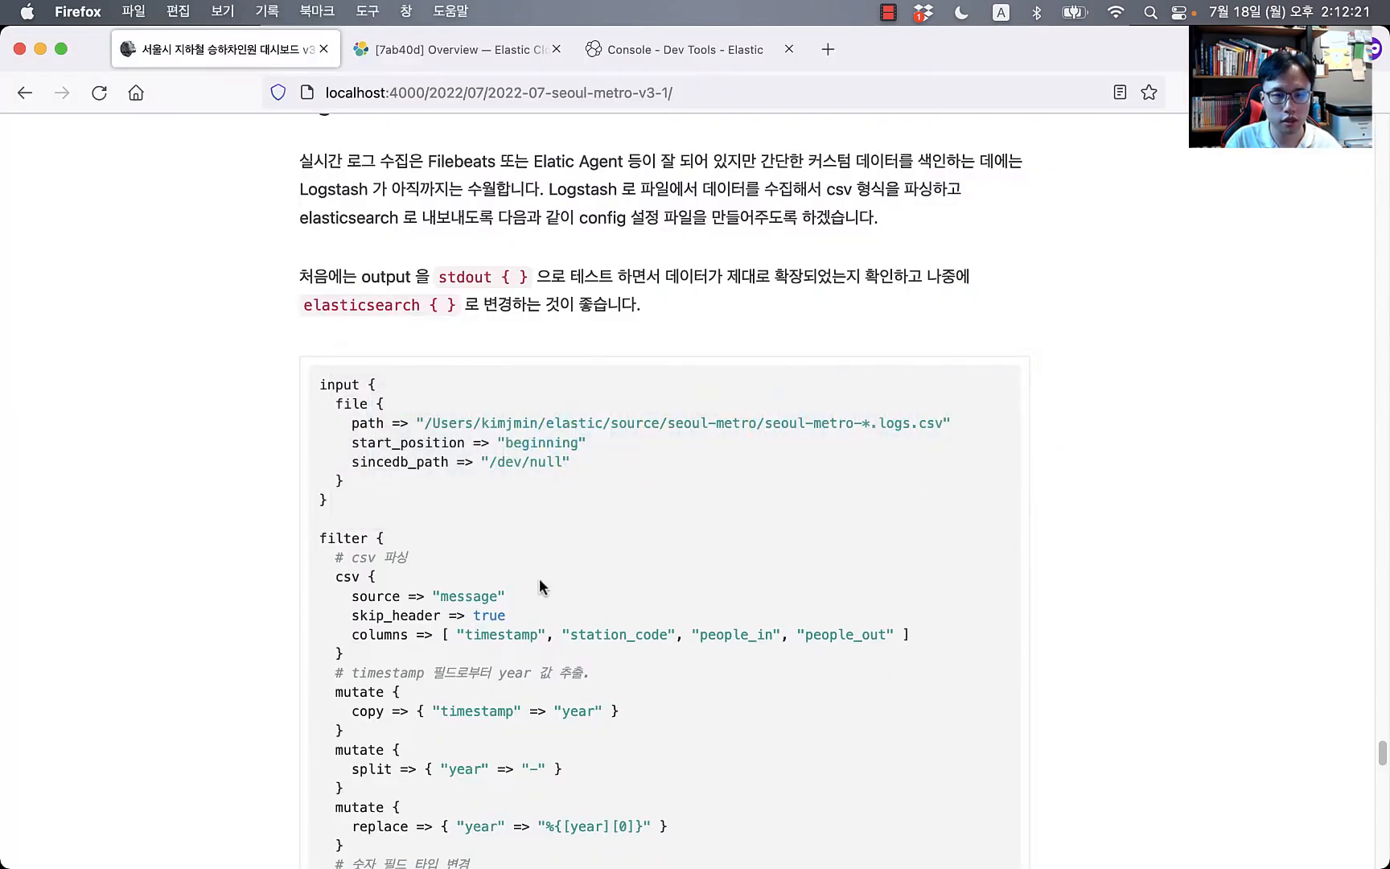
Step: Replace the empty input block with the blog's file input reading seoul-metro-*.logs.csv from the beginning
drag(385, 518, 305, 392)
key(super+c)
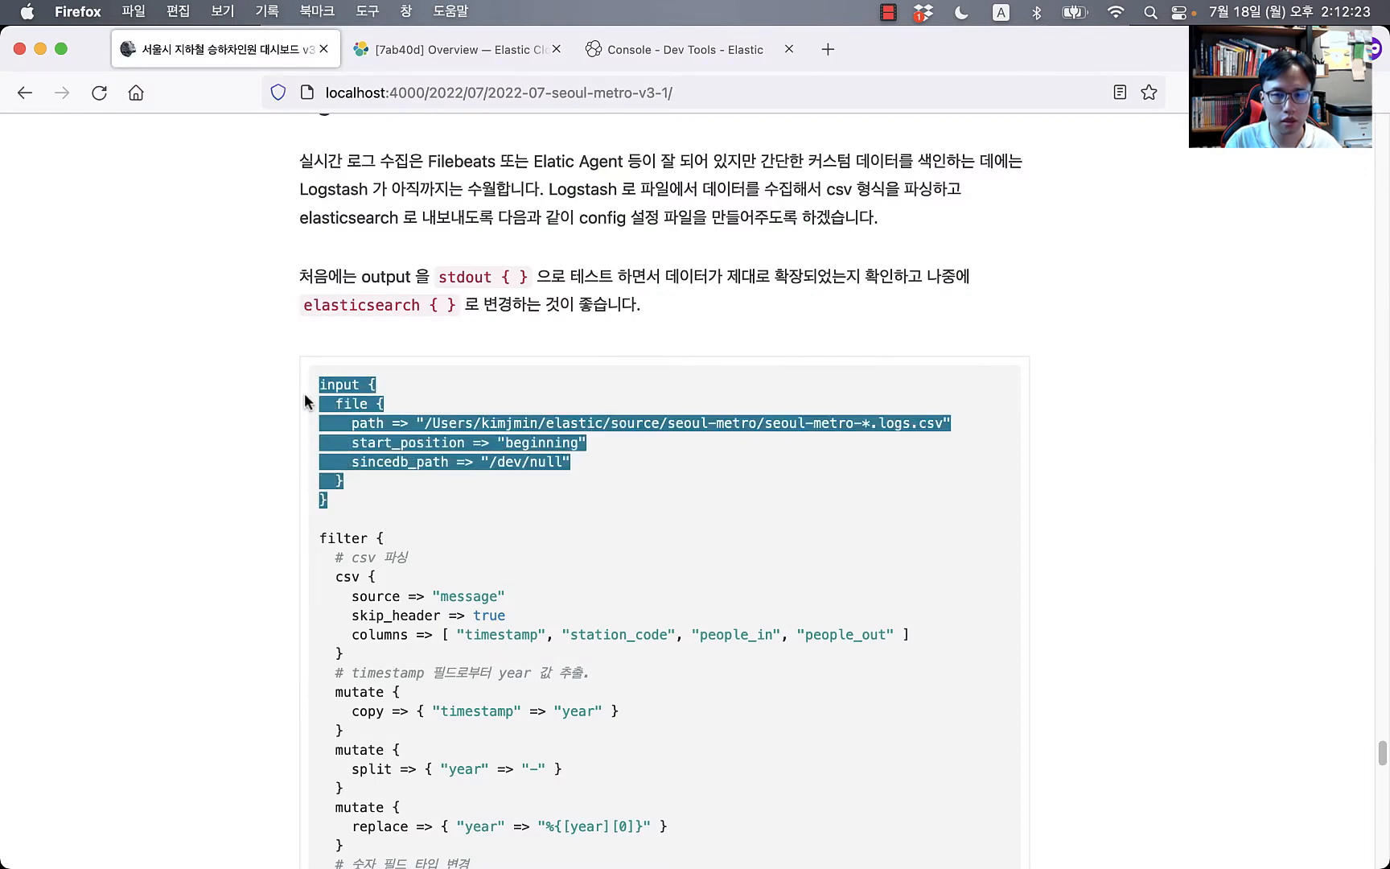
key(super+Tab)
key(super+Tab)
key(super+Tab)
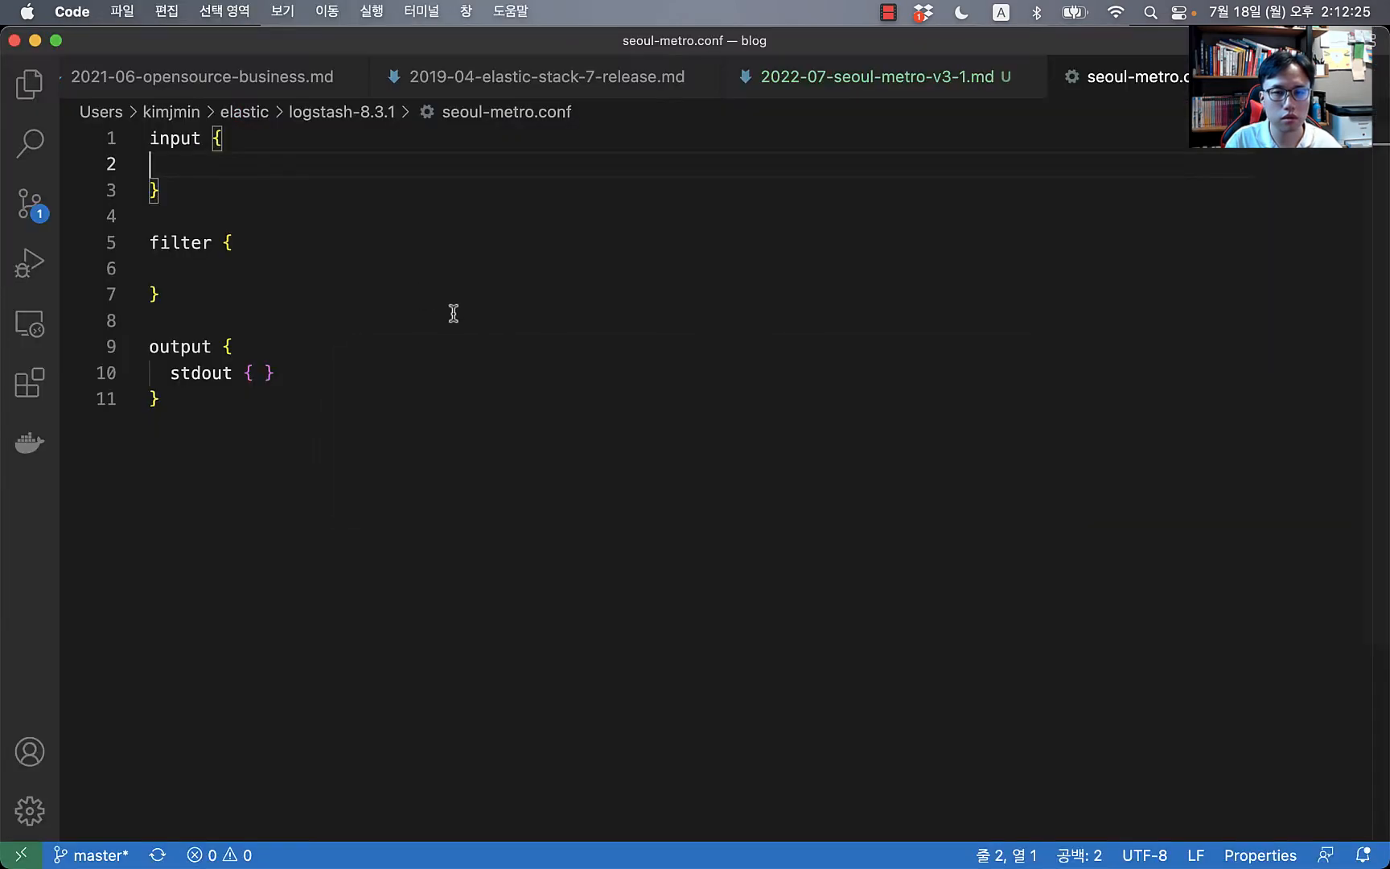
drag(178, 201, 150, 135)
key(super+v)
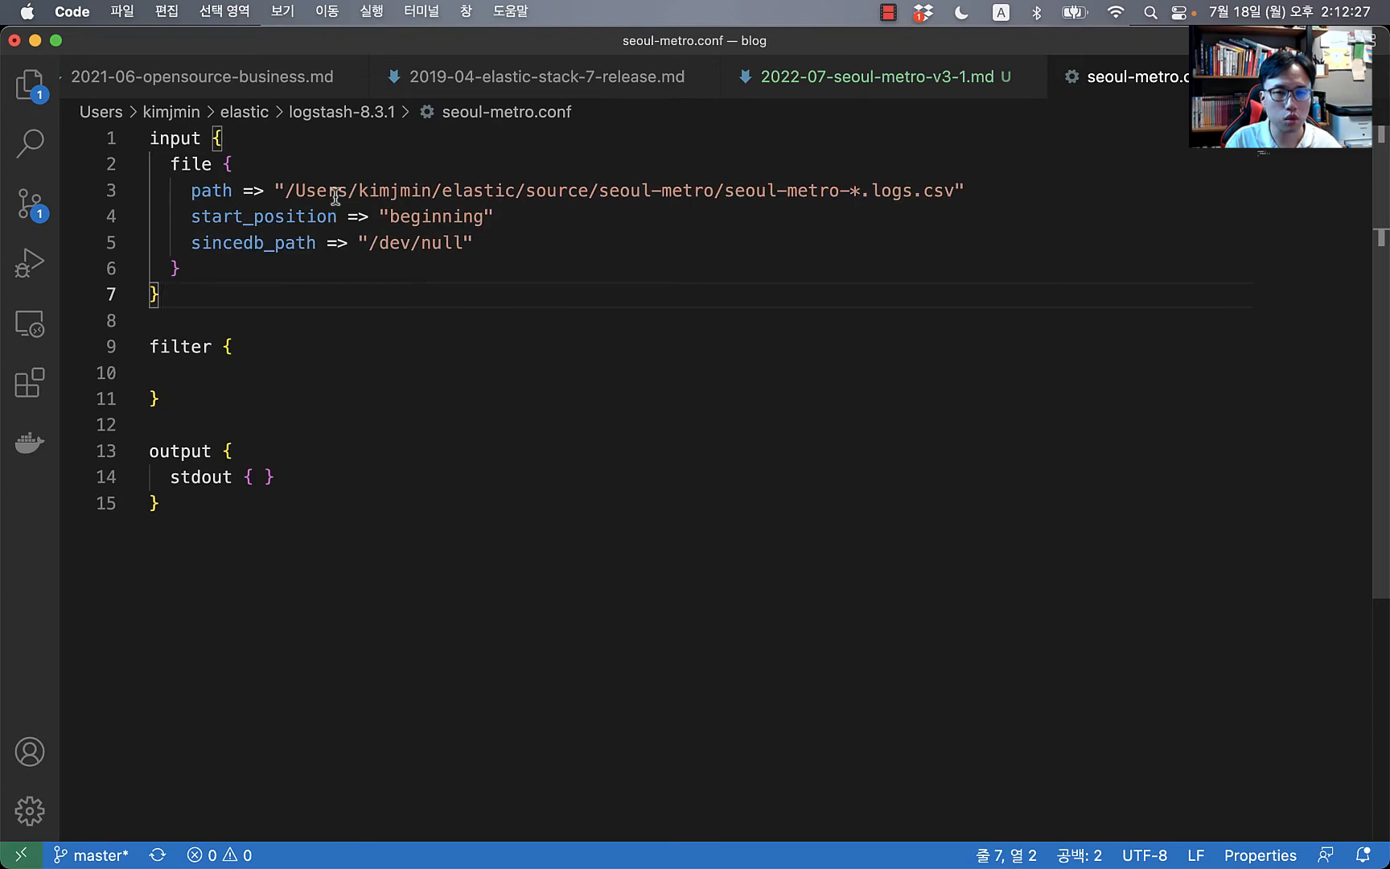
click(302, 190)
click(568, 191)
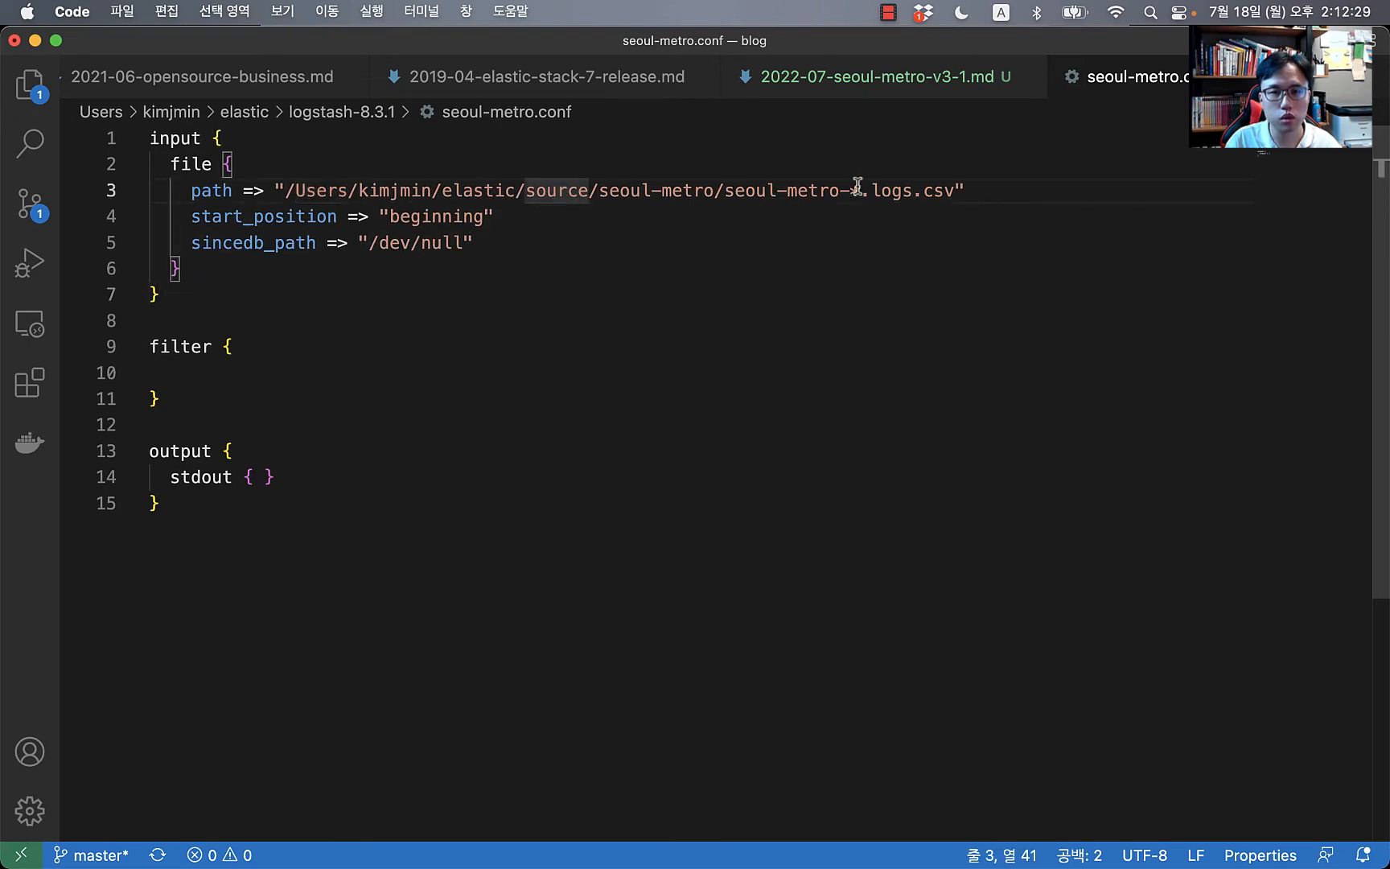
click(697, 267)
key(super+Tab)
key(super+Tab)
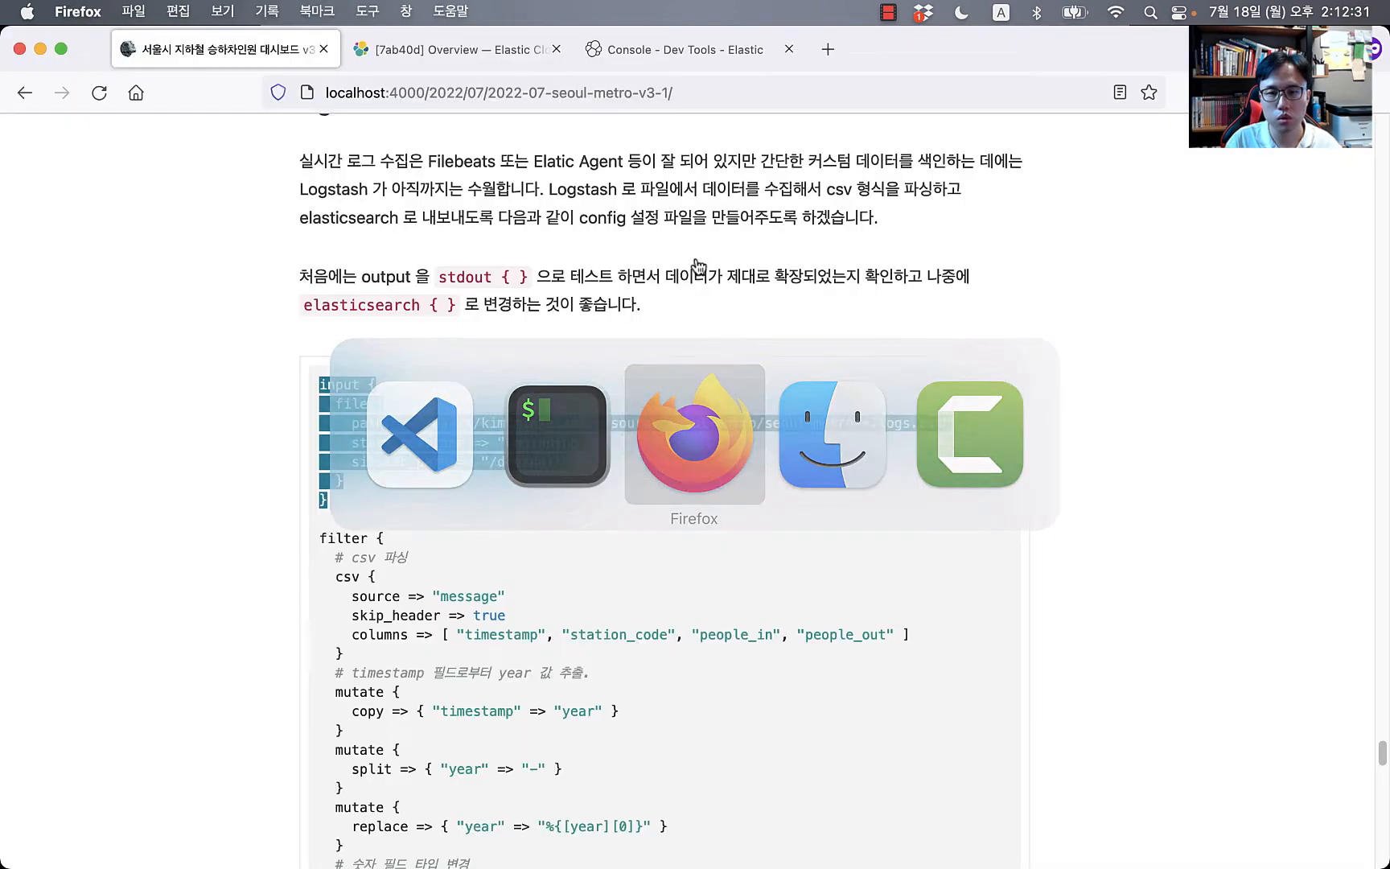
key(super+Tab)
key(super+Tab)
key(super+Tab)
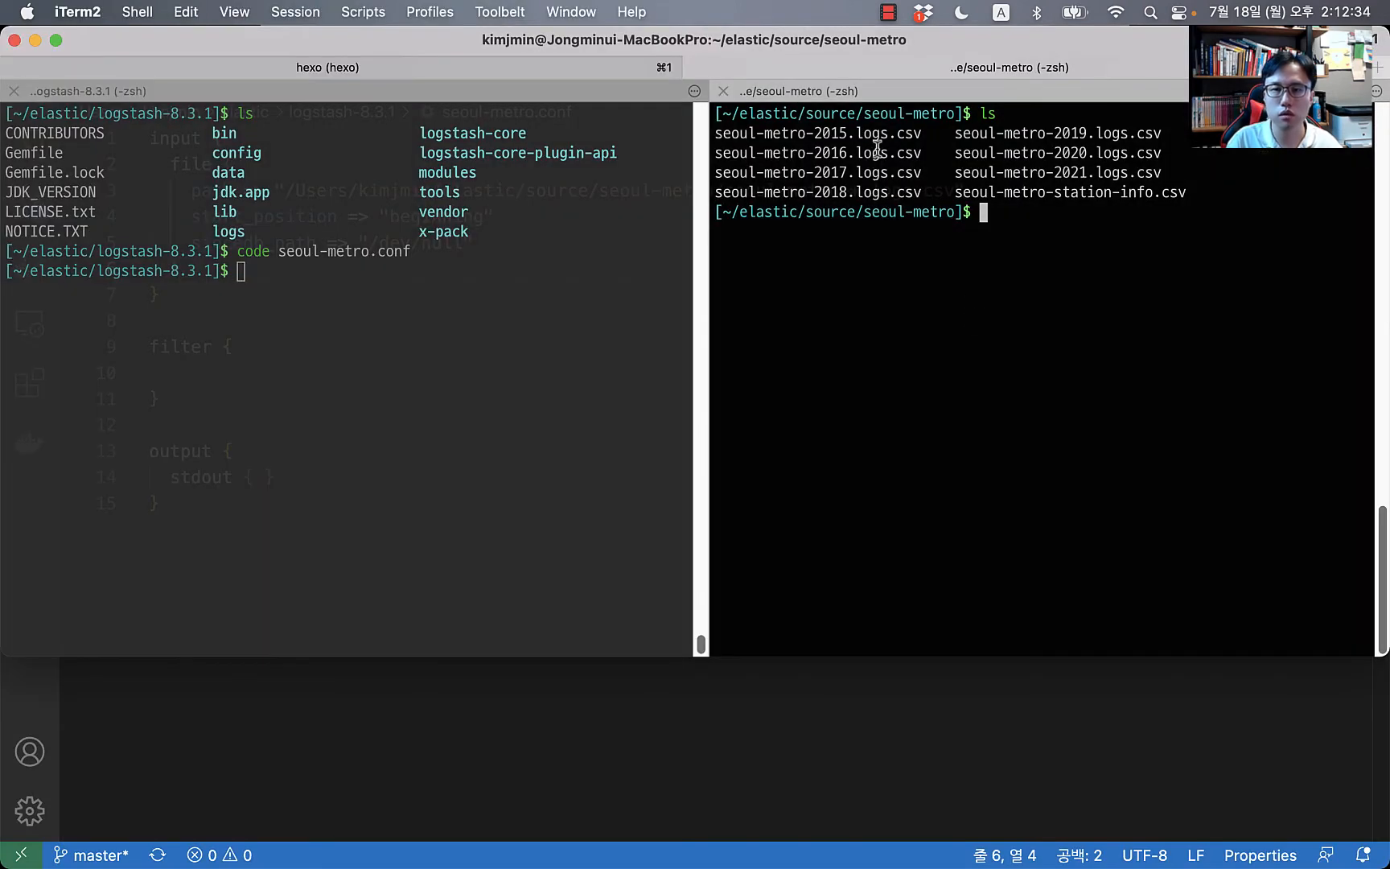
Step: Print the header, then the first three lines, of seoul-metro-2015.logs.csv with head -n 1 and head -n 3
double_click(869, 135)
key(super+c)
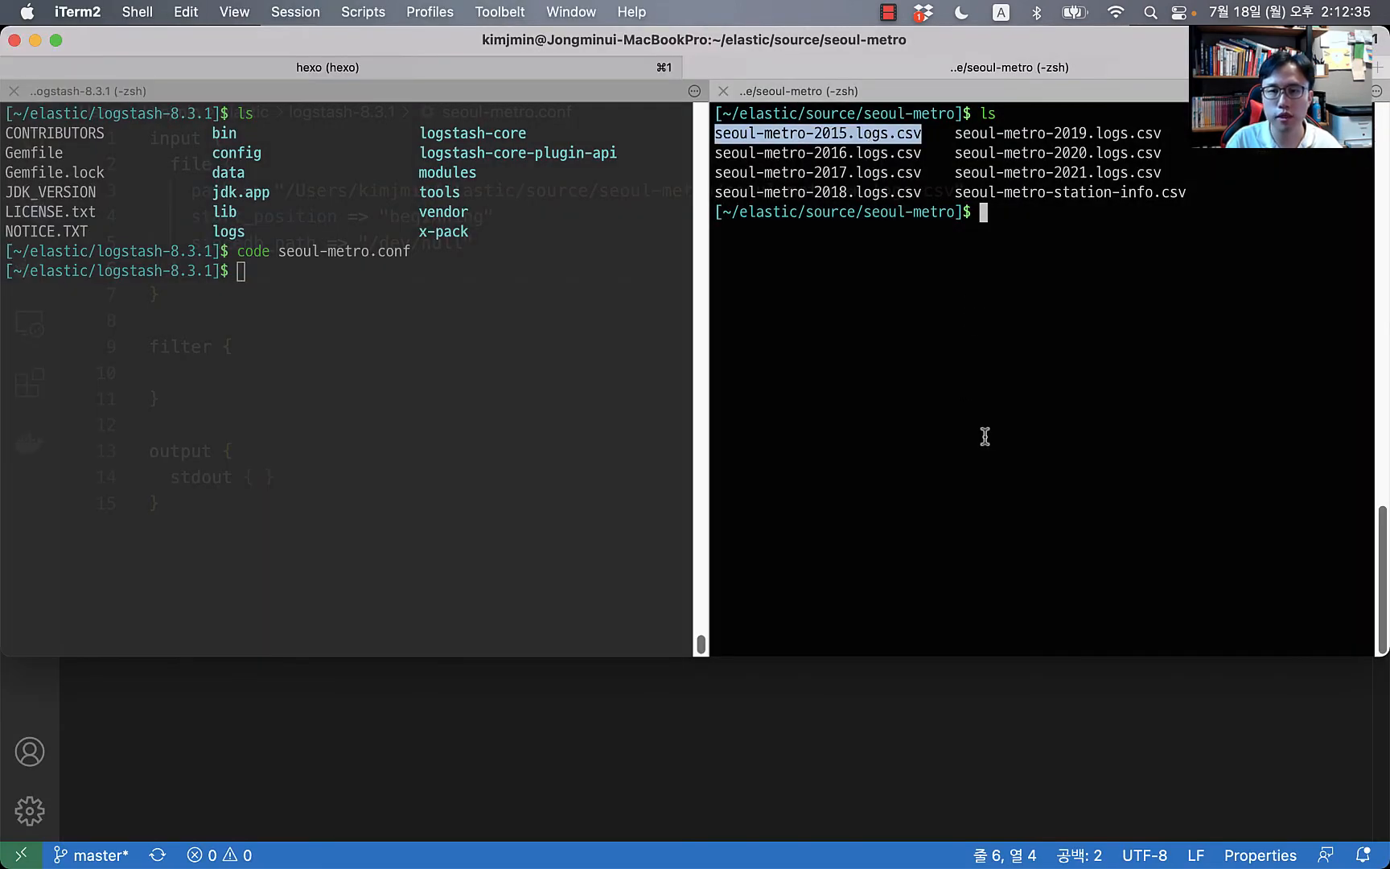
text(head -)
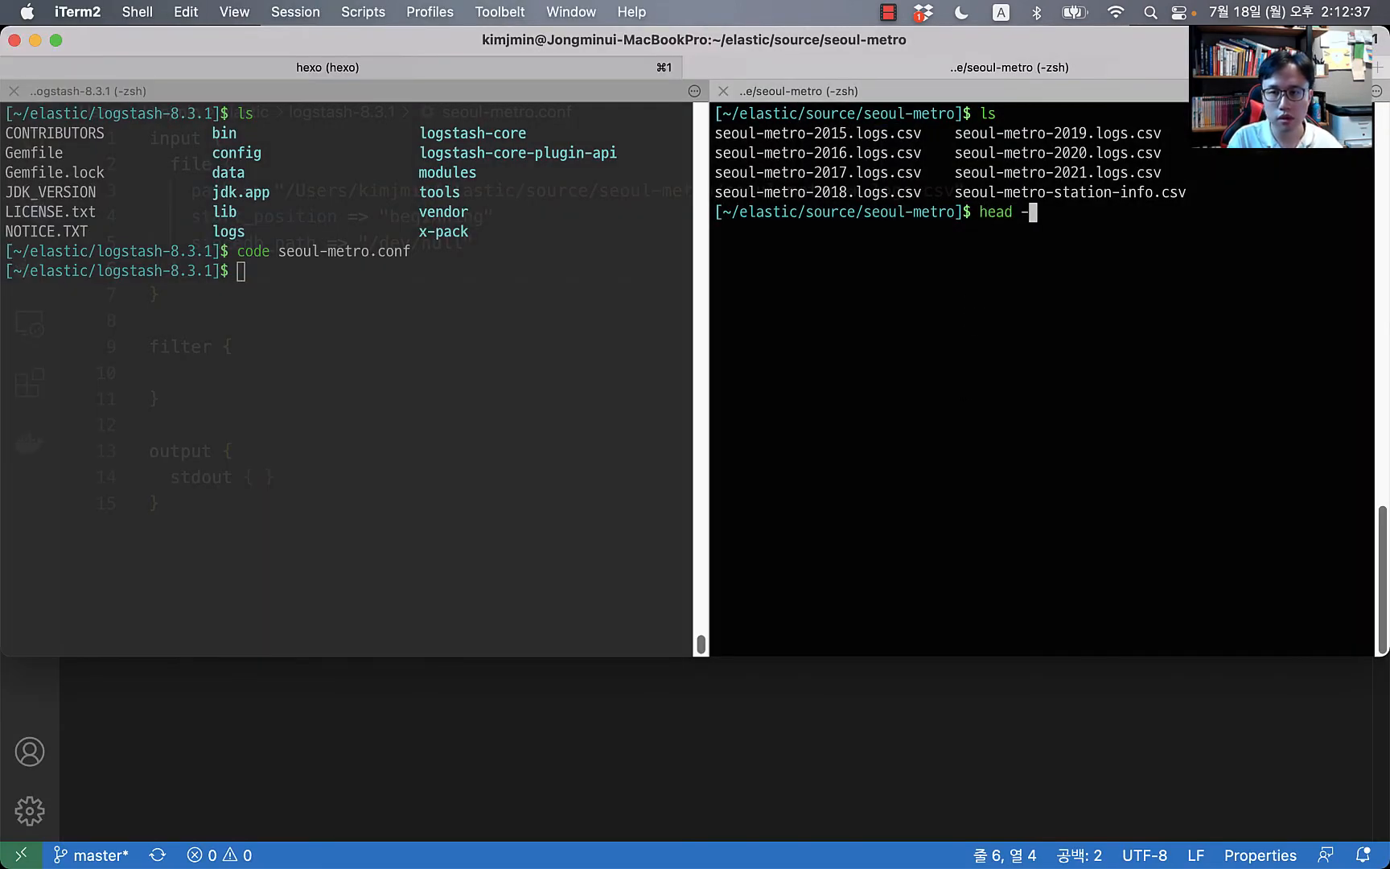
text(n 1)
key(super+v)
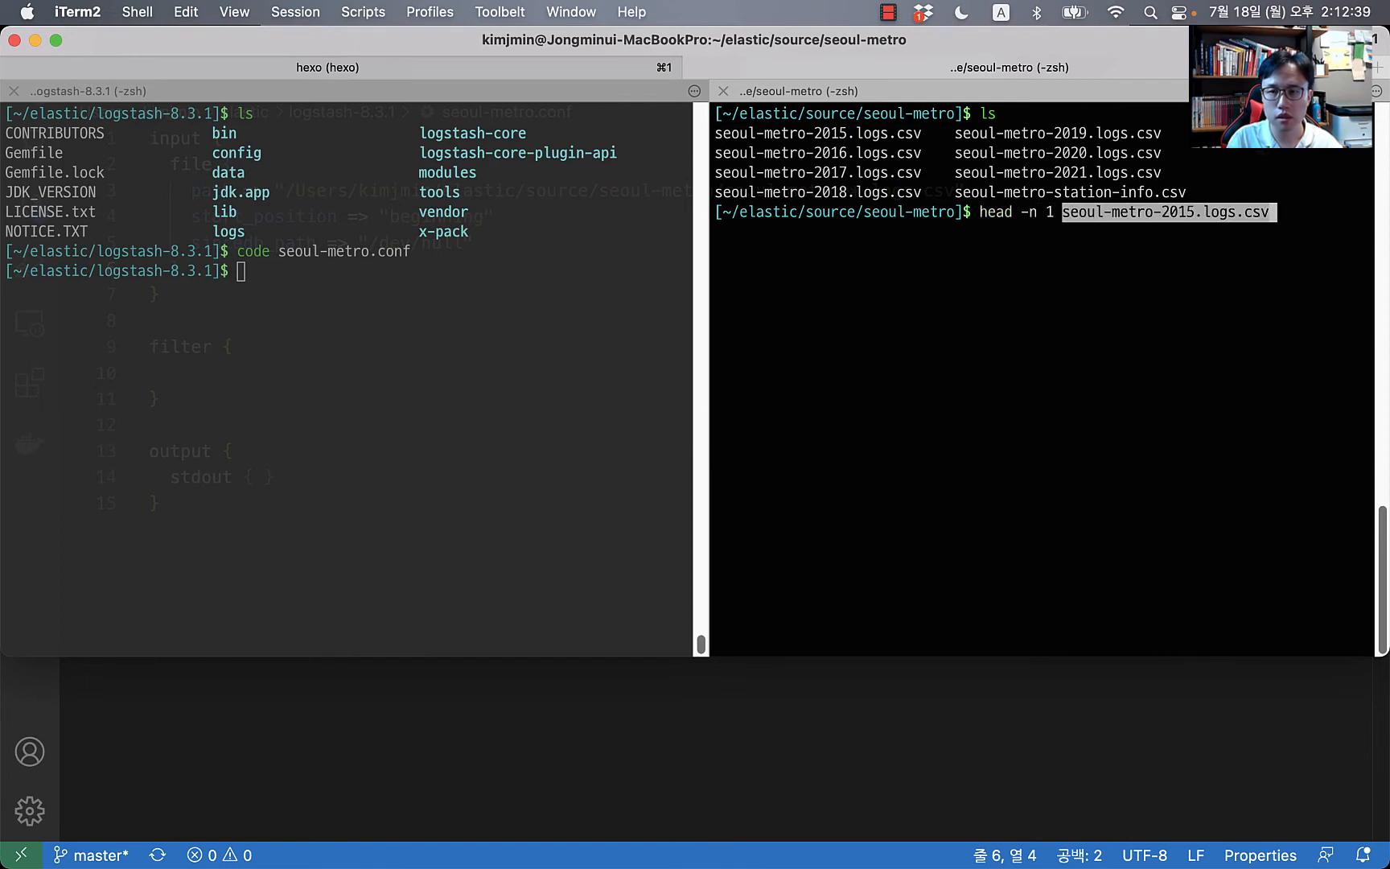
key(Return)
key(Up)
key(Left)
key(Left)
key(Left)
key(Left)
key(Left)
key(Left)
key(Left)
key(Left)
key(Left)
key(Left)
key(Left)
key(Left)
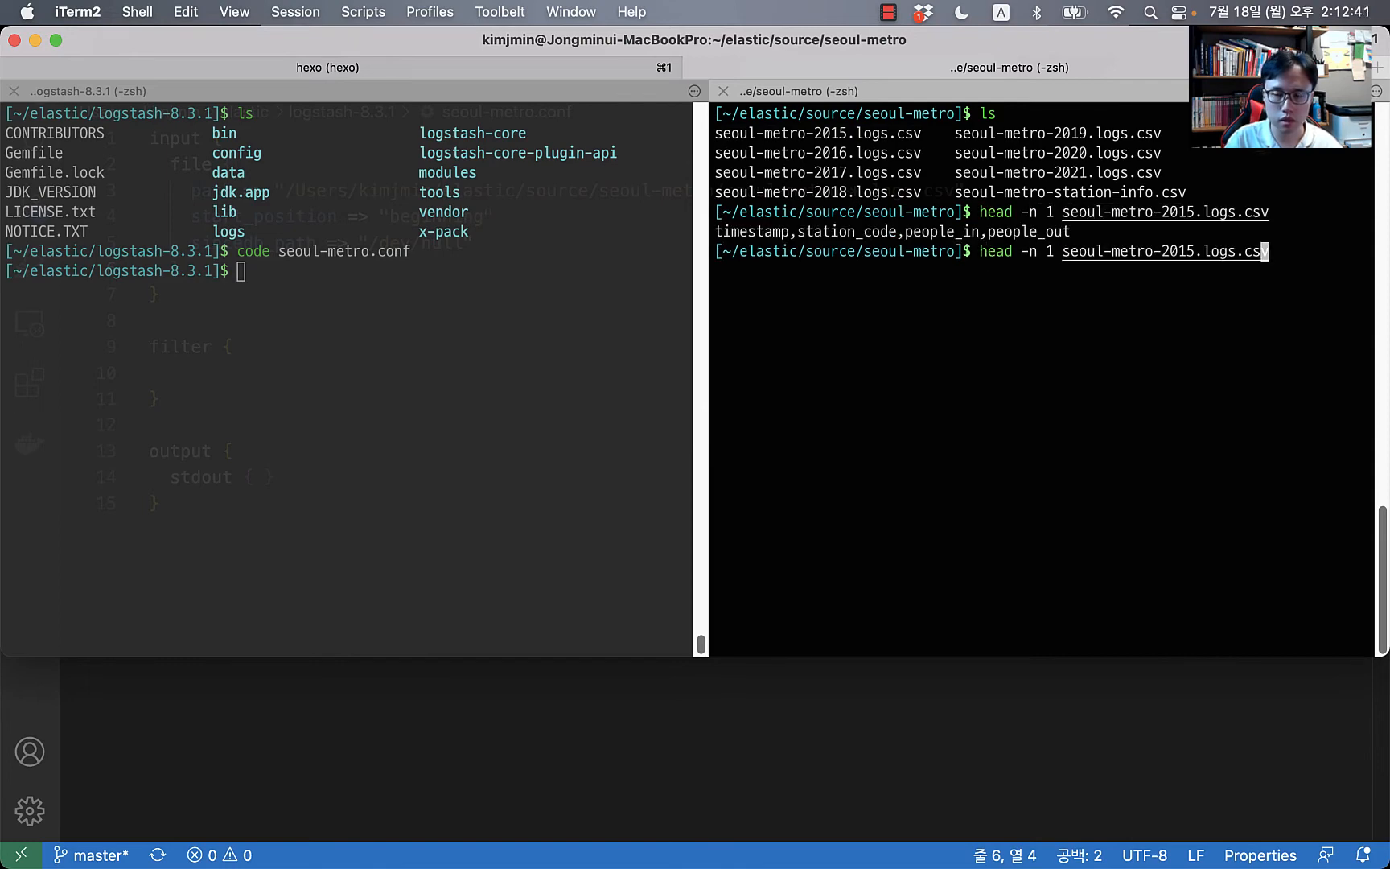
key(Left)
key(Left)
key(Left)
key(Left)
key(Left)
key(Left)
key(Left)
key(Left)
key(Left)
key(Left)
key(Left)
key(Left)
key(Left)
key(Left)
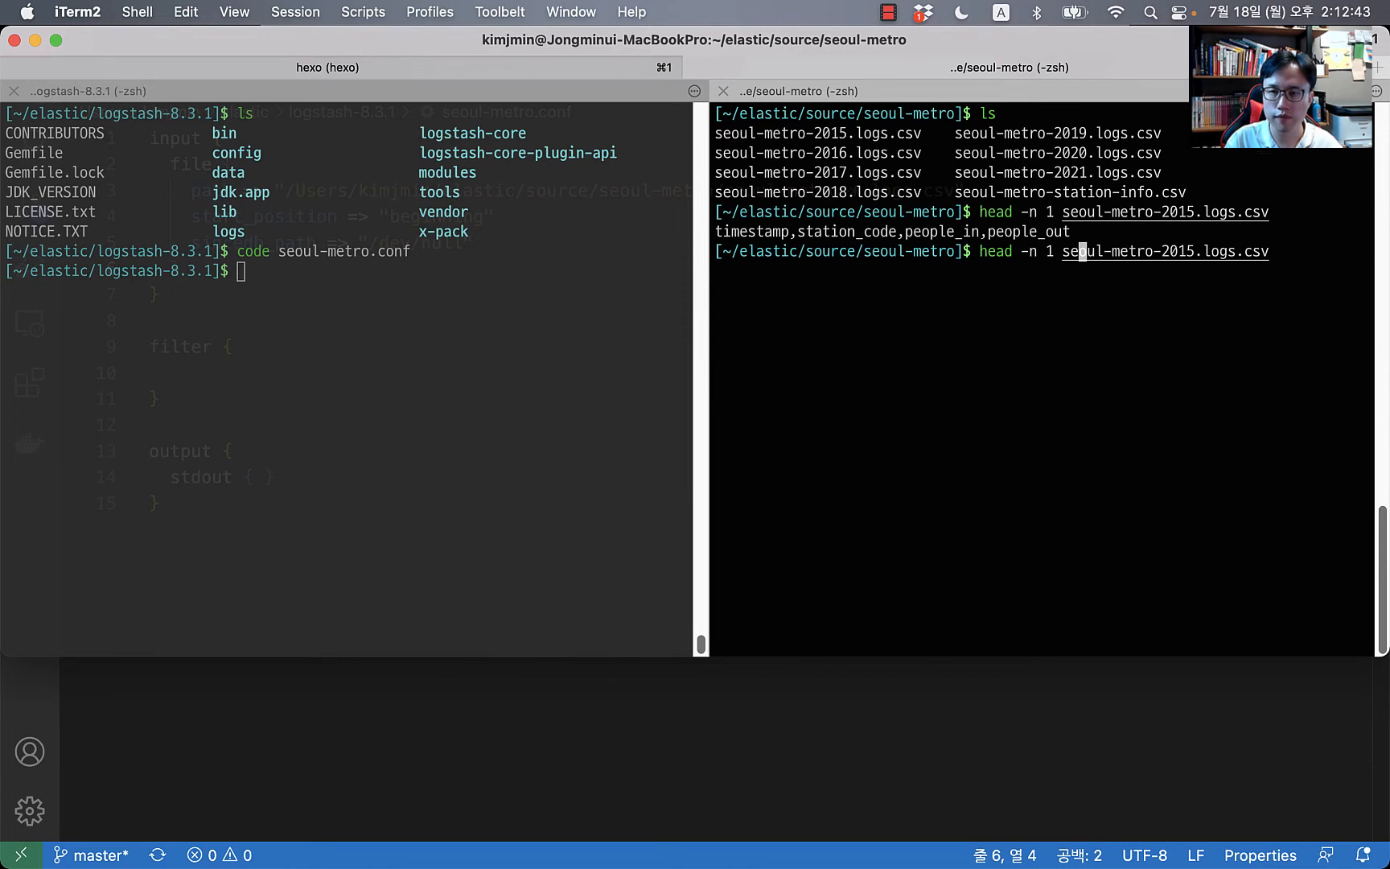
key(BackSpace)
text(3)
key(Return)
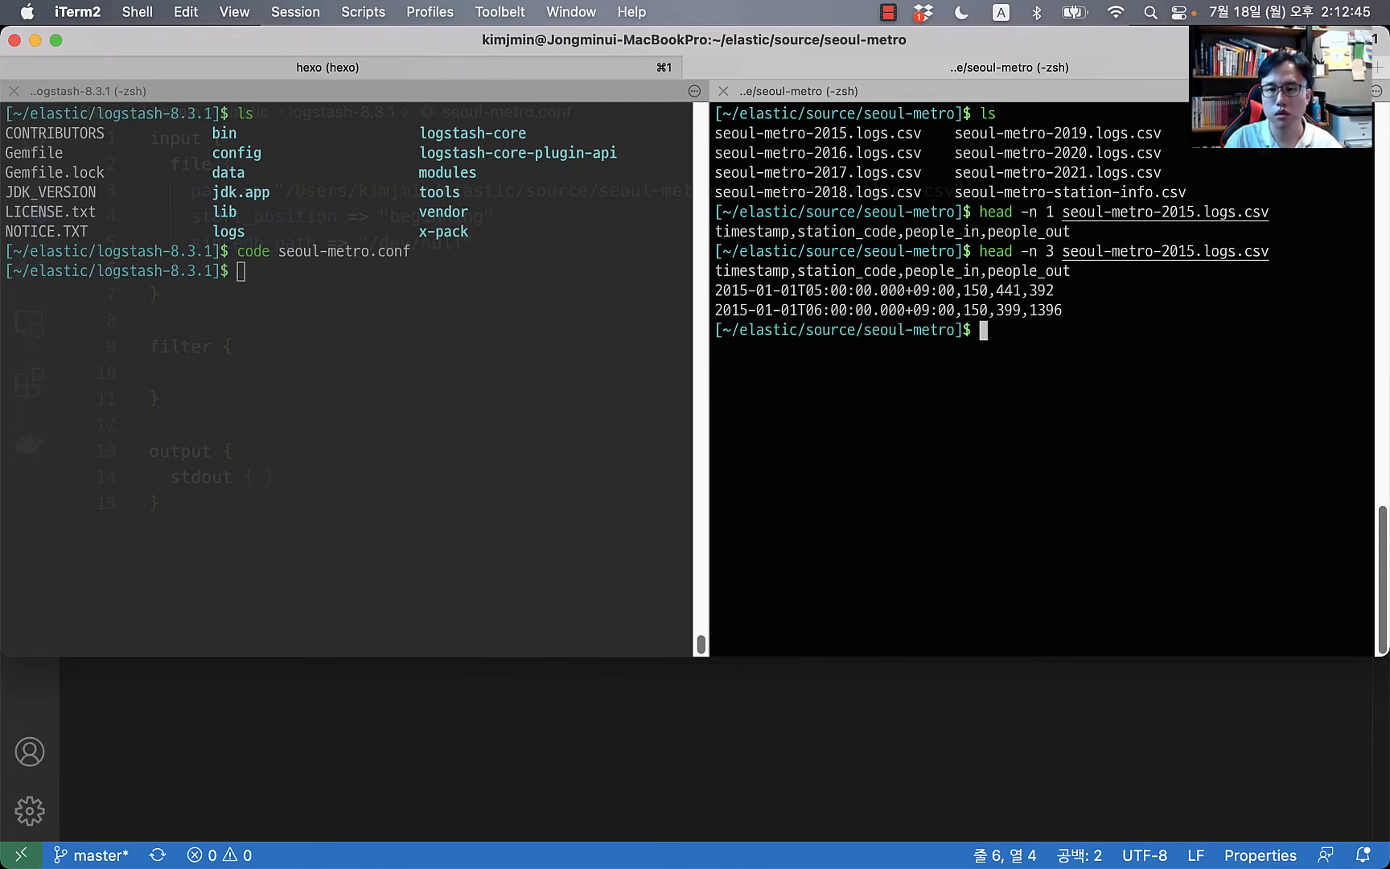
Step: Save those three lines to sample.logs, then confirm it with ls and cat sample.logs
key(Up)
text(> sam)
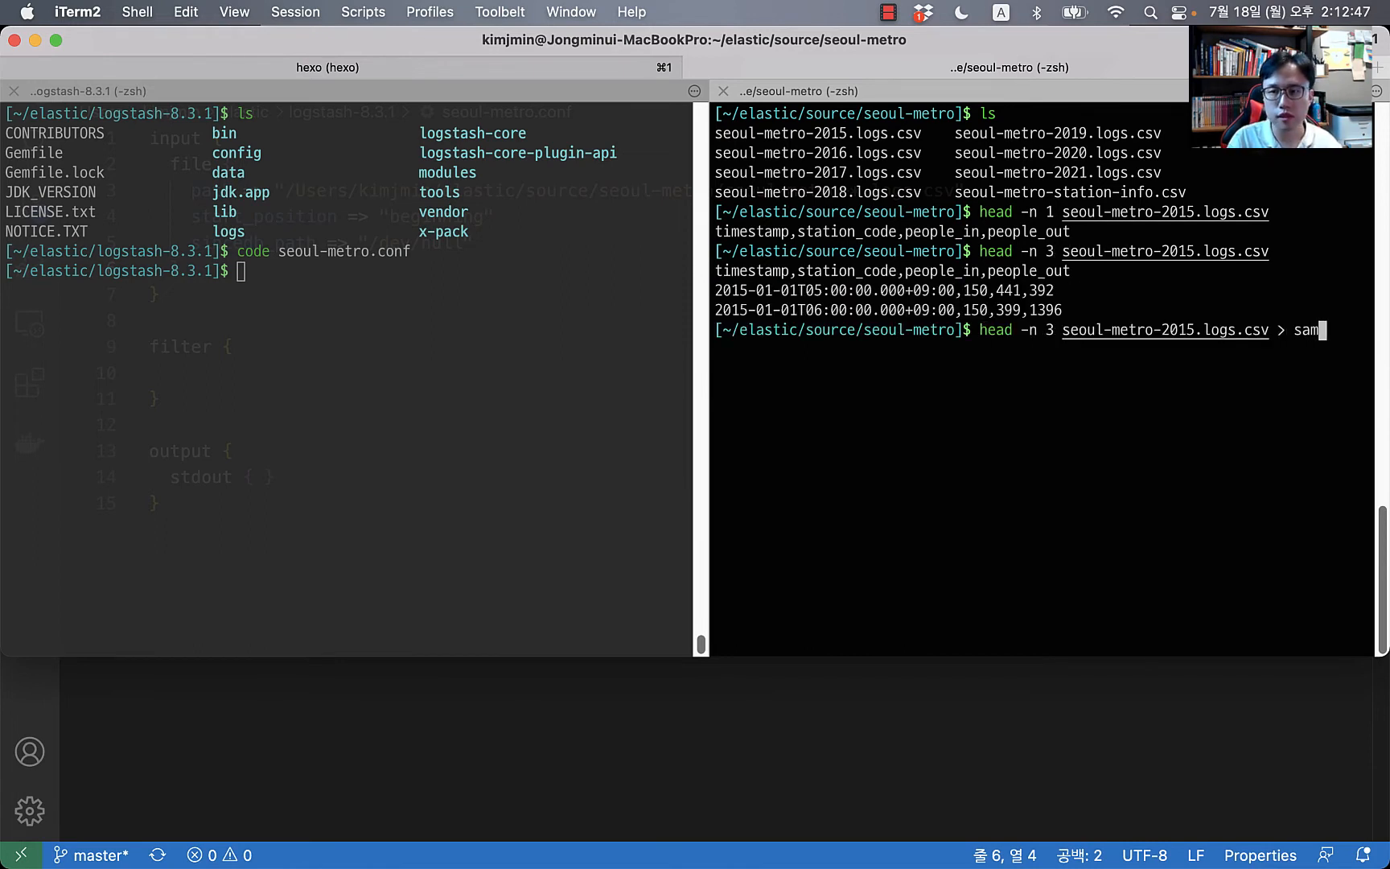
text(ple.)
text(logs)
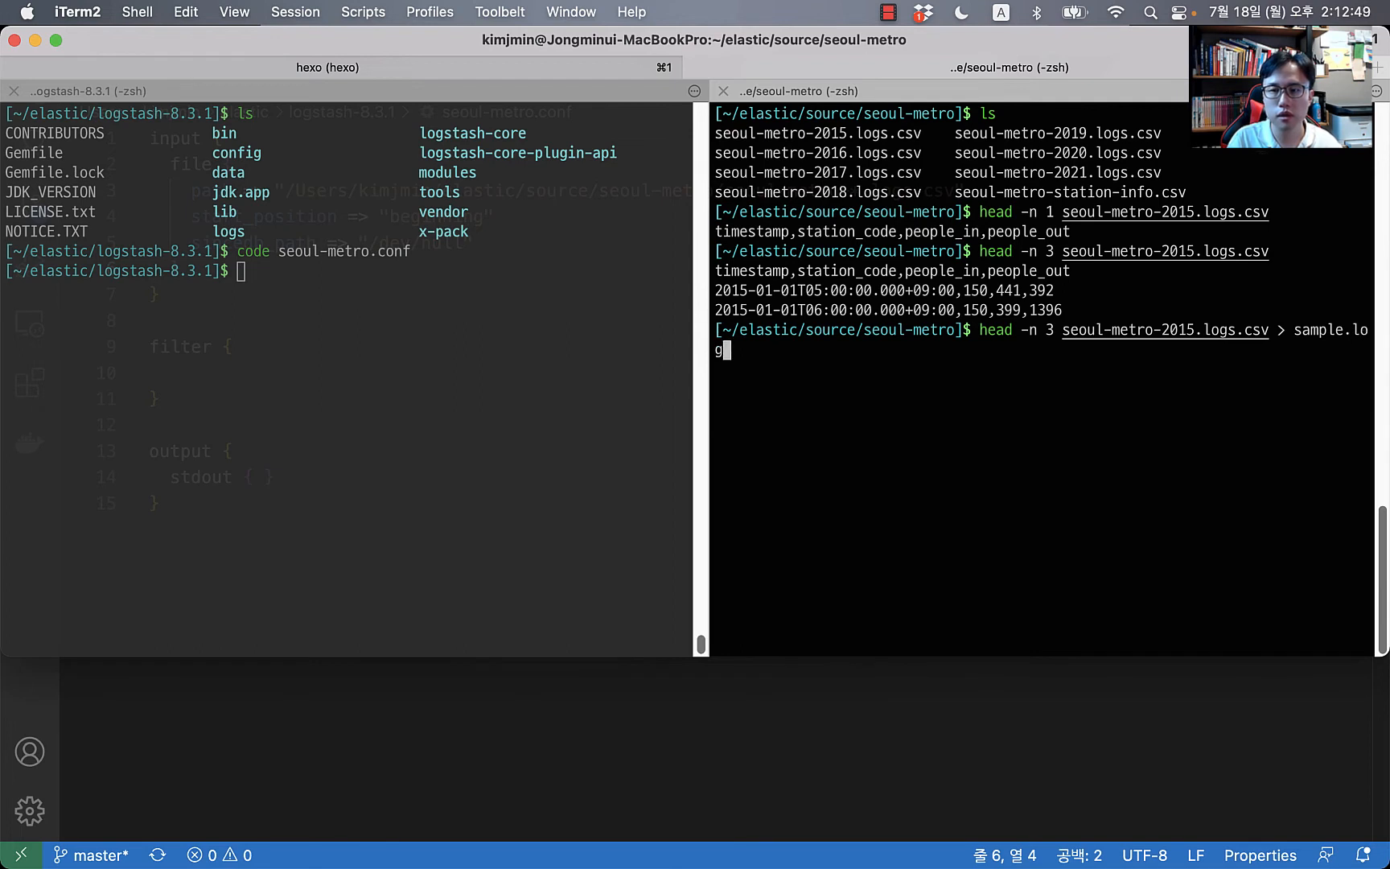
key(Return)
text(ls)
key(Return)
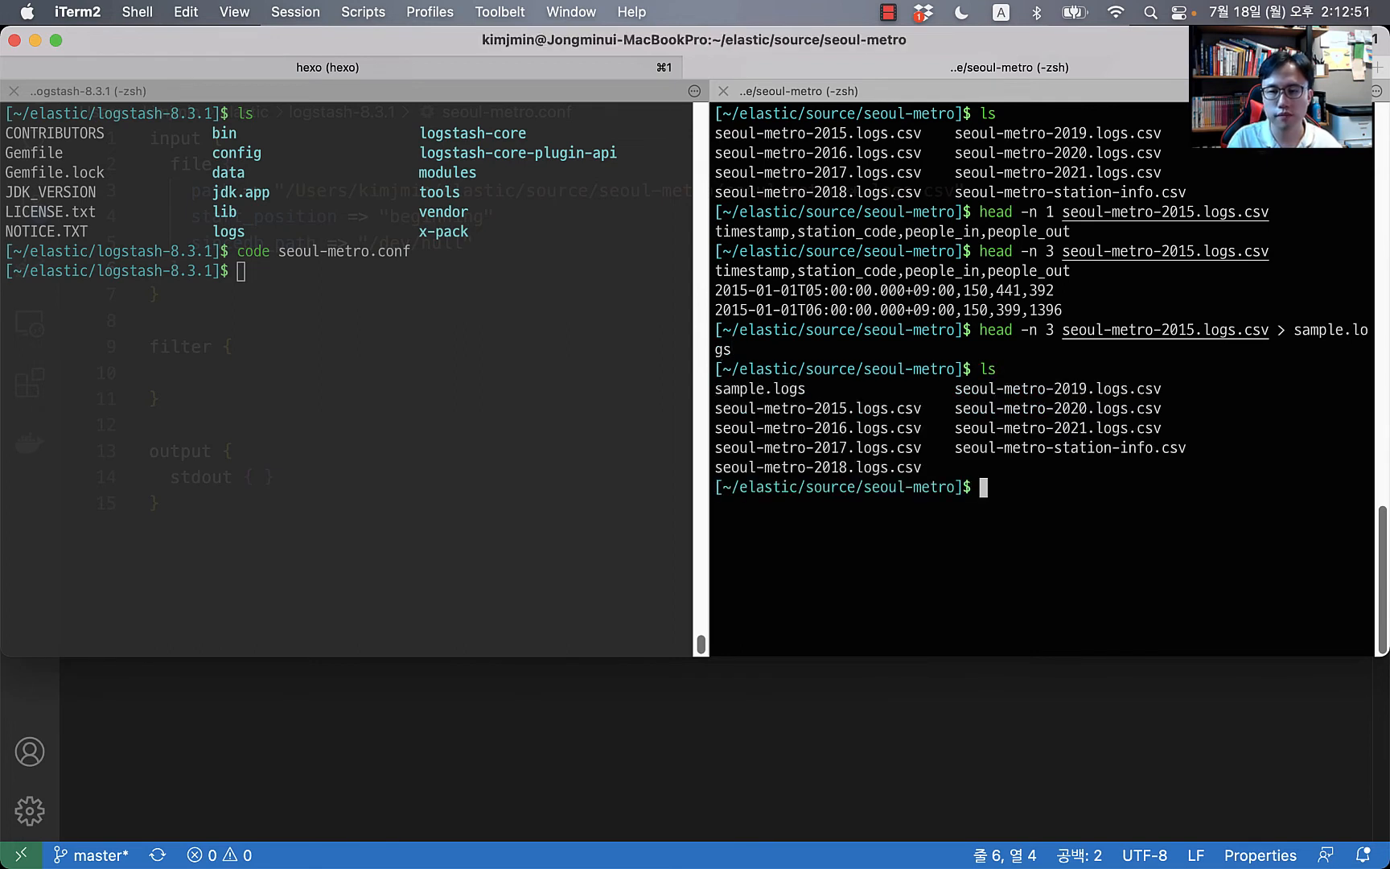
double_click(799, 393)
key(super+c)
text(cat)
key(super+v)
key(Return)
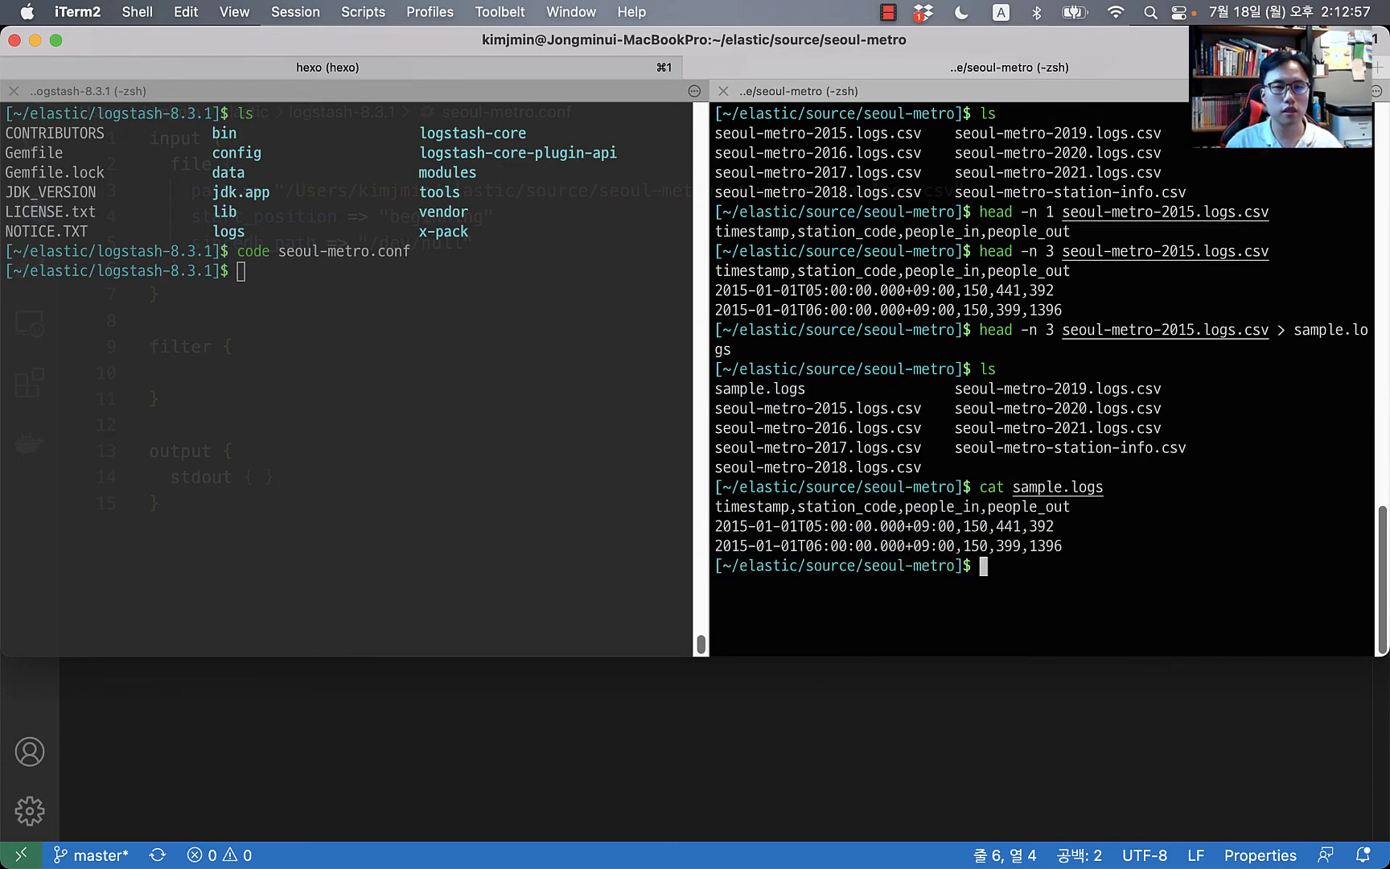
key(super+Tab)
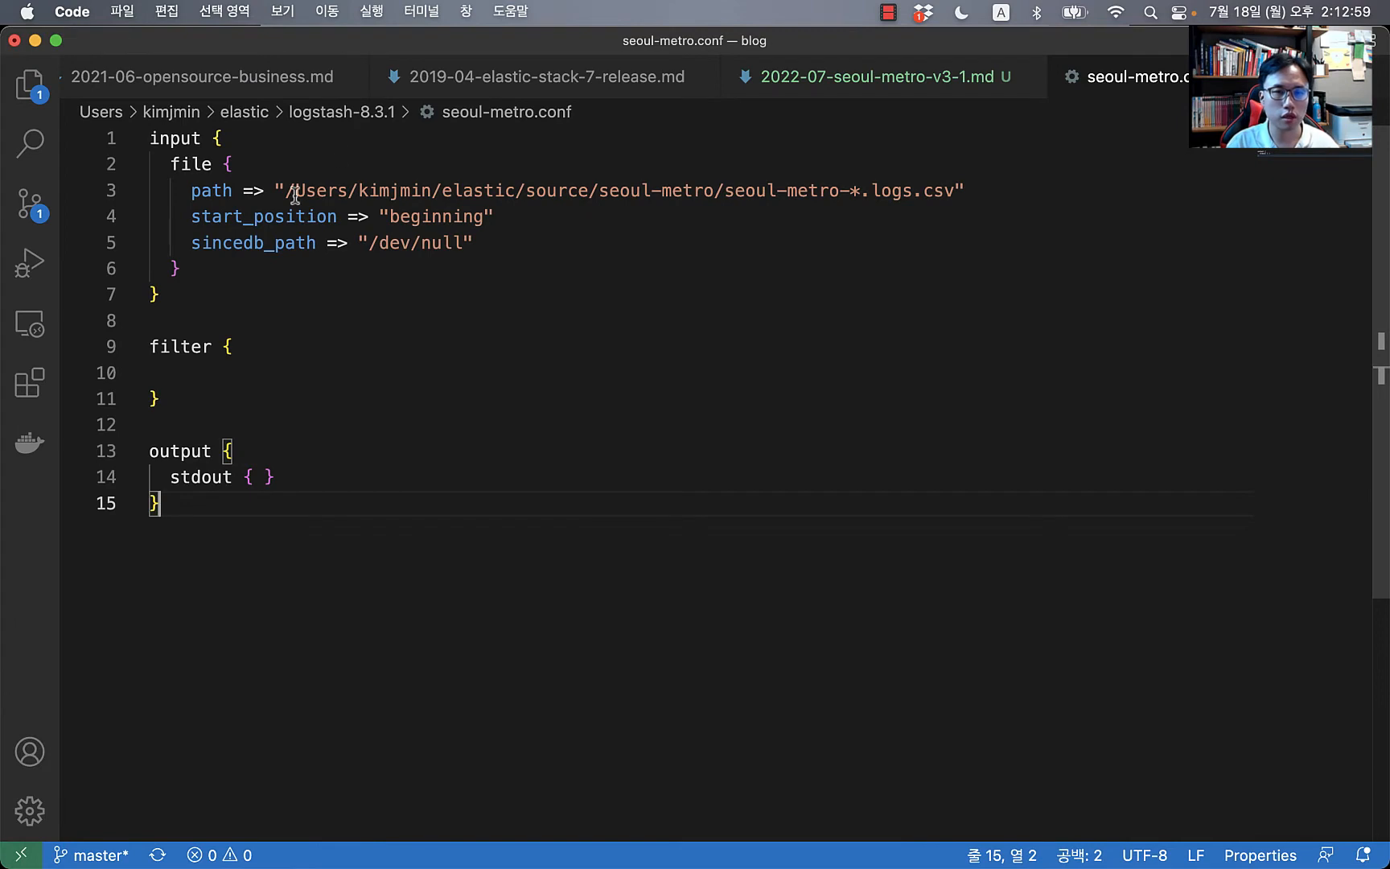
Step: Comment out the original CSV path line in the input block and add an uncommented copy below it
click(295, 195)
key(super+Right)
key(Left)
key(Left)
key(Left)
key(Left)
key(Left)
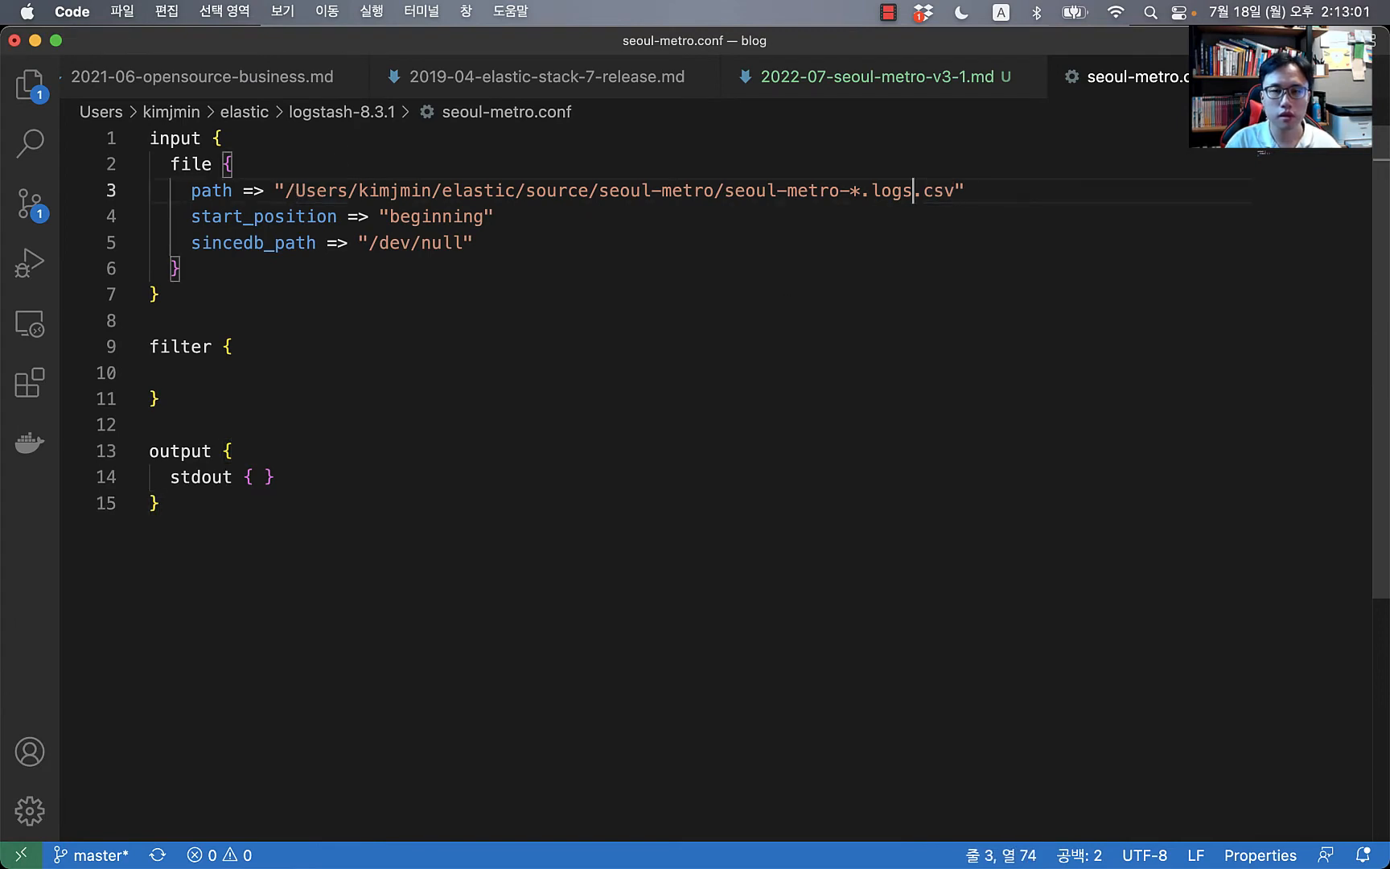
key(super+Left)
key(super+slash)
key(super+Return)
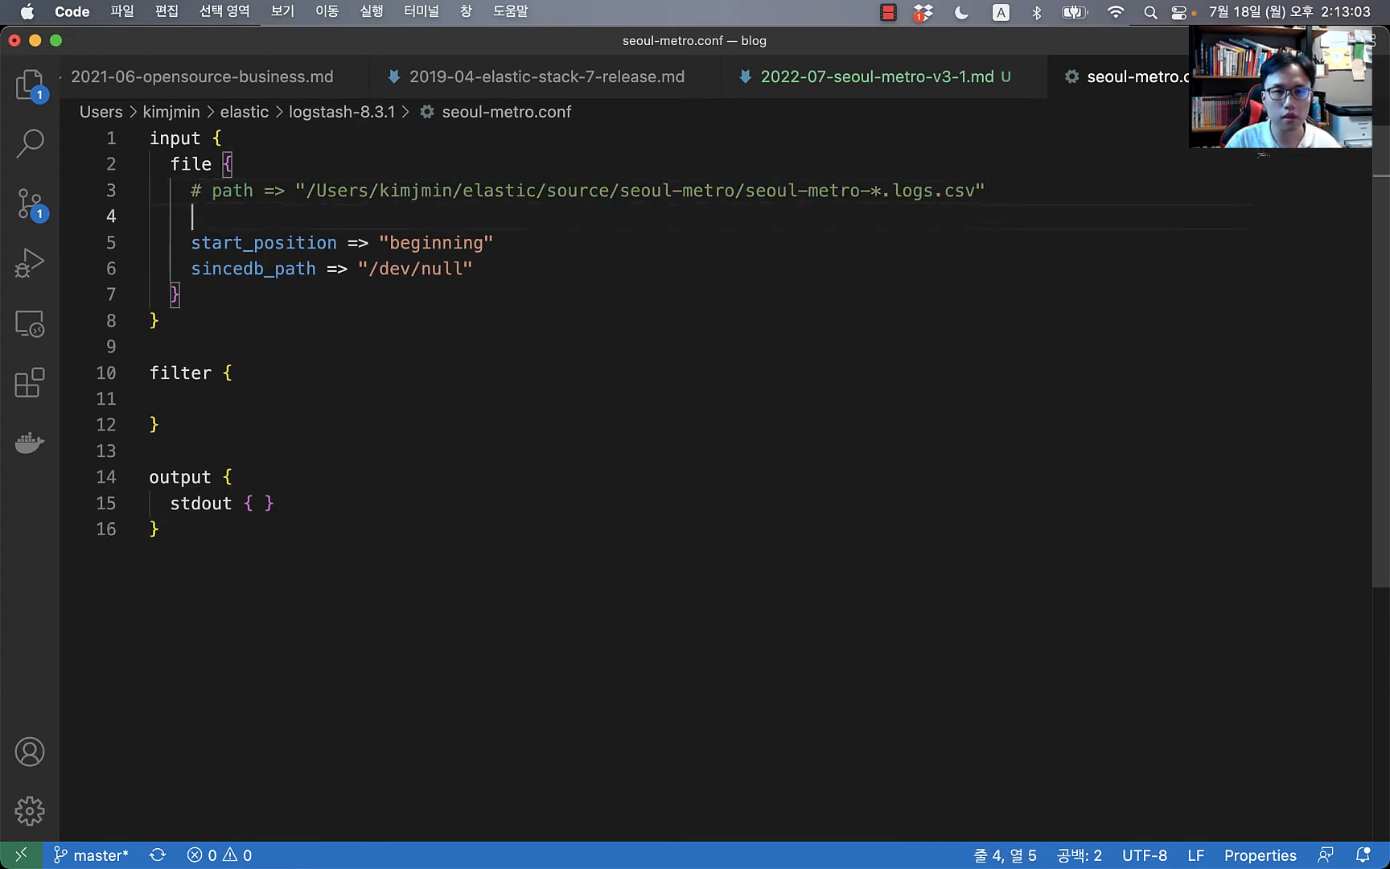
key(super+v)
key(Up)
key(super+Left)
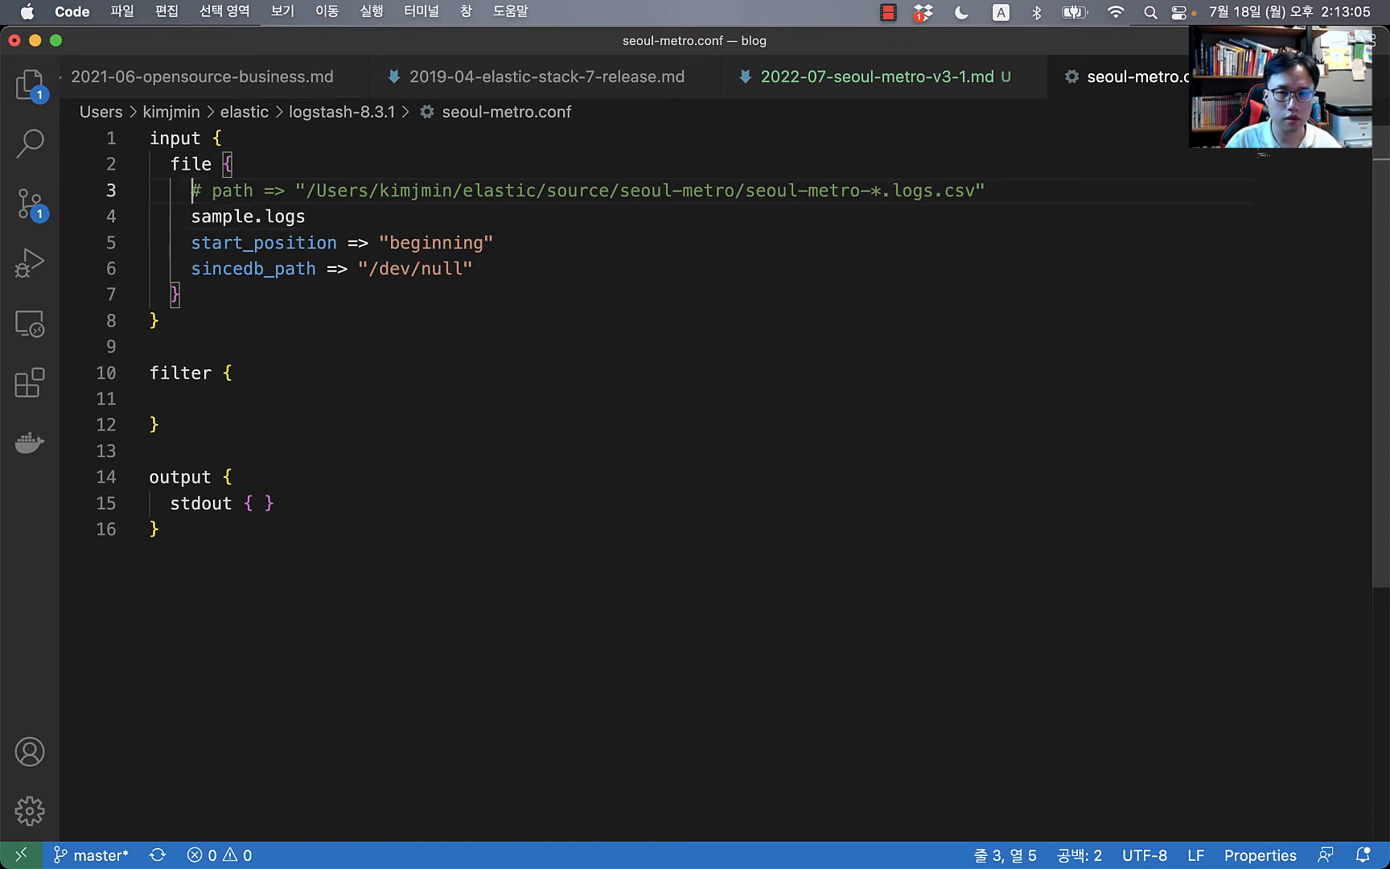
key(Right)
key(Right)
key(super+Right)
key(shift+super+Left)
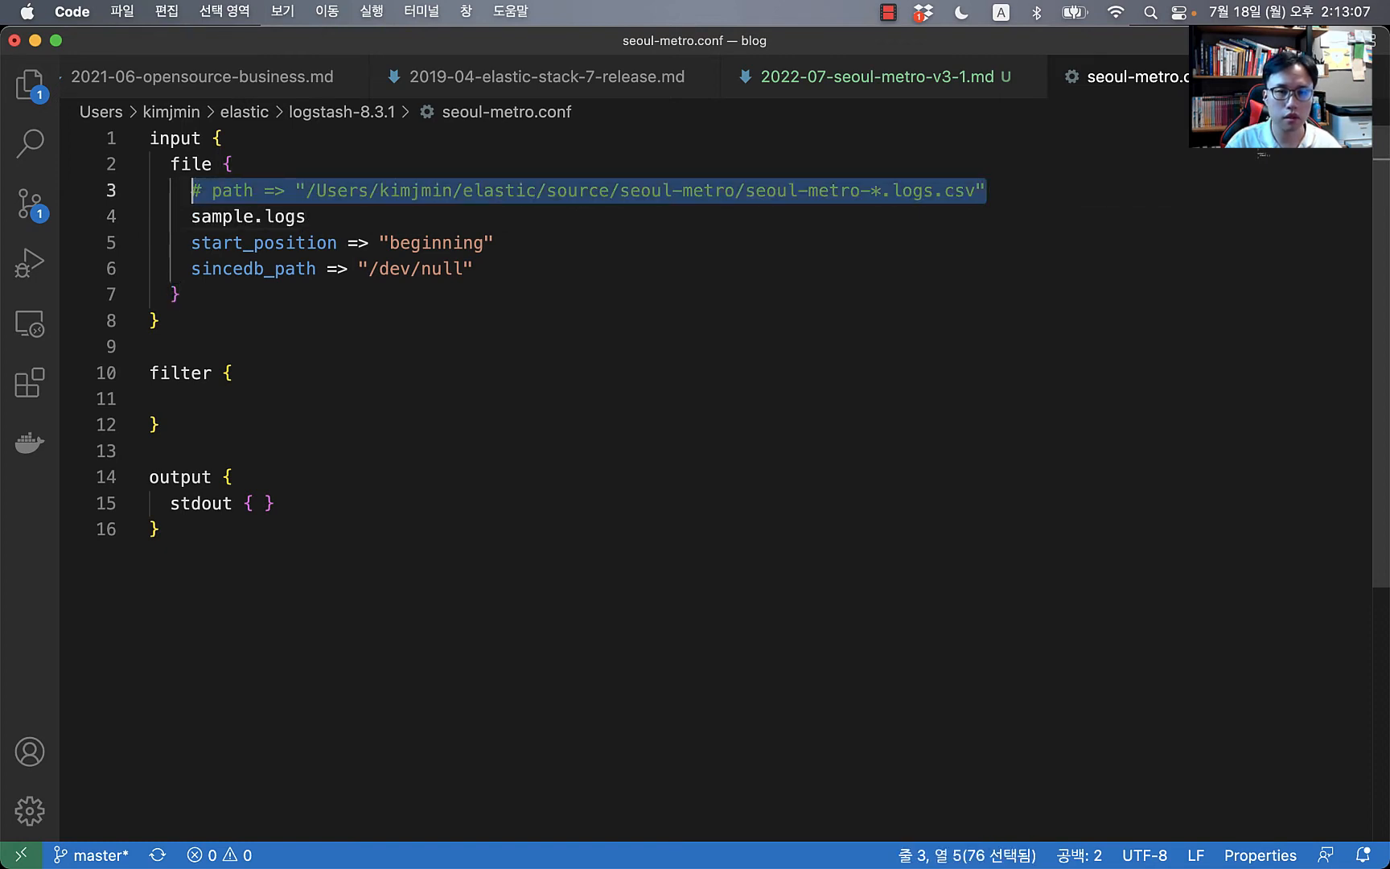
key(super+c)
key(super+Return)
key(super+v)
key(super+Left)
key(super+slash)
Step: Delete the stray sample.logs line, replace the CSV file pattern in path with sample.logs, and save
key(Down)
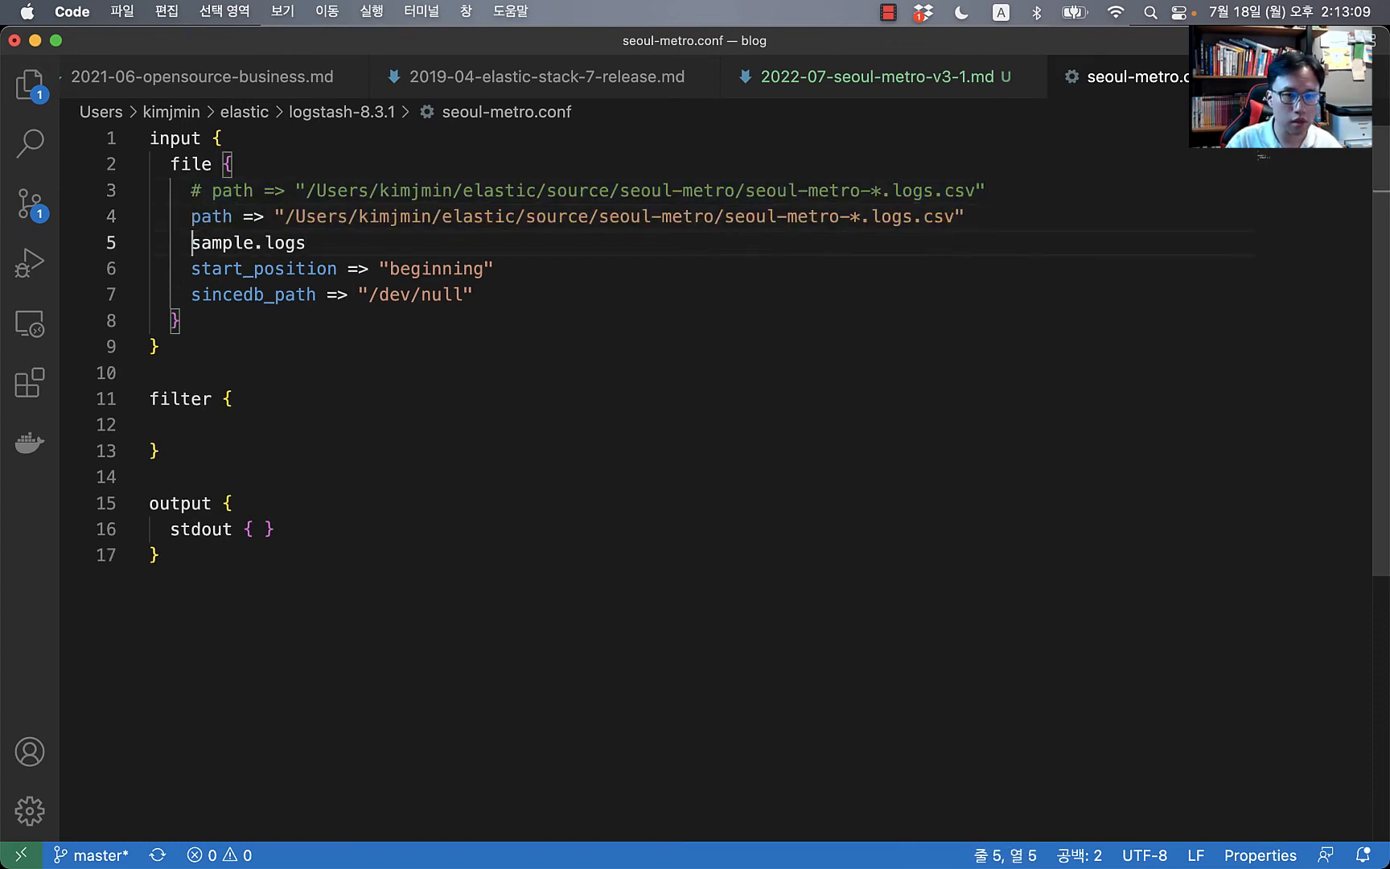
key(shift+super+Right)
key(BackSpace)
key(shift+super+Left)
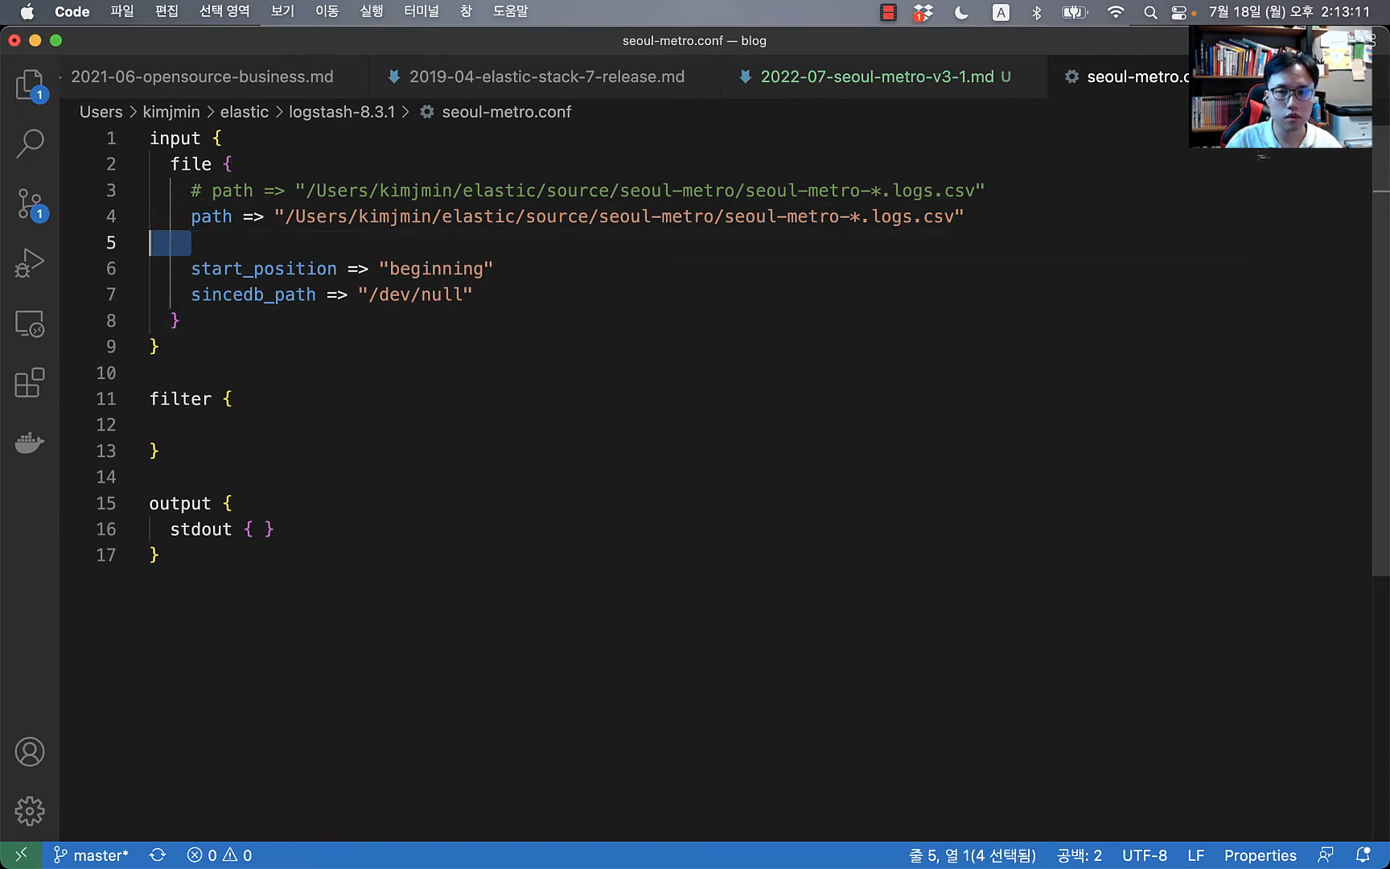
key(BackSpace)
key(BackSpace)
key(Left)
key(shift+Left)
key(shift+Left)
key(shift+Left)
key(shift+Left)
key(shift+Left)
key(shift+Left)
key(shift+Left)
key(shift+Left)
key(shift+Left)
key(shift+Left)
key(shift+Left)
key(shift+Left)
key(shift+Left)
key(shift+Left)
key(shift+Left)
key(shift+Left)
key(shift+Left)
key(shift+Left)
key(shift+Left)
key(shift+Left)
key(shift+Left)
key(shift+Left)
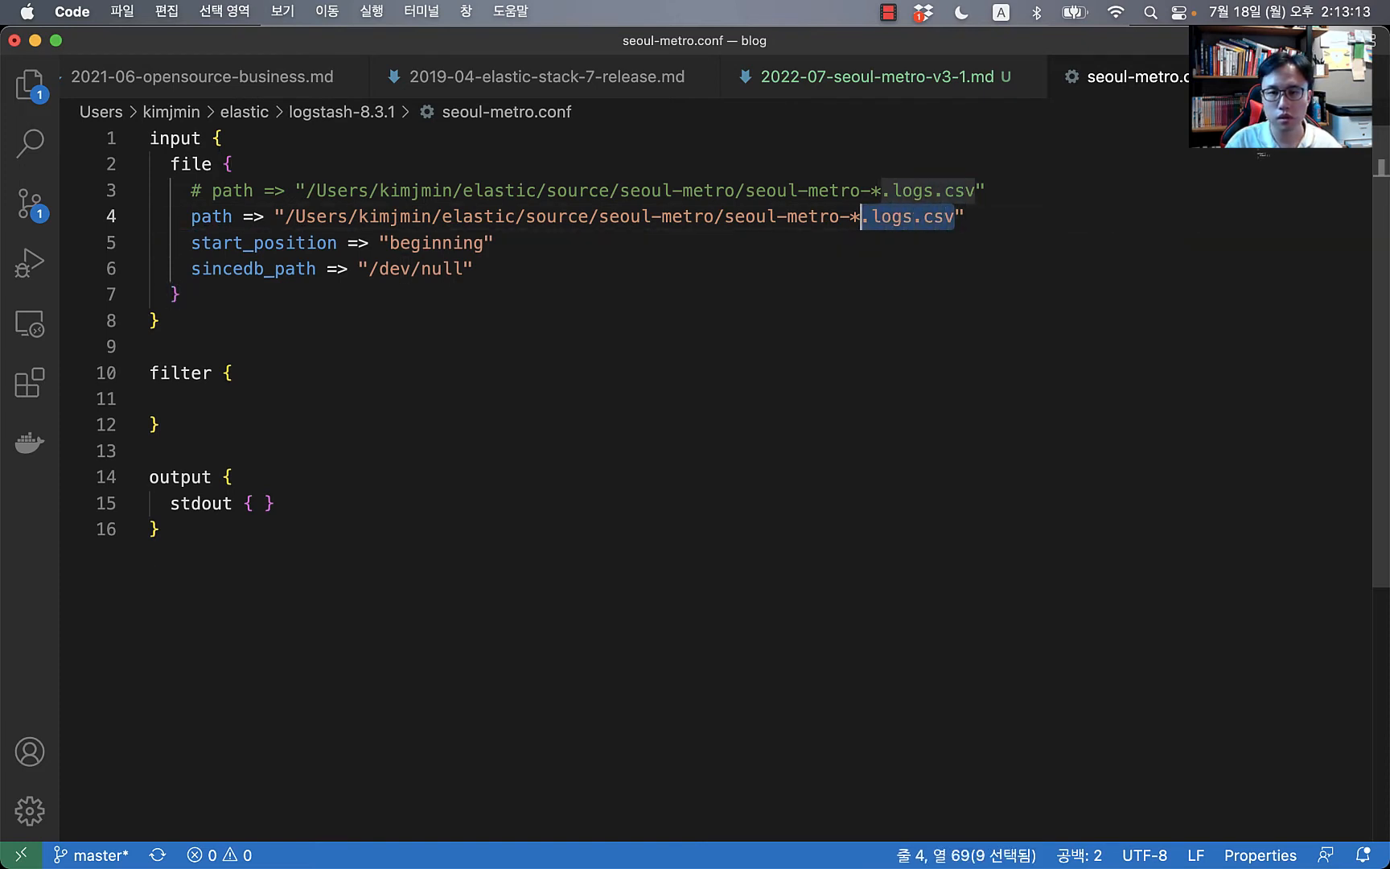
key(super+v)
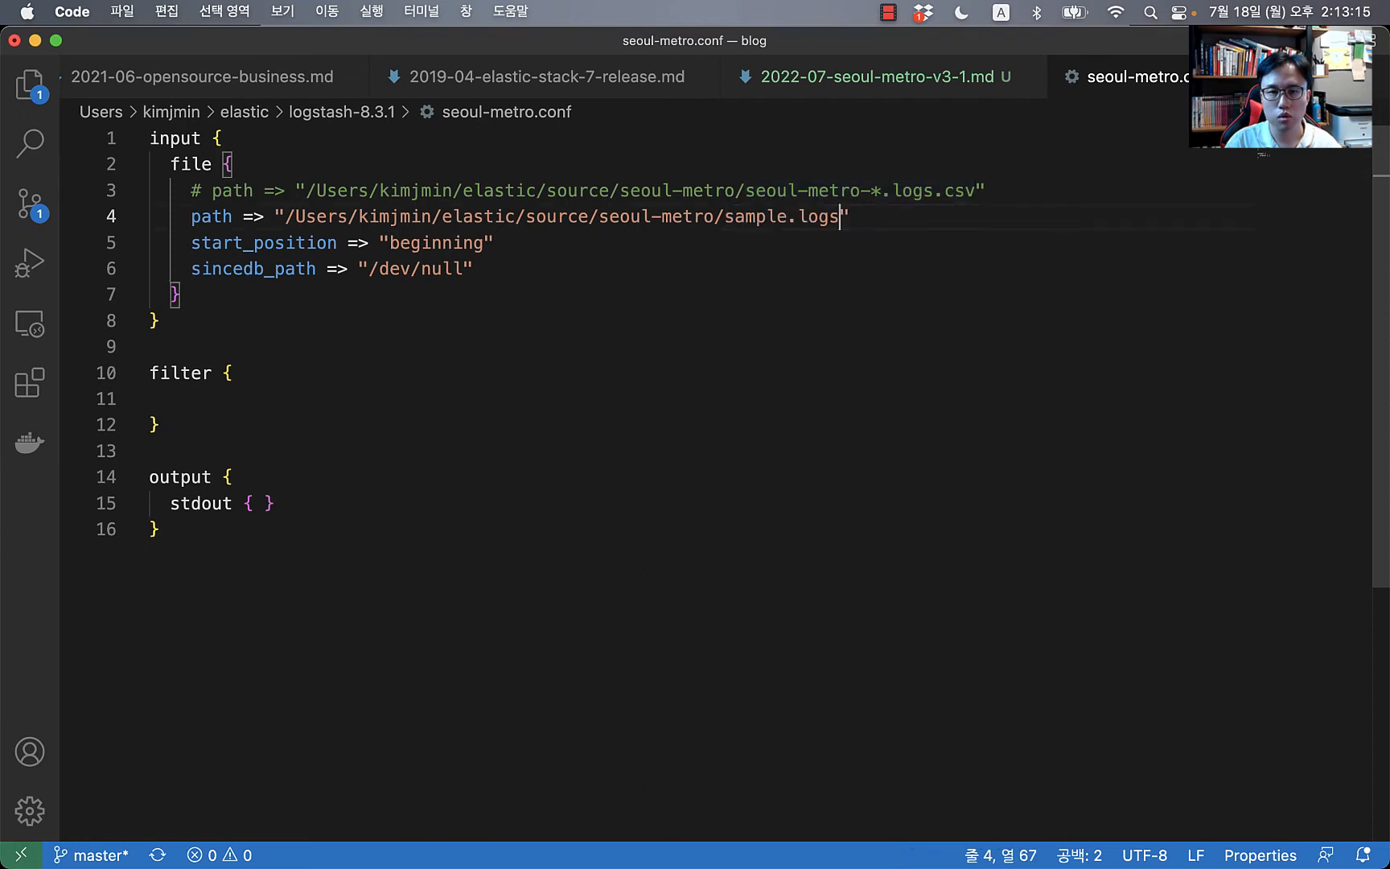
key(Down)
key(Down)
key(Up)
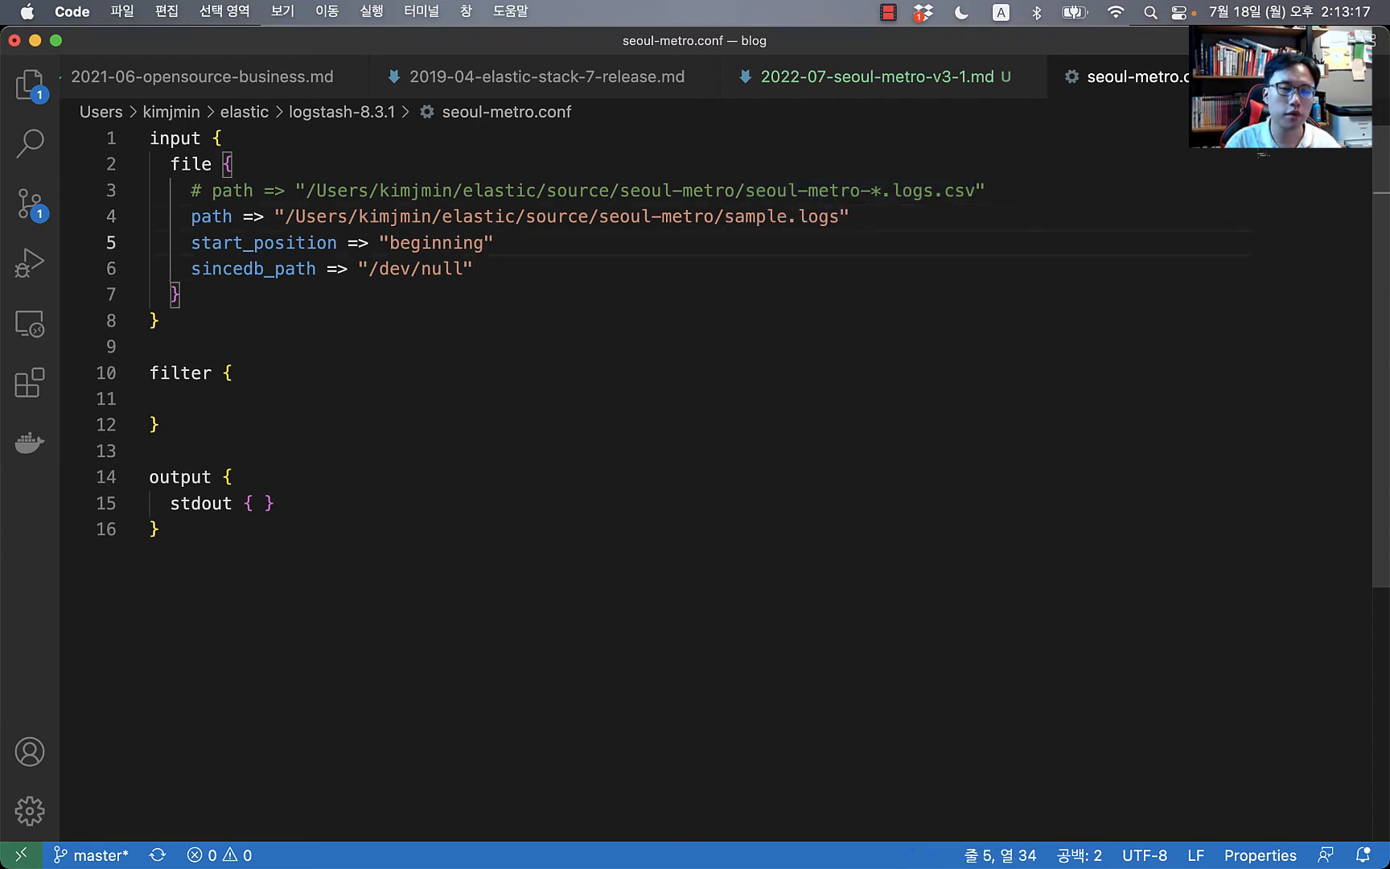
key(super+Left)
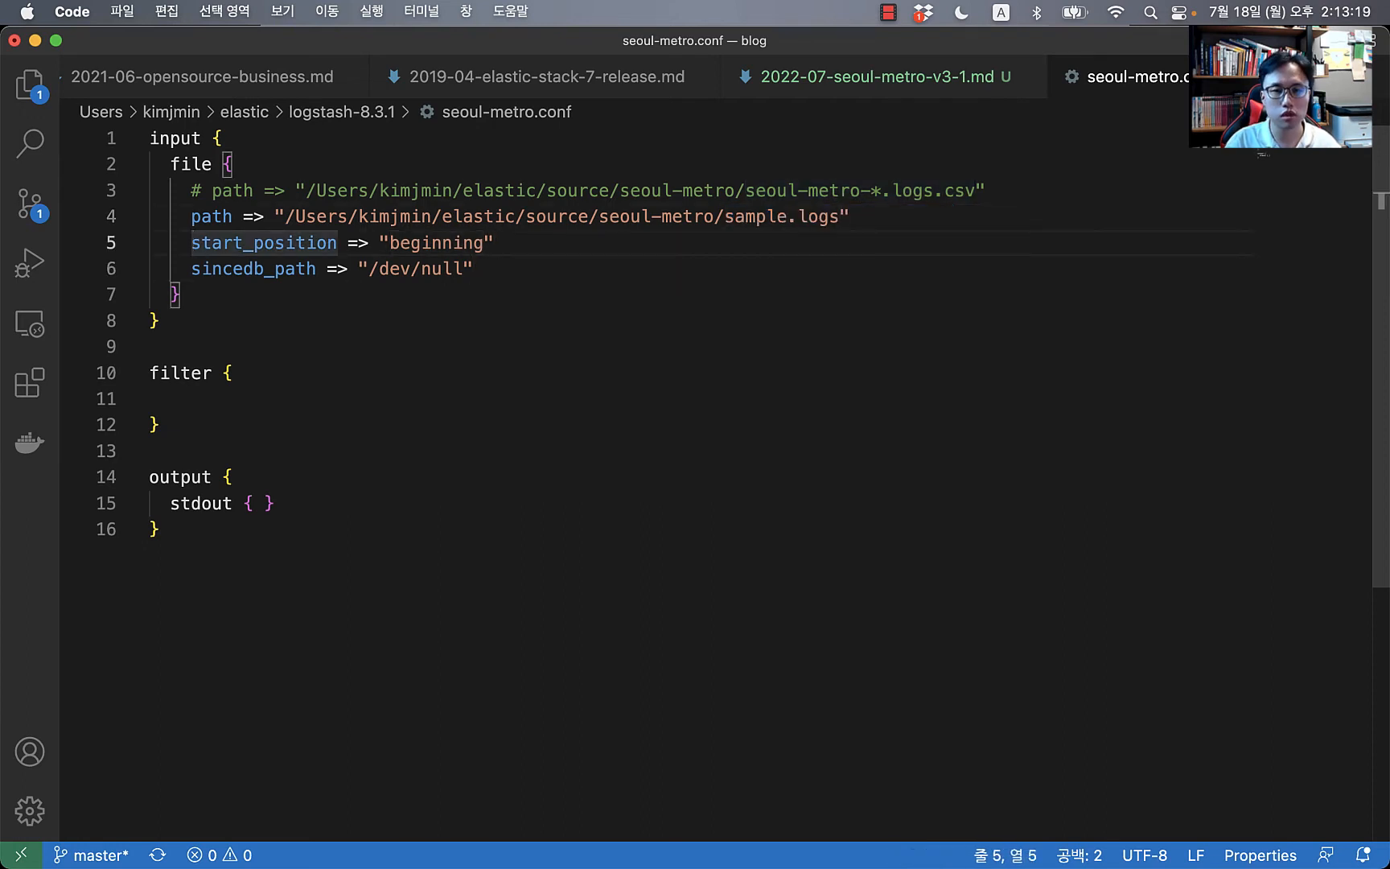
key(super+s)
Step: Highlight the start_position setting and the sincedb_path "/dev/null" value, then return to iTerm2
key(shift+super+Right)
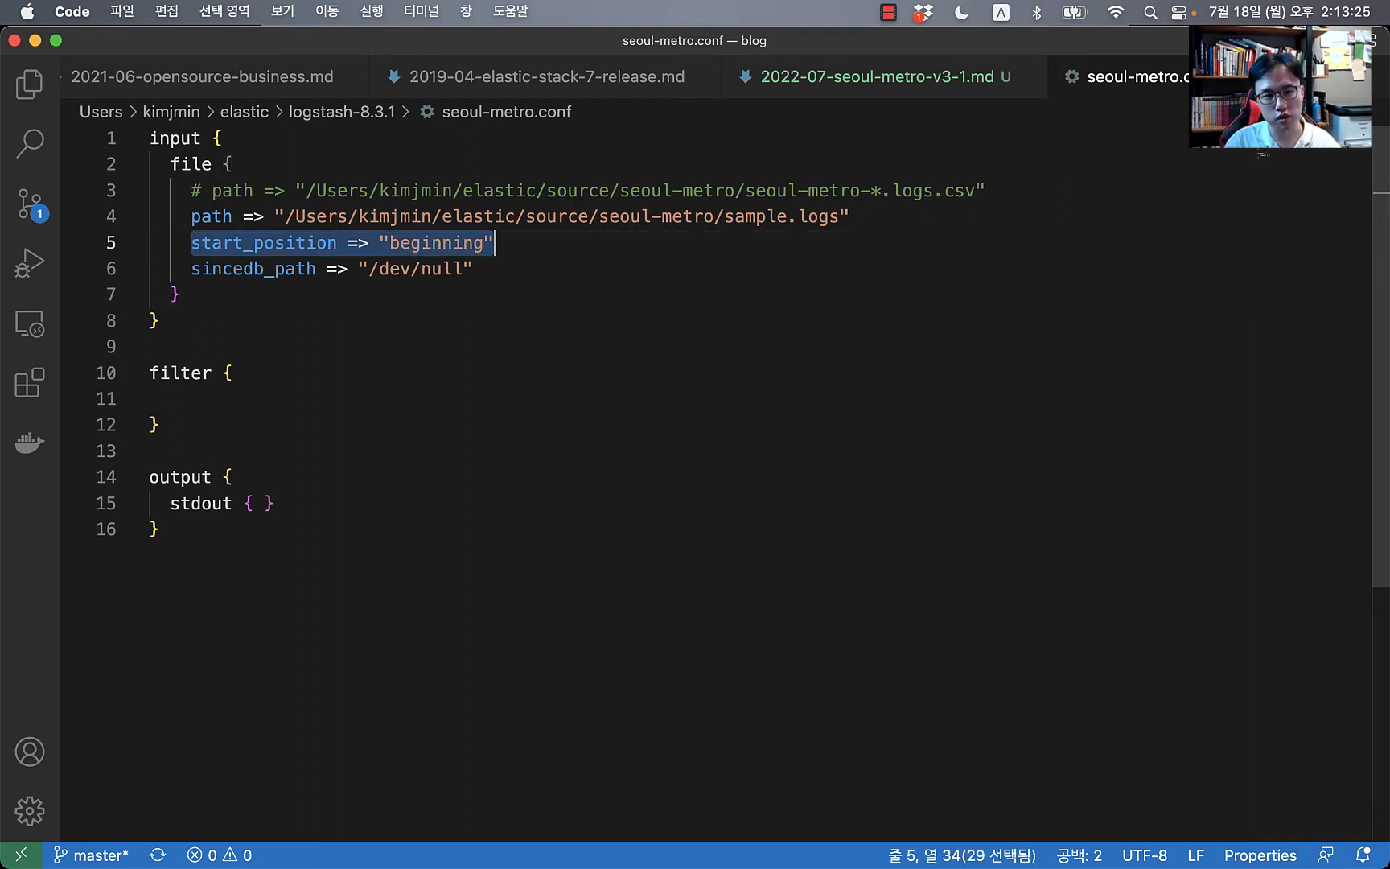
key(Down)
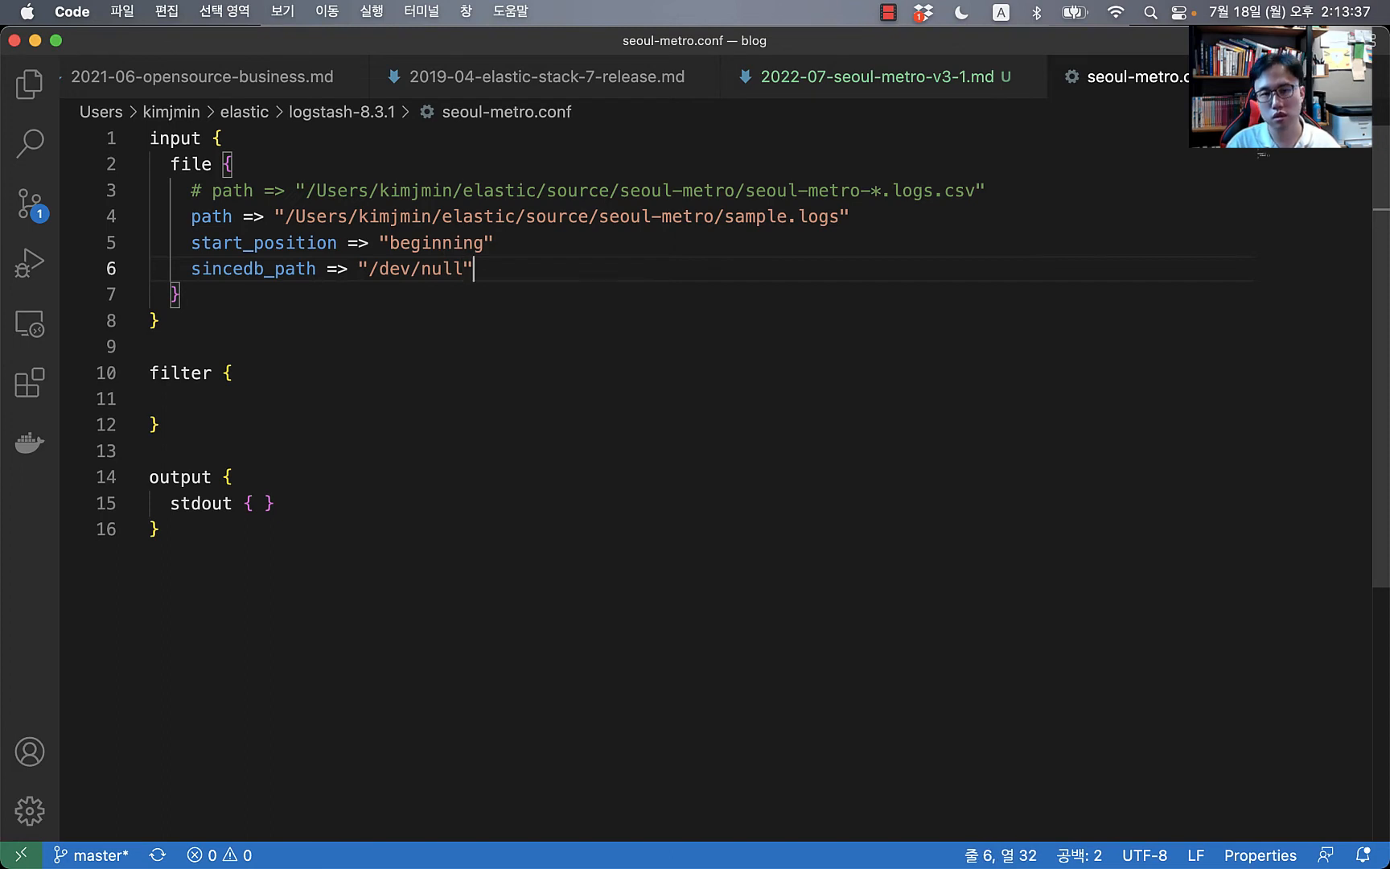
key(Left)
key(Left)
key(Left)
key(Left)
key(Left)
key(Left)
key(Left)
key(Left)
key(Left)
key(Left)
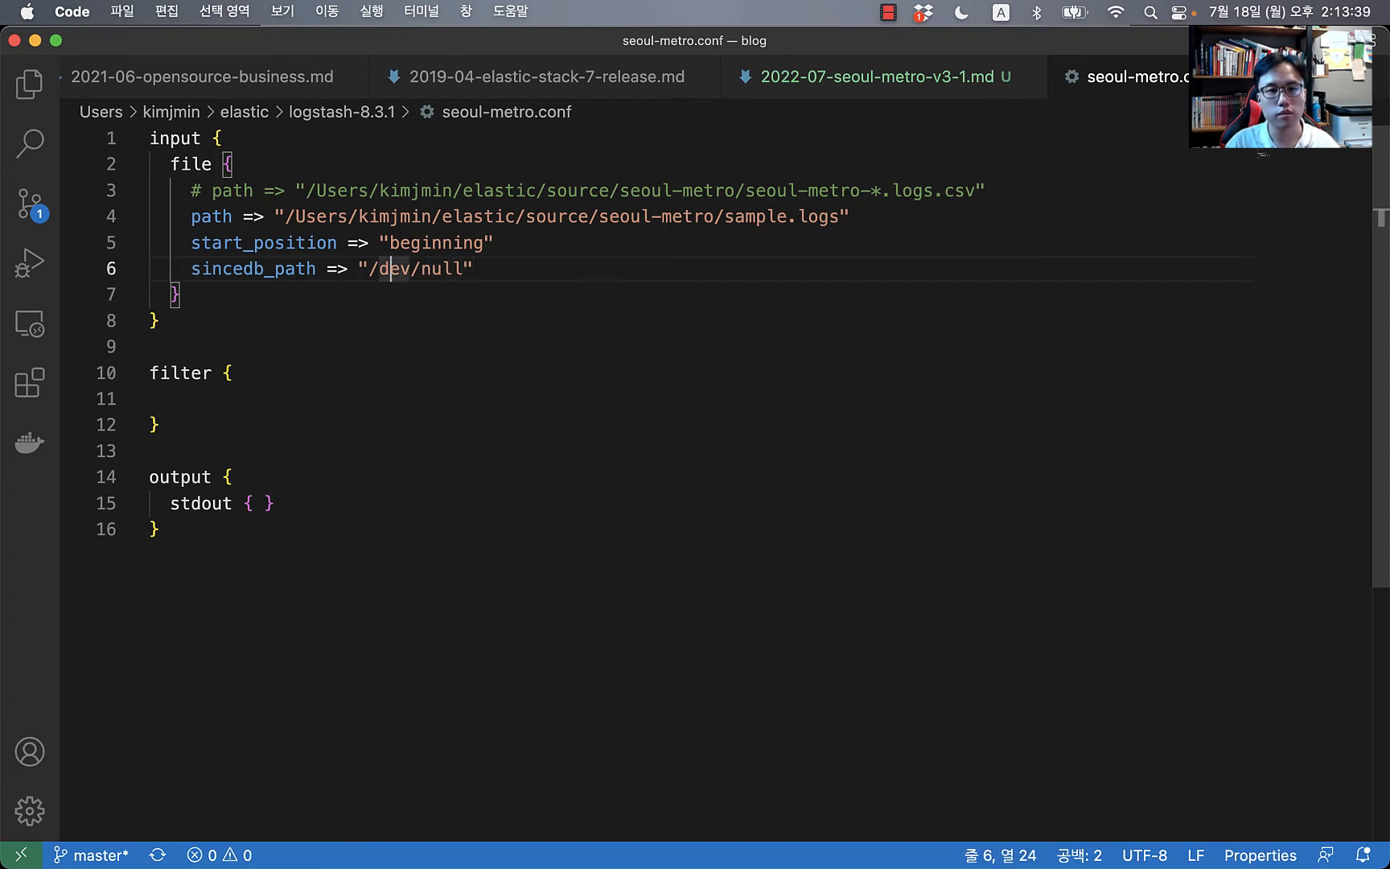
key(shift+Right)
key(shift+Right)
key(shift+Right)
key(shift+Right)
key(shift+Right)
key(shift+Right)
key(shift+Right)
key(shift+Right)
key(shift+Right)
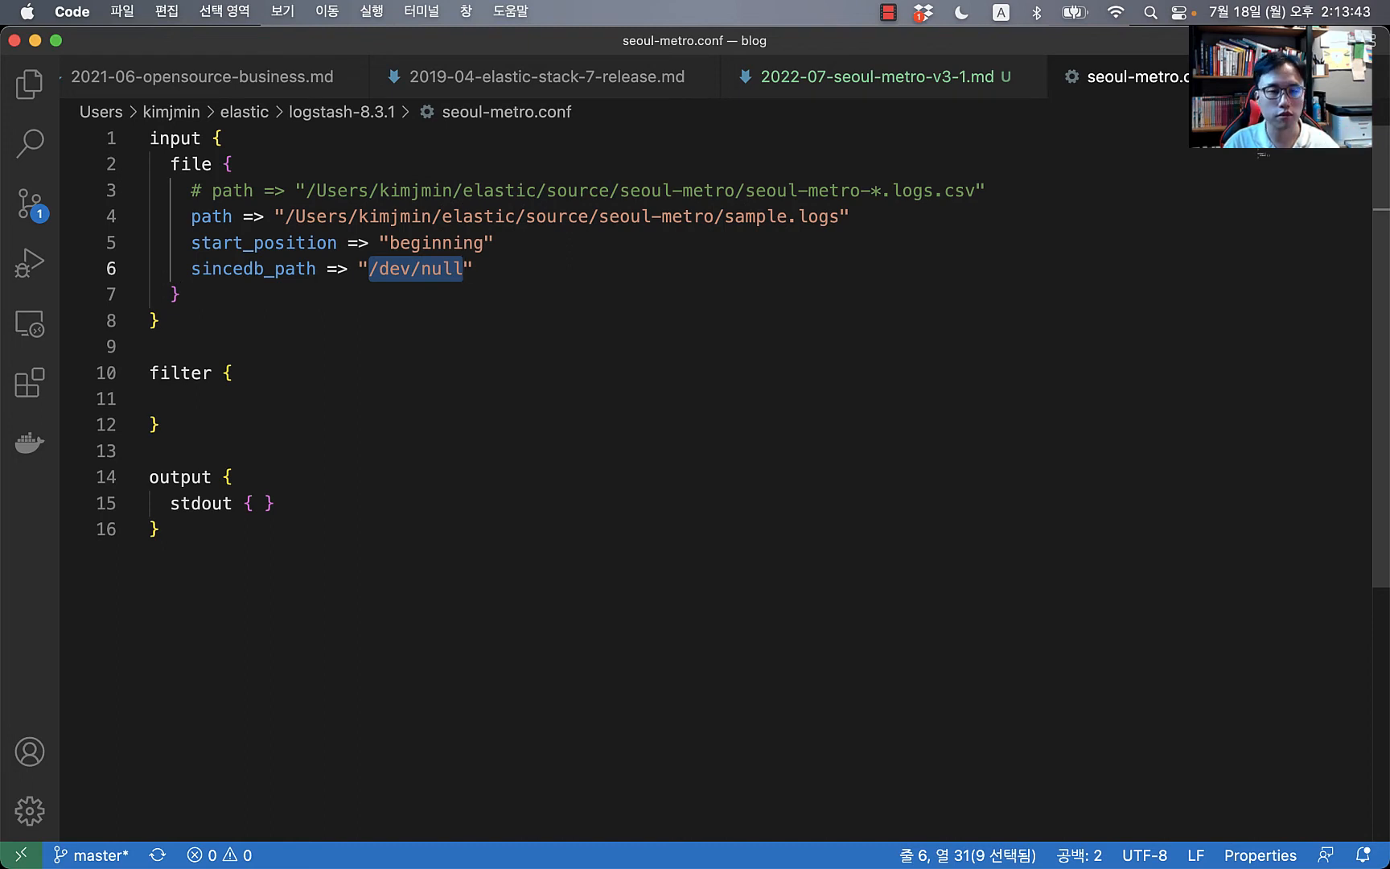
key(Right)
key(Right)
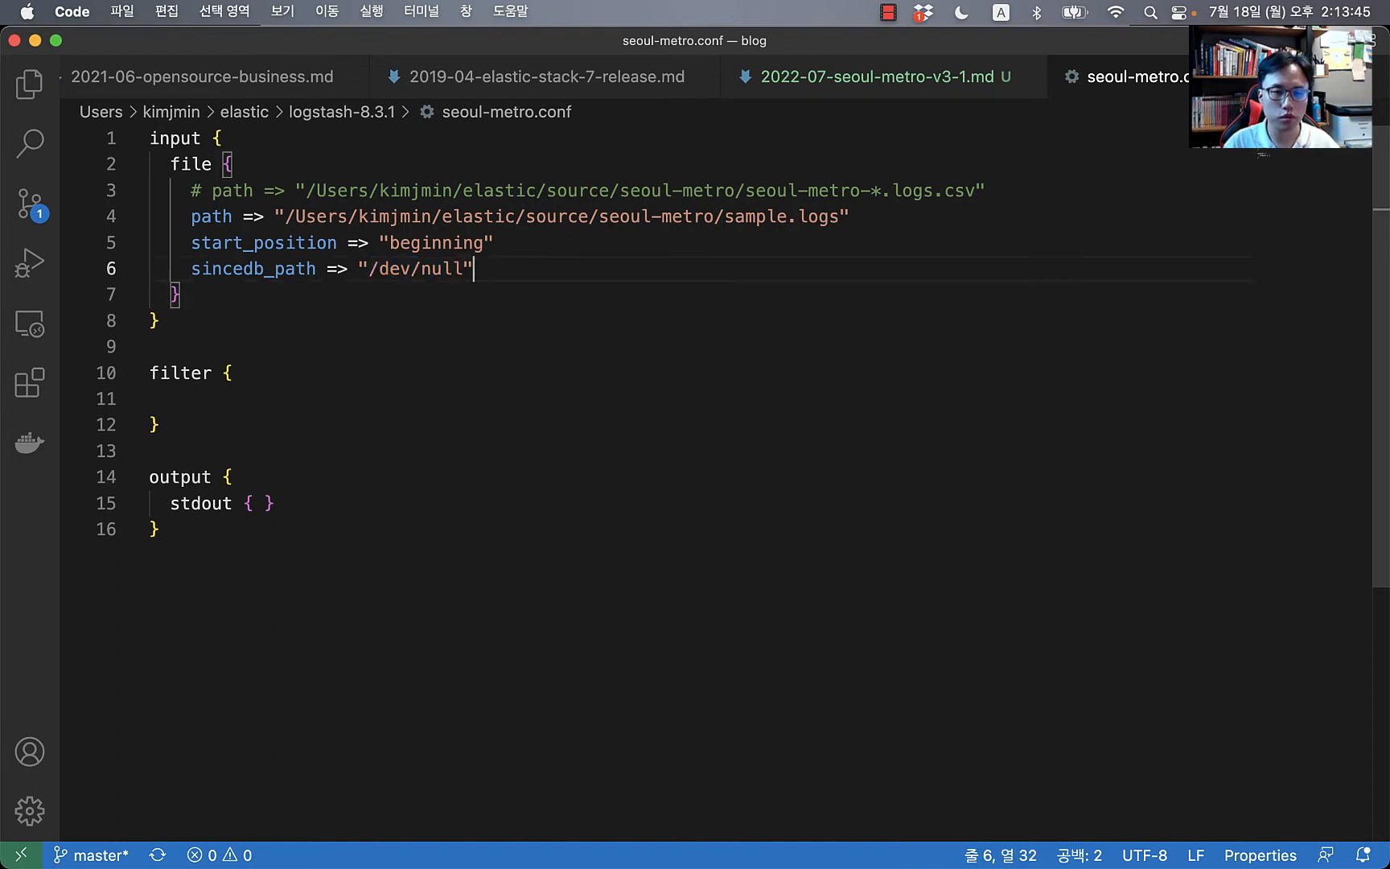
key(super+Tab)
key(super+Tab)
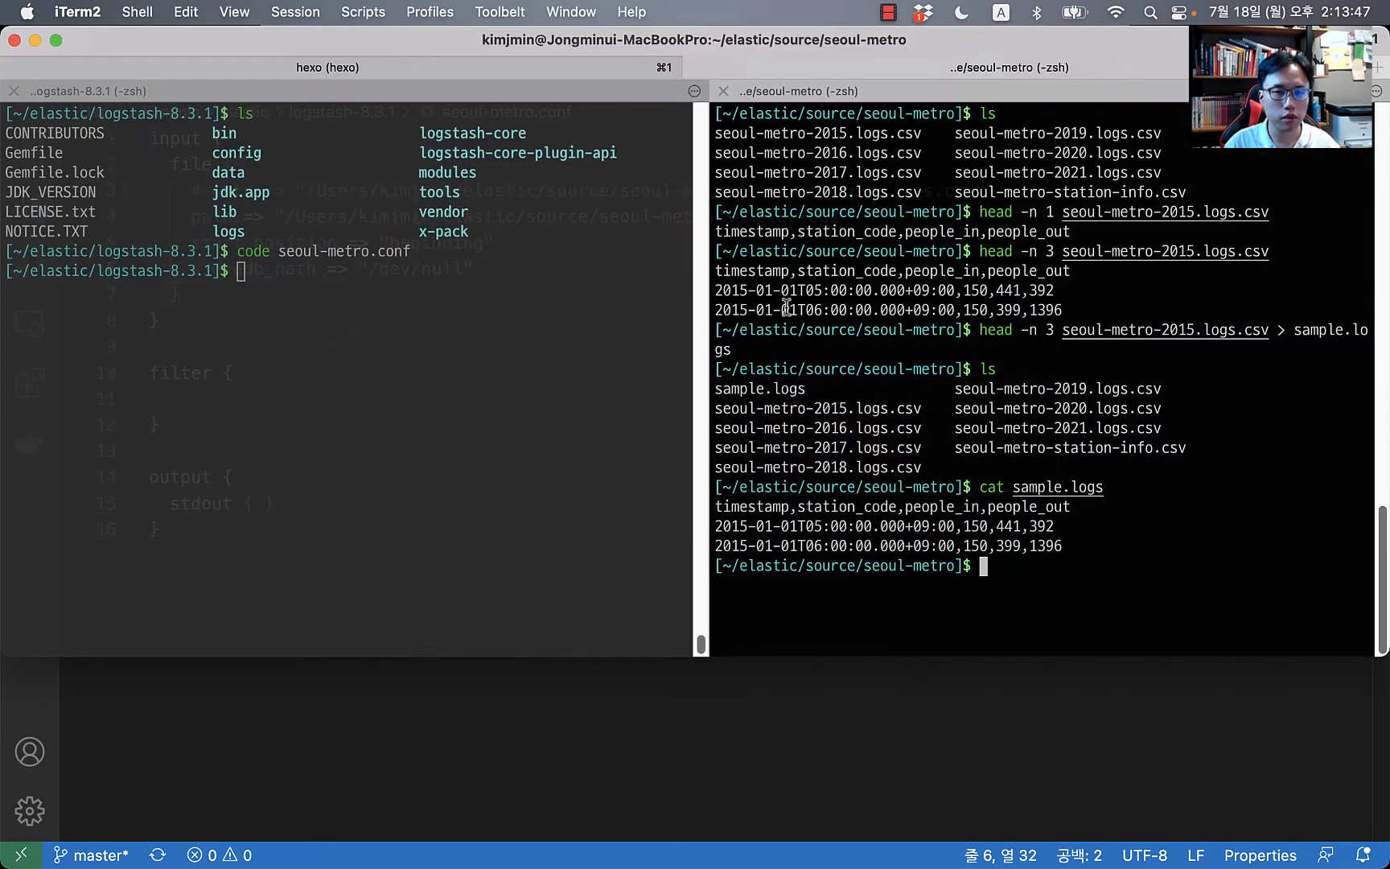
Step: Run bin/logstash -f seoul-metro.conf in the logstash-8.3.1 pane
click(378, 431)
text(bin/)
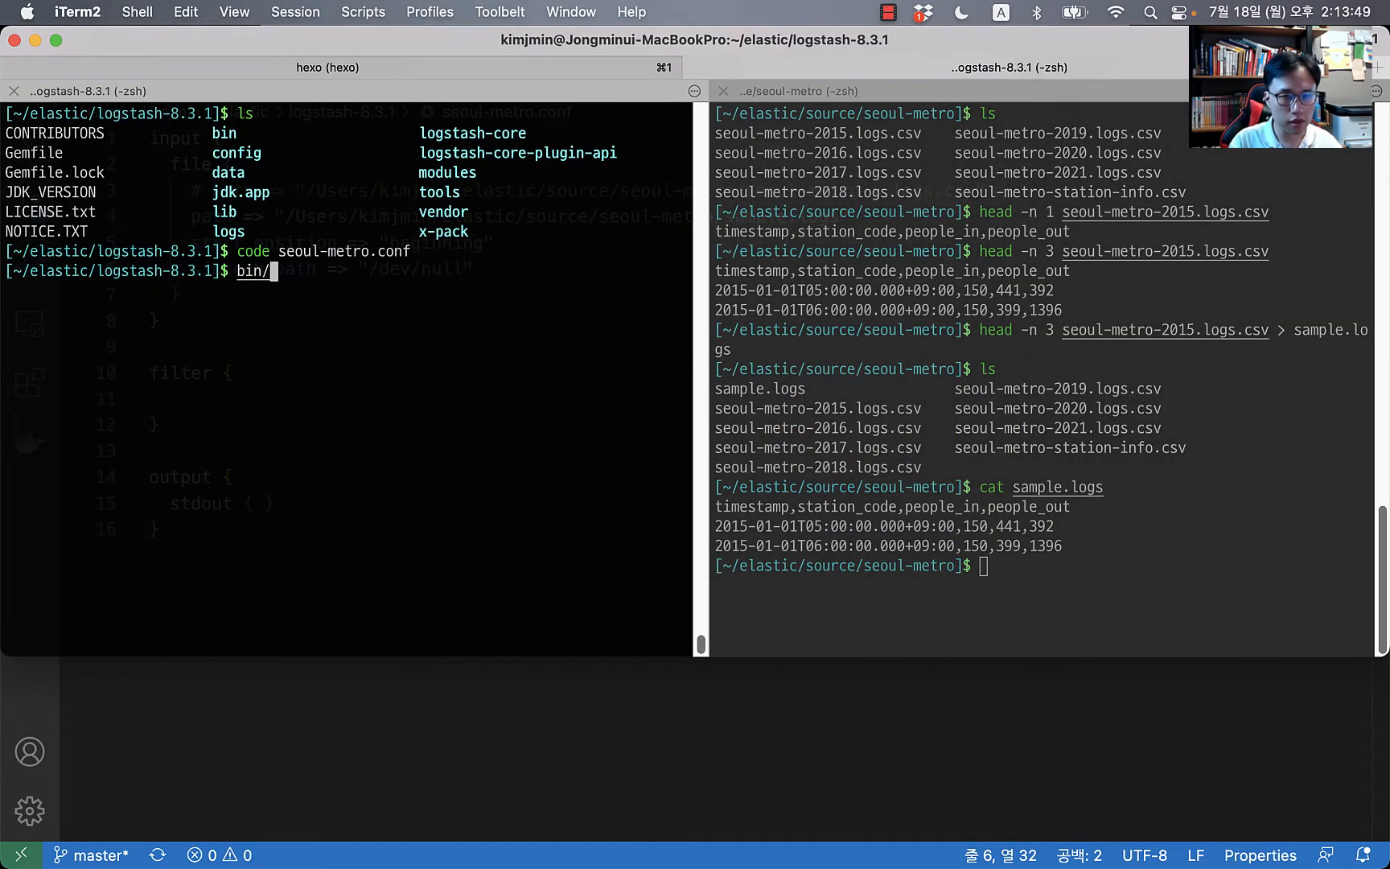
text(logstash)
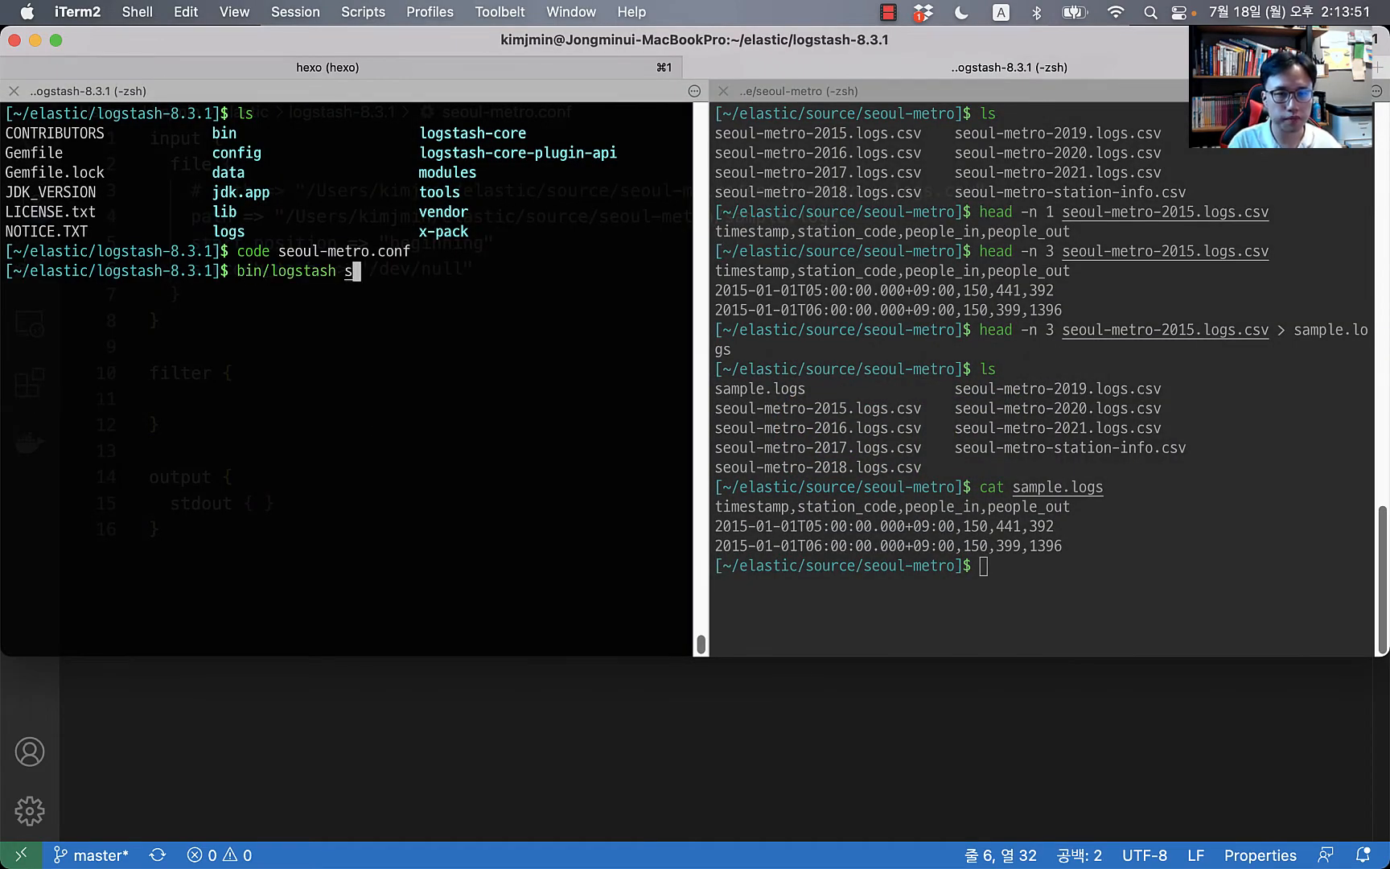
text( -f sou)
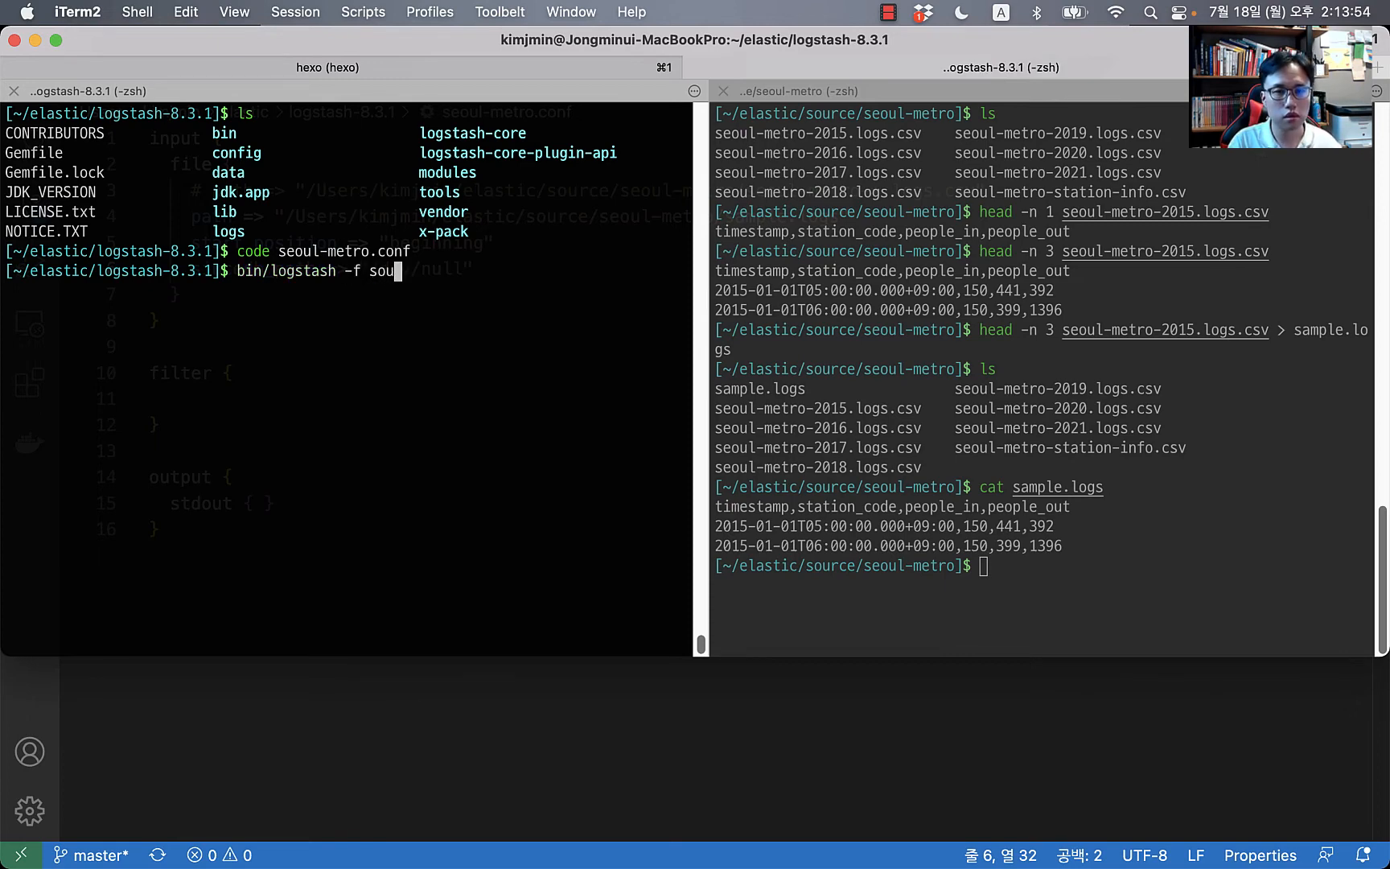
key(BackSpace)
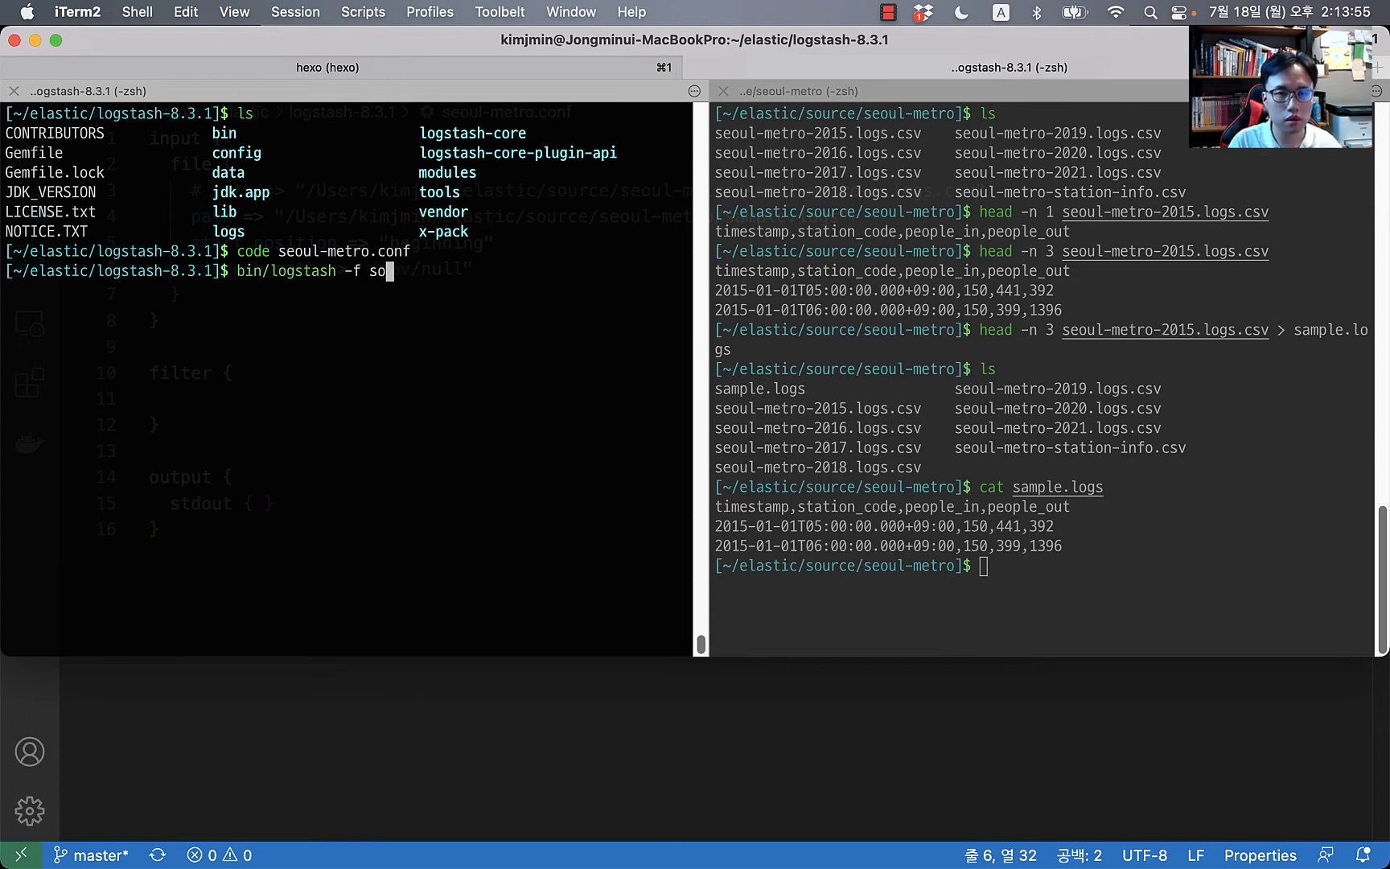
key(BackSpace)
text(e)
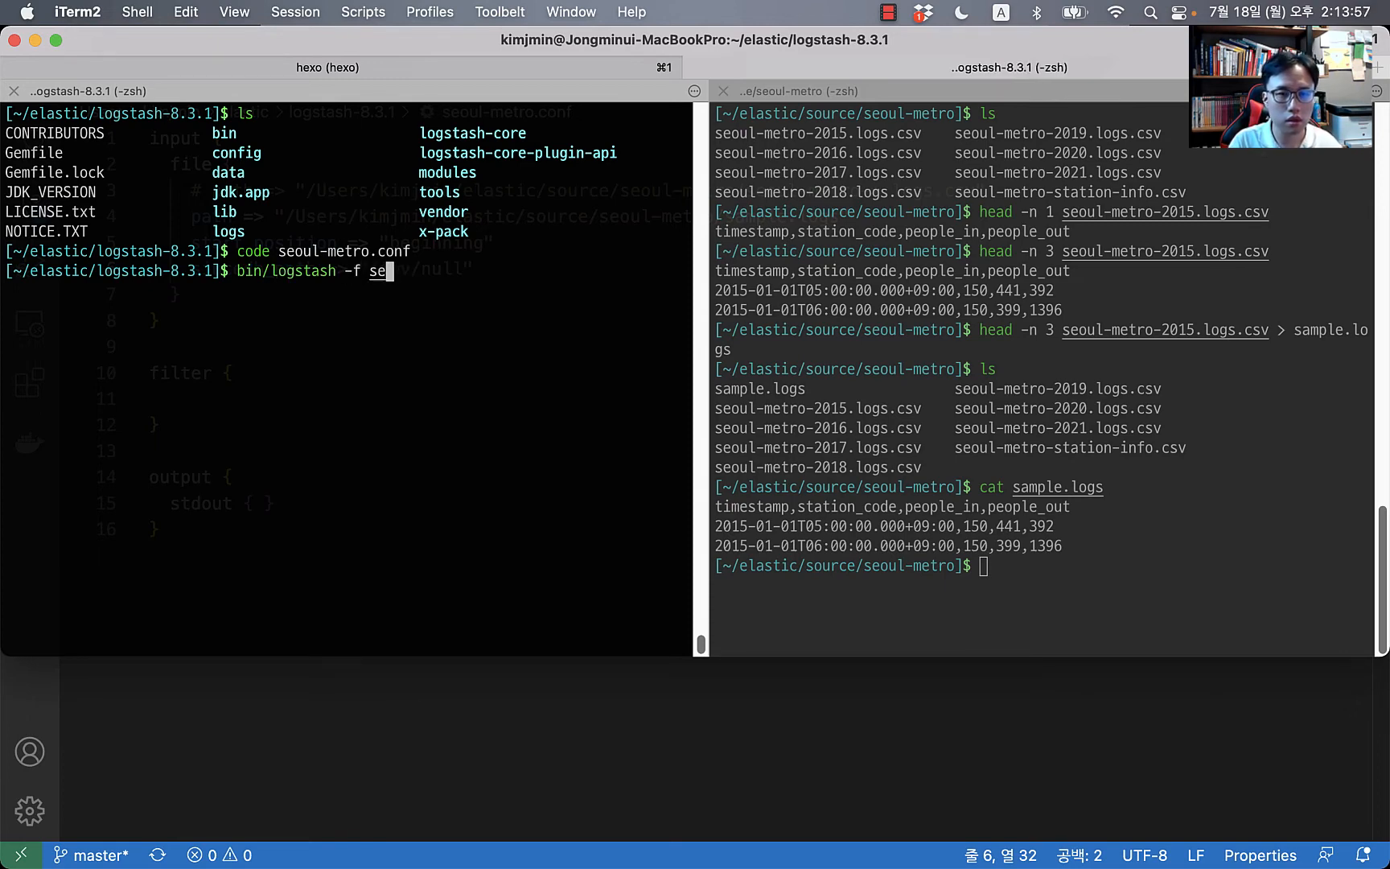
key(Tab)
key(Return)
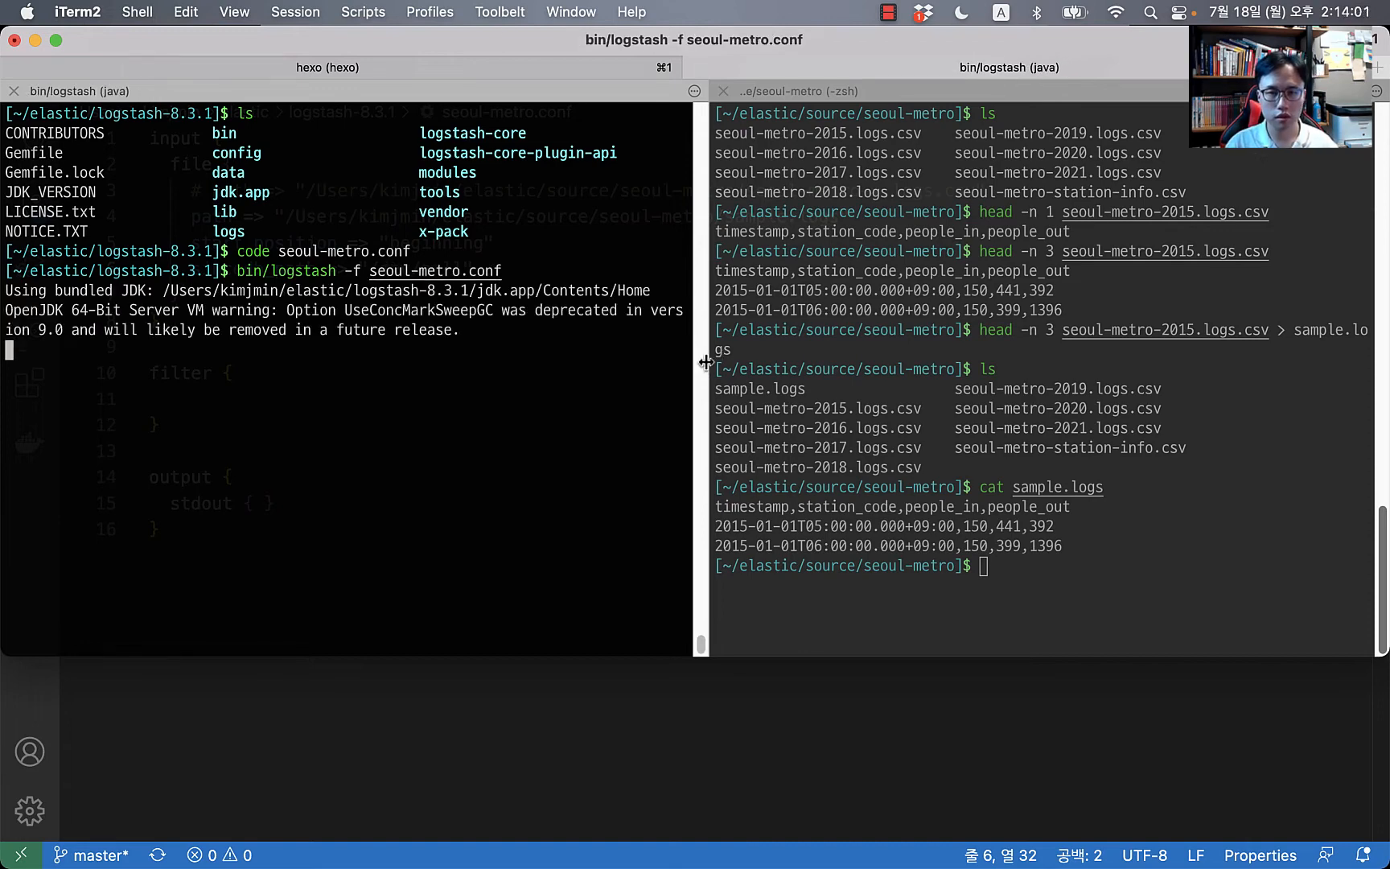
Step: Widen the output pane, review the three sample.logs events, then switch to Firefox
drag(698, 360, 969, 362)
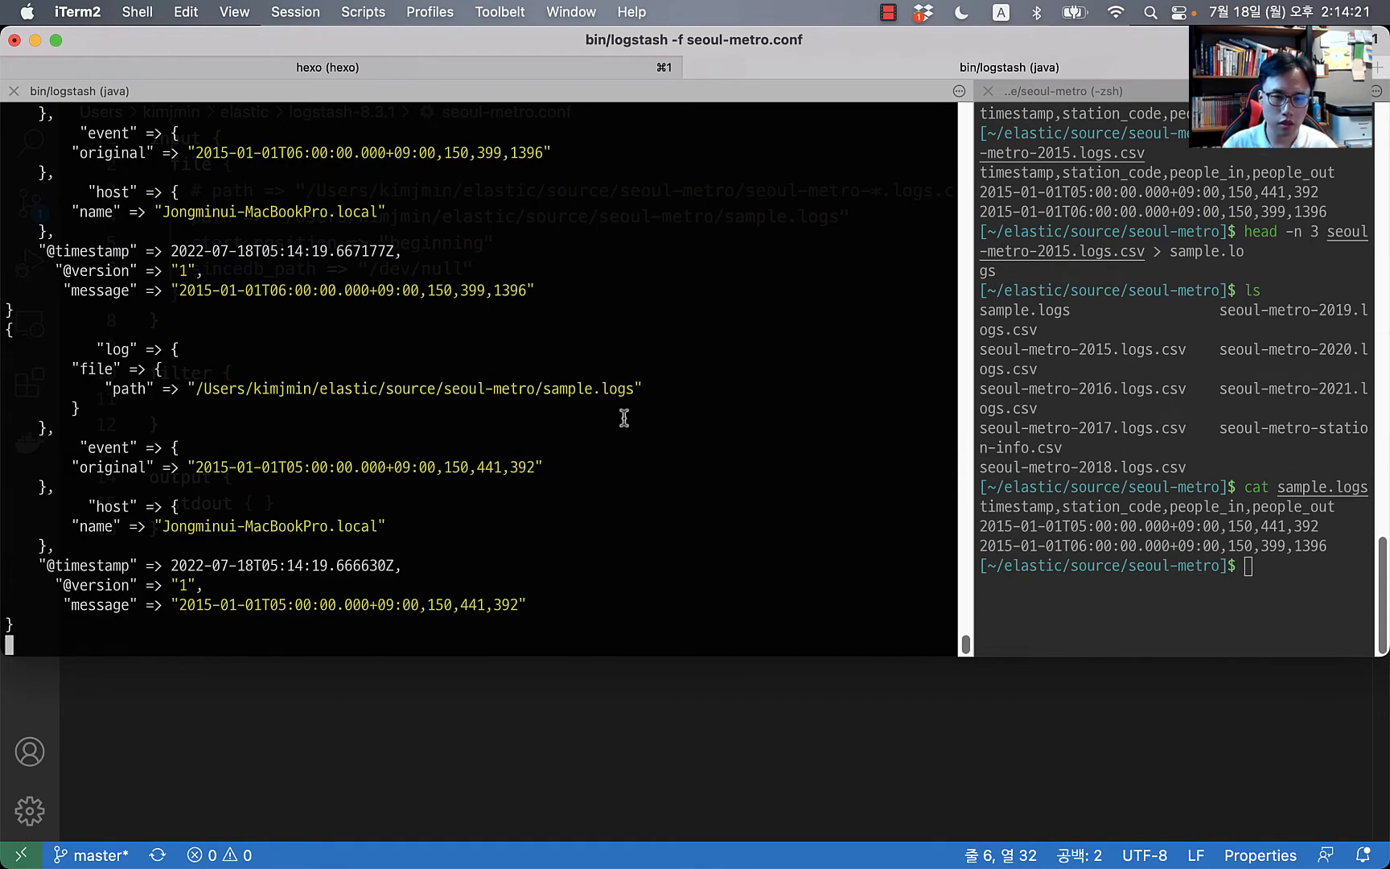
scroll(380, 294, up, 4)
scroll(1029, 522, up, 2)
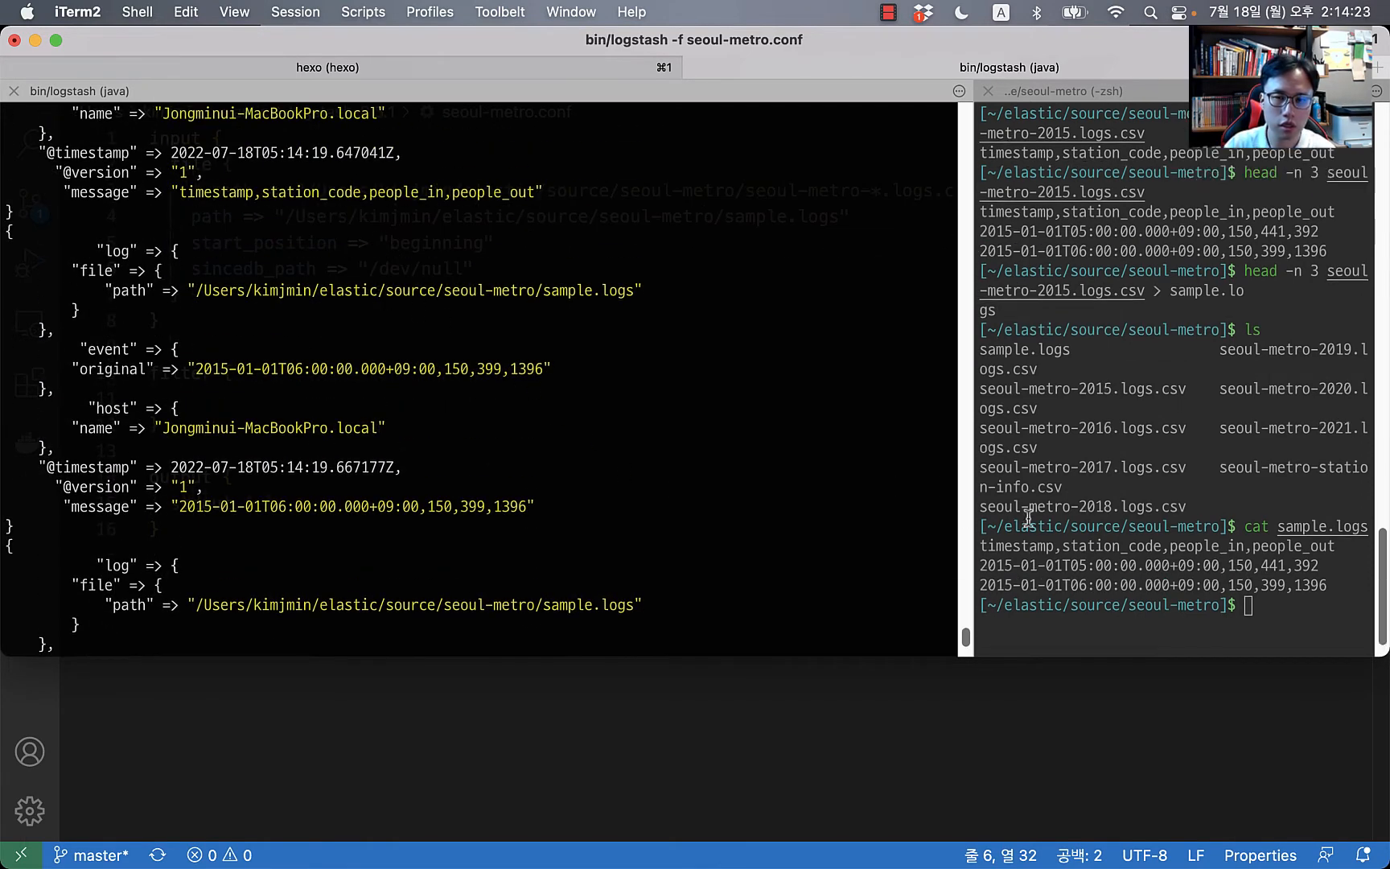
scroll(348, 349, up, 5)
scroll(347, 349, down, 2)
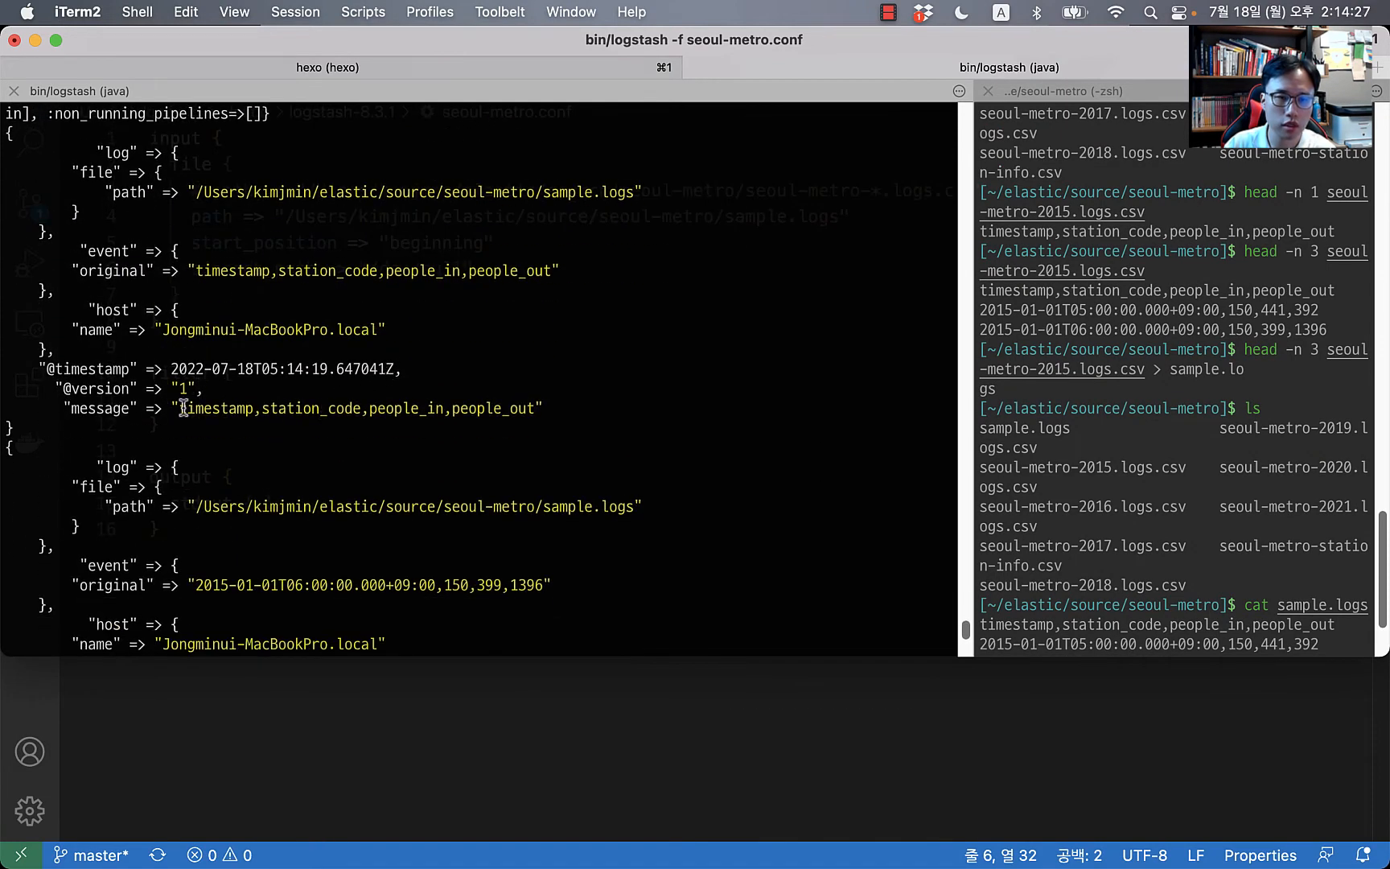
drag(178, 407, 568, 414)
scroll(533, 463, down, 4)
scroll(533, 467, down, 2)
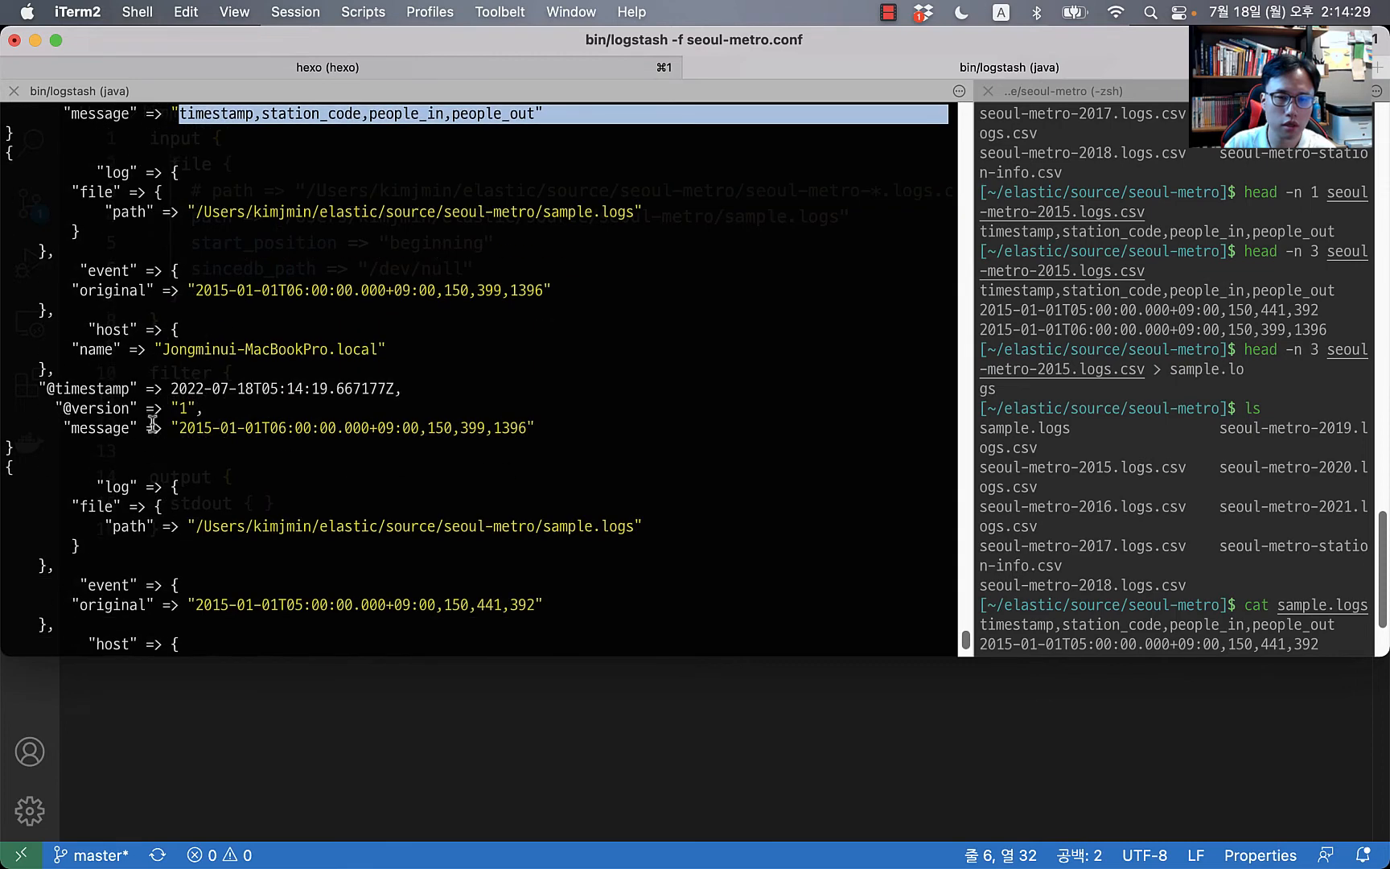
drag(185, 424, 563, 424)
scroll(553, 444, down, 3)
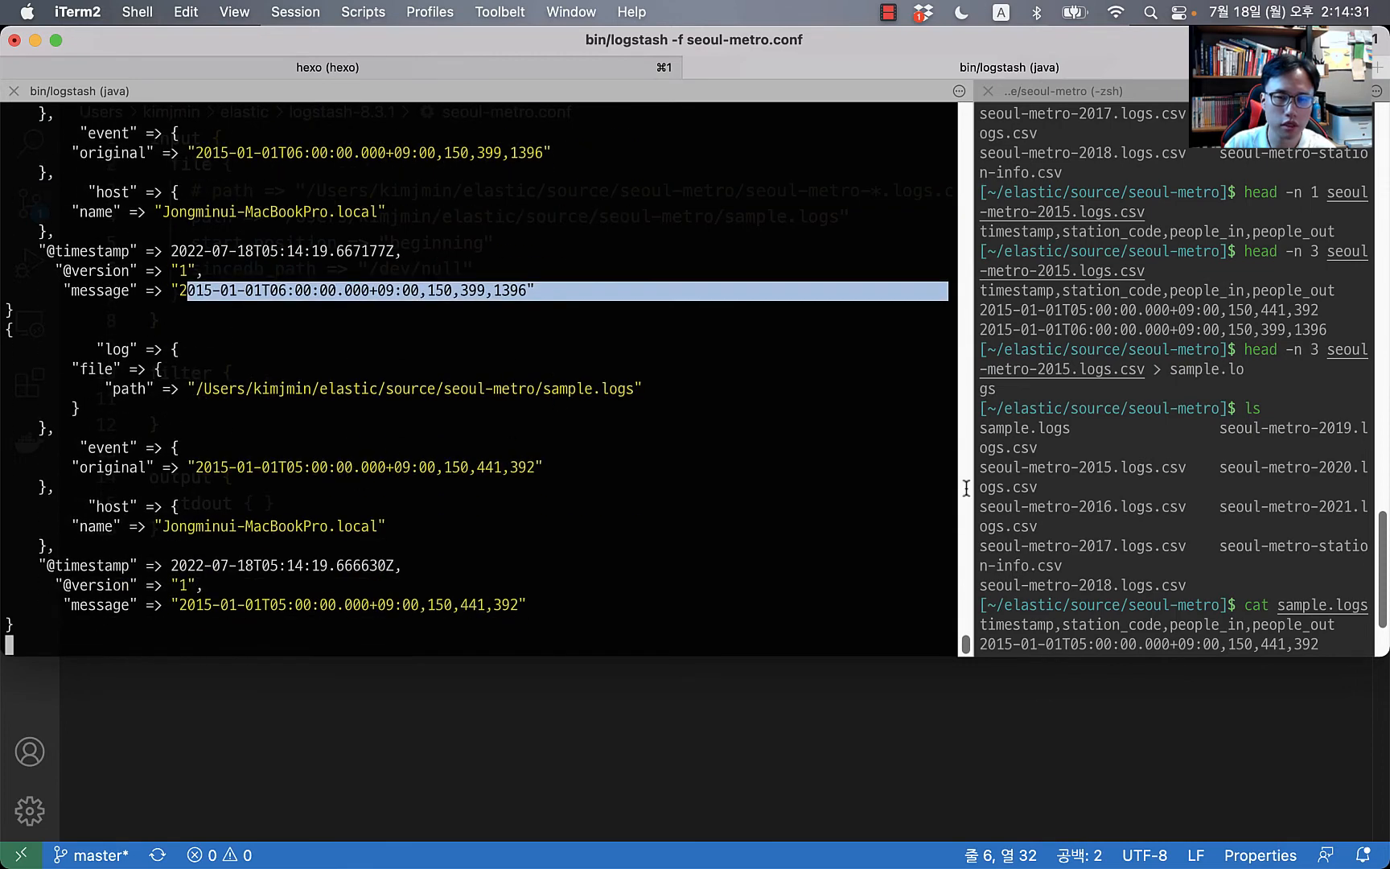
click(1215, 499)
scroll(1215, 499, down, 3)
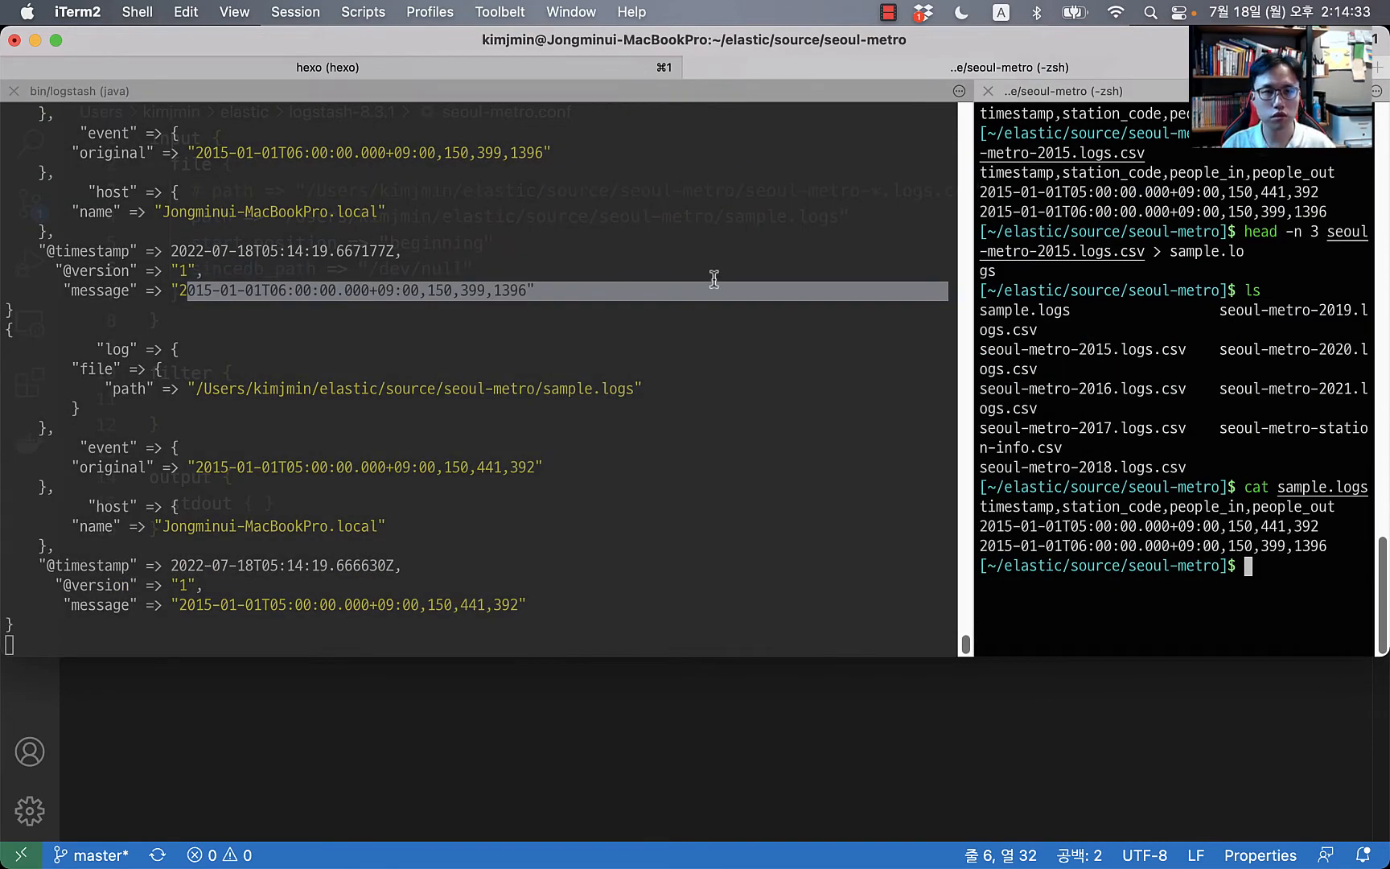
key(super+Tab)
key(super+Tab)
key(super+Tab)
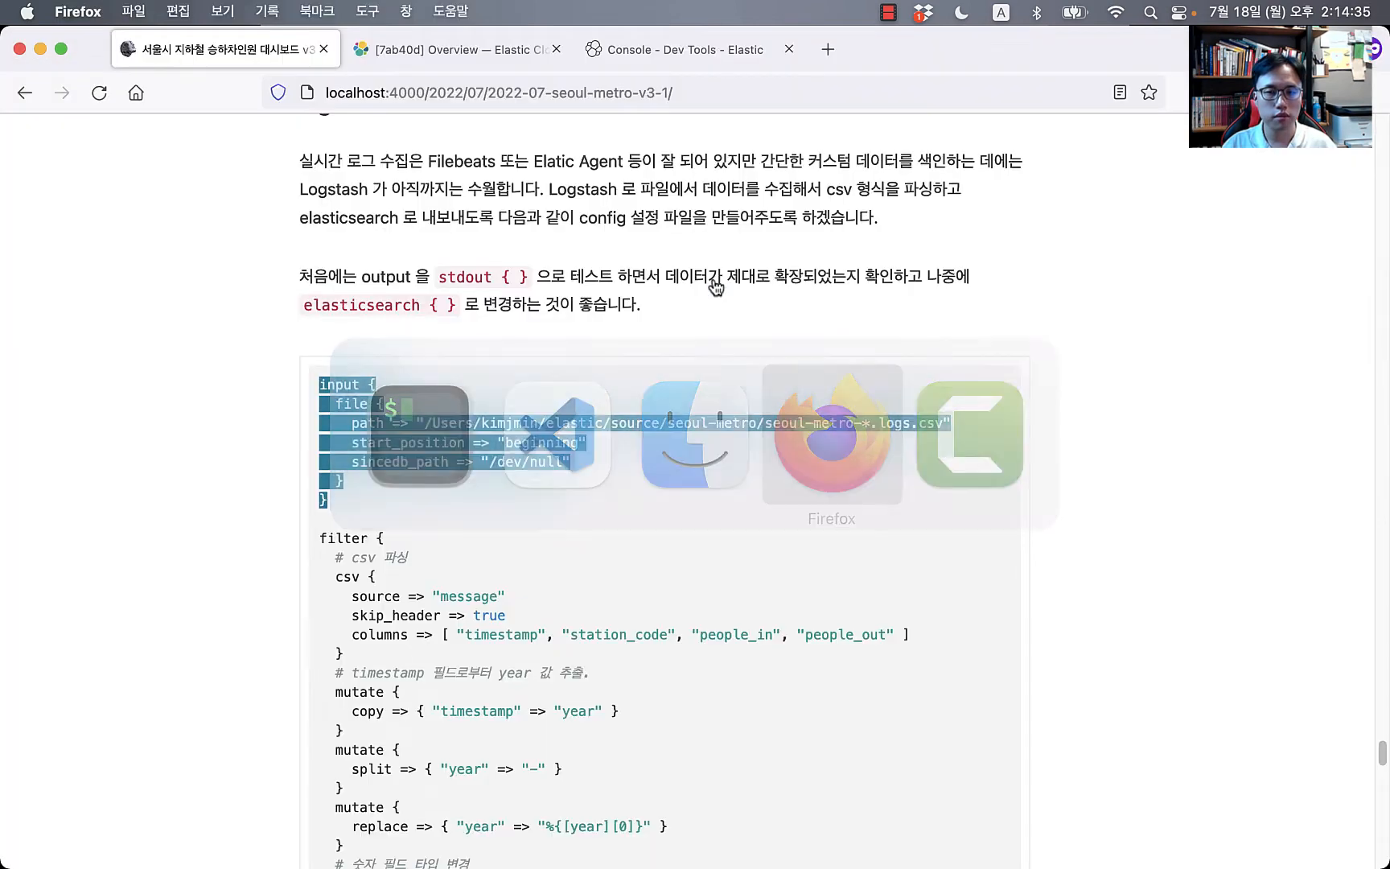
Step: Paste the blog's csv and mutate filter settings into seoul-metro.conf's filter block
click(441, 573)
scroll(392, 584, down, 5)
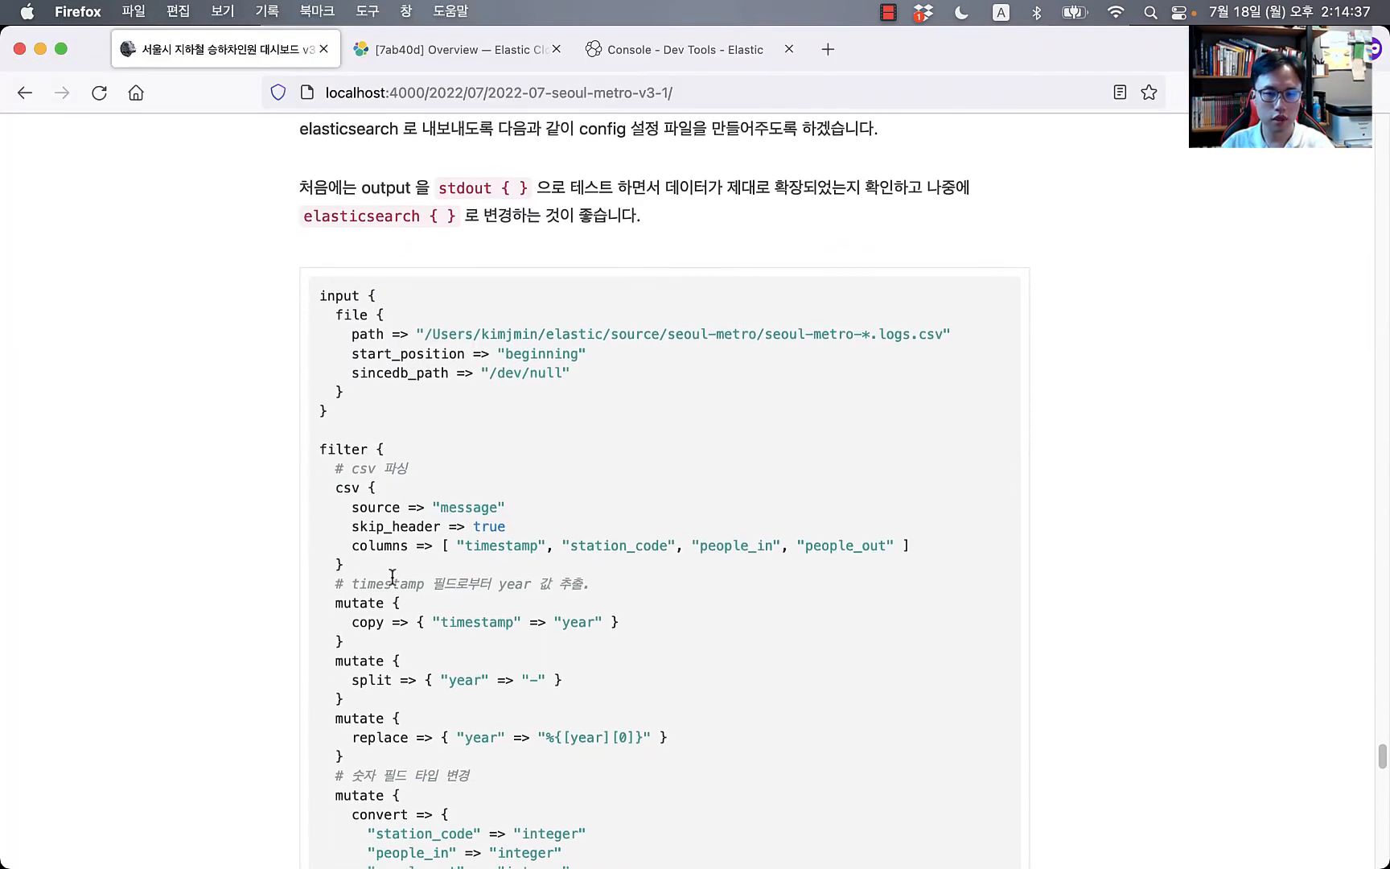
scroll(337, 249, down, 1)
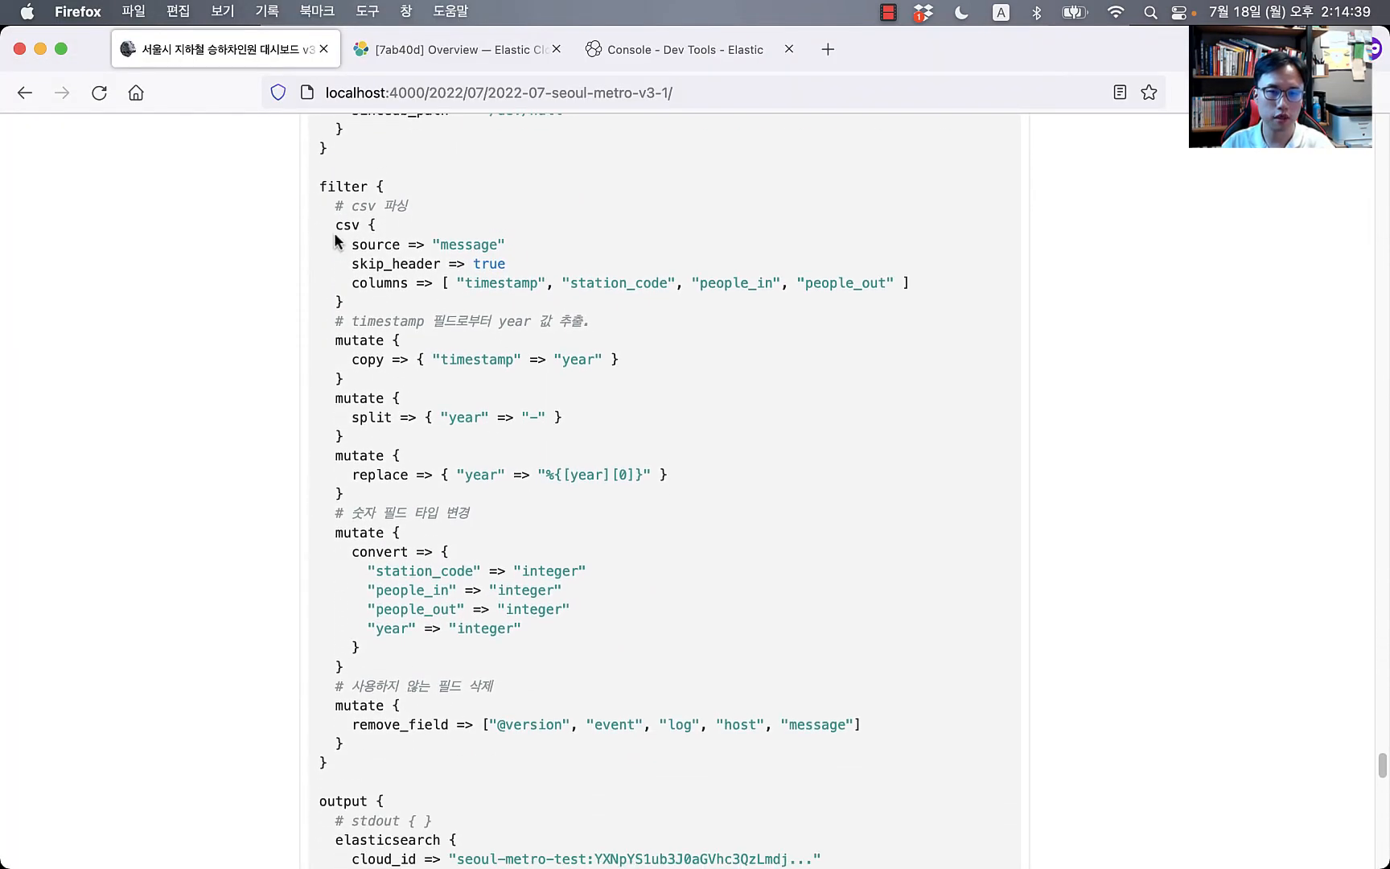
drag(334, 226, 463, 750)
key(super+c)
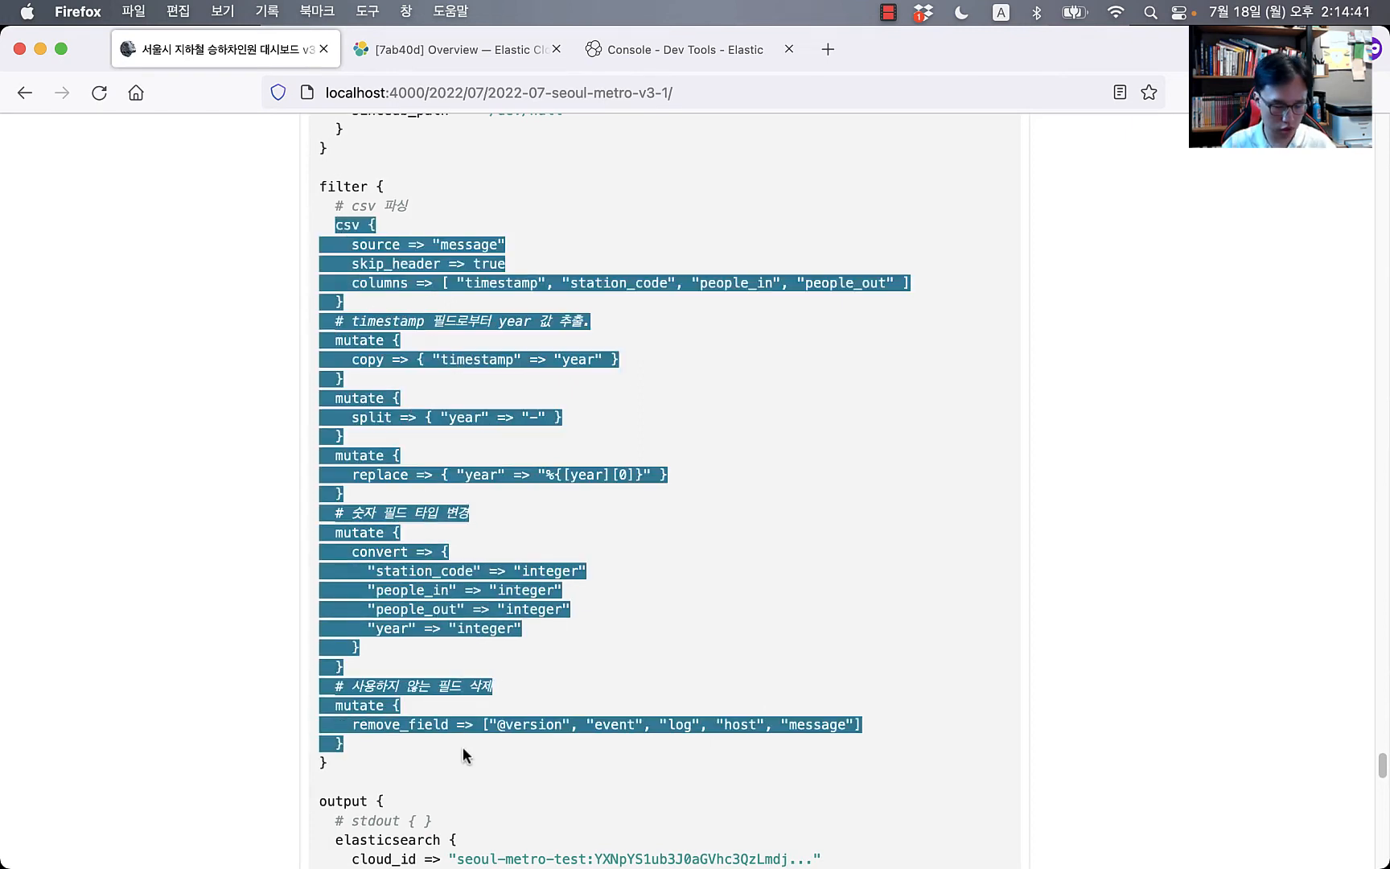
key(super+Tab)
key(super+Tab)
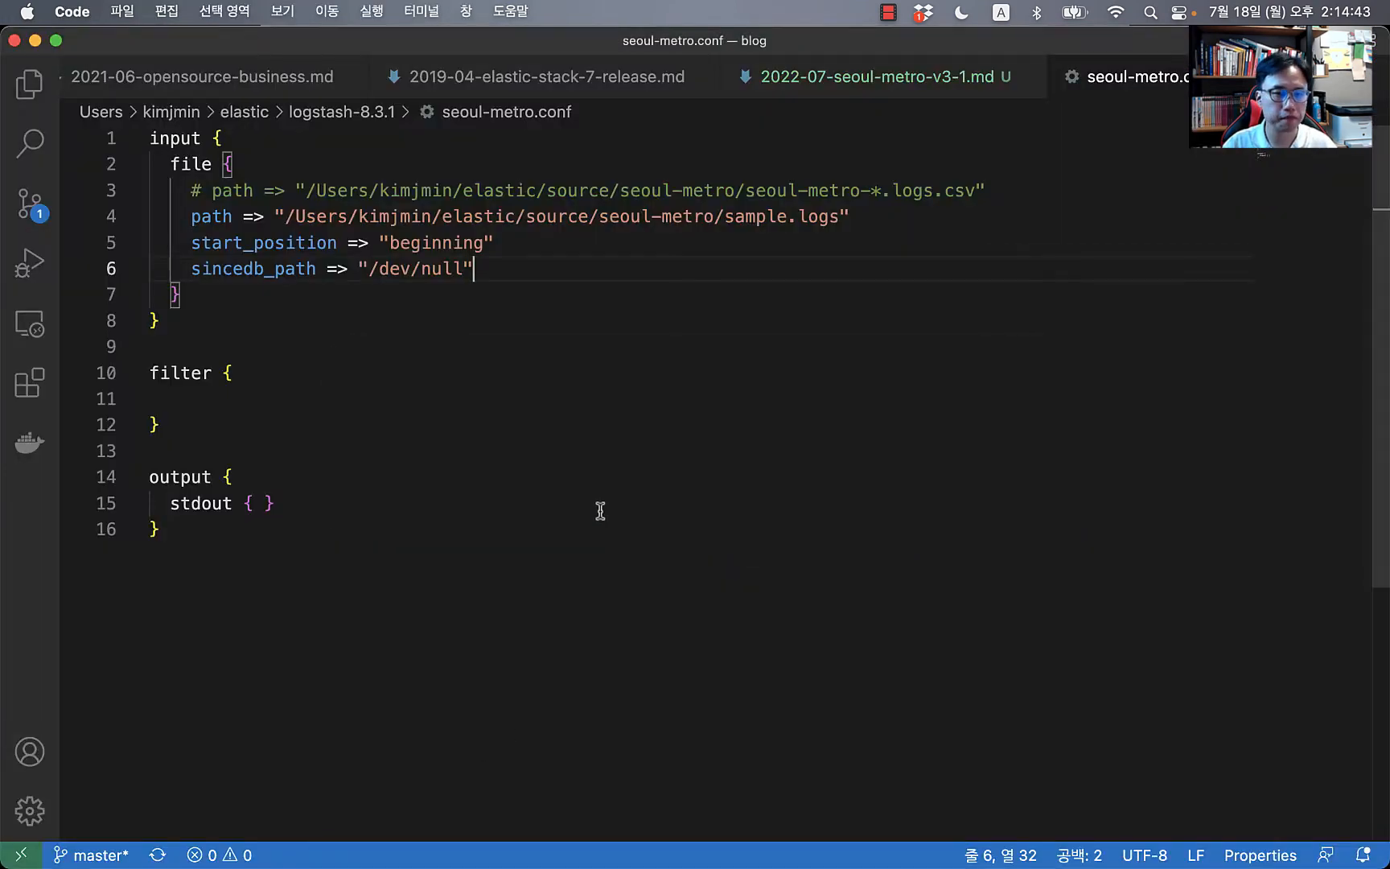
click(341, 417)
click(348, 392)
key(super+v)
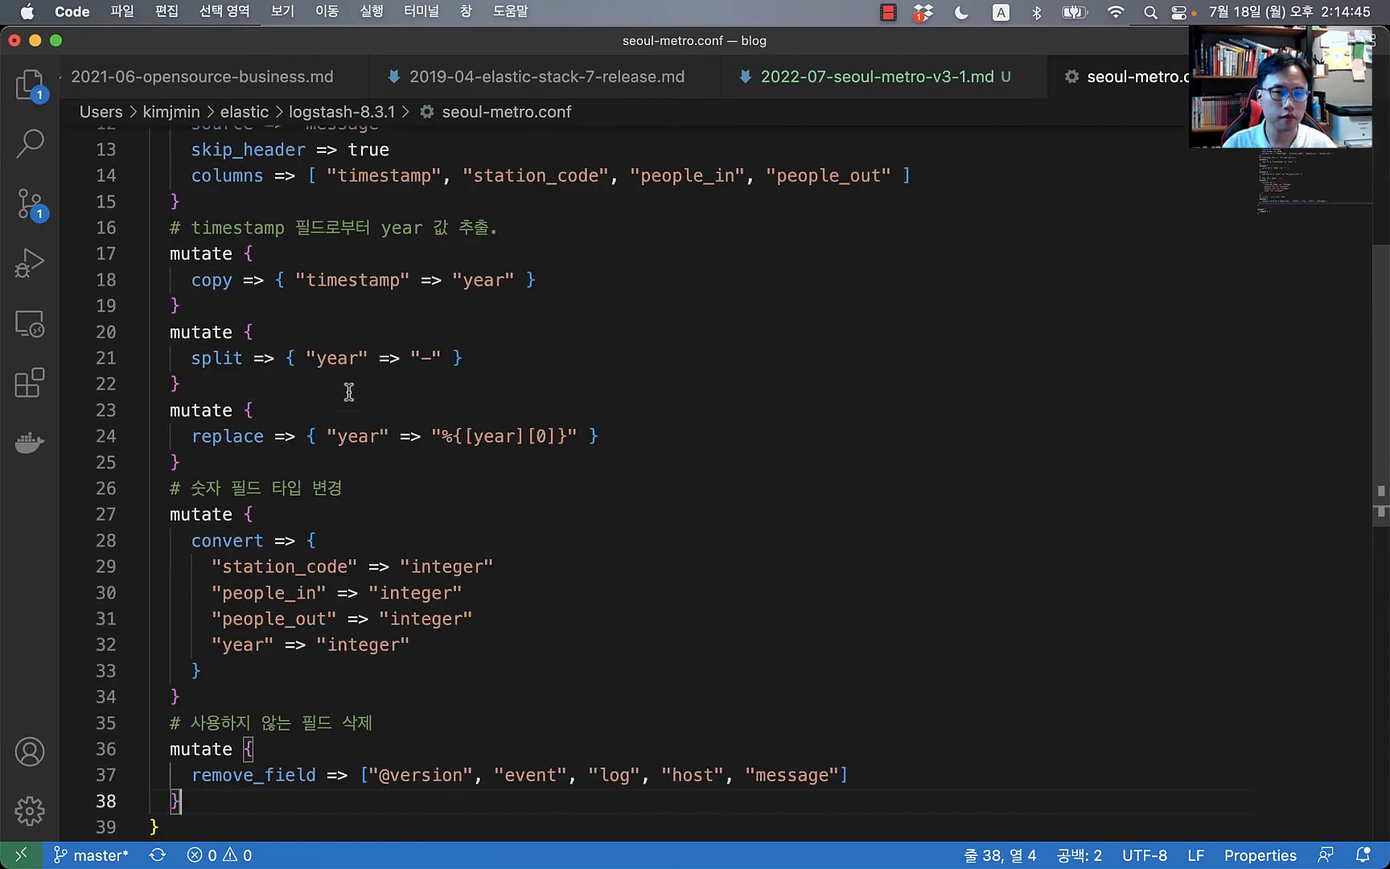
Step: Comment out the mutate blocks on lines 17–38, leaving only the csv filter active
click(295, 774)
key(shift+Up)
key(Down)
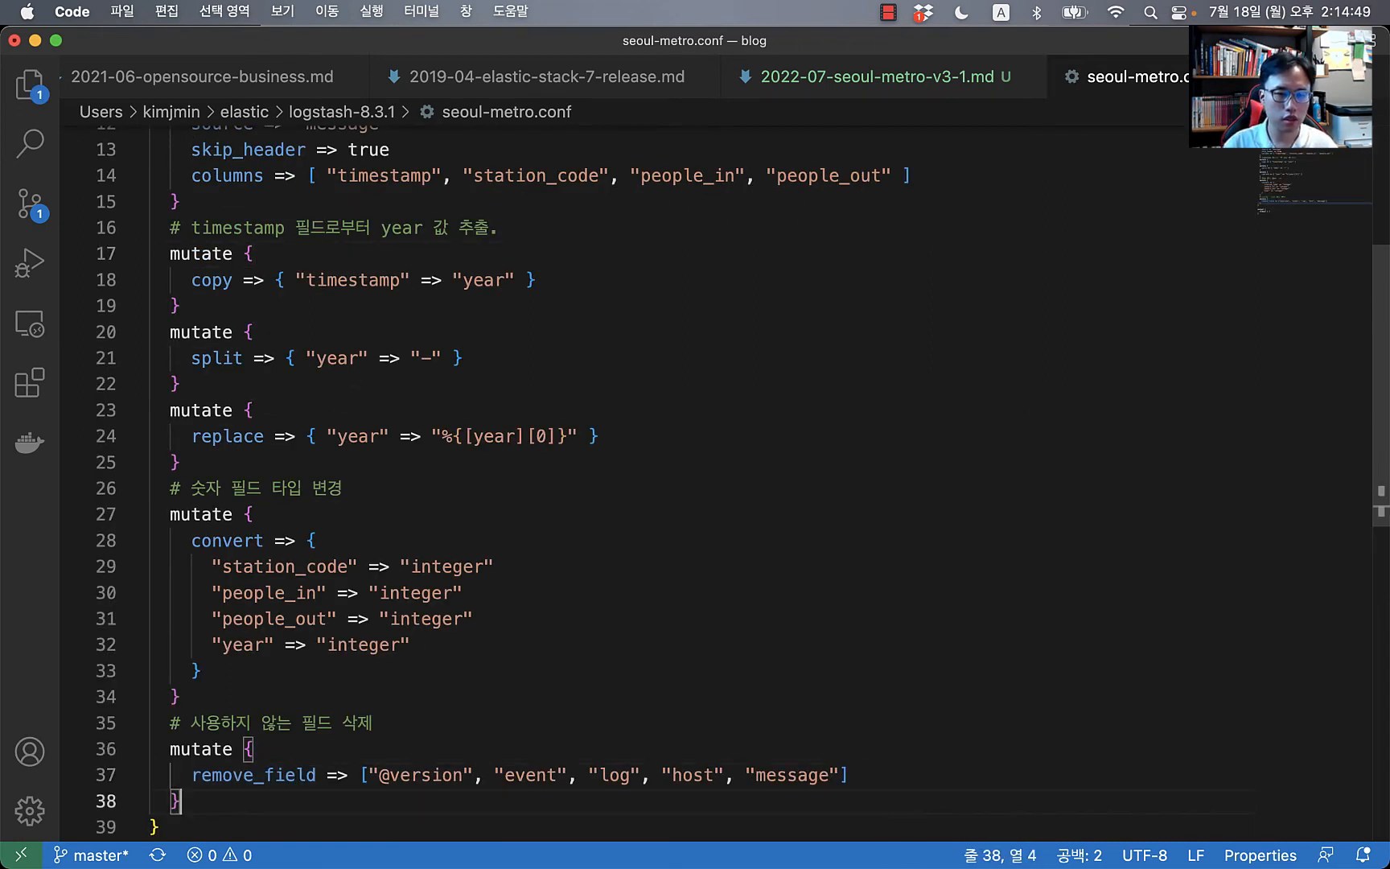
key(Down)
key(Up)
key(shift+Up)
key(shift+Up)
key(shift+Up)
key(shift+Up)
key(shift+Up)
key(shift+Up)
key(shift+Up)
key(shift+Up)
key(shift+Up)
key(shift+Up)
key(shift+Up)
key(shift+Up)
key(shift+Up)
key(shift+Up)
key(shift+Up)
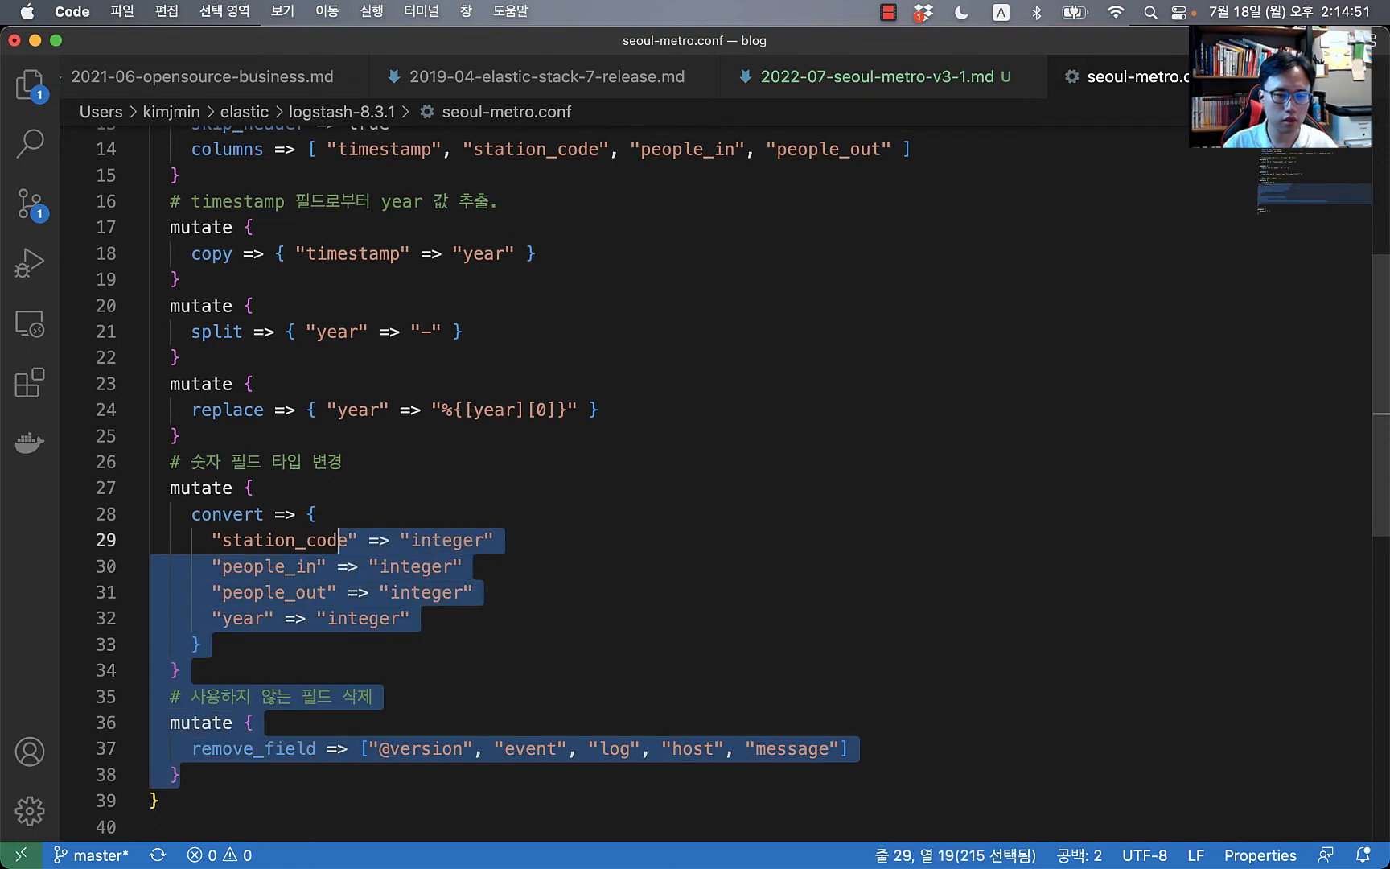
key(shift+Up)
key(shift+Up)
key(shift+Up)
key(shift+Up)
key(shift+Up)
key(shift+Up)
drag(202, 139, 171, 347)
key(super+slash)
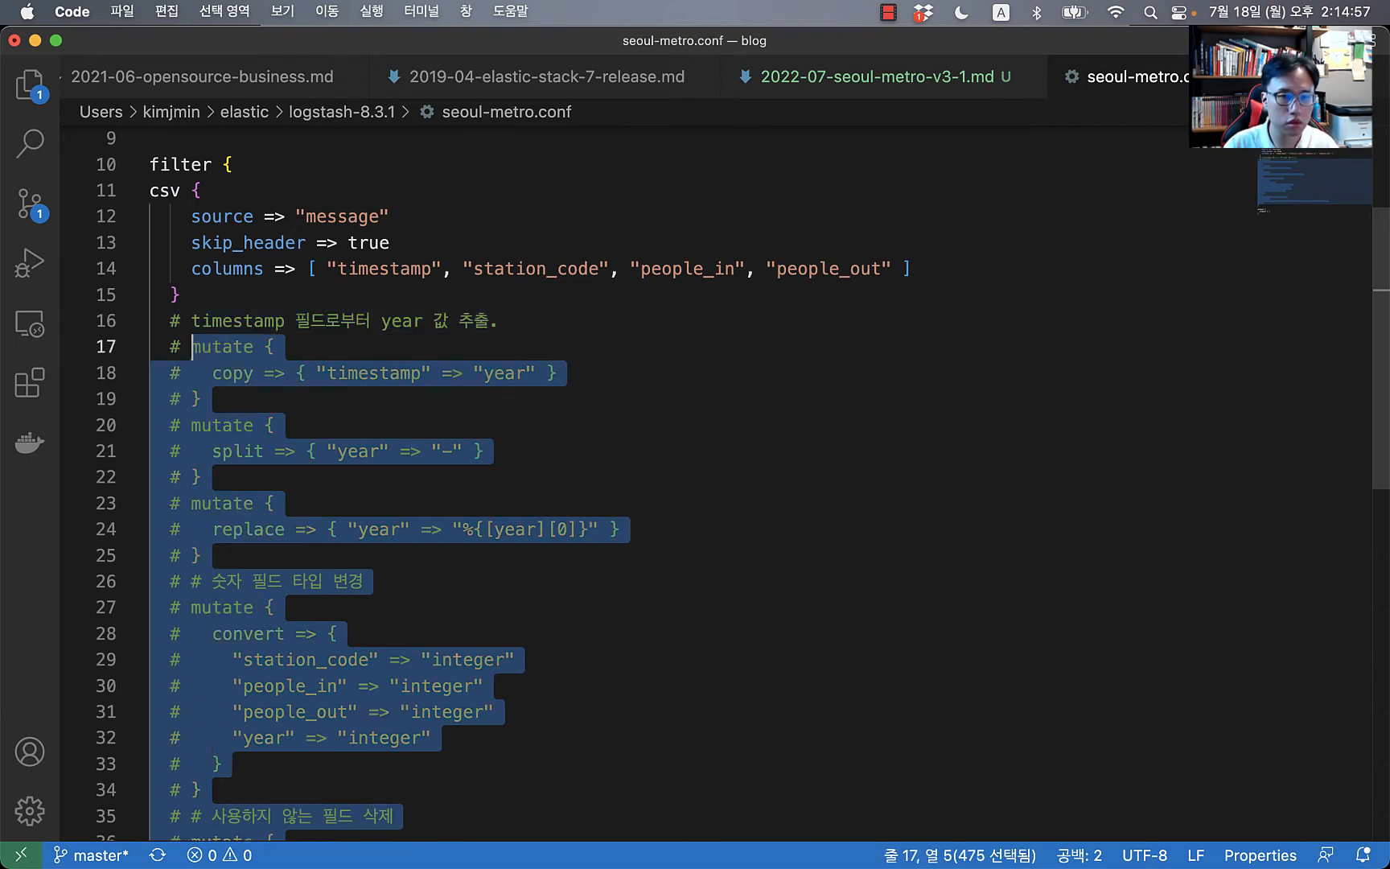
key(Up)
key(Up)
key(Up)
key(Up)
key(Up)
key(Up)
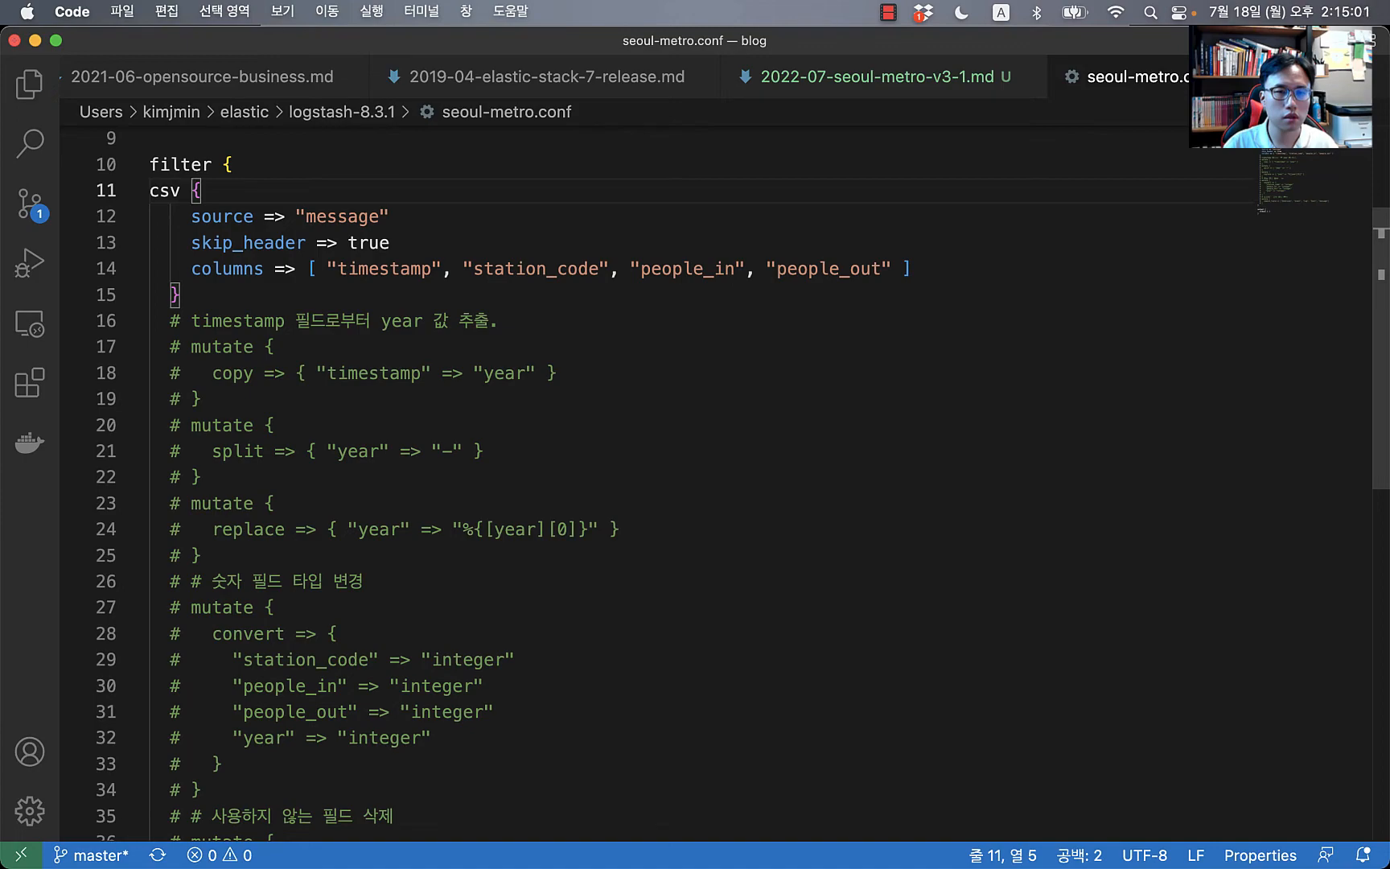
key(super+Tab)
key(super+Tab)
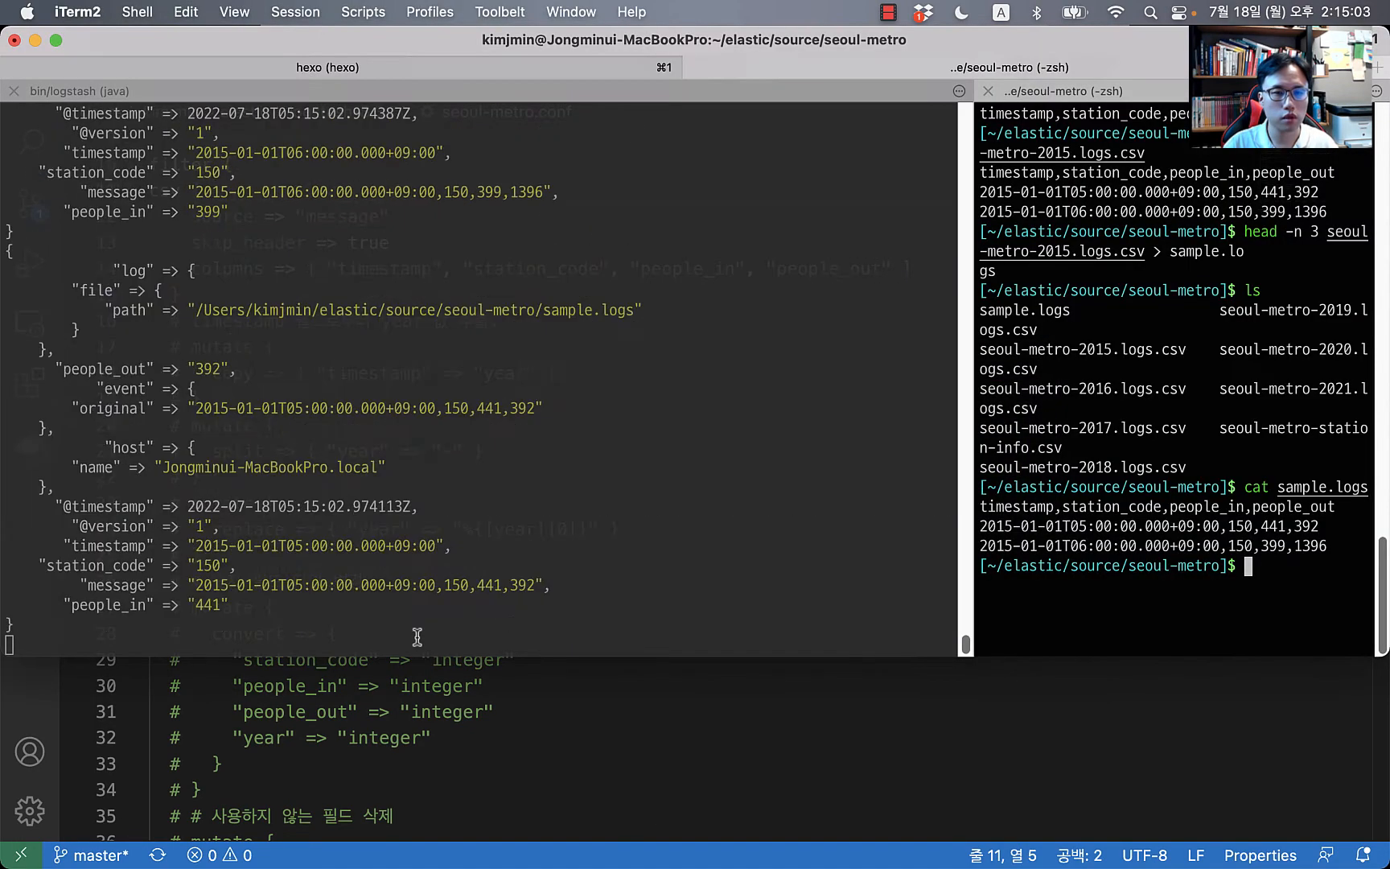
Step: Highlight the timestamp, station_code, message, people_in and people_out fields in the Logstash output
click(589, 548)
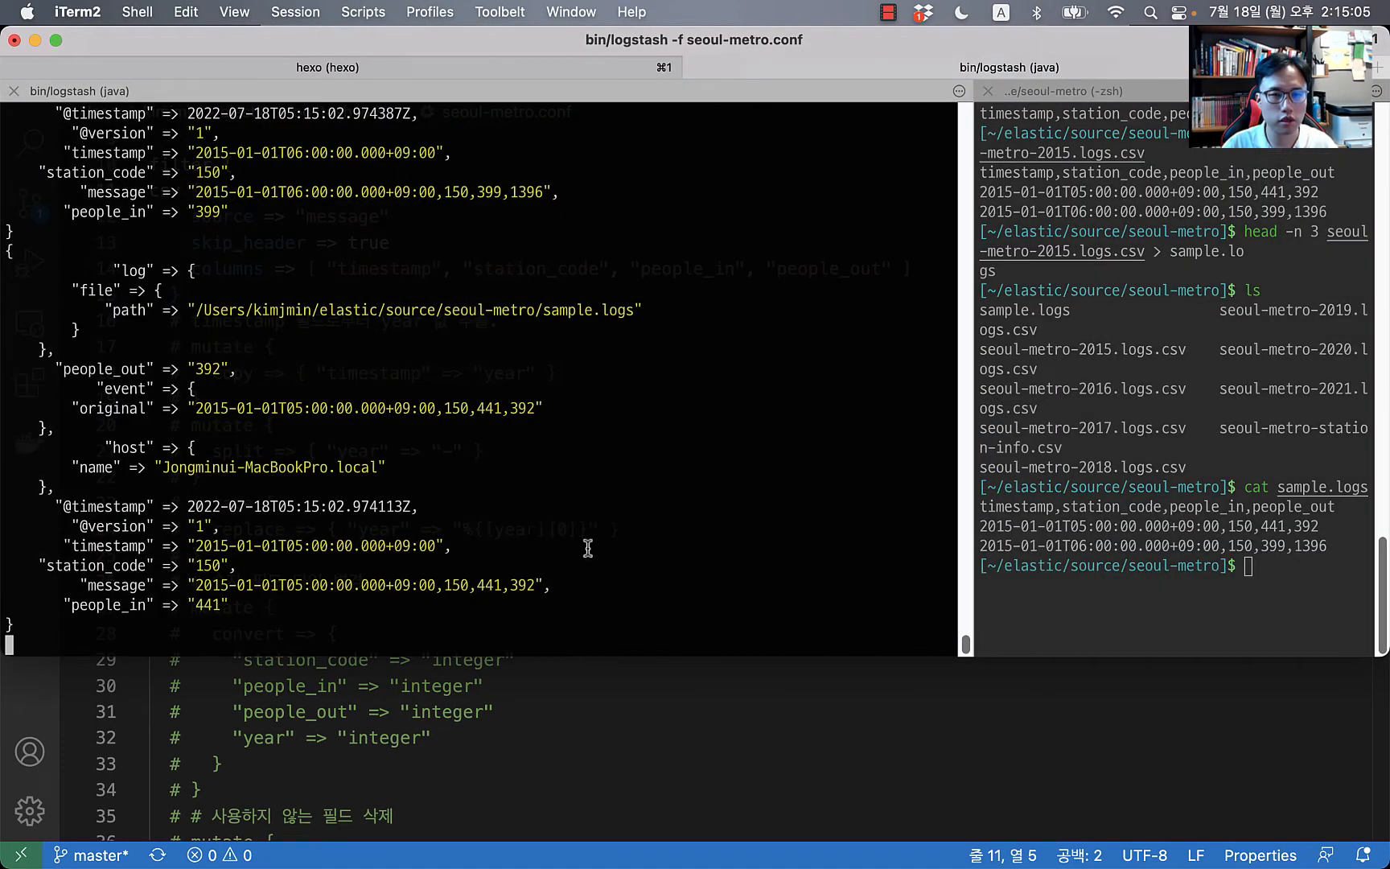
double_click(91, 549)
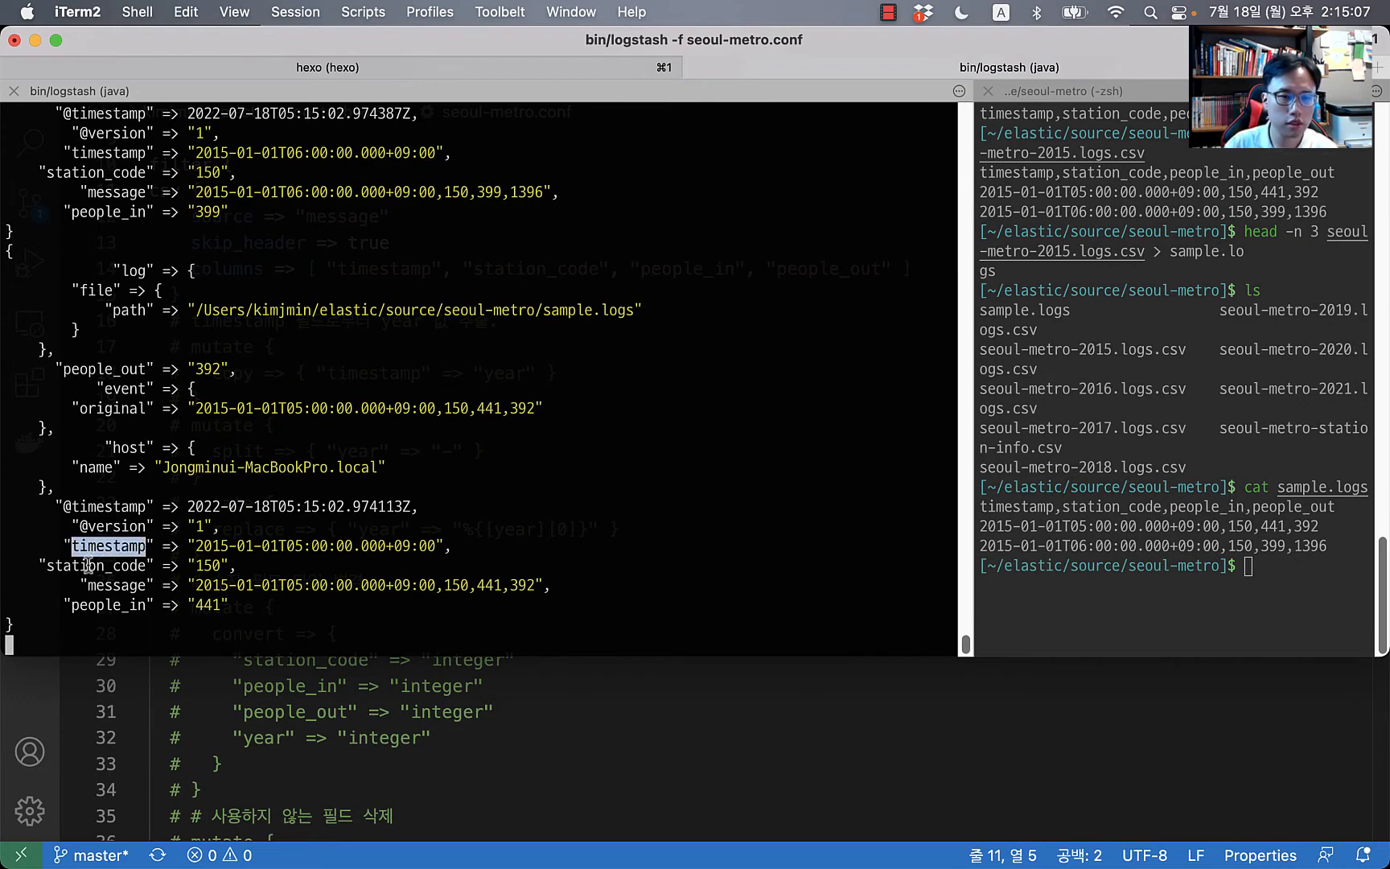
double_click(100, 570)
double_click(110, 585)
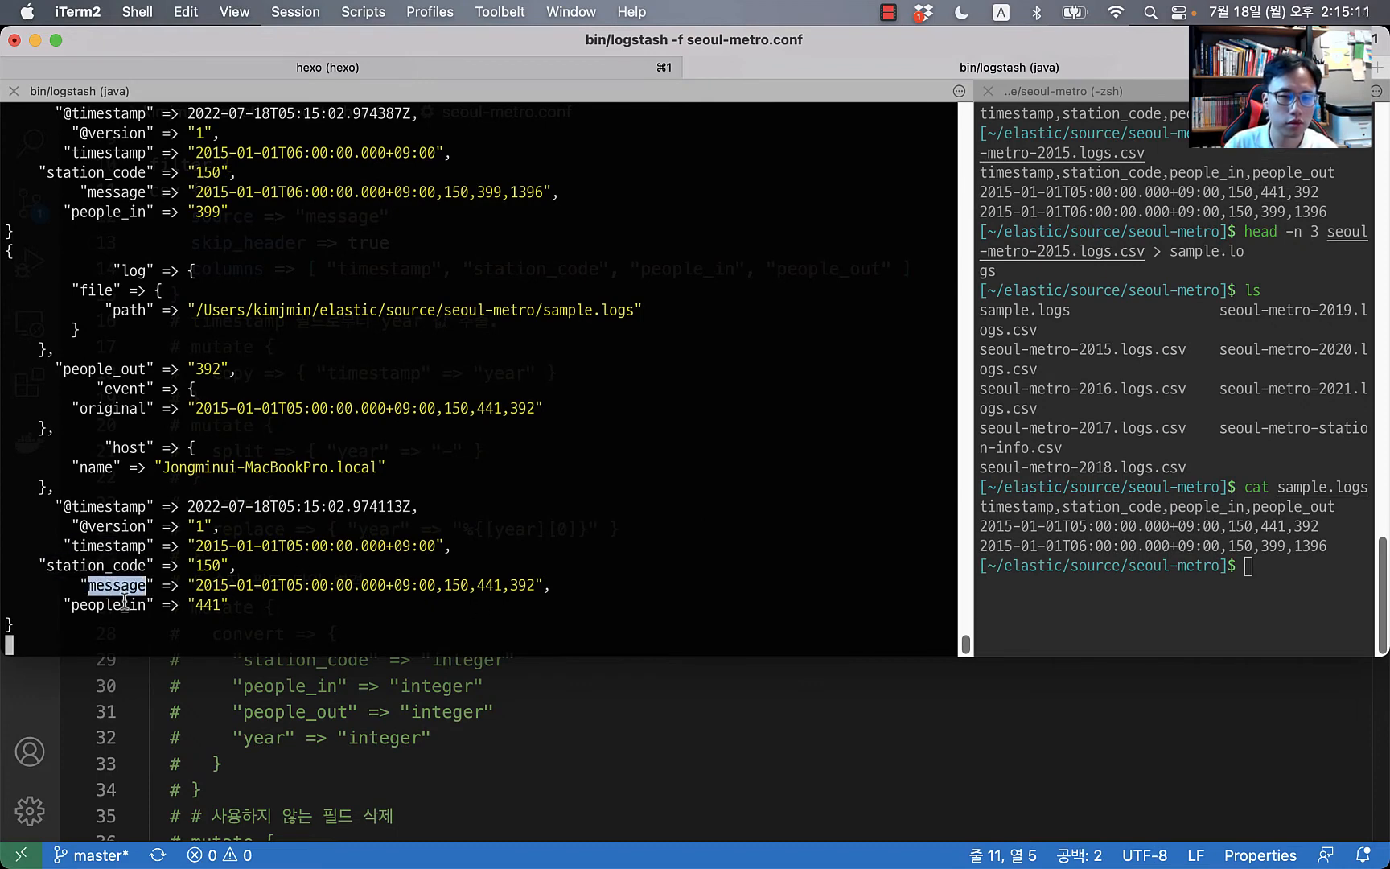
double_click(125, 603)
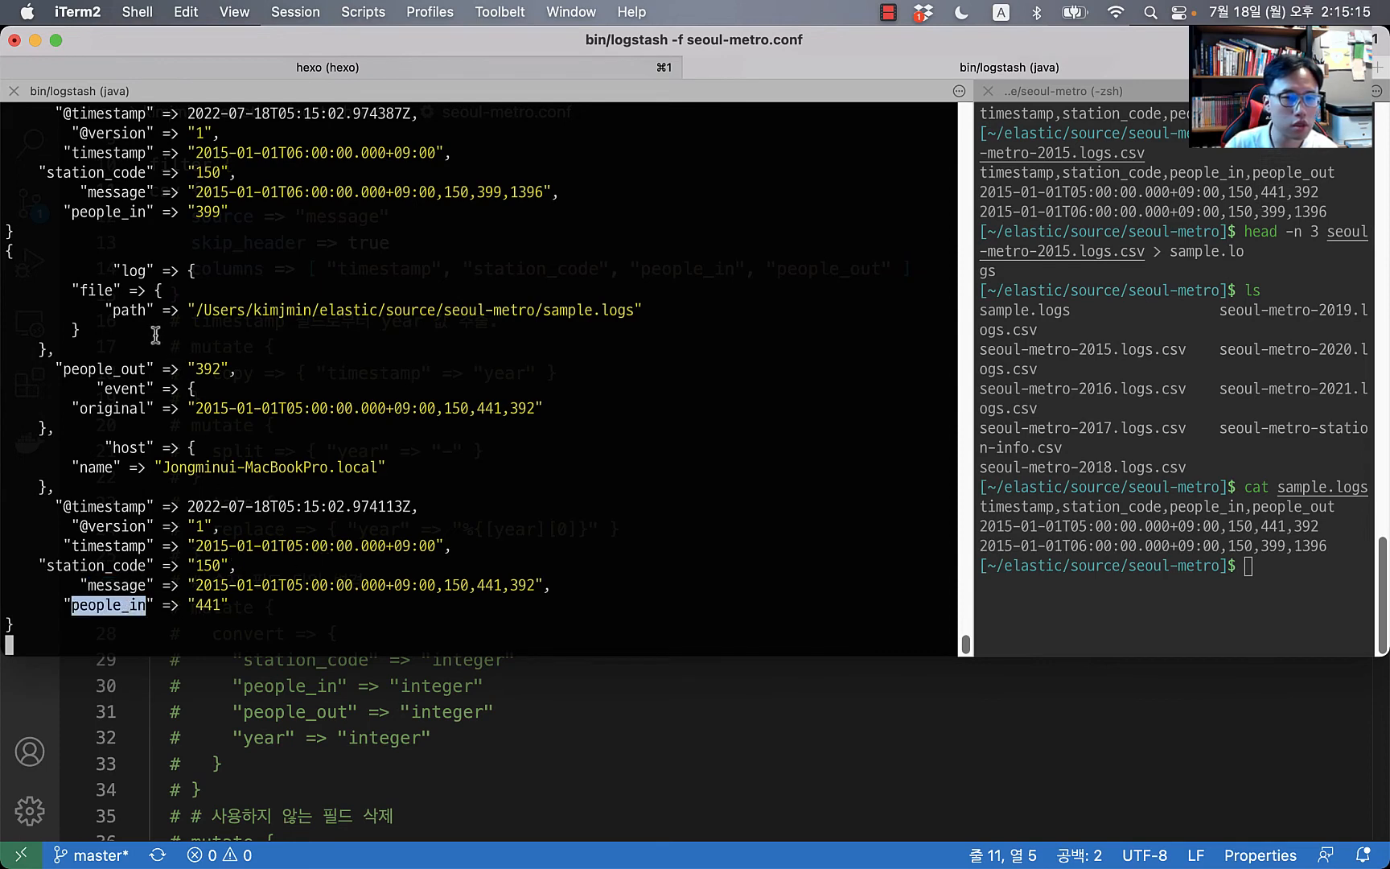
double_click(129, 370)
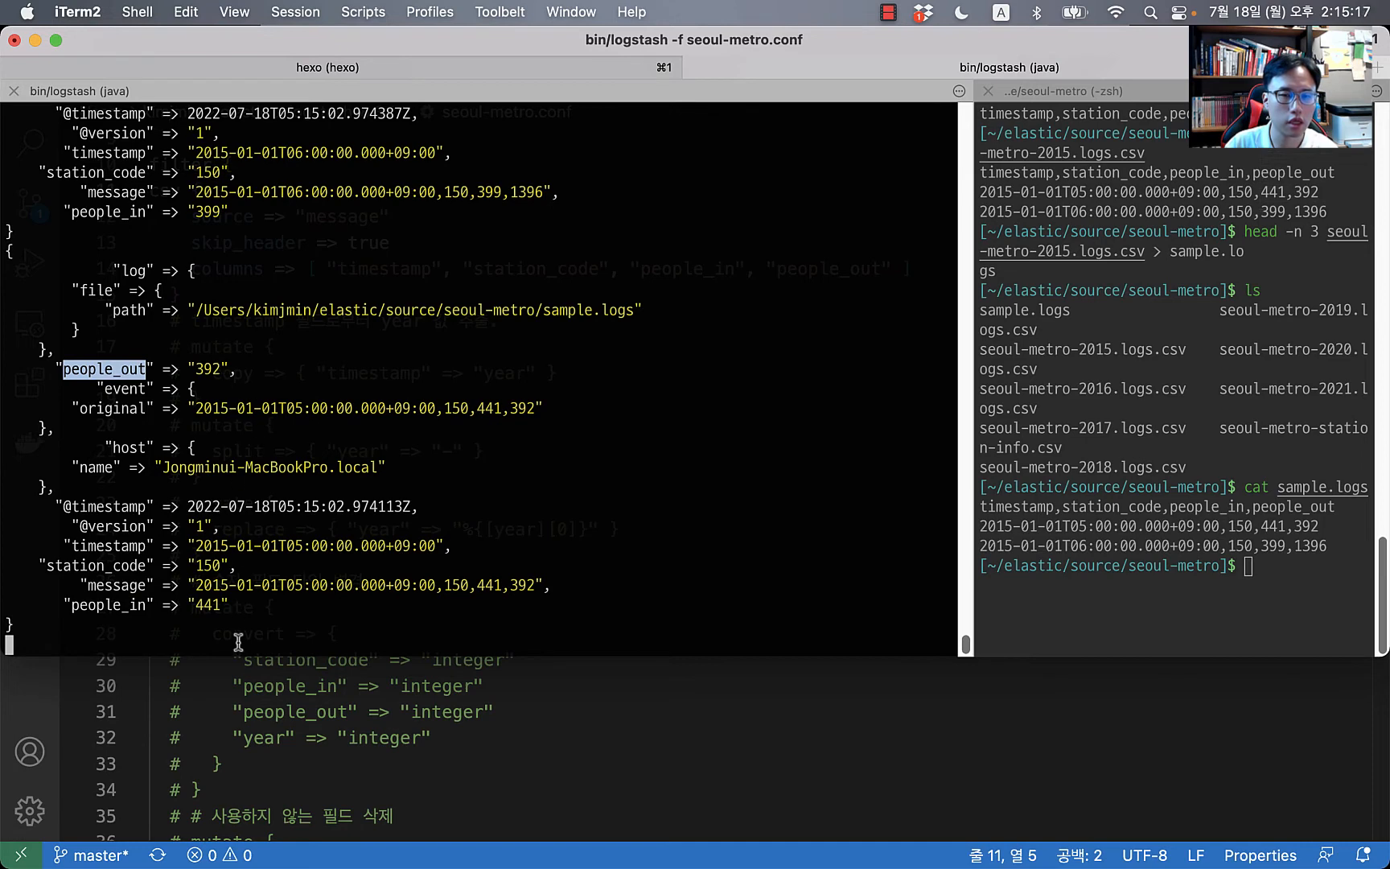
click(271, 615)
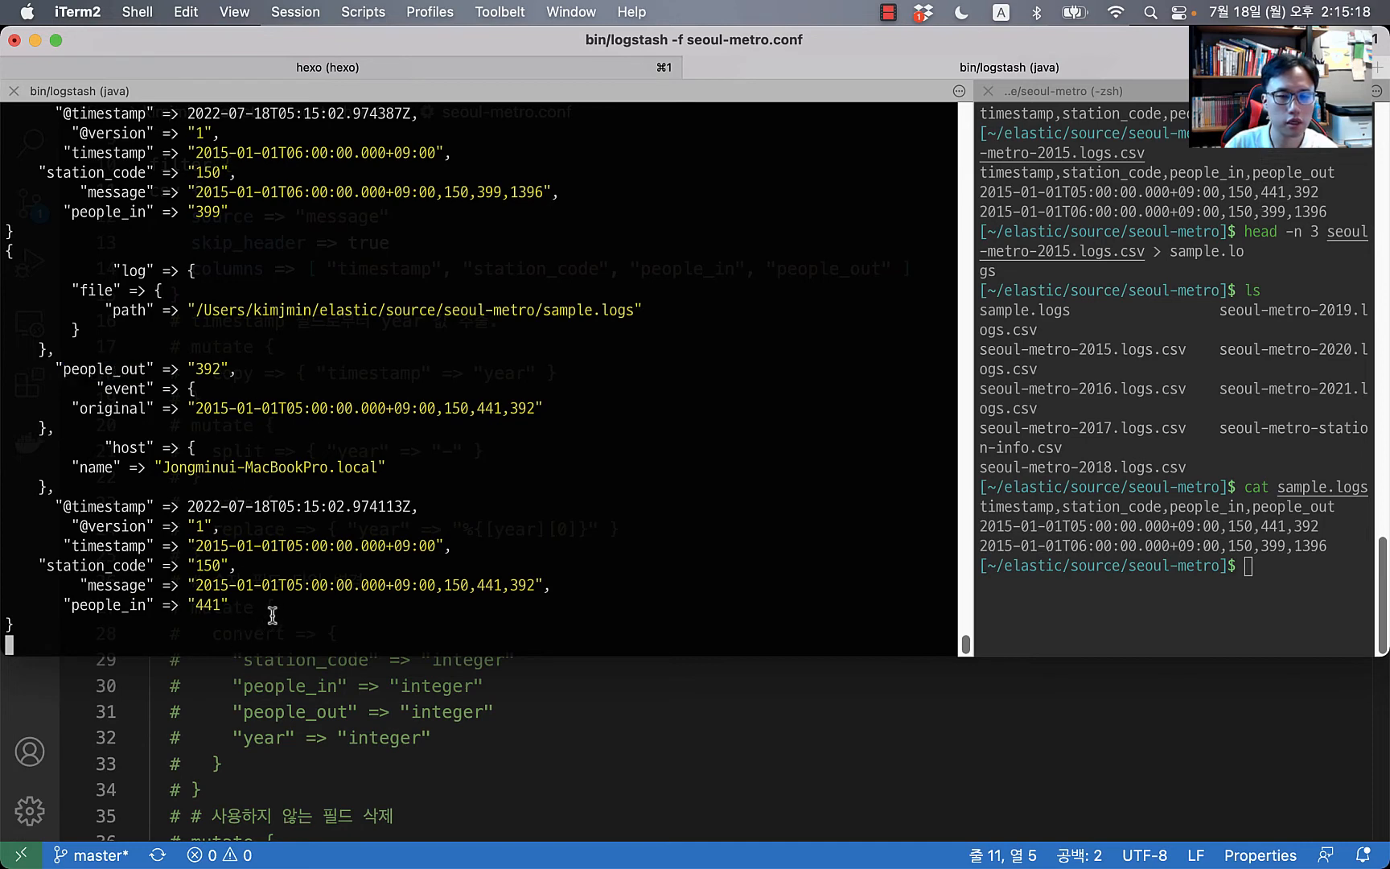
double_click(129, 547)
click(421, 553)
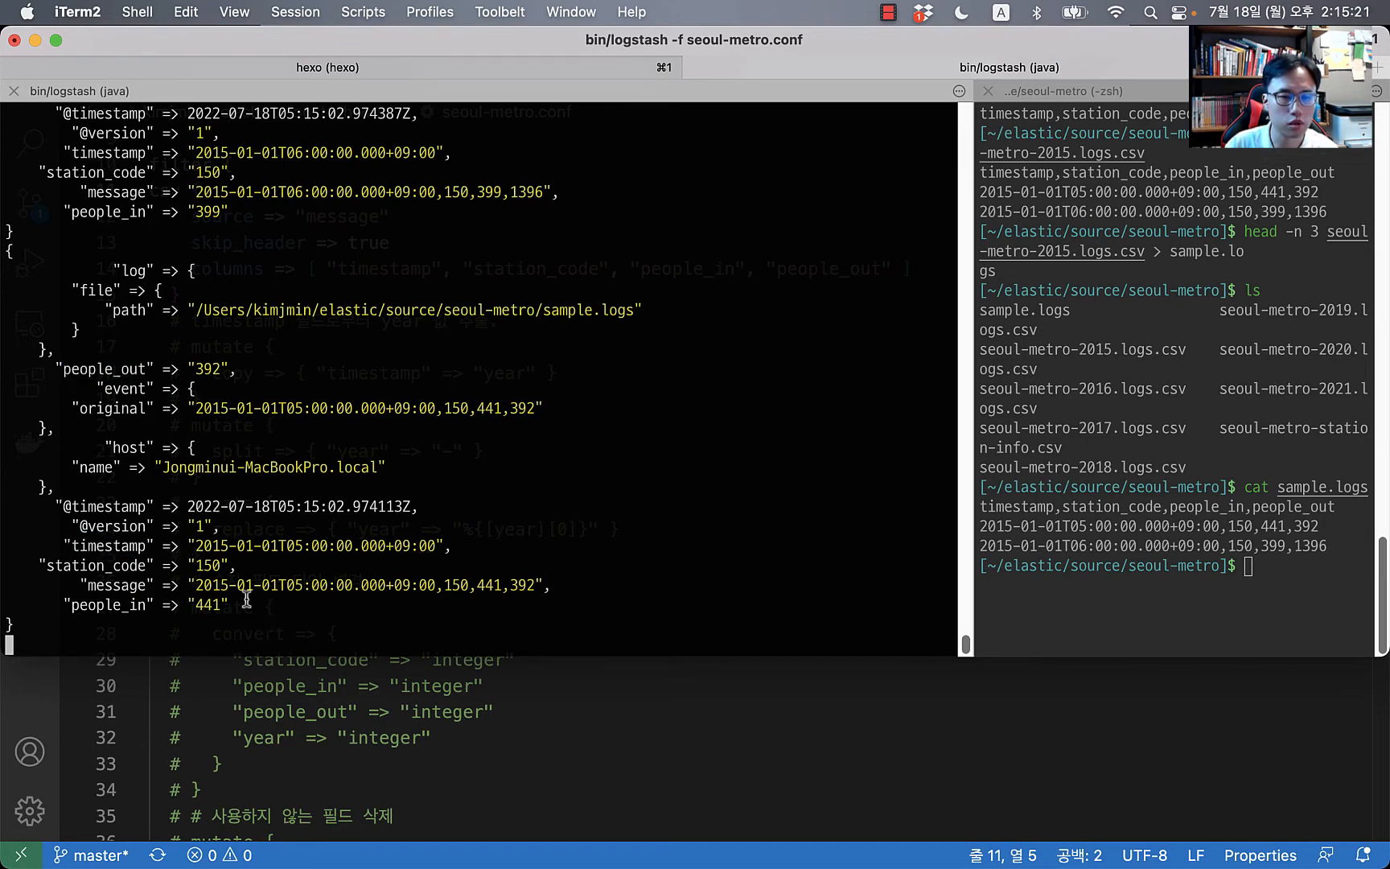
click(484, 764)
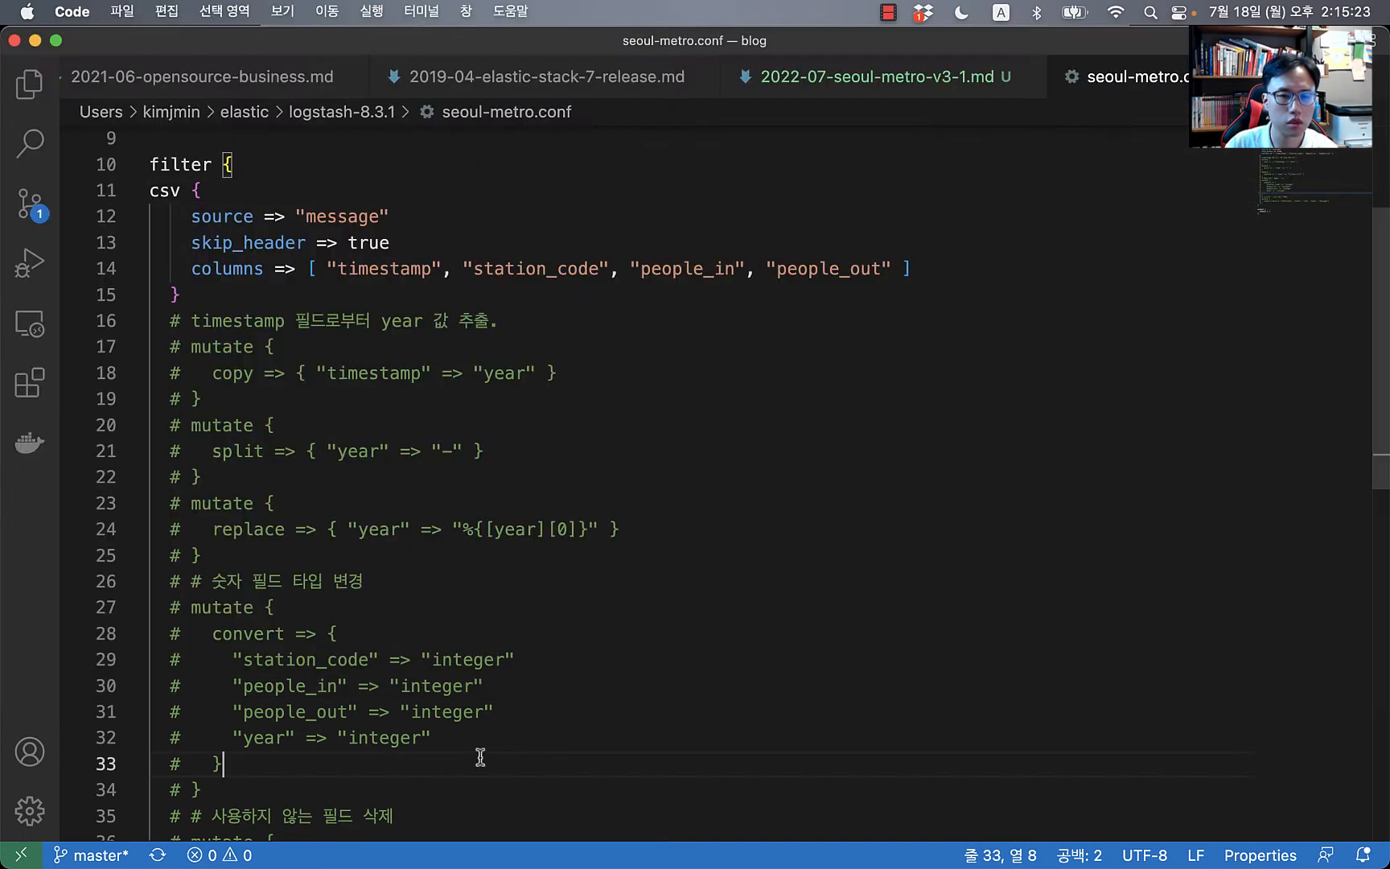
Step: Uncomment lines 17–25 holding the copy, split and replace year-extraction mutate blocks
click(411, 320)
key(Down)
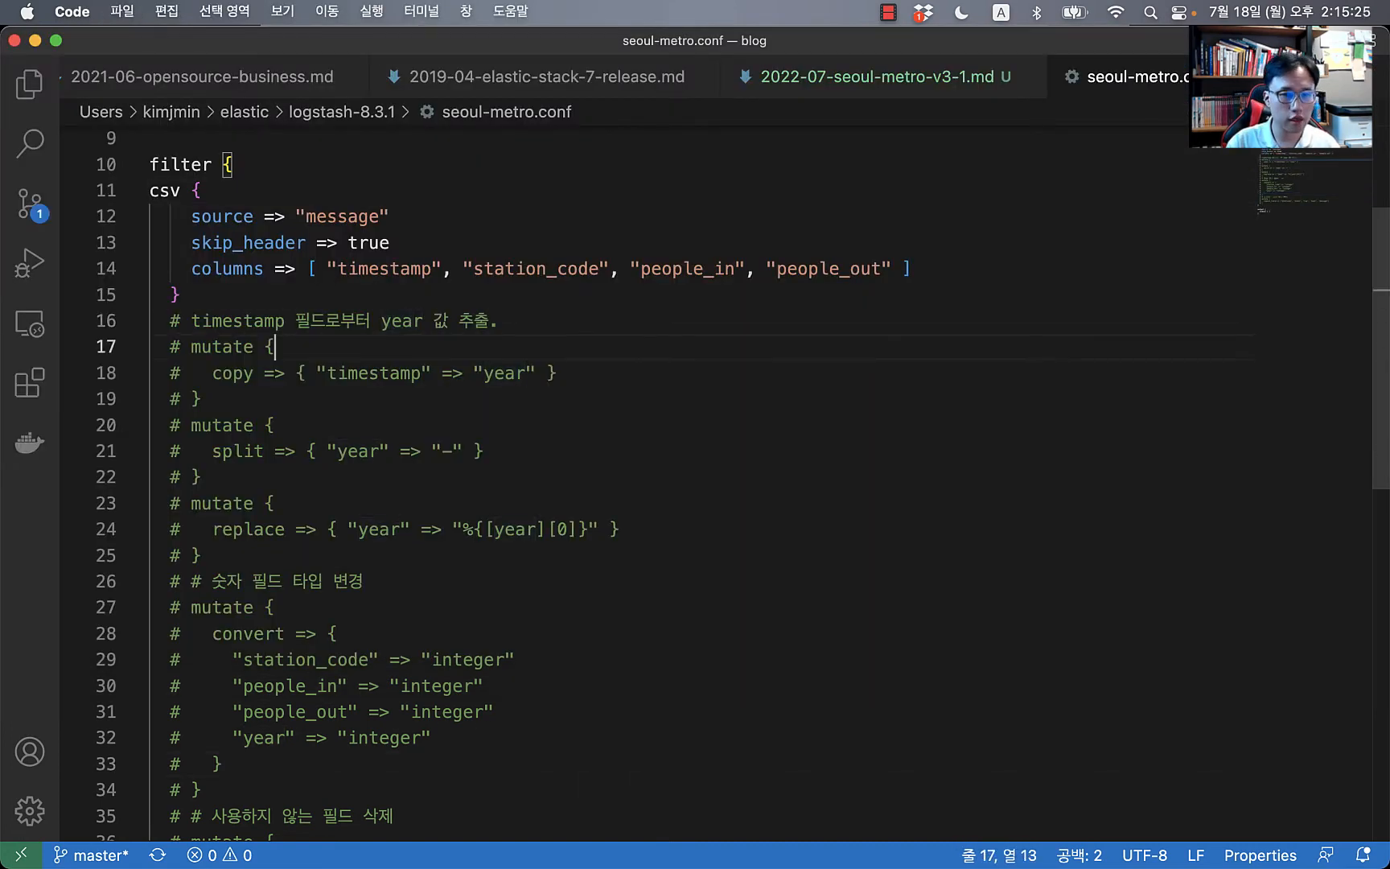
key(super+Left)
key(shift+Down)
key(shift+Down)
key(shift+Down)
key(shift+Up)
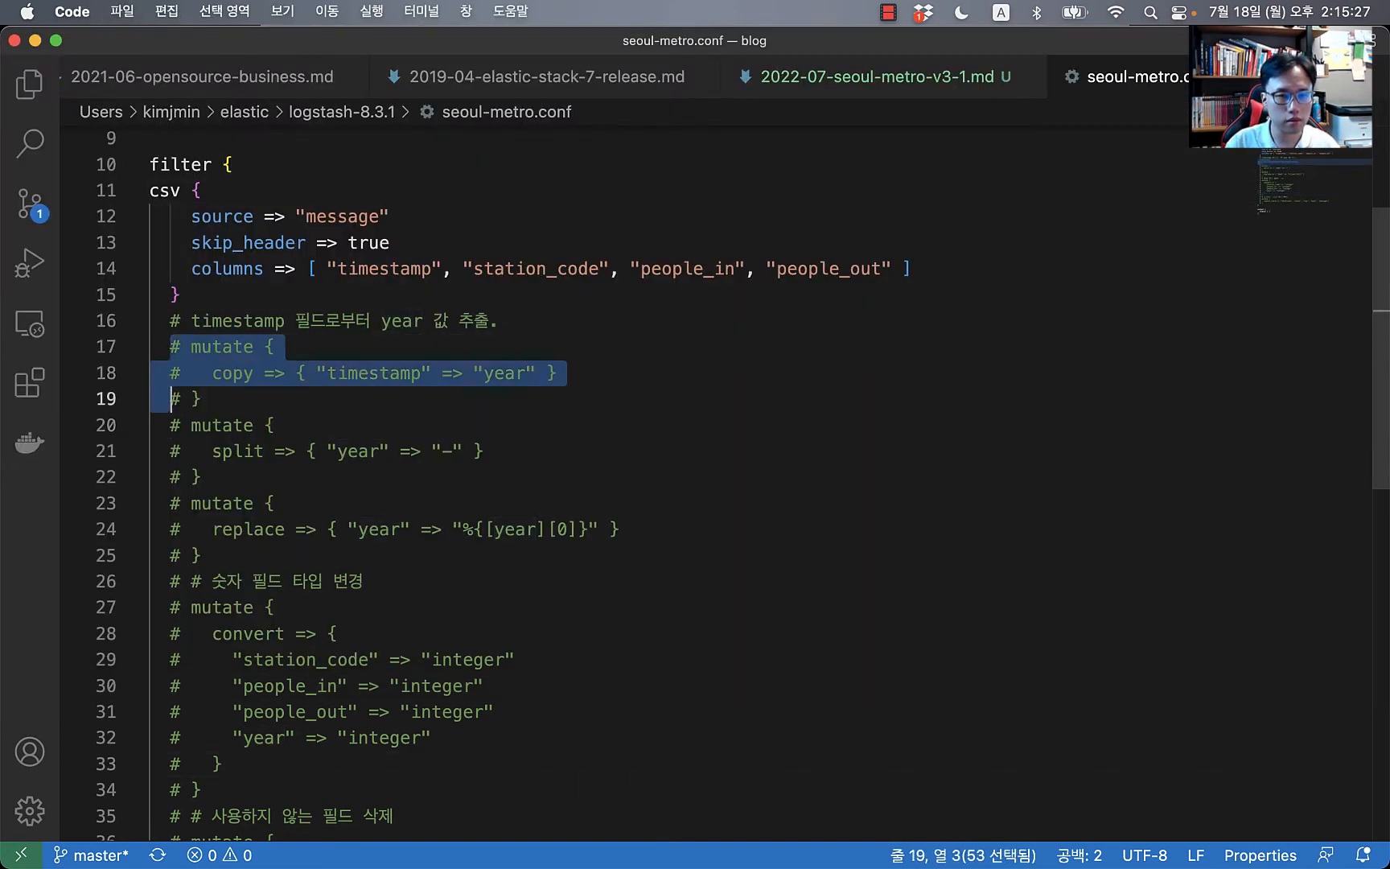
key(shift+Down)
key(shift+Down)
key(shift+Down)
key(shift+Down)
key(shift+Down)
key(shift+End)
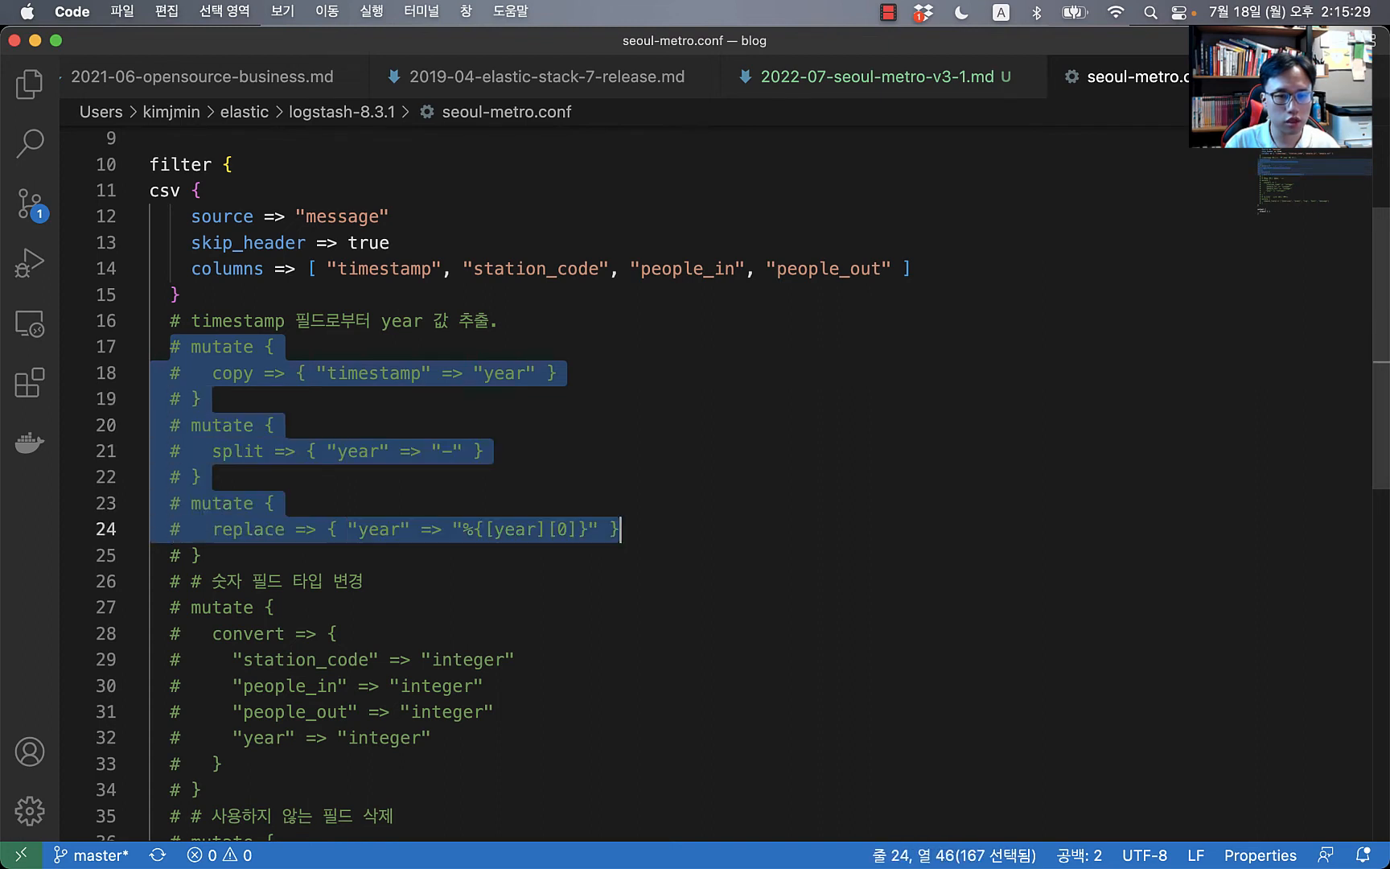
key(shift+Down)
key(super+slash)
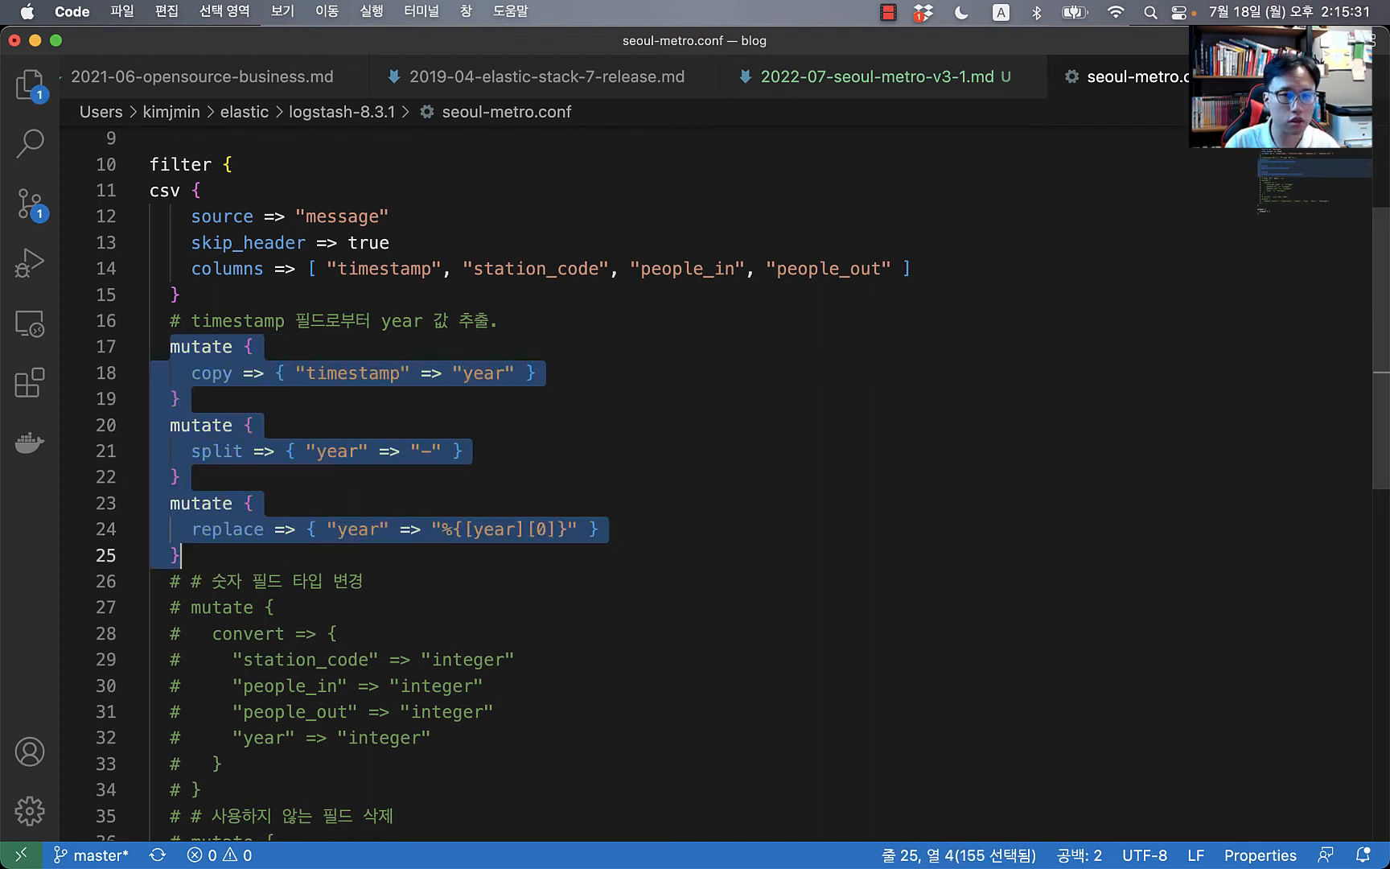
key(Up)
Step: Point out the date inside the original message value in the Logstash output
key(Down)
key(Down)
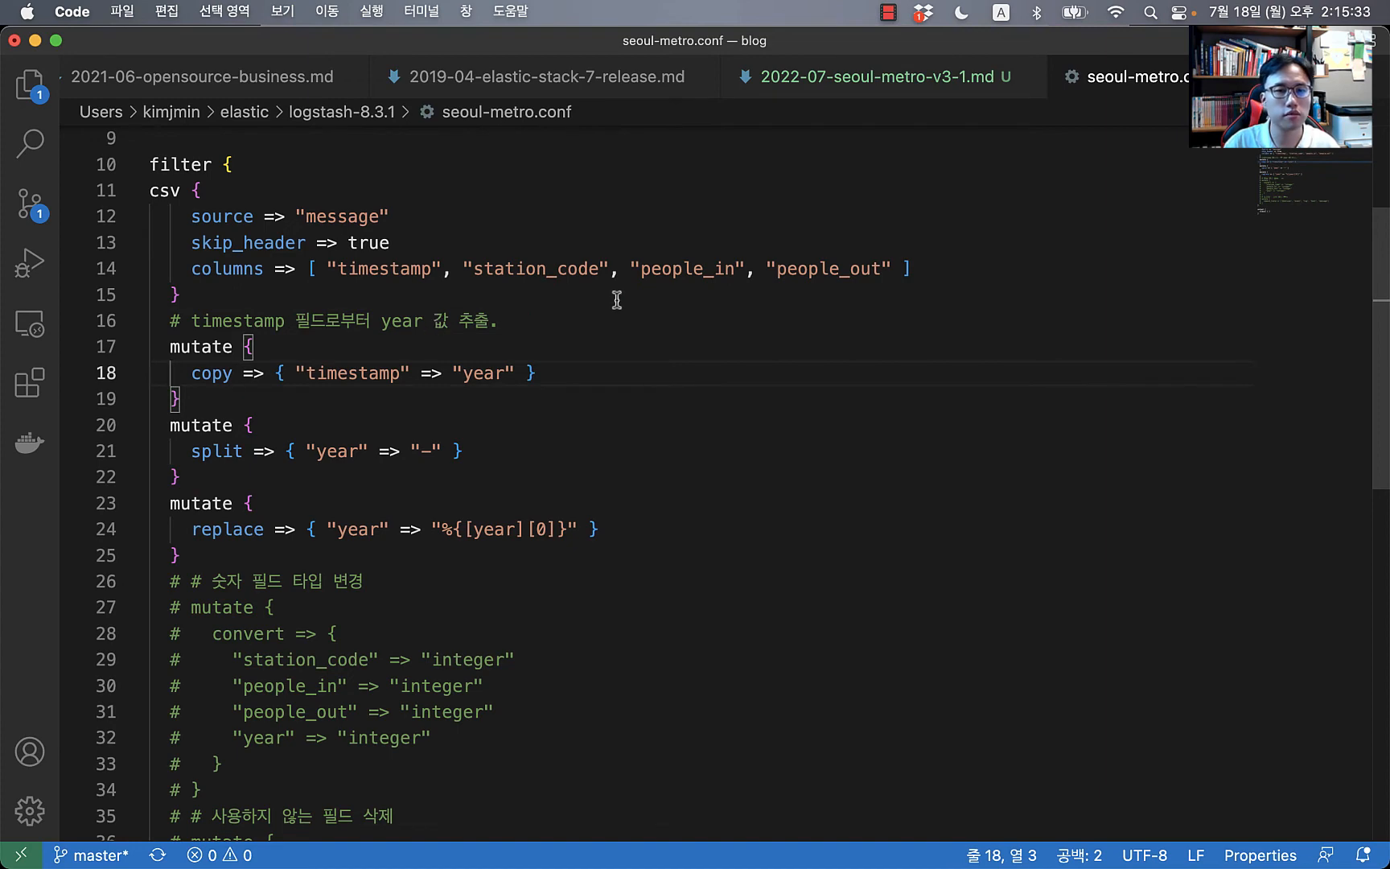
click(341, 393)
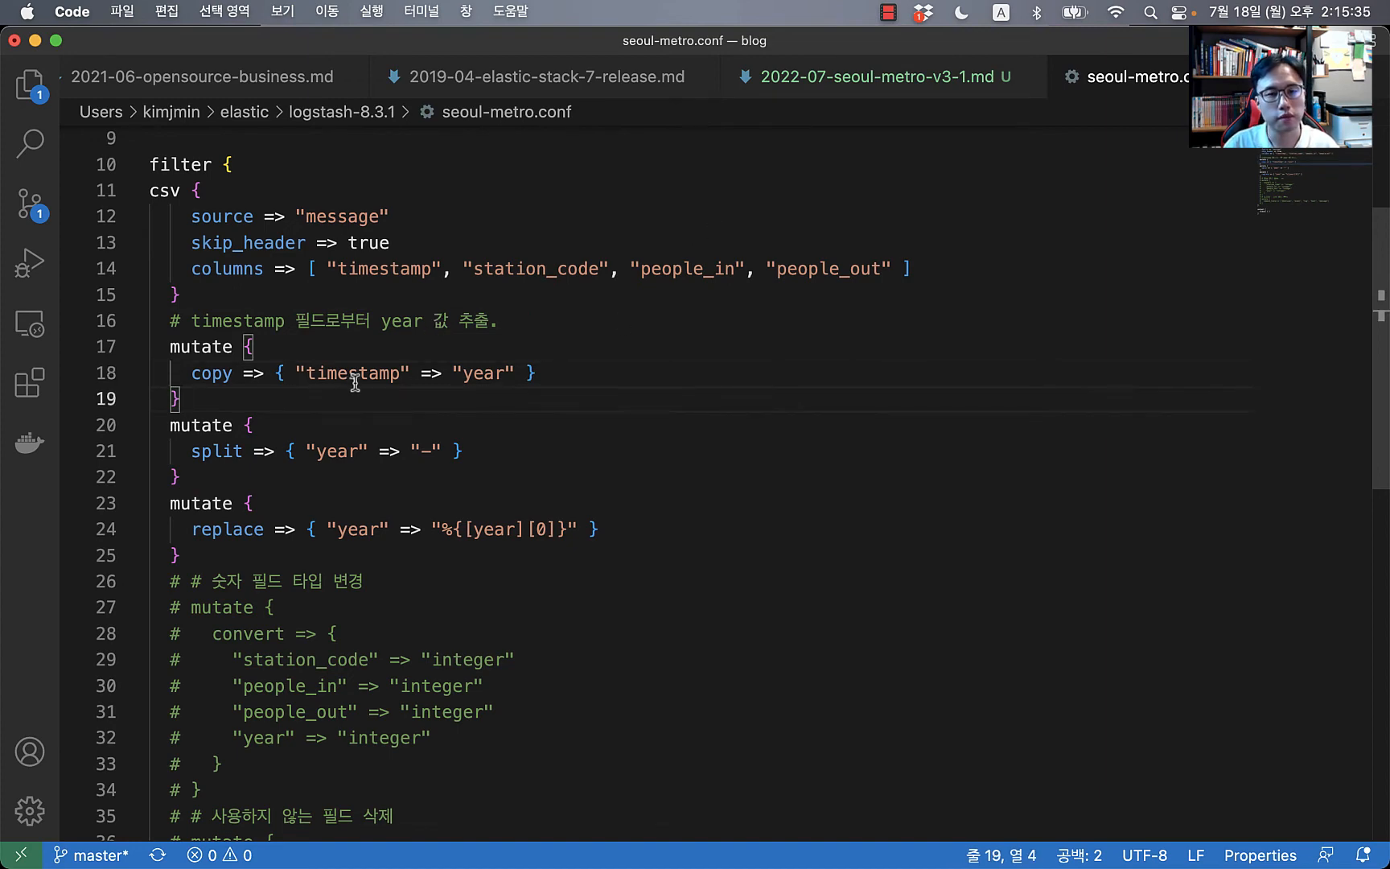
key(super+Tab)
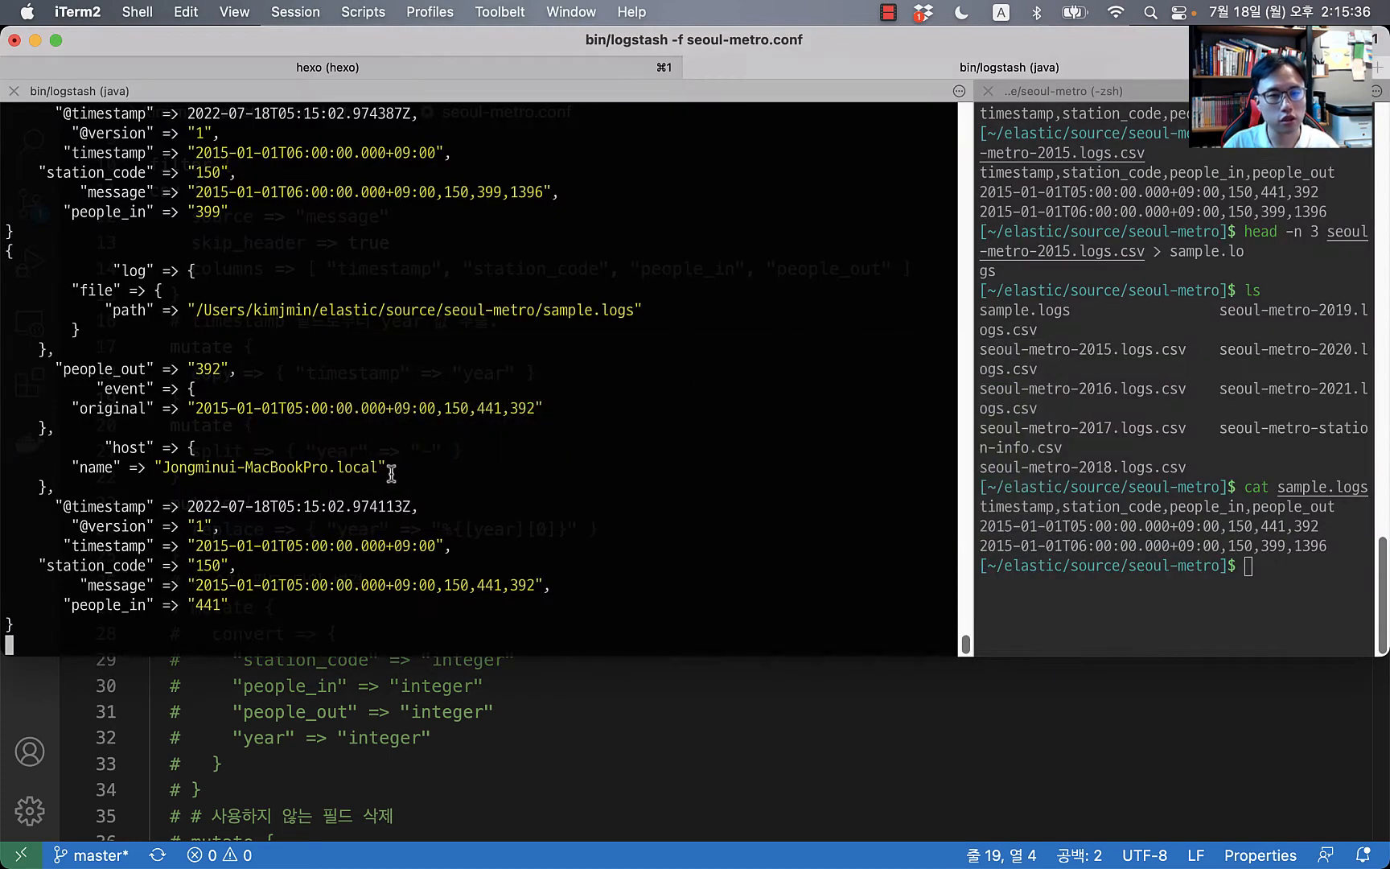
double_click(206, 408)
Step: Mark the year digits in the output, then undo the uncomment of the year-extraction blocks
click(251, 440)
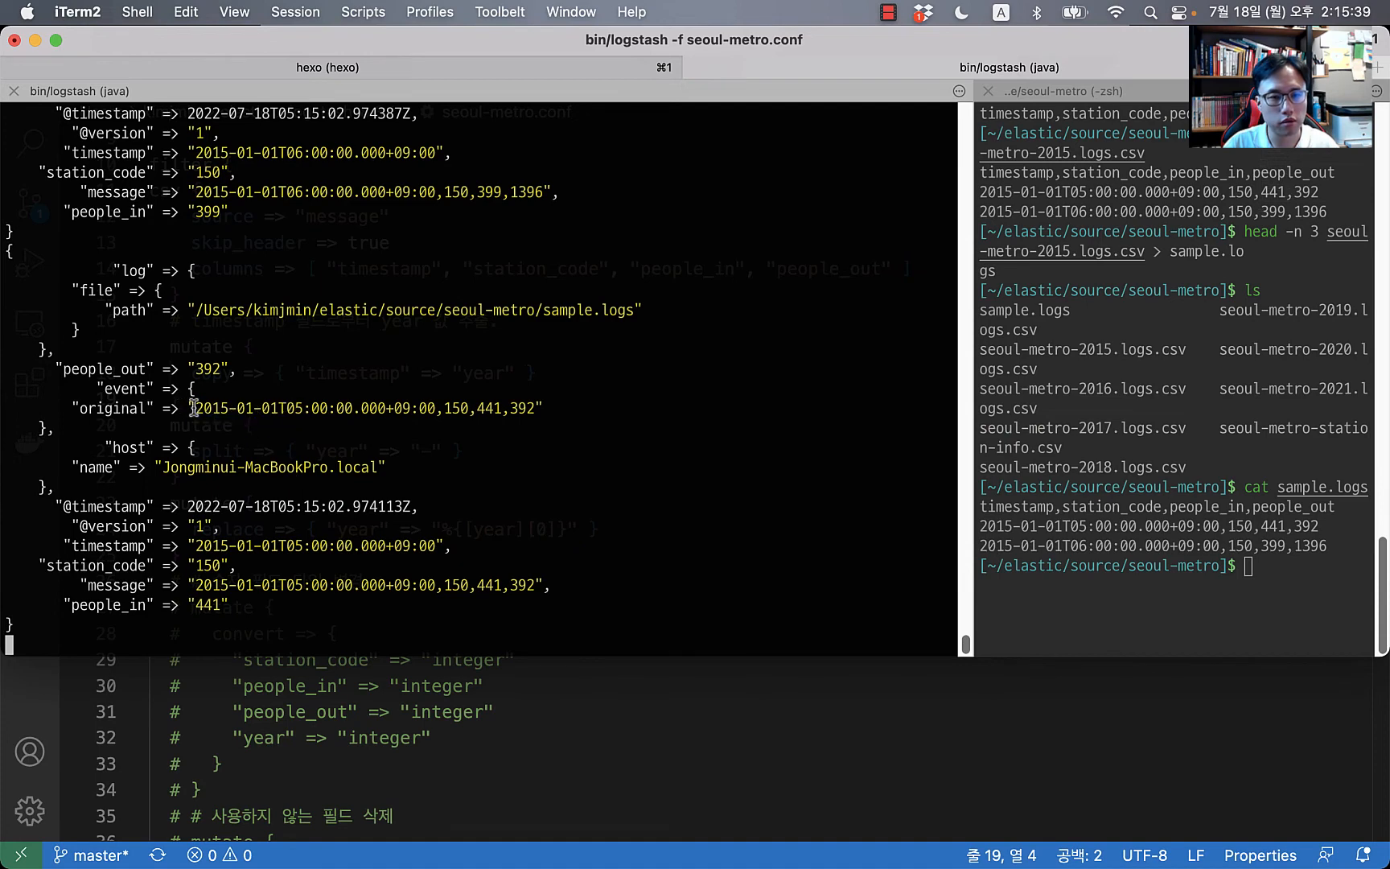
mouse_move(196, 407)
mouse_down()
mouse_move(226, 405)
mouse_move(199, 409)
mouse_up()
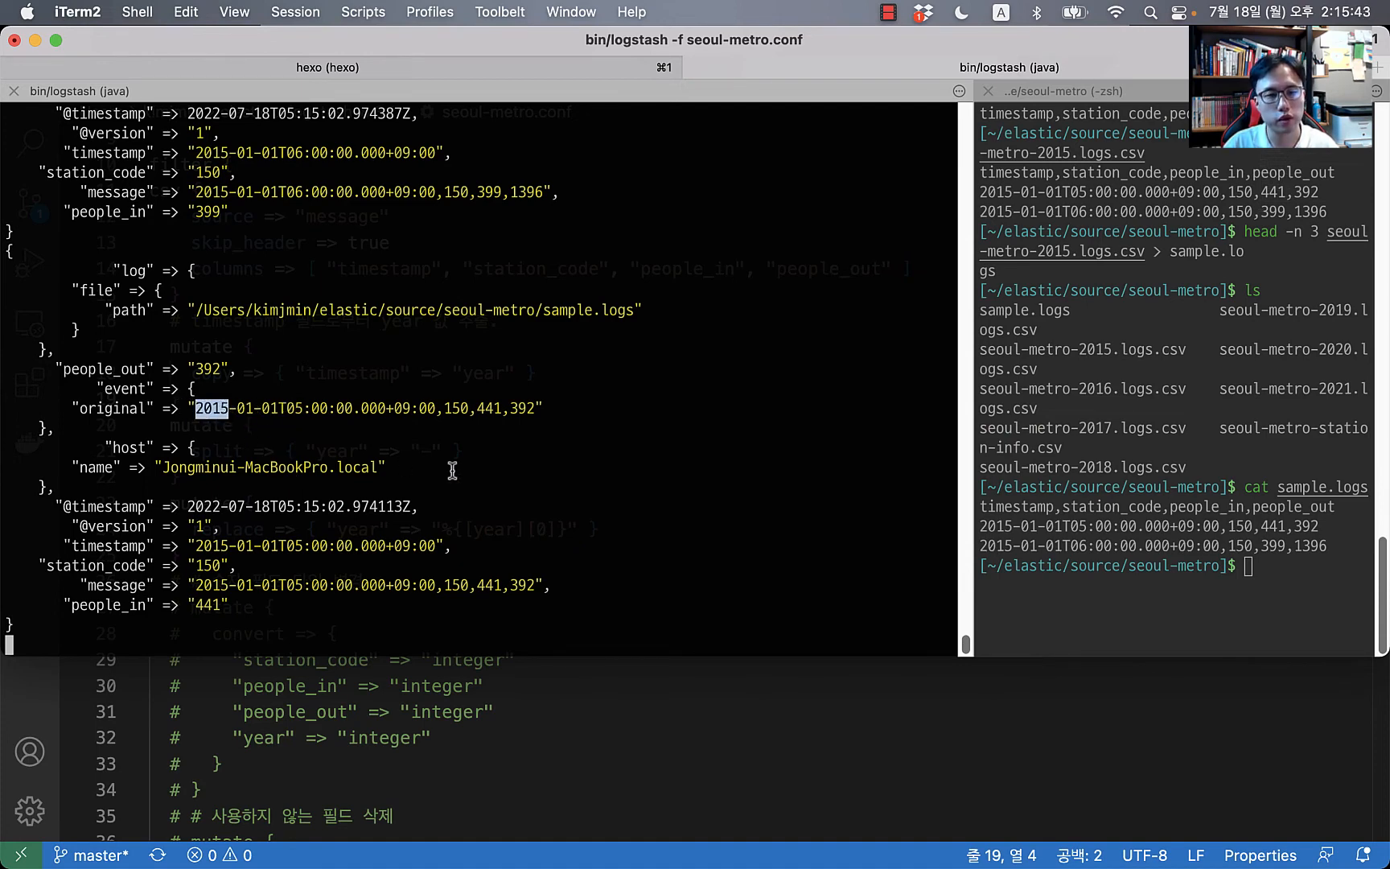
key(super+Tab)
key(super+z)
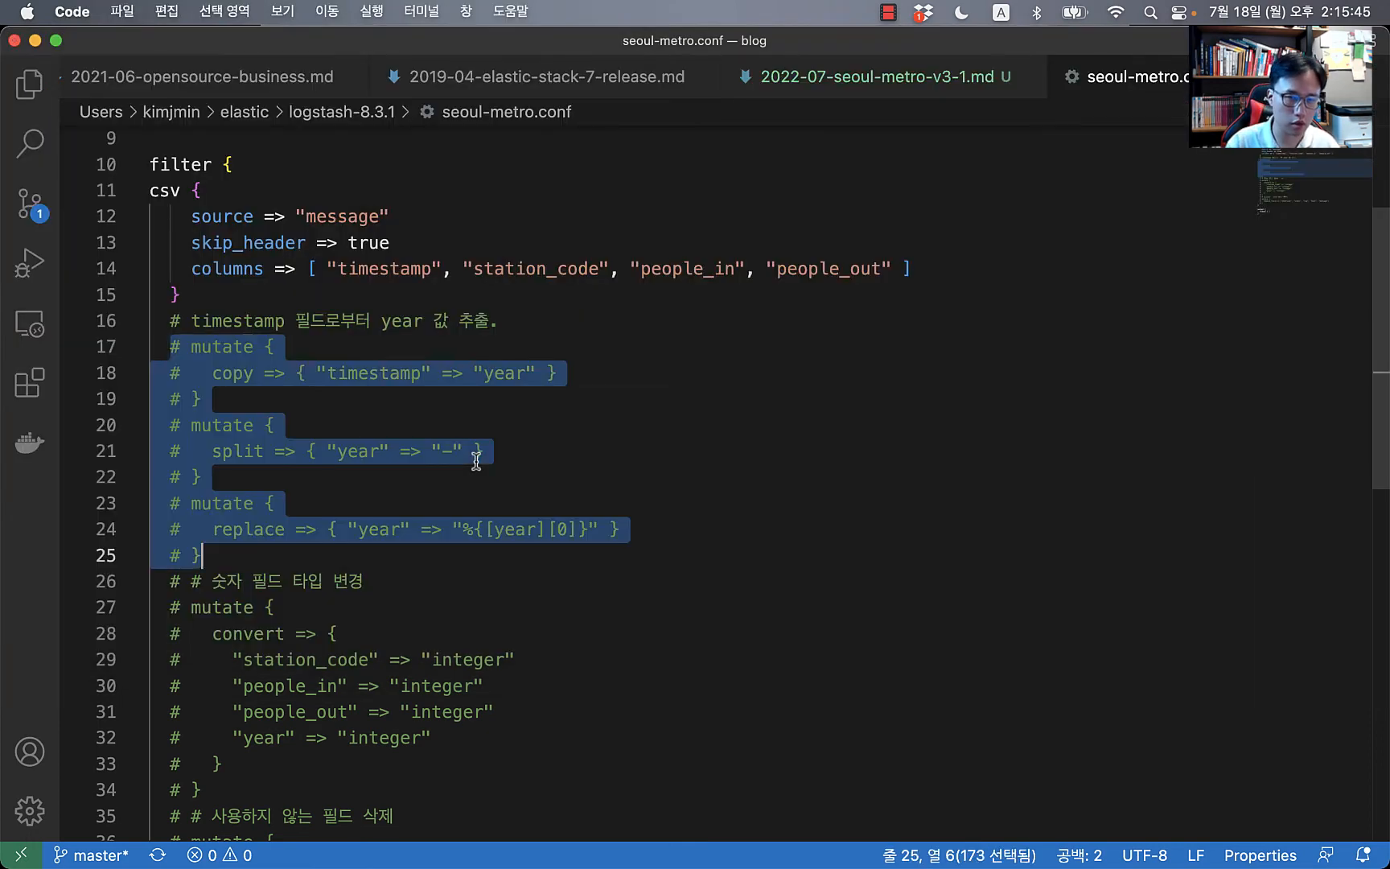
Step: Start a timestamp line after line 38, then delete it again
key(Down)
key(Down)
key(Down)
key(Down)
key(Down)
key(Down)
key(Down)
key(Down)
key(Down)
key(Down)
key(Down)
key(Down)
key(Down)
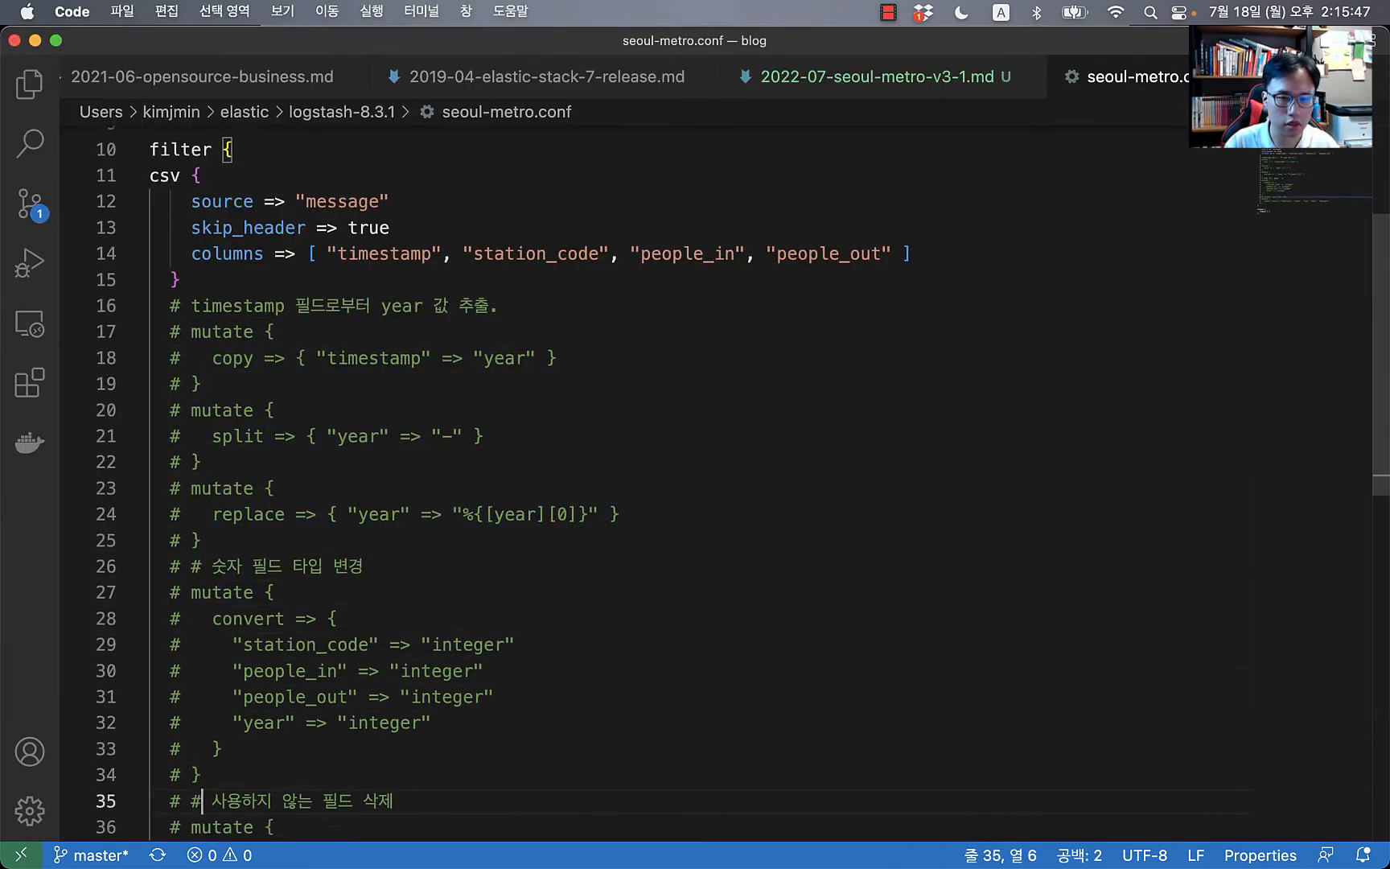
key(Down)
key(Up)
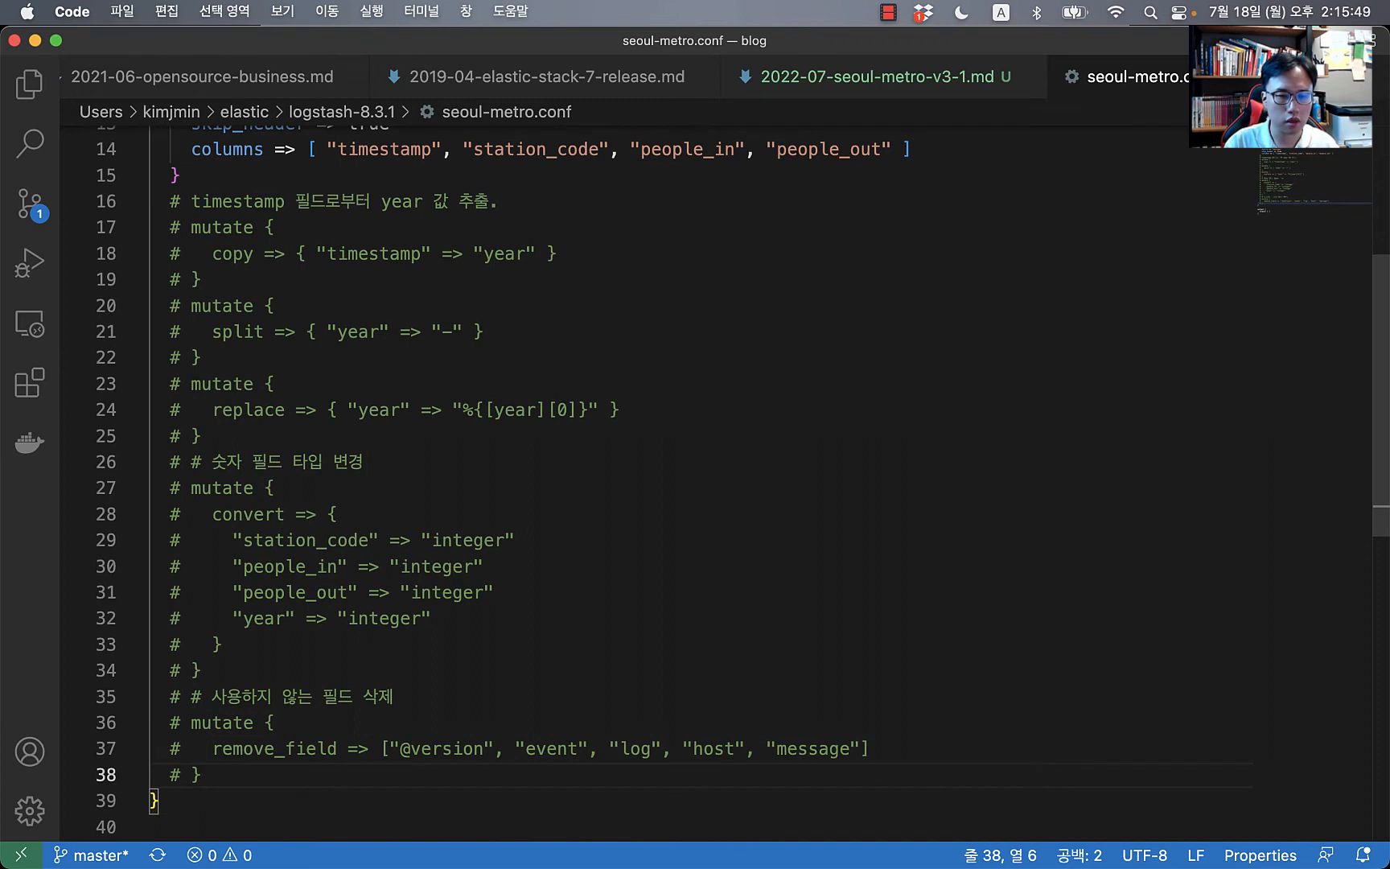
key(Return)
text(ti)
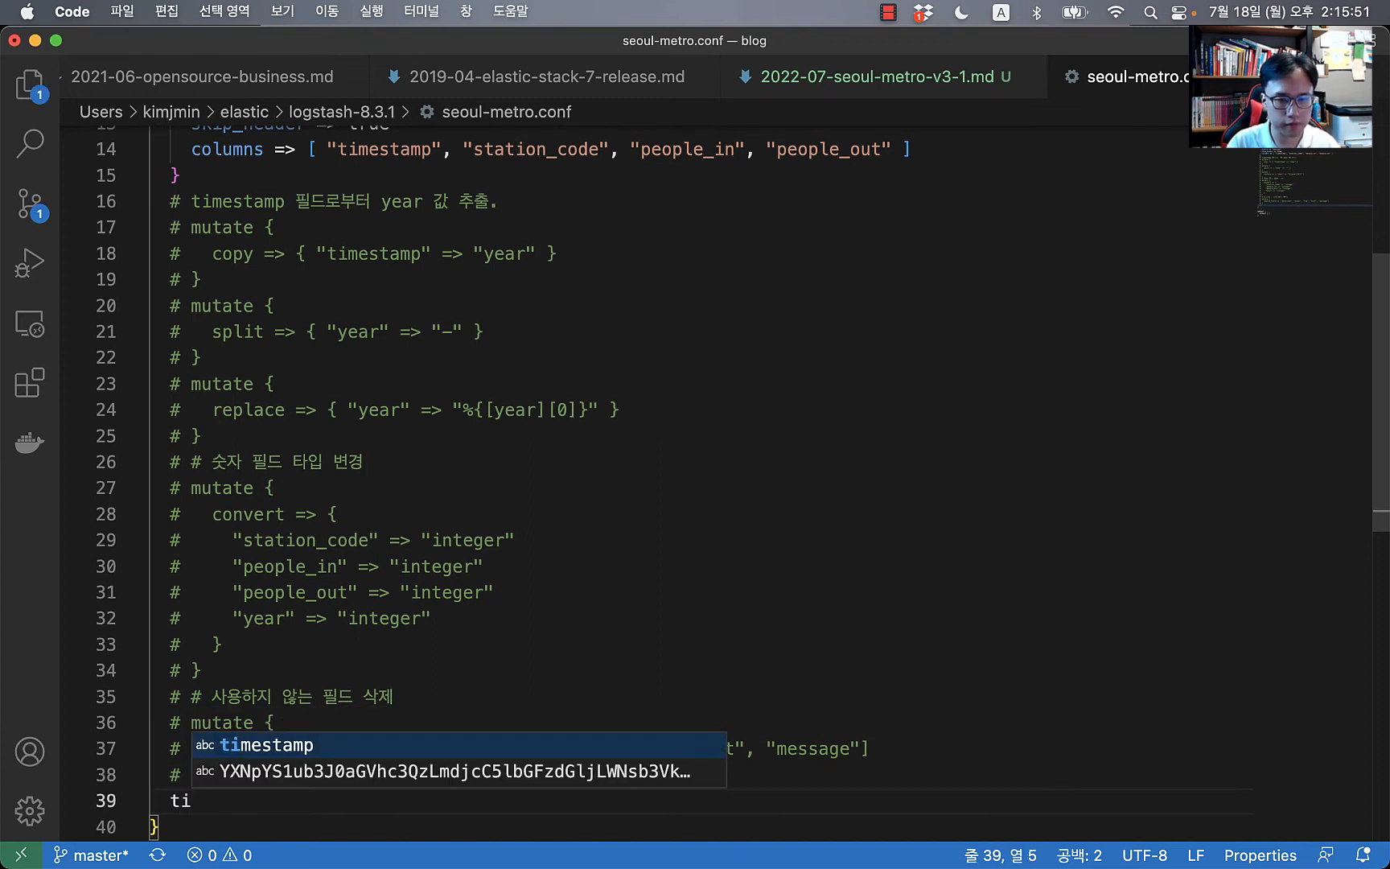
key(Return)
text(-)
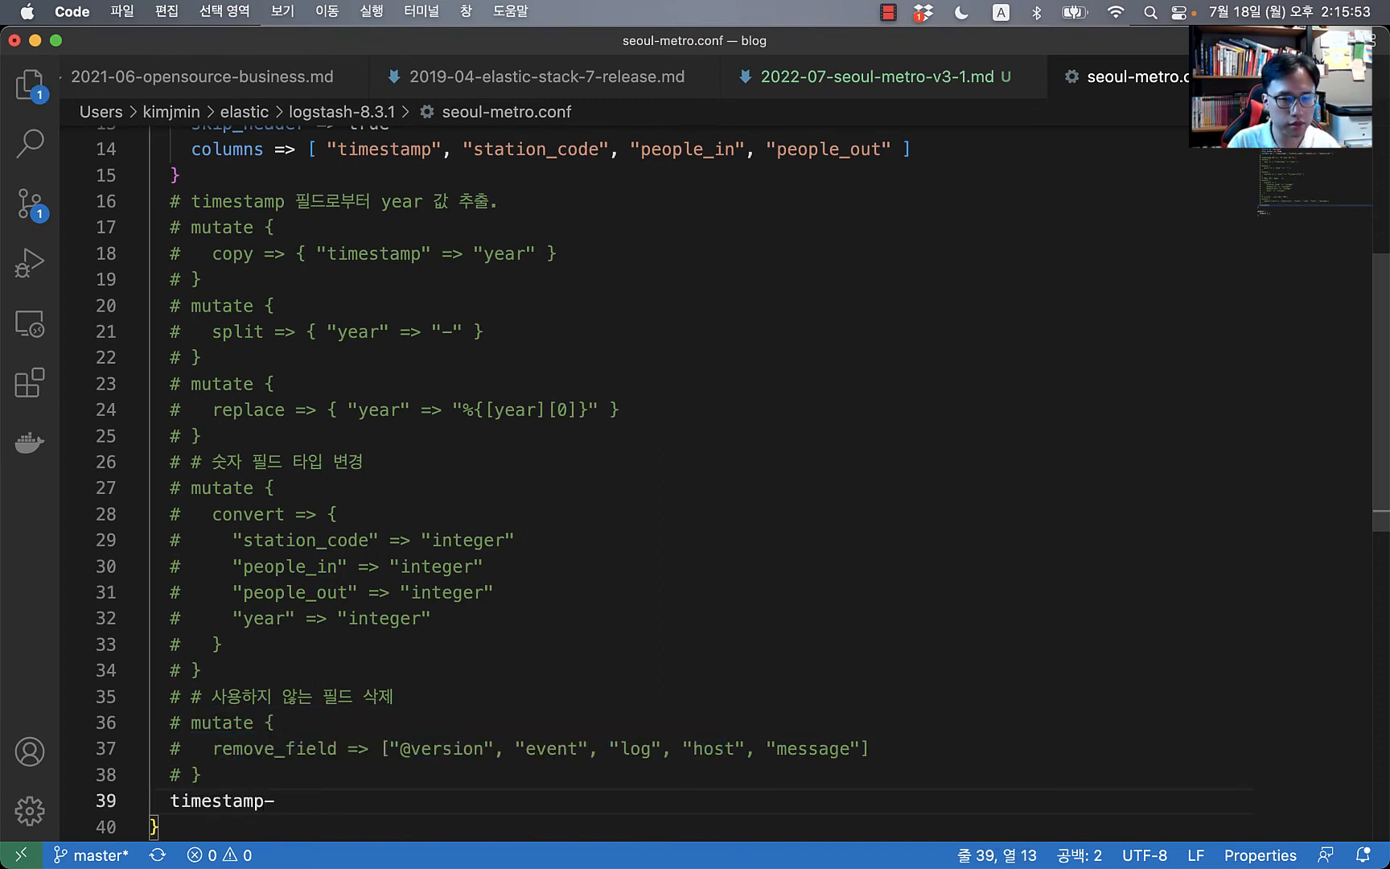
key(BackSpace)
key(BackSpace)
key(BackSpace)
key(BackSpace)
key(BackSpace)
key(BackSpace)
key(BackSpace)
key(BackSpace)
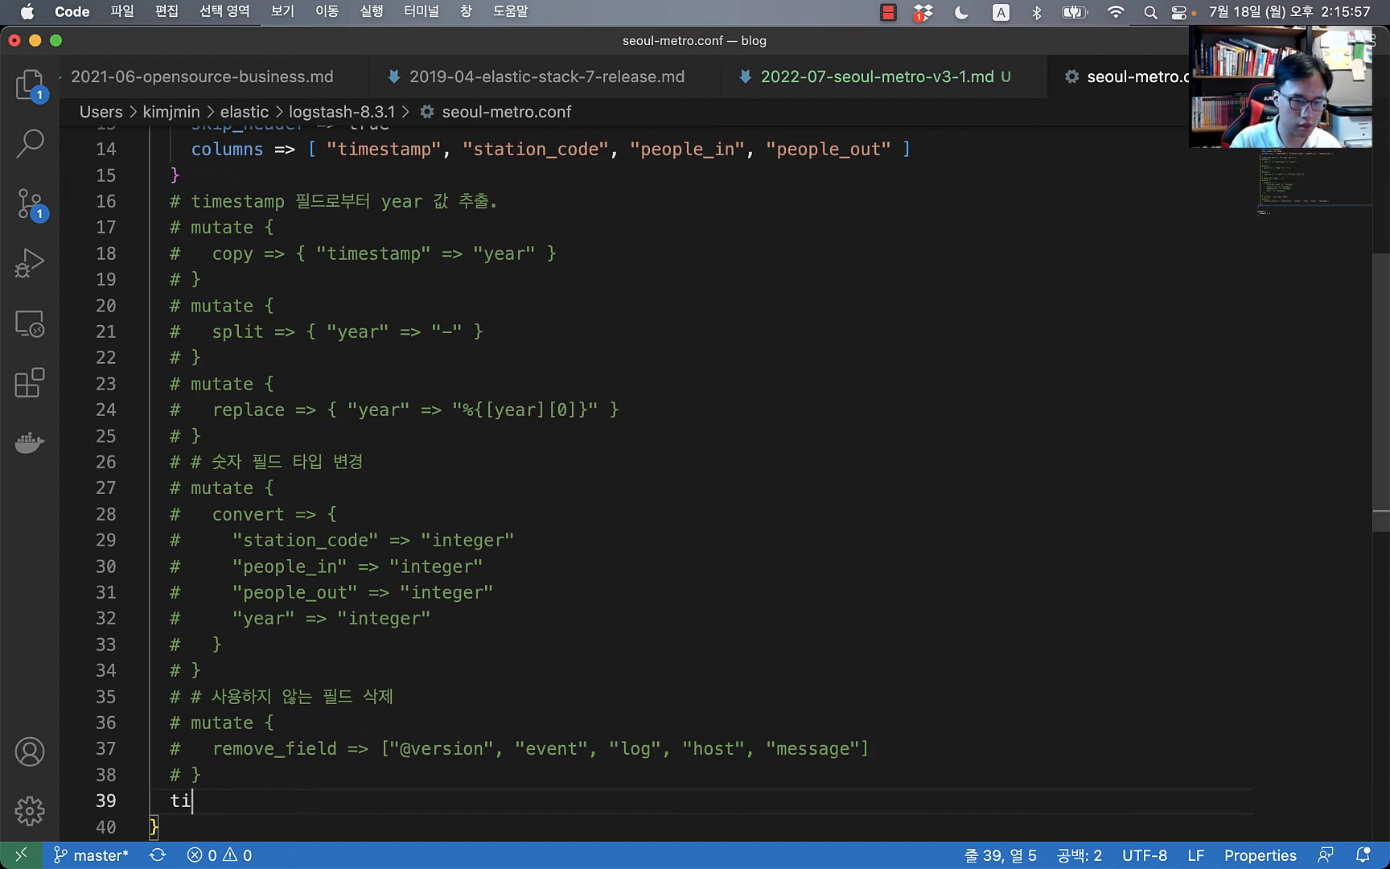
key(BackSpace)
key(BackSpace)
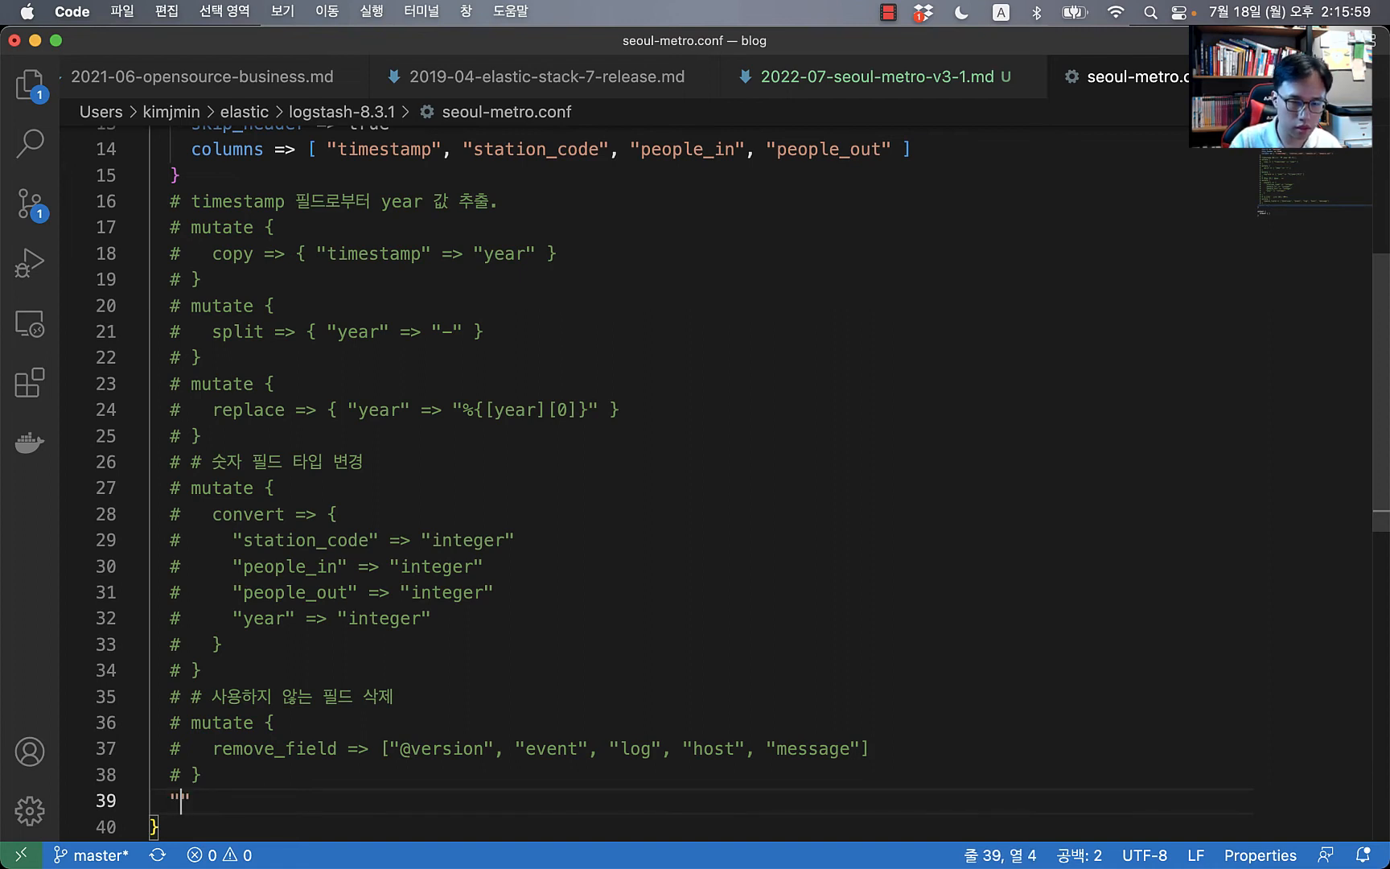
key(BackSpace)
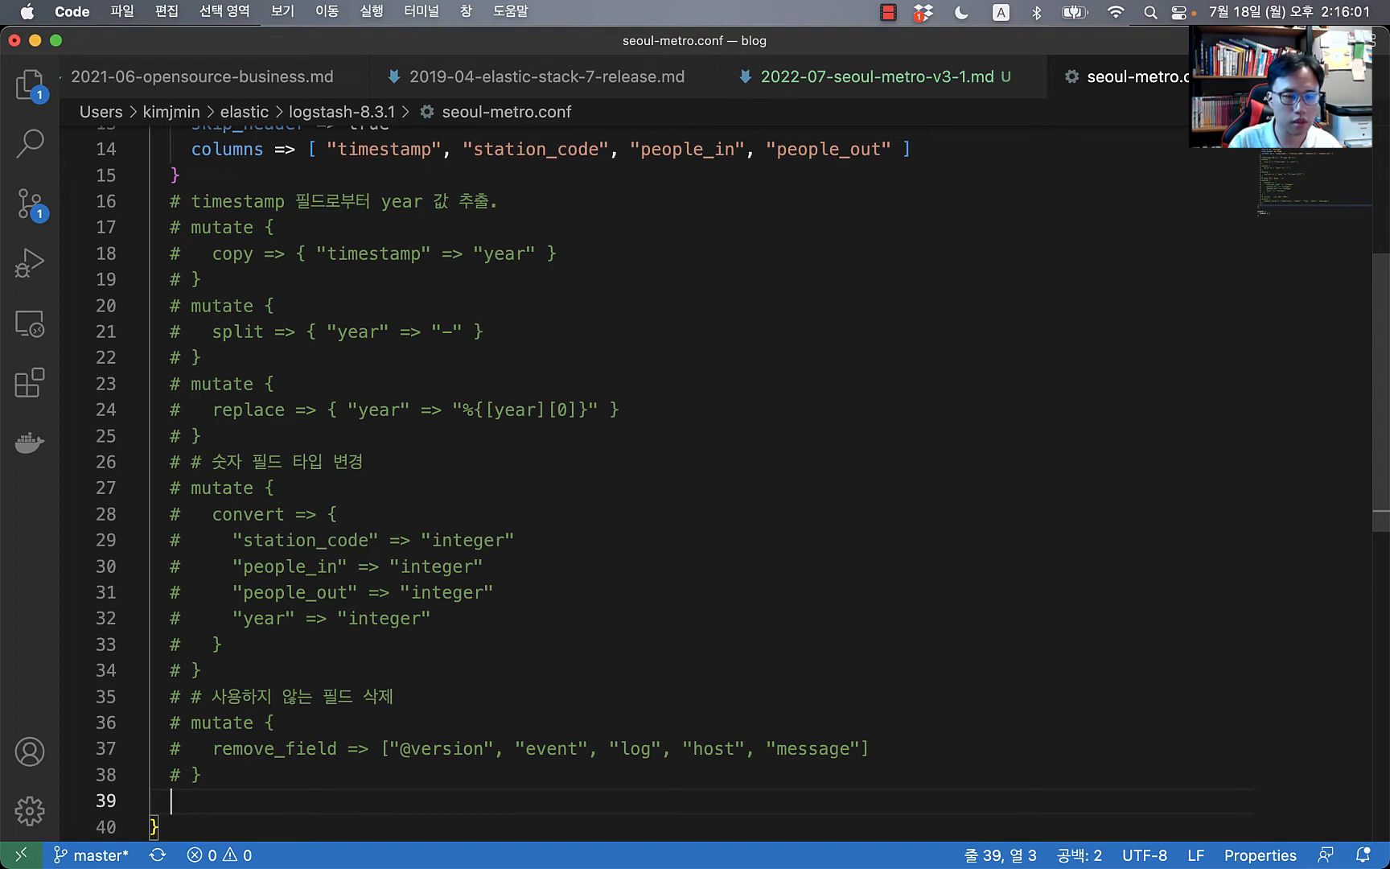
Step: Indent the csv line inside filter and add a blank line after the csv block
scroll(448, 554, up, 5)
click(287, 512)
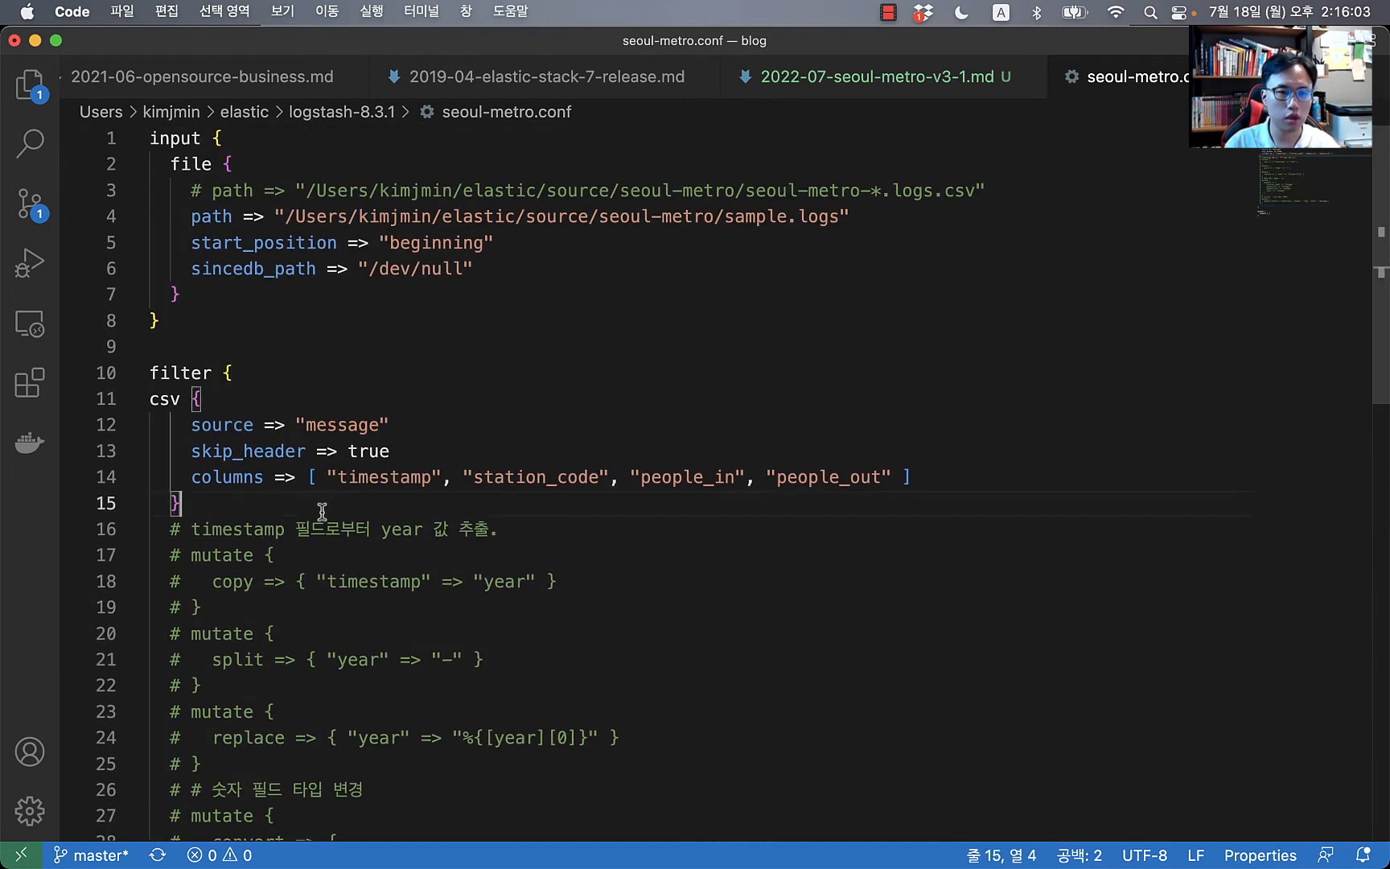
key(Up)
key(Up)
key(Up)
key(Up)
key(super+Left)
key(Tab)
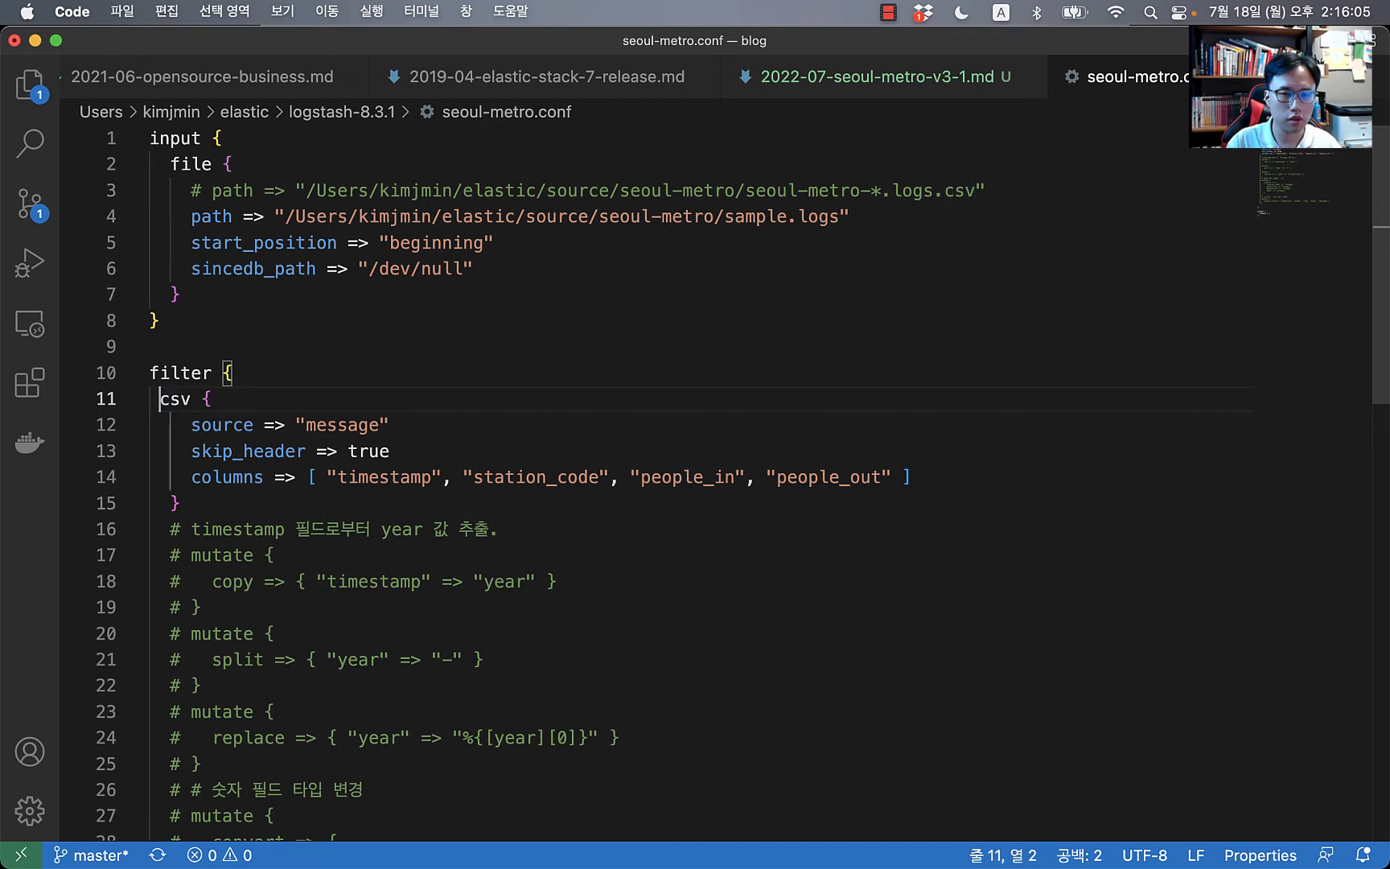
key(Down)
key(Down)
key(Down)
key(Down)
key(super+Right)
key(Return)
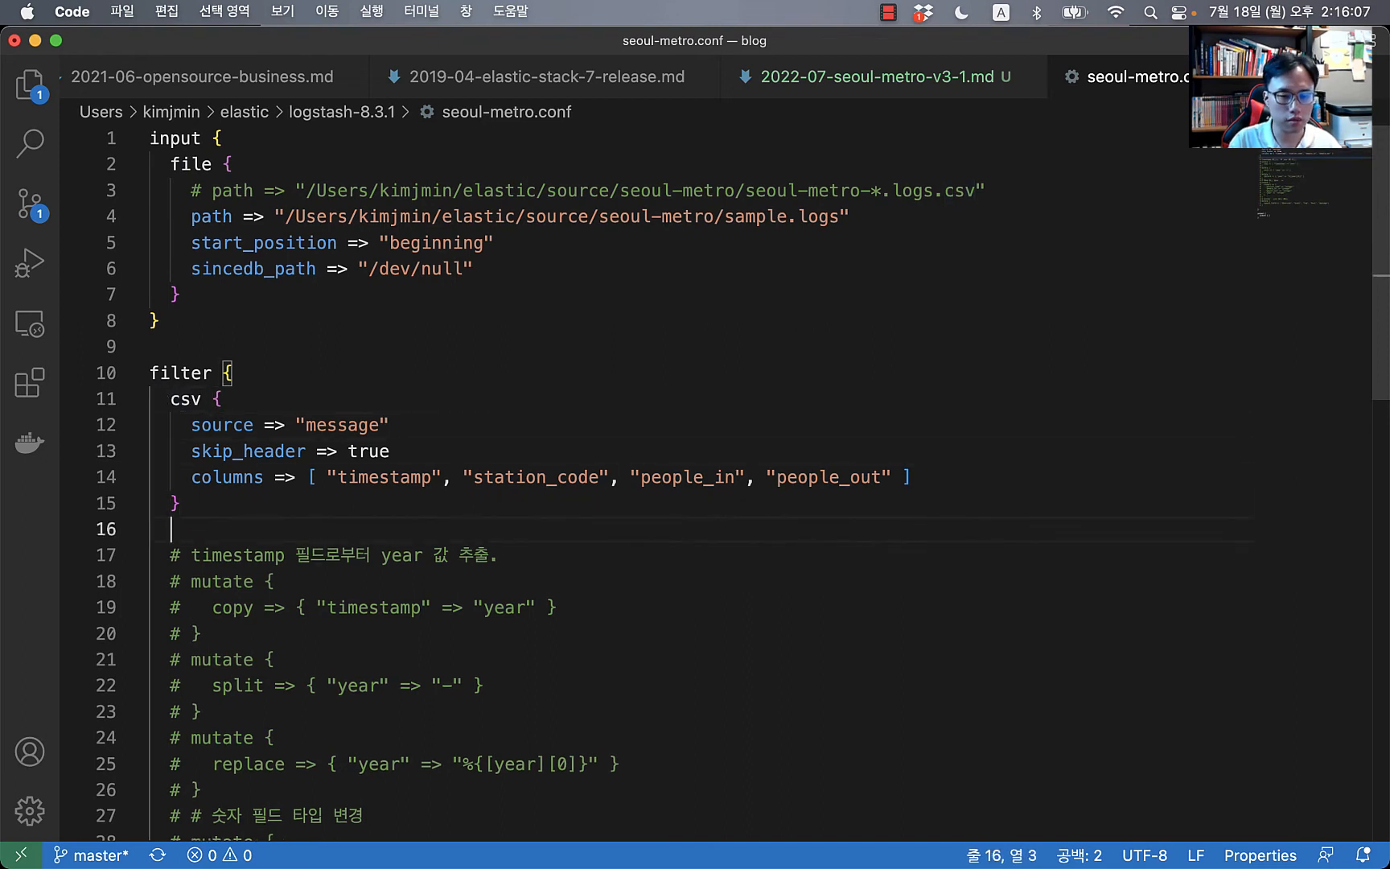
Step: Add date { match => ["timestamp", "ISO8601"] } after the csv filter and save
text(date {)
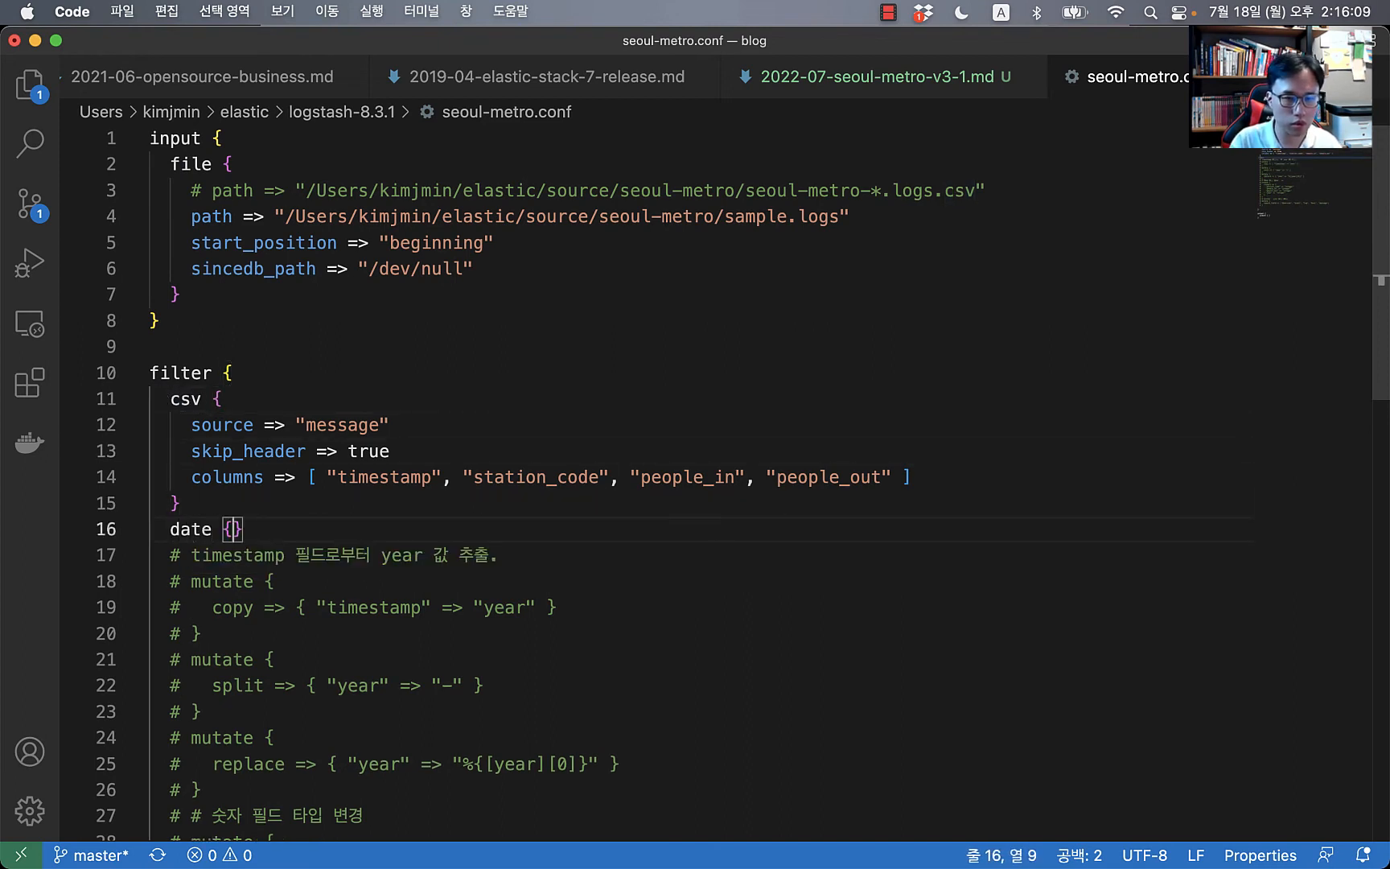
key(Return)
text(ti)
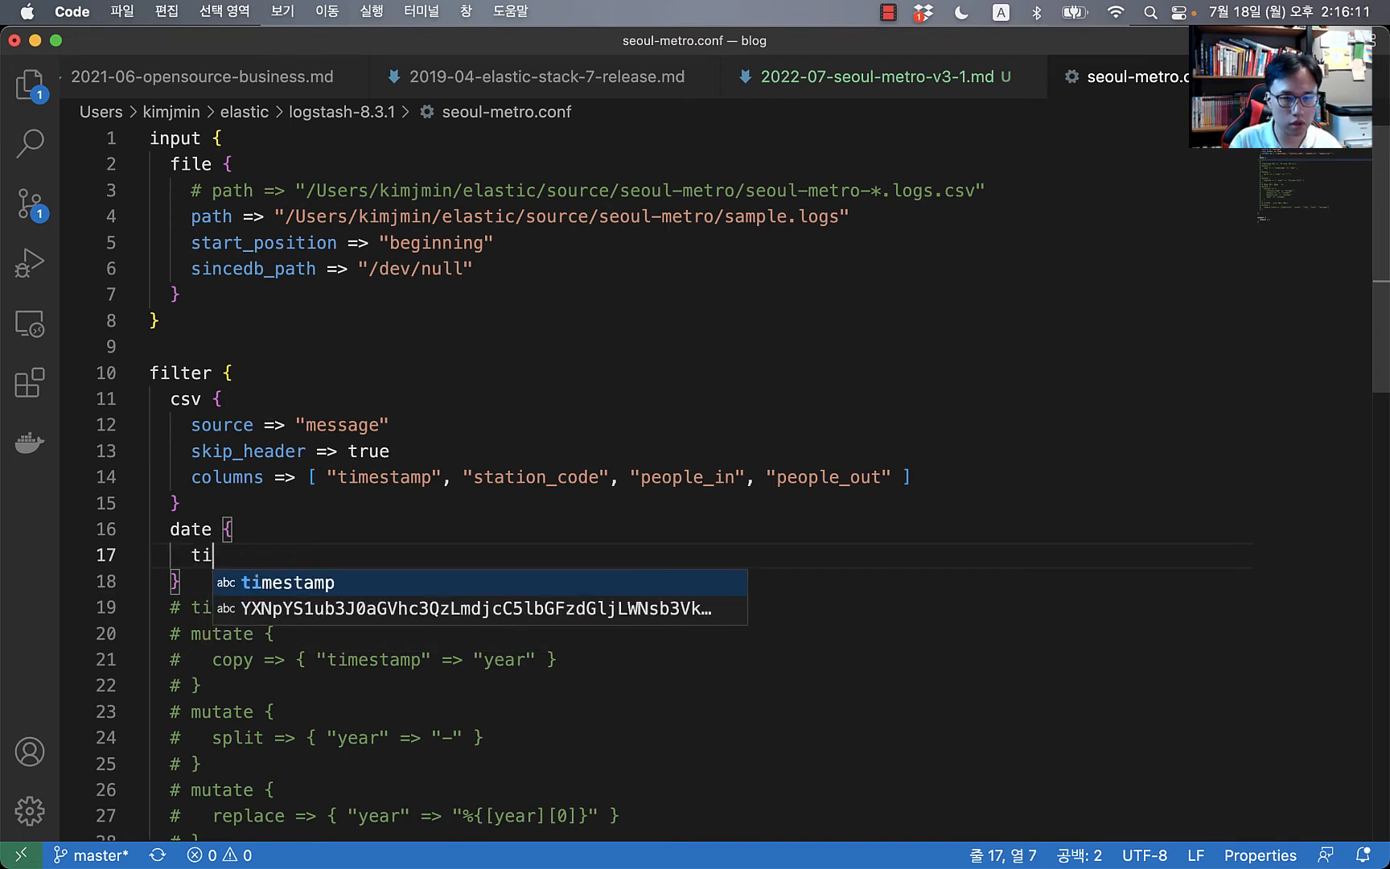
key(BackSpace)
key(BackSpace)
text(m)
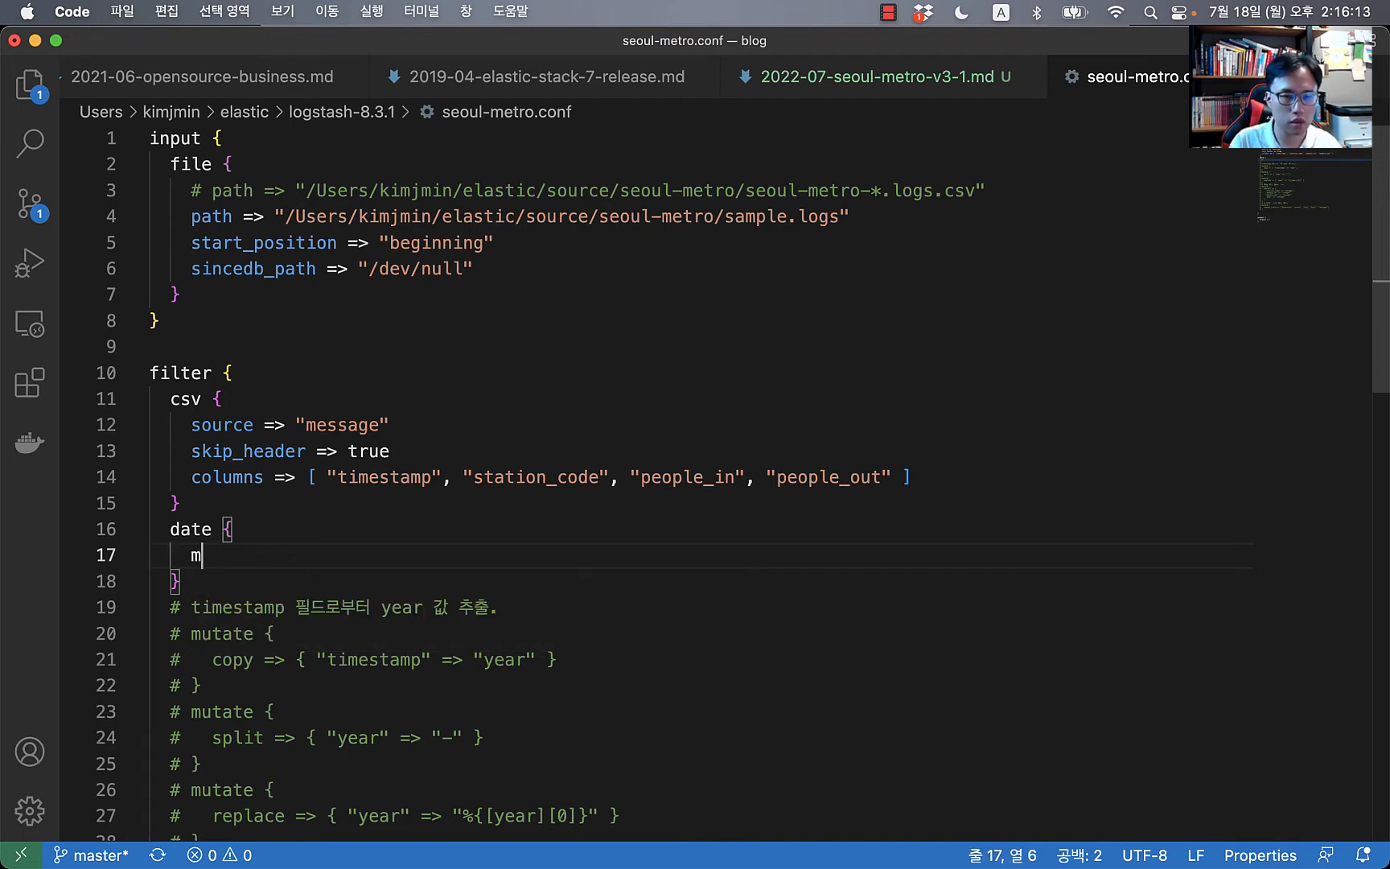
text(atch )
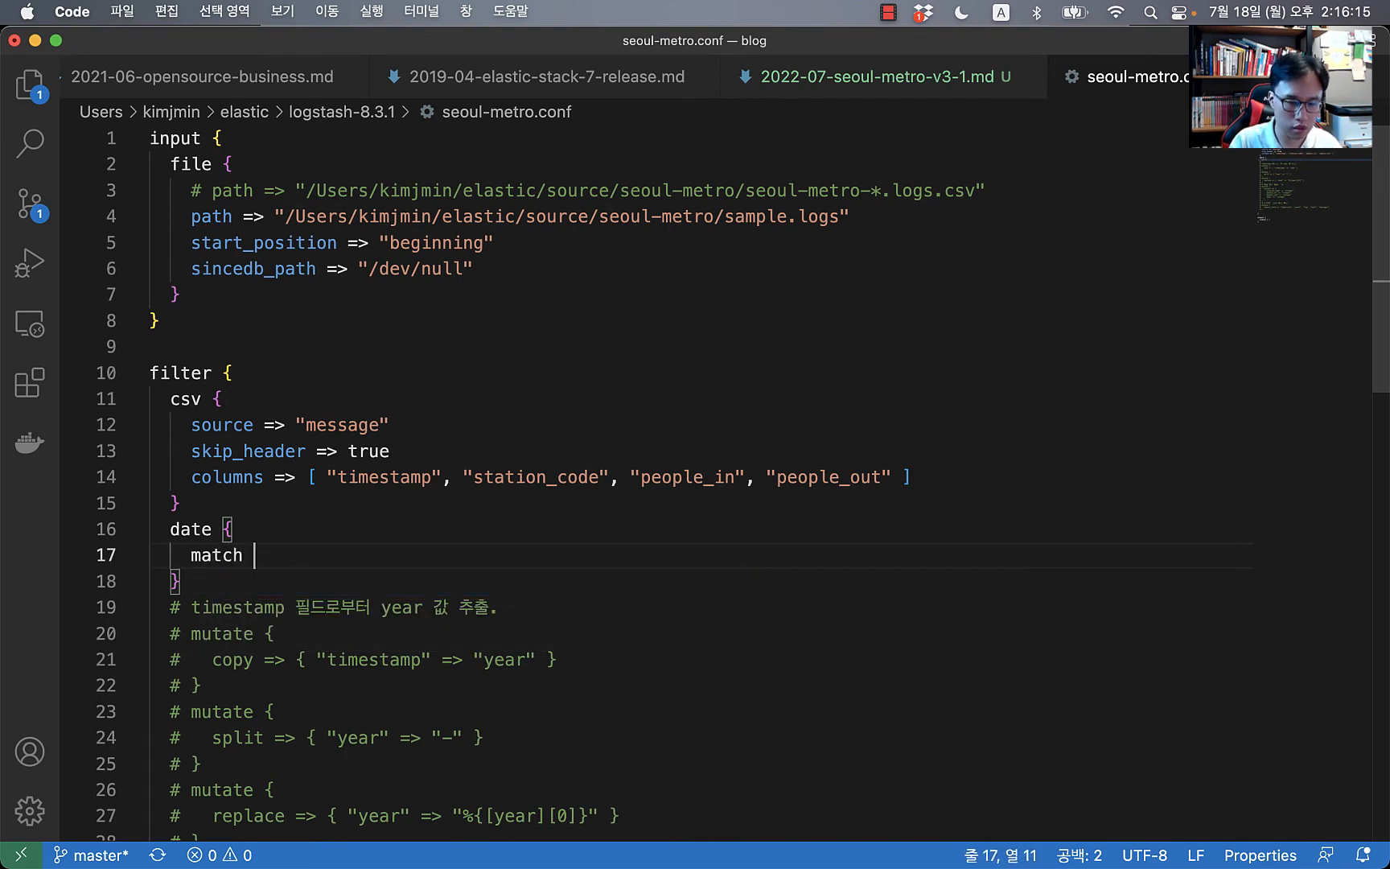
text(=> "")
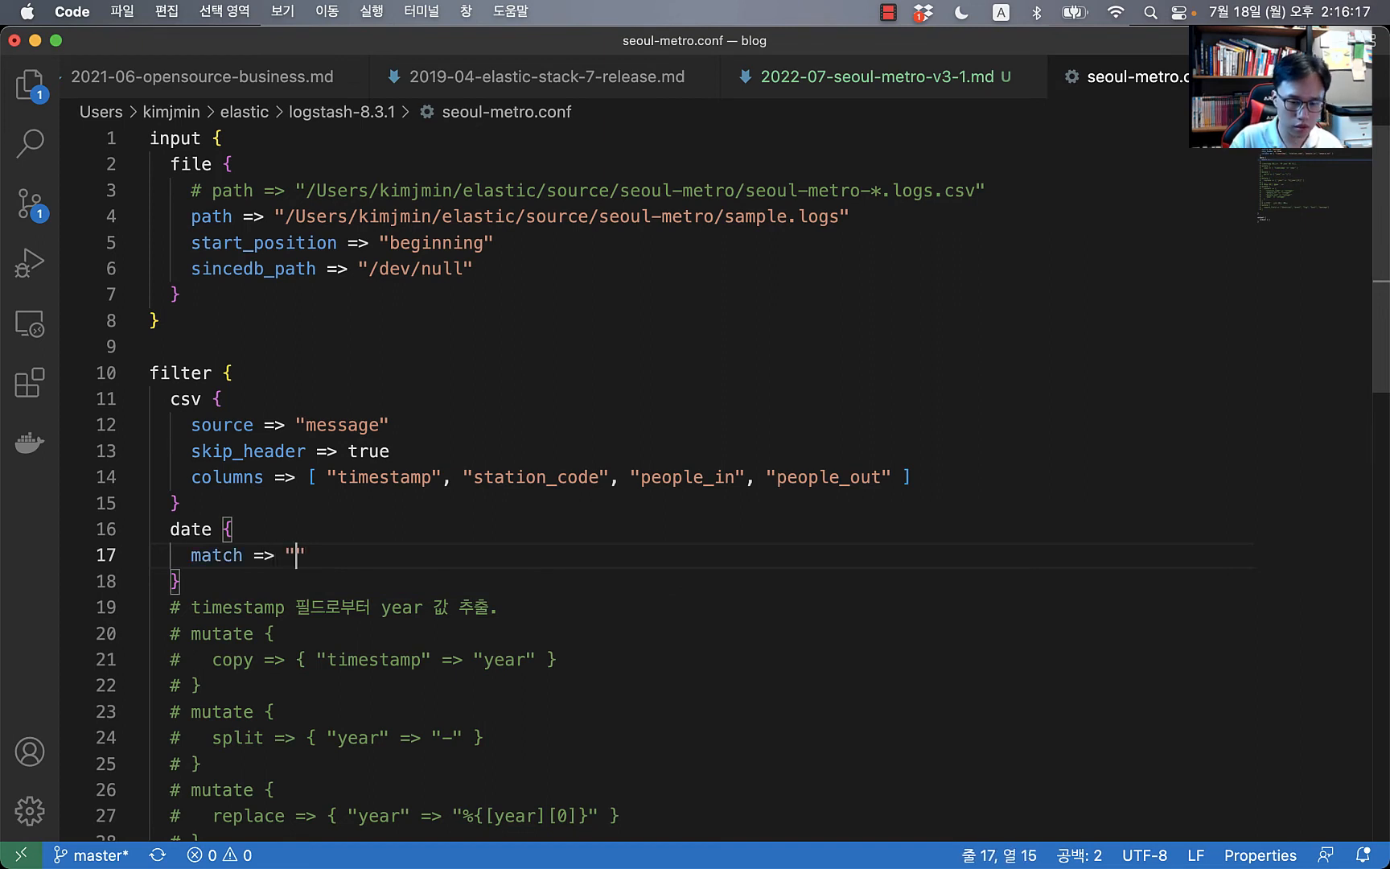
key(Left)
key(shift+Right)
key(shift+Right)
text([")
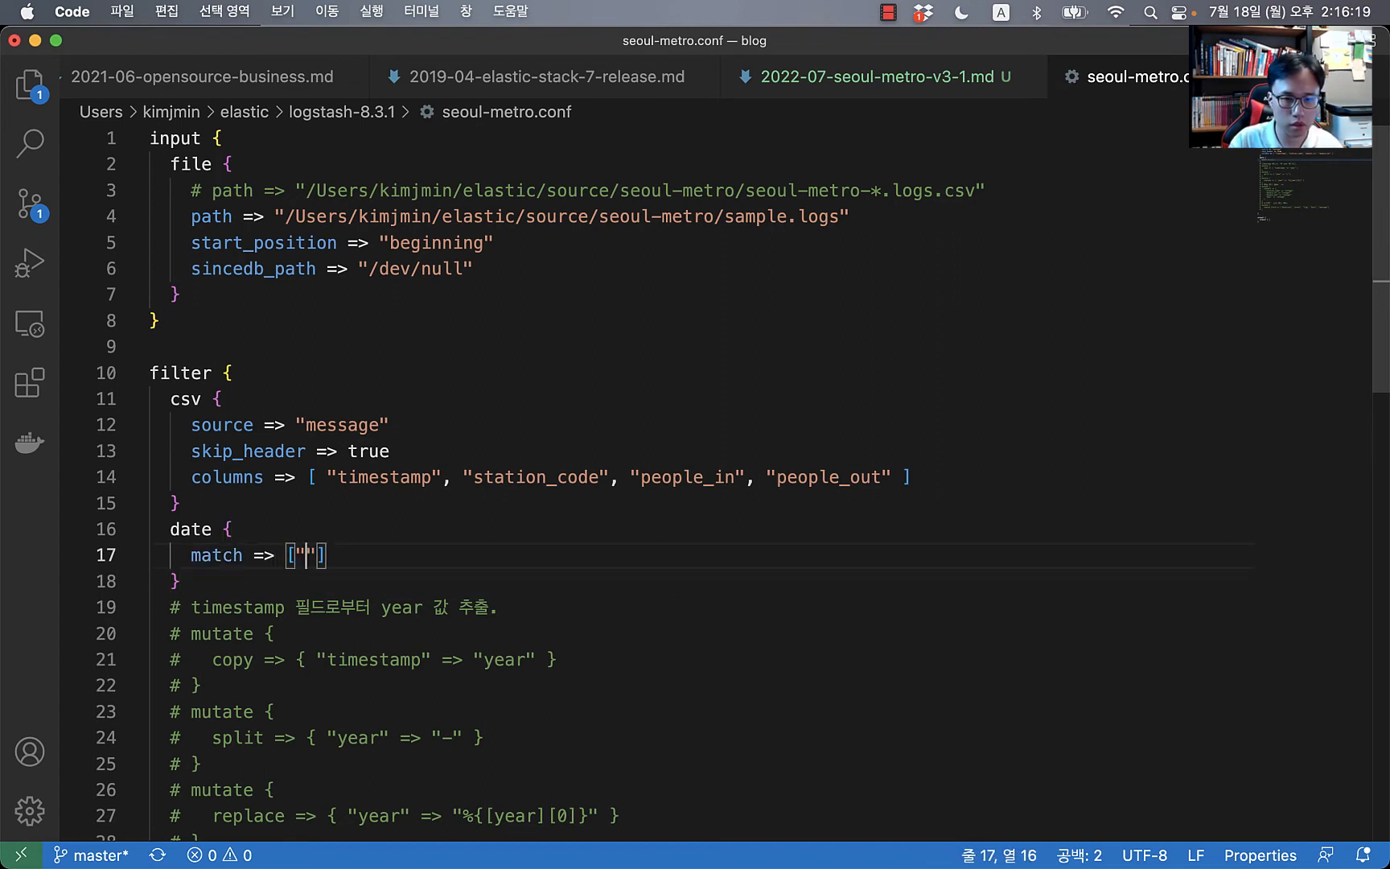
text(timestamp")
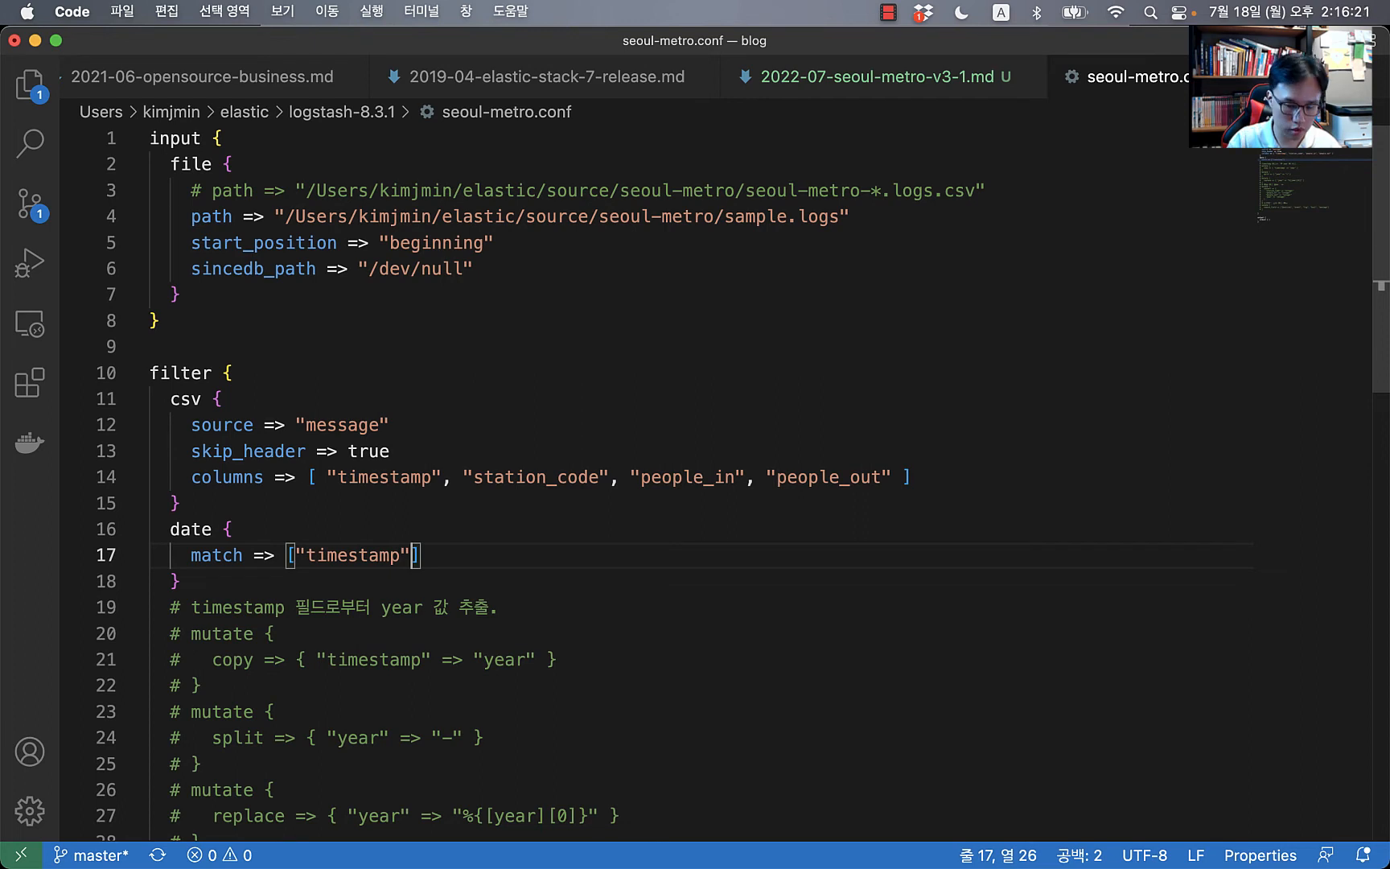
text(, ")
key(Left)
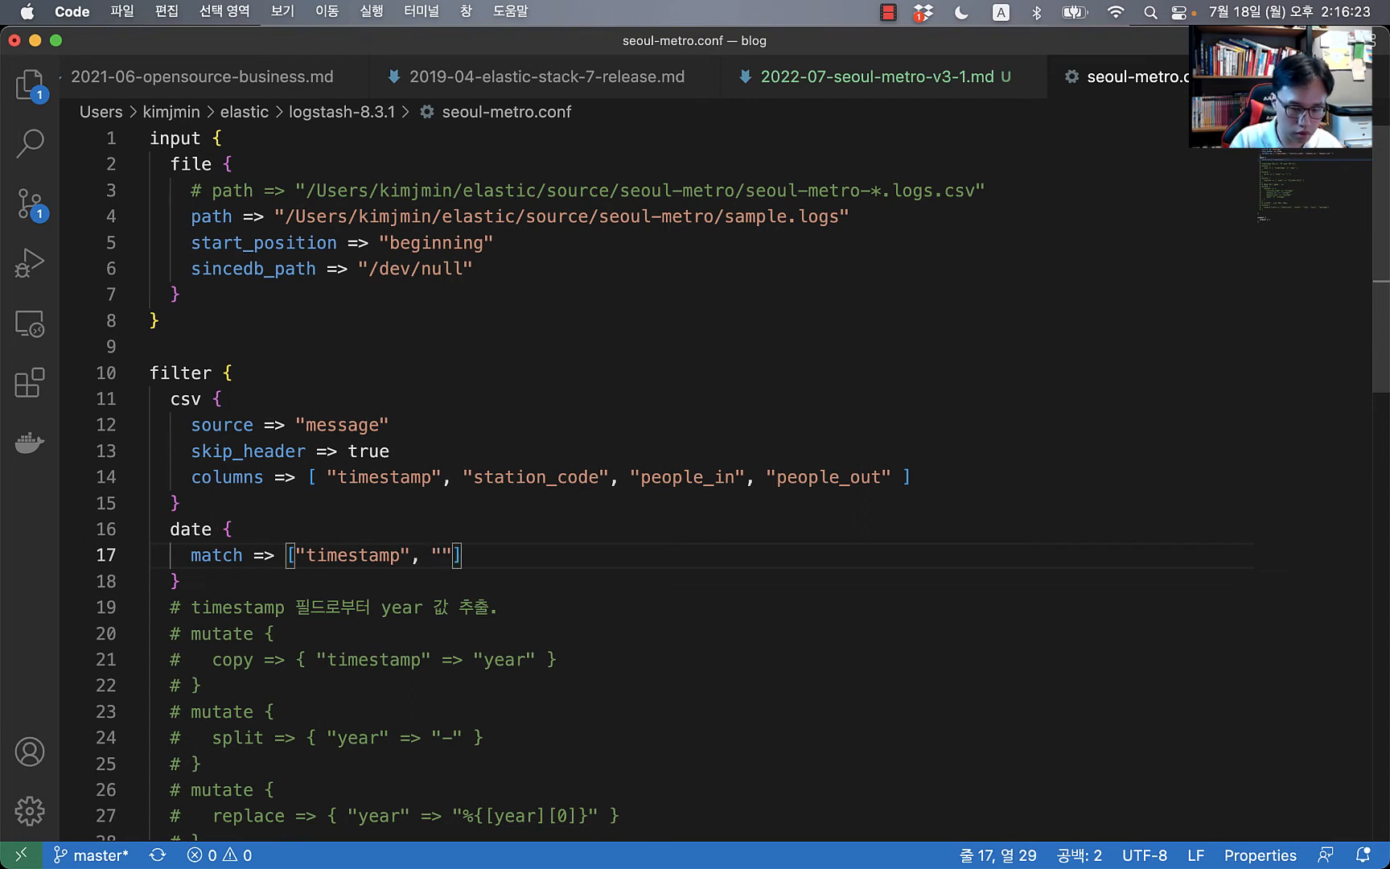
text(ISO)
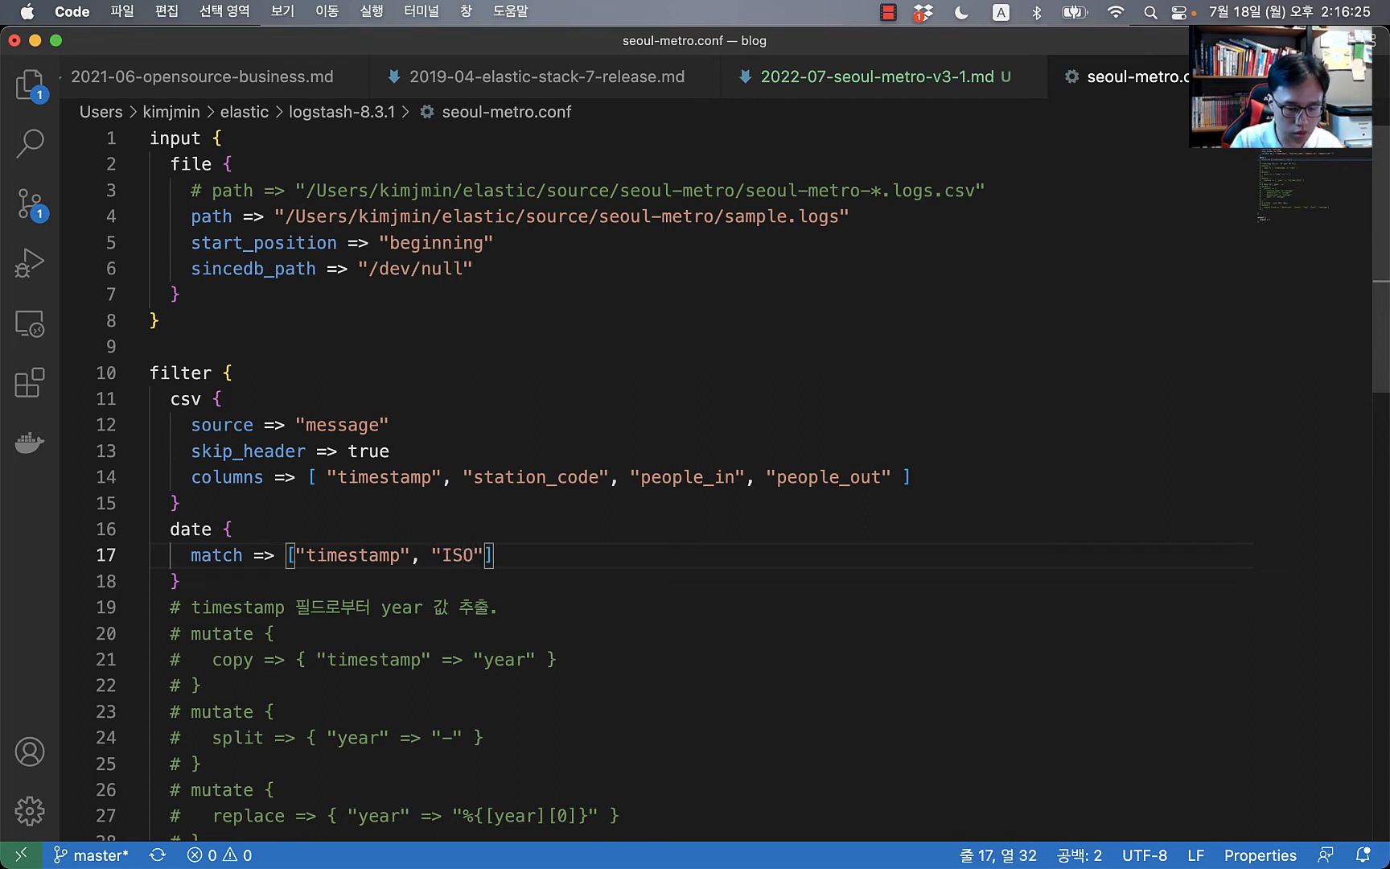
text(8601)
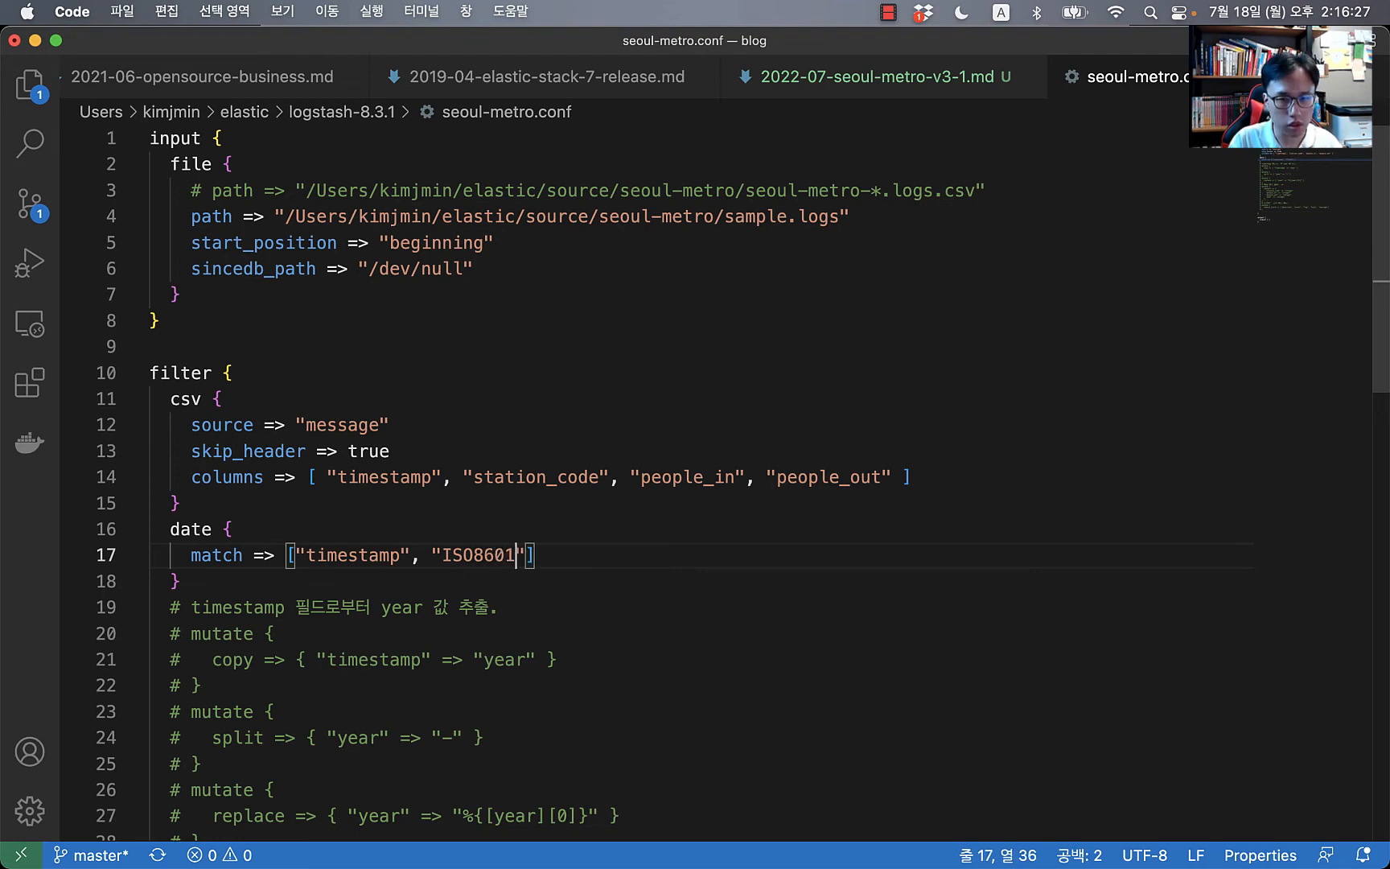
key(super+s)
key(super+Tab)
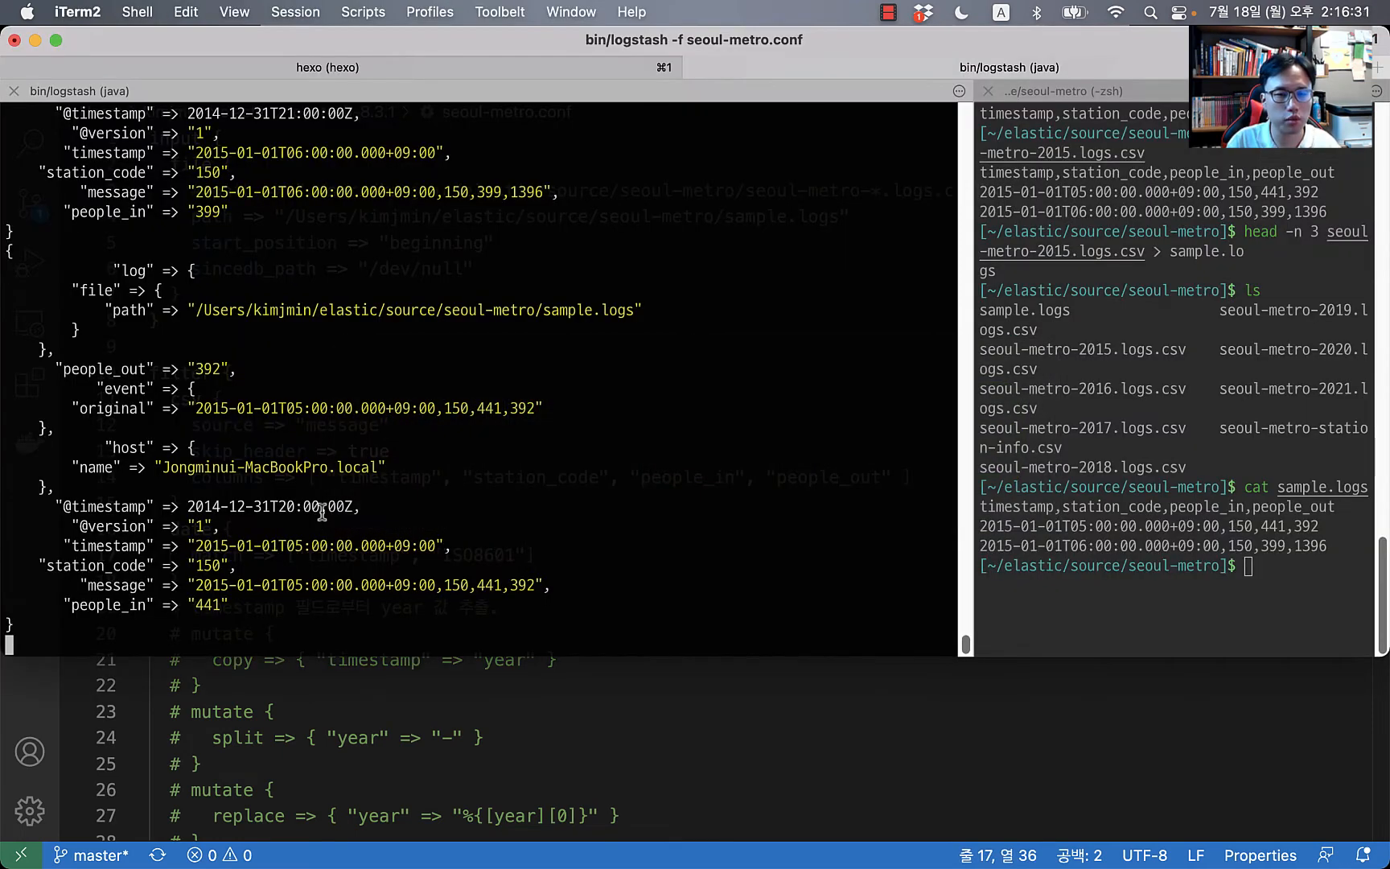
scroll(499, 490, up, 5)
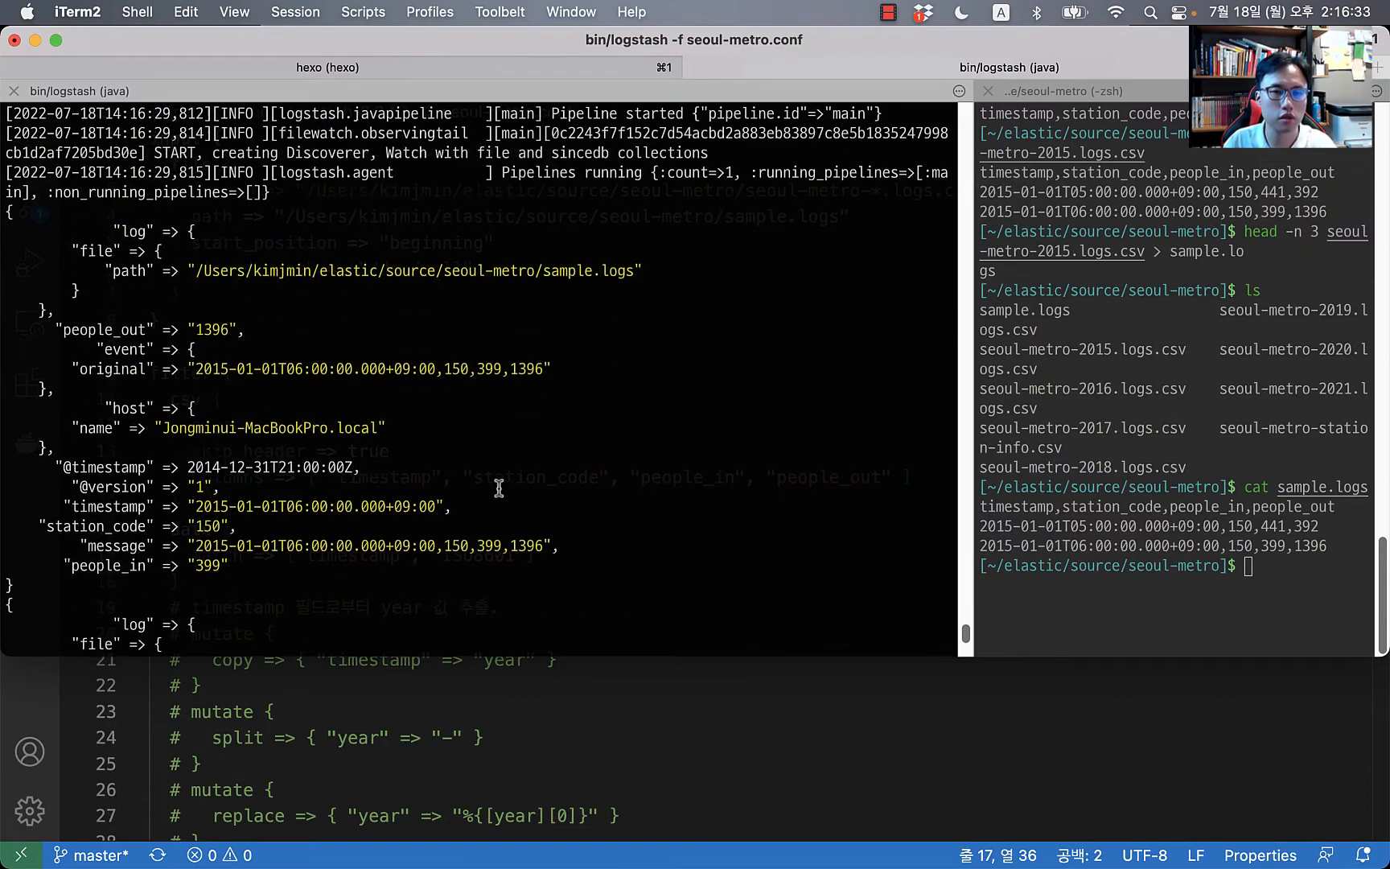
scroll(474, 438, down, 5)
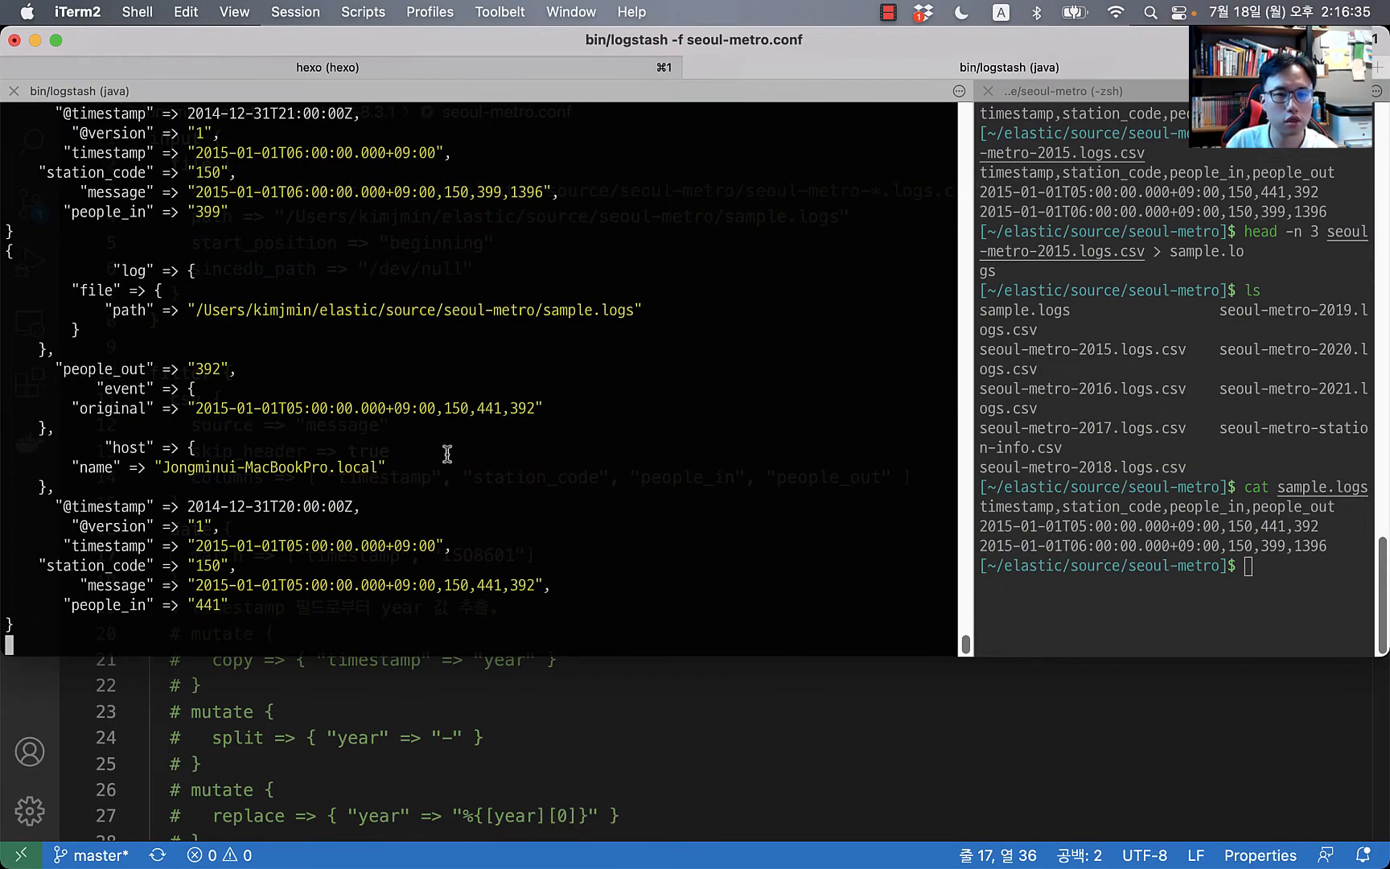
drag(196, 548, 353, 547)
drag(451, 547, 12, 547)
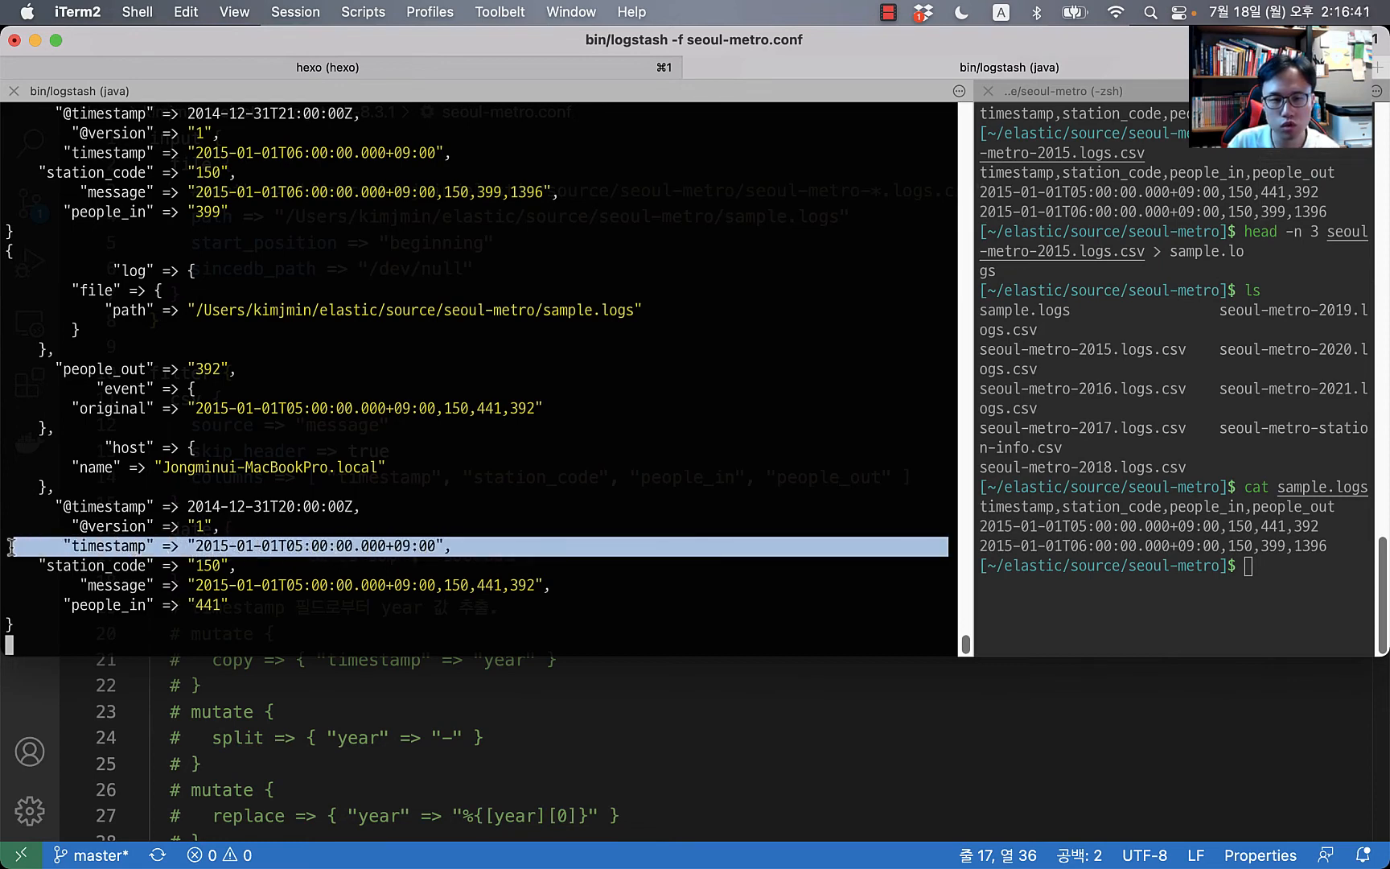
drag(376, 507, 51, 513)
click(145, 518)
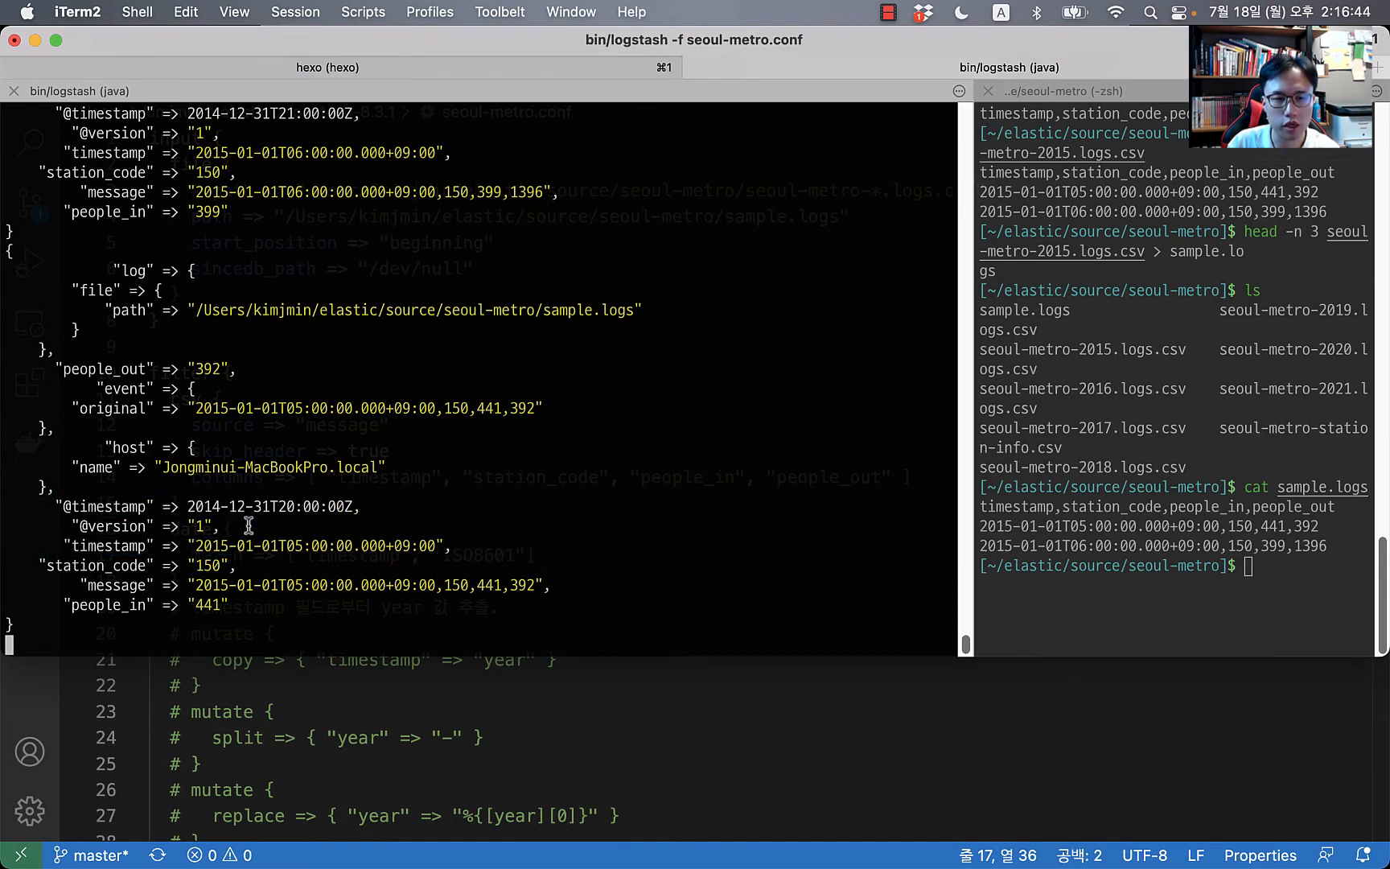
double_click(203, 546)
double_click(204, 506)
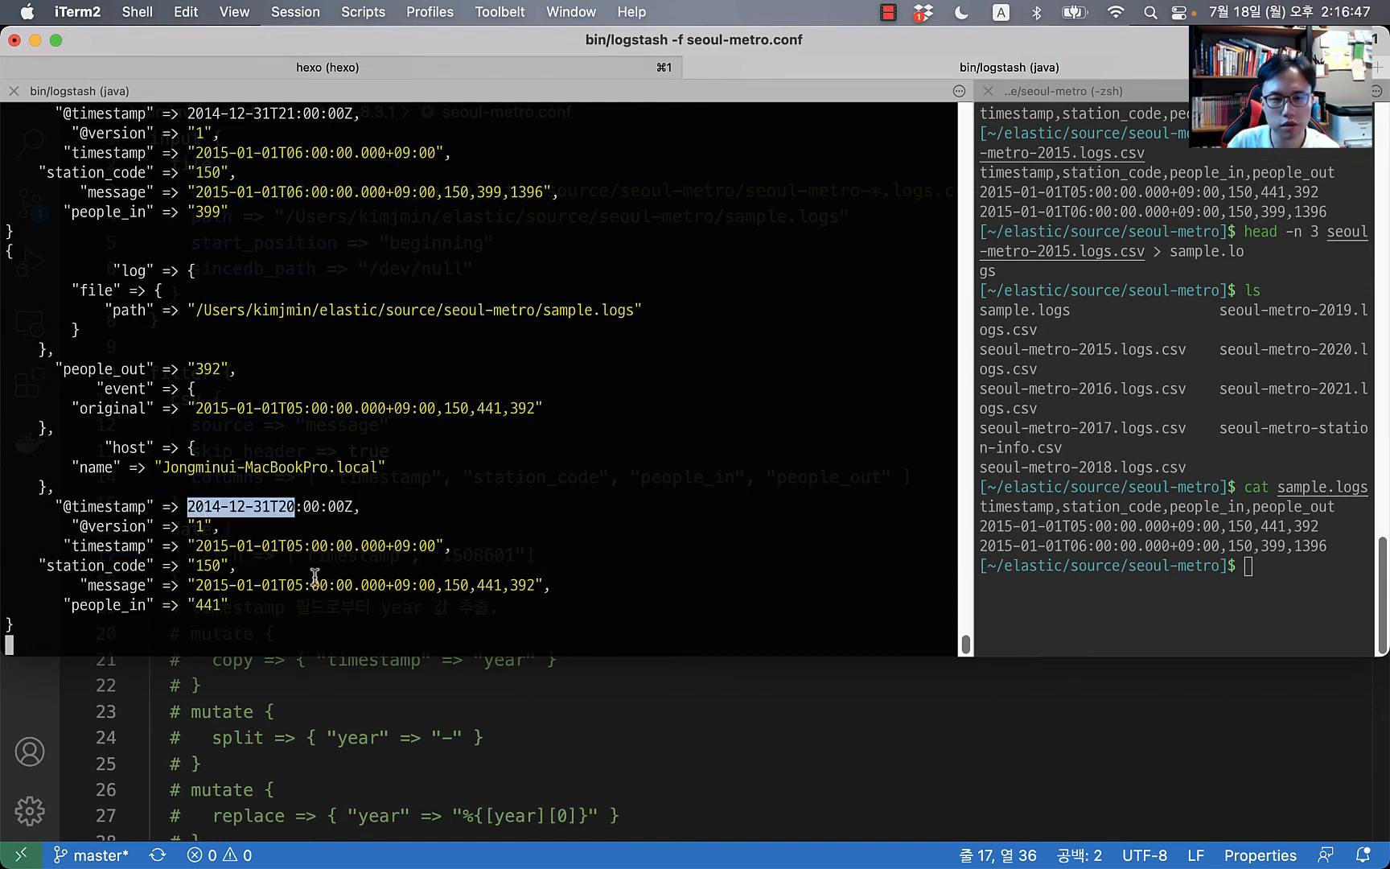
click(437, 766)
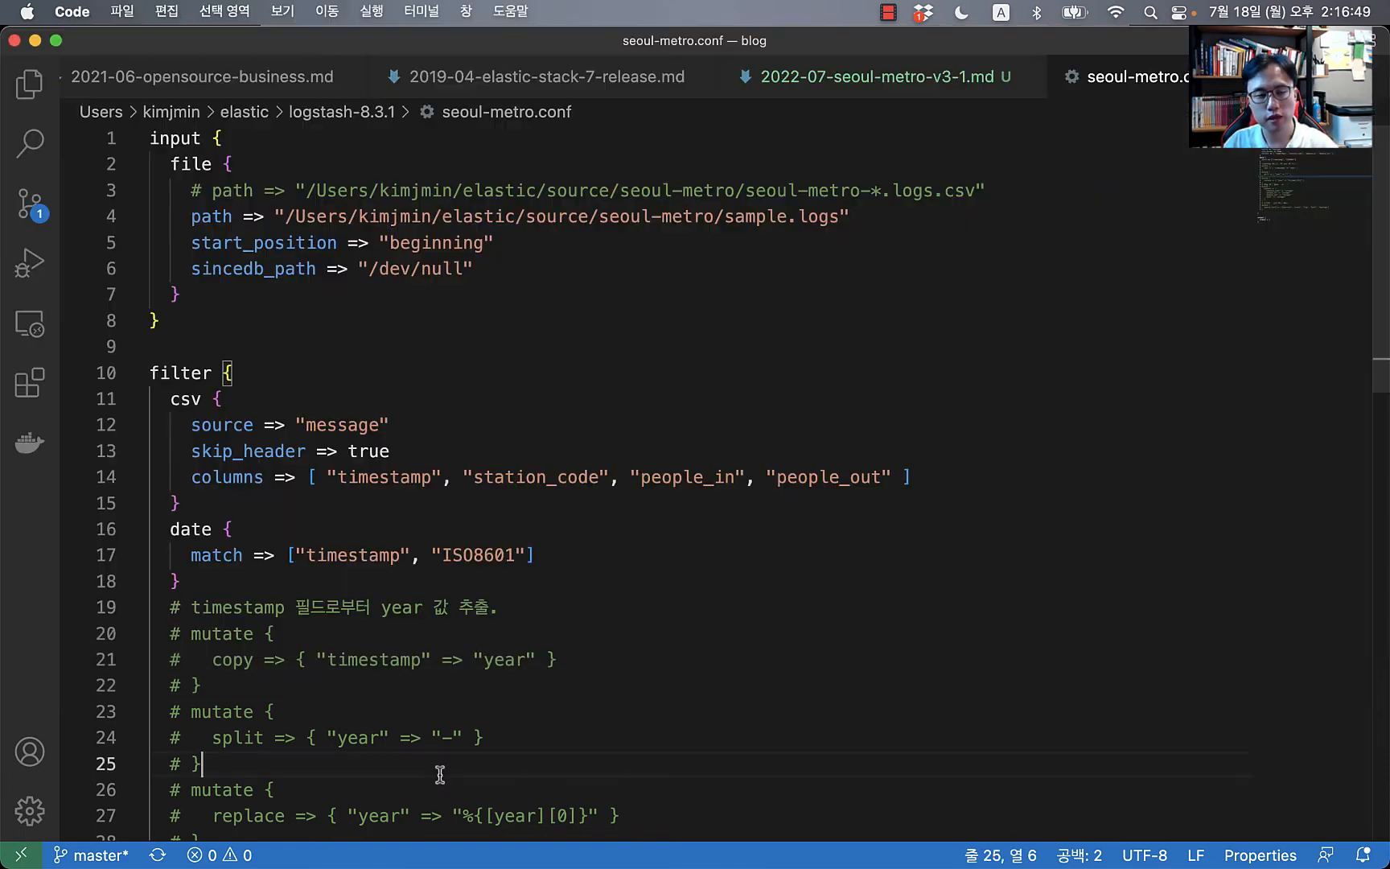
Step: Comment out the stdout output and begin an elasticsearch output block below it
scroll(438, 760, down, 10)
scroll(269, 463, up, 2)
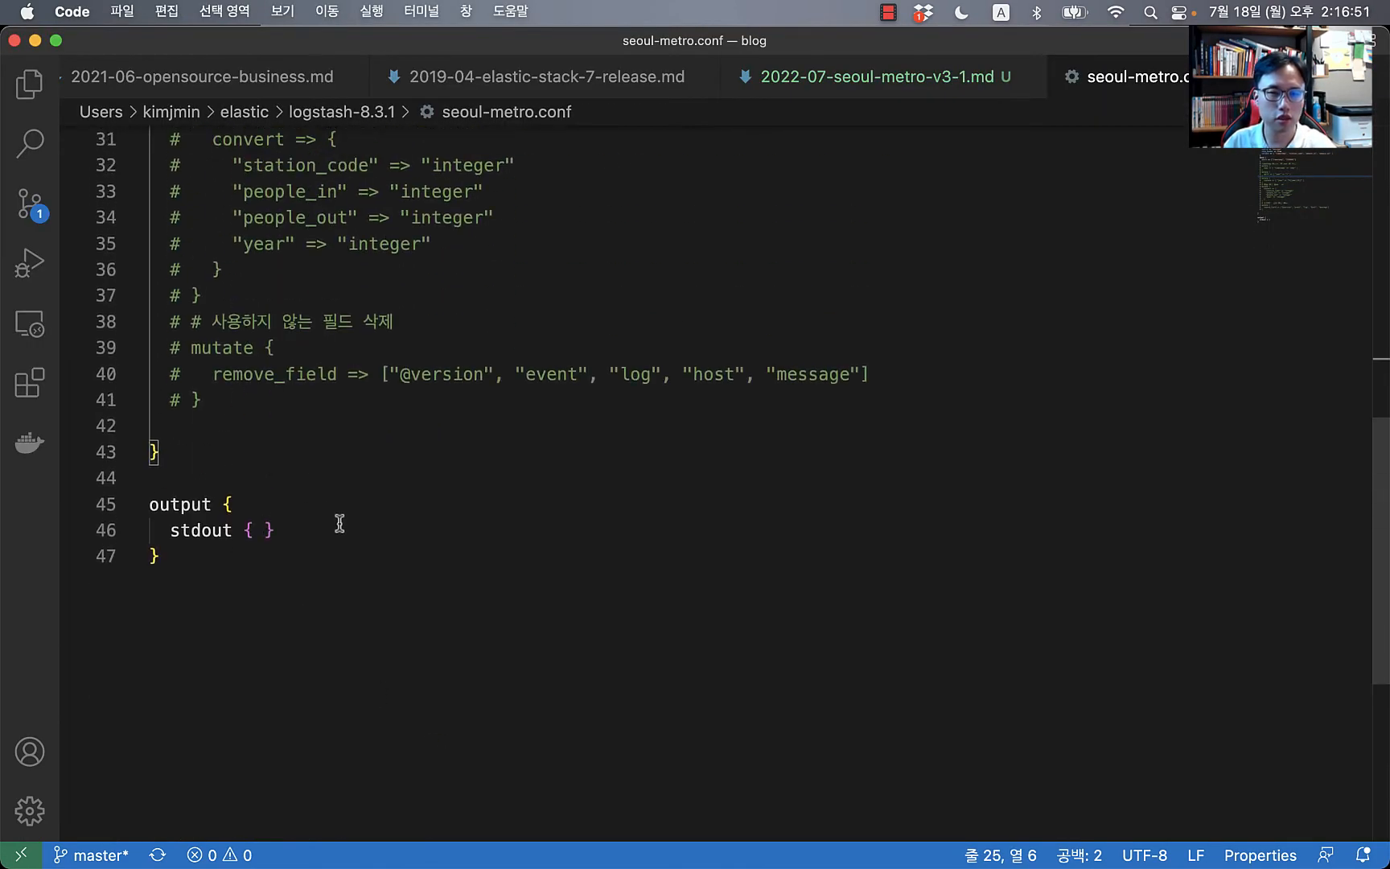
click(350, 556)
key(Up)
key(End)
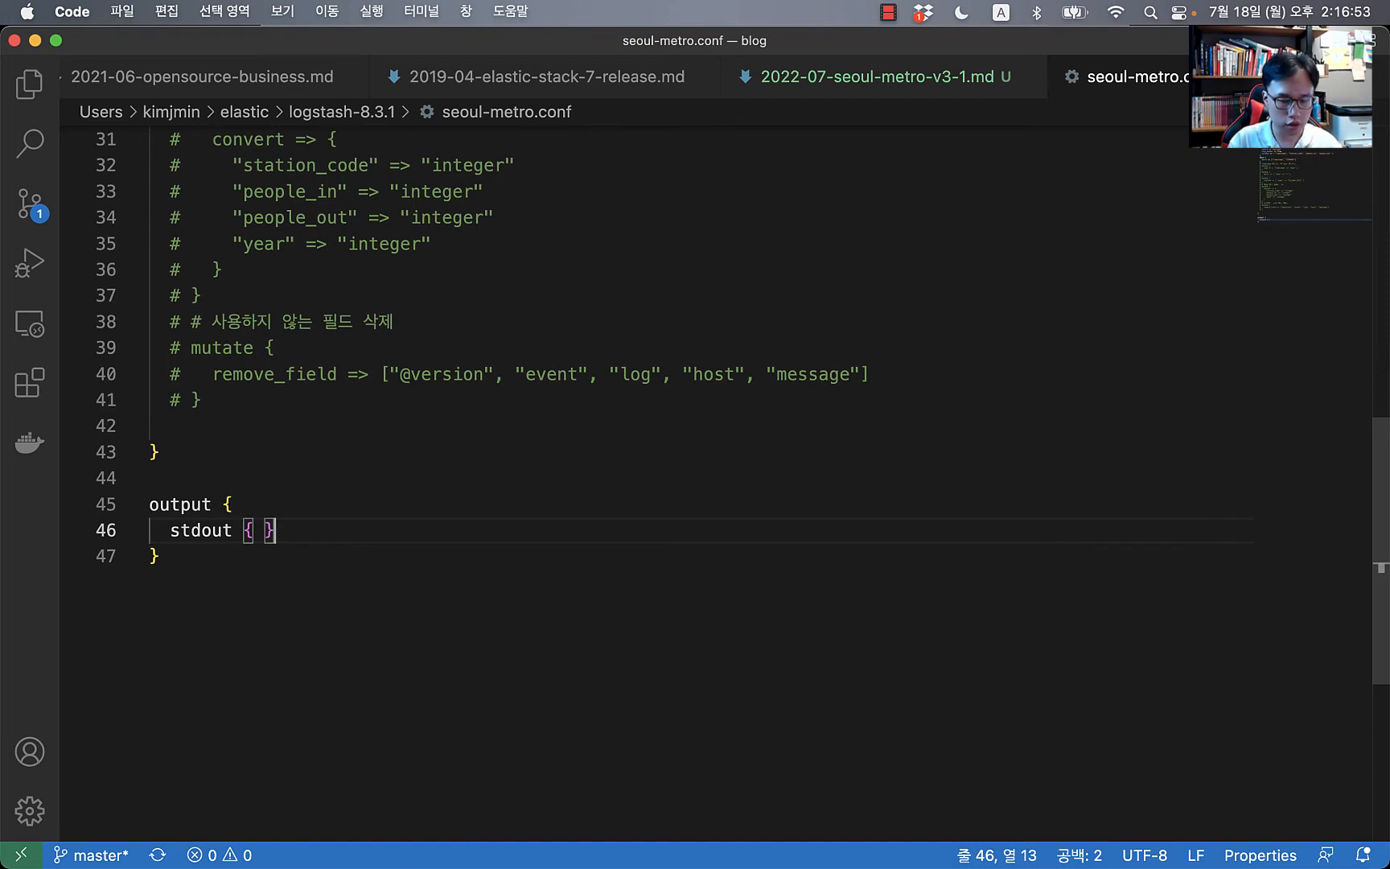
key(super+slash)
key(Return)
text(elasticsearch {)
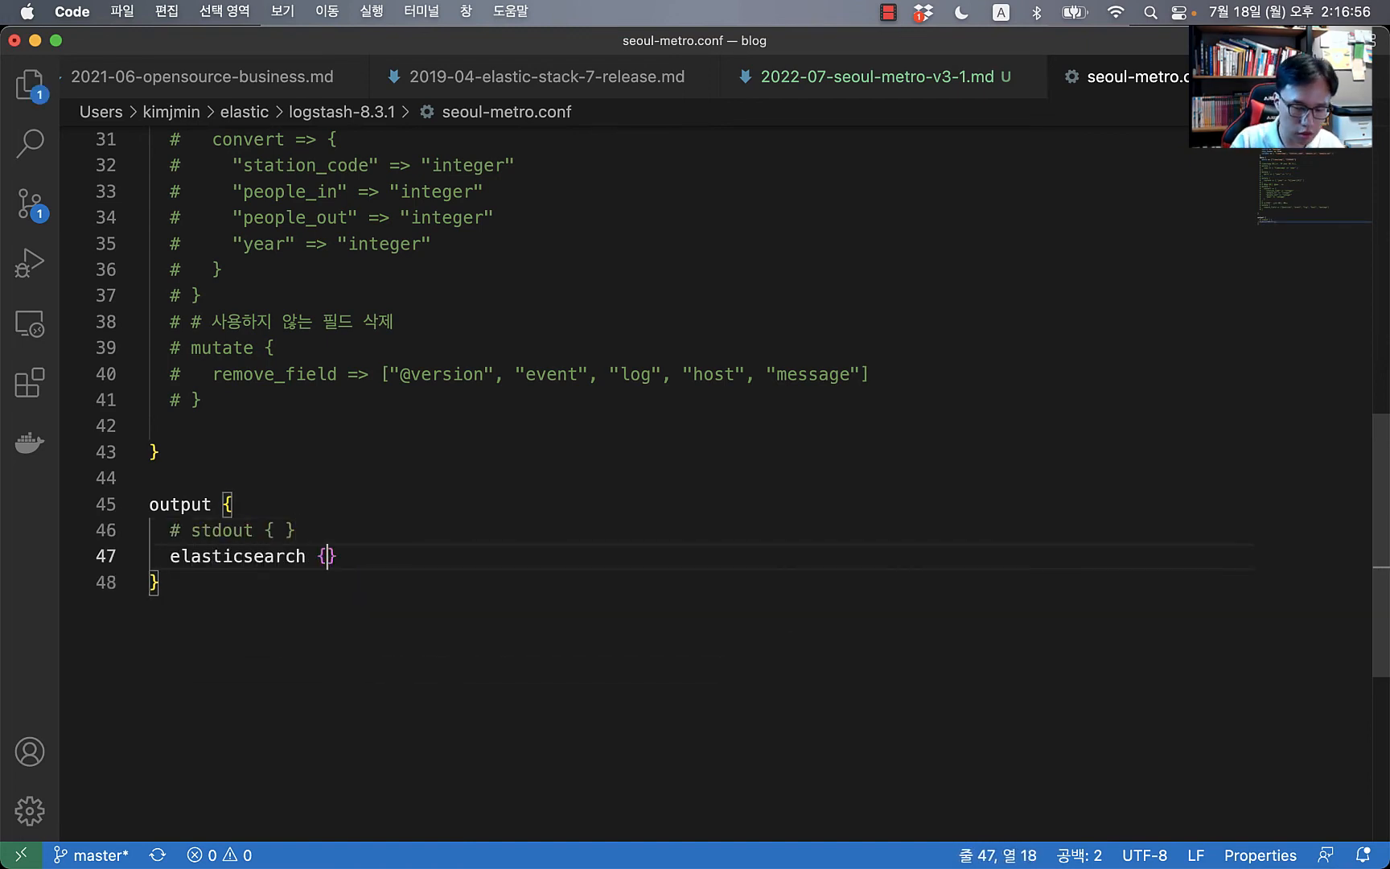
Step: Set the elasticsearch output index to "seoul-metro-logs-%{+yyyy}"
key(Return)
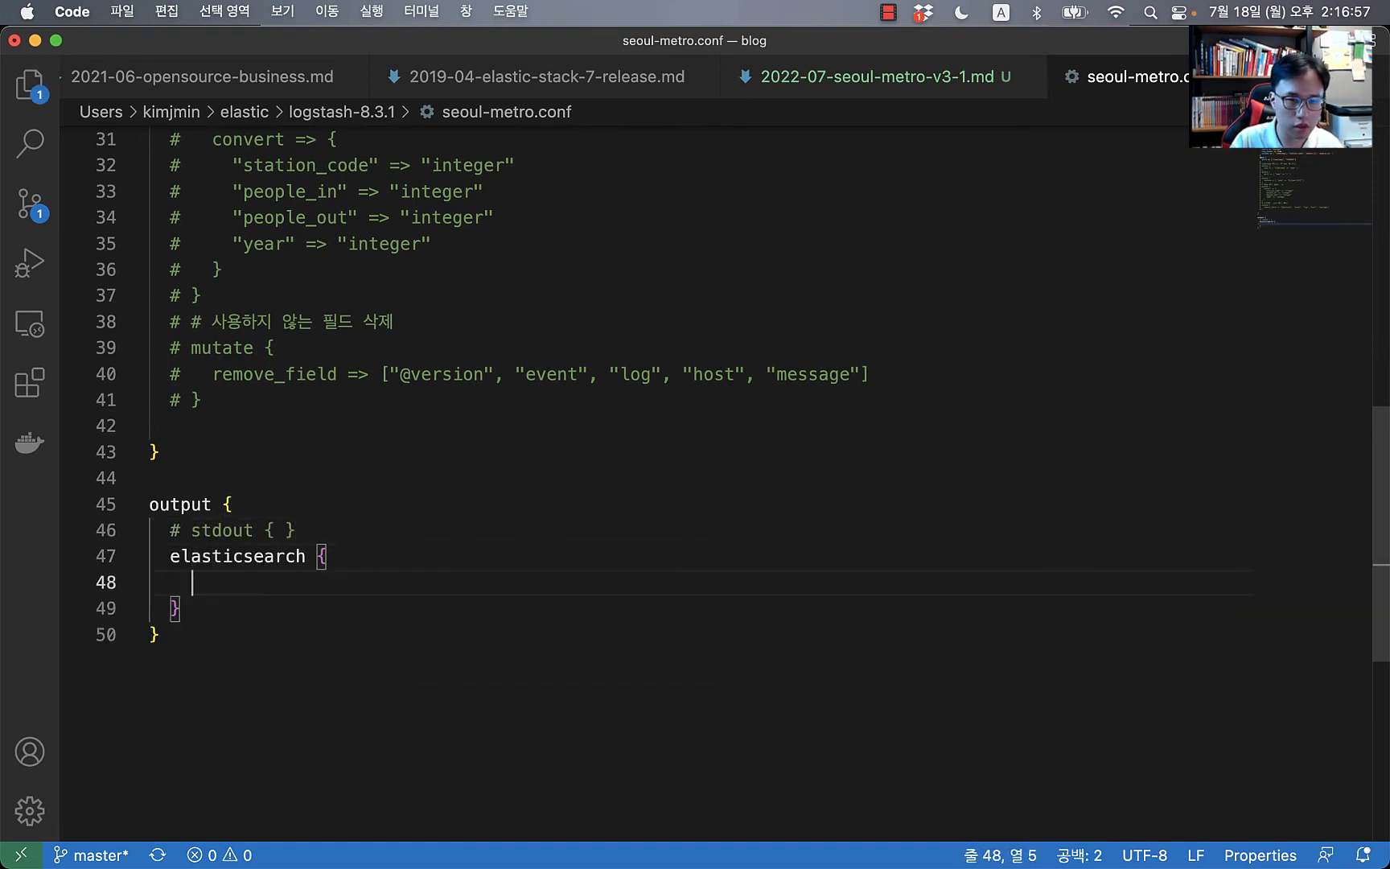
text(index => )
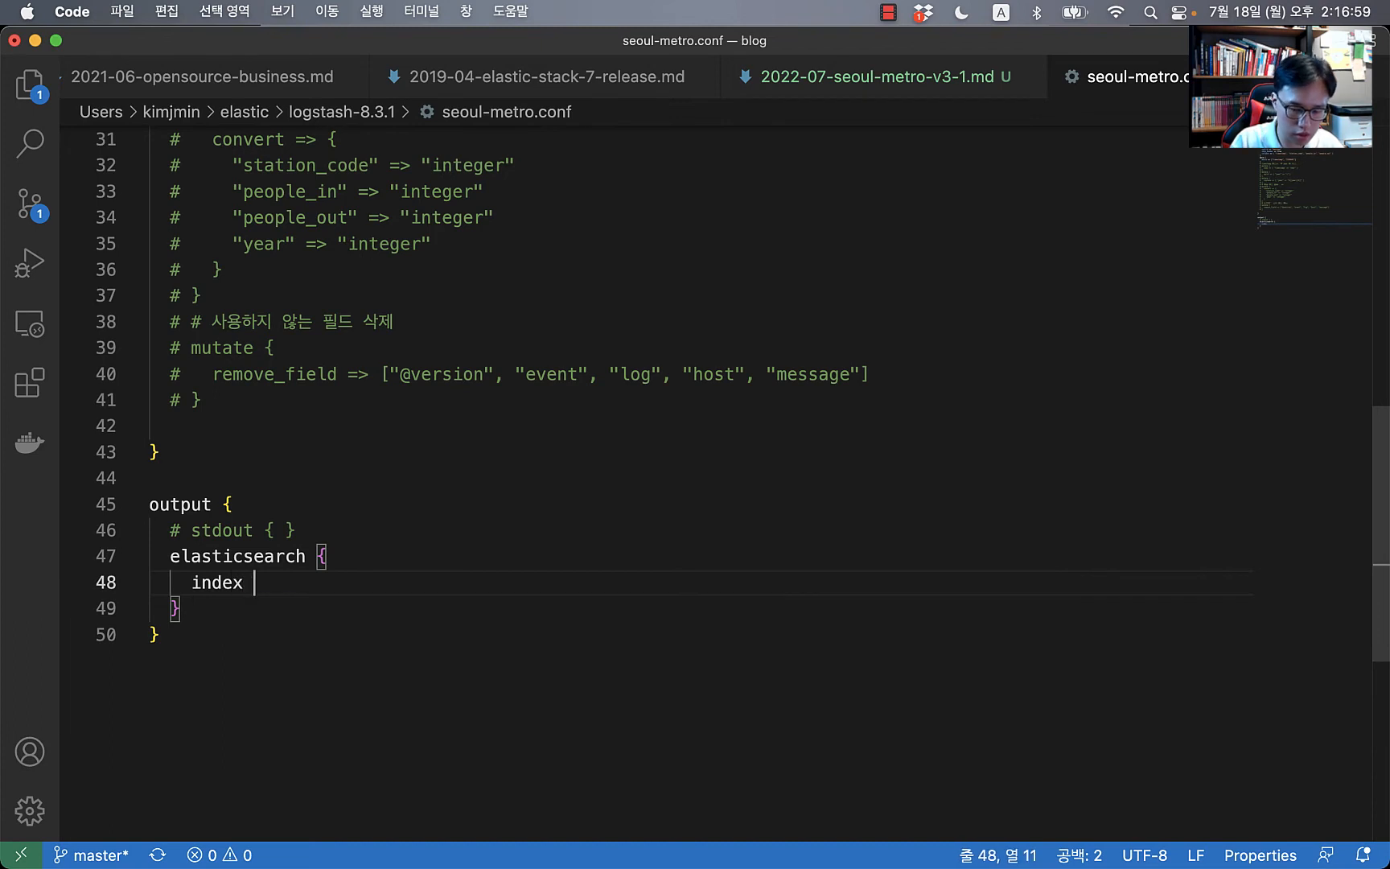
text("")
key(Left)
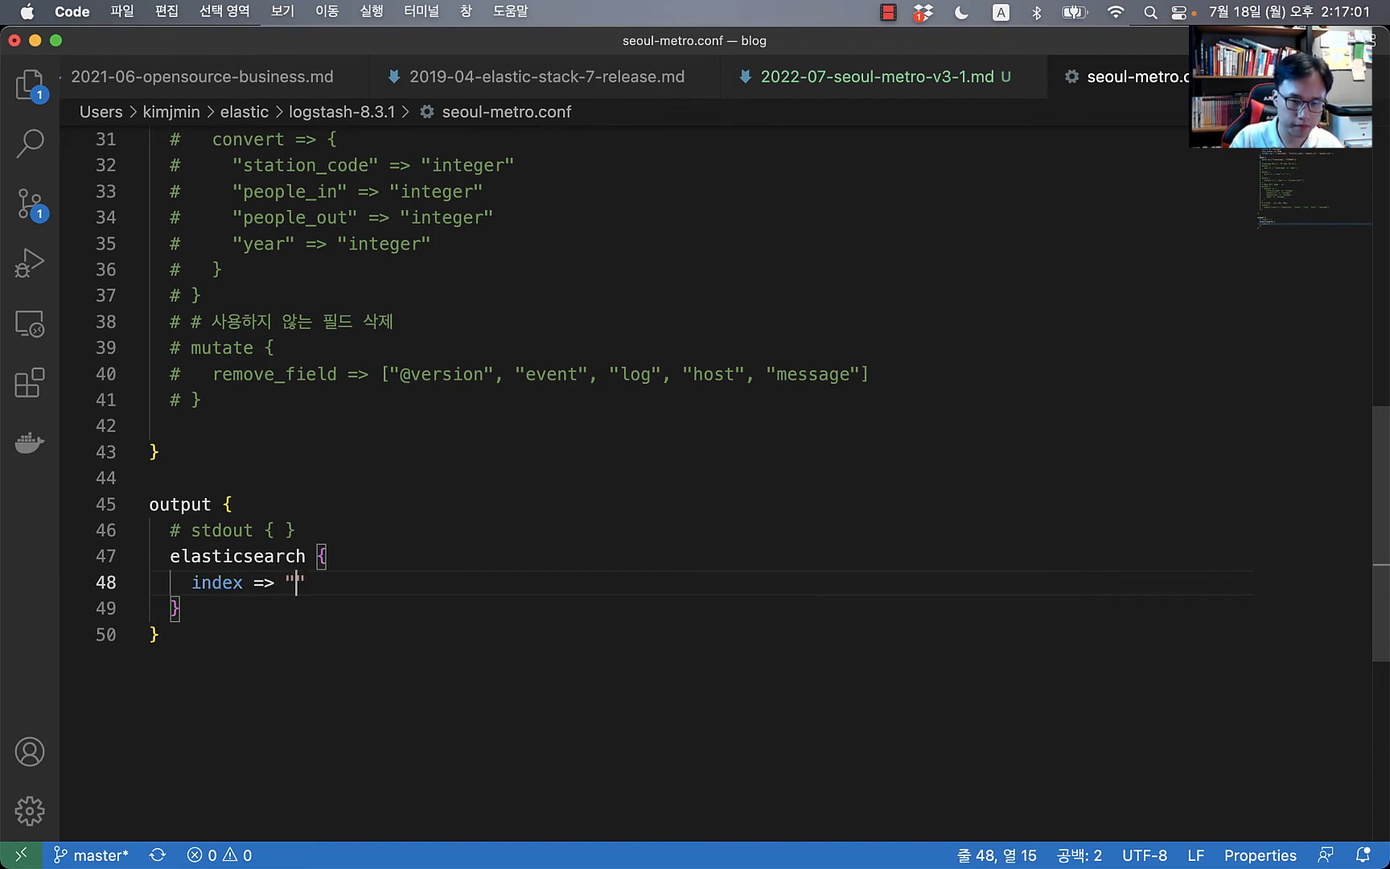
text(seoul-met)
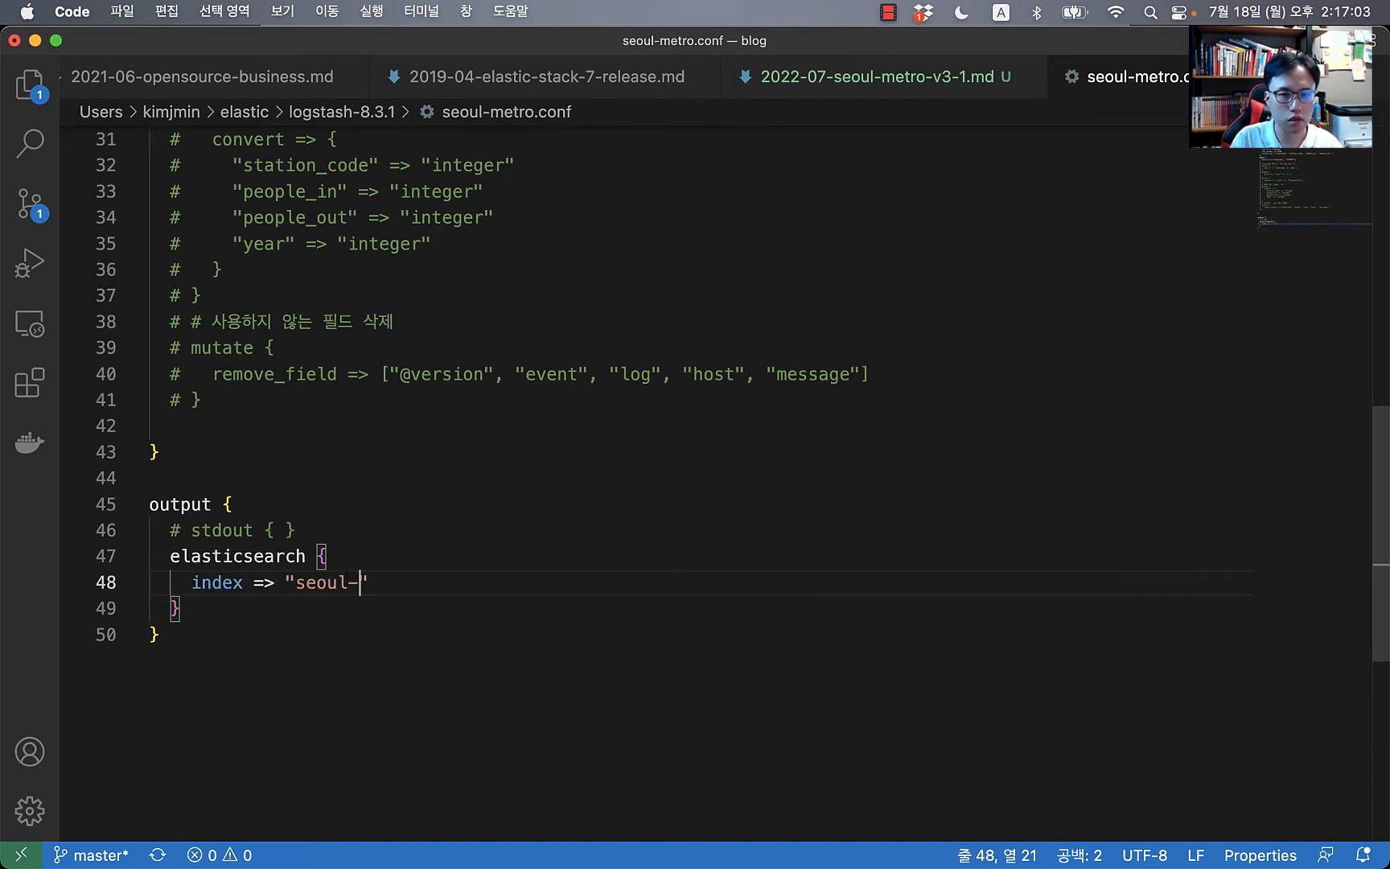
text(ro-logs)
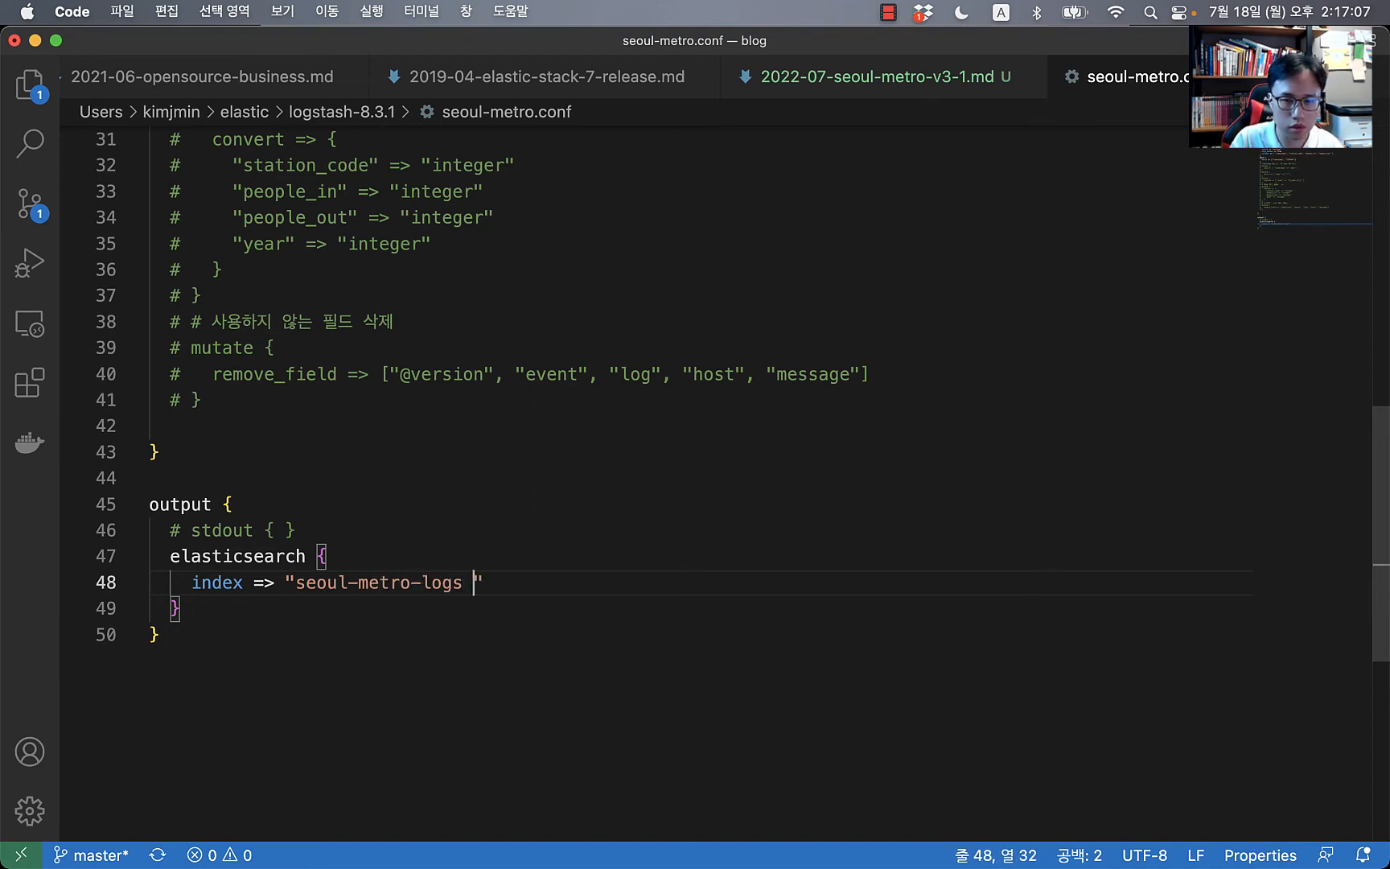
key(BackSpace)
text(-)
key(BackSpace)
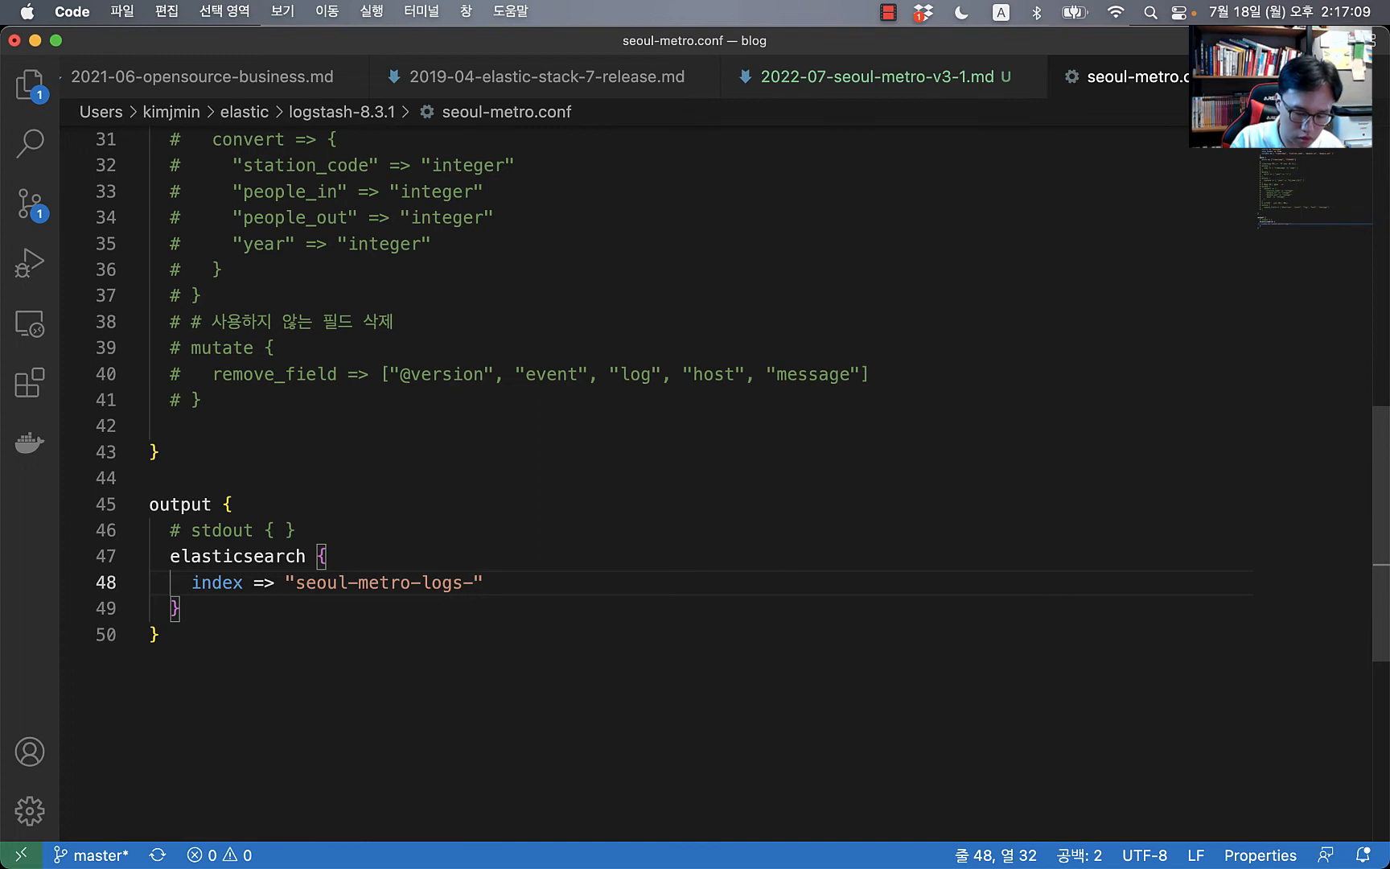
text(%{+)
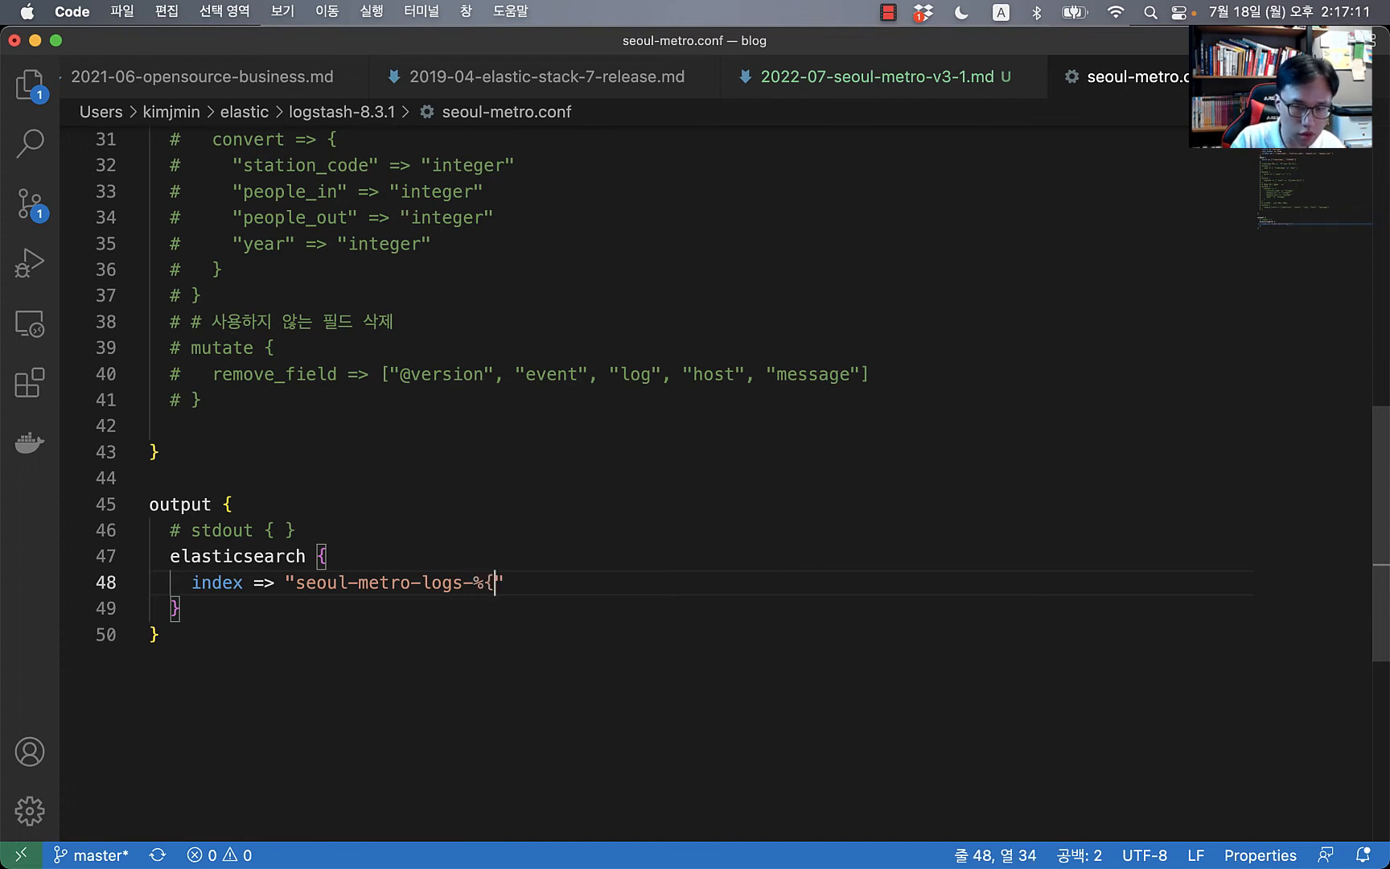
text(YYY)
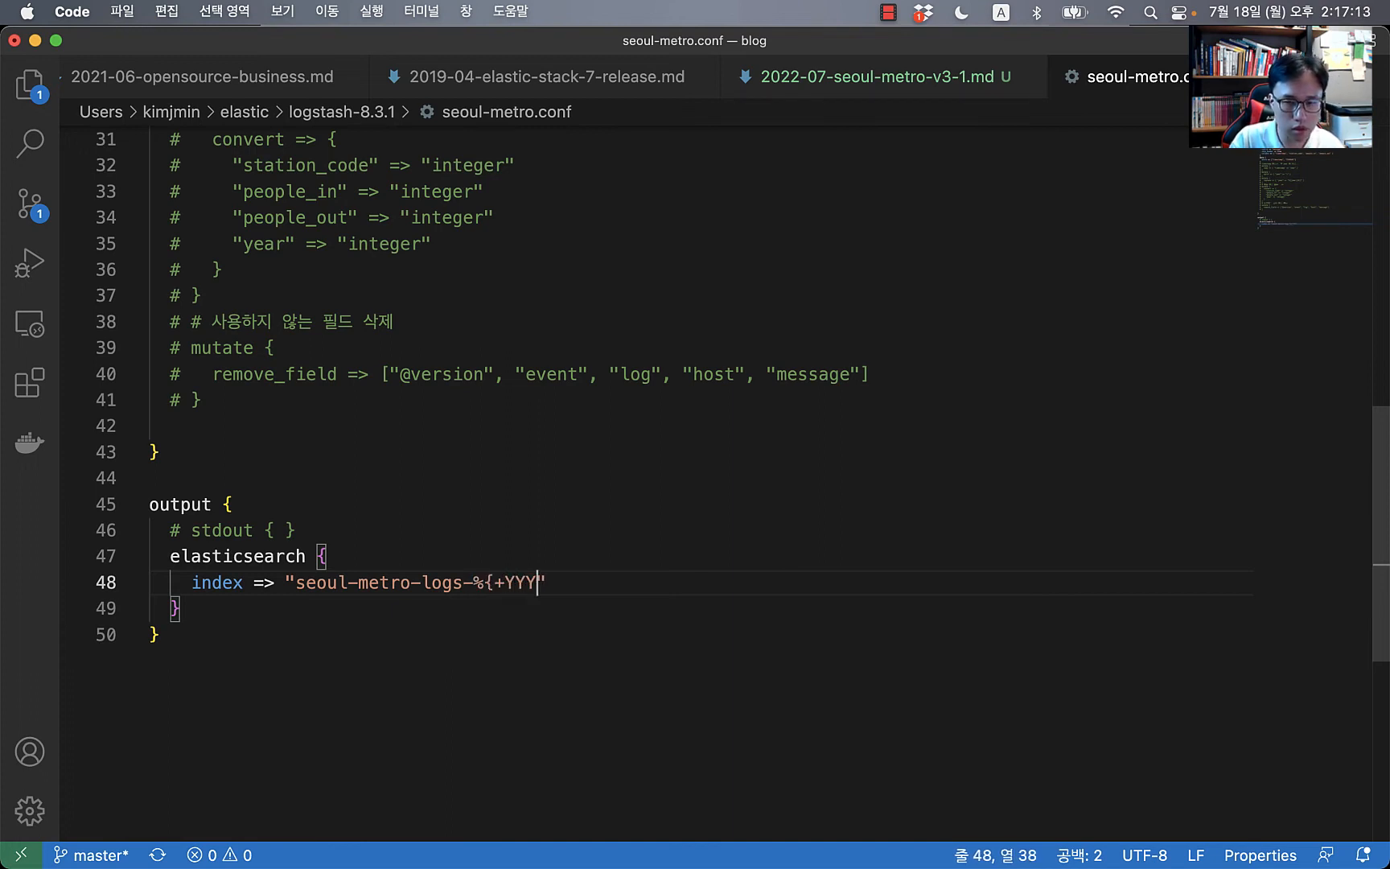
text(Y)
key(BackSpace)
key(BackSpace)
key(BackSpace)
key(BackSpace)
text(yyyy})
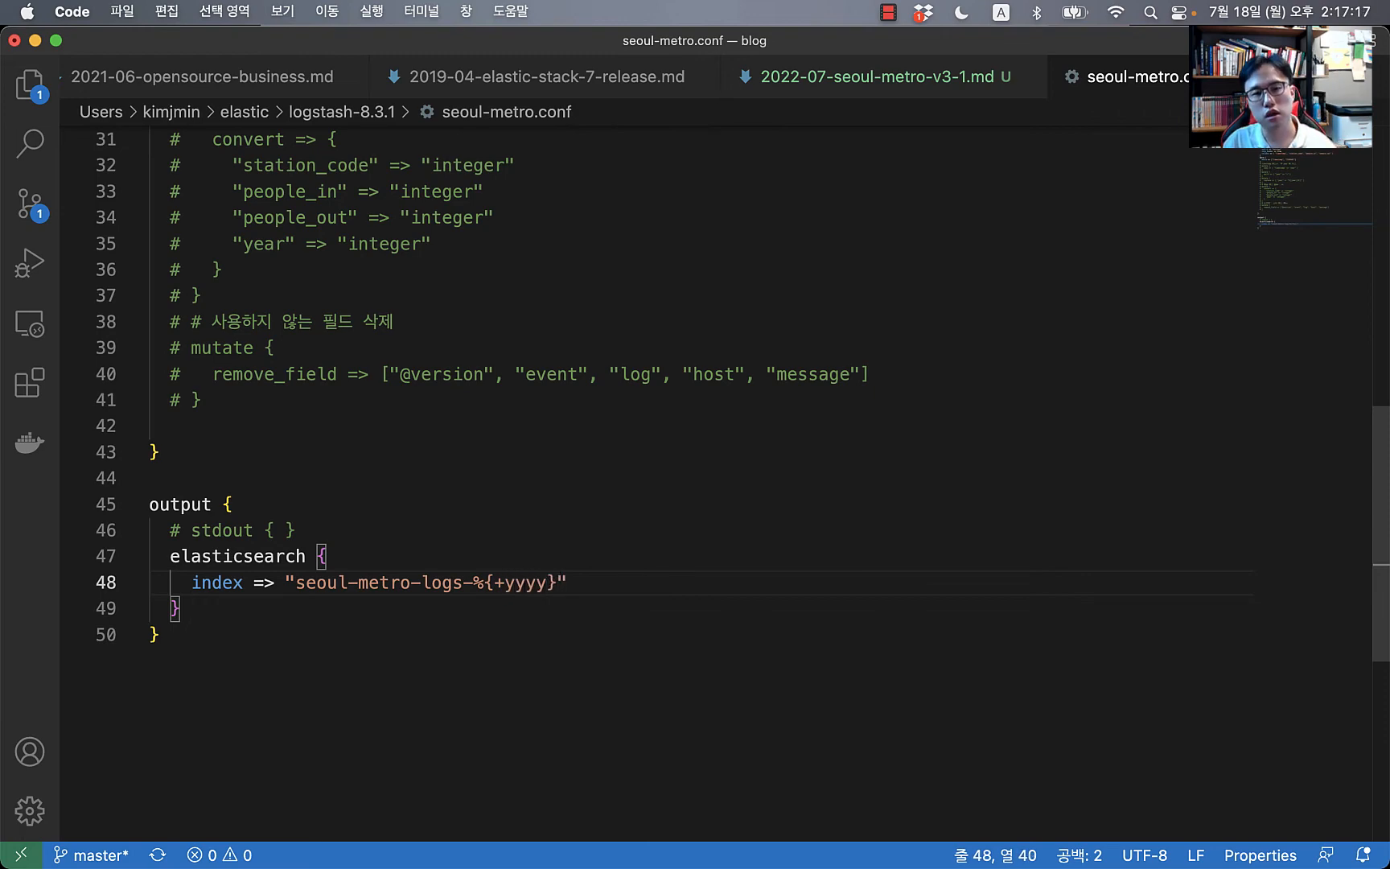
key(super+Tab)
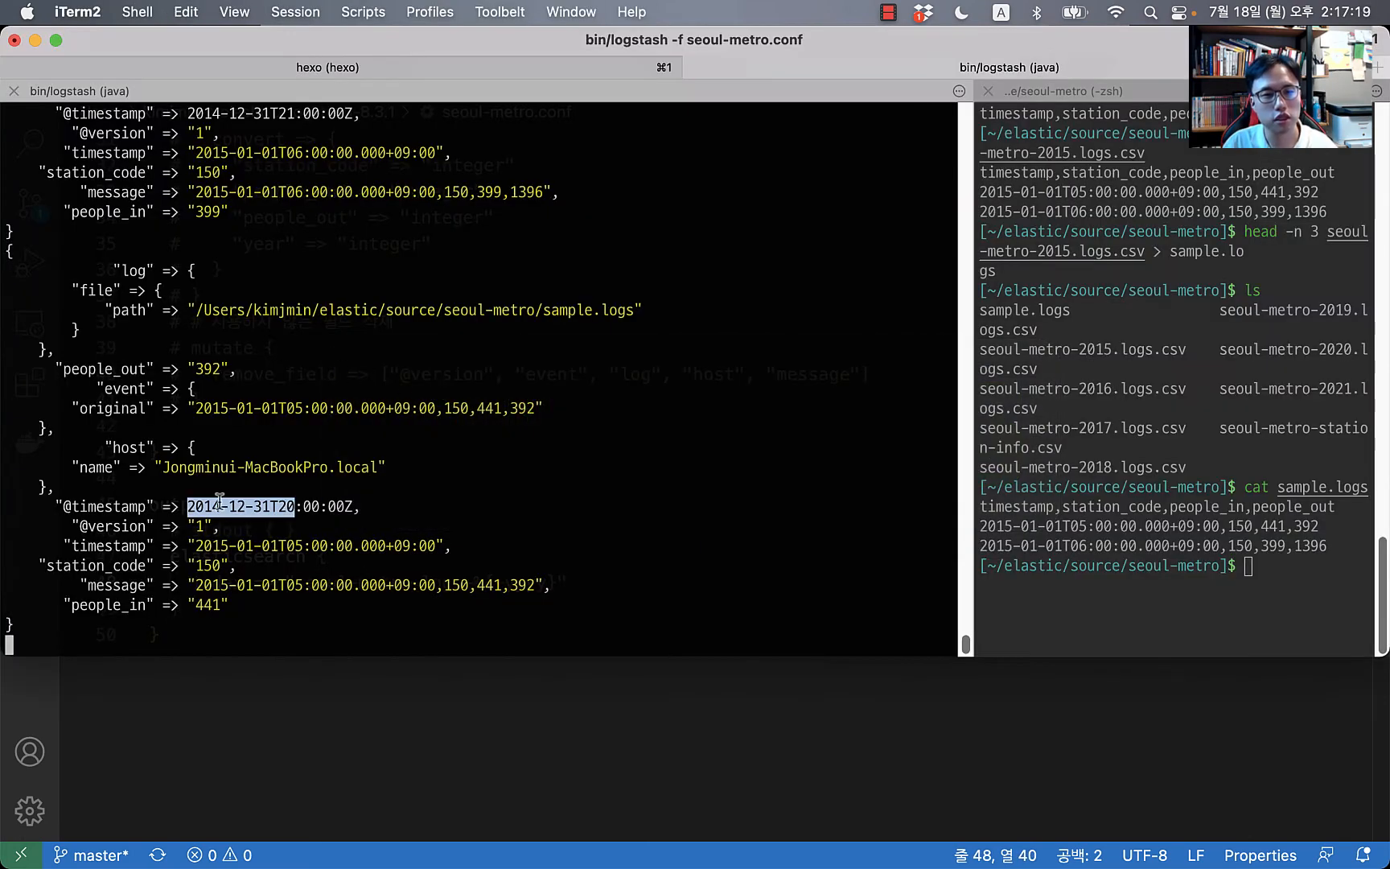
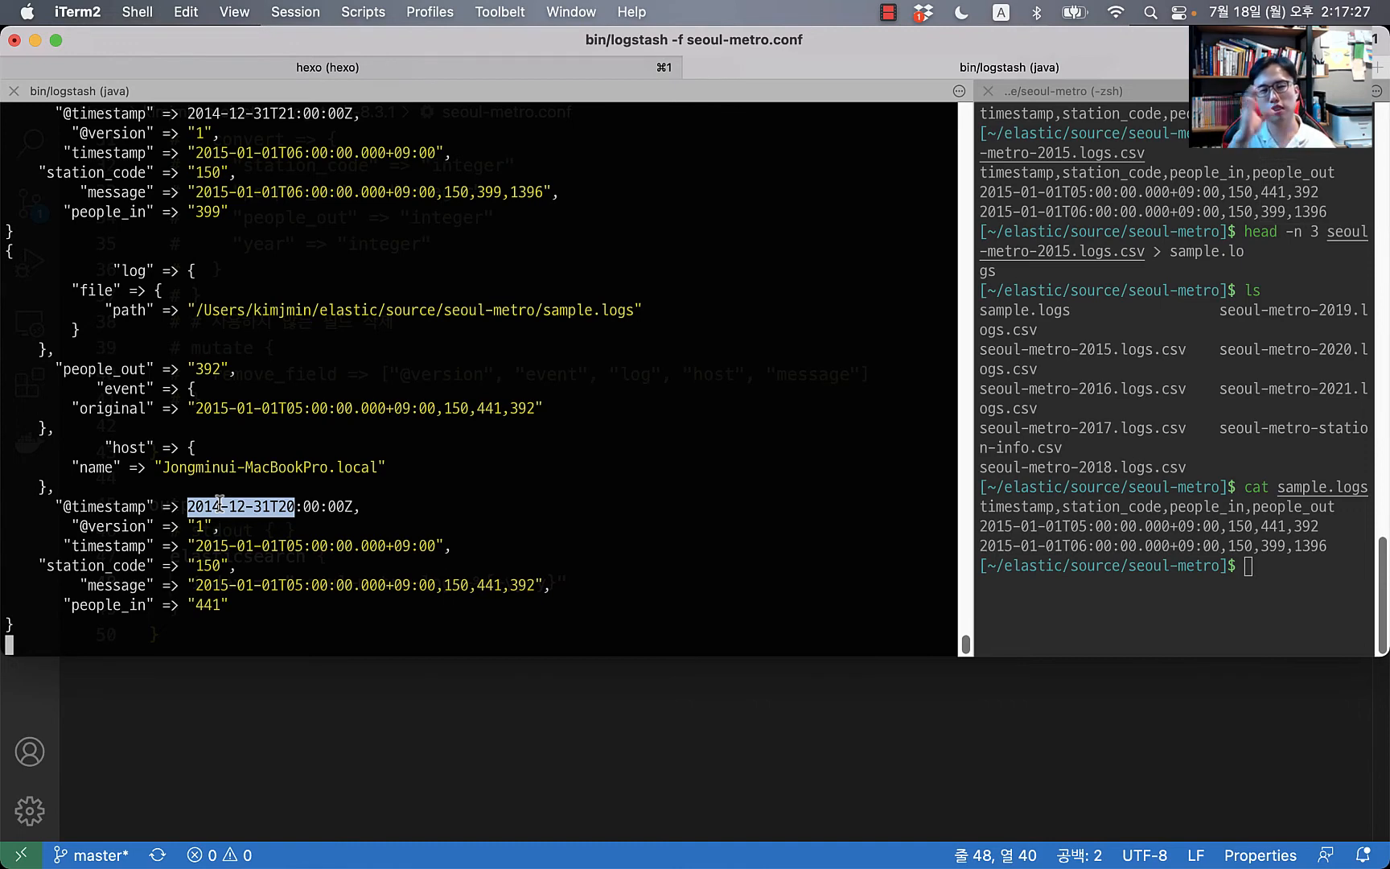
Step: Switch between the Logstash output and seoul-metro.conf, ending on the configuration file
key(super+Tab)
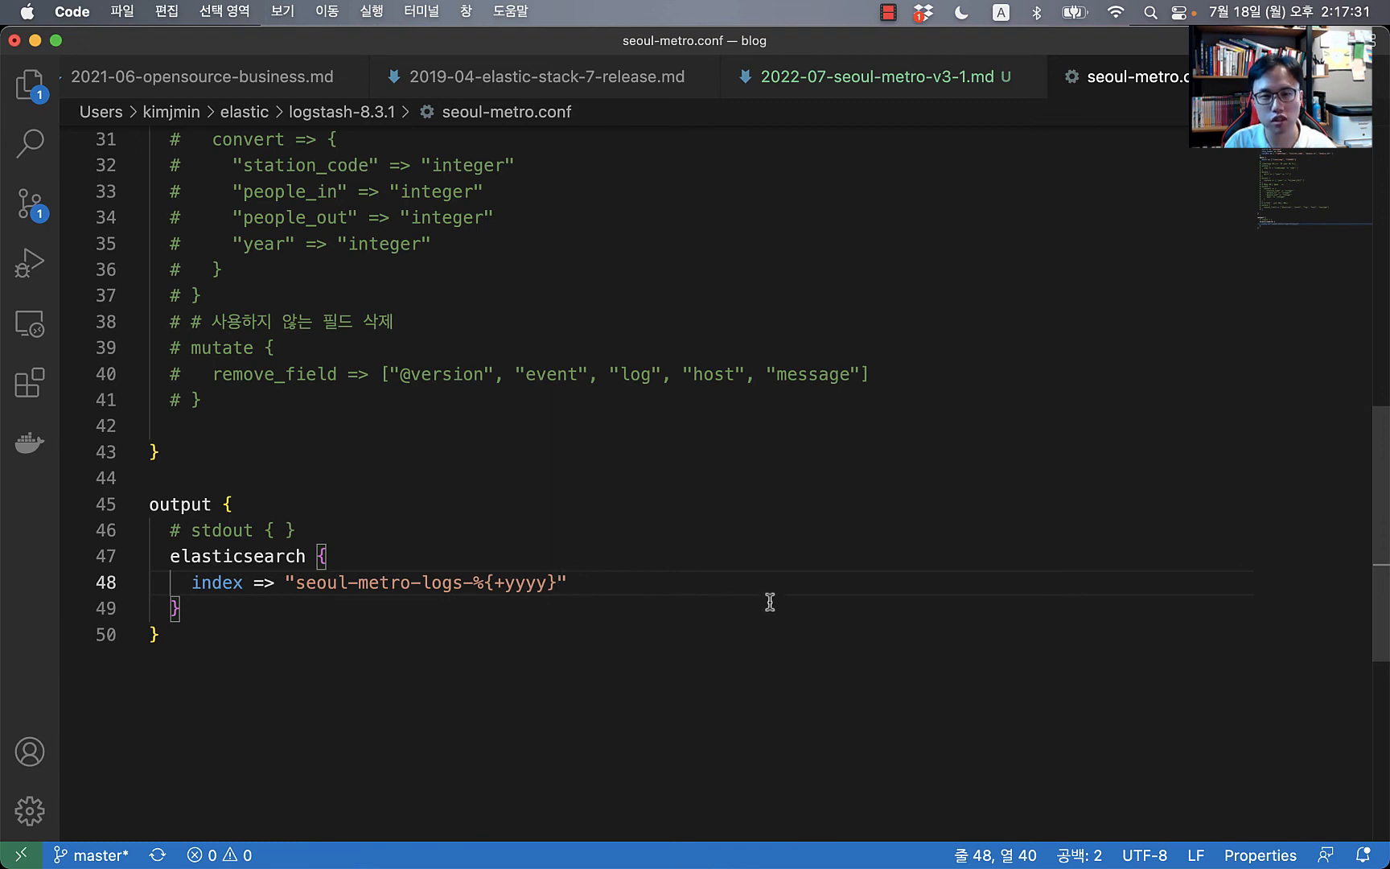
key(super+Tab)
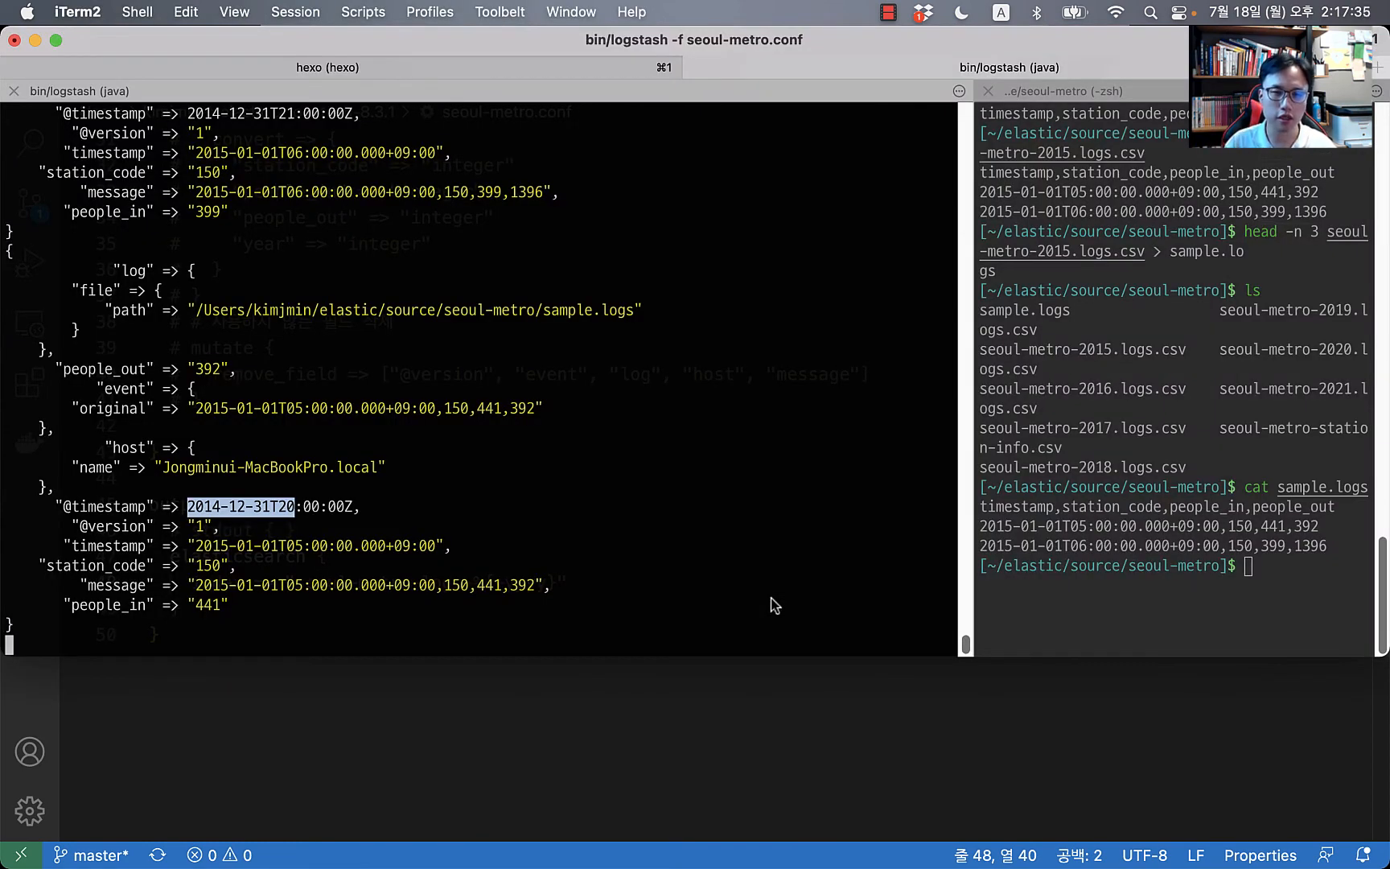
key(super+Tab)
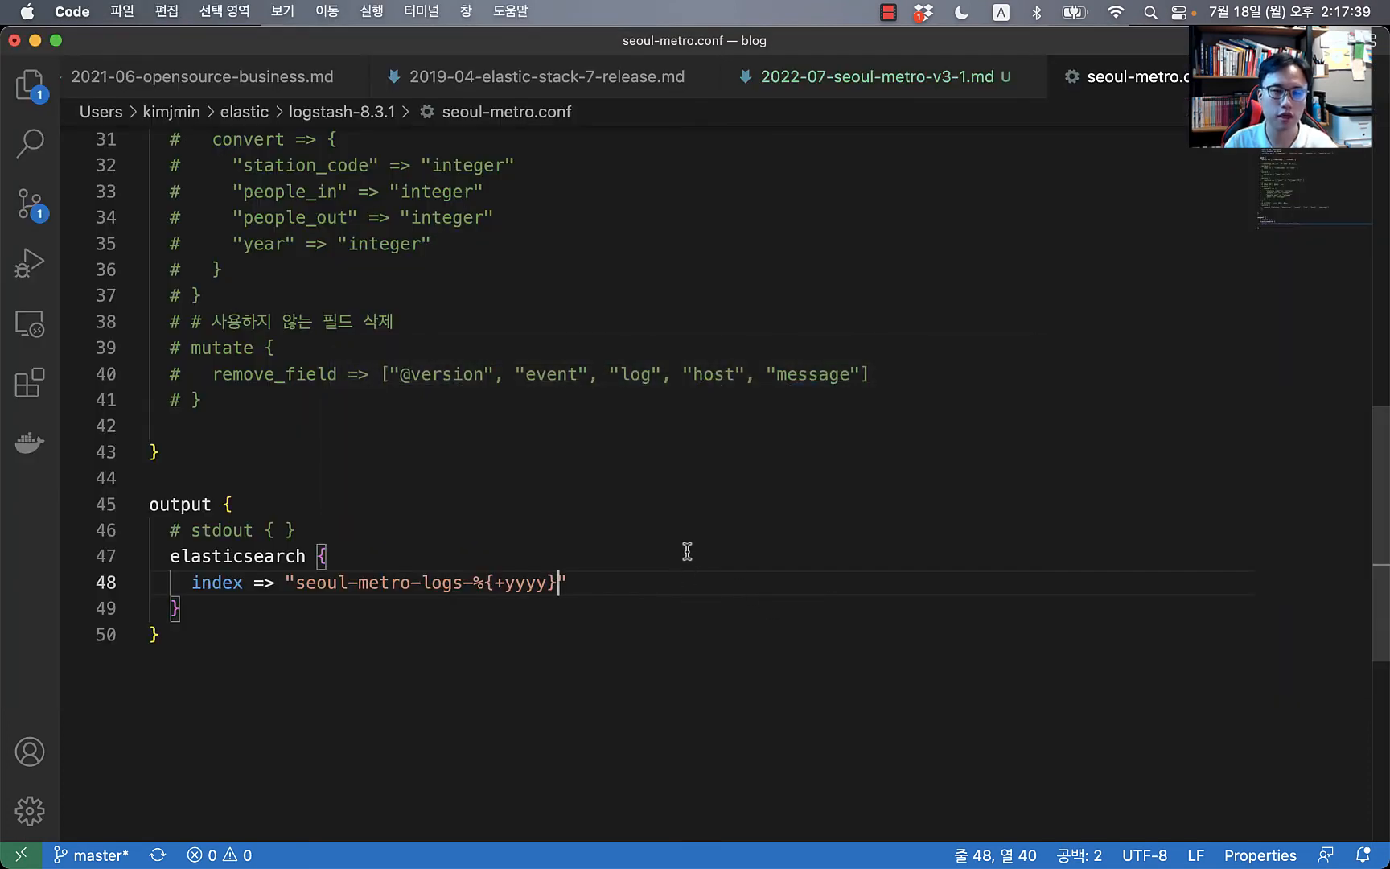
scroll(687, 551, up, 9)
Step: Delete the date filter and uncomment the mutate that copies timestamp into year
click(733, 408)
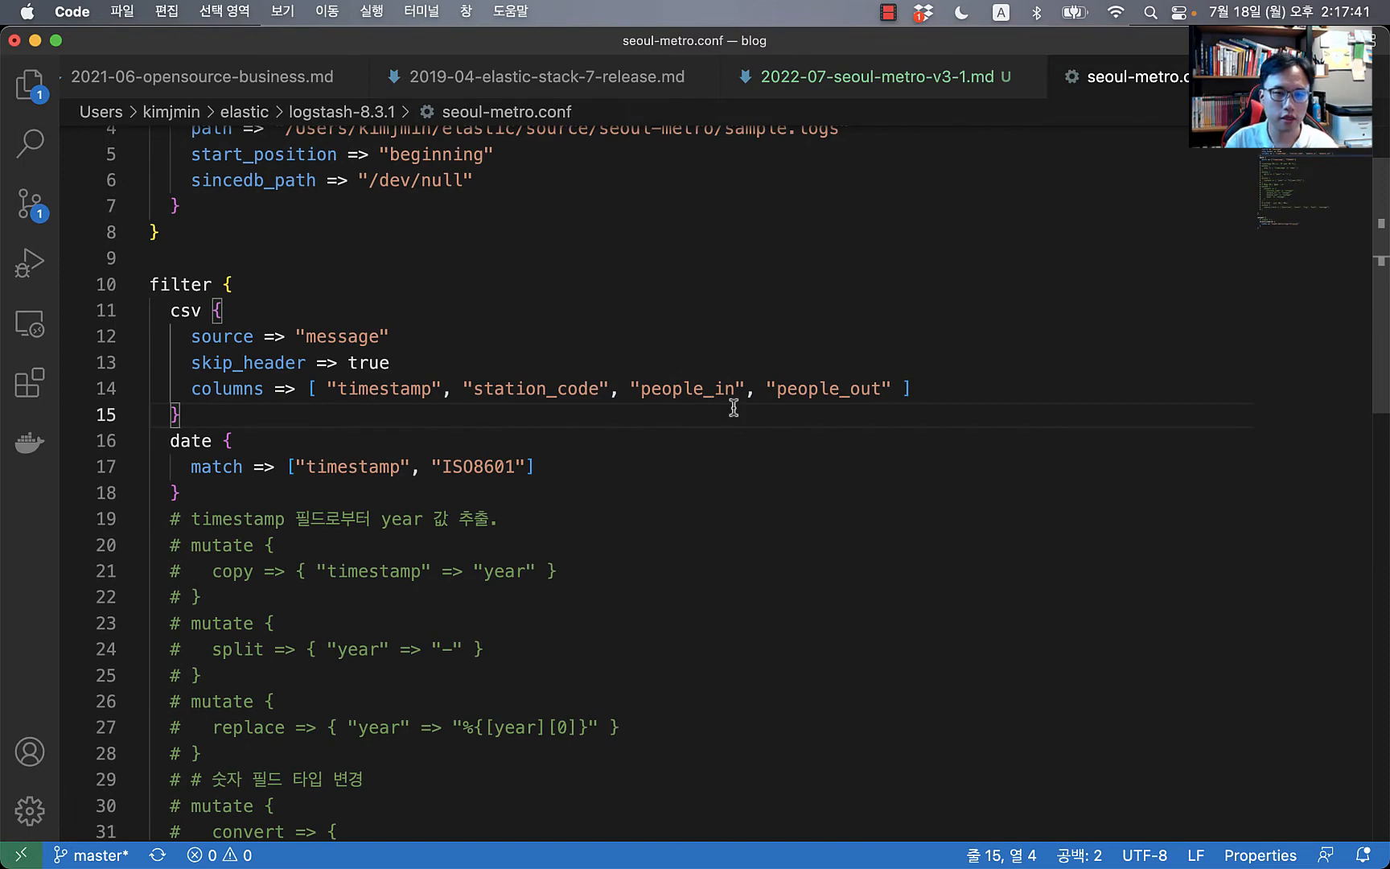
key(Down)
key(shift+Down)
key(shift+Down)
key(shift+Down)
key(BackSpace)
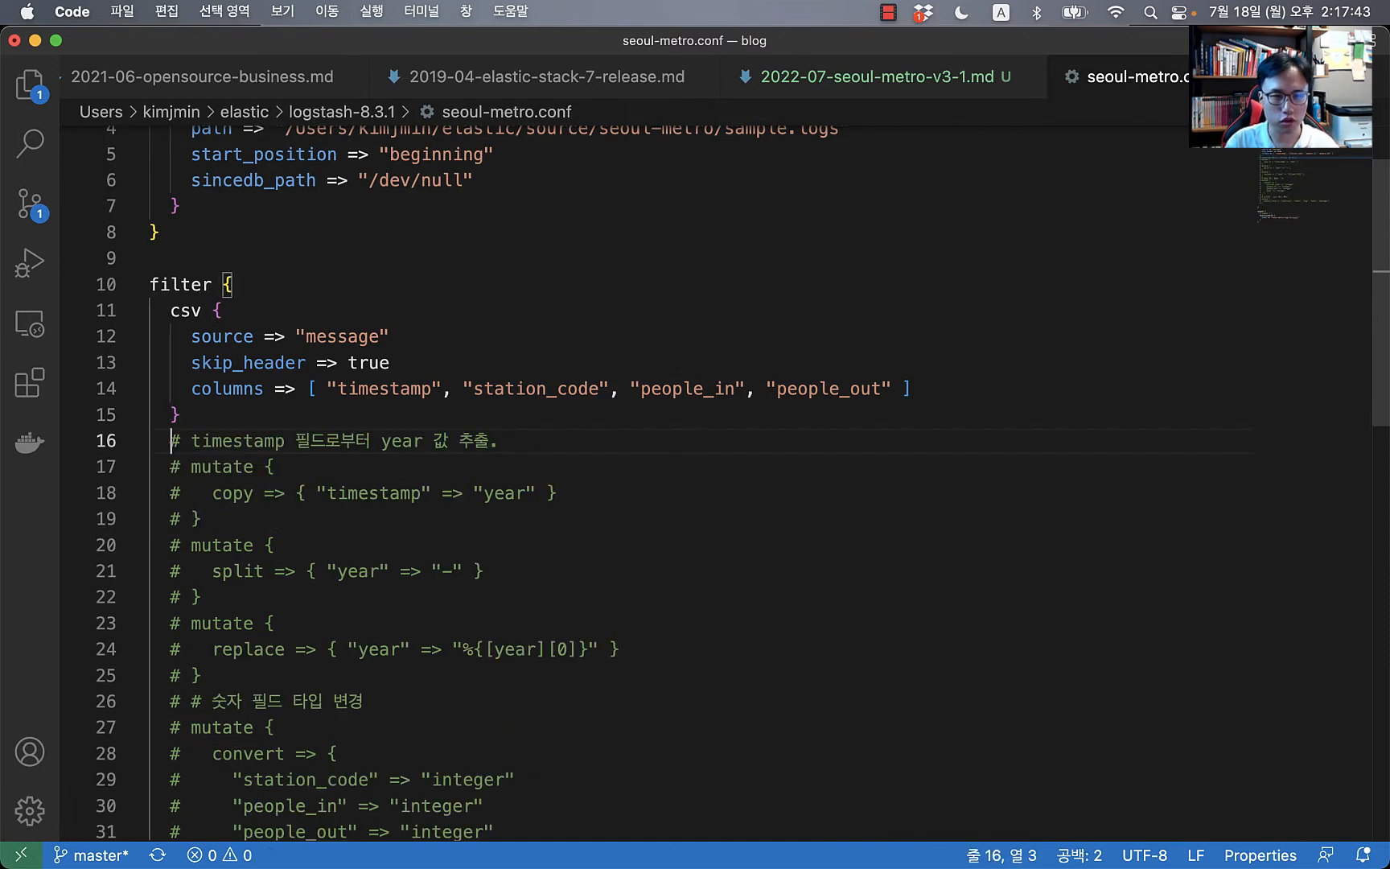
key(Down)
key(shift+Down)
key(shift+Down)
key(shift+Down)
key(shift+Down)
key(shift+Down)
key(shift+Down)
key(shift+Down)
key(shift+Down)
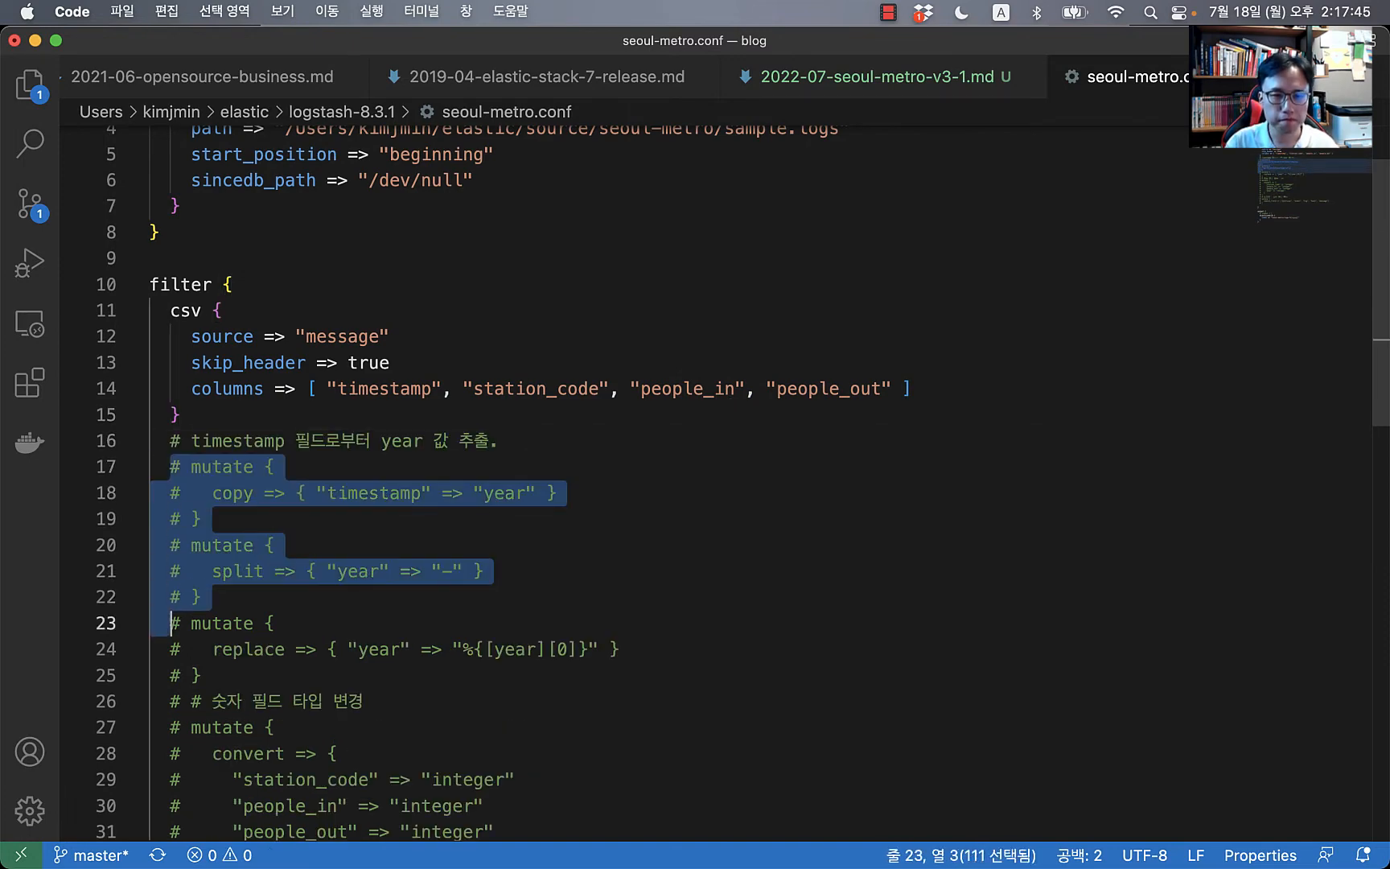
key(shift+End)
key(shift+Up)
key(shift+Up)
key(shift+Up)
key(shift+Up)
key(shift+Up)
key(shift+Up)
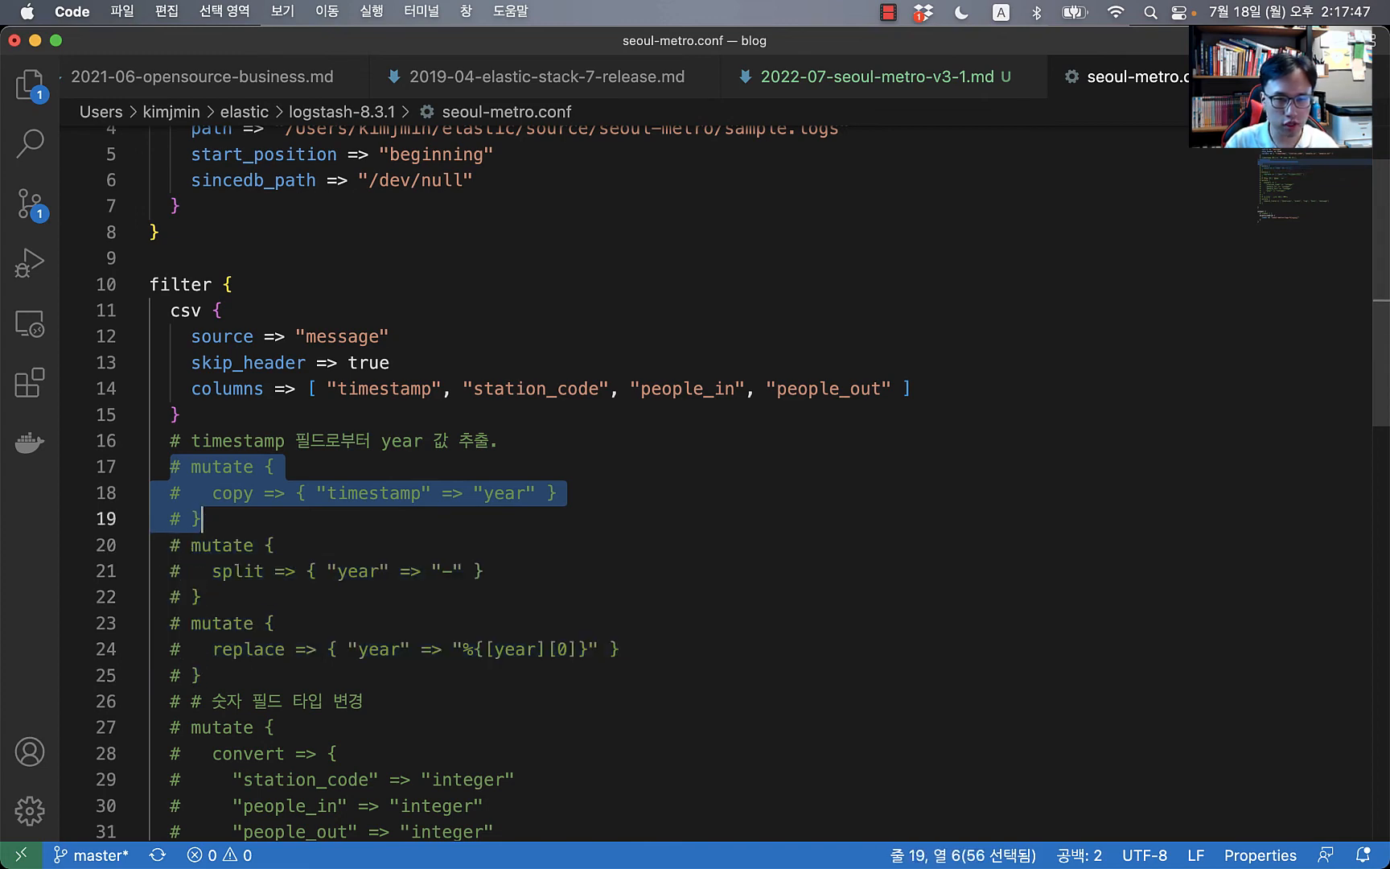
key(super+slash)
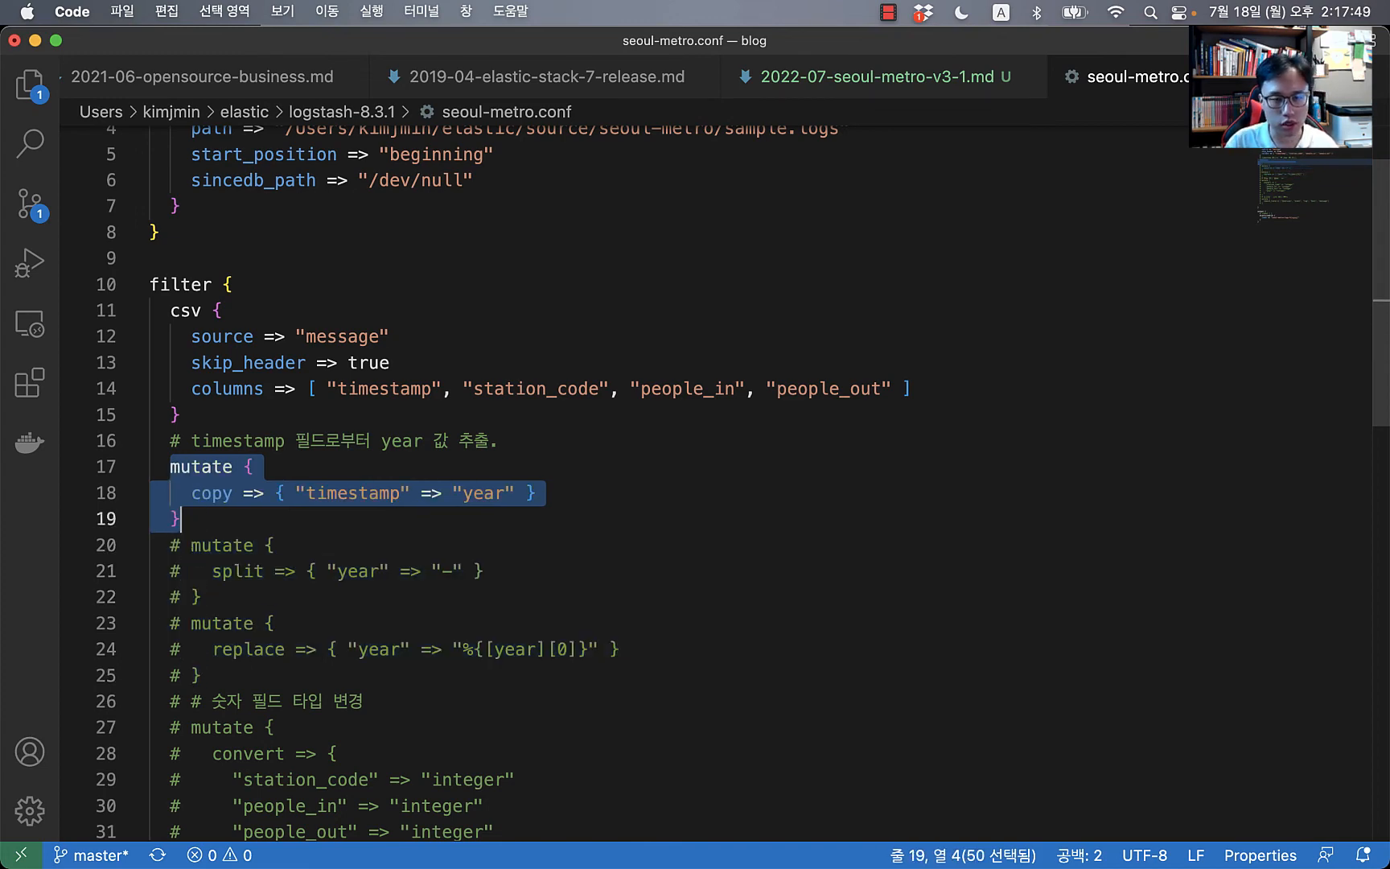
Step: Uncomment the stdout output and comment out the elasticsearch output block
scroll(673, 525, down, 10)
scroll(348, 394, up, 1)
click(365, 370)
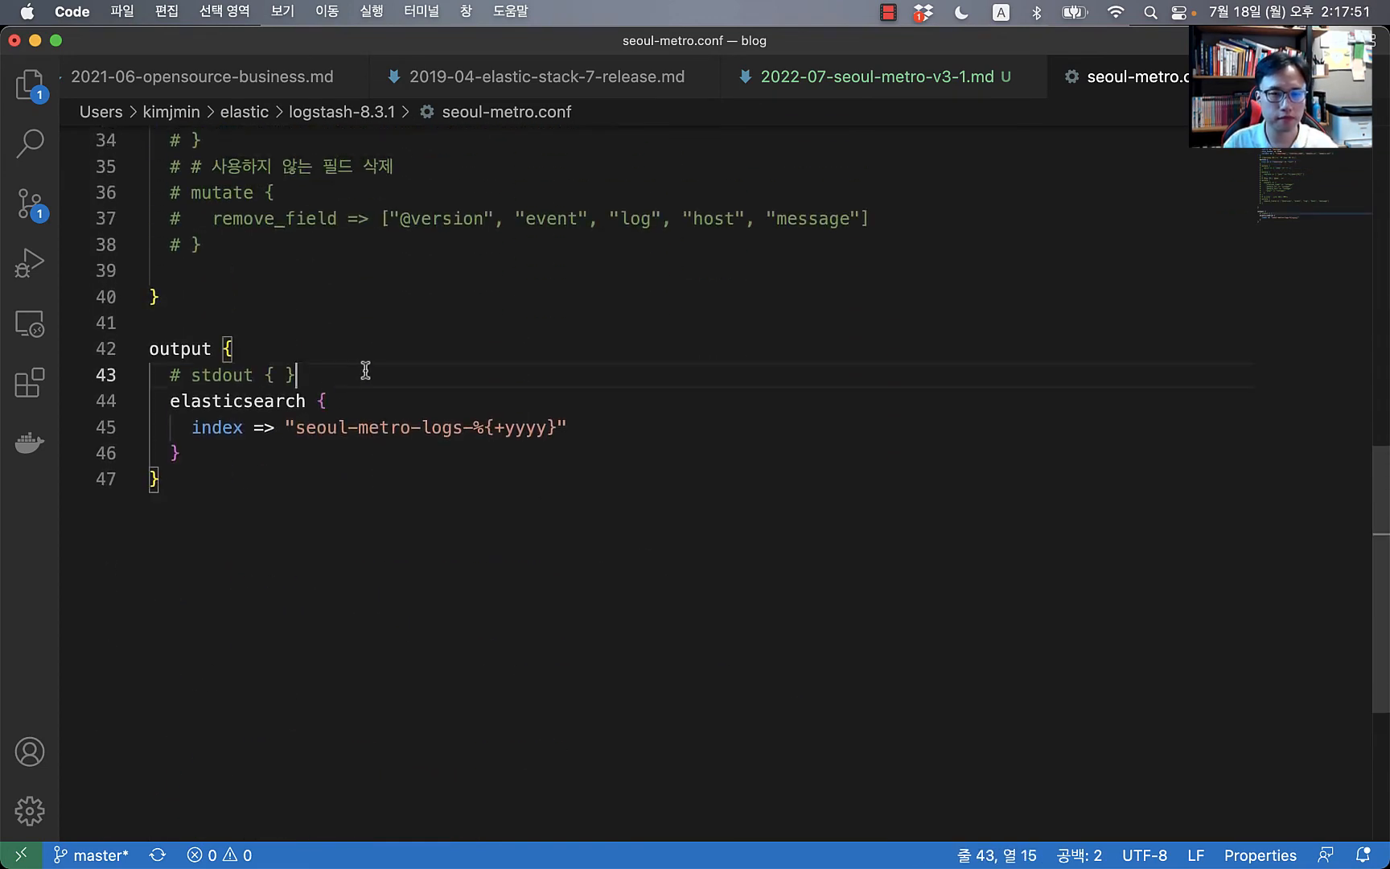
key(super+slash)
key(Down)
key(super+Left)
key(shift+Down)
key(shift+Down)
key(shift+super+Right)
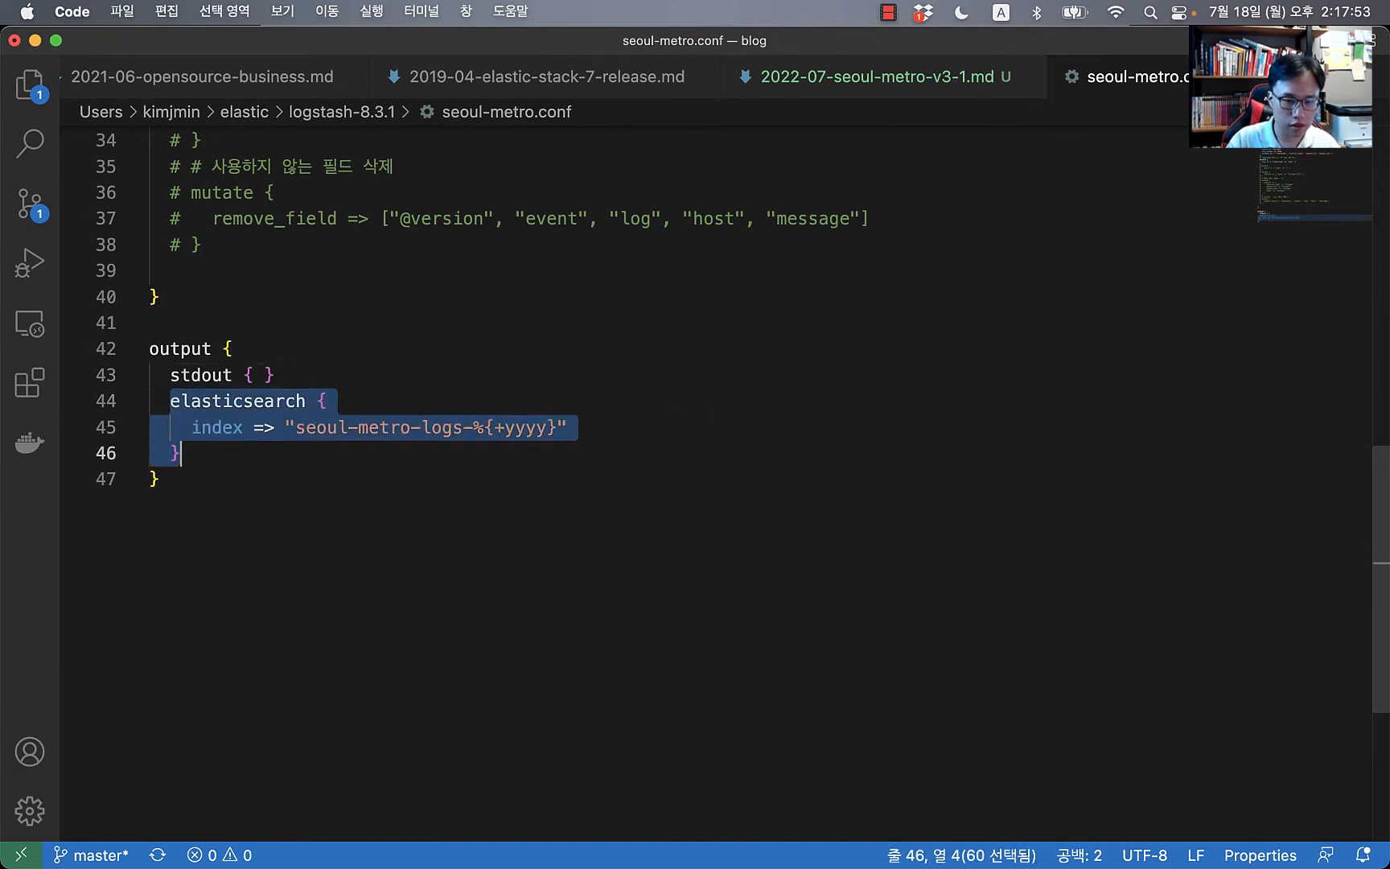
key(super+slash)
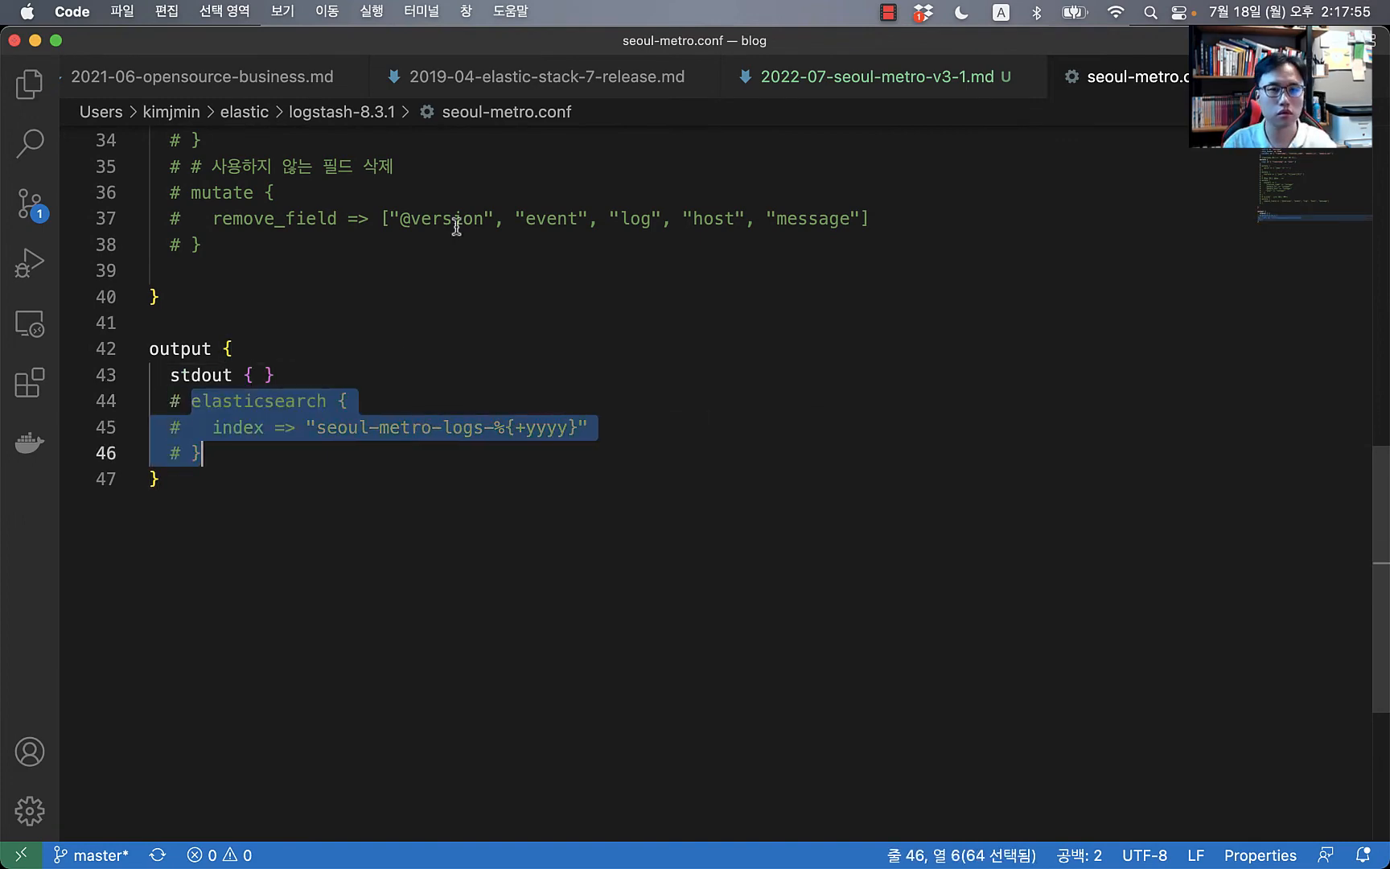
scroll(463, 242, up, 10)
scroll(266, 555, down, 3)
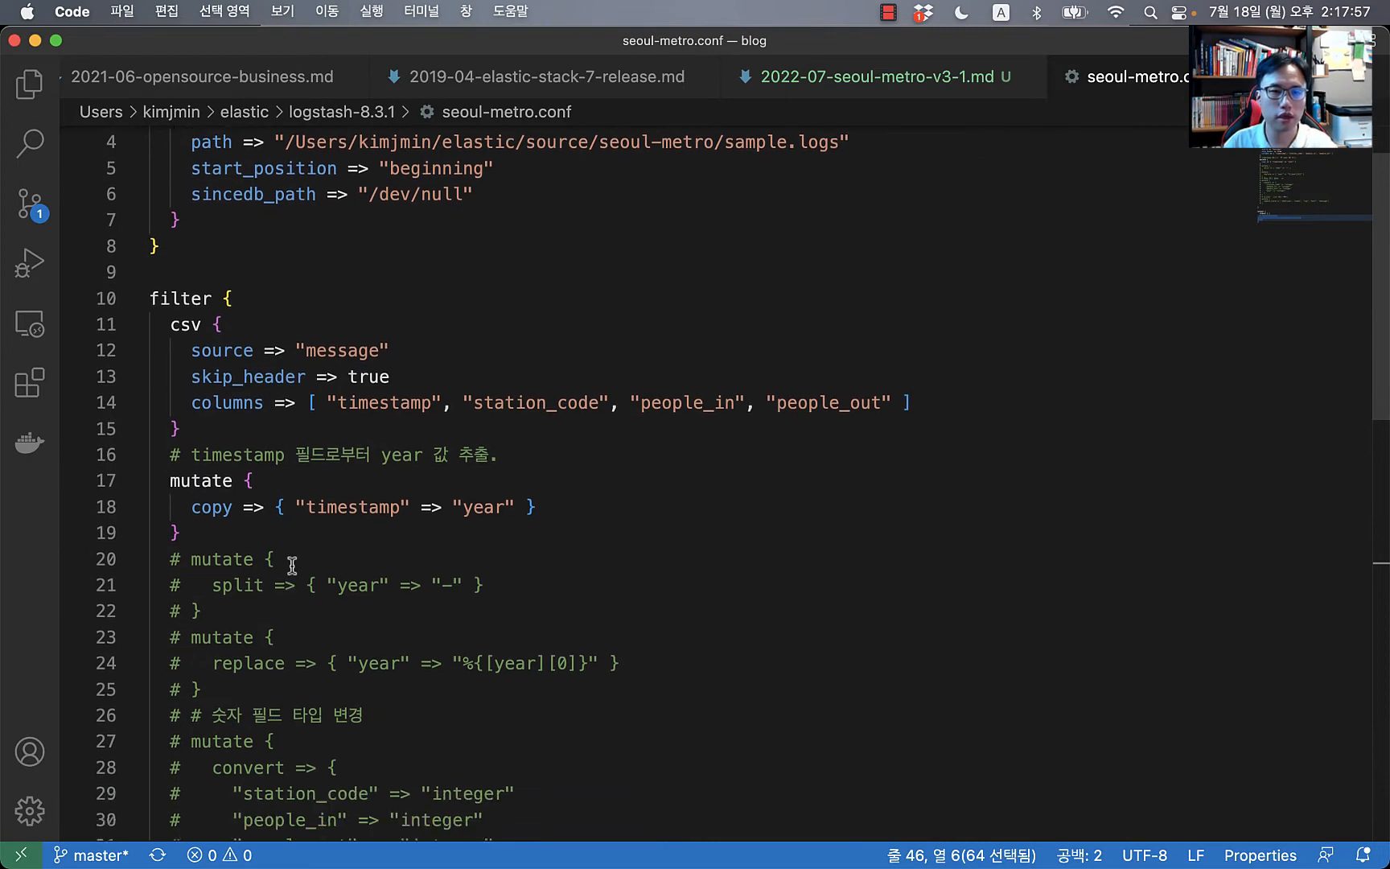
Step: Check the Logstash output, where the new year field holds the full timestamp
key(super+Tab)
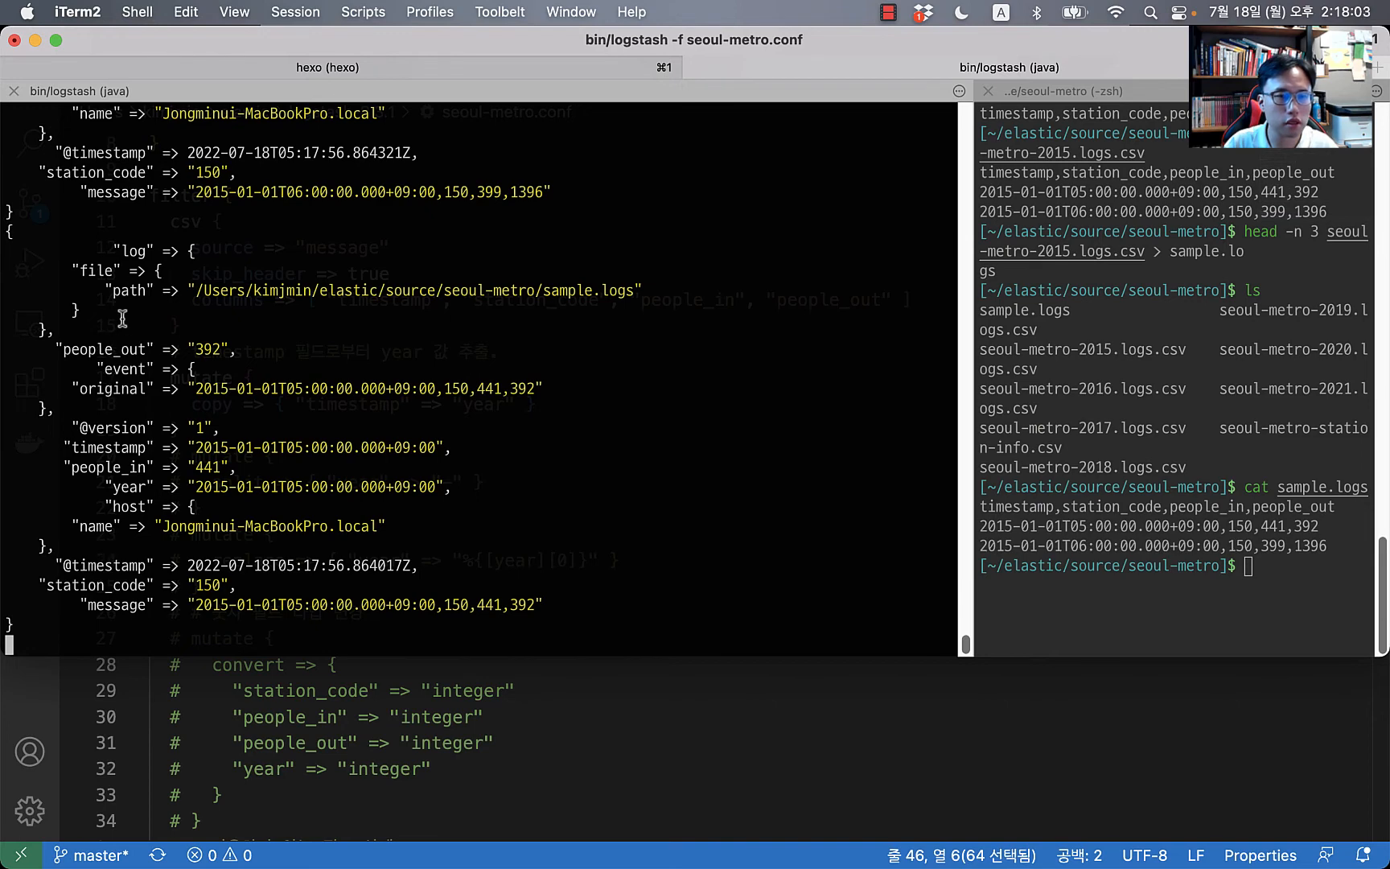
scroll(145, 350, up, 3)
scroll(145, 350, down, 3)
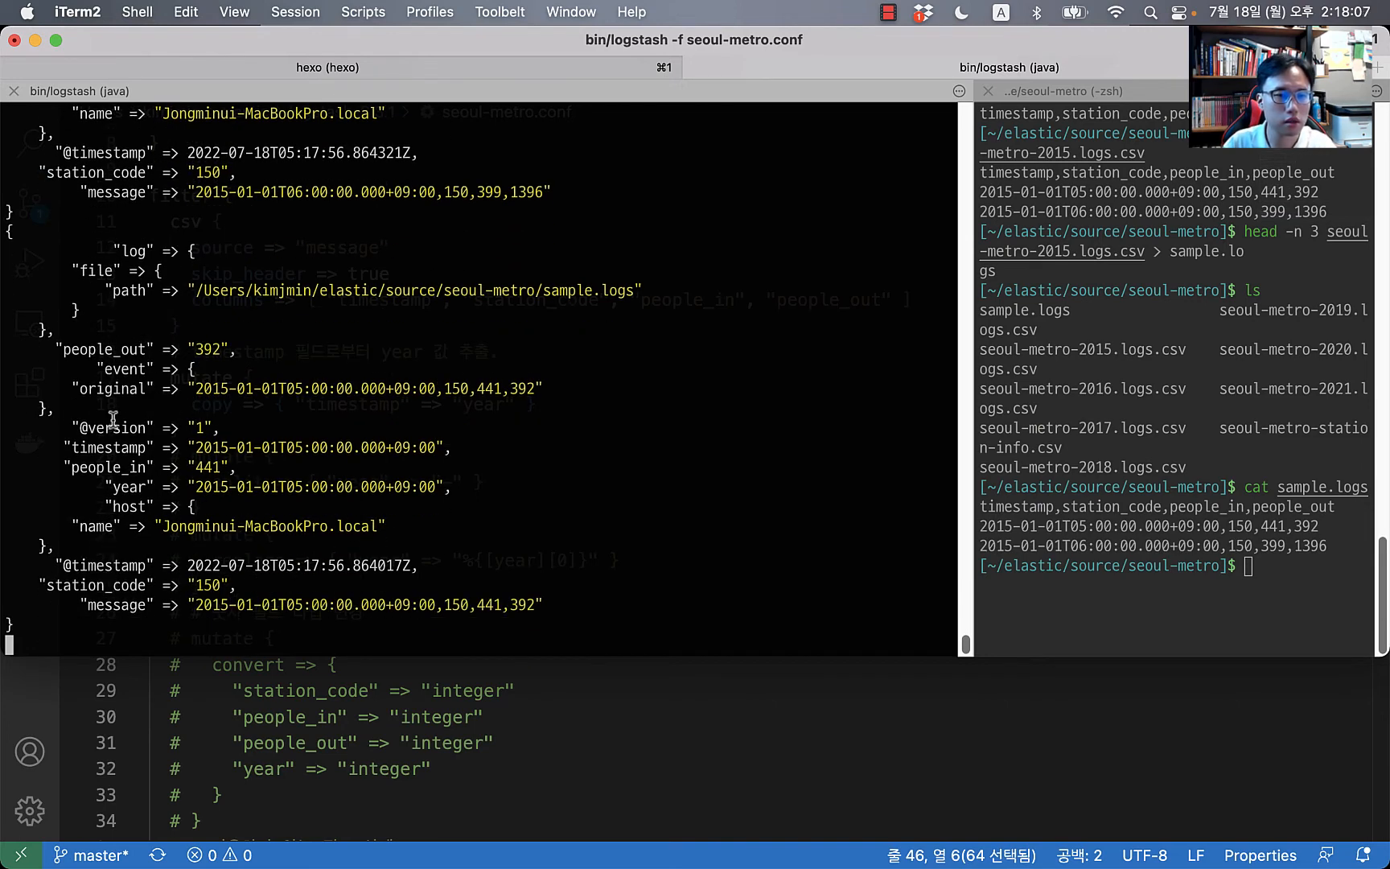
double_click(126, 487)
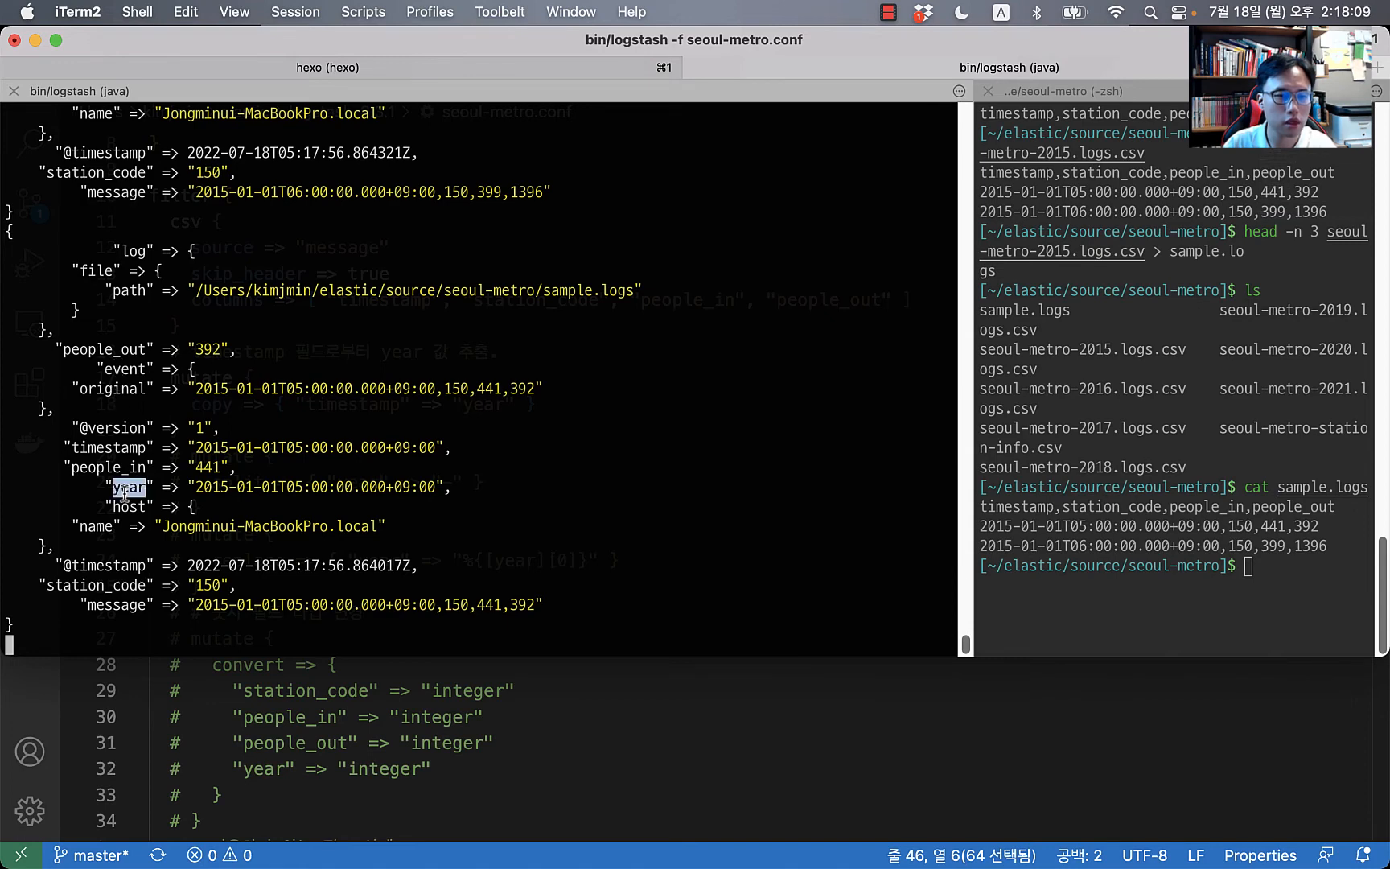
drag(187, 488, 462, 488)
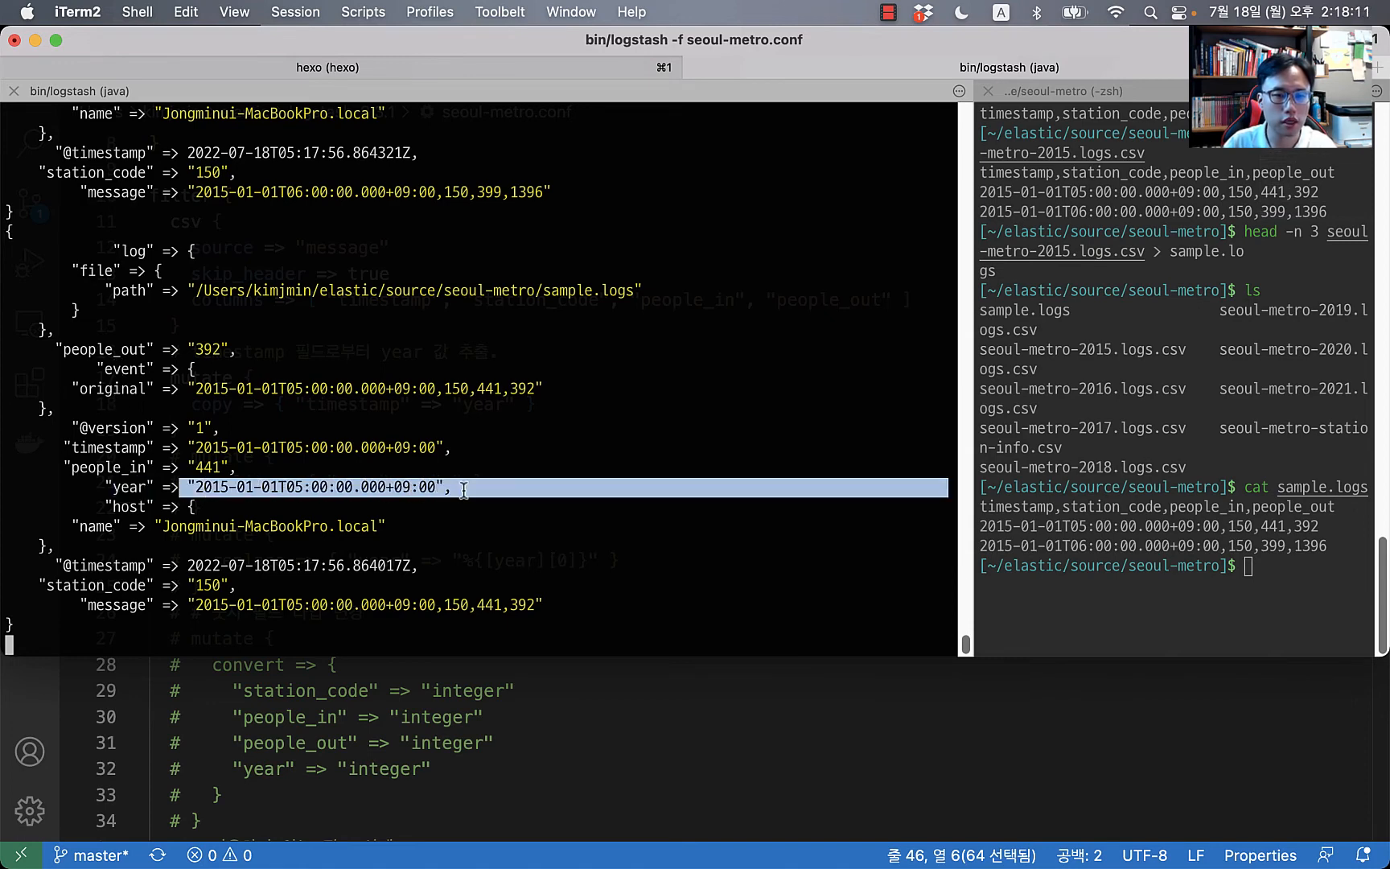
click(512, 483)
key(super+Tab)
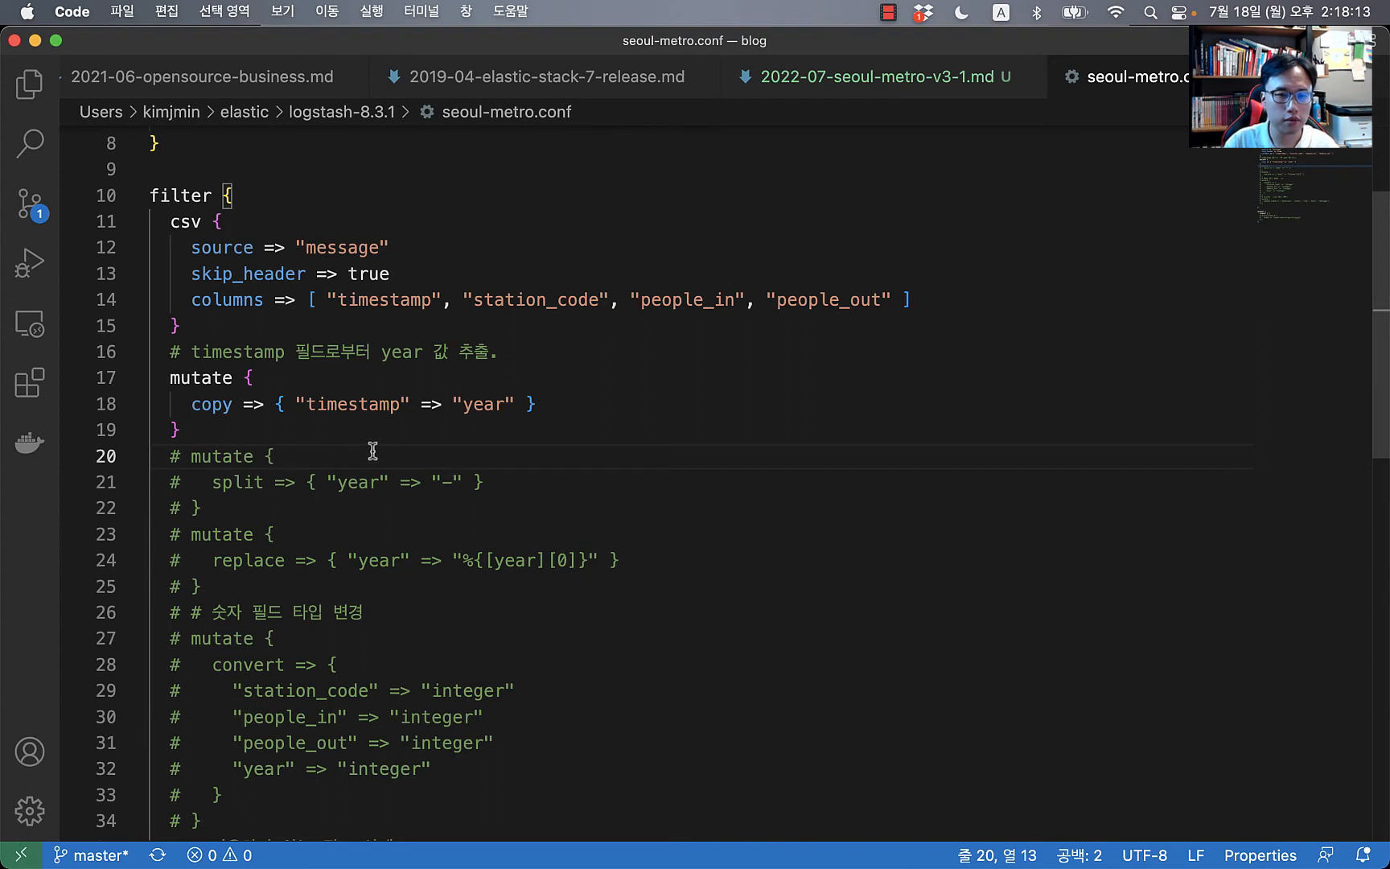
Step: Uncomment the mutate block that splits year on "-"
key(Home)
key(shift+Down)
key(shift+Down)
key(shift+End)
key(super+slash)
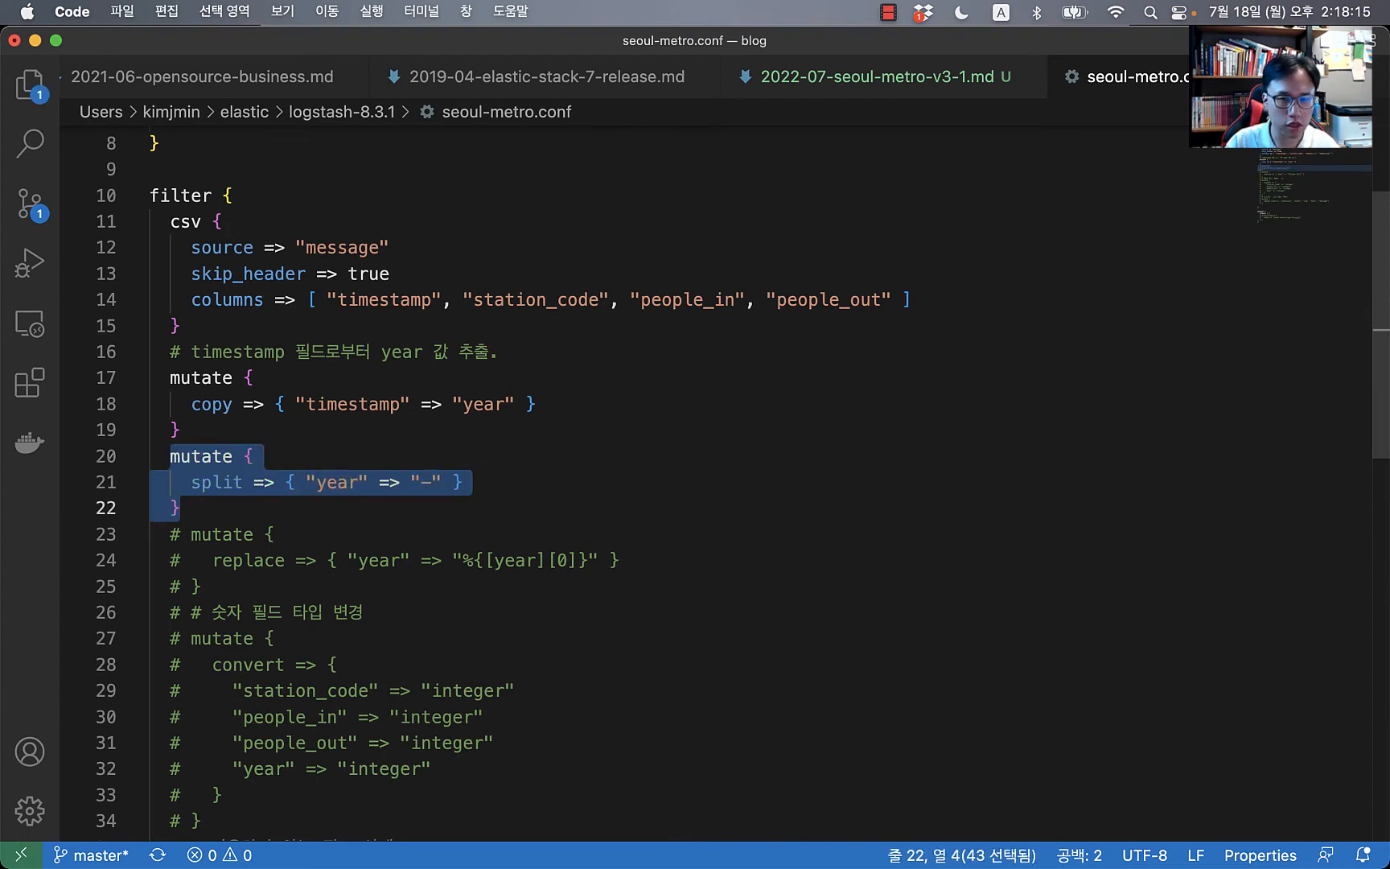
click(658, 531)
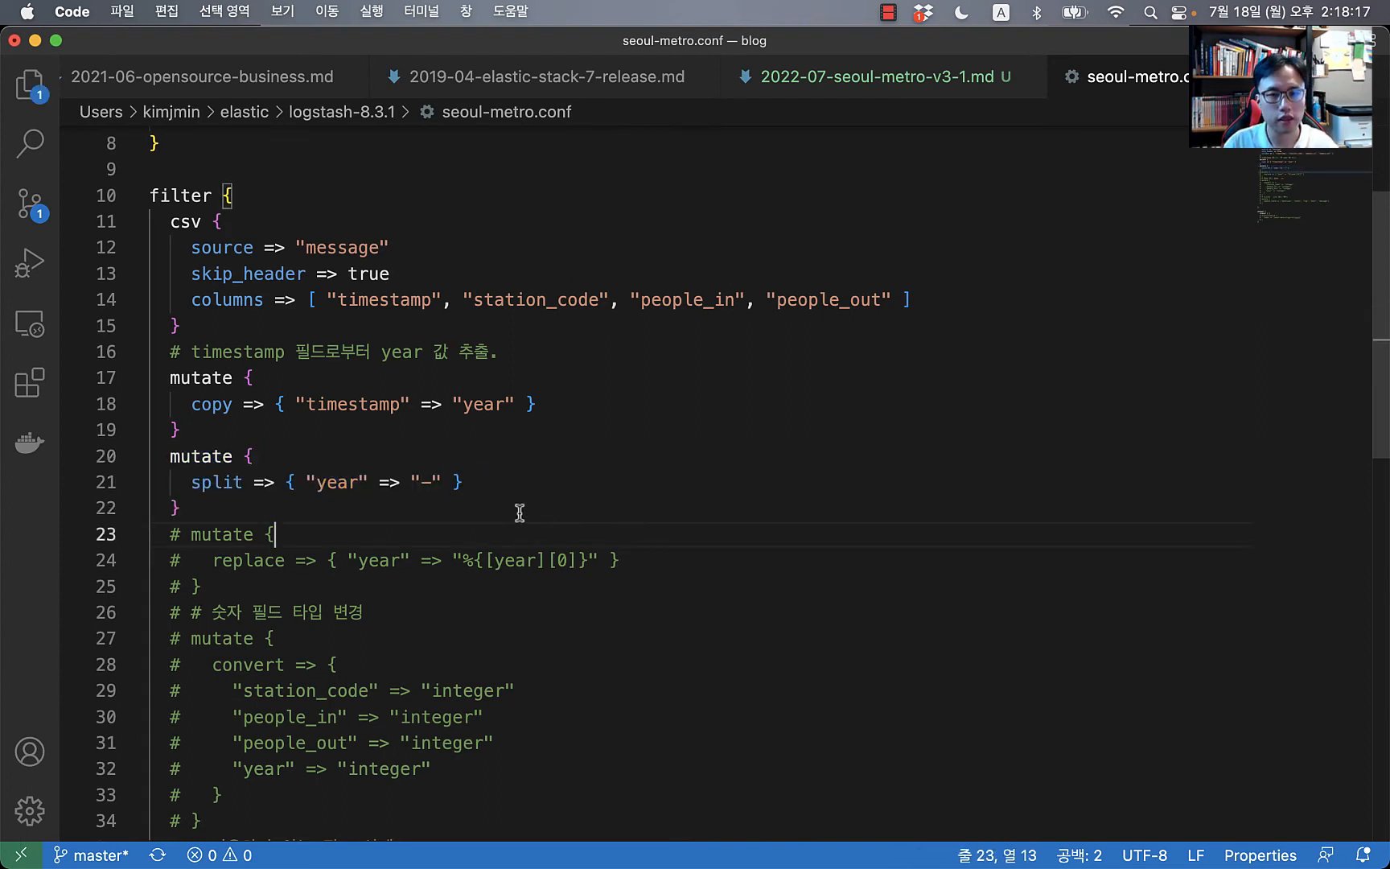
Step: Inspect the three-part year array in the Logstash output against the 2015-01-01T05 timestamp
key(super+Tab)
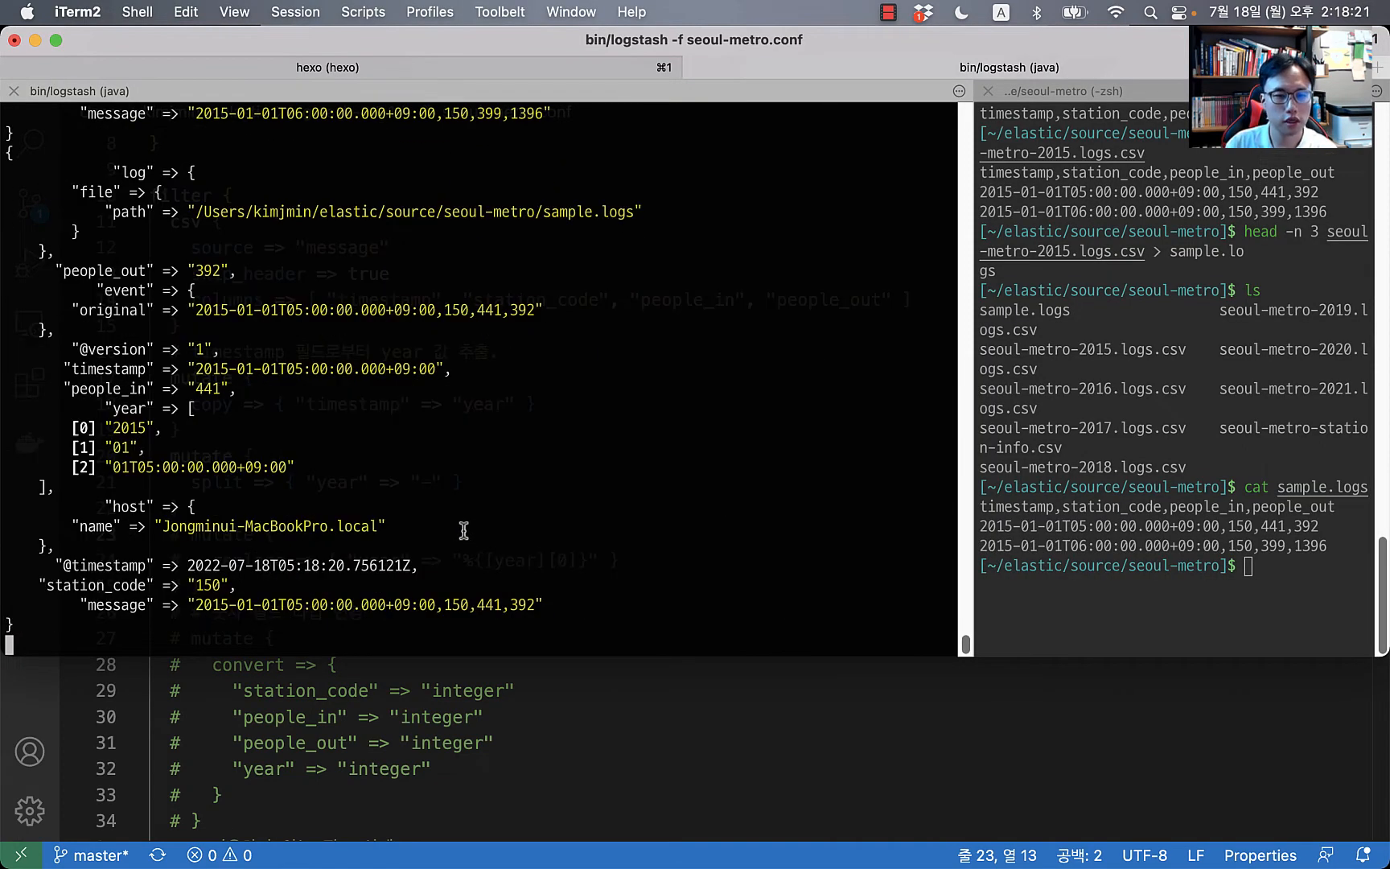
drag(179, 408, 183, 488)
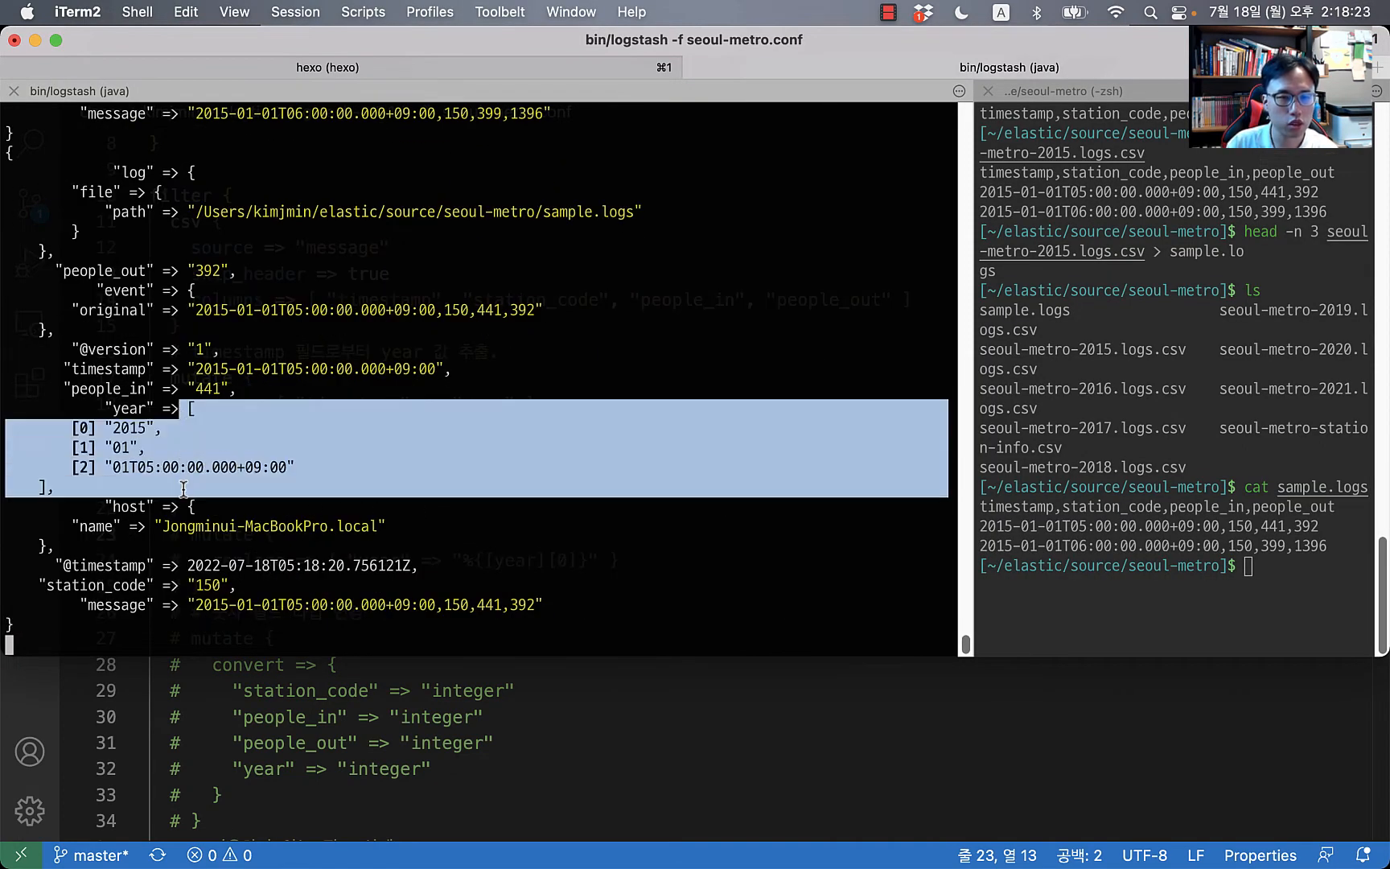
click(139, 459)
drag(90, 467, 309, 467)
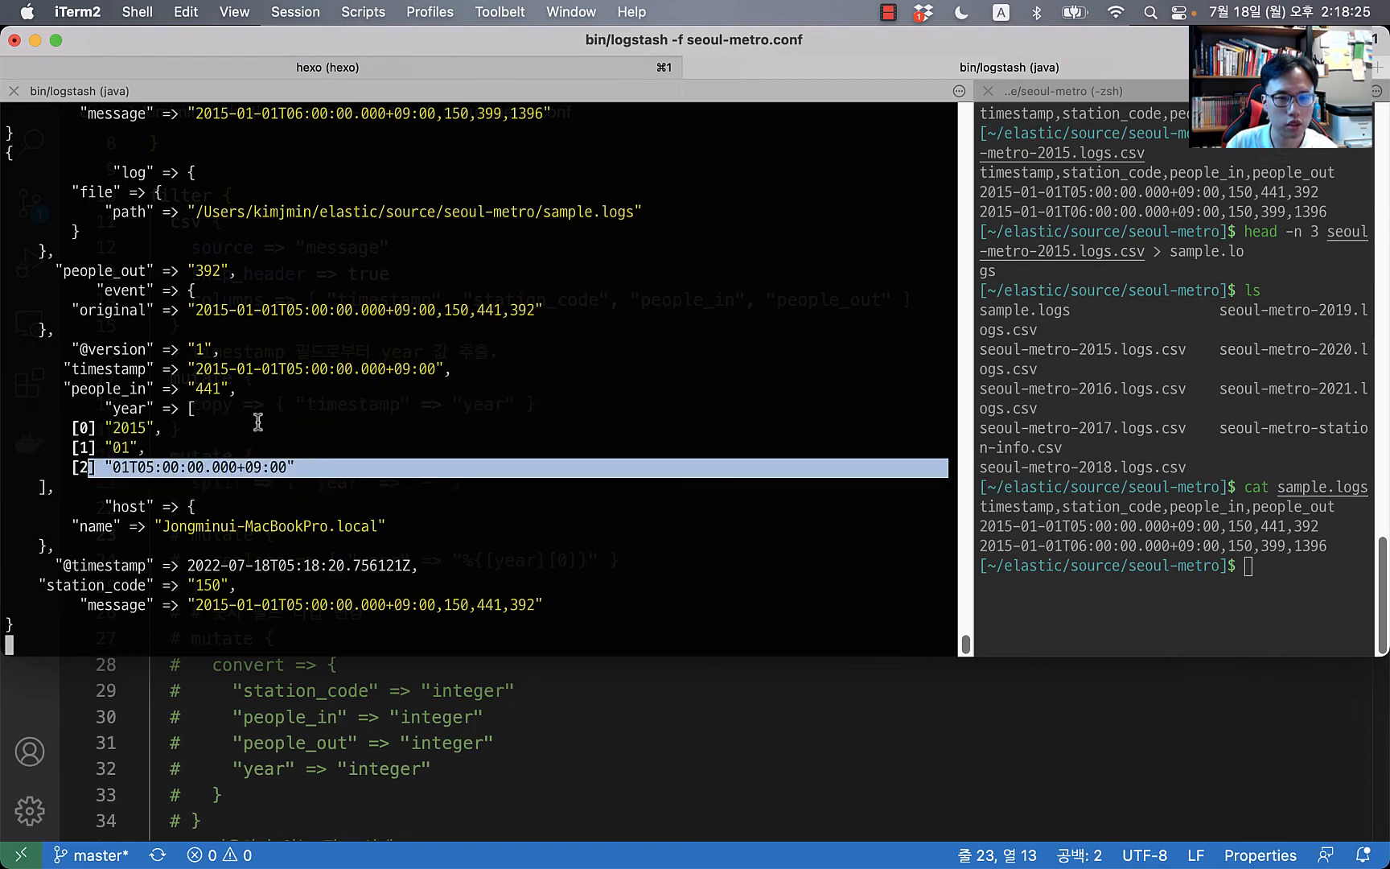
click(217, 372)
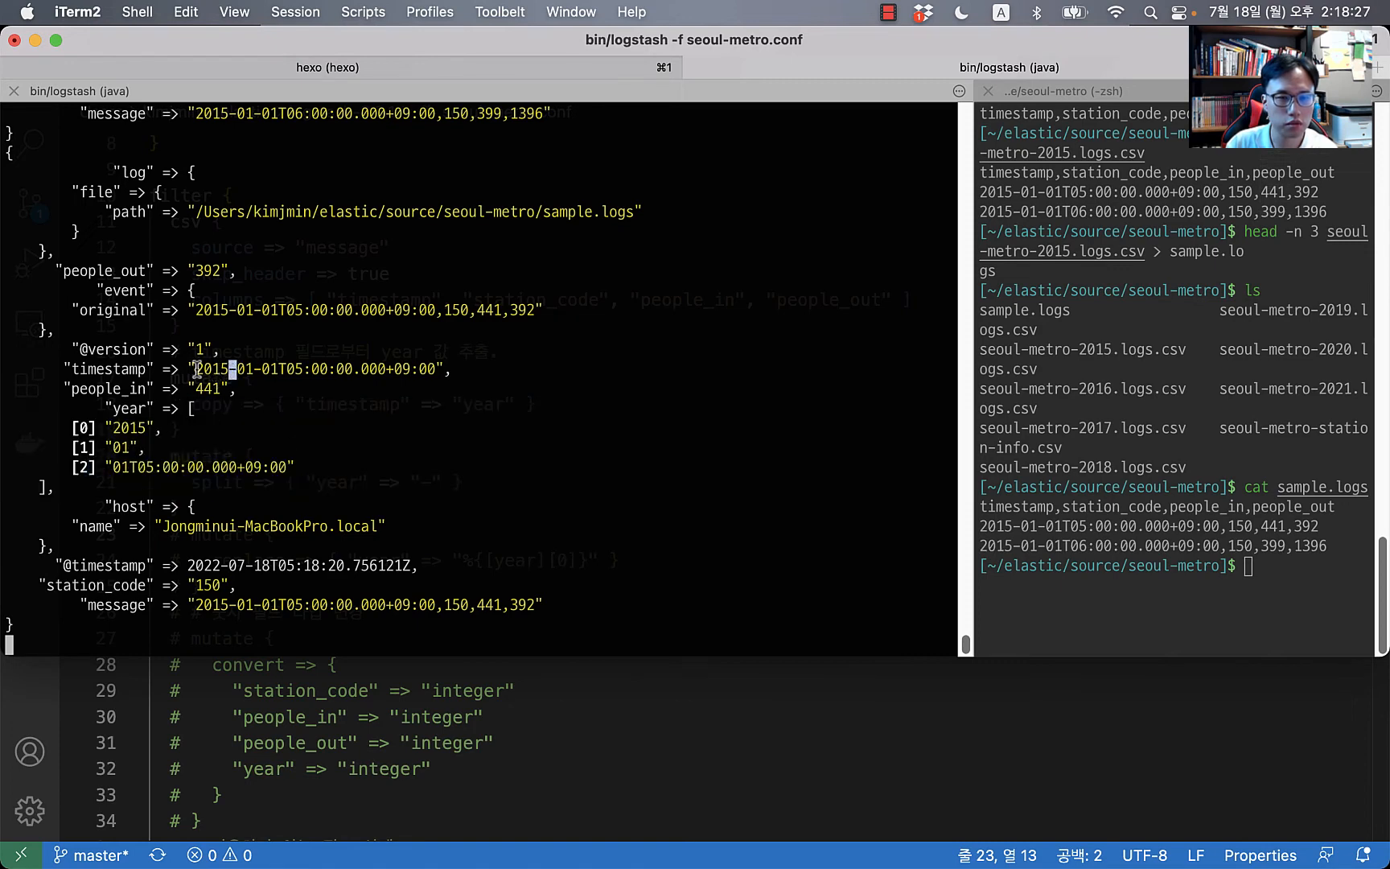
double_click(232, 371)
click(231, 370)
double_click(225, 370)
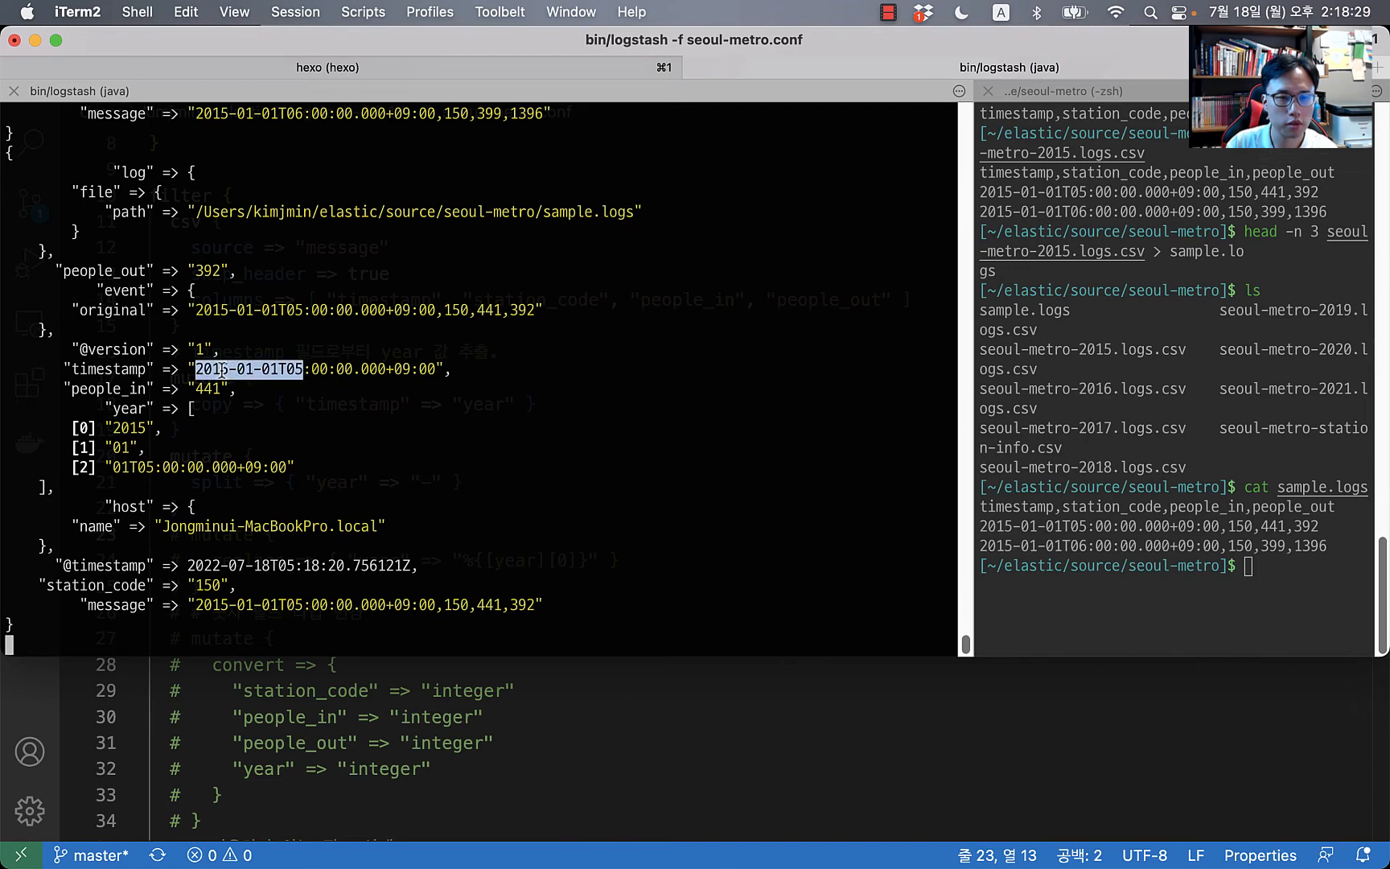
click(226, 370)
drag(225, 370, 442, 374)
click(551, 384)
key(super+Tab)
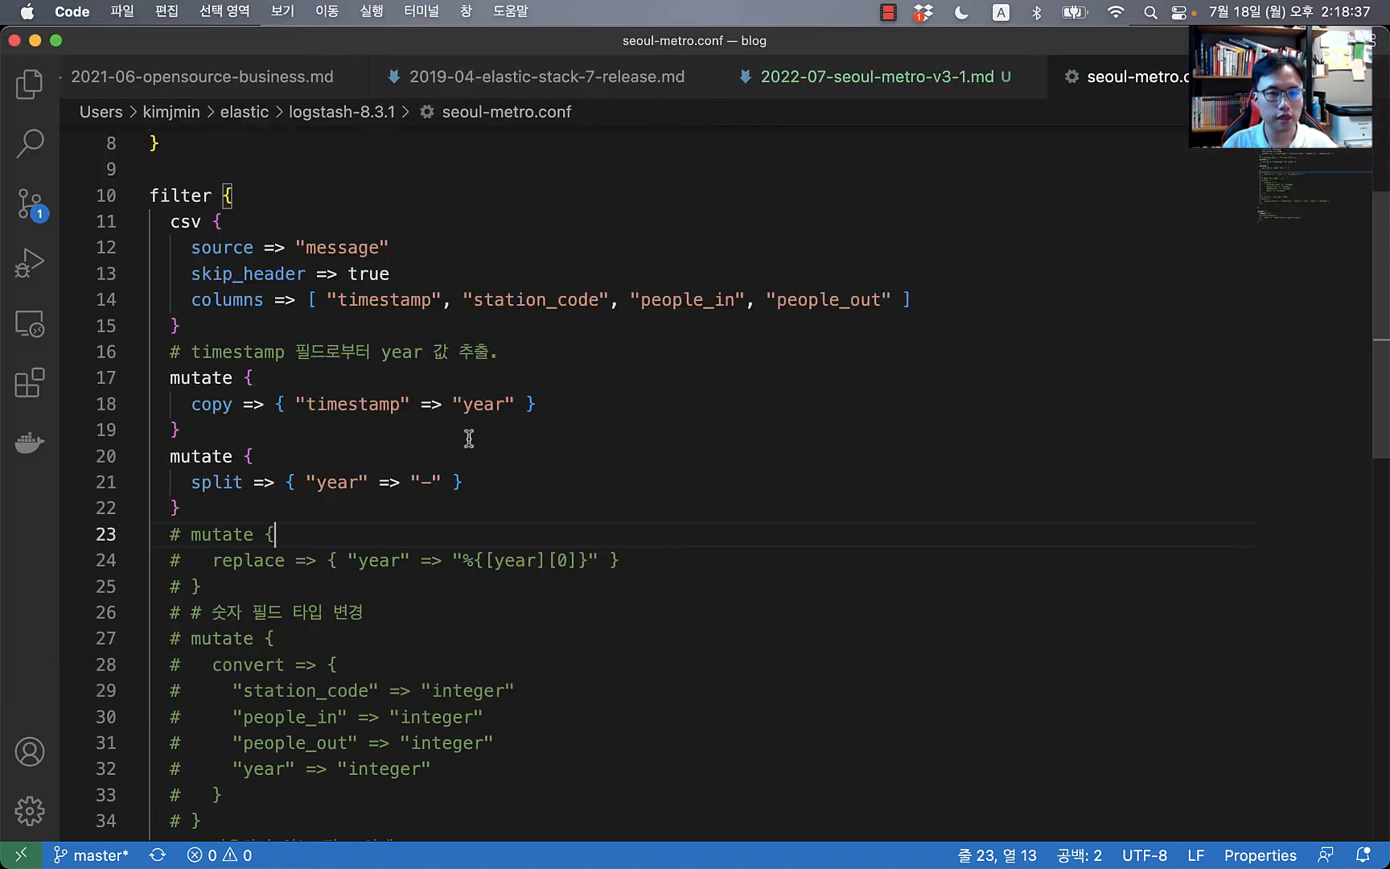
click(469, 438)
key(Down)
key(Down)
key(Down)
key(Down)
key(Home)
key(shift+Down)
key(shift+Down)
key(shift+Down)
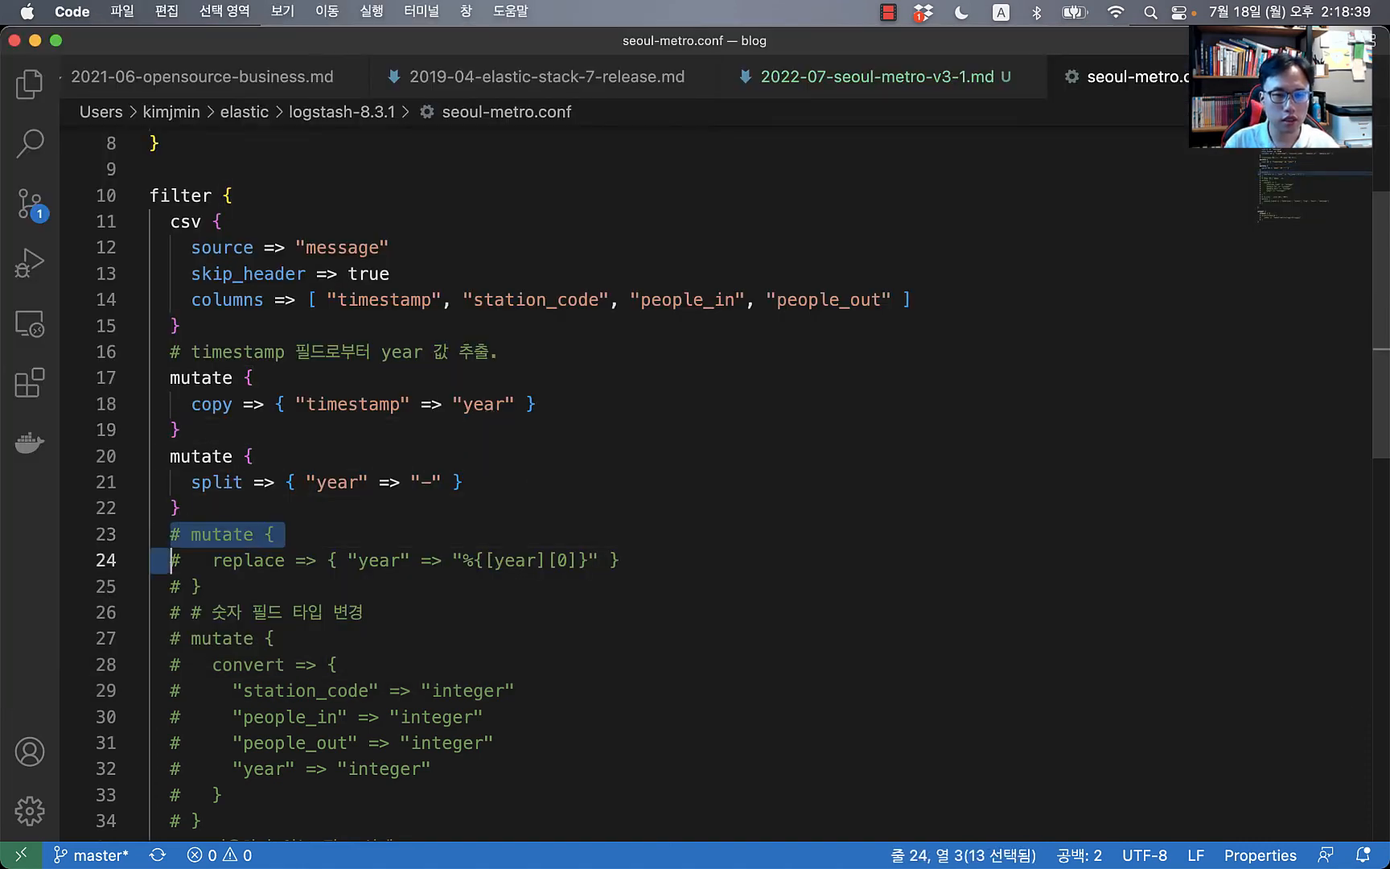
key(shift+End)
key(shift+Up)
key(super+slash)
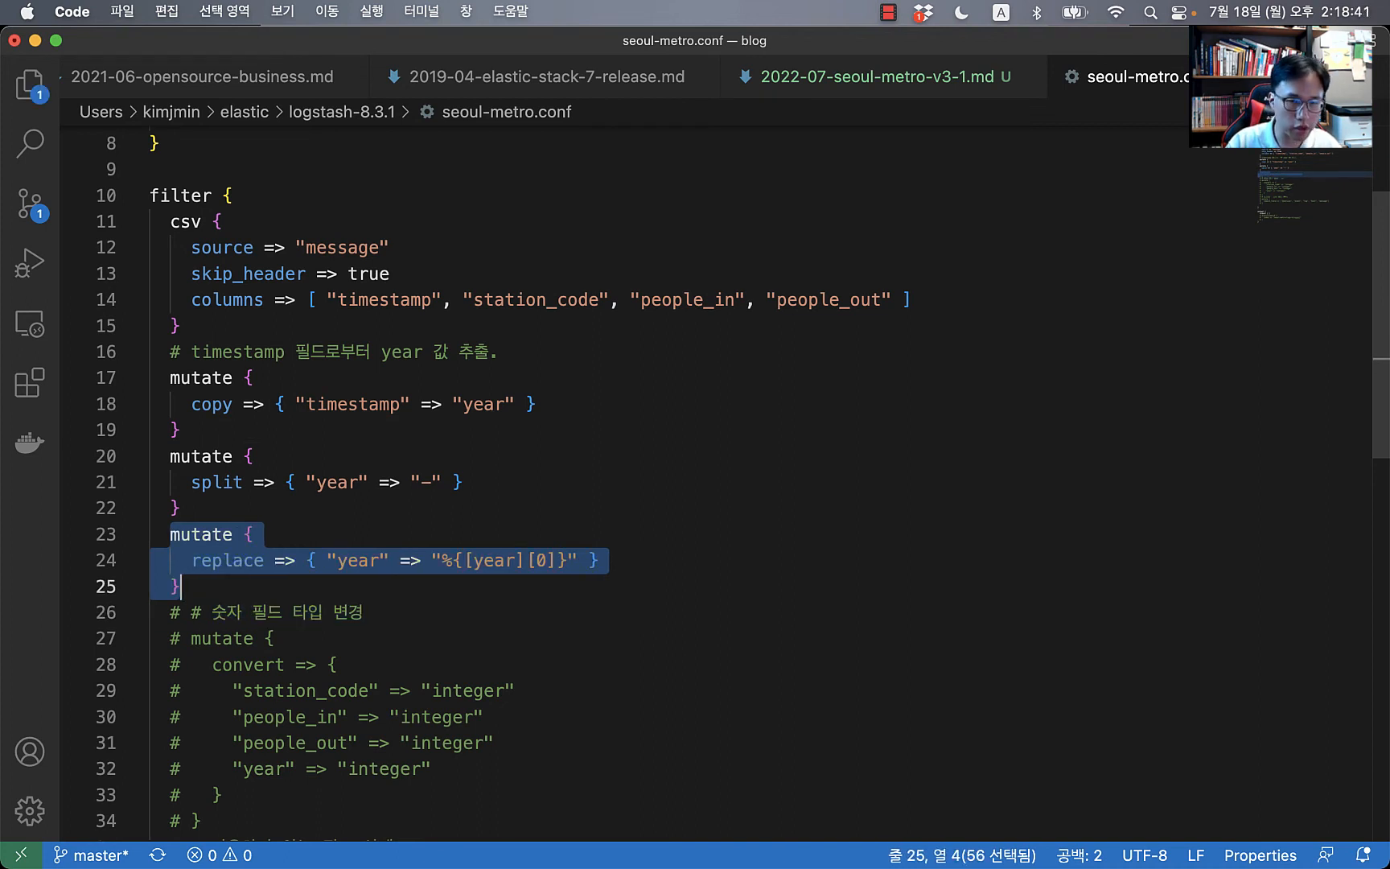
click(555, 596)
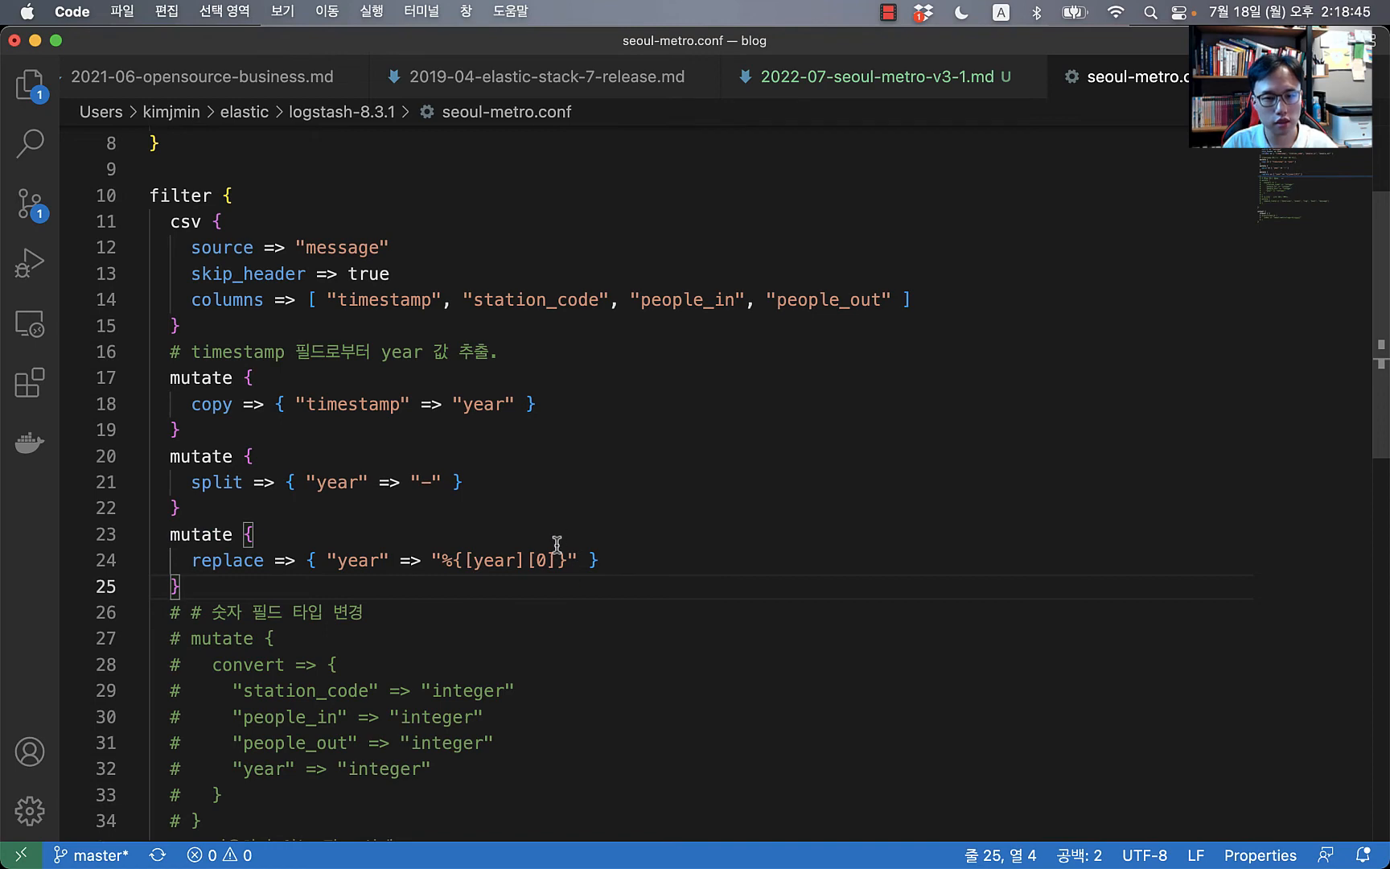
key(super+Tab)
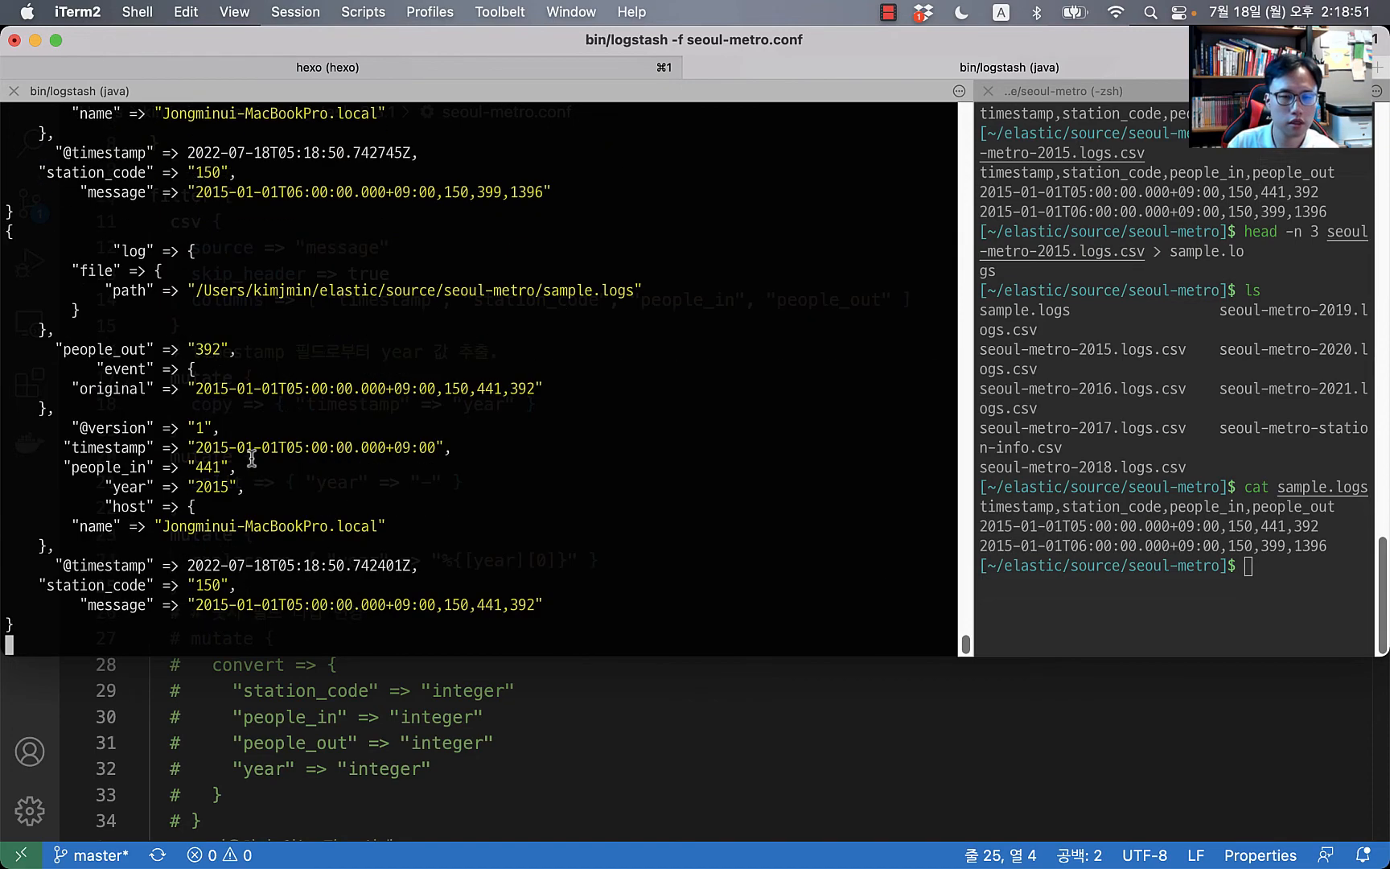
triple_click(111, 487)
click(270, 481)
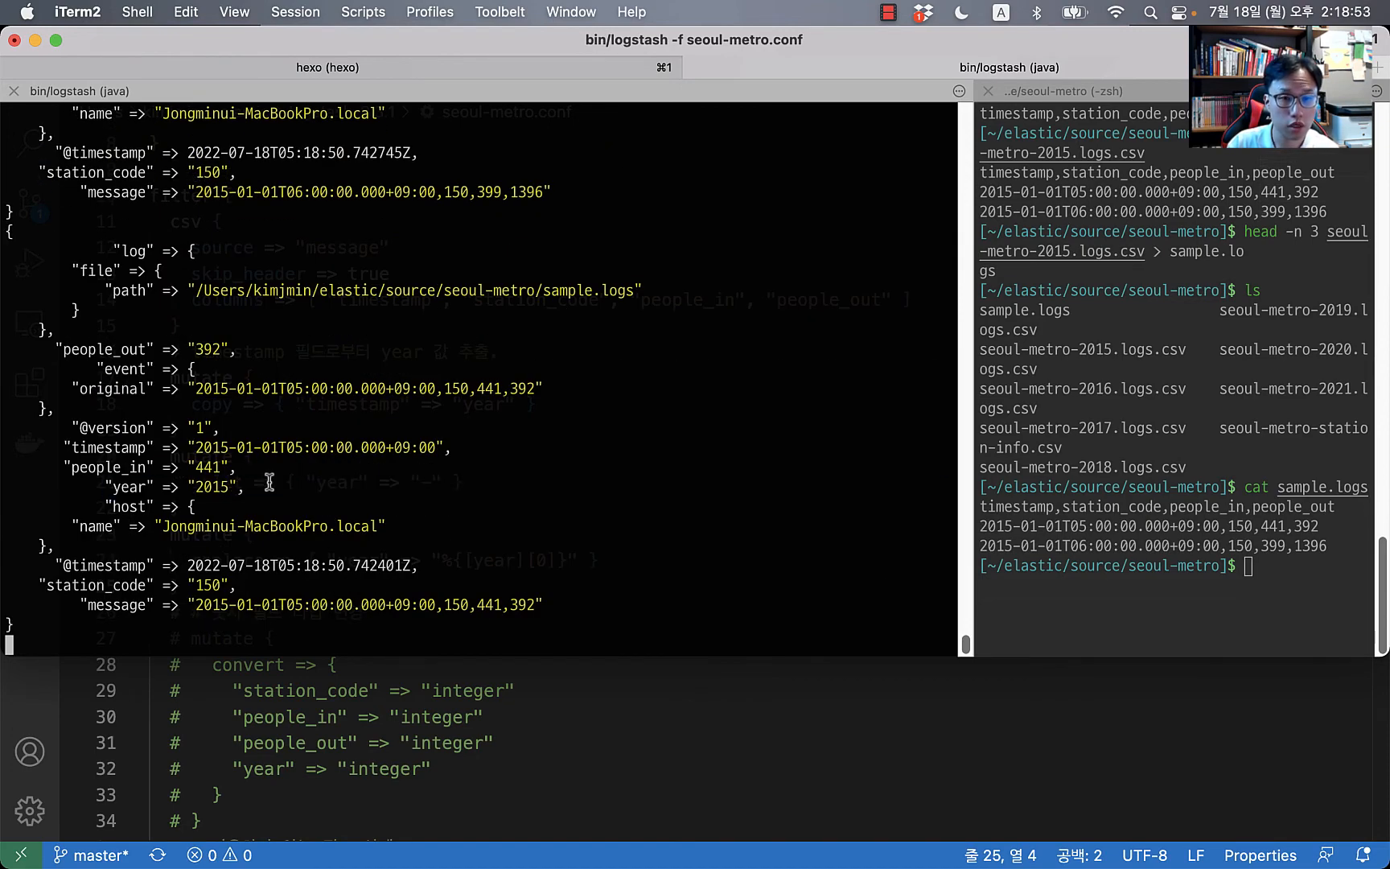
click(443, 716)
scroll(445, 692, down, 4)
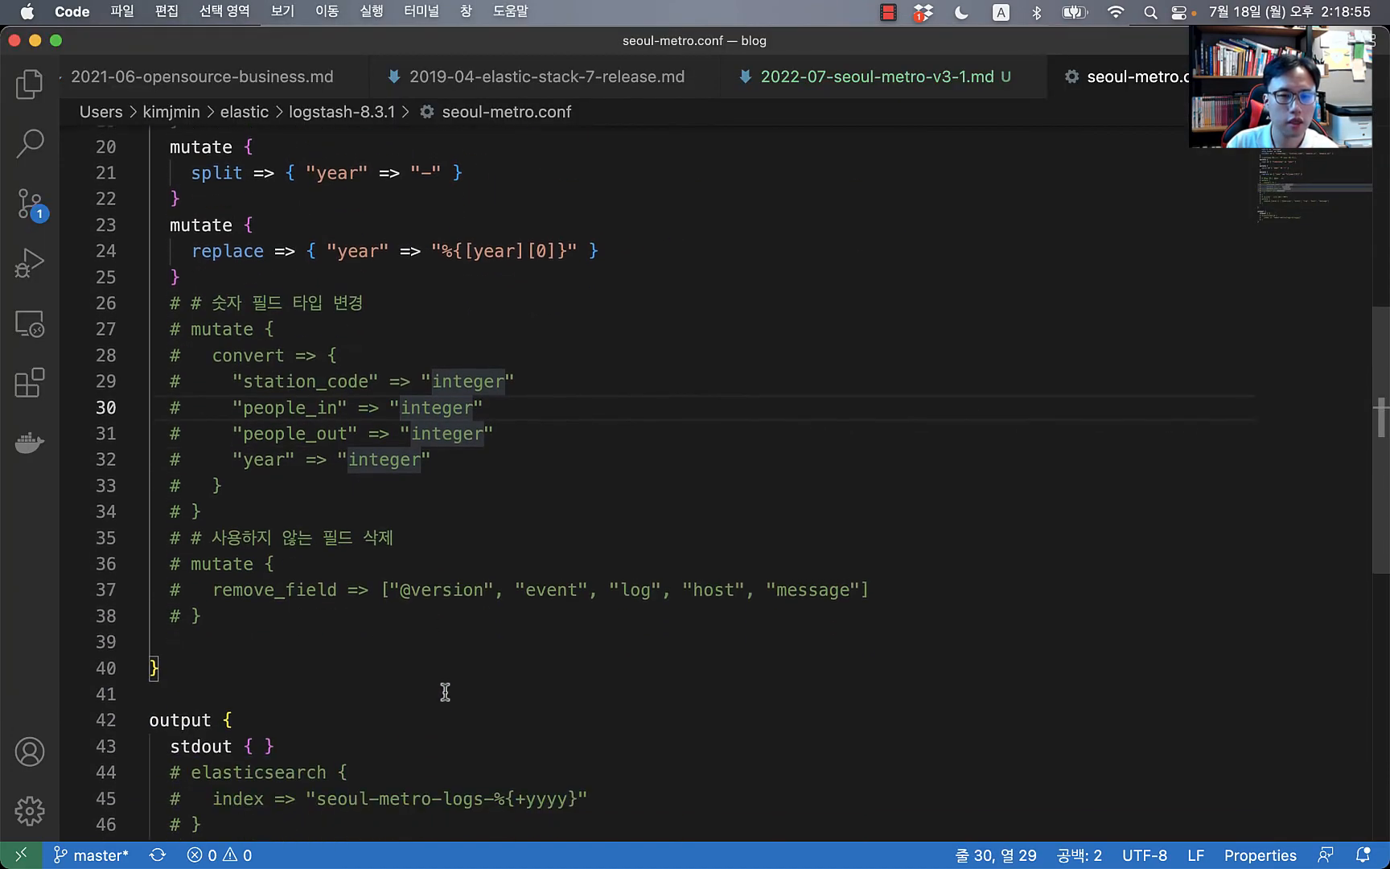
Step: Uncomment the convert mutate turning station_code, people_in and people_out into integers
click(294, 303)
key(Home)
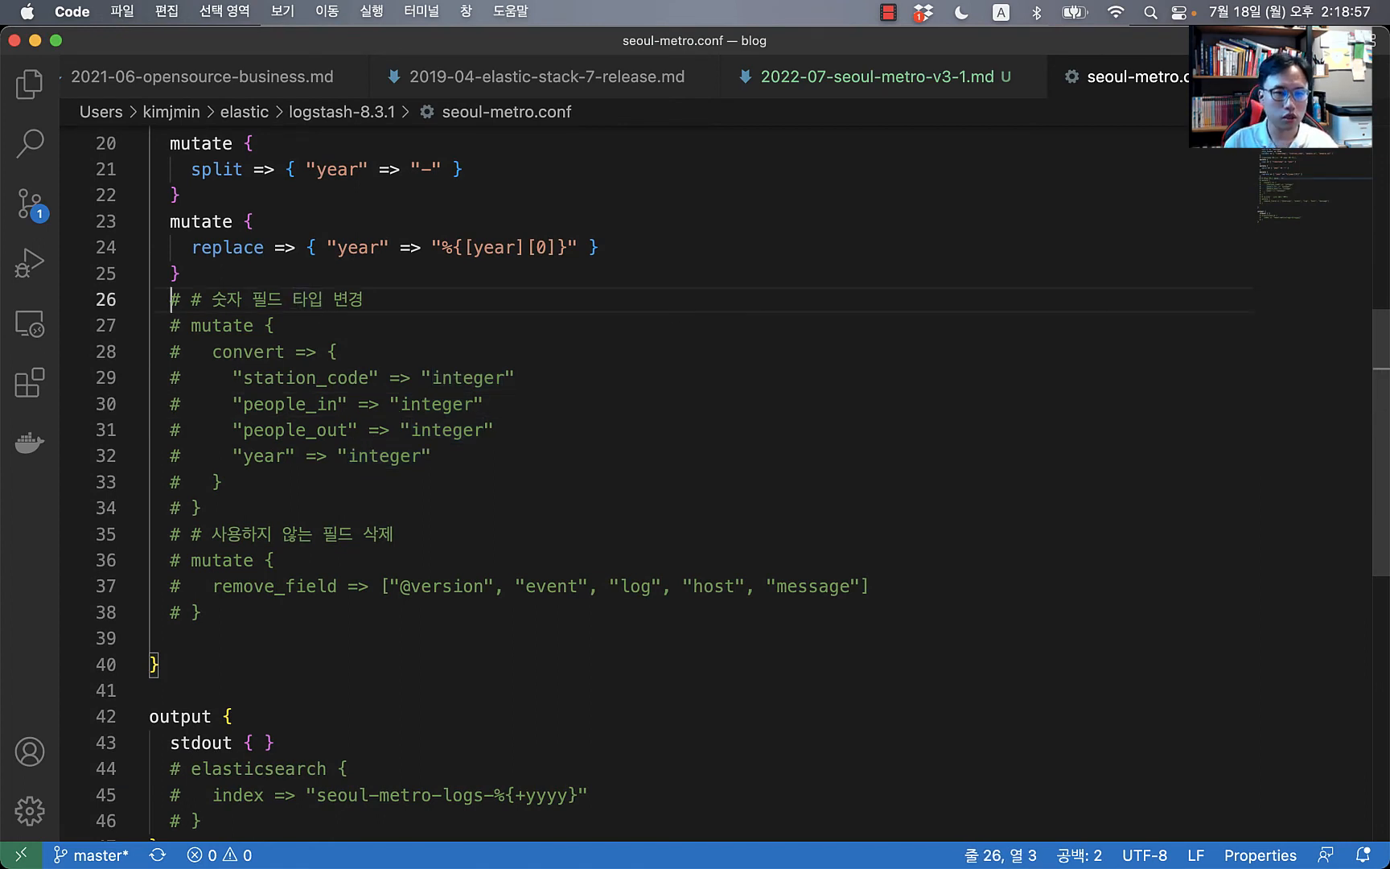
key(shift+Down)
key(shift+Down)
key(shift+Down)
key(shift+Down)
key(shift+Down)
key(shift+Down)
key(shift+Down)
key(shift+Down)
key(shift+End)
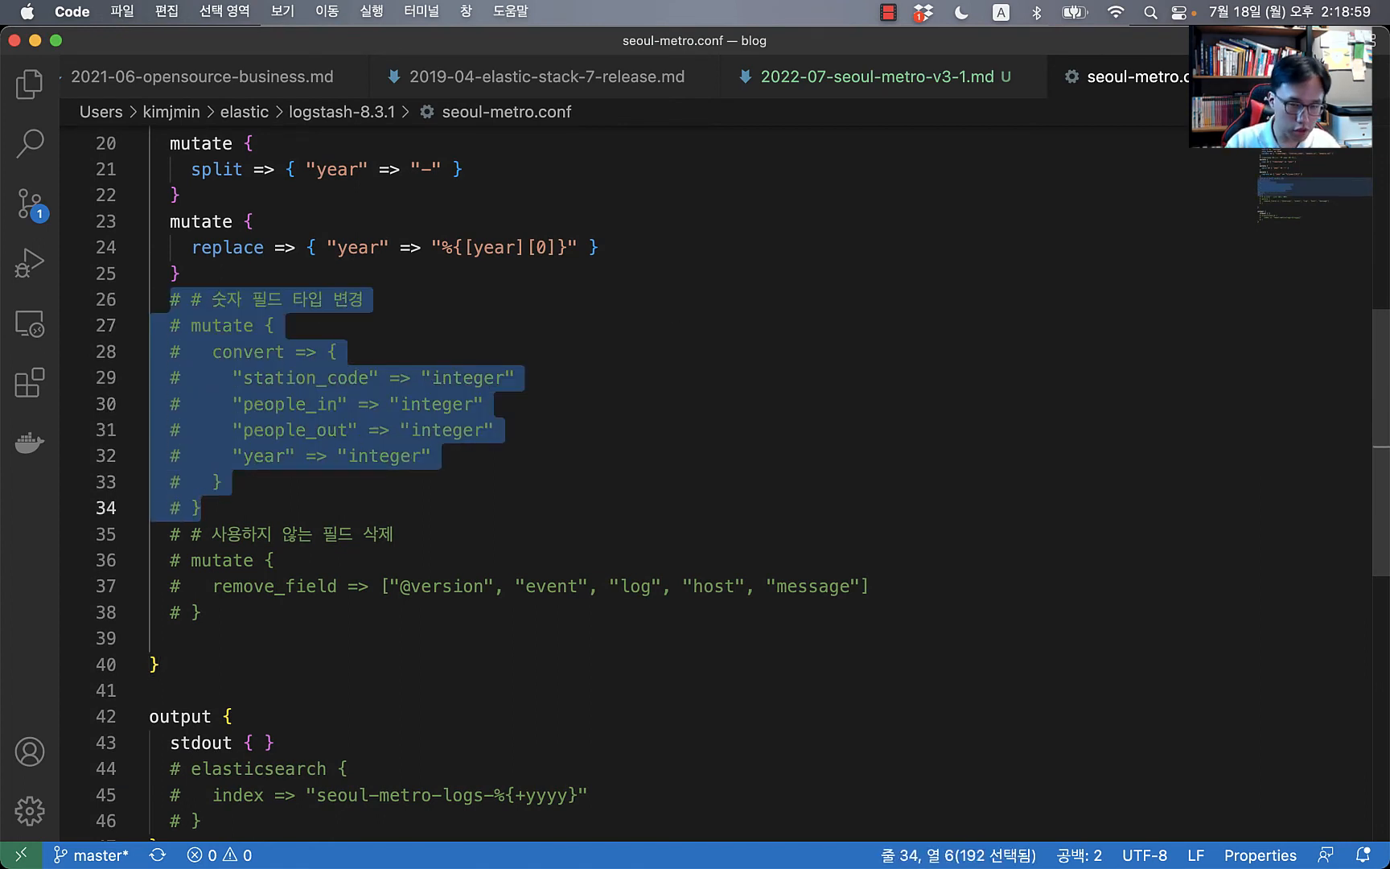
key(super+slash)
click(529, 330)
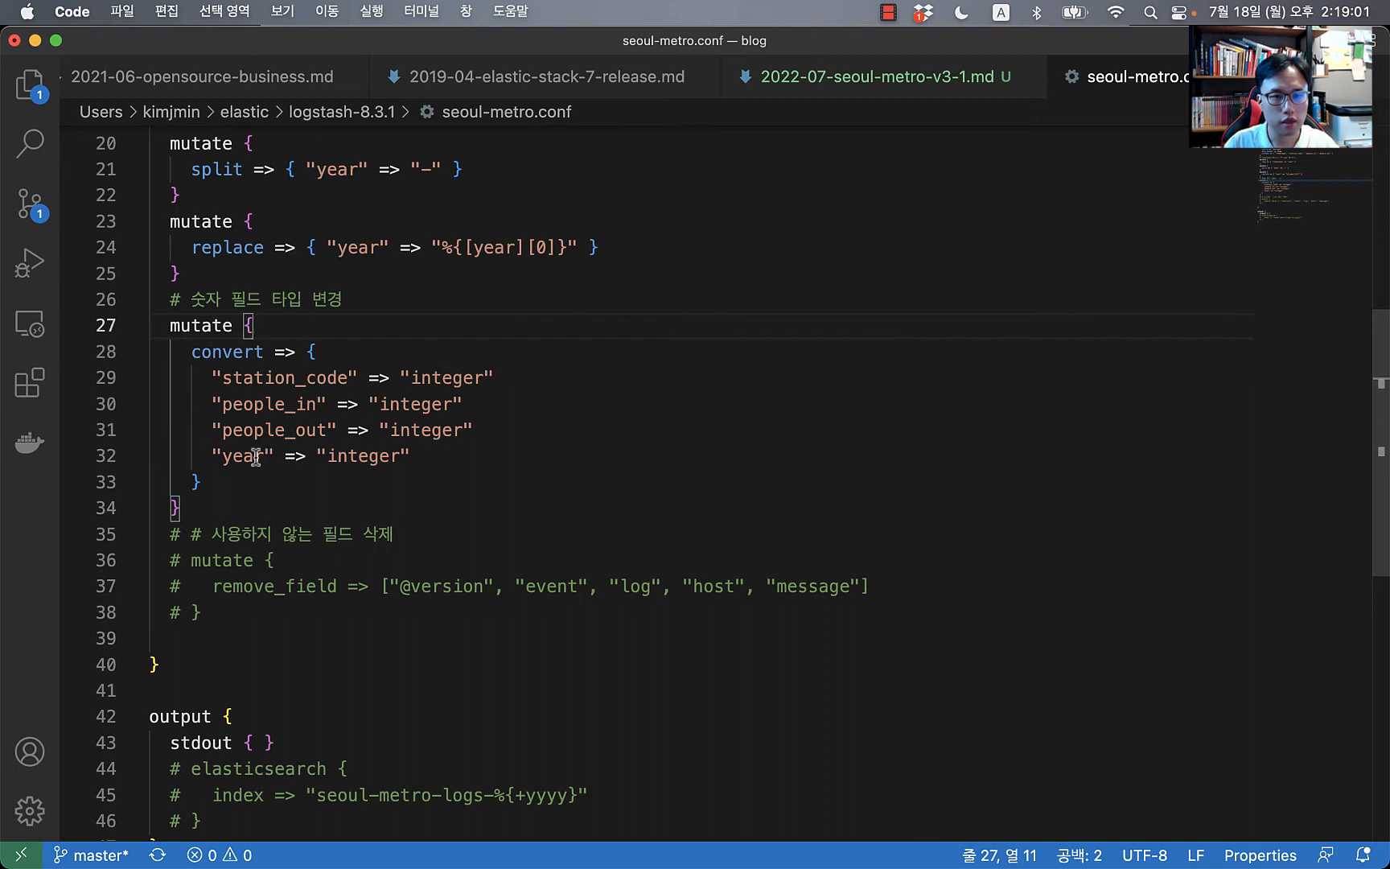
click(359, 456)
click(275, 377)
click(449, 377)
click(257, 403)
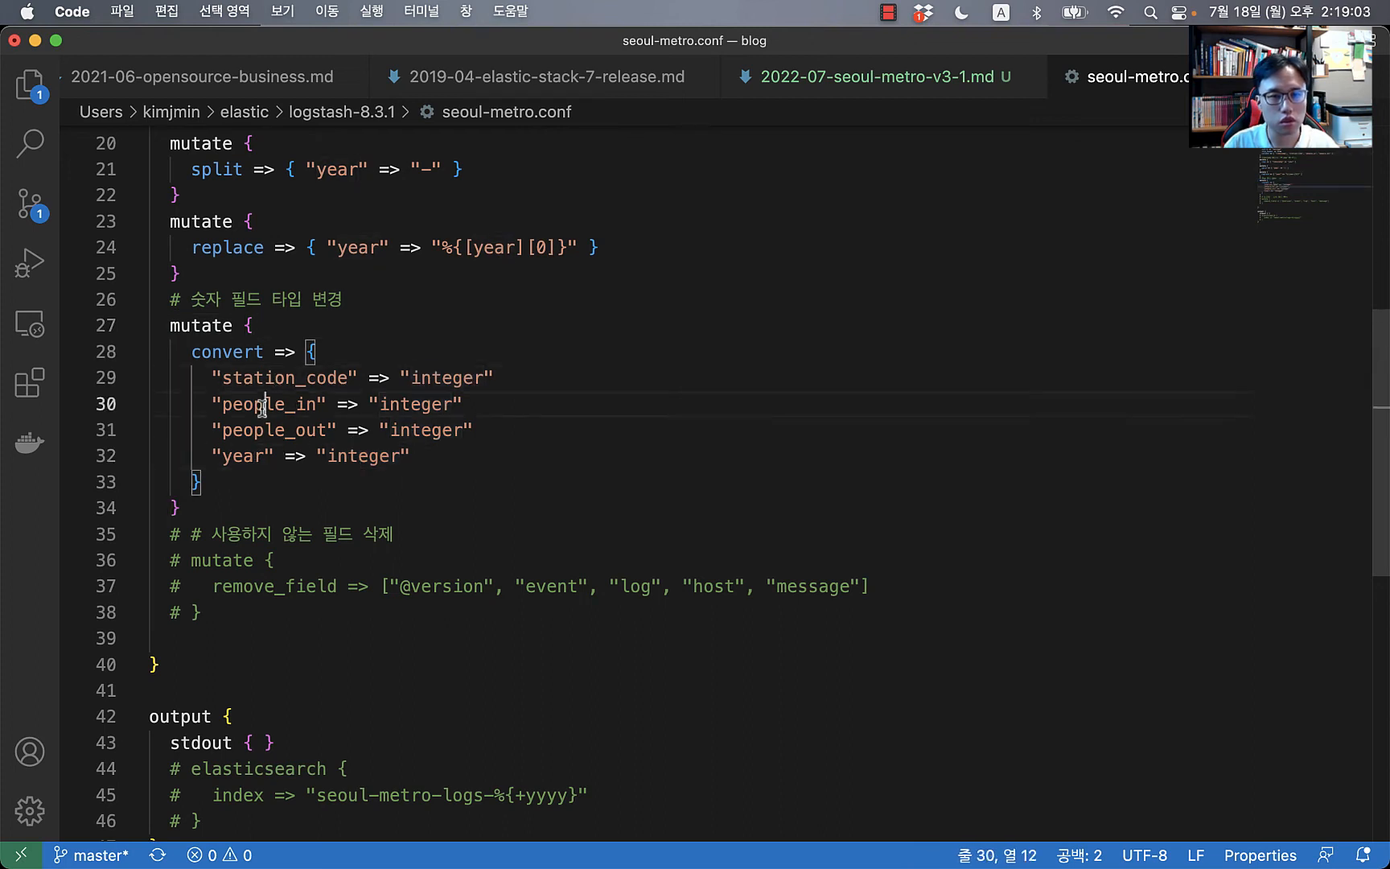
click(399, 403)
click(431, 430)
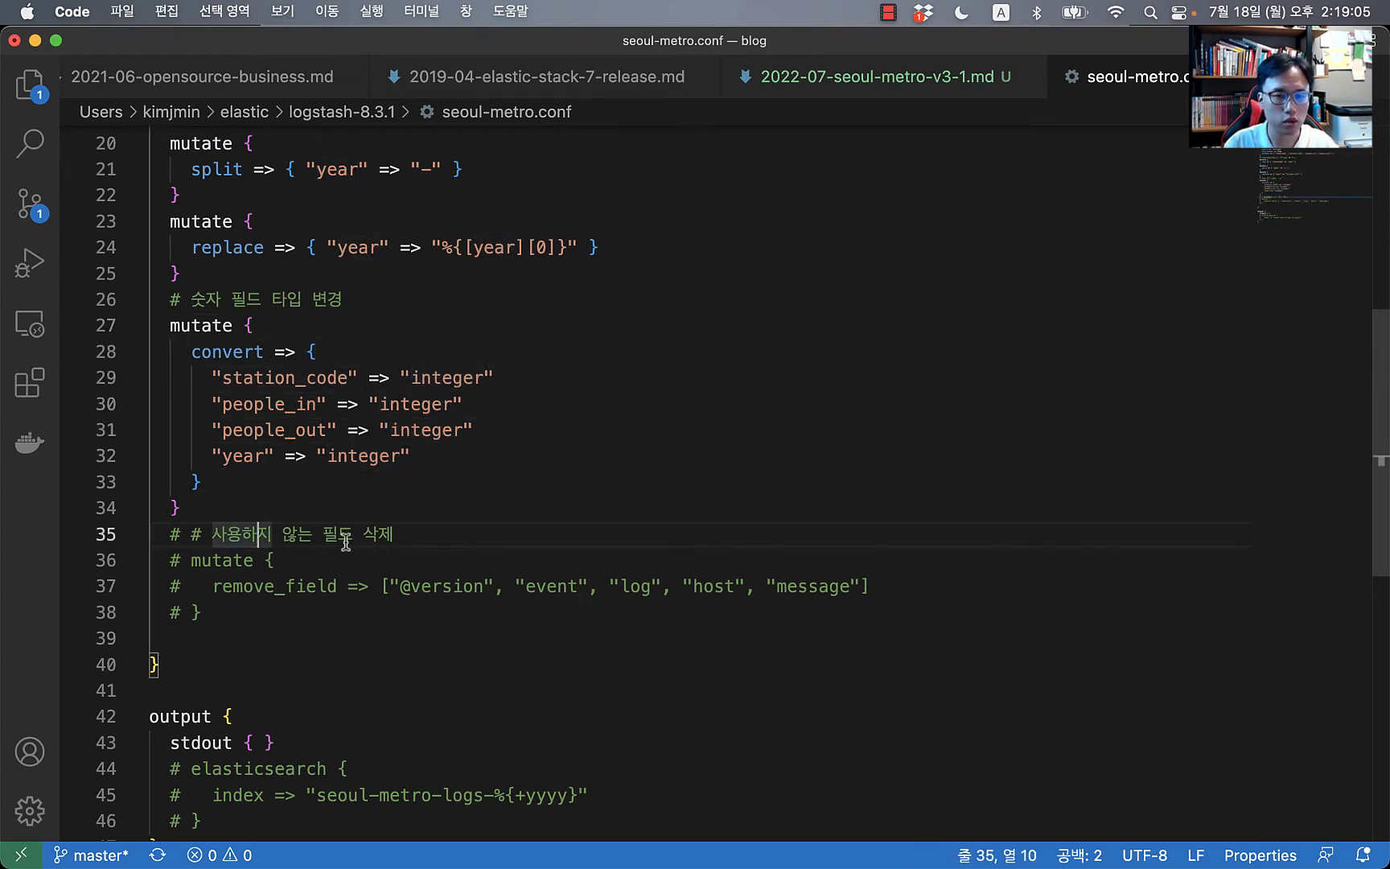
Step: Uncomment the filter block that removes unused fields
drag(170, 533, 170, 612)
key(super+slash)
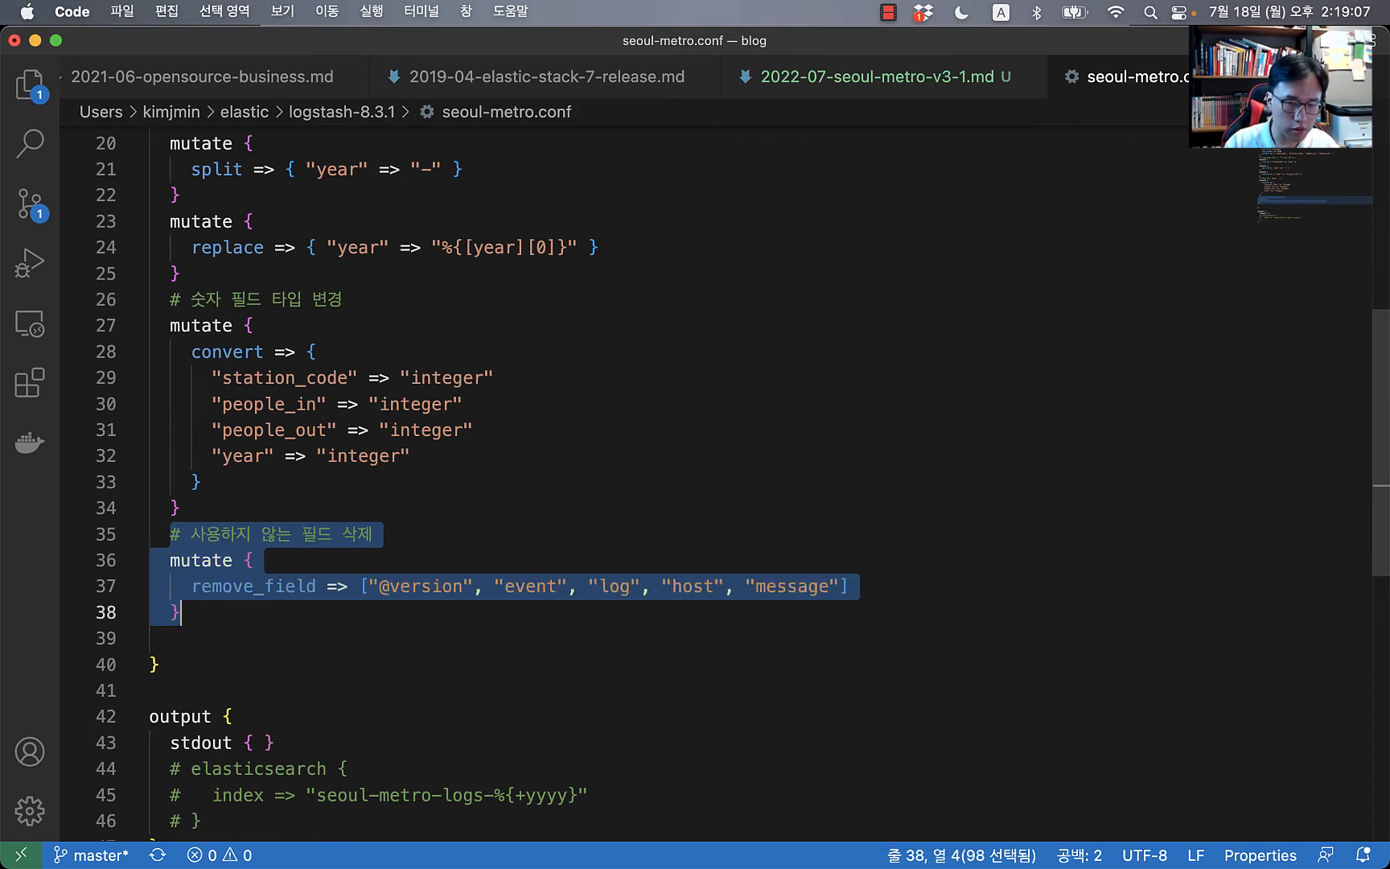
key(super+Tab)
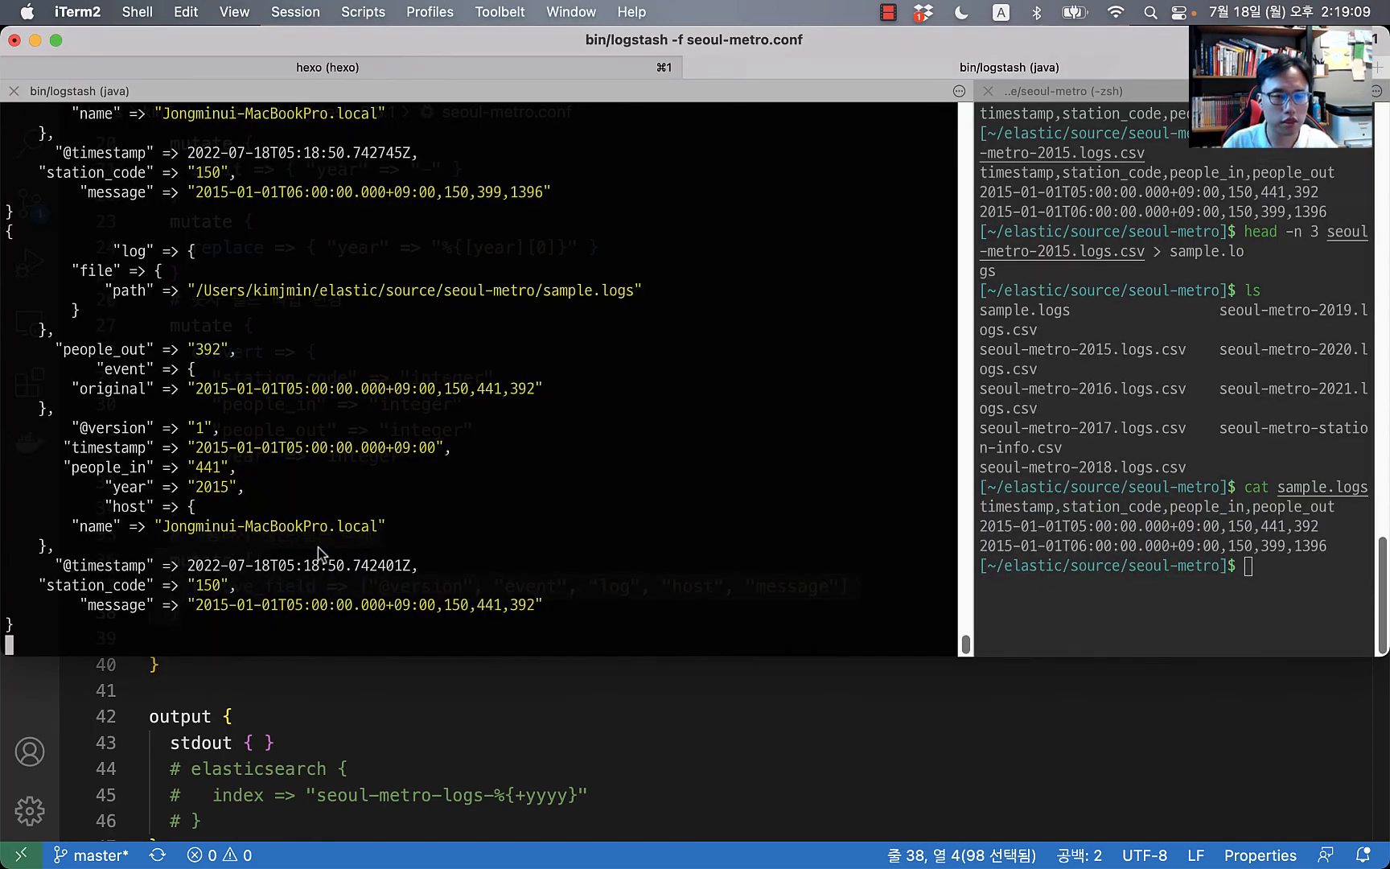
key(super+Tab)
click(546, 614)
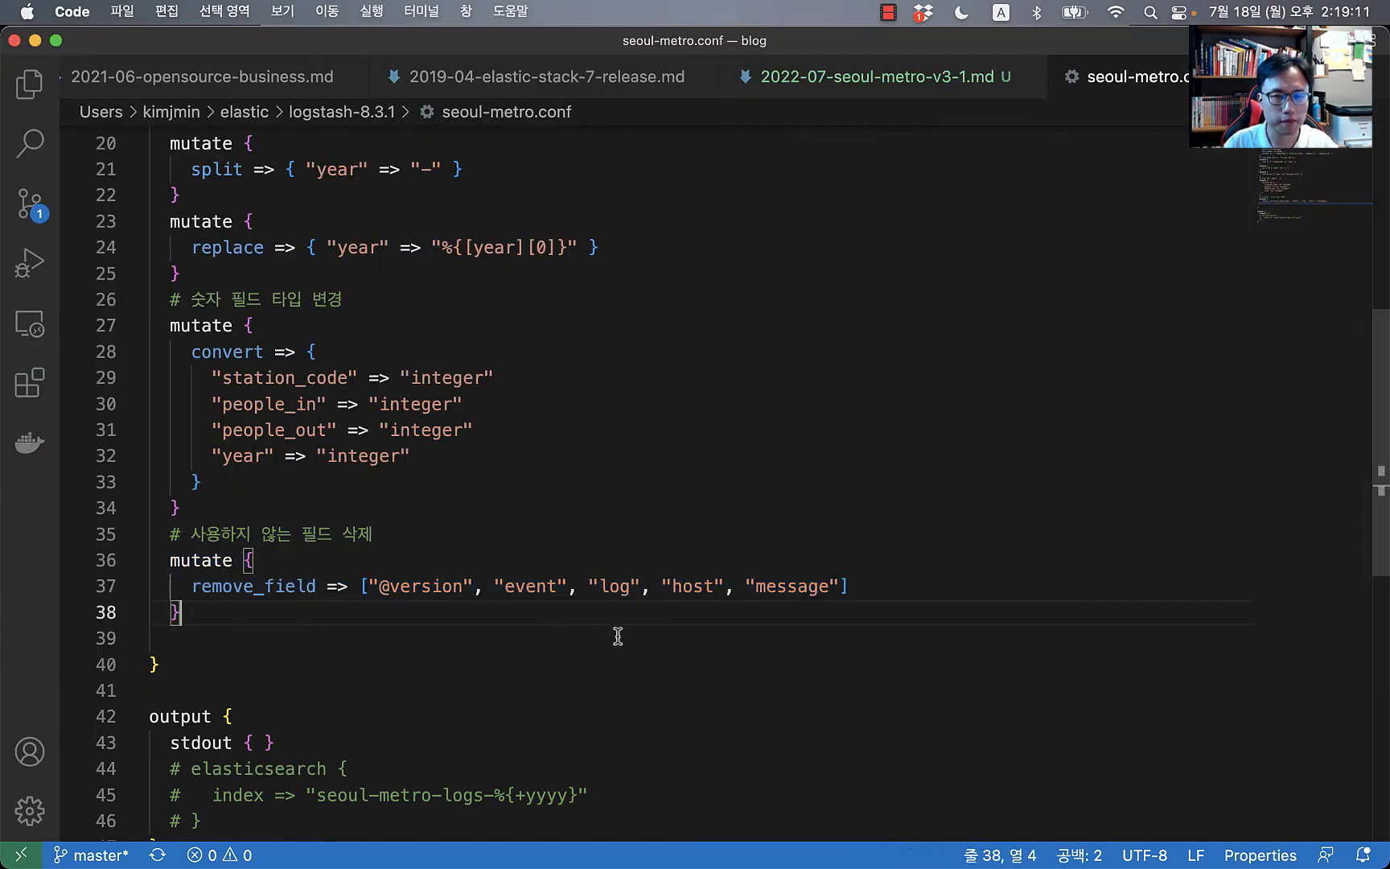
Step: Verify the Logstash output shows year 2015 and integer people and station_code values
key(super+Tab)
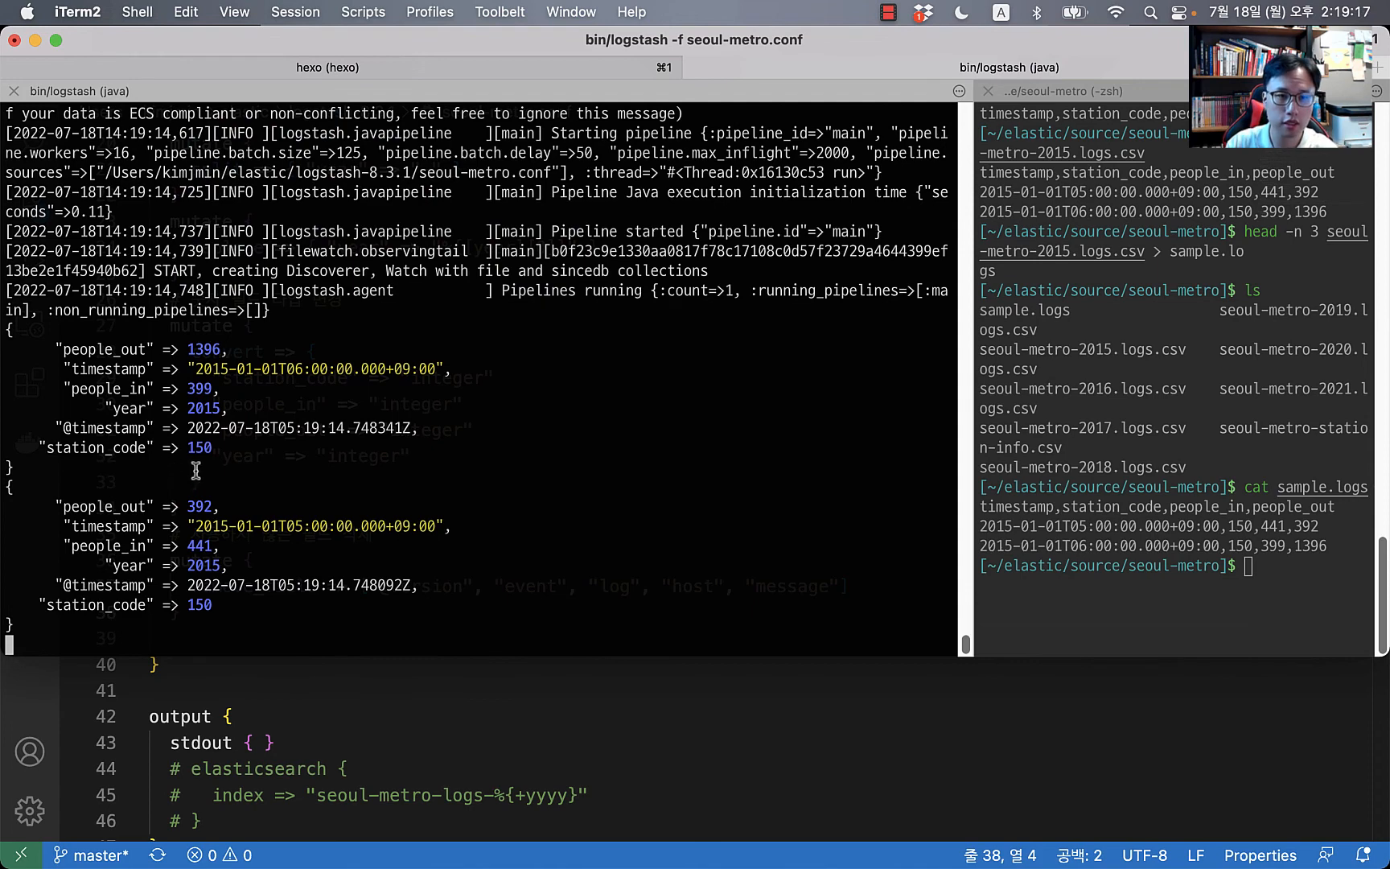
drag(185, 469, 3, 322)
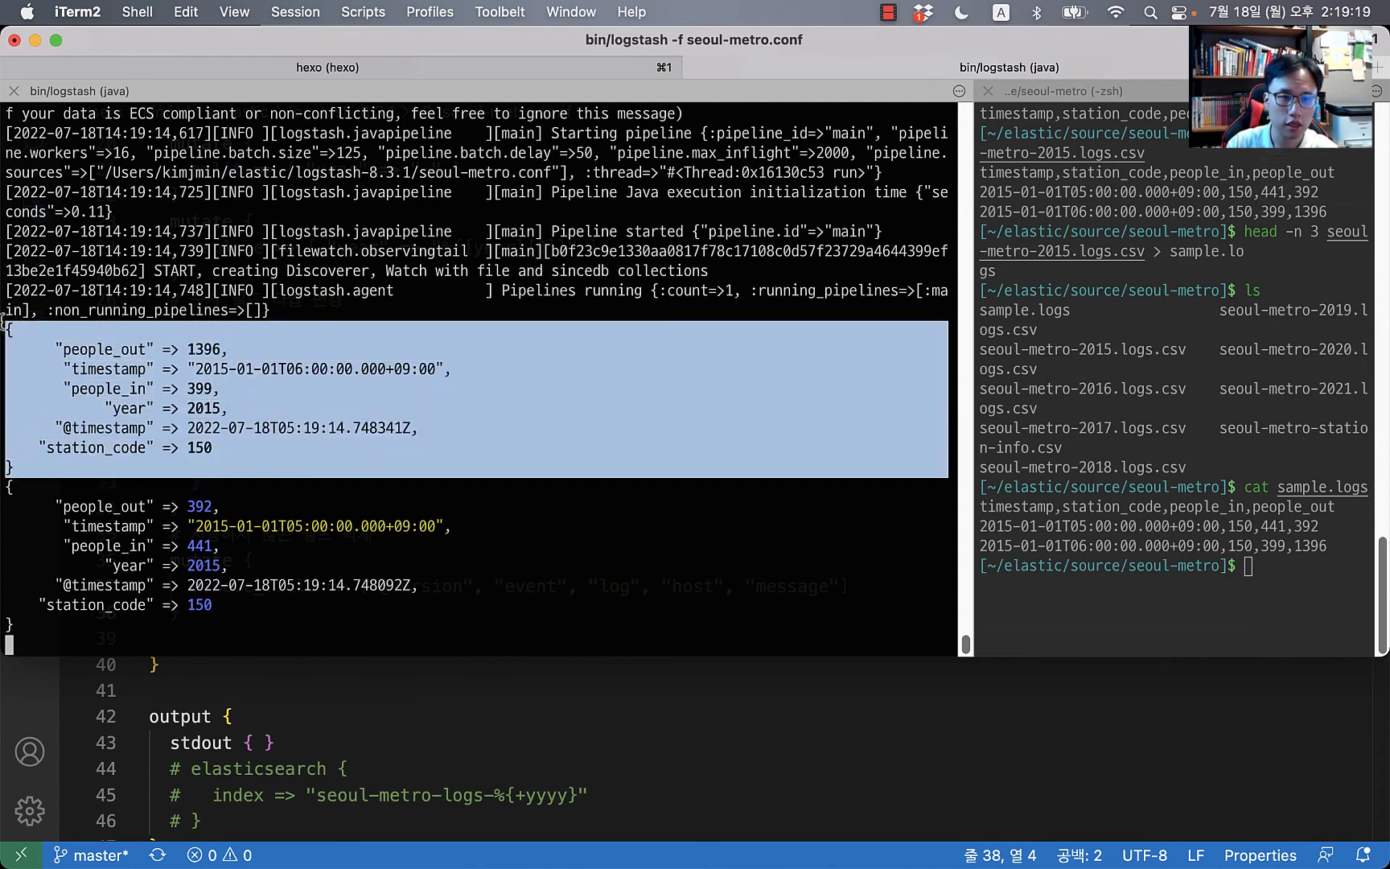
click(529, 493)
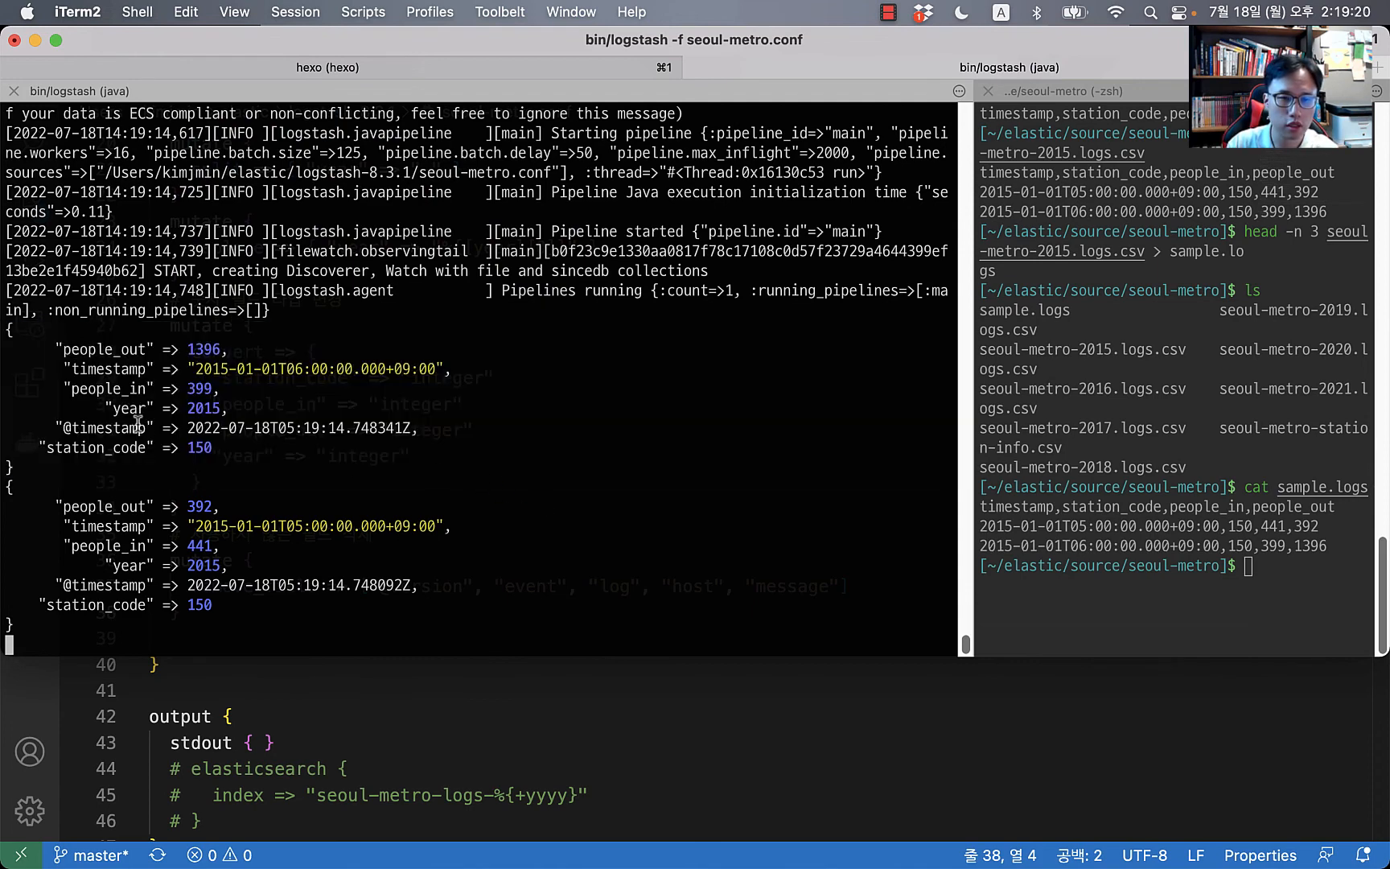
double_click(129, 350)
double_click(121, 389)
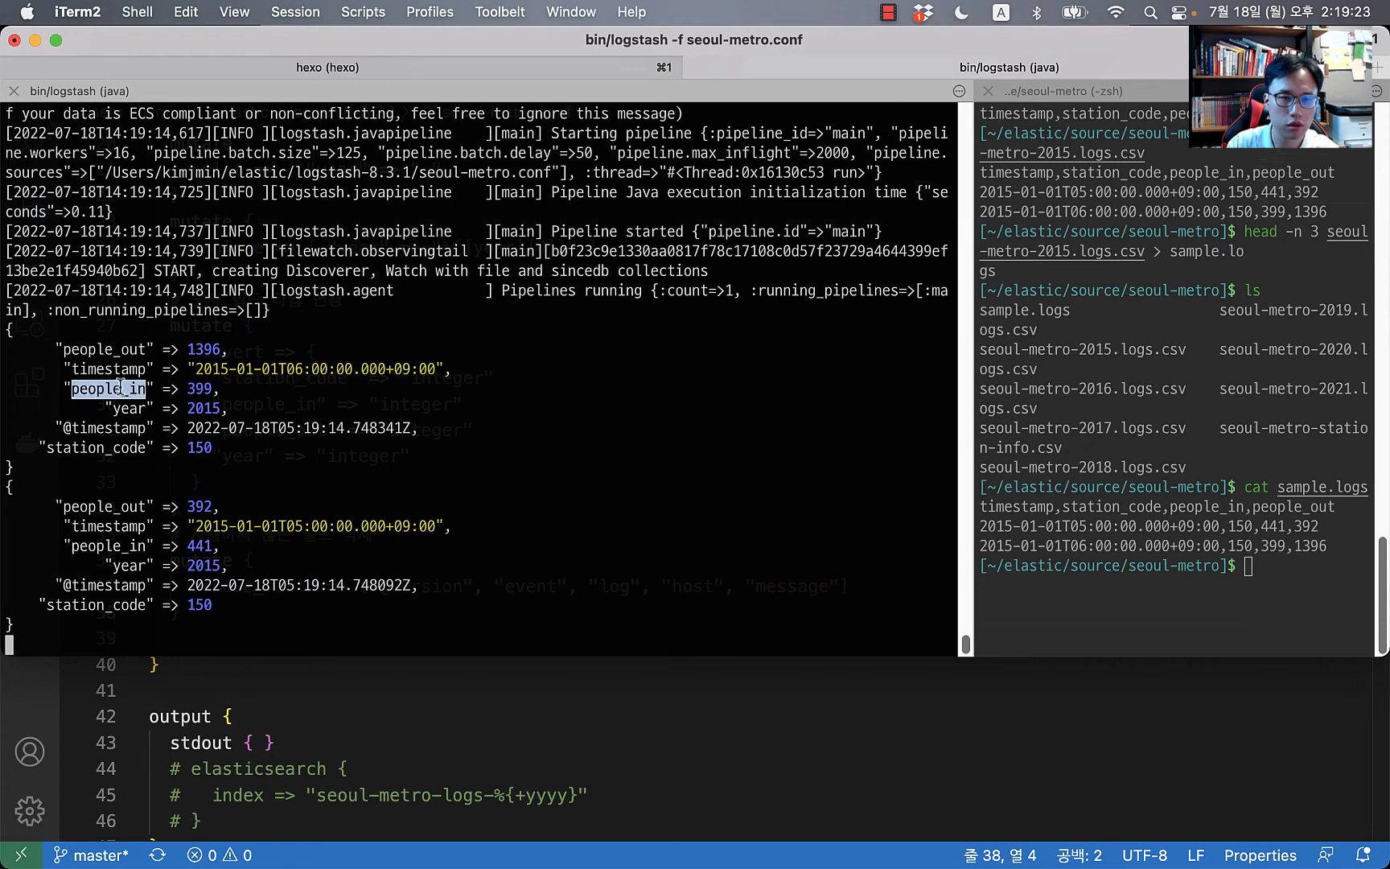
double_click(127, 408)
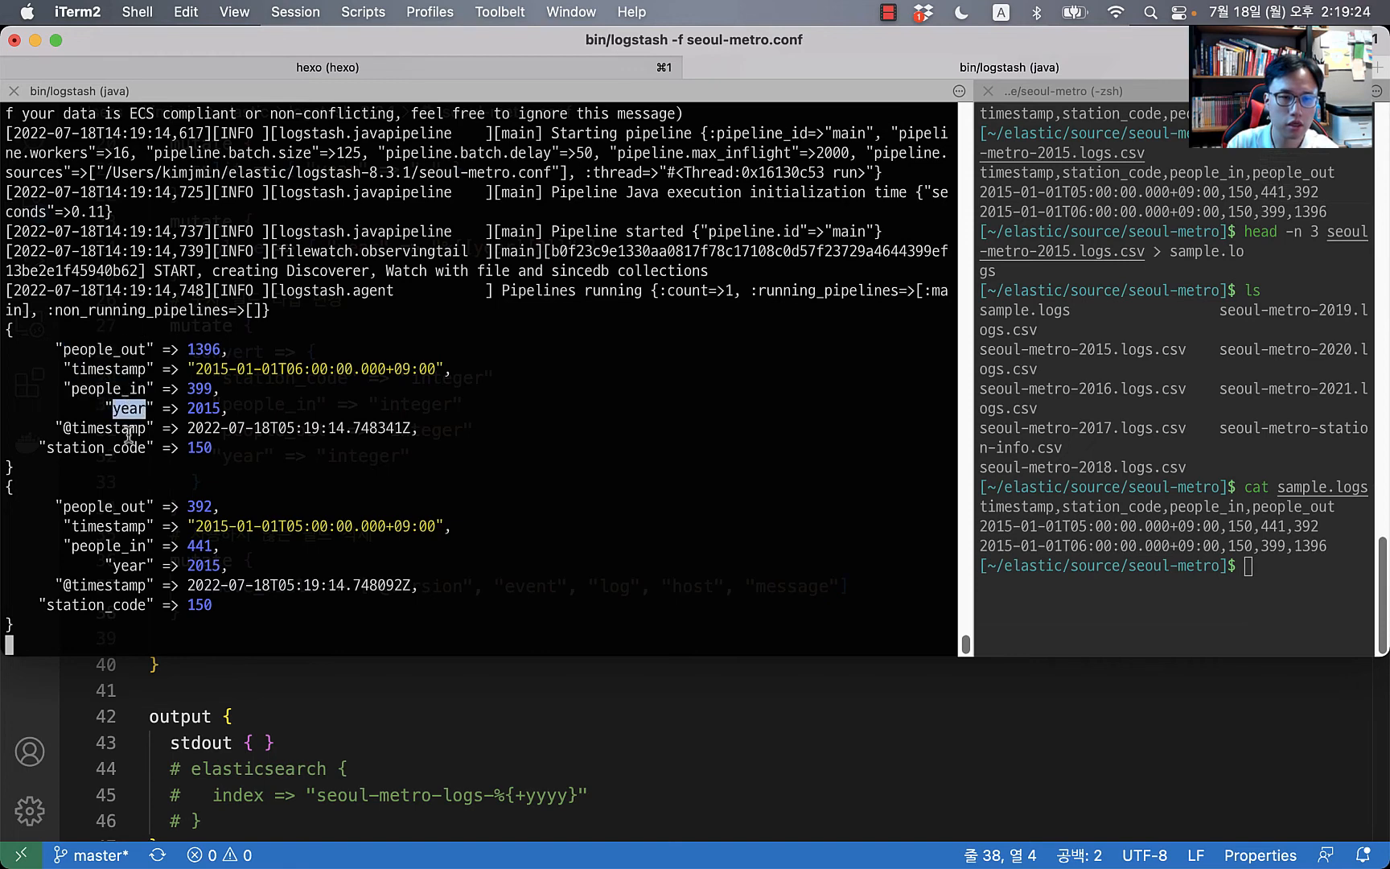
double_click(85, 369)
double_click(83, 447)
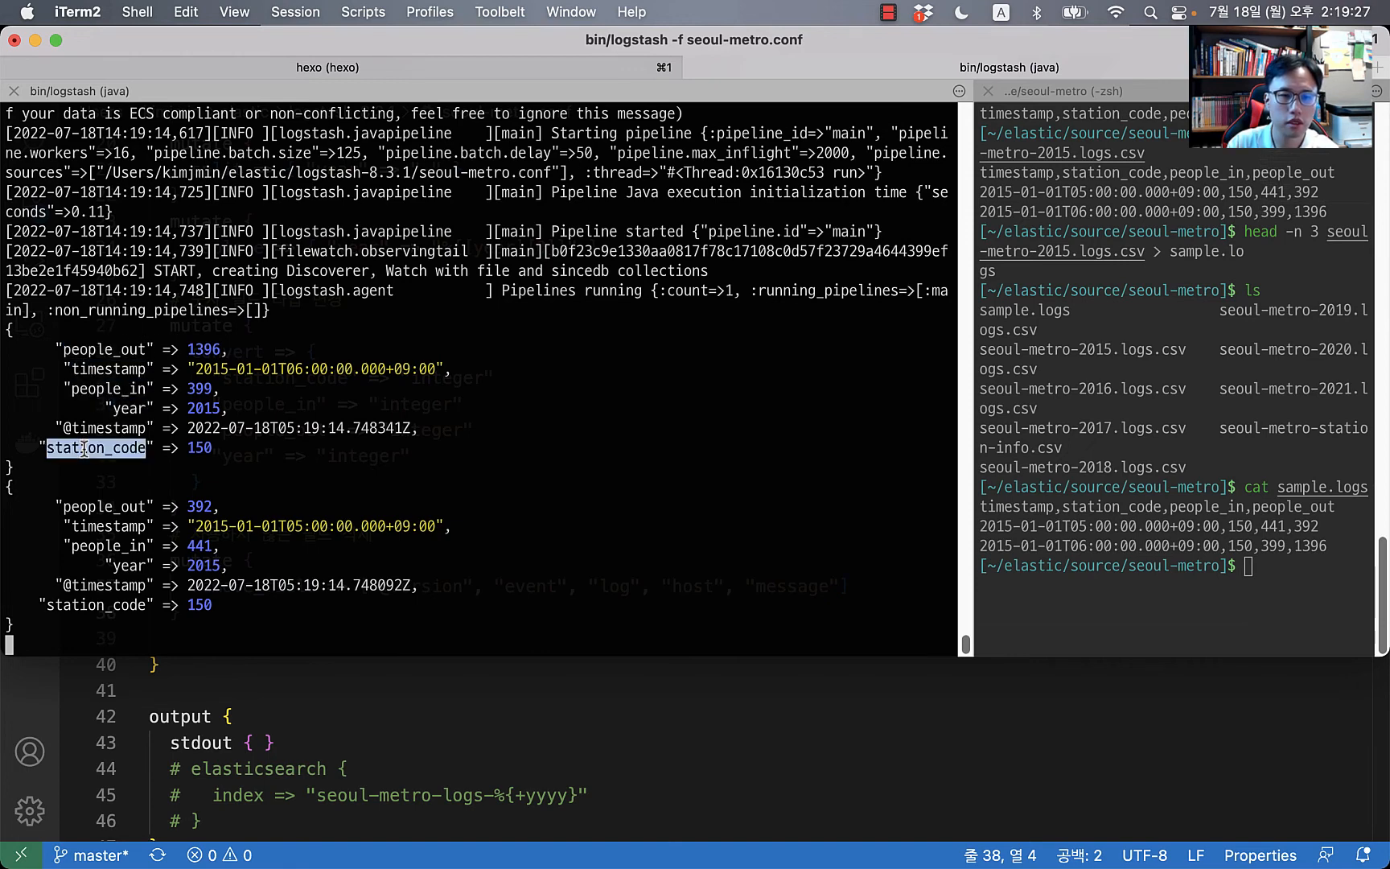
click(64, 429)
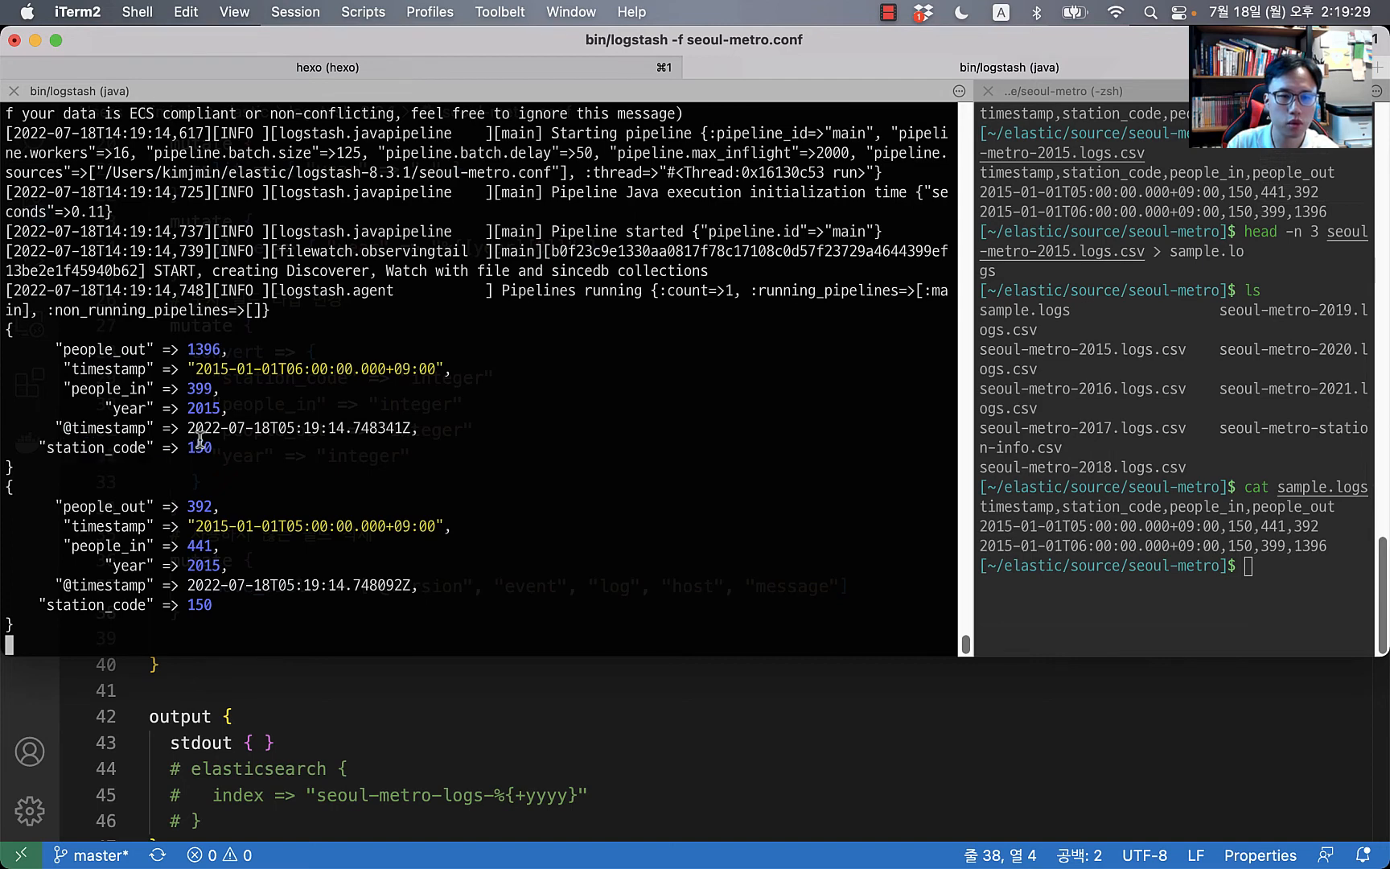
triple_click(277, 428)
click(506, 432)
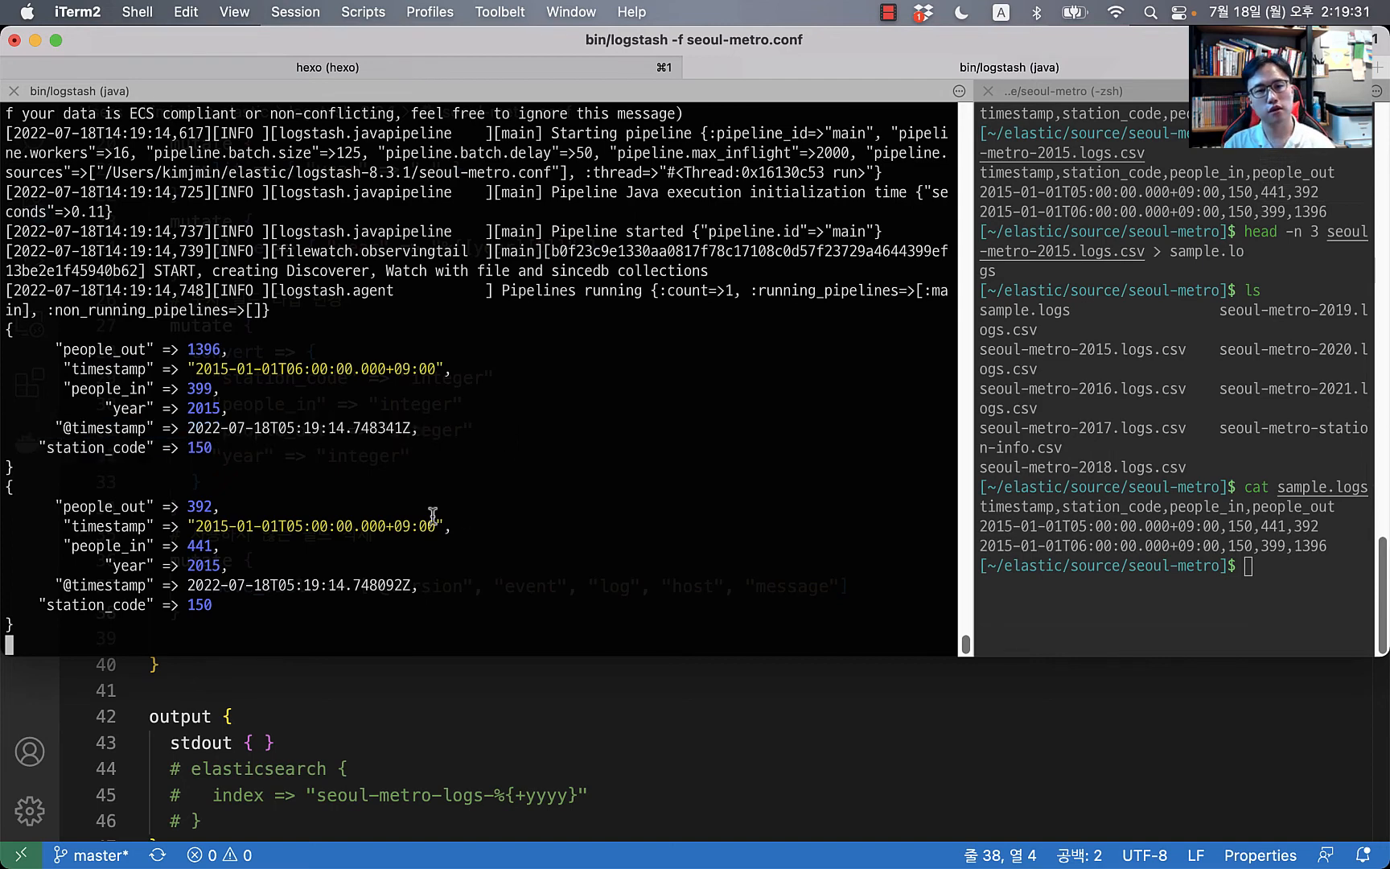
Step: Scroll to the output section of seoul-metro.conf to review the stdout line
key(super+Tab)
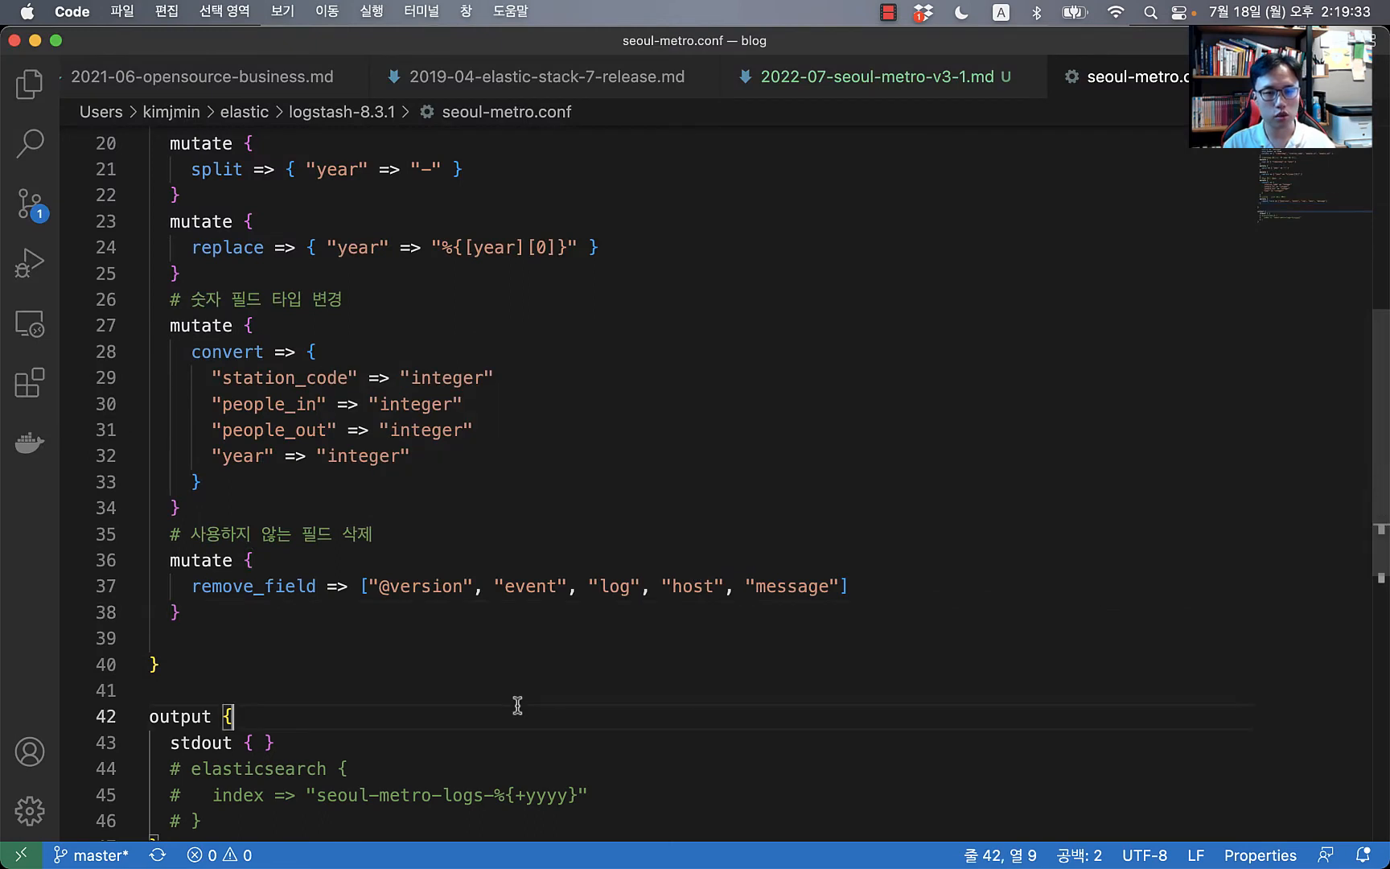
scroll(553, 680, down, 3)
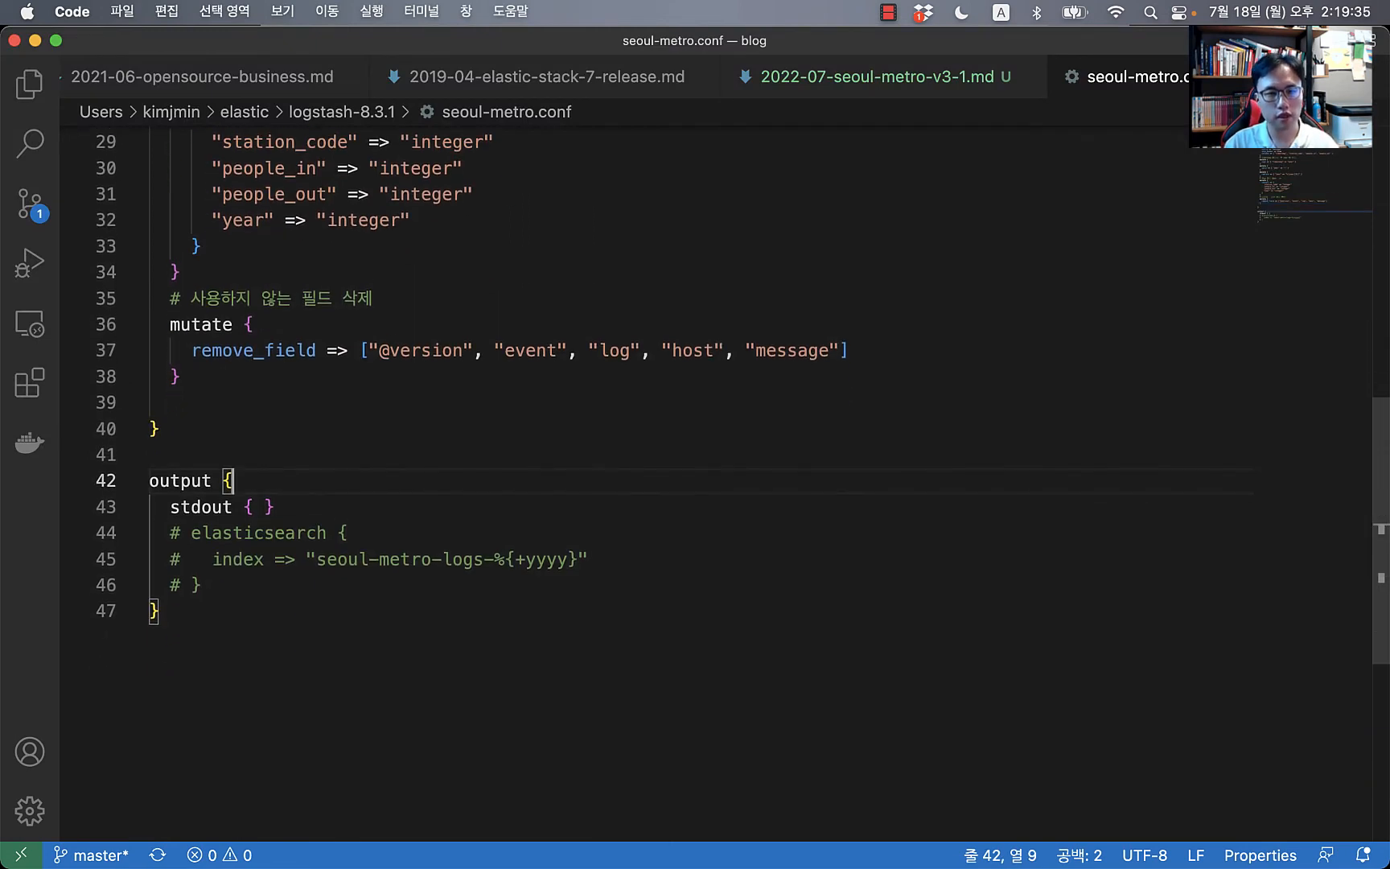
key(Down)
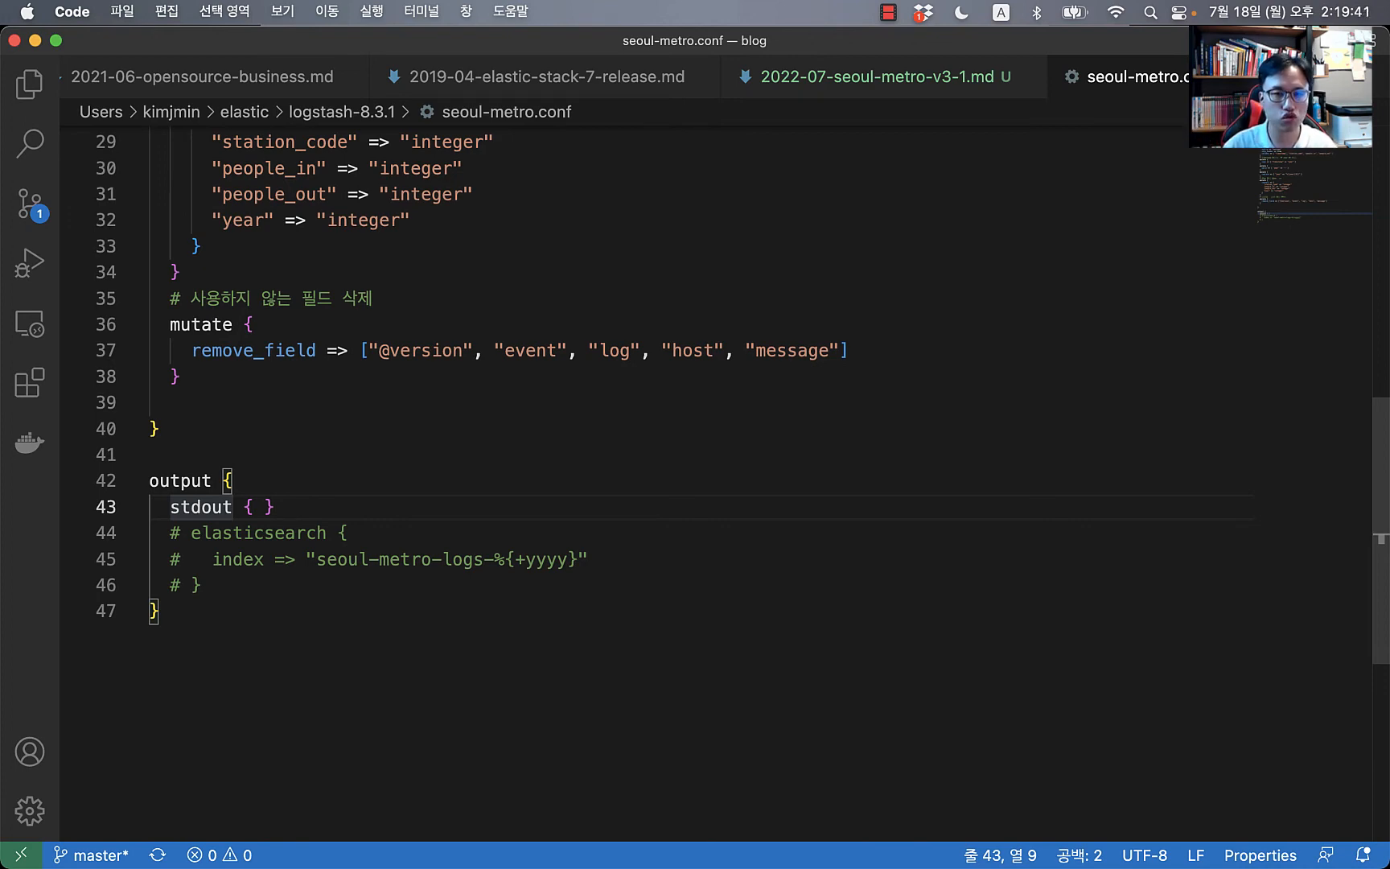
key(super+Tab)
key(super+Tab)
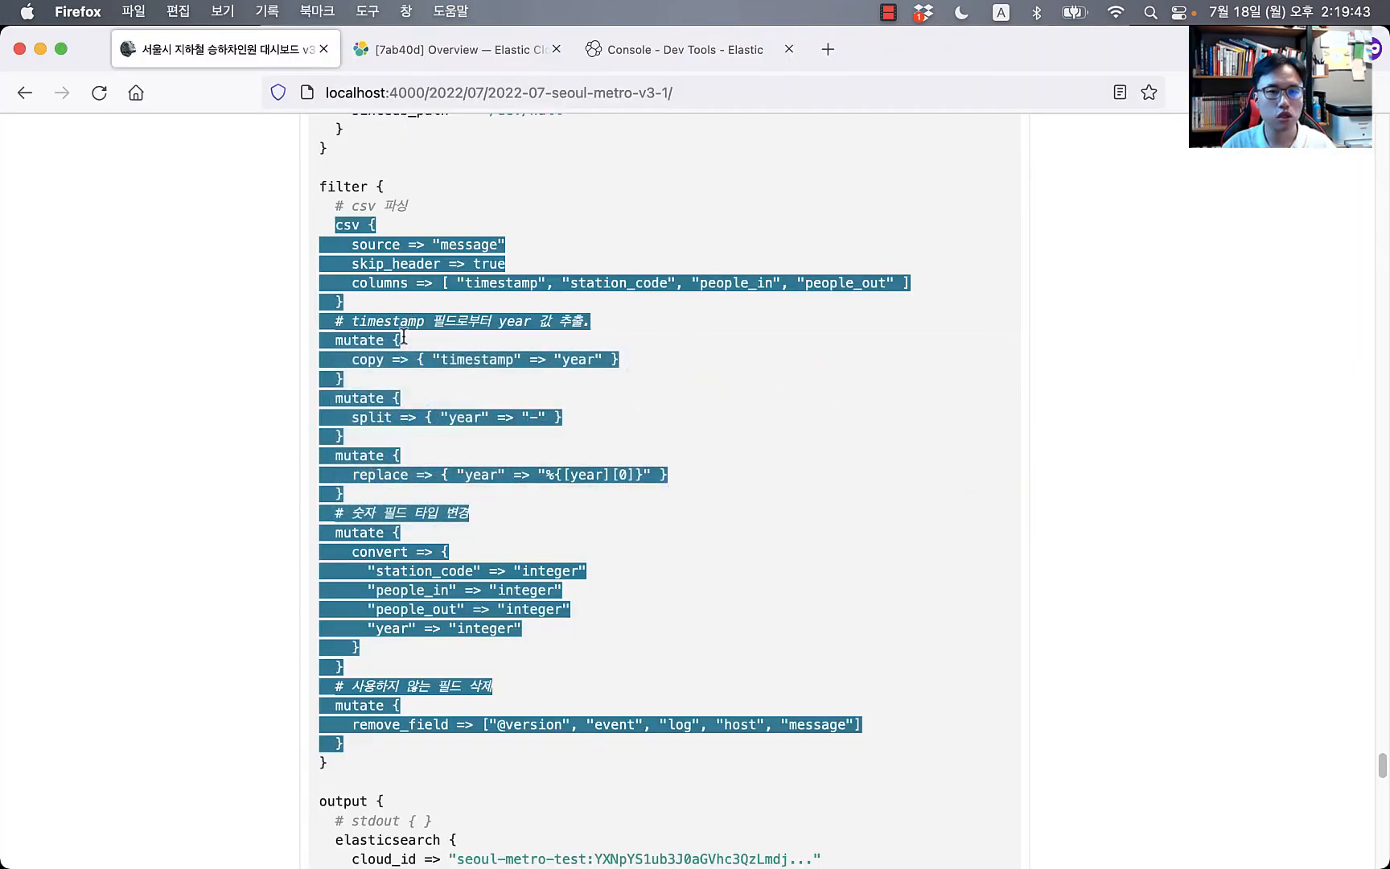
Step: Scroll the blog post past the Elastic Cloud output block to the CSV-to-Elasticsearch pipeline diagram
click(211, 568)
scroll(211, 568, down, 10)
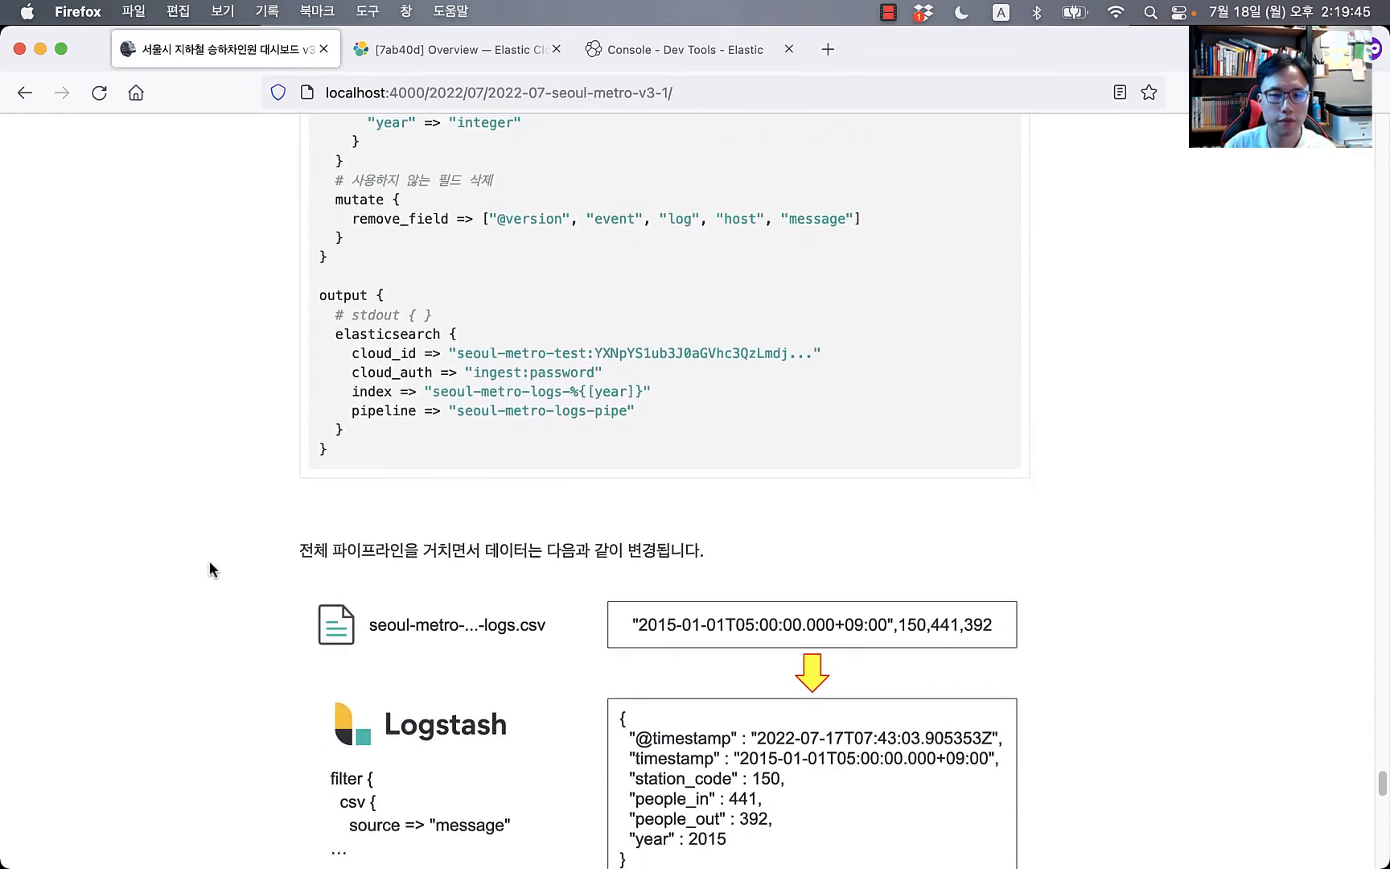
scroll(211, 568, down, 8)
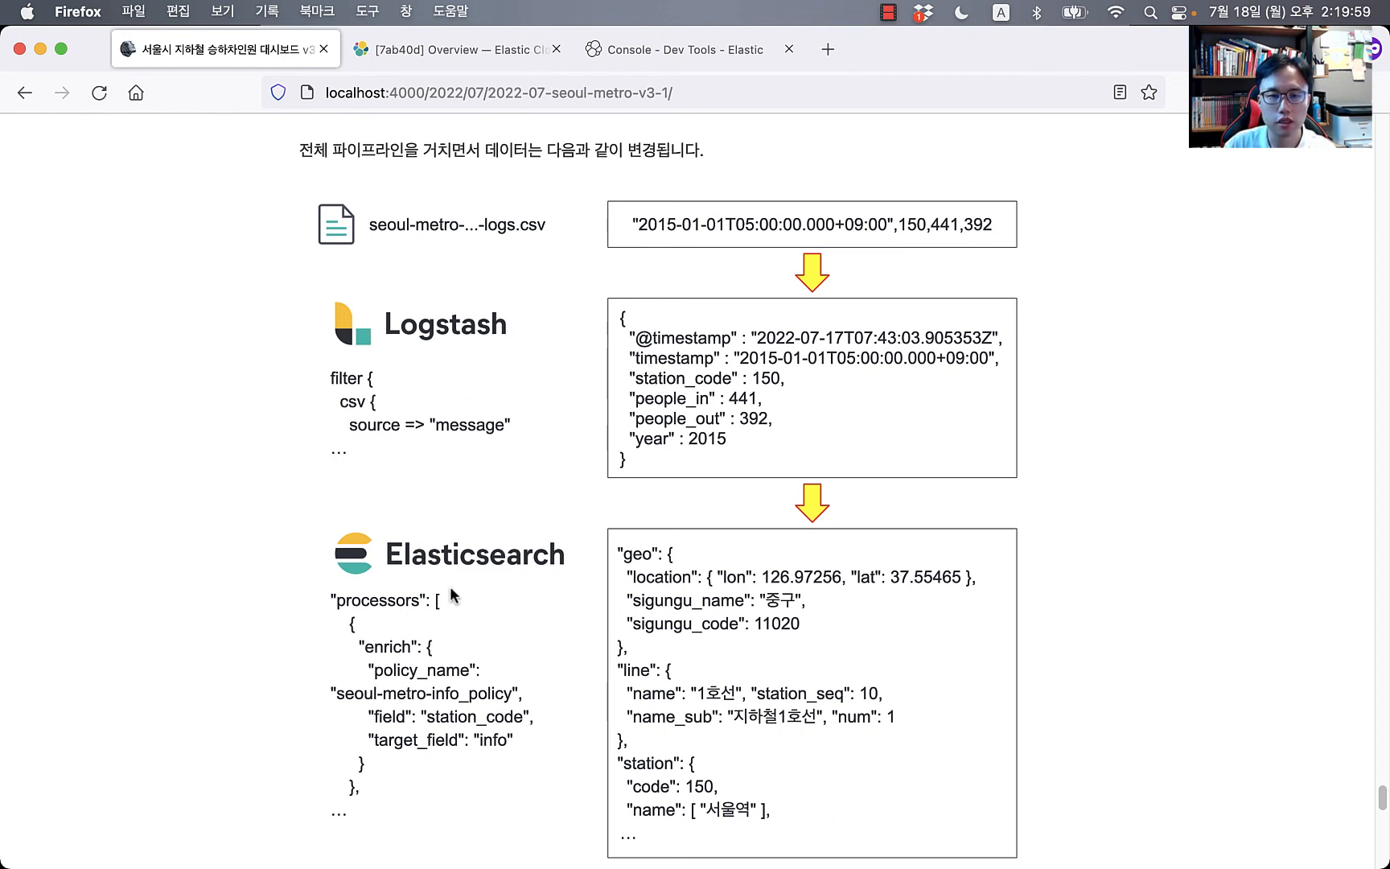
scroll(438, 587, down, 2)
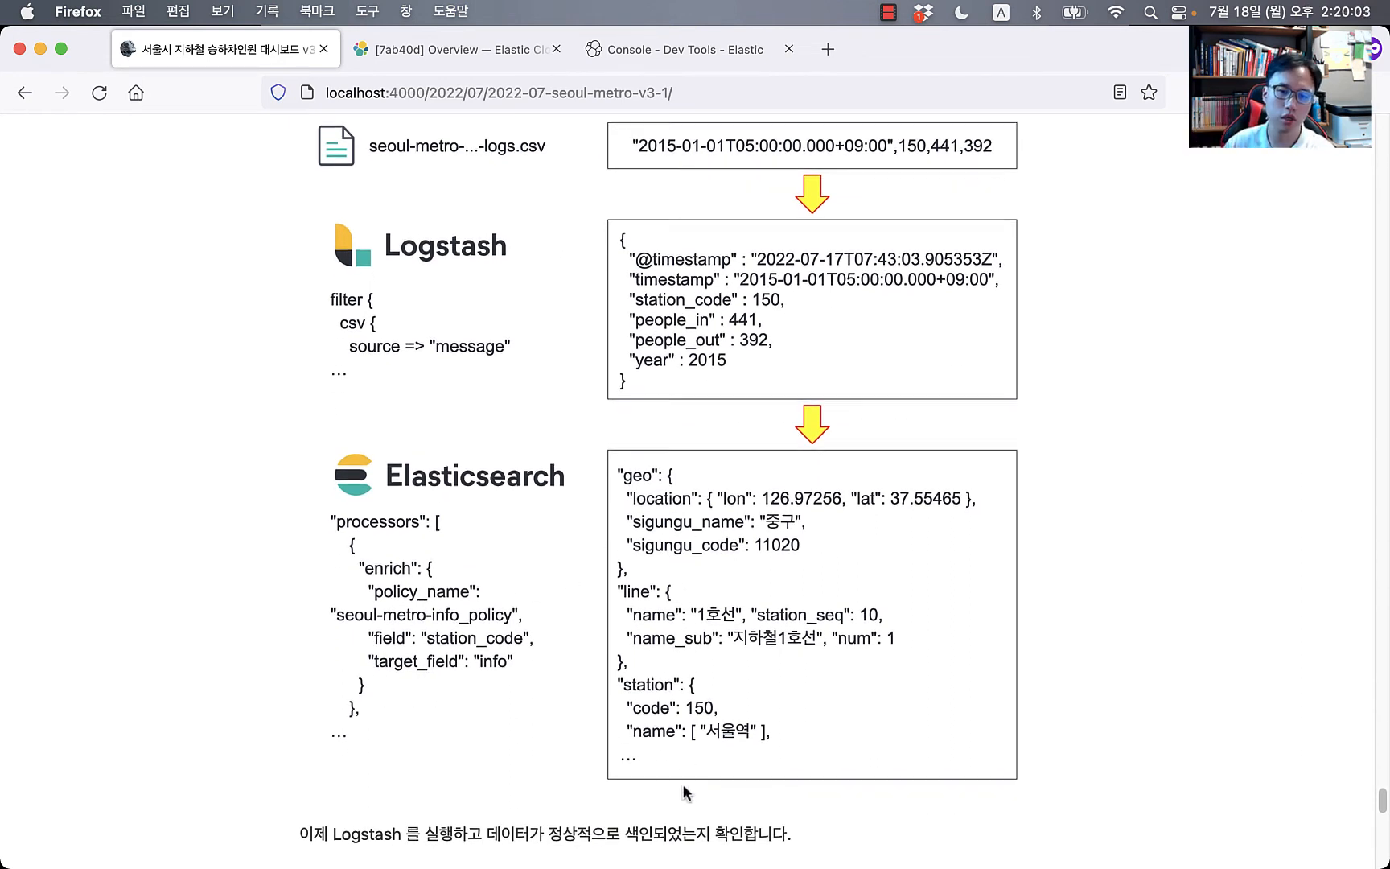
scroll(684, 787, down, 2)
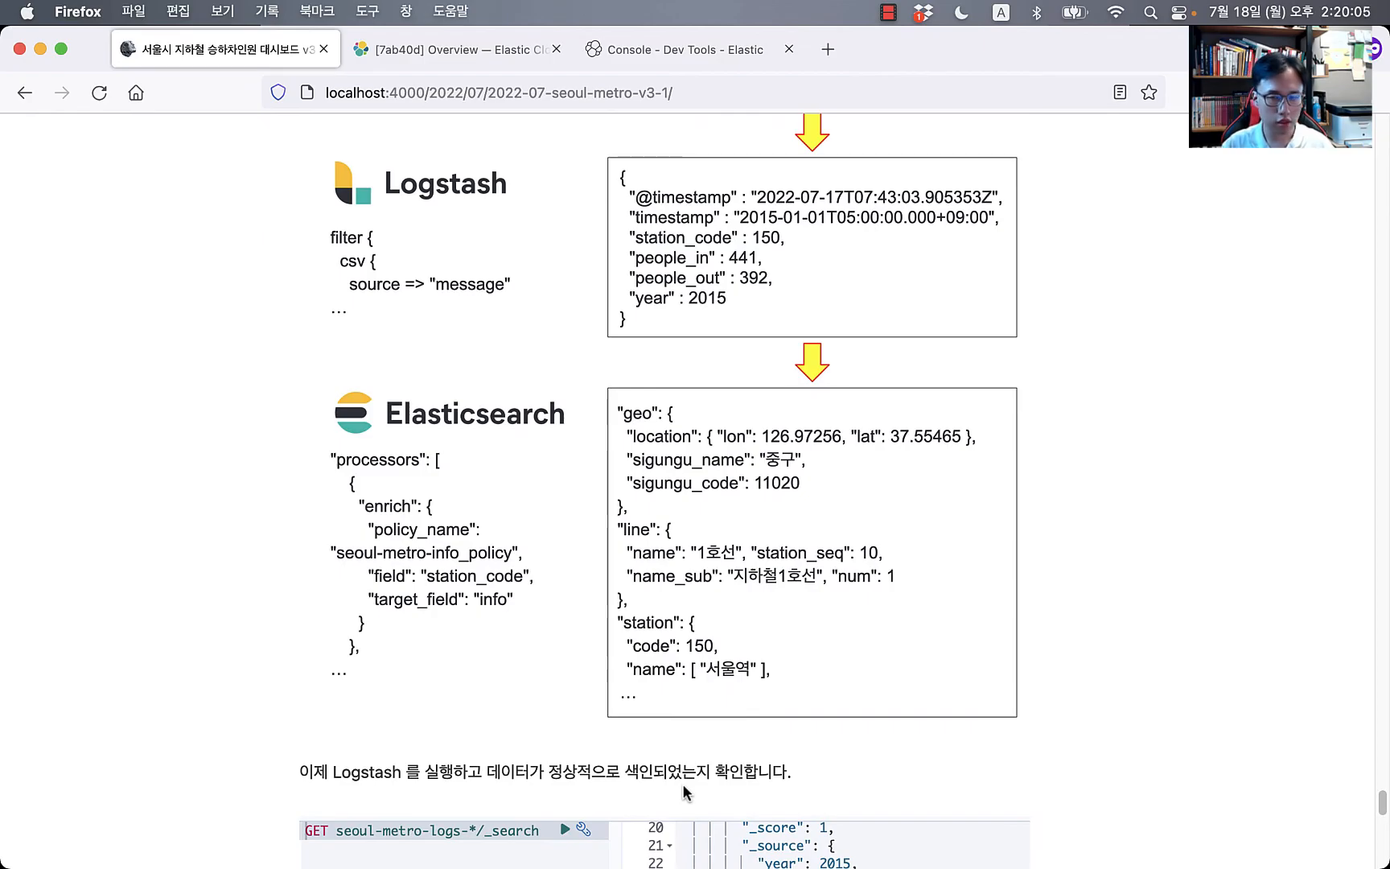
Step: Comment out the stdout output and uncomment the elasticsearch output block
key(super+Tab)
click(494, 545)
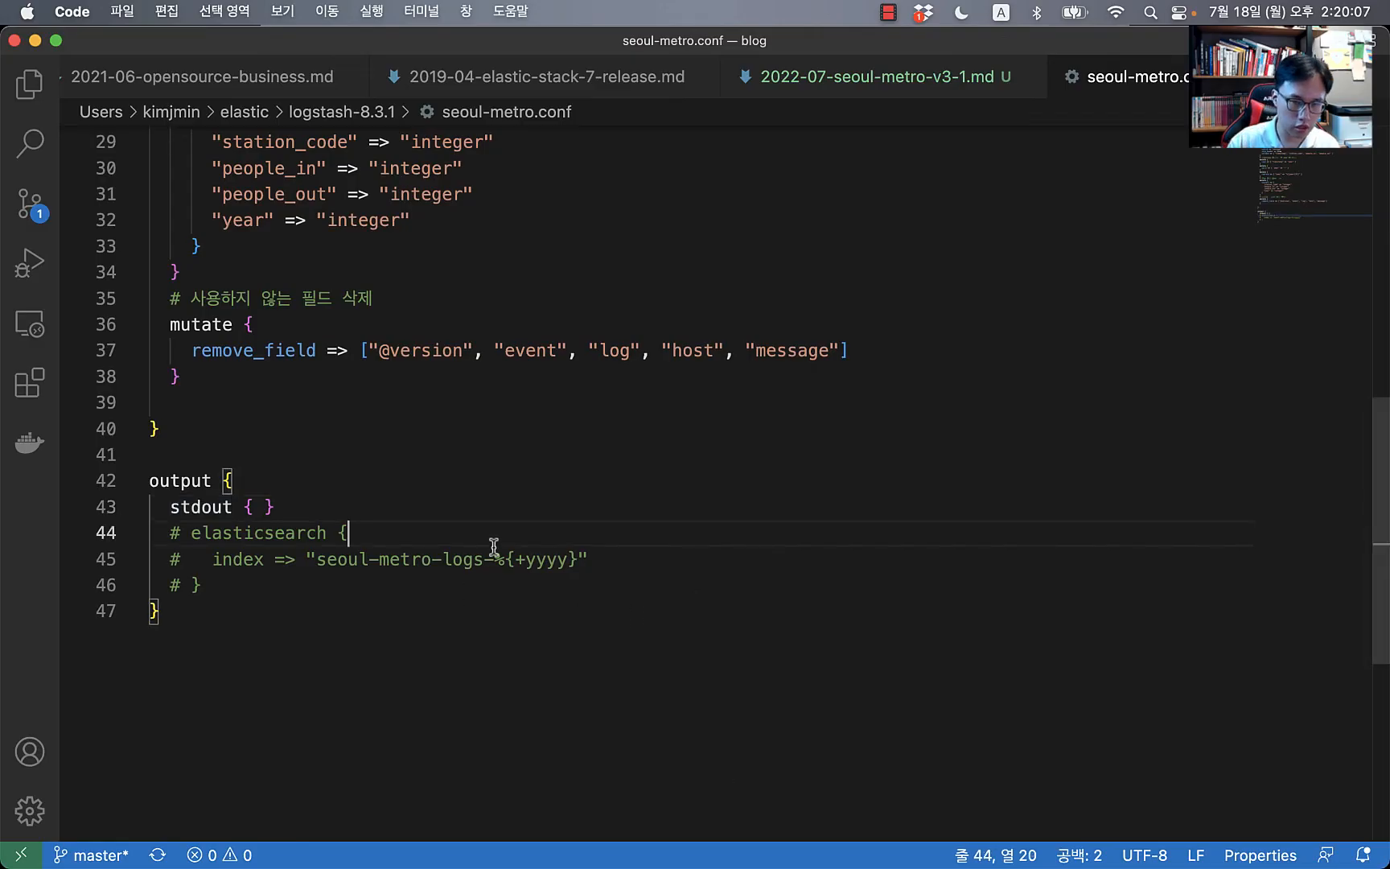
key(Up)
key(super+Left)
text(?)
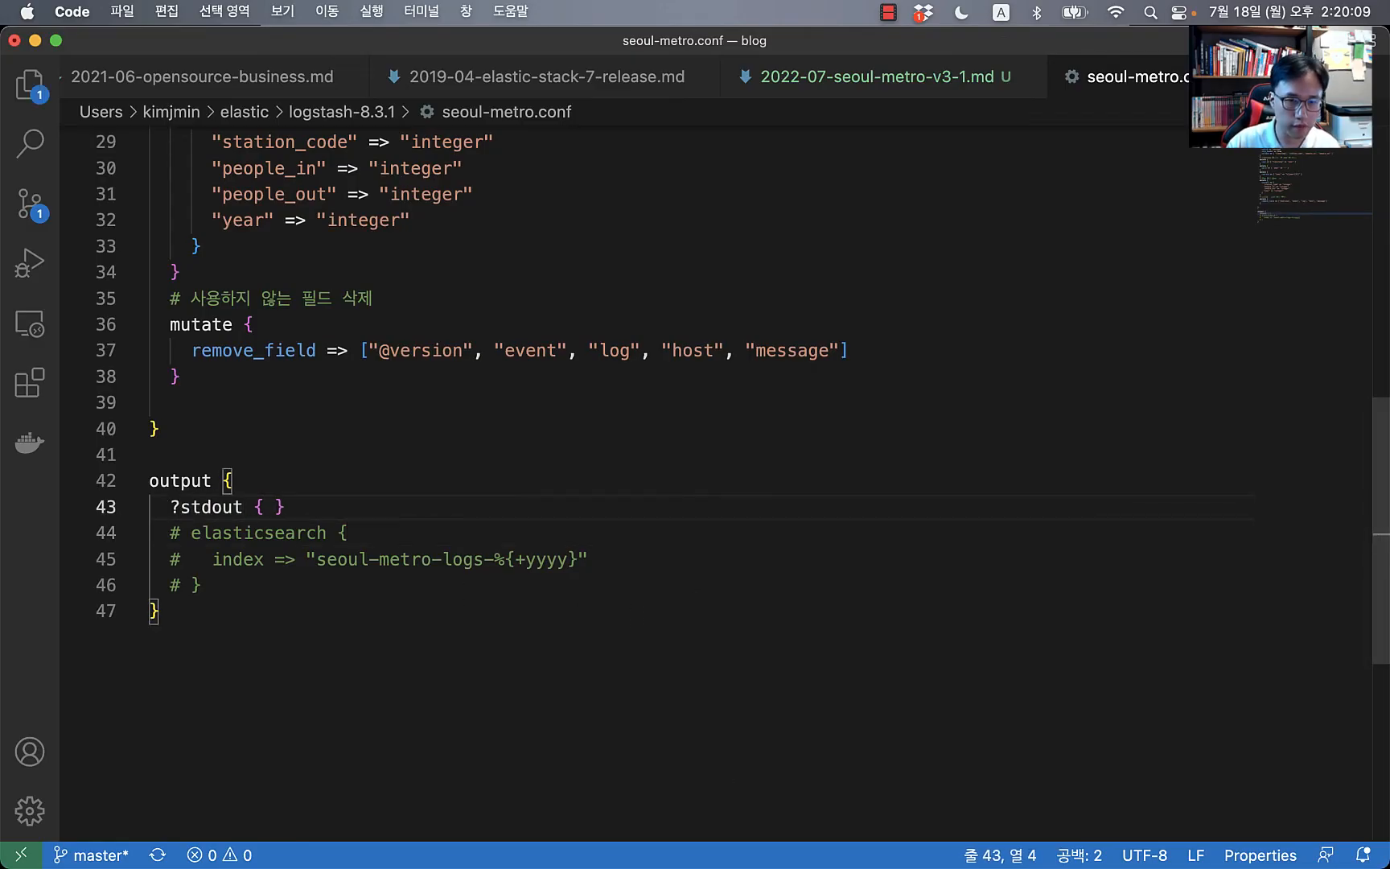
key(super+Down)
key(Up)
key(super+z)
key(super+slash)
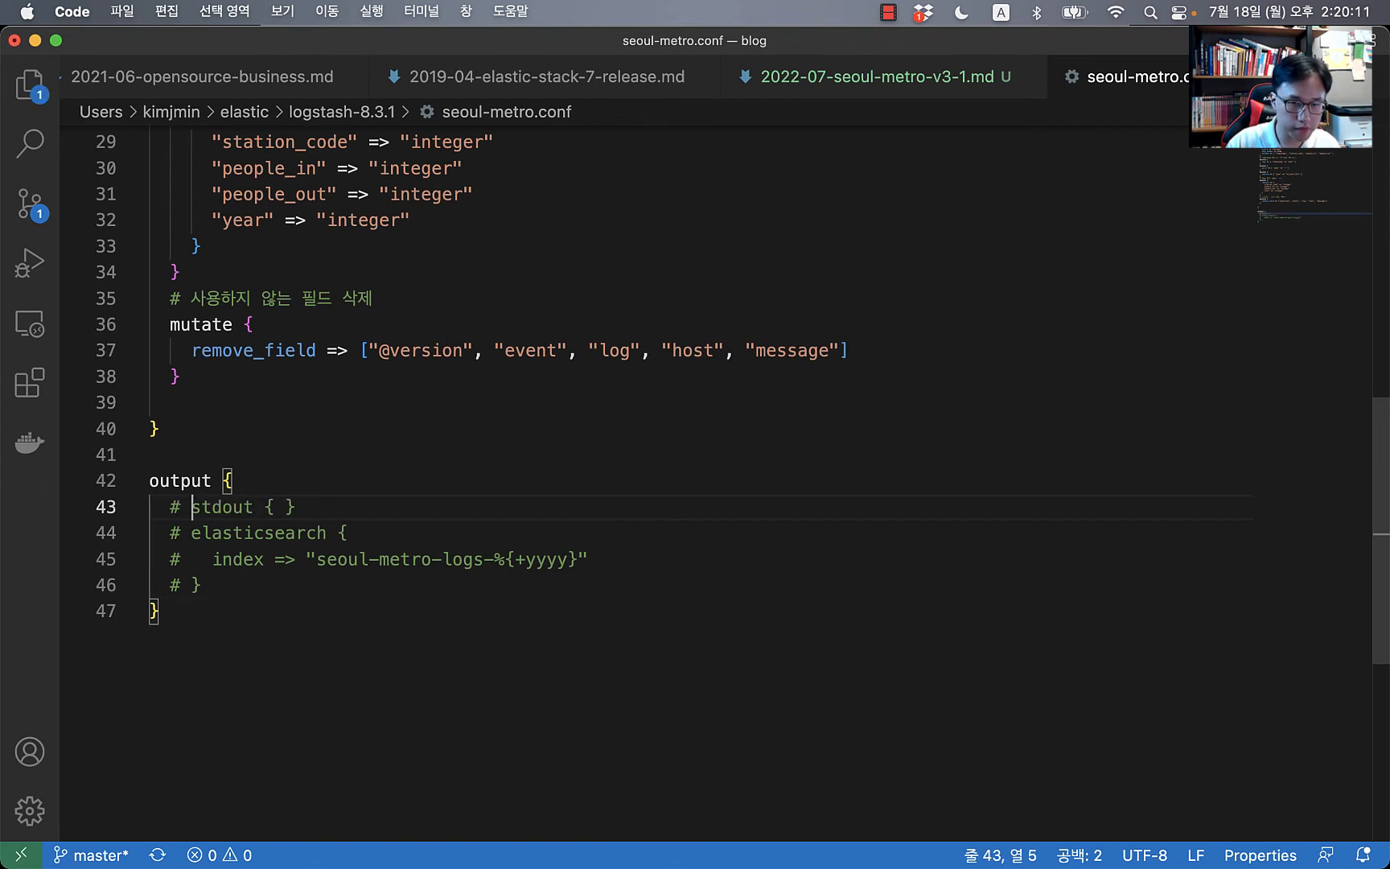
key(Down)
key(shift+Down)
key(shift+End)
key(shift+Down)
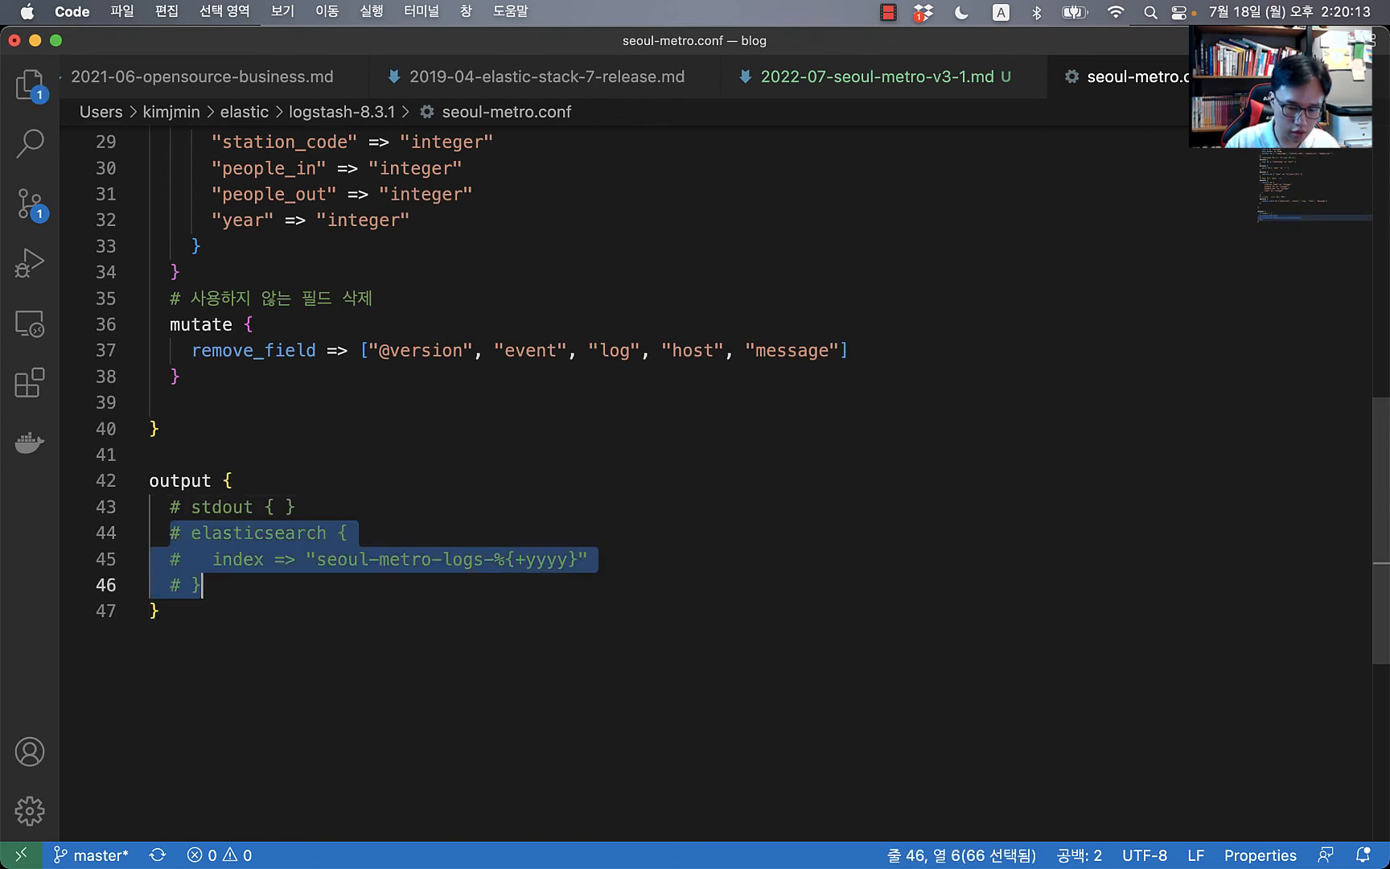
key(super+slash)
Step: Replace the elasticsearch block with the blog's cloud output using cloud_id, cloud_auth and pipeline seoul-metro-logs-pipe
key(super+Tab)
scroll(624, 444, up, 10)
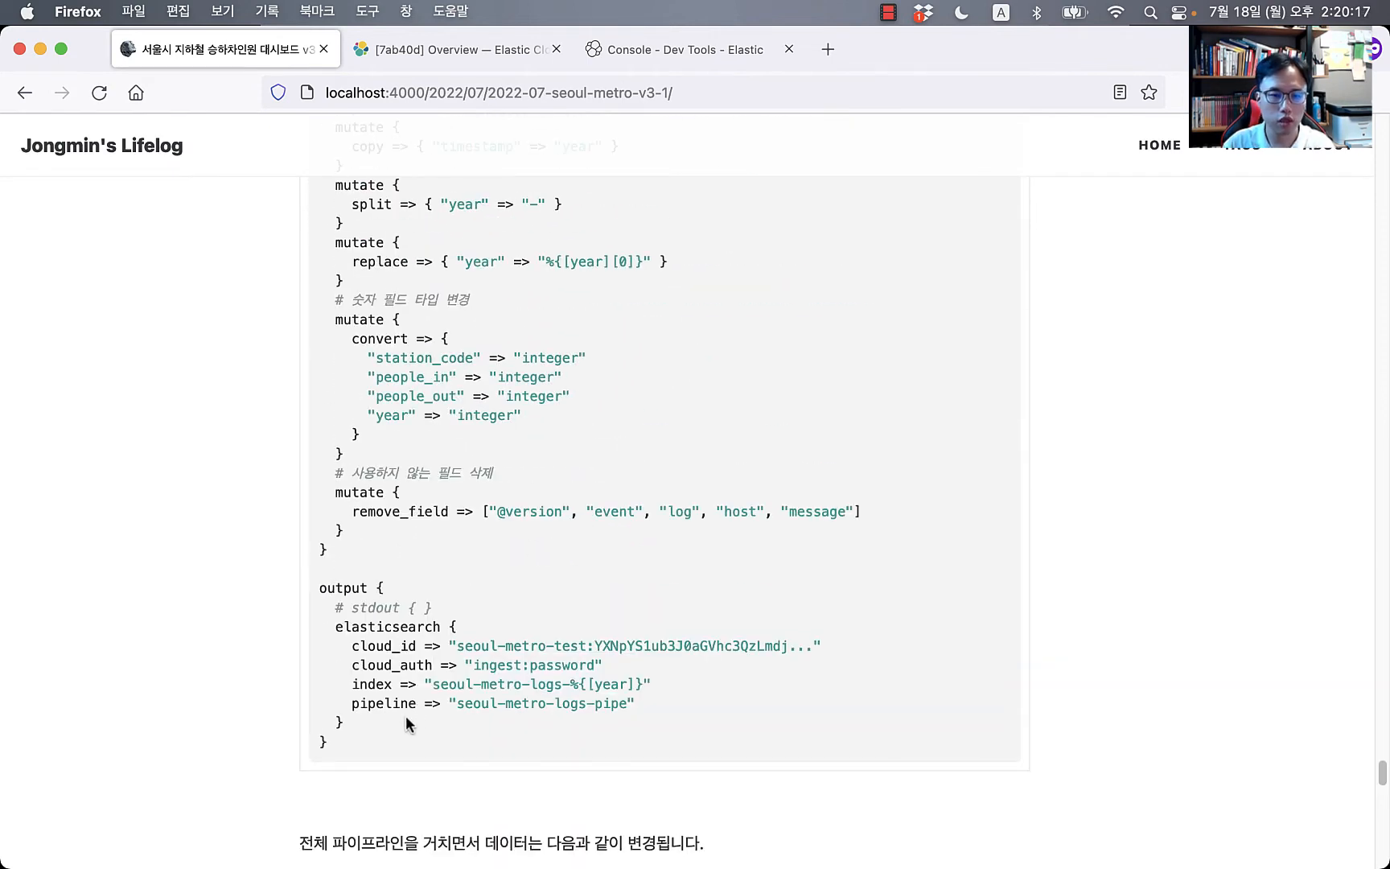
drag(405, 723, 292, 632)
key(super+c)
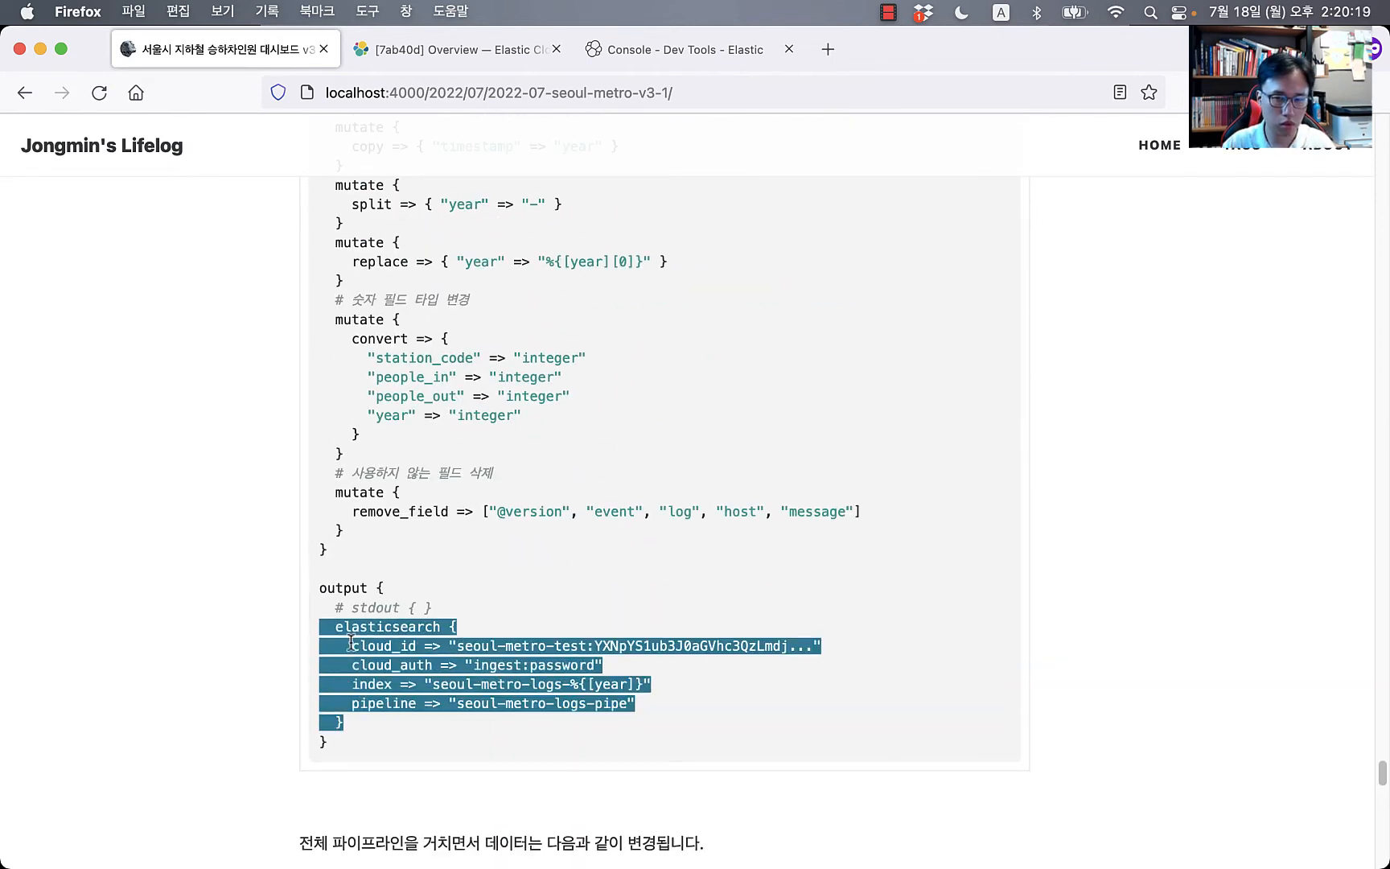
key(super+Tab)
drag(241, 585, 167, 538)
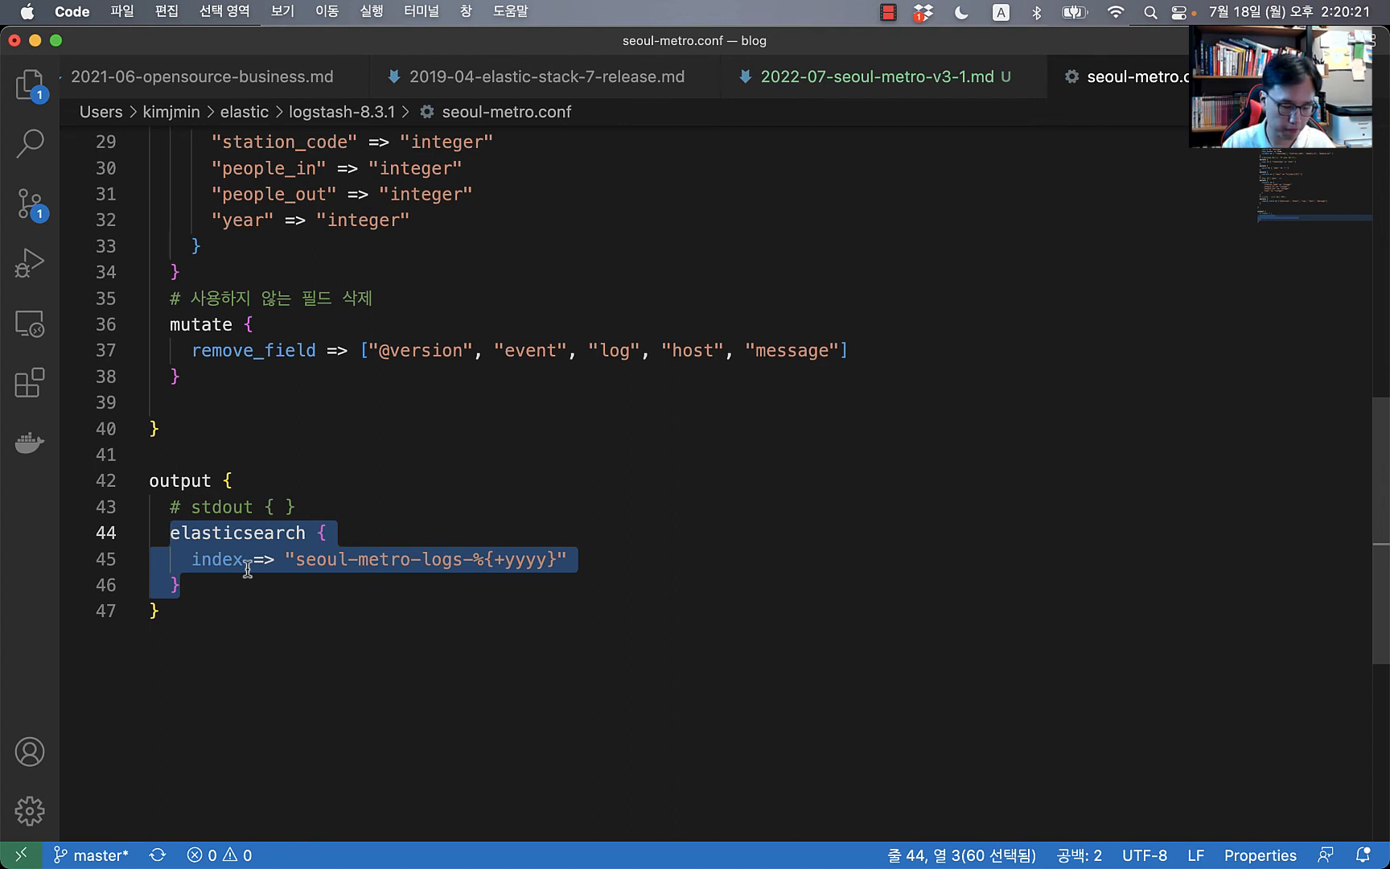
key(super+v)
click(190, 535)
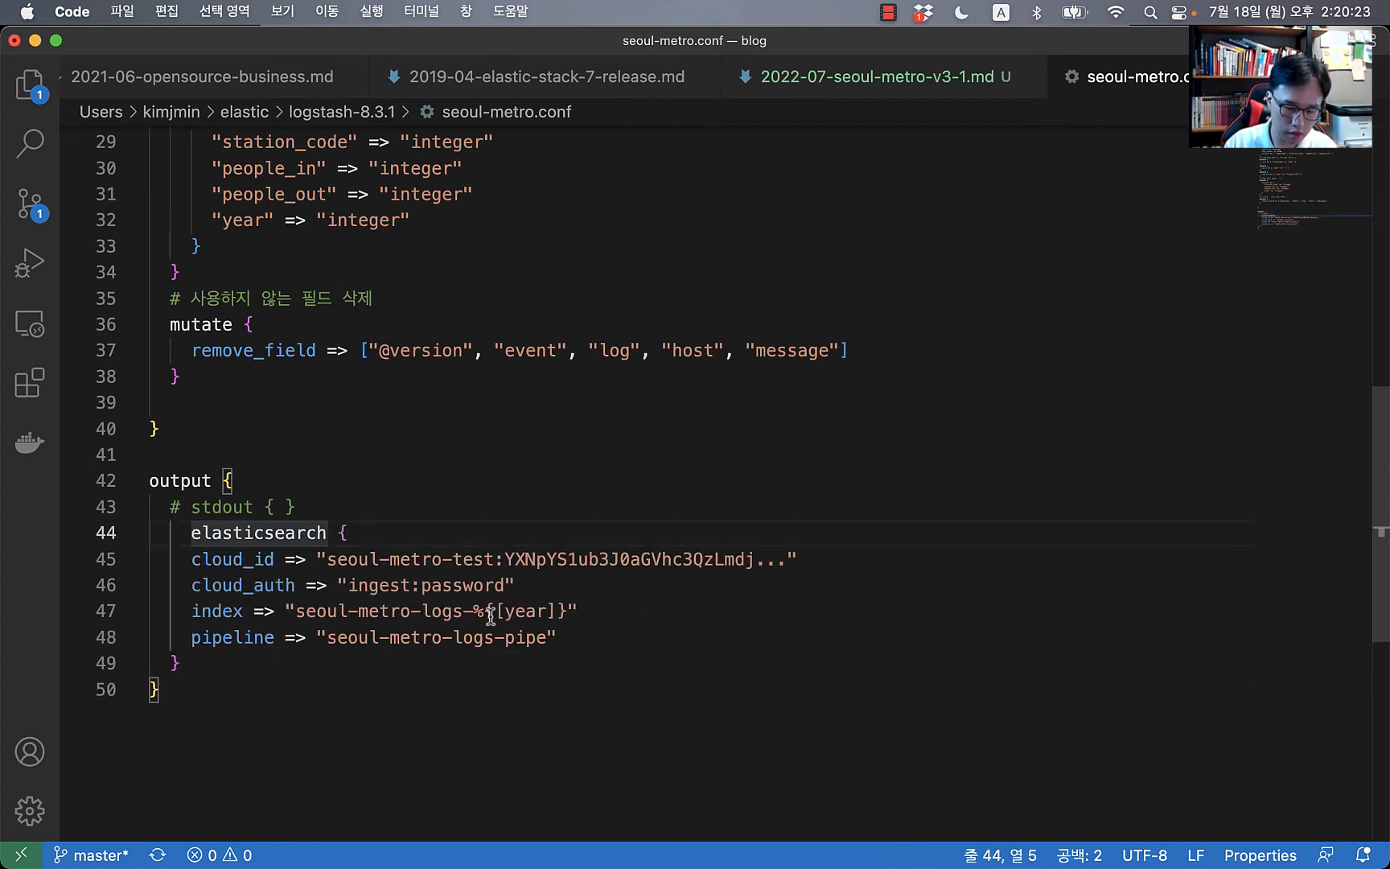
key(shift+Tab)
click(392, 585)
key(super+Tab)
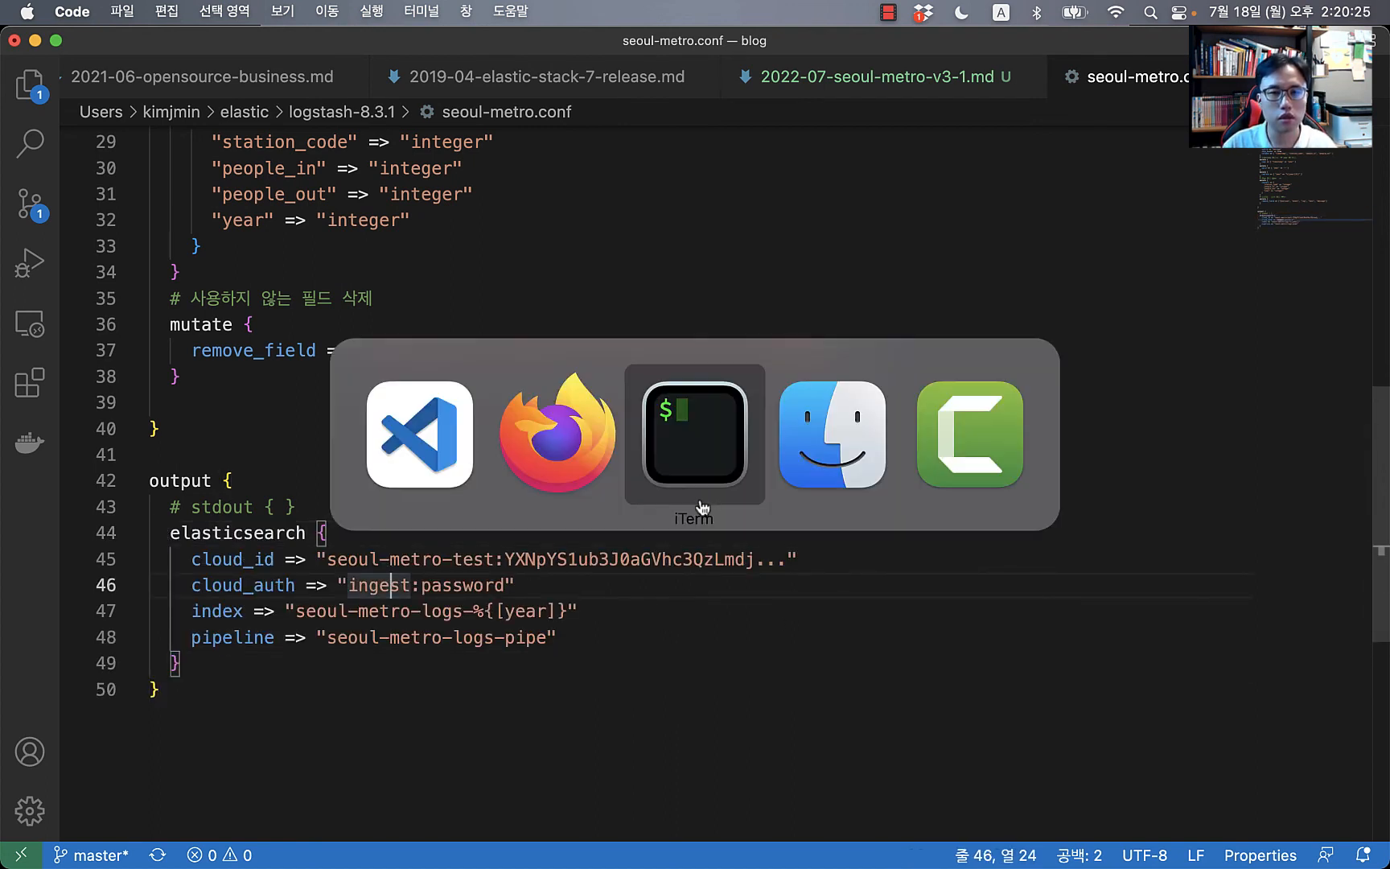
click(572, 458)
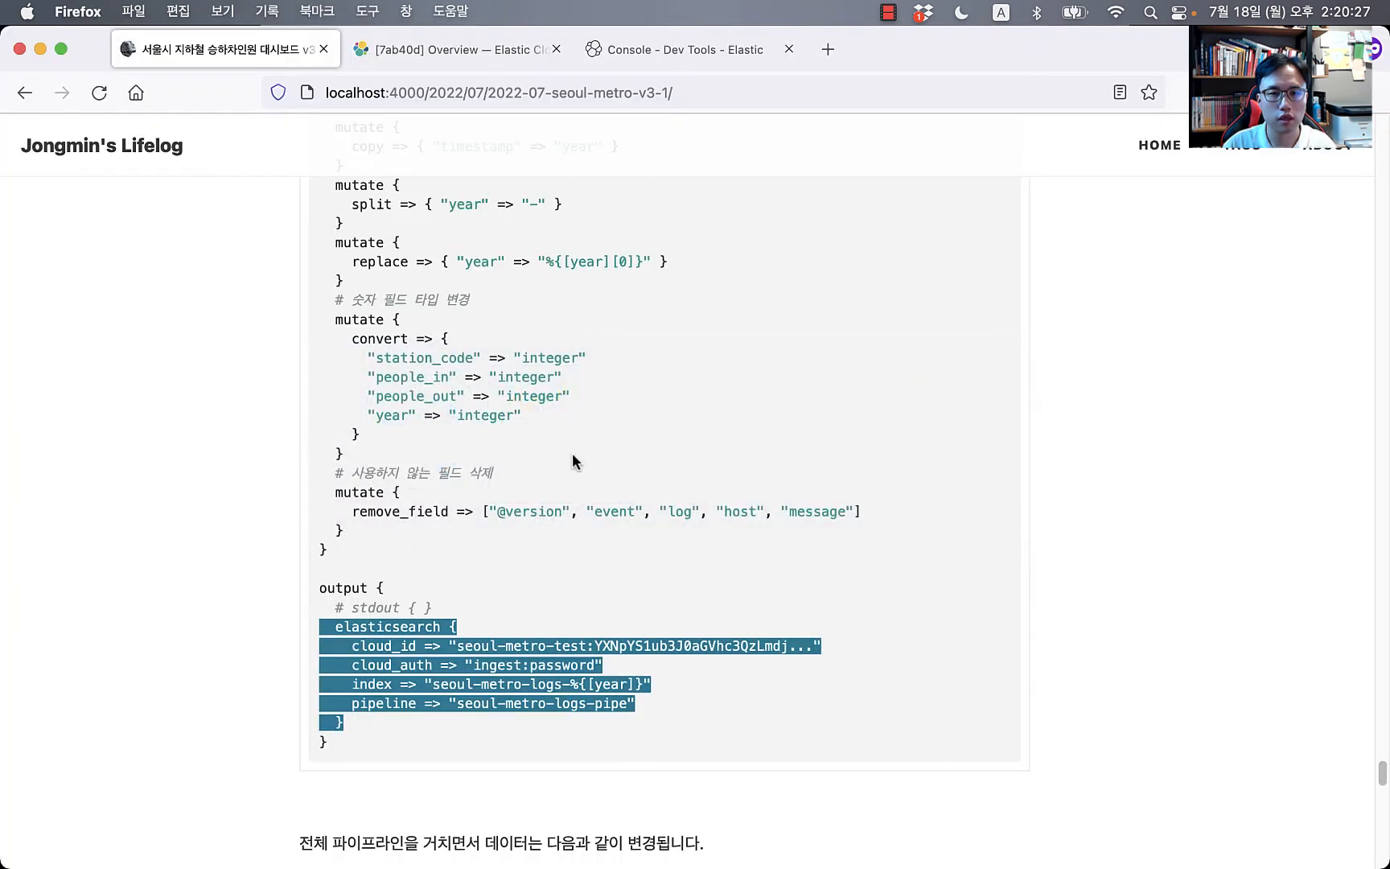
Step: Go to Stack Management > Users and start a new user
click(672, 49)
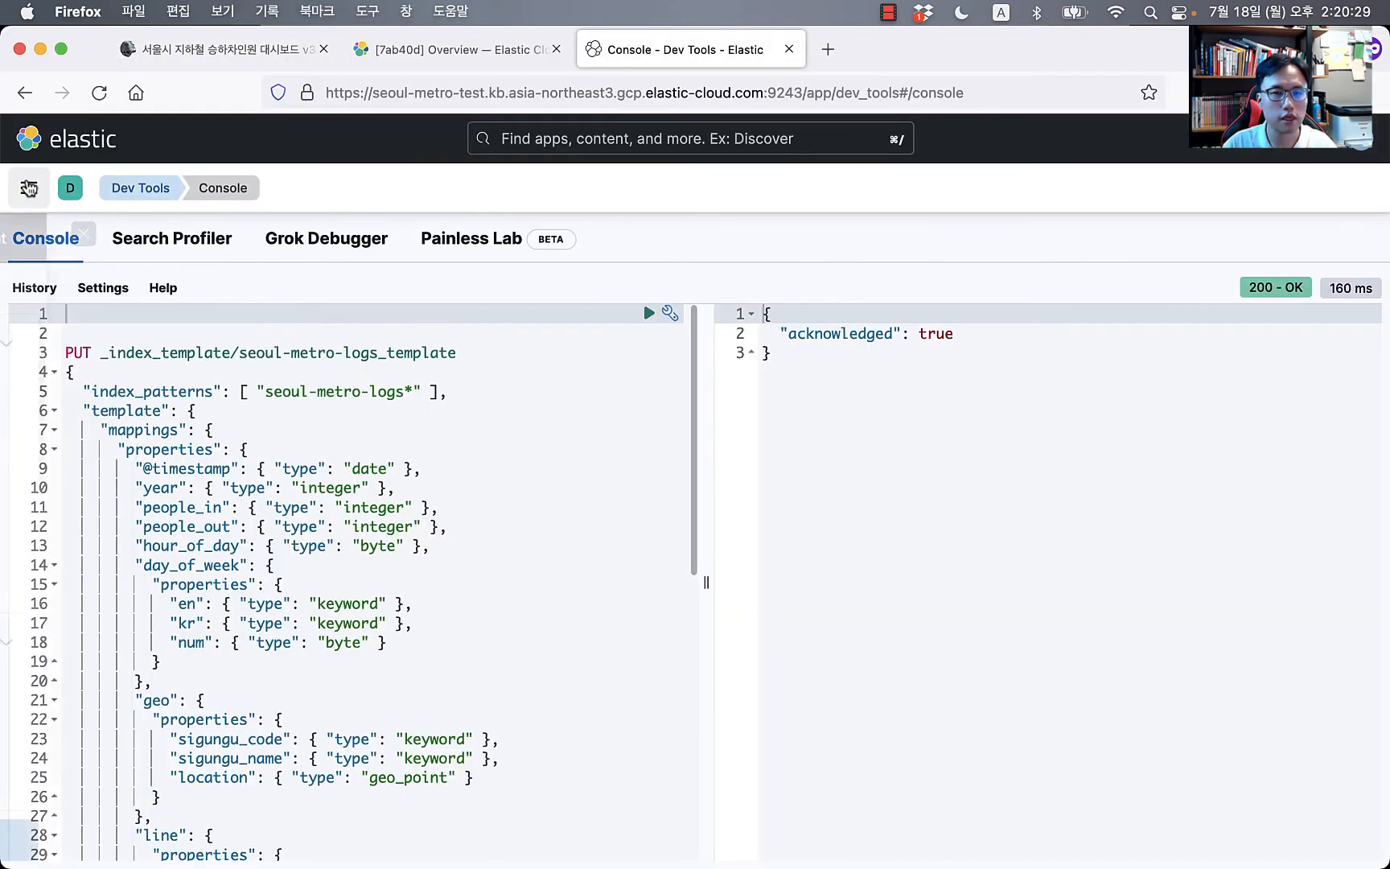
click(28, 187)
scroll(118, 587, down, 3)
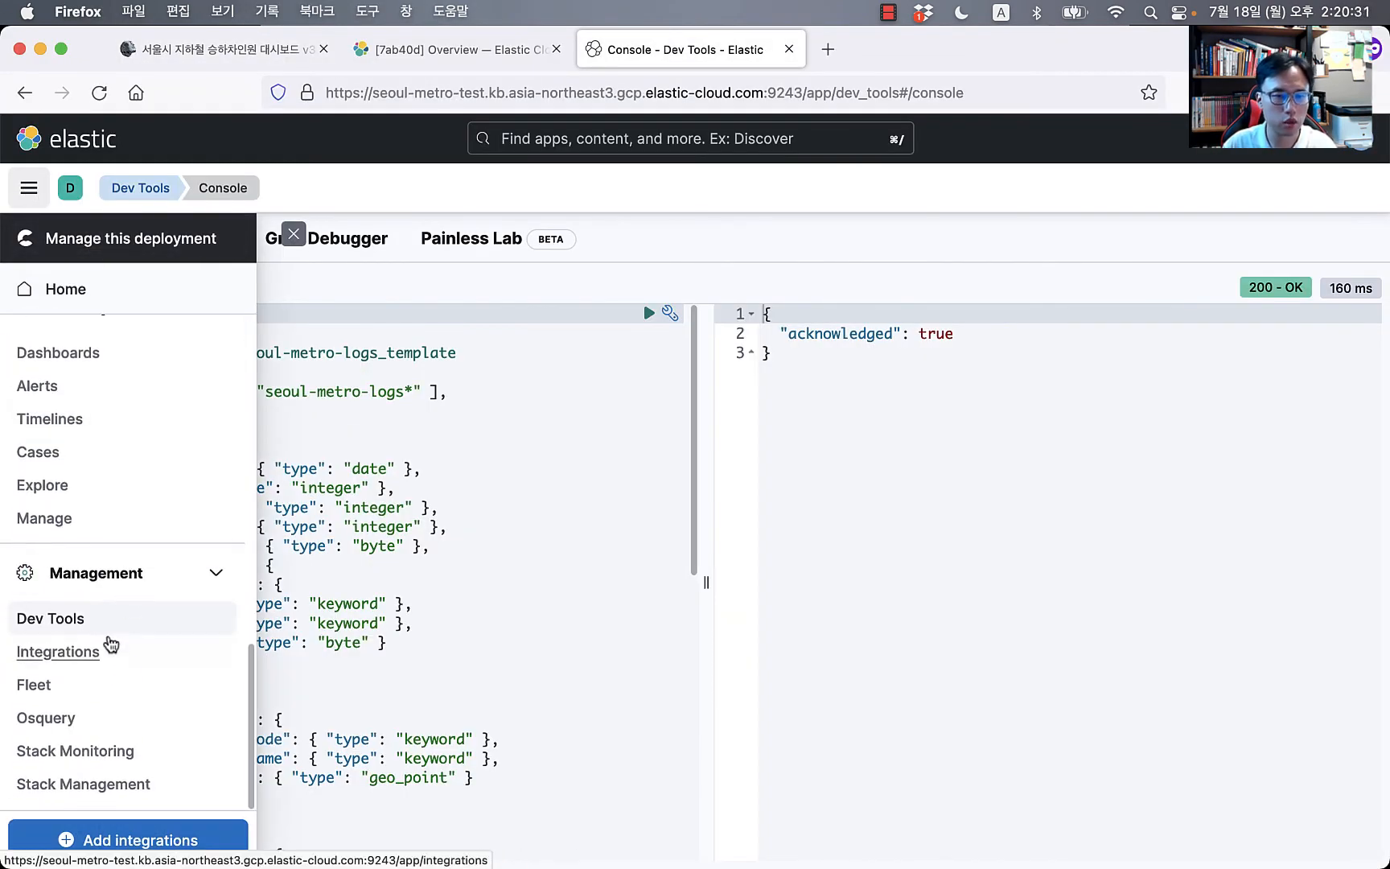
click(80, 786)
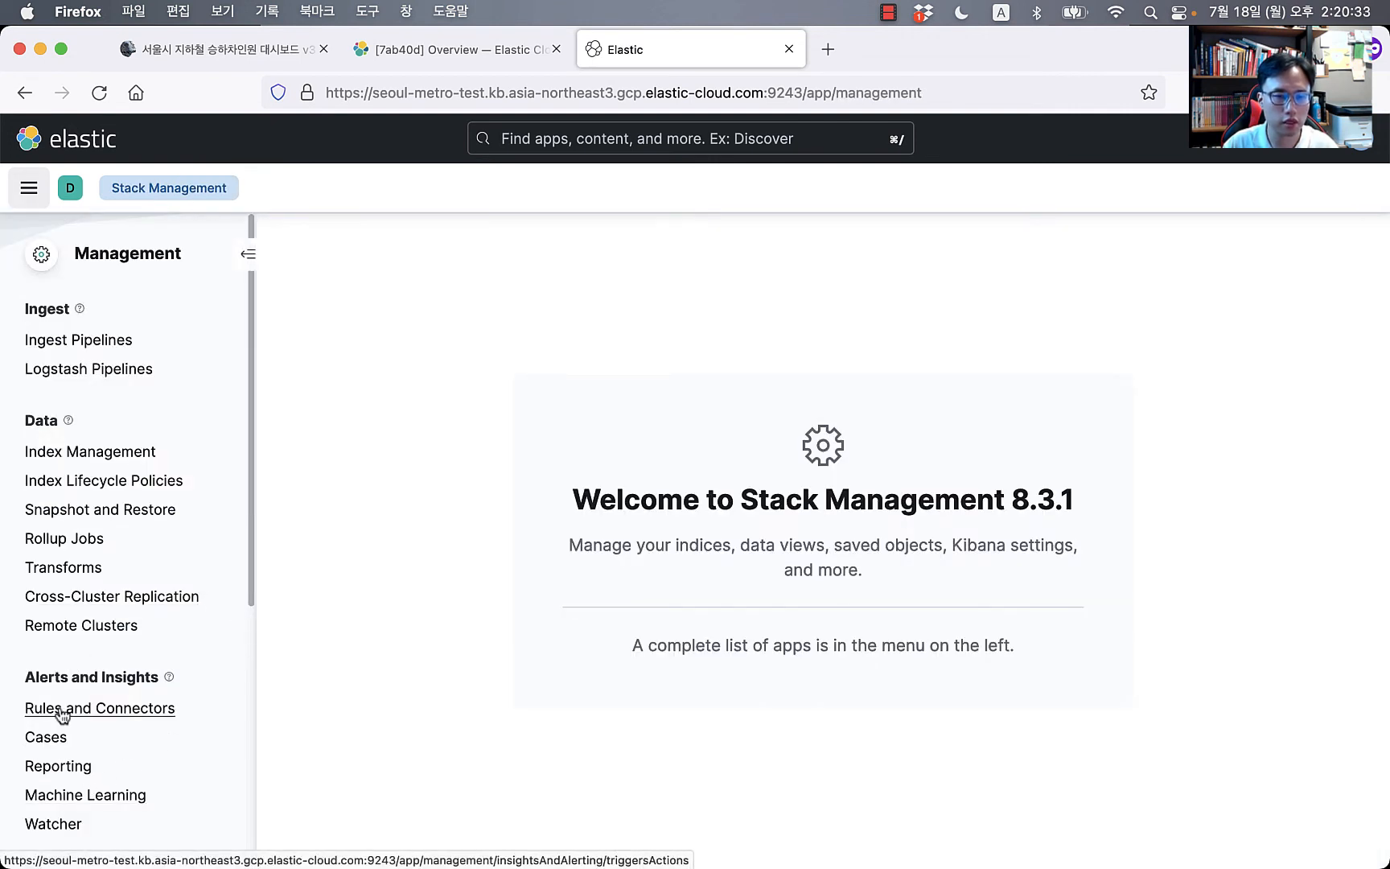
scroll(97, 720, down, 1)
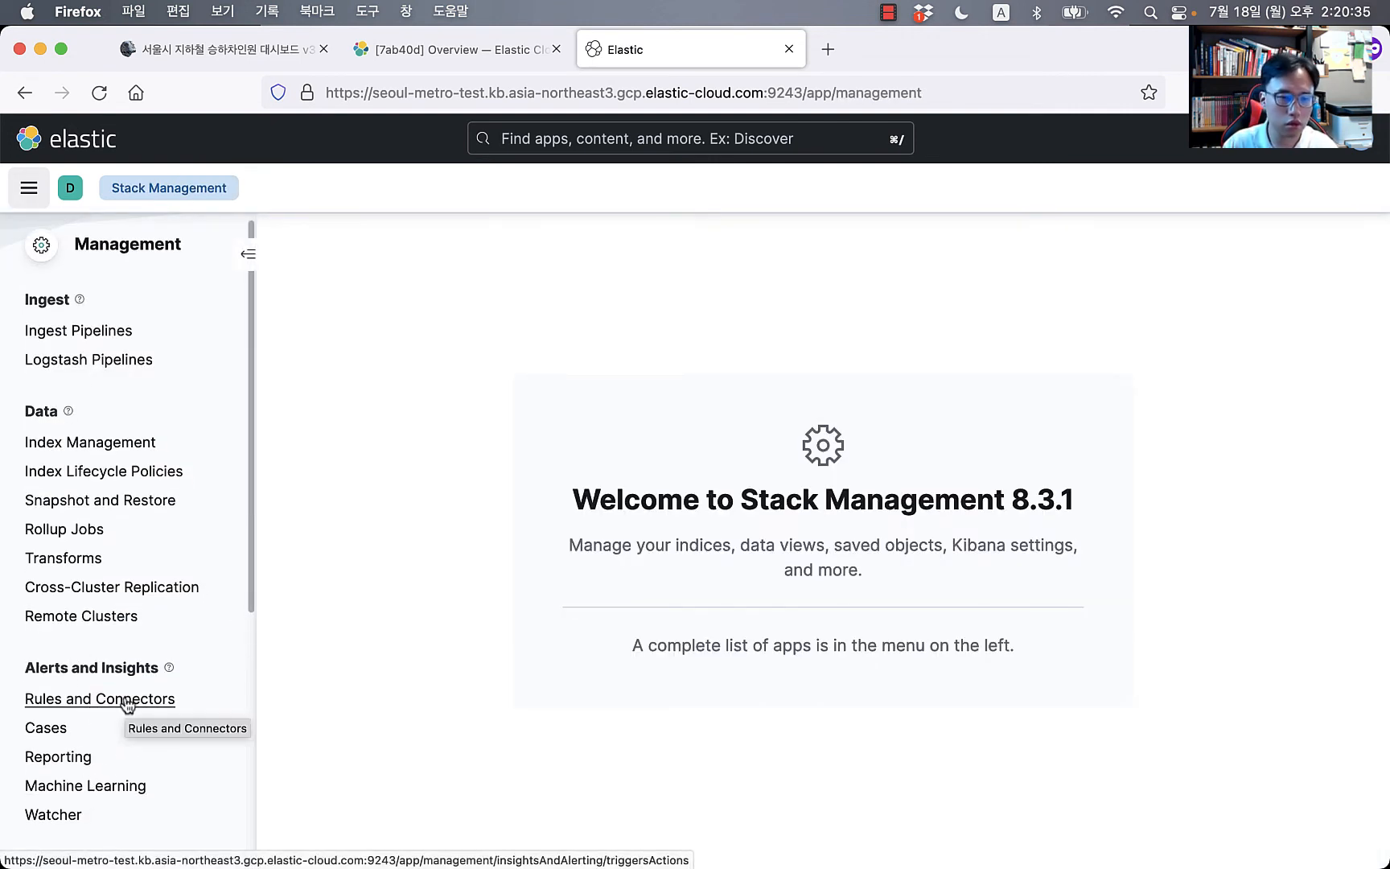
scroll(125, 702, down, 5)
click(56, 714)
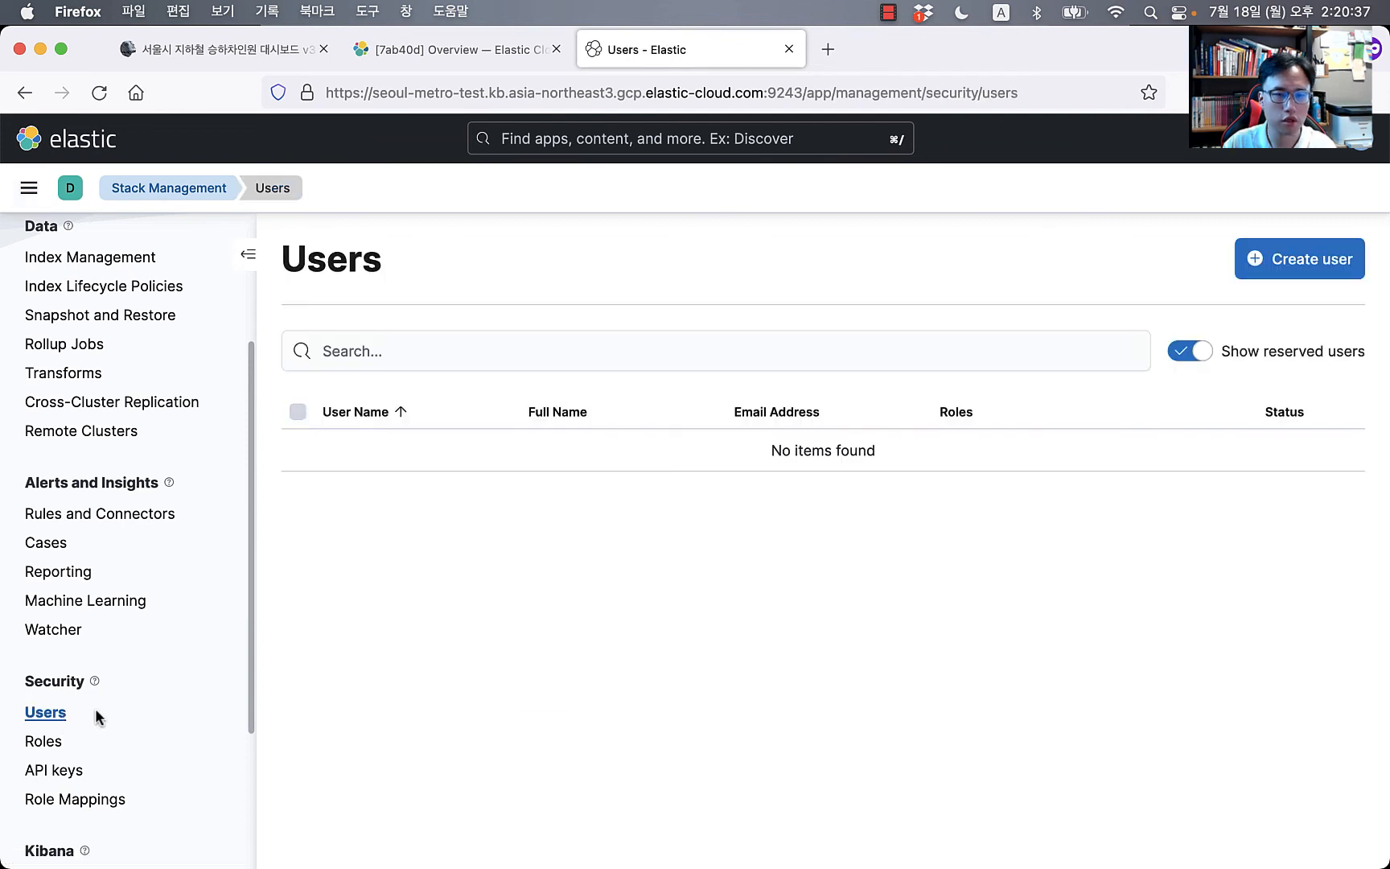
click(1292, 273)
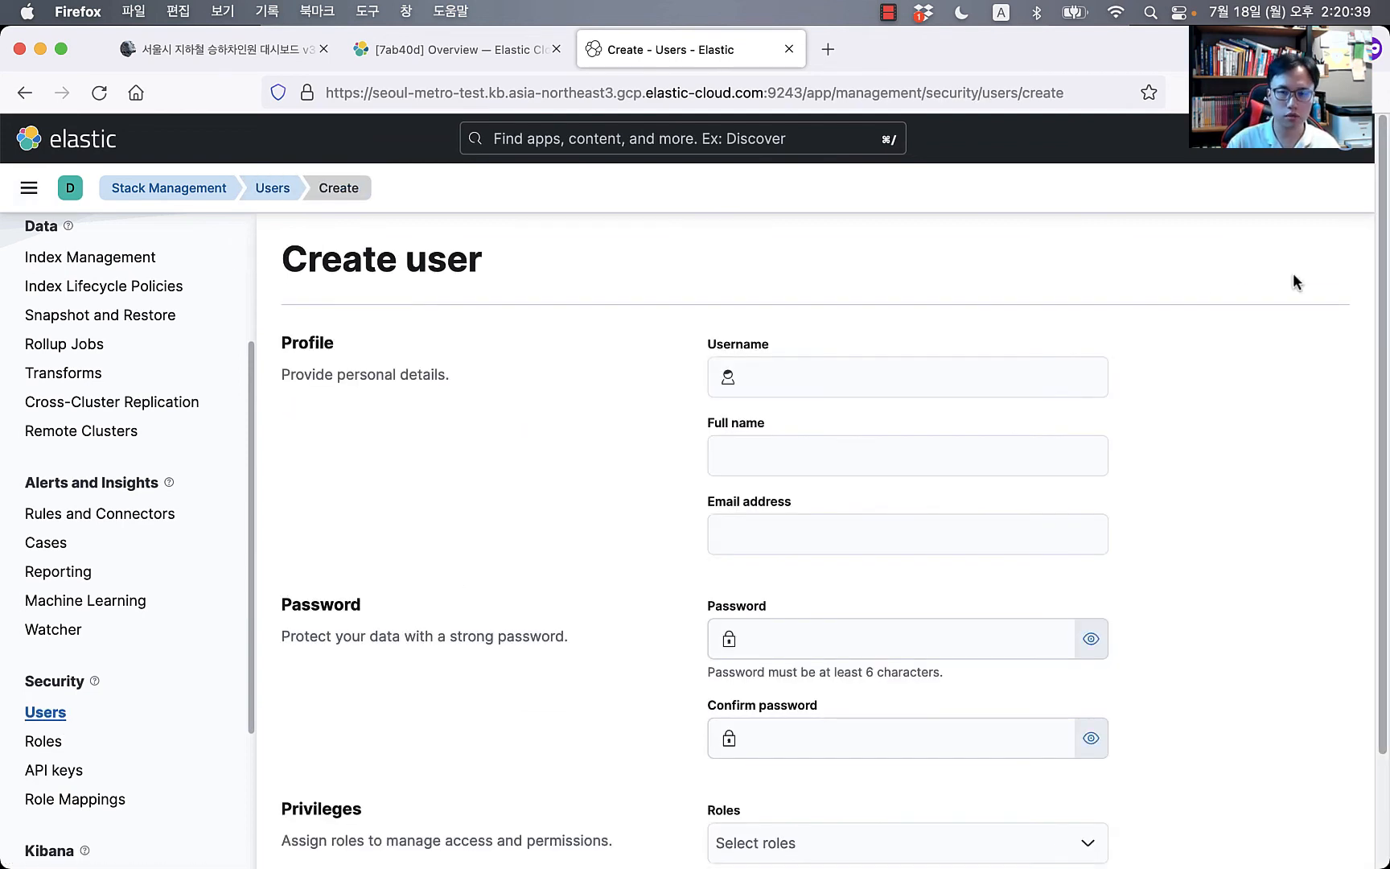
Step: Enter username "ingest", an e-mail address, and the password twice
click(919, 376)
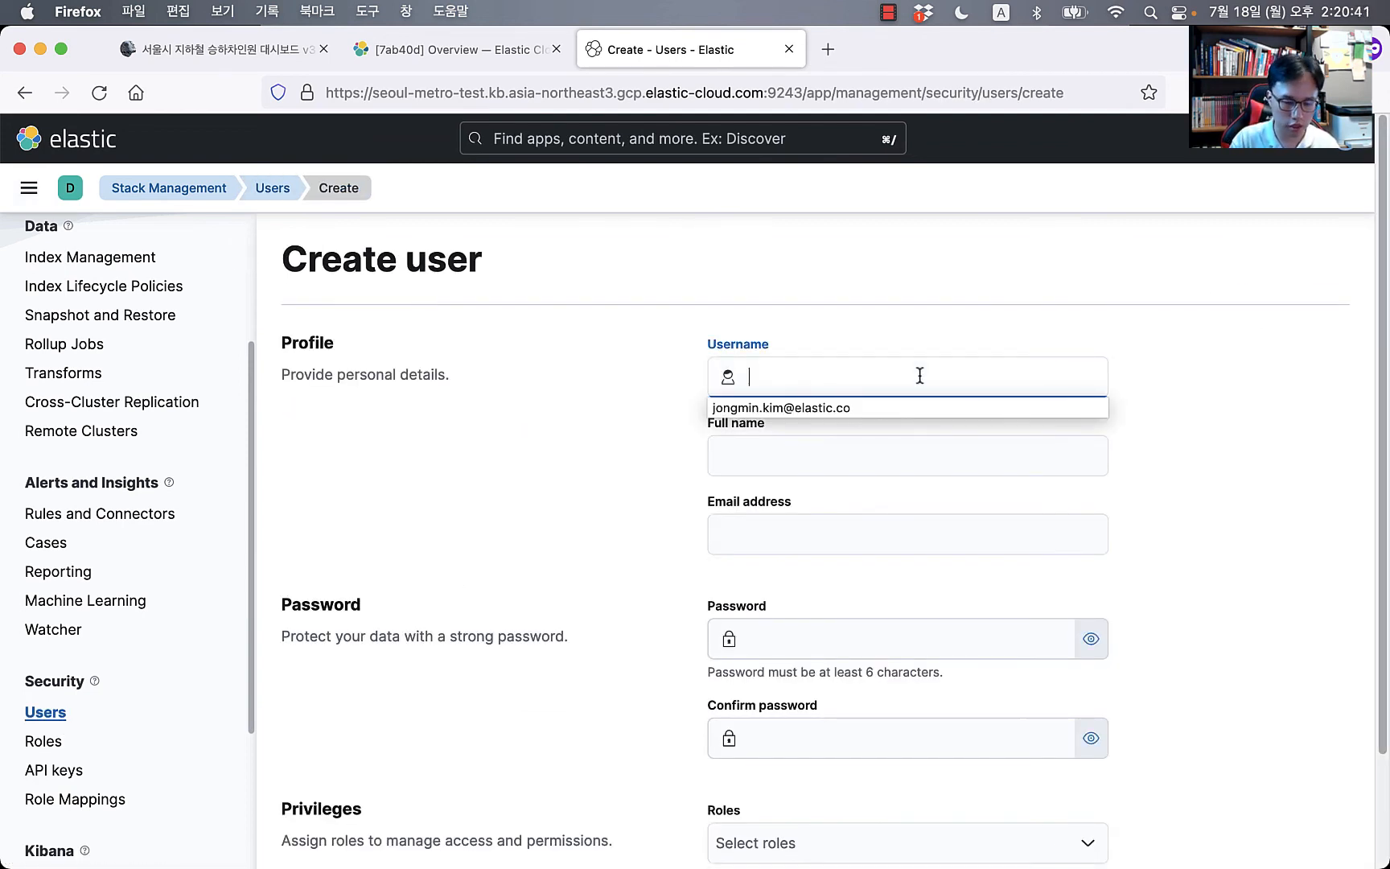
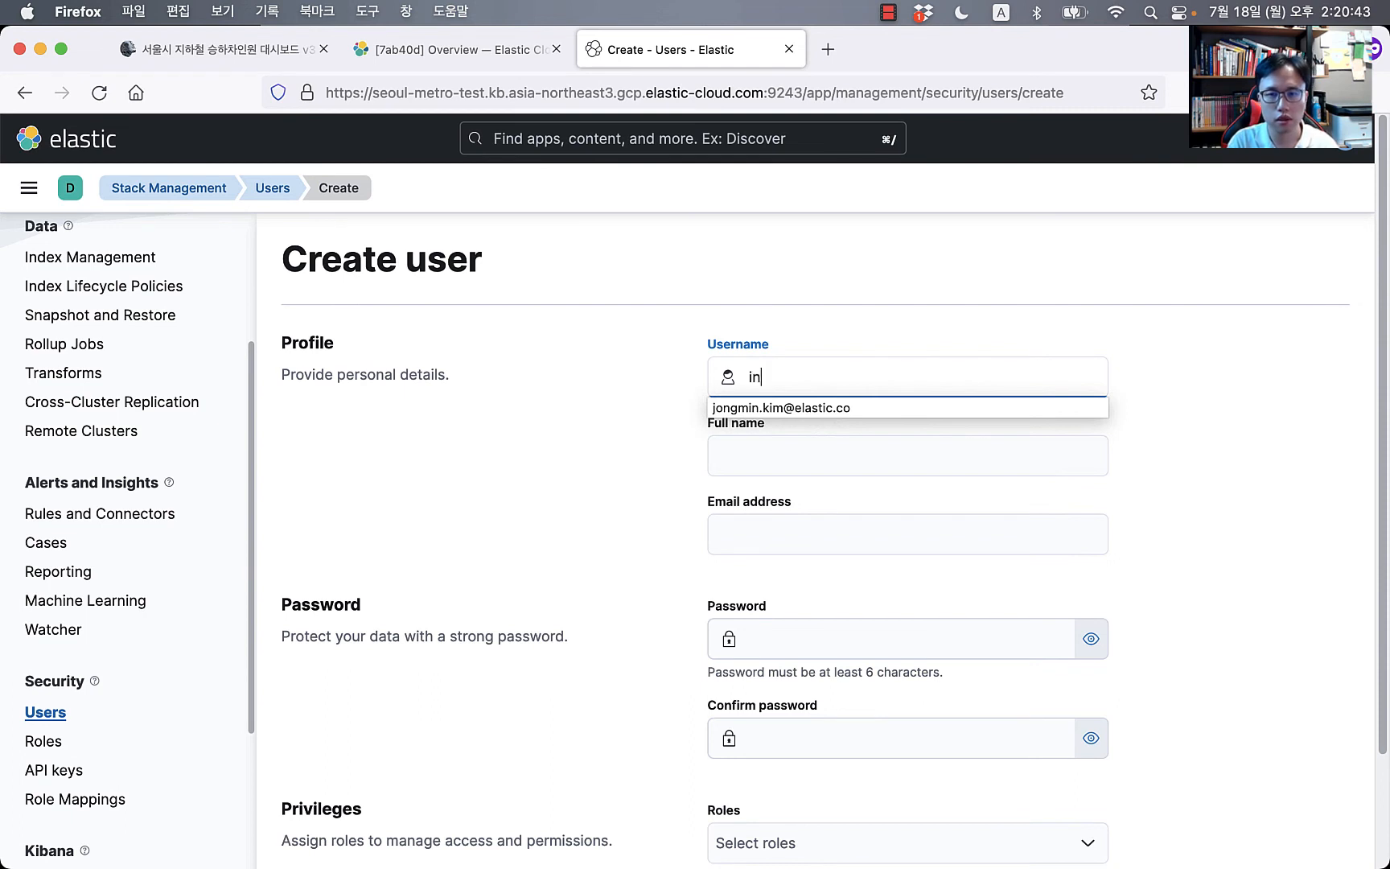
key(Tab)
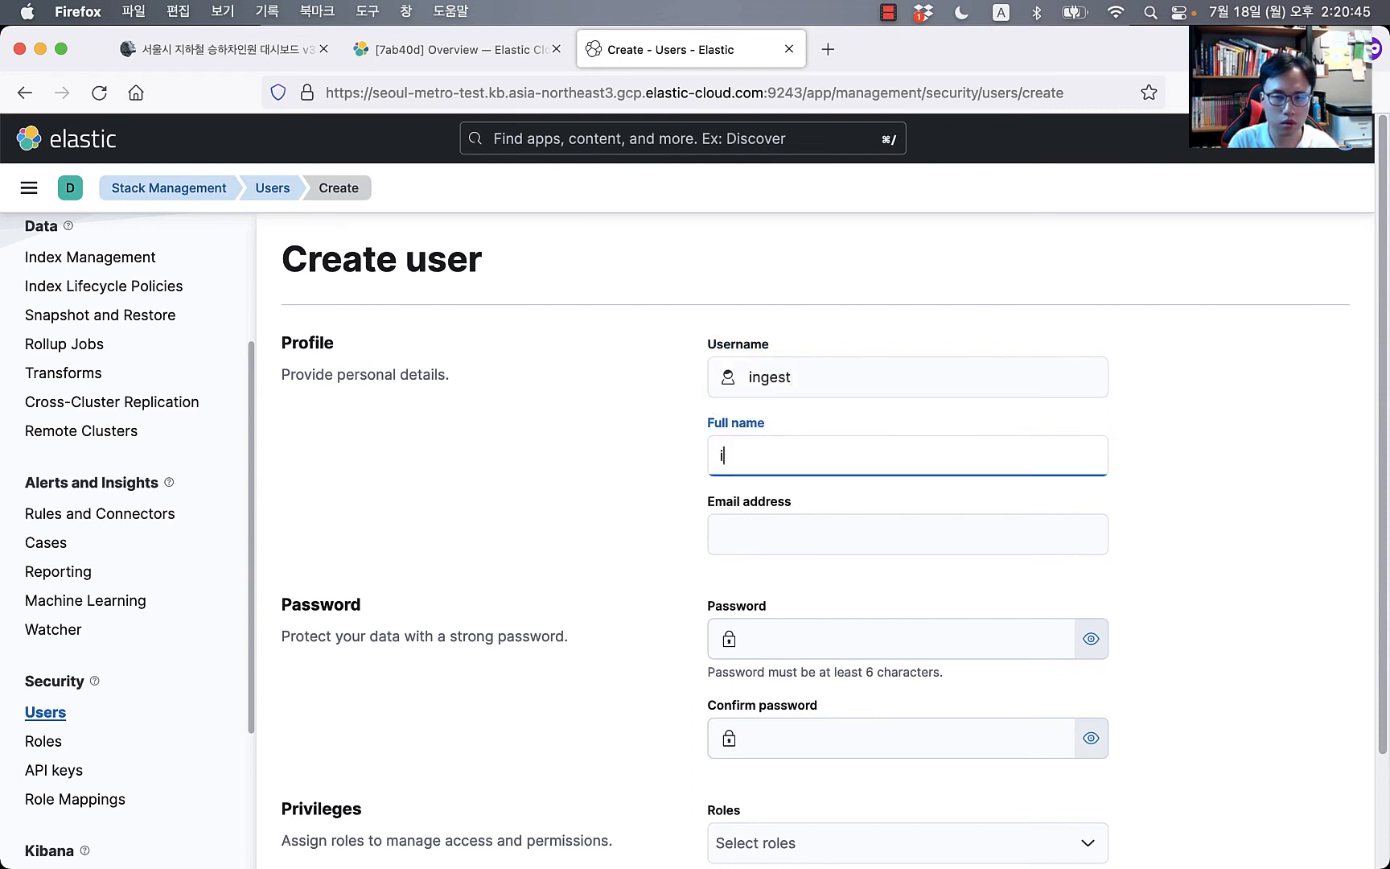
key(Tab)
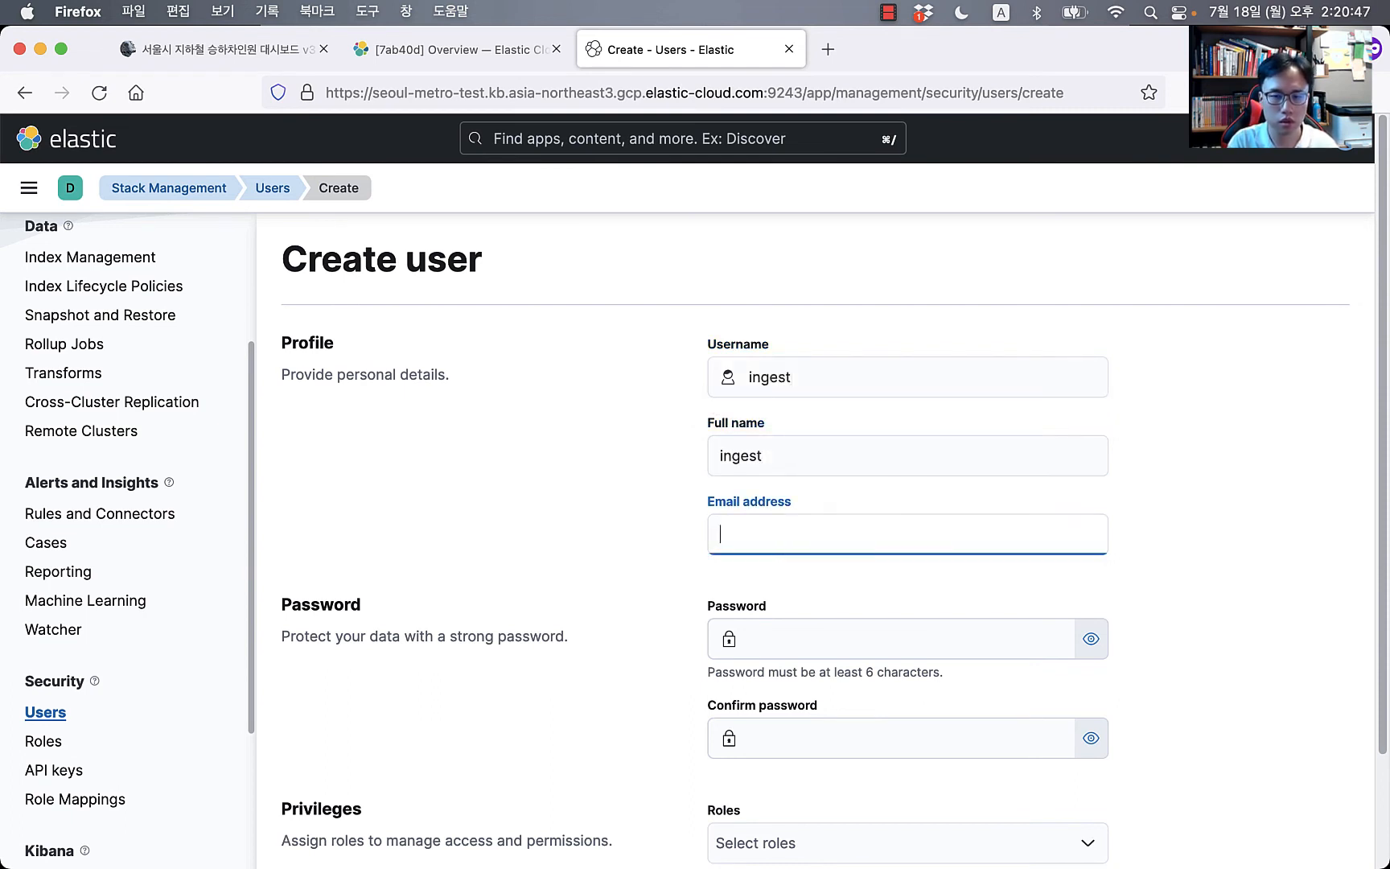
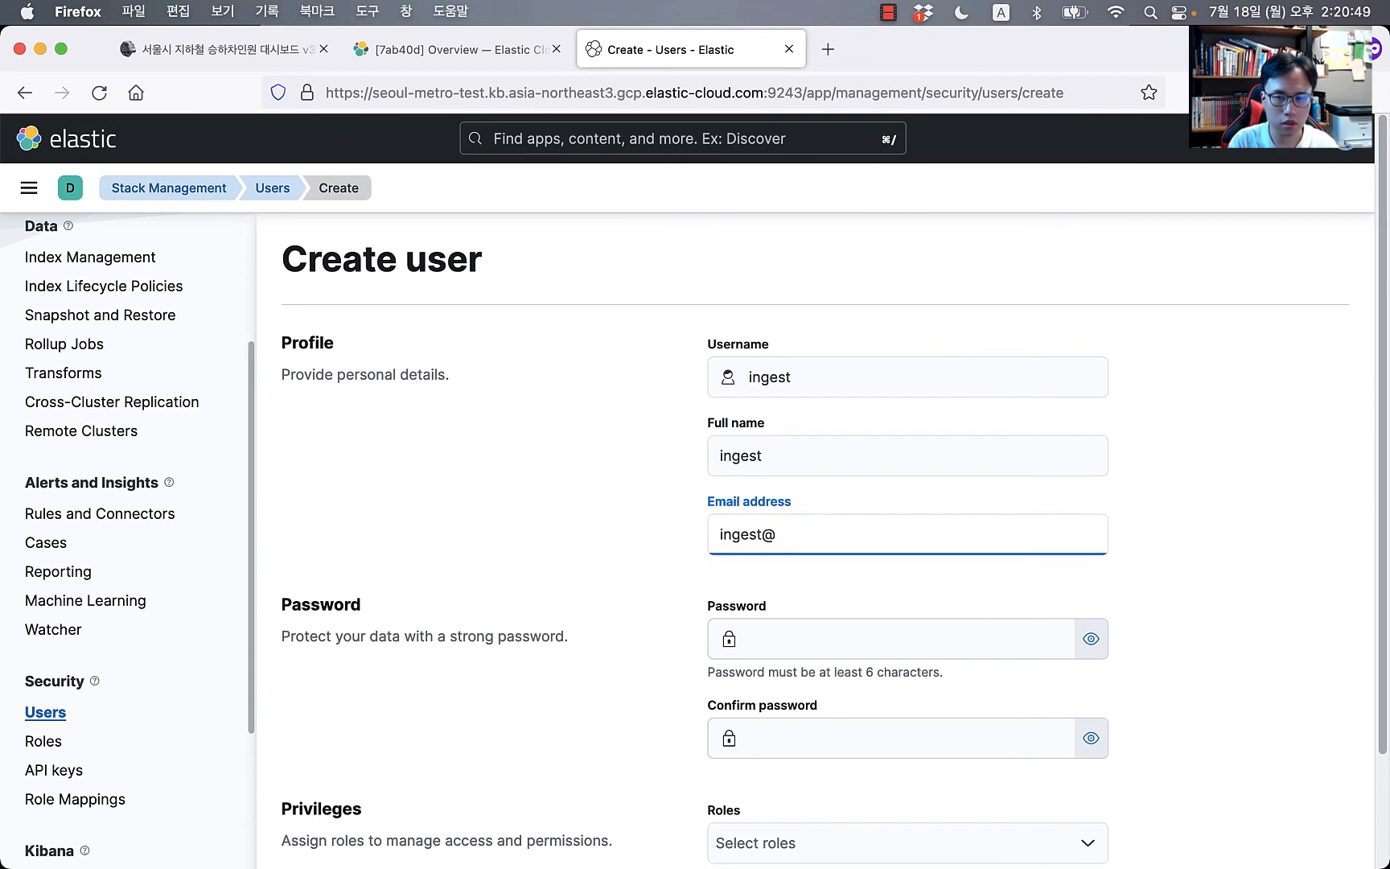
key(Tab)
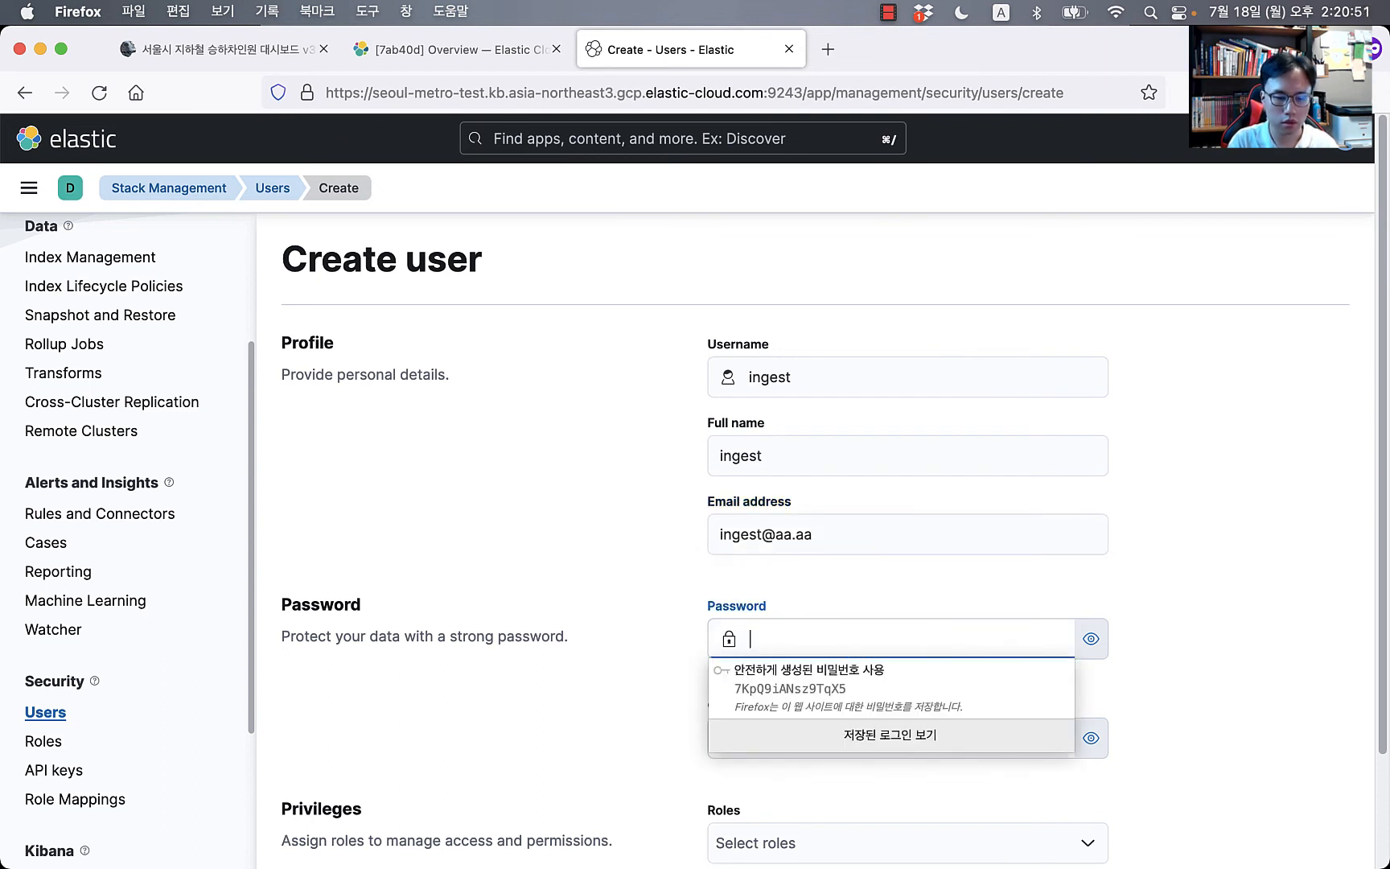
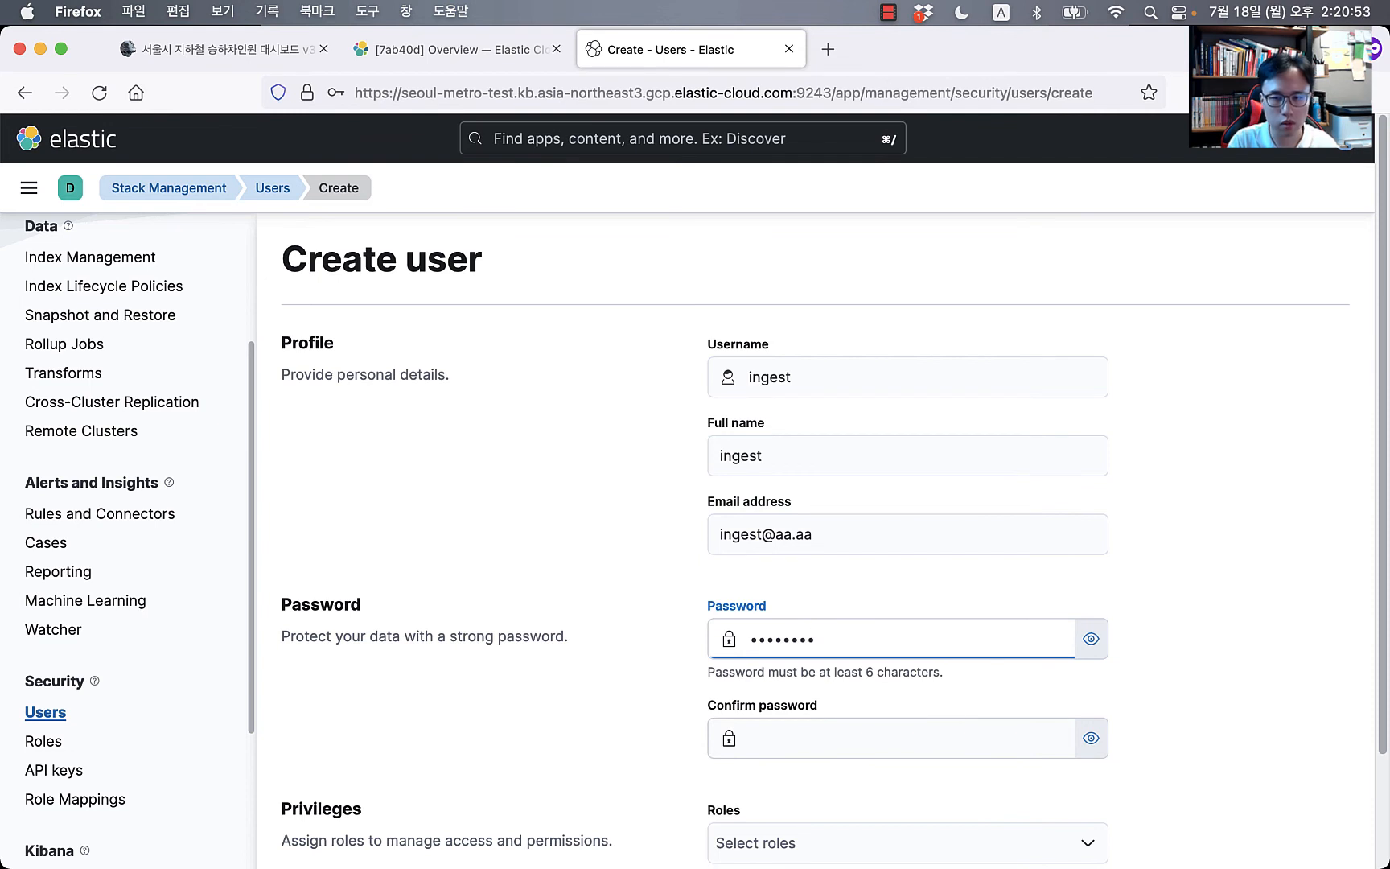
key(Tab)
key(Tab)
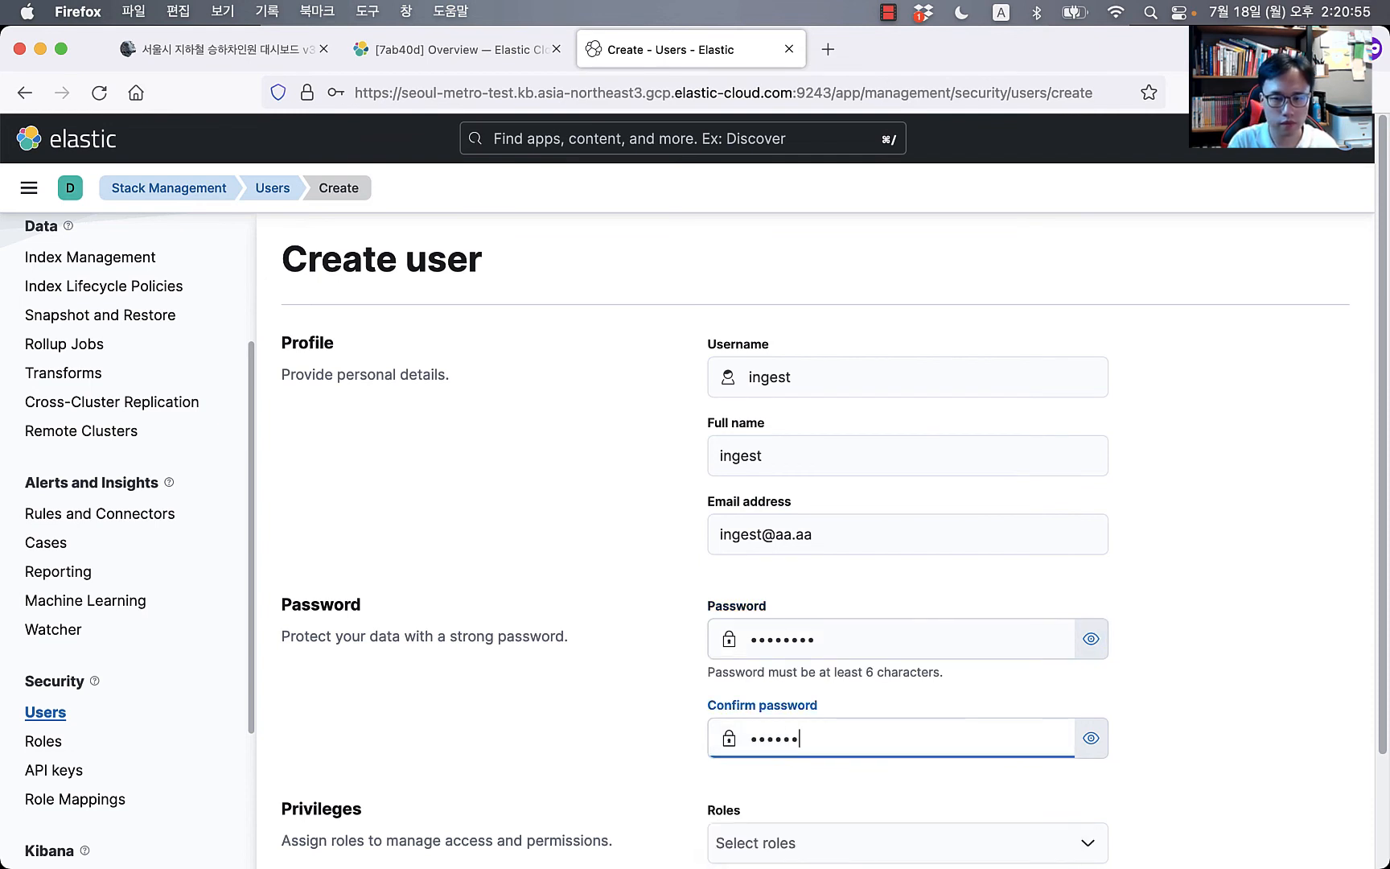
Step: Assign the superuser role and create the user
scroll(888, 364, down, 3)
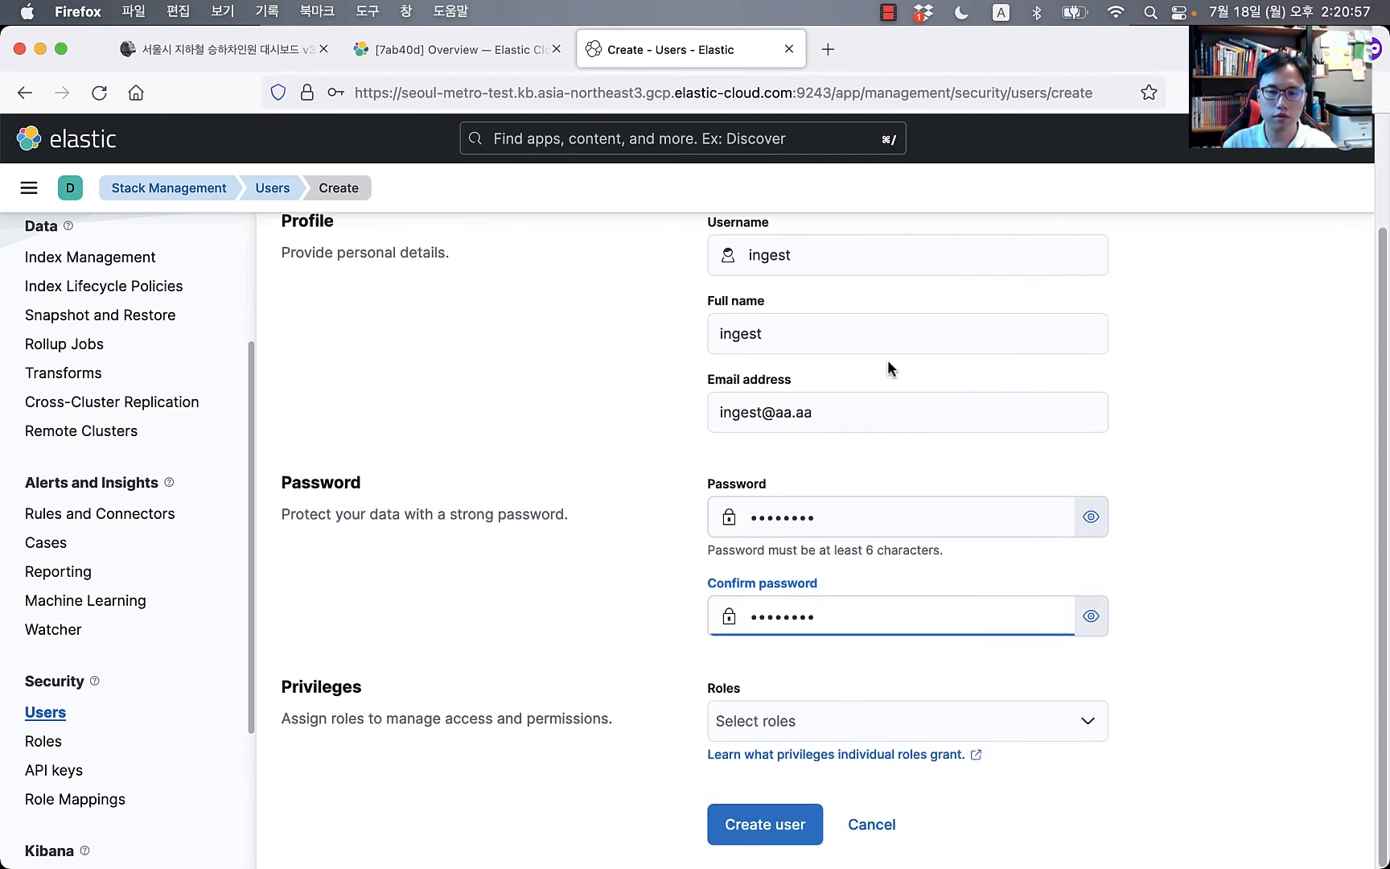
click(902, 735)
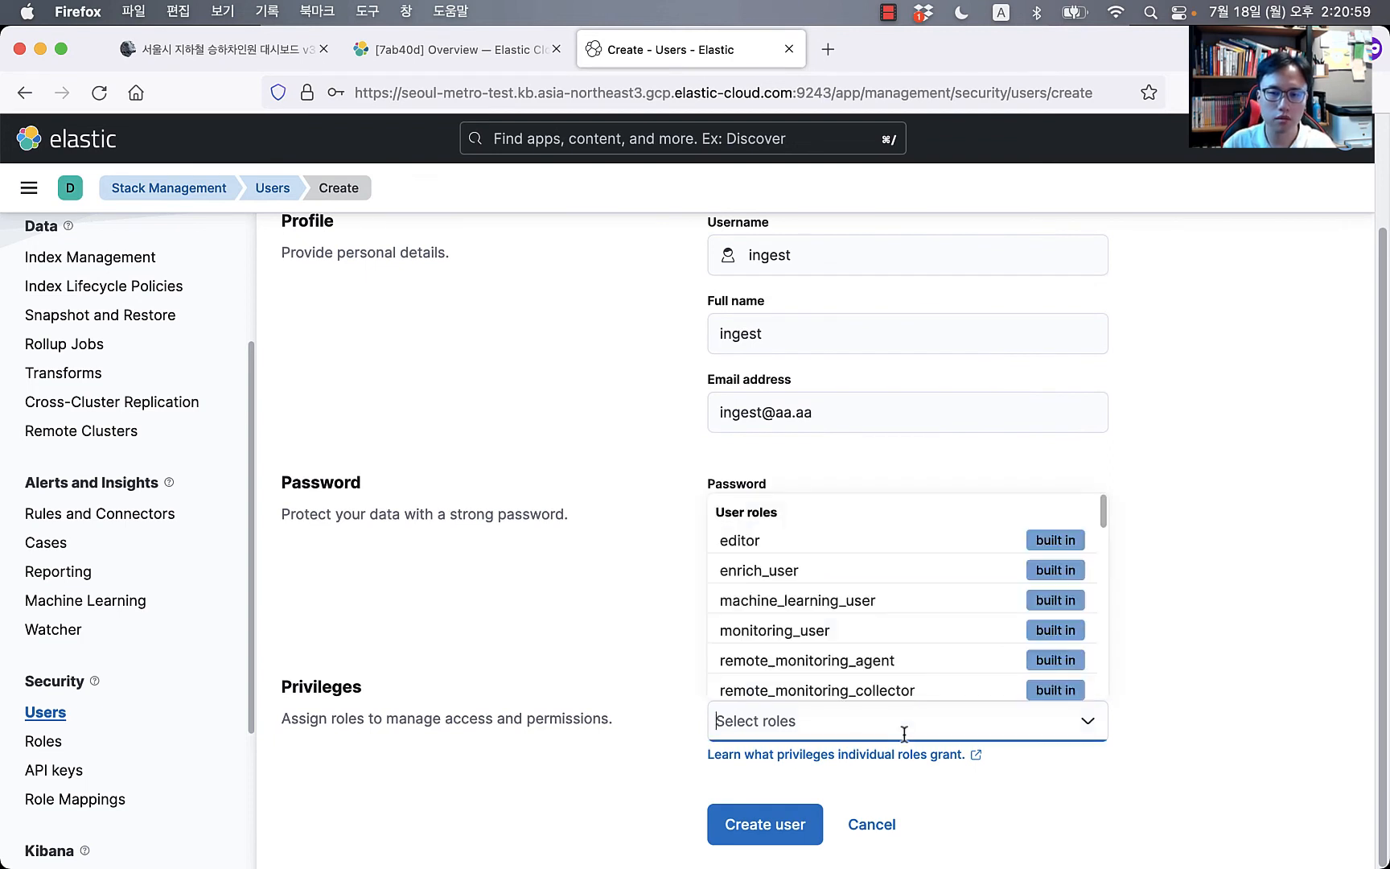
text(su)
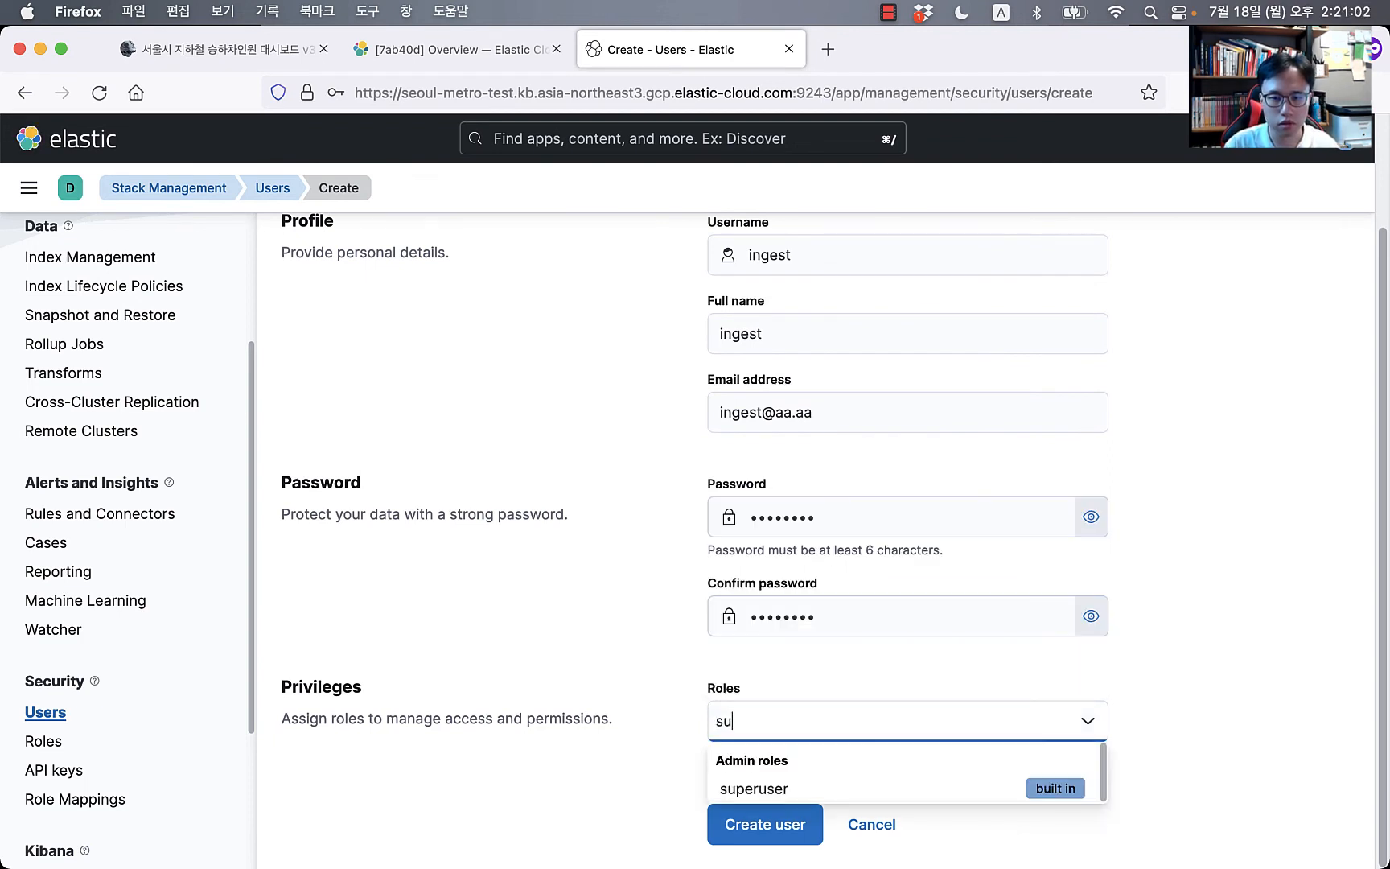
click(765, 789)
click(1263, 761)
click(819, 822)
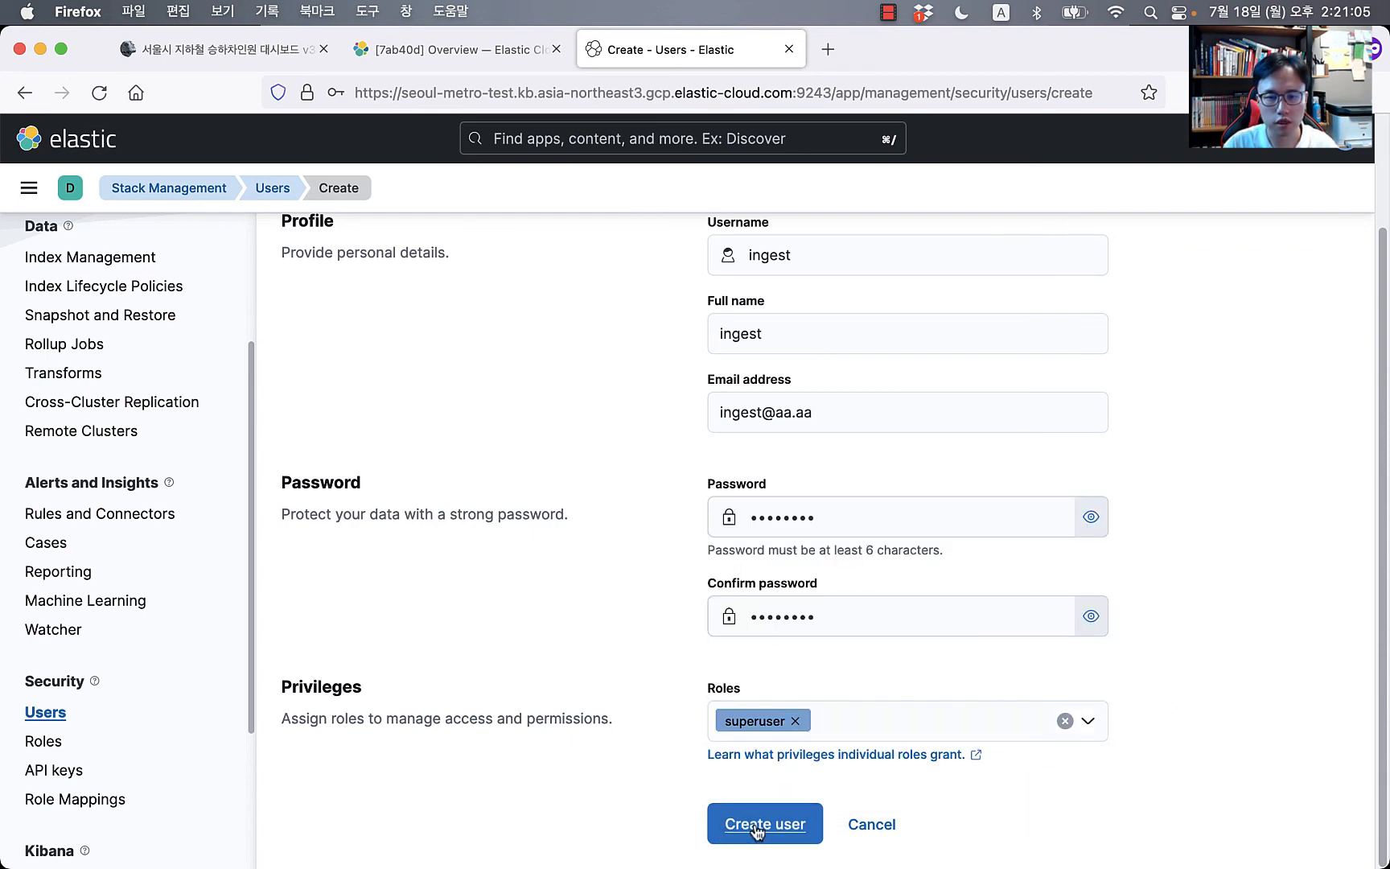
Step: Copy the Cloud ID from the seoul-metro-test deployment overview in Elastic Cloud
key(super+Tab)
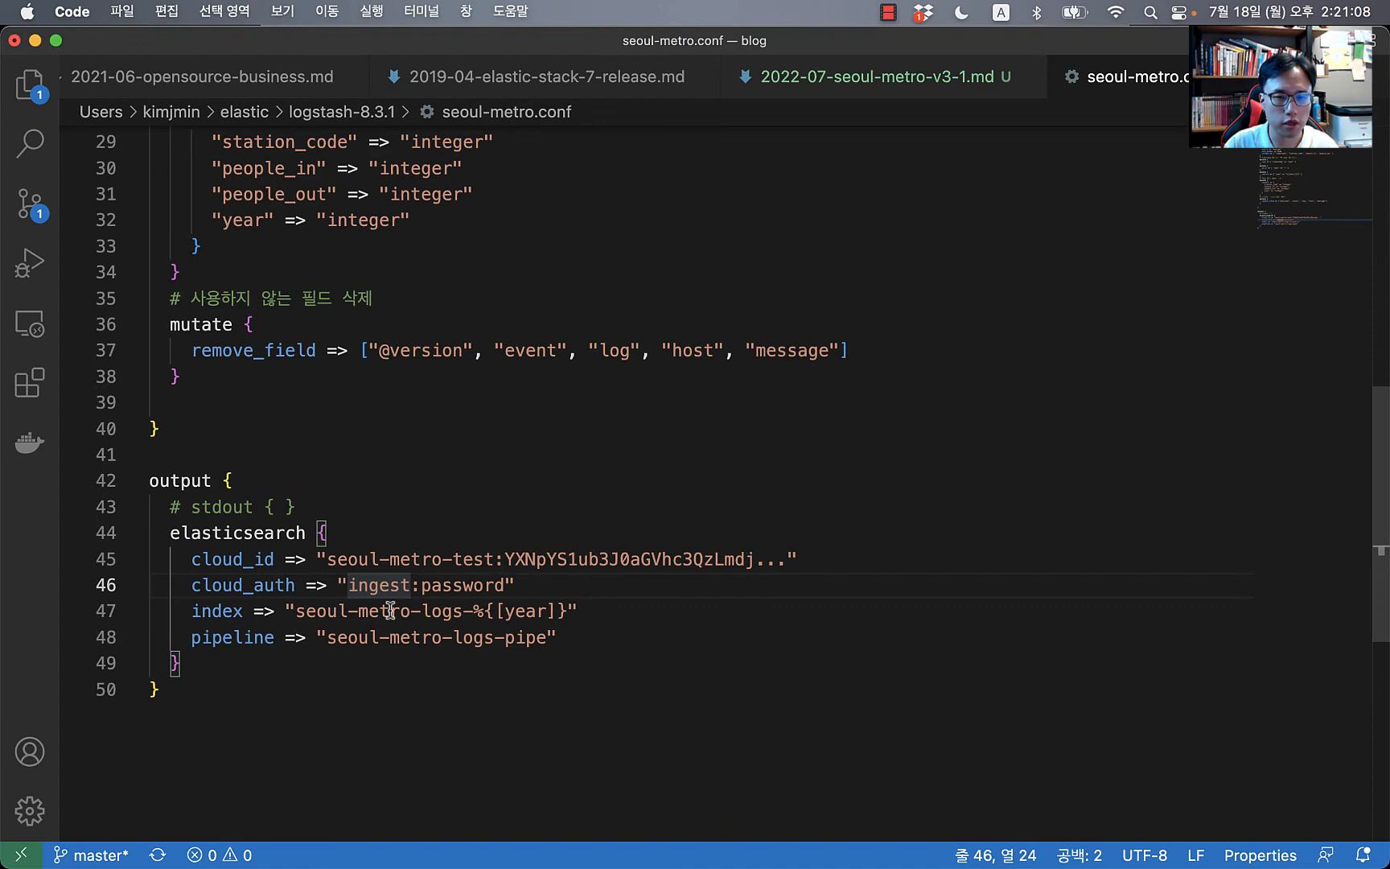
click(459, 586)
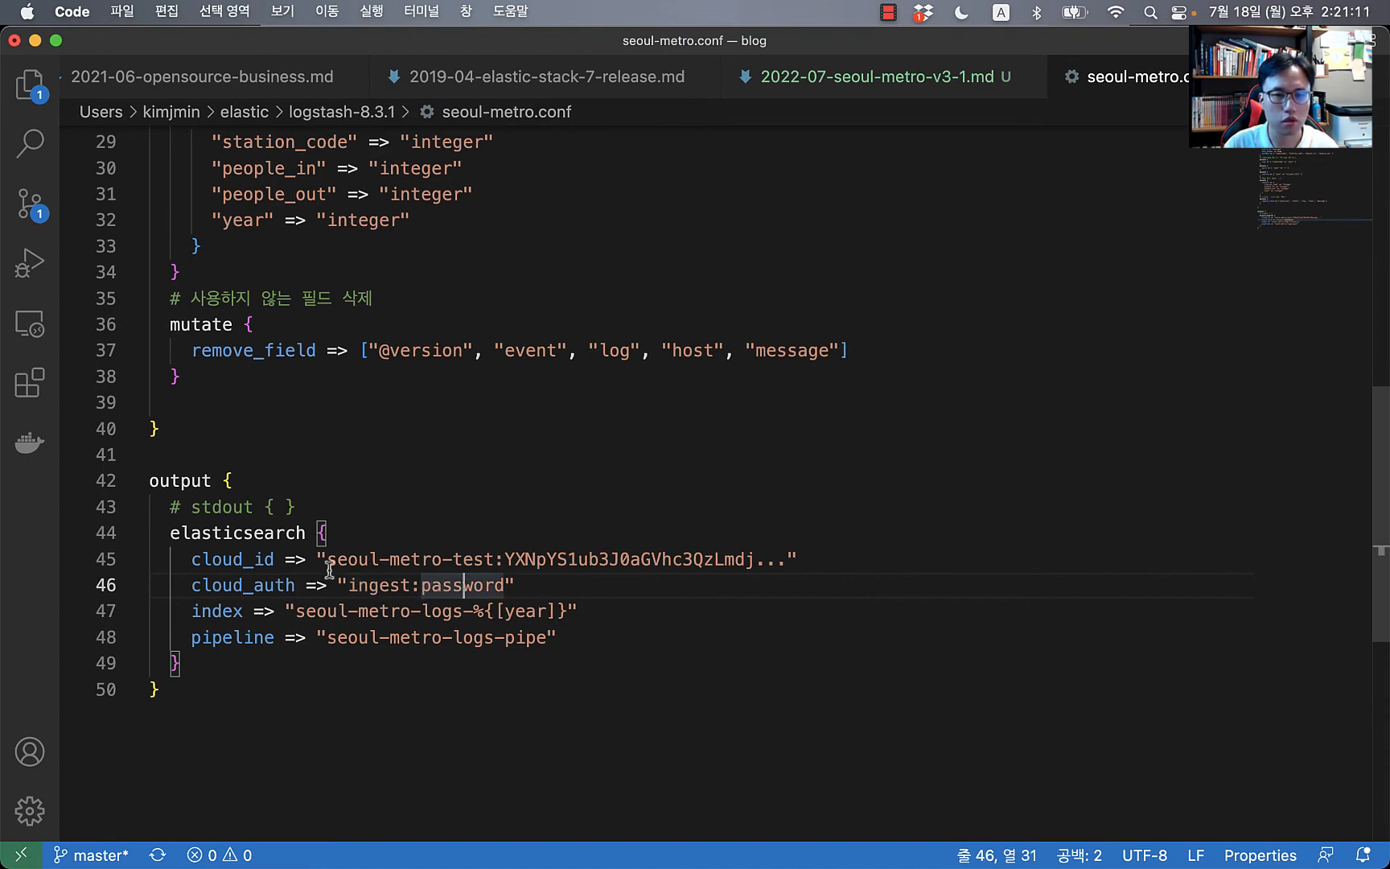
key(super+Tab)
click(387, 47)
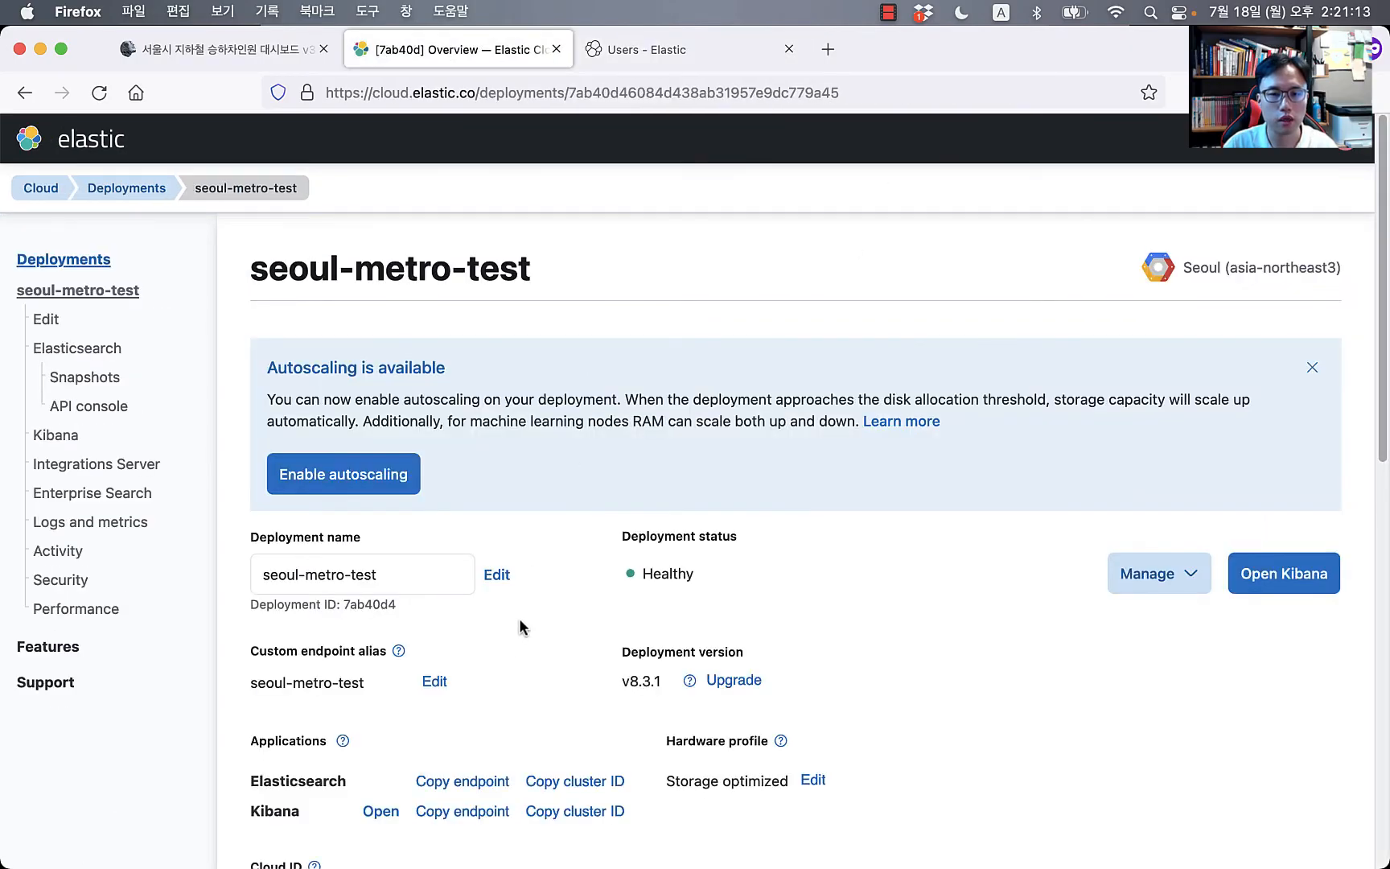
scroll(510, 651, down, 5)
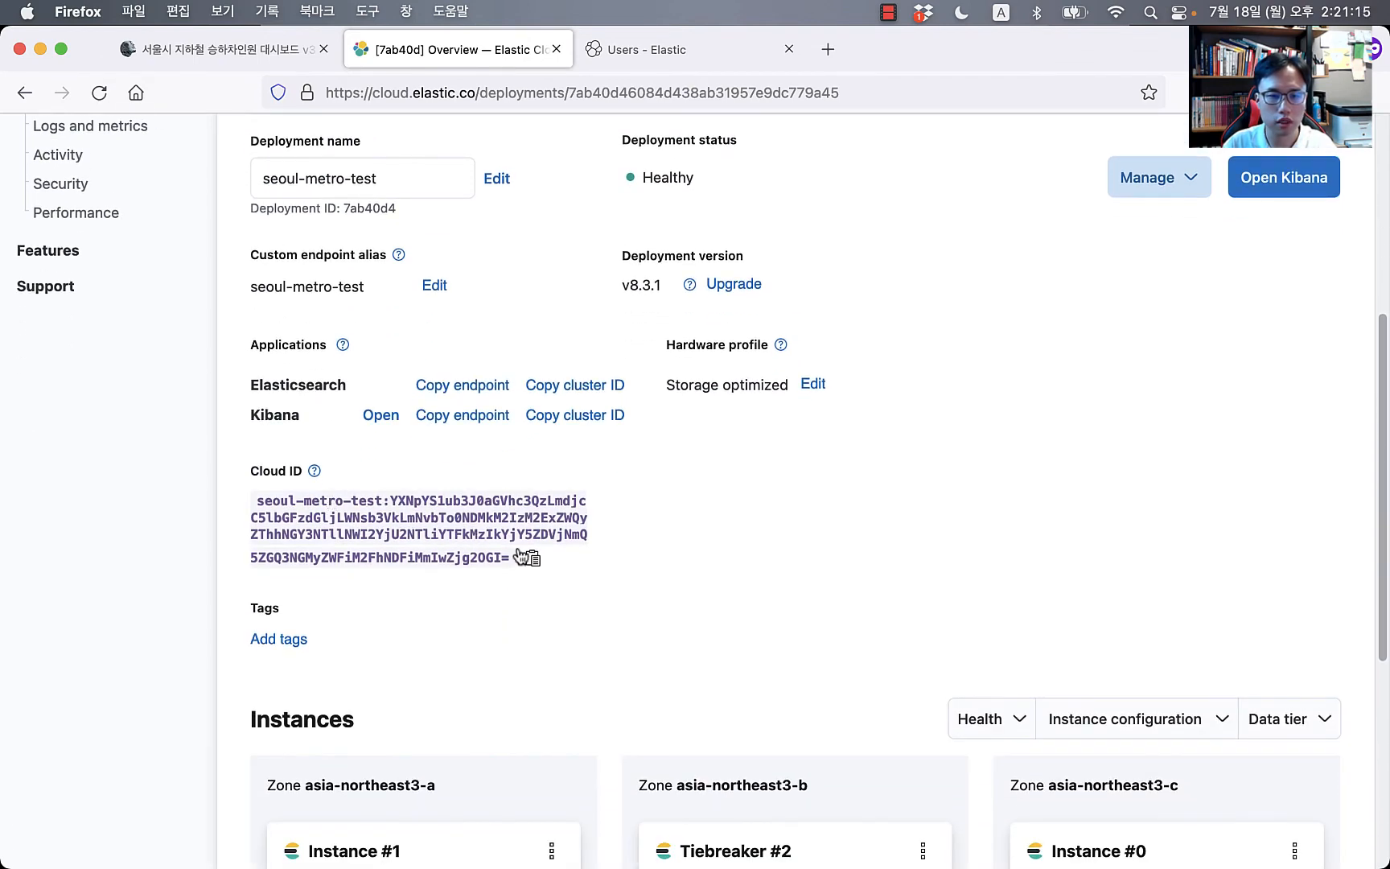
click(523, 557)
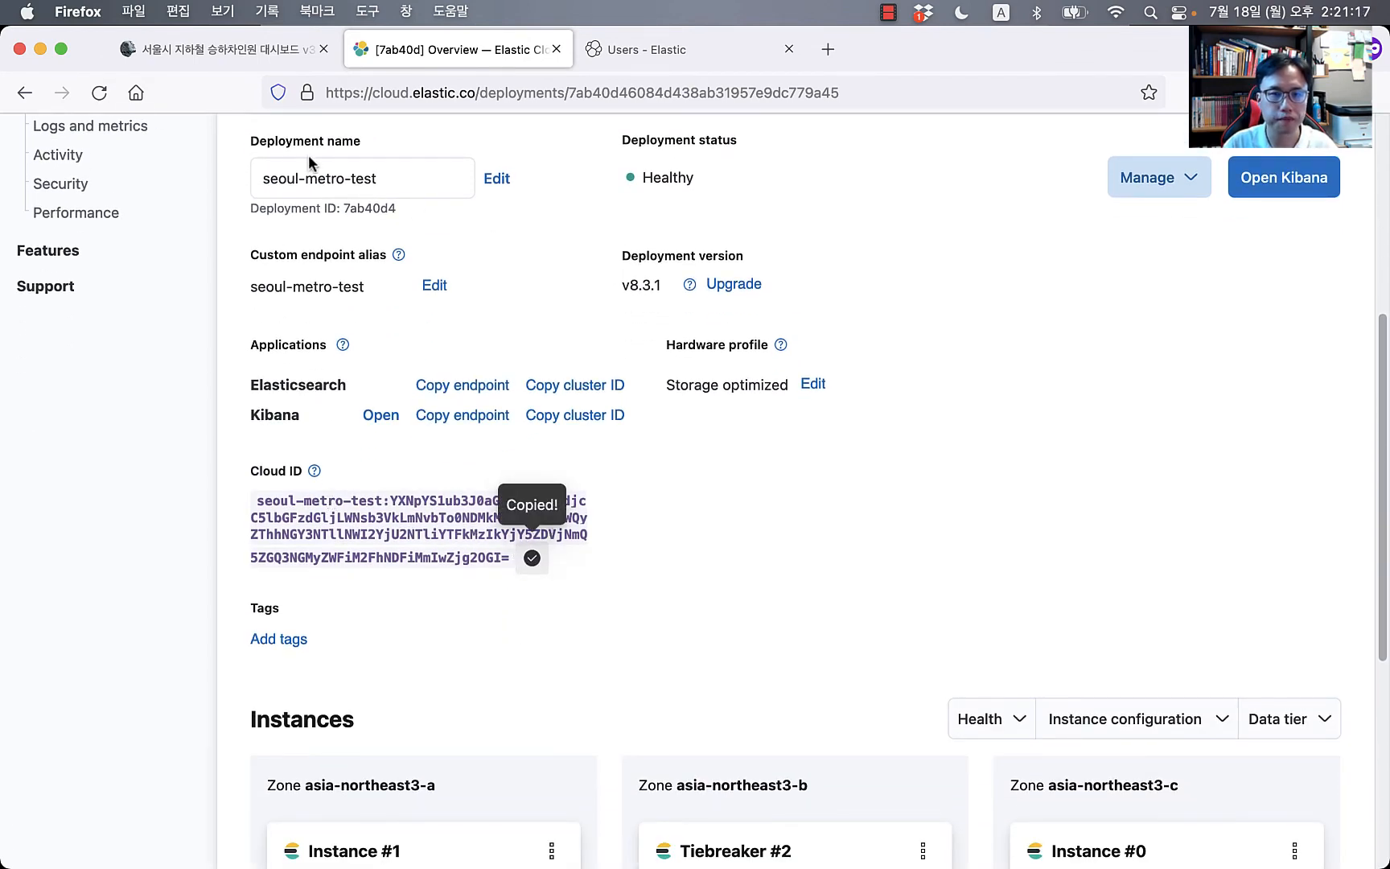
Step: Paste the Cloud ID over the old cloud_id value on line 45 of seoul-metro.conf
key(super+Tab)
click(326, 559)
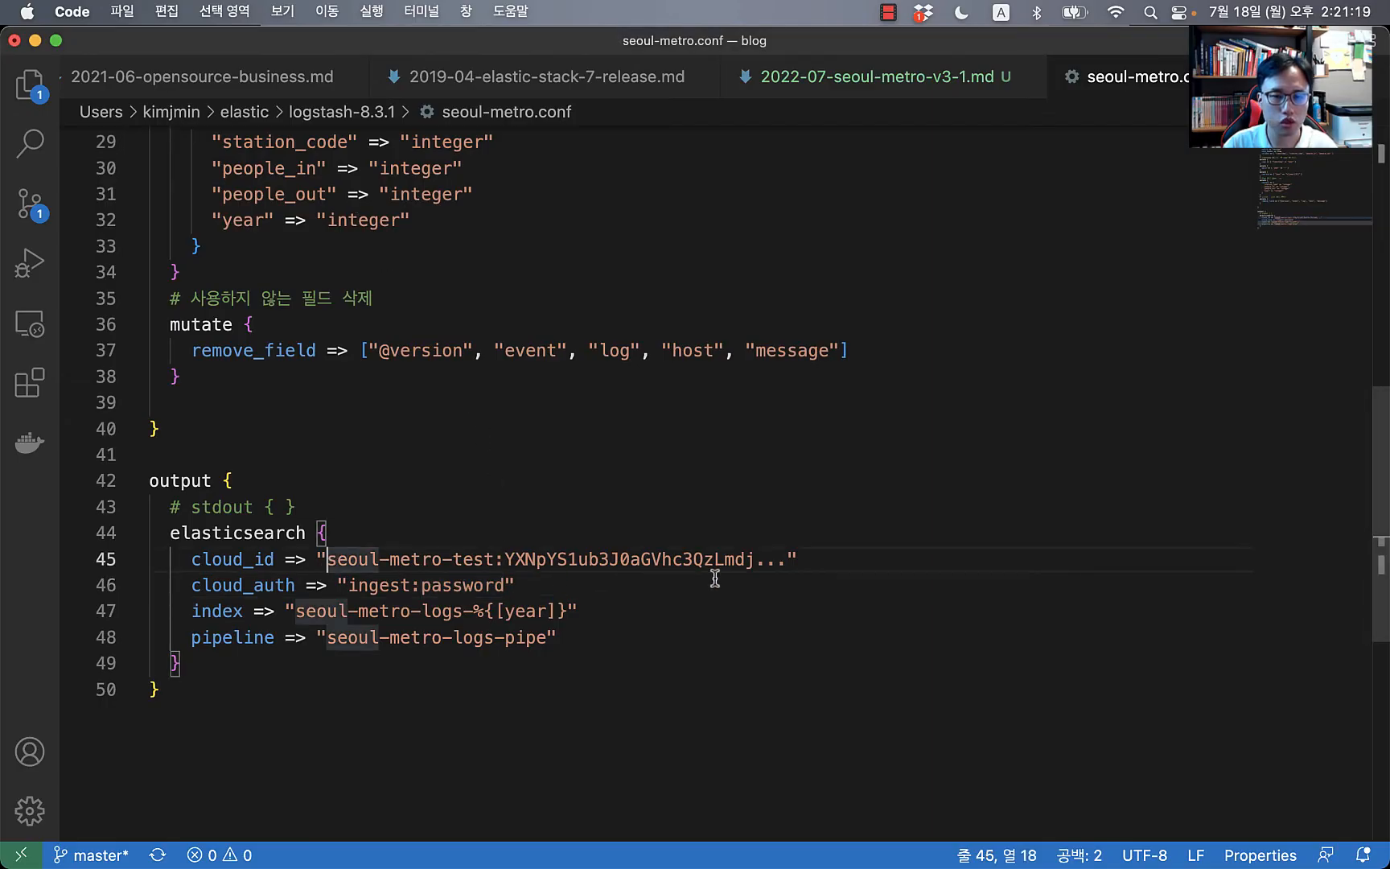
shift+click(787, 558)
key(super+v)
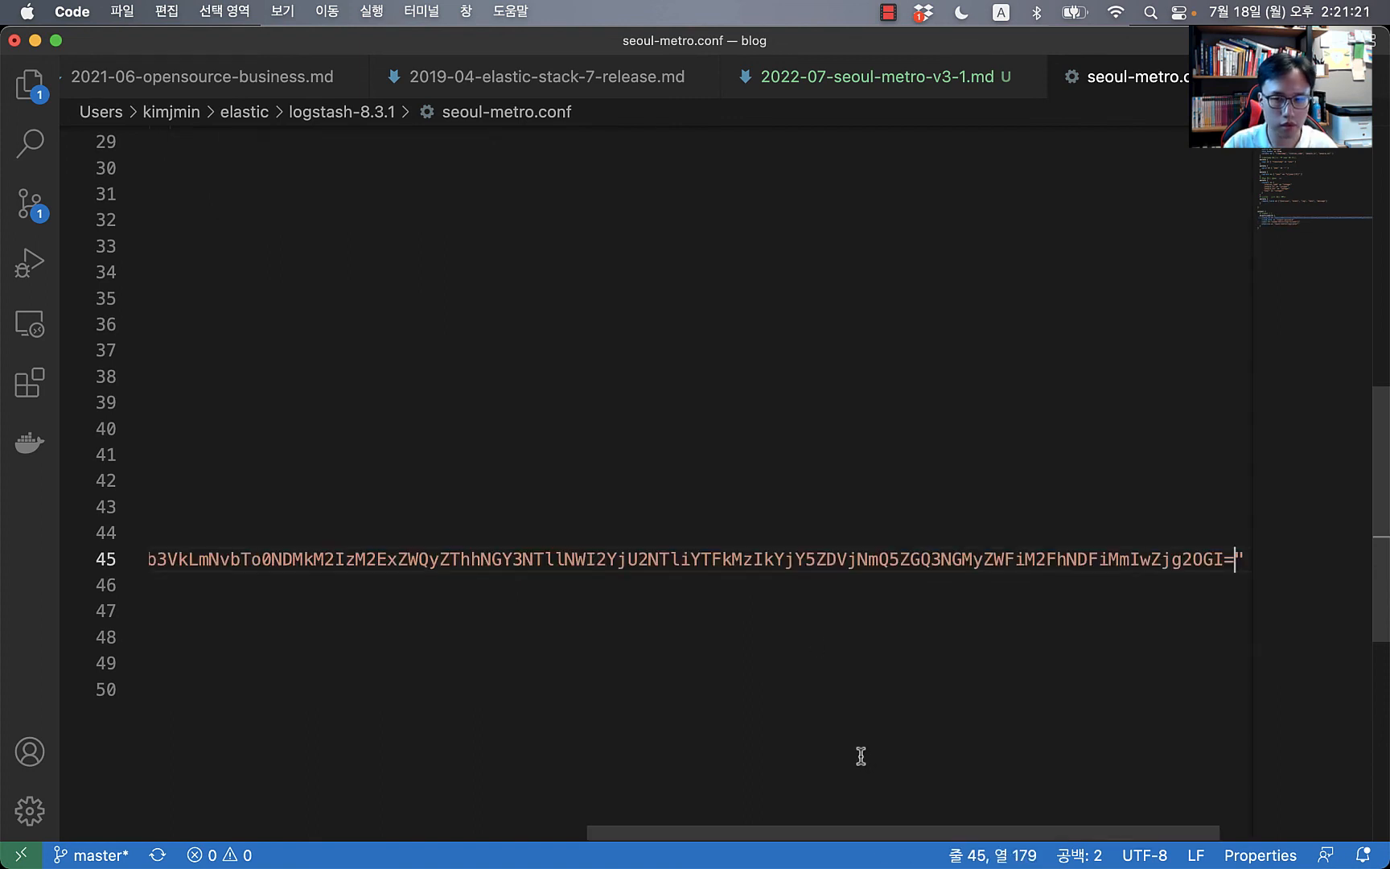
scroll(861, 757, left, 10)
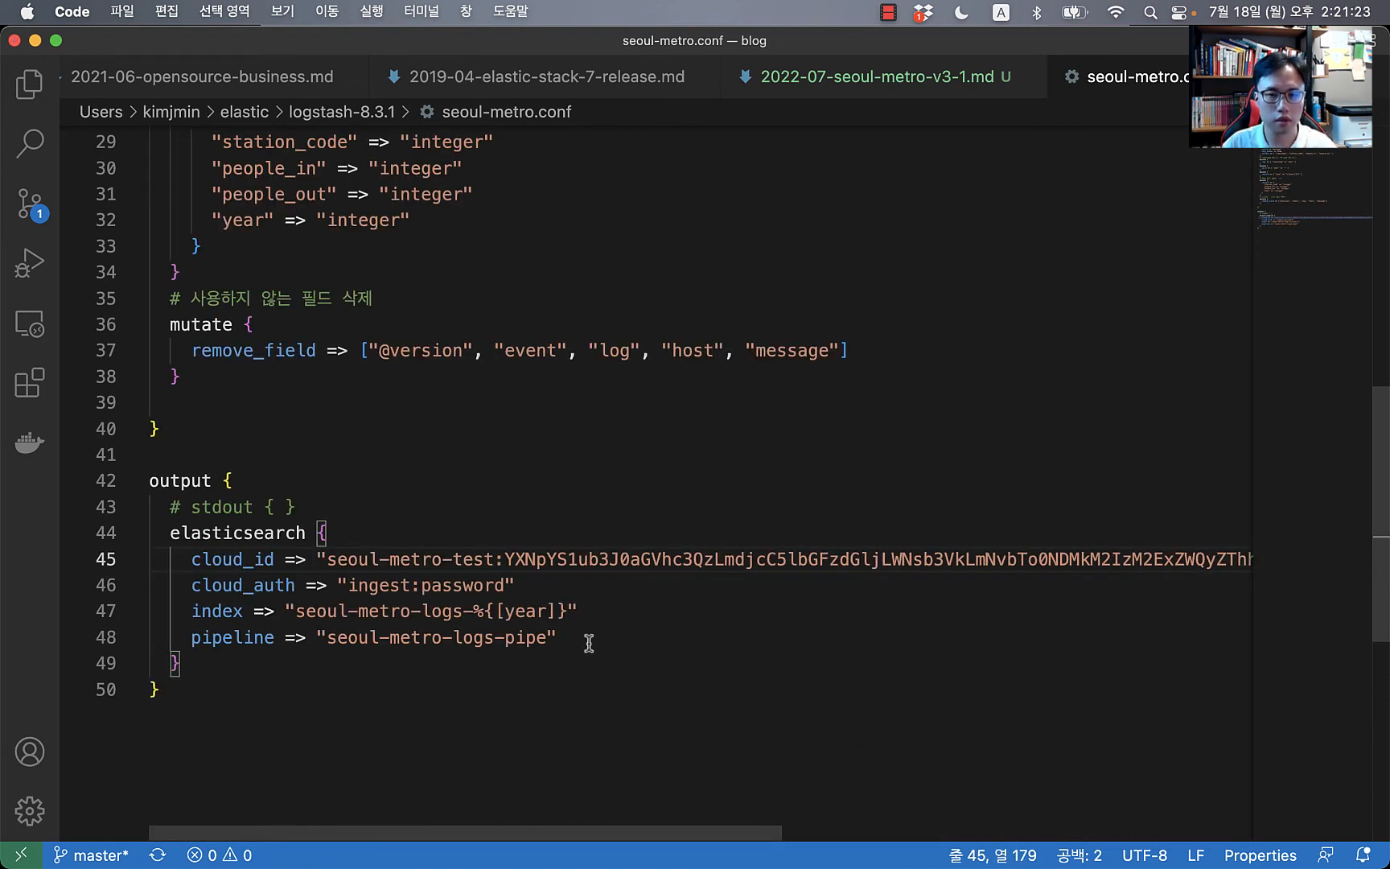
key(super+Tab)
key(super+Tab)
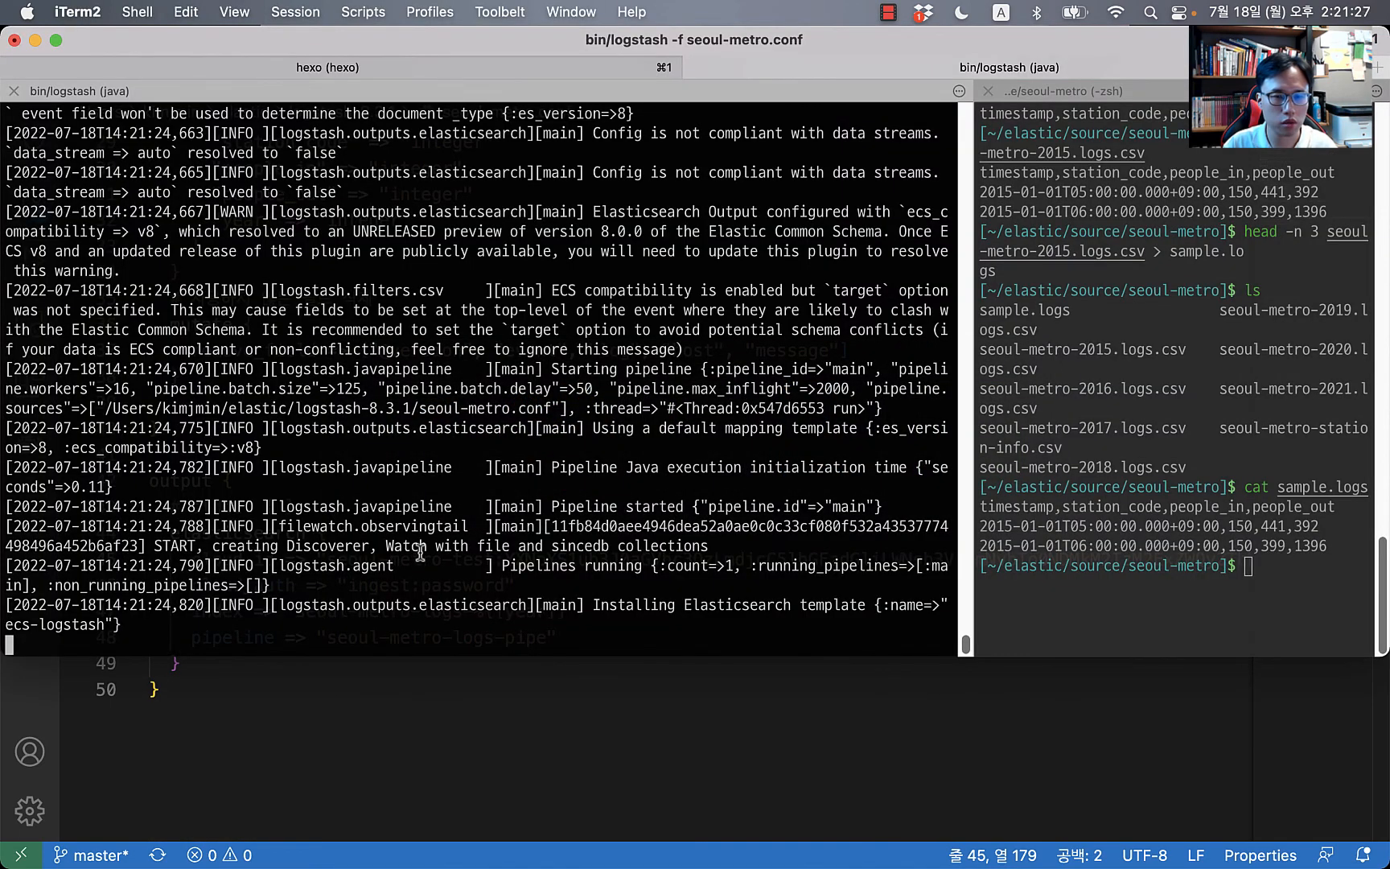
Step: Review seoul-metro.conf's year field conversion, the year suffix in the index name, and the line 48 pipeline name
key(super+Tab)
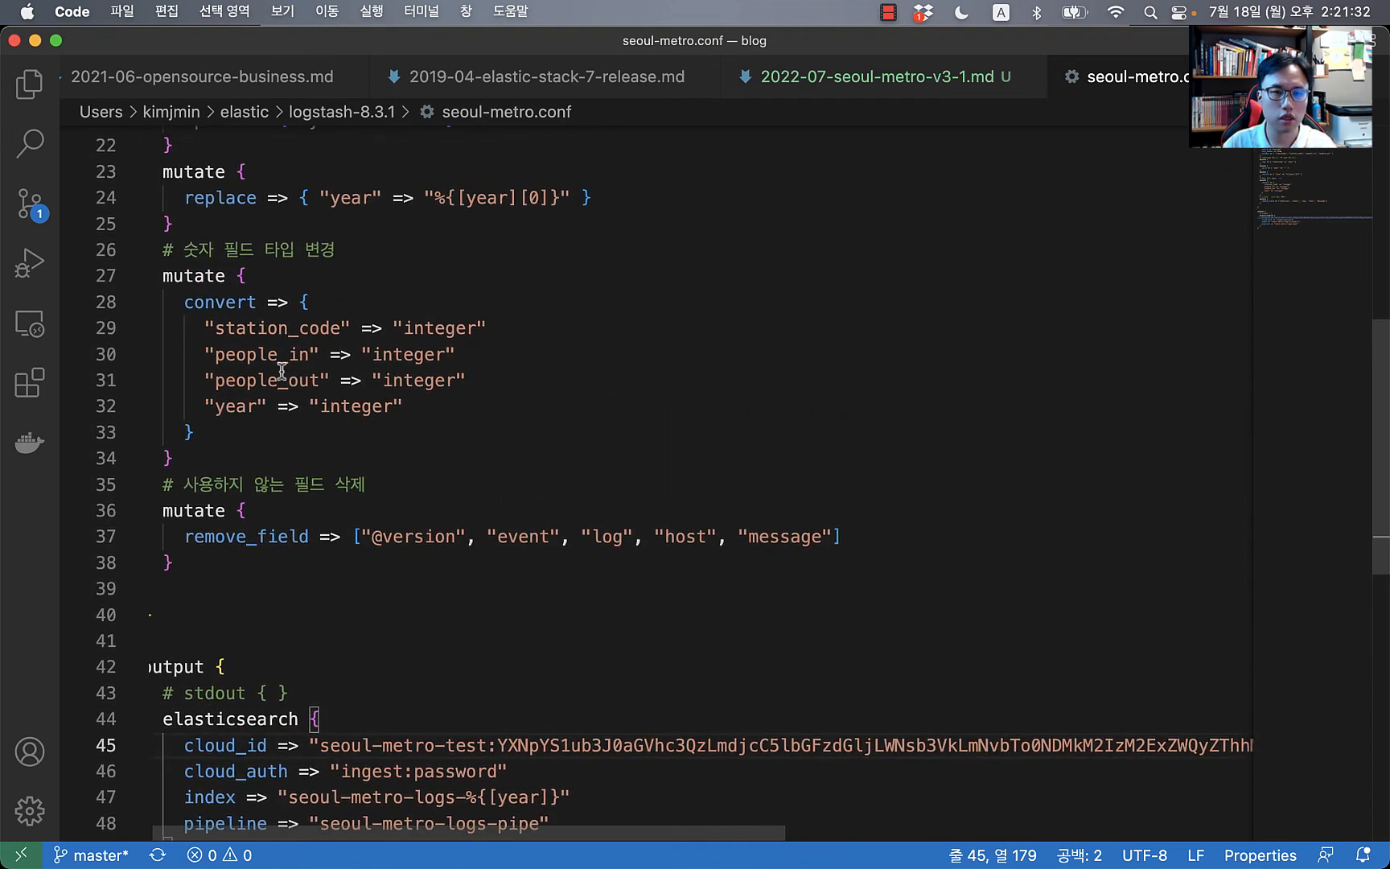
double_click(241, 406)
scroll(481, 676, down, 5)
drag(466, 412, 550, 412)
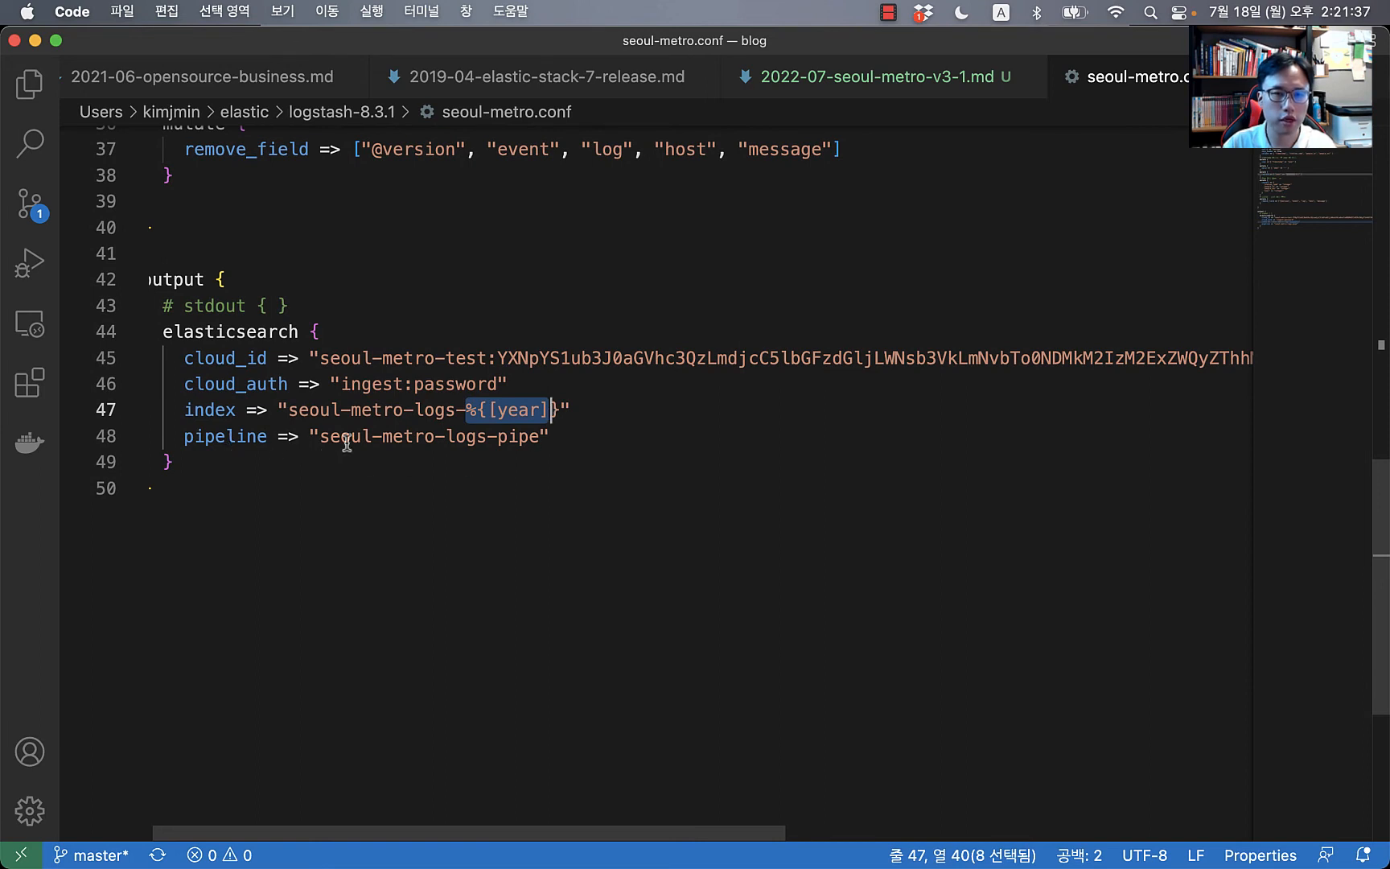
drag(330, 436, 468, 441)
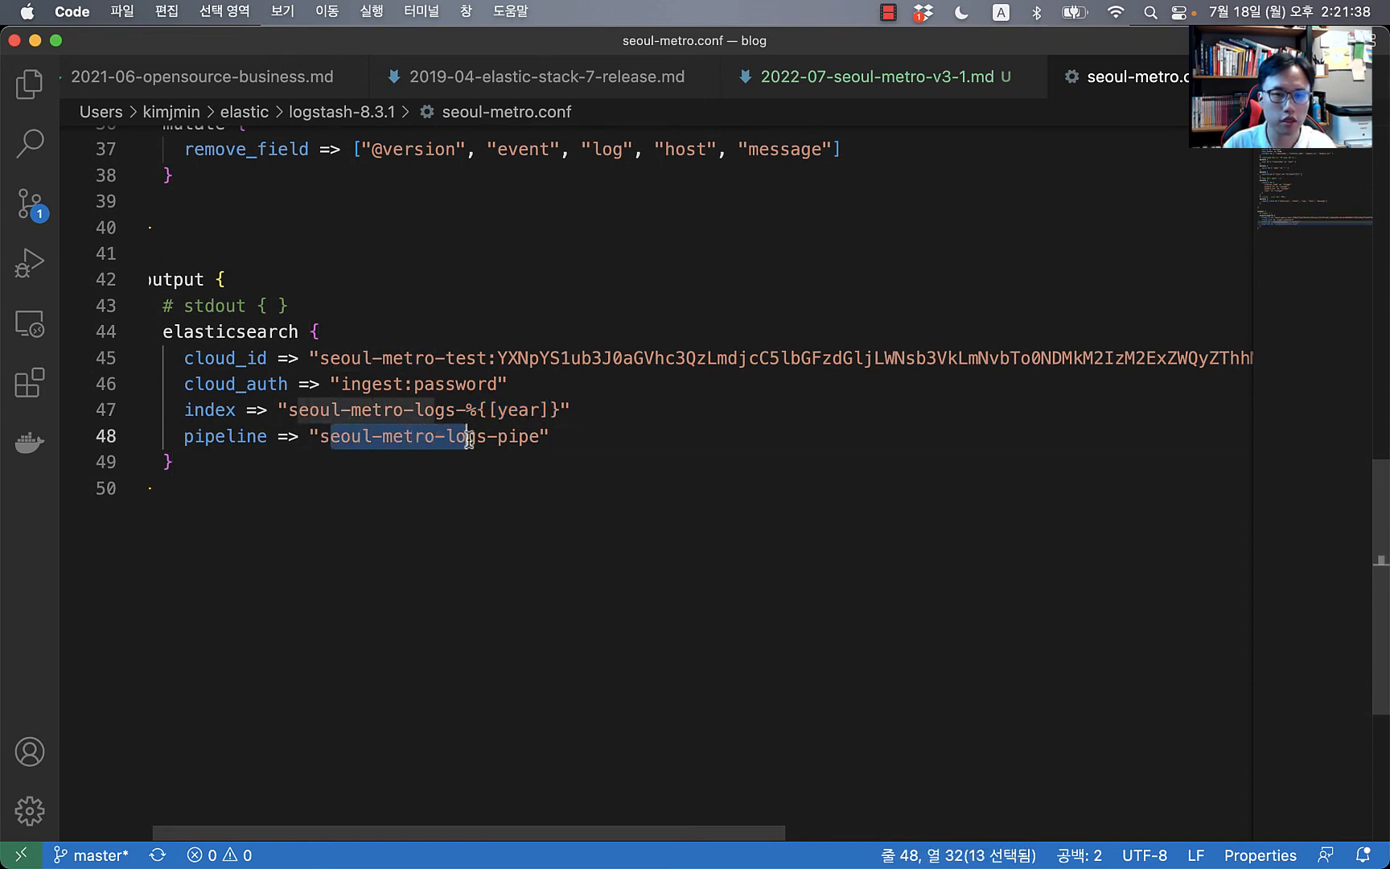
click(643, 443)
Step: Go to Kibana's Dev Tools console from the main navigation menu
key(super+Tab)
key(super+Tab)
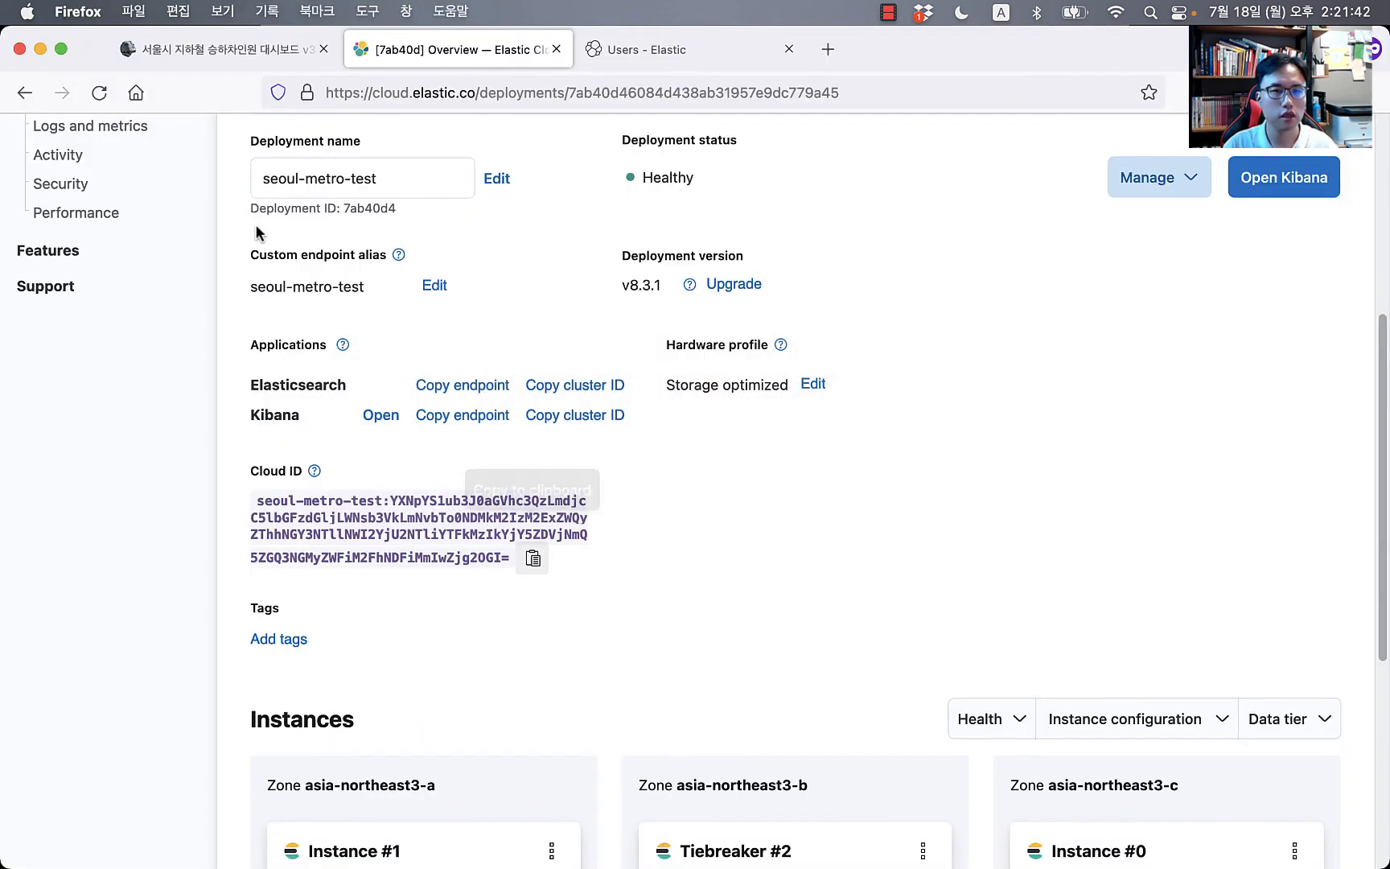
click(708, 48)
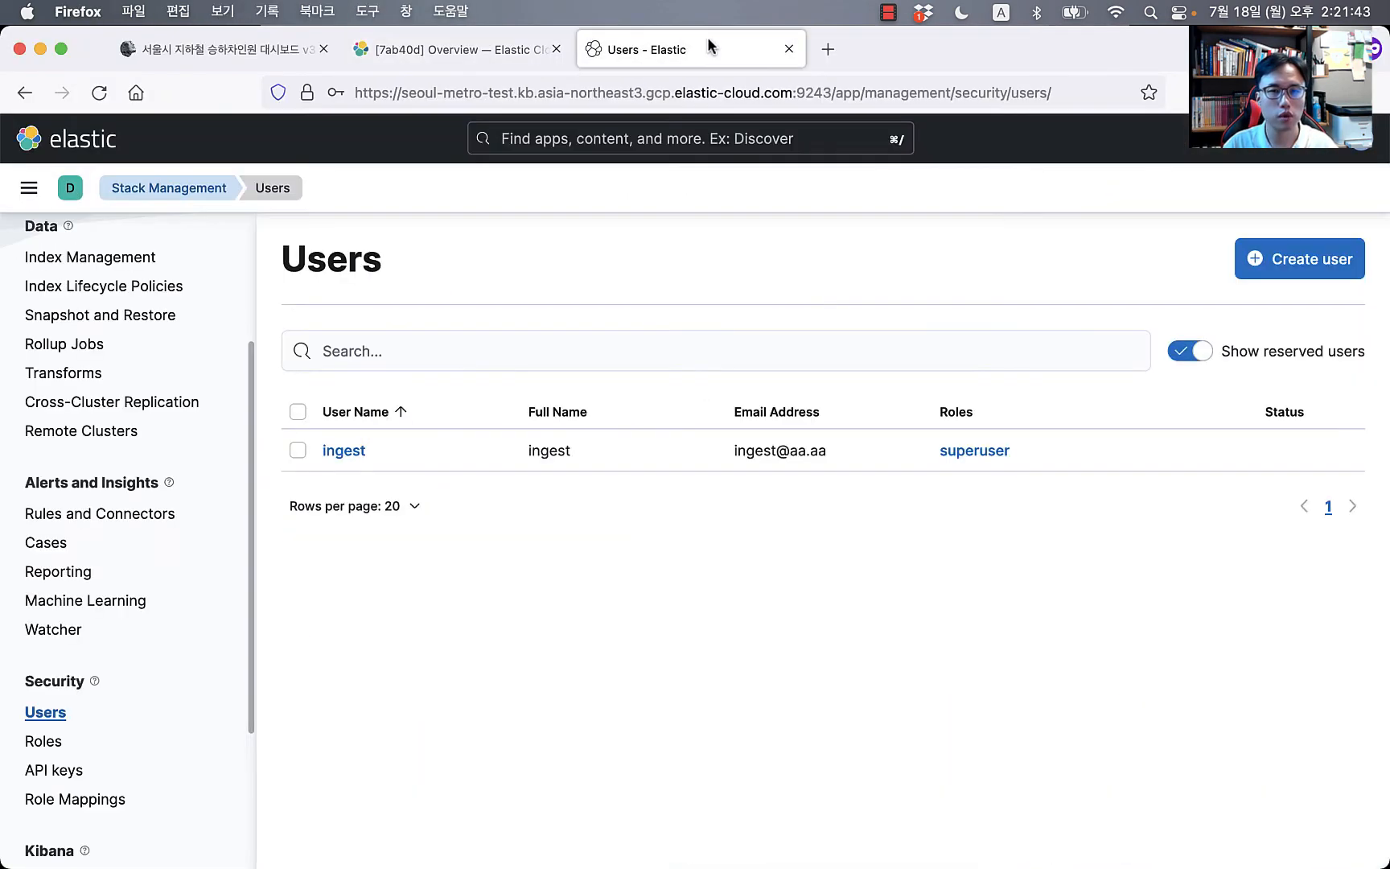
click(29, 187)
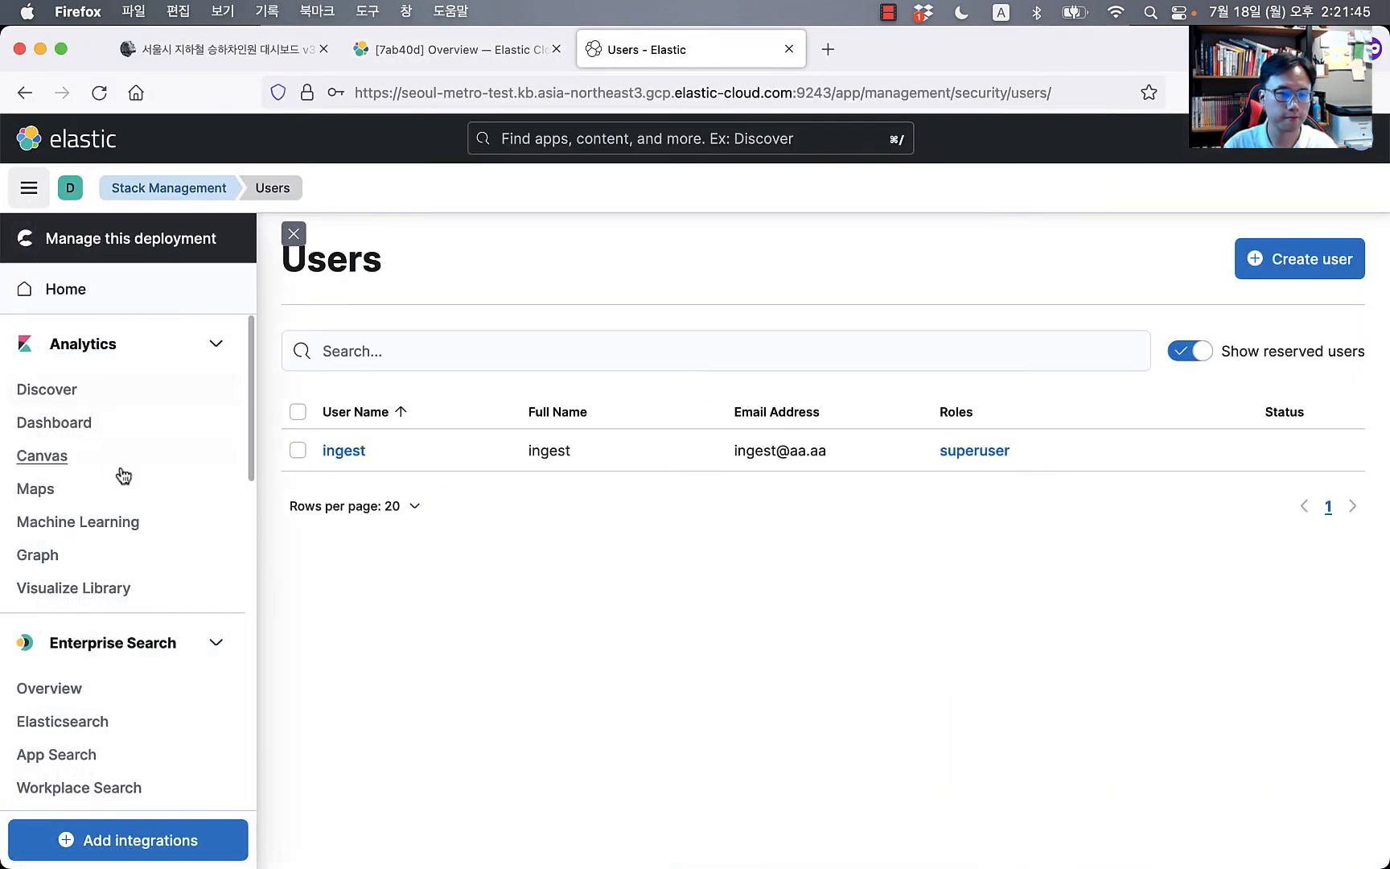
scroll(125, 475, down, 10)
scroll(125, 476, down, 3)
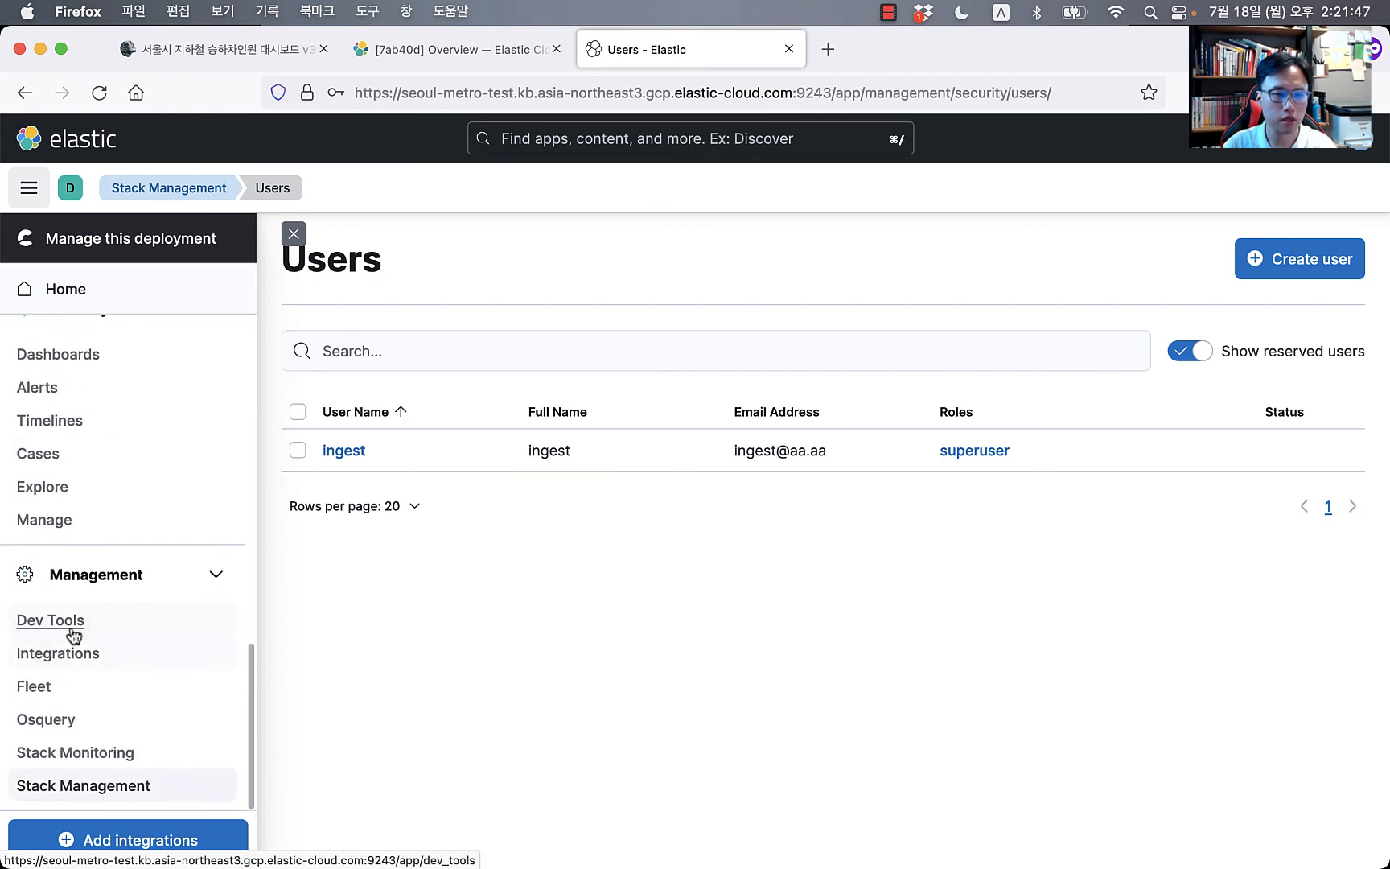
click(69, 626)
Step: Check the running Logstash output in iTerm2, then return to the Dev Tools console
key(super+Tab)
key(super+Tab)
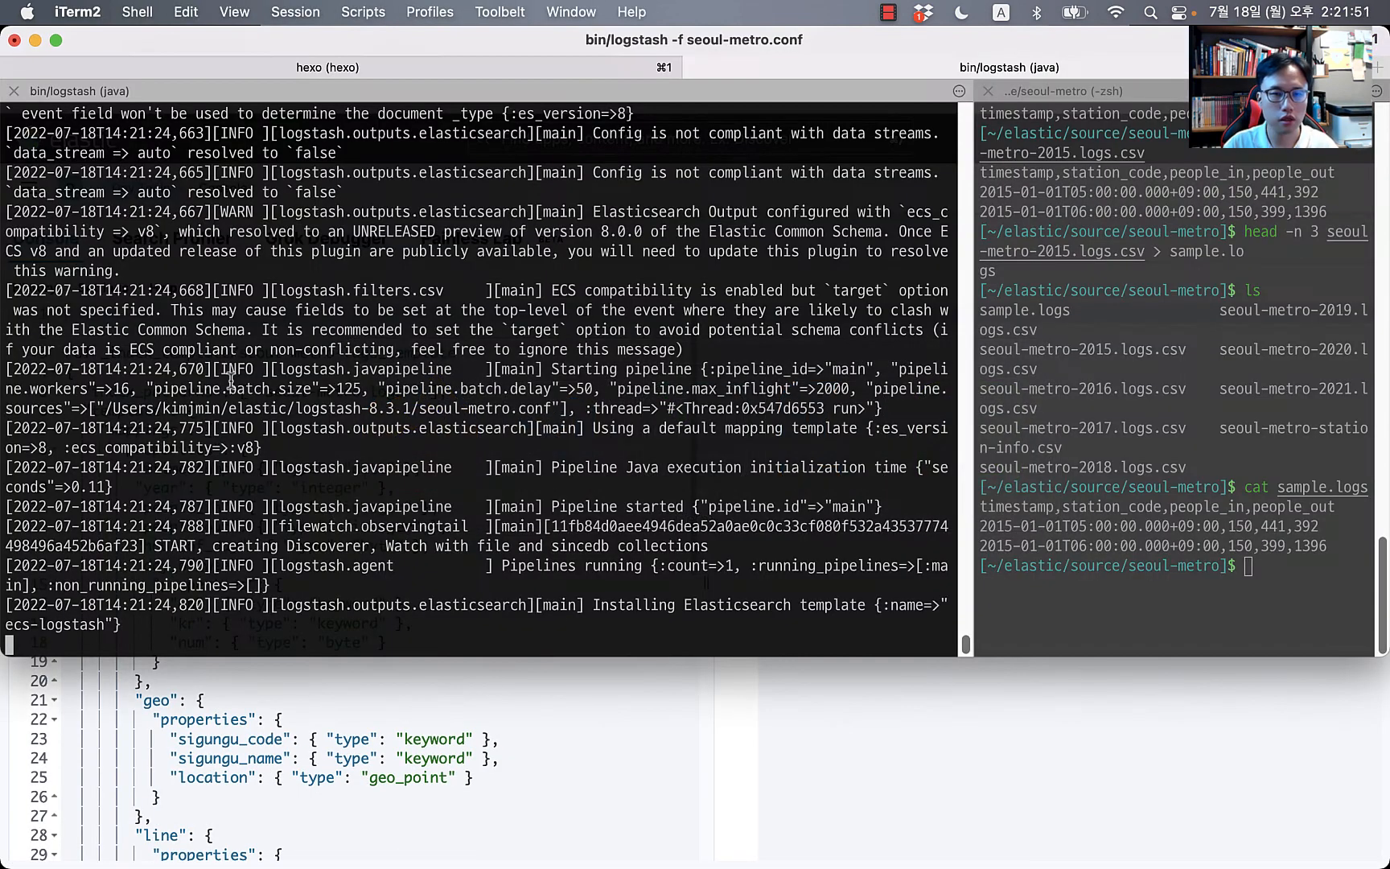
key(super+Tab)
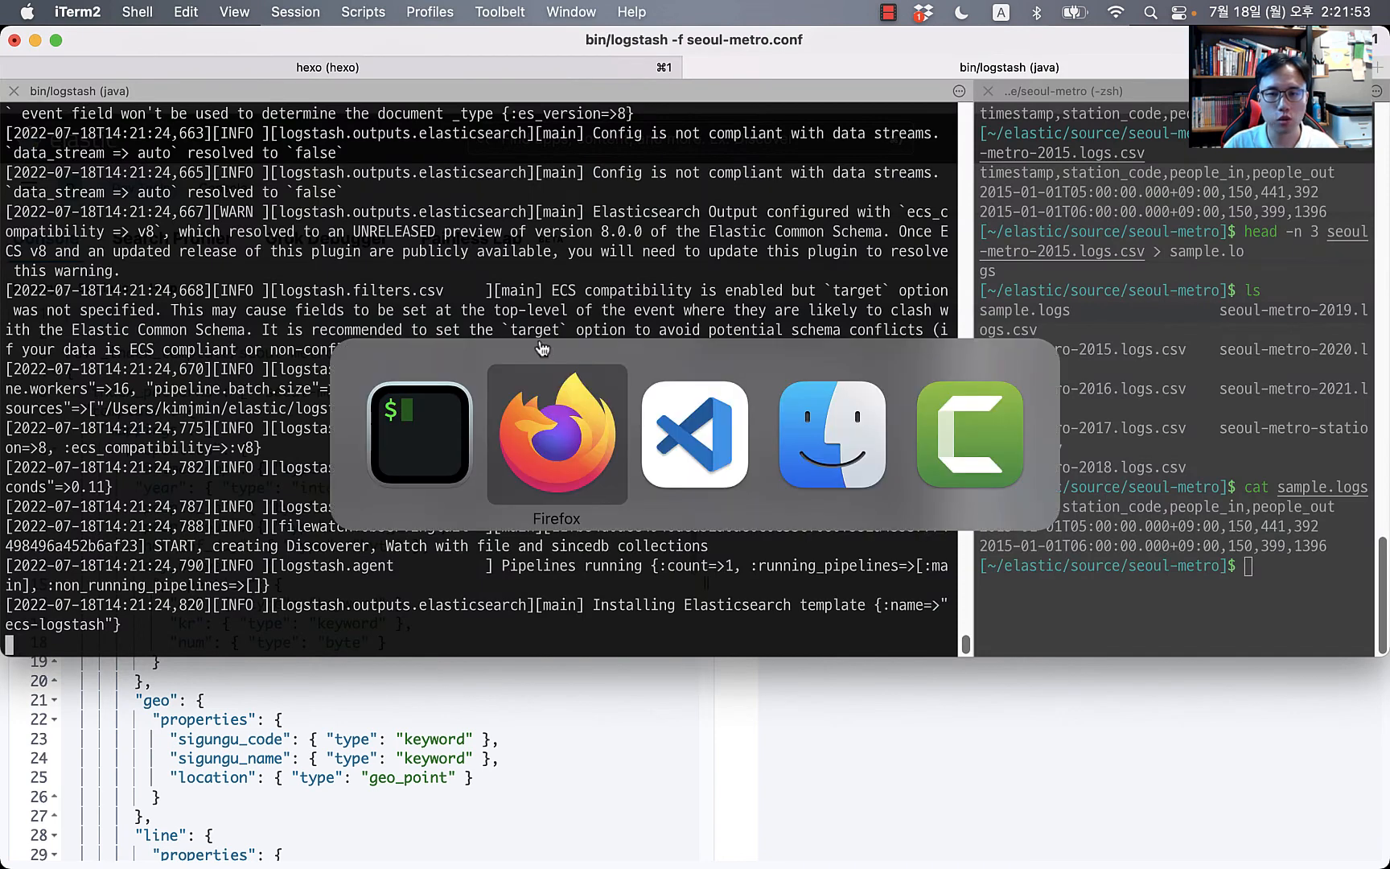
key(super+Tab)
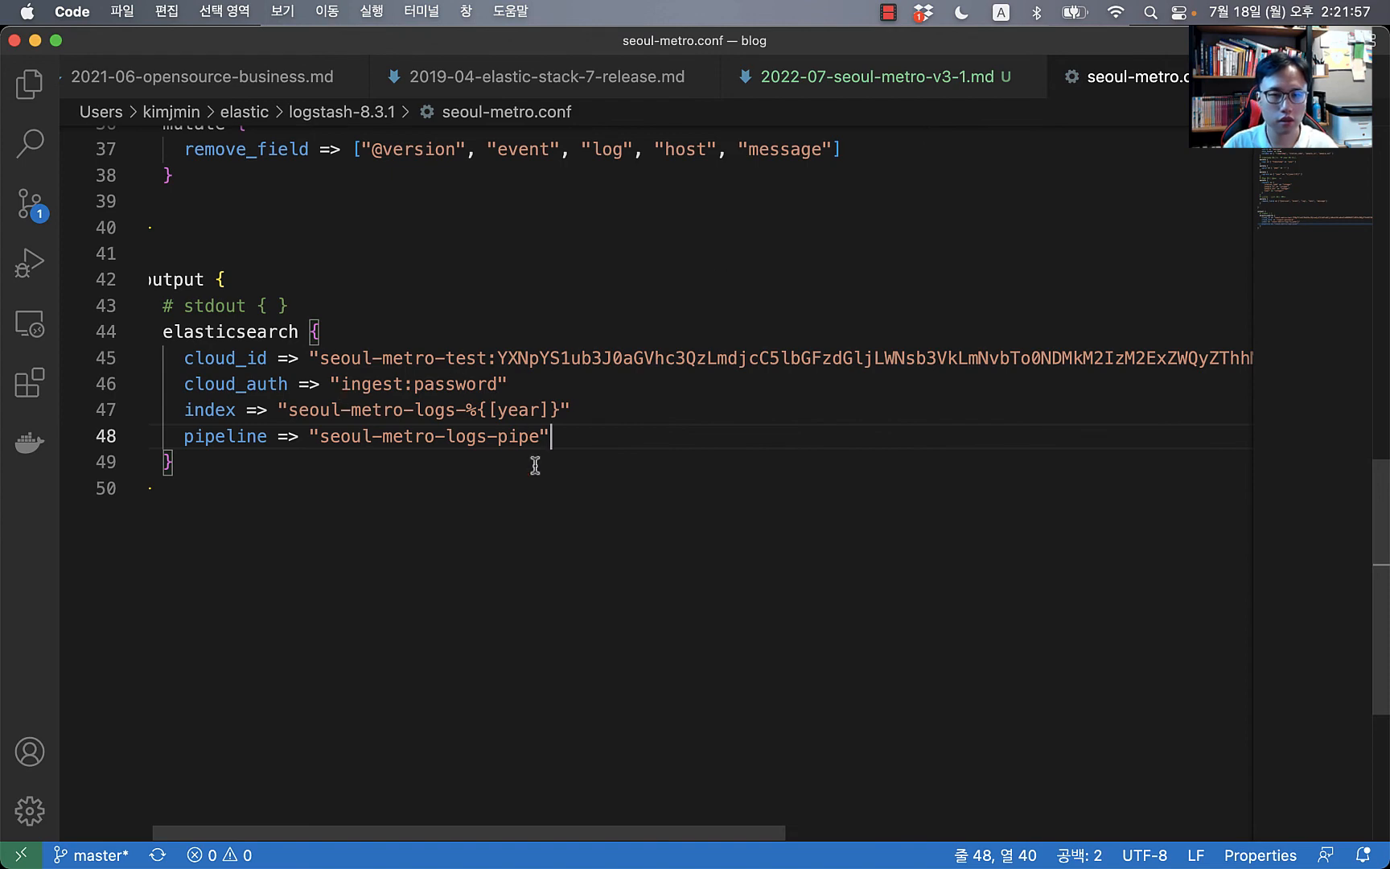
key(super+Tab)
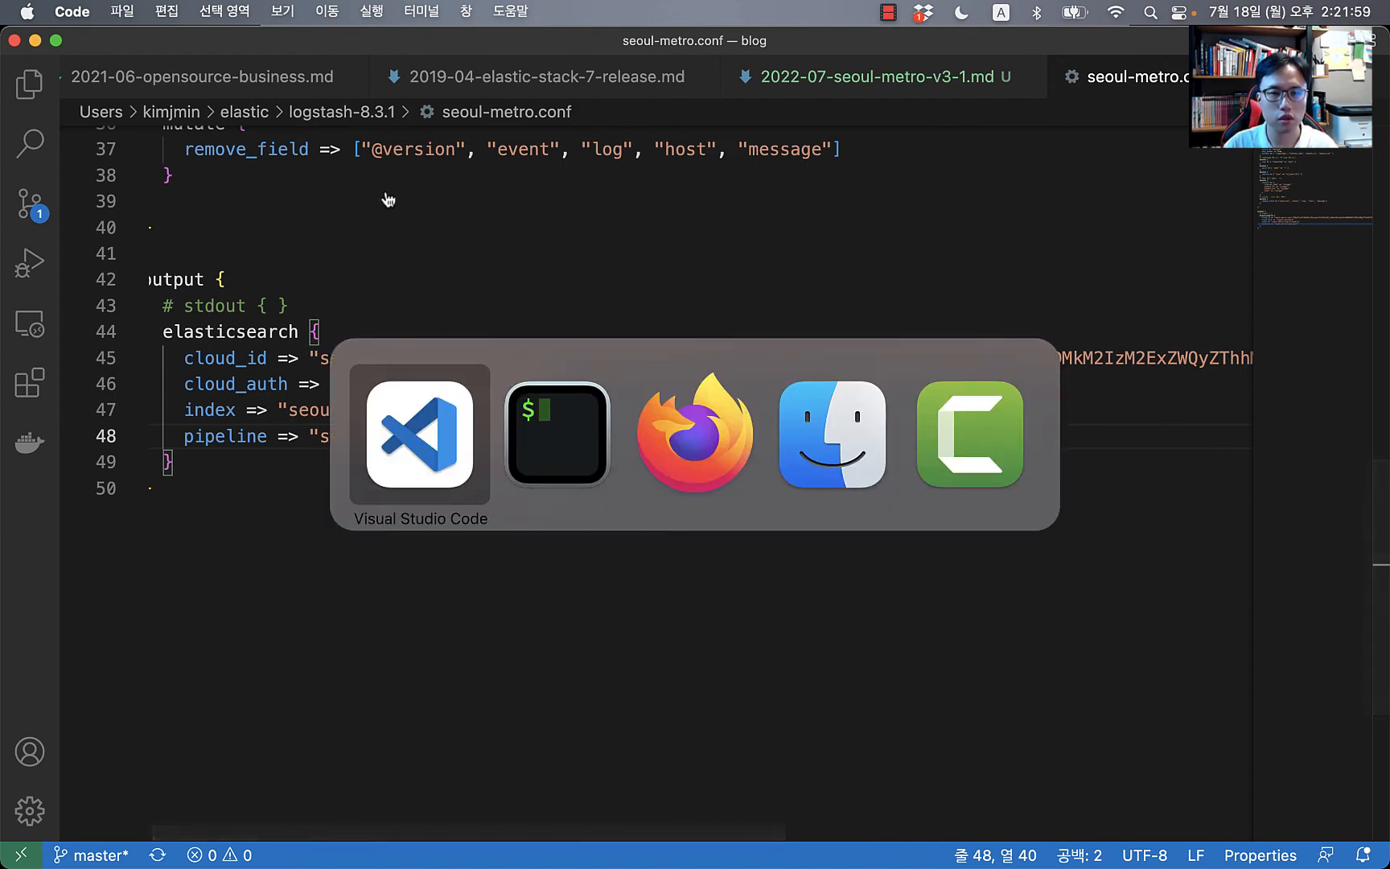
key(super+Tab)
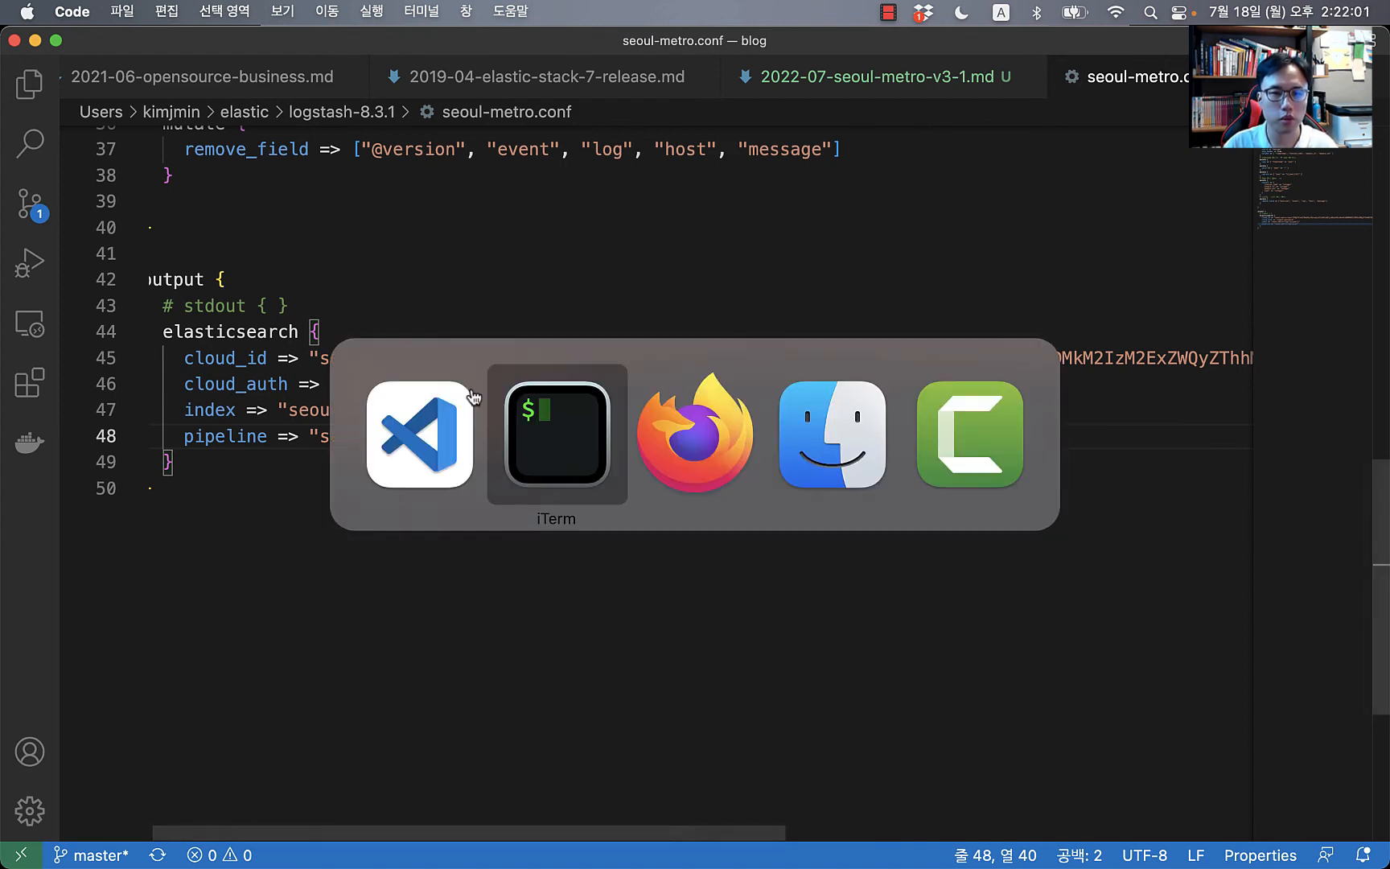
key(super+Tab)
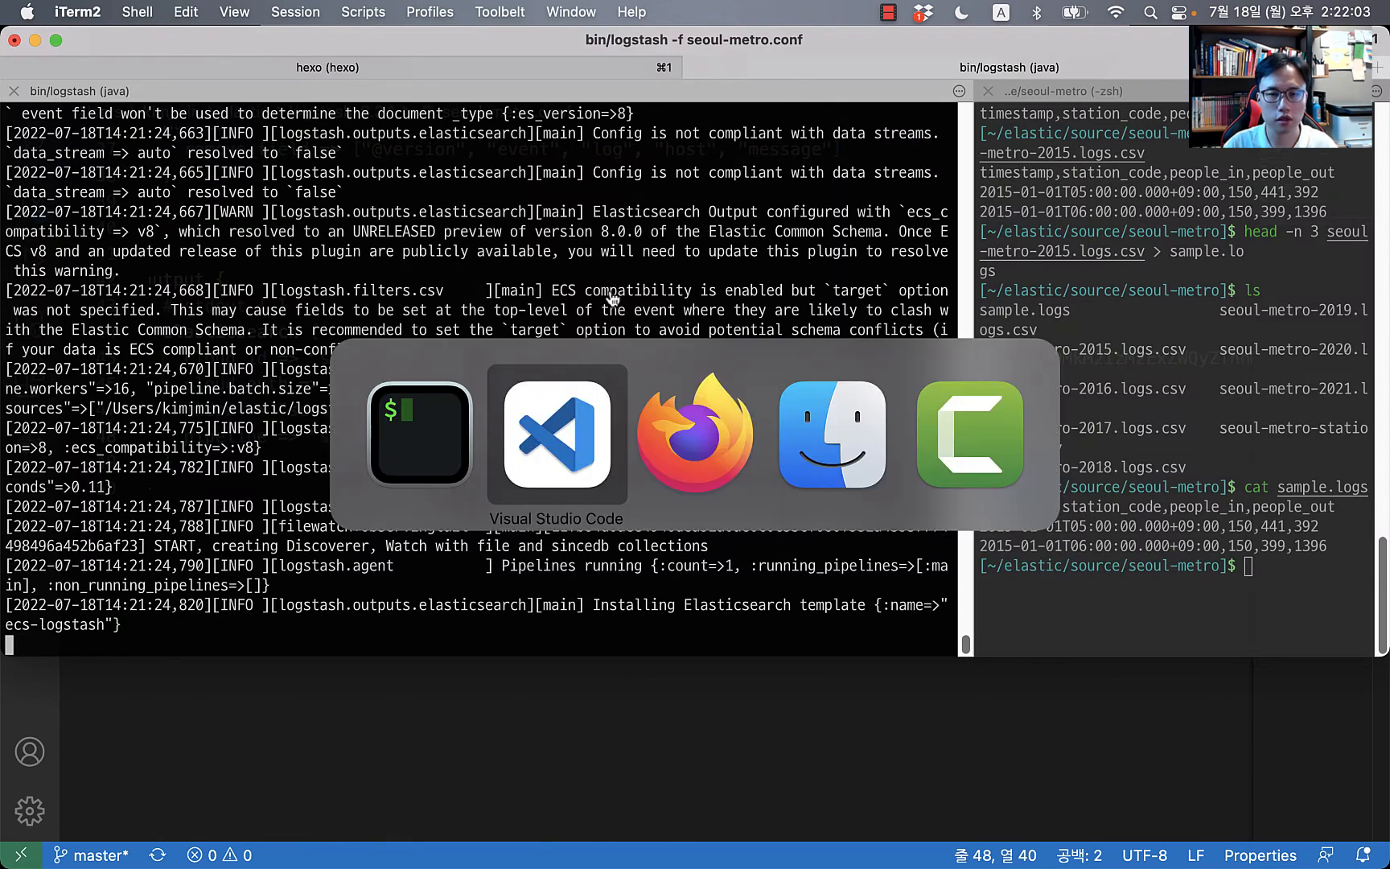
key(super+Tab)
key(Tab)
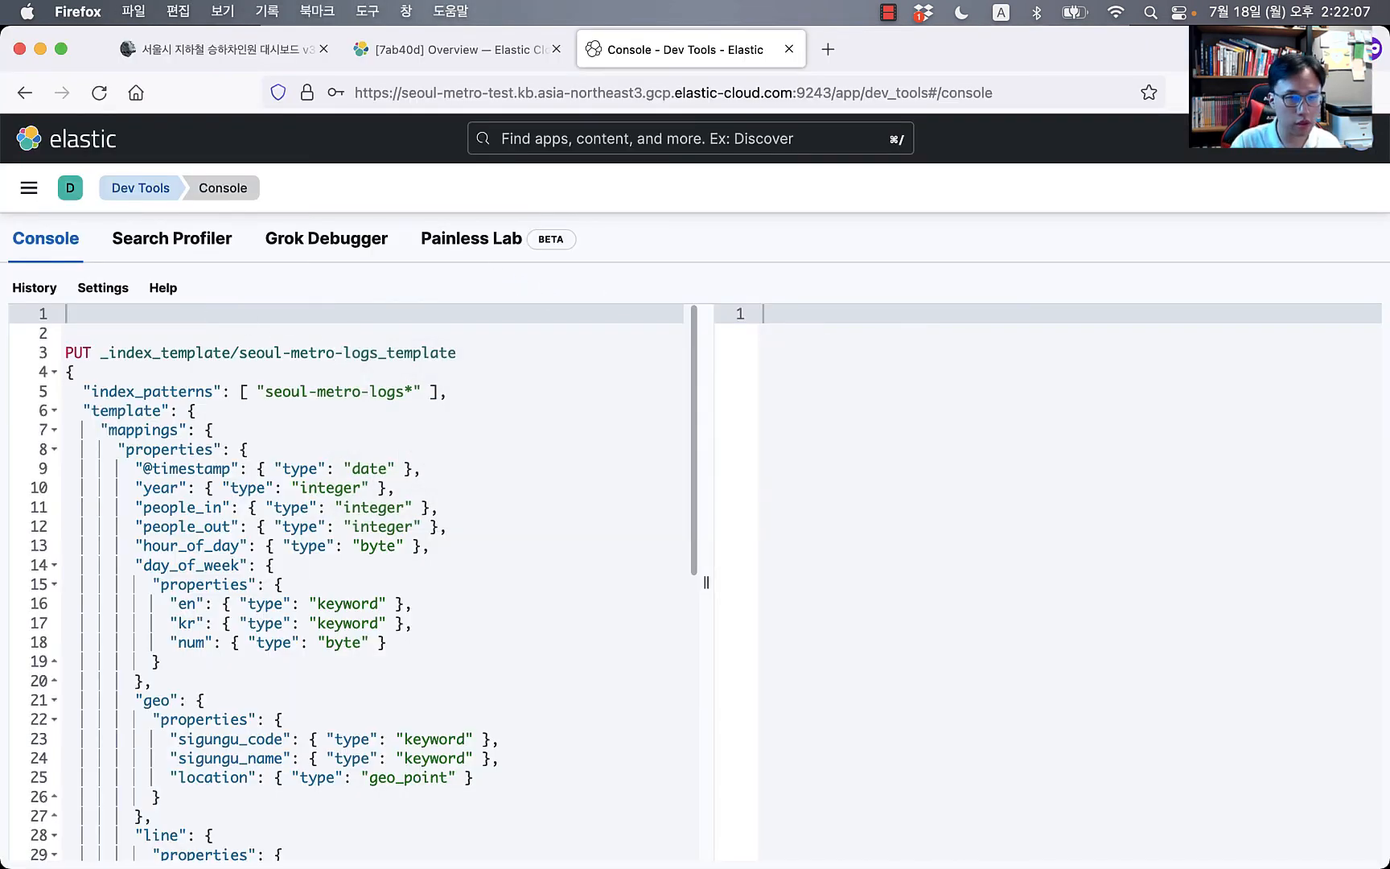
Step: Run GET _cat/indices and locate the seoul-metro-logs-2015 index row
click(371, 446)
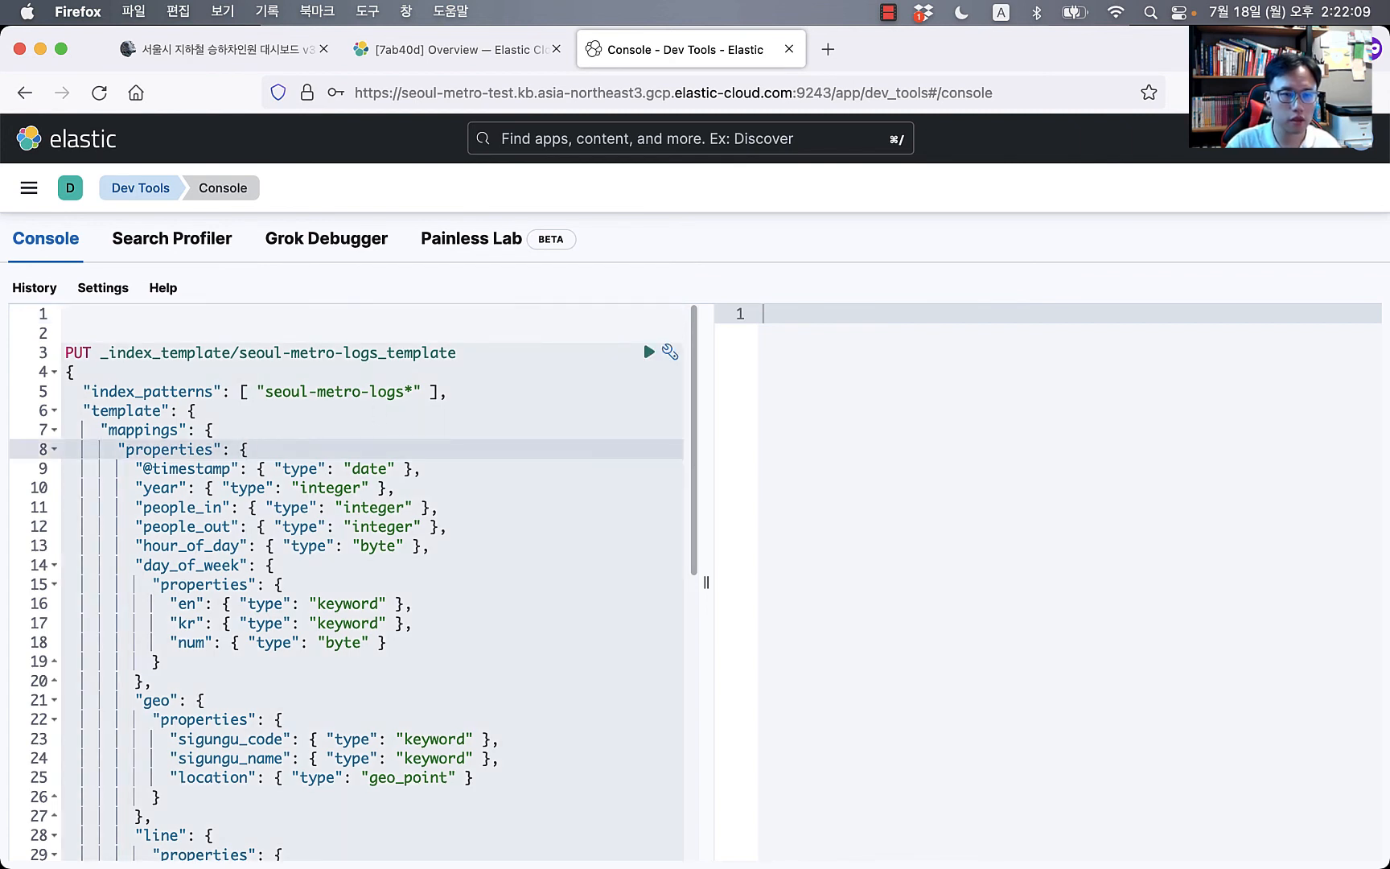
key(Up)
key(Up)
key(Up)
key(Up)
key(Up)
key(Escape)
key(Up)
key(Up)
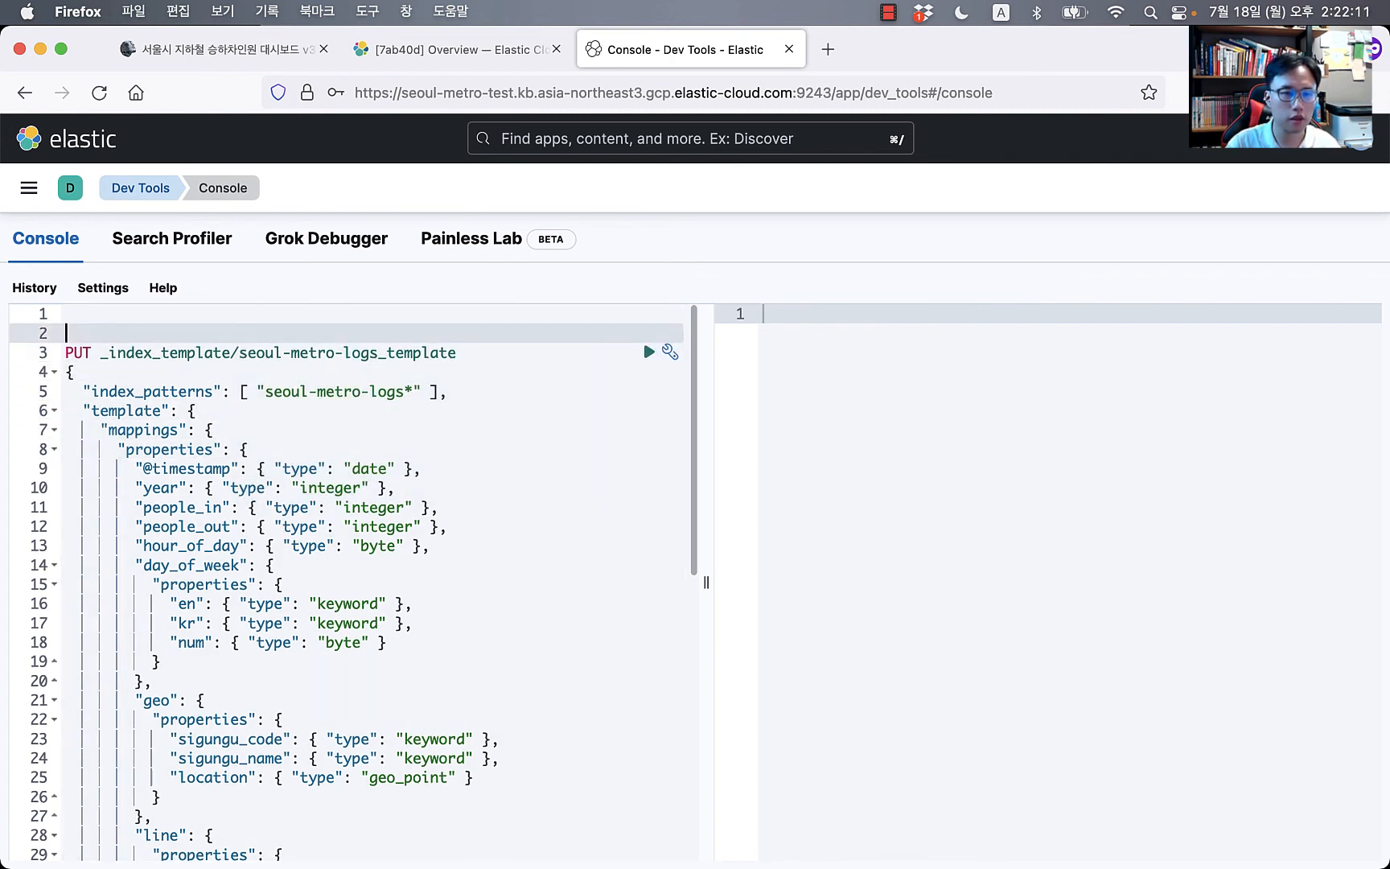
text(ge)
key(Return)
text(_c)
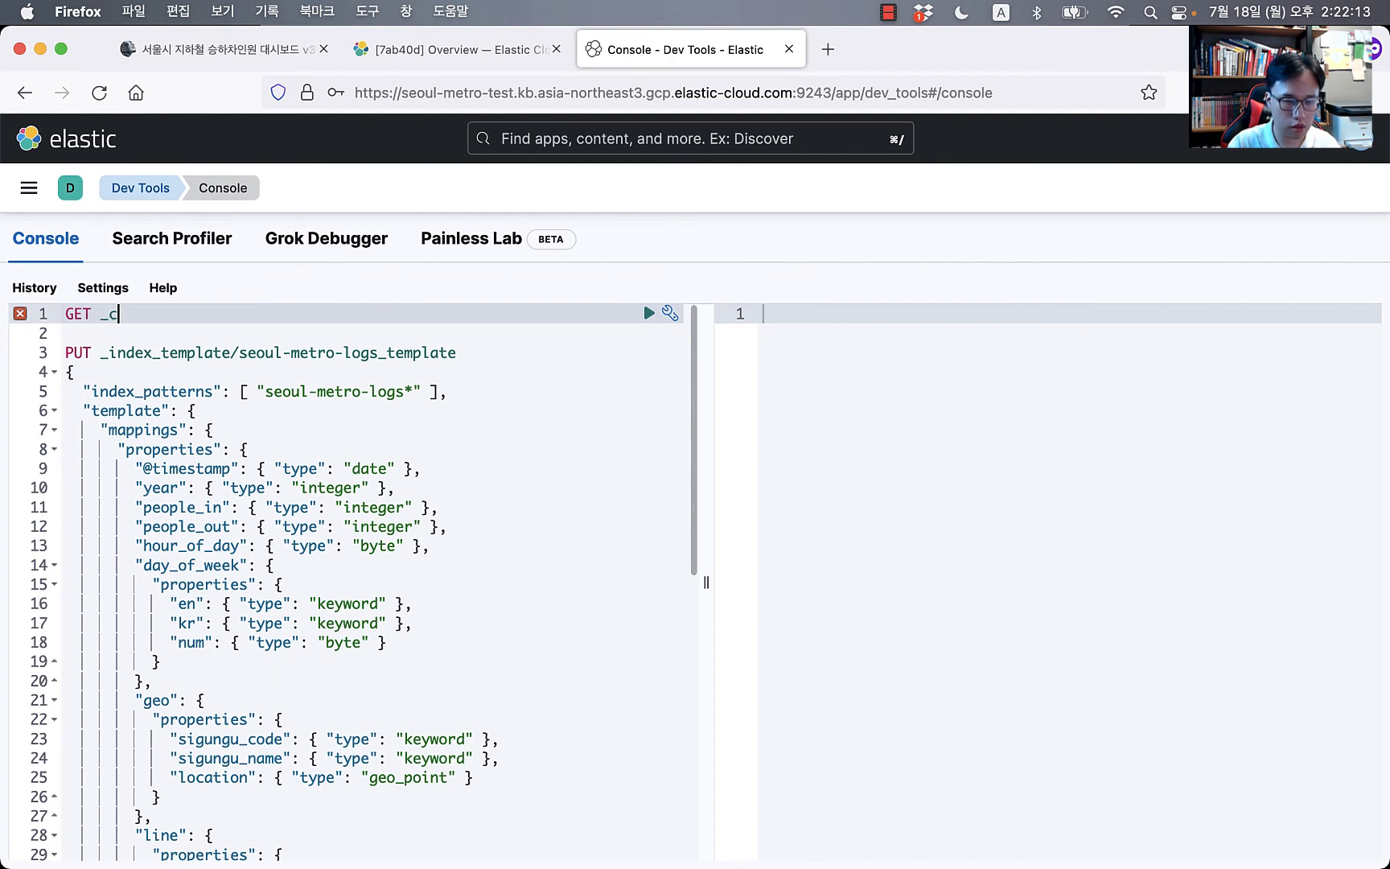
text(at/in)
key(Return)
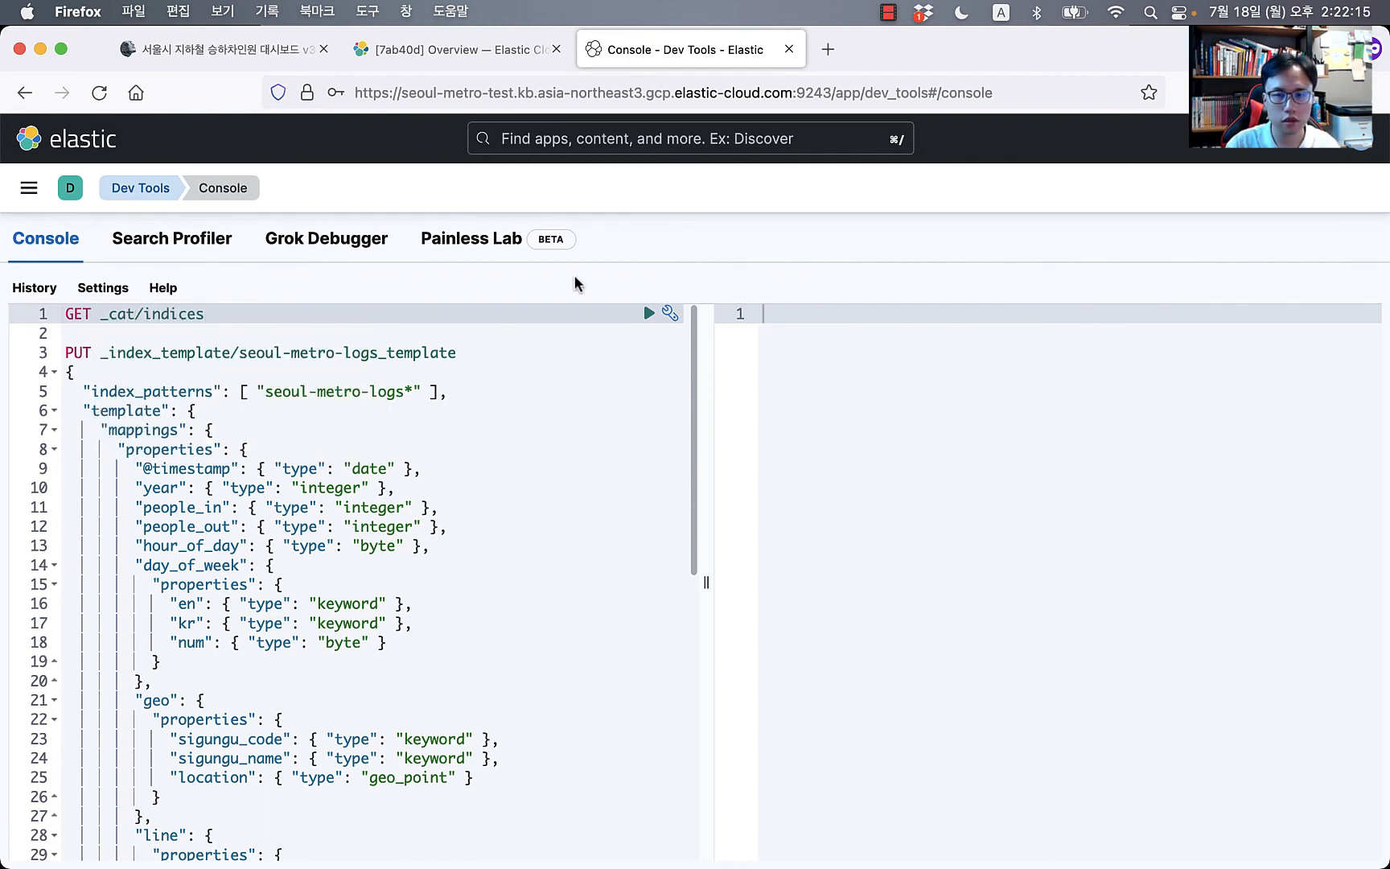
key(super+Return)
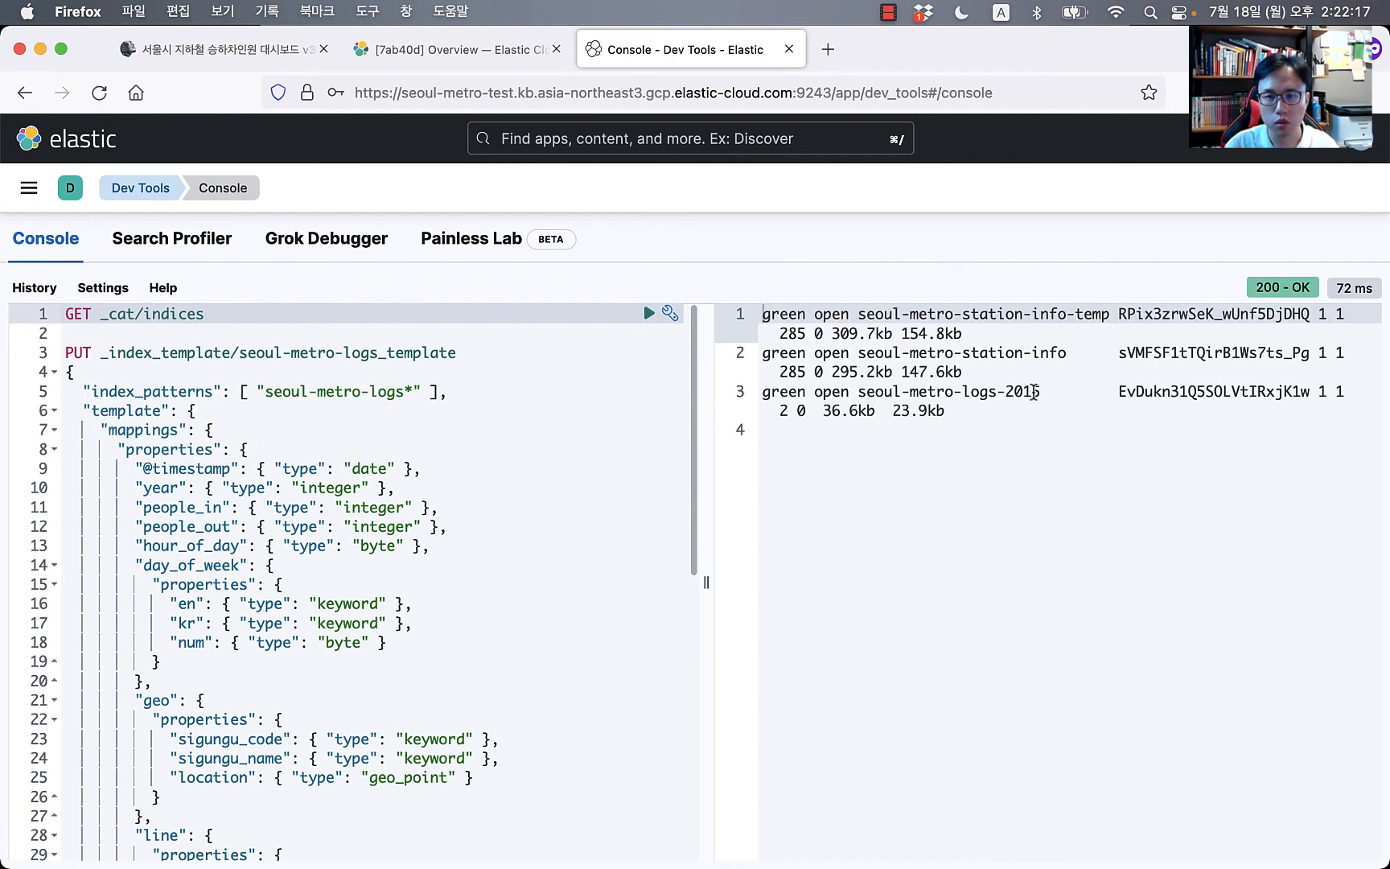
drag(1040, 395, 819, 390)
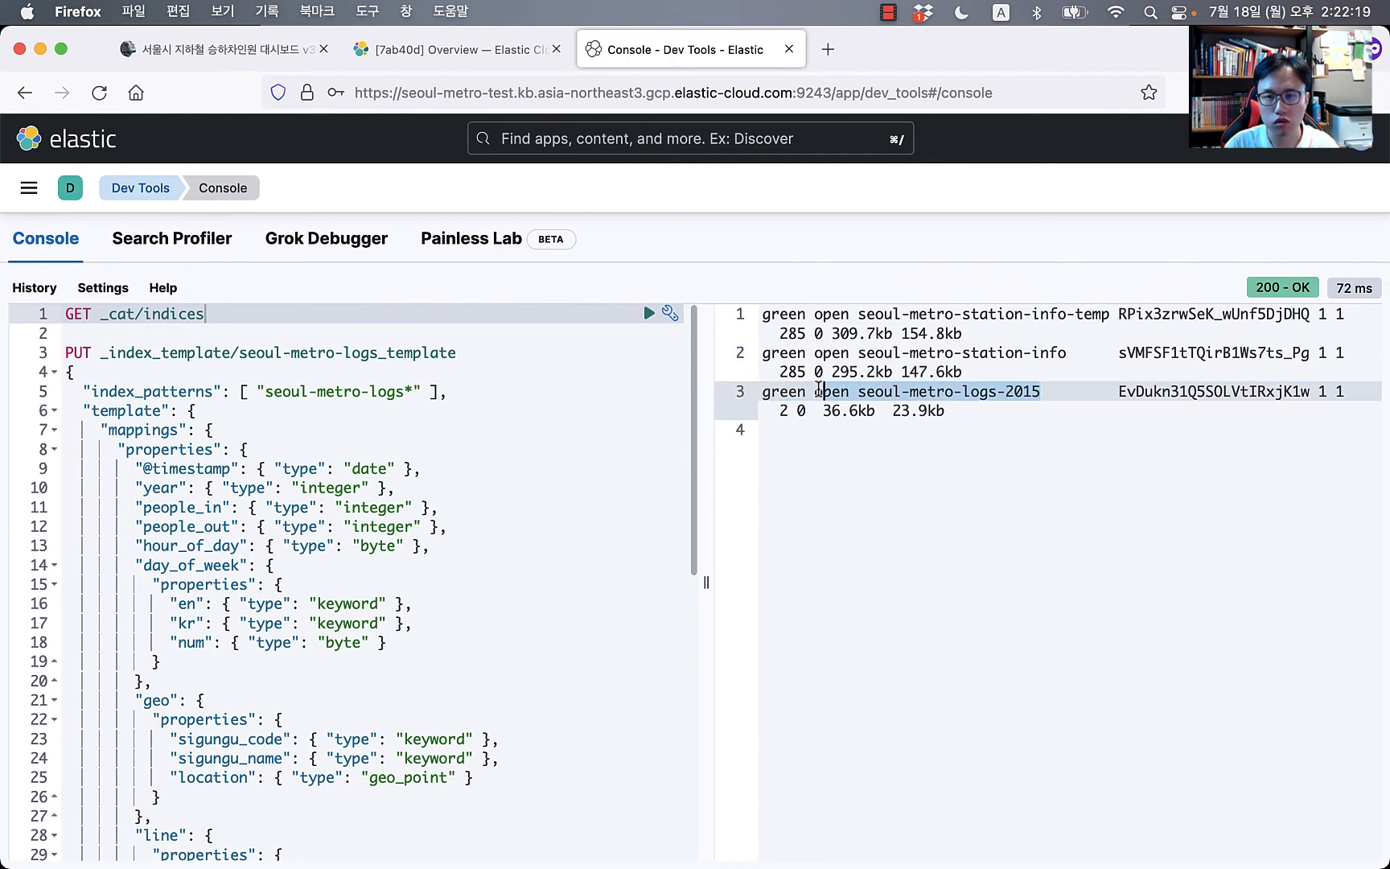
Step: Run GET seoul-metro-logs-*/_search and scroll through the two Seoul Station hits
key(Return)
key(Return)
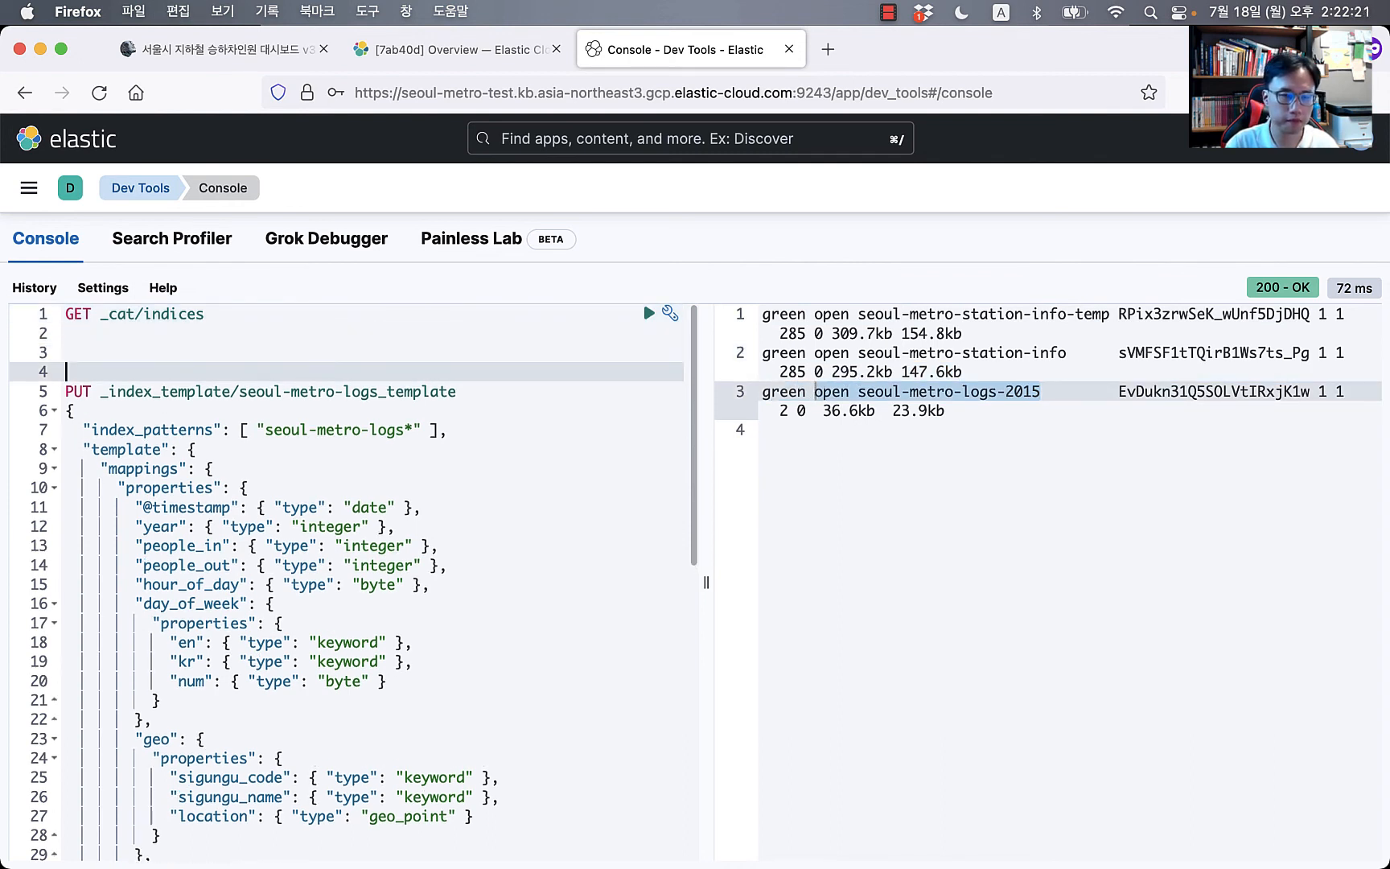
text(ge)
key(Return)
text(open seoul-metro-logs-2015)
text(/)
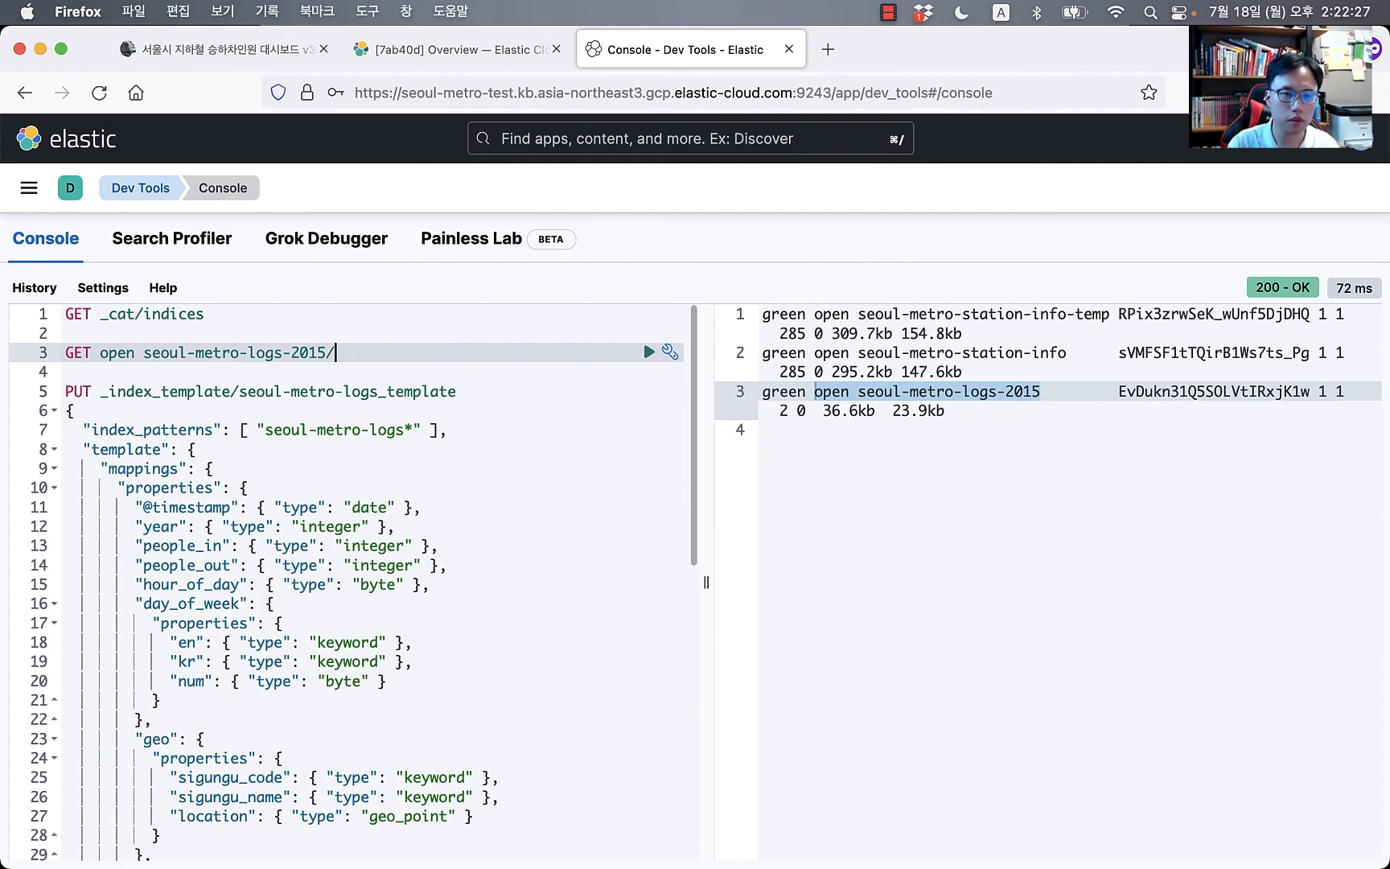
key(Right)
key(Right)
key(Right)
key(Right)
key(shift+Right)
key(shift+Right)
key(shift+Right)
key(shift+Right)
key(shift+Right)
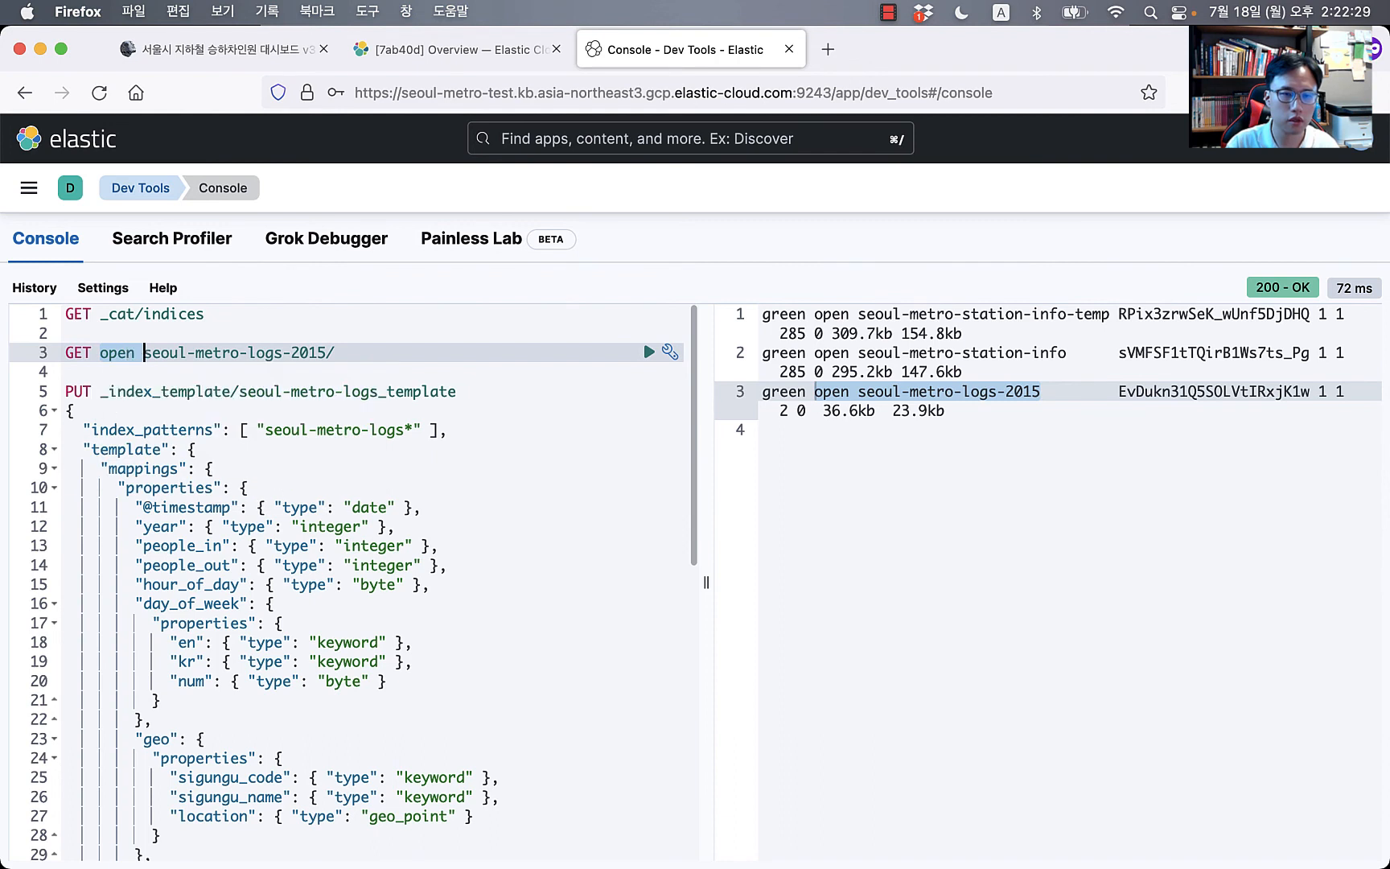
key(BackSpace)
key(super+Right)
key(BackSpace)
key(BackSpace)
key(BackSpace)
key(BackSpace)
key(BackSpace)
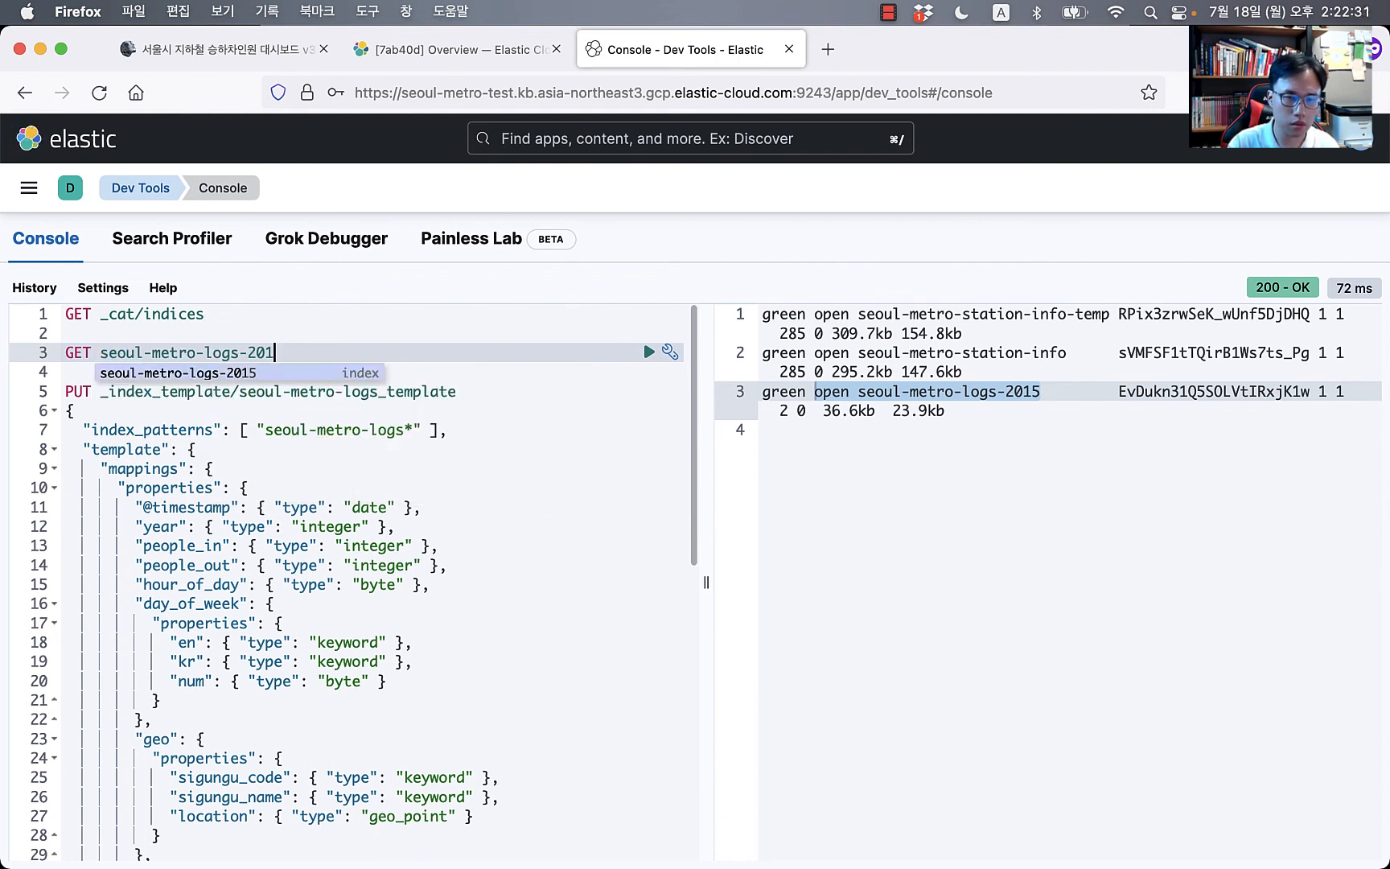
text(*/_search)
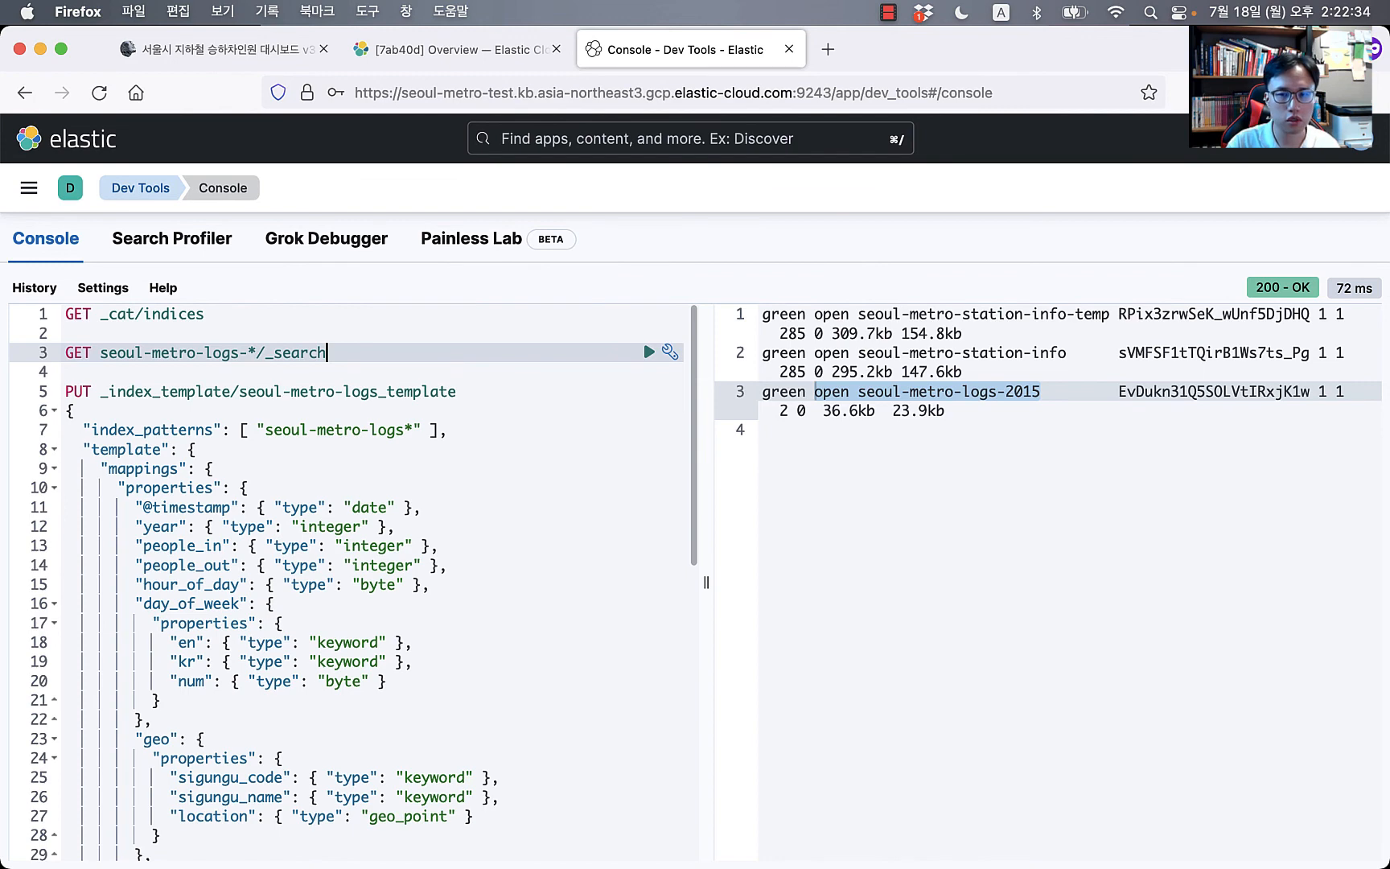
key(super+Return)
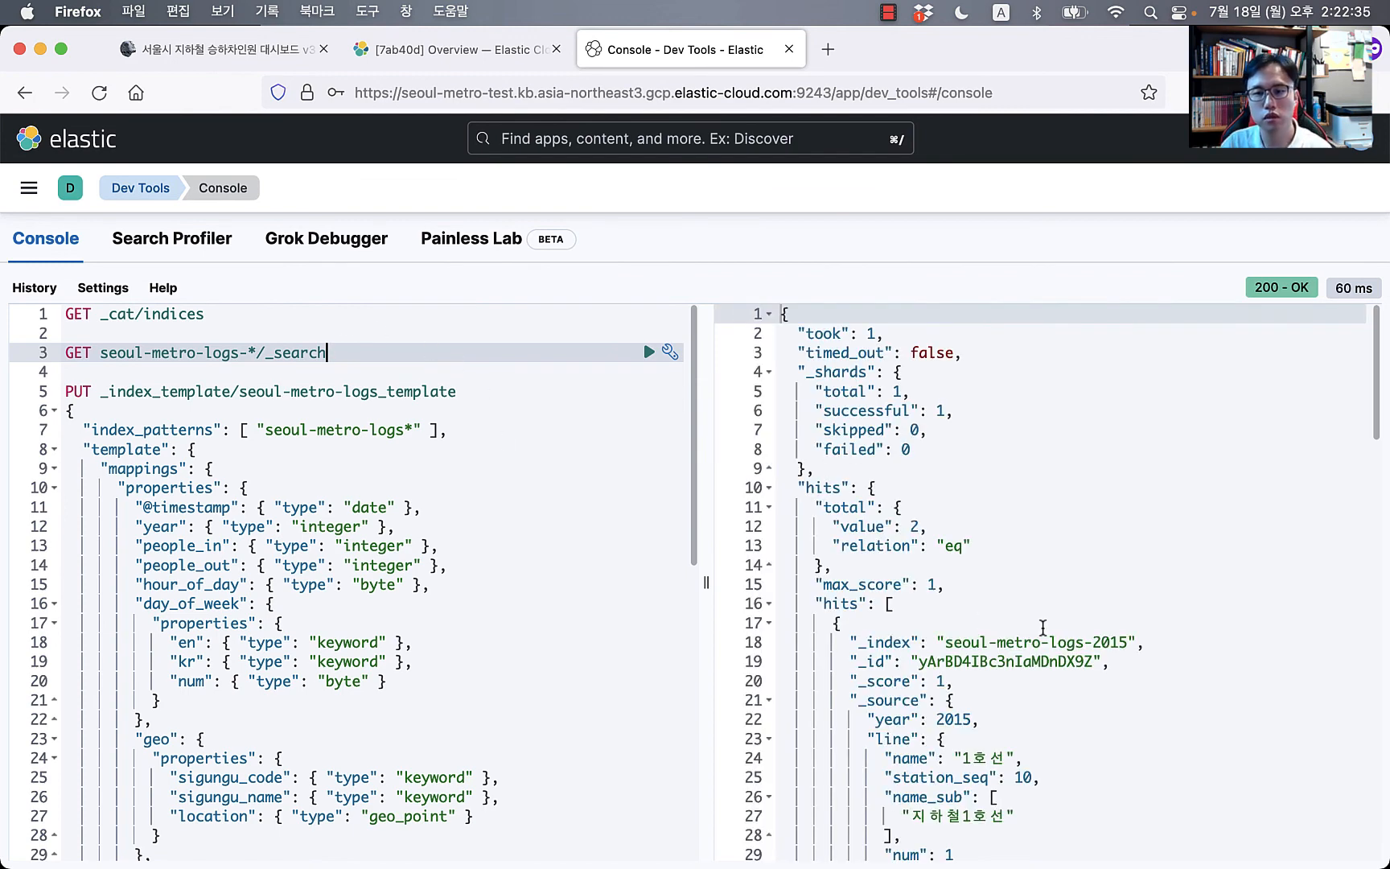
scroll(1043, 627, down, 9)
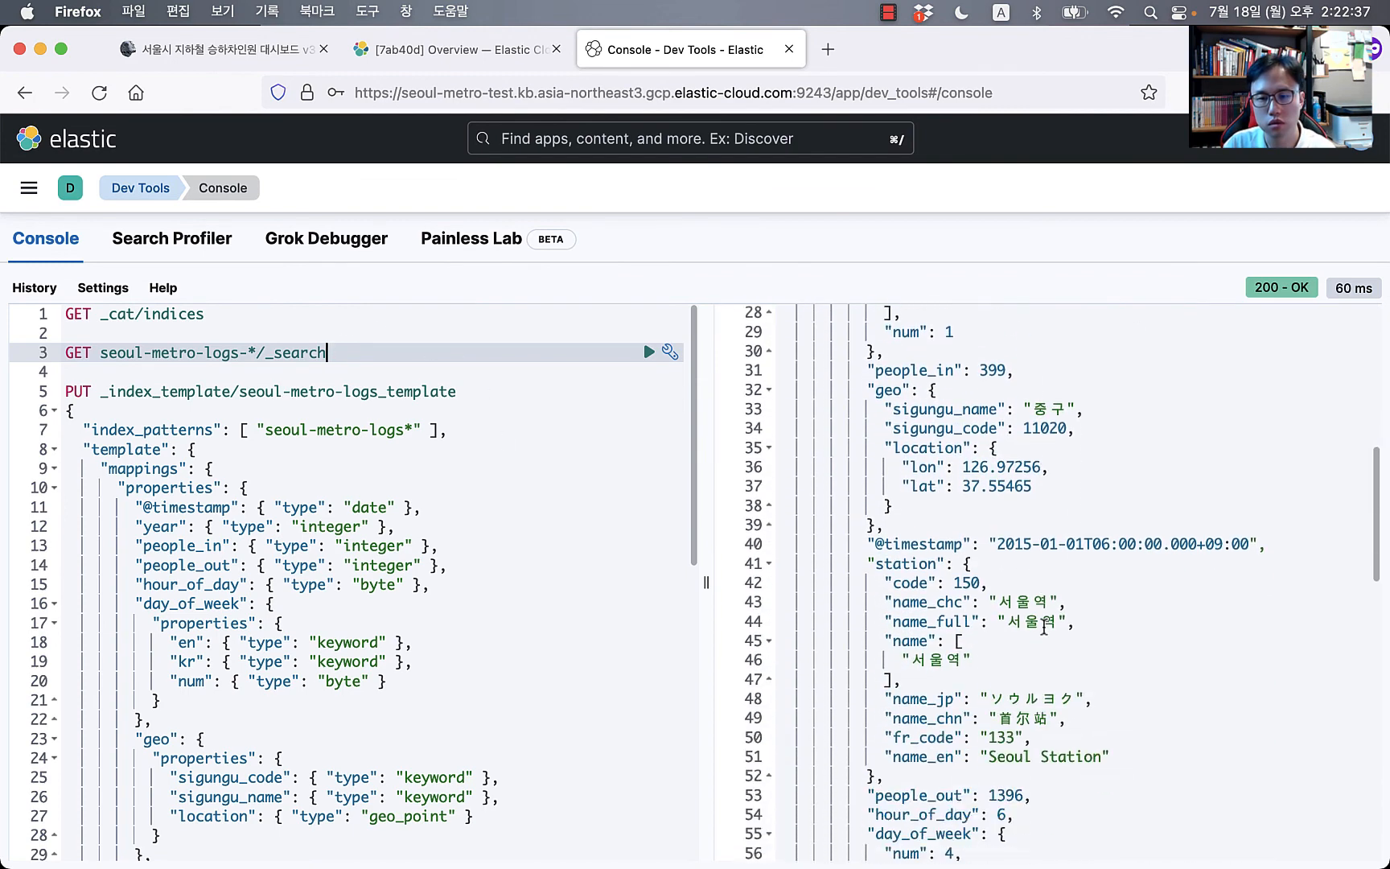
scroll(1043, 627, down, 15)
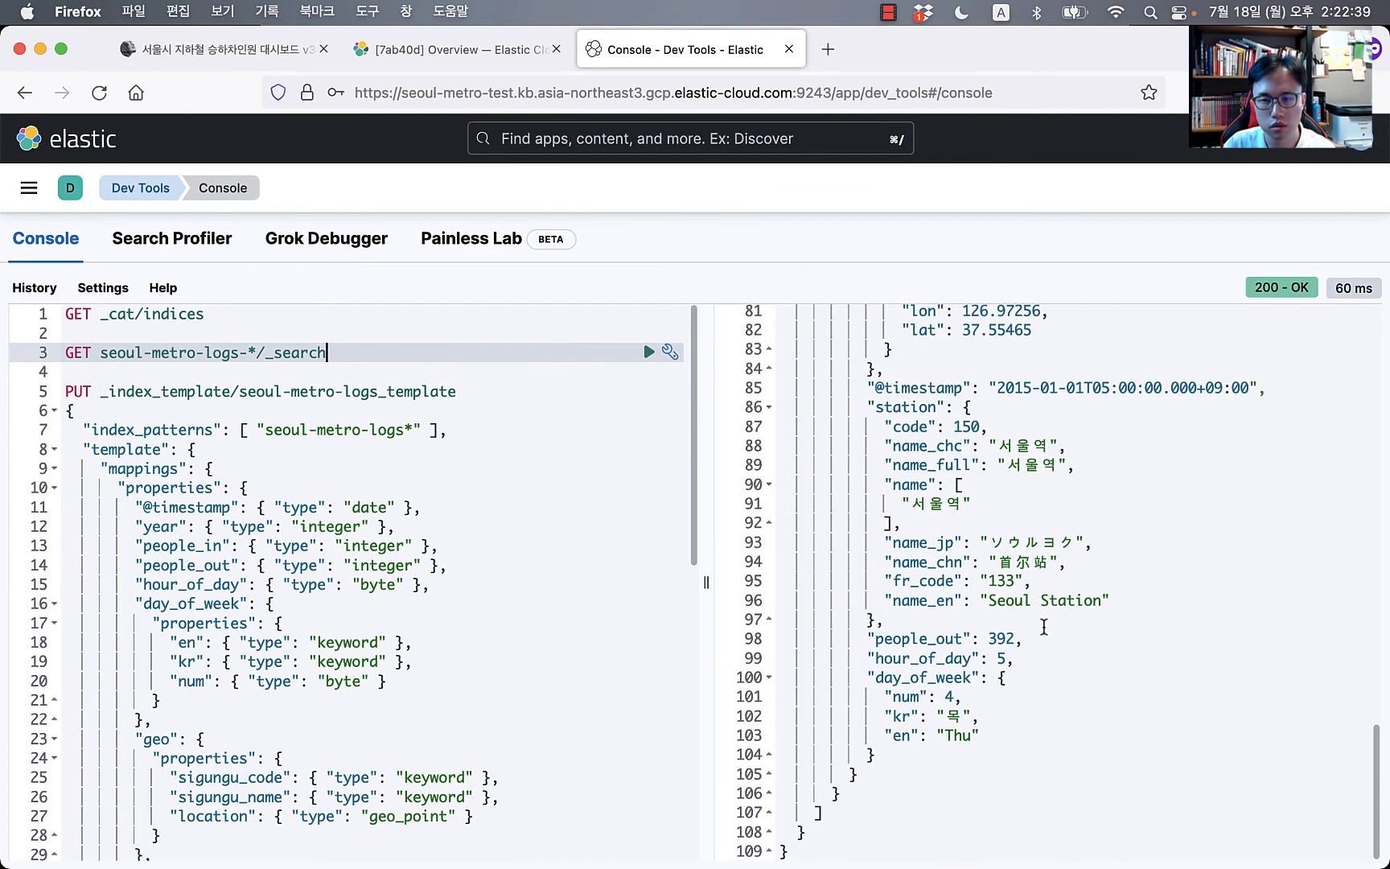
click(377, 348)
click(376, 349)
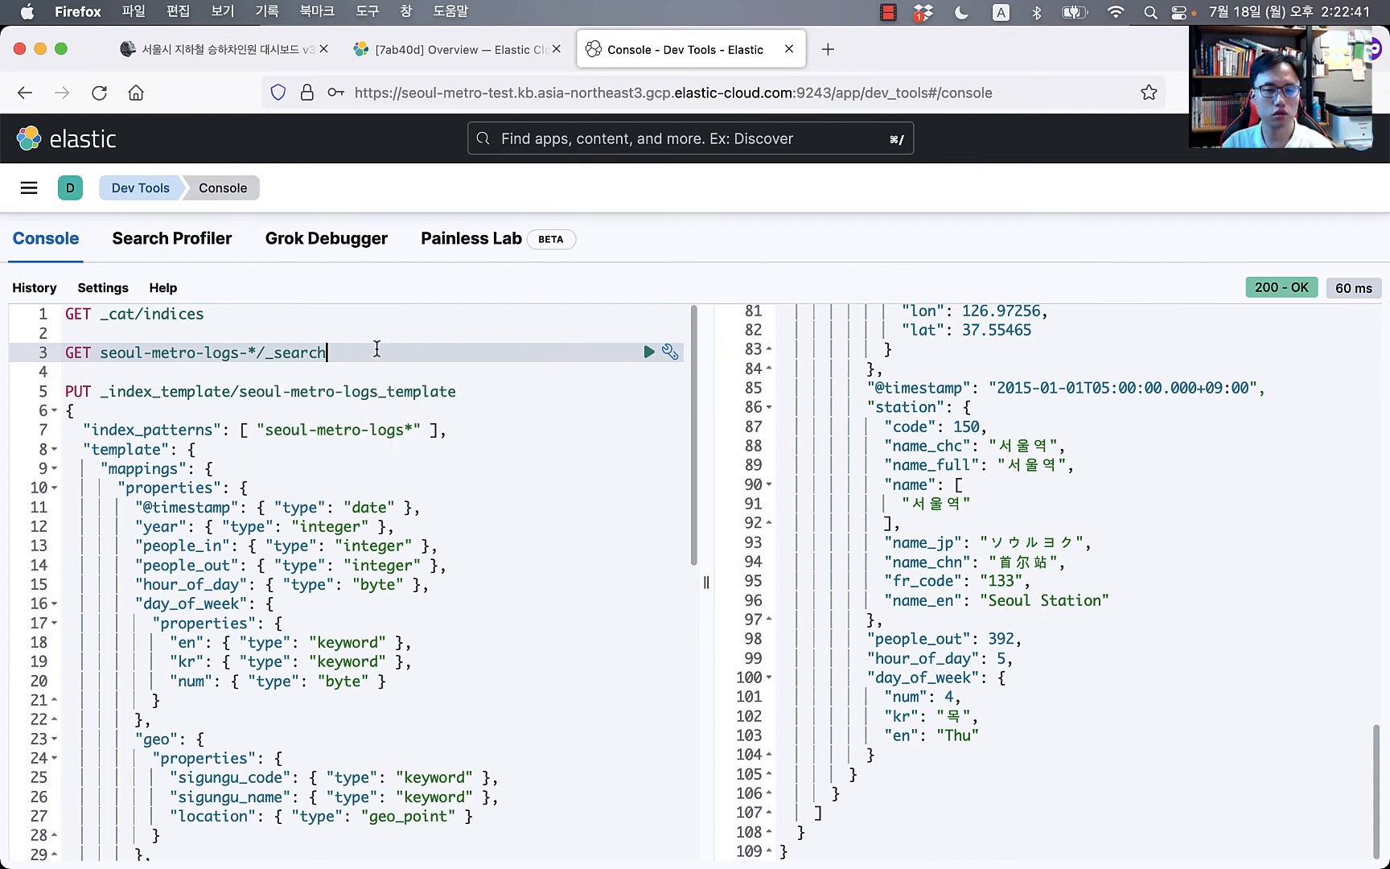
Step: In seoul-metro.conf, comment out the sample.logs path and uncomment the seoul-metro-*.logs.csv path
key(super+Tab)
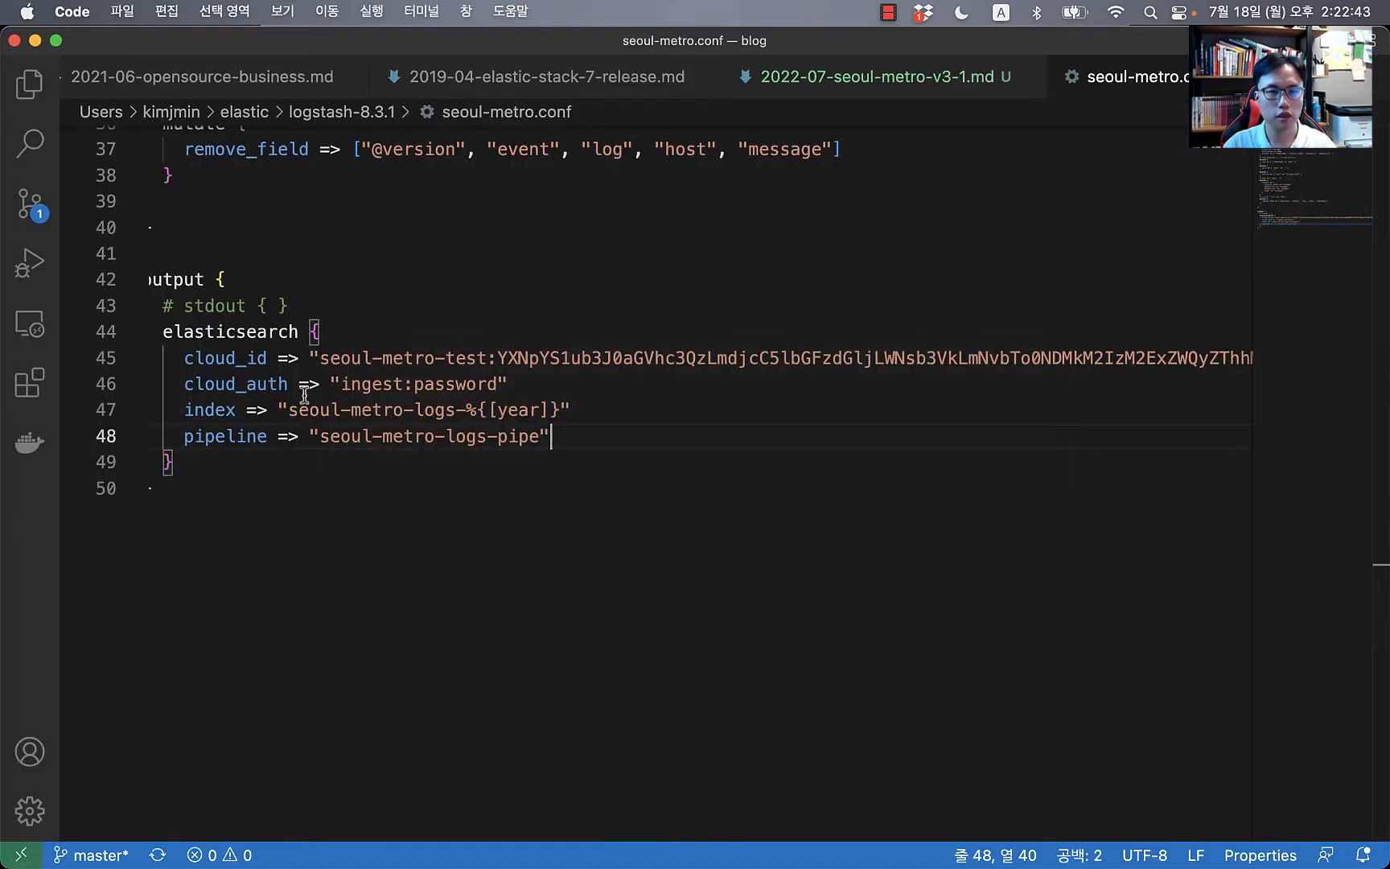
click(676, 332)
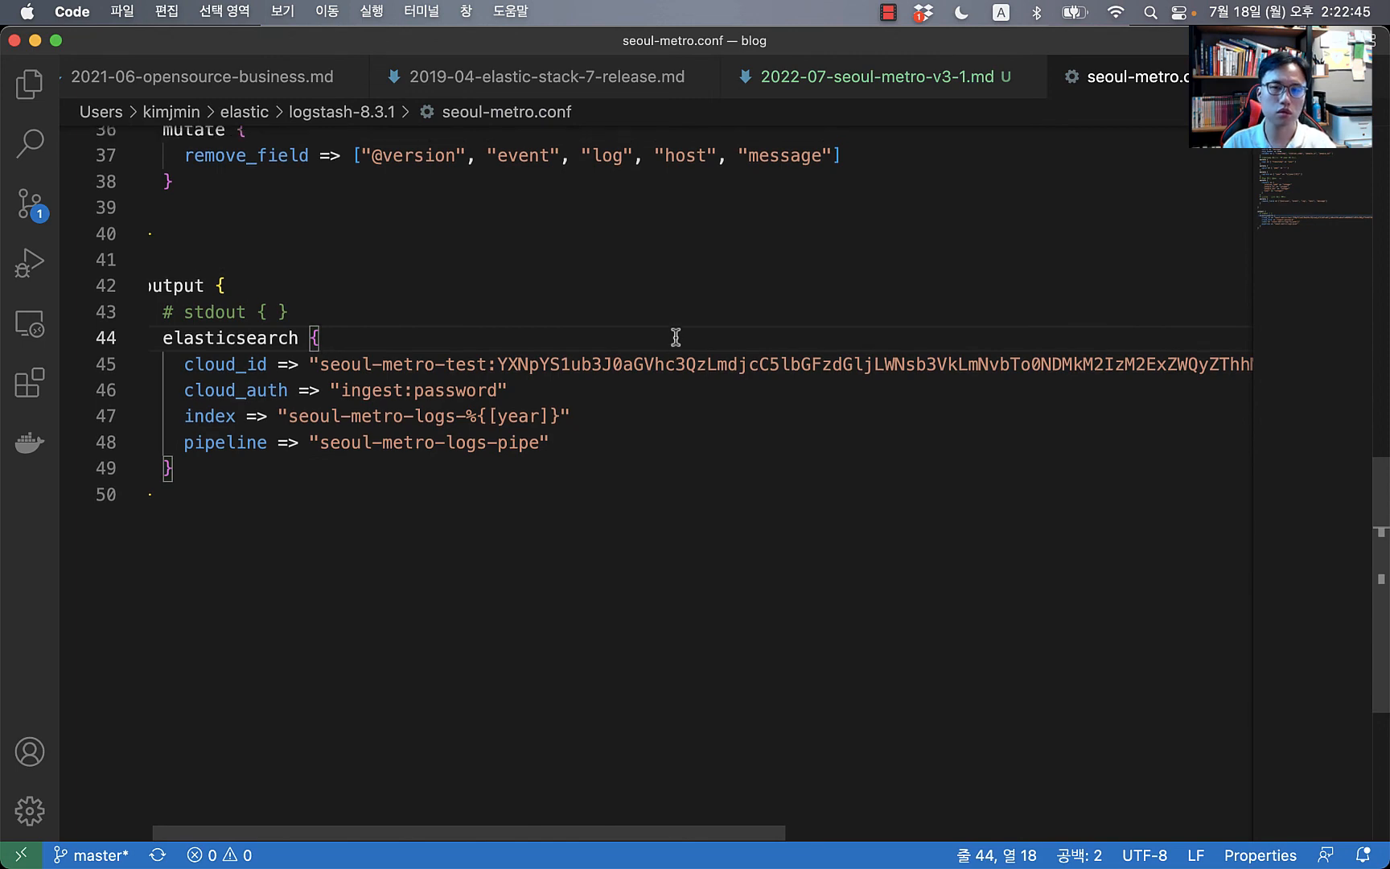
scroll(675, 333, up, 15)
click(730, 216)
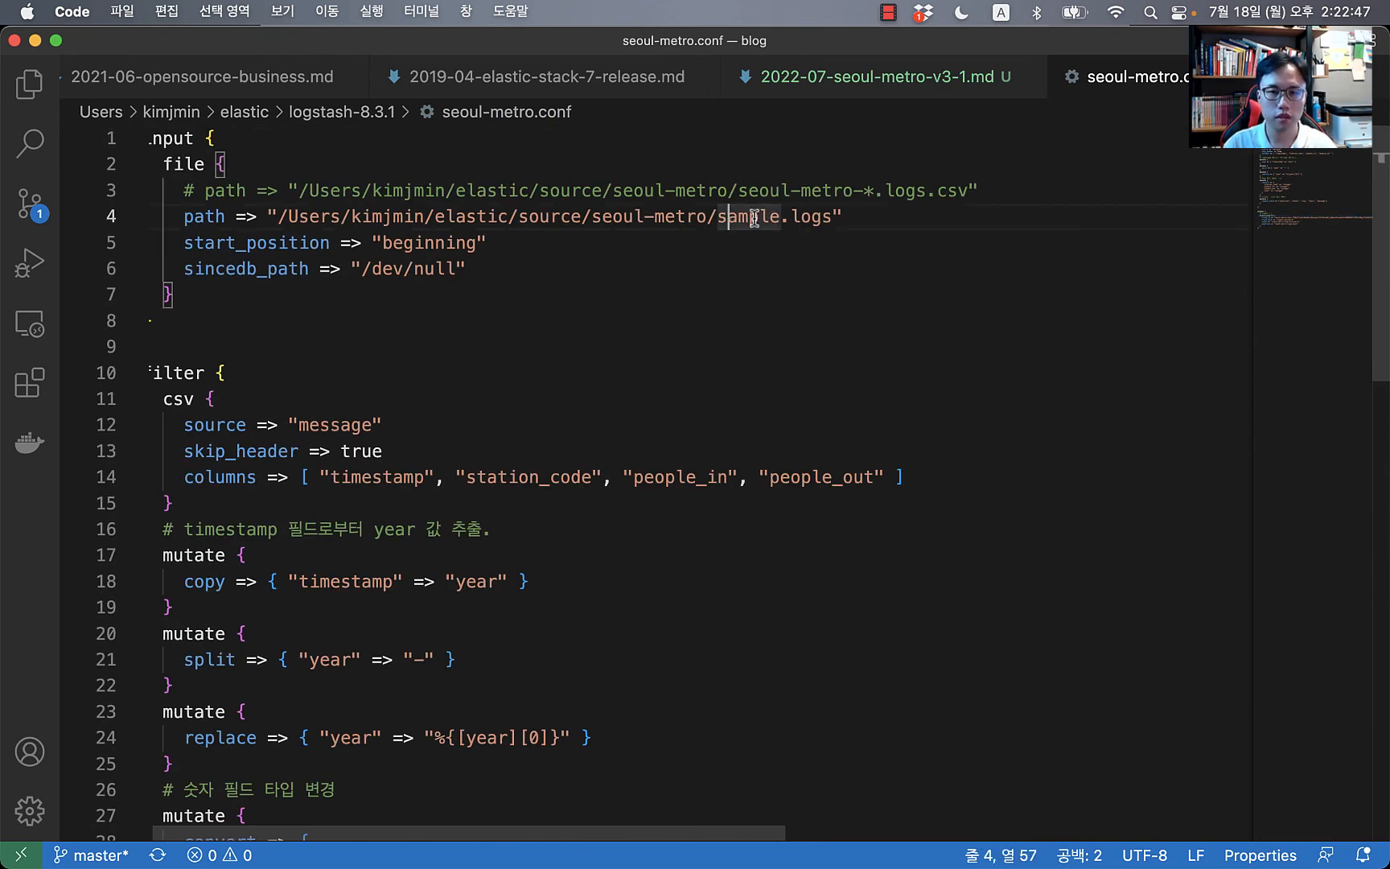
key(super+slash)
click(753, 191)
key(super+slash)
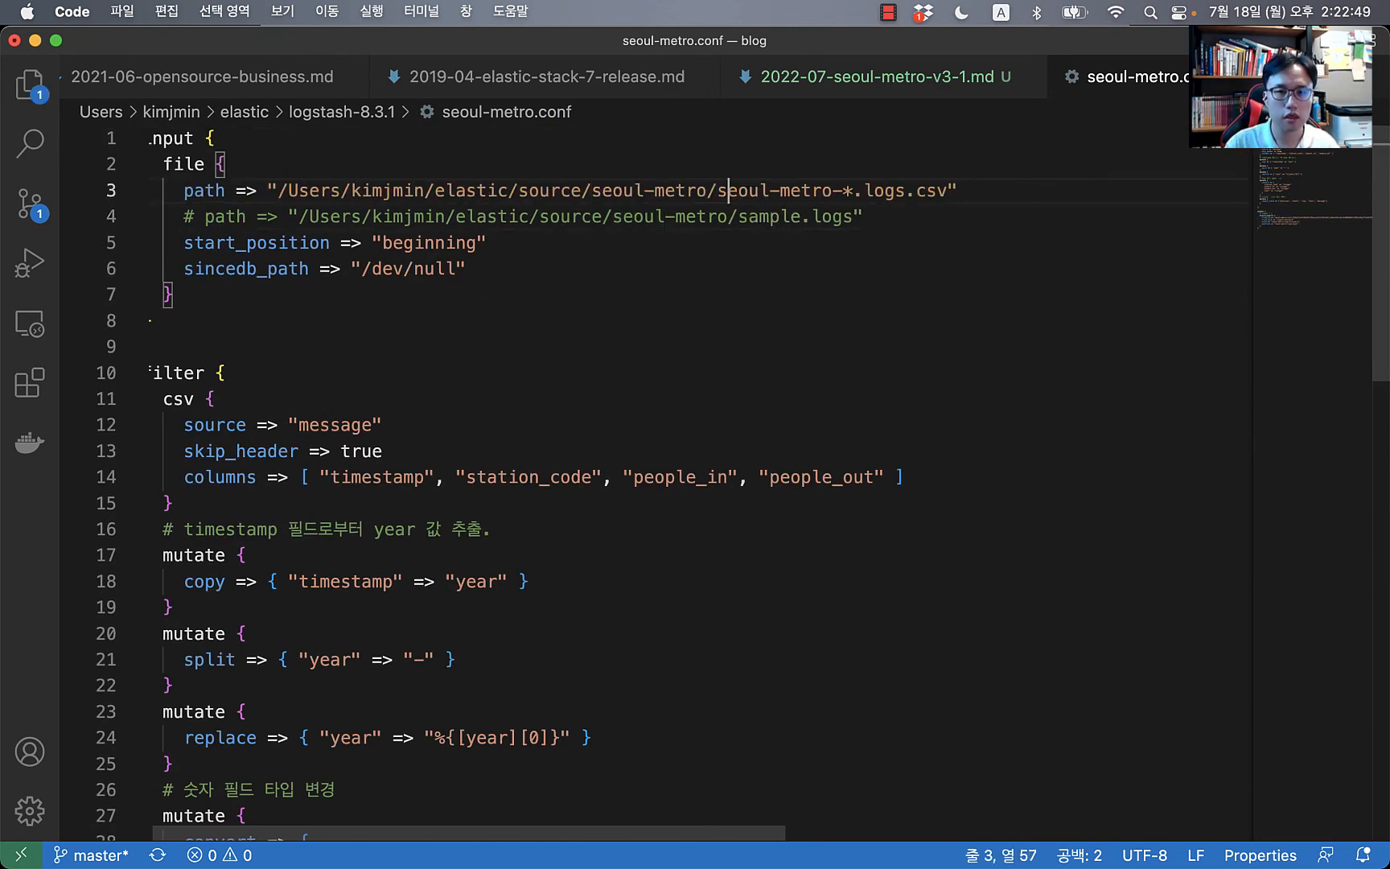
scroll(876, 264, down, 5)
Step: Watch Logstash reload the updated seoul-metro.conf and resume running, then return to the Kibana console
scroll(838, 301, up, 5)
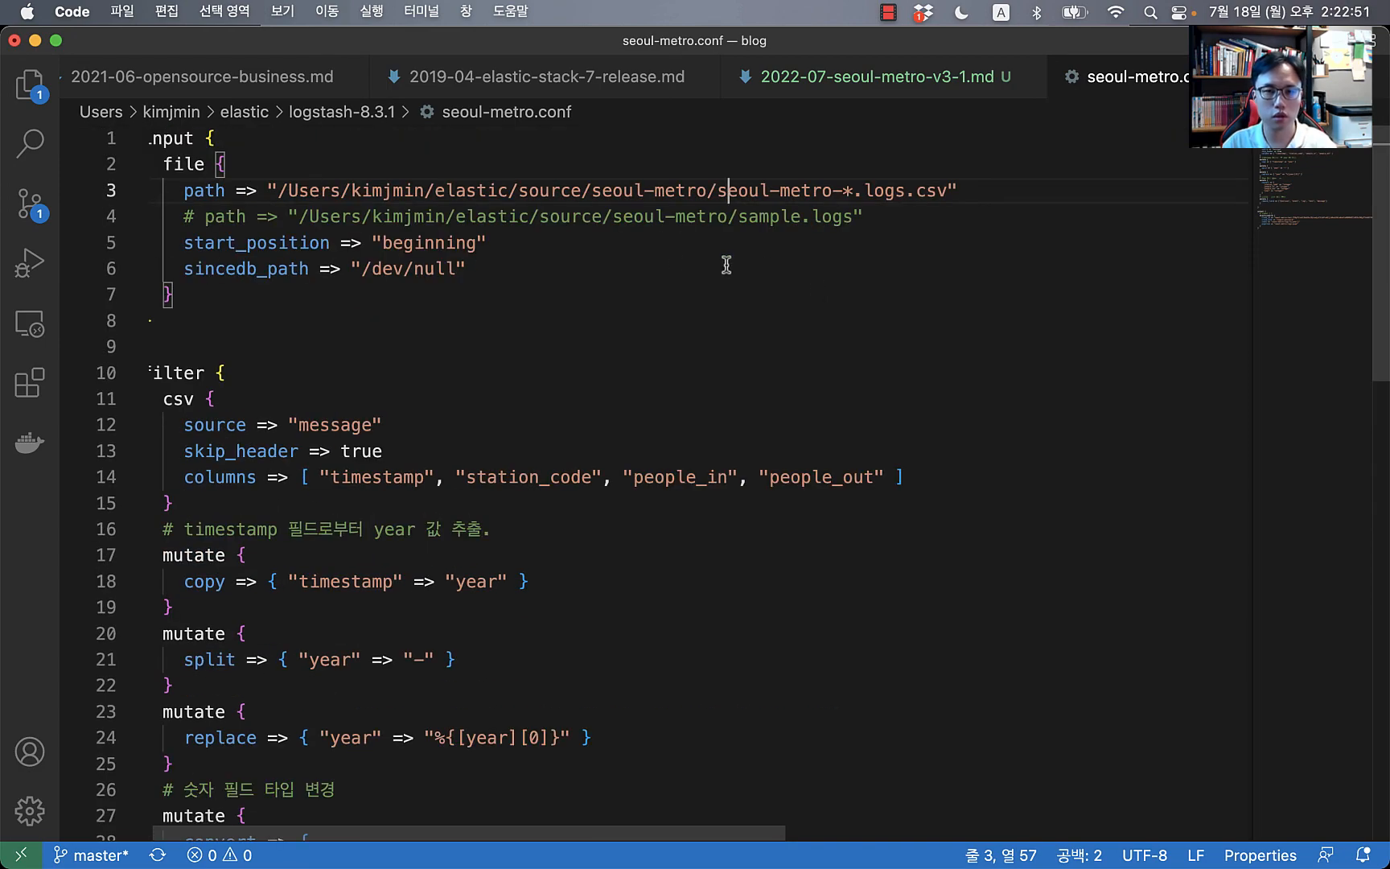
key(super+Tab)
key(super+Tab)
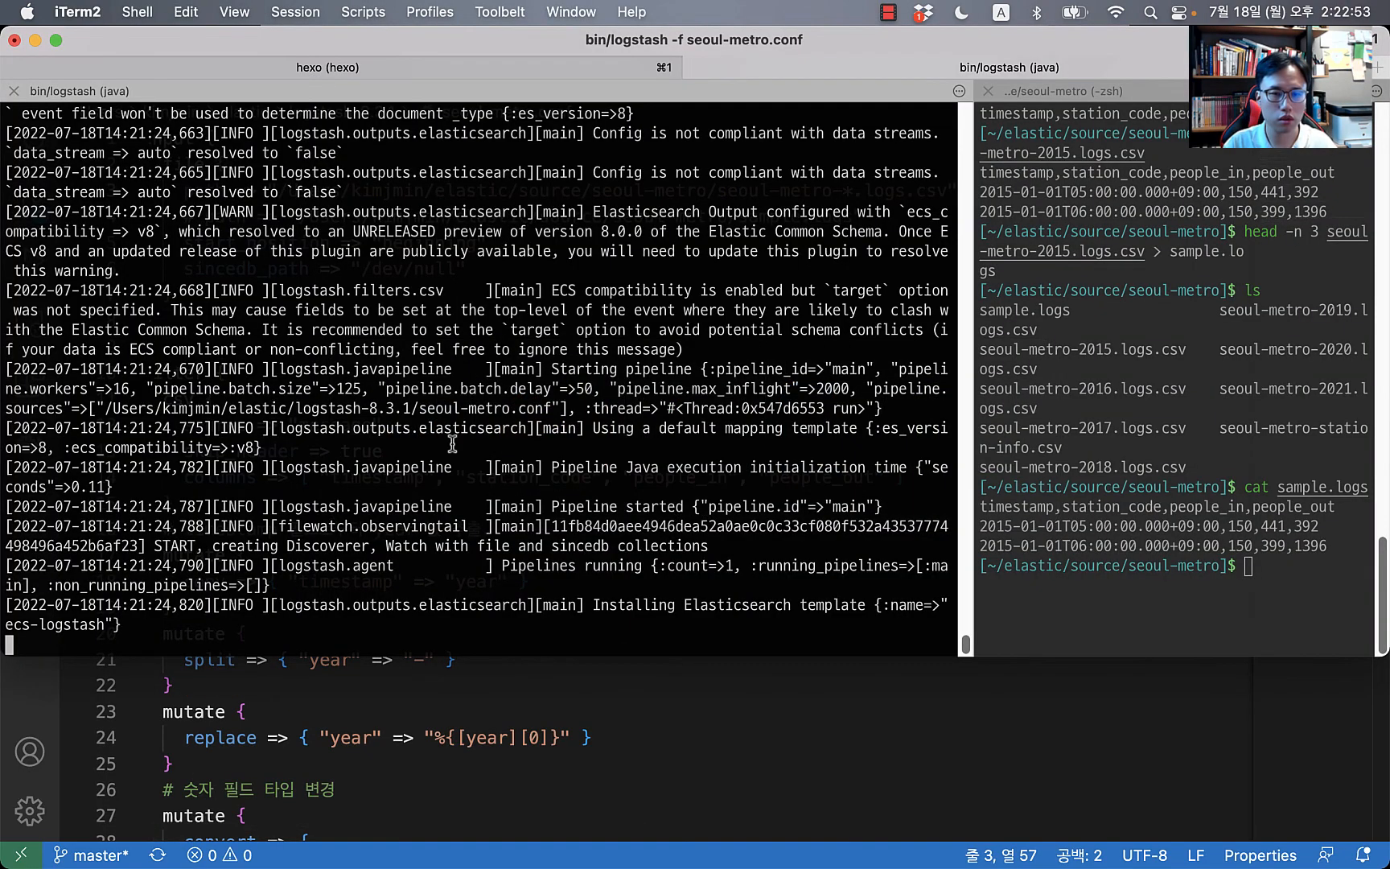
key(super+Tab)
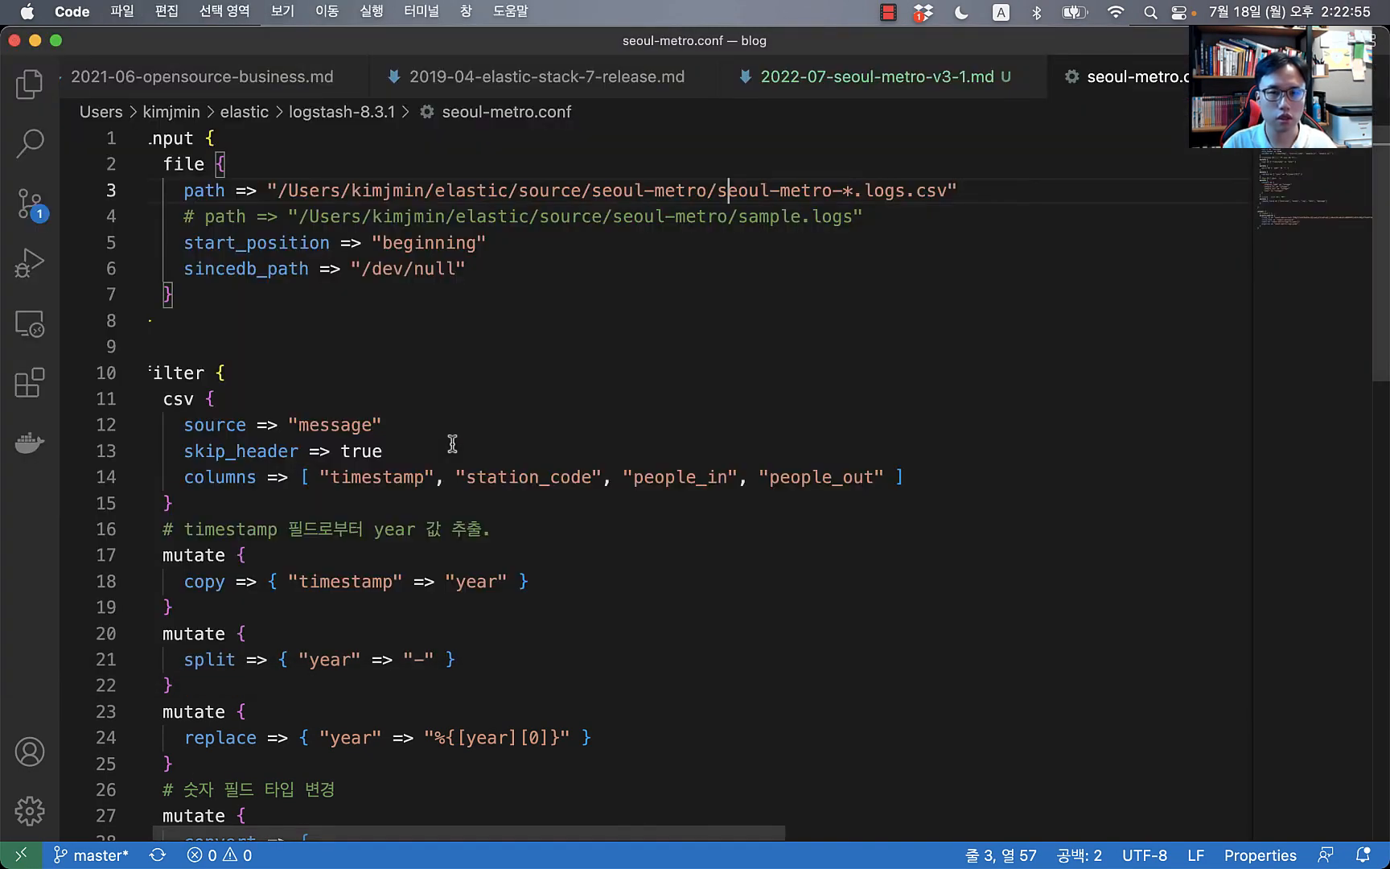
key(super+Tab)
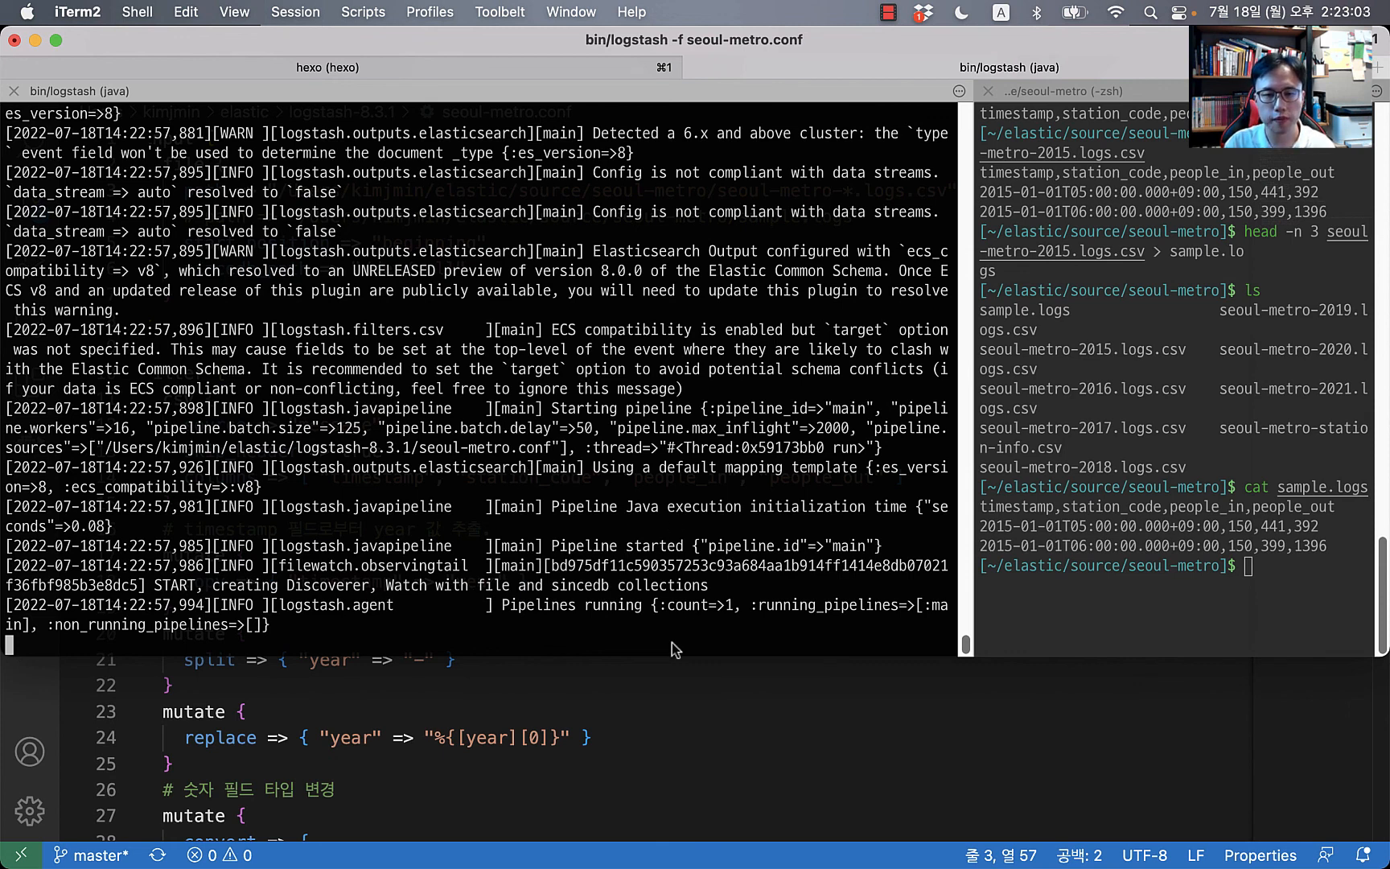
key(super+Tab)
key(super+Tab)
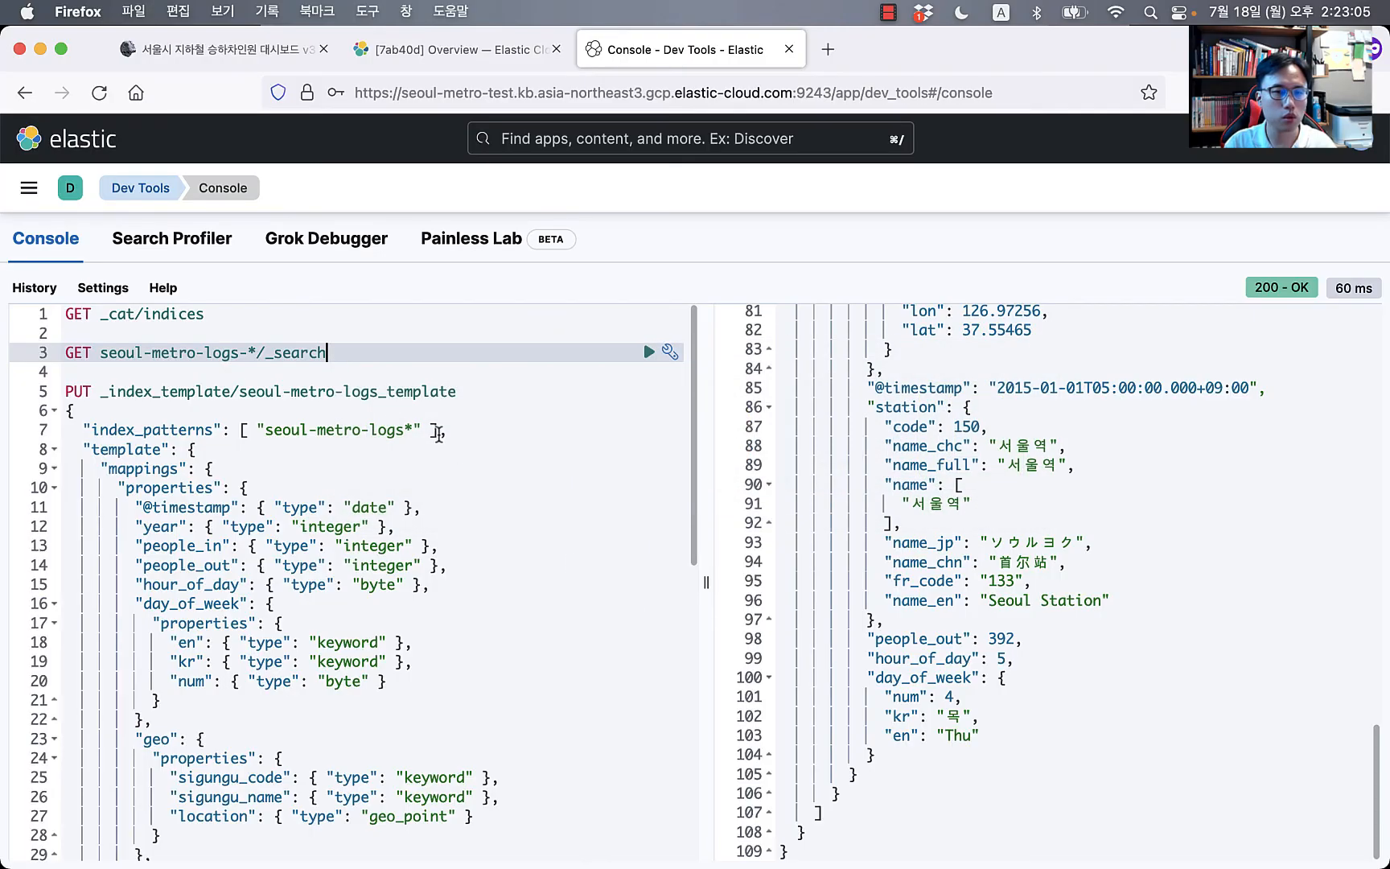
Step: Rerun GET _cat/indices twice to refresh the index sizes
click(235, 361)
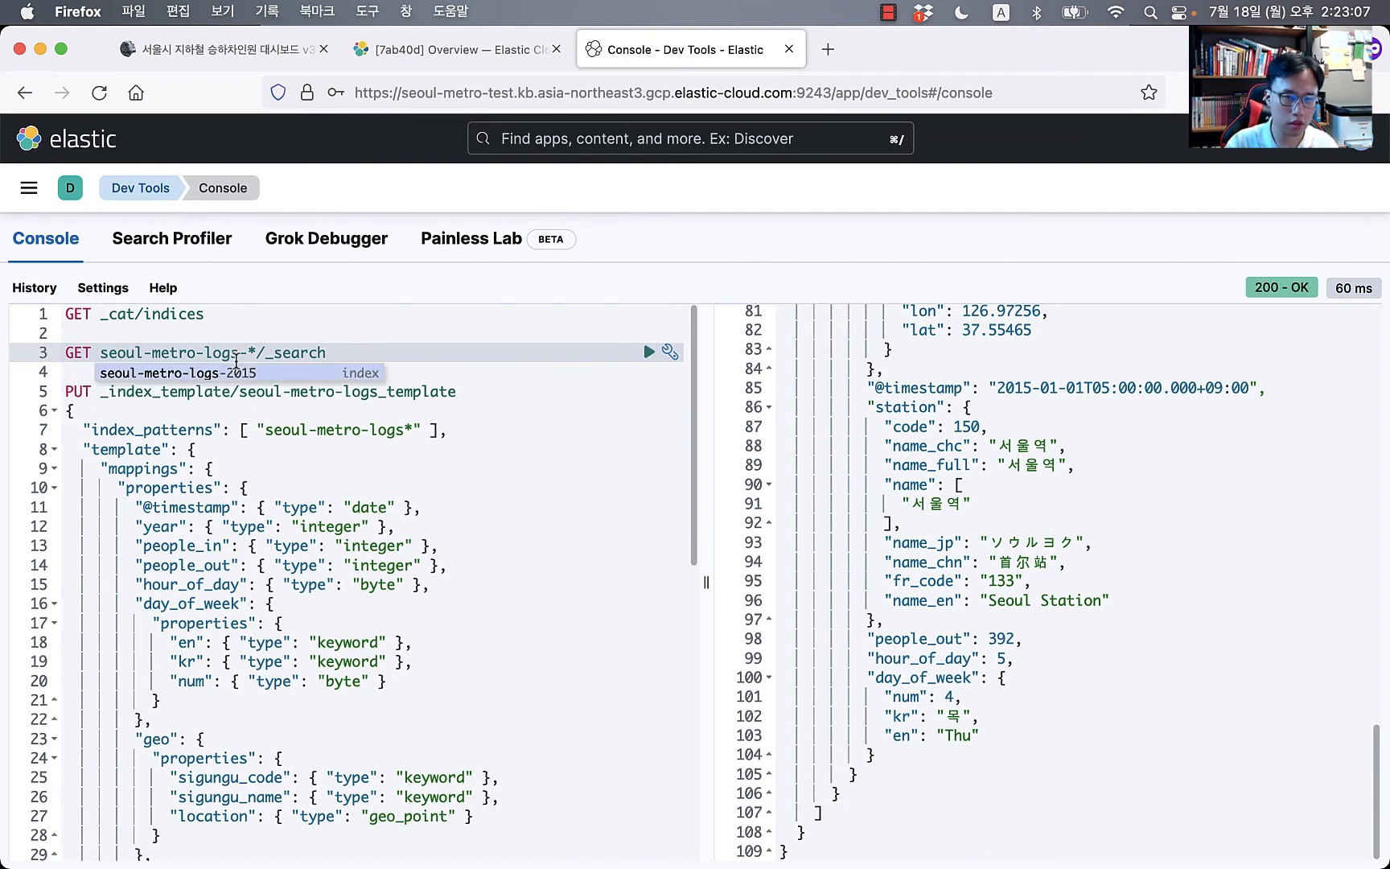
click(190, 315)
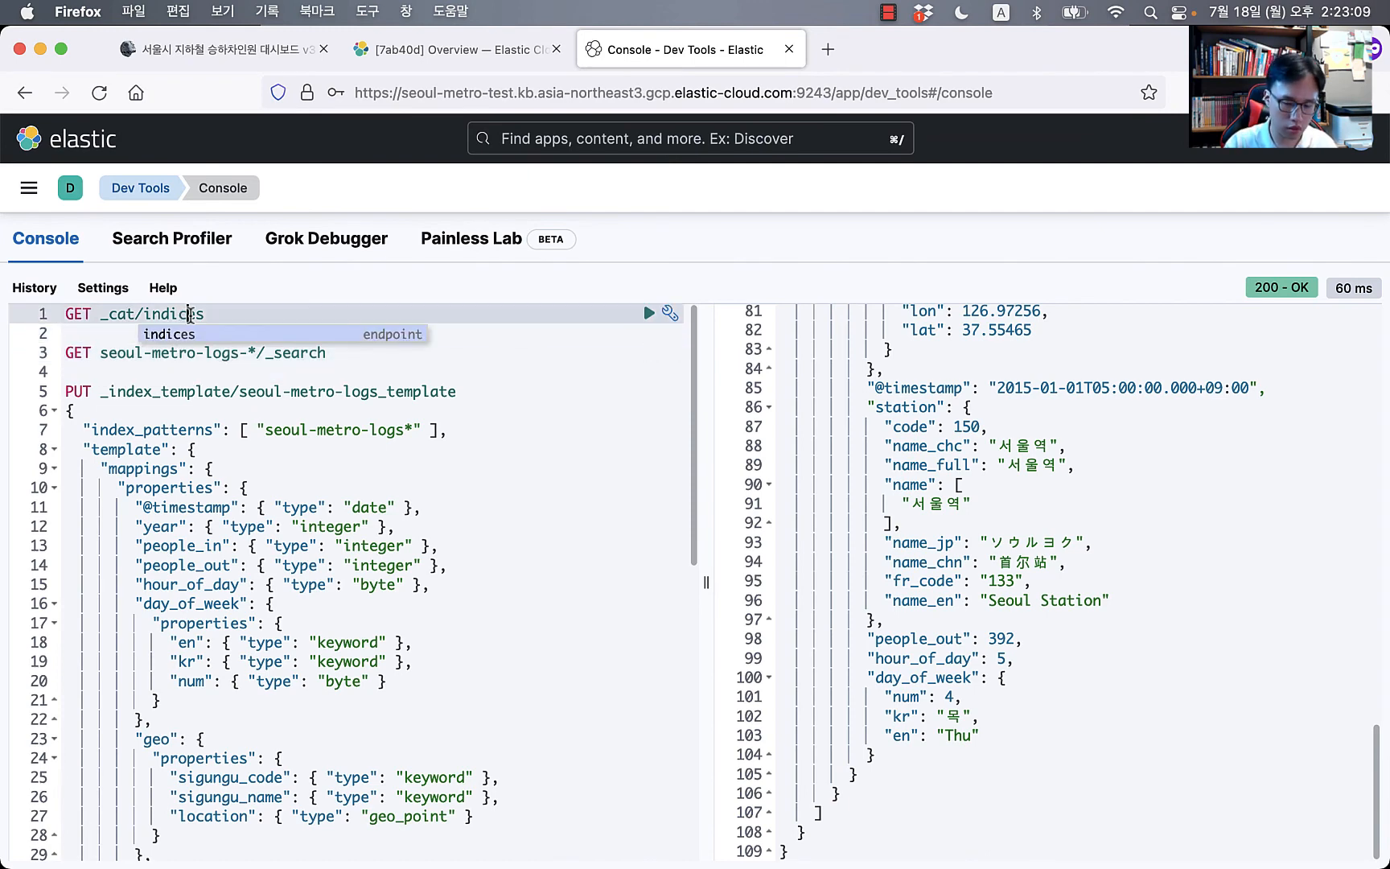
key(super+Return)
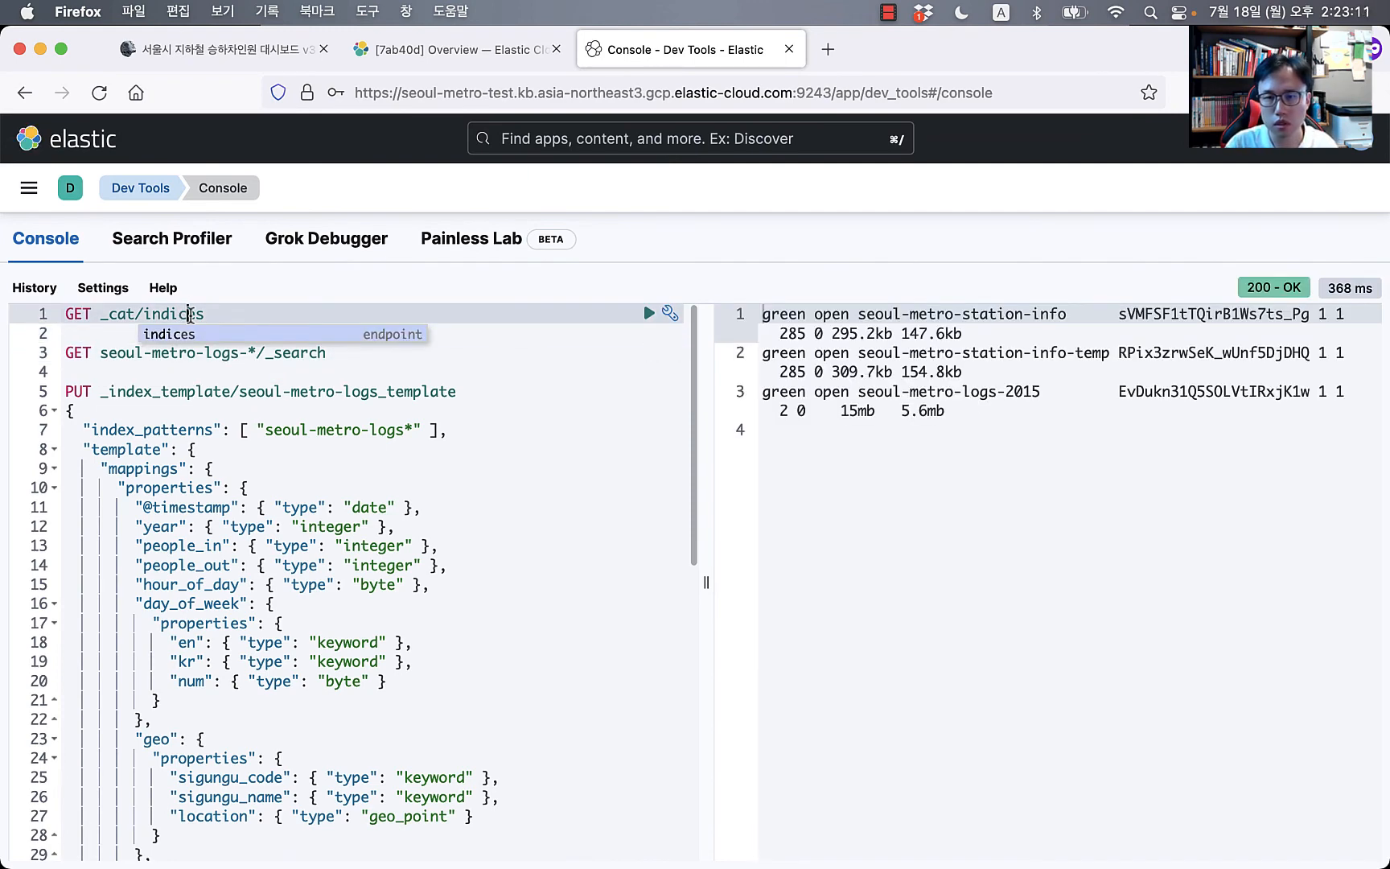
key(super+Return)
key(super+Return)
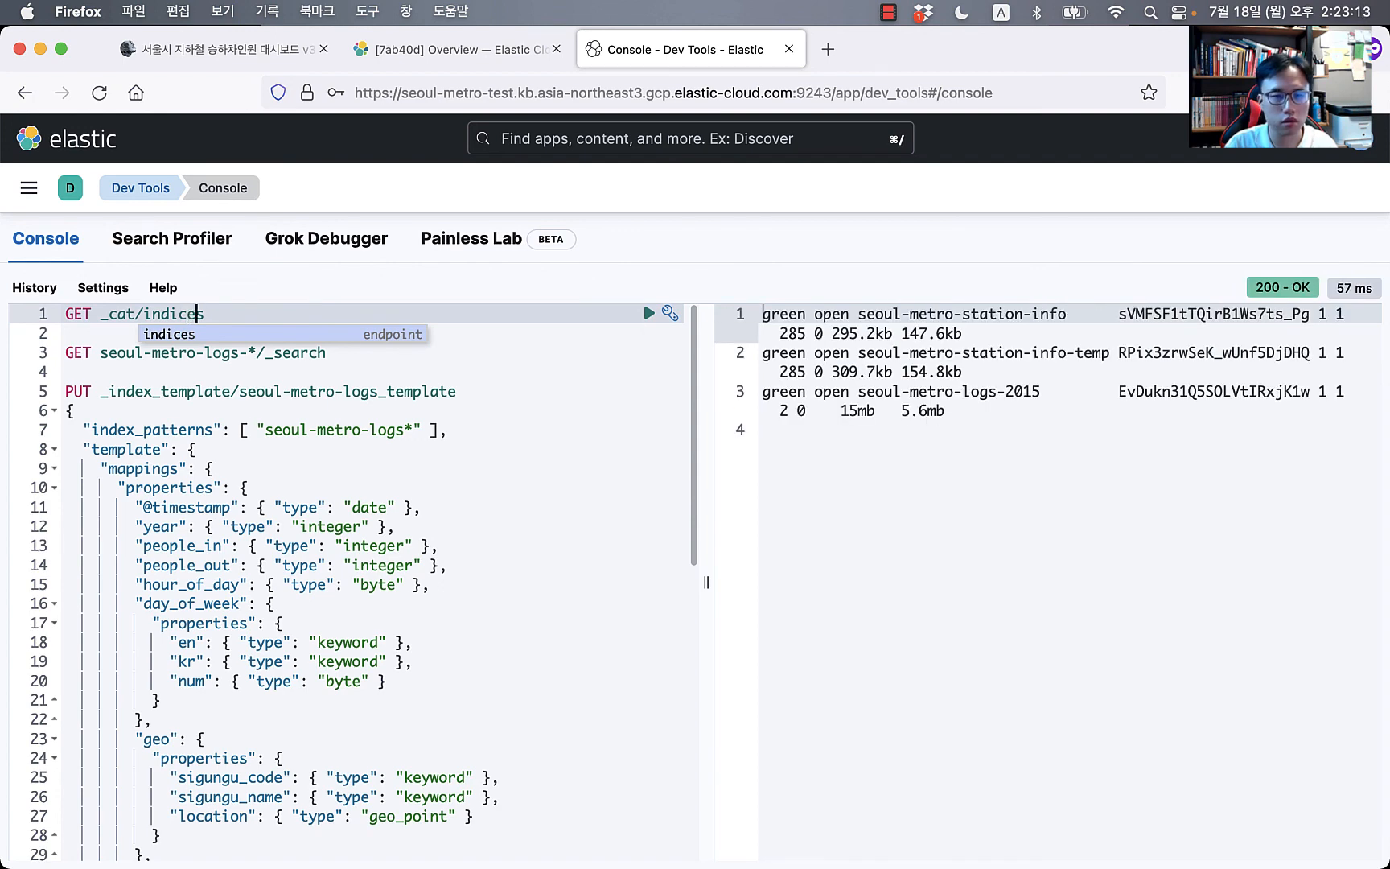
Step: Build a _count request on line 3 from the seoul-metro-logs-* search line and send it
key(Return)
key(Return)
key(Return)
text(GET)
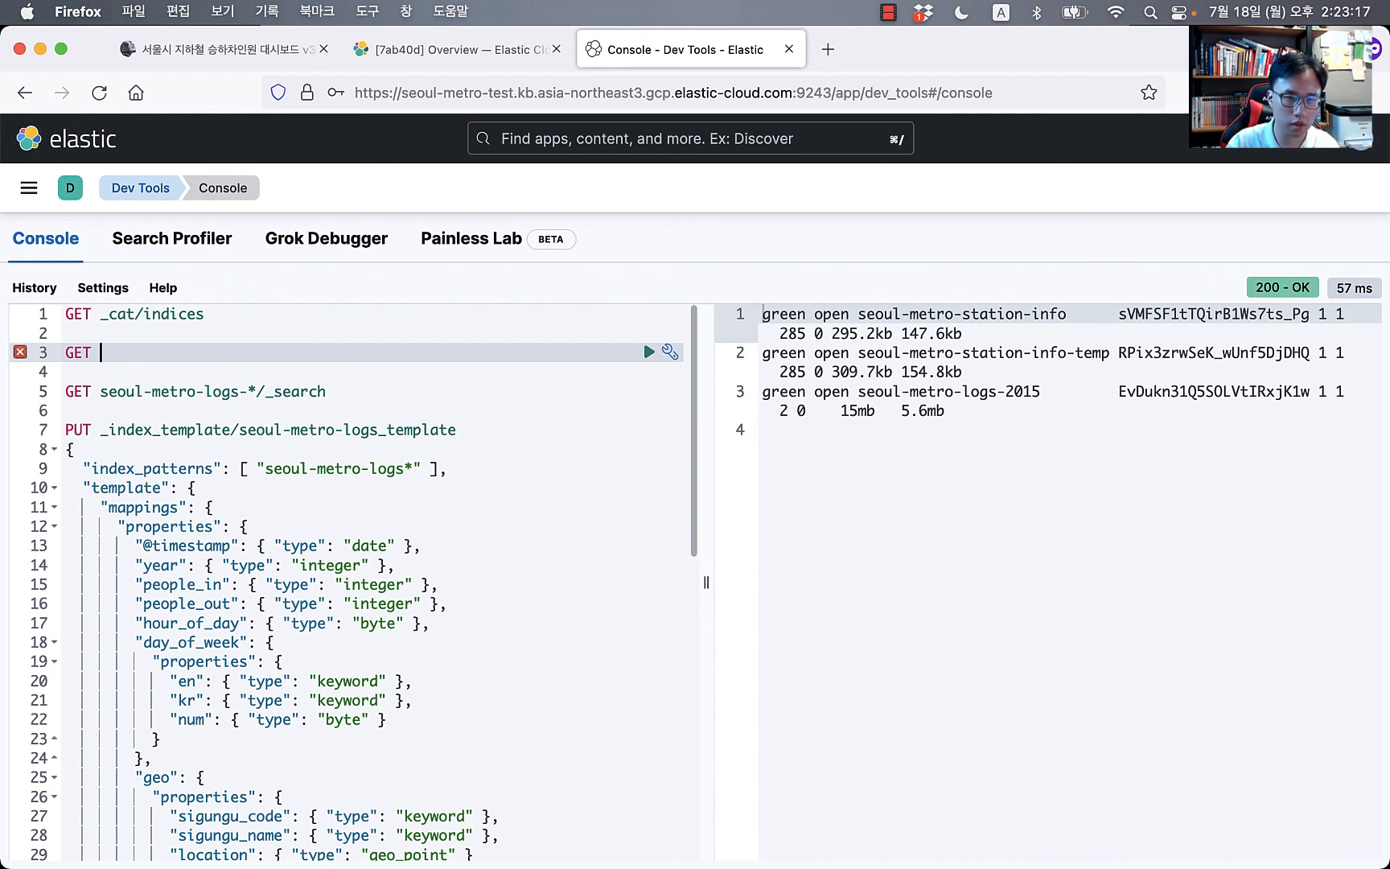
key(Down)
key(Down)
key(super+Left)
key(shift+super+Right)
key(shift+Left)
key(shift+Left)
key(shift+Left)
key(shift+Left)
key(shift+Left)
key(shift+Left)
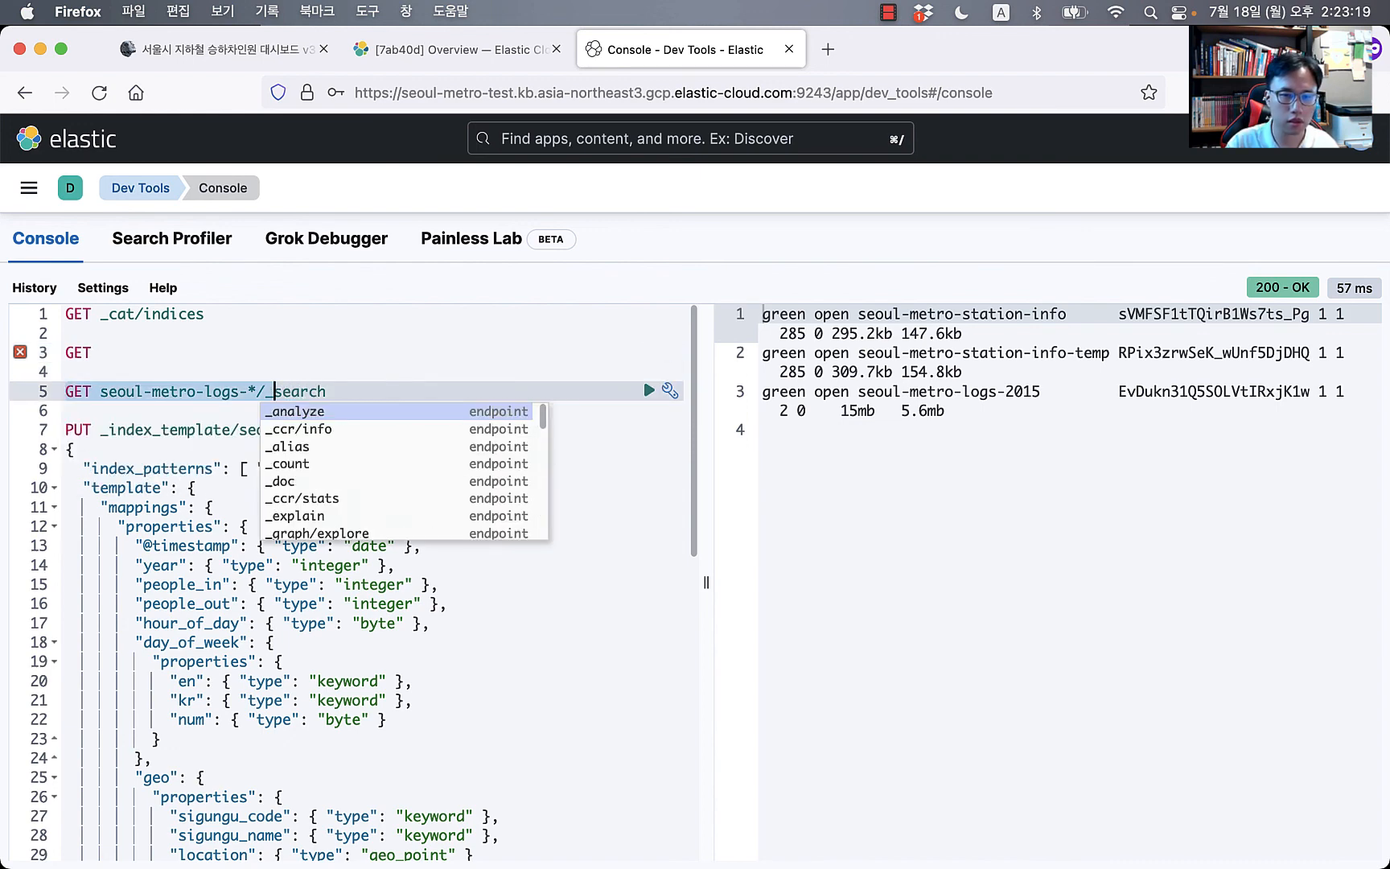
key(shift+Left)
key(shift+Left)
key(super+c)
key(Up)
key(Left)
key(Left)
key(Left)
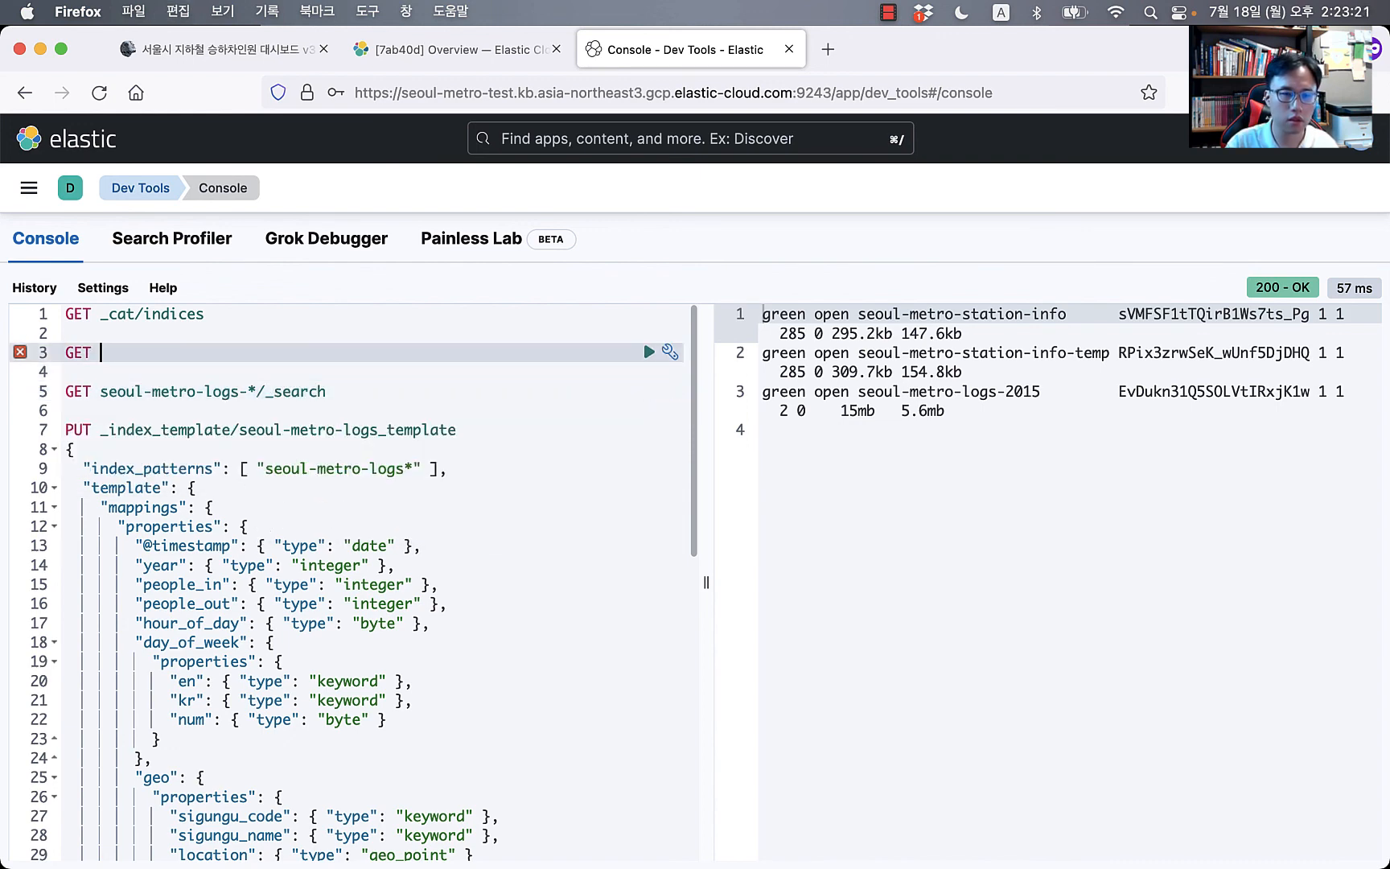
key(super+v)
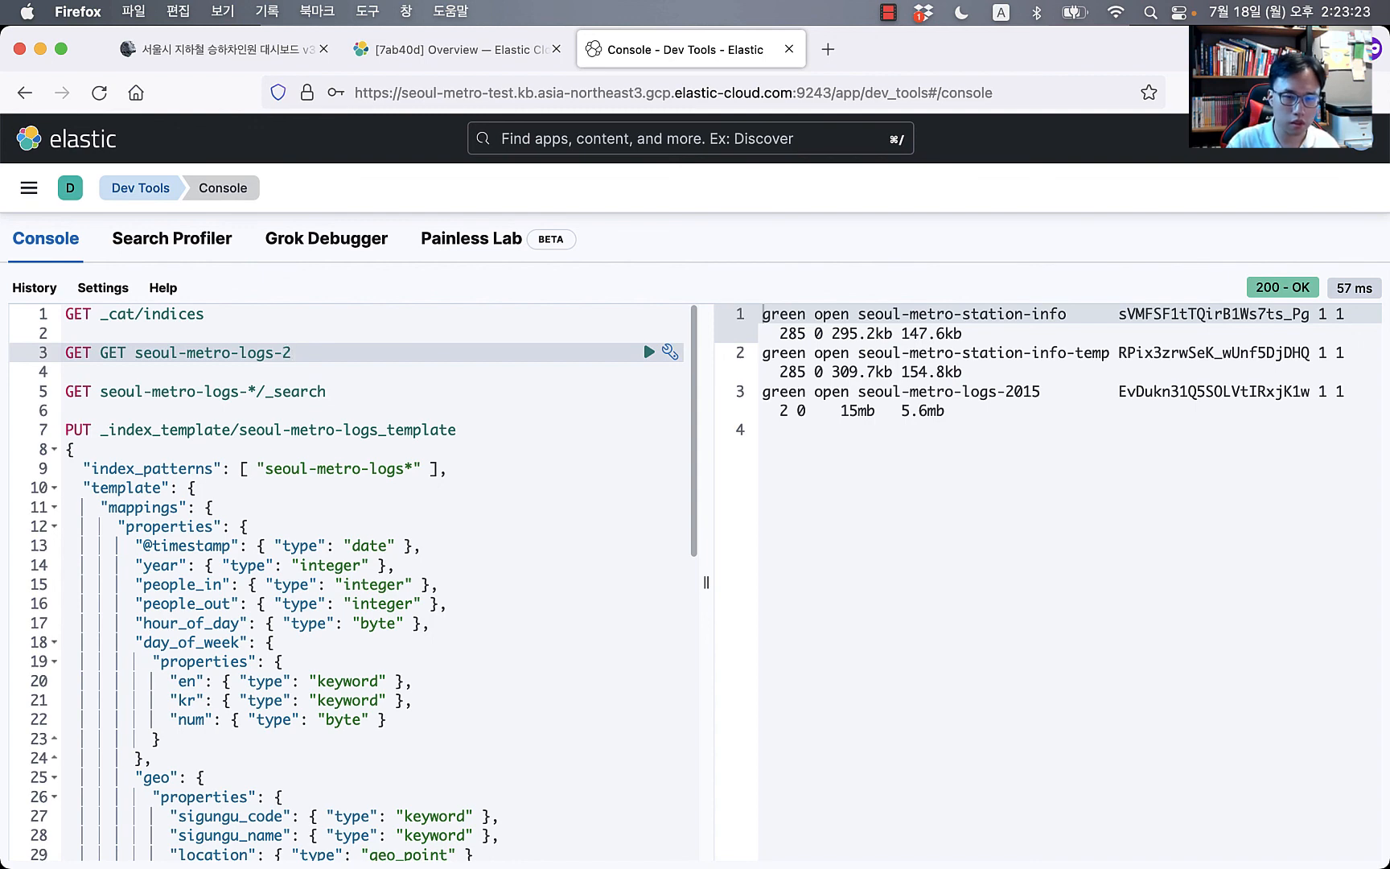
text(_count)
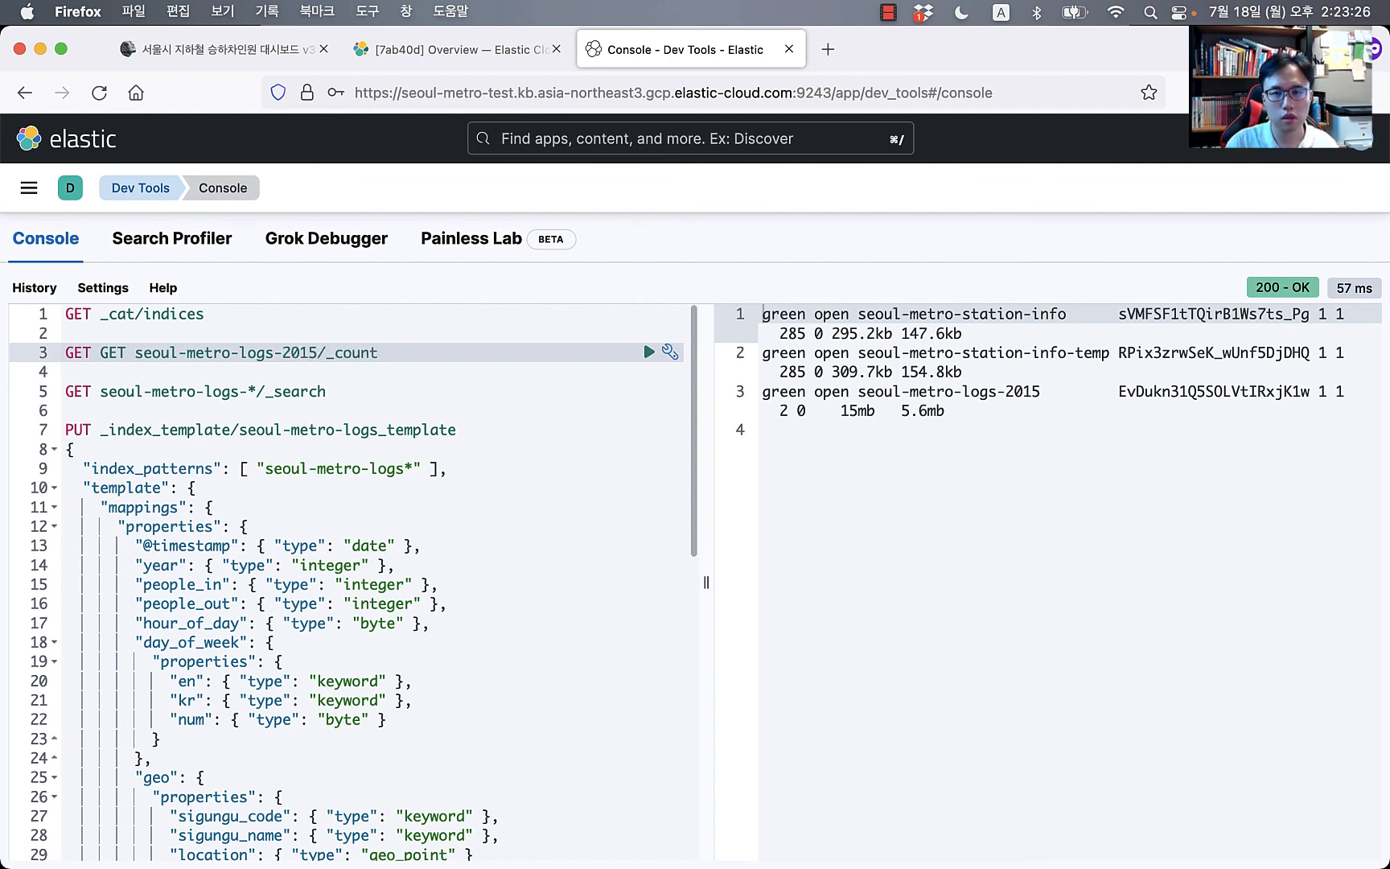
key(super+Return)
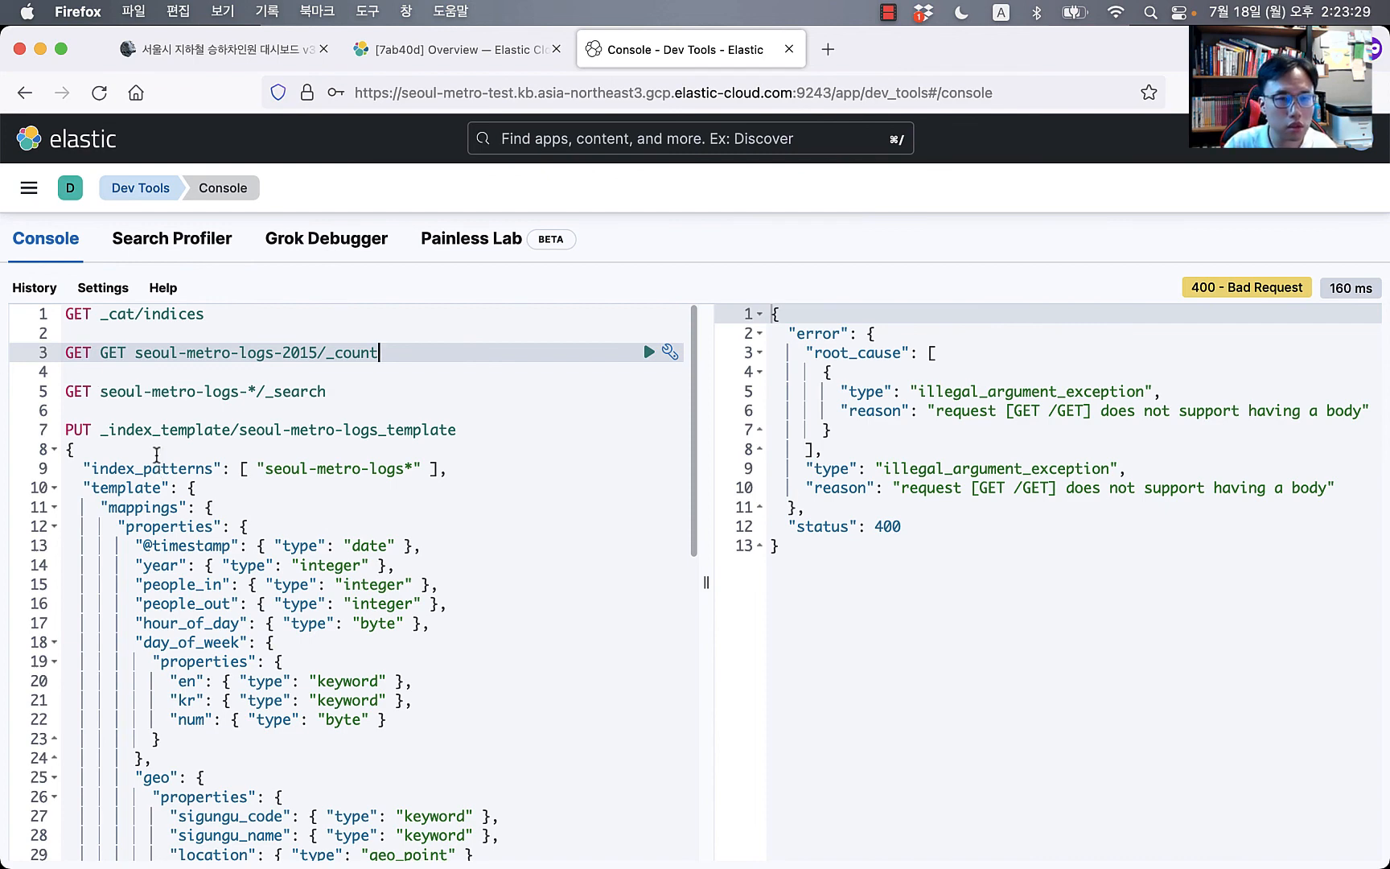
Step: Delete the duplicate GET on line 3 and send the seoul-metro-logs-2015 count request
double_click(118, 355)
text(GET)
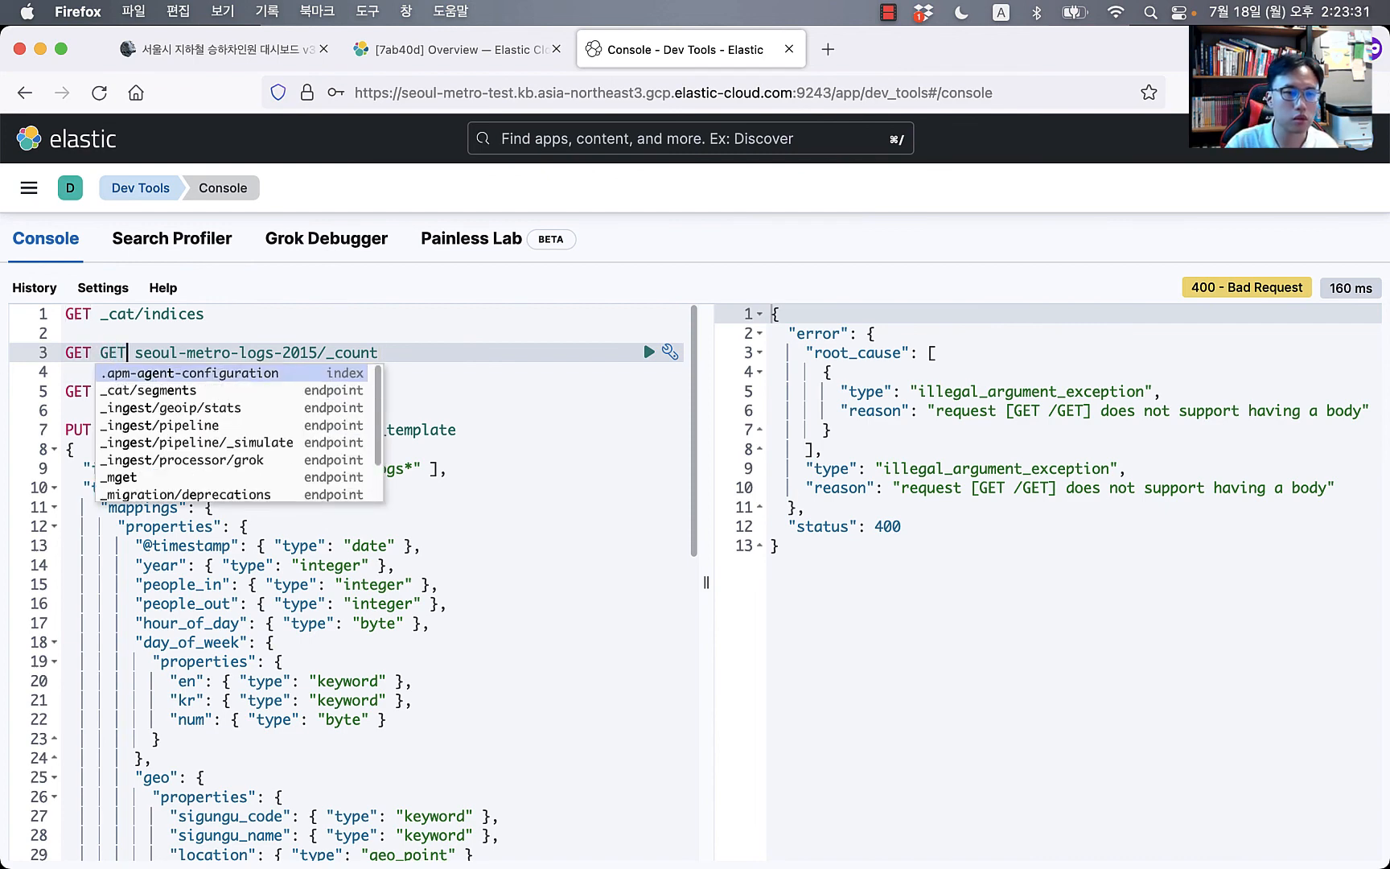
key(BackSpace)
key(BackSpace)
key(BackSpace)
key(BackSpace)
key(super+Return)
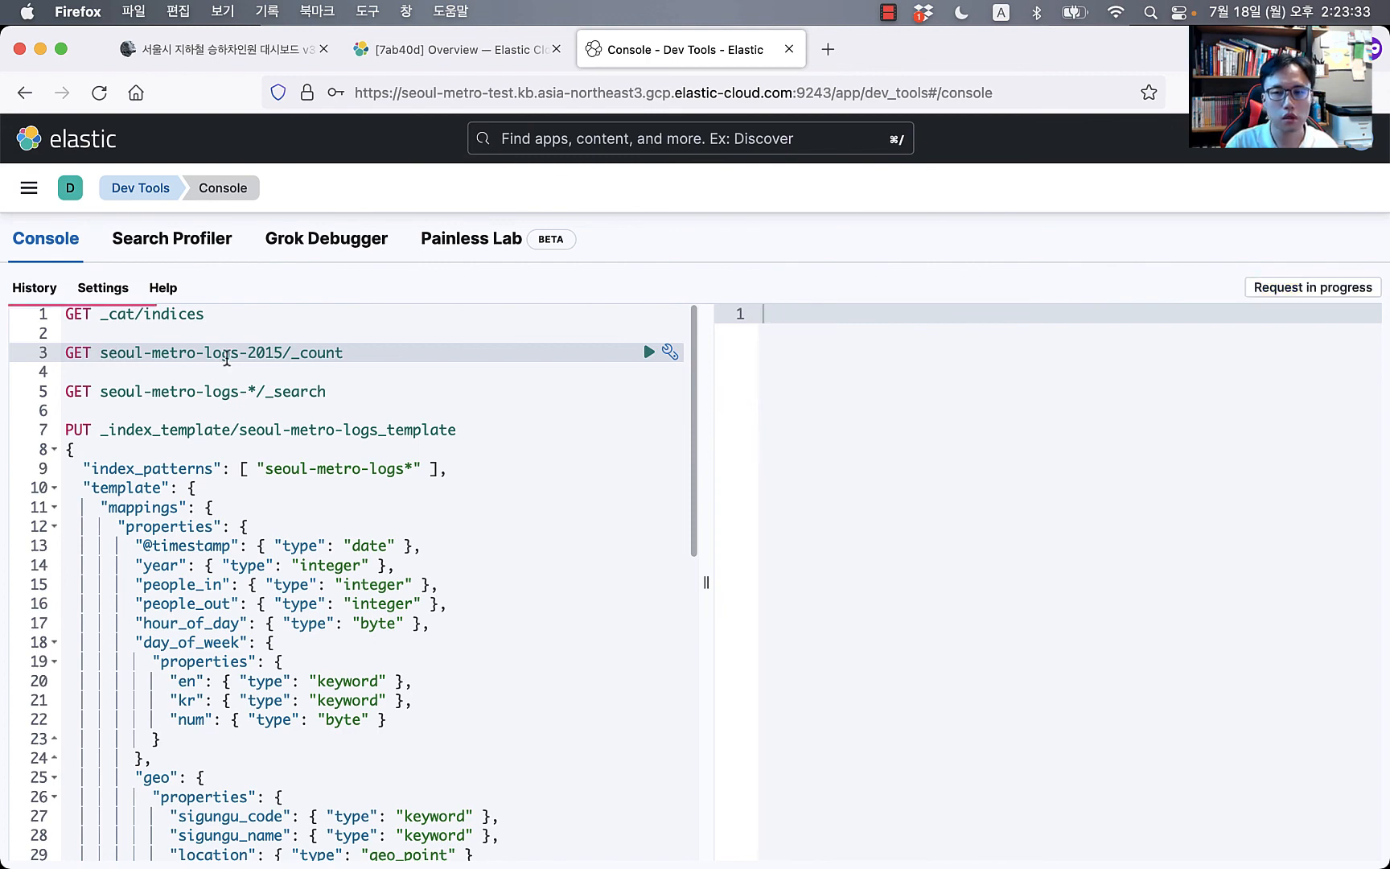
Step: Rerun the count request, which rises from 378060 to 514445 documents
click(403, 357)
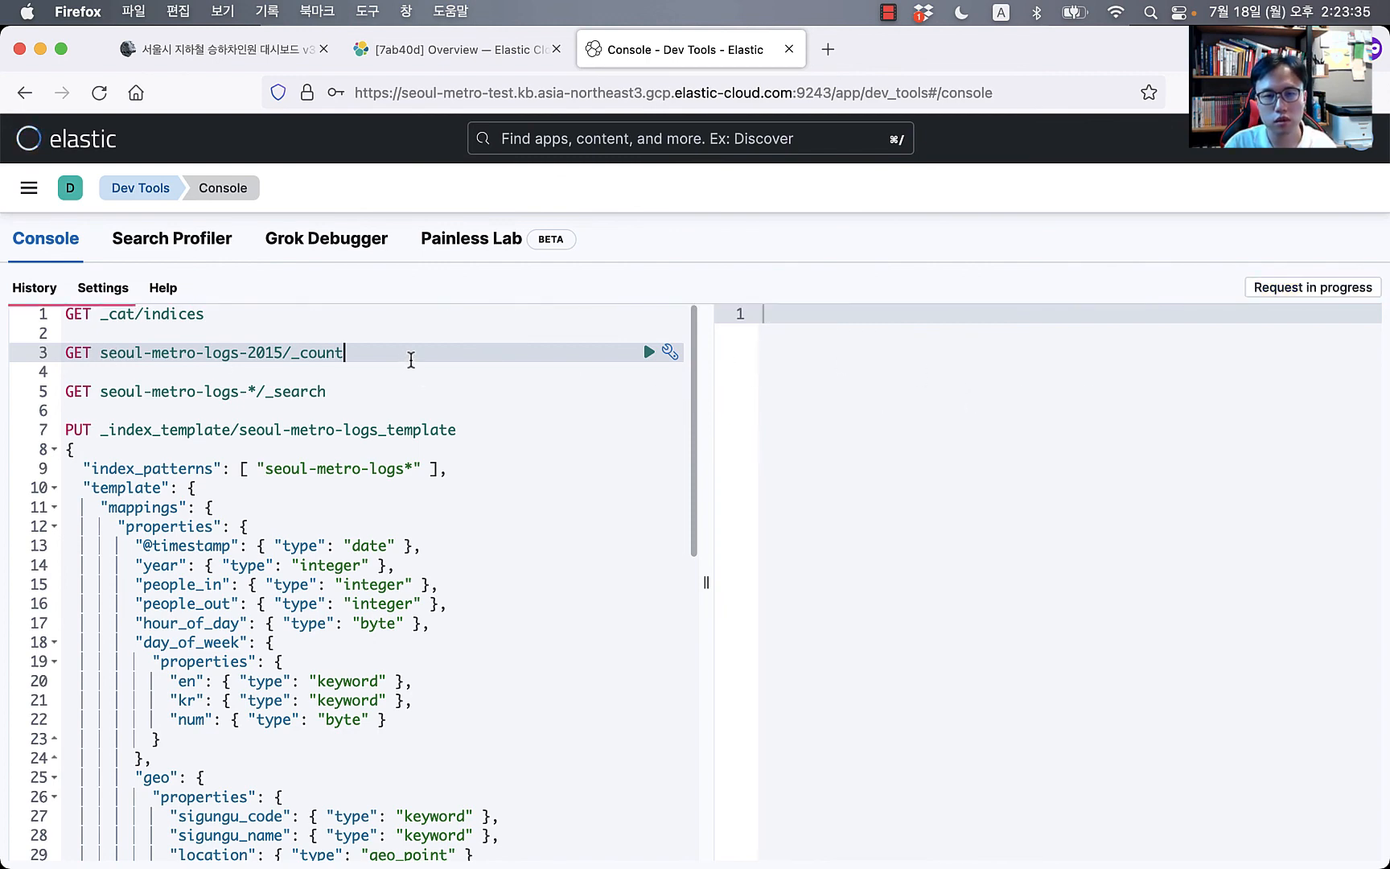
click(210, 353)
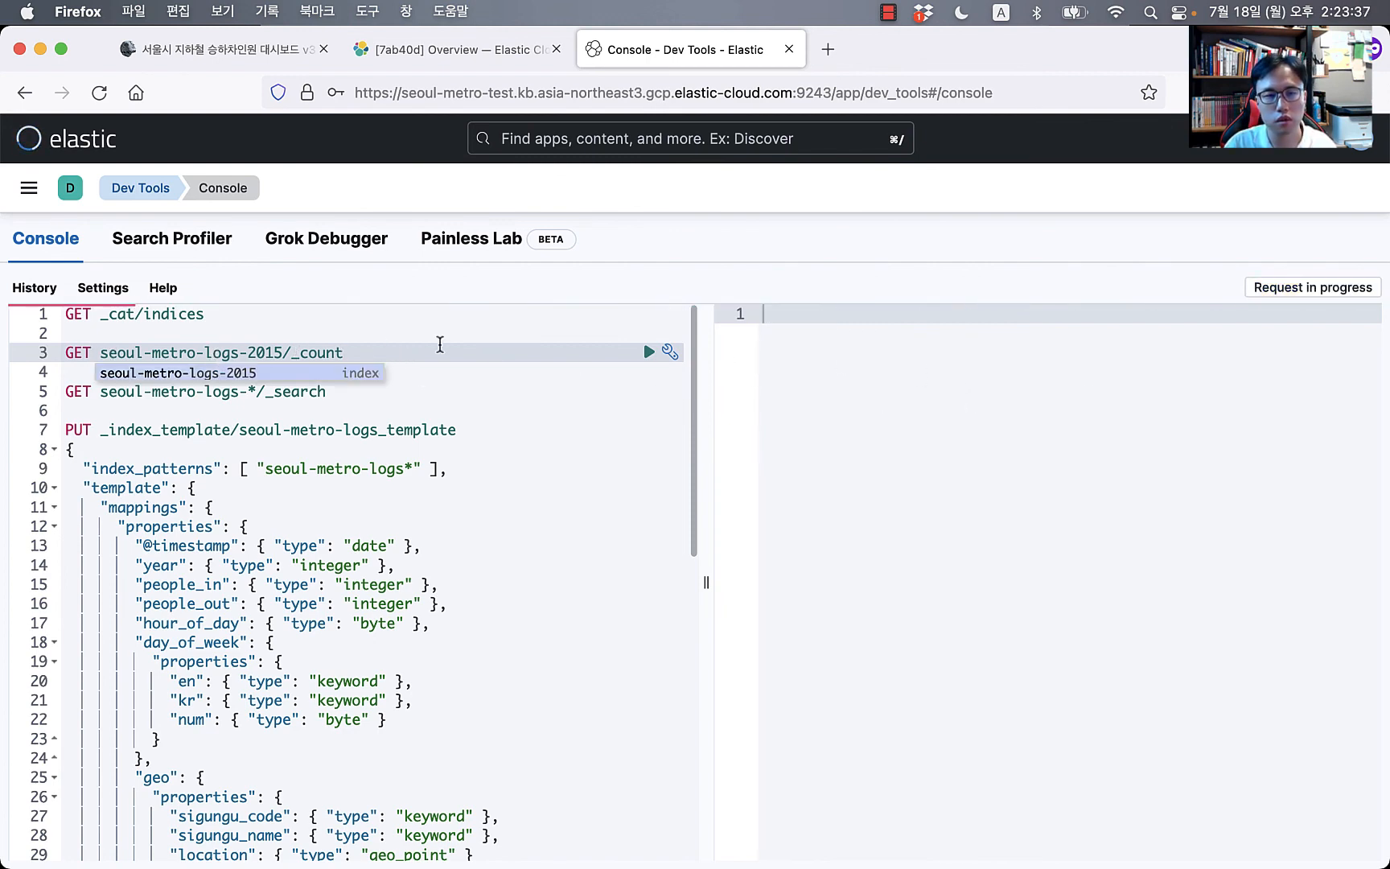
click(438, 352)
click(432, 410)
click(427, 375)
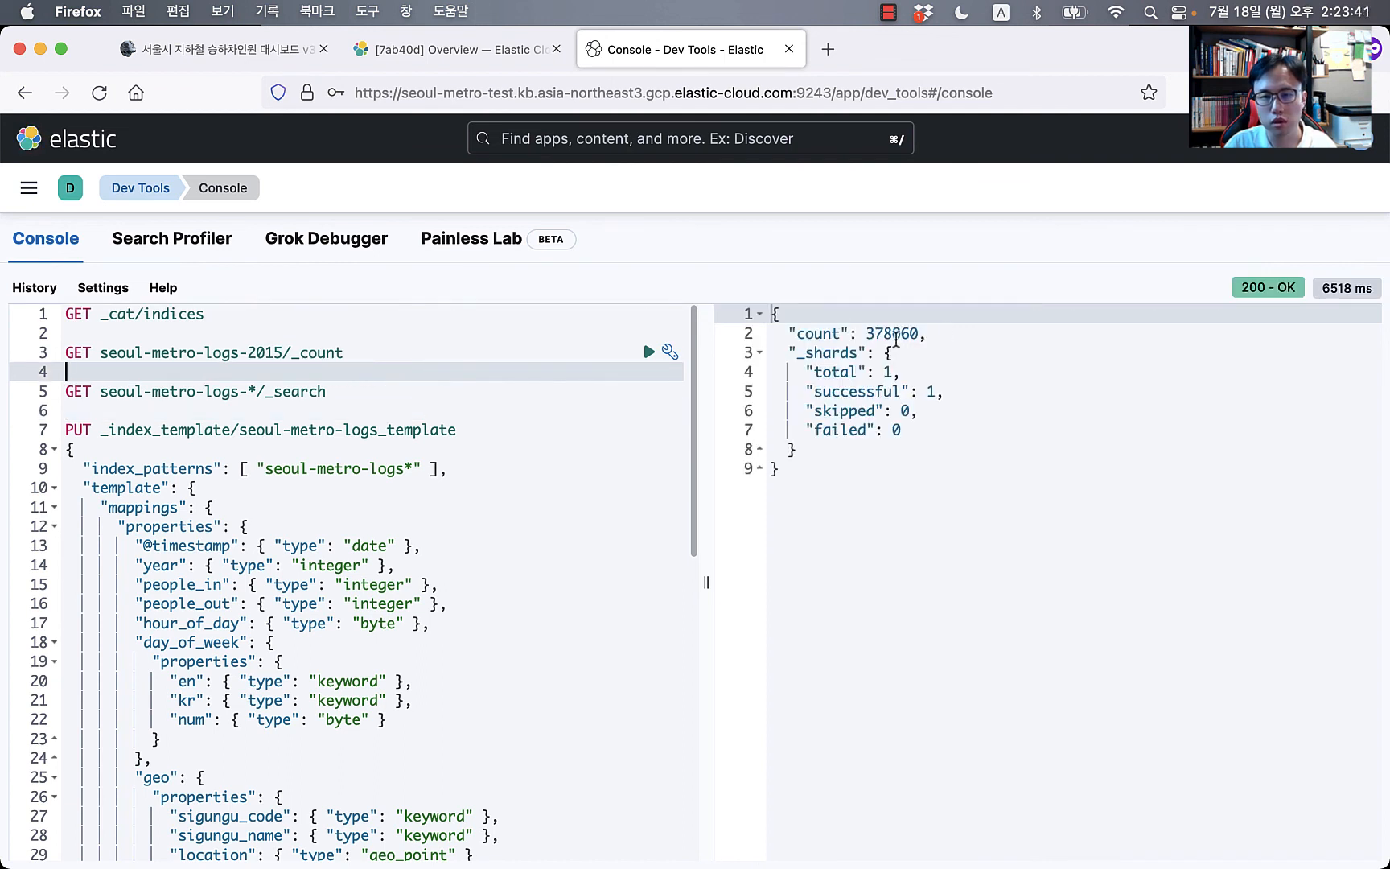
click(892, 341)
click(295, 348)
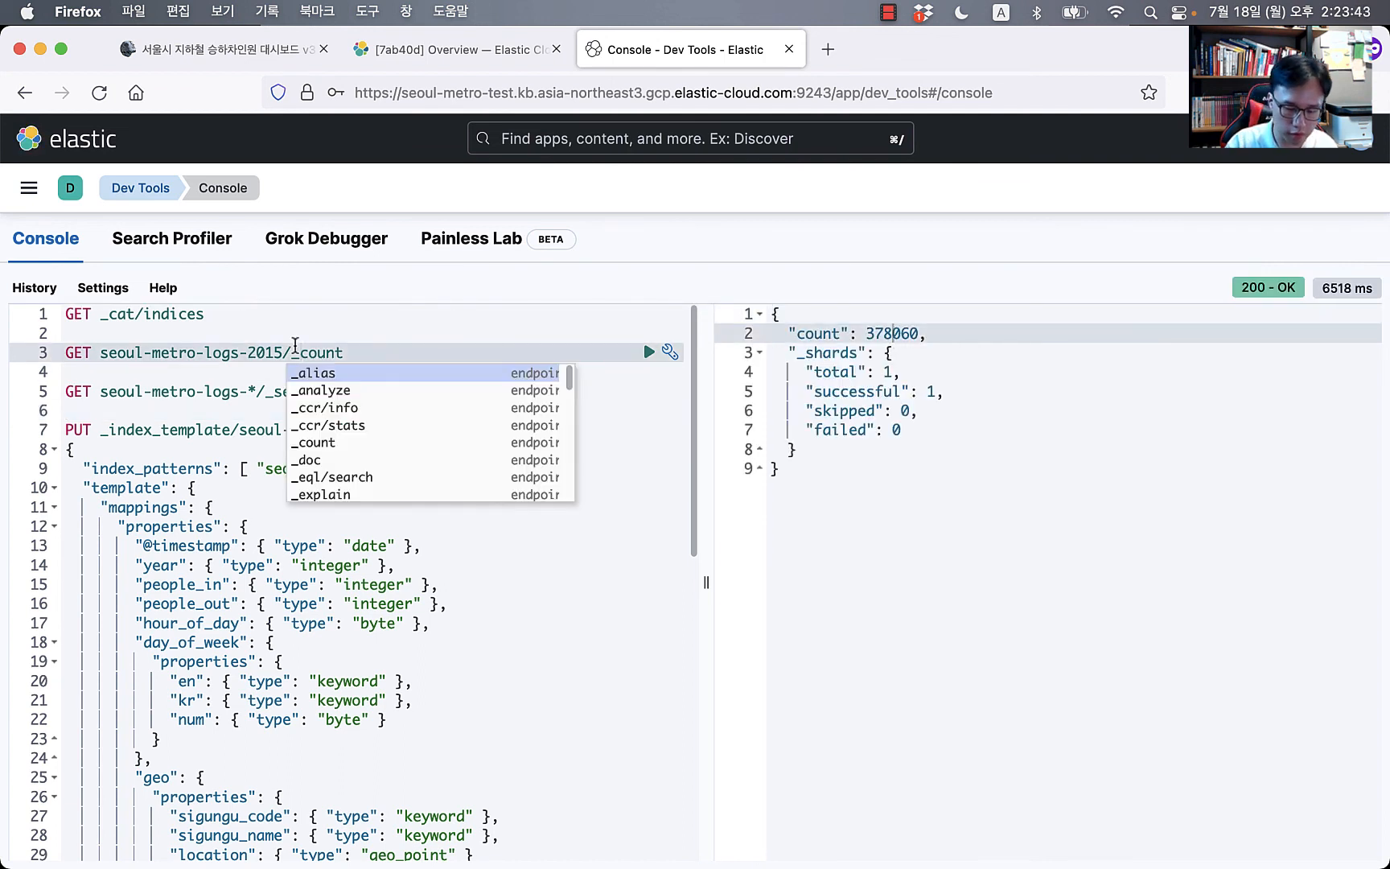
key(super+Return)
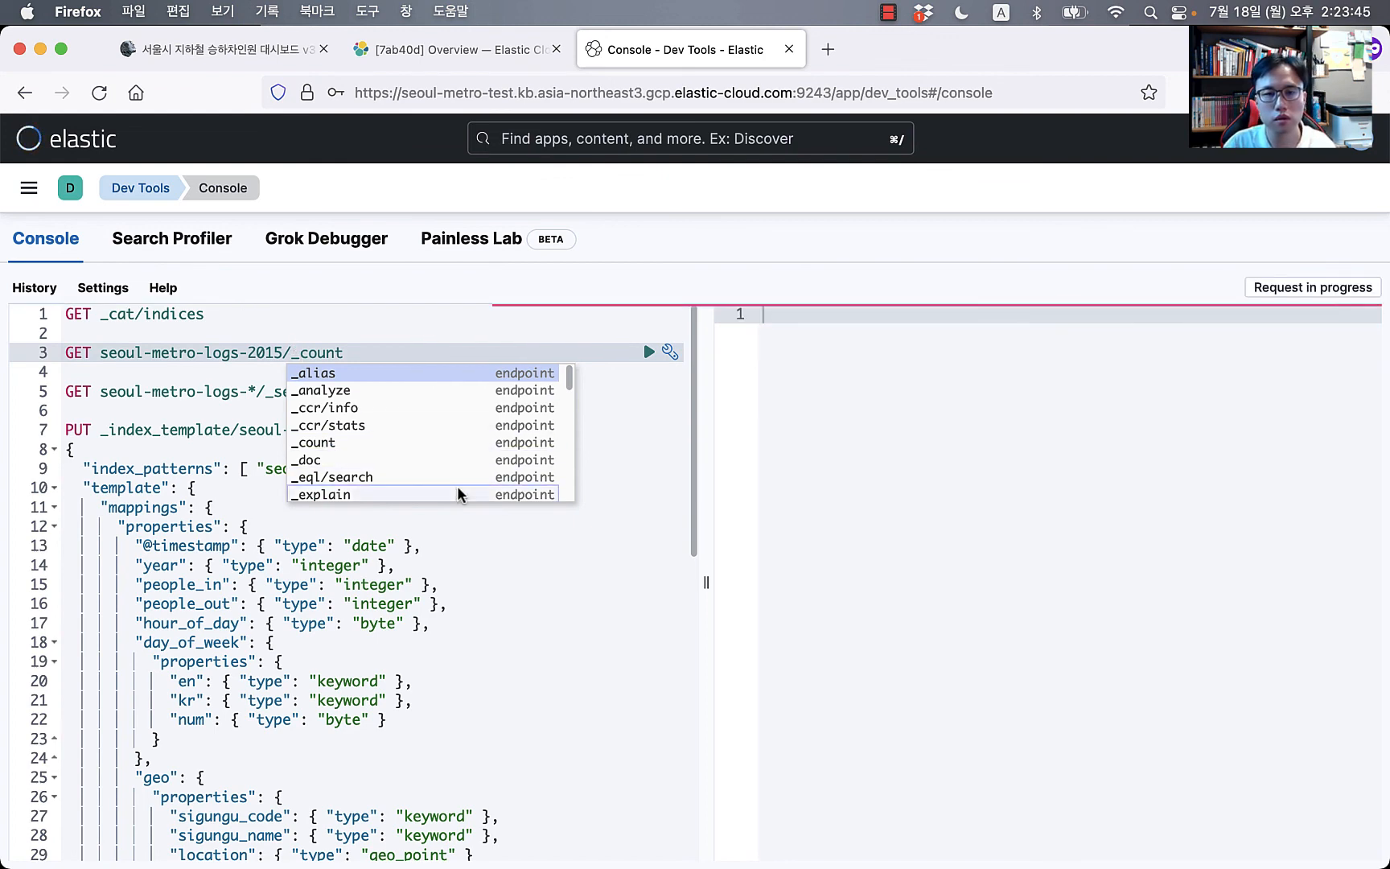
click(167, 372)
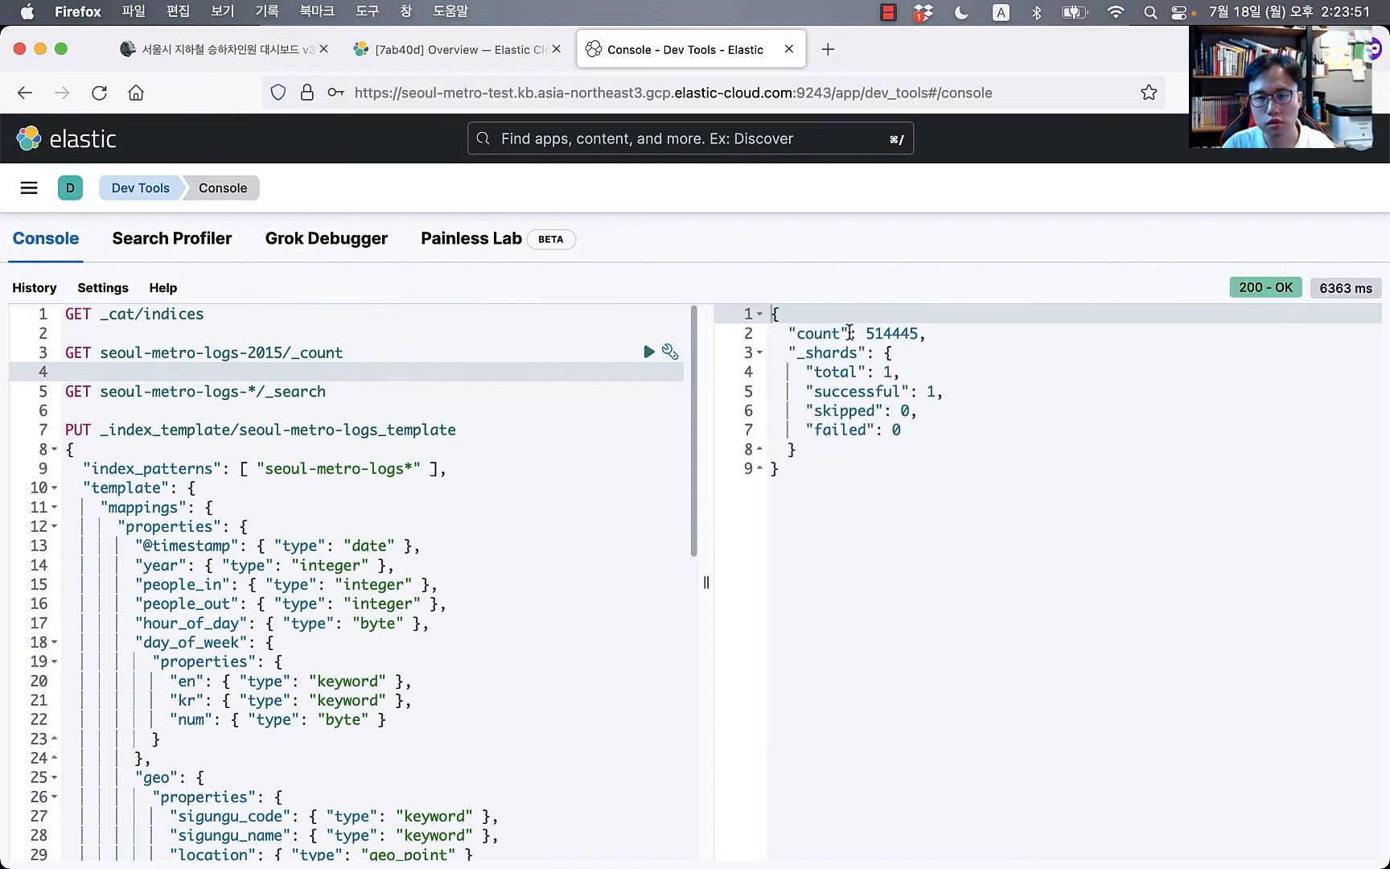
drag(867, 333, 886, 333)
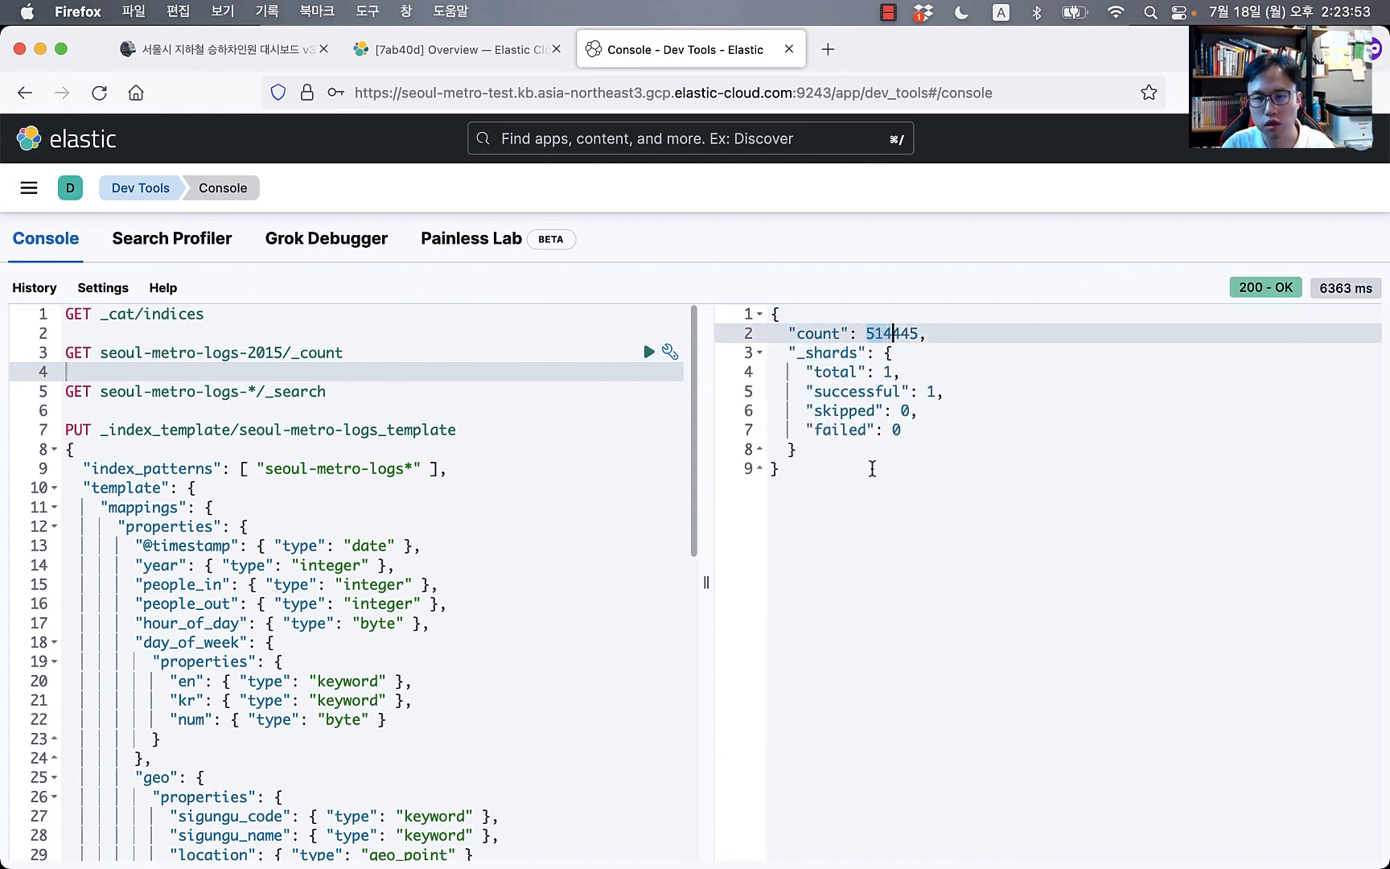
click(486, 437)
click(372, 317)
key(super+Tab)
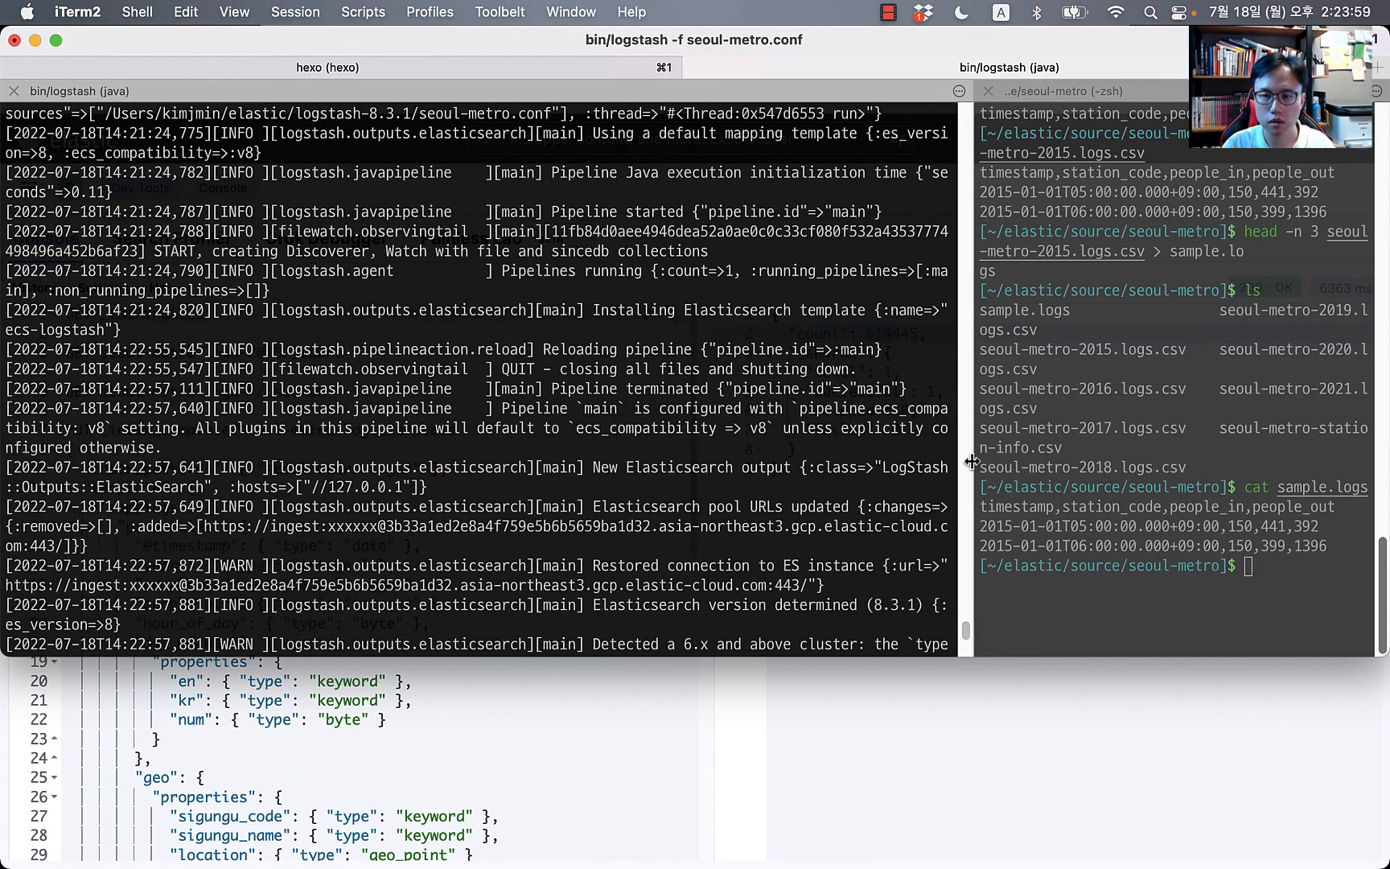
Step: Widen the zsh pane and run wc -l seoul-metro-2015.logs.csv, which reports 2007501 lines
drag(969, 459, 702, 470)
click(938, 598)
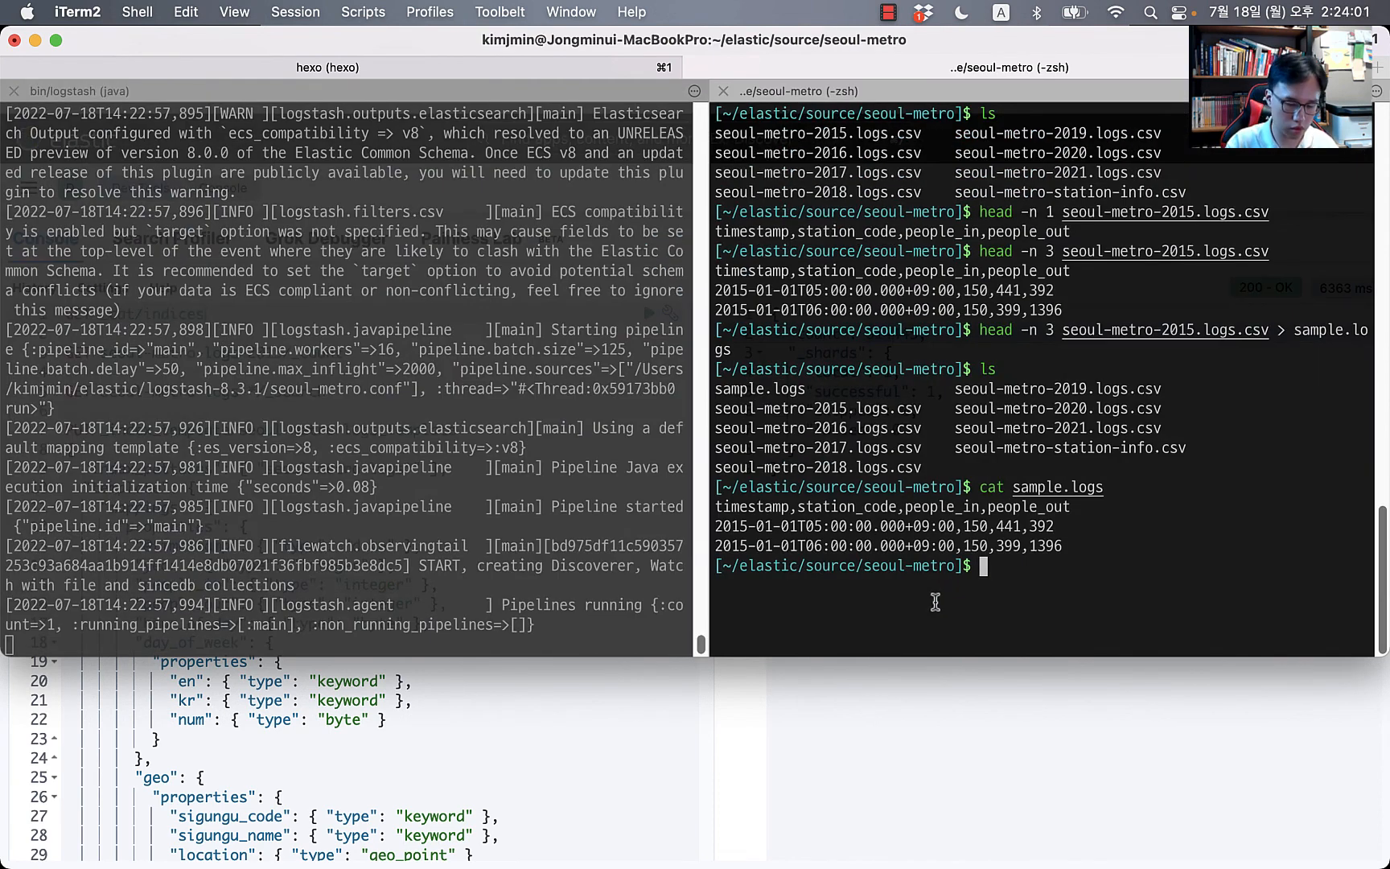
text(wc -l)
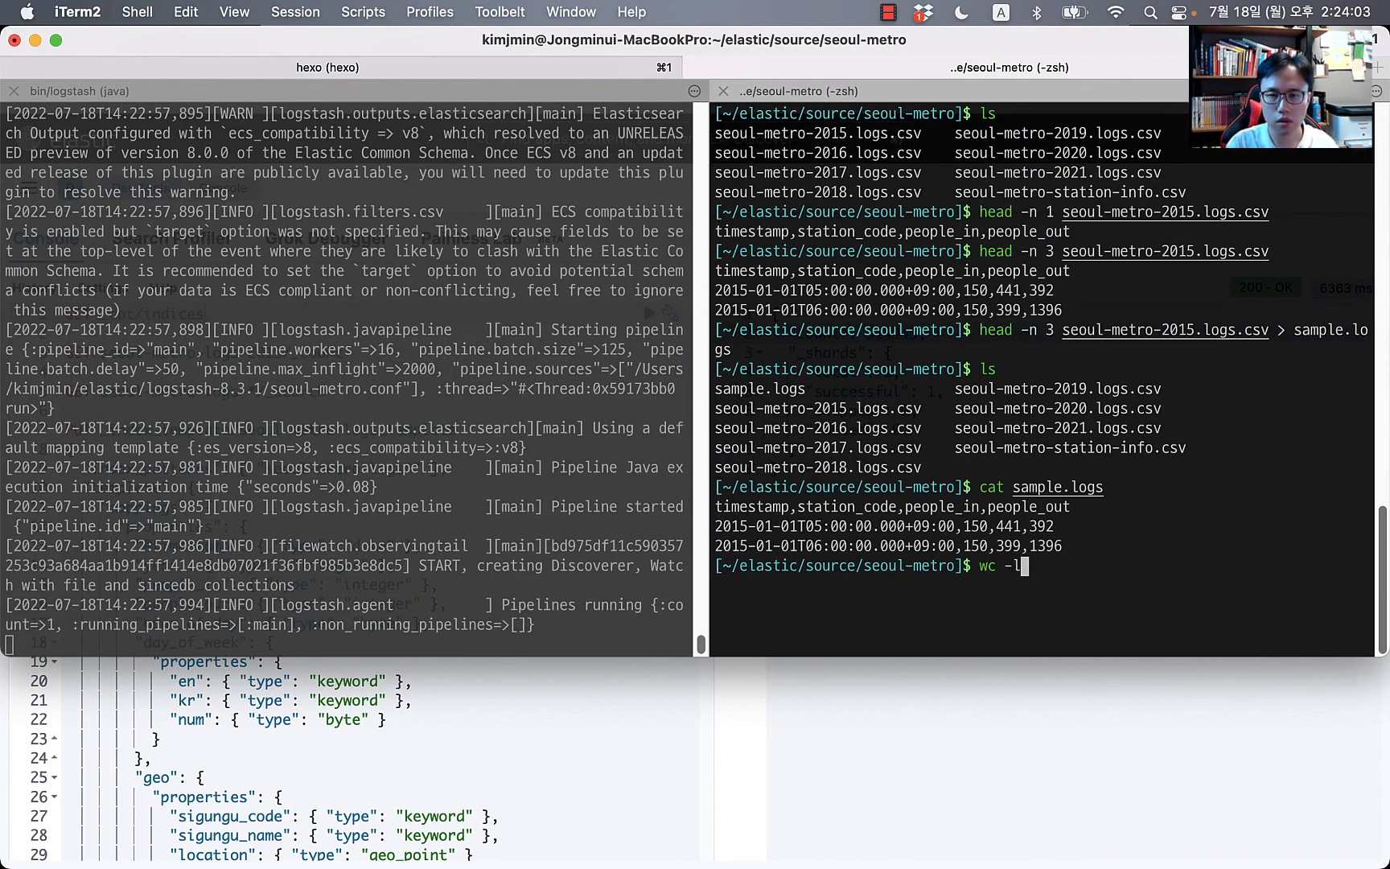
text( seoul-metro-)
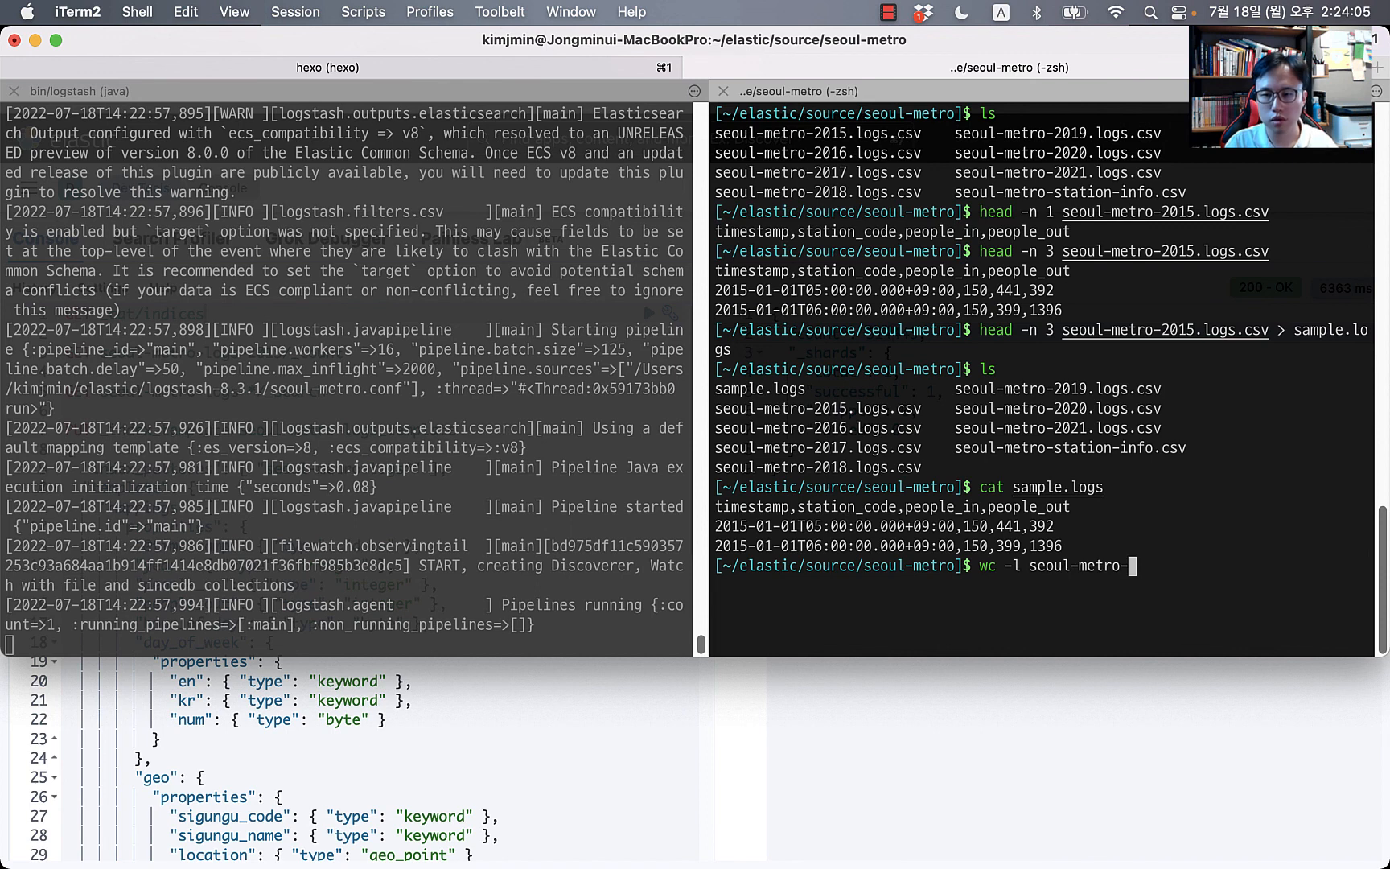
text(2015)
key(Tab)
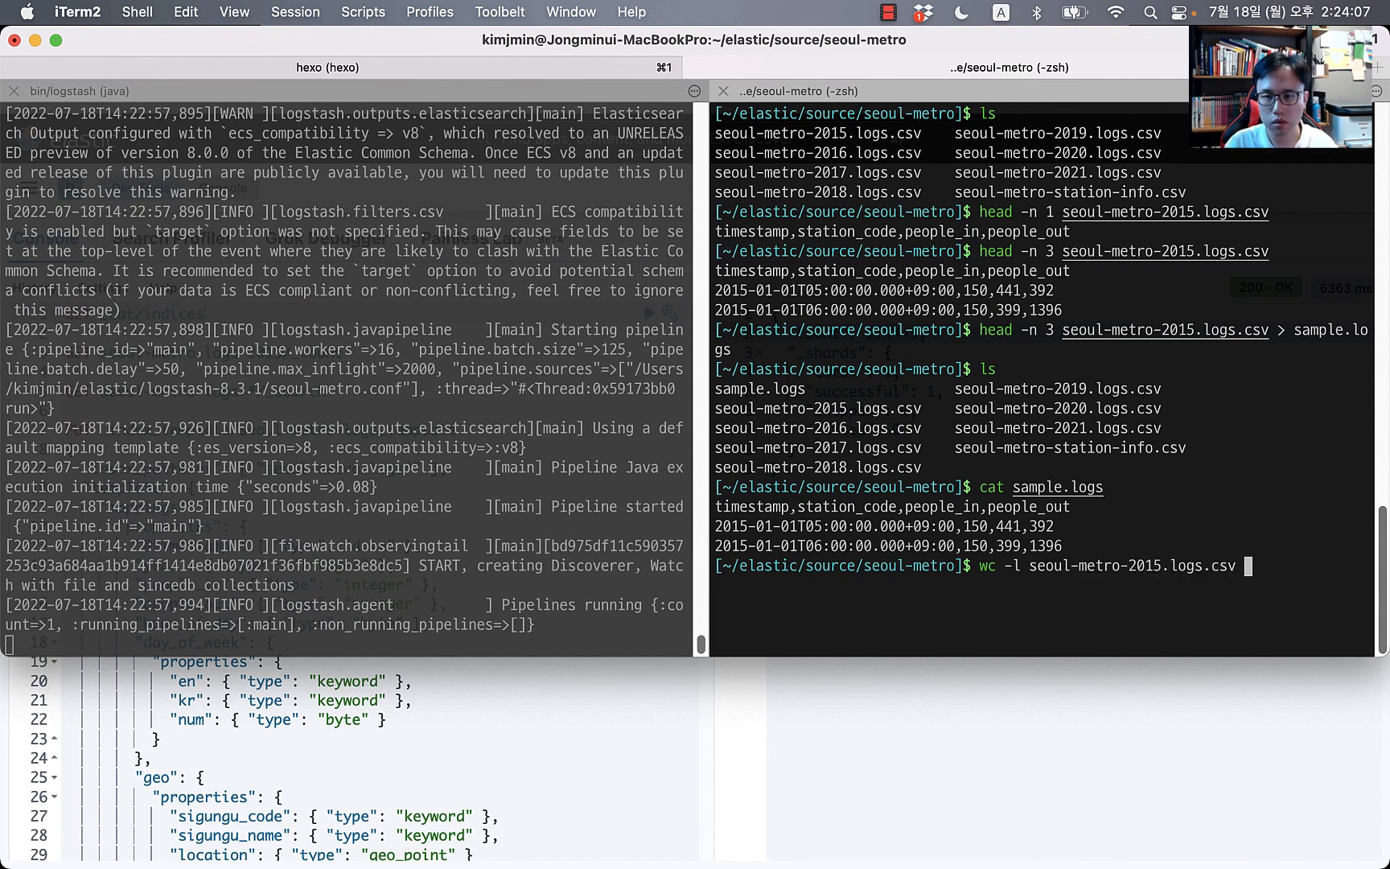
key(Return)
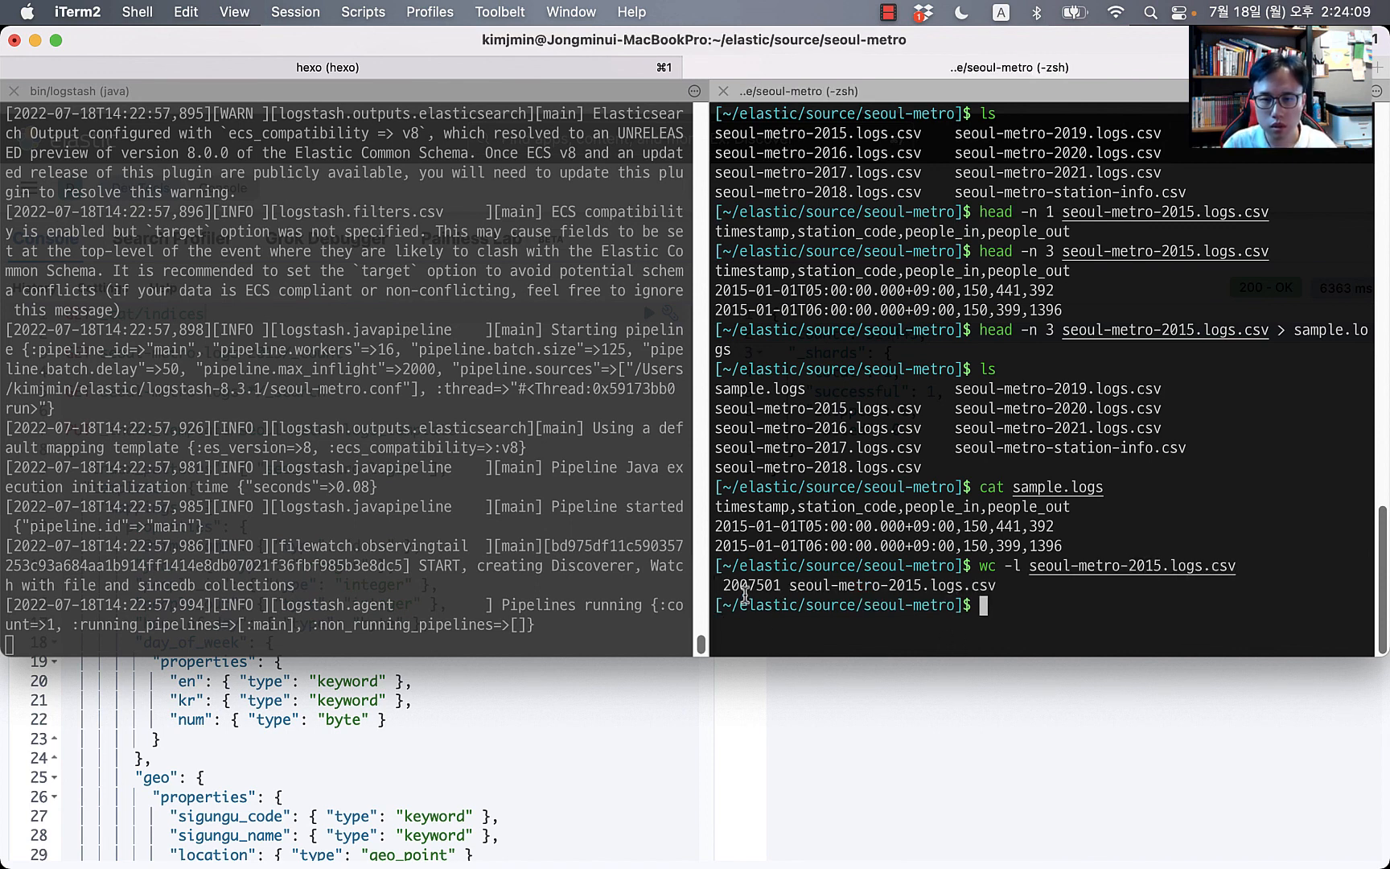
double_click(749, 591)
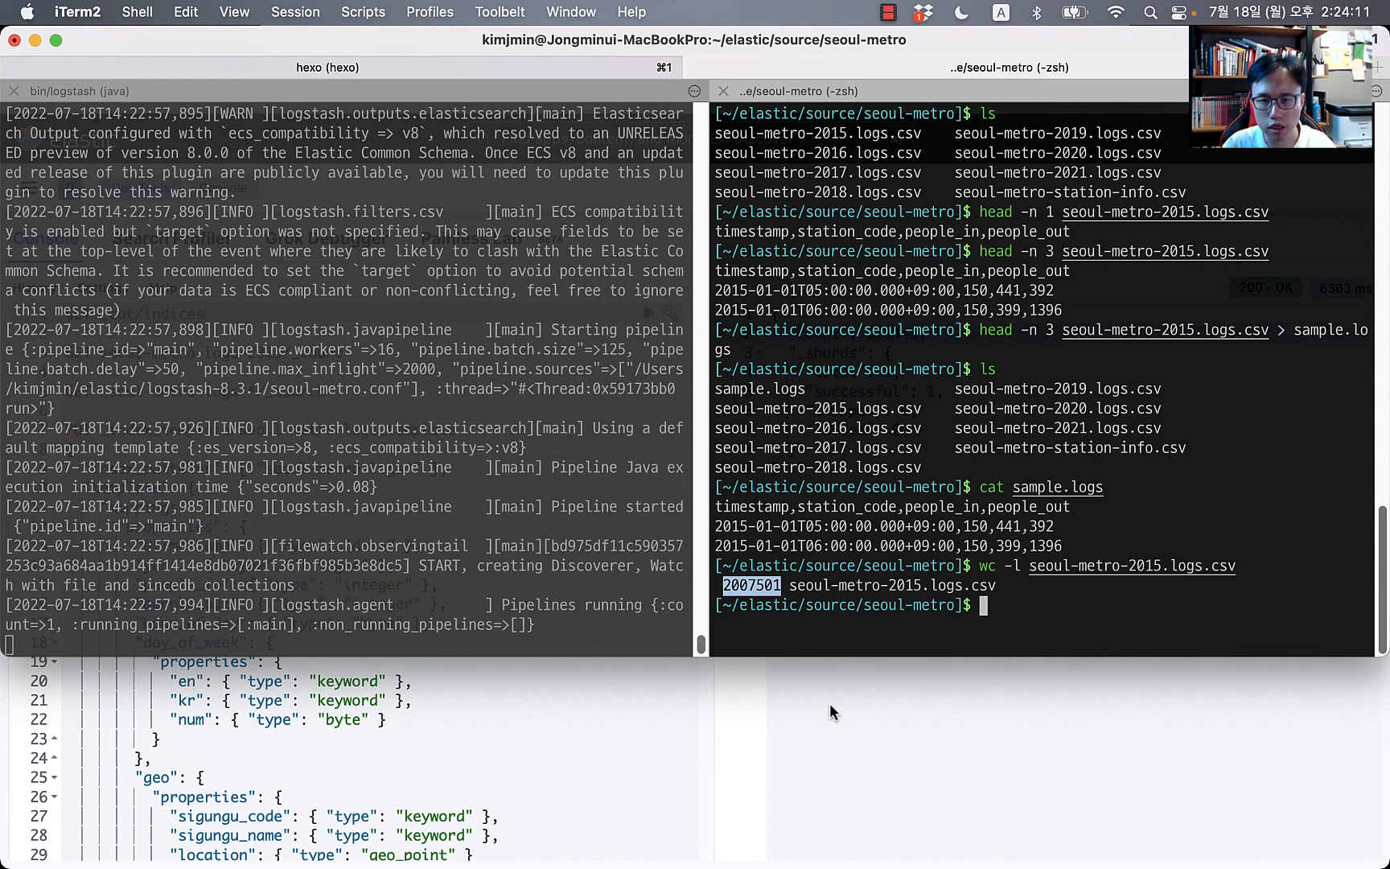
key(super+Tab)
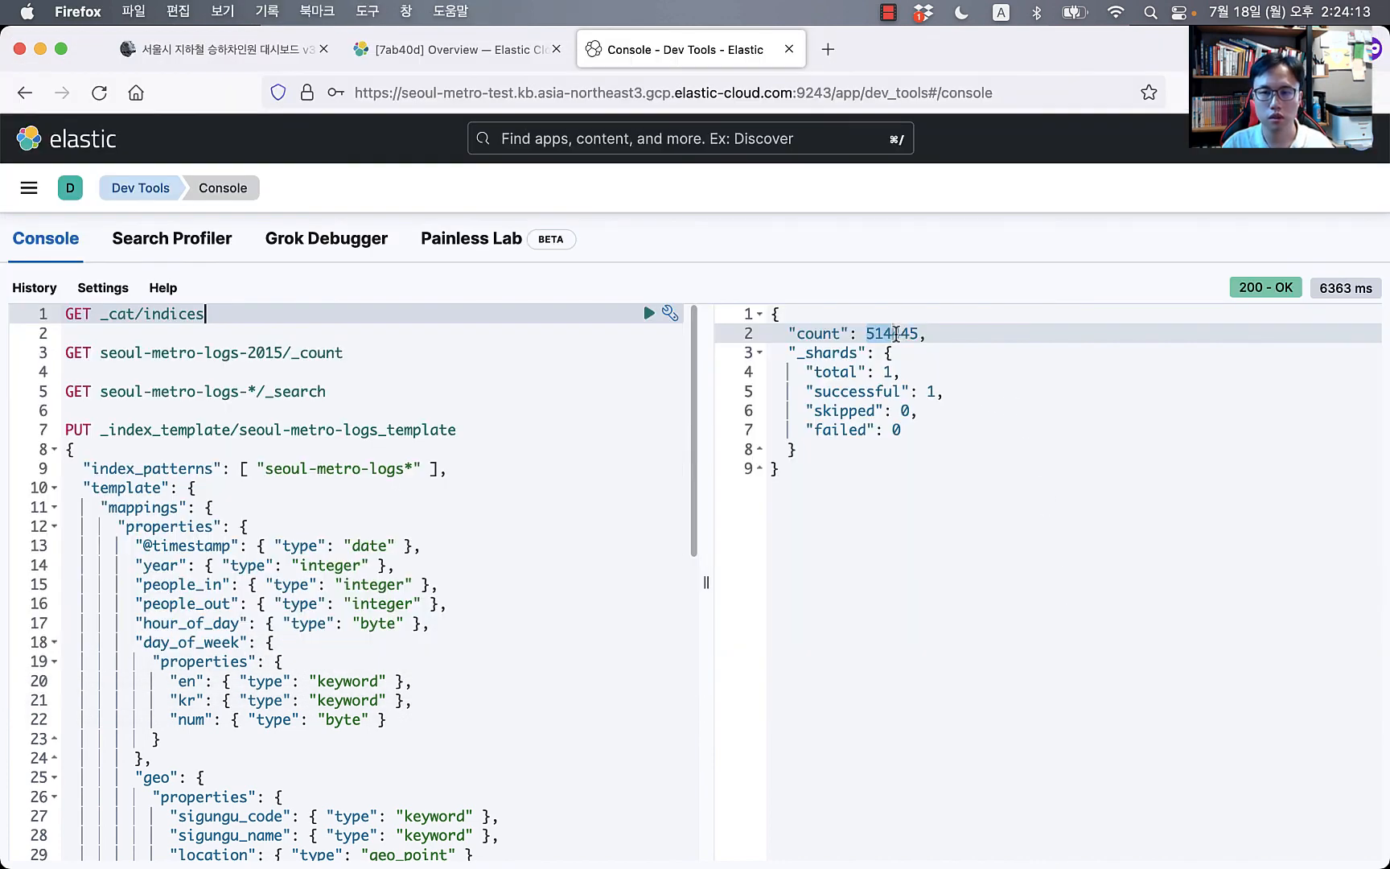
Step: Rerun GET _cat/indices, showing seoul-metro-logs-2015 at 902281 documents and 367.1mb
key(super+Tab)
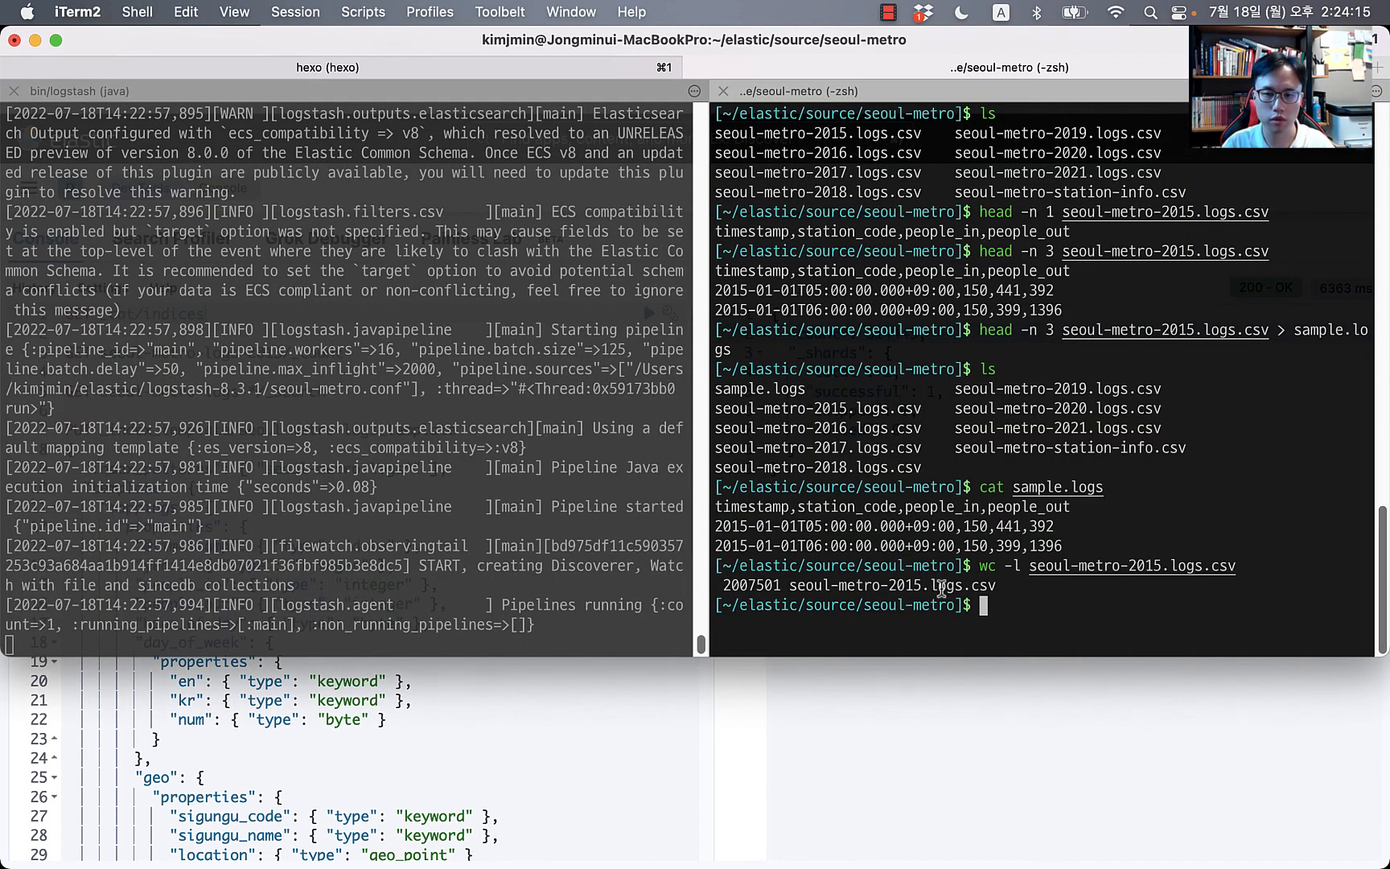
key(super+Tab)
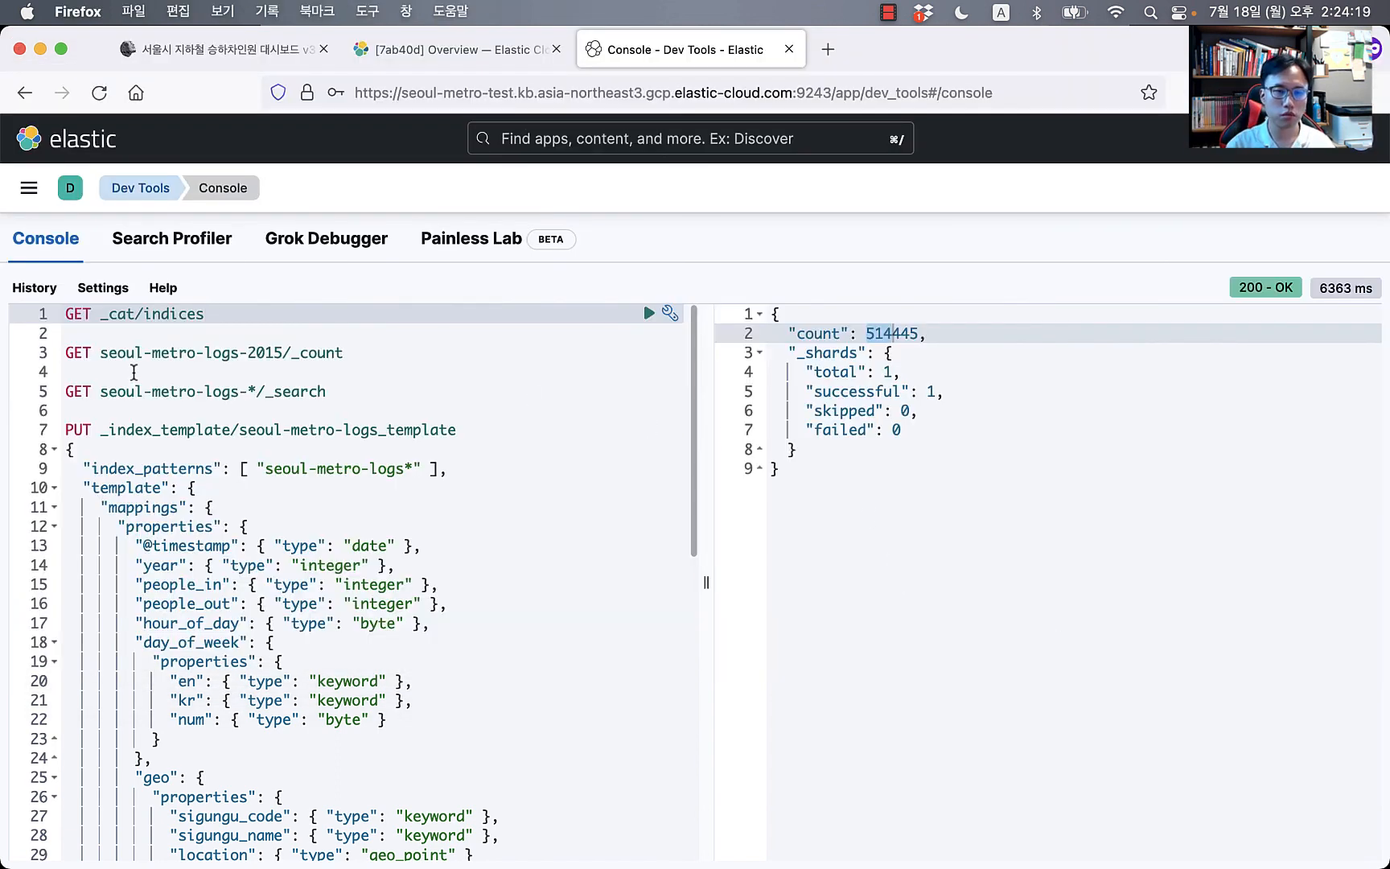
key(super+Return)
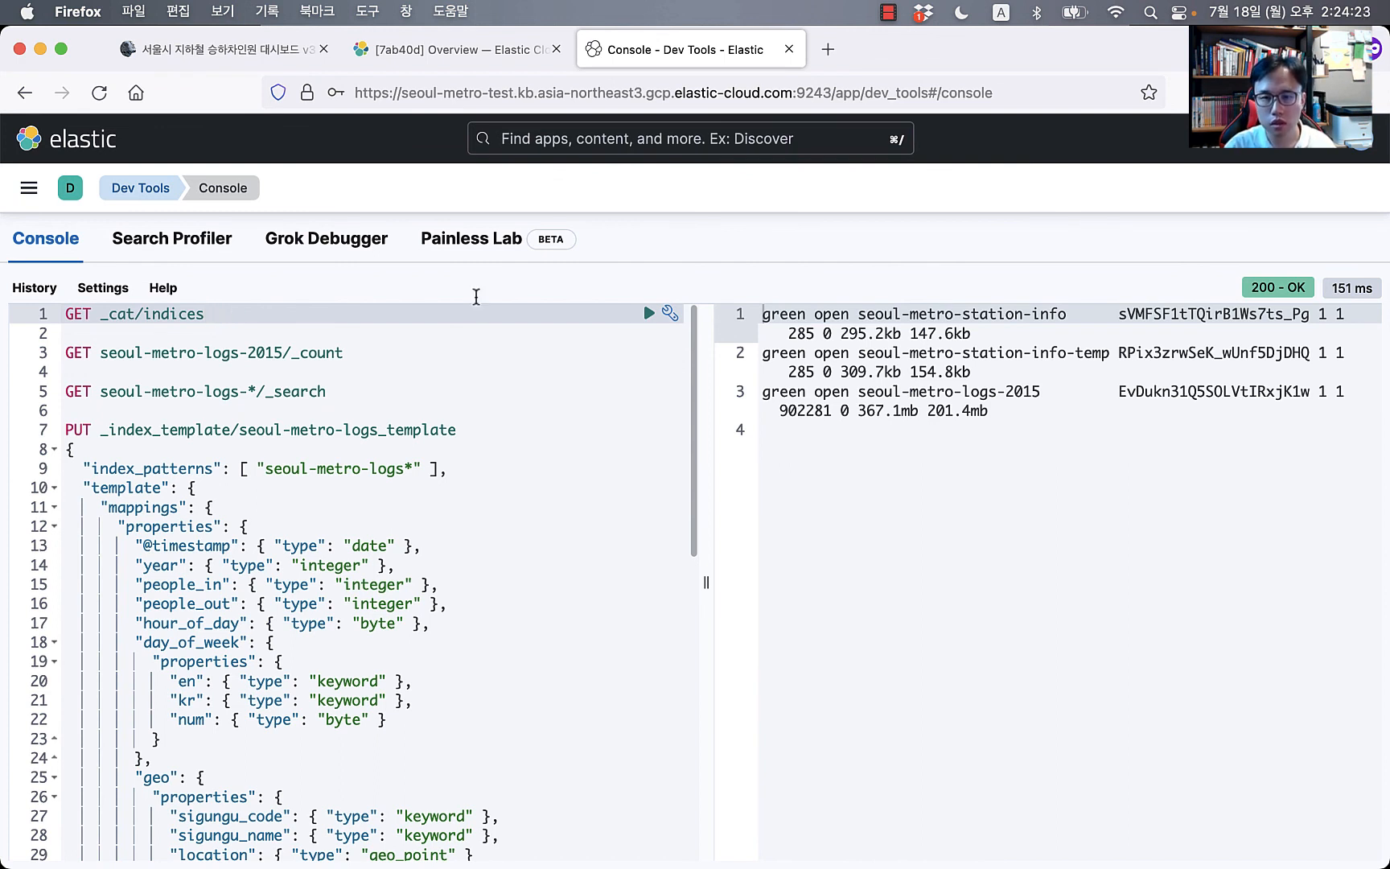
click(807, 415)
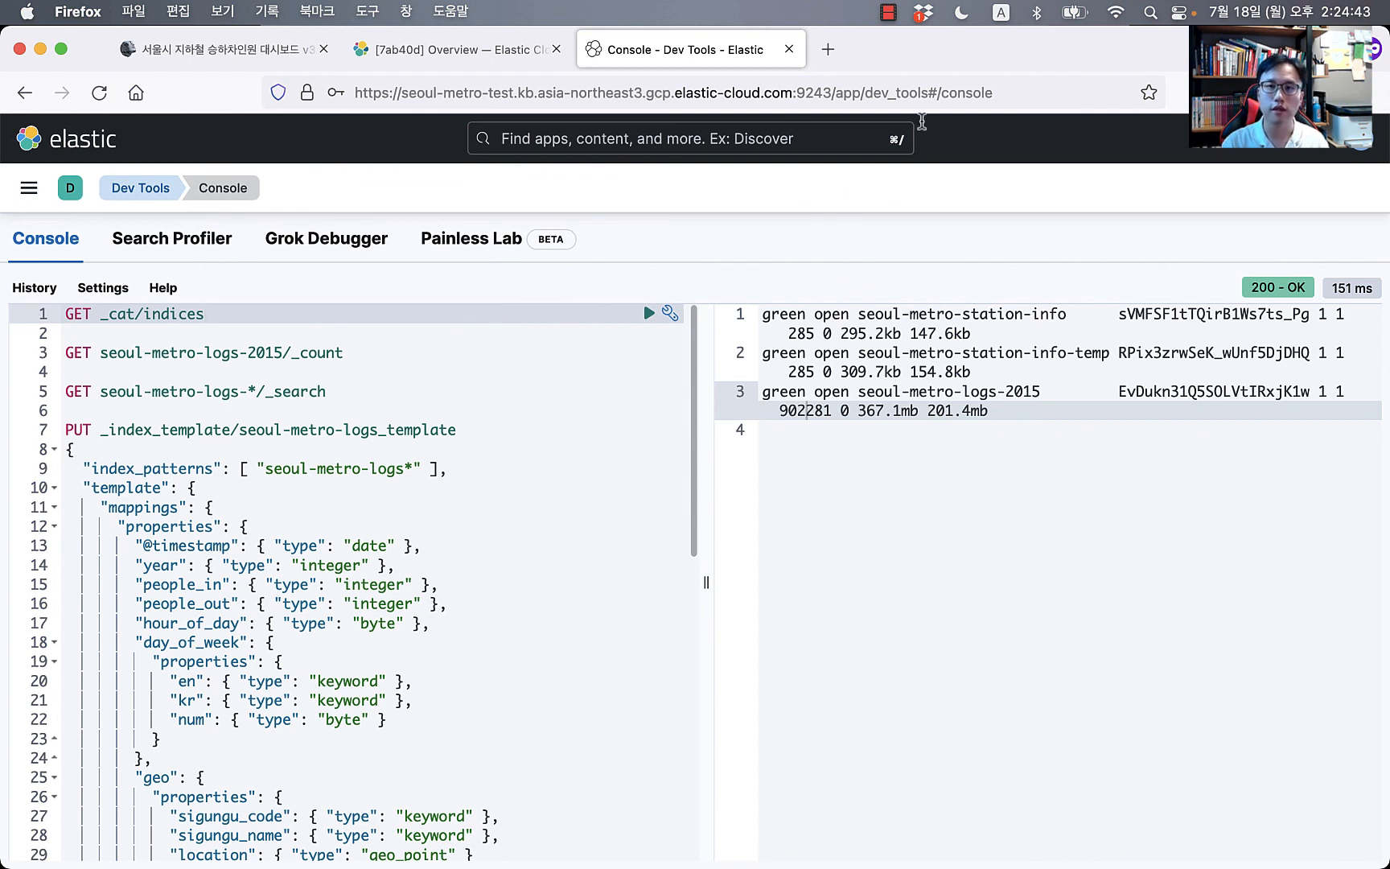
Step: Show the '서울시 지하철 승하차인원 대시보드 v3 - 1. 데이터 색인' blog post, scrolled back to its top
click(222, 50)
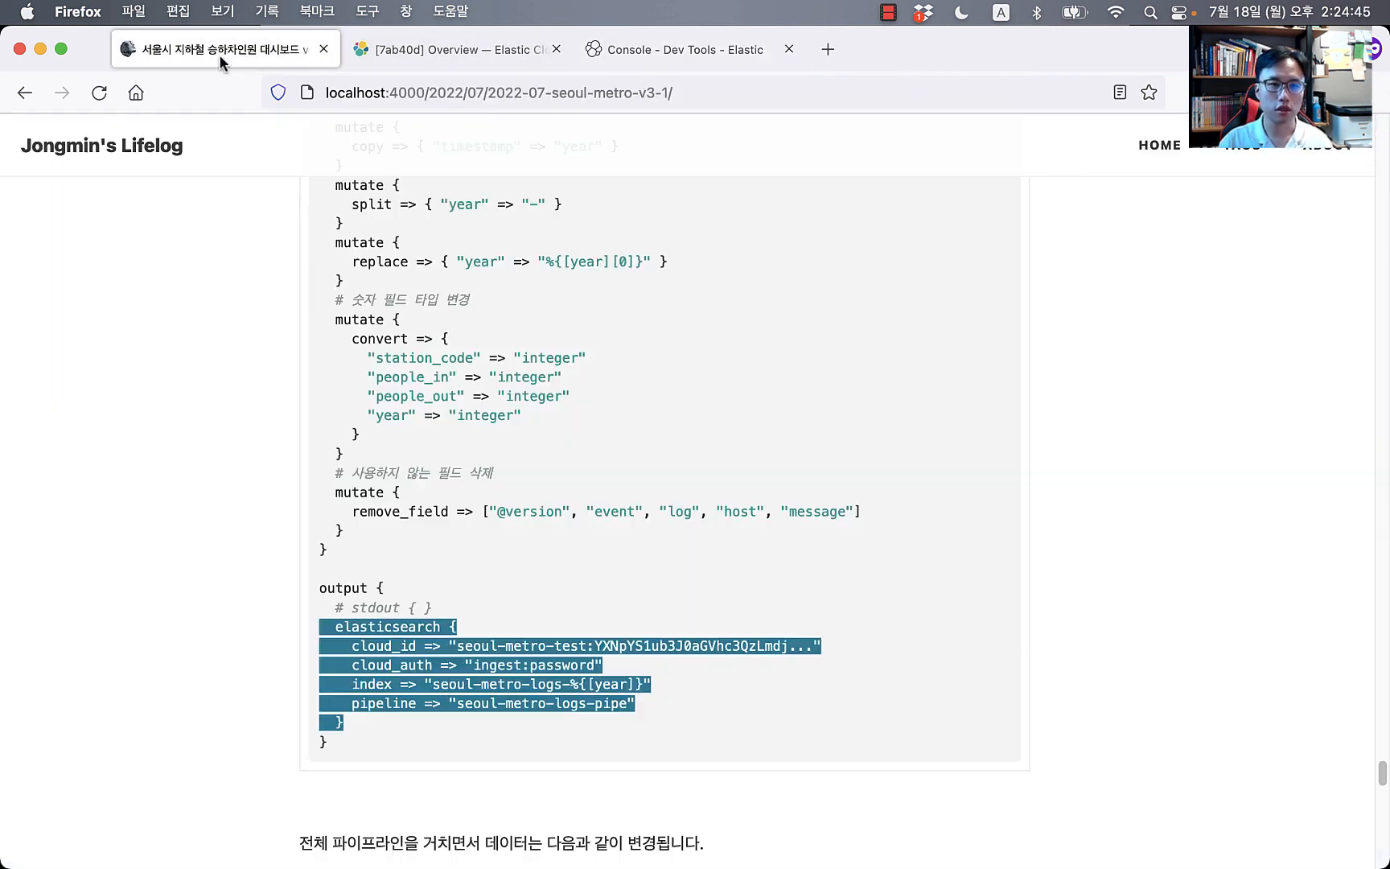
click(155, 465)
scroll(156, 459, down, 5)
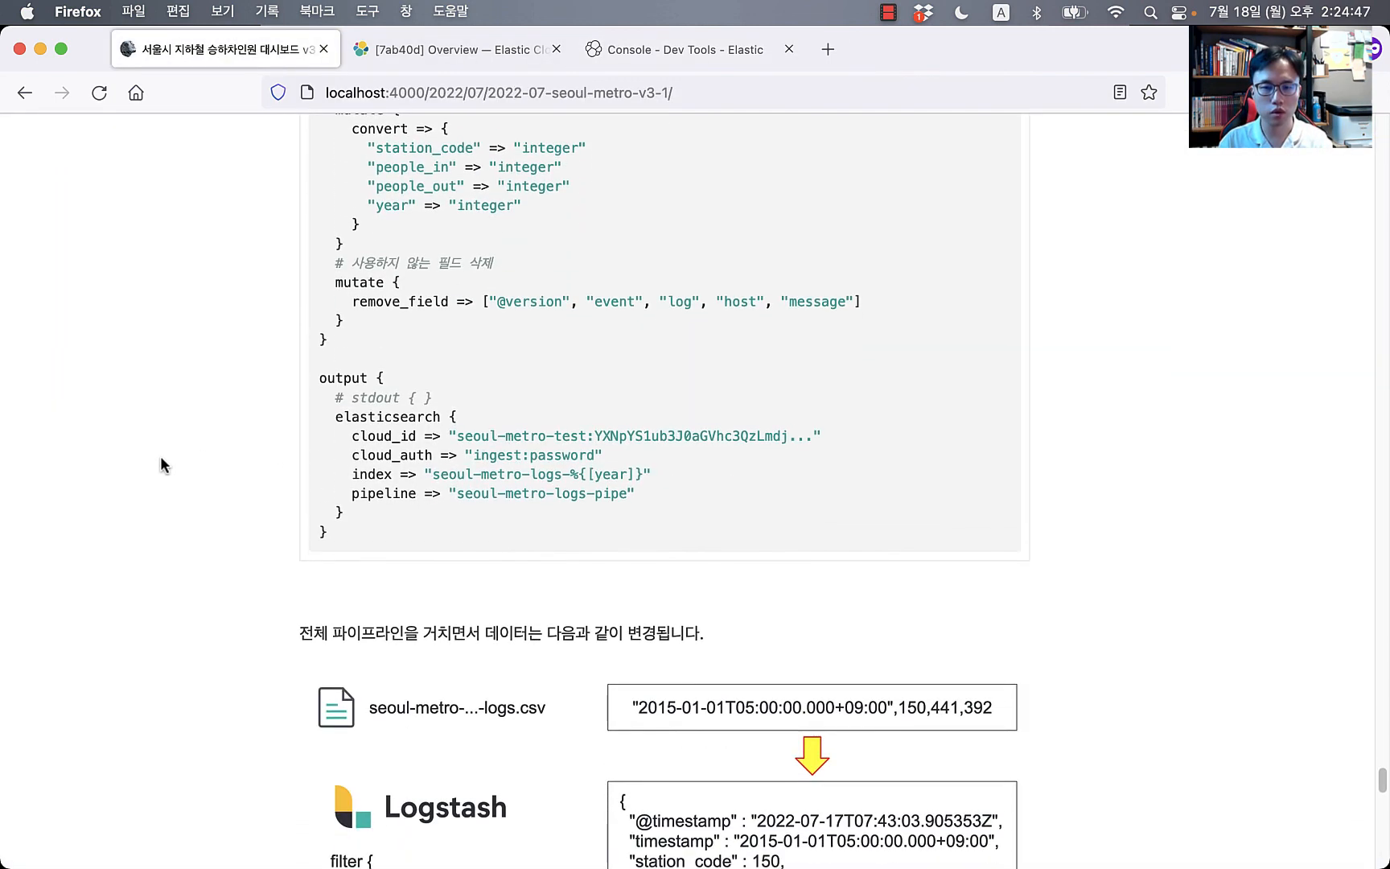
scroll(161, 458, up, 20)
scroll(289, 446, down, 15)
scroll(866, 434, up, 2)
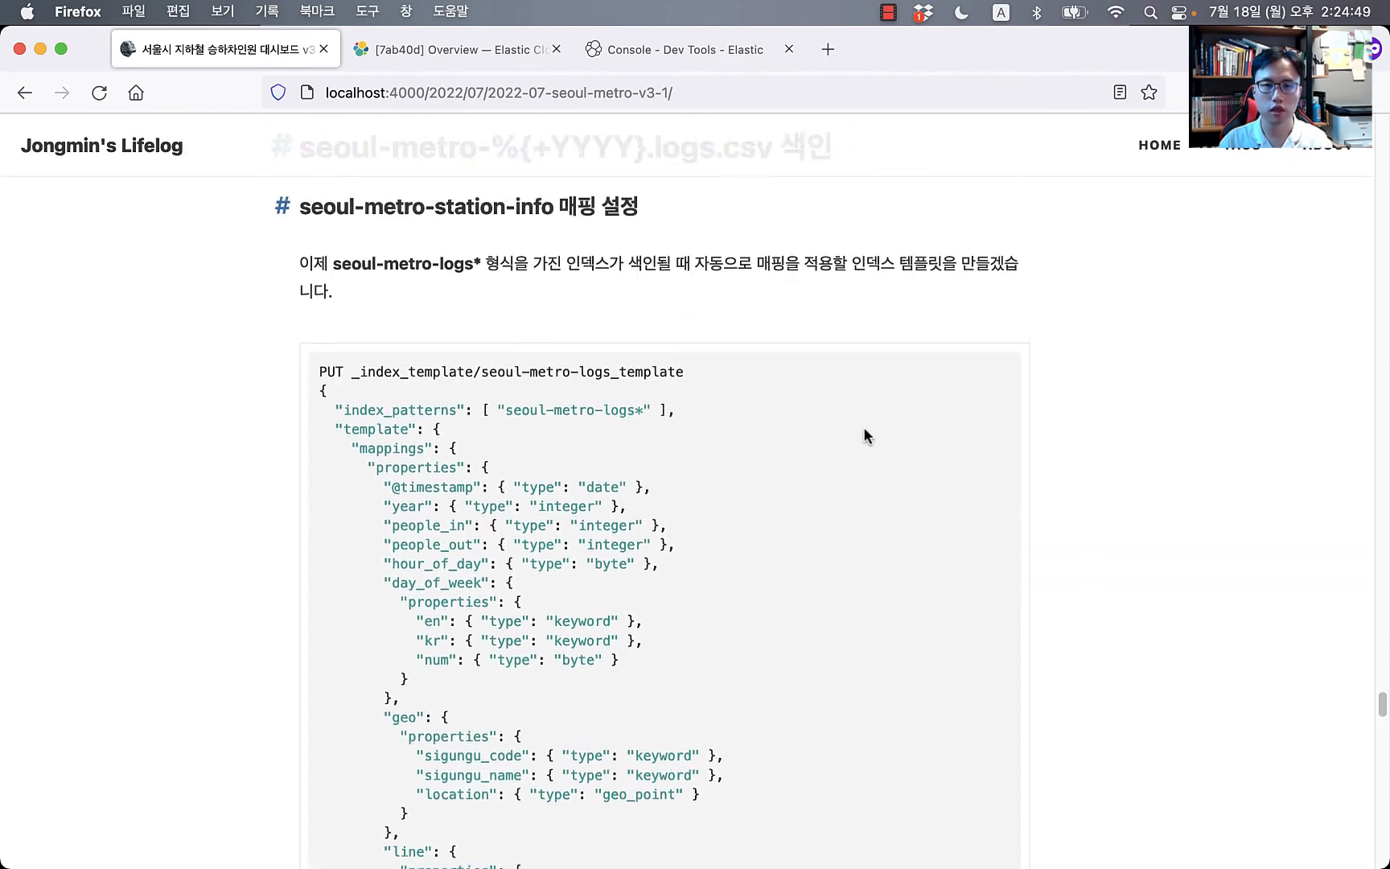
scroll(866, 435, down, 15)
scroll(869, 433, up, 20)
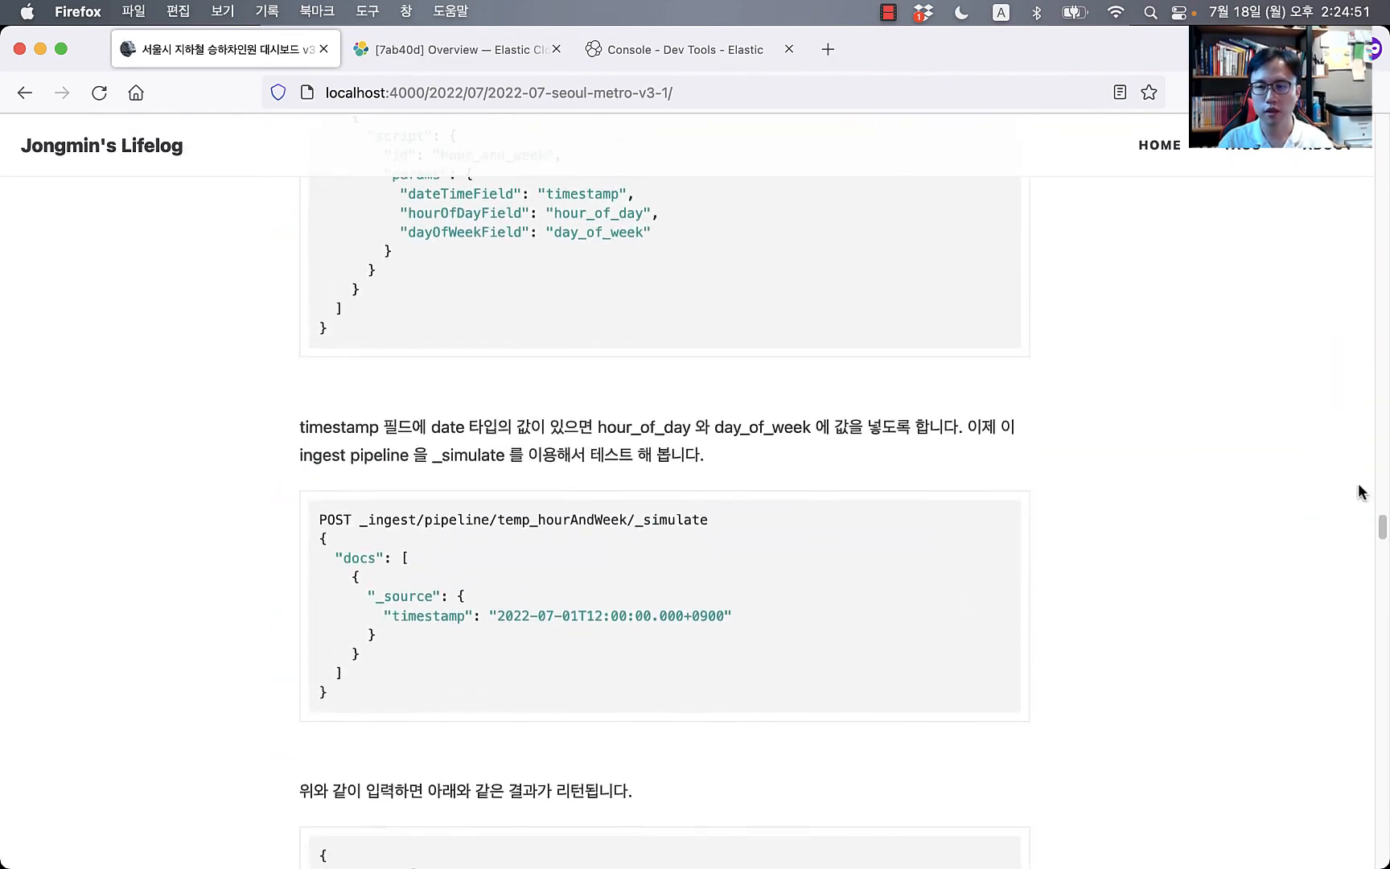
drag(1383, 528, 1386, 171)
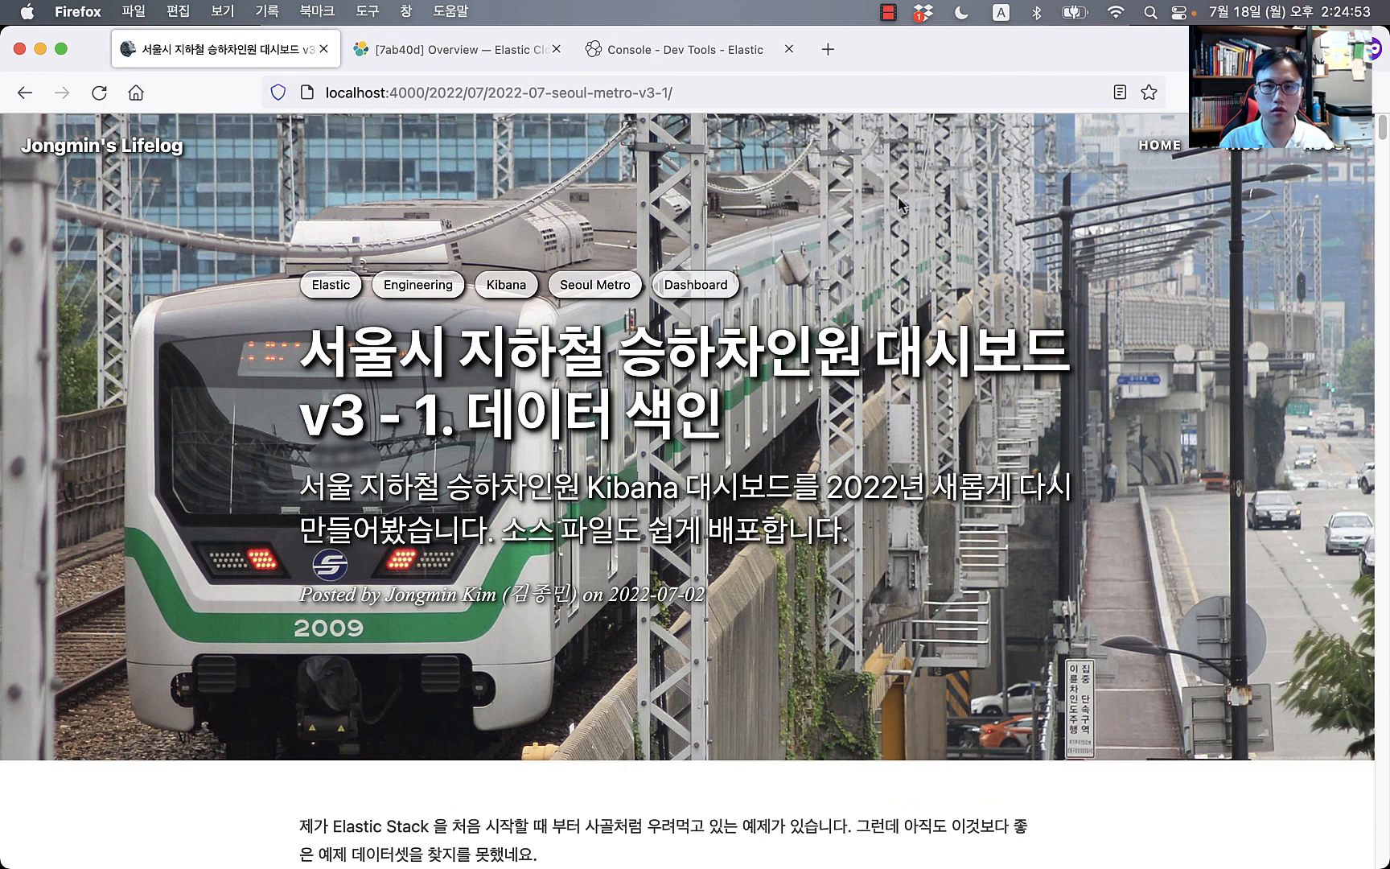